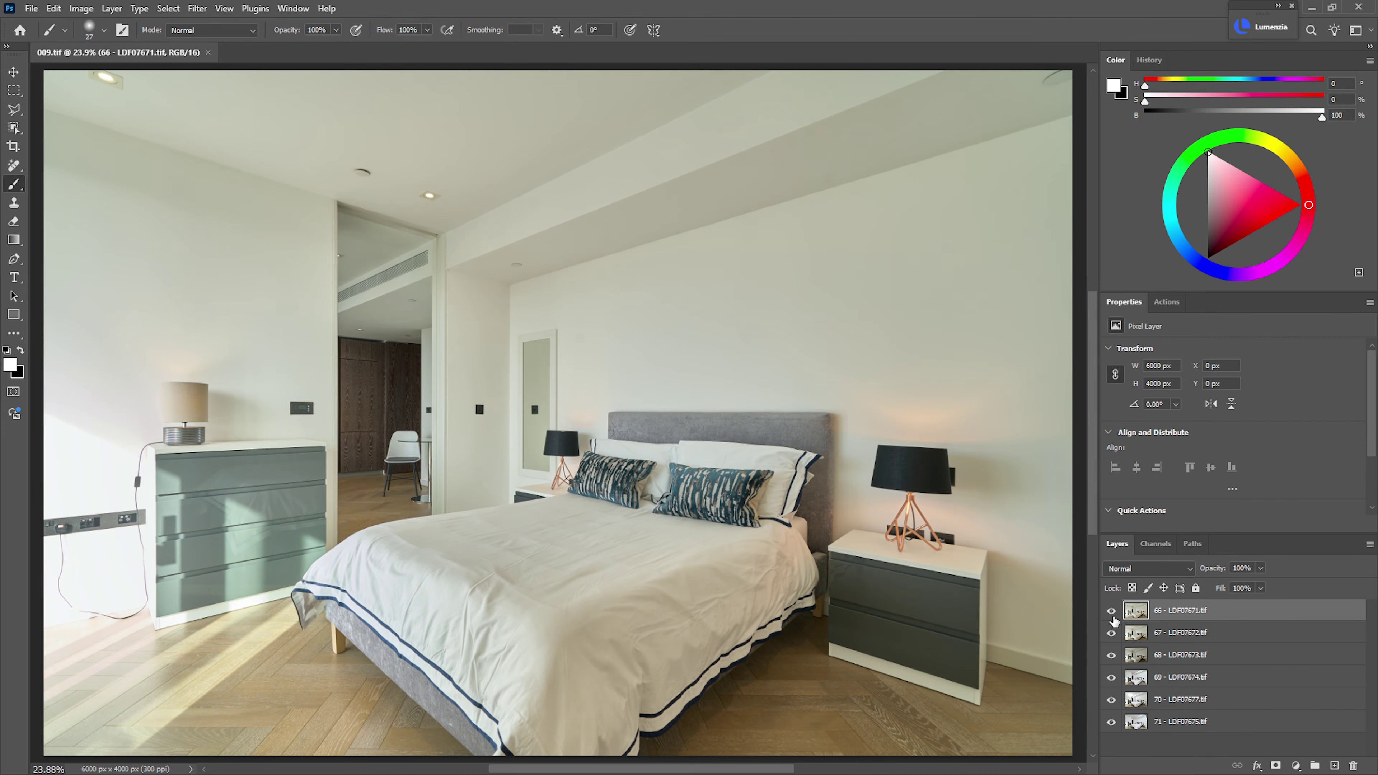
- Compare the topmost exposure with the one beneath it, and hide layers 66, 67 and 68 to examine layer 69
{"action": "left_click", "coordinate": [1111, 612]}
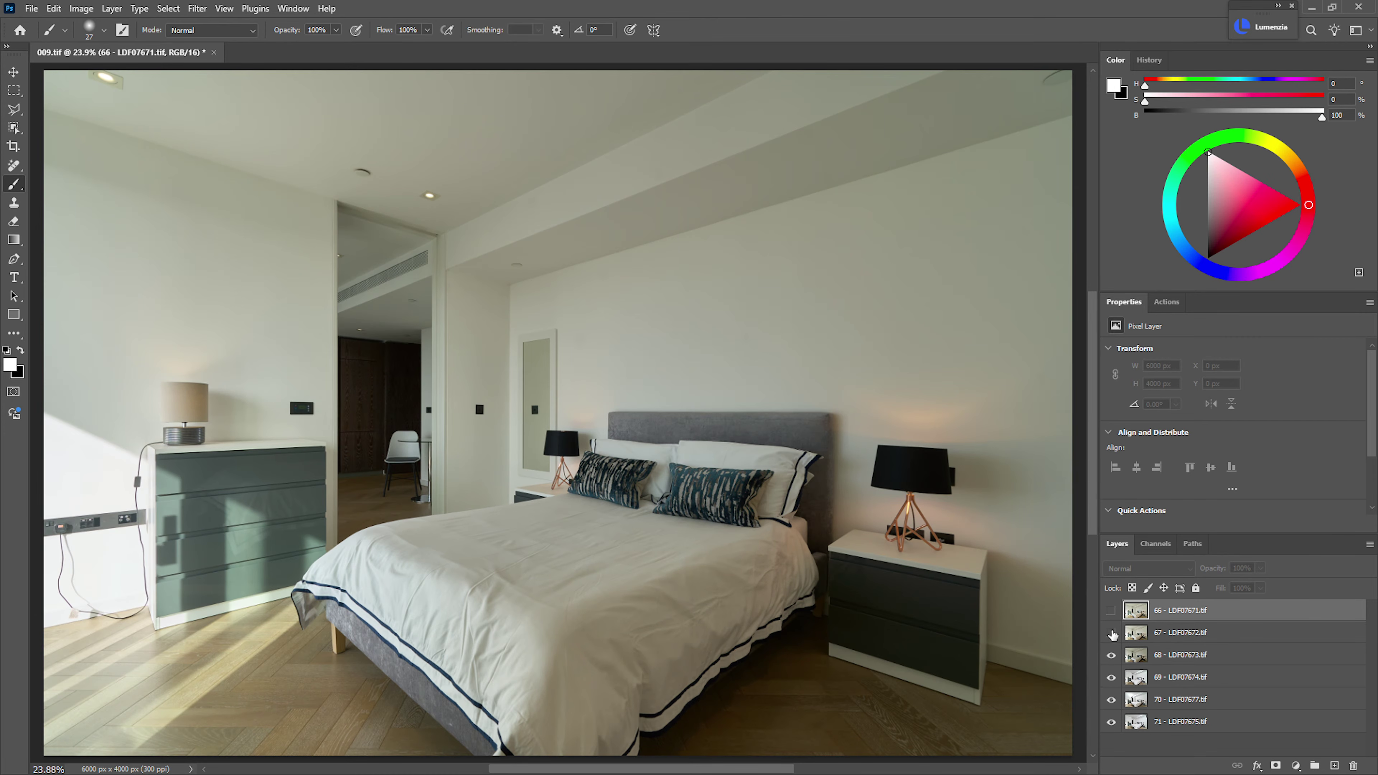
{"action": "left_click", "coordinate": [1111, 611]}
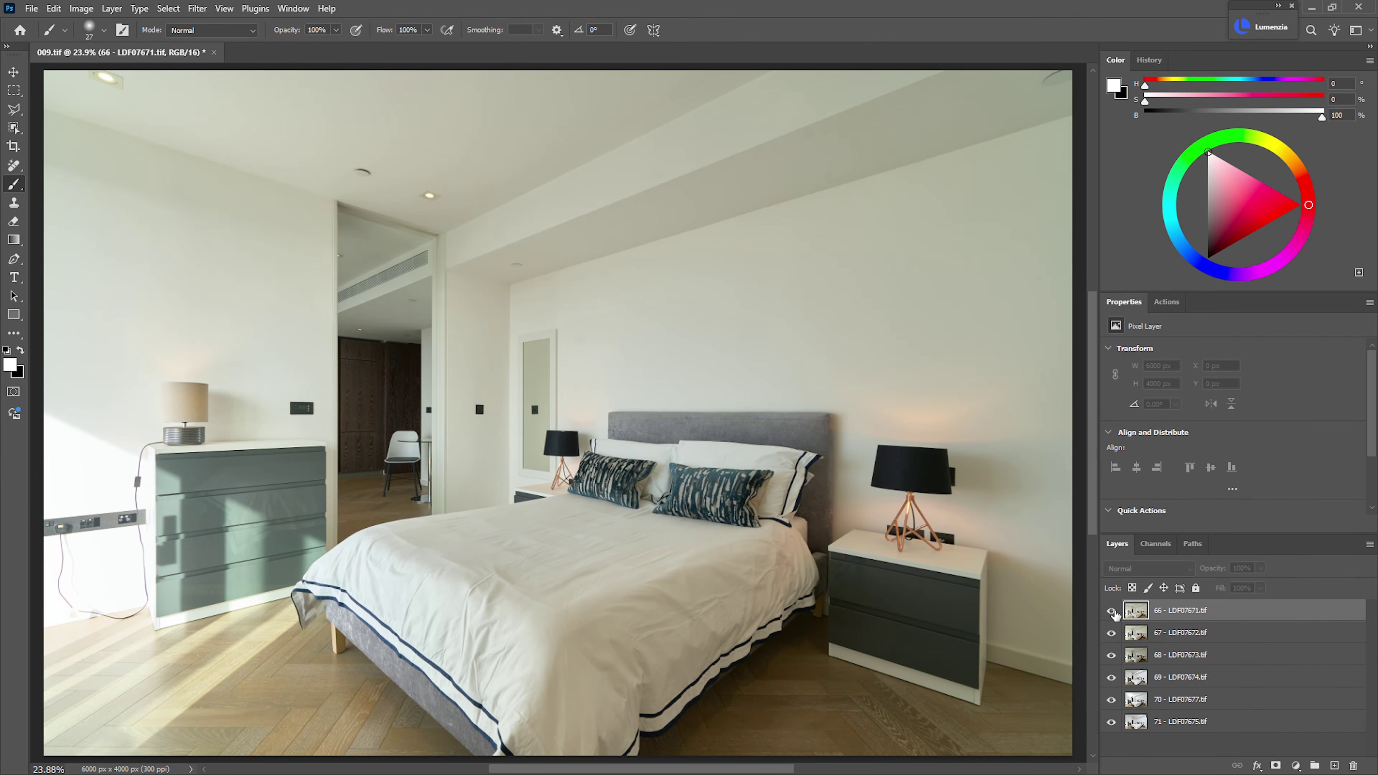
{"action": "left_click", "coordinate": [1111, 612]}
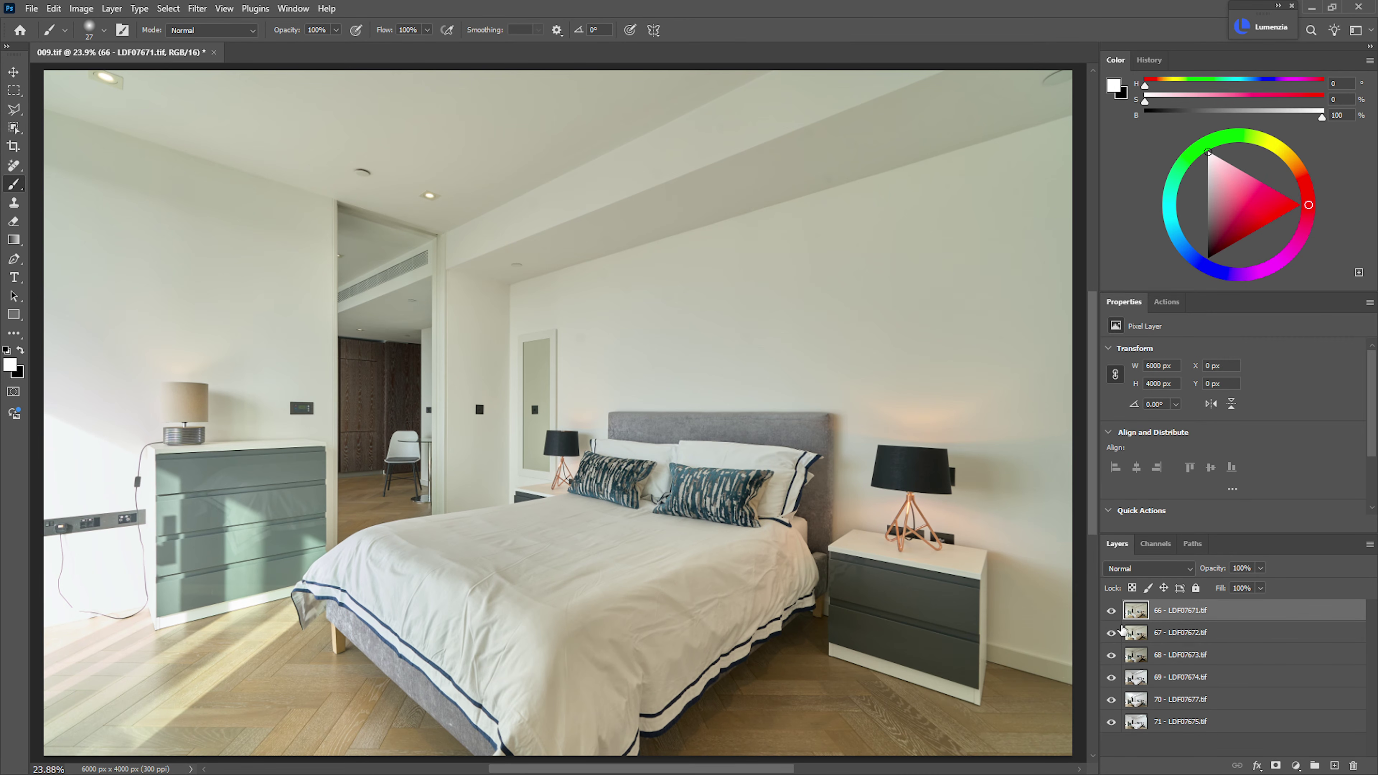
{"action": "left_click", "coordinate": [1111, 611]}
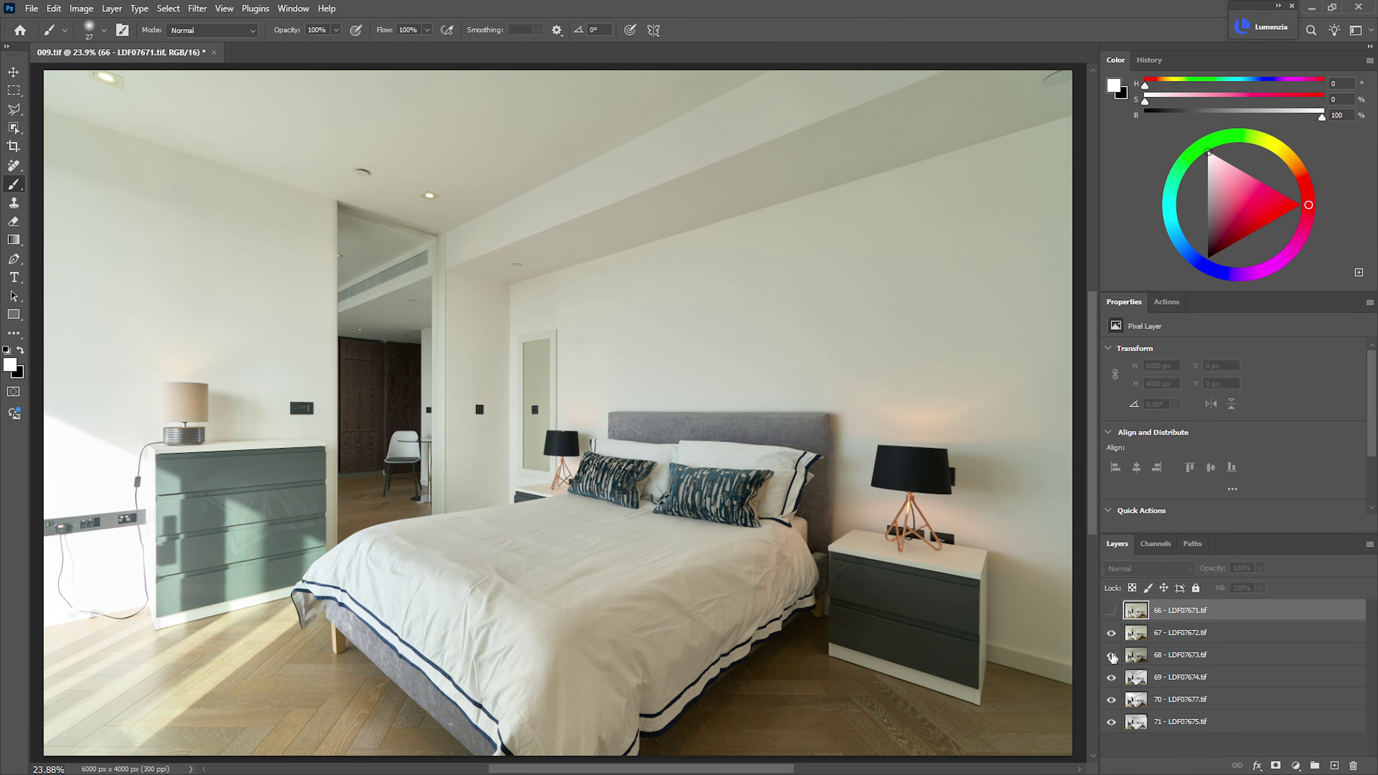
{"action": "left_click", "coordinate": [1111, 611]}
{"action": "left_click_drag", "start_coordinate": [1111, 611], "coordinate": [1111, 668]}
{"action": "left_click", "coordinate": [1162, 683]}
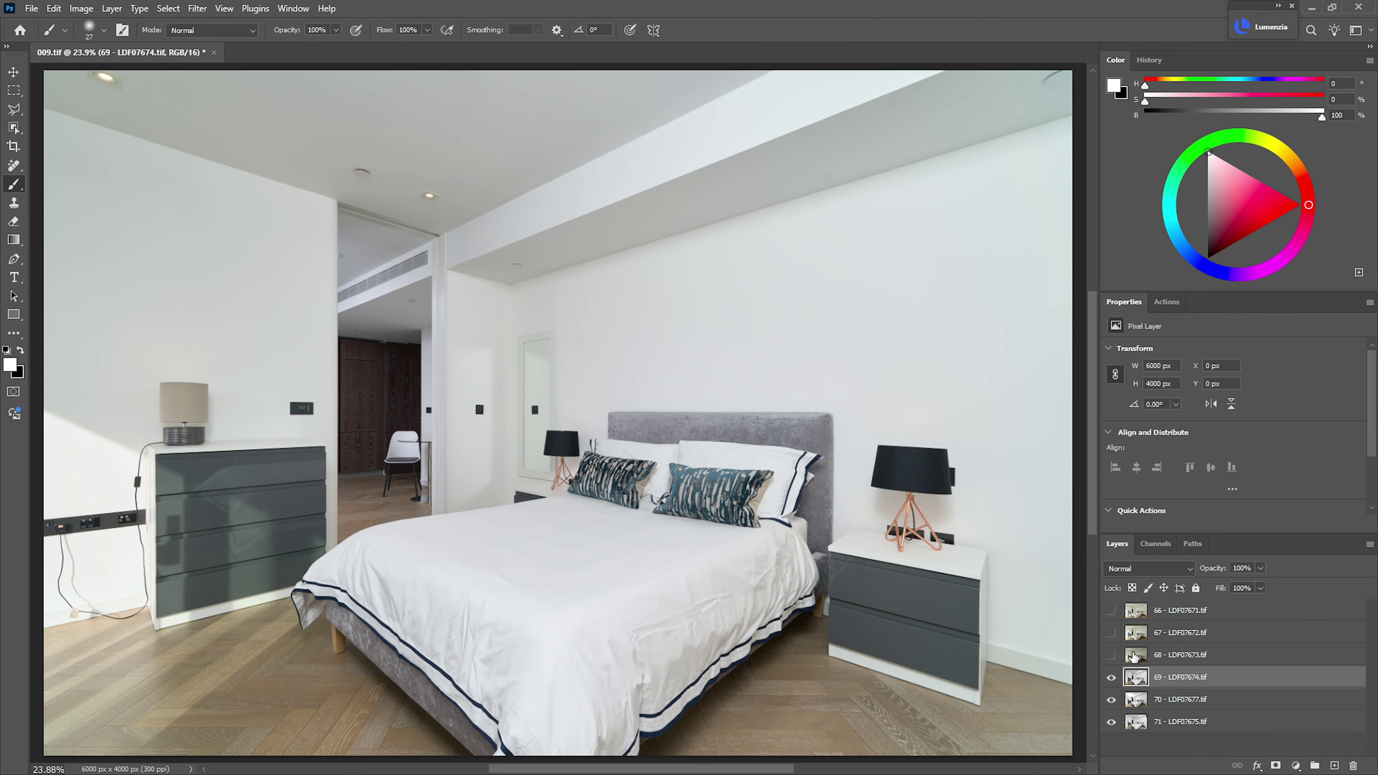
- Hide layer 69 and compare the two flash exposures on layers 70 and 71, leaving layer 70 selected
{"action": "left_click", "coordinate": [1111, 677]}
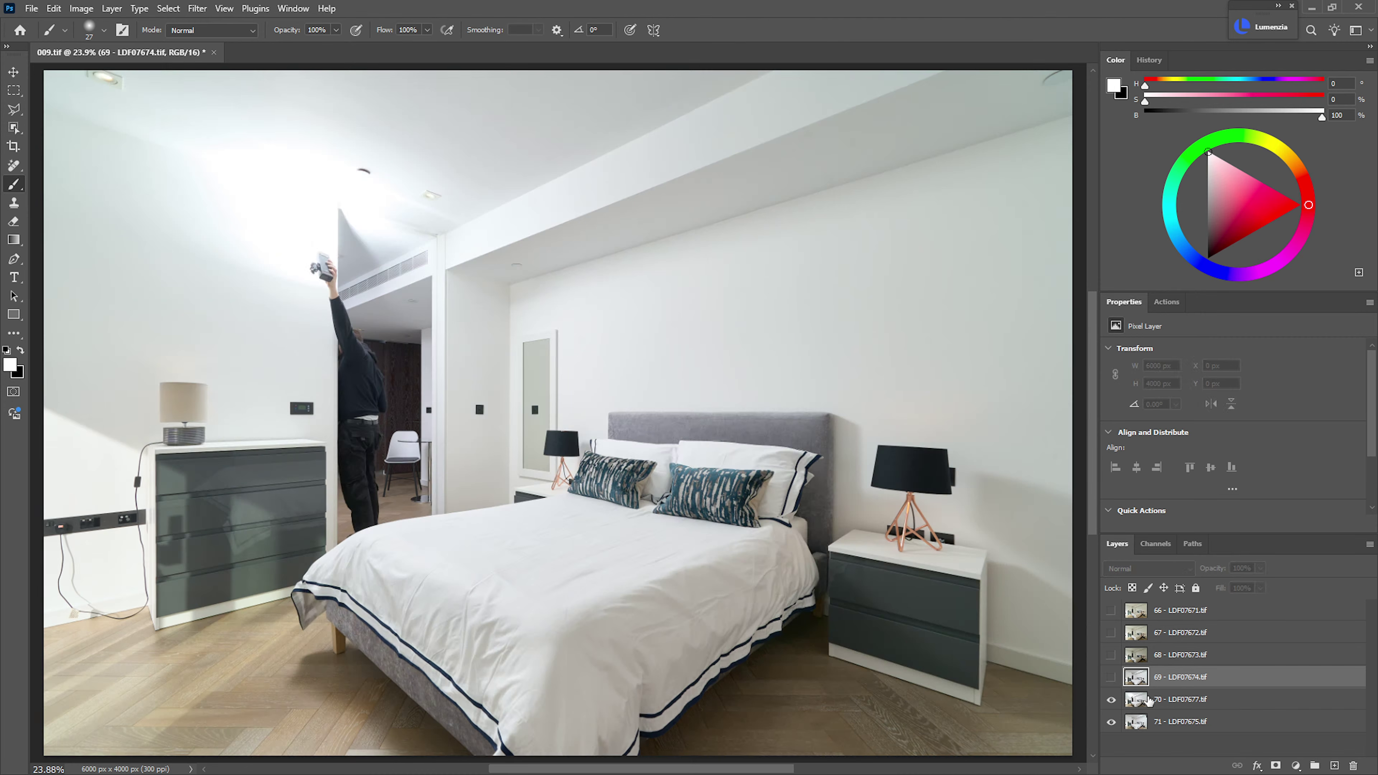
{"action": "left_click", "coordinate": [1111, 700]}
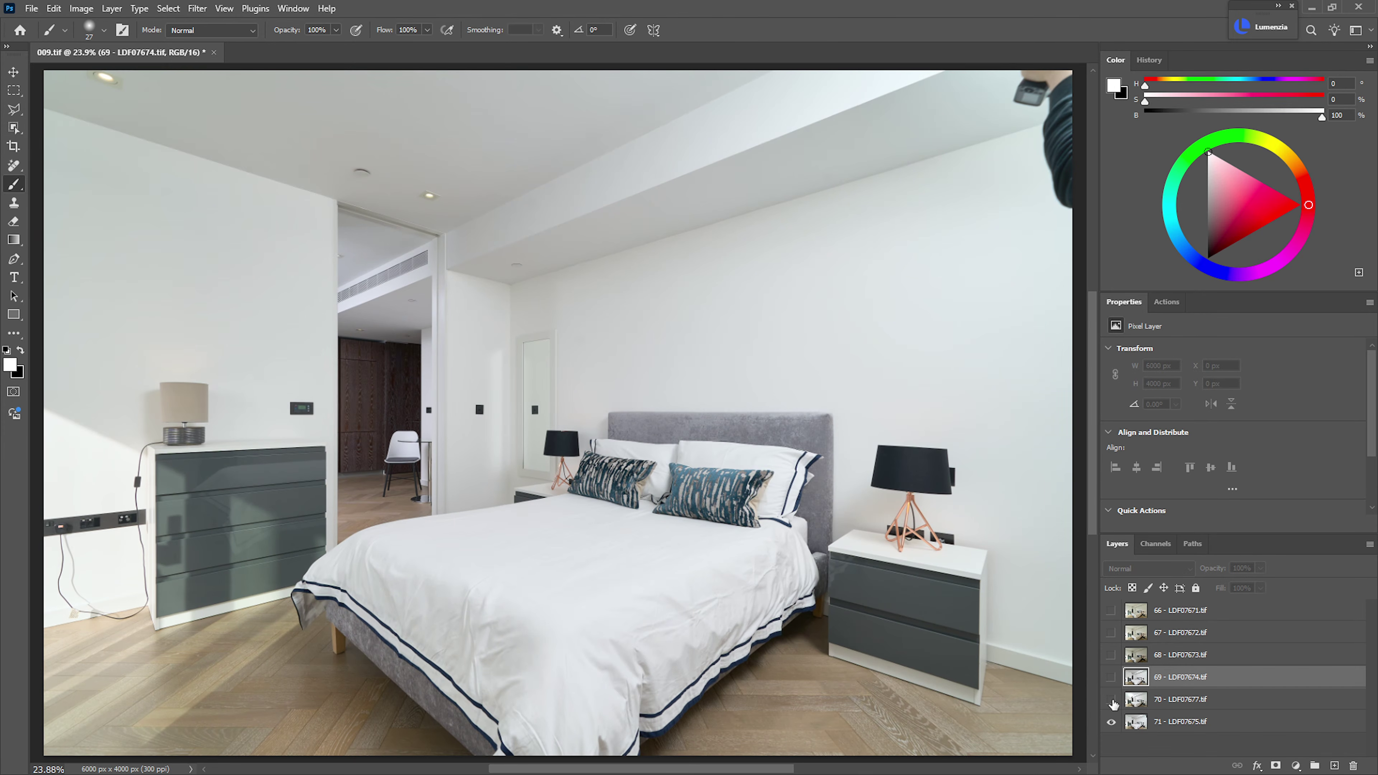
{"action": "left_click", "coordinate": [1112, 700]}
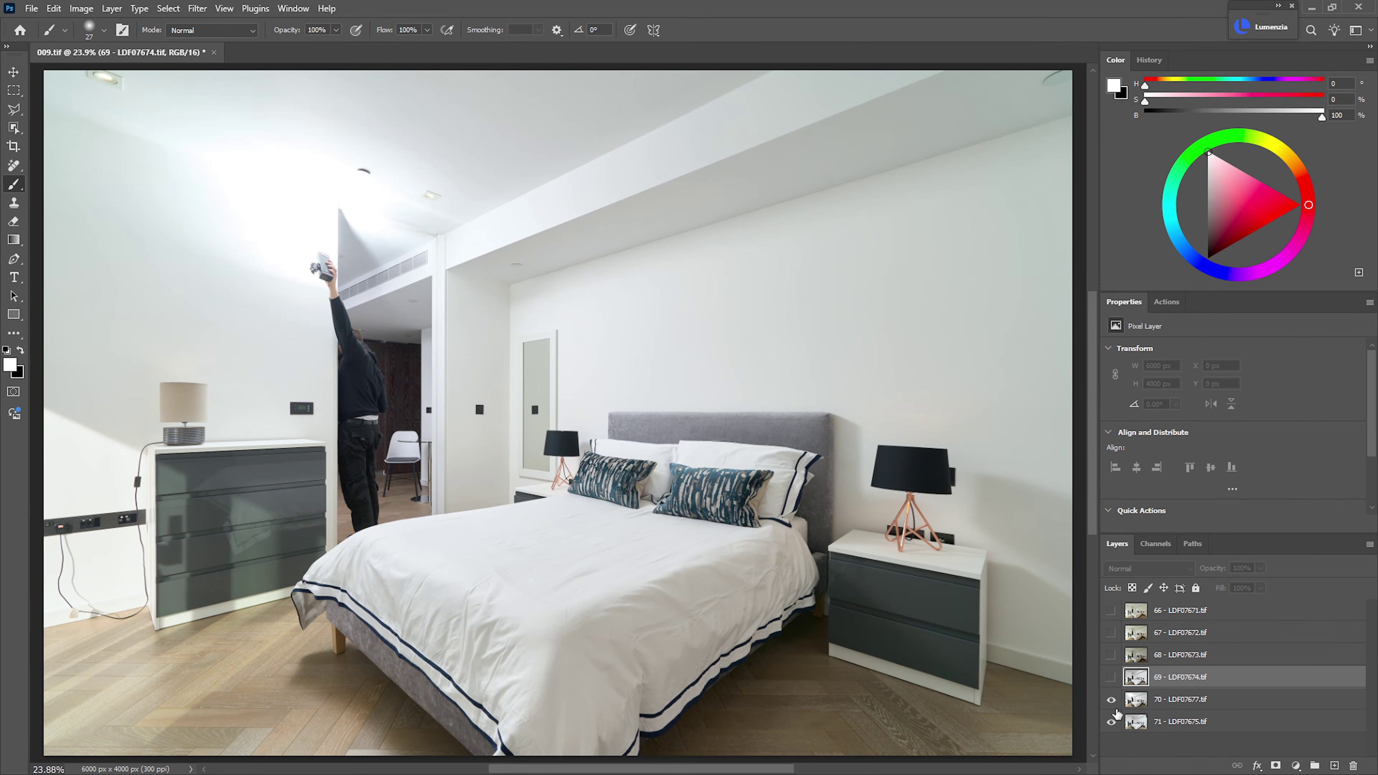
{"action": "left_click", "coordinate": [1111, 700]}
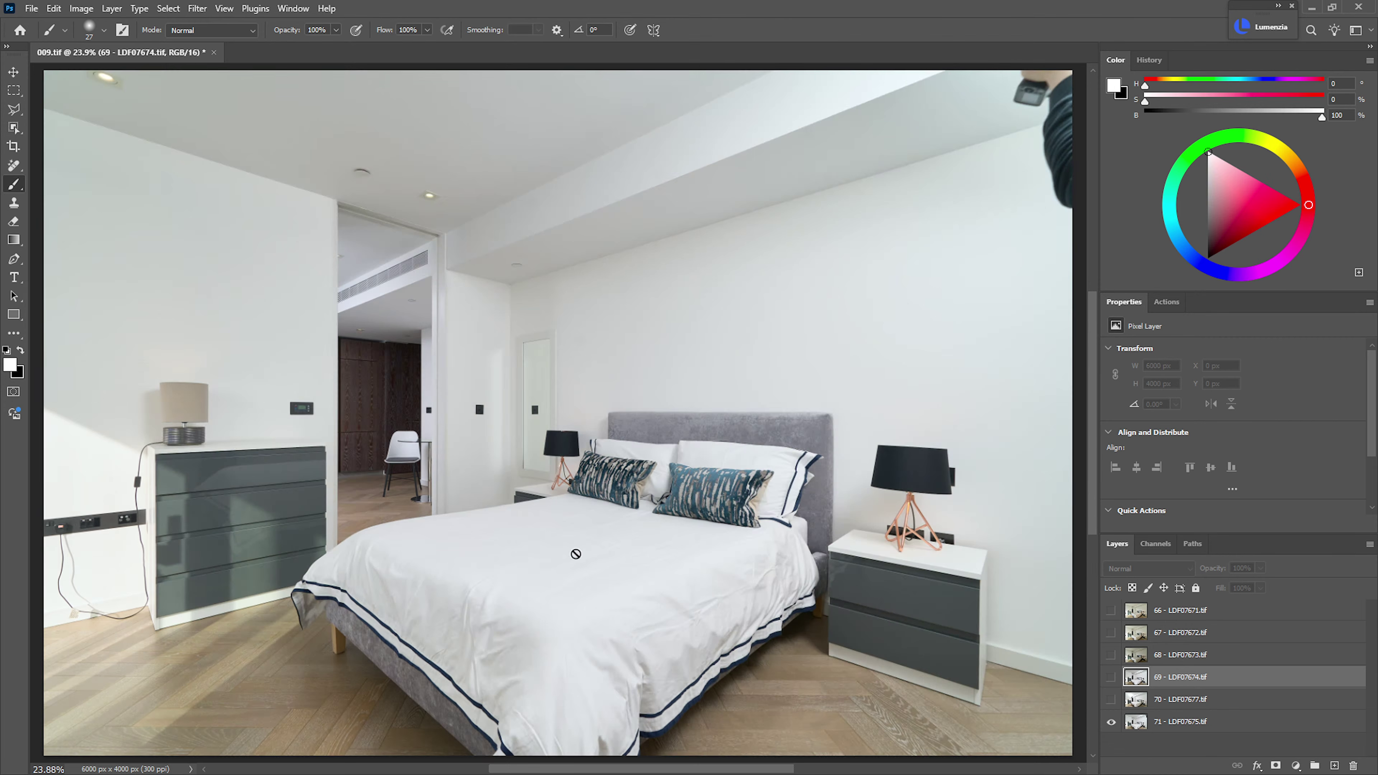
{"action": "left_click", "coordinate": [1111, 700]}
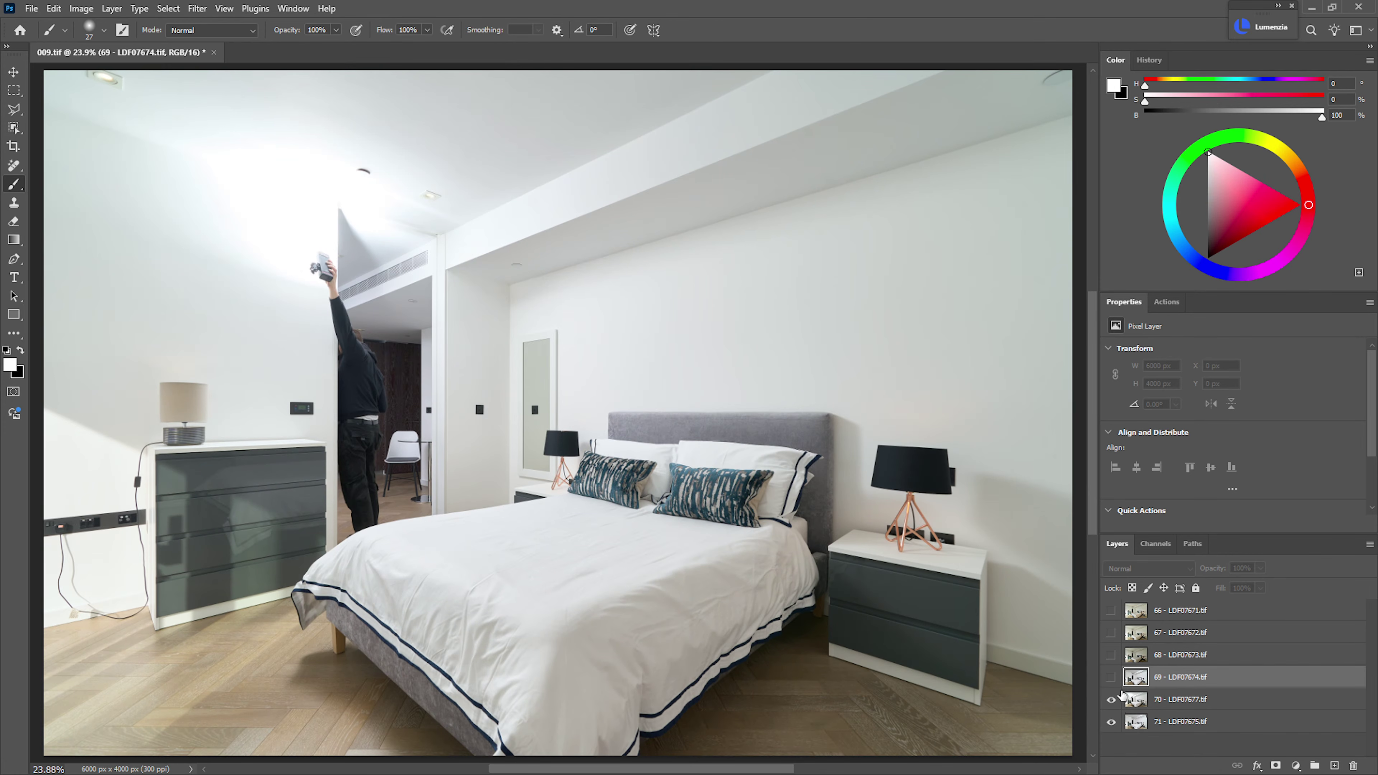
{"action": "left_click", "coordinate": [1168, 701]}
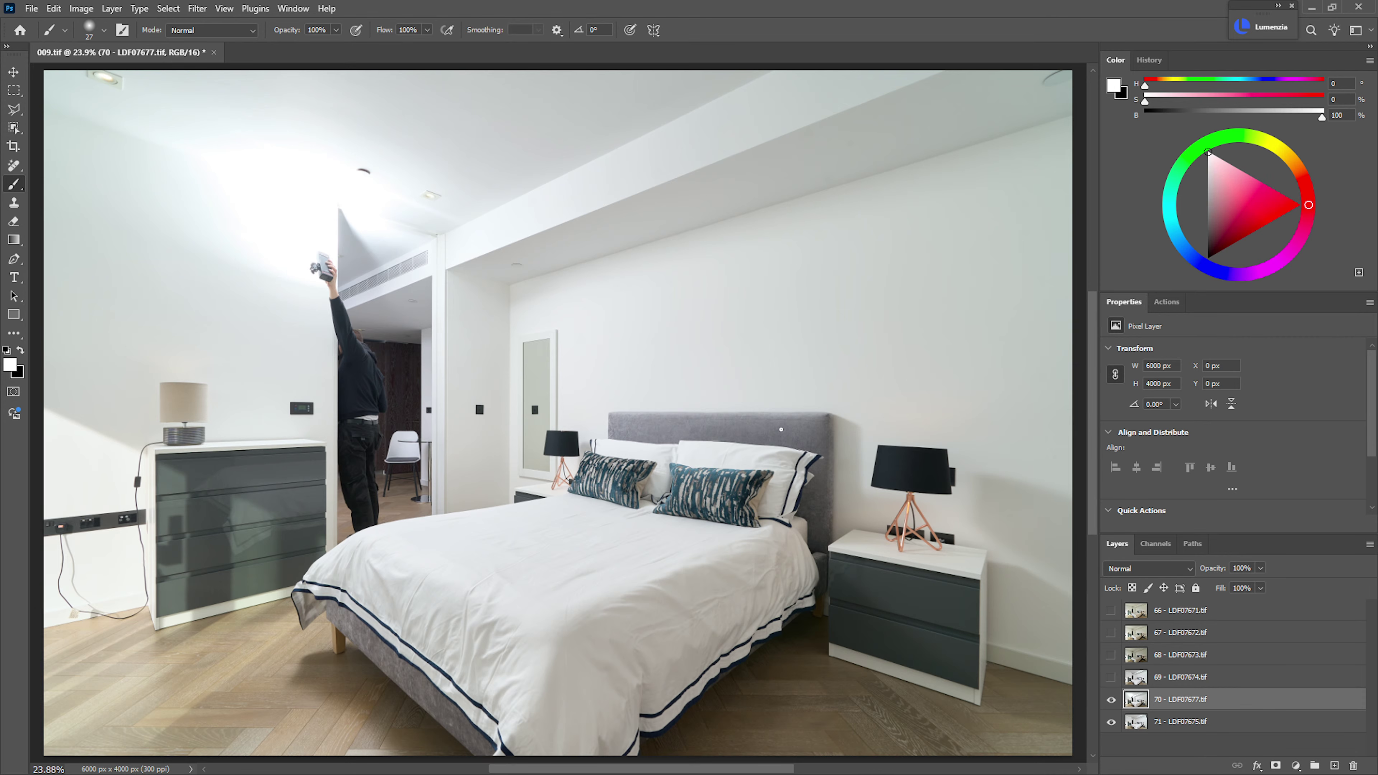
- Check layer 70 against the layer below and add a black layer mask to it
{"action": "left_click", "coordinate": [1111, 700]}
{"action": "left_click", "coordinate": [1111, 700]}
{"action": "left_click", "coordinate": [1111, 700]}
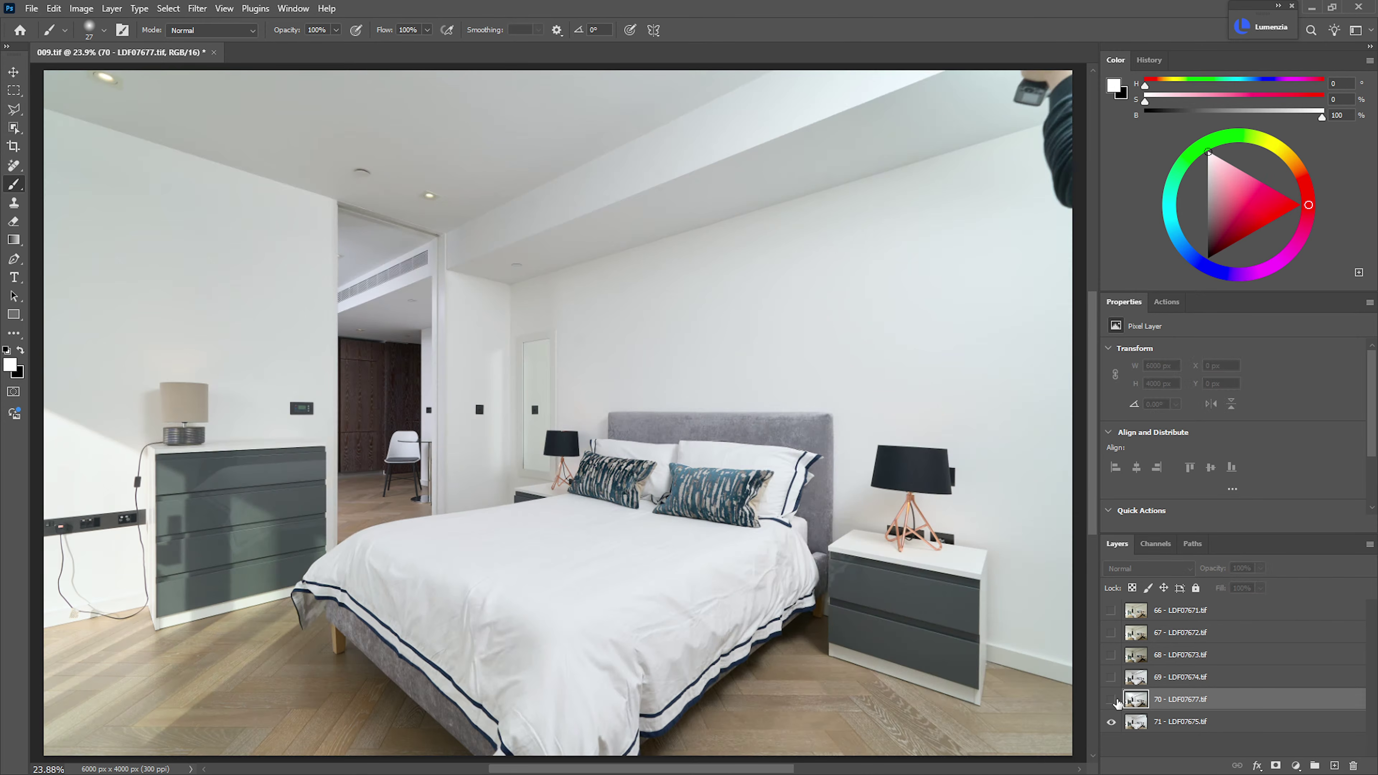
{"action": "left_click", "coordinate": [1111, 700]}
{"action": "key", "text": "F2"}
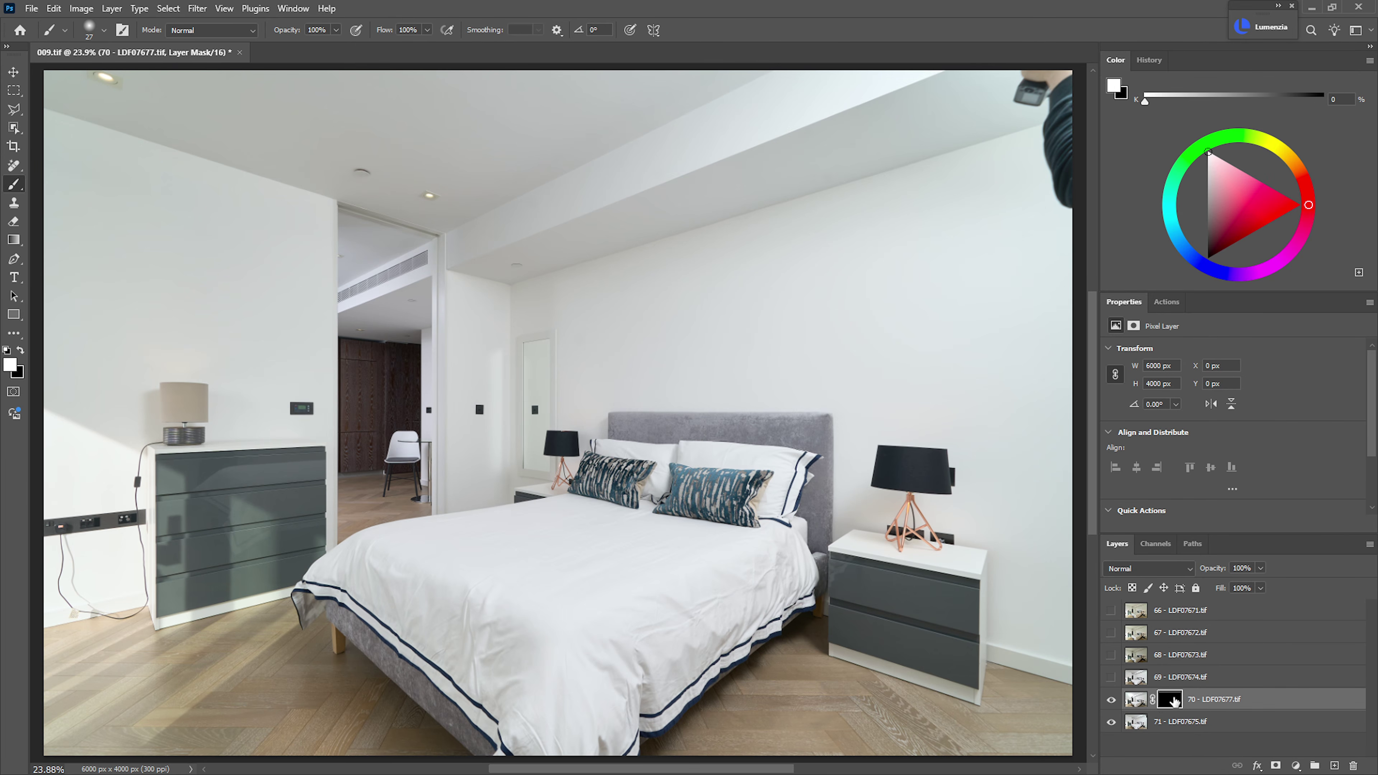
- Disable and re-enable the black mask on layer 70 repeatedly to compare the revealed and hidden flash exposure
{"action": "left_click", "coordinate": [1170, 700], "text": "shift"}
{"action": "left_click", "coordinate": [1173, 703], "text": "shift"}
{"action": "left_click", "coordinate": [1174, 703], "text": "shift"}
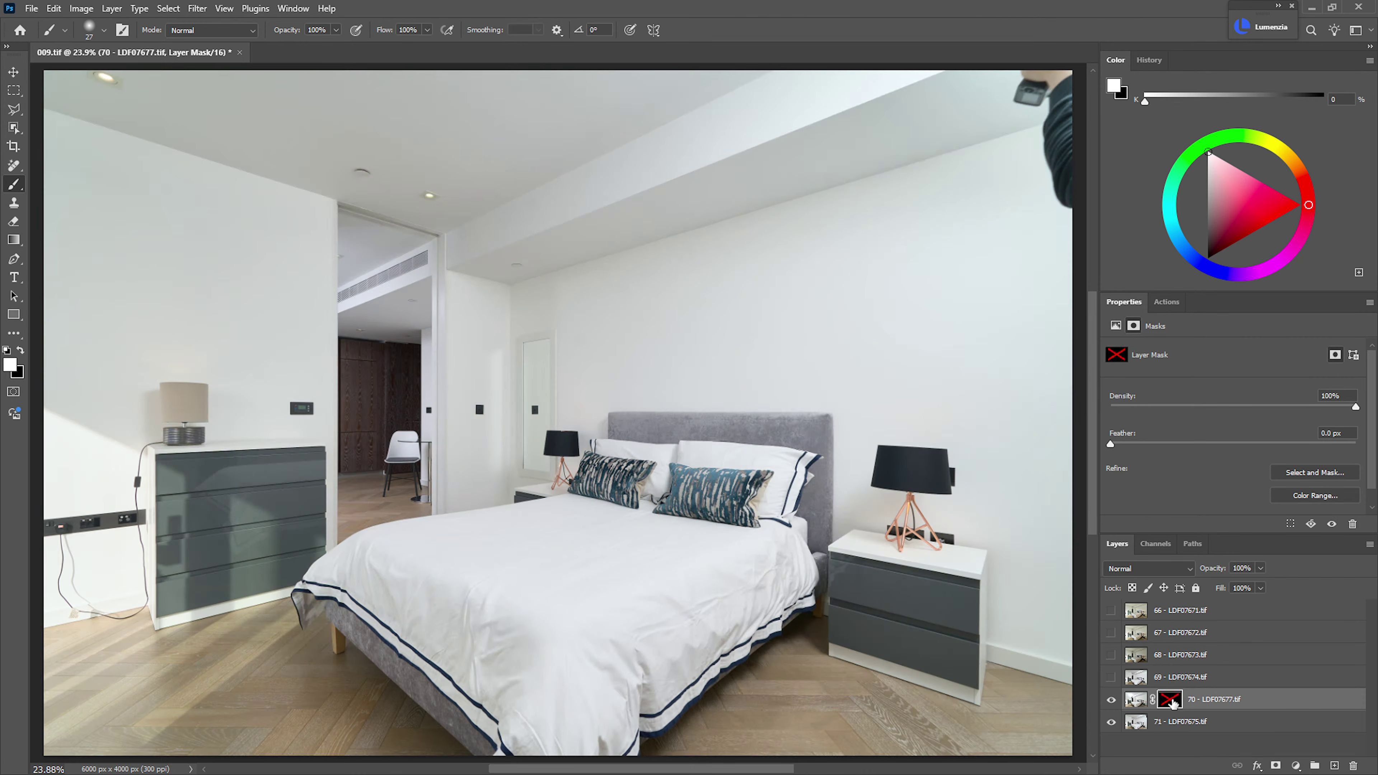
{"action": "left_click", "coordinate": [1173, 703], "text": "shift"}
{"action": "left_click", "coordinate": [1173, 703], "text": "shift"}
{"action": "left_click", "coordinate": [1173, 703], "text": "shift"}
{"action": "left_click", "coordinate": [1173, 702], "text": "shift"}
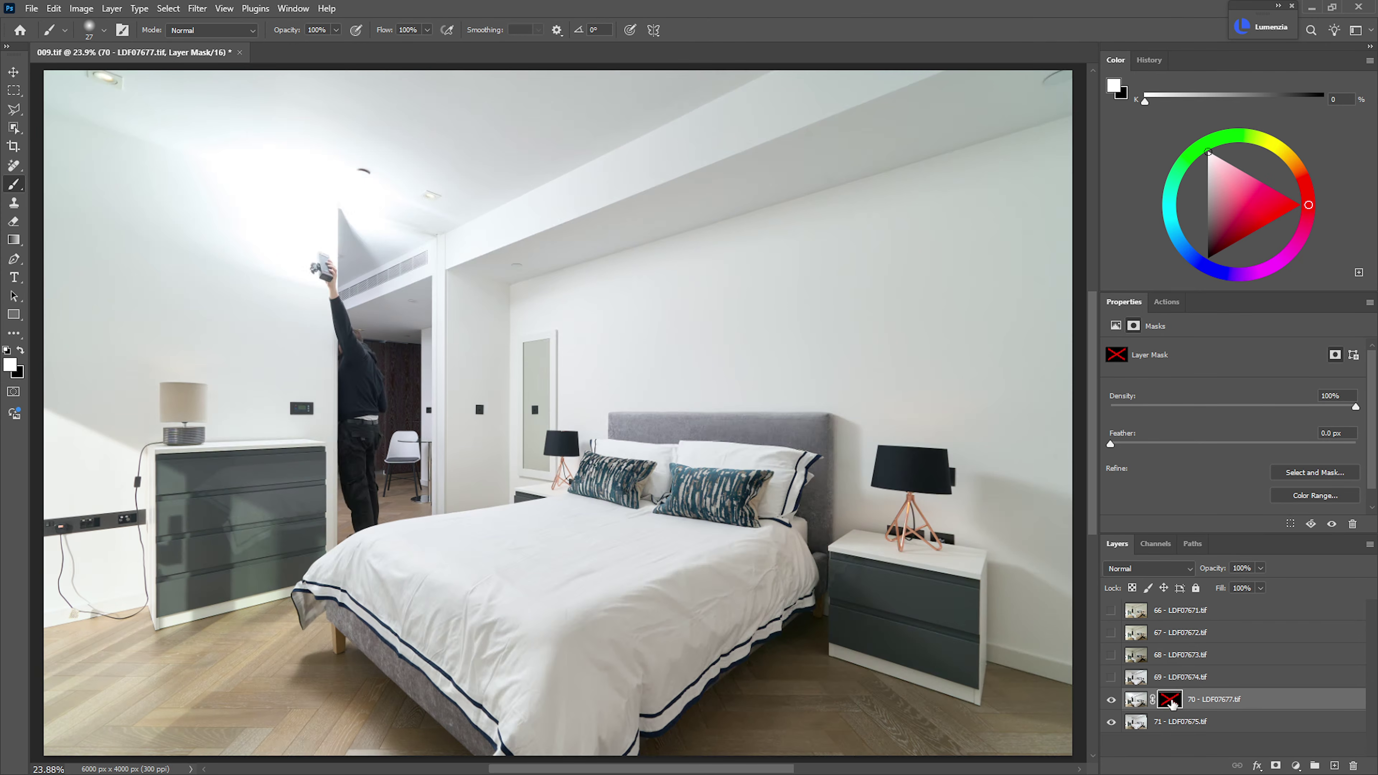
{"action": "left_click", "coordinate": [1174, 703], "text": "shift"}
{"action": "left_click", "coordinate": [1174, 703], "text": "shift"}
{"action": "left_click", "coordinate": [1173, 703], "text": "shift"}
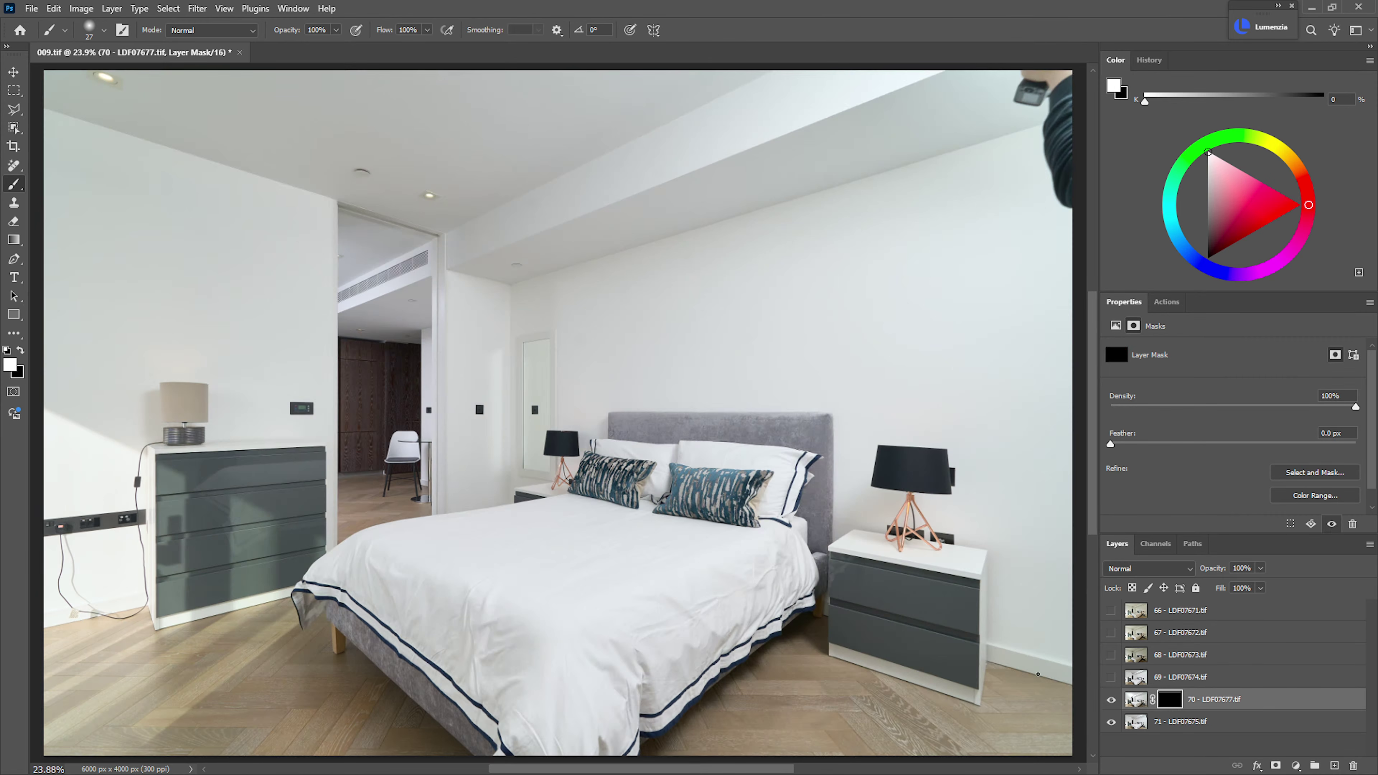
{"action": "left_click", "coordinate": [1174, 703], "text": "shift"}
{"action": "left_click", "coordinate": [1173, 703], "text": "shift"}
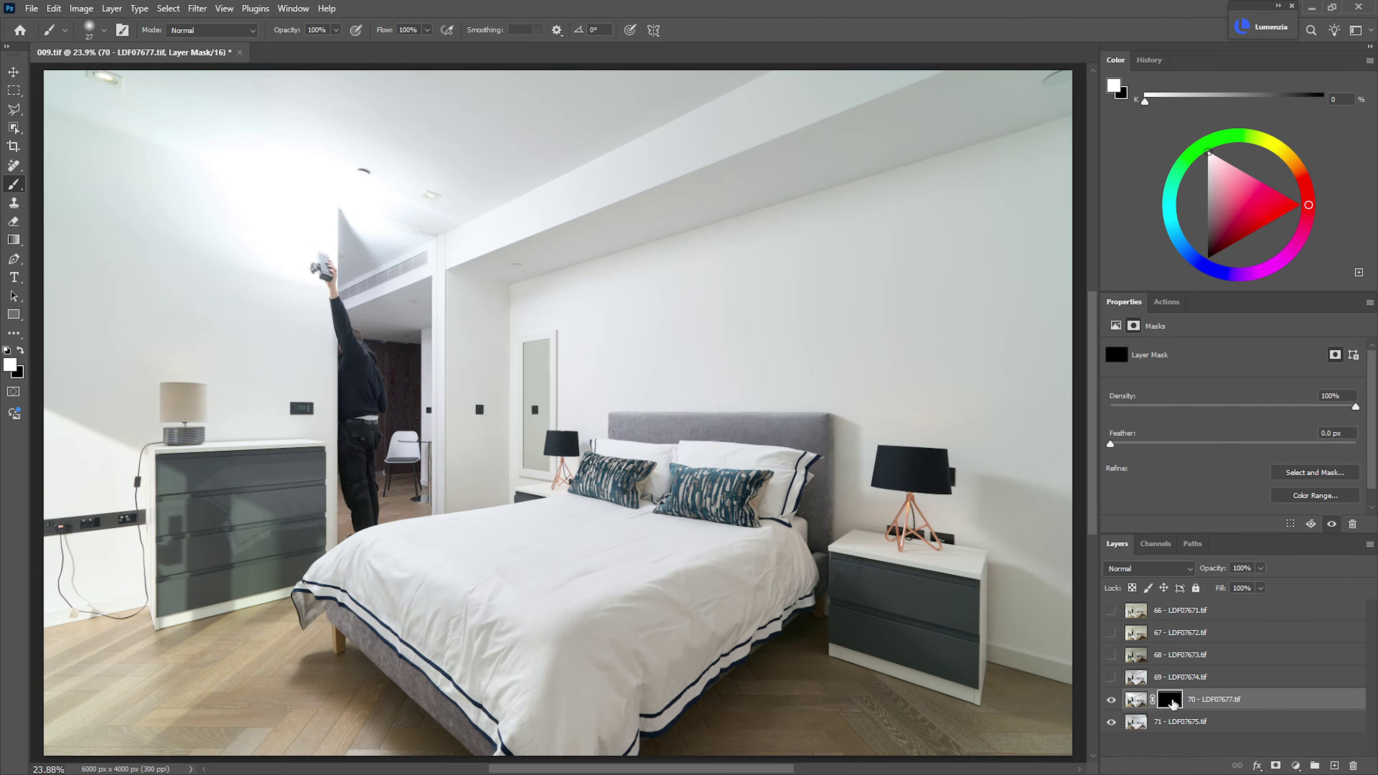
{"action": "left_click", "coordinate": [1172, 703], "text": "shift"}
{"action": "left_click", "coordinate": [1172, 703], "text": "shift"}
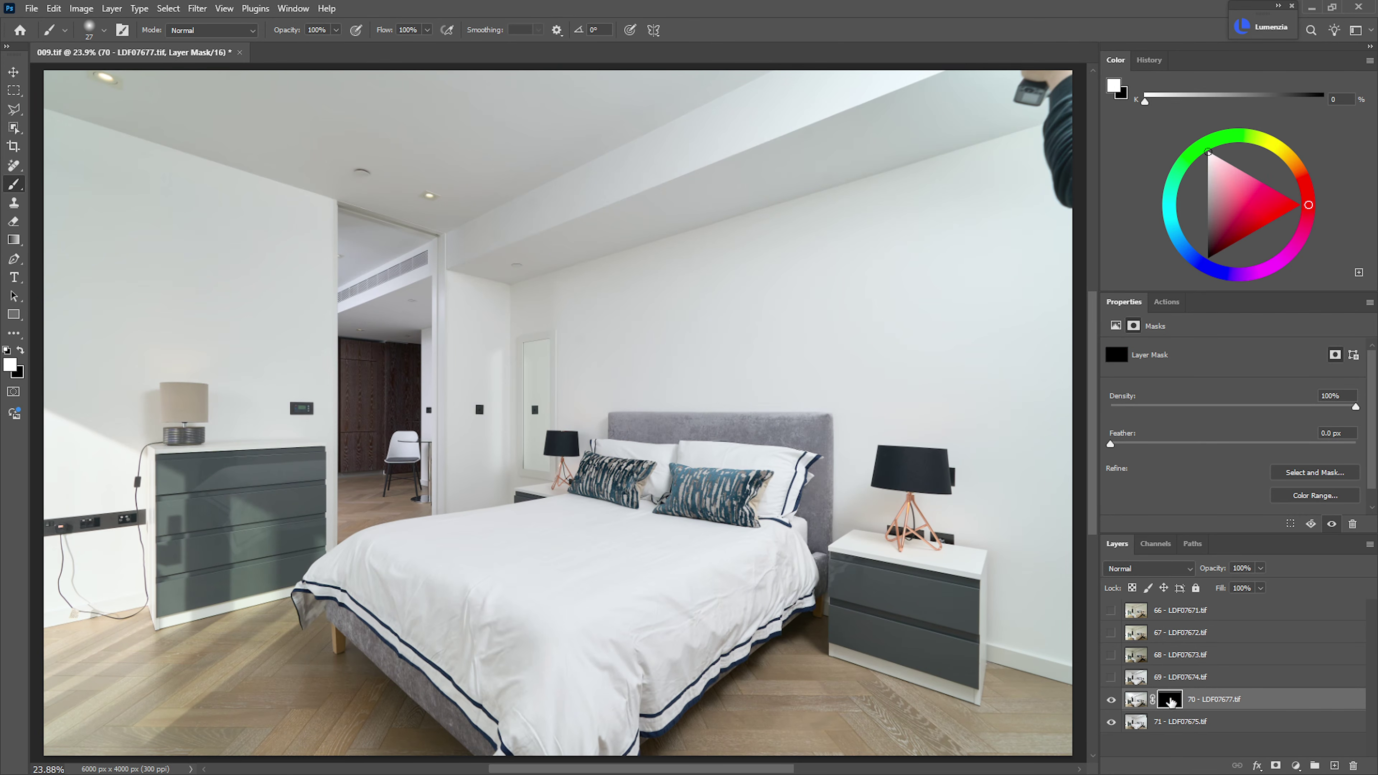
{"action": "left_click", "coordinate": [1172, 703], "text": "shift"}
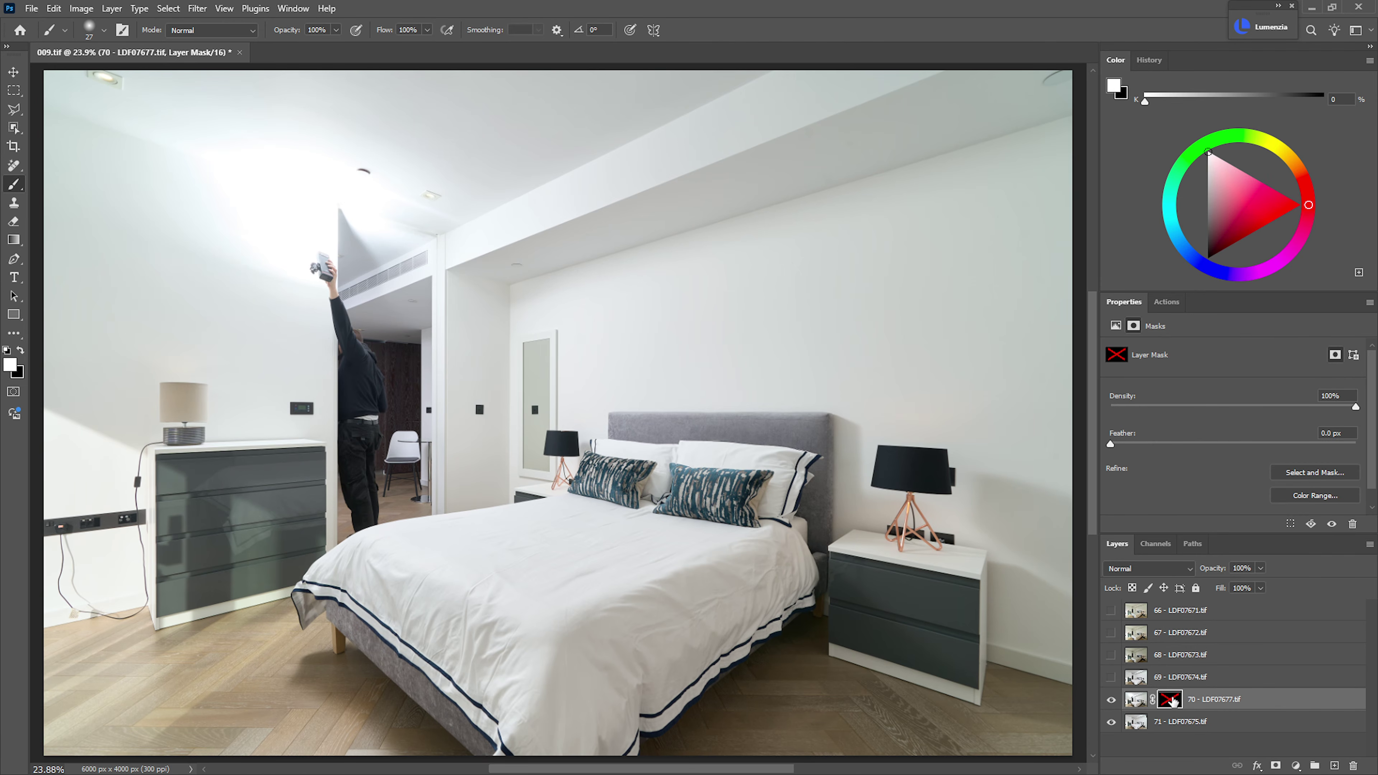
{"action": "left_click", "coordinate": [1172, 703], "text": "shift"}
{"action": "left_click", "coordinate": [1171, 703], "text": "shift"}
{"action": "left_click", "coordinate": [1172, 703], "text": "shift"}
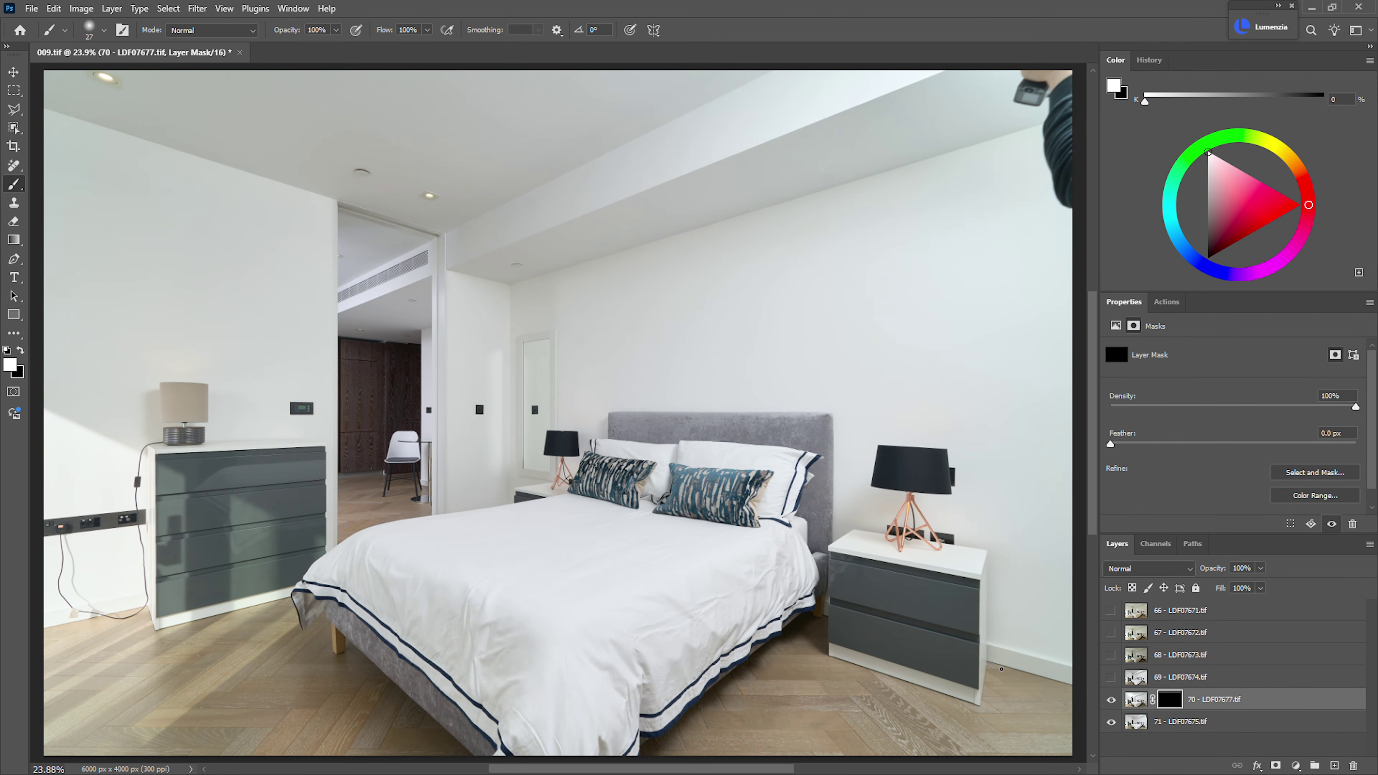
- Fill layer 70's mask with 50% Gray in Normal mode at 100% opacity, and compare the blend with the layer hidden
{"action": "key", "text": "shift+F5"}
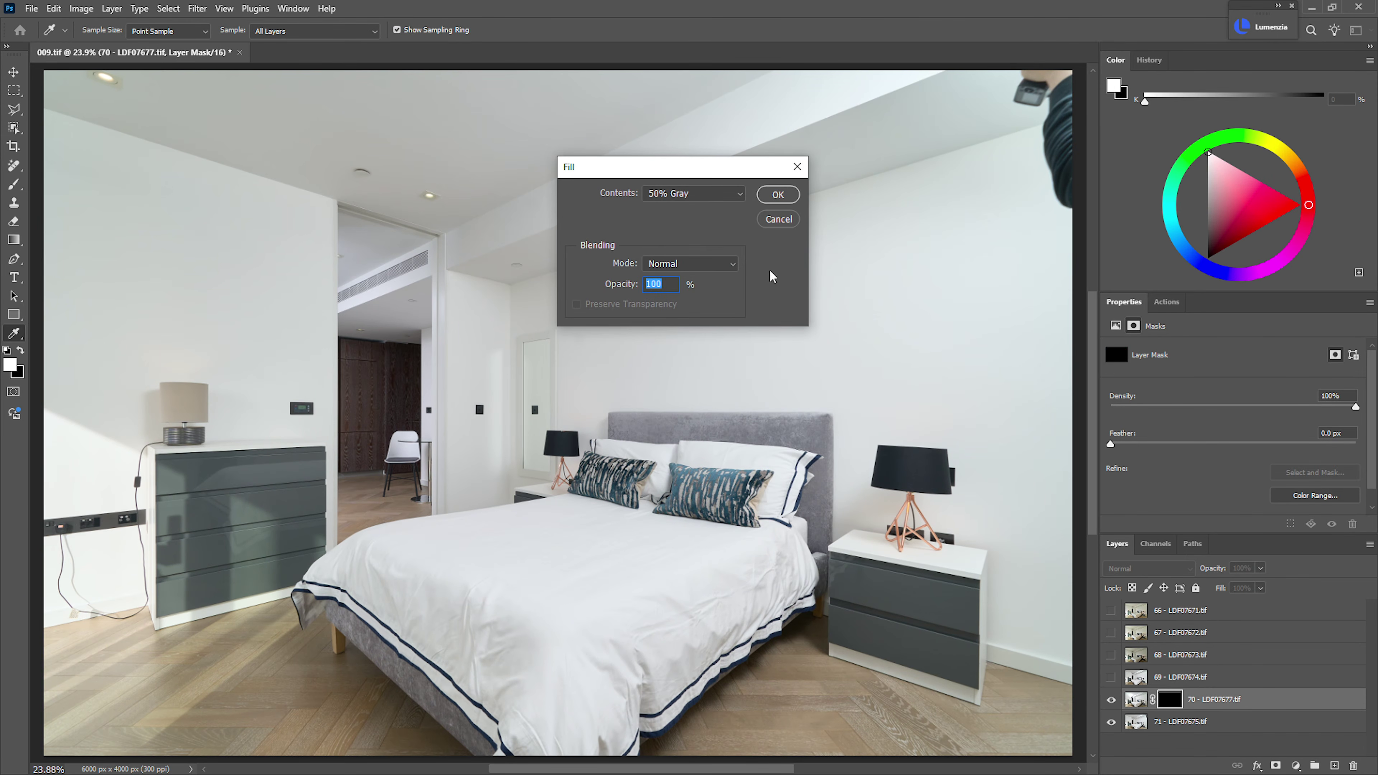
{"action": "left_click", "coordinate": [771, 196]}
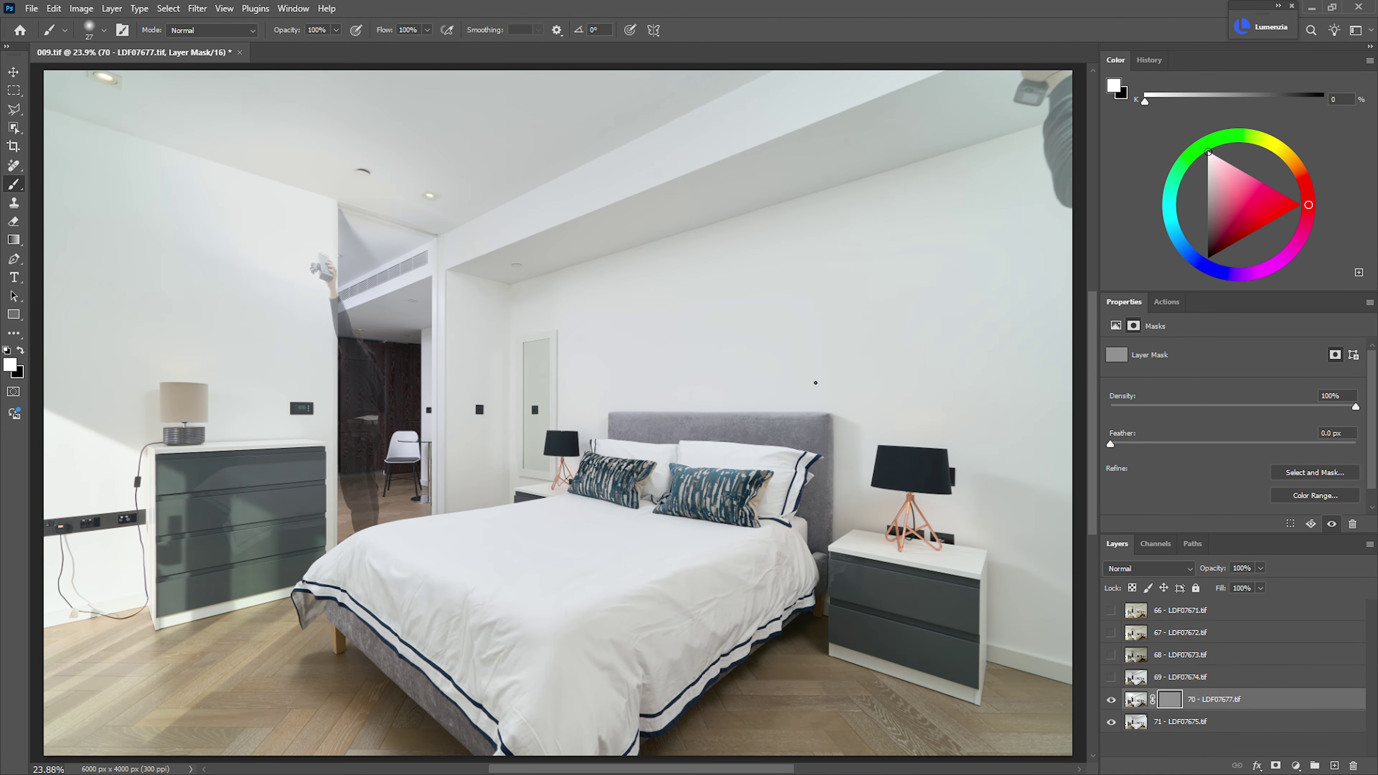
{"action": "left_click", "coordinate": [1111, 700]}
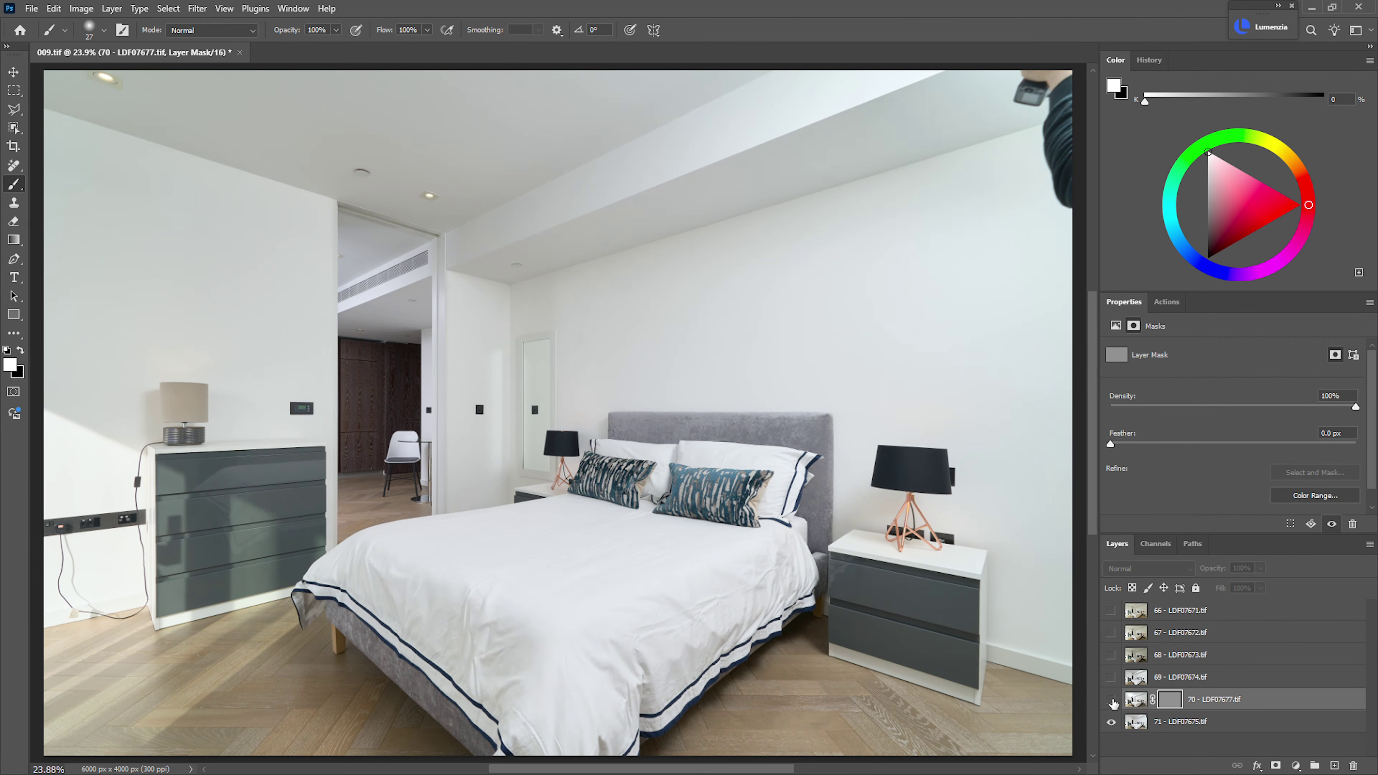
{"action": "left_click", "coordinate": [1112, 700]}
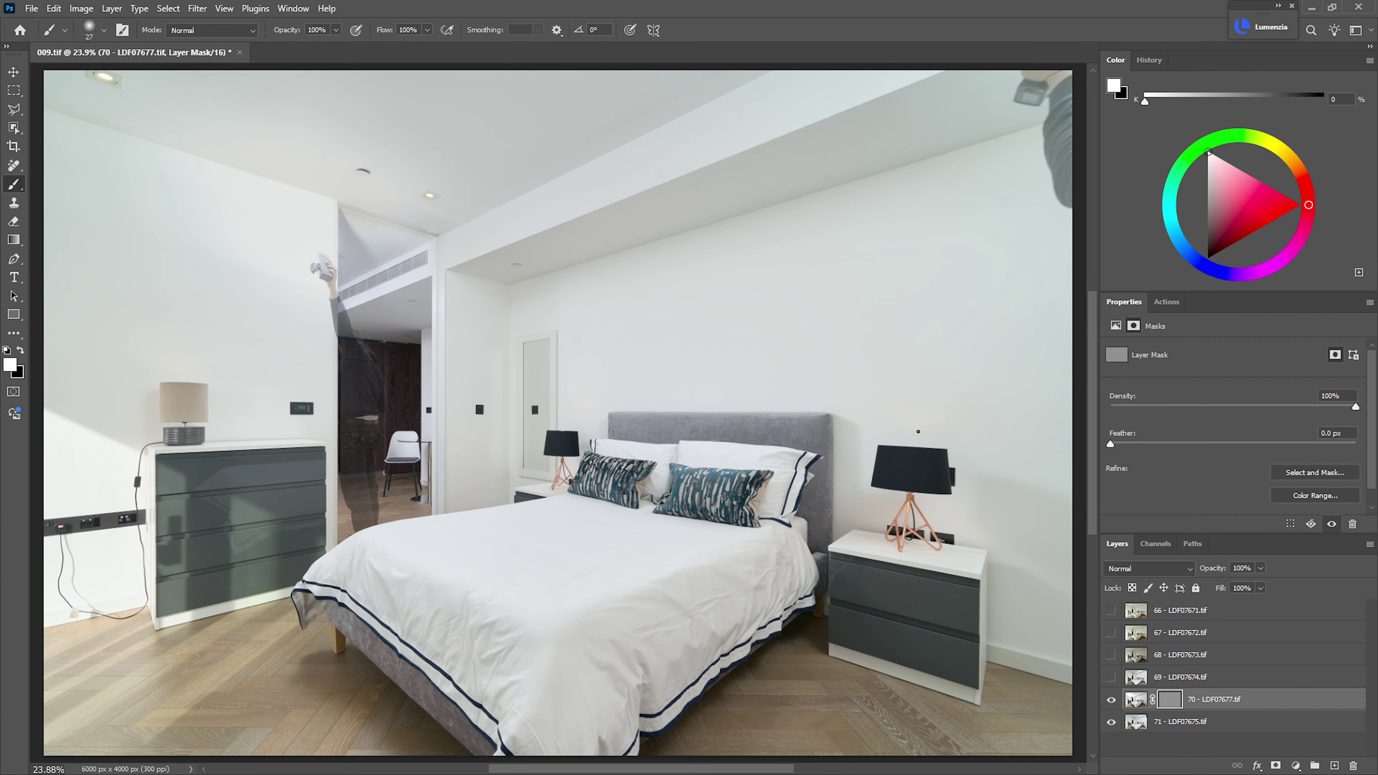
- Paint white on layer 70's mask with a large soft brush at 20% flow over the figure in the room's upper-right corner
{"action": "mouse_move", "coordinate": [849, 350]}
{"action": "left_mouse_down"}
{"action": "mouse_move", "coordinate": [904, 346]}
{"action": "mouse_move", "coordinate": [932, 293]}
{"action": "left_mouse_up"}
{"action": "left_click_drag", "start_coordinate": [1011, 109], "coordinate": [1056, 306]}
{"action": "key", "text": "shift+2"}
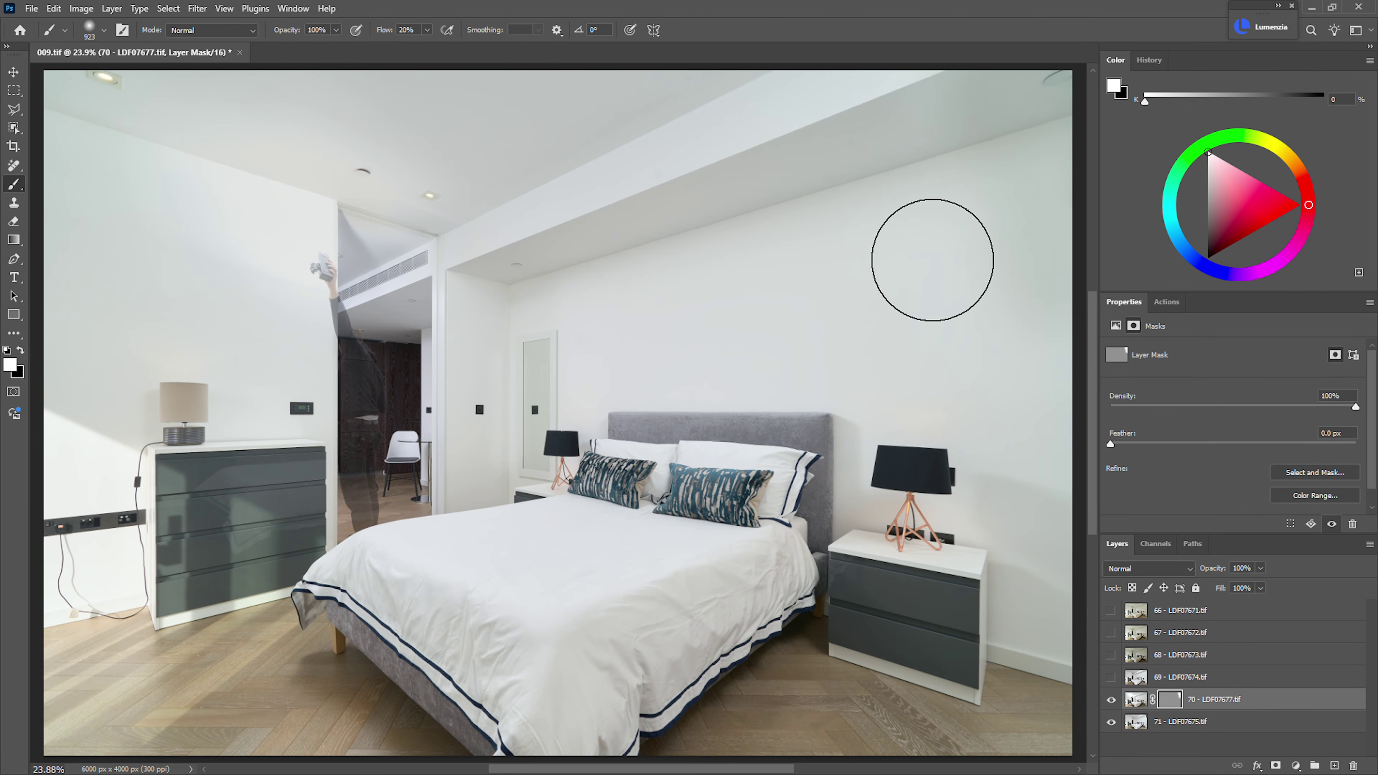
{"action": "left_click_drag", "start_coordinate": [938, 254], "coordinate": [1015, 139]}
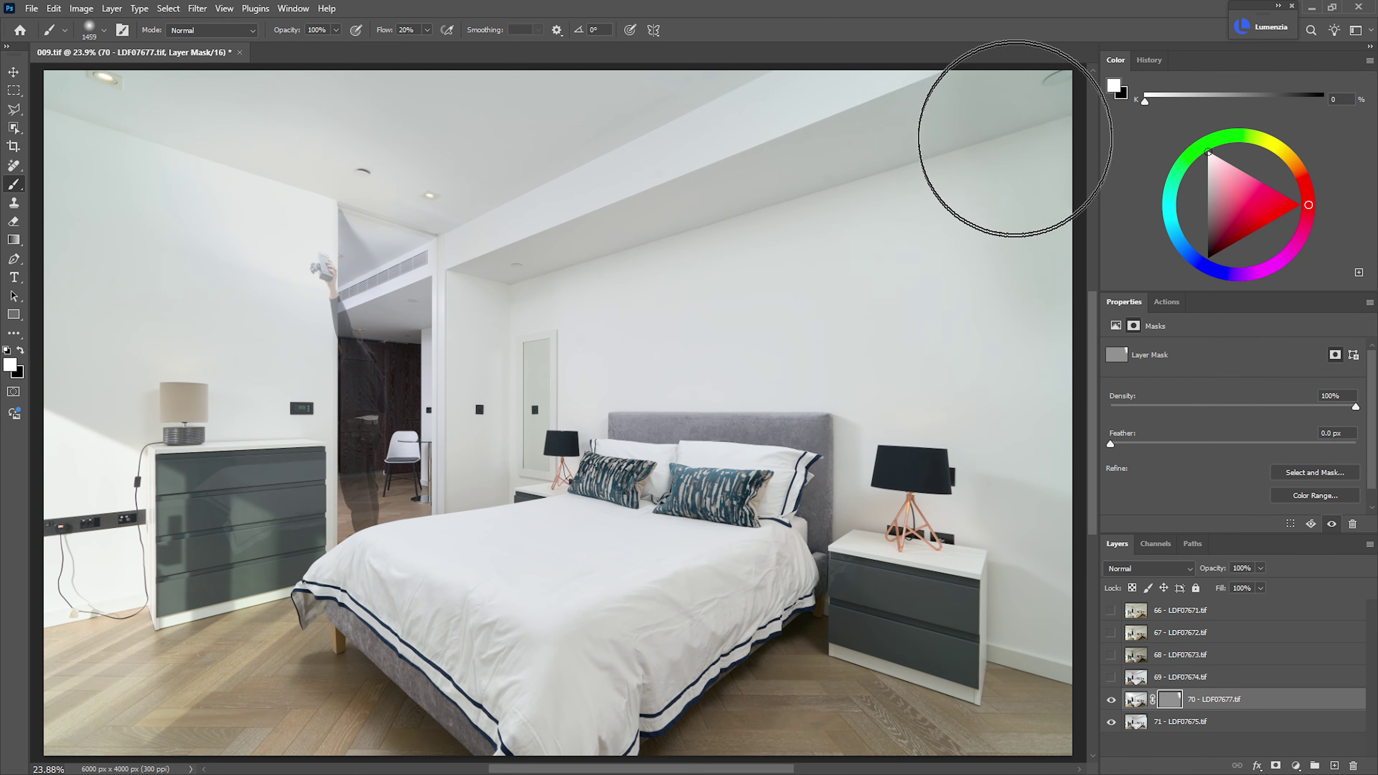
- Paint black on layer 70's mask with a 1283 px brush at 20% flow over the figure beside the doorway
{"action": "left_click_drag", "start_coordinate": [418, 299], "coordinate": [382, 305]}
{"action": "key", "text": "x"}
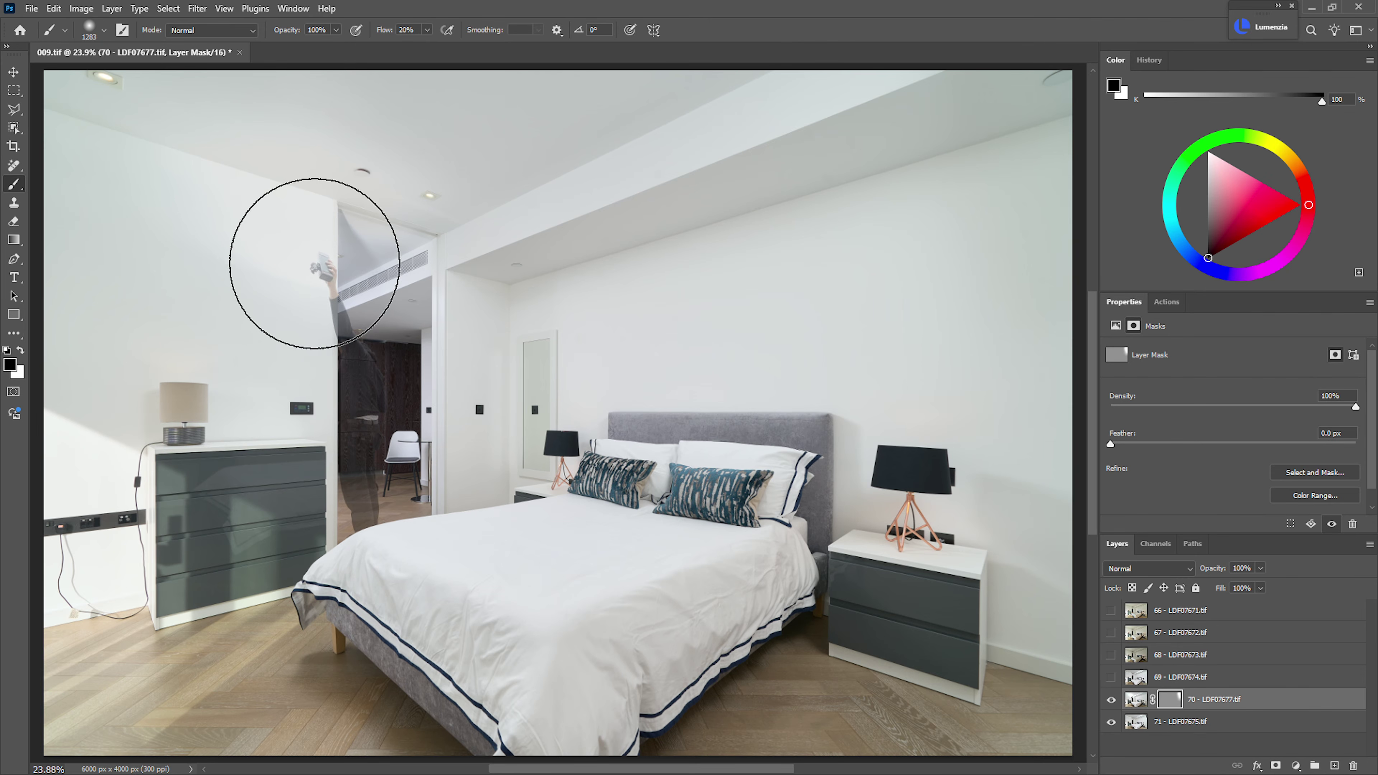
{"action": "mouse_move", "coordinate": [234, 180]}
{"action": "left_mouse_down"}
{"action": "mouse_move", "coordinate": [343, 287]}
{"action": "mouse_move", "coordinate": [362, 504]}
{"action": "mouse_move", "coordinate": [345, 462]}
{"action": "mouse_move", "coordinate": [337, 338]}
{"action": "mouse_move", "coordinate": [364, 250]}
{"action": "mouse_move", "coordinate": [387, 489]}
{"action": "mouse_move", "coordinate": [313, 277]}
{"action": "left_mouse_up"}
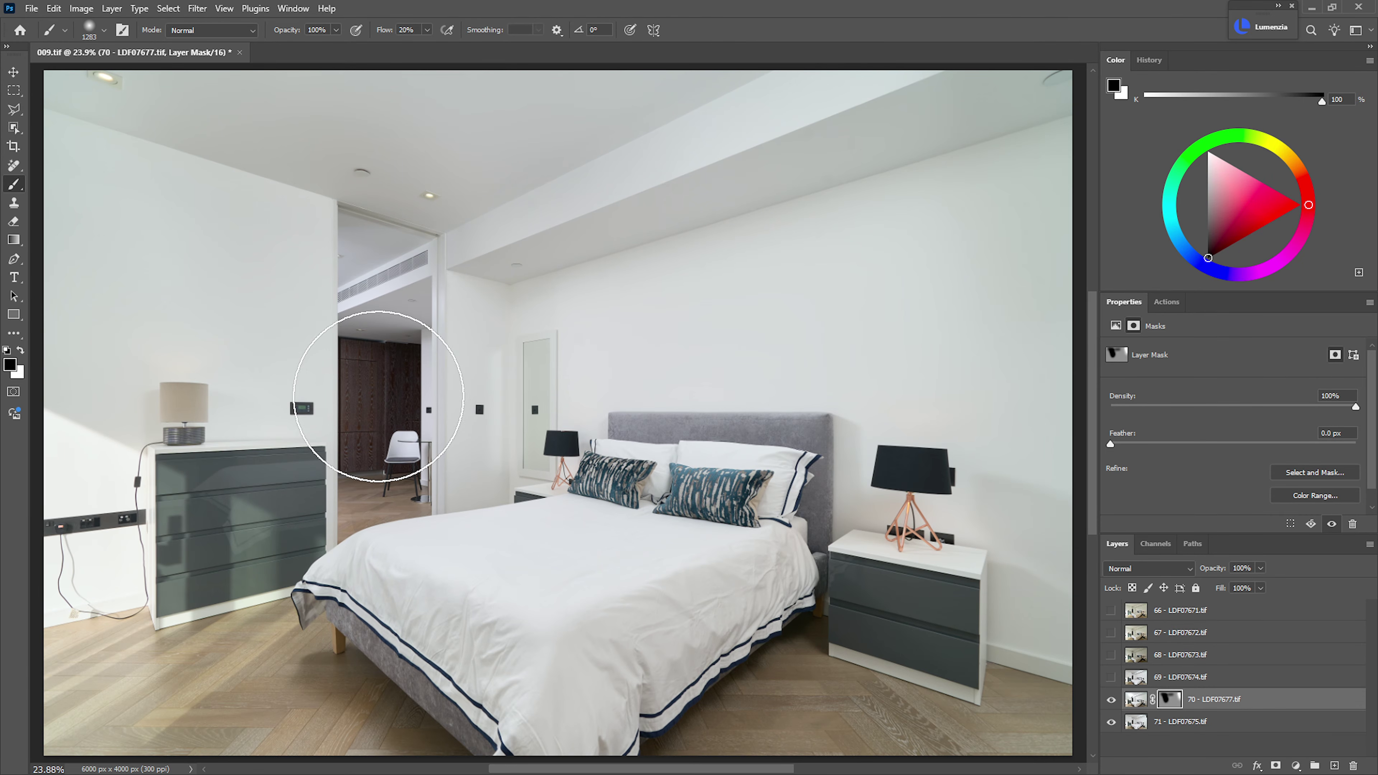
- Remove the painted layer mask from layer 70
{"action": "right_click", "coordinate": [1173, 699]}
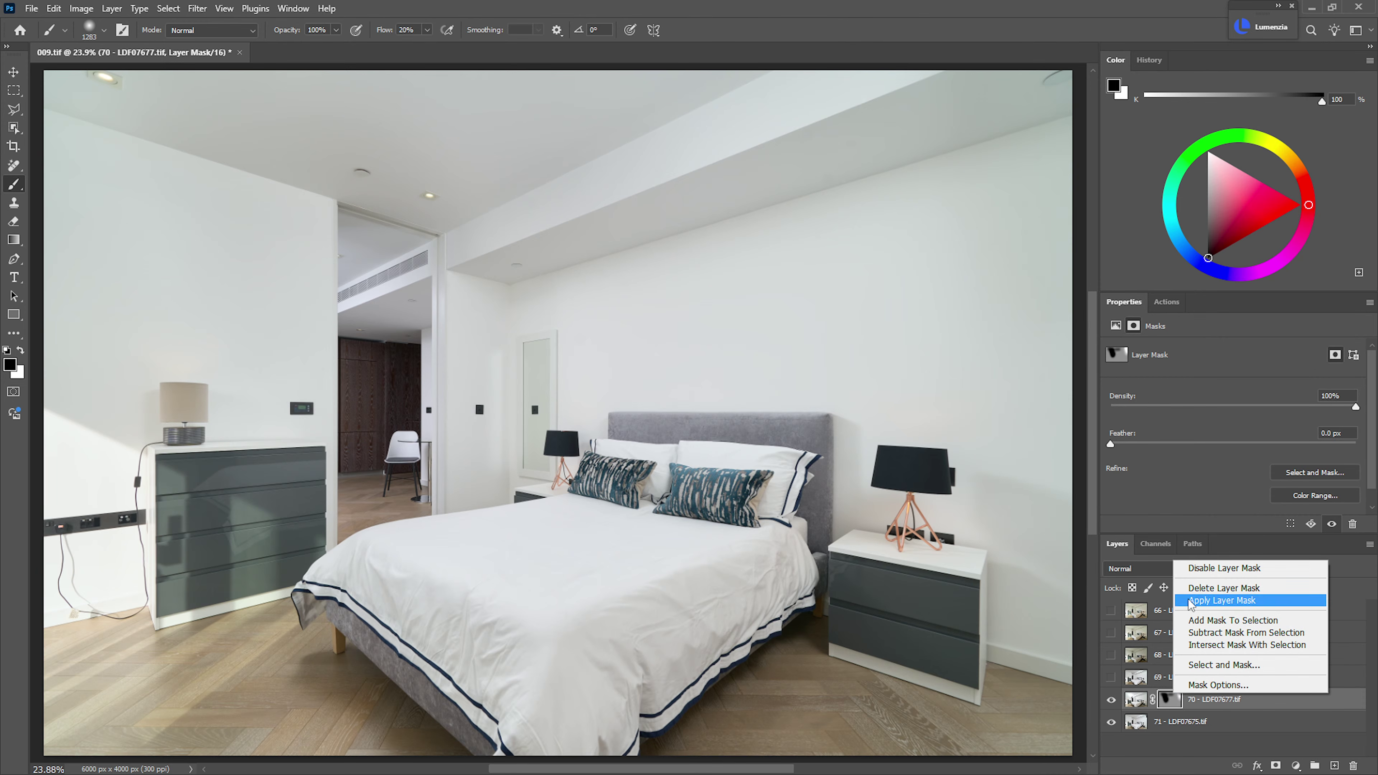
{"action": "left_click", "coordinate": [1206, 599]}
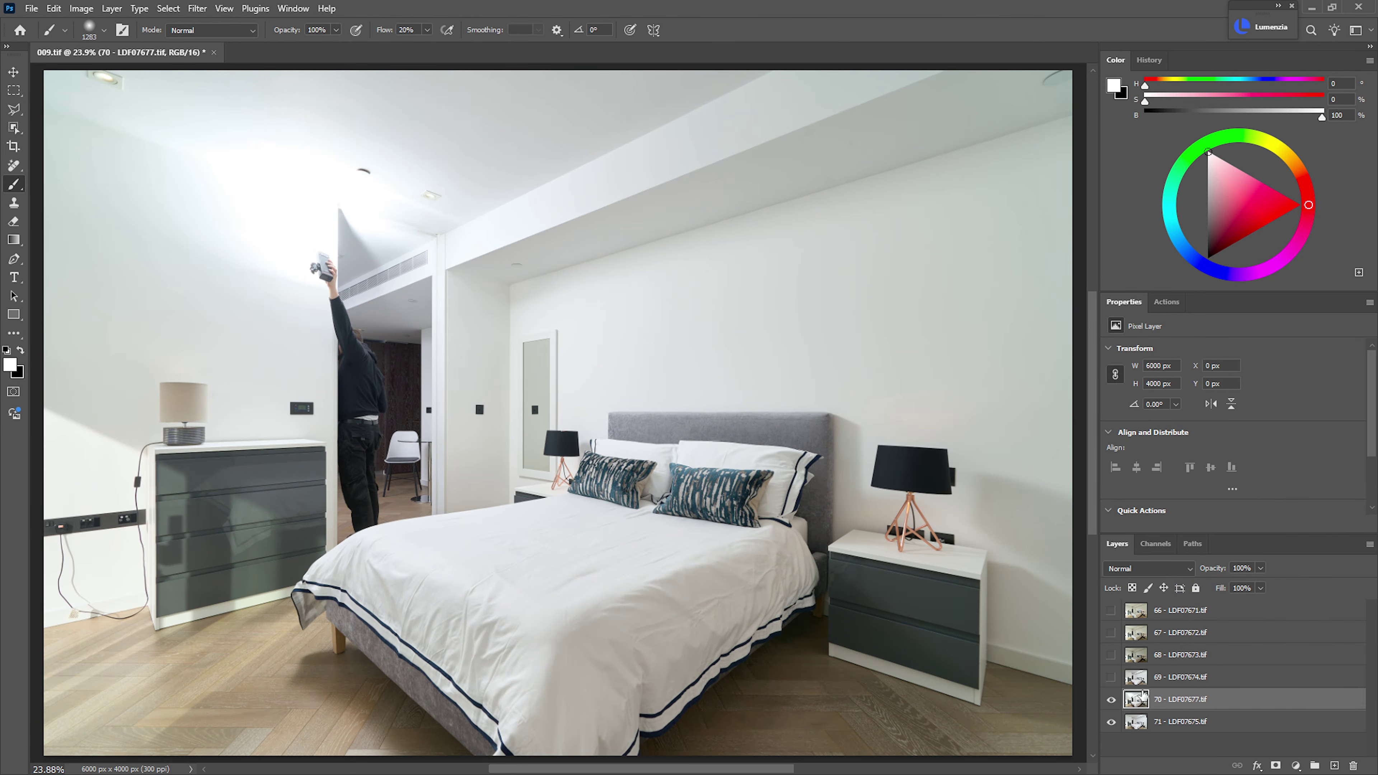
- Show layer 69 again and compare it with the layers below, and make layers 66, 67 and 68 visible with no layer selected
{"action": "left_click", "coordinate": [1111, 676]}
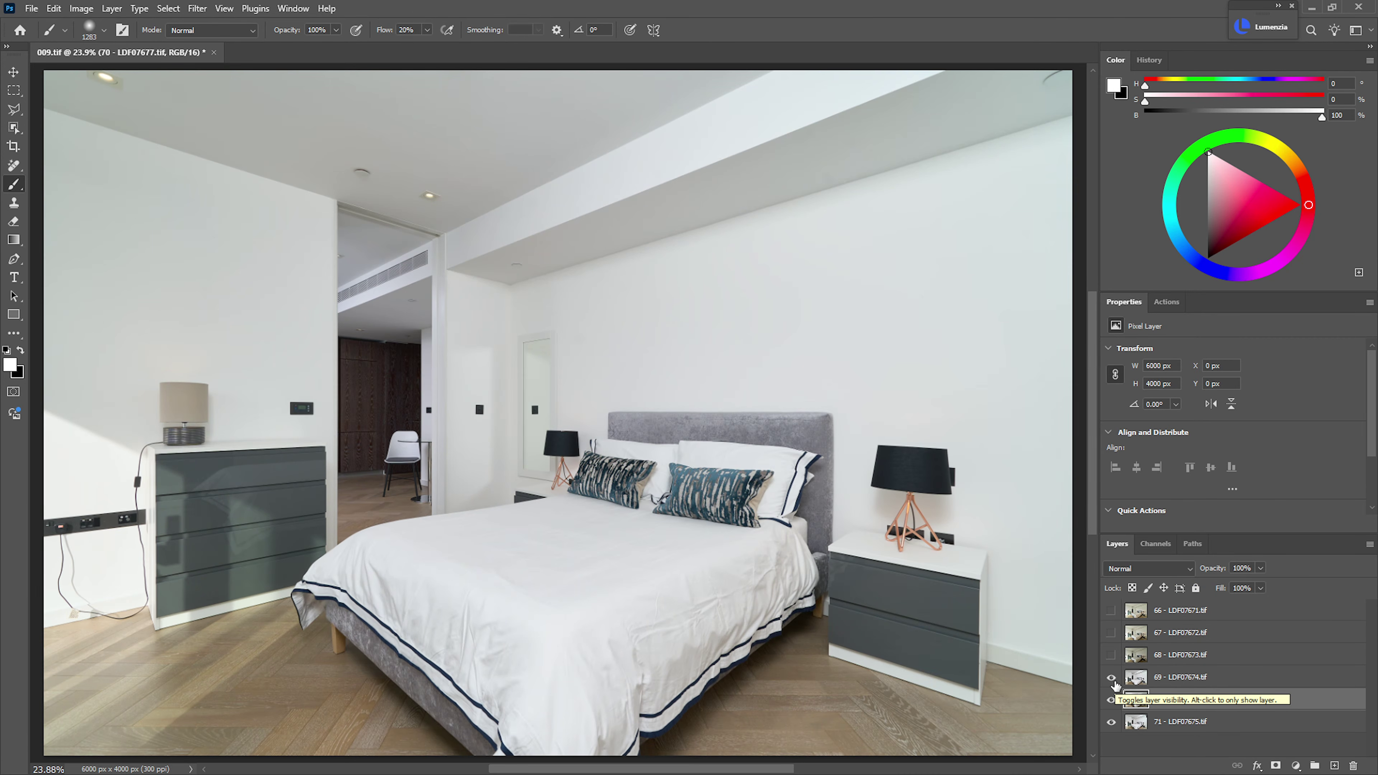
{"action": "left_click", "coordinate": [1182, 680]}
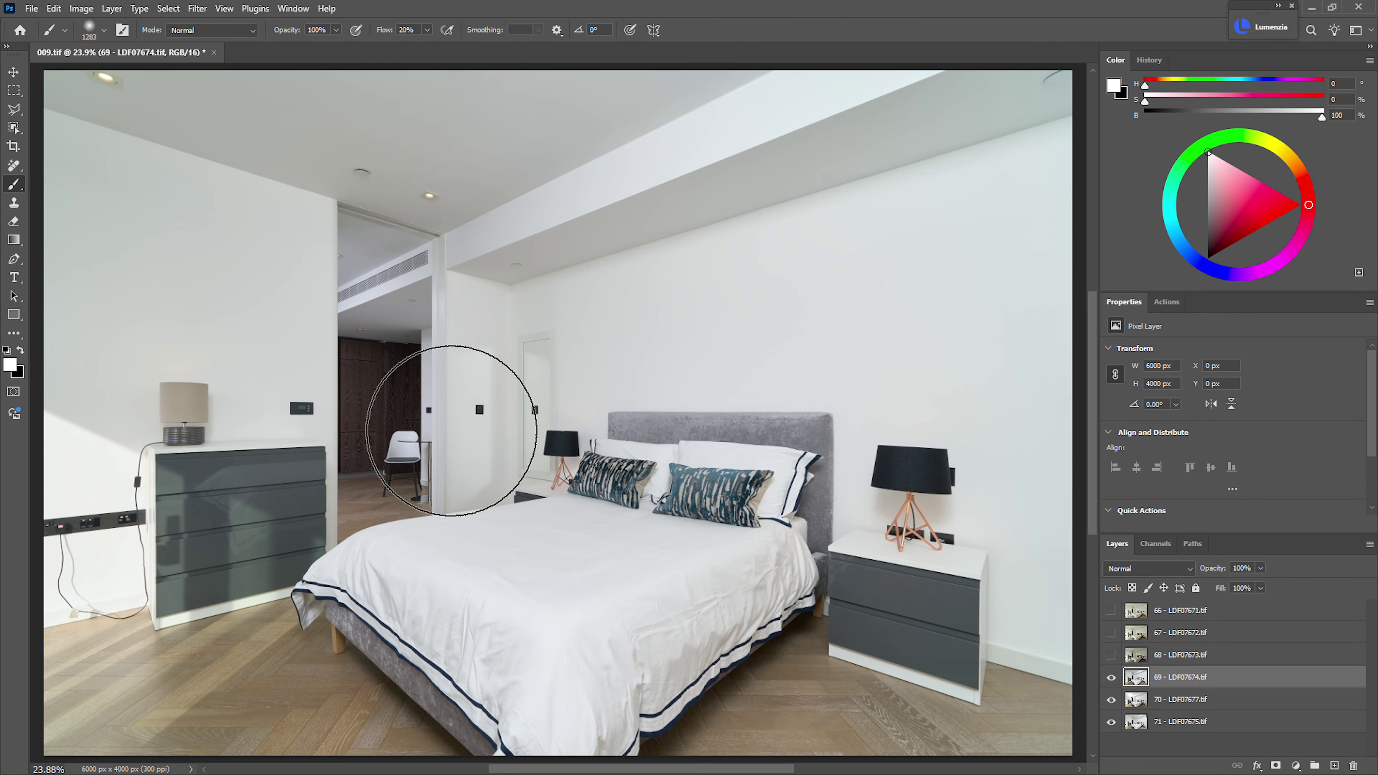
{"action": "left_click", "coordinate": [1110, 679]}
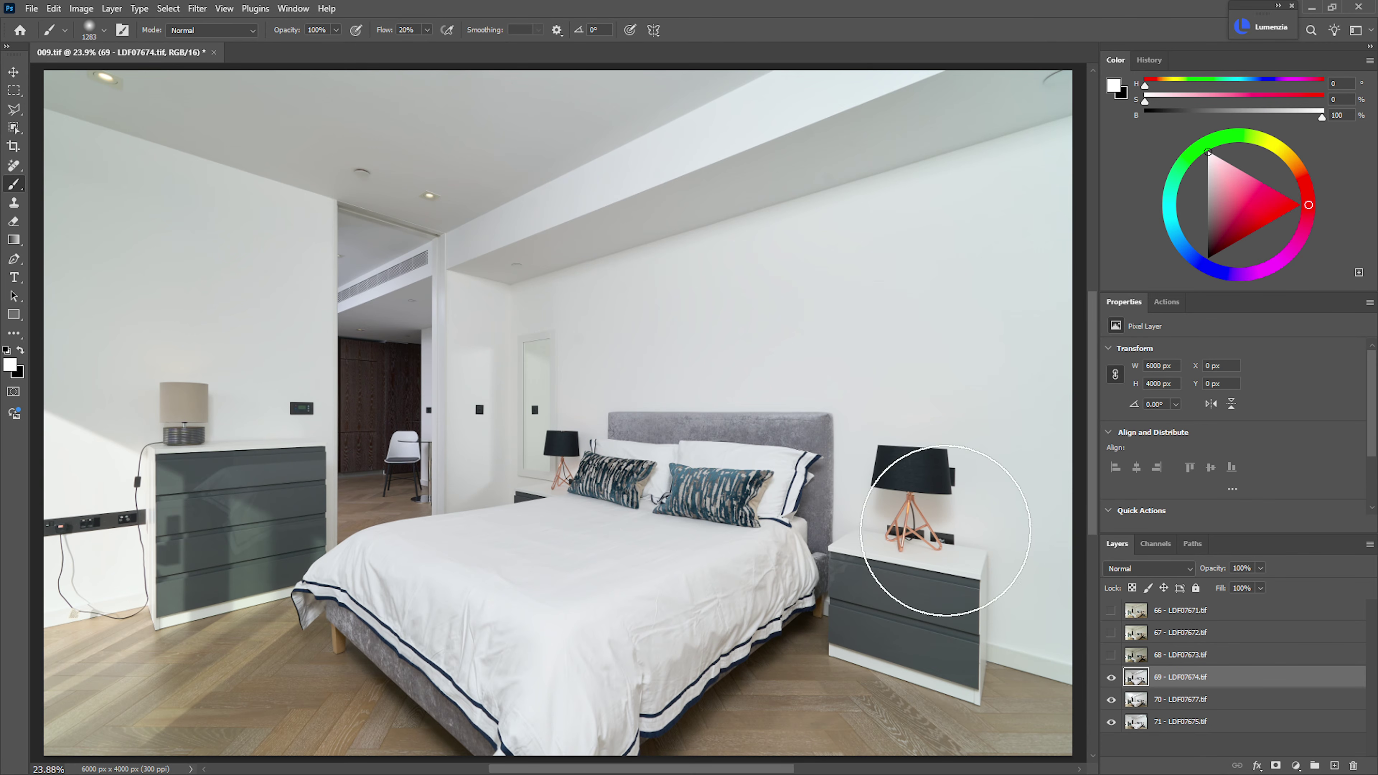
{"action": "left_click", "coordinate": [1111, 679]}
{"action": "left_click", "coordinate": [1112, 678]}
{"action": "left_click", "coordinate": [1111, 678]}
{"action": "left_click", "coordinate": [1148, 737]}
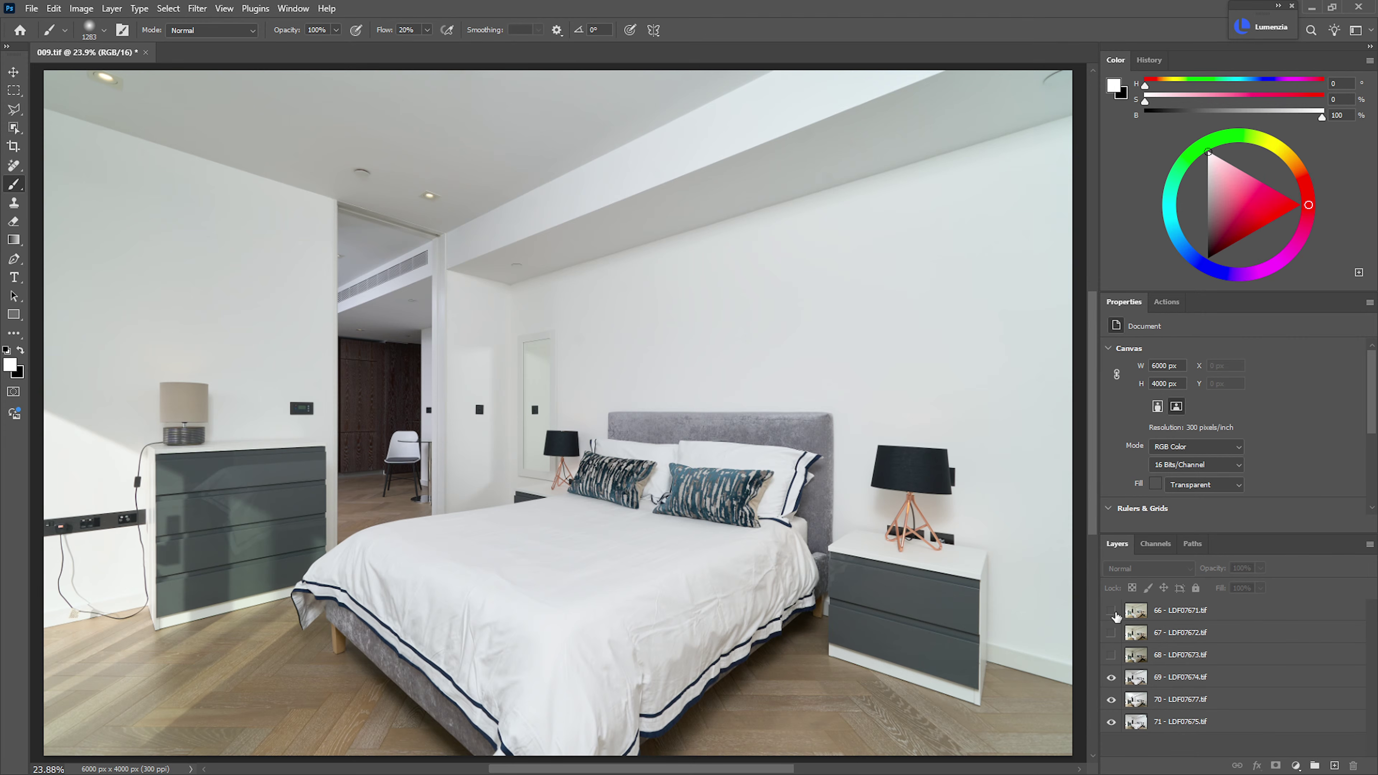
{"action": "left_click_drag", "start_coordinate": [1111, 611], "coordinate": [1113, 657]}
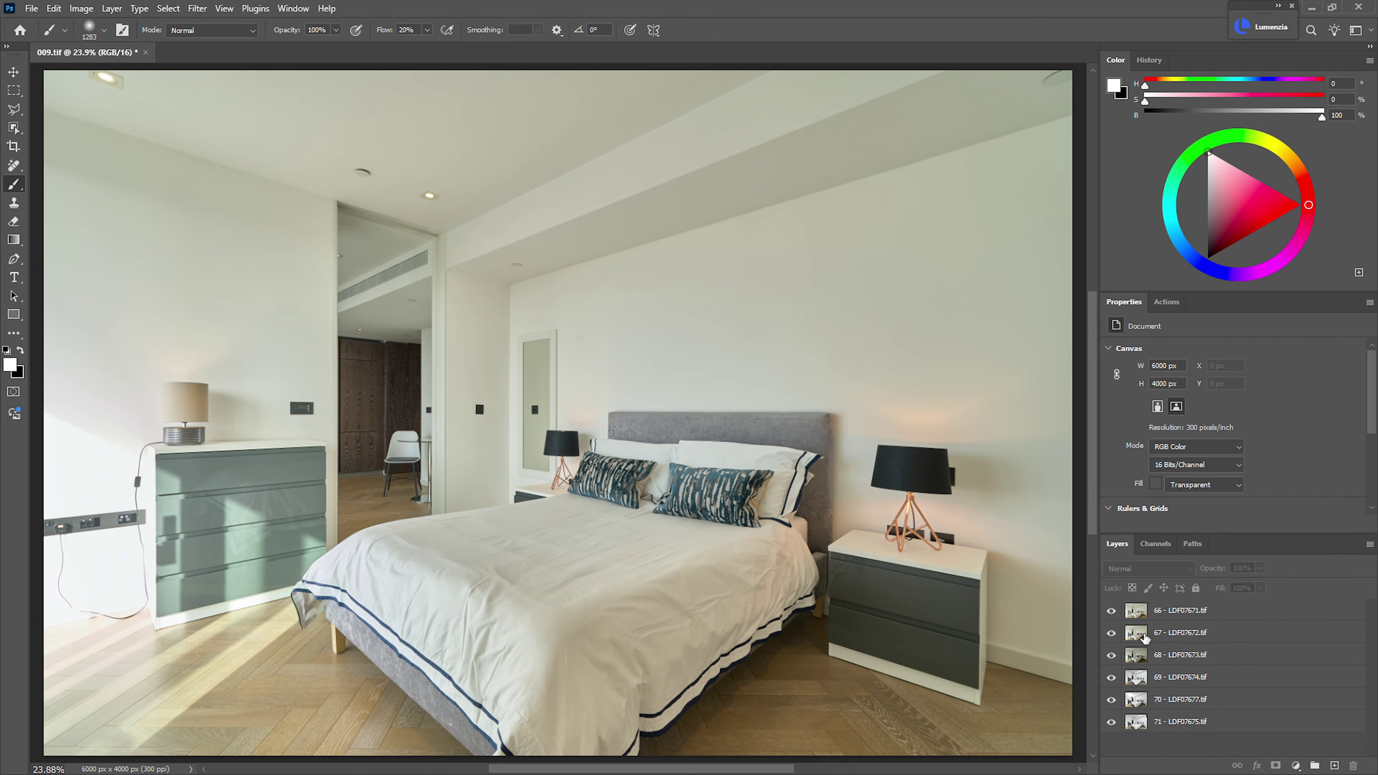
- Compare the ambient exposures by hiding layers 66 and 67 one after the other and showing both again
{"action": "left_click", "coordinate": [1161, 615]}
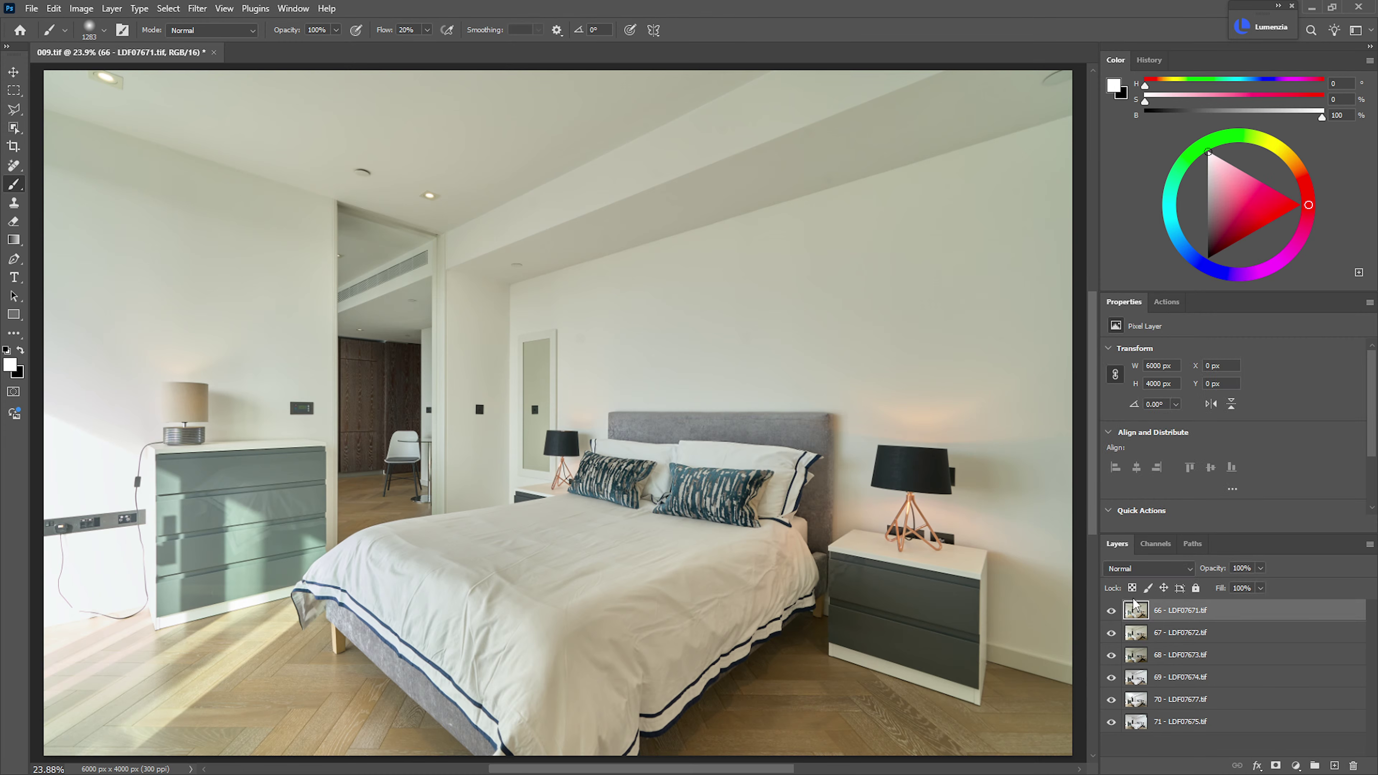
{"action": "mouse_move", "coordinate": [1112, 611]}
{"action": "left_mouse_down"}
{"action": "mouse_move", "coordinate": [1113, 634]}
{"action": "mouse_move", "coordinate": [1113, 612]}
{"action": "left_mouse_up"}
{"action": "left_click", "coordinate": [1111, 611]}
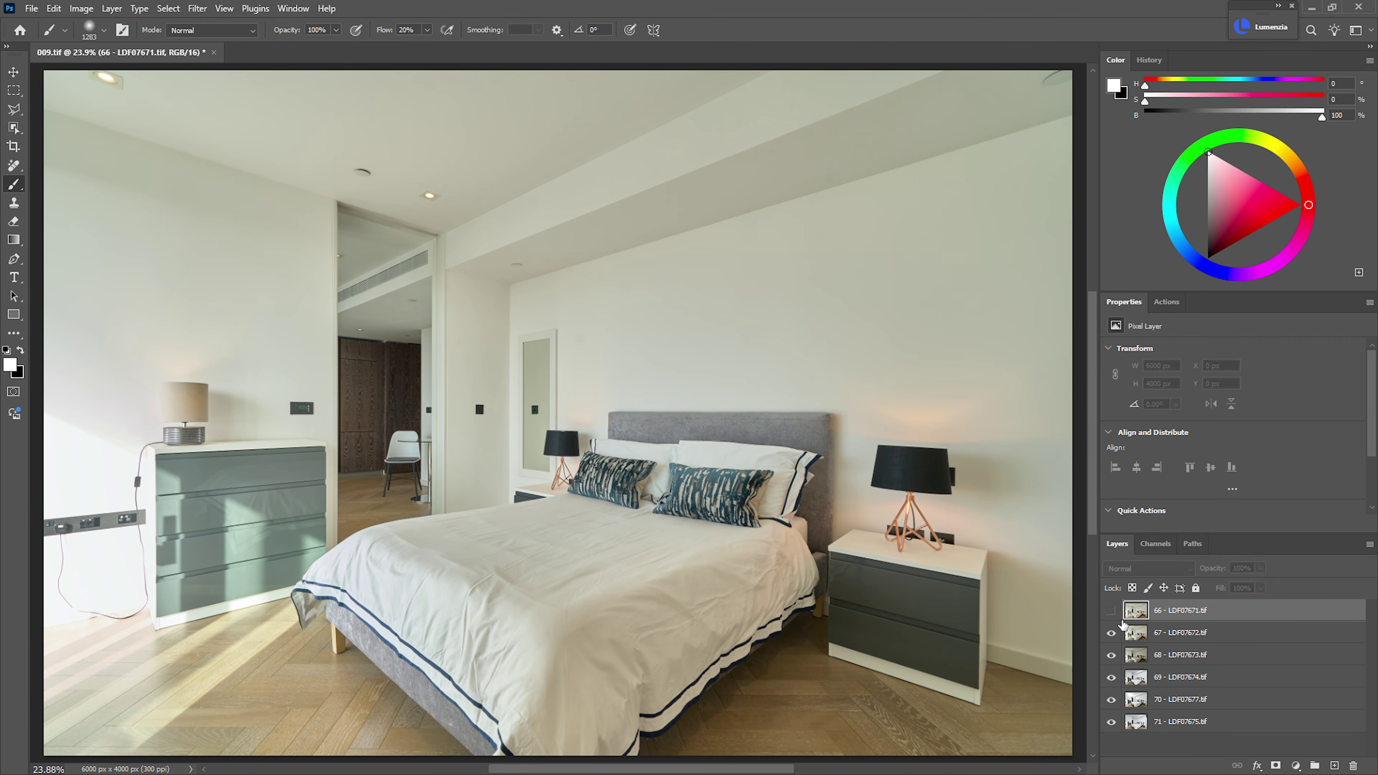
{"action": "left_click", "coordinate": [1112, 633]}
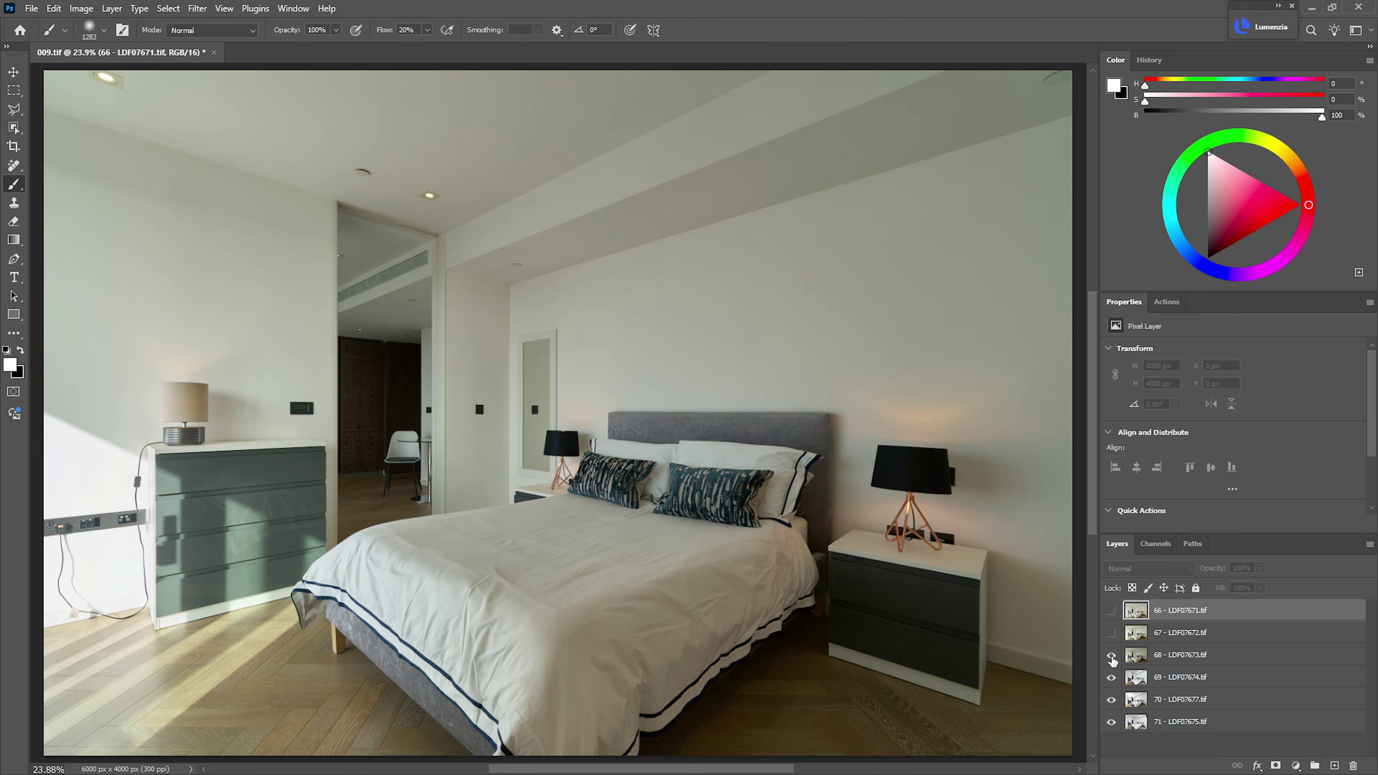
{"action": "left_click", "coordinate": [1111, 634]}
{"action": "left_click", "coordinate": [1111, 611]}
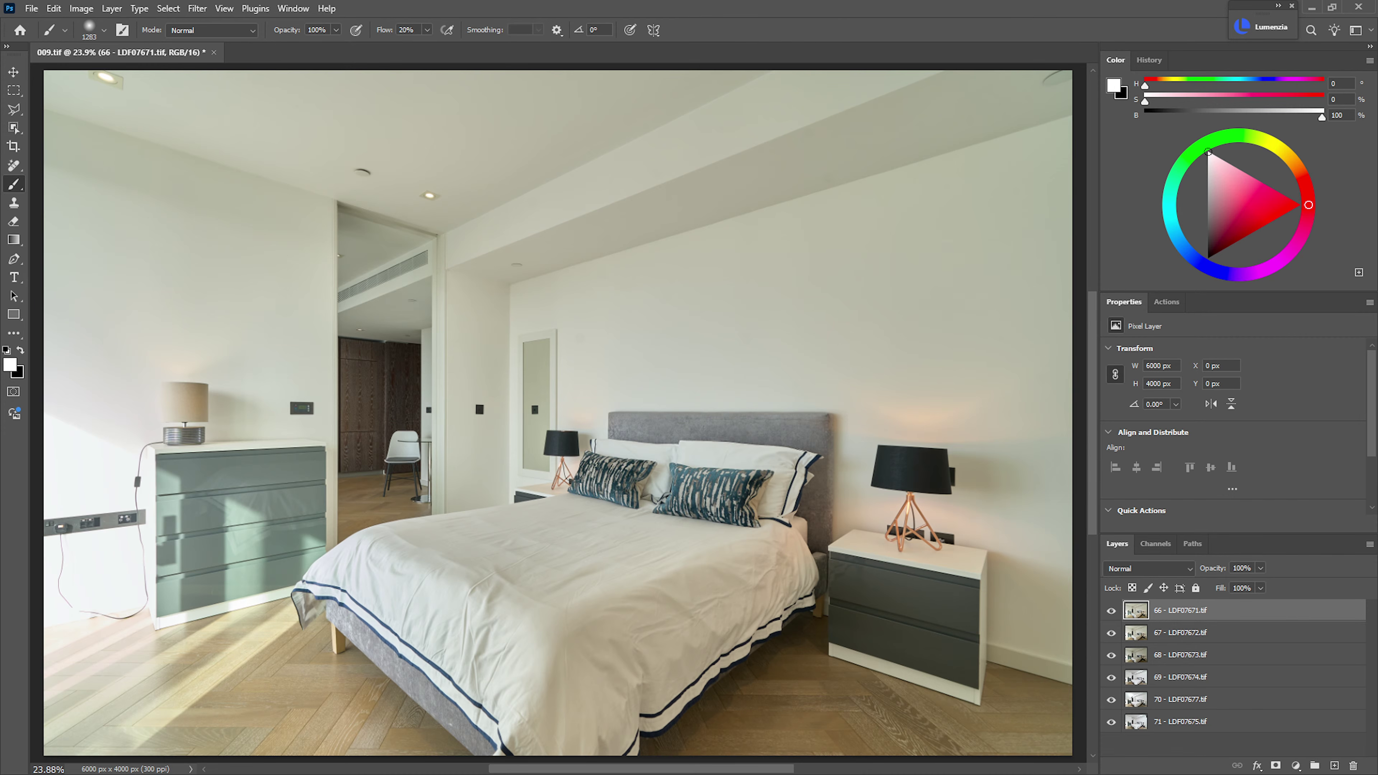
- Inspect flash layers 69, 70 and 71 one by one with layers 66 to 68 hidden, and show all layers again
{"action": "left_click_drag", "start_coordinate": [1111, 610], "coordinate": [1112, 657]}
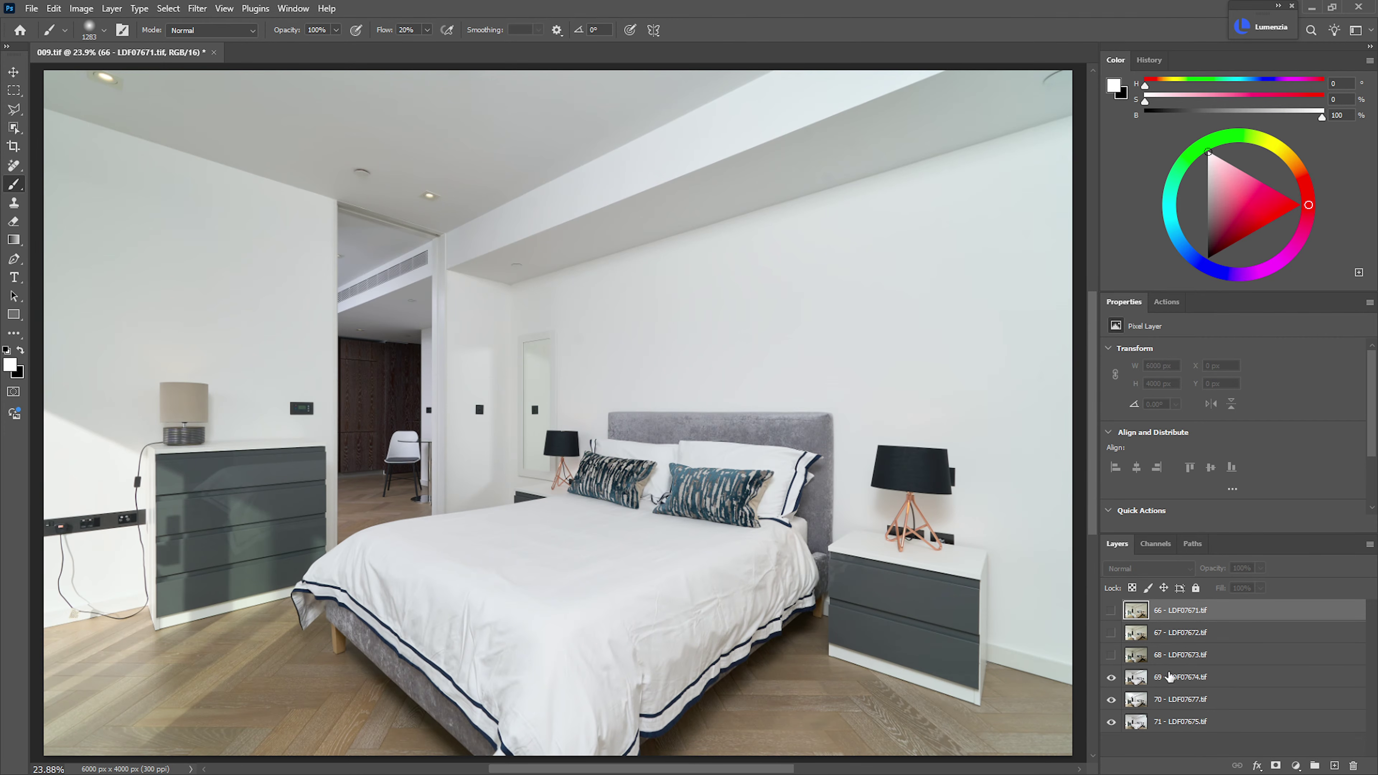
{"action": "left_click", "coordinate": [1172, 678]}
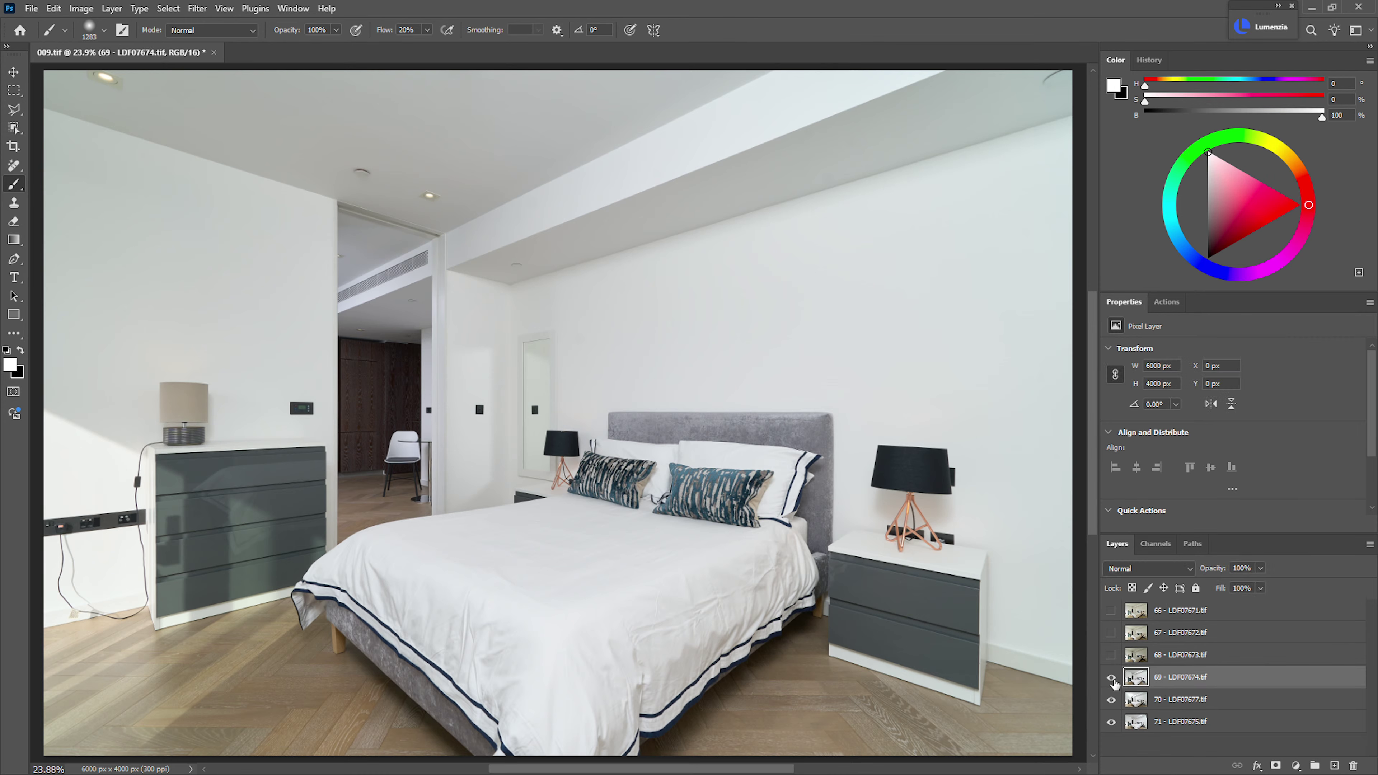
{"action": "left_click", "coordinate": [1111, 677]}
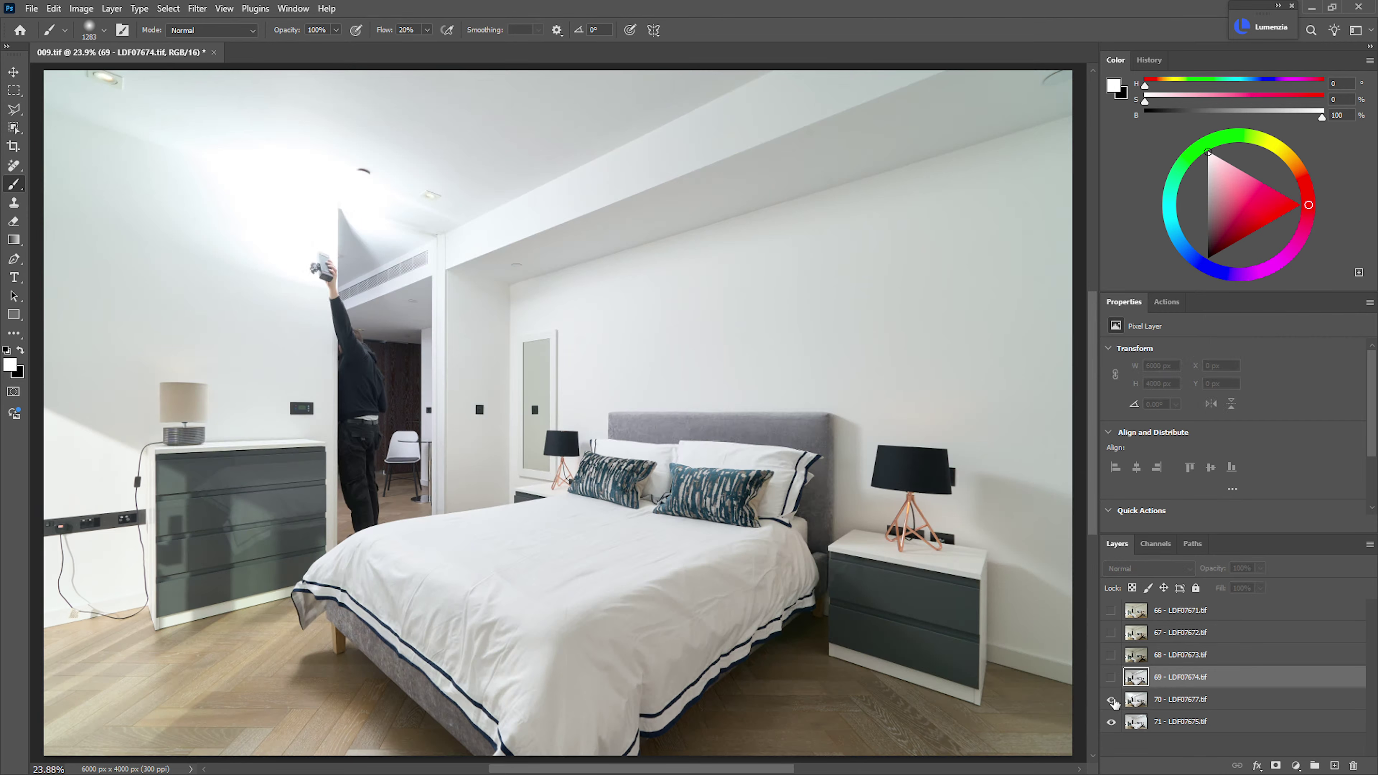
{"action": "left_click", "coordinate": [1111, 699]}
{"action": "left_click", "coordinate": [1111, 699]}
{"action": "left_click", "coordinate": [1111, 678]}
{"action": "left_click_drag", "start_coordinate": [1111, 656], "coordinate": [1111, 611]}
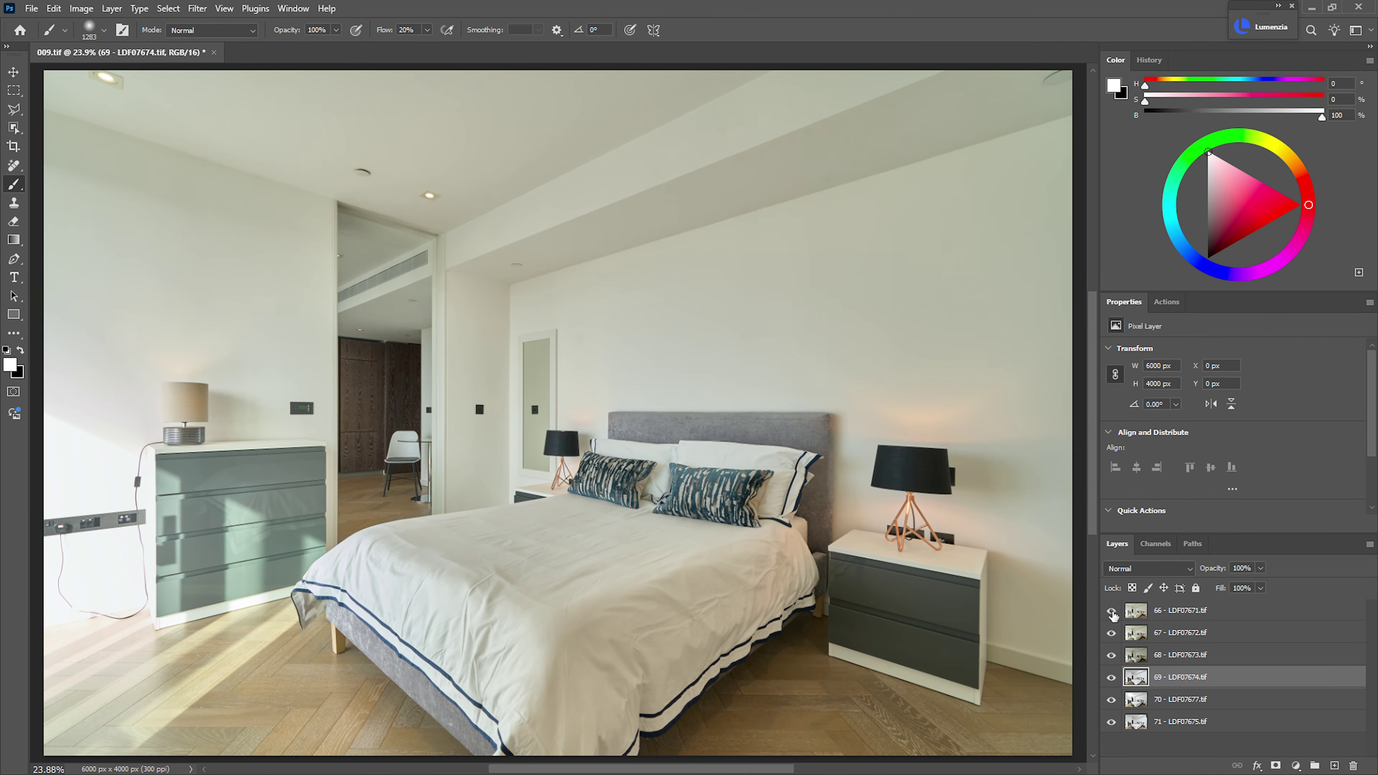
- Hide layers 66, 67 and 68 and duplicate layer 69
{"action": "left_click", "coordinate": [1170, 612]}
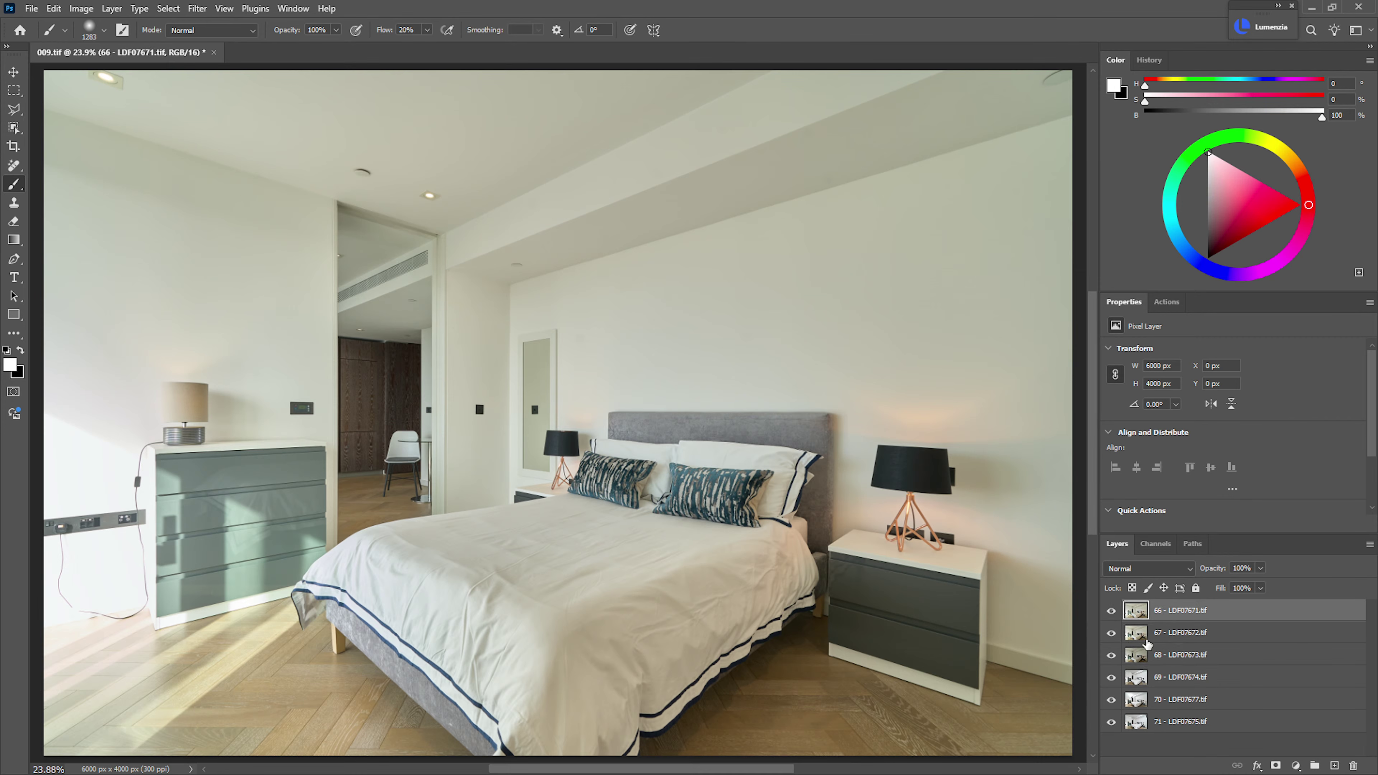
{"action": "mouse_move", "coordinate": [1111, 610]}
{"action": "left_mouse_down"}
{"action": "mouse_move", "coordinate": [1110, 656]}
{"action": "mouse_move", "coordinate": [1111, 616]}
{"action": "left_mouse_up"}
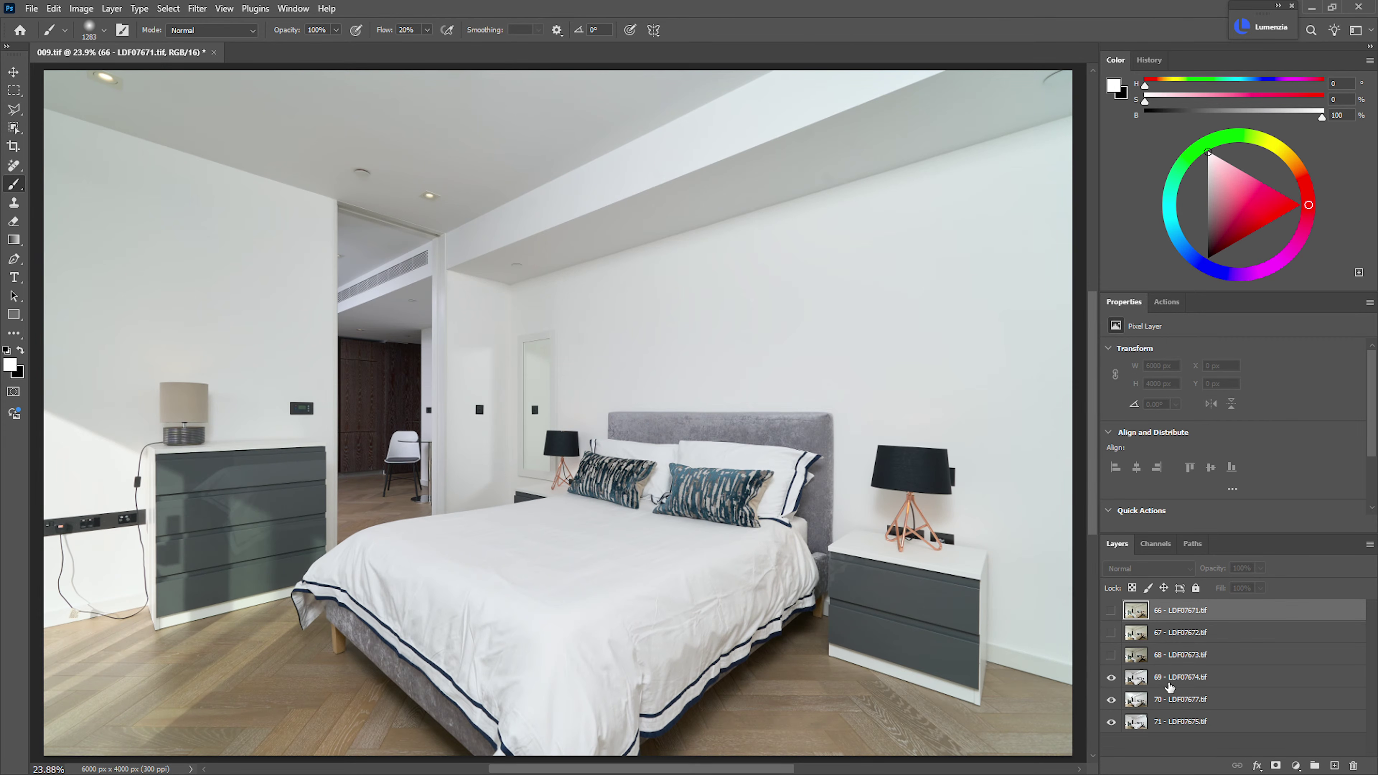
{"action": "left_click", "coordinate": [1136, 678]}
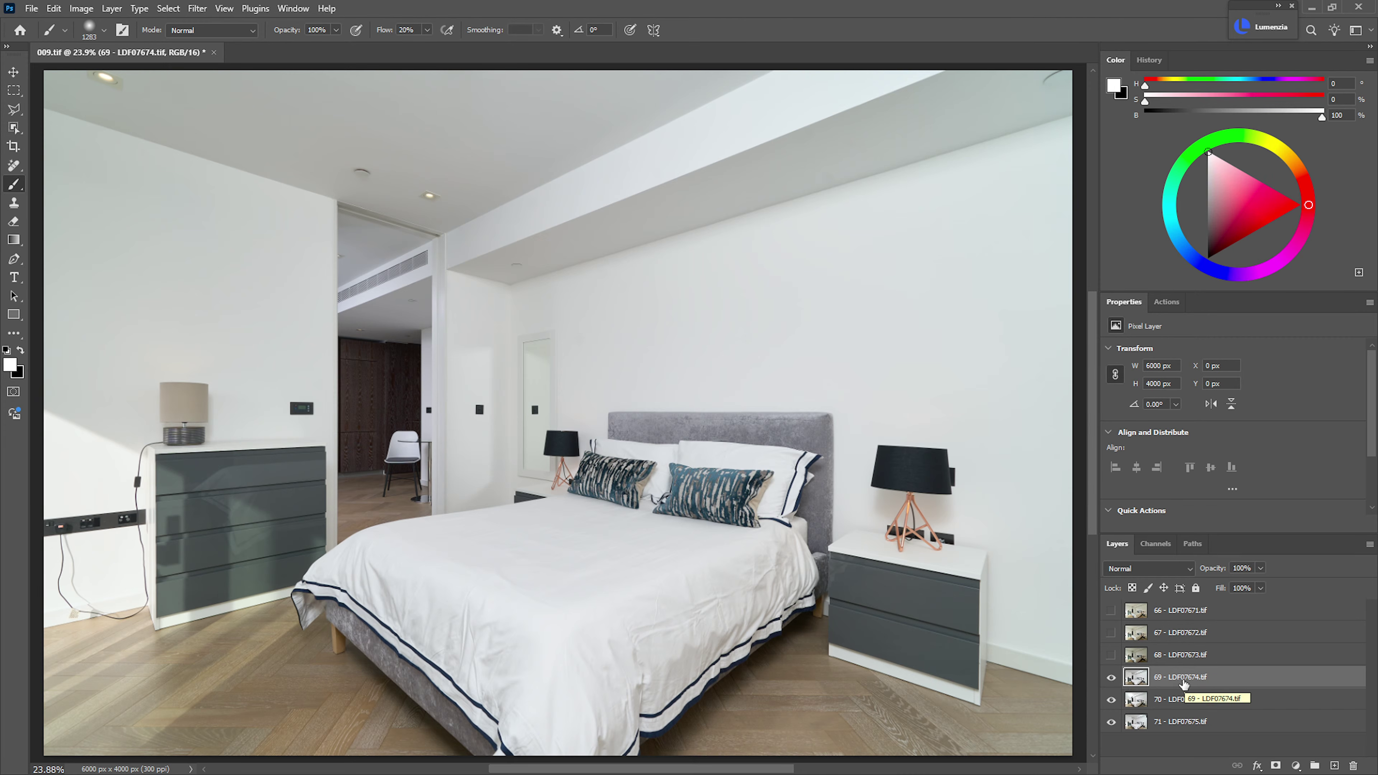
{"action": "key", "text": "ctrl+j"}
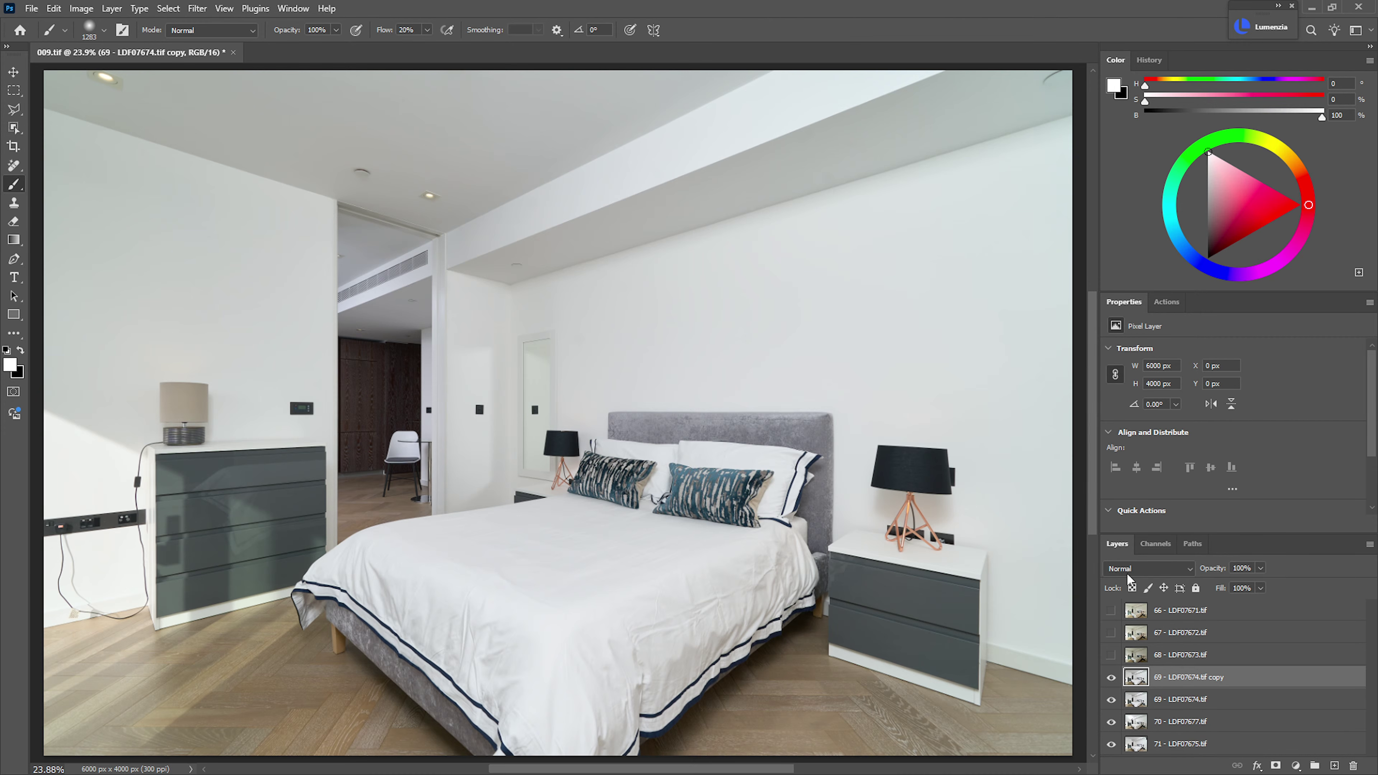
- Hide the copy of layer 69 and set the original layer 69's blend mode to Darken
{"action": "left_click", "coordinate": [1111, 676]}
{"action": "key", "text": "alt+bracketleft"}
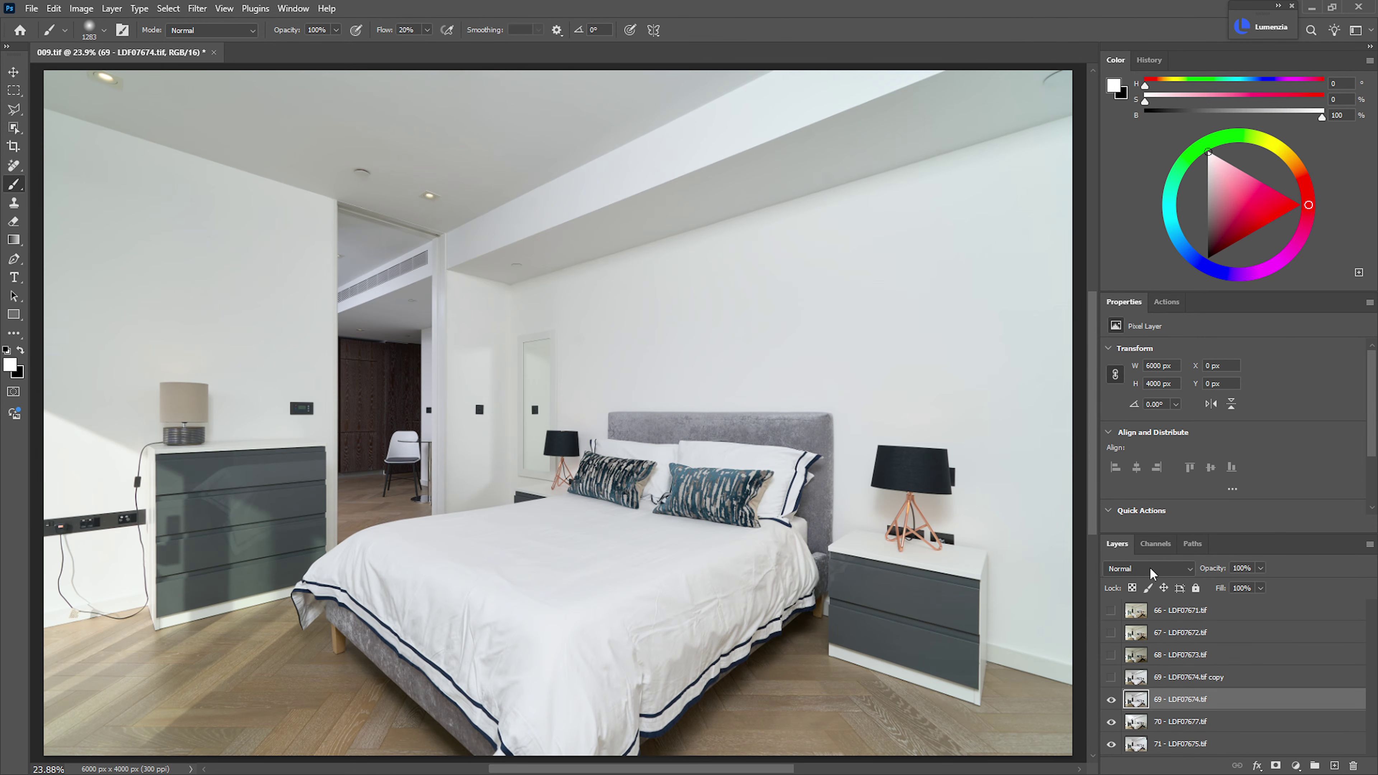
{"action": "left_click", "coordinate": [1150, 567]}
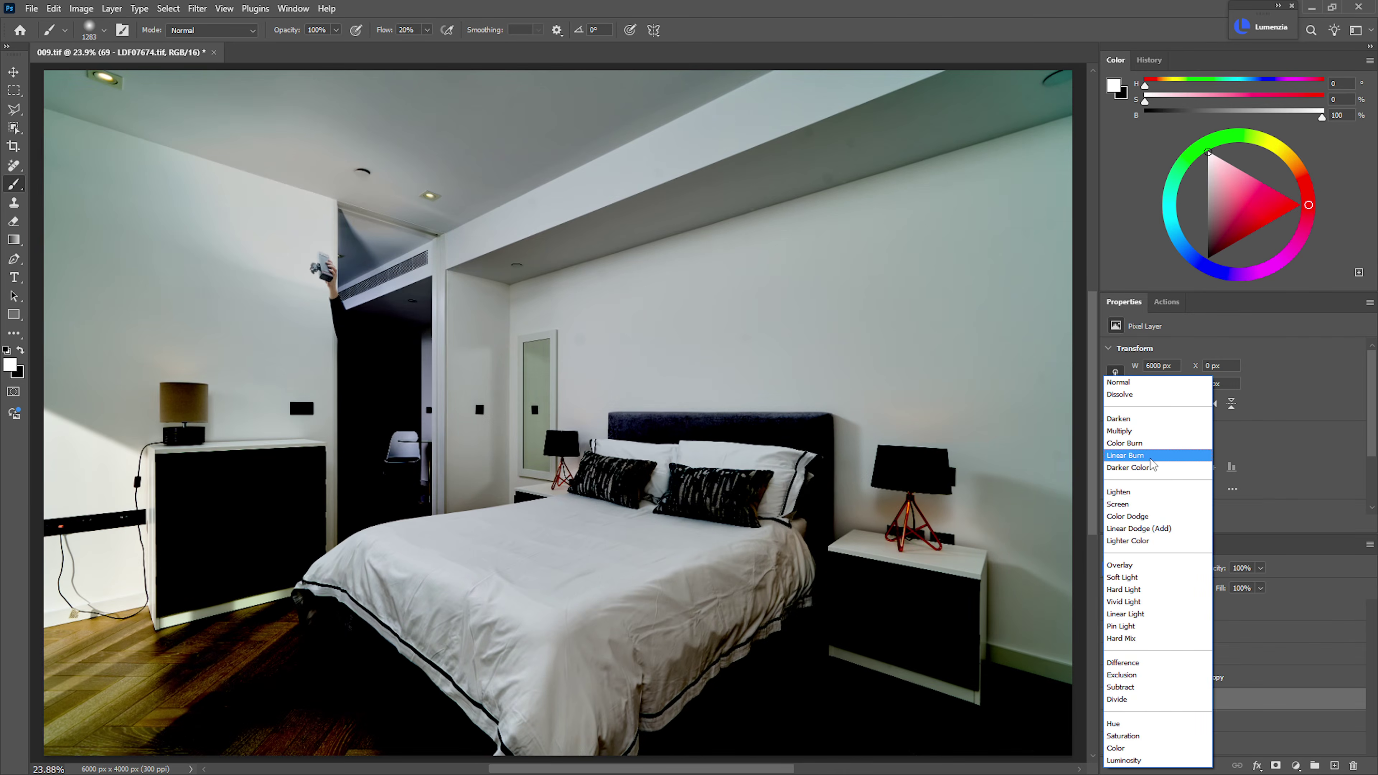
{"action": "left_click", "coordinate": [1154, 419]}
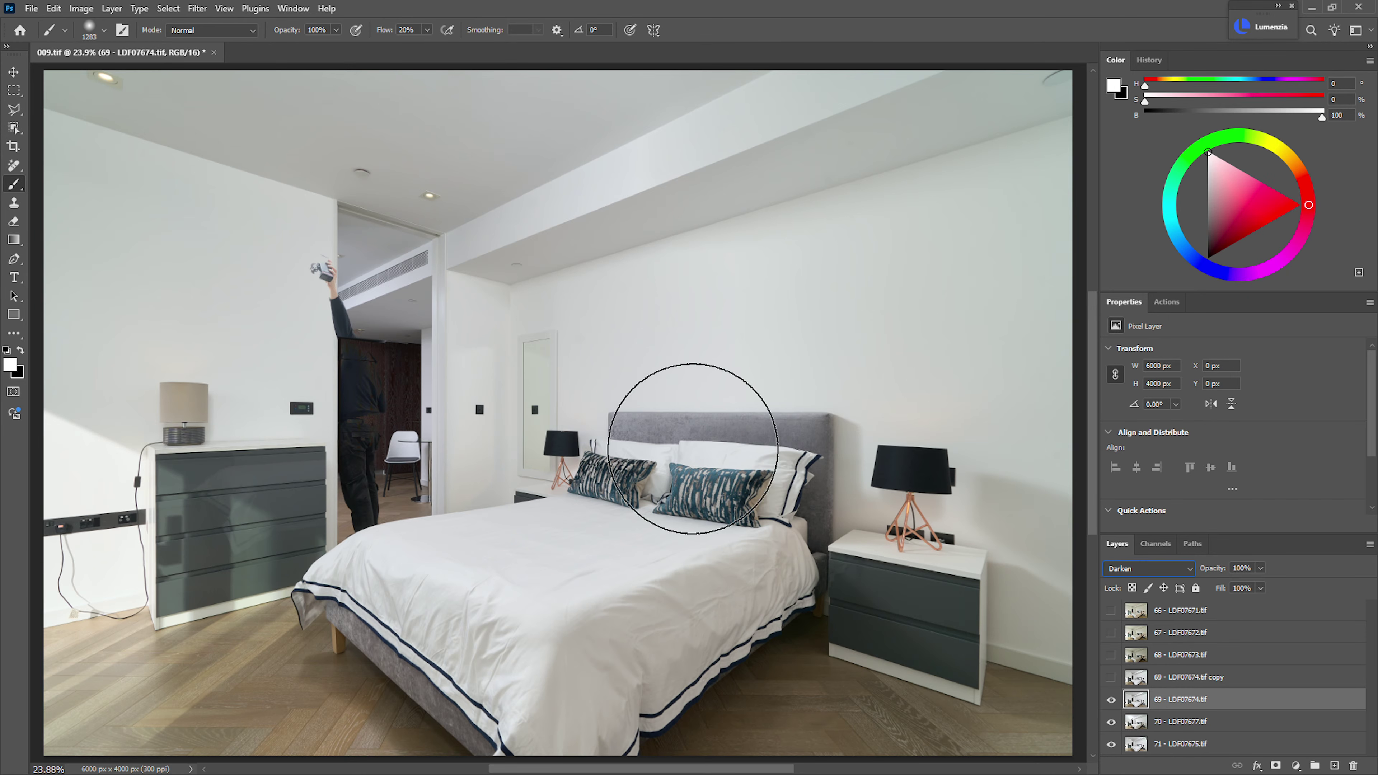
- Hide layer 69, add a black layer mask to layer 70 and fill that mask with gray
{"action": "left_click", "coordinate": [1111, 700]}
{"action": "left_click", "coordinate": [1166, 726]}
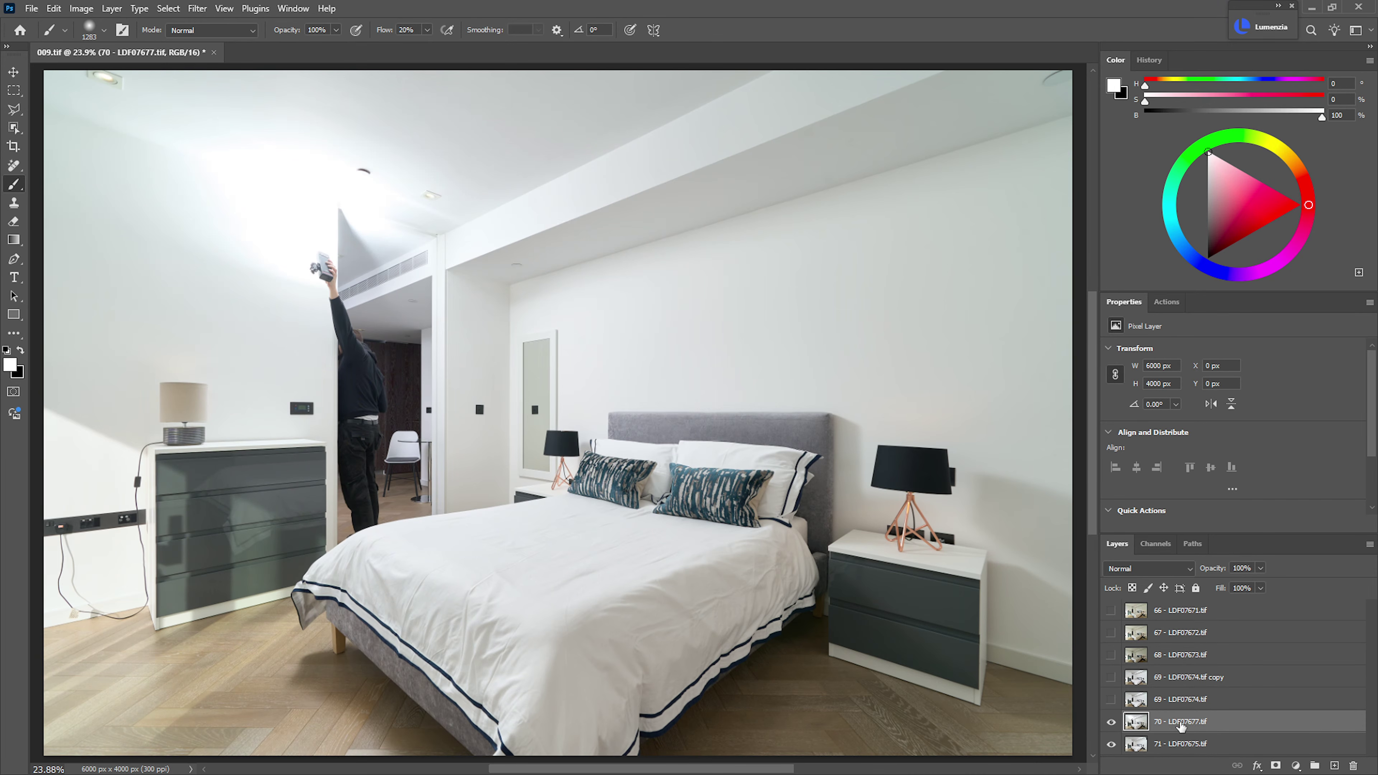
{"action": "key", "text": "F2"}
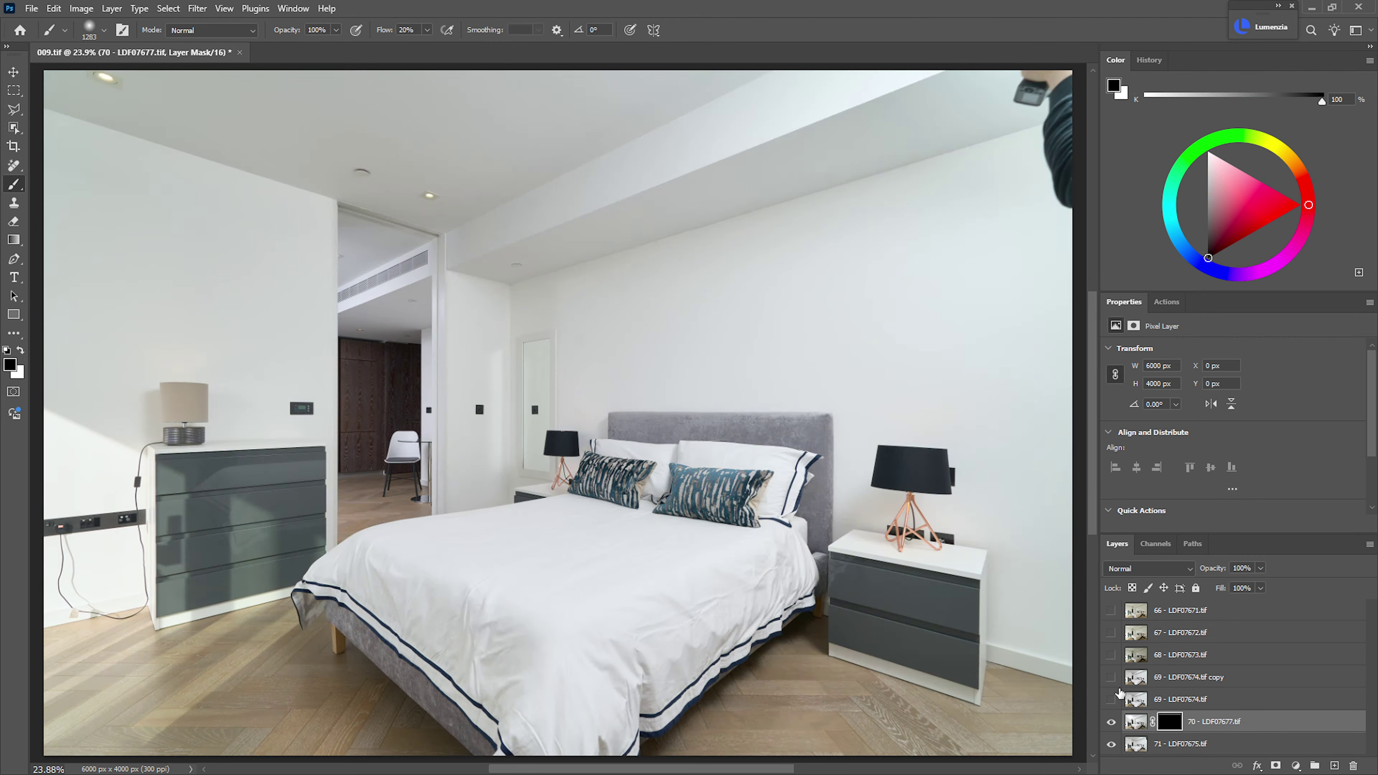
{"action": "key", "text": "shift+F5"}
{"action": "key", "text": "Return"}
{"action": "key", "text": "b"}
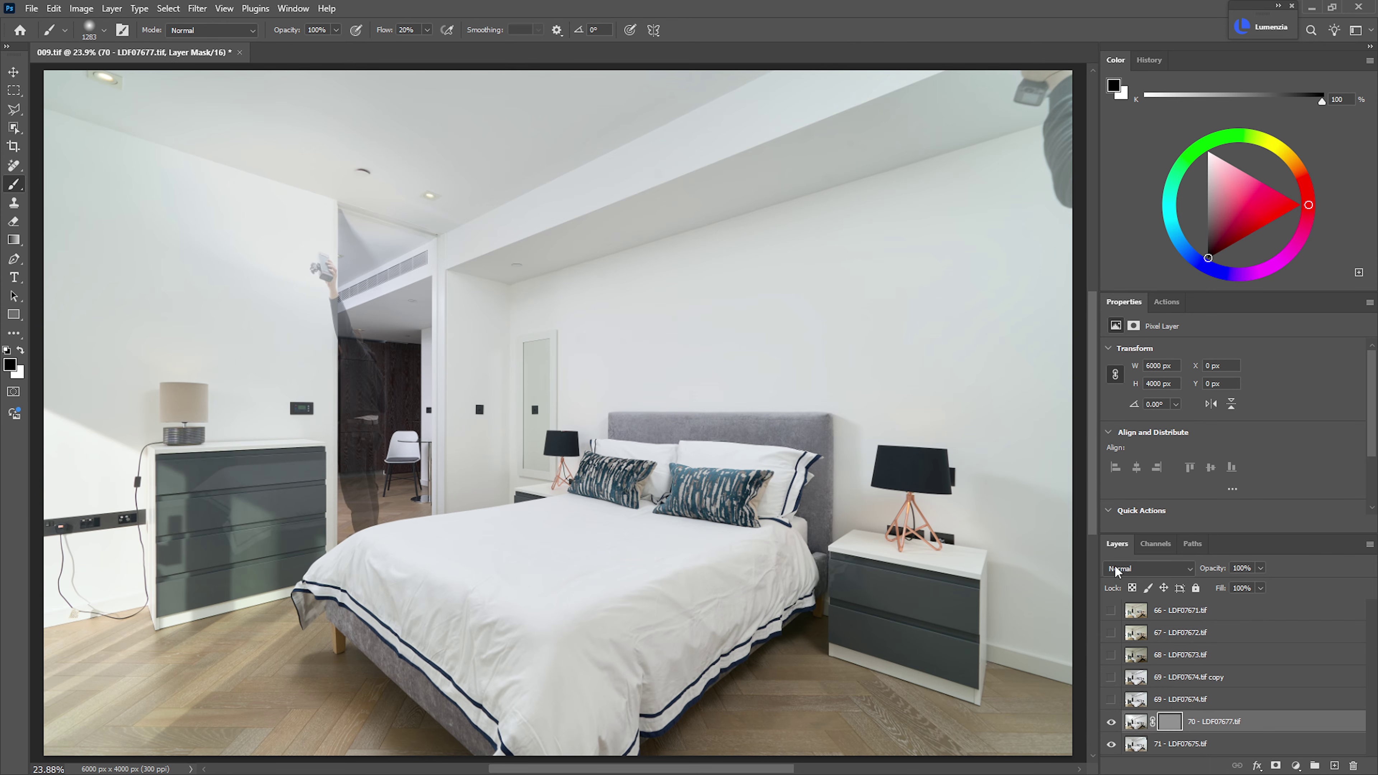
- Delete the gray mask from layer 70 and make all the hidden layers above it visible
{"action": "right_click", "coordinate": [1170, 721]}
{"action": "left_click", "coordinate": [1220, 610]}
{"action": "left_click_drag", "start_coordinate": [1110, 699], "coordinate": [1111, 610]}
- Add a new empty layer above layer 66 and name it VIEW
{"action": "left_click", "coordinate": [1161, 618]}
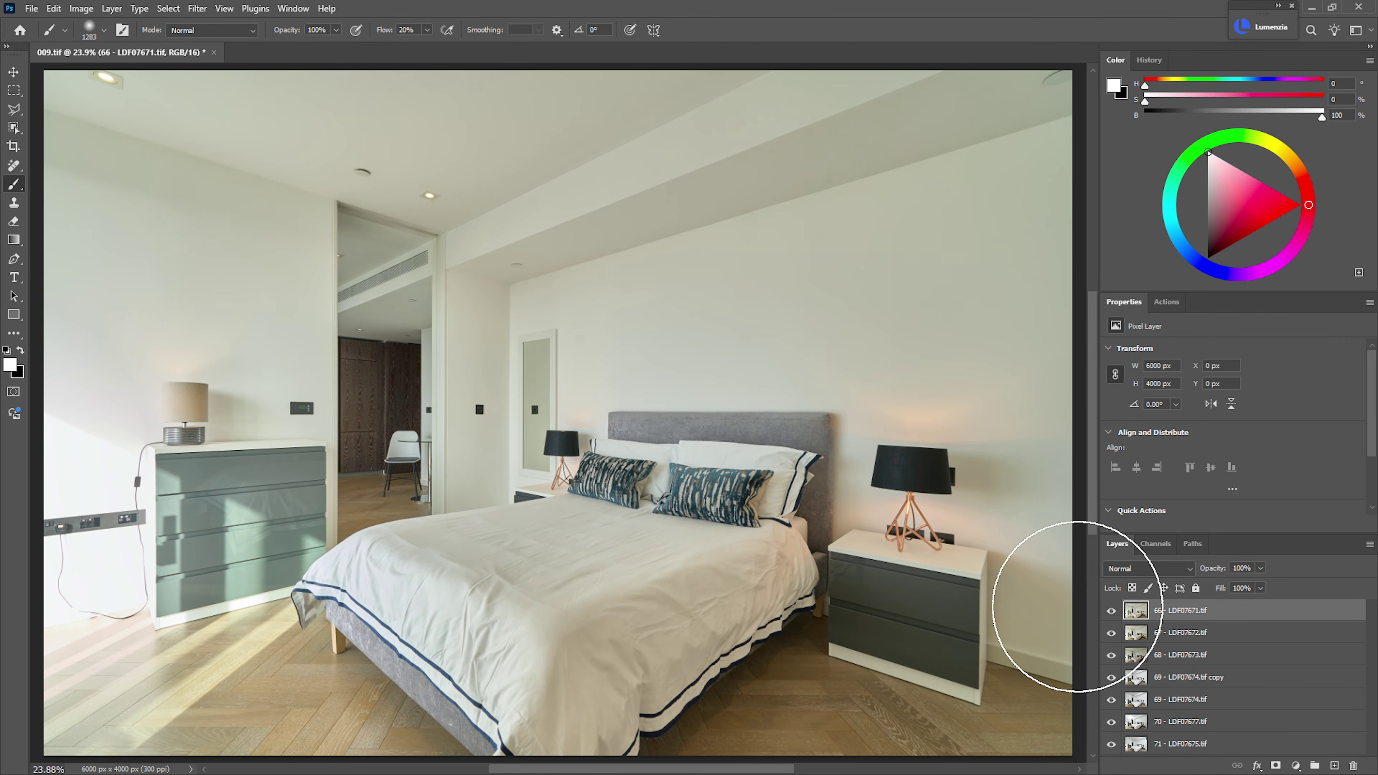
{"action": "key", "text": "ctrl+n"}
{"action": "key", "text": "Escape"}
{"action": "key", "text": "ctrl+shift+n"}
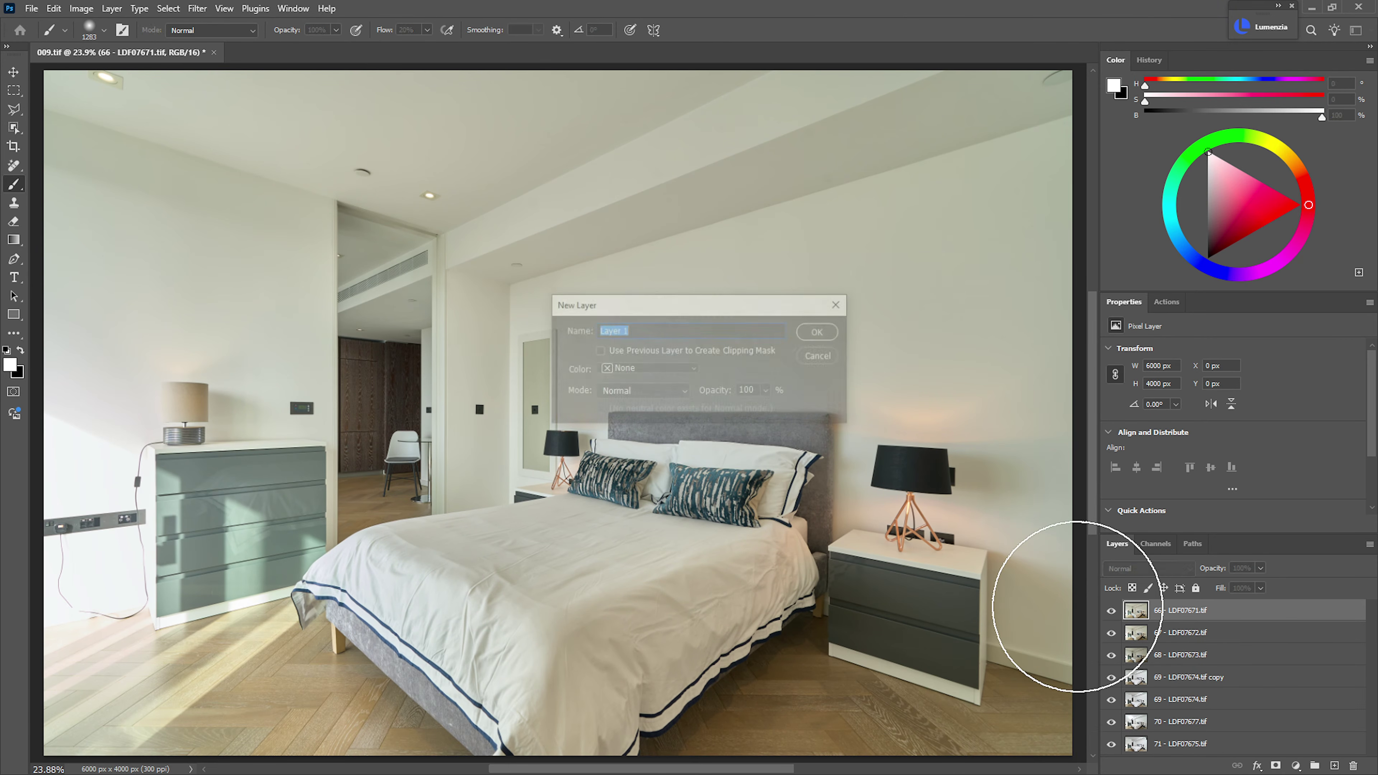
{"action": "key", "text": "Return"}
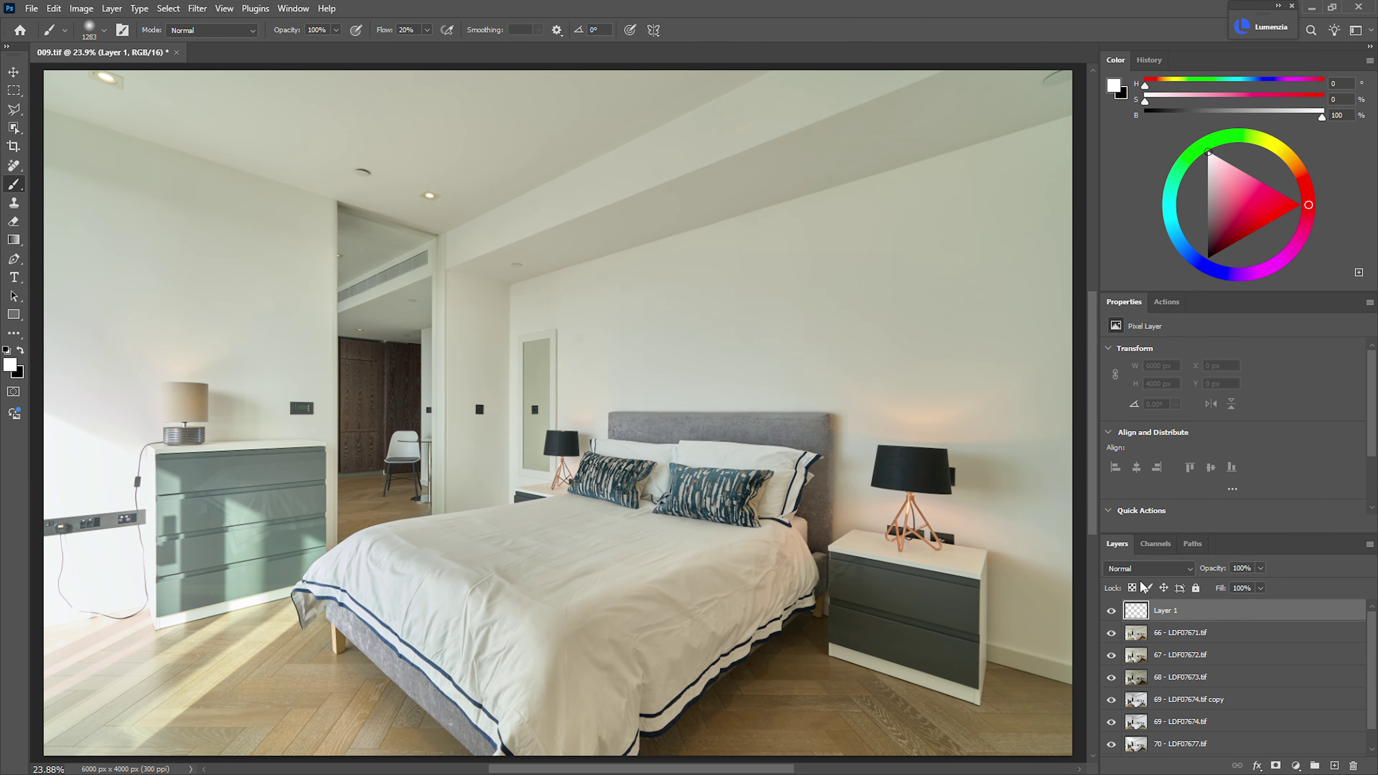
{"action": "double_click", "coordinate": [1163, 610]}
{"action": "type", "text": "VIEW"}
{"action": "key", "text": "Return"}
- Delete the empty VIEW layer from the top of the layer stack
{"action": "left_click", "coordinate": [1161, 636]}
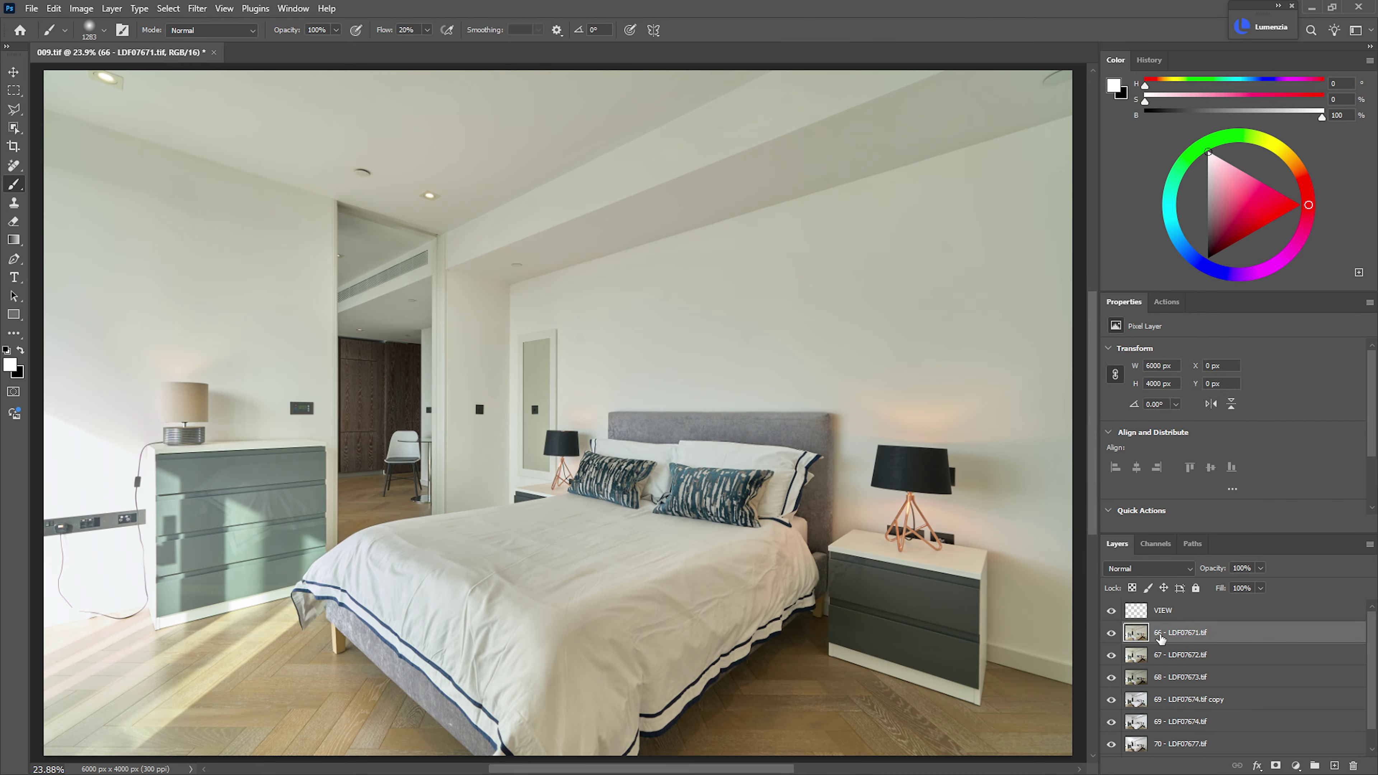
{"action": "left_click", "coordinate": [1167, 617]}
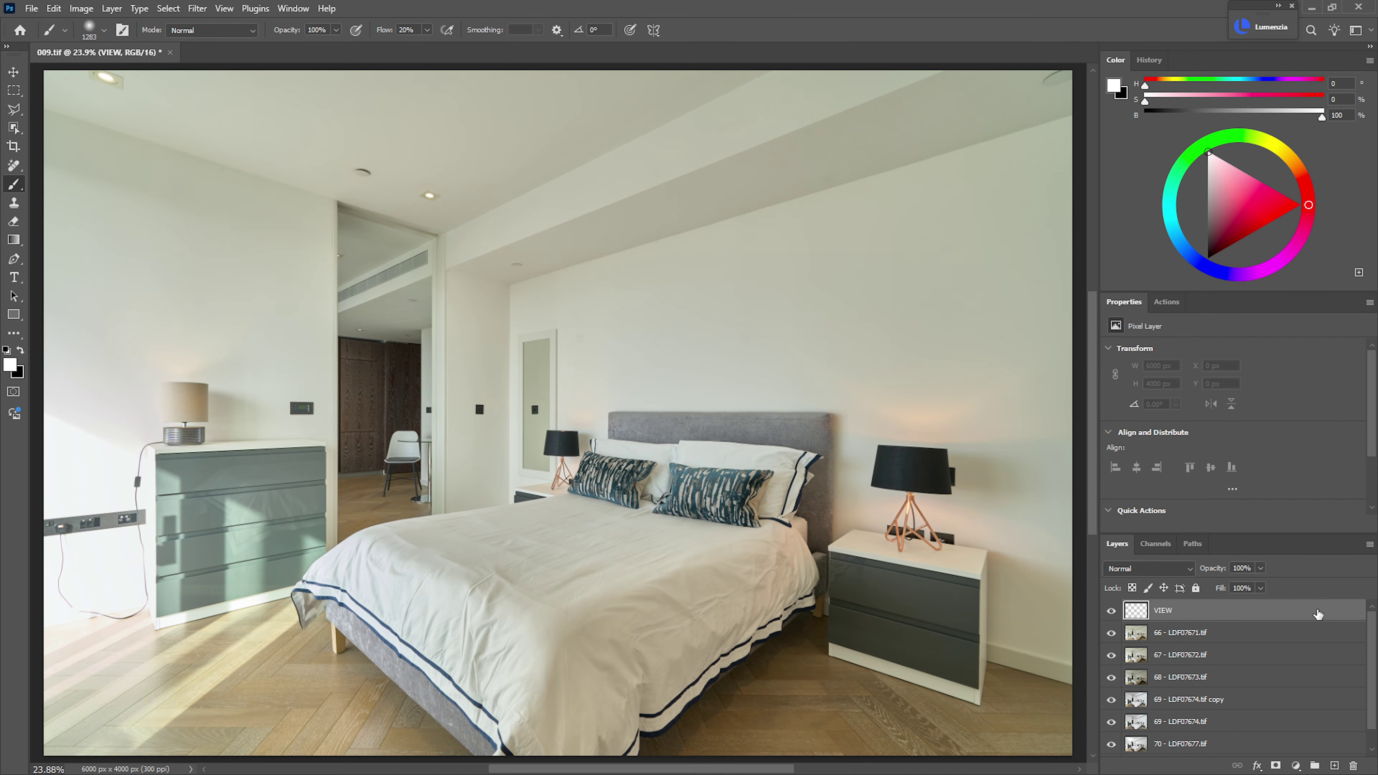
{"action": "left_click_drag", "start_coordinate": [1318, 613], "coordinate": [1353, 765]}
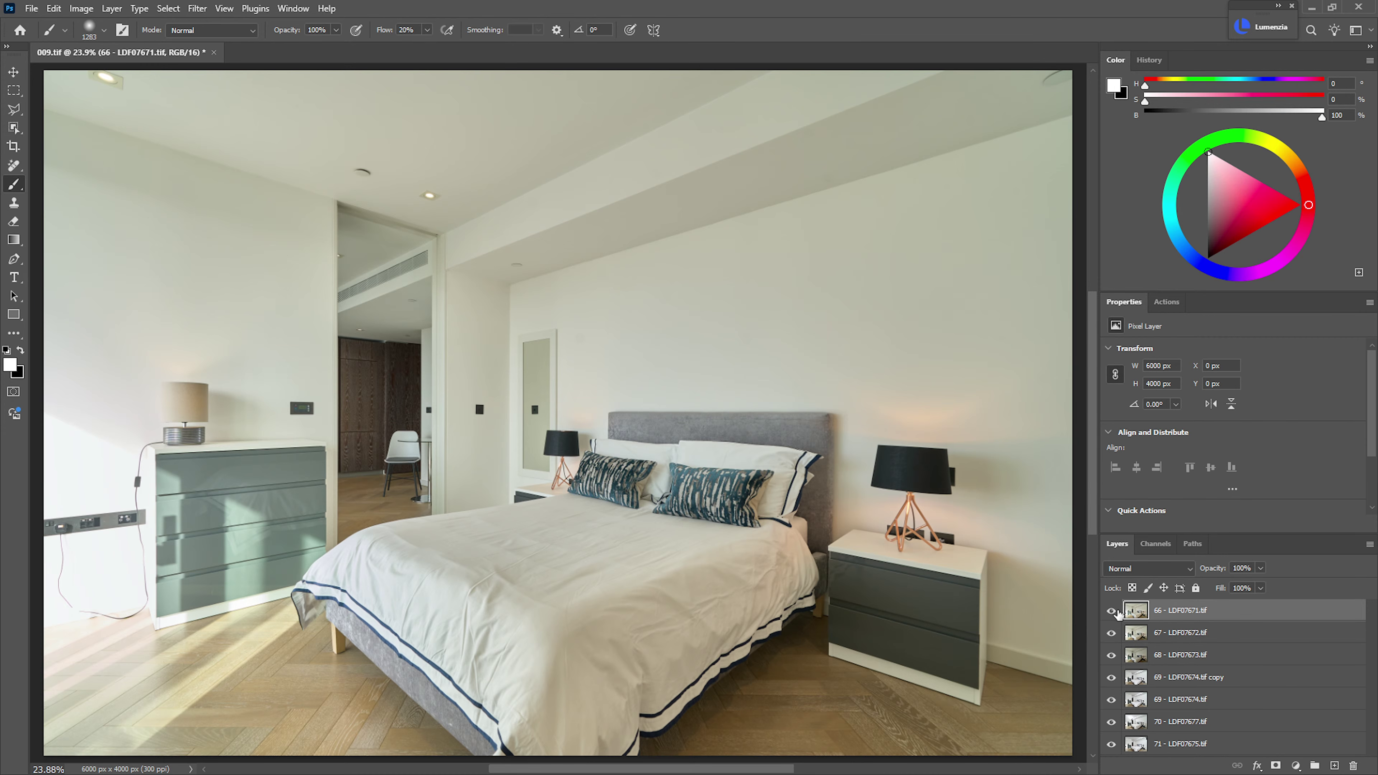
- Delete the copy of layer 69 with the ambient layers hidden, and make layers 66, 67 and 68 visible again
{"action": "left_click_drag", "start_coordinate": [1110, 611], "coordinate": [1114, 717]}
{"action": "left_click", "coordinate": [1163, 683]}
{"action": "key", "text": "Delete"}
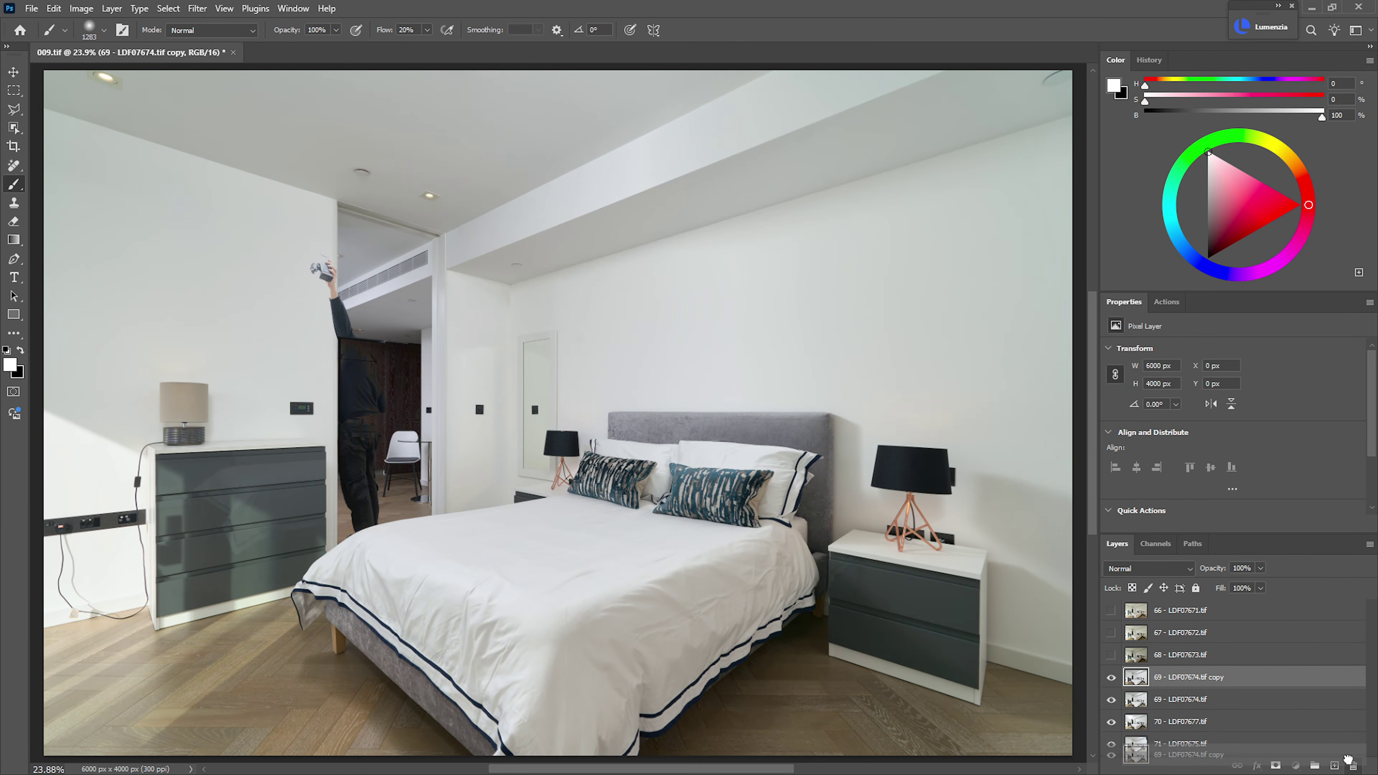
{"action": "left_click_drag", "start_coordinate": [1111, 656], "coordinate": [1112, 611]}
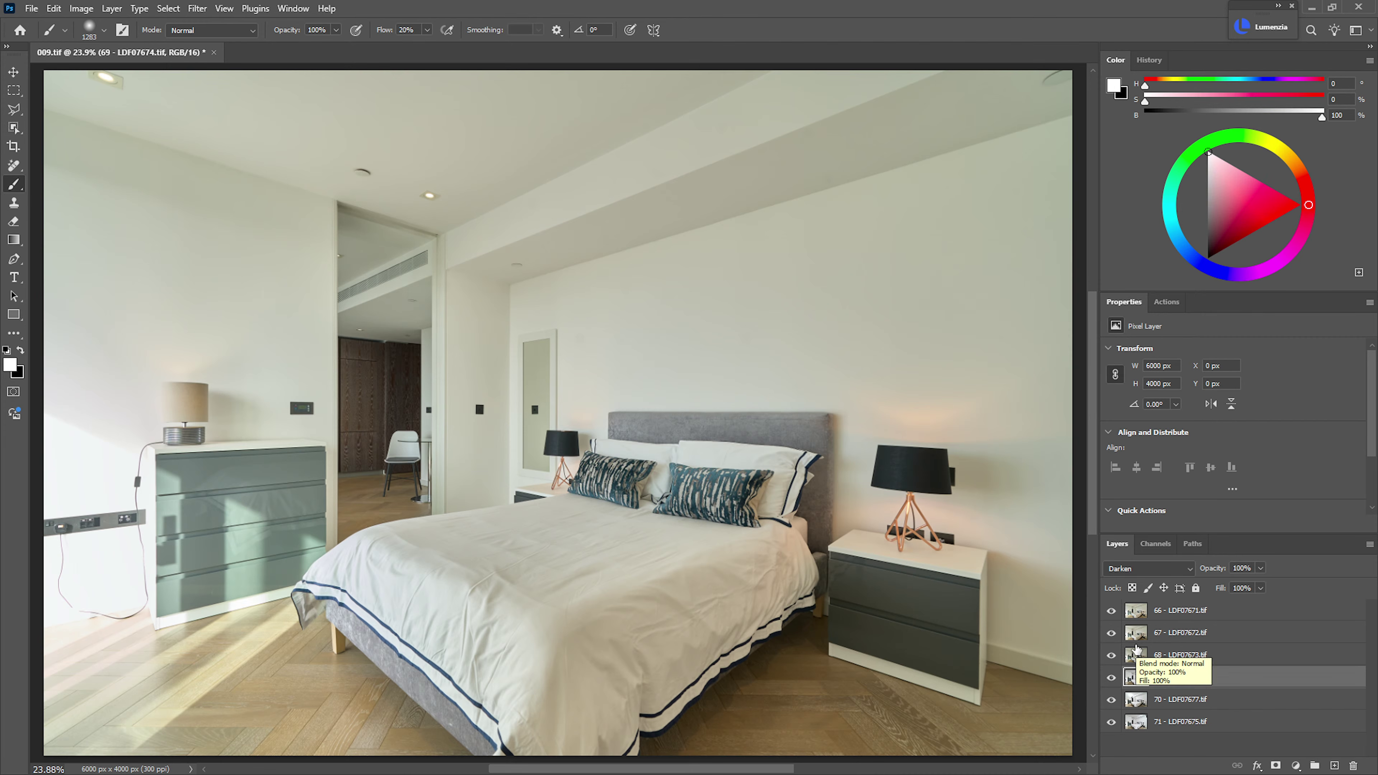
- Select the topmost layer 66 and expand the Ambient + 3 Flash Frames action in the second Flambient action set
{"action": "left_click", "coordinate": [1229, 616]}
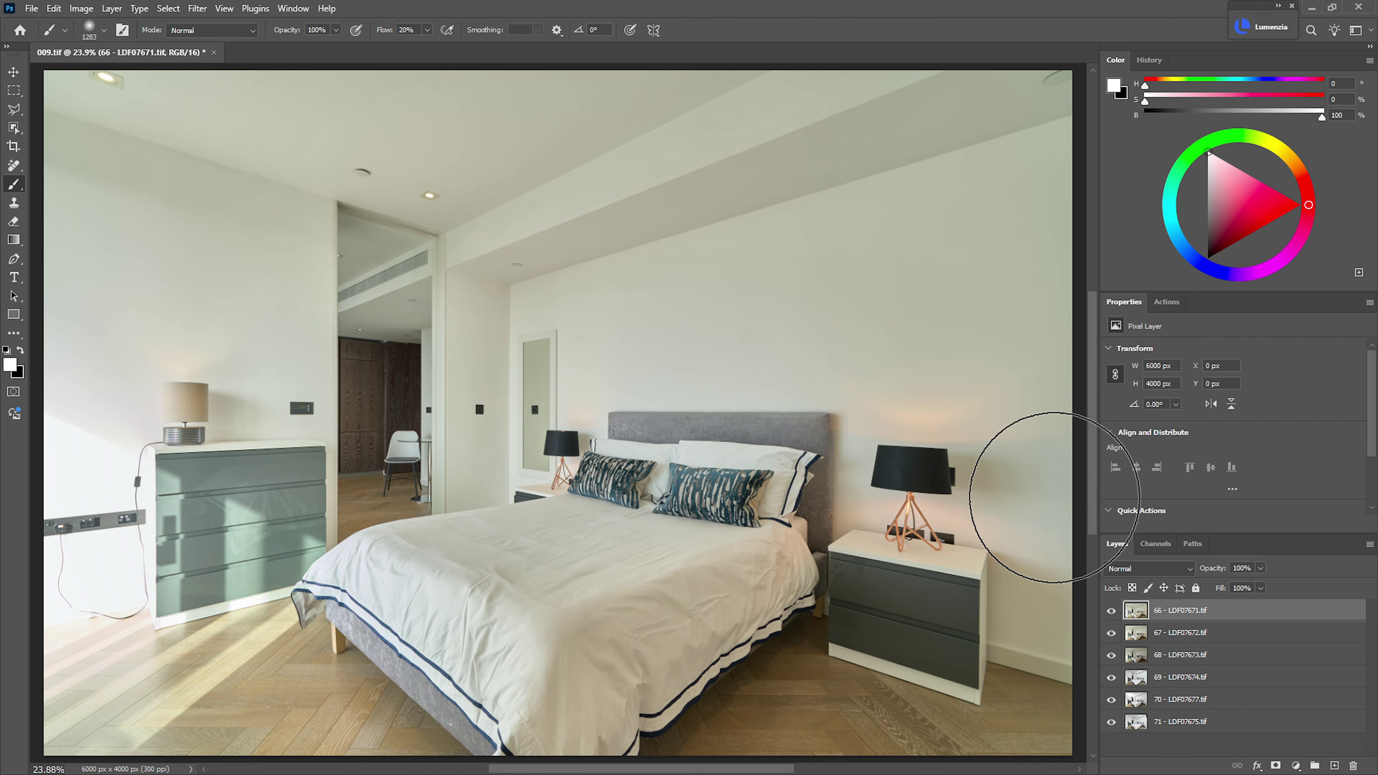
{"action": "left_click", "coordinate": [1182, 634]}
{"action": "left_click", "coordinate": [1183, 620]}
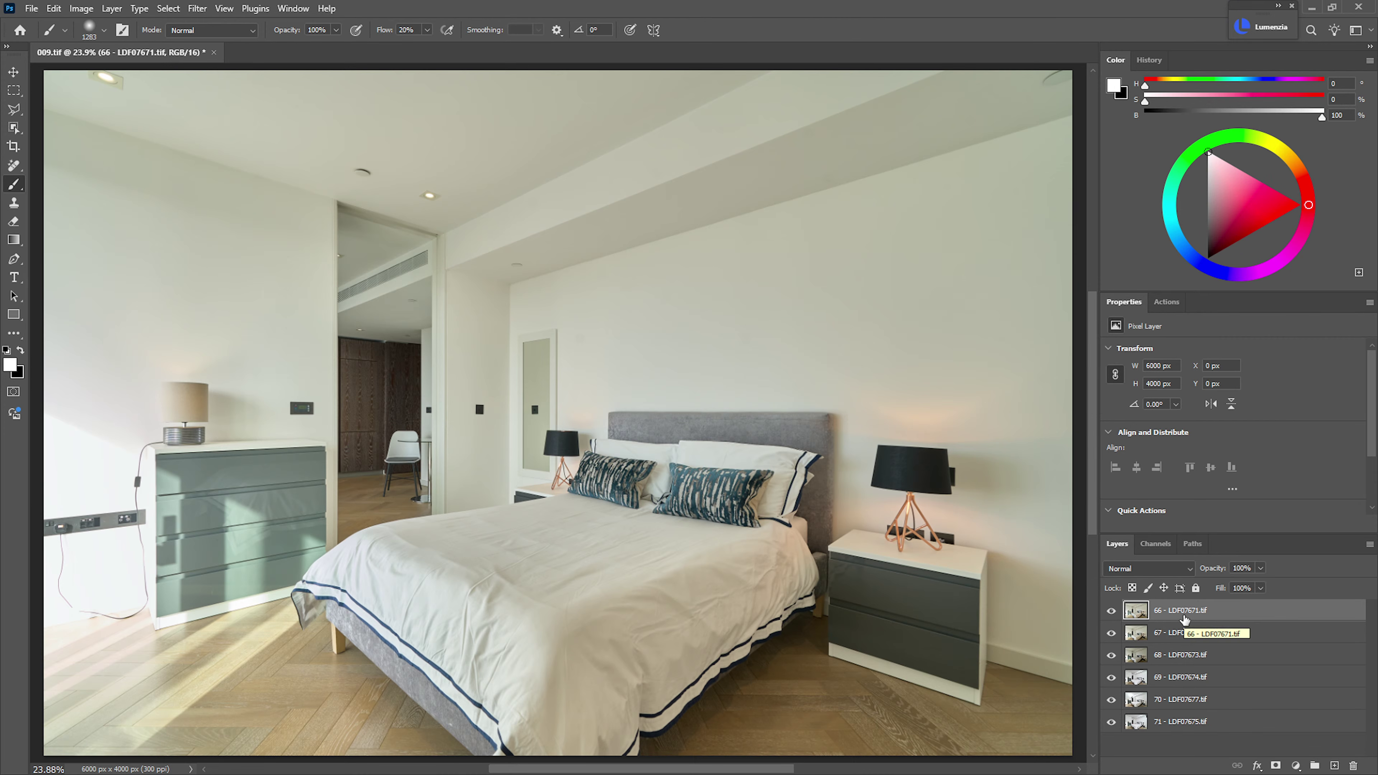
{"action": "left_click", "coordinate": [1169, 301]}
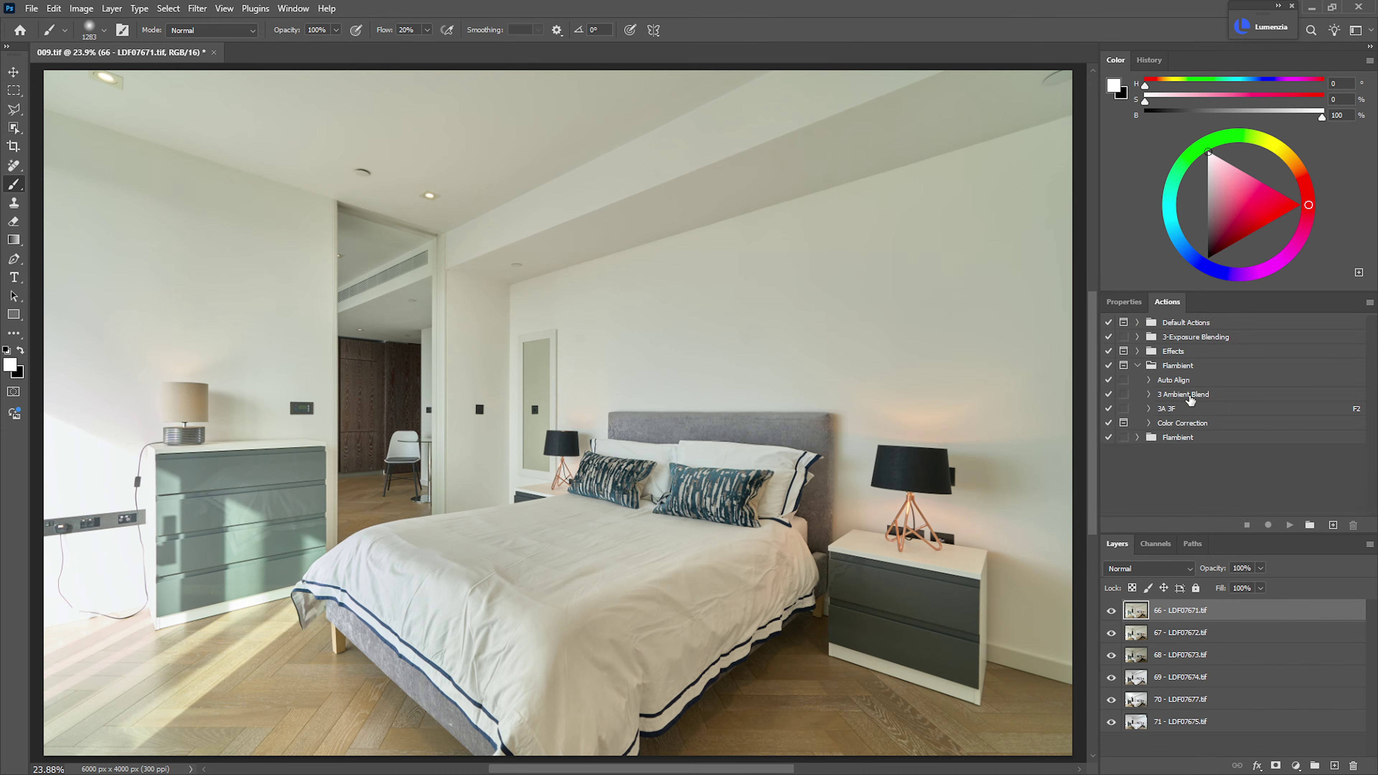
{"action": "left_click", "coordinate": [1138, 437]}
{"action": "left_click", "coordinate": [1153, 456]}
{"action": "left_click", "coordinate": [1149, 454]}
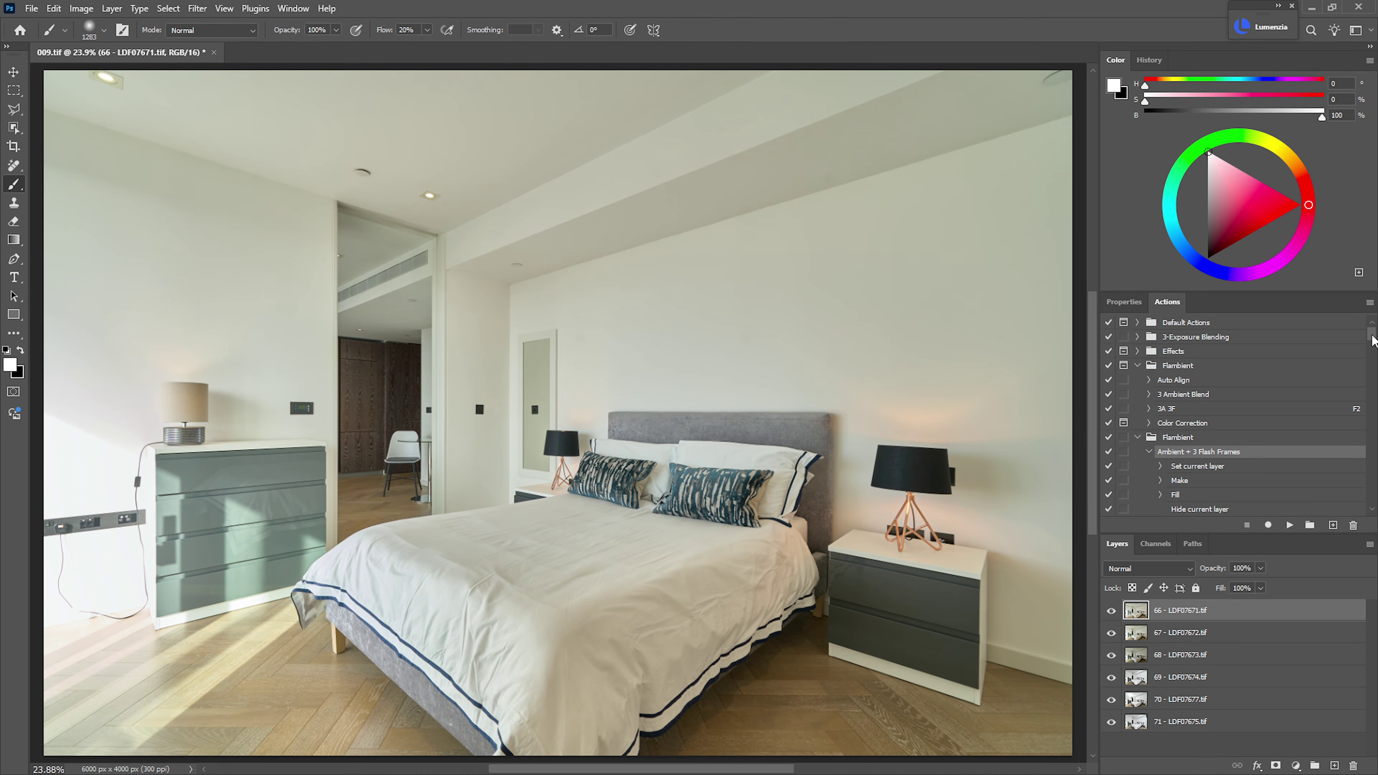
- Examine the recorded commands near the end of the Ambient + 3 Flash Frames action, including the Make mask and Make layer details
{"action": "left_click_drag", "start_coordinate": [1371, 339], "coordinate": [1367, 516]}
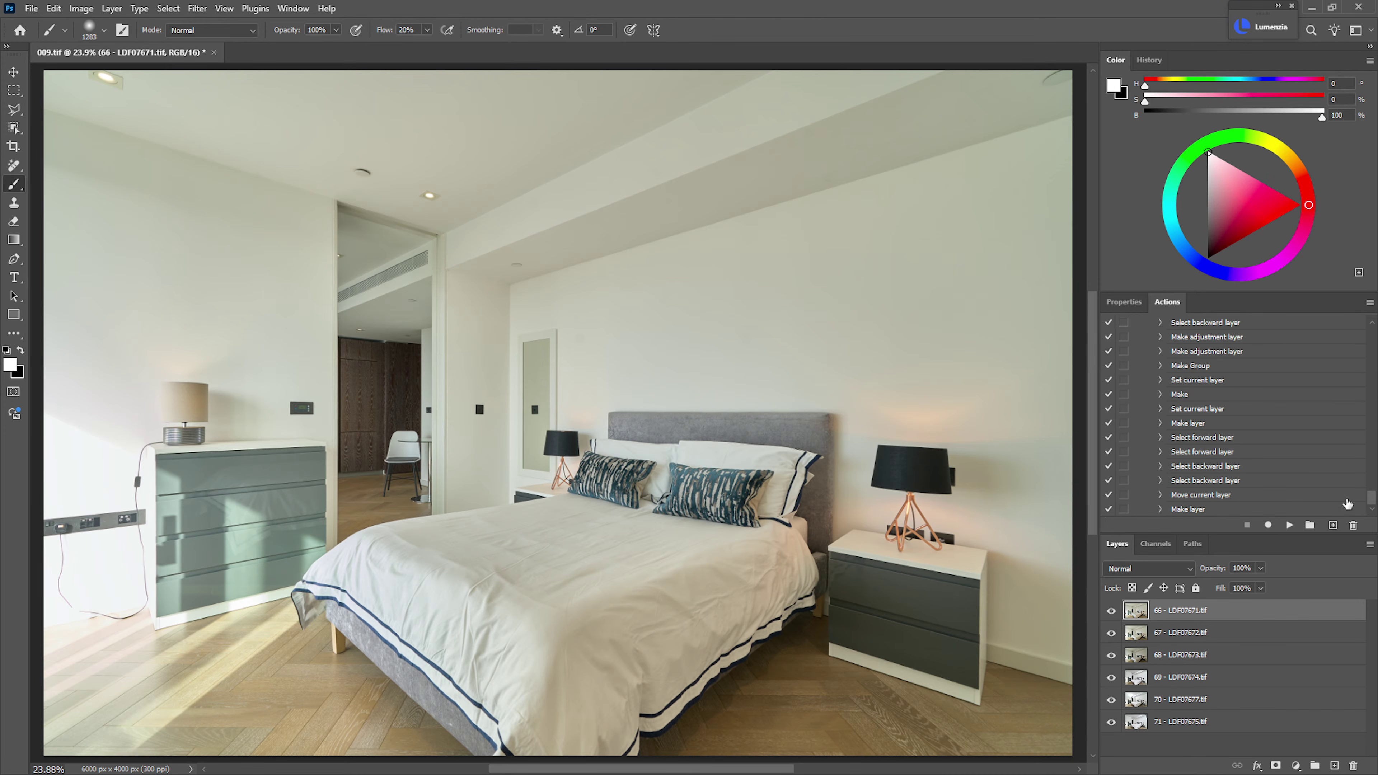
{"action": "left_click", "coordinate": [1161, 396]}
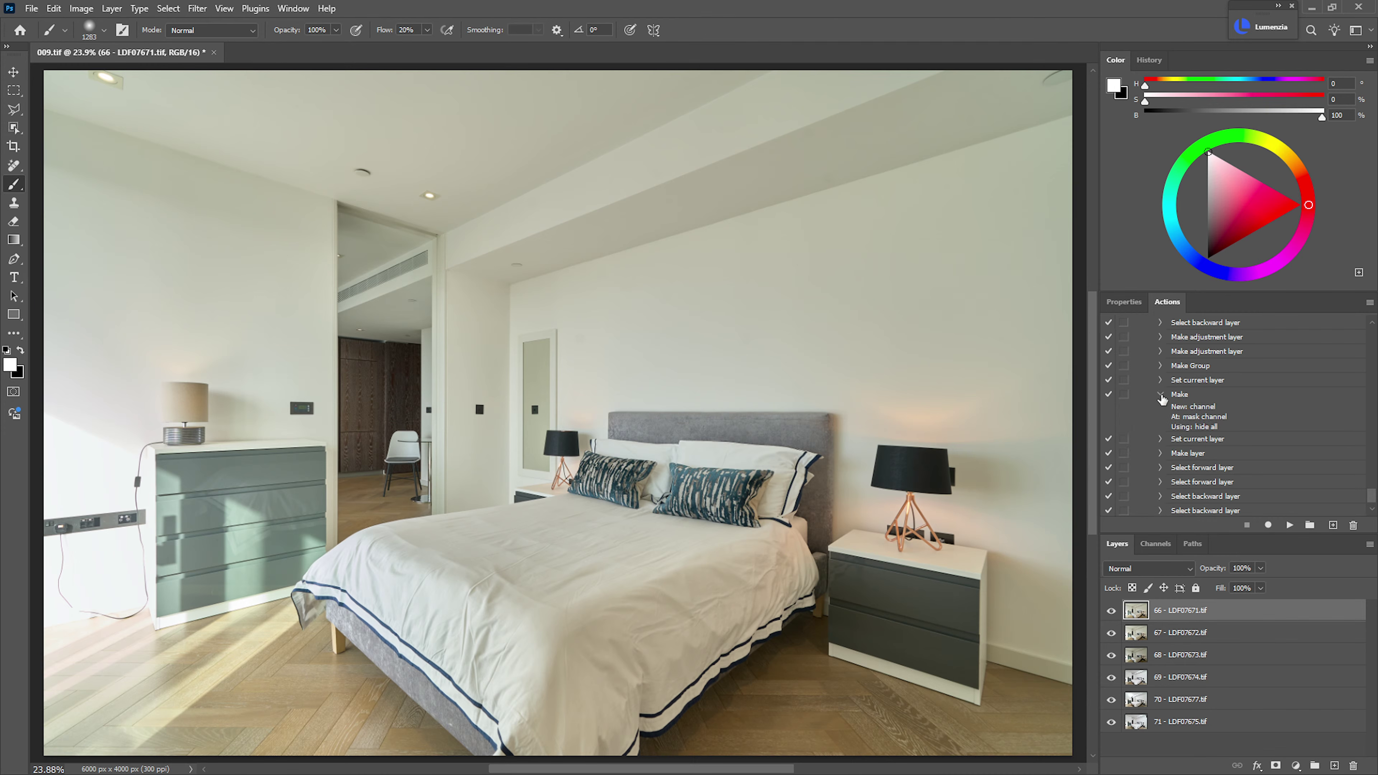
{"action": "left_click", "coordinate": [1160, 395]}
{"action": "left_click", "coordinate": [1159, 424]}
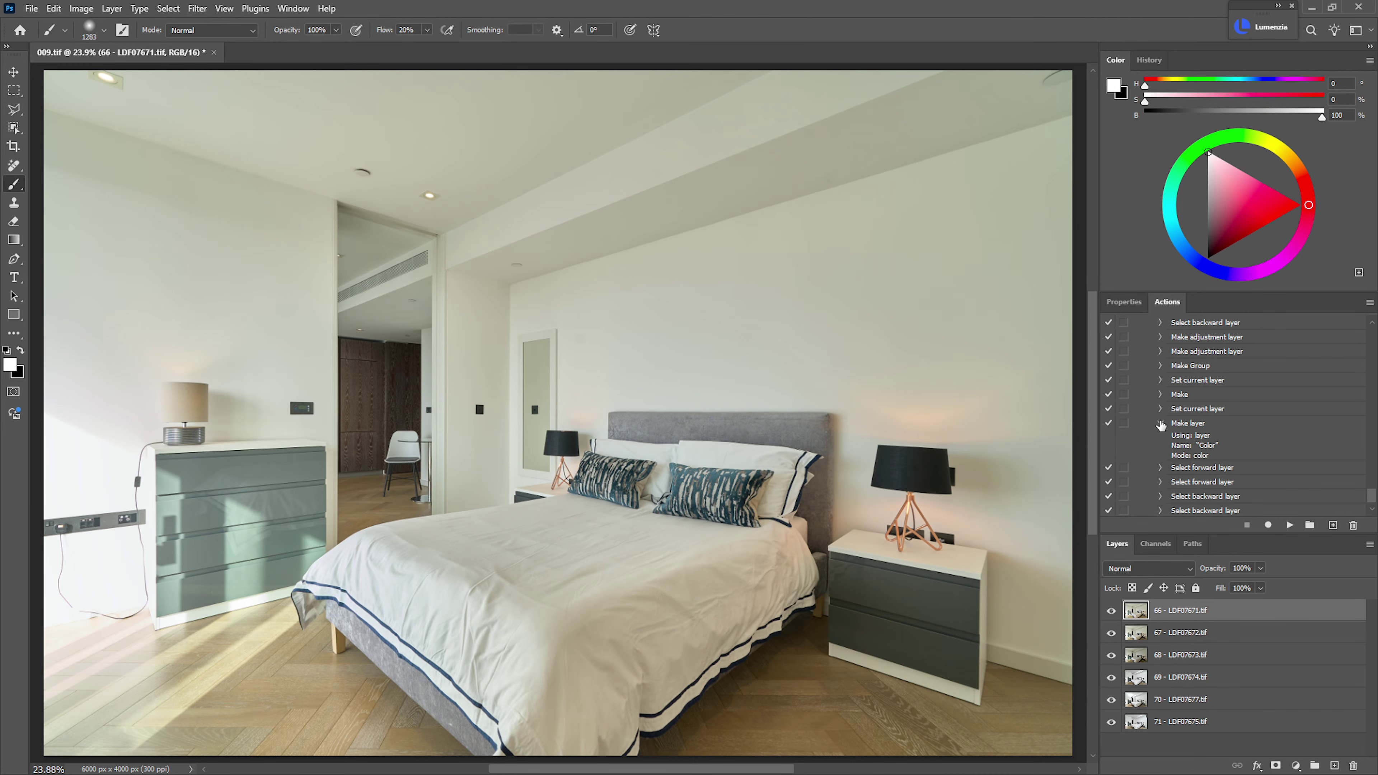
{"action": "left_click", "coordinate": [1160, 424]}
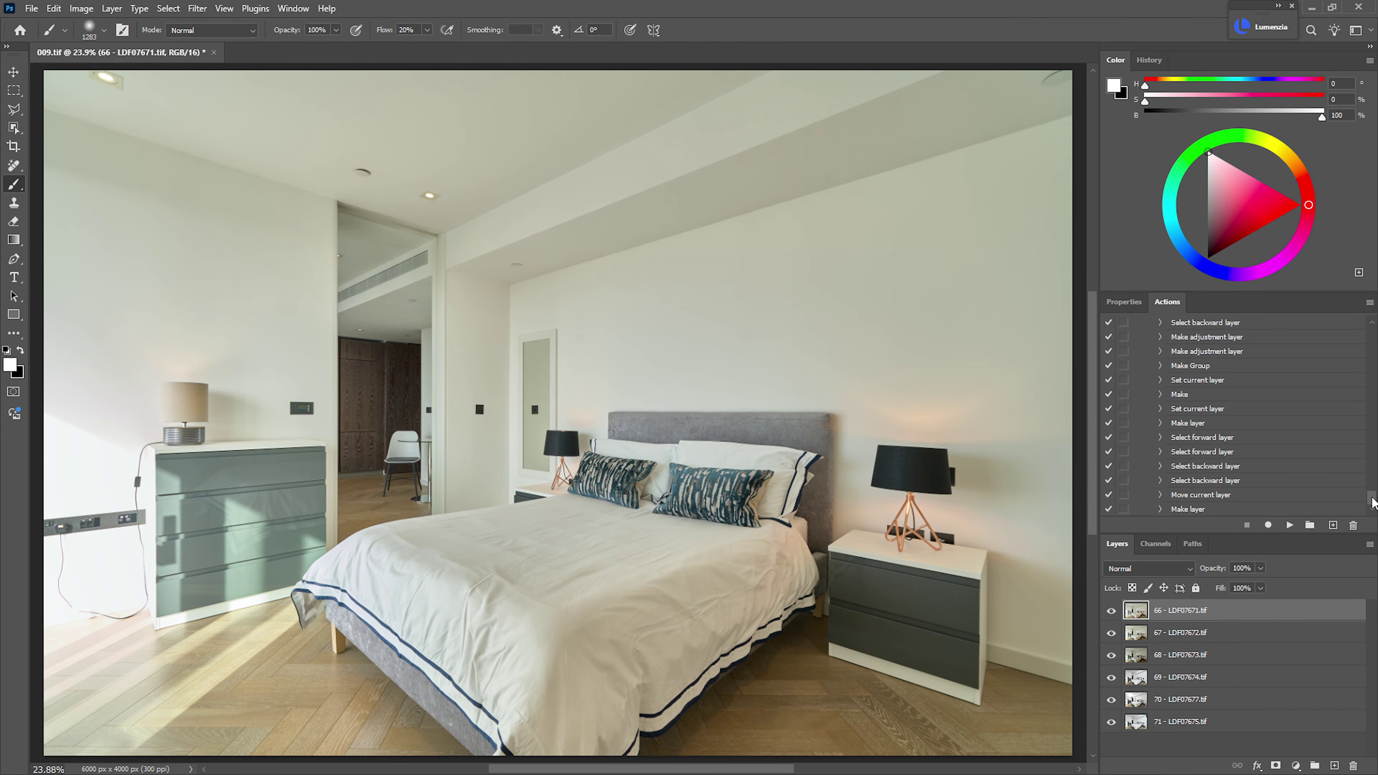
{"action": "left_click_drag", "start_coordinate": [1374, 499], "coordinate": [1374, 331]}
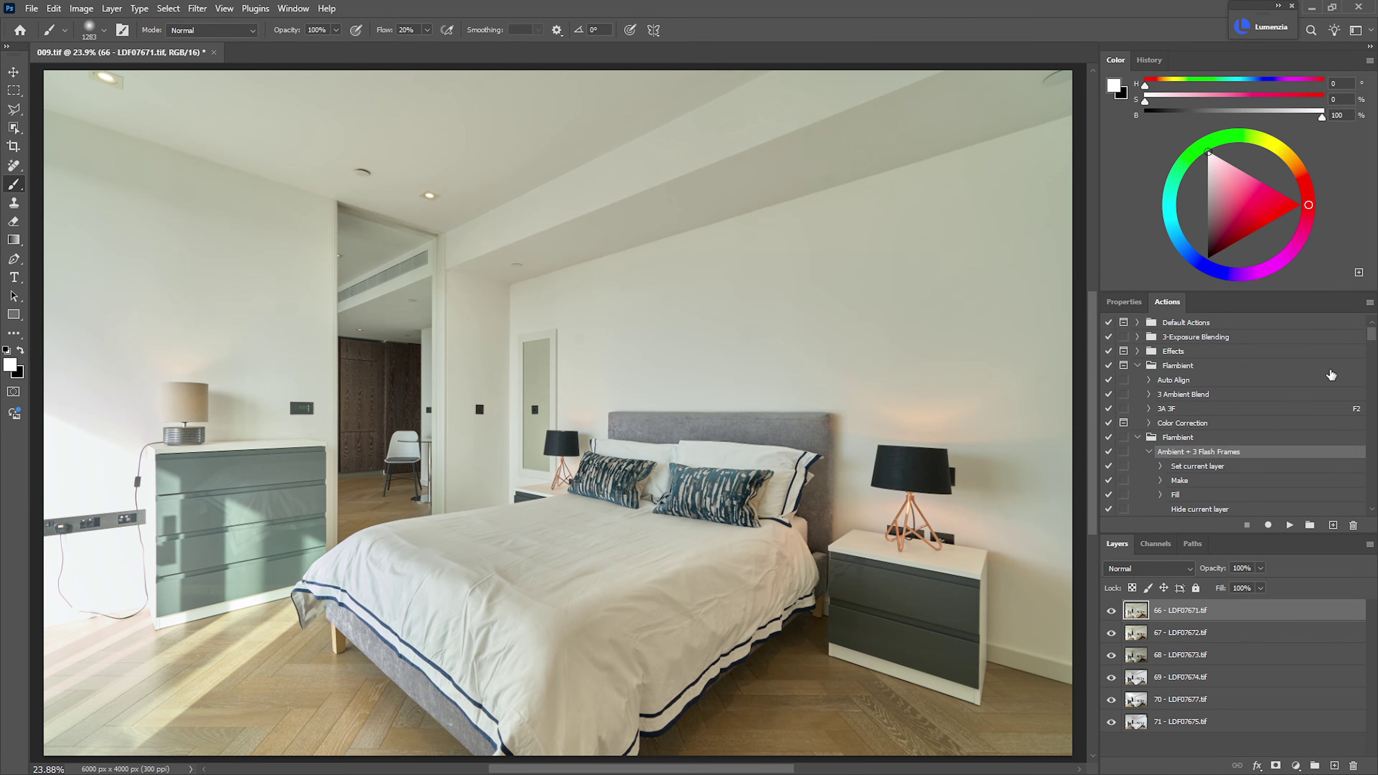
- Collapse the Ambient + 3 Flash Frames action and run the 3A 3F action on the exposure stack
{"action": "left_click", "coordinate": [1148, 452]}
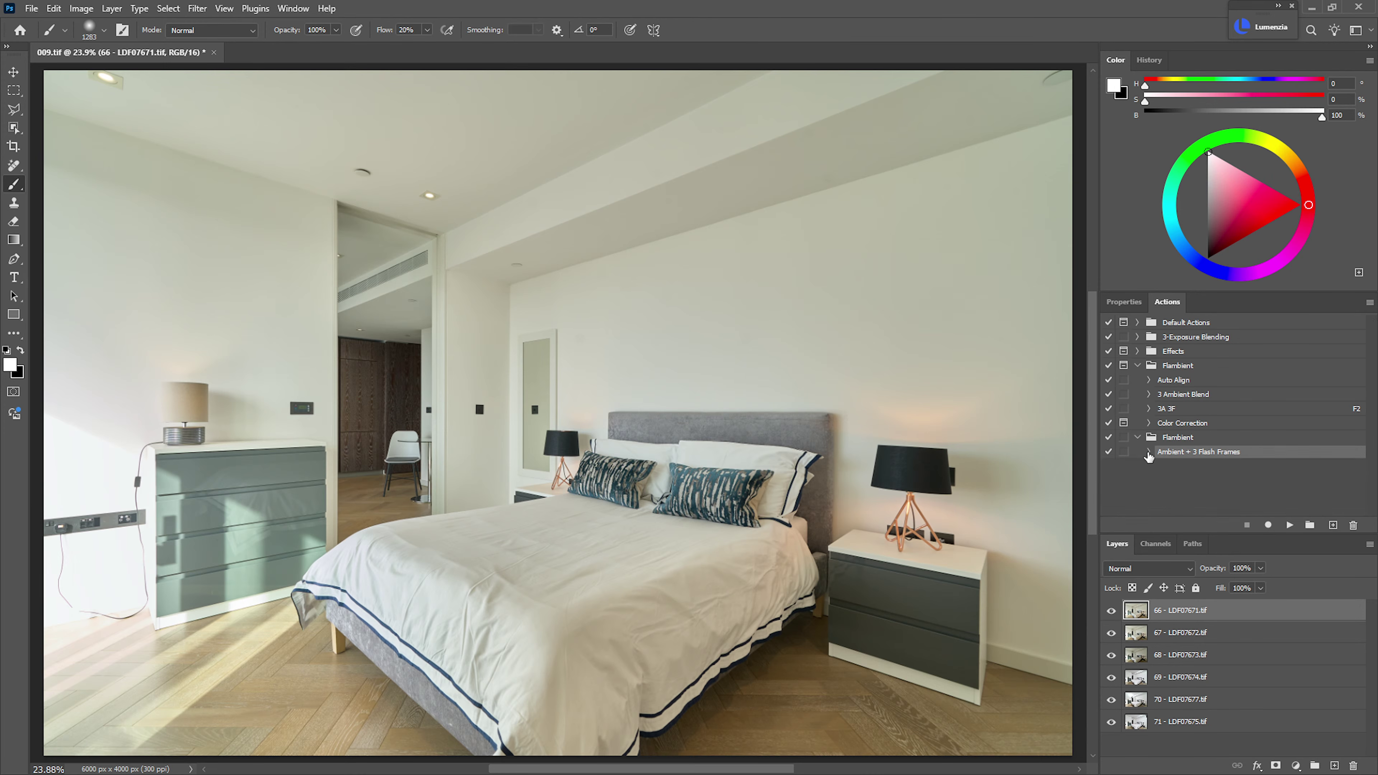
{"action": "left_click", "coordinate": [1170, 411]}
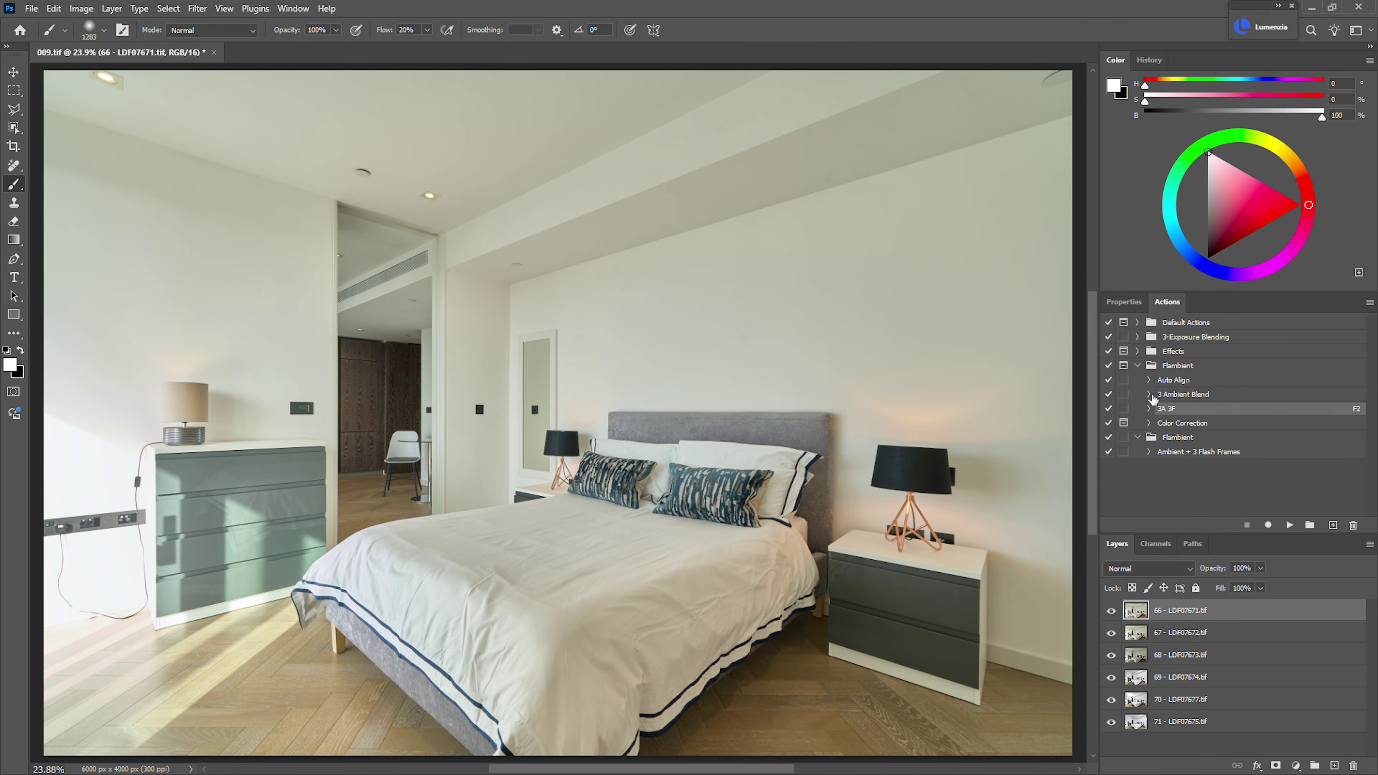
{"action": "key", "text": "F2"}
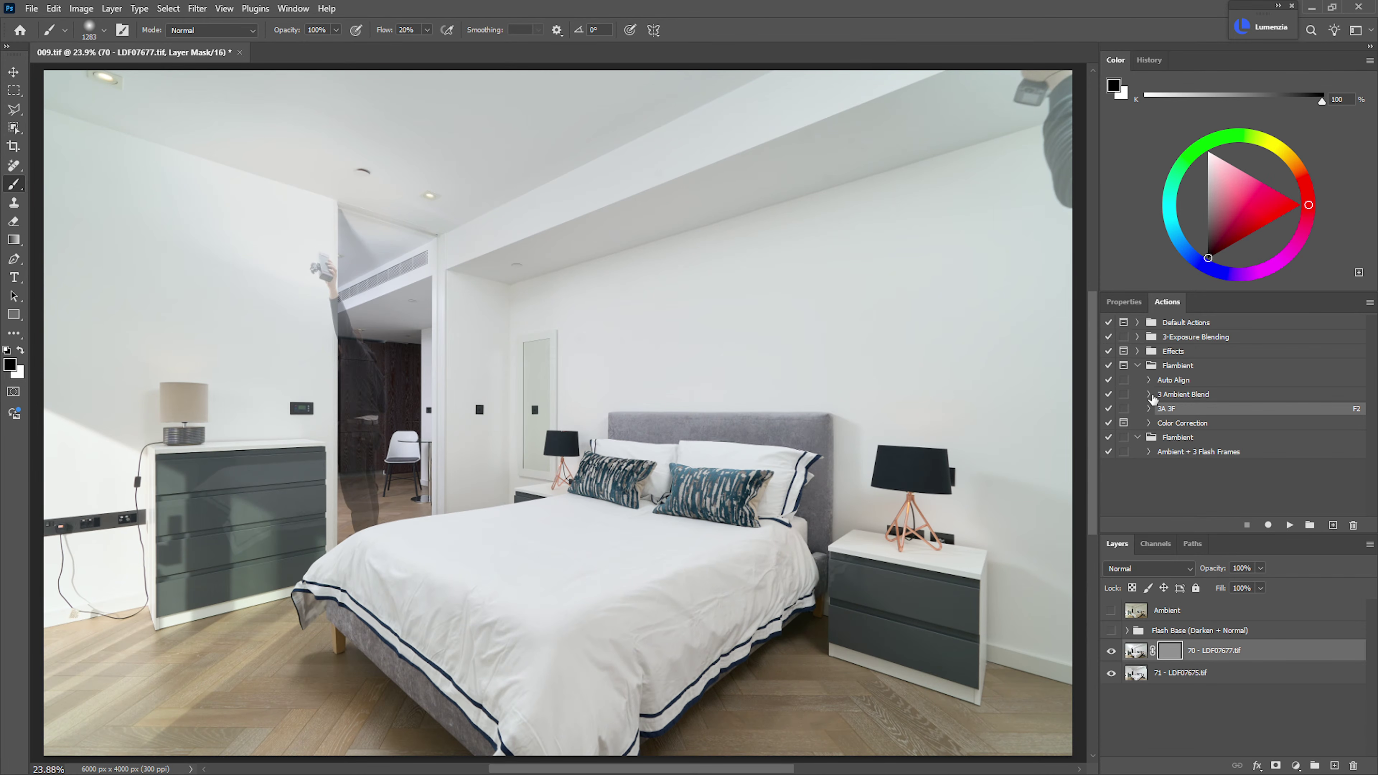
{"action": "left_click", "coordinate": [1128, 300]}
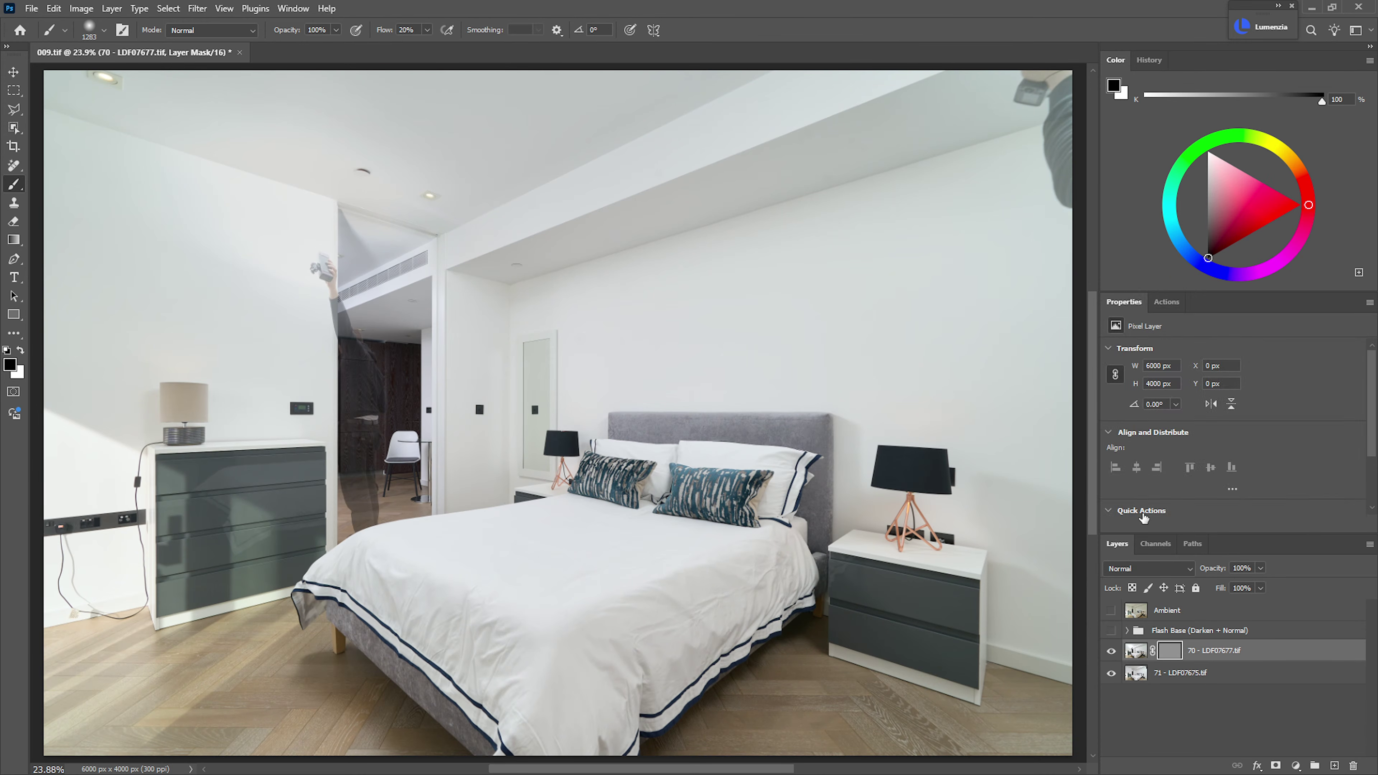
- Preview the Ambient layer with its Luminosity blend mode over the flash layers, and hide it again
{"action": "left_click", "coordinate": [1166, 610]}
{"action": "left_click", "coordinate": [1111, 610]}
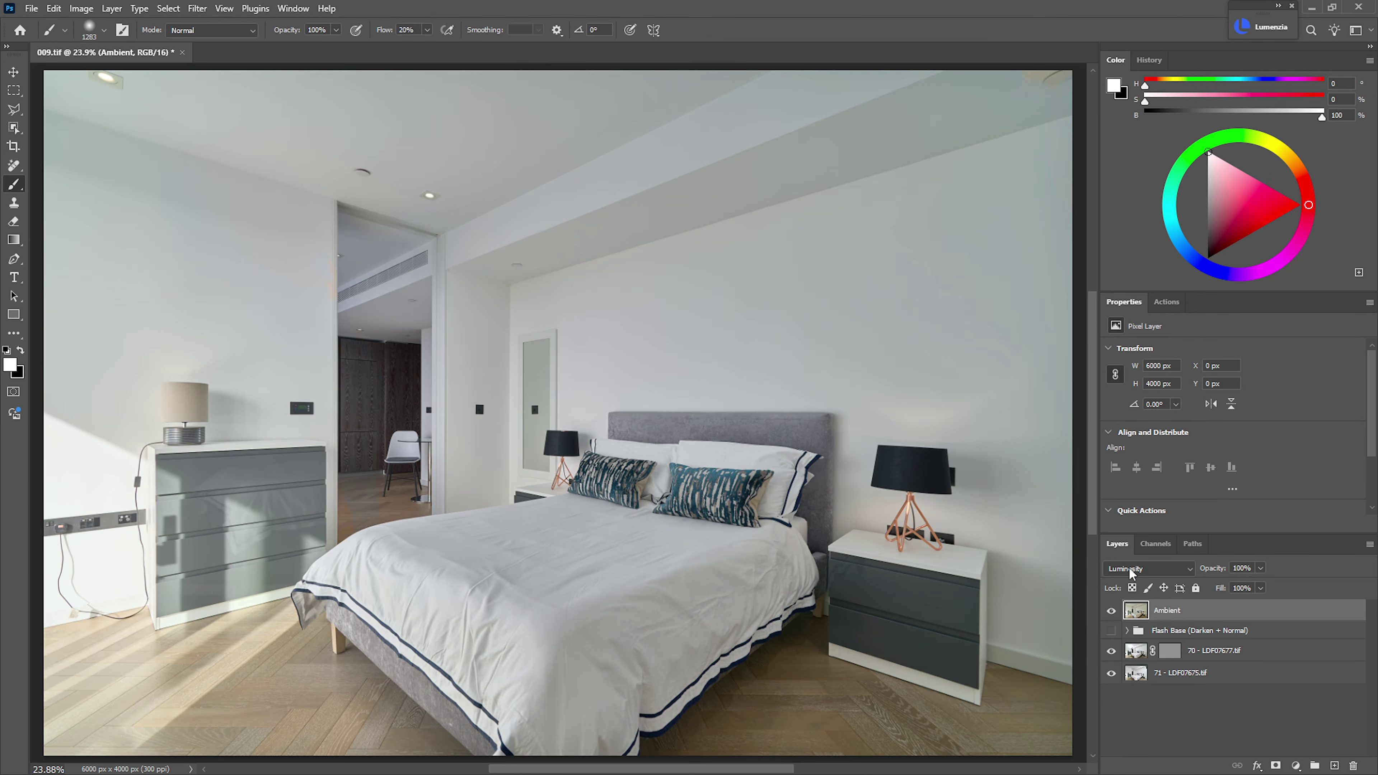
{"action": "left_click", "coordinate": [1112, 611]}
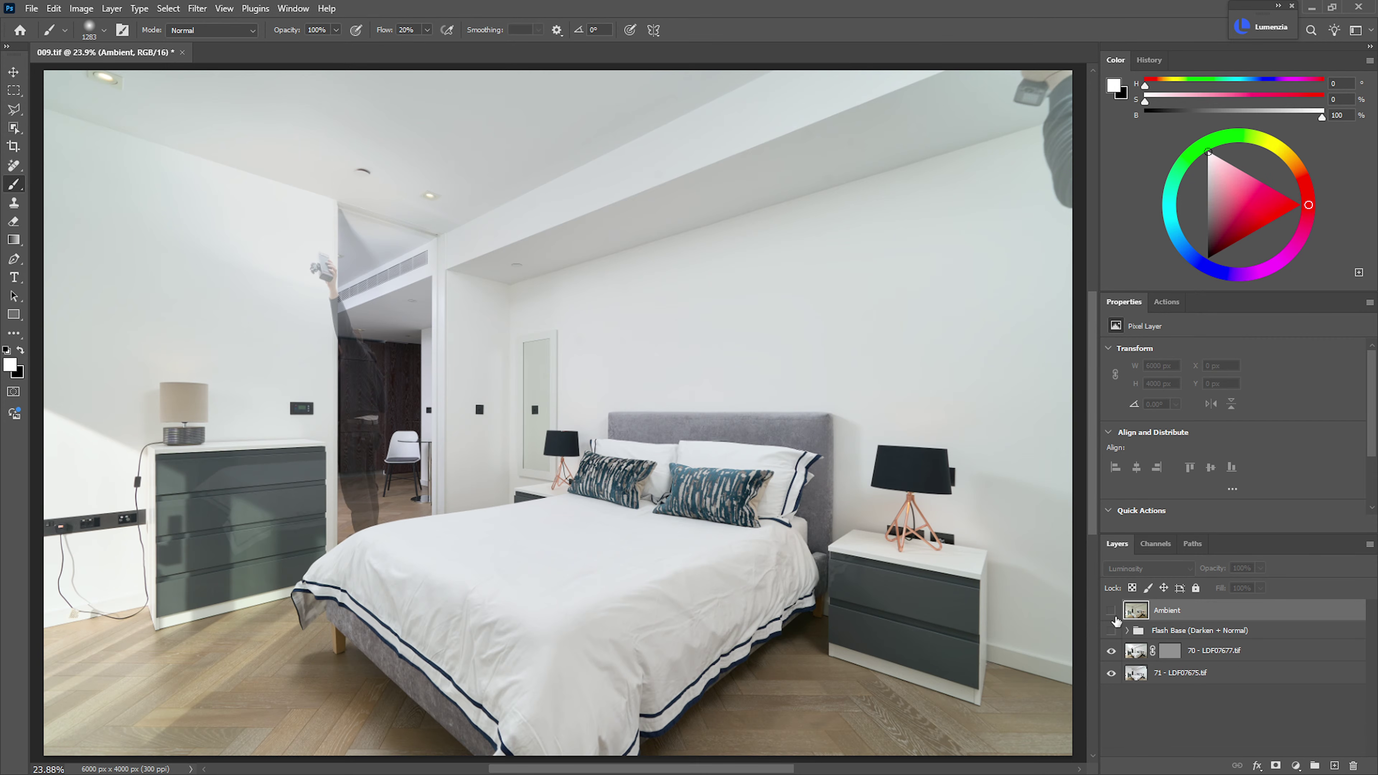
- Show and expand the Flash Base (Darken + Normal) group and compare the blend modes of its two layer 69 versions
{"action": "left_click", "coordinate": [1187, 630]}
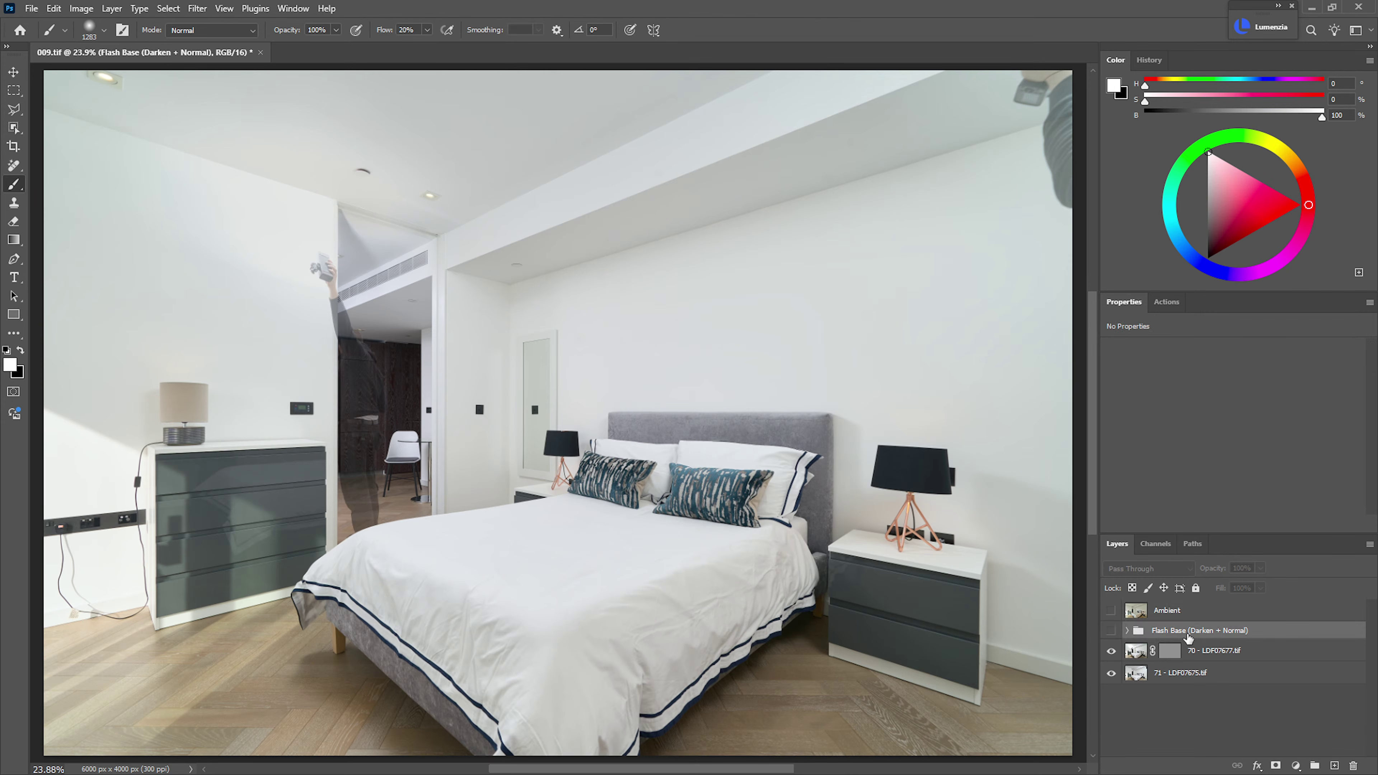
{"action": "left_click", "coordinate": [1111, 631]}
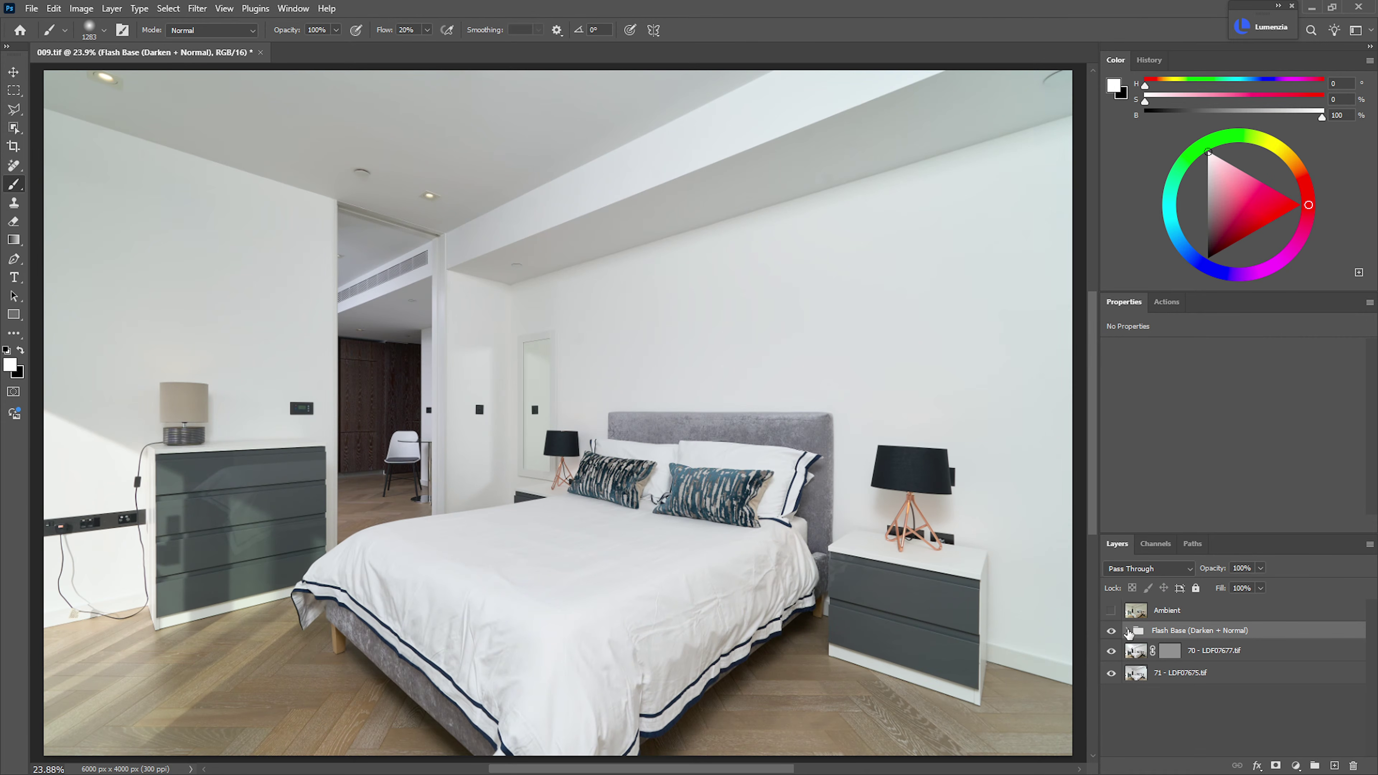
{"action": "left_click", "coordinate": [1128, 631]}
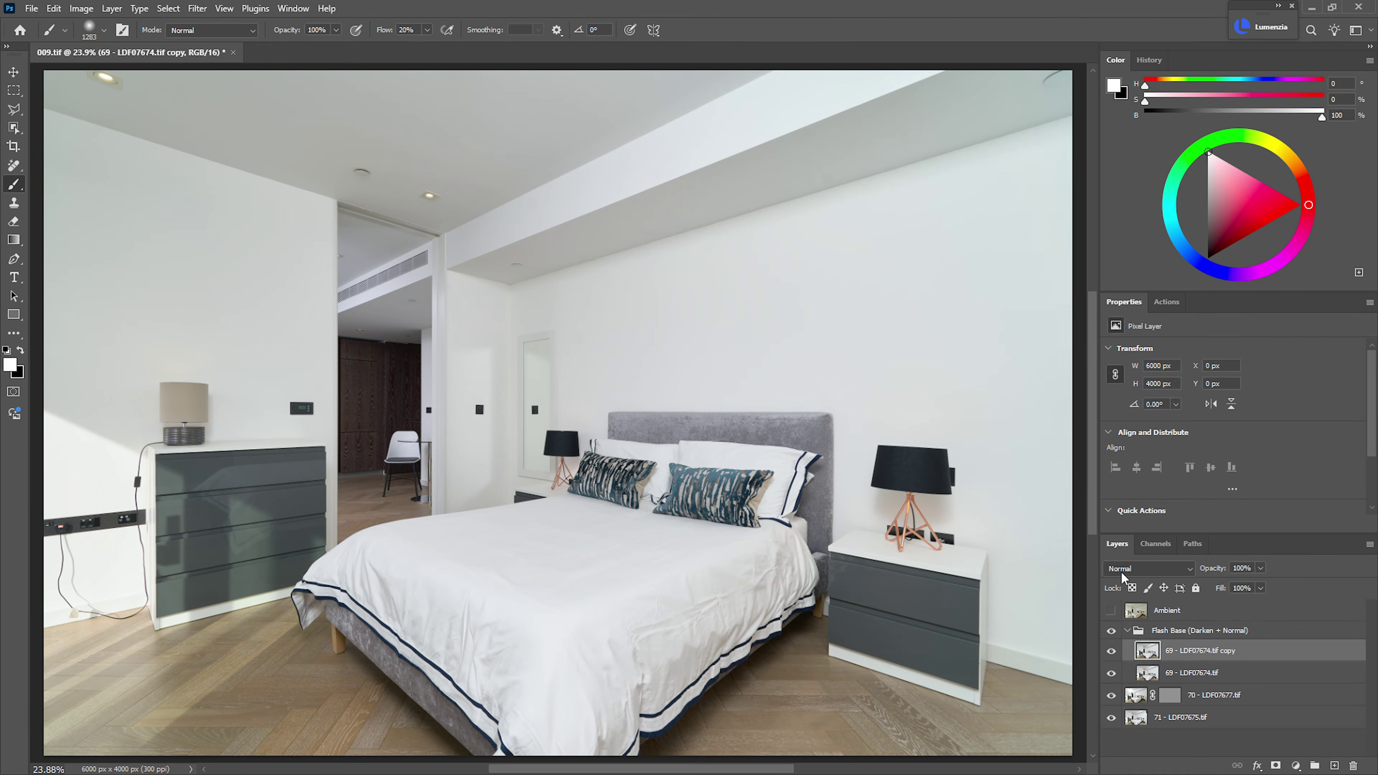
{"action": "left_click", "coordinate": [1175, 668]}
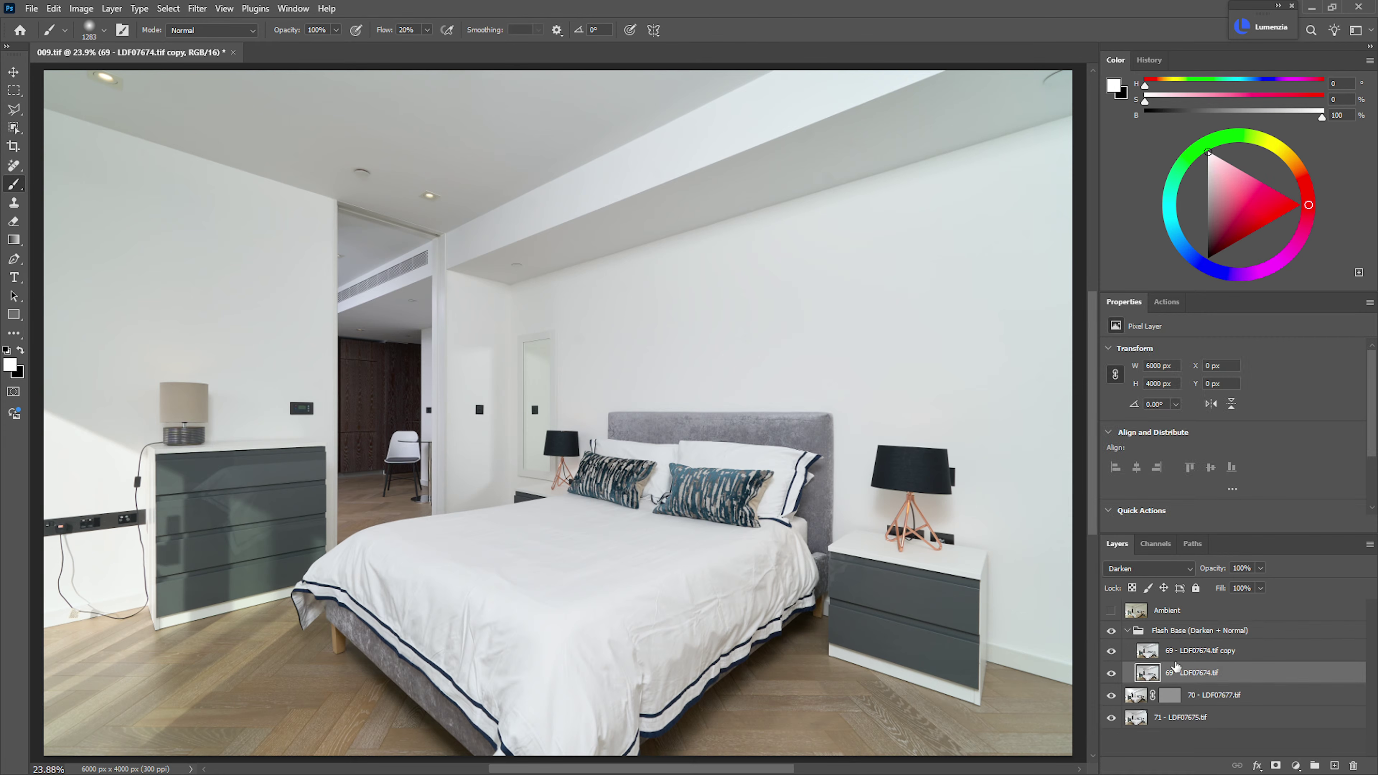
{"action": "left_click", "coordinate": [1175, 650]}
{"action": "left_click", "coordinate": [1175, 672]}
{"action": "left_click", "coordinate": [1175, 650]}
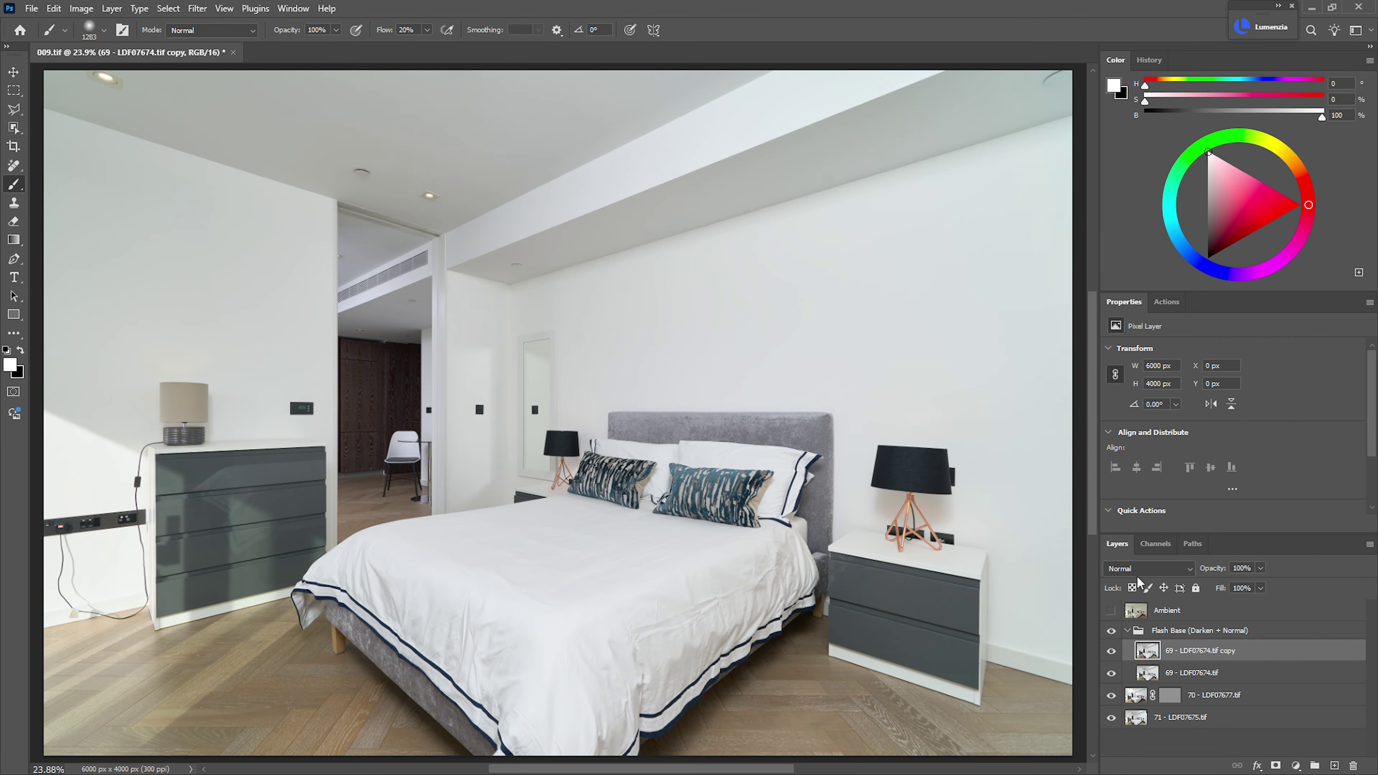
{"action": "left_click", "coordinate": [1176, 672]}
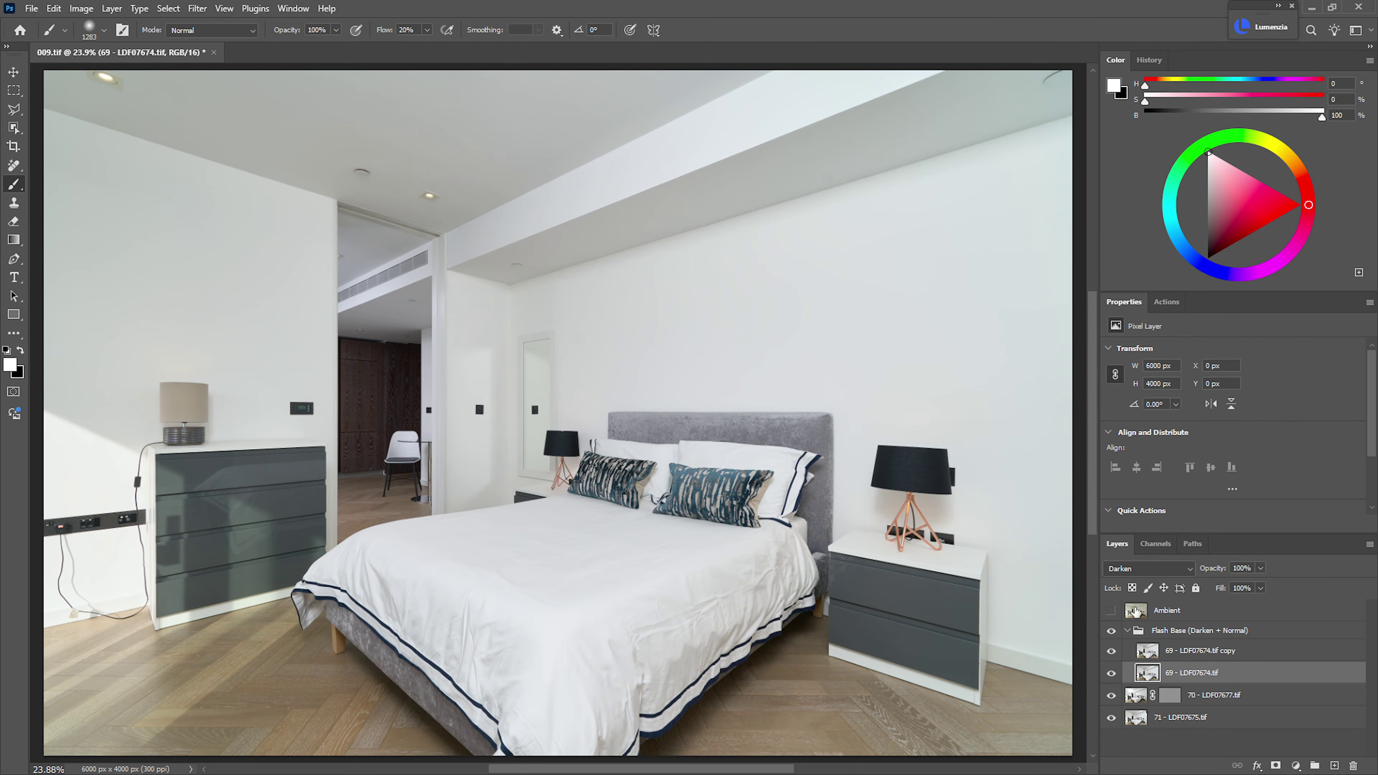
{"action": "left_click", "coordinate": [1166, 654]}
- Compare the image with the layer 69 copy hidden and shown inside the Flash Base group
{"action": "left_click", "coordinate": [1112, 651]}
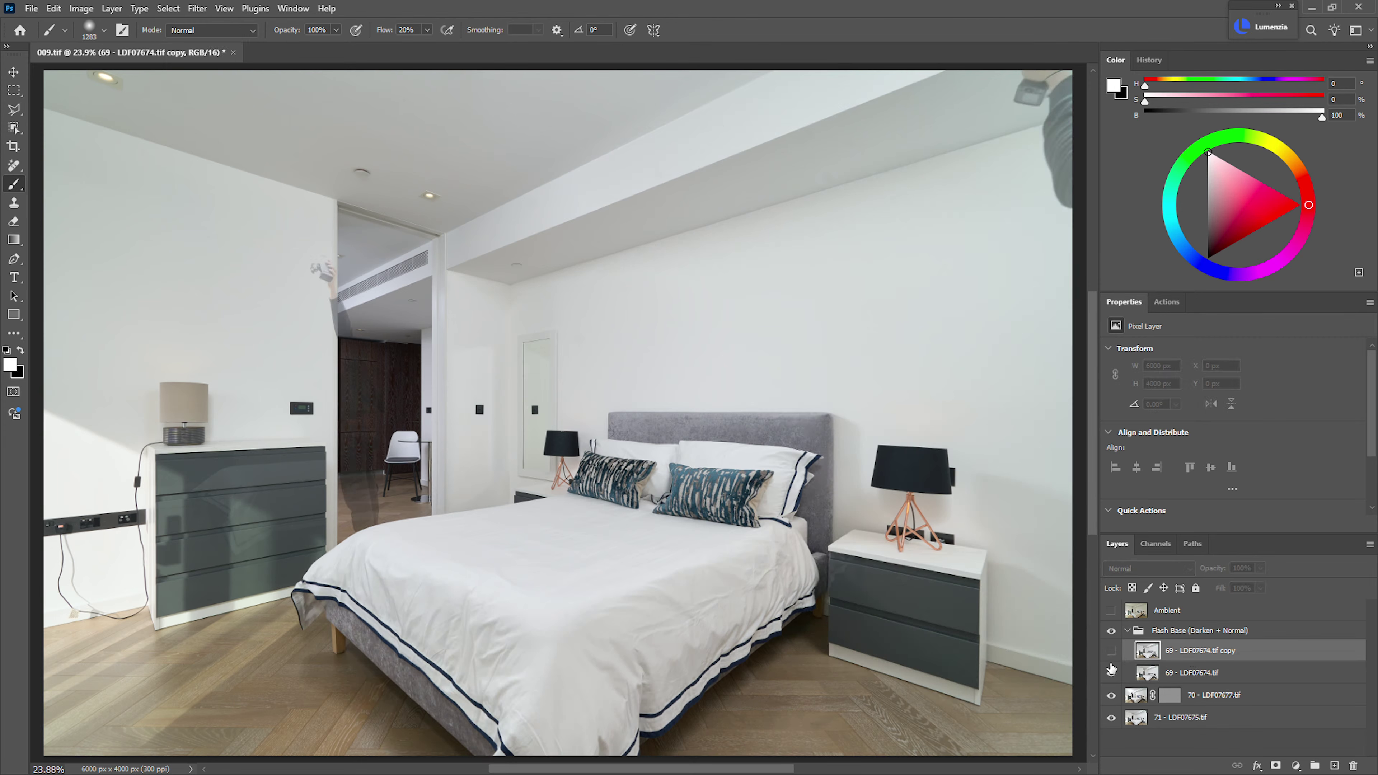
{"action": "left_click", "coordinate": [1112, 652]}
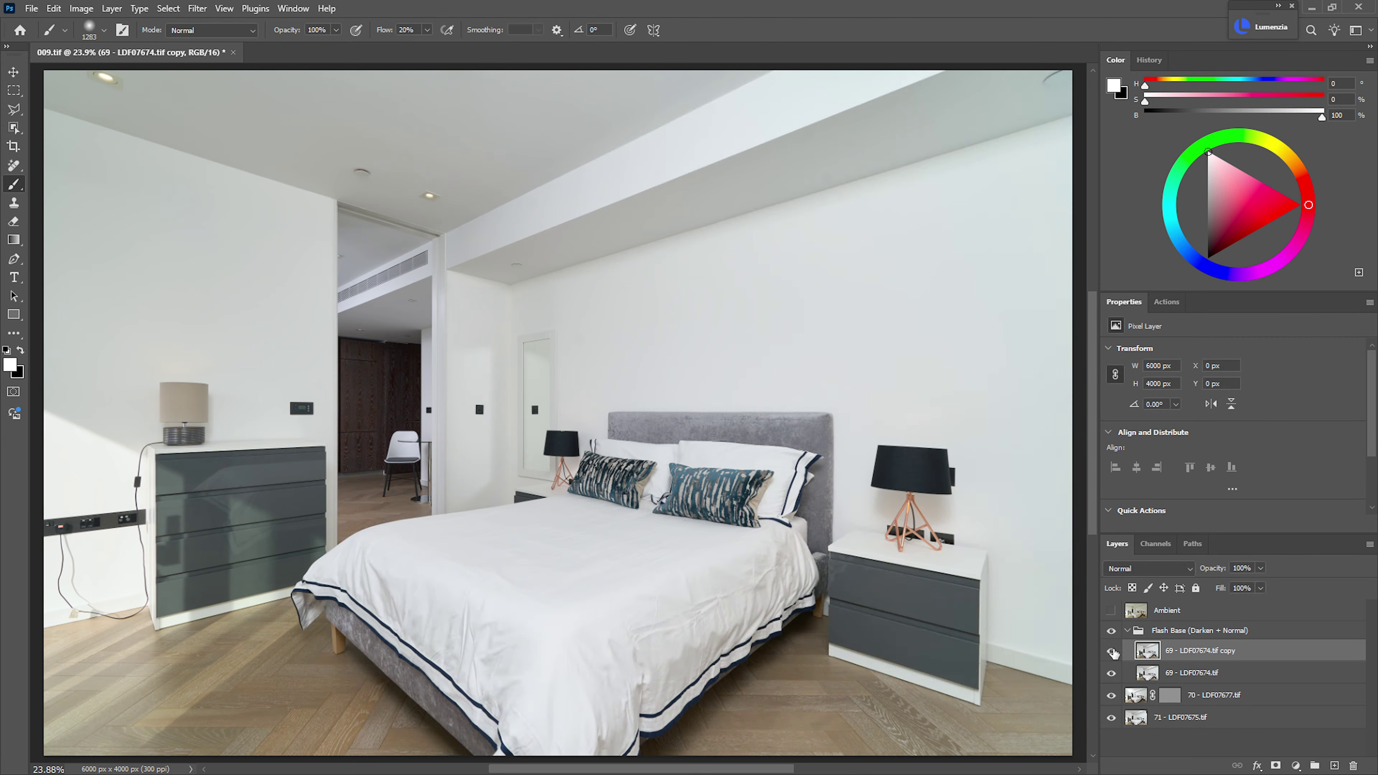
{"action": "left_click", "coordinate": [1112, 652]}
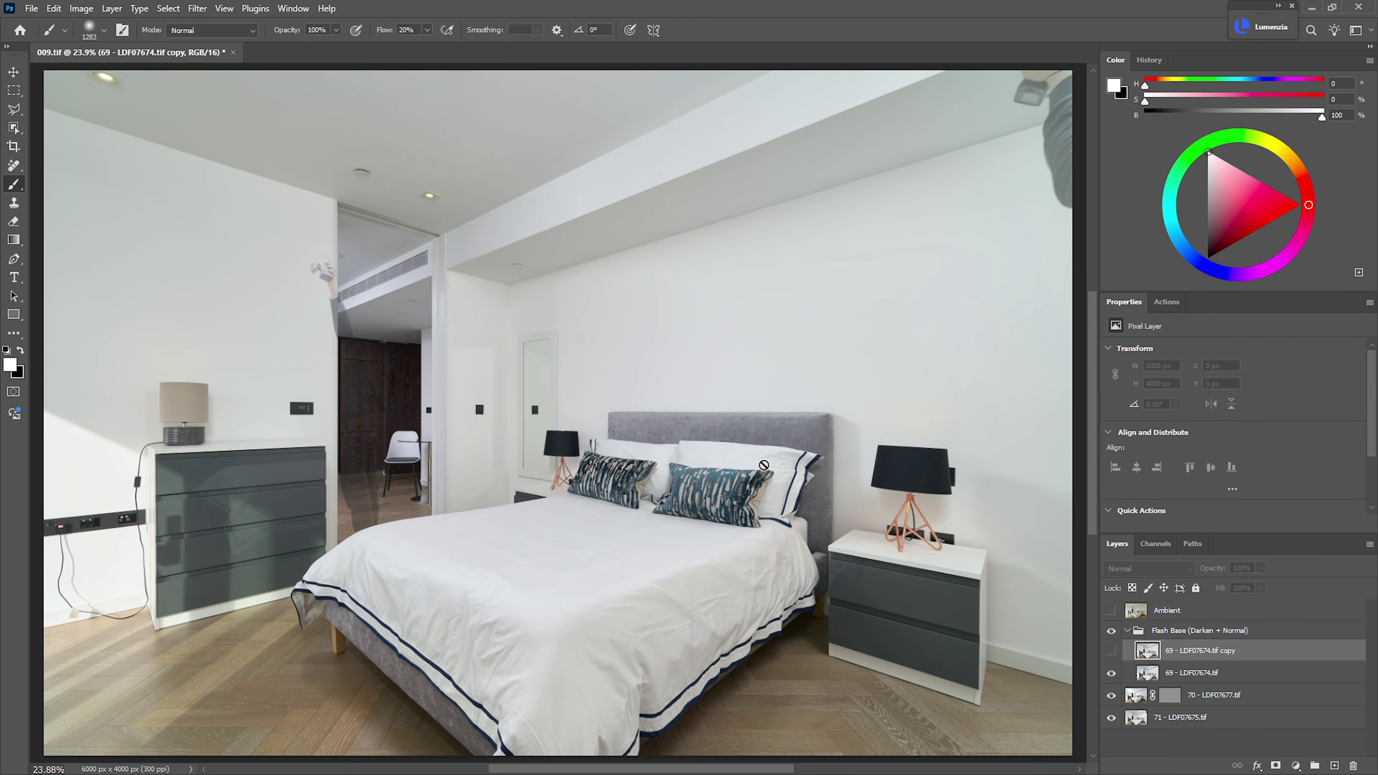
{"action": "left_click", "coordinate": [1111, 651]}
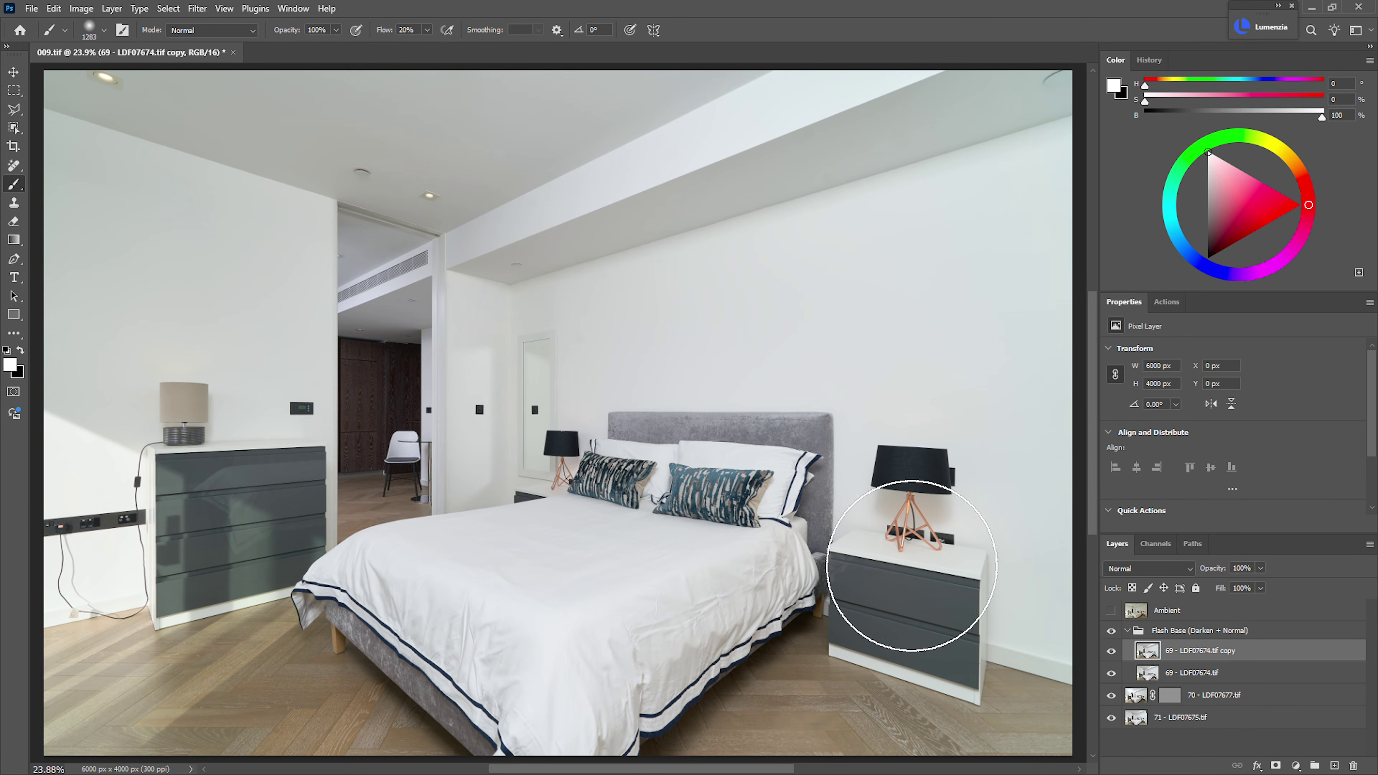
{"action": "left_click", "coordinate": [1111, 651]}
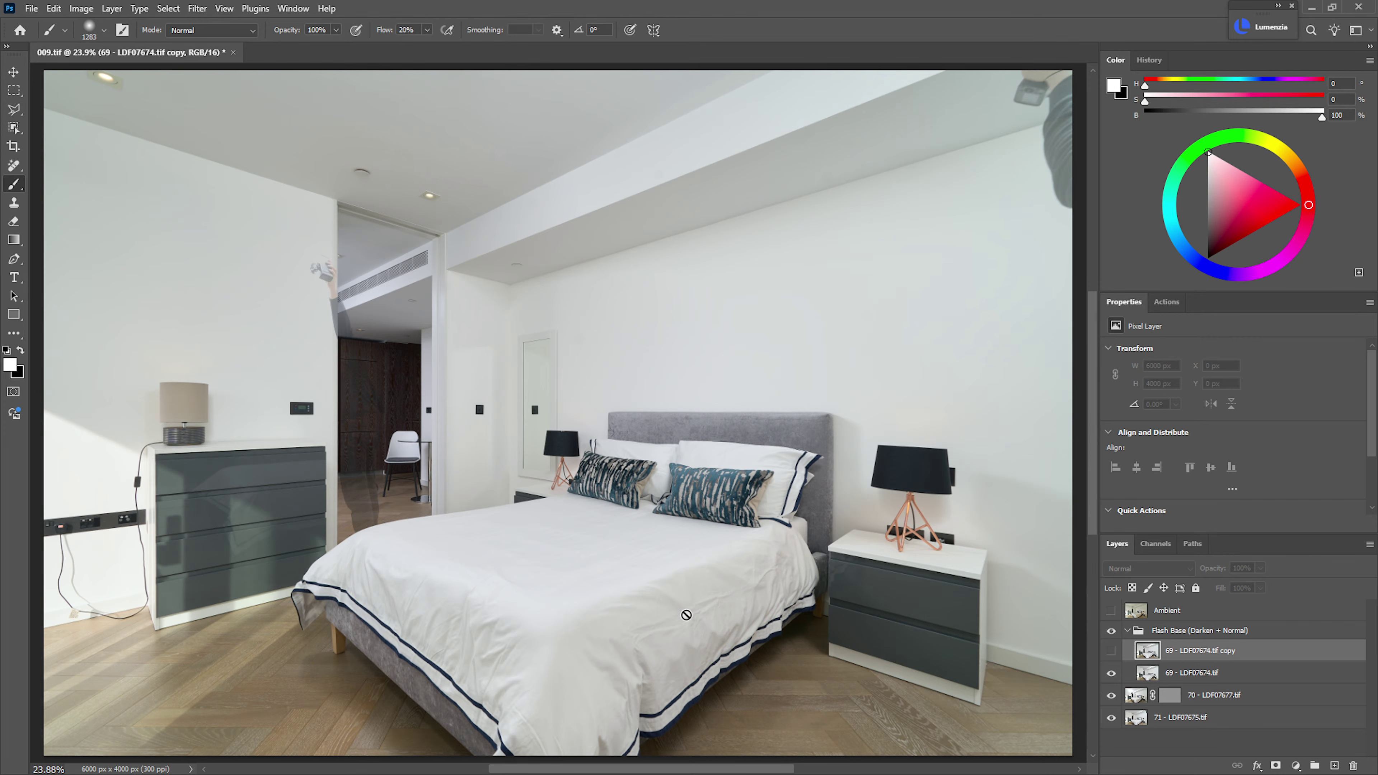
{"action": "left_click", "coordinate": [1111, 651]}
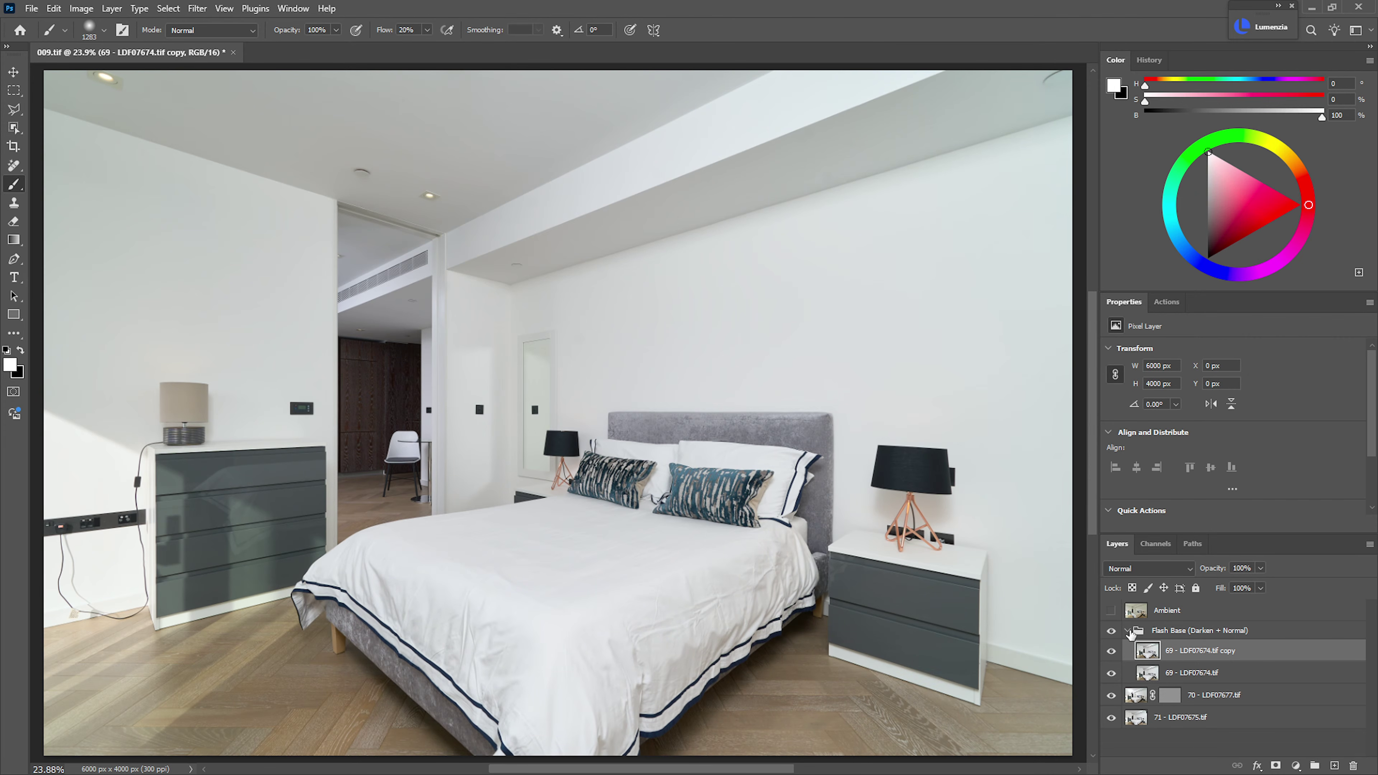
{"action": "left_click", "coordinate": [1127, 630]}
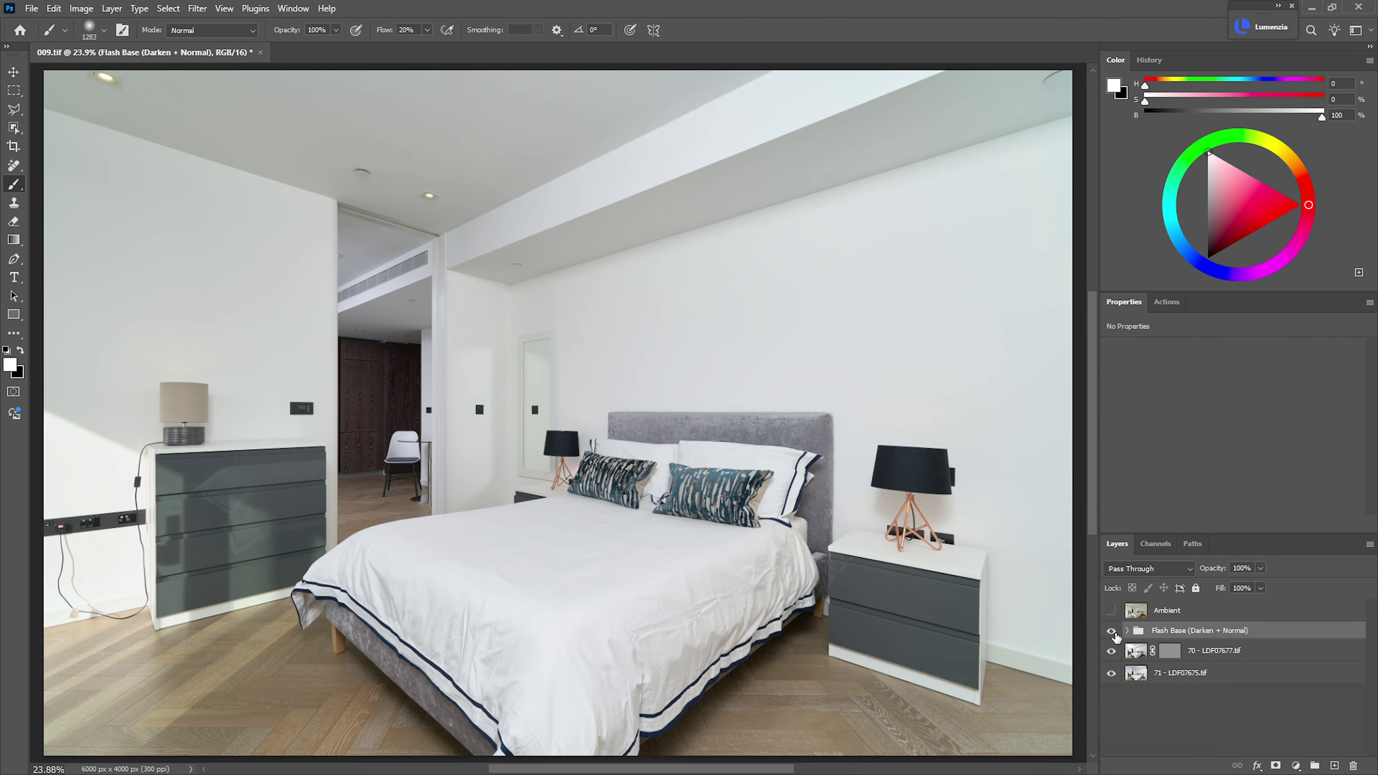
{"action": "left_click", "coordinate": [1128, 631]}
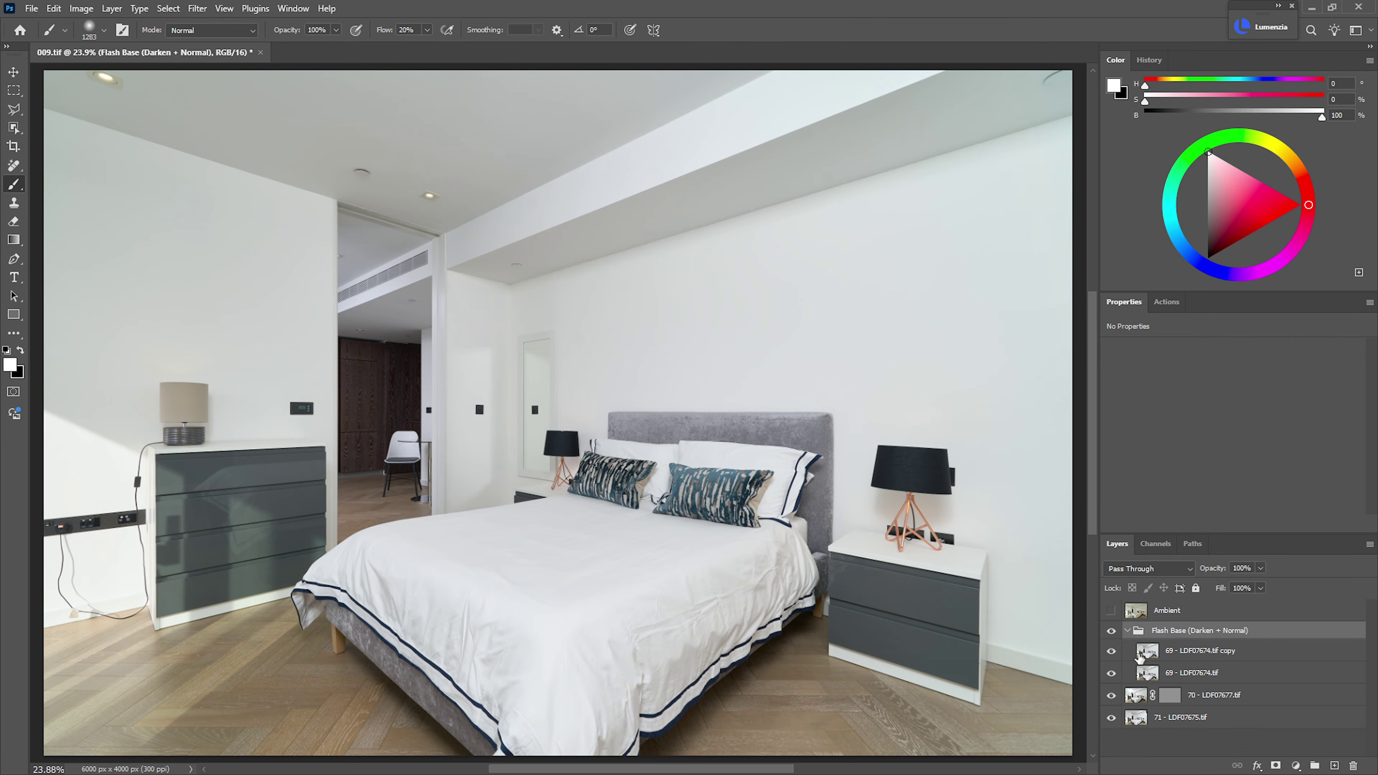
- Try a black mask on the Flash Base (Darken + Normal) group with the layer 69 copy hidden, and undo it
{"action": "left_click", "coordinate": [1119, 654]}
{"action": "left_click", "coordinate": [1111, 651]}
{"action": "left_click", "coordinate": [1161, 634]}
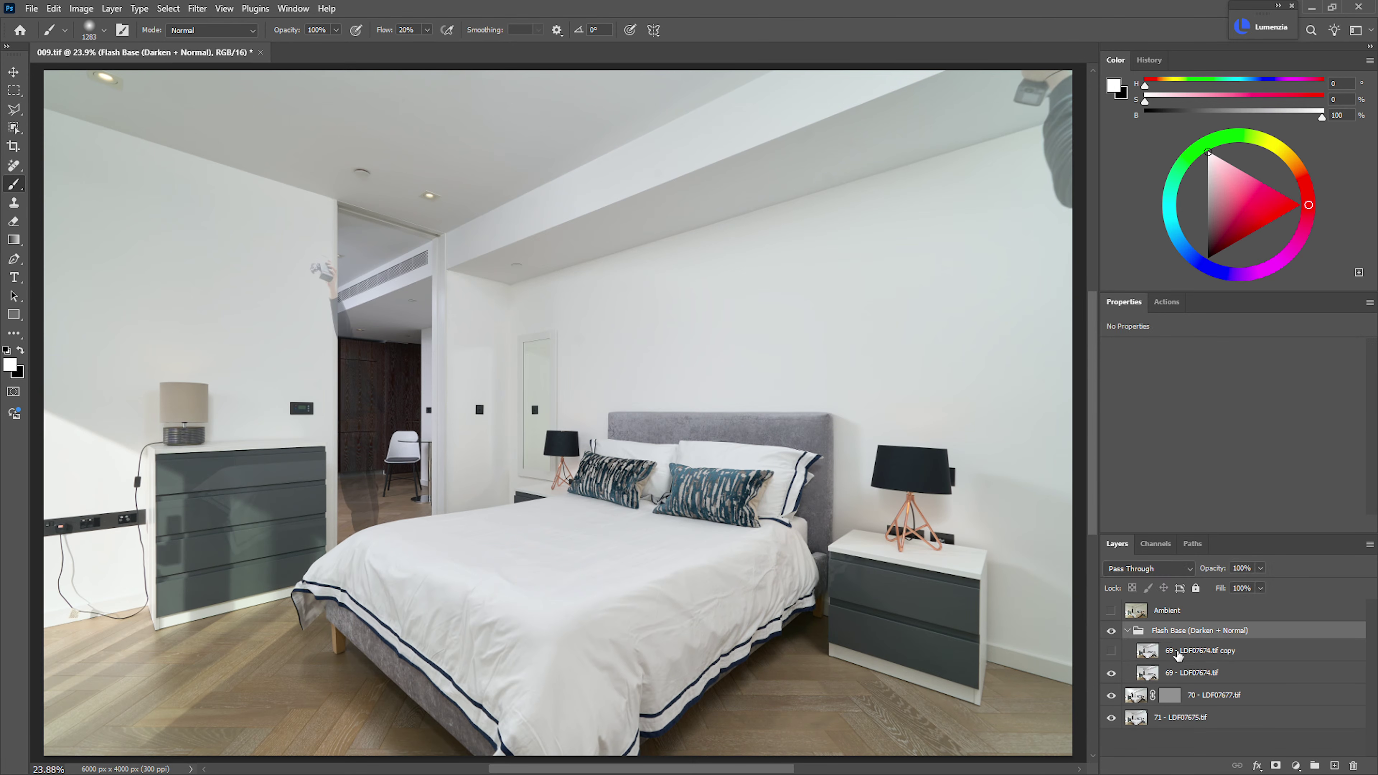
{"action": "key", "text": "ctrl+alt+m"}
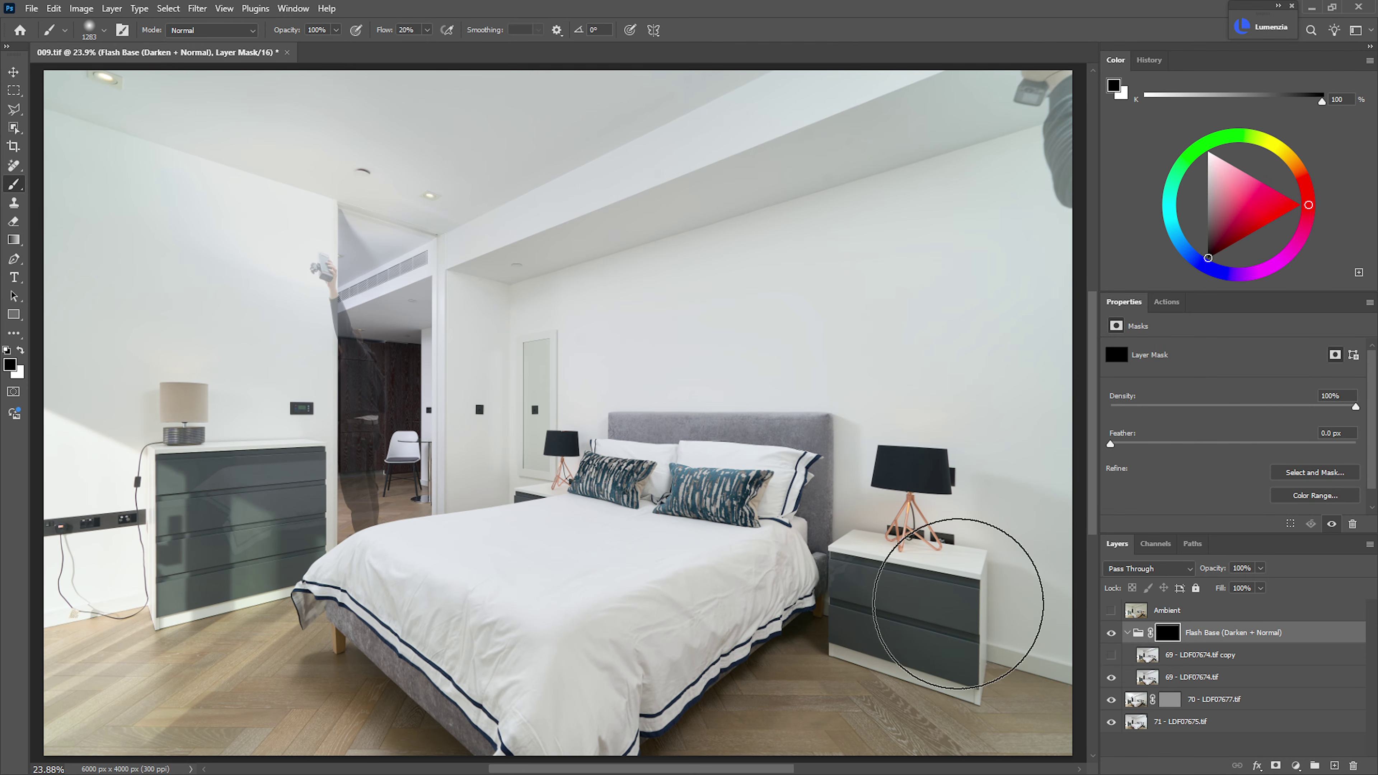
{"action": "key", "text": "ctrl+z"}
{"action": "key", "text": "x"}
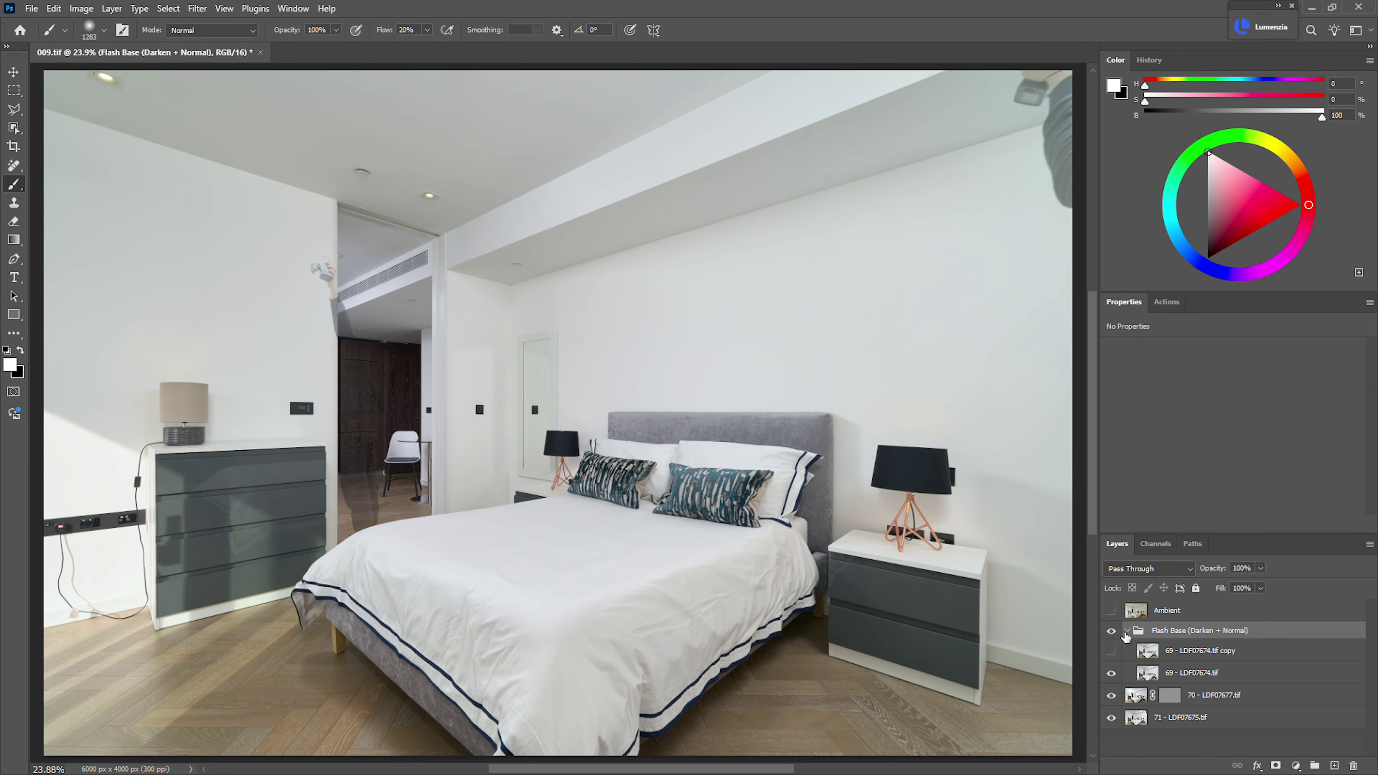
- Collapse and hide the Flash Base (Darken + Normal) group, leaving the Ambient layer hidden
{"action": "left_click", "coordinate": [1127, 633]}
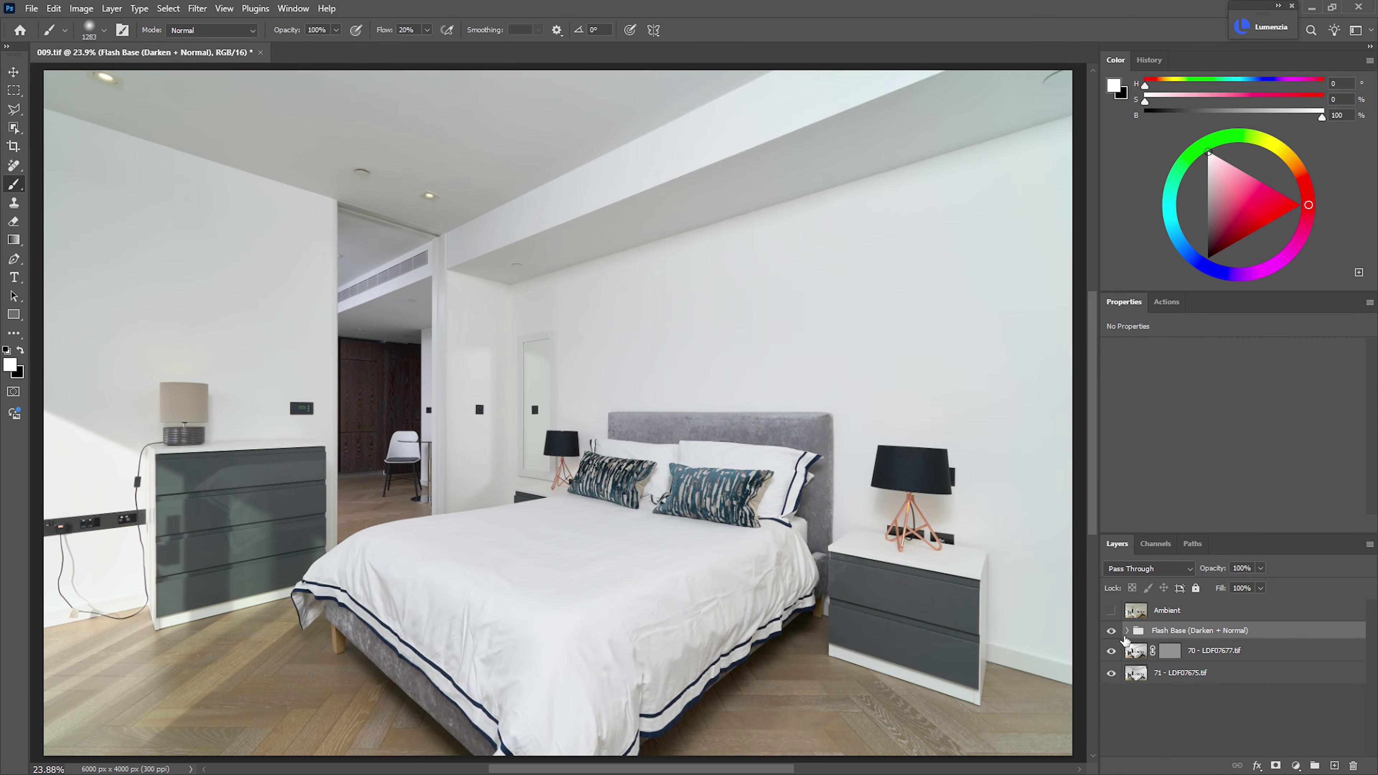
{"action": "left_click", "coordinate": [1111, 631]}
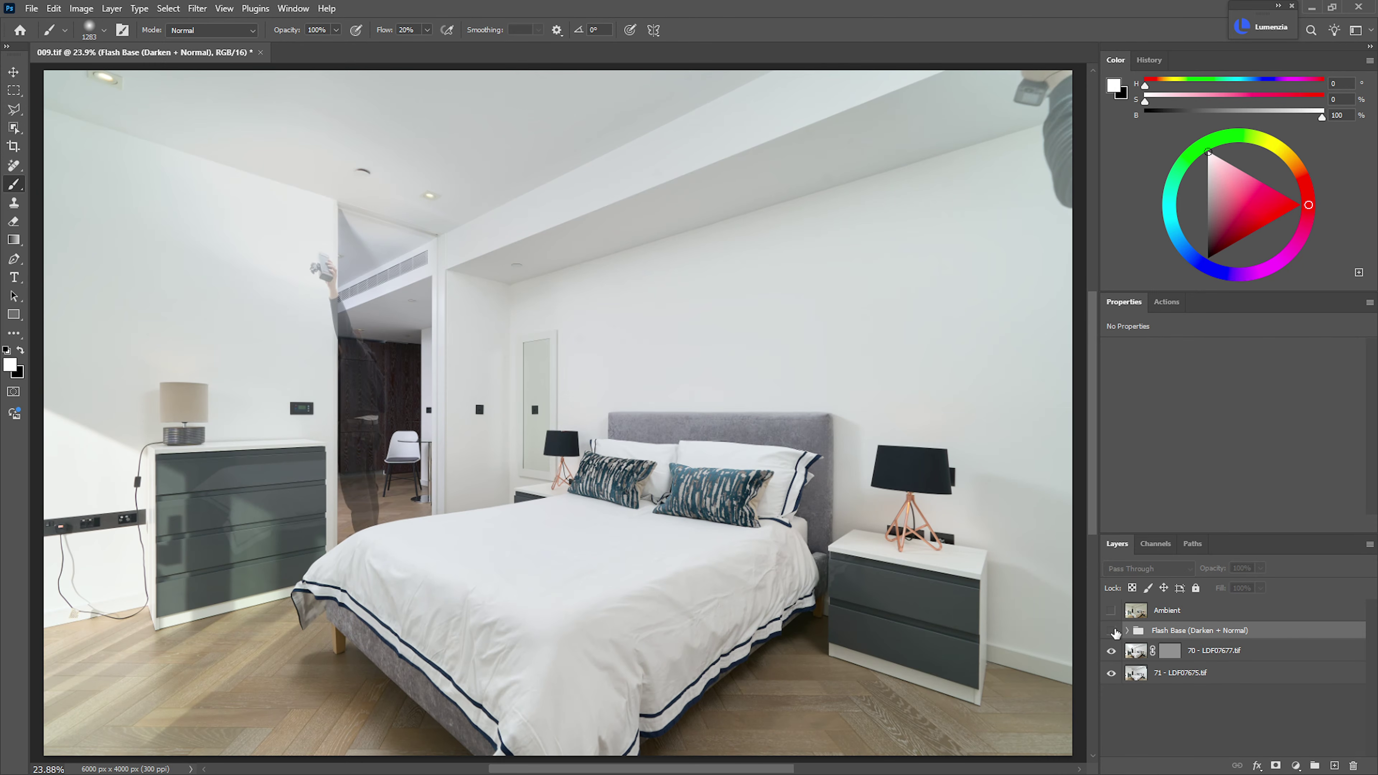
{"action": "left_click", "coordinate": [1171, 614]}
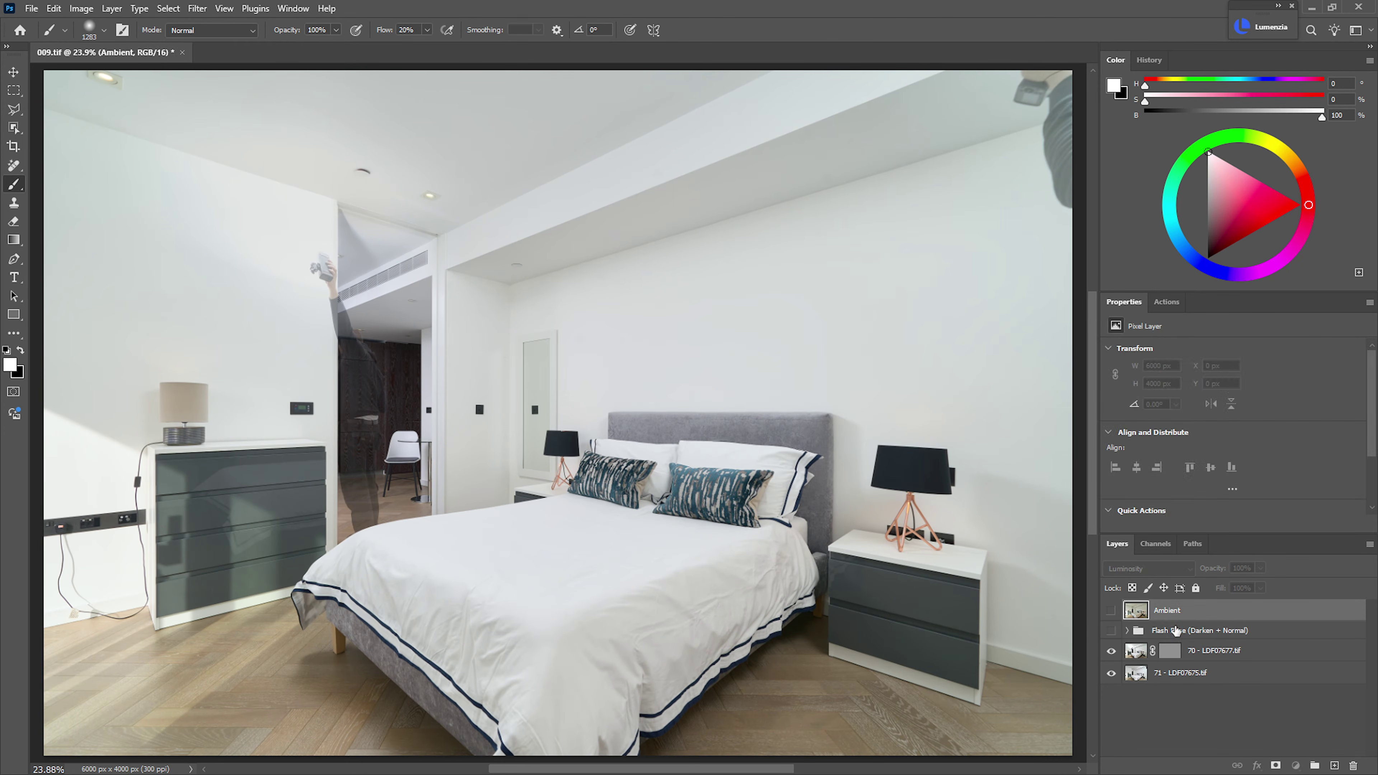
{"action": "left_click", "coordinate": [1178, 631]}
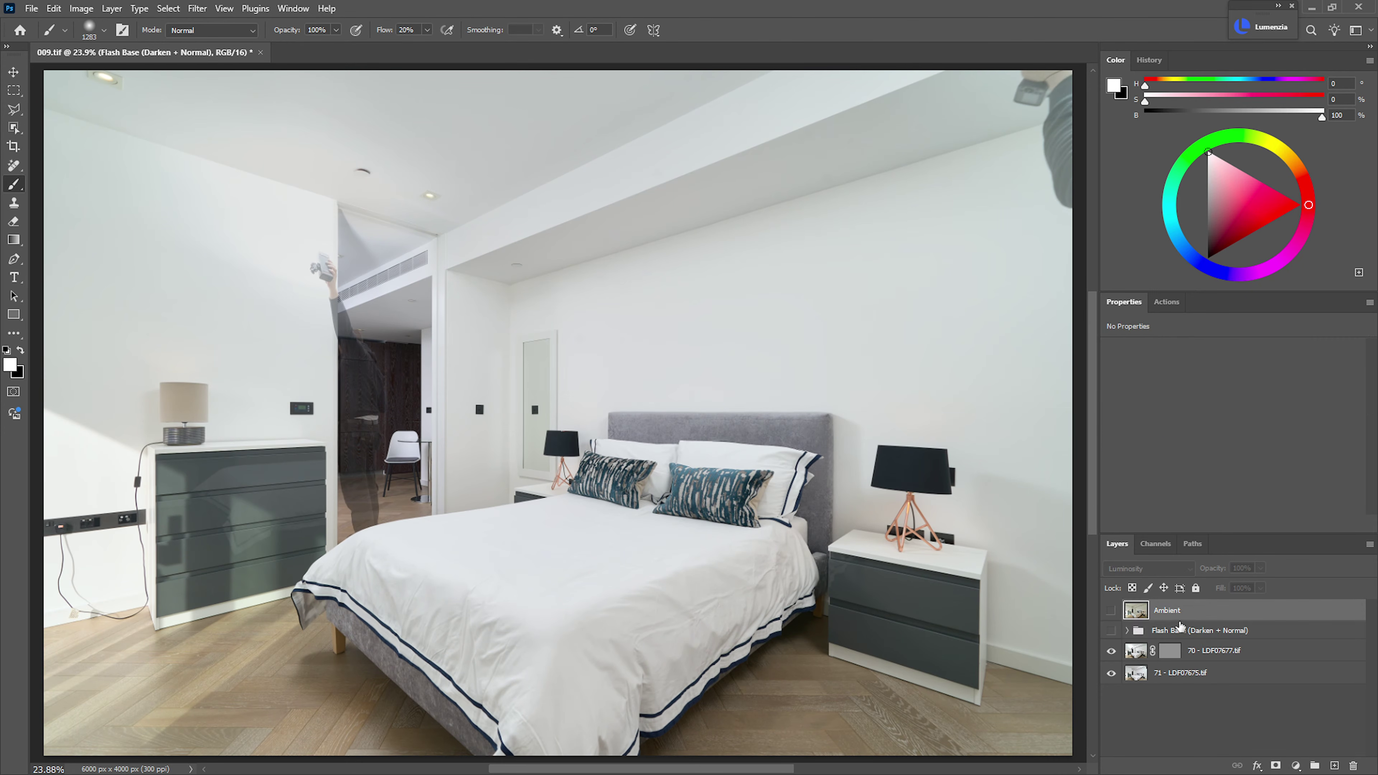
- Paint white on layer 70's mask with a brush of about 1820 px over the flash and arm in the image's upper-right corner
{"action": "left_click", "coordinate": [1200, 653]}
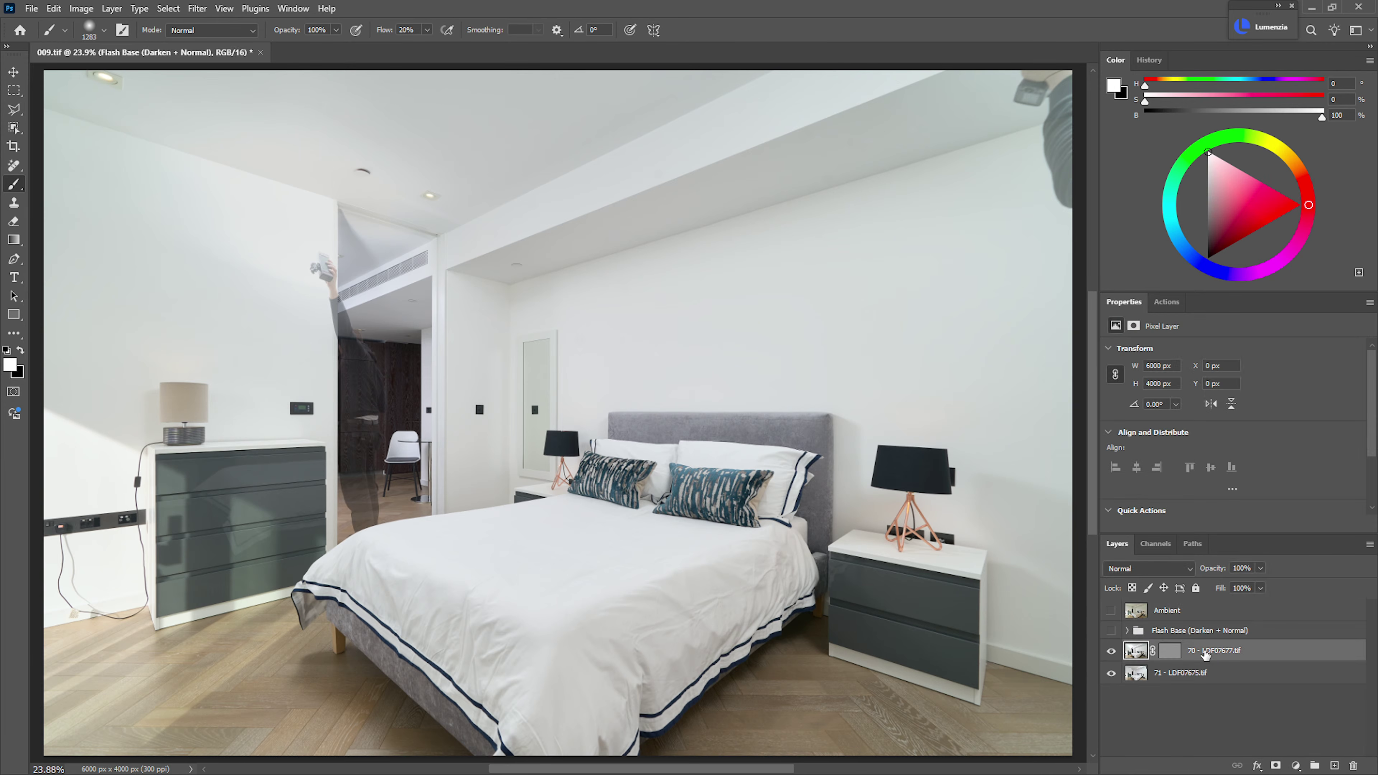
{"action": "left_click", "coordinate": [1173, 653]}
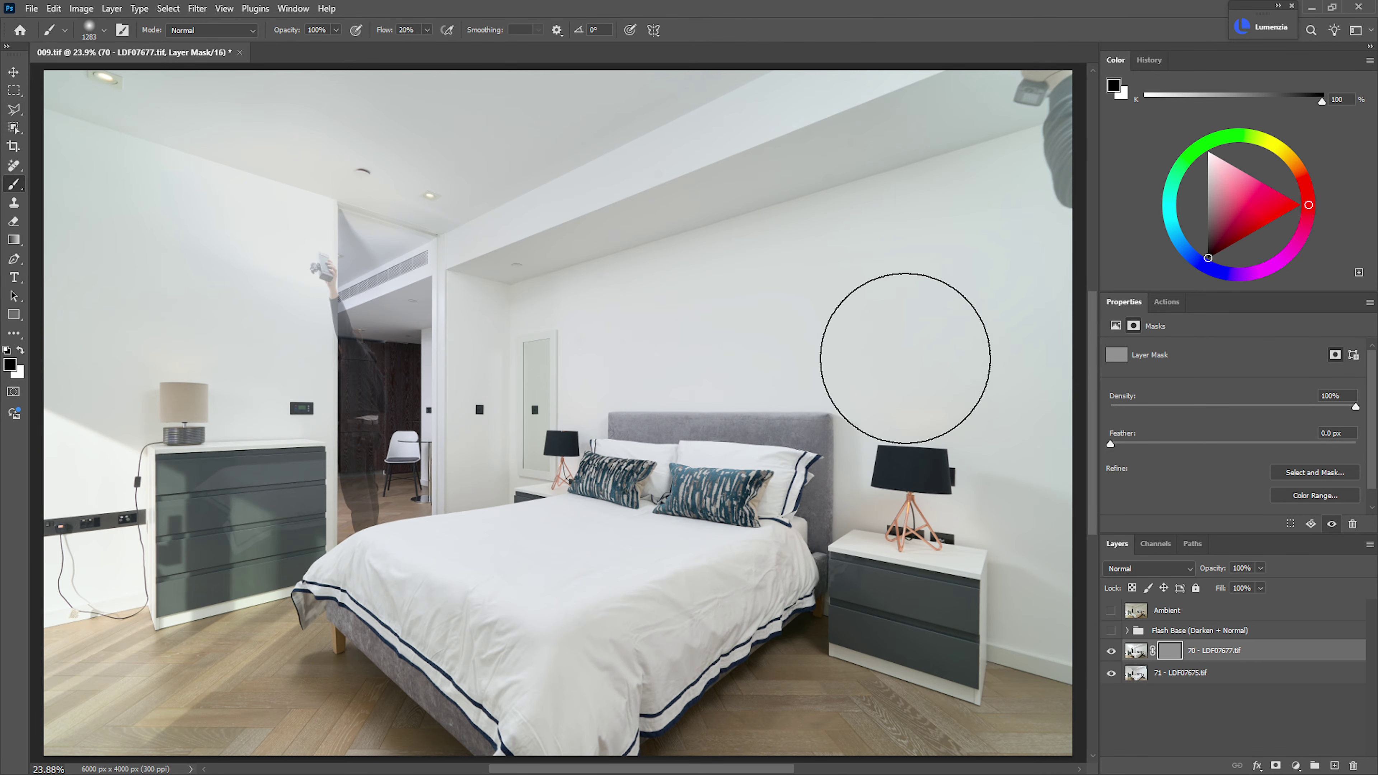
{"action": "left_click_drag", "start_coordinate": [888, 325], "coordinate": [955, 325]}
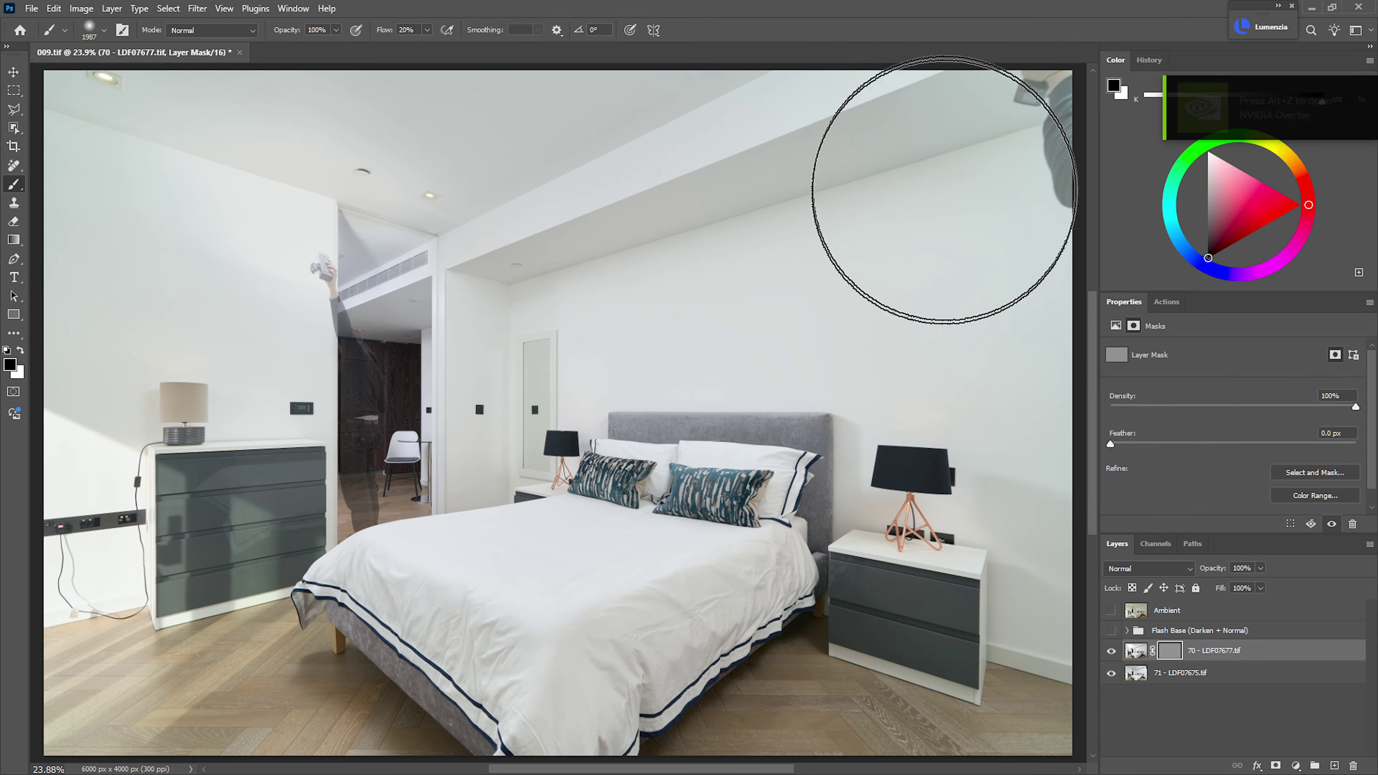
{"action": "key", "text": "x"}
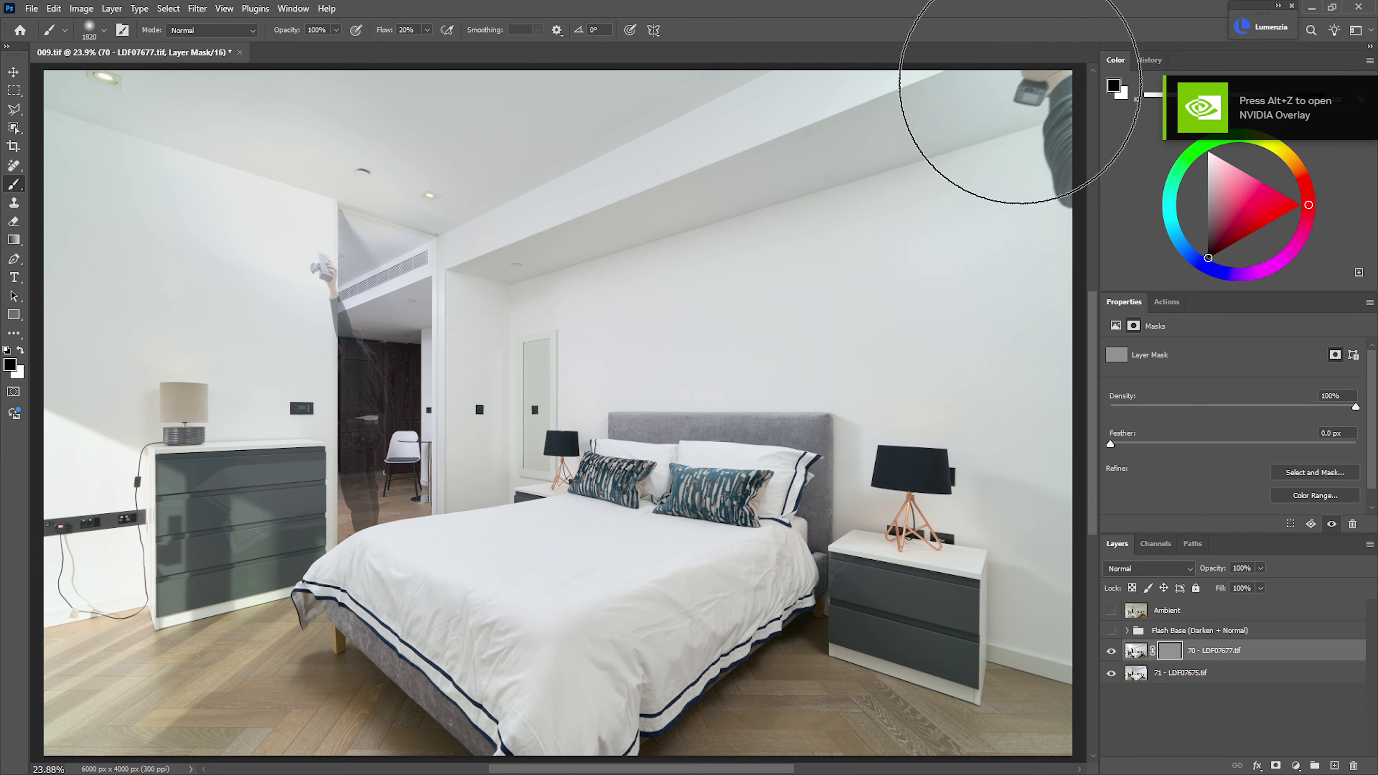
{"action": "mouse_move", "coordinate": [1020, 103]}
{"action": "left_mouse_down"}
{"action": "mouse_move", "coordinate": [1004, 103]}
{"action": "mouse_move", "coordinate": [1030, 107]}
{"action": "mouse_move", "coordinate": [984, 246]}
{"action": "mouse_move", "coordinate": [1030, 92]}
{"action": "mouse_move", "coordinate": [1035, 124]}
{"action": "mouse_move", "coordinate": [1015, 92]}
{"action": "mouse_move", "coordinate": [1015, 295]}
{"action": "mouse_move", "coordinate": [1046, 158]}
{"action": "mouse_move", "coordinate": [884, 220]}
{"action": "mouse_move", "coordinate": [1025, 105]}
{"action": "left_mouse_up"}
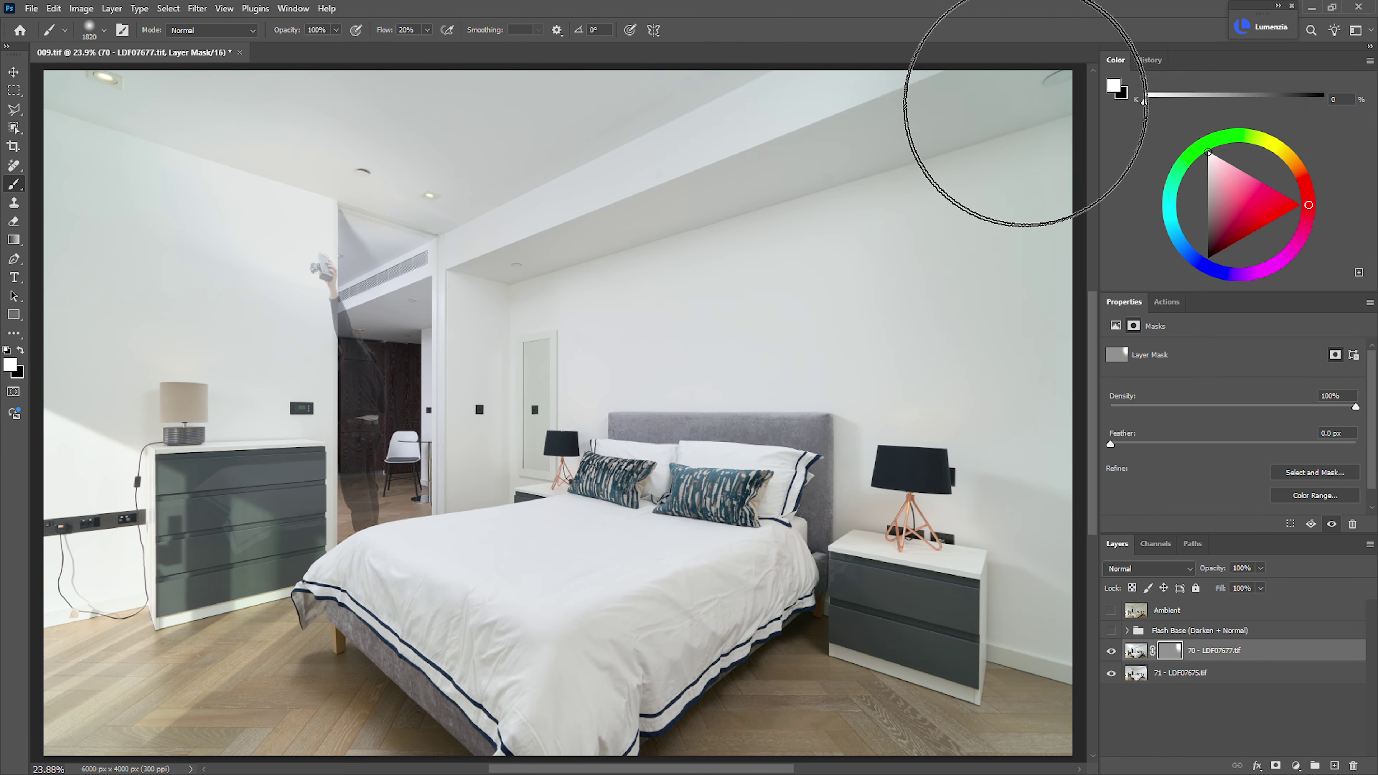
- Paint black on layer 70's mask with a brush of about 1401 px over the photographer and flash around the doorway
{"action": "left_click_drag", "start_coordinate": [514, 289], "coordinate": [456, 289]}
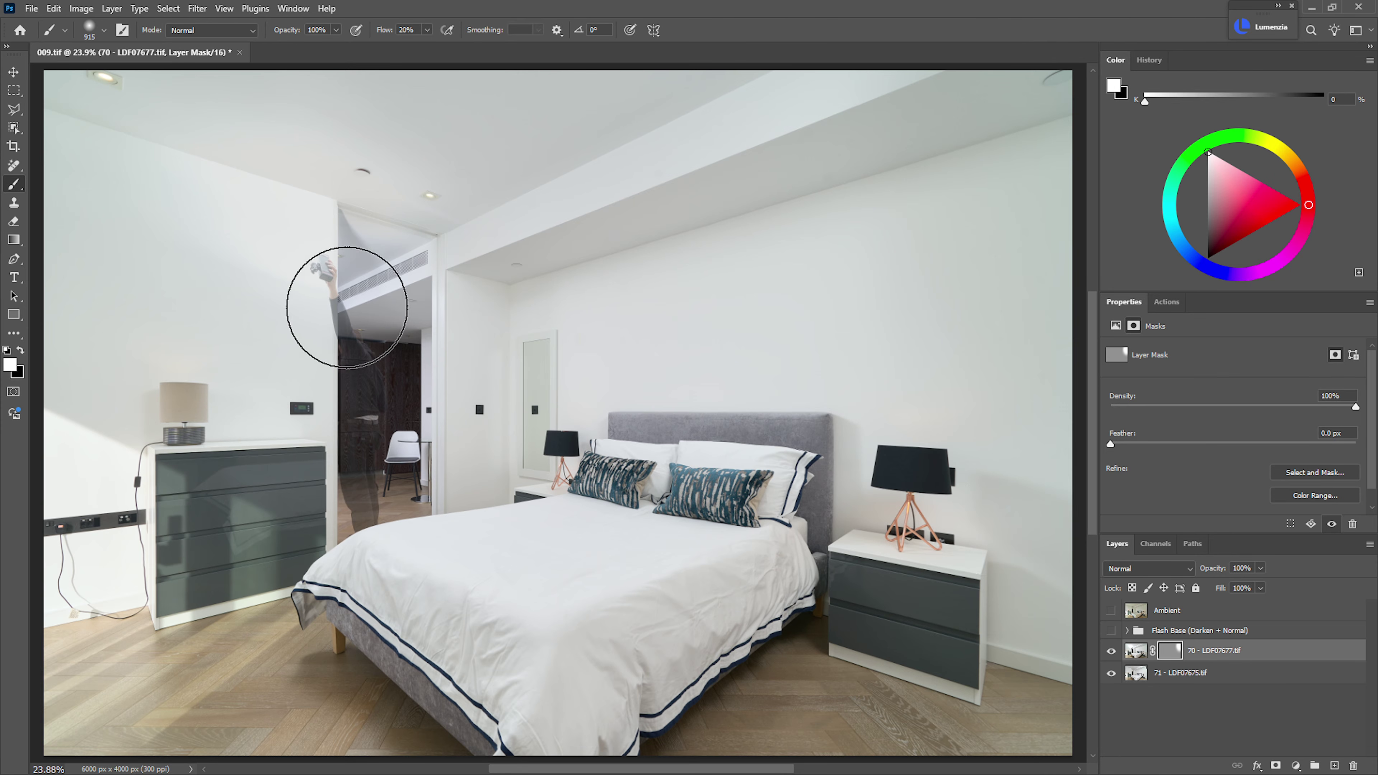
{"action": "key", "text": "x"}
{"action": "key", "text": "bracketright"}
{"action": "key", "text": "bracketright"}
{"action": "key", "text": "bracketright"}
{"action": "key", "text": "bracketright"}
{"action": "key", "text": "bracketright"}
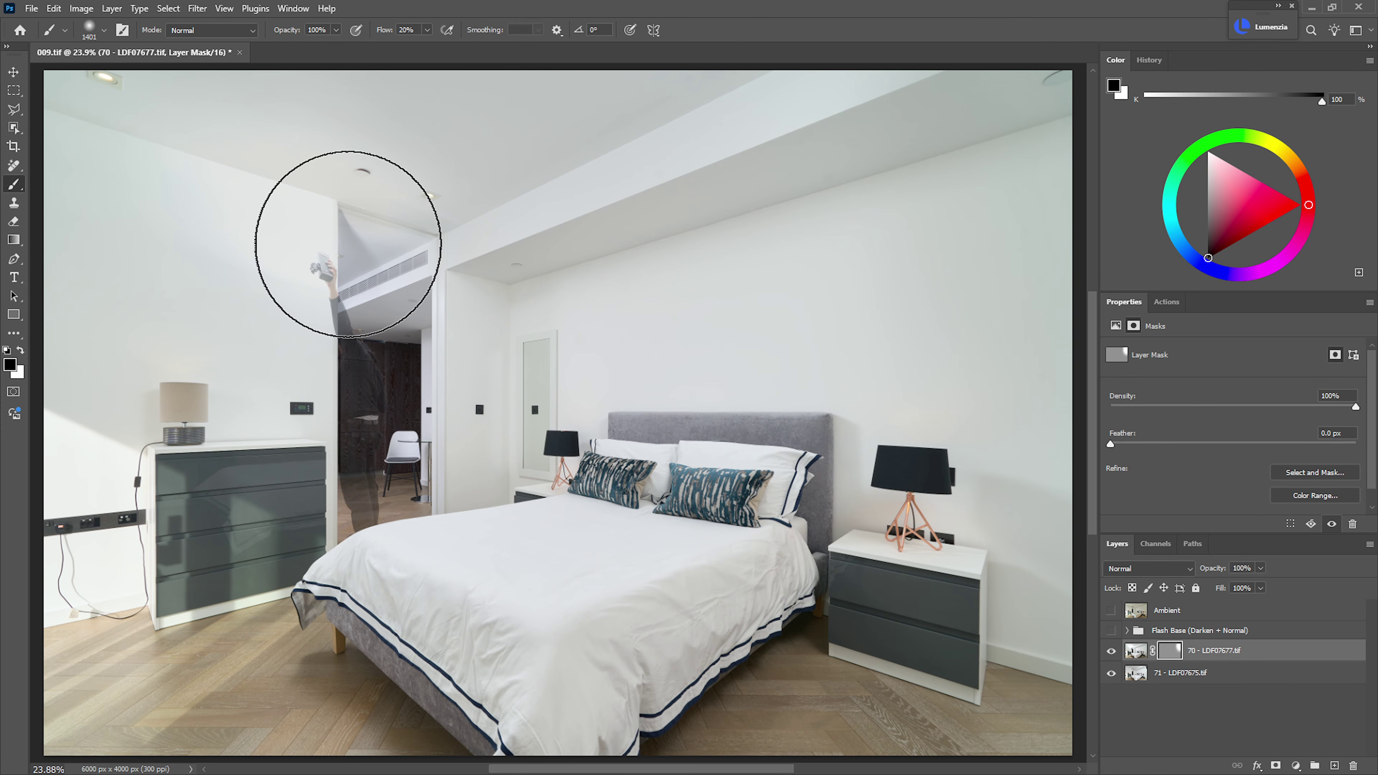
{"action": "mouse_move", "coordinate": [348, 244]}
{"action": "left_mouse_down"}
{"action": "mouse_move", "coordinate": [363, 288]}
{"action": "mouse_move", "coordinate": [234, 191]}
{"action": "left_mouse_up"}
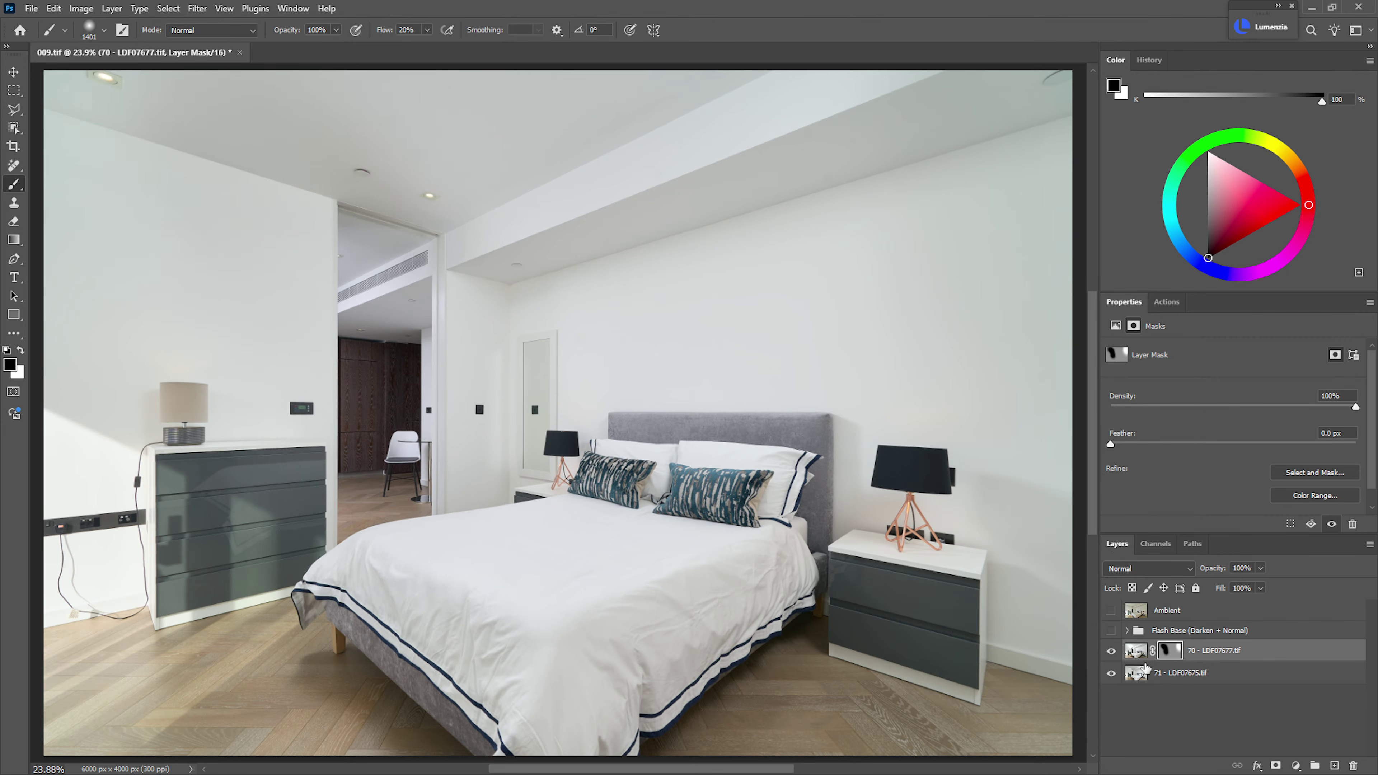
- Show the Ambient layer to examine its Luminosity blend over the flash layers, and hide it again
{"action": "left_click", "coordinate": [1111, 610]}
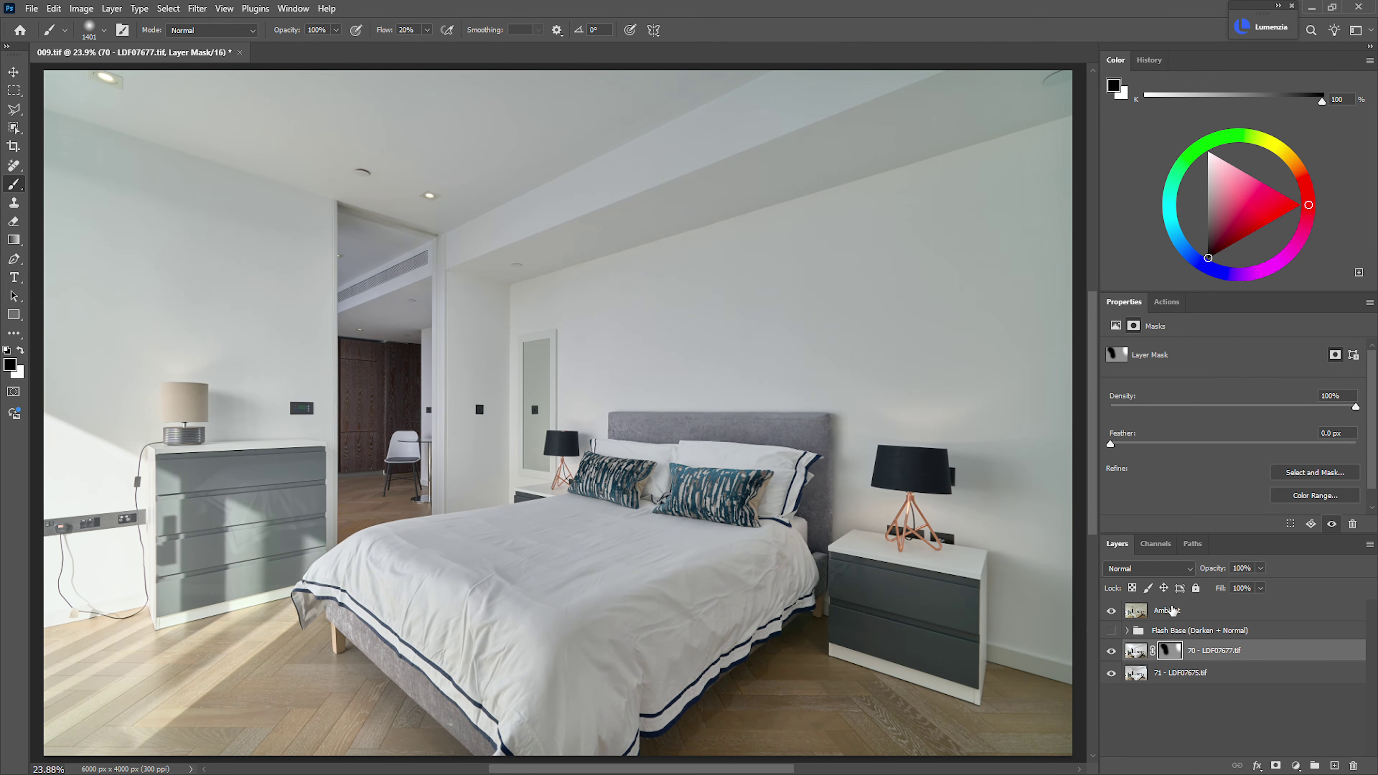
{"action": "left_click", "coordinate": [1173, 611]}
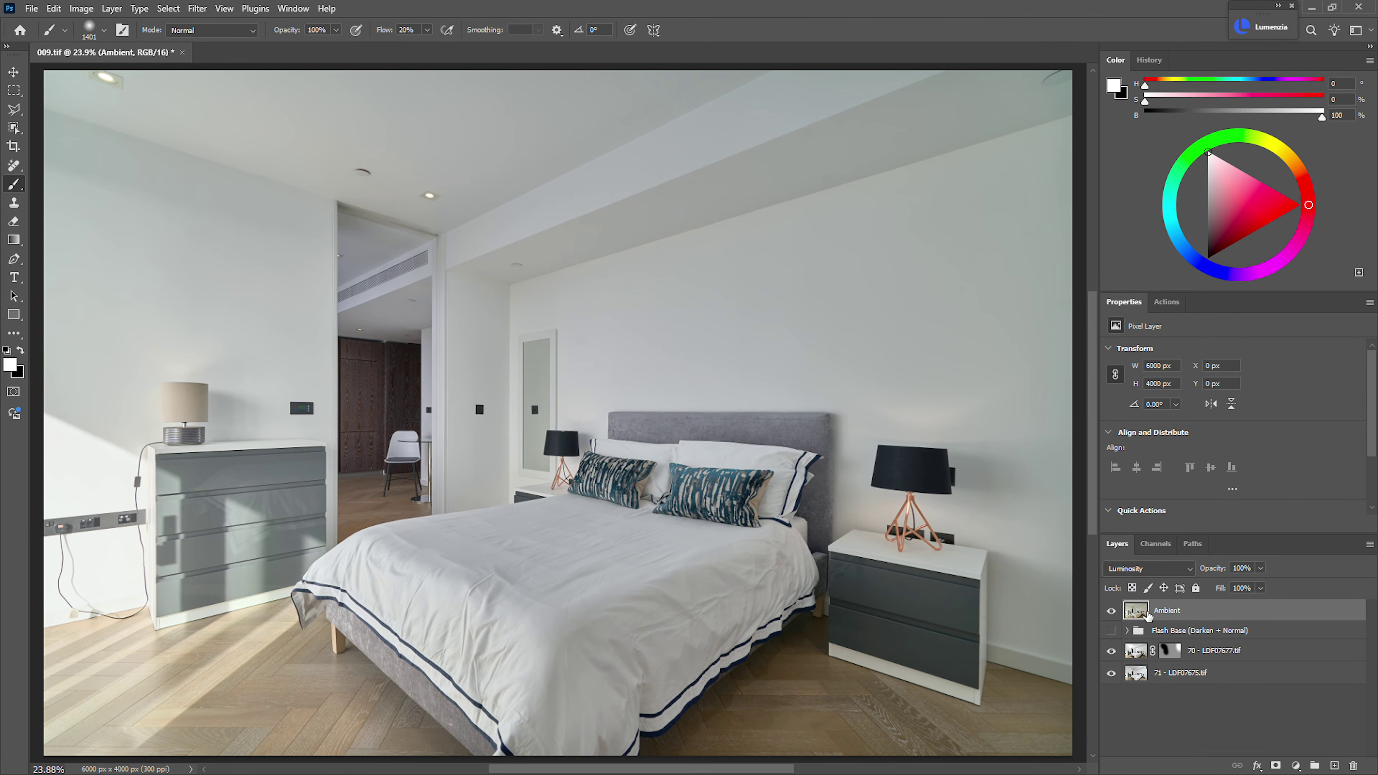
{"action": "left_click_drag", "start_coordinate": [1206, 570], "coordinate": [1258, 587]}
{"action": "left_click", "coordinate": [1111, 610]}
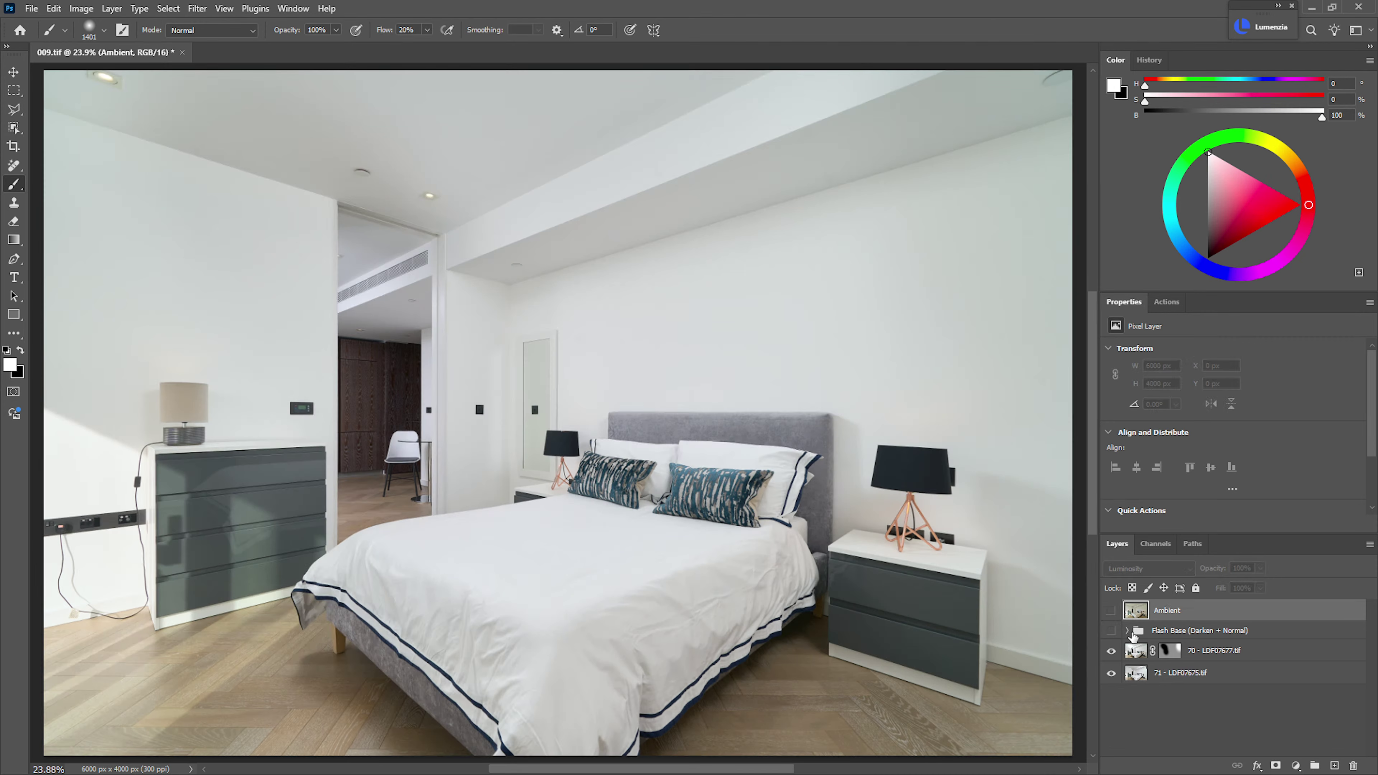
- Compare the bedroom with and without the Flash Base (Darken + Normal) group, looking at the lamp and wall beside the doorway
{"action": "left_click", "coordinate": [1128, 631]}
{"action": "left_click", "coordinate": [1111, 630]}
{"action": "left_click", "coordinate": [1110, 652]}
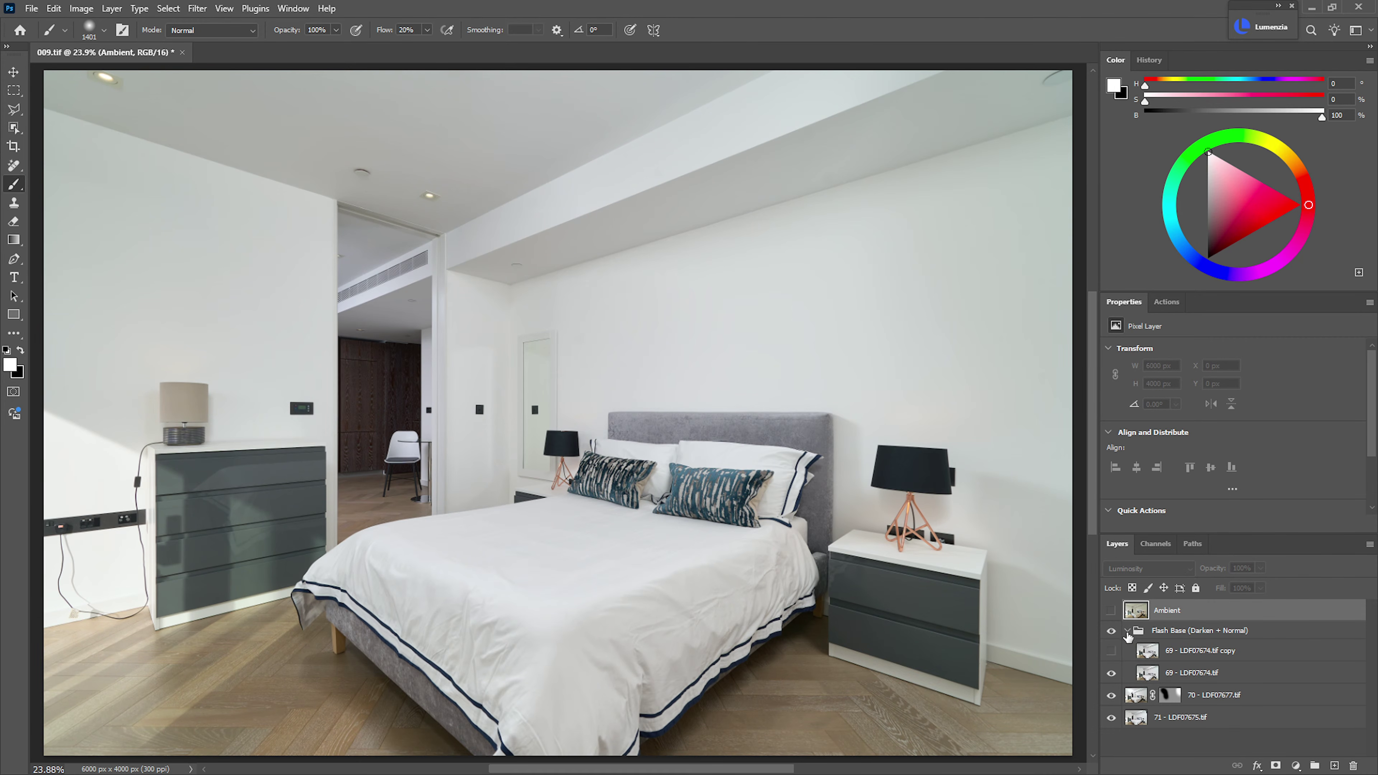
{"action": "left_click", "coordinate": [1127, 631]}
{"action": "left_click", "coordinate": [1112, 632]}
{"action": "left_click", "coordinate": [1112, 631]}
{"action": "left_click", "coordinate": [1112, 632]}
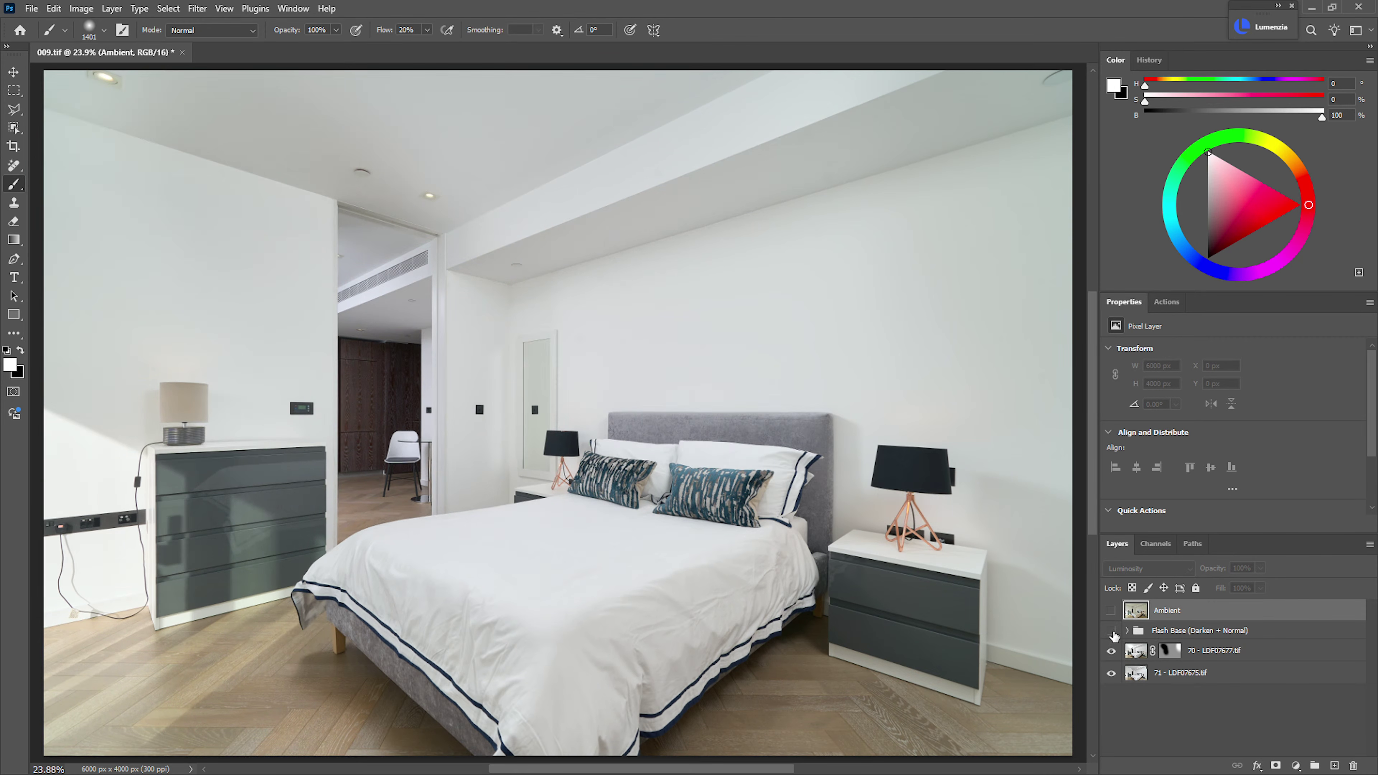
{"action": "left_click", "coordinate": [1112, 632]}
{"action": "left_click", "coordinate": [1112, 632]}
{"action": "left_click", "coordinate": [1112, 632]}
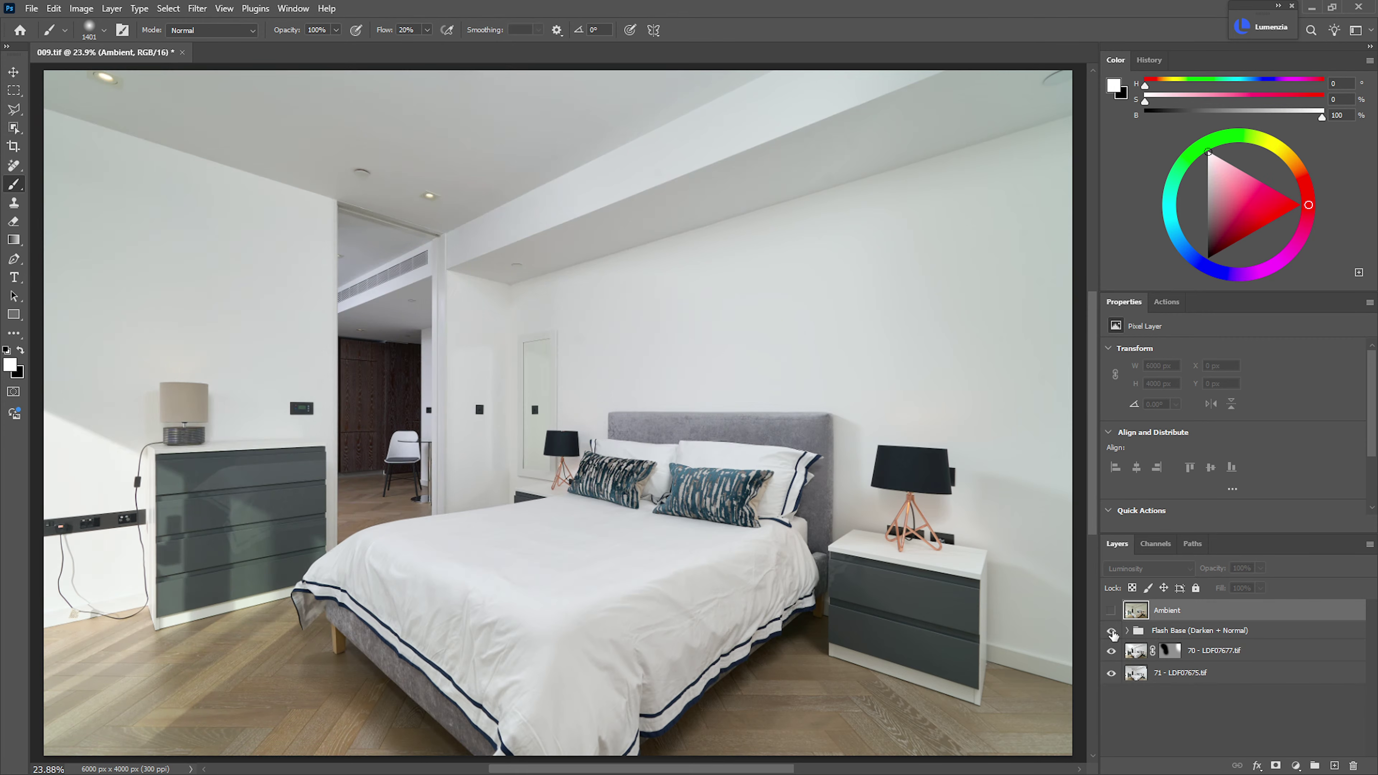
{"action": "left_click", "coordinate": [1112, 632]}
{"action": "left_click", "coordinate": [1112, 632]}
{"action": "left_click", "coordinate": [1110, 631]}
{"action": "left_click", "coordinate": [1110, 632]}
{"action": "left_click", "coordinate": [1111, 632]}
{"action": "left_click", "coordinate": [1112, 632]}
{"action": "left_click", "coordinate": [1112, 632]}
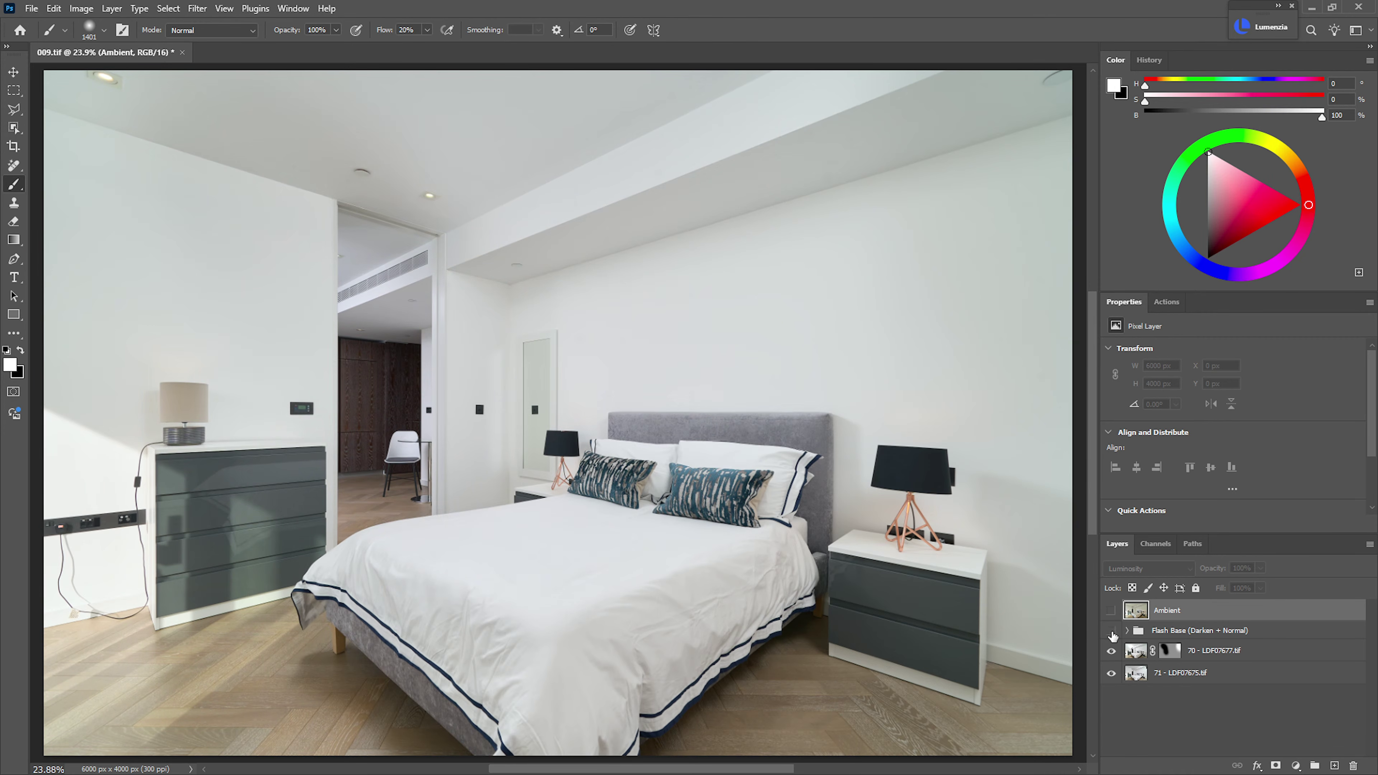
{"action": "left_click", "coordinate": [1112, 632]}
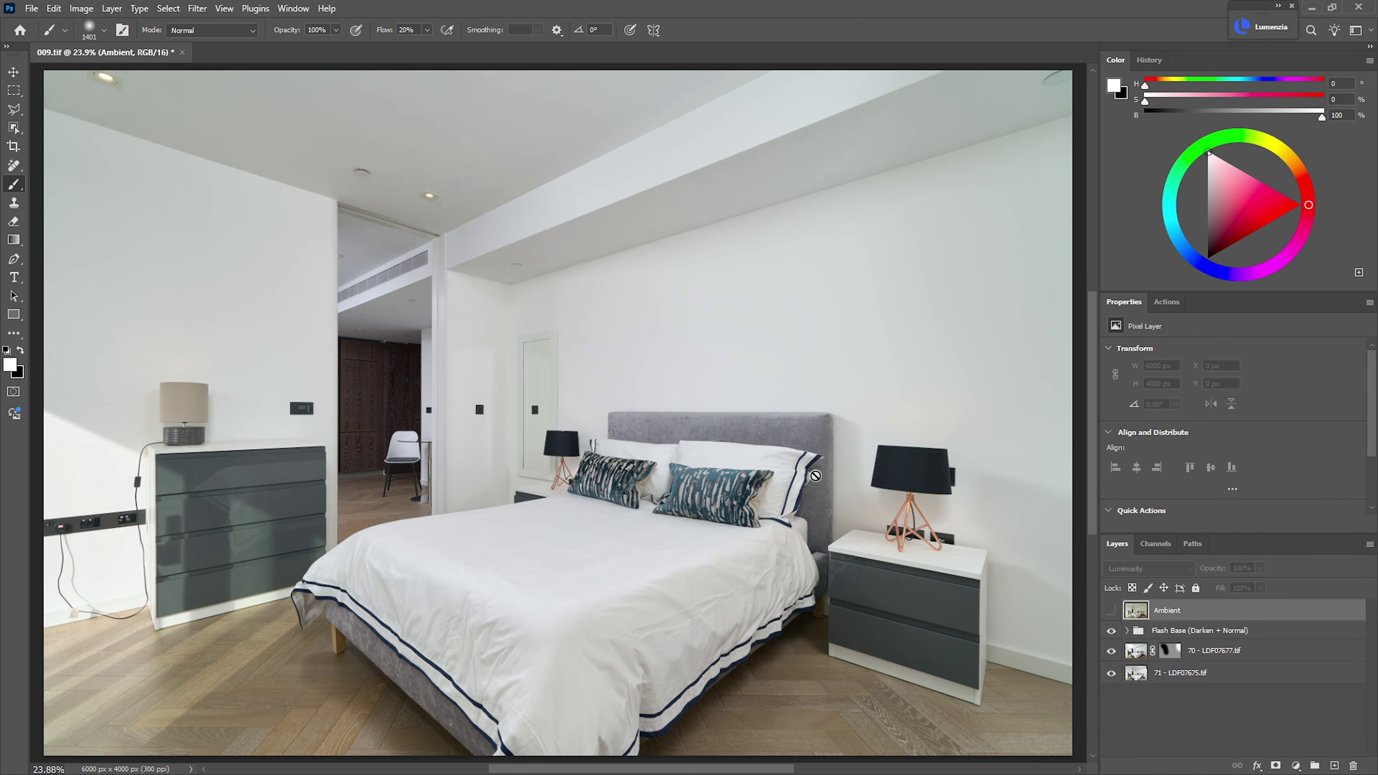
{"action": "left_click", "coordinate": [1110, 632]}
{"action": "left_click", "coordinate": [1111, 632]}
{"action": "left_click", "coordinate": [1110, 631]}
{"action": "left_click", "coordinate": [1111, 631]}
{"action": "left_click", "coordinate": [1110, 631]}
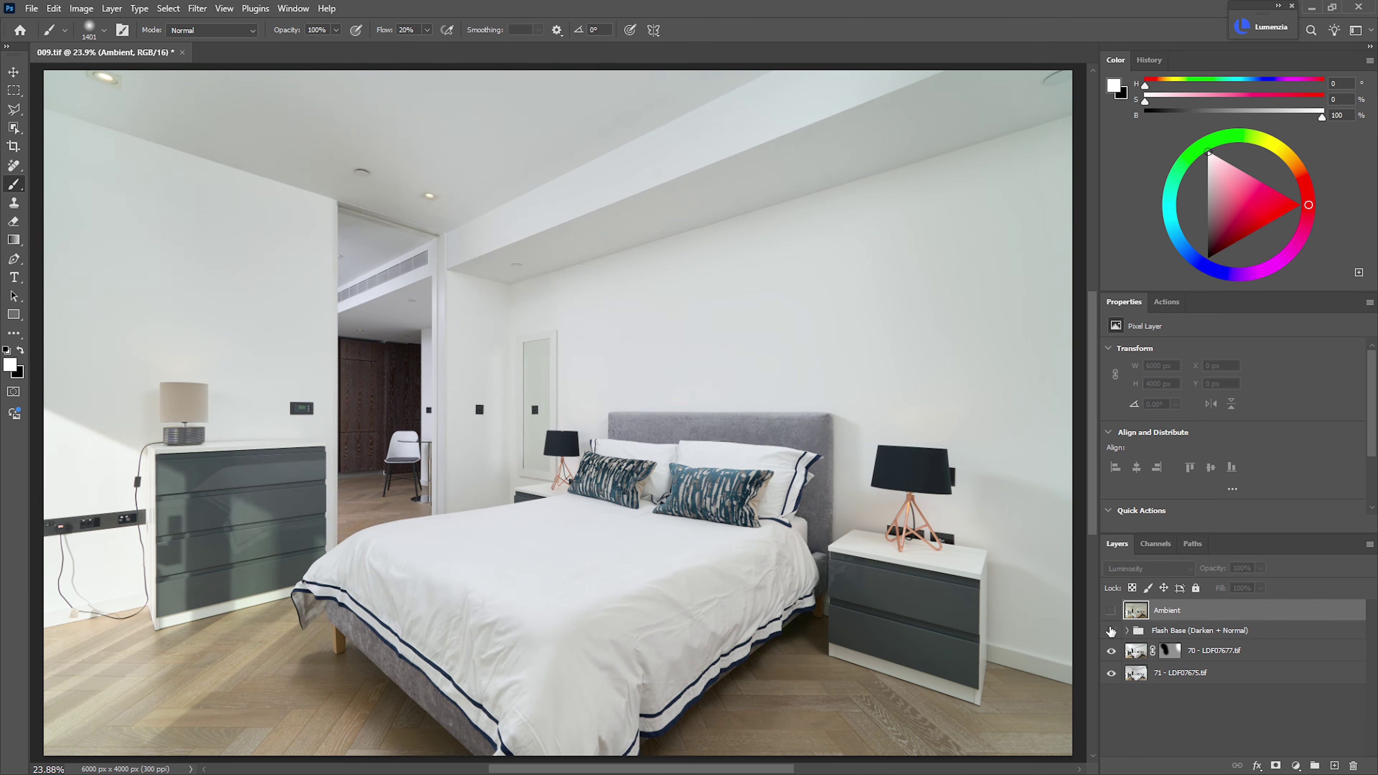
{"action": "left_click", "coordinate": [1112, 633]}
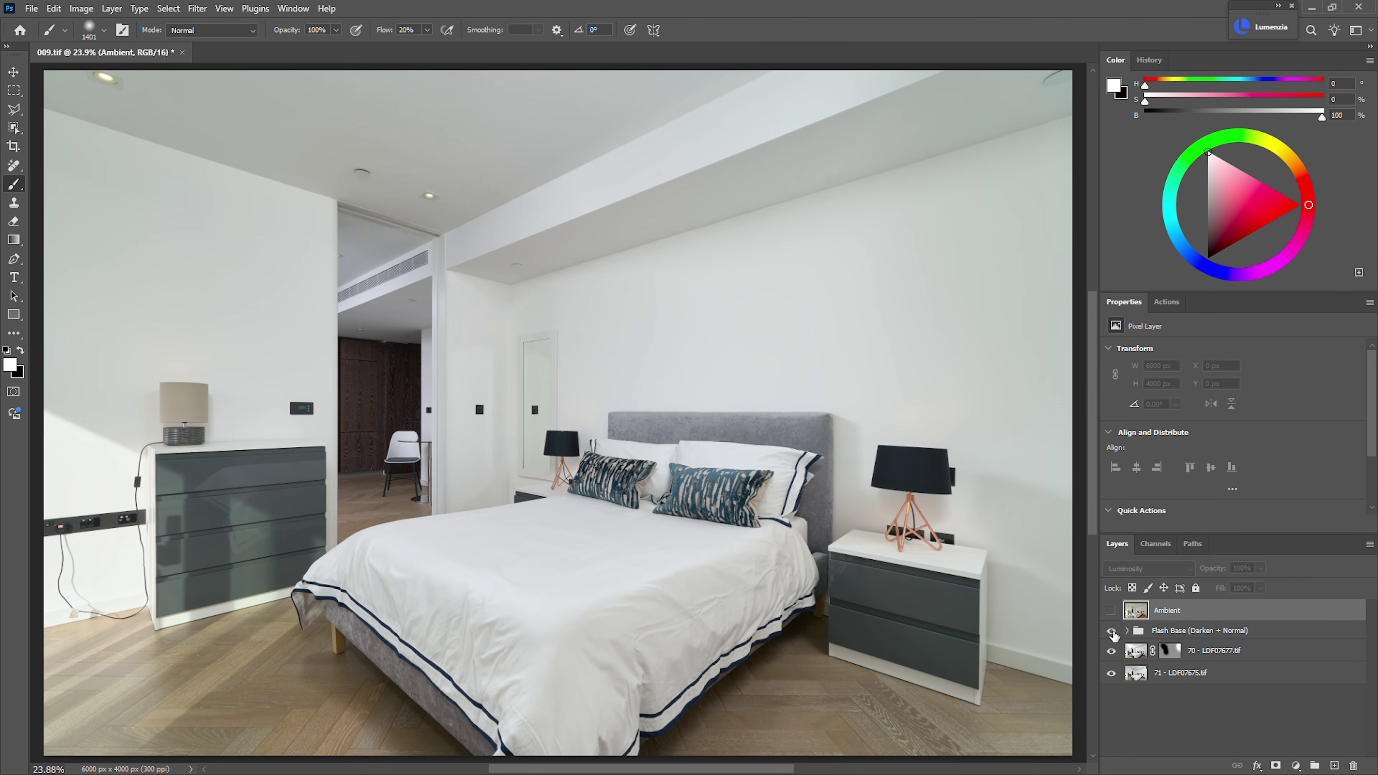
{"action": "left_click", "coordinate": [1153, 632]}
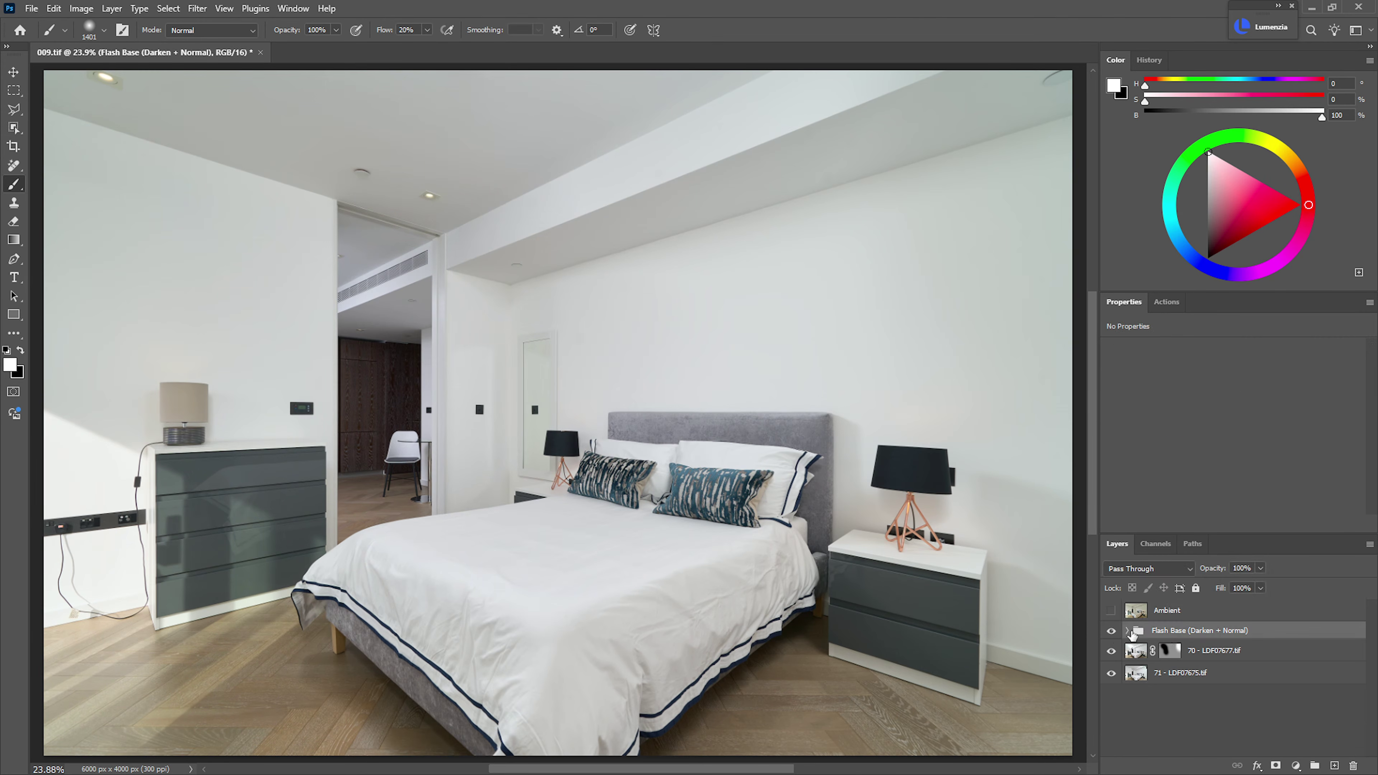
{"action": "left_click", "coordinate": [1127, 630]}
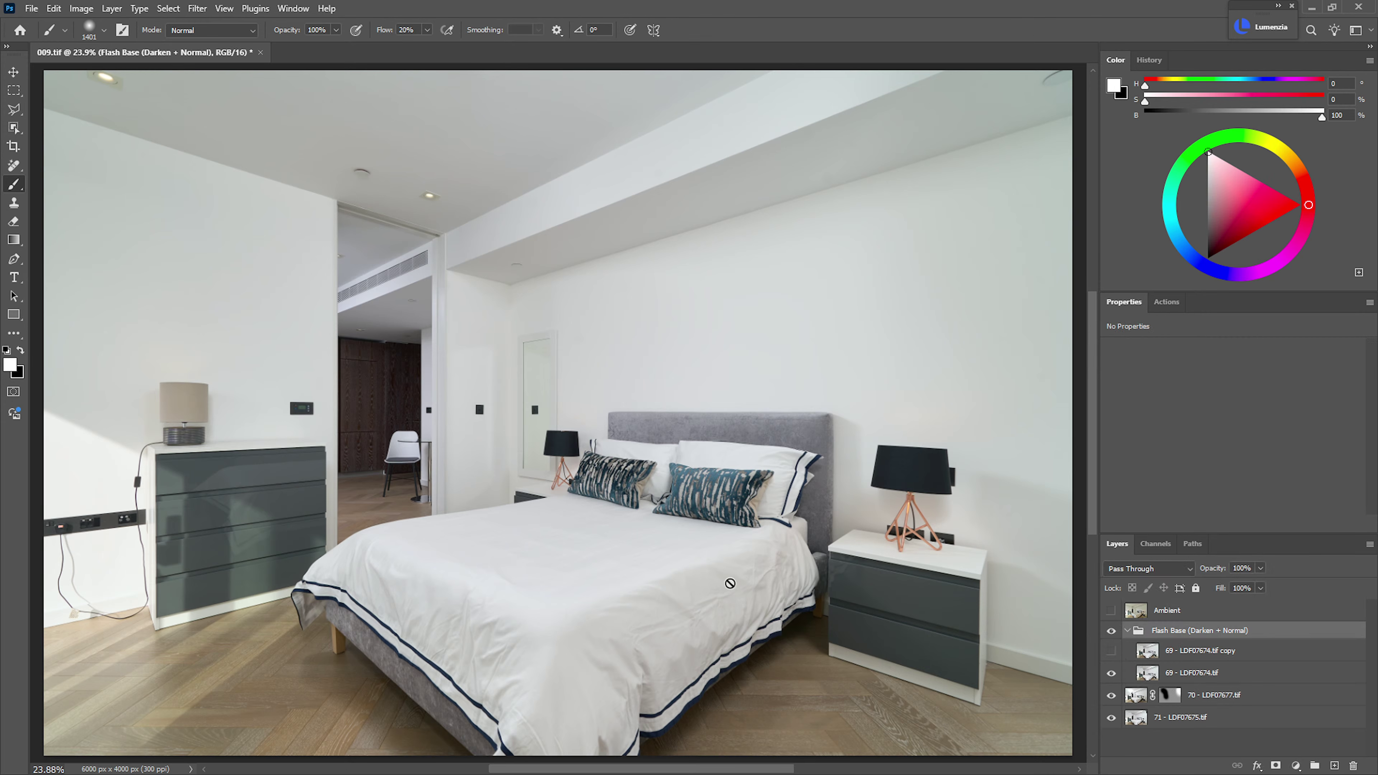
{"action": "left_click", "coordinate": [1110, 631]}
{"action": "left_click", "coordinate": [1111, 632]}
{"action": "left_click", "coordinate": [1111, 632]}
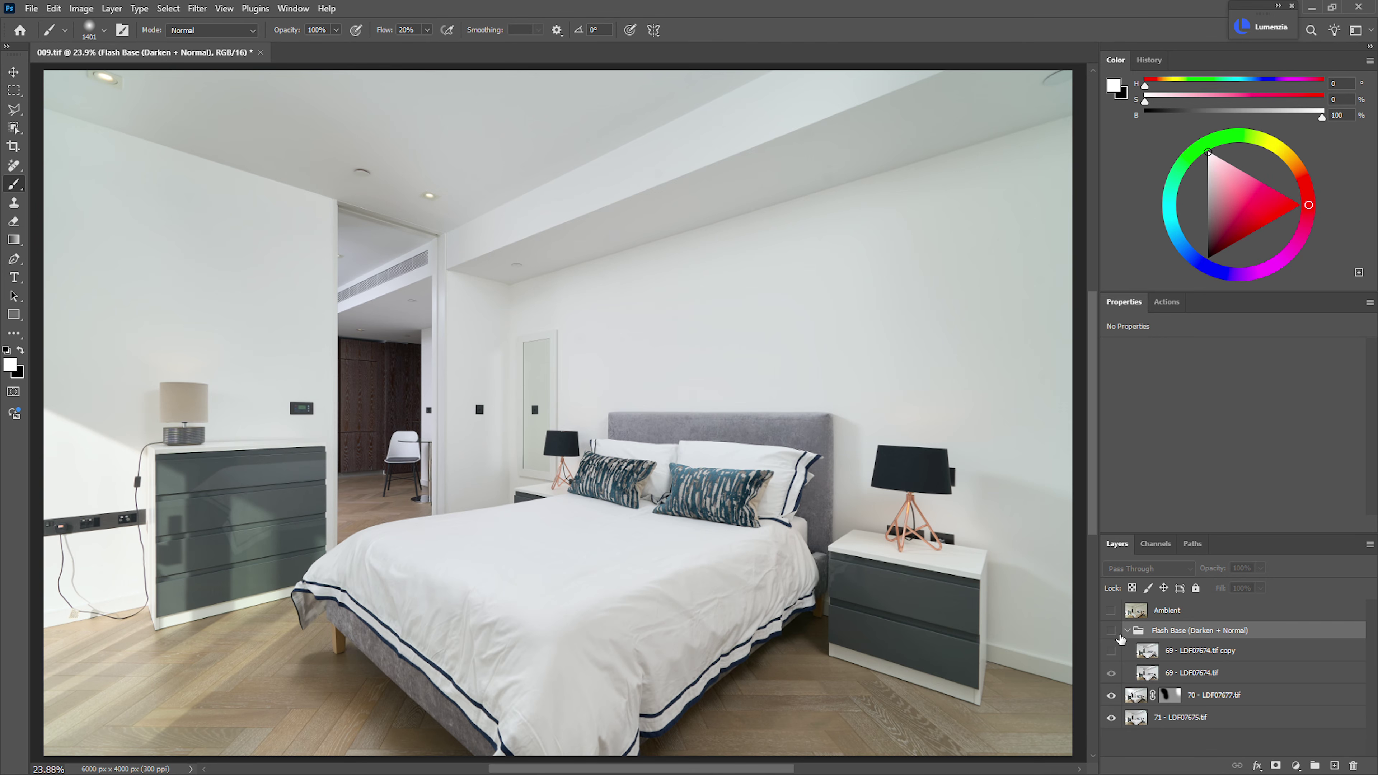
- Paint white on layer 70's mask with a brush of about 613 px around the lamp on the chest of drawers
{"action": "left_click", "coordinate": [1111, 696]}
{"action": "left_click", "coordinate": [1111, 696]}
{"action": "left_click", "coordinate": [1162, 700]}
{"action": "key", "text": "x"}
{"action": "key", "text": "["}
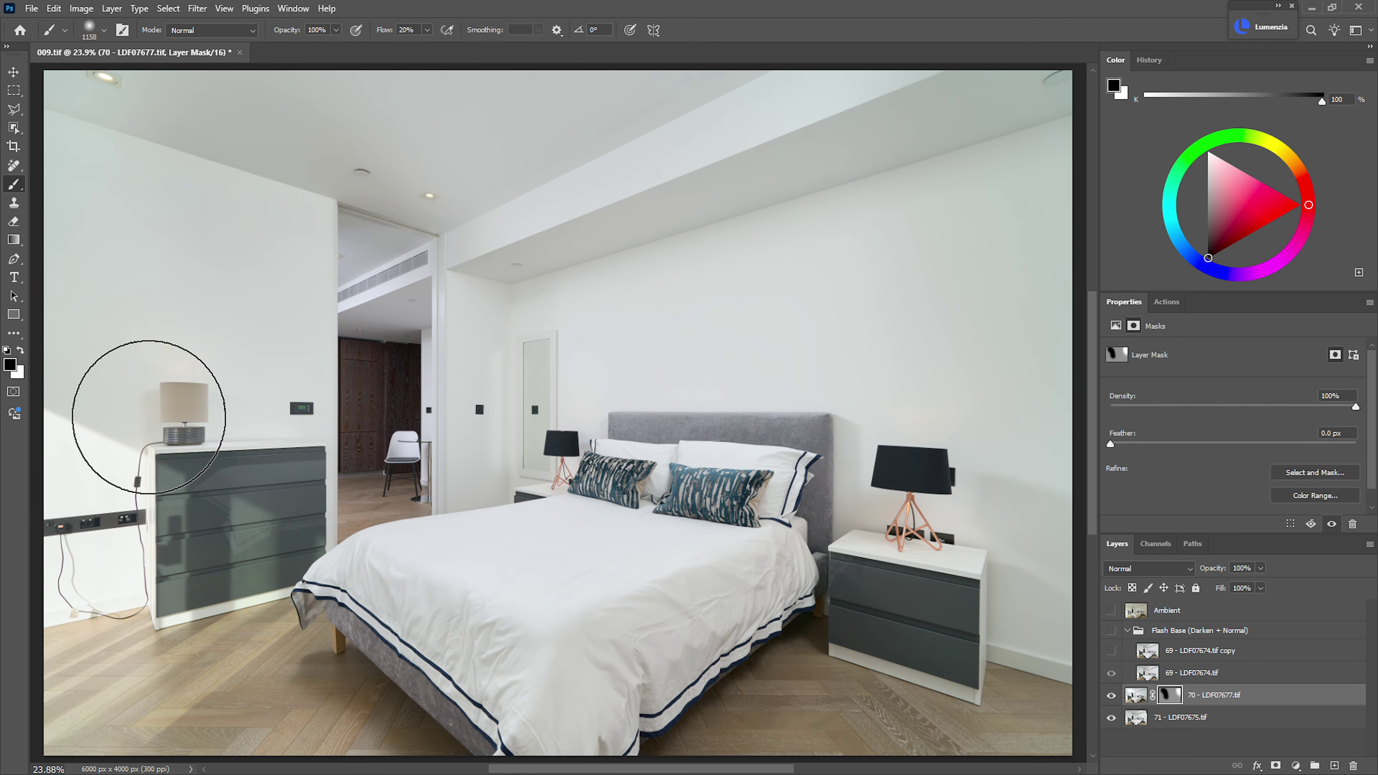
{"action": "key", "text": "x"}
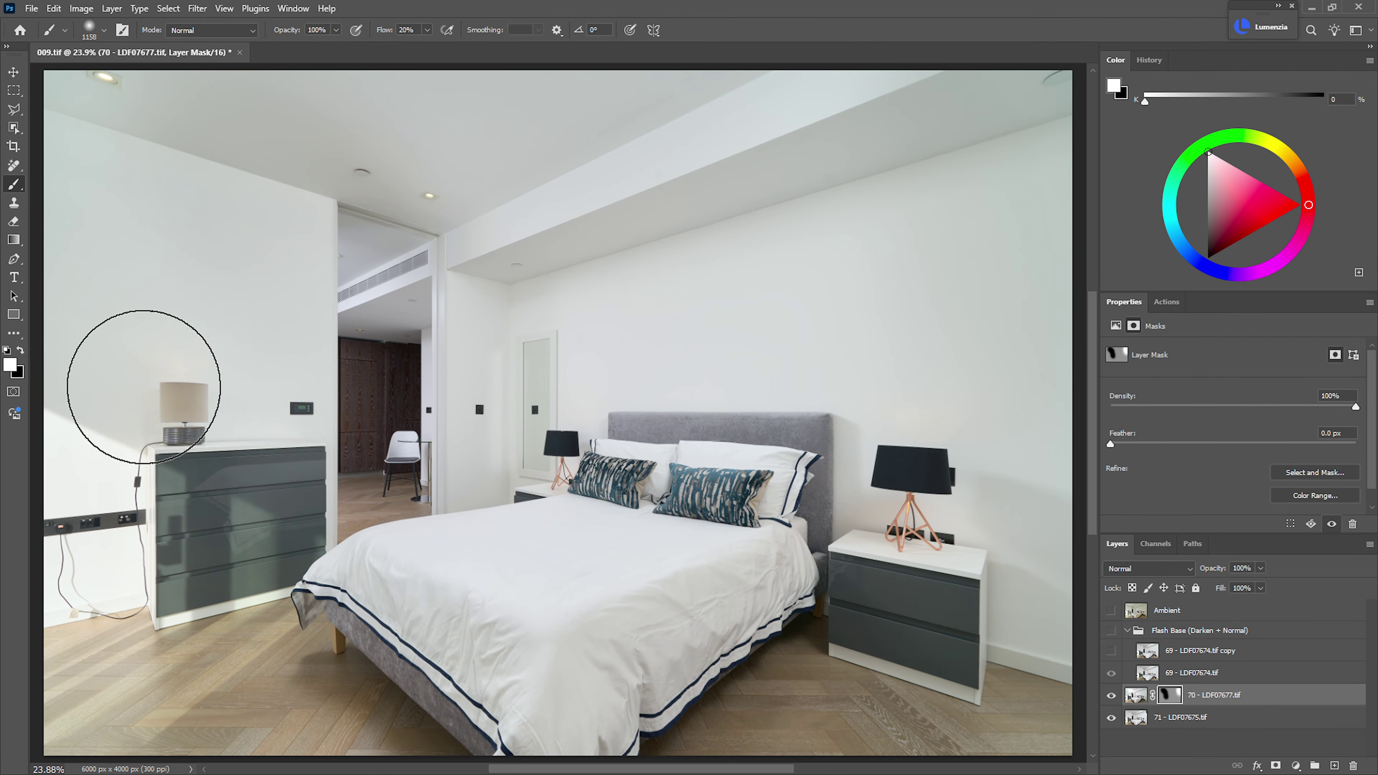
{"action": "key", "text": "["}
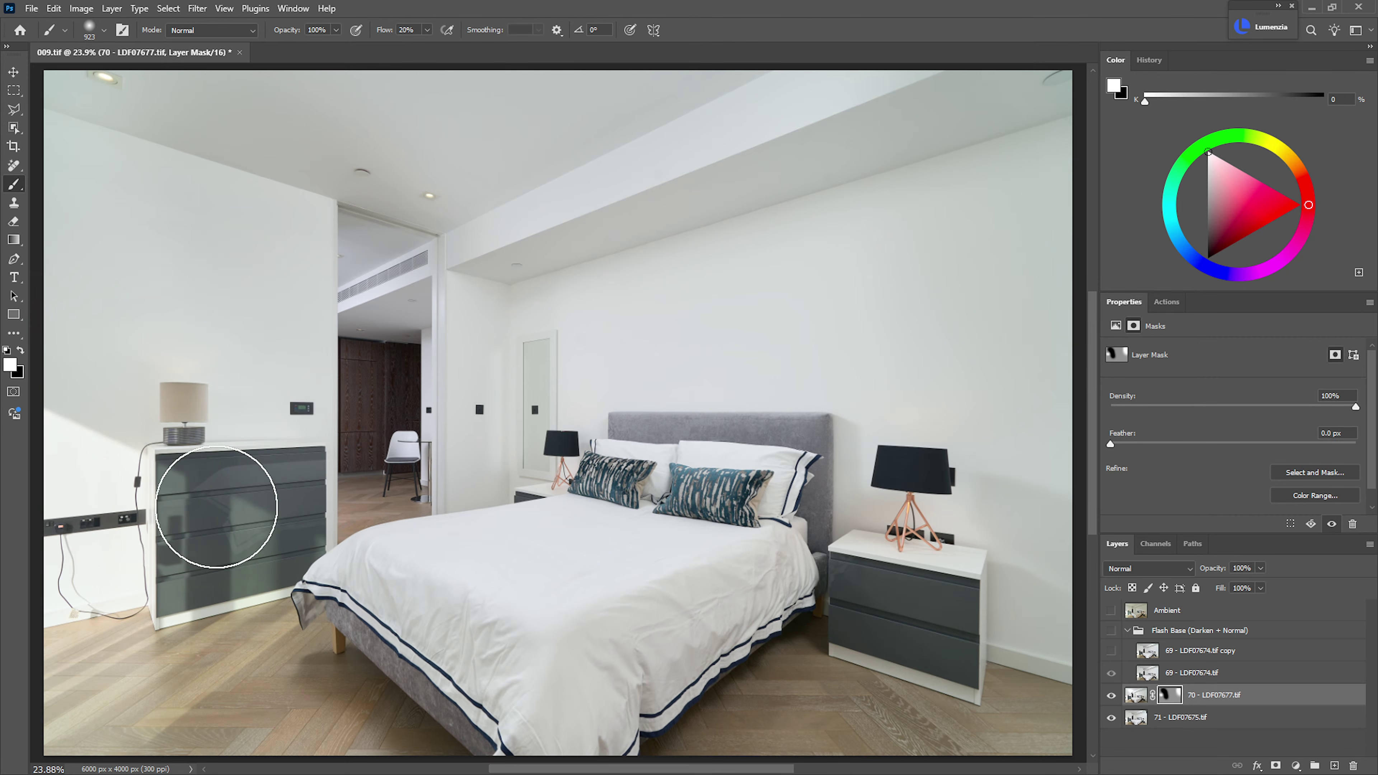
{"action": "key", "text": "bracketleft"}
{"action": "key", "text": "bracketleft"}
{"action": "key", "text": "bracketleft"}
{"action": "key", "text": "x"}
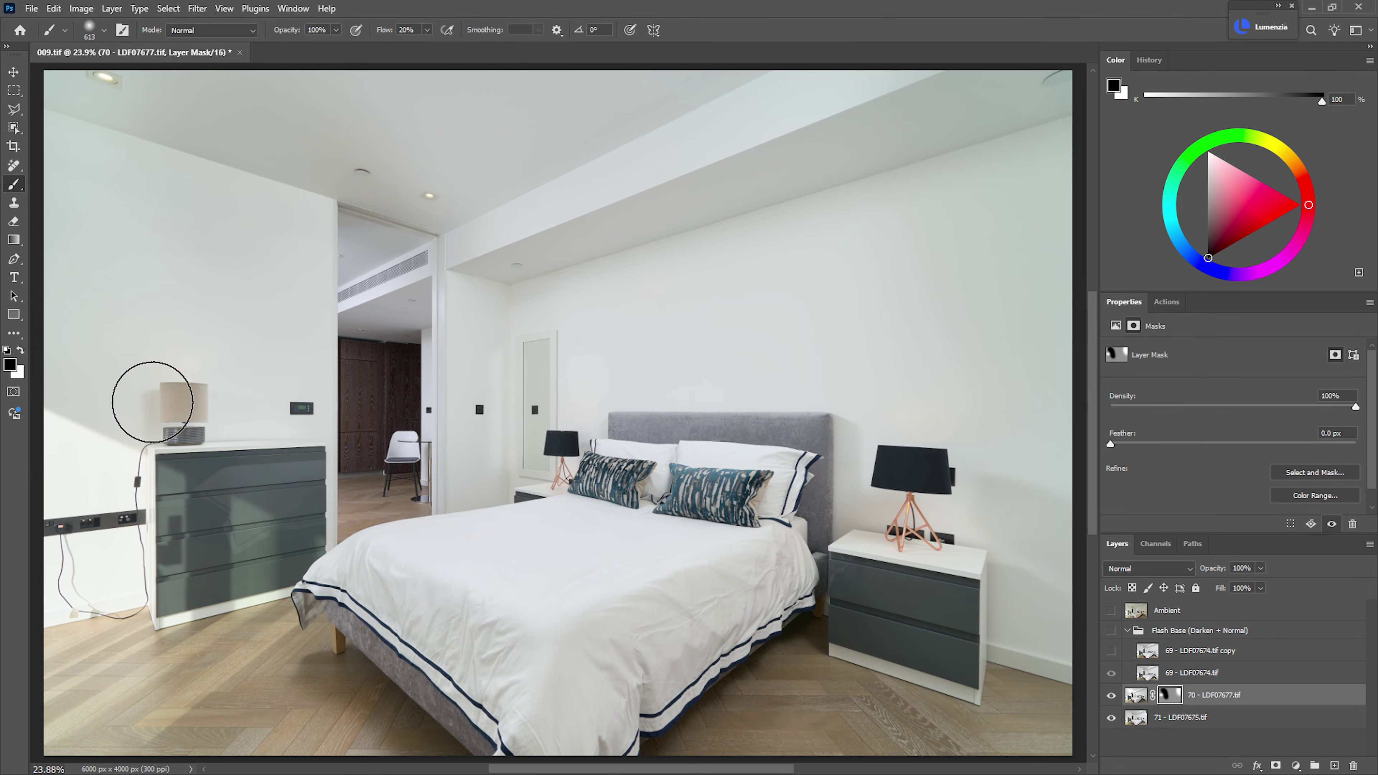
{"action": "key", "text": "x"}
{"action": "mouse_move", "coordinate": [153, 401]}
{"action": "left_mouse_down"}
{"action": "mouse_move", "coordinate": [142, 410]}
{"action": "mouse_move", "coordinate": [139, 382]}
{"action": "mouse_move", "coordinate": [148, 422]}
{"action": "left_mouse_up"}
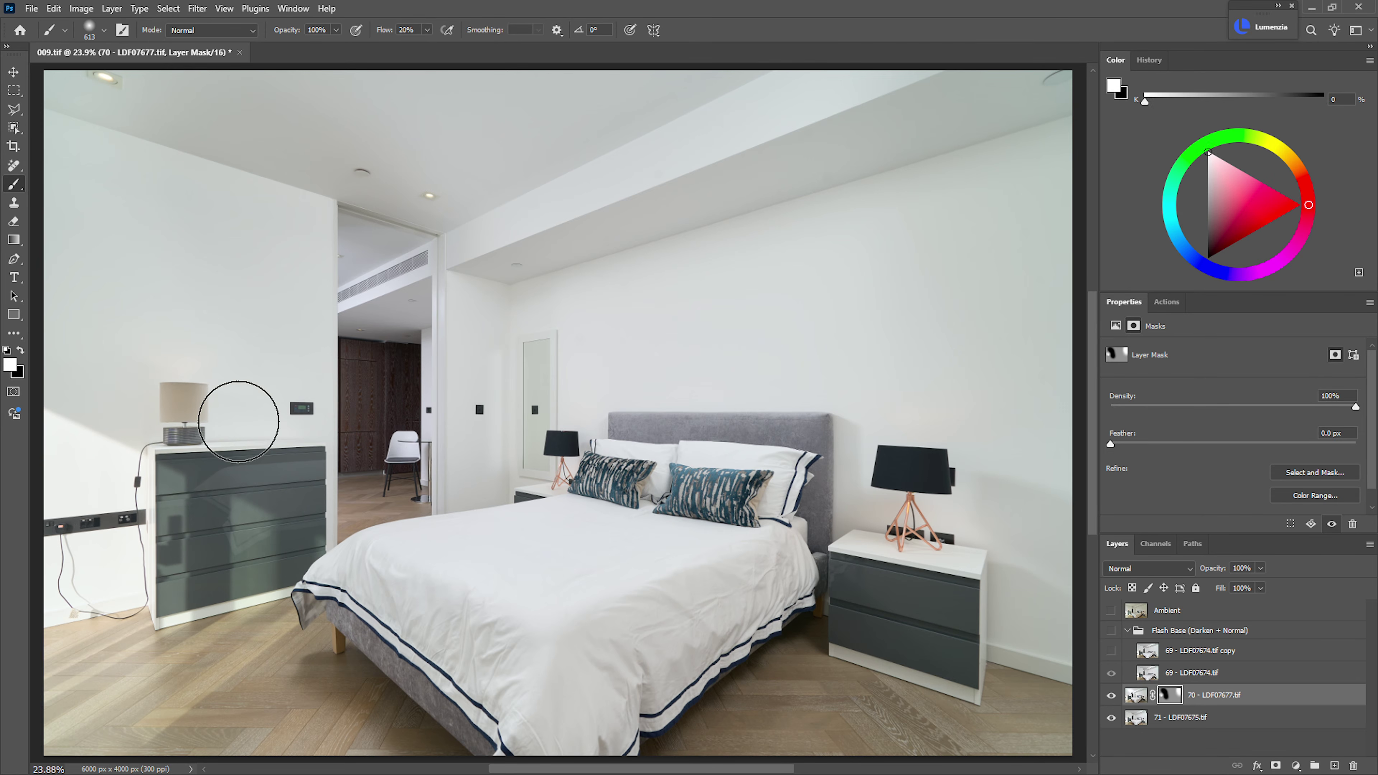
{"action": "key", "text": "bracketleft"}
{"action": "key", "text": "bracketleft"}
{"action": "key", "text": "x"}
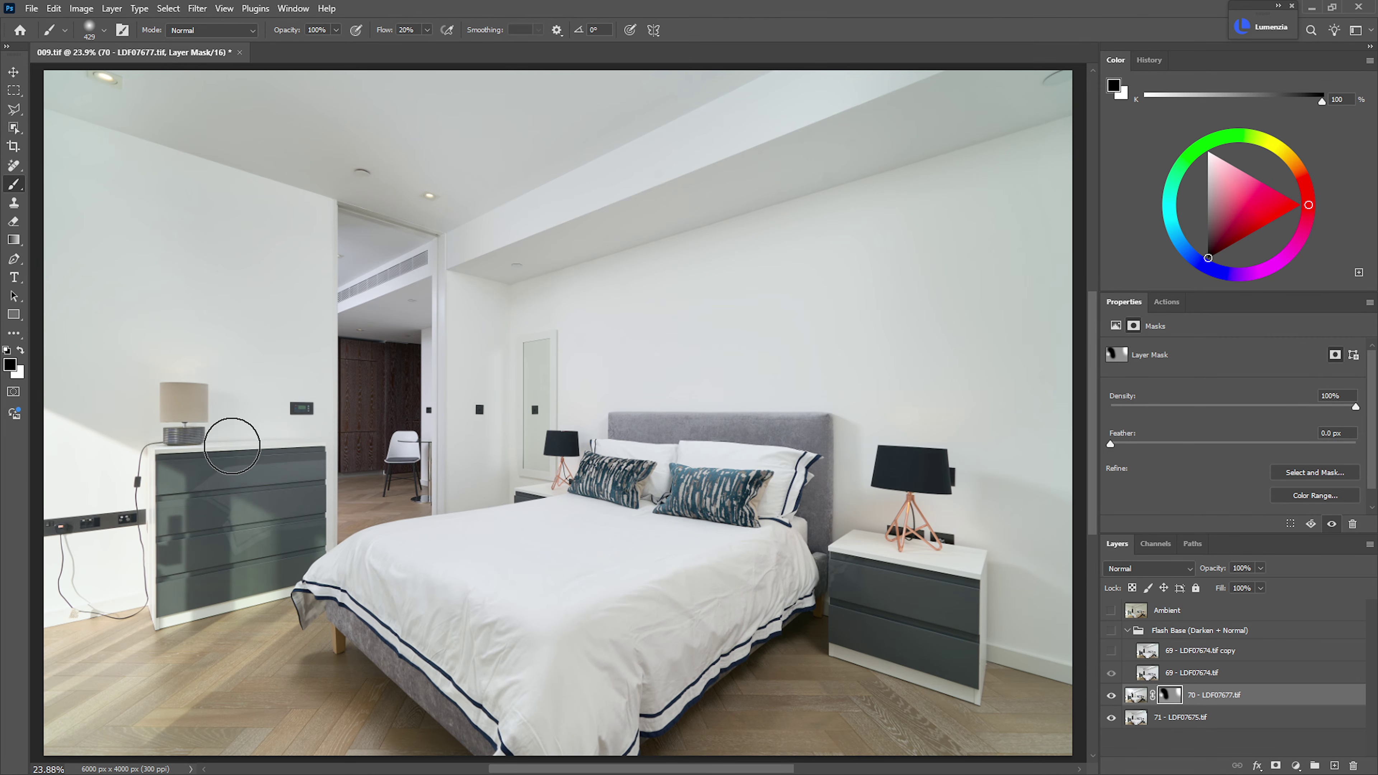
{"action": "key", "text": "x"}
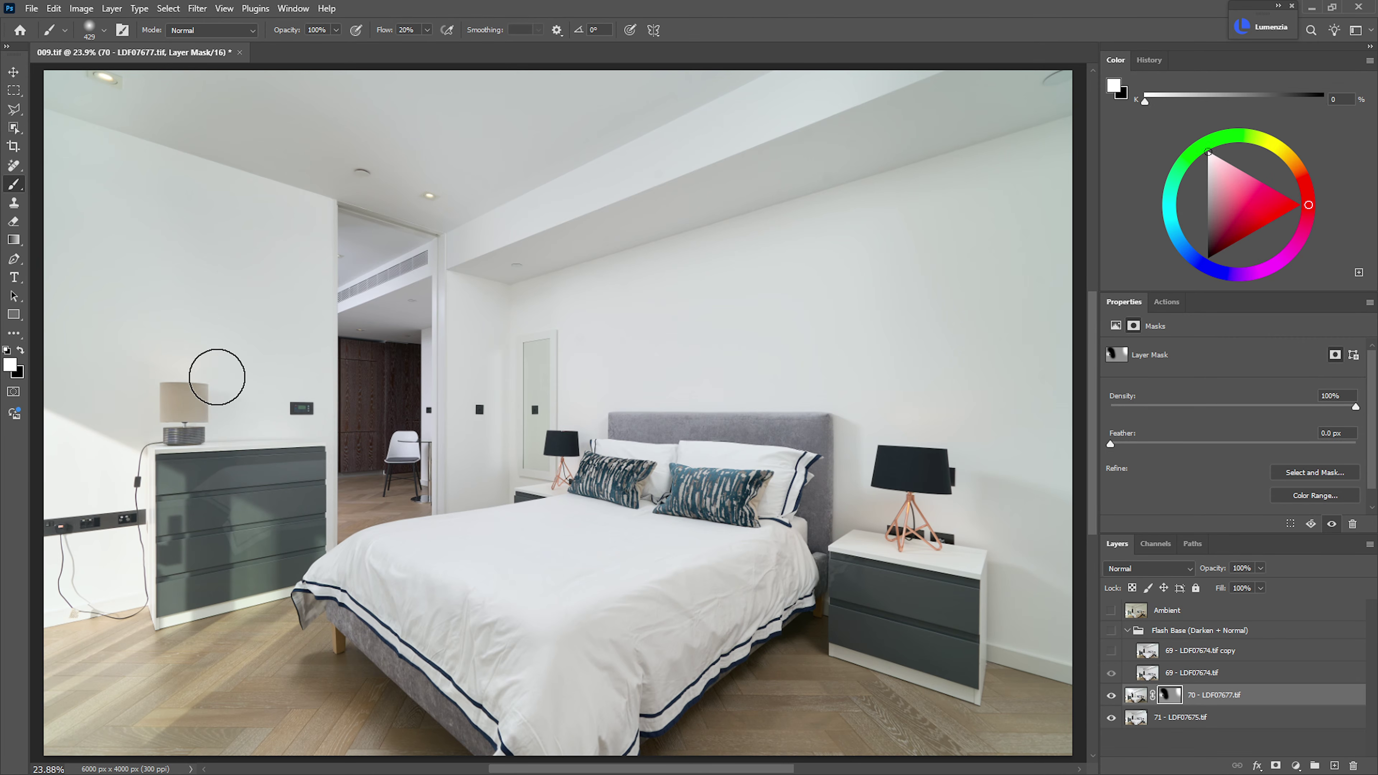
- Show the Flash Base (Darken + Normal) group and add a black layer mask to it
{"action": "left_click", "coordinate": [1111, 631]}
{"action": "left_click", "coordinate": [1155, 632]}
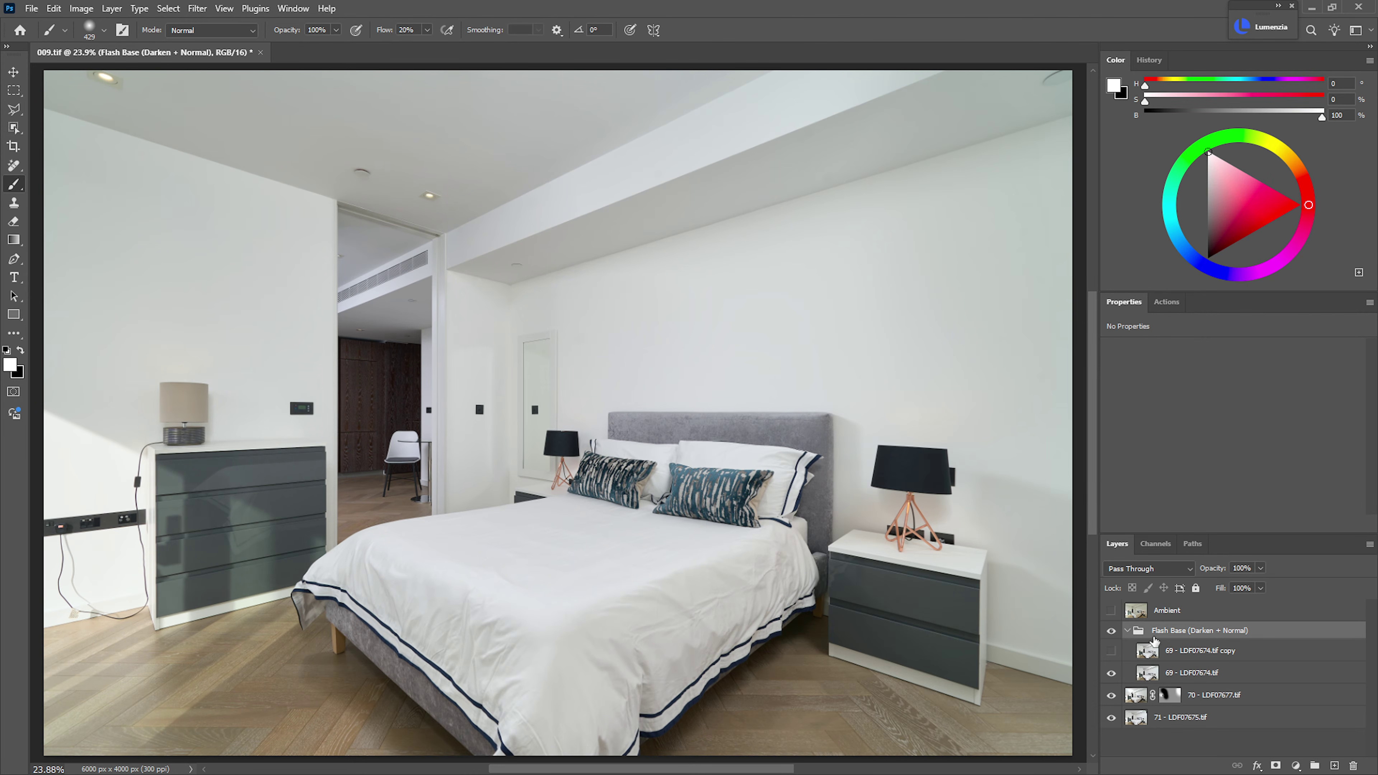
{"action": "left_click", "coordinate": [1274, 765], "text": "alt"}
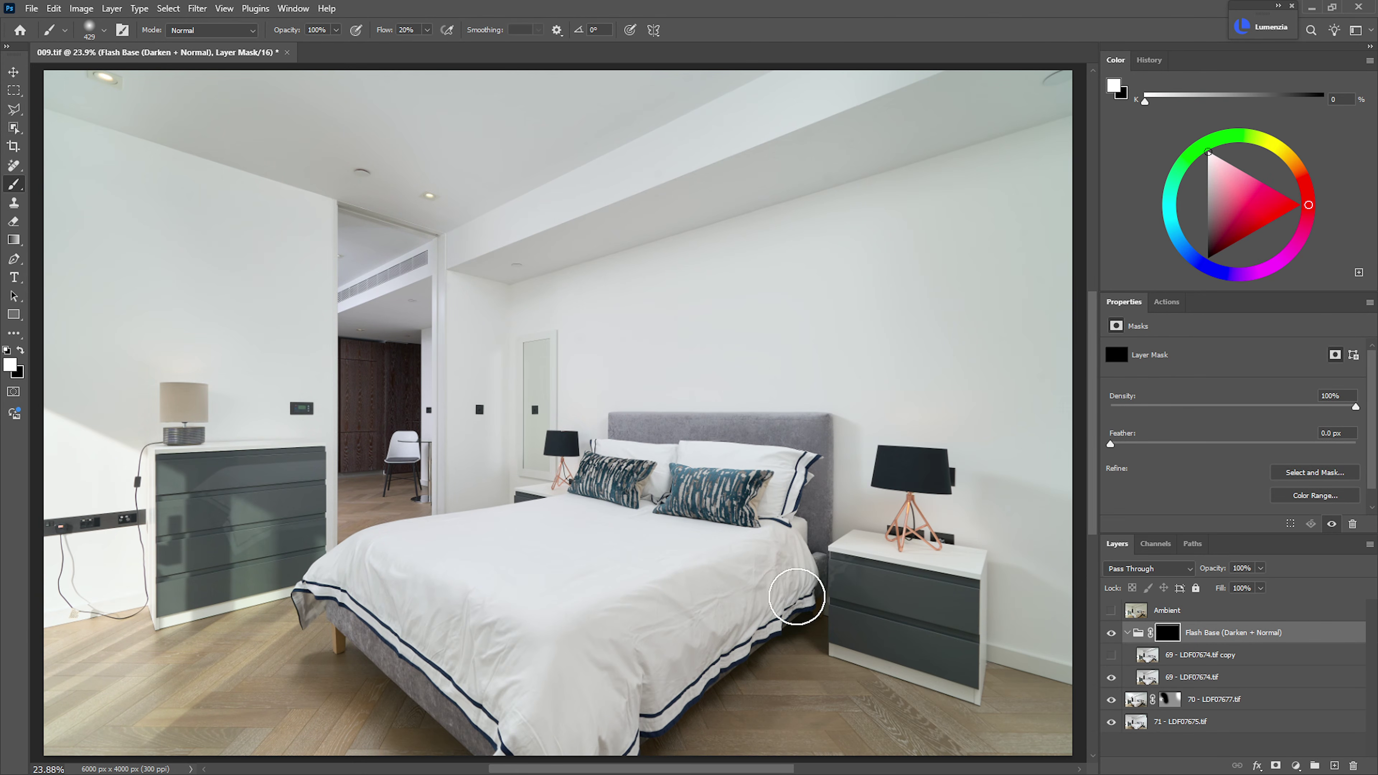
- Paint white on the Flash Base group's mask around the chest's lamp with a brush of about 672 px, and collapse the group
{"action": "key", "text": "bracketright"}
{"action": "key", "text": "bracketright"}
{"action": "left_click_drag", "start_coordinate": [223, 423], "coordinate": [211, 400]}
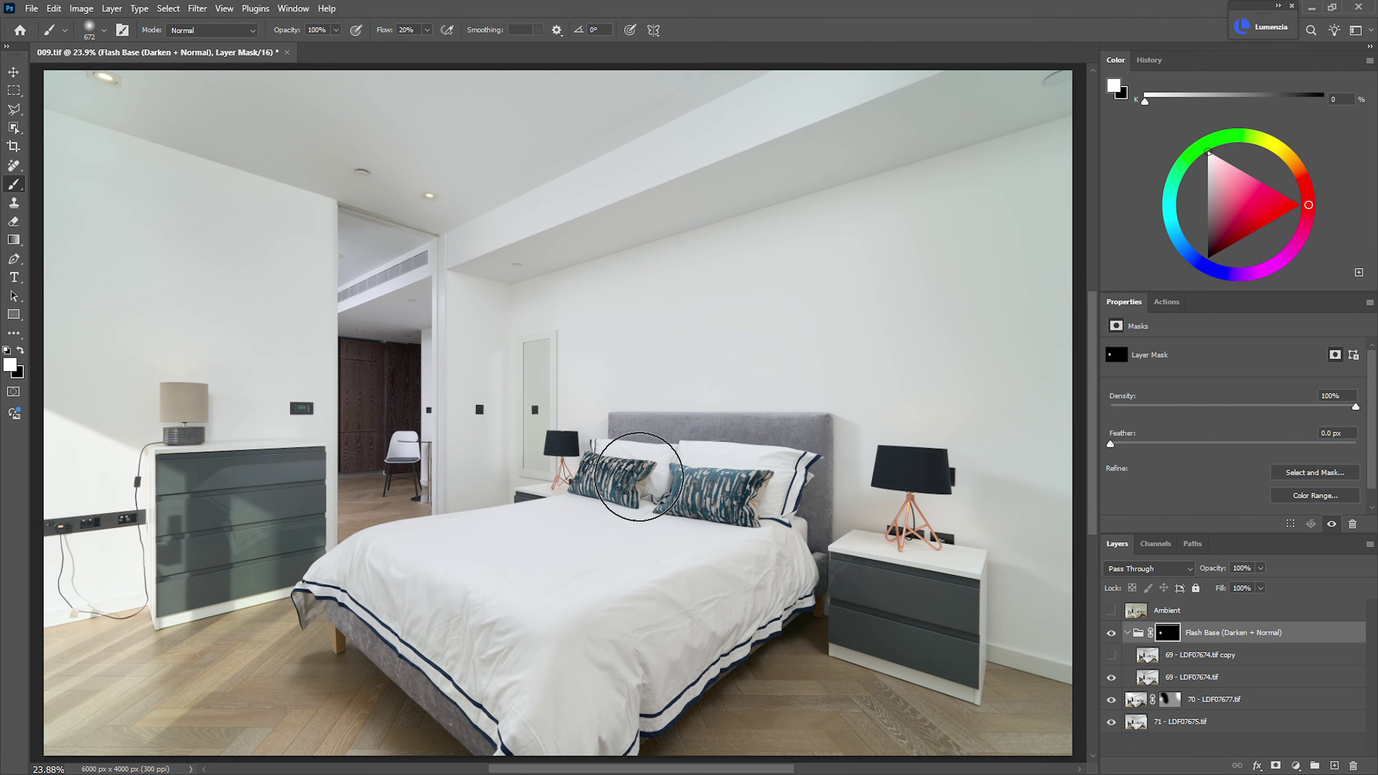
{"action": "left_click", "coordinate": [1126, 633]}
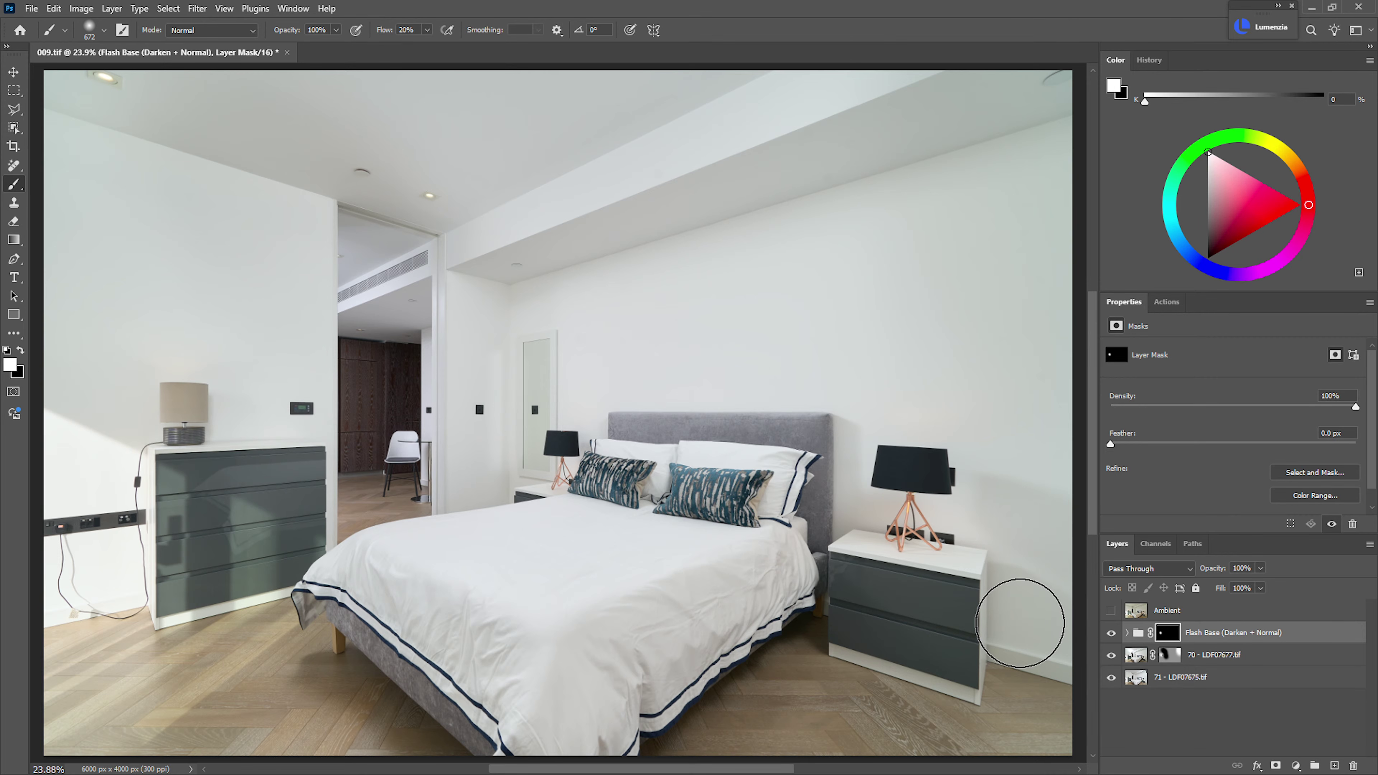
- Run the Color Correction action and add the ceiling and wall in the image's upper-left area to the Color Range selection
{"action": "left_click", "coordinate": [1166, 304]}
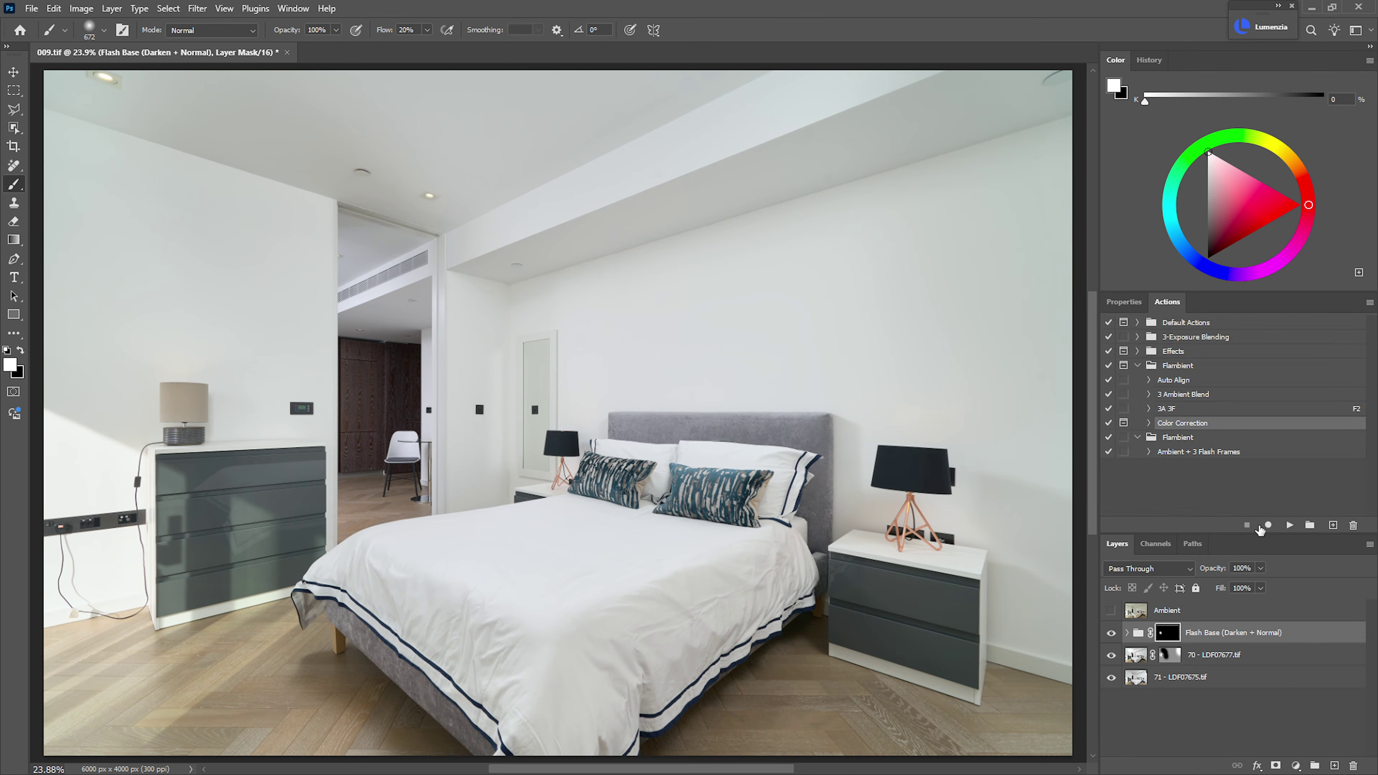
{"action": "left_click", "coordinate": [1287, 524]}
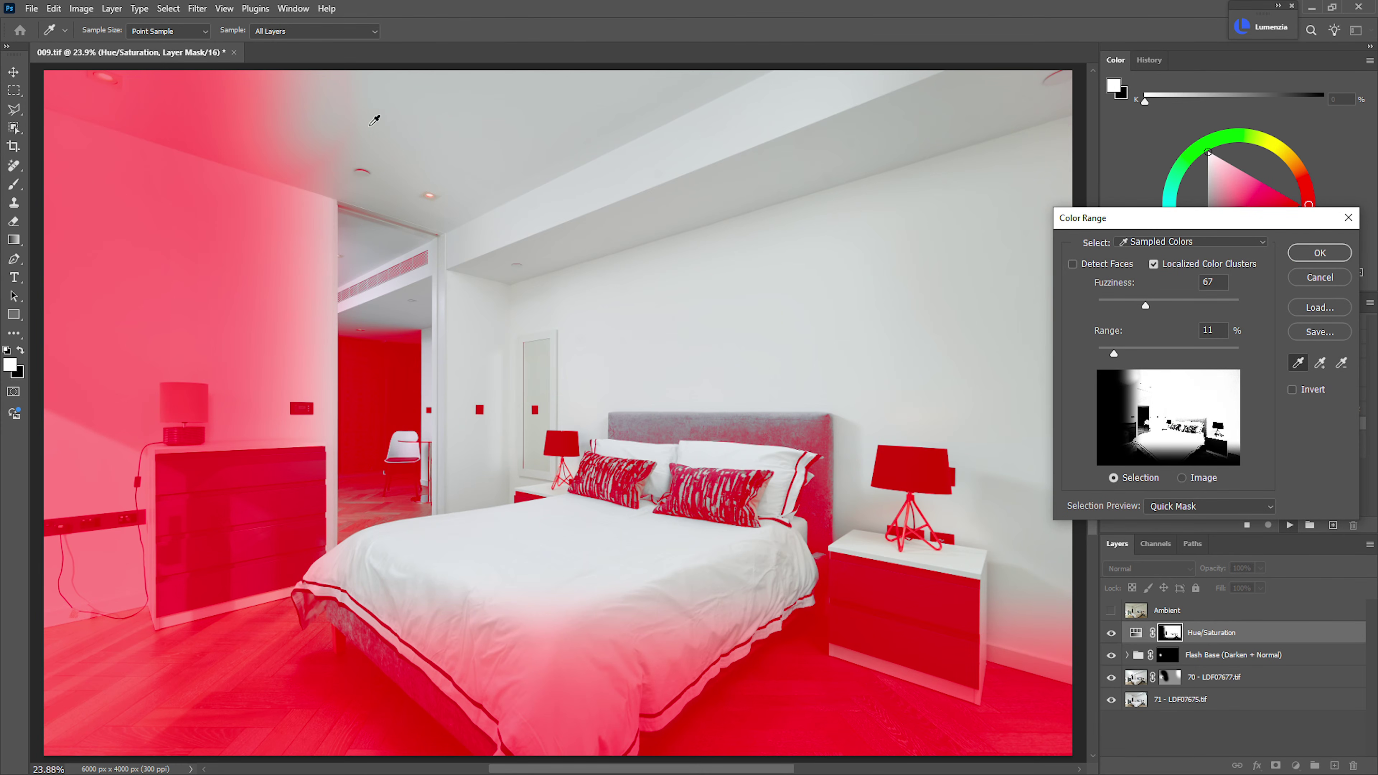
{"action": "mouse_move", "coordinate": [321, 107]}
{"action": "left_mouse_down"}
{"action": "mouse_move", "coordinate": [237, 116]}
{"action": "mouse_move", "coordinate": [248, 119]}
{"action": "mouse_move", "coordinate": [183, 212]}
{"action": "mouse_move", "coordinate": [106, 412]}
{"action": "mouse_move", "coordinate": [76, 450]}
{"action": "mouse_move", "coordinate": [94, 455]}
{"action": "mouse_move", "coordinate": [72, 105]}
{"action": "left_mouse_up"}
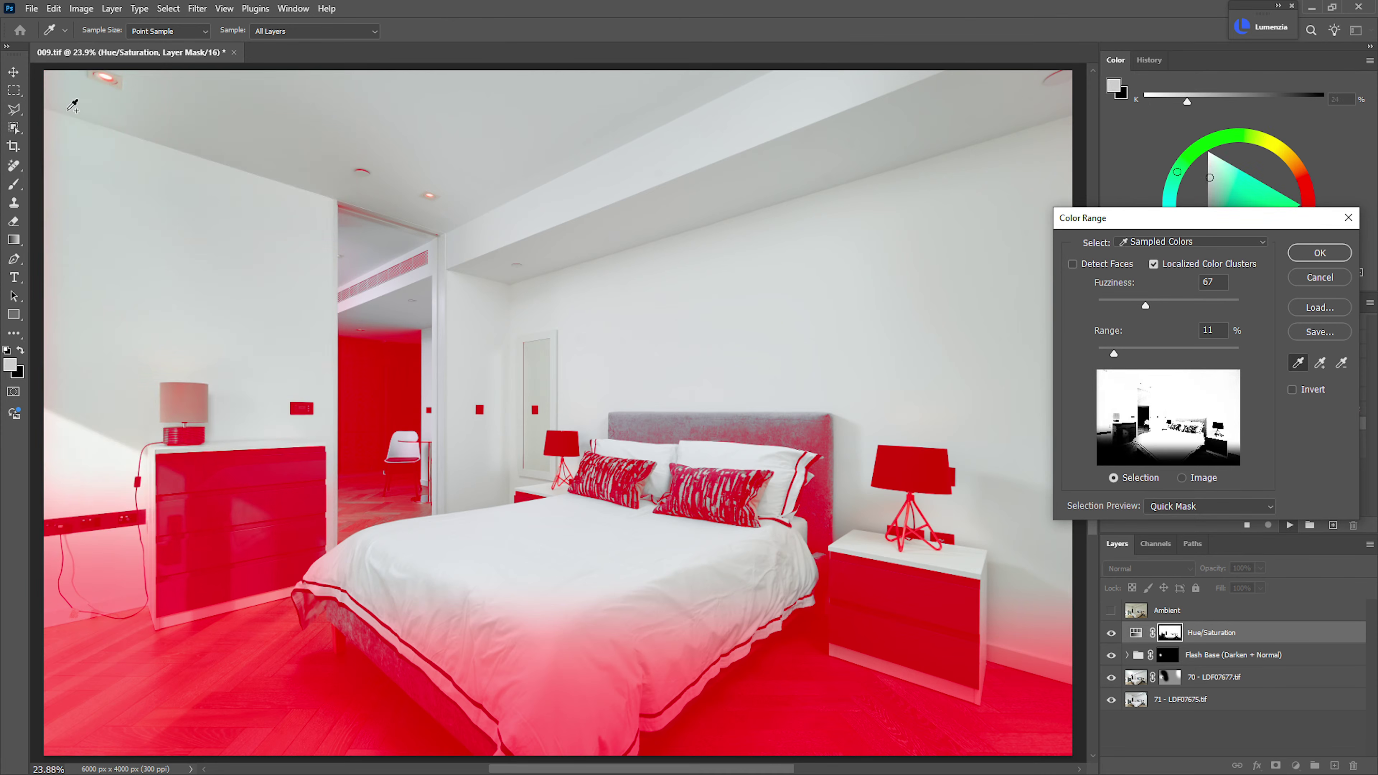
- Add the white wall around the sockets and cables beside the chest of drawers to the Color Range selection
{"action": "left_click", "coordinate": [91, 526], "text": "shift"}
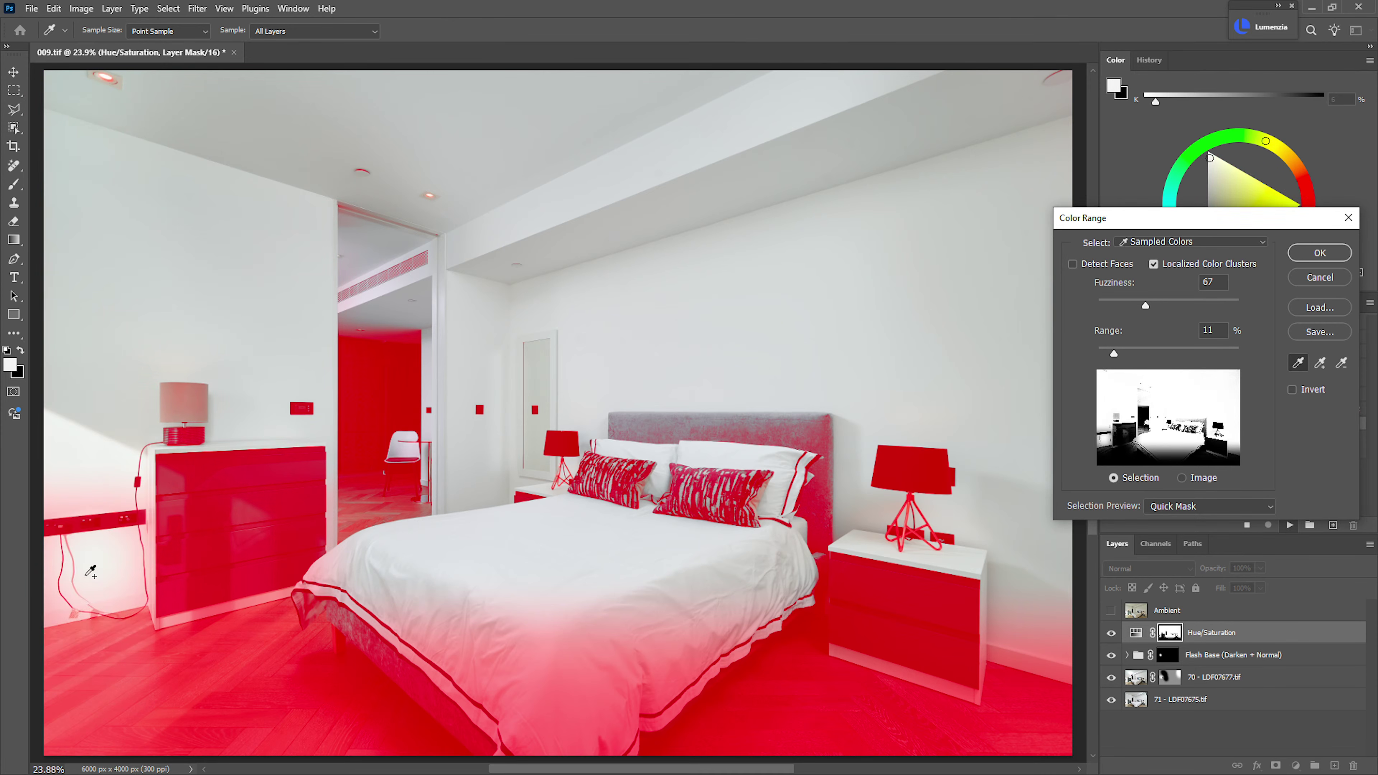
{"action": "left_click", "coordinate": [90, 572], "text": "shift"}
{"action": "left_click", "coordinate": [92, 521], "text": "shift"}
{"action": "left_click", "coordinate": [115, 464], "text": "shift"}
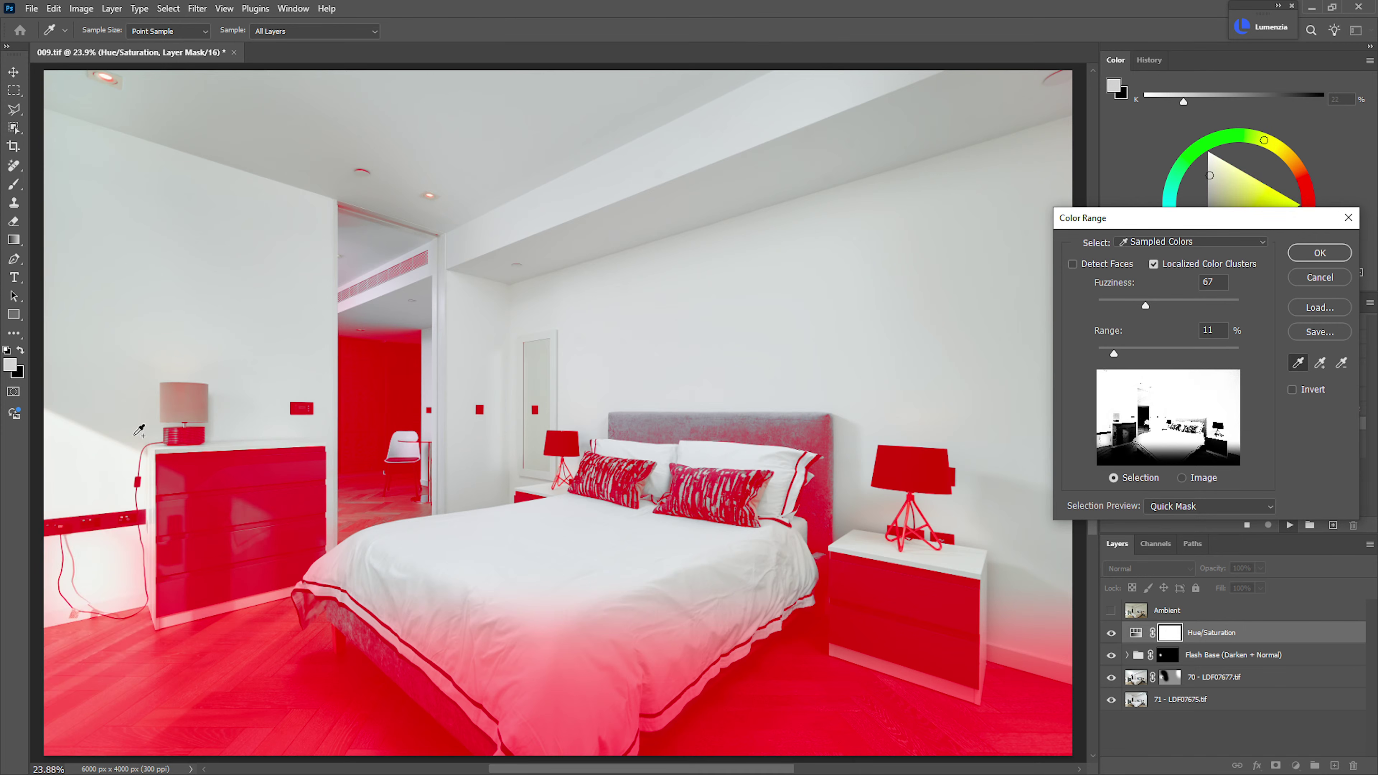
{"action": "left_click", "coordinate": [137, 535], "text": "shift"}
{"action": "left_click", "coordinate": [81, 571], "text": "shift"}
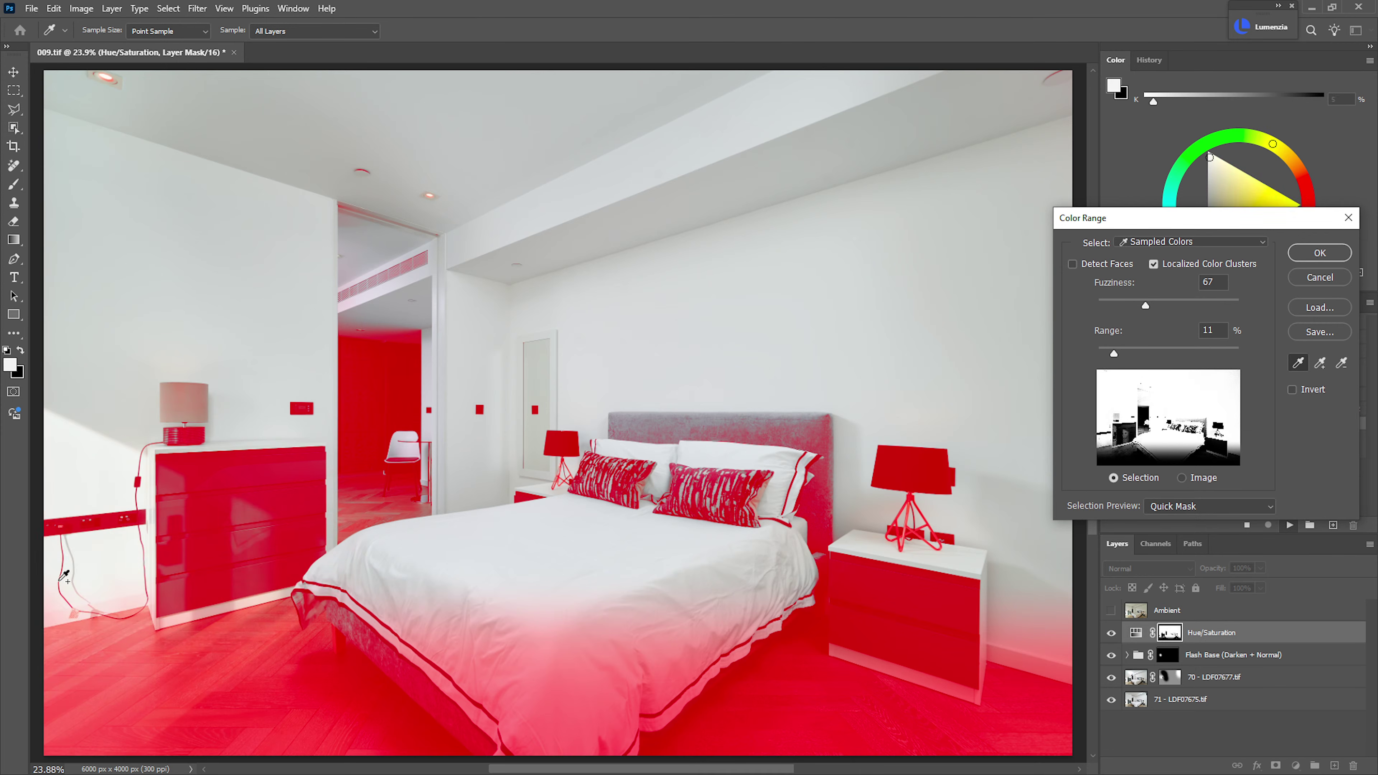
{"action": "left_click", "coordinate": [56, 602], "text": "shift"}
- Add the white duvet's shaded foot end and the pillow area to the Color Range selection
{"action": "left_click", "coordinate": [516, 659], "text": "shift"}
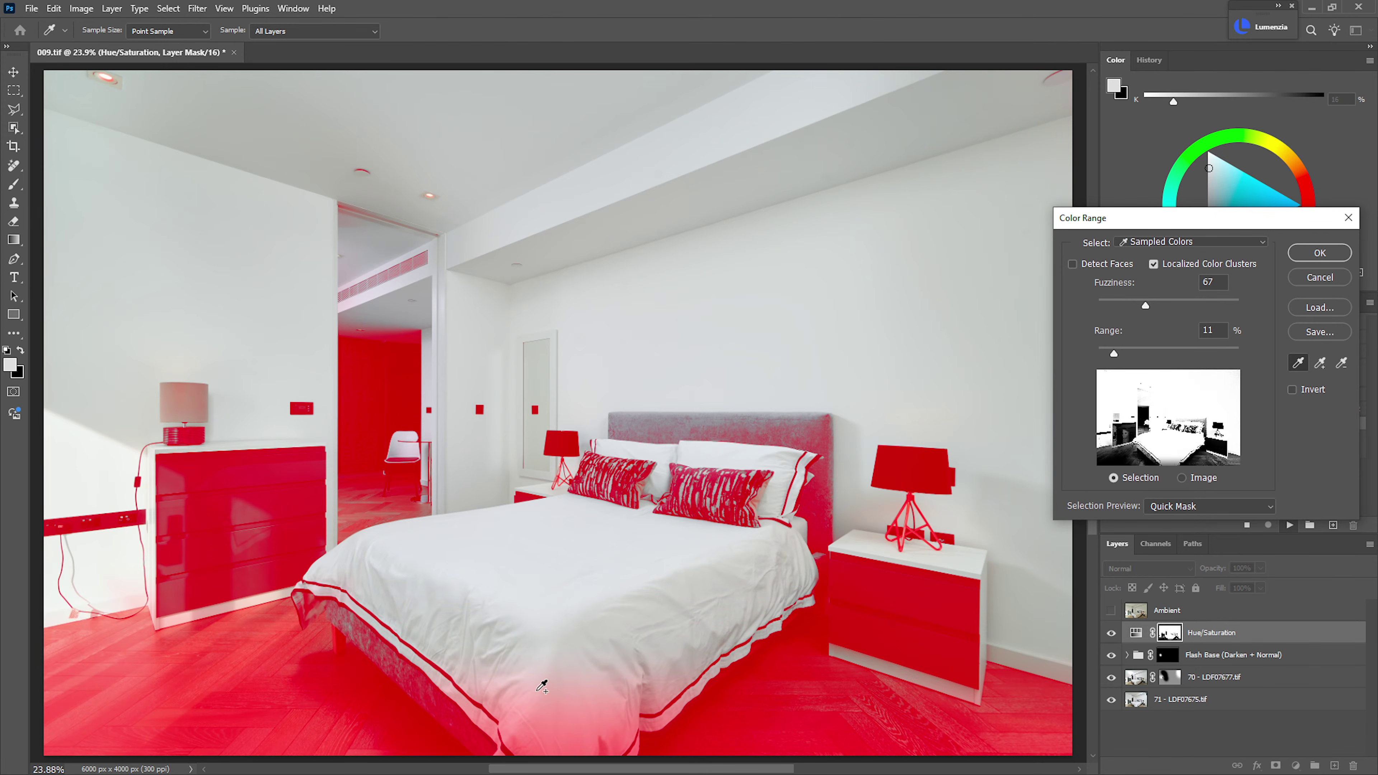
{"action": "left_click", "coordinate": [546, 690], "text": "shift"}
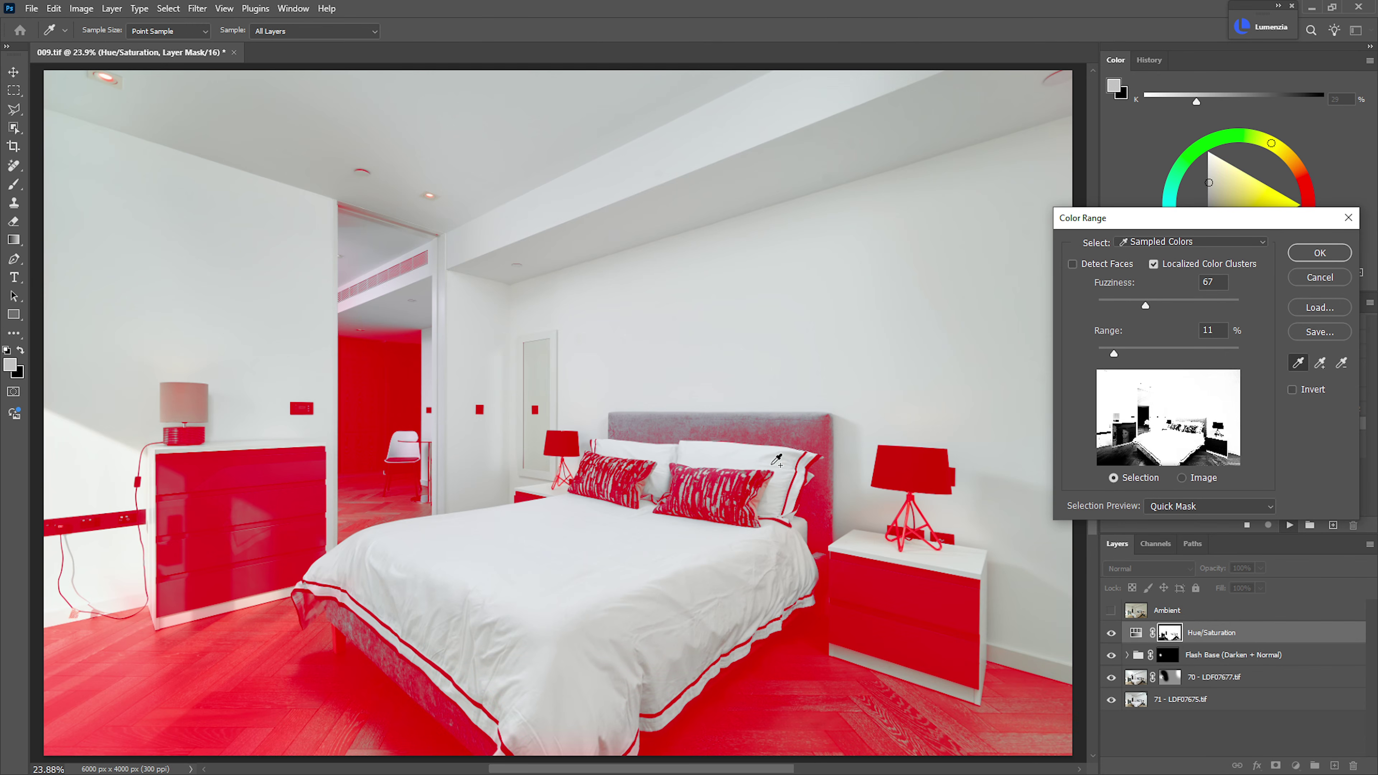
{"action": "left_click", "coordinate": [698, 493], "text": "shift"}
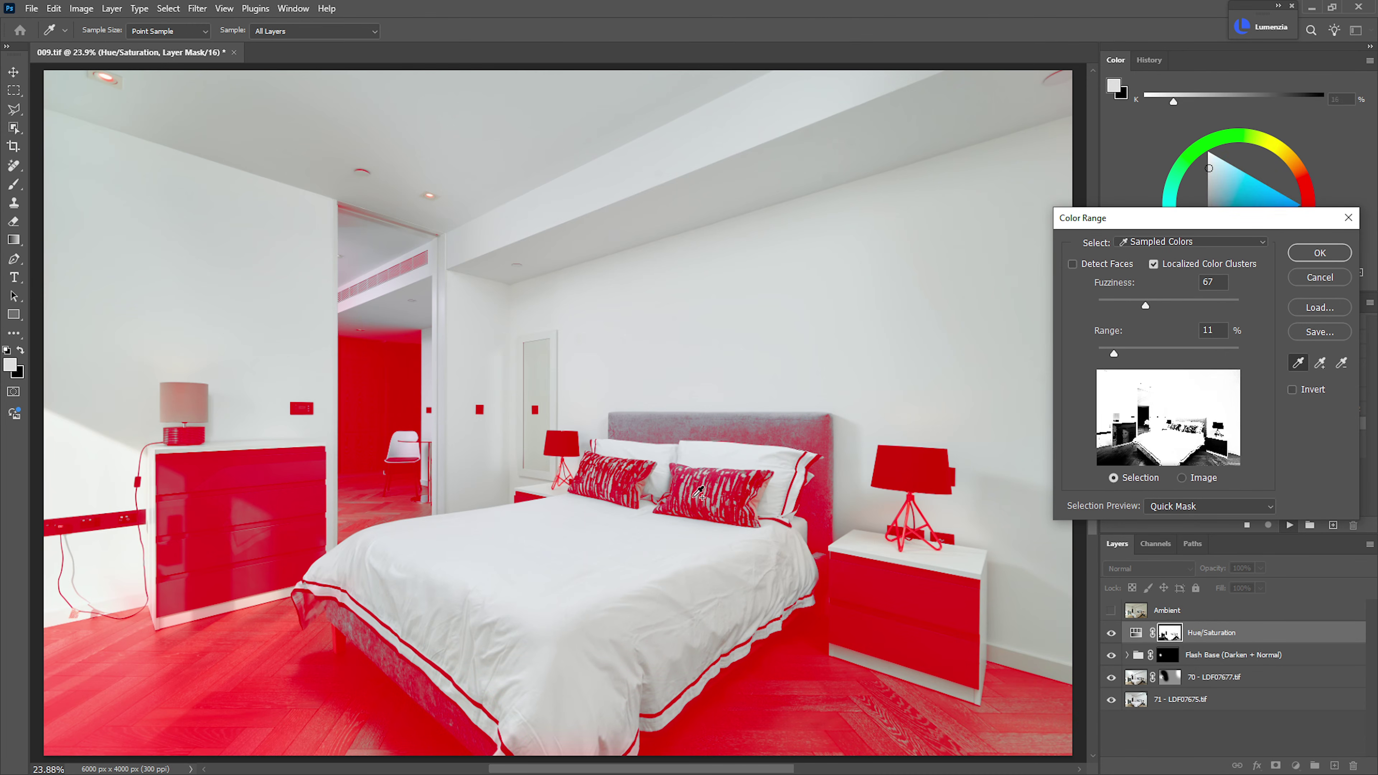
- Add the doorway frame and the ceiling beyond the doorway to the Color Range selection and apply it as the mask
{"action": "left_click", "coordinate": [353, 209], "text": "shift"}
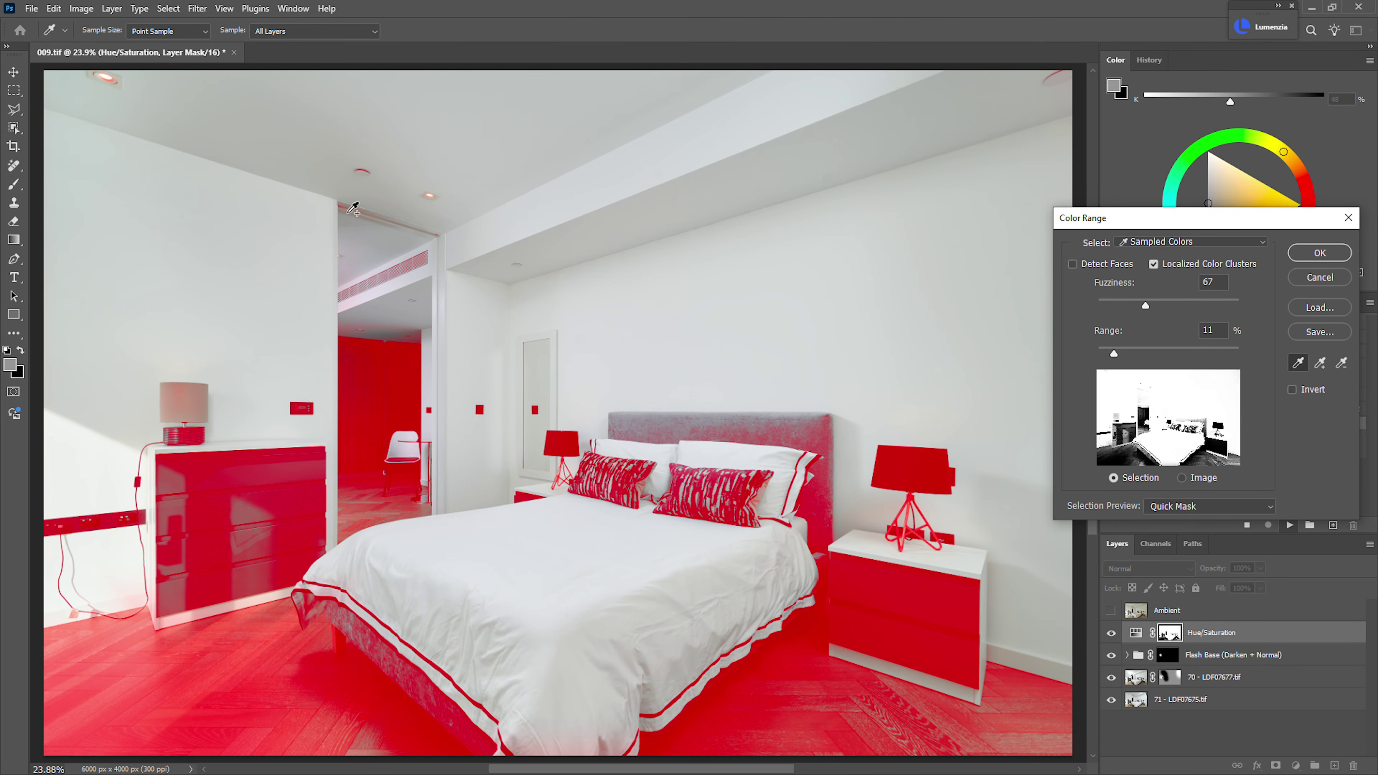
{"action": "left_click", "coordinate": [386, 319], "text": "shift"}
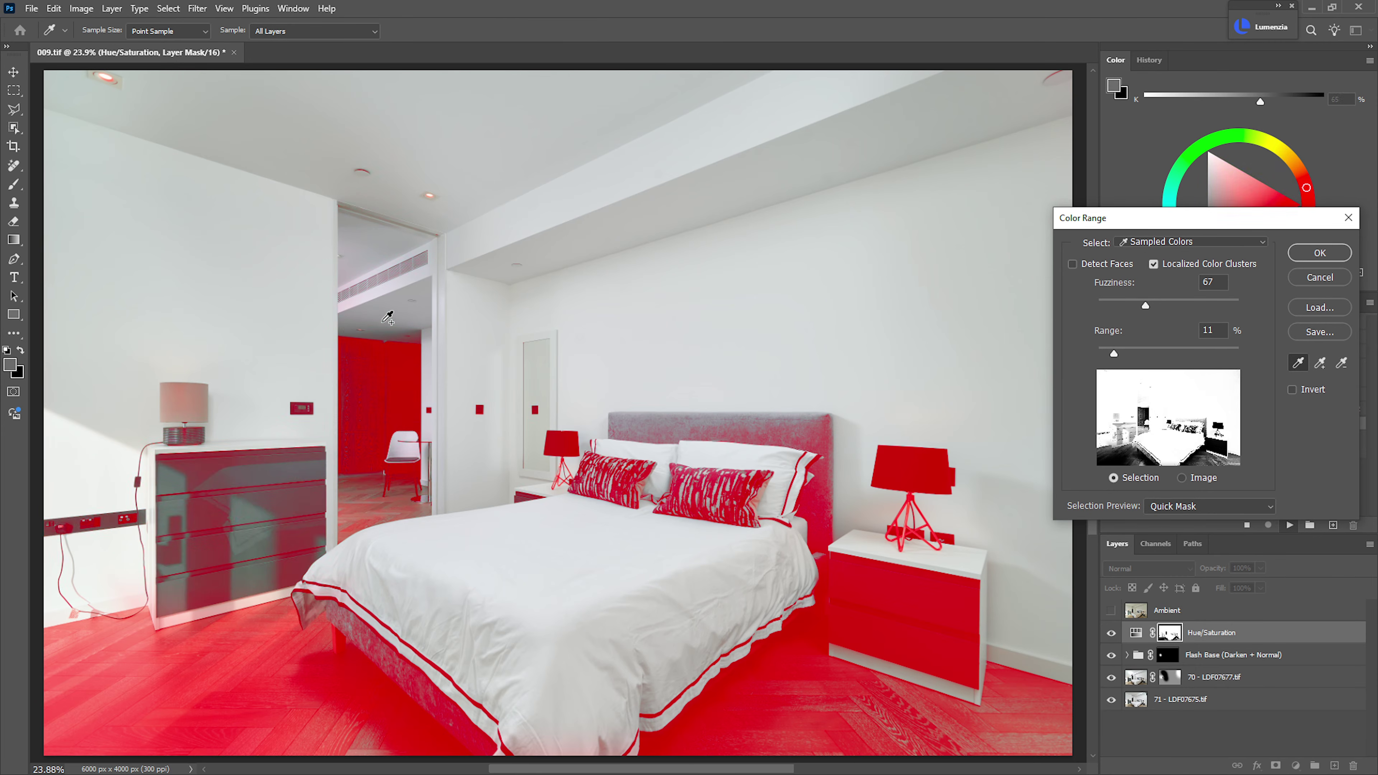
{"action": "left_click", "coordinate": [409, 338], "text": "shift"}
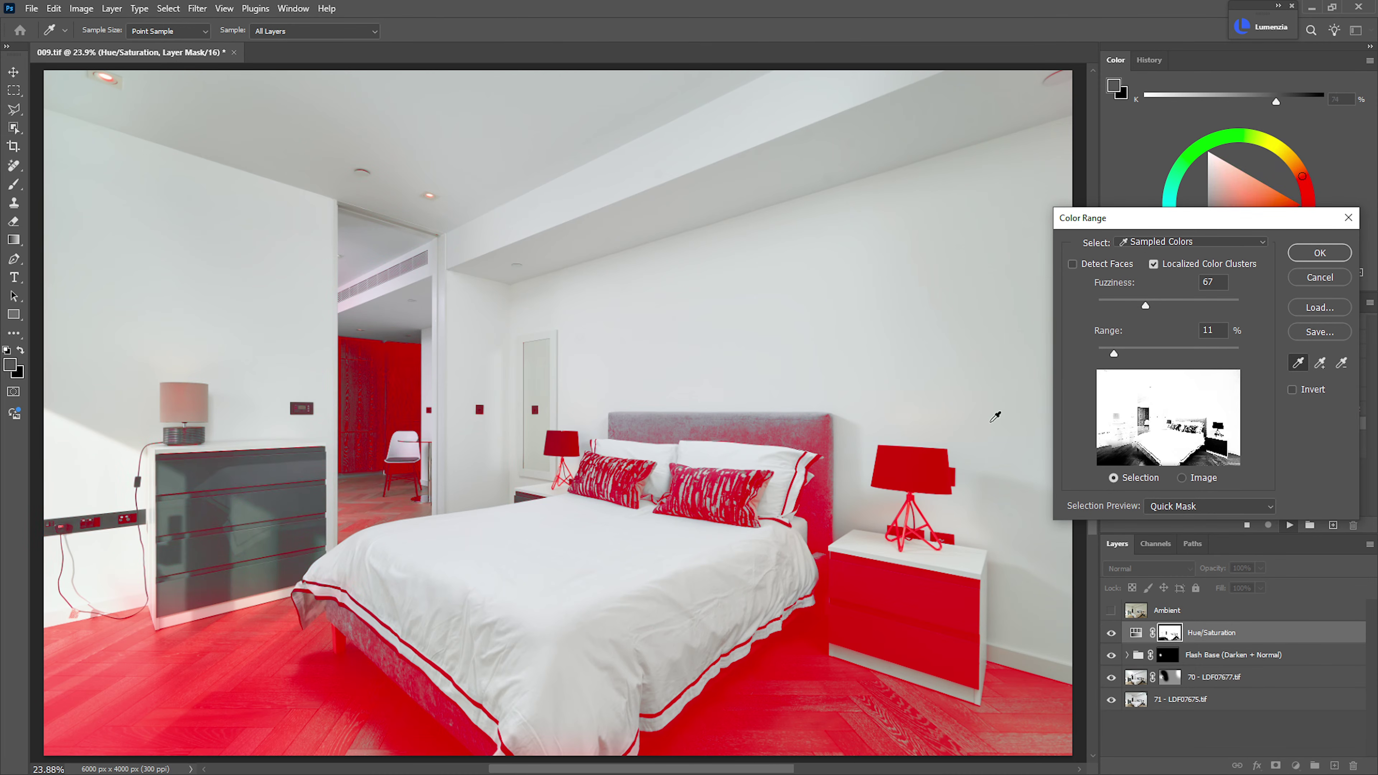
{"action": "left_click", "coordinate": [1317, 254]}
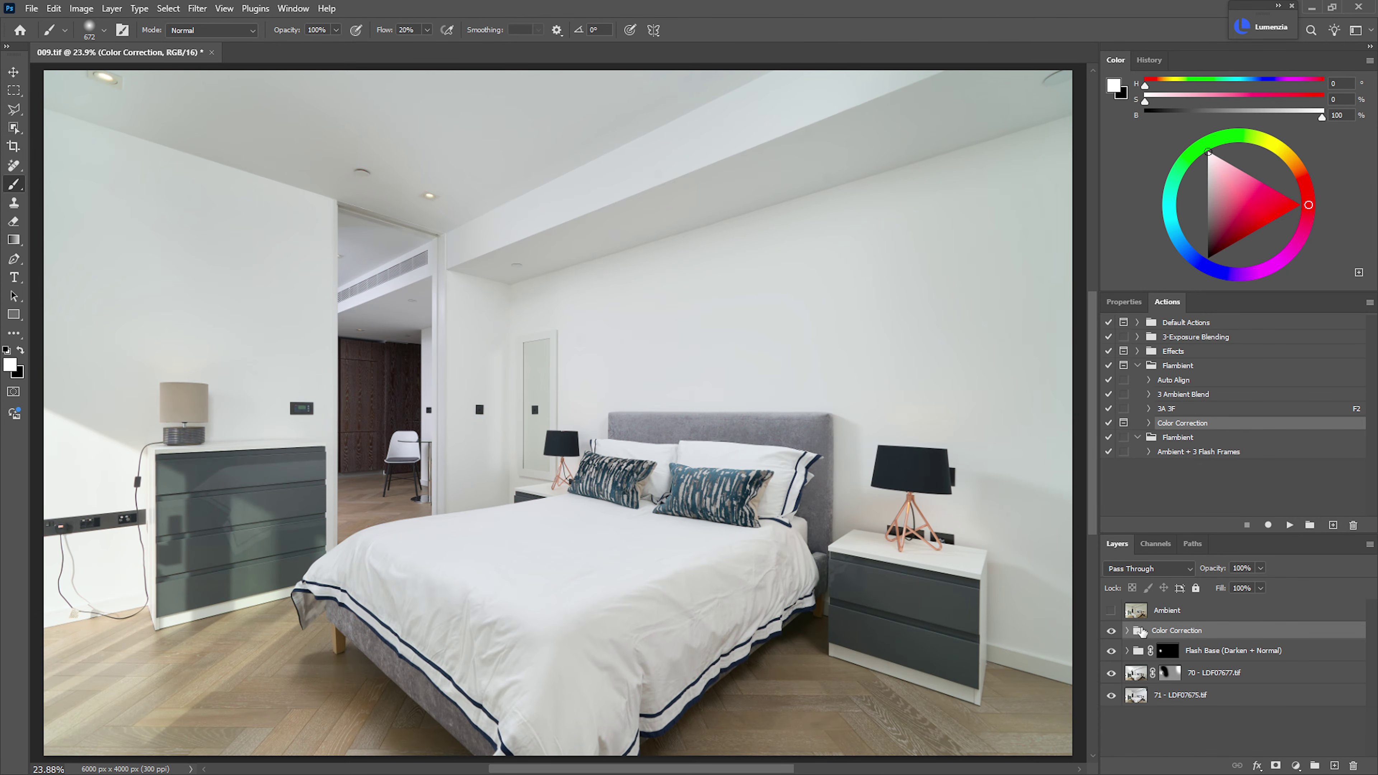
- Expand the Color Correction group, set its Hue/Saturation layer's saturation to -50, and compare the image with and without that layer
{"action": "left_click", "coordinate": [1129, 632]}
{"action": "left_click", "coordinate": [1173, 651]}
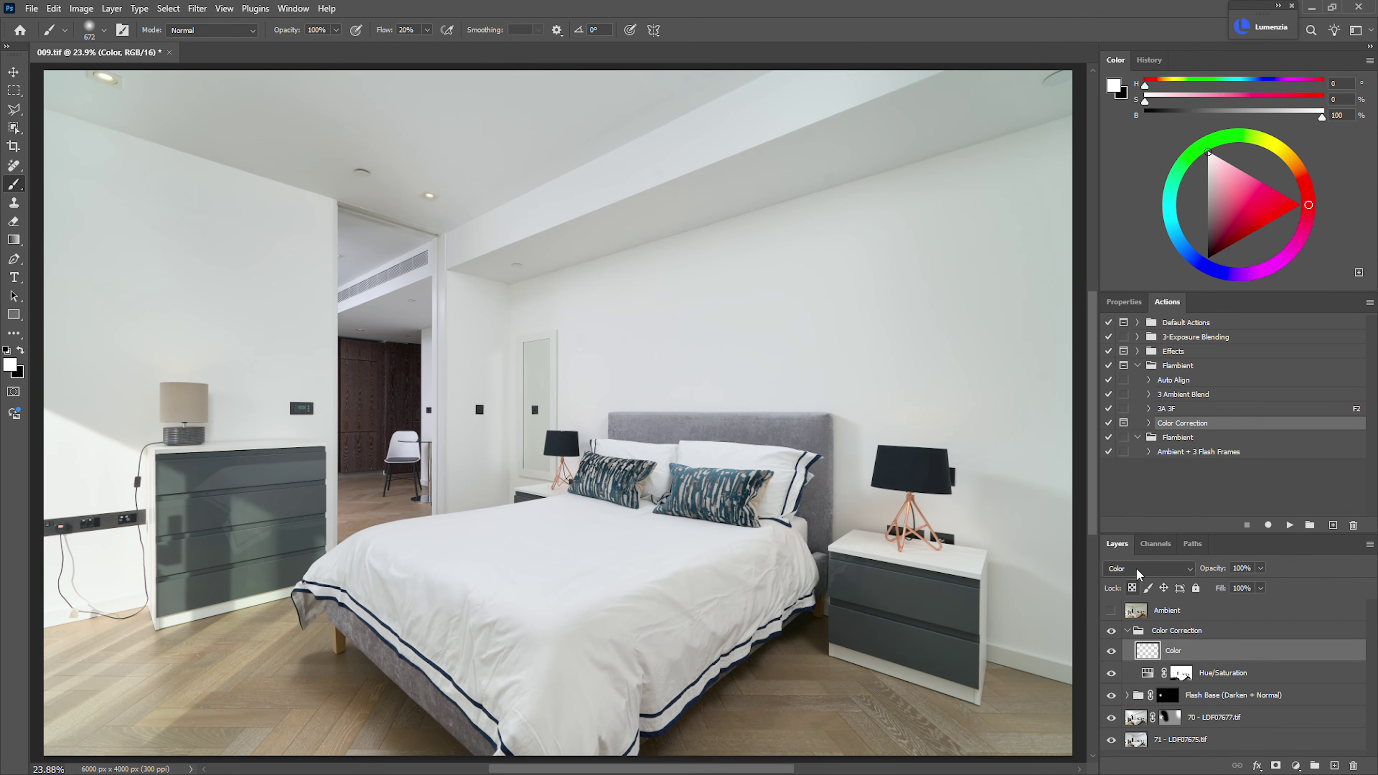
{"action": "left_click", "coordinate": [1151, 631]}
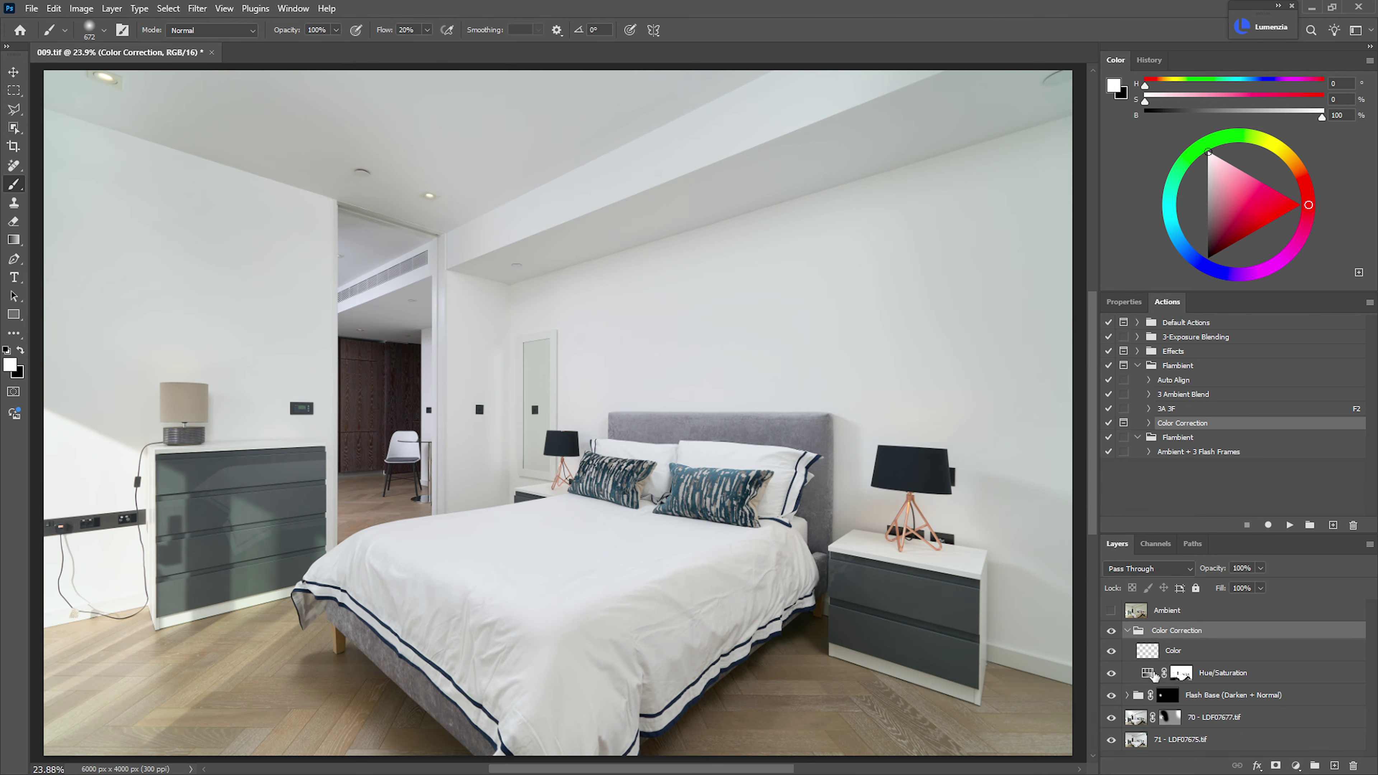
{"action": "left_click", "coordinate": [1150, 674]}
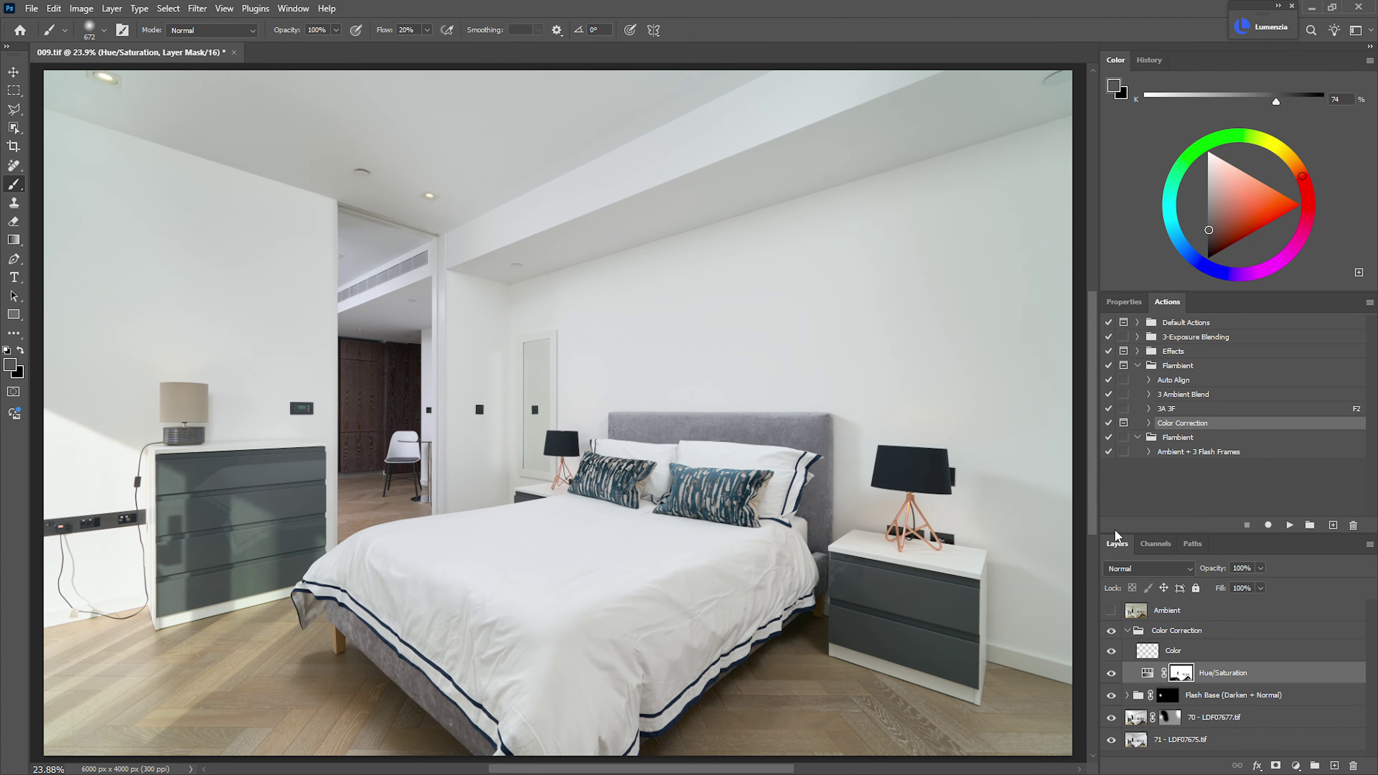
{"action": "left_click", "coordinate": [1123, 302]}
{"action": "left_click_drag", "start_coordinate": [1232, 434], "coordinate": [1202, 433]}
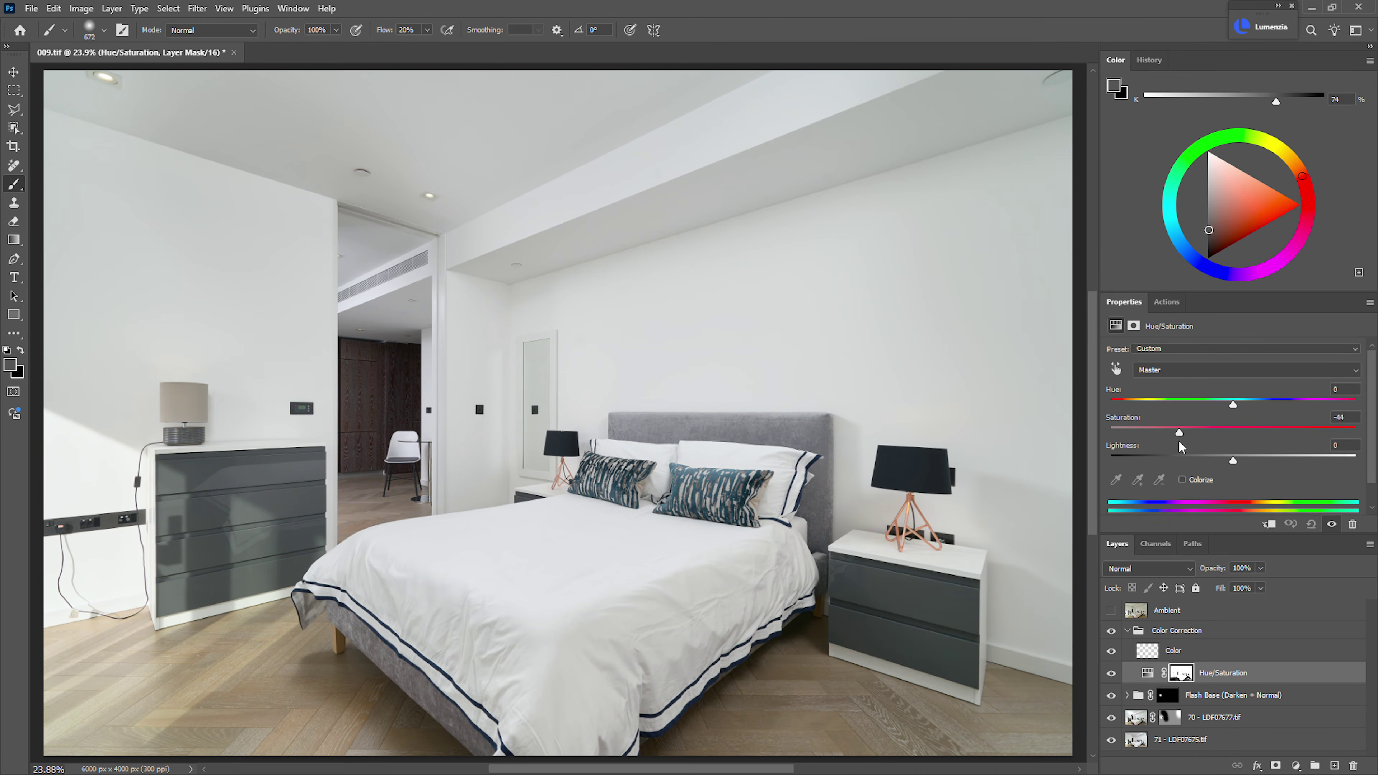
{"action": "mouse_move", "coordinate": [1179, 433]}
{"action": "left_mouse_down"}
{"action": "mouse_move", "coordinate": [1153, 439]}
{"action": "mouse_move", "coordinate": [1195, 434]}
{"action": "mouse_move", "coordinate": [1171, 444]}
{"action": "mouse_move", "coordinate": [1186, 444]}
{"action": "left_mouse_up"}
{"action": "left_click", "coordinate": [1109, 673]}
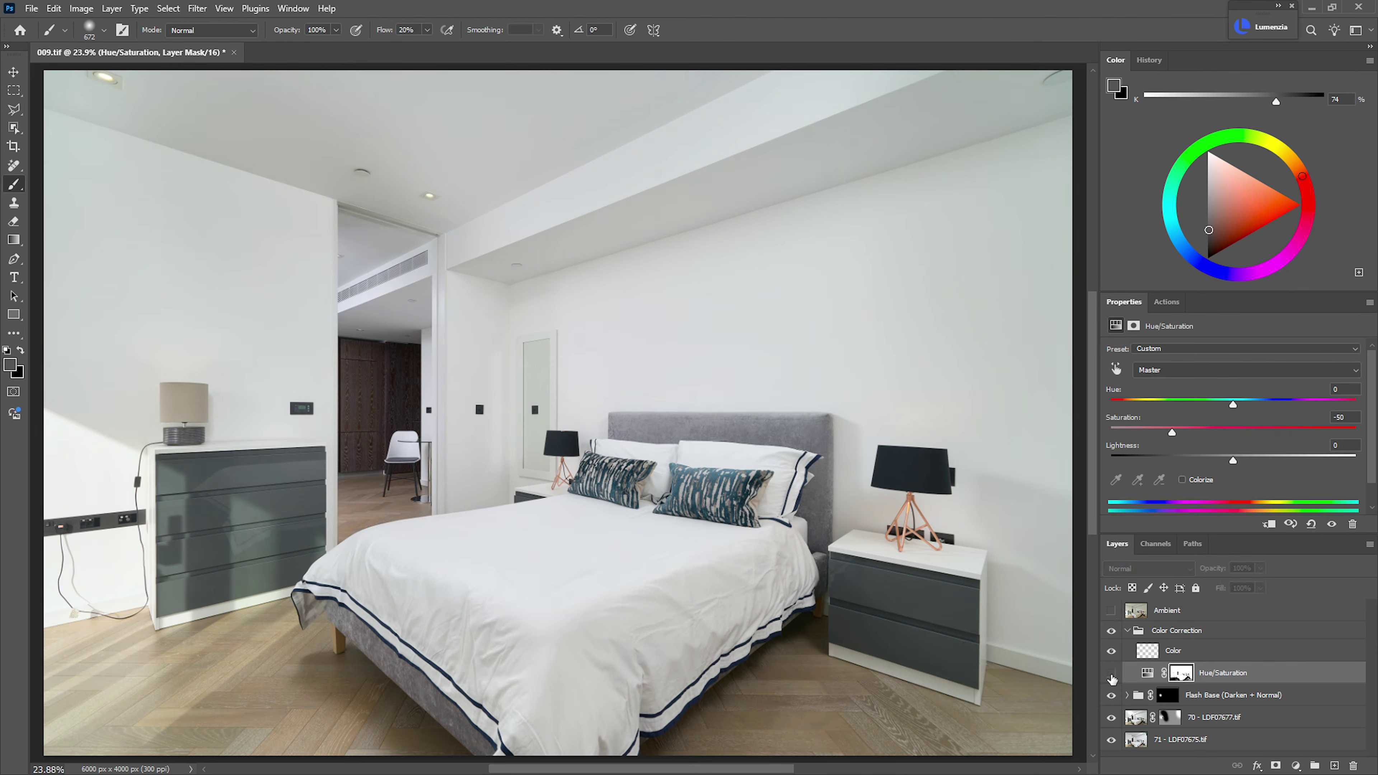
{"action": "left_click", "coordinate": [1111, 673]}
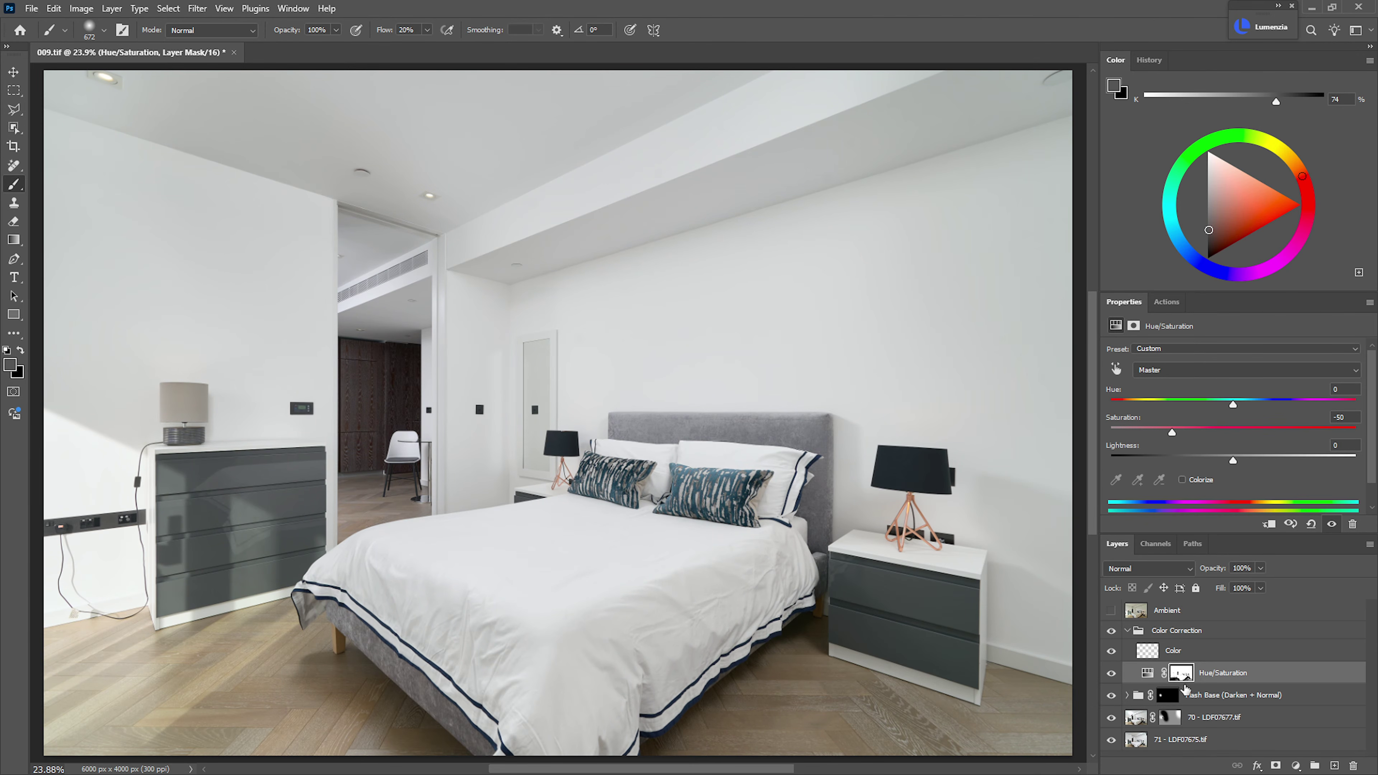
- Group the Hue/Saturation layer under a black mask and paint white on it over the walls and ceiling with a brush of about 1200 px
{"action": "key", "text": "ctrl+g"}
{"action": "key", "text": "ctrl+alt+m"}
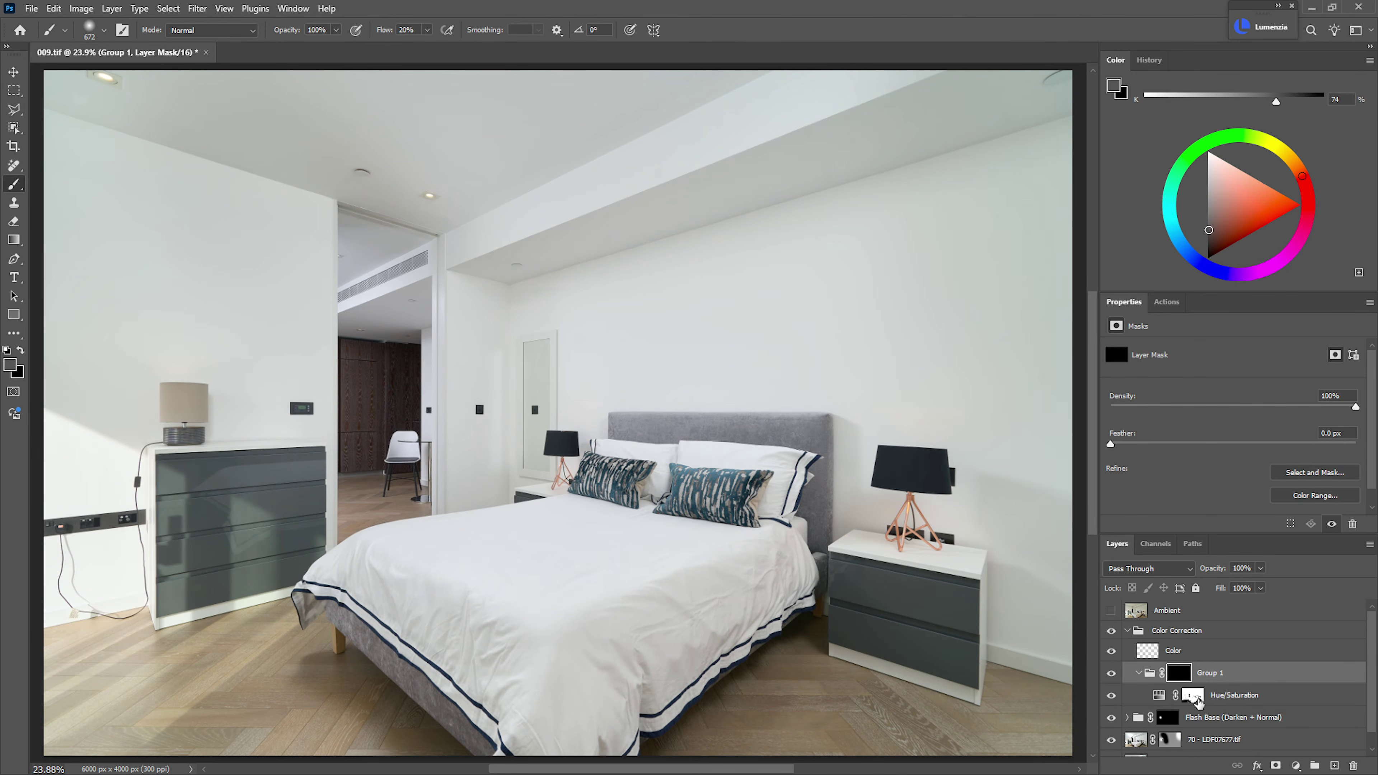
{"action": "left_click_drag", "start_coordinate": [494, 339], "coordinate": [551, 341]}
{"action": "key", "text": "x"}
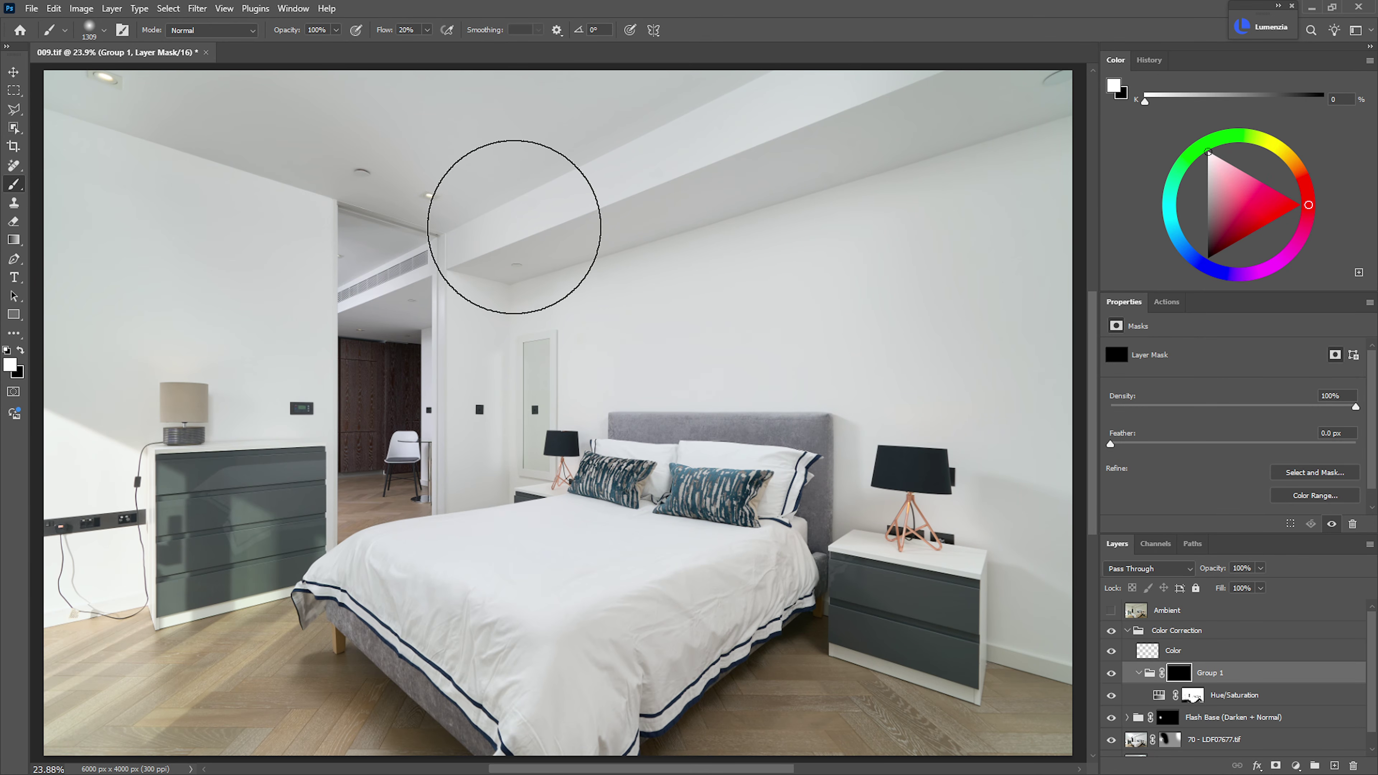
{"action": "key", "text": "bracketleft"}
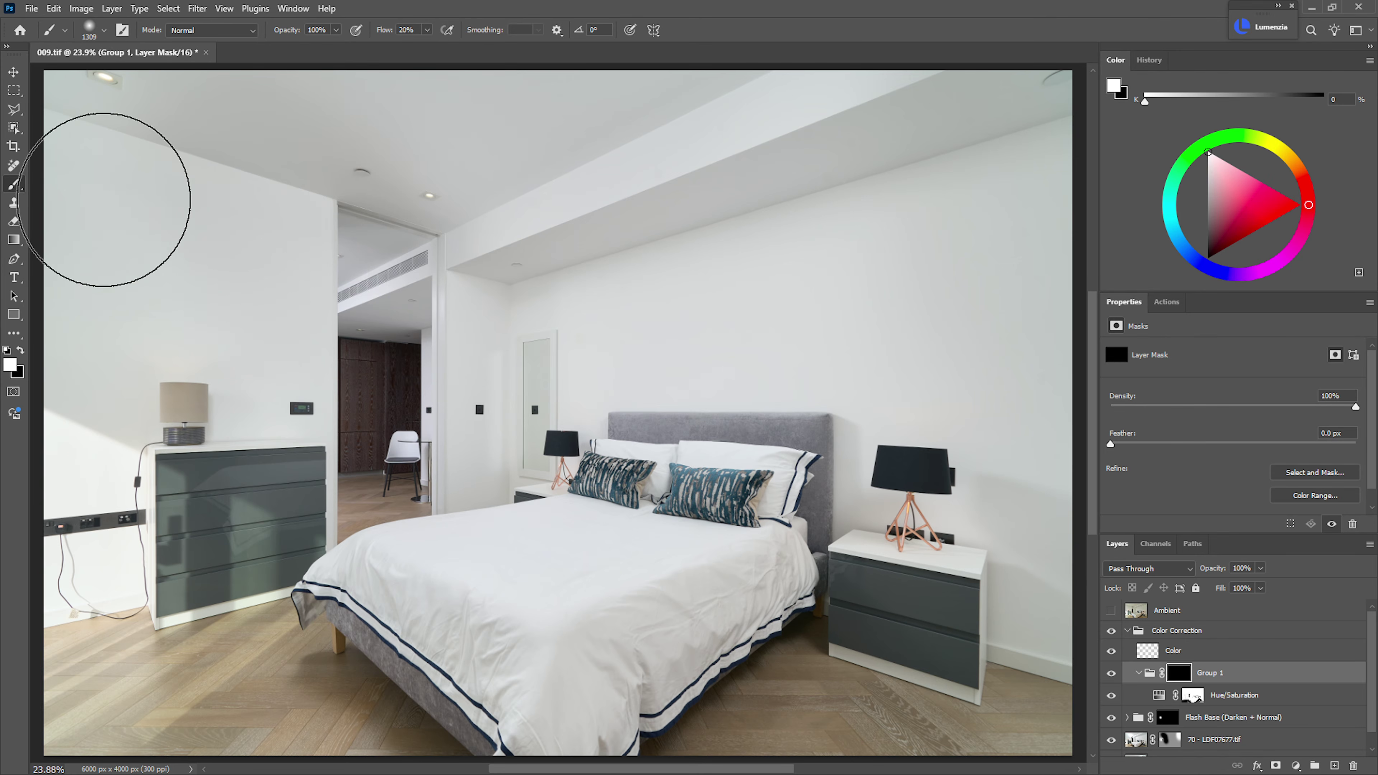
{"action": "left_click_drag", "start_coordinate": [244, 304], "coordinate": [62, 108]}
{"action": "mouse_move", "coordinate": [130, 471]}
{"action": "left_mouse_down"}
{"action": "mouse_move", "coordinate": [123, 316]}
{"action": "mouse_move", "coordinate": [246, 394]}
{"action": "mouse_move", "coordinate": [253, 338]}
{"action": "left_mouse_up"}
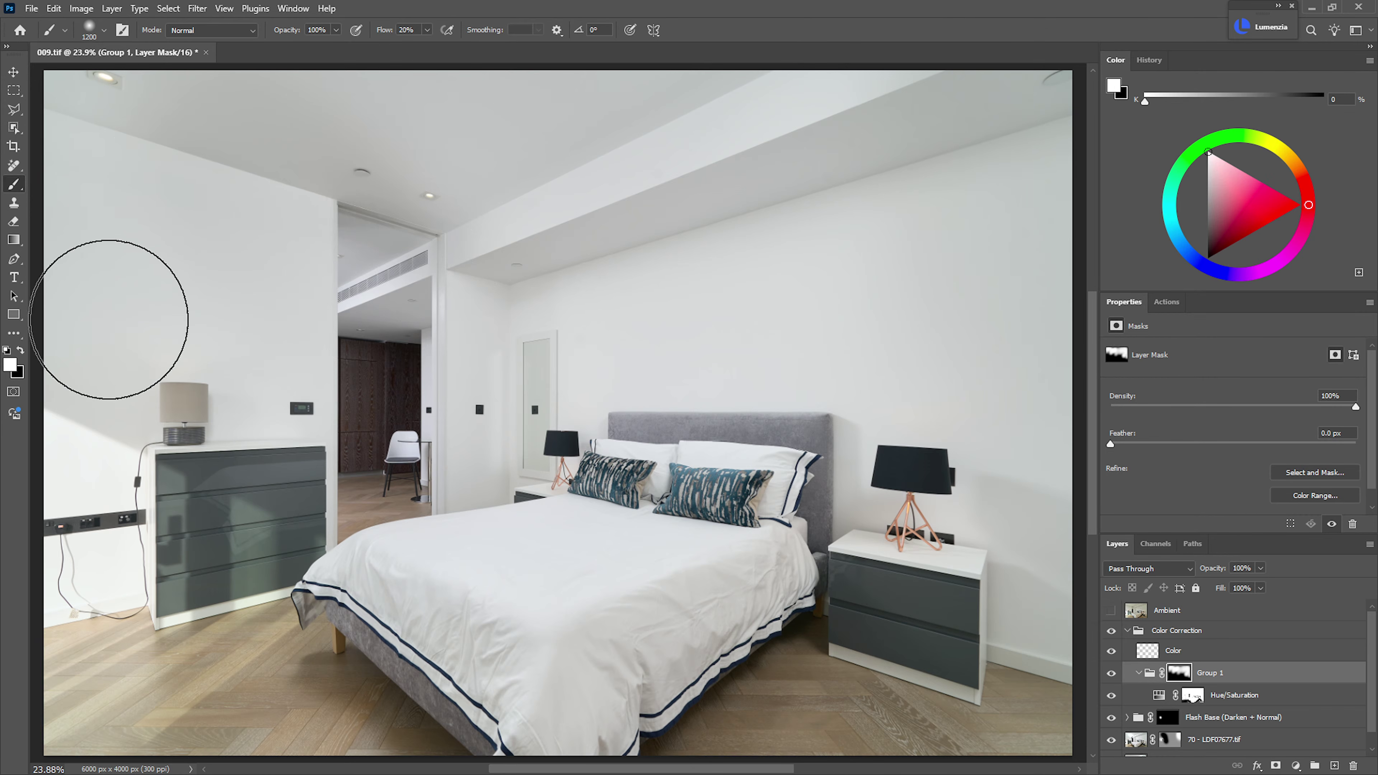
{"action": "mouse_move", "coordinate": [201, 404]}
{"action": "left_mouse_down"}
{"action": "mouse_move", "coordinate": [260, 405]}
{"action": "mouse_move", "coordinate": [320, 345]}
{"action": "mouse_move", "coordinate": [169, 380]}
{"action": "left_mouse_up"}
- Paint black on Group 1's mask around the lamp on the chest of drawers with a 222 px brush
{"action": "key", "text": "x"}
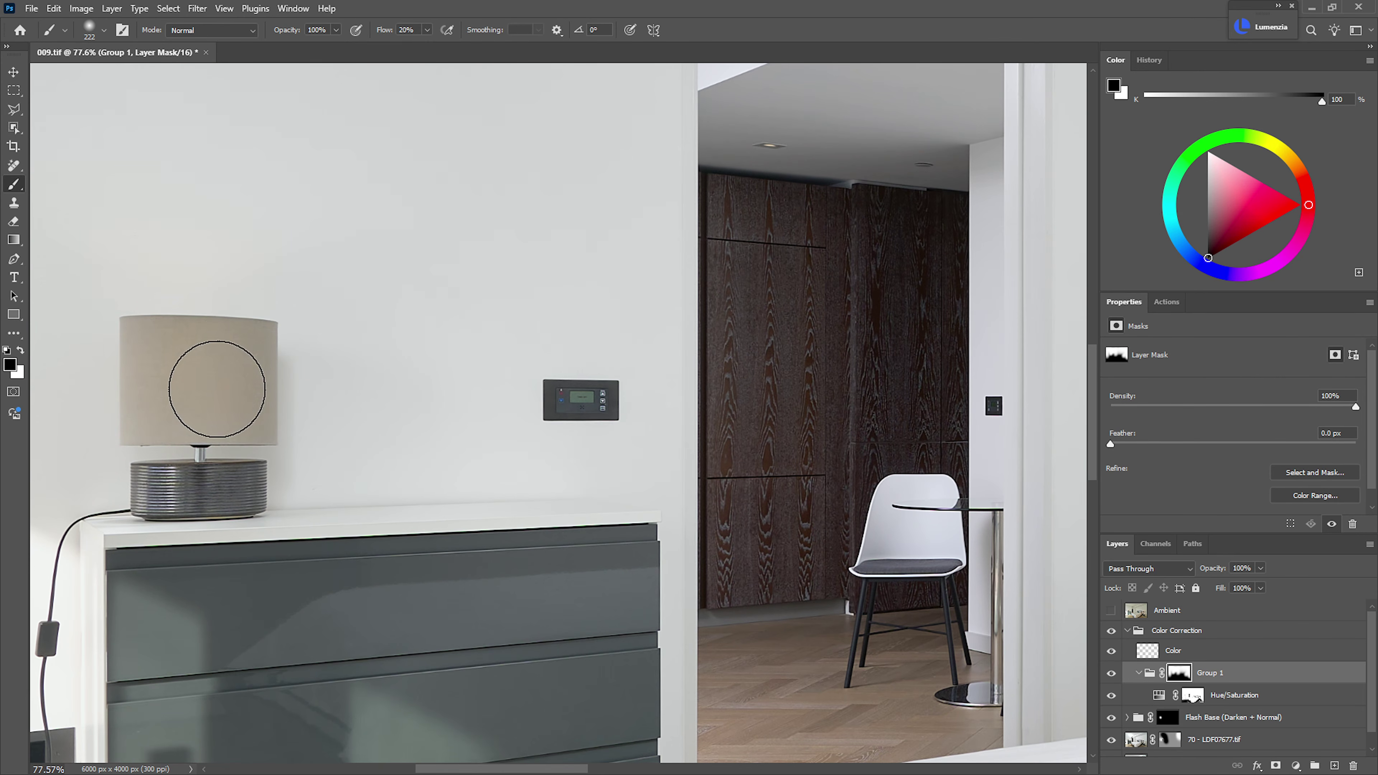
{"action": "mouse_move", "coordinate": [325, 476]}
{"action": "left_mouse_down"}
{"action": "mouse_move", "coordinate": [244, 496]}
{"action": "mouse_move", "coordinate": [228, 532]}
{"action": "mouse_move", "coordinate": [305, 565]}
{"action": "left_mouse_up"}
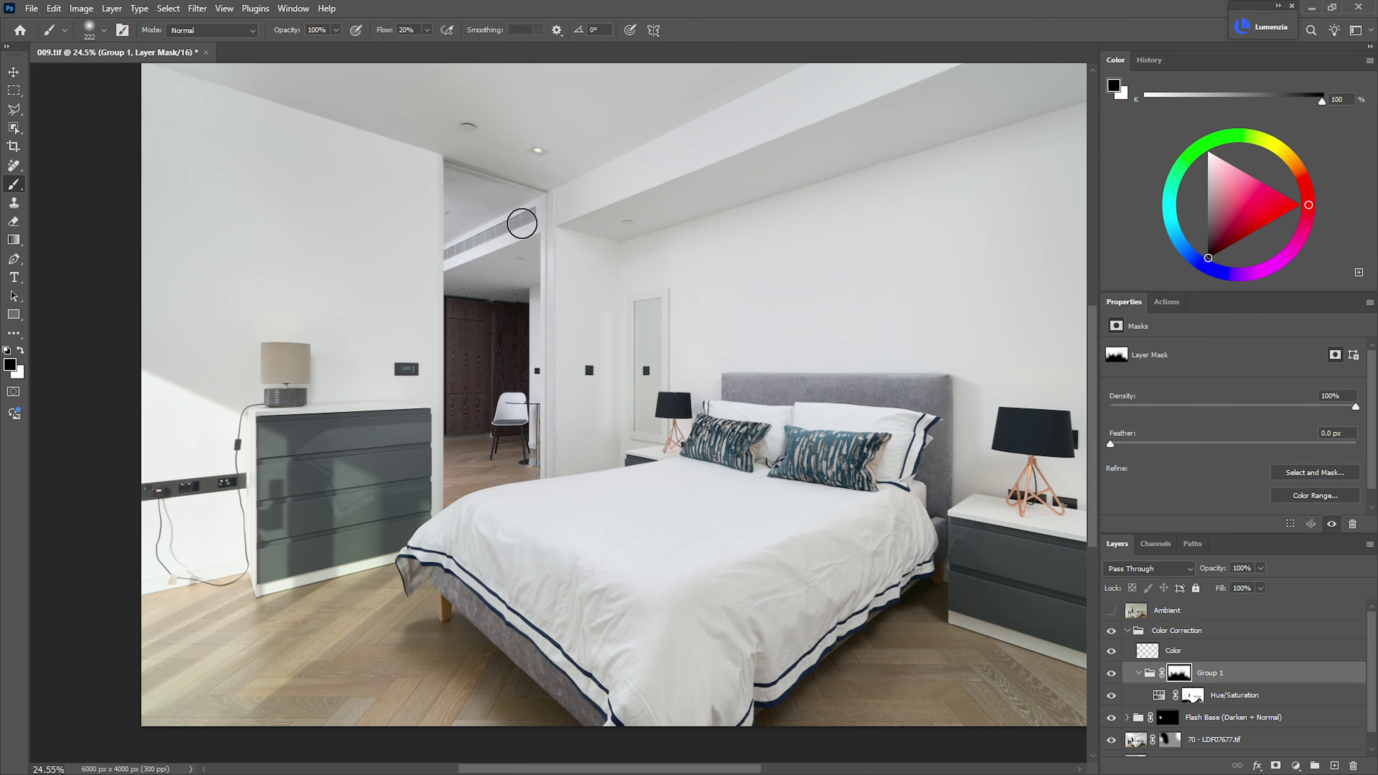
{"action": "mouse_move", "coordinate": [704, 448]}
{"action": "left_mouse_down"}
{"action": "mouse_move", "coordinate": [676, 475]}
{"action": "mouse_move", "coordinate": [721, 473]}
{"action": "left_mouse_up"}
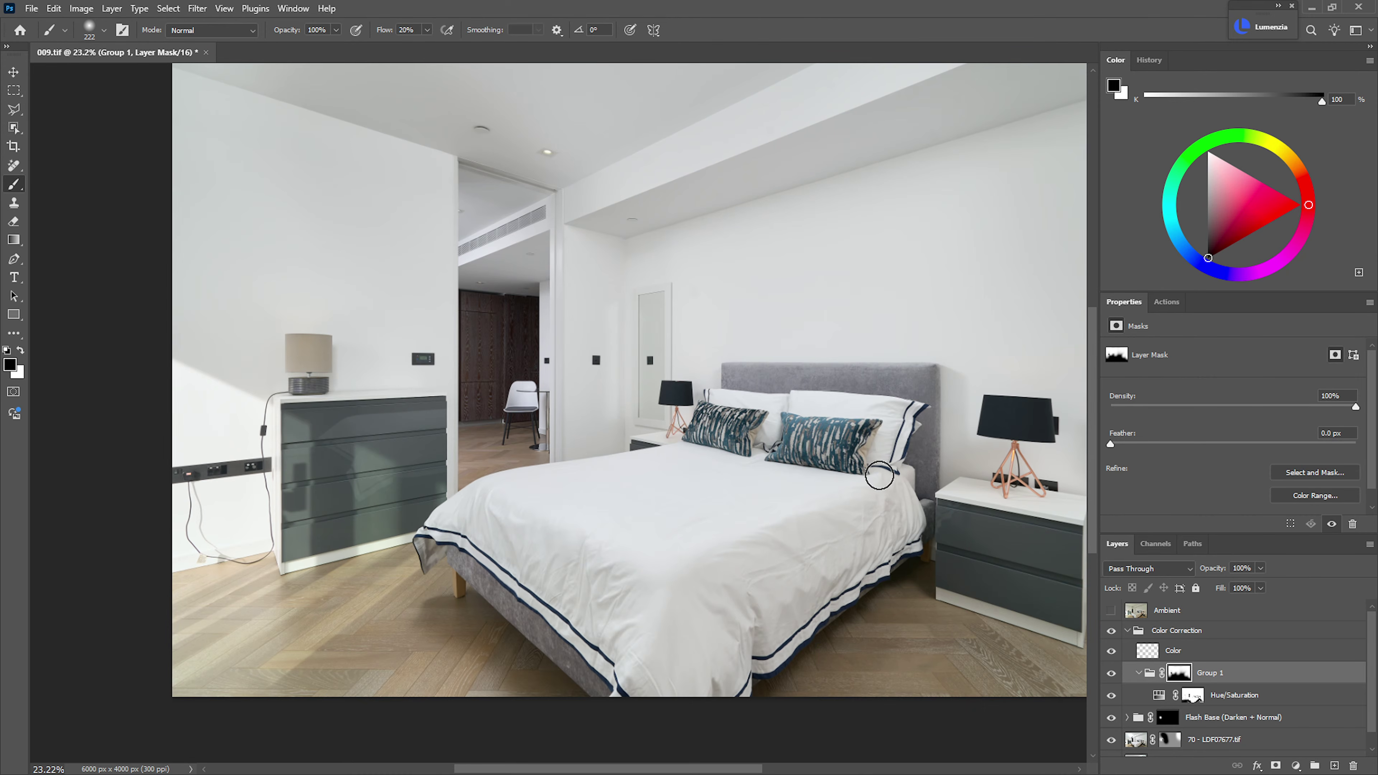
{"action": "mouse_move", "coordinate": [942, 487]}
{"action": "left_mouse_down"}
{"action": "mouse_move", "coordinate": [783, 477]}
{"action": "mouse_move", "coordinate": [884, 498]}
{"action": "left_mouse_up"}
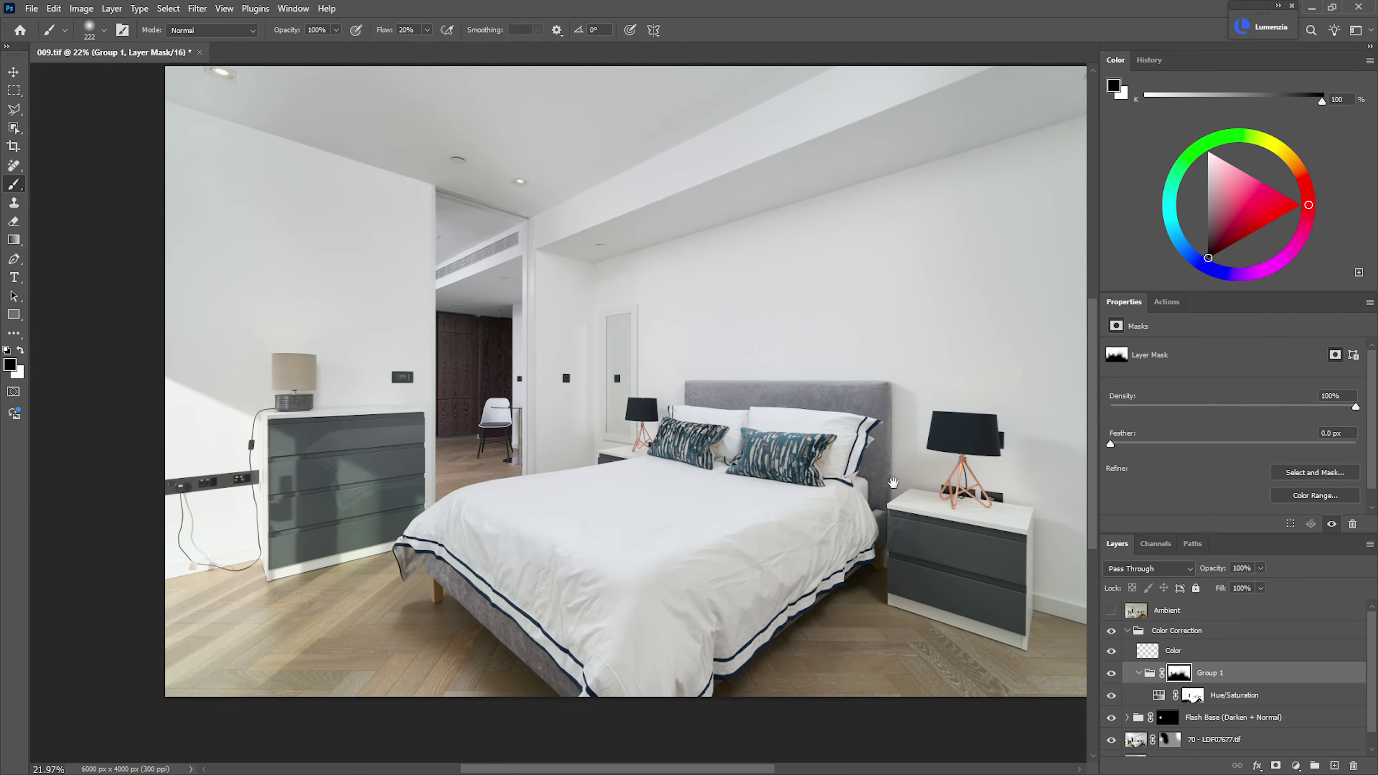
{"action": "left_click_drag", "start_coordinate": [797, 375], "coordinate": [716, 397]}
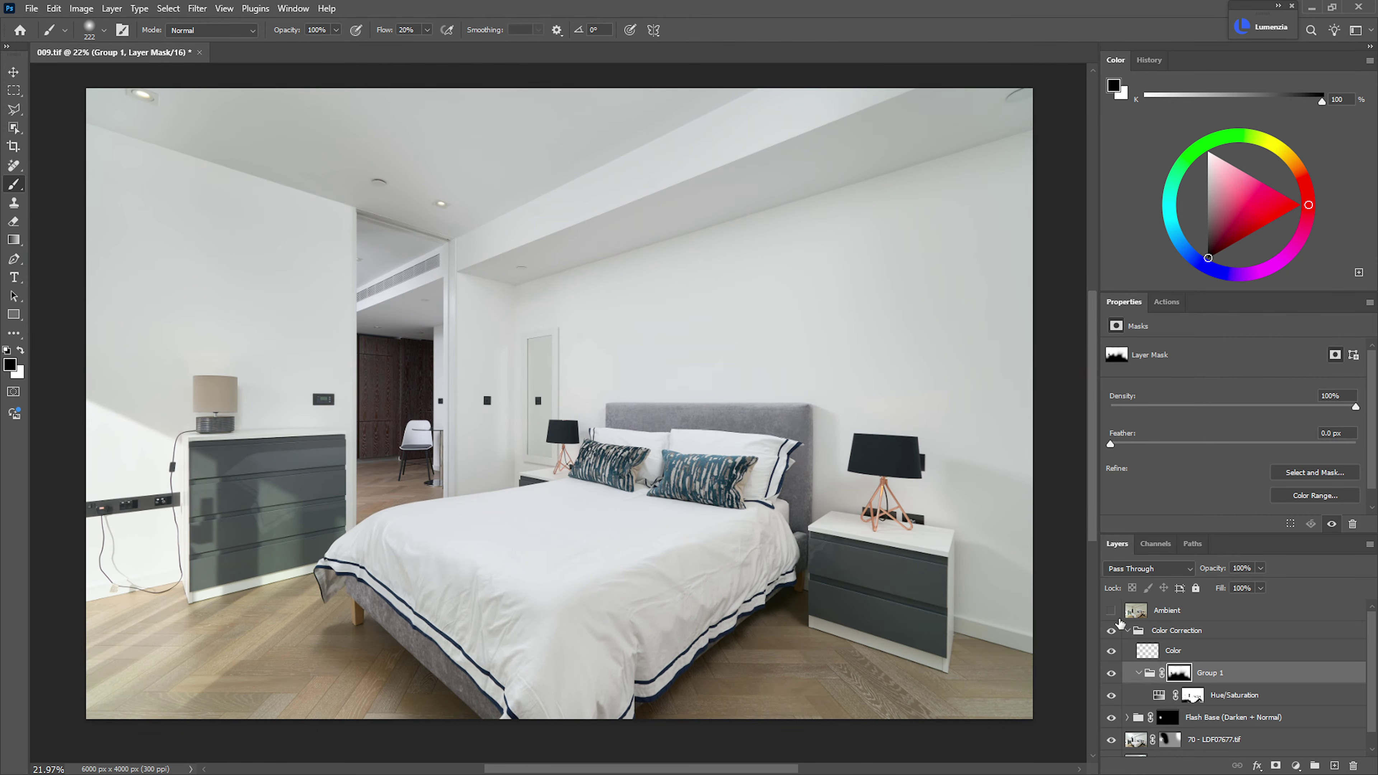
- Collapse Group 1 and make the Color layer in the Color Correction group active
{"action": "left_click", "coordinate": [1139, 673]}
{"action": "left_click", "coordinate": [1172, 654]}
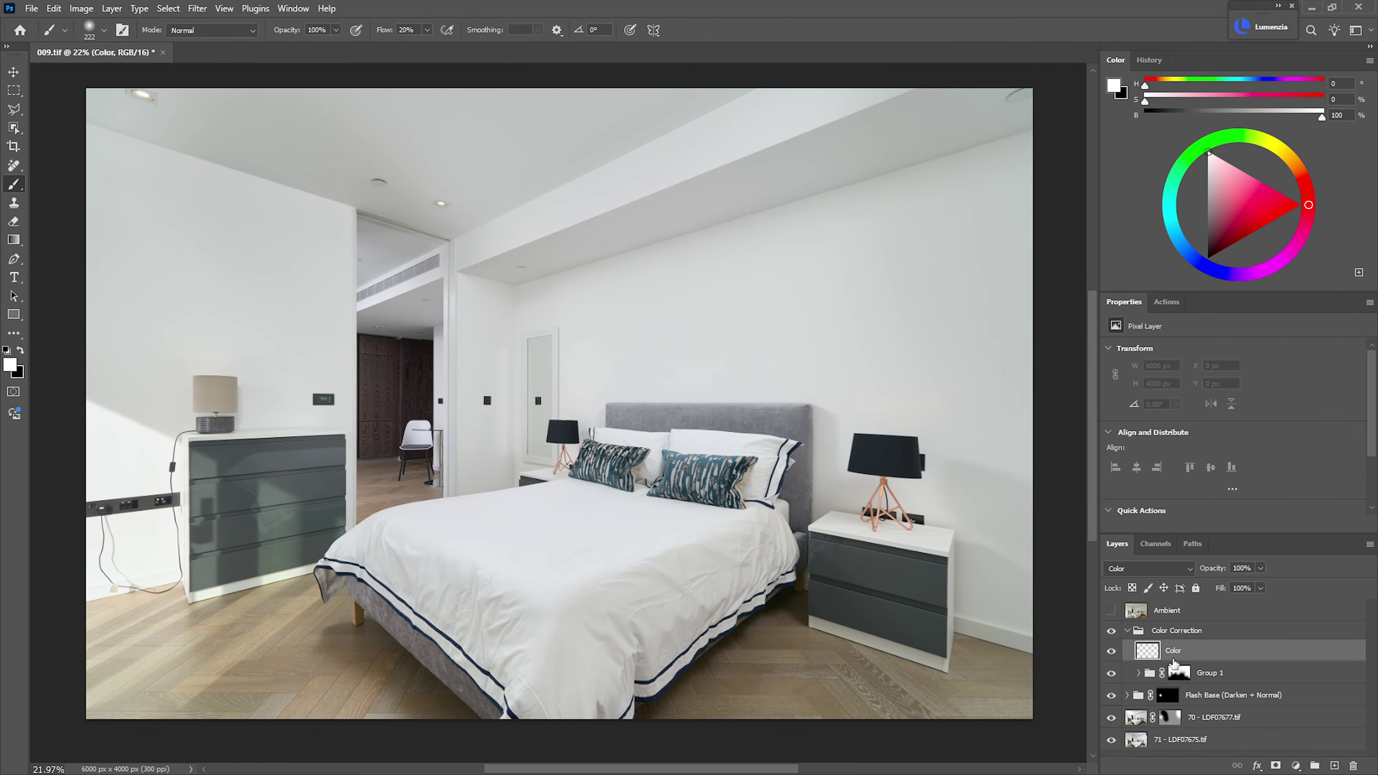
{"action": "left_click_drag", "start_coordinate": [559, 632], "coordinate": [617, 635]}
{"action": "left_click_drag", "start_coordinate": [830, 490], "coordinate": [677, 562]}
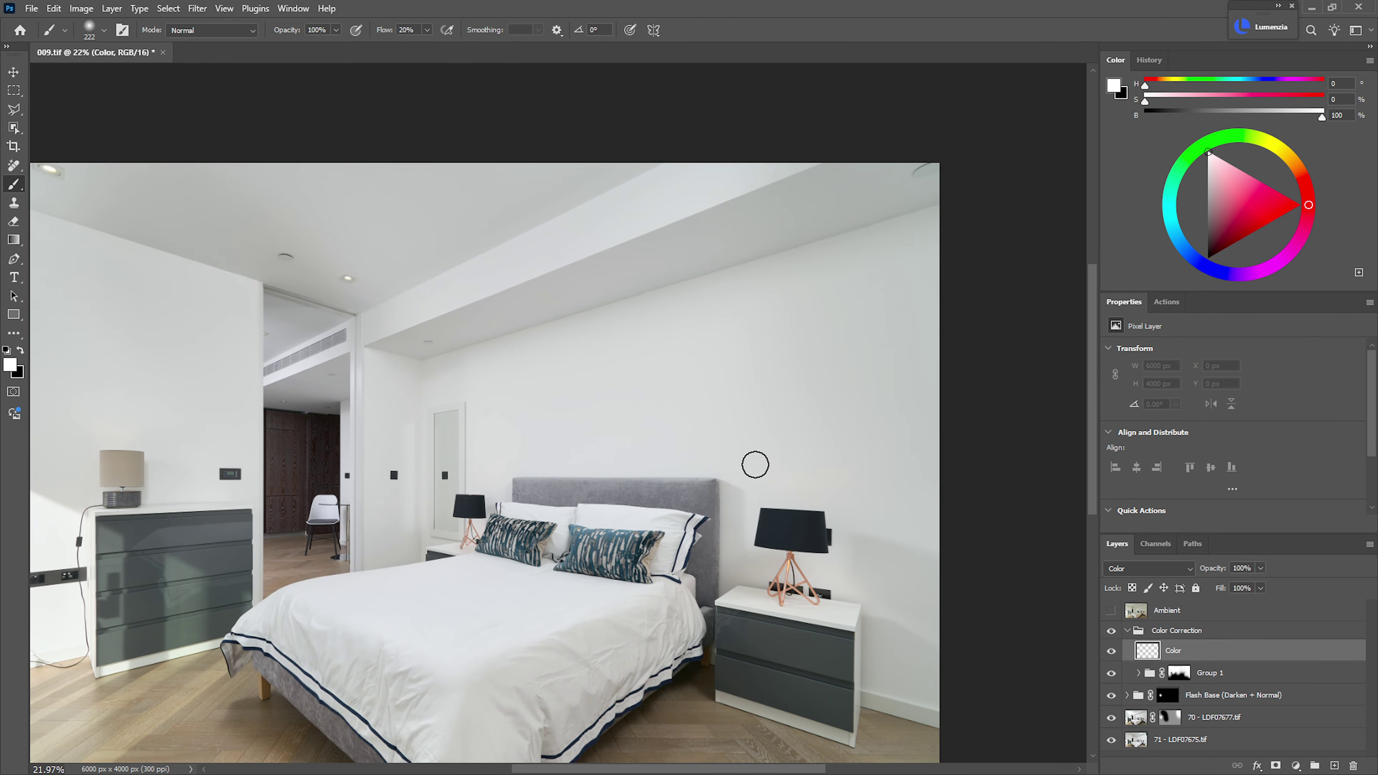
{"action": "left_click_drag", "start_coordinate": [671, 444], "coordinate": [745, 396]}
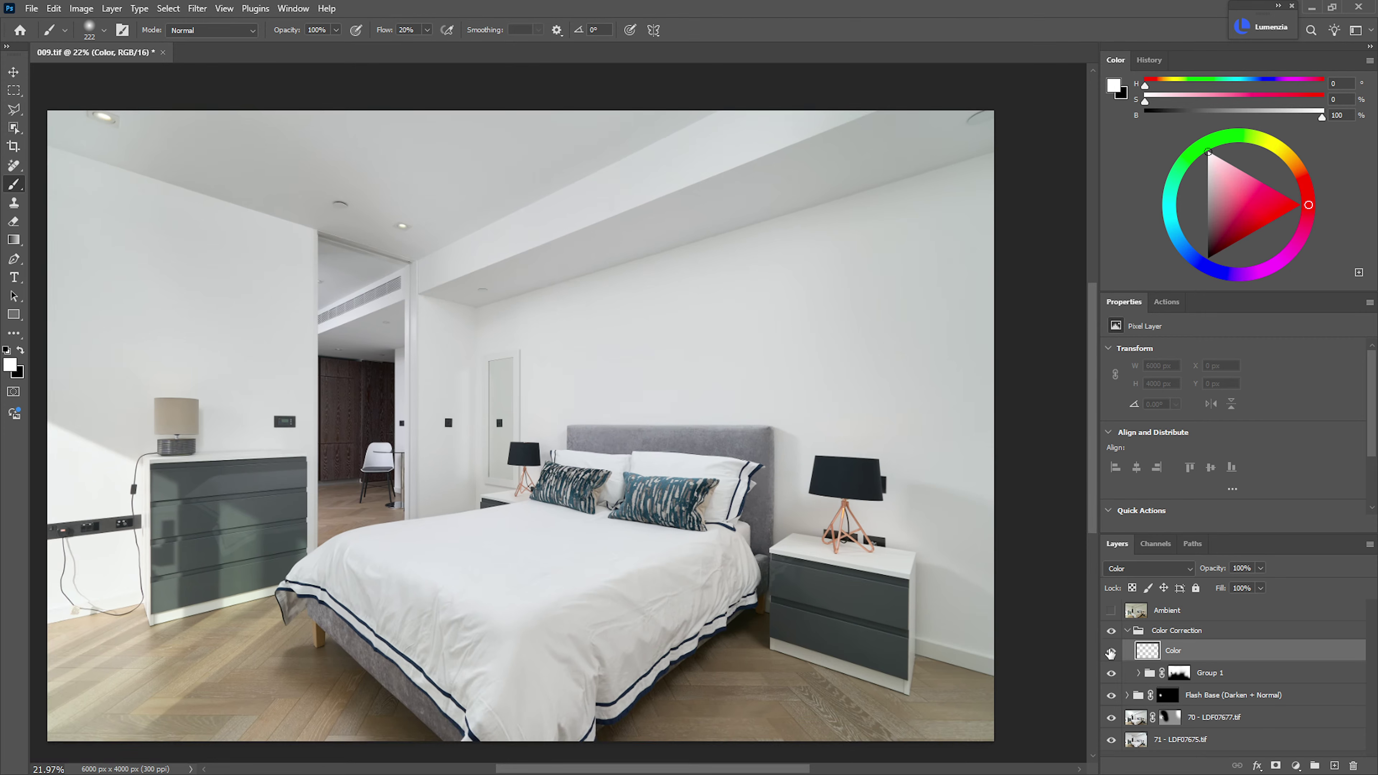
{"action": "key", "text": "g"}
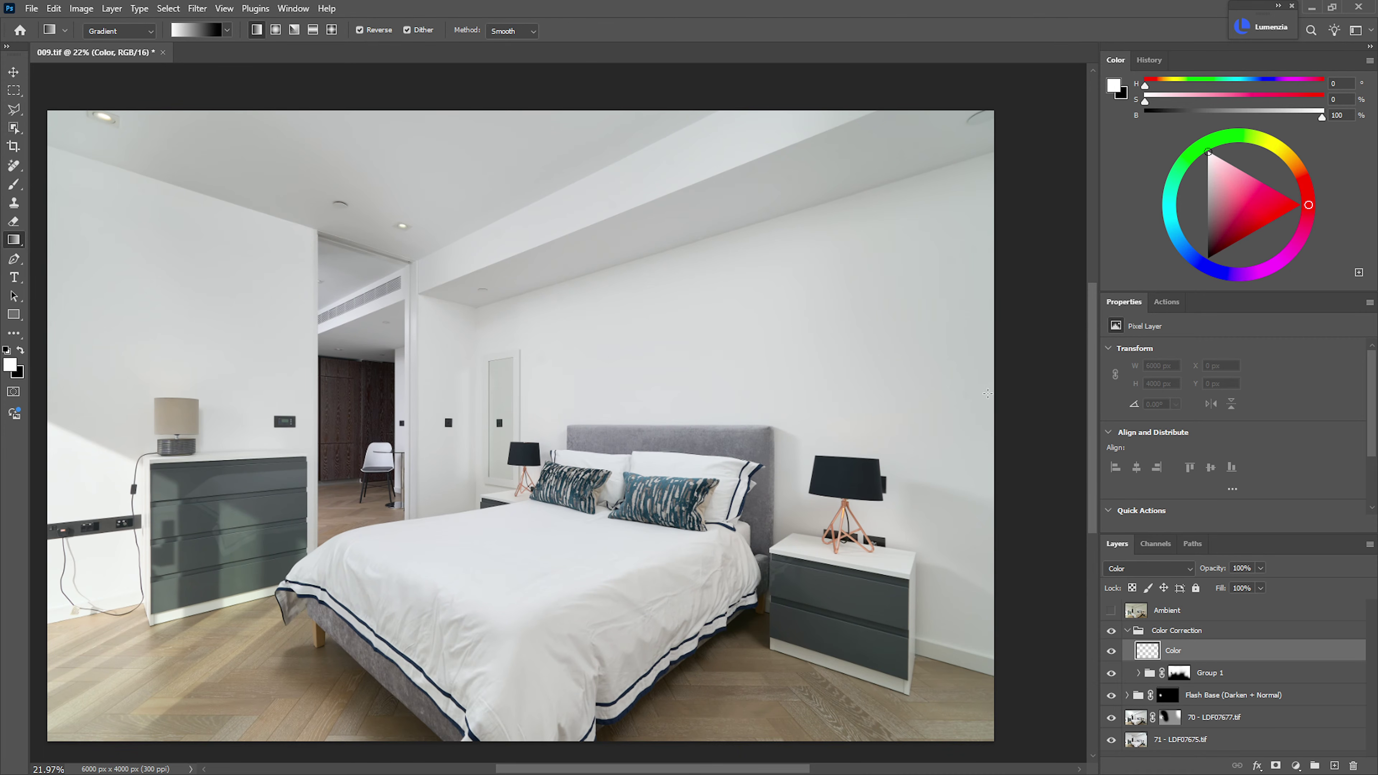
{"action": "right_click", "coordinate": [20, 243]}
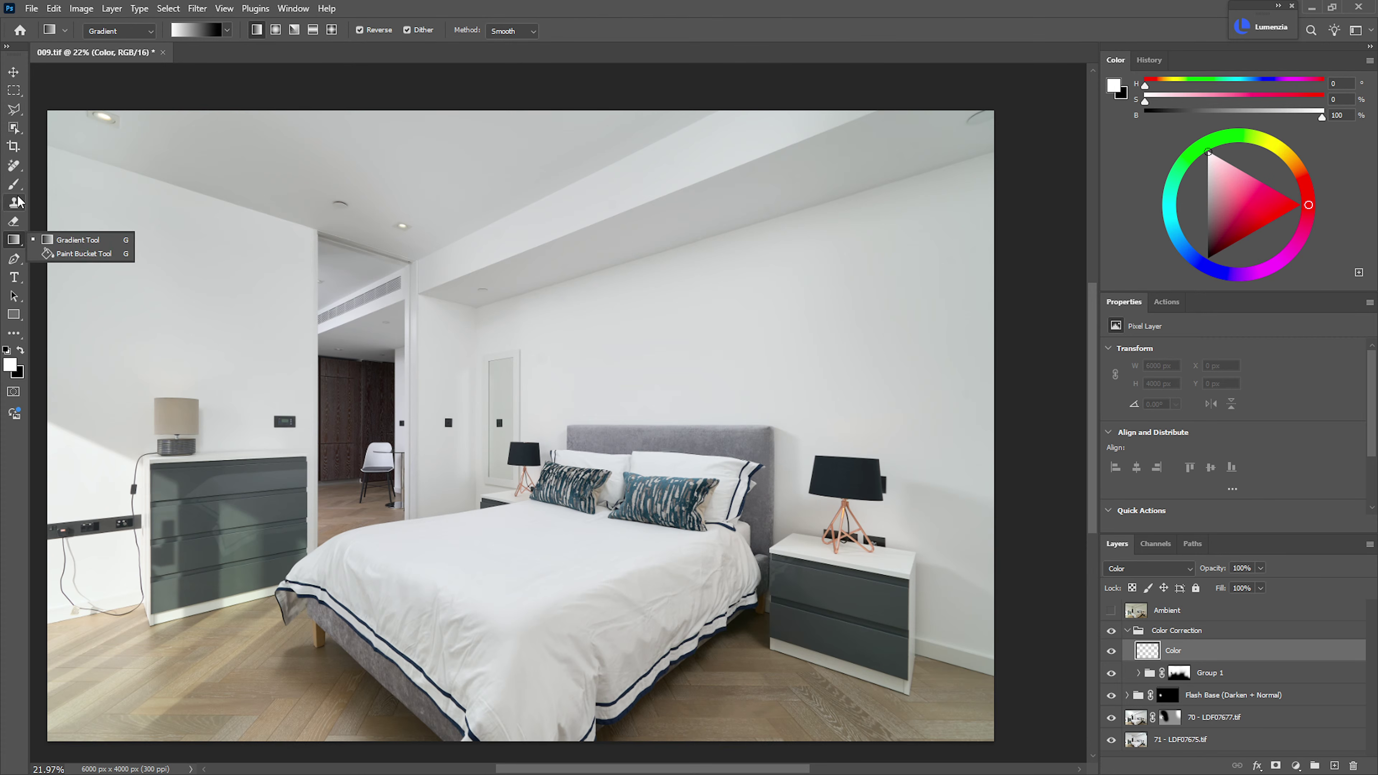
{"action": "key", "text": "b"}
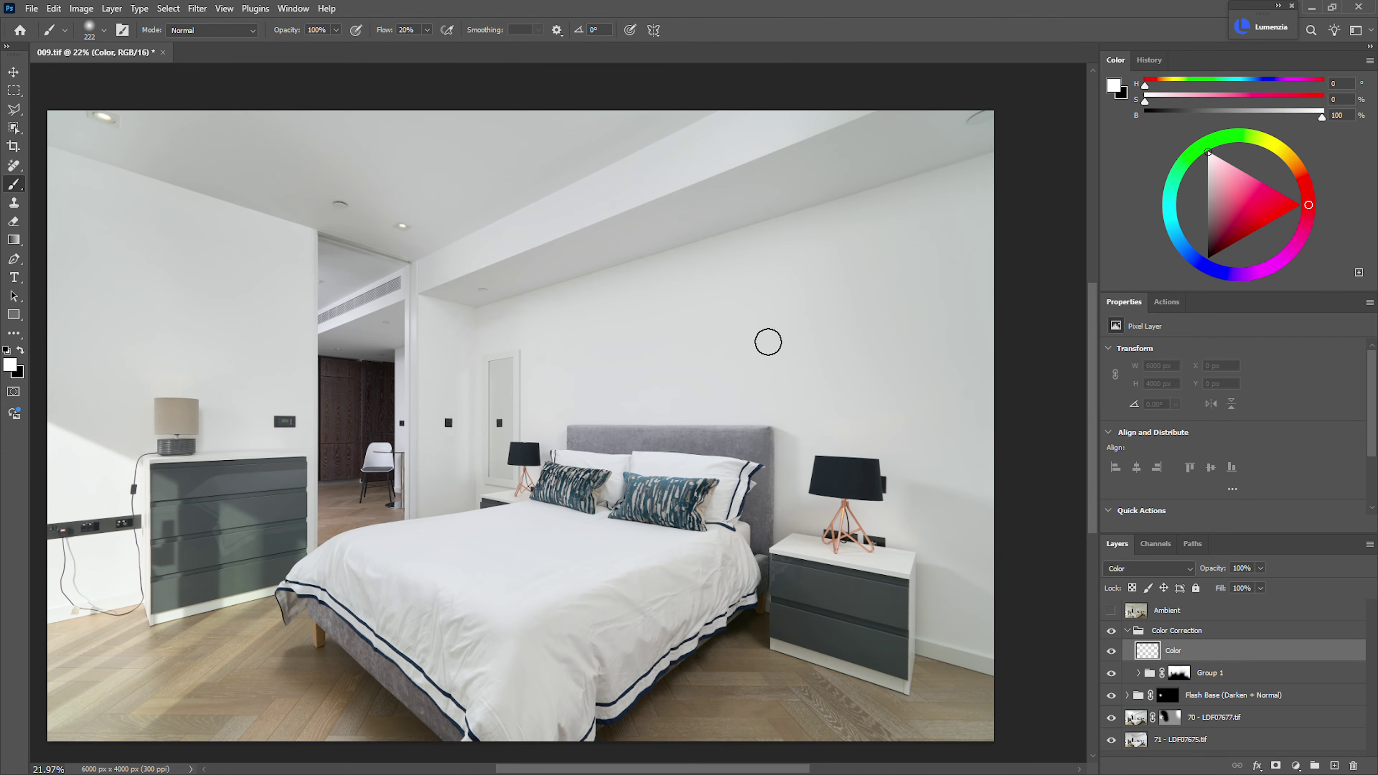
- Paint white on the Color layer down the wall at the image's right edge with a brush of about 1169 px
{"action": "left_click", "coordinate": [695, 318], "text": "alt"}
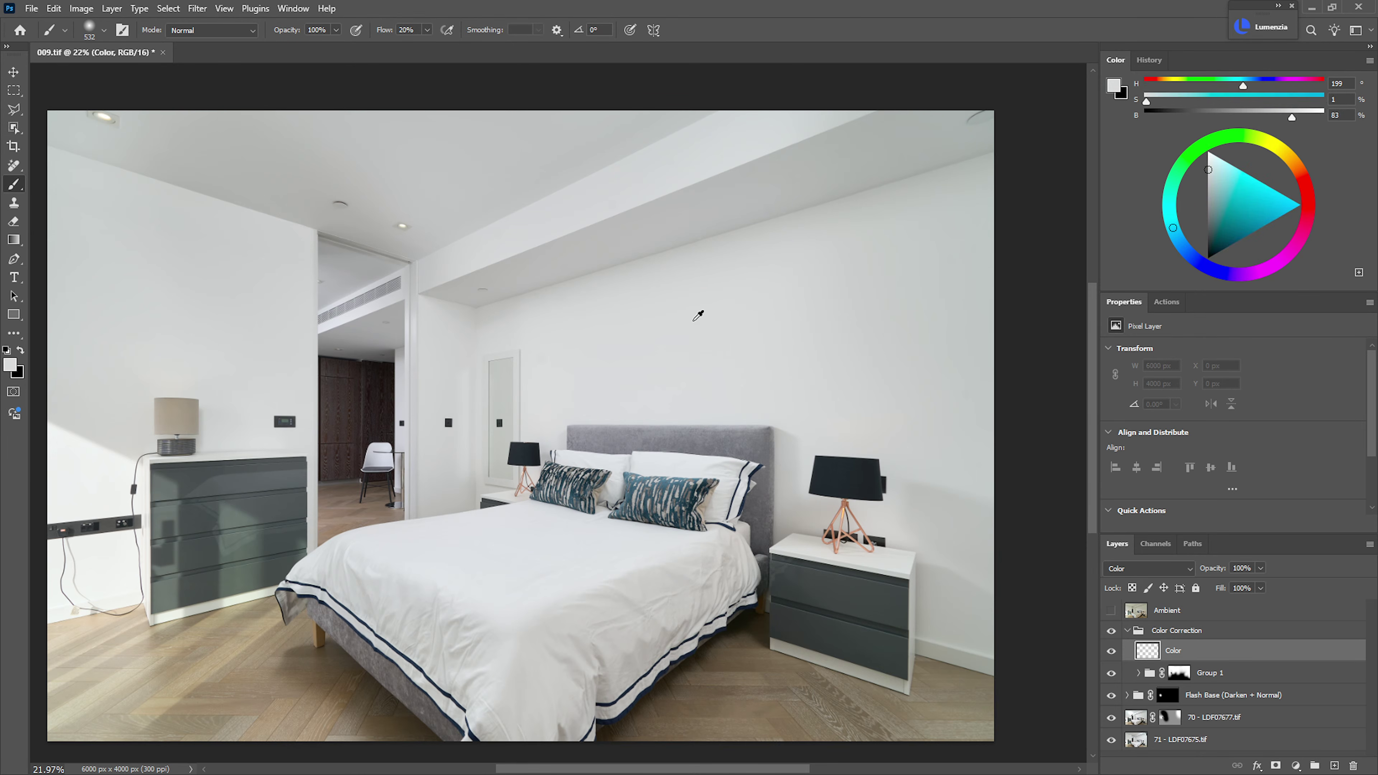
{"action": "key", "text": "d"}
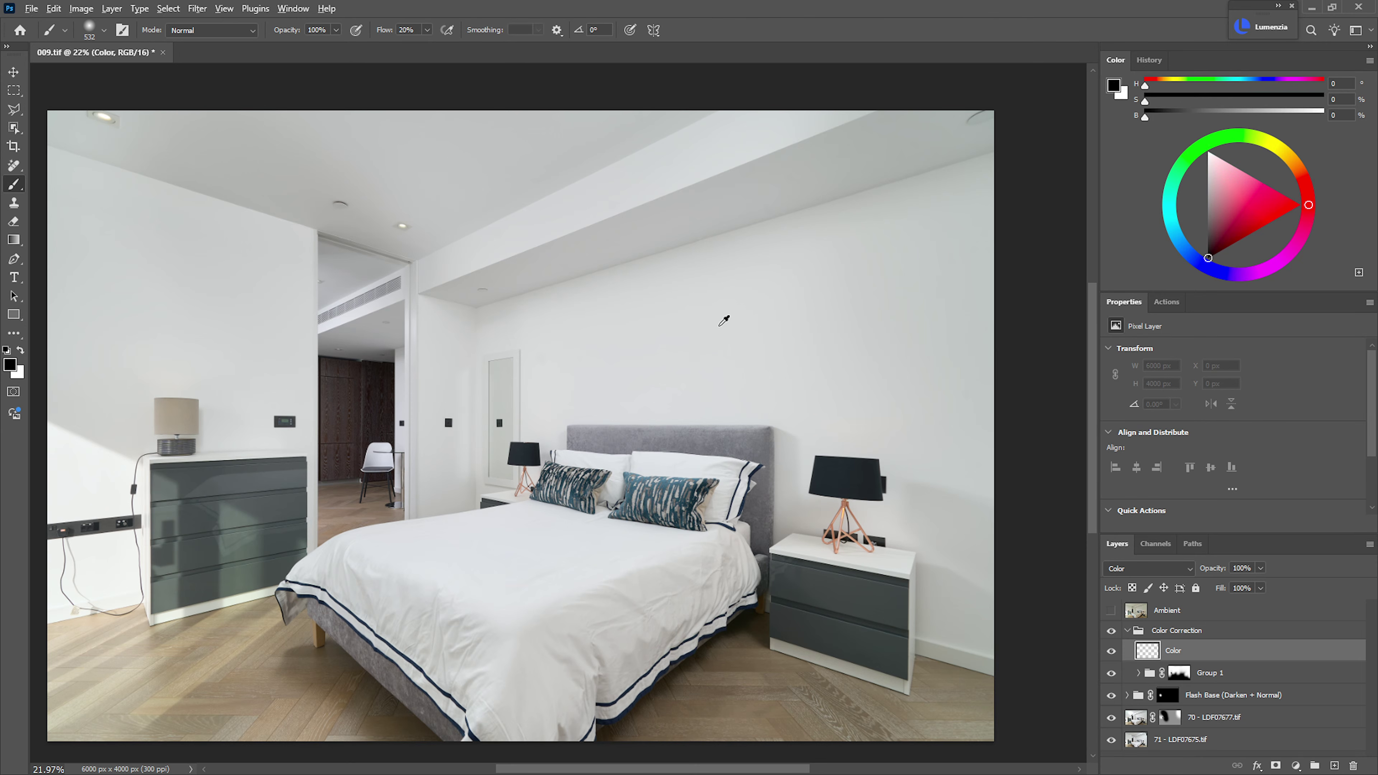
{"action": "key", "text": "x"}
{"action": "left_click_drag", "start_coordinate": [728, 314], "coordinate": [768, 313]}
{"action": "mouse_move", "coordinate": [945, 178]}
{"action": "left_mouse_down"}
{"action": "mouse_move", "coordinate": [966, 225]}
{"action": "mouse_move", "coordinate": [1006, 544]}
{"action": "mouse_move", "coordinate": [983, 437]}
{"action": "left_mouse_up"}
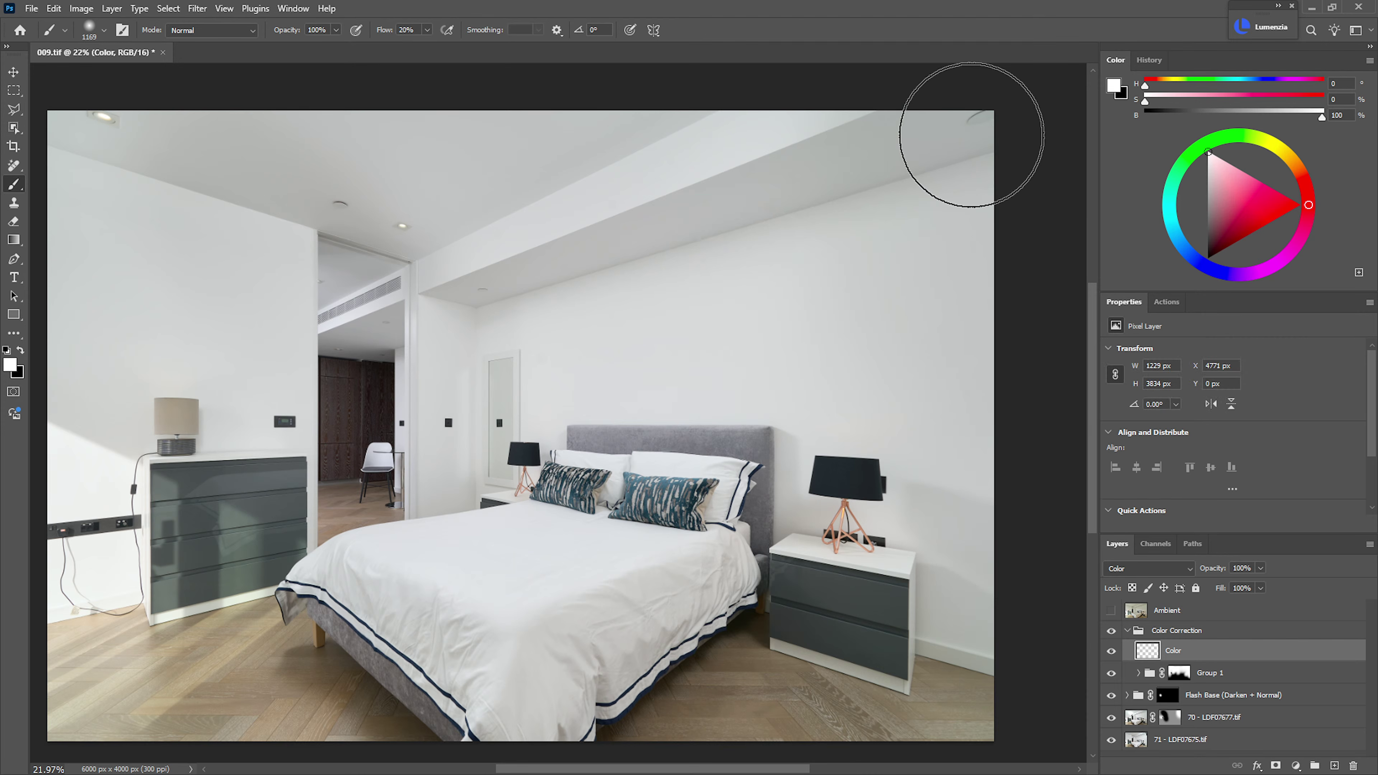
- Compare the wall at the image's right edge with the Color layer hidden and shown, including a close-up
{"action": "left_click", "coordinate": [1112, 653]}
{"action": "left_click", "coordinate": [1112, 654]}
{"action": "left_click", "coordinate": [1112, 656]}
{"action": "left_click", "coordinate": [1112, 657]}
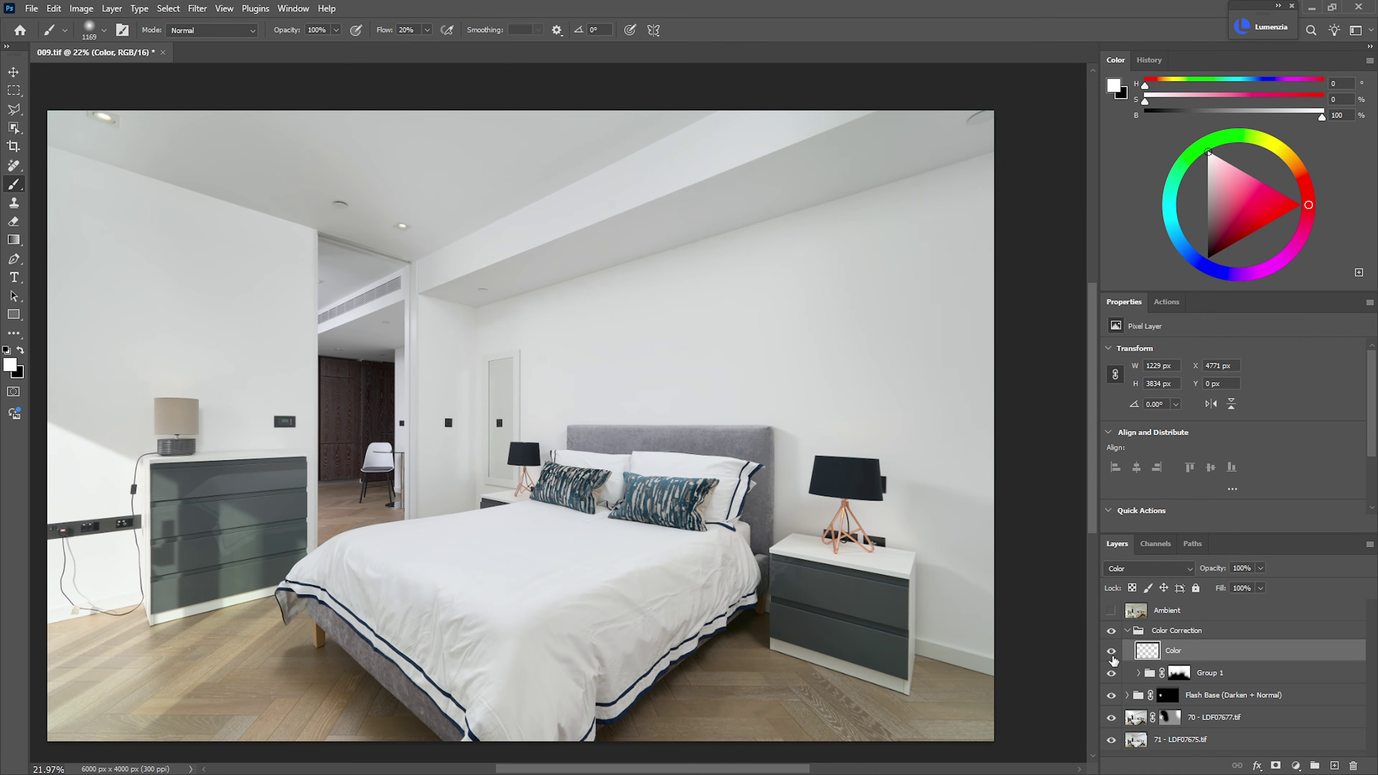
{"action": "left_click", "coordinate": [1112, 654]}
{"action": "left_click_drag", "start_coordinate": [990, 384], "coordinate": [947, 467]}
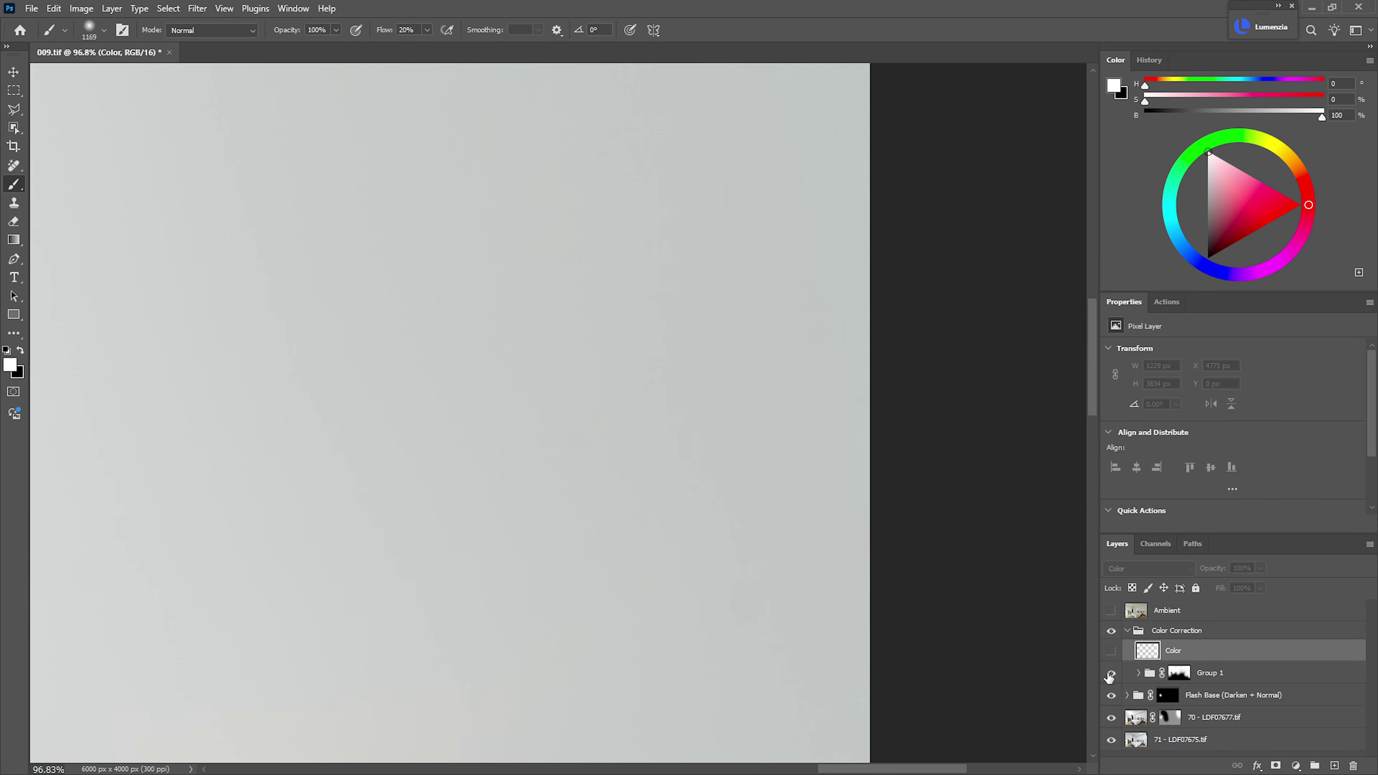
{"action": "left_click", "coordinate": [1112, 654]}
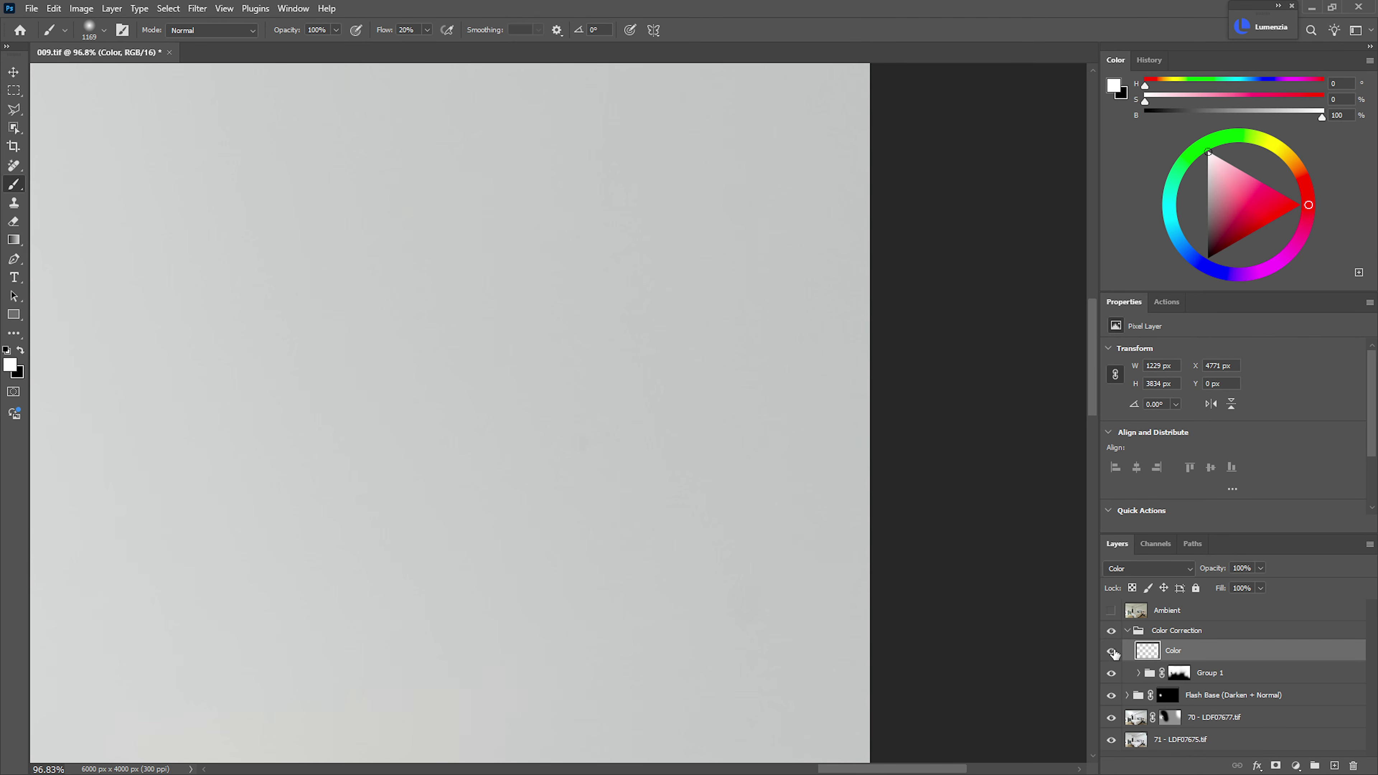
{"action": "left_click", "coordinate": [1112, 654]}
{"action": "left_click", "coordinate": [1112, 653]}
- Paint white on the Color layer over the wall on the image's left side with the 1169 px brush
{"action": "left_click_drag", "start_coordinate": [920, 533], "coordinate": [662, 549]}
{"action": "left_click_drag", "start_coordinate": [549, 554], "coordinate": [568, 554]}
{"action": "mouse_move", "coordinate": [434, 435]}
{"action": "left_mouse_down"}
{"action": "mouse_move", "coordinate": [403, 422]}
{"action": "mouse_move", "coordinate": [364, 257]}
{"action": "mouse_move", "coordinate": [387, 505]}
{"action": "left_mouse_up"}
{"action": "left_click_drag", "start_coordinate": [831, 573], "coordinate": [607, 487]}
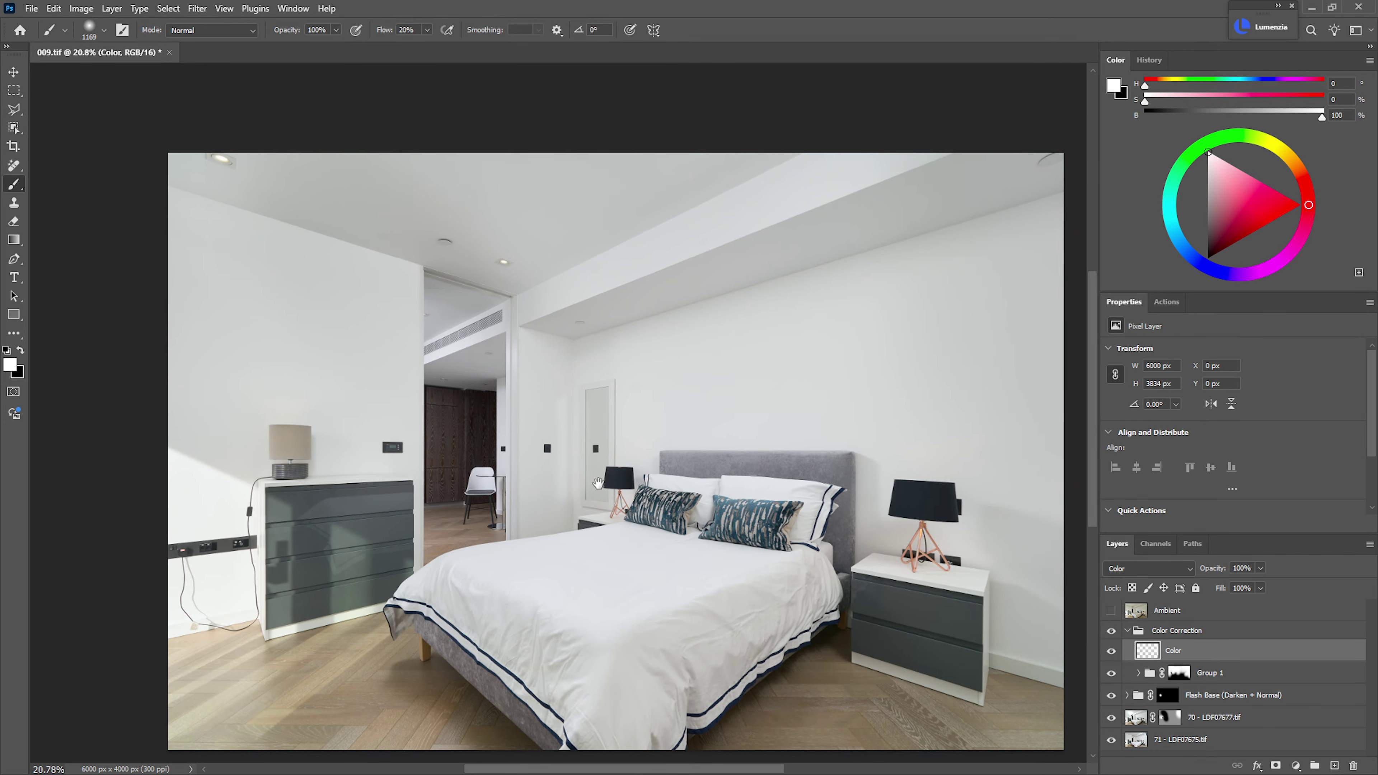
- Sample the tan colour of the wood floor and paint it over the floor near the dresser on the Color layer with a 630 px brush
{"action": "left_click_drag", "start_coordinate": [829, 646], "coordinate": [900, 506]}
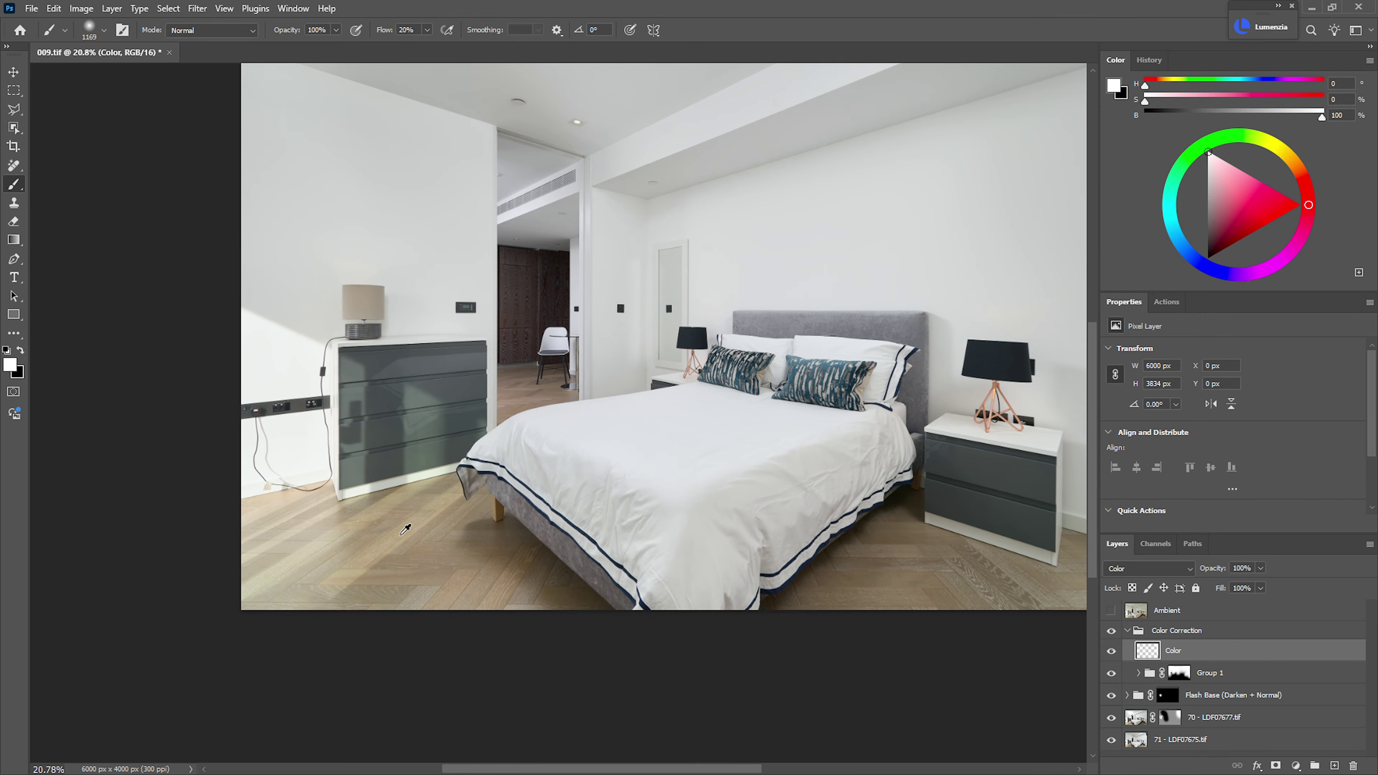
{"action": "left_click", "coordinate": [400, 529], "text": "alt"}
{"action": "key", "text": "bracketleft"}
{"action": "key", "text": "bracketleft"}
{"action": "key", "text": "bracketleft"}
{"action": "key", "text": "bracketleft"}
{"action": "key", "text": "bracketleft"}
{"action": "mouse_move", "coordinate": [295, 592]}
{"action": "left_mouse_down"}
{"action": "mouse_move", "coordinate": [382, 603]}
{"action": "mouse_move", "coordinate": [259, 566]}
{"action": "mouse_move", "coordinate": [441, 609]}
{"action": "left_mouse_up"}
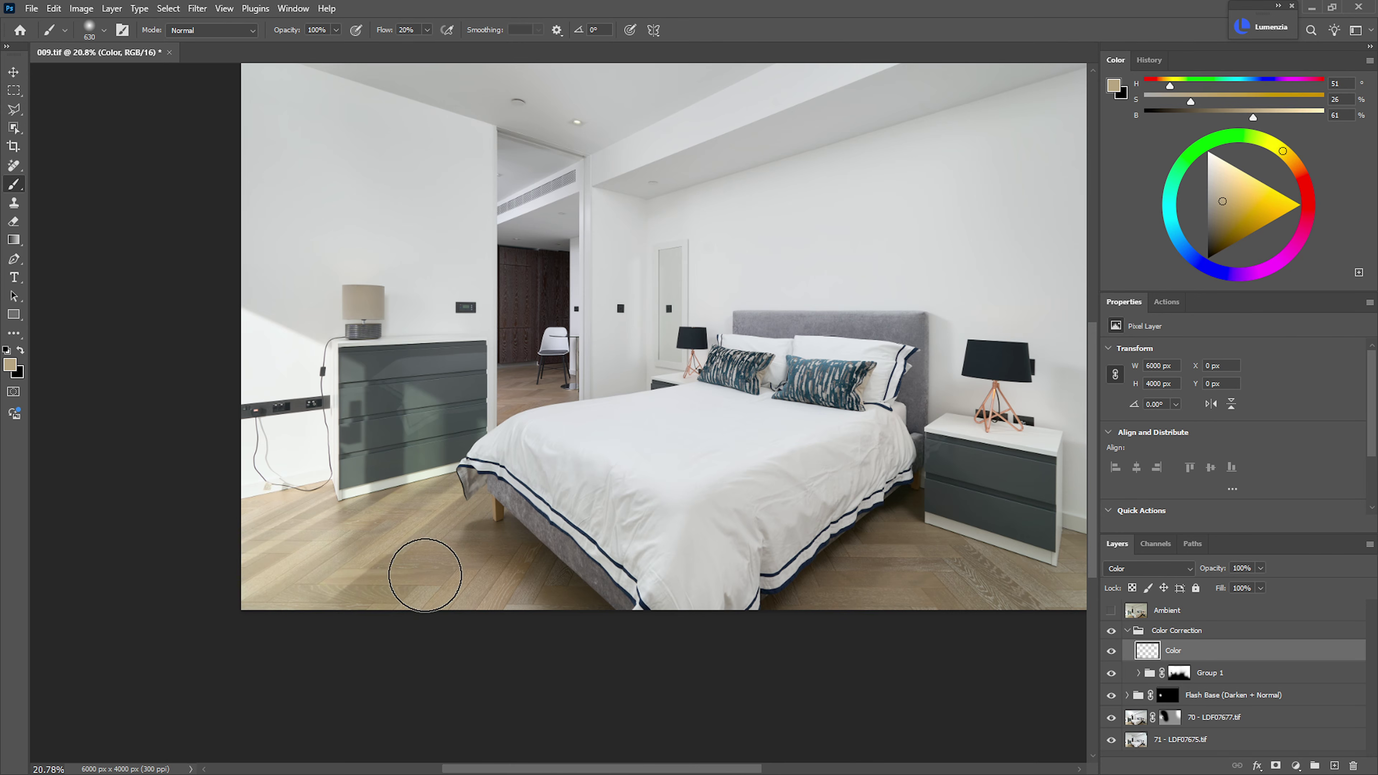
- Check the floor at the image's right edge and compare the room with the Color layer hidden and shown
{"action": "mouse_move", "coordinate": [797, 599]}
{"action": "left_mouse_down"}
{"action": "mouse_move", "coordinate": [559, 574]}
{"action": "mouse_move", "coordinate": [461, 547]}
{"action": "left_mouse_up"}
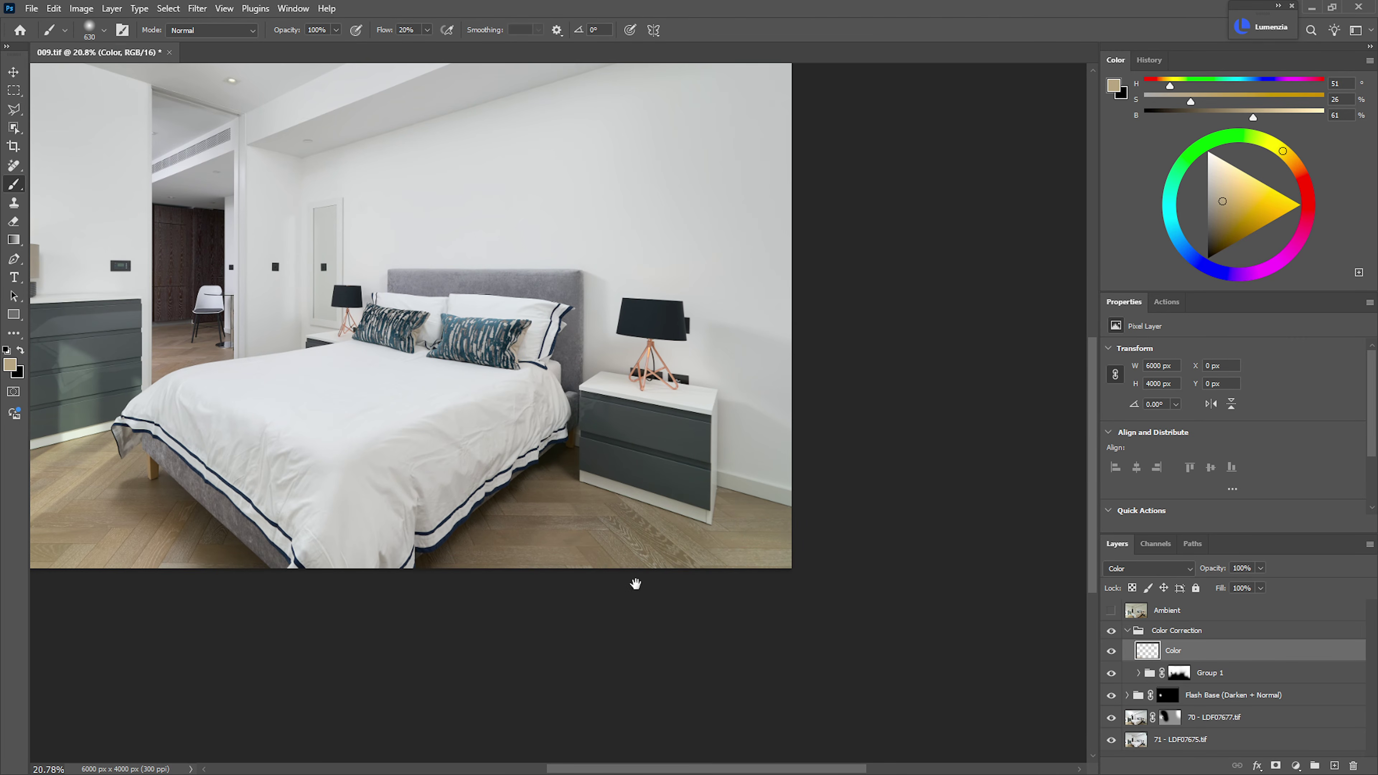
{"action": "left_click_drag", "start_coordinate": [633, 581], "coordinate": [831, 602]}
{"action": "left_click", "coordinate": [1111, 651]}
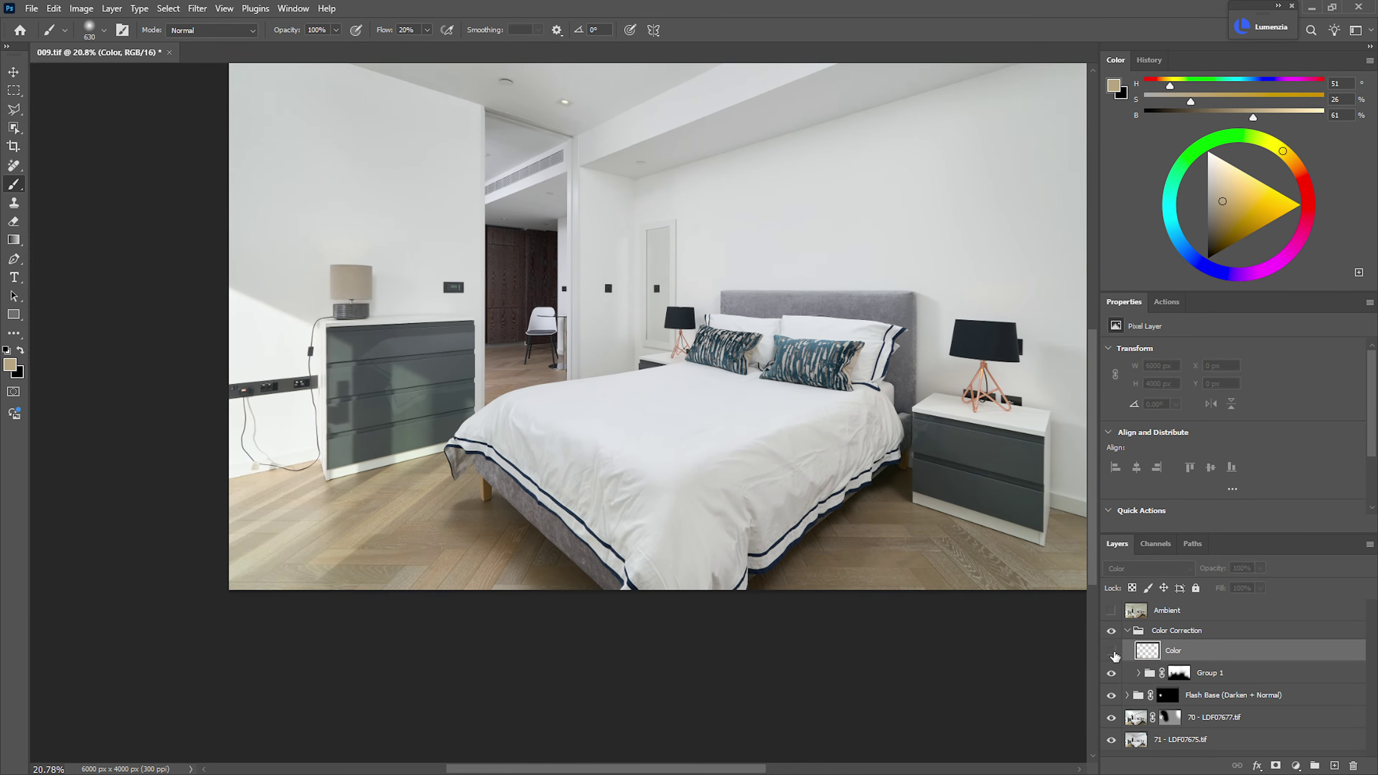
{"action": "left_click", "coordinate": [1111, 651]}
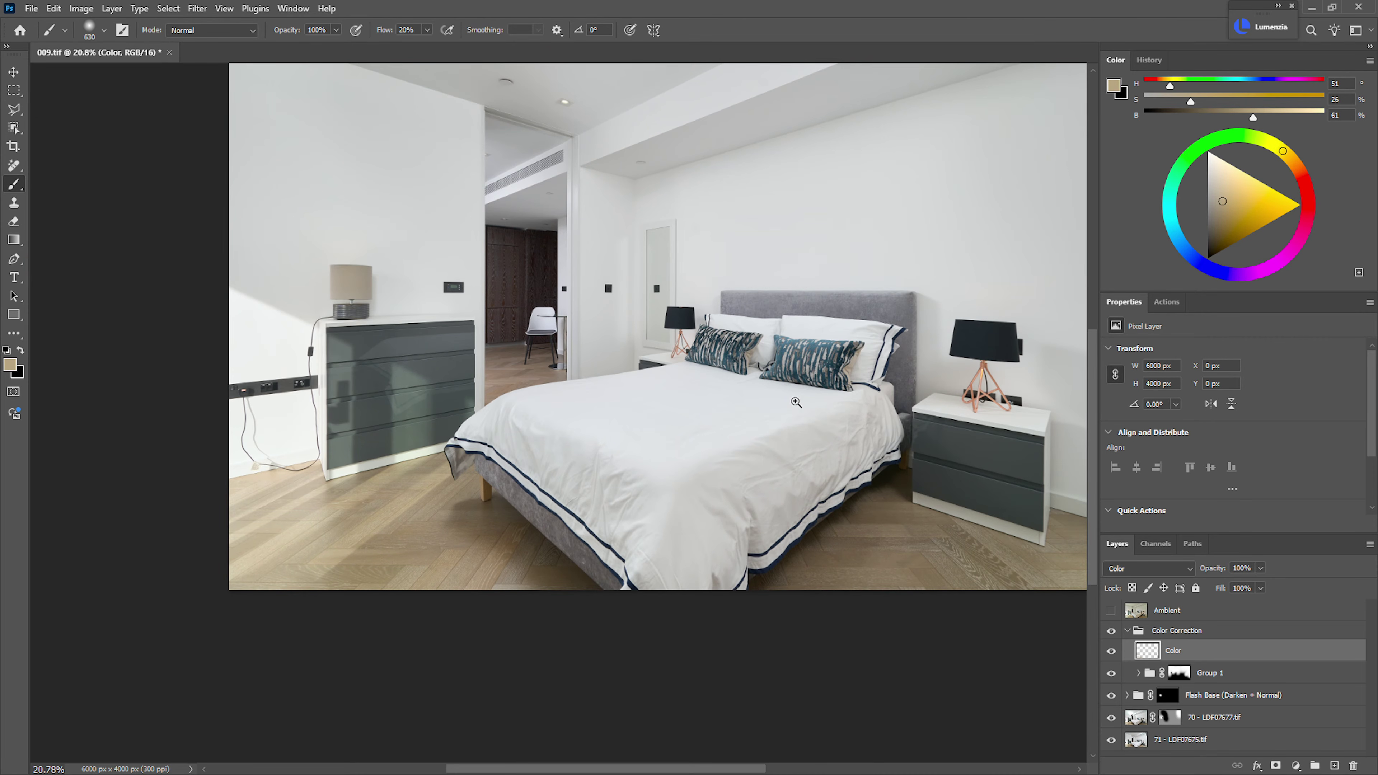
- Lower the Color layer's opacity to about 58% and collapse the Color Correction group
{"action": "left_click_drag", "start_coordinate": [796, 403], "coordinate": [679, 421]}
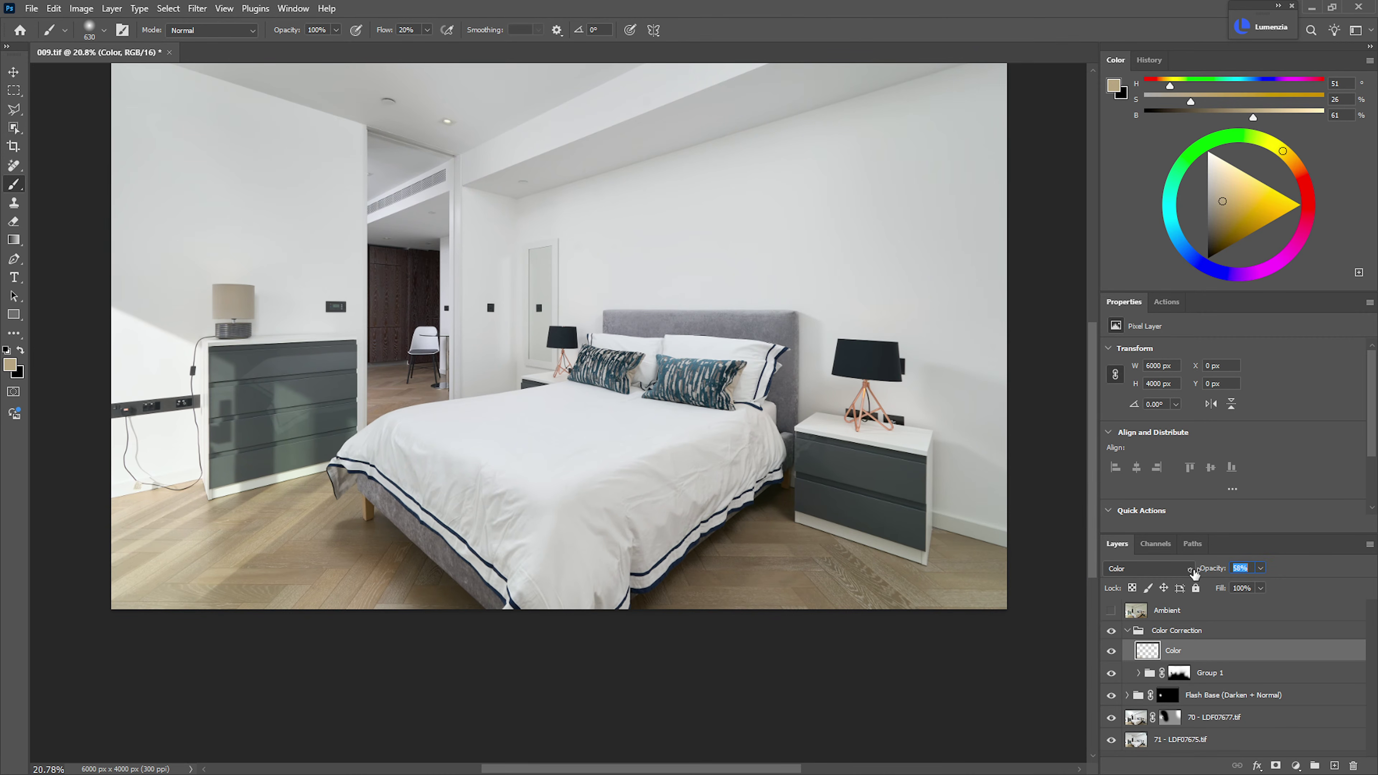
{"action": "left_click_drag", "start_coordinate": [705, 457], "coordinate": [760, 456]}
{"action": "left_click", "coordinate": [1127, 631]}
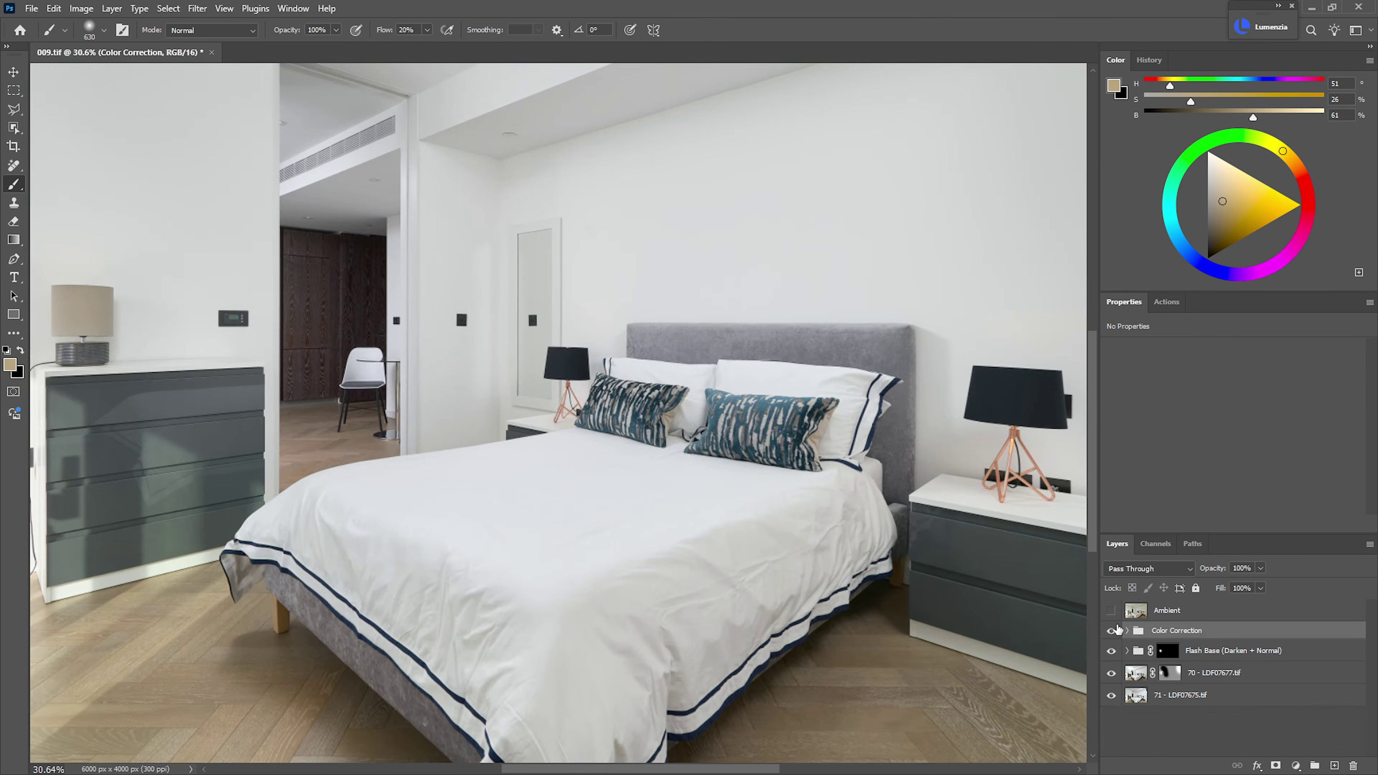
- Show the Ambient layer, make it active and set its opacity to 60% in Luminosity mode
{"action": "scroll", "coordinate": [802, 461], "scroll_direction": "down", "scroll_amount": 2}
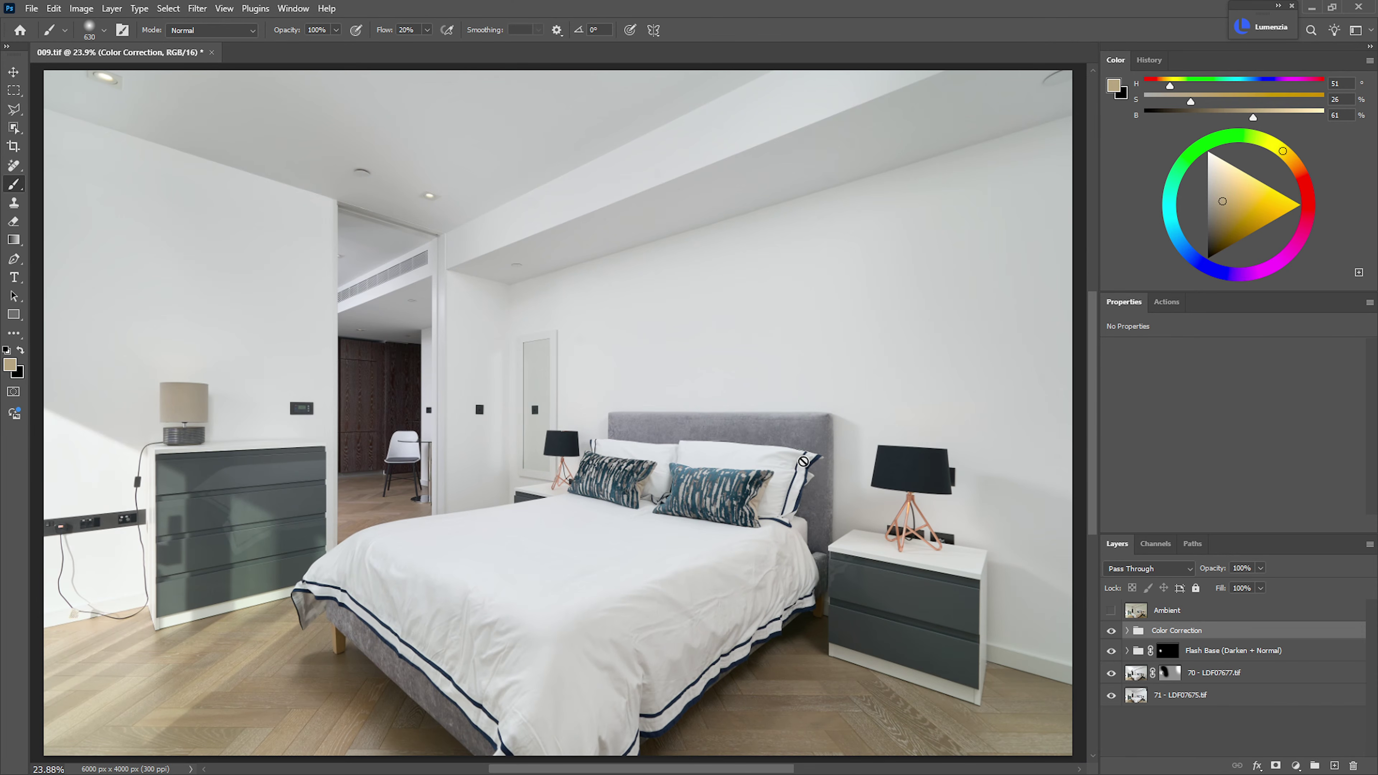
{"action": "left_click", "coordinate": [1110, 611]}
{"action": "left_click", "coordinate": [1167, 610]}
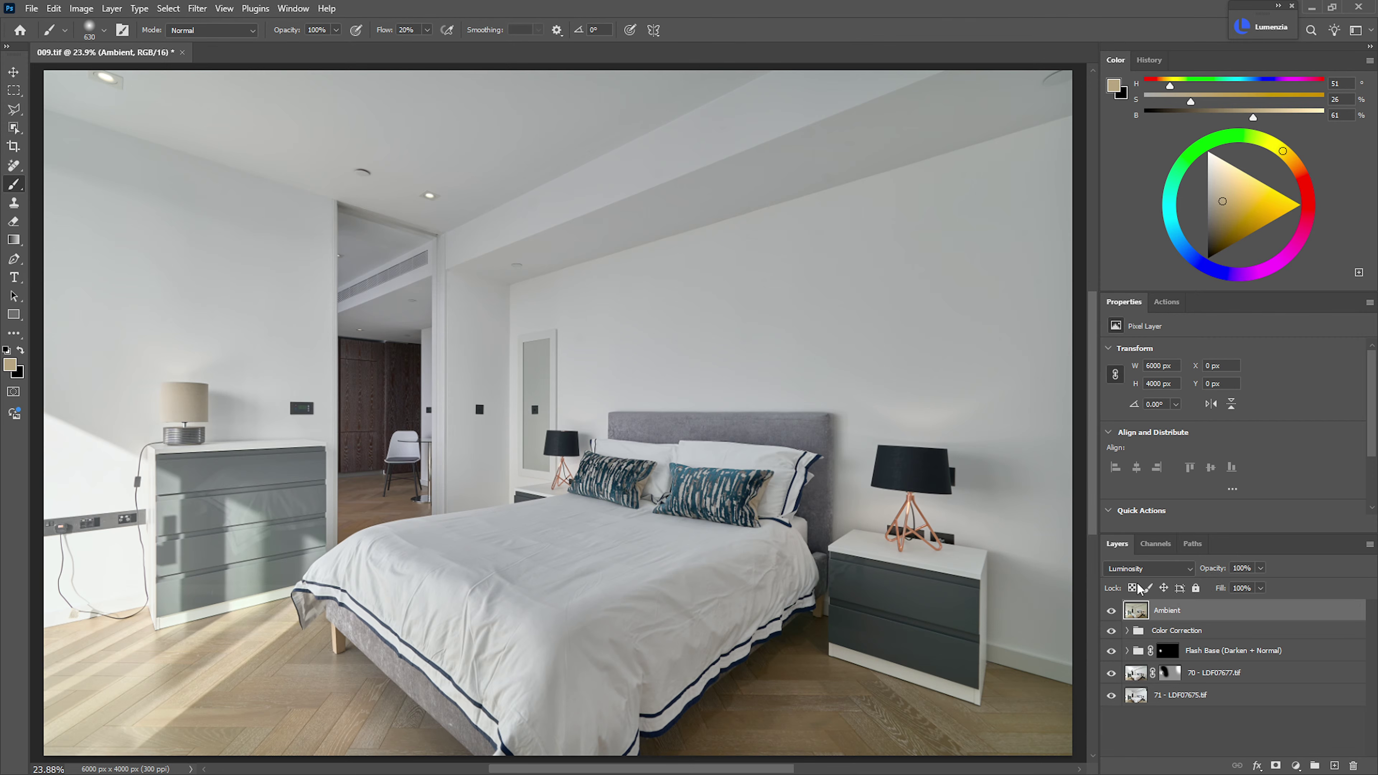
{"action": "left_click_drag", "start_coordinate": [1204, 570], "coordinate": [1198, 571]}
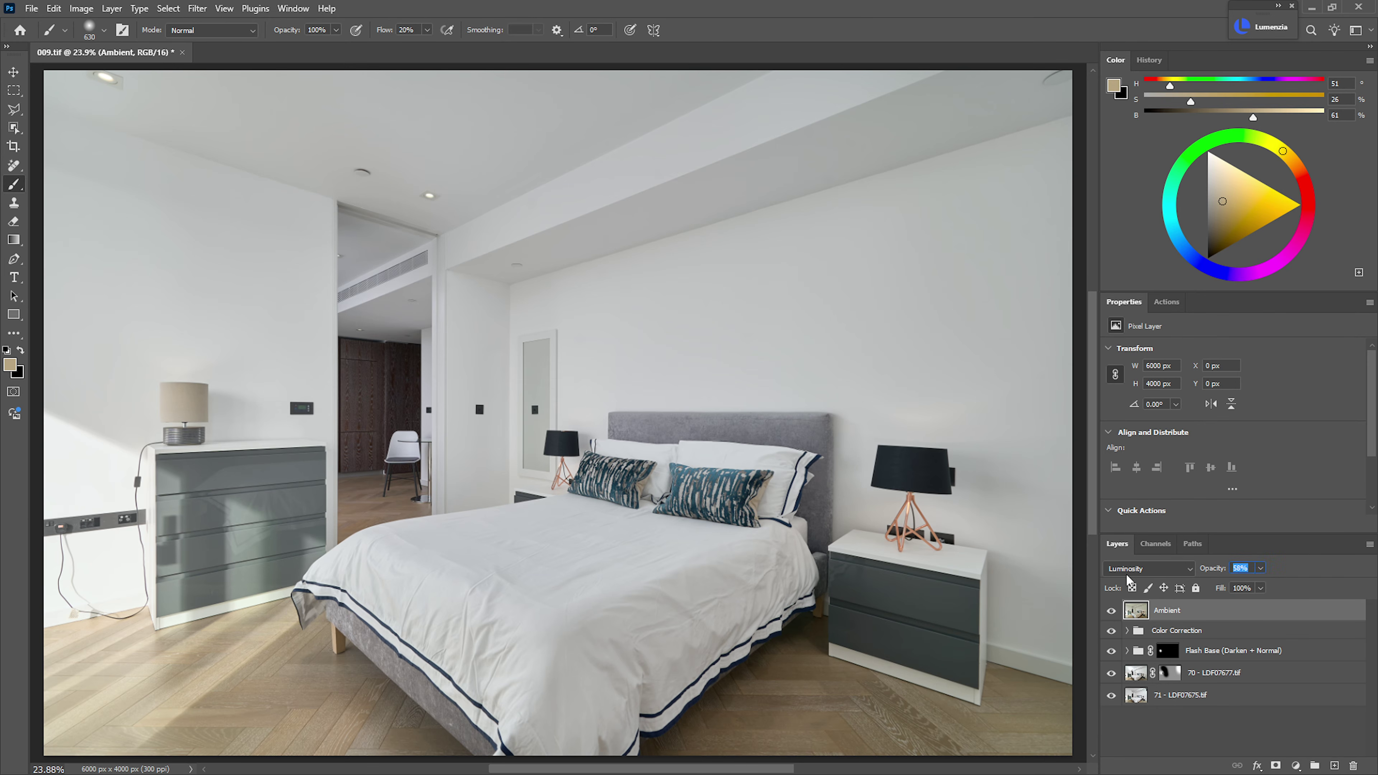
- Add a Curves 1 adjustment clipped to the Ambient layer, with one curve point in the shadows and a slightly raised one in the highlights
{"action": "key", "text": "ctrl+alt+m"}
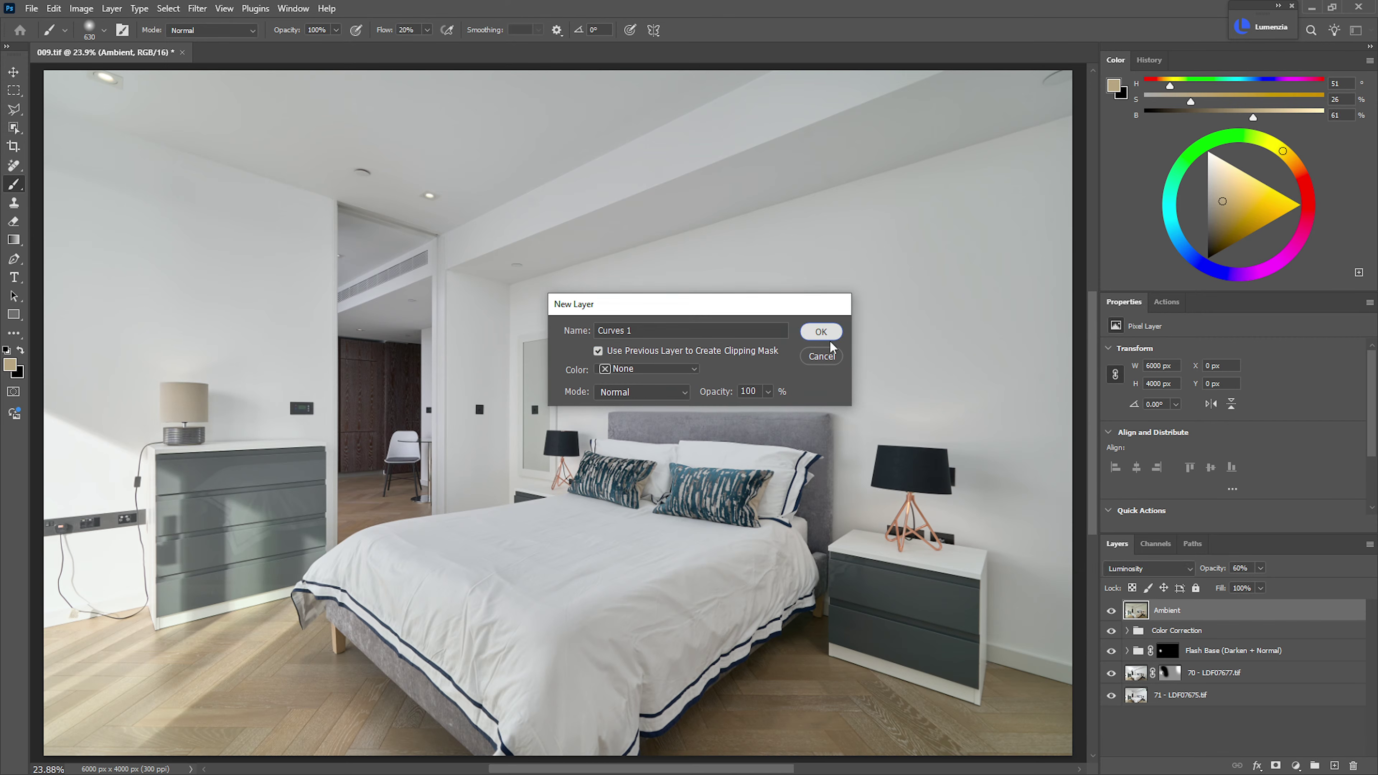
{"action": "left_click", "coordinate": [819, 332]}
{"action": "scroll", "coordinate": [1259, 442], "scroll_direction": "down", "scroll_amount": 2}
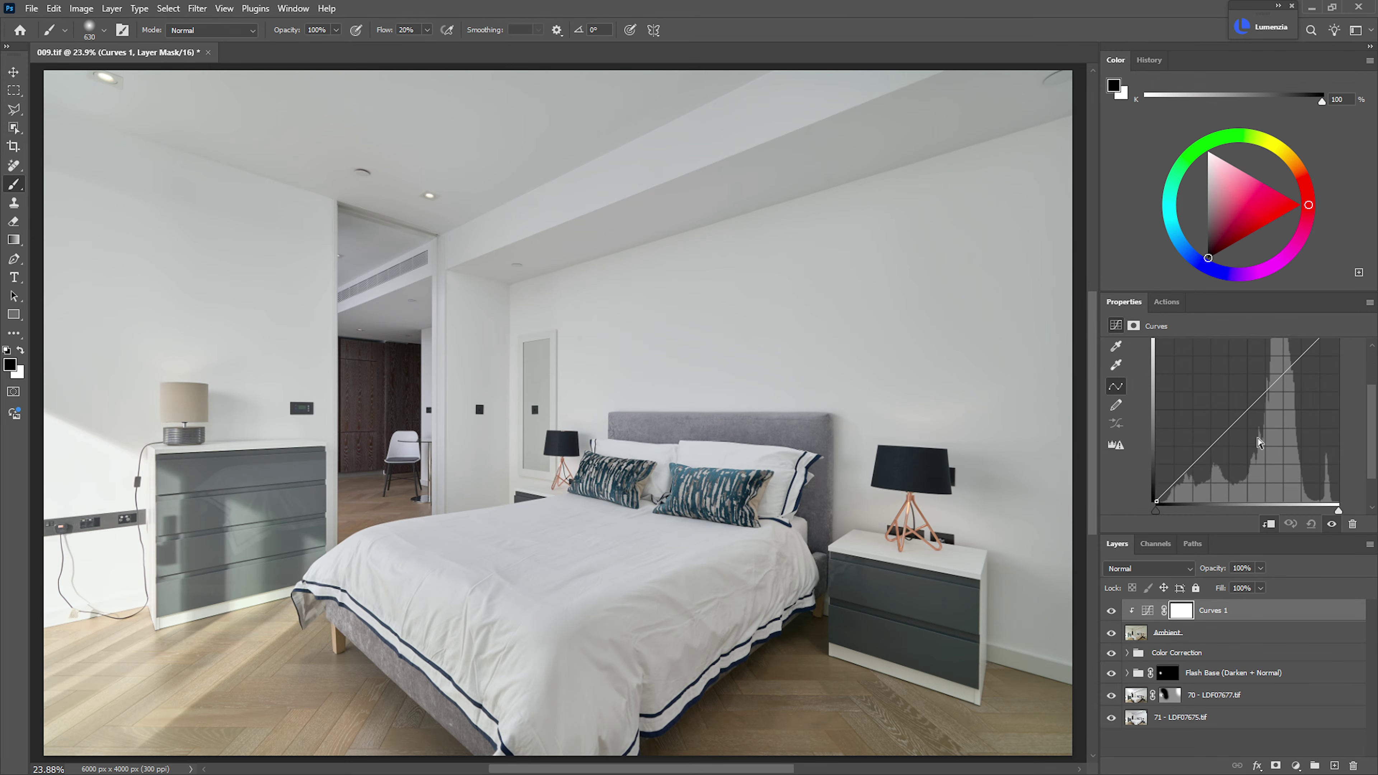
{"action": "left_click", "coordinate": [1203, 456]}
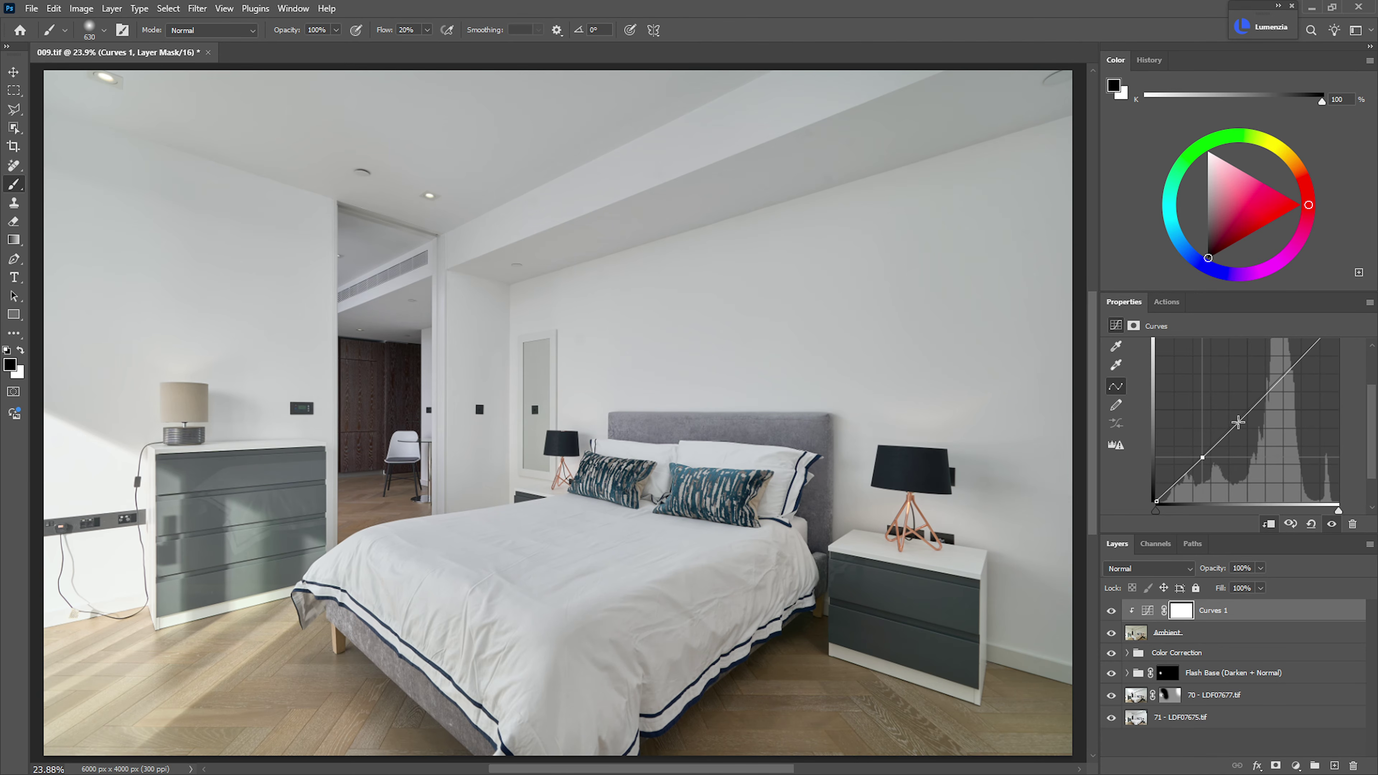
{"action": "left_click_drag", "start_coordinate": [1261, 396], "coordinate": [1273, 375]}
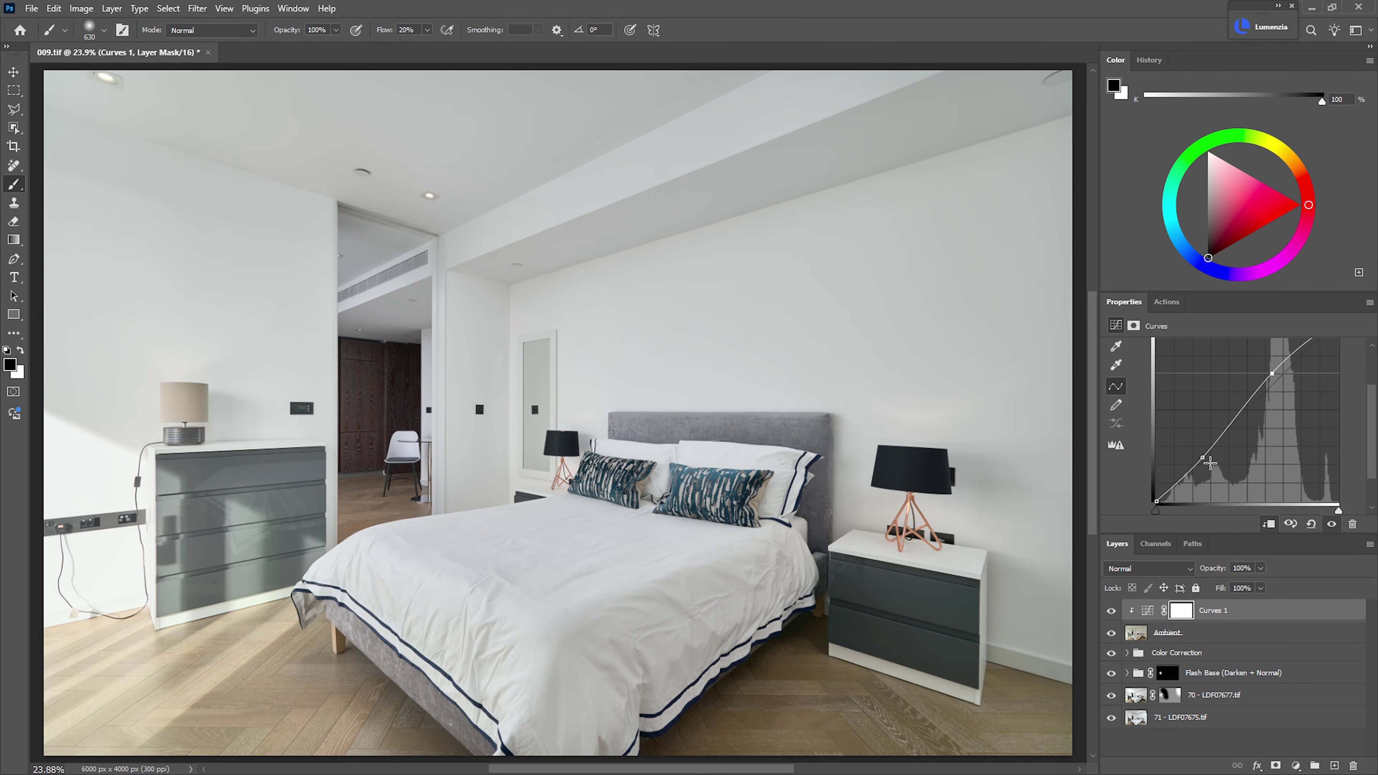
{"action": "left_click_drag", "start_coordinate": [1203, 457], "coordinate": [1197, 464]}
{"action": "left_click_drag", "start_coordinate": [1273, 373], "coordinate": [1279, 375]}
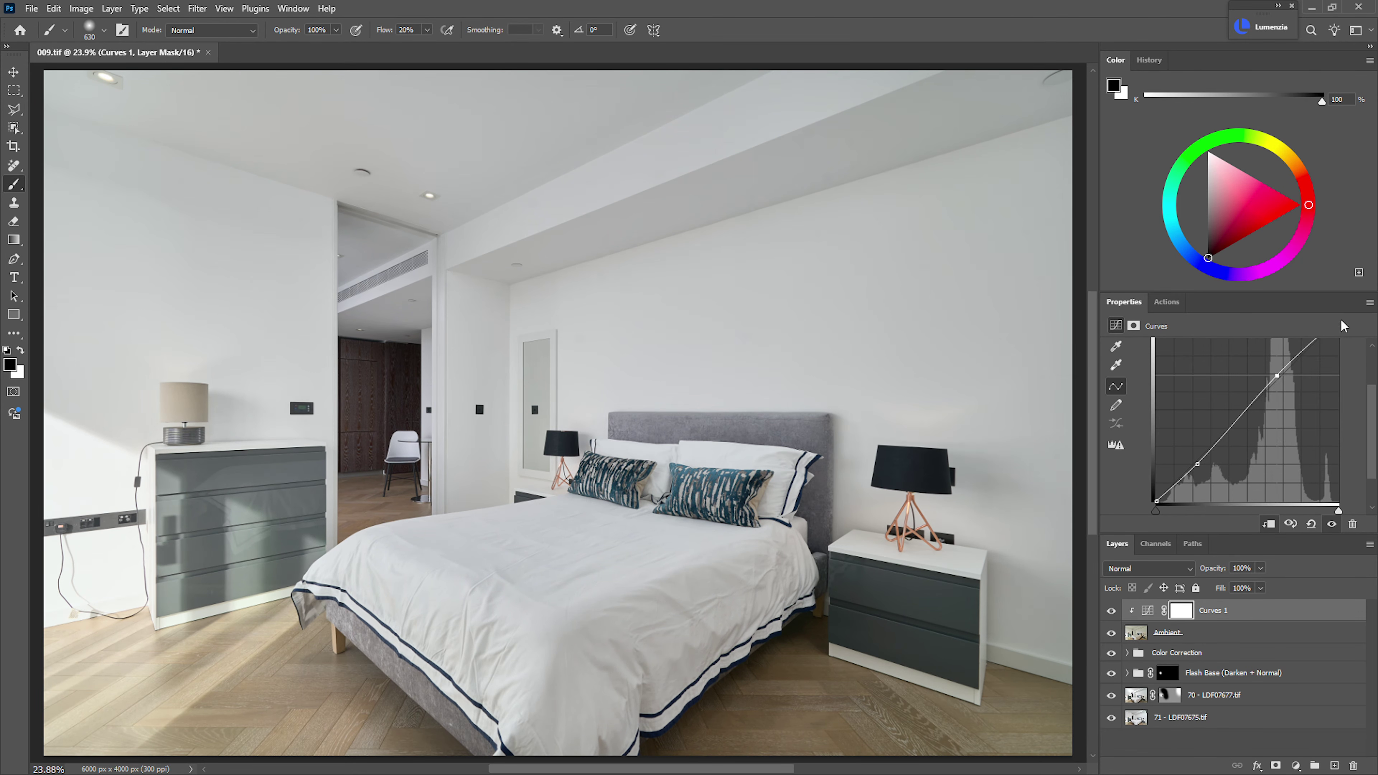
{"action": "left_click", "coordinate": [1368, 302]}
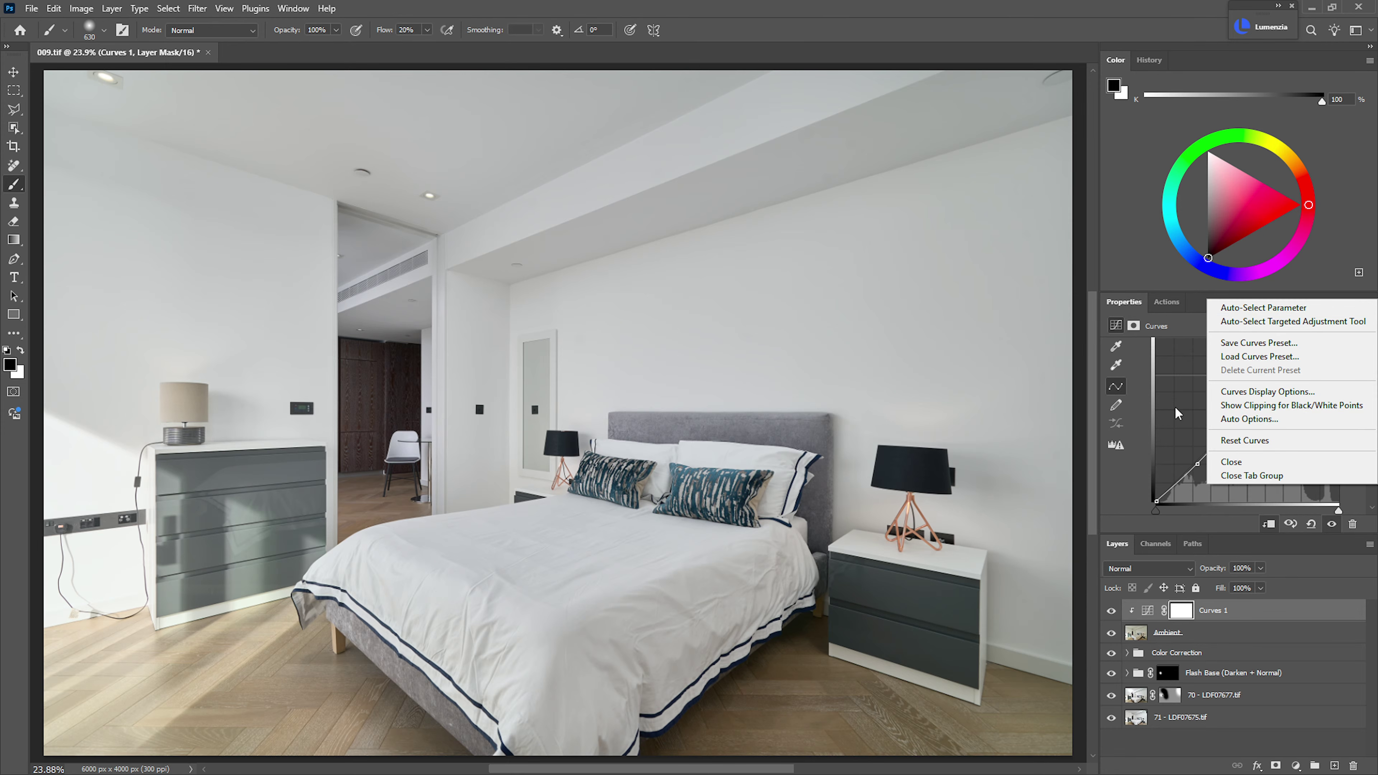
{"action": "left_click", "coordinate": [1122, 478]}
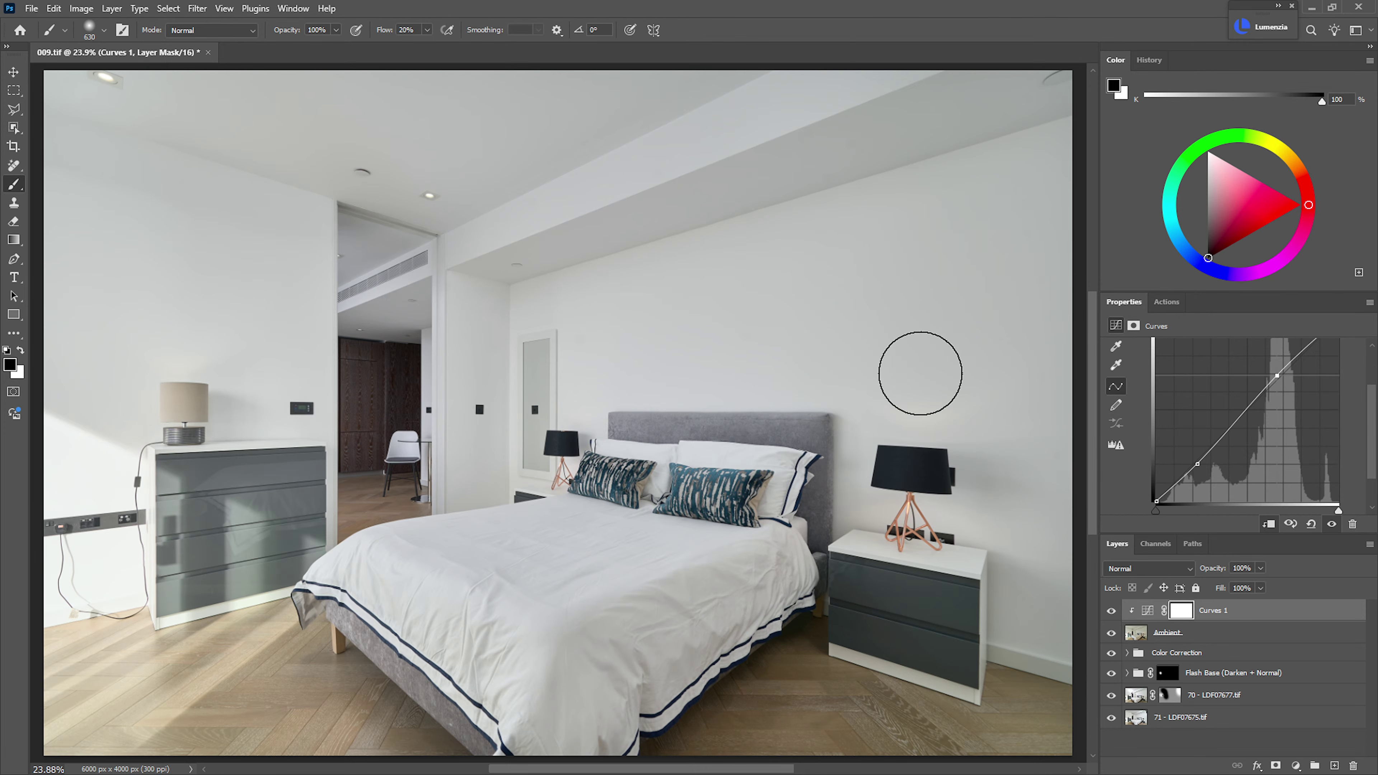
{"action": "left_click_drag", "start_coordinate": [716, 464], "coordinate": [686, 475]}
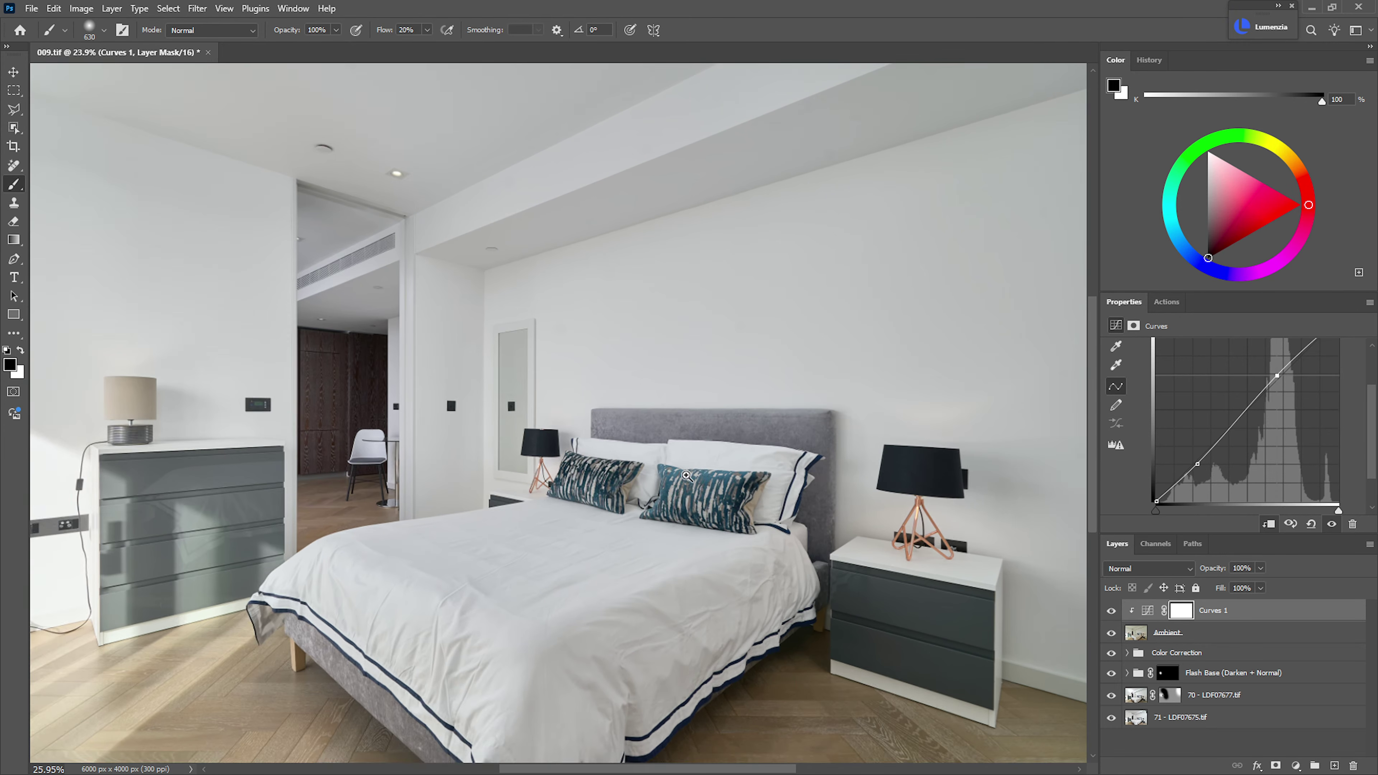
{"action": "key", "text": "ctrl+0"}
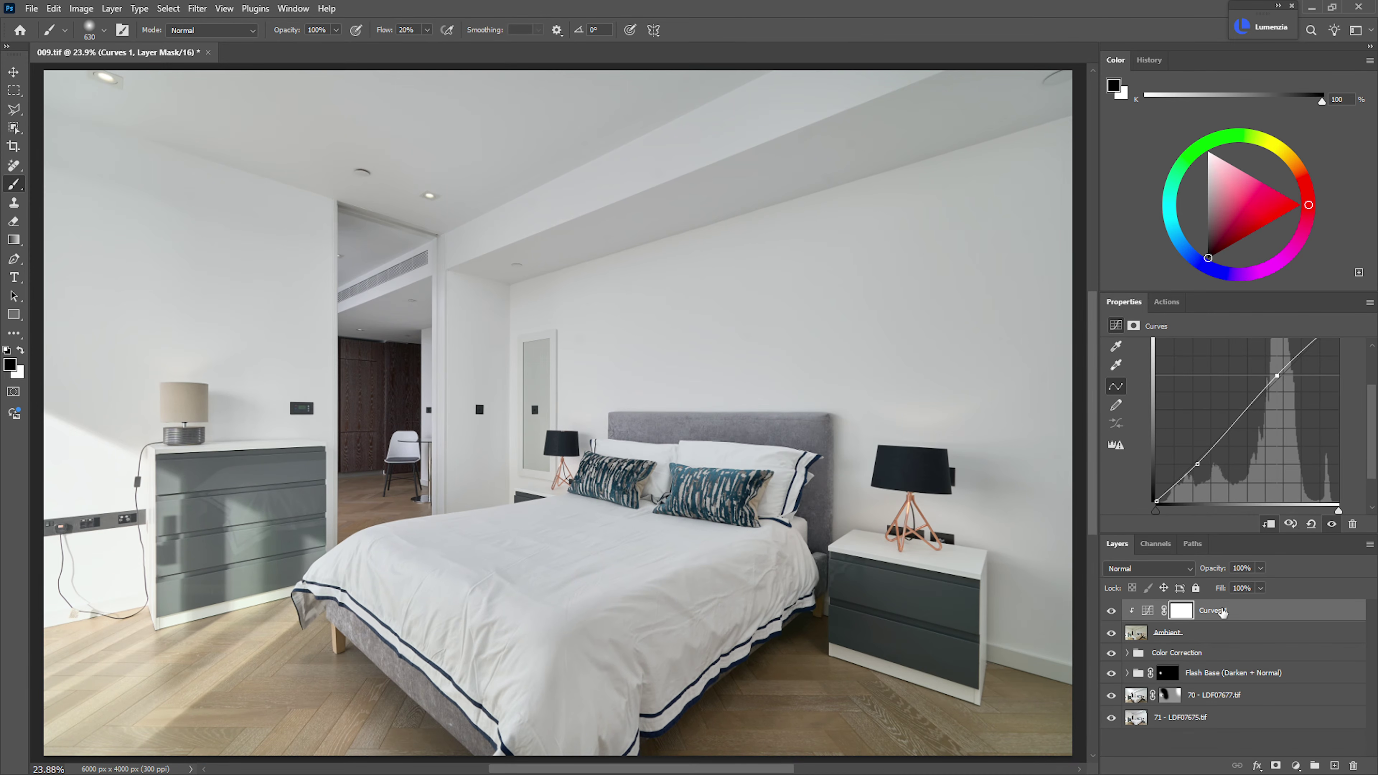
- Add a white mask to the Ambient layer and paint black over the dresser and nearby floor with a brush of about 1393 px
{"action": "left_click", "coordinate": [1180, 634]}
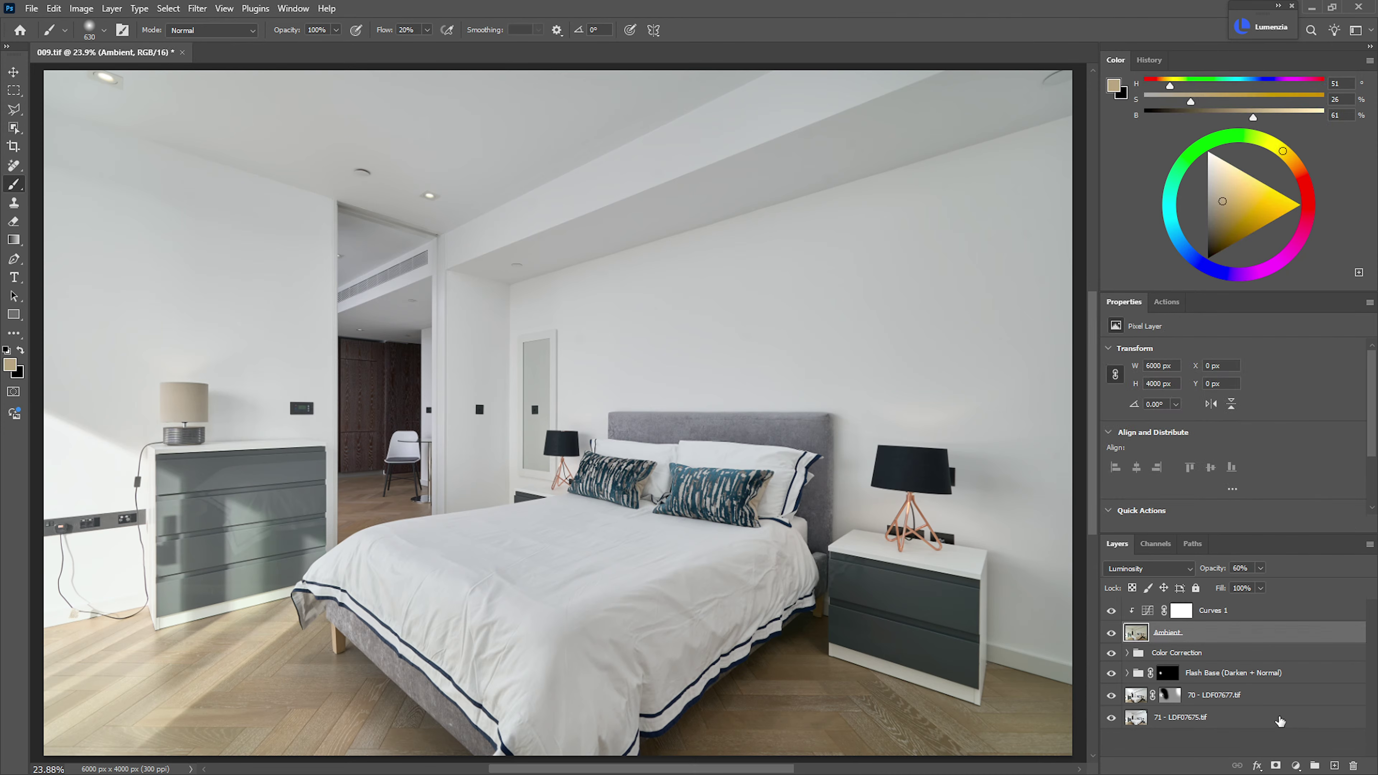
{"action": "left_click", "coordinate": [1275, 765], "text": "alt"}
{"action": "key", "text": "ctrl+i"}
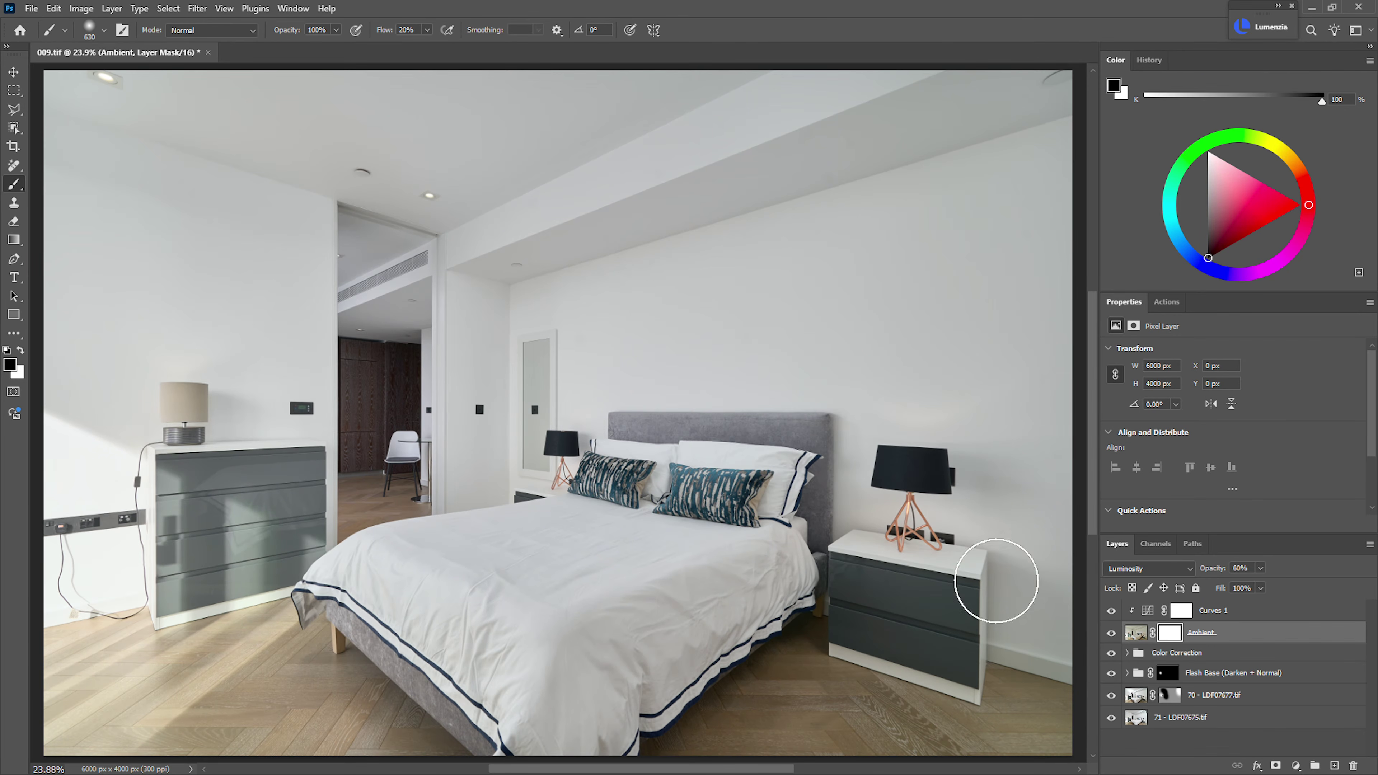
{"action": "left_click_drag", "start_coordinate": [317, 486], "coordinate": [469, 454]}
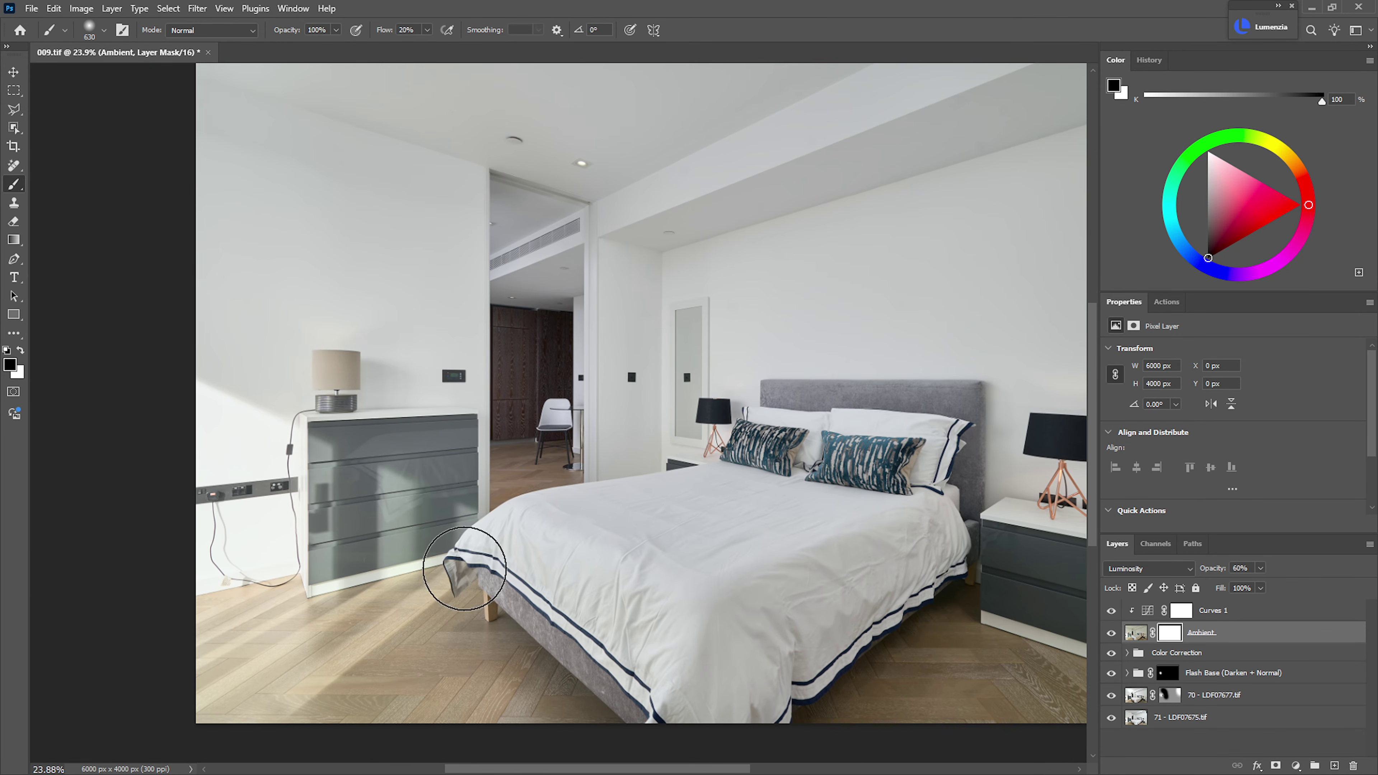
{"action": "left_click_drag", "start_coordinate": [290, 479], "coordinate": [314, 466]}
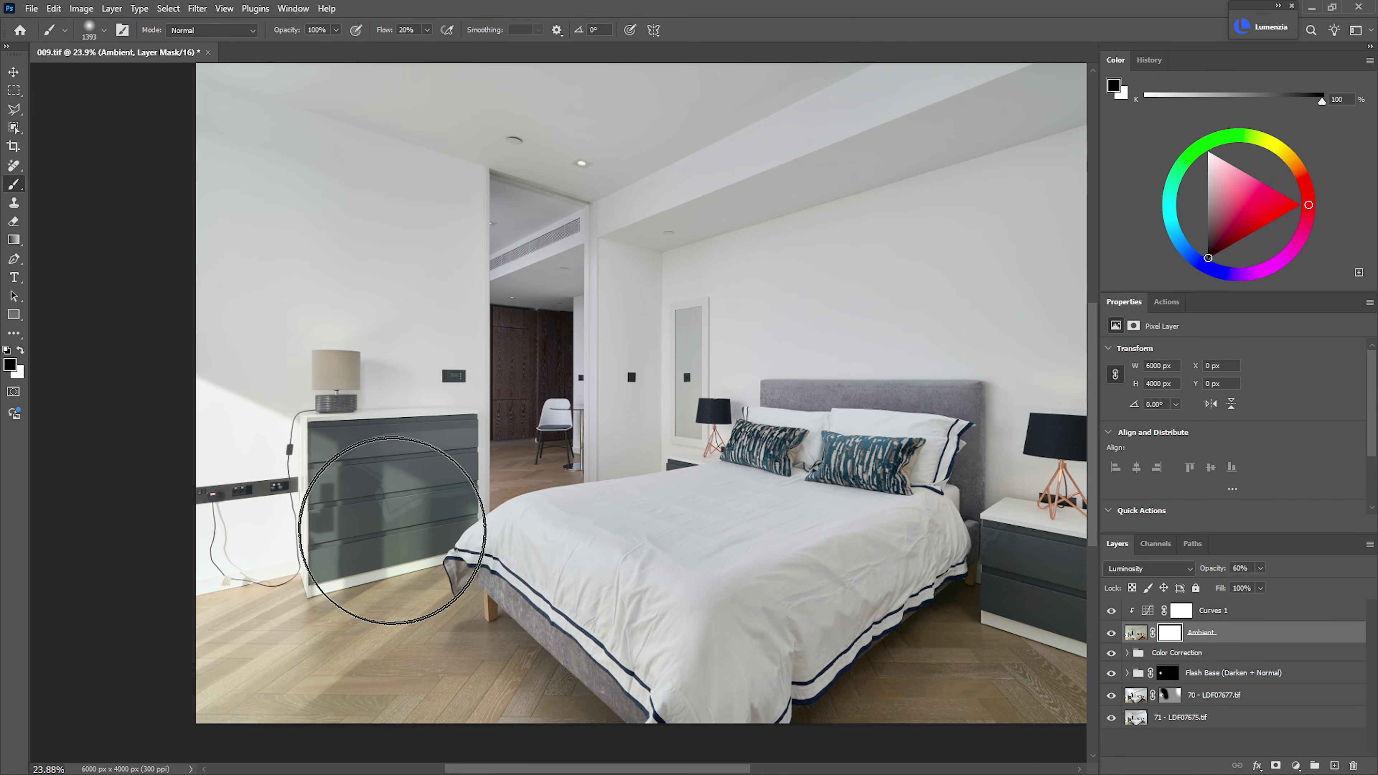
{"action": "mouse_move", "coordinate": [327, 559]}
{"action": "left_mouse_down"}
{"action": "mouse_move", "coordinate": [298, 630]}
{"action": "mouse_move", "coordinate": [201, 438]}
{"action": "mouse_move", "coordinate": [286, 504]}
{"action": "left_mouse_up"}
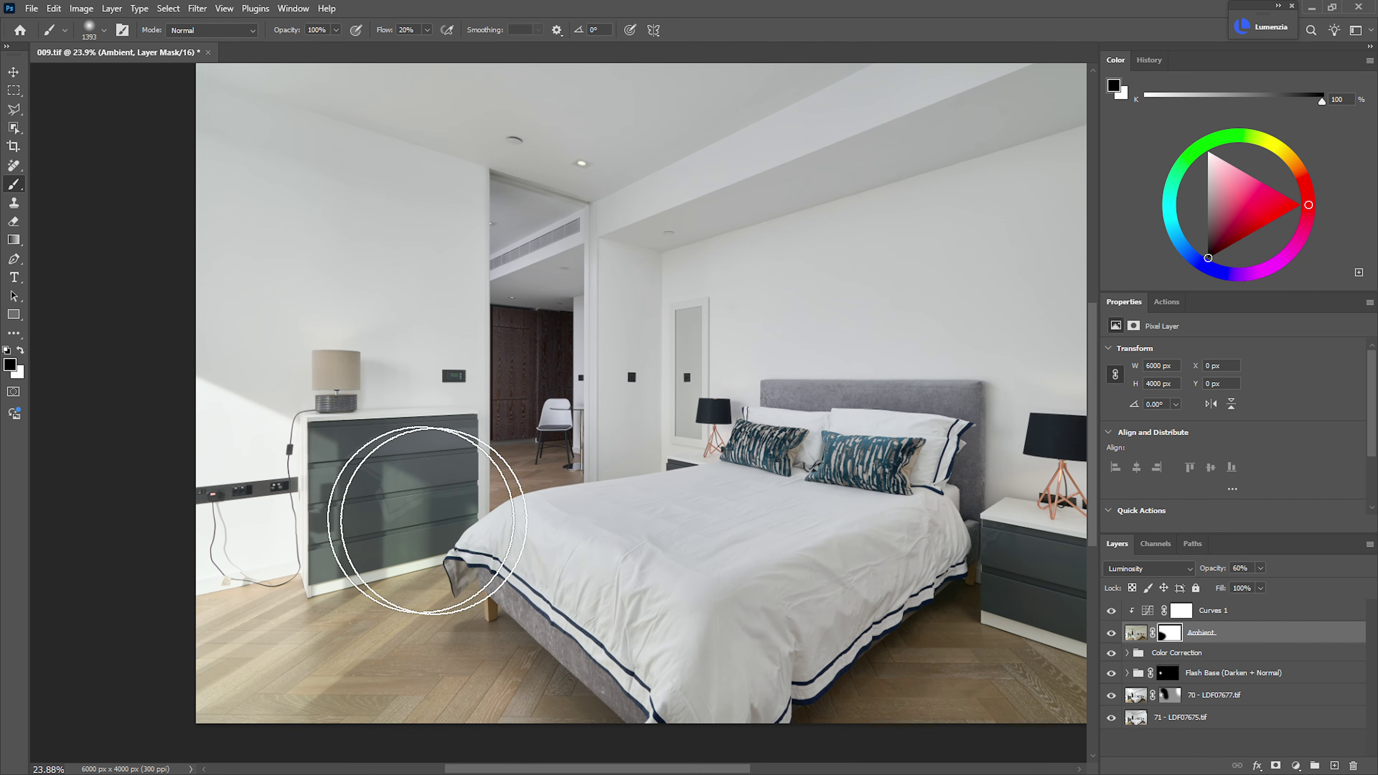
- Compare the dresser and floor with the Ambient layer's mask disabled and enabled
{"action": "left_click", "coordinate": [1174, 634], "text": "shift"}
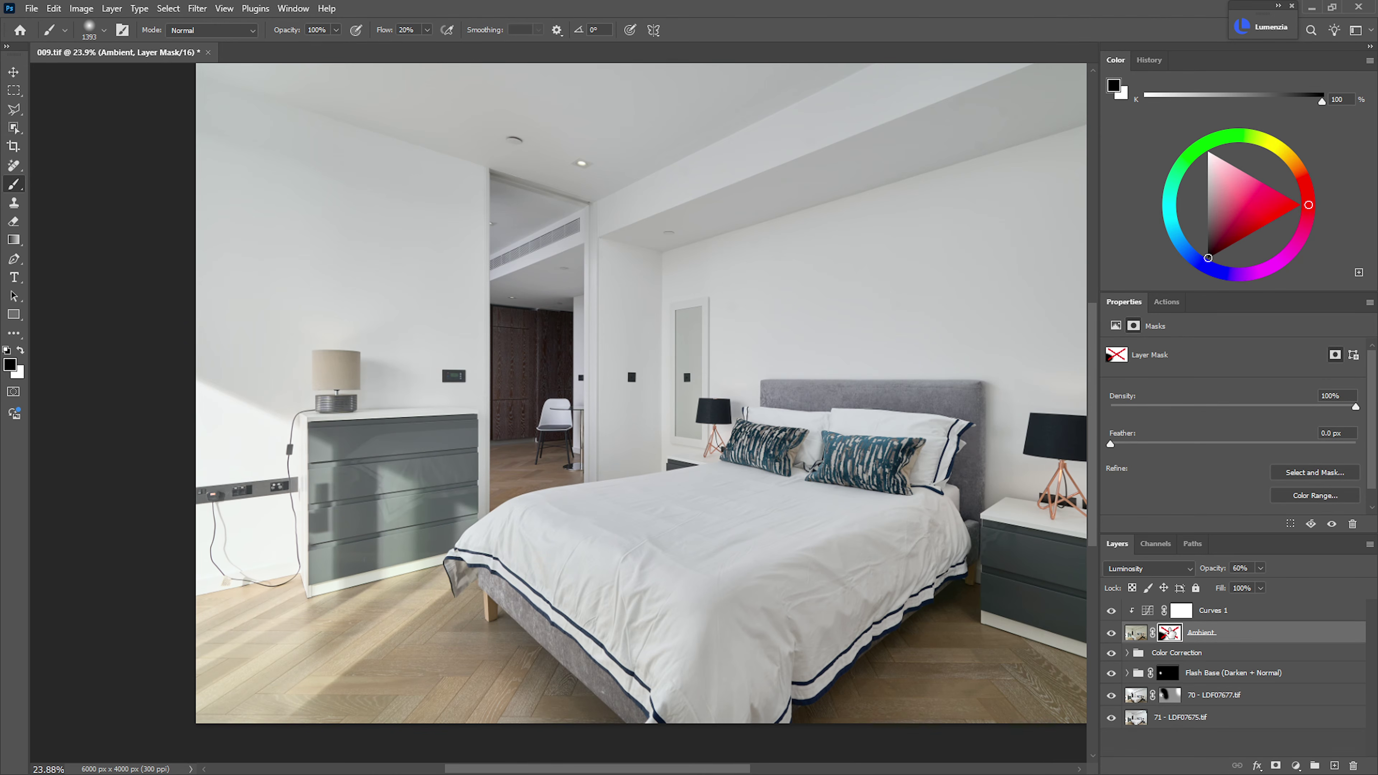
{"action": "left_click", "coordinate": [1173, 633], "text": "shift"}
{"action": "left_click", "coordinate": [1173, 633], "text": "shift"}
{"action": "left_click", "coordinate": [1174, 634], "text": "shift"}
{"action": "left_click", "coordinate": [1175, 634], "text": "shift"}
{"action": "left_click", "coordinate": [1174, 634], "text": "shift"}
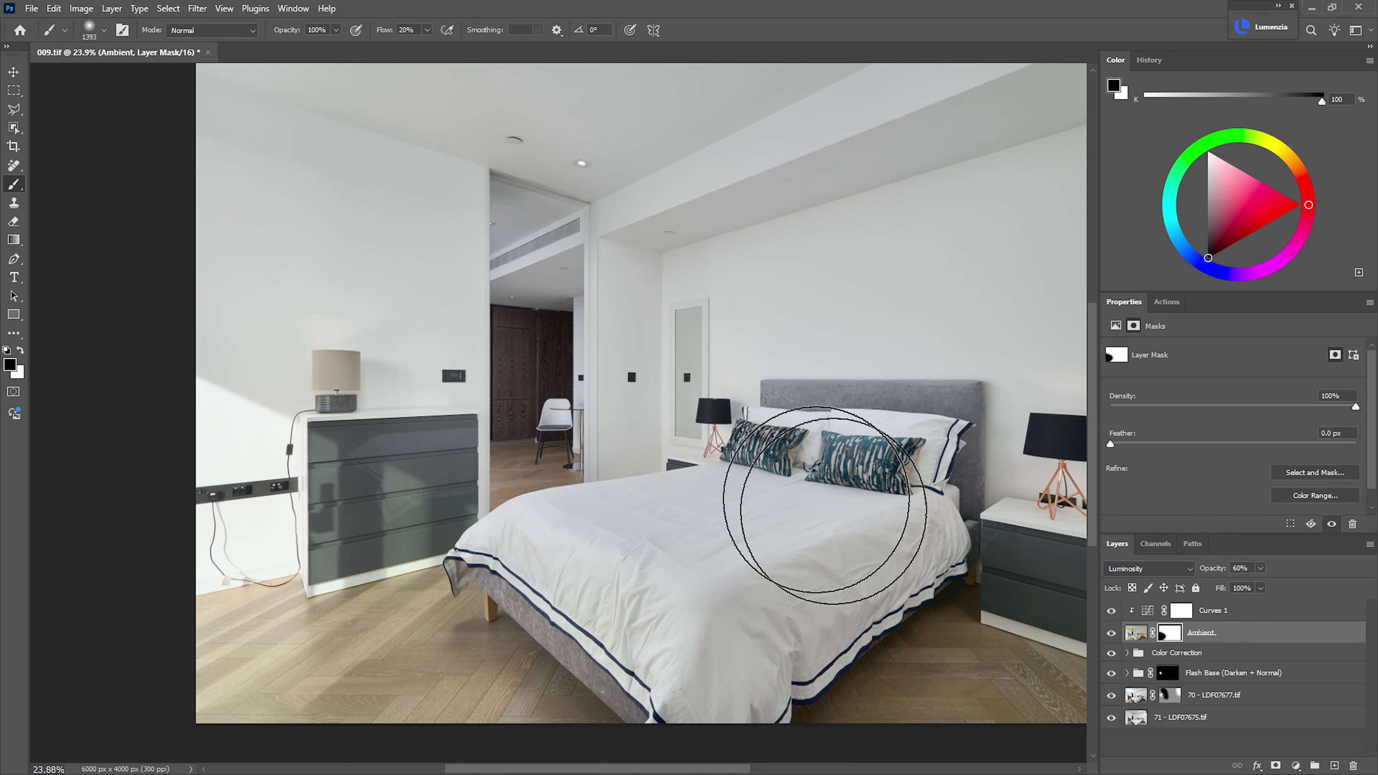
- Switch to a white brush of about 337 px and compare the beige table lamp close up with the Ambient layer hidden and shown
{"action": "left_click_drag", "start_coordinate": [399, 371], "coordinate": [323, 369]}
{"action": "key", "text": "x"}
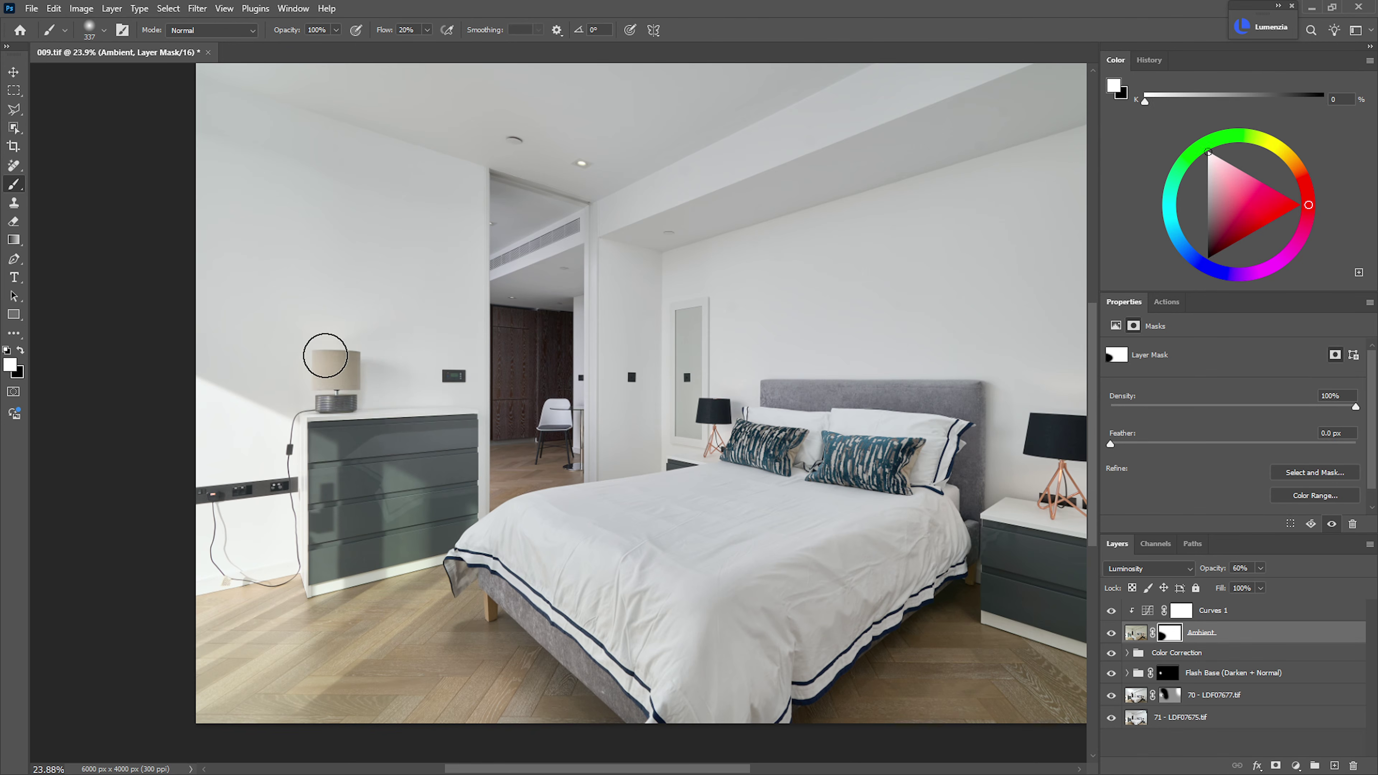
{"action": "left_click_drag", "start_coordinate": [333, 386], "coordinate": [429, 386]}
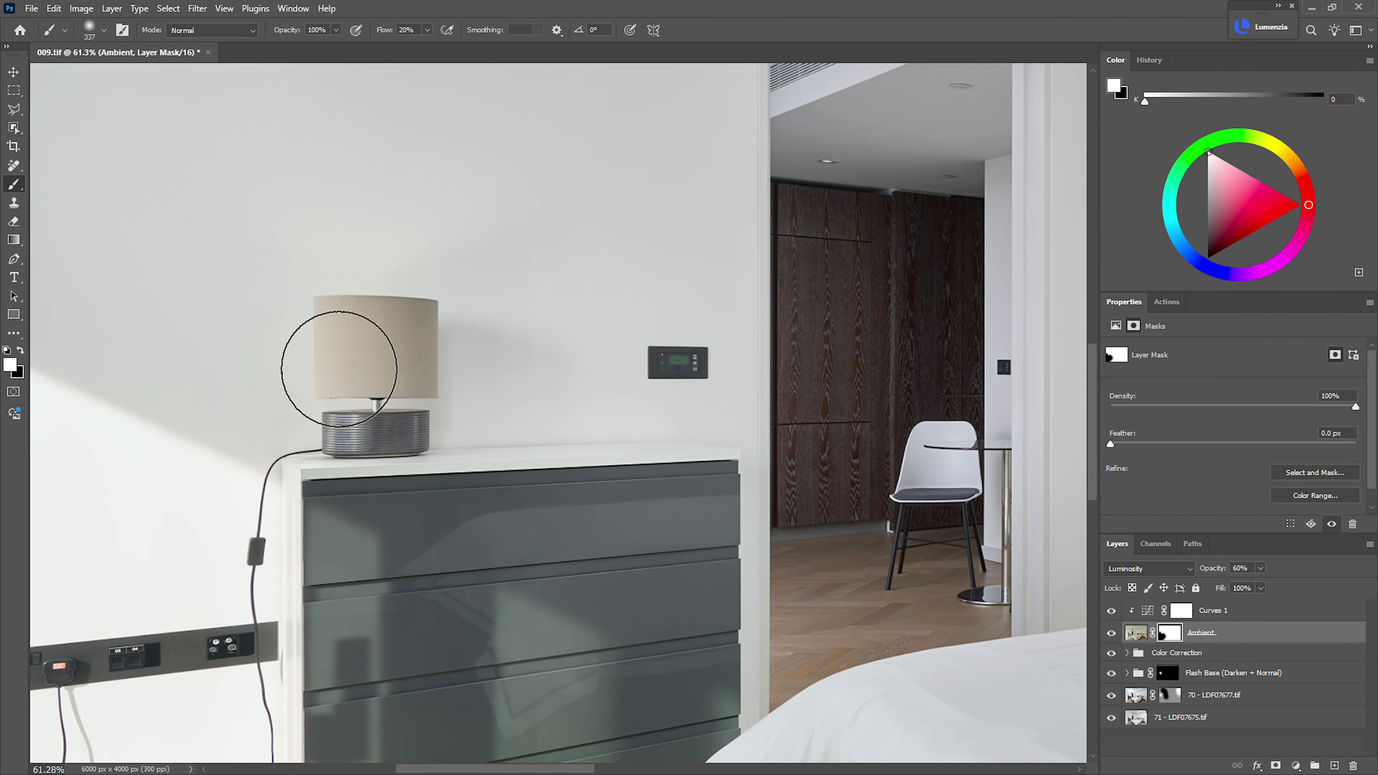
{"action": "left_click", "coordinate": [1109, 631]}
{"action": "left_click", "coordinate": [1111, 633]}
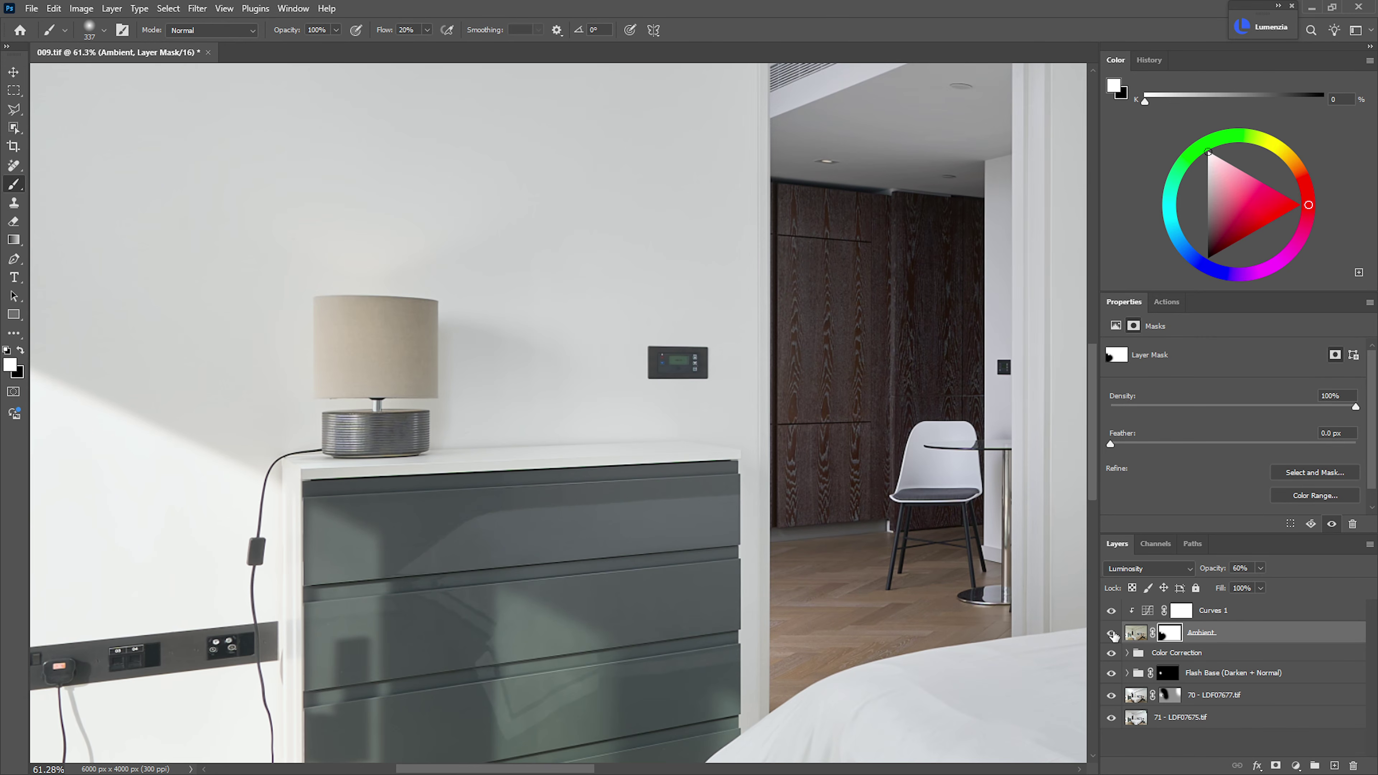
{"action": "left_click", "coordinate": [1111, 632]}
{"action": "left_click", "coordinate": [1111, 632]}
{"action": "left_click", "coordinate": [1111, 633]}
{"action": "left_click", "coordinate": [1111, 633]}
- Compare the dresser, bedding and floor together with the Ambient layer hidden and shown
{"action": "mouse_move", "coordinate": [560, 510]}
{"action": "left_mouse_down"}
{"action": "mouse_move", "coordinate": [244, 512]}
{"action": "mouse_move", "coordinate": [488, 513]}
{"action": "left_mouse_up"}
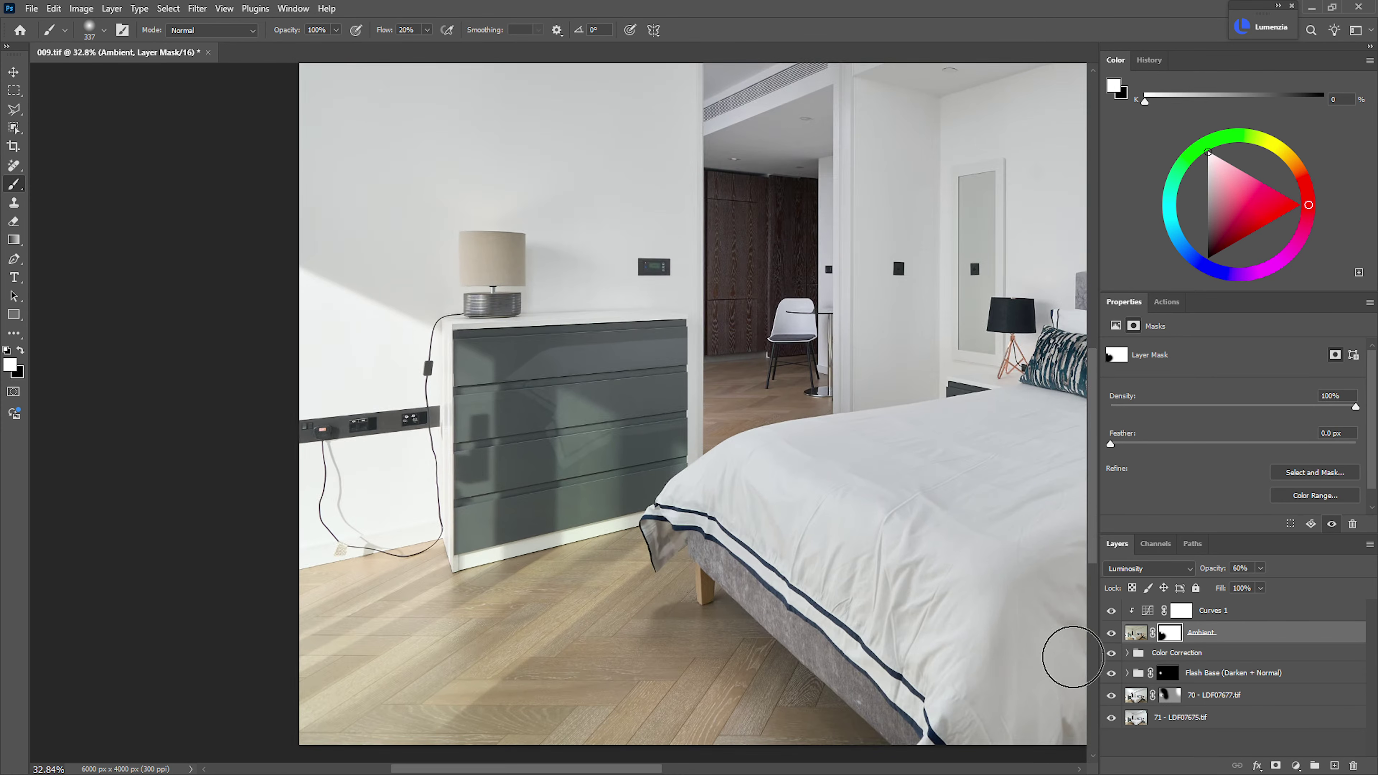
{"action": "left_click", "coordinate": [1112, 633]}
{"action": "left_click", "coordinate": [1111, 633]}
{"action": "left_click", "coordinate": [1112, 633]}
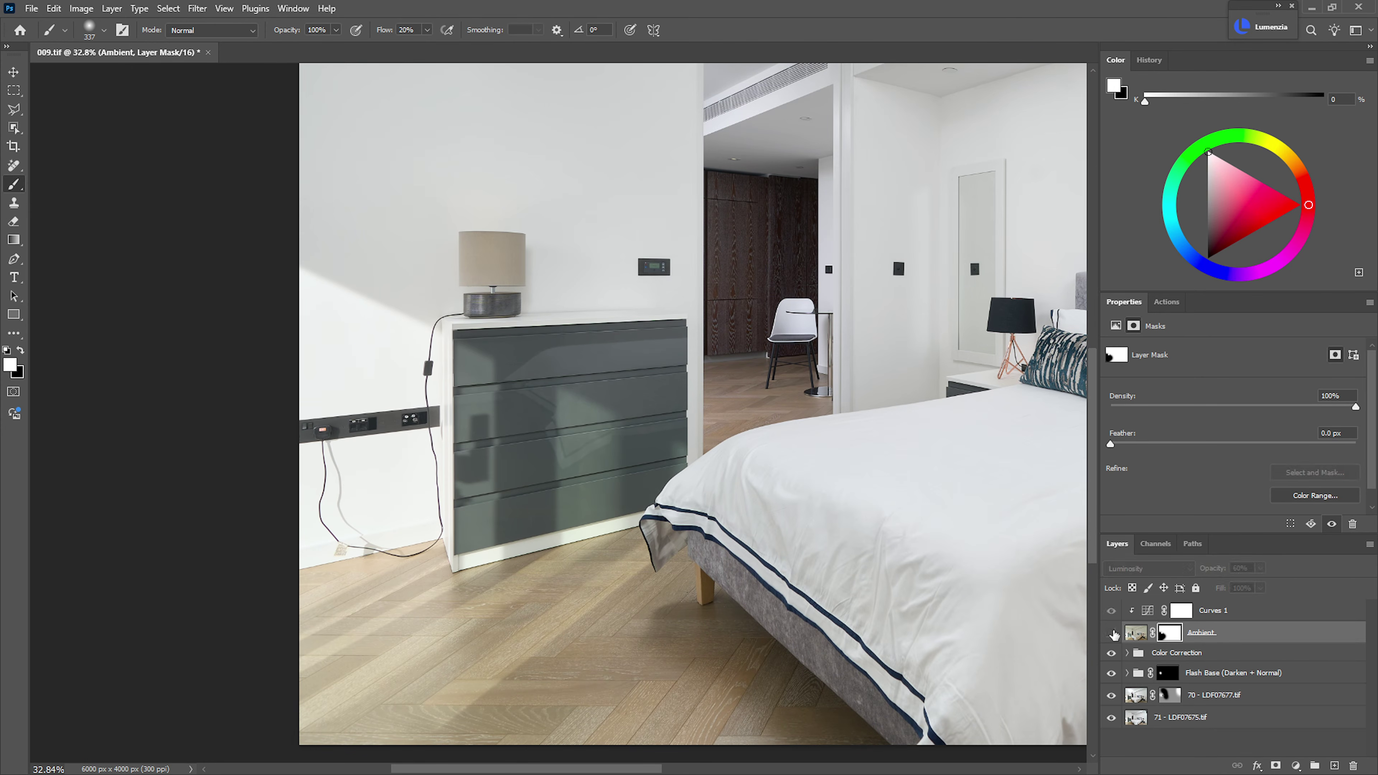
{"action": "left_click", "coordinate": [1112, 633]}
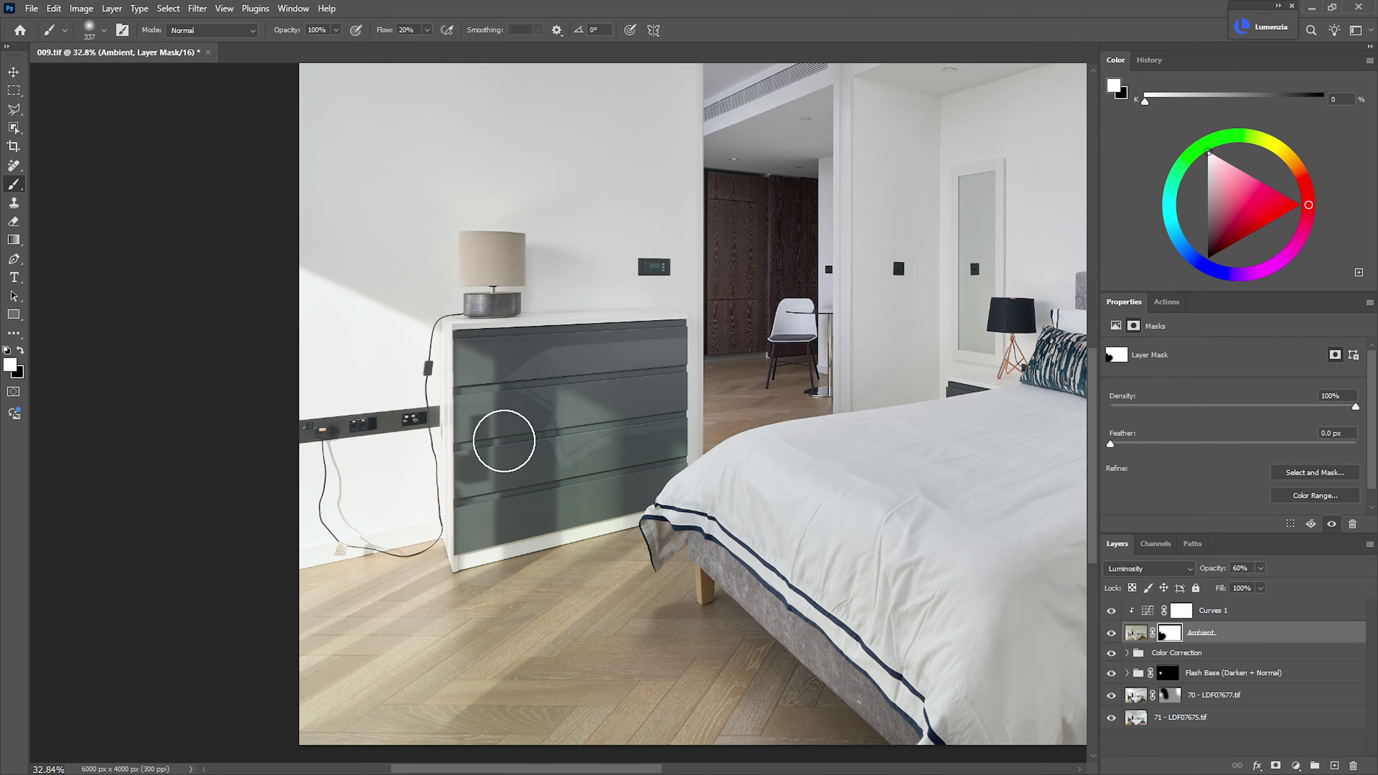
- Make the mask of the Curves 1 adjustment above the Ambient layer active
{"action": "left_click_drag", "start_coordinate": [670, 406], "coordinate": [565, 461]}
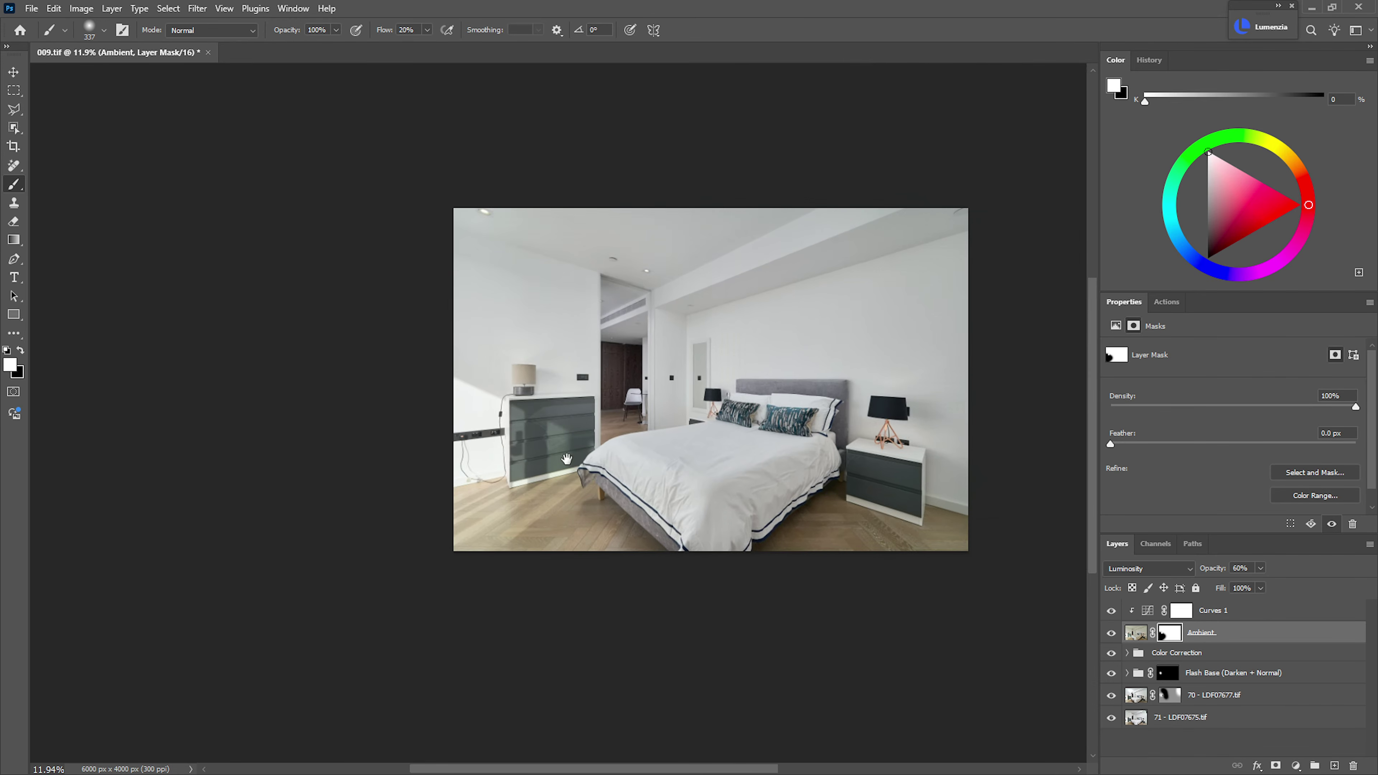
{"action": "left_click_drag", "start_coordinate": [658, 433], "coordinate": [760, 437]}
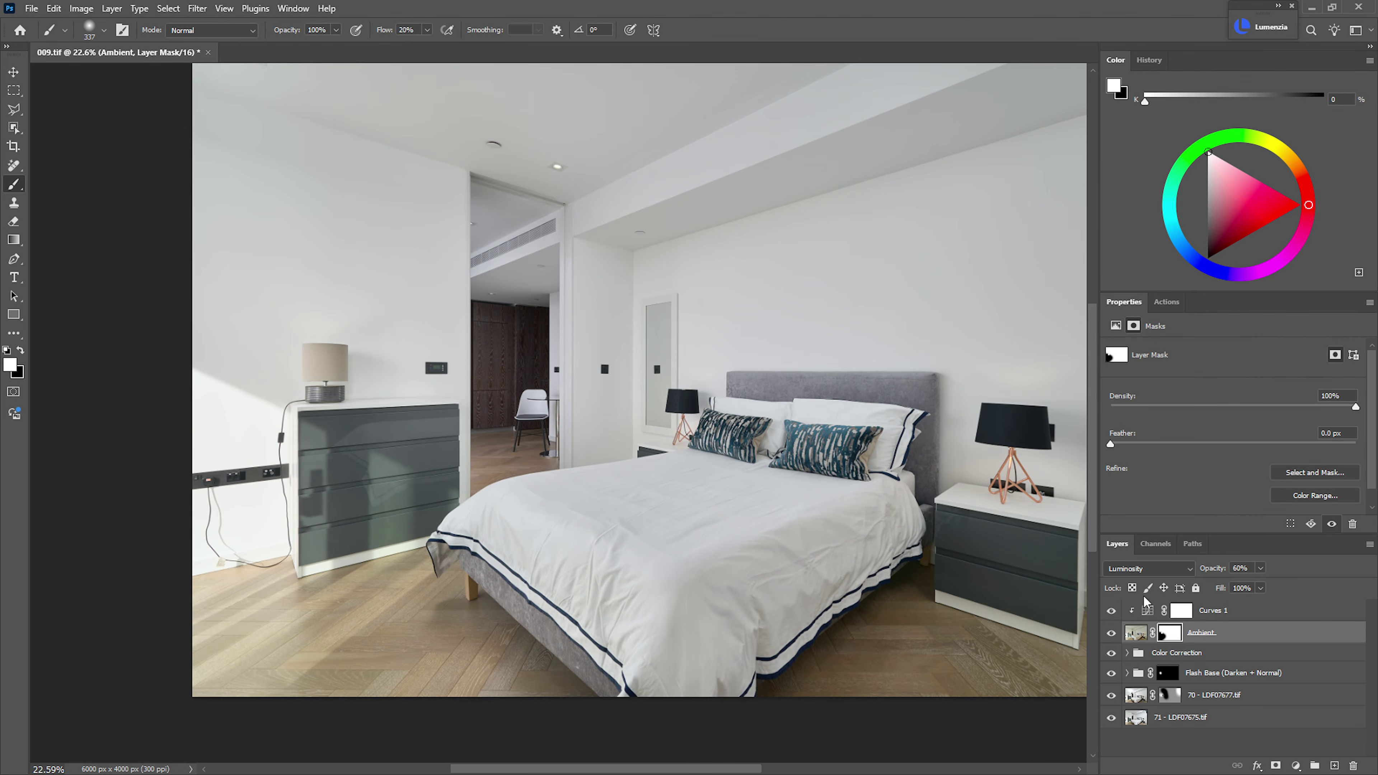
{"action": "left_click", "coordinate": [1204, 616]}
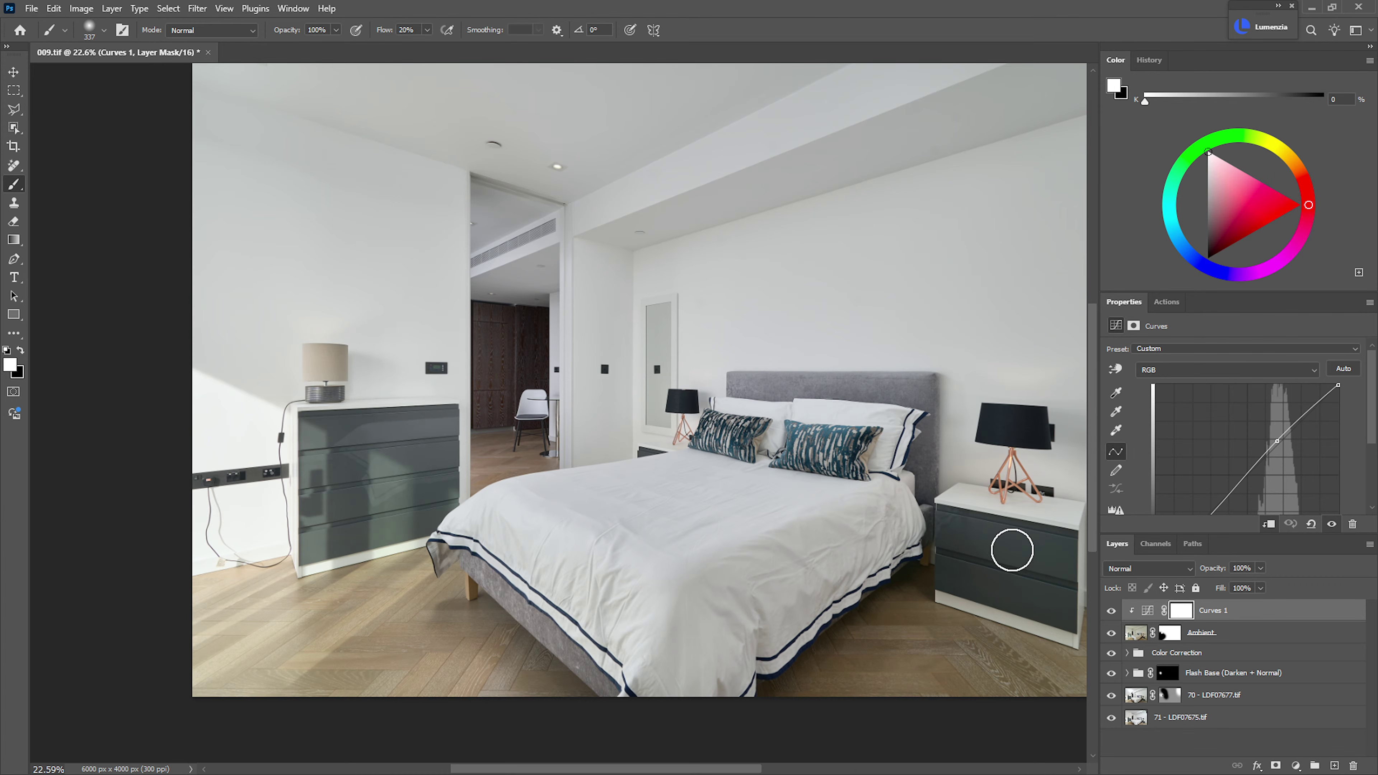
- Create a new layer named Fixes above the Curves 1 adjustment
{"action": "key", "text": "ctrl+shift+n"}
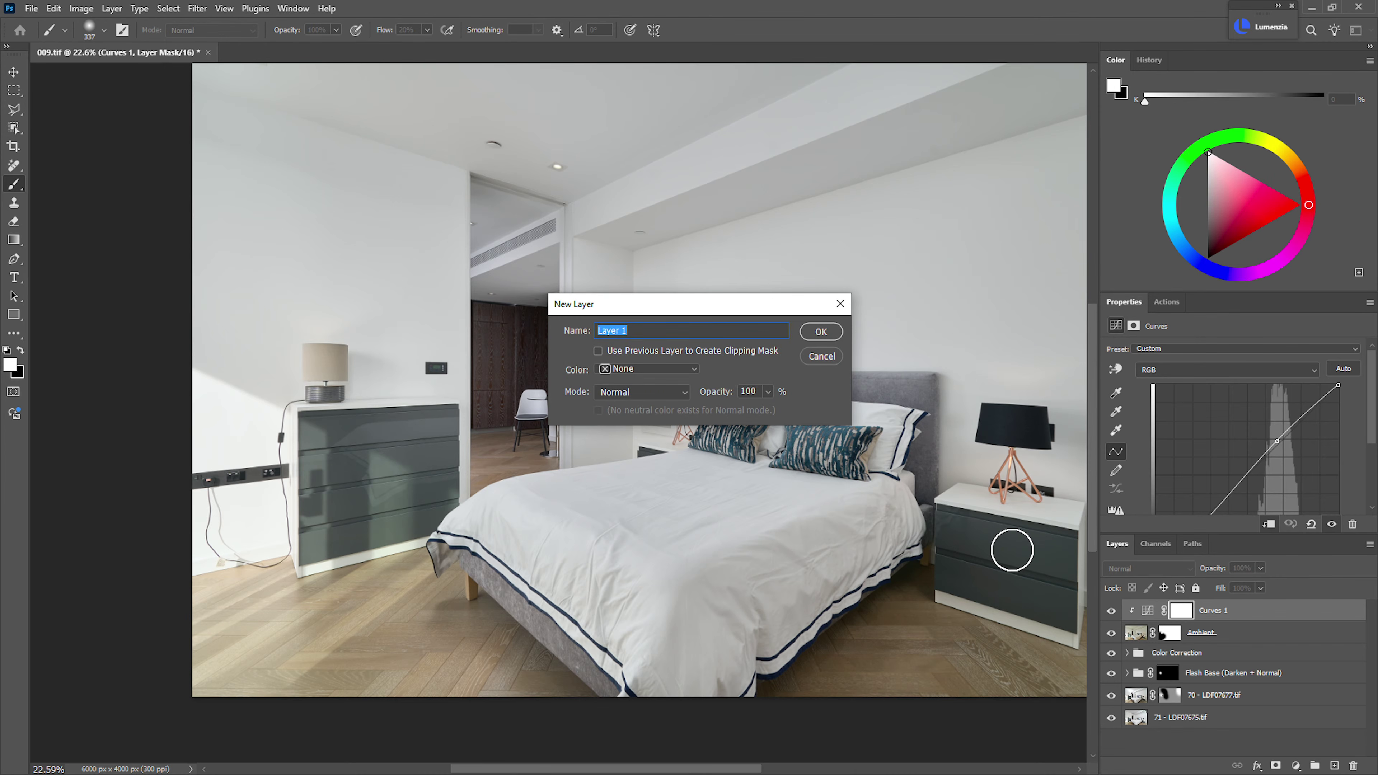
{"action": "type", "text": "Fixes"}
{"action": "key", "text": "Return"}
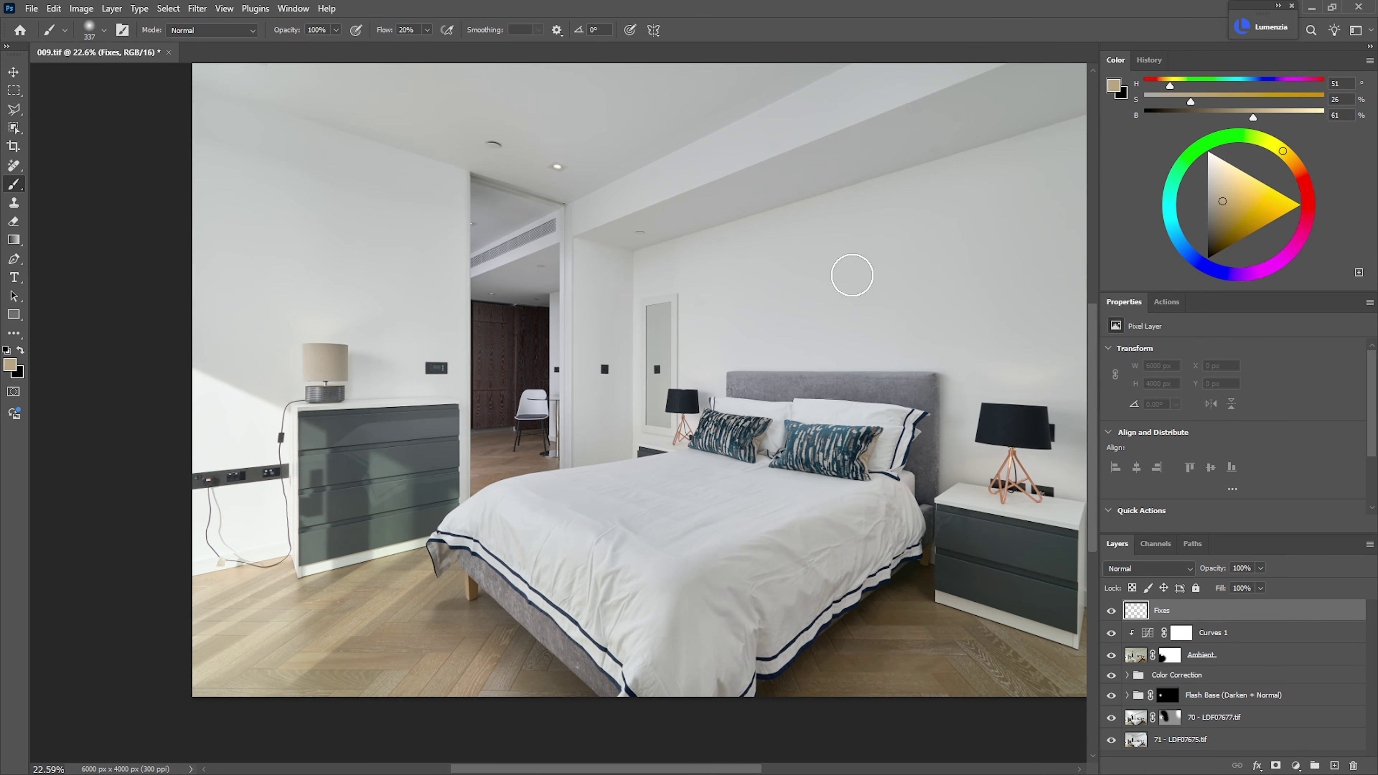
- Heal the dark blotches on the underside of the ceiling beam using the Healing Brush with all layers sampled
{"action": "key", "text": "j"}
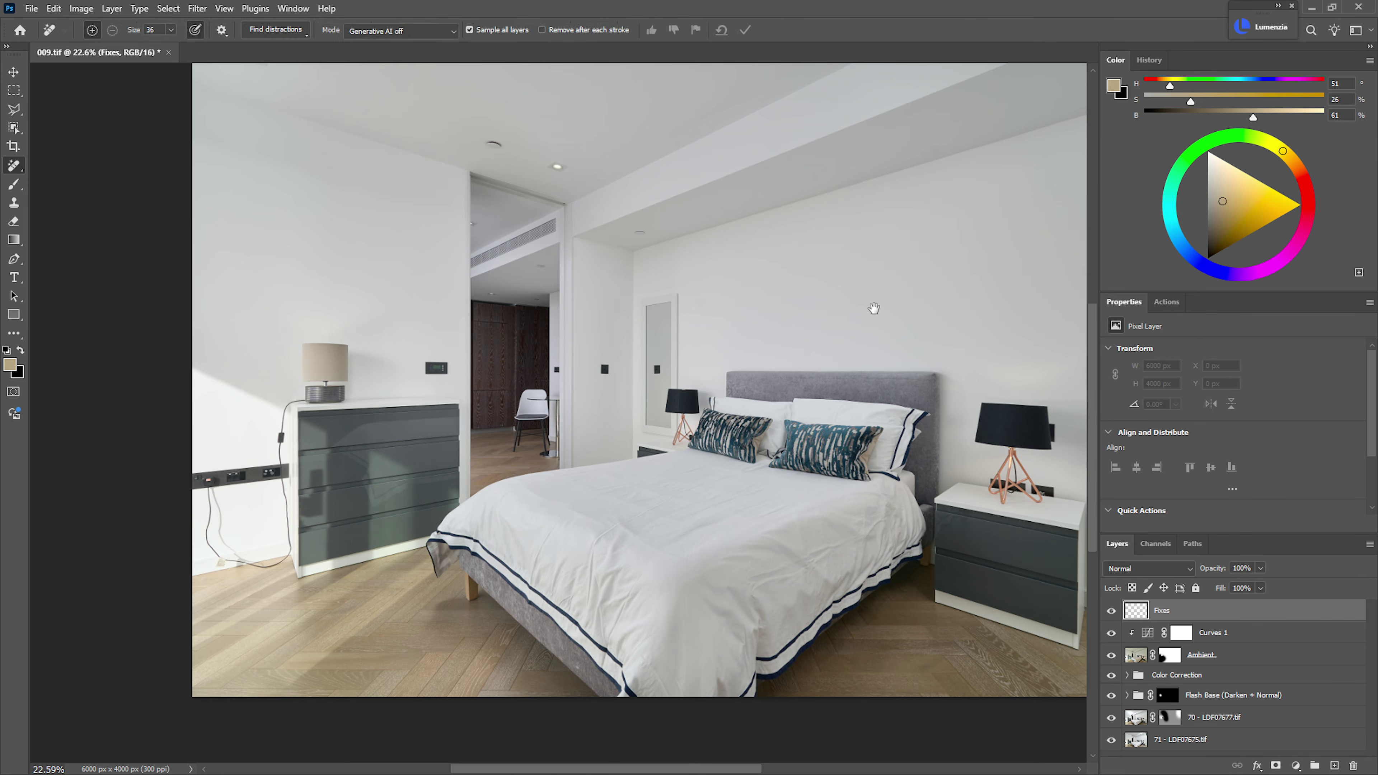
{"action": "left_click_drag", "start_coordinate": [873, 308], "coordinate": [804, 367]}
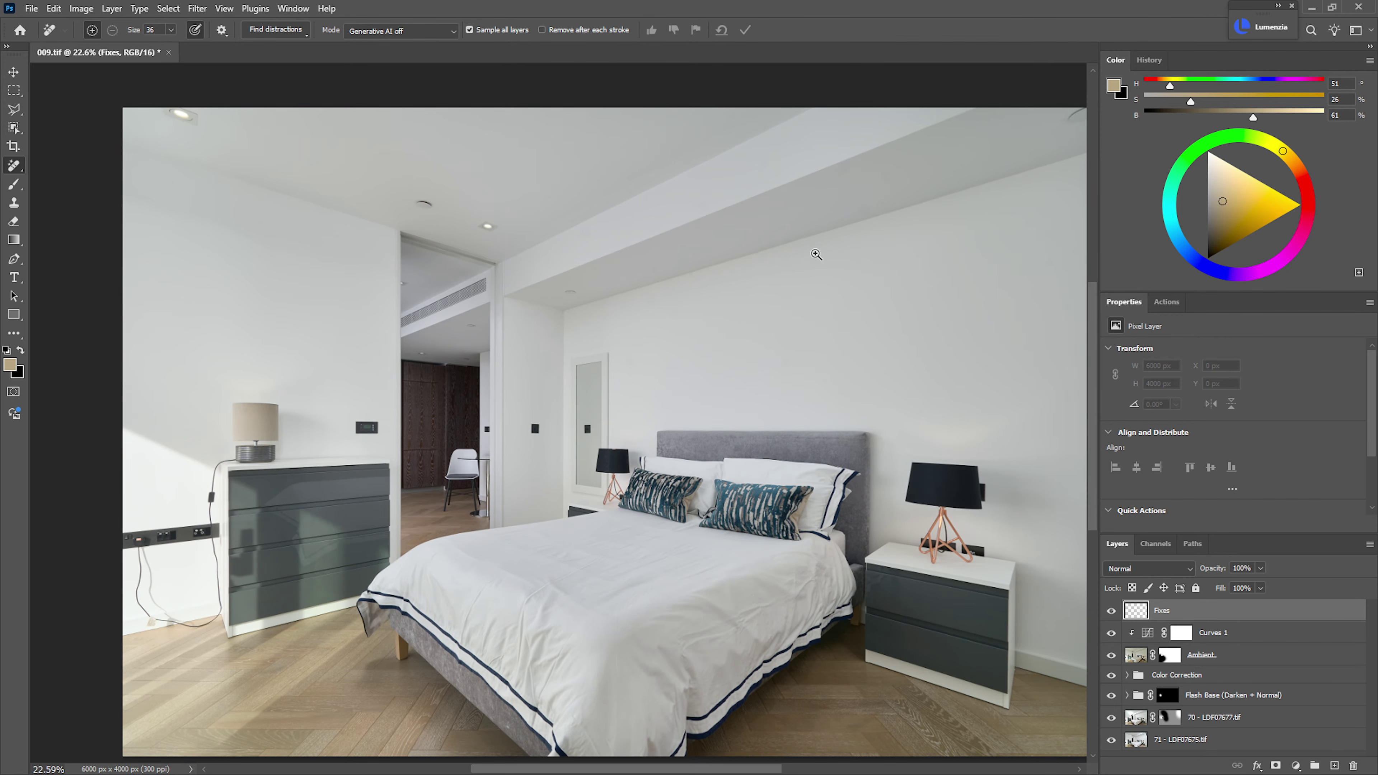
{"action": "left_click_drag", "start_coordinate": [816, 254], "coordinate": [775, 375]}
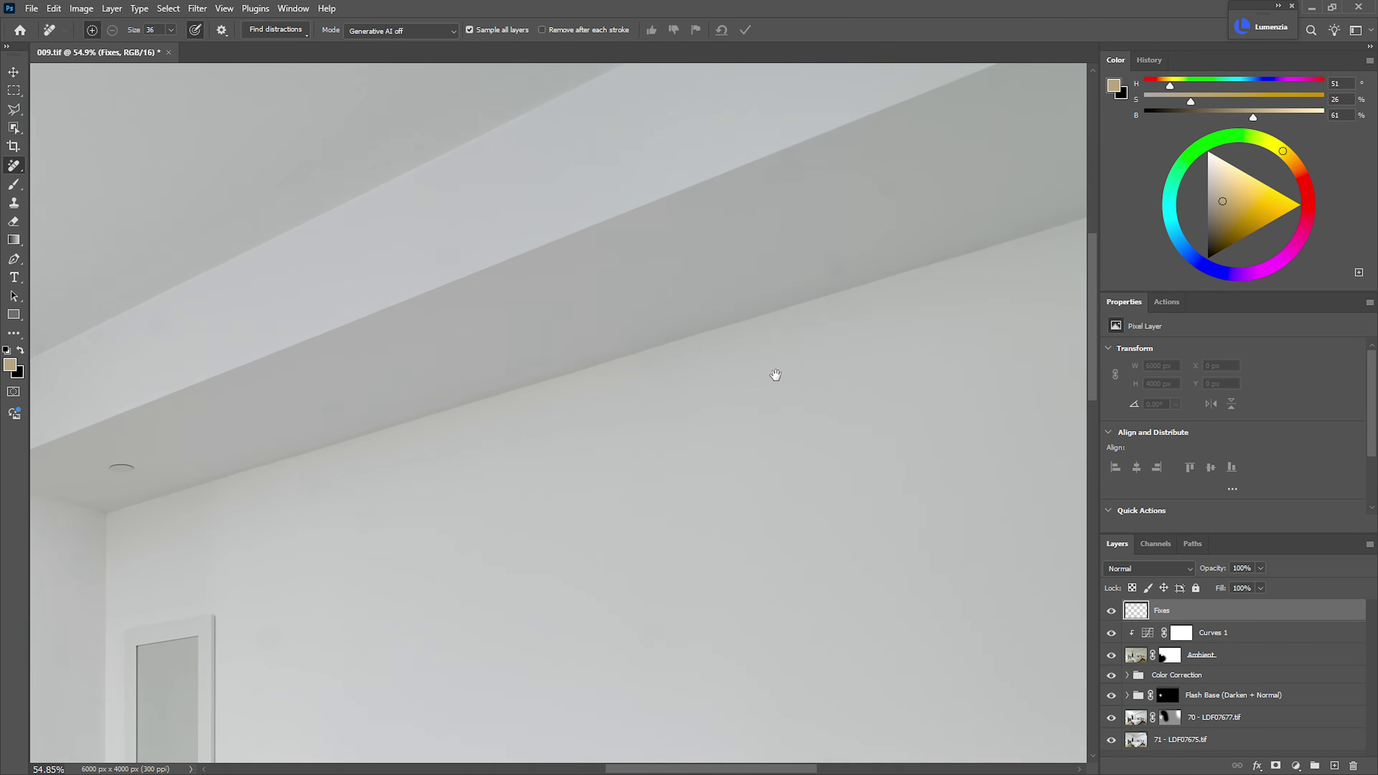
{"action": "left_click_drag", "start_coordinate": [846, 262], "coordinate": [914, 255]}
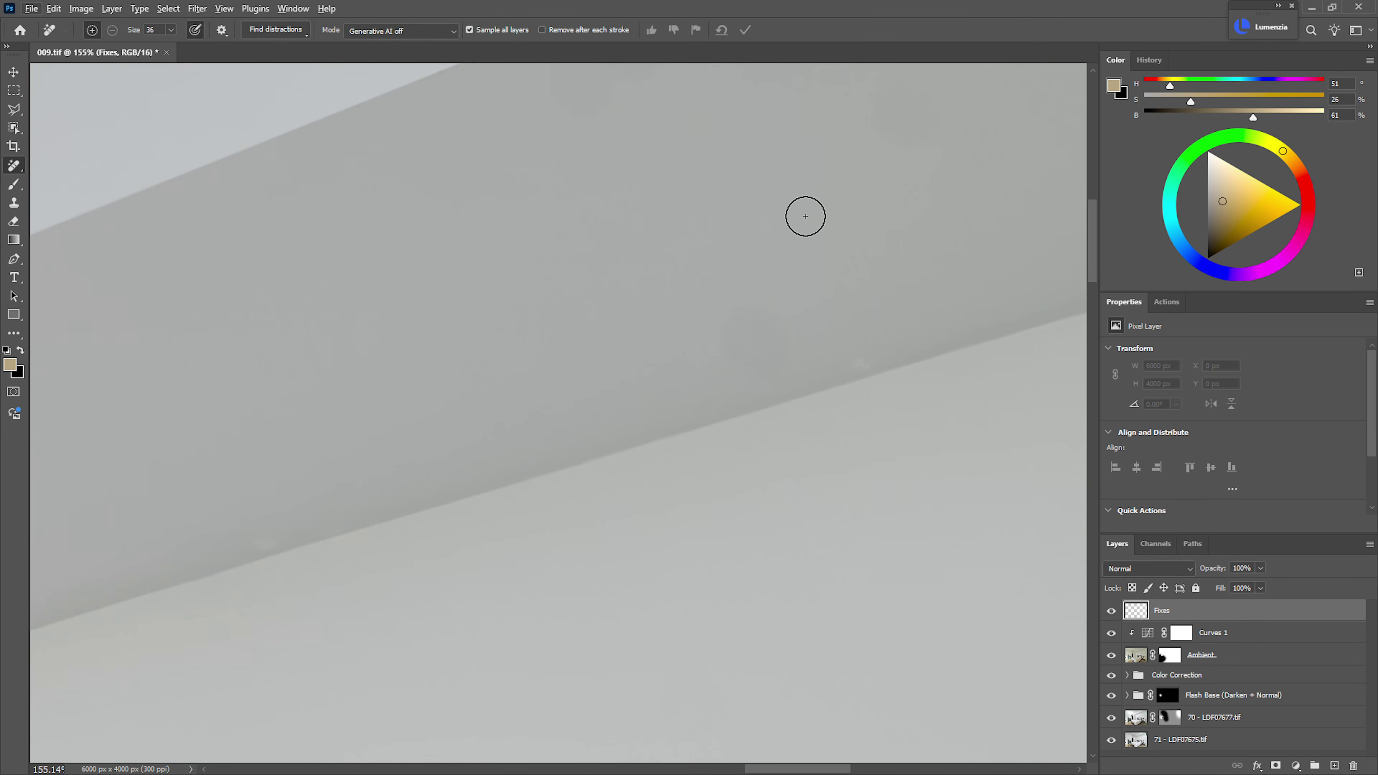
{"action": "key", "text": "shift+j"}
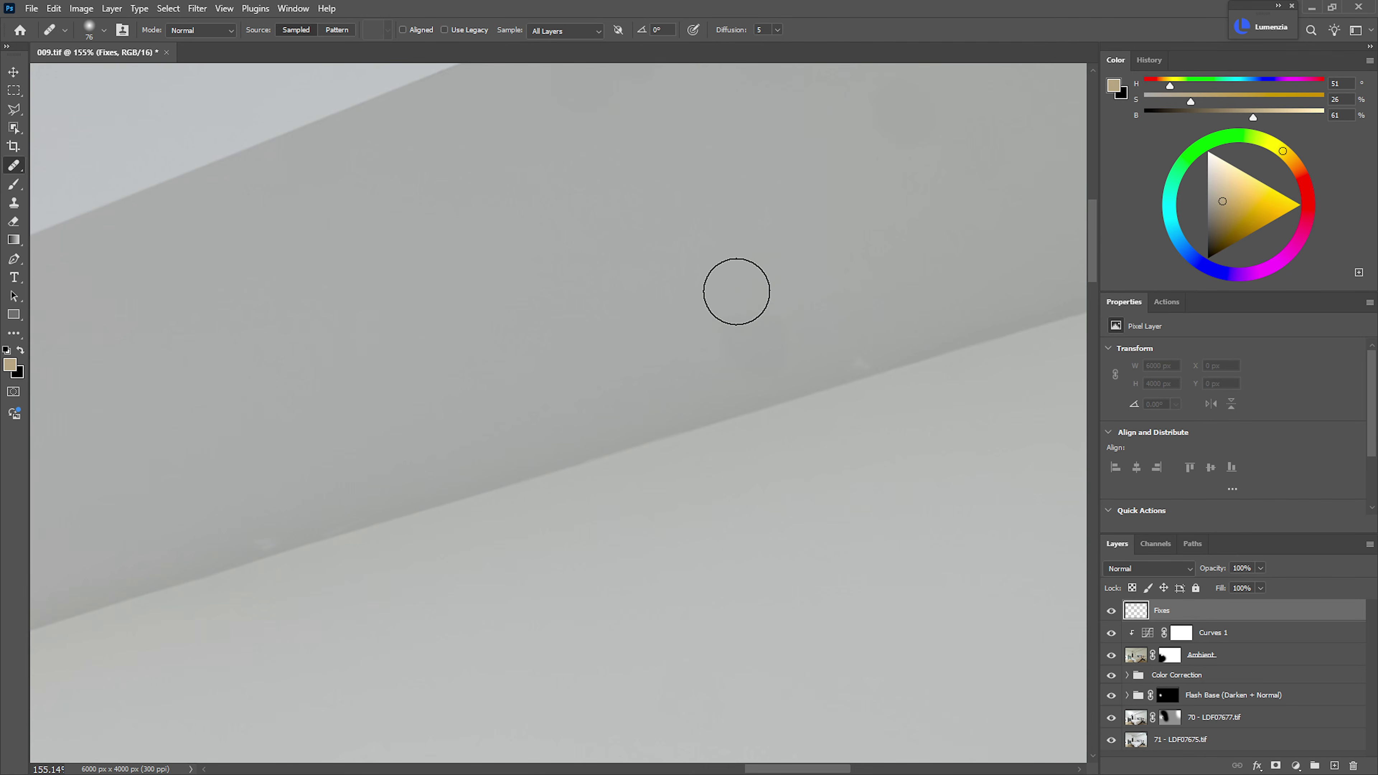
{"action": "mouse_move", "coordinate": [736, 291]}
{"action": "left_mouse_down"}
{"action": "mouse_move", "coordinate": [760, 317]}
{"action": "mouse_move", "coordinate": [680, 332]}
{"action": "mouse_move", "coordinate": [794, 316]}
{"action": "mouse_move", "coordinate": [773, 301]}
{"action": "left_mouse_up"}
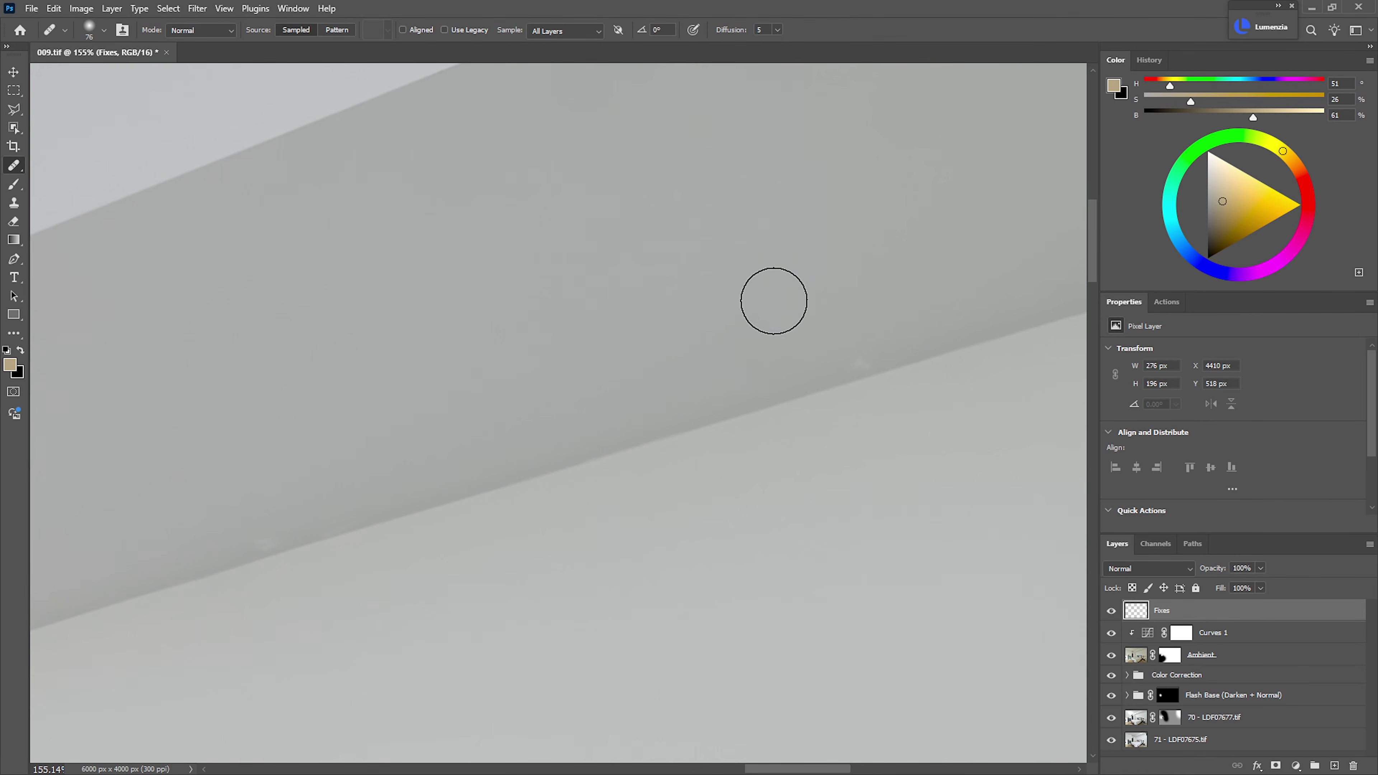
- Sample clean paint and heal the faint round blotch on the ceiling beam's lighter vertical face
{"action": "scroll", "coordinate": [670, 292], "scroll_direction": "down", "scroll_amount": 5}
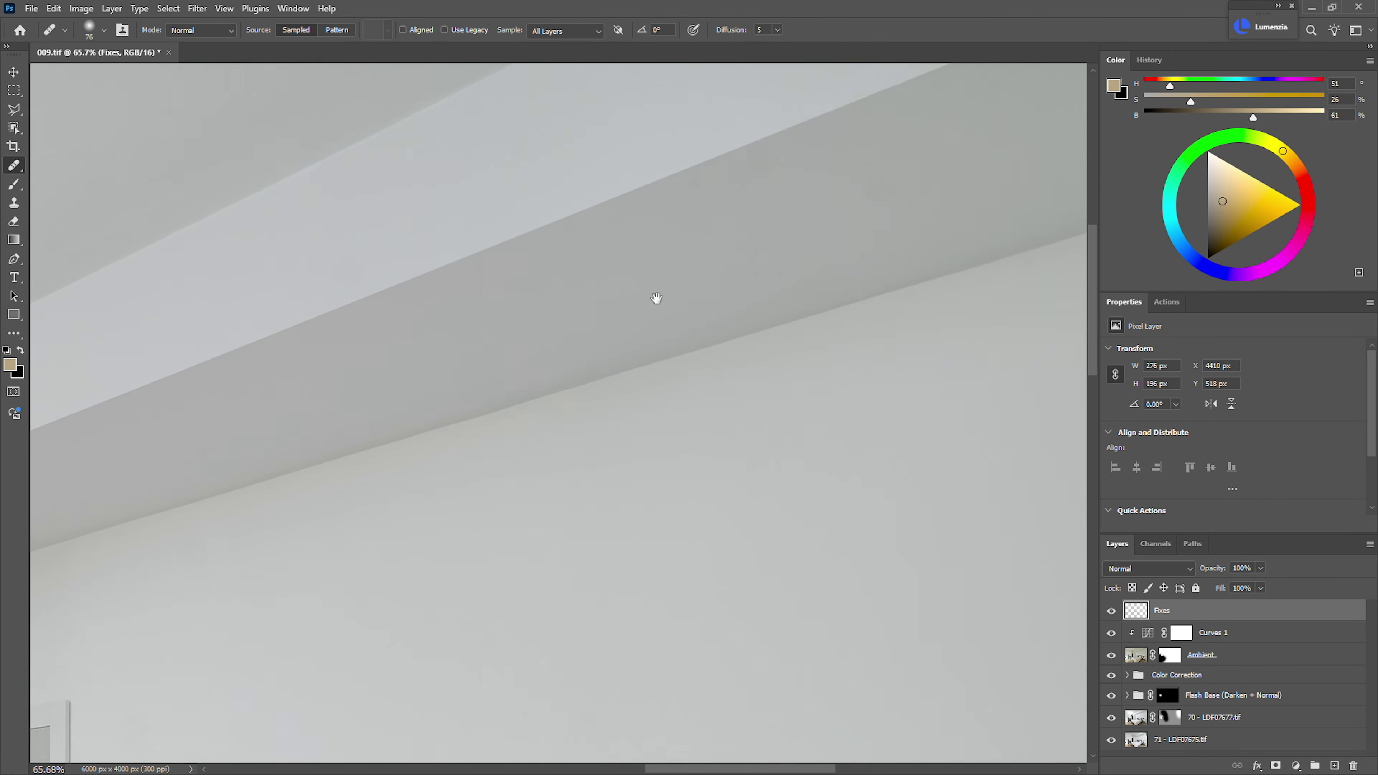
{"action": "scroll", "coordinate": [714, 286], "scroll_direction": "up", "scroll_amount": 3}
{"action": "scroll", "coordinate": [535, 252], "scroll_direction": "up", "scroll_amount": 3}
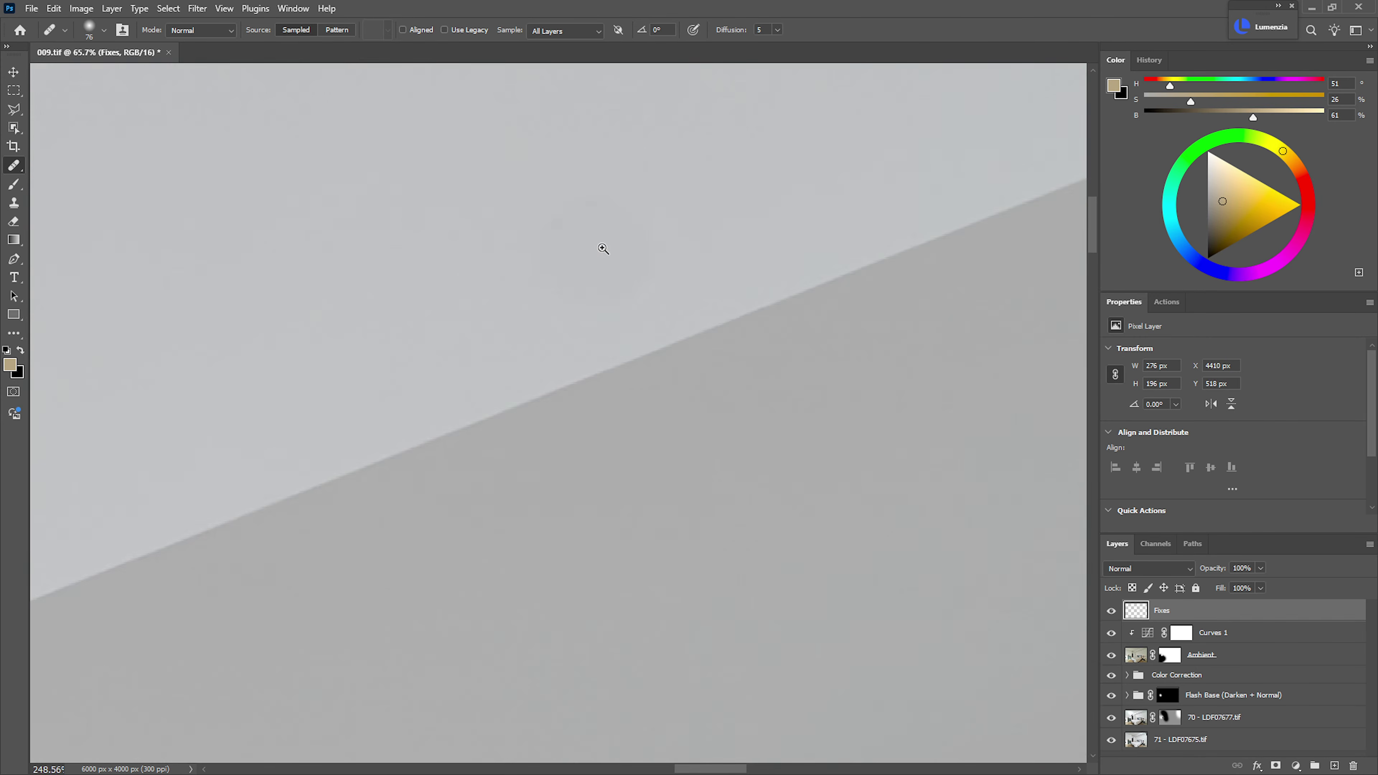
{"action": "left_click", "coordinate": [812, 100], "text": "alt"}
{"action": "mouse_move", "coordinate": [667, 184]}
{"action": "left_mouse_down"}
{"action": "mouse_move", "coordinate": [569, 246]}
{"action": "mouse_move", "coordinate": [554, 160]}
{"action": "mouse_move", "coordinate": [720, 188]}
{"action": "mouse_move", "coordinate": [578, 240]}
{"action": "mouse_move", "coordinate": [701, 142]}
{"action": "mouse_move", "coordinate": [597, 147]}
{"action": "left_mouse_up"}
- Heal the marks on the ceiling beam farther along towards the doorway from a newly sampled clean area
{"action": "scroll", "coordinate": [553, 282], "scroll_direction": "down", "scroll_amount": 3}
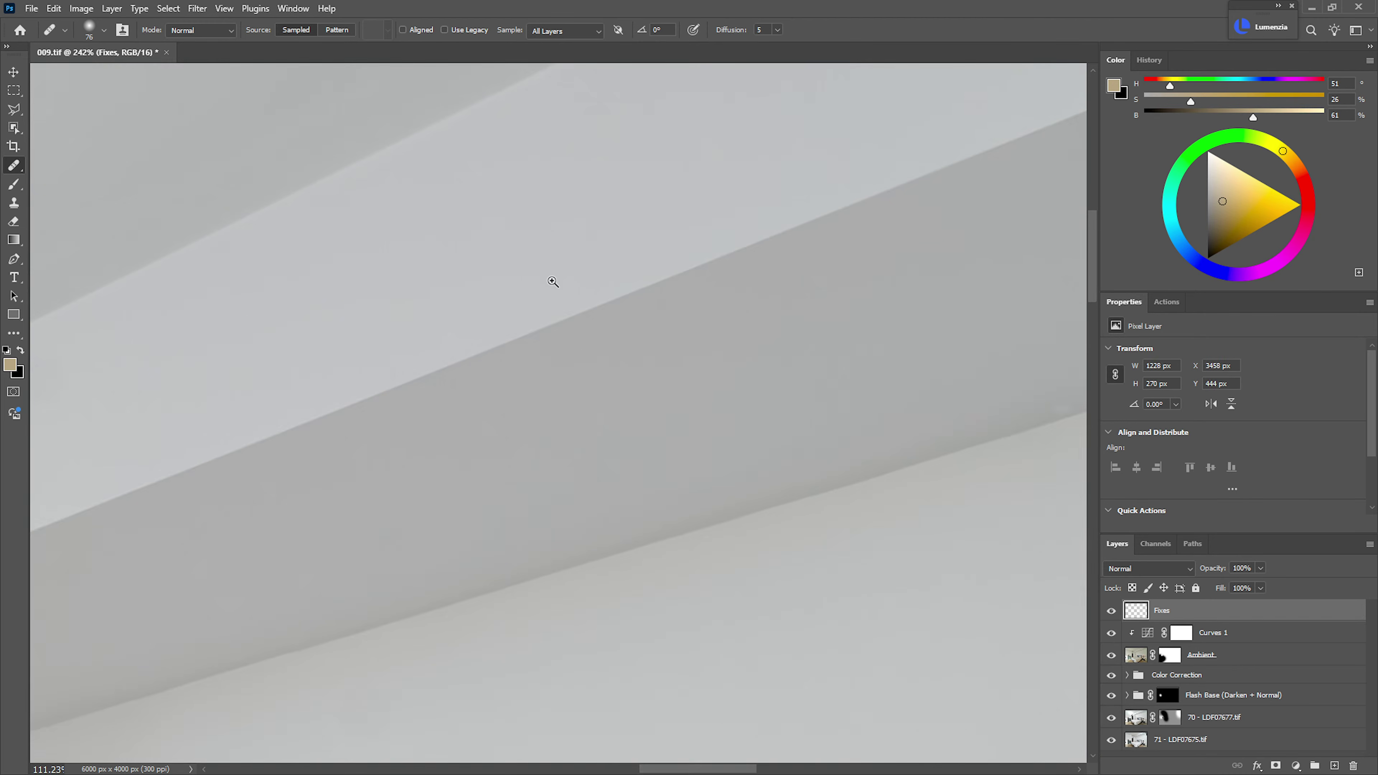
{"action": "scroll", "coordinate": [473, 360], "scroll_direction": "down", "scroll_amount": 3}
{"action": "scroll", "coordinate": [542, 342], "scroll_direction": "up", "scroll_amount": 5}
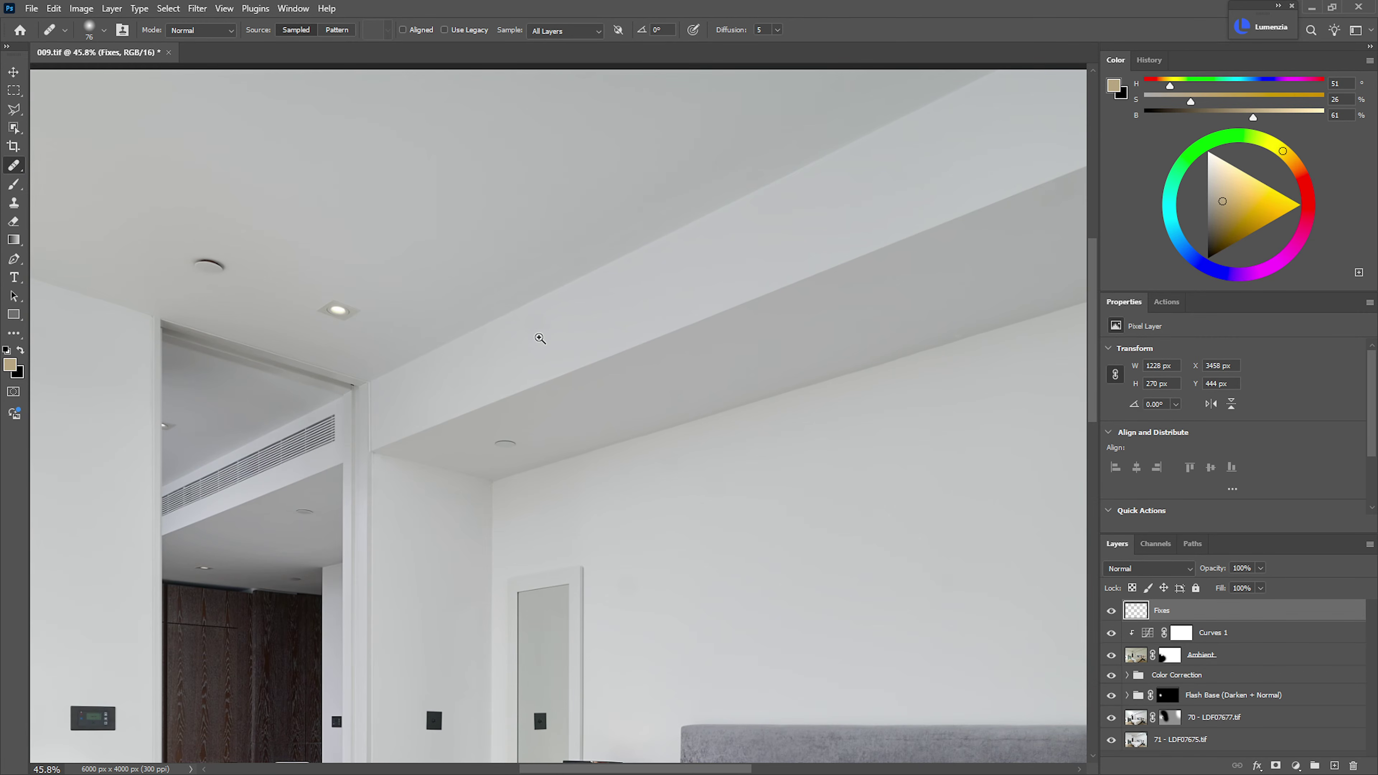
{"action": "right_click", "coordinate": [687, 278], "text": "alt"}
{"action": "mouse_move", "coordinate": [554, 298]}
{"action": "left_mouse_down"}
{"action": "mouse_move", "coordinate": [538, 292]}
{"action": "mouse_move", "coordinate": [603, 317]}
{"action": "mouse_move", "coordinate": [550, 286]}
{"action": "mouse_move", "coordinate": [544, 344]}
{"action": "mouse_move", "coordinate": [510, 350]}
{"action": "left_mouse_up"}
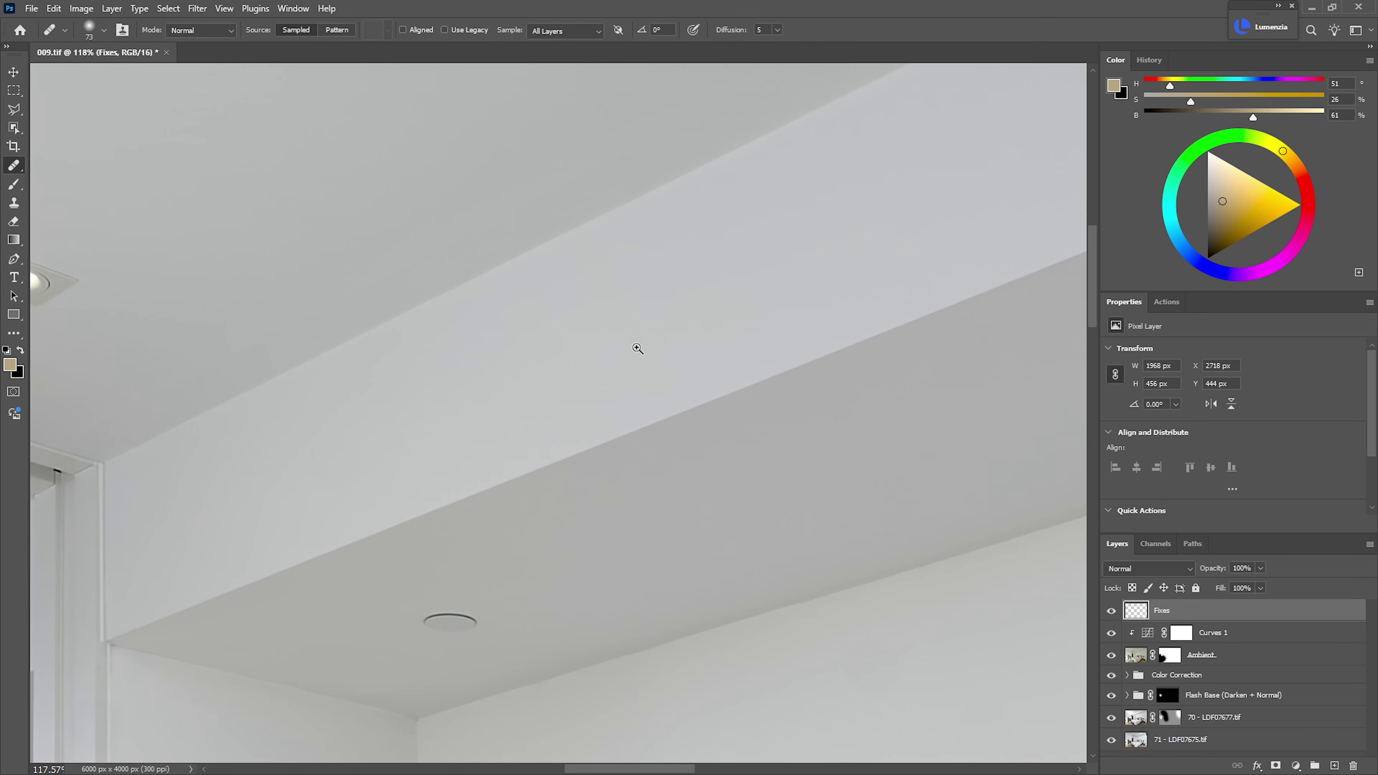
- Examine the ceiling, doorway and lamp-side wall for remaining blemishes
{"action": "scroll", "coordinate": [634, 344], "scroll_direction": "down", "scroll_amount": 5}
{"action": "left_click_drag", "start_coordinate": [824, 431], "coordinate": [809, 391]}
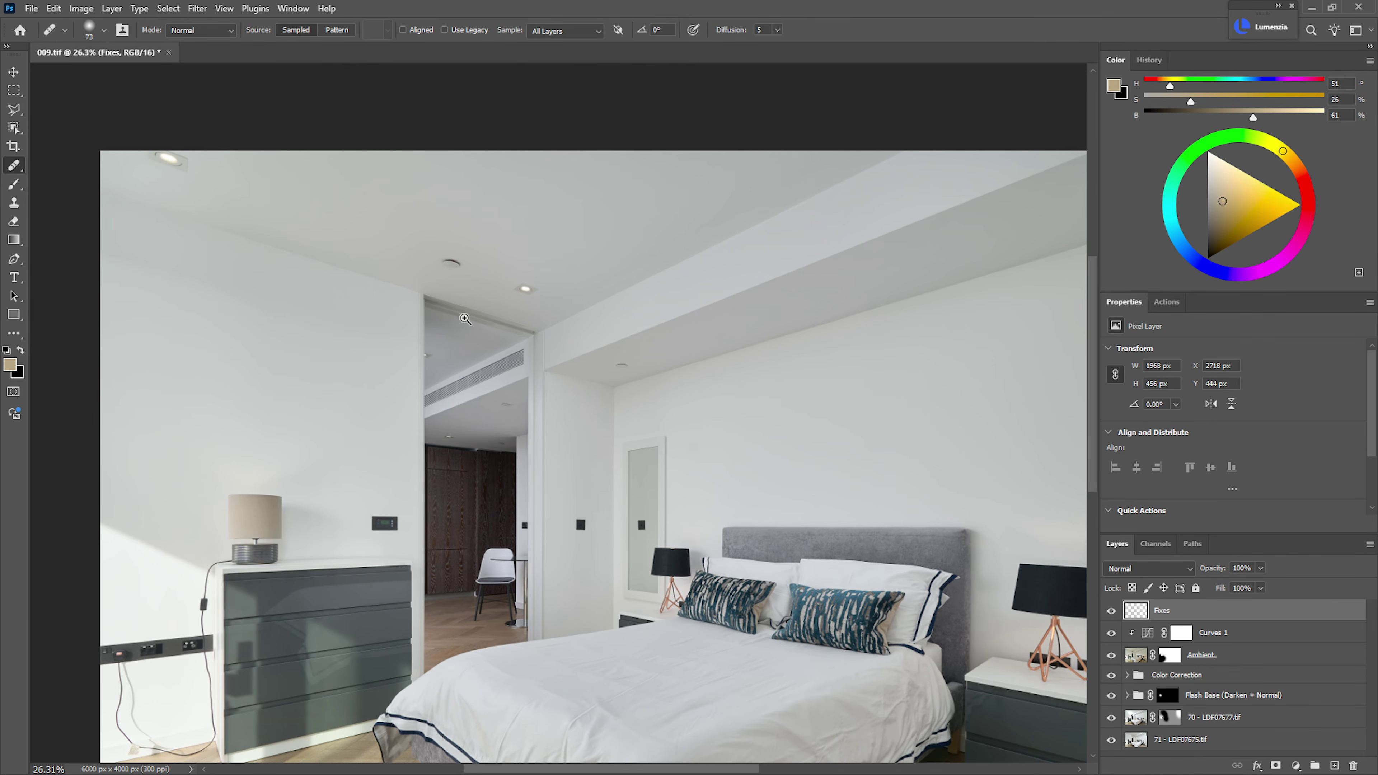
{"action": "left_click_drag", "start_coordinate": [212, 221], "coordinate": [295, 231]}
{"action": "scroll", "coordinate": [322, 253], "scroll_direction": "down", "scroll_amount": 3}
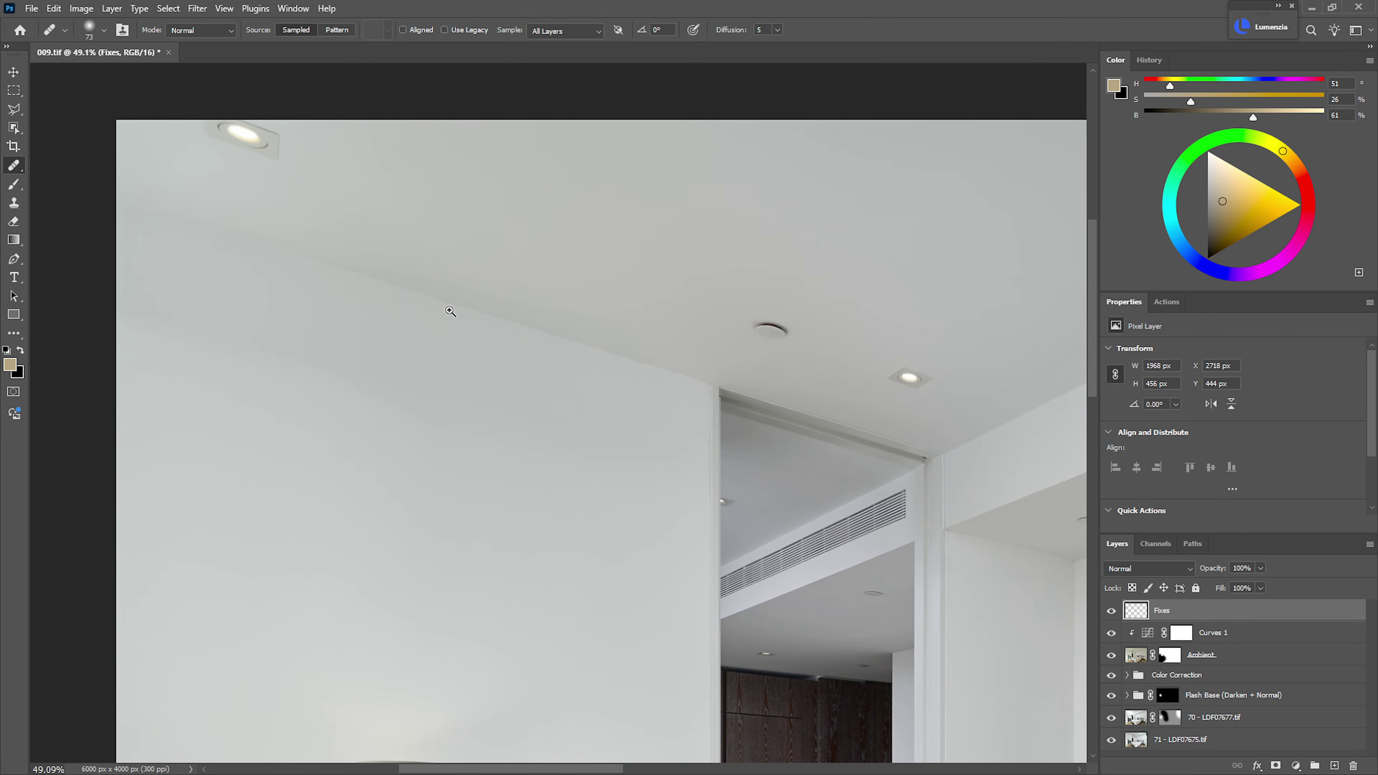
{"action": "scroll", "coordinate": [548, 358], "scroll_direction": "down", "scroll_amount": 2}
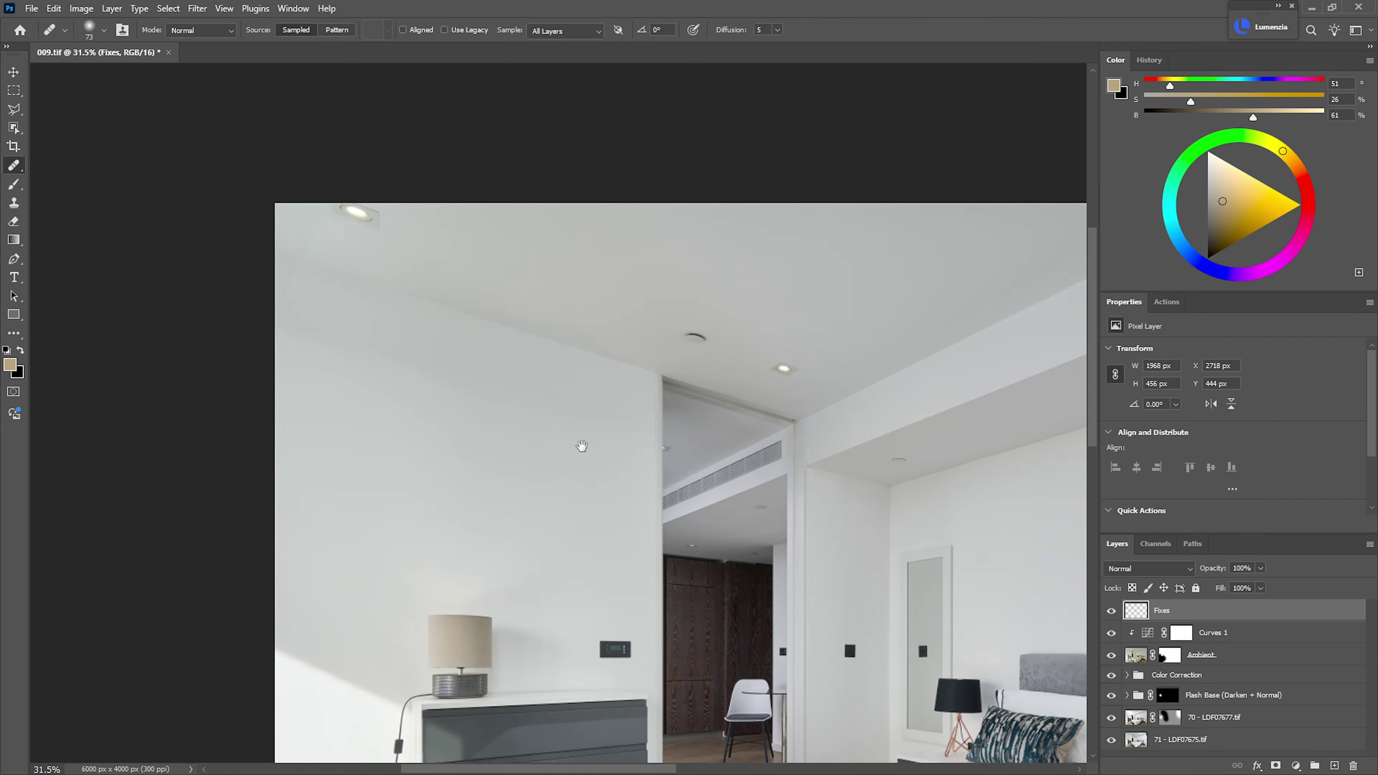
{"action": "left_click_drag", "start_coordinate": [578, 446], "coordinate": [454, 359]}
{"action": "scroll", "coordinate": [453, 519], "scroll_direction": "down", "scroll_amount": 1}
{"action": "scroll", "coordinate": [382, 559], "scroll_direction": "down", "scroll_amount": 4}
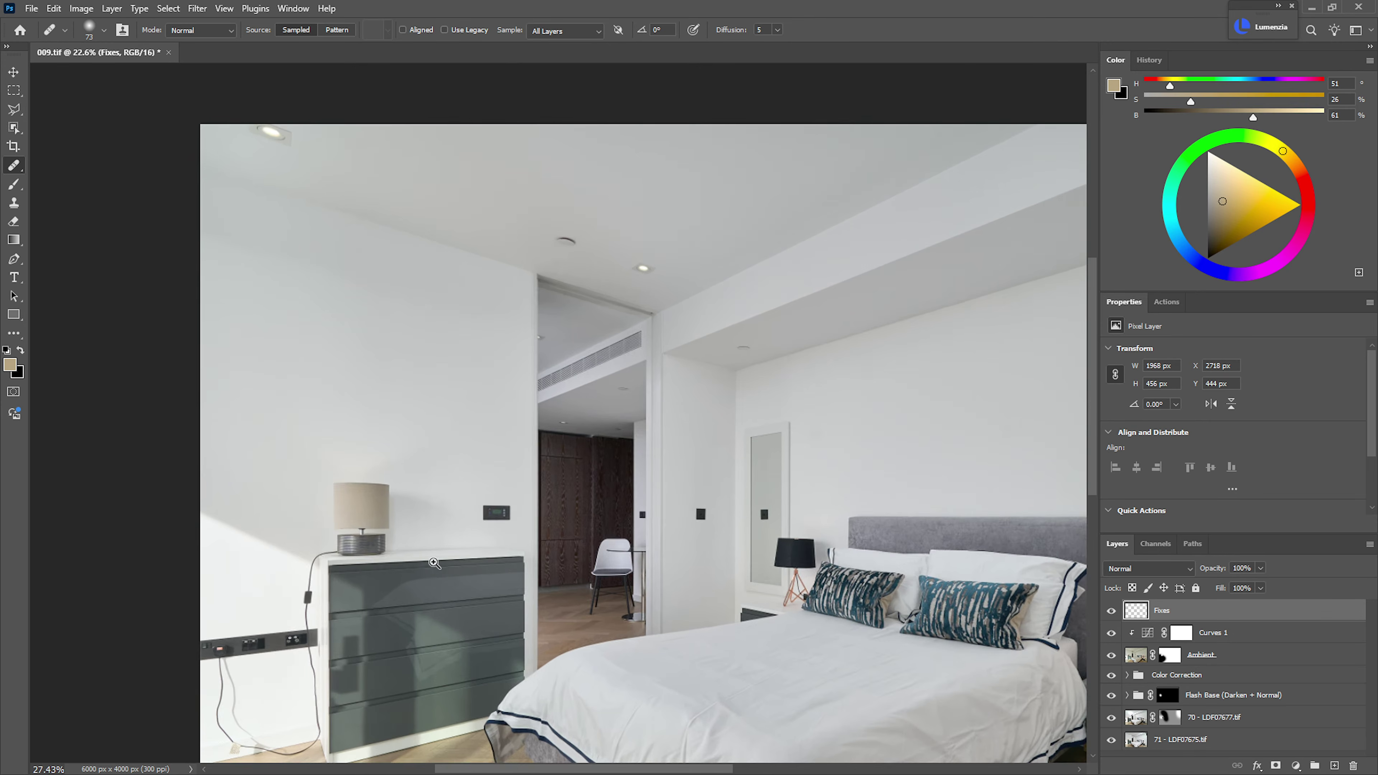
- With the Remove Tool at size 36, paint over the table lamp's cable from the lamp base through its inline switch
{"action": "scroll", "coordinate": [273, 421], "scroll_direction": "up", "scroll_amount": 5}
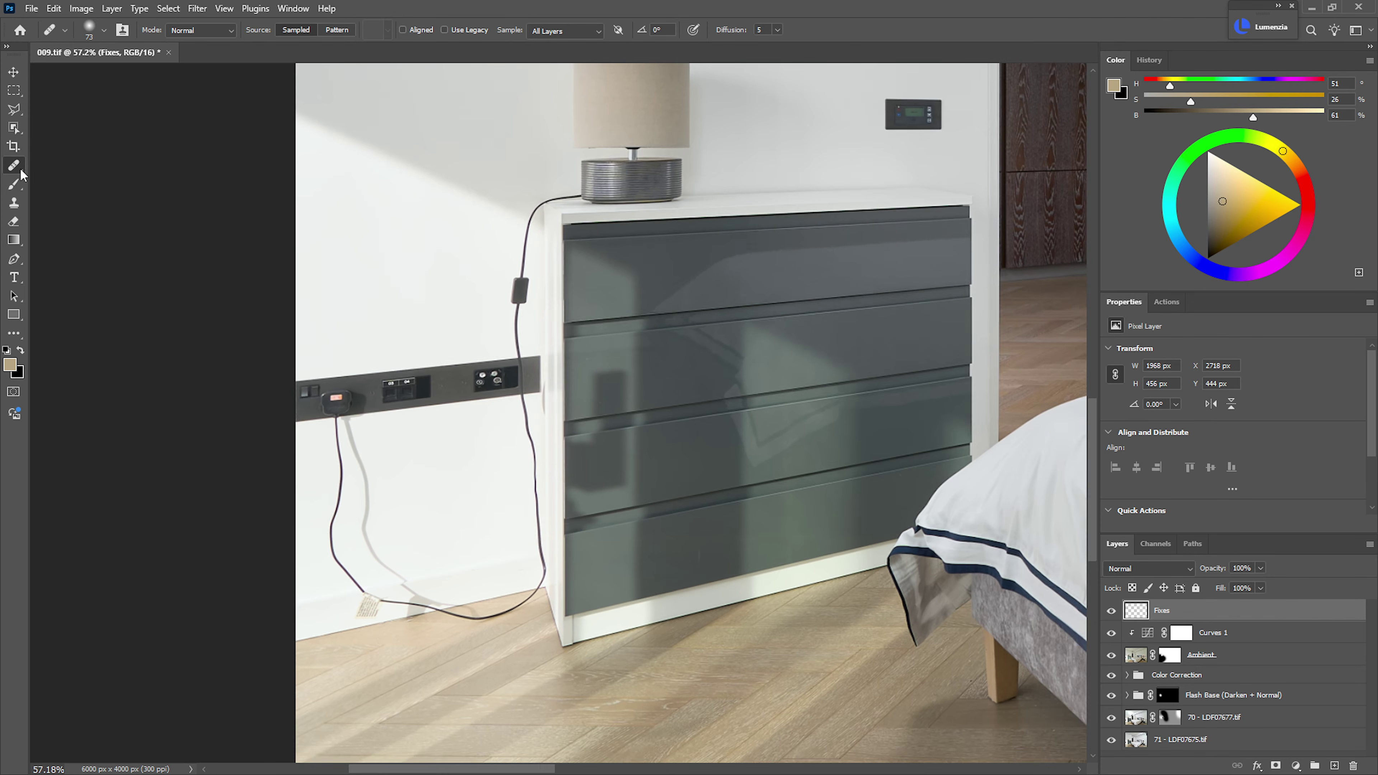
{"action": "right_click", "coordinate": [14, 165]}
{"action": "left_click", "coordinate": [76, 179]}
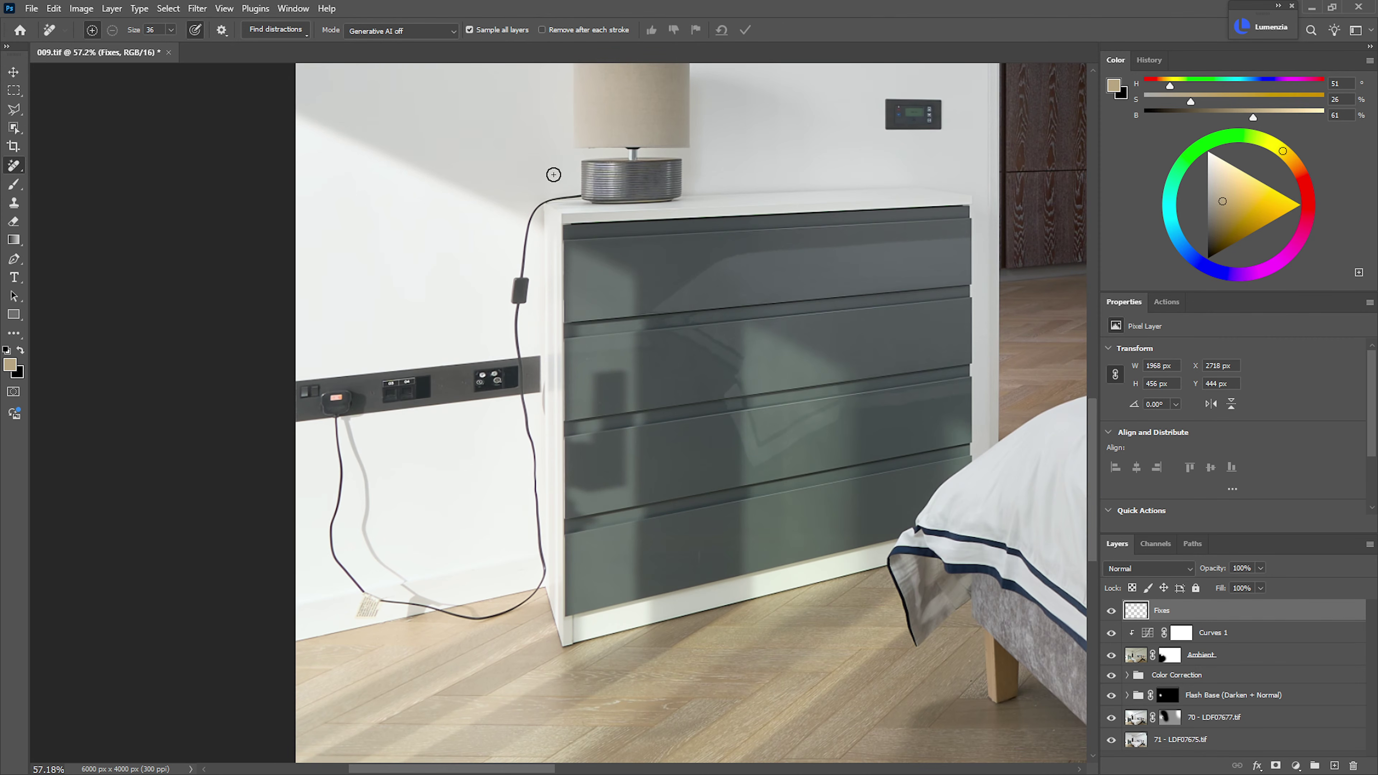
{"action": "mouse_move", "coordinate": [449, 324]}
{"action": "left_mouse_down"}
{"action": "mouse_move", "coordinate": [582, 222]}
{"action": "mouse_move", "coordinate": [578, 264]}
{"action": "left_mouse_up"}
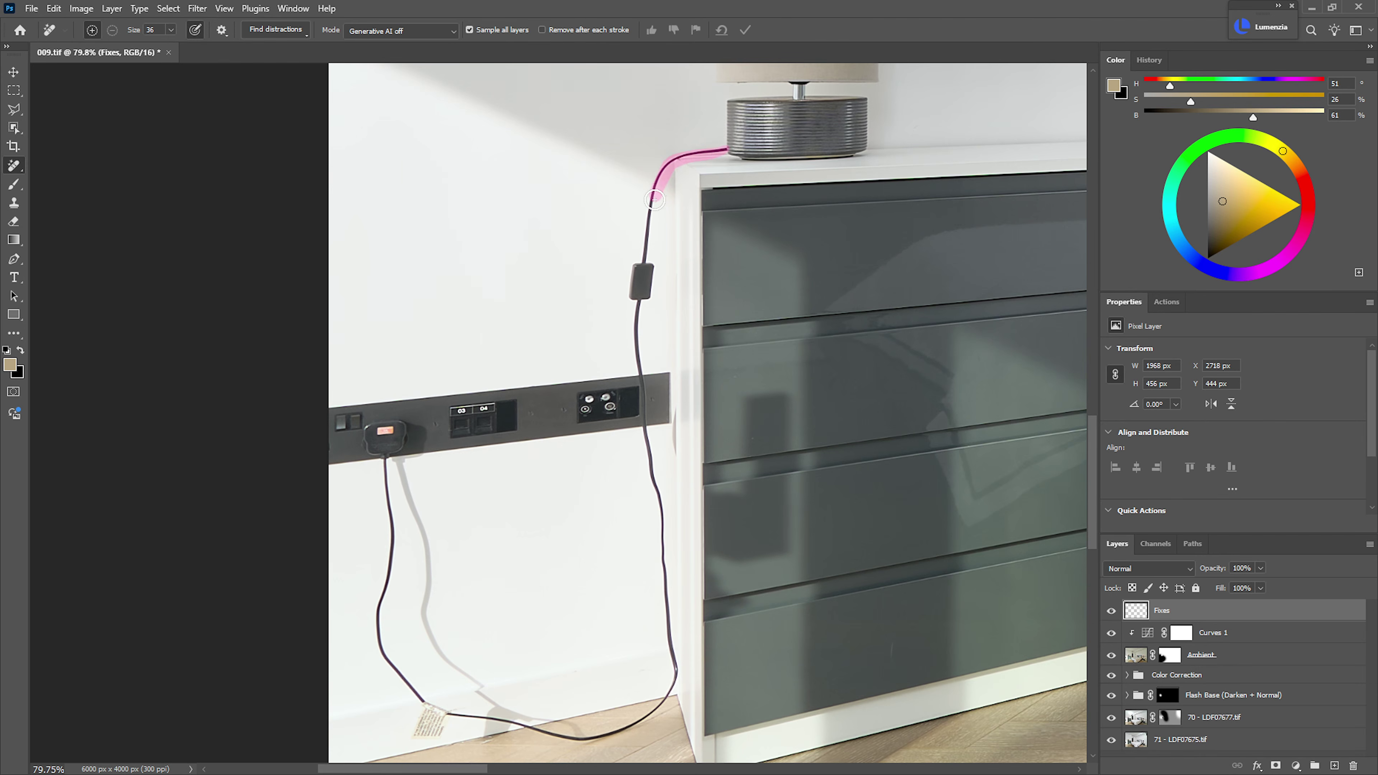
{"action": "left_click_drag", "start_coordinate": [654, 200], "coordinate": [650, 256]}
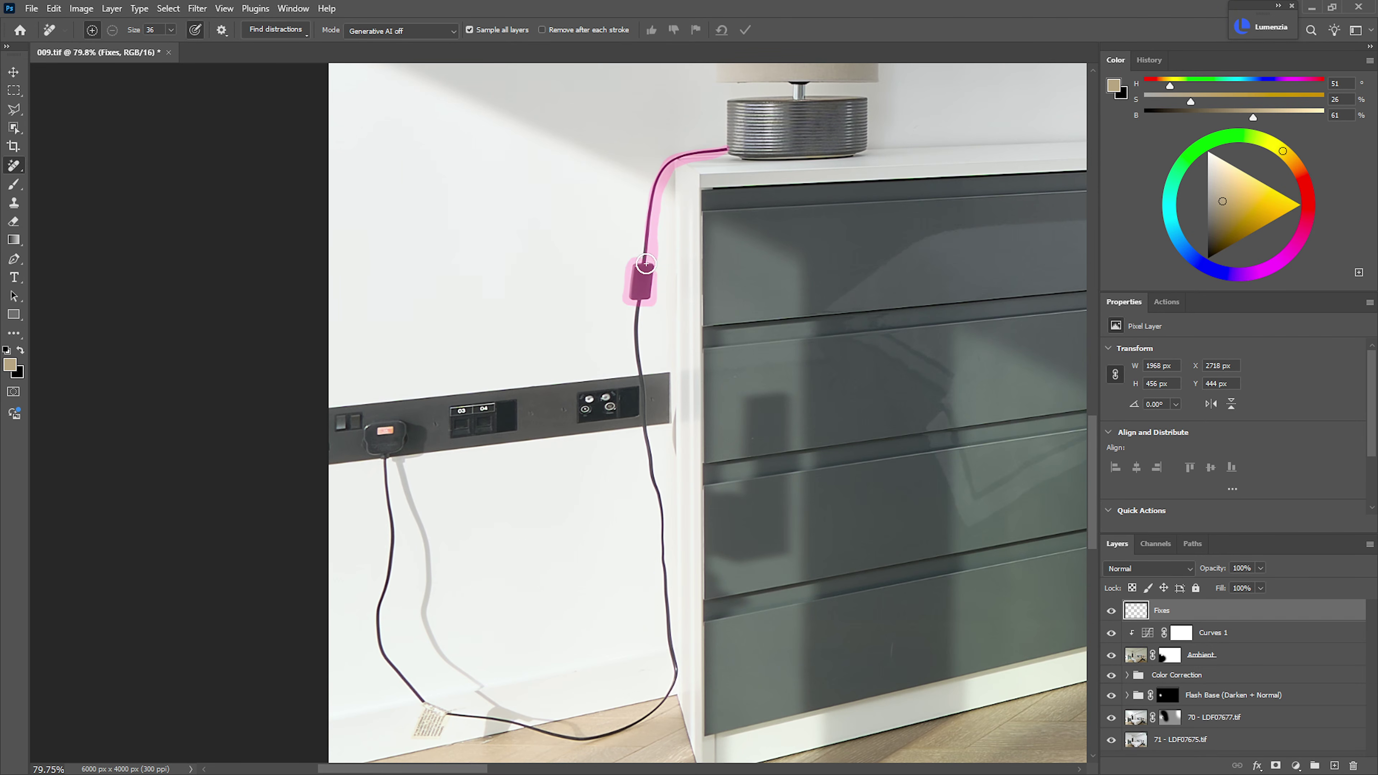
{"action": "mouse_move", "coordinate": [645, 291]}
{"action": "left_mouse_down"}
{"action": "mouse_move", "coordinate": [650, 234]}
{"action": "mouse_move", "coordinate": [639, 266]}
{"action": "left_mouse_up"}
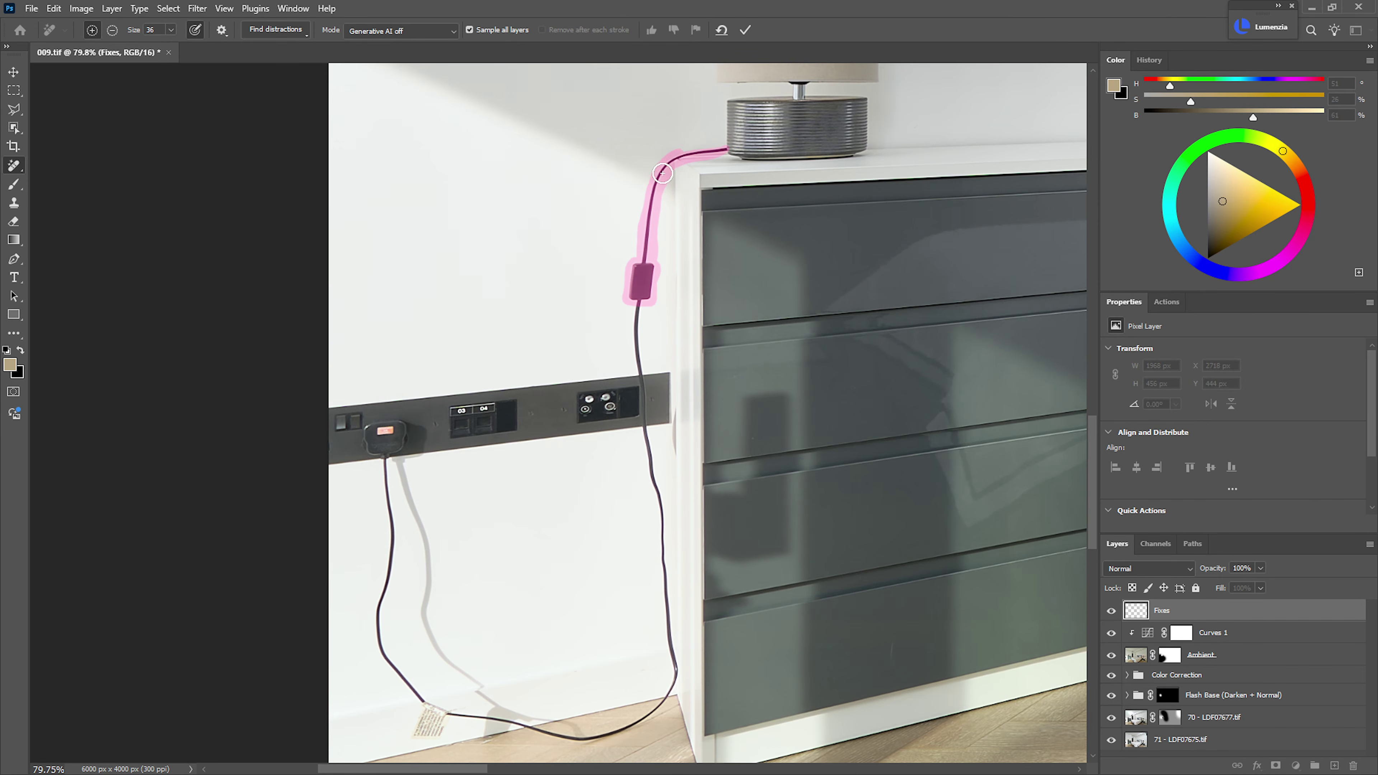
- Paint over the rest of the lamp cable with its label and shadow and remove it, including the stub below the plug
{"action": "left_click_drag", "start_coordinate": [679, 377], "coordinate": [666, 234]}
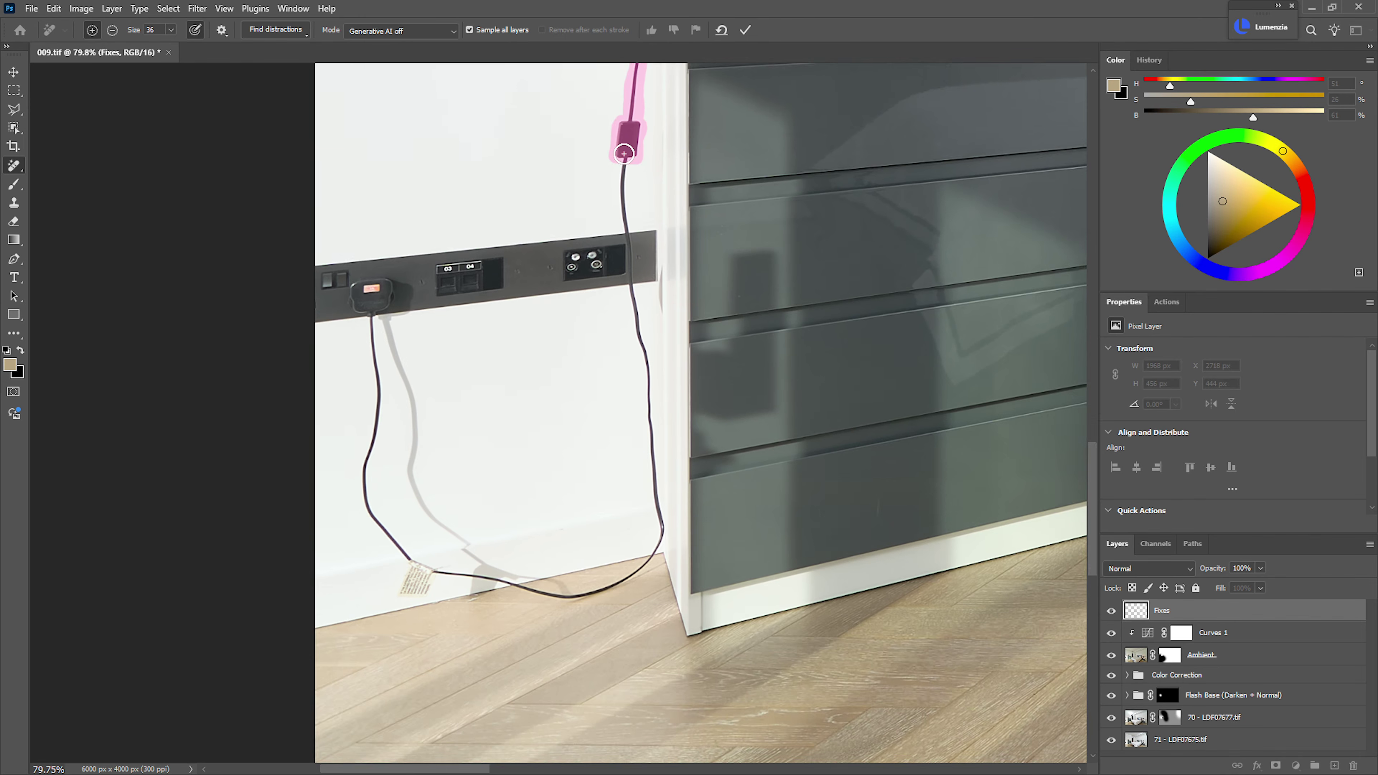
{"action": "mouse_move", "coordinate": [622, 182]}
{"action": "left_mouse_down"}
{"action": "mouse_move", "coordinate": [663, 522]}
{"action": "mouse_move", "coordinate": [619, 583]}
{"action": "mouse_move", "coordinate": [548, 595]}
{"action": "mouse_move", "coordinate": [444, 577]}
{"action": "mouse_move", "coordinate": [400, 552]}
{"action": "mouse_move", "coordinate": [361, 477]}
{"action": "mouse_move", "coordinate": [376, 411]}
{"action": "mouse_move", "coordinate": [367, 328]}
{"action": "left_mouse_up"}
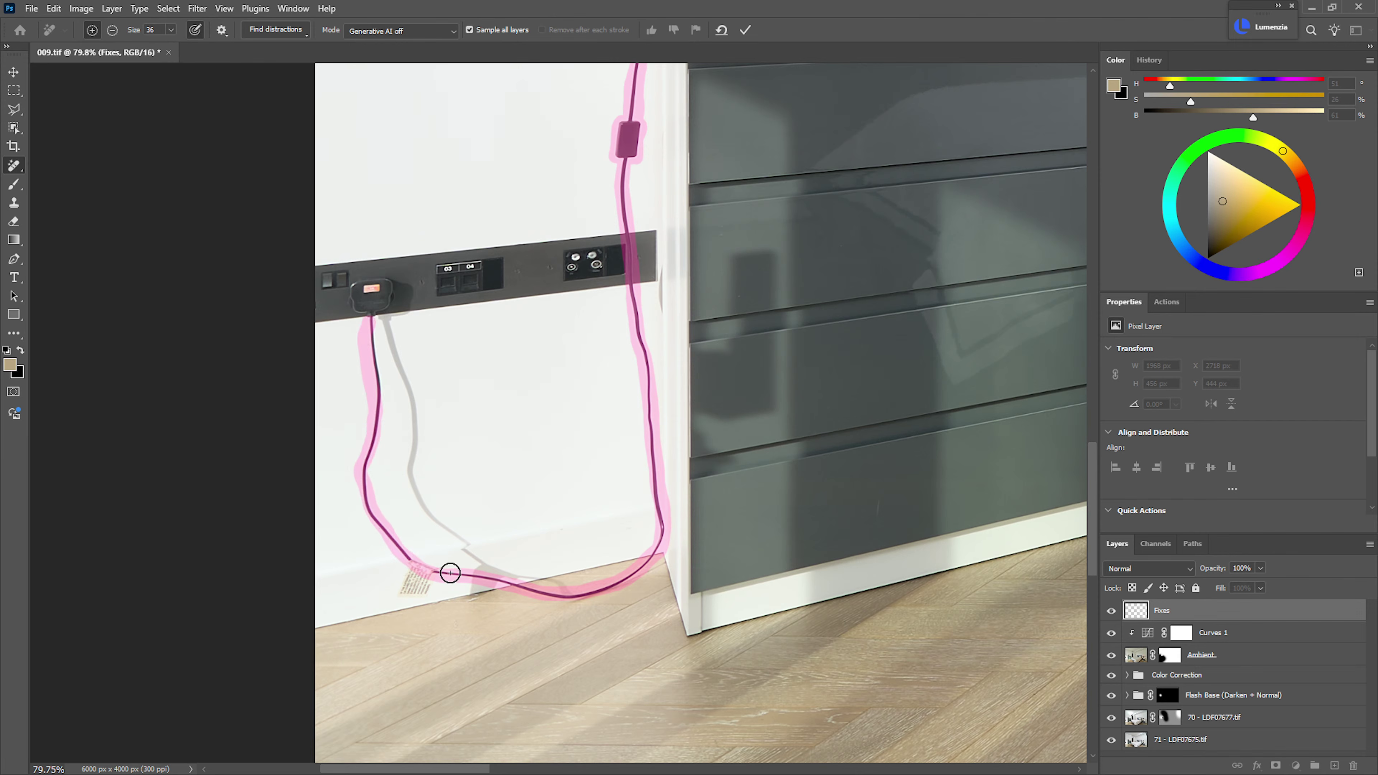
{"action": "mouse_move", "coordinate": [449, 572]}
{"action": "left_mouse_down"}
{"action": "mouse_move", "coordinate": [406, 569]}
{"action": "mouse_move", "coordinate": [427, 584]}
{"action": "mouse_move", "coordinate": [418, 572]}
{"action": "mouse_move", "coordinate": [429, 573]}
{"action": "left_mouse_up"}
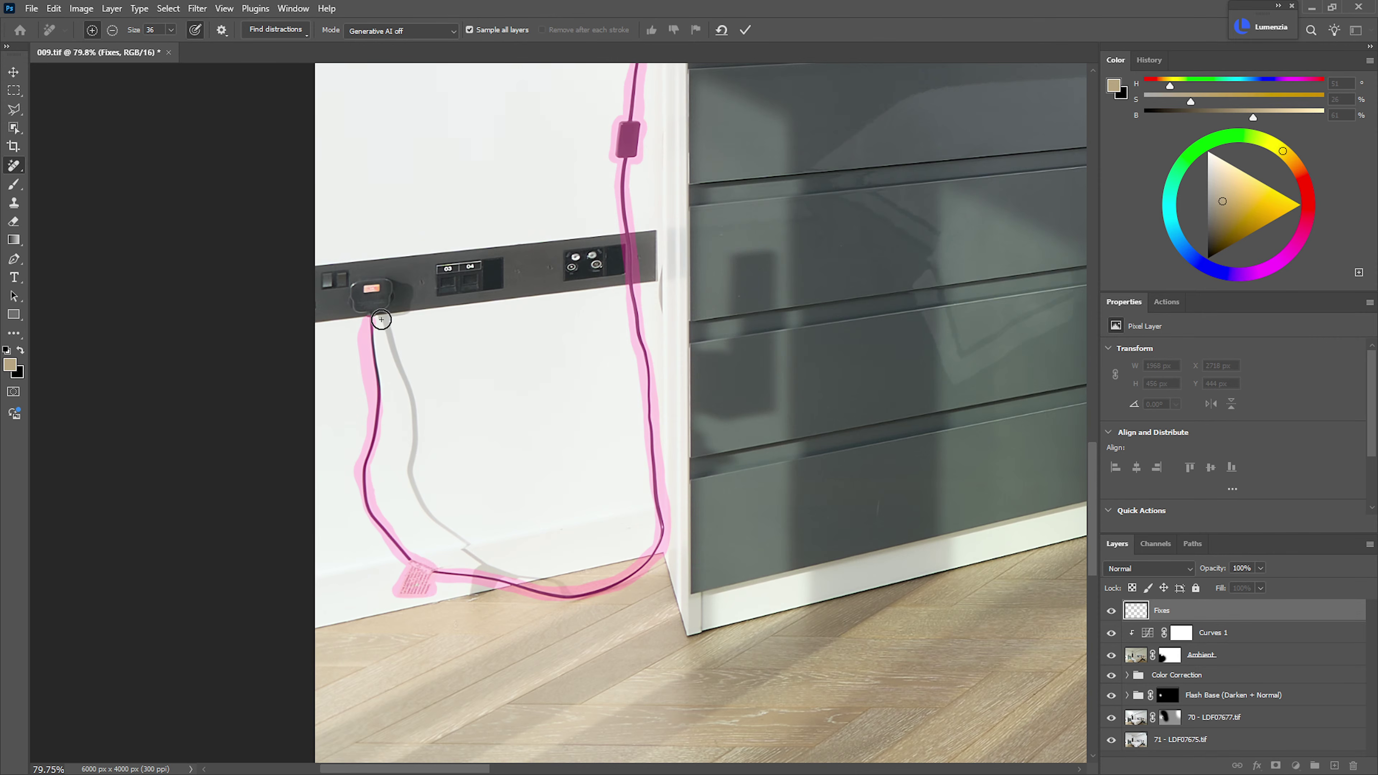
{"action": "mouse_move", "coordinate": [387, 317]}
{"action": "left_mouse_down"}
{"action": "mouse_move", "coordinate": [415, 483]}
{"action": "mouse_move", "coordinate": [451, 536]}
{"action": "mouse_move", "coordinate": [513, 576]}
{"action": "mouse_move", "coordinate": [479, 571]}
{"action": "mouse_move", "coordinate": [476, 591]}
{"action": "mouse_move", "coordinate": [494, 591]}
{"action": "mouse_move", "coordinate": [474, 594]}
{"action": "mouse_move", "coordinate": [511, 573]}
{"action": "mouse_move", "coordinate": [575, 597]}
{"action": "left_mouse_up"}
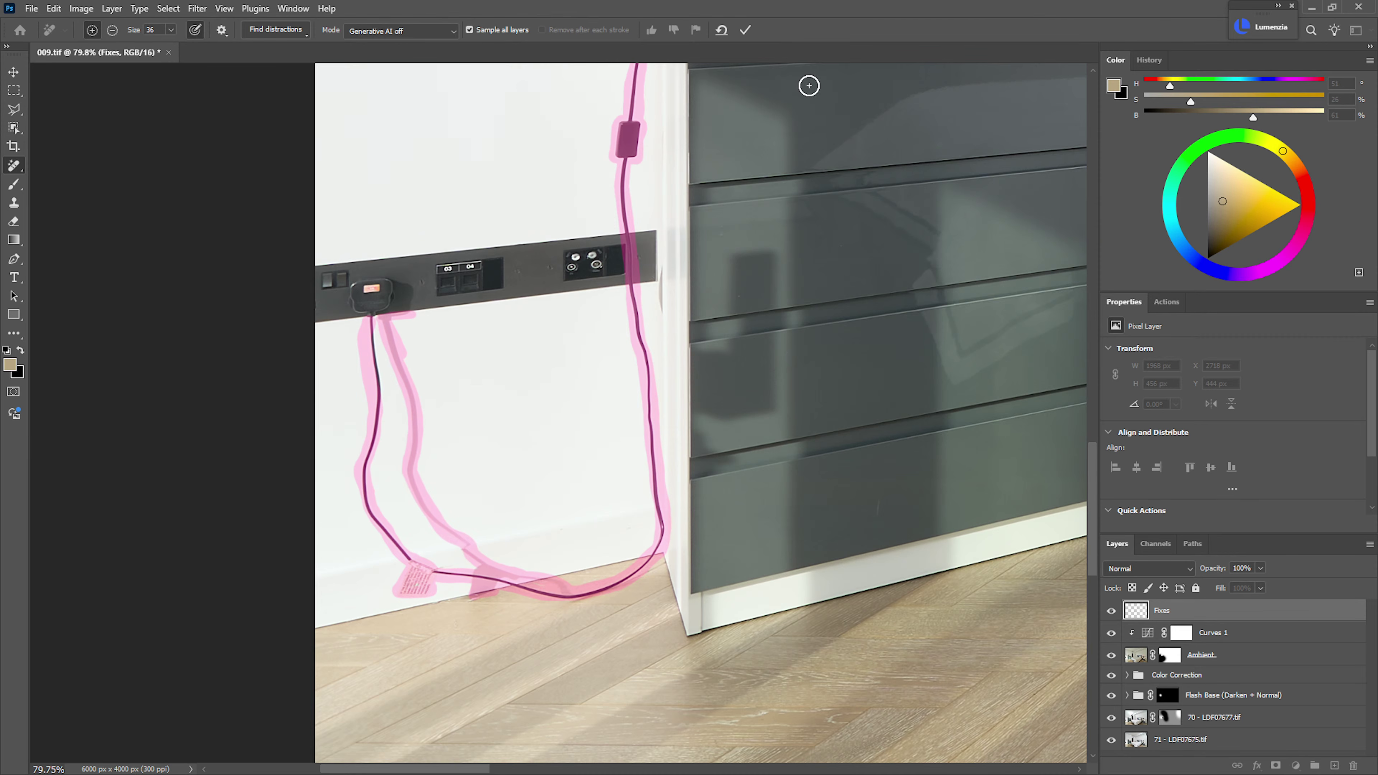
{"action": "key", "text": "Return"}
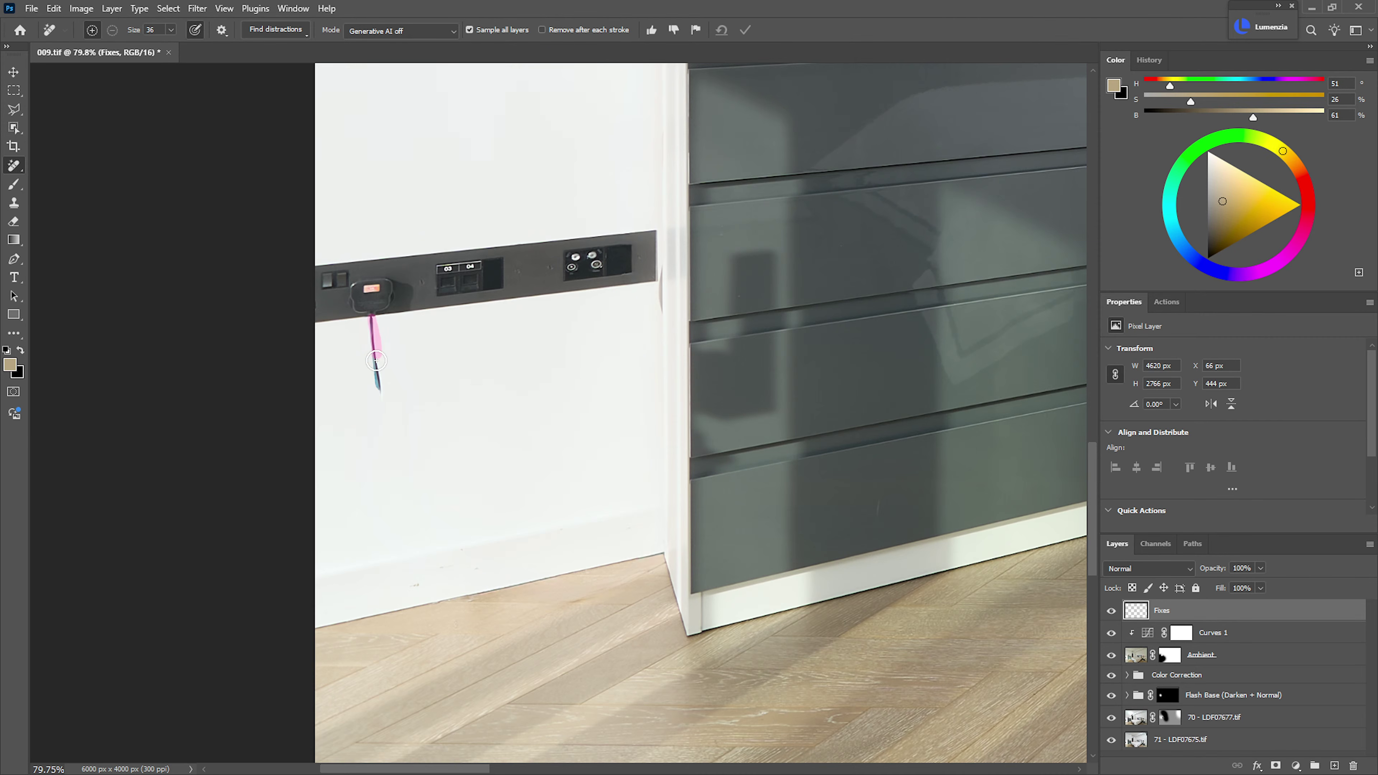
{"action": "left_click_drag", "start_coordinate": [376, 361], "coordinate": [379, 395]}
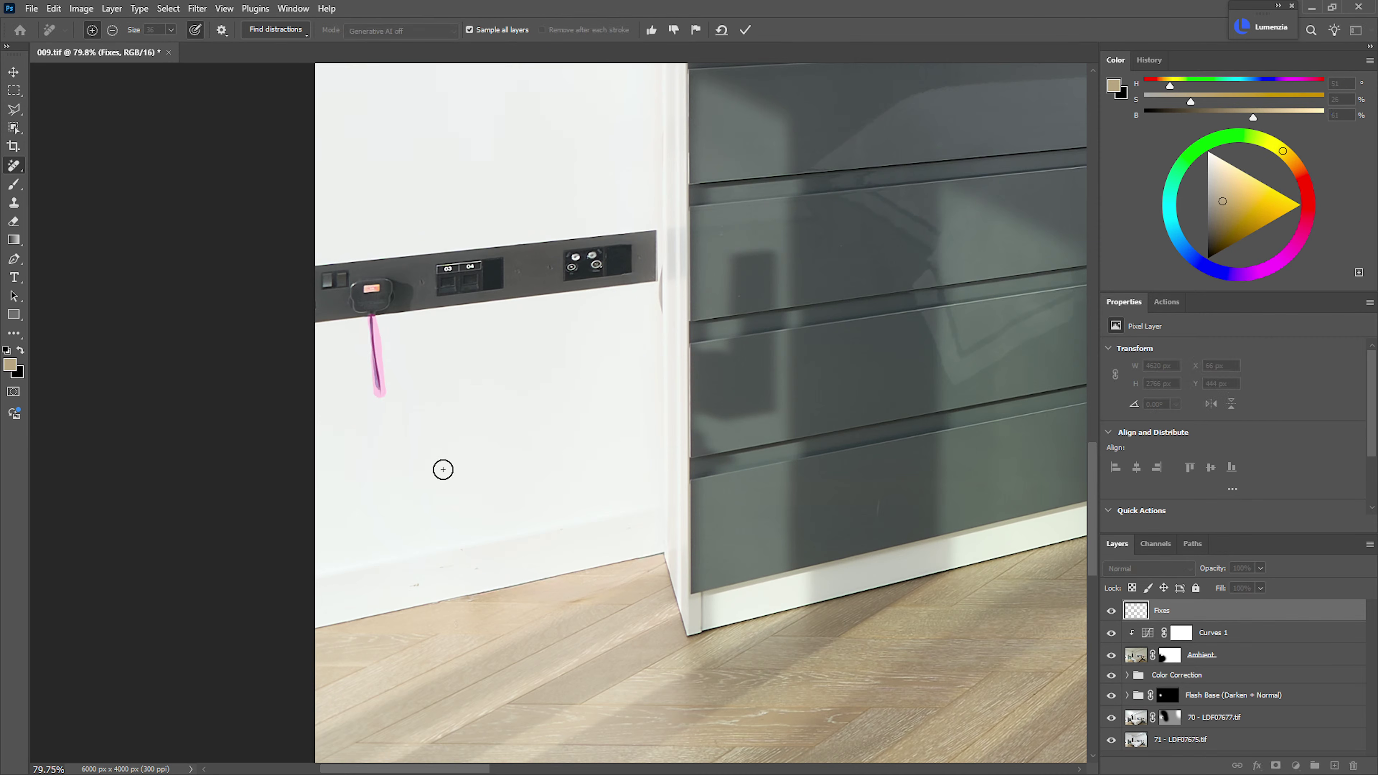
- Remove the black plug and its shadow from the wall socket strip with the Remove Tool
{"action": "scroll", "coordinate": [569, 305], "scroll_direction": "down", "scroll_amount": 2}
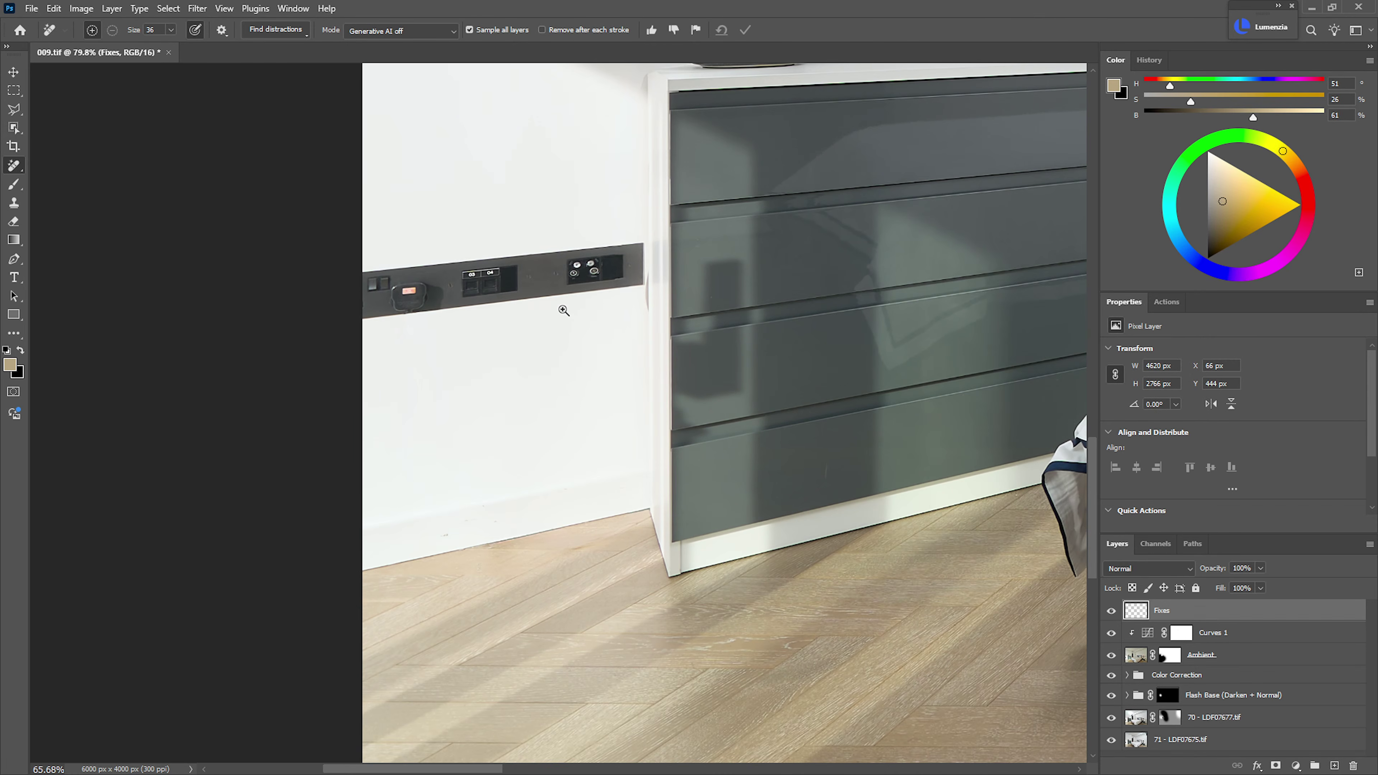
{"action": "left_click_drag", "start_coordinate": [563, 310], "coordinate": [620, 276]}
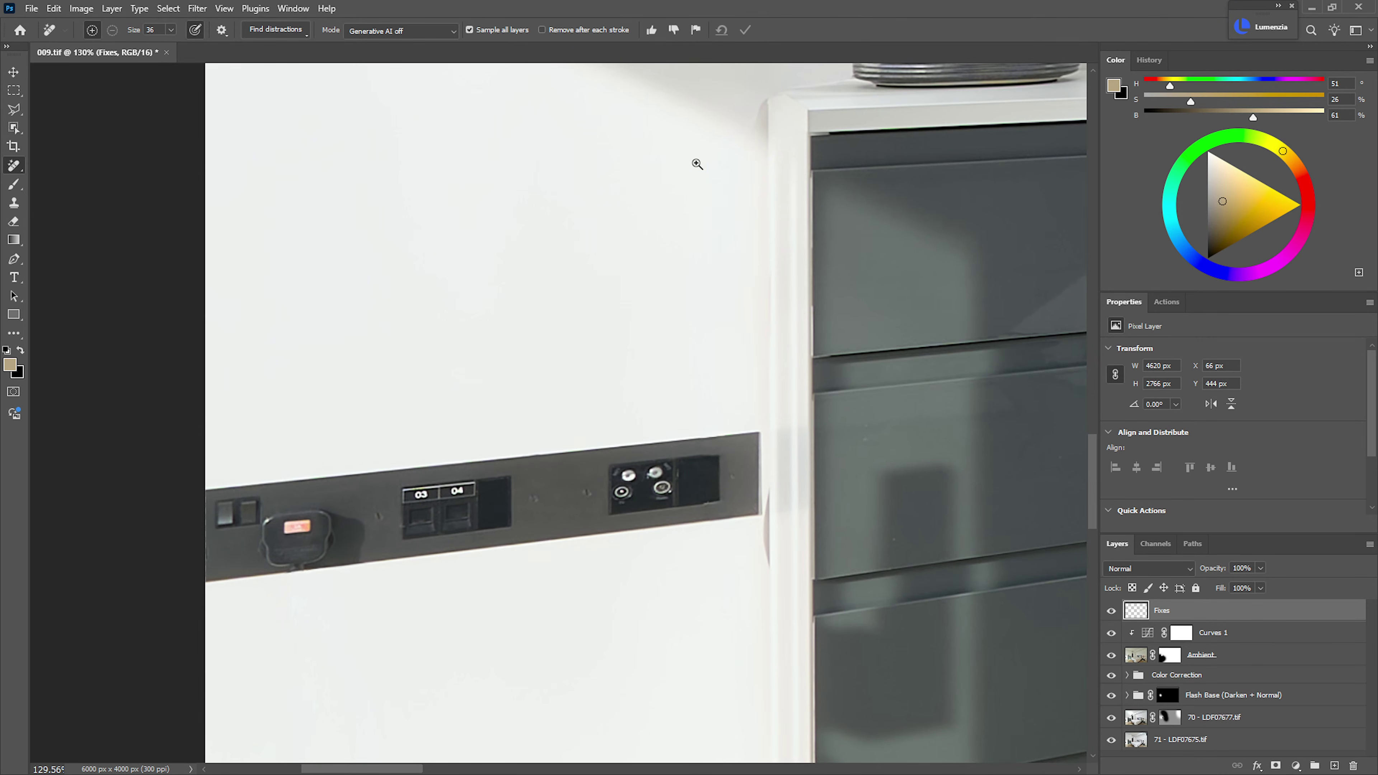
{"action": "left_click_drag", "start_coordinate": [699, 153], "coordinate": [629, 418]}
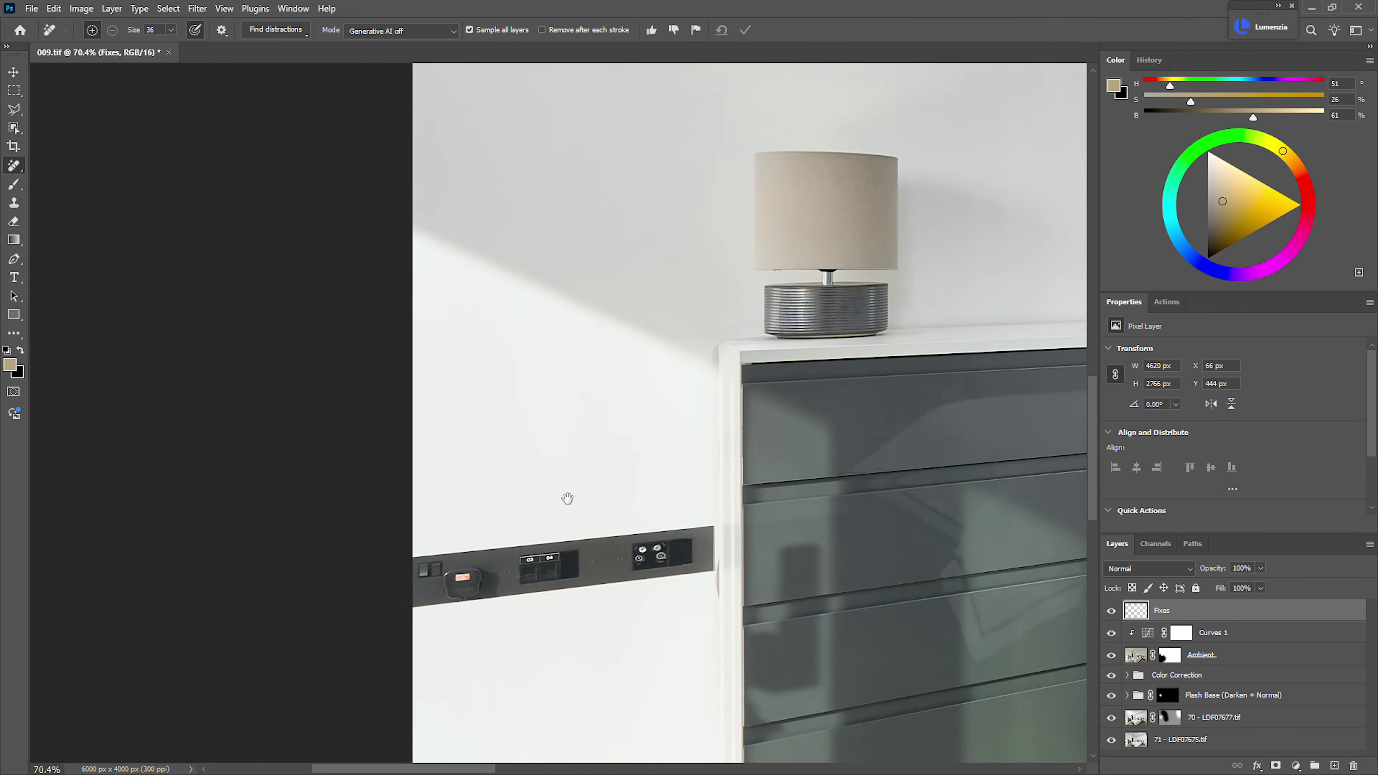
{"action": "mouse_move", "coordinate": [566, 498]}
{"action": "left_mouse_down"}
{"action": "mouse_move", "coordinate": [556, 380]}
{"action": "mouse_move", "coordinate": [553, 452]}
{"action": "mouse_move", "coordinate": [575, 452]}
{"action": "left_mouse_up"}
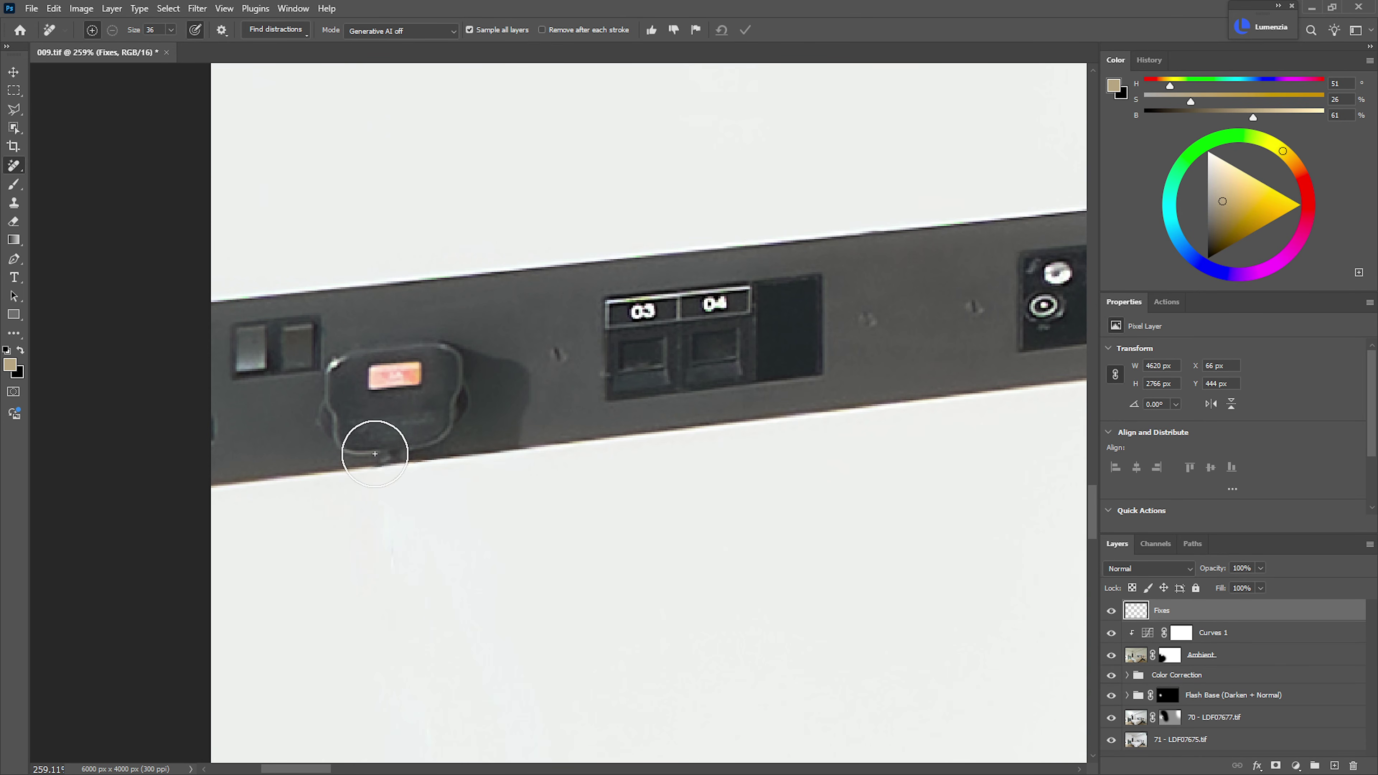
{"action": "mouse_move", "coordinate": [404, 458]}
{"action": "left_mouse_down"}
{"action": "mouse_move", "coordinate": [324, 422]}
{"action": "mouse_move", "coordinate": [326, 382]}
{"action": "mouse_move", "coordinate": [354, 358]}
{"action": "mouse_move", "coordinate": [509, 366]}
{"action": "mouse_move", "coordinate": [526, 385]}
{"action": "mouse_move", "coordinate": [515, 442]}
{"action": "mouse_move", "coordinate": [380, 459]}
{"action": "left_mouse_up"}
{"action": "left_click", "coordinate": [745, 30]}
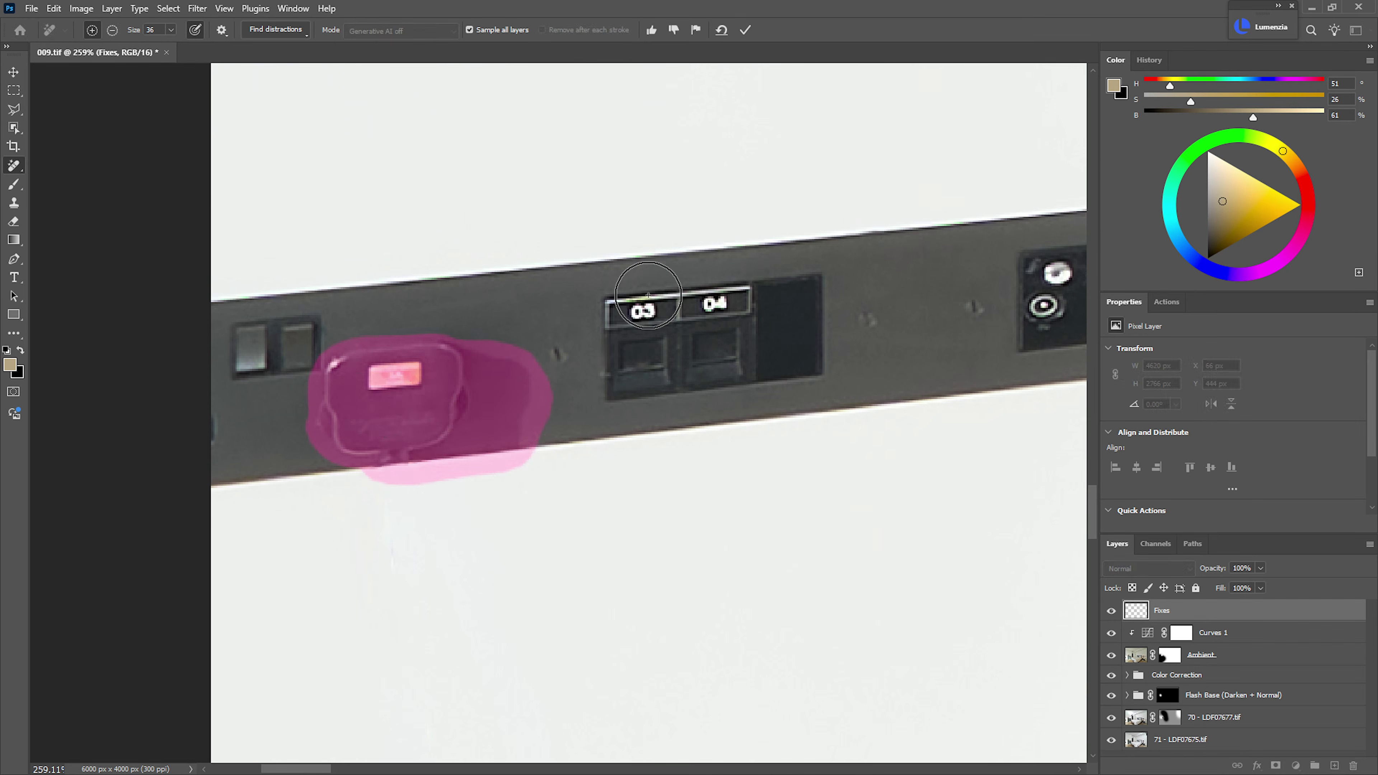
- Heal the dark smudge where the plug was on the grey socket strip with the Healing Brush, sampling a clean area
{"action": "scroll", "coordinate": [652, 292], "scroll_direction": "down", "scroll_amount": 6}
{"action": "scroll", "coordinate": [625, 378], "scroll_direction": "up", "scroll_amount": 5}
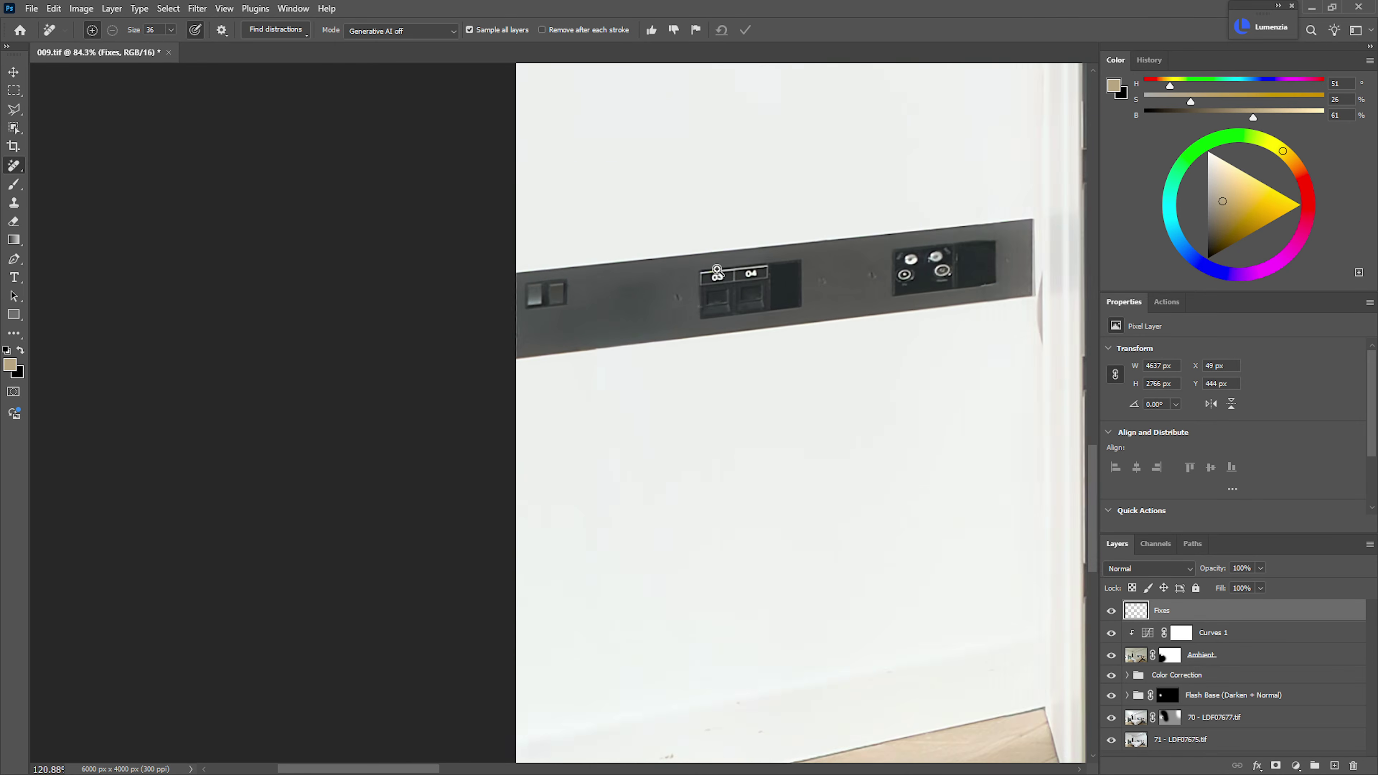
{"action": "key", "text": "shift+j"}
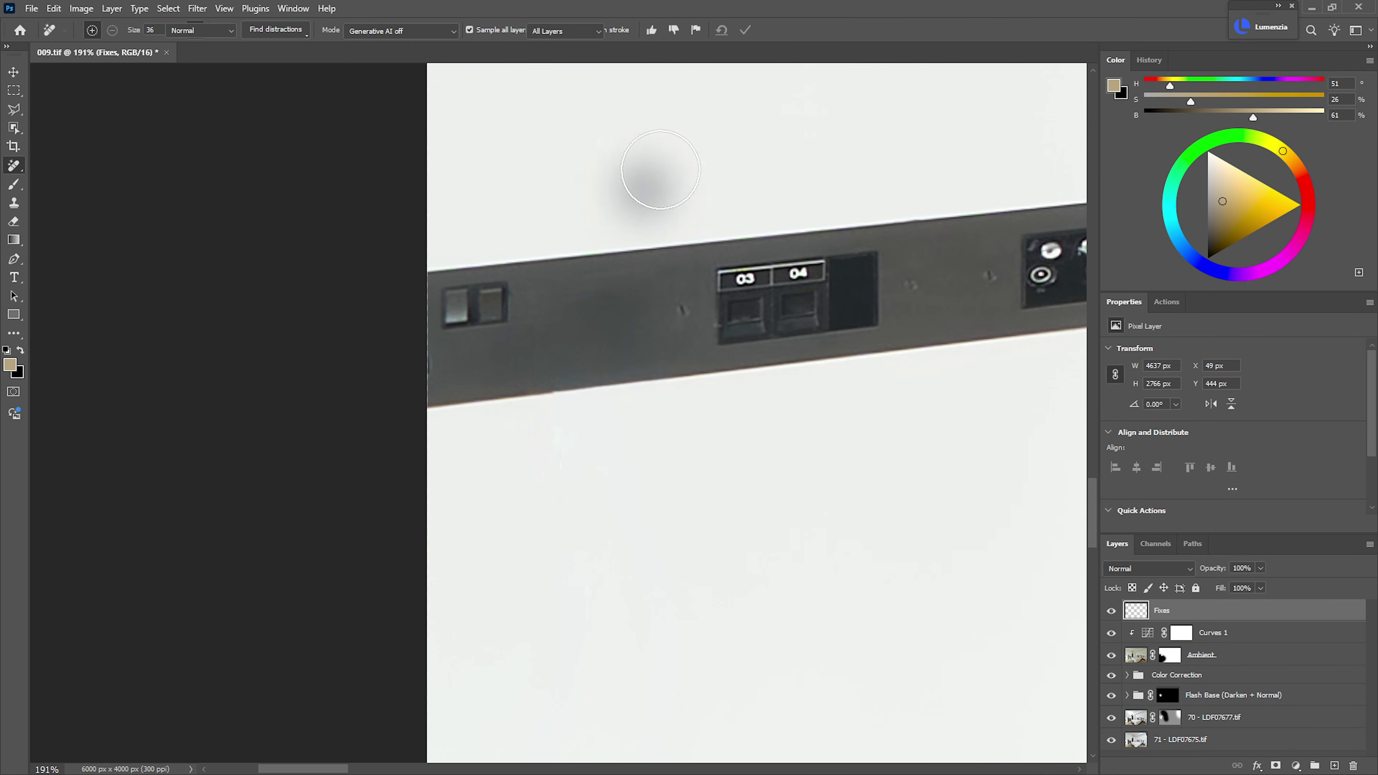
{"action": "left_click_drag", "start_coordinate": [674, 135], "coordinate": [654, 140]}
{"action": "mouse_move", "coordinate": [606, 293]}
{"action": "left_mouse_down"}
{"action": "mouse_move", "coordinate": [567, 313]}
{"action": "mouse_move", "coordinate": [650, 326]}
{"action": "mouse_move", "coordinate": [675, 311]}
{"action": "mouse_move", "coordinate": [614, 349]}
{"action": "mouse_move", "coordinate": [499, 364]}
{"action": "mouse_move", "coordinate": [565, 346]}
{"action": "mouse_move", "coordinate": [567, 313]}
{"action": "mouse_move", "coordinate": [546, 306]}
{"action": "mouse_move", "coordinate": [674, 286]}
{"action": "mouse_move", "coordinate": [654, 338]}
{"action": "mouse_move", "coordinate": [515, 366]}
{"action": "mouse_move", "coordinate": [544, 375]}
{"action": "left_mouse_up"}
{"action": "scroll", "coordinate": [631, 409], "scroll_direction": "down", "scroll_amount": 5}
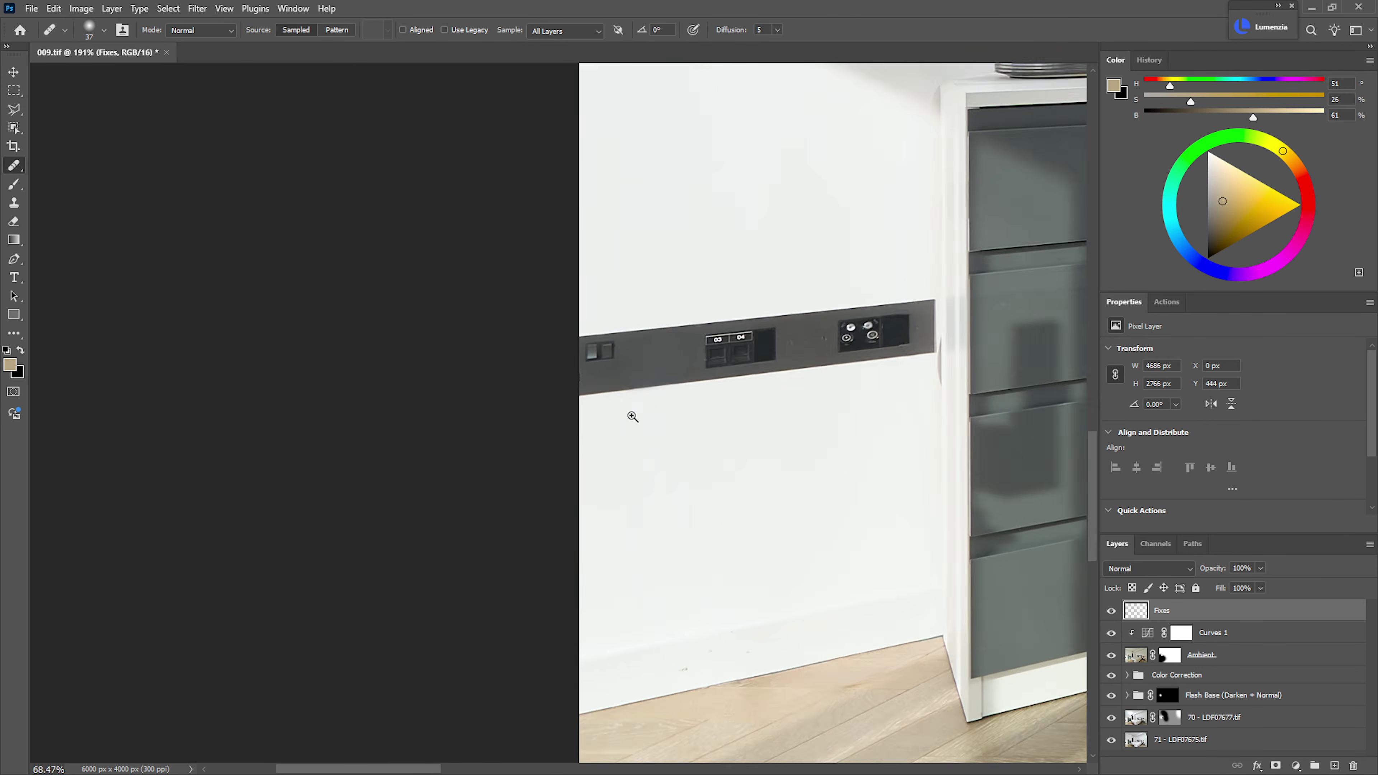
- Repair the socket strip's lower edge and grey surface beside the 03/04 sockets with the Healing Brush, sampling clean strip further along
{"action": "scroll", "coordinate": [717, 392], "scroll_direction": "up", "scroll_amount": 1}
{"action": "left_click_drag", "start_coordinate": [718, 392], "coordinate": [866, 335]}
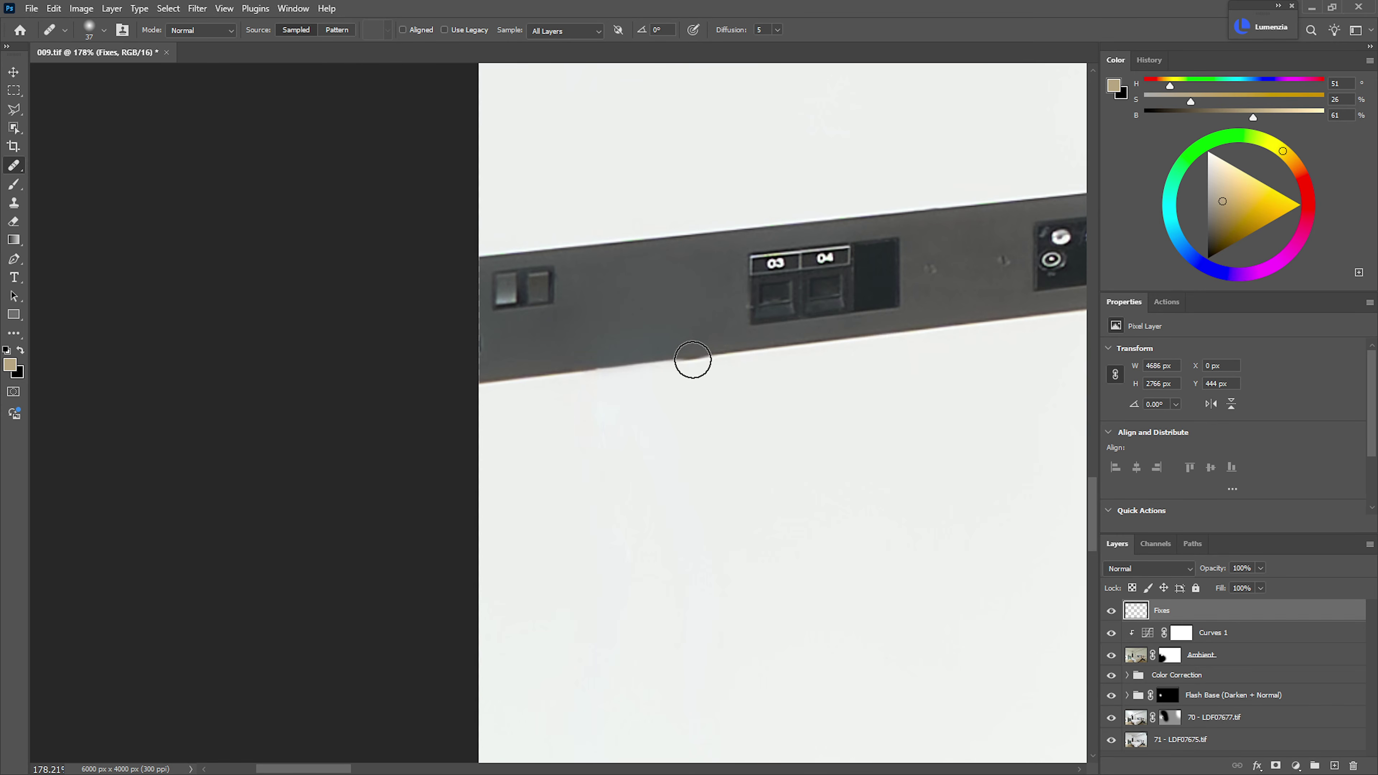
{"action": "mouse_move", "coordinate": [687, 359]}
{"action": "left_mouse_down"}
{"action": "mouse_move", "coordinate": [624, 367]}
{"action": "mouse_move", "coordinate": [618, 381]}
{"action": "left_mouse_up"}
{"action": "left_click", "coordinate": [922, 291], "text": "alt"}
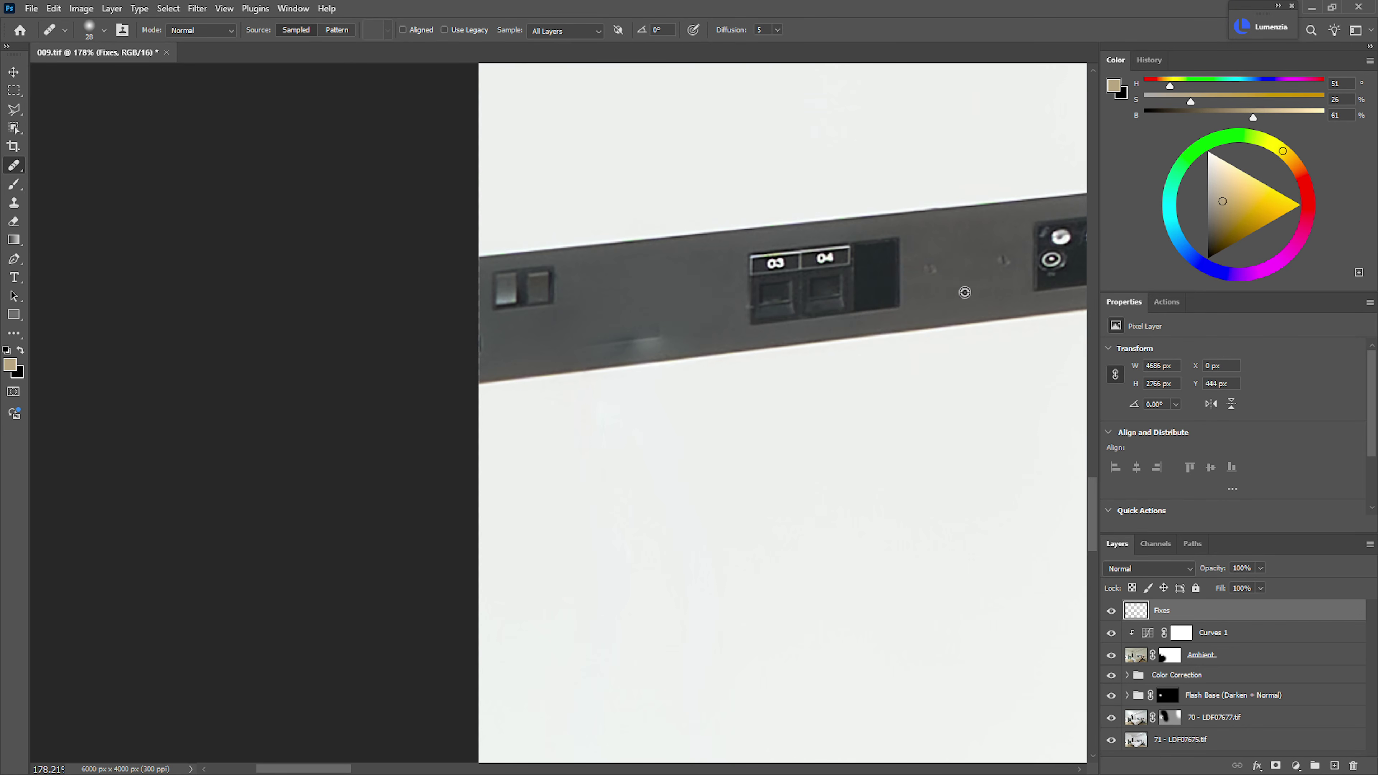
{"action": "left_click", "coordinate": [677, 334]}
{"action": "mouse_move", "coordinate": [680, 296]}
{"action": "left_mouse_down"}
{"action": "mouse_move", "coordinate": [610, 304]}
{"action": "mouse_move", "coordinate": [655, 326]}
{"action": "mouse_move", "coordinate": [593, 343]}
{"action": "mouse_move", "coordinate": [649, 275]}
{"action": "mouse_move", "coordinate": [655, 286]}
{"action": "mouse_move", "coordinate": [481, 295]}
{"action": "mouse_move", "coordinate": [553, 284]}
{"action": "mouse_move", "coordinate": [522, 289]}
{"action": "left_mouse_up"}
- Try to clone clean grey surface over the discoloured patch of the socket strip with the Clone Stamp at 20% flow
{"action": "key", "text": "s"}
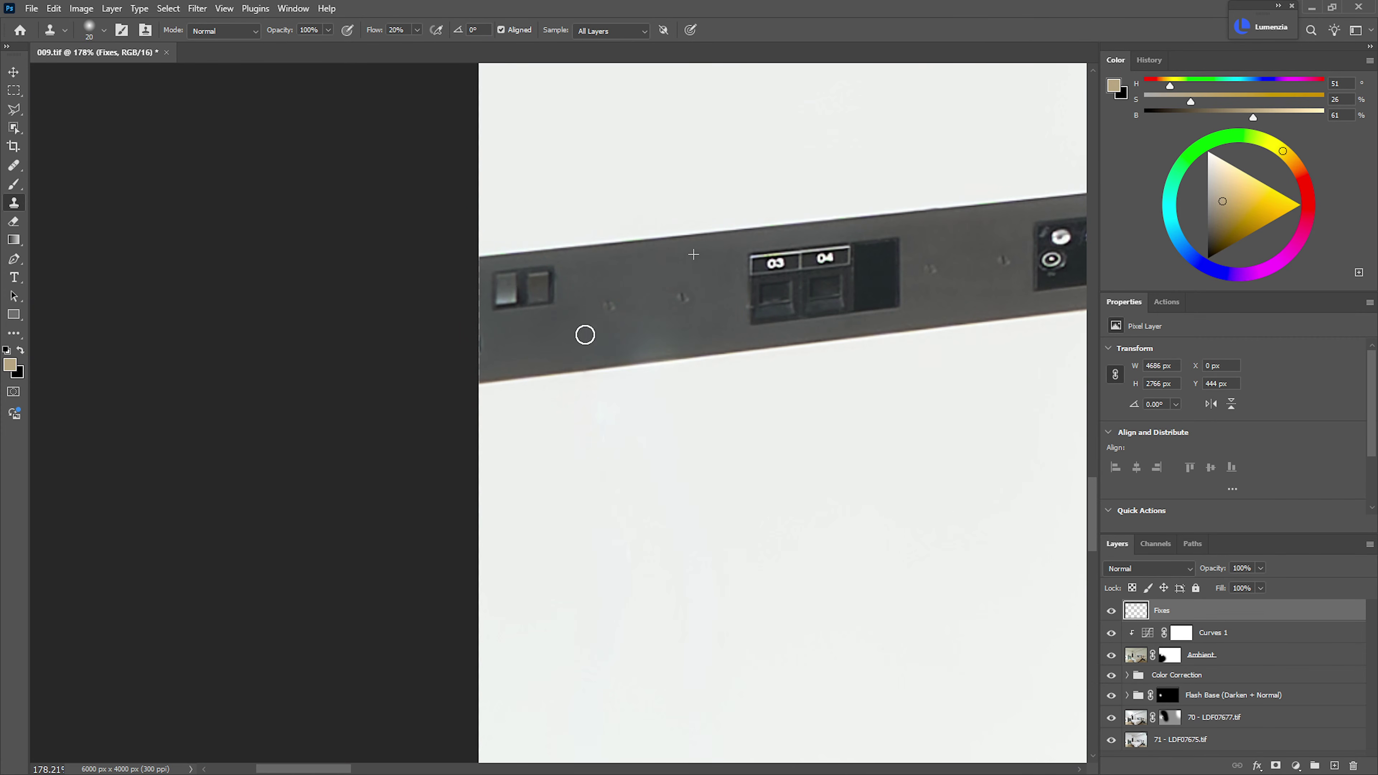
{"action": "mouse_move", "coordinate": [585, 334]}
{"action": "left_mouse_down"}
{"action": "mouse_move", "coordinate": [681, 333]}
{"action": "mouse_move", "coordinate": [627, 350]}
{"action": "left_mouse_up"}
{"action": "key", "text": "ctrl+z"}
{"action": "left_click", "coordinate": [679, 282], "text": "alt"}
- Check the whole bedroom image, save 009.tif and close it
{"action": "scroll", "coordinate": [689, 409], "scroll_direction": "down", "scroll_amount": 10}
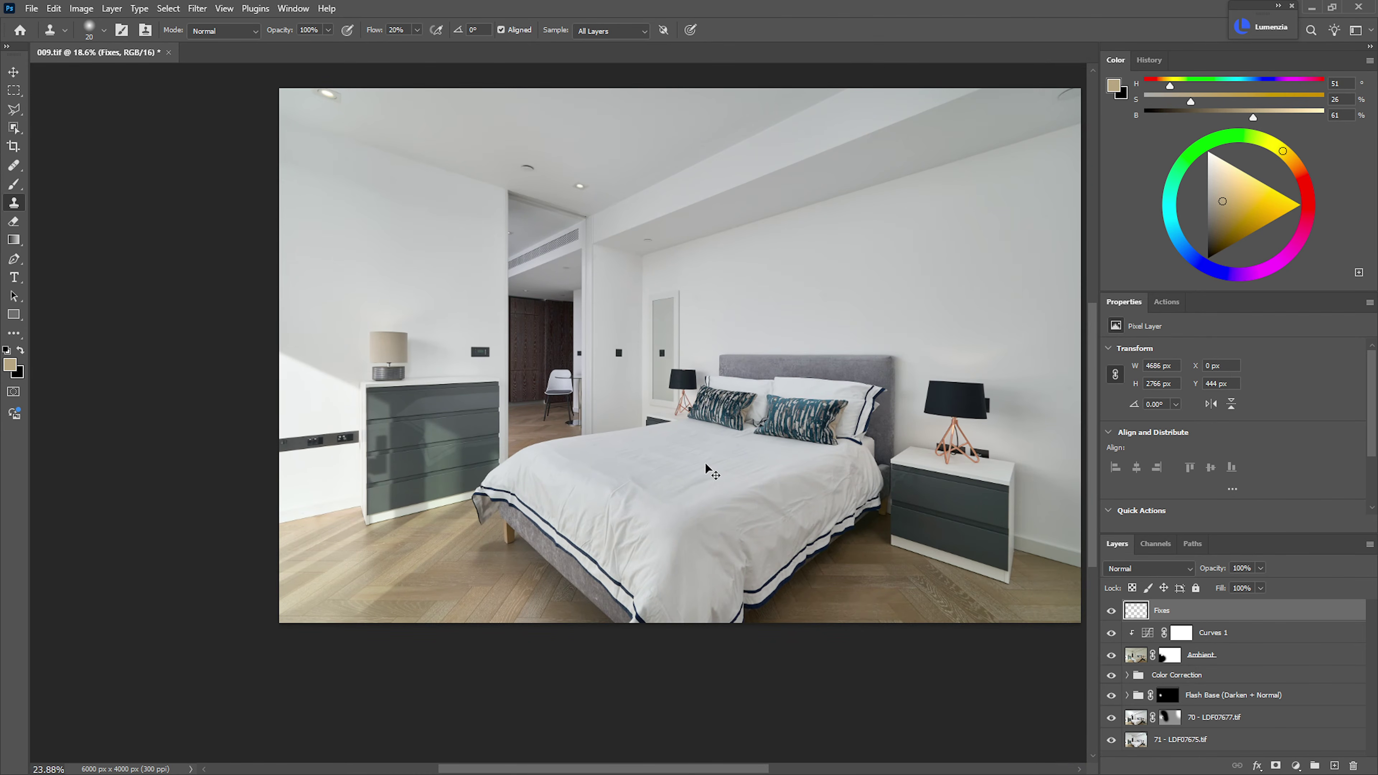
{"action": "scroll", "coordinate": [706, 465], "scroll_direction": "up", "scroll_amount": 1}
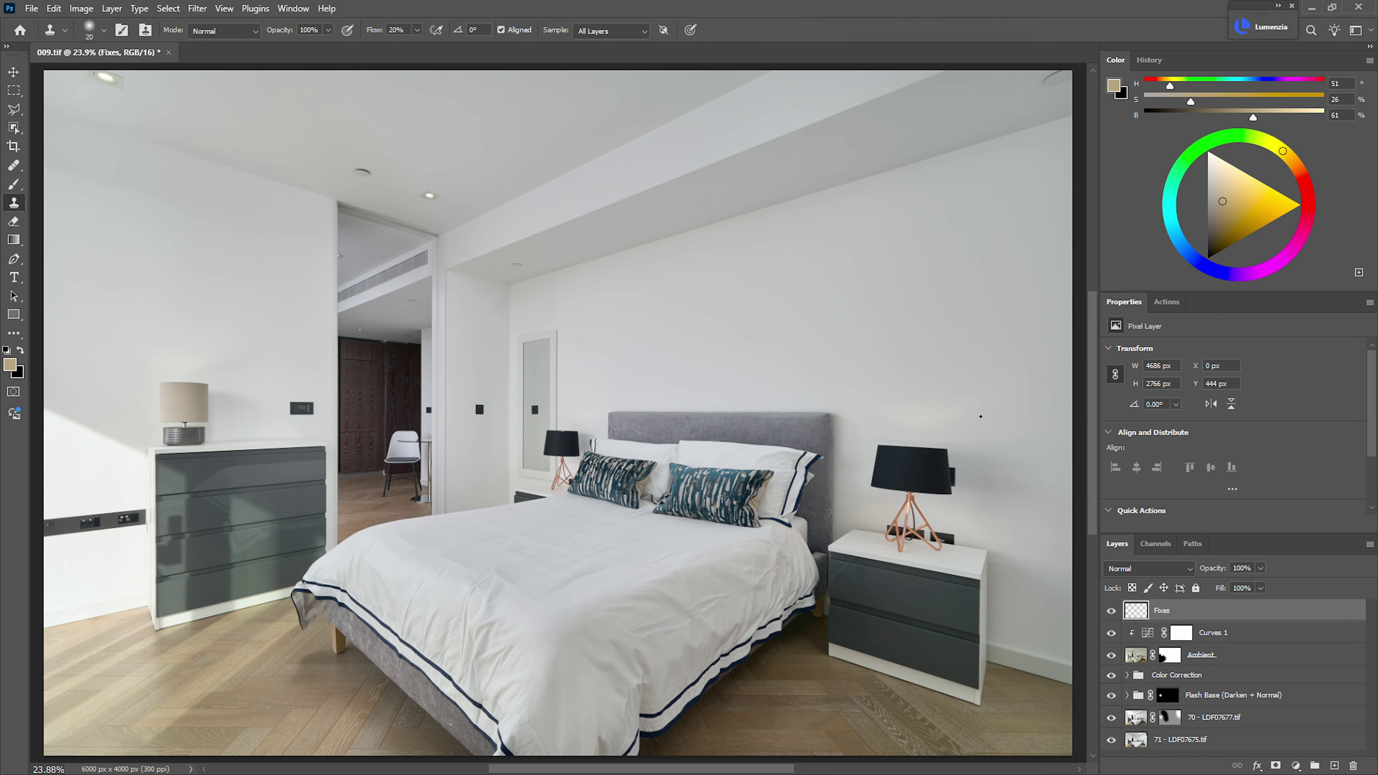
{"action": "key", "text": "ctrl+s"}
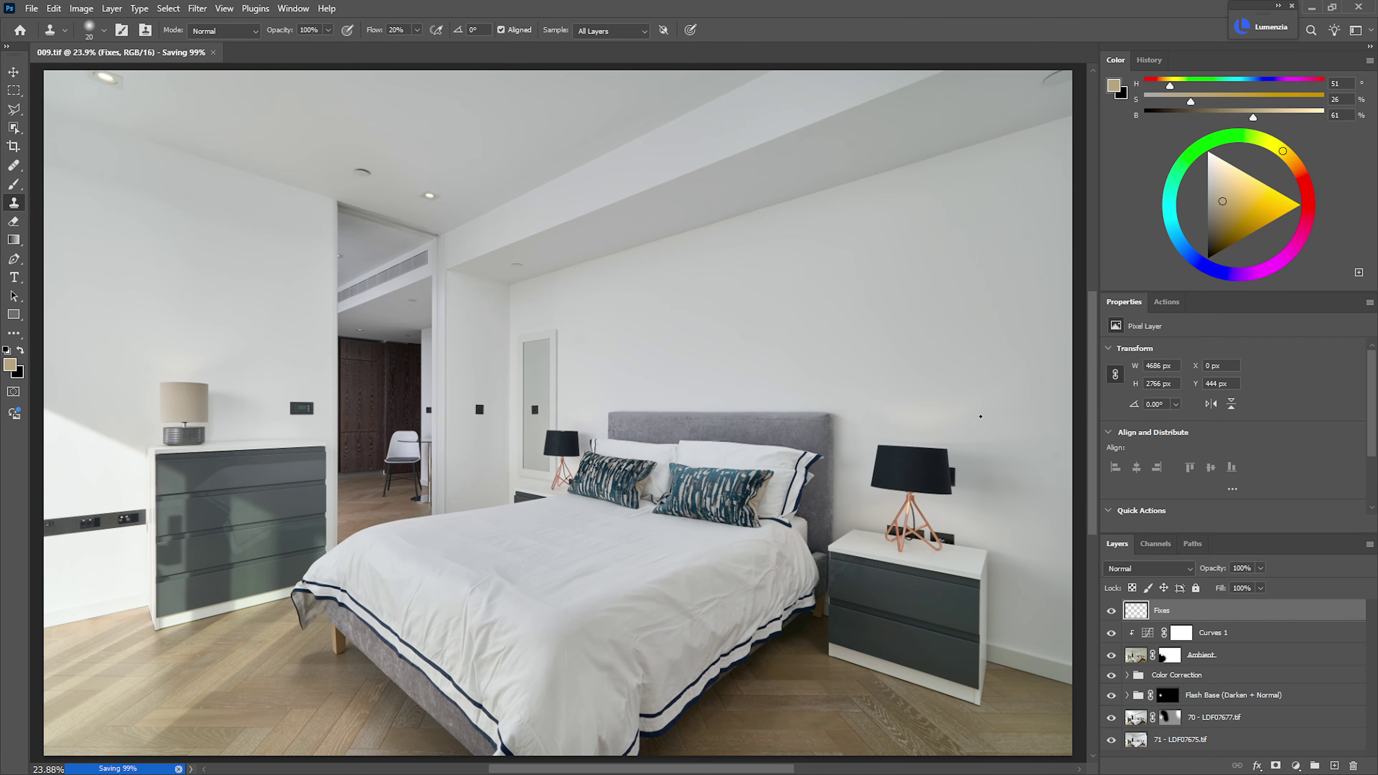
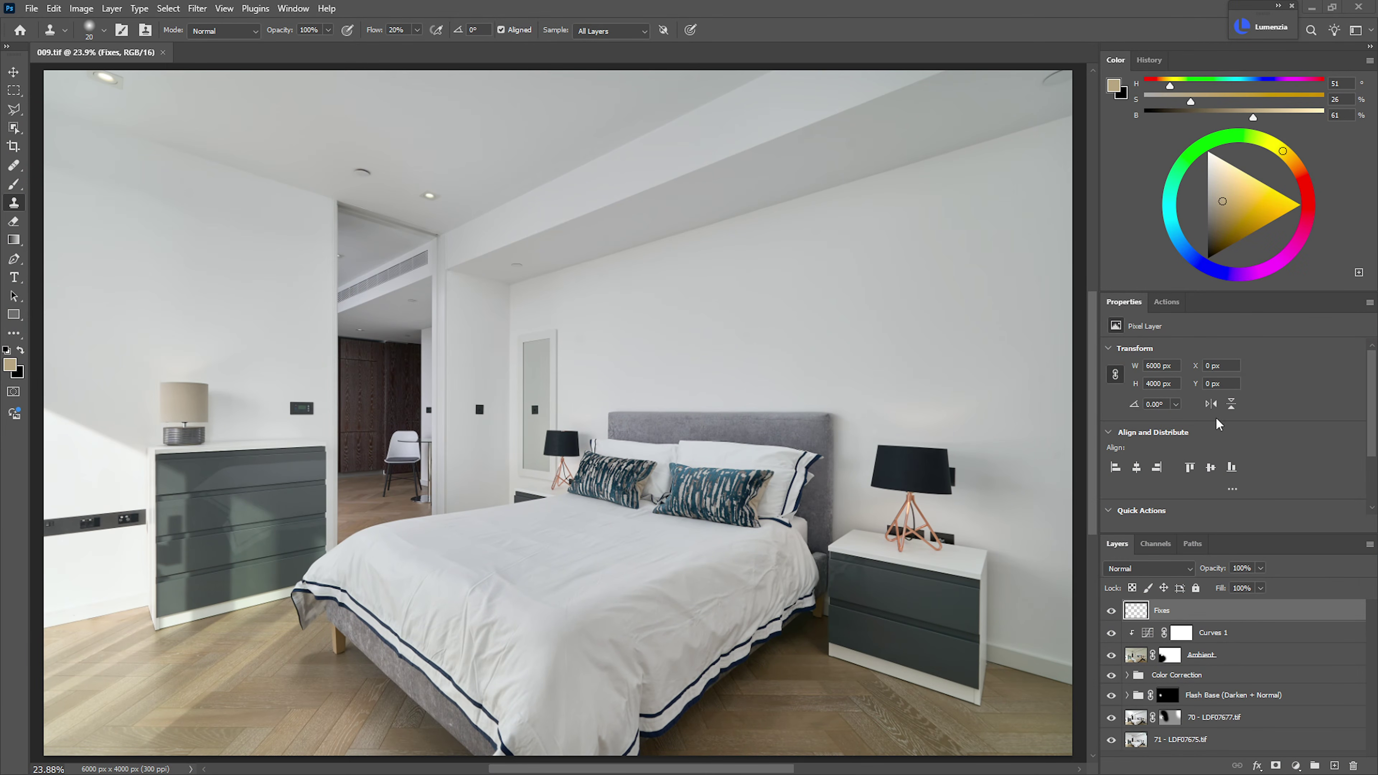
{"action": "left_click", "coordinate": [163, 52]}
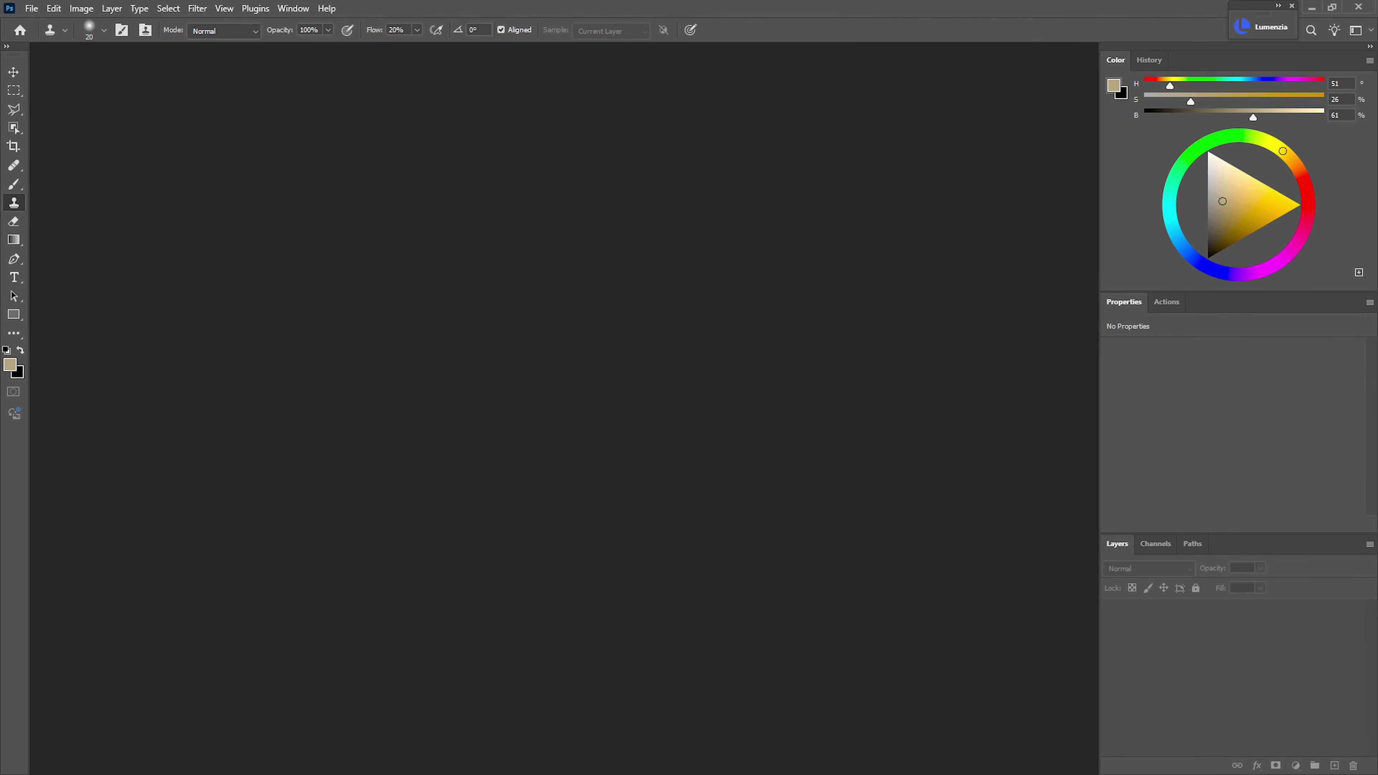
- Open the layered bathroom image 001.tif and run the 3 Ambient Blend action from the Flambient set
{"action": "left_click_drag", "start_coordinate": [1361, 425], "coordinate": [577, 380]}
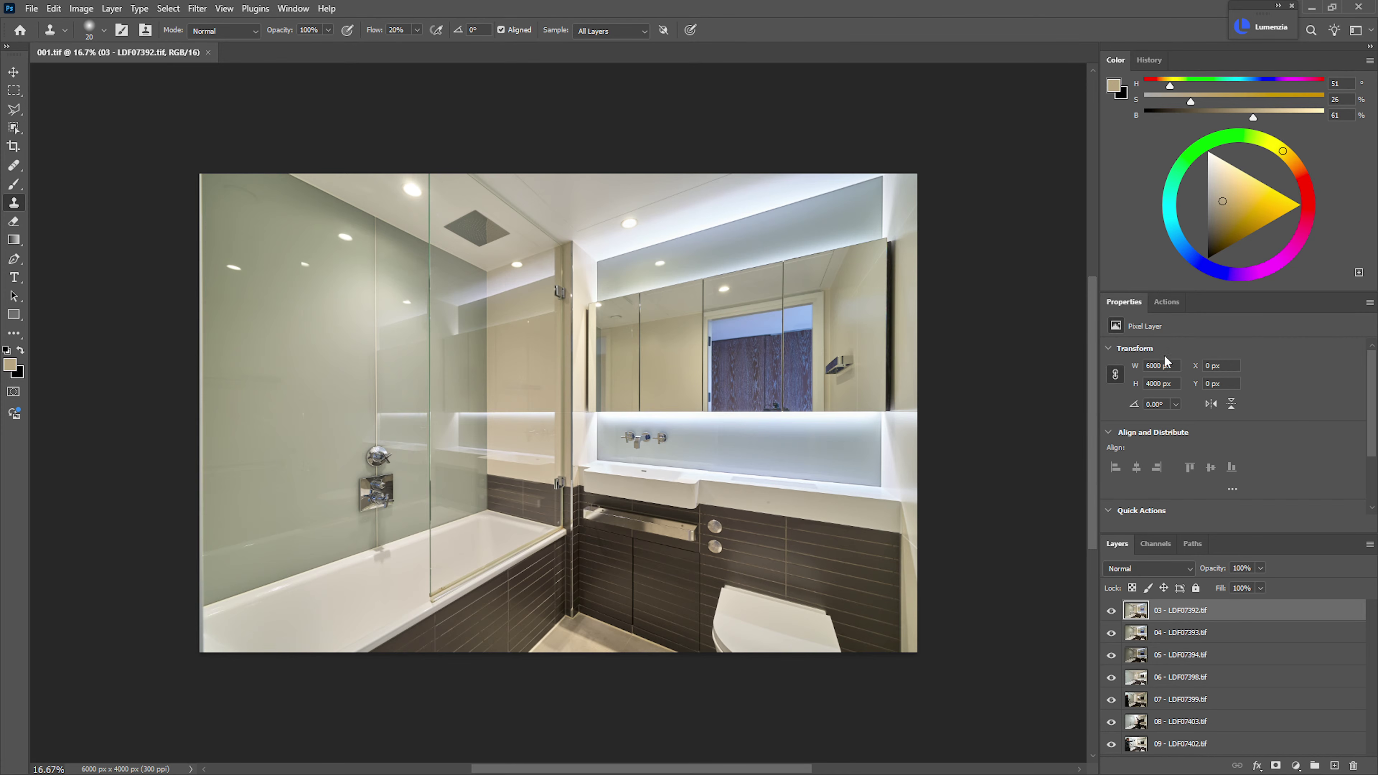
{"action": "left_click", "coordinate": [1178, 305]}
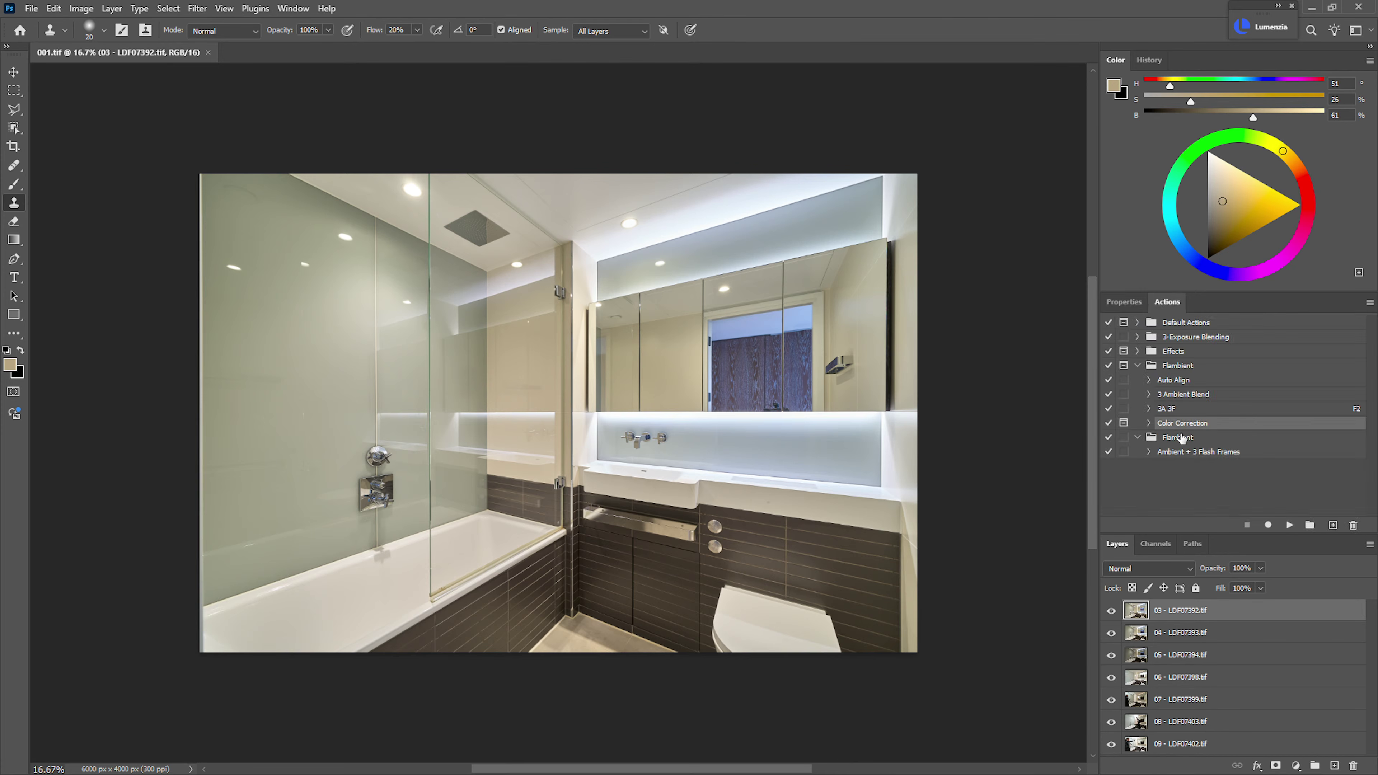
{"action": "left_click", "coordinate": [1178, 397]}
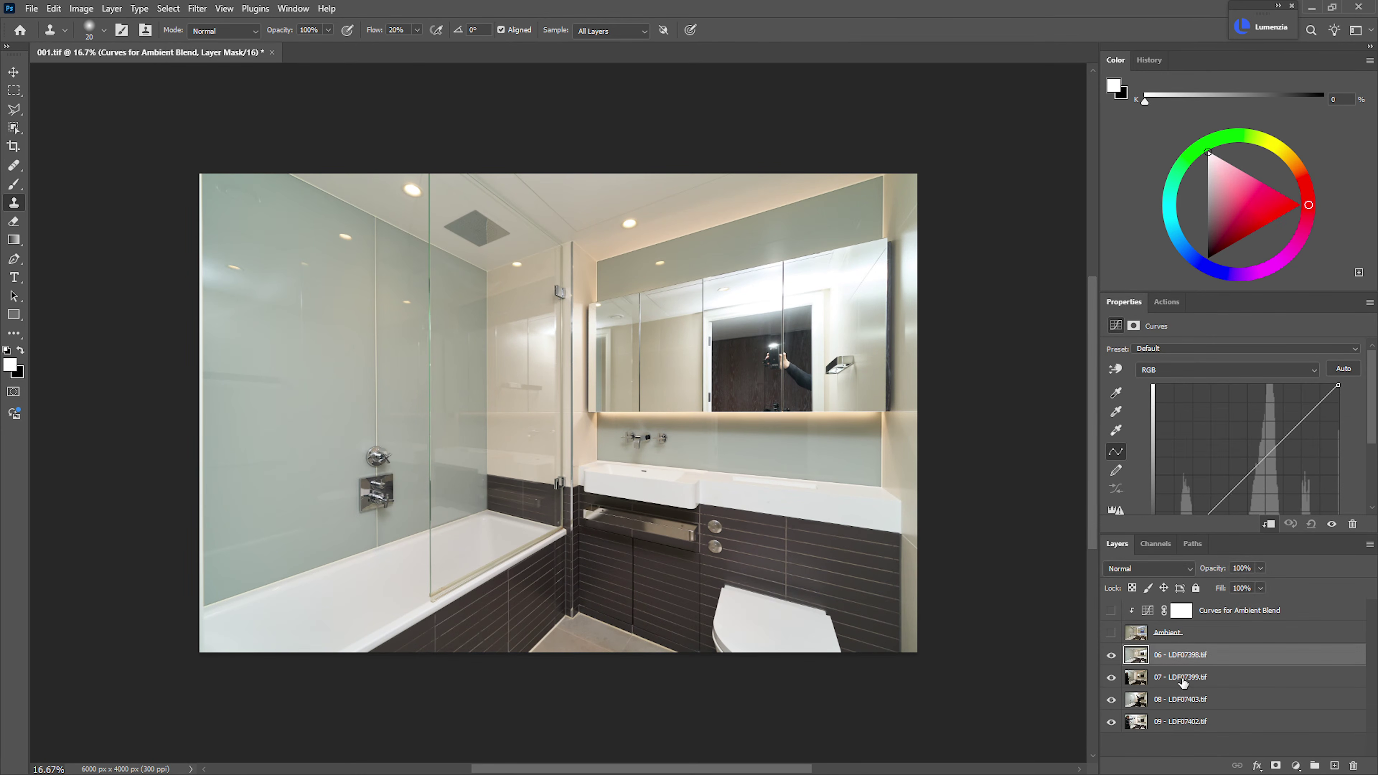
- Reverse the stacking order of flash layers 06 to 09 and hide all of them except layer 06
{"action": "left_click", "coordinate": [1177, 732], "text": "shift"}
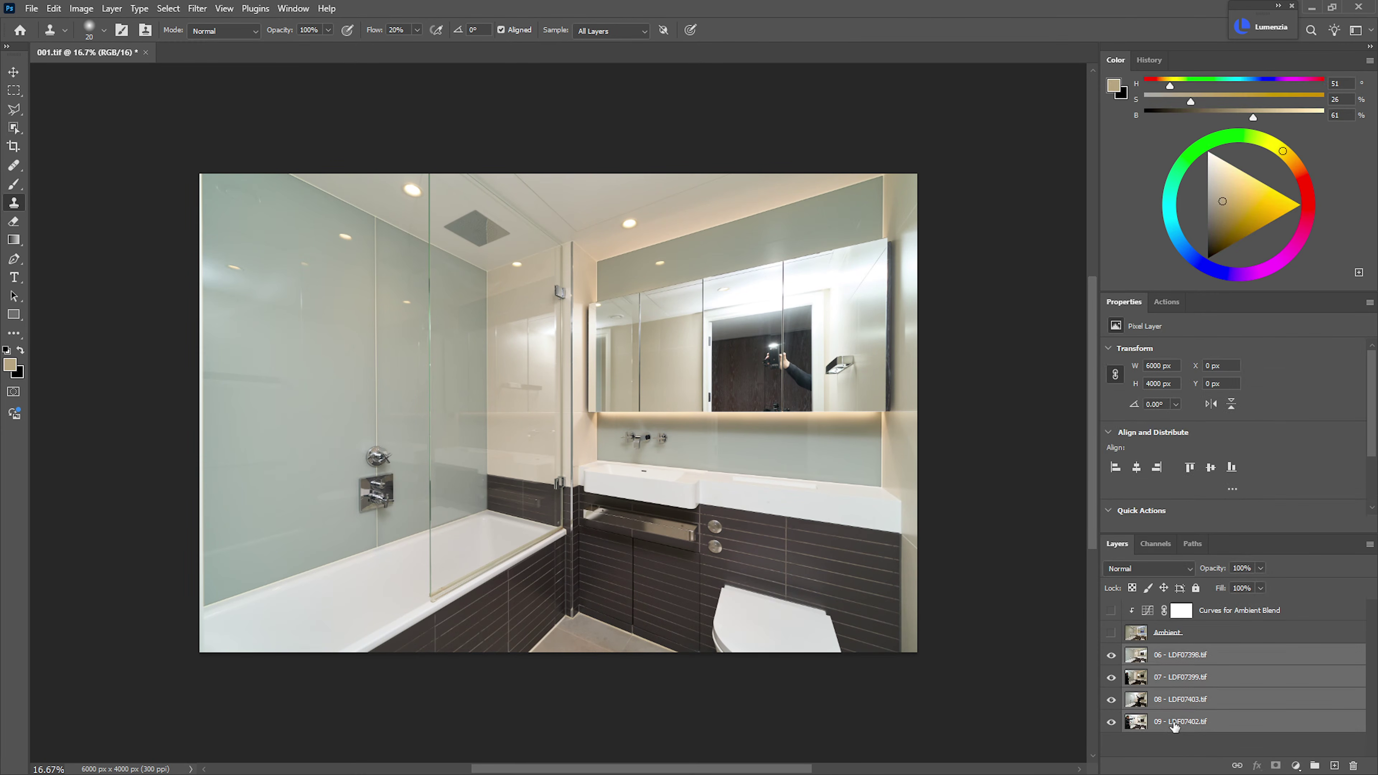
{"action": "key", "text": "ctrl+shift+r"}
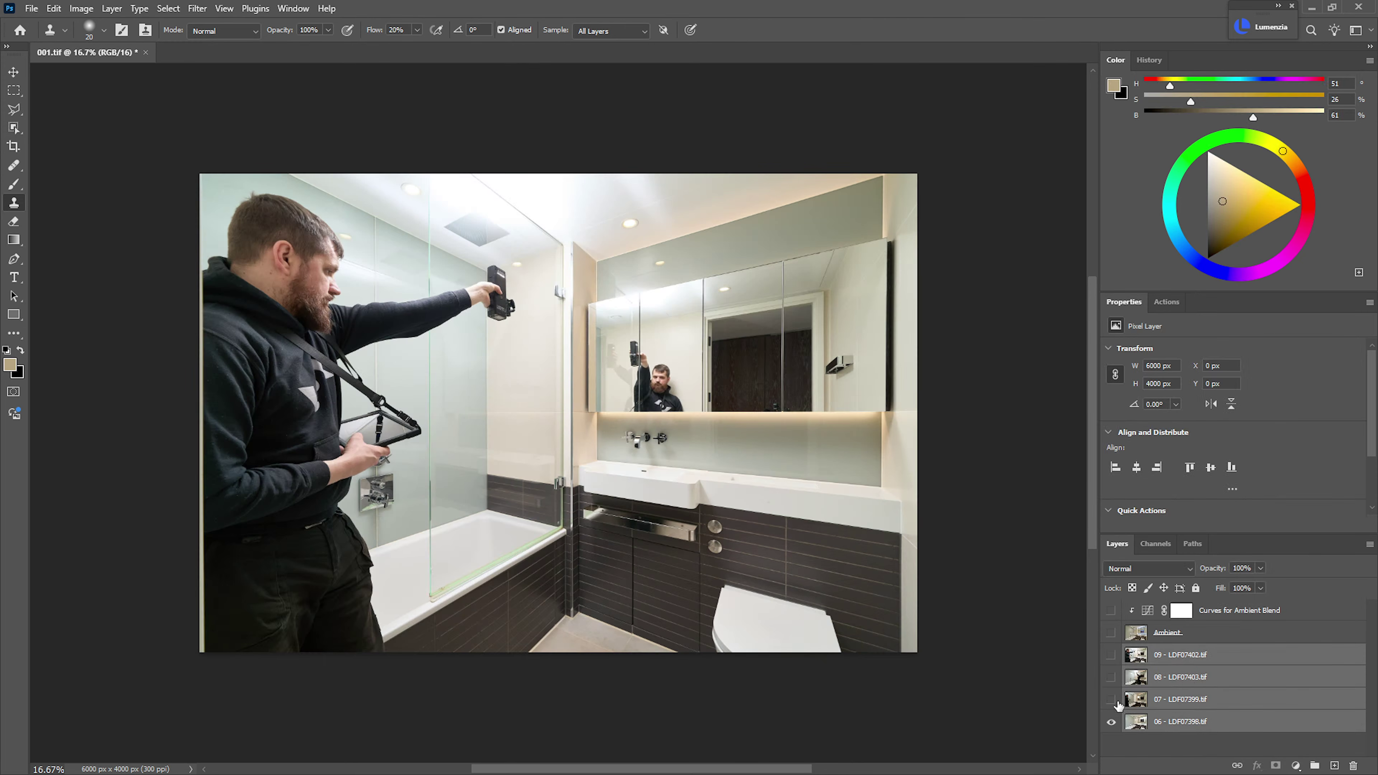
{"action": "left_click", "coordinate": [1117, 704]}
- Show layer 07 - LDF07399.tif, compare it with the layer below, enlarge the brush to about 1801 and add a black mask
{"action": "key", "text": "b"}
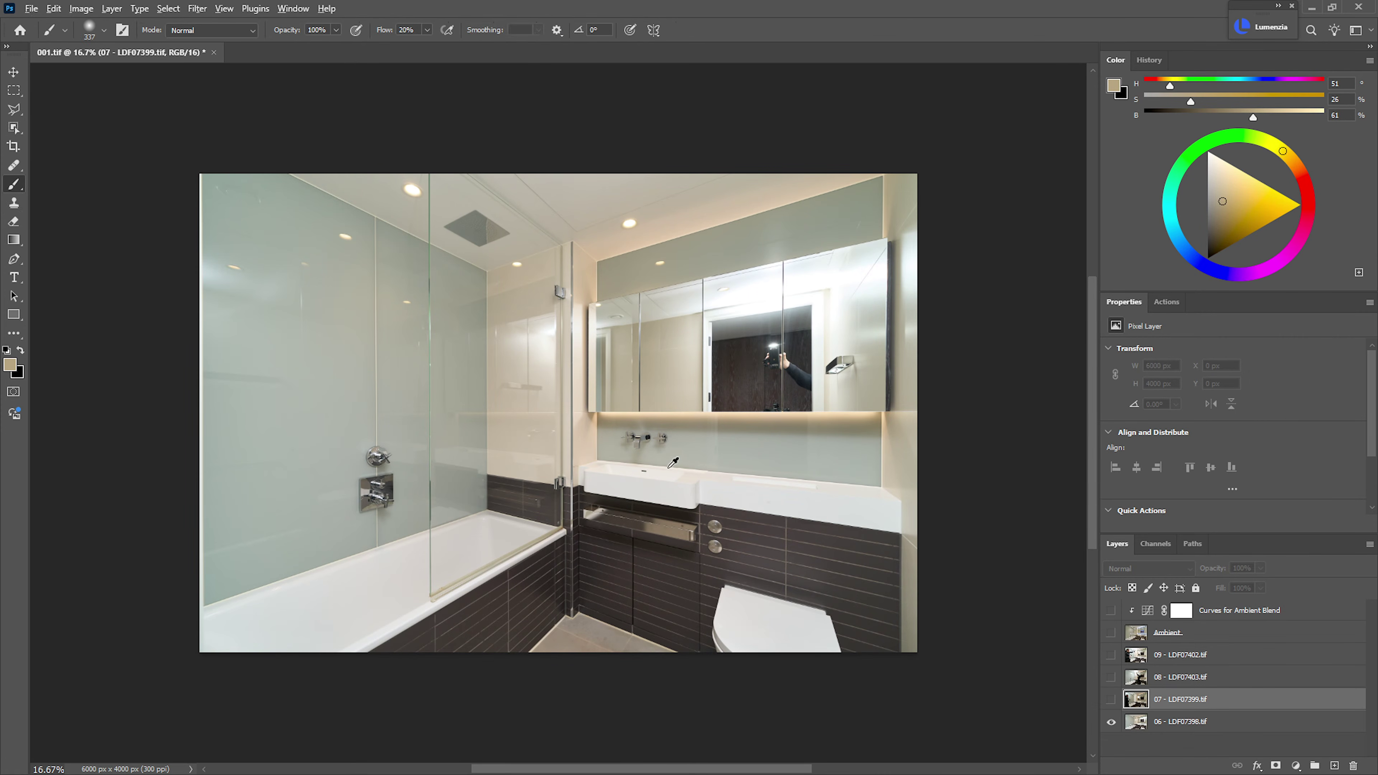
{"action": "left_click_drag", "start_coordinate": [716, 469], "coordinate": [768, 475]}
{"action": "left_click", "coordinate": [1110, 701]}
{"action": "left_click_drag", "start_coordinate": [700, 430], "coordinate": [743, 431]}
{"action": "left_click_drag", "start_coordinate": [722, 478], "coordinate": [714, 477]}
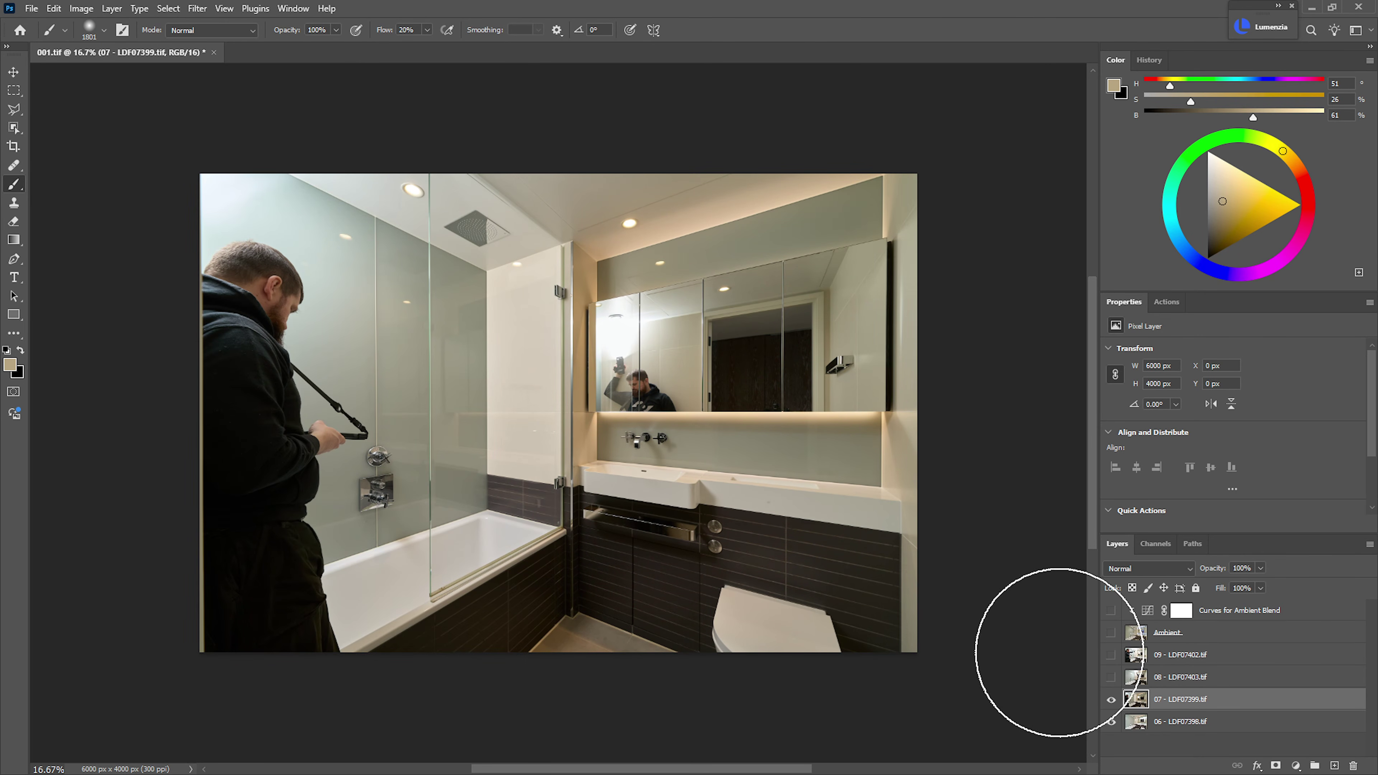
{"action": "left_click", "coordinate": [1111, 701]}
{"action": "left_click", "coordinate": [1110, 701]}
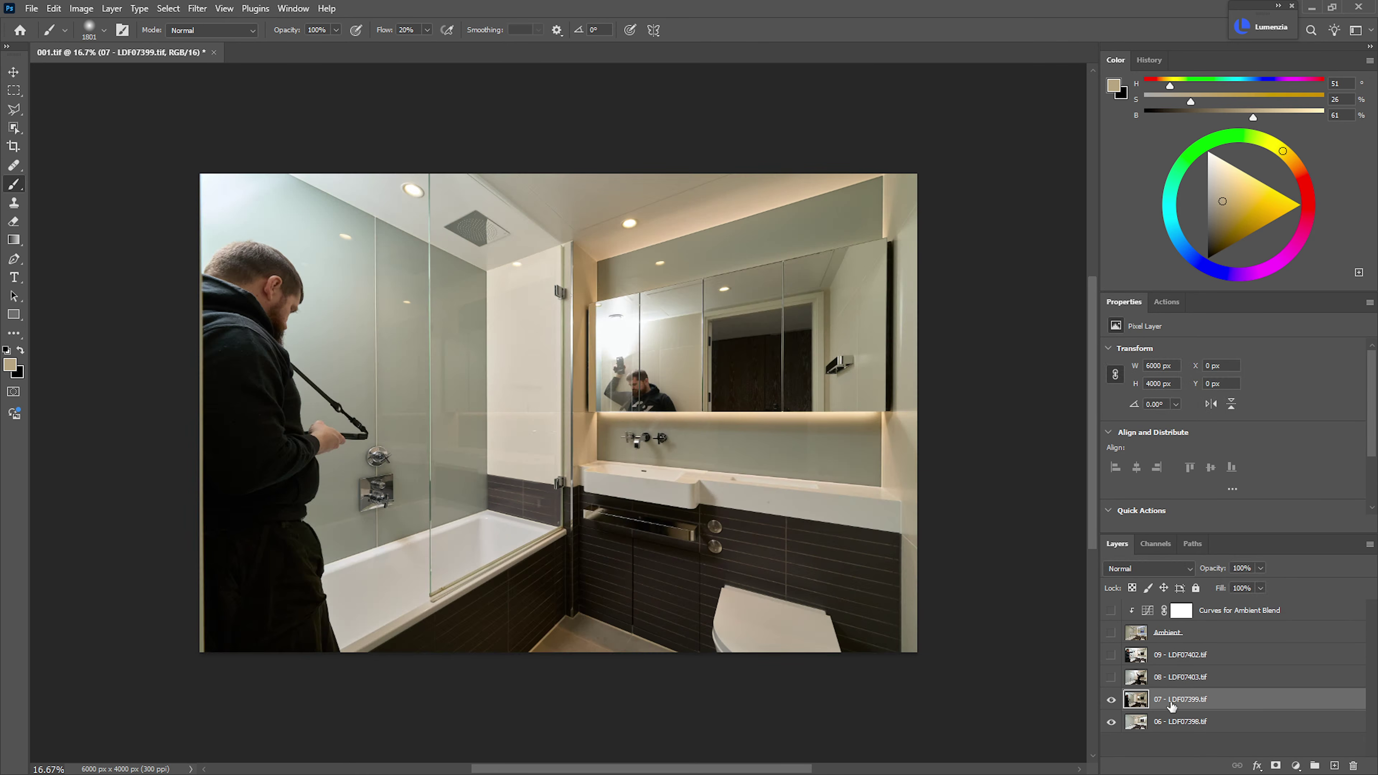
{"action": "left_click", "coordinate": [1274, 764], "text": "alt"}
- Paint white on layer 07's mask over the shower screen and adjoining wall, and black over the photographer's arm and strap
{"action": "mouse_move", "coordinate": [470, 365]}
{"action": "left_mouse_down"}
{"action": "mouse_move", "coordinate": [480, 250]}
{"action": "mouse_move", "coordinate": [483, 396]}
{"action": "mouse_move", "coordinate": [492, 330]}
{"action": "mouse_move", "coordinate": [480, 428]}
{"action": "mouse_move", "coordinate": [477, 326]}
{"action": "left_mouse_up"}
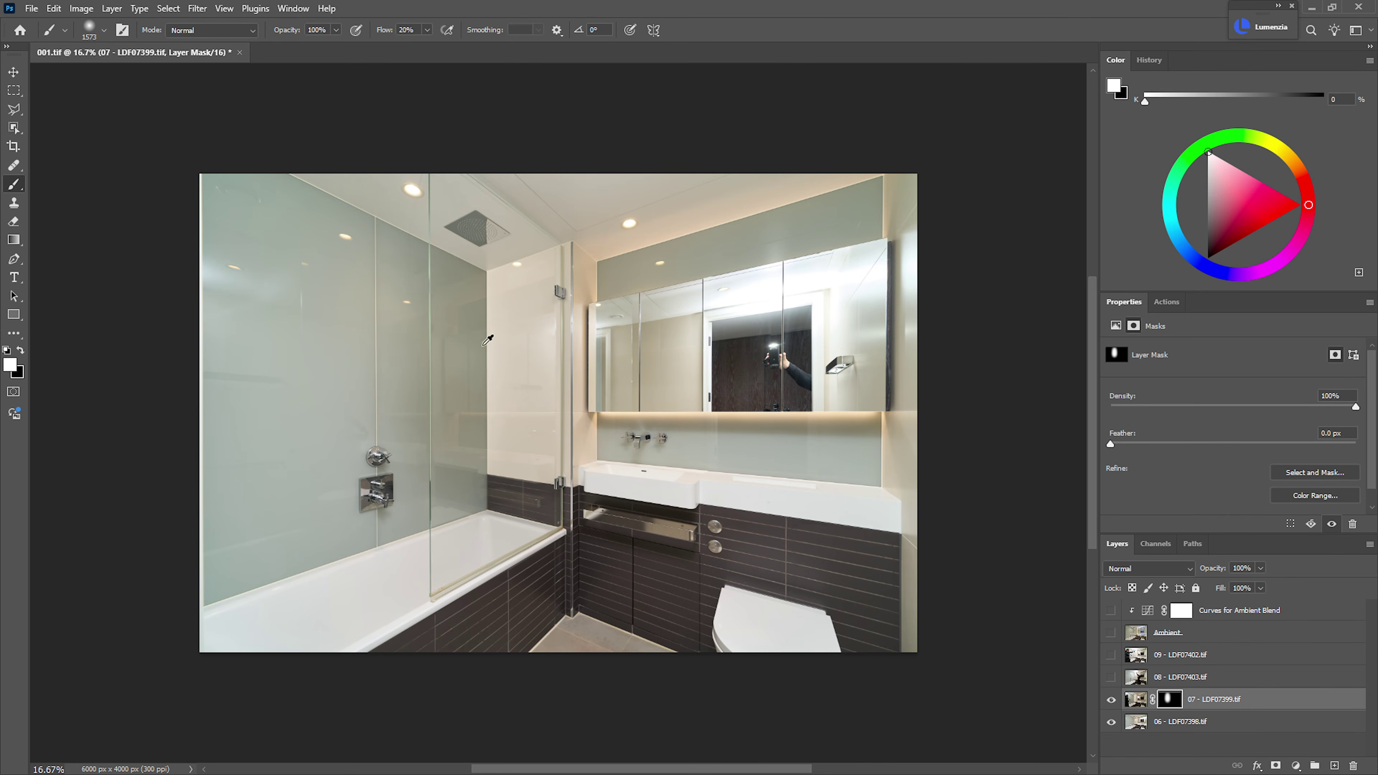
{"action": "key", "text": "bracketleft"}
{"action": "key", "text": "bracketleft"}
{"action": "key", "text": "bracketleft"}
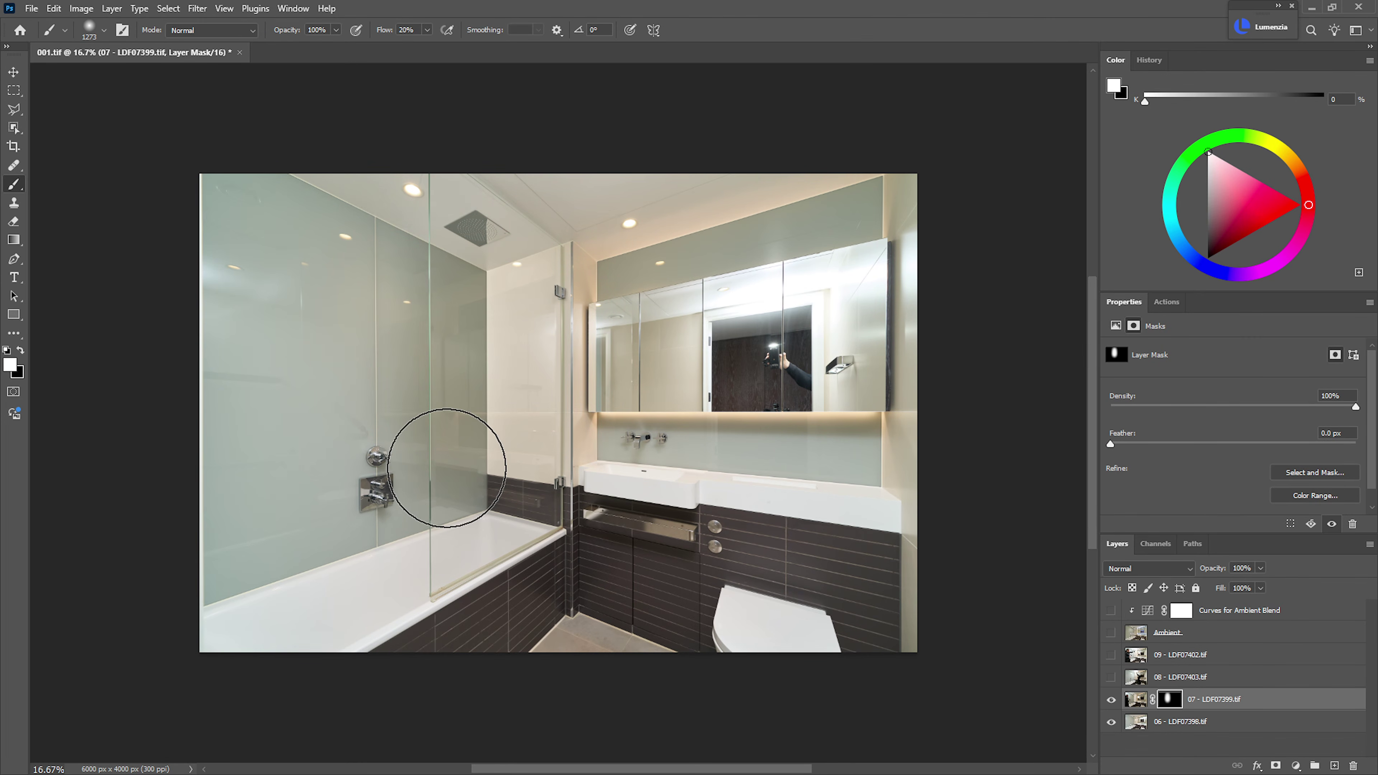
{"action": "mouse_move", "coordinate": [447, 468]}
{"action": "left_mouse_down"}
{"action": "mouse_move", "coordinate": [454, 550]}
{"action": "mouse_move", "coordinate": [400, 317]}
{"action": "left_mouse_up"}
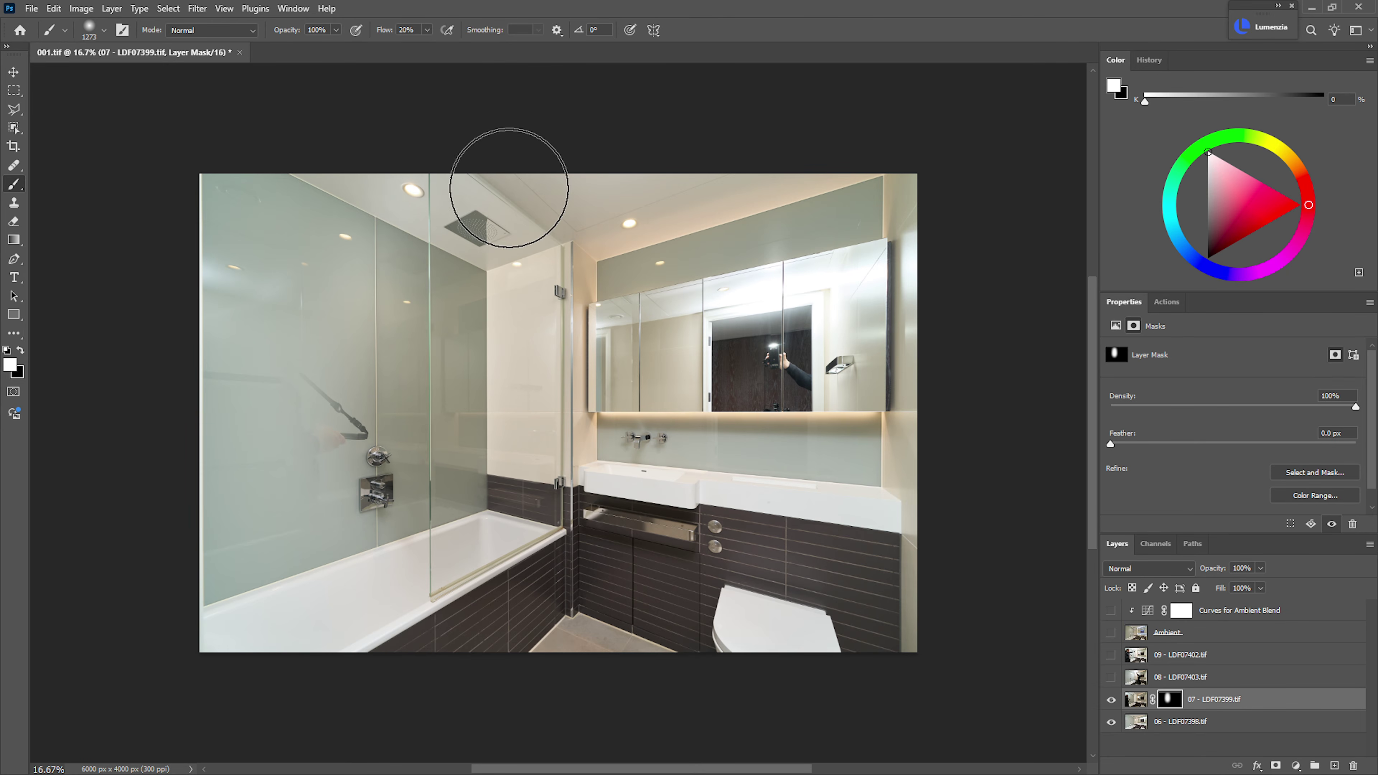
{"action": "key", "text": "x"}
{"action": "left_click_drag", "start_coordinate": [317, 388], "coordinate": [361, 456]}
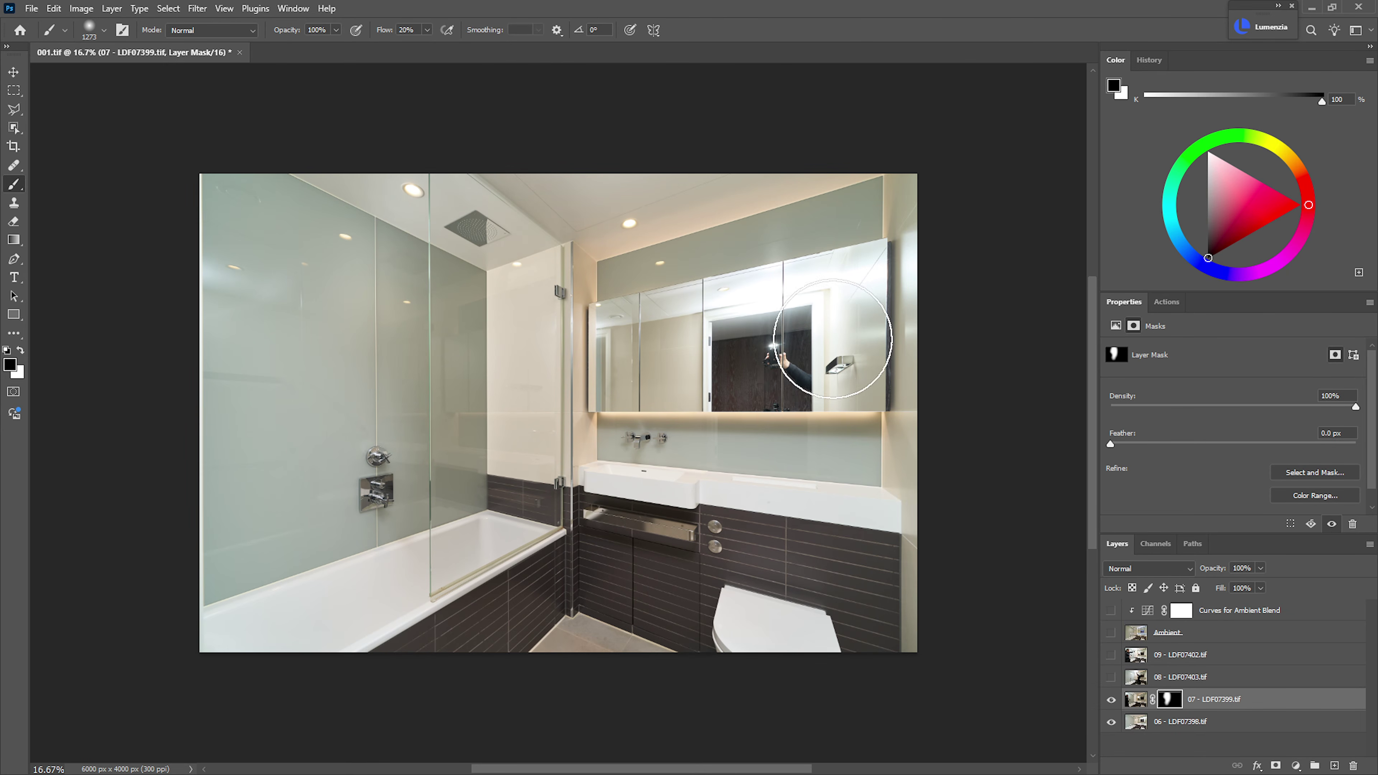
- Paint white on layer 07's mask over the mirror's flash reflection and the wall beside it, using brush size 1273
{"action": "key", "text": "x"}
{"action": "mouse_move", "coordinate": [833, 339]}
{"action": "left_mouse_down"}
{"action": "mouse_move", "coordinate": [839, 354]}
{"action": "mouse_move", "coordinate": [741, 317]}
{"action": "mouse_move", "coordinate": [784, 363]}
{"action": "mouse_move", "coordinate": [849, 372]}
{"action": "mouse_move", "coordinate": [890, 329]}
{"action": "mouse_move", "coordinate": [864, 259]}
{"action": "mouse_move", "coordinate": [899, 593]}
{"action": "mouse_move", "coordinate": [913, 538]}
{"action": "left_mouse_up"}
{"action": "key", "text": "x"}
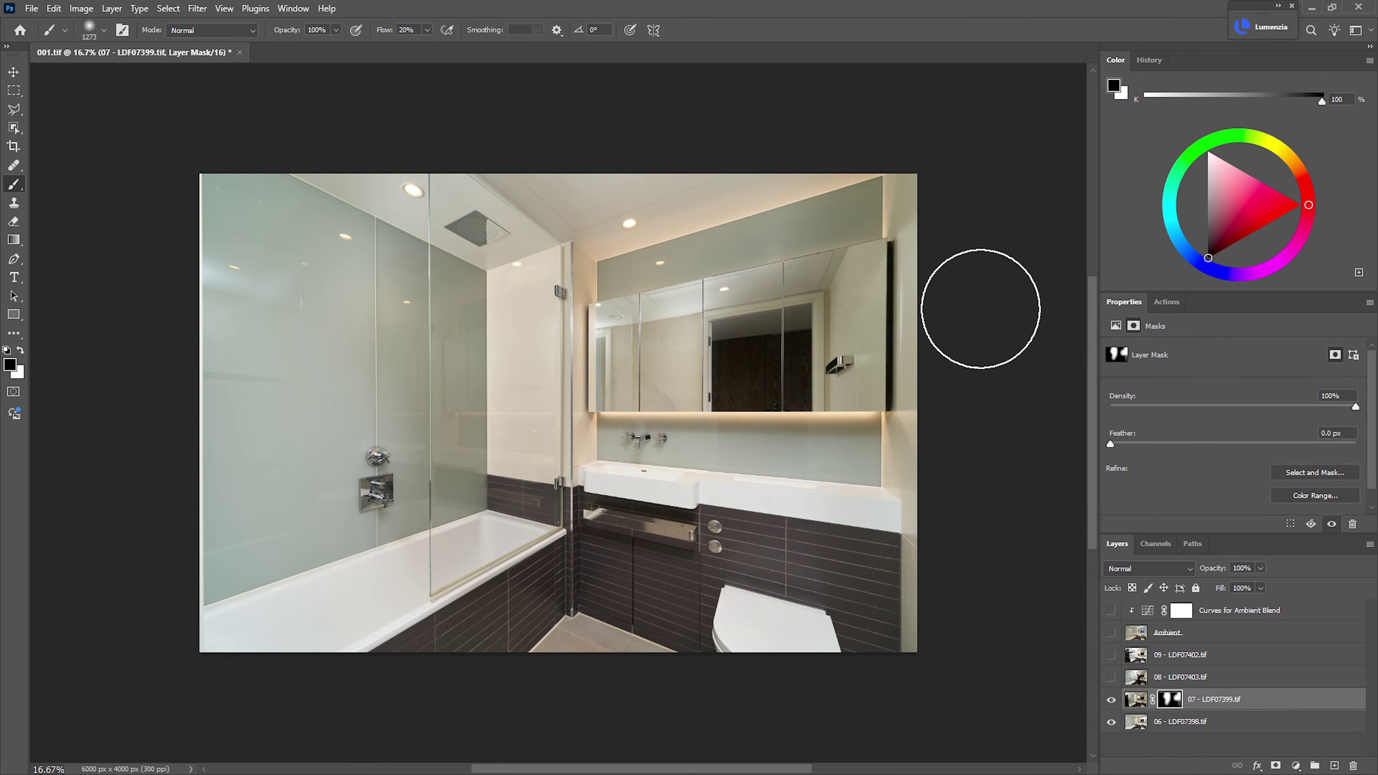
- Show layer 08 - LDF07403.tif and add a black mask to it
{"action": "left_click", "coordinate": [1110, 676]}
{"action": "left_click", "coordinate": [1165, 673]}
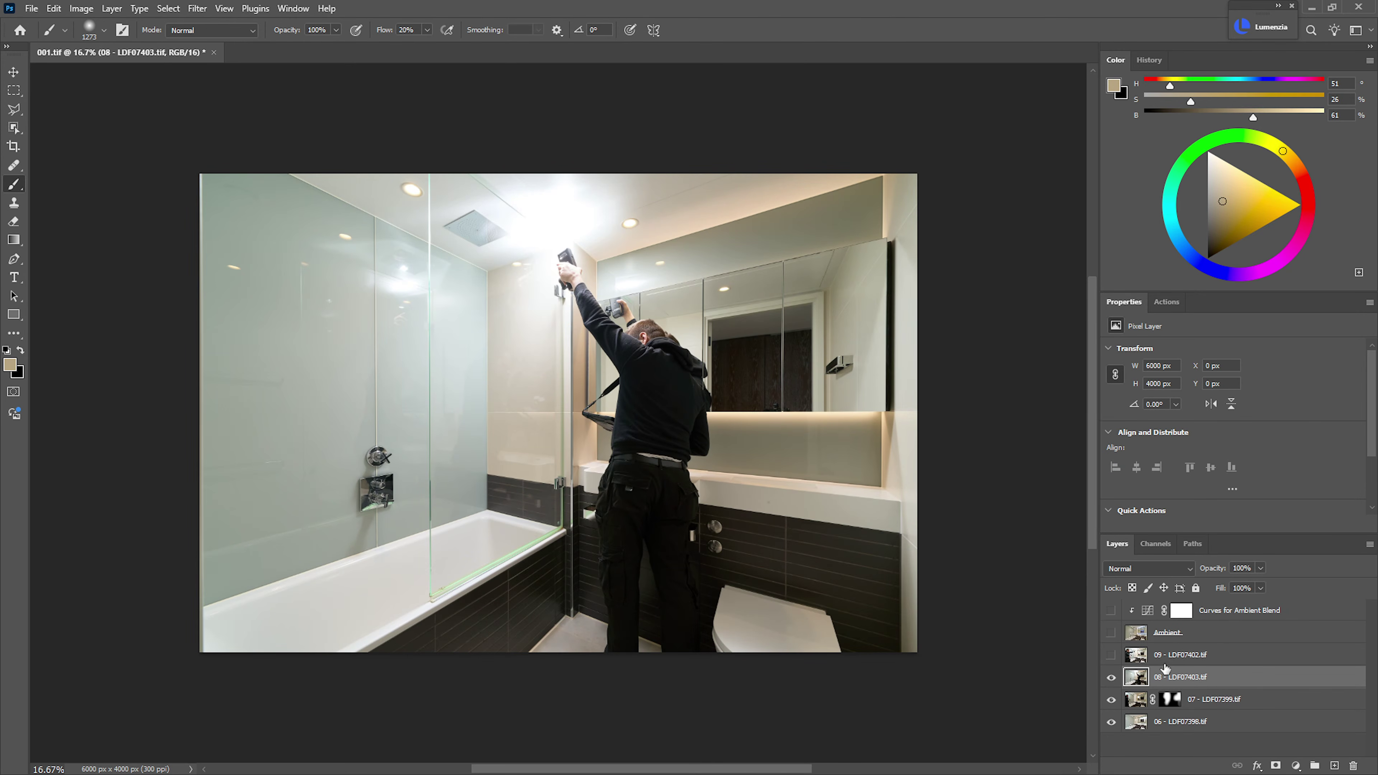
{"action": "left_click", "coordinate": [1275, 765], "text": "alt"}
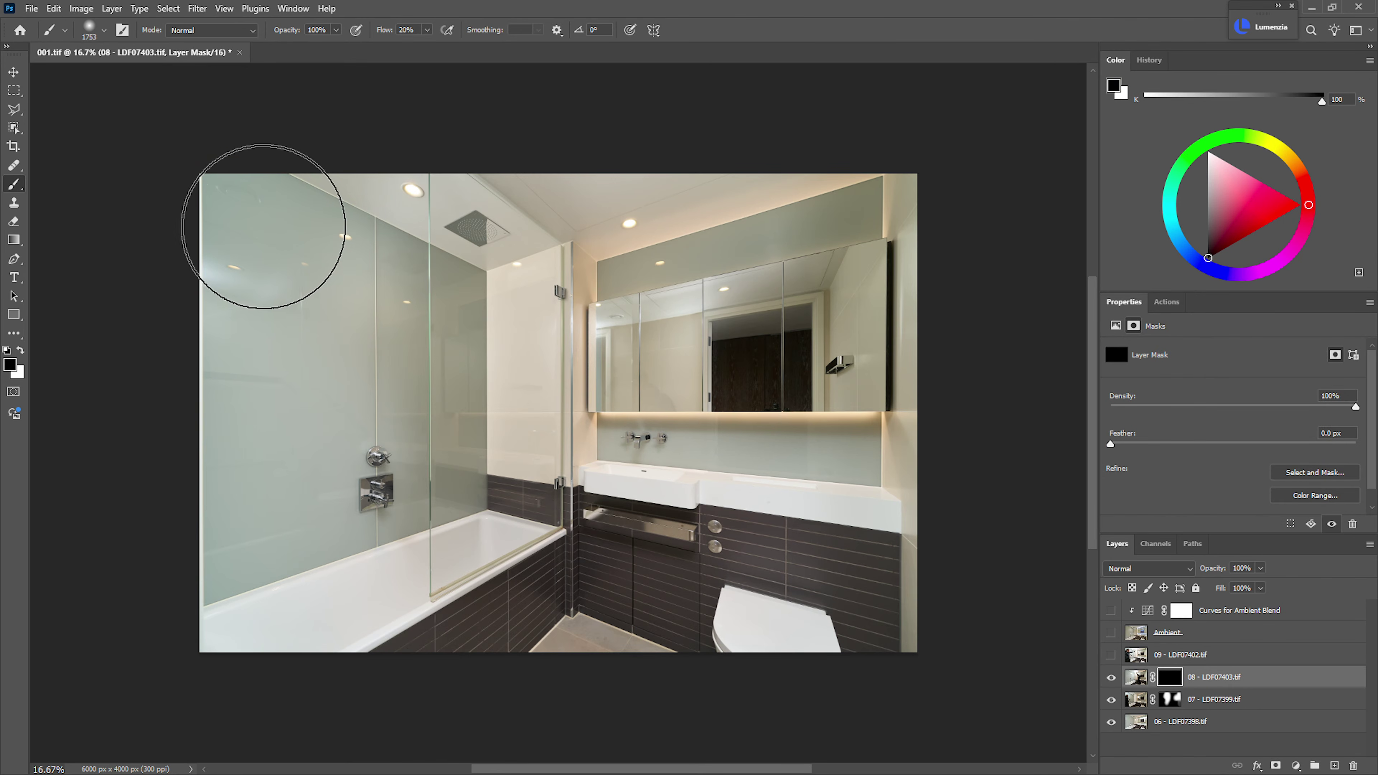
- Paint white on layer 08's mask over the green glass wall beside the bath, and black around the ceiling and shower head
{"action": "key", "text": "d"}
{"action": "mouse_move", "coordinate": [256, 353]}
{"action": "left_mouse_down"}
{"action": "mouse_move", "coordinate": [276, 585]}
{"action": "mouse_move", "coordinate": [213, 604]}
{"action": "mouse_move", "coordinate": [317, 615]}
{"action": "mouse_move", "coordinate": [237, 495]}
{"action": "mouse_move", "coordinate": [214, 381]}
{"action": "mouse_move", "coordinate": [268, 409]}
{"action": "mouse_move", "coordinate": [299, 275]}
{"action": "mouse_move", "coordinate": [314, 455]}
{"action": "mouse_move", "coordinate": [322, 352]}
{"action": "mouse_move", "coordinate": [391, 570]}
{"action": "mouse_move", "coordinate": [381, 516]}
{"action": "left_mouse_up"}
{"action": "key", "text": "x"}
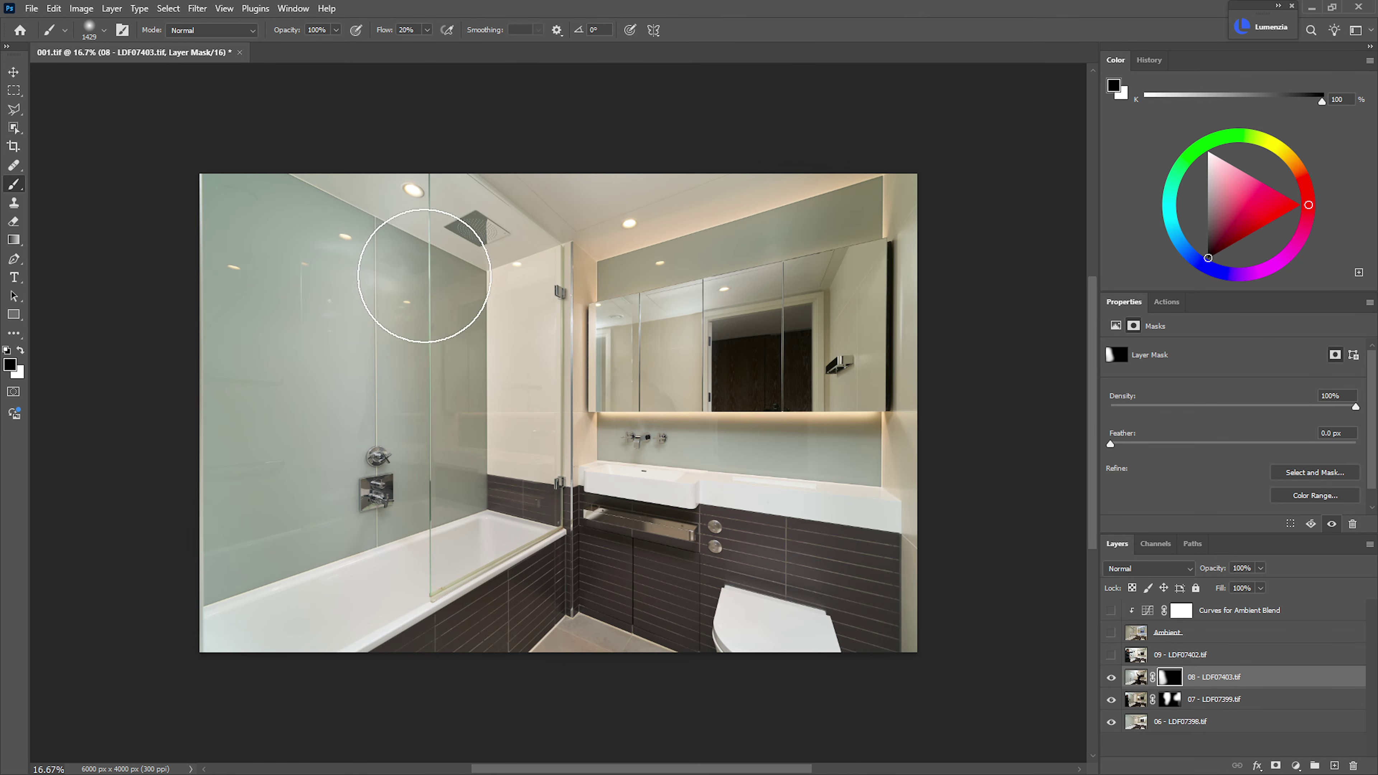
{"action": "left_click_drag", "start_coordinate": [385, 210], "coordinate": [492, 261]}
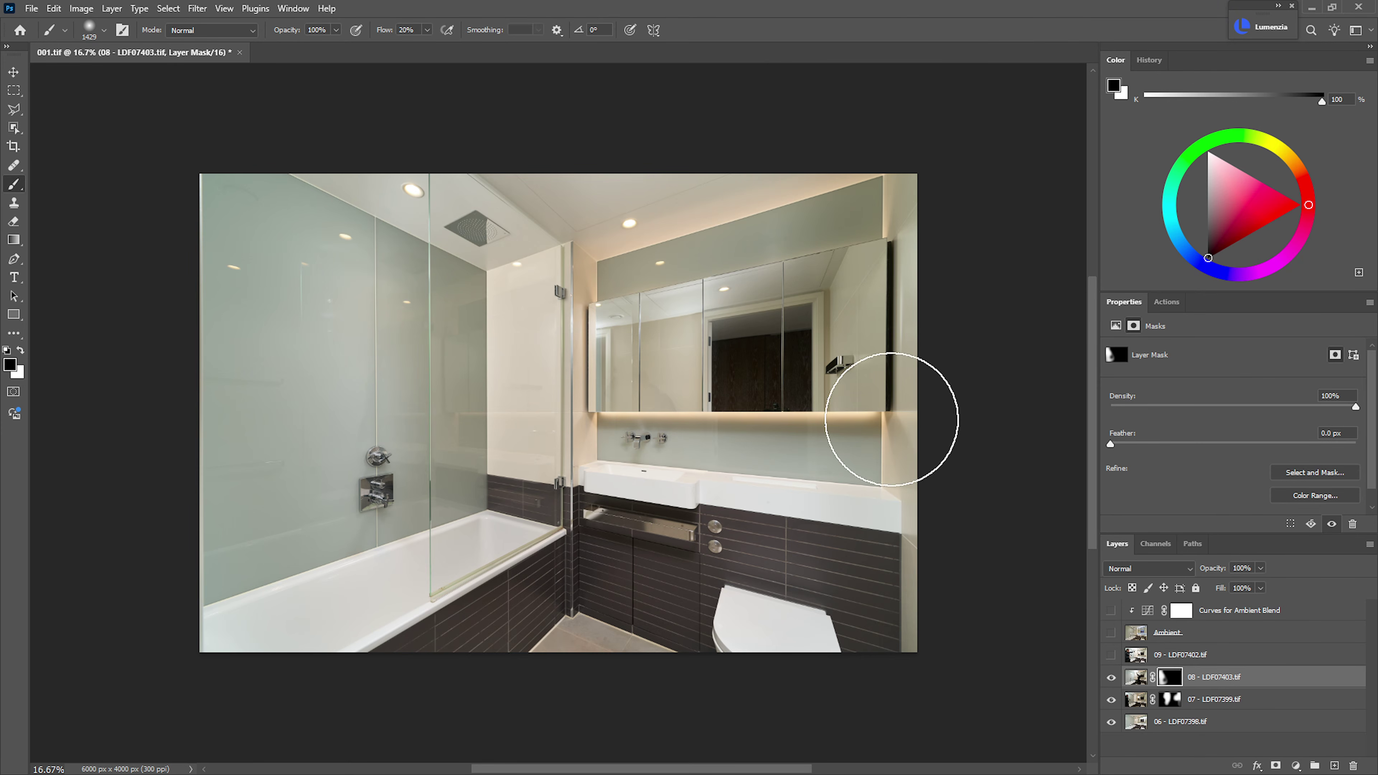
- Check layer 08 unmasked, then refine its mask at brush size 961 around the lower shower screen and bath rim
{"action": "left_click", "coordinate": [1174, 681], "text": "shift"}
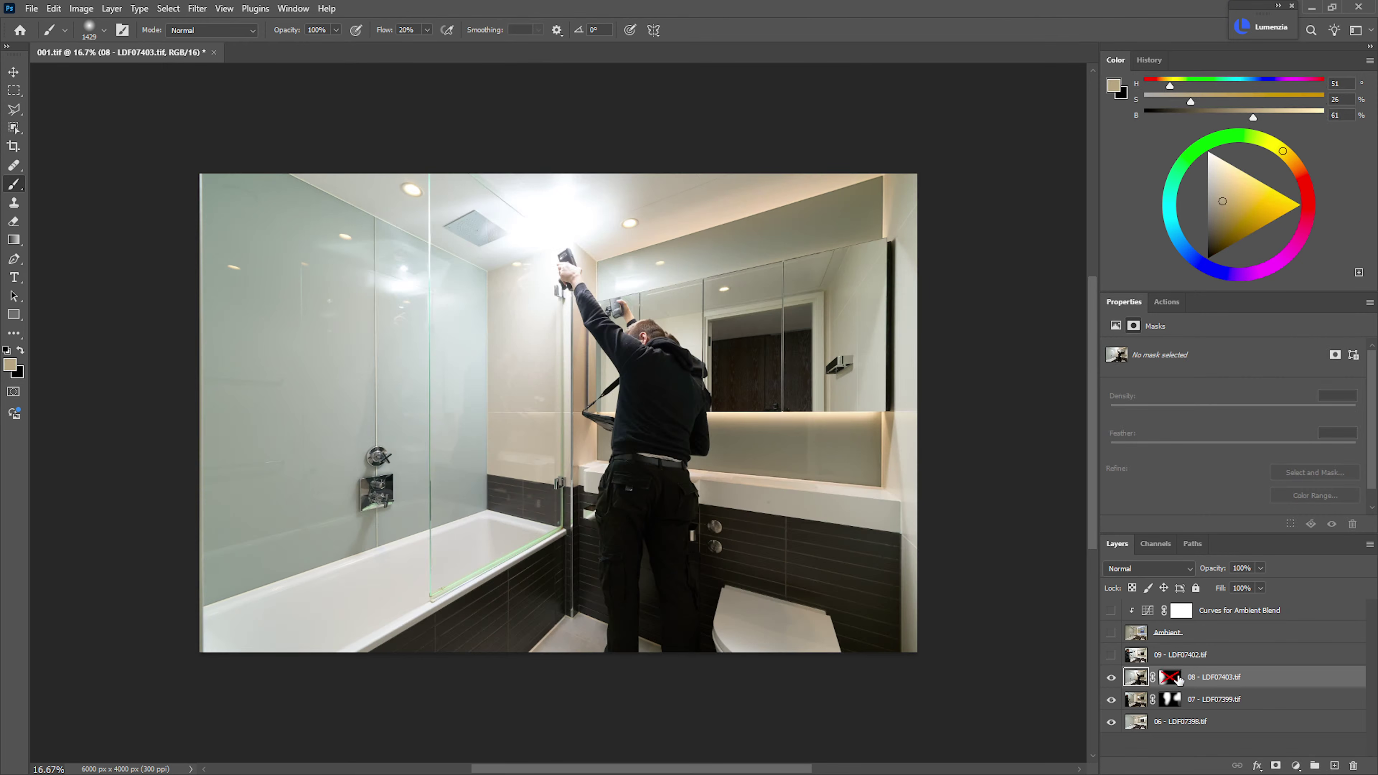
{"action": "left_click", "coordinate": [1175, 679], "text": "shift"}
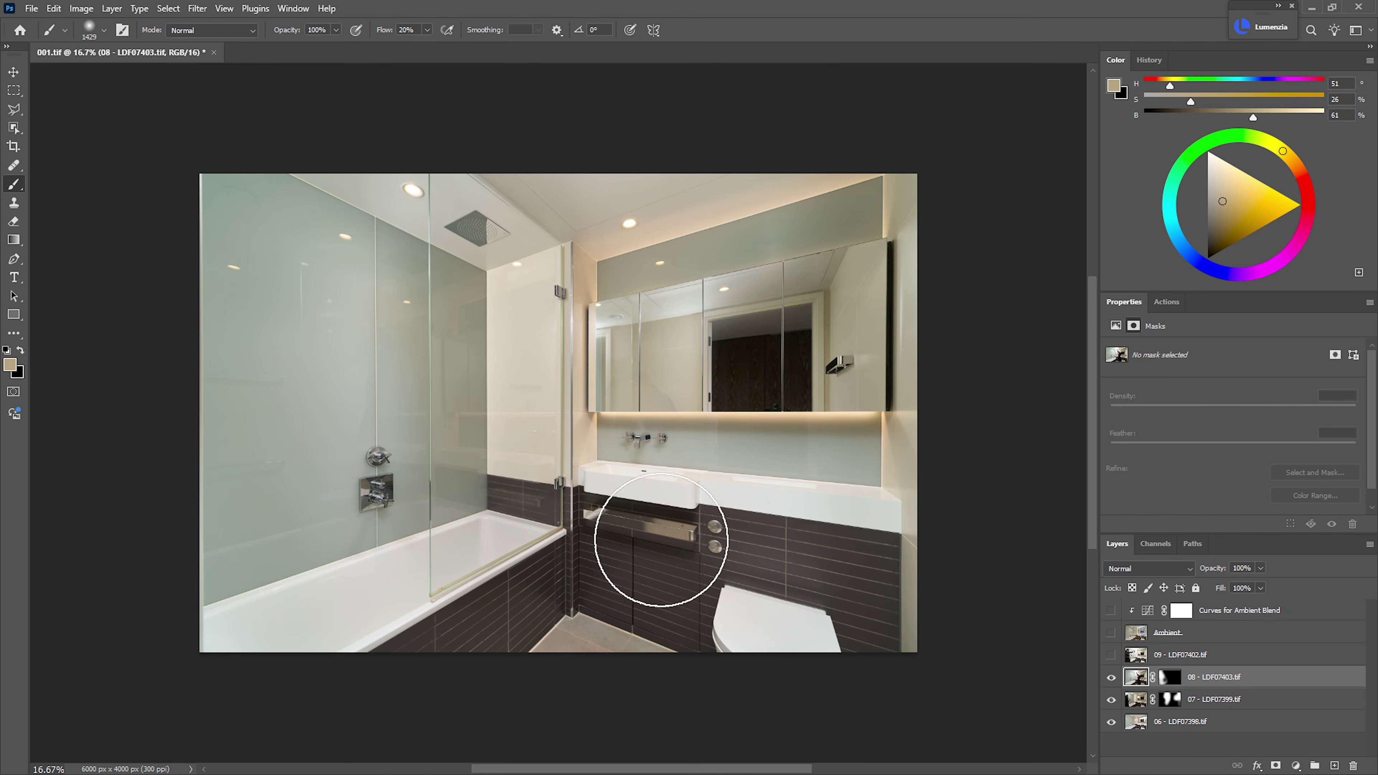
{"action": "key", "text": "bracketleft"}
{"action": "key", "text": "bracketleft"}
{"action": "key", "text": "bracketleft"}
{"action": "key", "text": "bracketleft"}
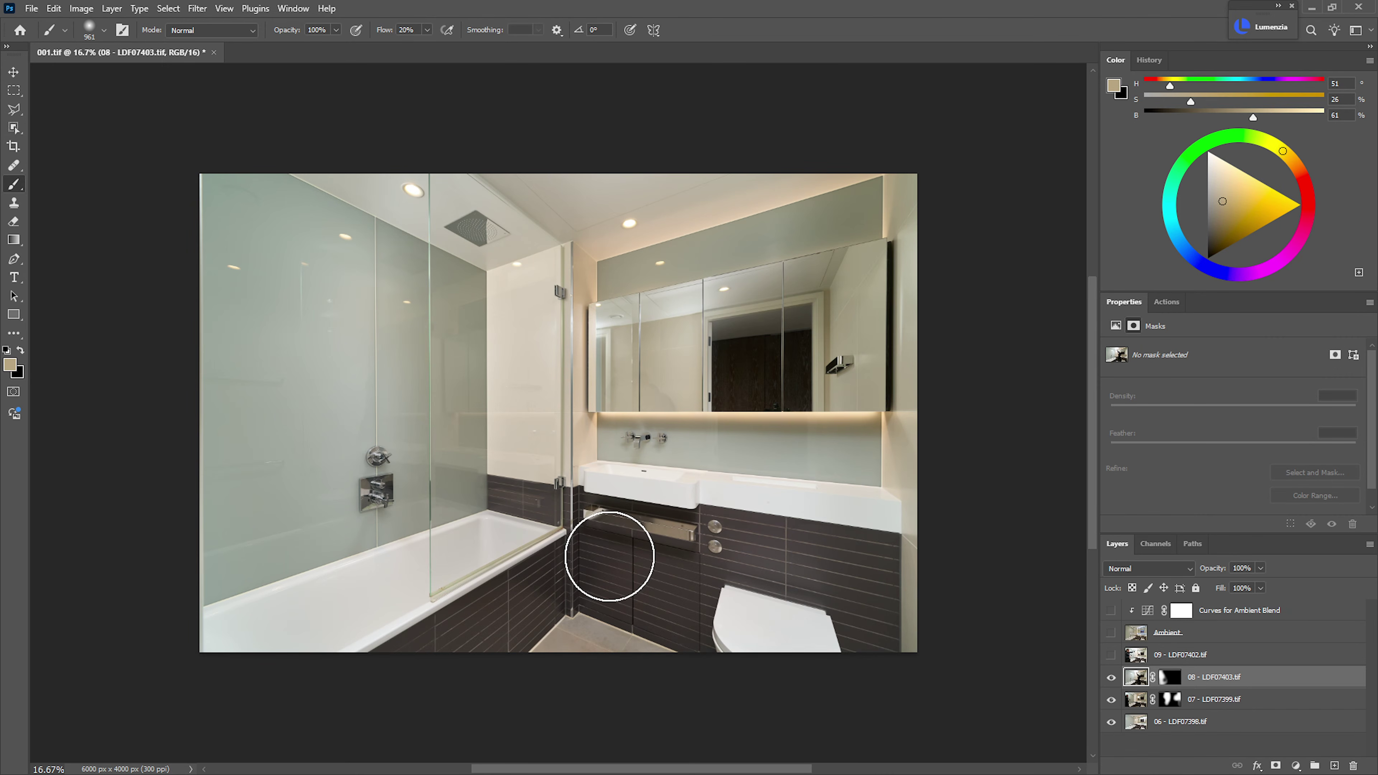
{"action": "key", "text": "ctrl+backslash"}
{"action": "key", "text": "d"}
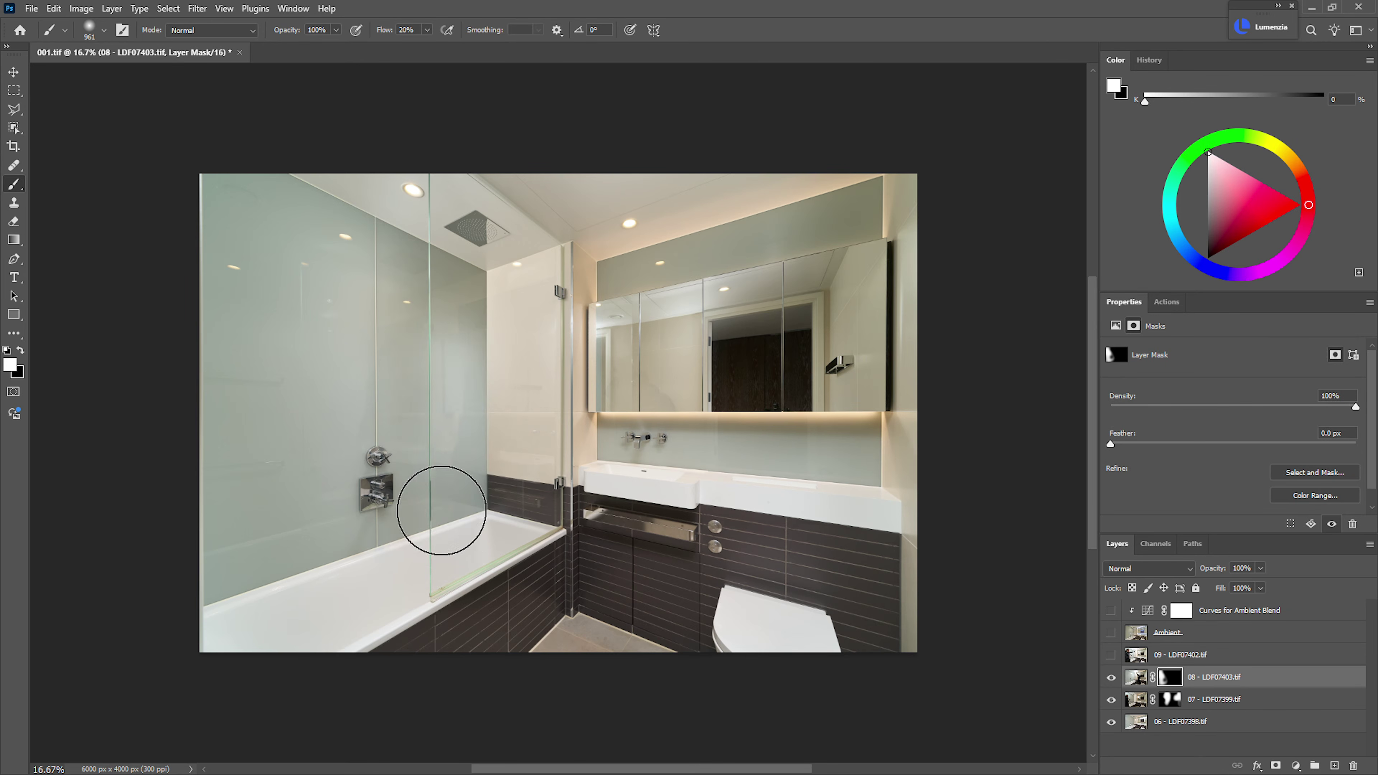
{"action": "key", "text": "x"}
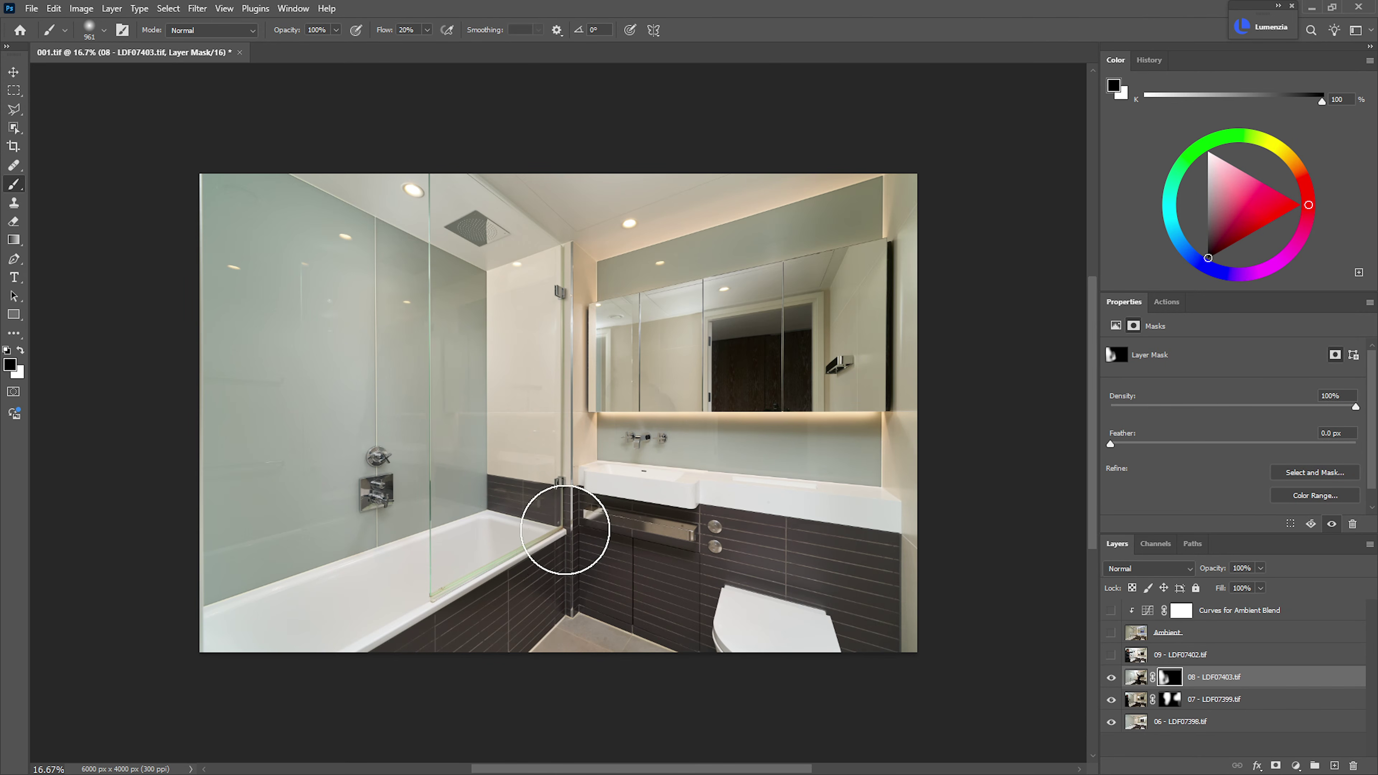
- Show layer 09 - LDF07402.tif and add a black mask to it
{"action": "left_click", "coordinate": [1167, 700]}
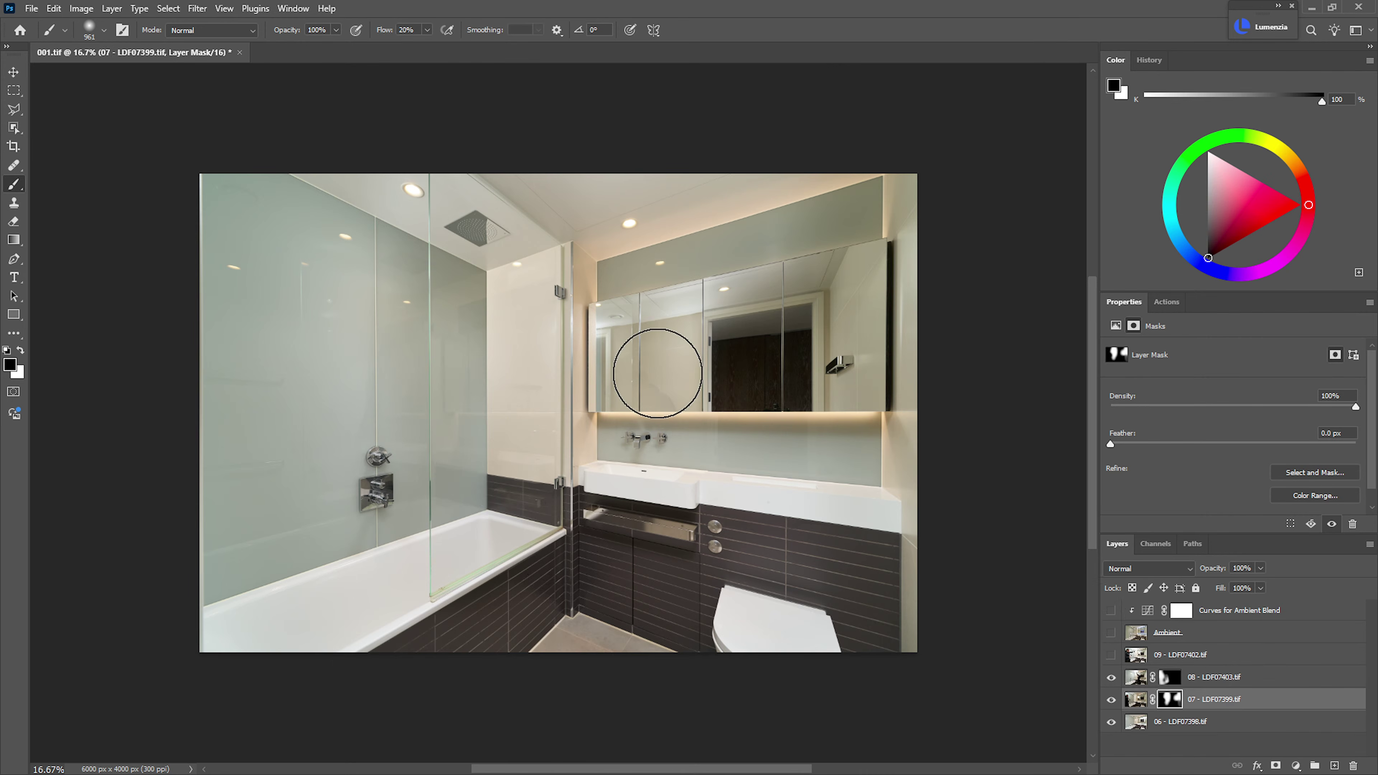
{"action": "left_click_drag", "start_coordinate": [673, 369], "coordinate": [651, 372]}
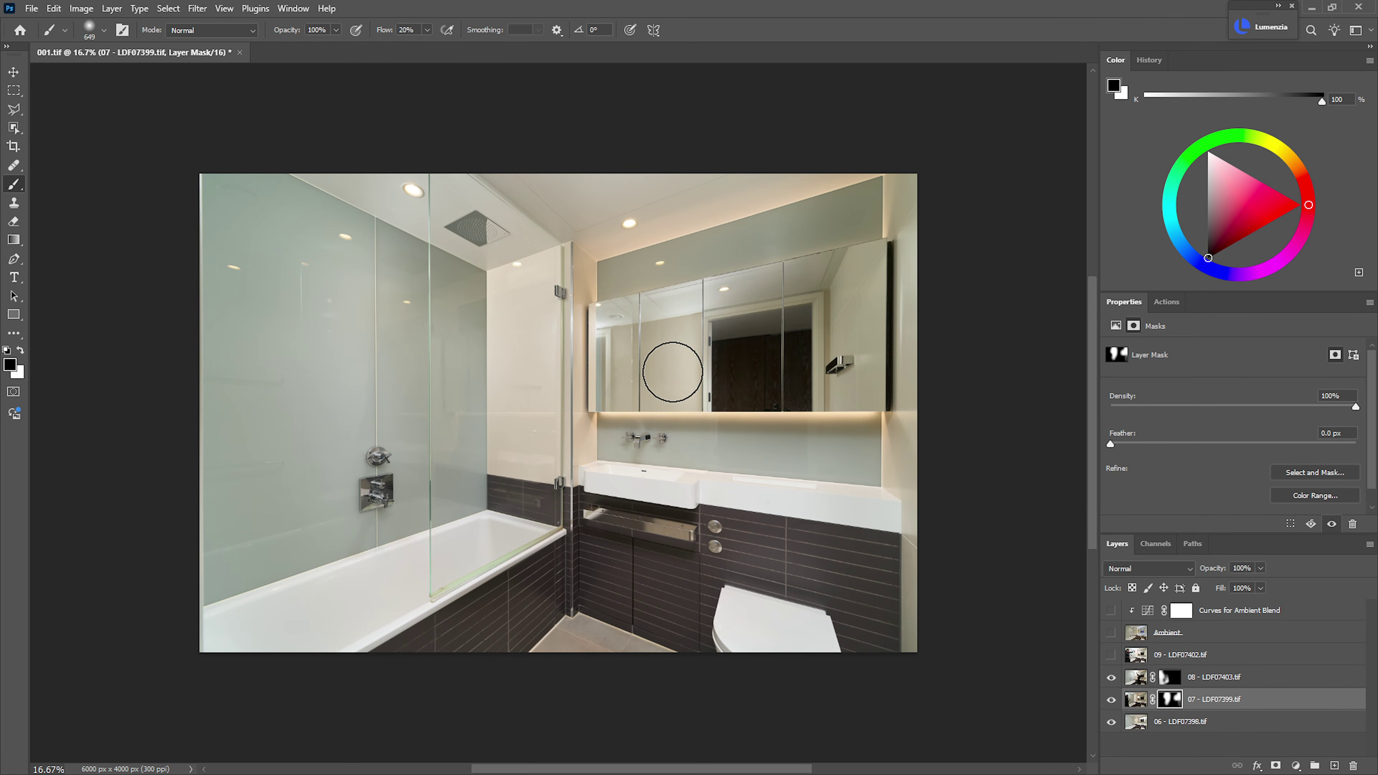
{"action": "left_click", "coordinate": [1113, 655]}
{"action": "left_click", "coordinate": [1172, 656]}
{"action": "left_click", "coordinate": [1279, 764], "text": "alt"}
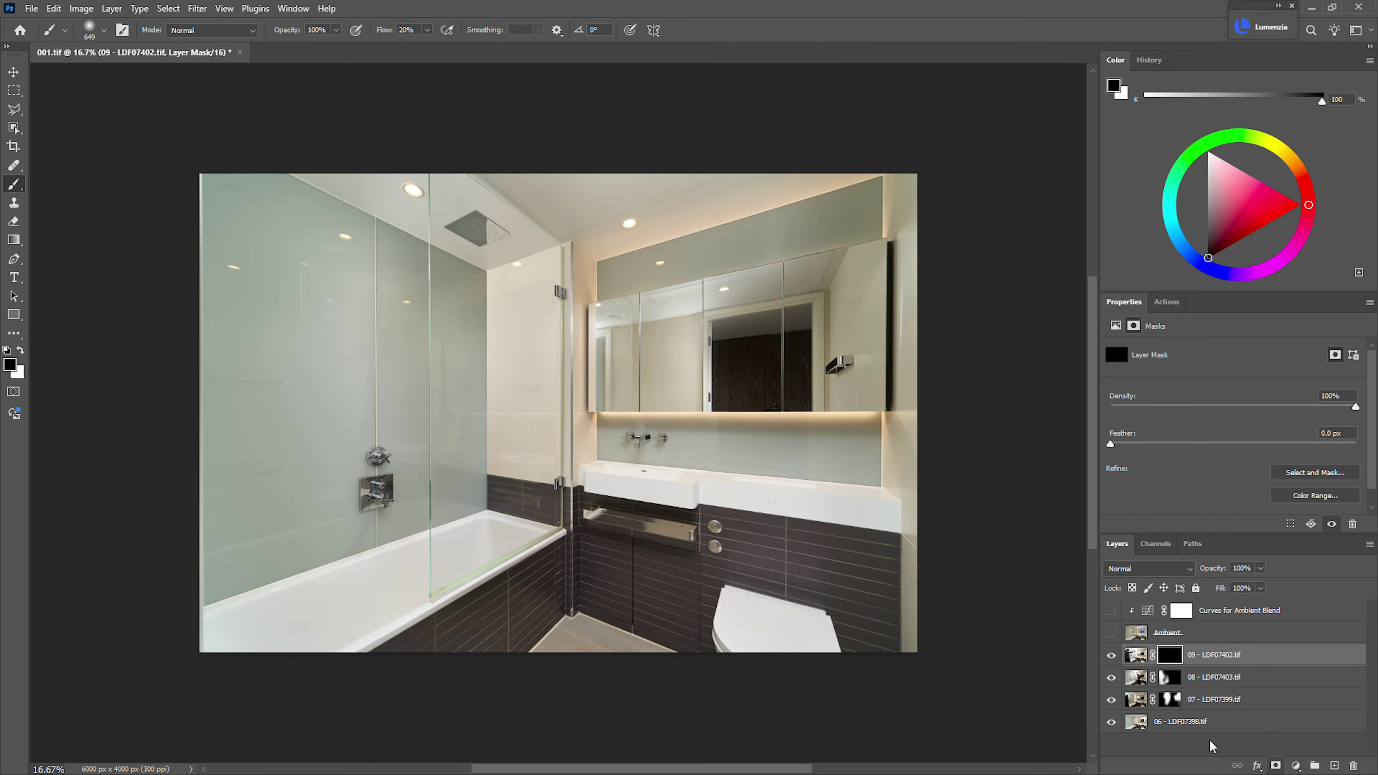
- Paint white on layer 09's mask over the right-hand wall and mirror end, starting at brush size 1957 and reducing it to 1477
{"action": "key", "text": "x"}
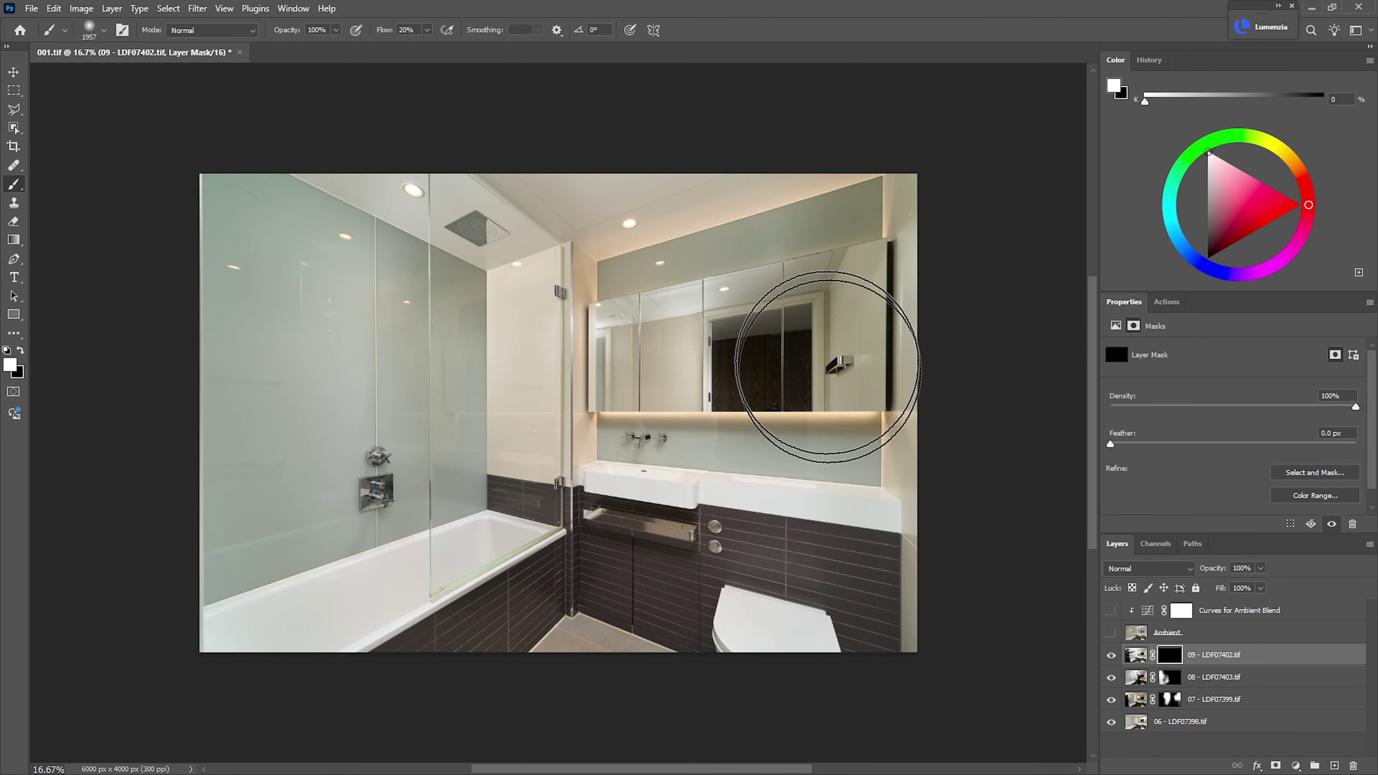
{"action": "mouse_move", "coordinate": [909, 490]}
{"action": "left_mouse_down"}
{"action": "mouse_move", "coordinate": [846, 498]}
{"action": "mouse_move", "coordinate": [815, 584]}
{"action": "mouse_move", "coordinate": [877, 431]}
{"action": "mouse_move", "coordinate": [798, 175]}
{"action": "left_mouse_up"}
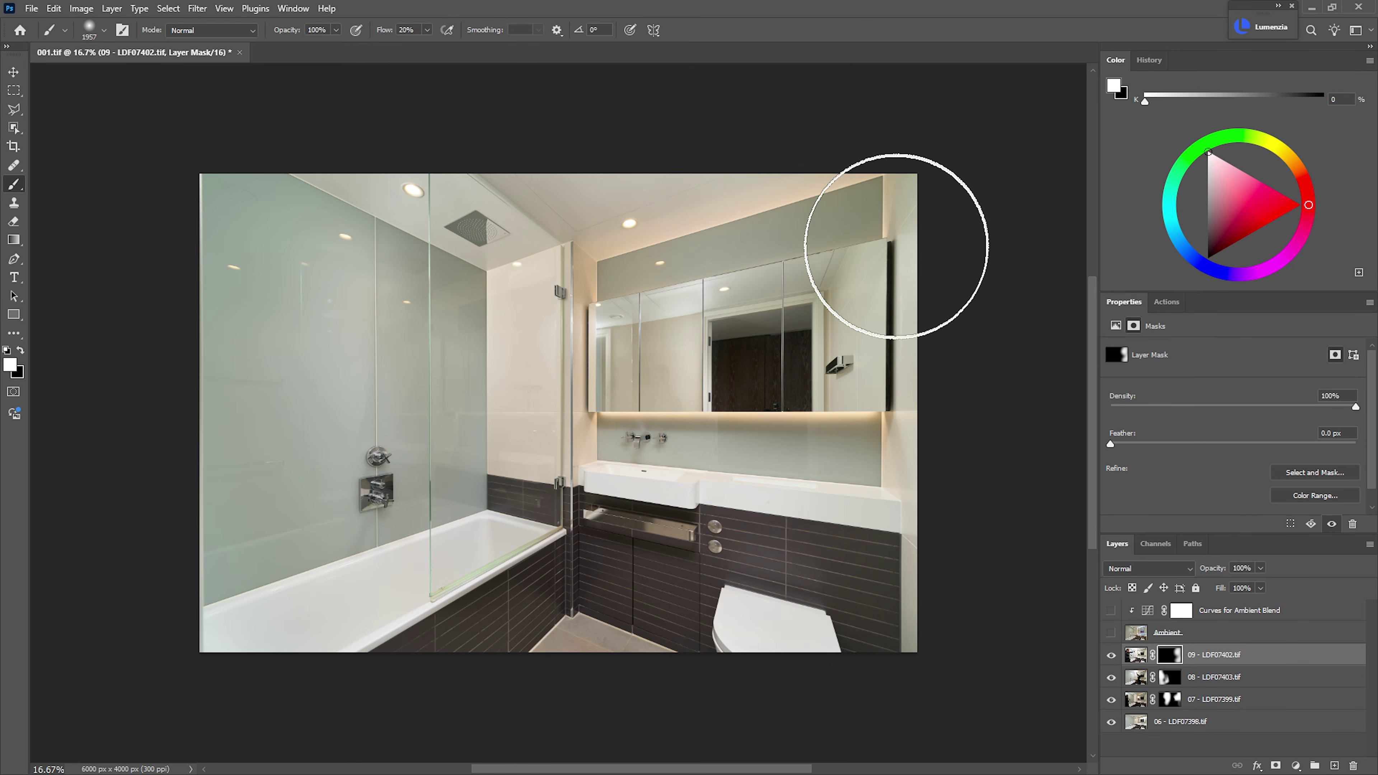
{"action": "key", "text": "bracketleft"}
{"action": "key", "text": "bracketleft"}
{"action": "key", "text": "bracketleft"}
{"action": "key", "text": "bracketleft"}
{"action": "key", "text": "bracketleft"}
{"action": "mouse_move", "coordinate": [664, 385]}
{"action": "left_mouse_down"}
{"action": "mouse_move", "coordinate": [646, 363]}
{"action": "mouse_move", "coordinate": [630, 370]}
{"action": "mouse_move", "coordinate": [652, 431]}
{"action": "left_mouse_up"}
{"action": "key", "text": "x"}
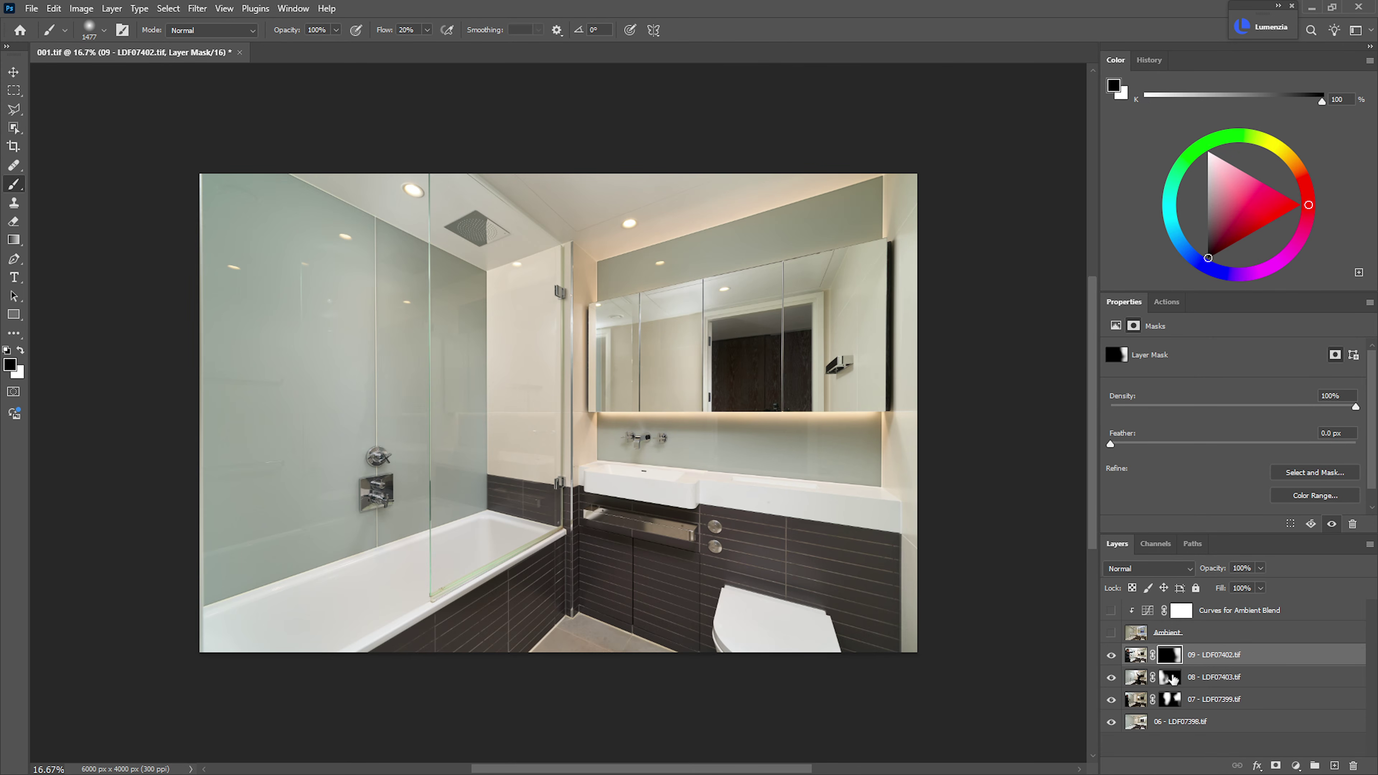
- Compare layers 09 and 07 with their masks switched off and on
{"action": "left_click", "coordinate": [1169, 655], "text": "shift"}
{"action": "left_click", "coordinate": [1169, 655], "text": "shift"}
{"action": "left_click", "coordinate": [1169, 655], "text": "shift"}
{"action": "left_click", "coordinate": [1169, 656], "text": "shift"}
{"action": "left_click", "coordinate": [1172, 700], "text": "shift"}
{"action": "left_click", "coordinate": [1177, 702], "text": "shift"}
- Examine the mirror and shower screen up close with layers 08 and 07 hidden and shown in turn
{"action": "left_click_drag", "start_coordinate": [672, 294], "coordinate": [749, 292]}
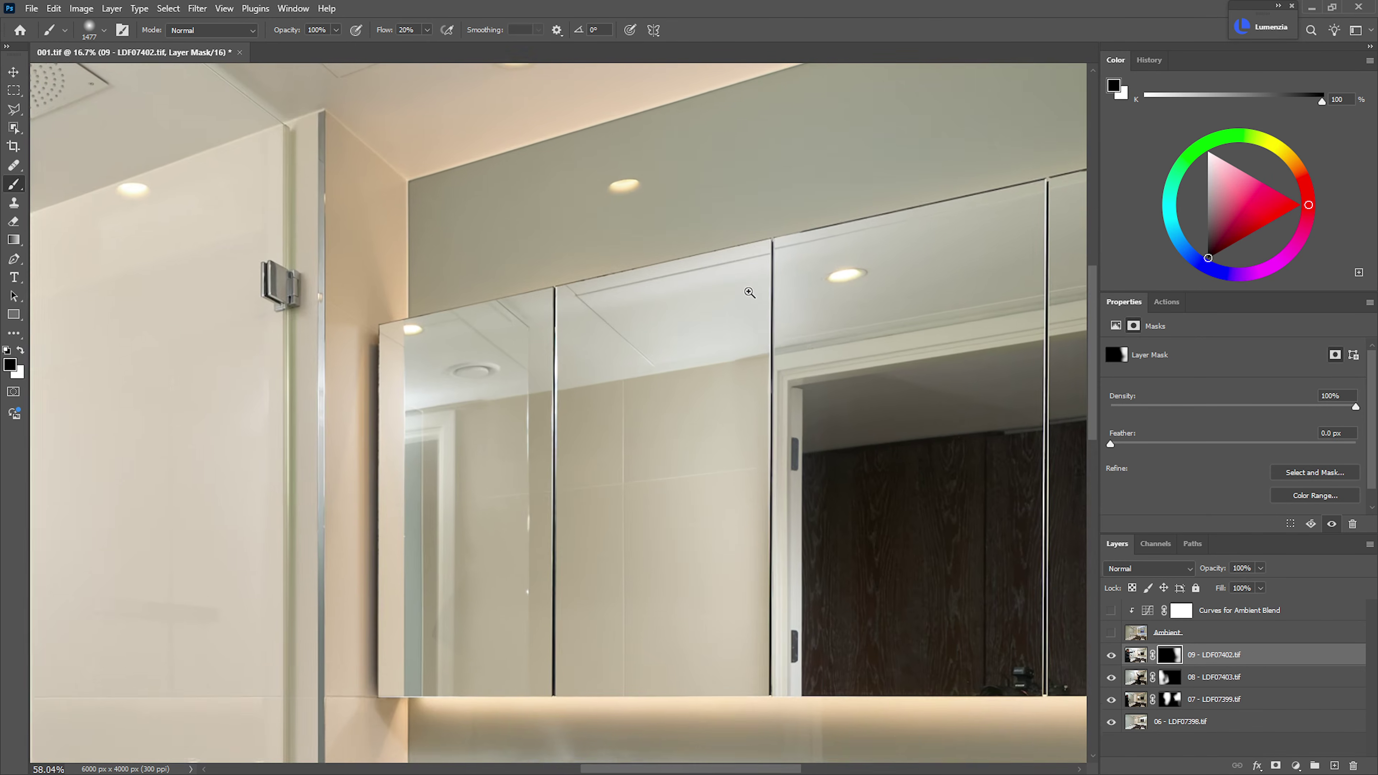
{"action": "left_click_drag", "start_coordinate": [797, 368], "coordinate": [738, 378]}
{"action": "left_click_drag", "start_coordinate": [670, 486], "coordinate": [753, 497]}
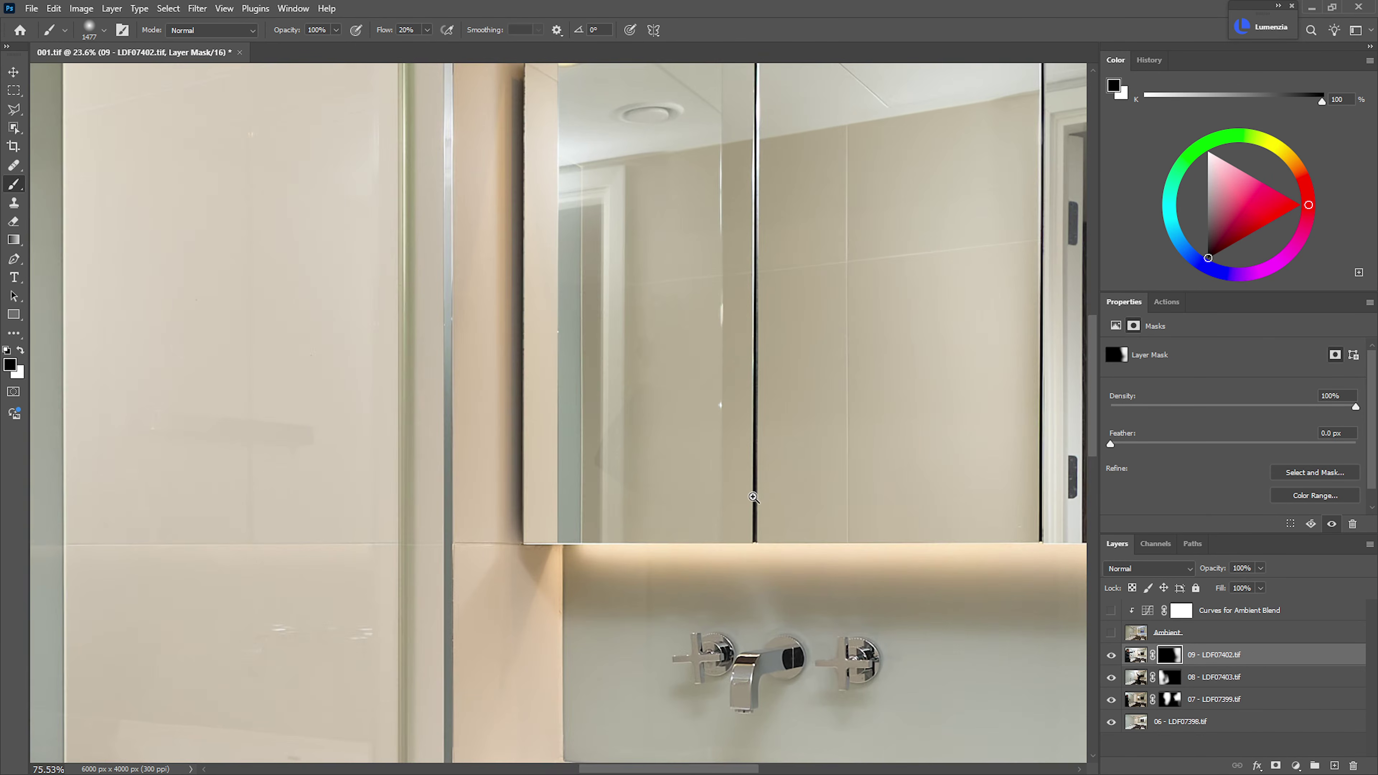
{"action": "left_click", "coordinate": [1111, 678]}
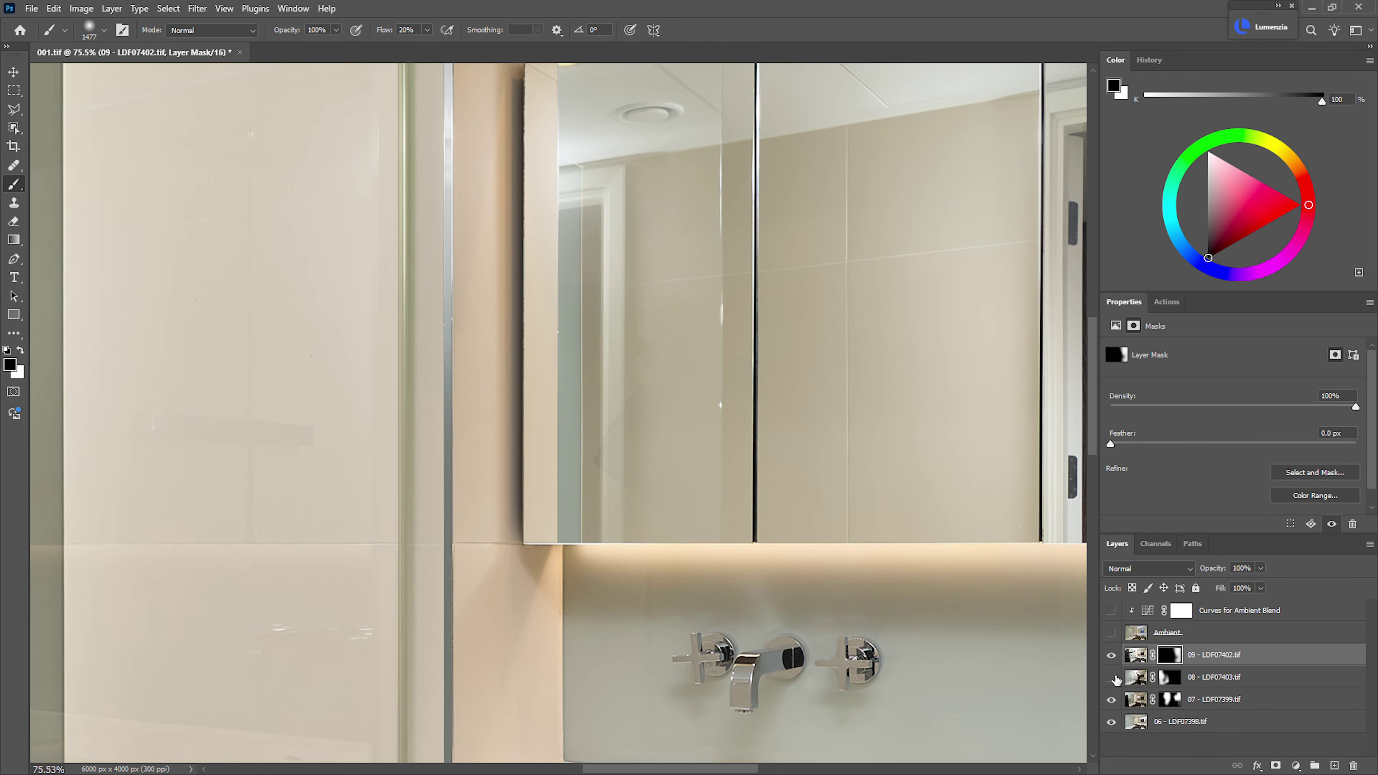
{"action": "left_click", "coordinate": [1111, 679]}
{"action": "left_click", "coordinate": [1112, 700]}
{"action": "left_click", "coordinate": [1112, 700]}
{"action": "left_click", "coordinate": [1112, 700]}
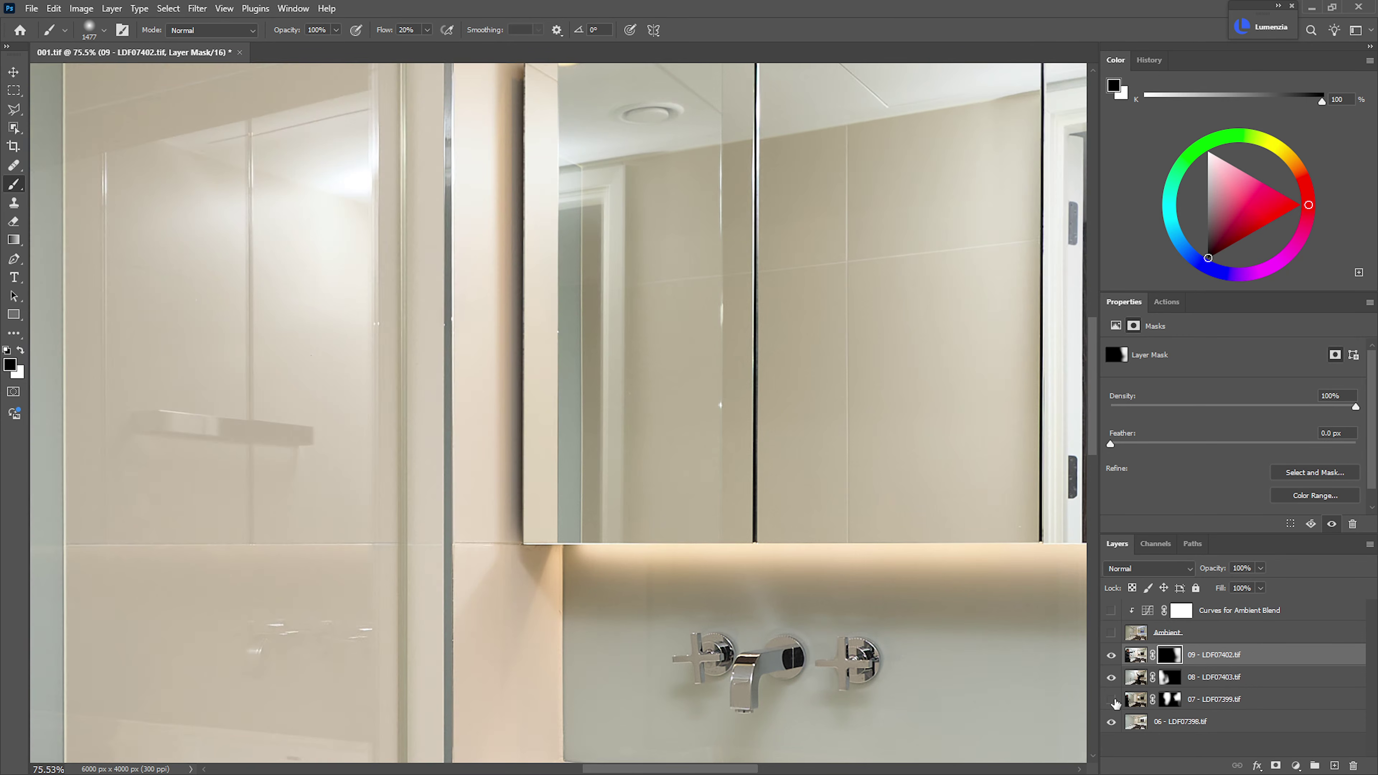
{"action": "left_click", "coordinate": [1112, 700]}
- Touch up layer 07's mask with black at brush size 312 over the mirror's leftmost panel
{"action": "left_click", "coordinate": [1169, 699]}
{"action": "mouse_move", "coordinate": [738, 422]}
{"action": "left_mouse_down"}
{"action": "mouse_move", "coordinate": [591, 441]}
{"action": "mouse_move", "coordinate": [674, 437]}
{"action": "left_mouse_up"}
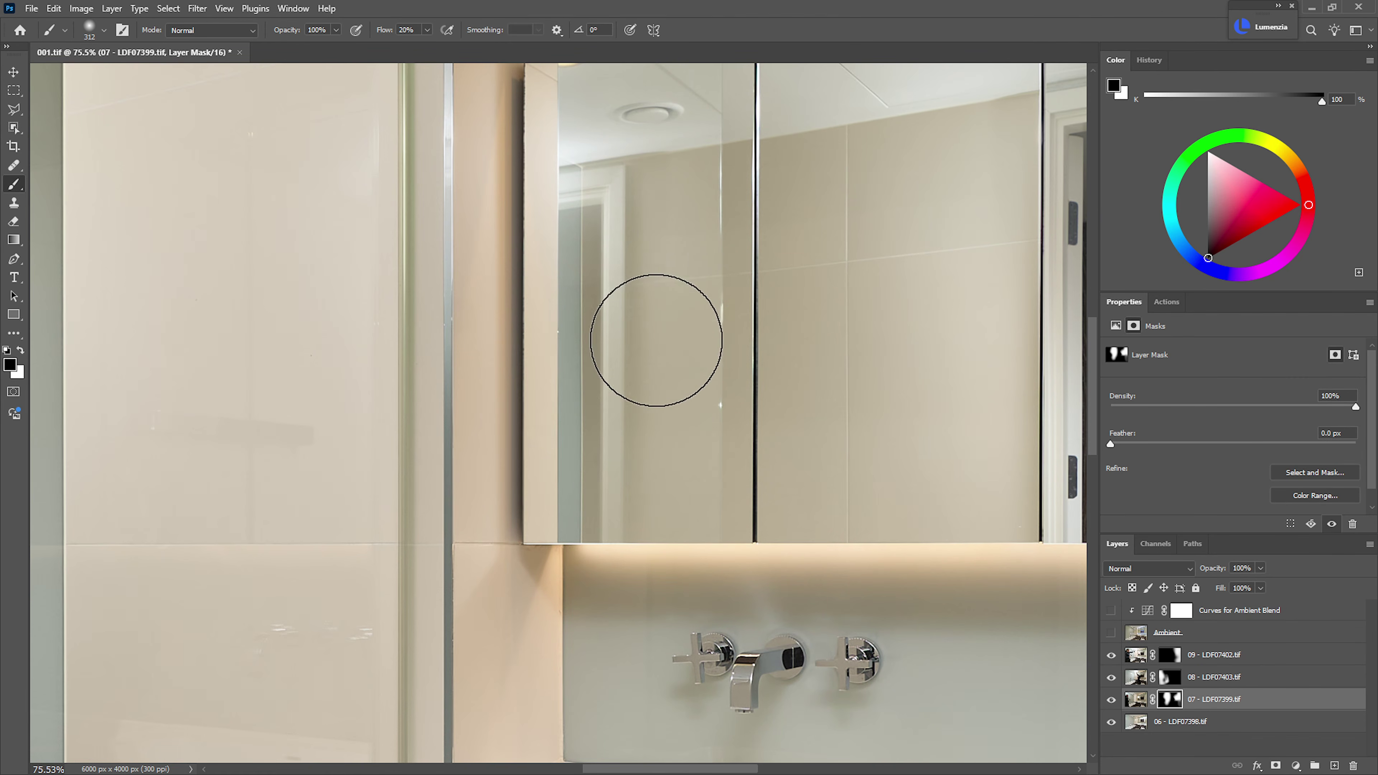
{"action": "scroll", "coordinate": [731, 483], "scroll_direction": "down", "scroll_amount": 5}
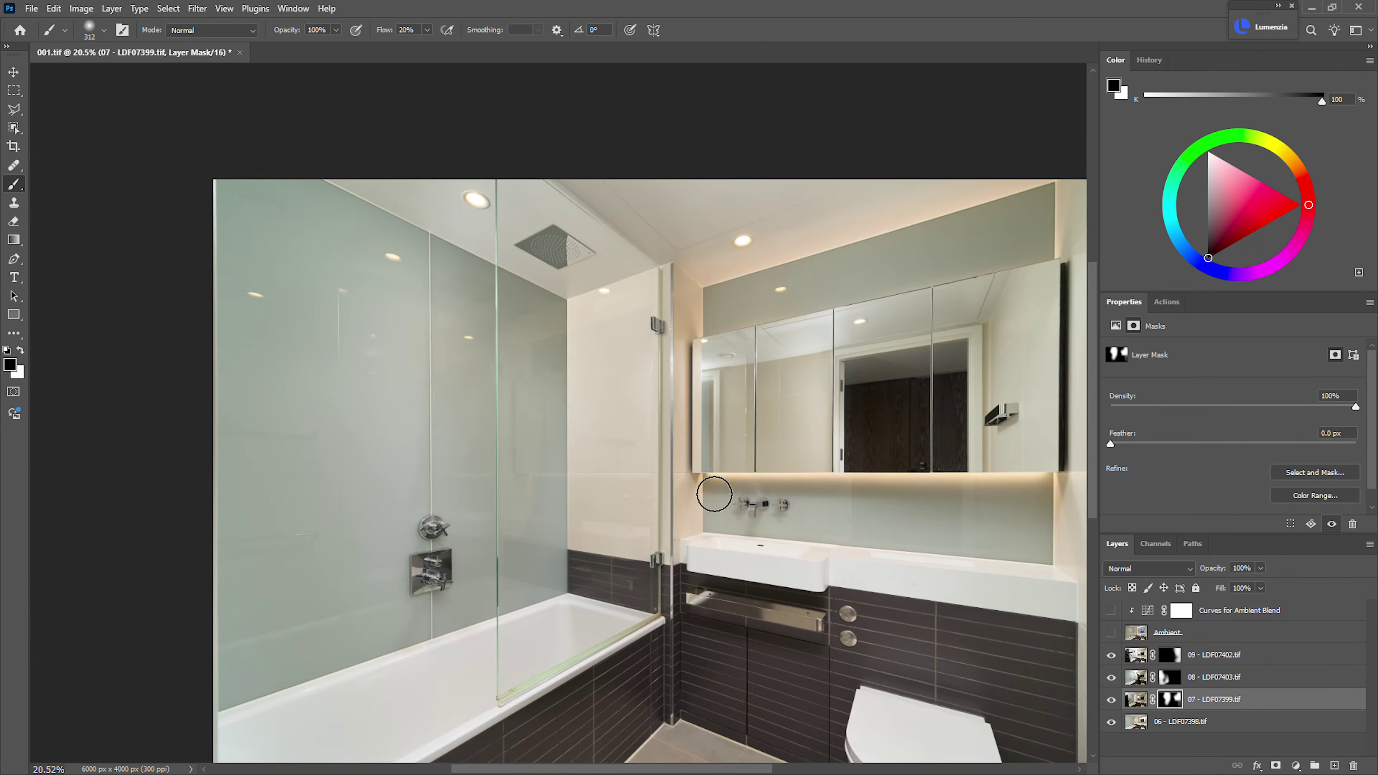
- Group flash layers 06 to 09, and show the Ambient and Curves for Ambient Blend layers
{"action": "left_click", "coordinate": [1222, 664]}
{"action": "left_click", "coordinate": [1235, 723], "text": "shift"}
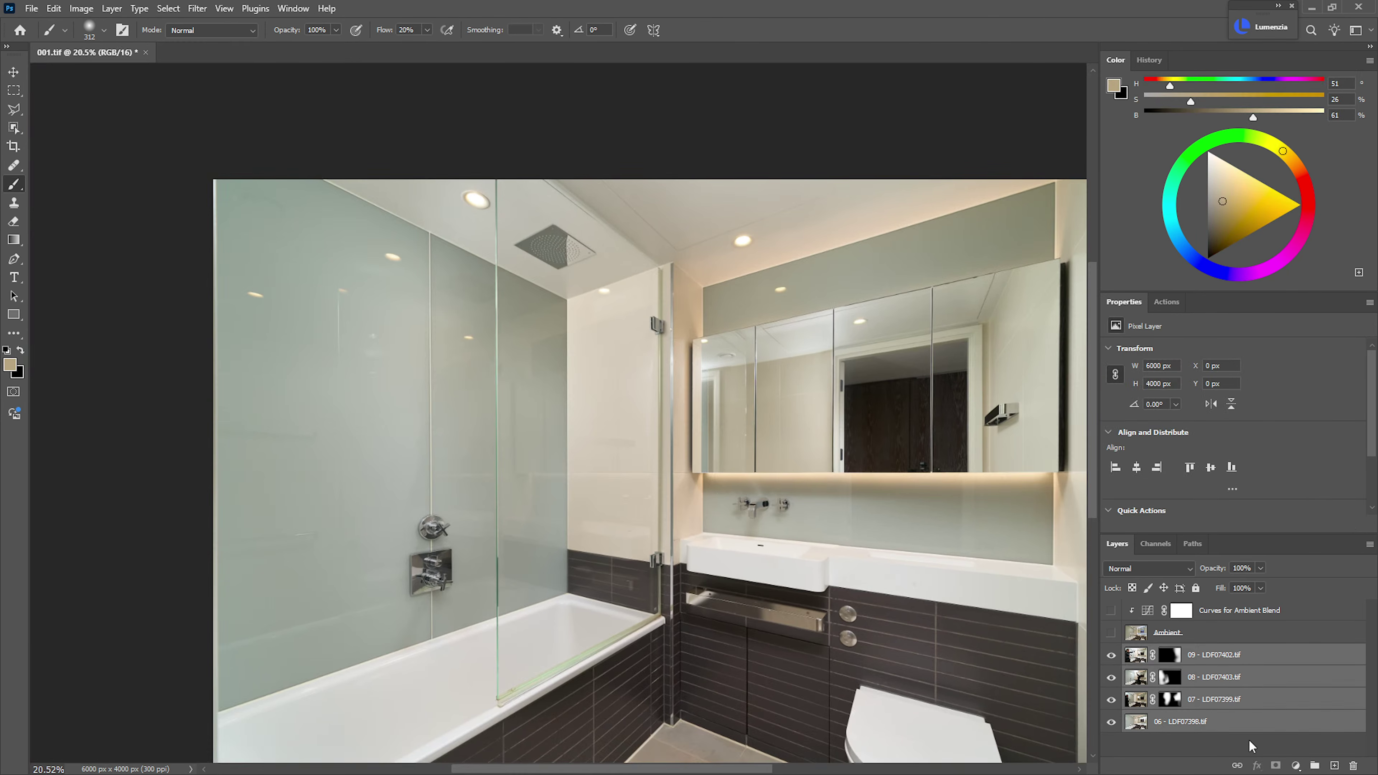
{"action": "key", "text": "ctrl+g"}
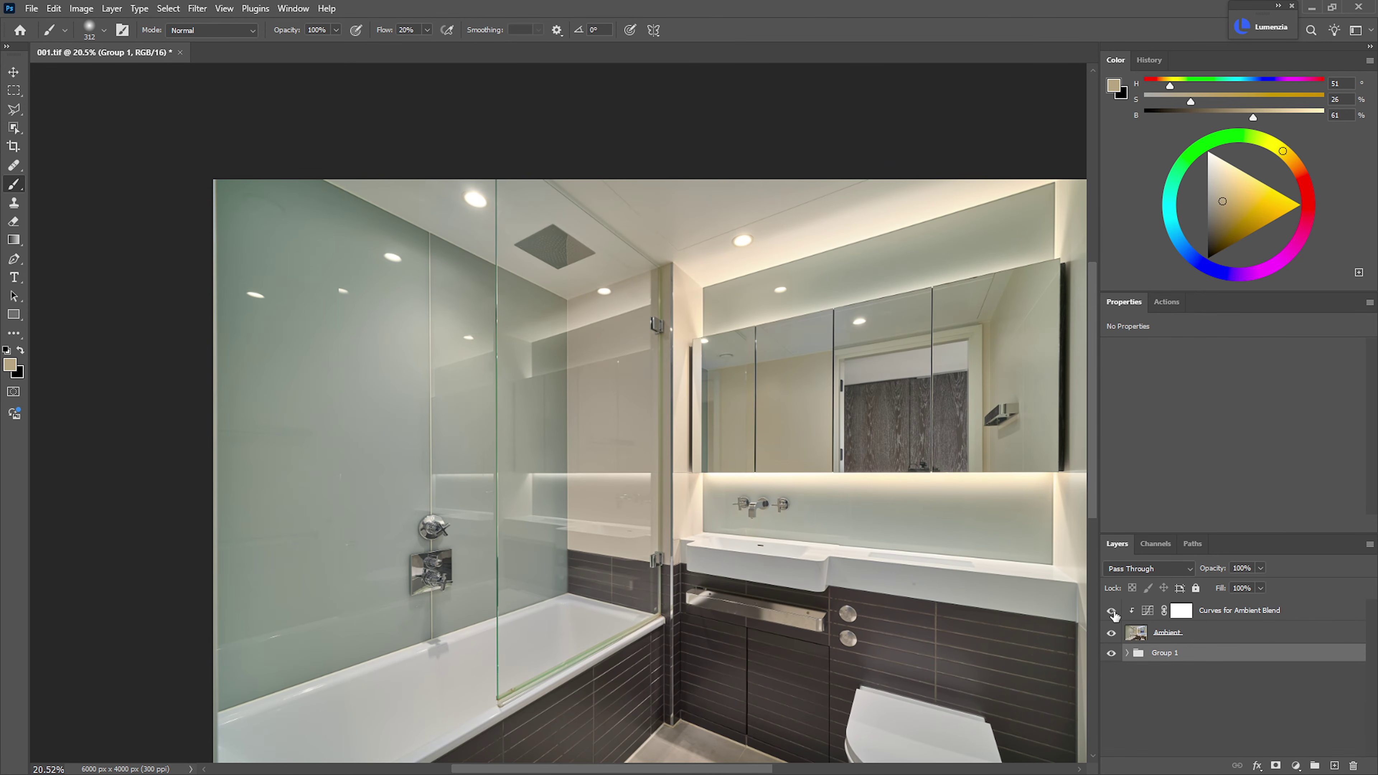
- Set the Ambient layer's opacity to 50% and shape the Curves for Ambient Blend into an S-curve with darker shadows
{"action": "left_click", "coordinate": [1200, 634]}
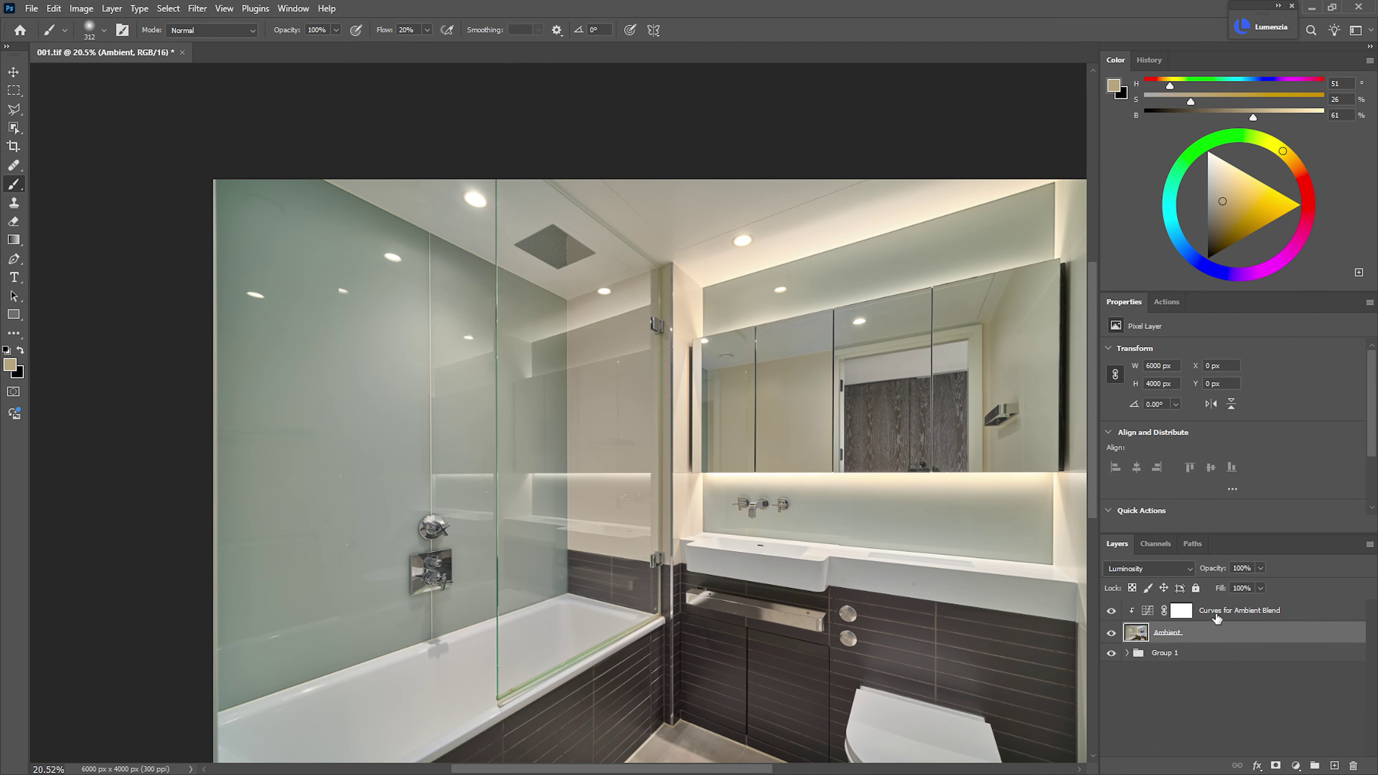
{"action": "left_click_drag", "start_coordinate": [1219, 574], "coordinate": [1200, 573]}
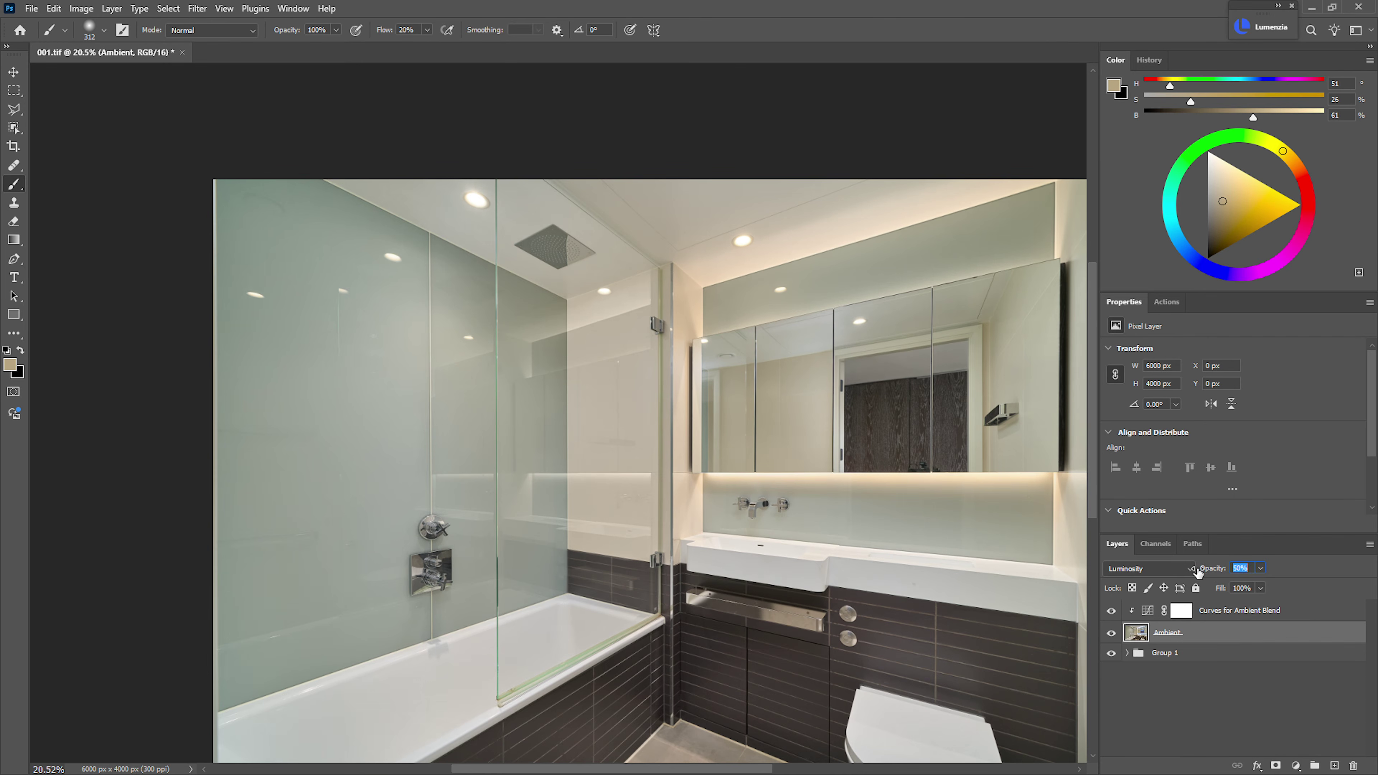
{"action": "left_click", "coordinate": [1214, 619]}
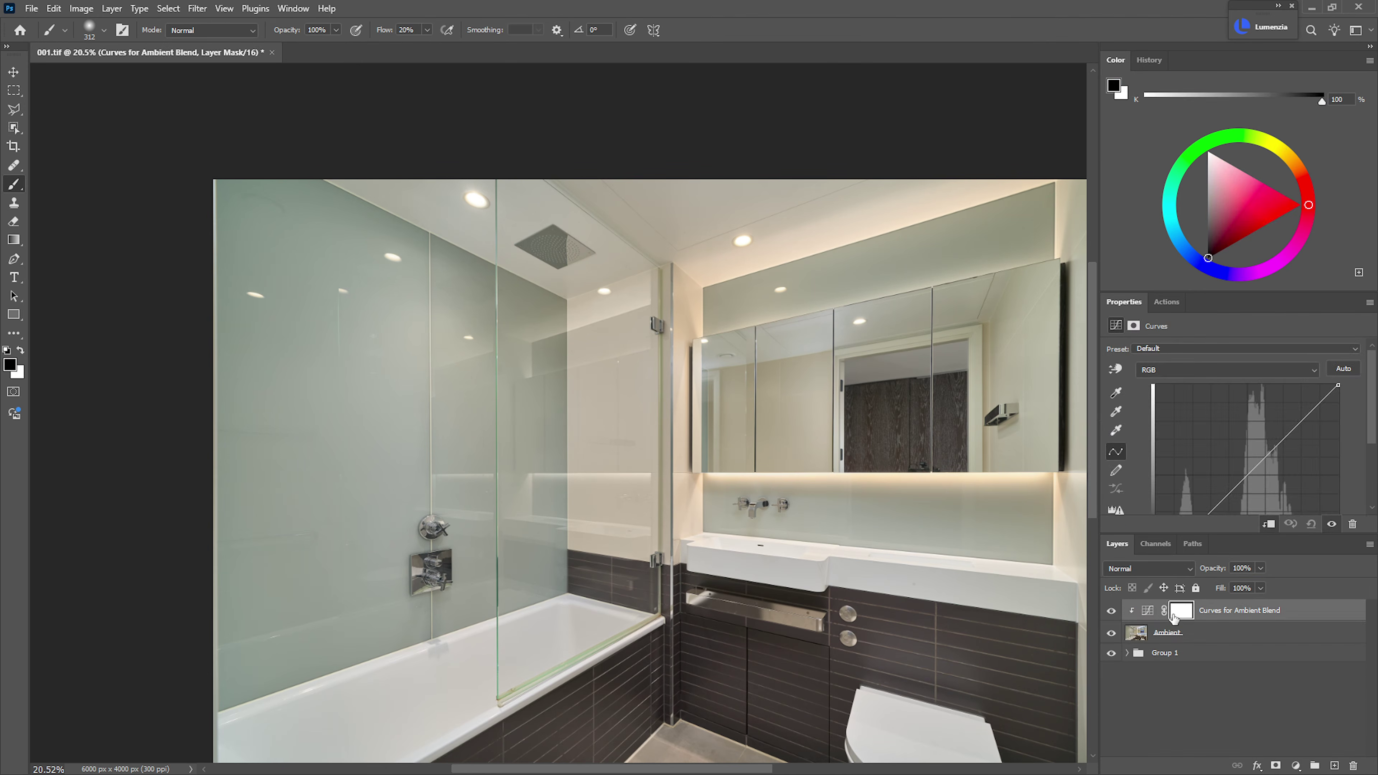
{"action": "scroll", "coordinate": [1226, 429], "scroll_direction": "down", "scroll_amount": 3}
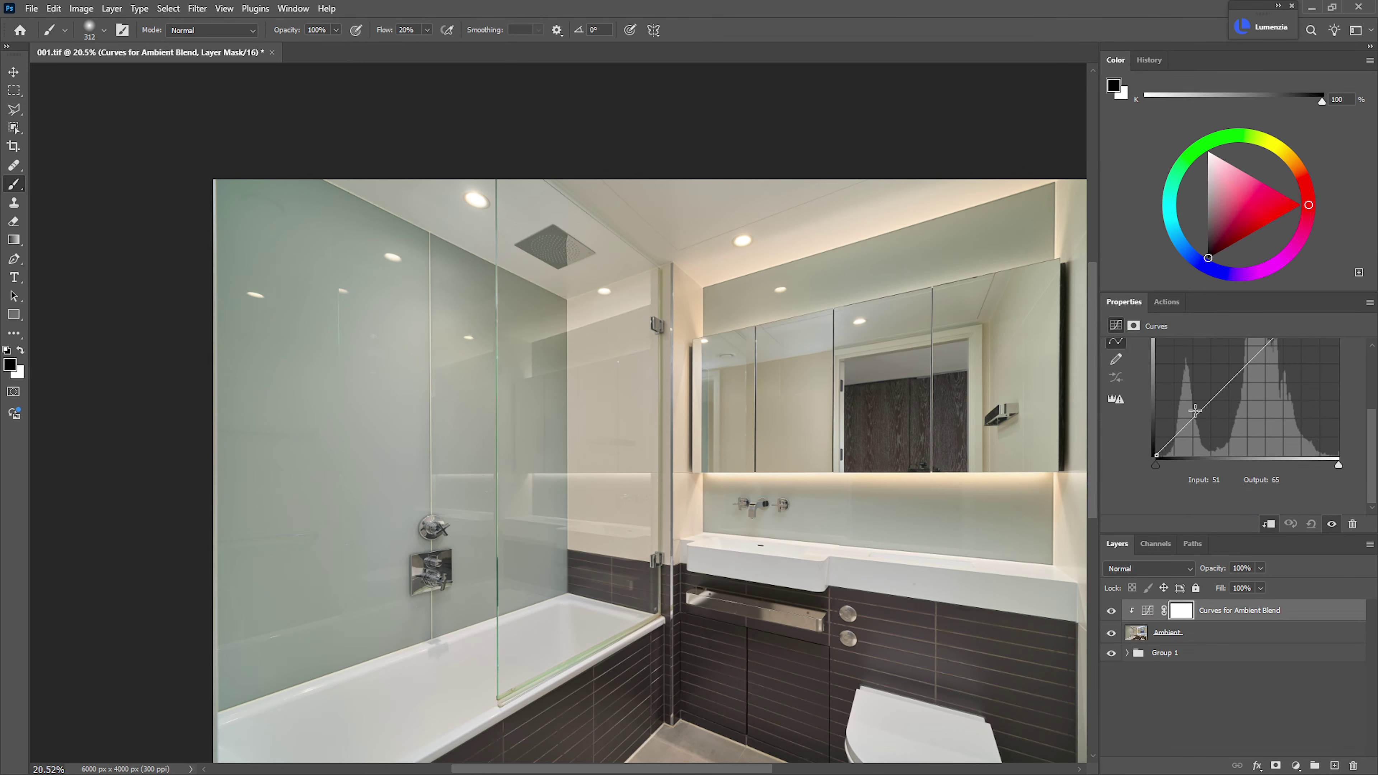
{"action": "left_click", "coordinate": [1205, 416]}
{"action": "left_click_drag", "start_coordinate": [1206, 416], "coordinate": [1260, 403]}
{"action": "scroll", "coordinate": [1370, 438], "scroll_direction": "up", "scroll_amount": 3}
{"action": "left_click", "coordinate": [1255, 422]}
{"action": "left_click_drag", "start_coordinate": [1203, 481], "coordinate": [1203, 485]}
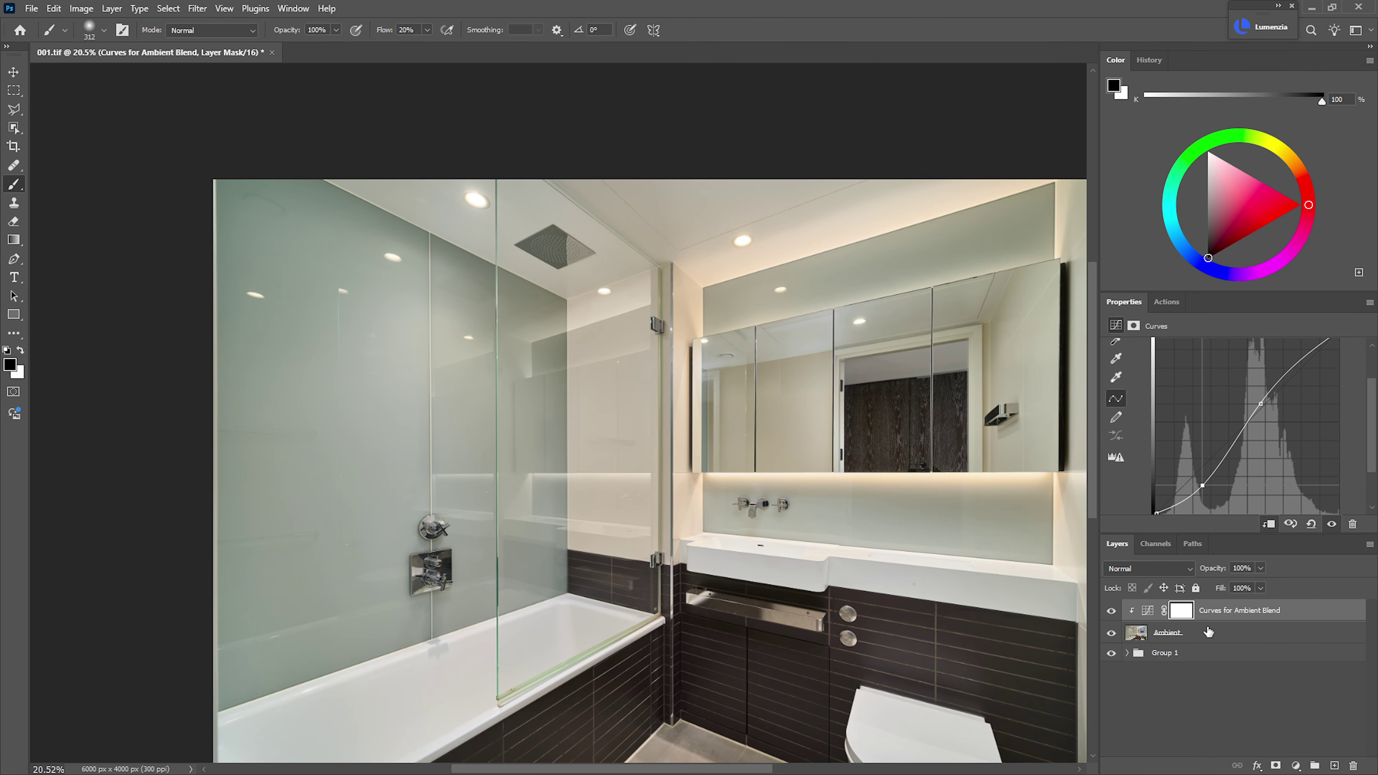
- Duplicate the Ambient layer above its curves, set the copy's blend mode to Normal, and compare the image with it hidden
{"action": "left_click", "coordinate": [1222, 635]}
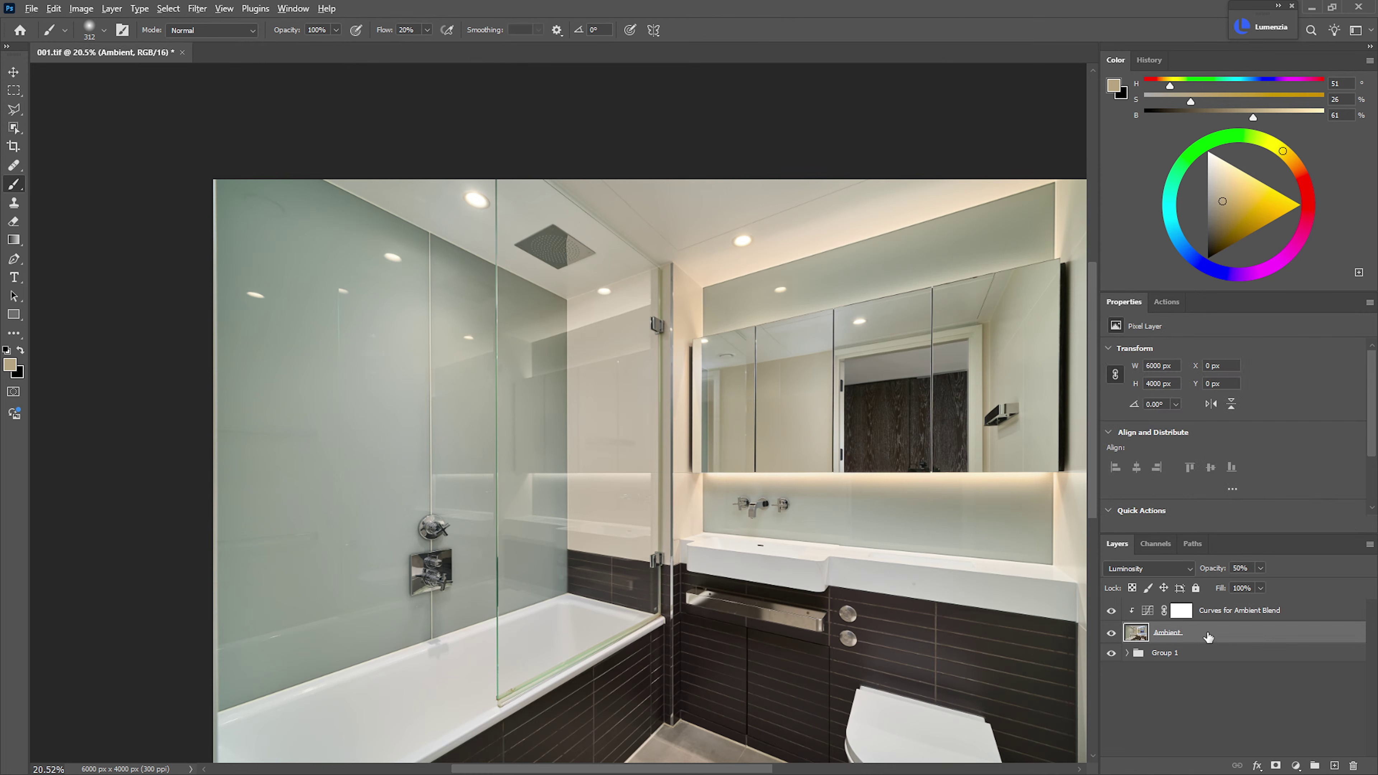
{"action": "left_click_drag", "start_coordinate": [1208, 637], "coordinate": [1197, 611]}
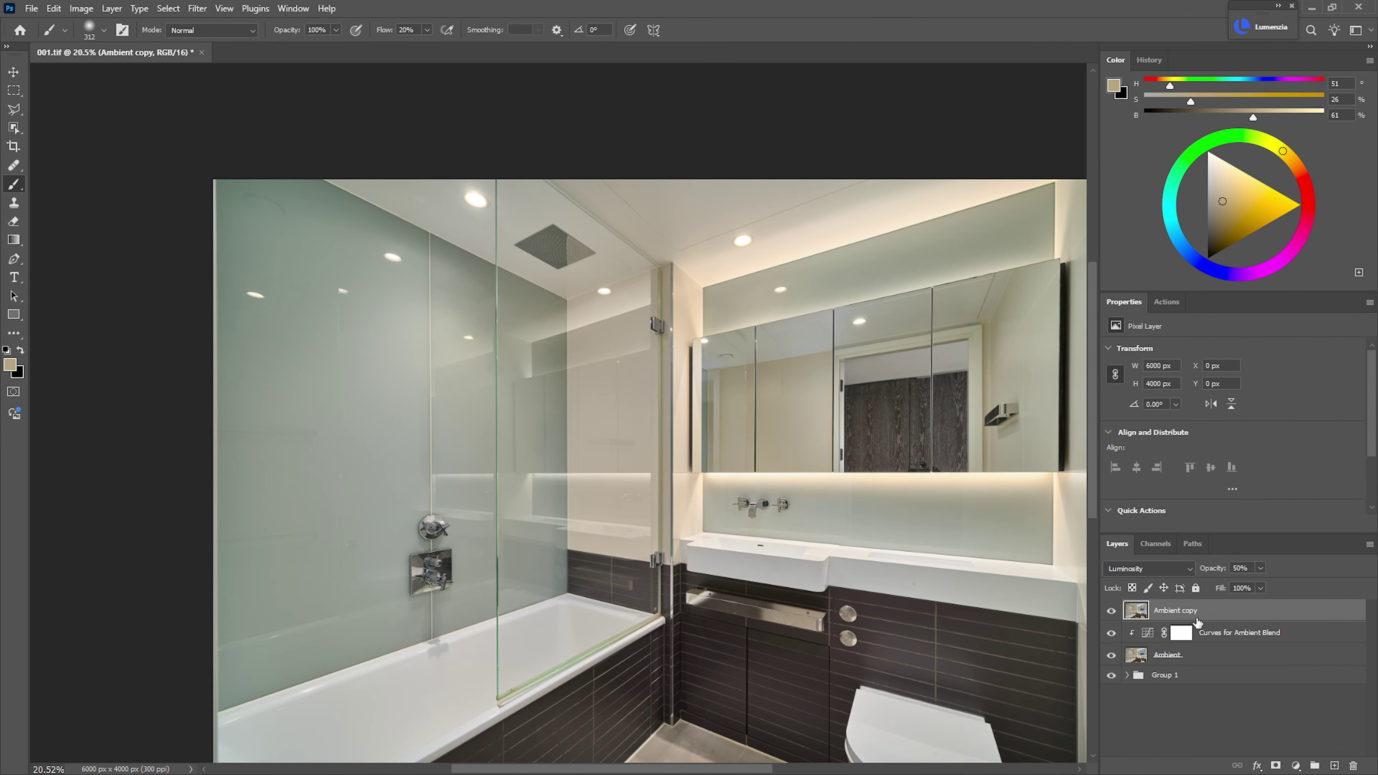
{"action": "left_click", "coordinate": [1174, 569]}
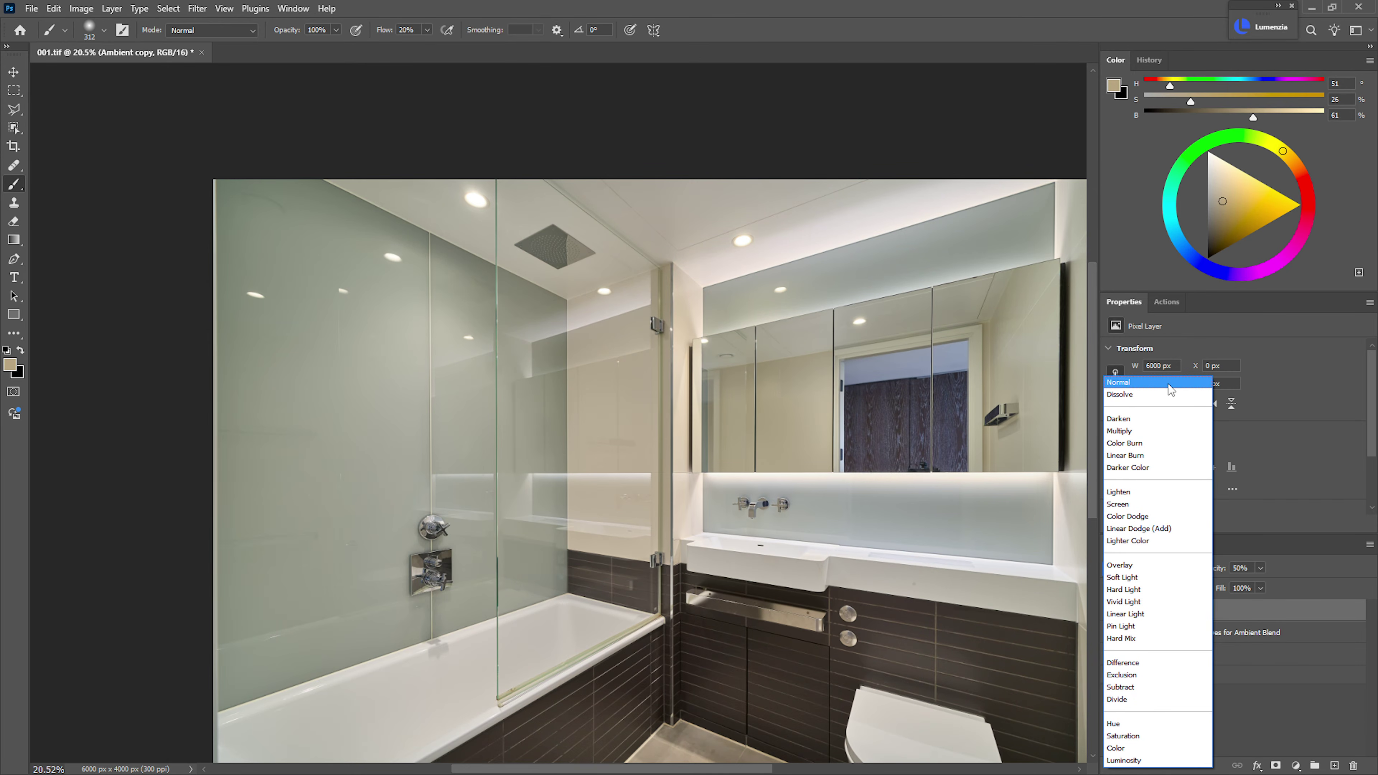
{"action": "left_click", "coordinate": [1122, 380]}
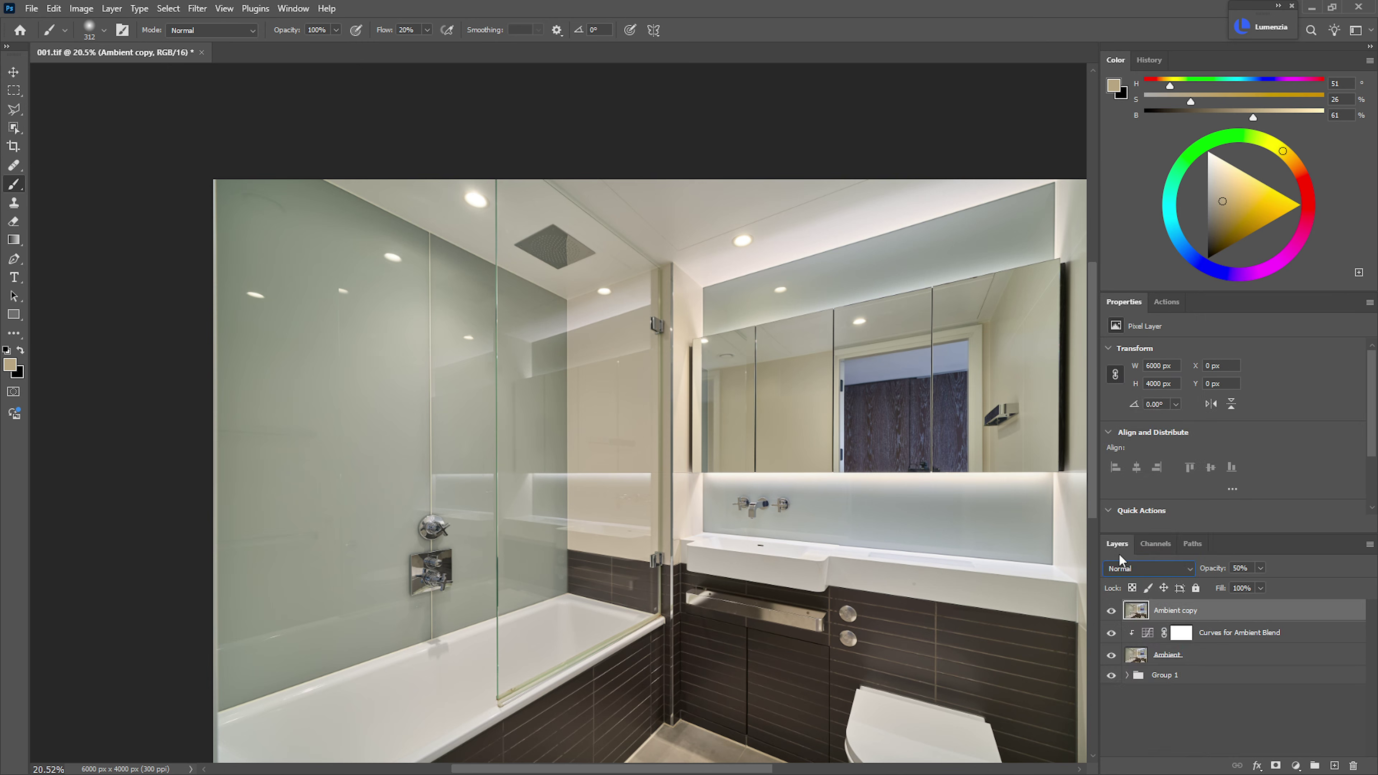
{"action": "left_click", "coordinate": [1110, 611]}
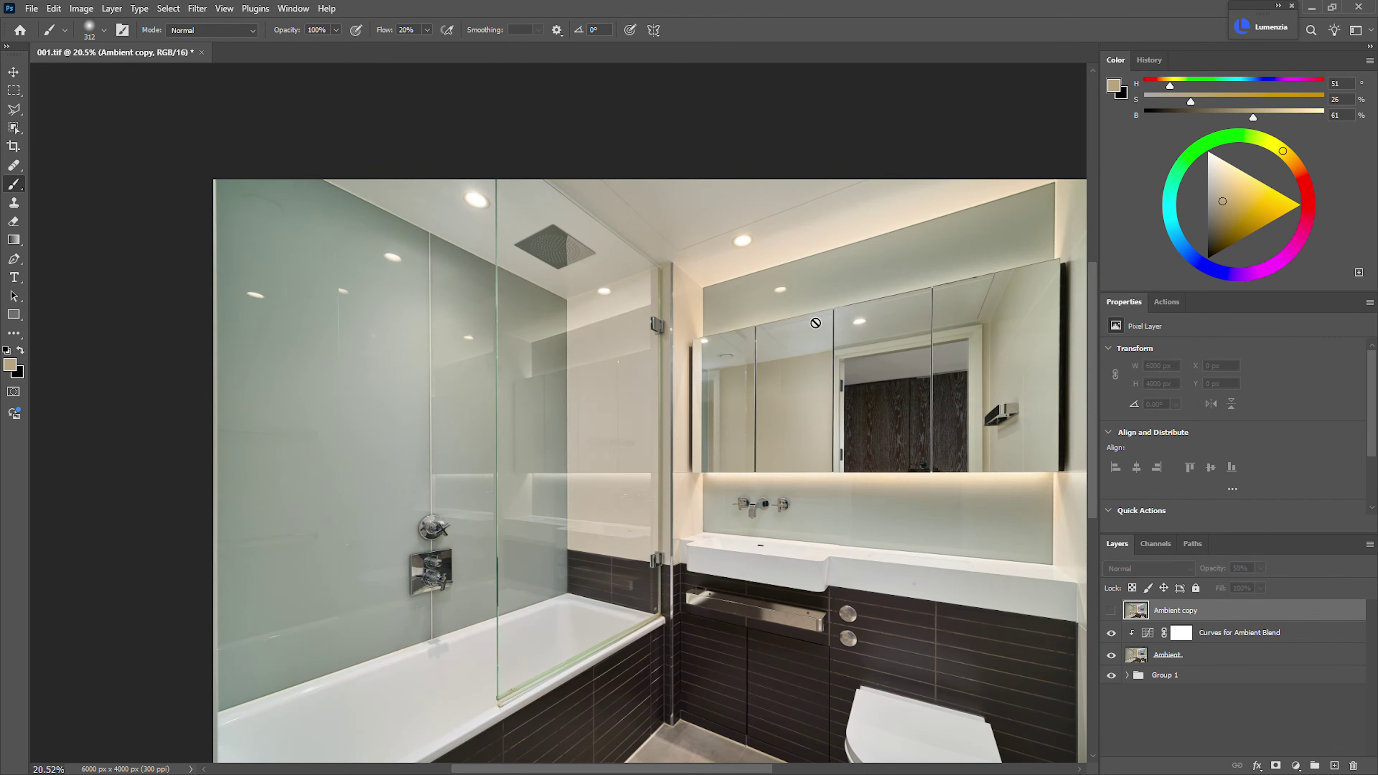
{"action": "key", "text": "ctrl+comma"}
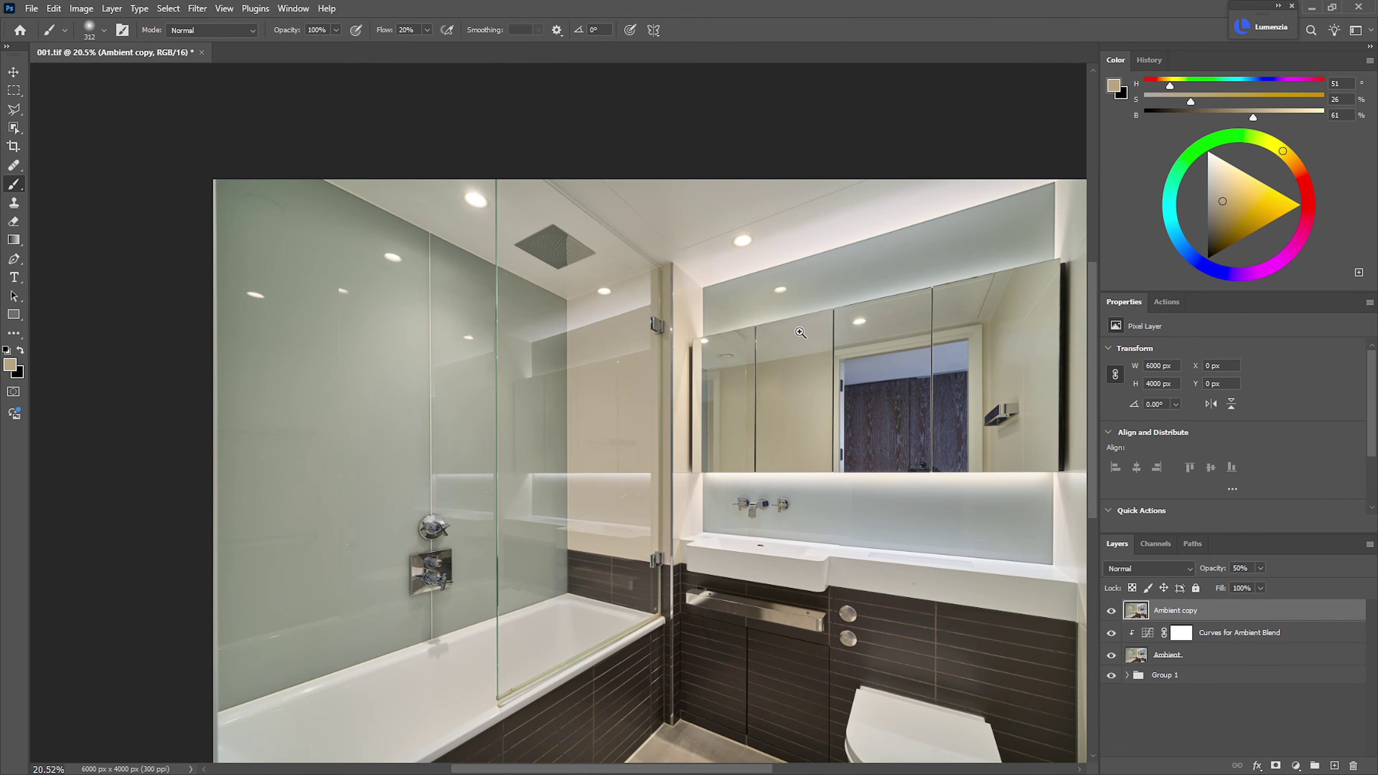
- Add a black mask to the Ambient copy layer
{"action": "key", "text": "ctrl+space"}
{"action": "left_click_drag", "start_coordinate": [772, 330], "coordinate": [954, 334]}
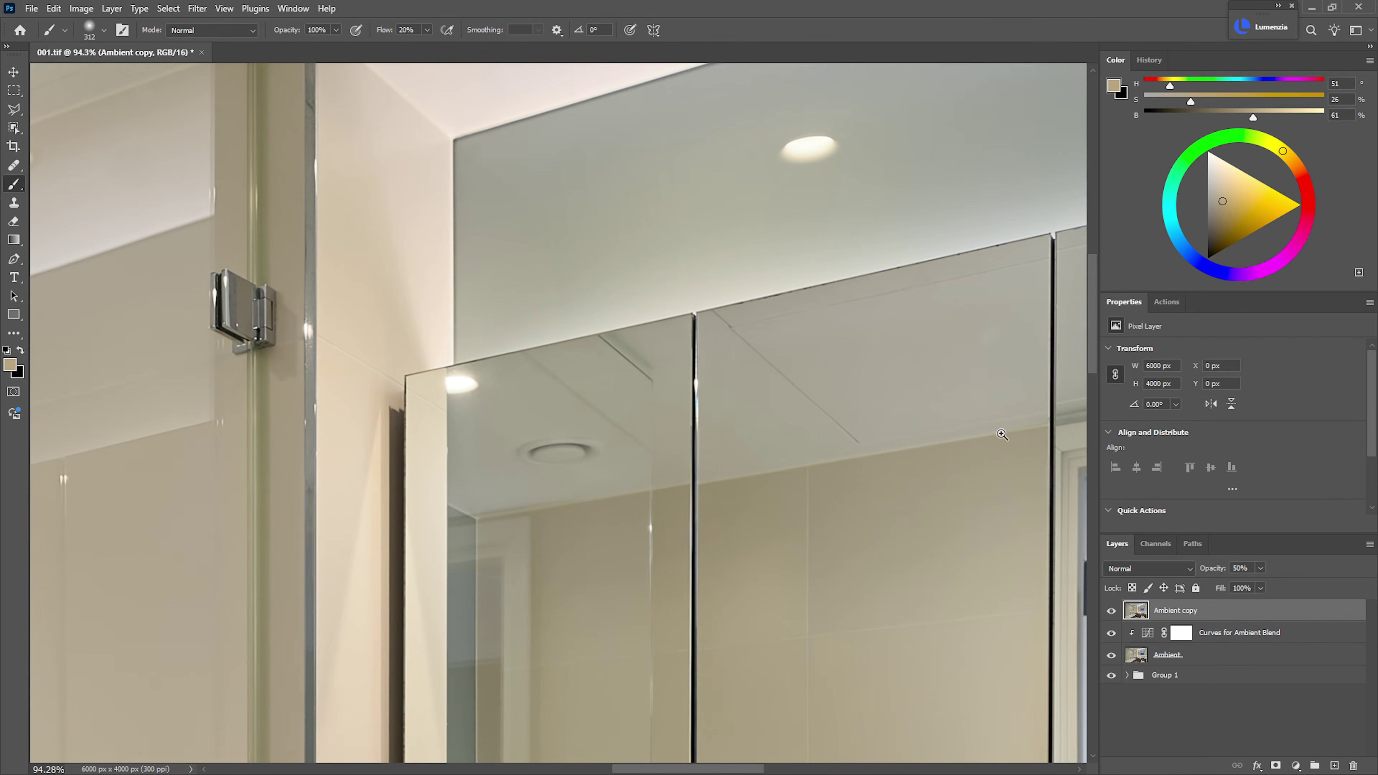
{"action": "left_click", "coordinate": [1276, 766], "text": "alt"}
- Outline the ceiling reflection in the mirror's two leftmost panels with the Polygonal Lasso and fill it white on the Ambient copy's mask
{"action": "key", "text": "l"}
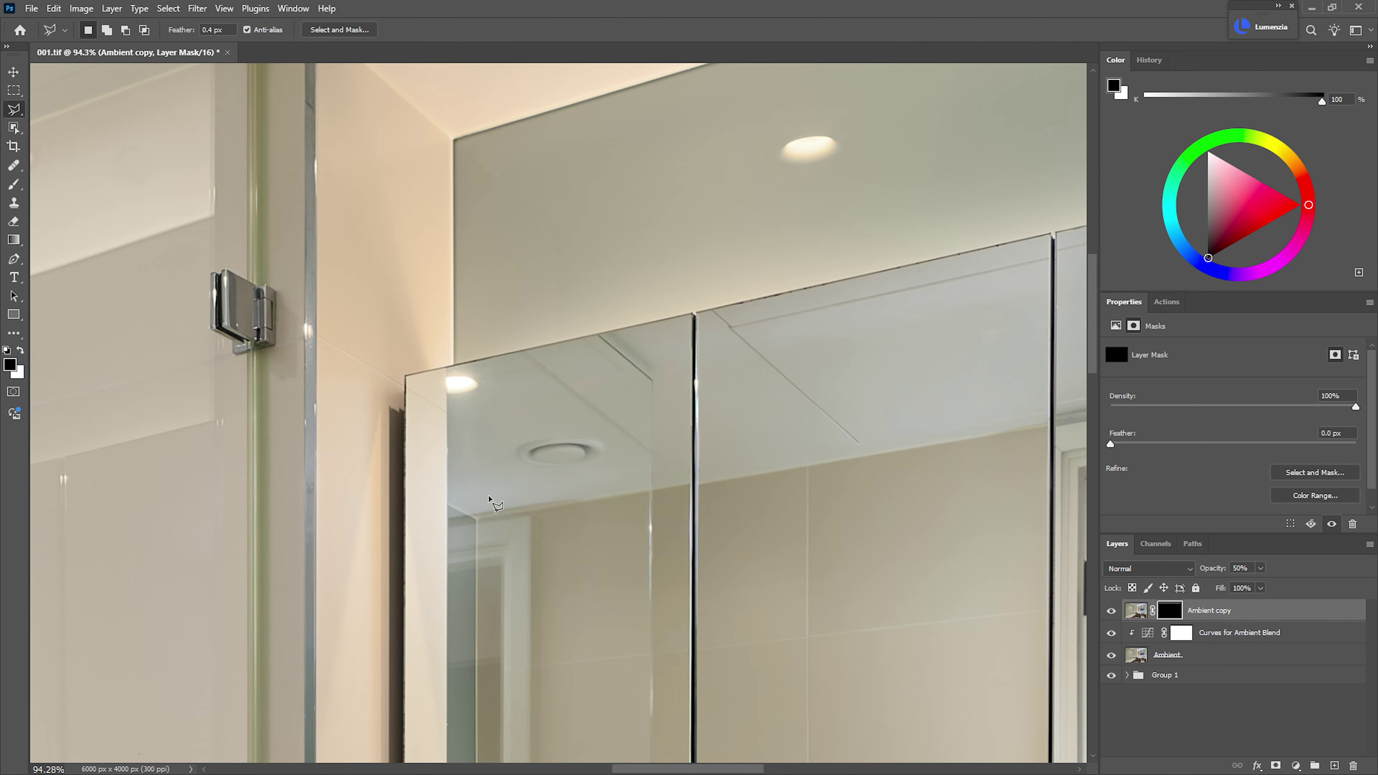
{"action": "left_click", "coordinate": [449, 506]}
{"action": "left_click", "coordinate": [471, 516]}
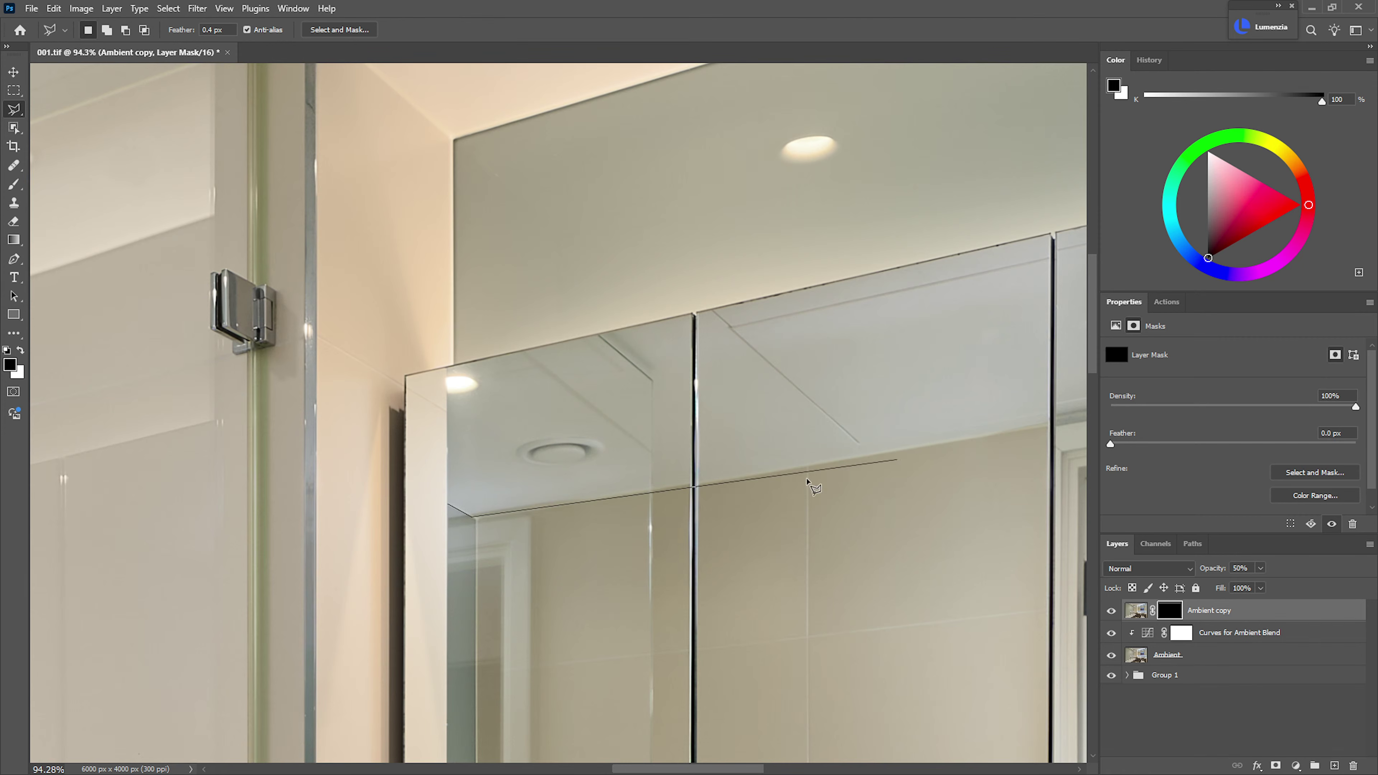
{"action": "left_click", "coordinate": [692, 486]}
{"action": "left_click", "coordinate": [1050, 425]}
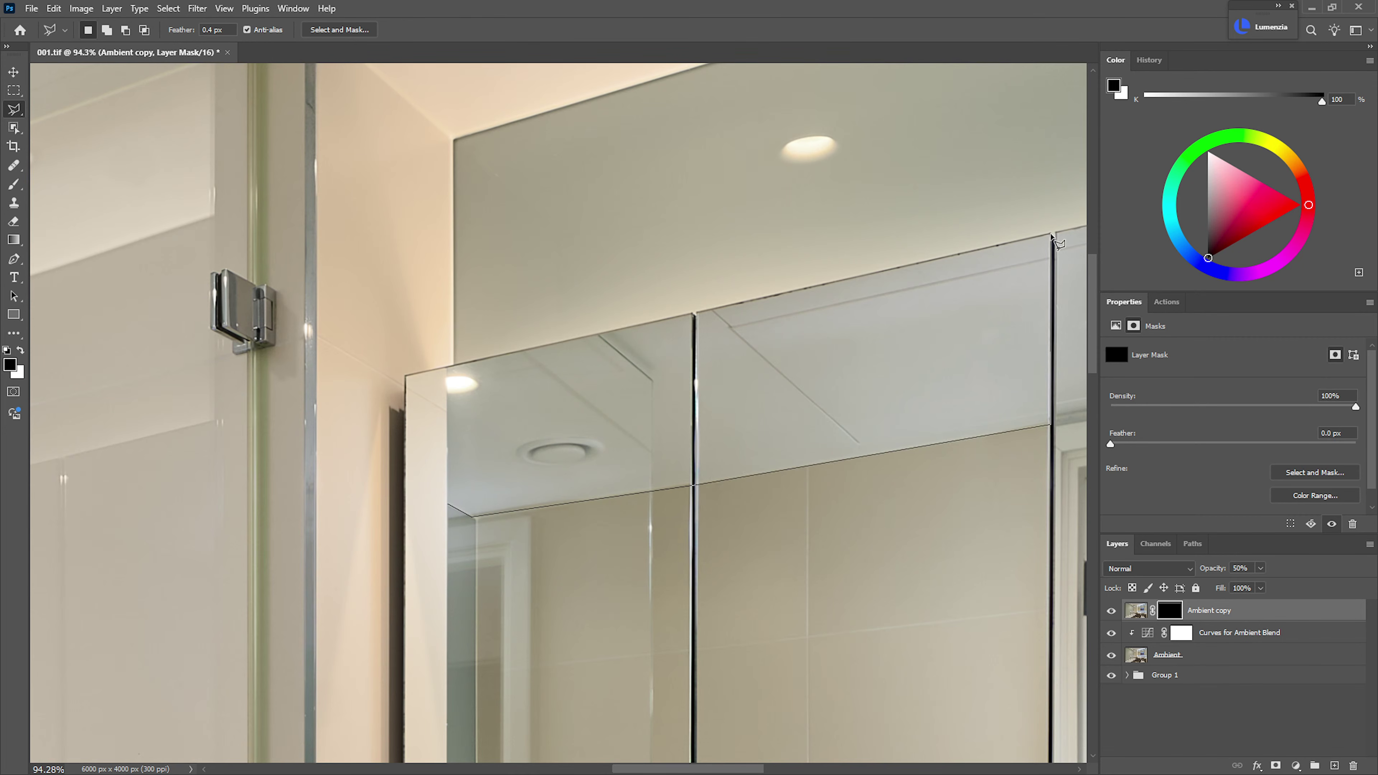
{"action": "left_click", "coordinate": [1051, 235]}
{"action": "left_click", "coordinate": [447, 367]}
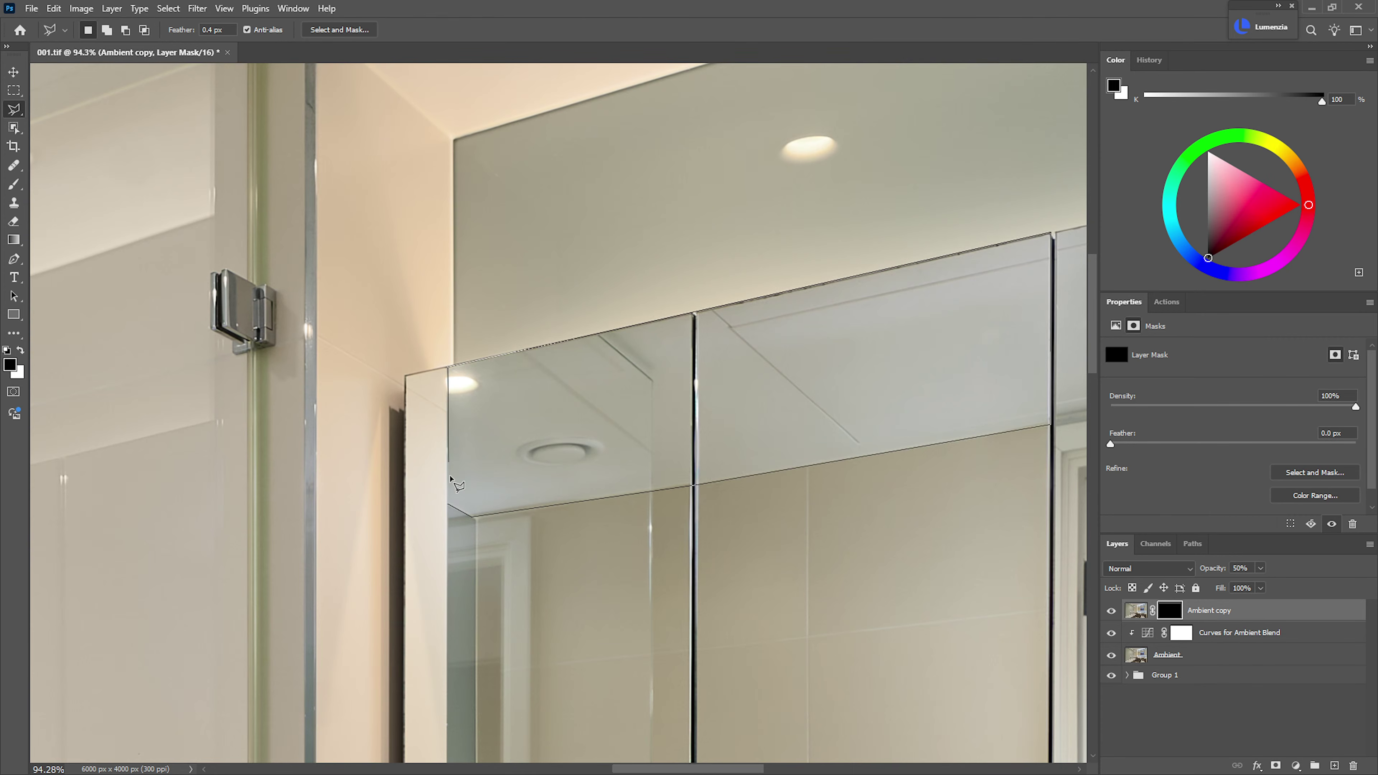
{"action": "double_click", "coordinate": [448, 503]}
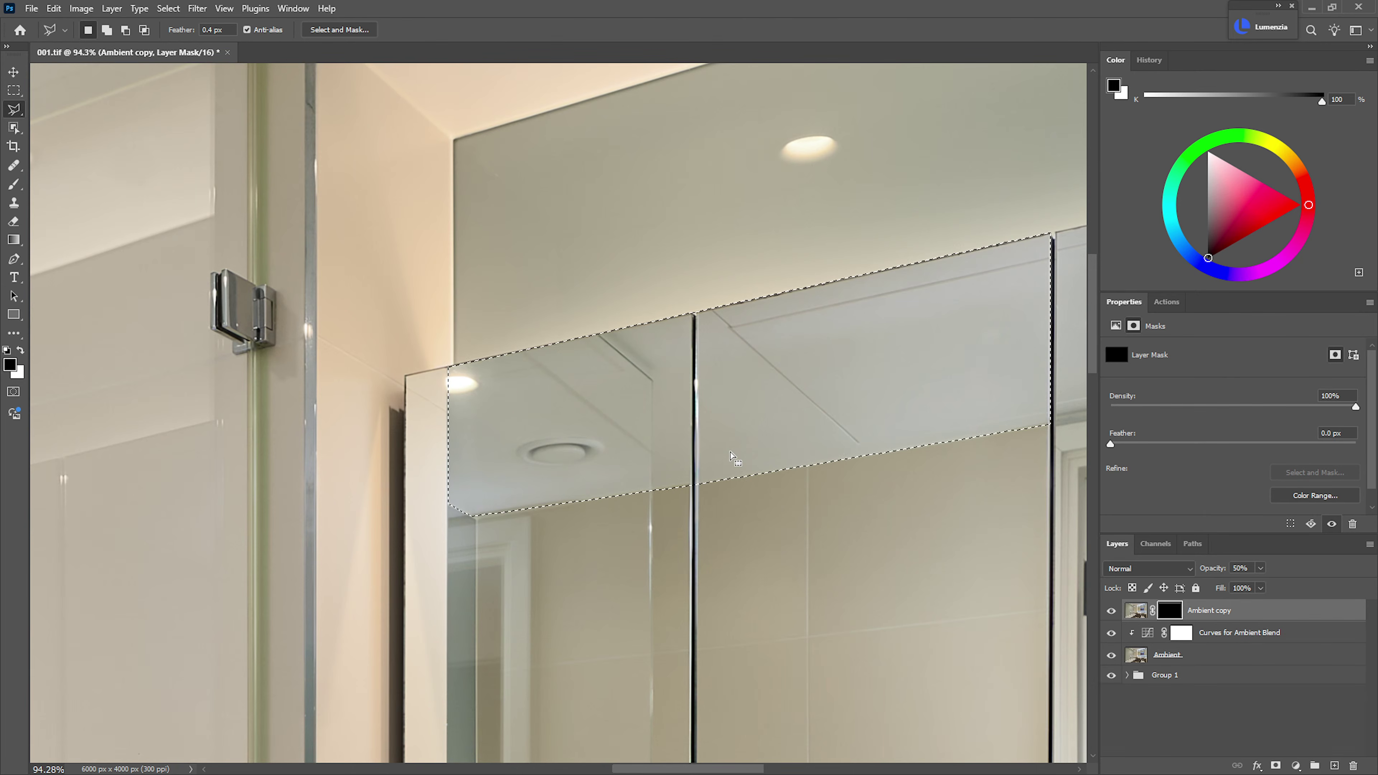
{"action": "key", "text": "x"}
{"action": "key", "text": "alt+BackSpace"}
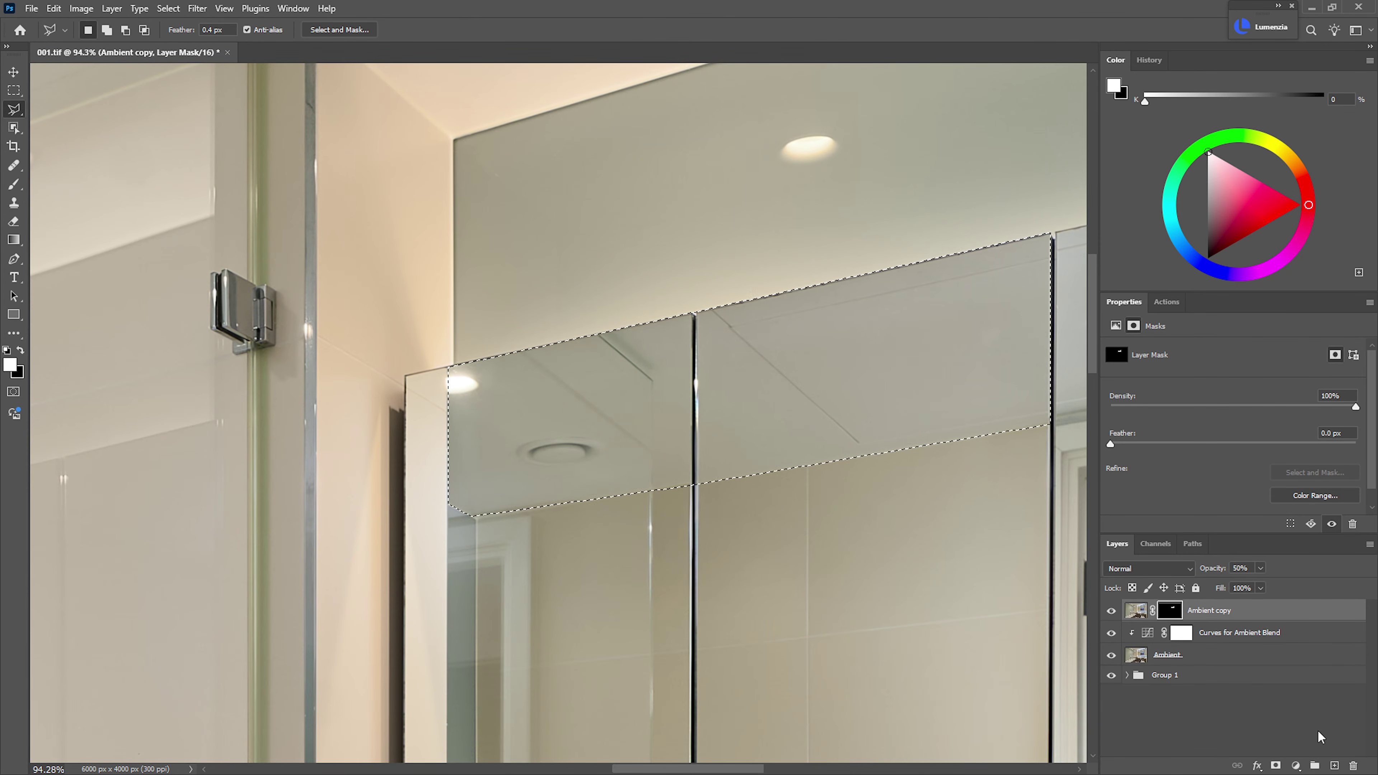
- Add a Curves layer clipped to Ambient copy, limited to the selected ceiling reflection, and raise its midtones to brighten it
{"action": "key", "text": "ctrl+shift+m"}
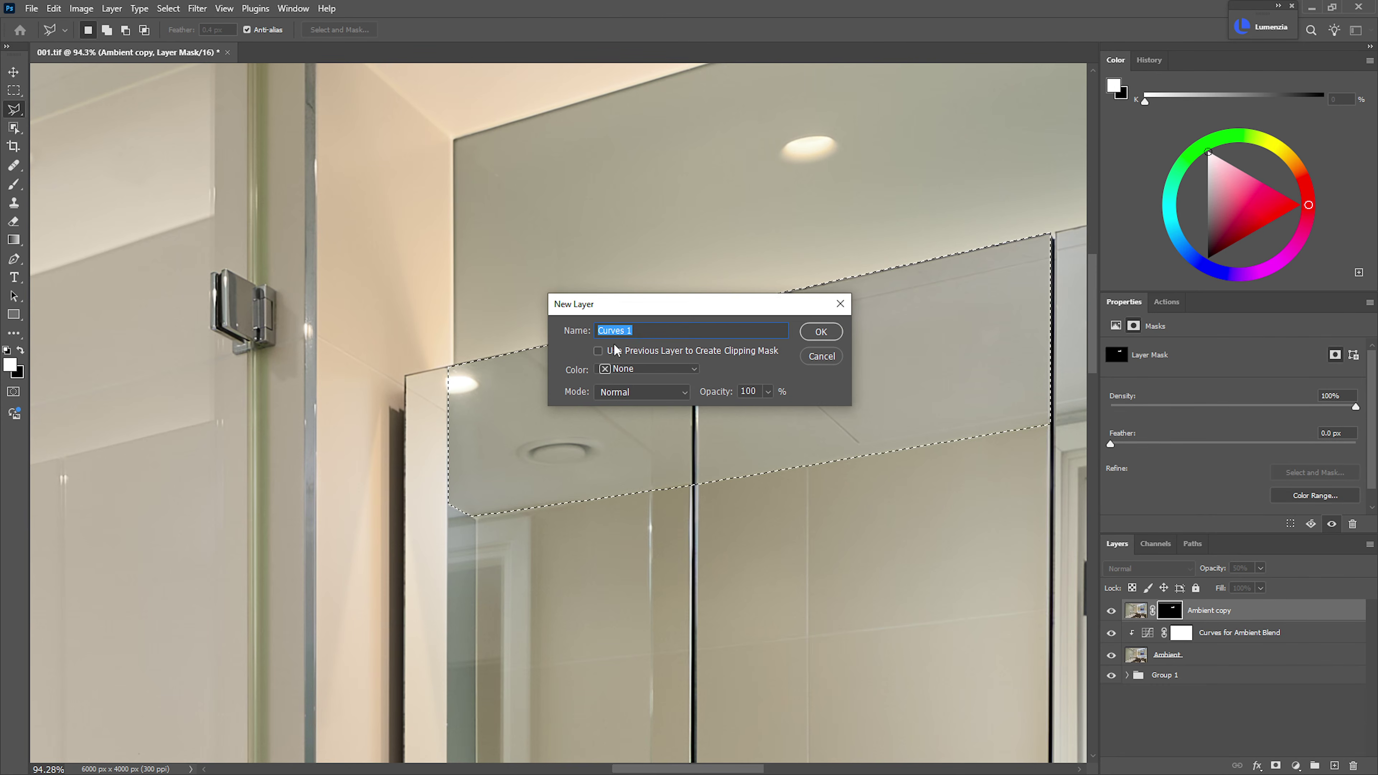
{"action": "left_click", "coordinate": [667, 351]}
{"action": "left_click", "coordinate": [820, 331]}
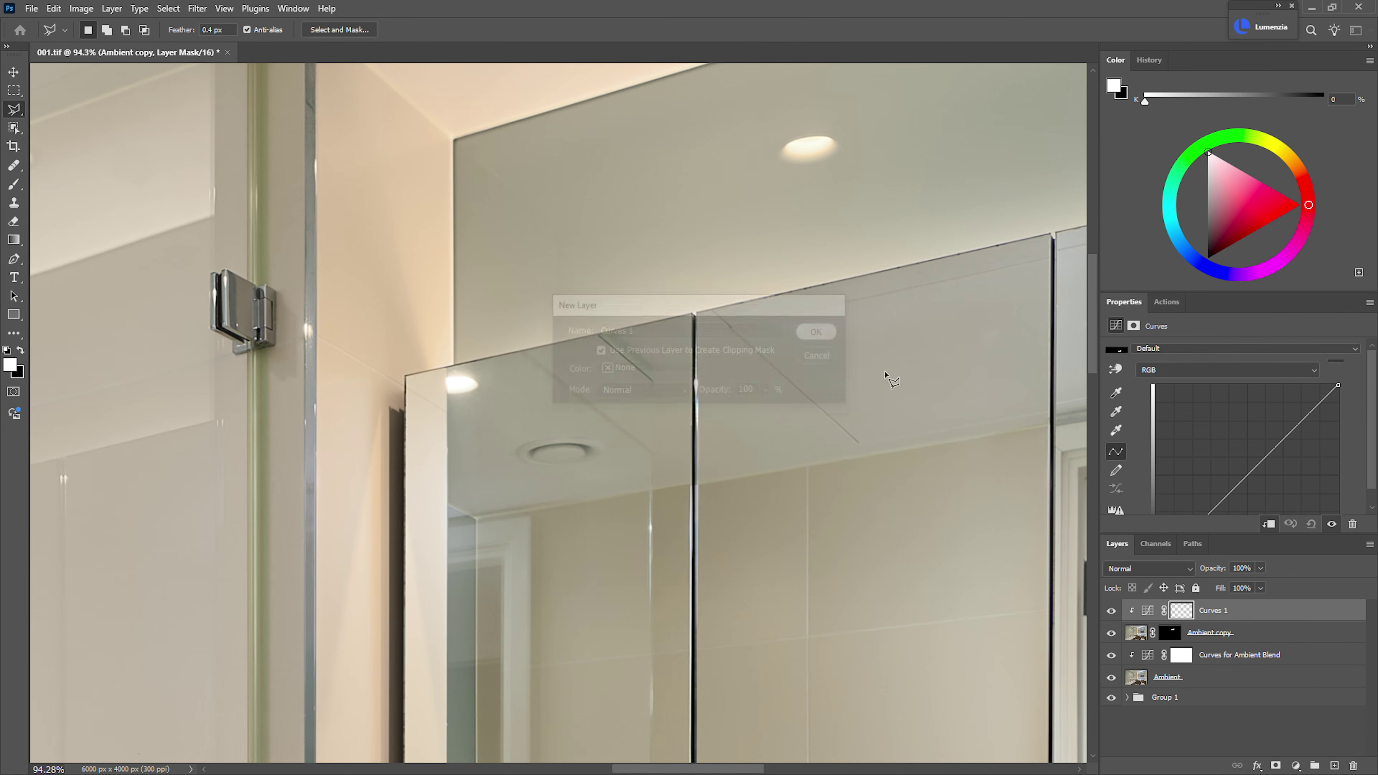
{"action": "left_click_drag", "start_coordinate": [1258, 465], "coordinate": [1246, 450]}
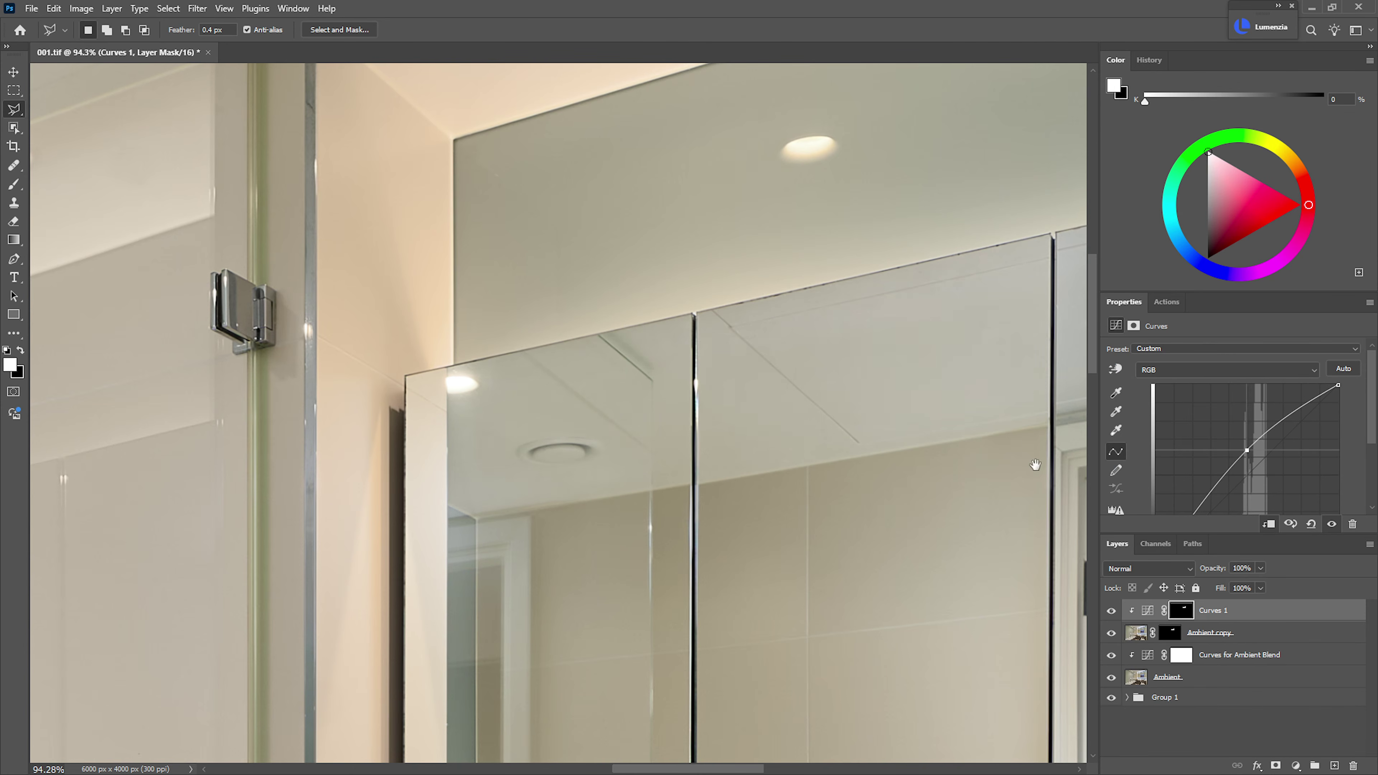
- Reduce the midtone boost on the Curves 1 layer, compare with it hidden, and shift the curve point toward slightly brighter tones
{"action": "left_click_drag", "start_coordinate": [942, 450], "coordinate": [683, 468]}
{"action": "scroll", "coordinate": [827, 473], "scroll_direction": "down", "scroll_amount": 5}
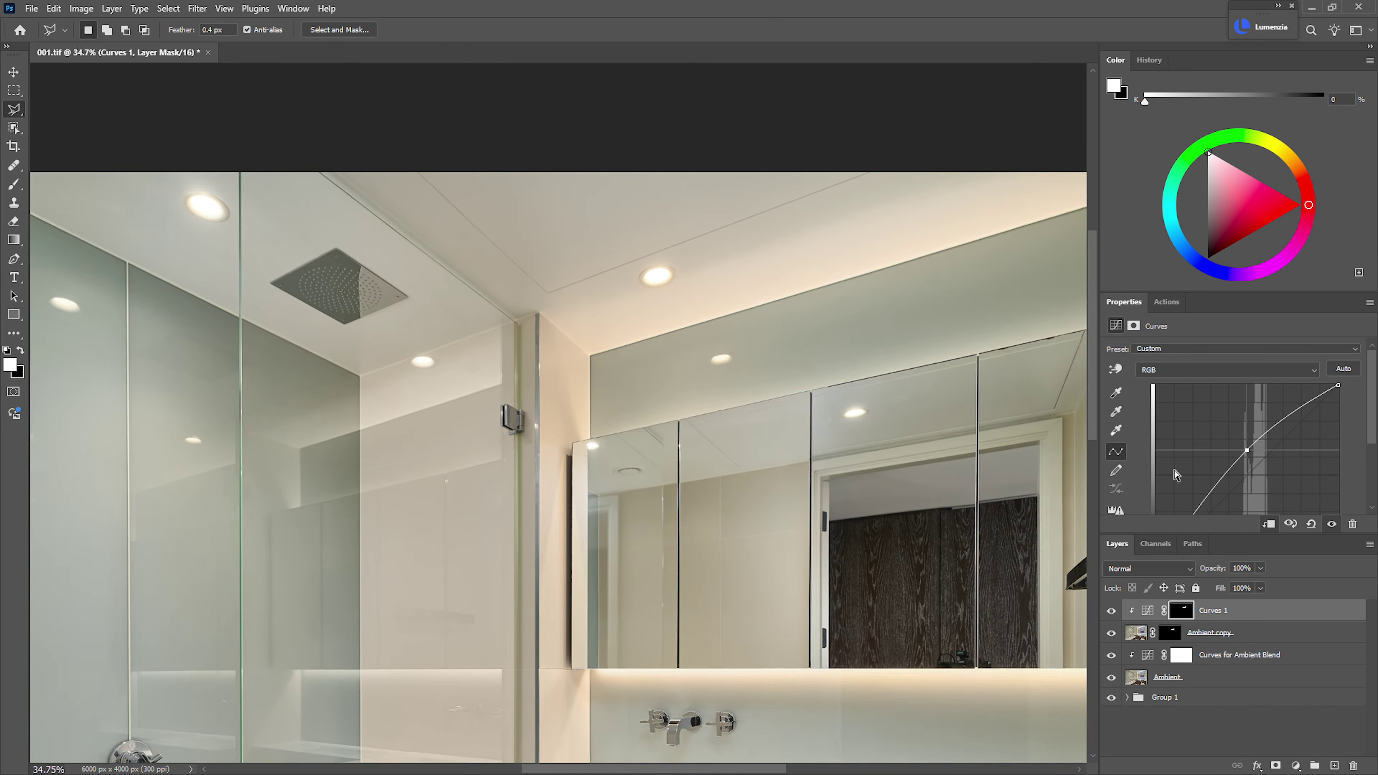
{"action": "left_click_drag", "start_coordinate": [1245, 449], "coordinate": [1248, 460]}
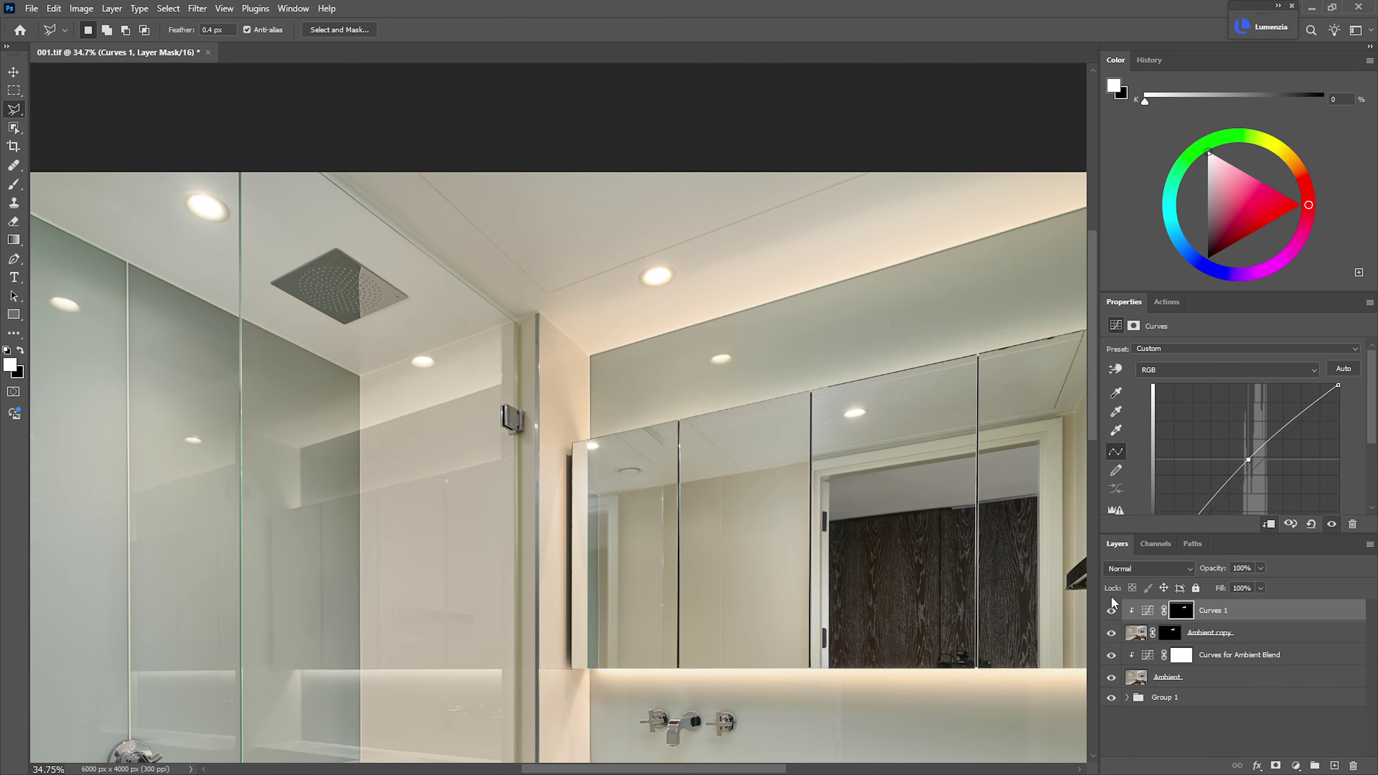
{"action": "left_click", "coordinate": [1111, 610]}
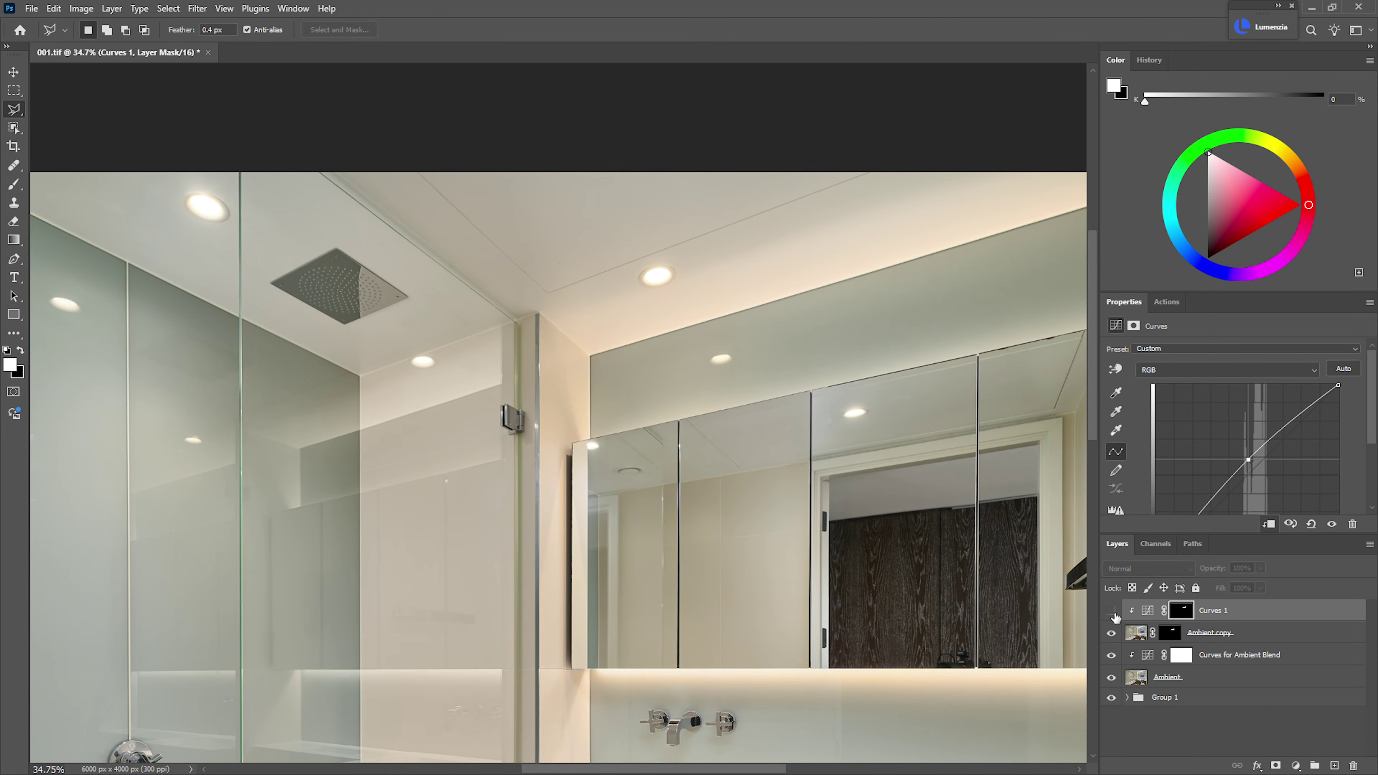
{"action": "left_click", "coordinate": [1111, 611]}
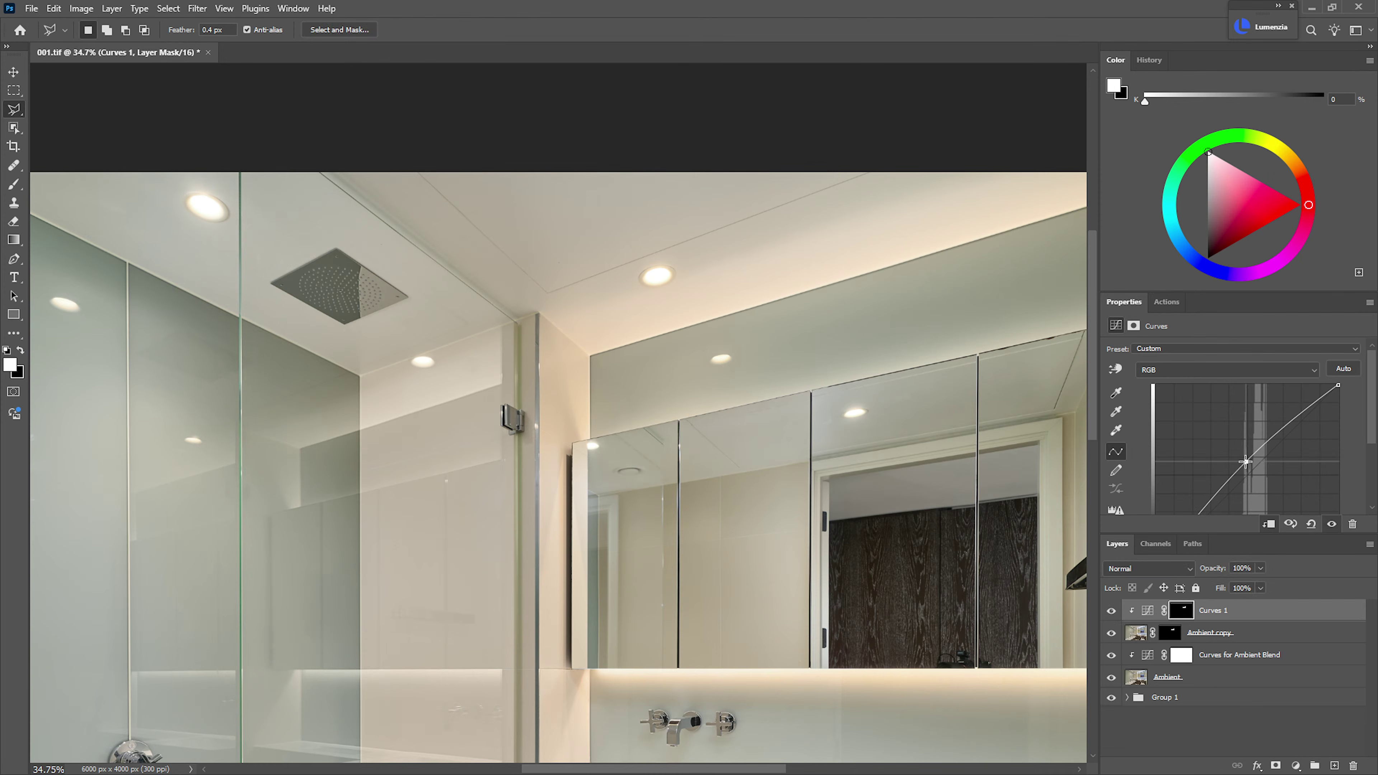
{"action": "left_click_drag", "start_coordinate": [1245, 462], "coordinate": [1269, 441]}
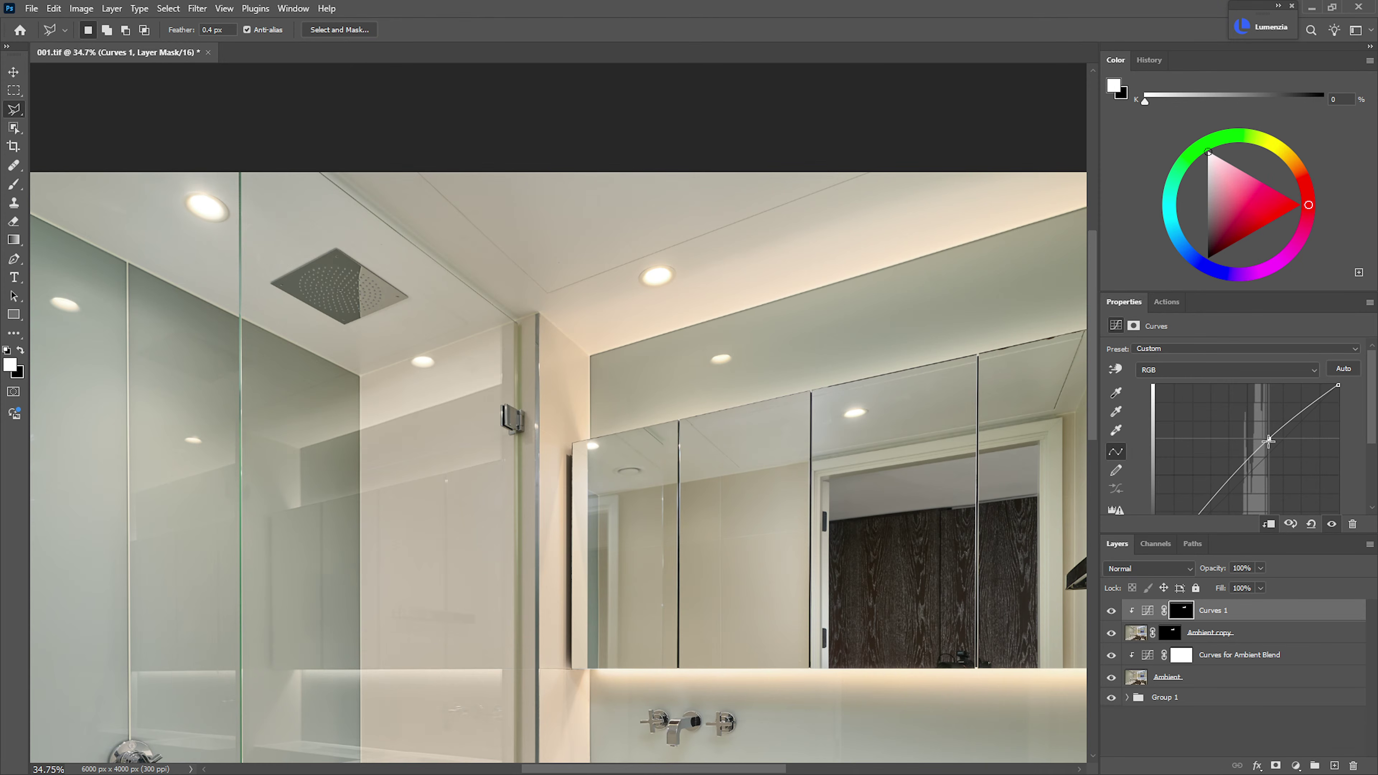
{"action": "left_click_drag", "start_coordinate": [846, 496], "coordinate": [930, 474]}
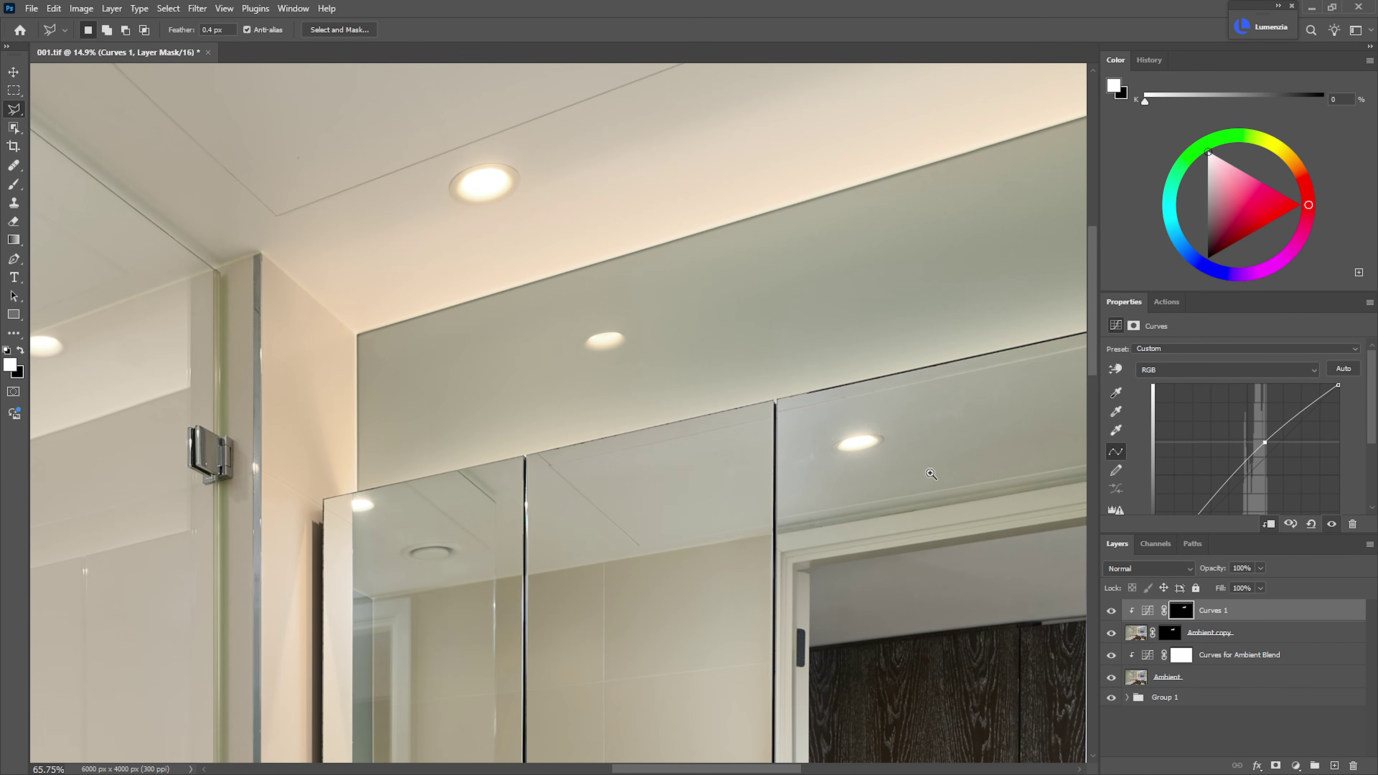
{"action": "left_click", "coordinate": [1169, 632]}
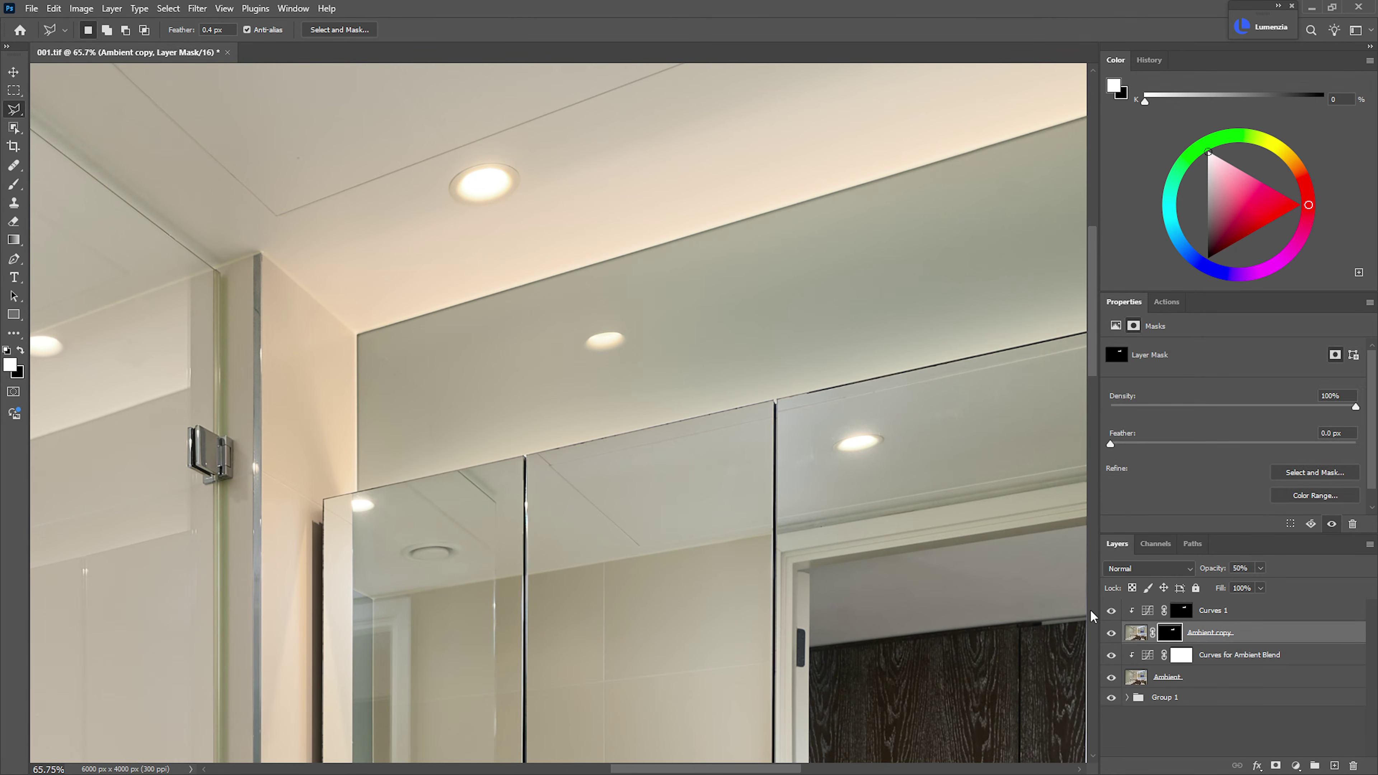
{"action": "key", "text": "b"}
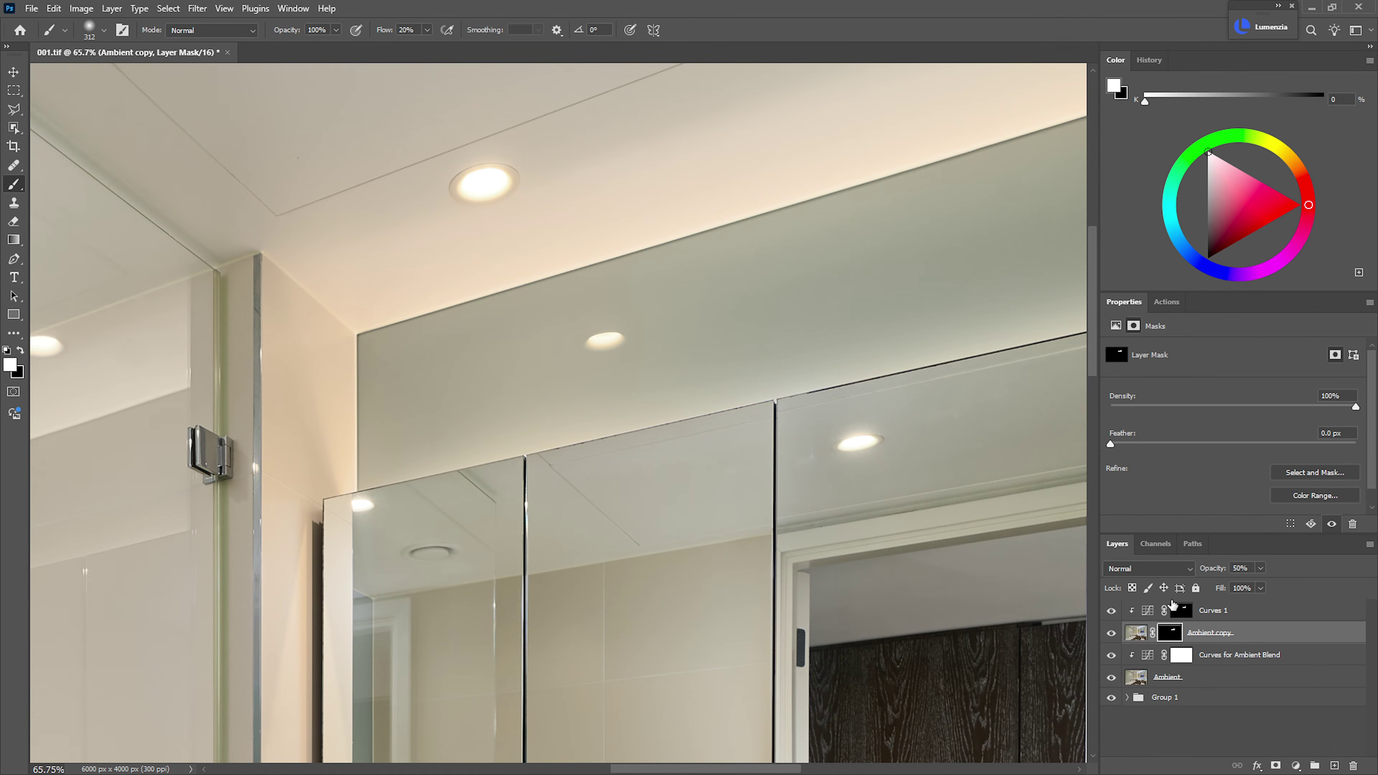
- Group the Curves 1 and Ambient copy layers and name the group Ambient Fix
{"action": "left_click", "coordinate": [1178, 609]}
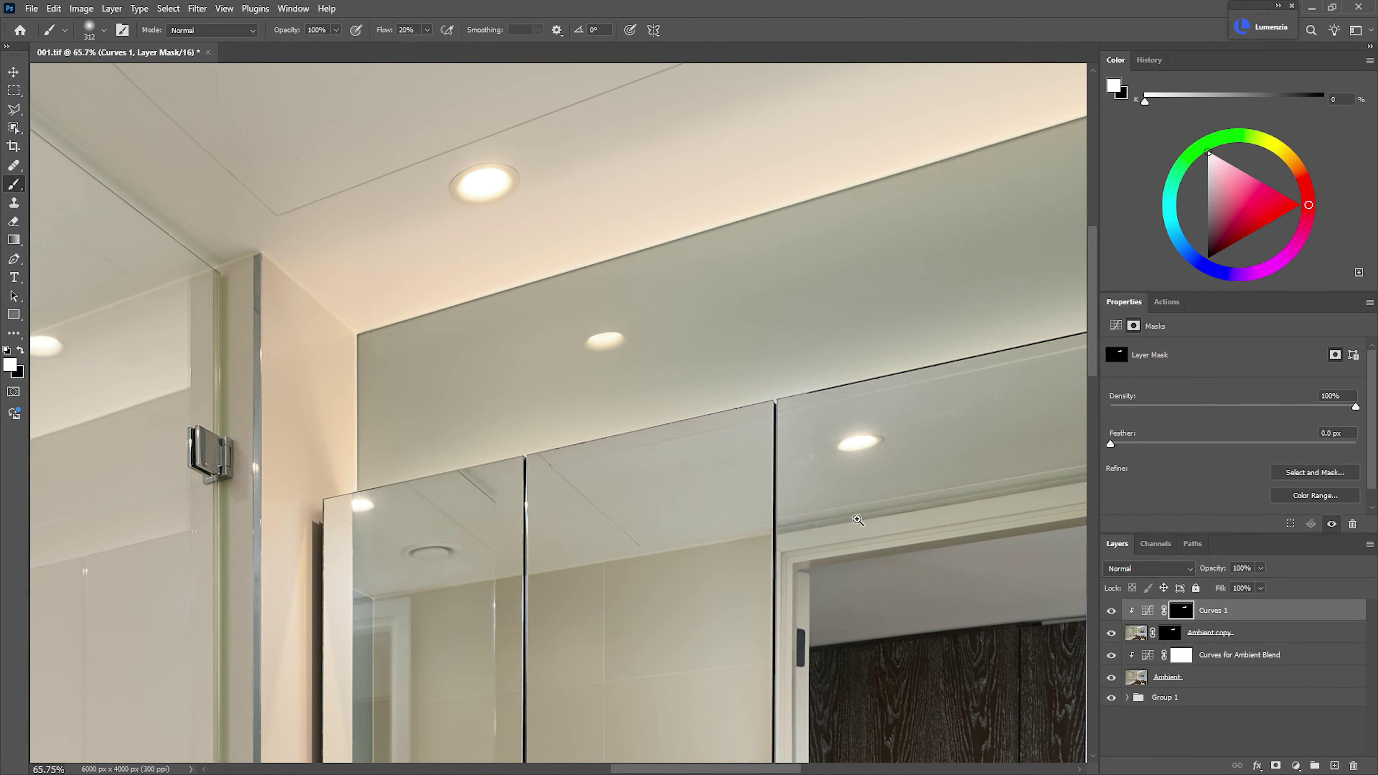
{"action": "left_click_drag", "start_coordinate": [855, 522], "coordinate": [771, 529]}
{"action": "left_click_drag", "start_coordinate": [829, 571], "coordinate": [853, 515]}
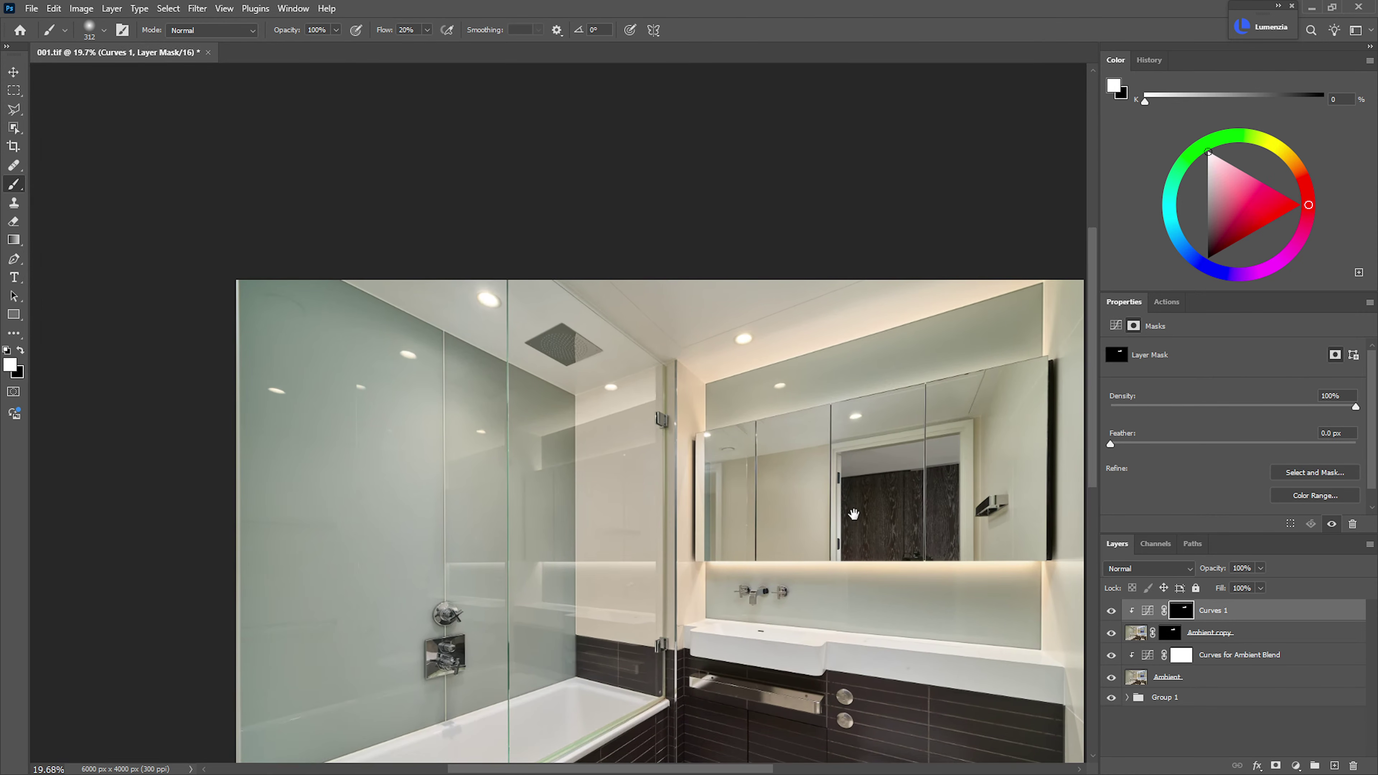
{"action": "left_click", "coordinate": [1214, 634], "text": "shift"}
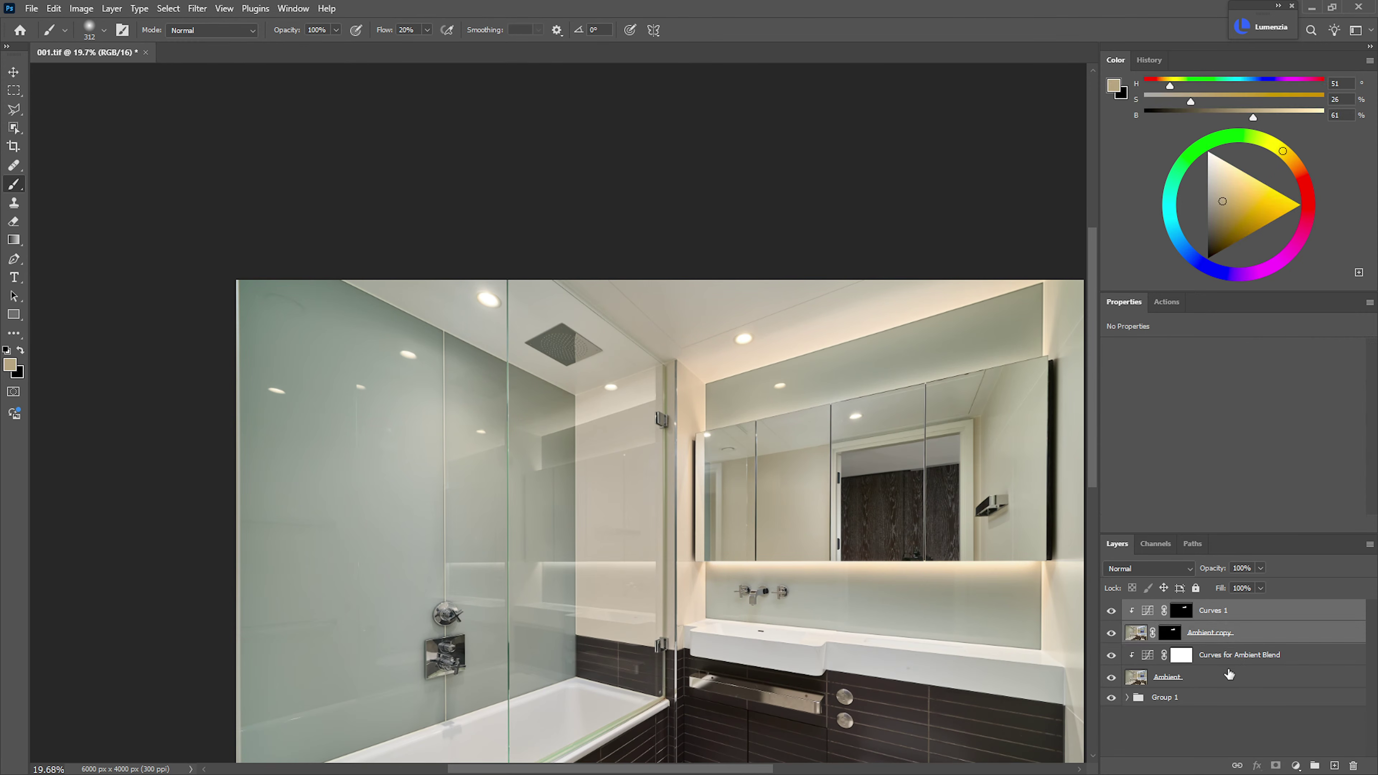
{"action": "key", "text": "ctrl+g"}
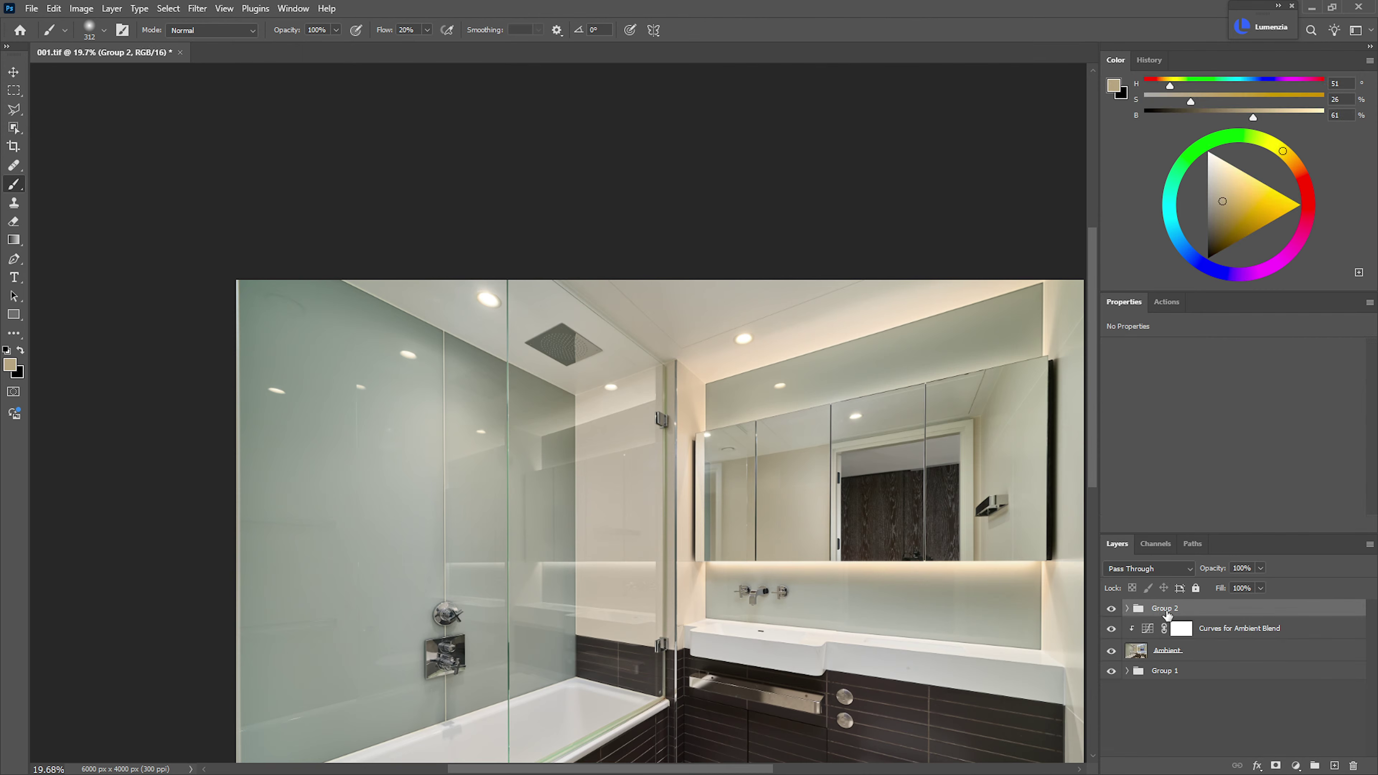
{"action": "double_click", "coordinate": [1166, 610]}
{"action": "type", "text": "Ambient Fix"}
{"action": "key", "text": "Return"}
- Add a Hue/Saturation adjustment layer above the Ambient Fix group and open Color Range for its mask
{"action": "key", "text": "ctrl+0"}
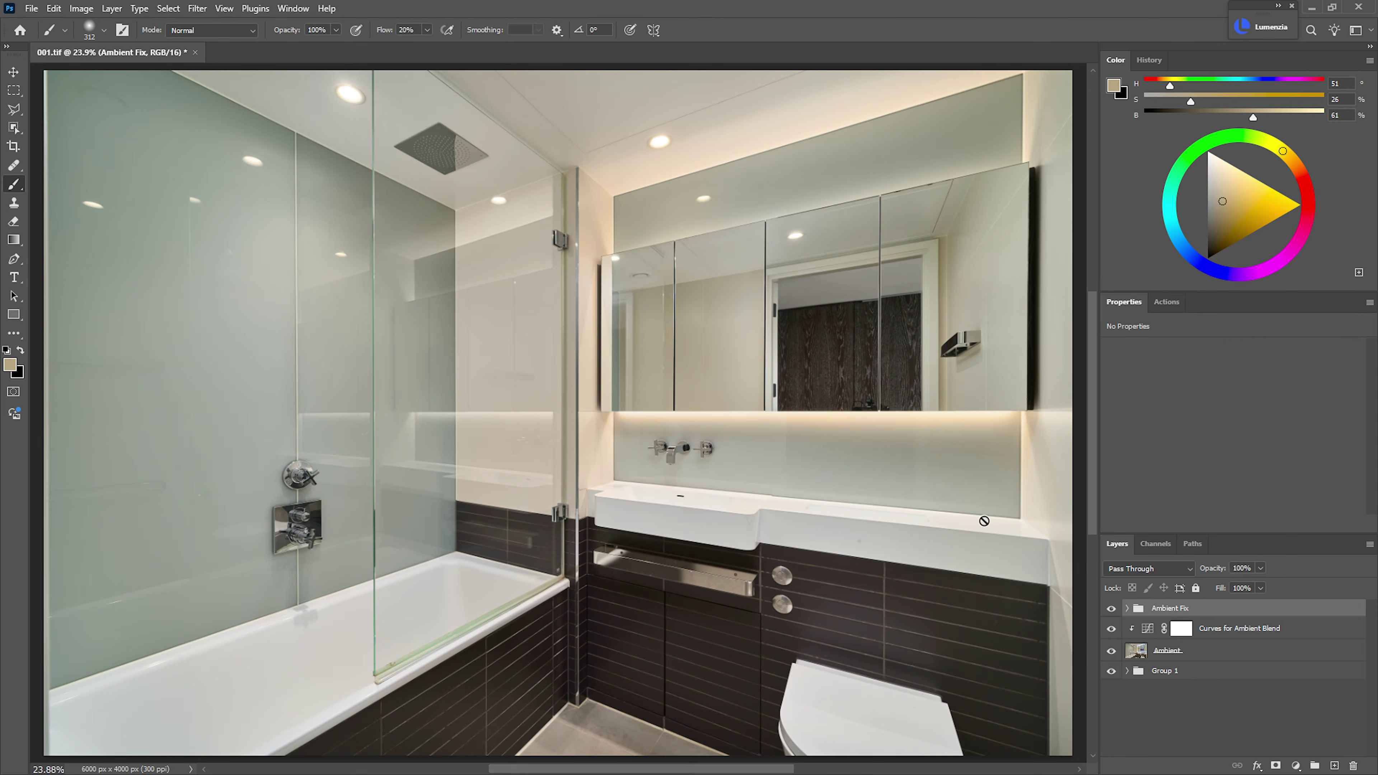
{"action": "mouse_move", "coordinate": [983, 521]}
{"action": "left_mouse_down"}
{"action": "mouse_move", "coordinate": [892, 522]}
{"action": "mouse_move", "coordinate": [934, 547]}
{"action": "left_mouse_up"}
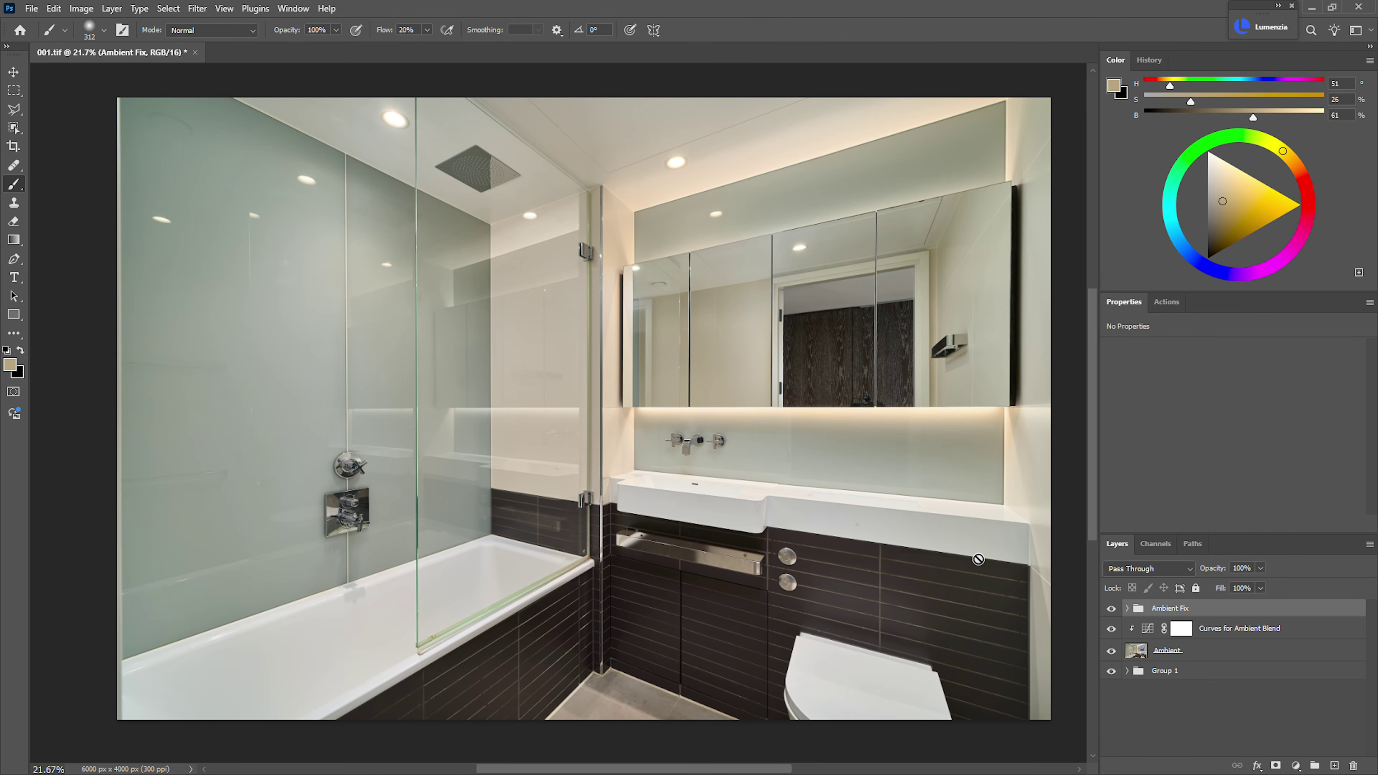
{"action": "left_click_drag", "start_coordinate": [909, 451], "coordinate": [914, 488]}
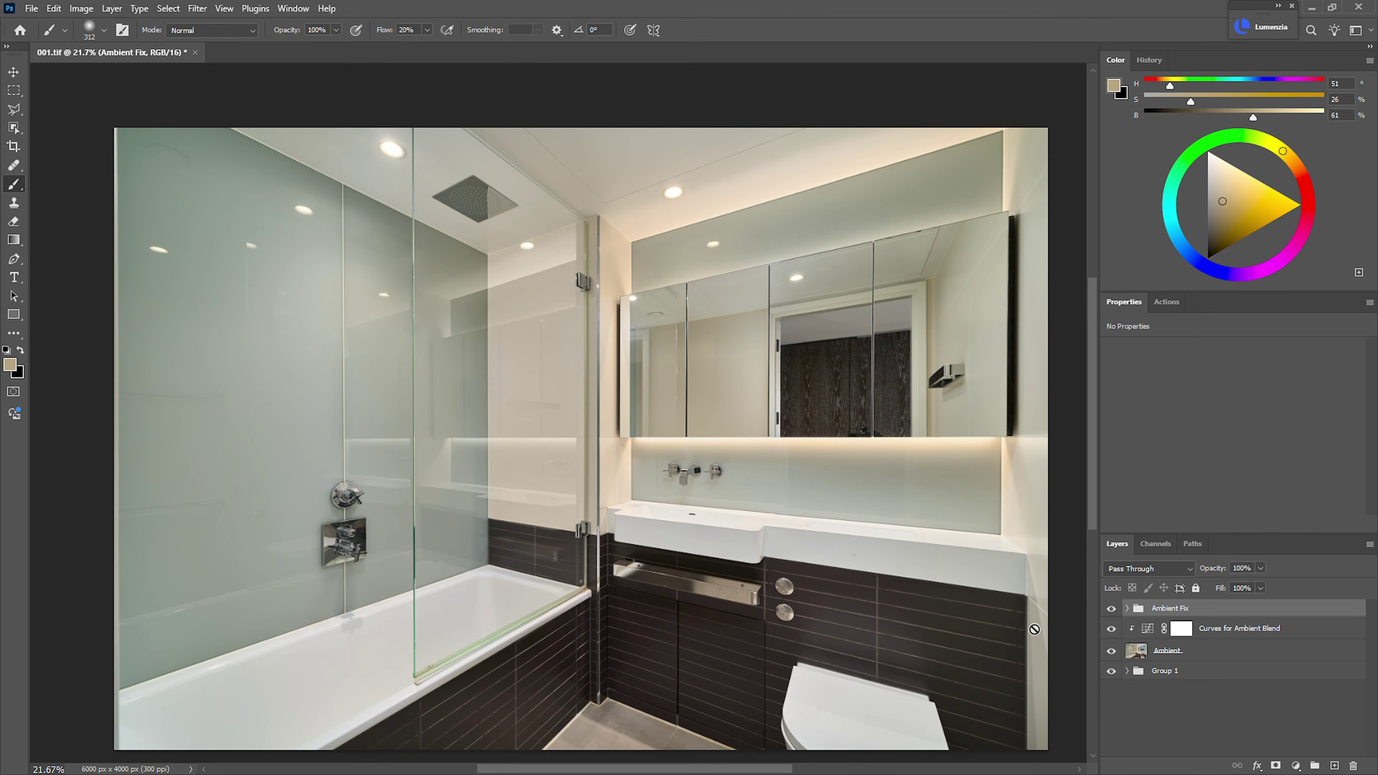
{"action": "left_click_drag", "start_coordinate": [917, 553], "coordinate": [915, 556]}
{"action": "key", "text": "ctrl+u"}
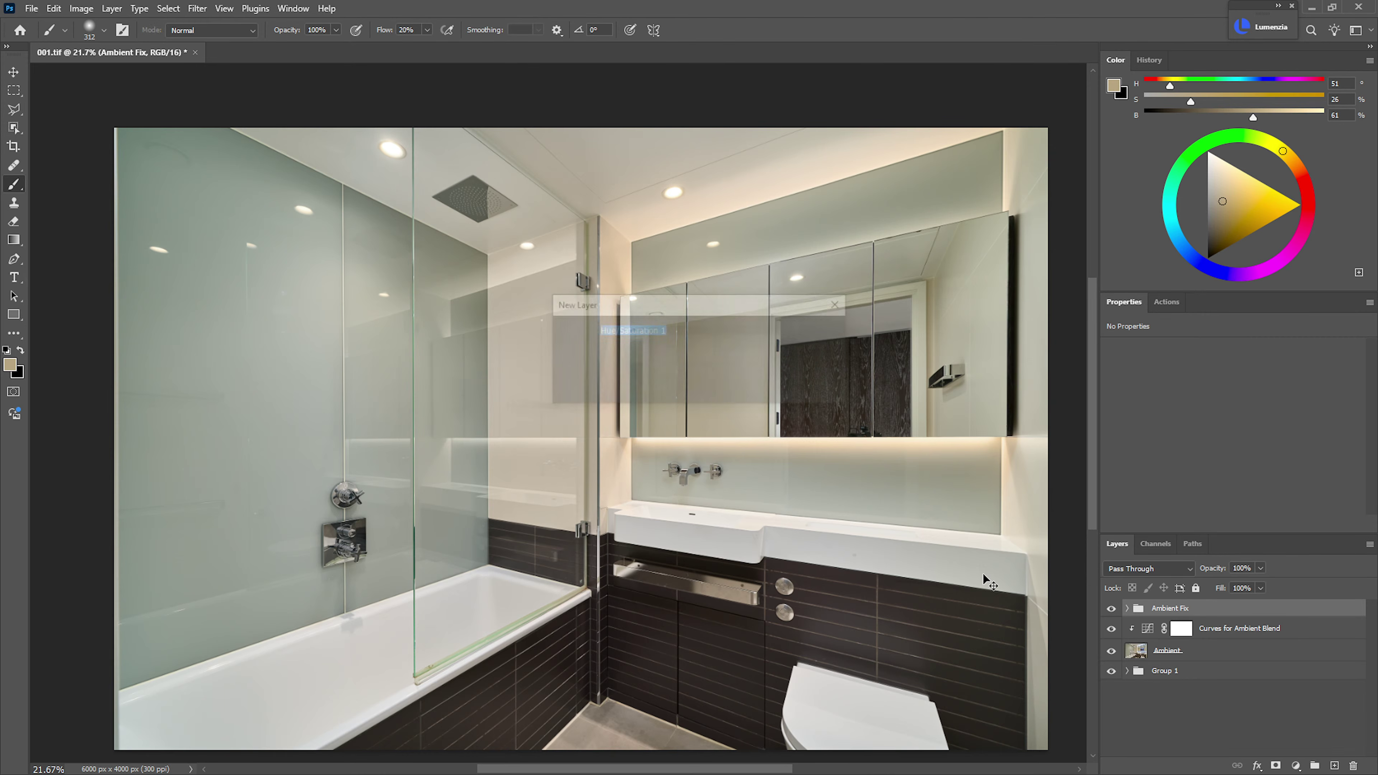
{"action": "key", "text": "Return"}
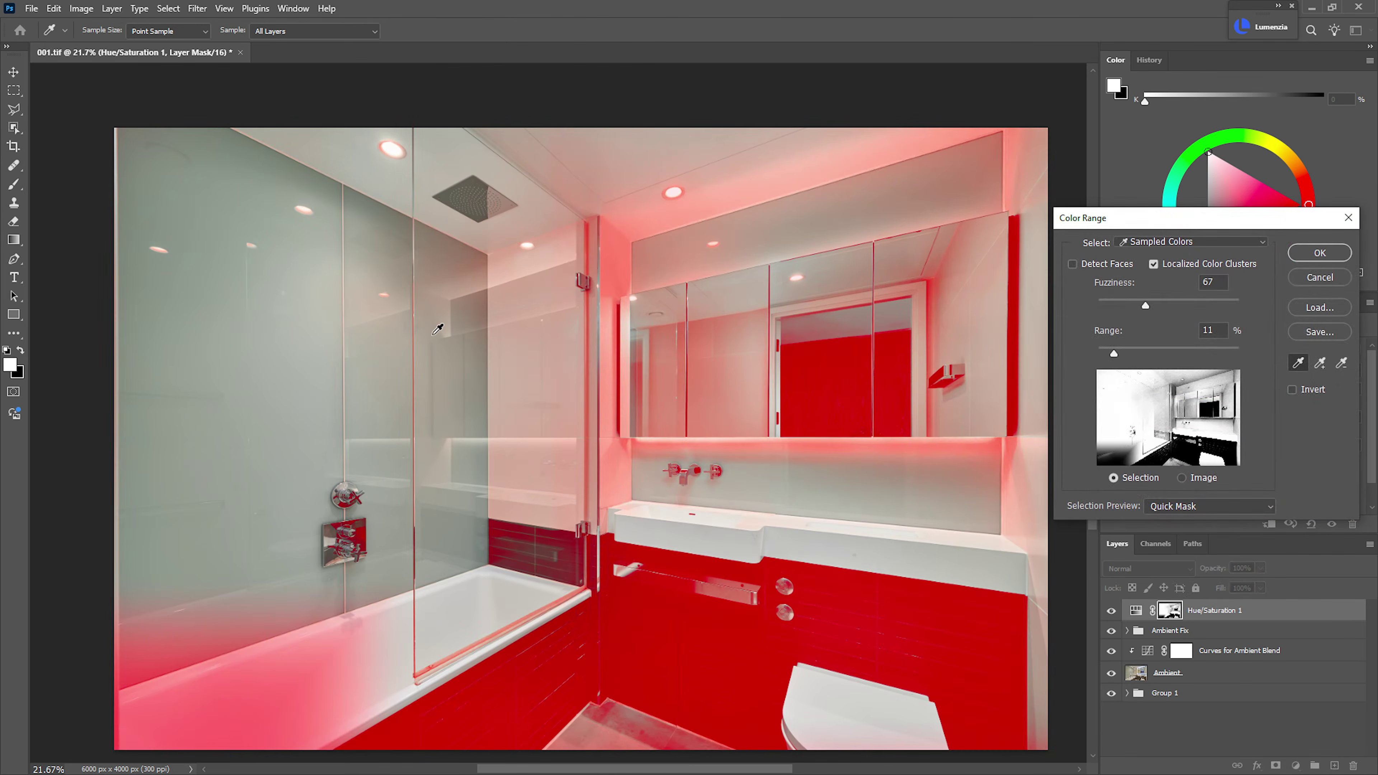
{"action": "left_click", "coordinate": [286, 692], "text": "shift"}
{"action": "left_click", "coordinate": [234, 719], "text": "shift"}
{"action": "left_click", "coordinate": [162, 722], "text": "shift"}
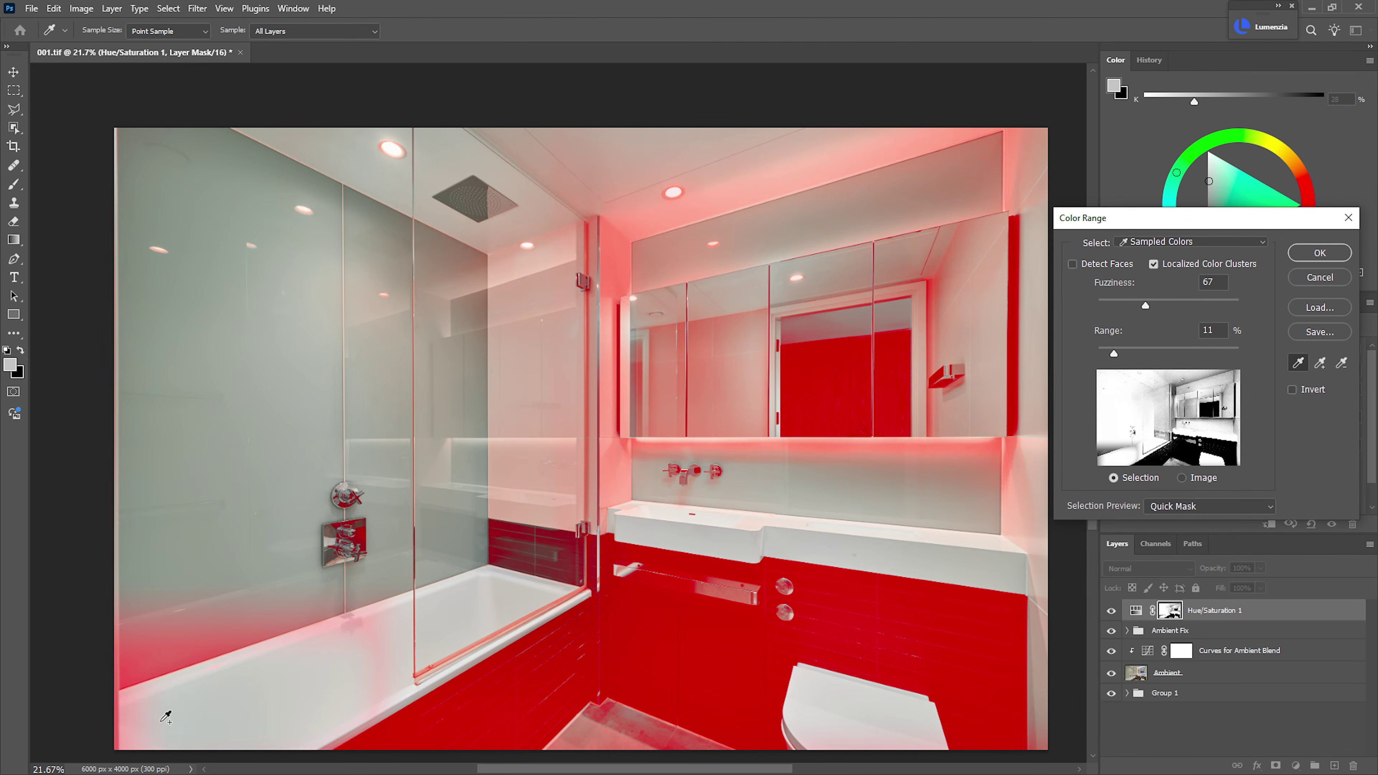
- Start a fresh Color Range sample on the white bathtub and add its interior, far end and rim
{"action": "left_click", "coordinate": [364, 673]}
{"action": "left_click", "coordinate": [215, 707], "text": "shift"}
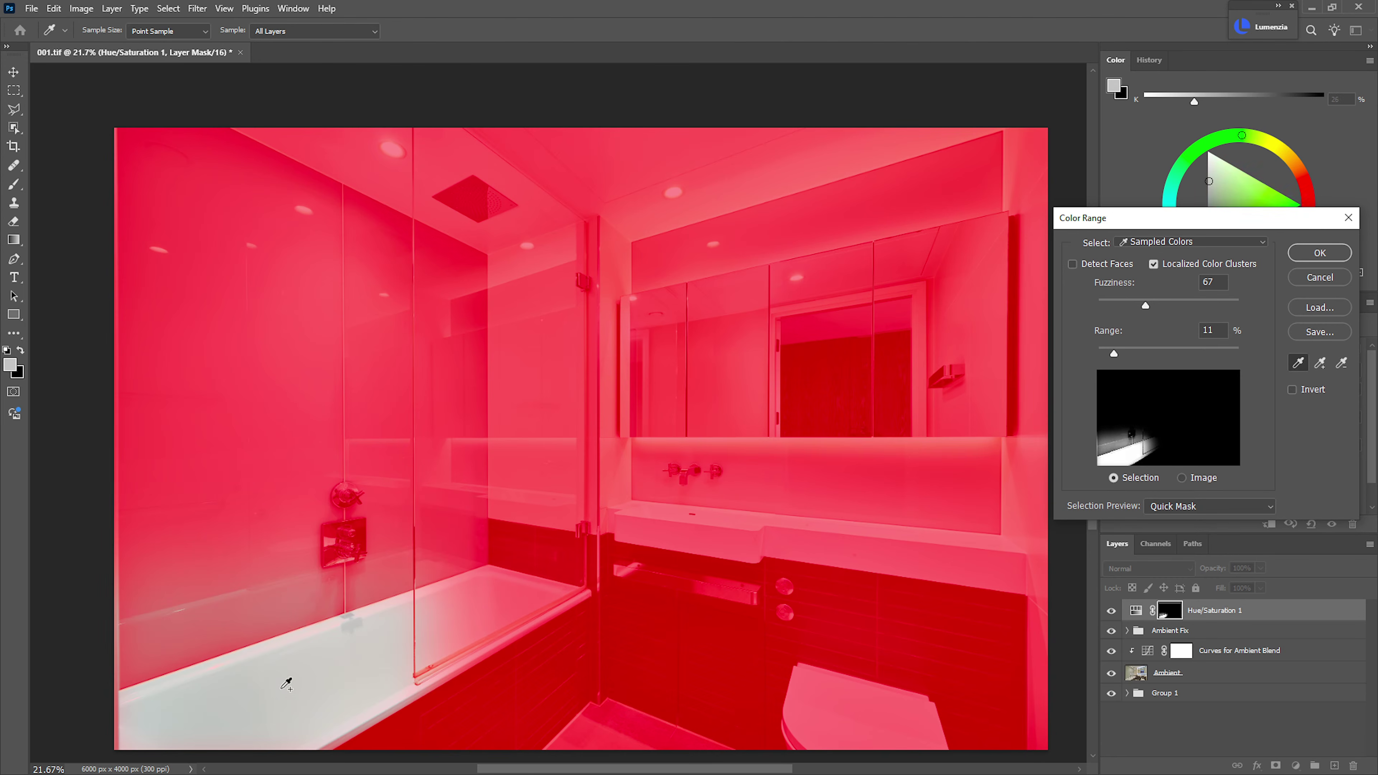
{"action": "left_click", "coordinate": [507, 590], "text": "shift"}
{"action": "left_click", "coordinate": [493, 587], "text": "shift"}
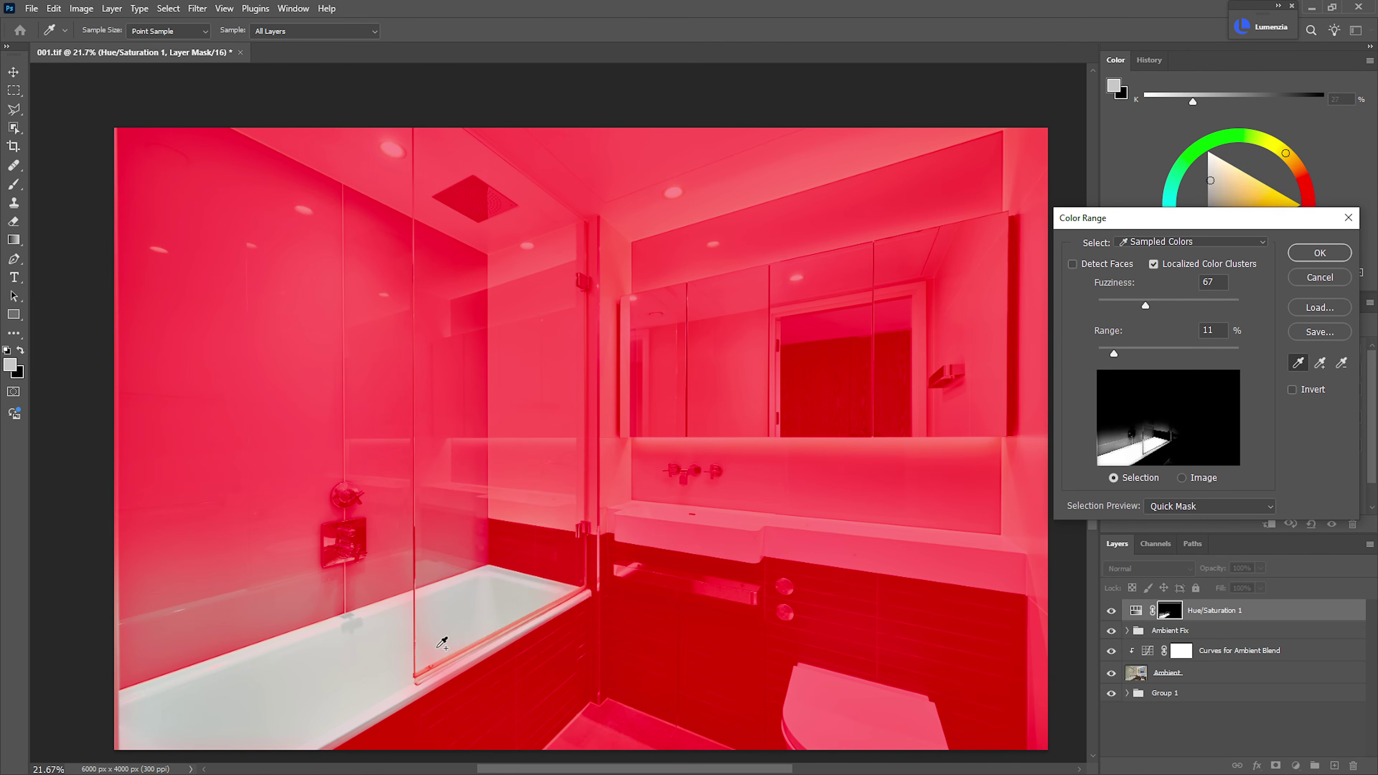
{"action": "left_click", "coordinate": [410, 624], "text": "shift"}
{"action": "left_click", "coordinate": [428, 597], "text": "shift"}
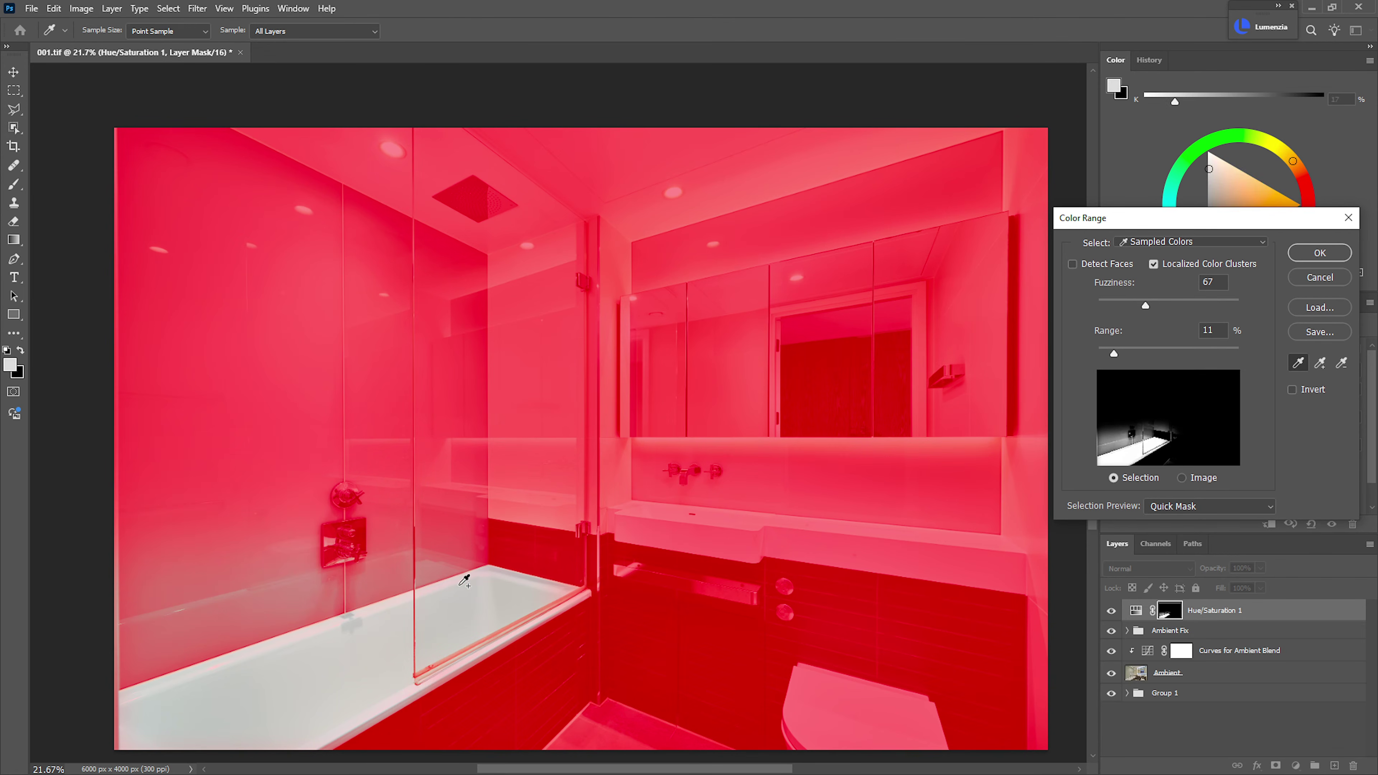
{"action": "left_click", "coordinate": [525, 586], "text": "shift"}
{"action": "left_click", "coordinate": [566, 590], "text": "shift"}
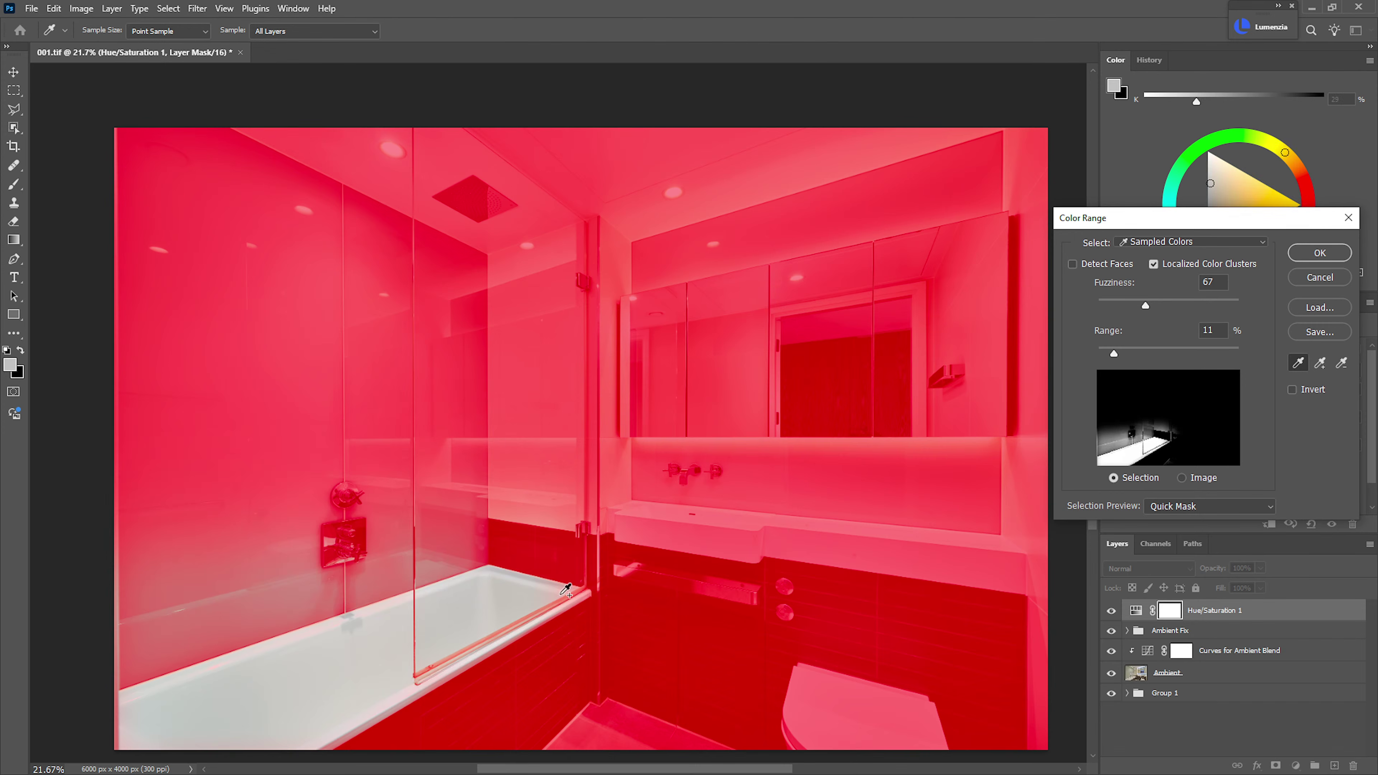
- Add the toilet lid and the white basin and countertop to the Color Range selection
{"action": "left_click", "coordinate": [823, 723], "text": "shift"}
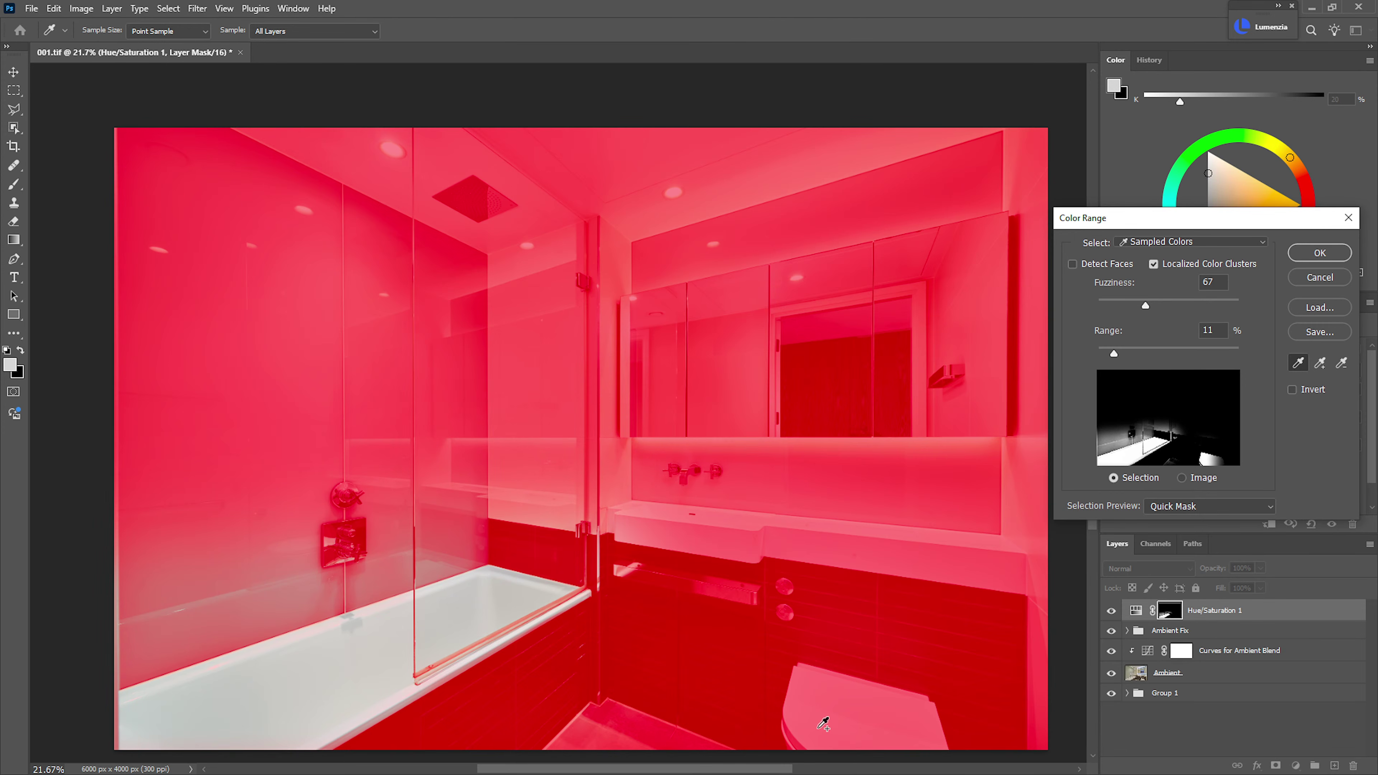
{"action": "left_click", "coordinate": [799, 737], "text": "shift"}
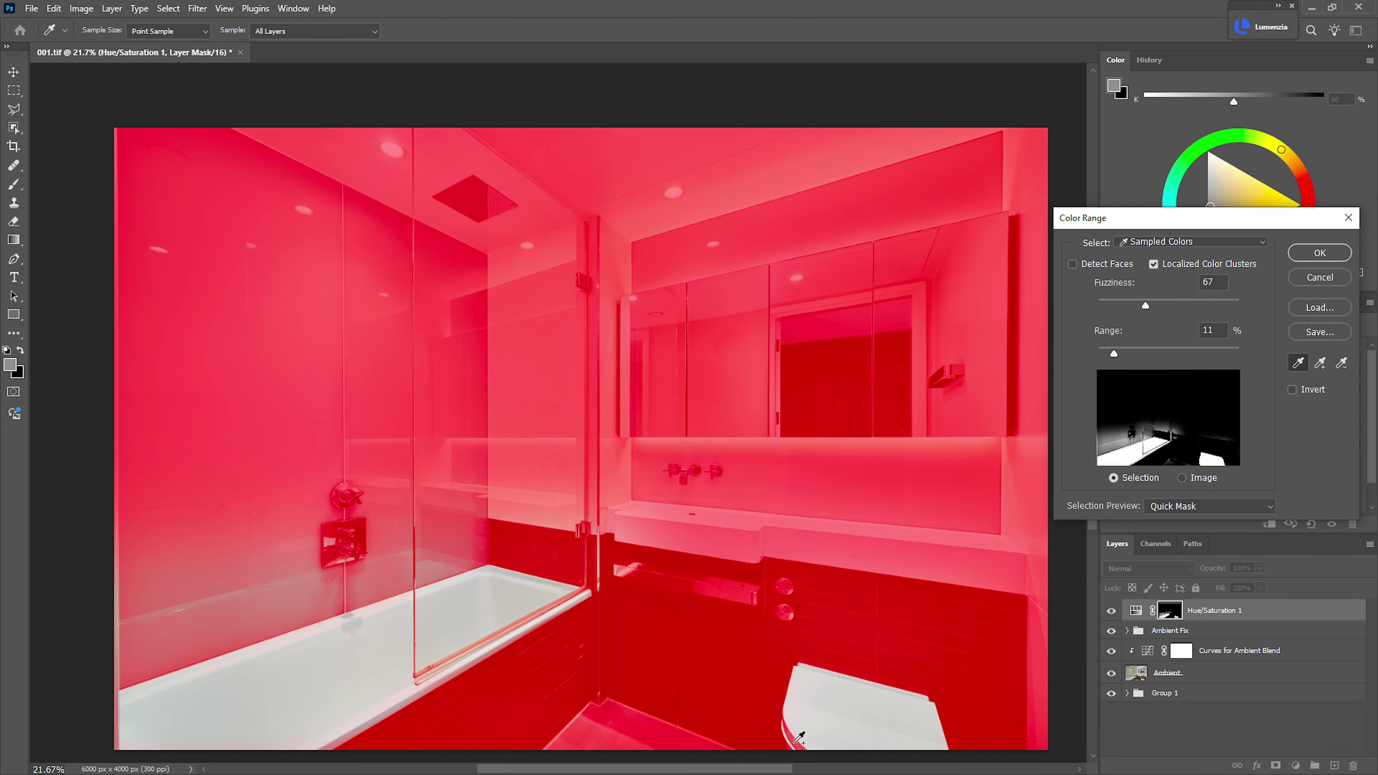
{"action": "left_click", "coordinate": [640, 503], "text": "shift"}
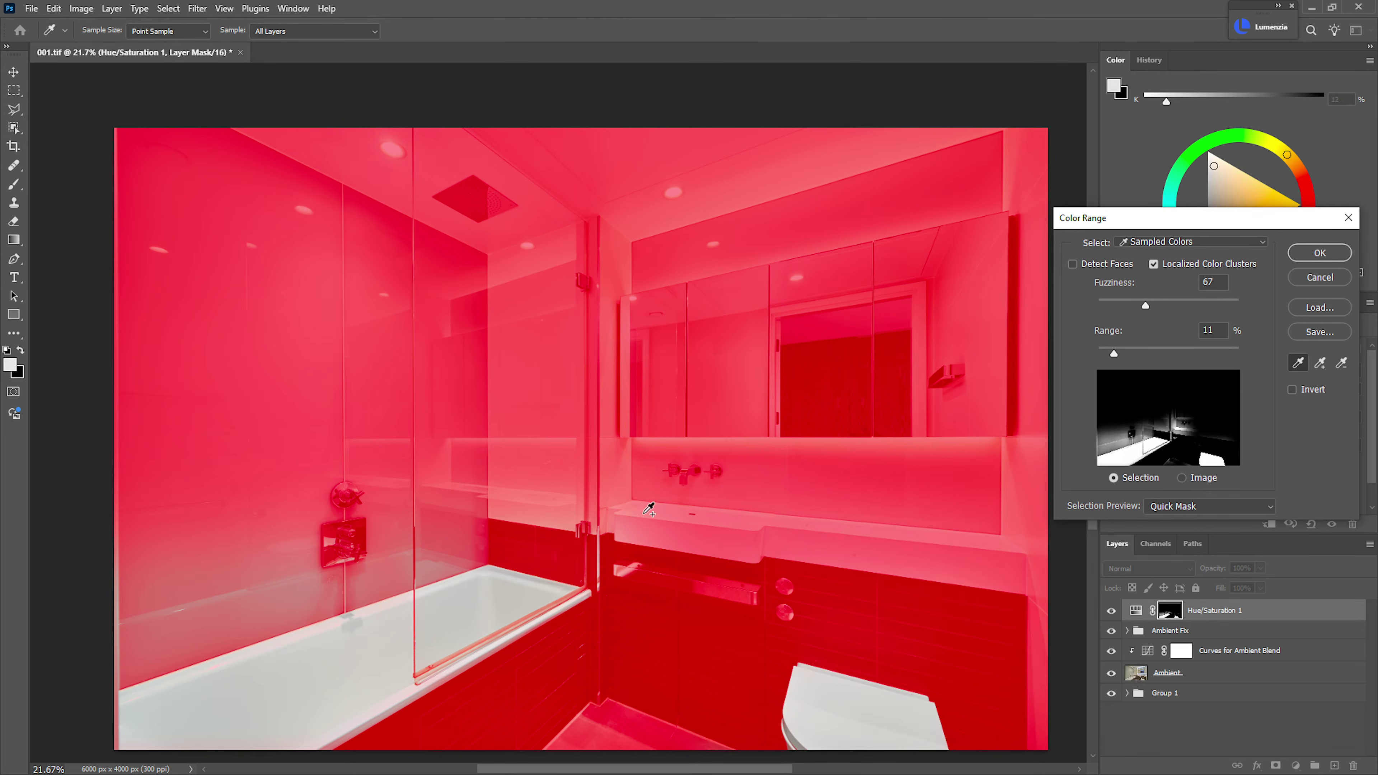
{"action": "left_click", "coordinate": [859, 539], "text": "shift"}
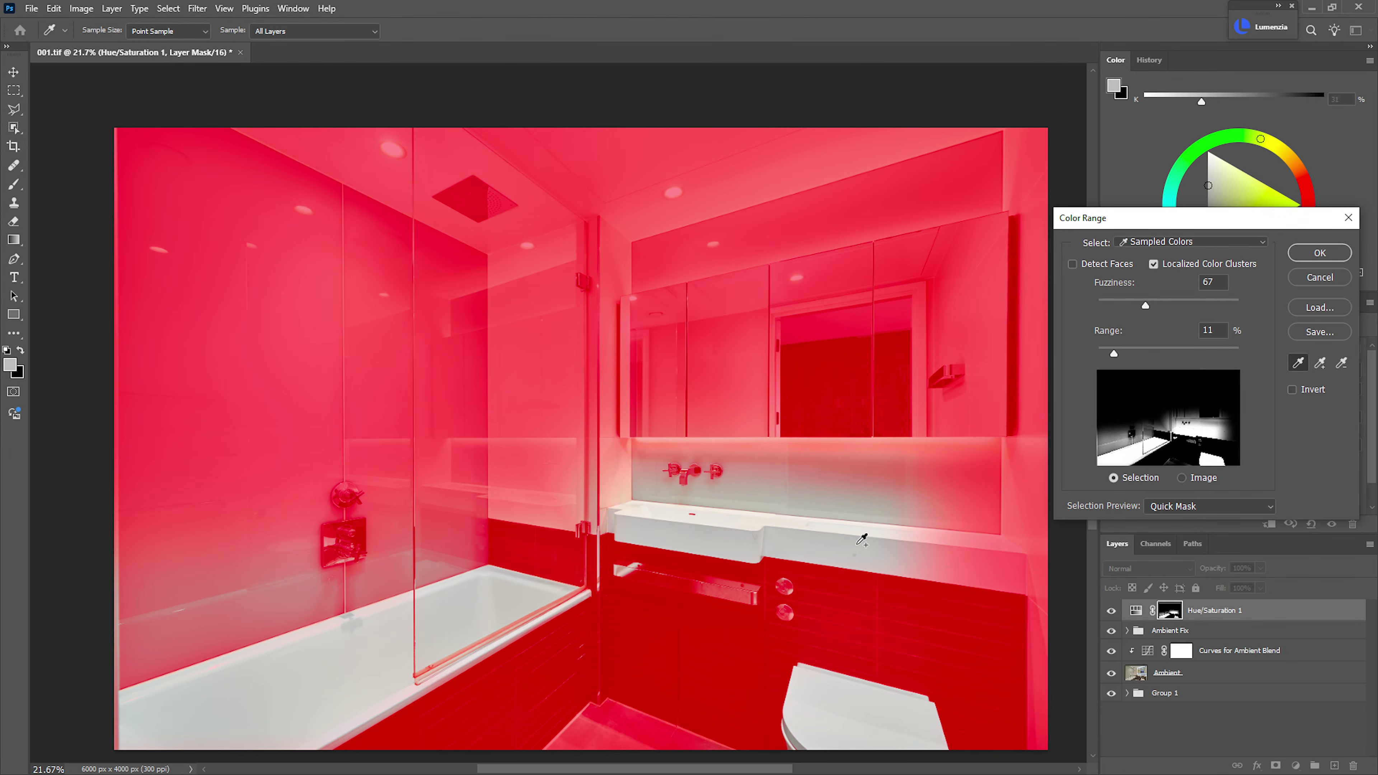
- Add the ceiling to the Color Range selection, sampling above the shower and across to the area over the mirror
{"action": "left_click", "coordinate": [347, 146], "text": "shift"}
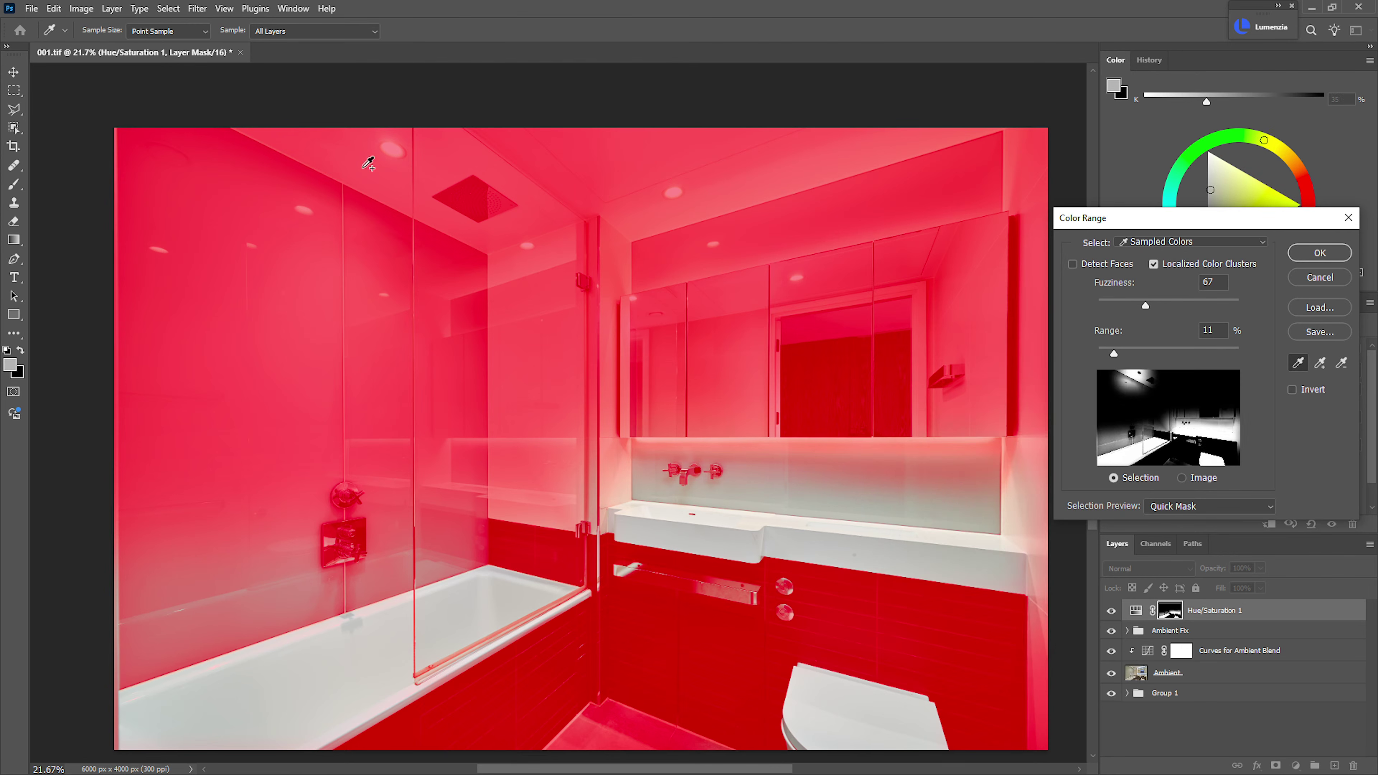
{"action": "left_click", "coordinate": [470, 167], "text": "shift"}
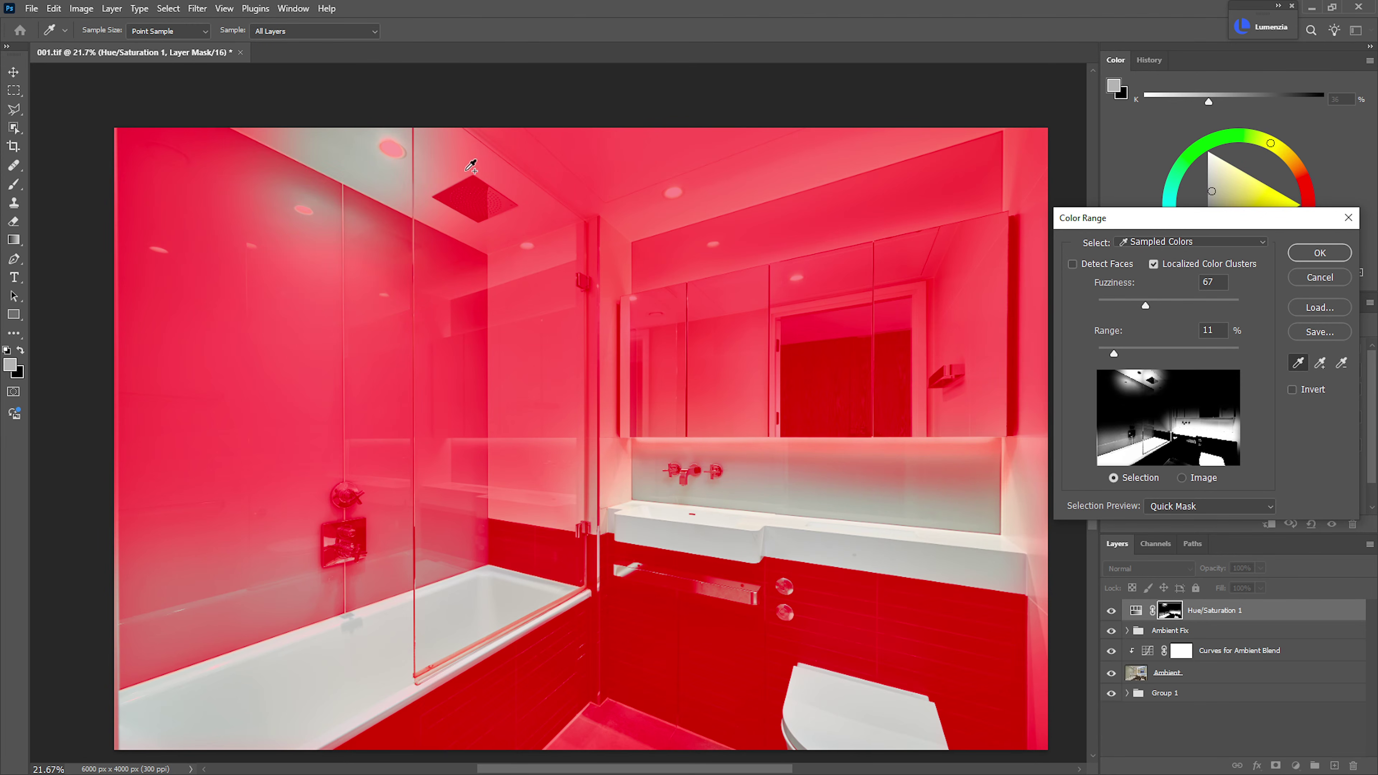
{"action": "left_click", "coordinate": [569, 140], "text": "shift"}
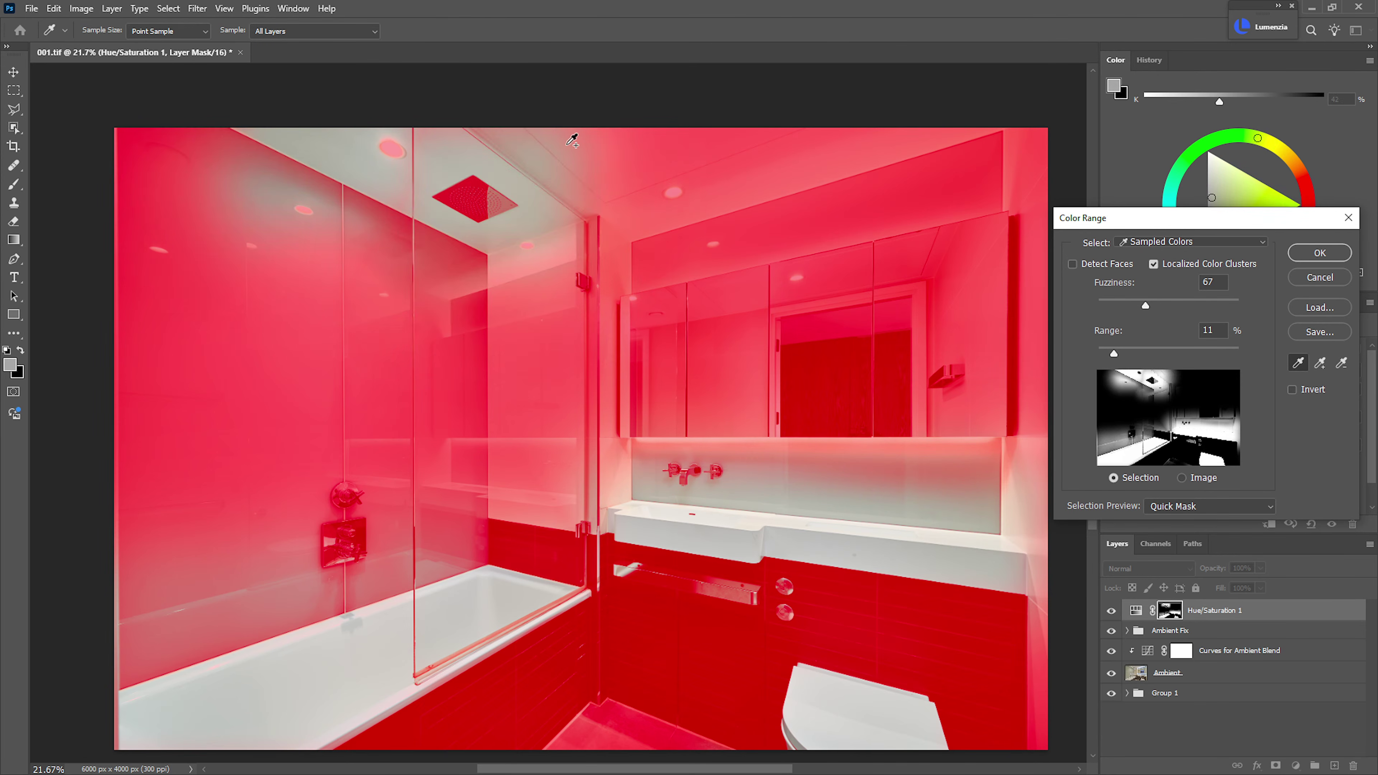
{"action": "left_click", "coordinate": [781, 154], "text": "shift"}
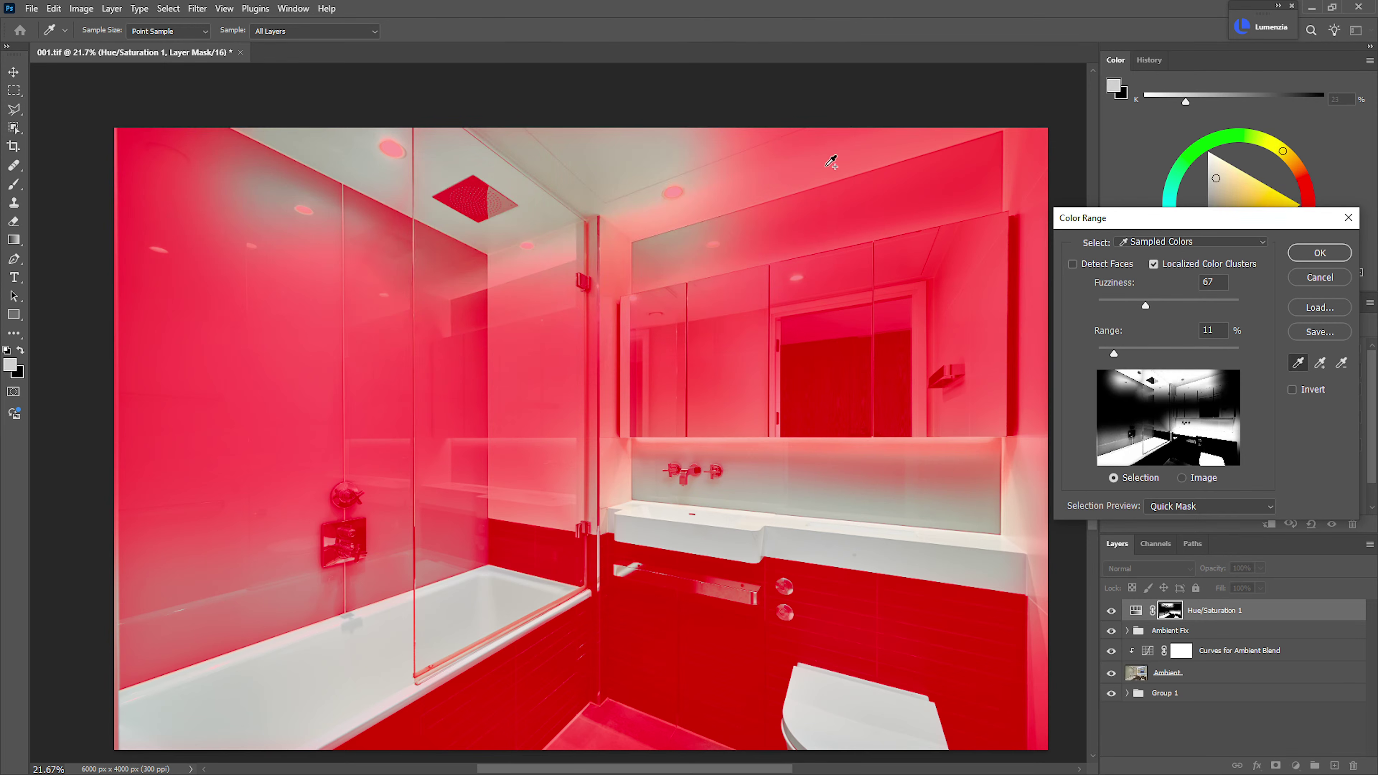
{"action": "left_click", "coordinate": [802, 159], "text": "shift"}
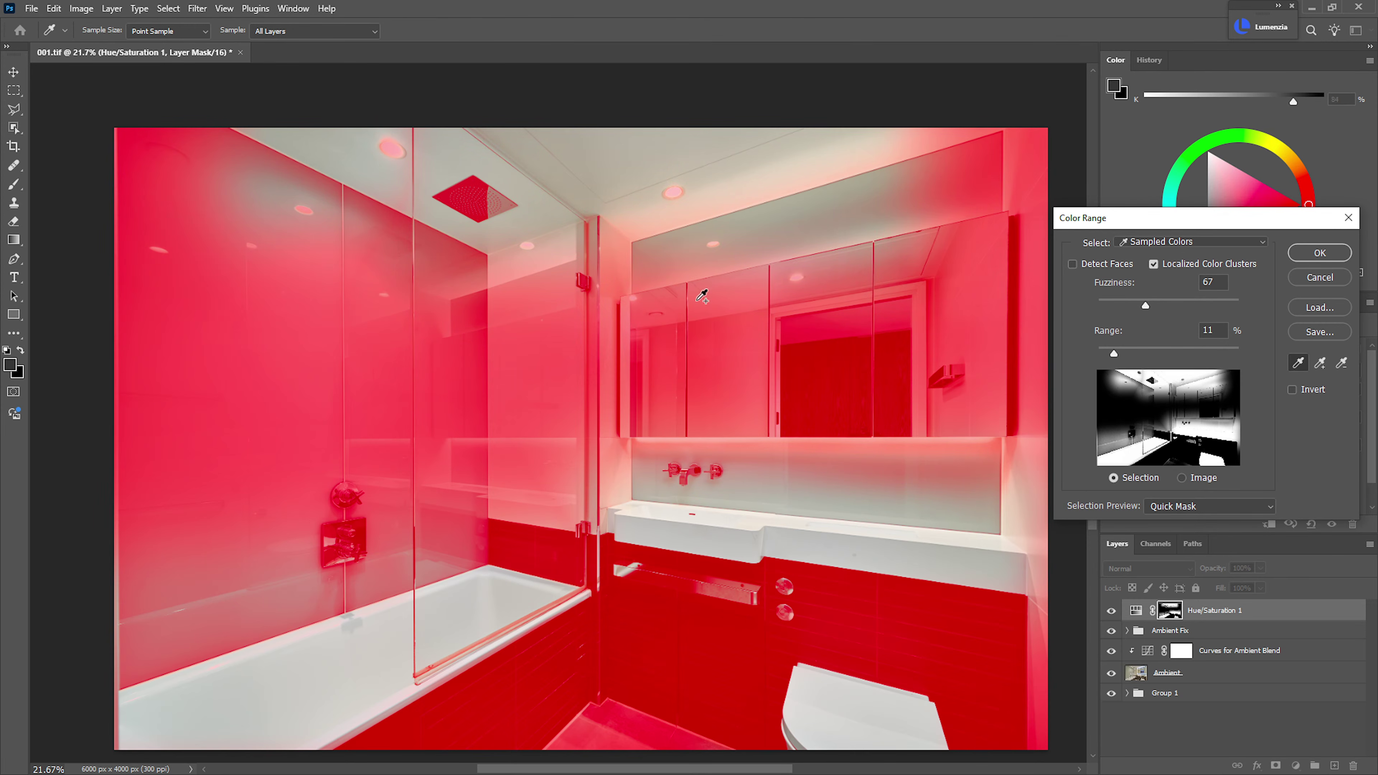
- Add the ceiling reflections in the mirror panels and the warm ceiling area above the mirror to the Color Range selection
{"action": "left_click", "coordinate": [670, 304], "text": "shift"}
{"action": "left_click", "coordinate": [892, 262], "text": "shift"}
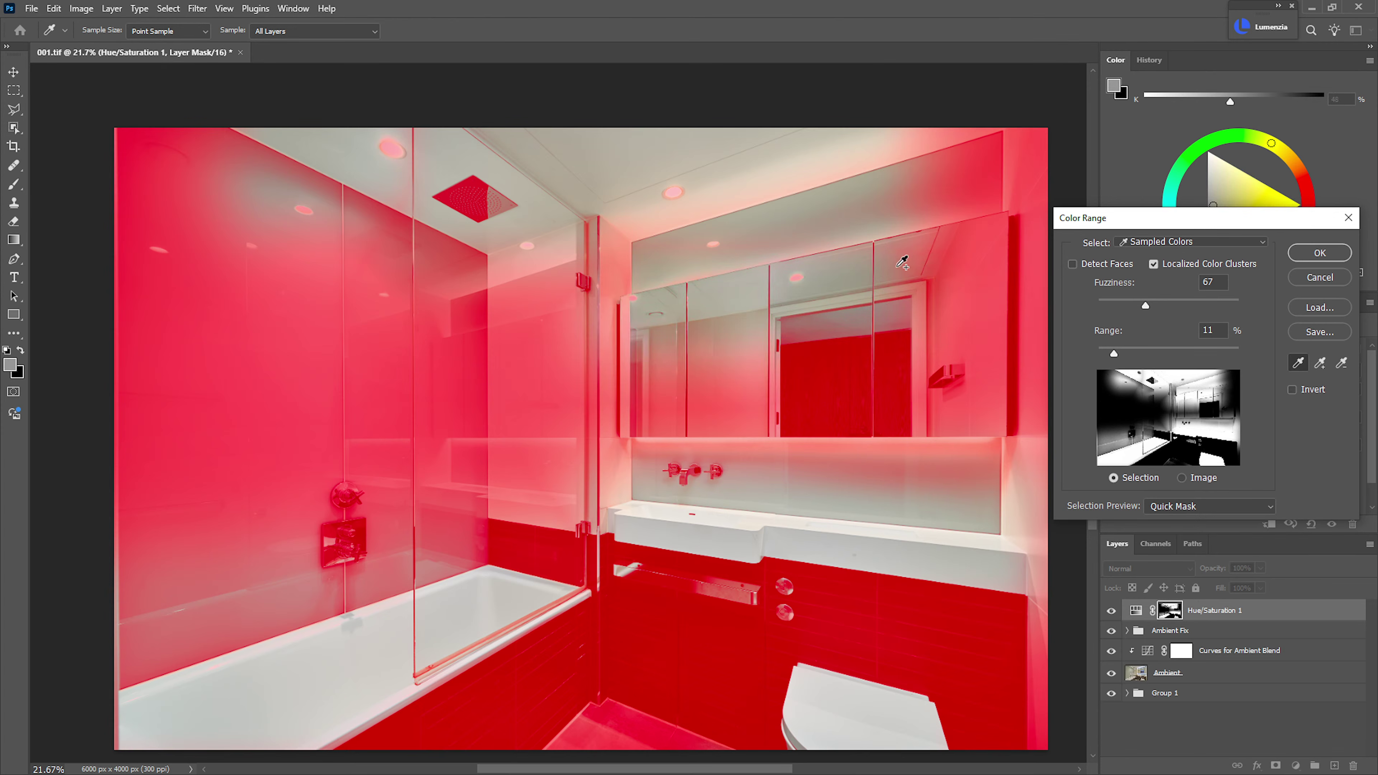
{"action": "left_click", "coordinate": [900, 271], "text": "shift"}
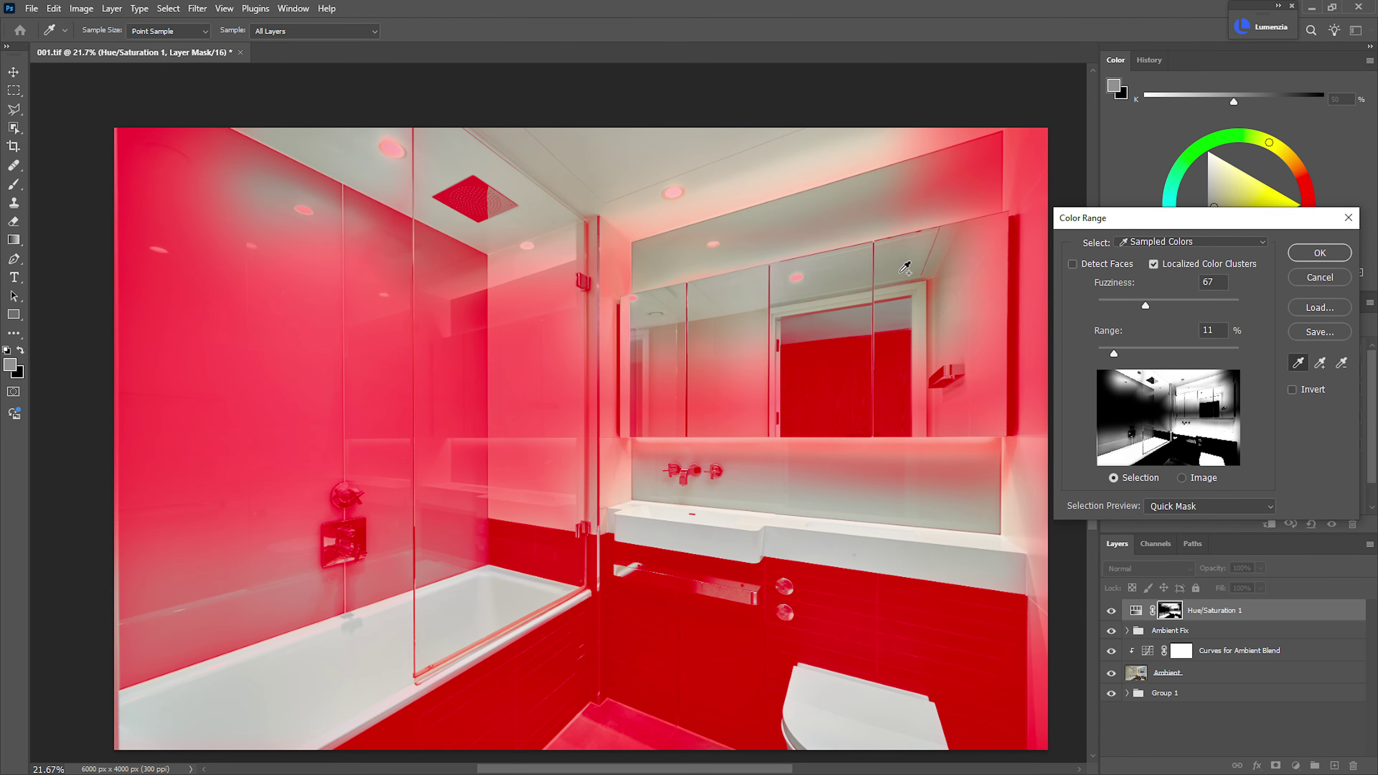
{"action": "left_click", "coordinate": [714, 307], "text": "shift"}
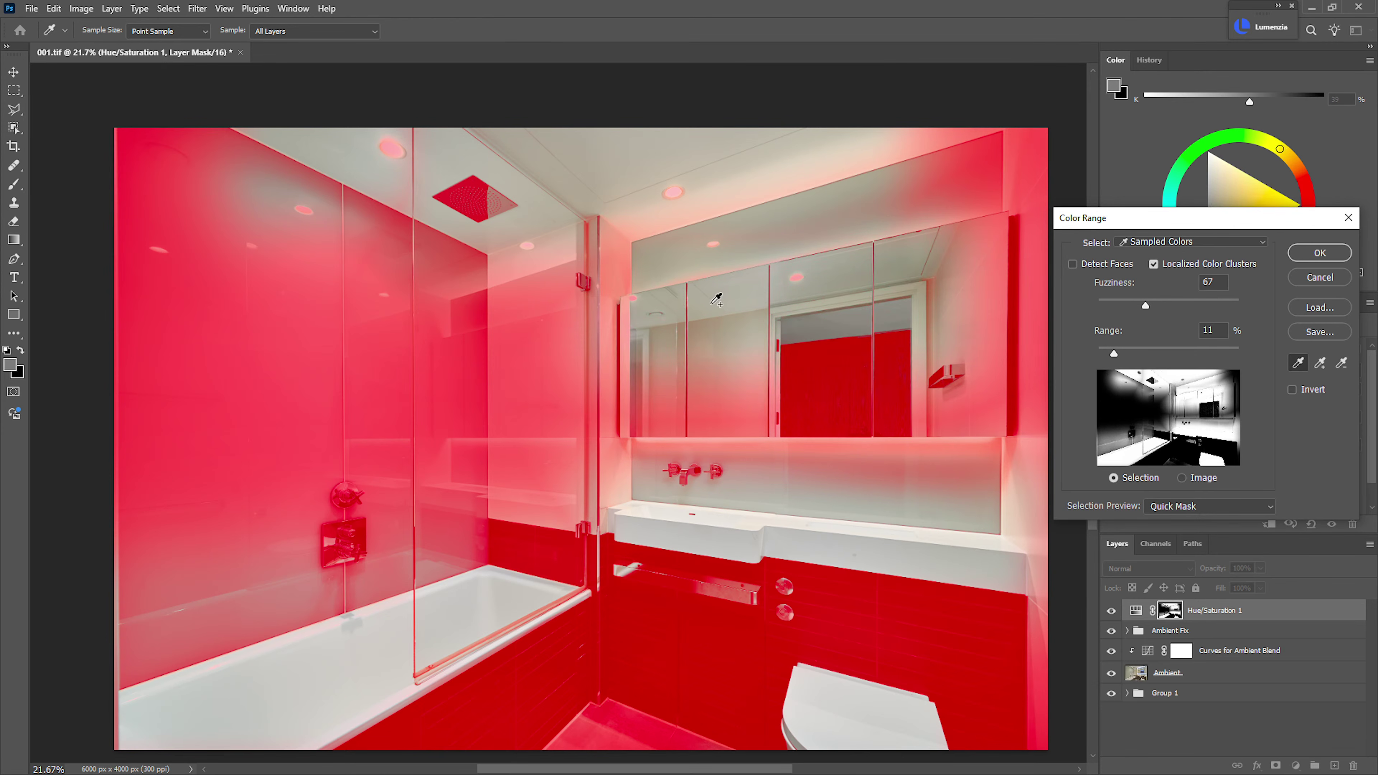
{"action": "left_click", "coordinate": [867, 174], "text": "shift"}
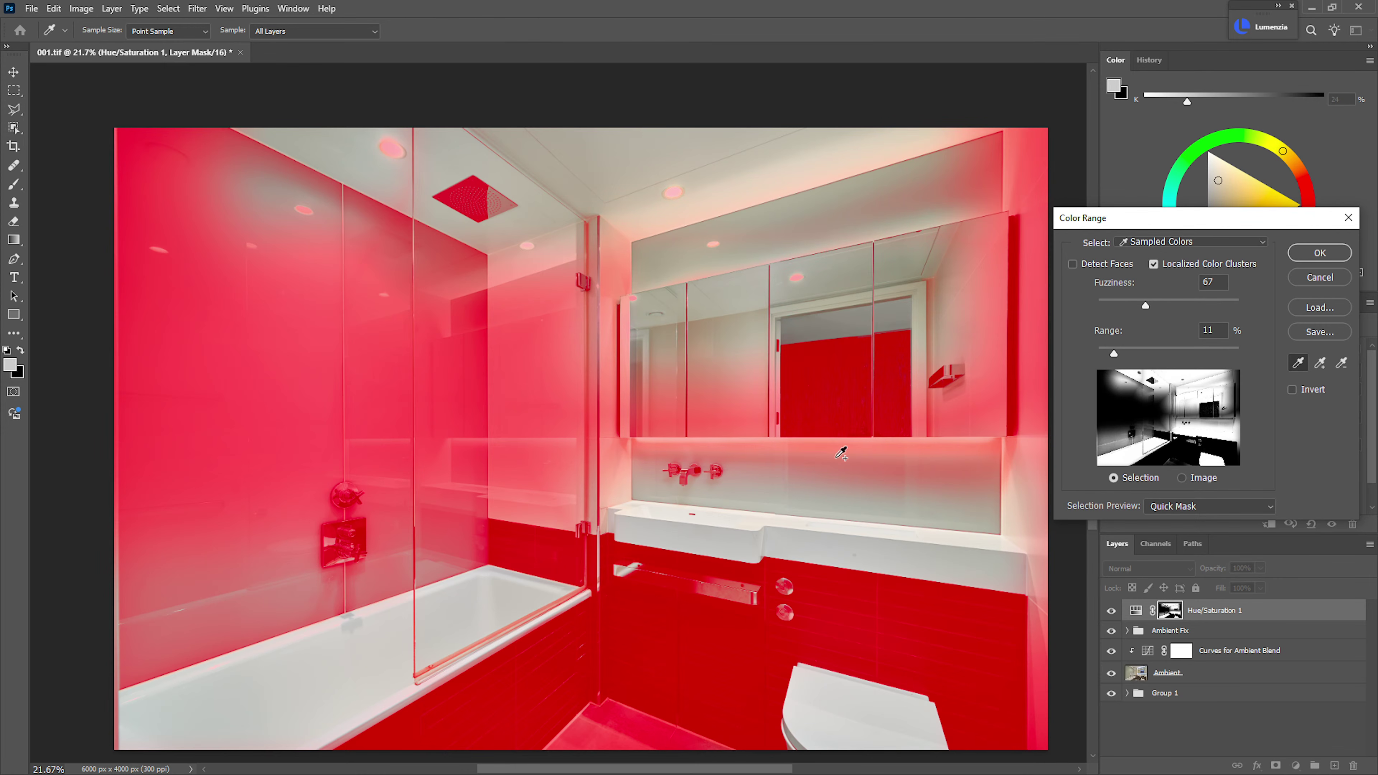
- Complete the Color Range mask with a sample of the cream tile beside the shower hinge, and lower the Hue/Saturation layer's saturation
{"action": "left_click", "coordinate": [568, 280], "text": "shift"}
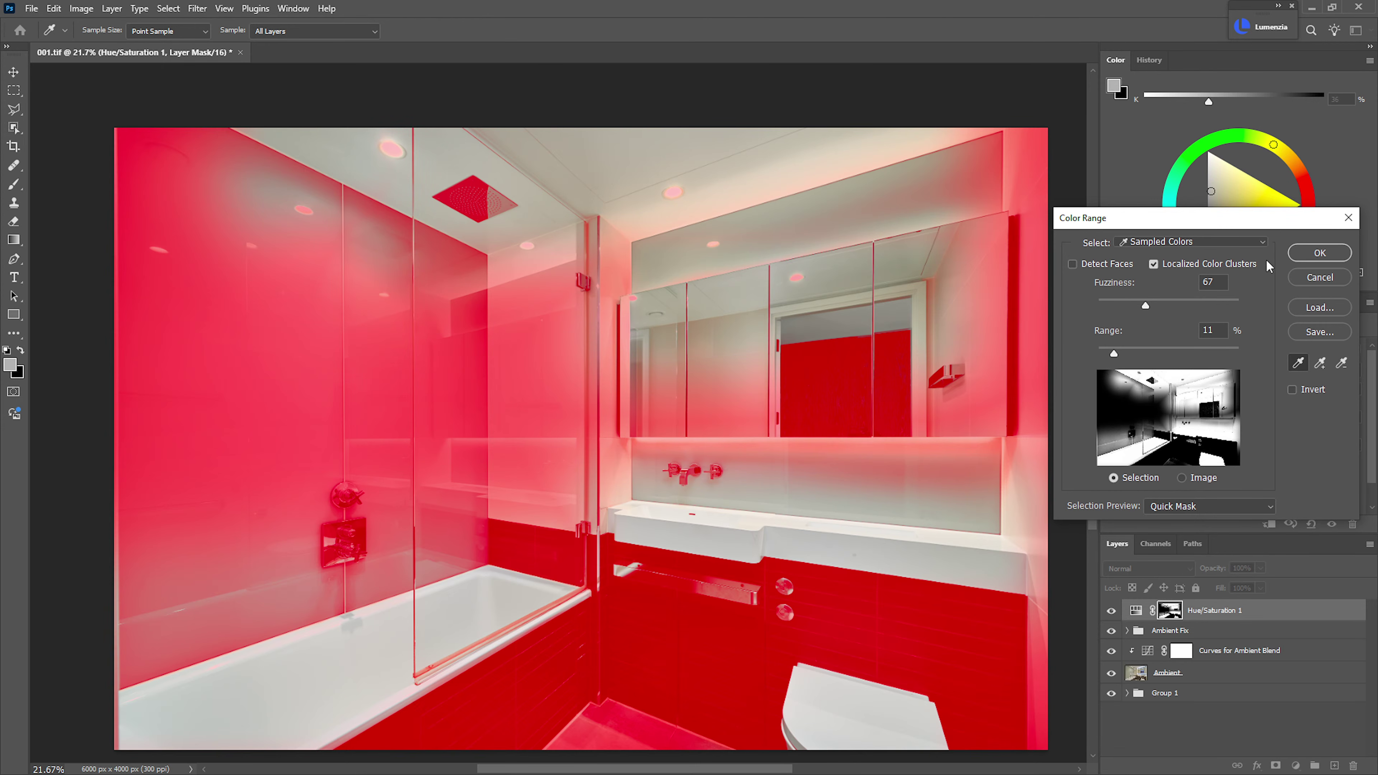
{"action": "left_click", "coordinate": [1319, 252]}
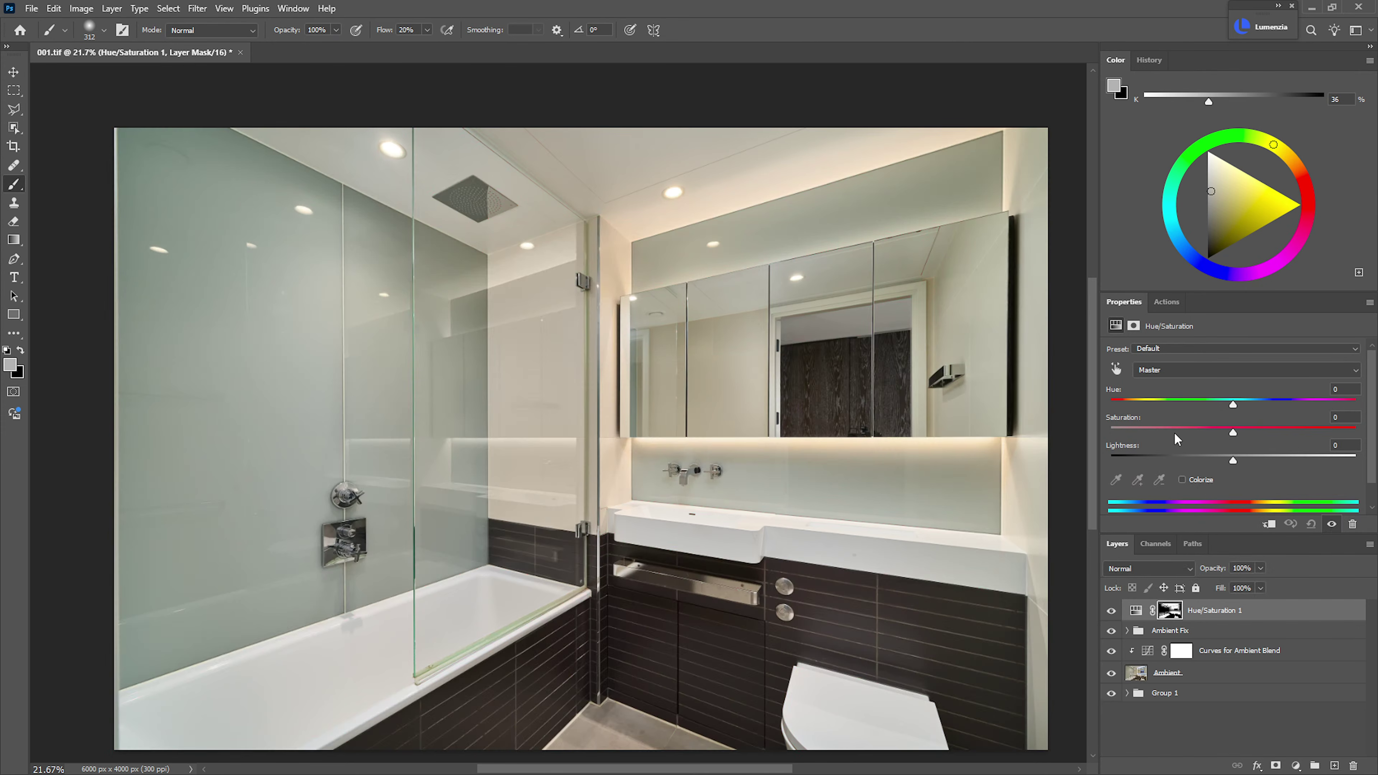
{"action": "left_click", "coordinate": [1178, 432]}
{"action": "left_click_drag", "start_coordinate": [1179, 432], "coordinate": [1164, 432]}
- Group the Hue/Saturation 1 layer and give the group a black layer mask
{"action": "key", "text": "ctrl+g"}
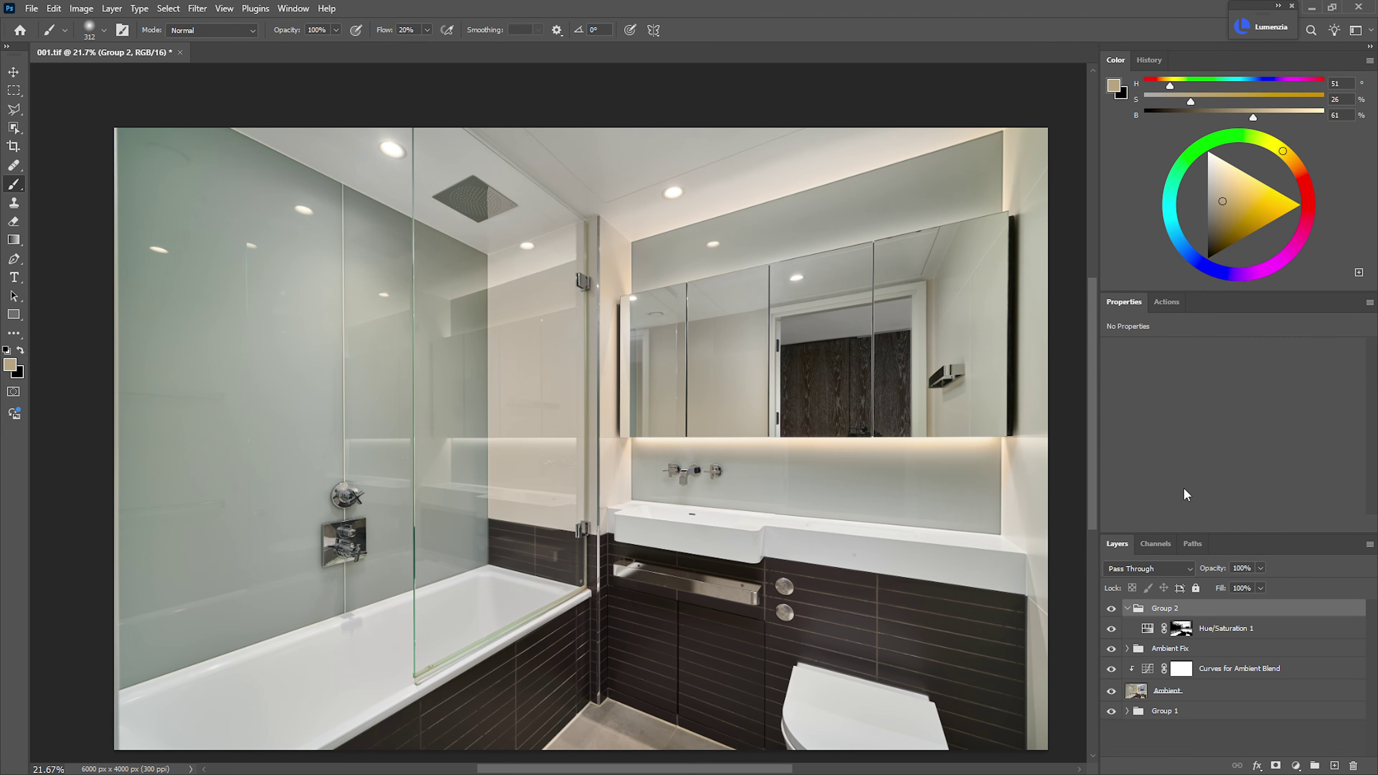
{"action": "key", "text": "ctrl+alt+m"}
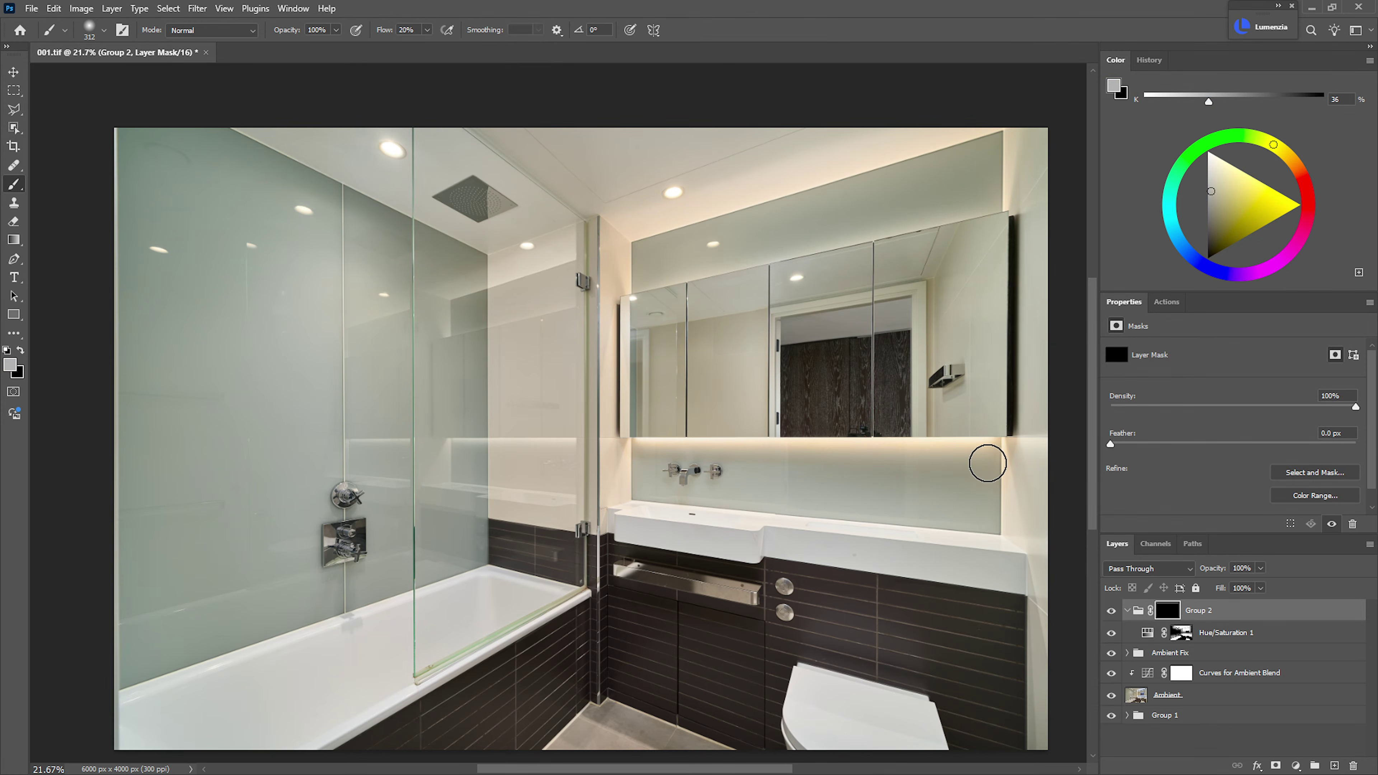
- Outline the white bathtub as a selection with the Polygonal Lasso
{"action": "key", "text": "l"}
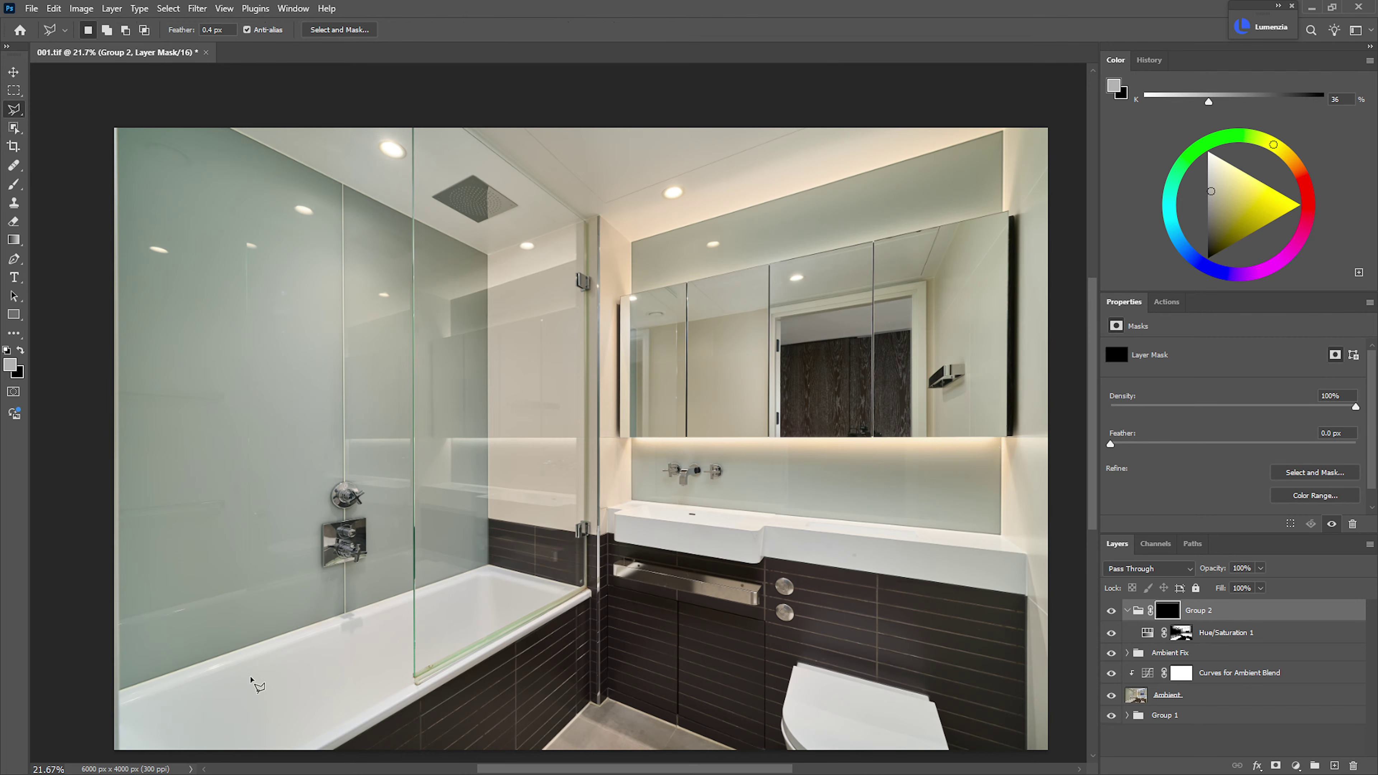
{"action": "left_click", "coordinate": [120, 688]}
{"action": "left_click", "coordinate": [488, 566]}
{"action": "left_click", "coordinate": [590, 589]}
{"action": "left_click", "coordinate": [317, 755]}
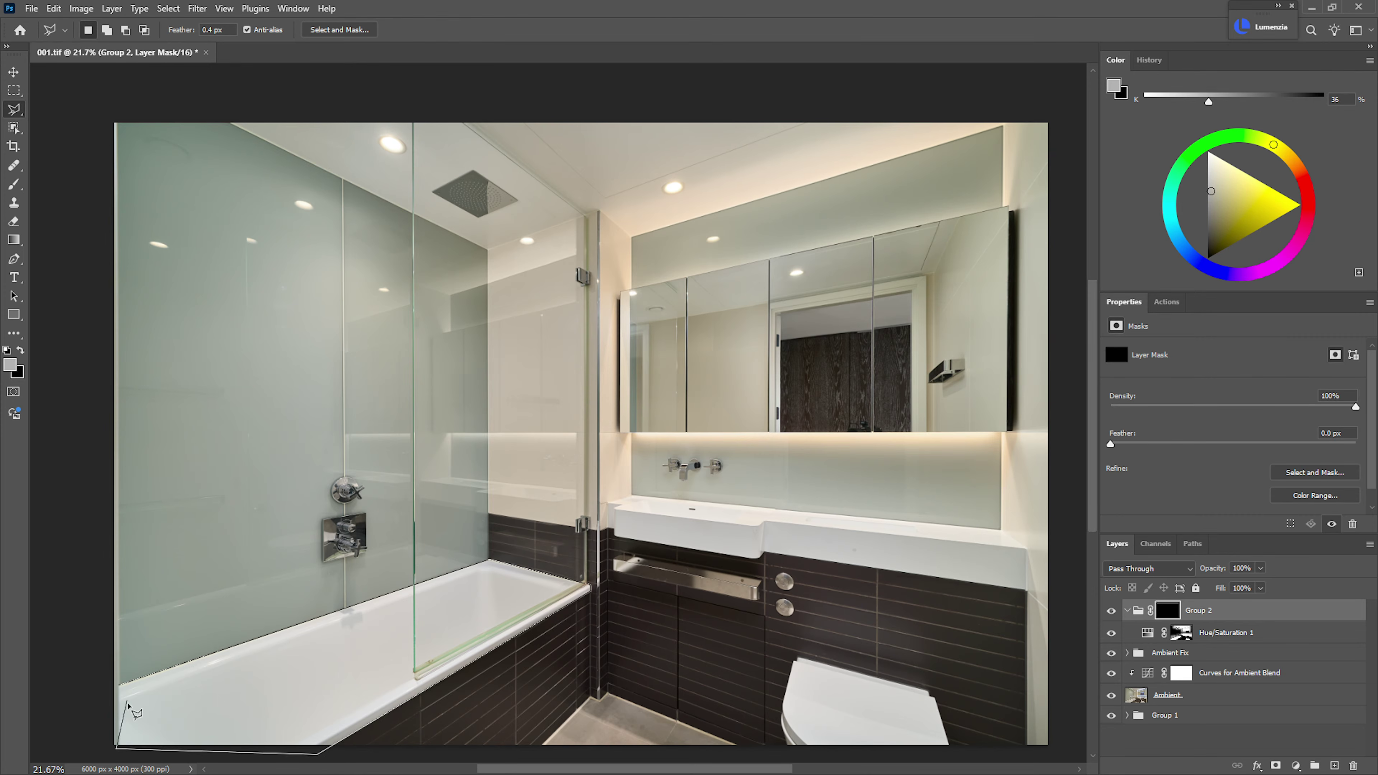
{"action": "left_click", "coordinate": [121, 749]}
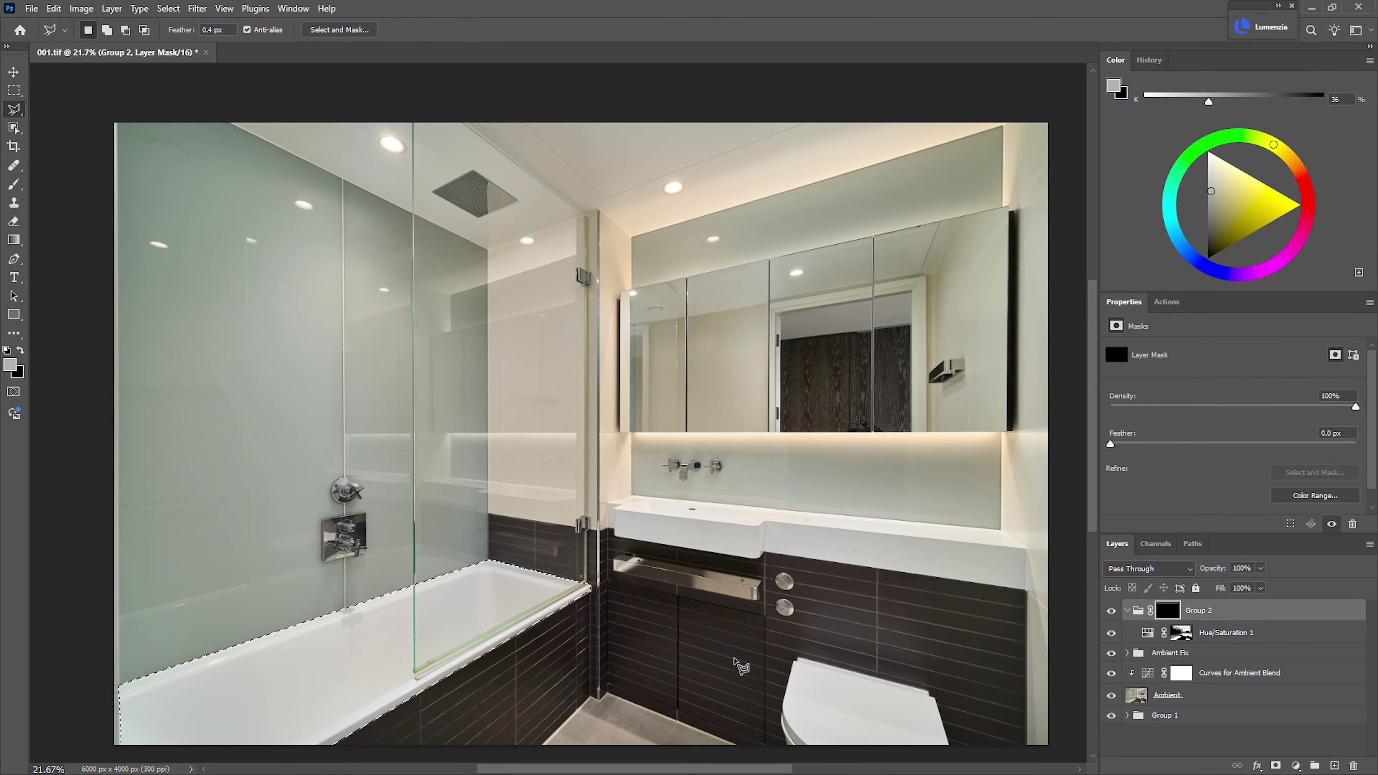
- Add the toilet lid to the selection by tracing its outline down past the image's lower edge
{"action": "left_click", "coordinate": [799, 658], "text": "shift"}
{"action": "left_click", "coordinate": [927, 690]}
{"action": "left_click", "coordinate": [928, 697]}
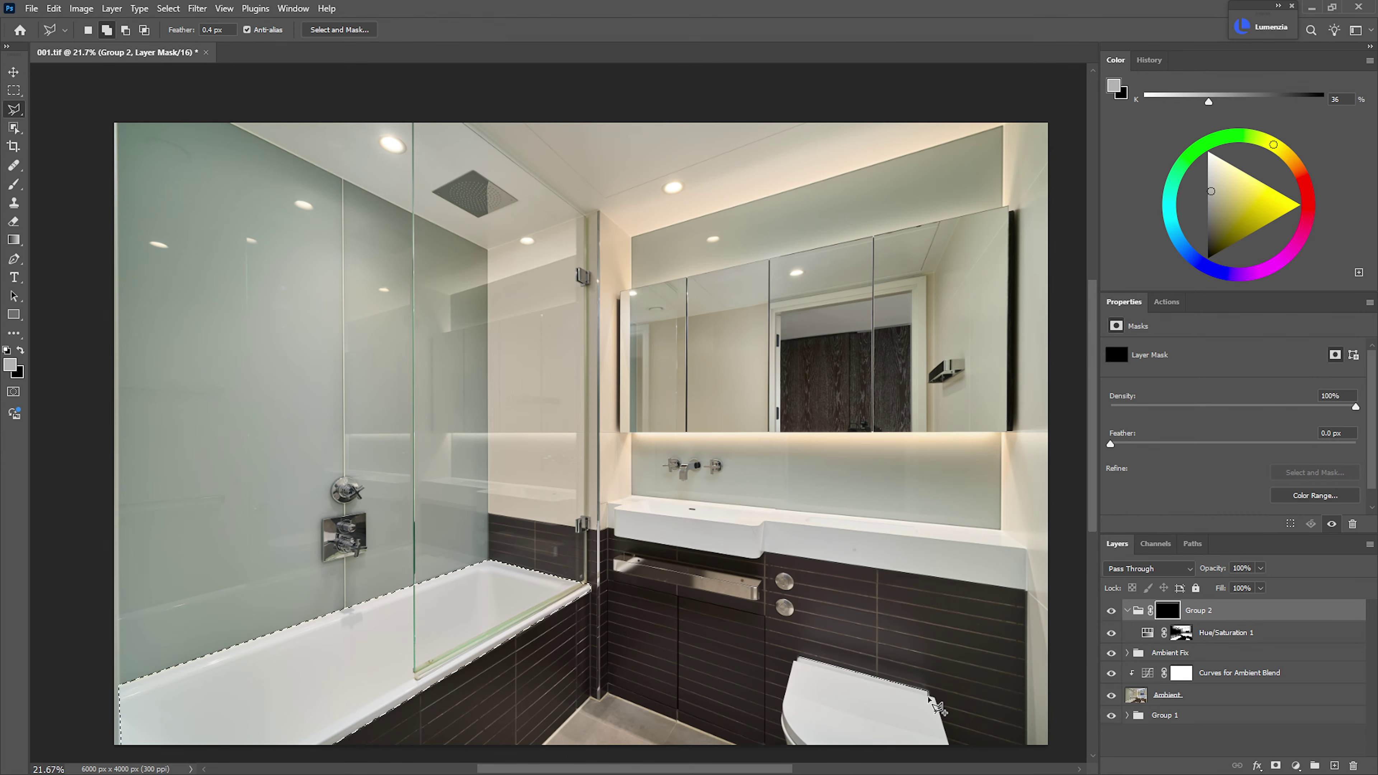
{"action": "left_click", "coordinate": [950, 751]}
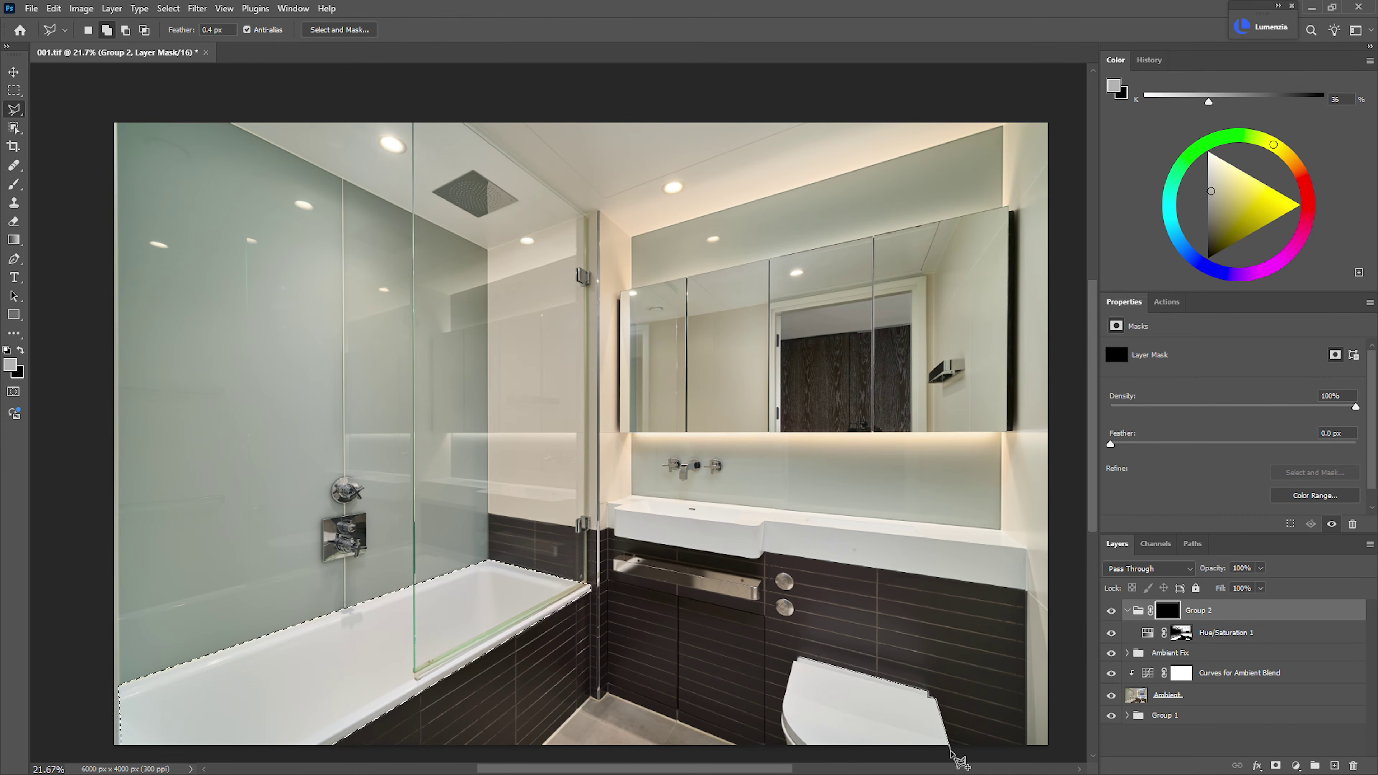
{"action": "left_click", "coordinate": [792, 754]}
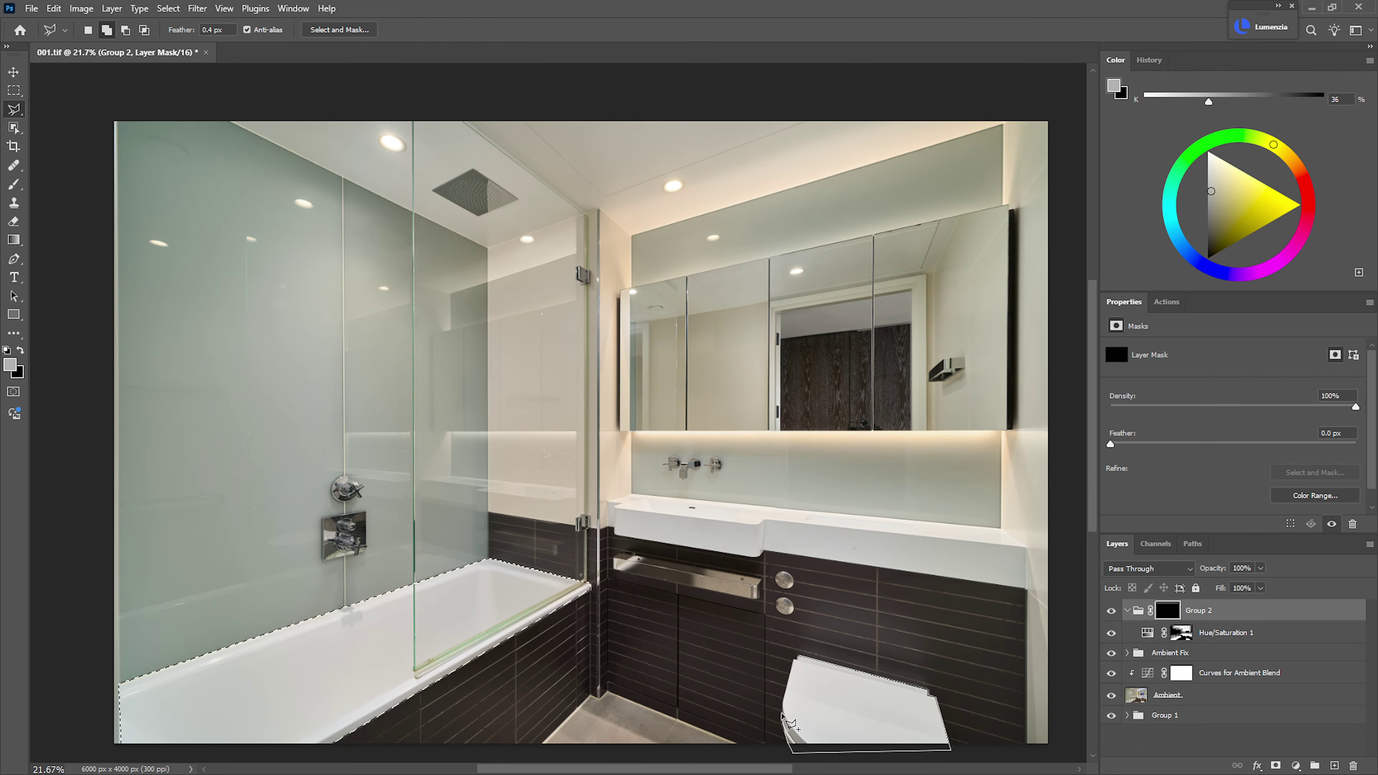
{"action": "left_click", "coordinate": [804, 660]}
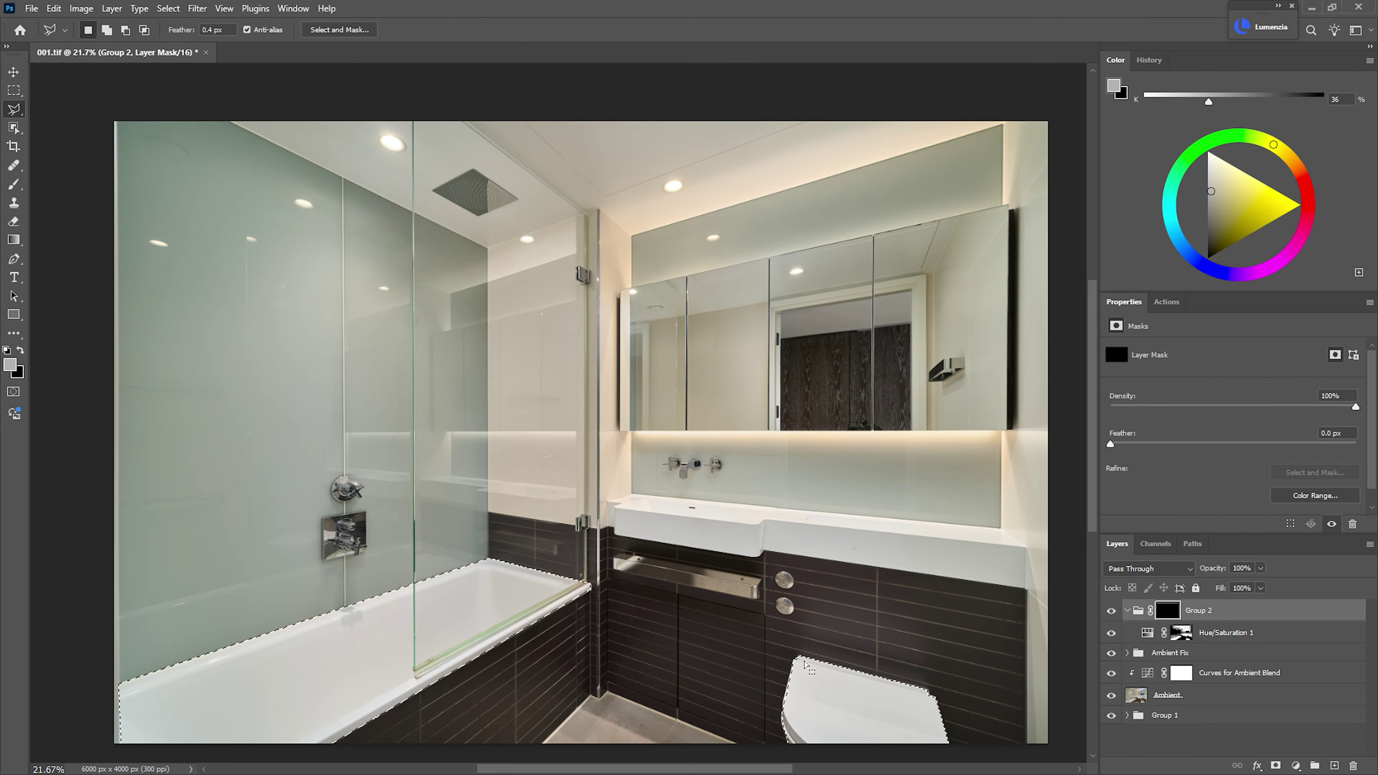
- Add the white basin and countertop to the selection by tracing their edges
{"action": "left_click", "coordinate": [632, 491], "text": "shift"}
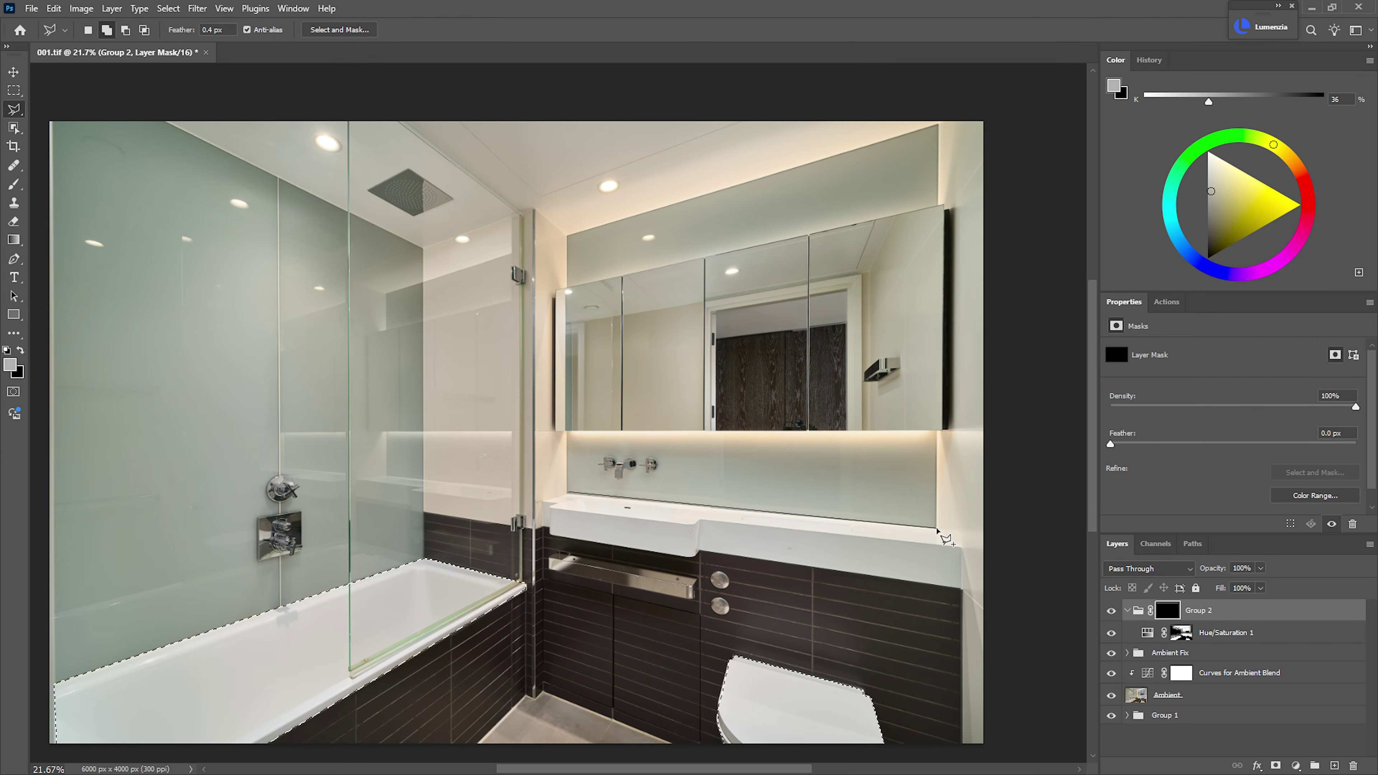
{"action": "left_click", "coordinate": [937, 529]}
{"action": "left_click", "coordinate": [961, 549]}
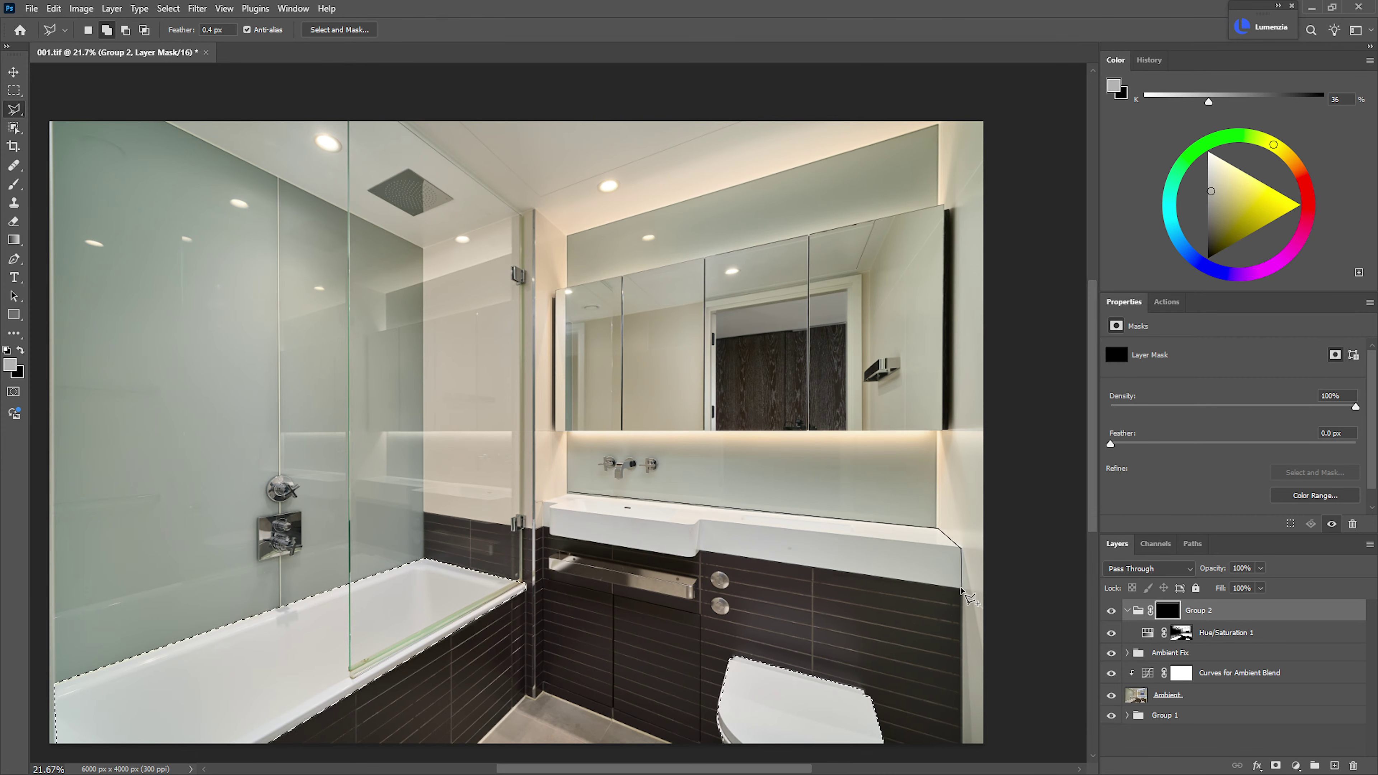
{"action": "left_click", "coordinate": [961, 586]}
{"action": "left_click", "coordinate": [697, 552]}
{"action": "left_click", "coordinate": [687, 558]}
{"action": "left_click", "coordinate": [546, 530]}
{"action": "left_click", "coordinate": [545, 495]}
- Add the ceiling to the selection, following its edge from above the shower across to the mirror wall
{"action": "left_click", "coordinate": [166, 120], "text": "shift"}
{"action": "left_click", "coordinate": [423, 247]}
{"action": "left_click", "coordinate": [534, 209]}
{"action": "left_click", "coordinate": [567, 235]}
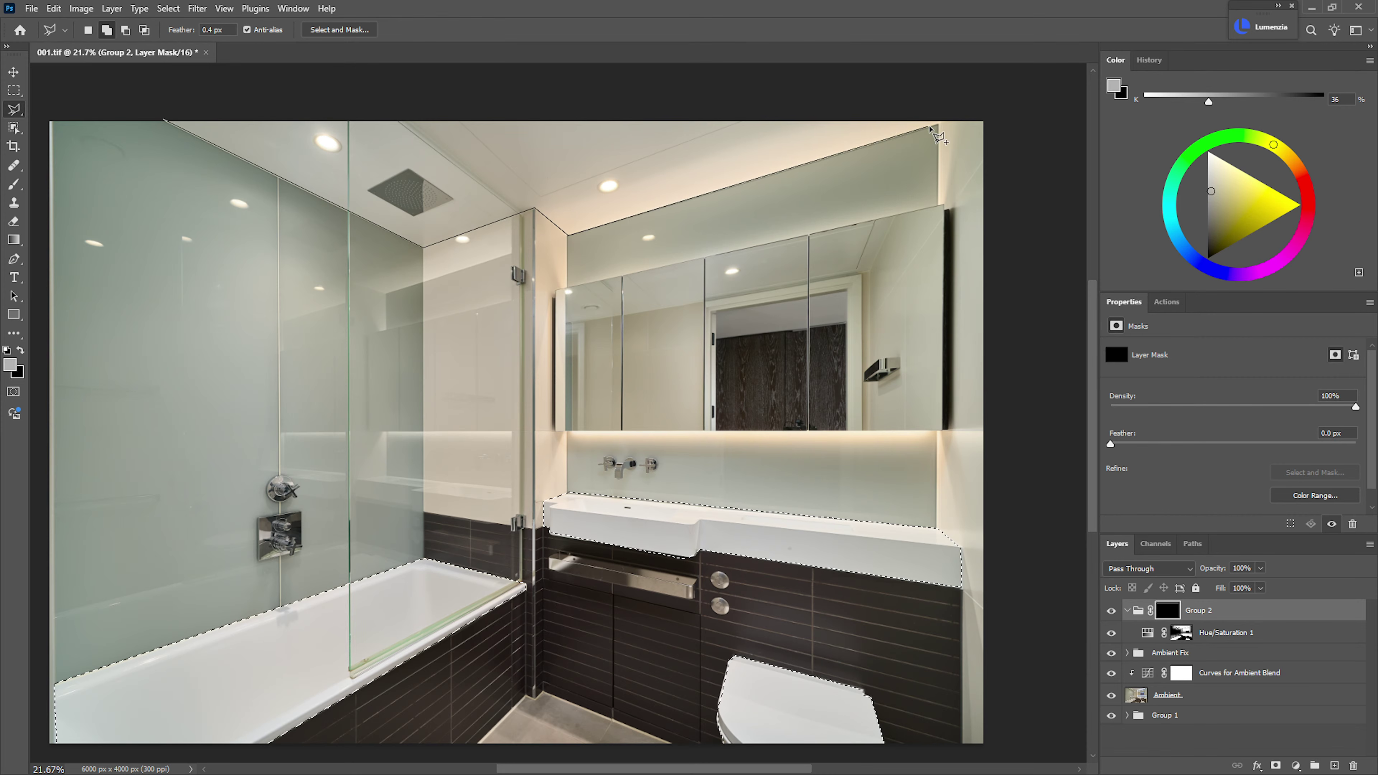
{"action": "left_click", "coordinate": [940, 122]}
{"action": "left_click", "coordinate": [166, 121]}
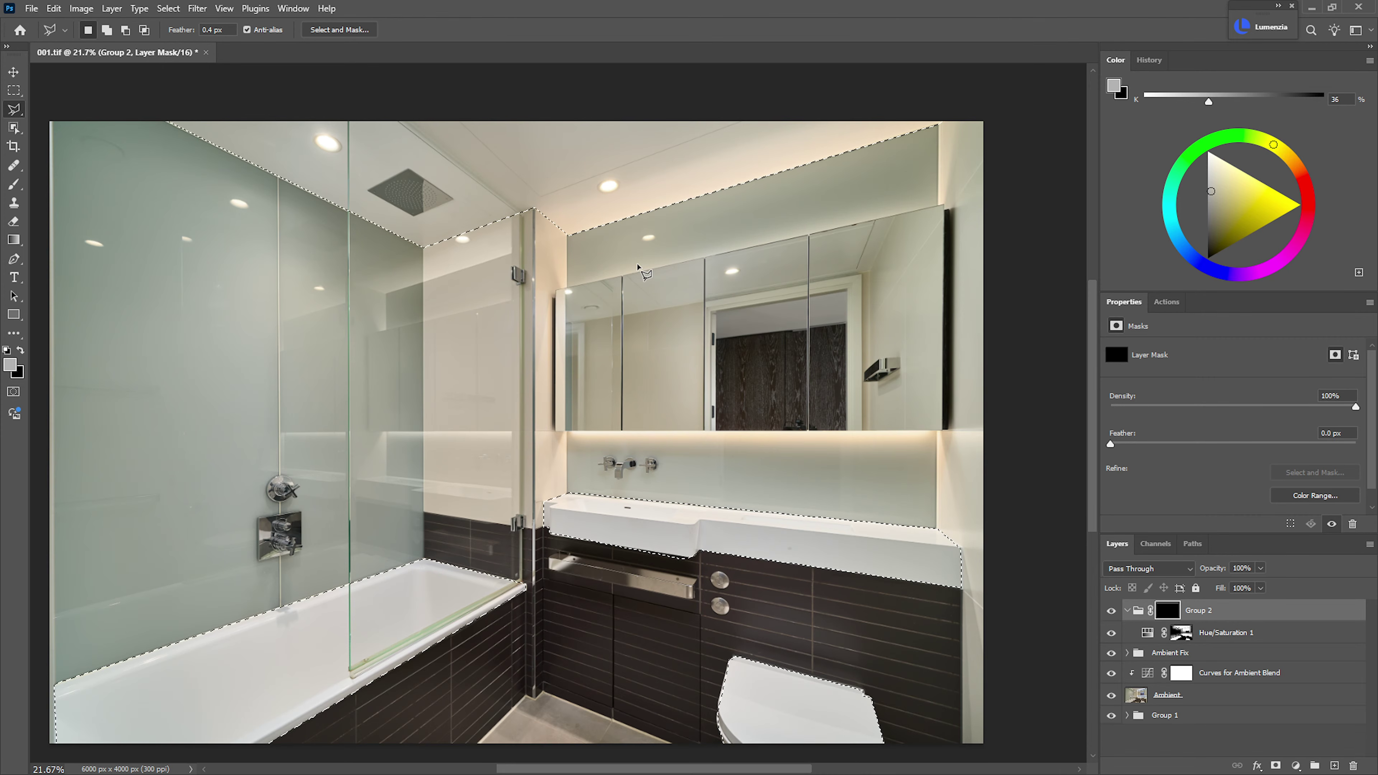
- Fill the selection with white on Group 2's mask, lower the group's opacity to 38%, and deselect
{"action": "key", "text": "d"}
{"action": "key", "text": "alt+BackSpace"}
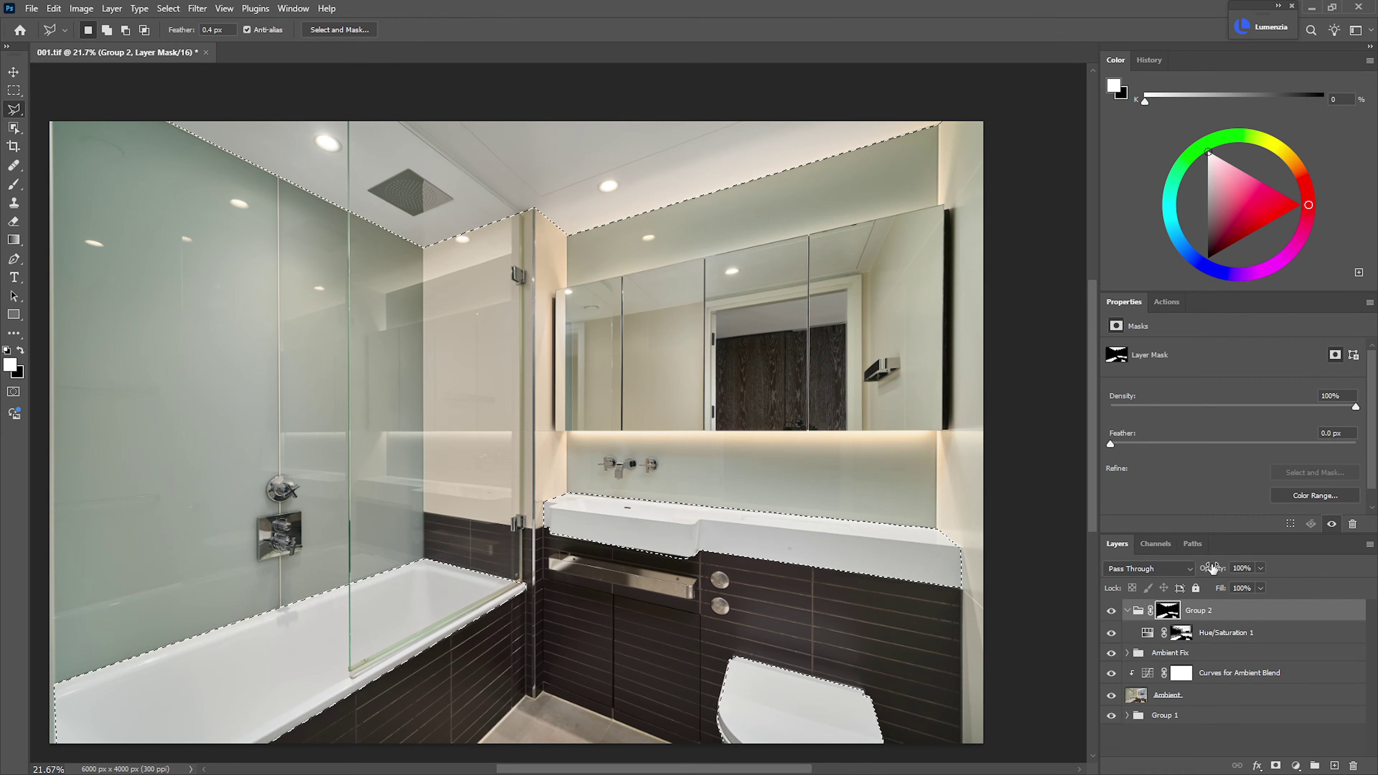
{"action": "left_click_drag", "start_coordinate": [1212, 568], "coordinate": [1194, 585]}
{"action": "key", "text": "ctrl+d"}
- Brush black on Group 2's mask along the warm-lit ceiling edge and the countertop to soften the correction there
{"action": "key", "text": "b"}
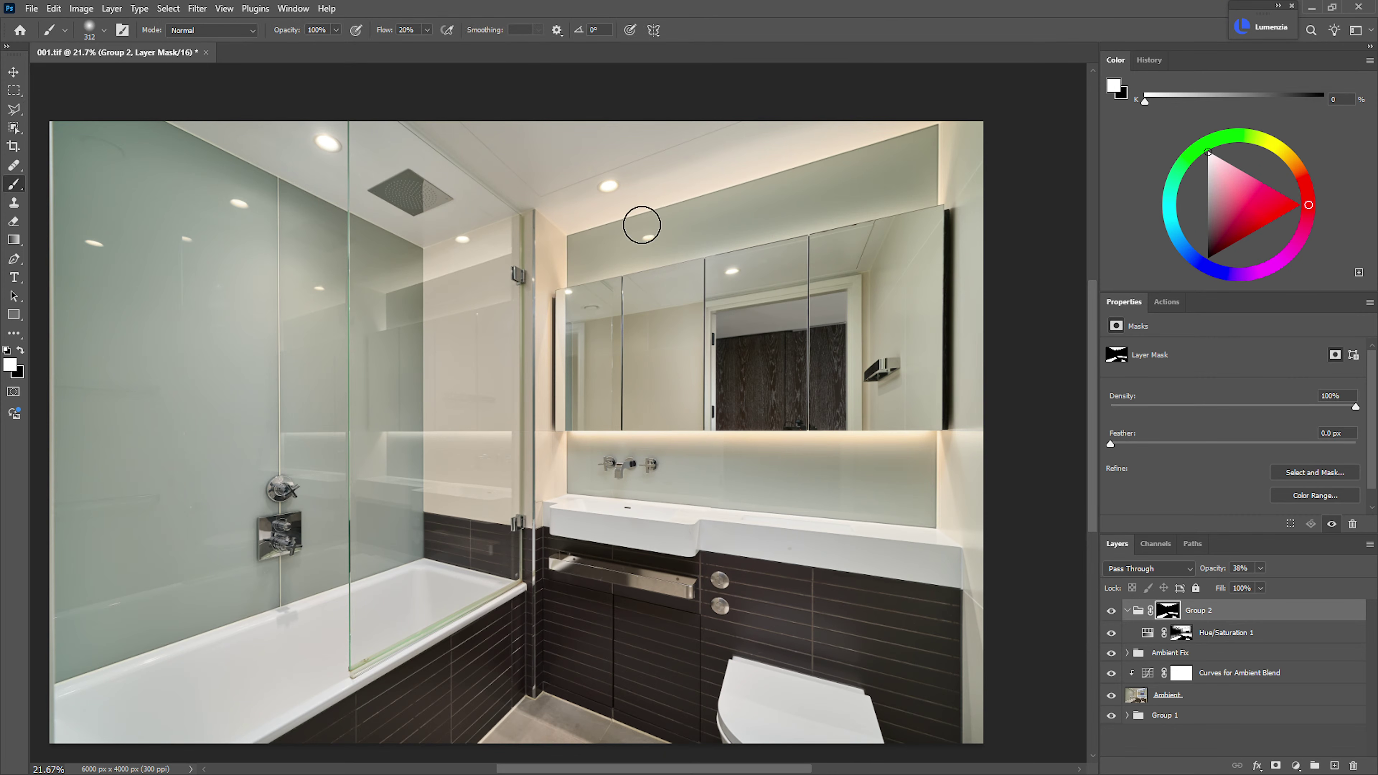
{"action": "left_click_drag", "start_coordinate": [593, 185], "coordinate": [556, 211]}
{"action": "key", "text": "x"}
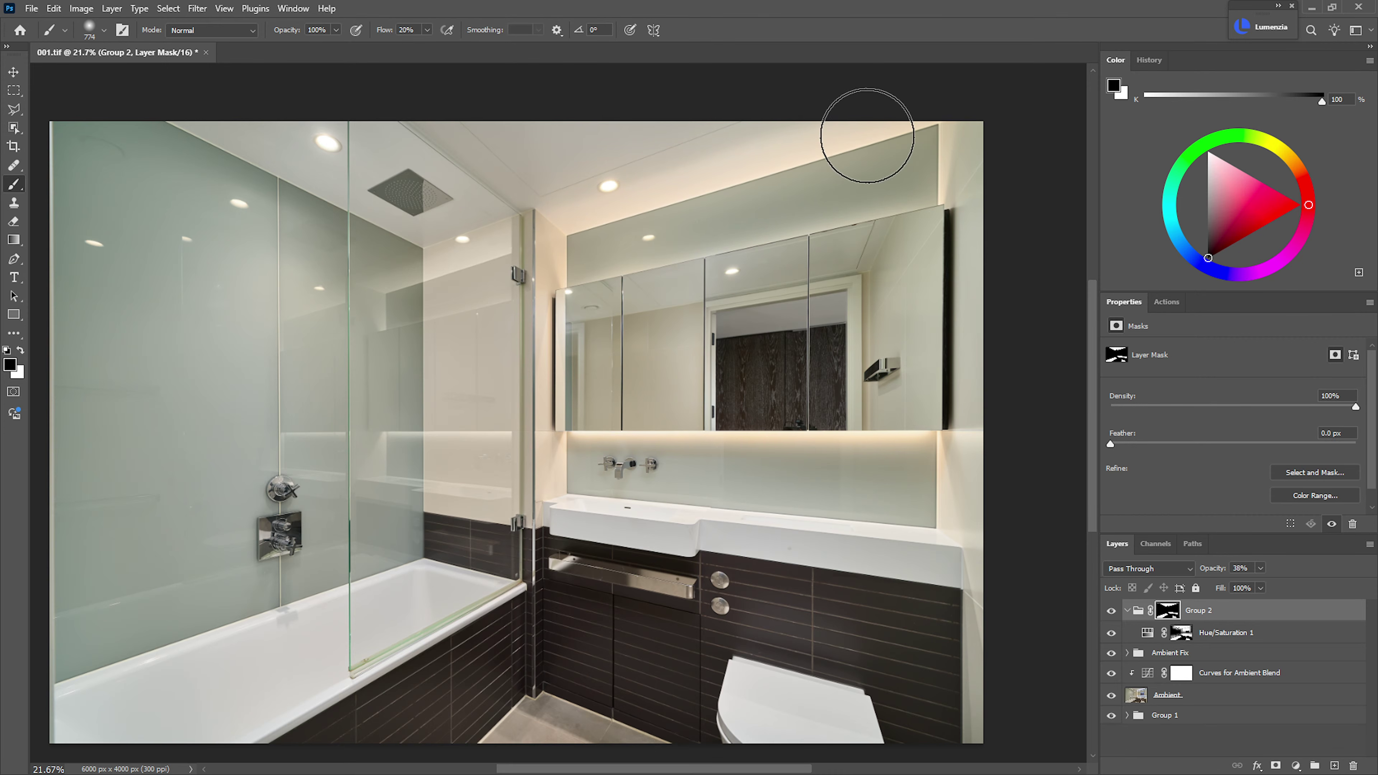
{"action": "left_click_drag", "start_coordinate": [678, 469], "coordinate": [585, 486]}
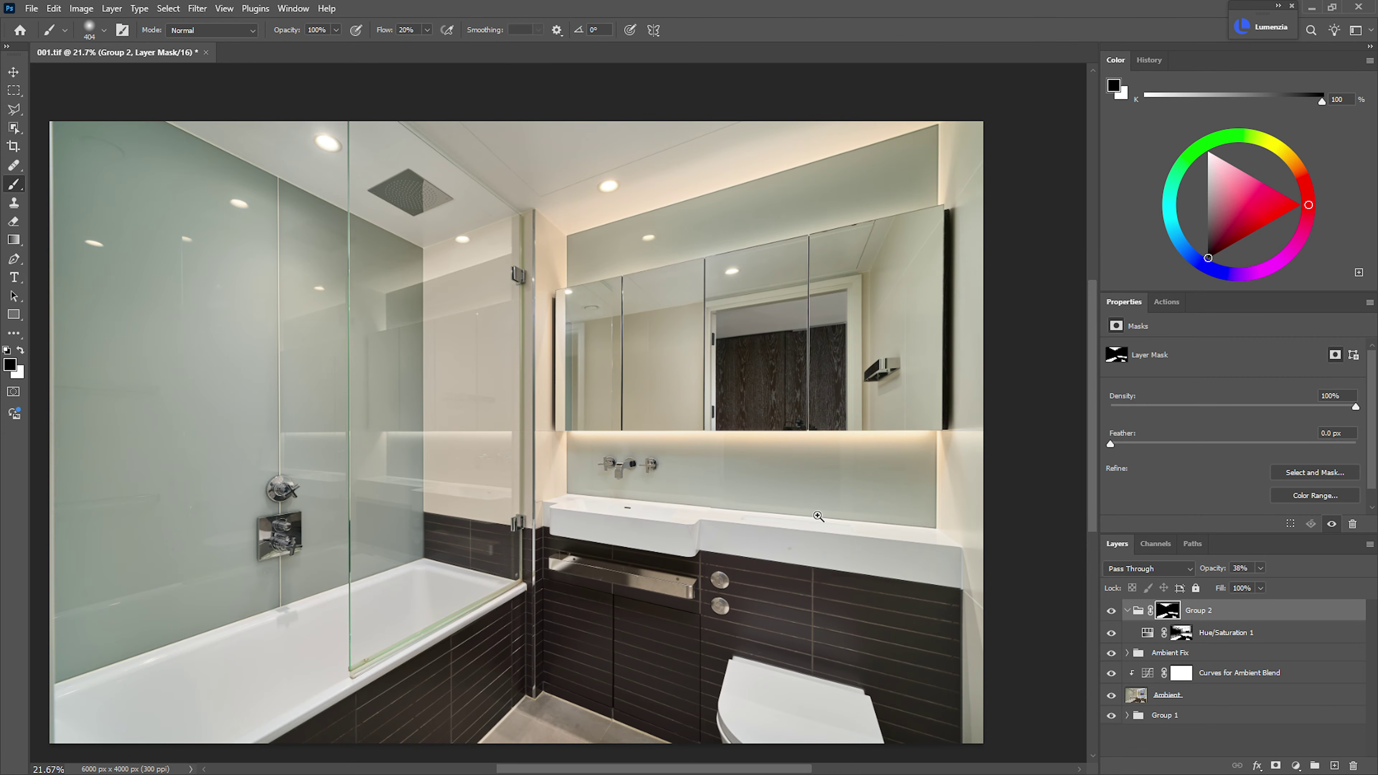
{"action": "left_click_drag", "start_coordinate": [878, 498], "coordinate": [784, 502]}
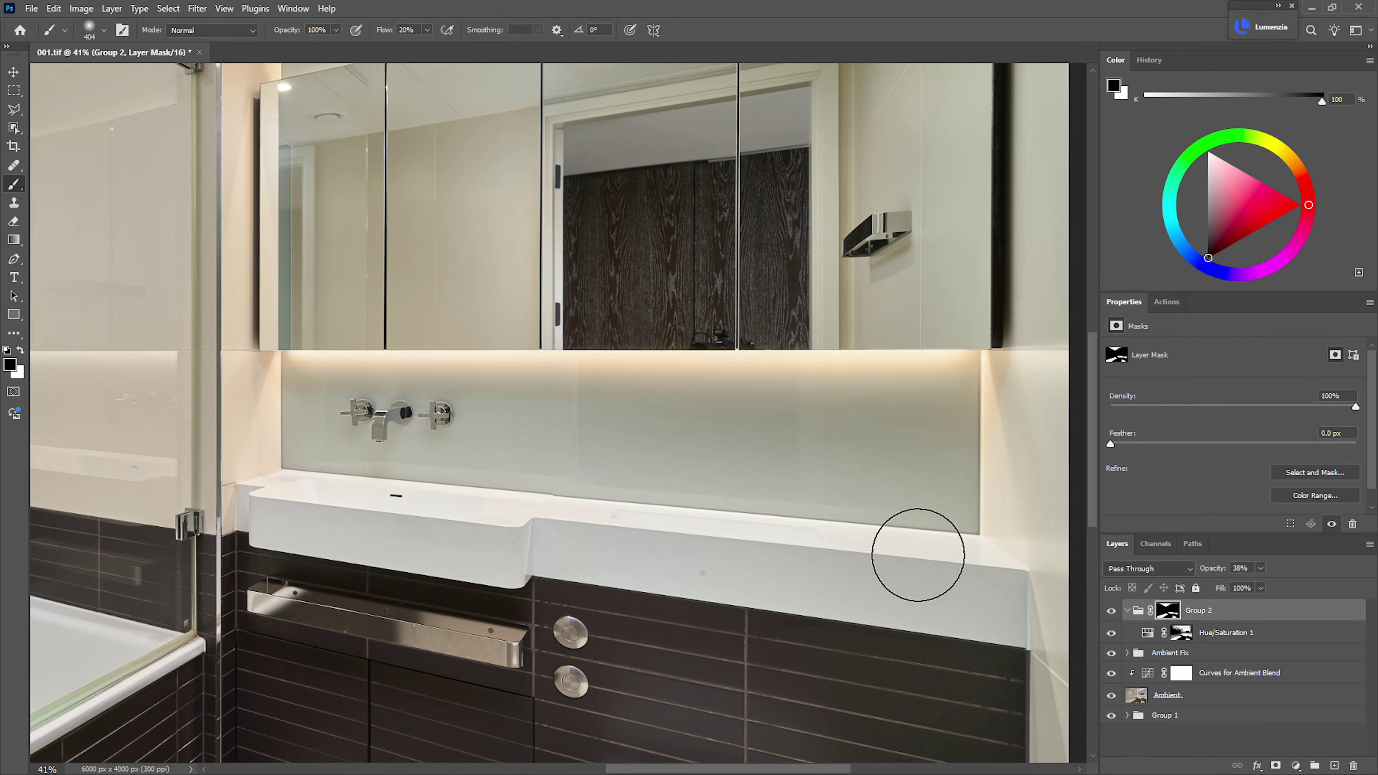
{"action": "left_click_drag", "start_coordinate": [768, 514], "coordinate": [738, 525]}
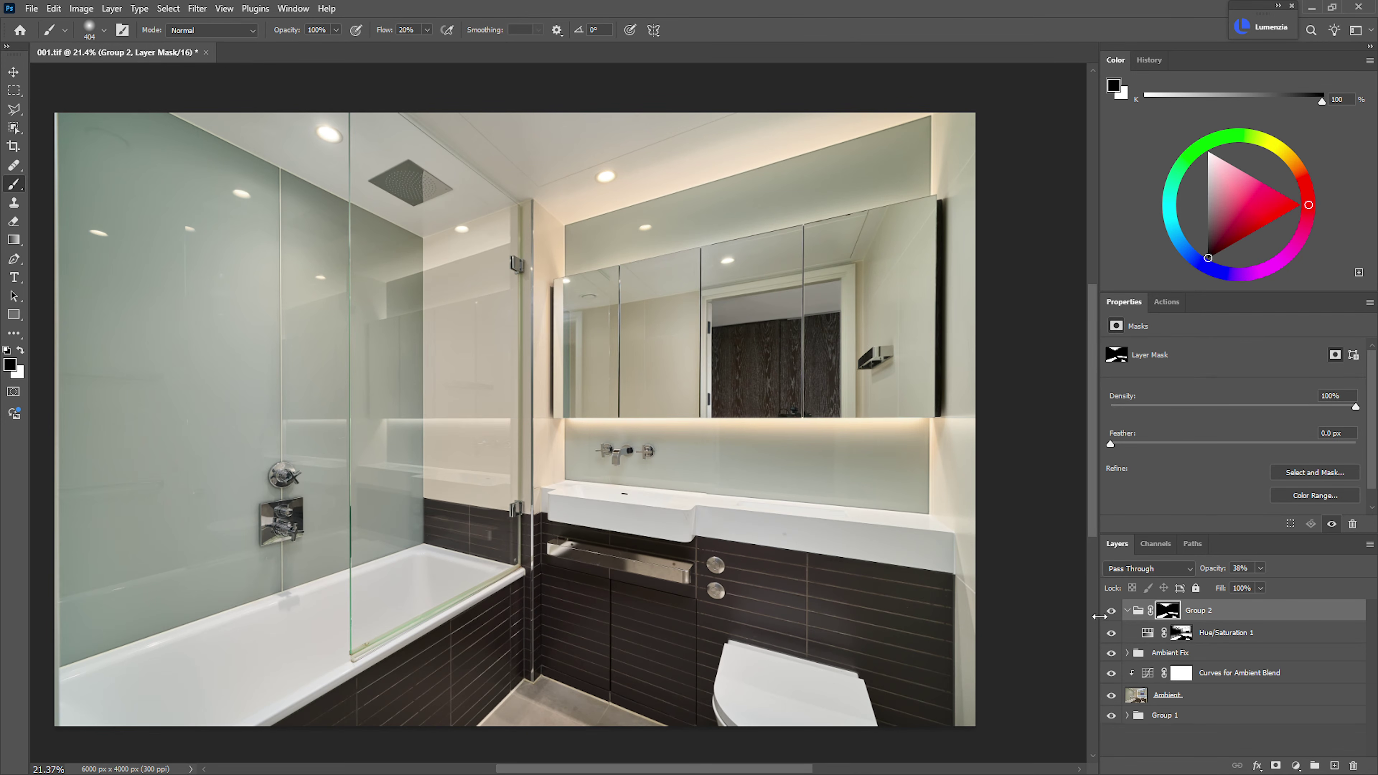
- Collapse Group 2 and toggle its visibility repeatedly to compare the white surfaces with and without the correction
{"action": "left_click", "coordinate": [1125, 611]}
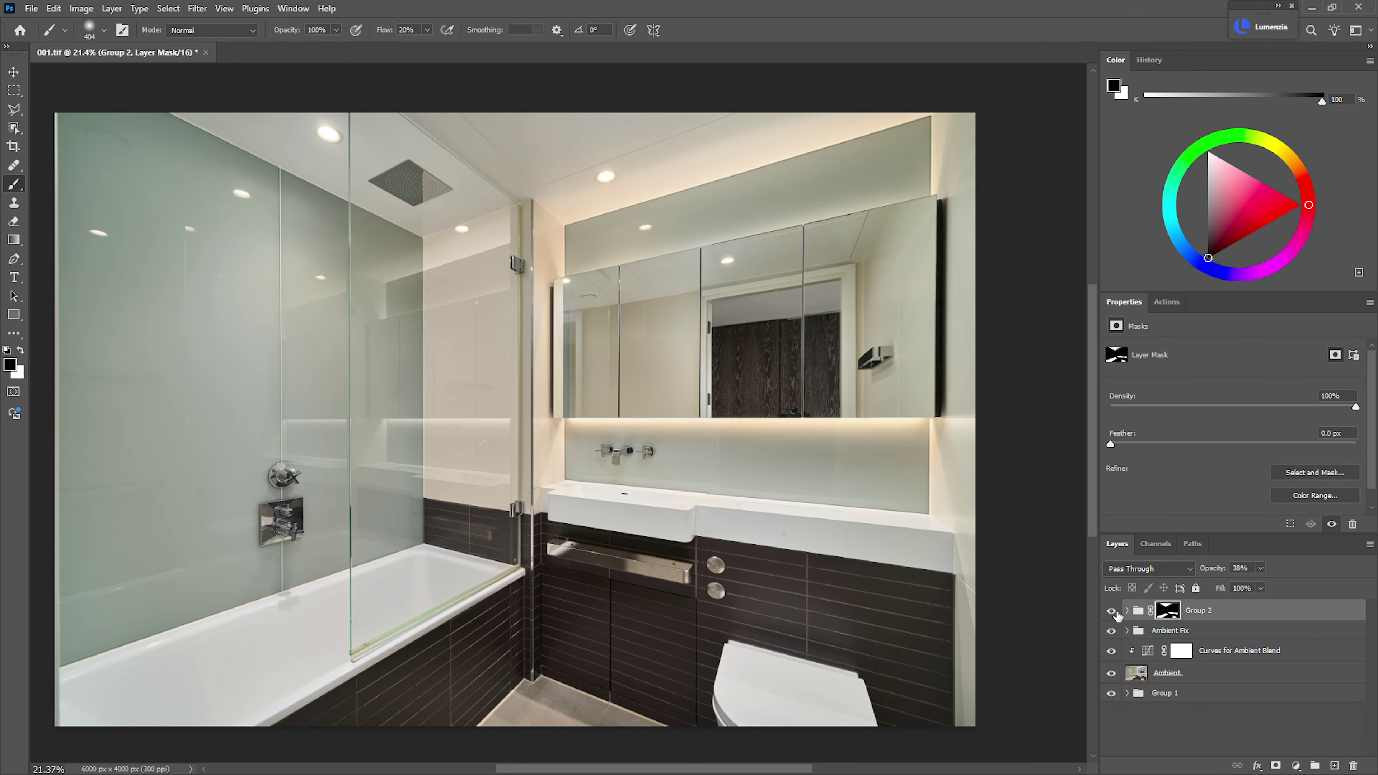
{"action": "left_click", "coordinate": [1109, 611]}
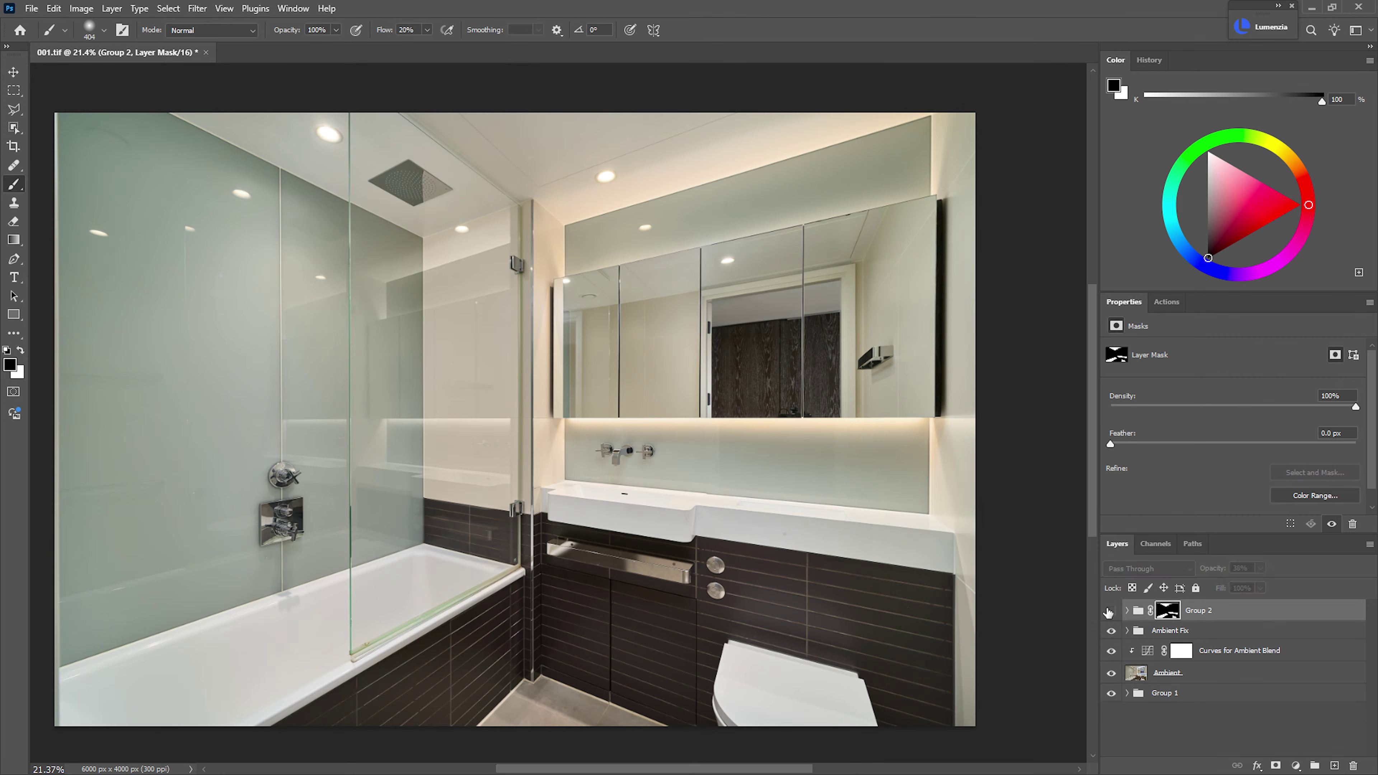
{"action": "left_click", "coordinate": [1110, 610]}
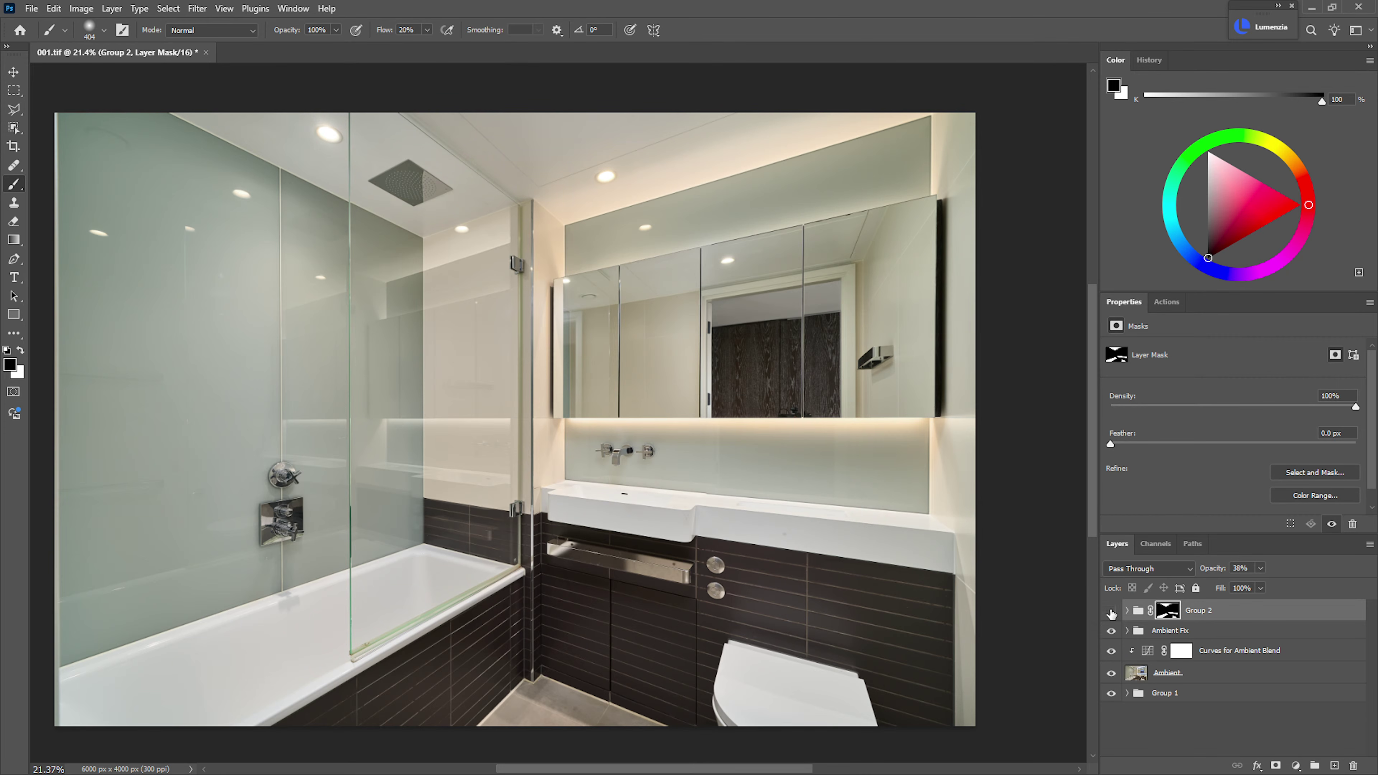
{"action": "left_click", "coordinate": [1110, 611]}
{"action": "left_click", "coordinate": [1111, 611]}
{"action": "left_click", "coordinate": [1111, 611]}
{"action": "left_click", "coordinate": [1111, 611]}
- Create a new blank layer and heal away the leftmost spotlight reflection on the green glass wall
{"action": "key", "text": "ctrl+shift+n"}
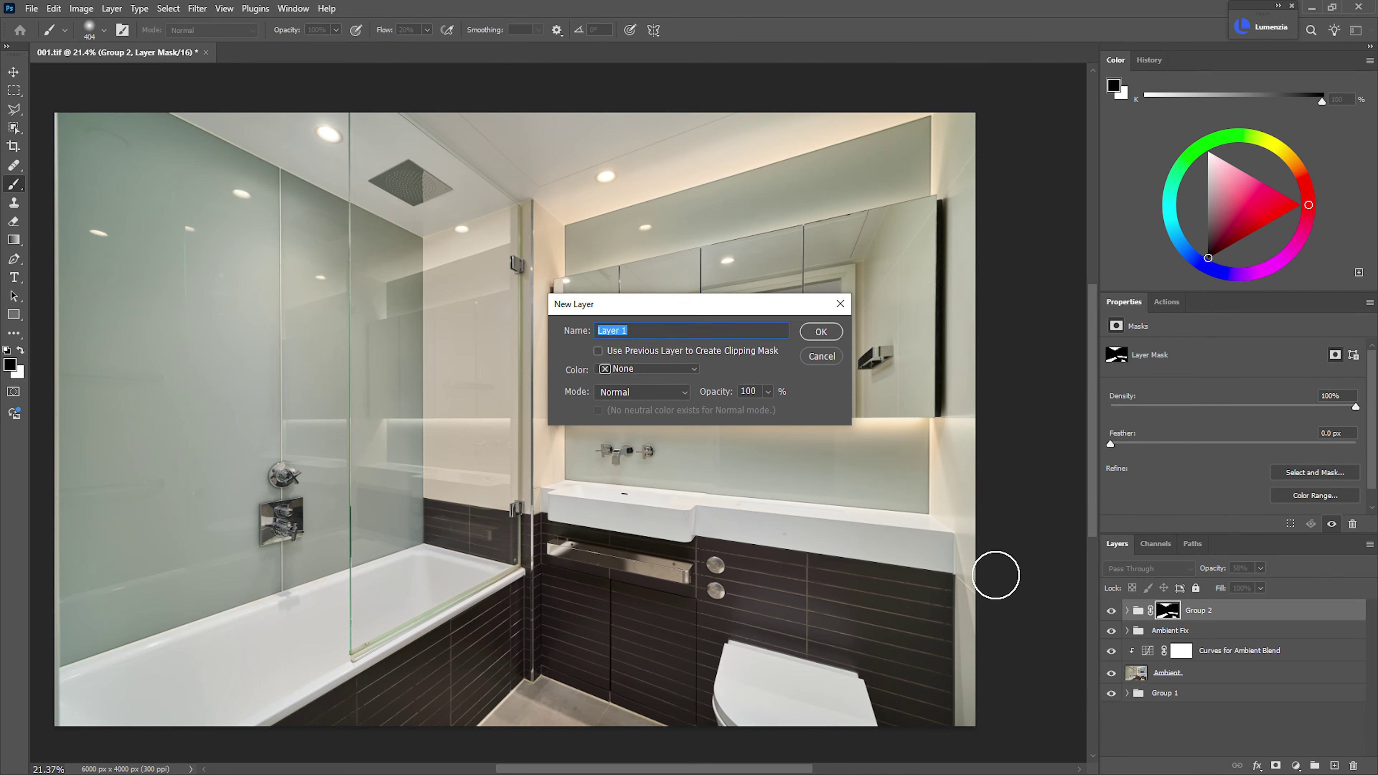
{"action": "key", "text": "Return"}
{"action": "key", "text": "j"}
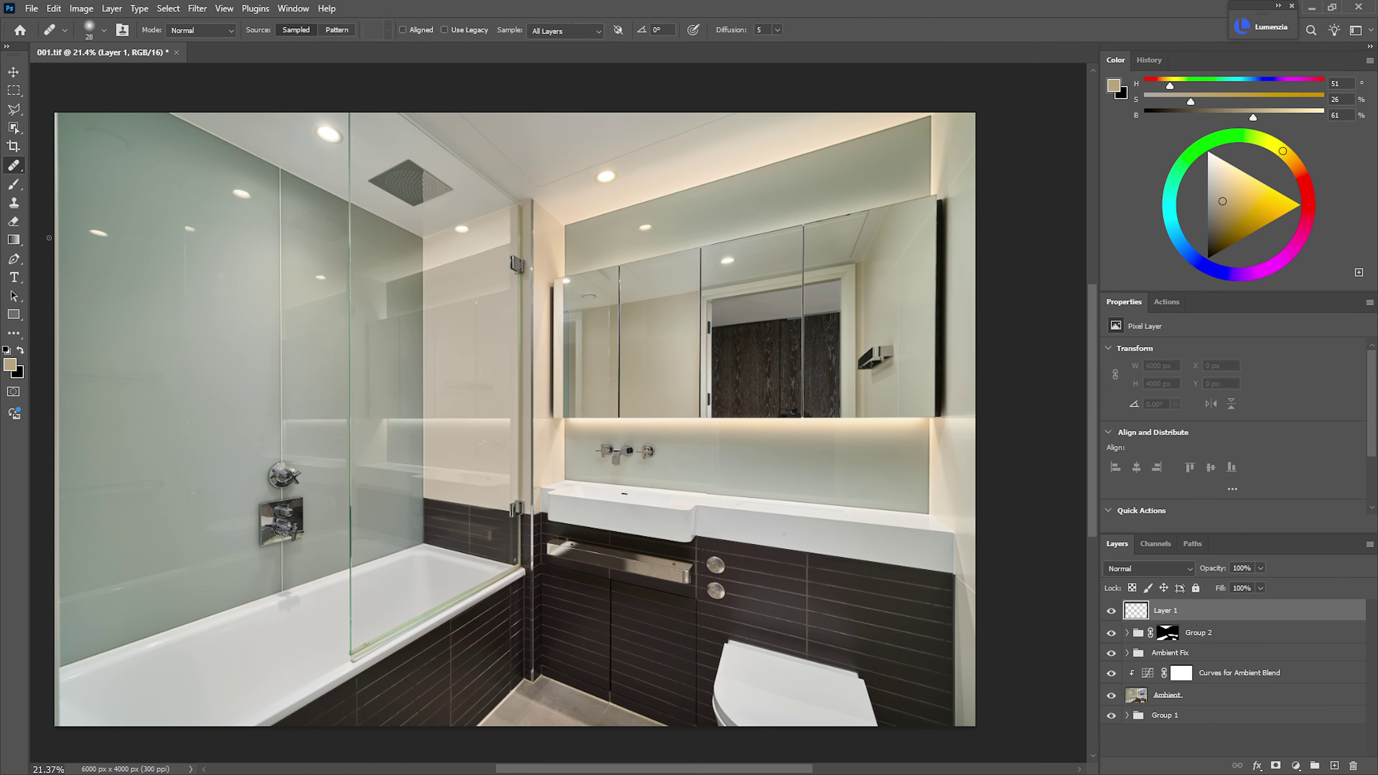
{"action": "left_click_drag", "start_coordinate": [128, 274], "coordinate": [142, 278]}
{"action": "left_click", "coordinate": [103, 281], "text": "alt"}
{"action": "left_click_drag", "start_coordinate": [89, 233], "coordinate": [108, 237]}
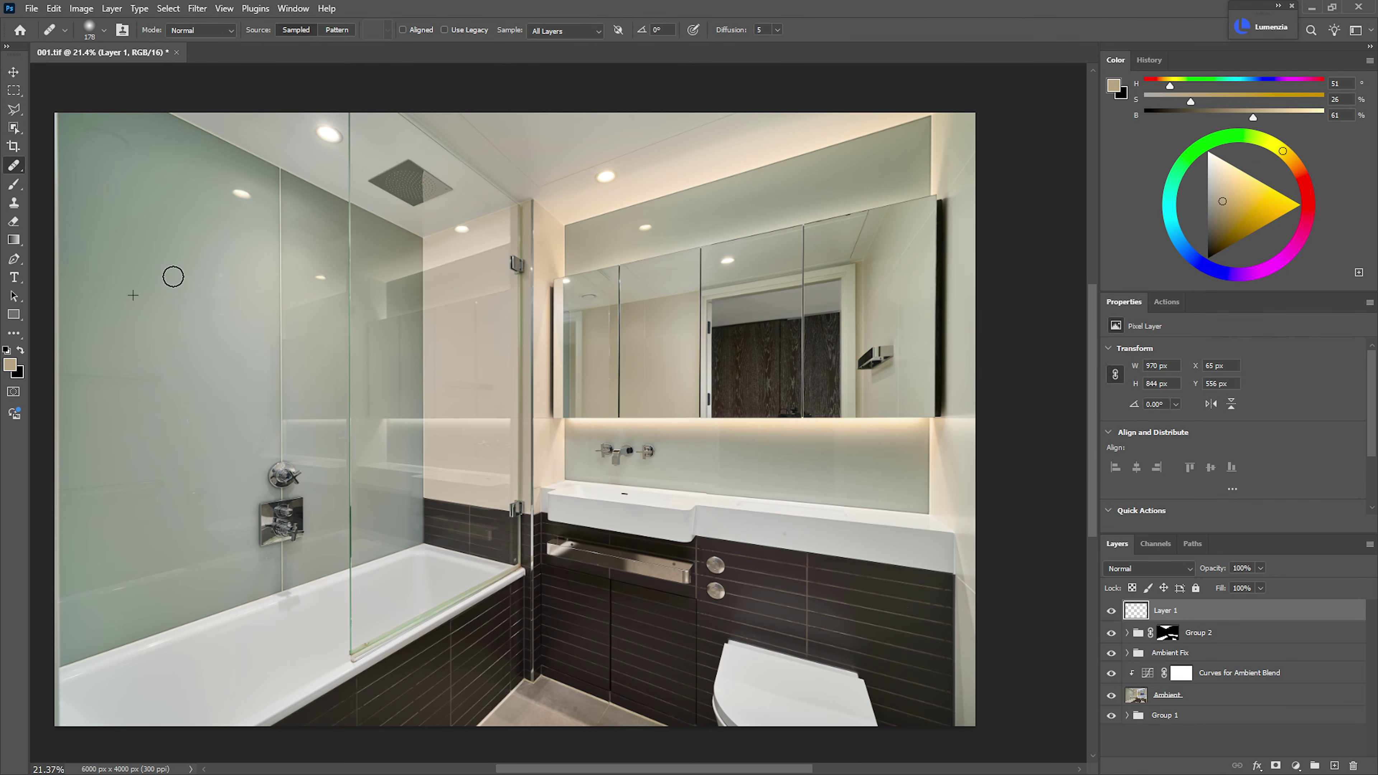
- Heal the remaining spotlight reflections on the green glass wall and the faint mark near its upper corner
{"action": "left_click_drag", "start_coordinate": [218, 274], "coordinate": [243, 305]}
{"action": "left_click", "coordinate": [202, 231], "text": "alt"}
{"action": "left_click_drag", "start_coordinate": [231, 195], "coordinate": [246, 197]}
{"action": "left_click", "coordinate": [180, 213], "text": "alt"}
{"action": "mouse_move", "coordinate": [95, 138]}
{"action": "left_mouse_down"}
{"action": "mouse_move", "coordinate": [83, 136]}
{"action": "mouse_move", "coordinate": [115, 136]}
{"action": "left_mouse_up"}
- Heal away the spotlight reflection on the cream tile wall behind the shower glass, using a smaller brush
{"action": "key", "text": "bracketleft"}
{"action": "key", "text": "bracketleft"}
{"action": "key", "text": "bracketleft"}
{"action": "key", "text": "bracketleft"}
{"action": "left_click_drag", "start_coordinate": [448, 225], "coordinate": [513, 226]}
{"action": "left_click_drag", "start_coordinate": [554, 367], "coordinate": [514, 366]}
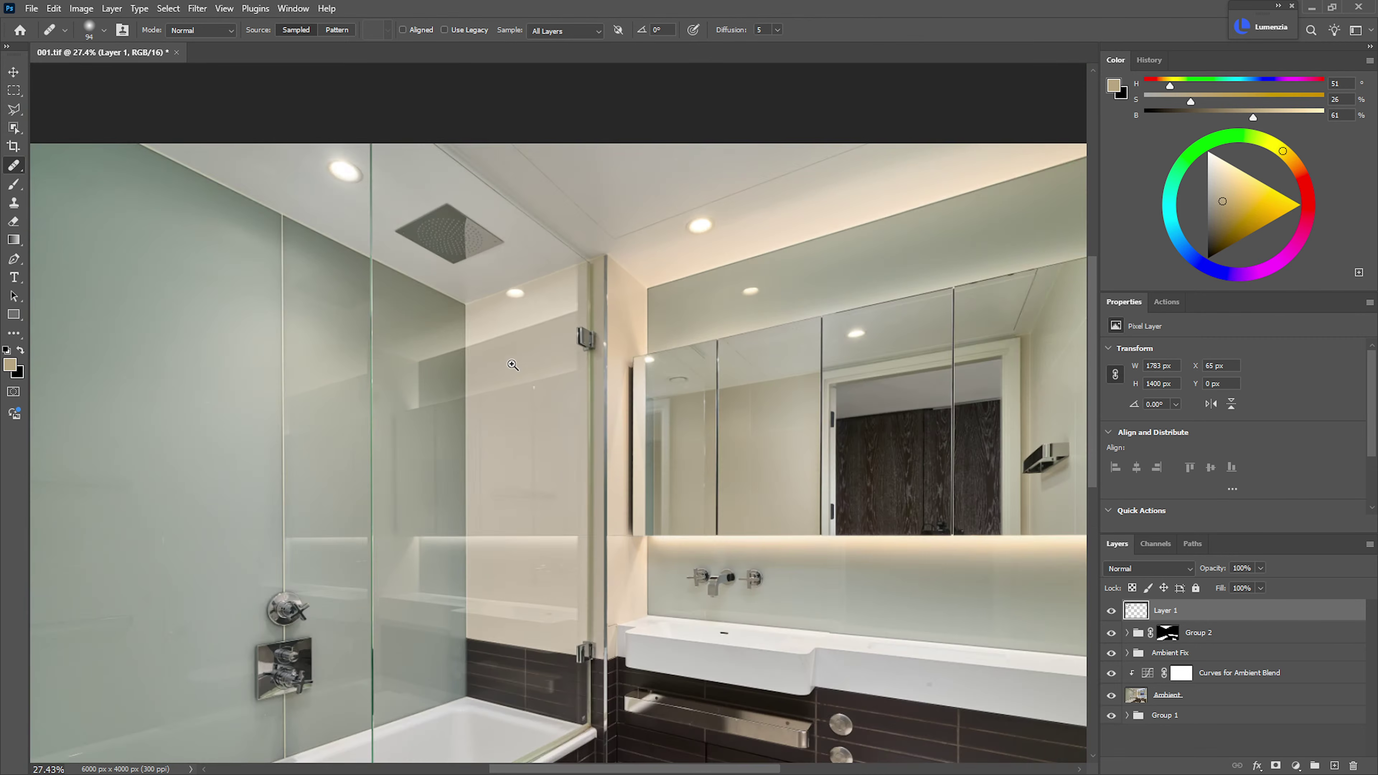
{"action": "mouse_move", "coordinate": [532, 294]}
{"action": "left_mouse_down"}
{"action": "mouse_move", "coordinate": [622, 288]}
{"action": "mouse_move", "coordinate": [591, 273]}
{"action": "left_mouse_up"}
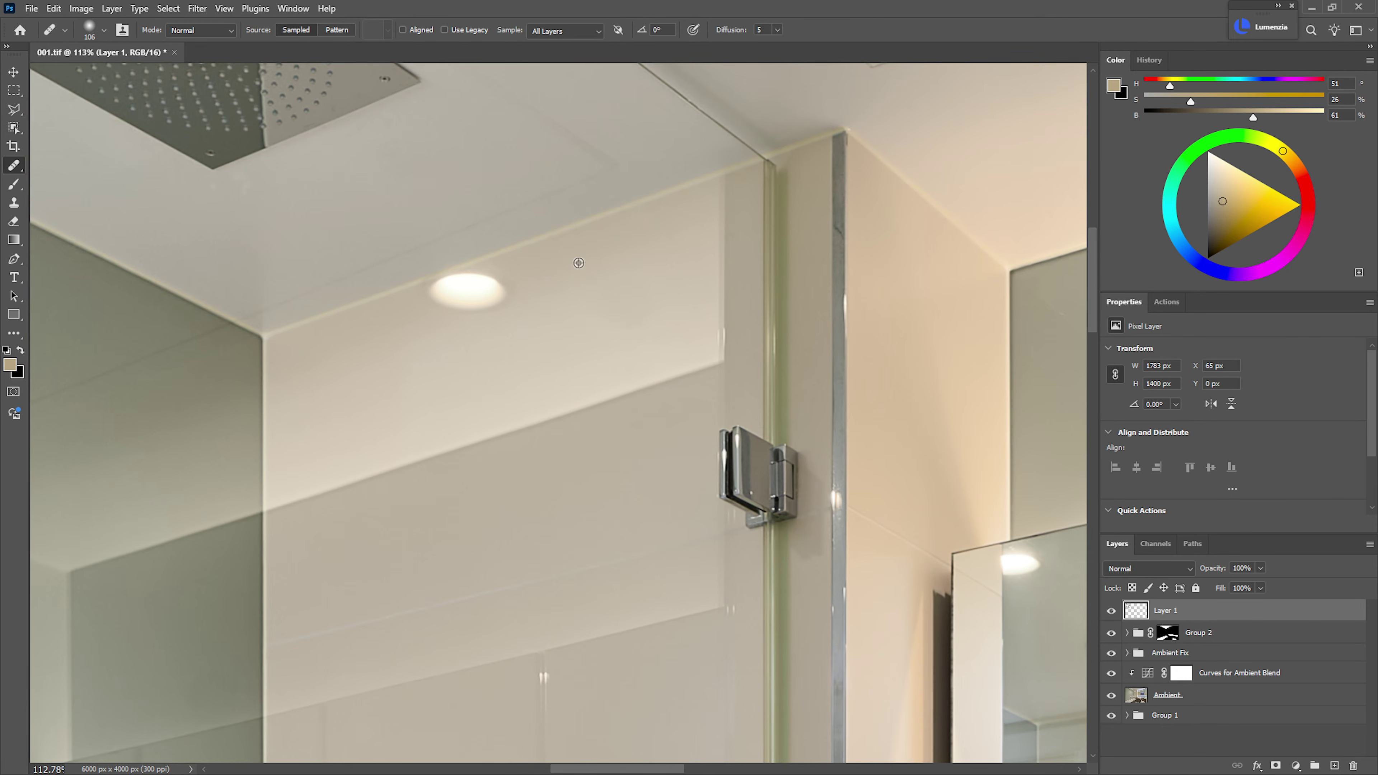
{"action": "left_click", "coordinate": [569, 225], "text": "alt"}
{"action": "mouse_move", "coordinate": [451, 271]}
{"action": "left_mouse_down"}
{"action": "mouse_move", "coordinate": [510, 295]}
{"action": "mouse_move", "coordinate": [487, 320]}
{"action": "mouse_move", "coordinate": [614, 303]}
{"action": "mouse_move", "coordinate": [603, 397]}
{"action": "mouse_move", "coordinate": [576, 405]}
{"action": "left_mouse_up"}
{"action": "left_click", "coordinate": [445, 271]}
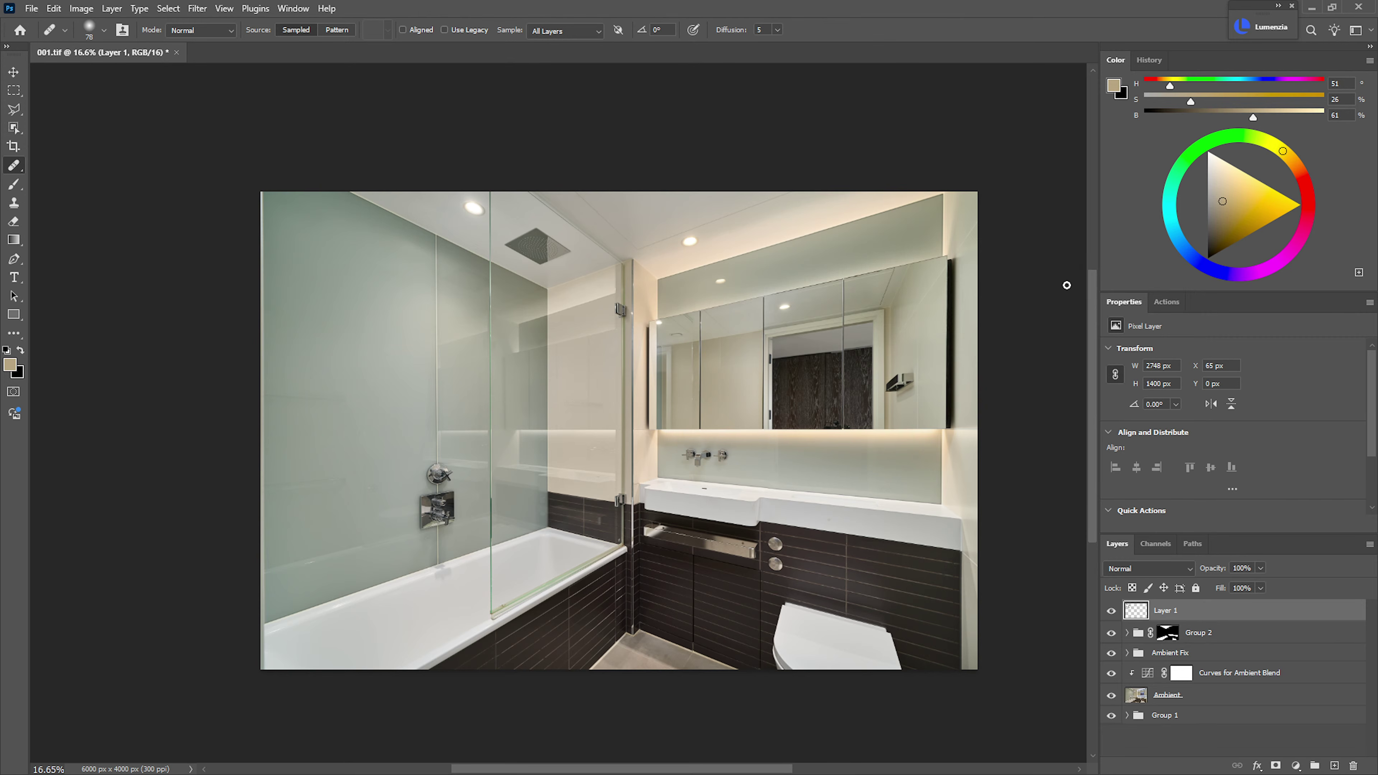
- Save and close 001.tif, and open 002.tif
{"action": "key", "text": "ctrl+s"}
{"action": "key", "text": "ctrl+w"}
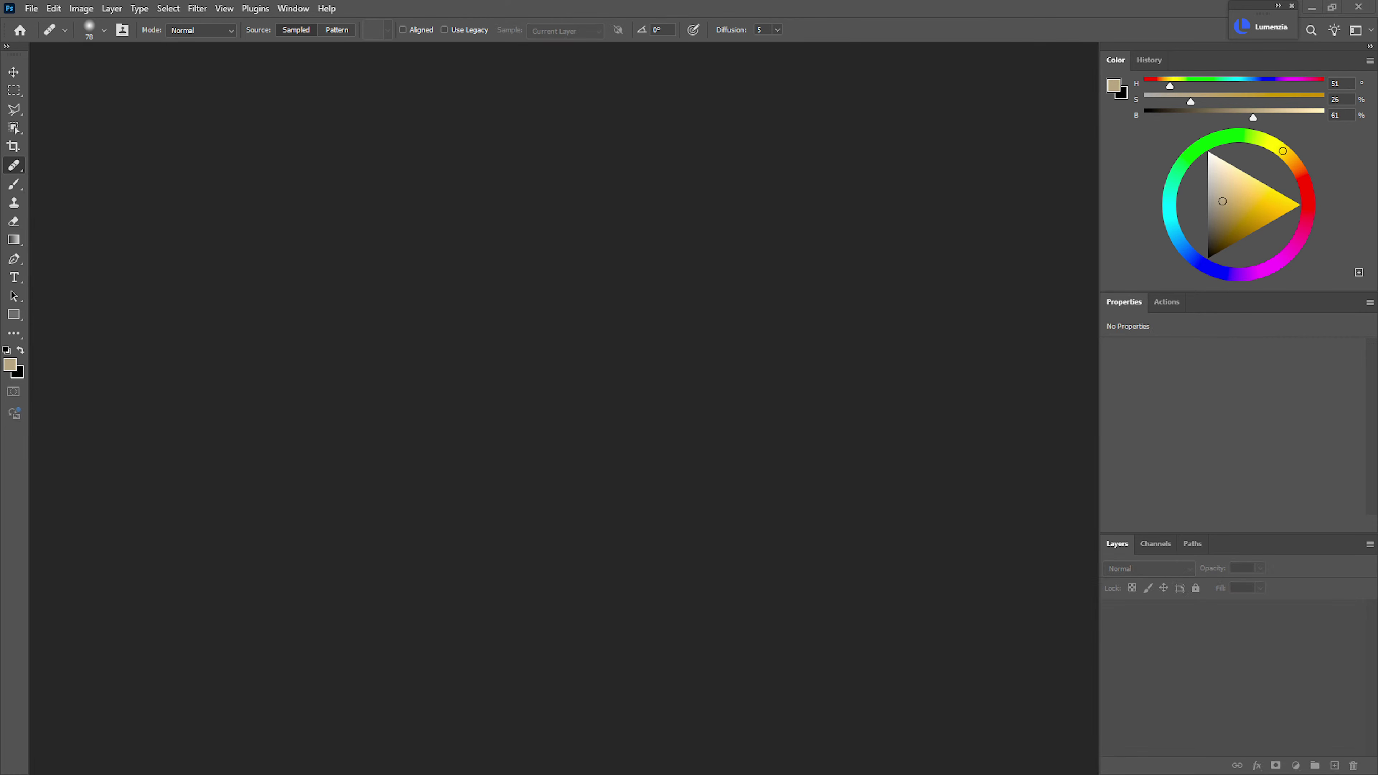
{"action": "left_click_drag", "start_coordinate": [1377, 478], "coordinate": [612, 351]}
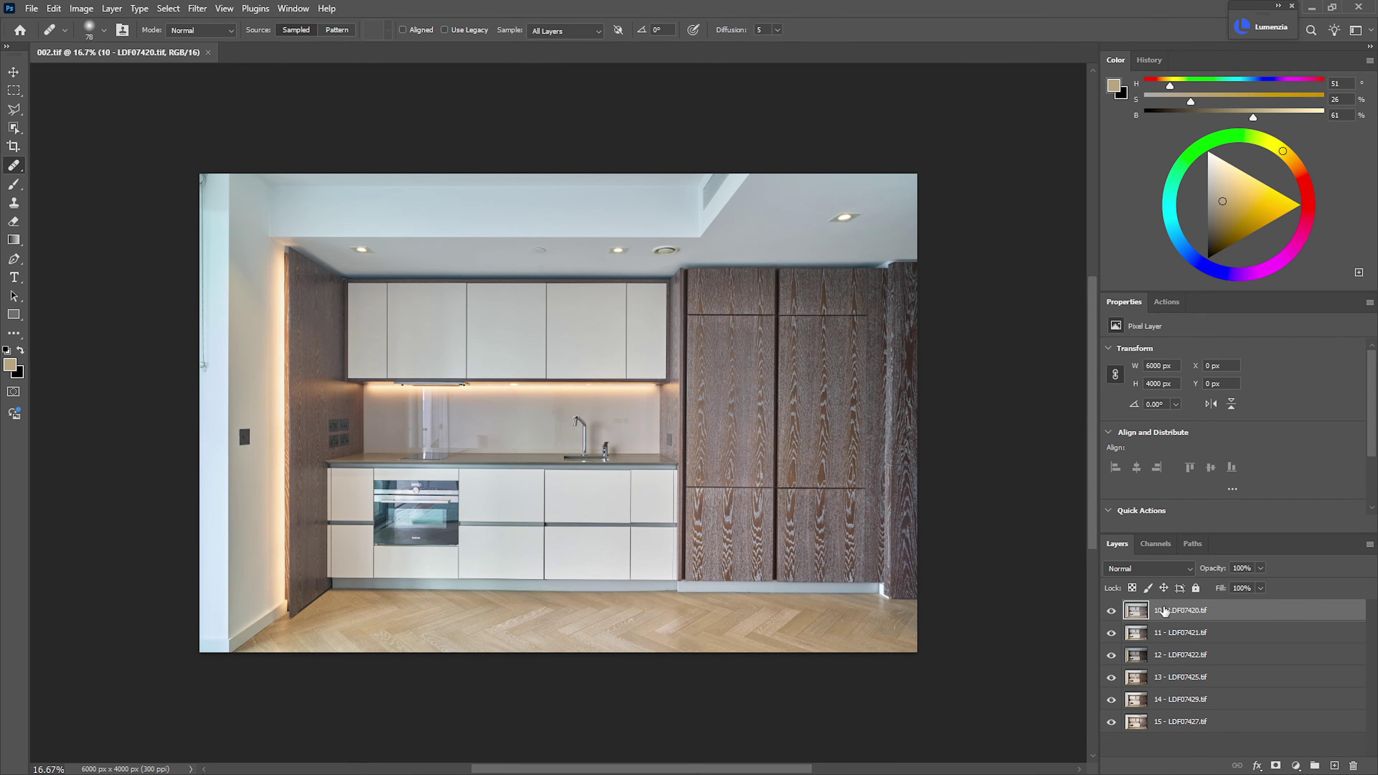
- Build the Ambient and Flash Base layer stack, and paint black over the splashback on the 14 - LDF07429.tif grey mask
{"action": "key", "text": "ctrl+shift+a"}
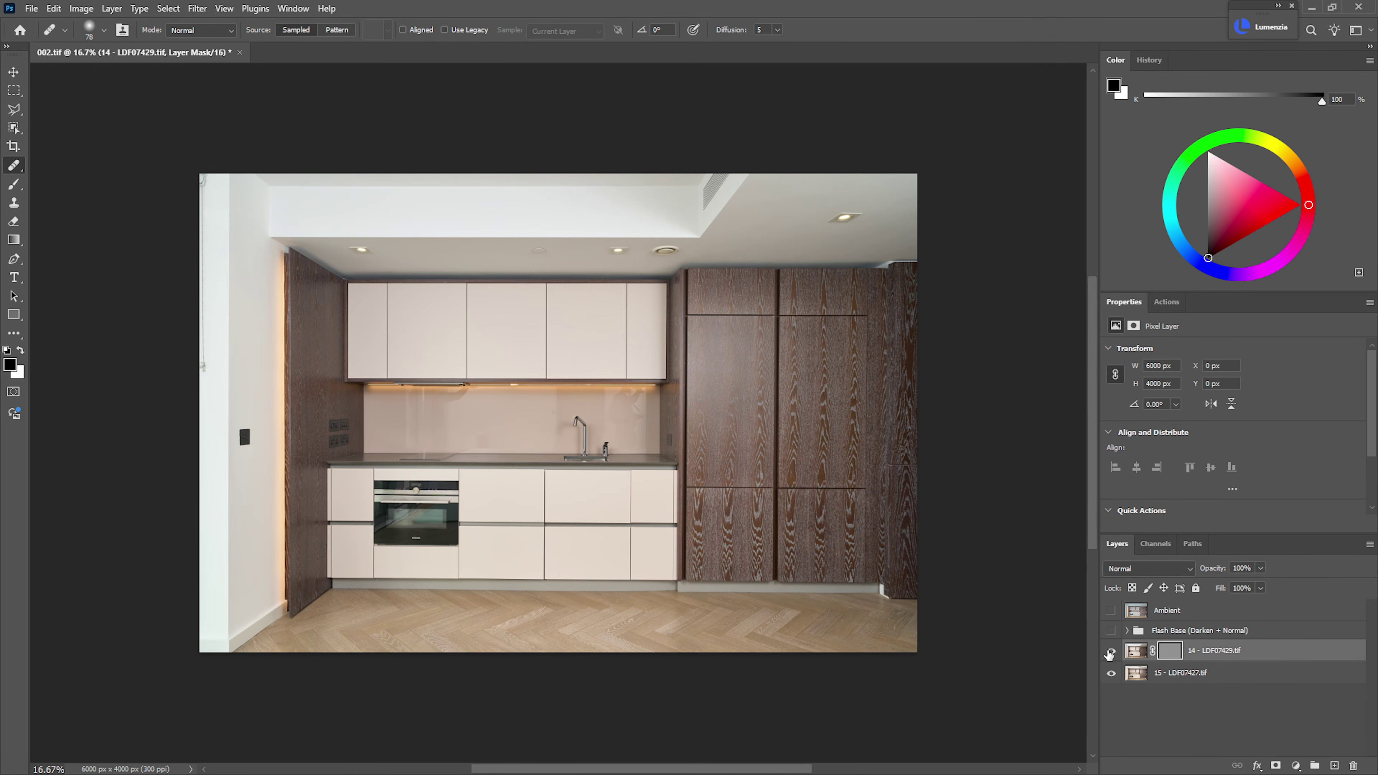
{"action": "left_click", "coordinate": [1169, 656]}
{"action": "key", "text": "b"}
{"action": "left_click_drag", "start_coordinate": [540, 403], "coordinate": [587, 394]}
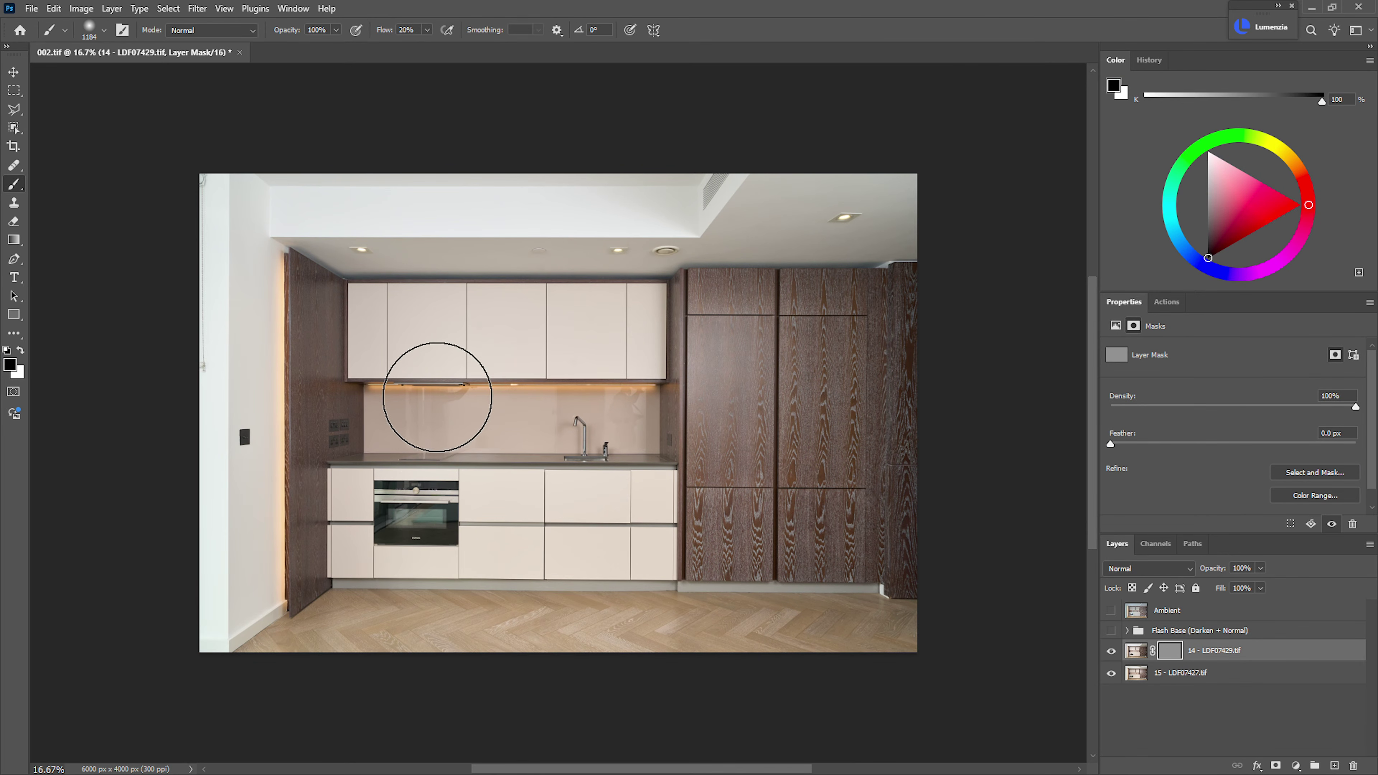
{"action": "mouse_move", "coordinate": [438, 397]}
{"action": "left_mouse_down"}
{"action": "mouse_move", "coordinate": [433, 430]}
{"action": "mouse_move", "coordinate": [437, 393]}
{"action": "left_mouse_up"}
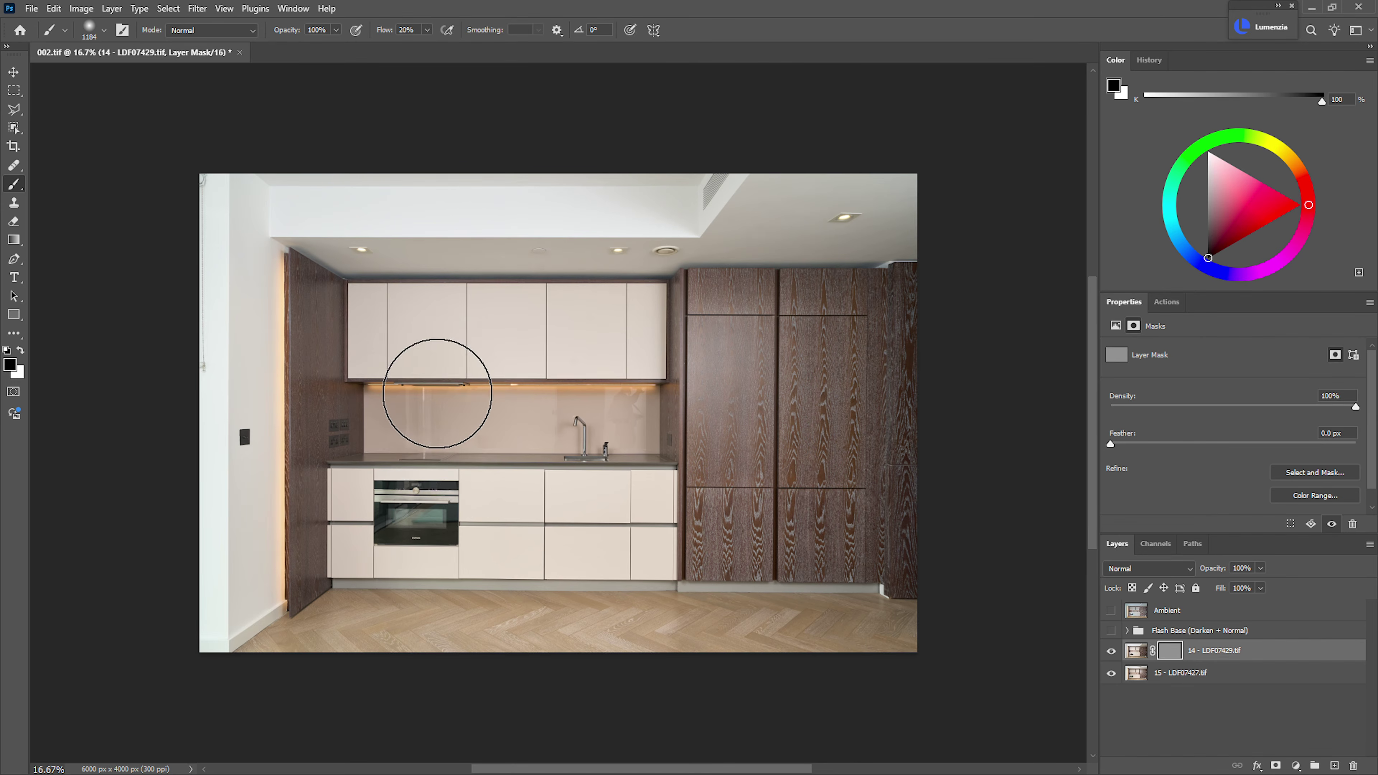
- Refine the 14 - LDF07429.tif mask with white over the sink and tall wood cabinets, and black and white strokes around the left wall
{"action": "key", "text": "x"}
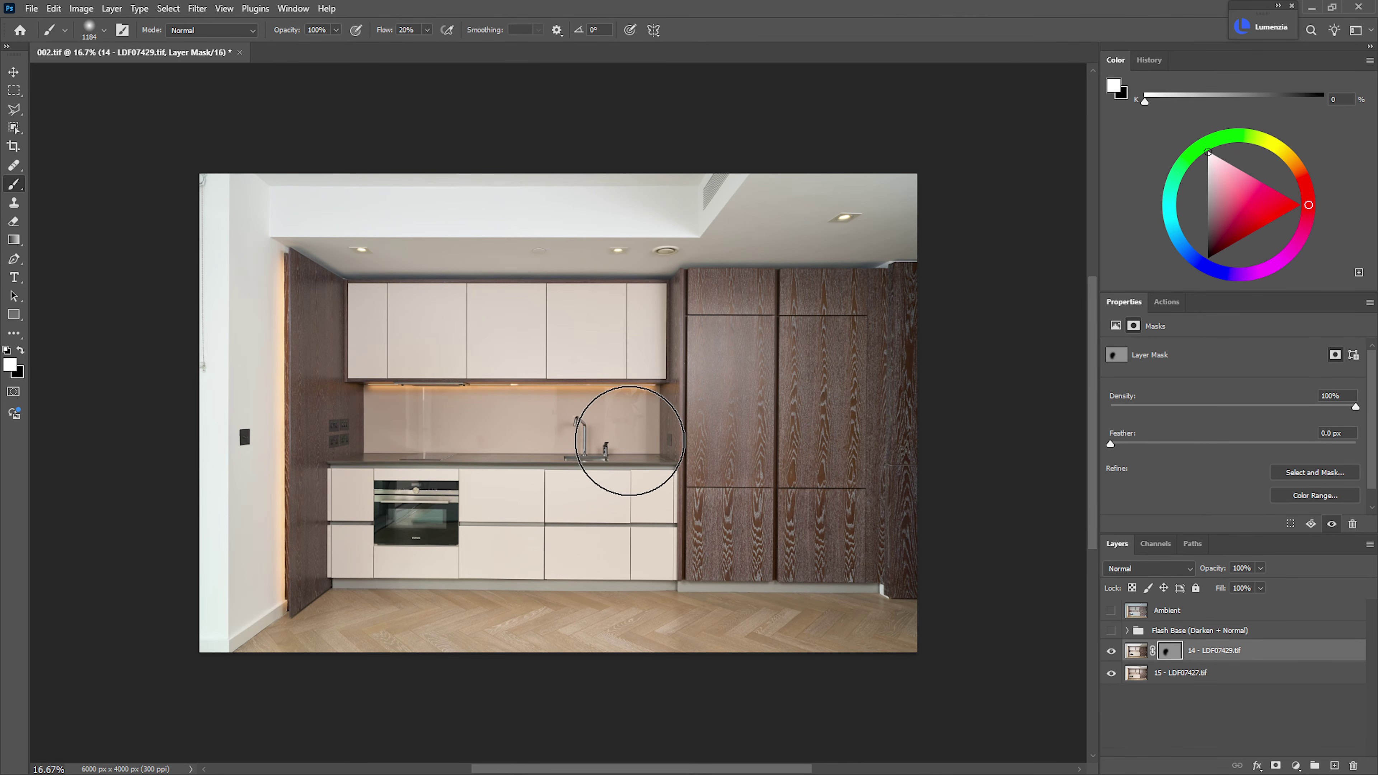
{"action": "mouse_move", "coordinate": [629, 440]}
{"action": "left_mouse_down"}
{"action": "mouse_move", "coordinate": [704, 435]}
{"action": "mouse_move", "coordinate": [727, 396]}
{"action": "mouse_move", "coordinate": [720, 345]}
{"action": "mouse_move", "coordinate": [744, 375]}
{"action": "mouse_move", "coordinate": [726, 329]}
{"action": "left_mouse_up"}
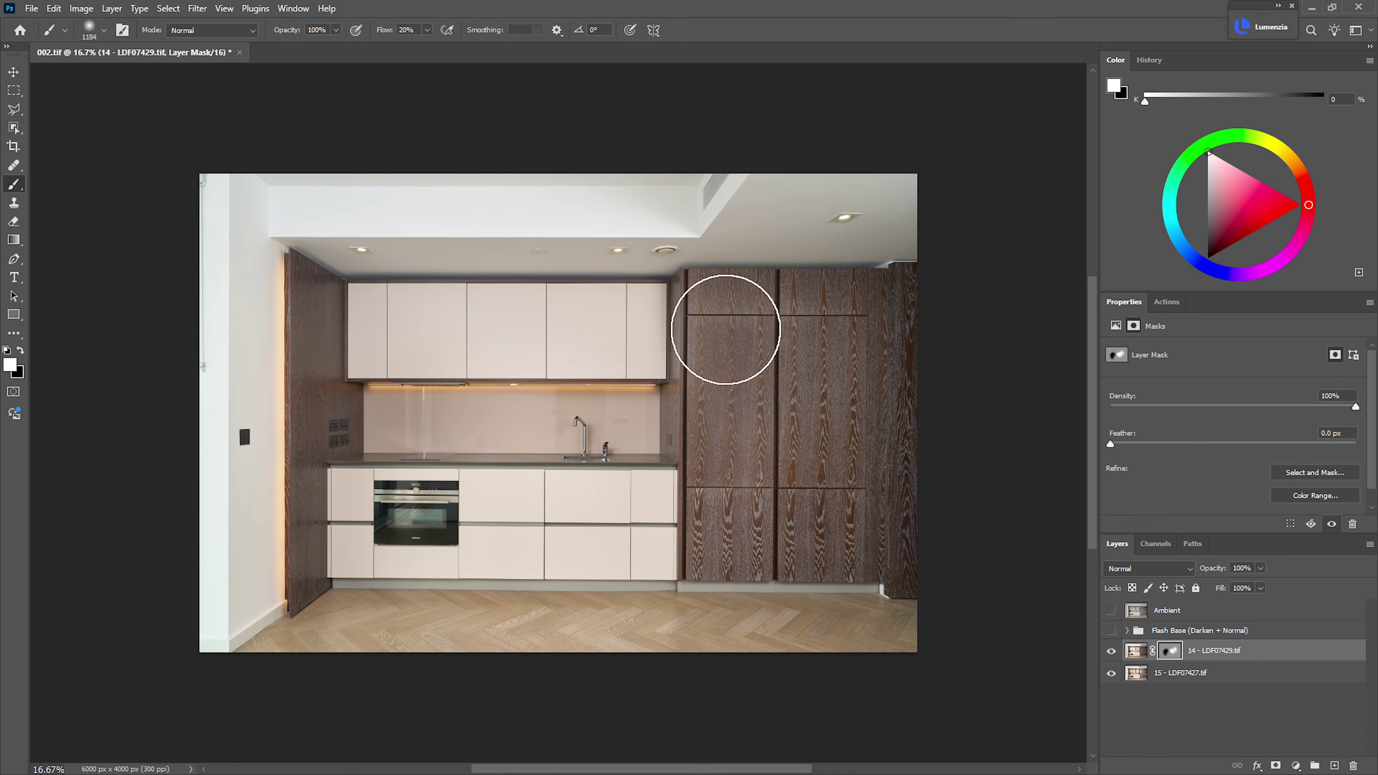
{"action": "key", "text": "x"}
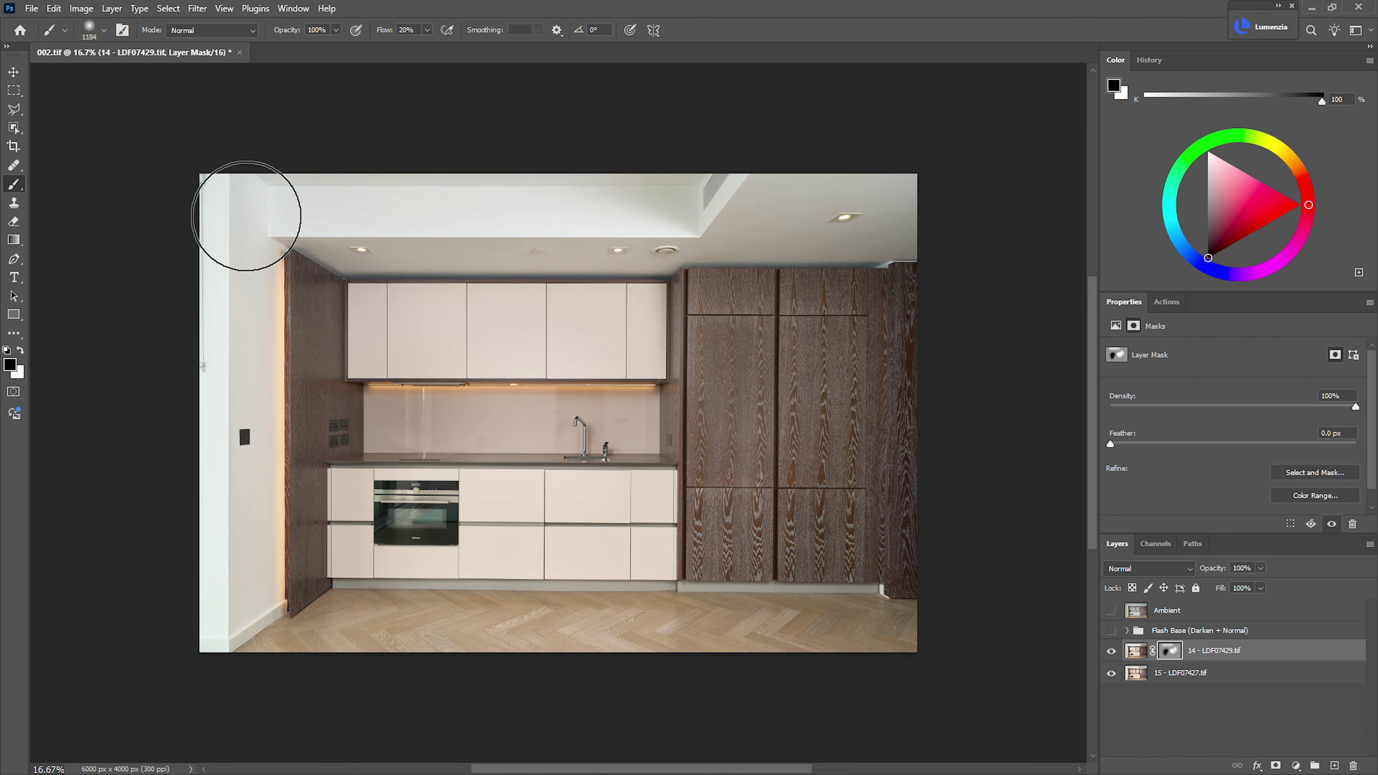
{"action": "key", "text": "x"}
{"action": "key", "text": "x"}
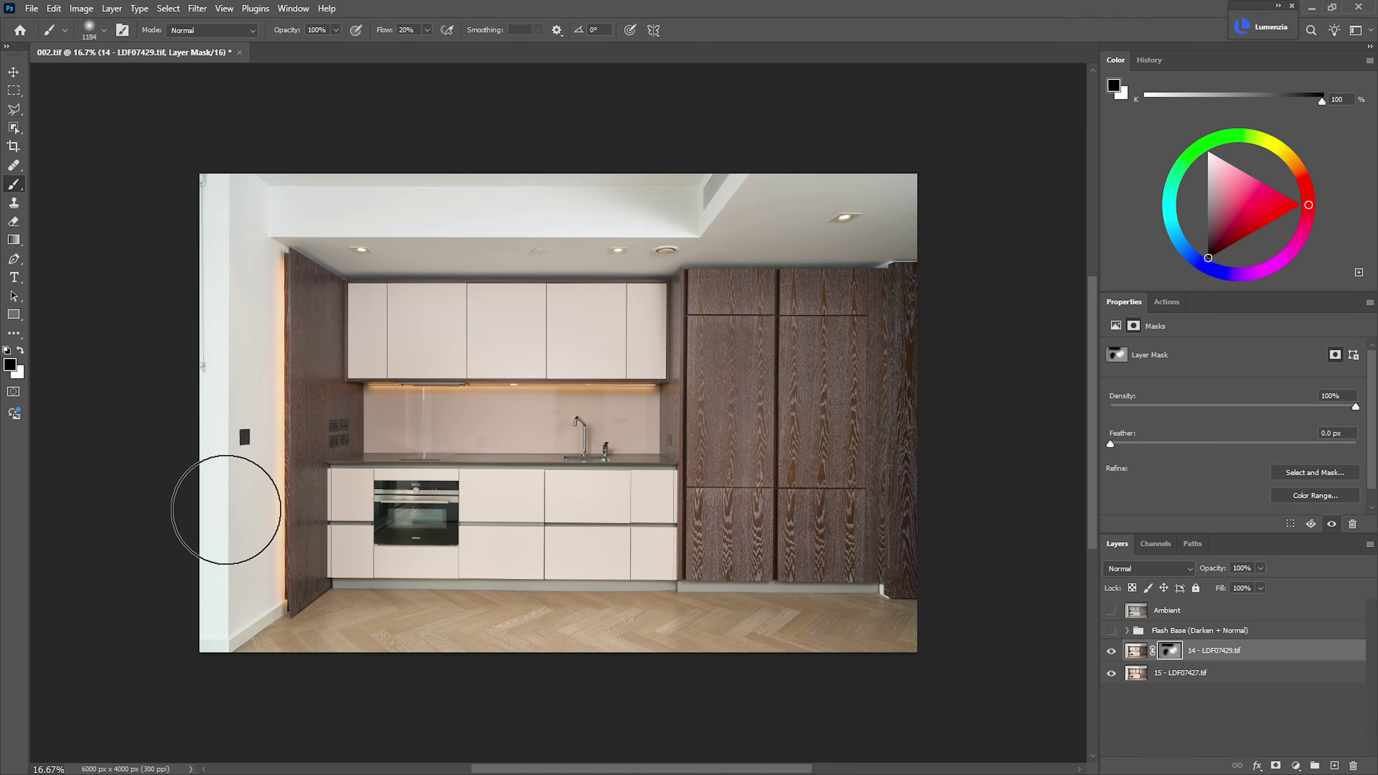
{"action": "key", "text": "x"}
{"action": "left_click_drag", "start_coordinate": [219, 181], "coordinate": [215, 307]}
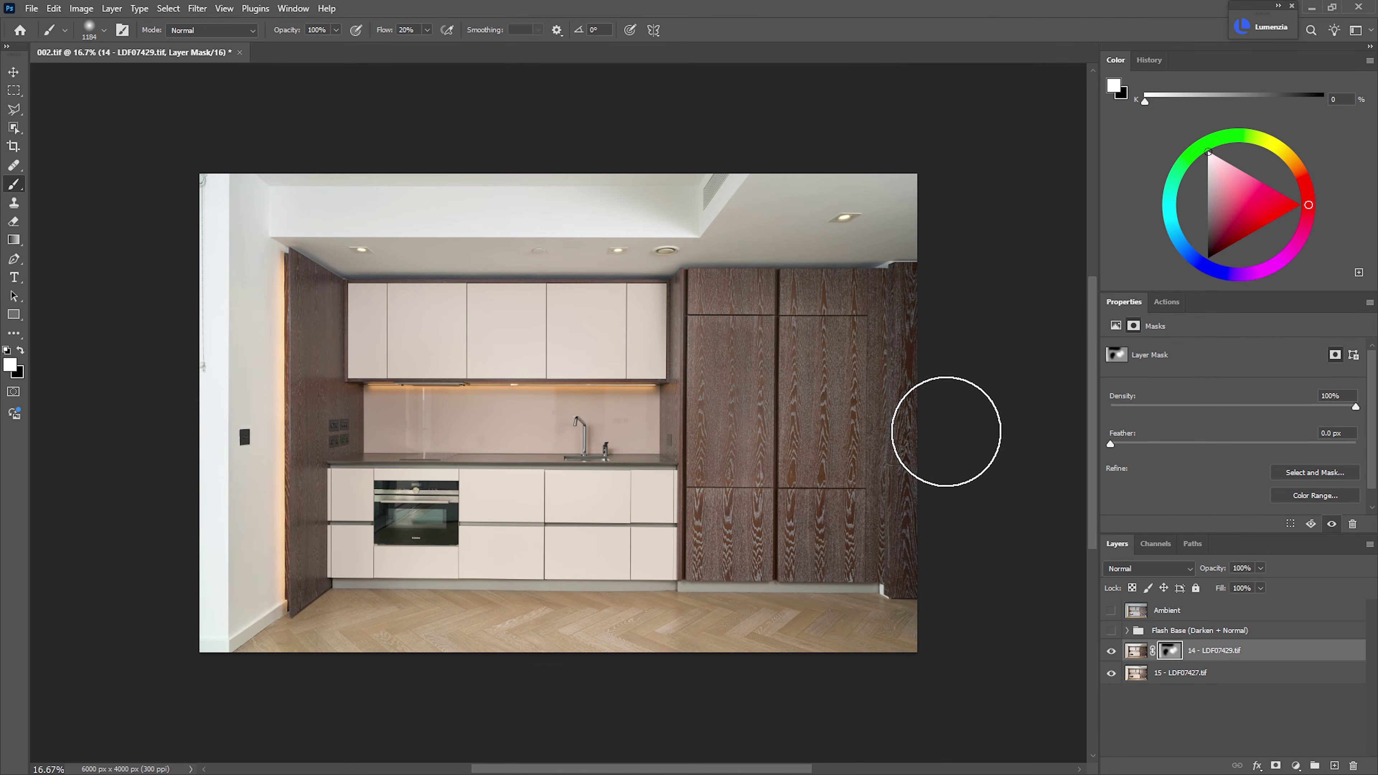
- Show the Flash Base group with 13 - LDF07425.tif copy hidden, and add a black mask to the 13 - LDF07425.tif Darken layer
{"action": "left_click", "coordinate": [1111, 630]}
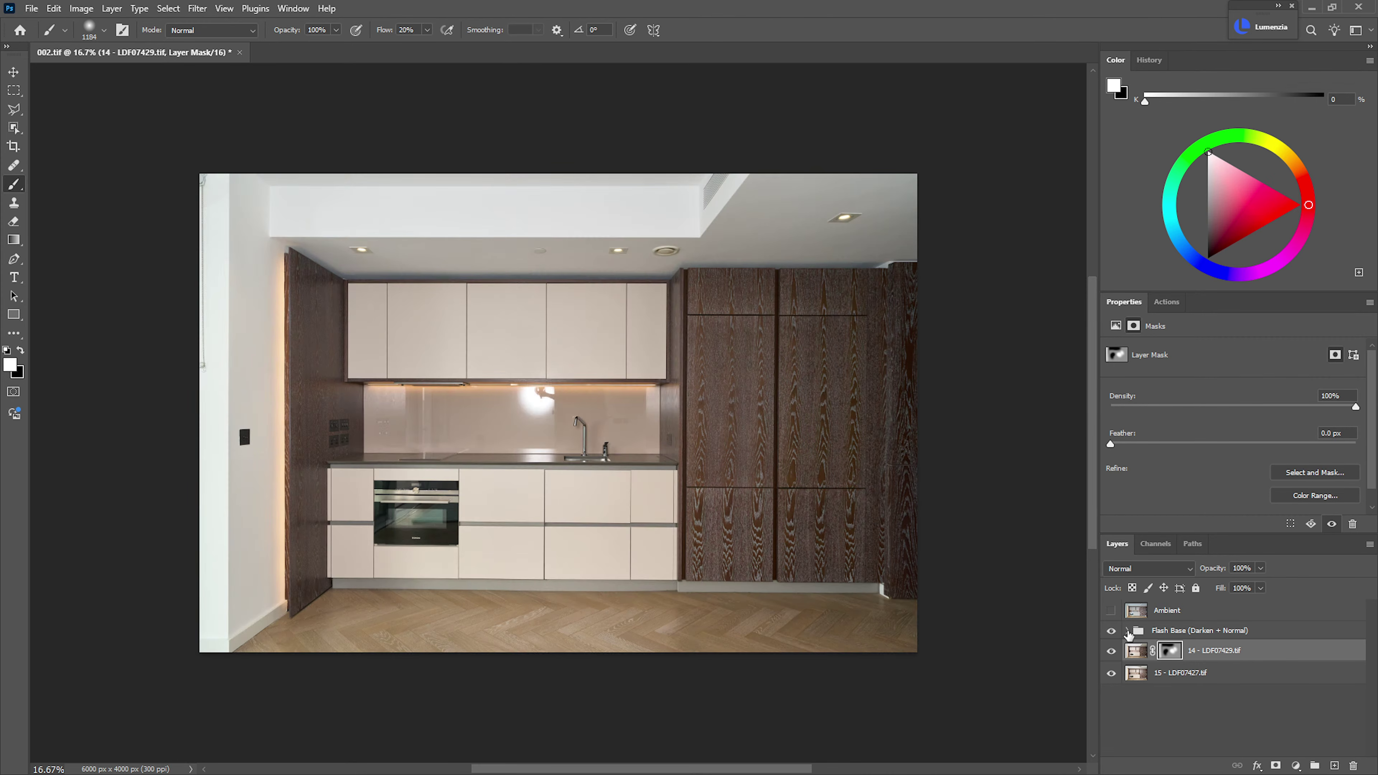
{"action": "left_click", "coordinate": [1128, 630]}
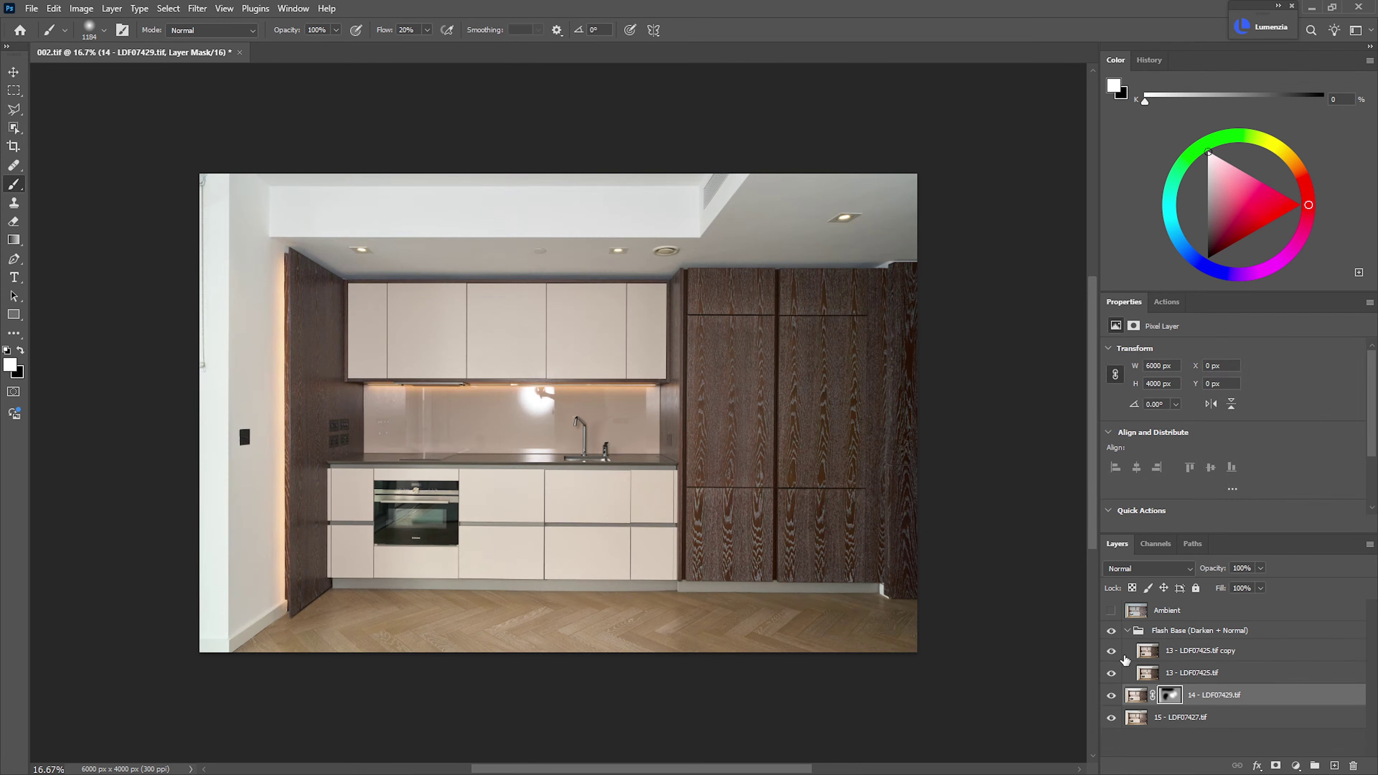
{"action": "left_click", "coordinate": [1127, 630]}
{"action": "left_click", "coordinate": [1112, 630]}
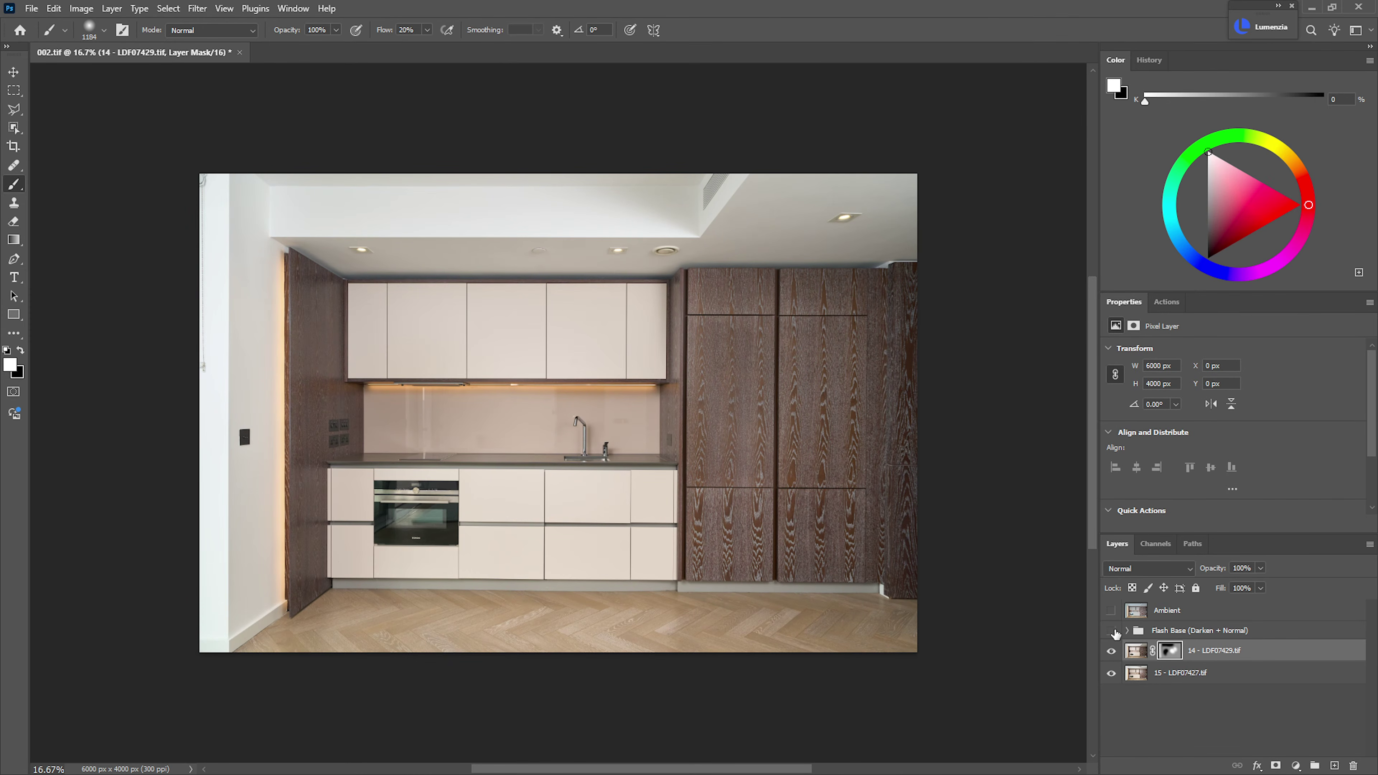
{"action": "left_click", "coordinate": [1114, 632]}
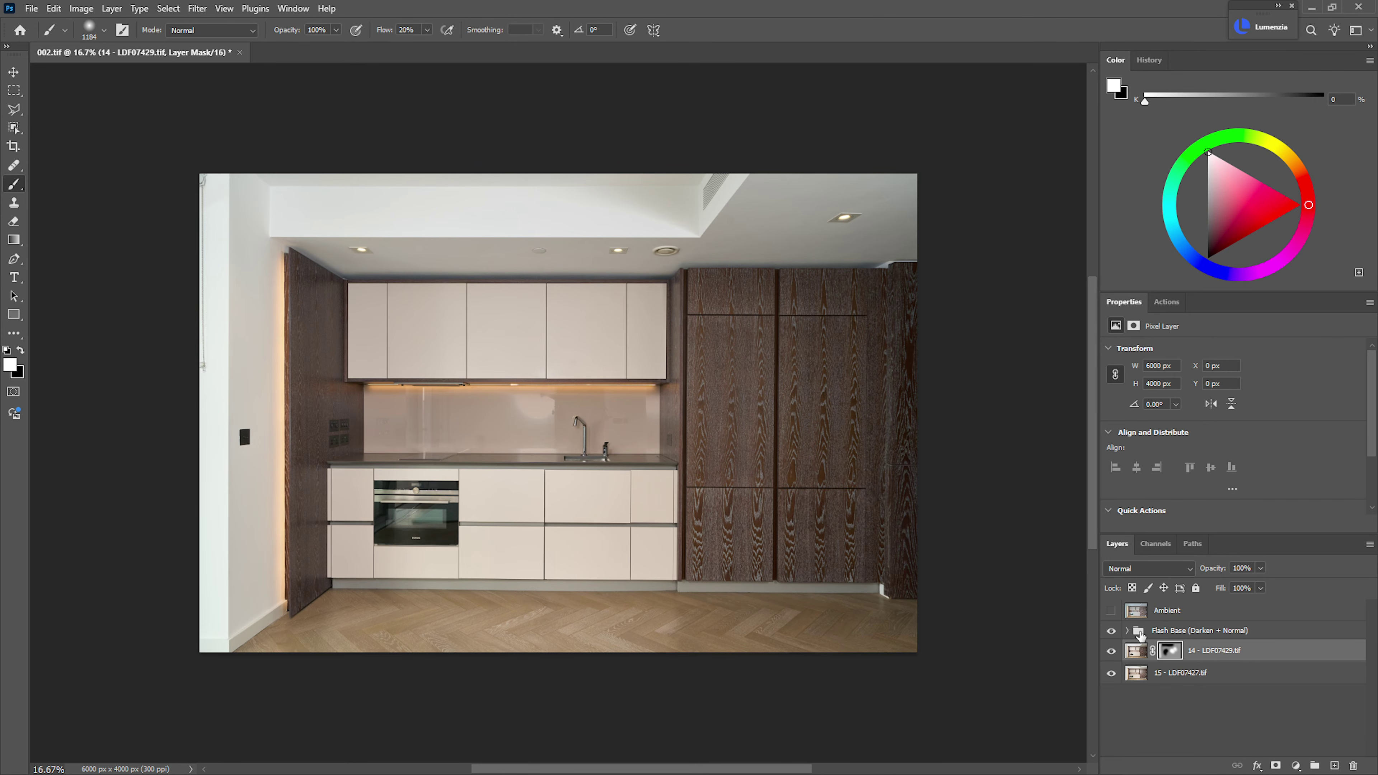
{"action": "left_click", "coordinate": [1139, 631]}
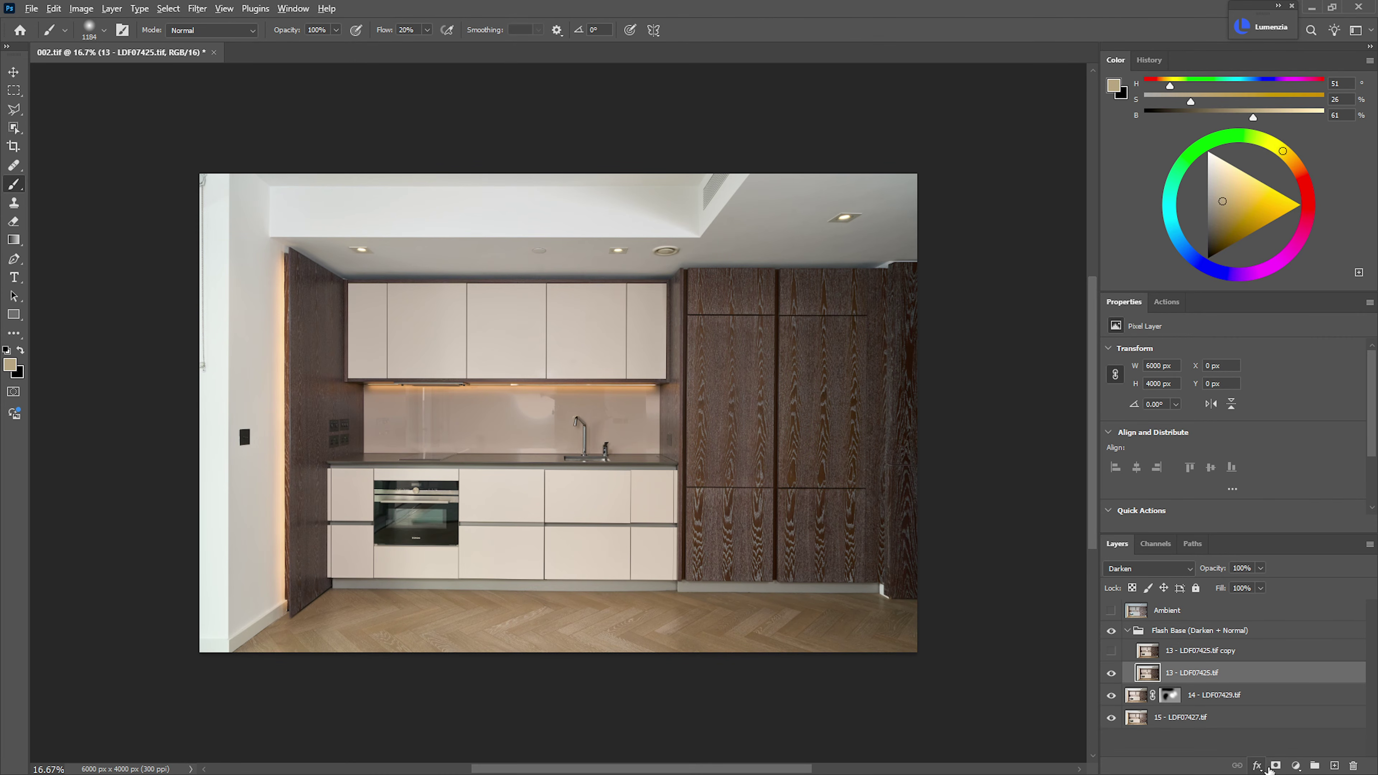
{"action": "left_click", "coordinate": [1269, 767], "text": "alt"}
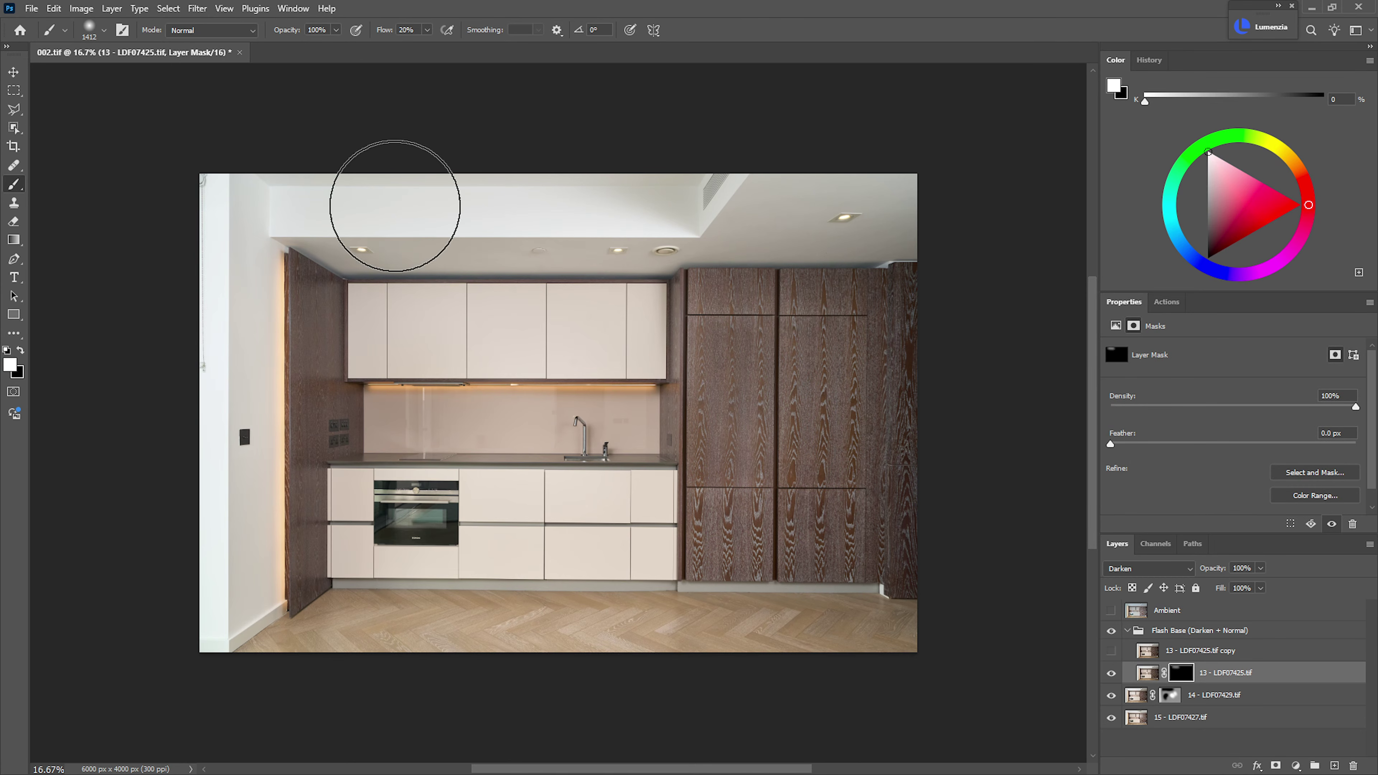
- Paint white along the ceiling on the Darken layer 13 - LDF07425.tif's mask
{"action": "mouse_move", "coordinate": [395, 206]}
{"action": "left_mouse_down"}
{"action": "mouse_move", "coordinate": [876, 211]}
{"action": "mouse_move", "coordinate": [806, 195]}
{"action": "left_mouse_up"}
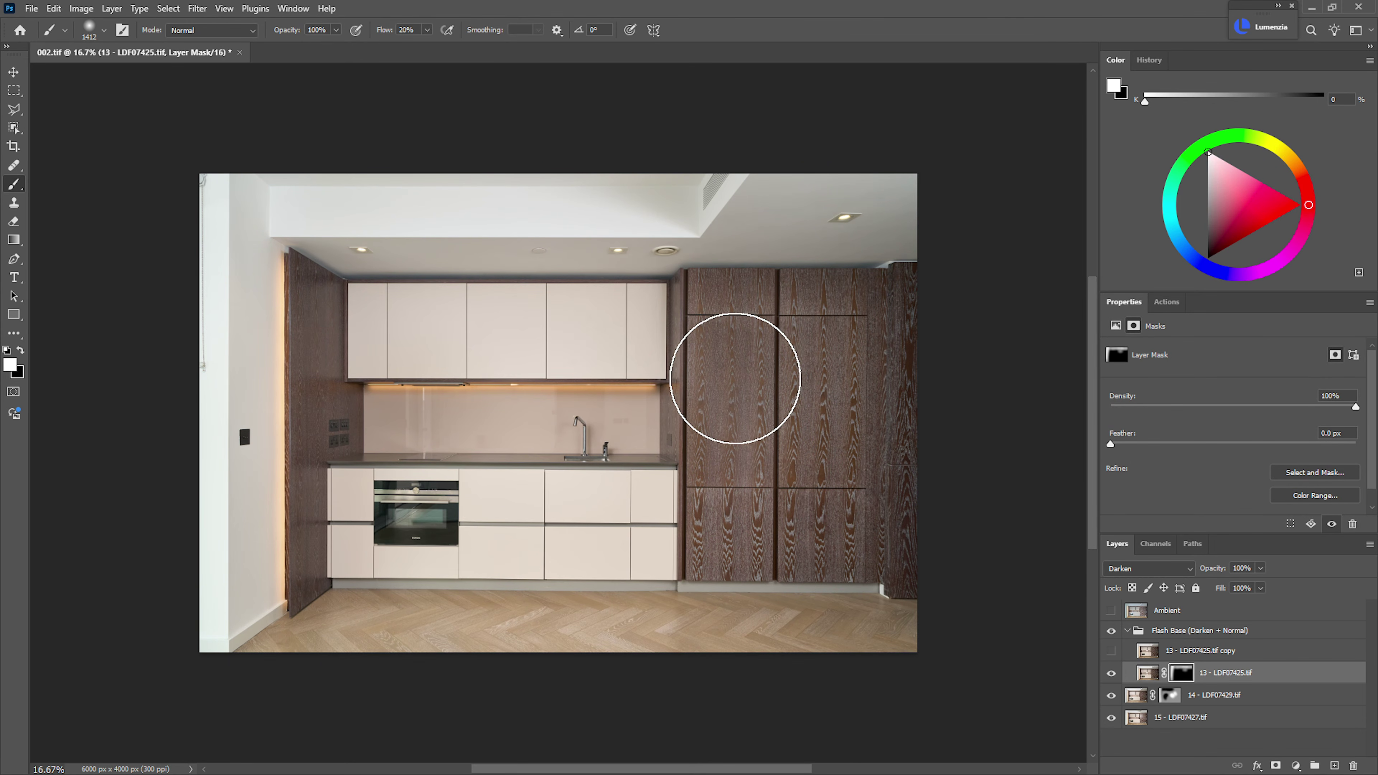
- Show the 13 - LDF07425.tif copy layer, compare it on and off, and give it a black mask
{"action": "left_click", "coordinate": [1111, 650]}
{"action": "left_click", "coordinate": [1123, 653]}
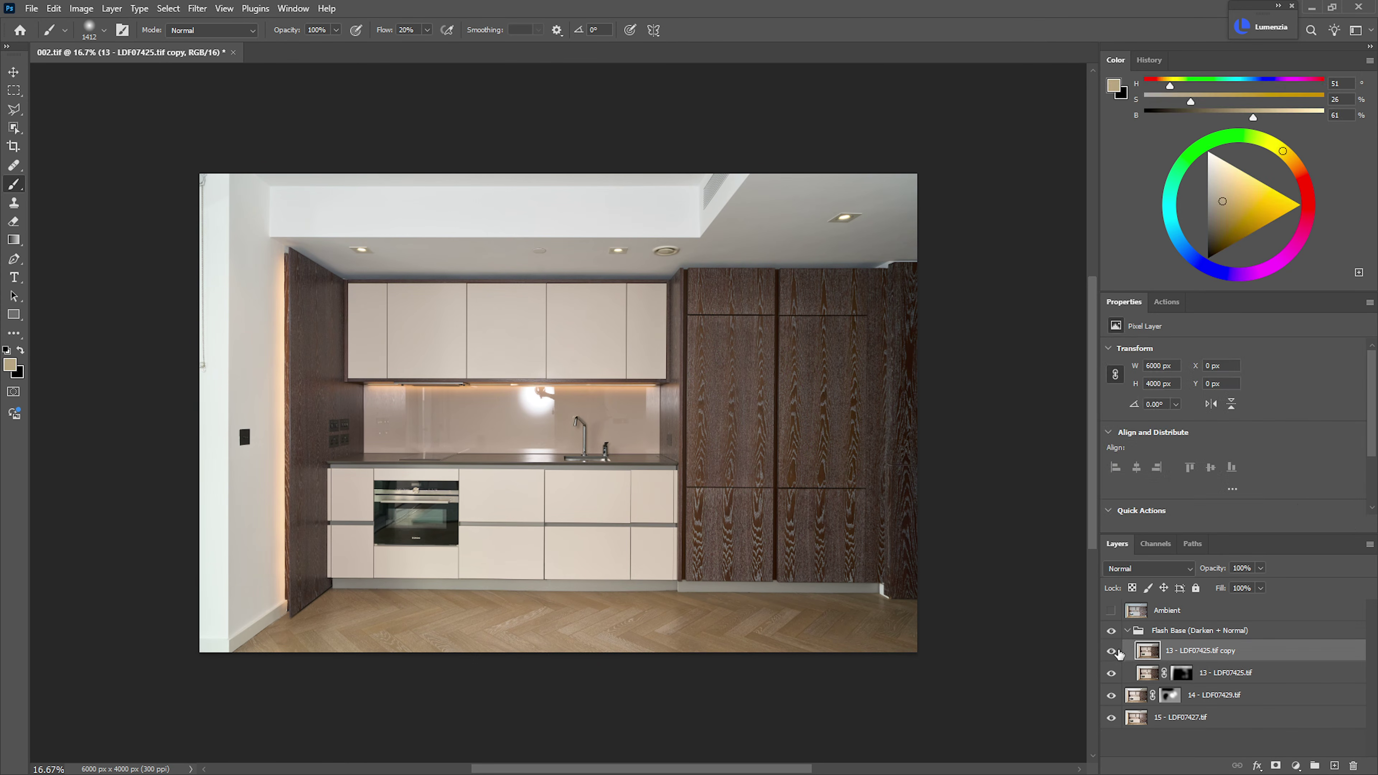
{"action": "left_click", "coordinate": [1112, 651]}
{"action": "left_click", "coordinate": [1113, 653]}
{"action": "left_click", "coordinate": [1275, 766], "text": "alt"}
- Paint parts of the 13 - LDF07425.tif copy layer back in through its mask with a larger white brush, and inspect the backsplash
{"action": "key", "text": "bracketright"}
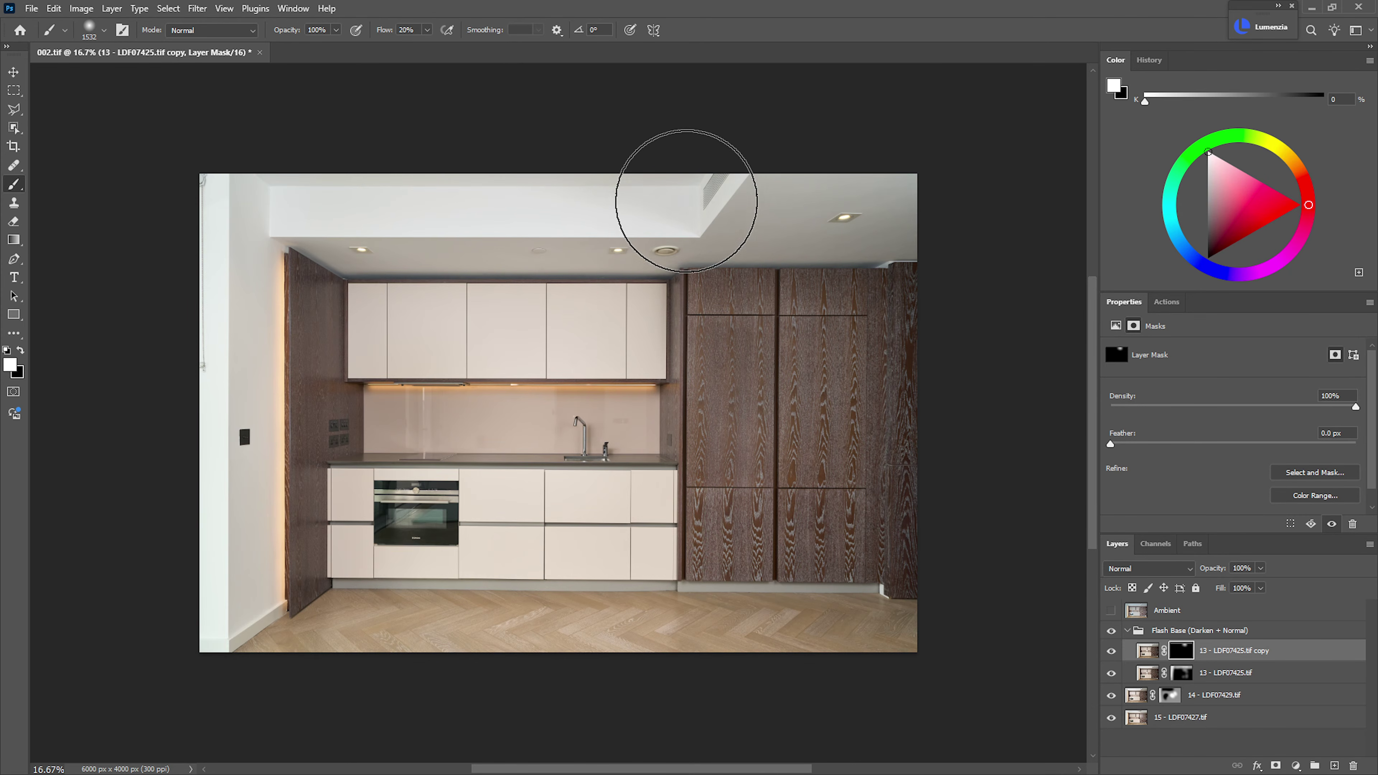
{"action": "key", "text": "x"}
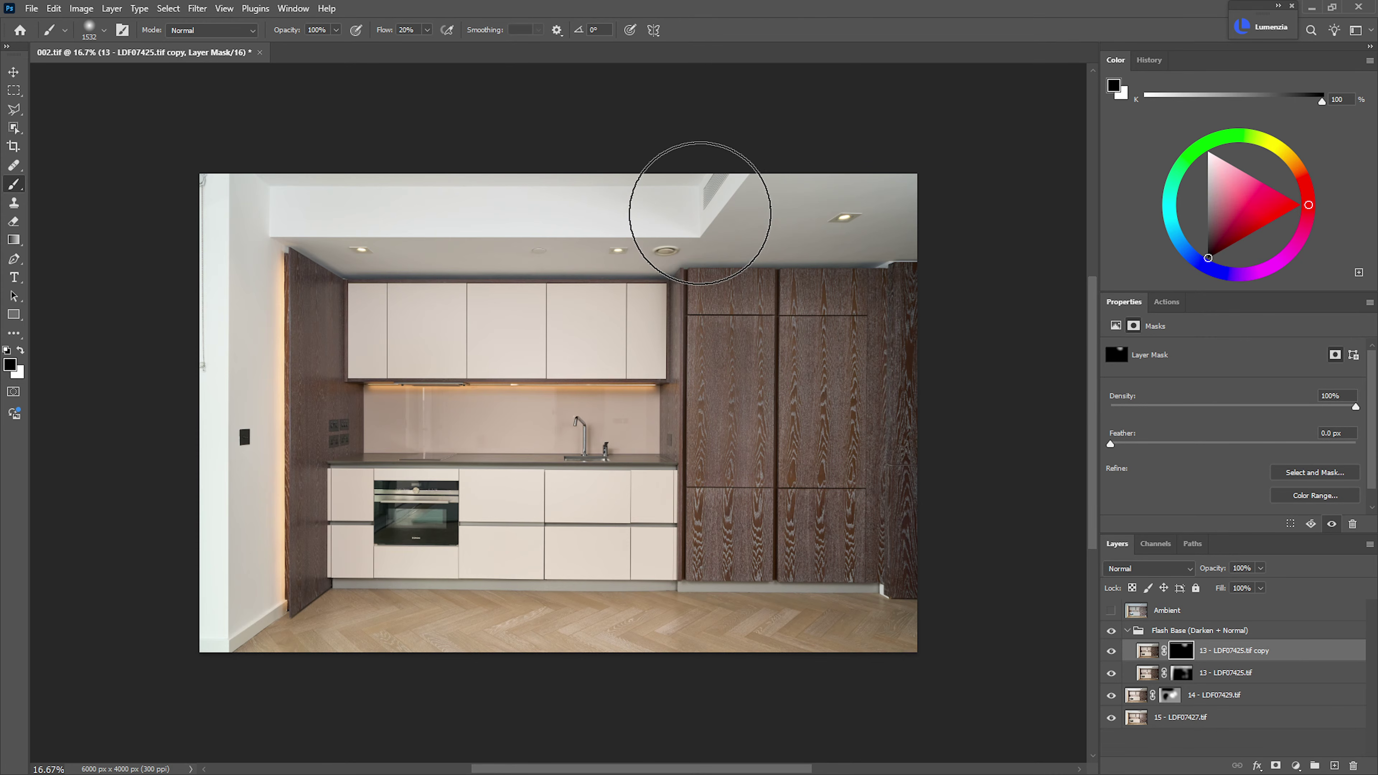
{"action": "key", "text": "x"}
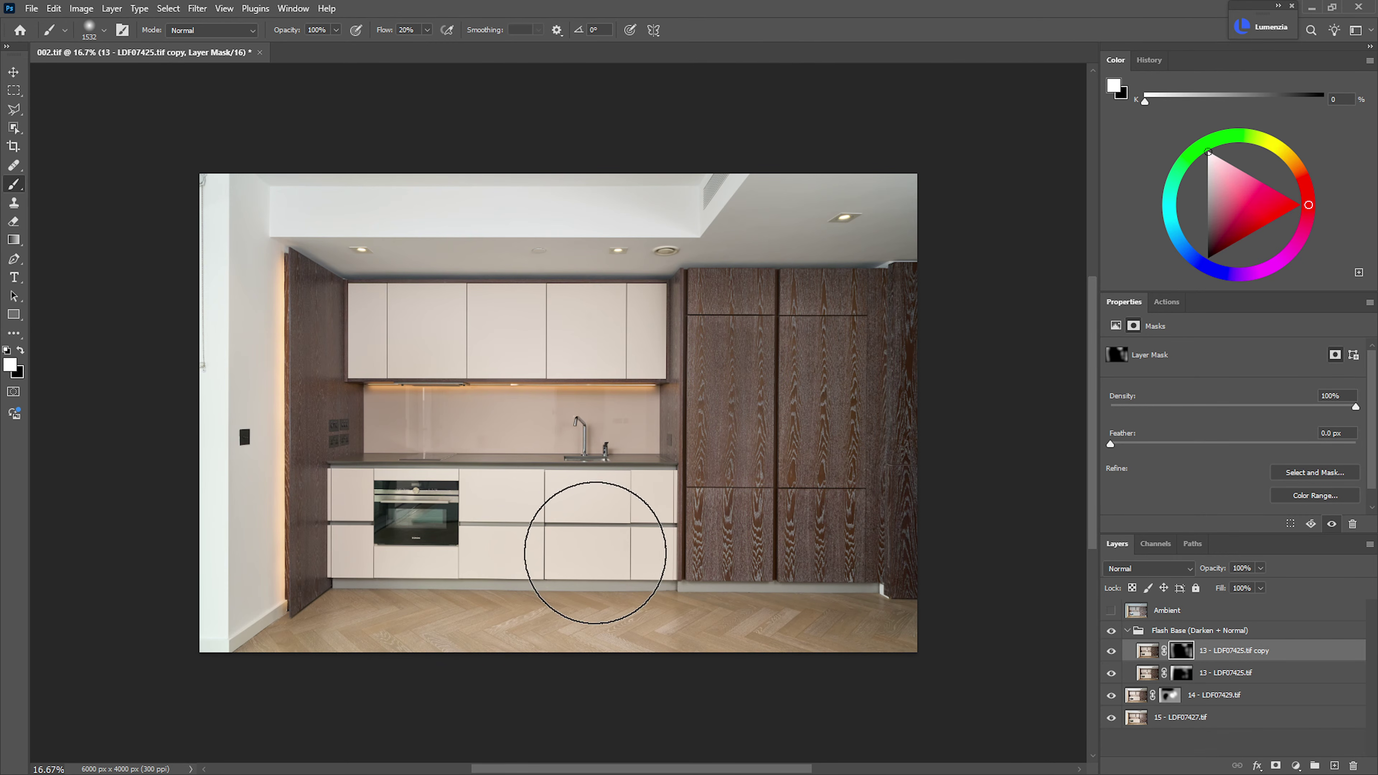
{"action": "left_click_drag", "start_coordinate": [511, 445], "coordinate": [574, 449]}
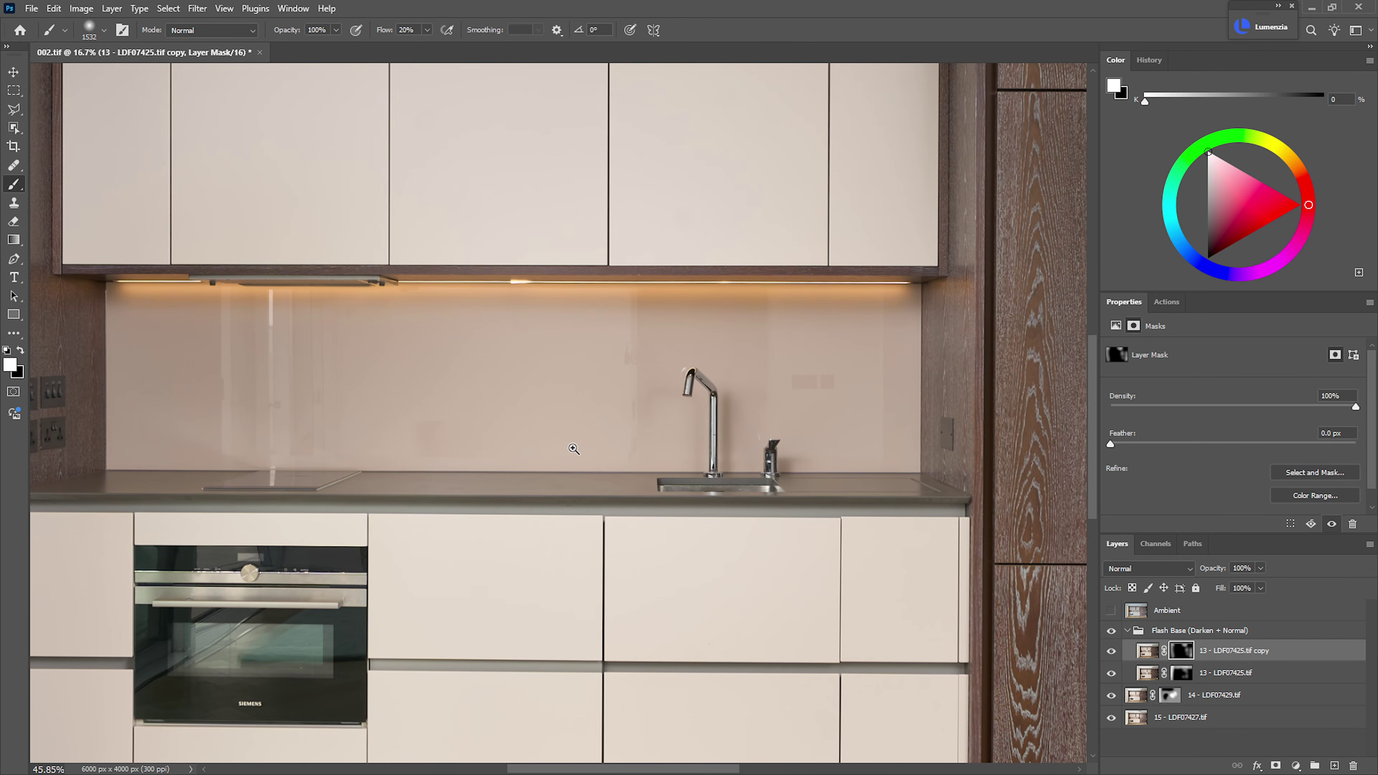
{"action": "left_click_drag", "start_coordinate": [573, 449], "coordinate": [515, 447]}
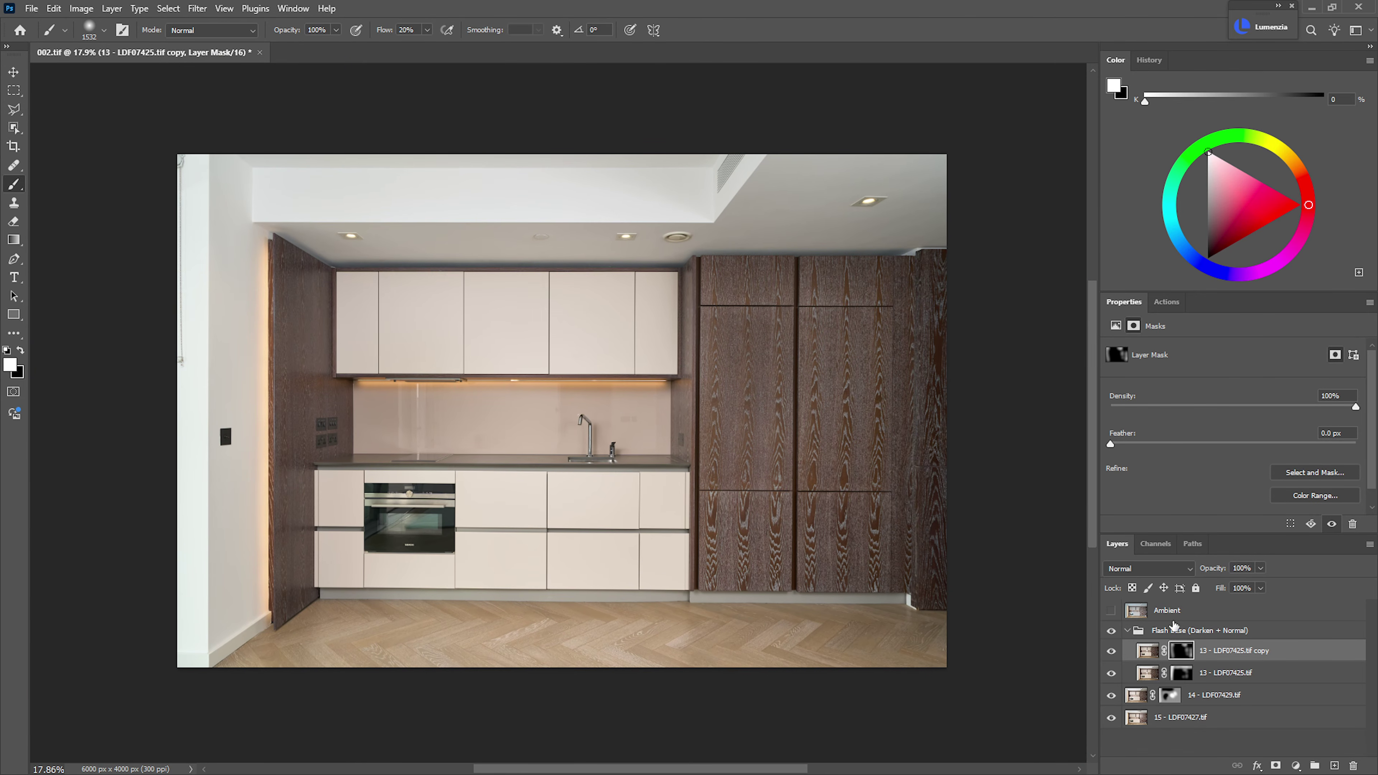
- Collapse the Flash Base group and group it together with the two layers beneath it
{"action": "left_click", "coordinate": [1127, 631]}
{"action": "left_click", "coordinate": [1186, 674], "text": "shift"}
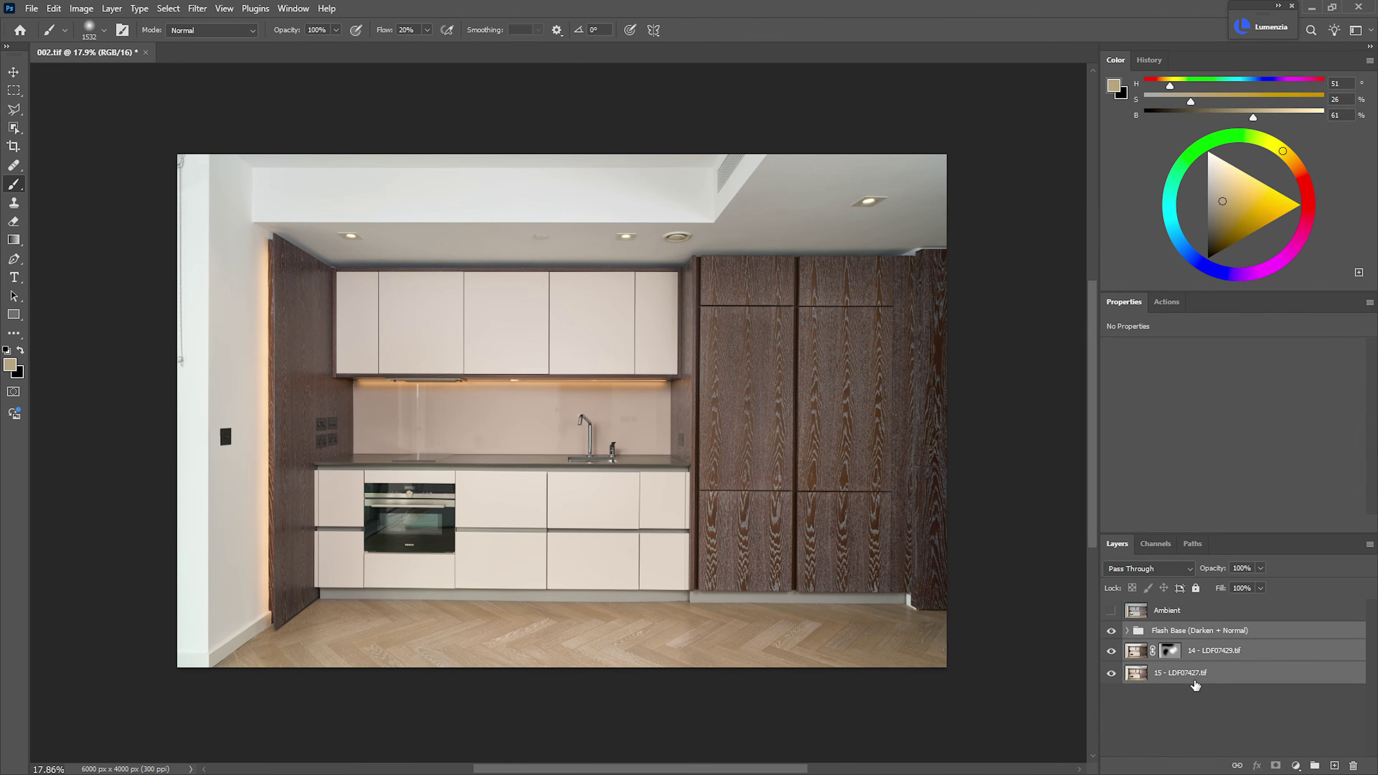
{"action": "key", "text": "ctrl+g"}
- Add a Hue/Saturation adjustment layer and mask it with Color Range samples of the white walls and ceiling
{"action": "key", "text": "ctrl+u"}
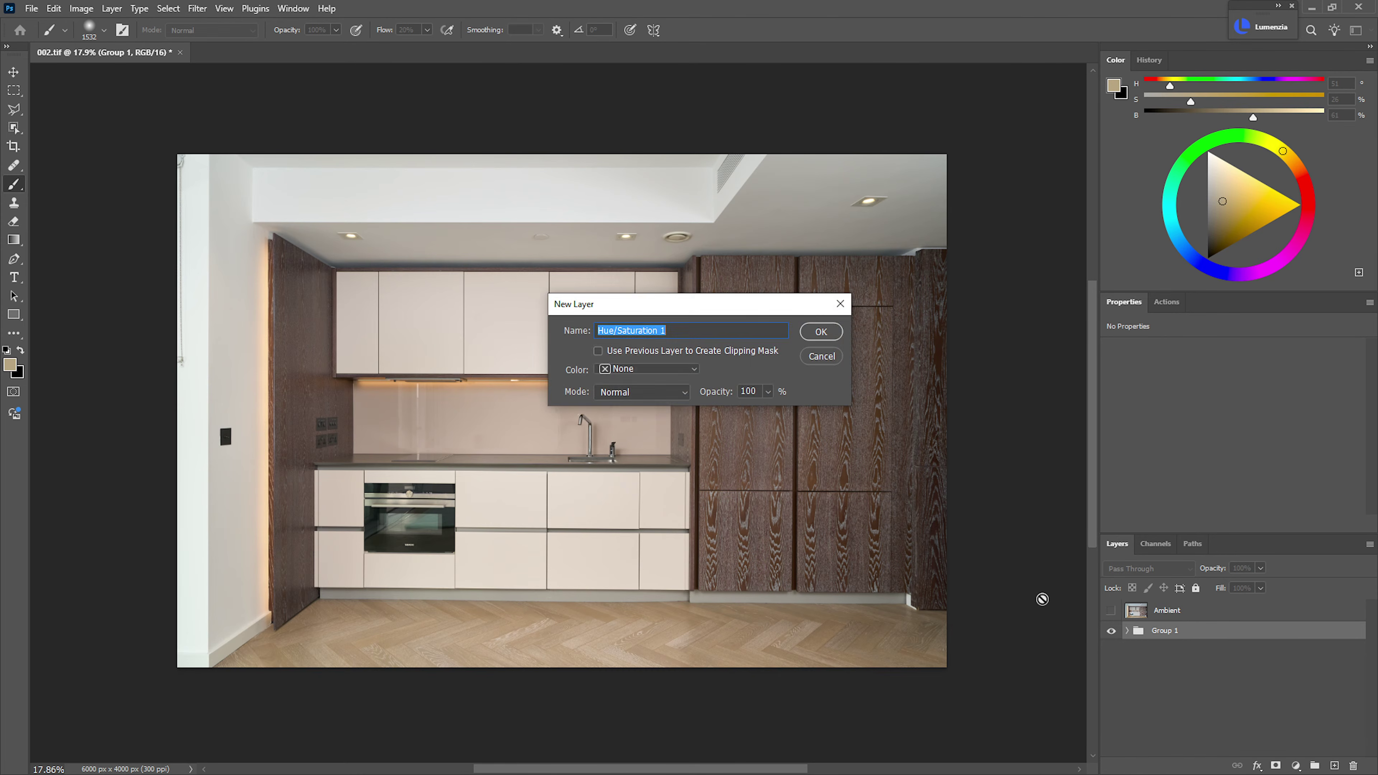
{"action": "key", "text": "Return"}
{"action": "key", "text": "ctrl+alt+shift+c"}
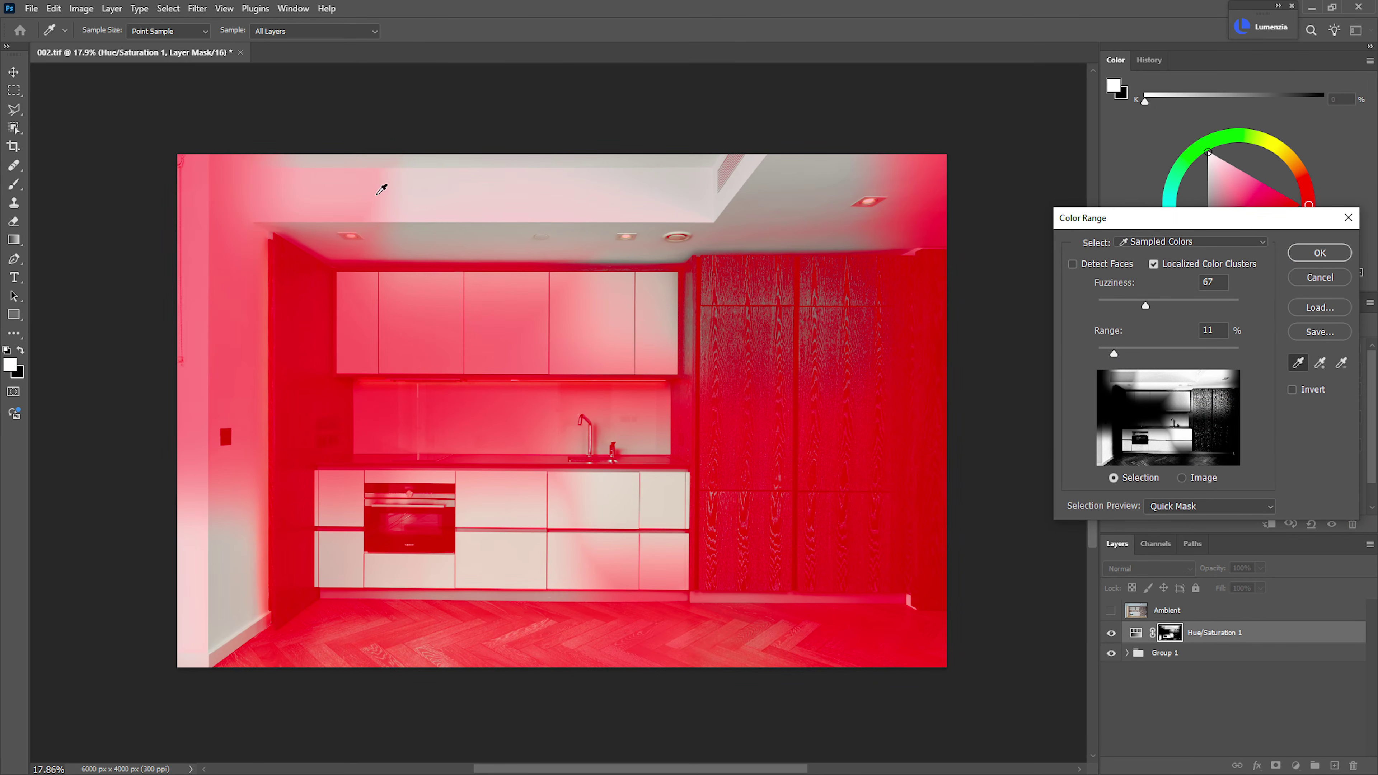
{"action": "left_click", "coordinate": [400, 185]}
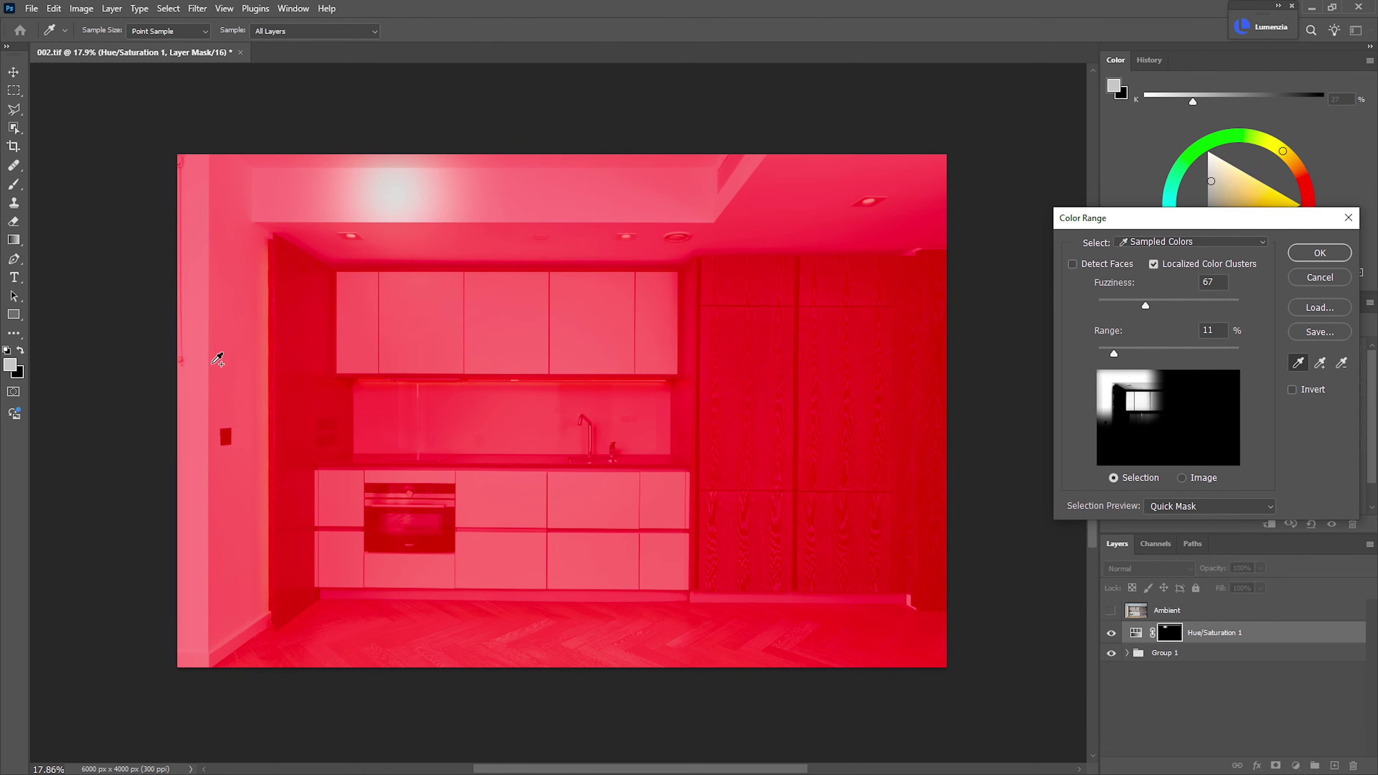
{"action": "left_click", "coordinate": [217, 359], "text": "shift"}
{"action": "left_click_drag", "start_coordinate": [373, 183], "coordinate": [824, 194]}
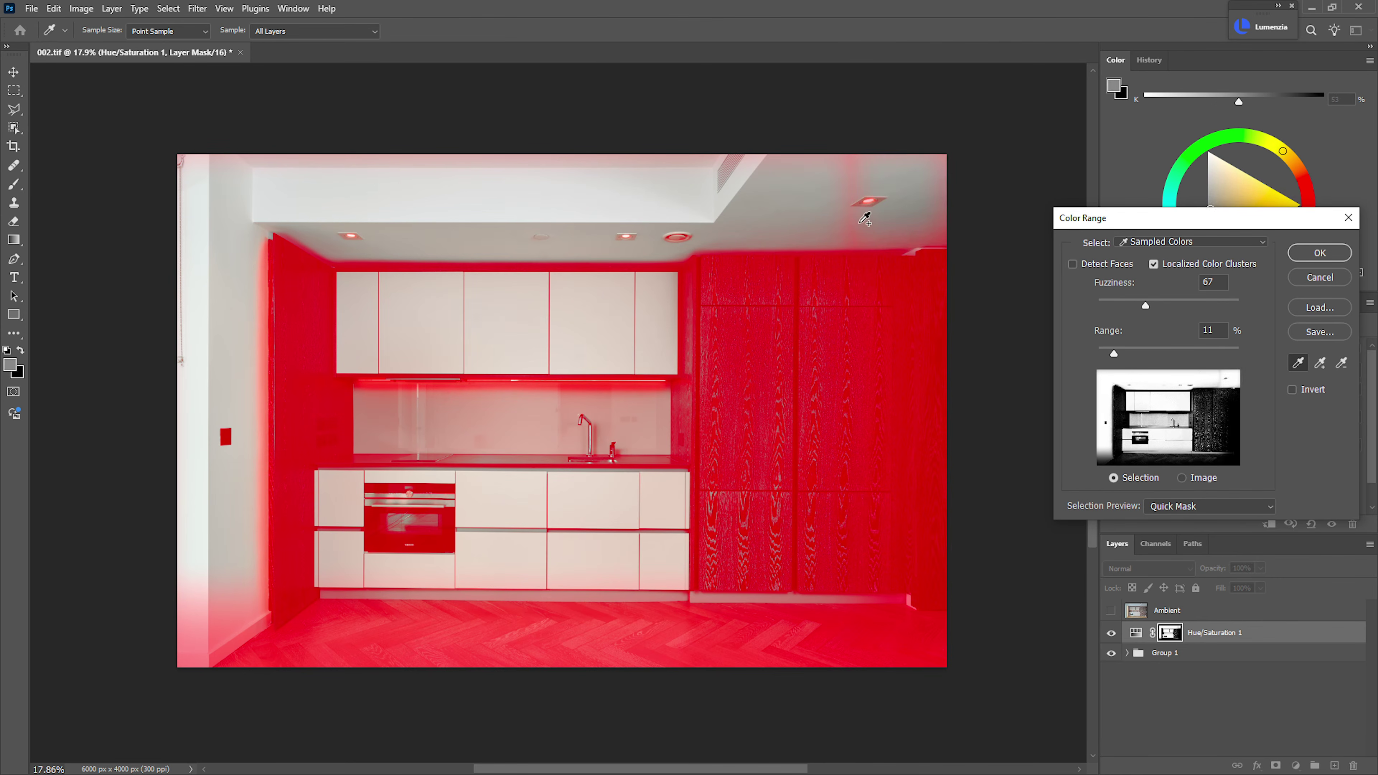
{"action": "left_click", "coordinate": [922, 220], "text": "shift"}
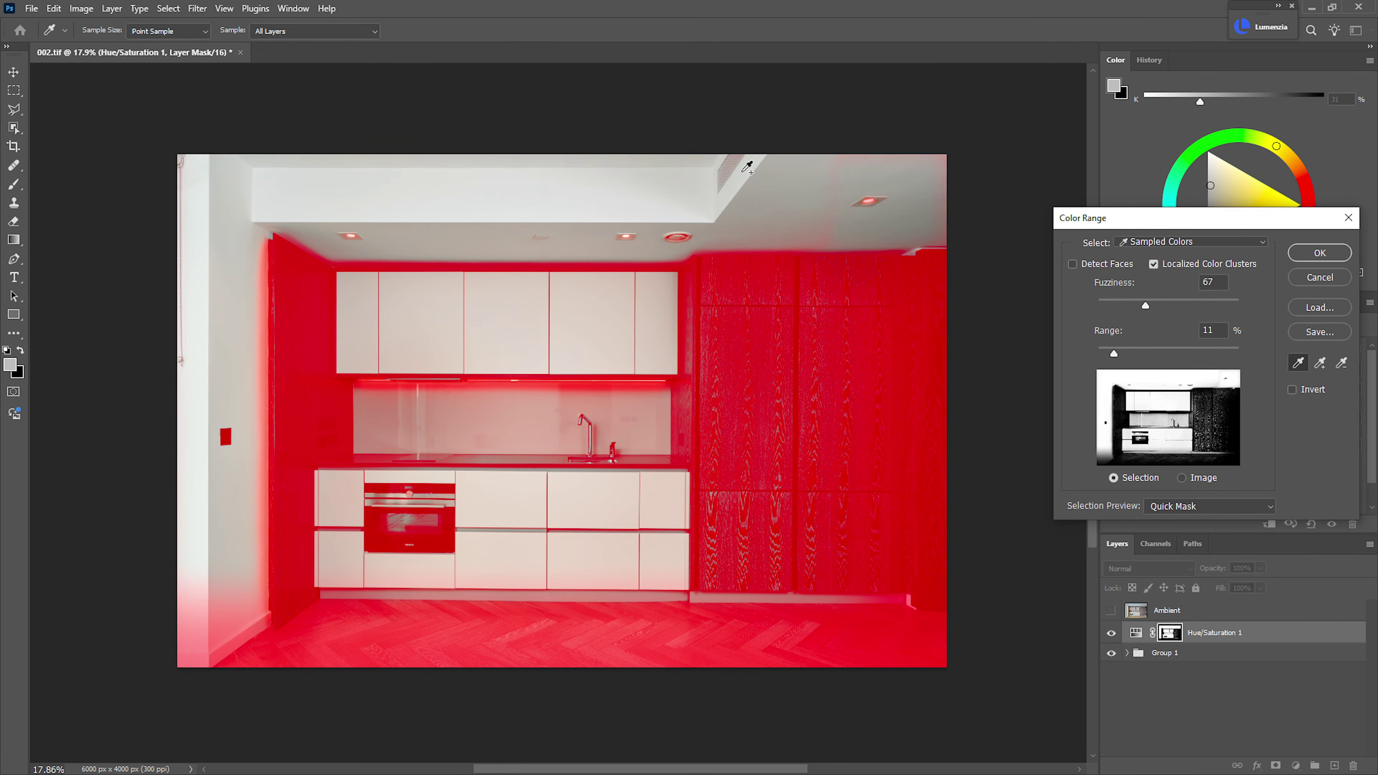
{"action": "left_click", "coordinate": [813, 231], "text": "shift"}
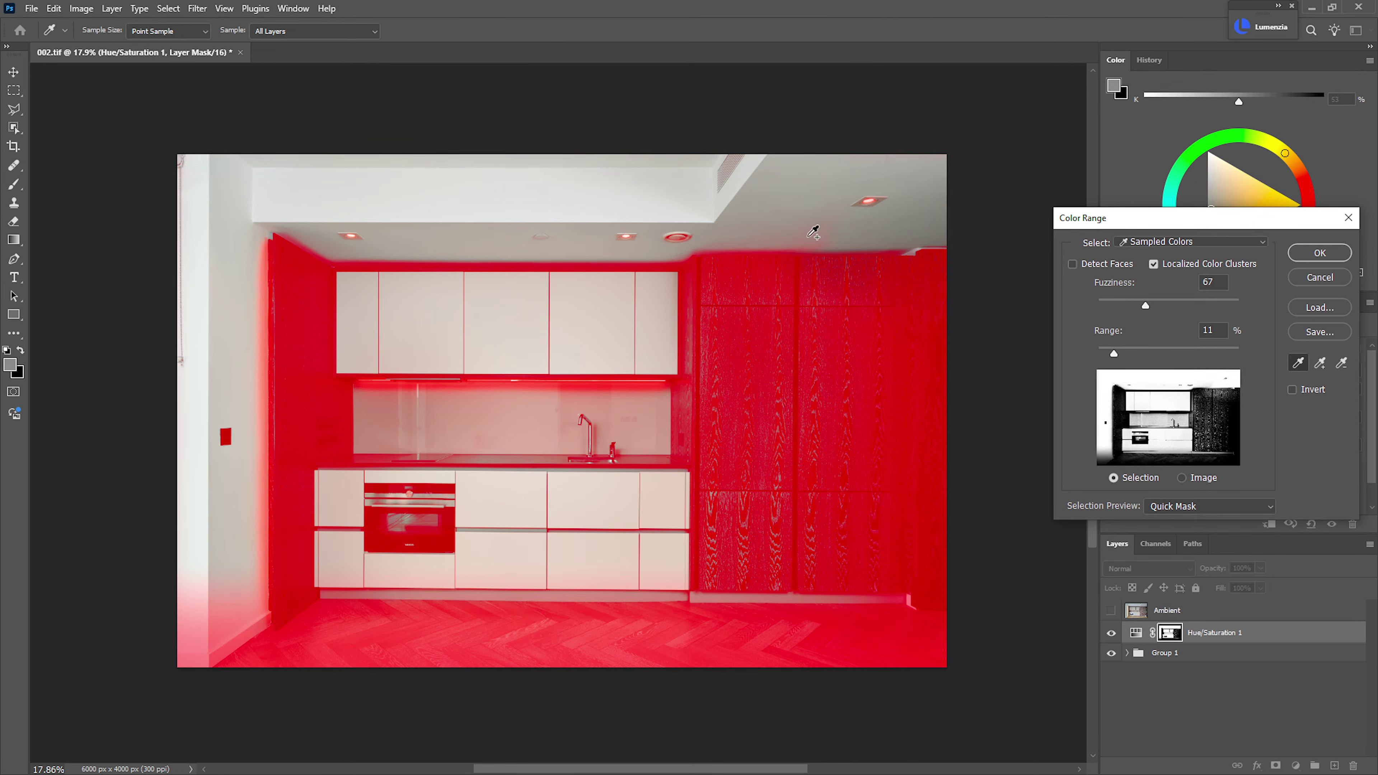
{"action": "left_click_drag", "start_coordinate": [809, 237], "coordinate": [687, 250]}
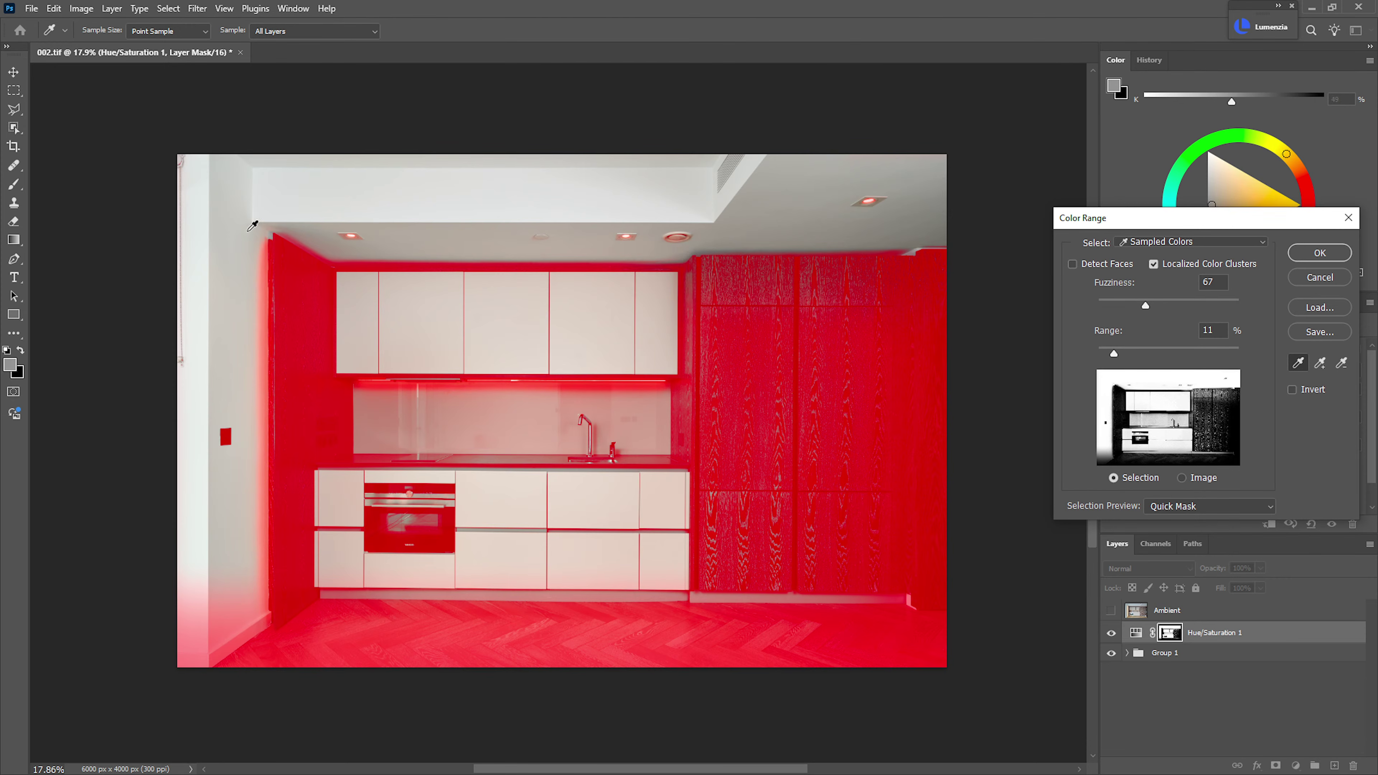
{"action": "left_click", "coordinate": [206, 621], "text": "shift"}
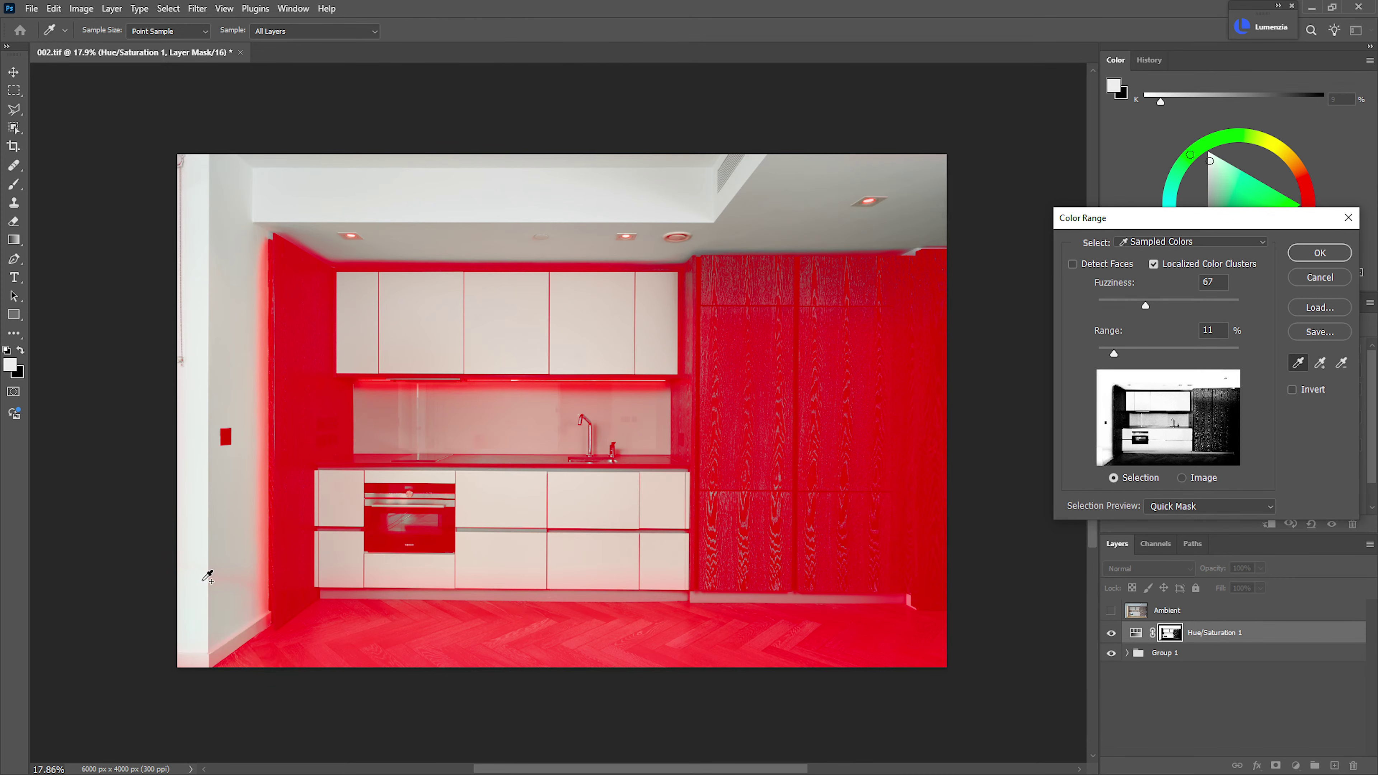
{"action": "left_click", "coordinate": [239, 573], "text": "shift"}
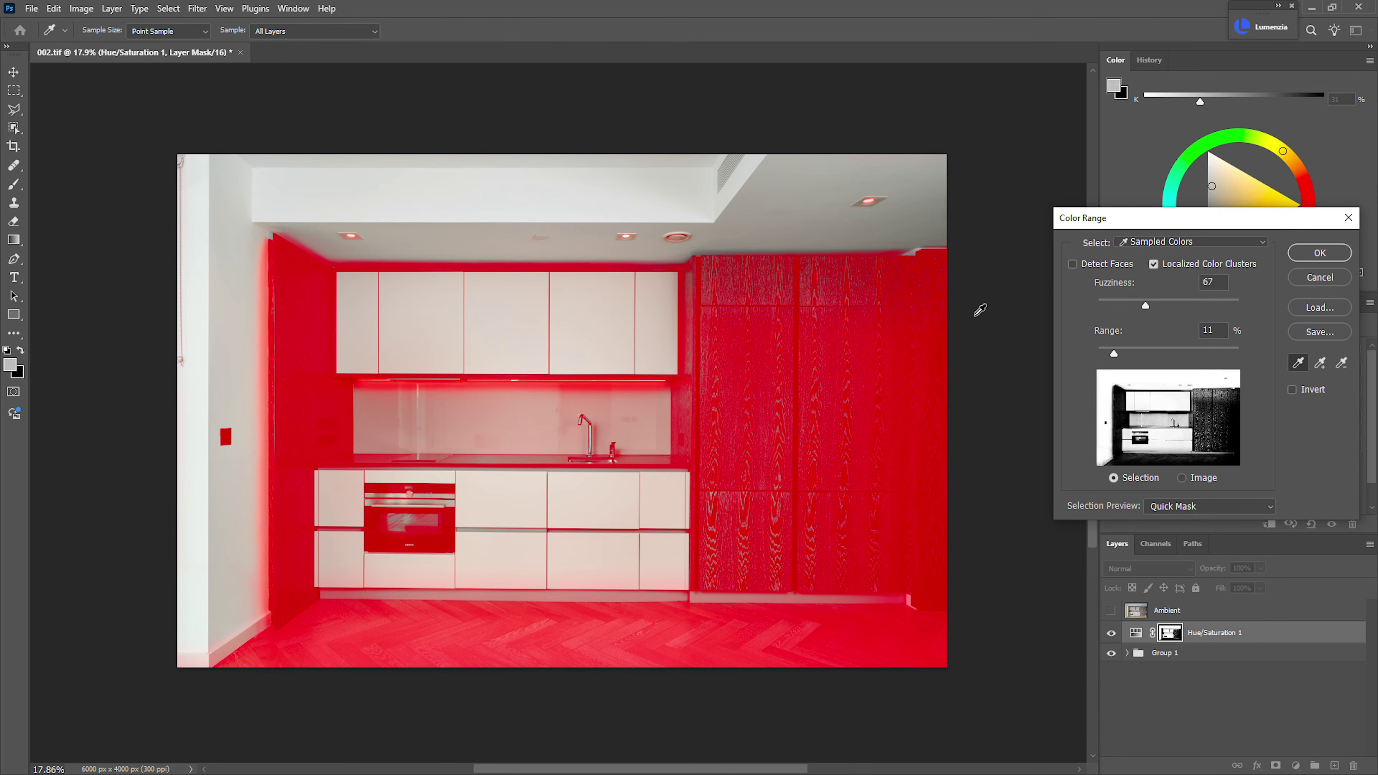
{"action": "left_click", "coordinate": [1319, 252]}
- Set the Hue/Saturation layer's saturation to -39 and compare the image with and without it
{"action": "mouse_move", "coordinate": [1196, 437]}
{"action": "left_mouse_down"}
{"action": "mouse_move", "coordinate": [1113, 428]}
{"action": "mouse_move", "coordinate": [1183, 433]}
{"action": "left_mouse_up"}
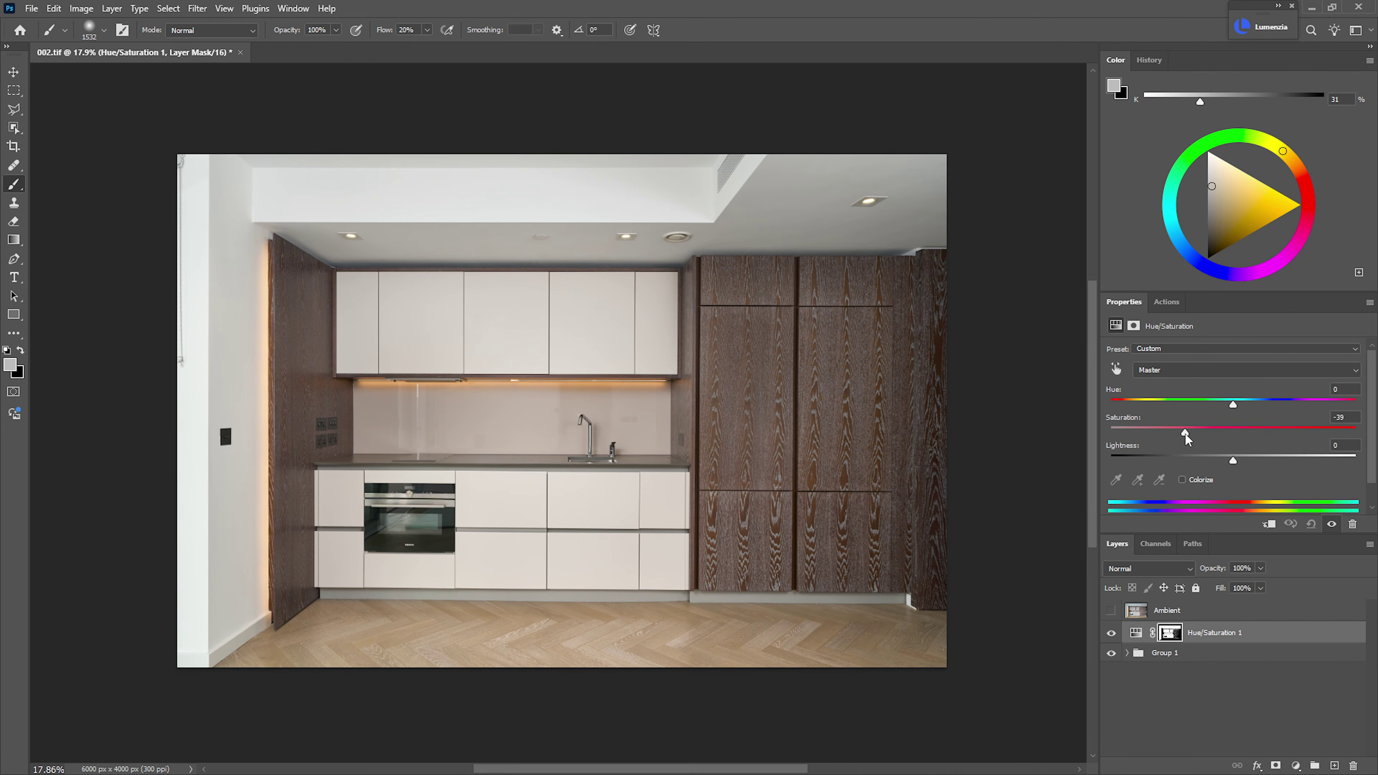
{"action": "left_click", "coordinate": [1111, 634]}
{"action": "left_click", "coordinate": [1111, 634]}
{"action": "left_click", "coordinate": [1112, 635]}
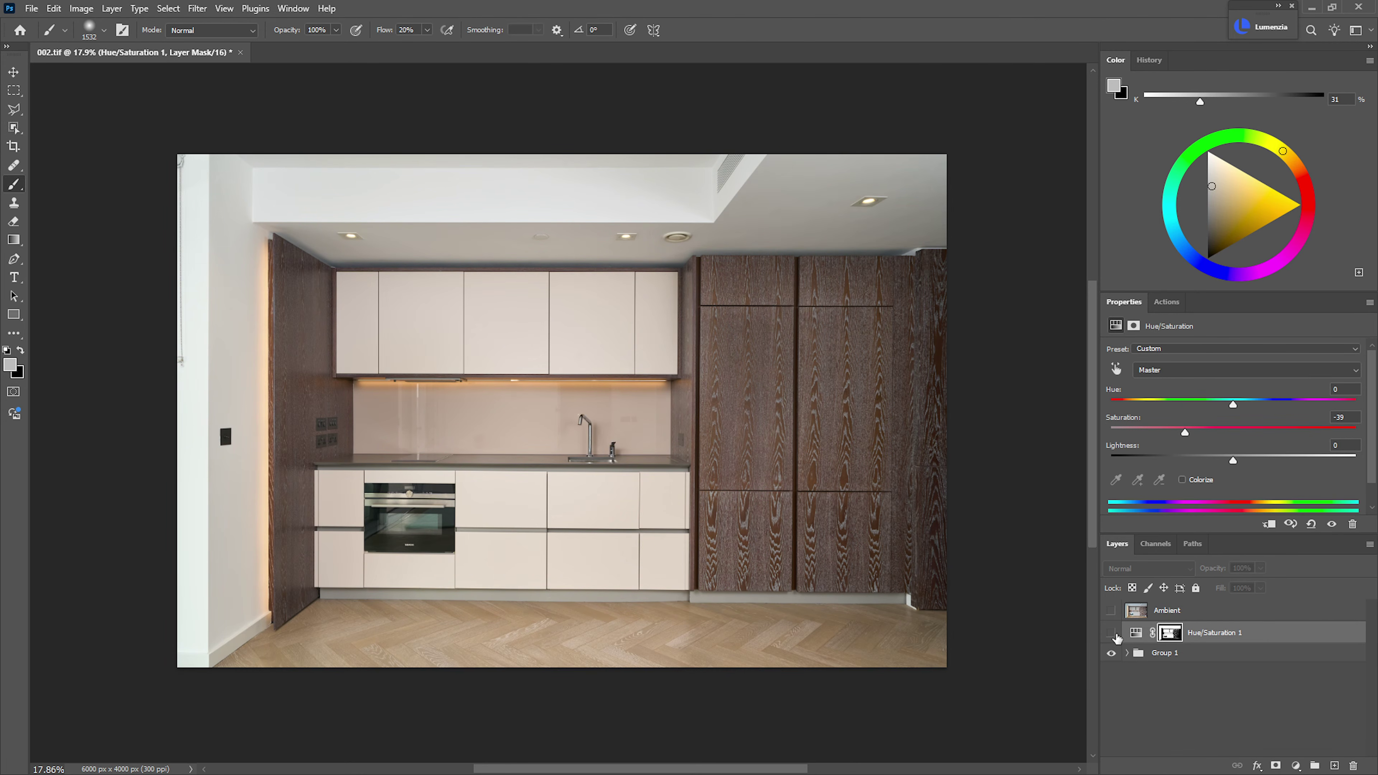
{"action": "left_click", "coordinate": [1111, 633]}
- Put the Hue/Saturation layer into its own group with a black mask
{"action": "left_click", "coordinate": [1135, 633]}
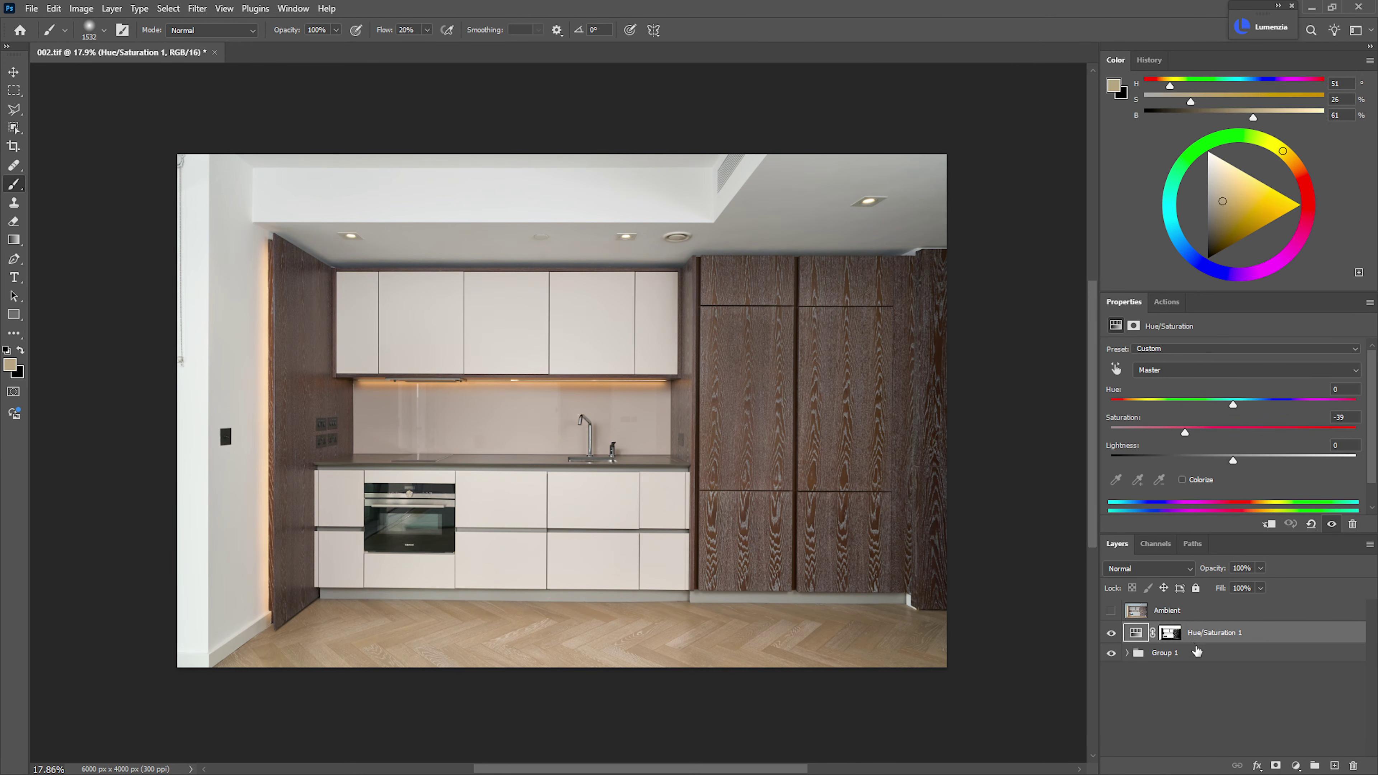
{"action": "key", "text": "ctrl+g"}
- Outline the white wall and whole ceiling with a polygonal lasso selection, following the skirting board and cabinet tops
{"action": "key", "text": "l"}
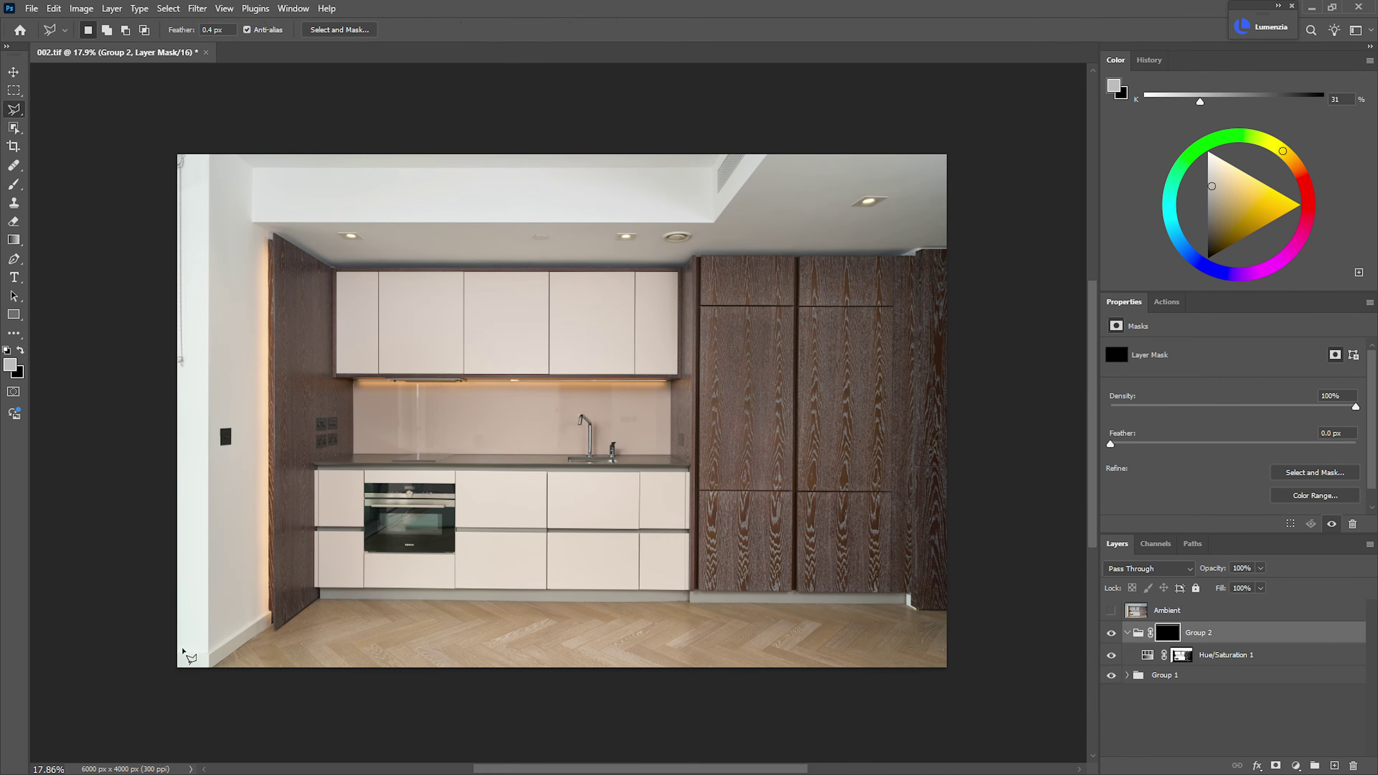
{"action": "left_click", "coordinate": [173, 651]}
{"action": "left_click", "coordinate": [208, 651]}
{"action": "left_click", "coordinate": [266, 613]}
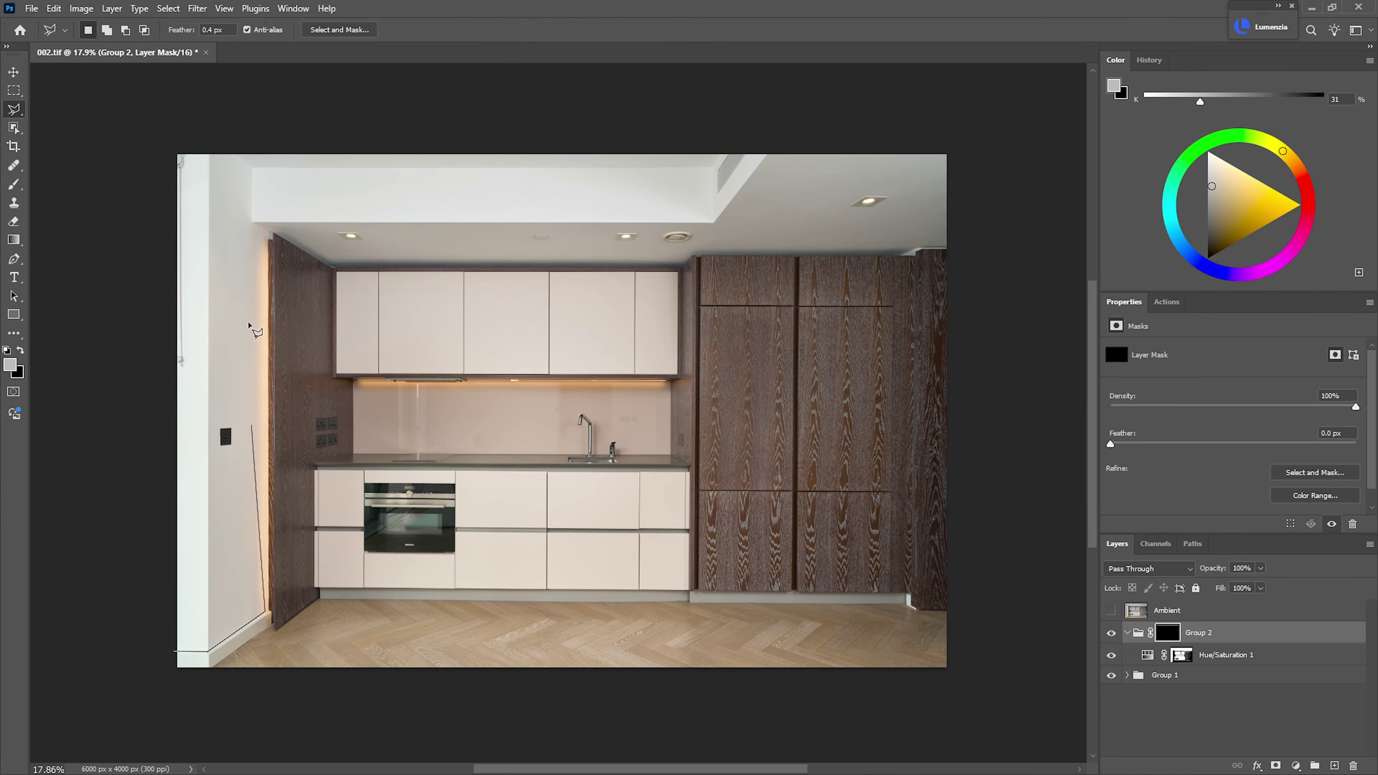
{"action": "left_click", "coordinate": [273, 235]}
{"action": "left_click", "coordinate": [334, 267]}
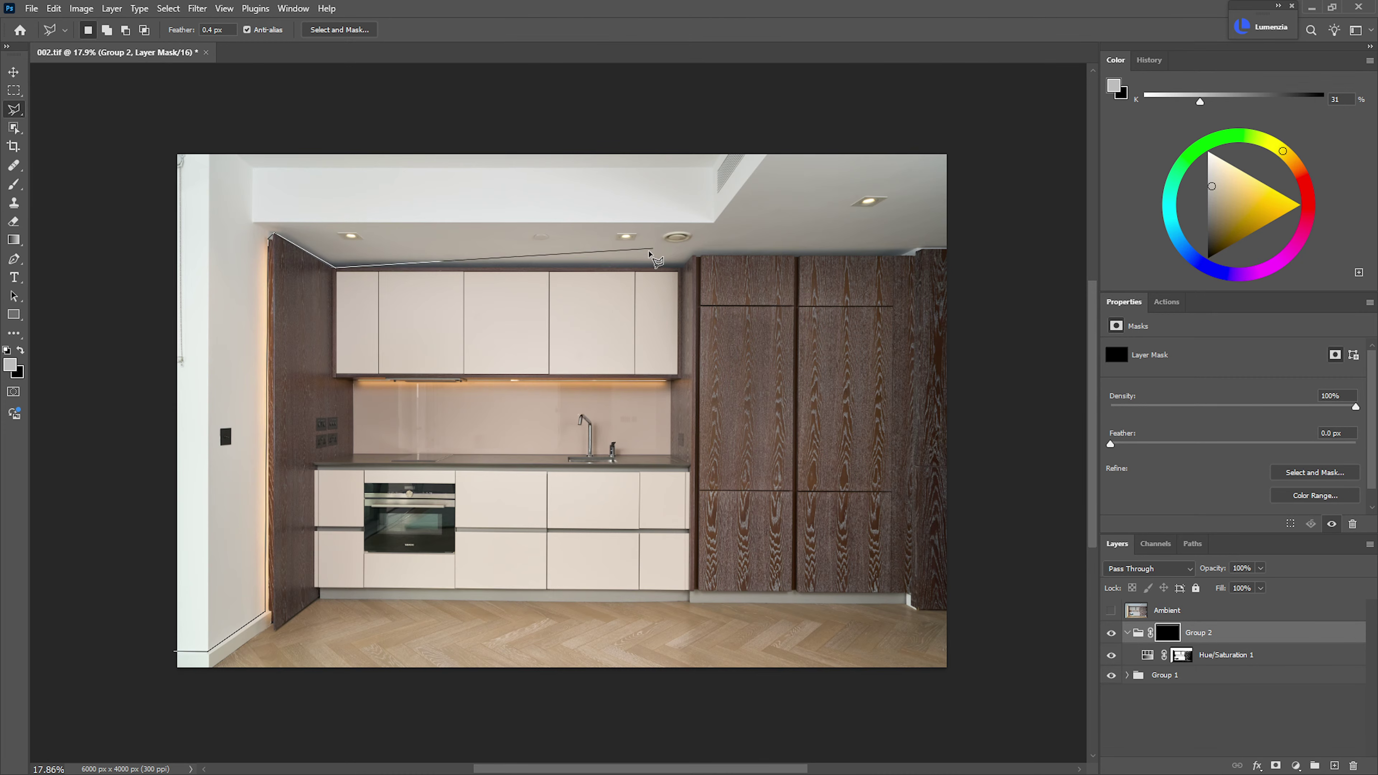
{"action": "left_click", "coordinate": [680, 266]}
{"action": "left_click", "coordinate": [695, 255]}
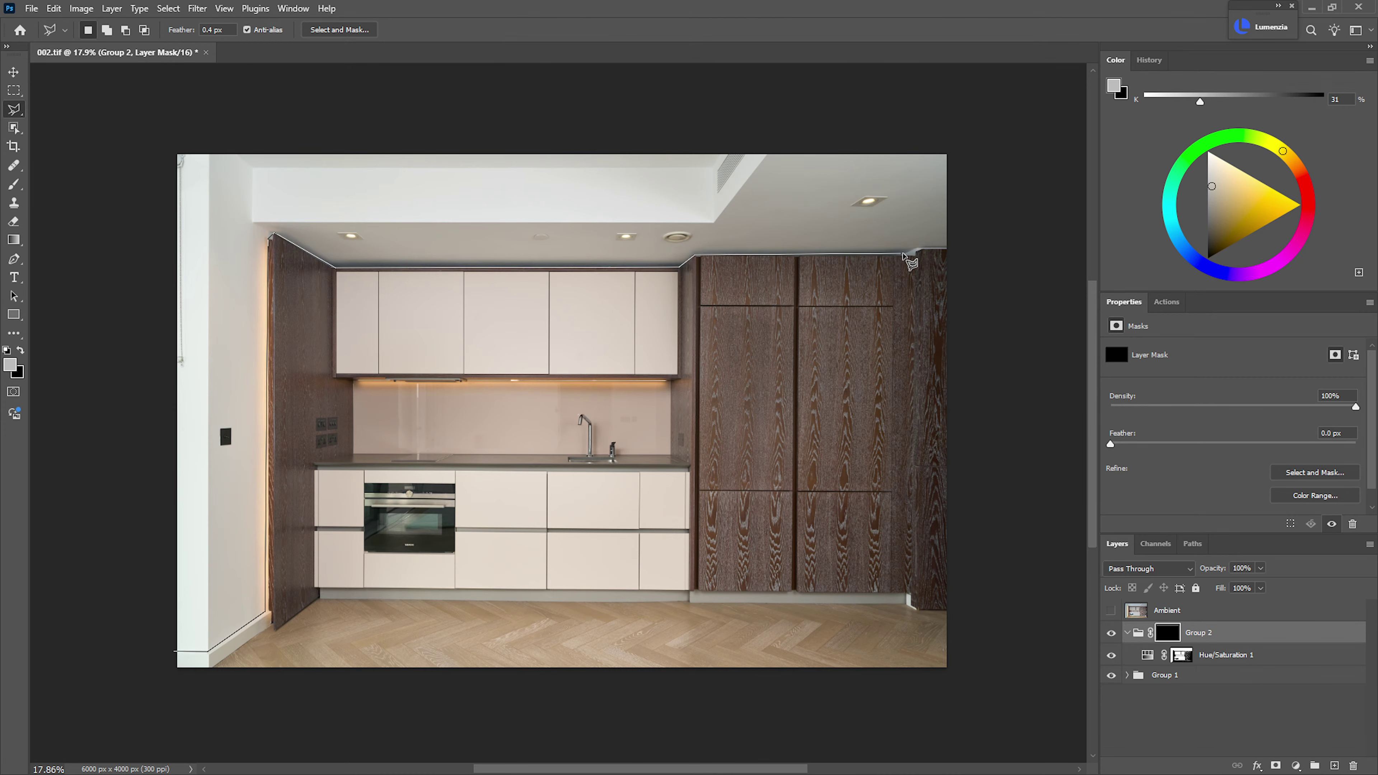
{"action": "left_click", "coordinate": [914, 252]}
{"action": "left_click", "coordinate": [959, 250]}
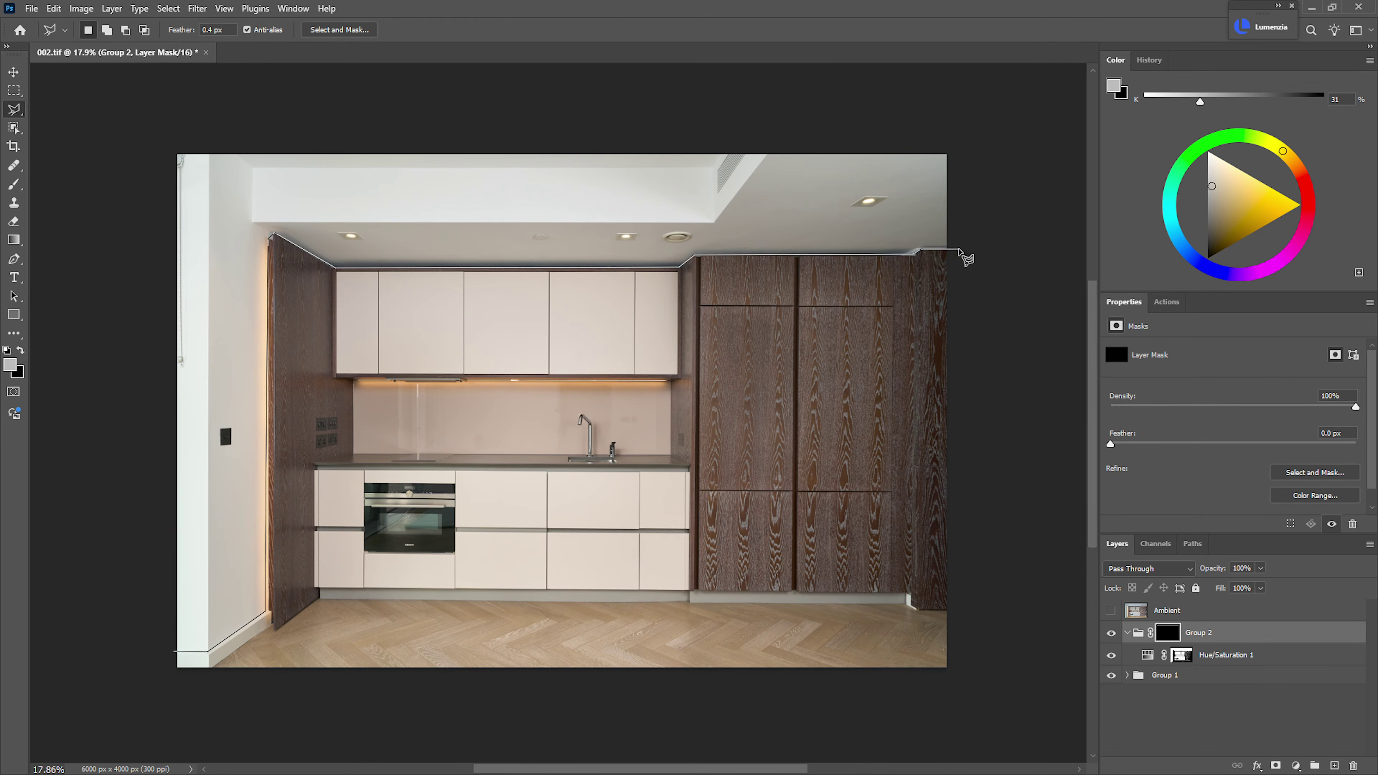
{"action": "left_click", "coordinate": [959, 140]}
{"action": "left_click", "coordinate": [157, 130]}
{"action": "left_click", "coordinate": [153, 663]}
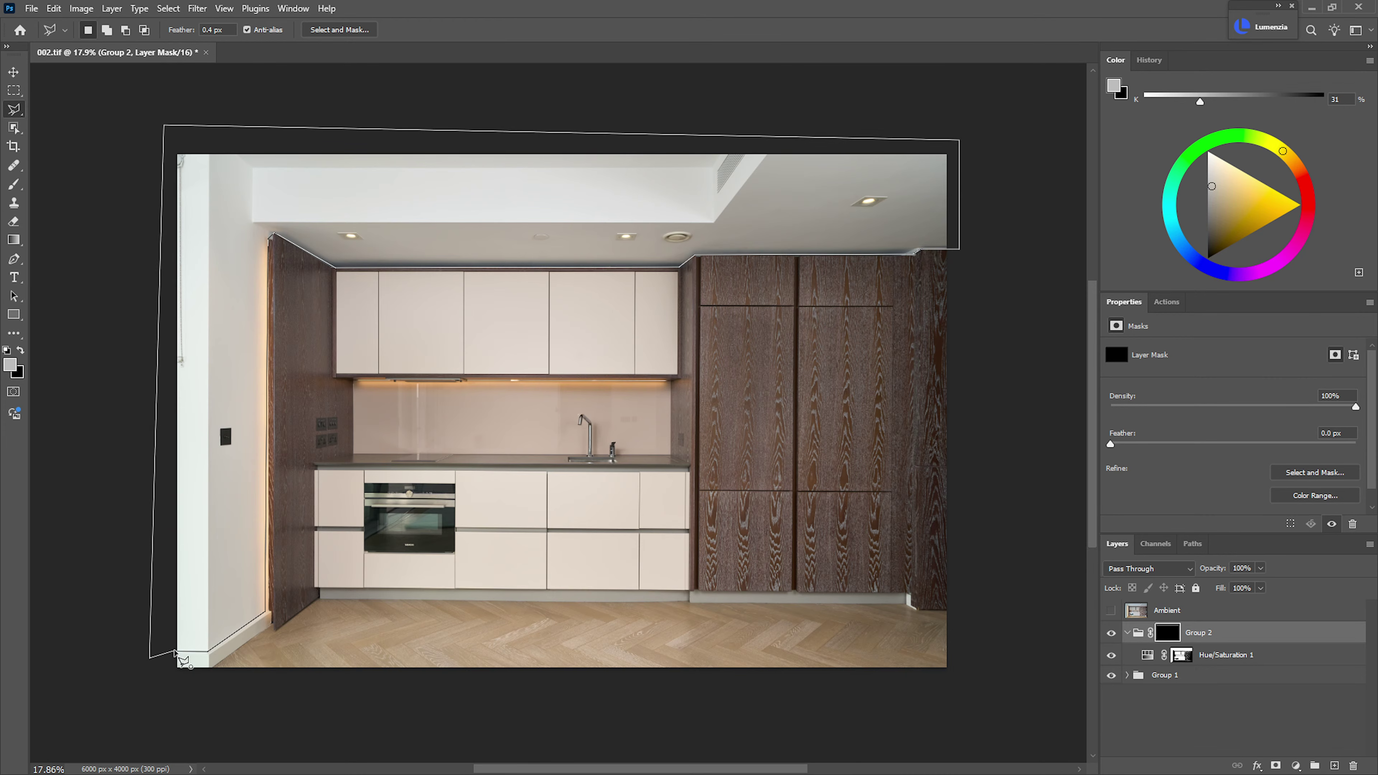
{"action": "left_click", "coordinate": [174, 651]}
- Fill the selected wall and ceiling area with white on the Group 2 mask and deselect
{"action": "key", "text": "alt"}
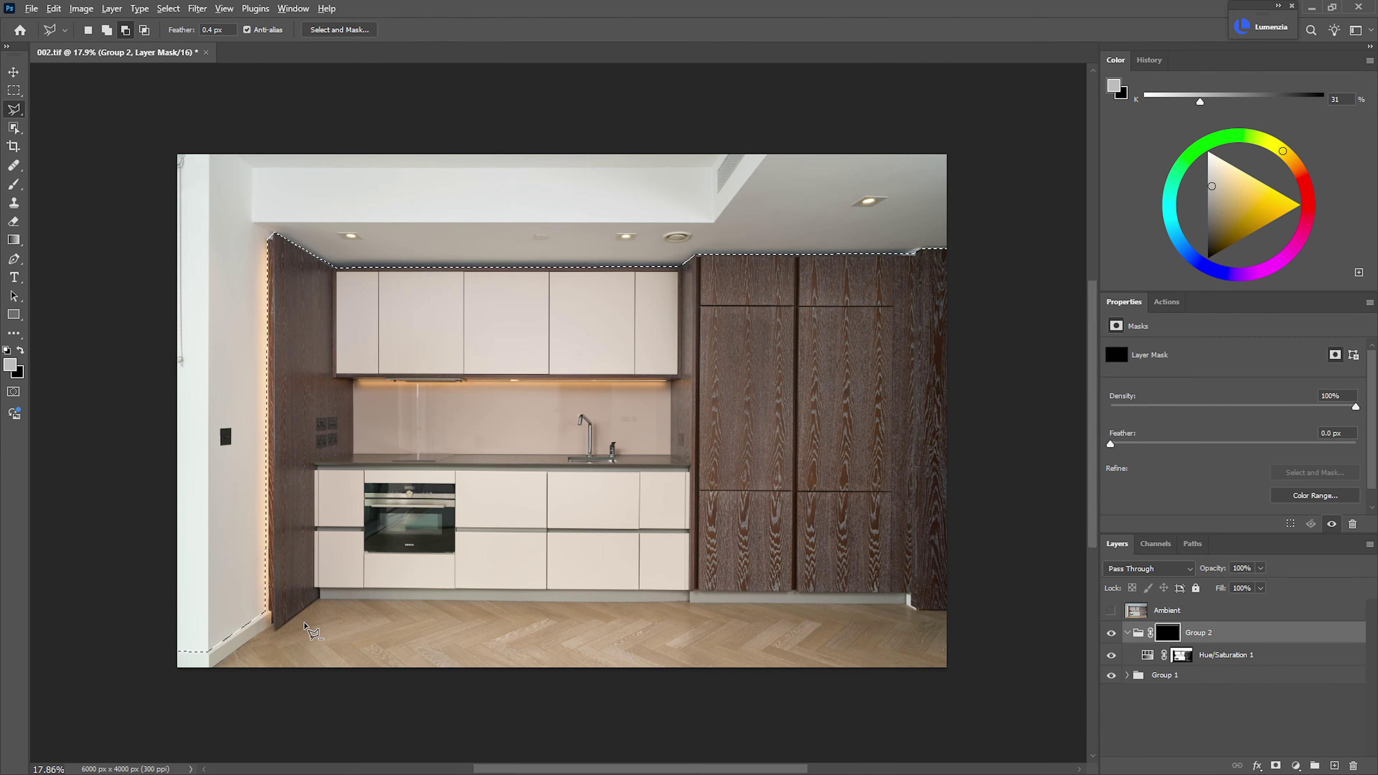
{"action": "key", "text": "d"}
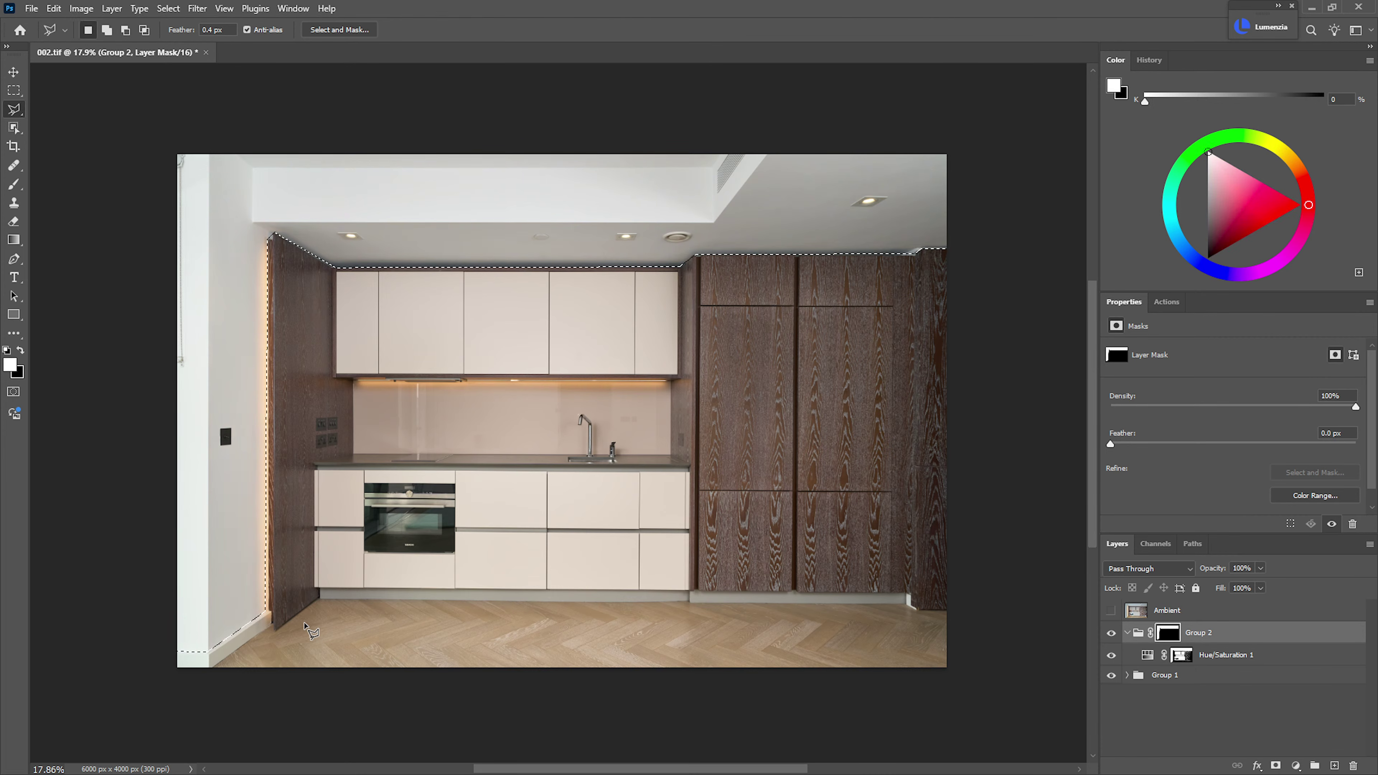
{"action": "key", "text": "ctrl+d"}
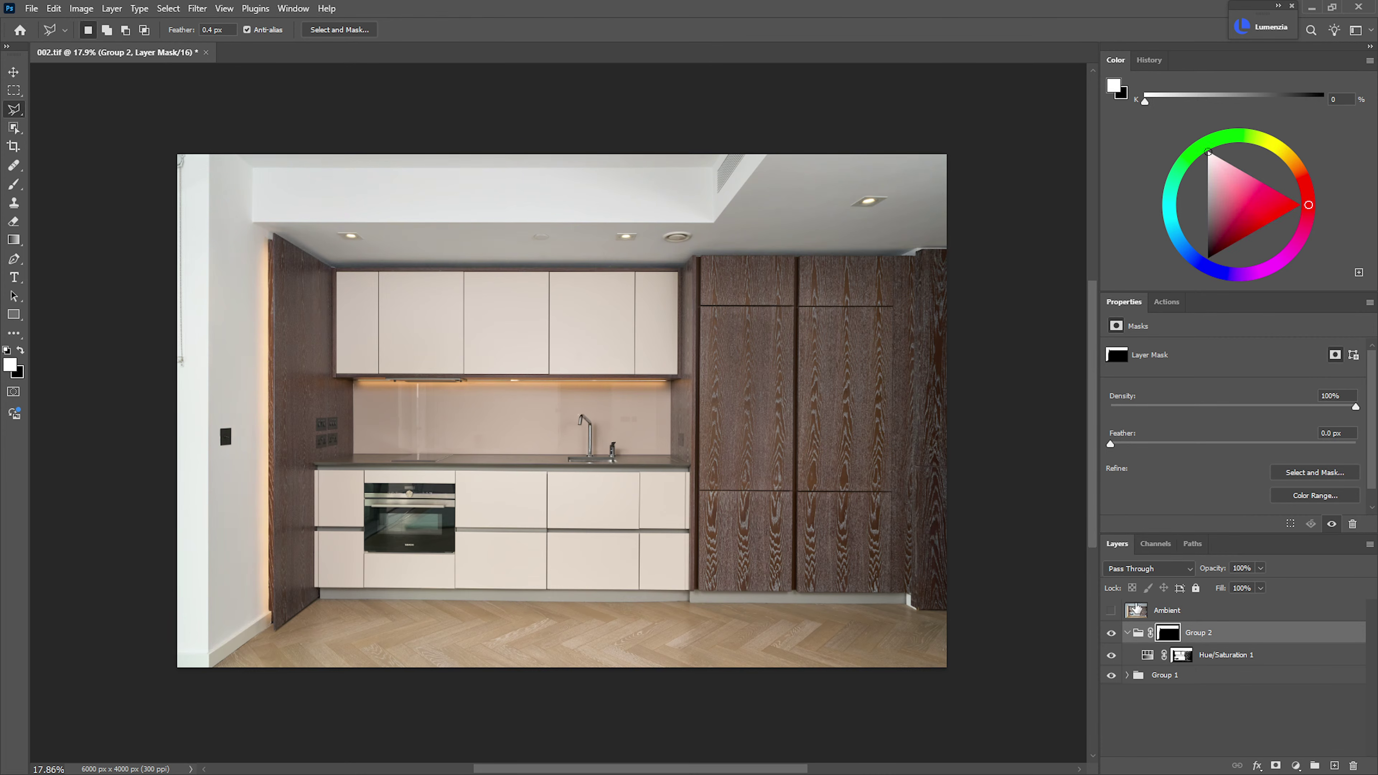
- Show and select the Ambient luminosity layer, keeping its opacity at 100%
{"action": "left_click", "coordinate": [1110, 611]}
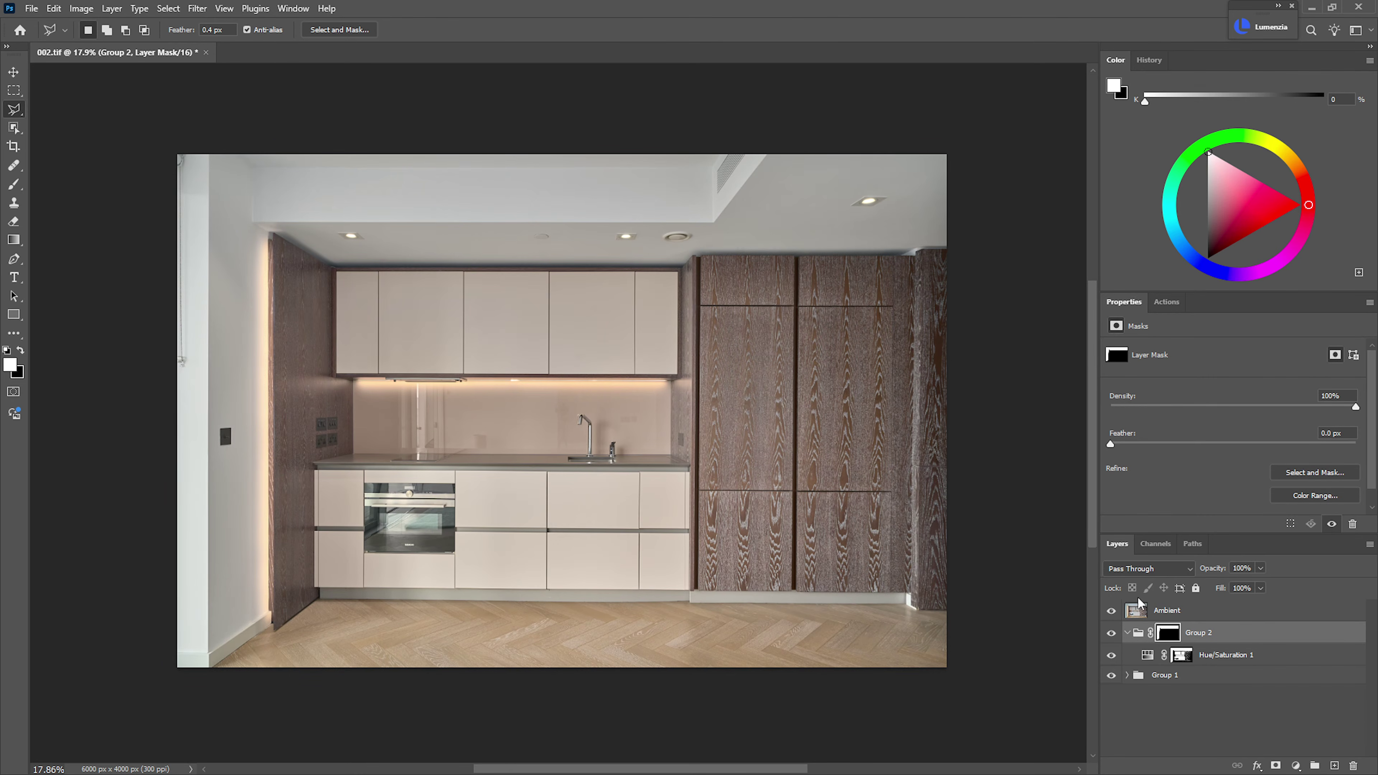
{"action": "left_click", "coordinate": [1176, 612]}
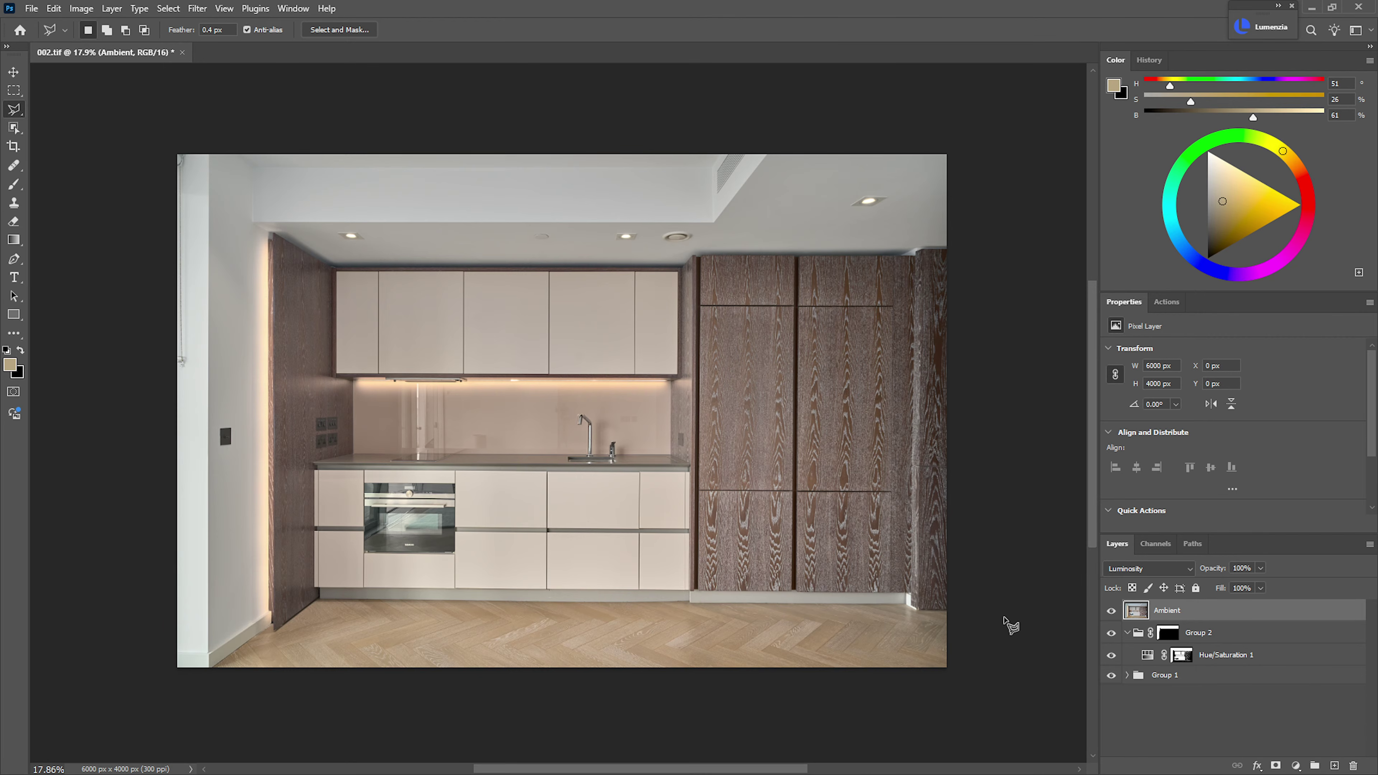
{"action": "left_click_drag", "start_coordinate": [1214, 570], "coordinate": [1242, 584]}
- Add a Curves adjustment layer clipped to the Ambient layer
{"action": "key", "text": "ctrl+m"}
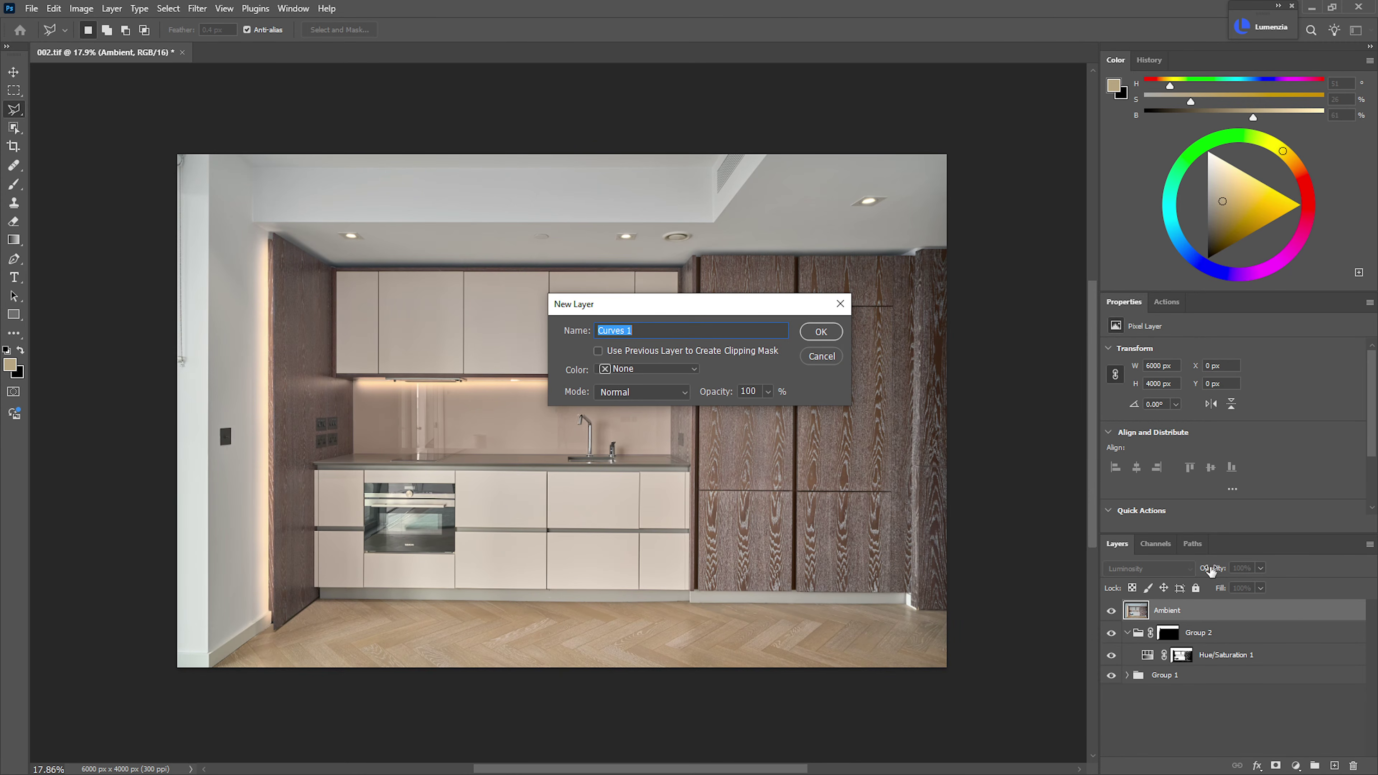
{"action": "left_click", "coordinate": [598, 351]}
{"action": "left_click", "coordinate": [820, 331]}
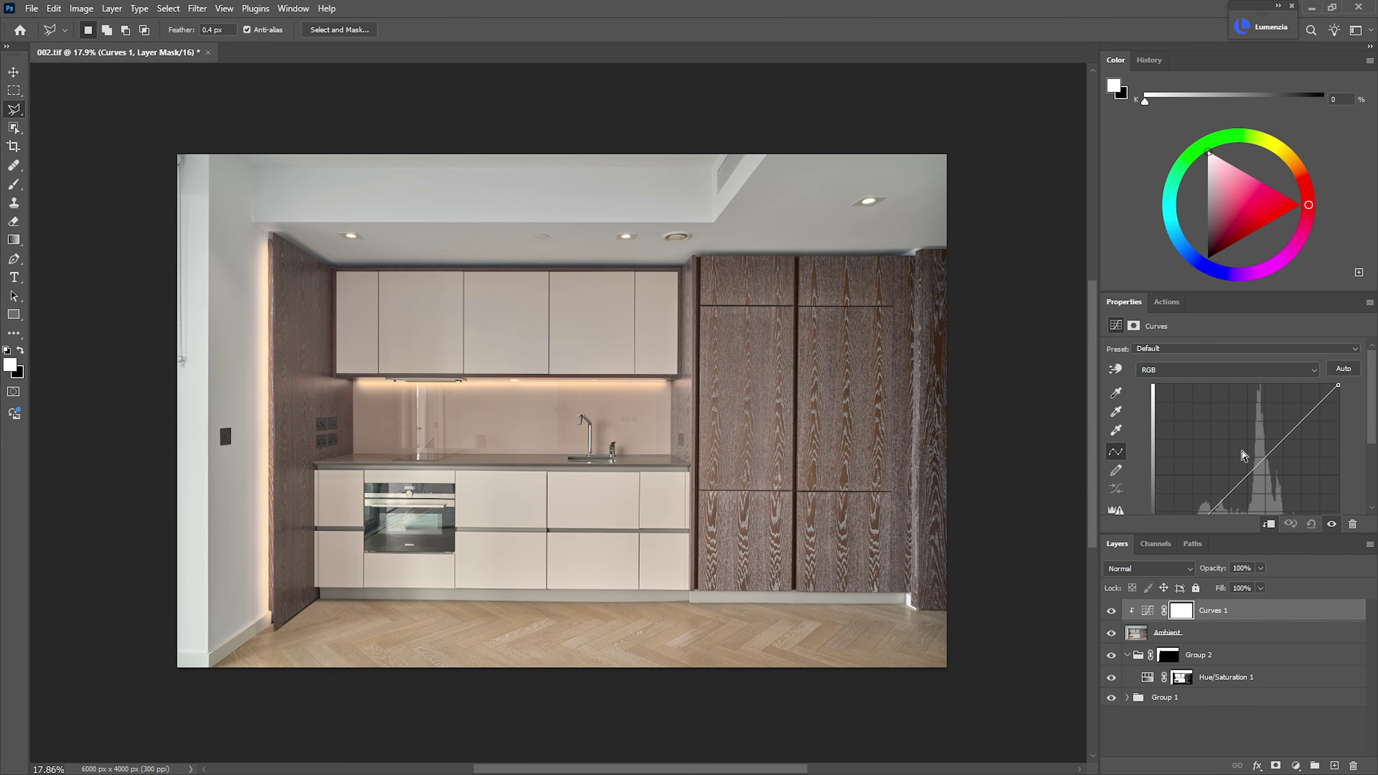
- Shape the clipped curve into an S with darker shadows and brighter highlights to add contrast to the Ambient layer
{"action": "scroll", "coordinate": [1373, 437], "scroll_direction": "down", "scroll_amount": 3}
{"action": "left_click_drag", "start_coordinate": [1221, 430], "coordinate": [1202, 464]}
{"action": "left_click_drag", "start_coordinate": [1256, 418], "coordinate": [1270, 384]}
{"action": "left_click_drag", "start_coordinate": [1202, 464], "coordinate": [1200, 463]}
{"action": "left_click_drag", "start_coordinate": [1268, 383], "coordinate": [1274, 377]}
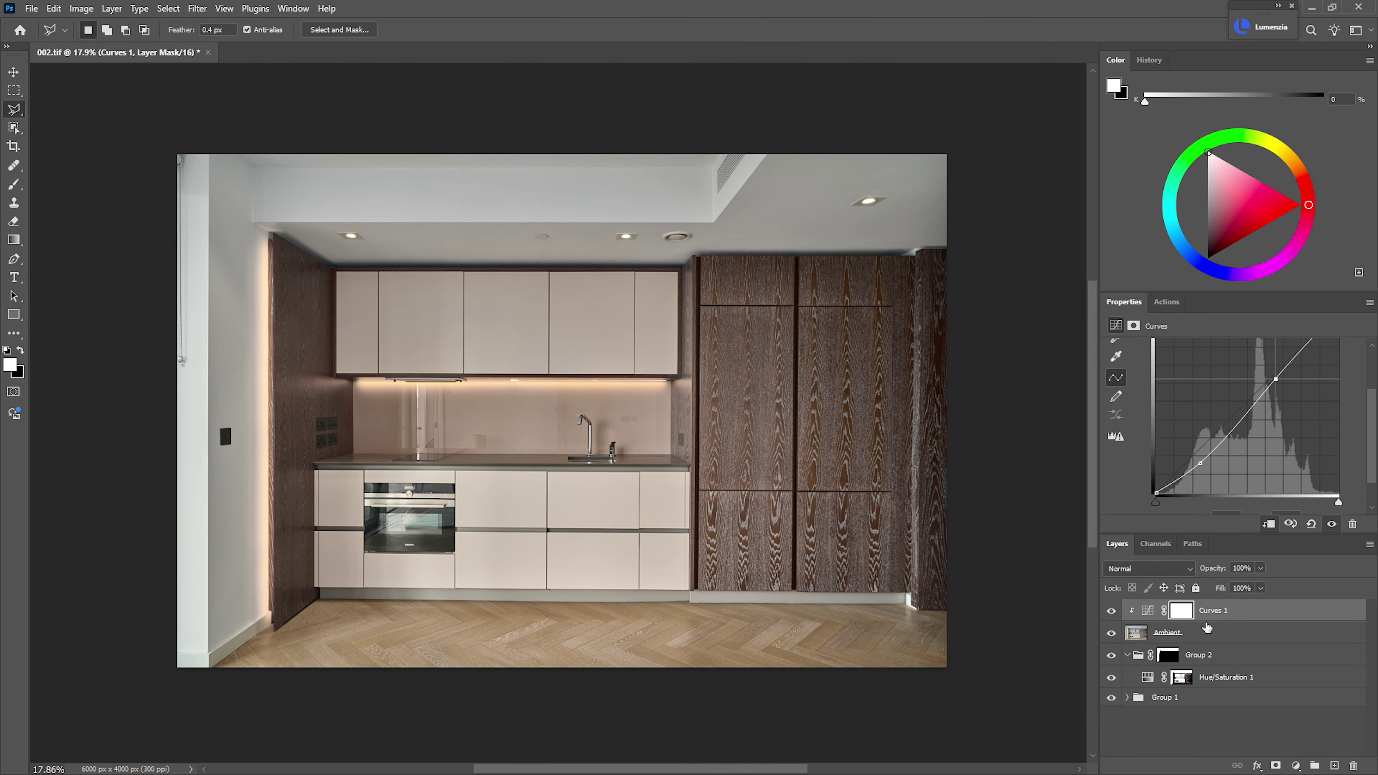
- Lower the Ambient layer's opacity to 58%
{"action": "left_click", "coordinate": [1206, 630]}
{"action": "left_click_drag", "start_coordinate": [1210, 574], "coordinate": [1196, 570]}
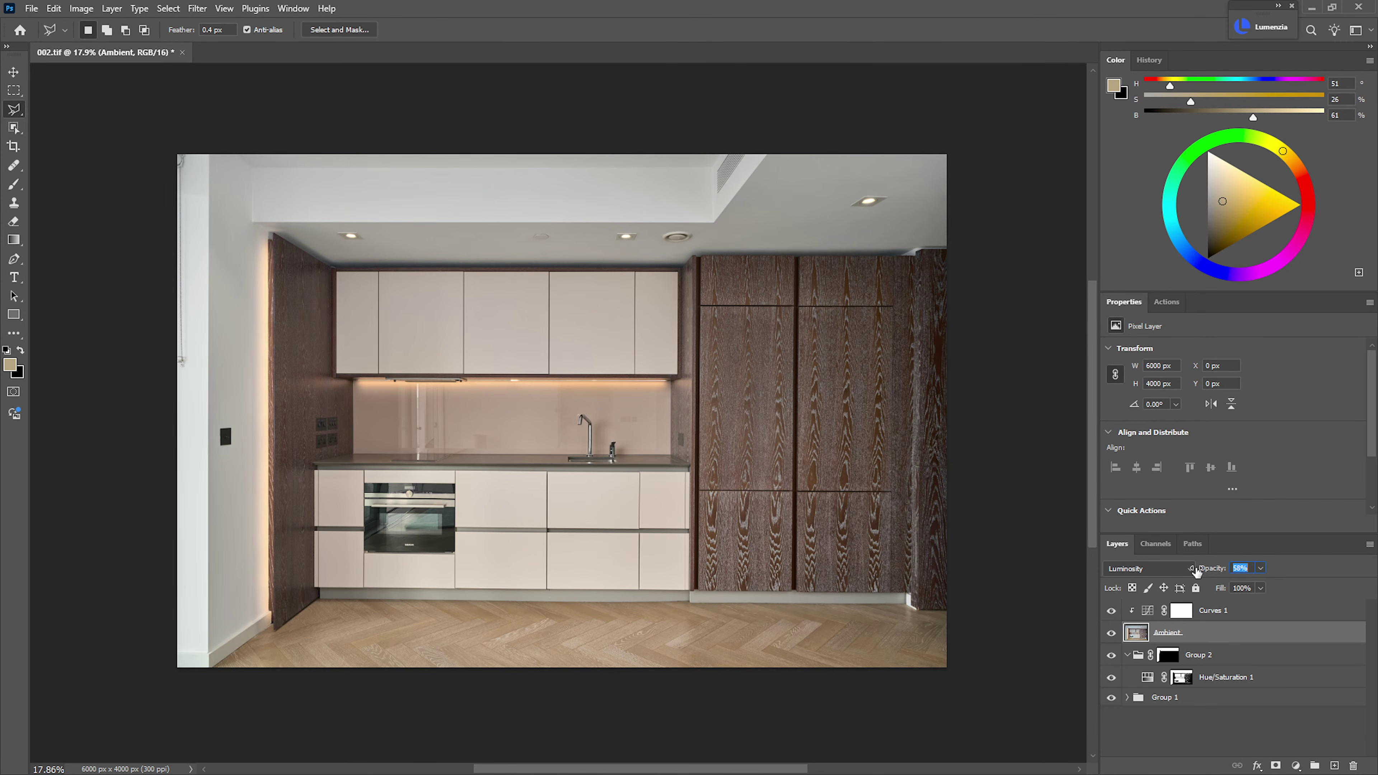
- Set the Ambient layer's opacity to 60% and add an empty layer above the Curves 1 adjustment
{"action": "left_click", "coordinate": [1112, 633]}
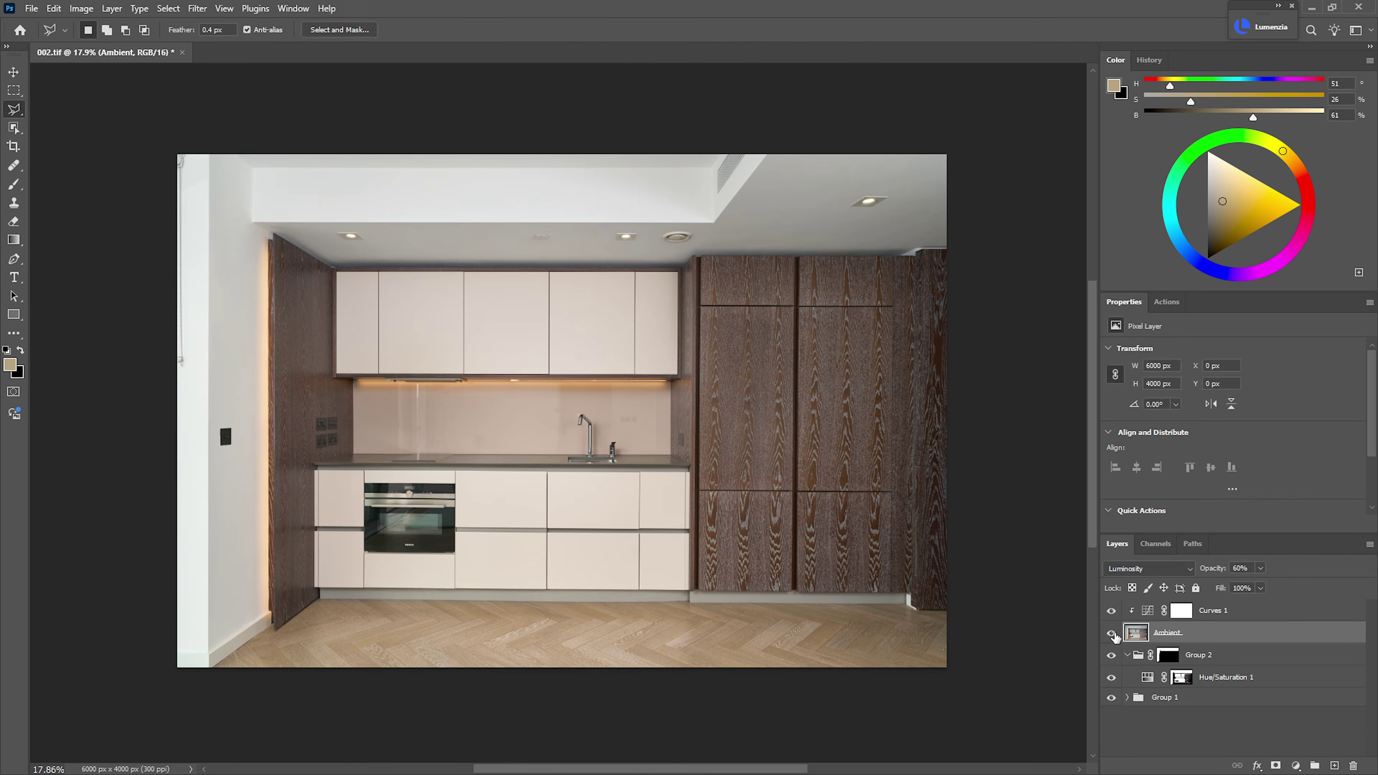
{"action": "left_click", "coordinate": [1111, 633]}
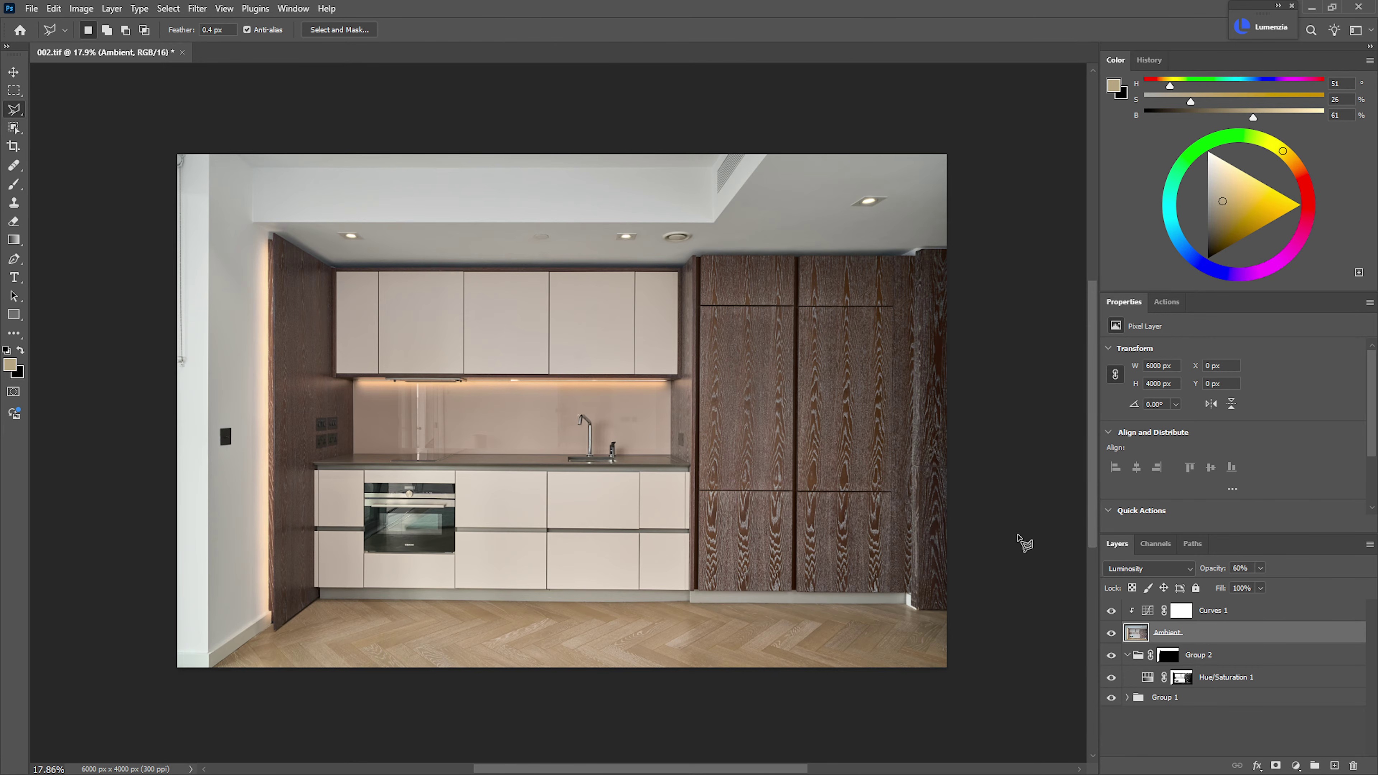
{"action": "left_click", "coordinate": [1228, 621]}
{"action": "left_click", "coordinate": [1334, 765]}
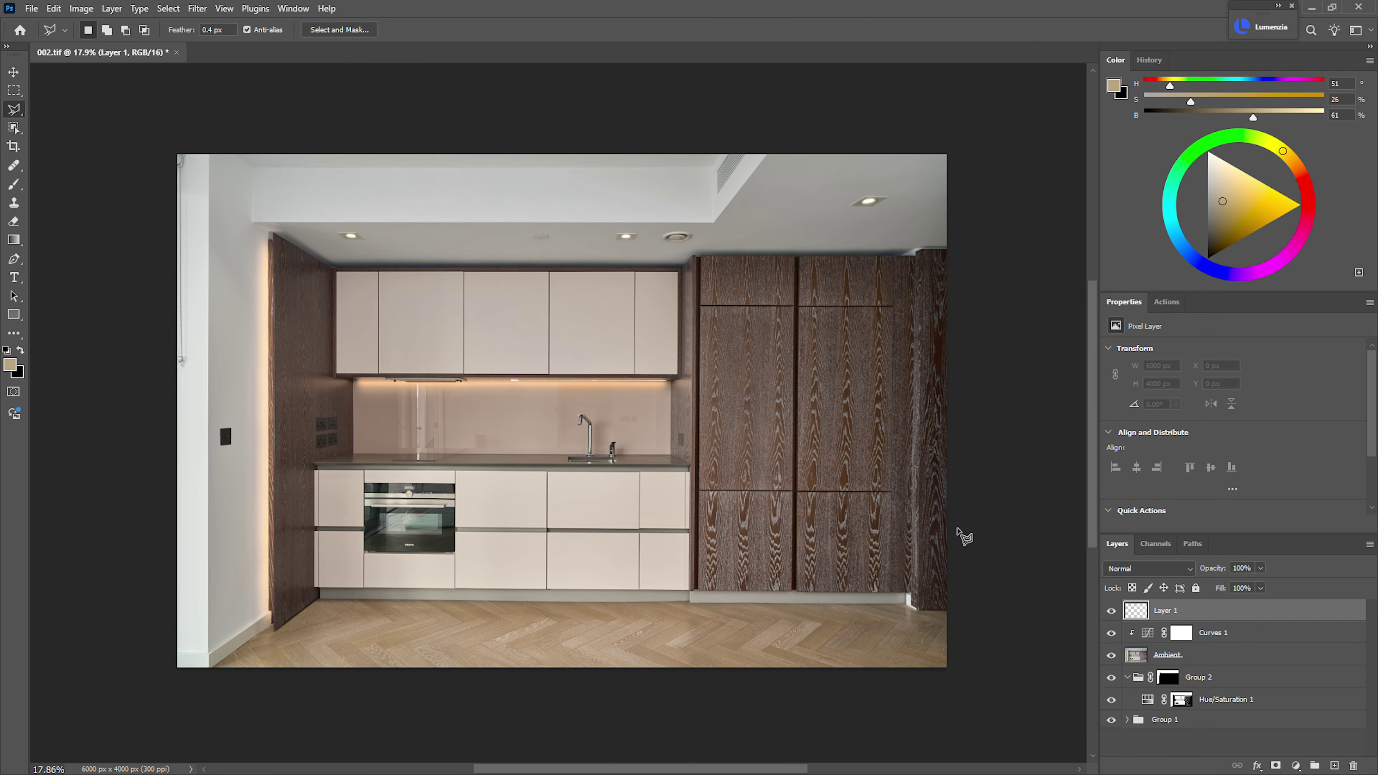
- Heal away the socket reflections on the backsplash beside the tap on the new layer, using the Healing Brush
{"action": "left_click_drag", "start_coordinate": [561, 429], "coordinate": [623, 437]}
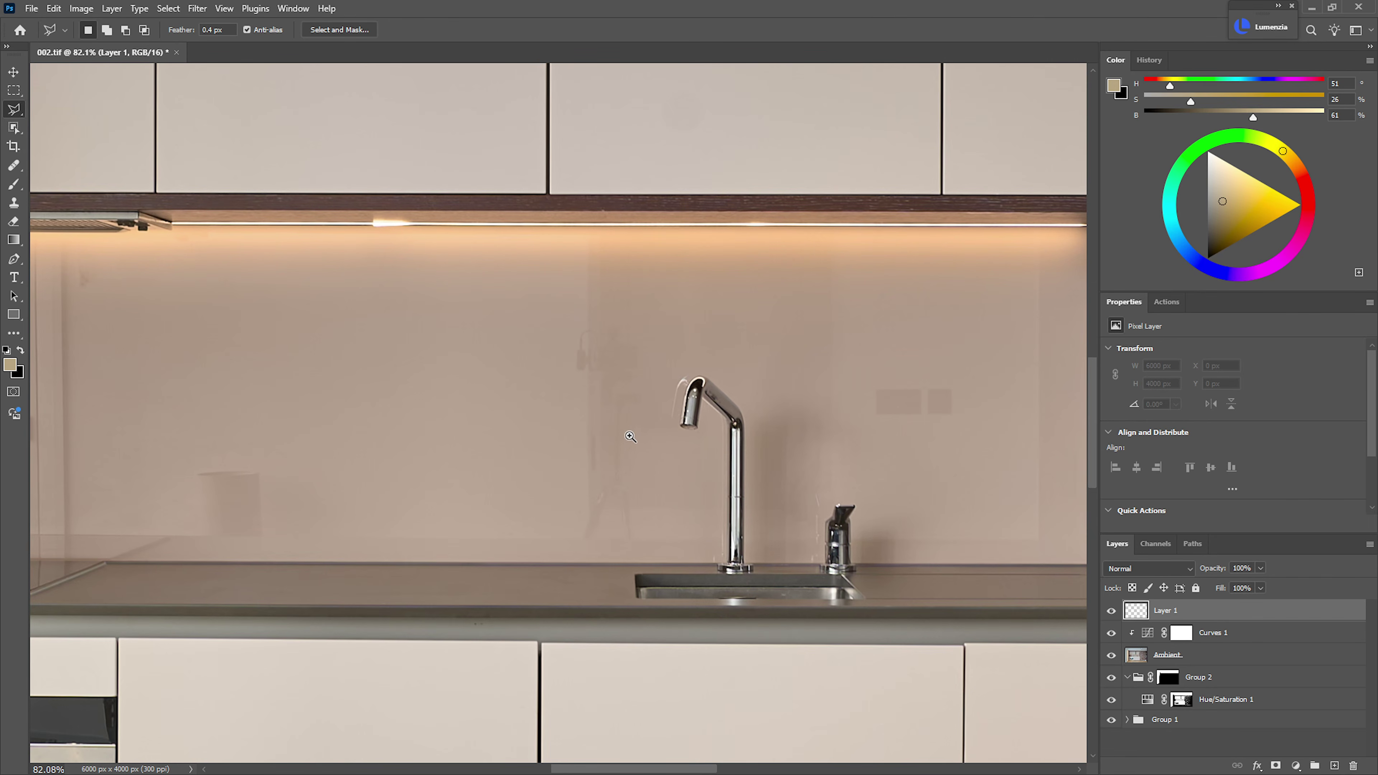
{"action": "key", "text": "j"}
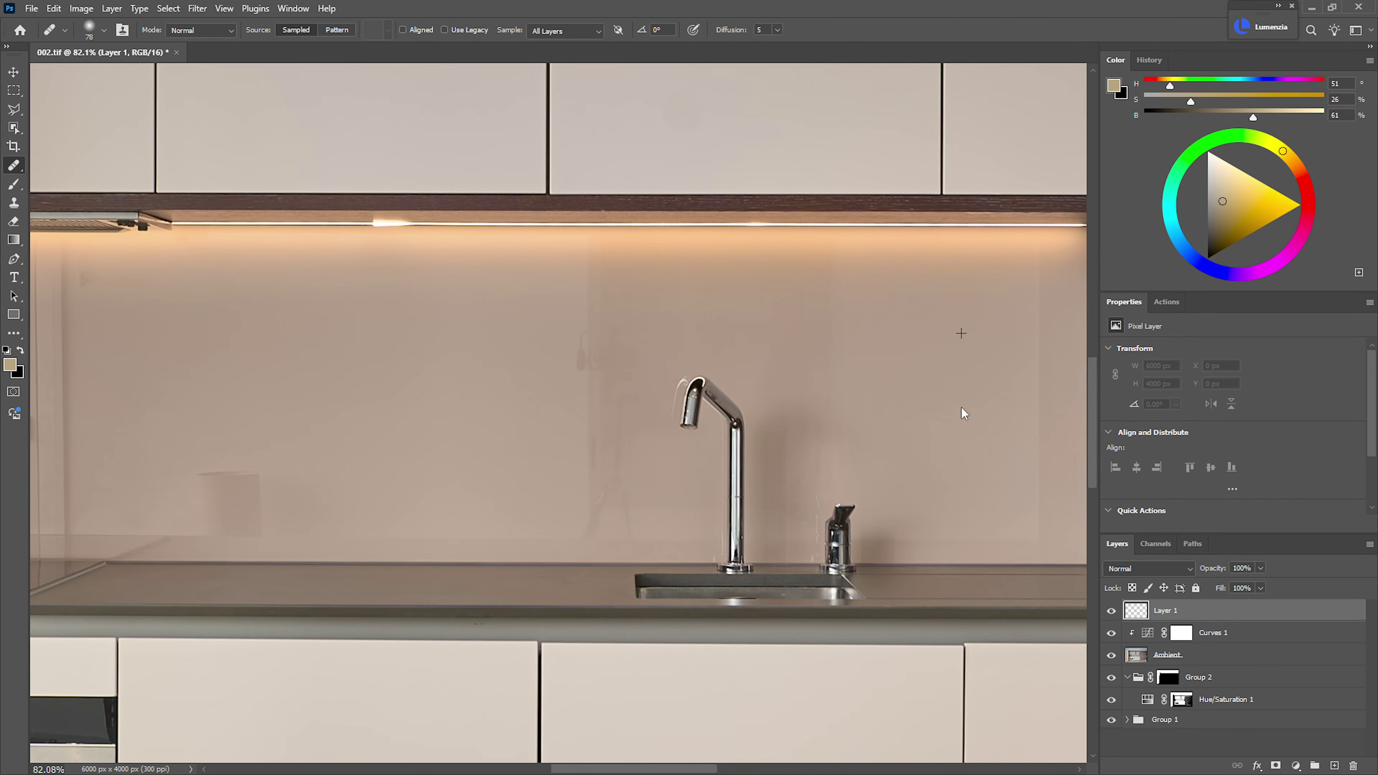
{"action": "left_click_drag", "start_coordinate": [470, 369], "coordinate": [679, 400]}
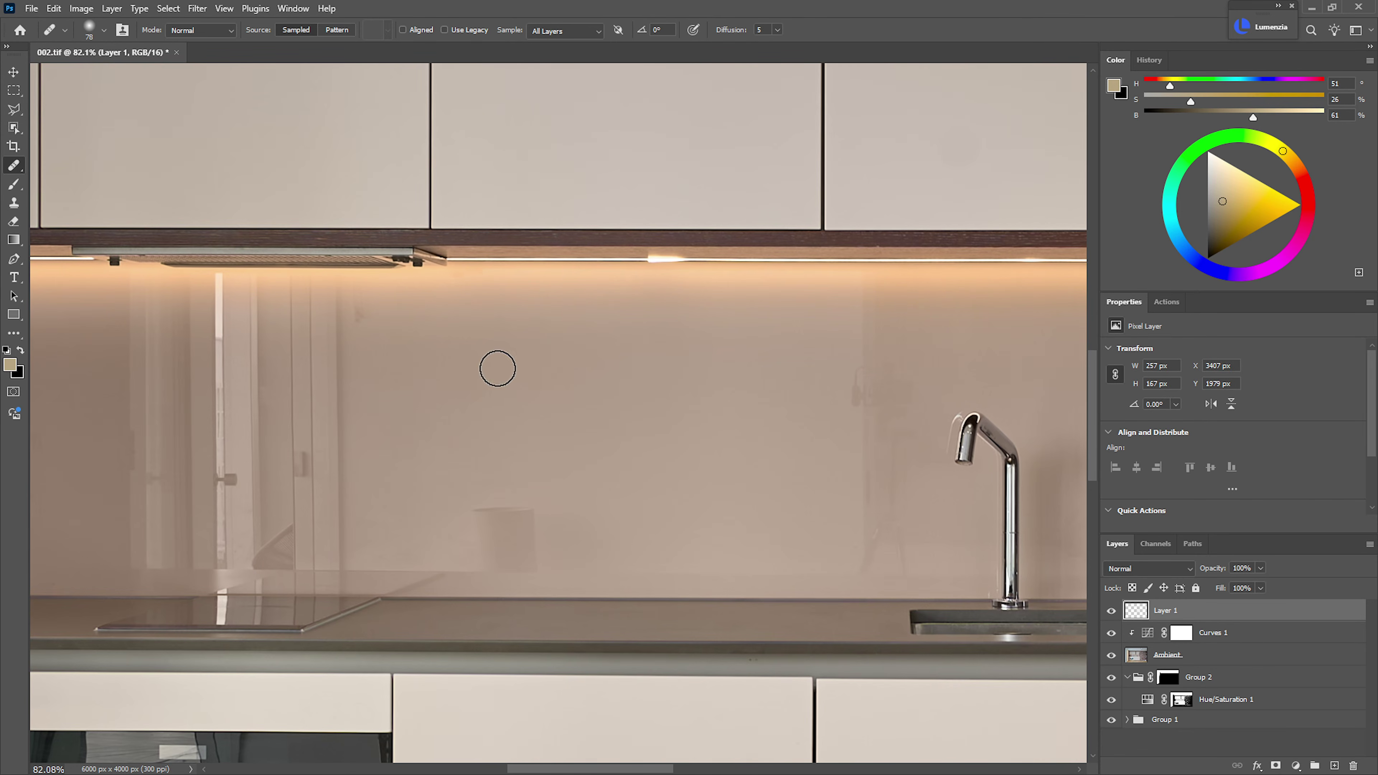
- Heal the small marks on the backsplash just below the extractor hood, sampling clean backsplash nearby
{"action": "left_click_drag", "start_coordinate": [497, 369], "coordinate": [438, 346]}
{"action": "left_click", "coordinate": [442, 368], "text": "alt"}
{"action": "left_click_drag", "start_coordinate": [366, 314], "coordinate": [360, 311]}
{"action": "left_click_drag", "start_coordinate": [365, 321], "coordinate": [372, 324]}
- Heal the vertical streaky reflection on the backsplash beside the tap with an enlarged Healing Brush
{"action": "left_click_drag", "start_coordinate": [680, 461], "coordinate": [679, 384]}
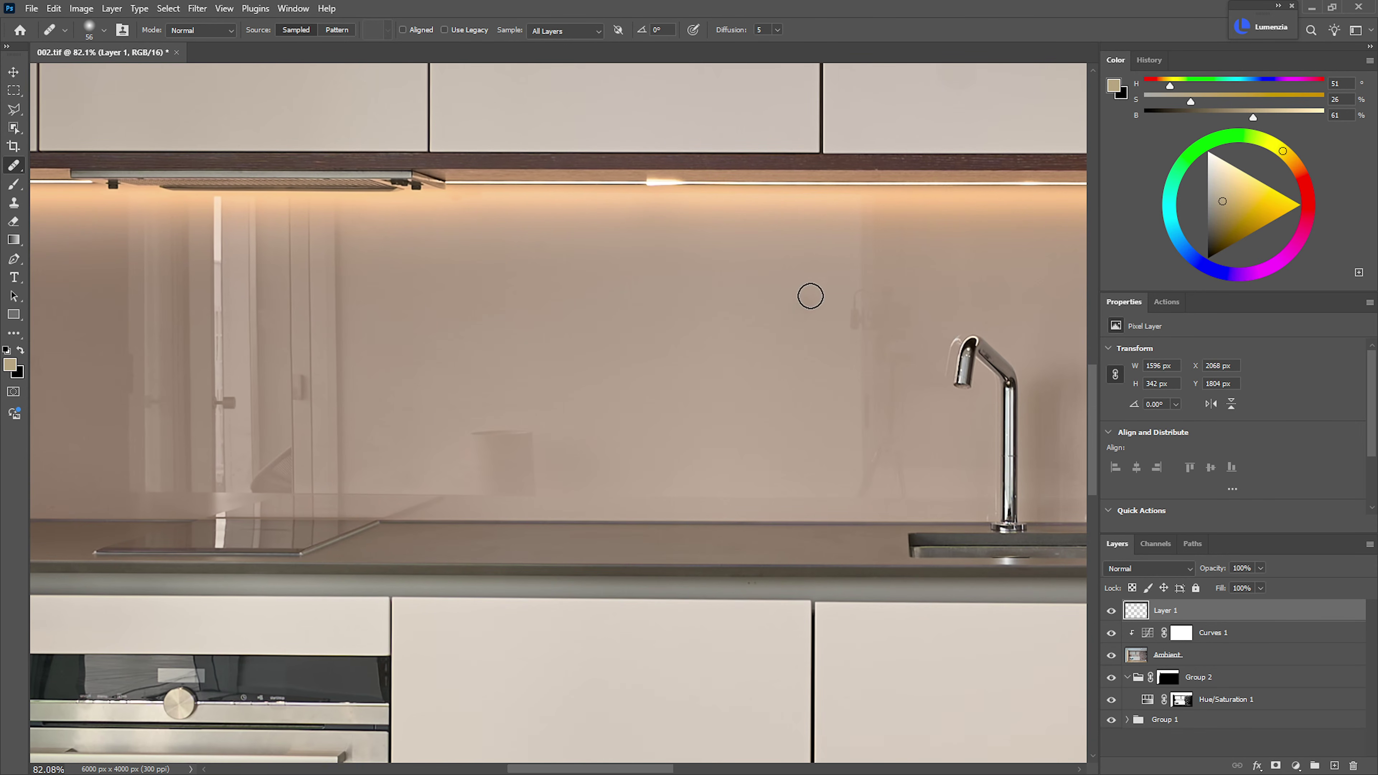
{"action": "mouse_move", "coordinate": [883, 248]}
{"action": "left_mouse_down"}
{"action": "mouse_move", "coordinate": [858, 341]}
{"action": "mouse_move", "coordinate": [892, 289]}
{"action": "mouse_move", "coordinate": [898, 394]}
{"action": "mouse_move", "coordinate": [862, 391]}
{"action": "mouse_move", "coordinate": [886, 445]}
{"action": "mouse_move", "coordinate": [907, 458]}
{"action": "mouse_move", "coordinate": [888, 476]}
{"action": "mouse_move", "coordinate": [864, 391]}
{"action": "mouse_move", "coordinate": [866, 234]}
{"action": "mouse_move", "coordinate": [884, 464]}
{"action": "left_mouse_up"}
{"action": "key", "text": "bracketright"}
{"action": "key", "text": "bracketright"}
{"action": "key", "text": "bracketright"}
{"action": "key", "text": "bracketright"}
{"action": "mouse_move", "coordinate": [833, 270]}
{"action": "left_mouse_down"}
{"action": "mouse_move", "coordinate": [890, 273]}
{"action": "mouse_move", "coordinate": [878, 368]}
{"action": "mouse_move", "coordinate": [858, 413]}
{"action": "mouse_move", "coordinate": [758, 498]}
{"action": "left_mouse_up"}
{"action": "scroll", "coordinate": [826, 351], "scroll_direction": "down", "scroll_amount": 5}
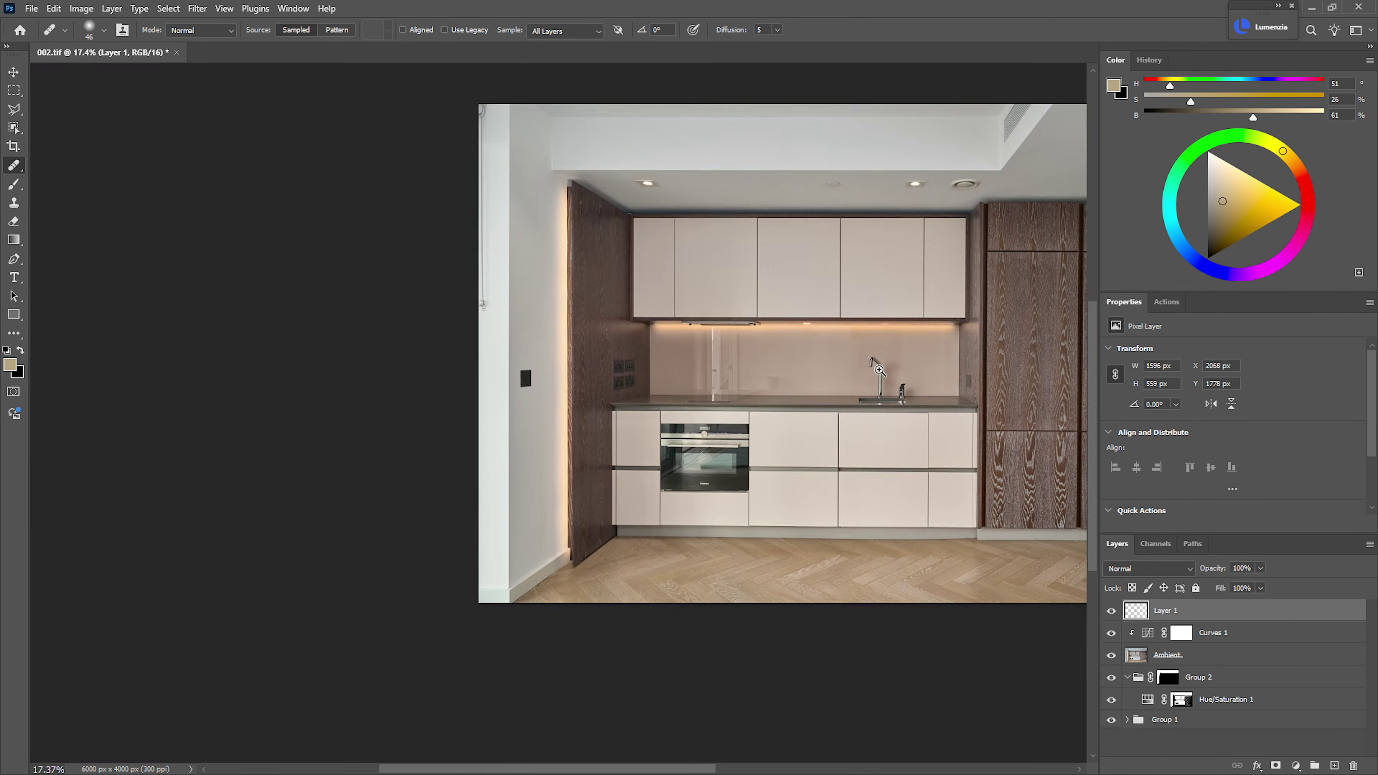
- Heal away the cup-shaped reflection on the backsplash just above the worktop
{"action": "scroll", "coordinate": [729, 432], "scroll_direction": "up", "scroll_amount": 5}
{"action": "scroll", "coordinate": [627, 444], "scroll_direction": "up", "scroll_amount": 3}
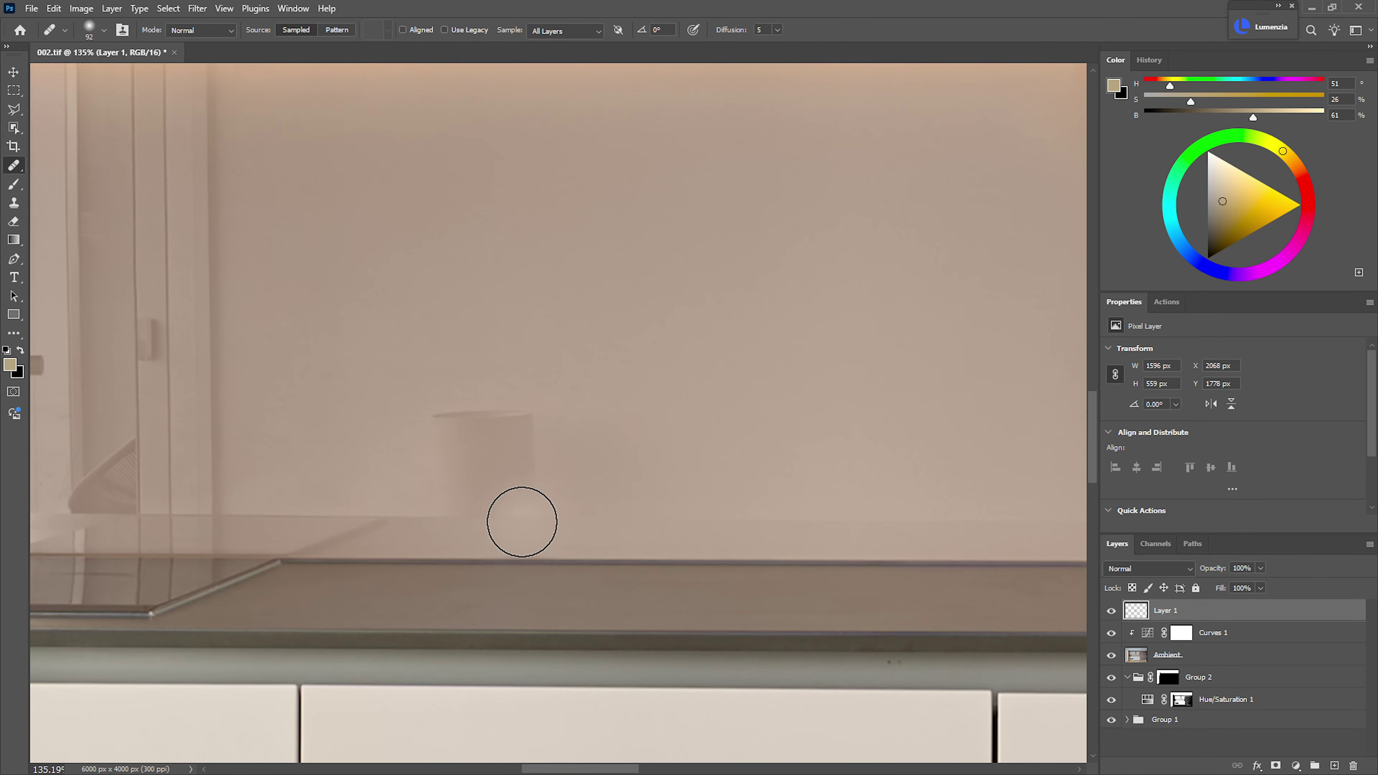
{"action": "left_click_drag", "start_coordinate": [518, 522], "coordinate": [529, 518]}
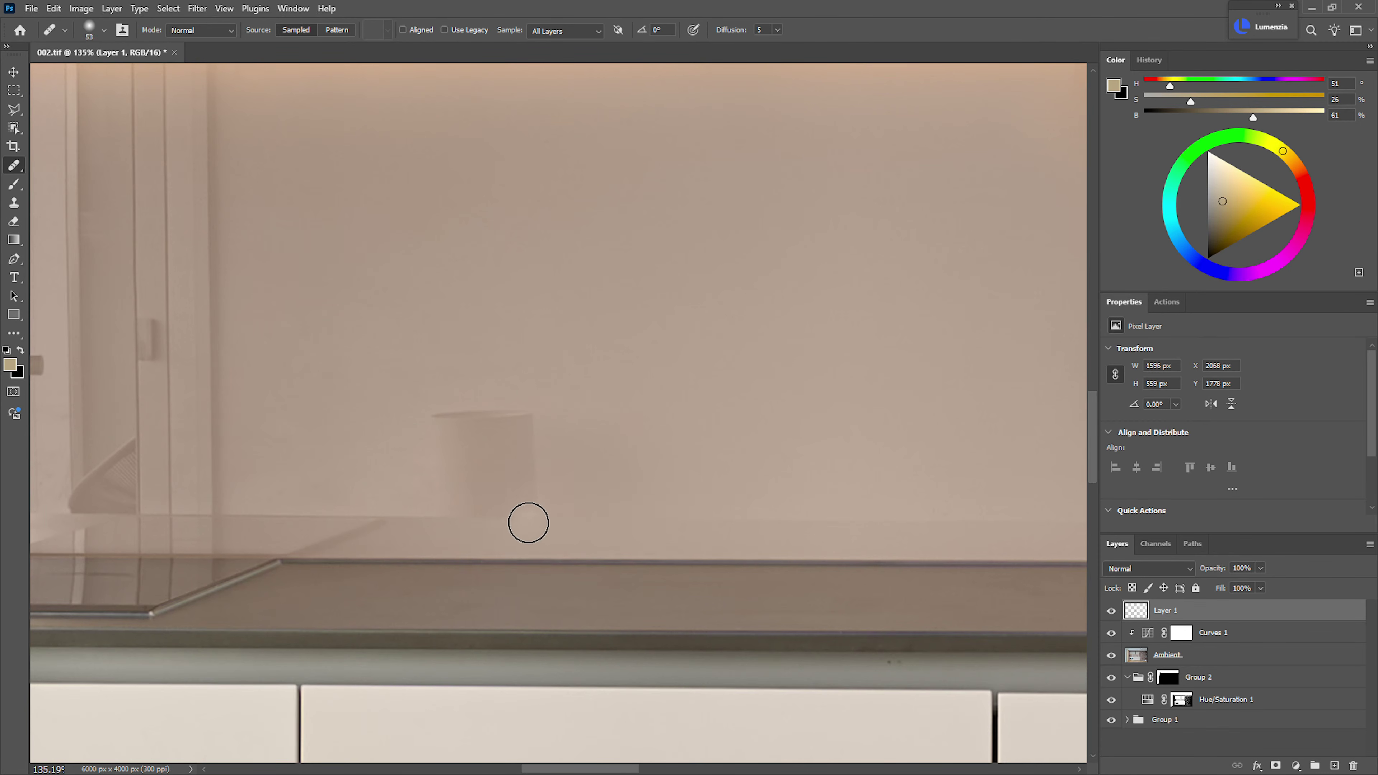
{"action": "left_click_drag", "start_coordinate": [477, 444], "coordinate": [460, 405]}
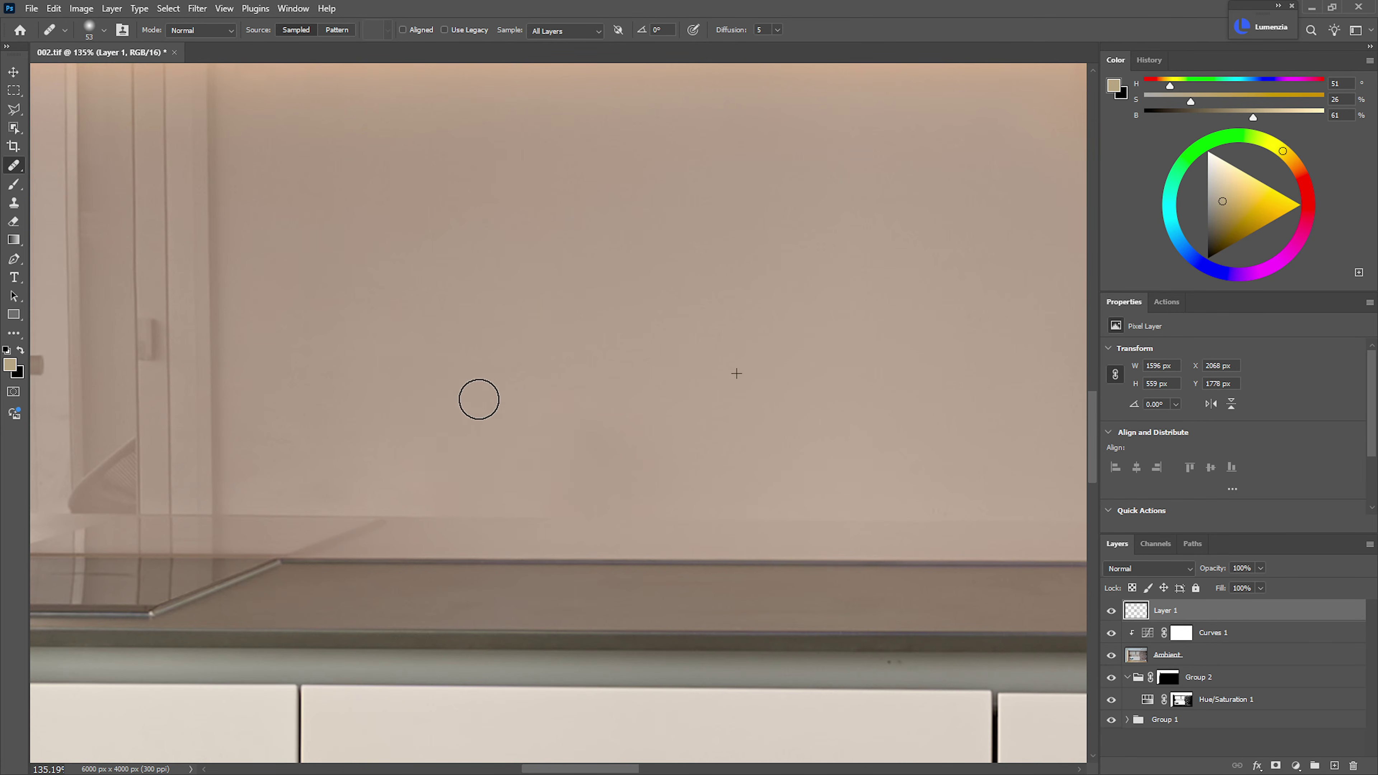
- Even out the healed area of the backsplash above the worktop with the Clone Stamp at 20% flow
{"action": "scroll", "coordinate": [479, 399], "scroll_direction": "down", "scroll_amount": 5}
{"action": "scroll", "coordinate": [693, 375], "scroll_direction": "up", "scroll_amount": 5}
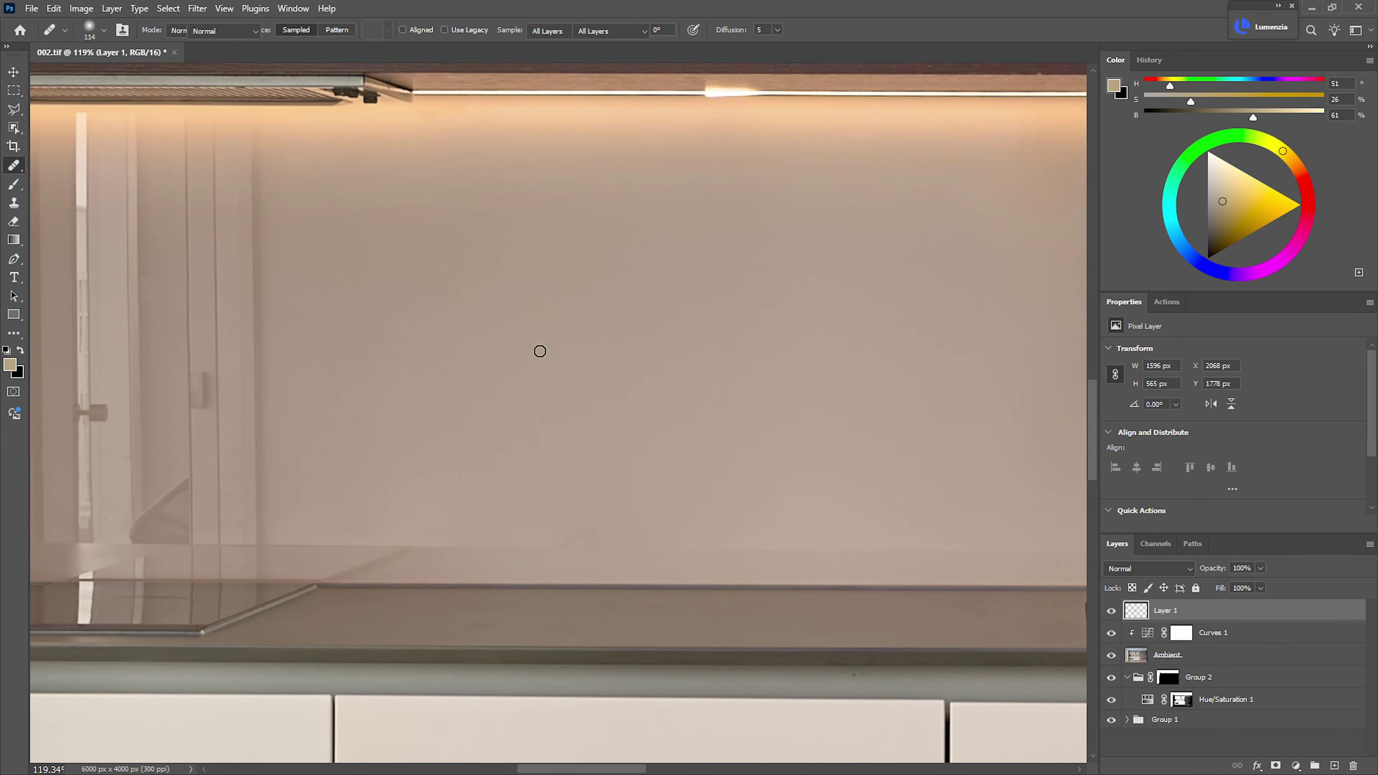
{"action": "key", "text": "s"}
{"action": "left_click", "coordinate": [522, 360], "text": "alt"}
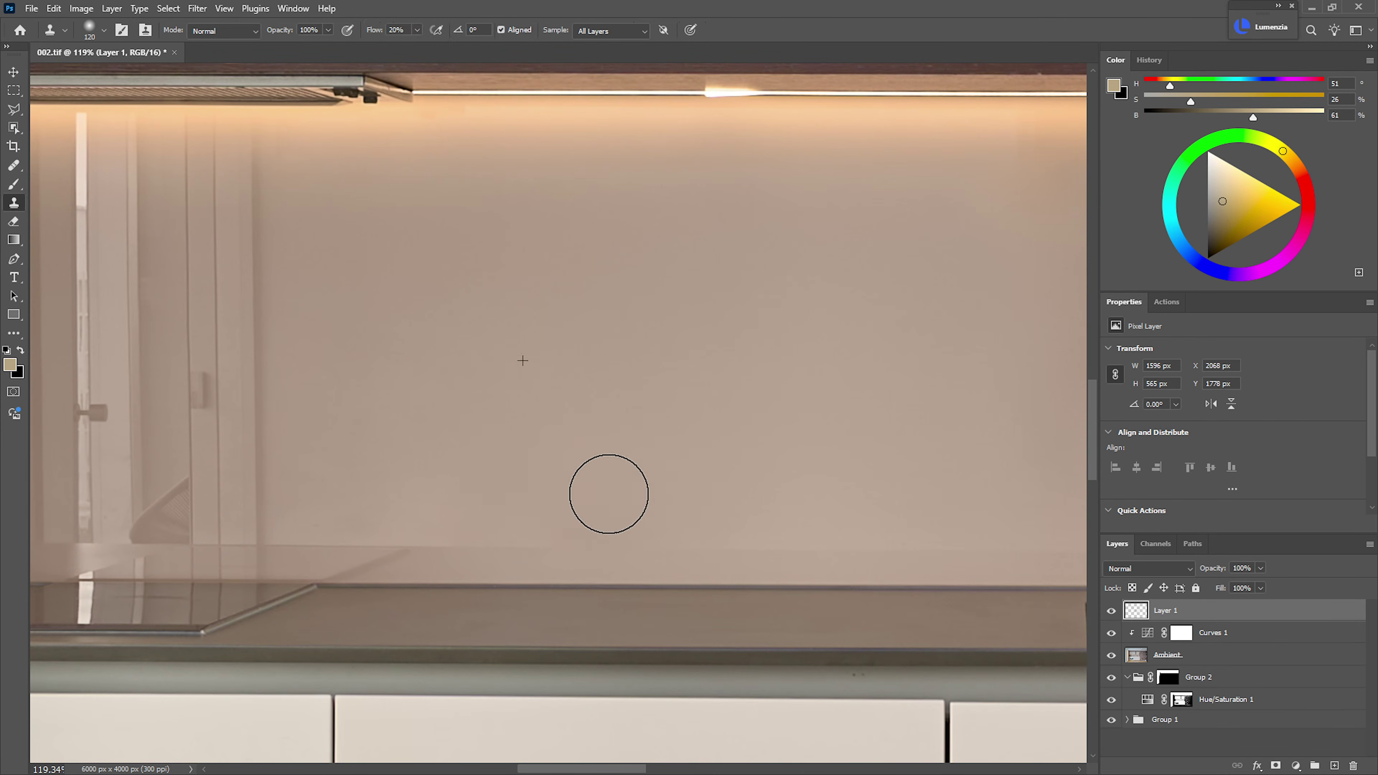
{"action": "mouse_move", "coordinate": [609, 494]}
{"action": "left_mouse_down"}
{"action": "mouse_move", "coordinate": [455, 476]}
{"action": "mouse_move", "coordinate": [900, 504]}
{"action": "left_mouse_up"}
{"action": "mouse_move", "coordinate": [792, 436]}
{"action": "left_mouse_down"}
{"action": "mouse_move", "coordinate": [756, 471]}
{"action": "mouse_move", "coordinate": [832, 493]}
{"action": "mouse_move", "coordinate": [674, 517]}
{"action": "left_mouse_up"}
{"action": "left_click_drag", "start_coordinate": [751, 494], "coordinate": [774, 492]}
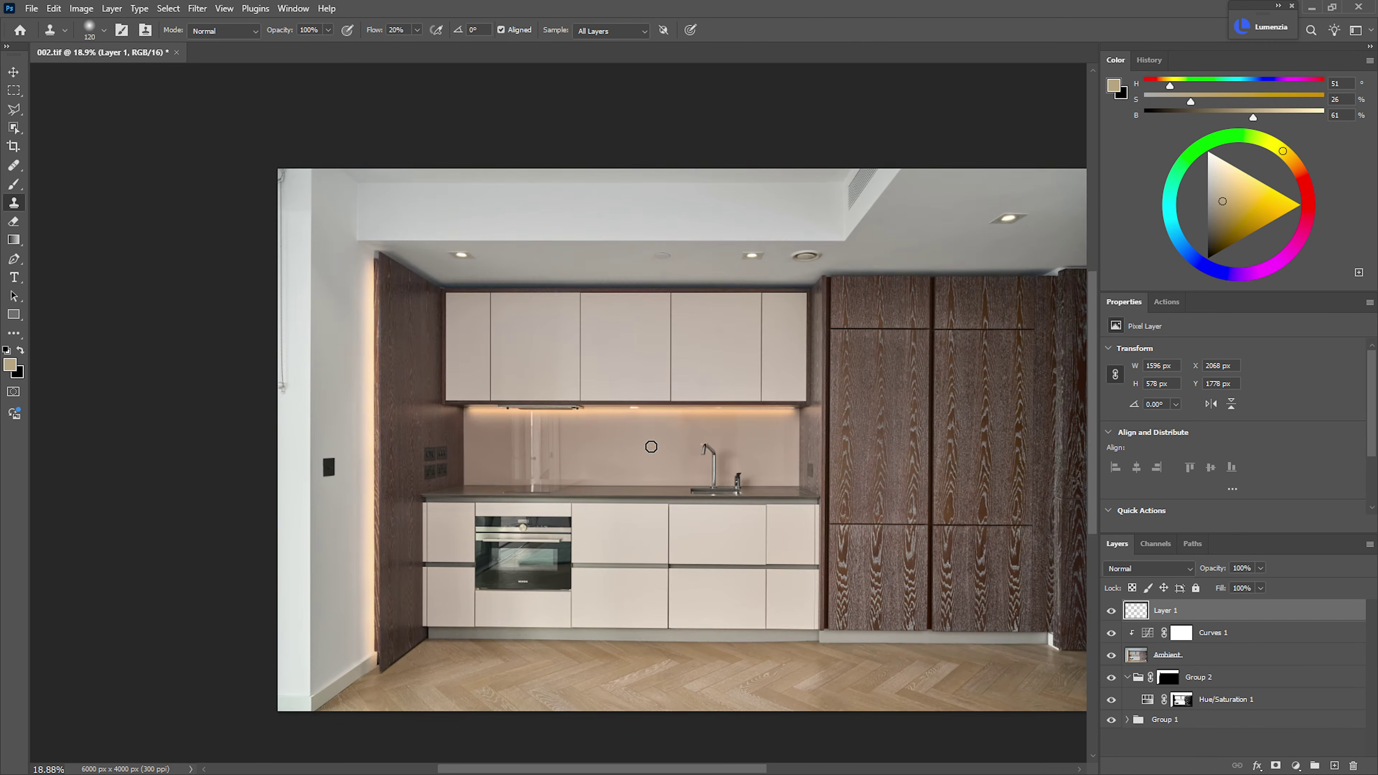
- Save and close 002.tif, and open the layered file 003.tif
{"action": "key", "text": "ctrl+0"}
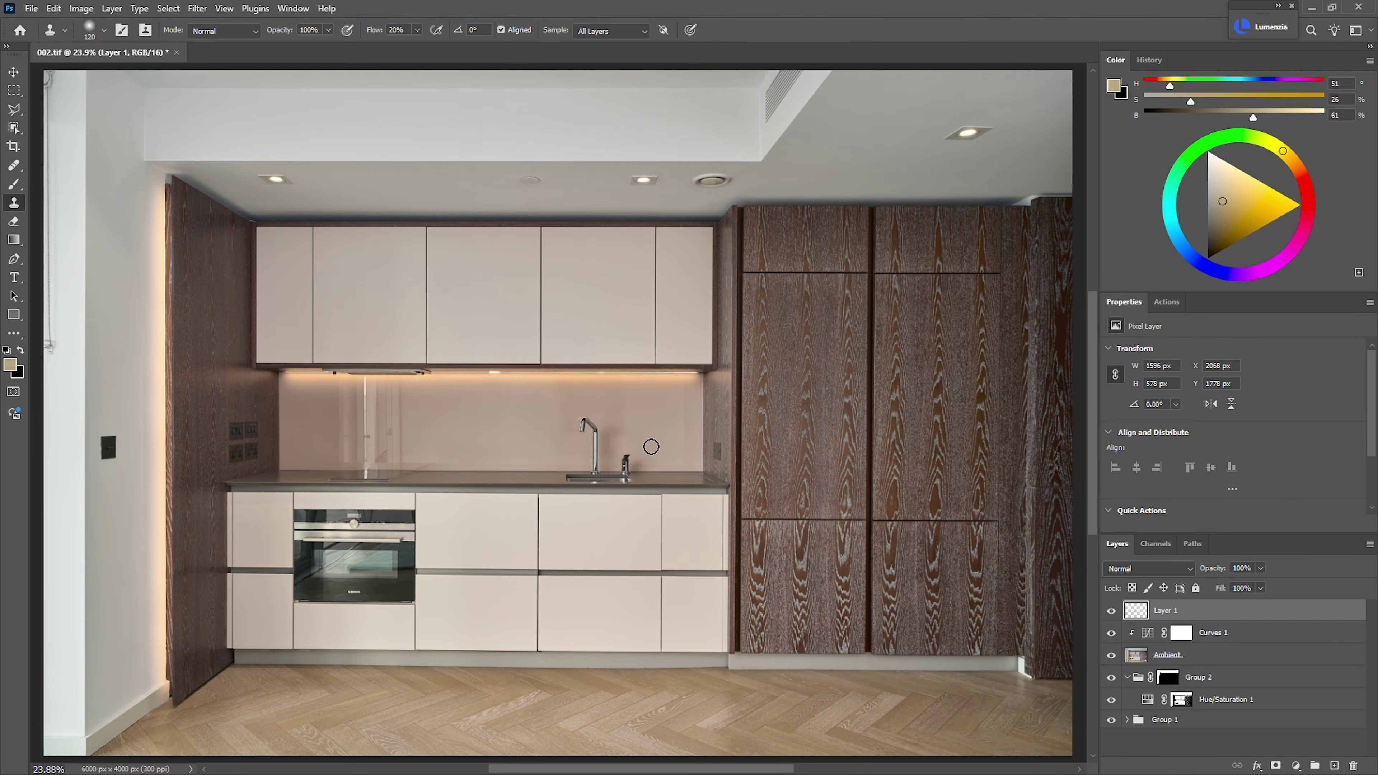
{"action": "key", "text": "ctrl+s"}
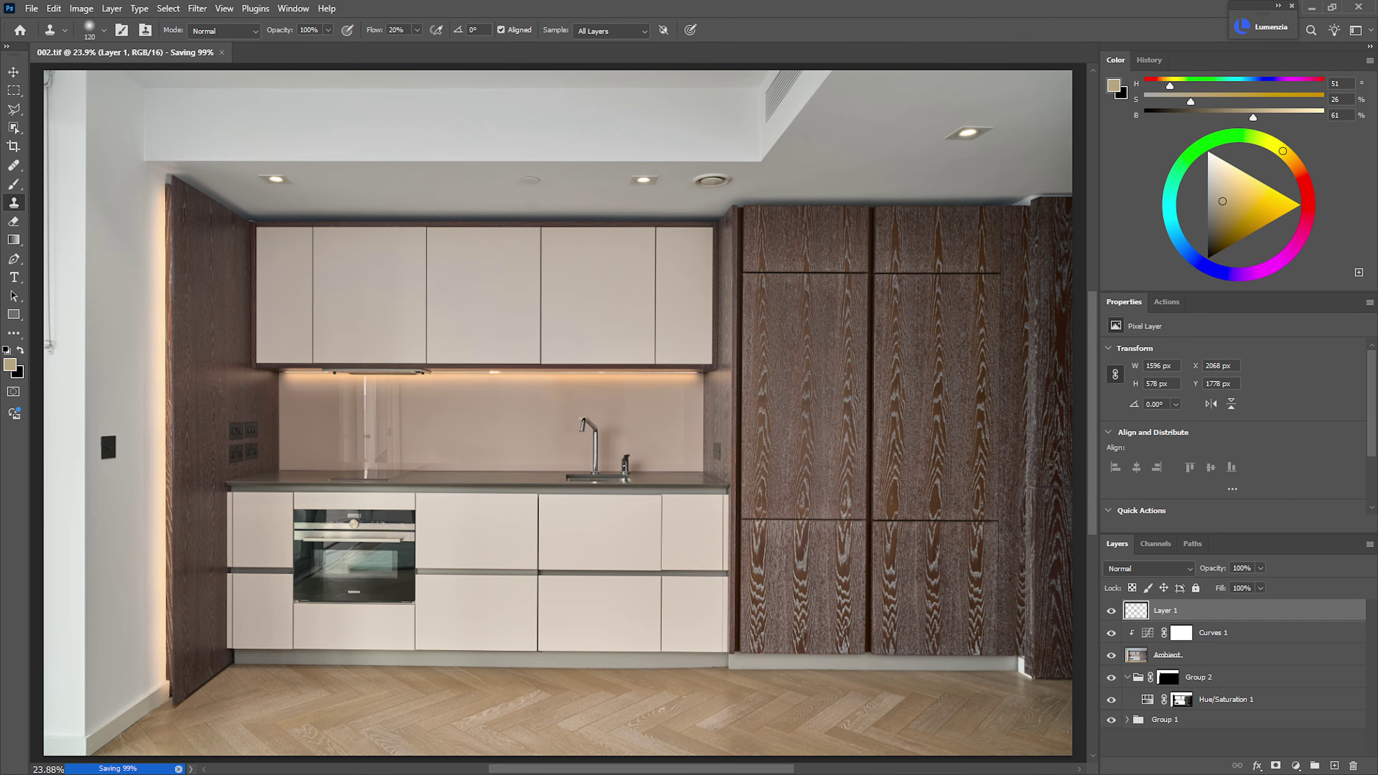
{"action": "key", "text": "ctrl+w"}
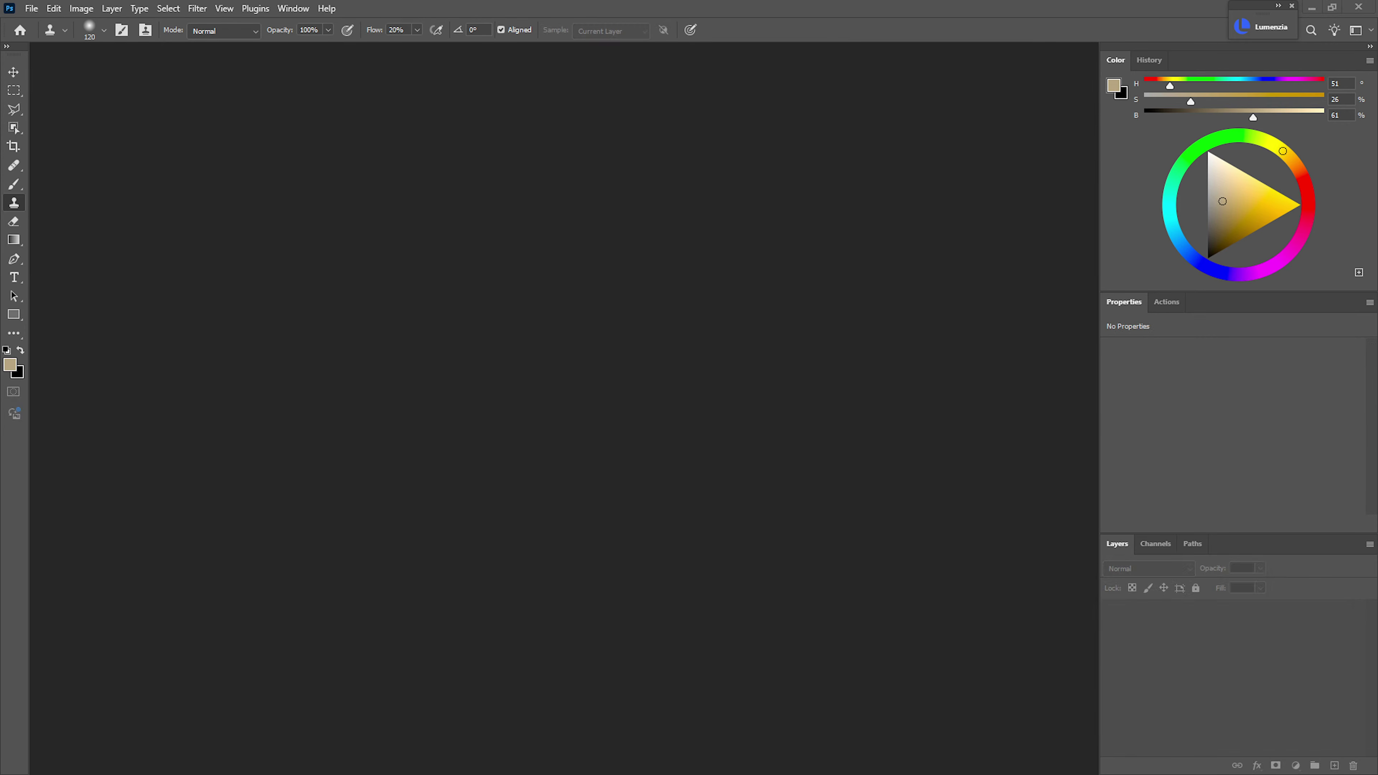
{"action": "left_click_drag", "start_coordinate": [1362, 491], "coordinate": [550, 429]}
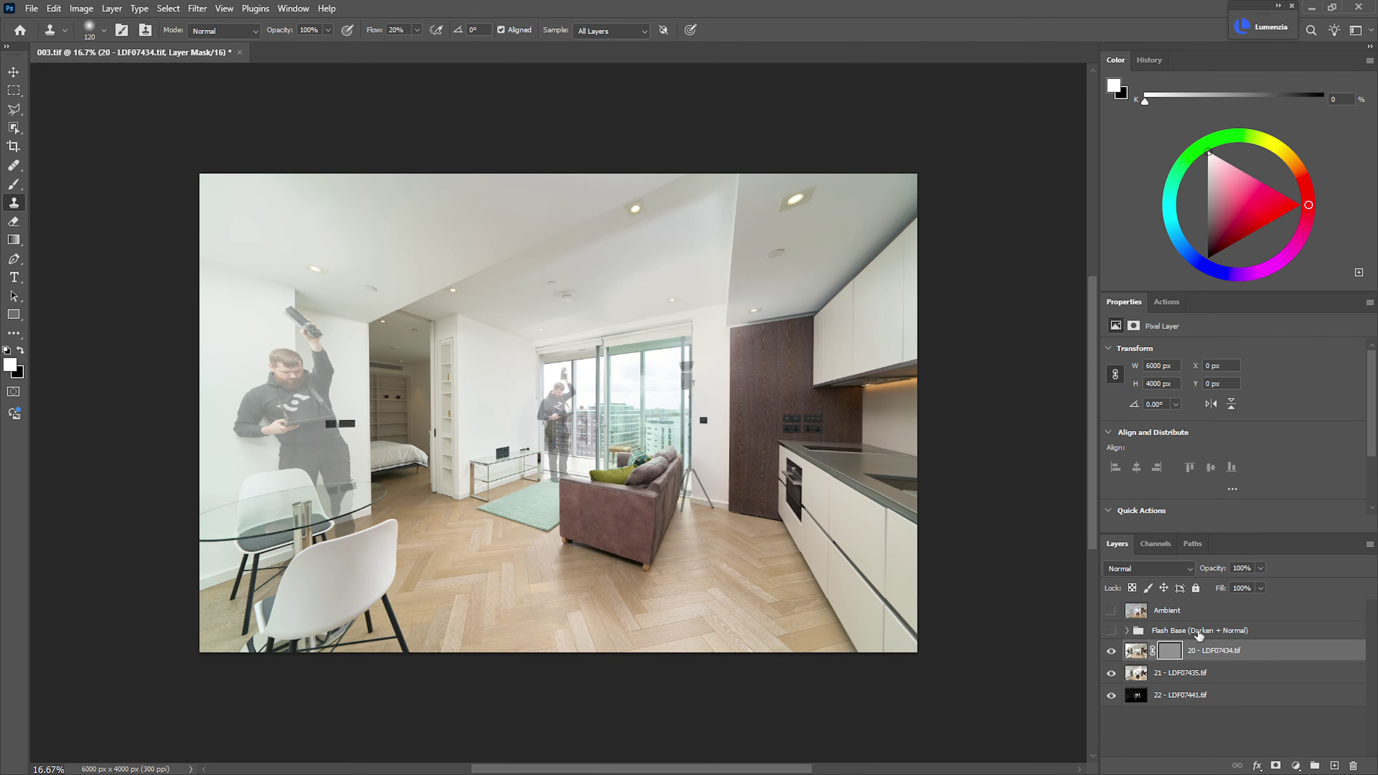
- Move the dark window exposure layer 22 - LDF07441.tif above the Ambient layer and hide it
{"action": "left_click", "coordinate": [1161, 695]}
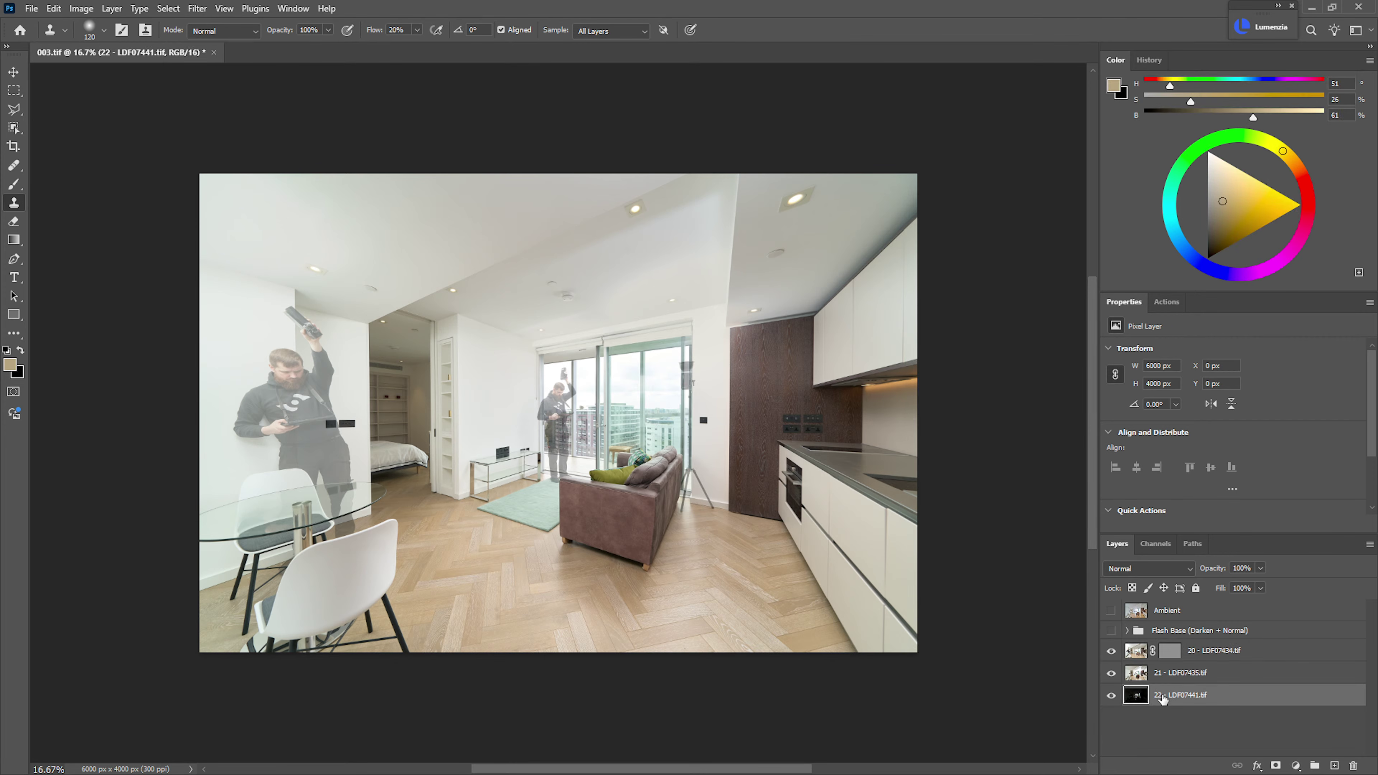
{"action": "left_click_drag", "start_coordinate": [1161, 696], "coordinate": [1181, 608]}
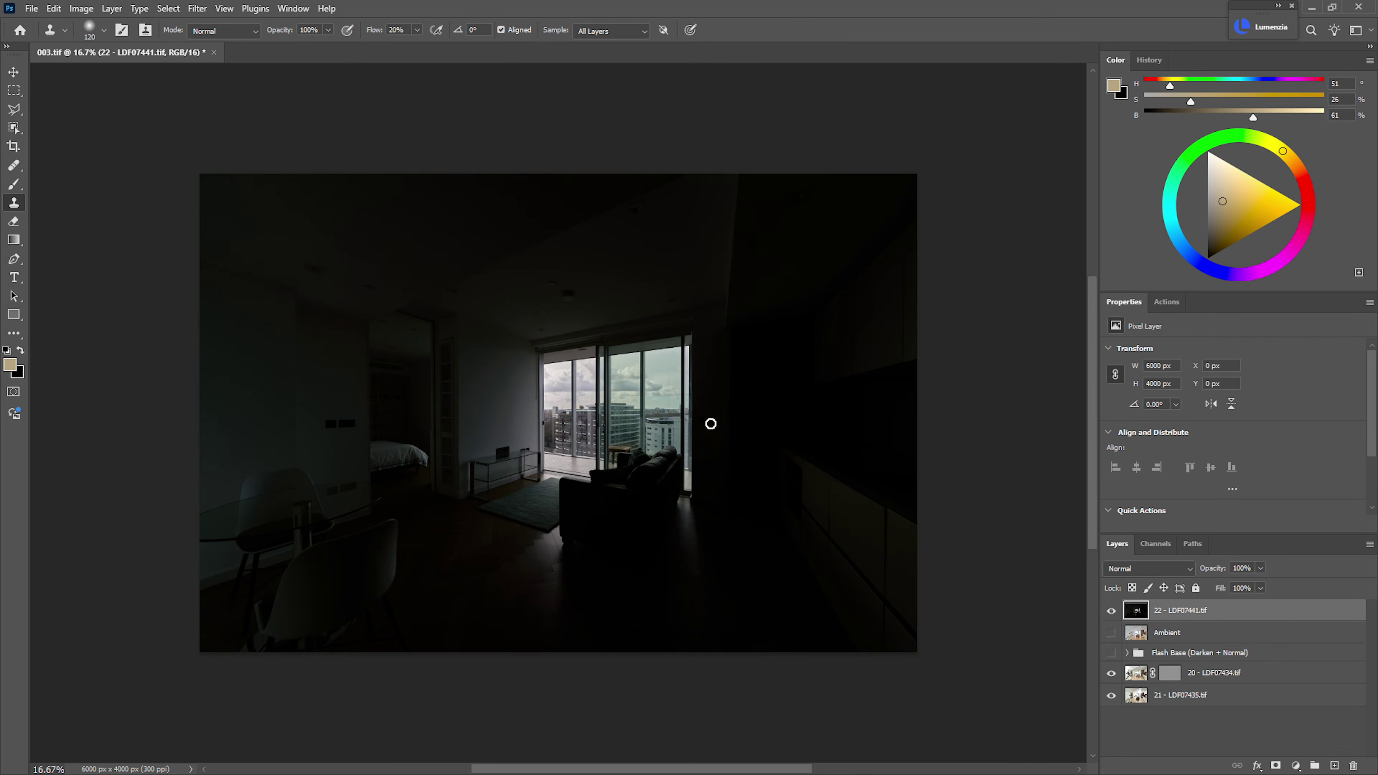
{"action": "left_click", "coordinate": [1112, 611]}
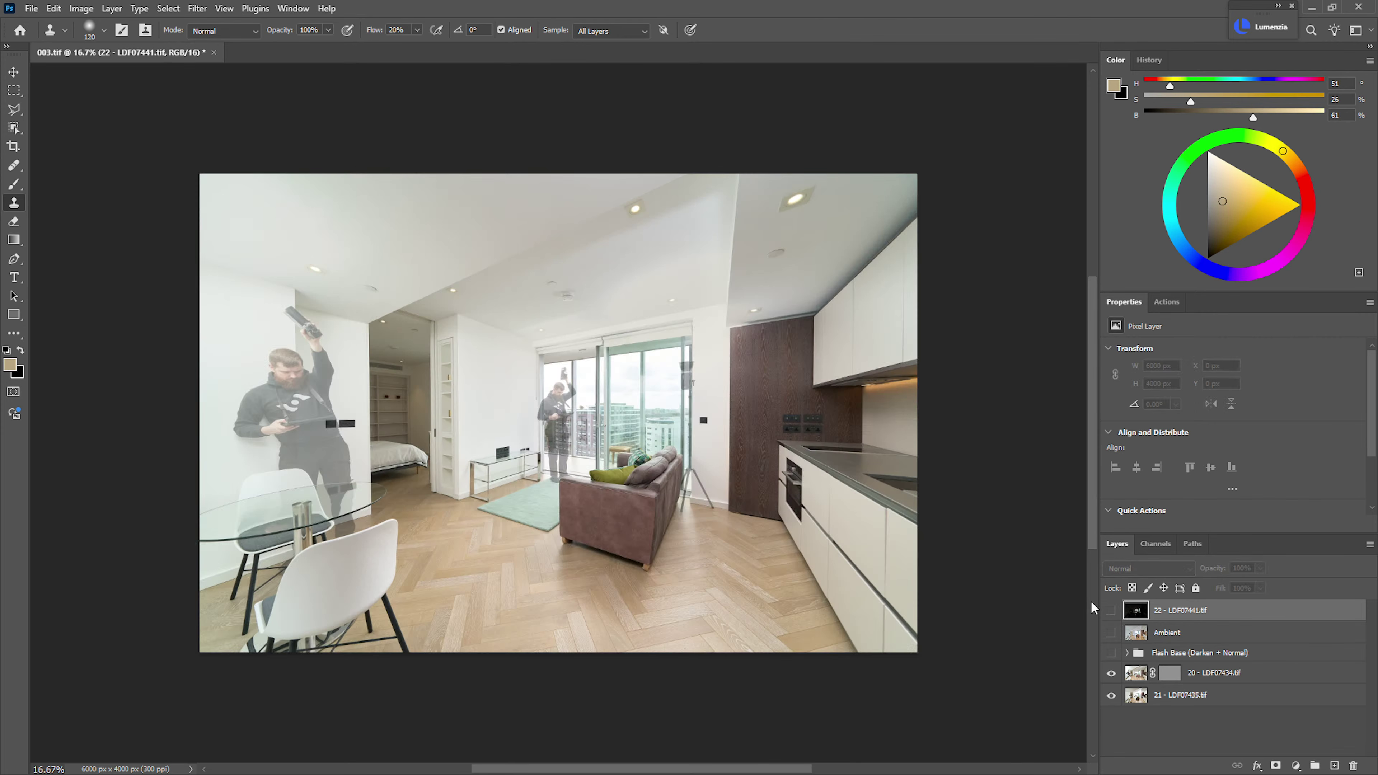
- Paint black on the 20 - LDF07434.tif mask around the windows and ceiling to remove the photographer's ghost by the balcony
{"action": "left_click", "coordinate": [1139, 676]}
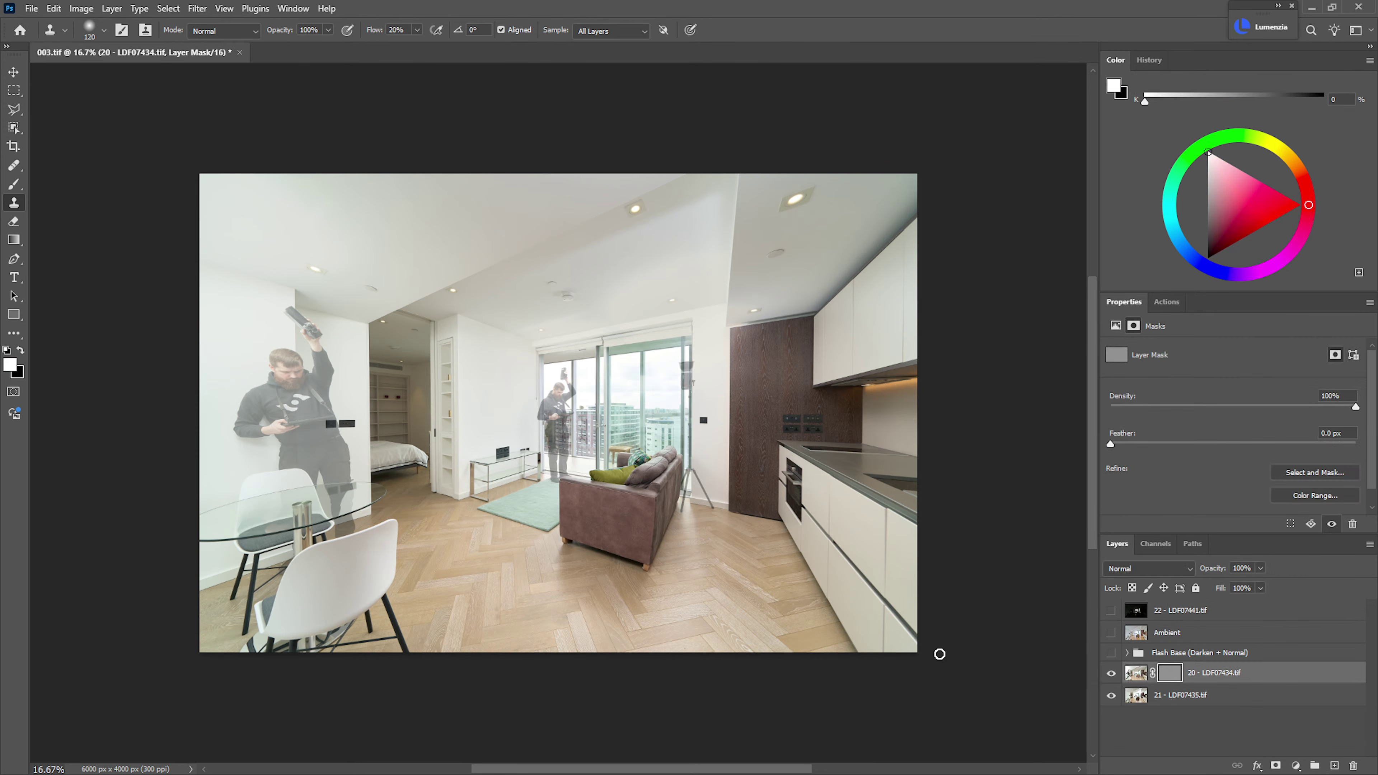
{"action": "key", "text": "b"}
{"action": "key", "text": "bracketleft"}
{"action": "key", "text": "bracketleft"}
{"action": "key", "text": "bracketleft"}
{"action": "key", "text": "x"}
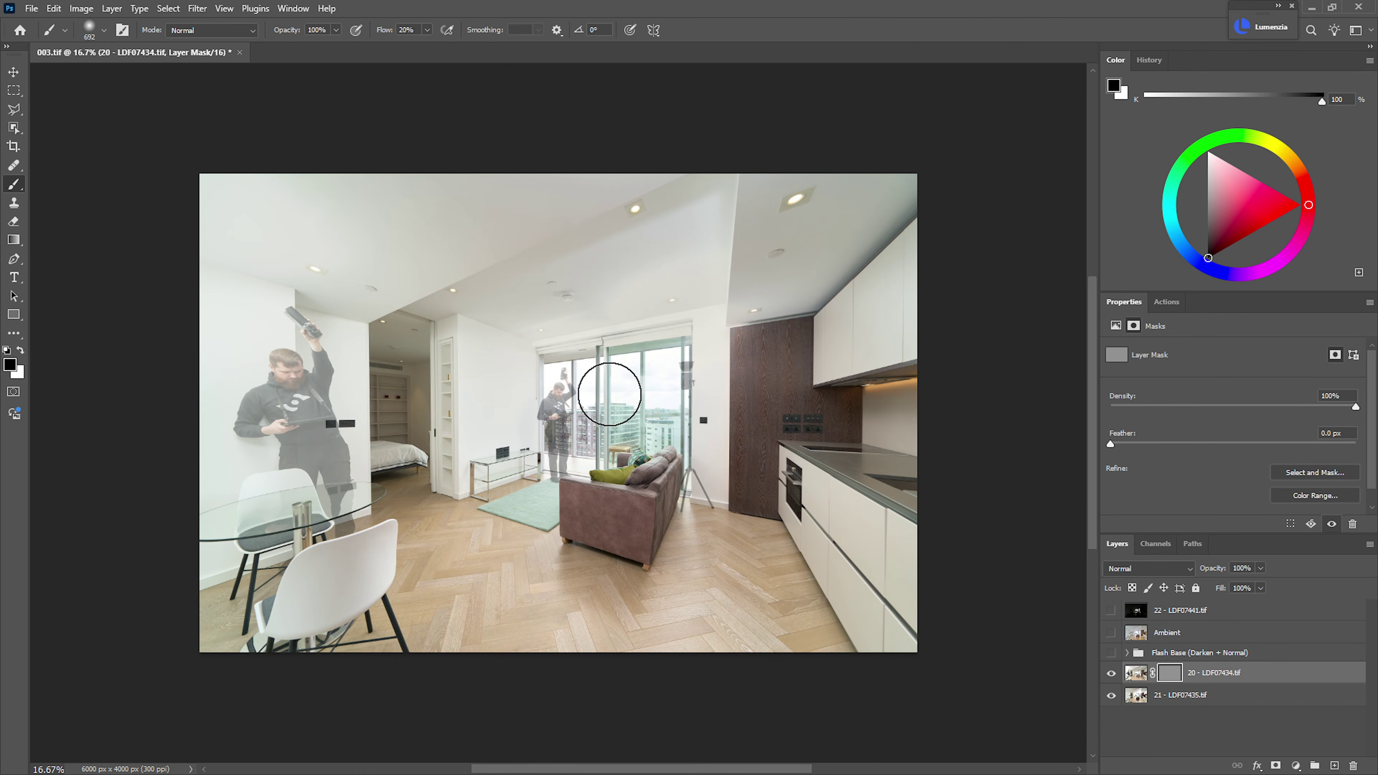
{"action": "key", "text": "bracketright"}
{"action": "mouse_move", "coordinate": [553, 363]}
{"action": "left_mouse_down"}
{"action": "mouse_move", "coordinate": [574, 459]}
{"action": "mouse_move", "coordinate": [558, 348]}
{"action": "mouse_move", "coordinate": [637, 423]}
{"action": "mouse_move", "coordinate": [635, 348]}
{"action": "mouse_move", "coordinate": [702, 178]}
{"action": "mouse_move", "coordinate": [694, 169]}
{"action": "mouse_move", "coordinate": [599, 243]}
{"action": "mouse_move", "coordinate": [699, 174]}
{"action": "left_mouse_up"}
{"action": "key", "text": "x"}
{"action": "key", "text": "x"}
{"action": "mouse_move", "coordinate": [699, 173]}
{"action": "left_mouse_down"}
{"action": "mouse_move", "coordinate": [443, 267]}
{"action": "mouse_move", "coordinate": [474, 281]}
{"action": "mouse_move", "coordinate": [653, 265]}
{"action": "mouse_move", "coordinate": [700, 198]}
{"action": "mouse_move", "coordinate": [627, 240]}
{"action": "mouse_move", "coordinate": [651, 226]}
{"action": "mouse_move", "coordinate": [693, 246]}
{"action": "mouse_move", "coordinate": [577, 260]}
{"action": "mouse_move", "coordinate": [682, 269]}
{"action": "left_mouse_up"}
{"action": "key", "text": "x"}
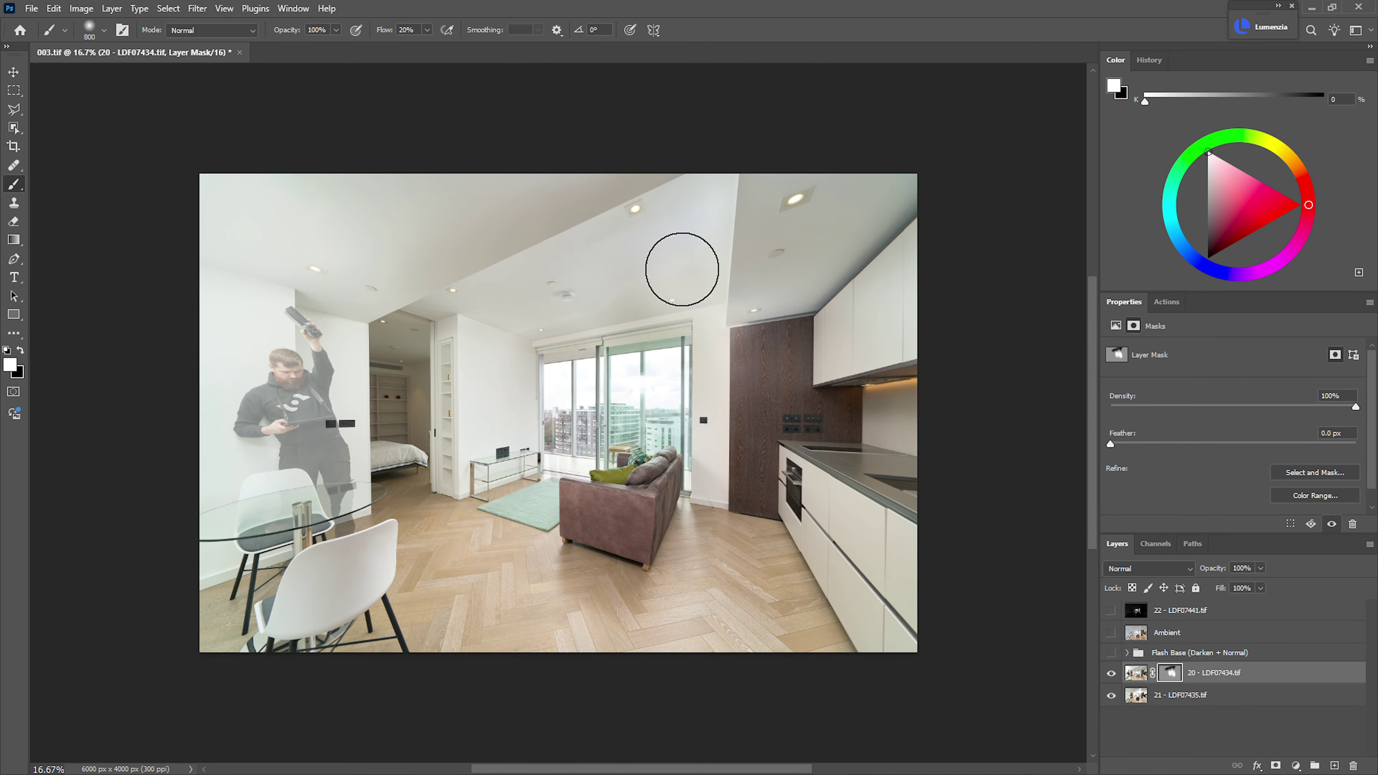
- Refine the 20 - LDF07434.tif mask around the window and adjoining wall with black and white brushing
{"action": "key", "text": "bracketright"}
{"action": "key", "text": "bracketright"}
{"action": "key", "text": "bracketright"}
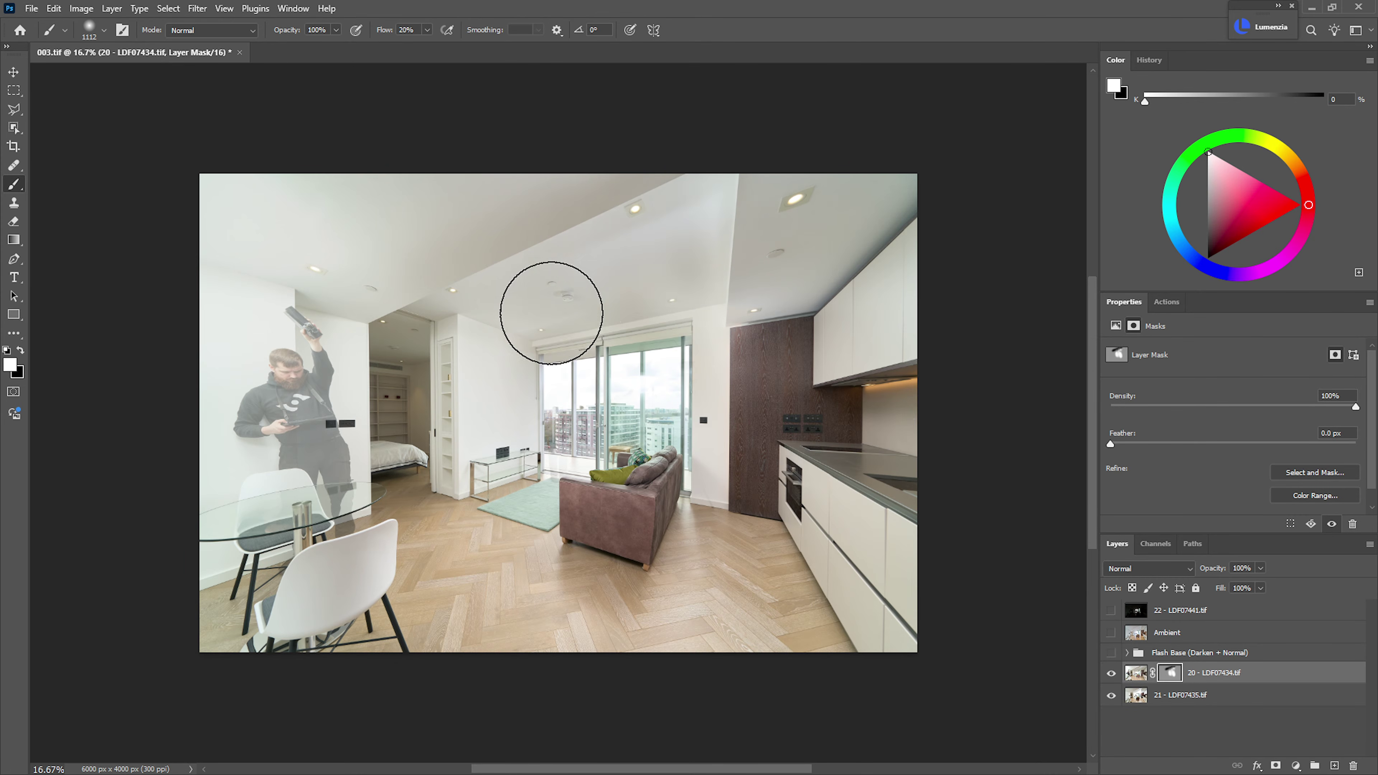
{"action": "key", "text": "bracketleft"}
{"action": "key", "text": "bracketleft"}
{"action": "key", "text": "bracketleft"}
{"action": "key", "text": "x"}
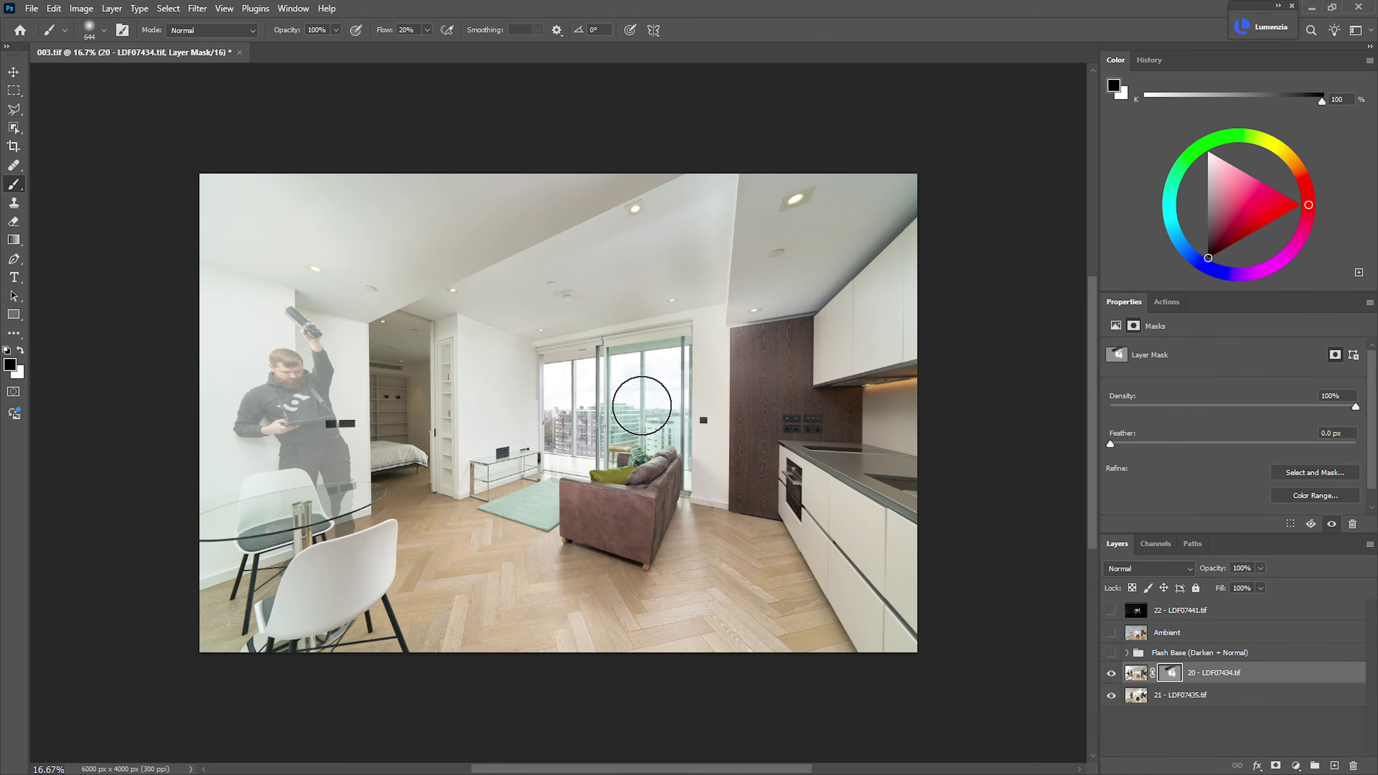
{"action": "key", "text": "x"}
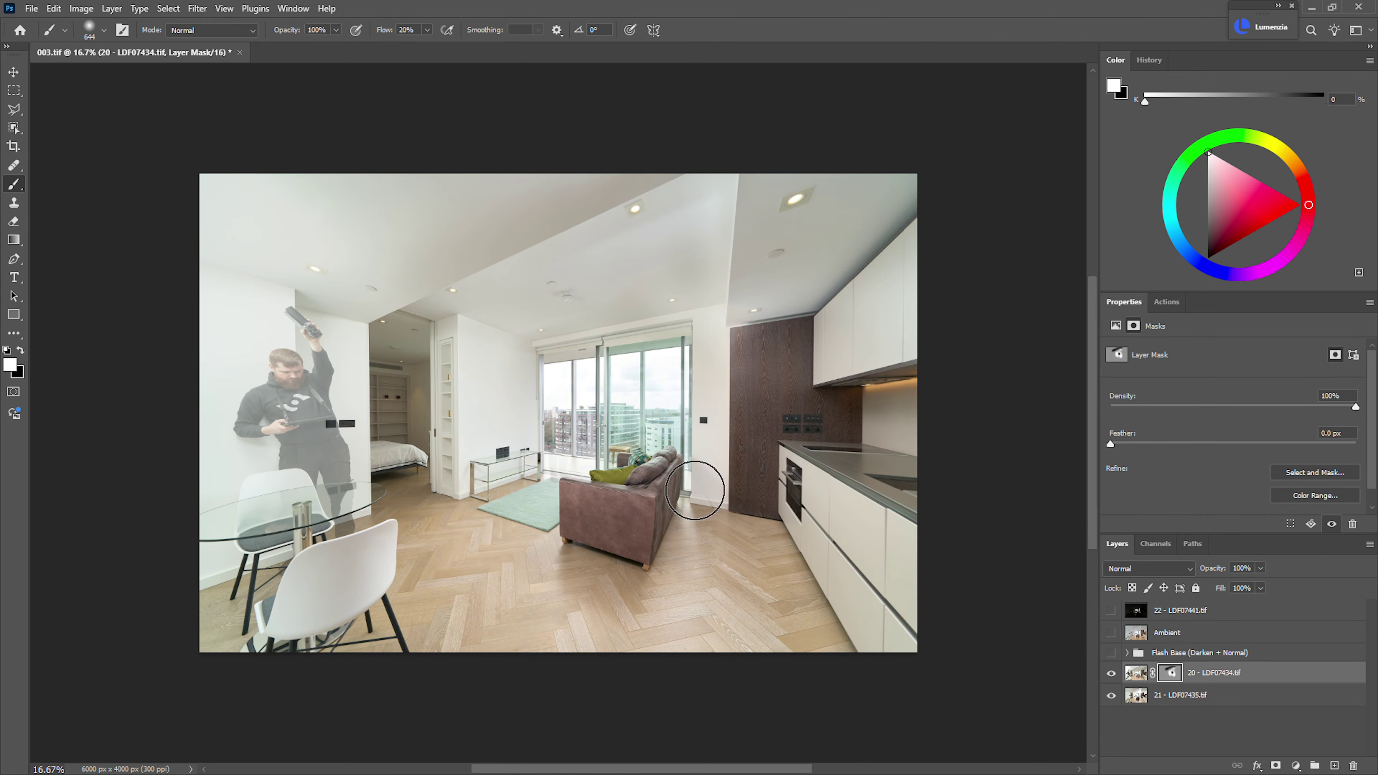
{"action": "left_click_drag", "start_coordinate": [705, 328], "coordinate": [739, 276]}
- Paint the 20 - LDF07434.tif mask over the dining-area wall to remove the photographer's ghost there
{"action": "key", "text": "x"}
{"action": "left_click_drag", "start_coordinate": [315, 396], "coordinate": [348, 403]}
{"action": "key", "text": "x"}
{"action": "mouse_move", "coordinate": [286, 360]}
{"action": "left_mouse_down"}
{"action": "mouse_move", "coordinate": [308, 331]}
{"action": "mouse_move", "coordinate": [297, 419]}
{"action": "mouse_move", "coordinate": [279, 371]}
{"action": "mouse_move", "coordinate": [300, 501]}
{"action": "mouse_move", "coordinate": [318, 485]}
{"action": "mouse_move", "coordinate": [286, 353]}
{"action": "left_mouse_up"}
{"action": "key", "text": "x"}
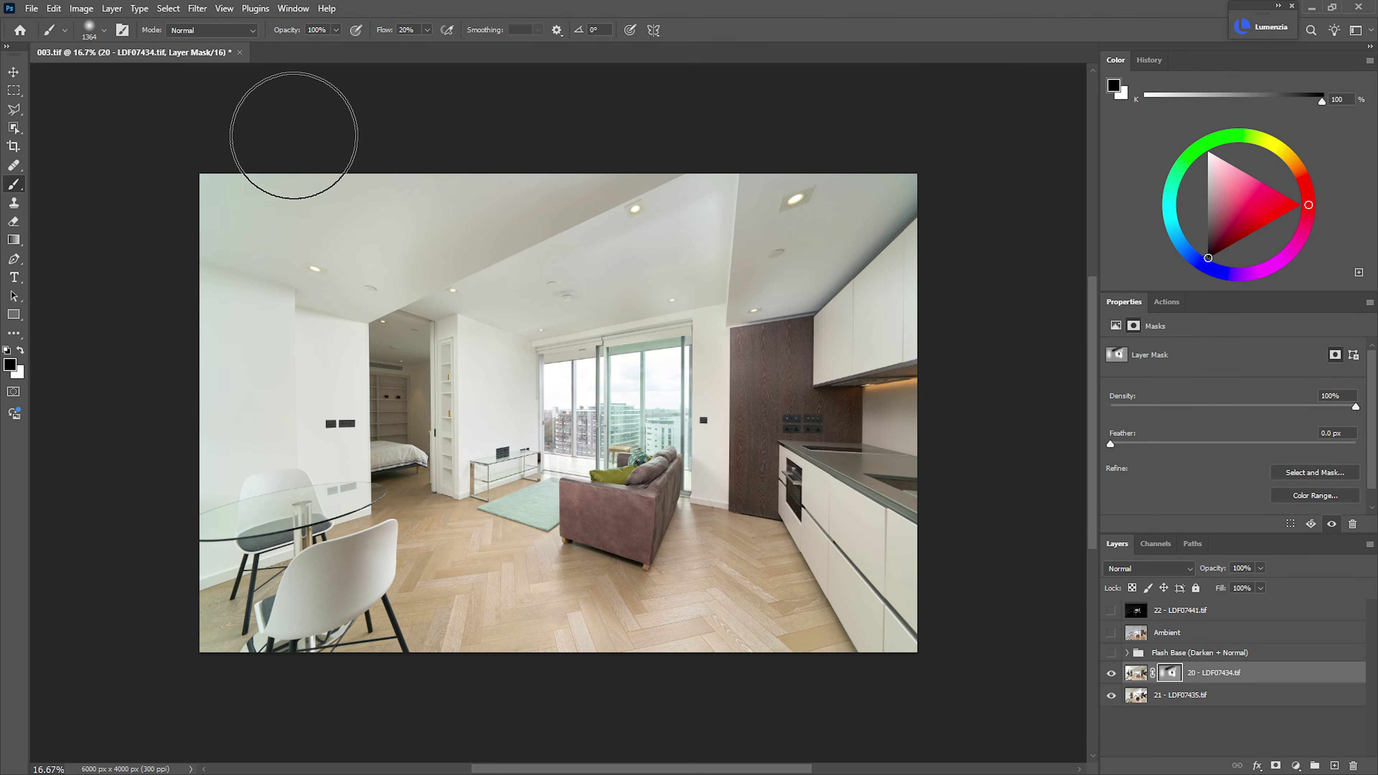
- Brush black on the mask over the dining-side ceiling and walls, and blend the central ceiling around the smoke detector
{"action": "mouse_move", "coordinate": [293, 136]}
{"action": "left_mouse_down"}
{"action": "mouse_move", "coordinate": [317, 252]}
{"action": "mouse_move", "coordinate": [538, 130]}
{"action": "mouse_move", "coordinate": [446, 252]}
{"action": "mouse_move", "coordinate": [520, 331]}
{"action": "left_mouse_up"}
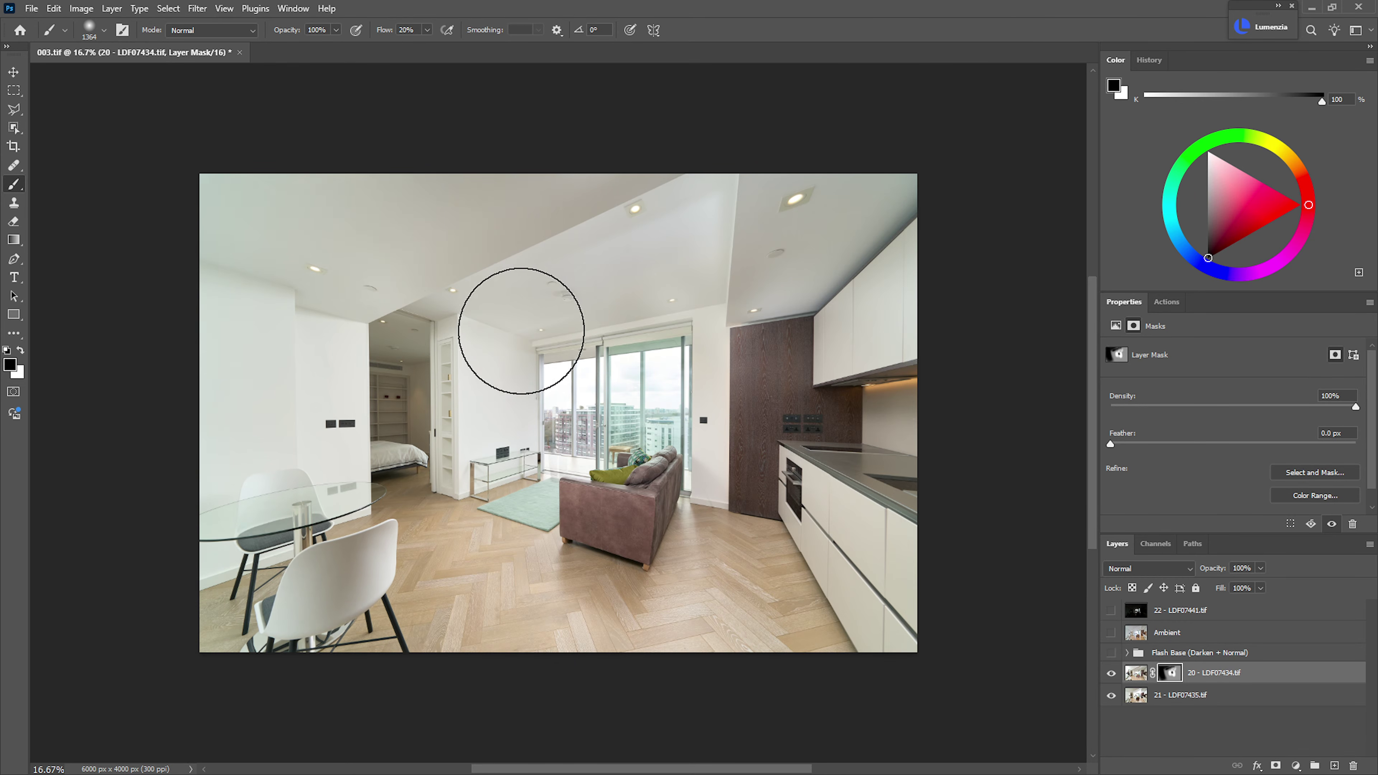
{"action": "left_click", "coordinate": [1112, 673]}
{"action": "left_click", "coordinate": [1112, 673]}
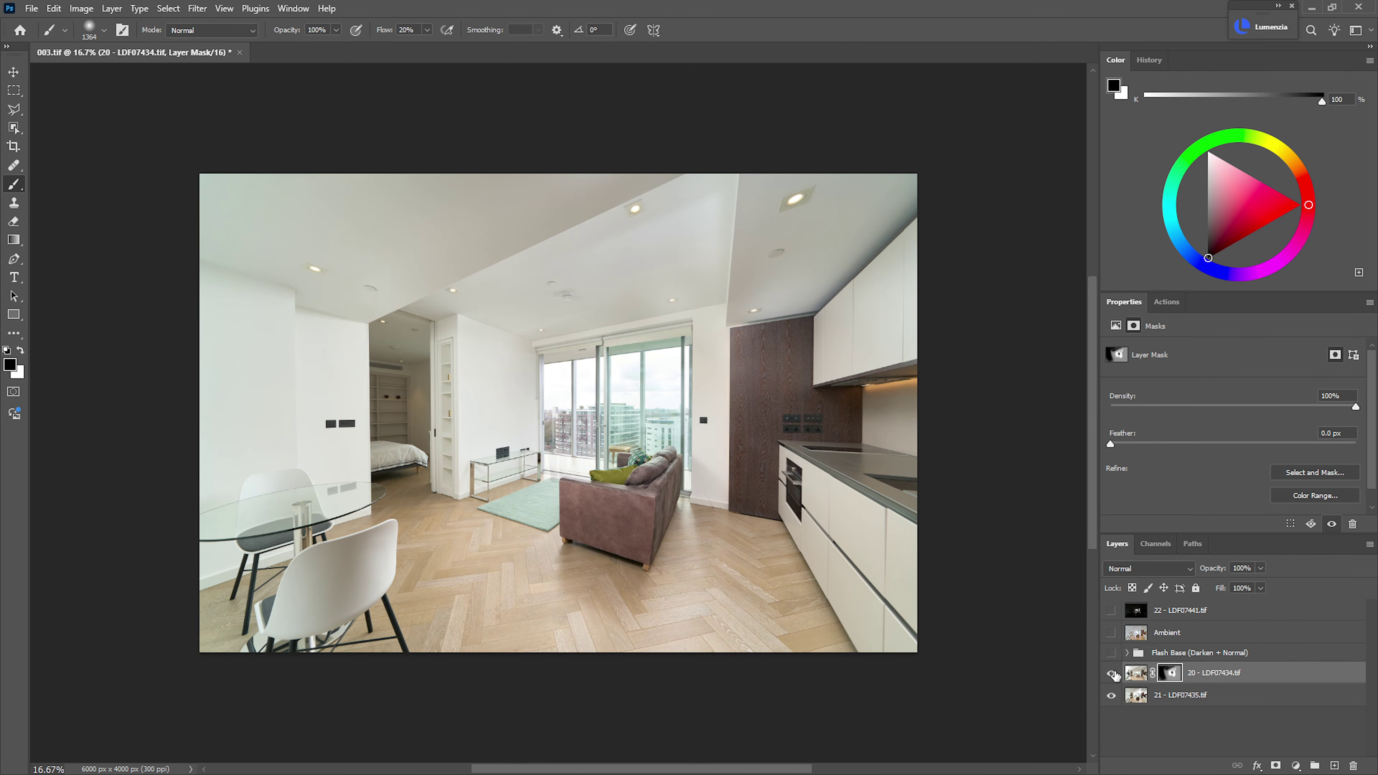
{"action": "left_click_drag", "start_coordinate": [537, 289], "coordinate": [490, 309]}
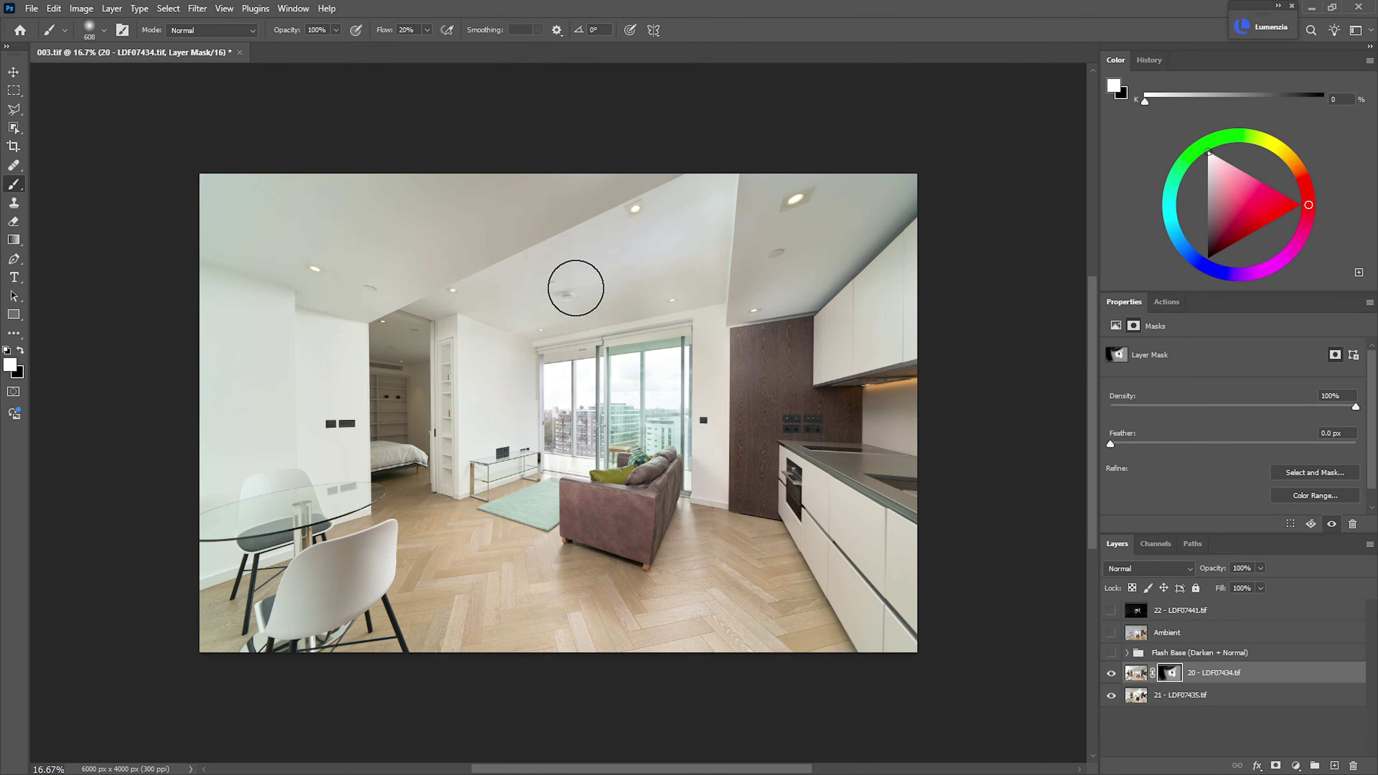
{"action": "key", "text": "x"}
- Show and expand the Flash Base (Darken + Normal) group, and add a black mask to its 19 - LDF07433.tif copy layer
{"action": "left_click", "coordinate": [1111, 653]}
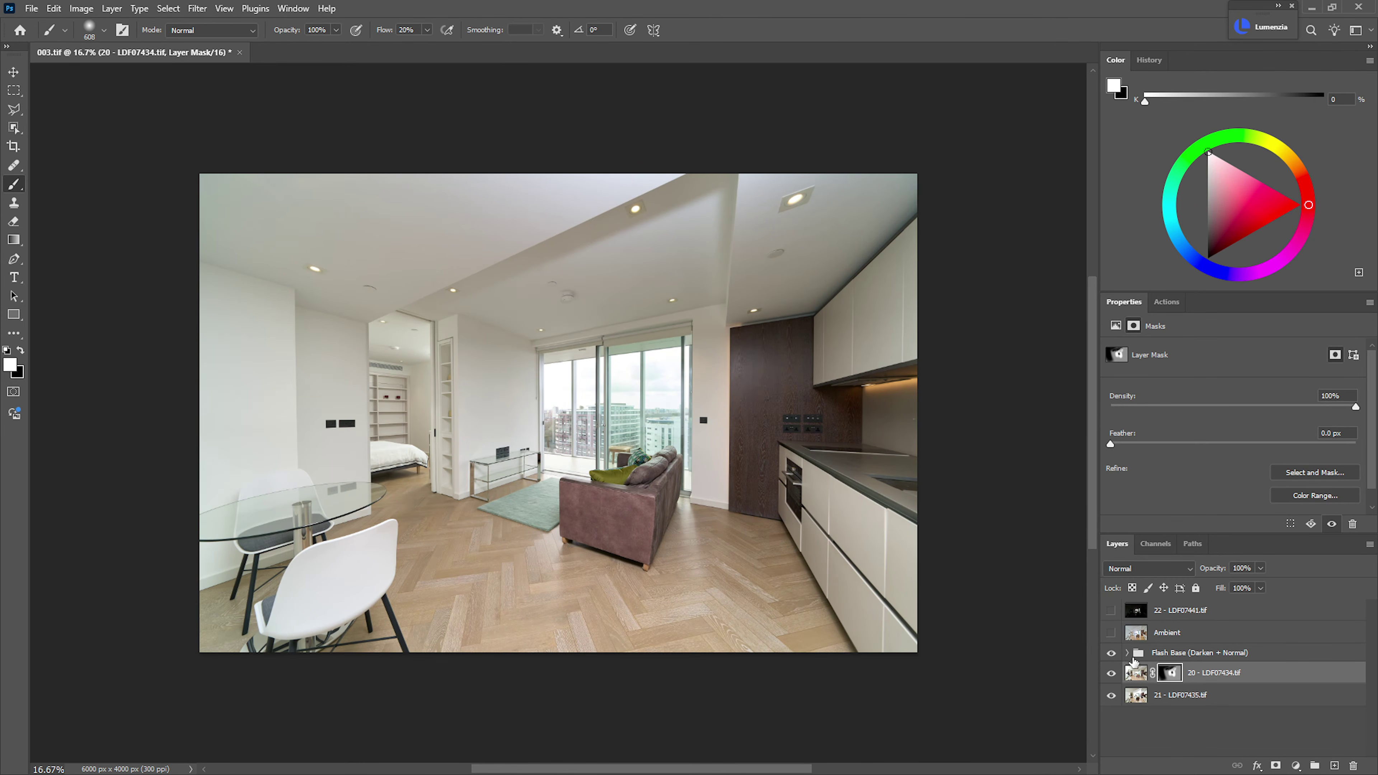
{"action": "left_click", "coordinate": [1127, 653]}
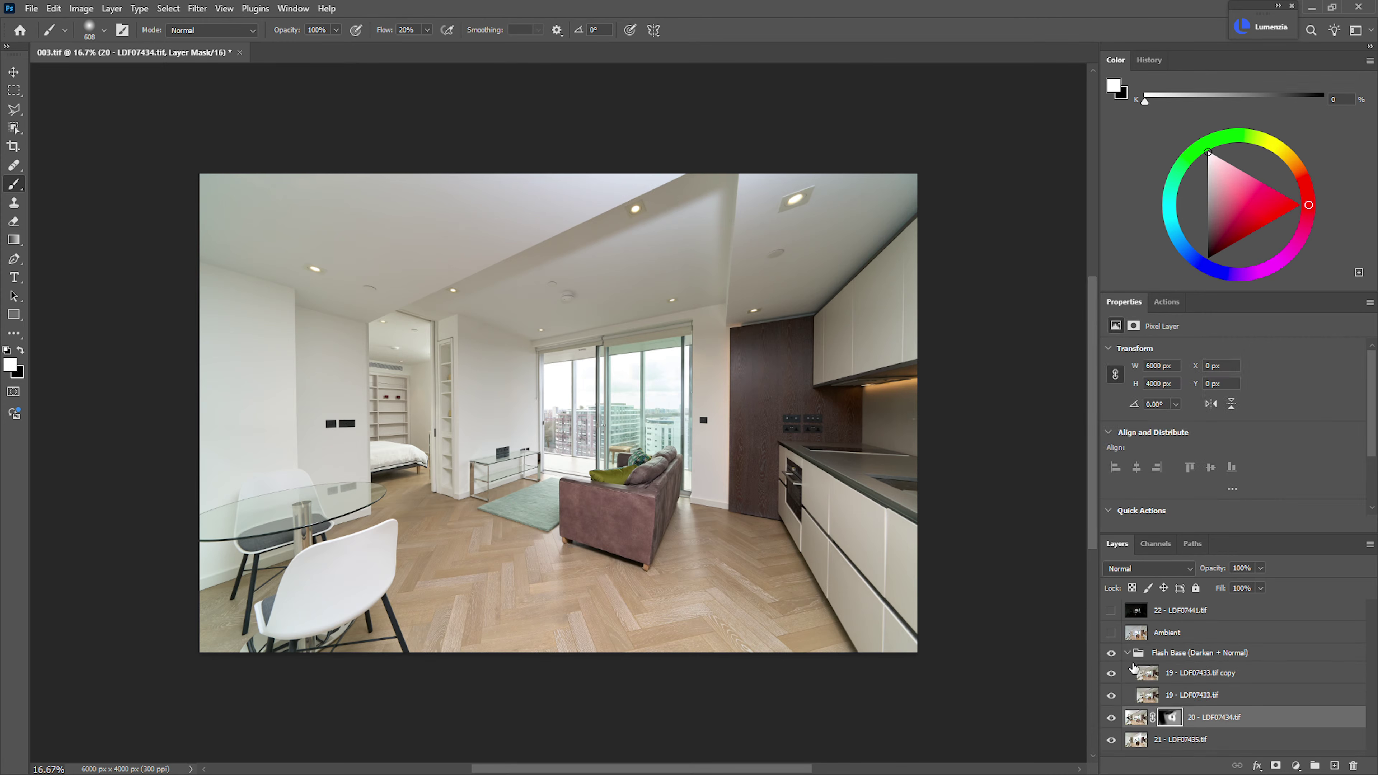
{"action": "left_click", "coordinate": [1109, 673]}
{"action": "left_click", "coordinate": [1110, 675]}
{"action": "left_click", "coordinate": [1112, 674]}
{"action": "left_click", "coordinate": [1112, 674]}
{"action": "left_click", "coordinate": [1194, 677]}
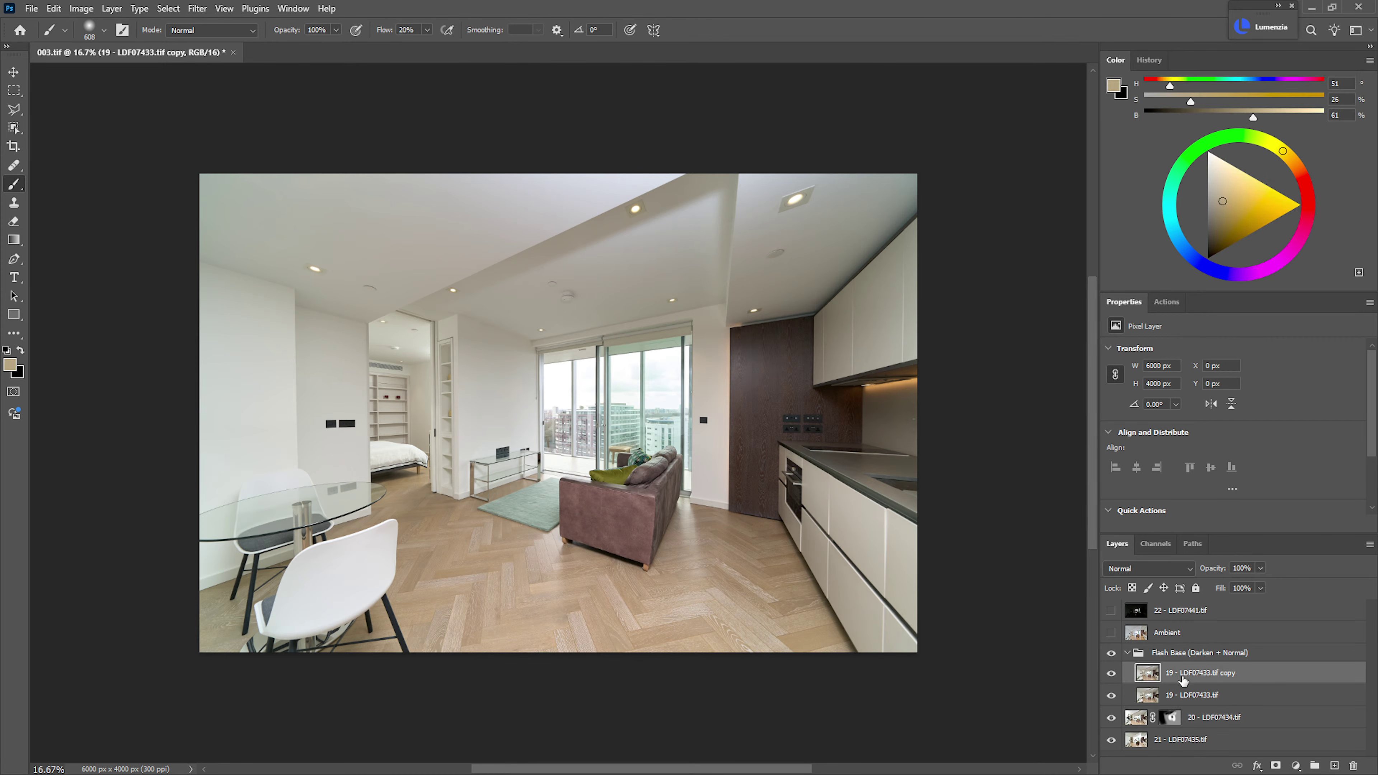
{"action": "left_click", "coordinate": [1275, 766], "text": "alt"}
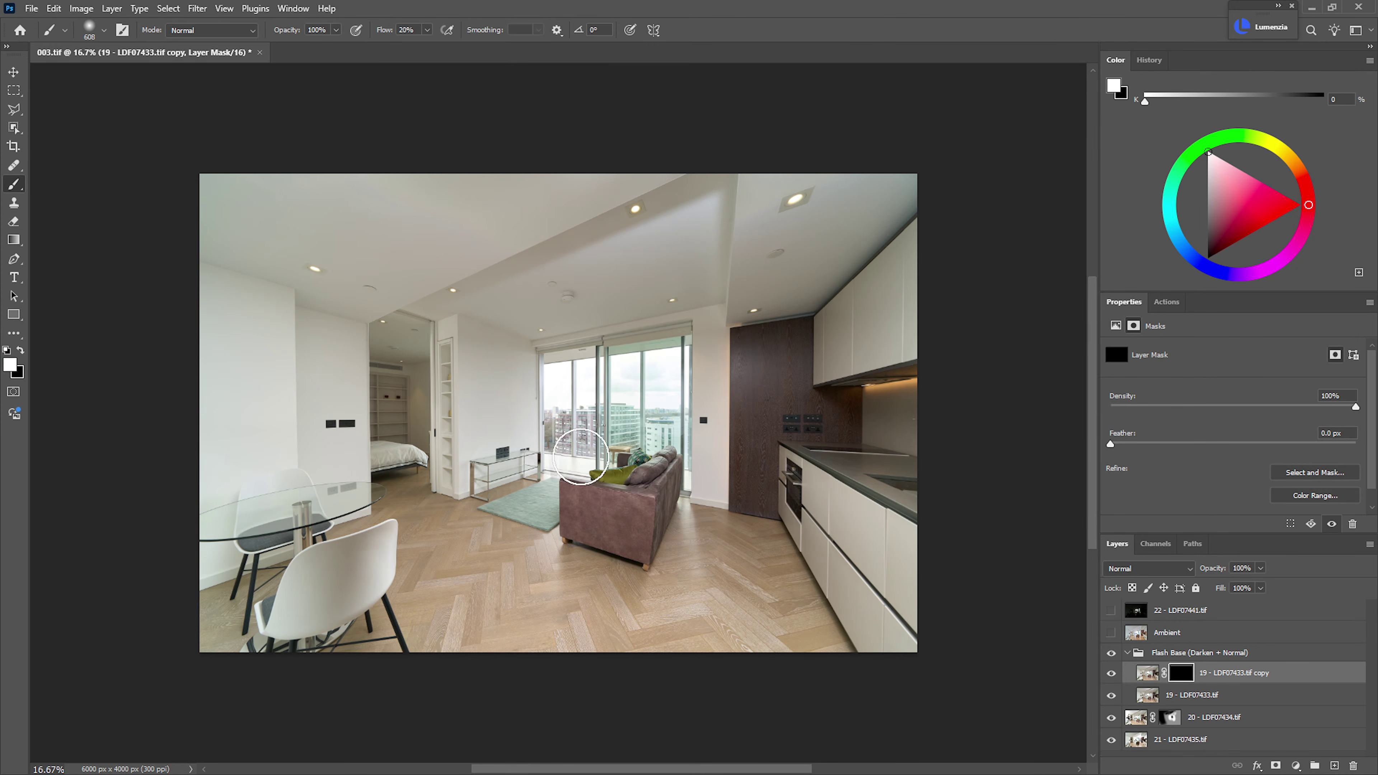
- Paint white on the 19 - LDF07433.tif copy mask over the bedroom doorway and shelving
{"action": "mouse_move", "coordinate": [395, 341]}
{"action": "left_mouse_down"}
{"action": "mouse_move", "coordinate": [415, 485]}
{"action": "mouse_move", "coordinate": [442, 520]}
{"action": "mouse_move", "coordinate": [397, 406]}
{"action": "mouse_move", "coordinate": [407, 330]}
{"action": "mouse_move", "coordinate": [392, 310]}
{"action": "mouse_move", "coordinate": [401, 412]}
{"action": "mouse_move", "coordinate": [435, 351]}
{"action": "left_mouse_up"}
{"action": "key", "text": "bracketleft"}
{"action": "key", "text": "bracketleft"}
{"action": "key", "text": "bracketleft"}
{"action": "key", "text": "x"}
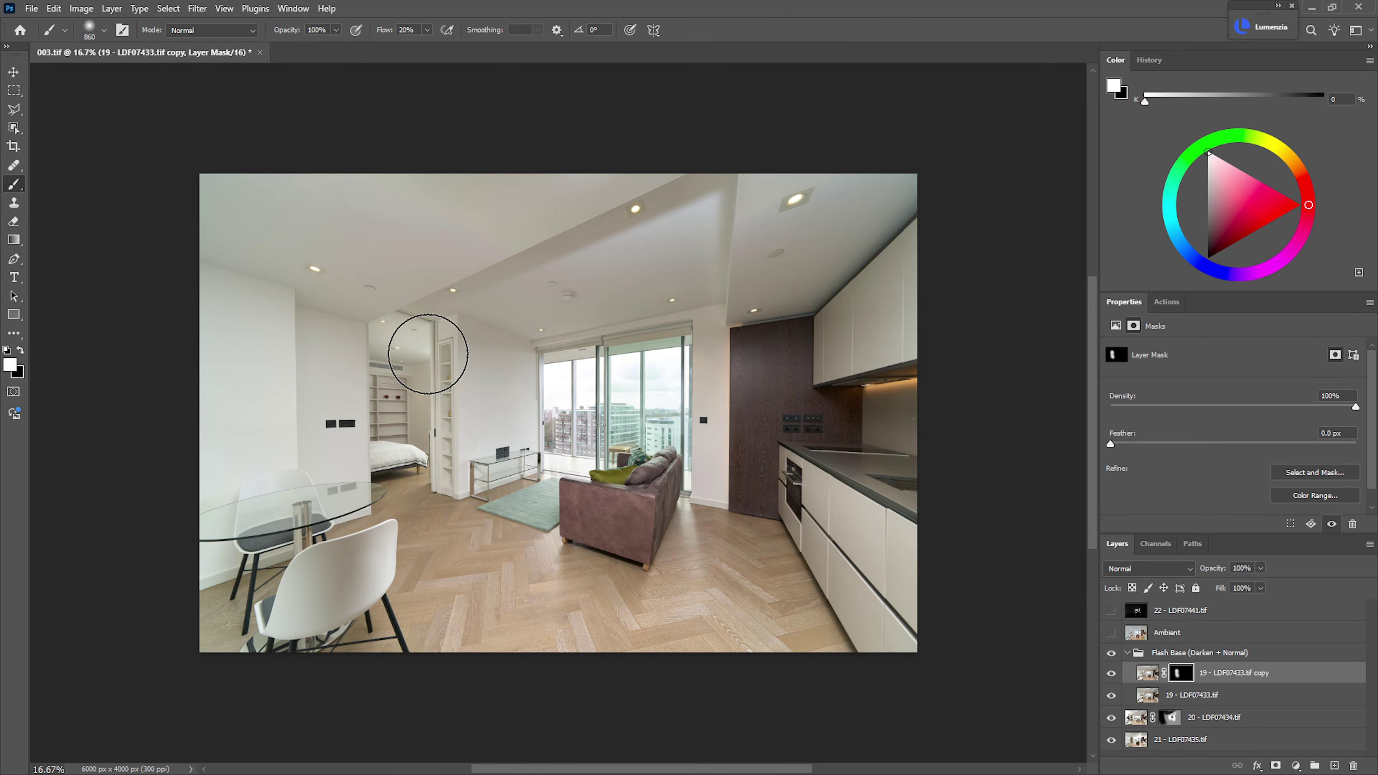
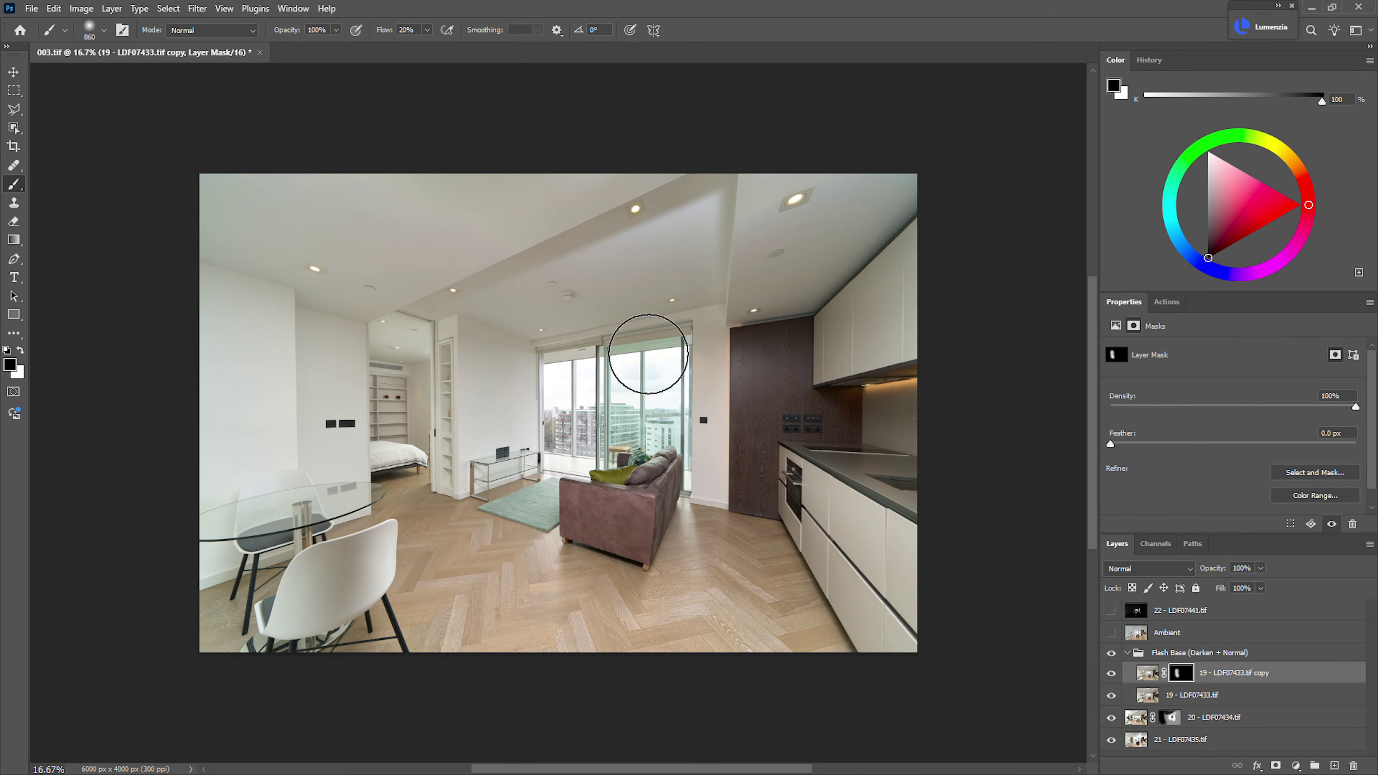
- Hide the 19 - LDF07433.tif layer and paint white with a larger brush on its copy's mask over the dining-area wall
{"action": "left_click", "coordinate": [1112, 694]}
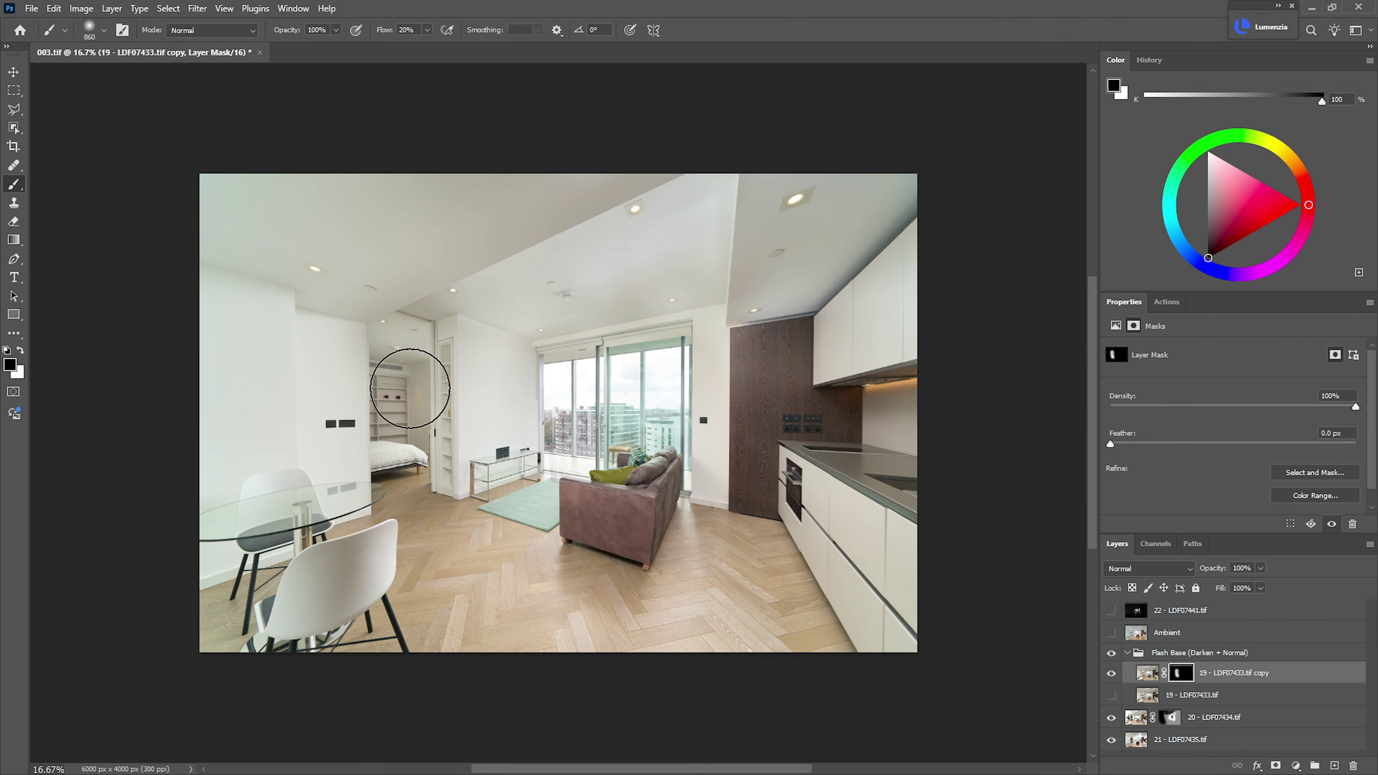
{"action": "key", "text": "bracketright"}
{"action": "key", "text": "bracketright"}
{"action": "key", "text": "bracketright"}
{"action": "key", "text": "bracketright"}
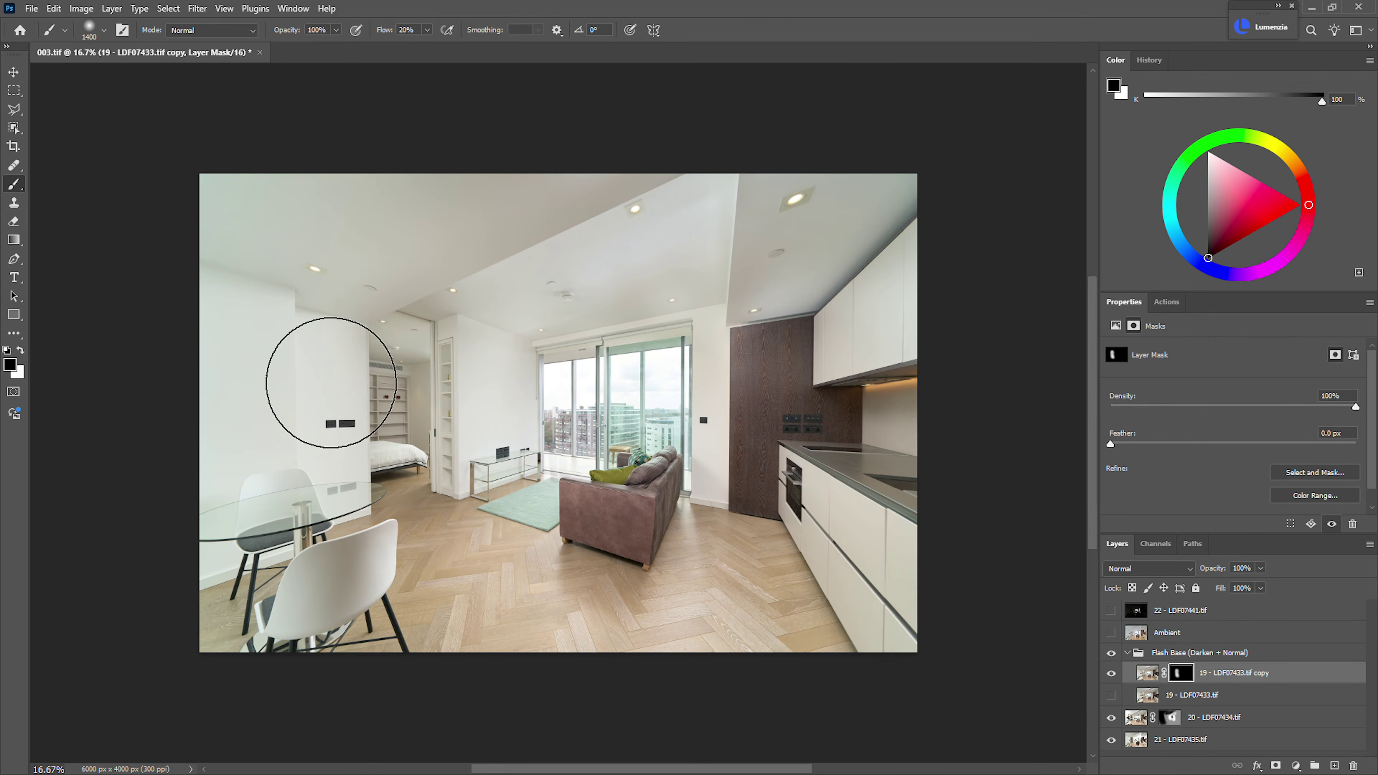
{"action": "key", "text": "x"}
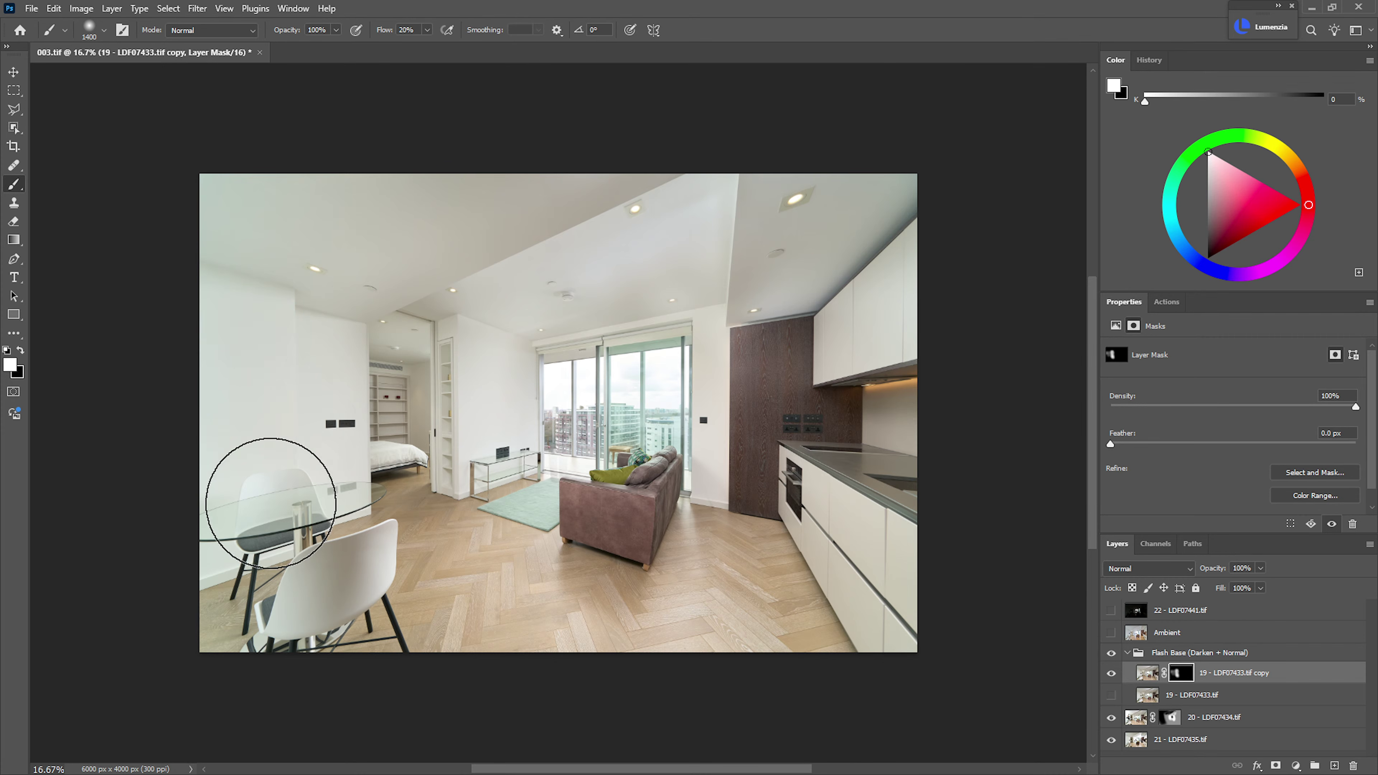
{"action": "key", "text": "ctrl+space"}
{"action": "mouse_move", "coordinate": [365, 359]}
{"action": "left_mouse_down"}
{"action": "mouse_move", "coordinate": [489, 363]}
{"action": "mouse_move", "coordinate": [387, 391]}
{"action": "left_mouse_up"}
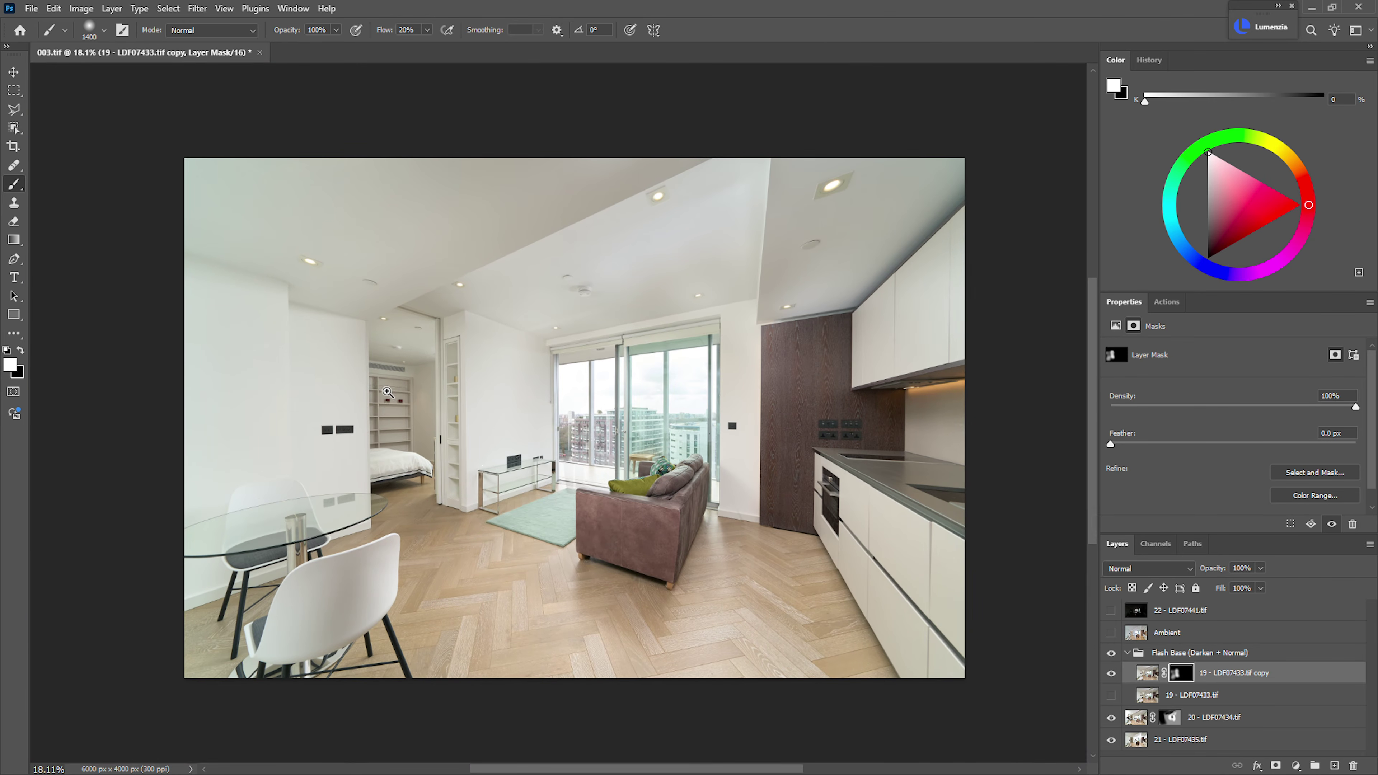
- Show the 19 - LDF07433.tif layer and move it above its masked copy inside the Flash Base group
{"action": "key", "text": "alt+bracketright"}
{"action": "left_click", "coordinate": [1186, 675], "text": "shift"}
{"action": "left_click", "coordinate": [1186, 676], "text": "shift"}
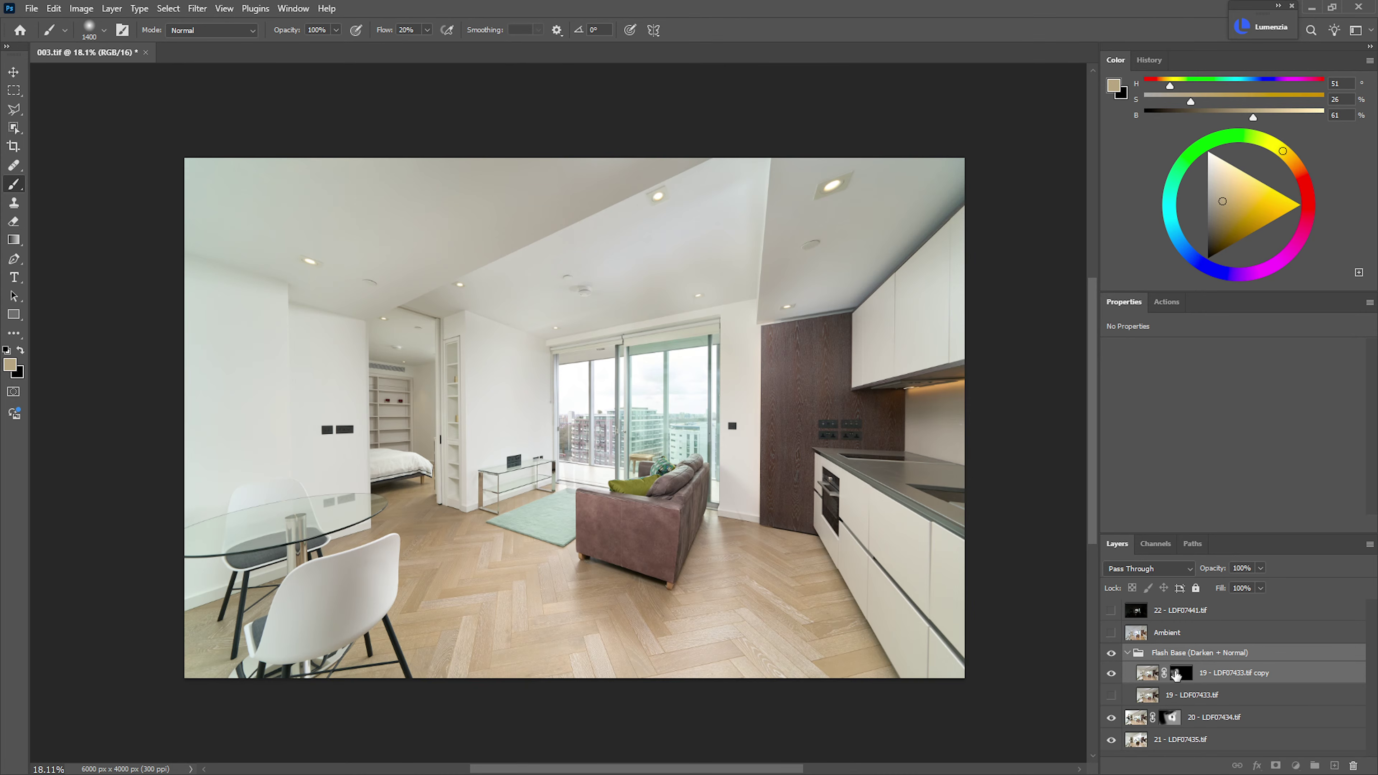
{"action": "left_click", "coordinate": [1177, 674], "text": "shift"}
{"action": "left_click", "coordinate": [1183, 676], "text": "shift"}
{"action": "left_click", "coordinate": [1111, 695]}
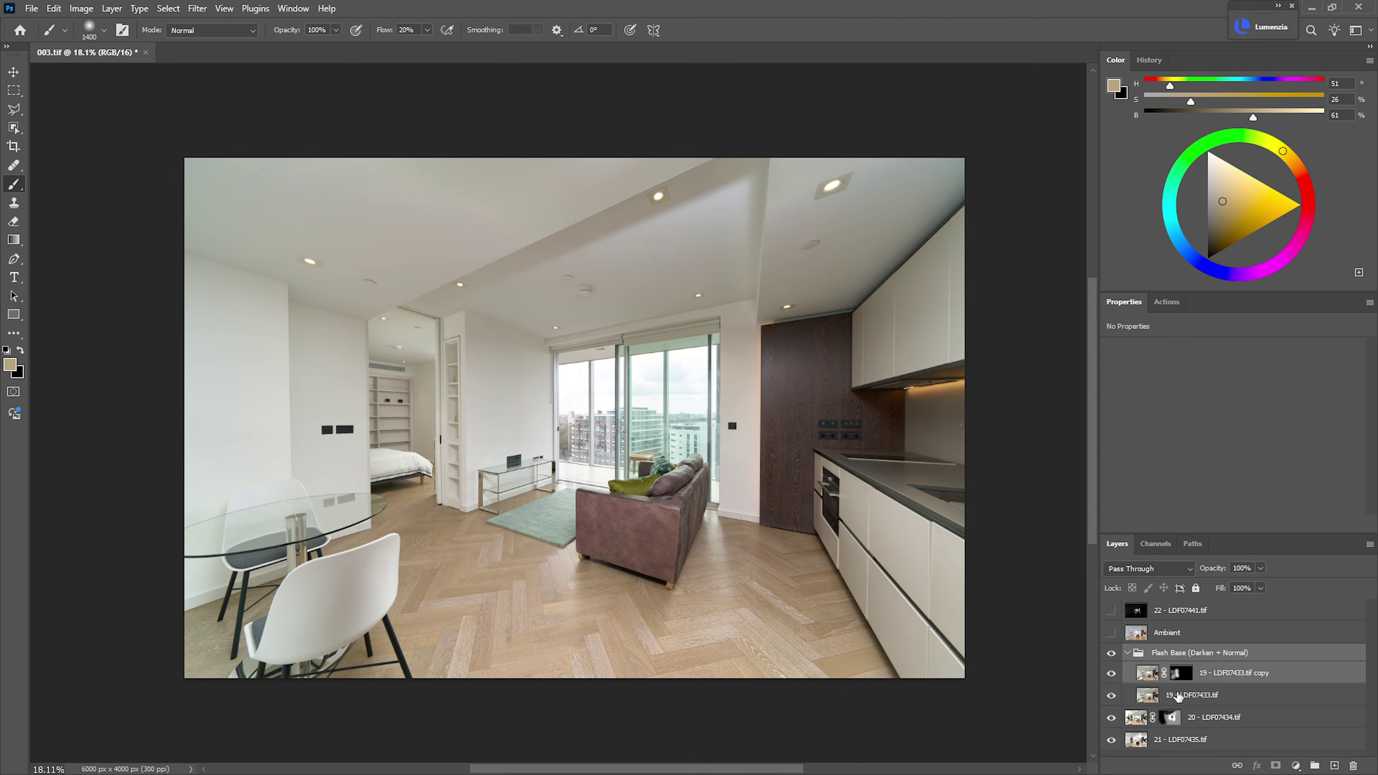
{"action": "left_click_drag", "start_coordinate": [1182, 696], "coordinate": [1185, 668]}
- Toggle the 19 - LDF07433.tif layer to compare its Darken effect, and add a black mask to it
{"action": "left_click", "coordinate": [1110, 673]}
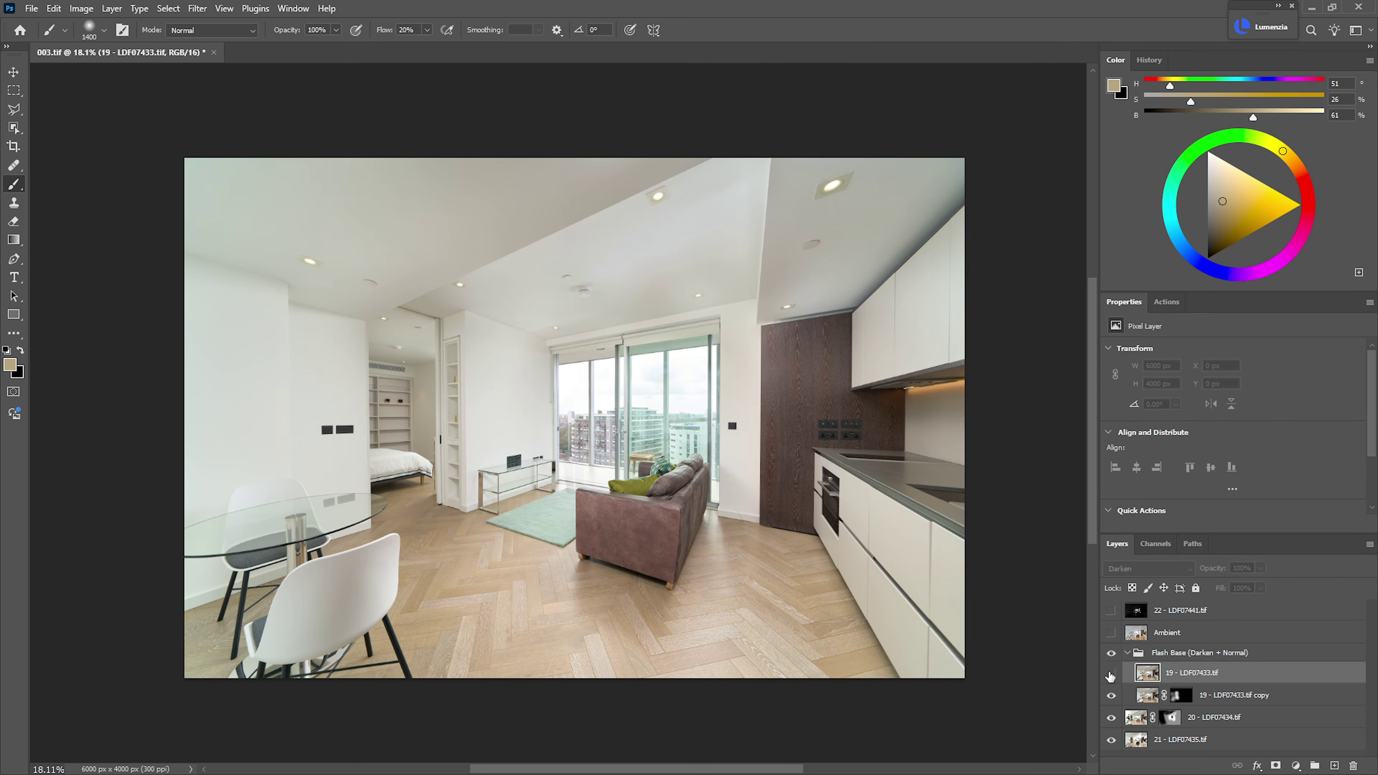
{"action": "left_click", "coordinate": [1110, 673]}
{"action": "left_click", "coordinate": [1111, 674]}
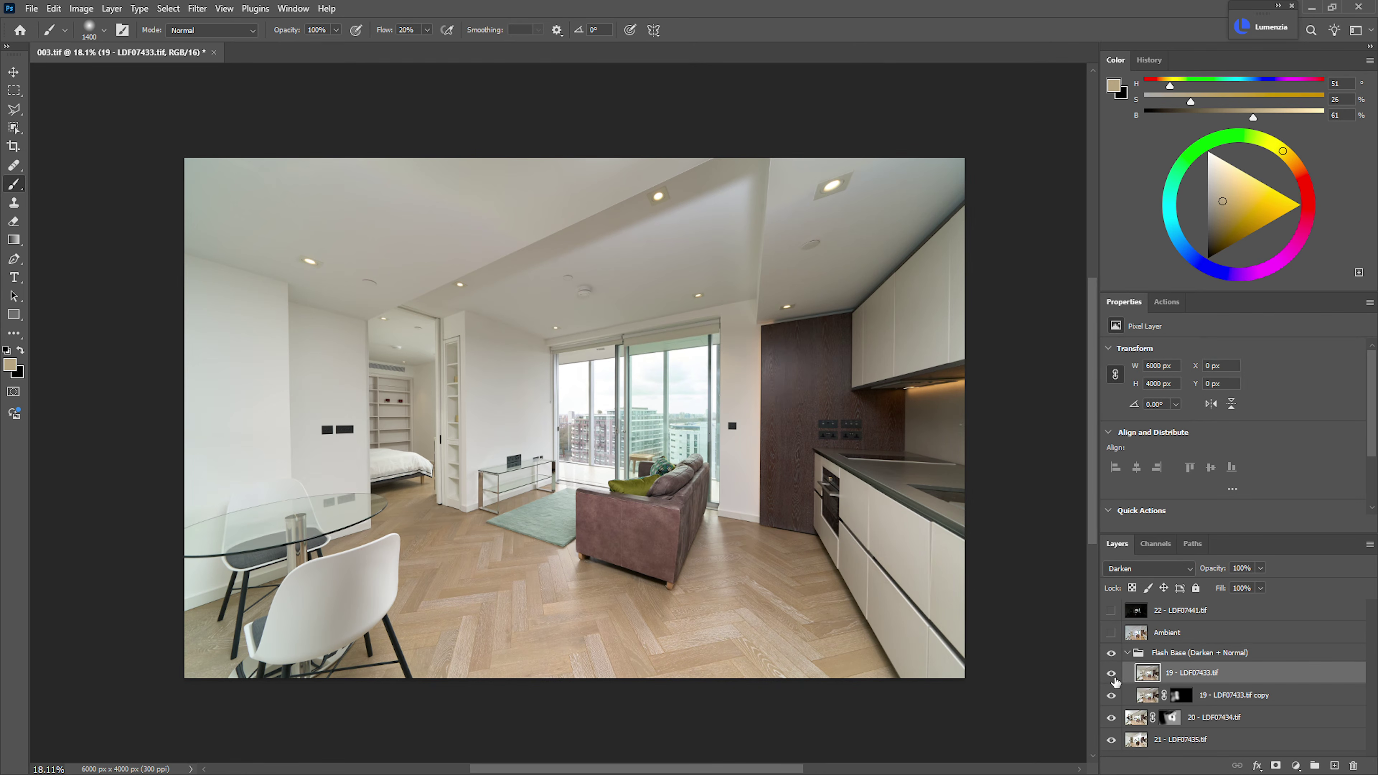
{"action": "left_click", "coordinate": [1111, 673]}
{"action": "left_click", "coordinate": [1277, 765], "text": "alt"}
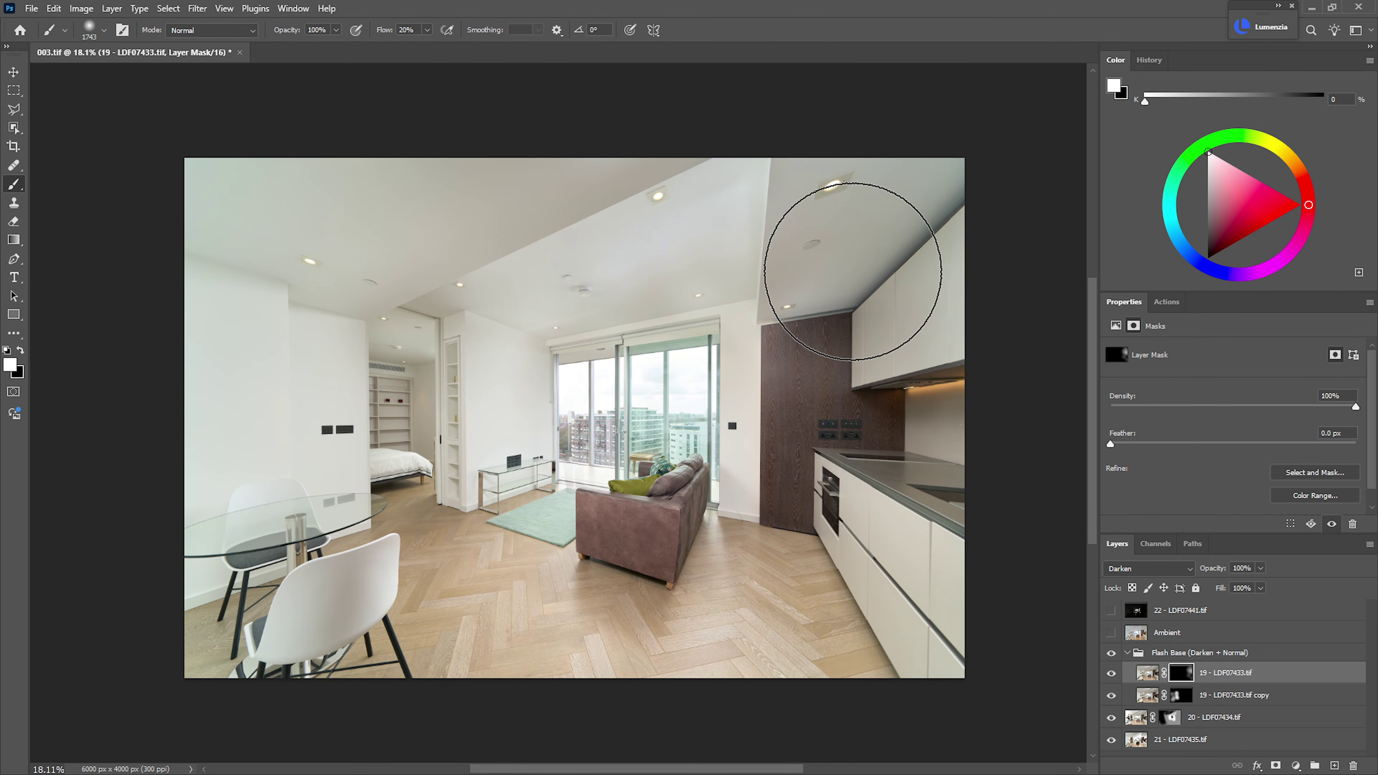
- Paint white on the 19 - LDF07433.tif mask over the kitchen-side ceiling and the central ceiling near the window
{"action": "left_click_drag", "start_coordinate": [691, 267], "coordinate": [681, 275]}
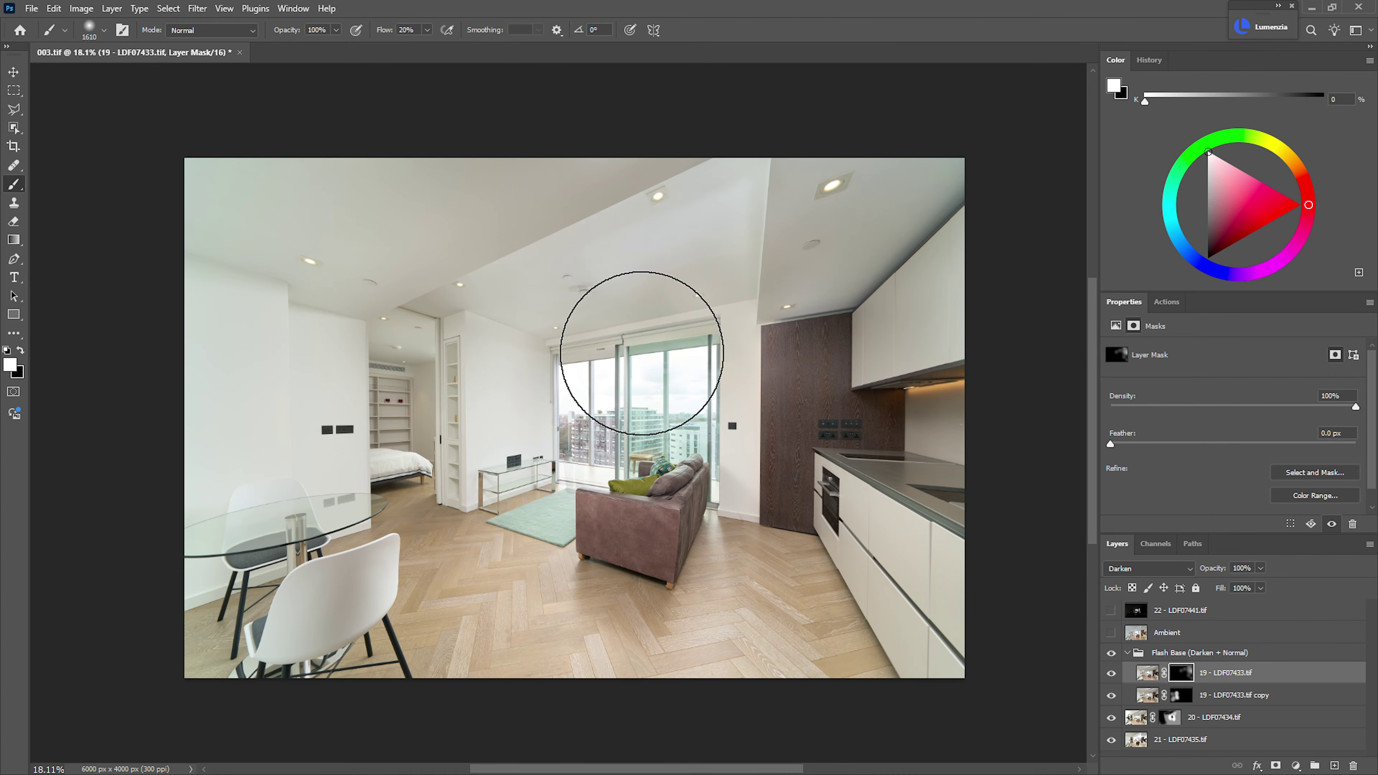
{"action": "left_click_drag", "start_coordinate": [682, 232], "coordinate": [656, 233]}
{"action": "key", "text": "x"}
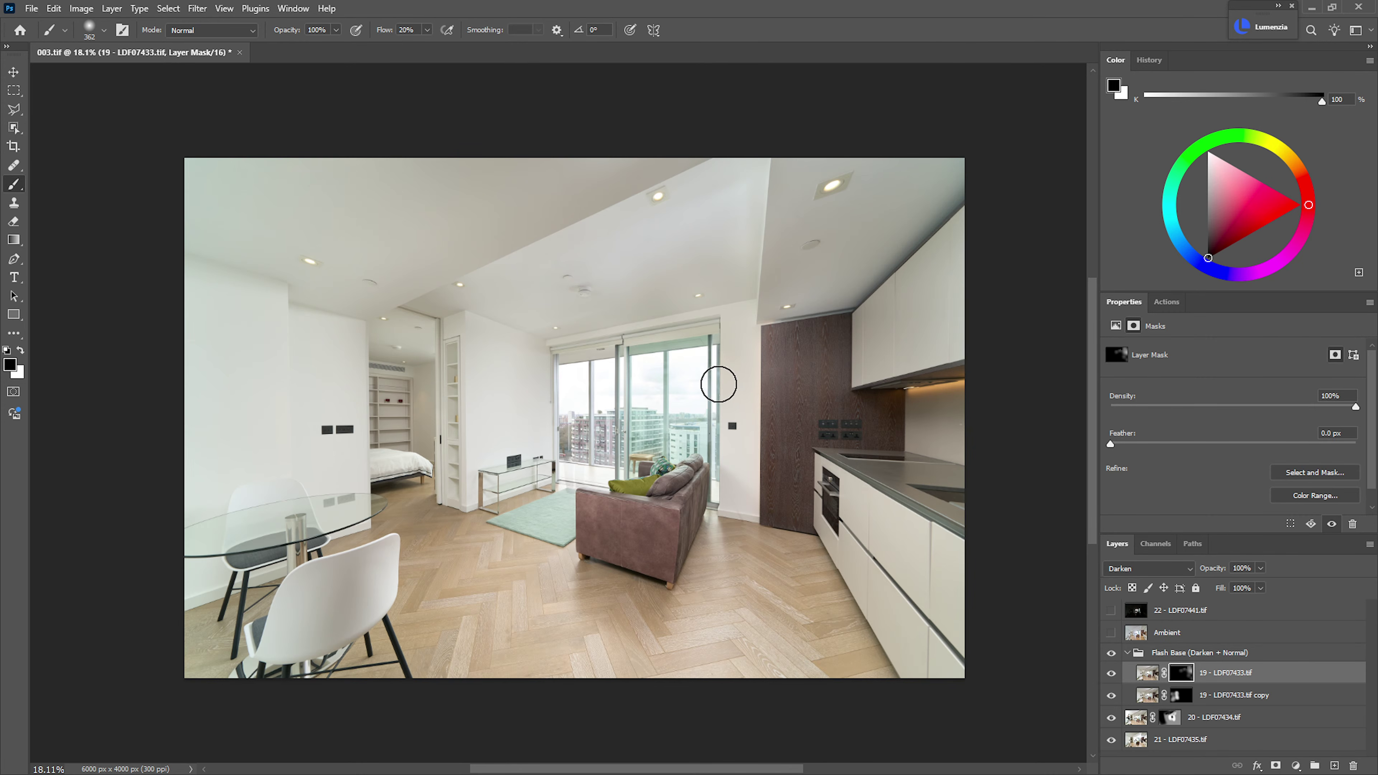
- Collapse the Flash Base group and group it together with the 20 - LDF07434.tif and 21 - LDF07435.tif layers
{"action": "left_click", "coordinate": [1129, 653]}
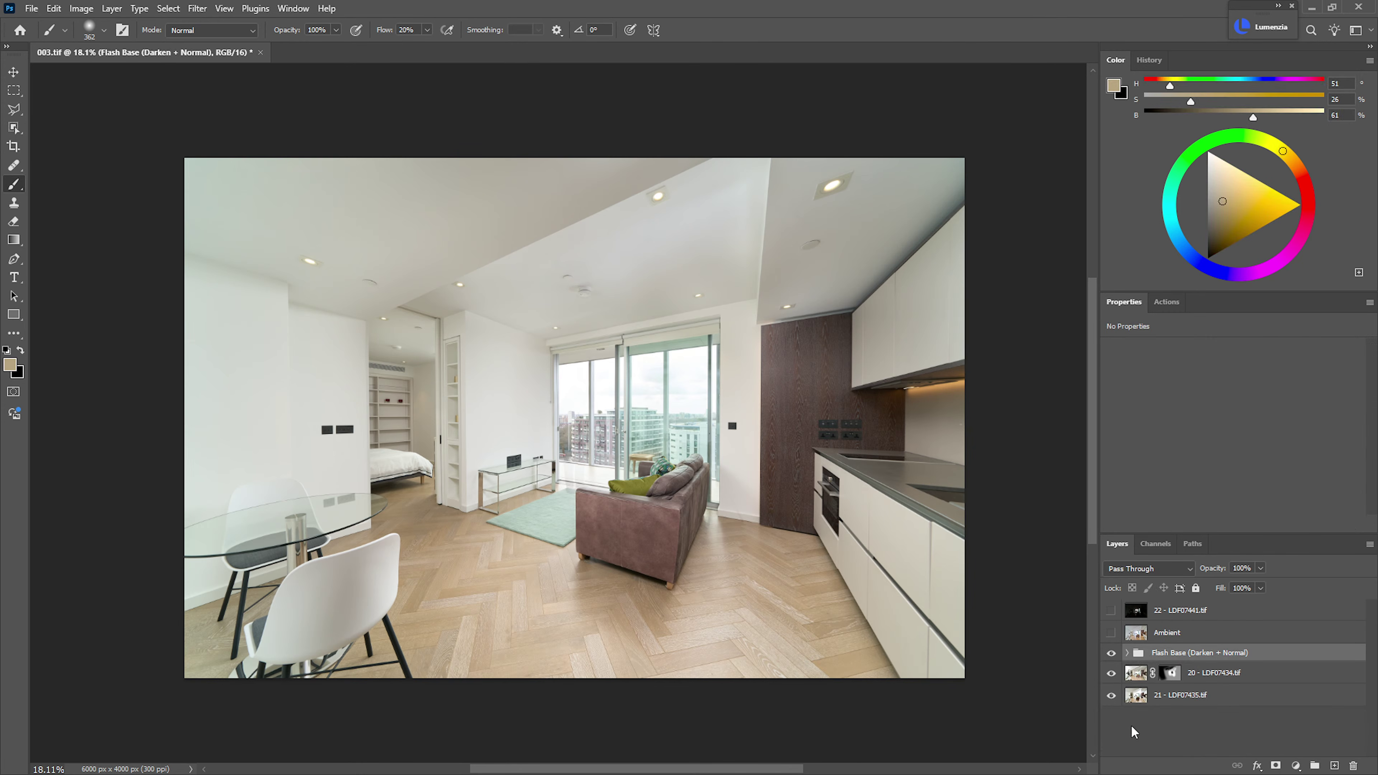
{"action": "left_click", "coordinate": [1211, 699], "text": "shift"}
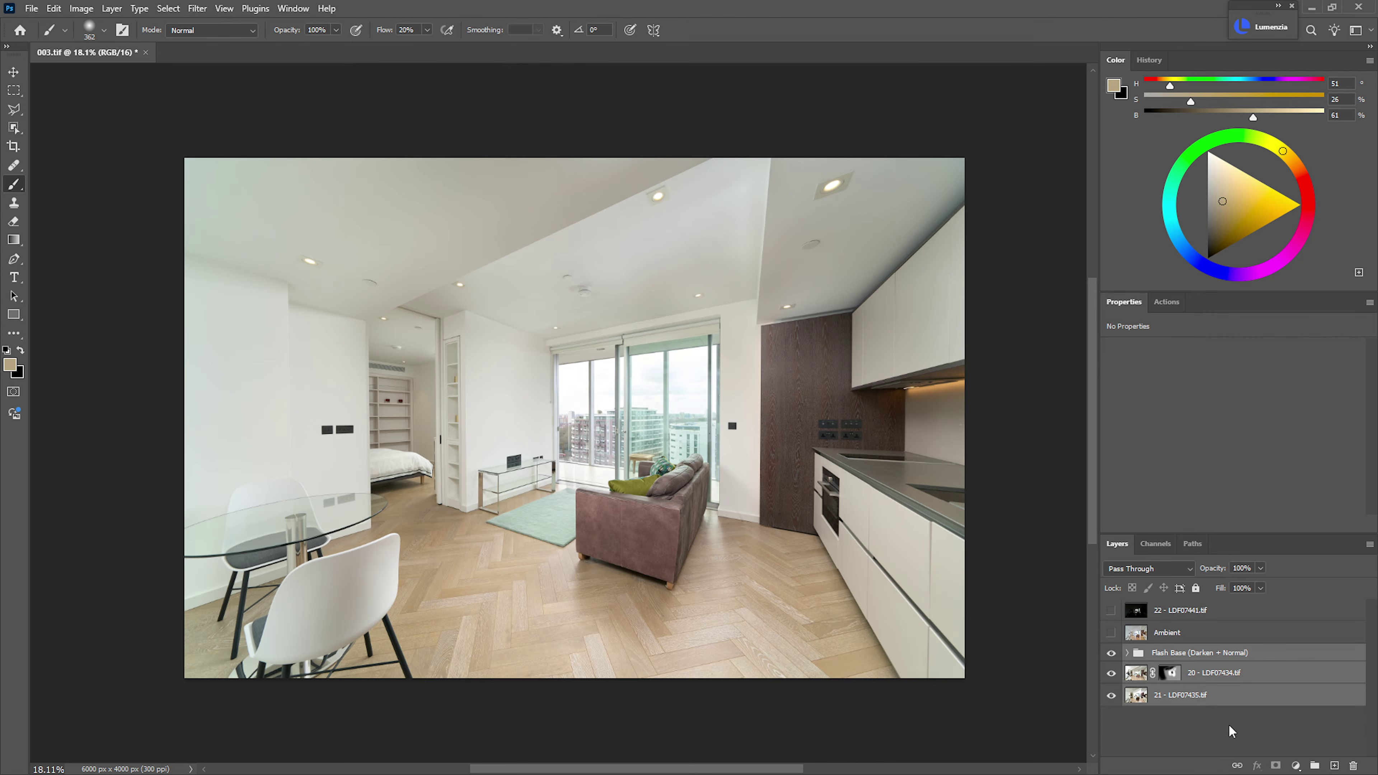
{"action": "key", "text": "ctrl+g"}
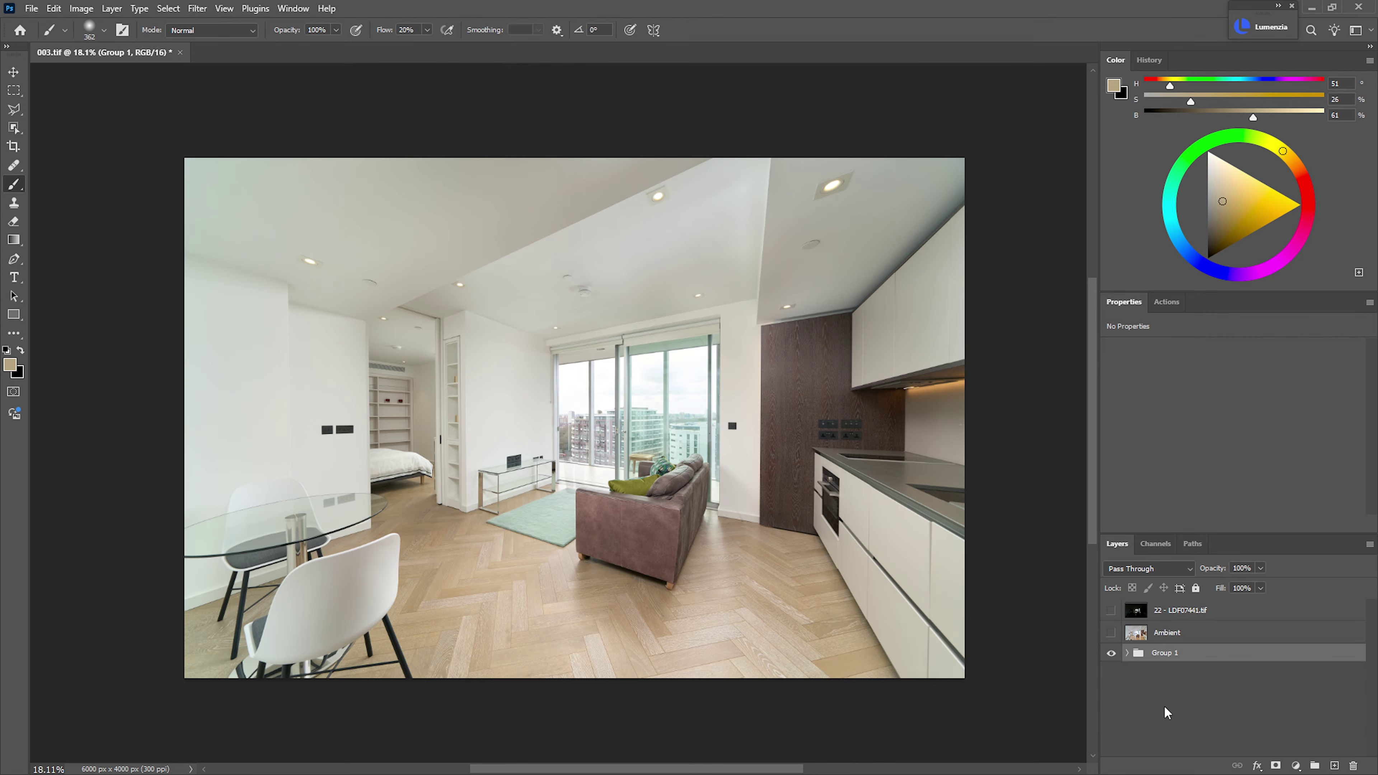
- Add a Hue/Saturation adjustment above the group and restrict its mask with Color Range using tones sampled from the room's pale surfaces
{"action": "key", "text": "ctrl+u"}
{"action": "key", "text": "Return"}
{"action": "key", "text": "ctrl+alt+shift+c"}
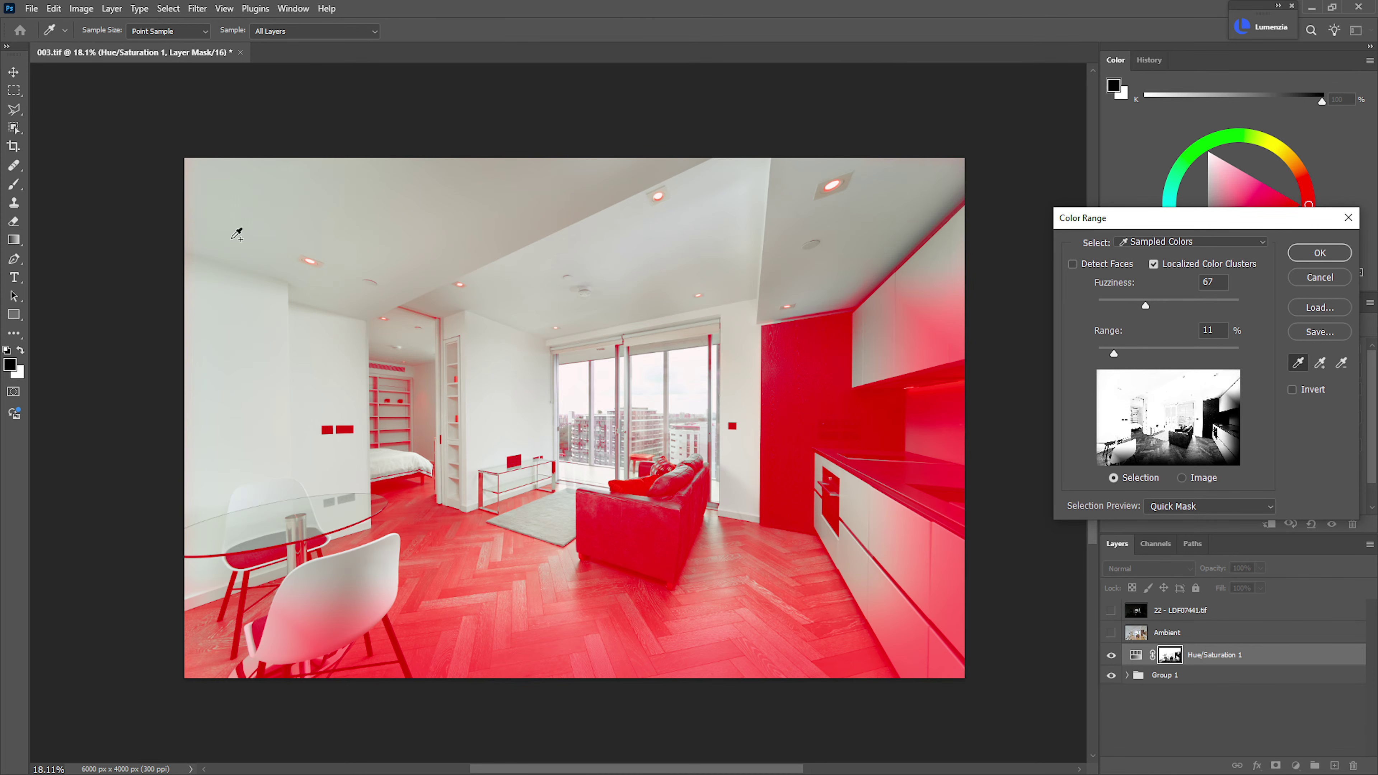
{"action": "left_click", "coordinate": [201, 185]}
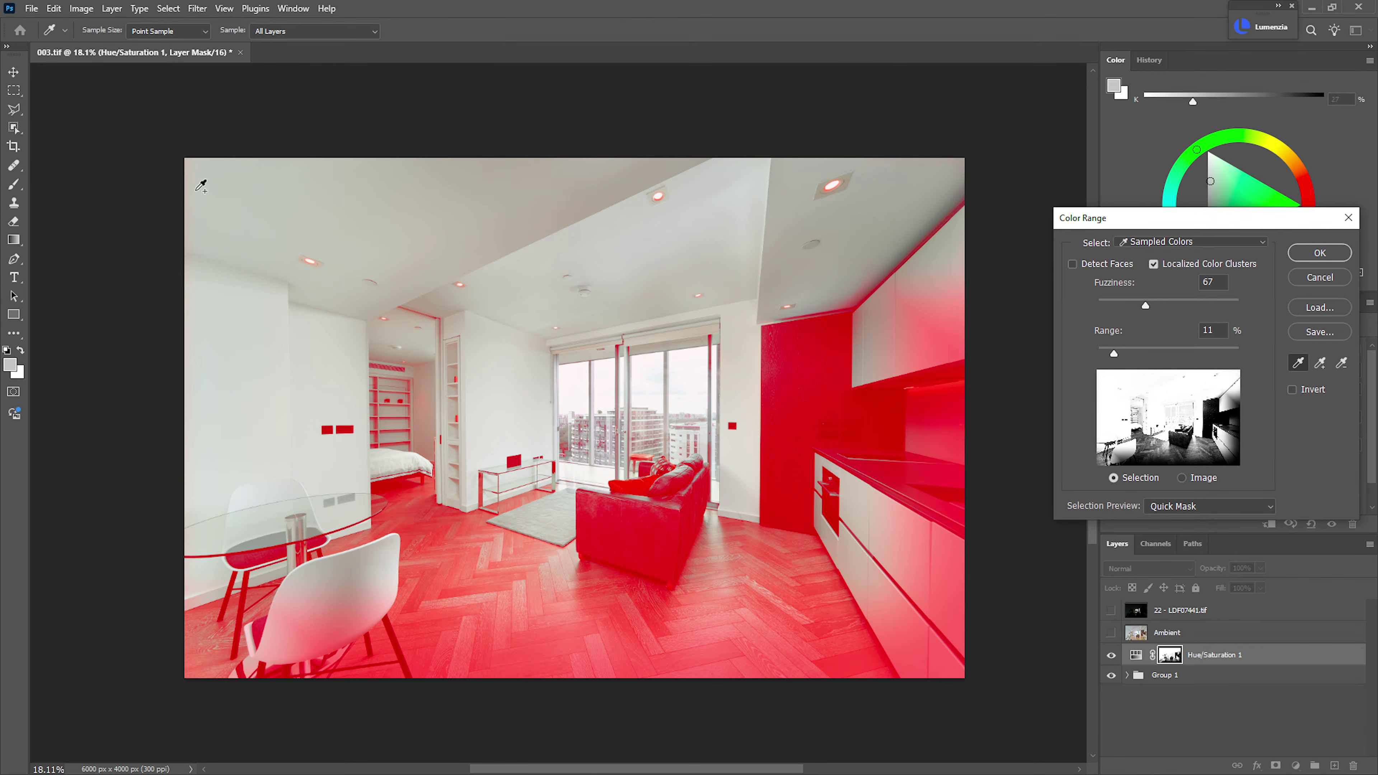
{"action": "left_click", "coordinate": [200, 575]}
{"action": "left_click", "coordinate": [391, 351]}
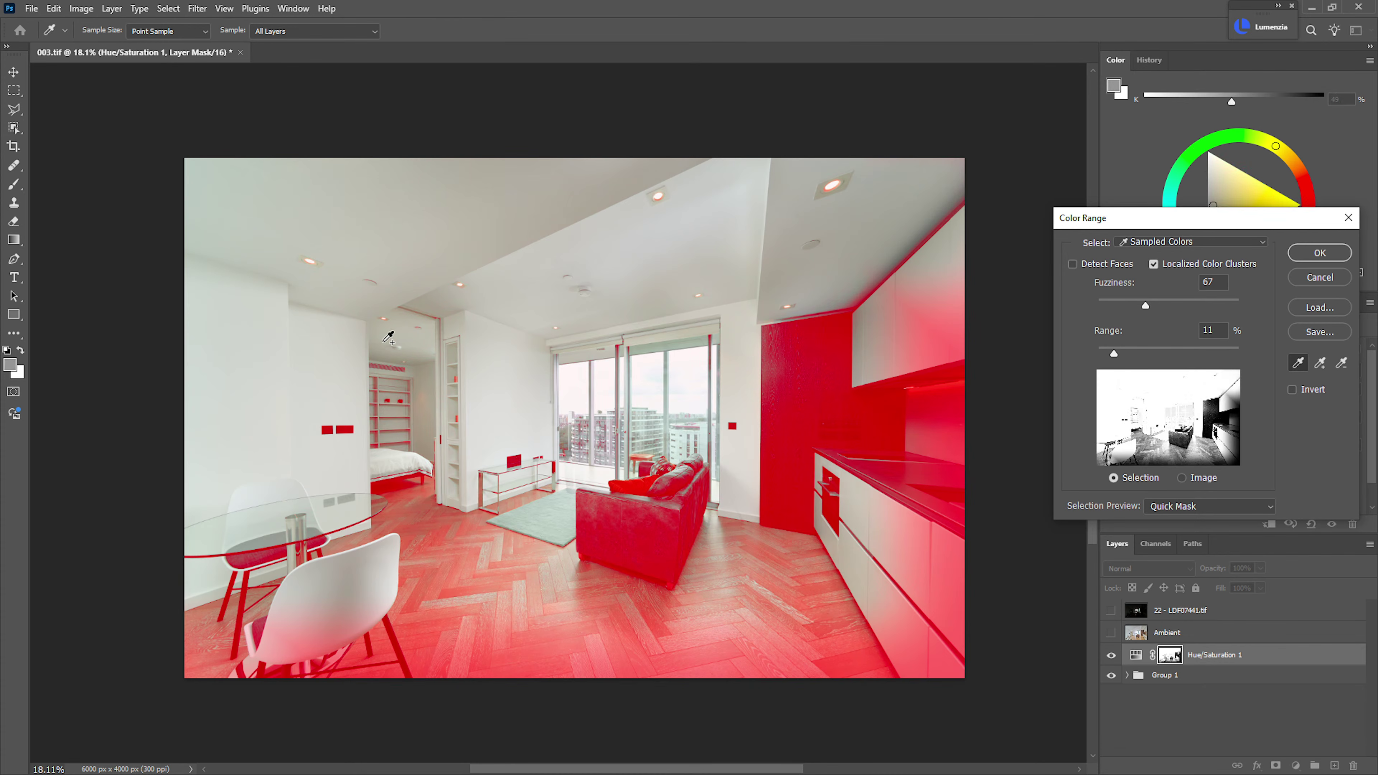
{"action": "left_click", "coordinate": [899, 257]}
{"action": "left_click", "coordinate": [854, 293]}
{"action": "left_click", "coordinate": [1293, 256]}
- Set the adjustment's saturation to -37 and place it in a new group with a black mask
{"action": "left_click_drag", "start_coordinate": [1206, 428], "coordinate": [1199, 434]}
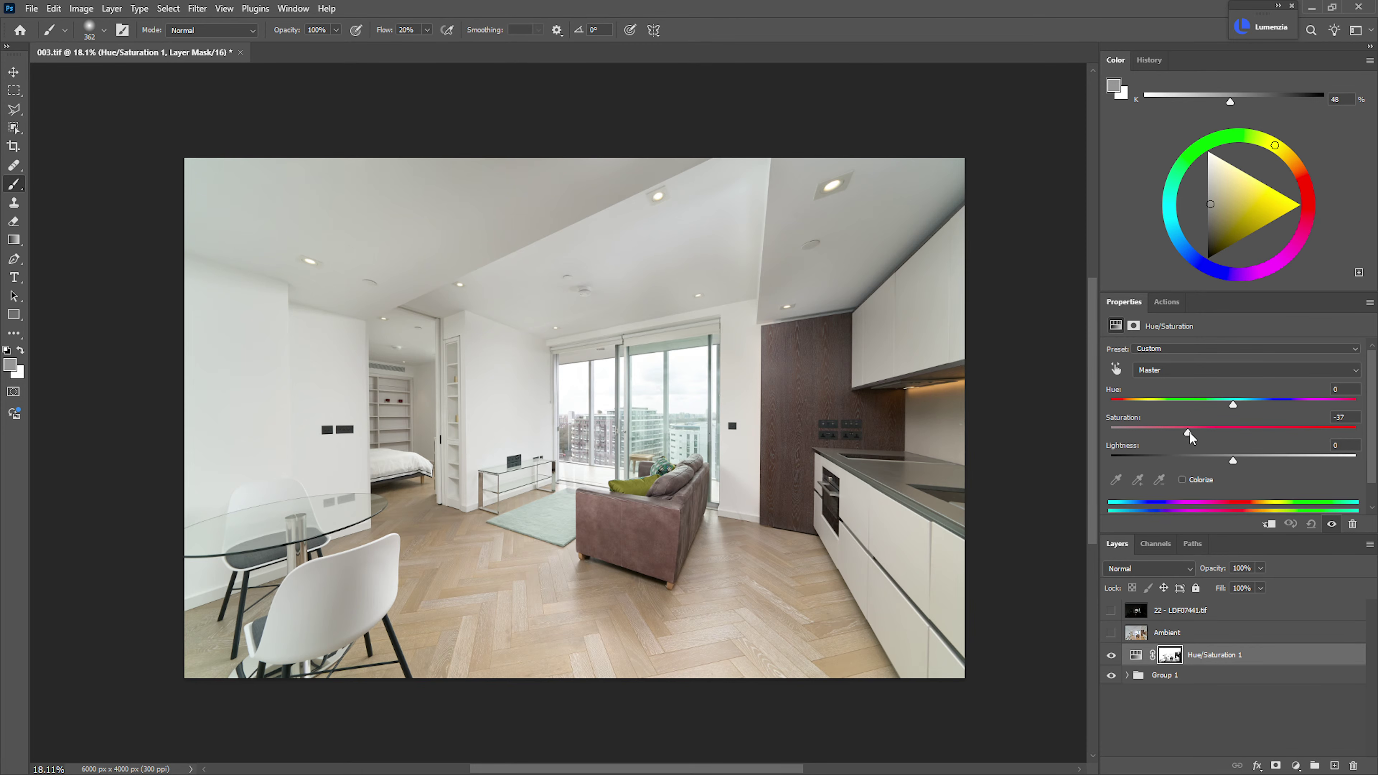
{"action": "key", "text": "ctrl+g"}
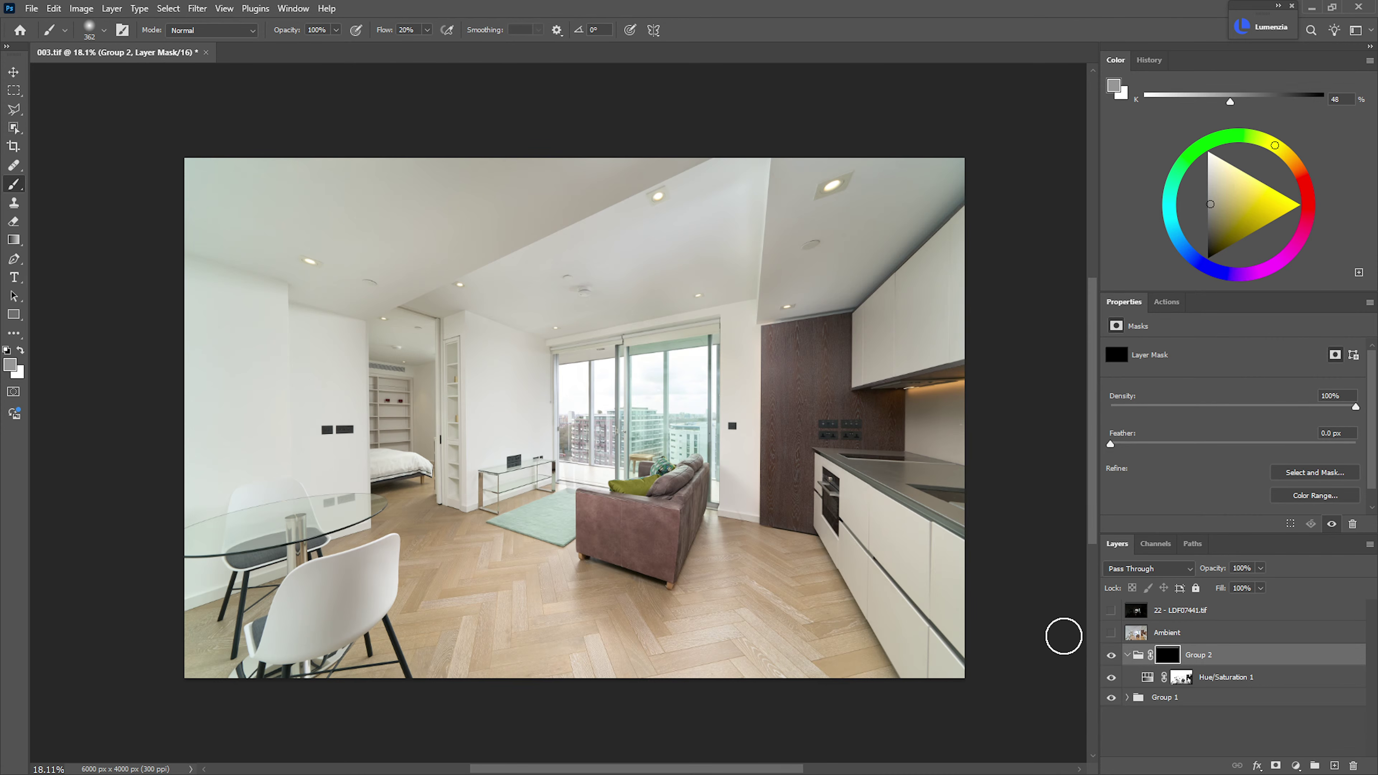
{"action": "key", "text": "l"}
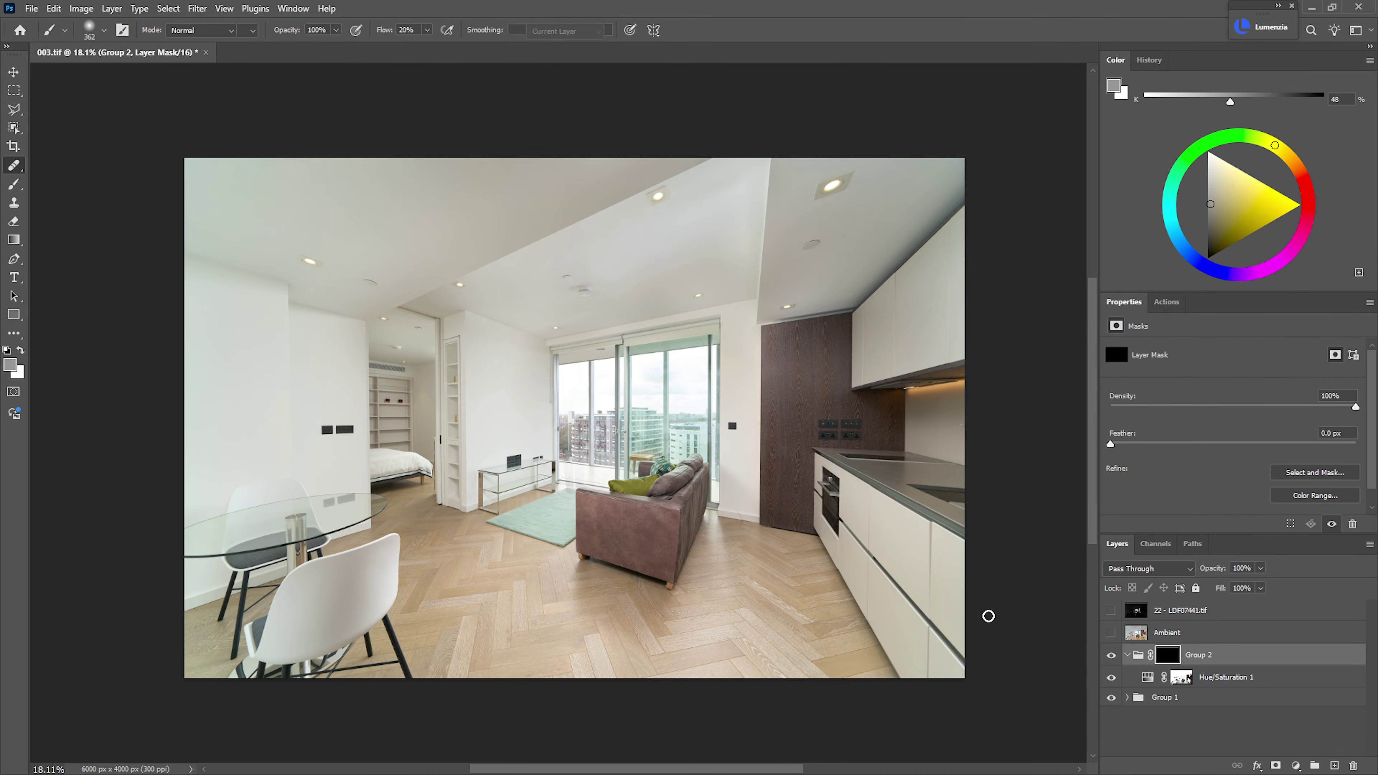
{"action": "left_click", "coordinate": [181, 600]}
{"action": "left_click", "coordinate": [286, 549]}
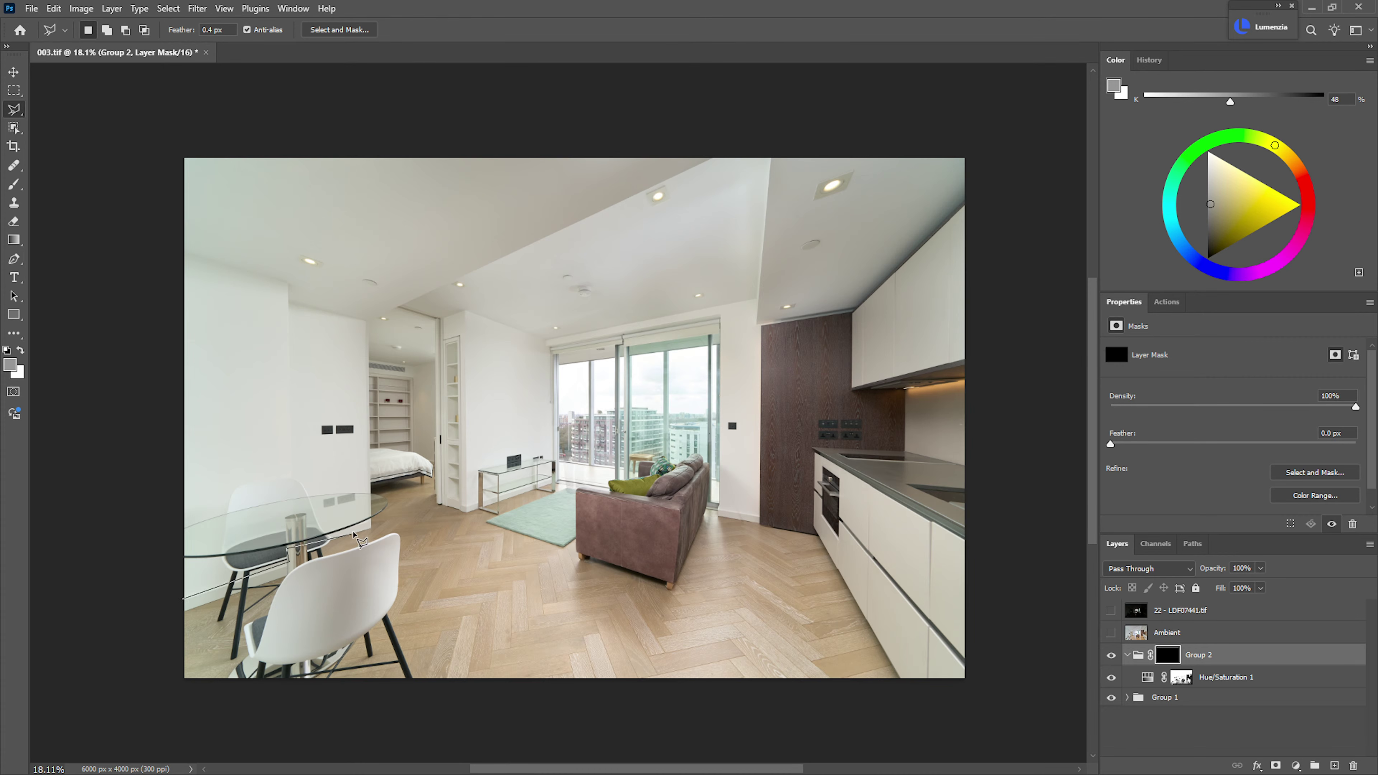
{"action": "left_click", "coordinate": [372, 528]}
{"action": "left_click", "coordinate": [371, 481]}
{"action": "left_click", "coordinate": [432, 468]}
{"action": "left_click", "coordinate": [414, 454]}
{"action": "left_click", "coordinate": [414, 377]}
{"action": "key", "text": "Escape"}
- Outline the walls with the Polygonal Lasso along their base from the dining area, under the bed, and up the window's near edge
{"action": "left_click", "coordinate": [182, 600]}
{"action": "left_click", "coordinate": [292, 563]}
{"action": "left_click", "coordinate": [290, 548]}
{"action": "left_click", "coordinate": [372, 519]}
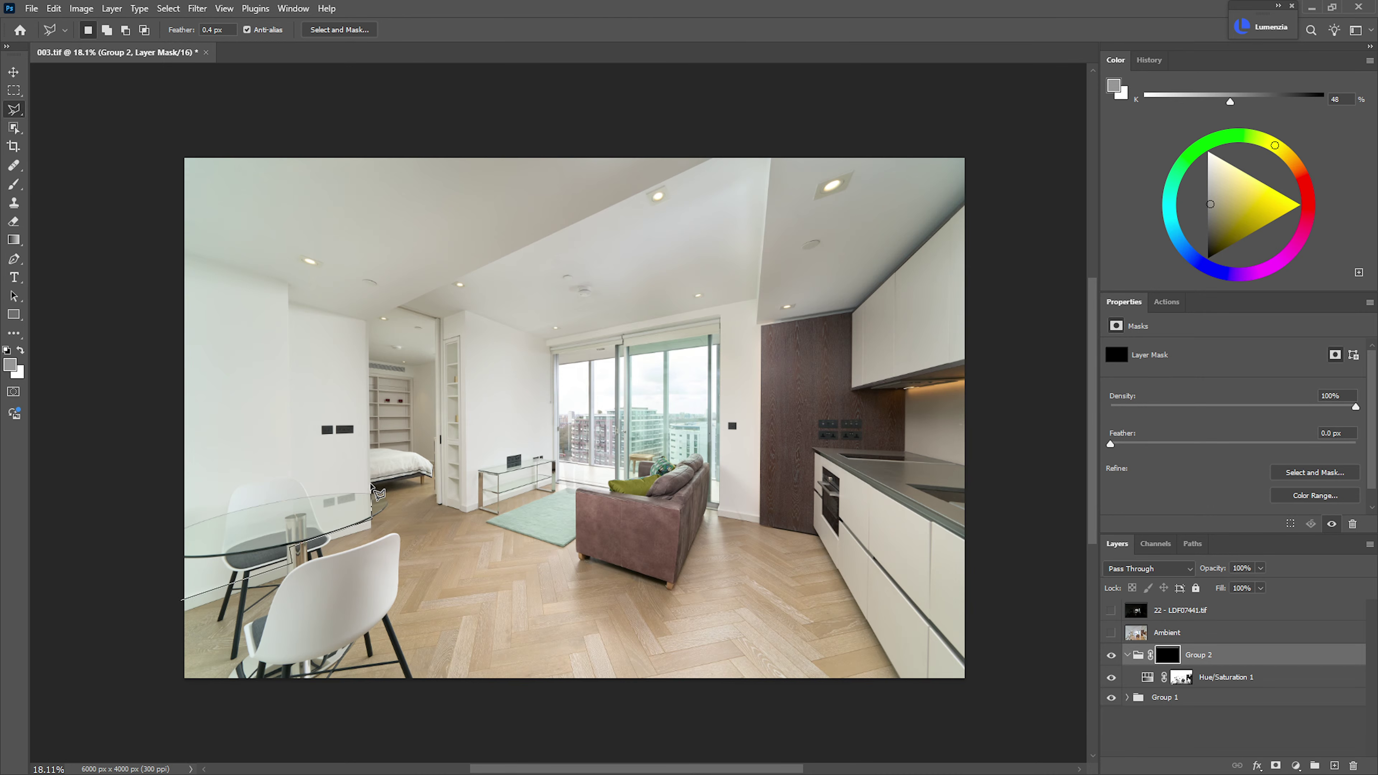
{"action": "left_click", "coordinate": [372, 482]}
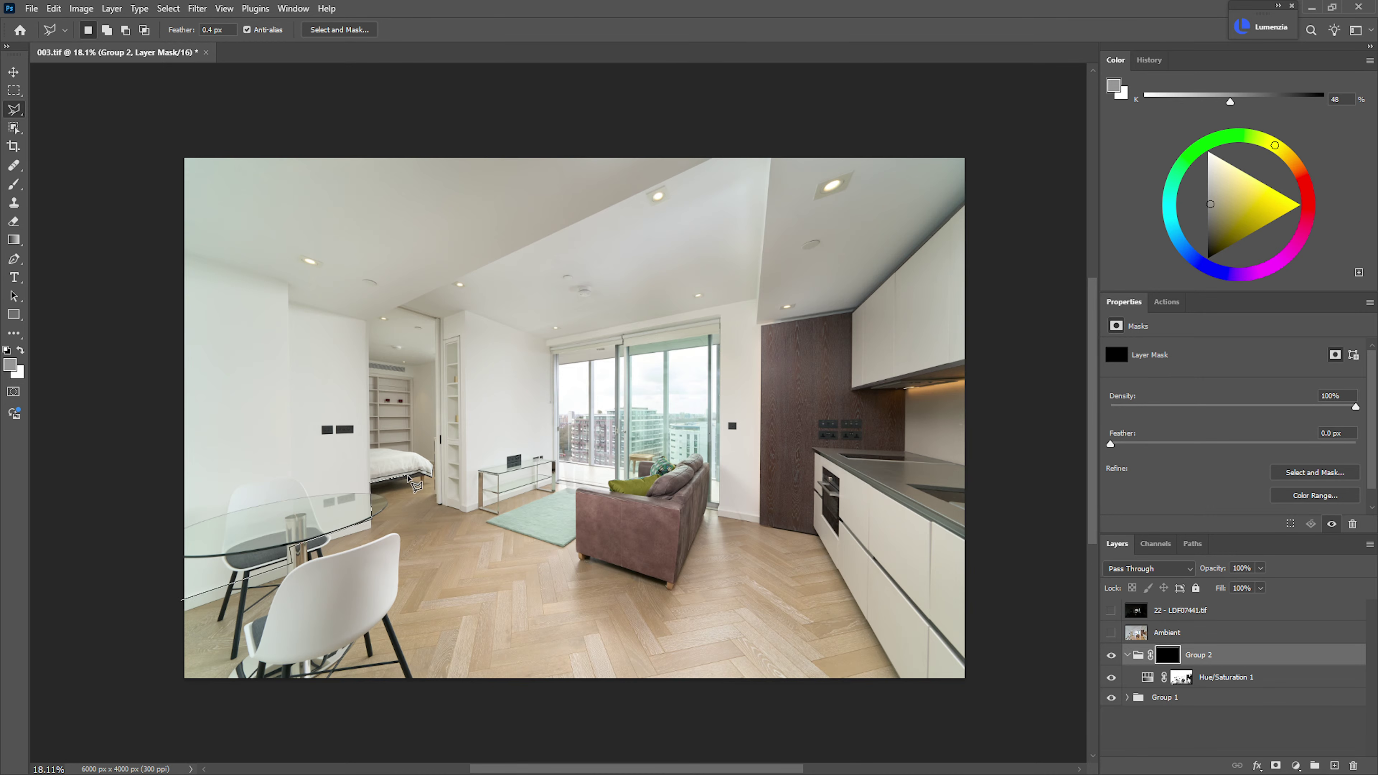
{"action": "left_click", "coordinate": [430, 476]}
{"action": "left_click", "coordinate": [436, 467]}
{"action": "left_click", "coordinate": [440, 506]}
{"action": "left_click", "coordinate": [464, 510]}
{"action": "left_click", "coordinate": [555, 480]}
{"action": "left_click", "coordinate": [553, 363]}
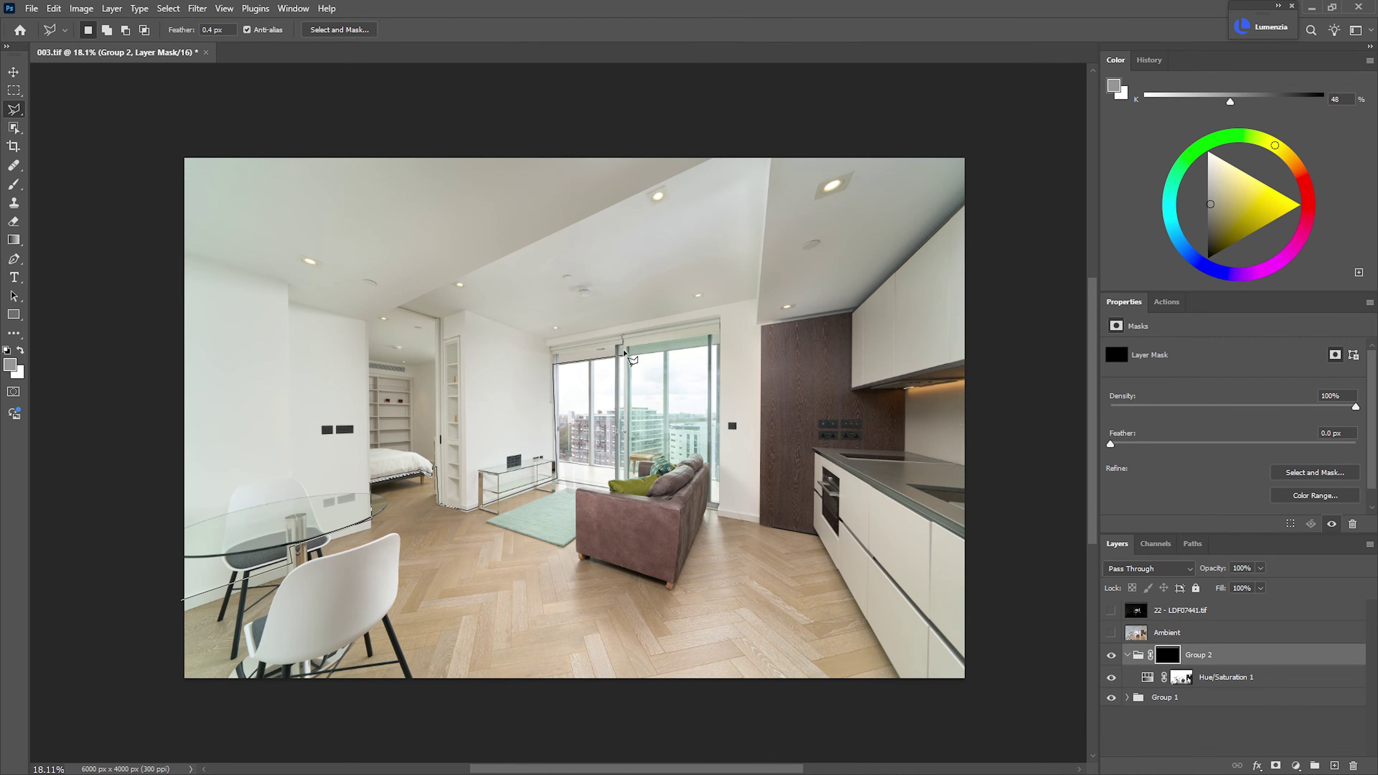
- Continue the lasso outline around the window, wood panel and cabinet tops, and close it outside the canvas to enclose the ceiling and walls
{"action": "left_click", "coordinate": [624, 352]}
{"action": "left_click", "coordinate": [722, 335]}
{"action": "left_click", "coordinate": [721, 510]}
{"action": "left_click", "coordinate": [761, 516]}
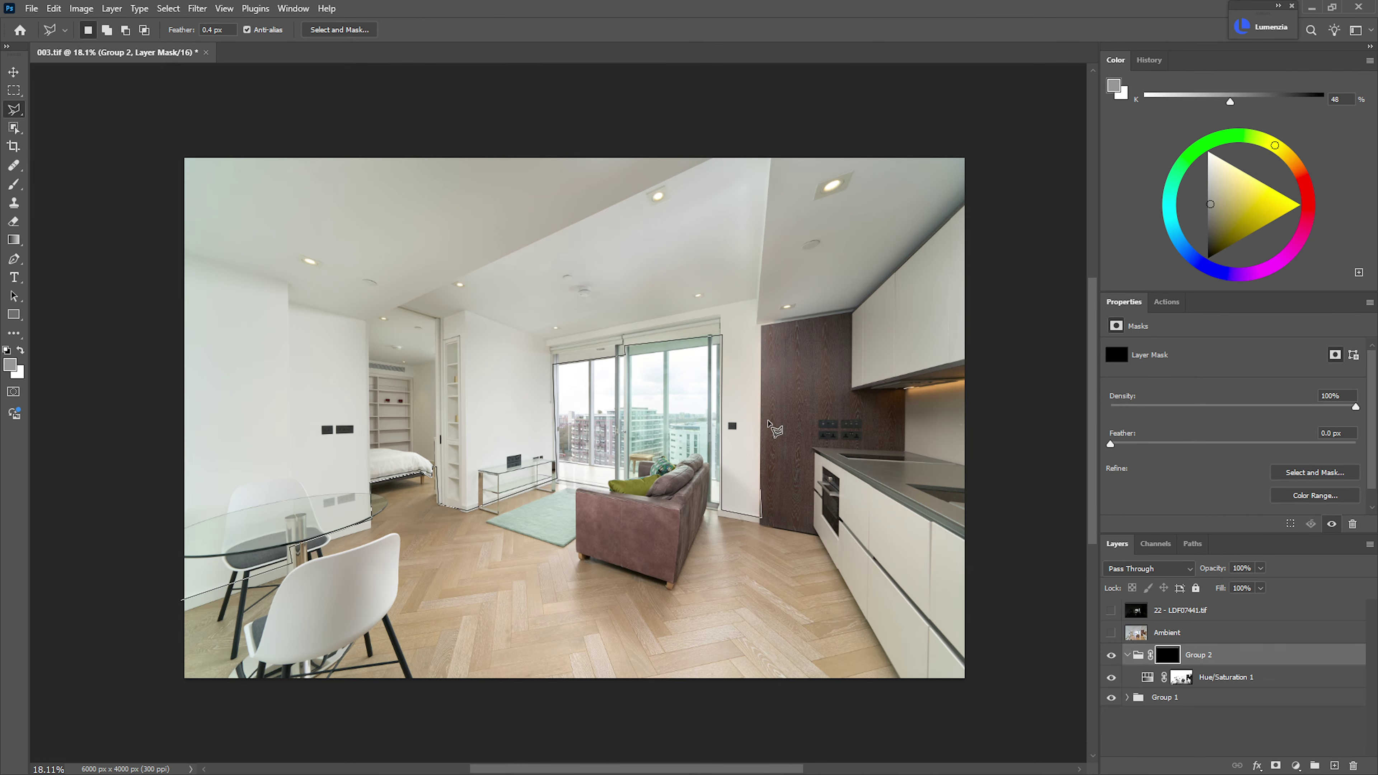
{"action": "left_click", "coordinate": [760, 324]}
{"action": "left_click", "coordinate": [853, 312]}
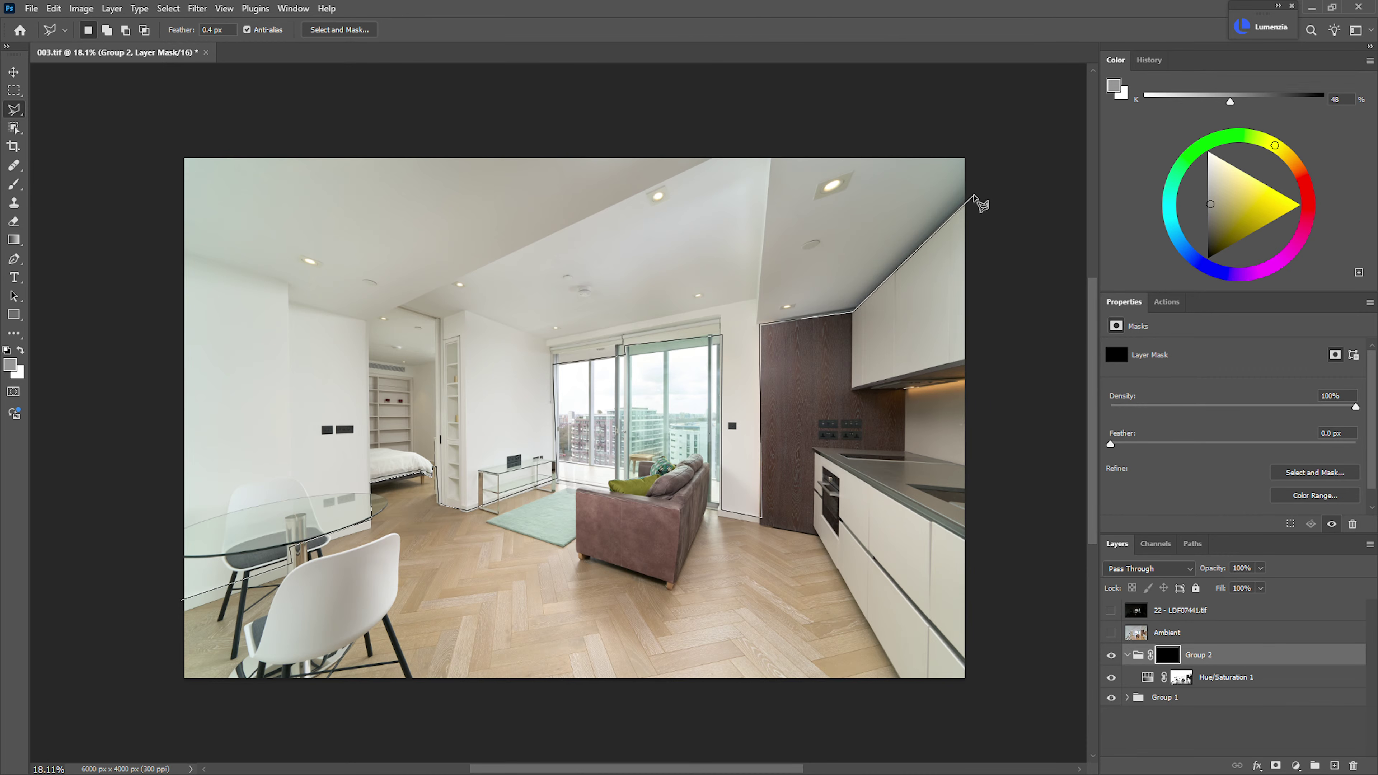
{"action": "left_click", "coordinate": [976, 196]}
{"action": "left_click", "coordinate": [981, 143]}
{"action": "left_click", "coordinate": [171, 128]}
{"action": "left_click", "coordinate": [130, 547]}
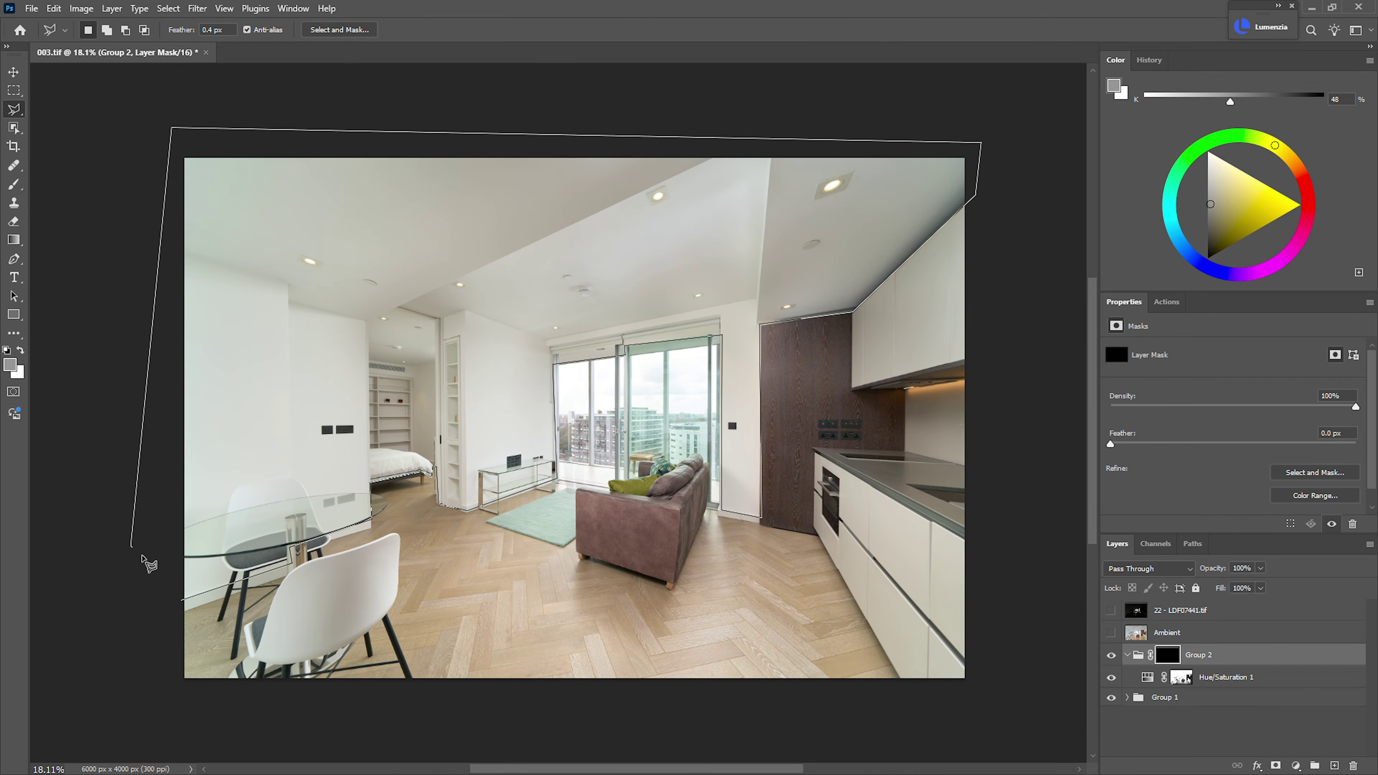
{"action": "left_click", "coordinate": [183, 600]}
- Subtract the bedroom bookshelf from the wall and ceiling selection with the Polygonal Lasso
{"action": "scroll", "coordinate": [324, 358], "scroll_direction": "up", "scroll_amount": 3}
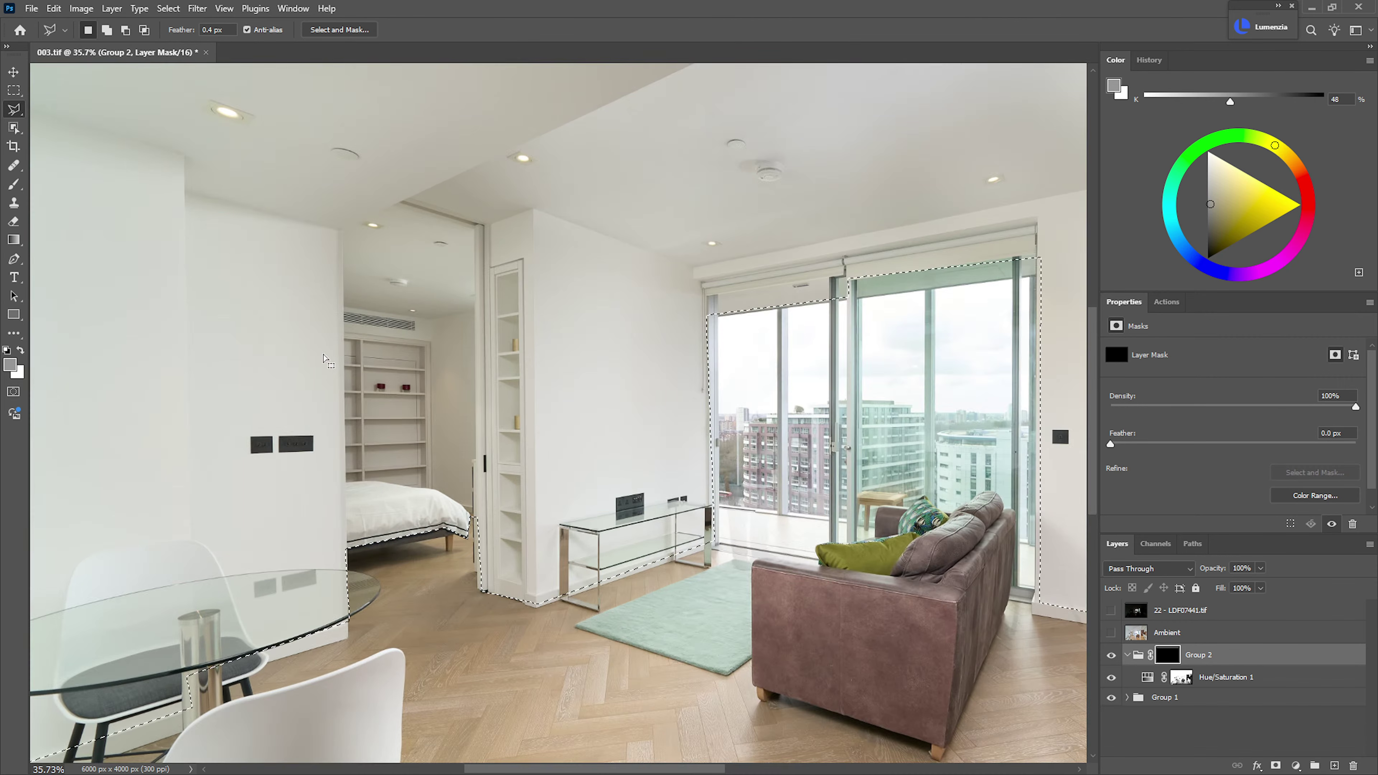
{"action": "key", "text": "alt"}
{"action": "left_click", "coordinate": [433, 343]}
{"action": "left_click", "coordinate": [433, 489]}
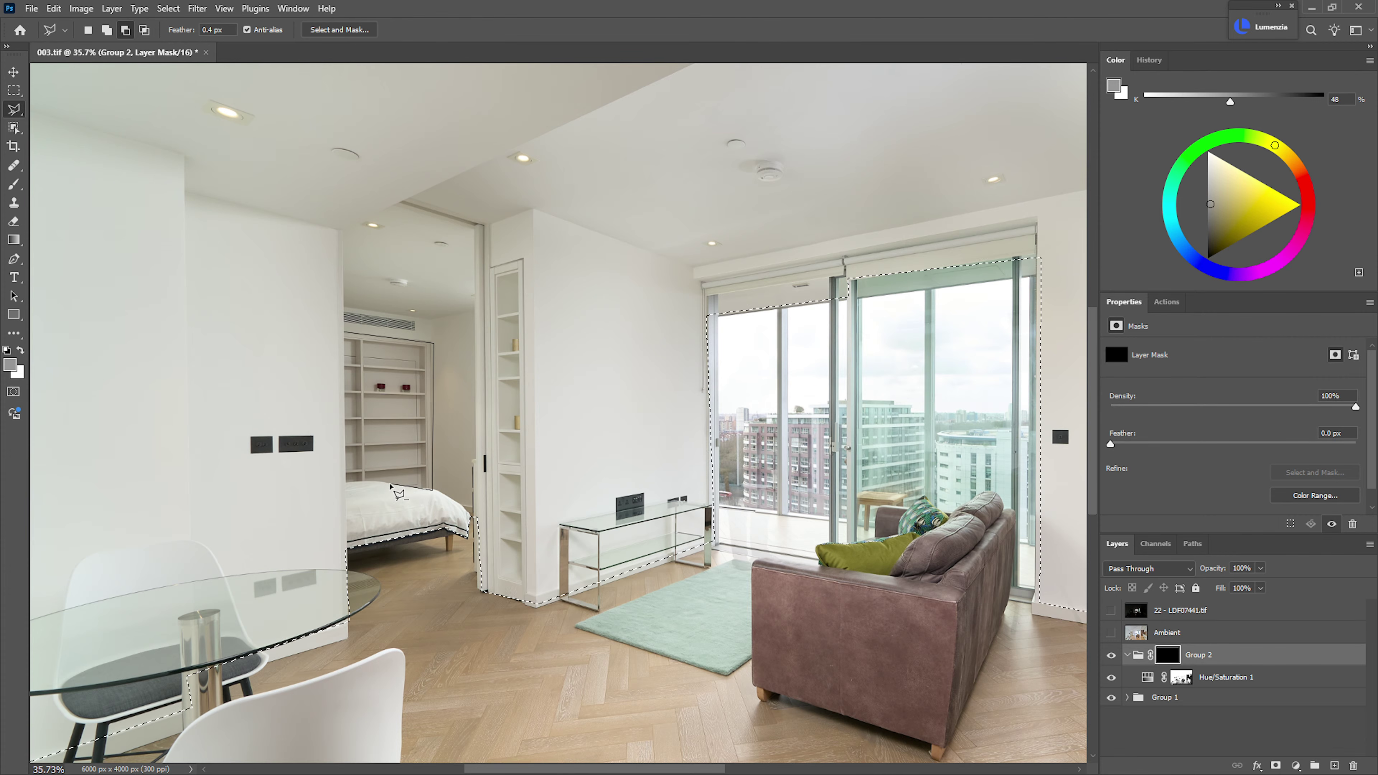
{"action": "left_click", "coordinate": [346, 482]}
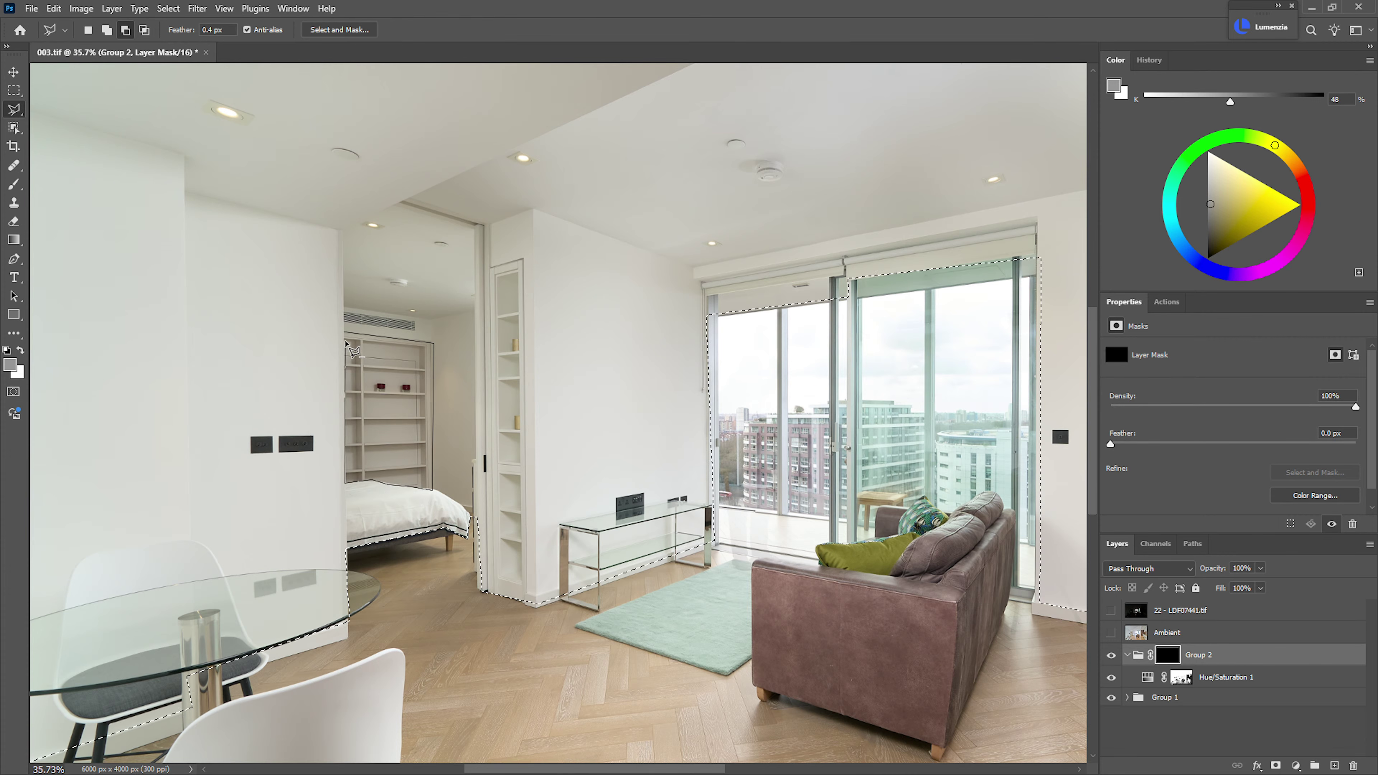
{"action": "double_click", "coordinate": [342, 332]}
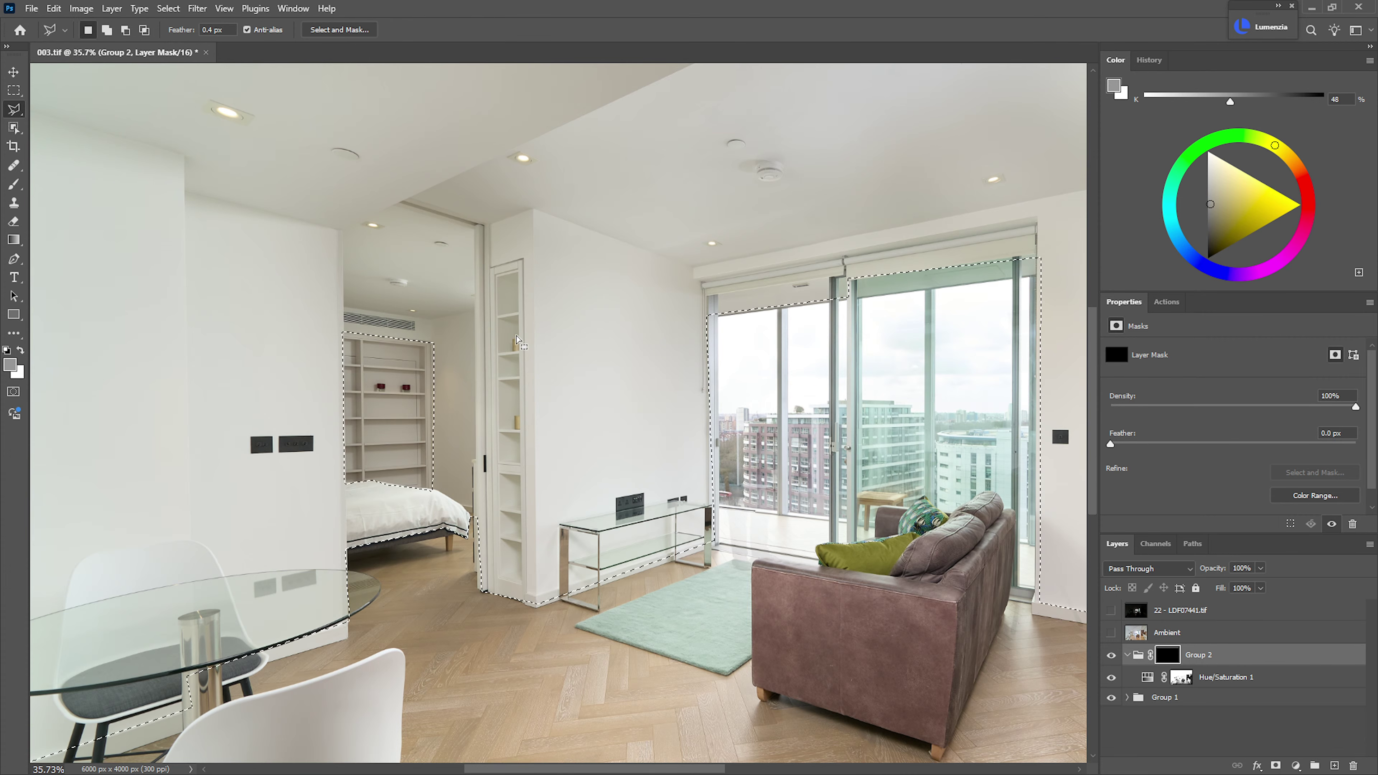
- Fill the wall and ceiling selection with white on the Group 2 mask and deselect
{"action": "left_click_drag", "start_coordinate": [588, 371], "coordinate": [553, 394]}
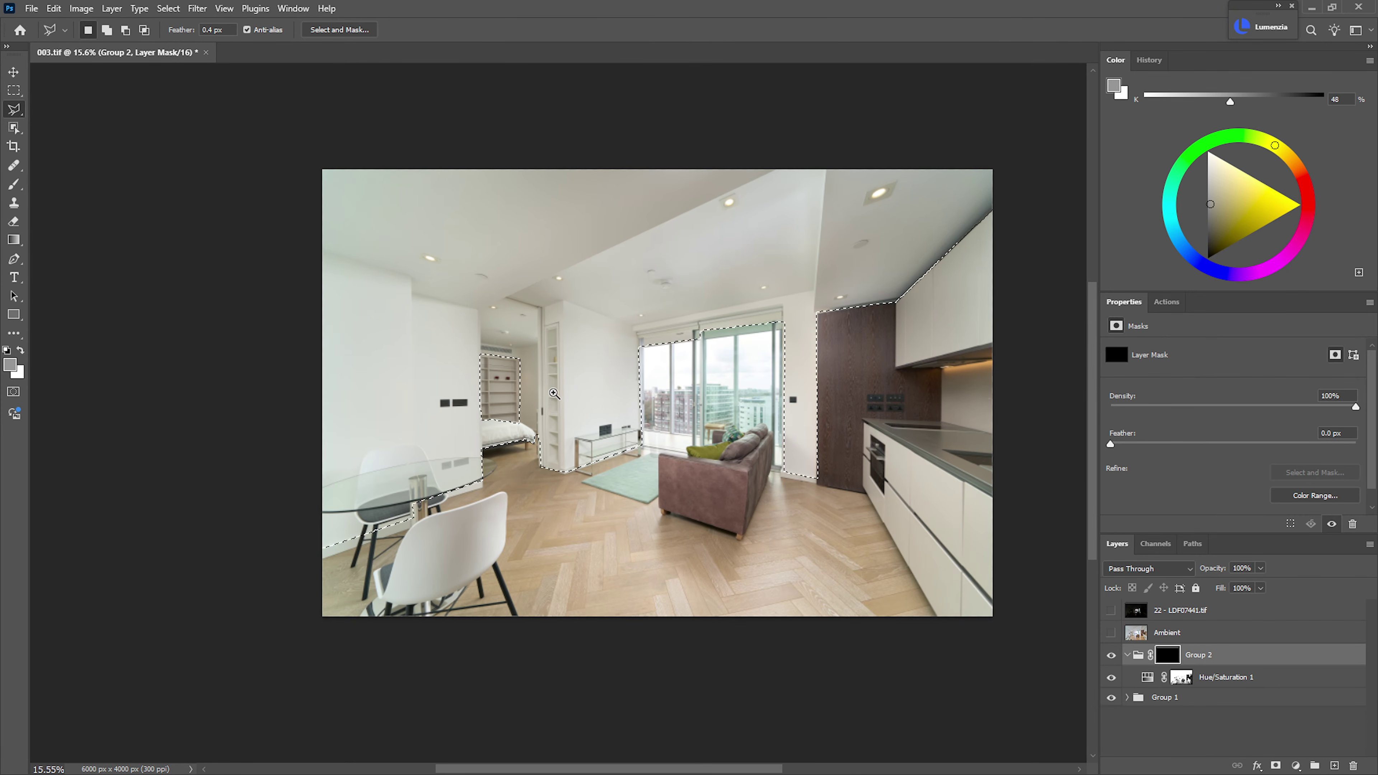
{"action": "key", "text": "d"}
{"action": "key", "text": "x"}
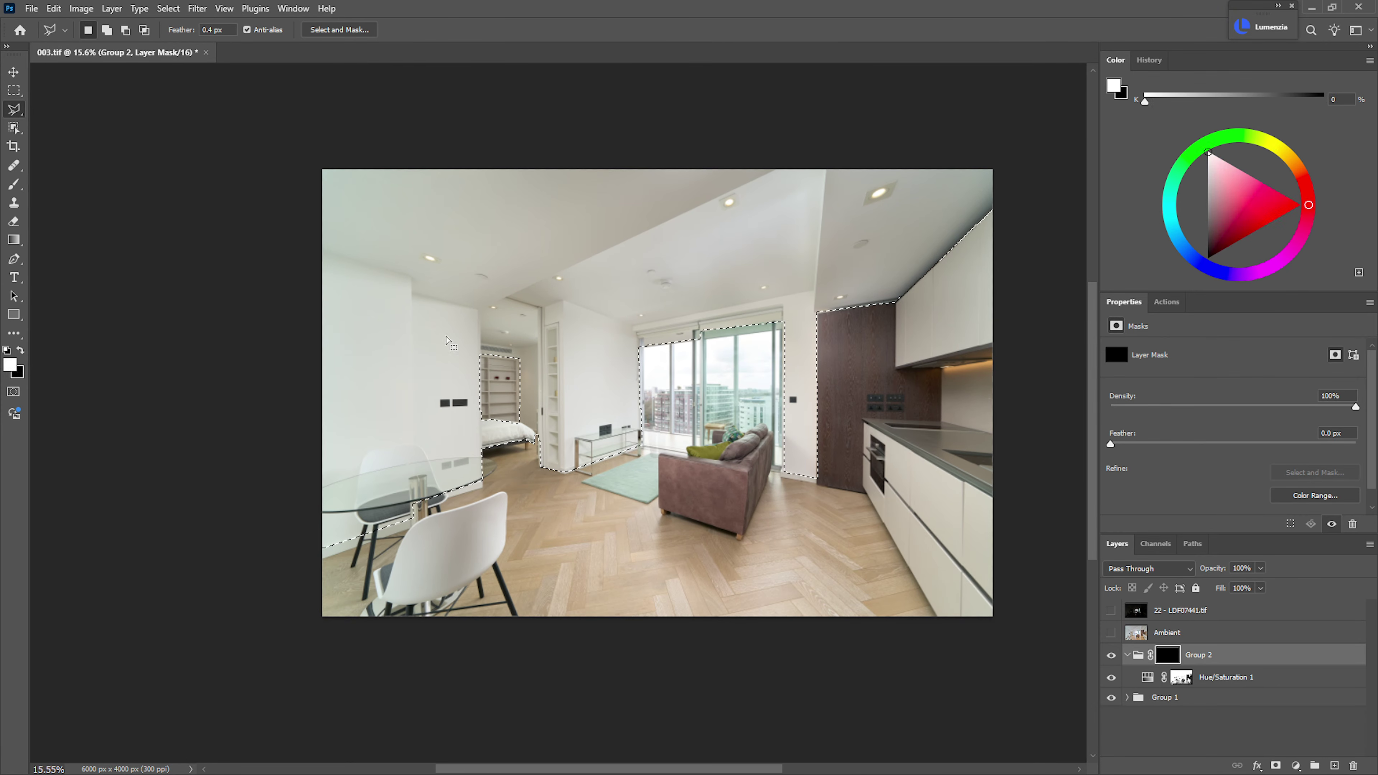
{"action": "key", "text": "alt+BackSpace"}
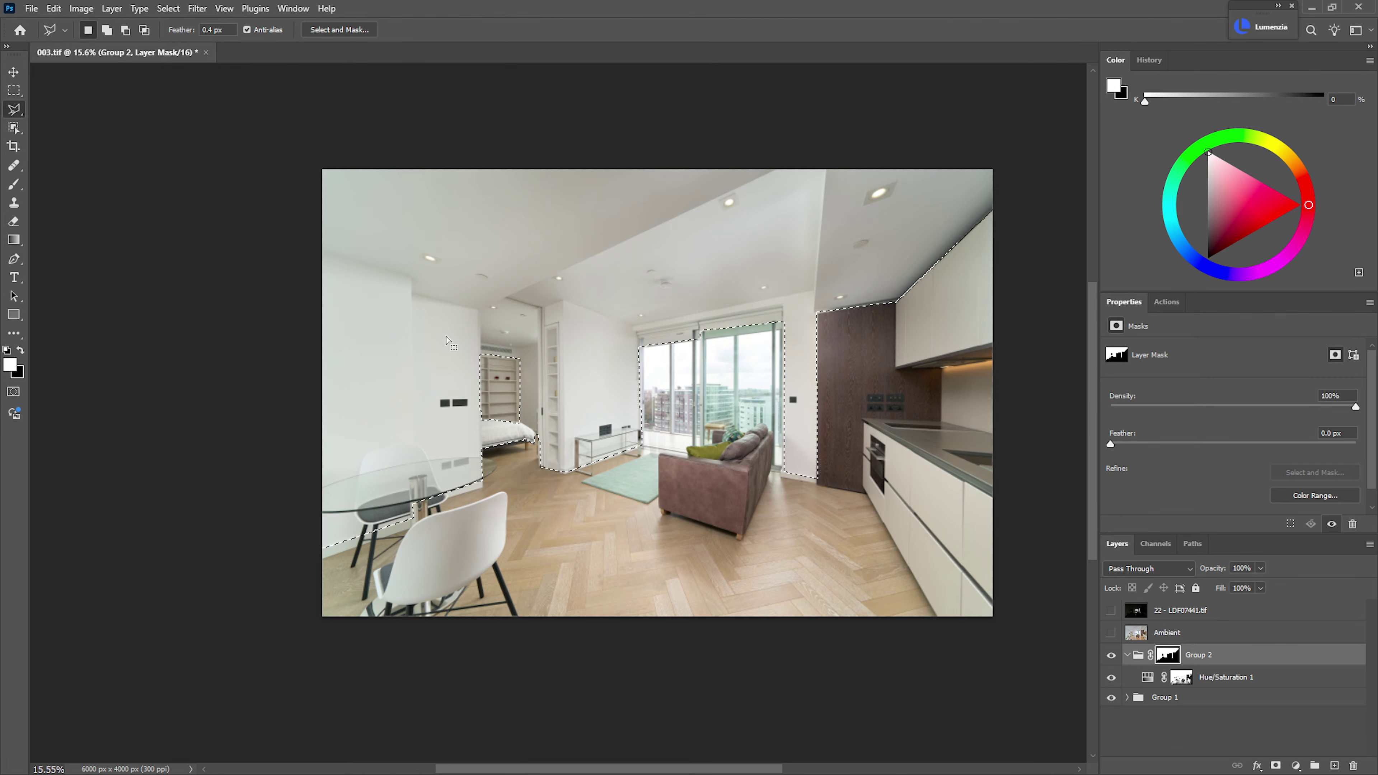
{"action": "key", "text": "ctrl+d"}
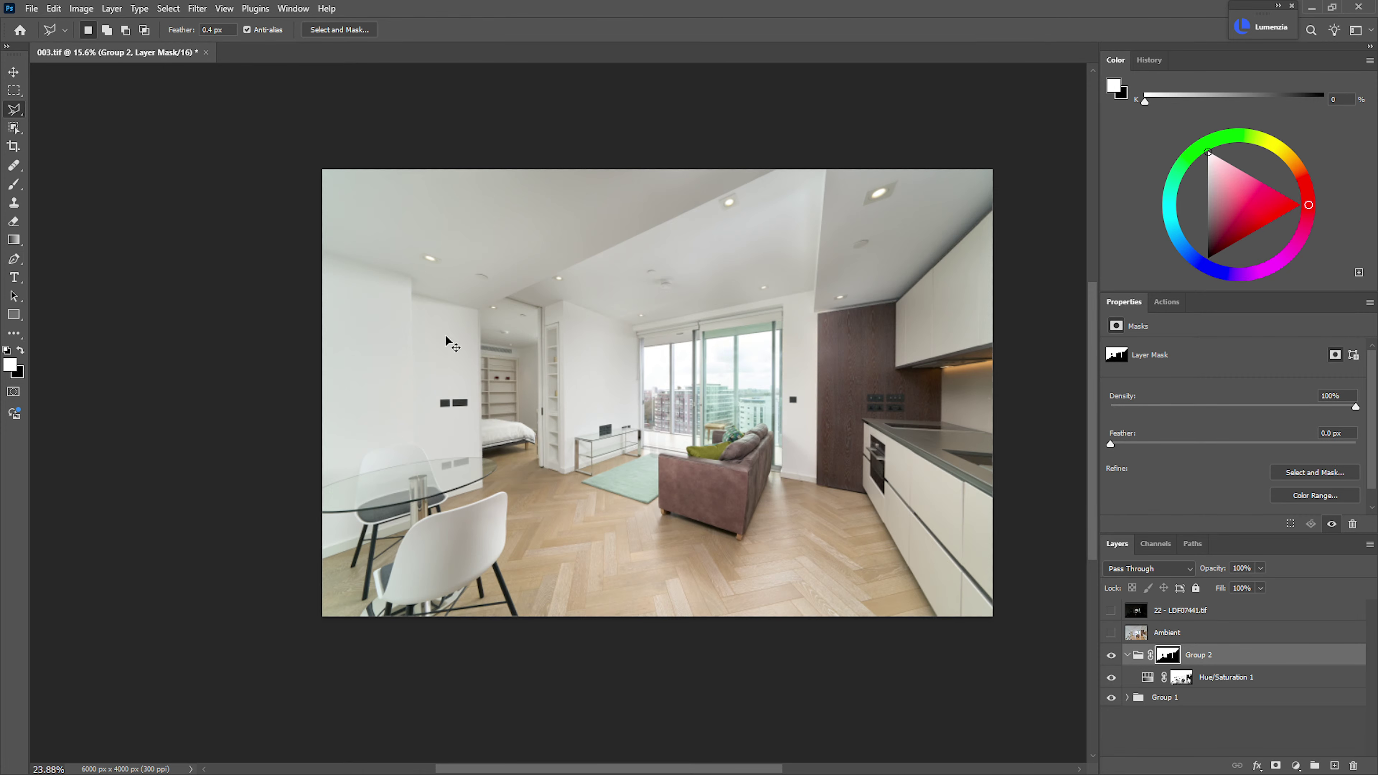
- Outline the narrow wall strip beside the bedroom bookshelf with the Polygonal Lasso for brushing on the mask, and clear the selection
{"action": "key", "text": "ctrl+0"}
{"action": "left_click_drag", "start_coordinate": [447, 428], "coordinate": [613, 361]}
{"action": "left_click_drag", "start_coordinate": [667, 225], "coordinate": [683, 403]}
{"action": "mouse_move", "coordinate": [634, 497]}
{"action": "left_mouse_down"}
{"action": "mouse_move", "coordinate": [676, 348]}
{"action": "mouse_move", "coordinate": [757, 415]}
{"action": "mouse_move", "coordinate": [705, 456]}
{"action": "left_mouse_up"}
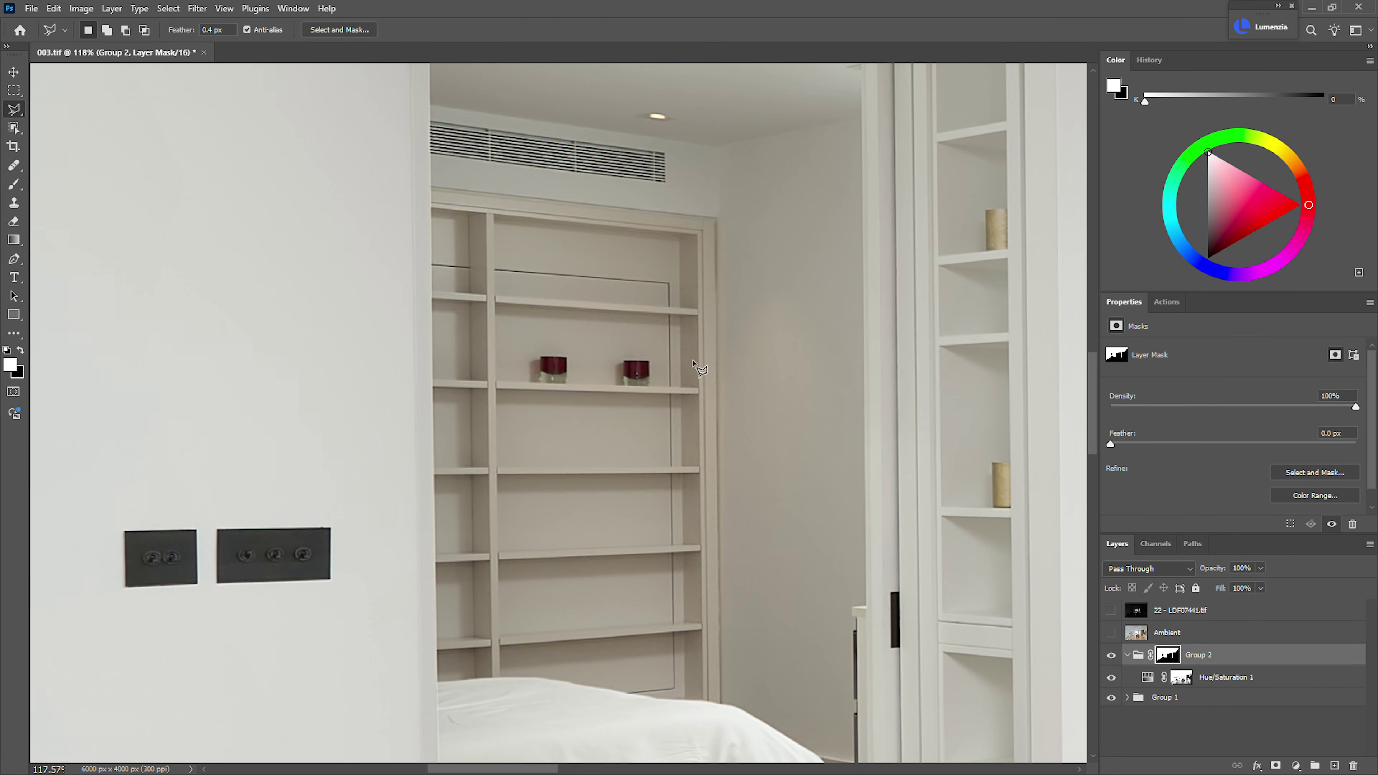
{"action": "left_click", "coordinate": [715, 215]}
{"action": "left_click", "coordinate": [720, 681]}
{"action": "left_click", "coordinate": [764, 679]}
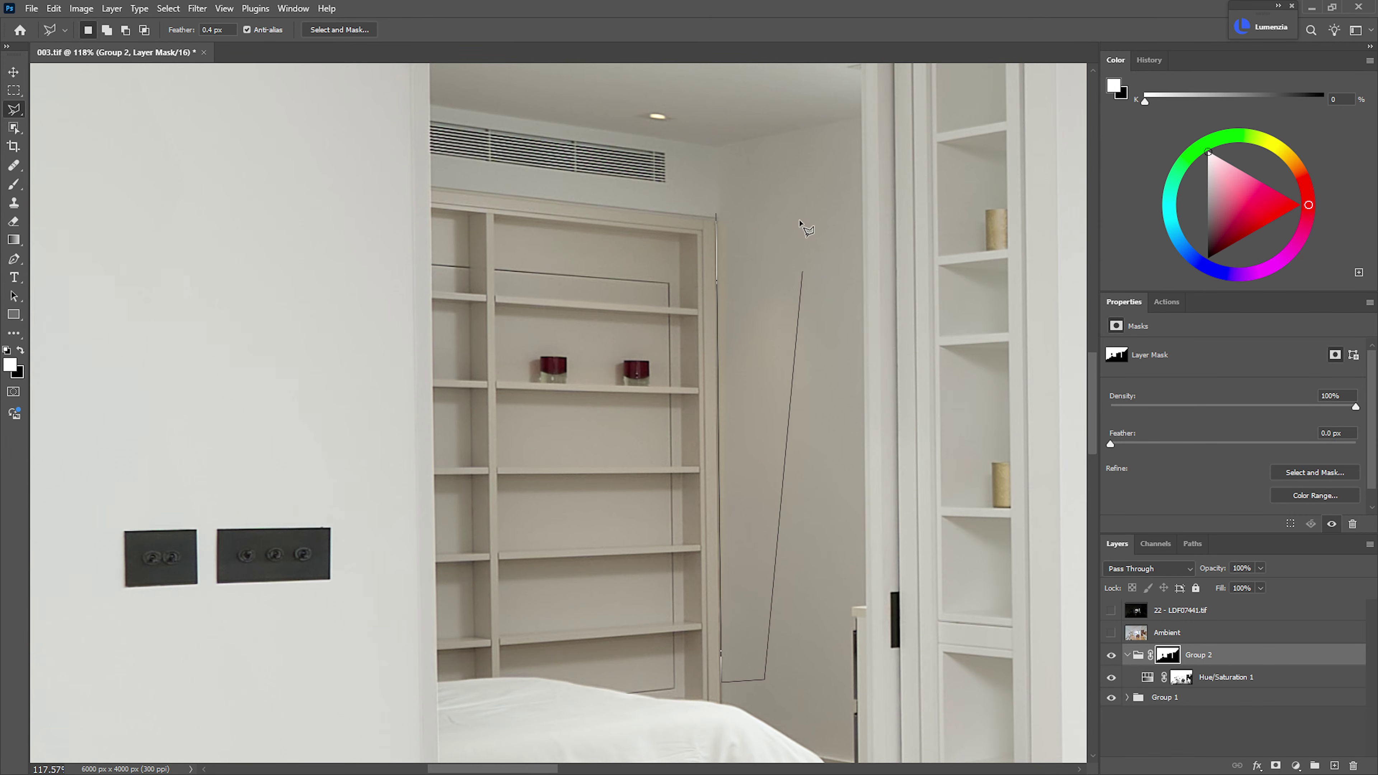
{"action": "left_click", "coordinate": [792, 192]}
{"action": "left_click", "coordinate": [717, 213]}
{"action": "key", "text": "b"}
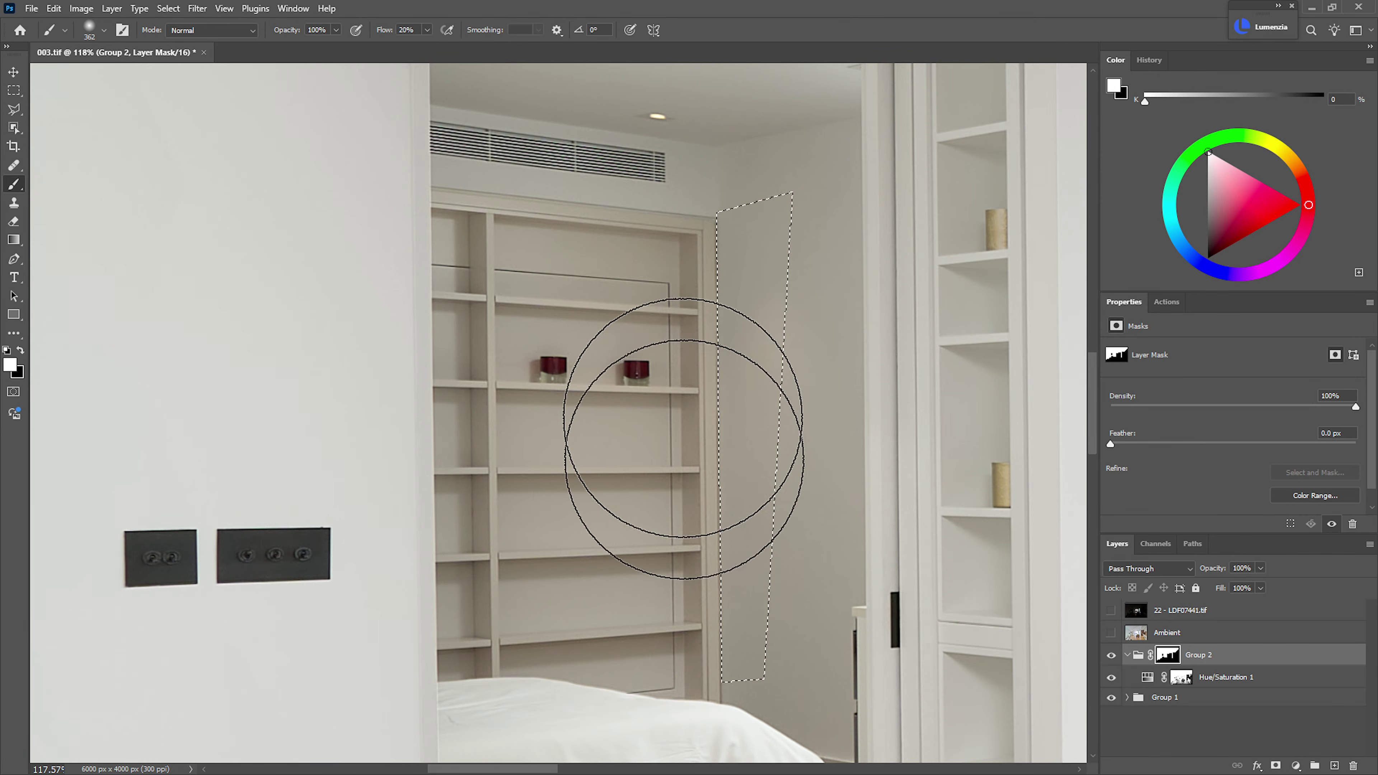
{"action": "key", "text": "ctrl+d"}
- Examine the desaturation mask's edges around the bedroom, ceiling corner, window wall and wood panel
{"action": "left_click_drag", "start_coordinate": [806, 561], "coordinate": [736, 372]}
{"action": "mouse_move", "coordinate": [669, 483]}
{"action": "left_mouse_down"}
{"action": "mouse_move", "coordinate": [720, 518]}
{"action": "mouse_move", "coordinate": [682, 534]}
{"action": "mouse_move", "coordinate": [671, 503]}
{"action": "left_mouse_up"}
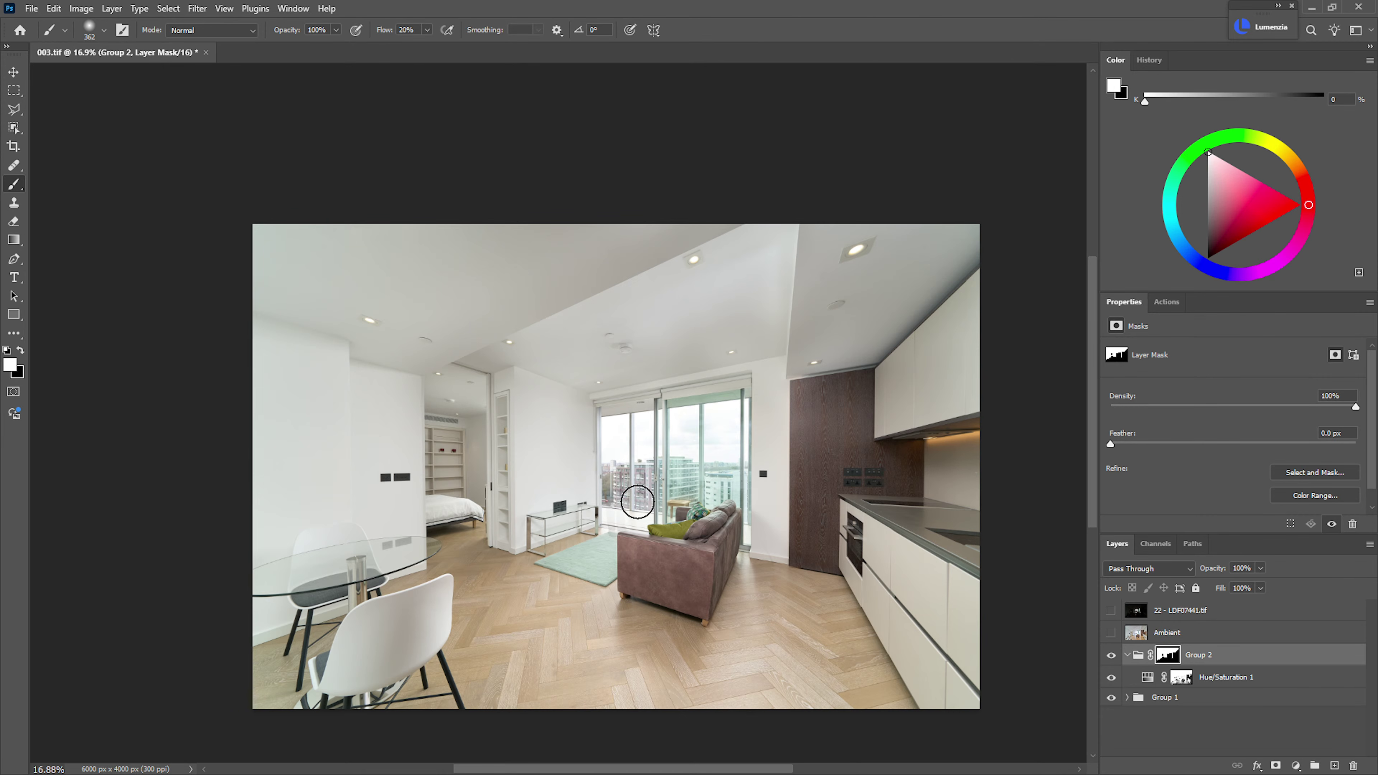
{"action": "mouse_move", "coordinate": [788, 380]}
{"action": "left_mouse_down"}
{"action": "mouse_move", "coordinate": [904, 382]}
{"action": "mouse_move", "coordinate": [695, 378]}
{"action": "left_mouse_up"}
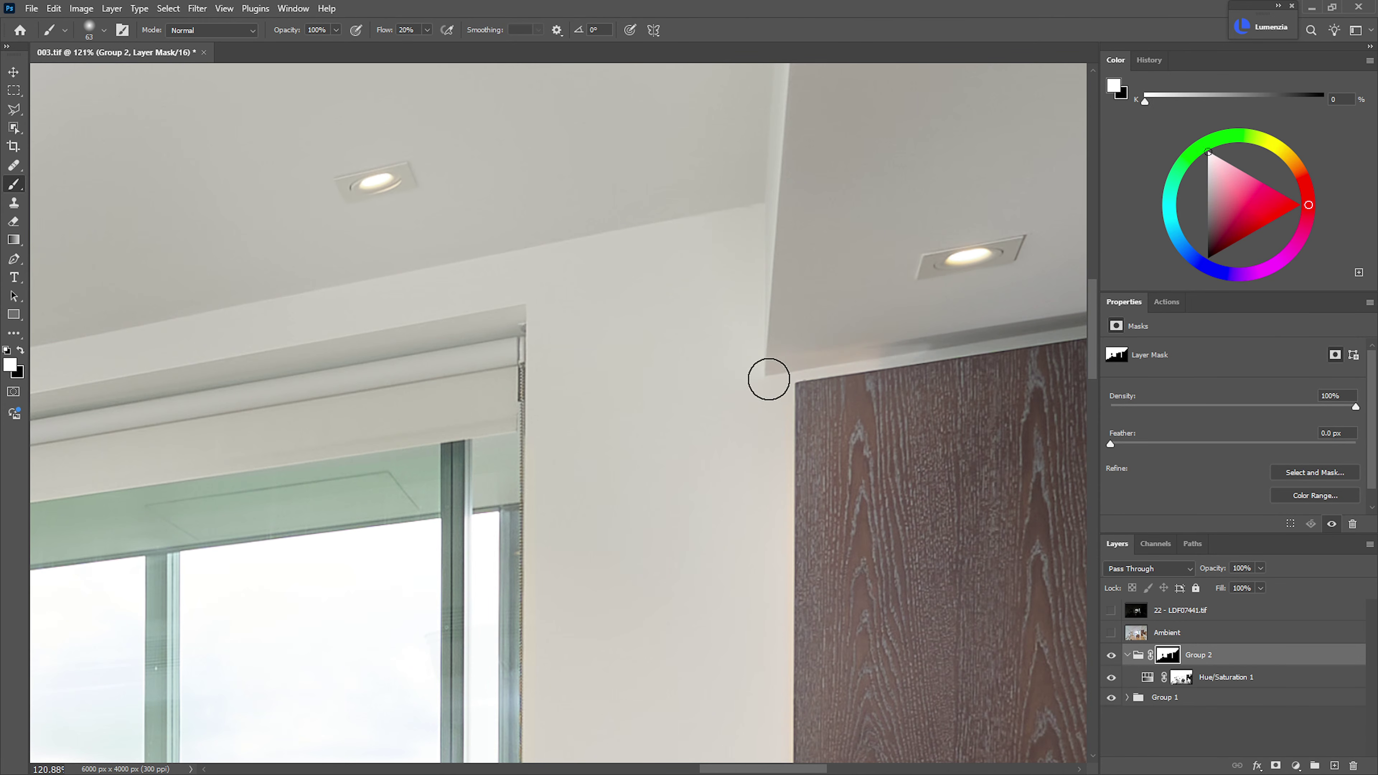
{"action": "scroll", "coordinate": [803, 582], "scroll_direction": "down", "scroll_amount": 3}
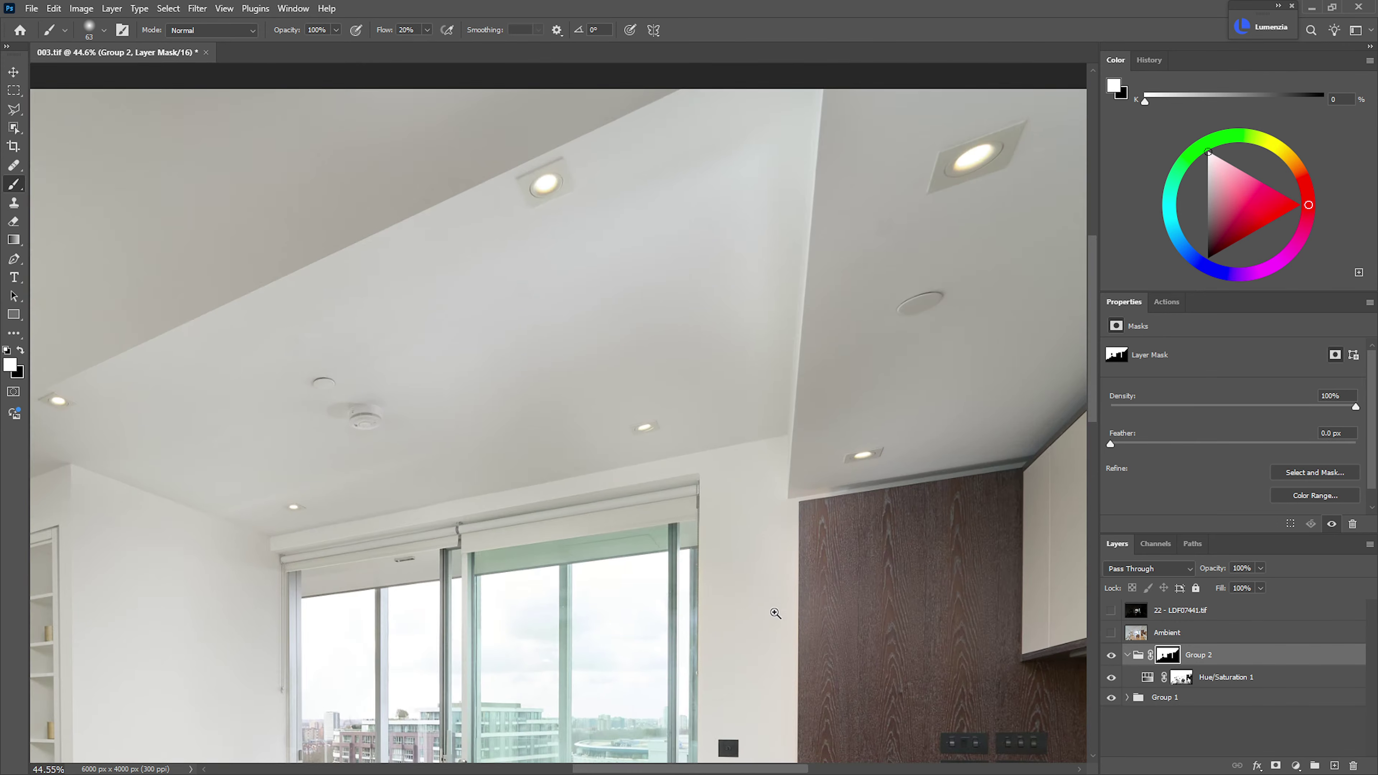
{"action": "left_click_drag", "start_coordinate": [803, 582], "coordinate": [796, 199]}
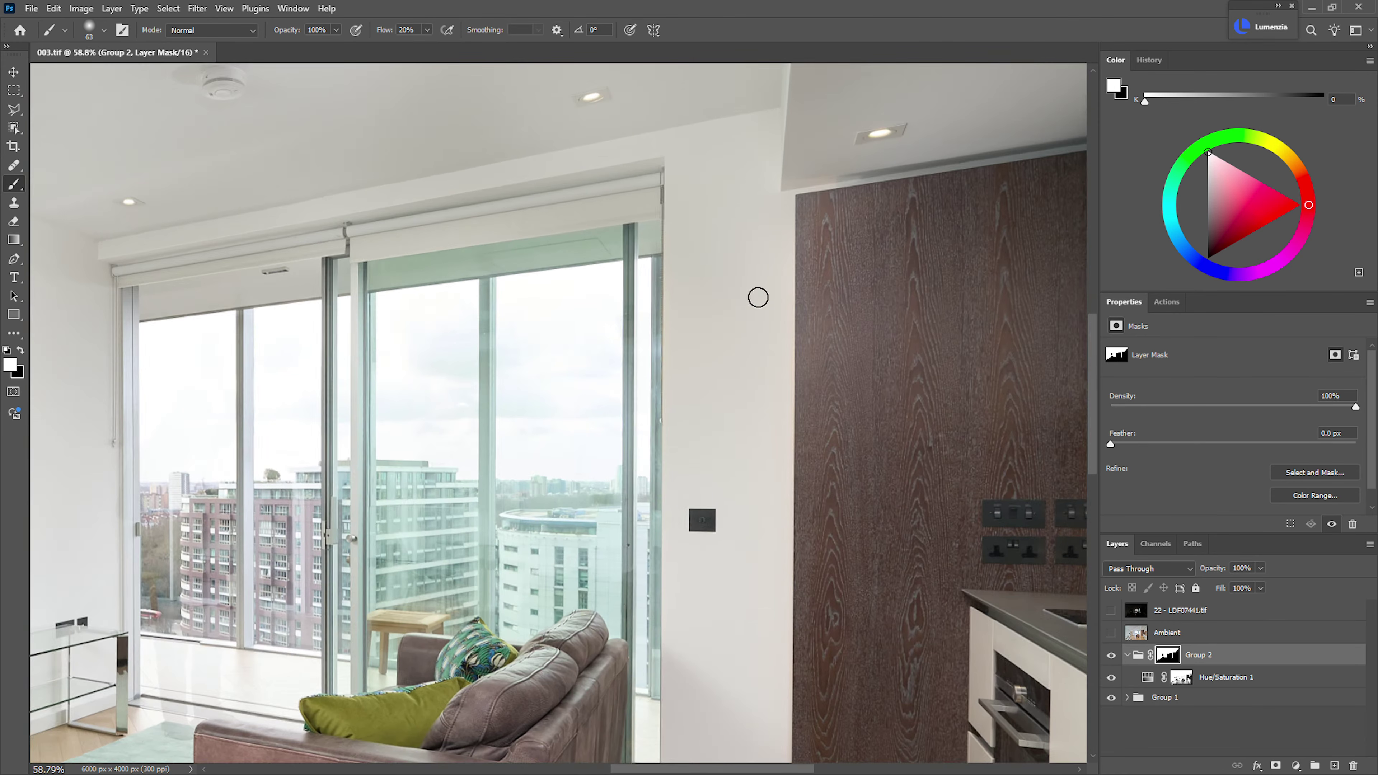
{"action": "scroll", "coordinate": [670, 431], "scroll_direction": "down", "scroll_amount": 3}
{"action": "scroll", "coordinate": [626, 441], "scroll_direction": "down", "scroll_amount": 1}
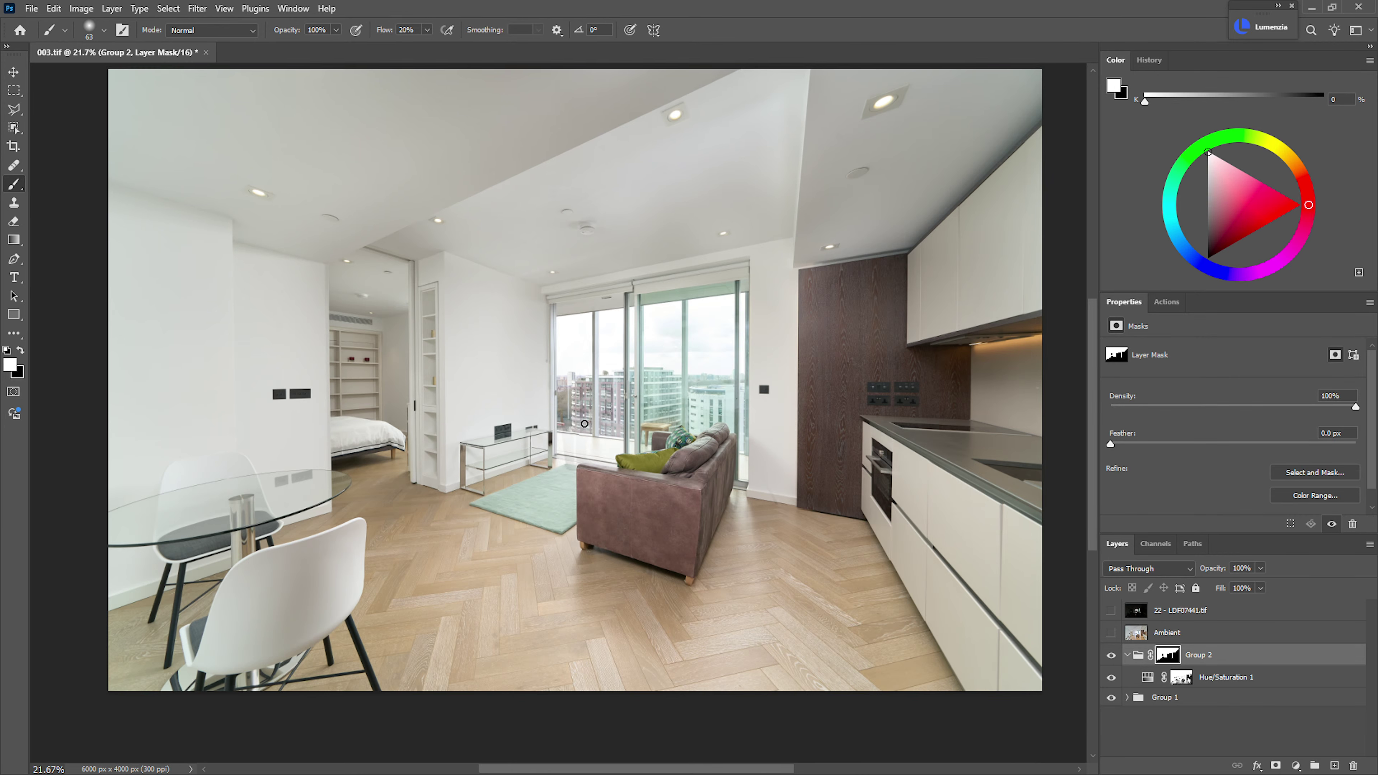
{"action": "scroll", "coordinate": [584, 423], "scroll_direction": "up", "scroll_amount": 1}
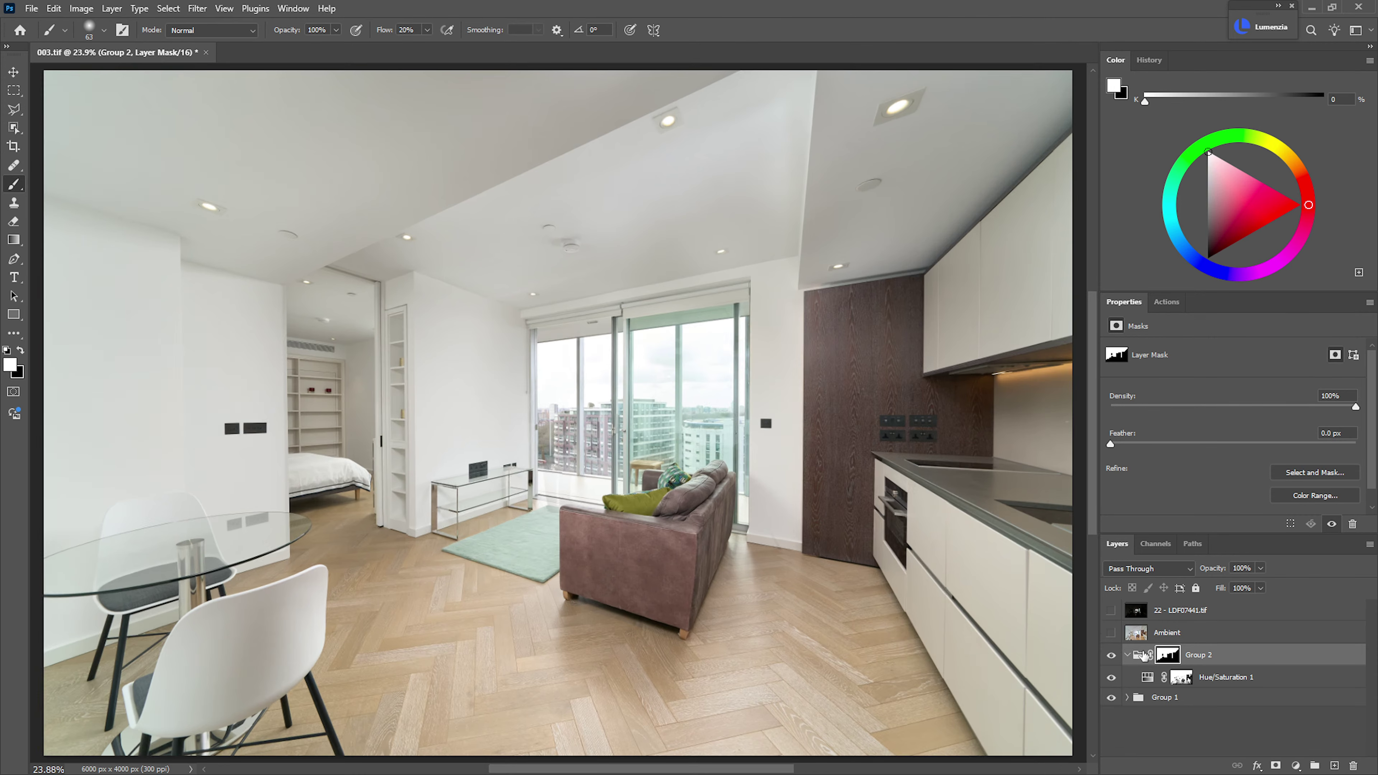
- Collapse Group 2, show the Ambient layer, and add a Levels adjustment clipped to it
{"action": "left_click", "coordinate": [1127, 654]}
{"action": "left_click", "coordinate": [1111, 633]}
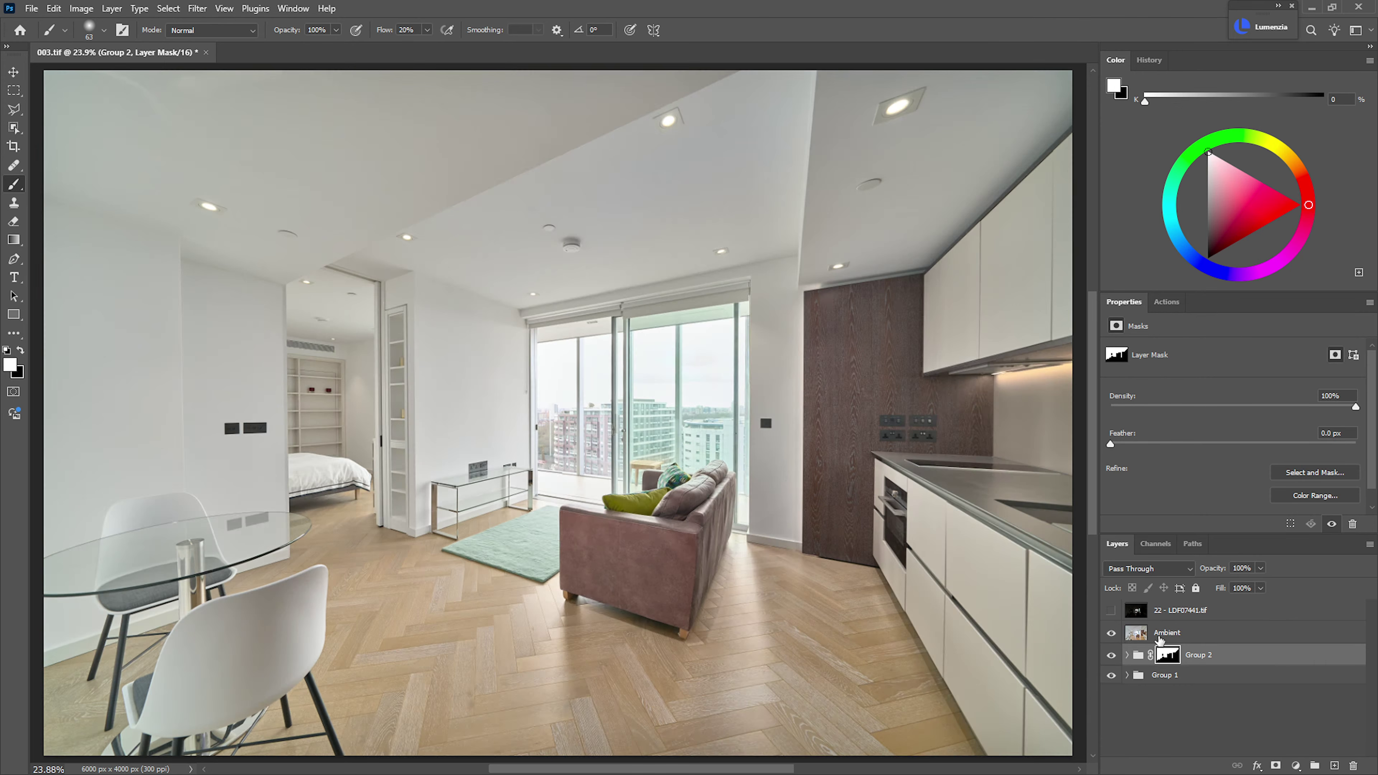
{"action": "left_click", "coordinate": [1161, 639]}
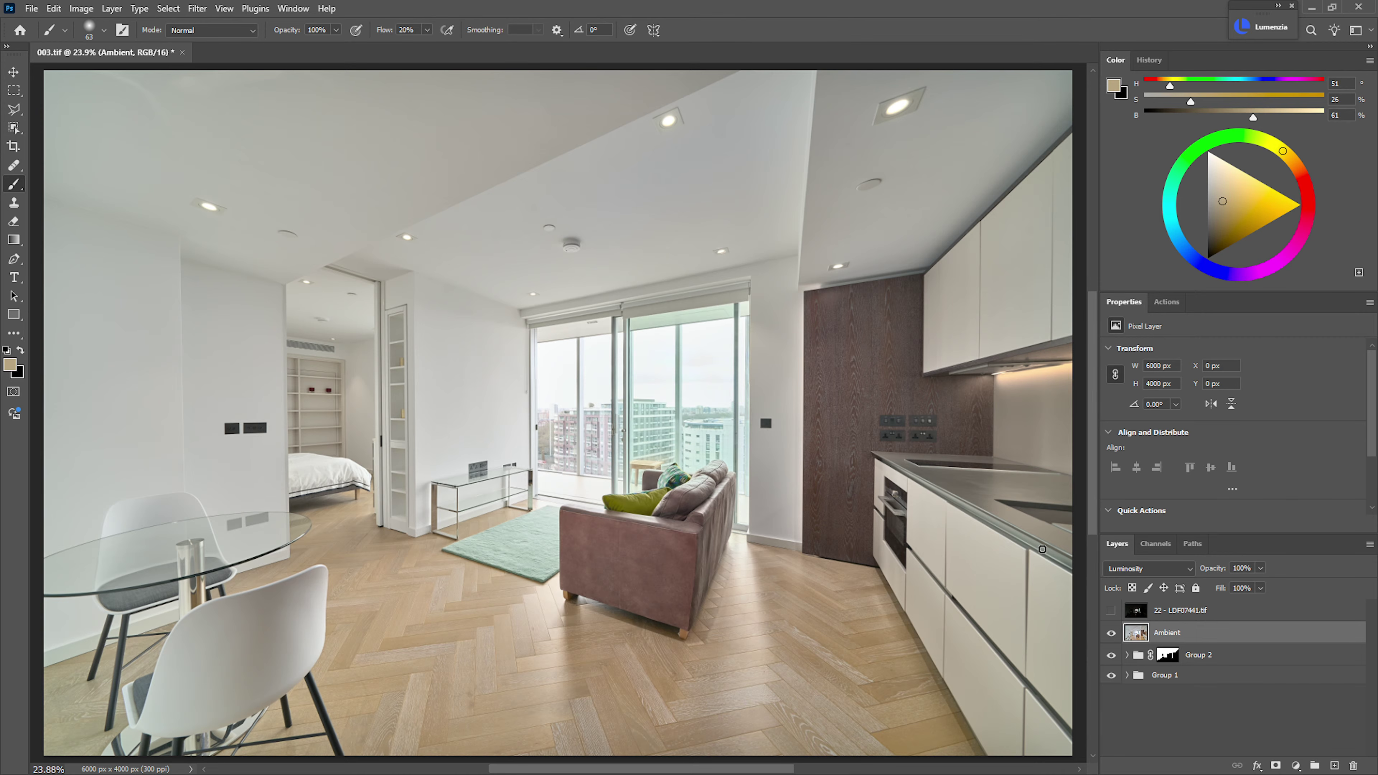
{"action": "key", "text": "ctrl+l"}
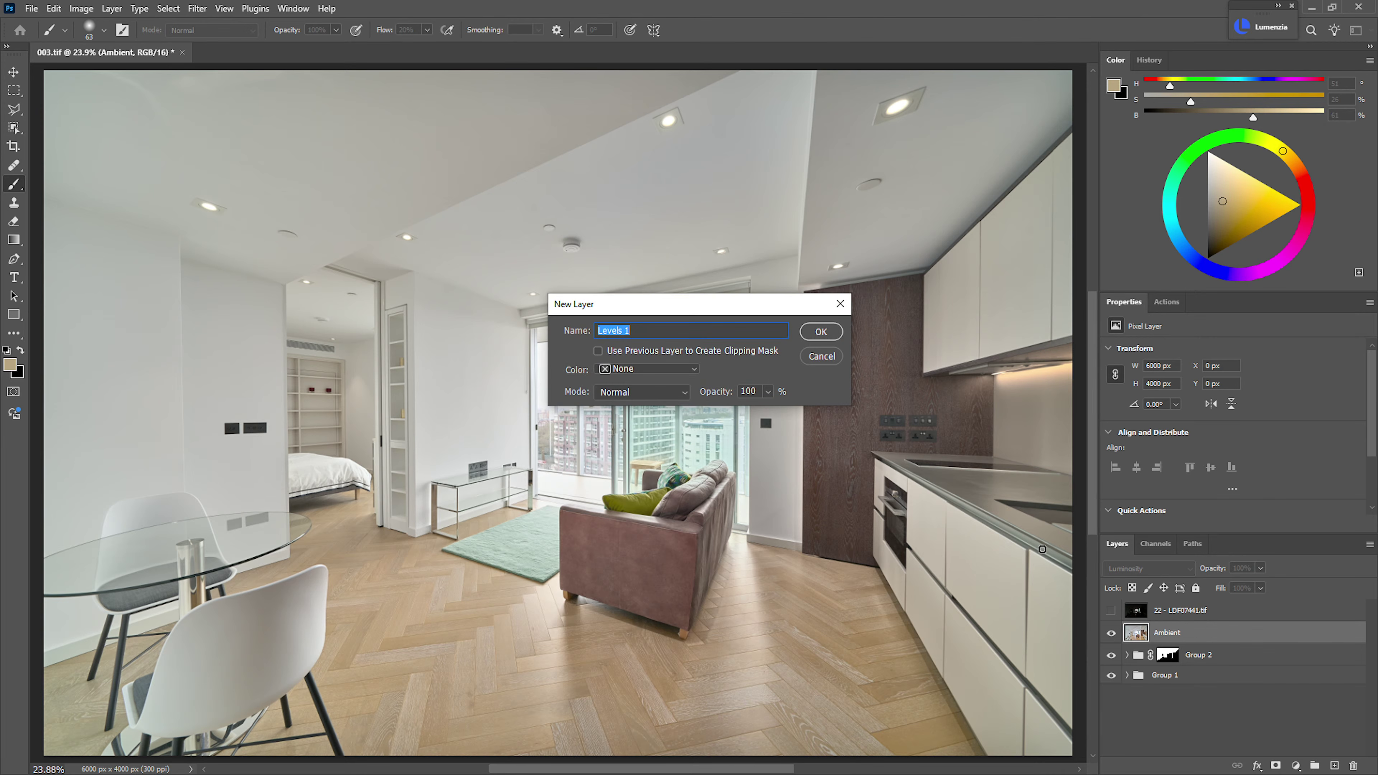
{"action": "left_click_drag", "start_coordinate": [744, 311], "coordinate": [1027, 211]}
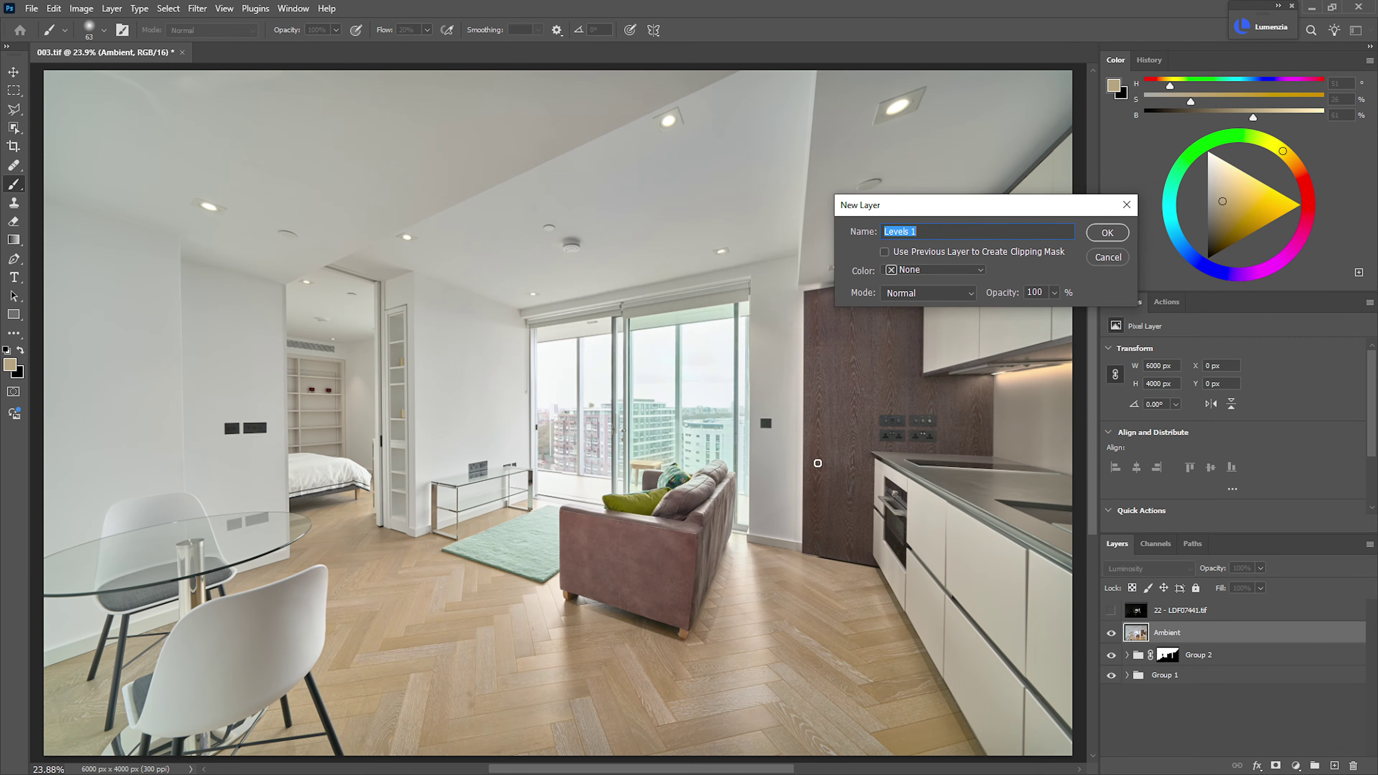
{"action": "left_click", "coordinate": [948, 250]}
{"action": "left_click", "coordinate": [1106, 234]}
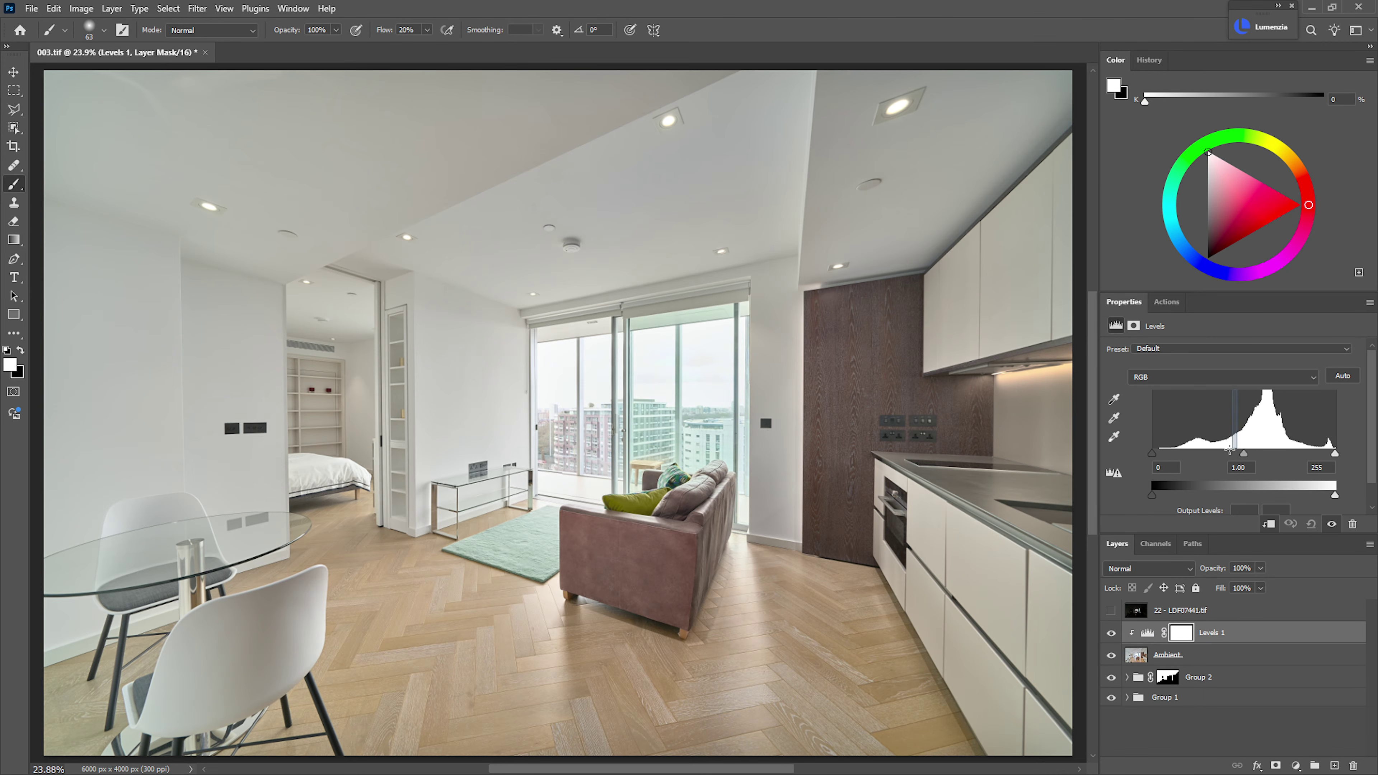
- Set the Levels inputs to 5, 0.86 and 247, compare before and after, and lower the adjustment's opacity to 90%
{"action": "mouse_move", "coordinate": [1248, 455]}
{"action": "left_mouse_down"}
{"action": "mouse_move", "coordinate": [1236, 453]}
{"action": "mouse_move", "coordinate": [1257, 454]}
{"action": "left_mouse_up"}
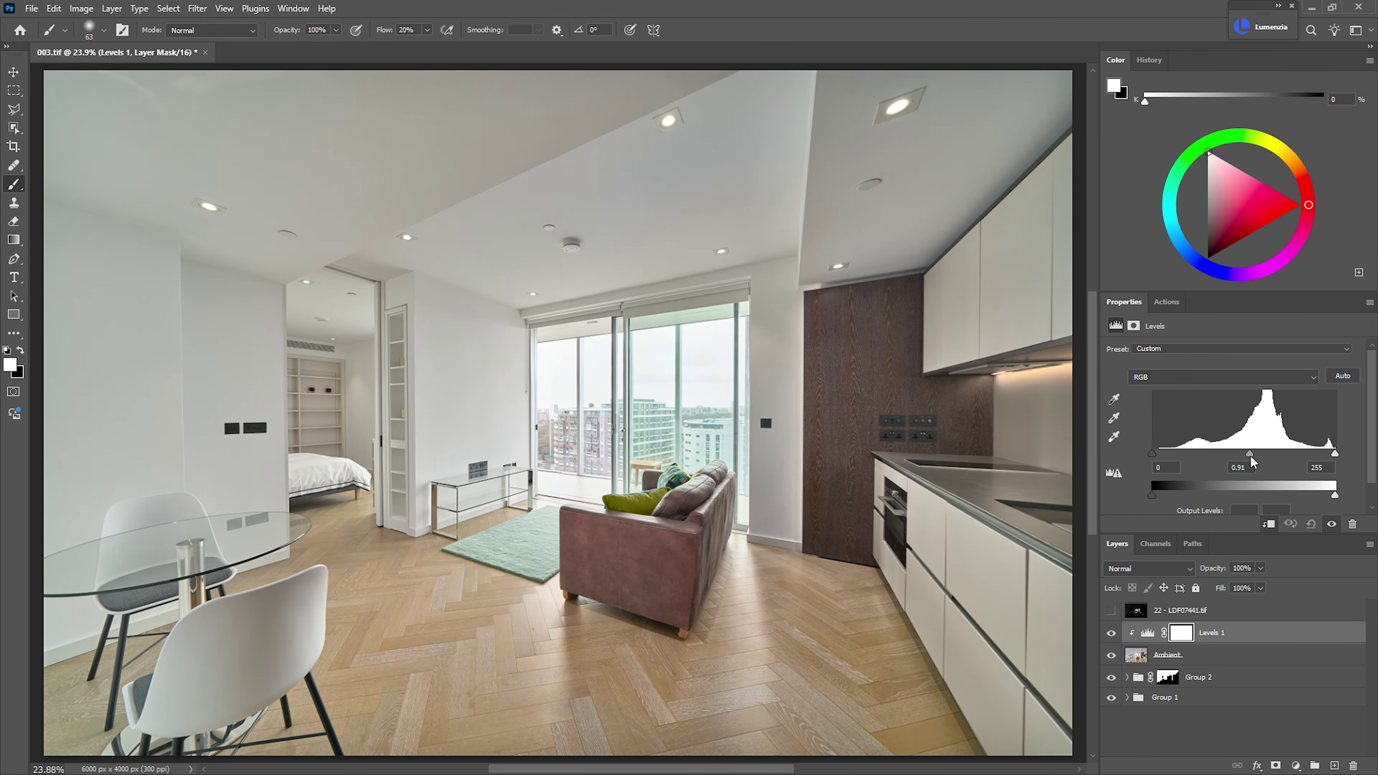
{"action": "left_click_drag", "start_coordinate": [1152, 452], "coordinate": [1161, 452]}
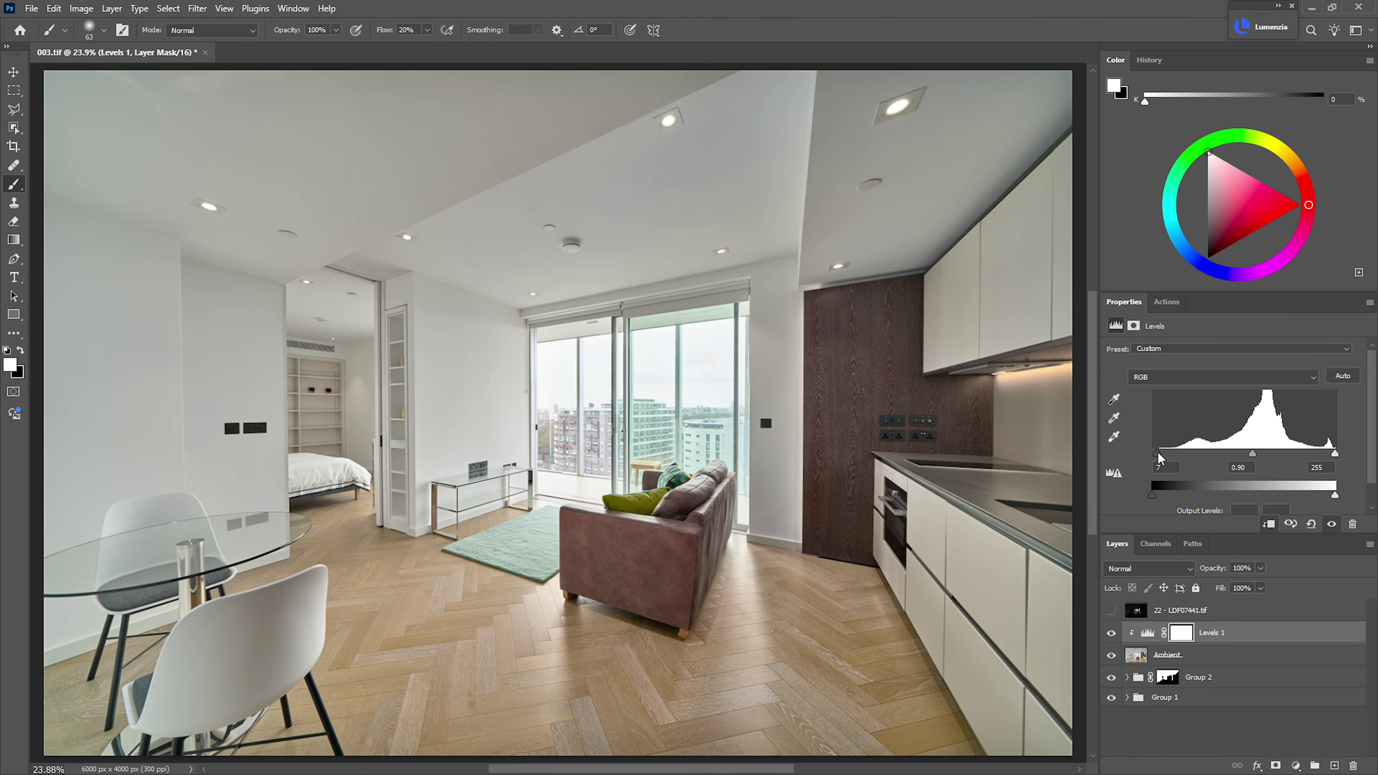
{"action": "mouse_move", "coordinate": [1335, 452]}
{"action": "left_mouse_down"}
{"action": "mouse_move", "coordinate": [1315, 452]}
{"action": "mouse_move", "coordinate": [1330, 453]}
{"action": "left_mouse_up"}
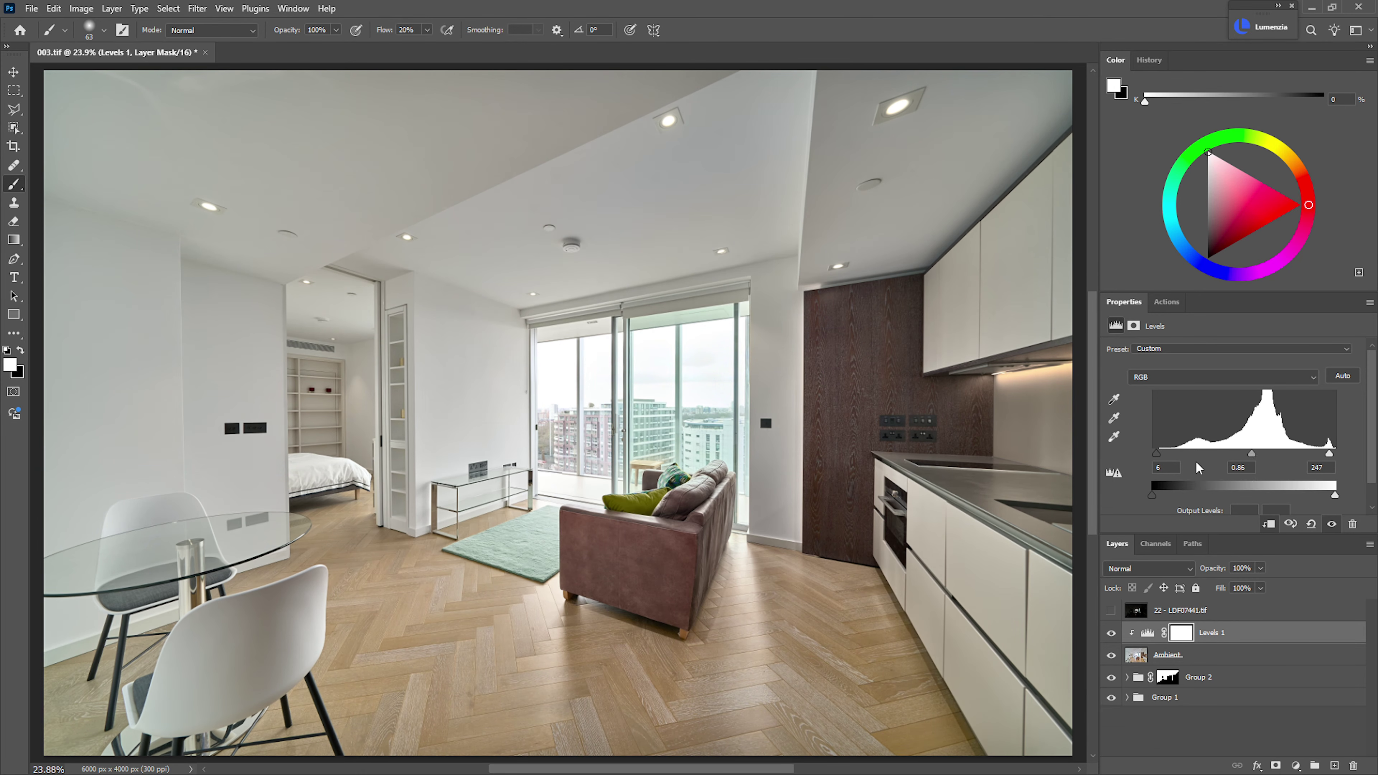
{"action": "left_click_drag", "start_coordinate": [1156, 450], "coordinate": [1154, 451]}
{"action": "left_click", "coordinate": [1112, 634]}
{"action": "left_click", "coordinate": [1112, 634]}
{"action": "left_click_drag", "start_coordinate": [1213, 578], "coordinate": [1213, 579]}
{"action": "mouse_move", "coordinate": [781, 303]}
{"action": "left_mouse_down"}
{"action": "mouse_move", "coordinate": [736, 304]}
{"action": "mouse_move", "coordinate": [758, 296]}
{"action": "left_mouse_up"}
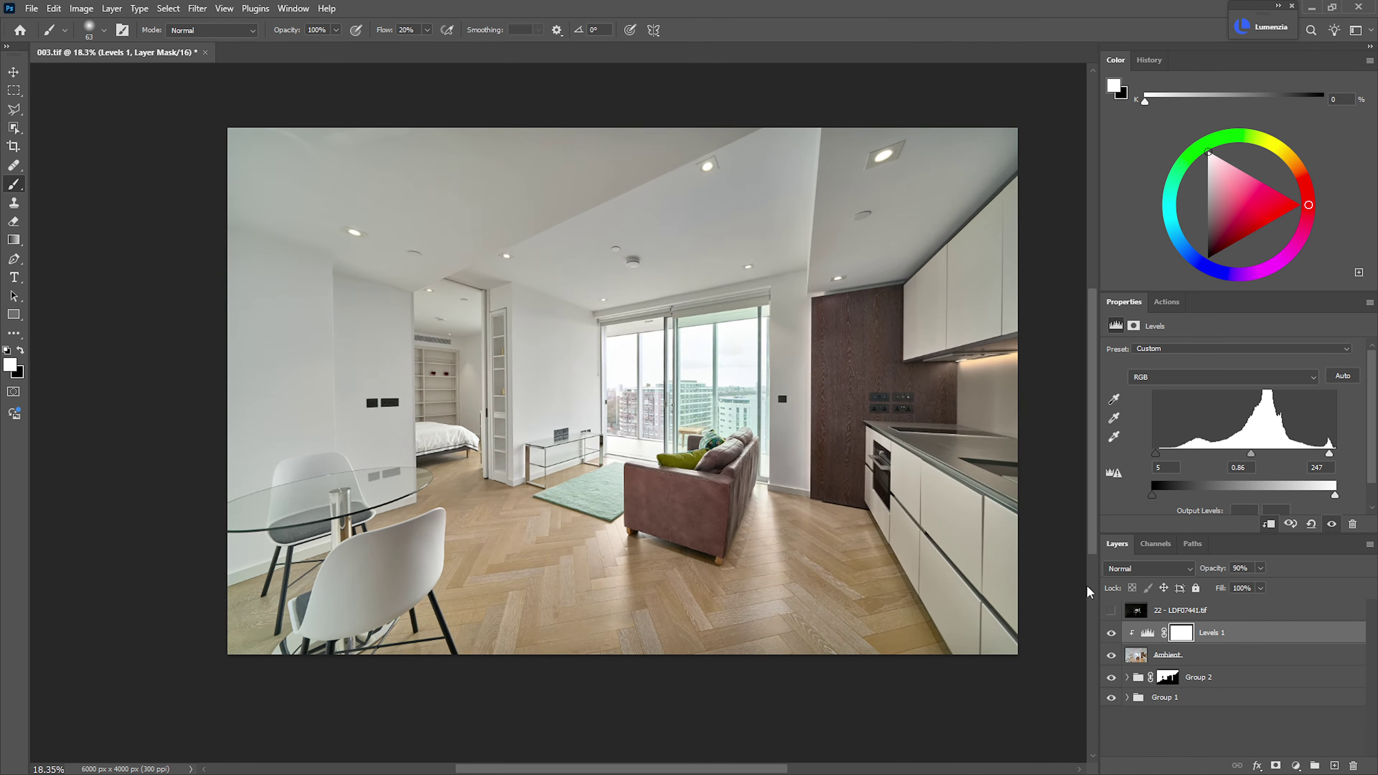
- Move Group 2 above the Levels adjustment and compare the image with and without the group
{"action": "left_click_drag", "start_coordinate": [1182, 683], "coordinate": [1240, 646]}
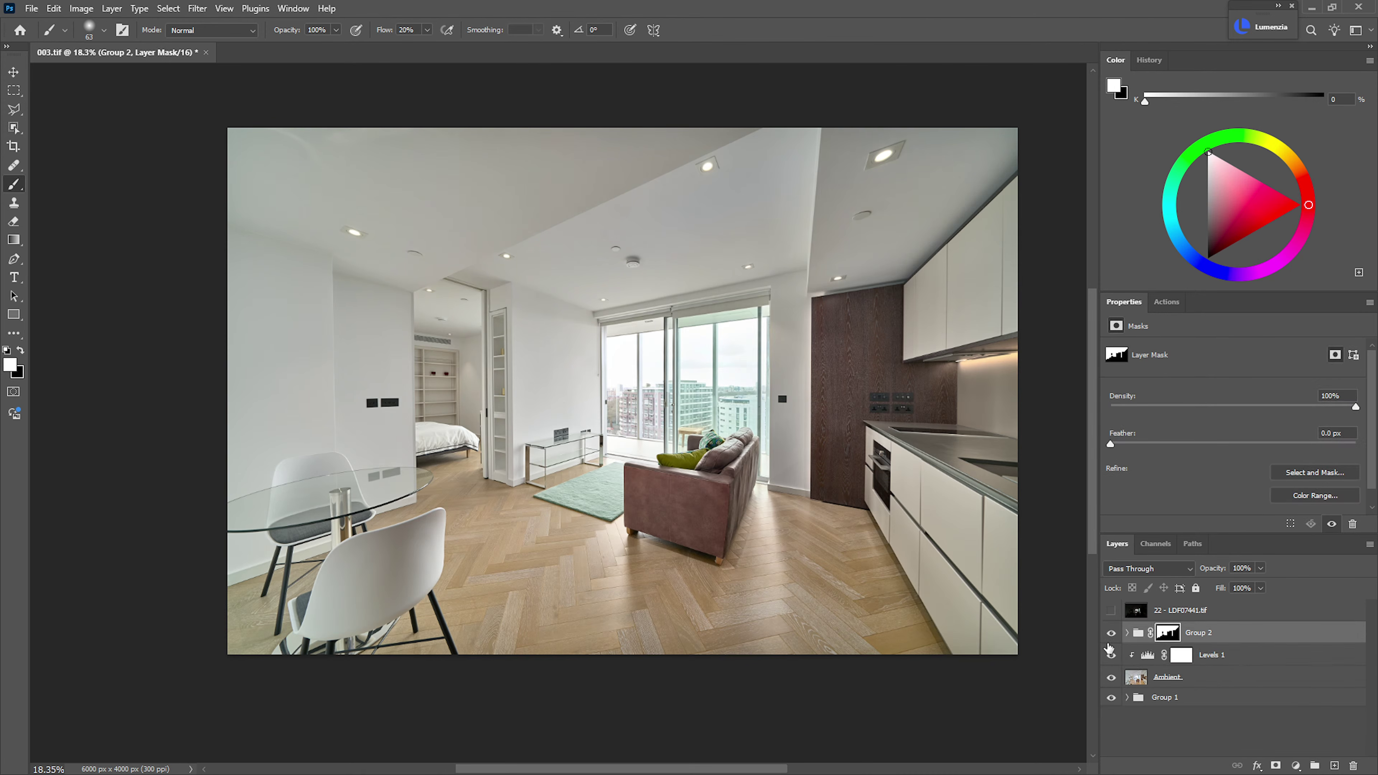
{"action": "left_click", "coordinate": [1111, 633]}
{"action": "left_click", "coordinate": [1138, 633]}
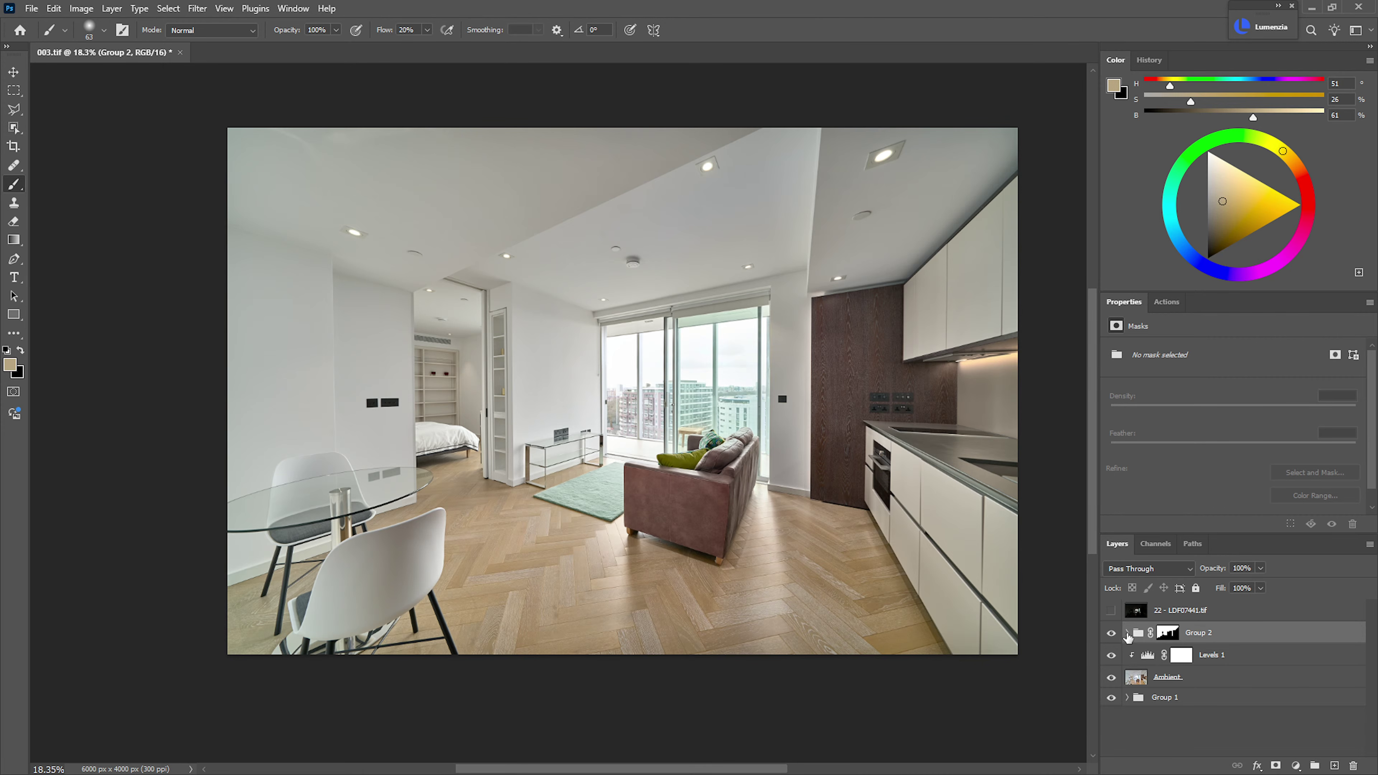
- Set the saturation of the Hue/Saturation adjustment inside Group 2 to -52 and collapse the group
{"action": "left_click", "coordinate": [1128, 632]}
{"action": "left_click", "coordinate": [1149, 655]}
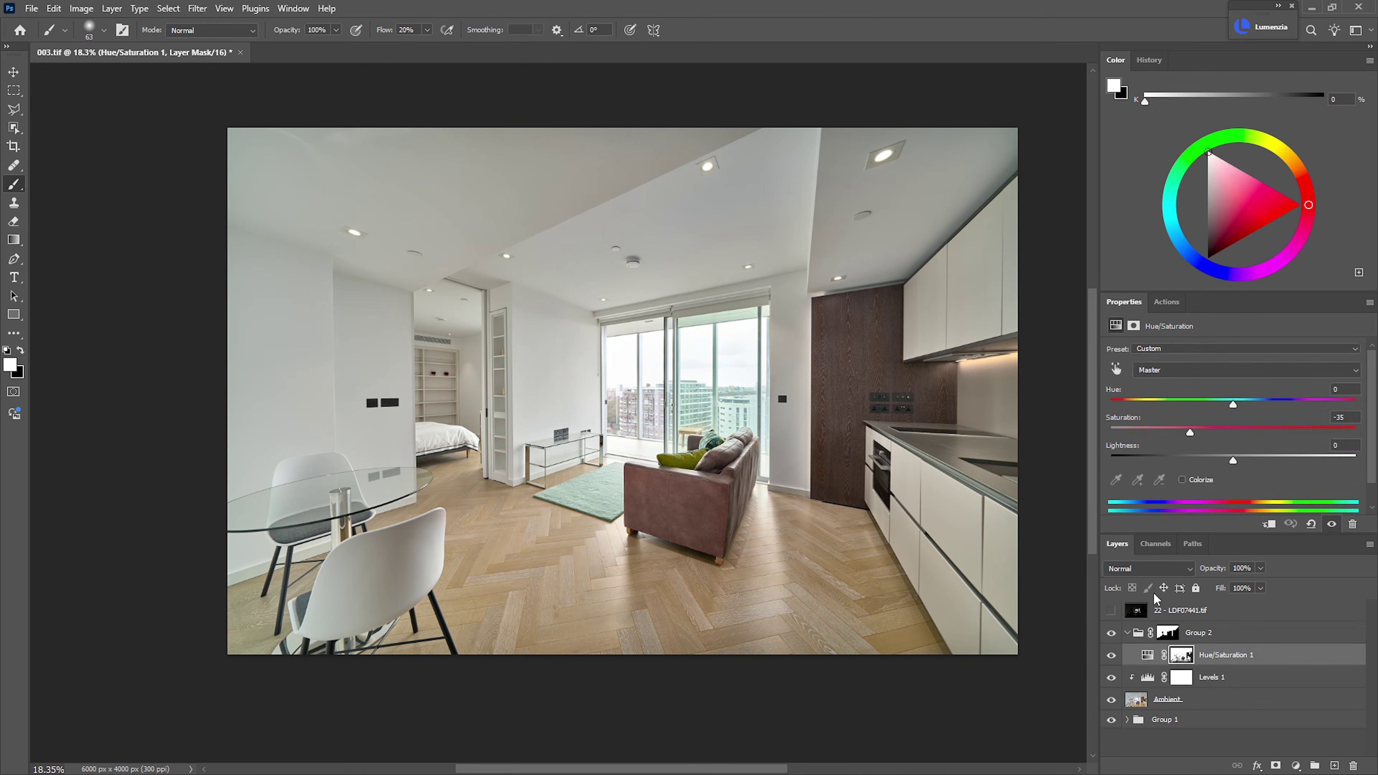
{"action": "mouse_move", "coordinate": [1188, 432]}
{"action": "left_mouse_down"}
{"action": "mouse_move", "coordinate": [1158, 434]}
{"action": "mouse_move", "coordinate": [1173, 439]}
{"action": "left_mouse_up"}
{"action": "left_click_drag", "start_coordinate": [1170, 444], "coordinate": [1169, 445]}
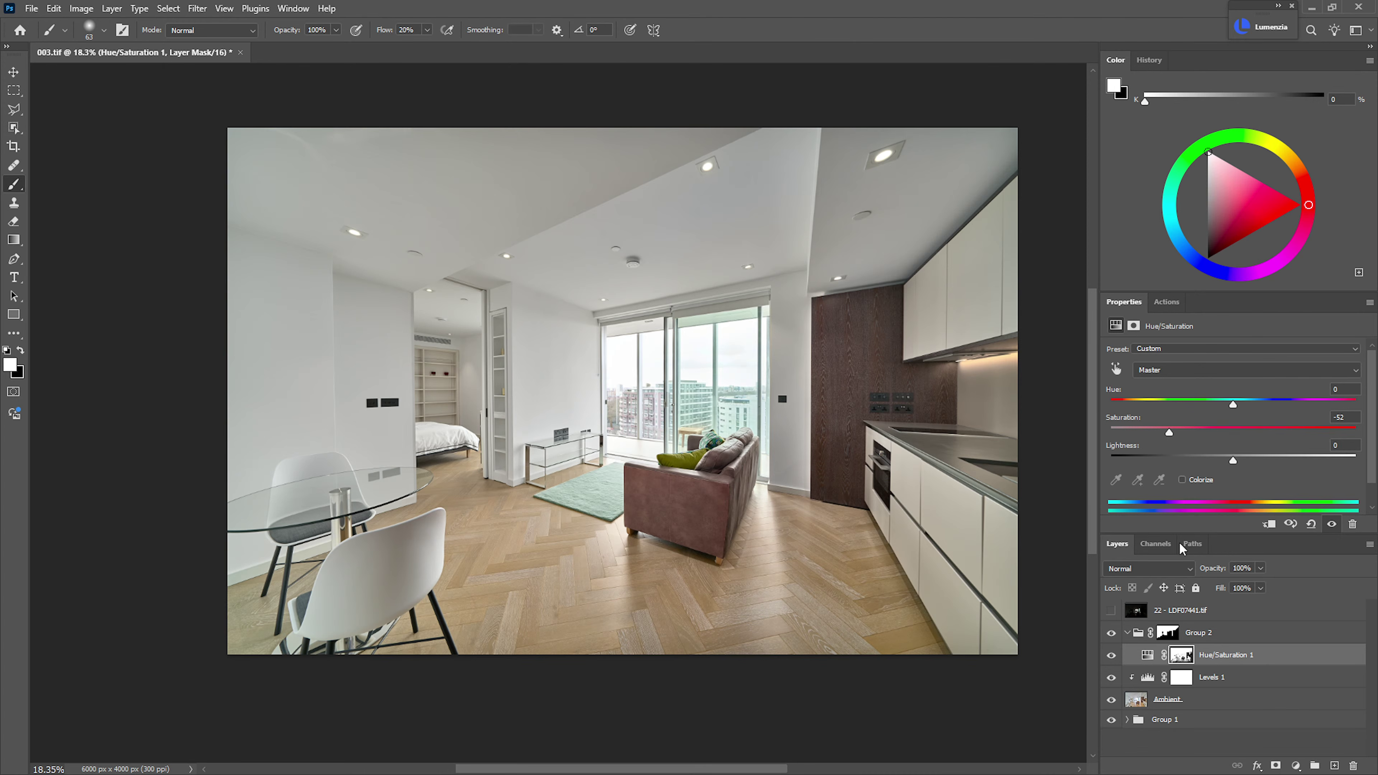
{"action": "left_click", "coordinate": [1127, 634]}
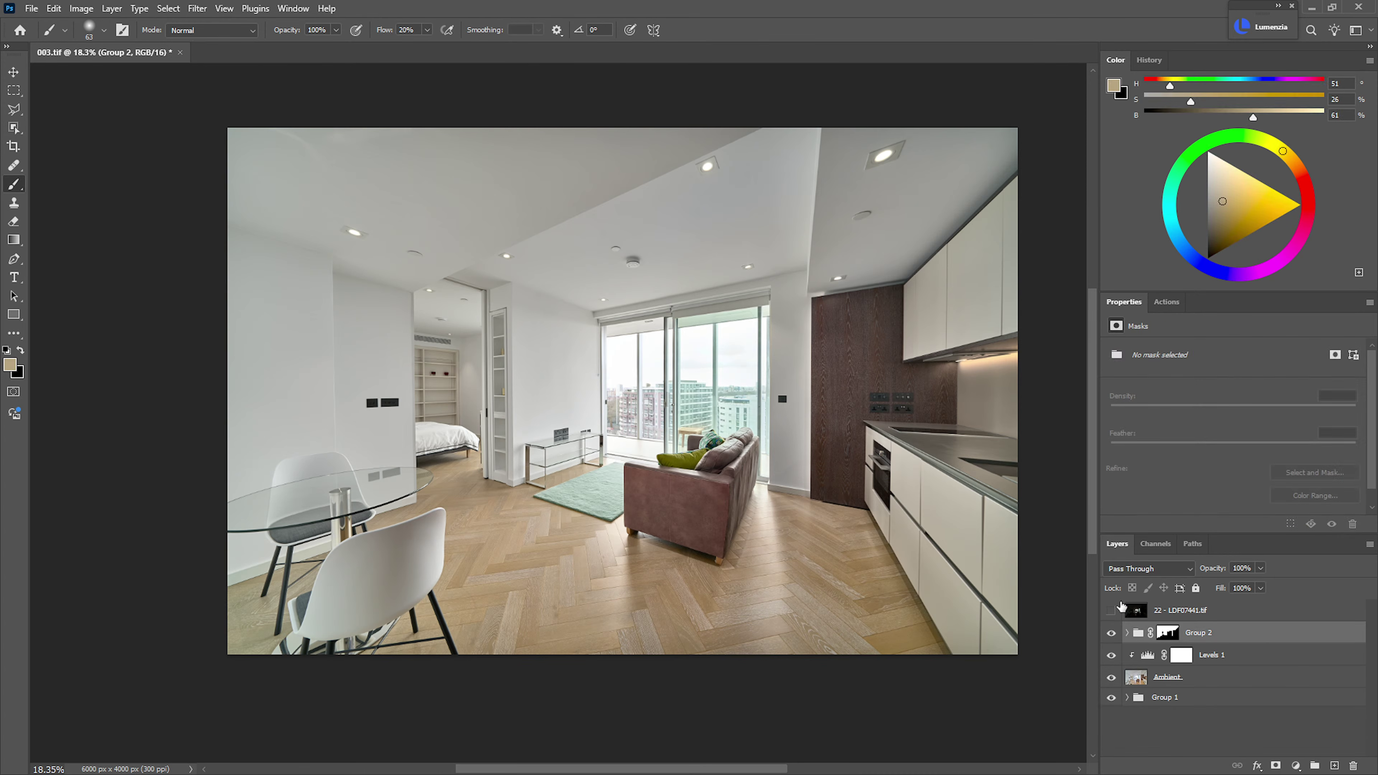
- Create a new layer named Color above Group 2 with the Color blend mode
{"action": "key", "text": "ctrl+shift+n"}
{"action": "type", "text": "Color"}
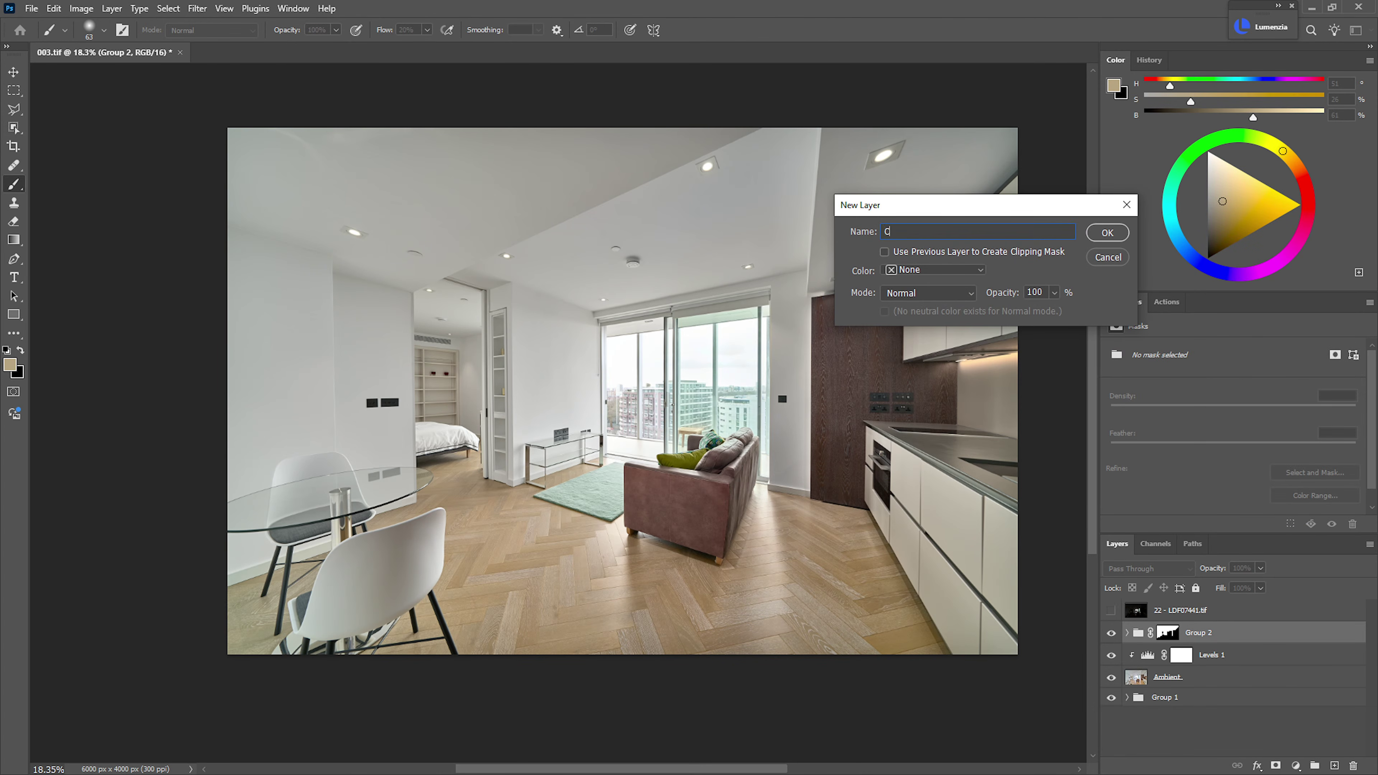
{"action": "left_click", "coordinate": [949, 295]}
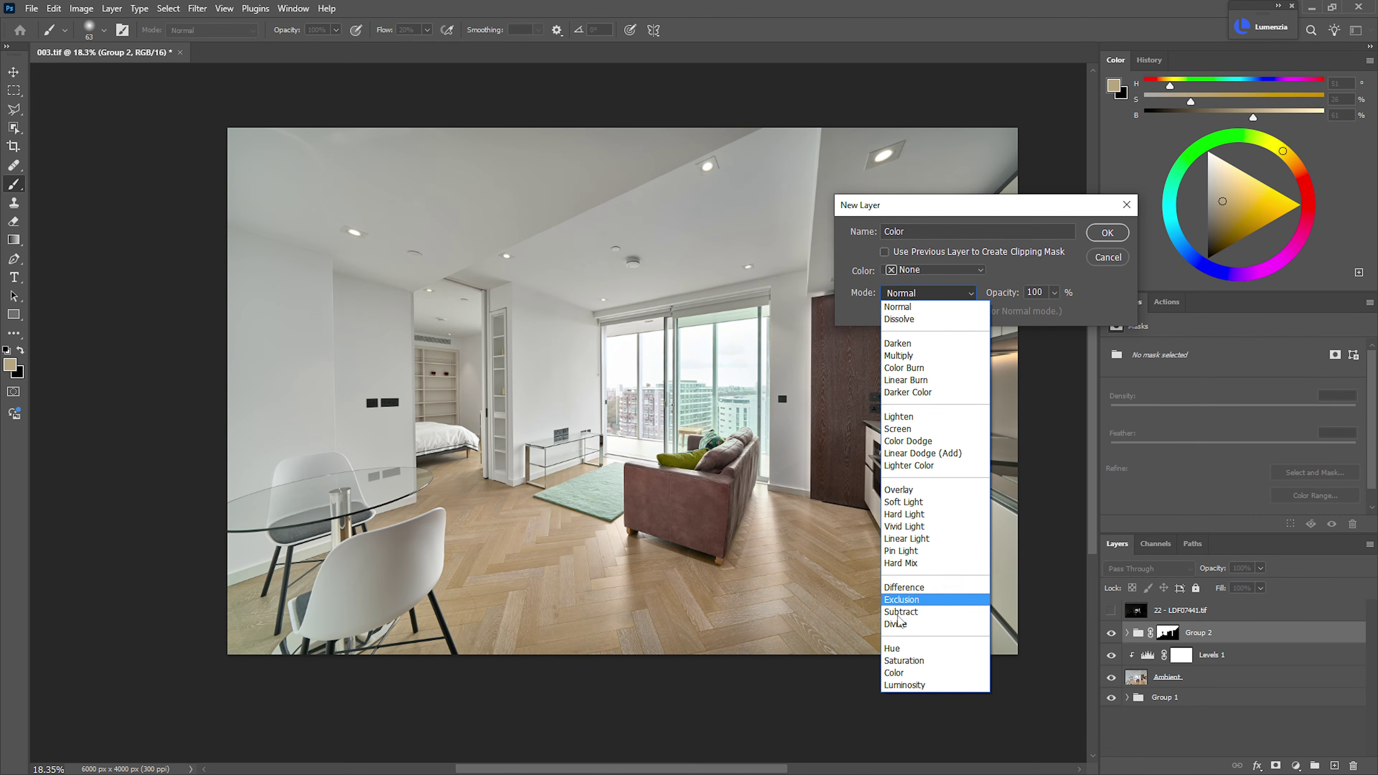
{"action": "left_click", "coordinate": [1107, 232]}
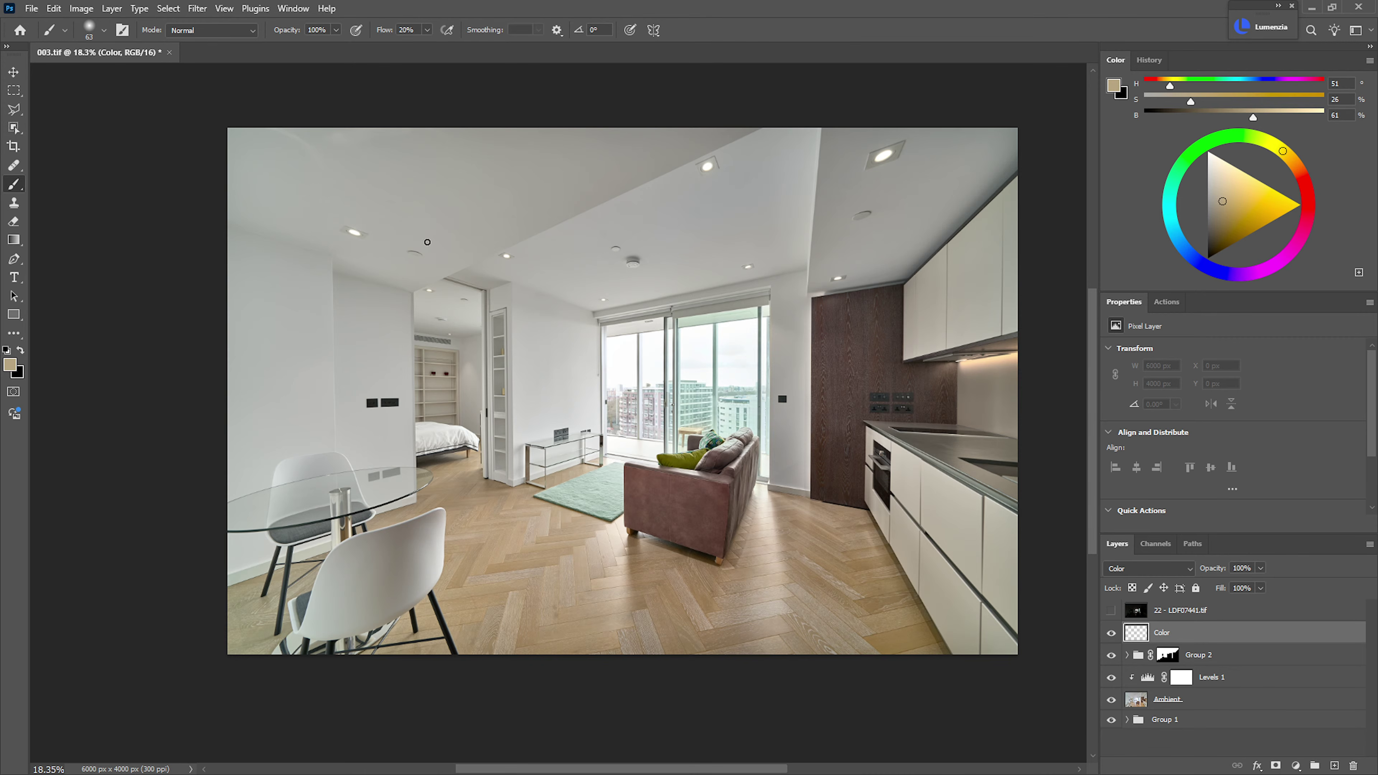
- Paint sampled neutral greys over the ceilings and near wall on the Color layer with a large soft brush to remove colour casts
{"action": "left_click_drag", "start_coordinate": [315, 182], "coordinate": [358, 182]}
{"action": "key", "text": "d"}
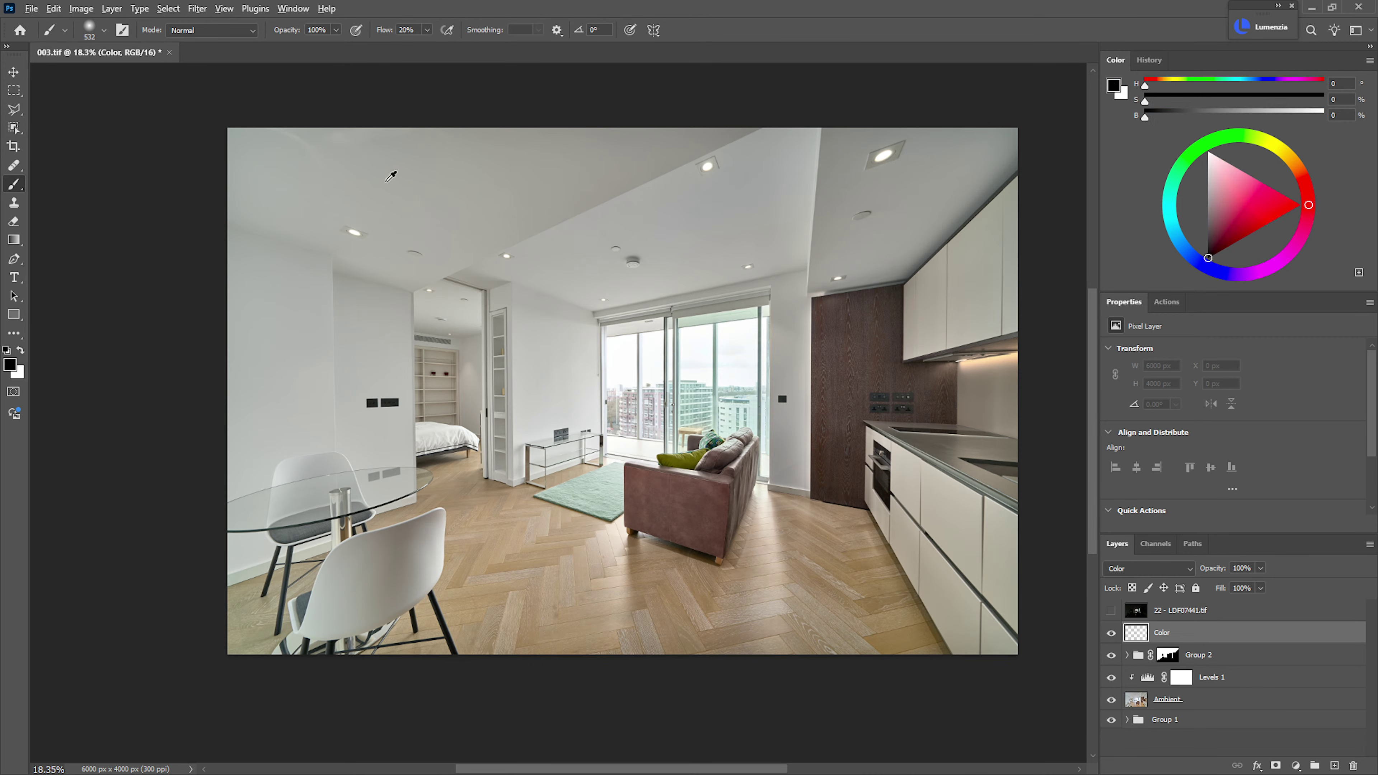
{"action": "left_click", "coordinate": [331, 189], "text": "alt"}
{"action": "left_click_drag", "start_coordinate": [331, 190], "coordinate": [353, 189]}
{"action": "left_click_drag", "start_coordinate": [243, 411], "coordinate": [239, 425]}
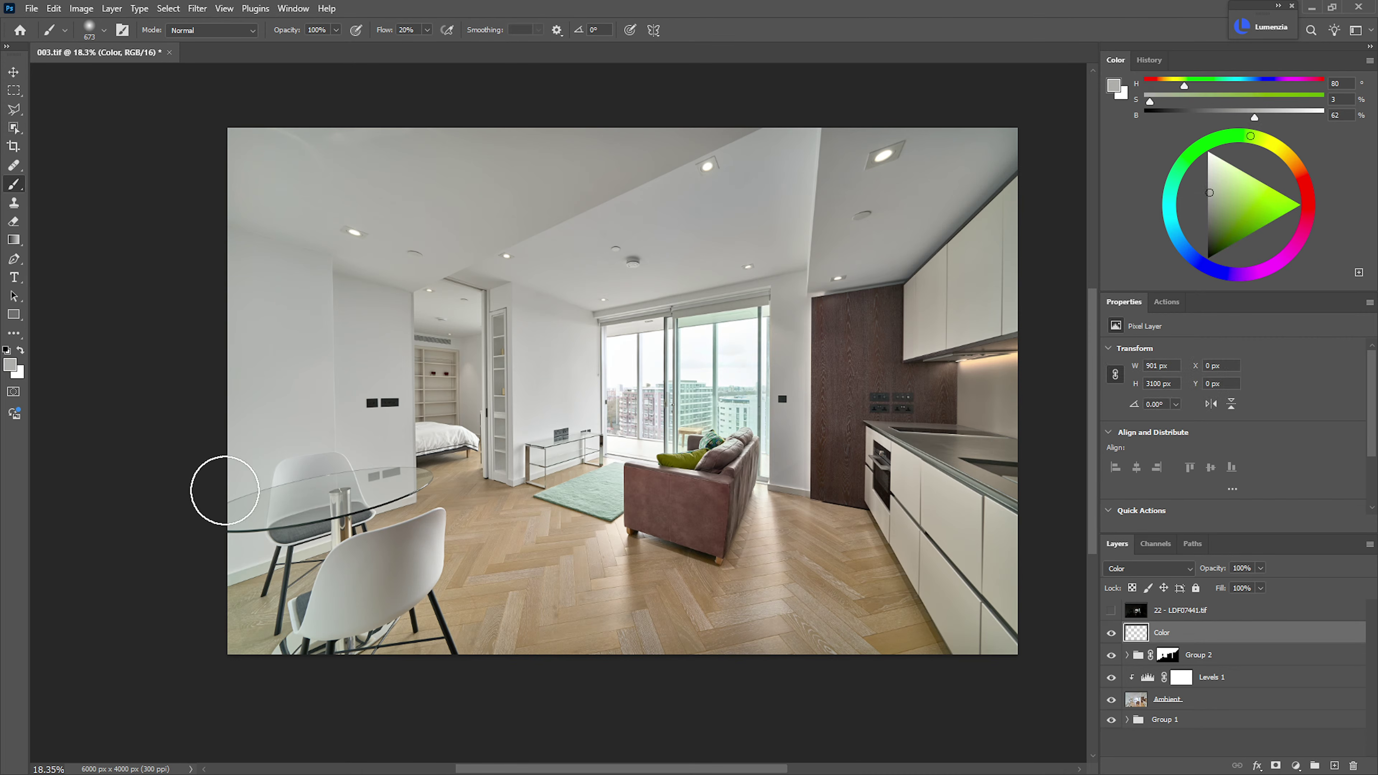
{"action": "left_click_drag", "start_coordinate": [295, 130], "coordinate": [391, 108]}
{"action": "left_click", "coordinate": [491, 179], "text": "alt"}
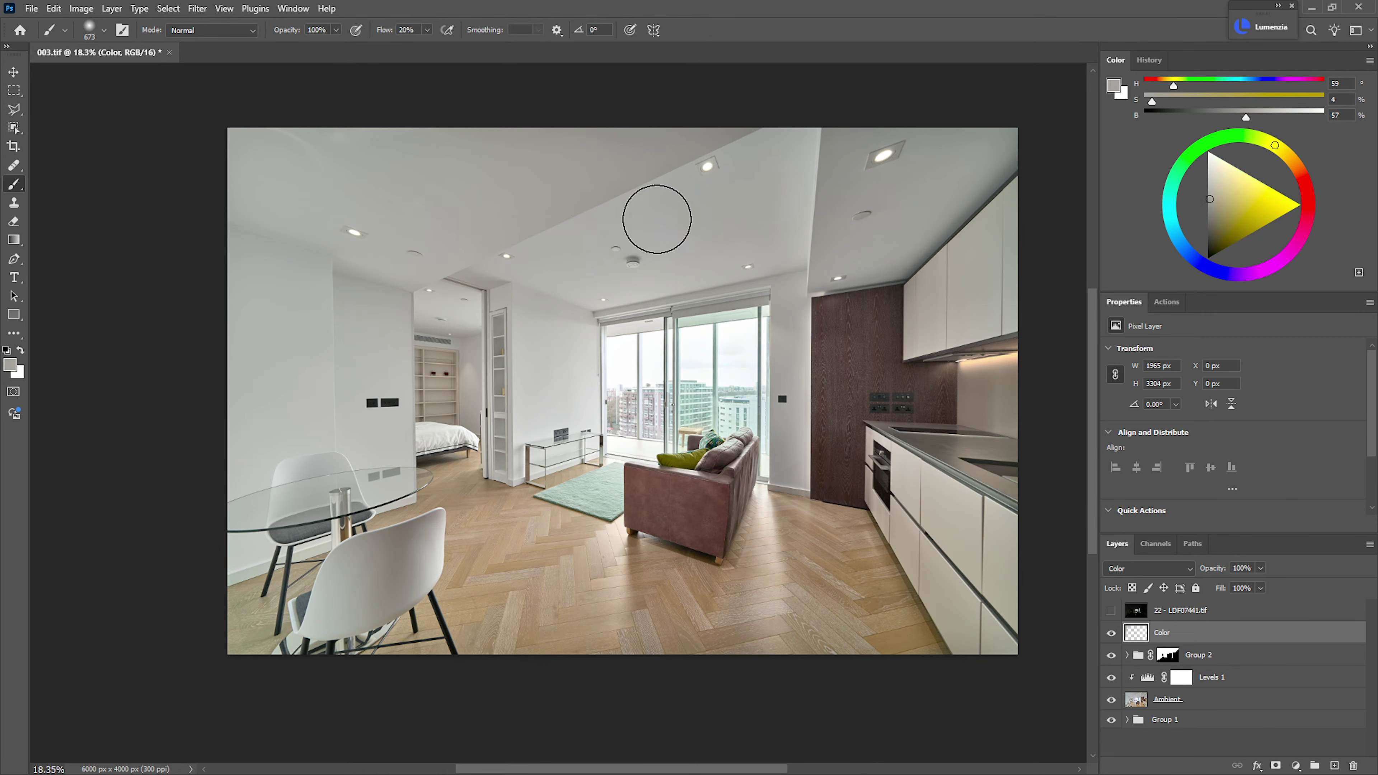
{"action": "mouse_move", "coordinate": [656, 219]}
{"action": "left_mouse_down"}
{"action": "mouse_move", "coordinate": [559, 221]}
{"action": "mouse_move", "coordinate": [627, 203]}
{"action": "mouse_move", "coordinate": [732, 212]}
{"action": "mouse_move", "coordinate": [789, 184]}
{"action": "mouse_move", "coordinate": [796, 228]}
{"action": "mouse_move", "coordinate": [795, 132]}
{"action": "mouse_move", "coordinate": [864, 218]}
{"action": "mouse_move", "coordinate": [972, 147]}
{"action": "mouse_move", "coordinate": [623, 144]}
{"action": "mouse_move", "coordinate": [519, 161]}
{"action": "mouse_move", "coordinate": [290, 143]}
{"action": "left_mouse_up"}
{"action": "scroll", "coordinate": [647, 293], "scroll_direction": "up", "scroll_amount": 2}
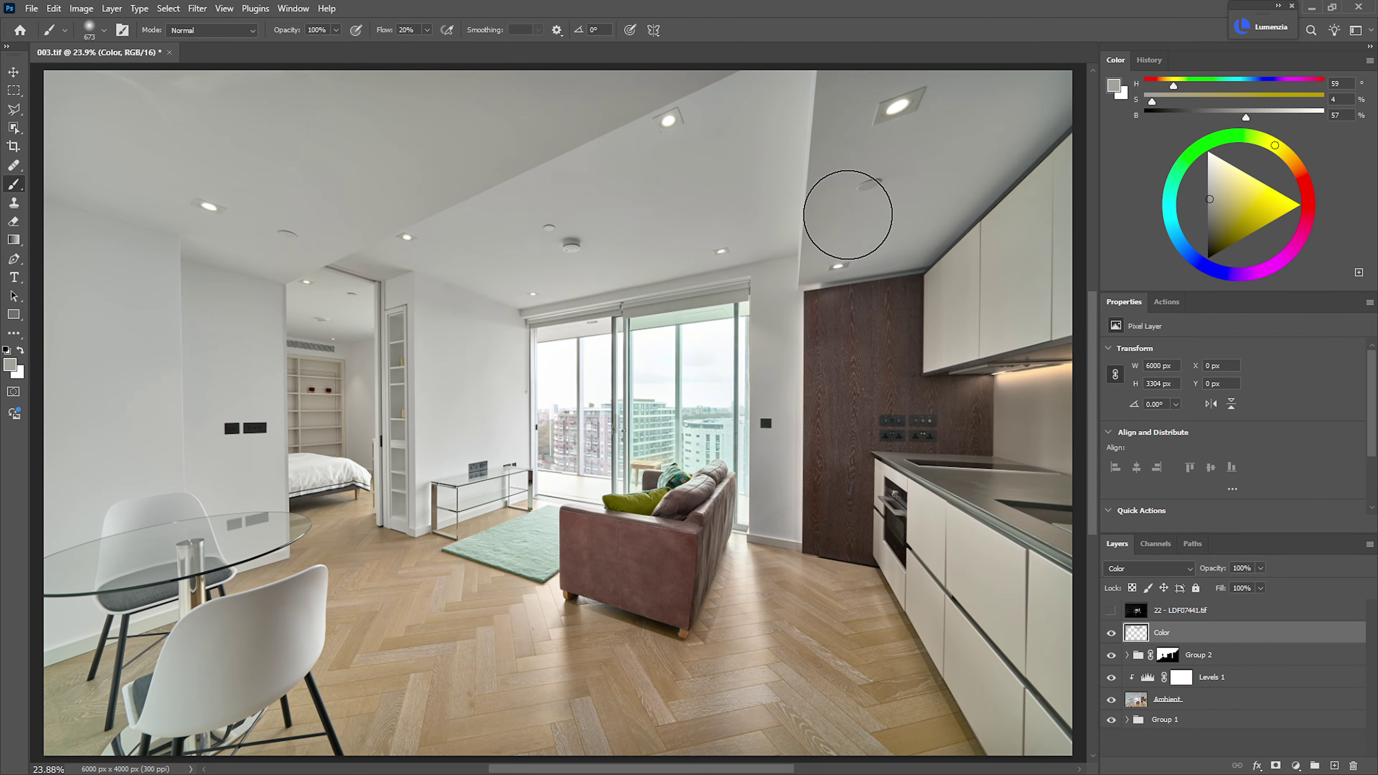
- Show the window exposure layer 22 - LDF07441.tif, compare the image with and without it, and add a black layer mask to it
{"action": "left_click", "coordinate": [1111, 610]}
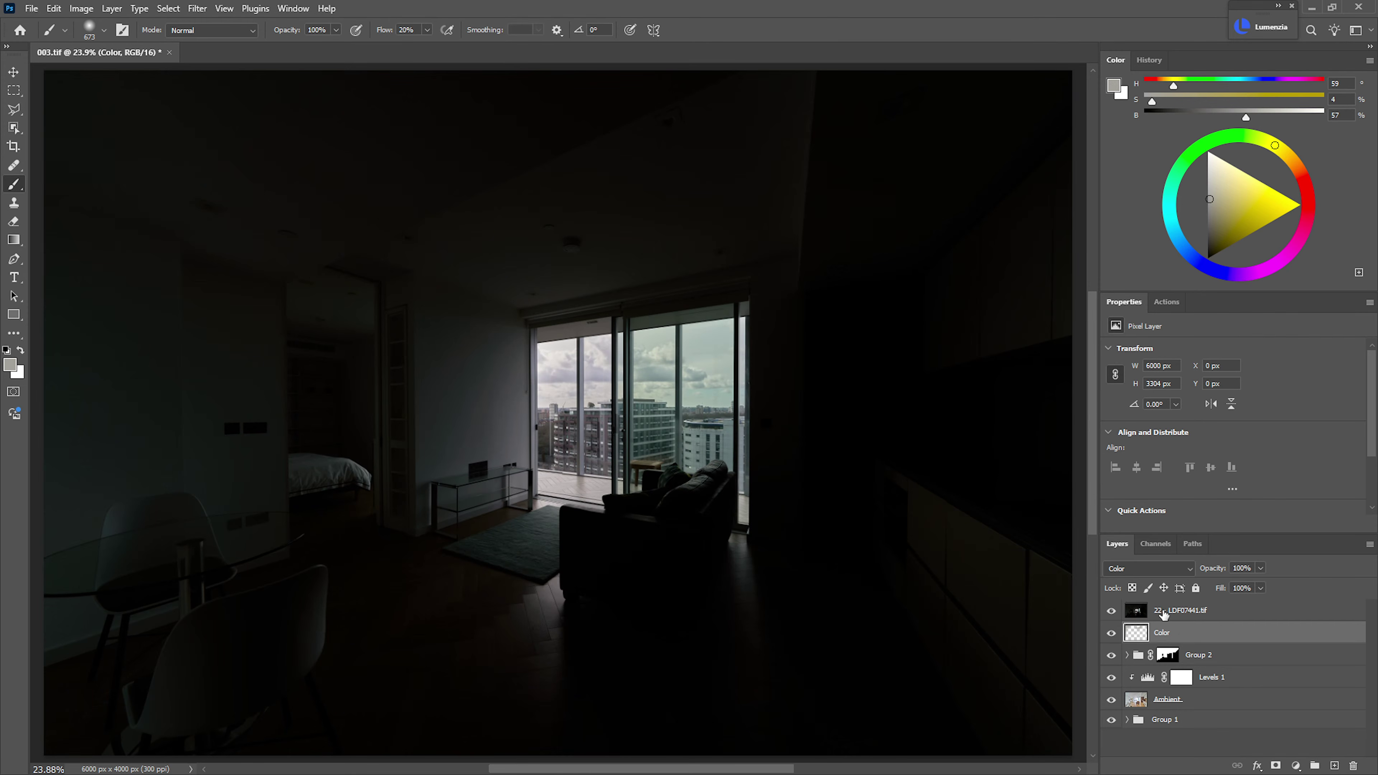
{"action": "left_click", "coordinate": [1163, 612]}
{"action": "left_click", "coordinate": [1111, 610]}
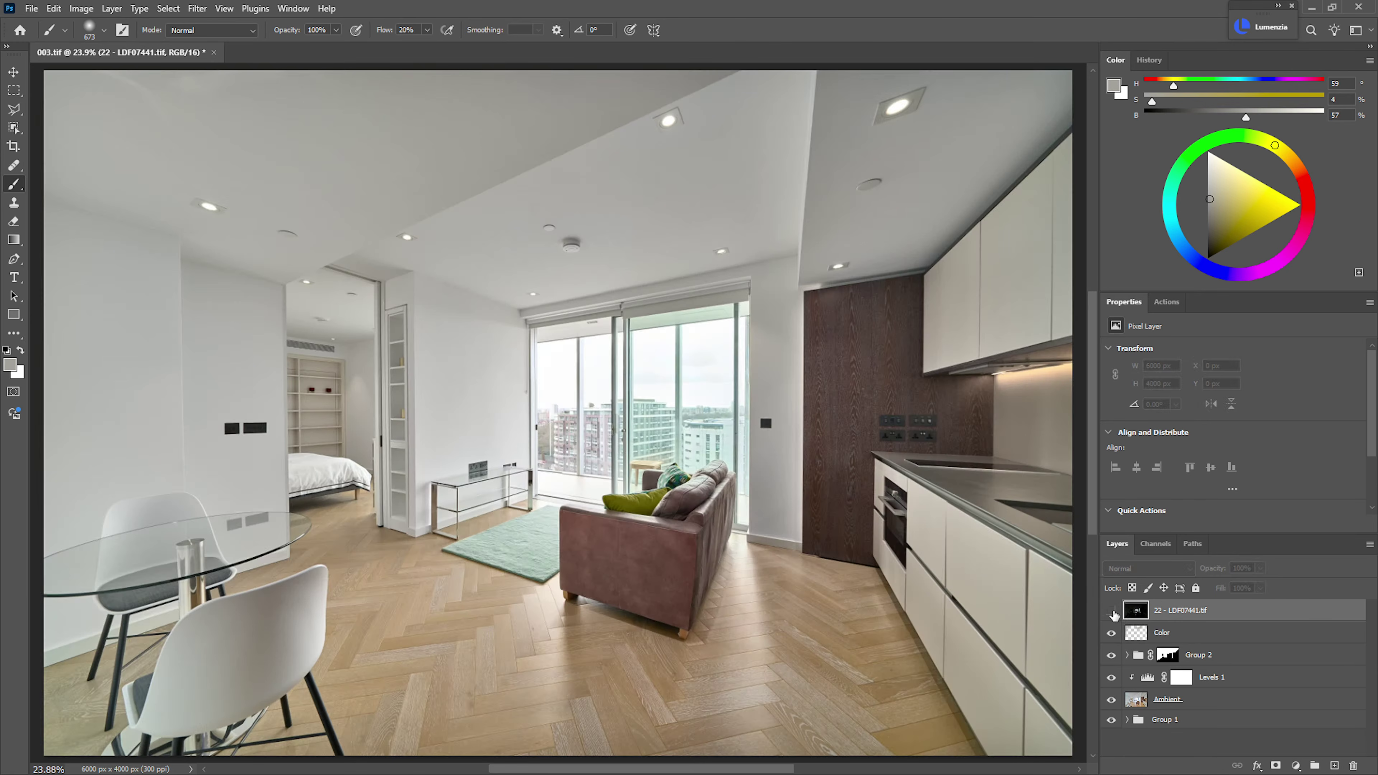
{"action": "left_click", "coordinate": [1111, 611]}
{"action": "left_click", "coordinate": [1112, 611]}
{"action": "left_click", "coordinate": [1111, 610]}
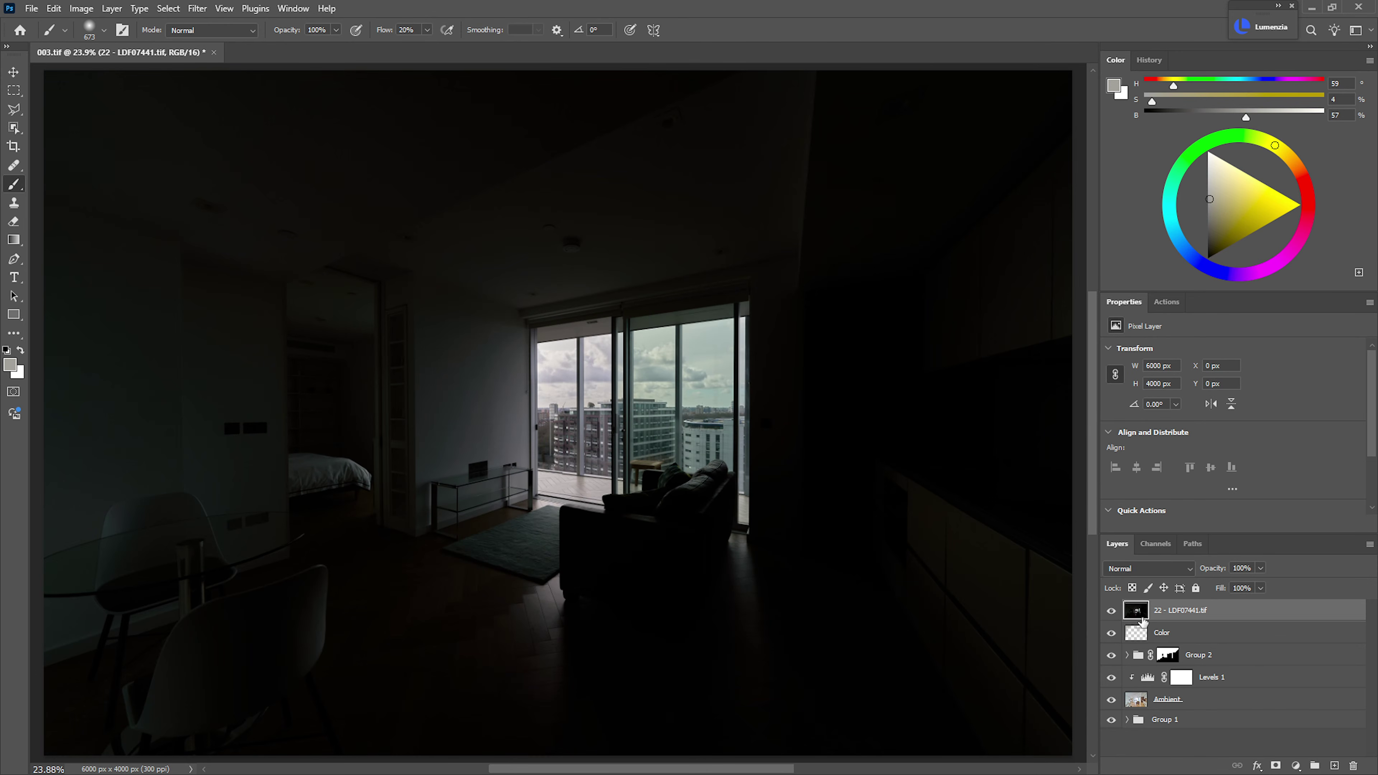
{"action": "left_click", "coordinate": [1275, 764], "text": "alt"}
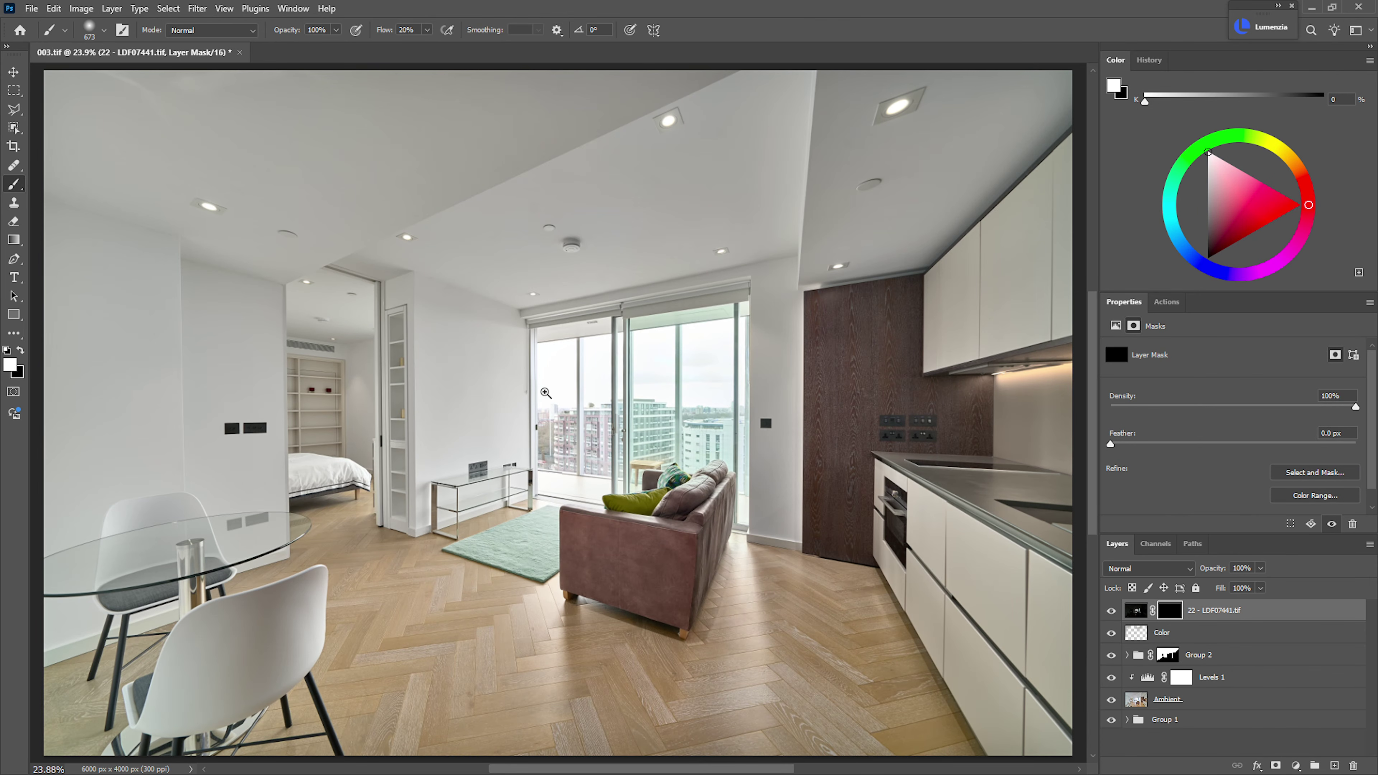
- Select the leftmost glass pane of the balcony window with the Polygonal Lasso, tracing its frame edges
{"action": "mouse_move", "coordinate": [545, 395]}
{"action": "left_mouse_down"}
{"action": "mouse_move", "coordinate": [635, 524]}
{"action": "mouse_move", "coordinate": [592, 465]}
{"action": "left_mouse_up"}
{"action": "key", "text": "l"}
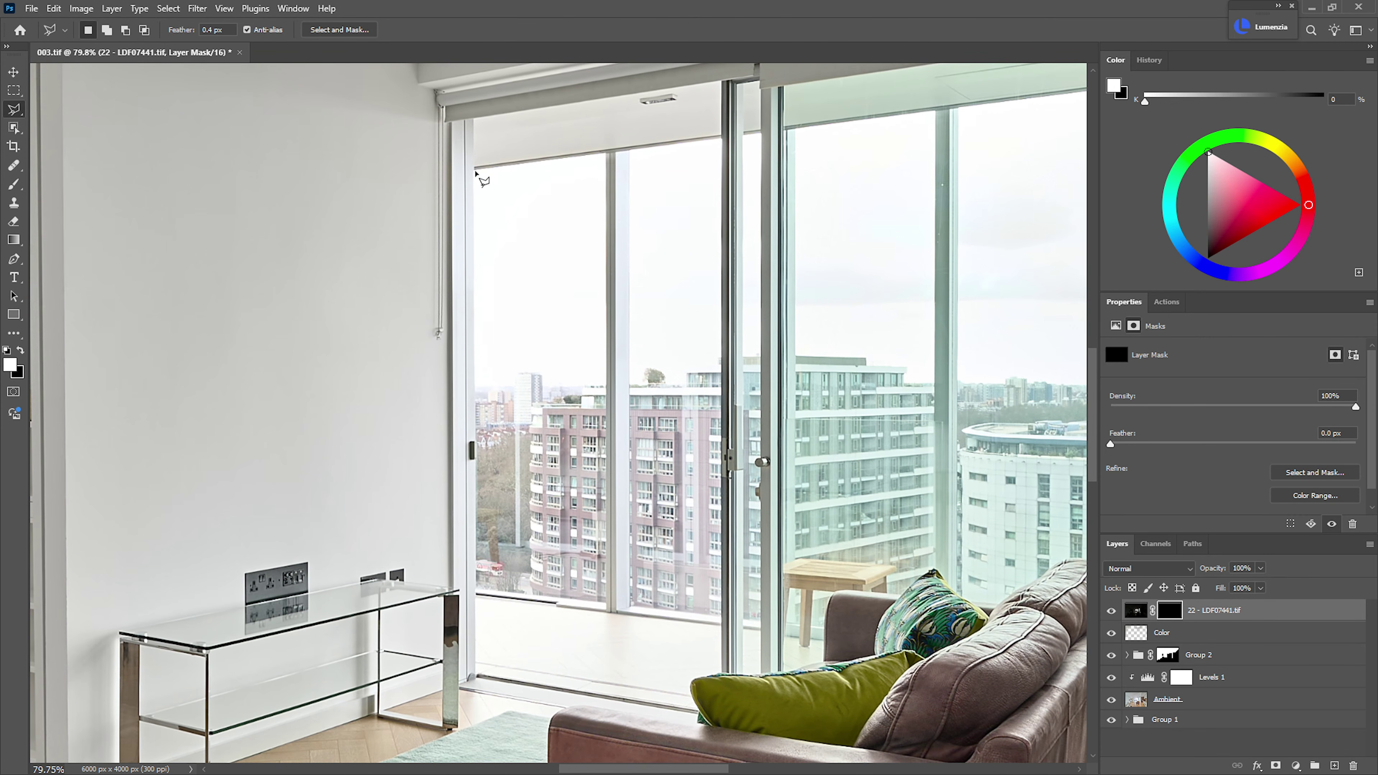
{"action": "left_click", "coordinate": [607, 155]}
{"action": "left_click", "coordinate": [607, 604]}
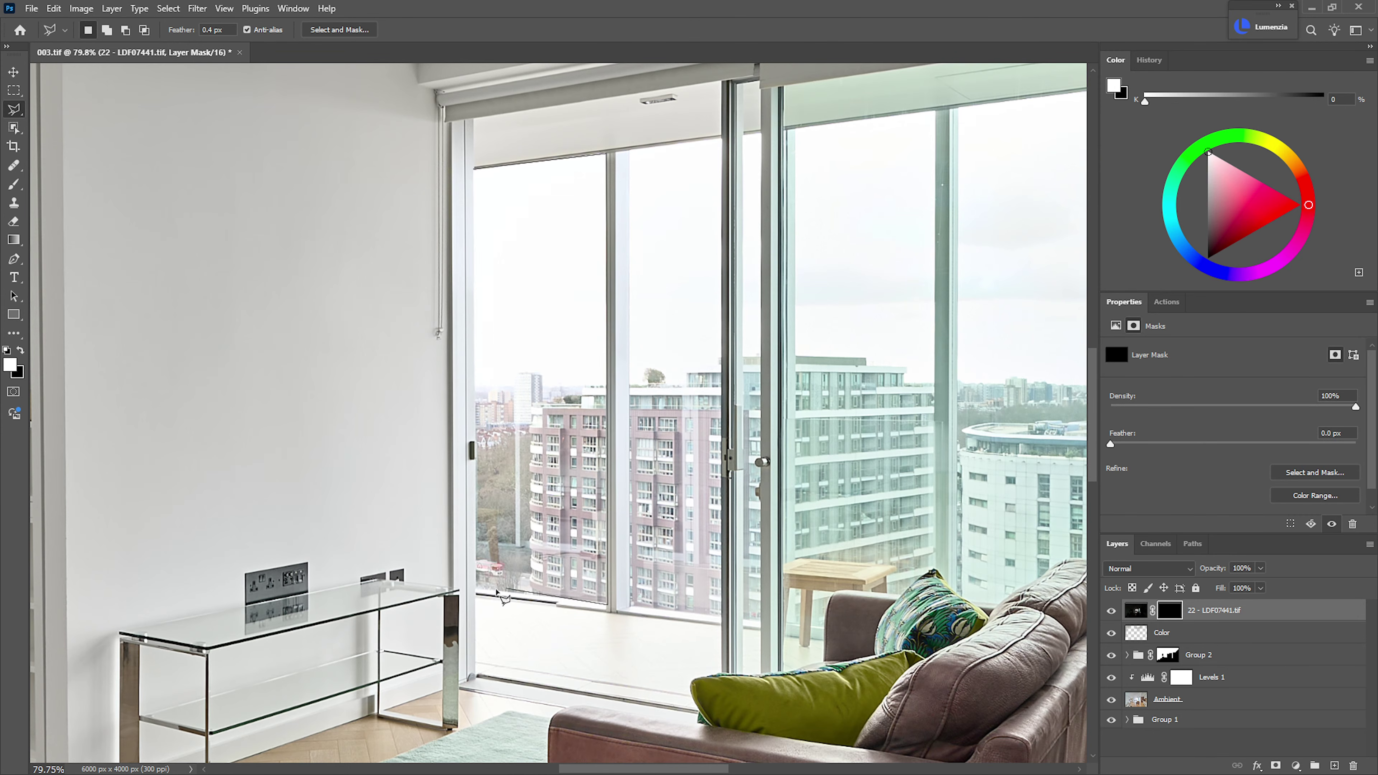
{"action": "left_click", "coordinate": [478, 592]}
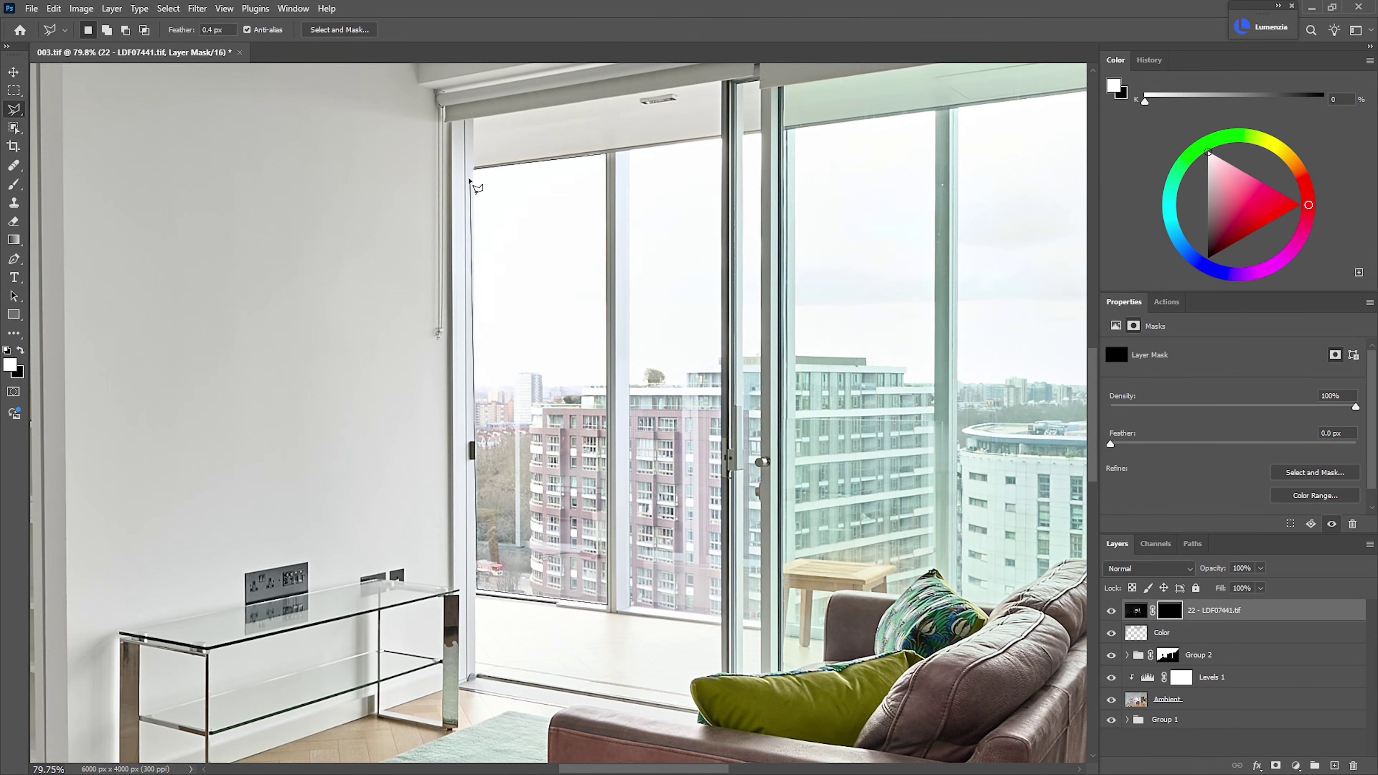
{"action": "left_click", "coordinate": [474, 168]}
- Add the second glass pane and the narrow strip of view between the door frames to the selection
{"action": "key", "text": "shift"}
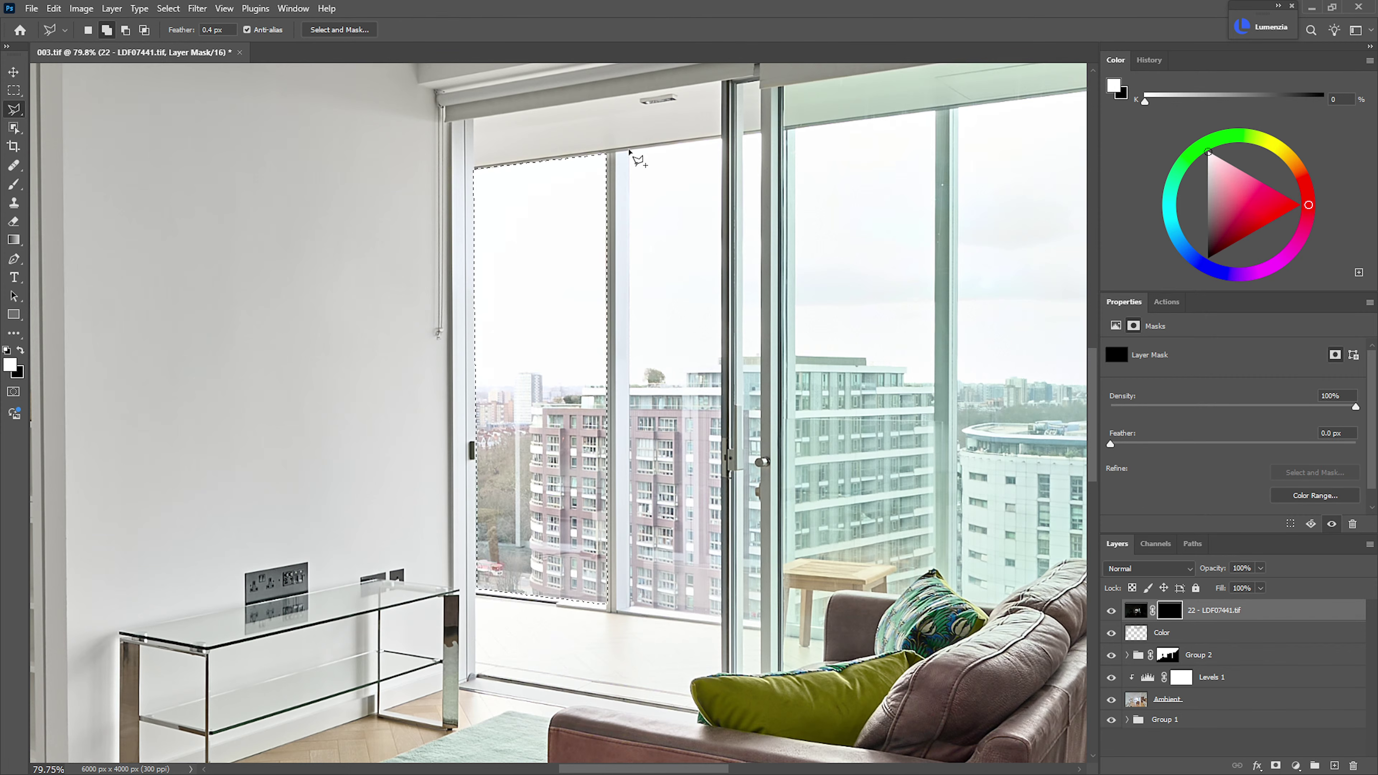
{"action": "left_click", "coordinate": [722, 139], "text": "shift"}
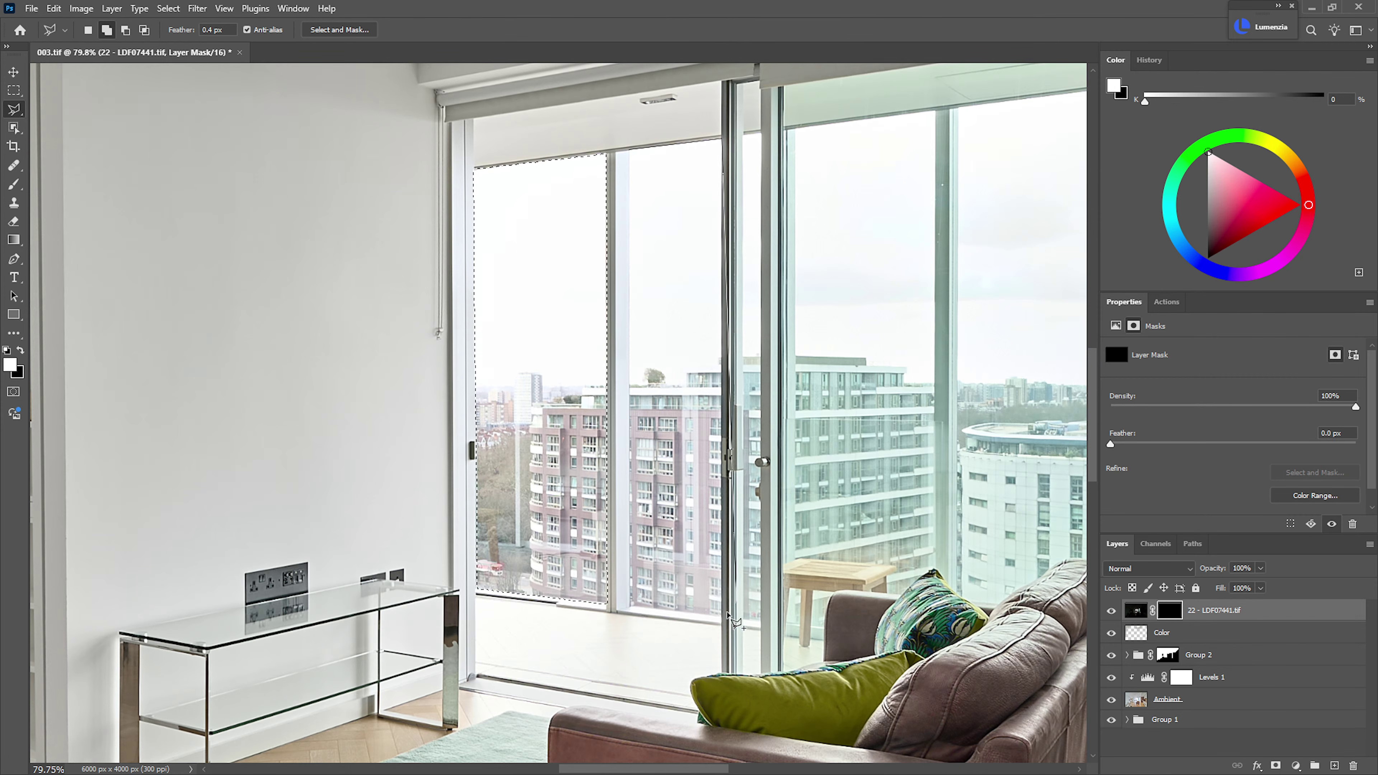
{"action": "left_click", "coordinate": [715, 619]}
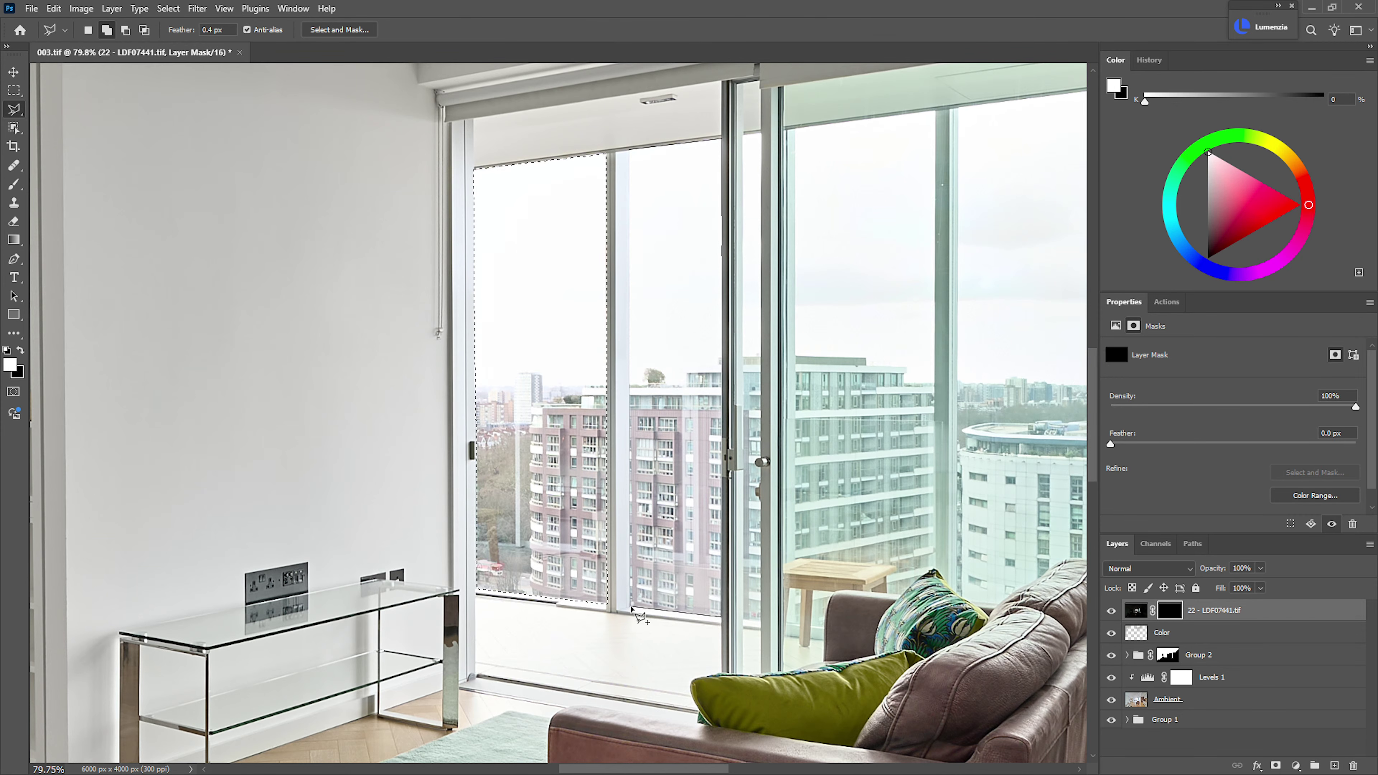
{"action": "left_click", "coordinate": [629, 607]}
{"action": "double_click", "coordinate": [633, 155]}
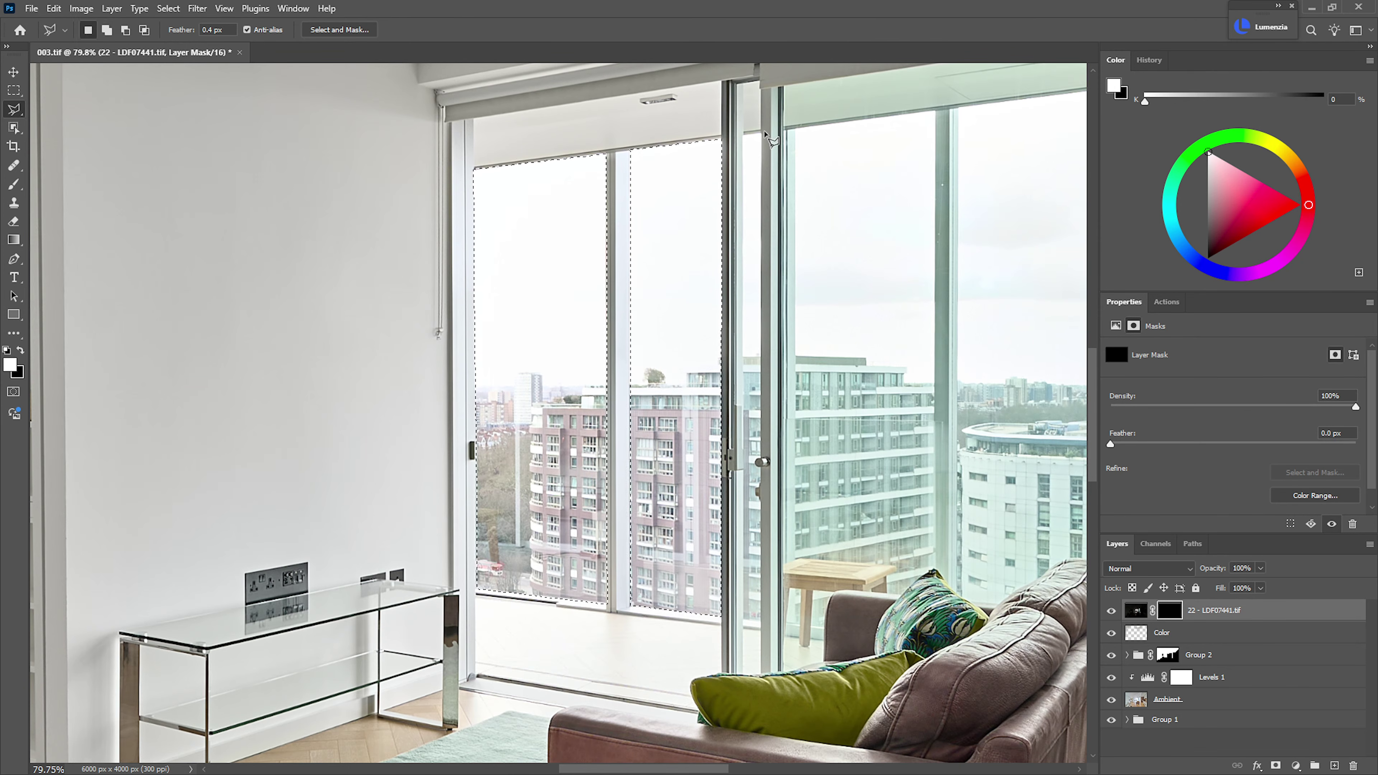
{"action": "left_click", "coordinate": [763, 133]}
{"action": "left_click", "coordinate": [744, 619]}
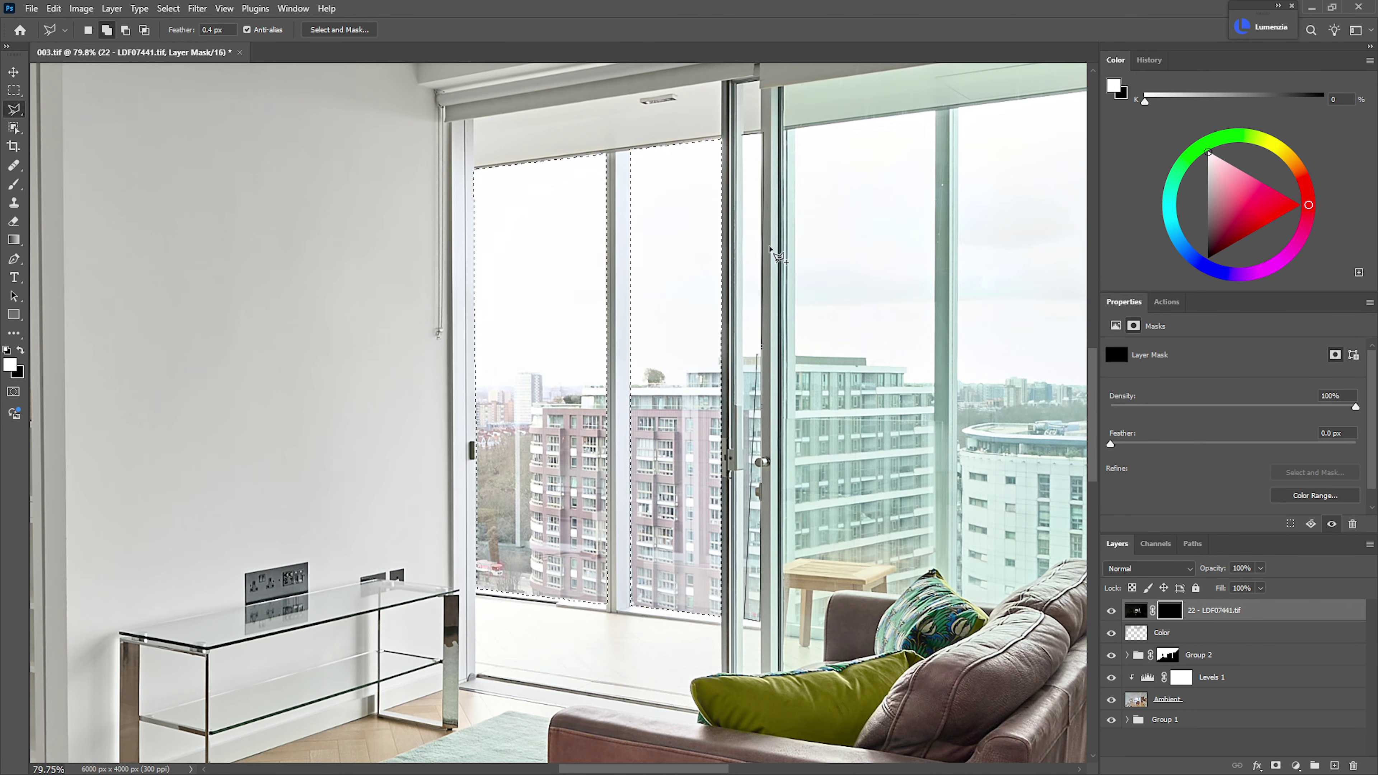
{"action": "double_click", "coordinate": [747, 137]}
- Subtract the door knob and the lock beneath it from the narrow pane's selection
{"action": "scroll", "coordinate": [770, 429], "scroll_direction": "up", "scroll_amount": 8}
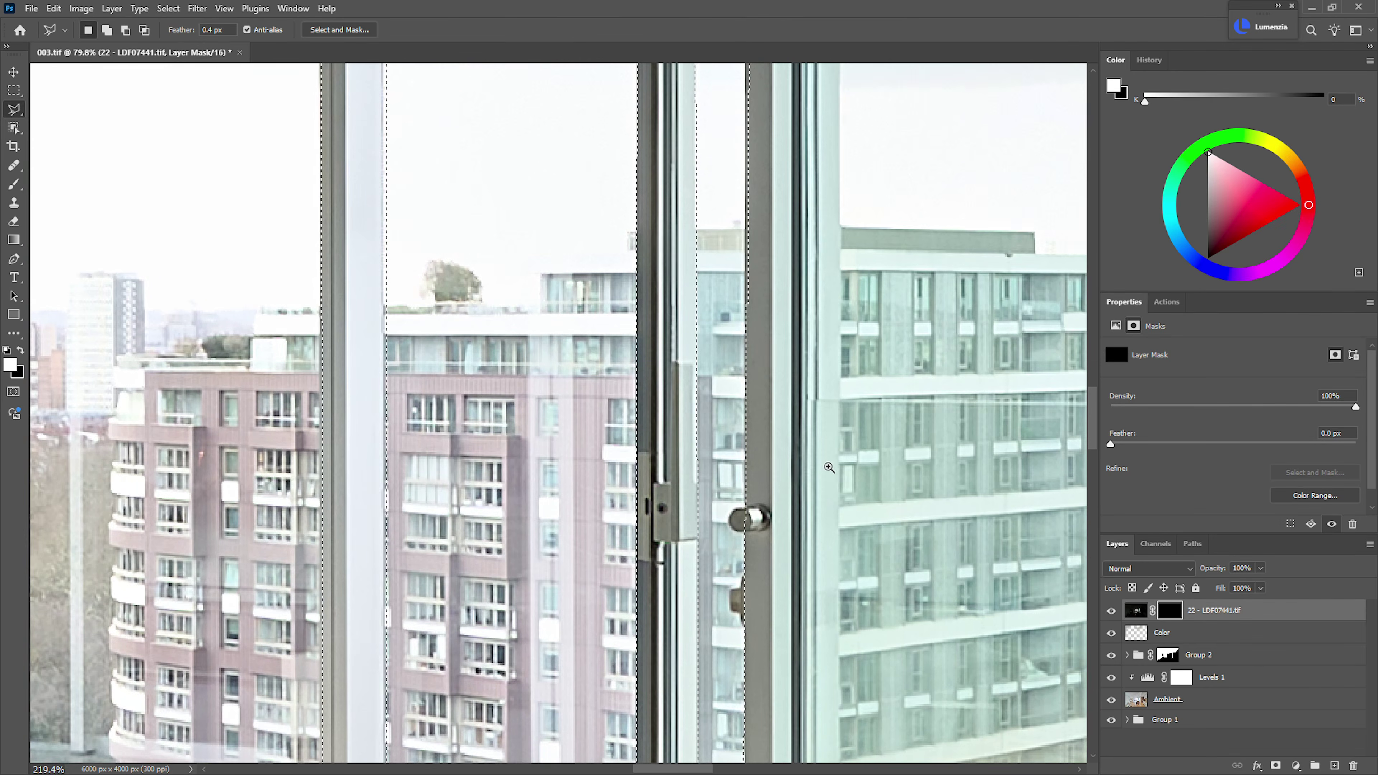
{"action": "left_click_drag", "start_coordinate": [792, 564], "coordinate": [780, 374]}
{"action": "scroll", "coordinate": [779, 374], "scroll_direction": "up", "scroll_amount": 3}
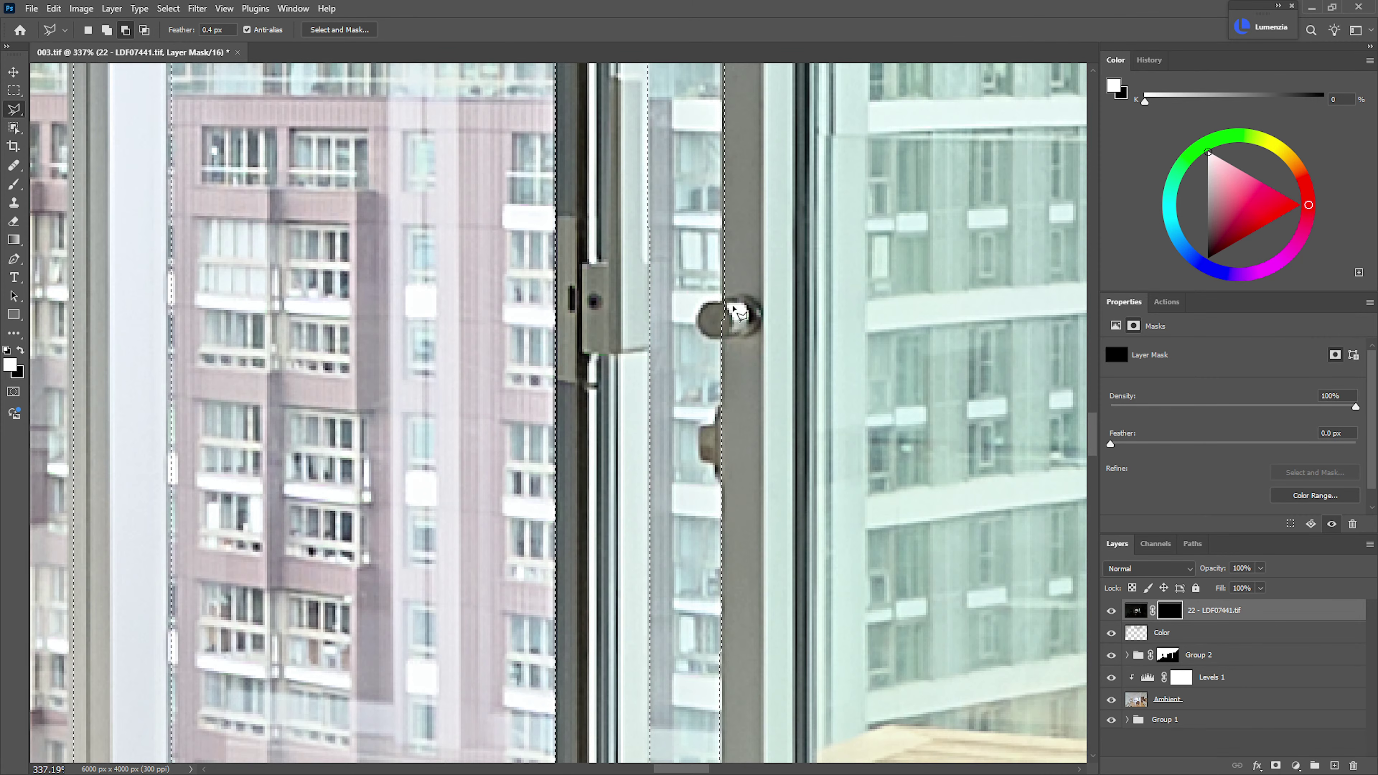
{"action": "double_click", "coordinate": [722, 408]}
- Start adding the pane behind the sofa arm to the selection, tracing its top edge and the mullion down to the patterned cushion
{"action": "scroll", "coordinate": [738, 415], "scroll_direction": "down", "scroll_amount": 5}
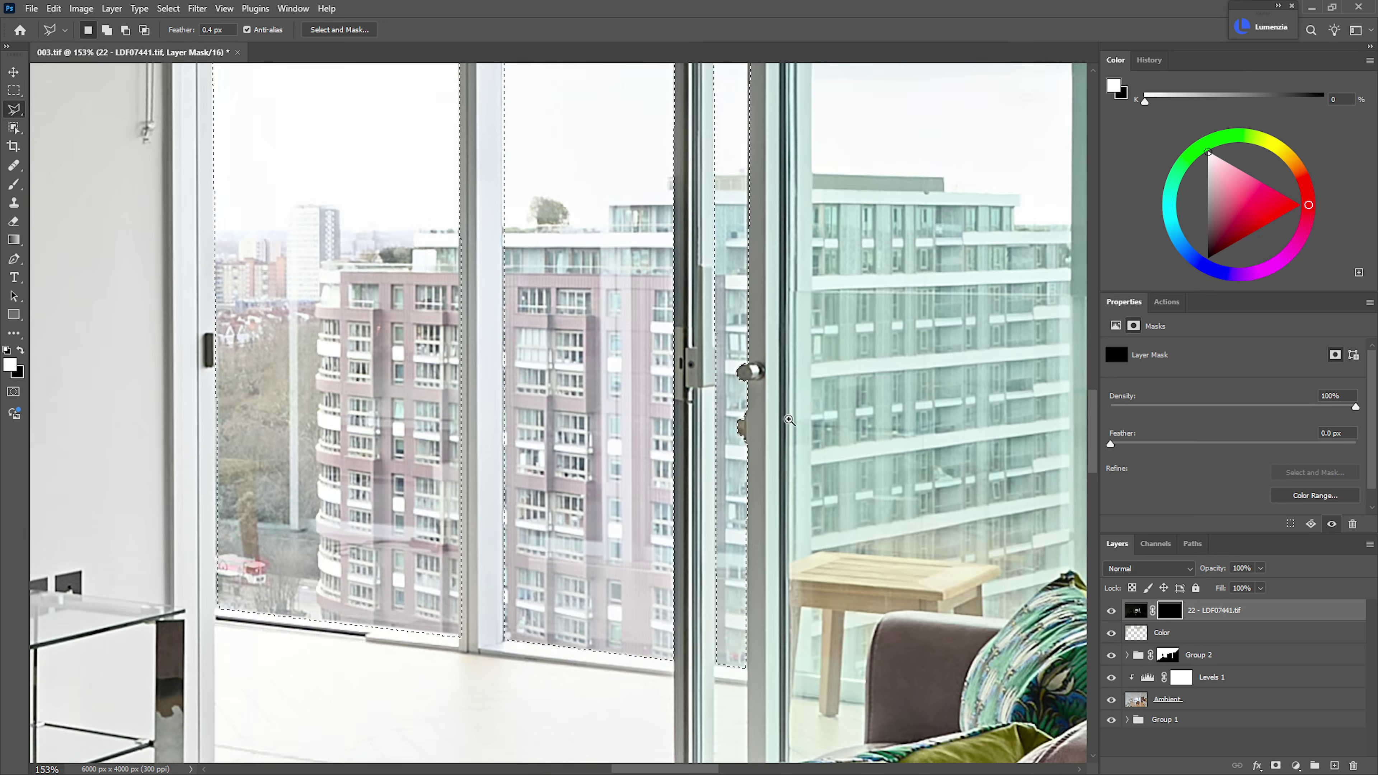
{"action": "scroll", "coordinate": [788, 419], "scroll_direction": "down", "scroll_amount": 4}
{"action": "scroll", "coordinate": [705, 337], "scroll_direction": "up", "scroll_amount": 2}
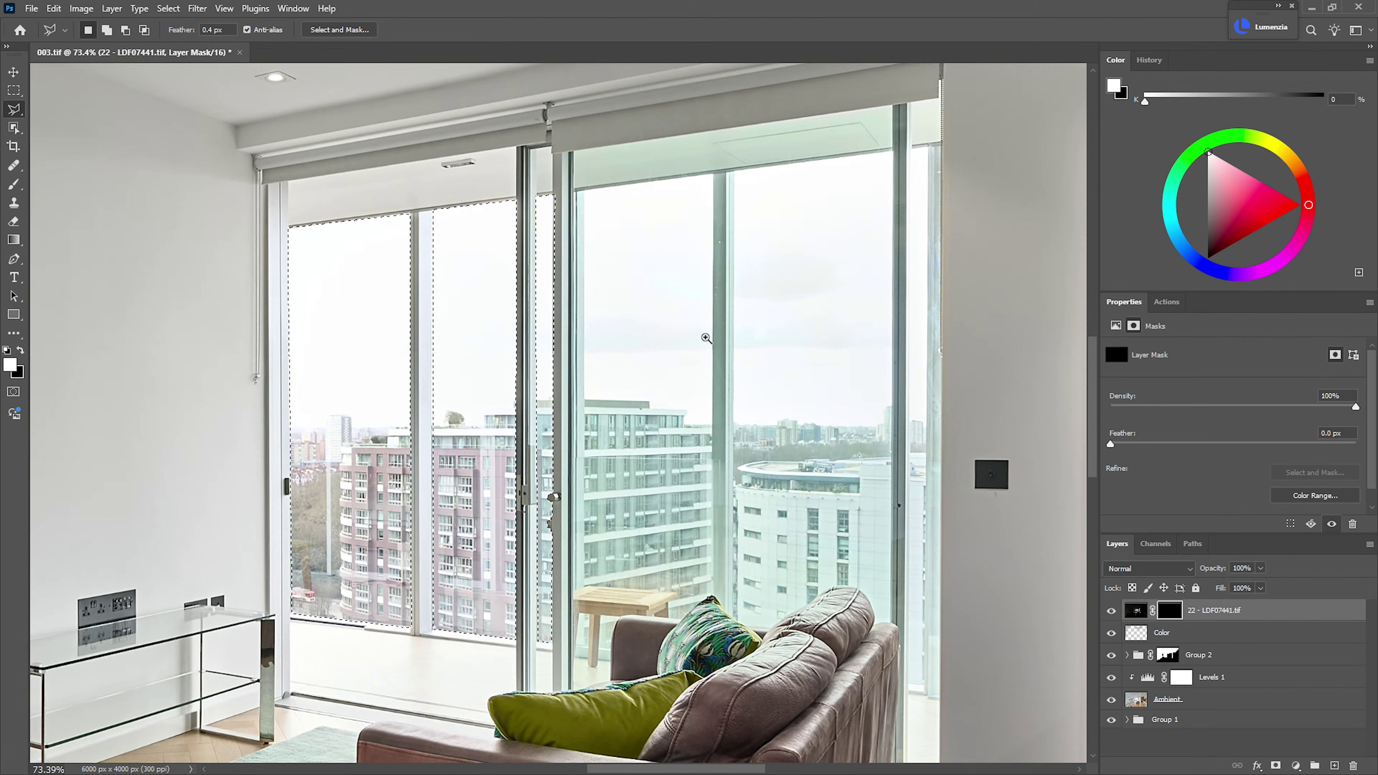
{"action": "key", "text": "shift"}
{"action": "left_click", "coordinate": [587, 190]}
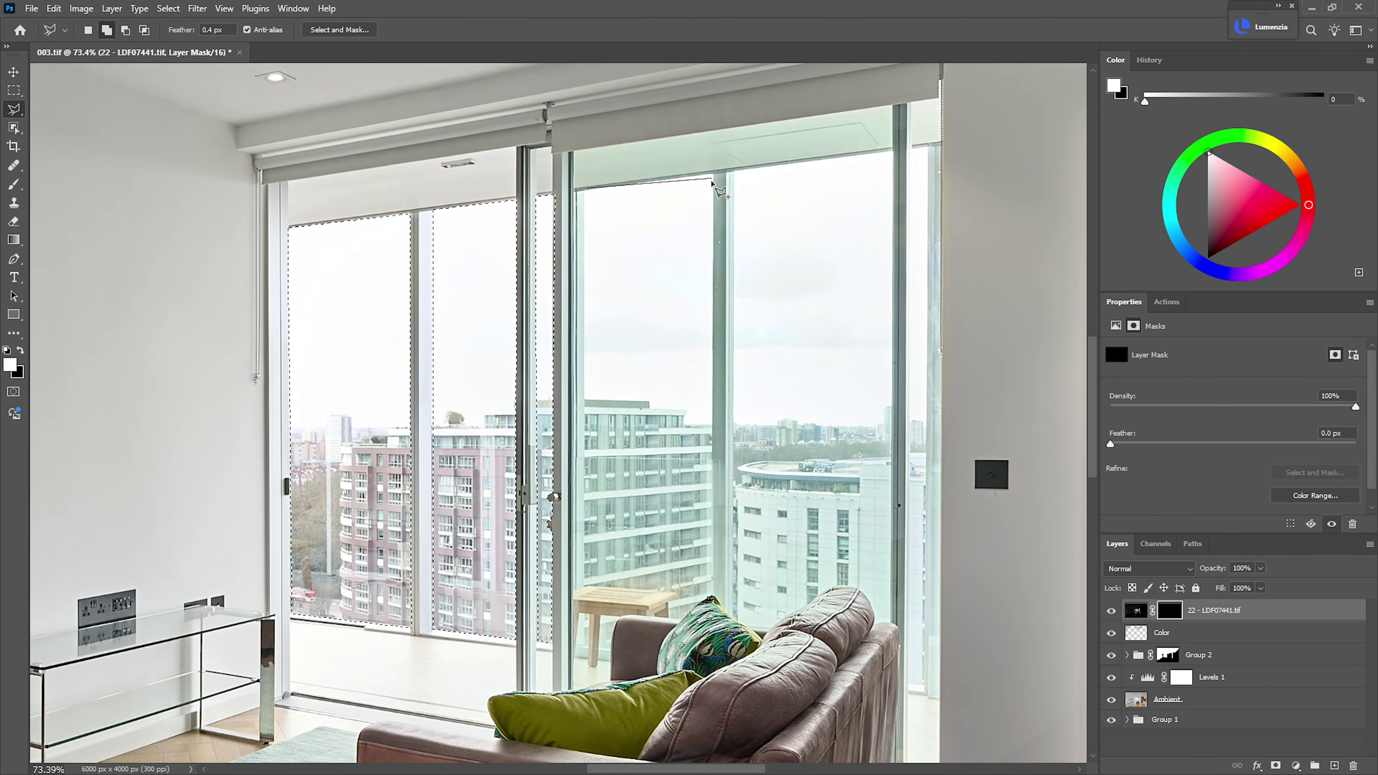
{"action": "left_click", "coordinate": [713, 179]}
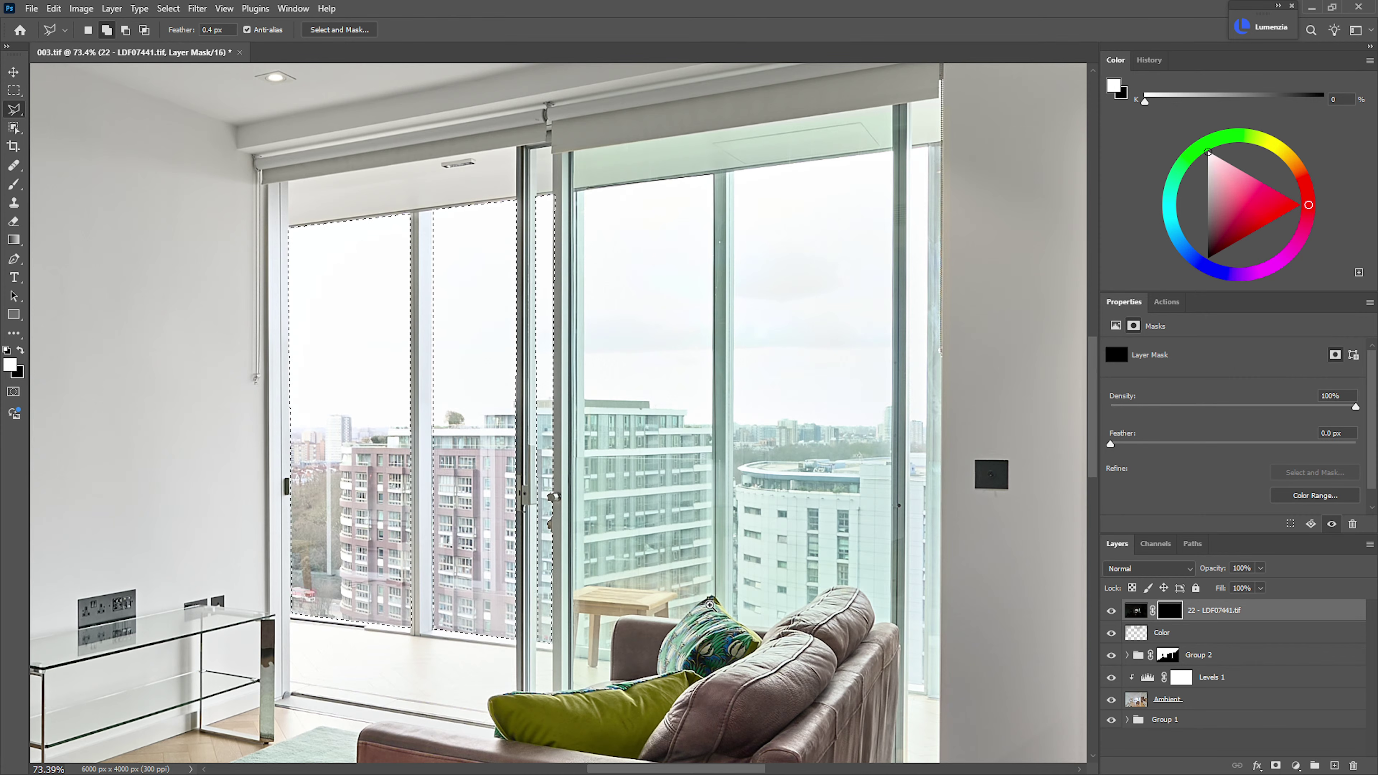
{"action": "scroll", "coordinate": [709, 604], "scroll_direction": "up", "scroll_amount": 5}
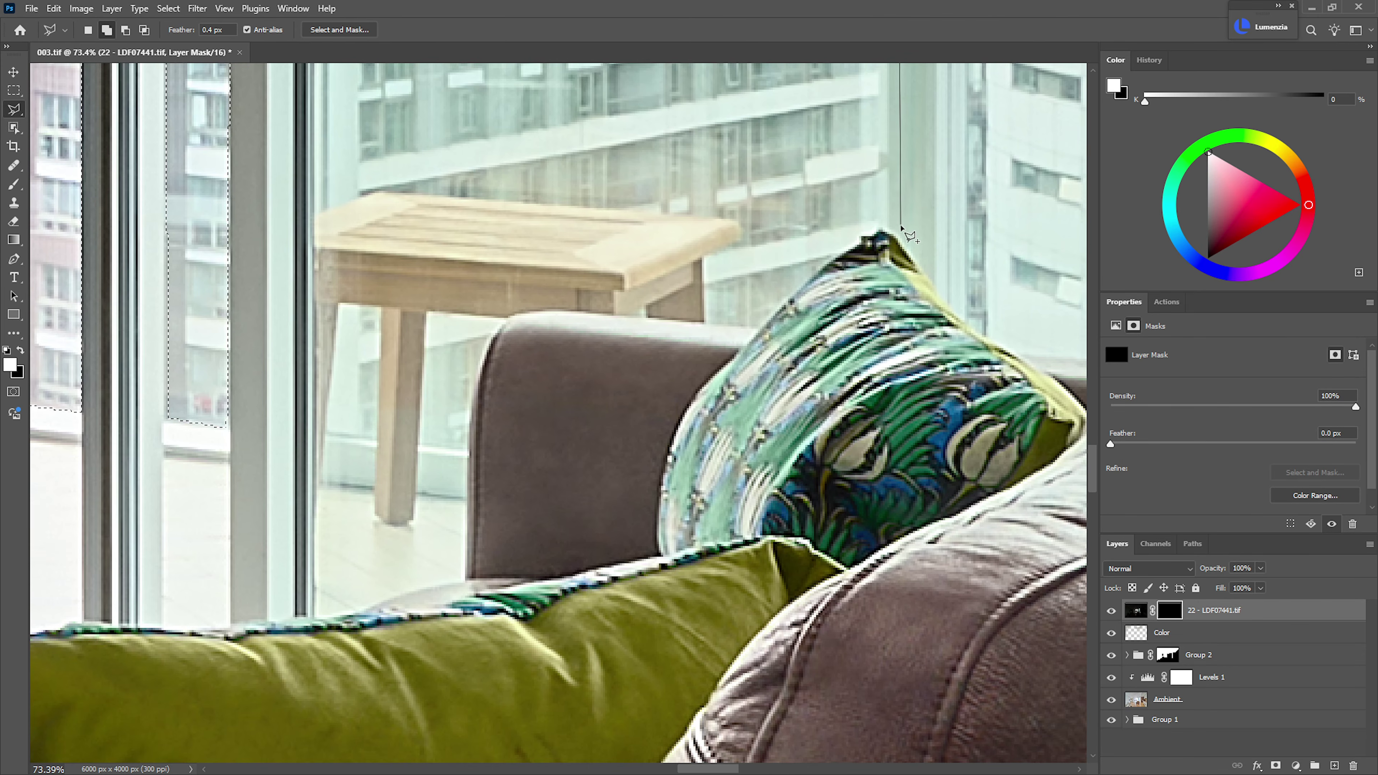
{"action": "left_click", "coordinate": [889, 231]}
- Continue the selection outline along the patterned cushion, the sofa arm and the edge of the green cushion
{"action": "left_click", "coordinate": [878, 226]}
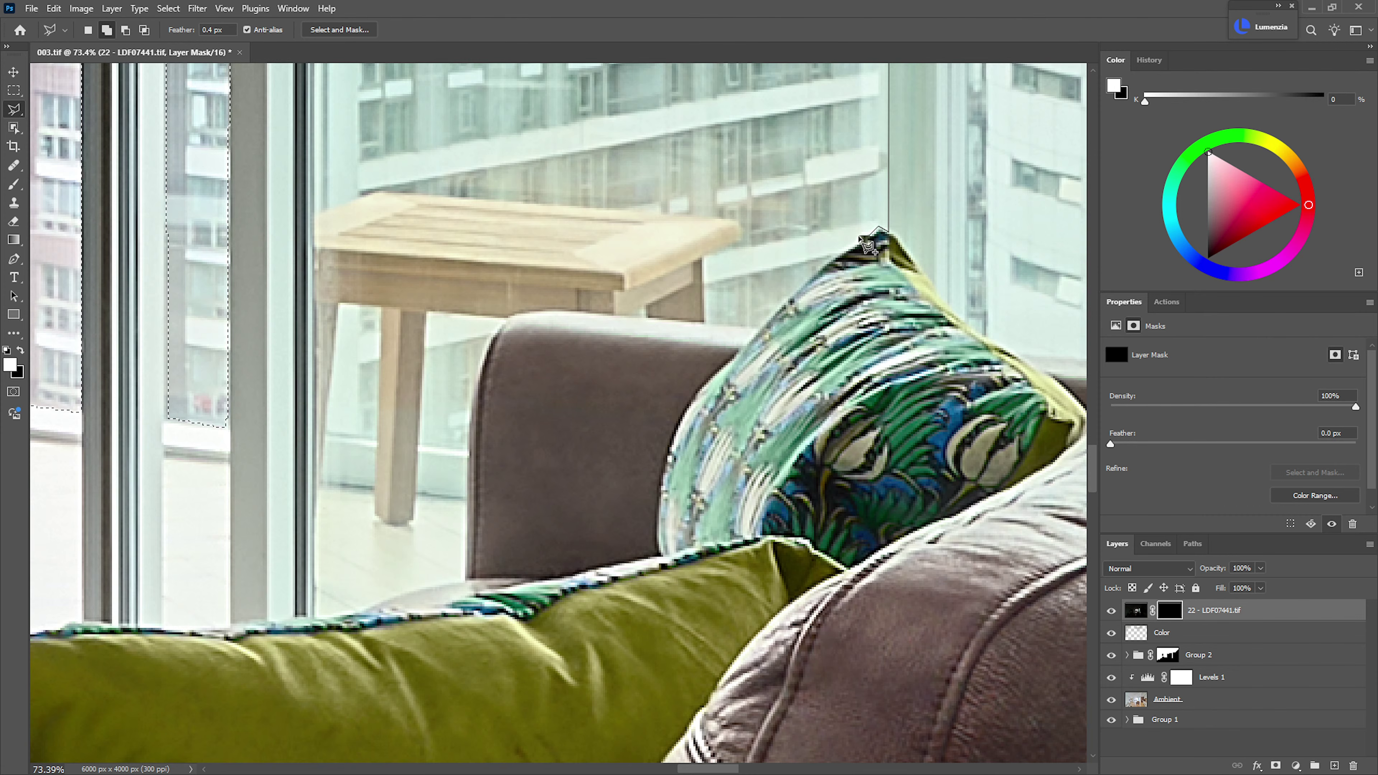
{"action": "left_click", "coordinate": [859, 237]}
{"action": "left_click", "coordinate": [825, 261]}
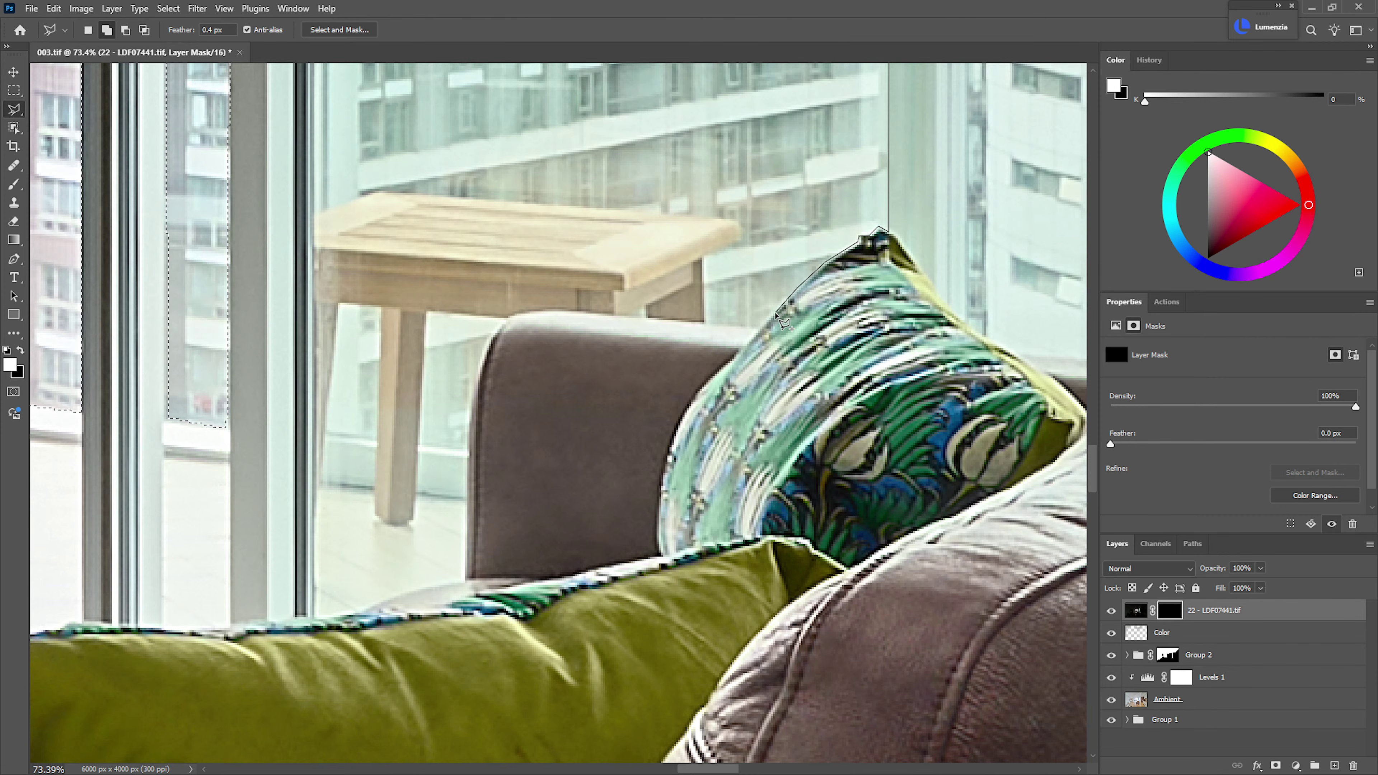
{"action": "left_click", "coordinate": [761, 329]}
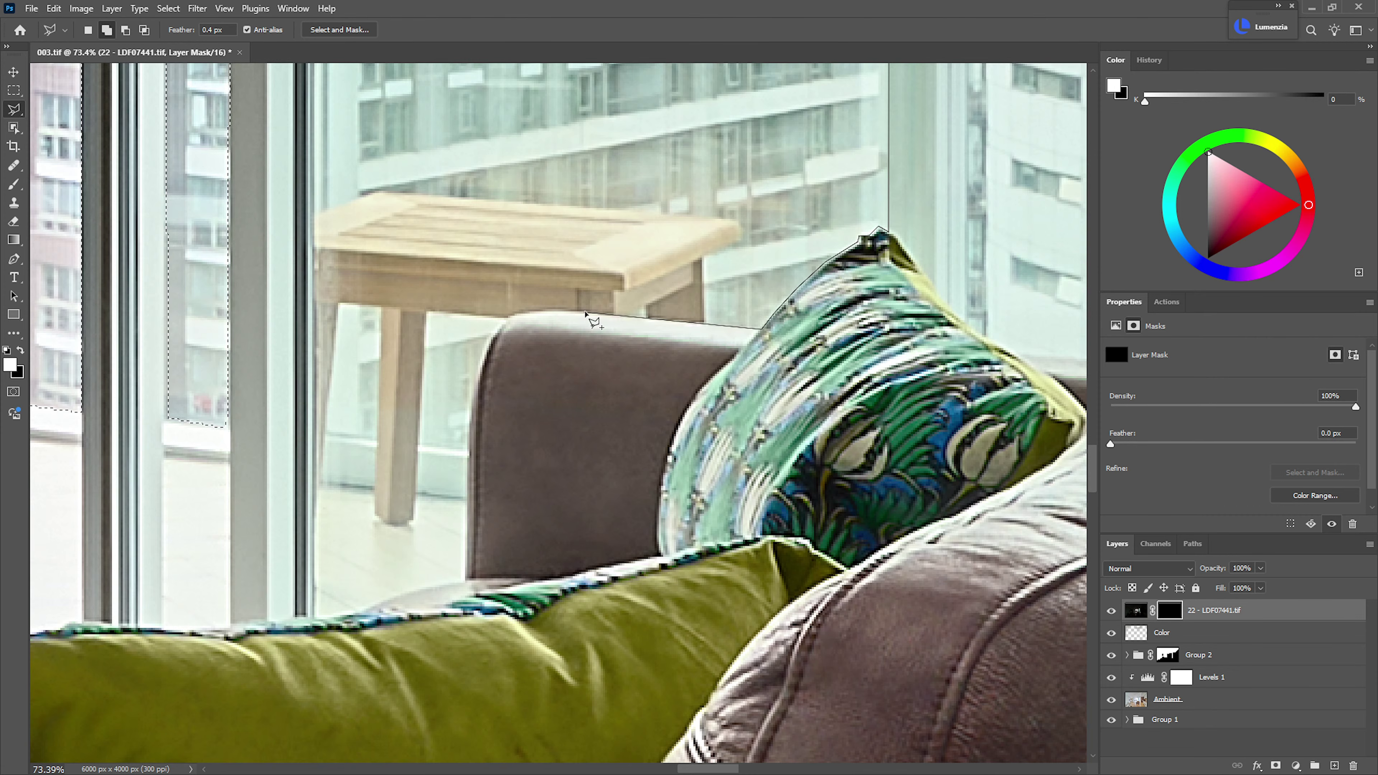
{"action": "left_click", "coordinate": [509, 318]}
{"action": "left_click", "coordinate": [477, 392]}
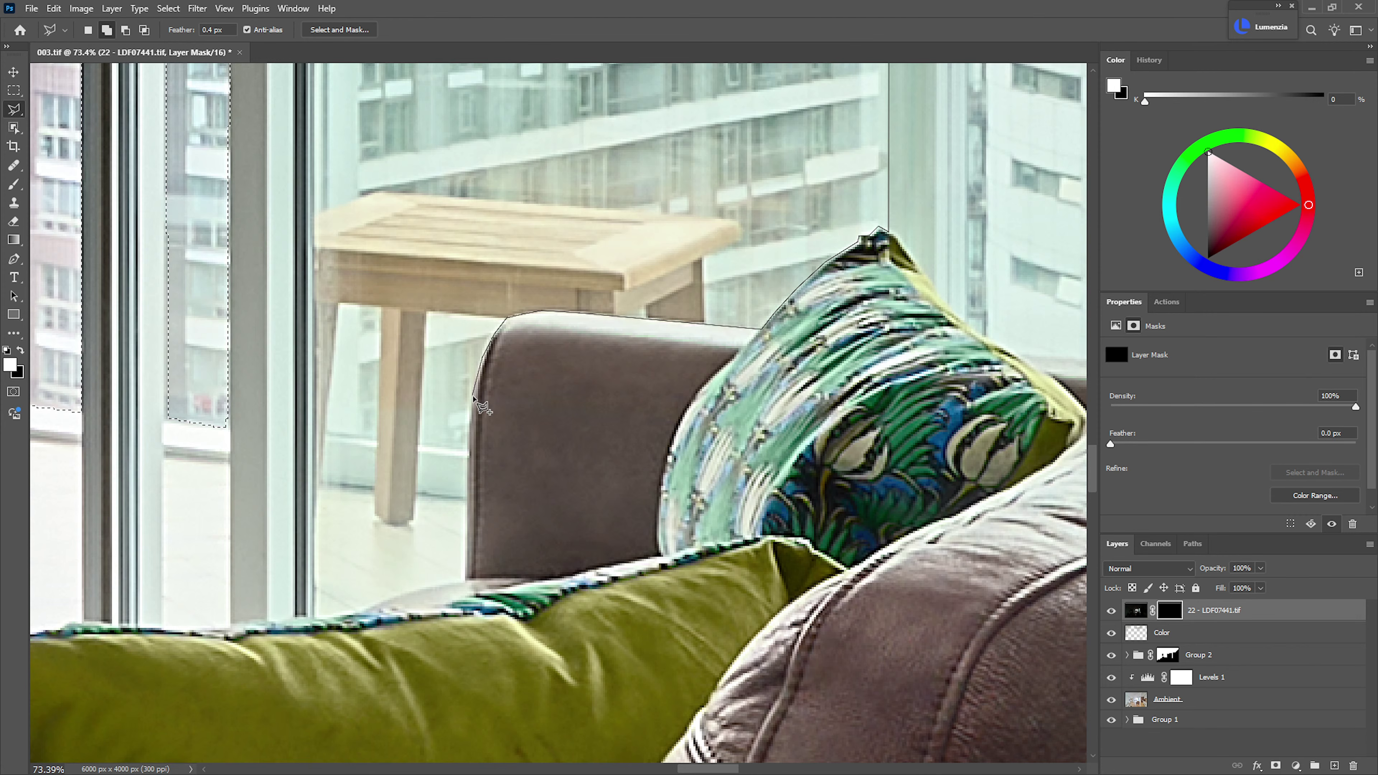
{"action": "left_click", "coordinate": [470, 443]}
{"action": "left_click", "coordinate": [363, 610]}
{"action": "left_click", "coordinate": [349, 615]}
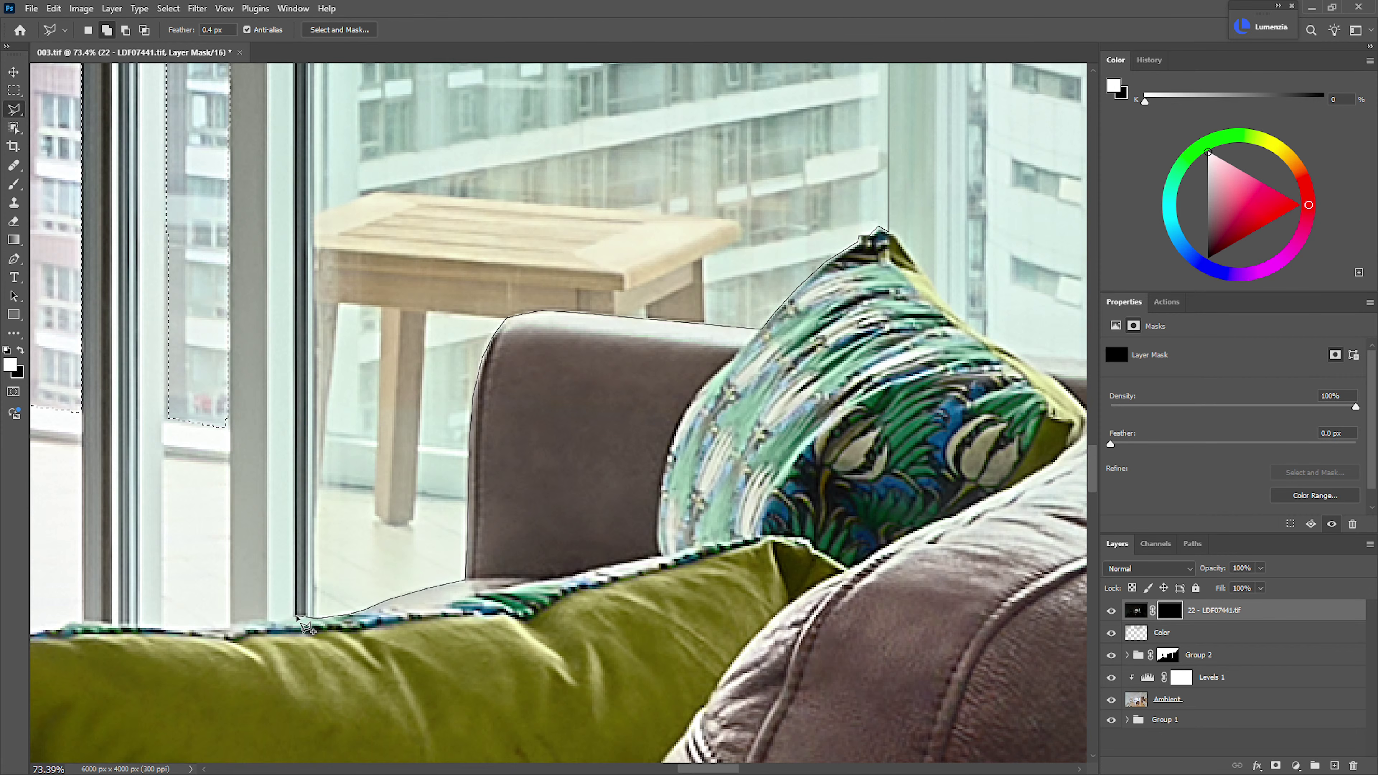
- Close the selection outline up the door frame to the blind and back along the balcony ceiling edge
{"action": "mouse_move", "coordinate": [317, 9]}
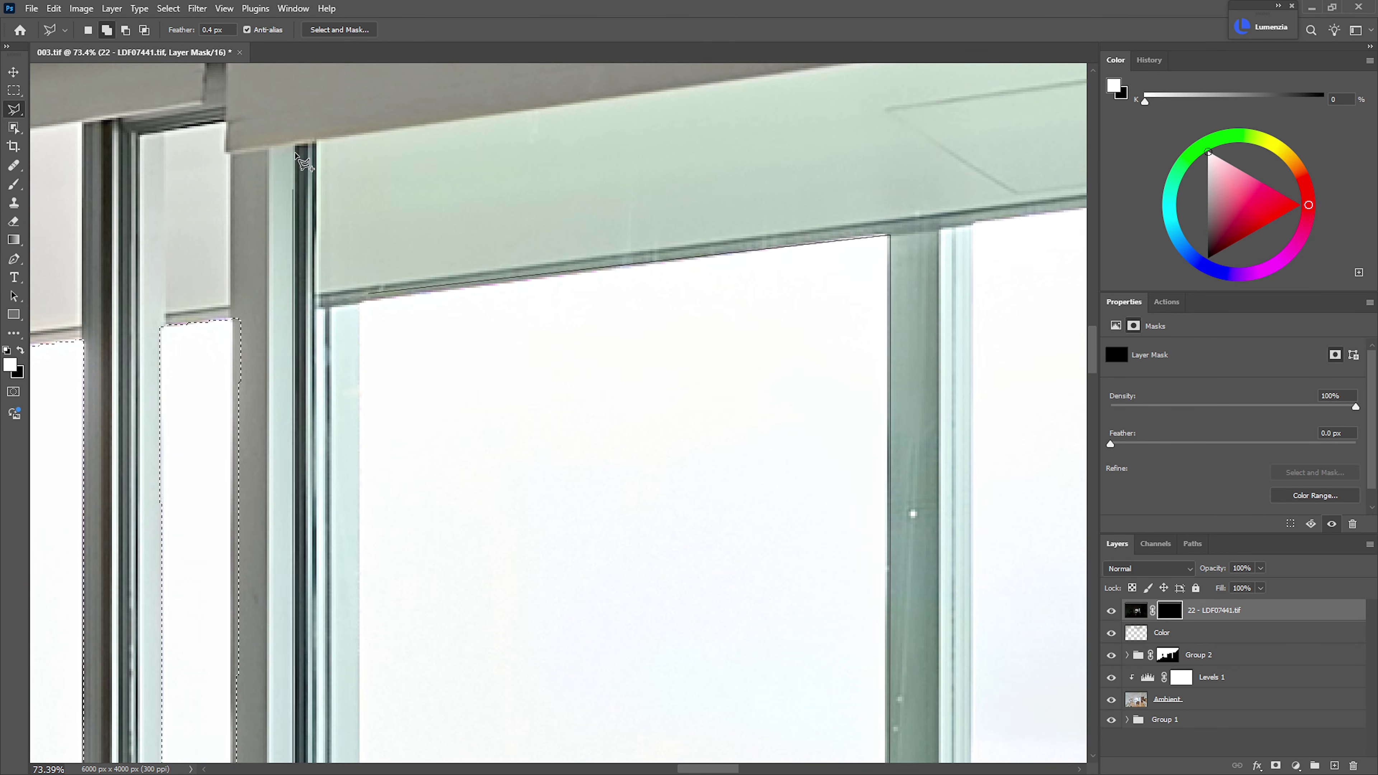
{"action": "left_click", "coordinate": [297, 145]}
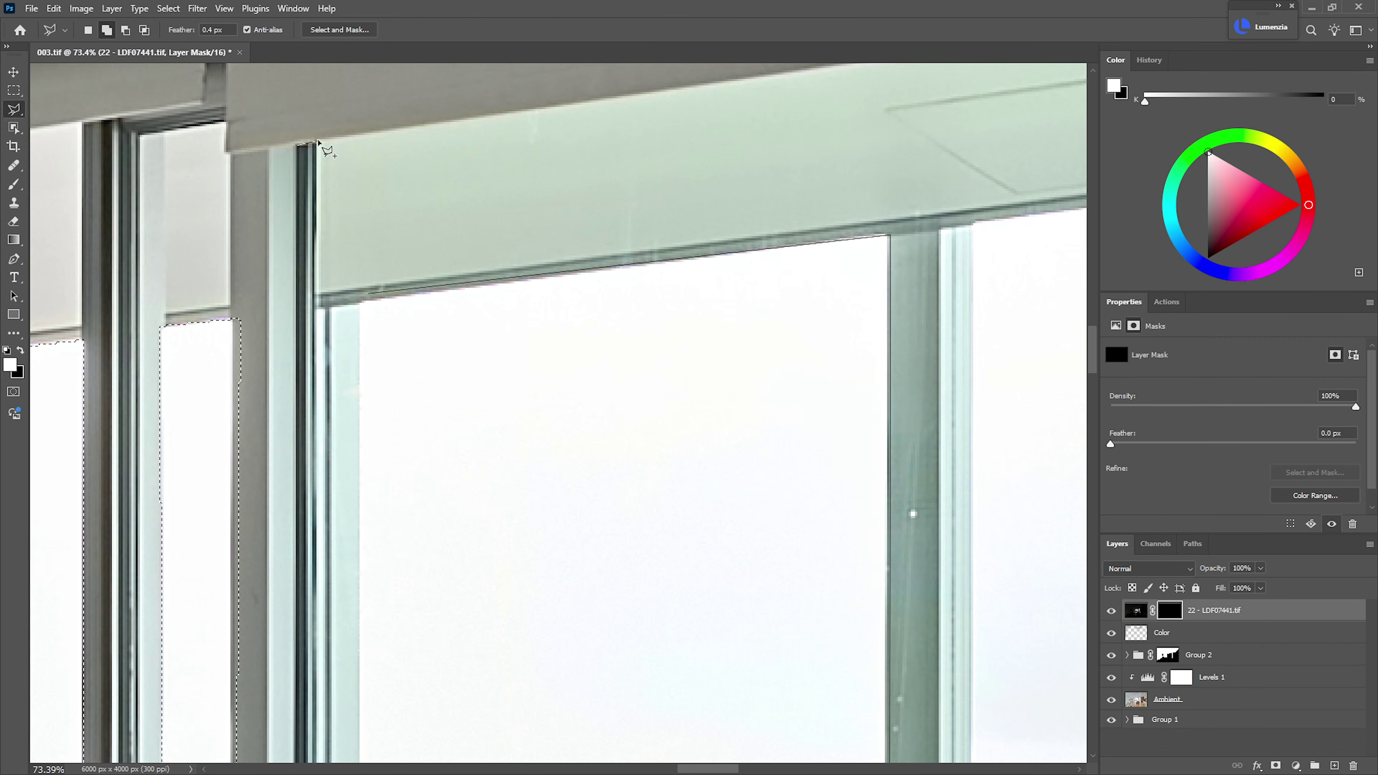
{"action": "left_click", "coordinate": [318, 142]}
{"action": "left_click", "coordinate": [316, 302]}
{"action": "left_click", "coordinate": [399, 308]}
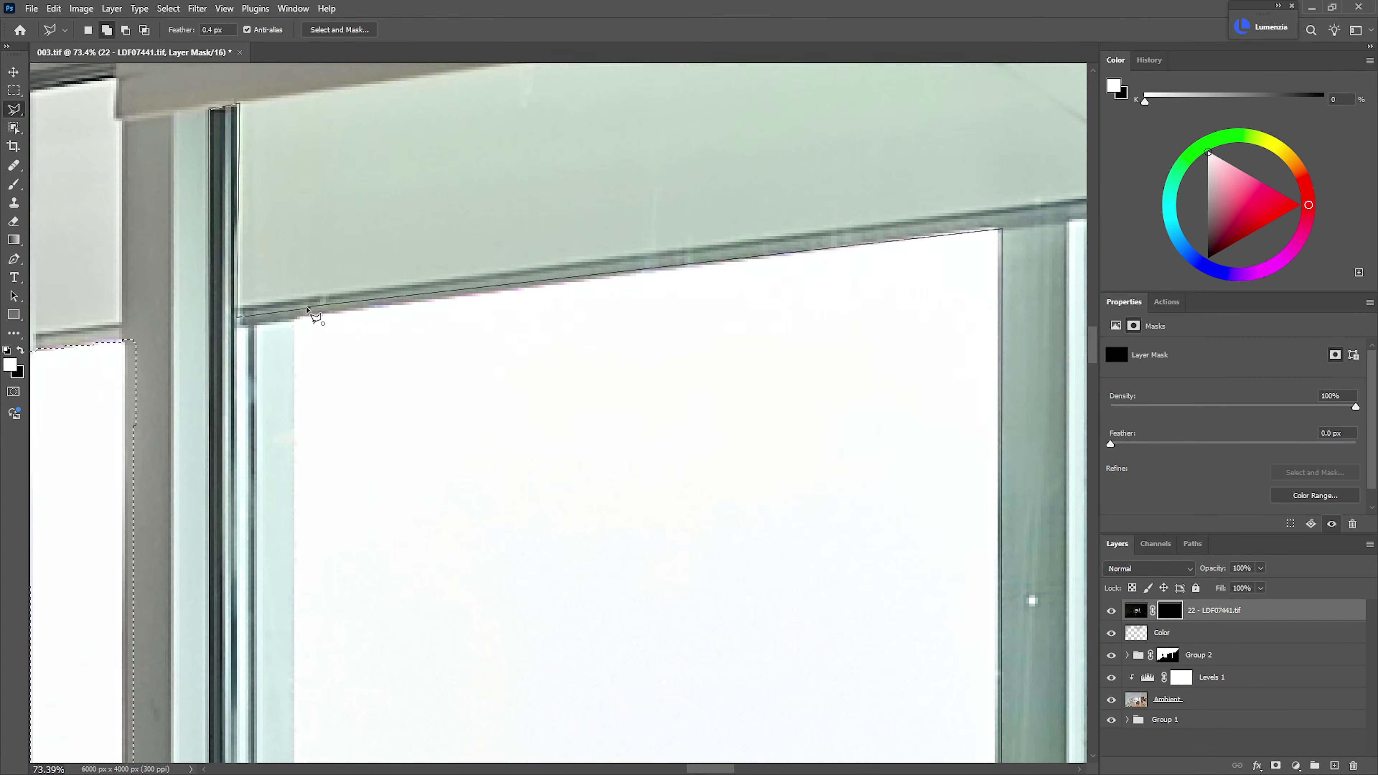
{"action": "double_click", "coordinate": [306, 309]}
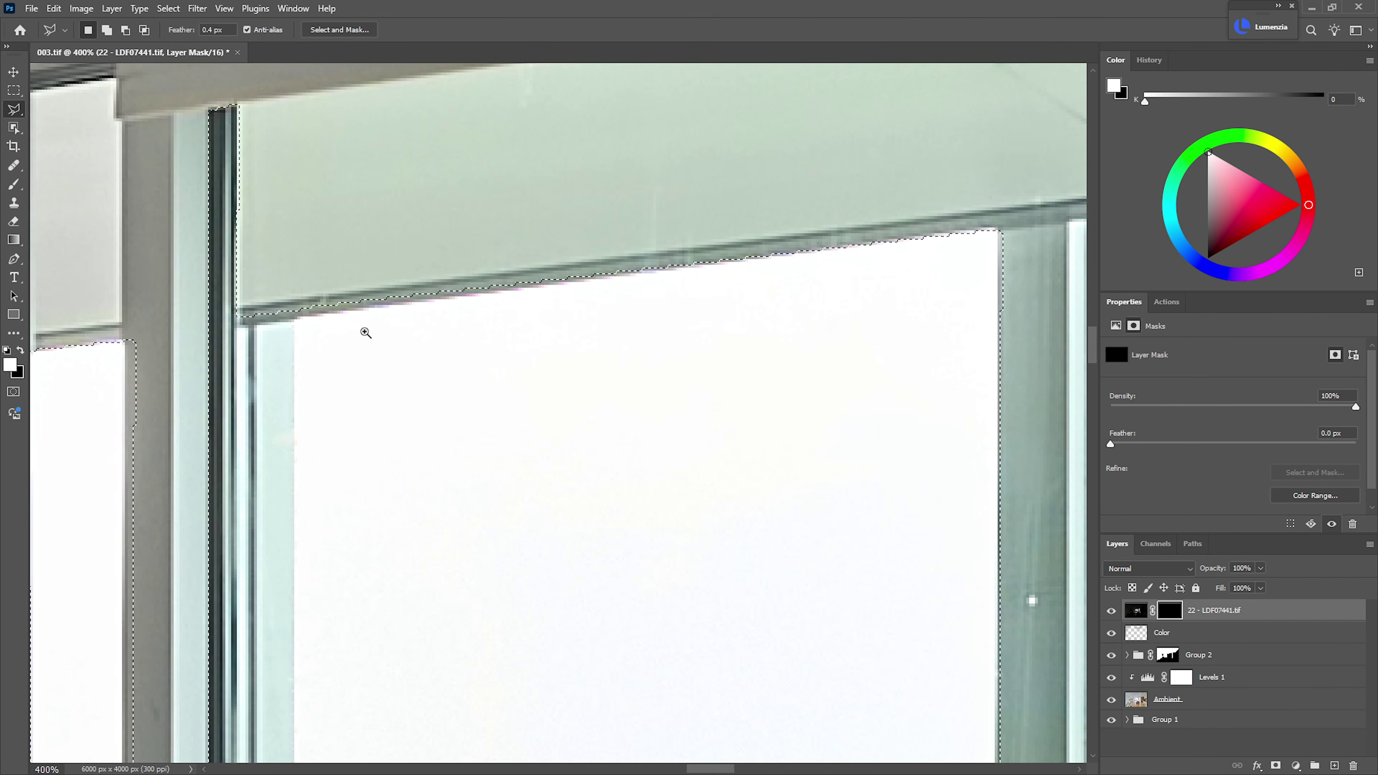
- Start adding the pane behind the sofa's back cushions, tracing up its mullion and along the balcony ceiling edge to the next mullion
{"action": "scroll", "coordinate": [363, 326], "scroll_direction": "down", "scroll_amount": 5}
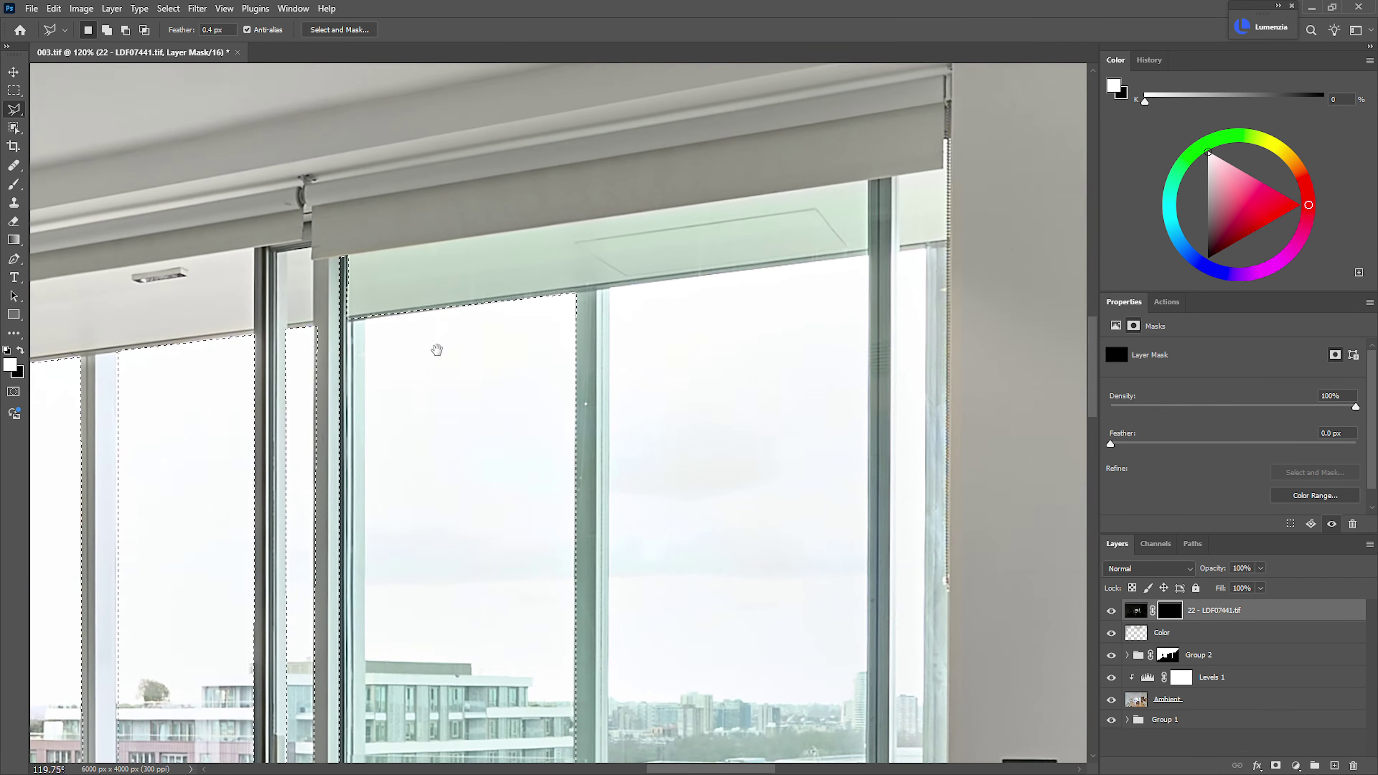
{"action": "scroll", "coordinate": [479, 384], "scroll_direction": "down", "scroll_amount": 10}
{"action": "left_click_drag", "start_coordinate": [480, 384], "coordinate": [355, 384]}
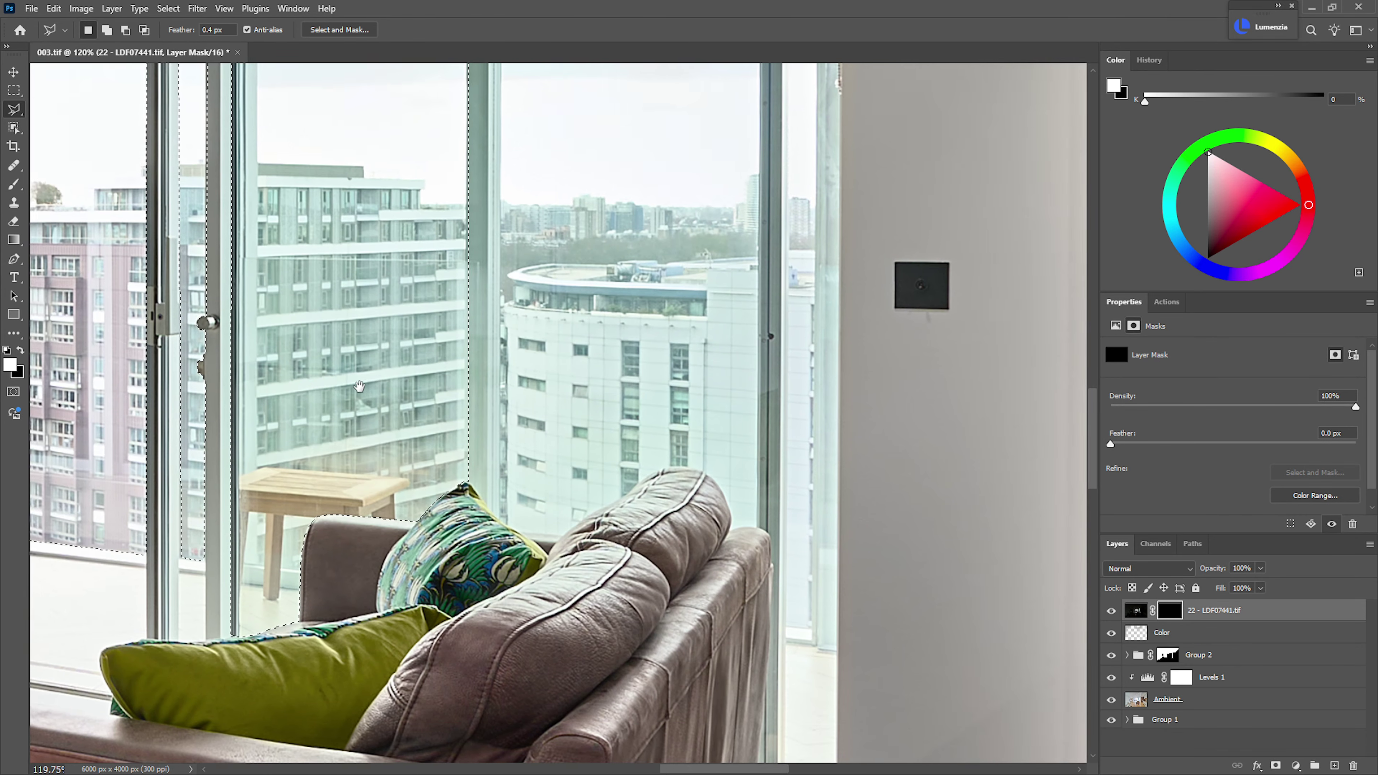
{"action": "scroll", "coordinate": [504, 489], "scroll_direction": "up", "scroll_amount": 3}
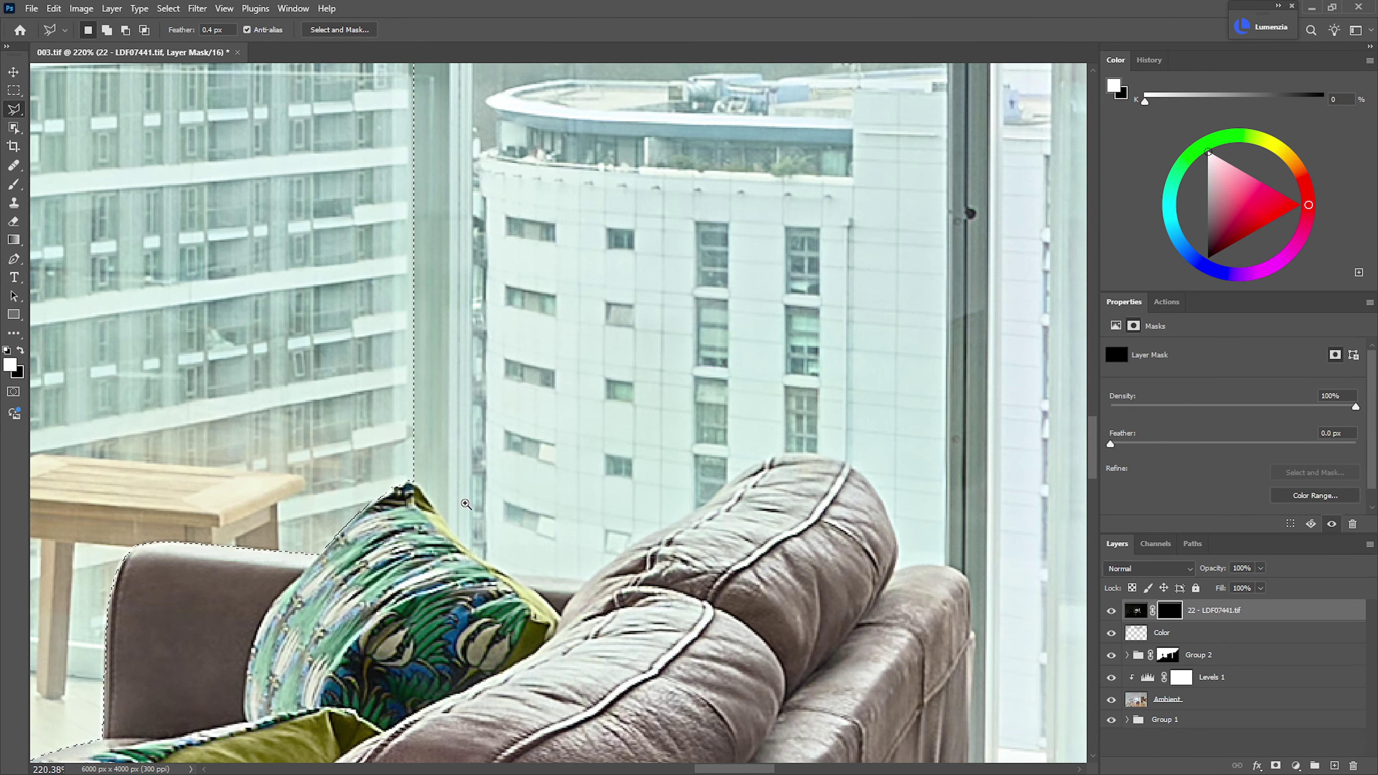
{"action": "left_click", "coordinate": [483, 564], "text": "shift"}
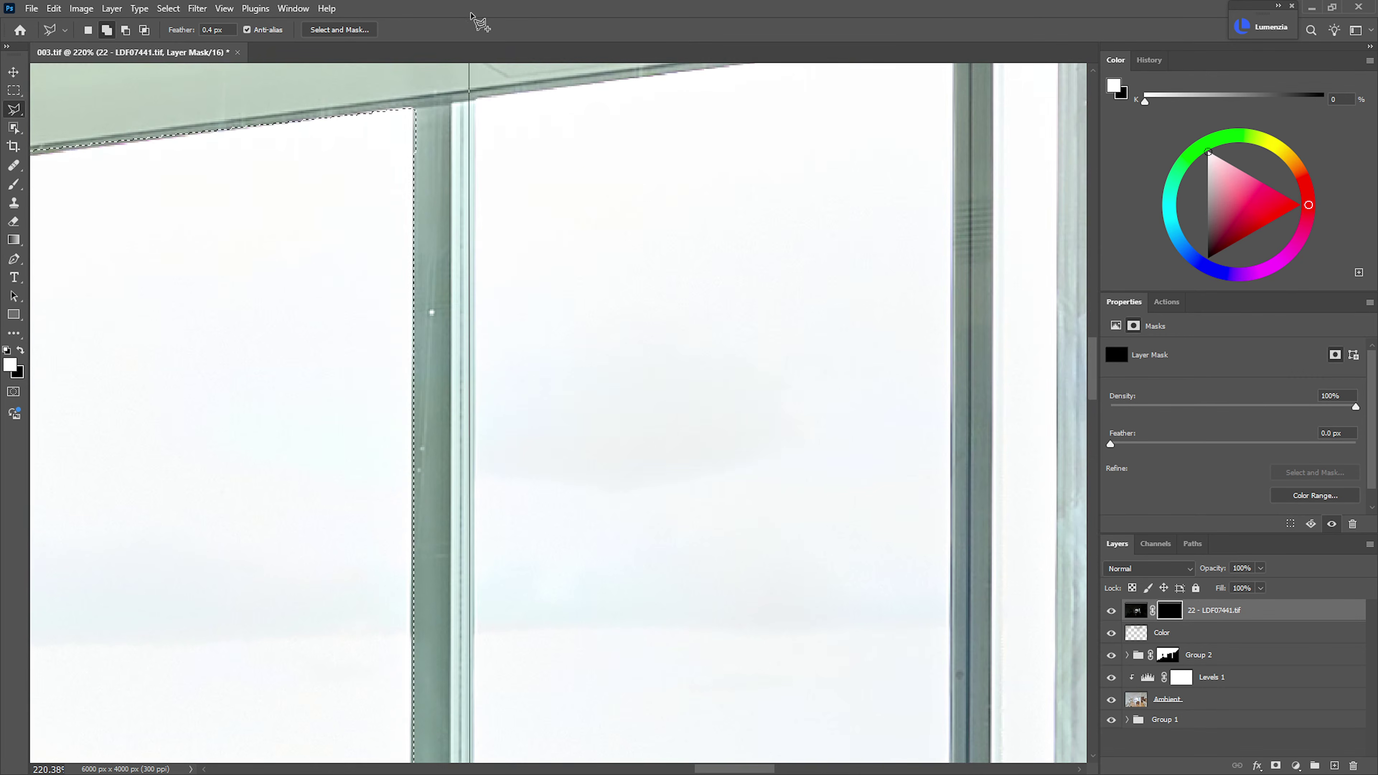
{"action": "left_click", "coordinate": [476, 232]}
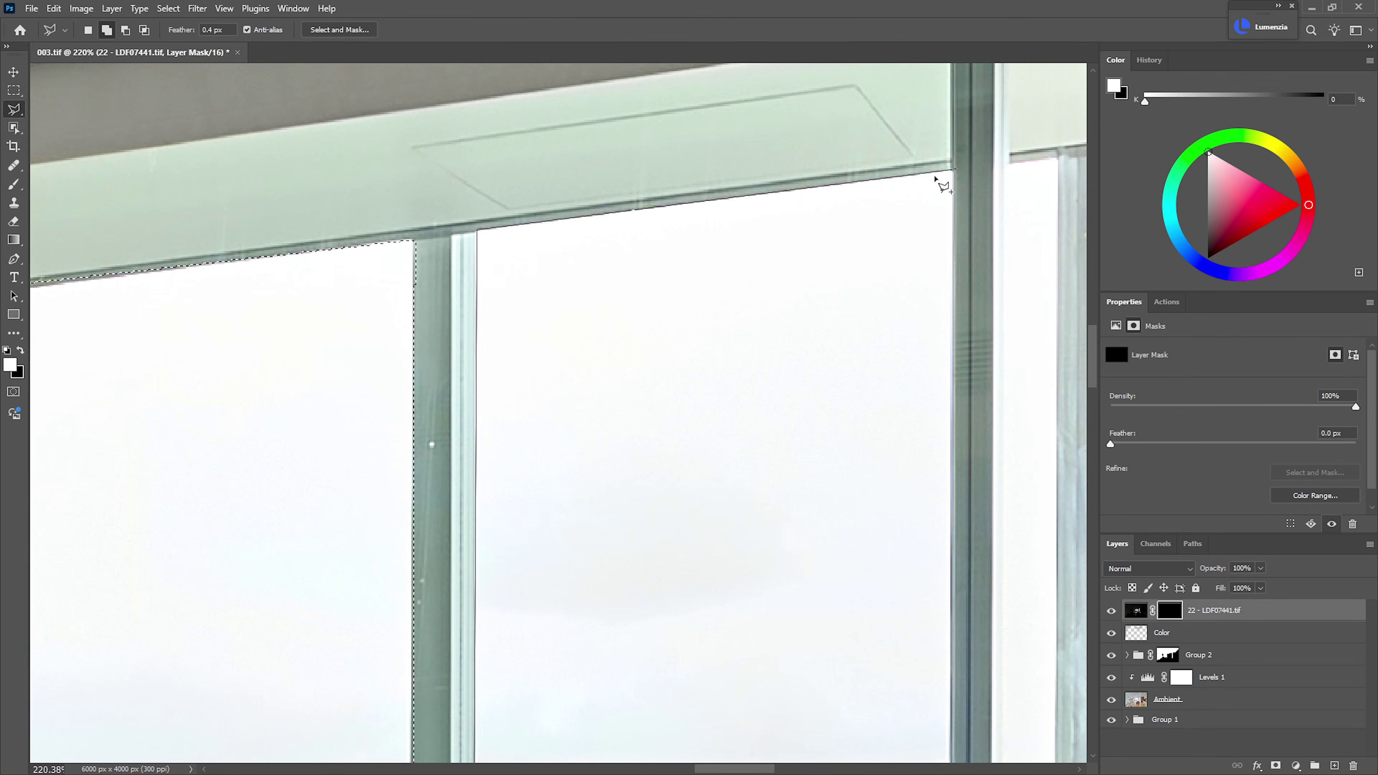
{"action": "left_click", "coordinate": [955, 173]}
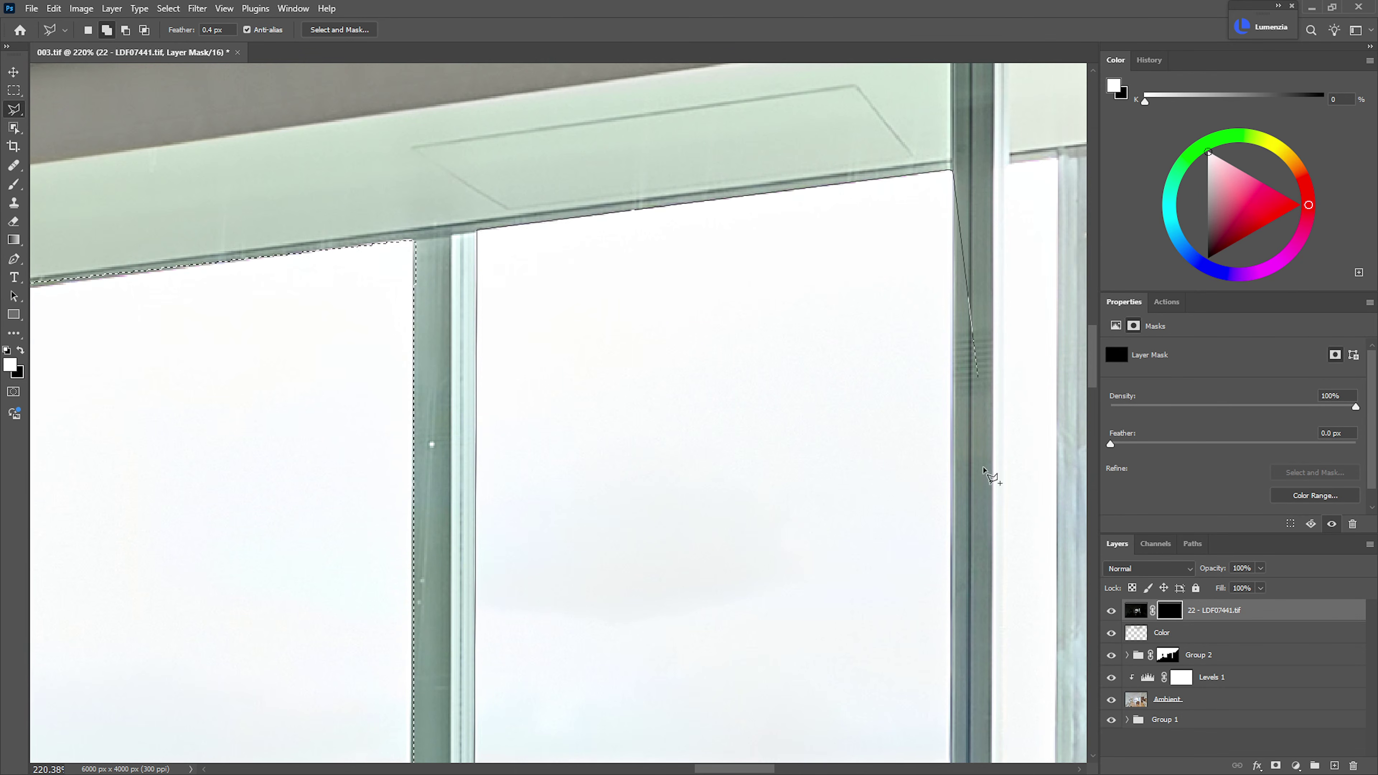
- Close the pane's selection outline down the far mullion, along the sofa back and leather cushions to the patterned cushion
{"action": "scroll", "coordinate": [984, 478], "scroll_direction": "down", "scroll_amount": 10}
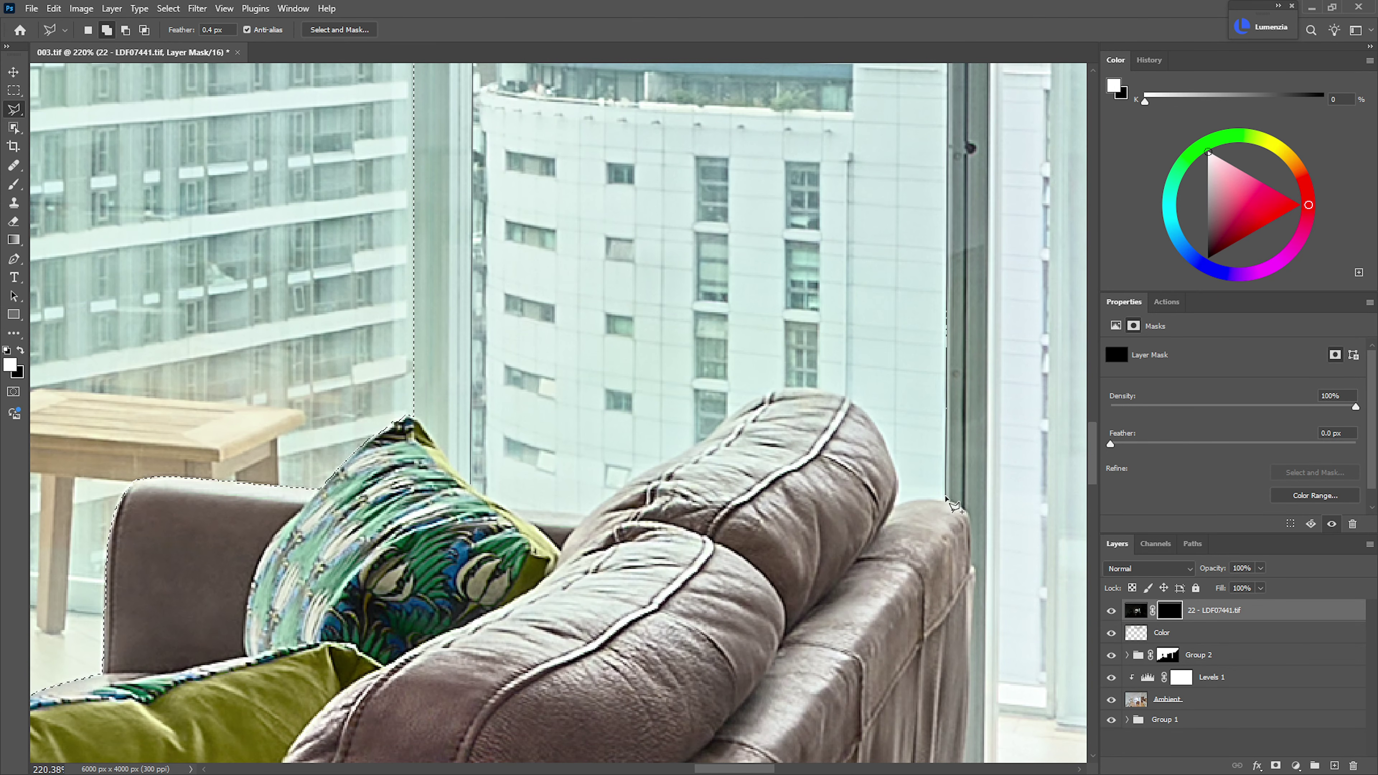
{"action": "left_click", "coordinate": [946, 499]}
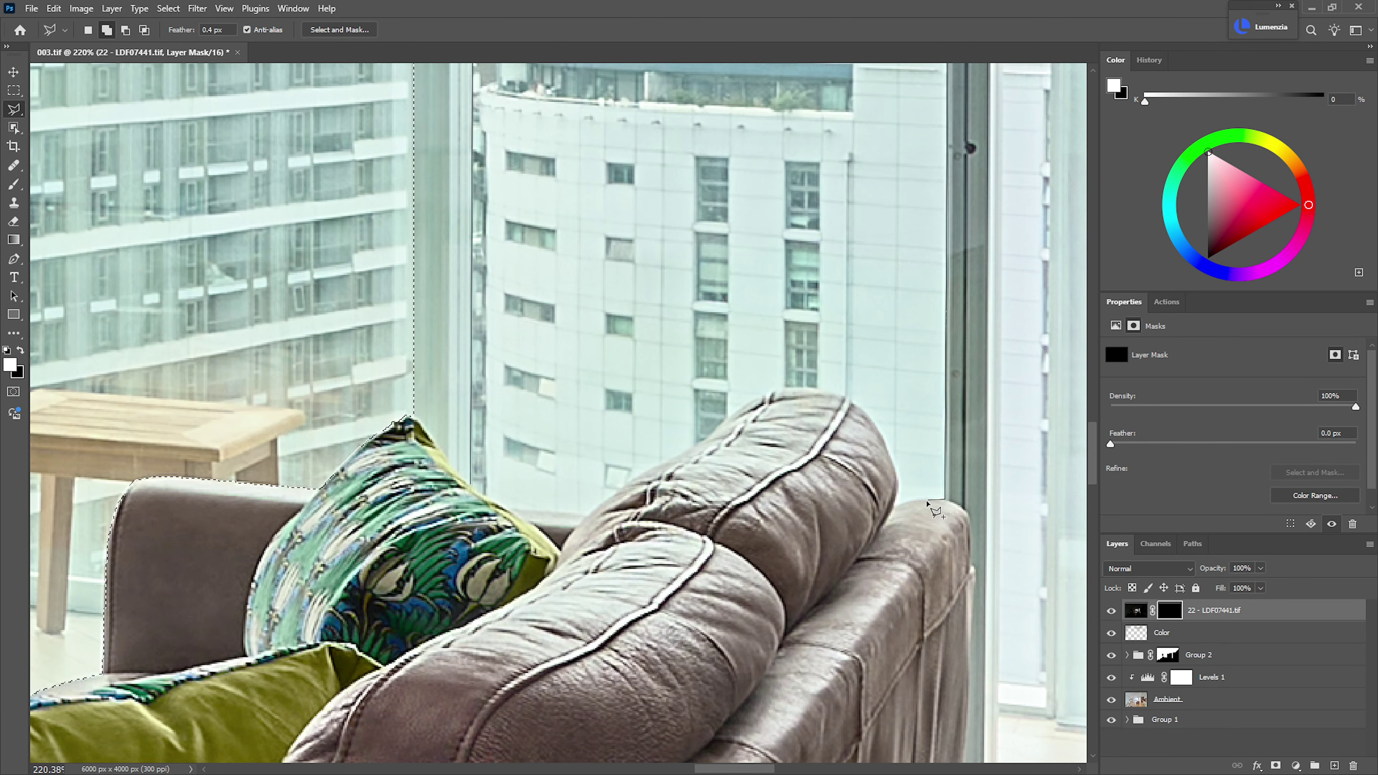
{"action": "left_click", "coordinate": [894, 505]}
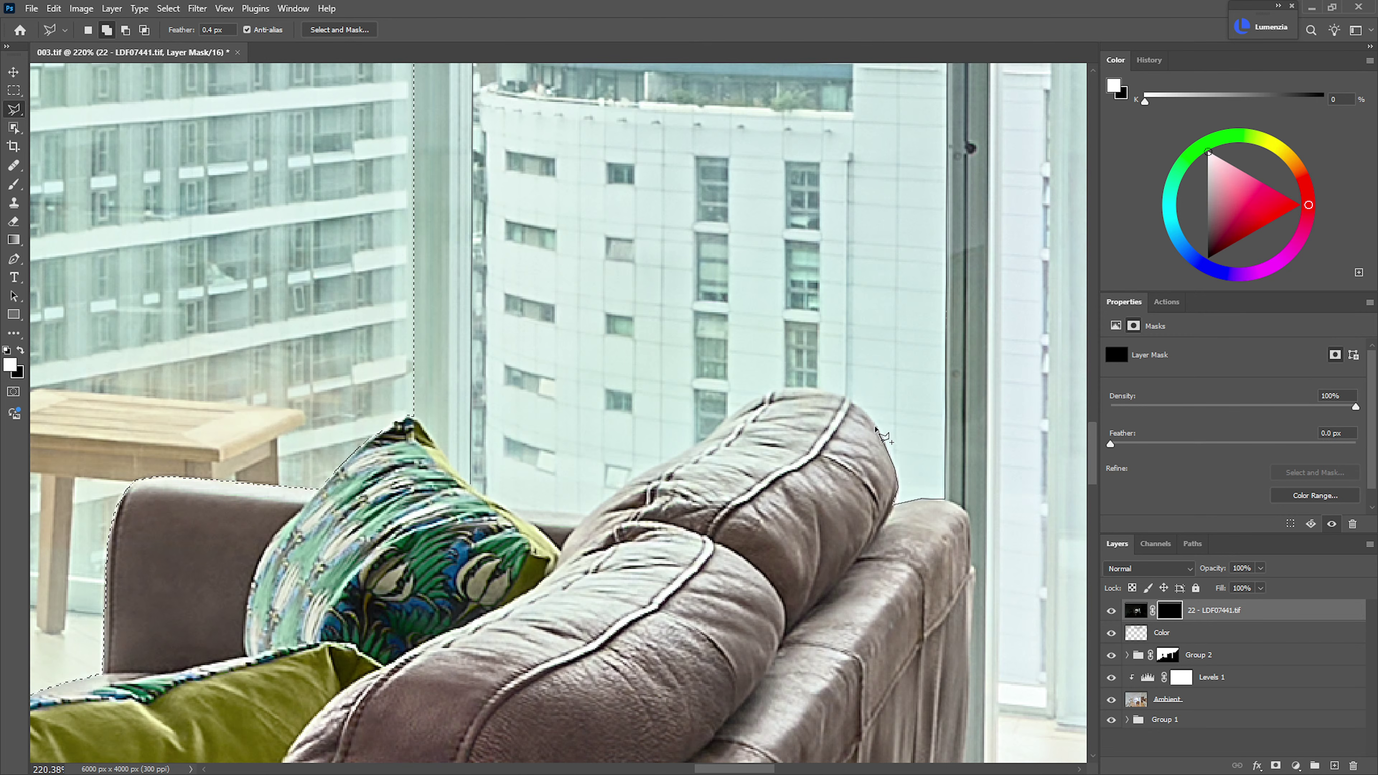
{"action": "left_click", "coordinate": [855, 404]}
{"action": "left_click", "coordinate": [586, 516]}
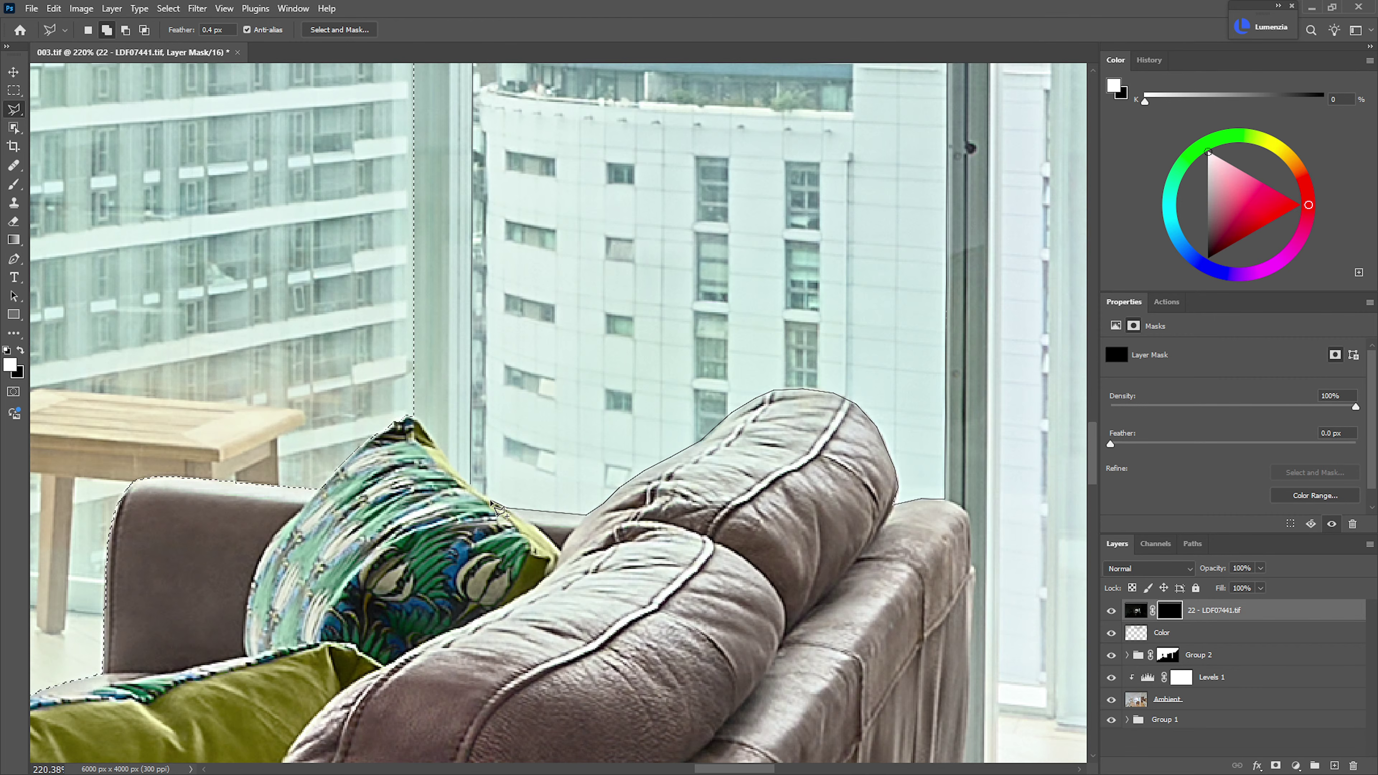
{"action": "double_click", "coordinate": [471, 487]}
- Add the narrow glass strip beside the grey wall to the selection and fill all selected panes with white on the layer mask
{"action": "scroll", "coordinate": [608, 505], "scroll_direction": "down", "scroll_amount": 3}
{"action": "left_click_drag", "start_coordinate": [791, 536], "coordinate": [737, 554]}
{"action": "scroll", "coordinate": [750, 564], "scroll_direction": "up", "scroll_amount": 5}
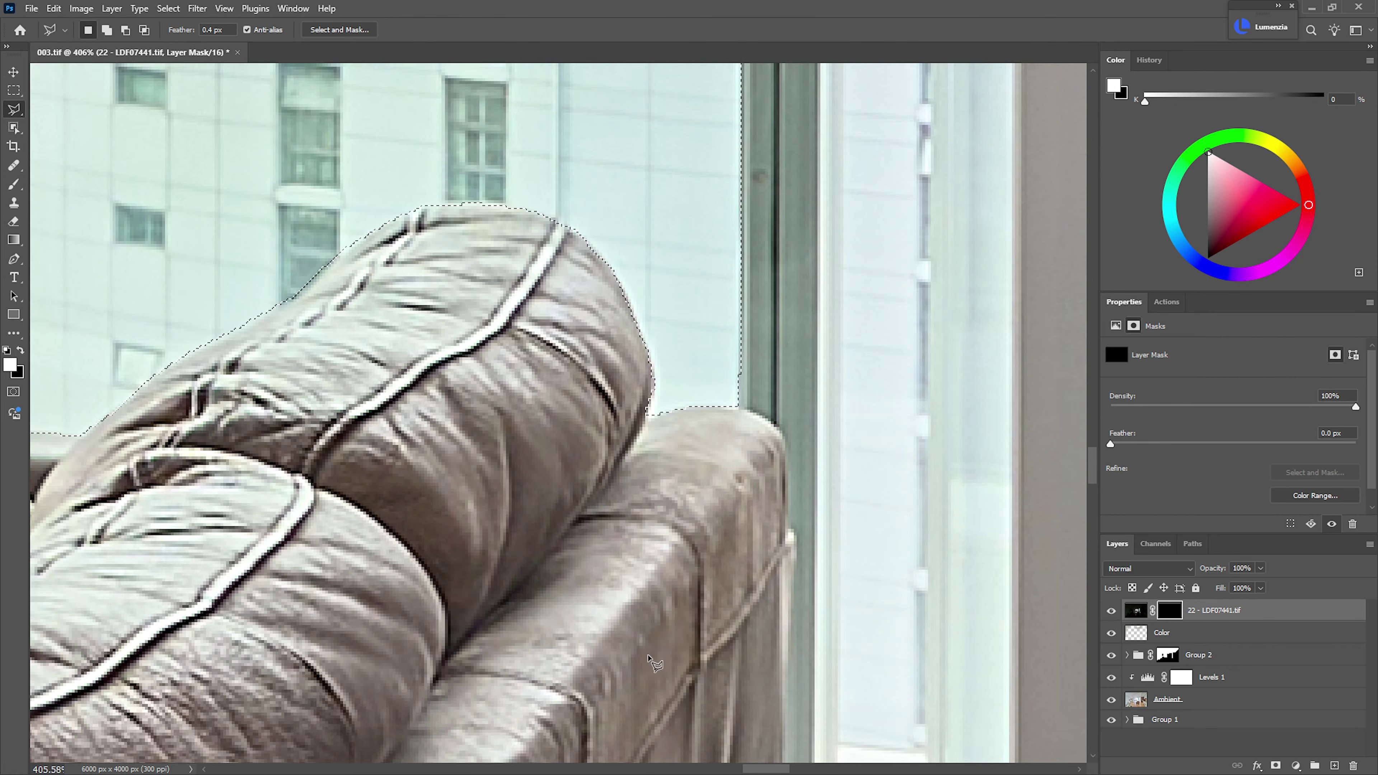
{"action": "left_click_drag", "start_coordinate": [654, 664], "coordinate": [504, 442]}
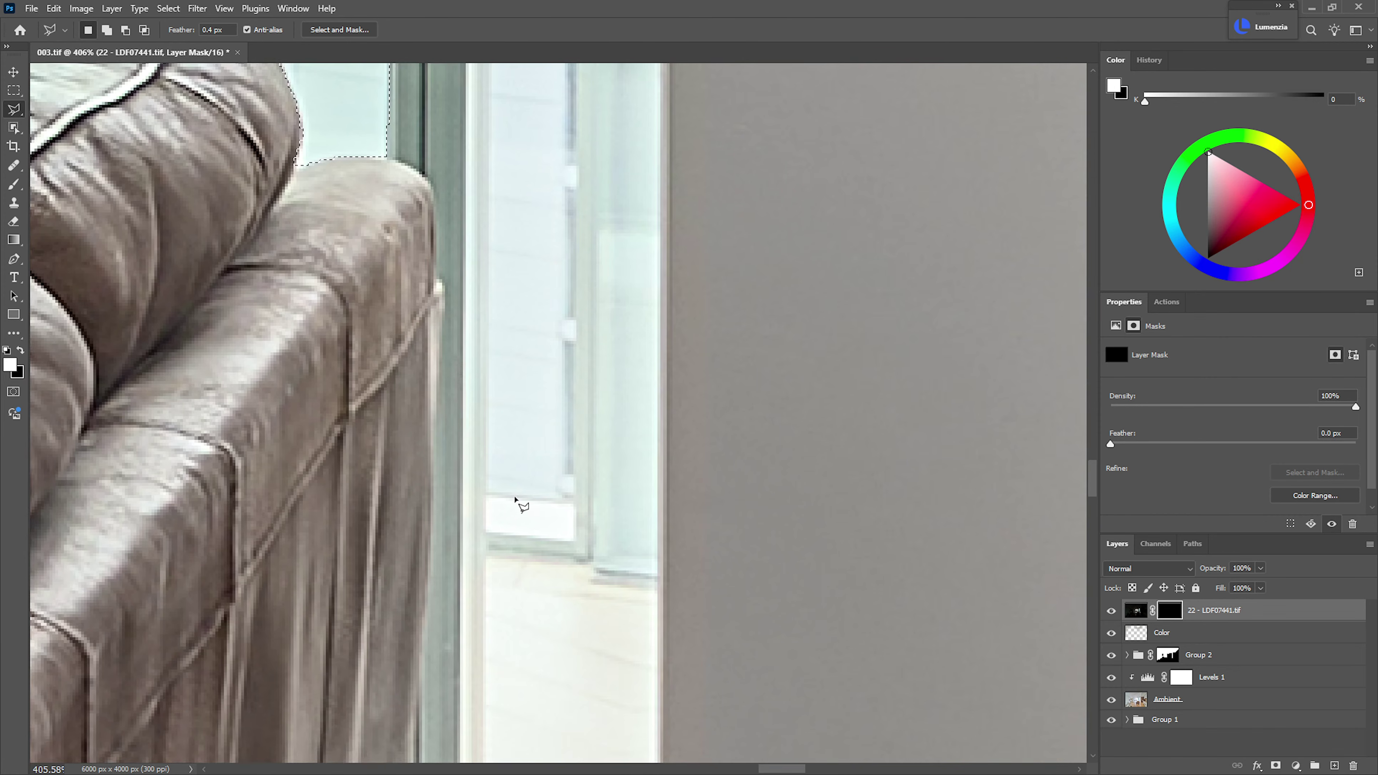
{"action": "key", "text": "shift"}
{"action": "left_click", "coordinate": [487, 494]}
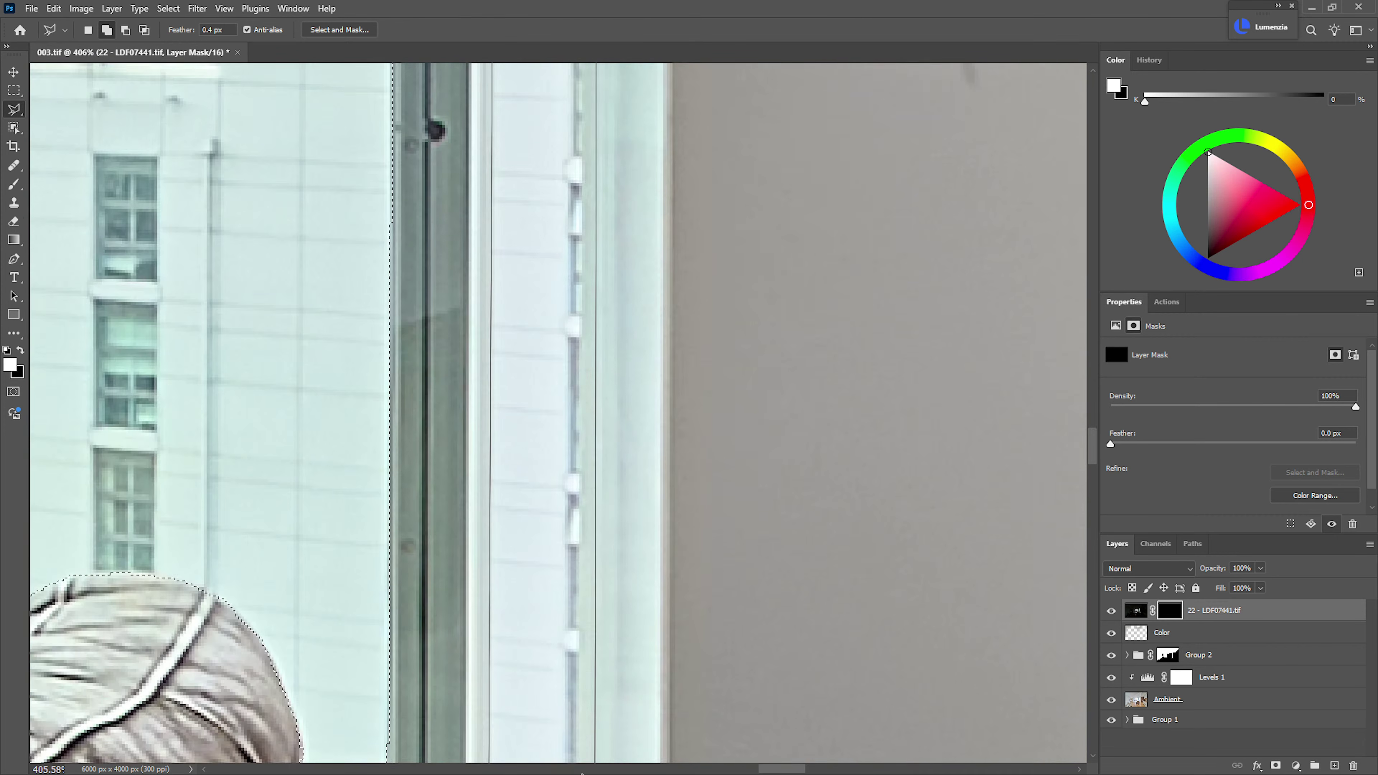
{"action": "left_click", "coordinate": [586, 526]}
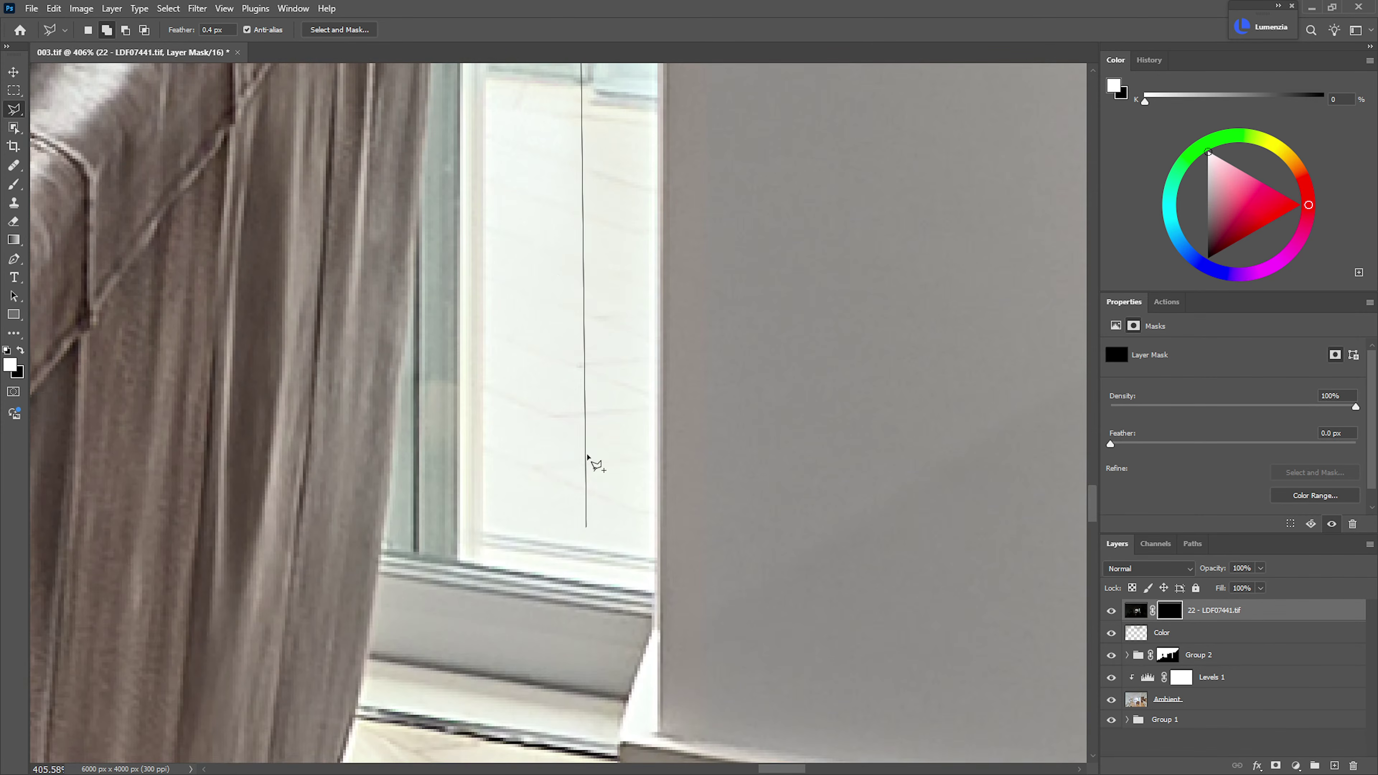
{"action": "scroll", "coordinate": [587, 456], "scroll_direction": "down", "scroll_amount": 5}
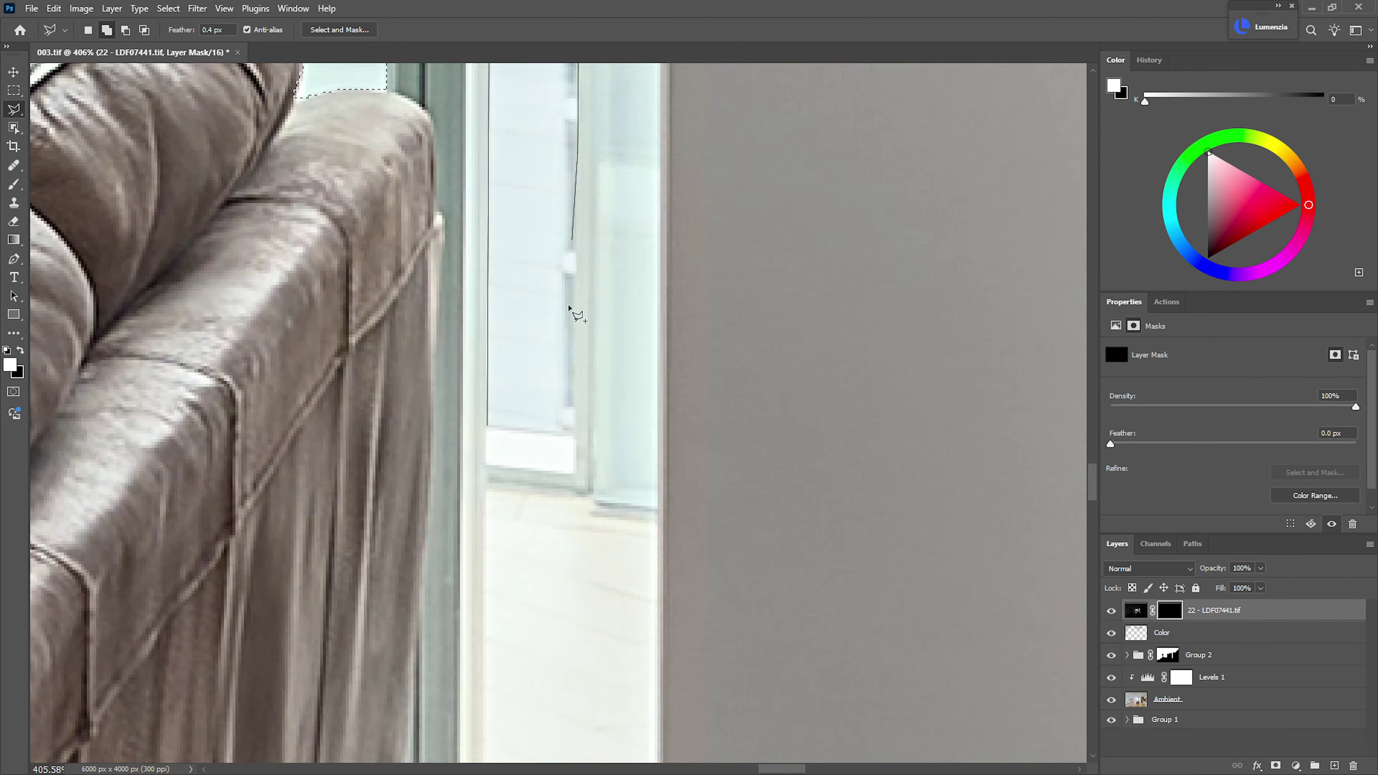
{"action": "double_click", "coordinate": [488, 427]}
{"action": "scroll", "coordinate": [489, 427], "scroll_direction": "down", "scroll_amount": 8}
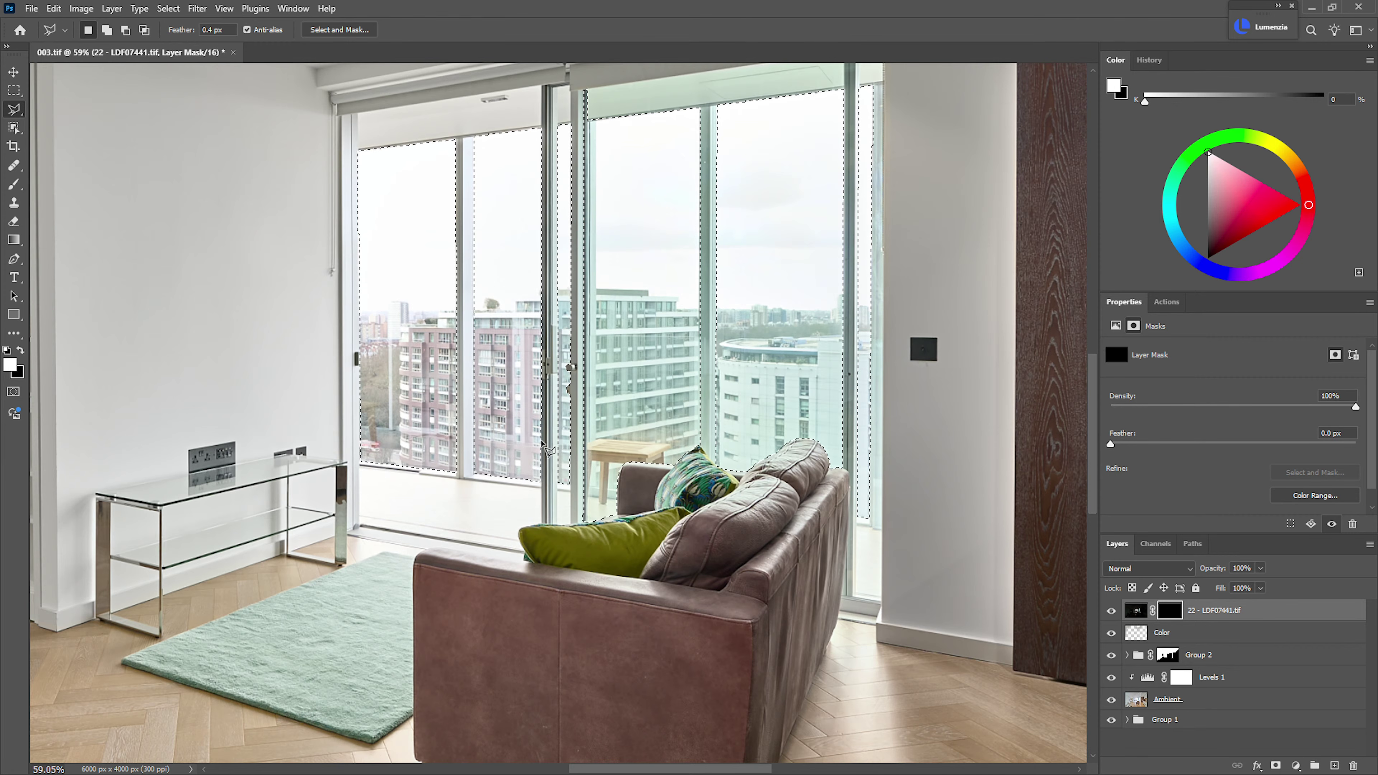
{"action": "key", "text": "alt"}
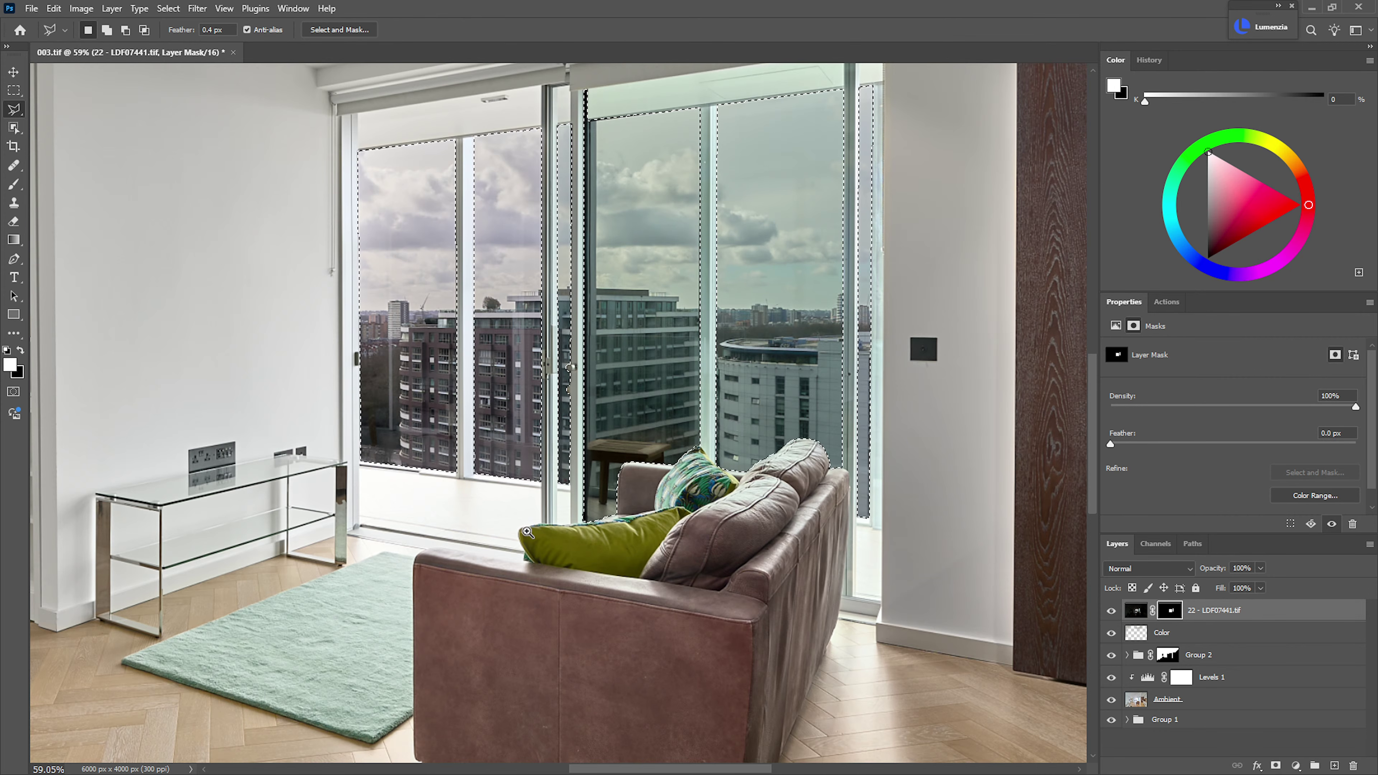
- Add the balcony floor seen through the large sliding pane to the selection, following the door frame, green cushion edge and door track
{"action": "mouse_move", "coordinate": [516, 515]}
{"action": "left_mouse_down"}
{"action": "mouse_move", "coordinate": [565, 512]}
{"action": "mouse_move", "coordinate": [547, 516]}
{"action": "left_mouse_up"}
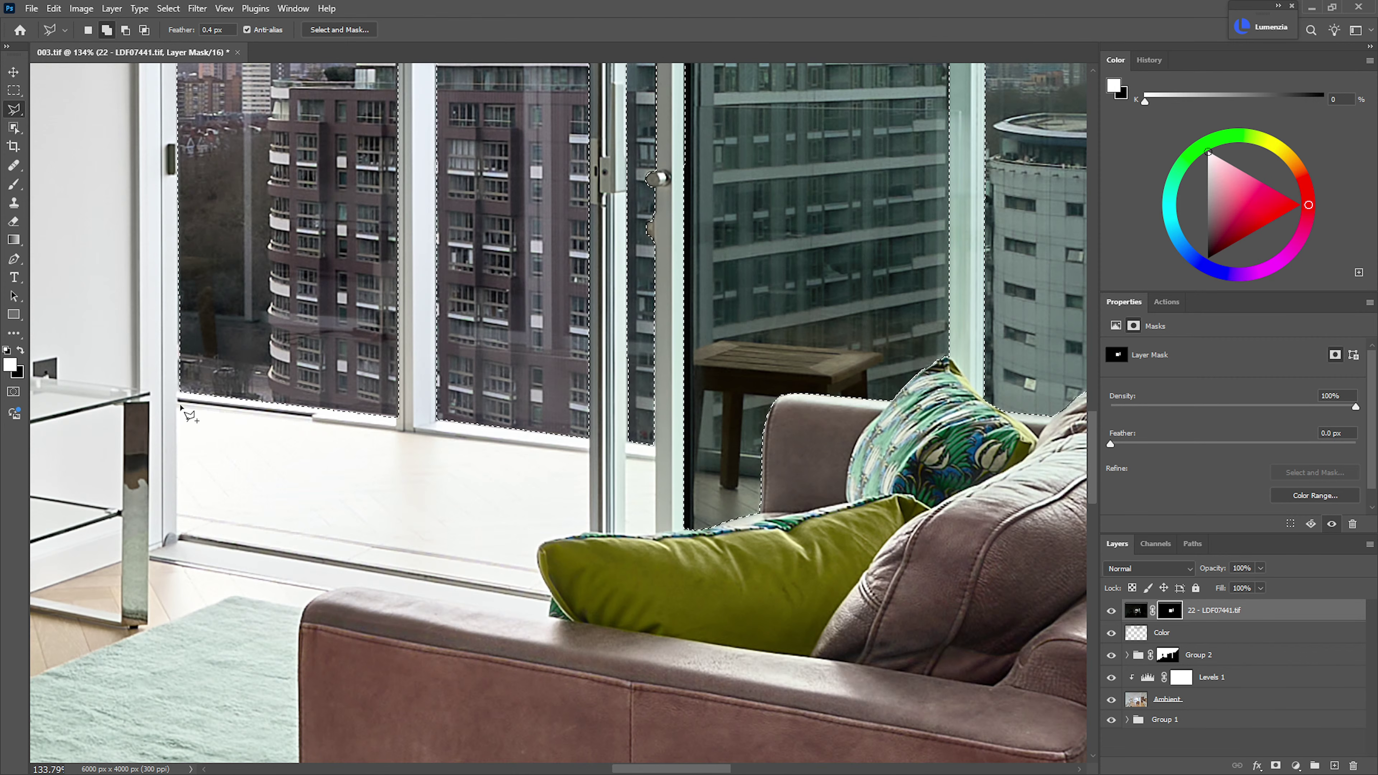
{"action": "key", "text": "shift"}
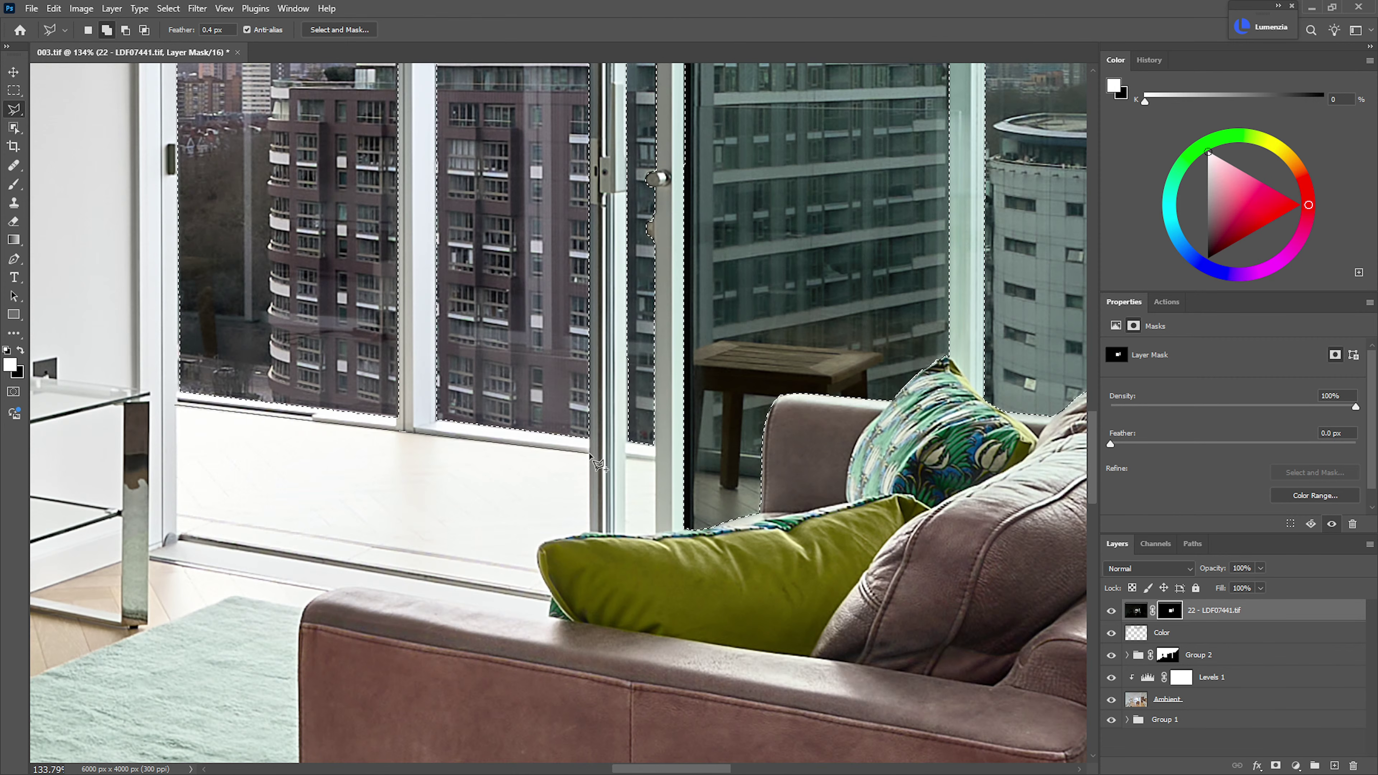
{"action": "left_click", "coordinate": [590, 453]}
{"action": "left_click", "coordinate": [591, 536]}
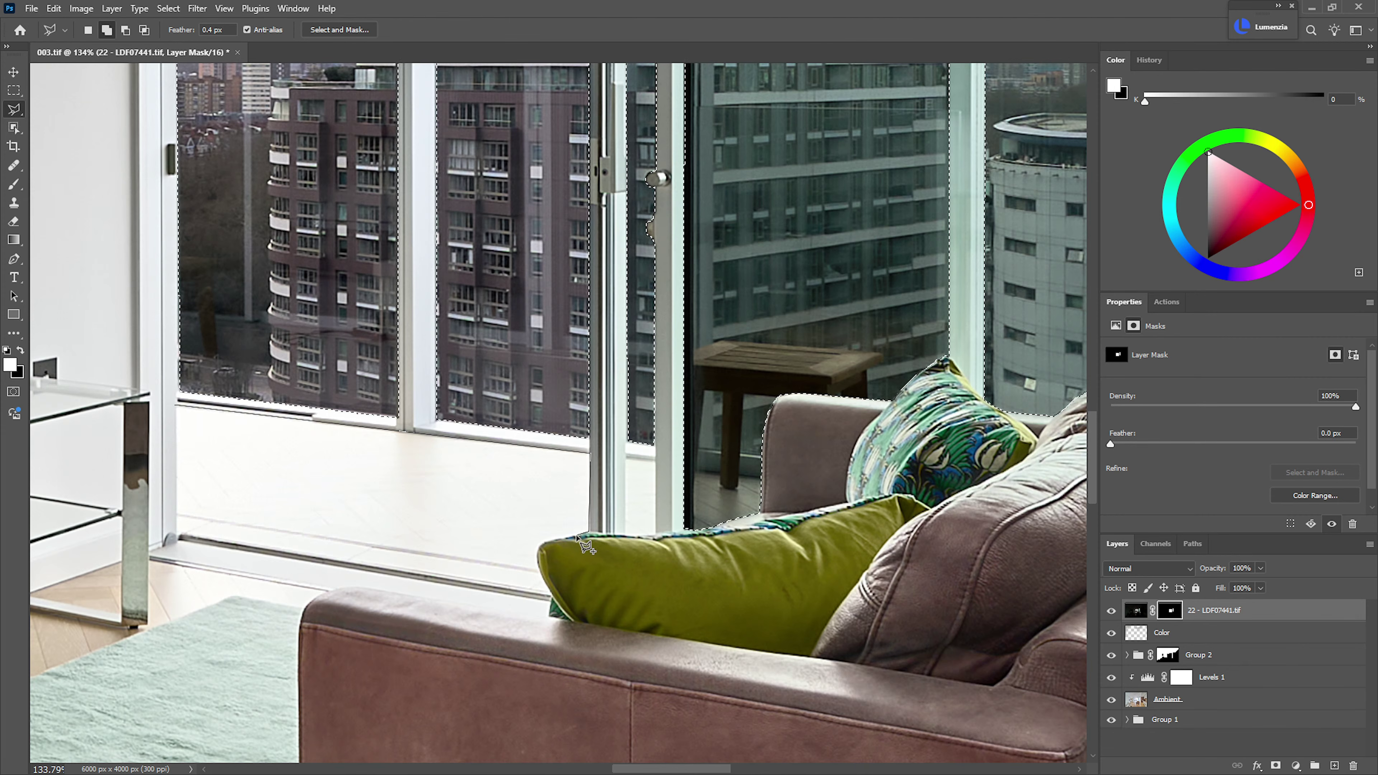
{"action": "left_click", "coordinate": [536, 553]}
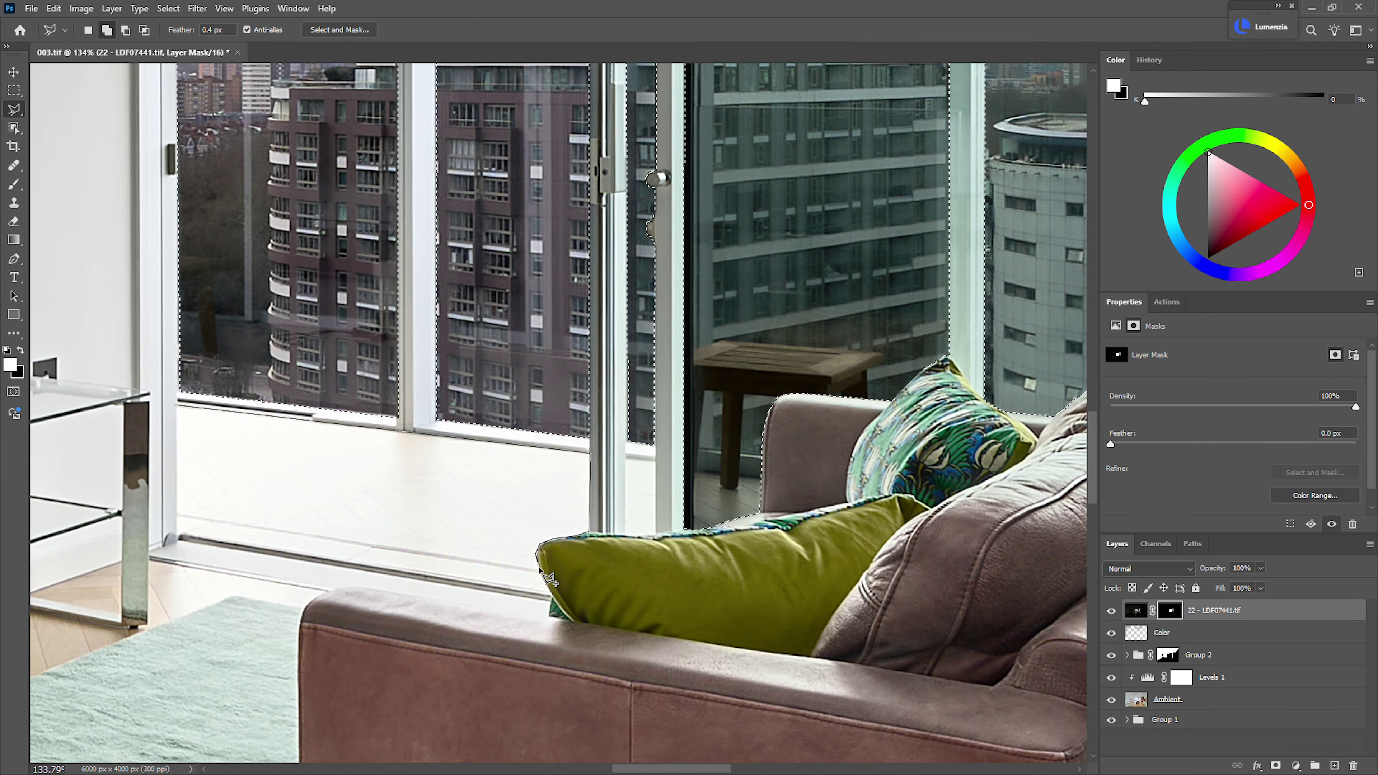
{"action": "left_click", "coordinate": [555, 599]}
{"action": "left_click", "coordinate": [177, 536]}
- Add the small patch of balcony floor between the two door frames, just above the green cushion, to the selection
{"action": "scroll", "coordinate": [580, 477], "scroll_direction": "up", "scroll_amount": 3}
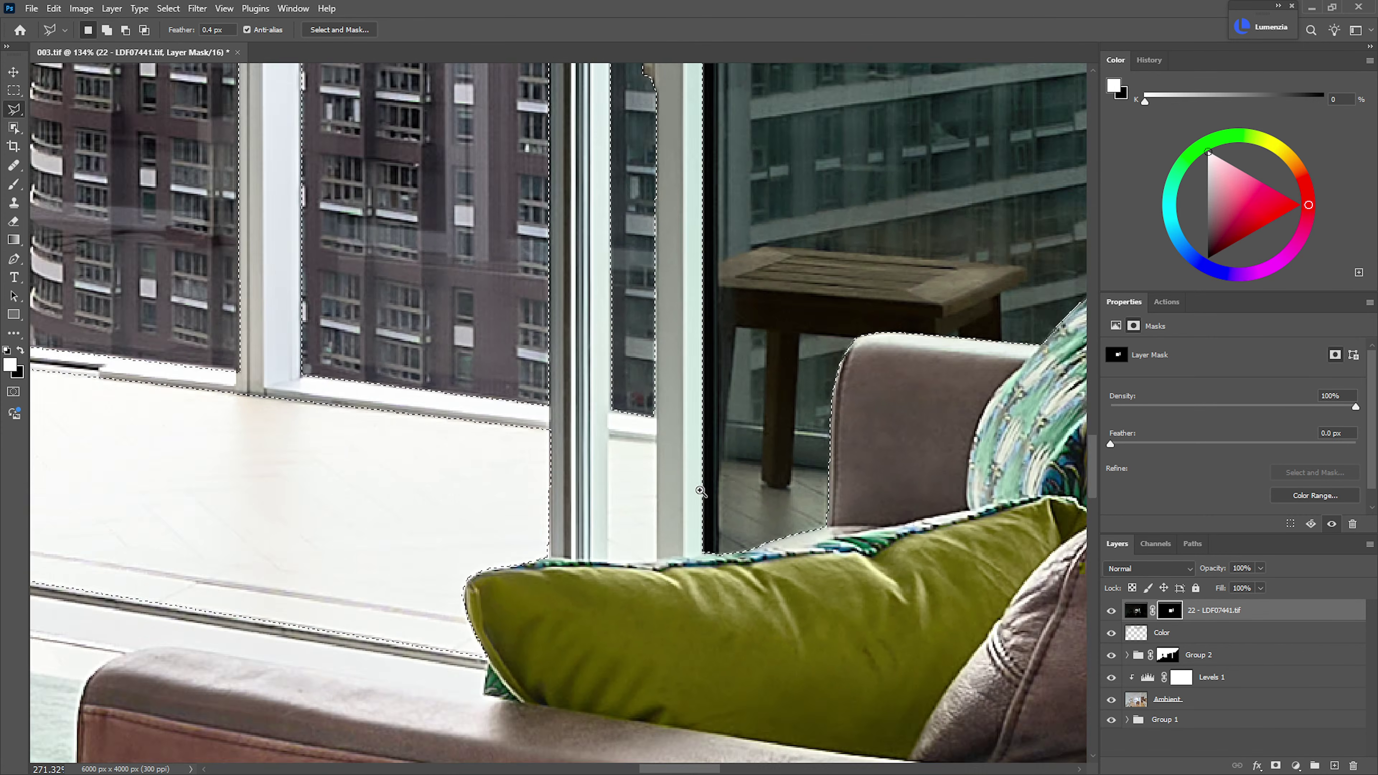
{"action": "left_click", "coordinate": [658, 432]}
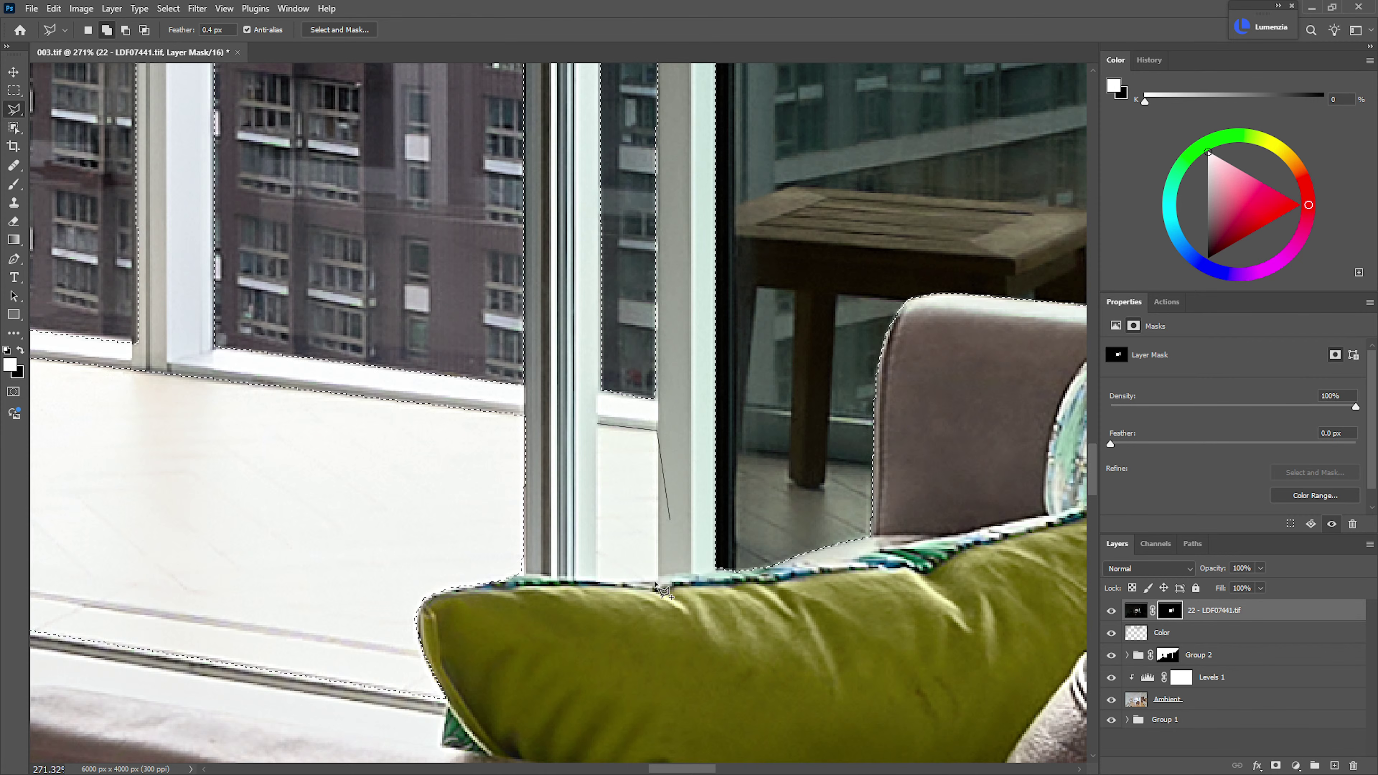
{"action": "left_click", "coordinate": [658, 579]}
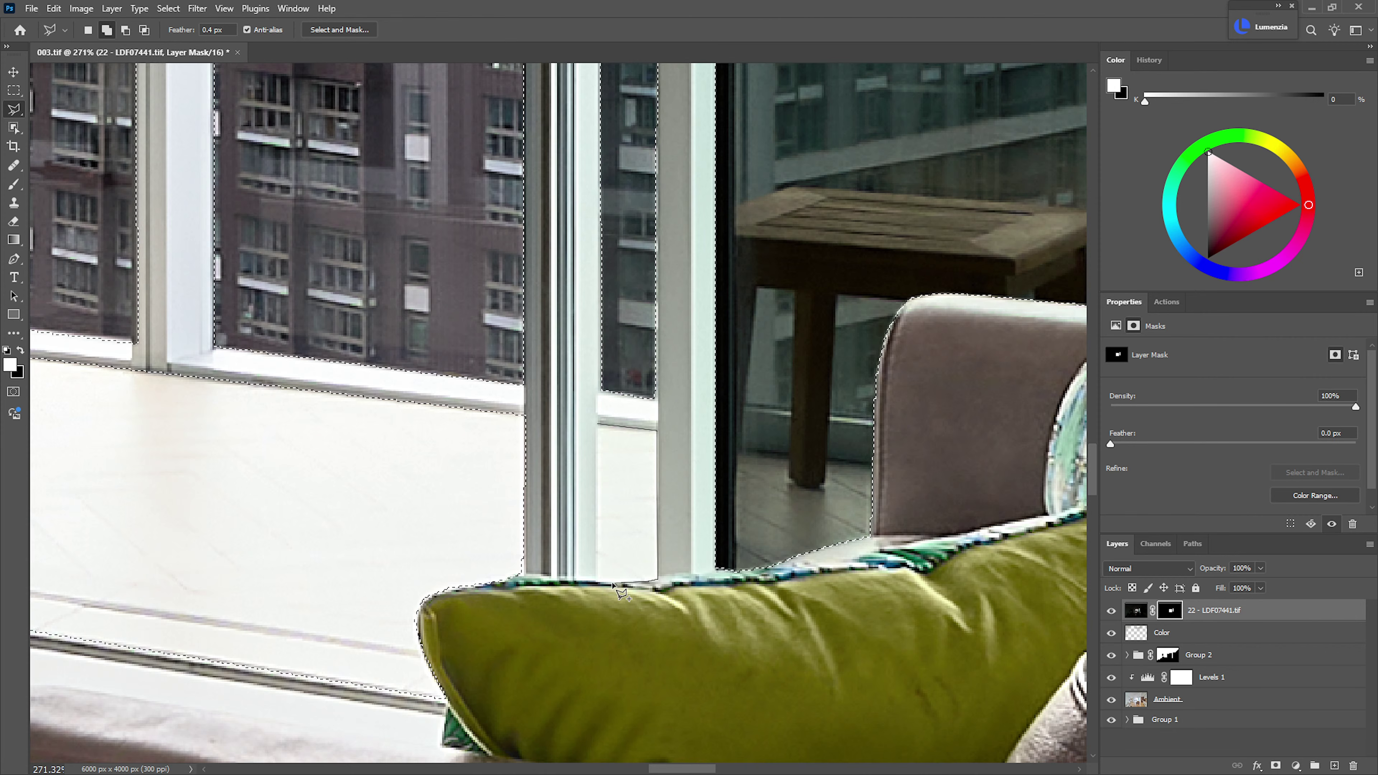
{"action": "left_click", "coordinate": [600, 571]}
{"action": "left_click", "coordinate": [602, 431]}
- Add the balcony floor strip between the sofa back and the grey wall to the selection and fill the selection with white on the mask
{"action": "scroll", "coordinate": [722, 530], "scroll_direction": "down", "scroll_amount": 7}
{"action": "scroll", "coordinate": [721, 531], "scroll_direction": "up", "scroll_amount": 7}
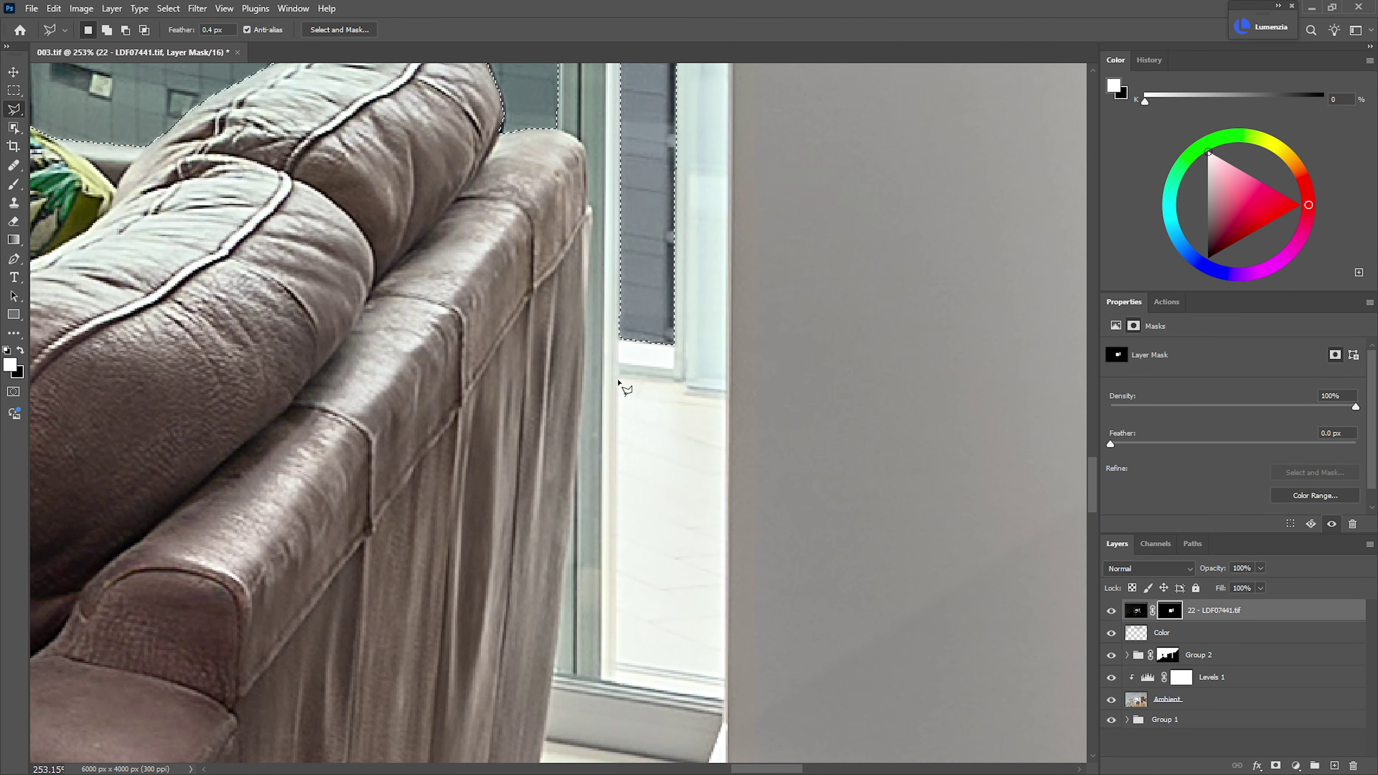
{"action": "left_click", "coordinate": [684, 381]}
{"action": "left_click", "coordinate": [683, 393]}
{"action": "left_click", "coordinate": [727, 399]}
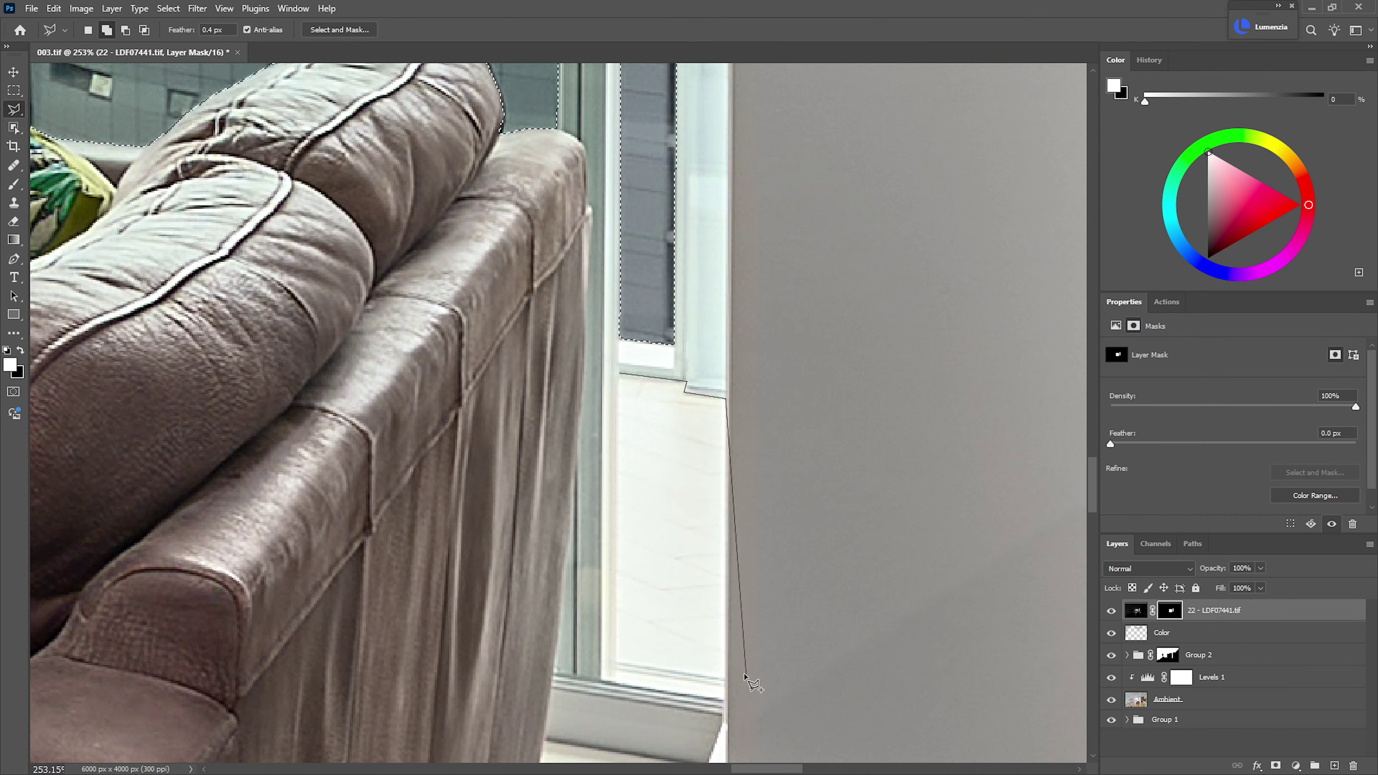
{"action": "left_click", "coordinate": [725, 679]}
{"action": "left_click", "coordinate": [617, 661]}
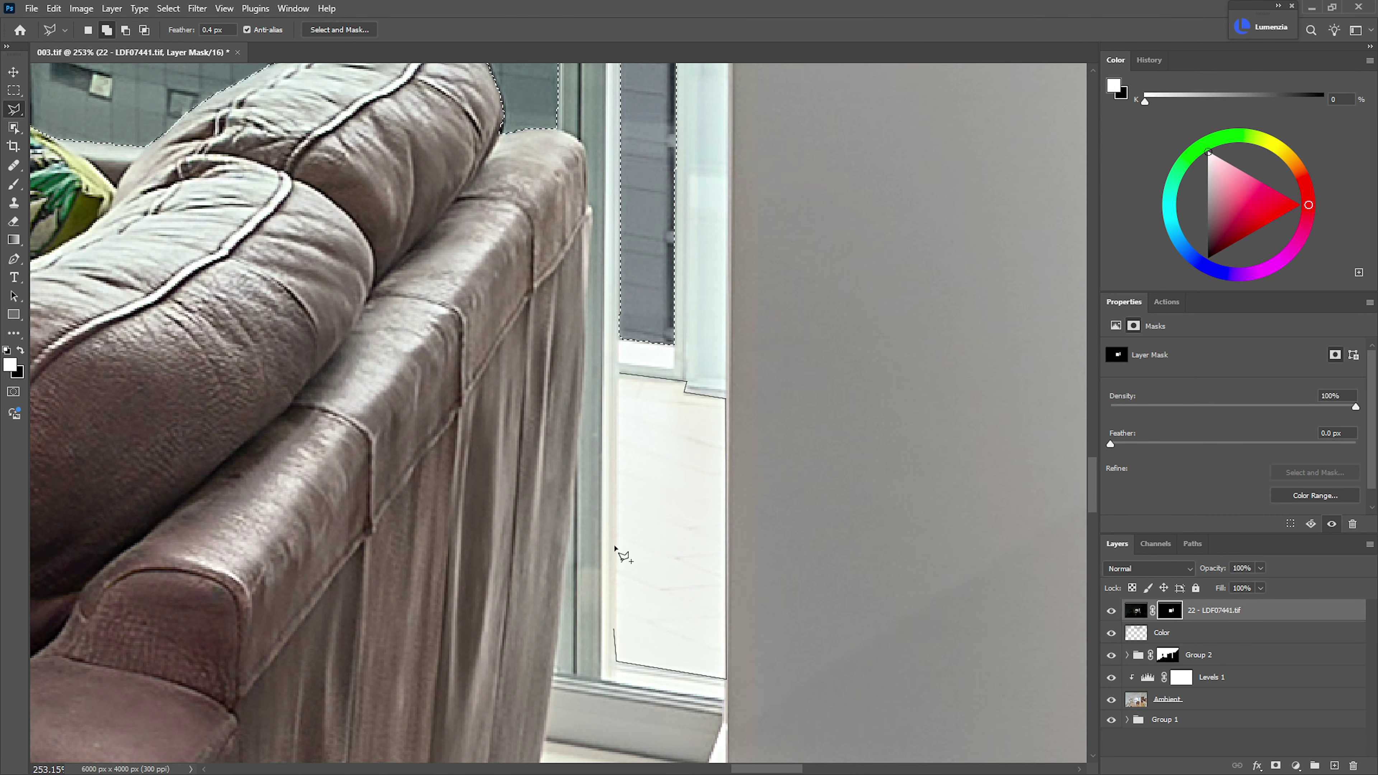
{"action": "left_click", "coordinate": [619, 376]}
{"action": "key", "text": "alt+BackSpace"}
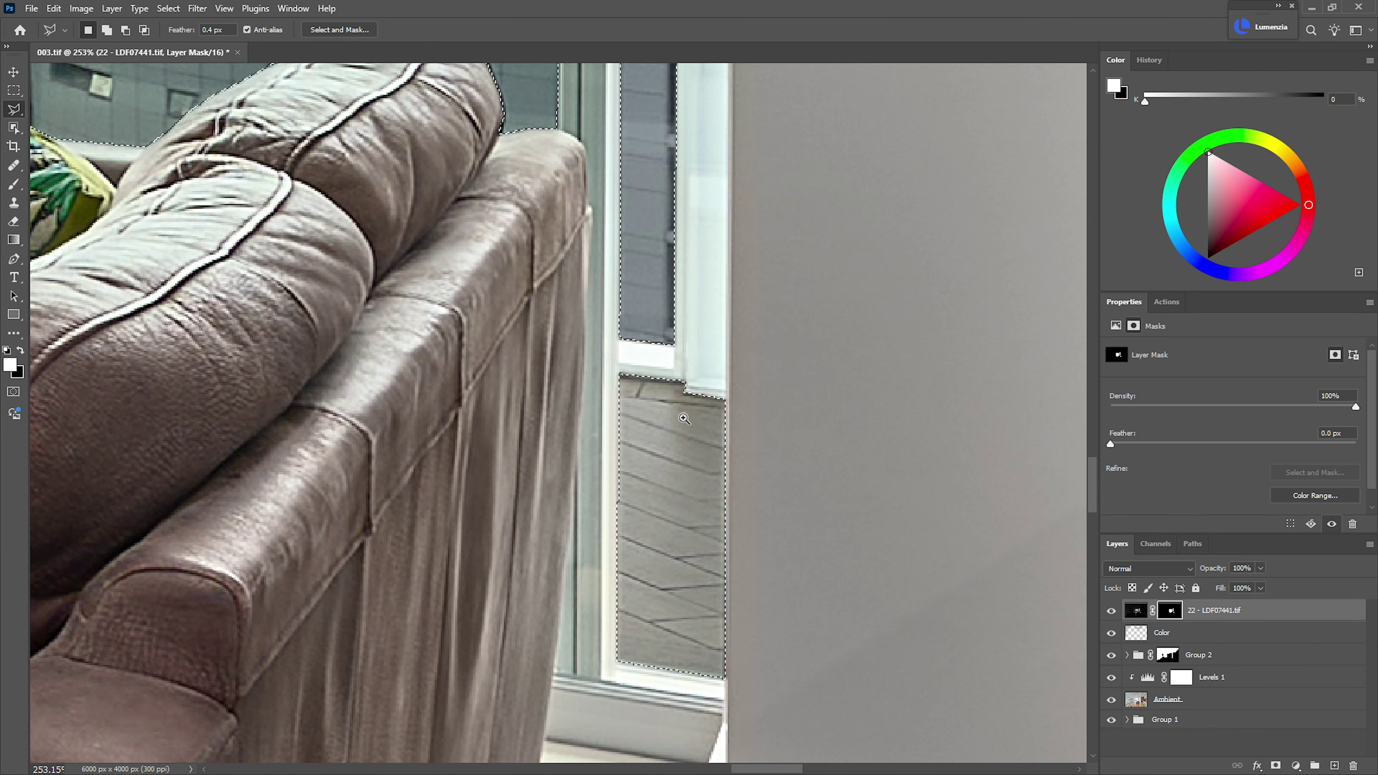
- Add an unclipped Curves adjustment layer masked to the window selection and raise the RGB curve's midtones to brighten the outside view
{"action": "left_click_drag", "start_coordinate": [684, 418], "coordinate": [700, 445]}
{"action": "left_click_drag", "start_coordinate": [700, 445], "coordinate": [702, 540]}
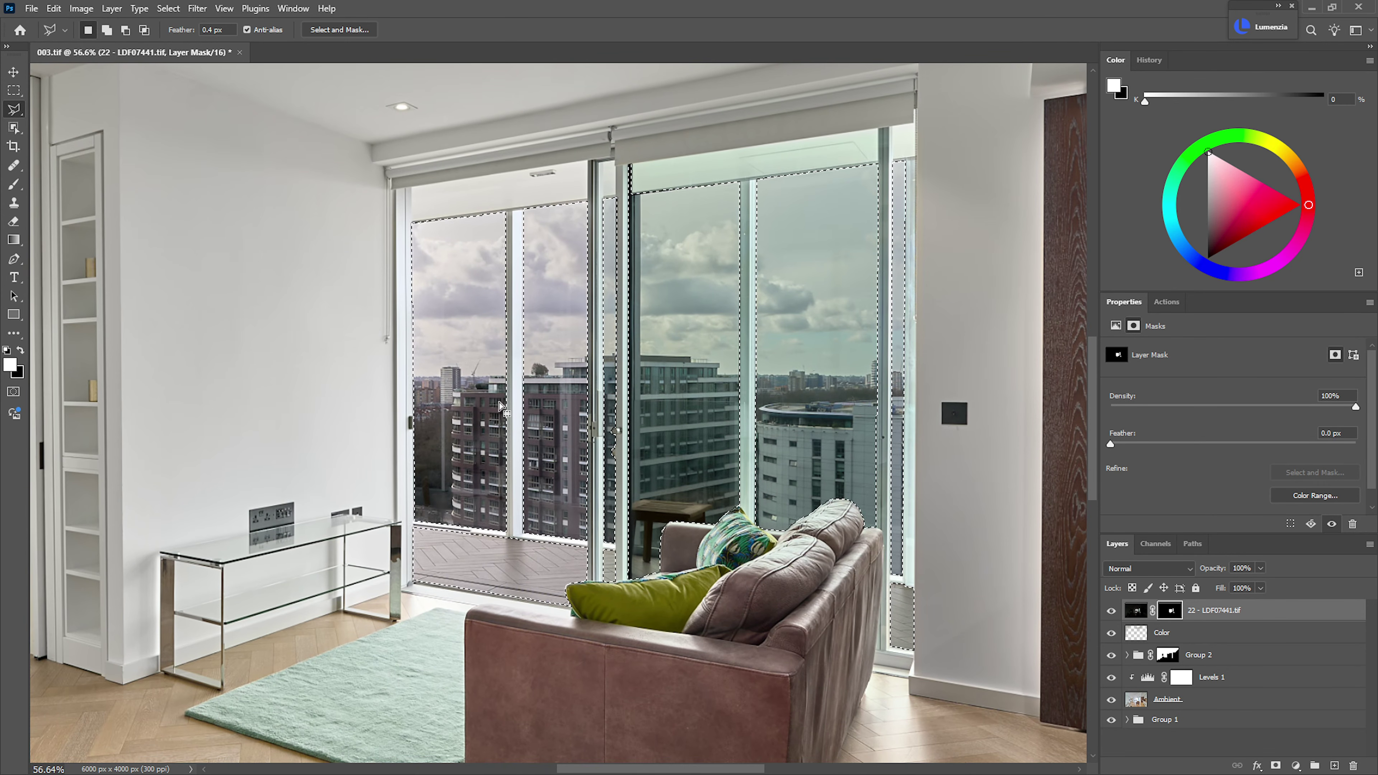
{"action": "key", "text": "ctrl+m"}
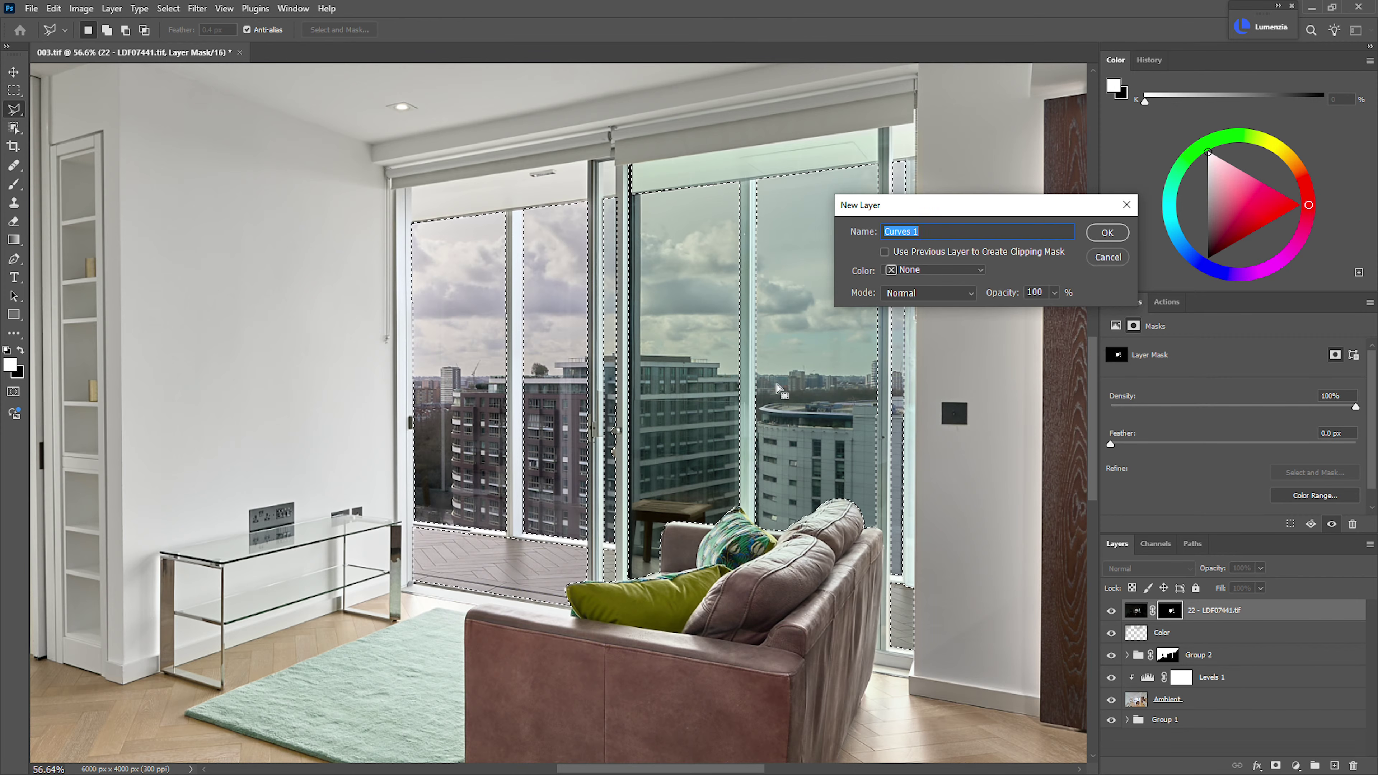
{"action": "left_click", "coordinate": [918, 256]}
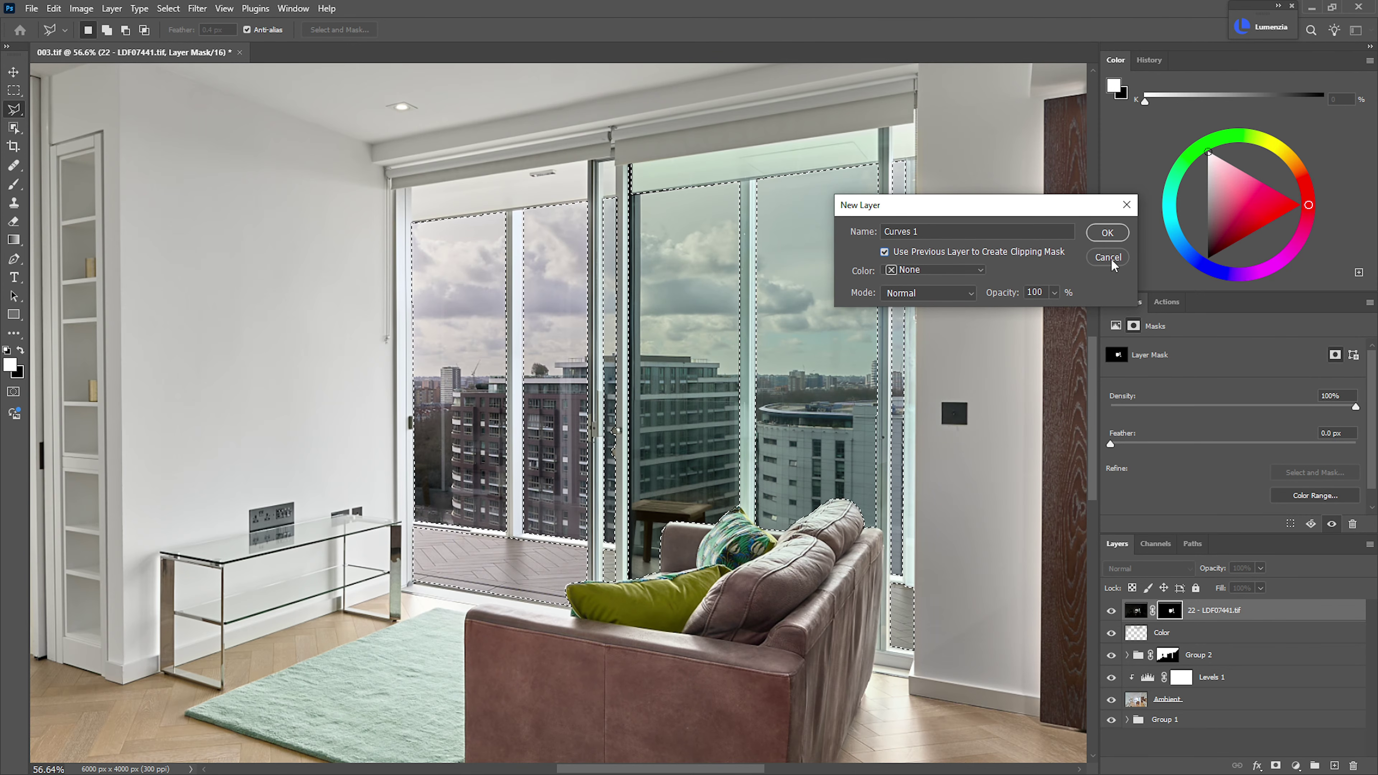
{"action": "left_click", "coordinate": [884, 251]}
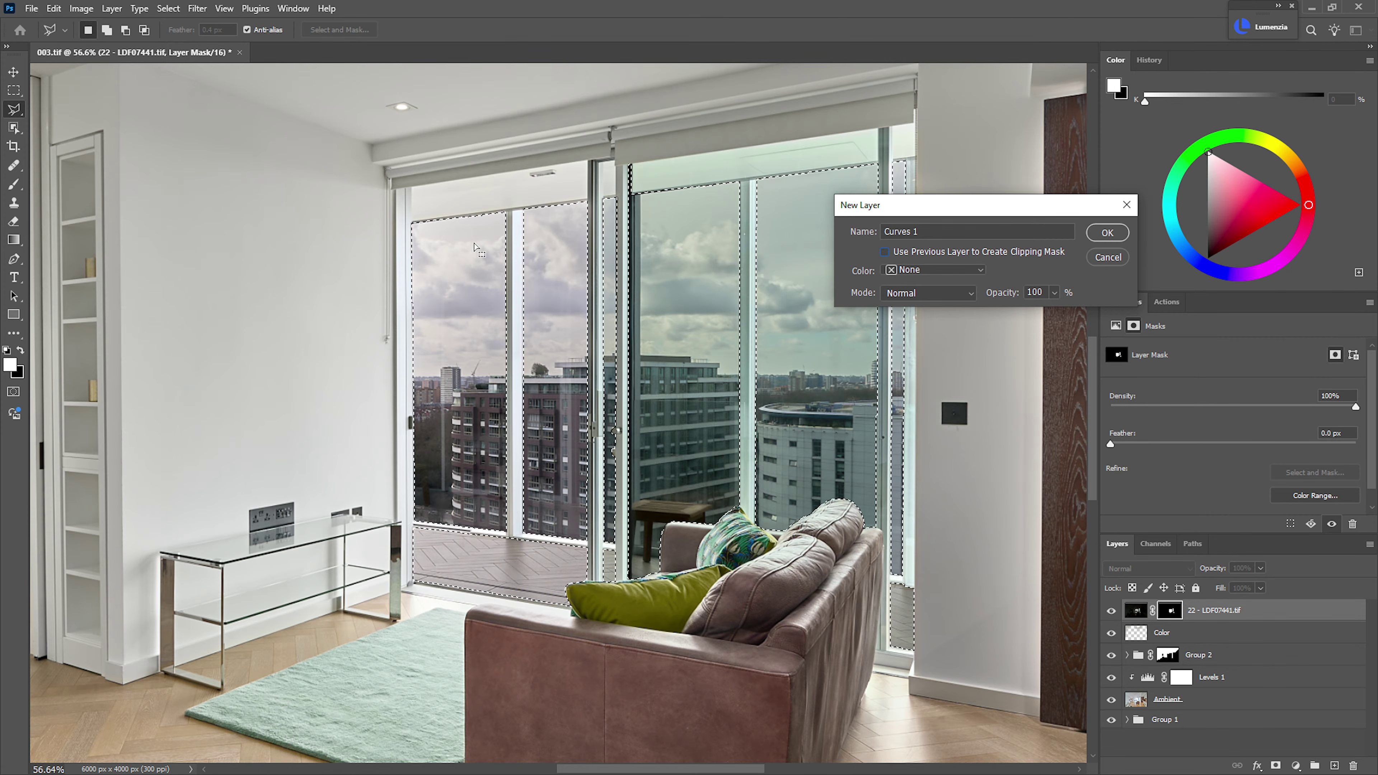
{"action": "left_click", "coordinate": [1101, 233]}
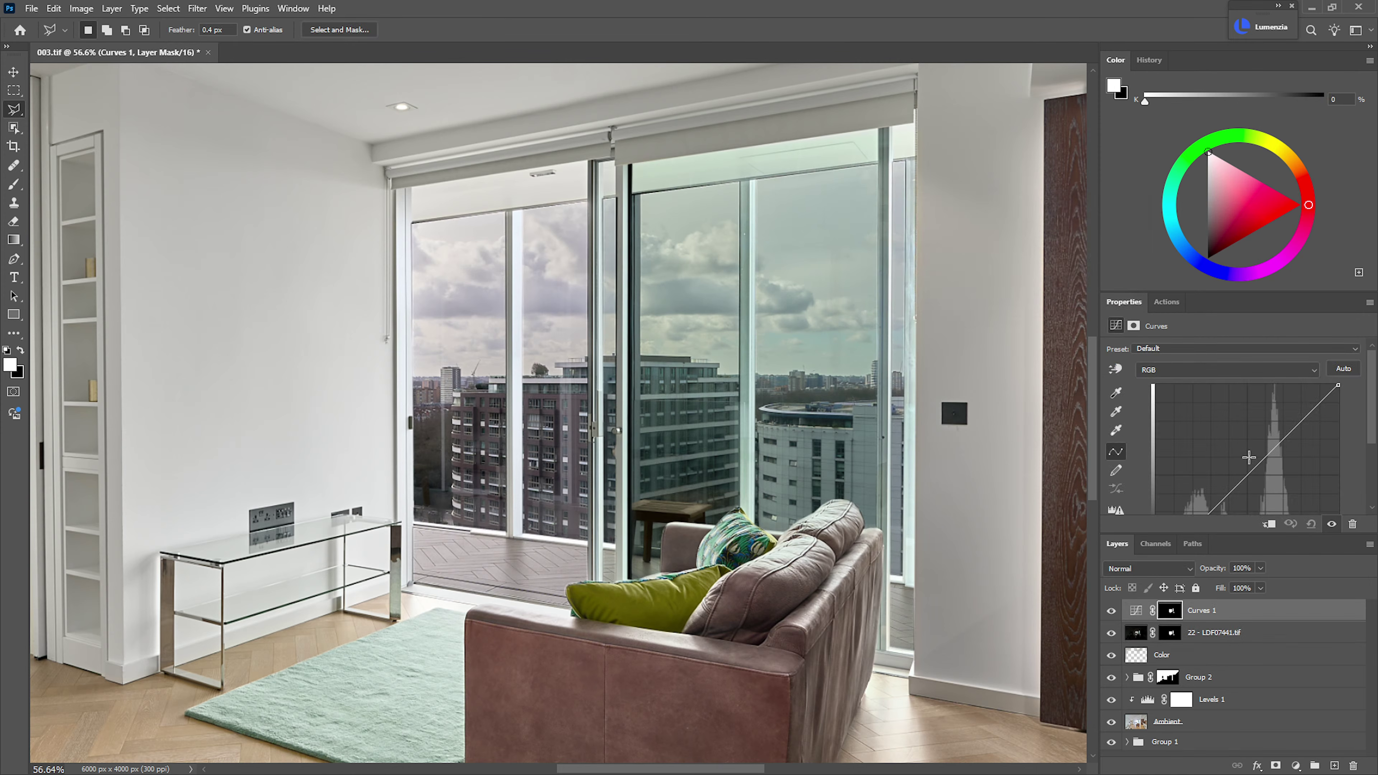
{"action": "left_click_drag", "start_coordinate": [1246, 475], "coordinate": [1232, 461]}
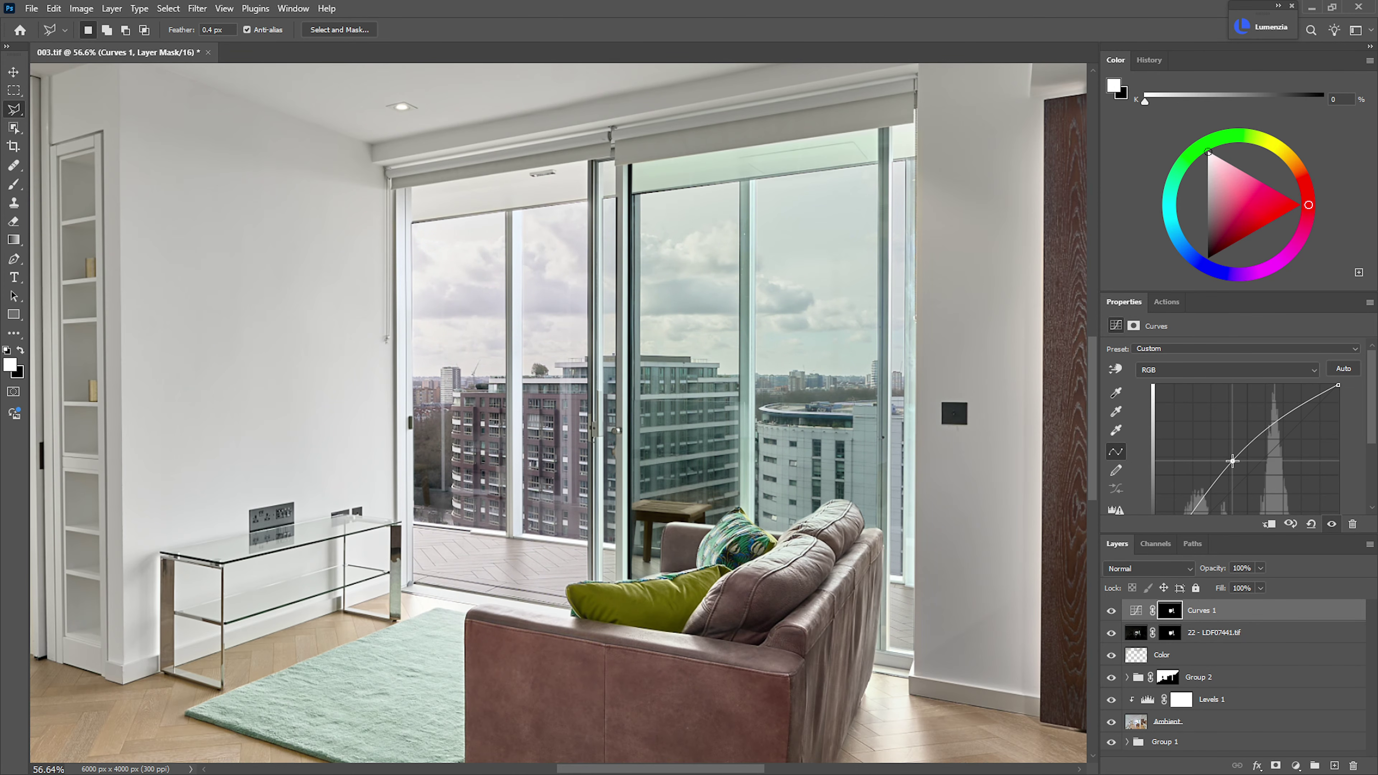
{"action": "left_click_drag", "start_coordinate": [1230, 460], "coordinate": [1230, 459]}
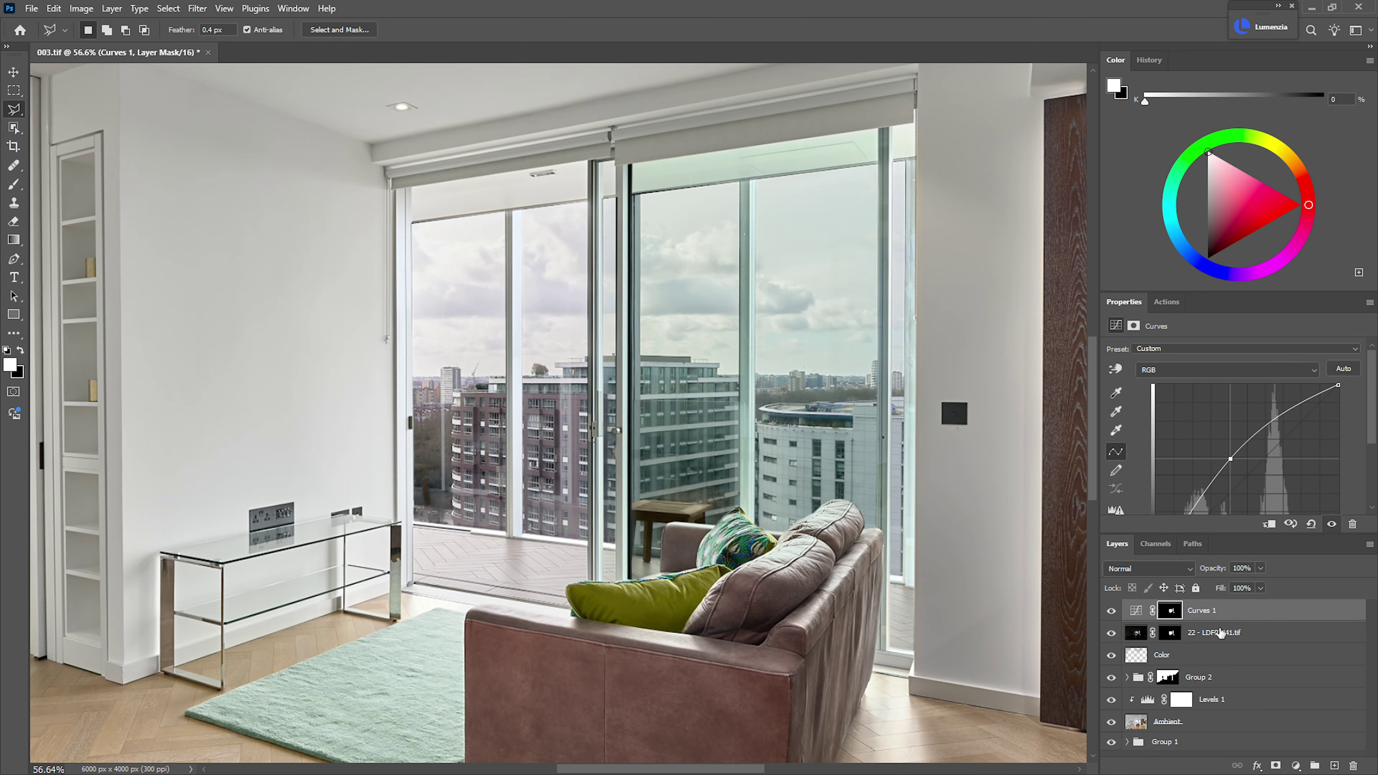
- Duplicate the Curves 1 layer, delete the copy's mask and give it a new black mask
{"action": "key", "text": "ctrl+j"}
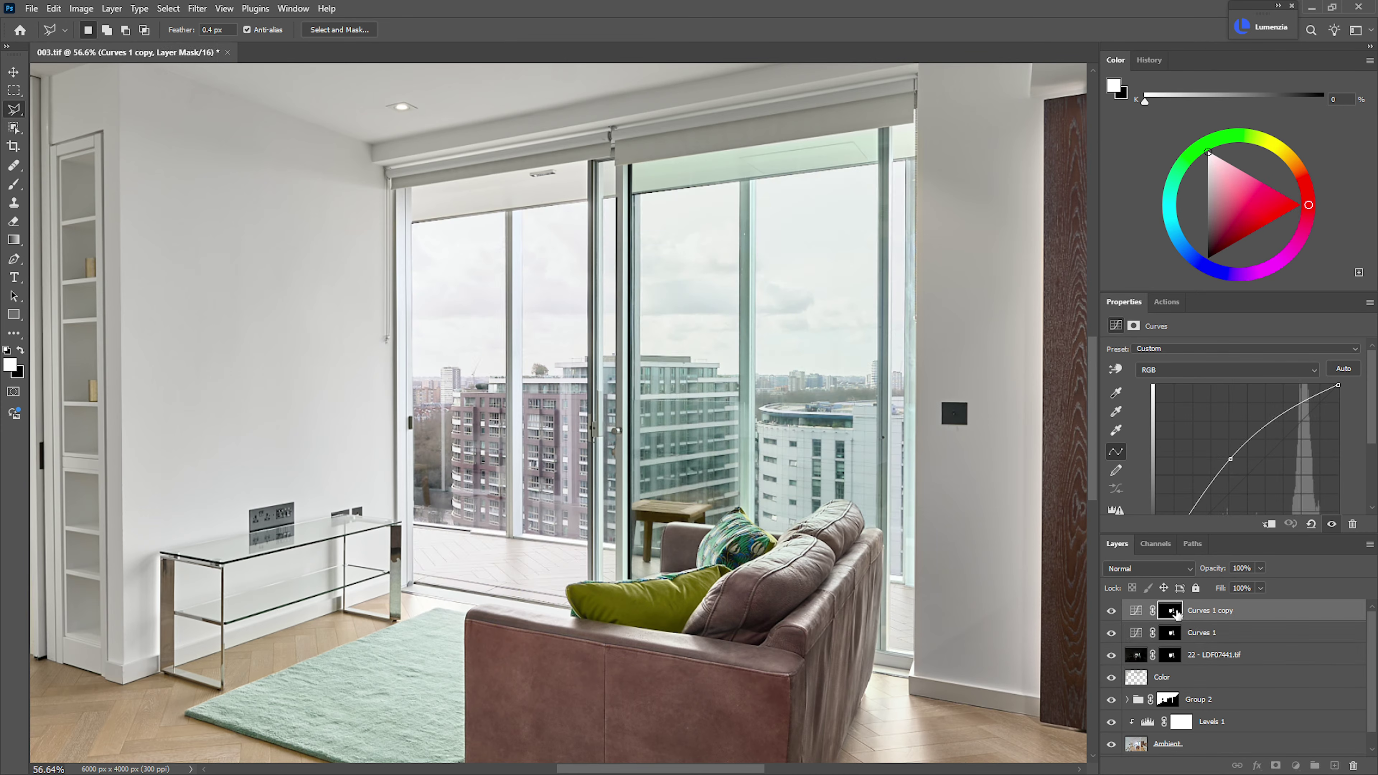
{"action": "left_click", "coordinate": [1170, 610]}
{"action": "right_click", "coordinate": [1169, 610]}
{"action": "left_click", "coordinate": [1208, 638]}
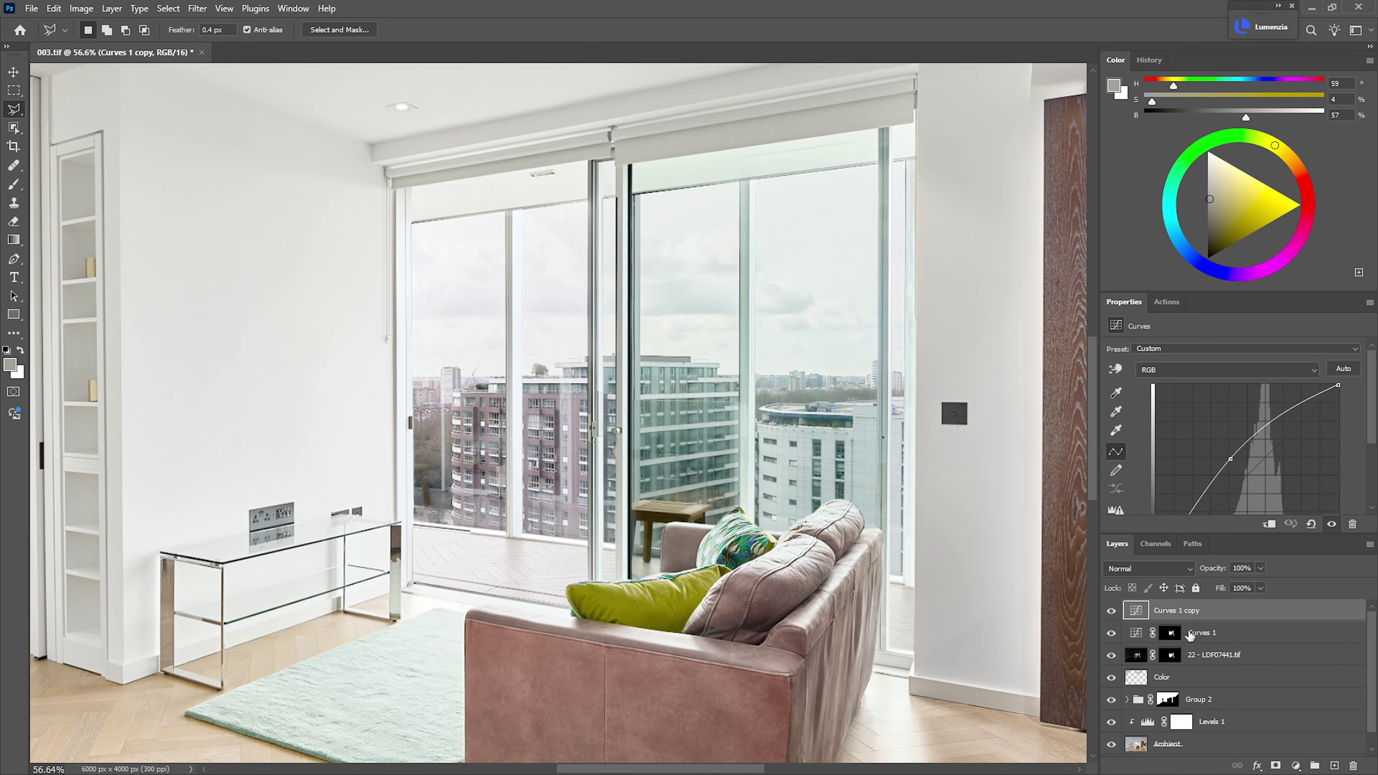
{"action": "key", "text": "ctrl+alt+m"}
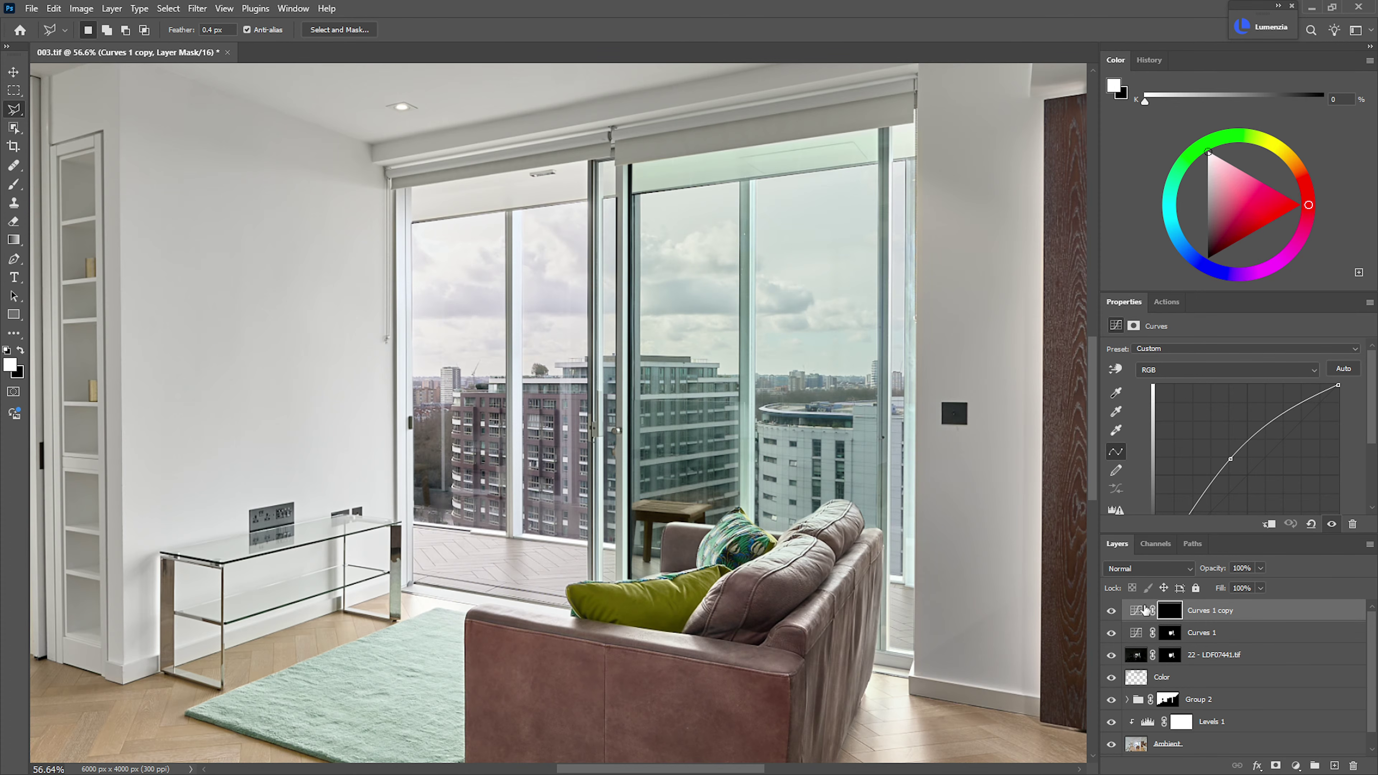
- Paint white at 20% flow on the duplicate Curves layer's mask to brighten the buildings seen through the windows
{"action": "key", "text": "b"}
{"action": "mouse_move", "coordinate": [538, 507]}
{"action": "left_mouse_down"}
{"action": "mouse_move", "coordinate": [584, 530]}
{"action": "mouse_move", "coordinate": [564, 521]}
{"action": "left_mouse_up"}
{"action": "mouse_move", "coordinate": [537, 456]}
{"action": "left_mouse_down"}
{"action": "mouse_move", "coordinate": [563, 468]}
{"action": "mouse_move", "coordinate": [525, 447]}
{"action": "mouse_move", "coordinate": [499, 467]}
{"action": "mouse_move", "coordinate": [527, 450]}
{"action": "mouse_move", "coordinate": [711, 456]}
{"action": "mouse_move", "coordinate": [799, 491]}
{"action": "mouse_move", "coordinate": [495, 564]}
{"action": "mouse_move", "coordinate": [463, 559]}
{"action": "mouse_move", "coordinate": [466, 571]}
{"action": "mouse_move", "coordinate": [439, 560]}
{"action": "mouse_move", "coordinate": [894, 619]}
{"action": "mouse_move", "coordinate": [862, 493]}
{"action": "mouse_move", "coordinate": [656, 444]}
{"action": "mouse_move", "coordinate": [635, 460]}
{"action": "mouse_move", "coordinate": [479, 475]}
{"action": "mouse_move", "coordinate": [447, 501]}
{"action": "mouse_move", "coordinate": [493, 505]}
{"action": "mouse_move", "coordinate": [454, 477]}
{"action": "mouse_move", "coordinate": [553, 460]}
{"action": "mouse_move", "coordinate": [663, 409]}
{"action": "mouse_move", "coordinate": [705, 419]}
{"action": "left_mouse_up"}
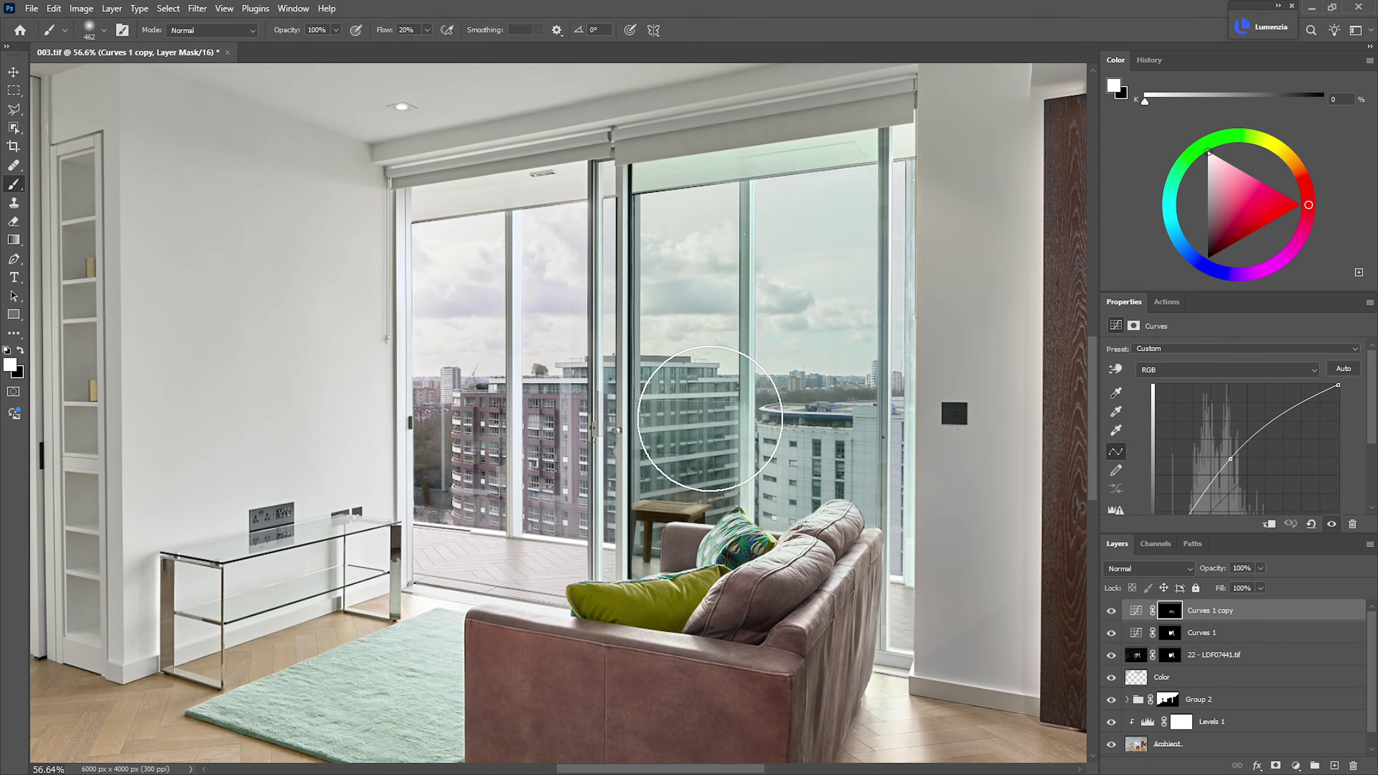
{"action": "left_click_drag", "start_coordinate": [700, 302], "coordinate": [661, 301], "text": "alt"}
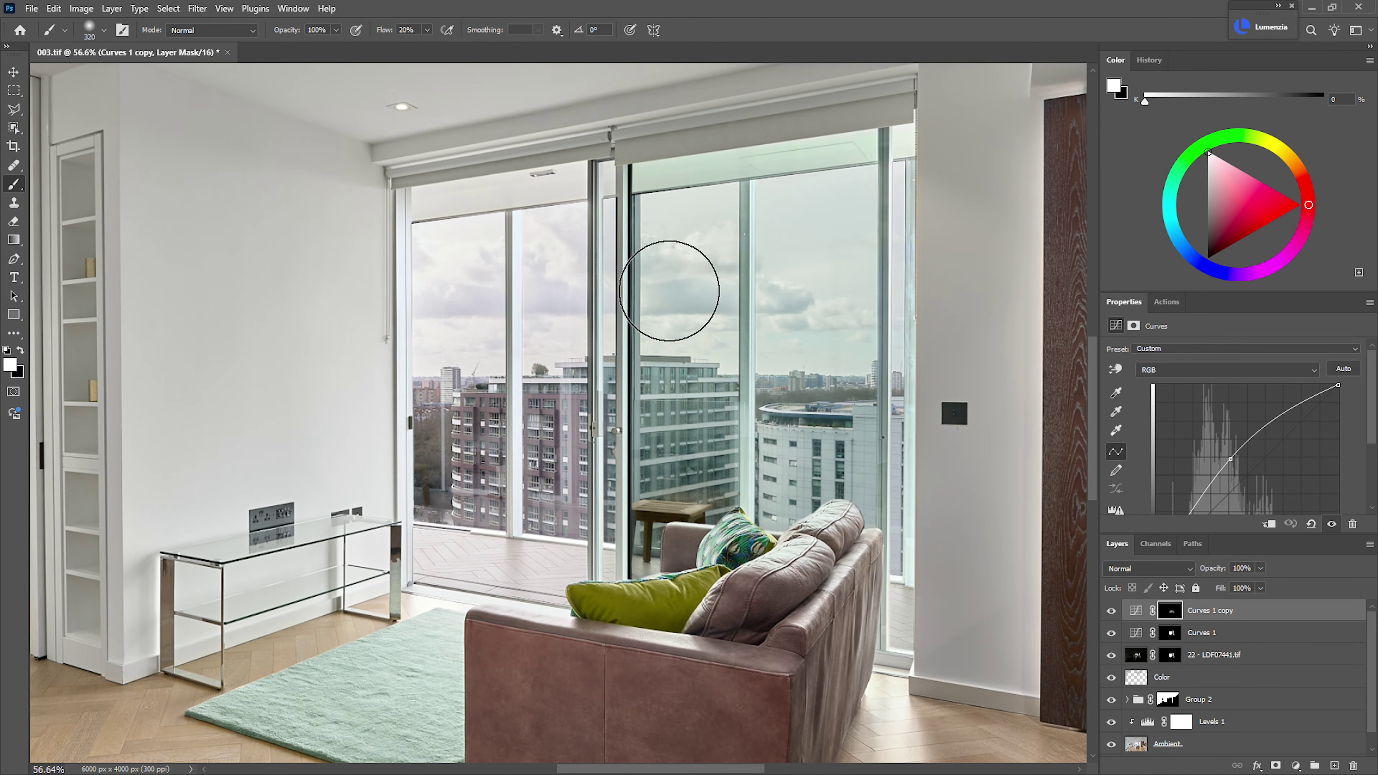
{"action": "mouse_move", "coordinate": [738, 277]}
{"action": "left_mouse_down"}
{"action": "mouse_move", "coordinate": [480, 298]}
{"action": "mouse_move", "coordinate": [667, 317]}
{"action": "mouse_move", "coordinate": [478, 483]}
{"action": "mouse_move", "coordinate": [461, 400]}
{"action": "left_mouse_up"}
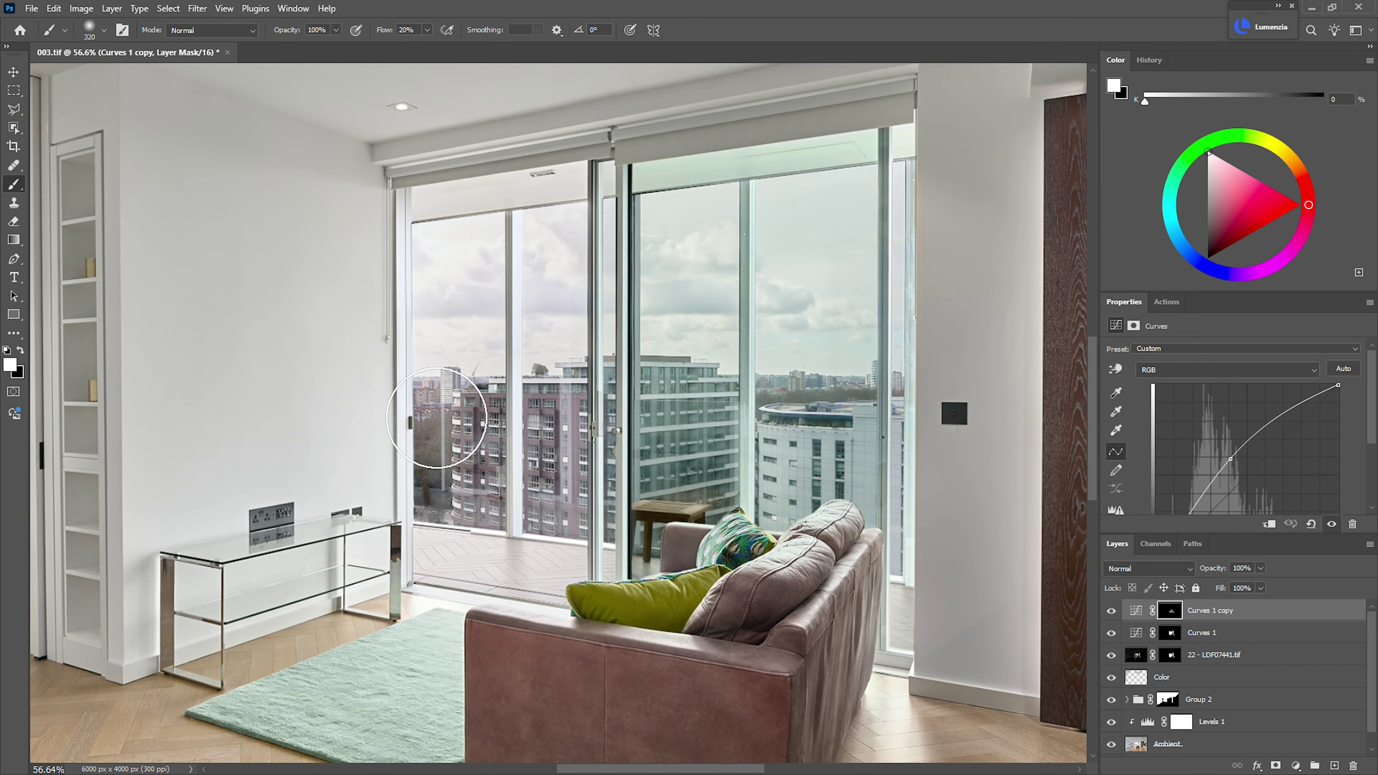
{"action": "mouse_move", "coordinate": [620, 483]}
{"action": "left_mouse_down", "text": "ctrl"}
{"action": "mouse_move", "coordinate": [578, 521]}
{"action": "mouse_move", "coordinate": [693, 438]}
{"action": "mouse_move", "coordinate": [661, 394]}
{"action": "mouse_move", "coordinate": [754, 418]}
{"action": "mouse_move", "coordinate": [870, 502]}
{"action": "mouse_move", "coordinate": [874, 422]}
{"action": "left_mouse_up", "text": "ctrl"}
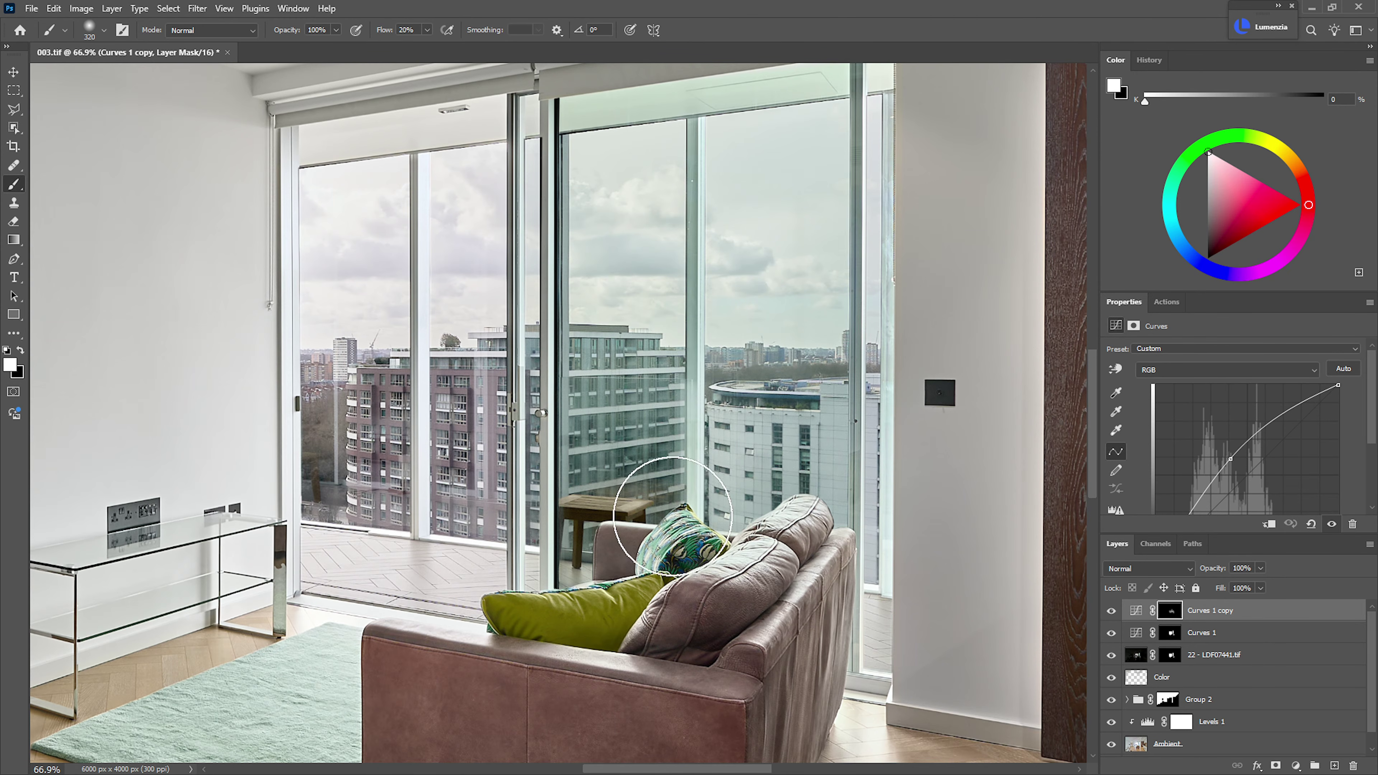
{"action": "left_click_drag", "start_coordinate": [657, 491], "coordinate": [620, 509], "text": "ctrl"}
{"action": "left_click_drag", "start_coordinate": [732, 428], "coordinate": [792, 457]}
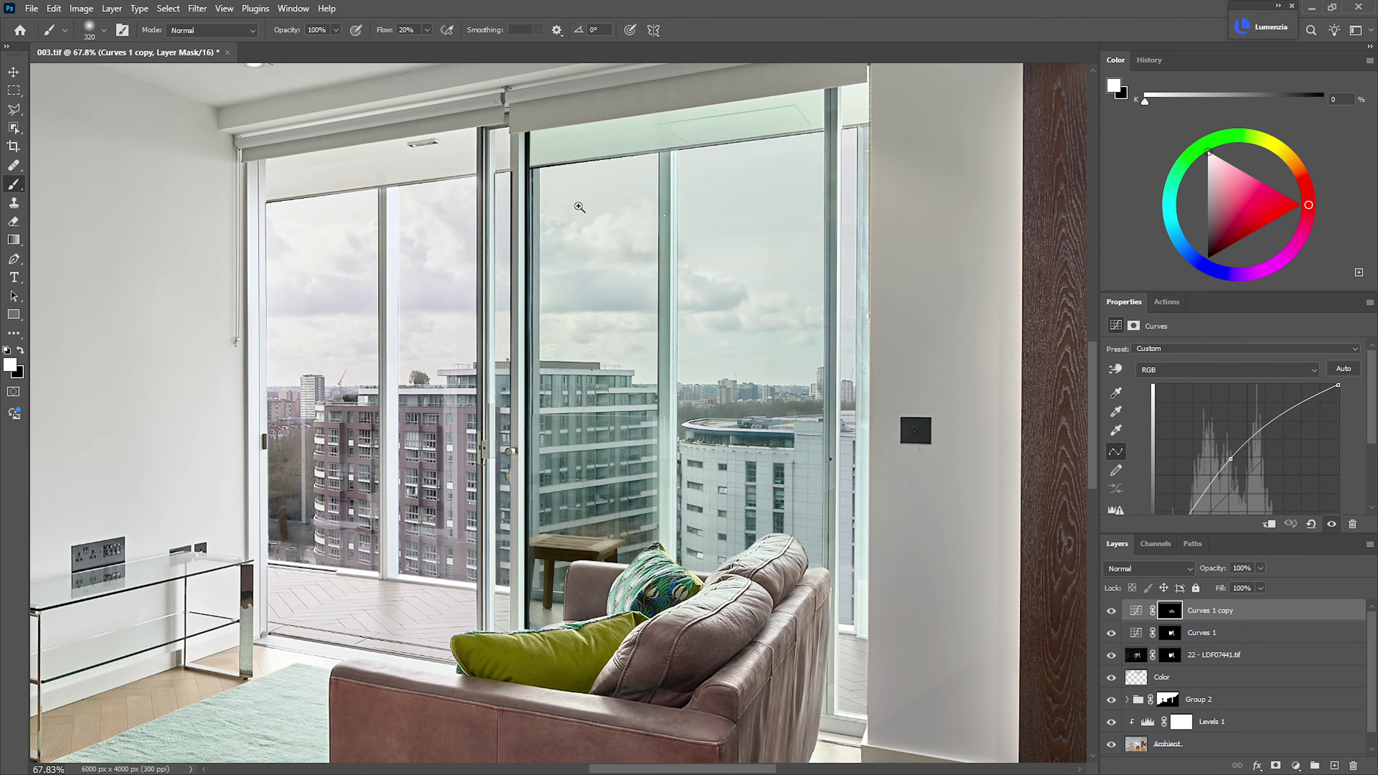
- Try a 0.2 px feather on the window exposure's layer mask and reset it to 0 px
{"action": "left_click_drag", "start_coordinate": [579, 207], "coordinate": [670, 190]}
{"action": "left_click_drag", "start_coordinate": [525, 175], "coordinate": [562, 185]}
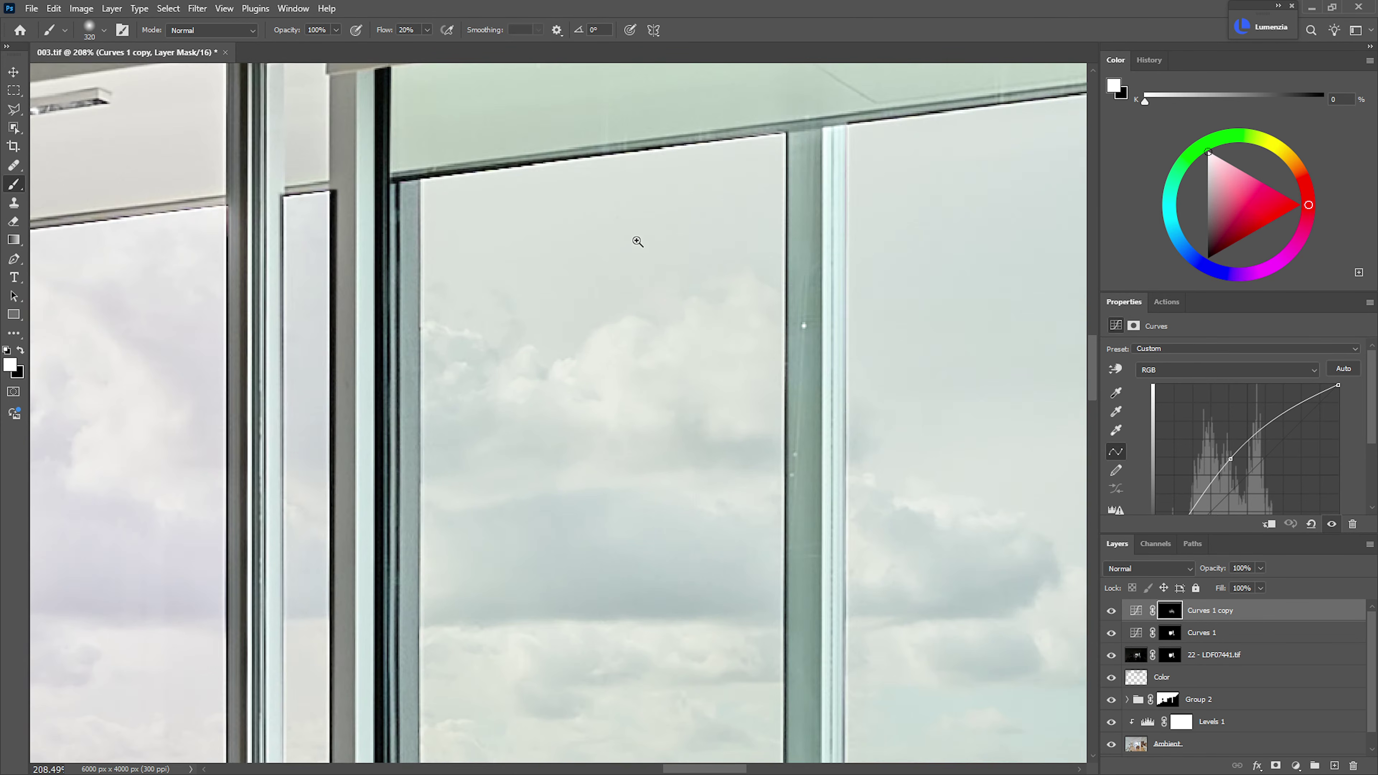
{"action": "left_click_drag", "start_coordinate": [637, 242], "coordinate": [842, 339]}
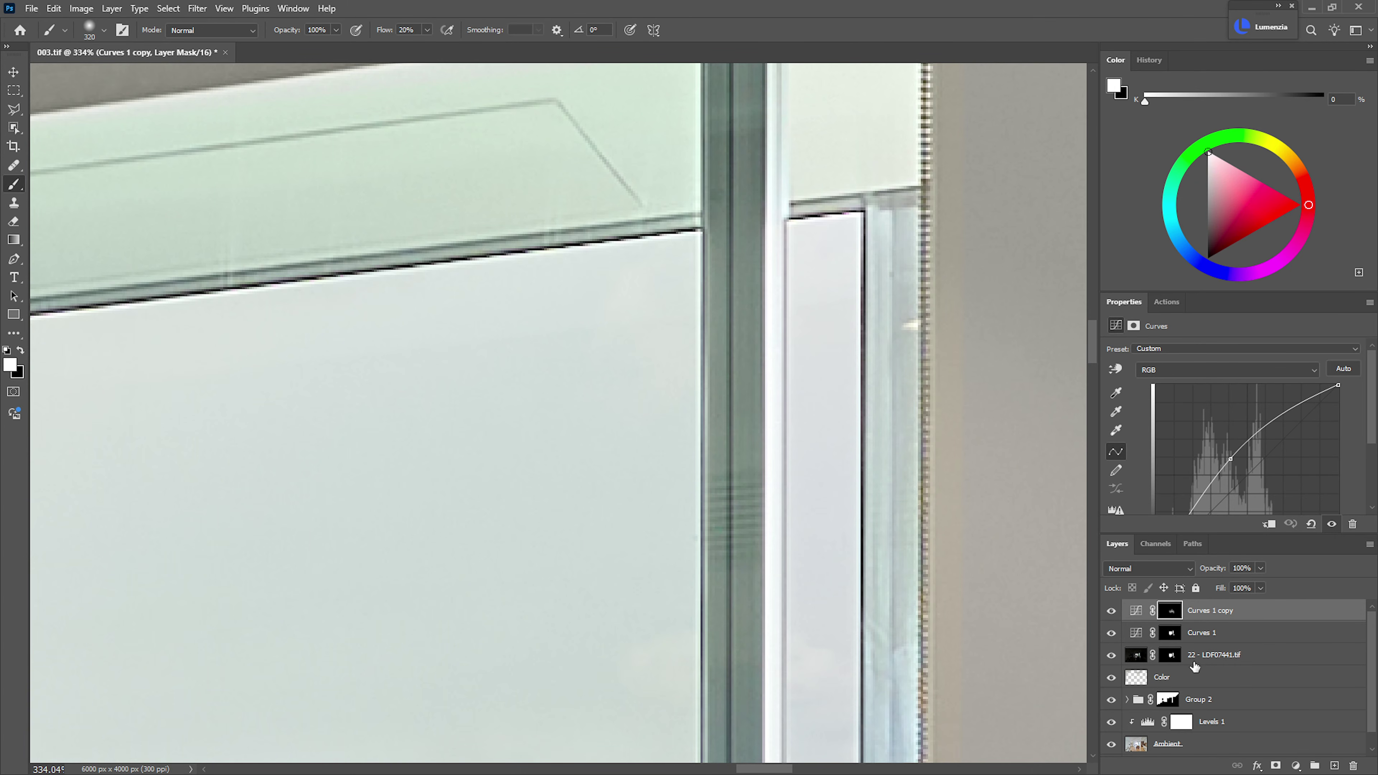
{"action": "left_click", "coordinate": [1172, 655]}
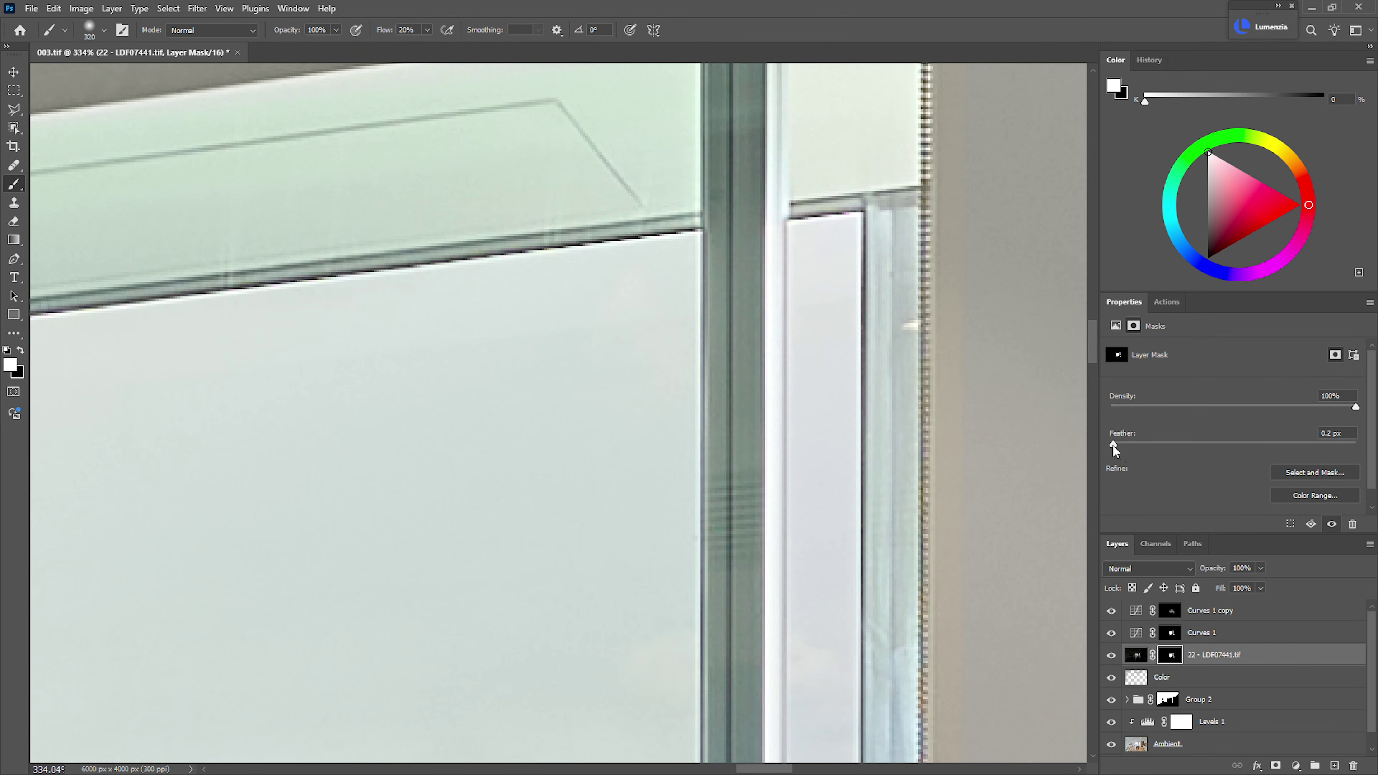
{"action": "left_click_drag", "start_coordinate": [1113, 444], "coordinate": [1109, 444]}
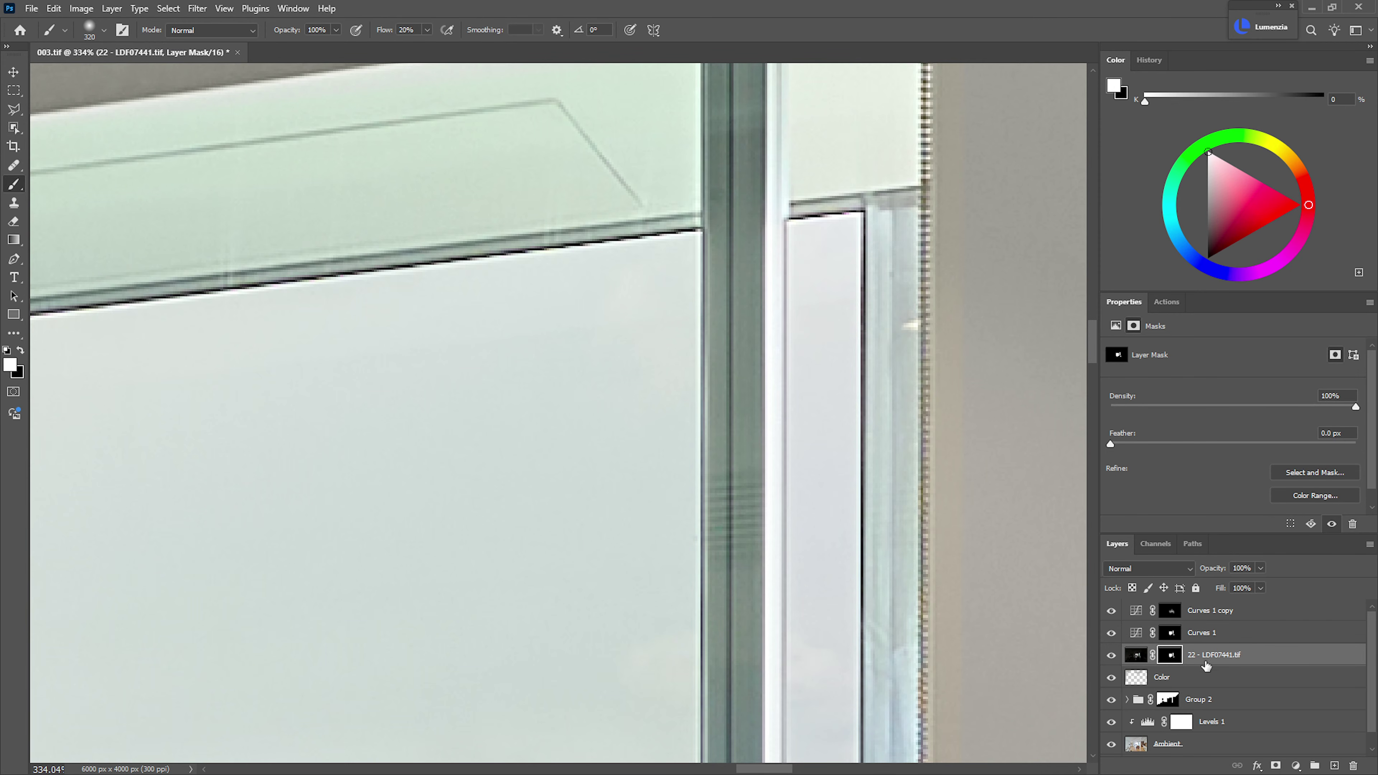
- Group the window exposure with both Curves layers and copy the window mask onto the new group
{"action": "left_click", "coordinate": [1212, 614], "text": "shift"}
{"action": "key", "text": "ctrl+g"}
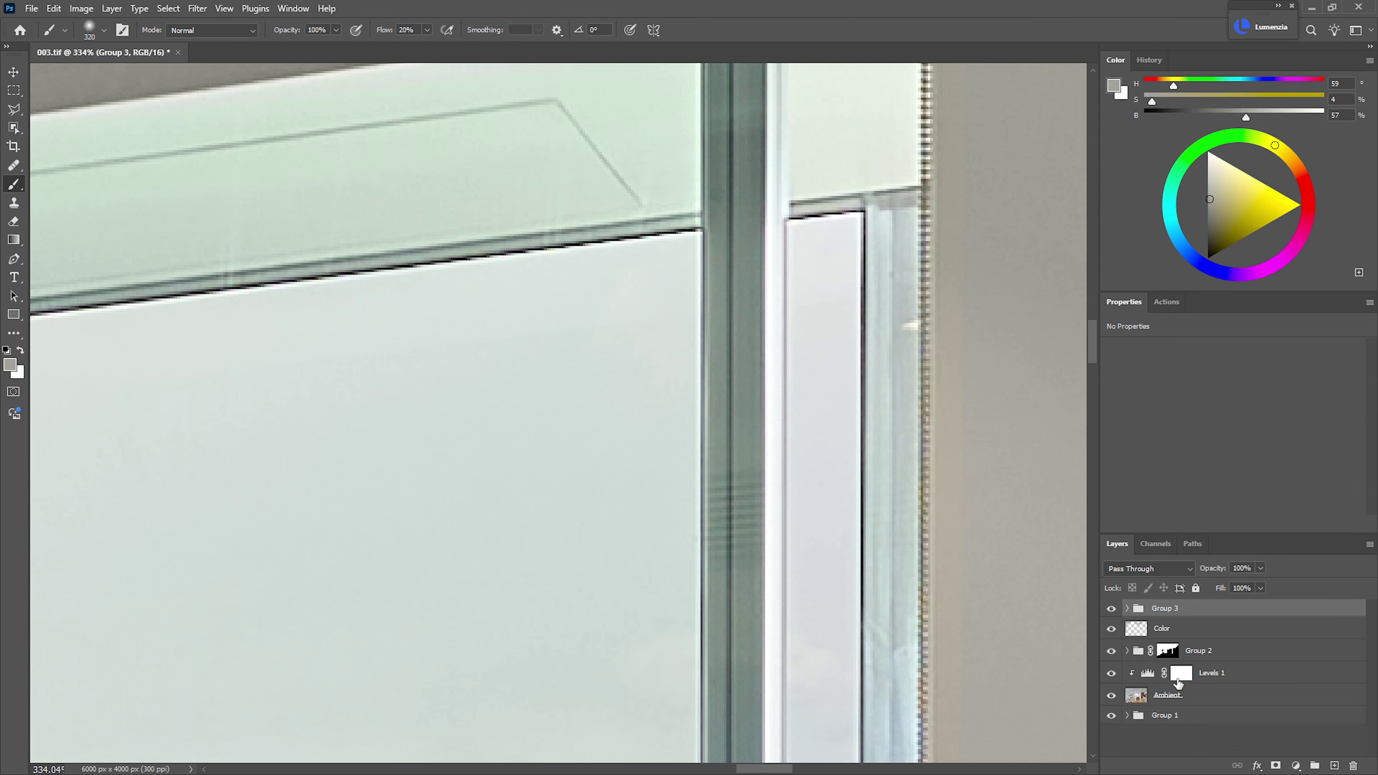
{"action": "left_click", "coordinate": [1127, 608]}
{"action": "left_click_drag", "start_coordinate": [1158, 608], "coordinate": [1190, 611]}
{"action": "left_click", "coordinate": [1126, 609]}
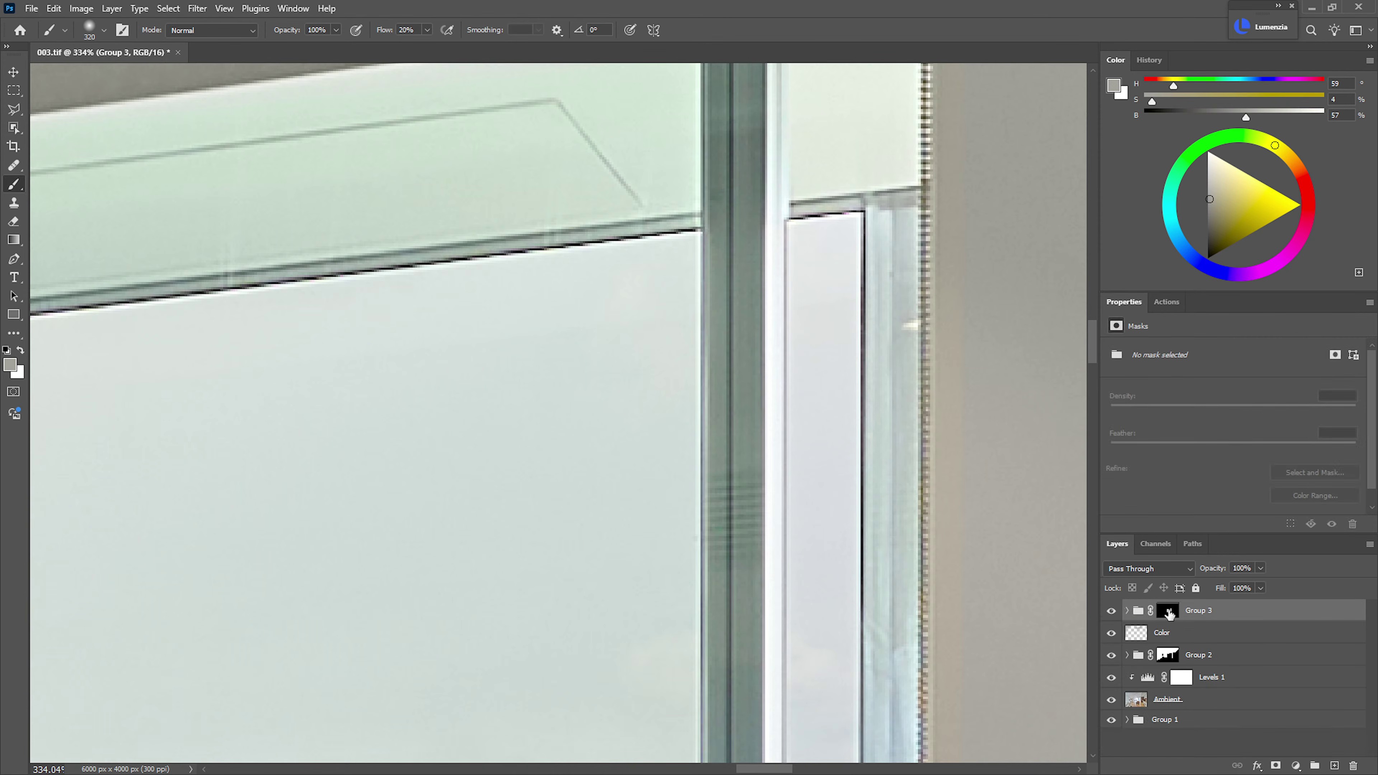
{"action": "left_click", "coordinate": [1170, 611]}
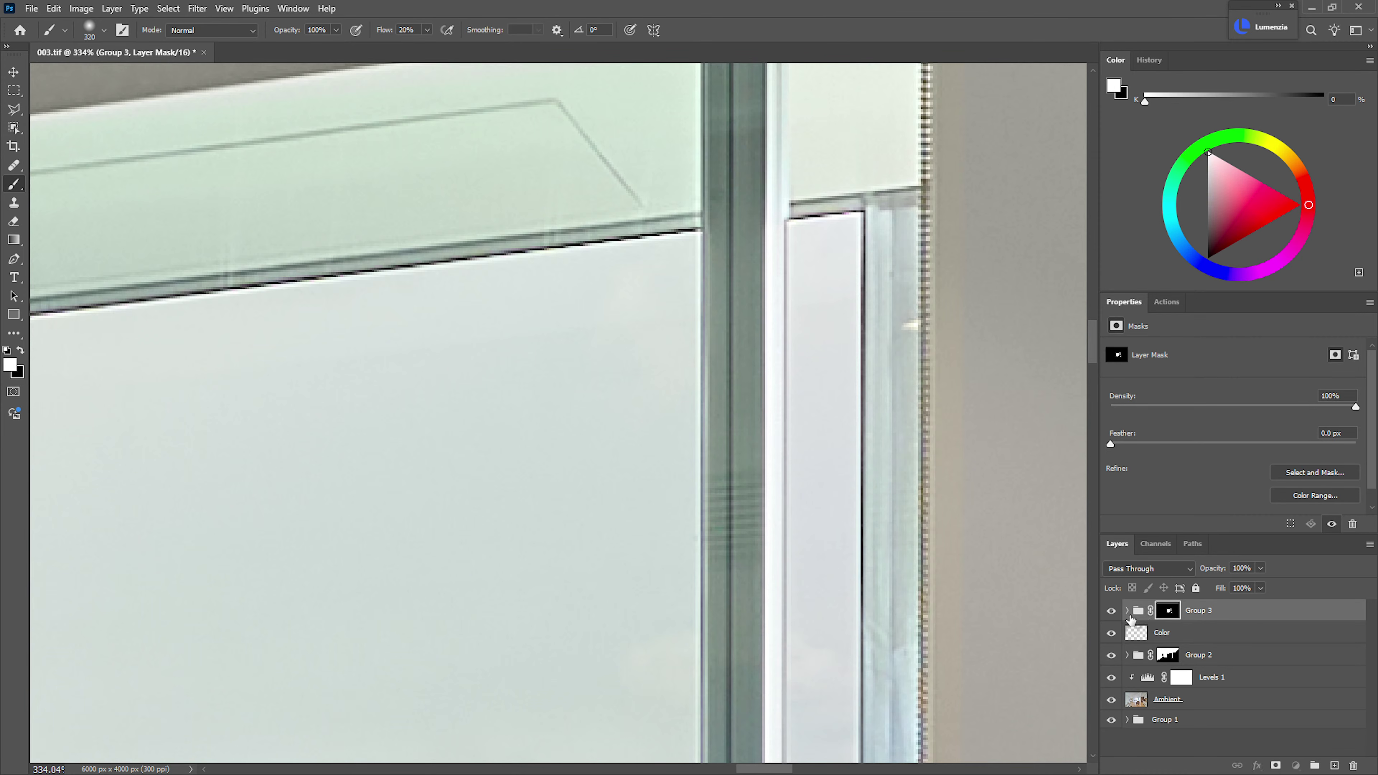
- Apply the Minimum filter to the group's mask with a 1.6 pixel radius, preserving Roundness
{"action": "left_click", "coordinate": [1127, 610]}
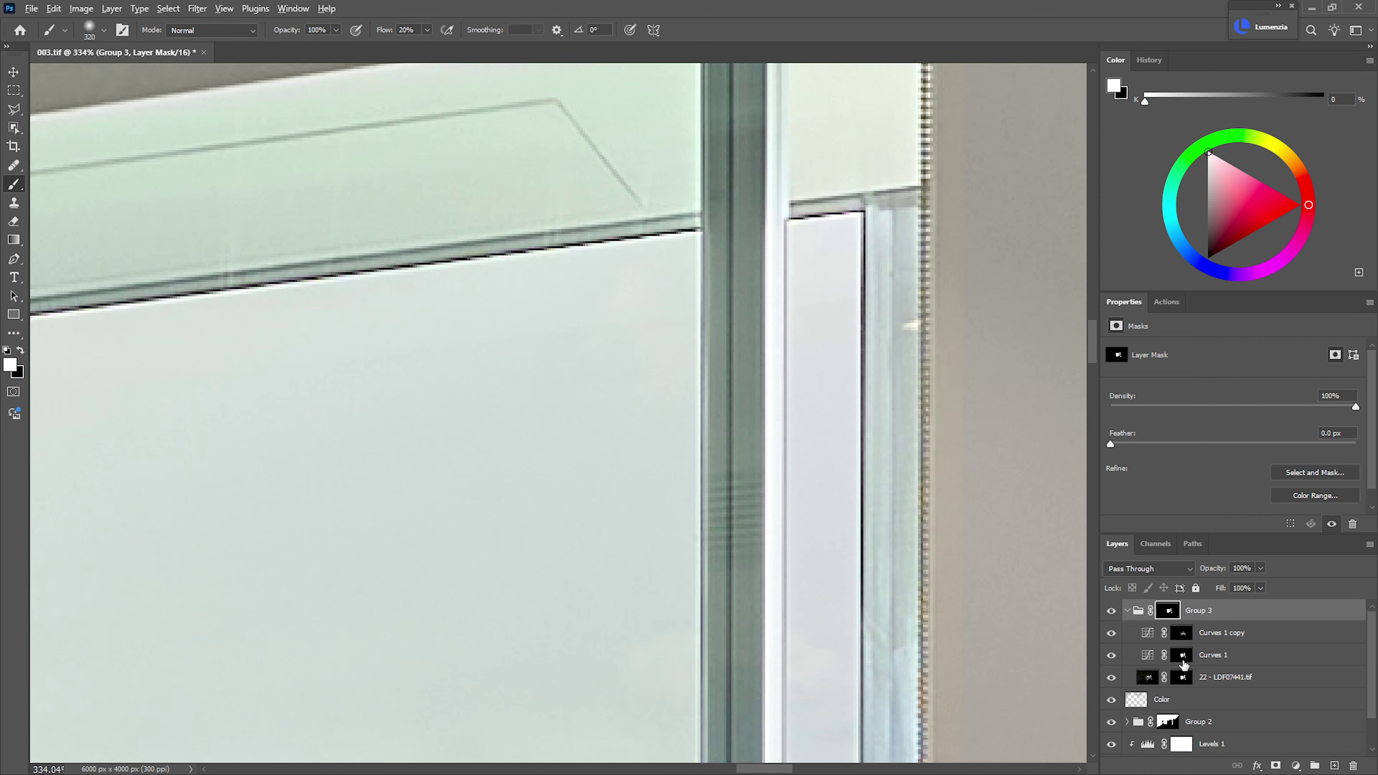
{"action": "mouse_move", "coordinate": [804, 539]}
{"action": "left_mouse_down"}
{"action": "mouse_move", "coordinate": [728, 543]}
{"action": "mouse_move", "coordinate": [716, 523]}
{"action": "mouse_move", "coordinate": [823, 437]}
{"action": "mouse_move", "coordinate": [799, 409]}
{"action": "mouse_move", "coordinate": [446, 202]}
{"action": "left_mouse_up"}
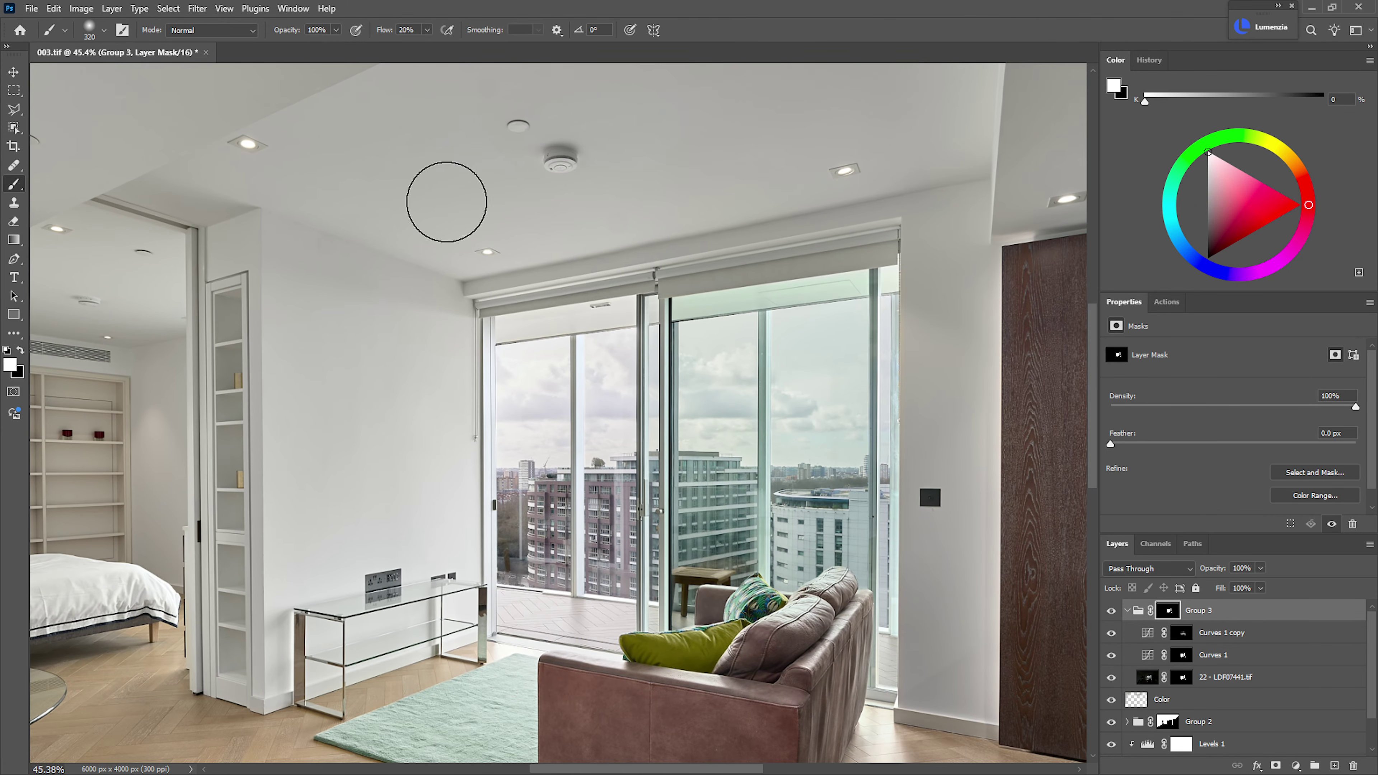
{"action": "left_click", "coordinate": [197, 8]}
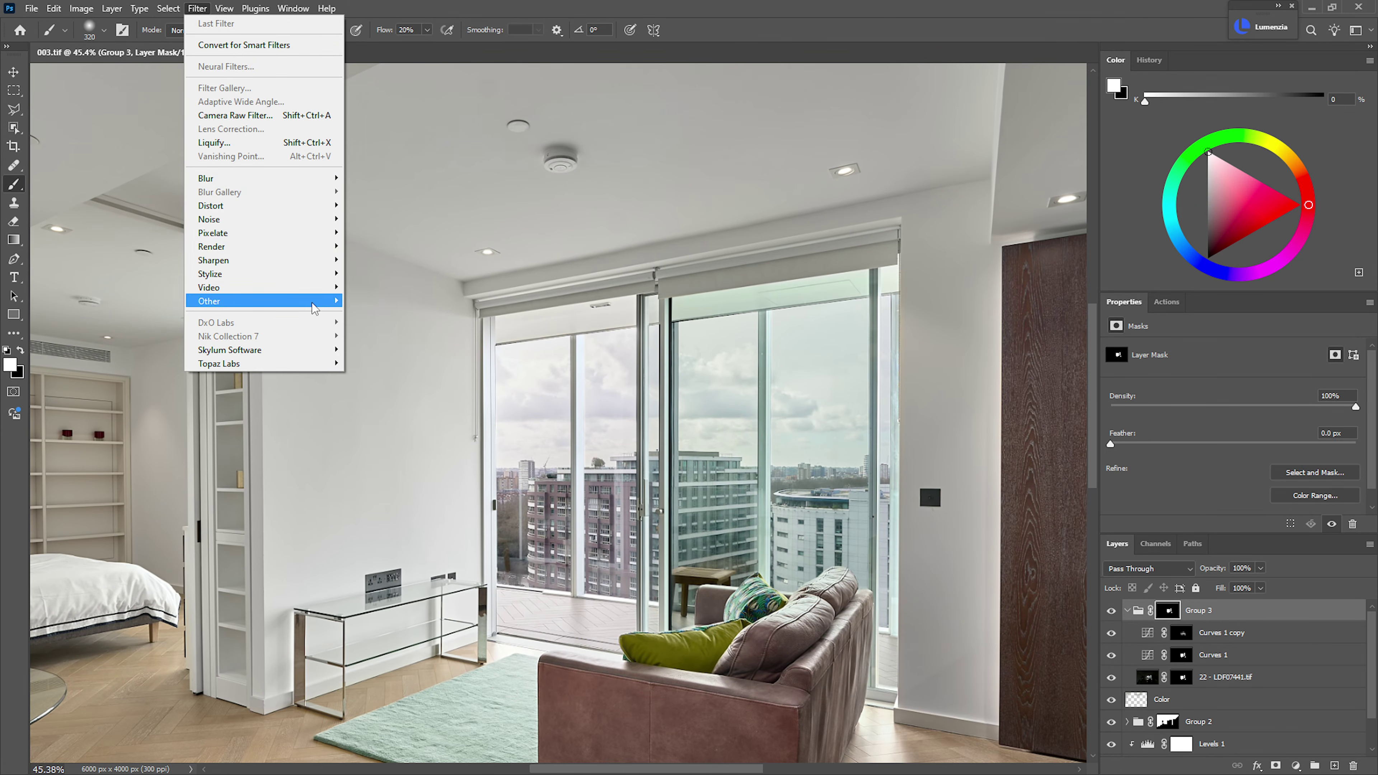
{"action": "mouse_move", "coordinate": [320, 301]}
{"action": "left_click", "coordinate": [372, 354]}
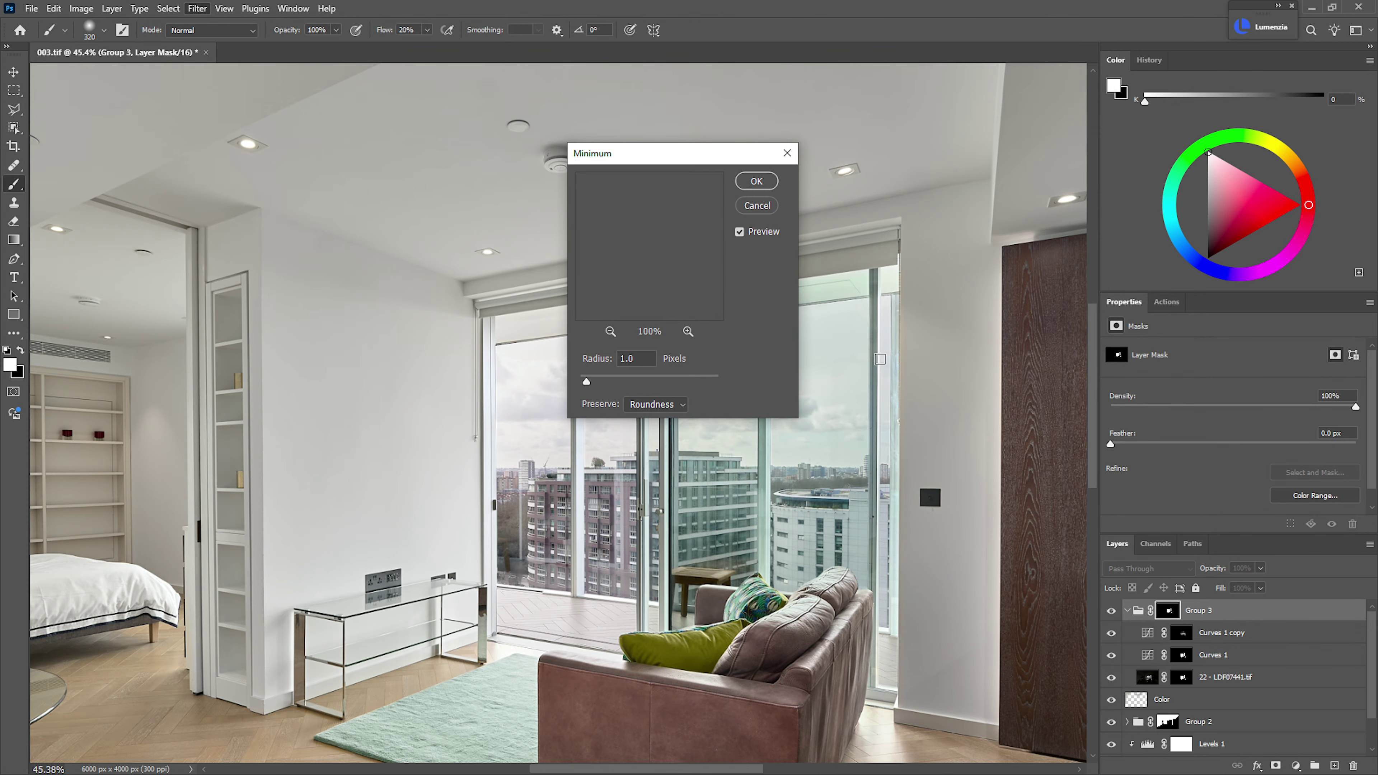
{"action": "left_click", "coordinate": [970, 301], "text": "ctrl"}
{"action": "left_click", "coordinate": [896, 312], "text": "ctrl"}
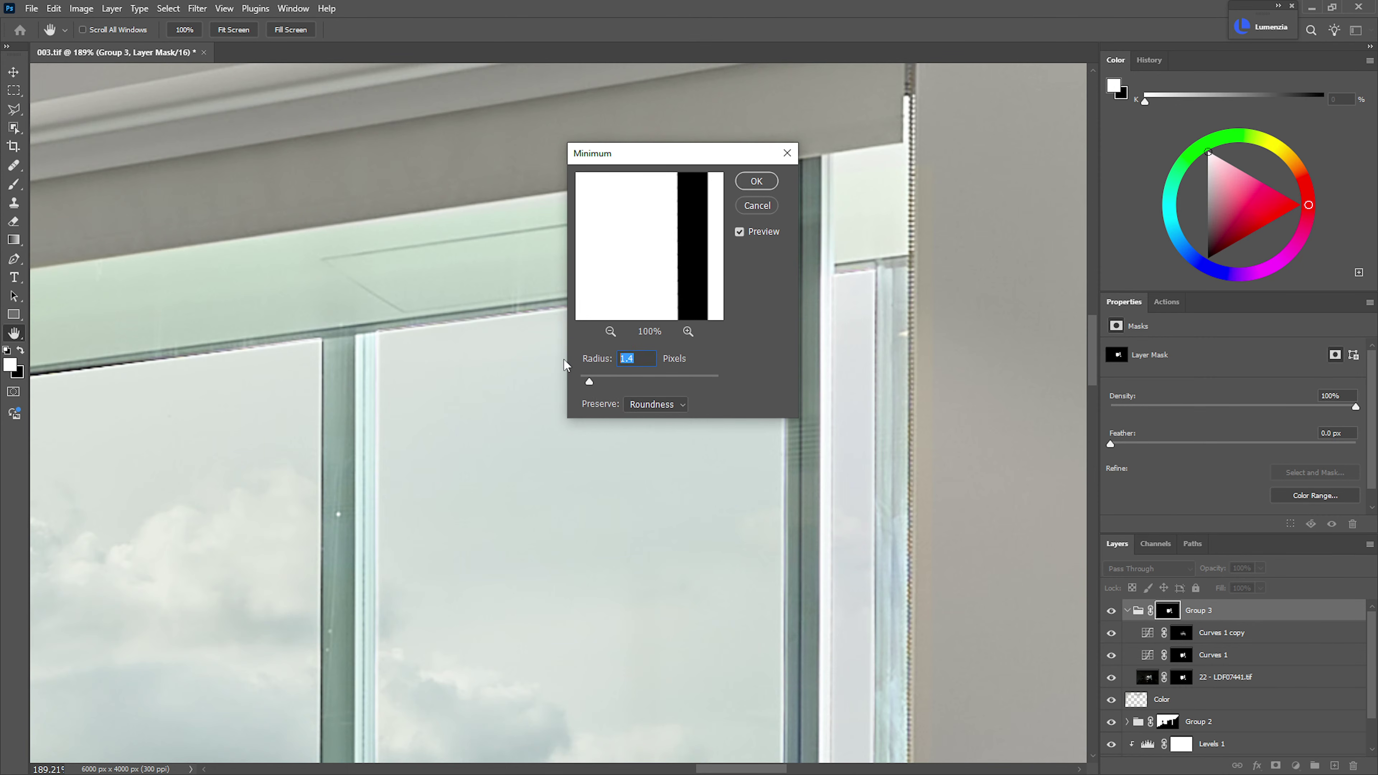
{"action": "type", "text": "1.5"}
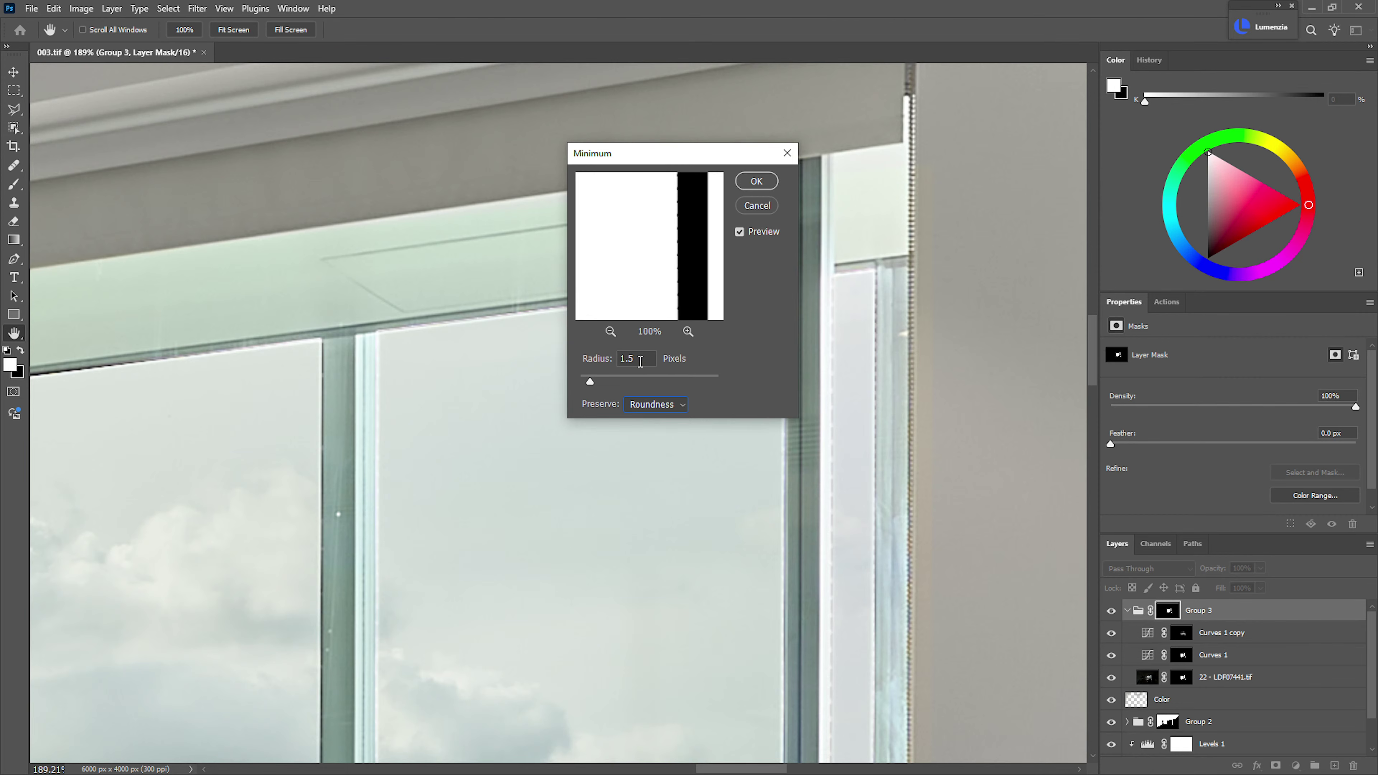
{"action": "type", "text": "1.6"}
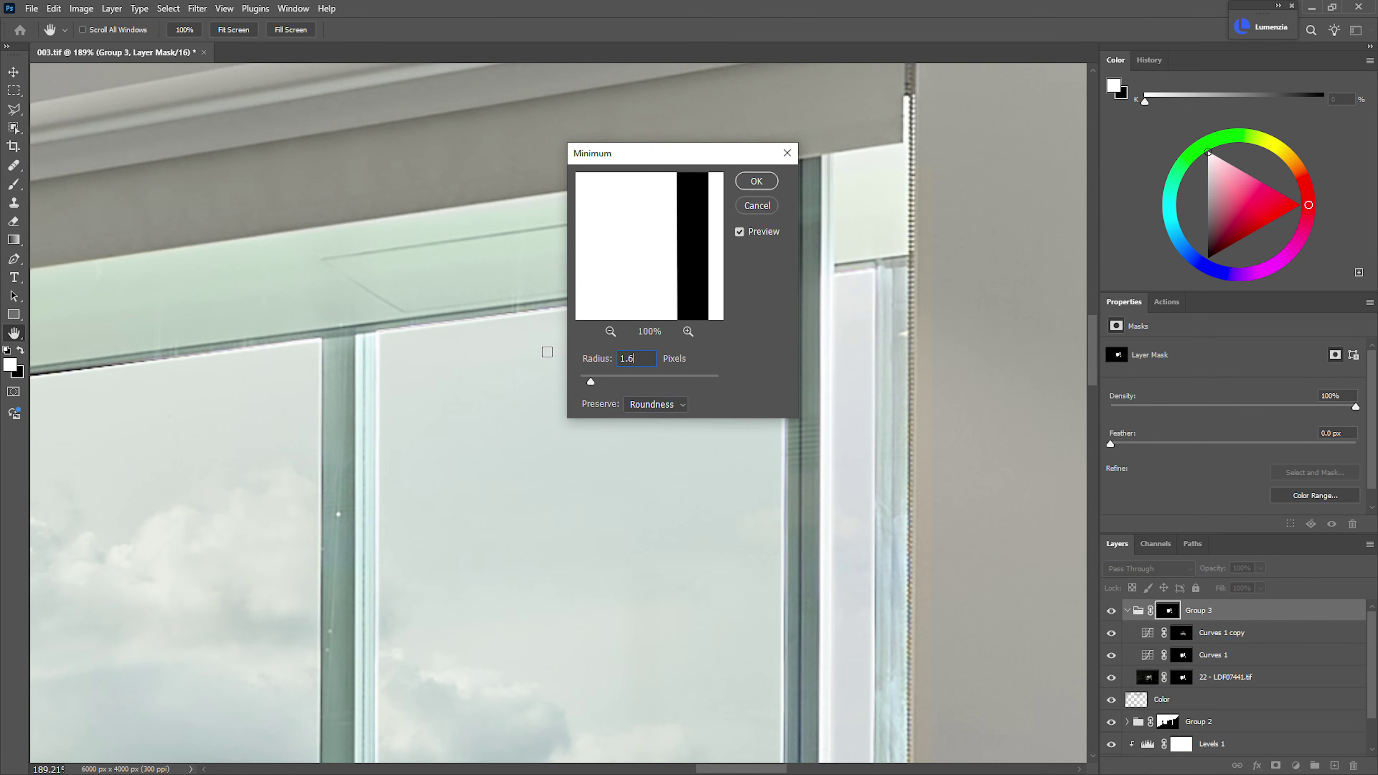
{"action": "left_click", "coordinate": [757, 181]}
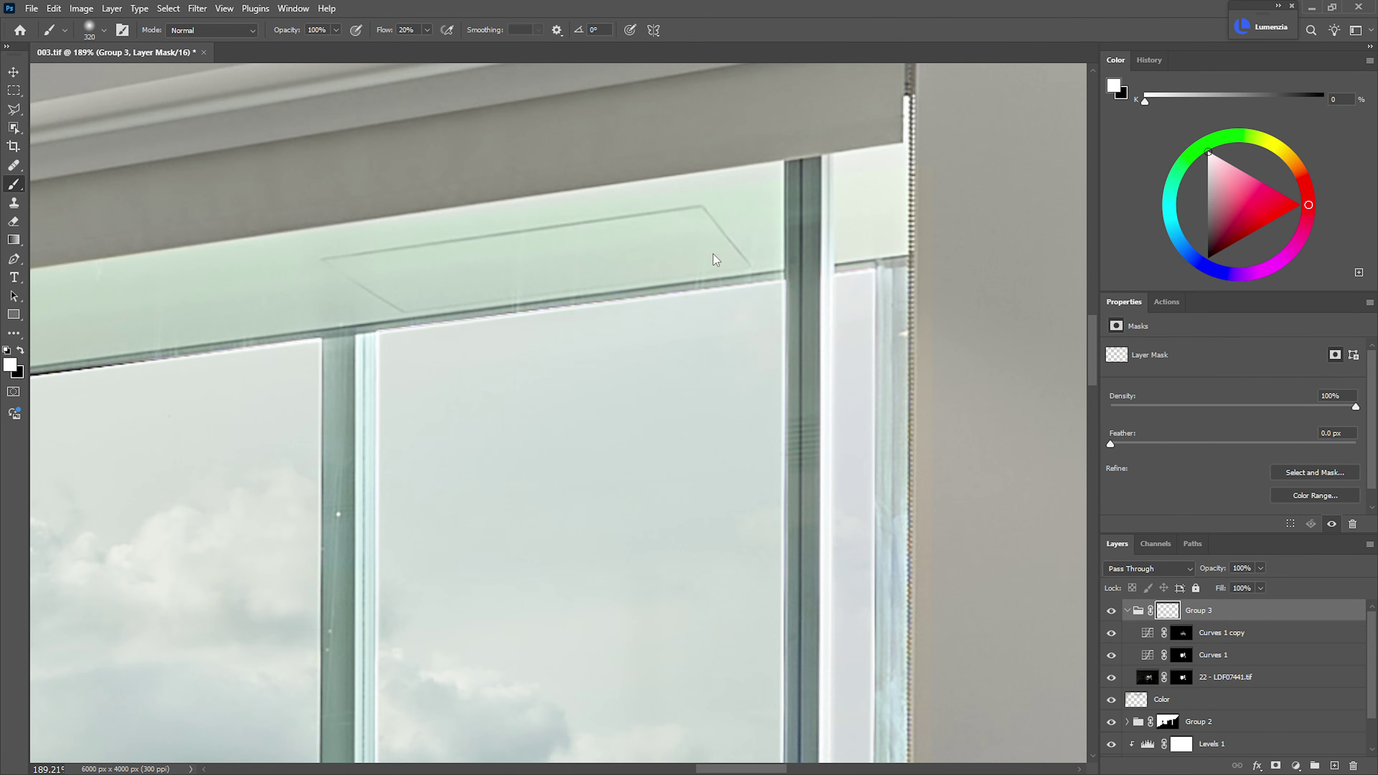
- Select the thin frame strip and dark line above the sky at the inner end of the large sliding pane with the Polygonal Lasso
{"action": "key", "text": "b"}
{"action": "scroll", "coordinate": [651, 451], "scroll_direction": "down", "scroll_amount": 5}
{"action": "left_click_drag", "start_coordinate": [555, 498], "coordinate": [588, 433]}
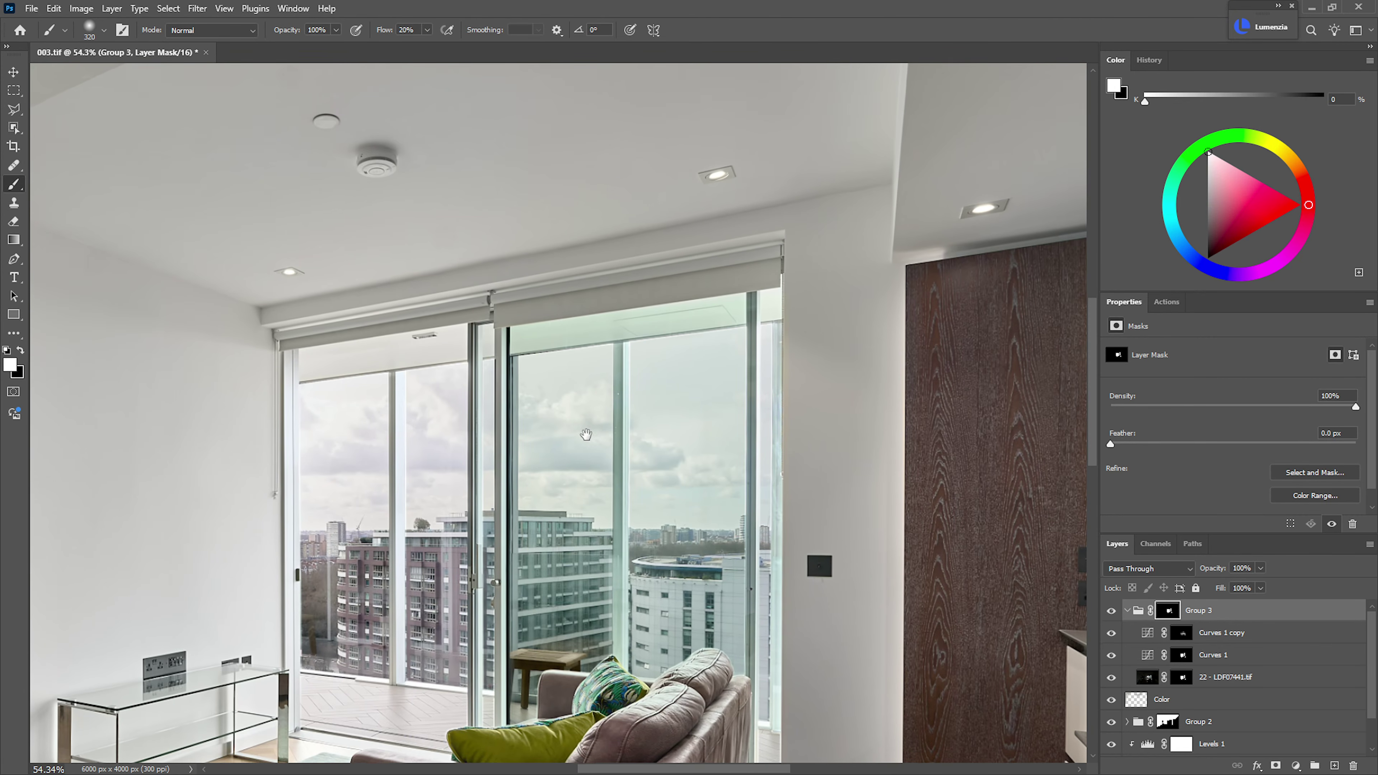
{"action": "scroll", "coordinate": [588, 433], "scroll_direction": "down", "scroll_amount": 2}
{"action": "scroll", "coordinate": [642, 396], "scroll_direction": "up", "scroll_amount": 6}
{"action": "scroll", "coordinate": [641, 397], "scroll_direction": "up", "scroll_amount": 2}
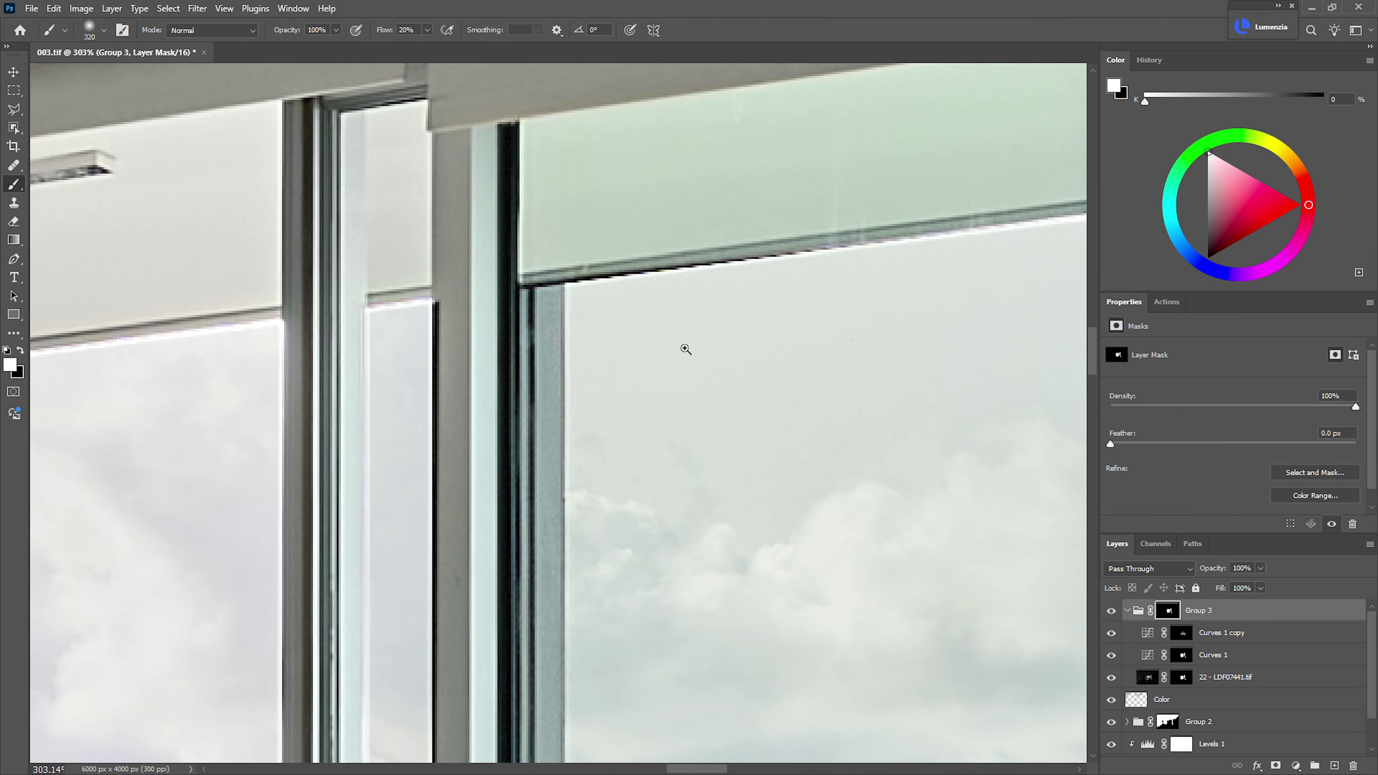
{"action": "key", "text": "l"}
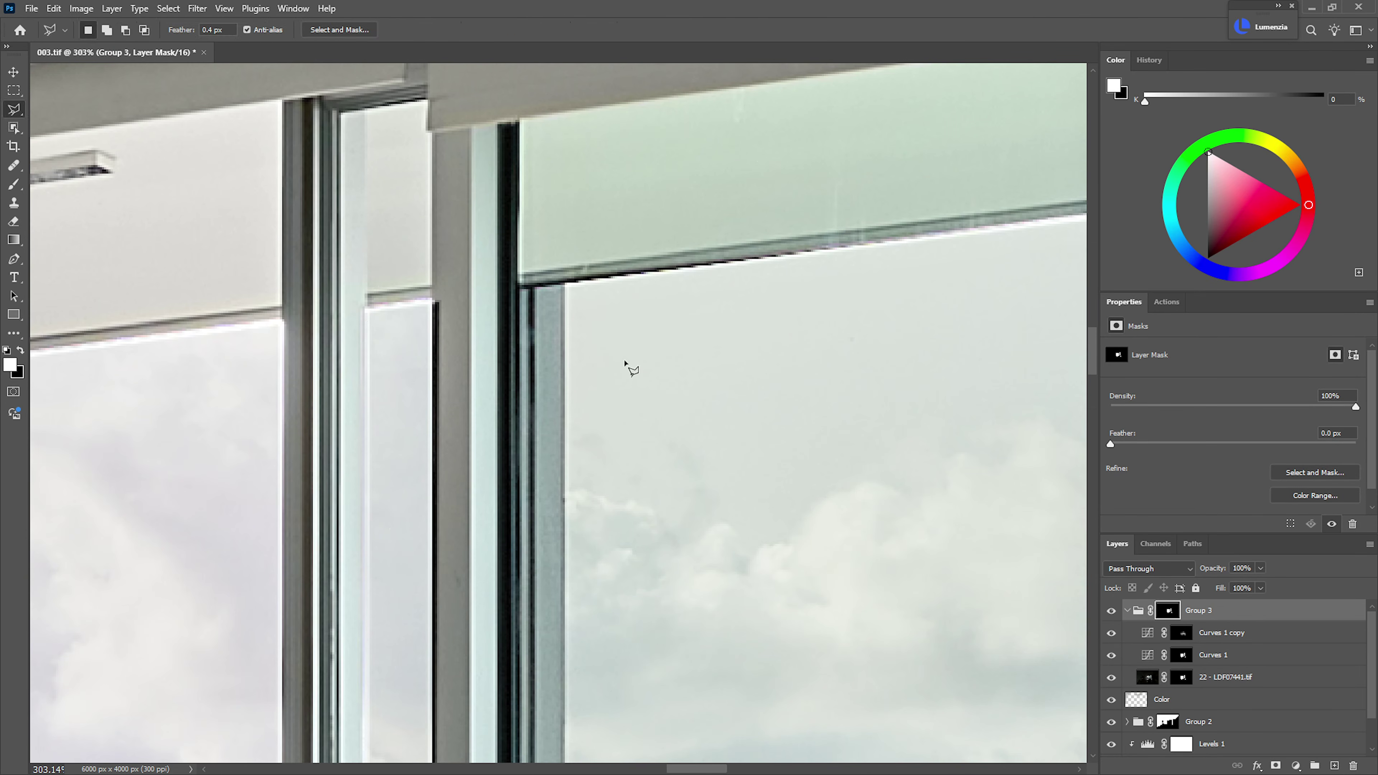
{"action": "left_click", "coordinate": [521, 288]}
{"action": "left_click", "coordinate": [833, 249]}
{"action": "left_click", "coordinate": [827, 237]}
{"action": "left_click", "coordinate": [533, 268]}
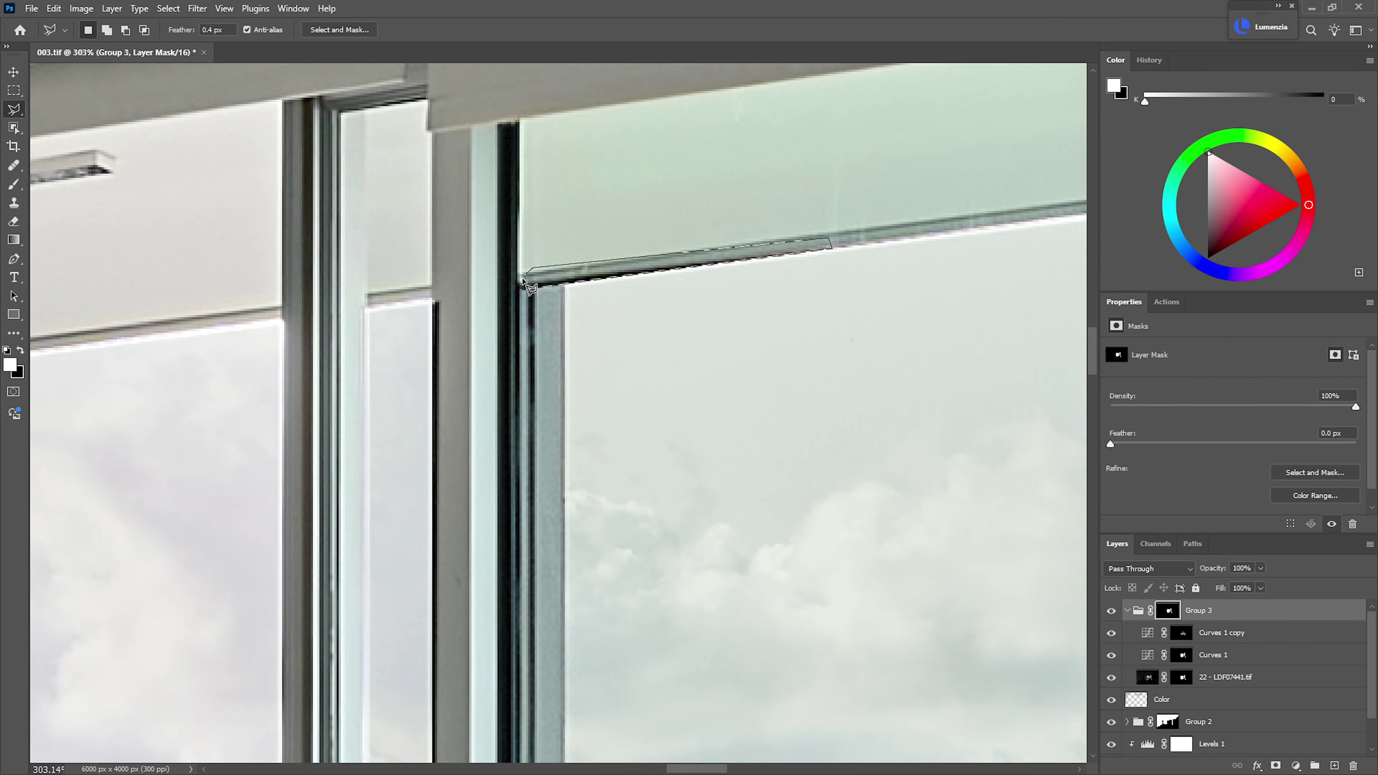
{"action": "left_click", "coordinate": [518, 283]}
{"action": "left_click", "coordinate": [522, 288]}
- Paint black at 20% flow on the group's mask inside the strip to remove the dark line, and clear the selection
{"action": "key", "text": "b"}
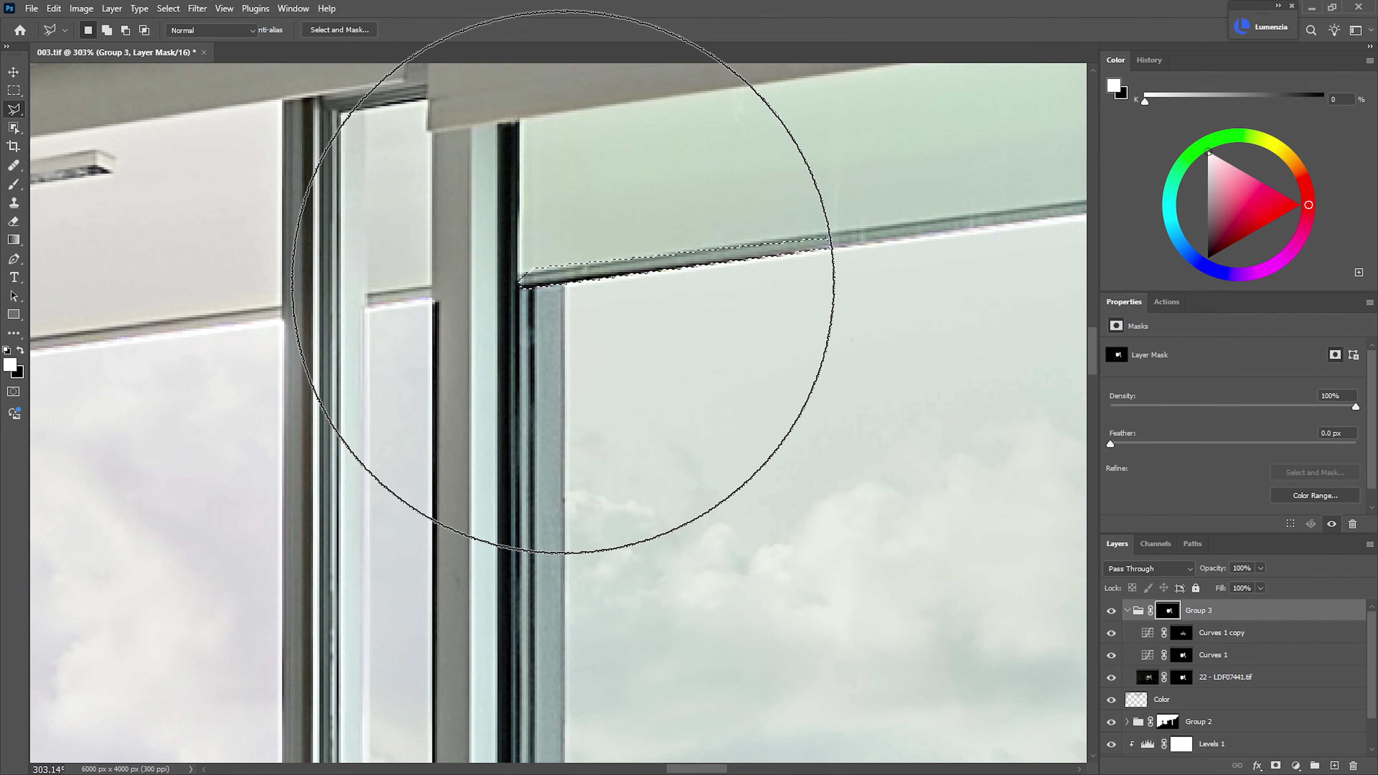
{"action": "left_click_drag", "start_coordinate": [602, 278], "coordinate": [429, 296]}
{"action": "left_click_drag", "start_coordinate": [692, 247], "coordinate": [686, 247]}
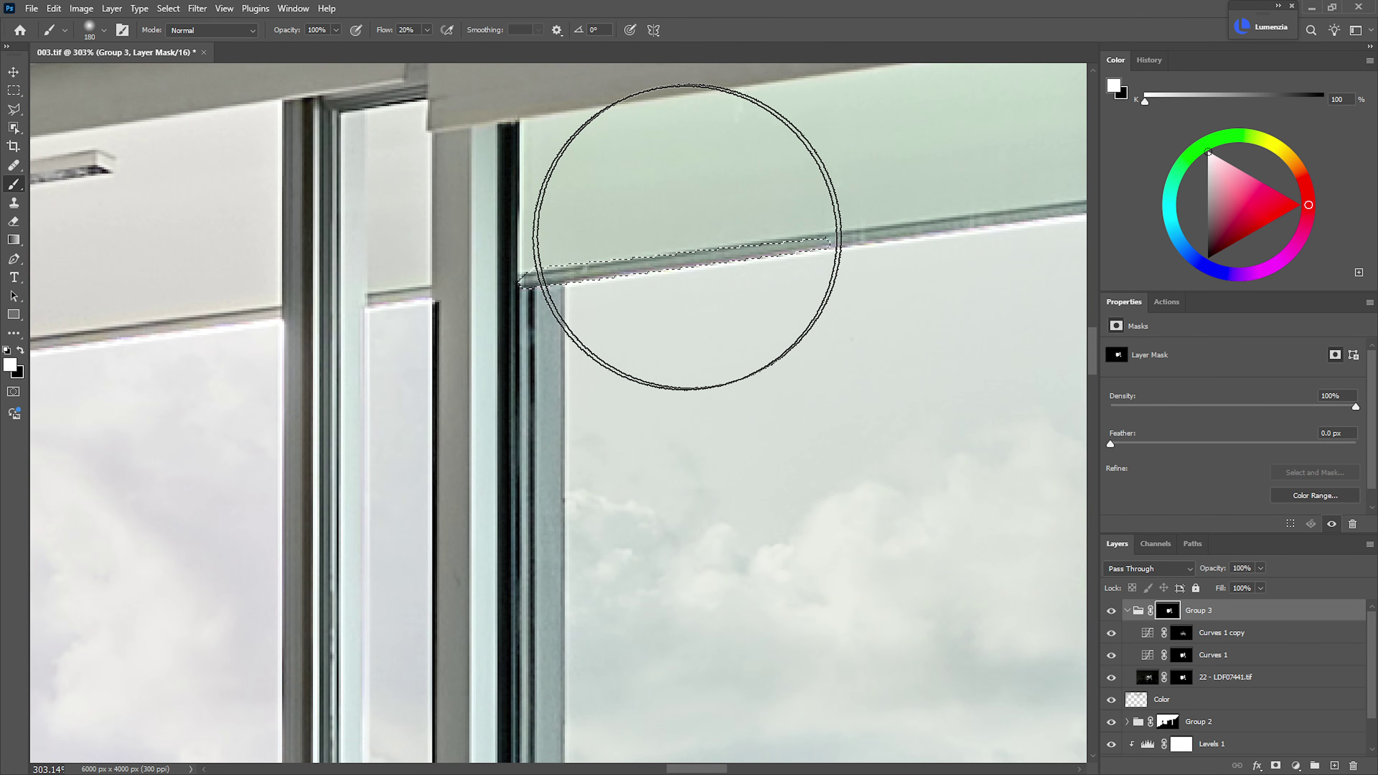
{"action": "key", "text": "x"}
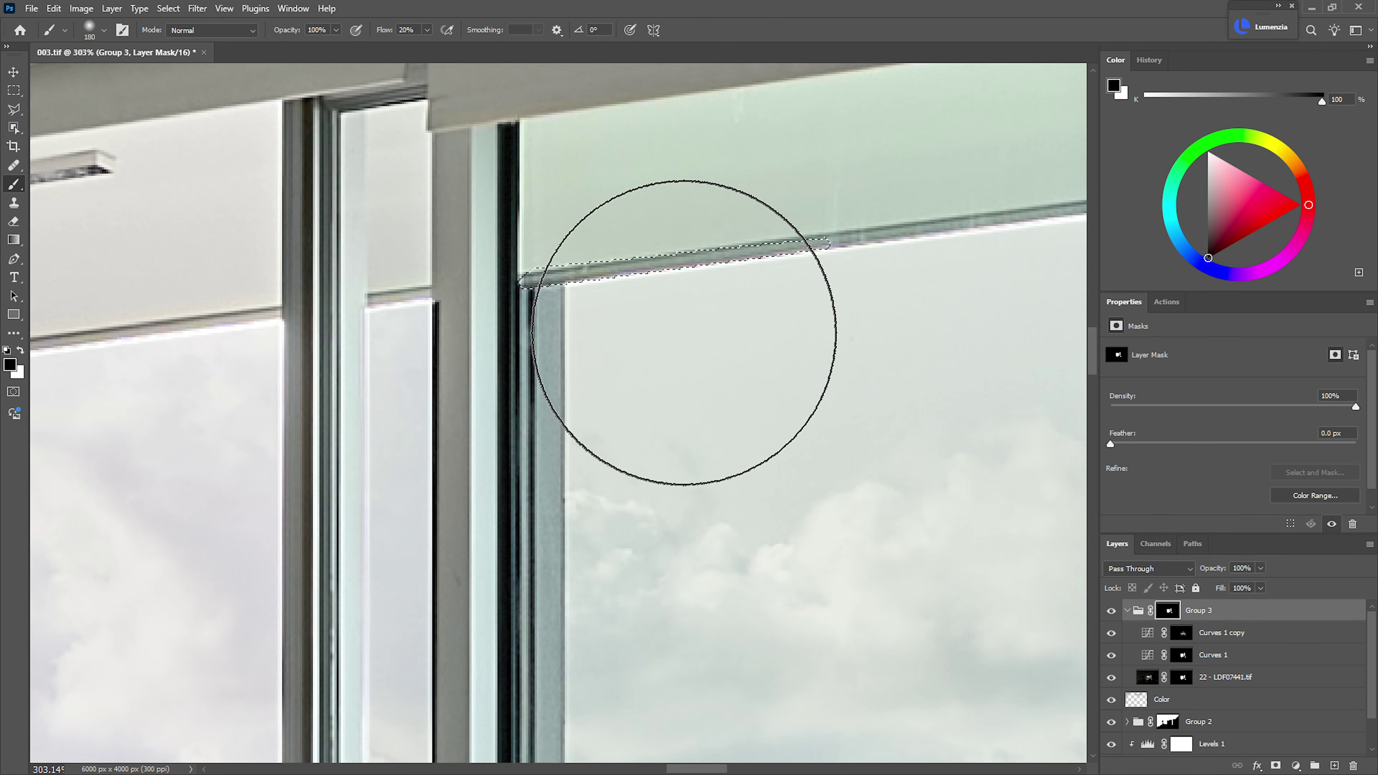
{"action": "scroll", "coordinate": [684, 333], "scroll_direction": "down", "scroll_amount": 10}
{"action": "scroll", "coordinate": [538, 373], "scroll_direction": "up", "scroll_amount": 2}
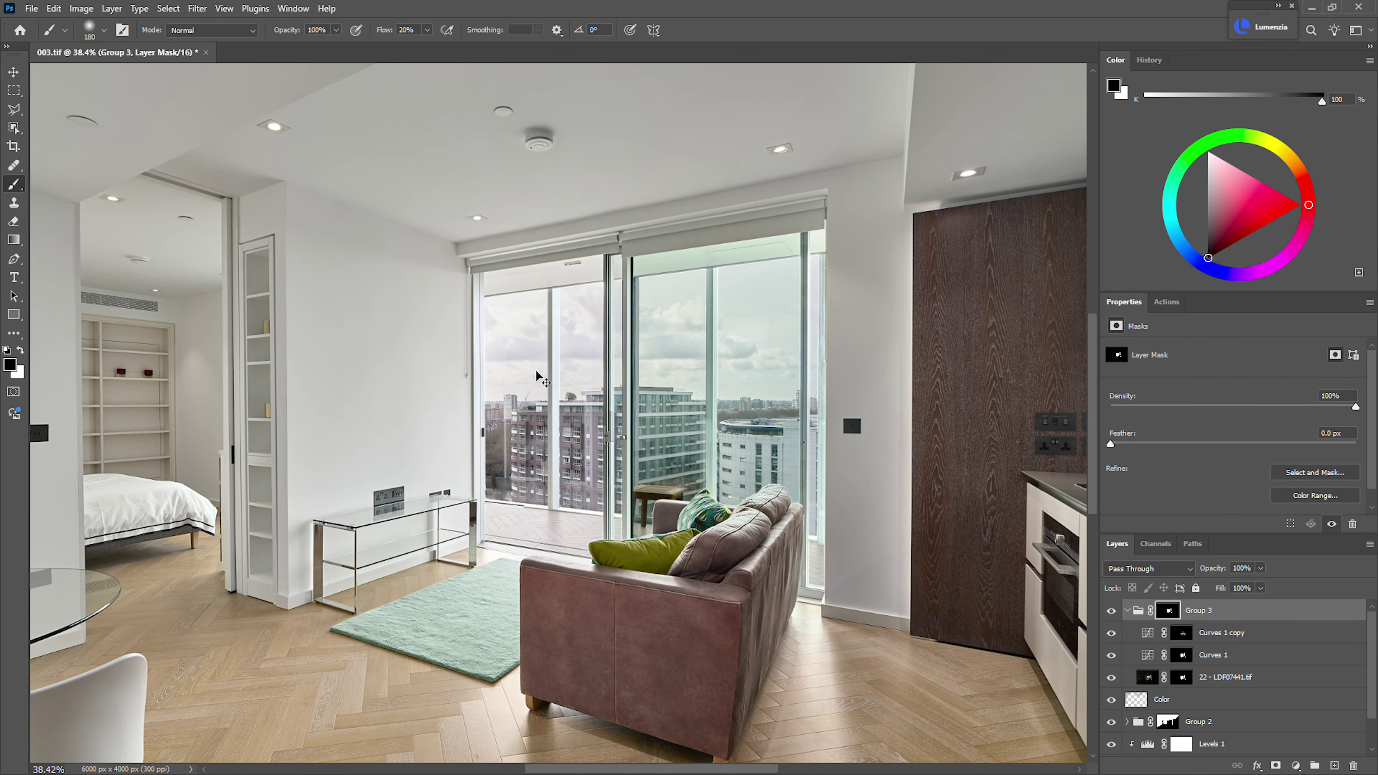
- Collapse the window exposure group and check the blended view through the windows
{"action": "scroll", "coordinate": [536, 372], "scroll_direction": "down", "scroll_amount": 2}
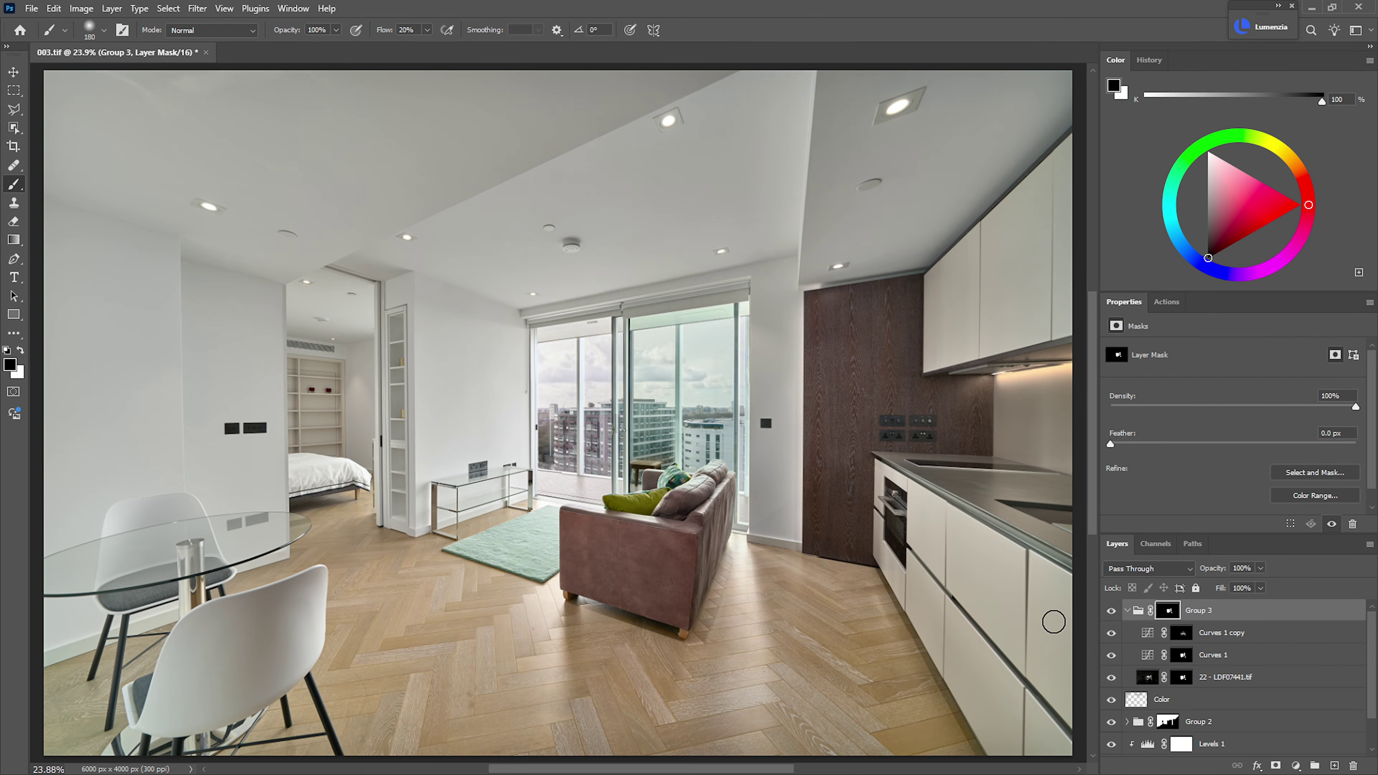
{"action": "left_click", "coordinate": [1127, 610]}
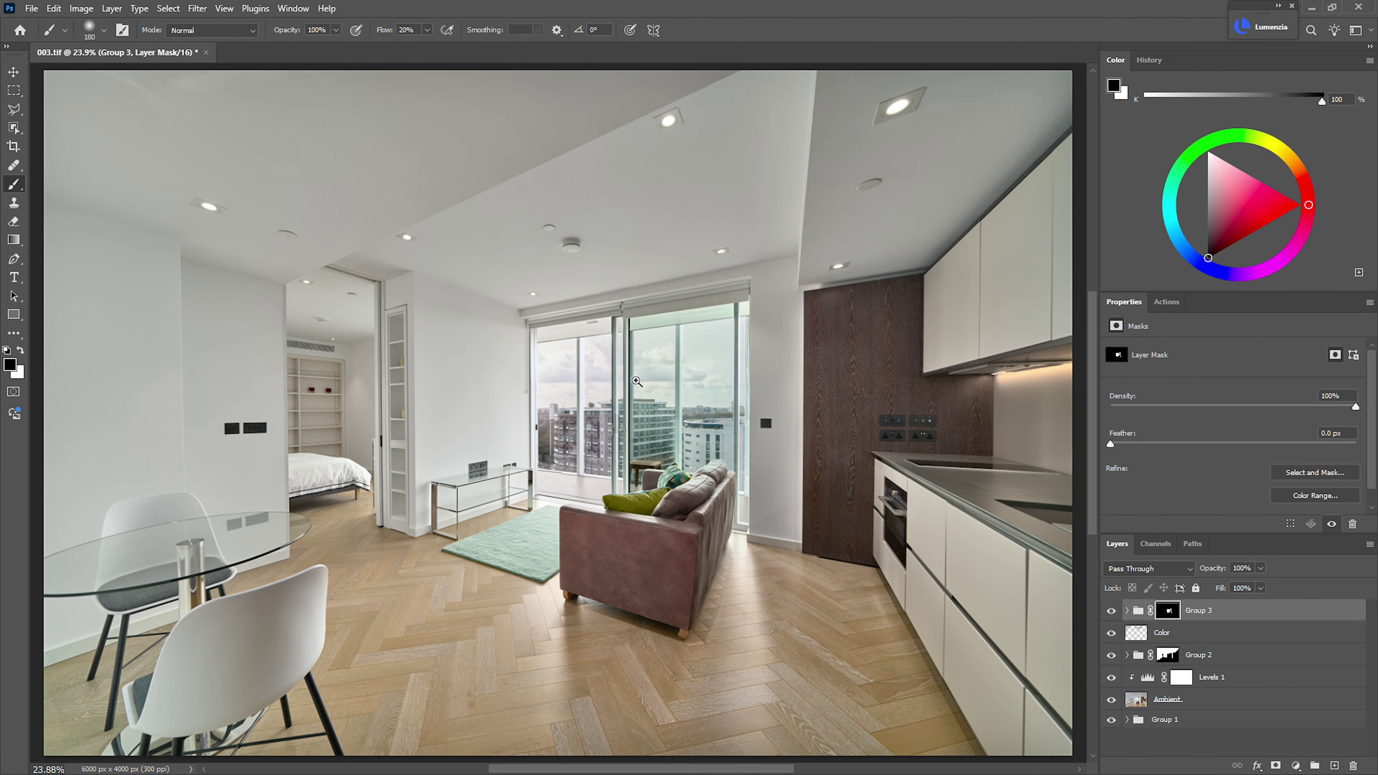
{"action": "left_click_drag", "start_coordinate": [640, 380], "coordinate": [739, 397]}
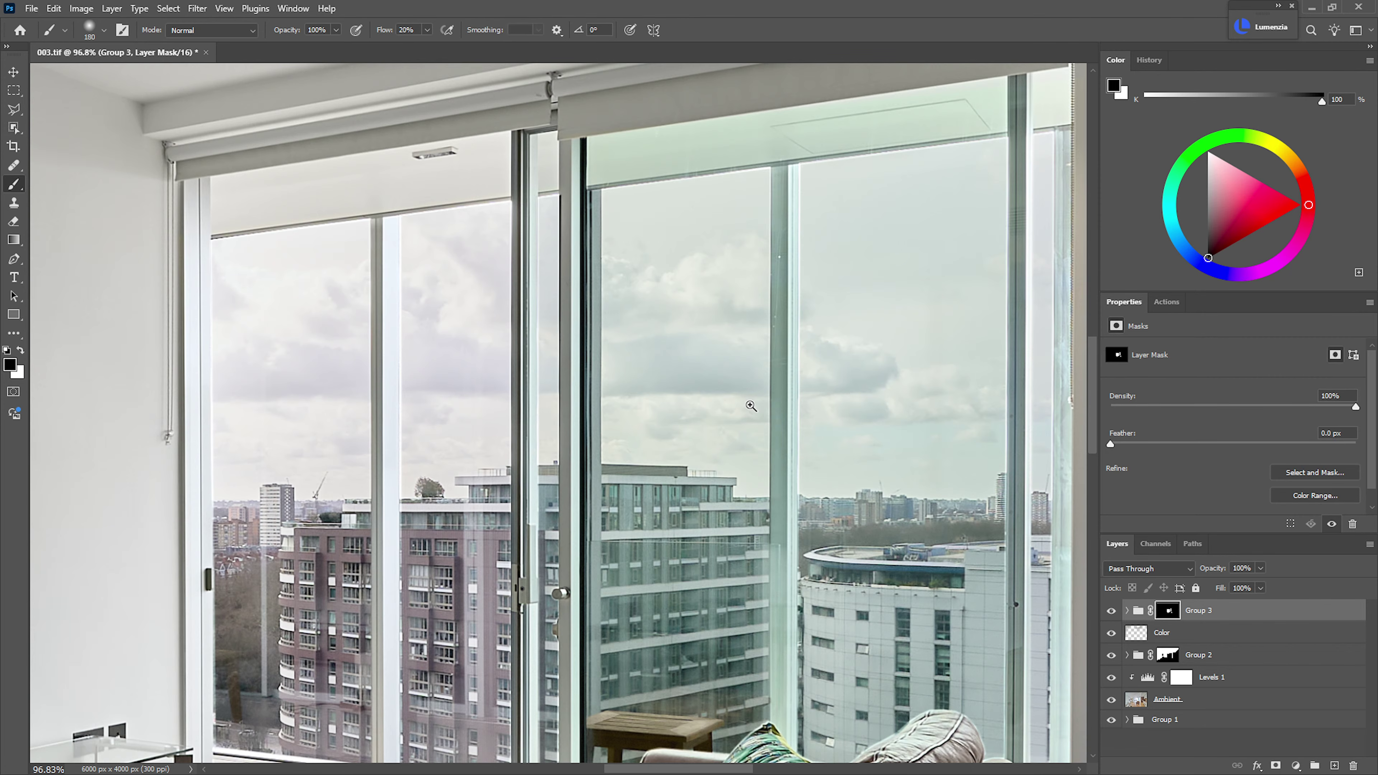
{"action": "mouse_move", "coordinate": [742, 408]}
{"action": "left_mouse_down"}
{"action": "mouse_move", "coordinate": [703, 410]}
{"action": "mouse_move", "coordinate": [724, 414]}
{"action": "left_mouse_up"}
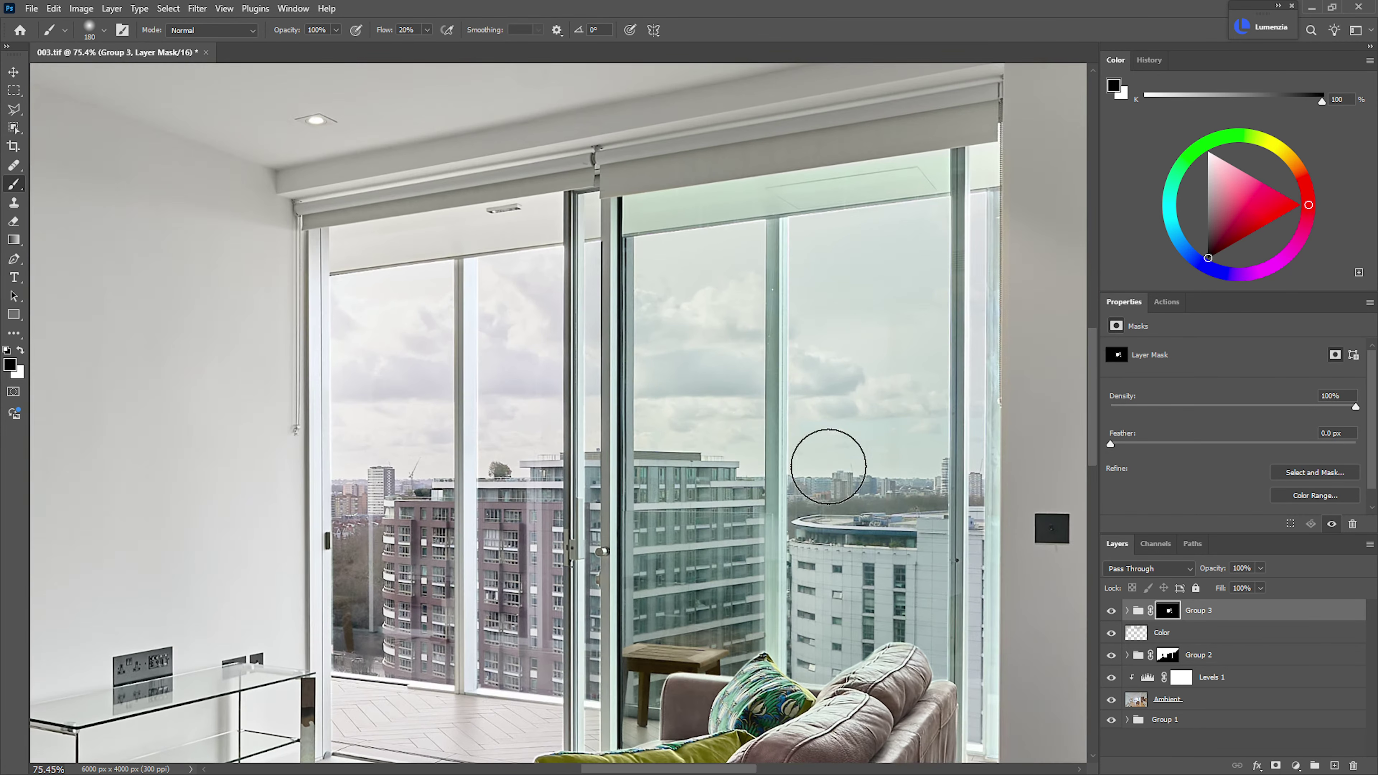
- Group all layers into a single group, and duplicate the Blue channel
{"action": "left_click", "coordinate": [1182, 721], "text": "shift"}
{"action": "key", "text": "ctrl+g"}
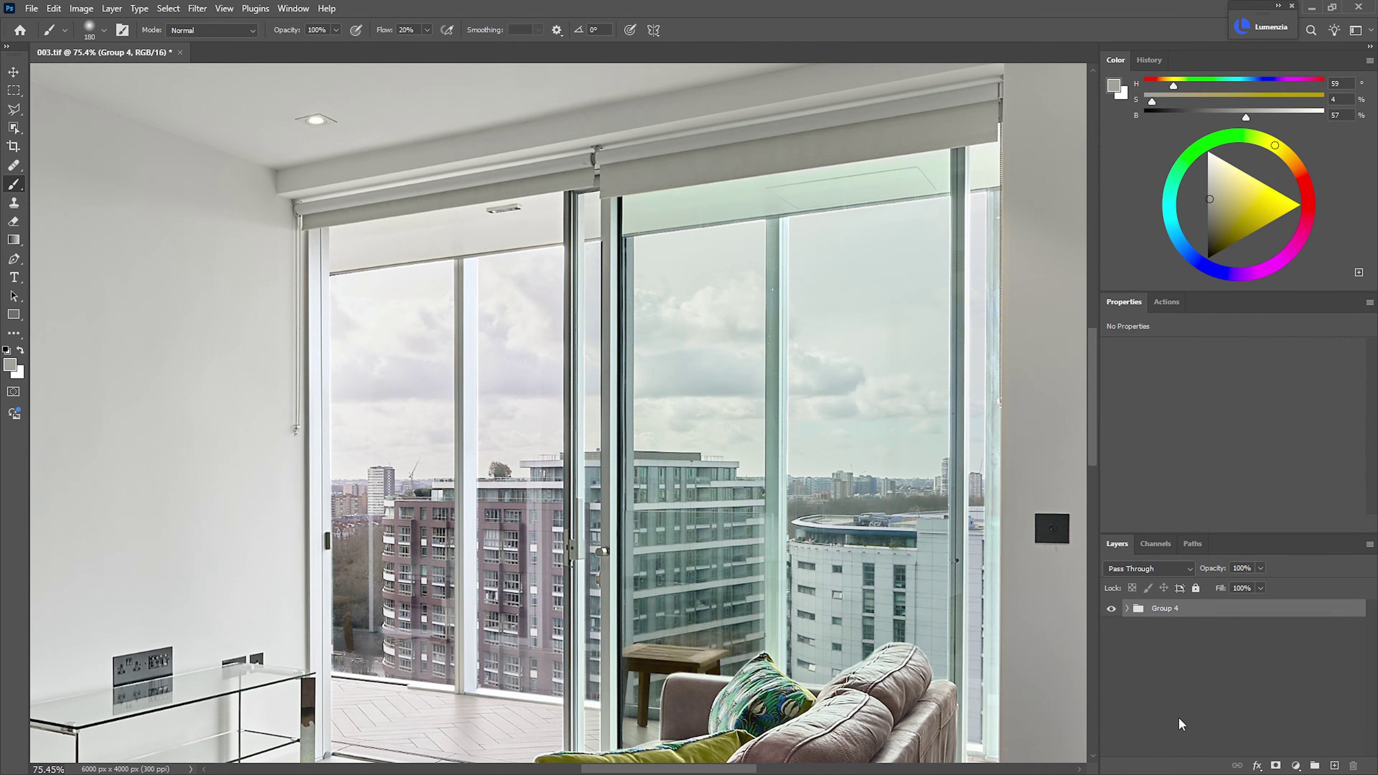
{"action": "left_click", "coordinate": [1151, 543]}
{"action": "left_click_drag", "start_coordinate": [1152, 629], "coordinate": [1333, 765]}
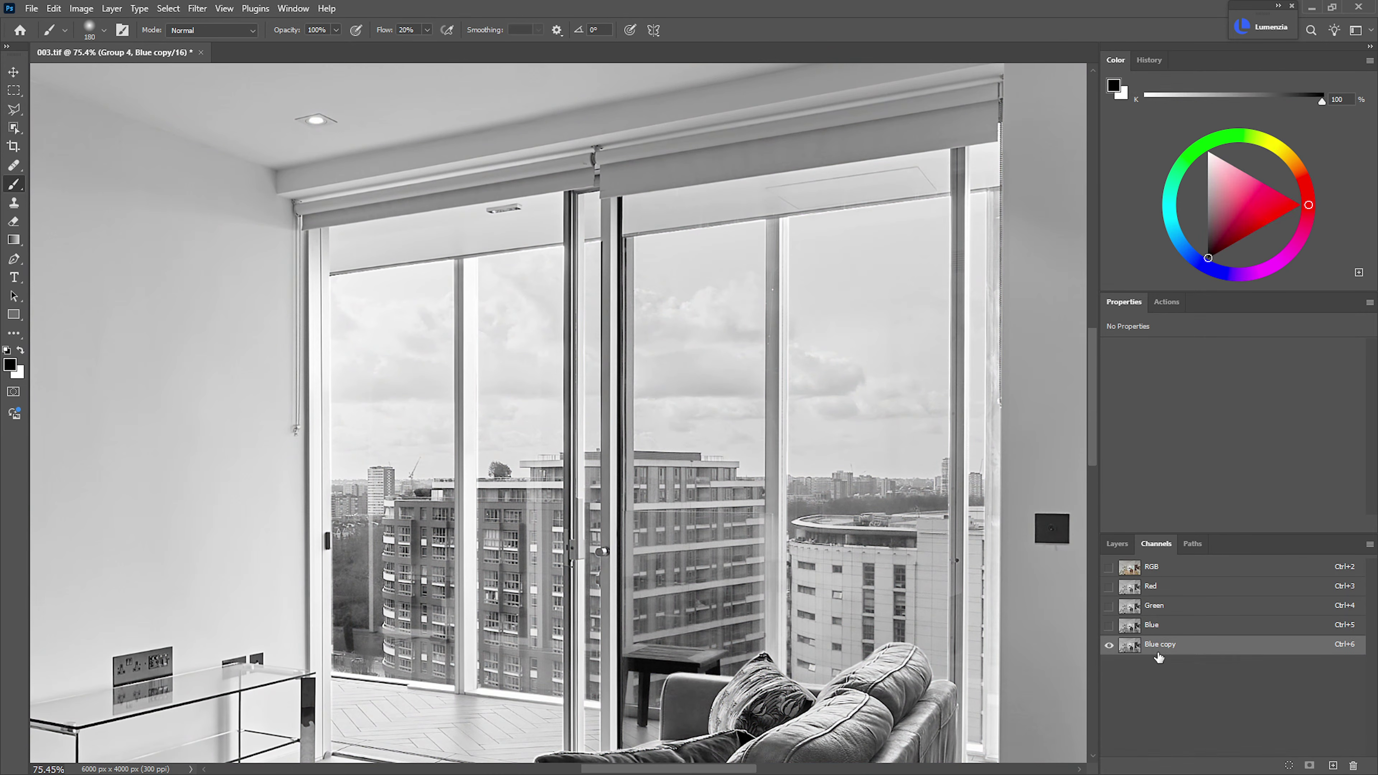
- Increase the contrast of the Blue copy channel with Curves, mapping input 116 to output 51 and input 178 to 188
{"action": "key", "text": "ctrl+shift+n"}
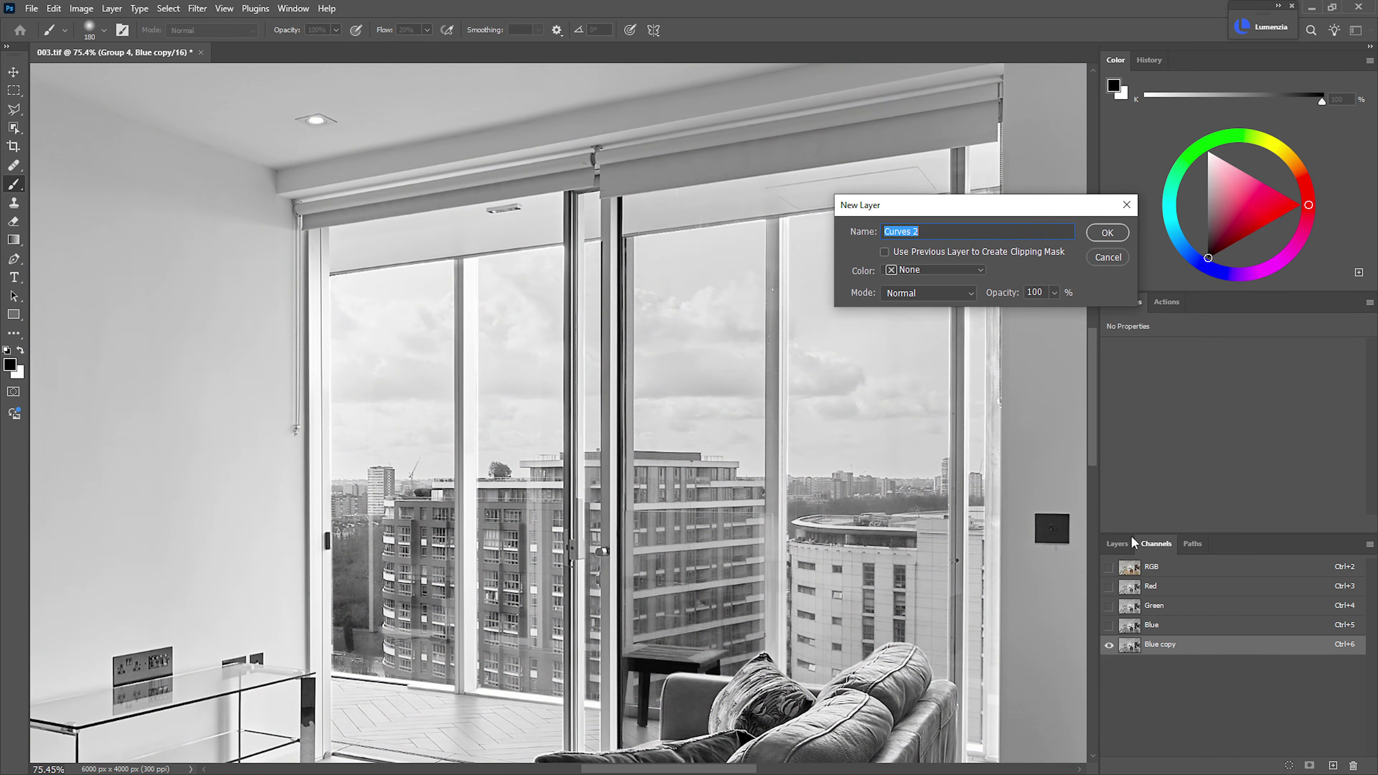
{"action": "left_click", "coordinate": [1113, 257]}
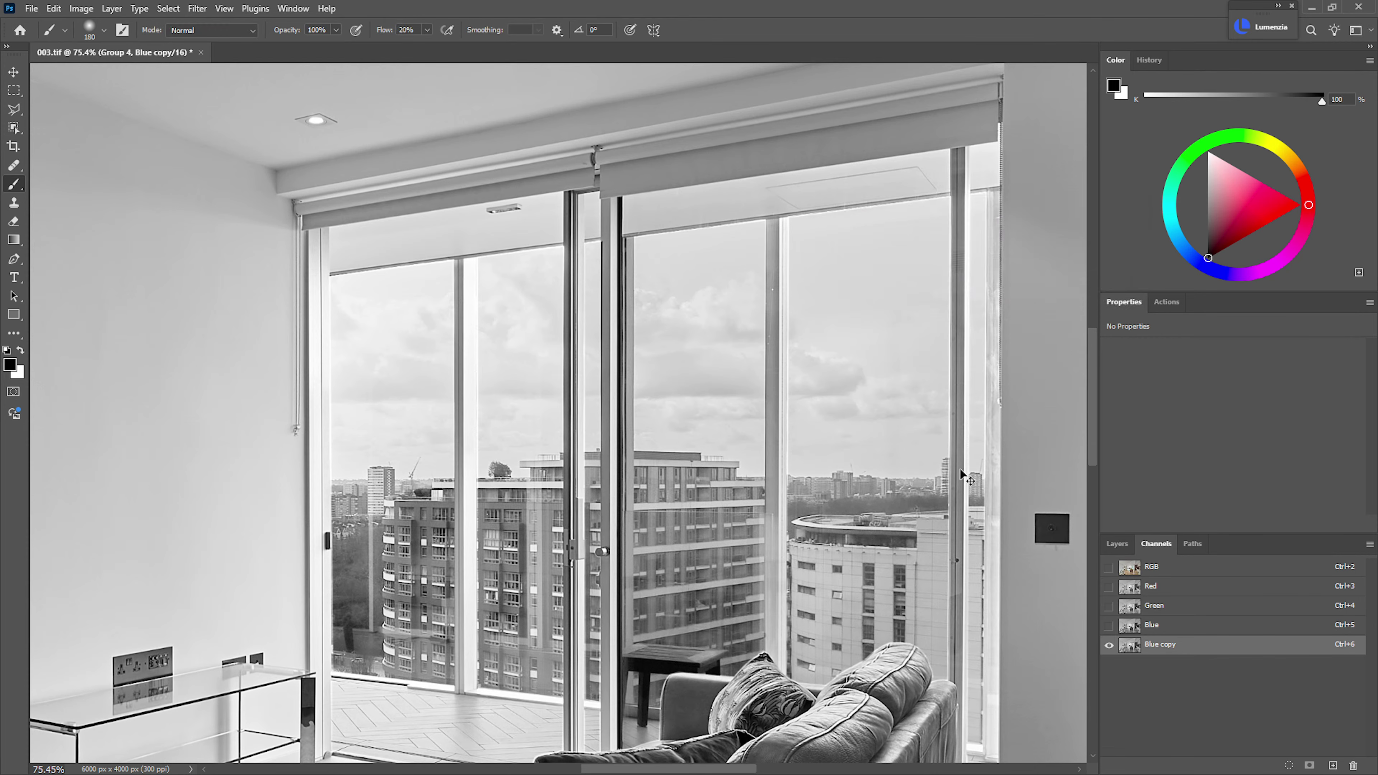
{"action": "key", "text": "ctrl+m"}
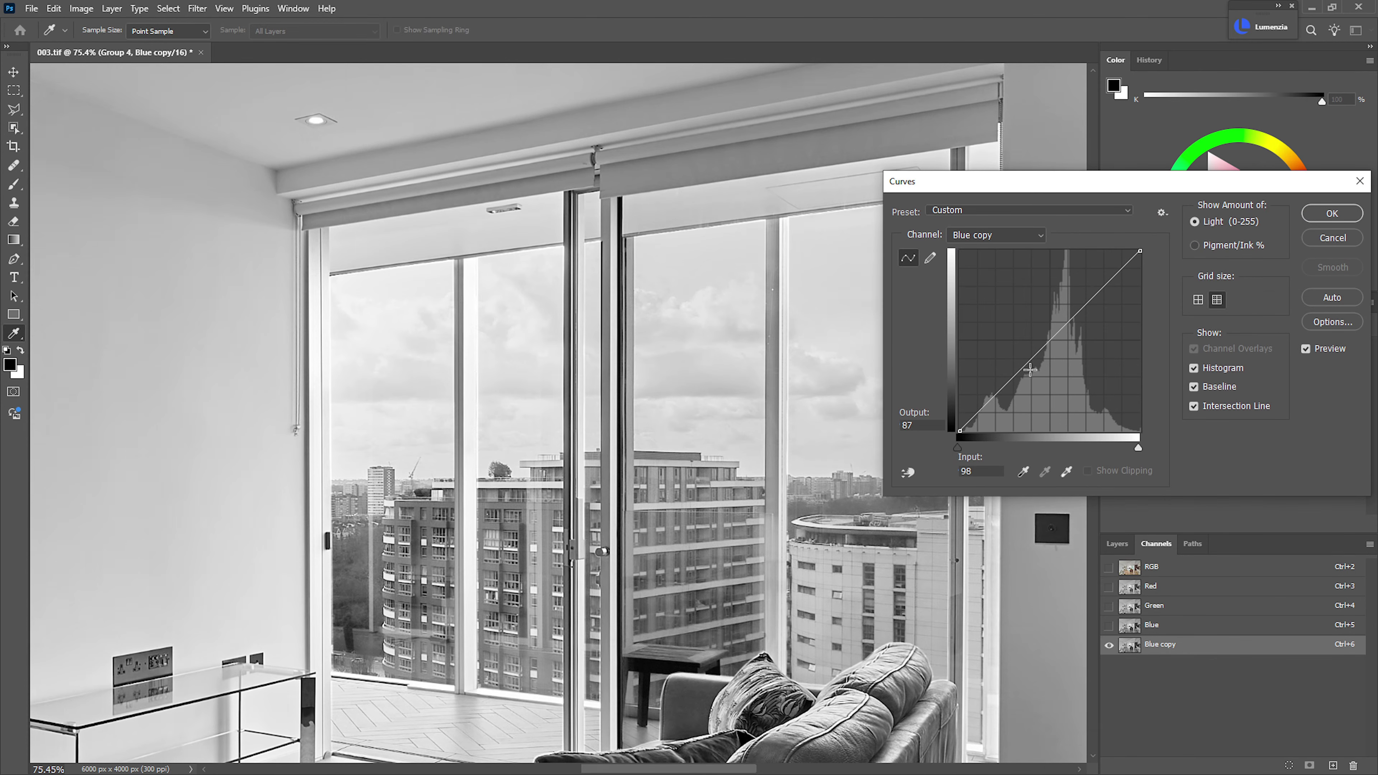
{"action": "left_click_drag", "start_coordinate": [1045, 345], "coordinate": [1048, 397]}
{"action": "left_click_drag", "start_coordinate": [1085, 332], "coordinate": [1084, 318]}
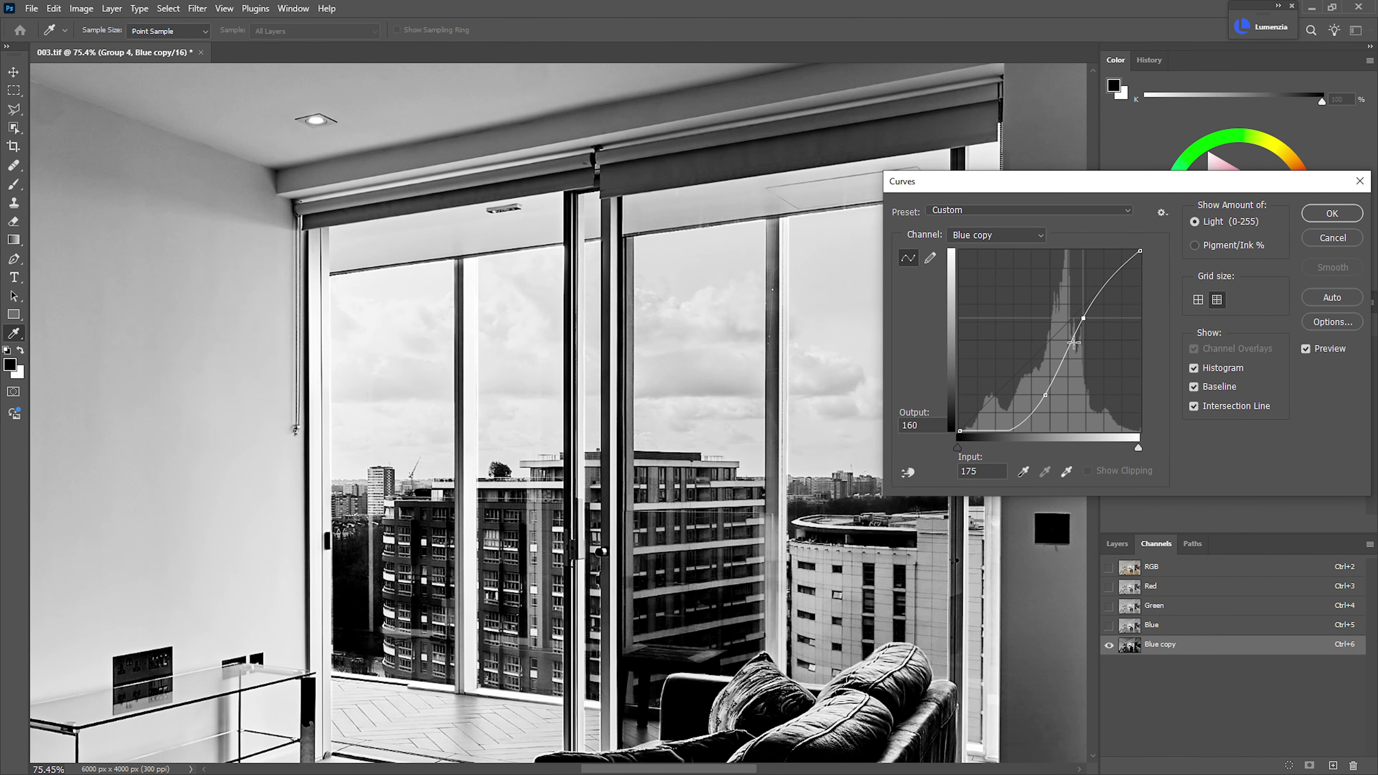
{"action": "left_click", "coordinate": [1047, 397]}
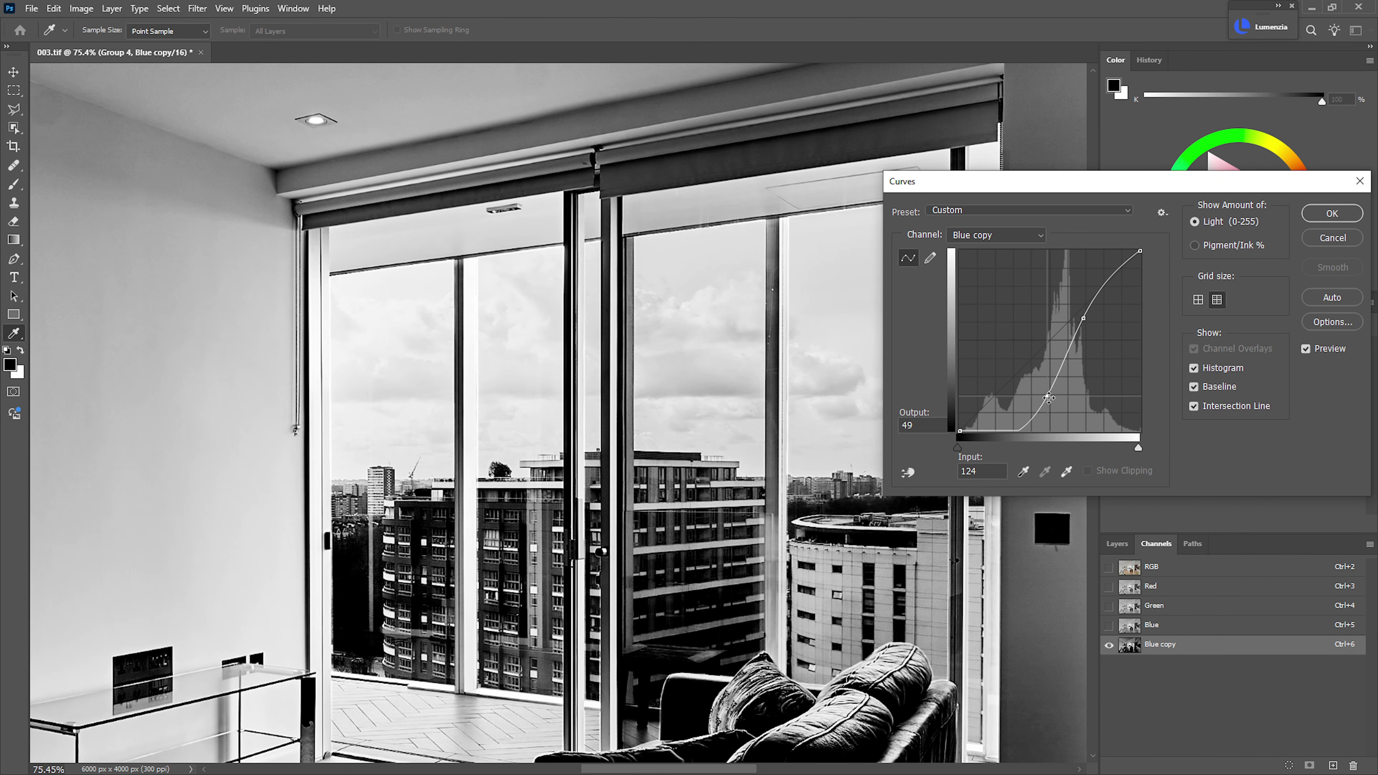
{"action": "left_click_drag", "start_coordinate": [1048, 398], "coordinate": [1041, 394]}
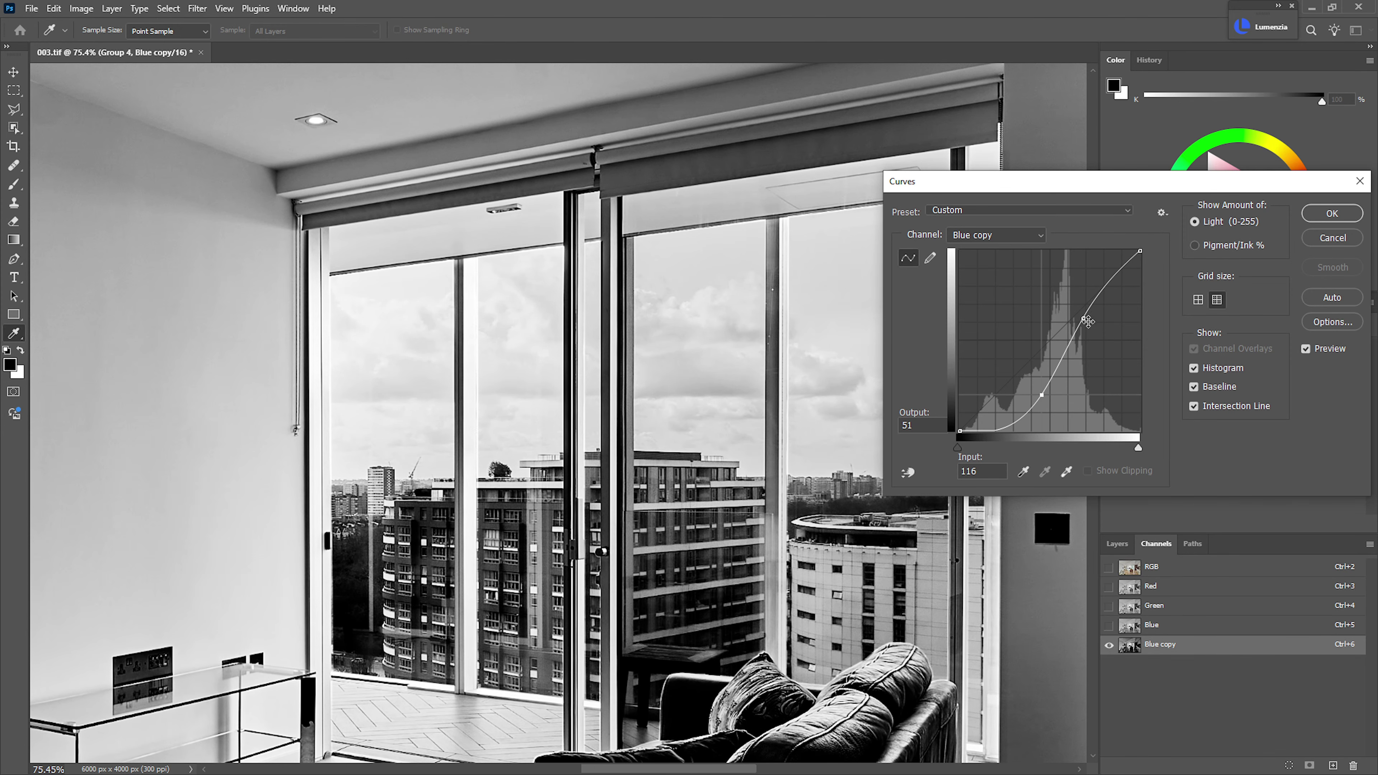
{"action": "left_click_drag", "start_coordinate": [1085, 319], "coordinate": [1087, 298]}
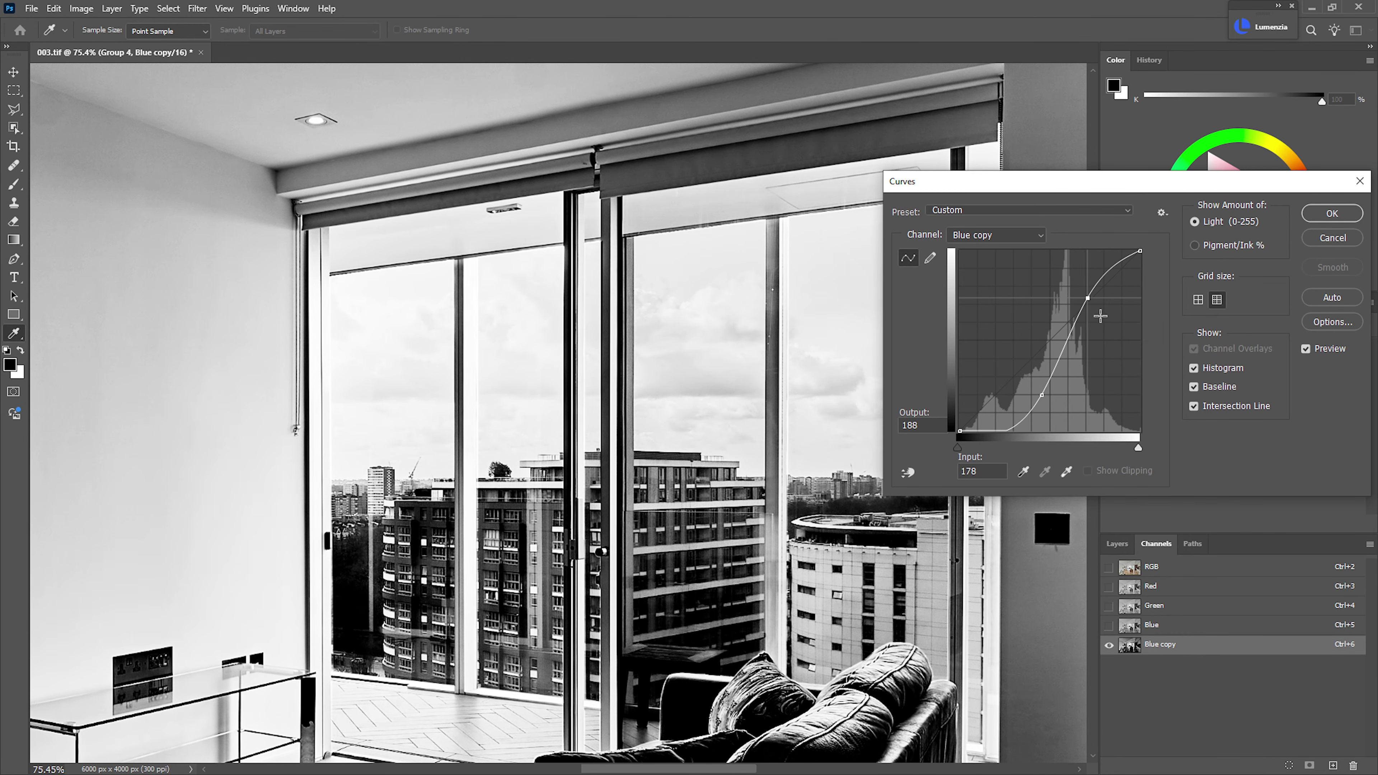
{"action": "left_click", "coordinate": [1309, 216]}
{"action": "key", "text": "b"}
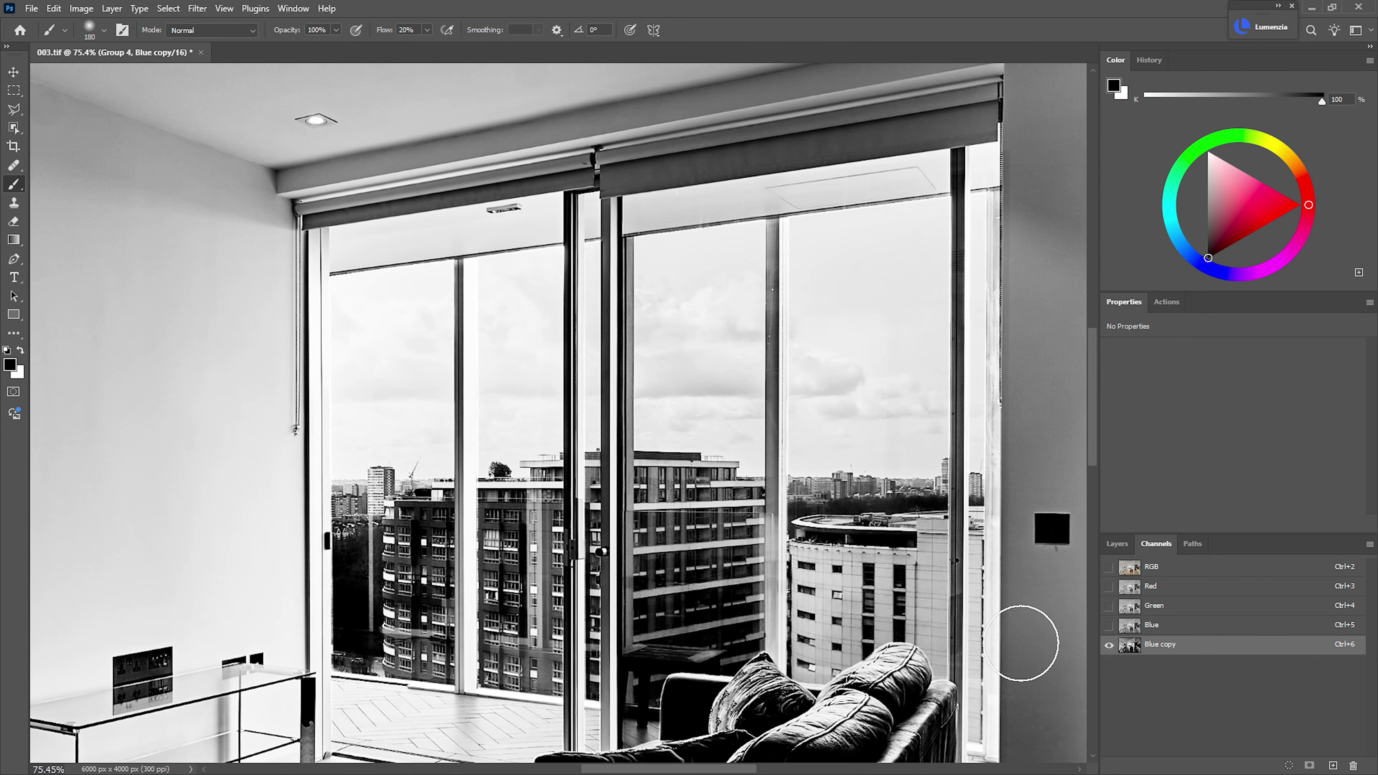
- Outline the glazed window area with the Polygonal Lasso, running along the upper frame line, the window's sides, the sofa and the glass's lower edge
{"action": "key", "text": "l"}
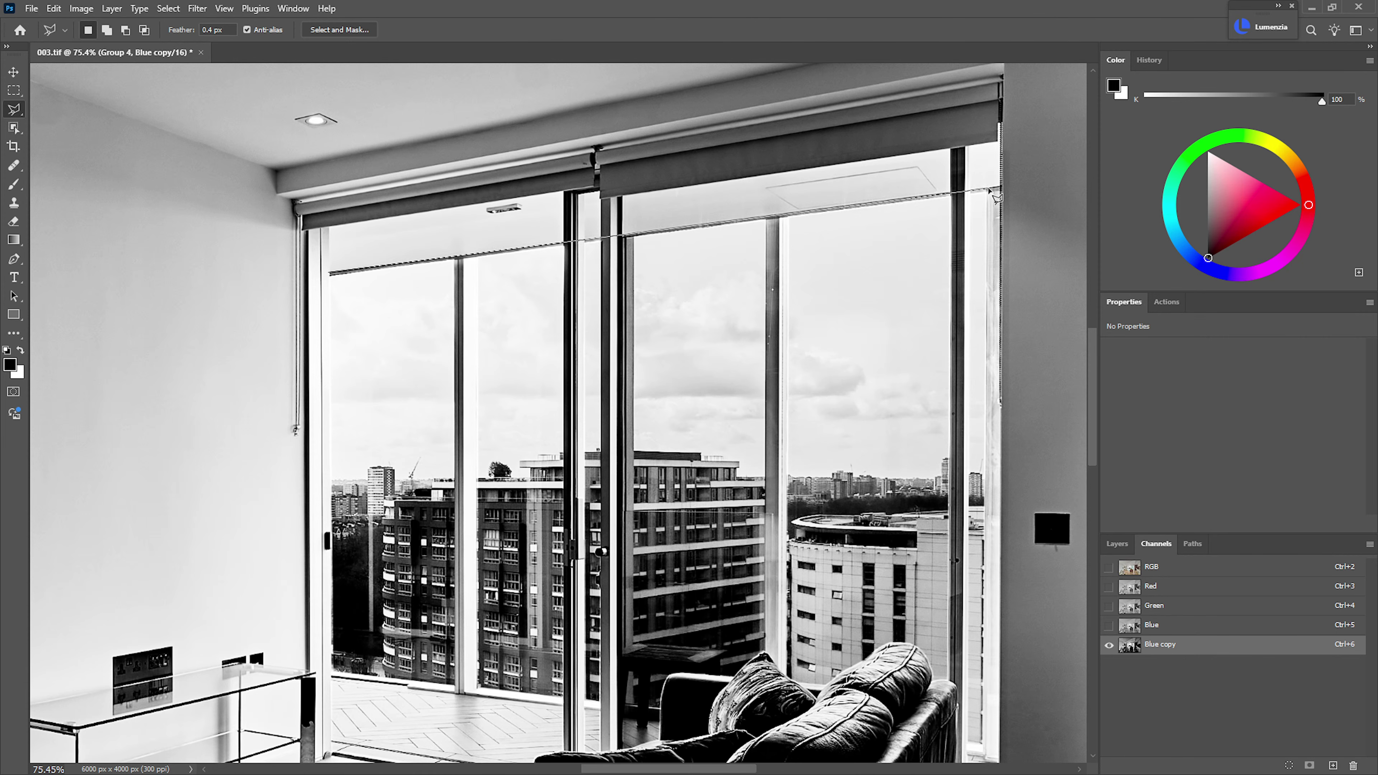
{"action": "left_click", "coordinate": [989, 188]}
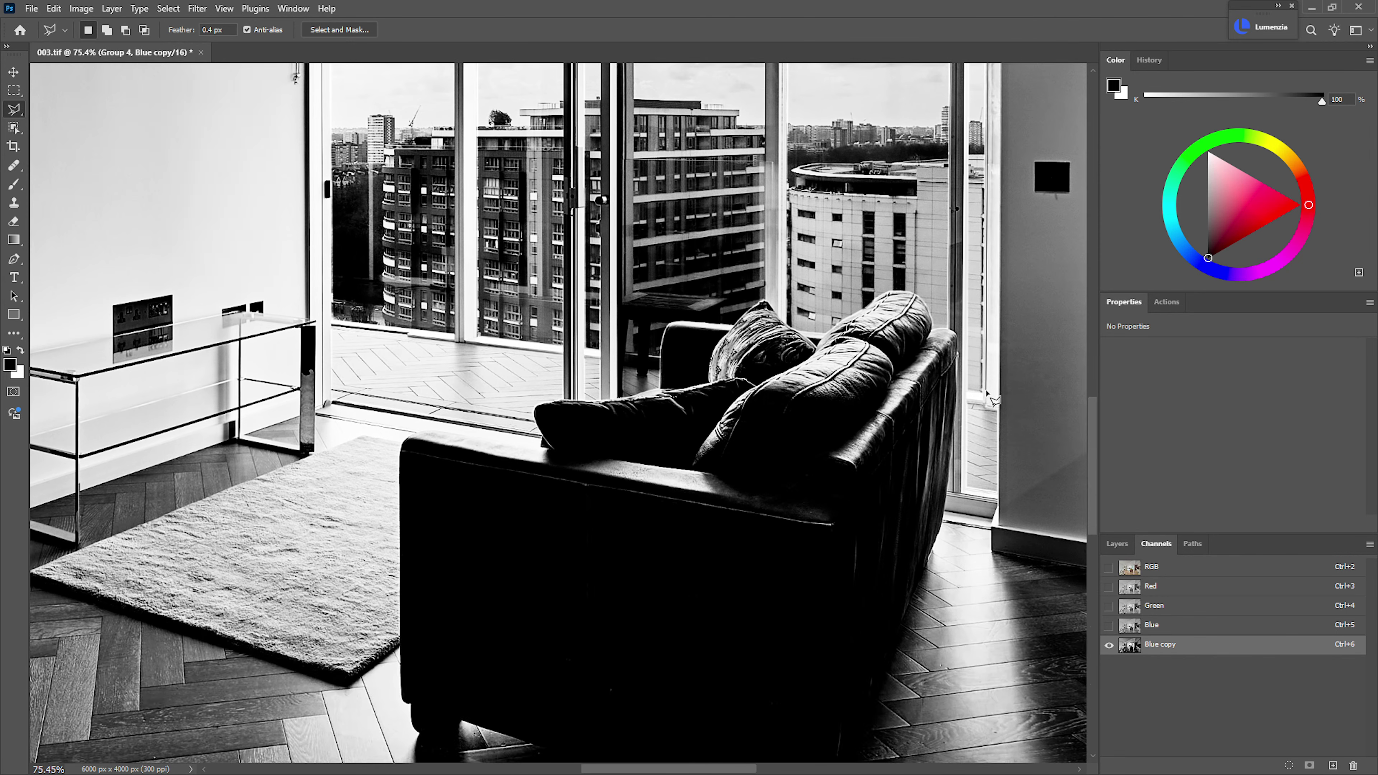
{"action": "left_click", "coordinate": [957, 389]}
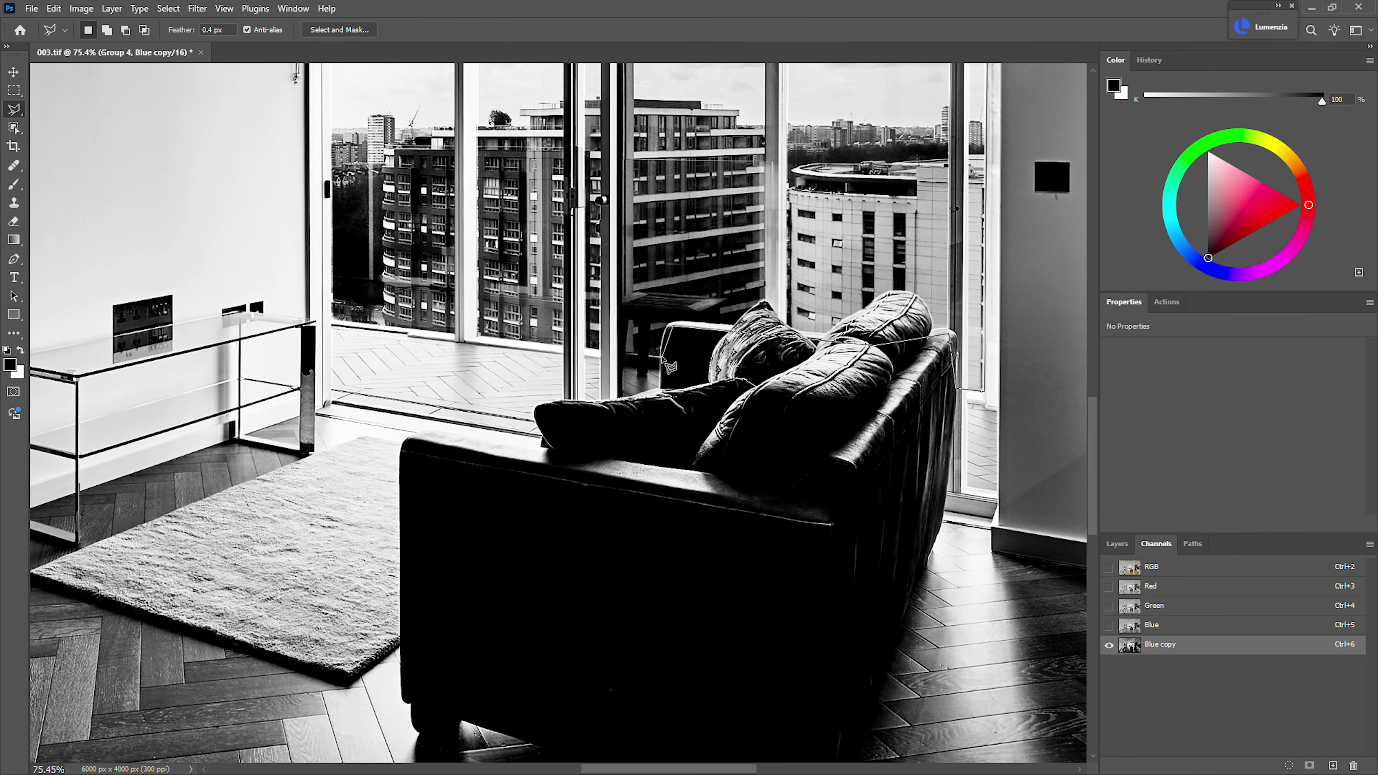
{"action": "left_click", "coordinate": [606, 411]}
{"action": "left_click", "coordinate": [331, 325]}
{"action": "scroll", "coordinate": [330, 325], "scroll_direction": "up", "scroll_amount": 8}
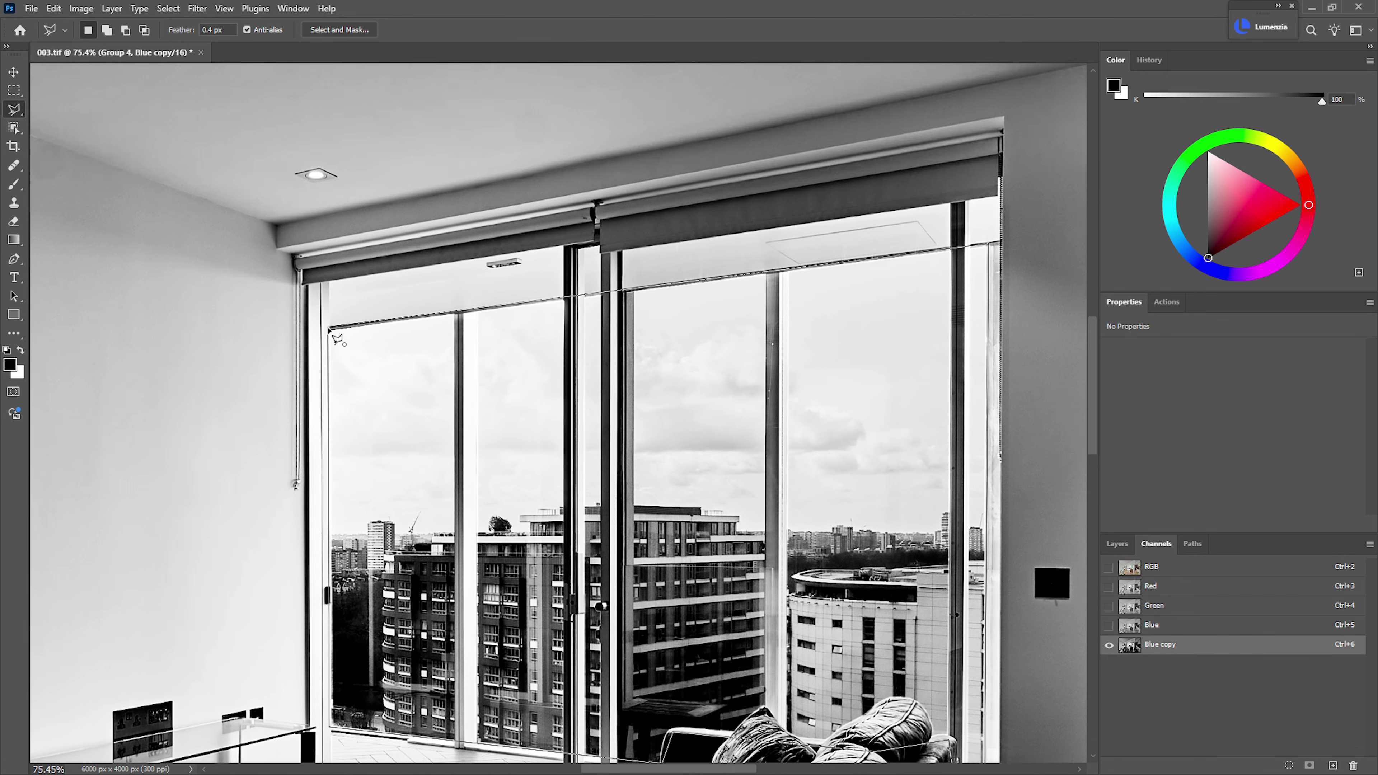
{"action": "left_click", "coordinate": [331, 333]}
- Invert the selection, fill everything outside the windows with black in the Blue copy channel, and clear the selection
{"action": "key", "text": "ctrl+shift+i"}
{"action": "key", "text": "Delete"}
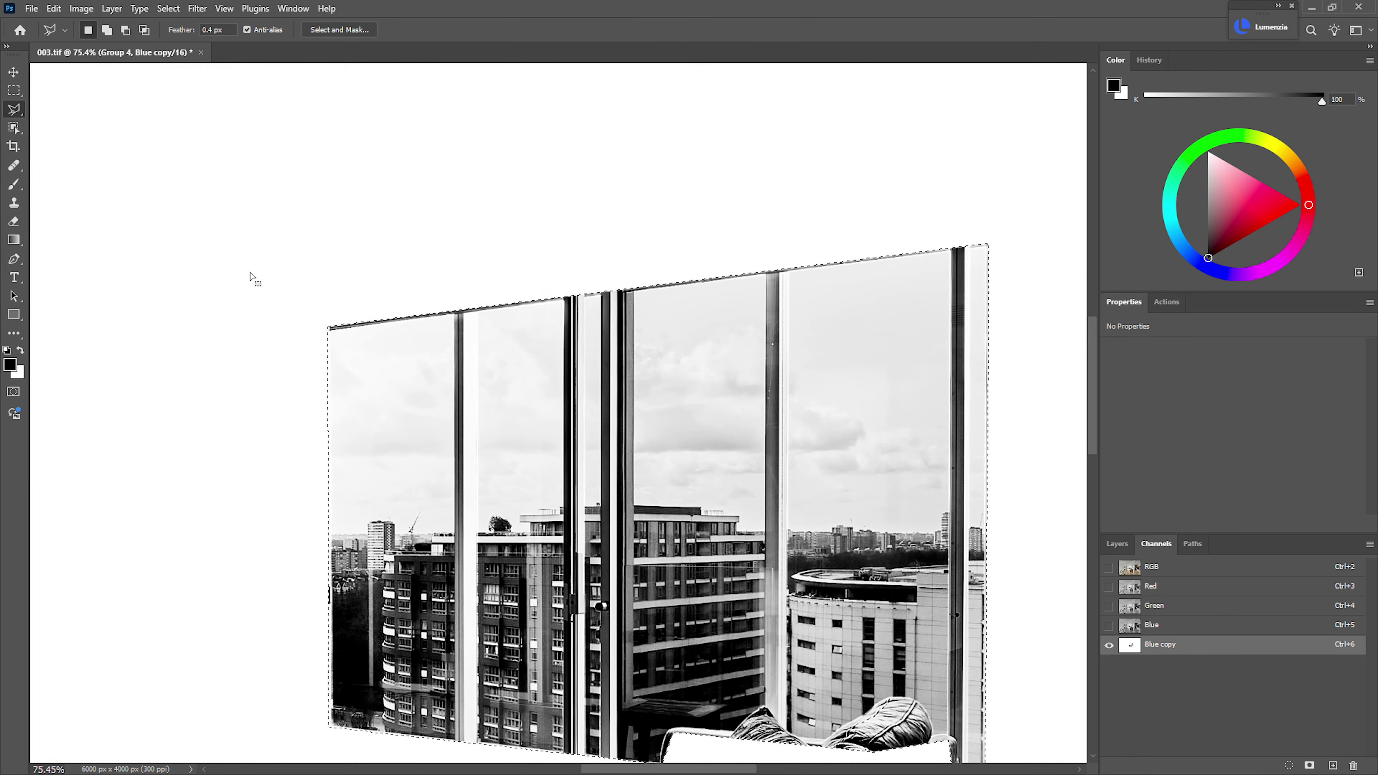
{"action": "key", "text": "ctrl+z"}
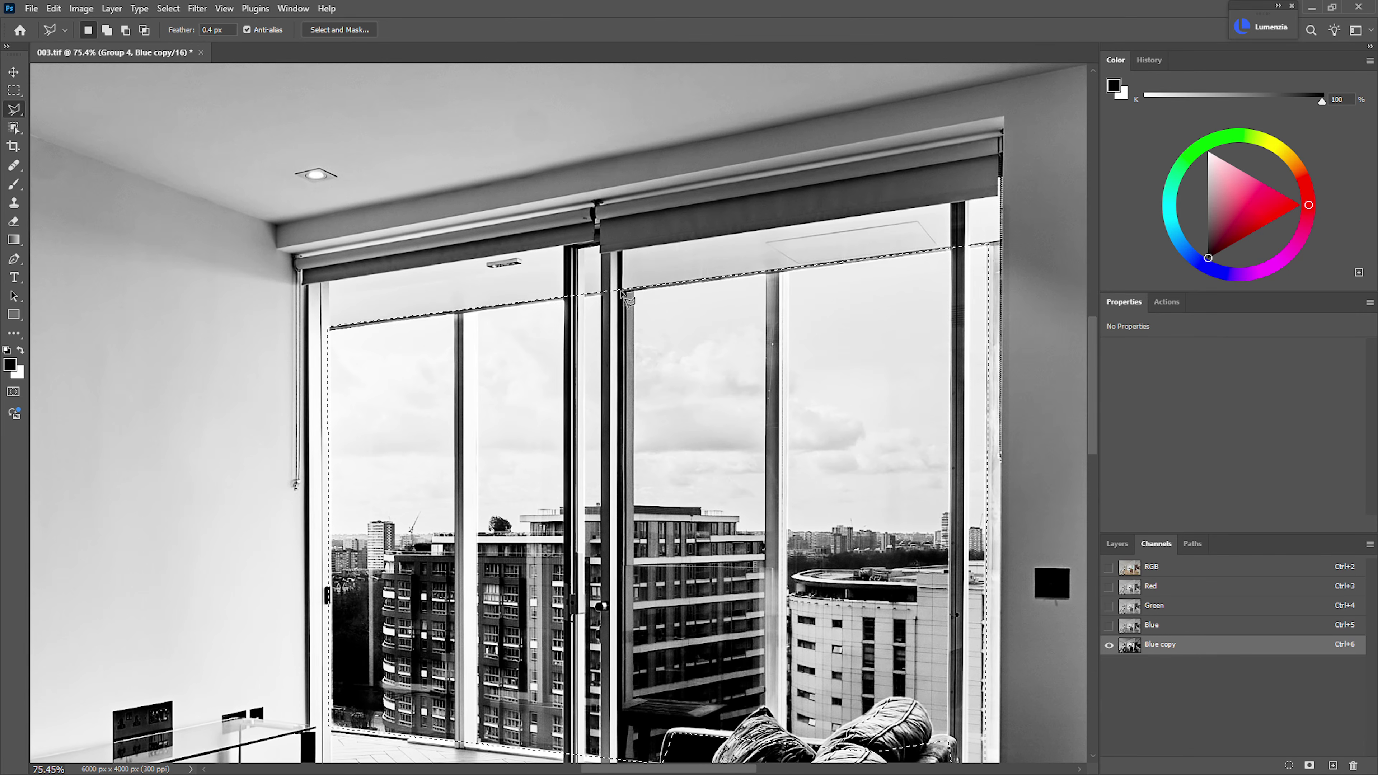
{"action": "key", "text": "x"}
{"action": "key", "text": "Delete"}
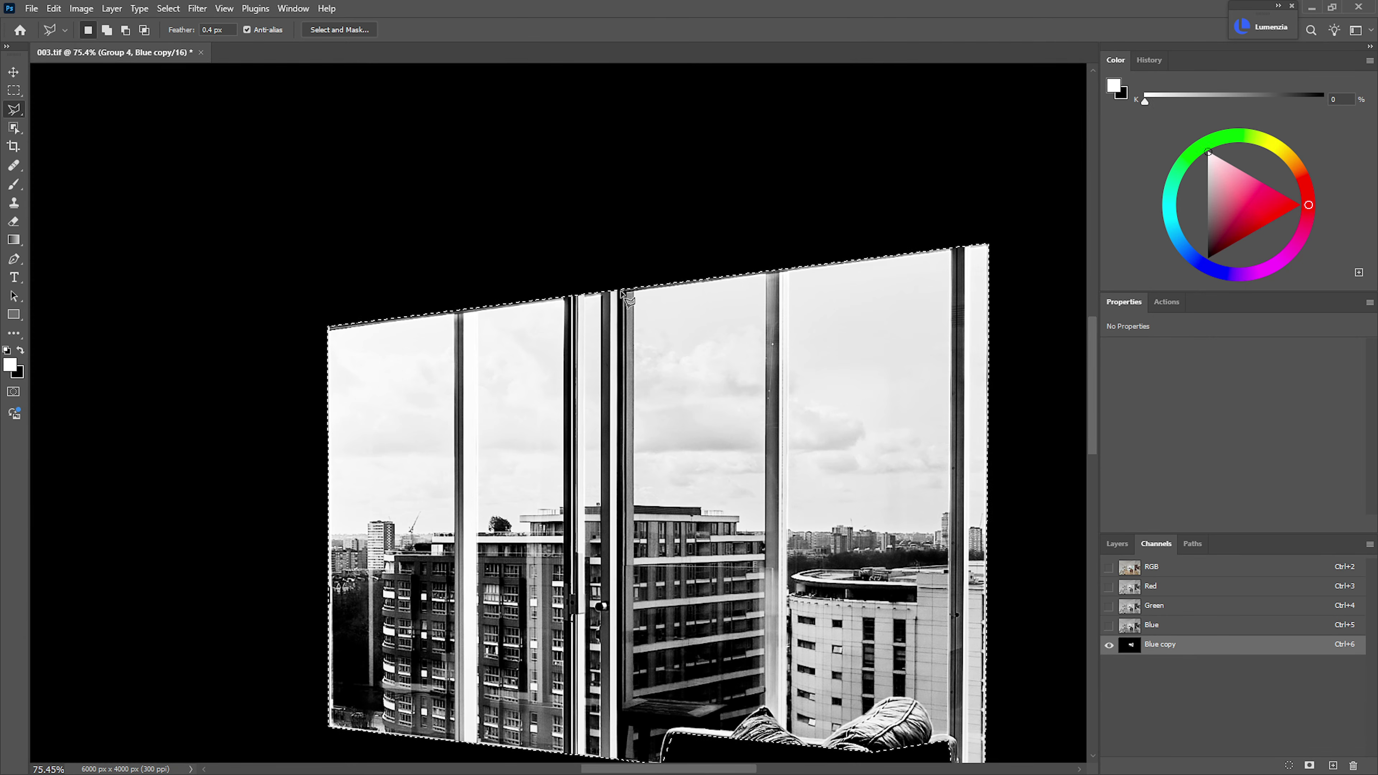
{"action": "left_click_drag", "start_coordinate": [766, 447], "coordinate": [724, 442]}
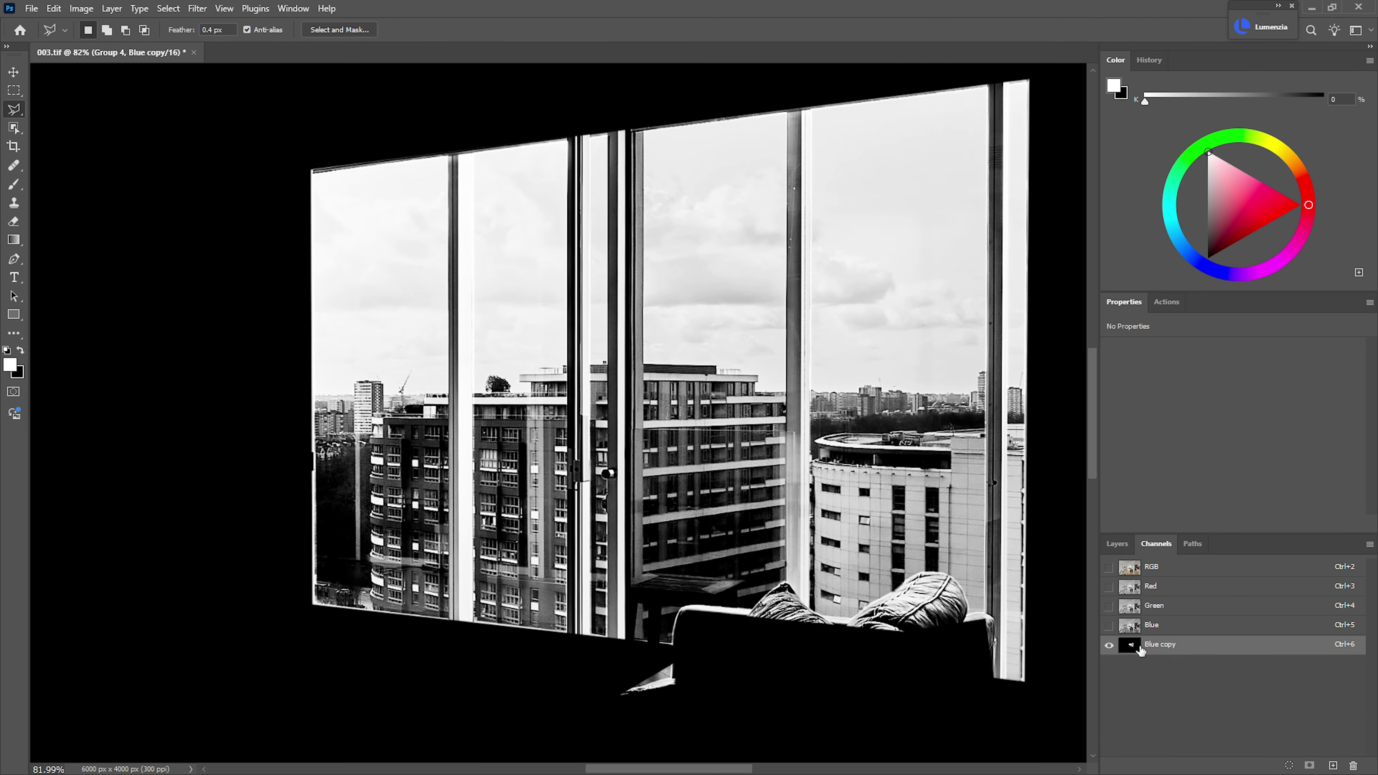
- Switch from the Blue copy channel back to the full-colour RGB composite
{"action": "left_click", "coordinate": [1122, 538]}
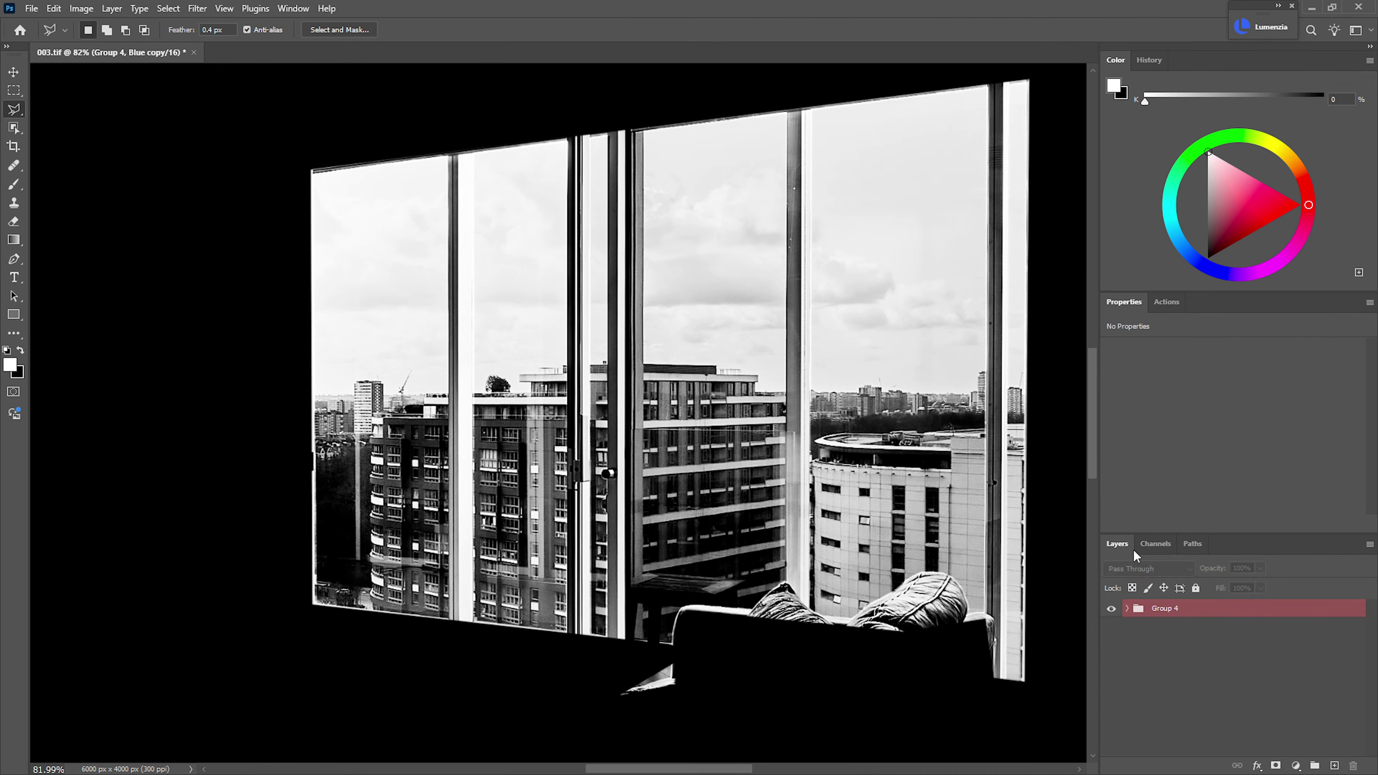
{"action": "left_click", "coordinate": [1150, 545]}
{"action": "left_click", "coordinate": [1162, 572]}
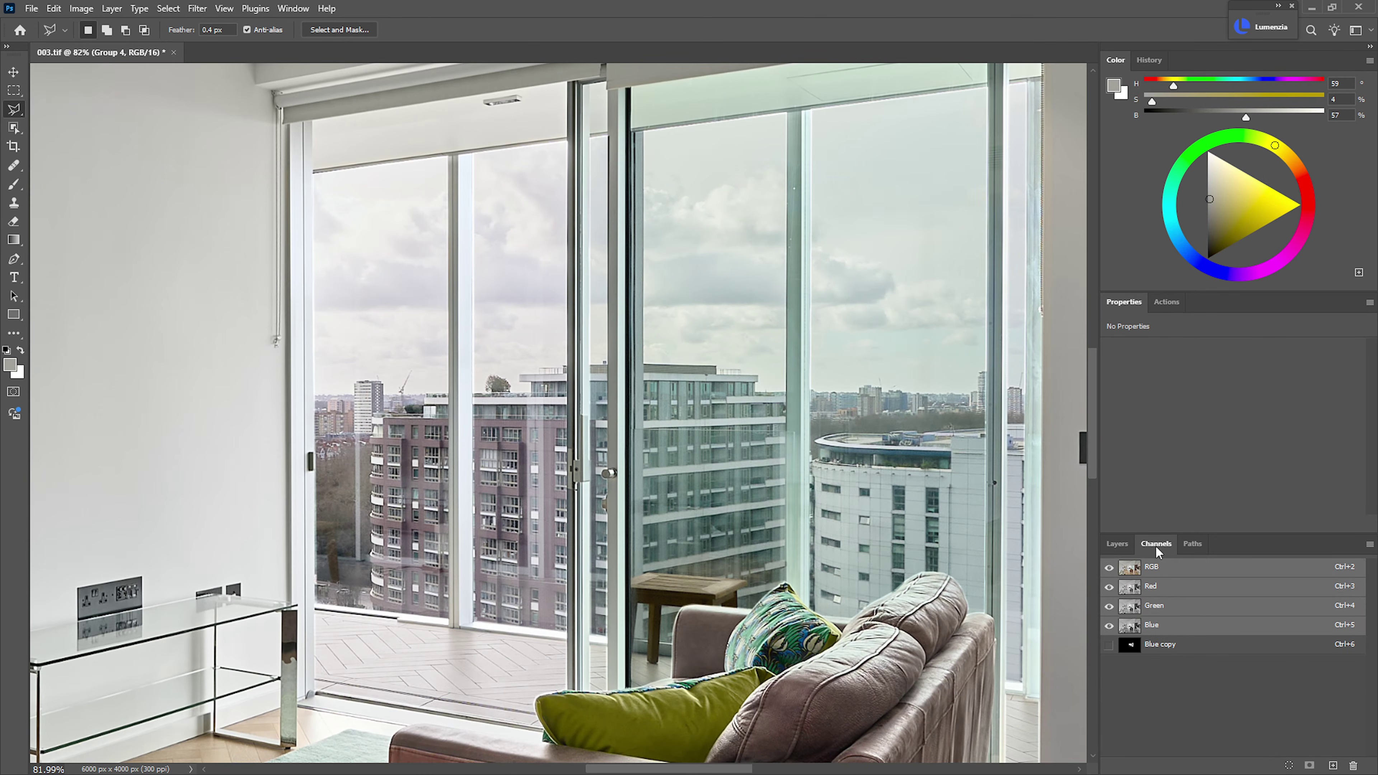
- Load the Blue copy channel as a selection to inspect its coverage over the windows, and clear the selection
{"action": "left_click", "coordinate": [1136, 646], "text": "ctrl"}
{"action": "scroll", "coordinate": [821, 510], "scroll_direction": "down", "scroll_amount": 2}
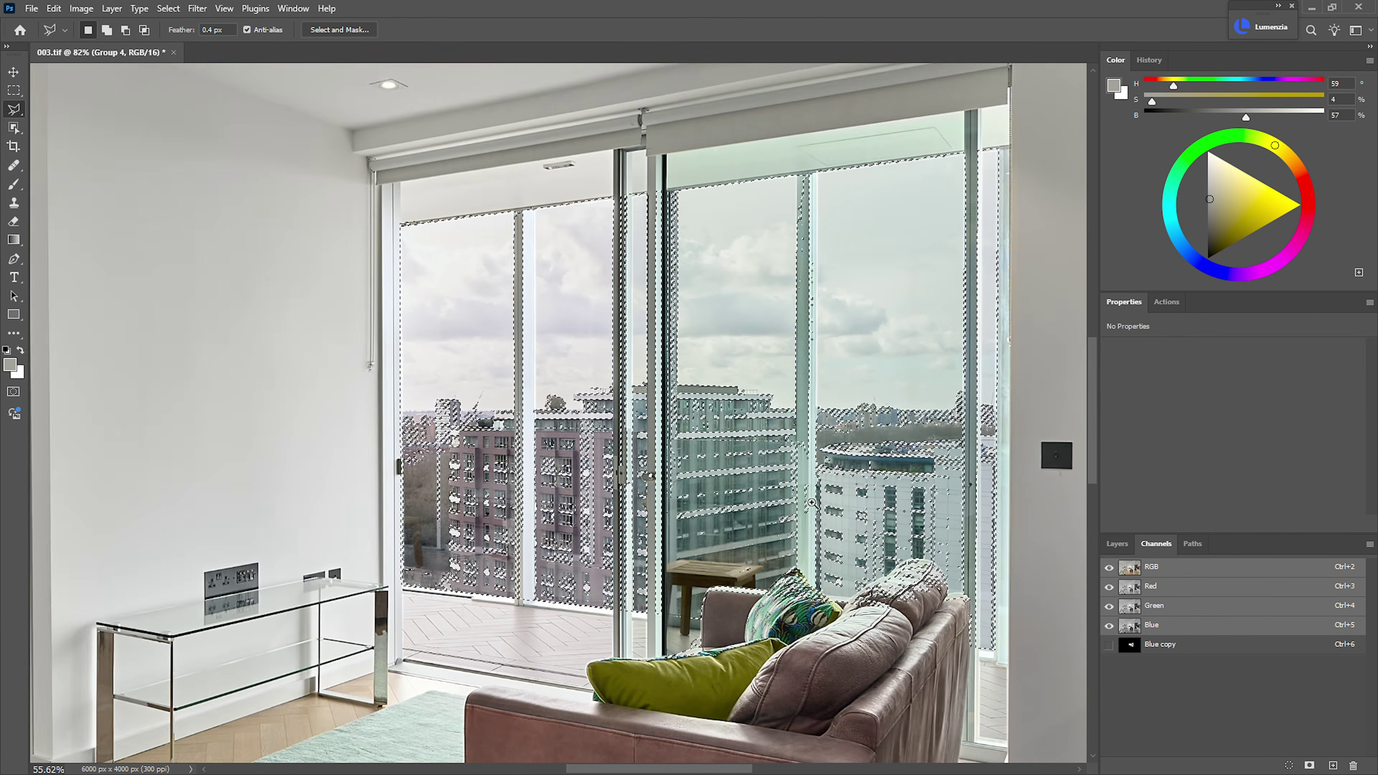
{"action": "scroll", "coordinate": [822, 511], "scroll_direction": "up", "scroll_amount": 1}
{"action": "left_click", "coordinate": [1116, 543]}
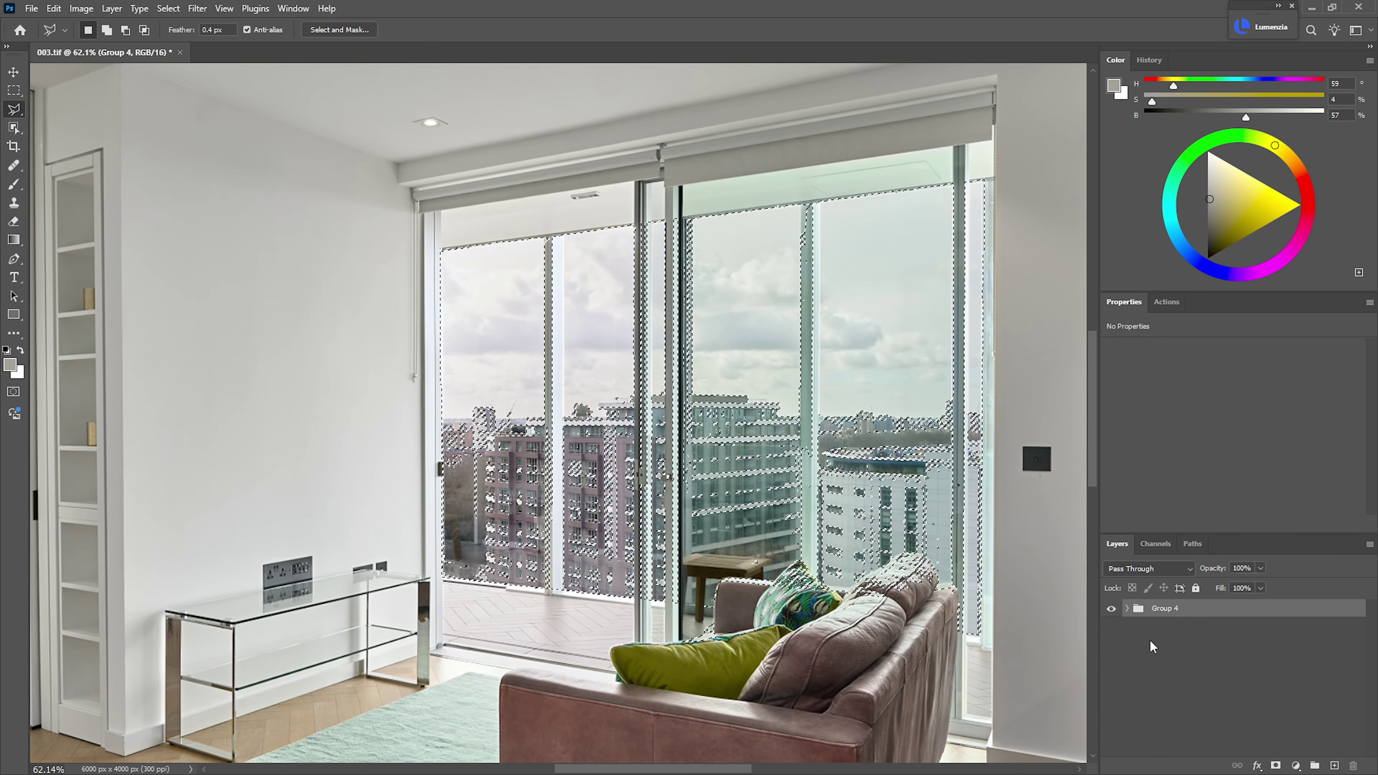
{"action": "key", "text": "ctrl+d"}
- Show the Blue copy channel as an overlay to check its coverage of the window view, and hide it again
{"action": "scroll", "coordinate": [842, 478], "scroll_direction": "down", "scroll_amount": 4}
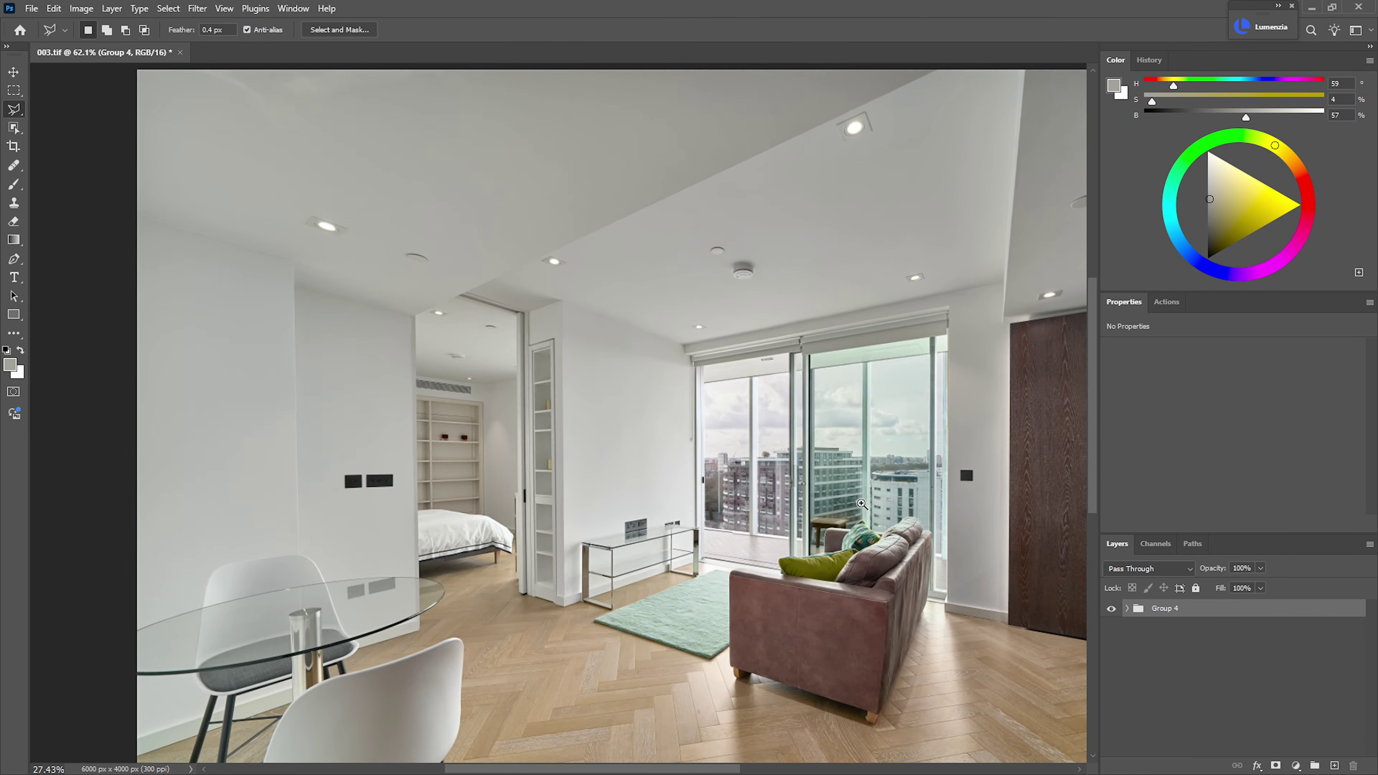
{"action": "scroll", "coordinate": [842, 477], "scroll_direction": "down", "scroll_amount": 1}
{"action": "scroll", "coordinate": [766, 397], "scroll_direction": "up", "scroll_amount": 6}
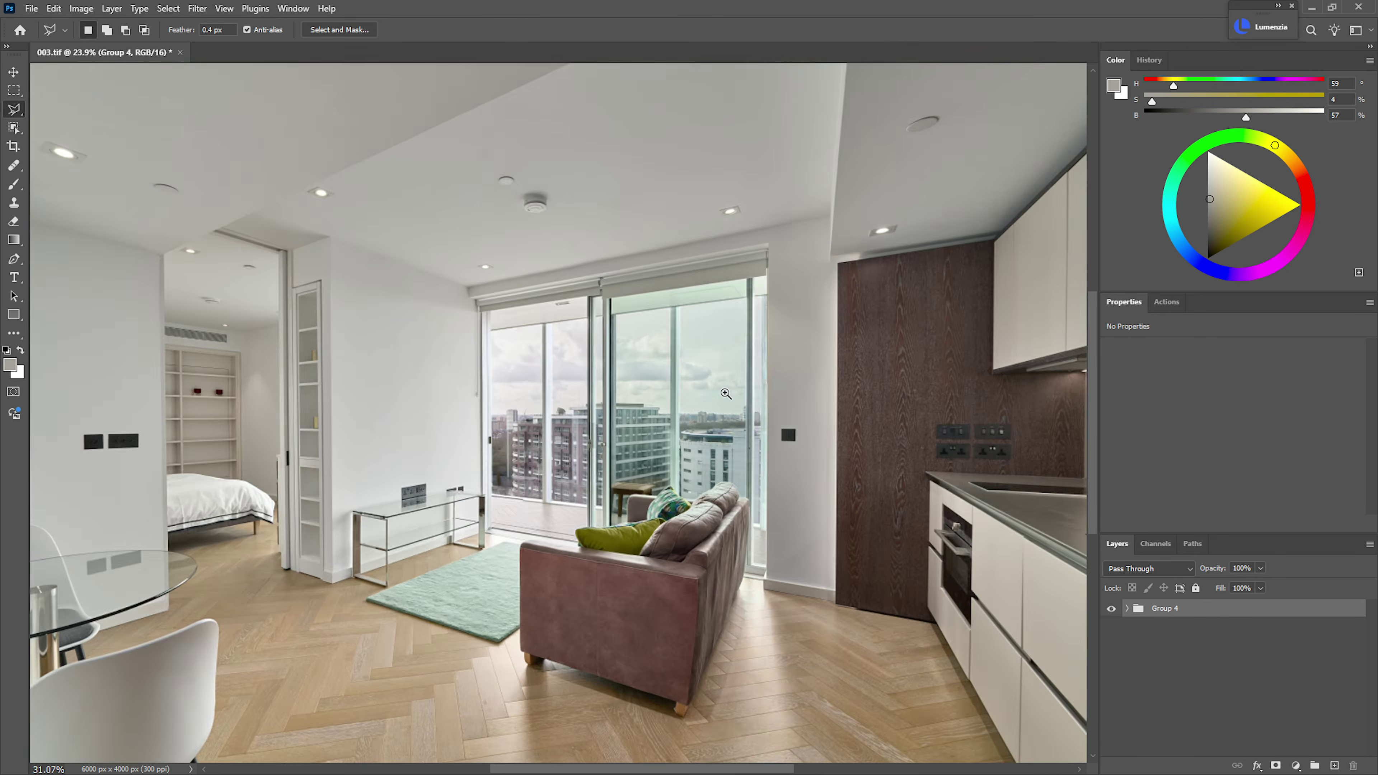
{"action": "scroll", "coordinate": [766, 397], "scroll_direction": "up", "scroll_amount": 1}
{"action": "mouse_move", "coordinate": [763, 400]}
{"action": "left_mouse_down"}
{"action": "mouse_move", "coordinate": [861, 344]}
{"action": "mouse_move", "coordinate": [891, 384]}
{"action": "left_mouse_up"}
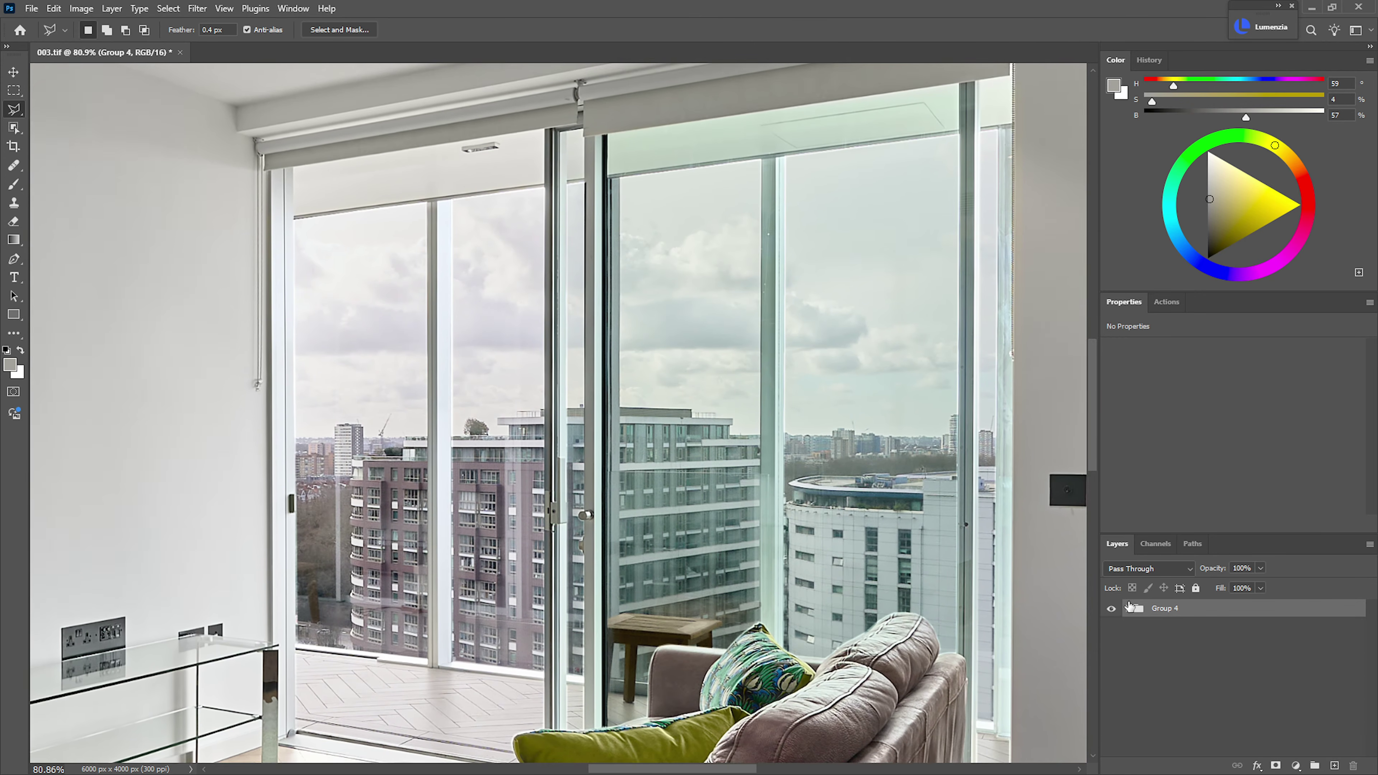
{"action": "left_click", "coordinate": [1152, 549]}
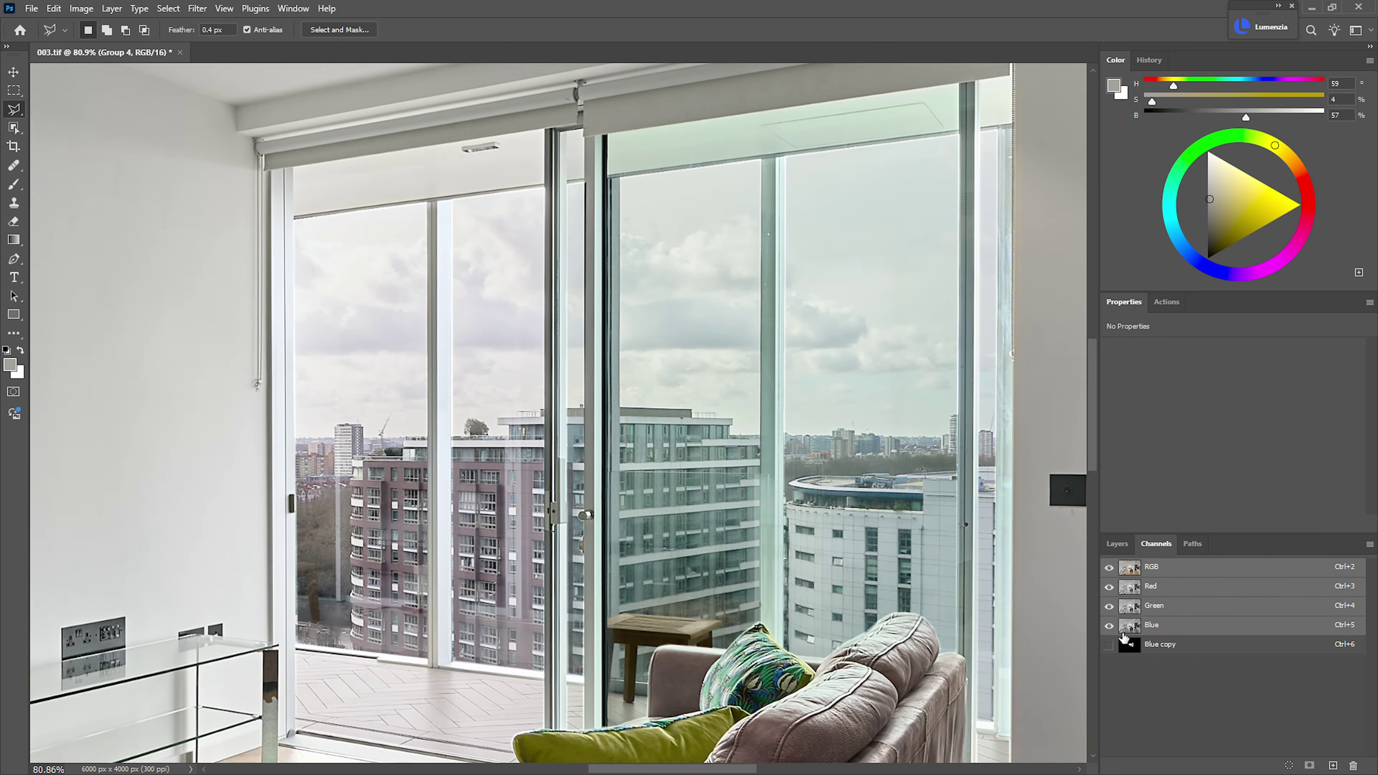
{"action": "left_click", "coordinate": [1109, 644]}
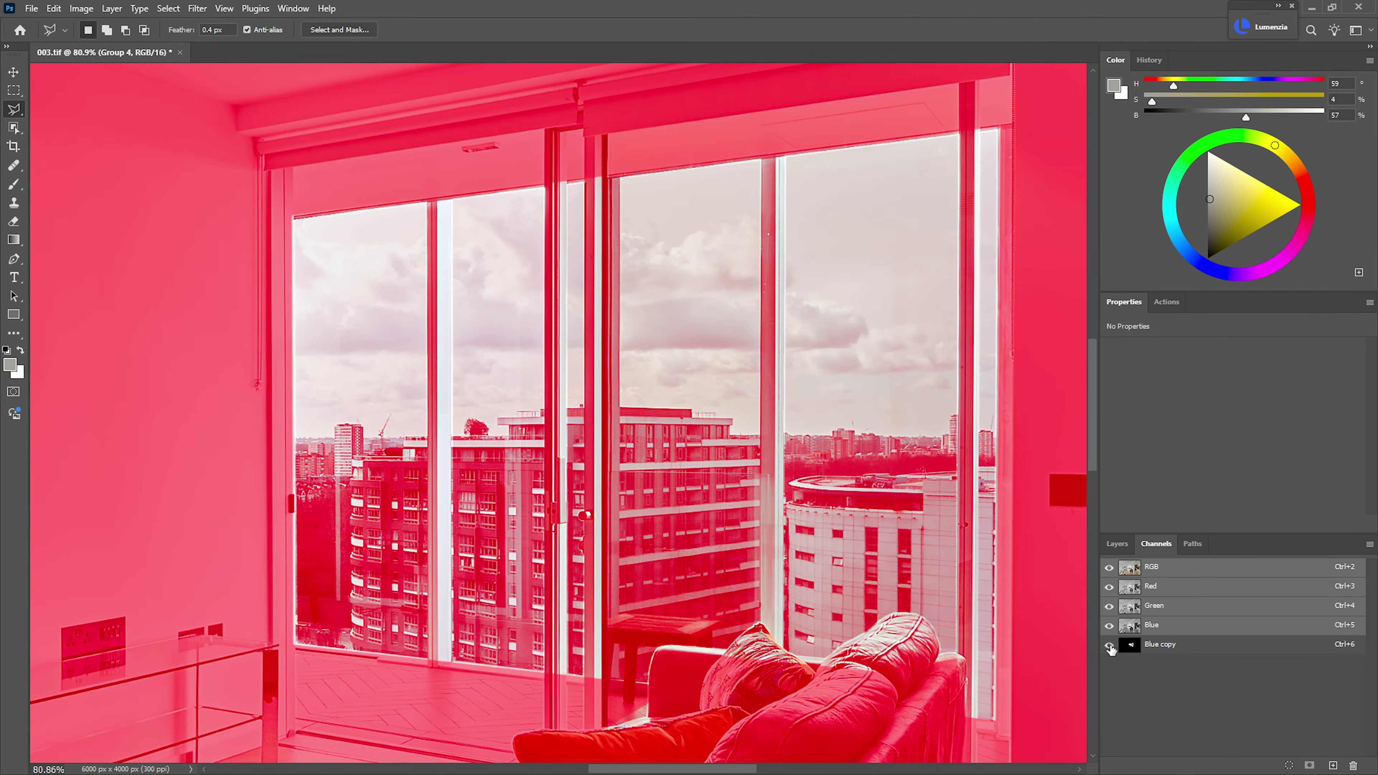
{"action": "left_click", "coordinate": [1109, 644]}
{"action": "left_click", "coordinate": [1117, 544]}
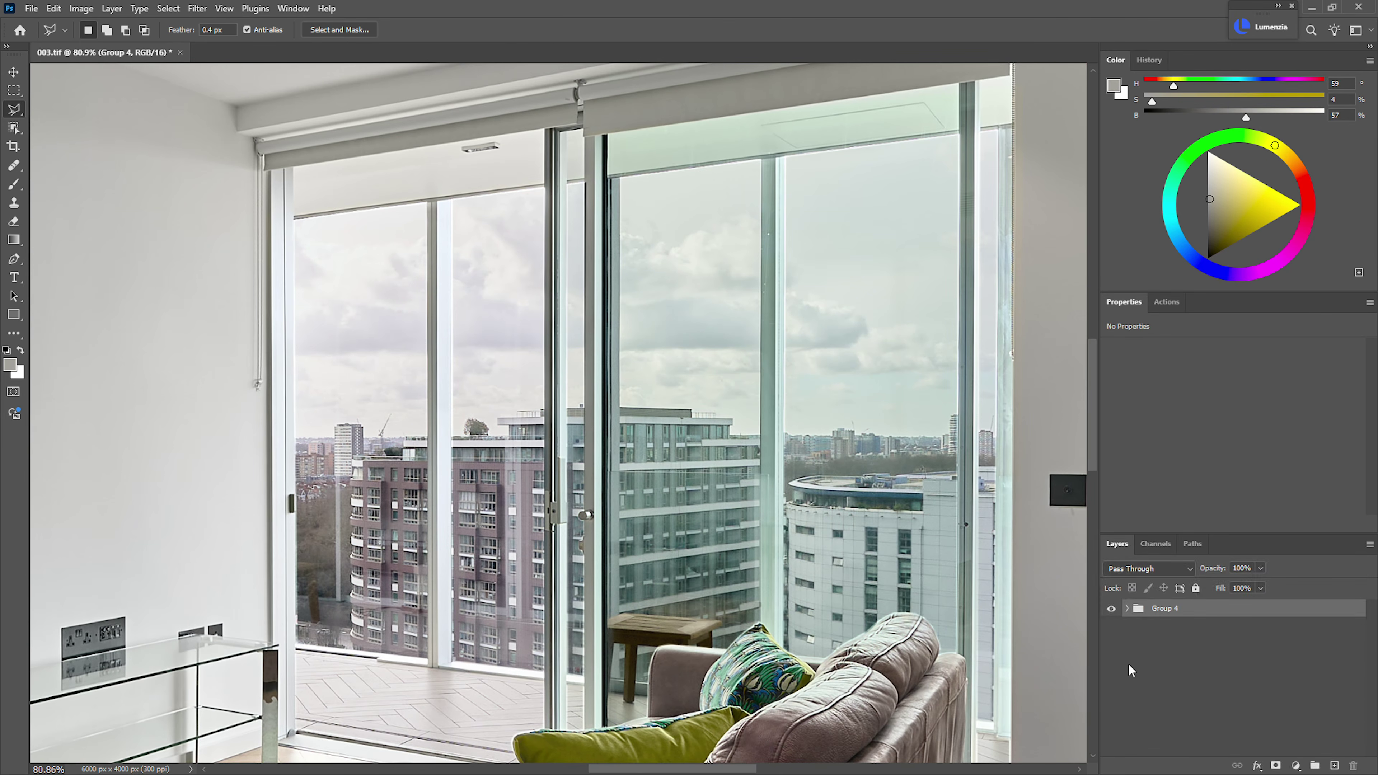
- Select the sky in the outermost pane beside the blind cord with the Polygonal Lasso, from the upper frame down to the horizon
{"action": "scroll", "coordinate": [385, 308], "scroll_direction": "up", "scroll_amount": 5}
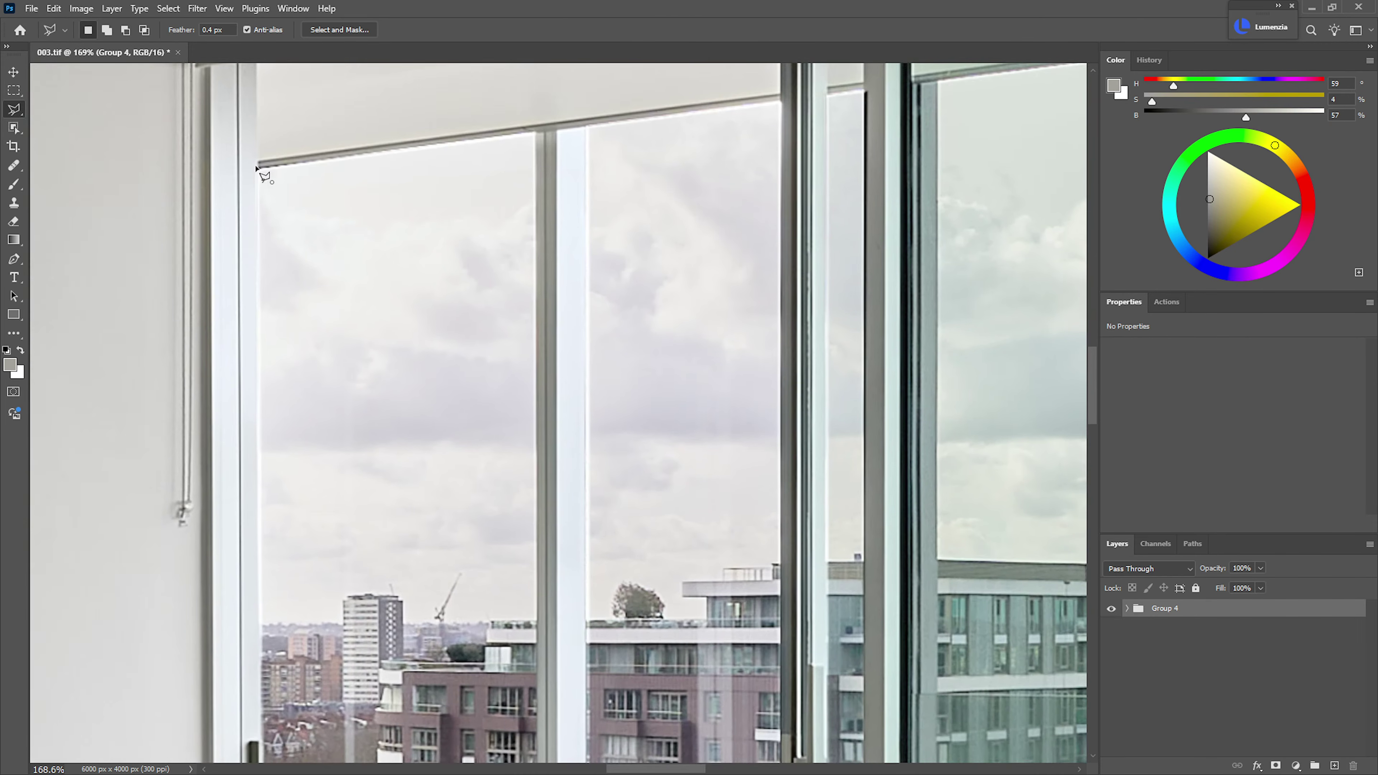
{"action": "left_click", "coordinate": [257, 167]}
{"action": "left_click", "coordinate": [538, 131]}
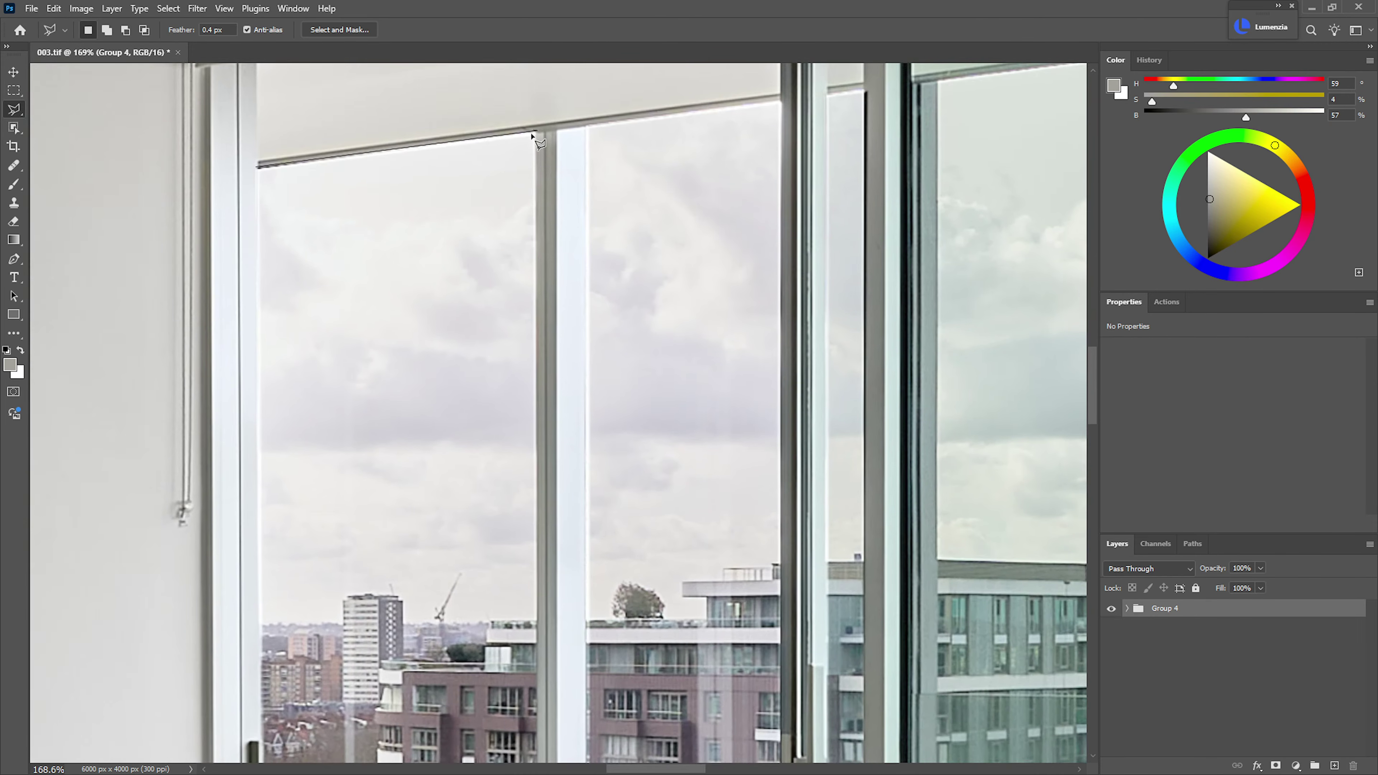
{"action": "left_click", "coordinate": [537, 622]}
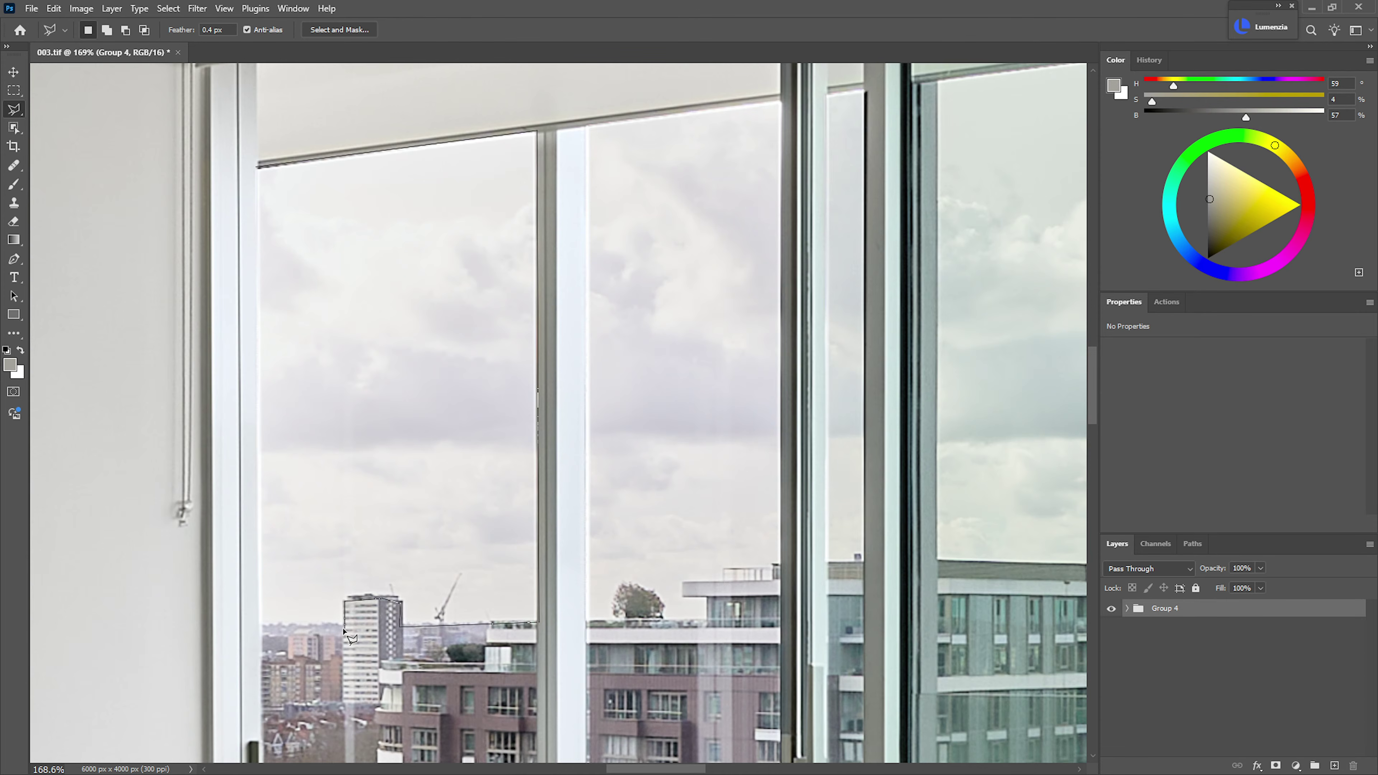
{"action": "left_click", "coordinate": [264, 631]}
{"action": "left_click", "coordinate": [257, 167]}
- Add the sky in the neighbouring second pane to the selection, from the upper frame down to the rooftops
{"action": "left_click", "coordinate": [586, 130]}
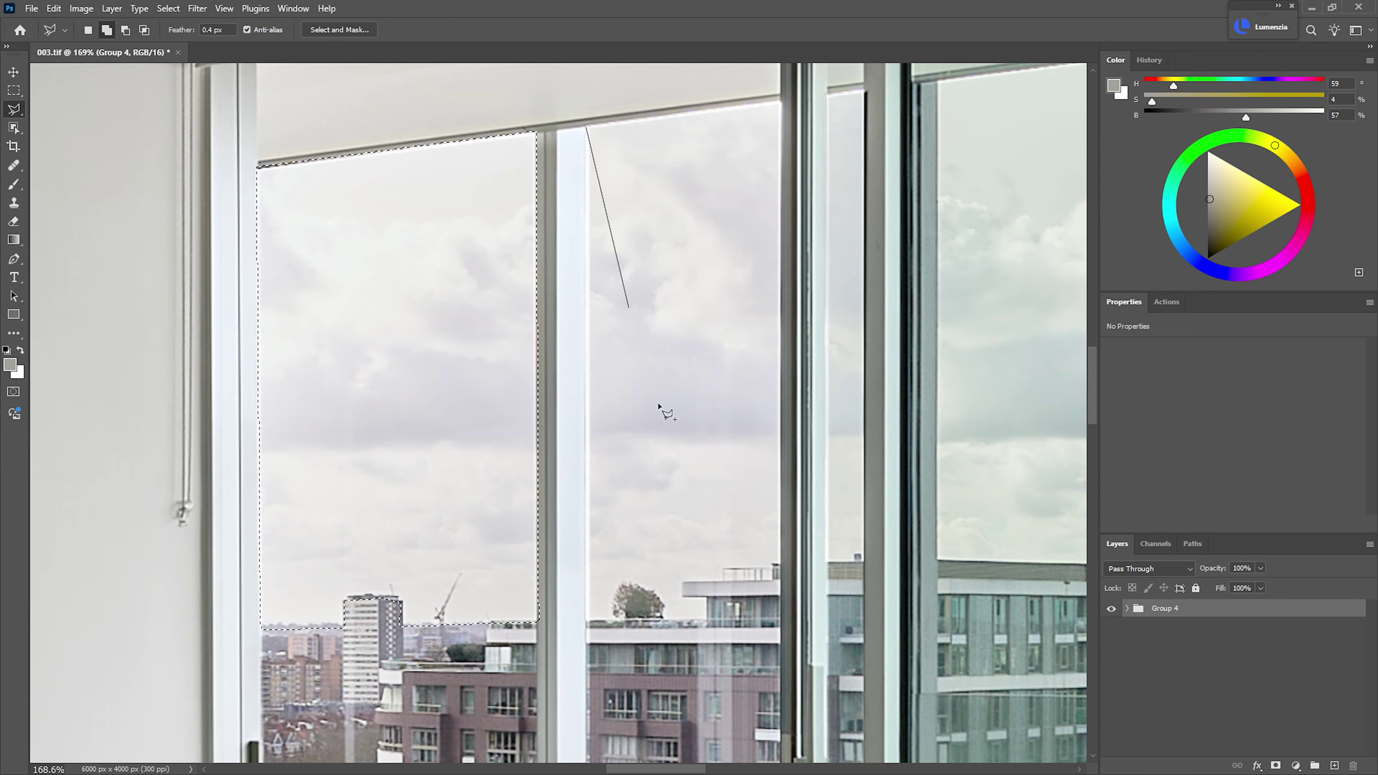
{"action": "left_click", "coordinate": [586, 623]}
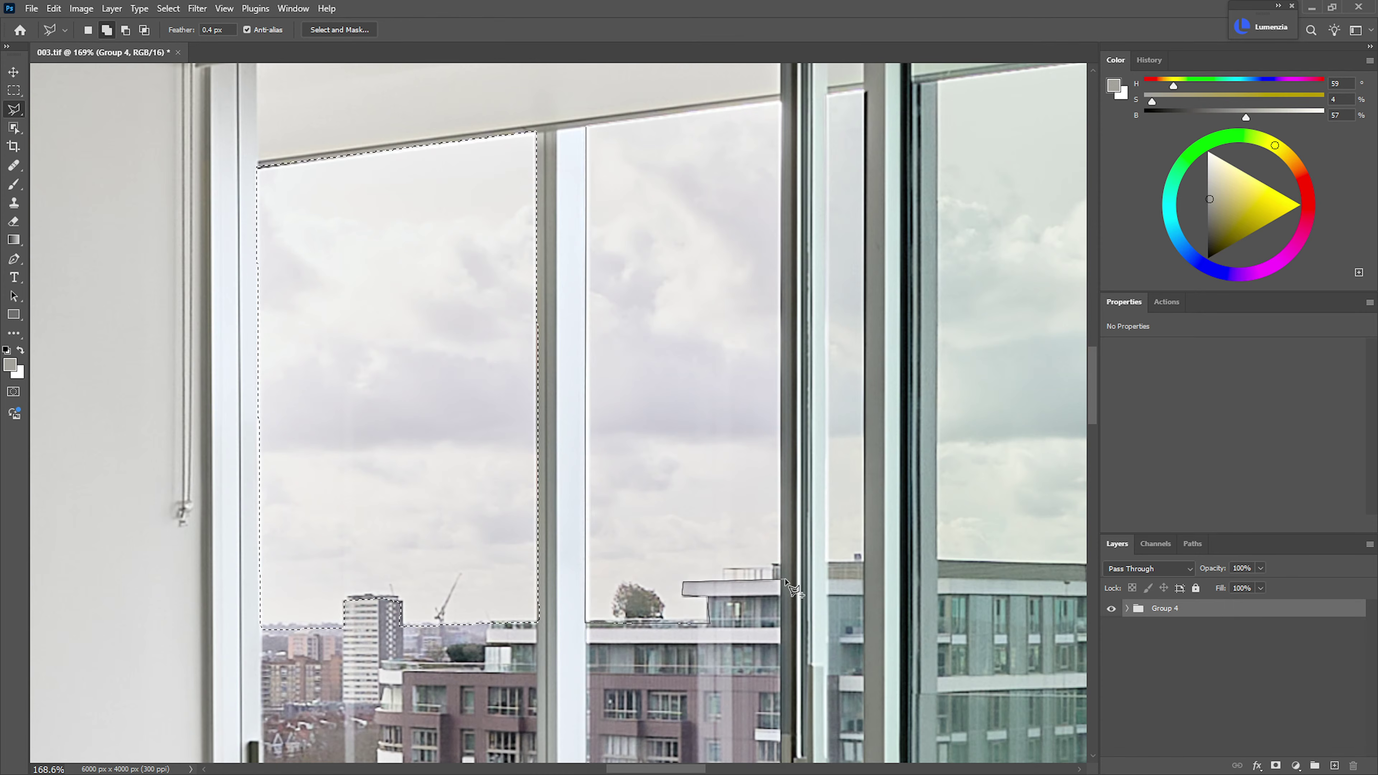
{"action": "left_click", "coordinate": [776, 565]}
{"action": "left_click", "coordinate": [782, 102]}
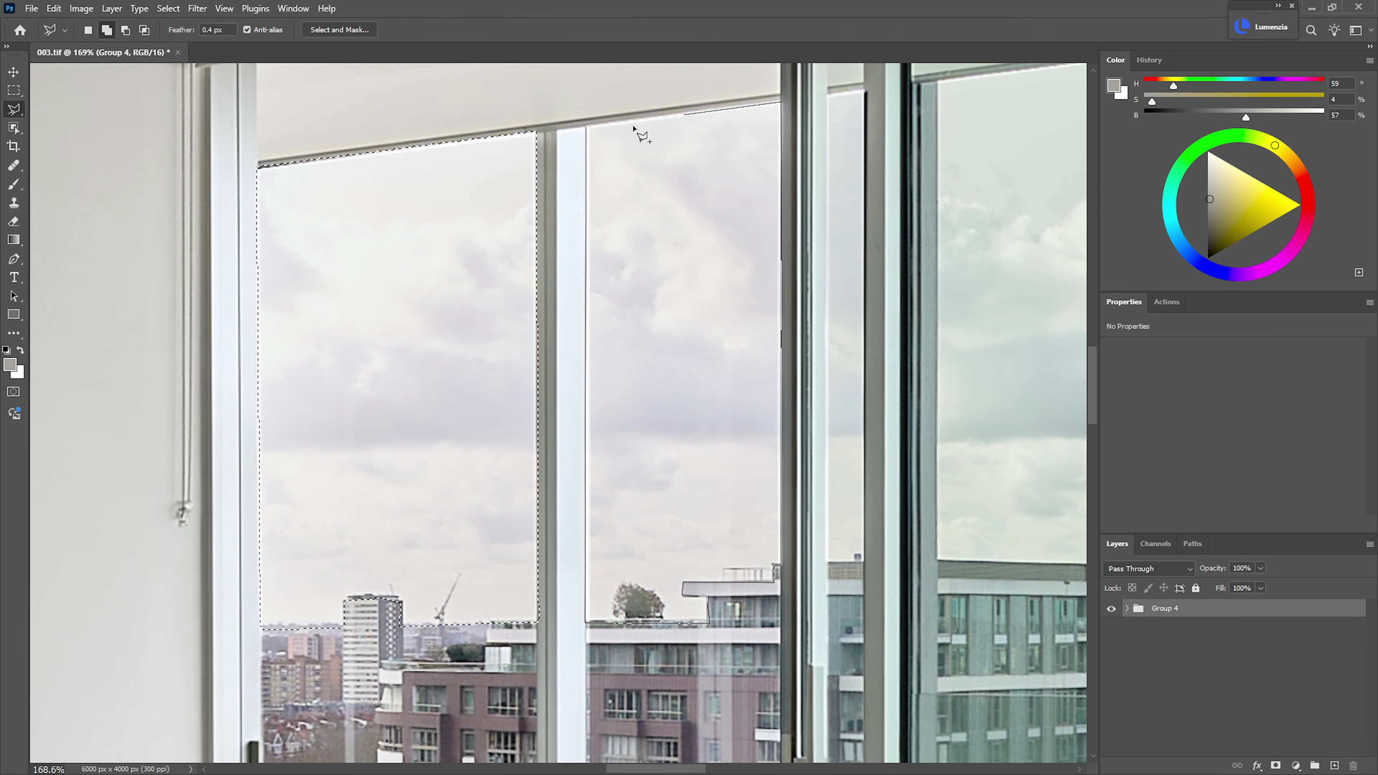
{"action": "left_click", "coordinate": [587, 130]}
{"action": "left_click_drag", "start_coordinate": [754, 222], "coordinate": [566, 278]}
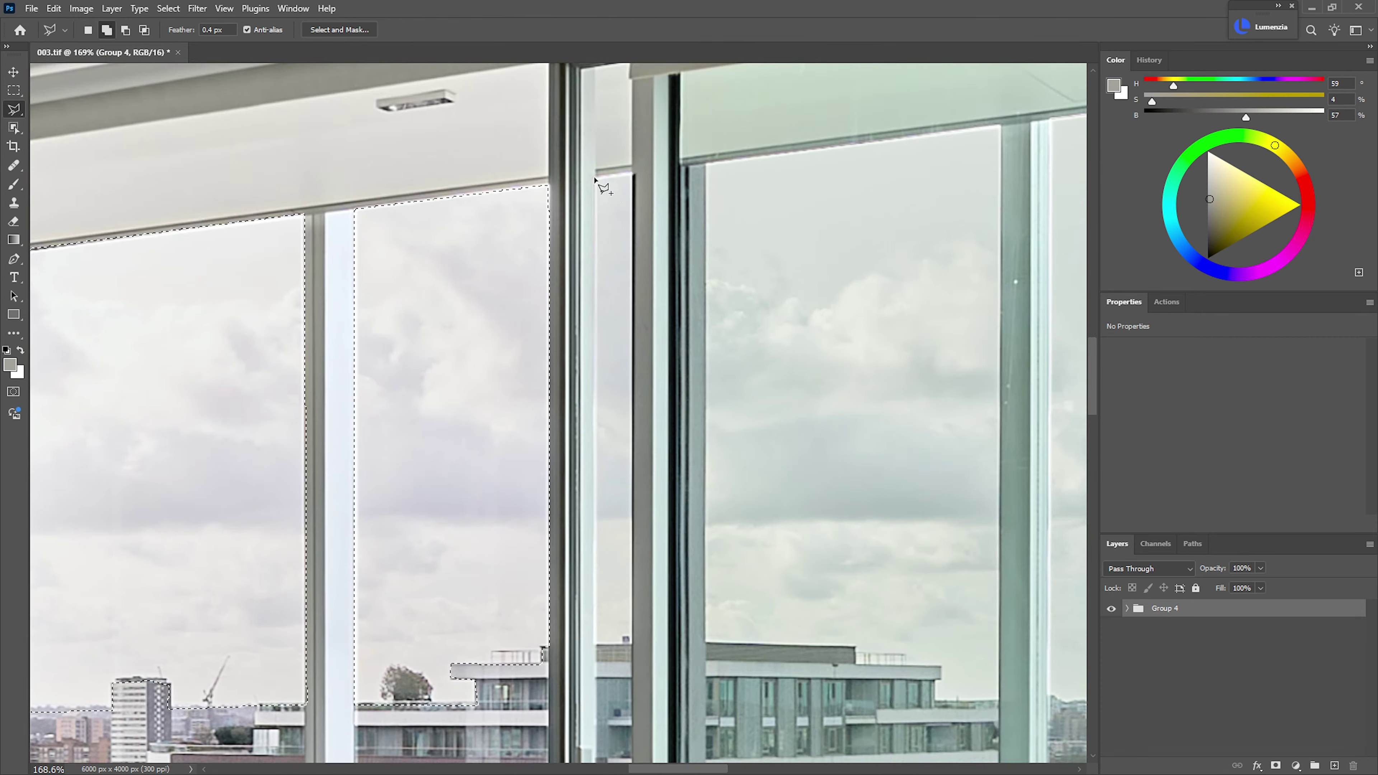
- Add the narrow strip of sky between the two central window posts to the selection, down to the rooftop
{"action": "left_click", "coordinate": [632, 645]}
{"action": "left_click", "coordinate": [595, 645]}
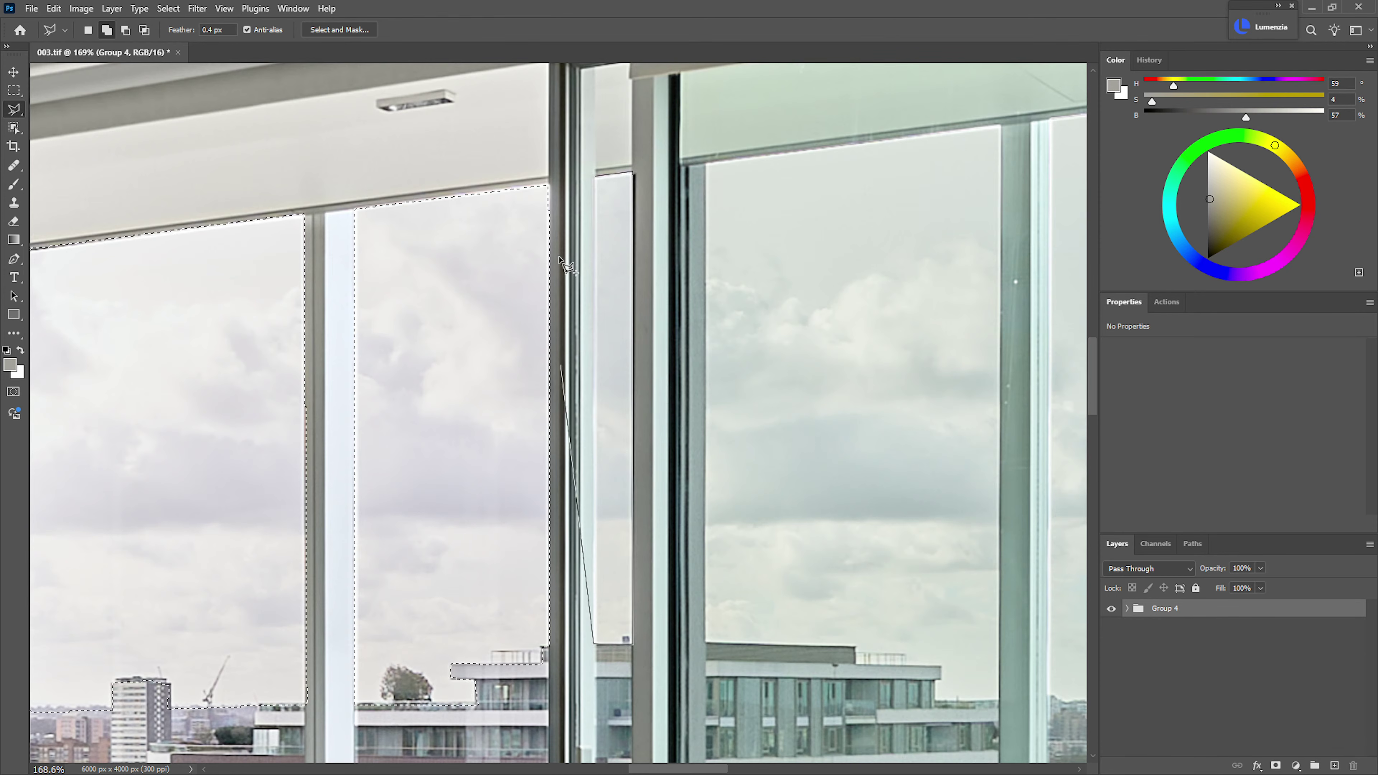
{"action": "left_click", "coordinate": [595, 175]}
- Add the sky in the first green-tinted pane beyond the central posts to the selection, following the stepped roofline of the glass building
{"action": "left_click_drag", "start_coordinate": [651, 297], "coordinate": [482, 281]}
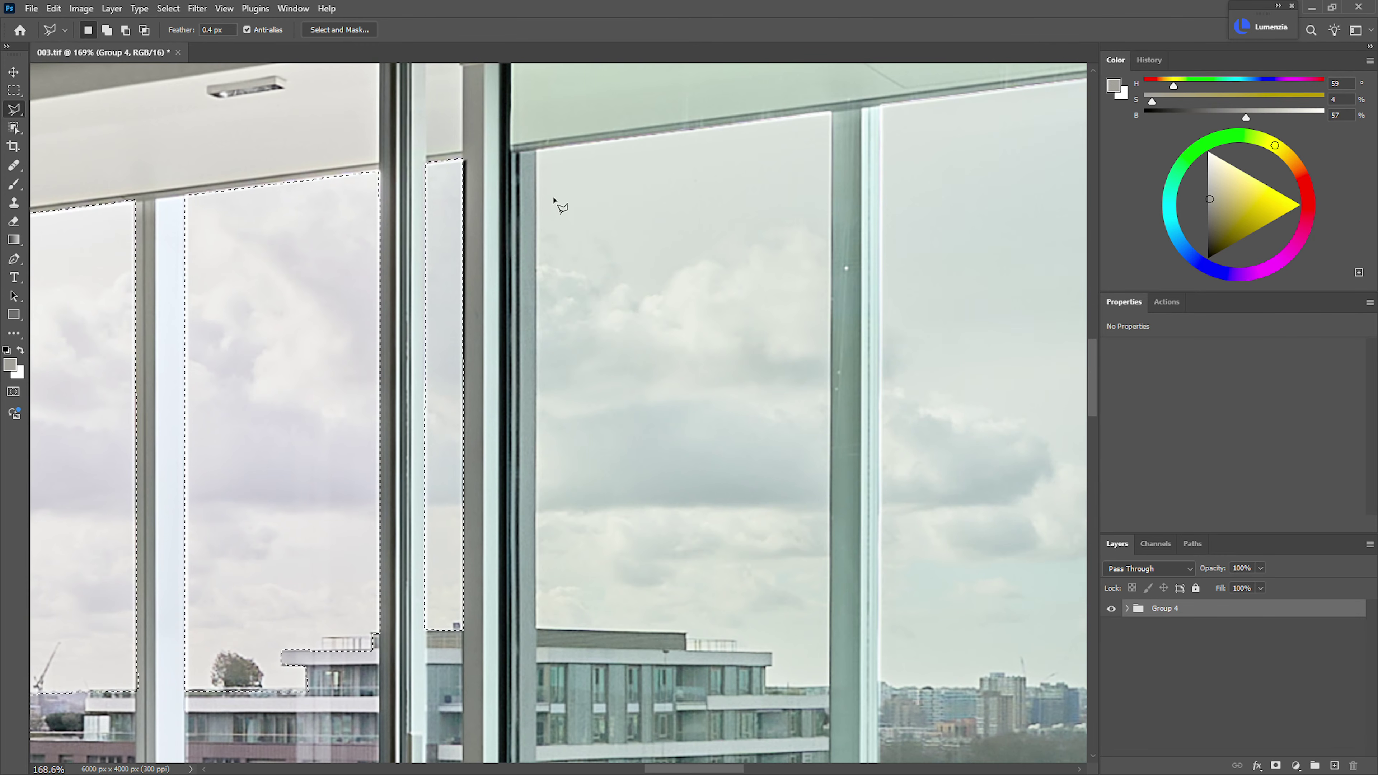
{"action": "left_click", "coordinate": [536, 148]}
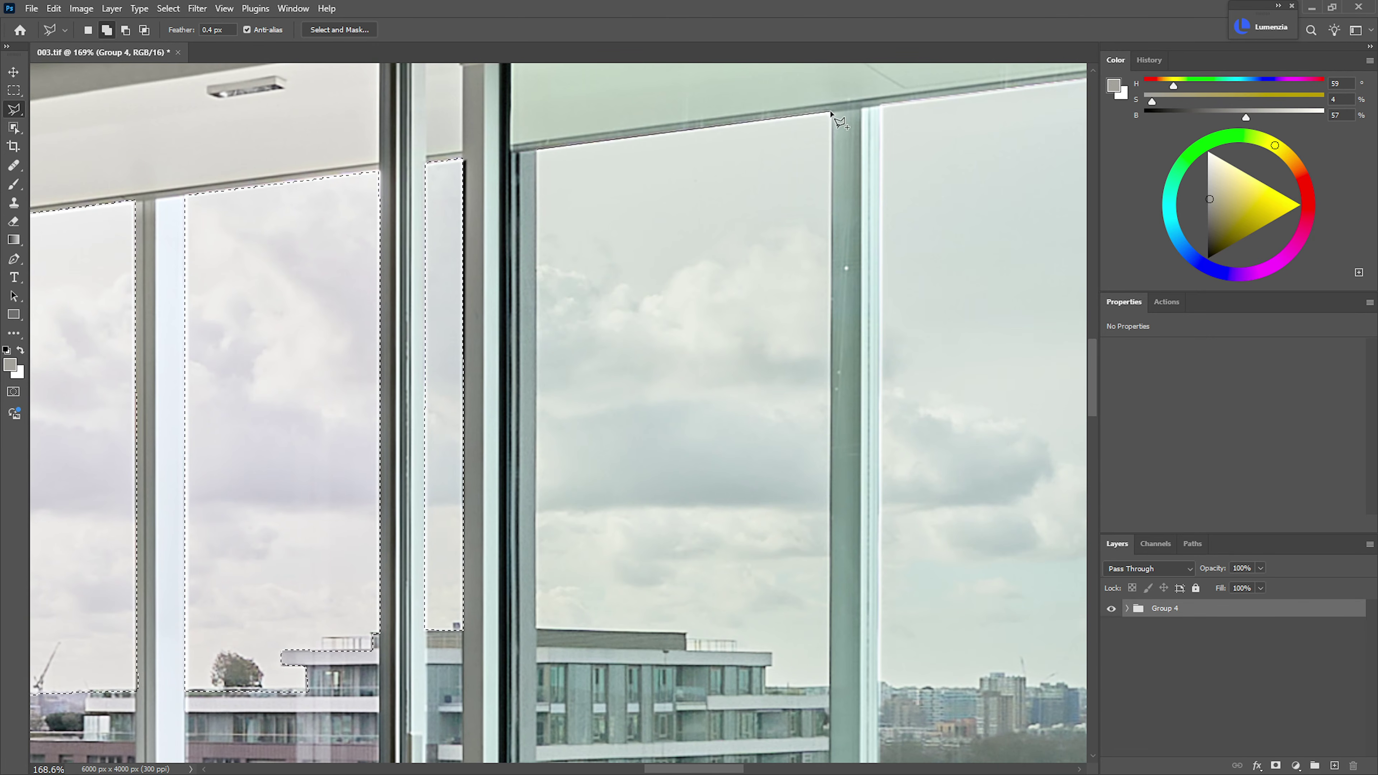
{"action": "left_click", "coordinate": [830, 690]}
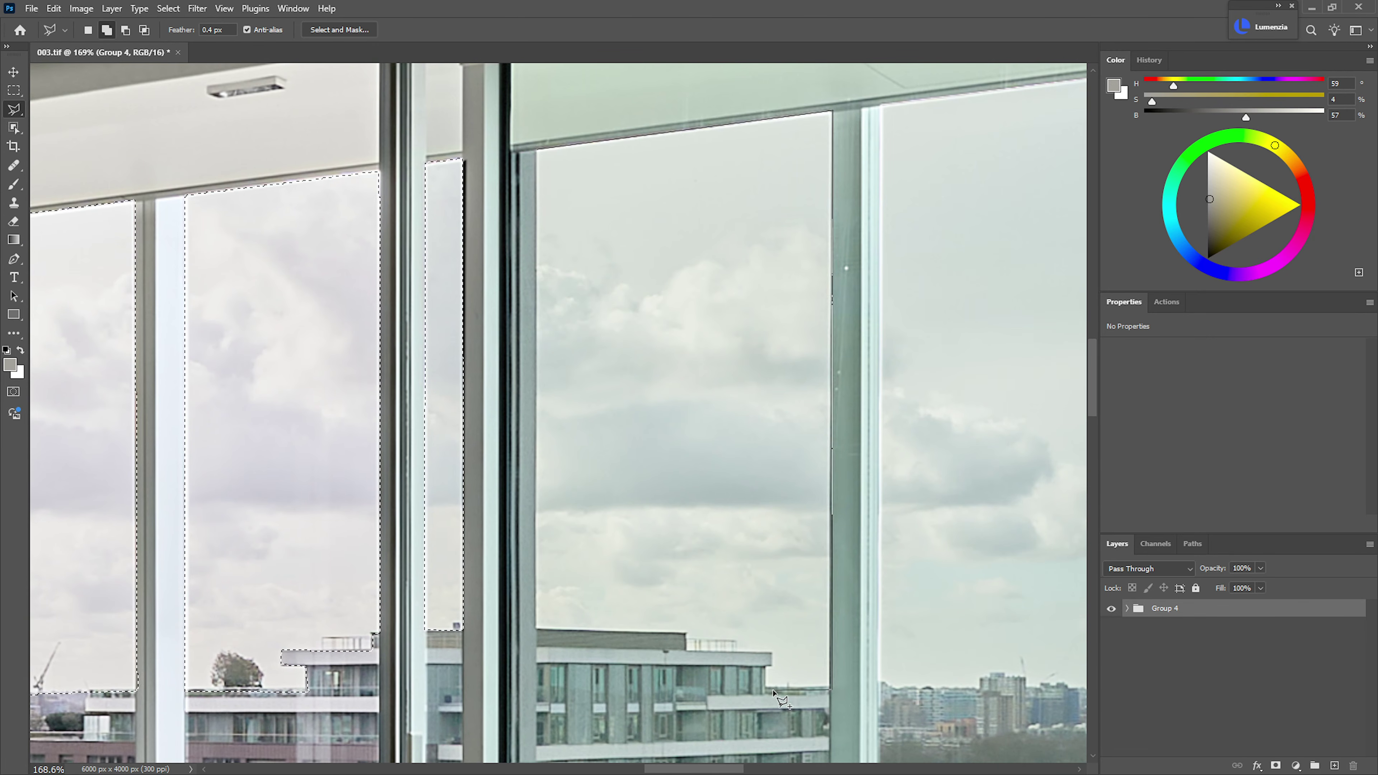
{"action": "left_click", "coordinate": [771, 654]}
{"action": "left_click", "coordinate": [684, 634]}
{"action": "left_click", "coordinate": [535, 629]}
{"action": "left_click", "coordinate": [533, 153]}
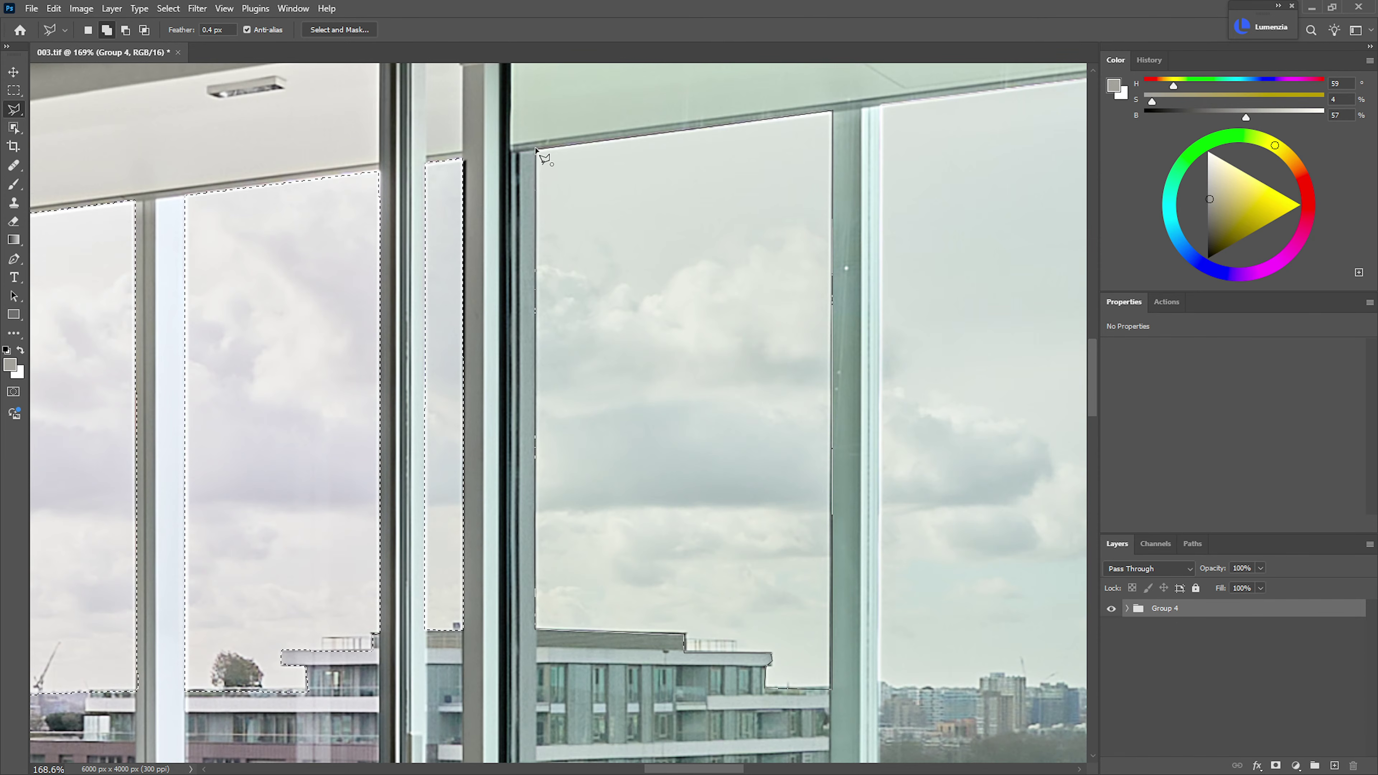
- Add the sky in the neighbouring wide pane to the selection, from its upper frame down to the tall tower at the horizon
{"action": "scroll", "coordinate": [645, 308], "scroll_direction": "right", "scroll_amount": 10}
{"action": "scroll", "coordinate": [646, 308], "scroll_direction": "up", "scroll_amount": 3}
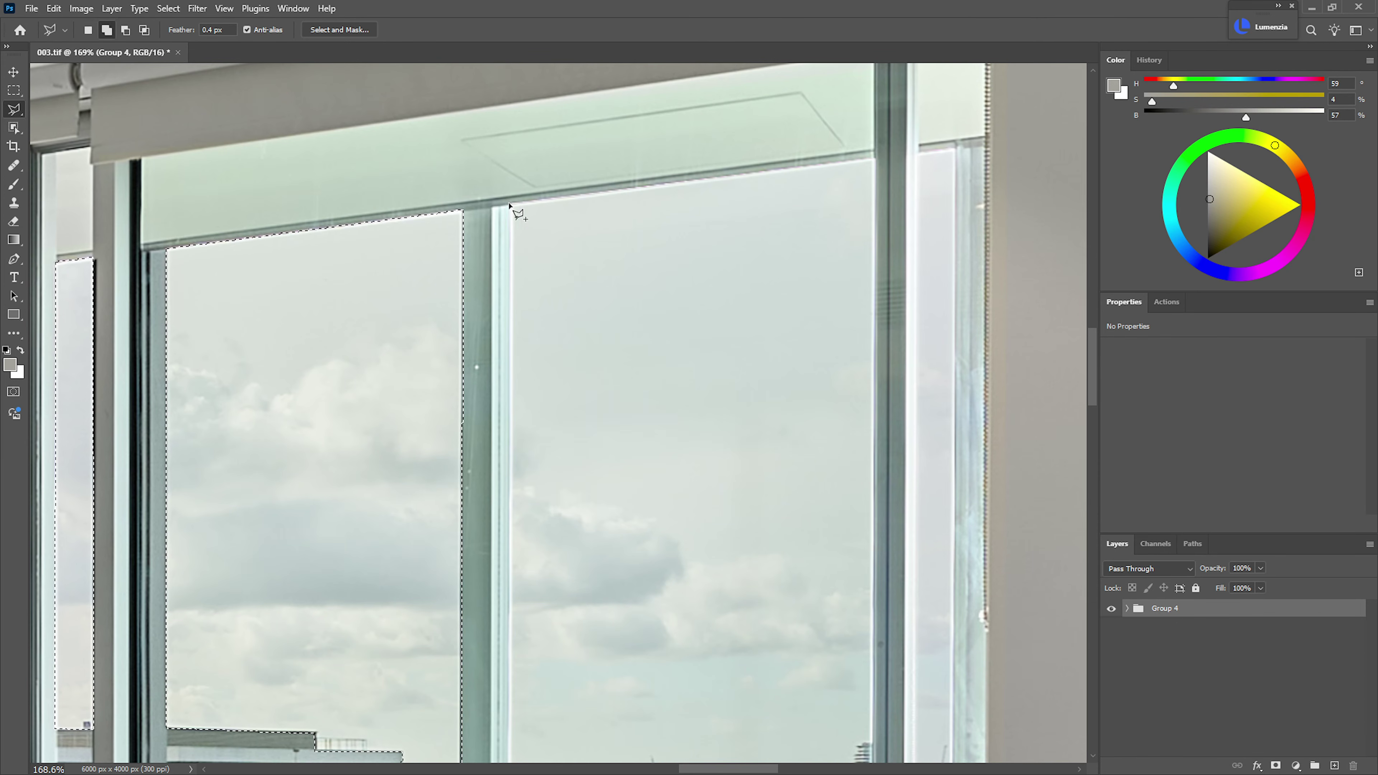
{"action": "left_click", "coordinate": [513, 205]}
{"action": "left_click", "coordinate": [874, 160]}
{"action": "scroll", "coordinate": [875, 217], "scroll_direction": "down", "scroll_amount": 8}
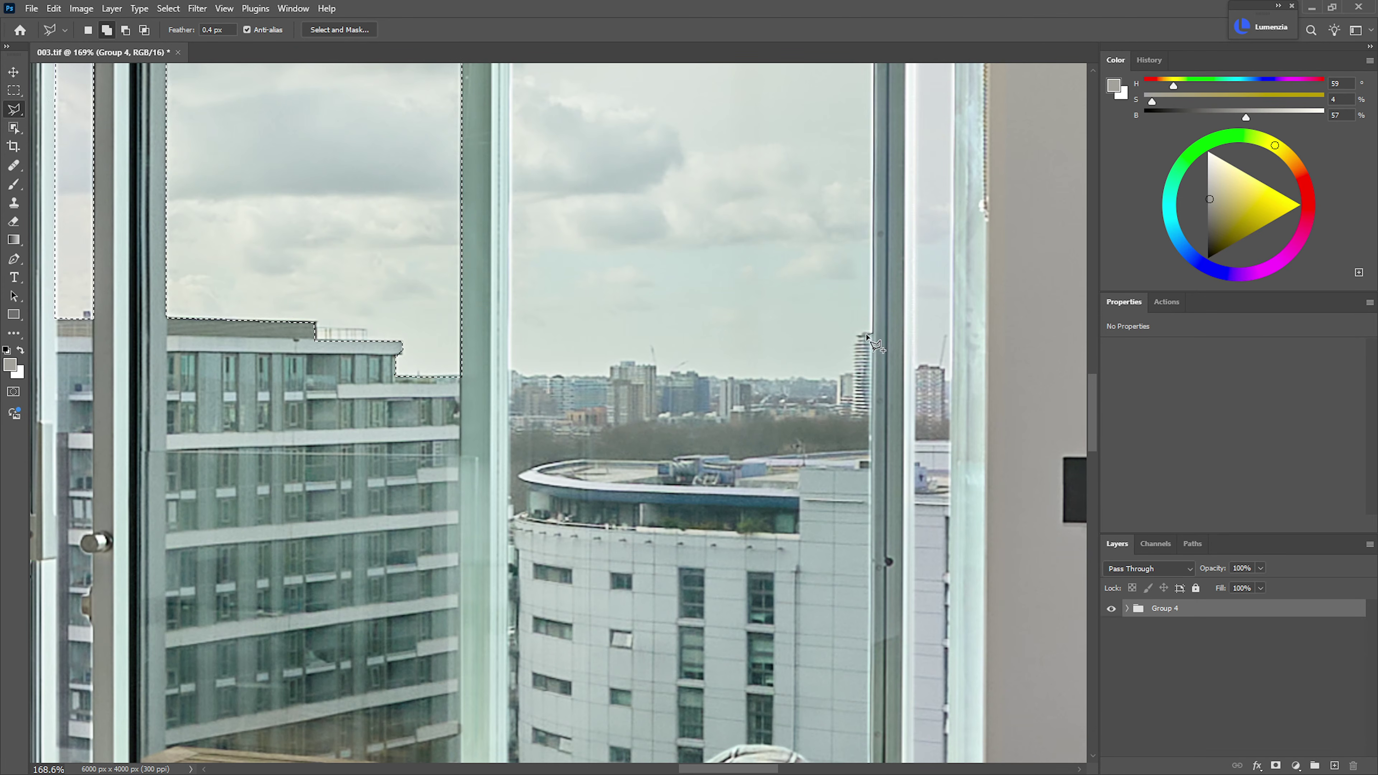
{"action": "double_click", "coordinate": [857, 343]}
- Add the rest of the wide pane's sky to the selection, following the skyline and the pane's other side up to the frame
{"action": "left_click", "coordinate": [835, 380]}
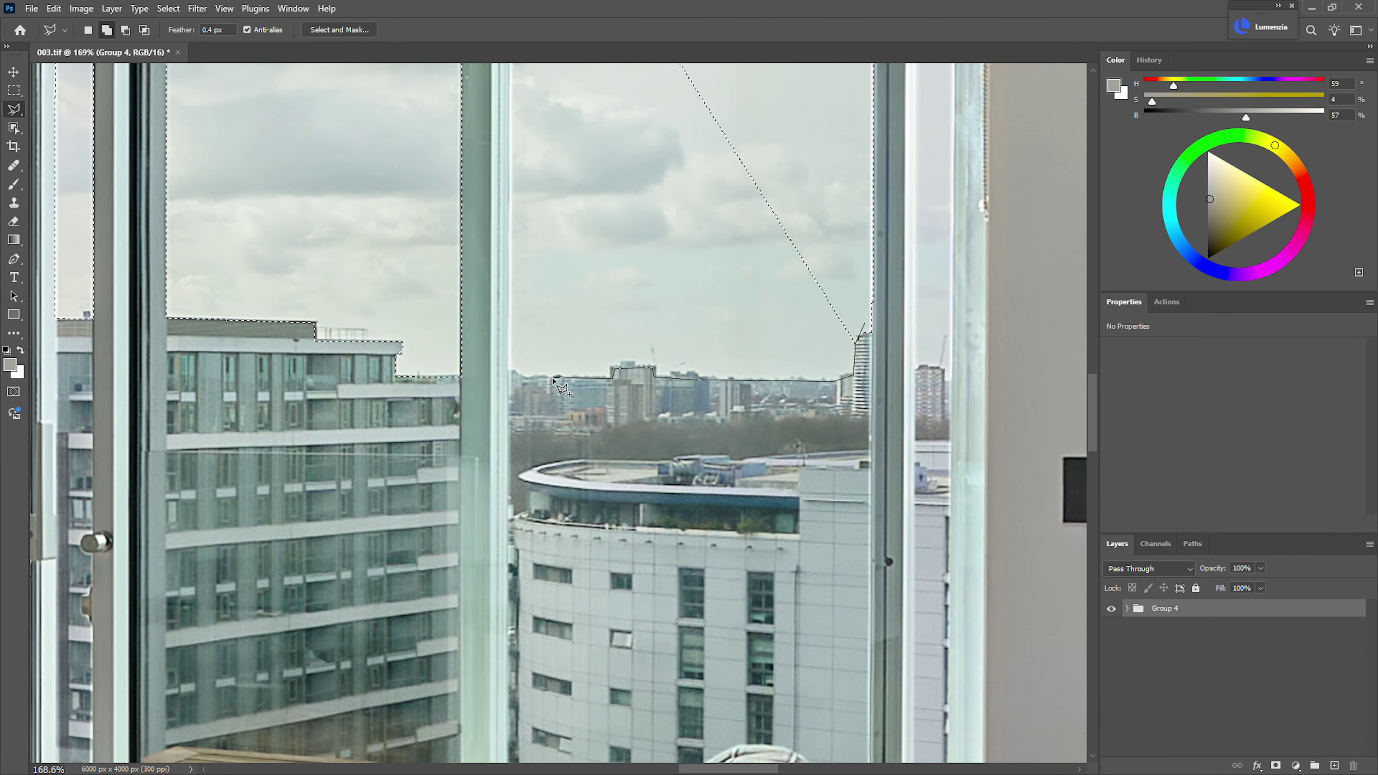
{"action": "left_click", "coordinate": [509, 370]}
{"action": "scroll", "coordinate": [513, 353], "scroll_direction": "up", "scroll_amount": 5}
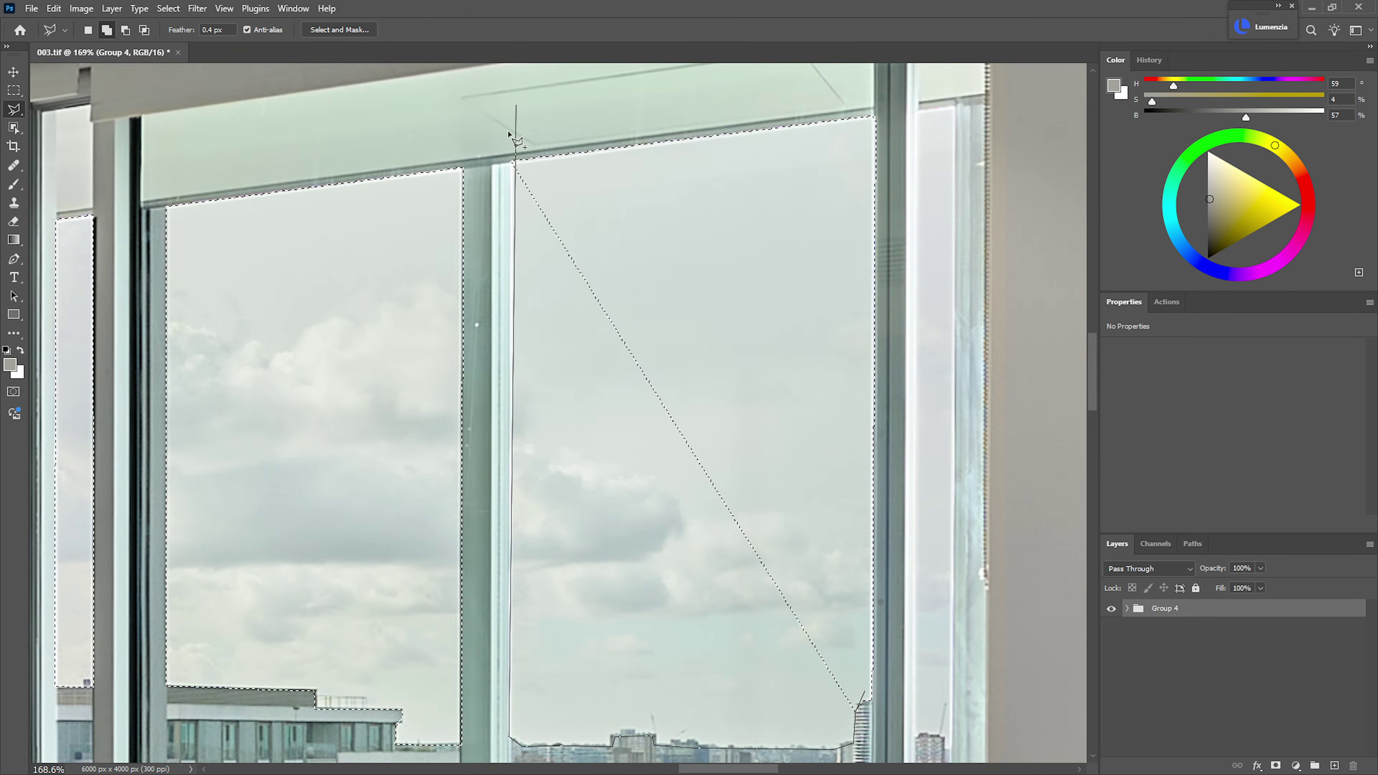
{"action": "left_click", "coordinate": [668, 182]}
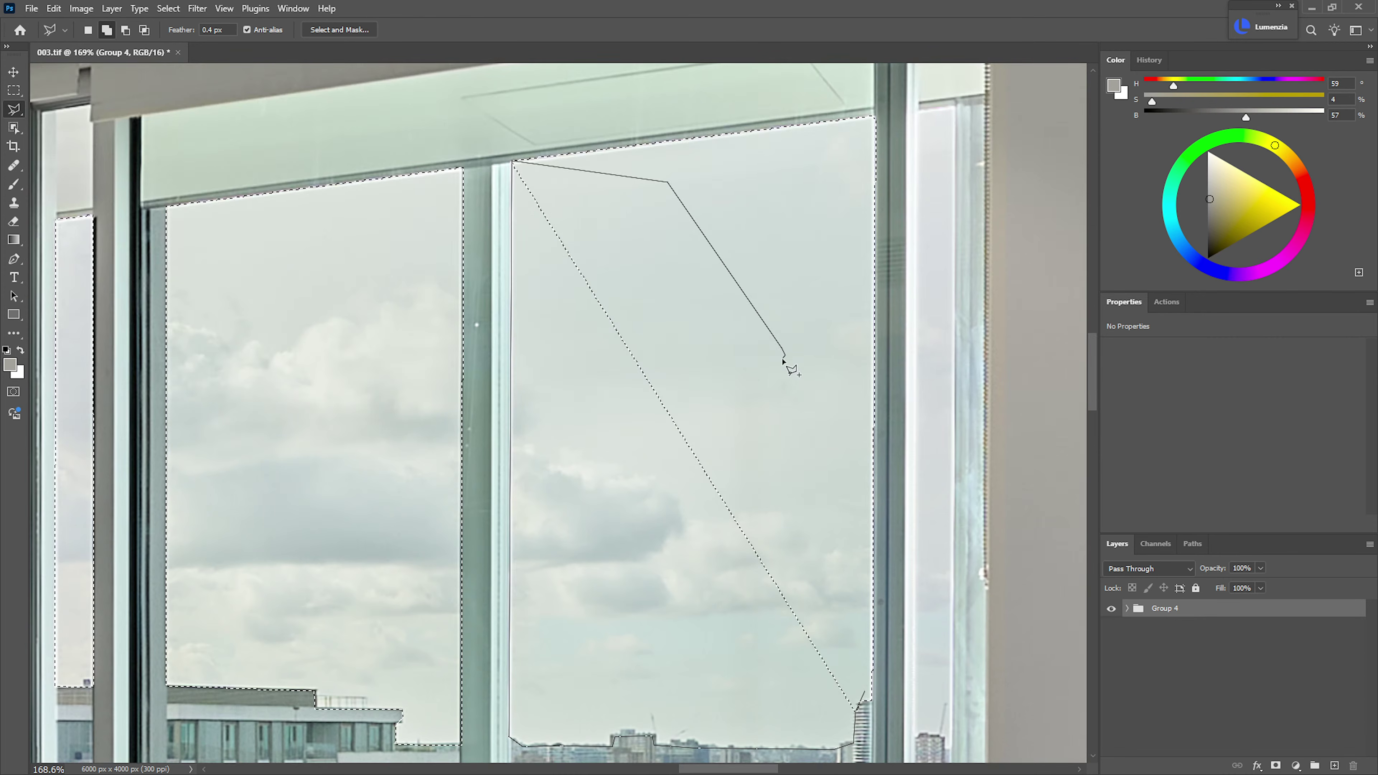
{"action": "double_click", "coordinate": [810, 401]}
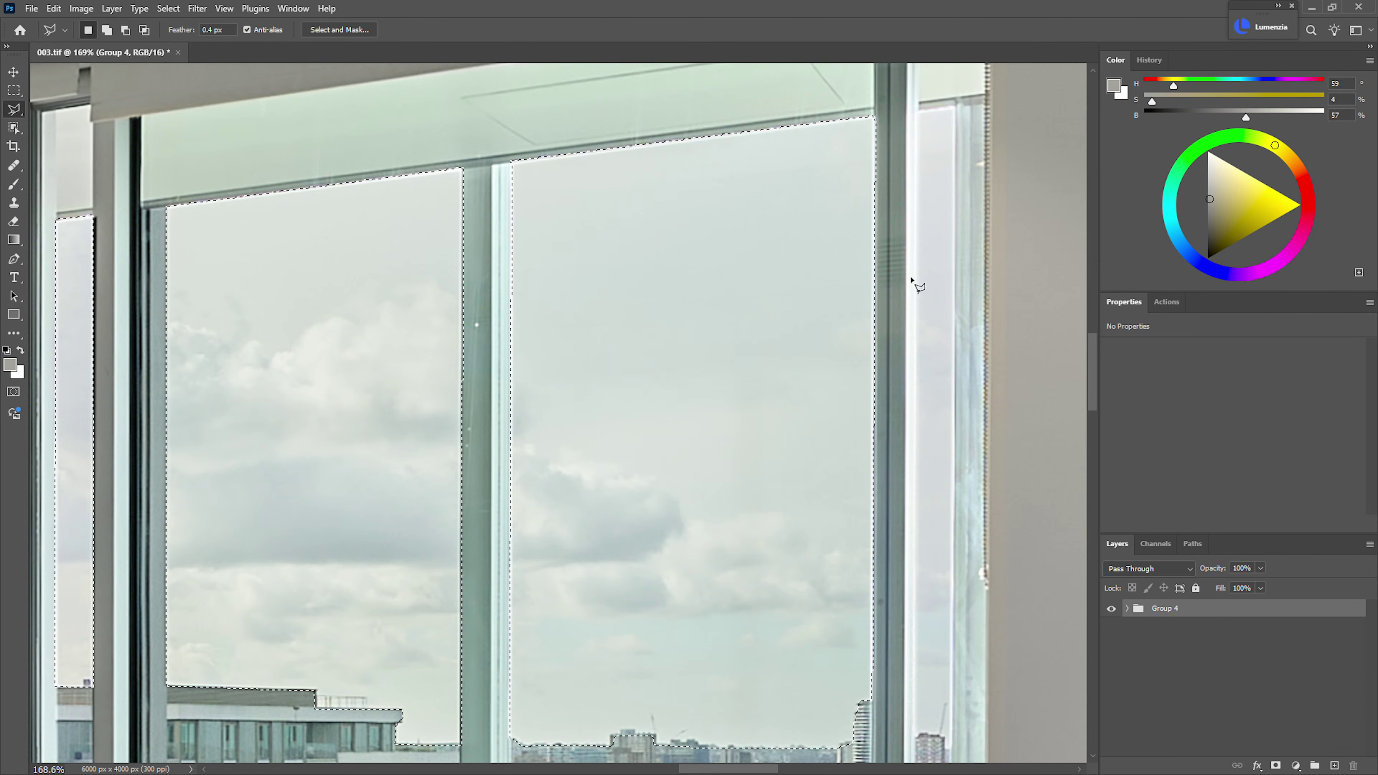
- Add the last narrow strip of sky beside the wall to the selection, from the upper frame down to the distant tower
{"action": "key", "text": "shift"}
{"action": "left_click", "coordinate": [954, 109]}
{"action": "scroll", "coordinate": [952, 428], "scroll_direction": "down", "scroll_amount": 6}
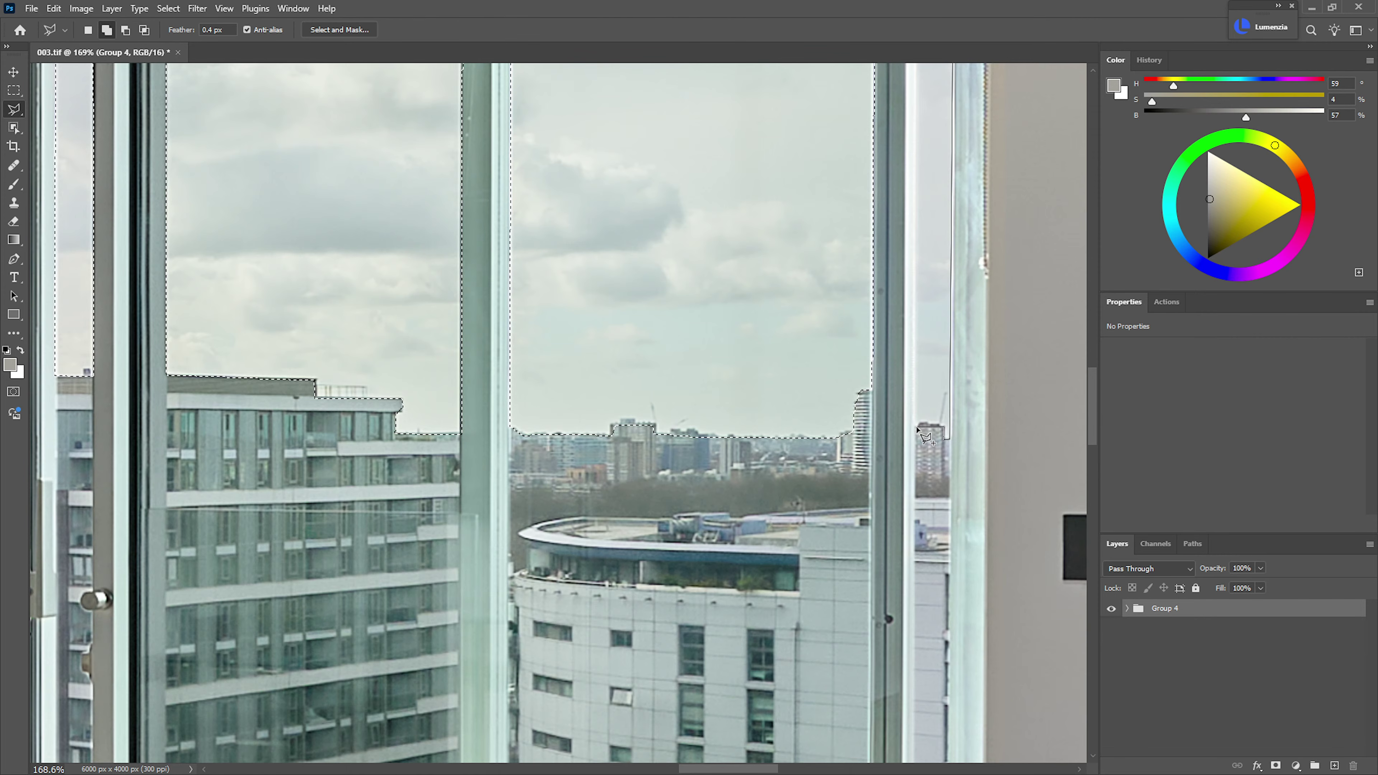
{"action": "scroll", "coordinate": [902, 380], "scroll_direction": "up", "scroll_amount": 8}
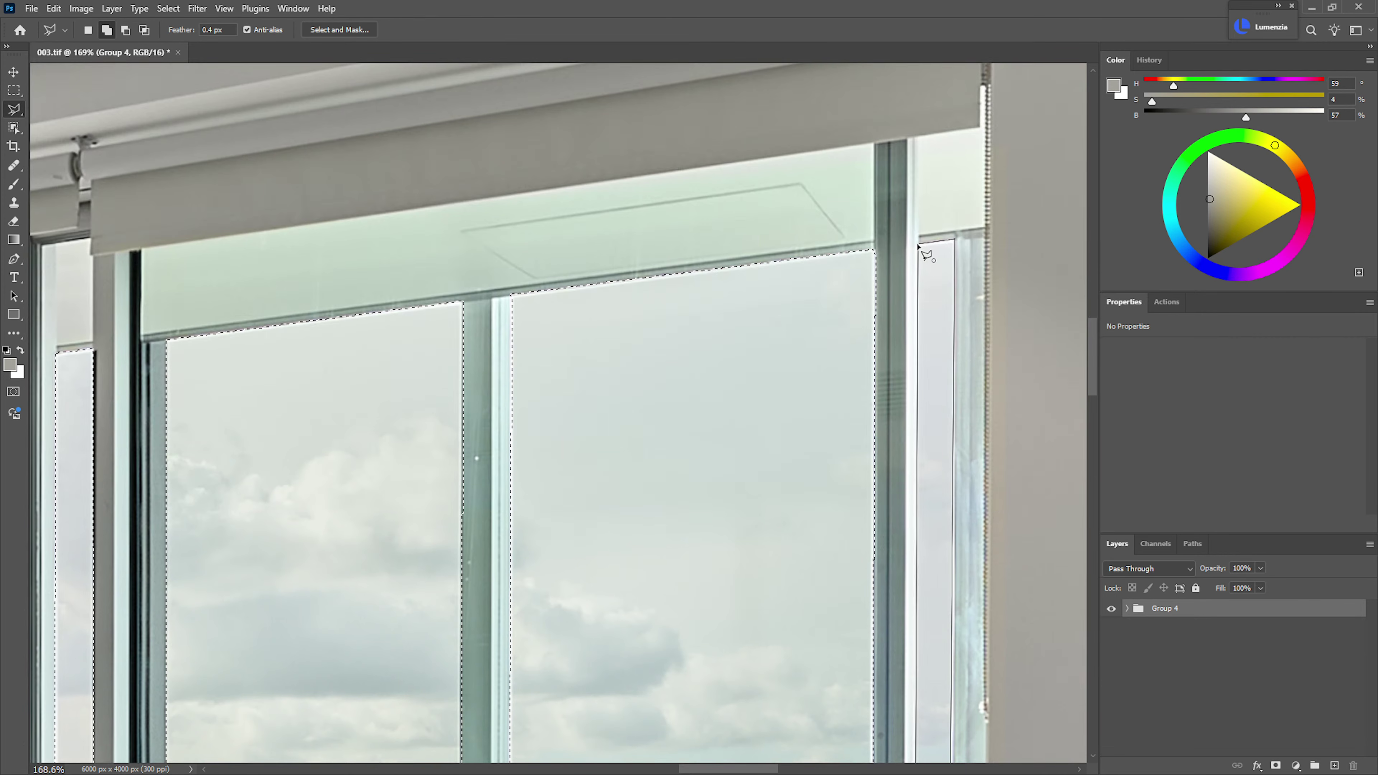
{"action": "double_click", "coordinate": [917, 244]}
- Start a Color Range selection within the selected panes, sample the sky colours and set the range to 6%
{"action": "left_click_drag", "start_coordinate": [917, 244], "coordinate": [862, 307]}
{"action": "key", "text": "alt+s"}
{"action": "key", "text": "c"}
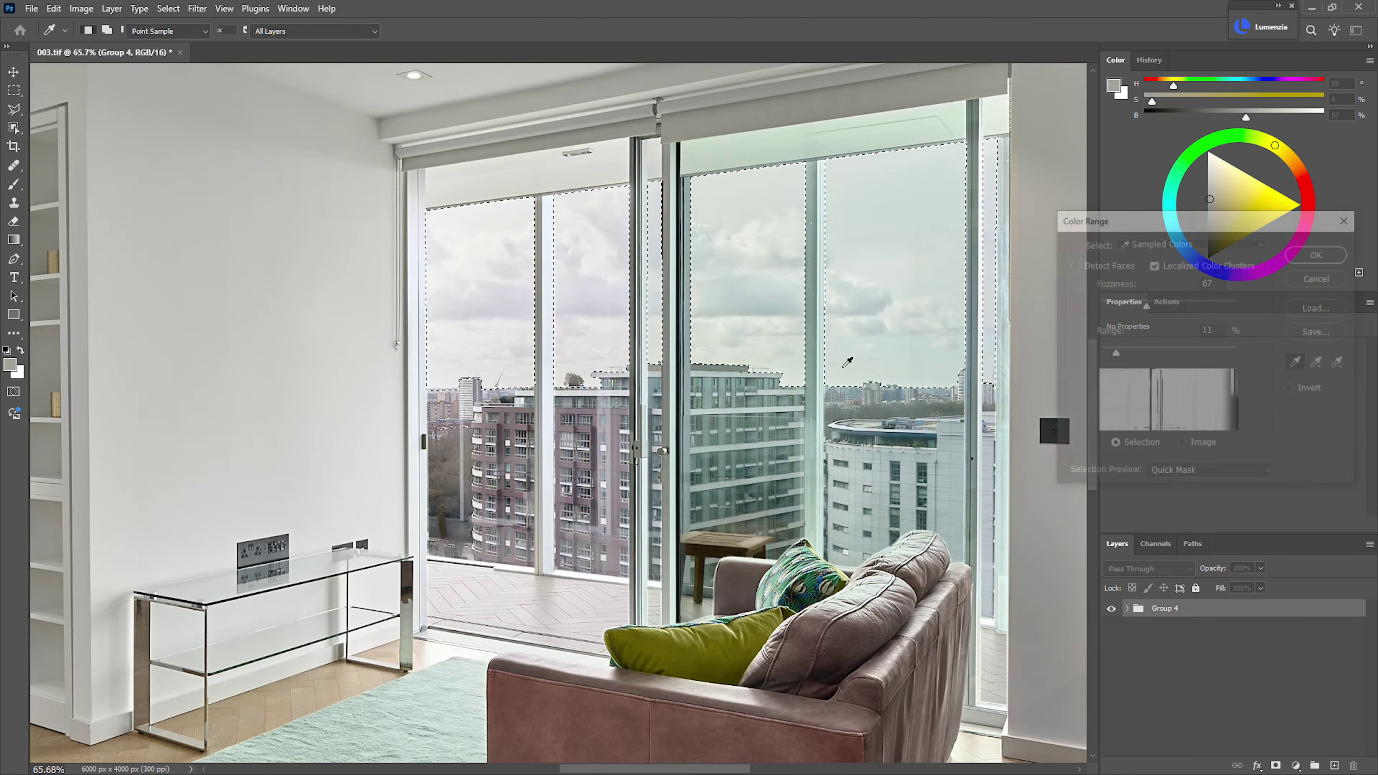
{"action": "left_click_drag", "start_coordinate": [561, 291], "coordinate": [984, 179]}
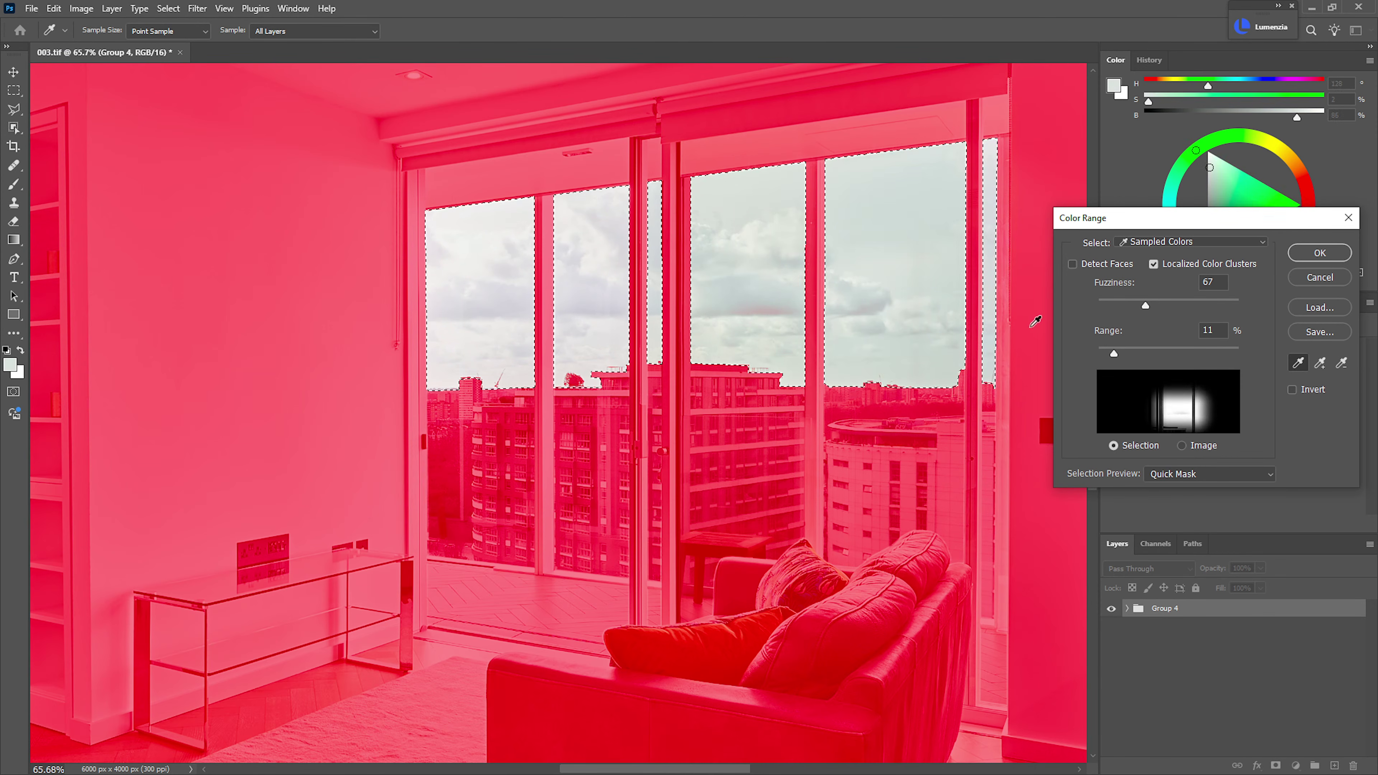
{"action": "left_click_drag", "start_coordinate": [1113, 354], "coordinate": [1107, 353]}
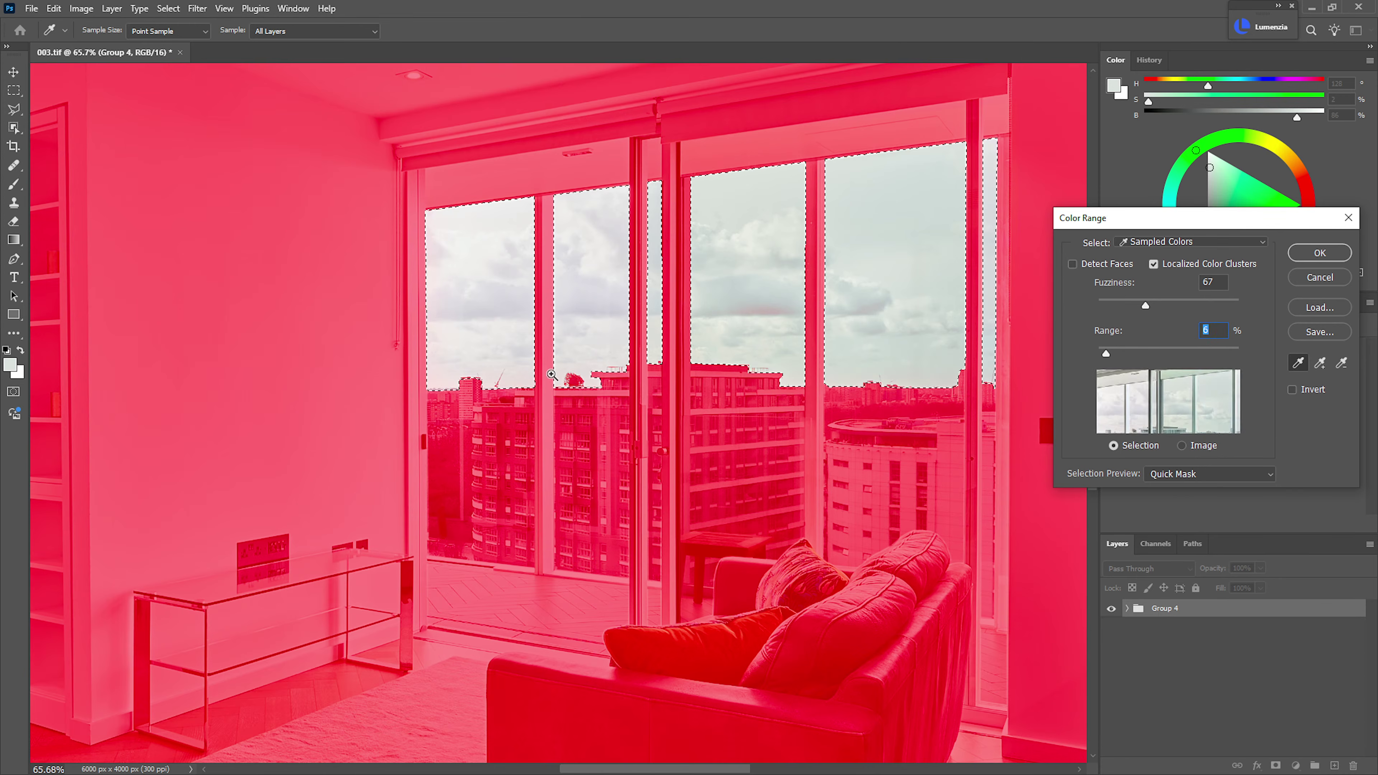
- Lower the Color Range fuzziness to 7 while checking the mask around the crane and rooftop tree
{"action": "left_click", "coordinate": [868, 370], "text": "ctrl"}
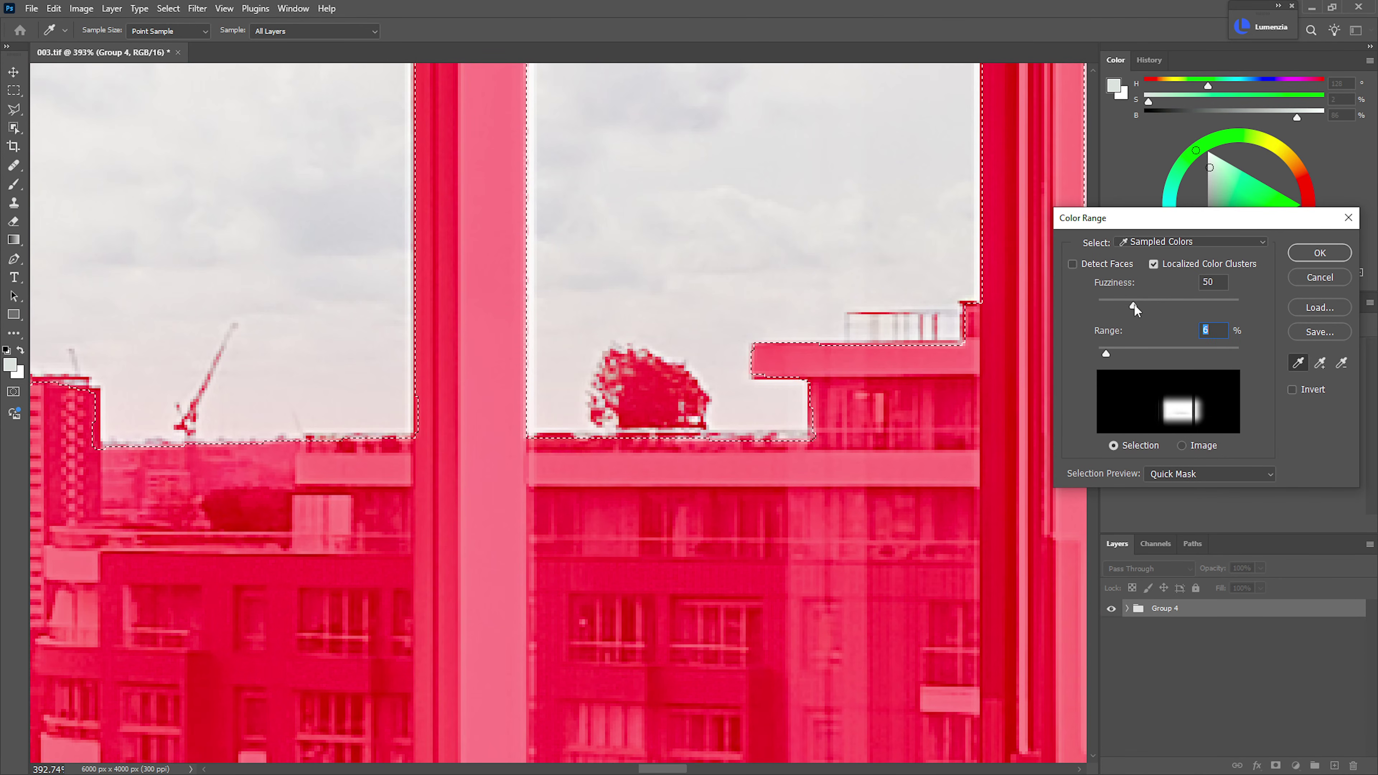
{"action": "mouse_move", "coordinate": [1135, 307]}
{"action": "left_mouse_down"}
{"action": "mouse_move", "coordinate": [1094, 306]}
{"action": "mouse_move", "coordinate": [1107, 305]}
{"action": "left_mouse_up"}
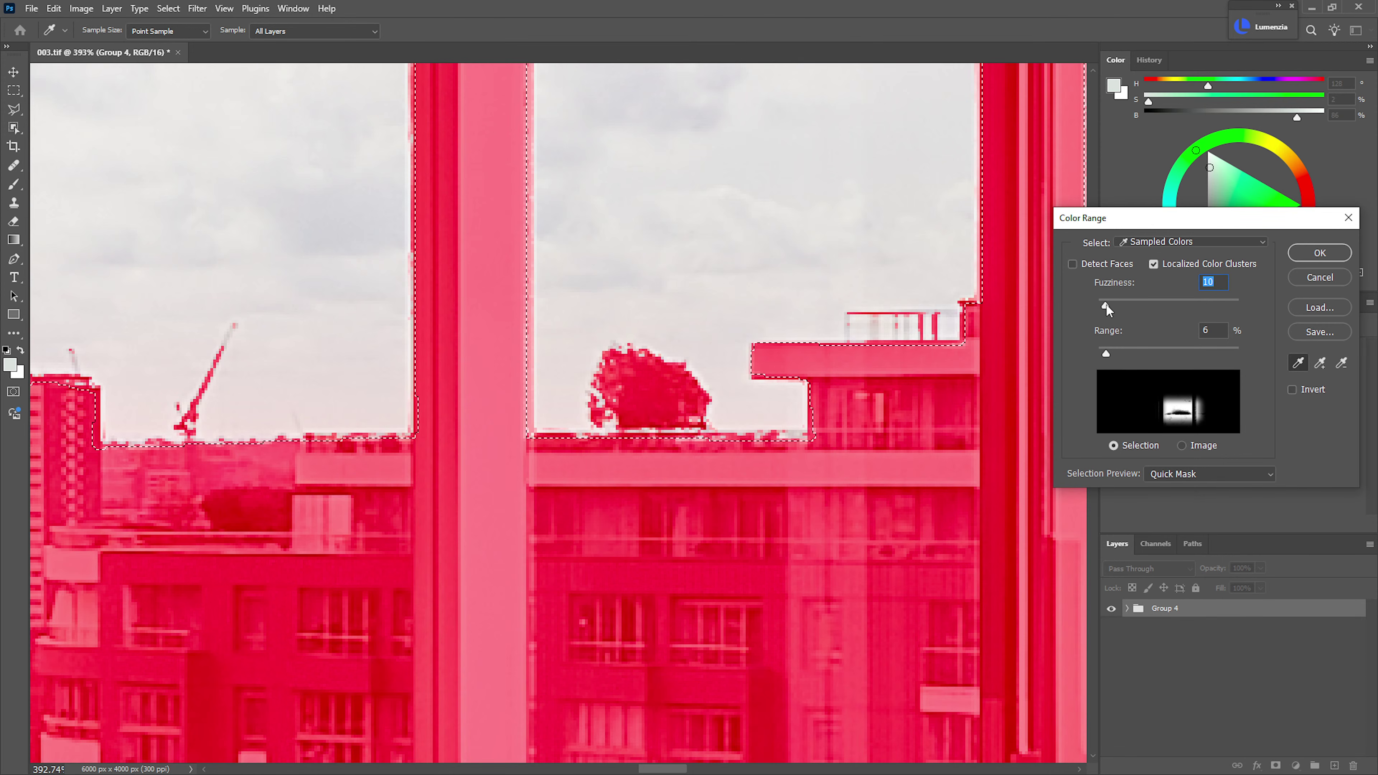
{"action": "left_click_drag", "start_coordinate": [1105, 304], "coordinate": [1103, 304]}
{"action": "scroll", "coordinate": [712, 329], "scroll_direction": "down", "scroll_amount": 2}
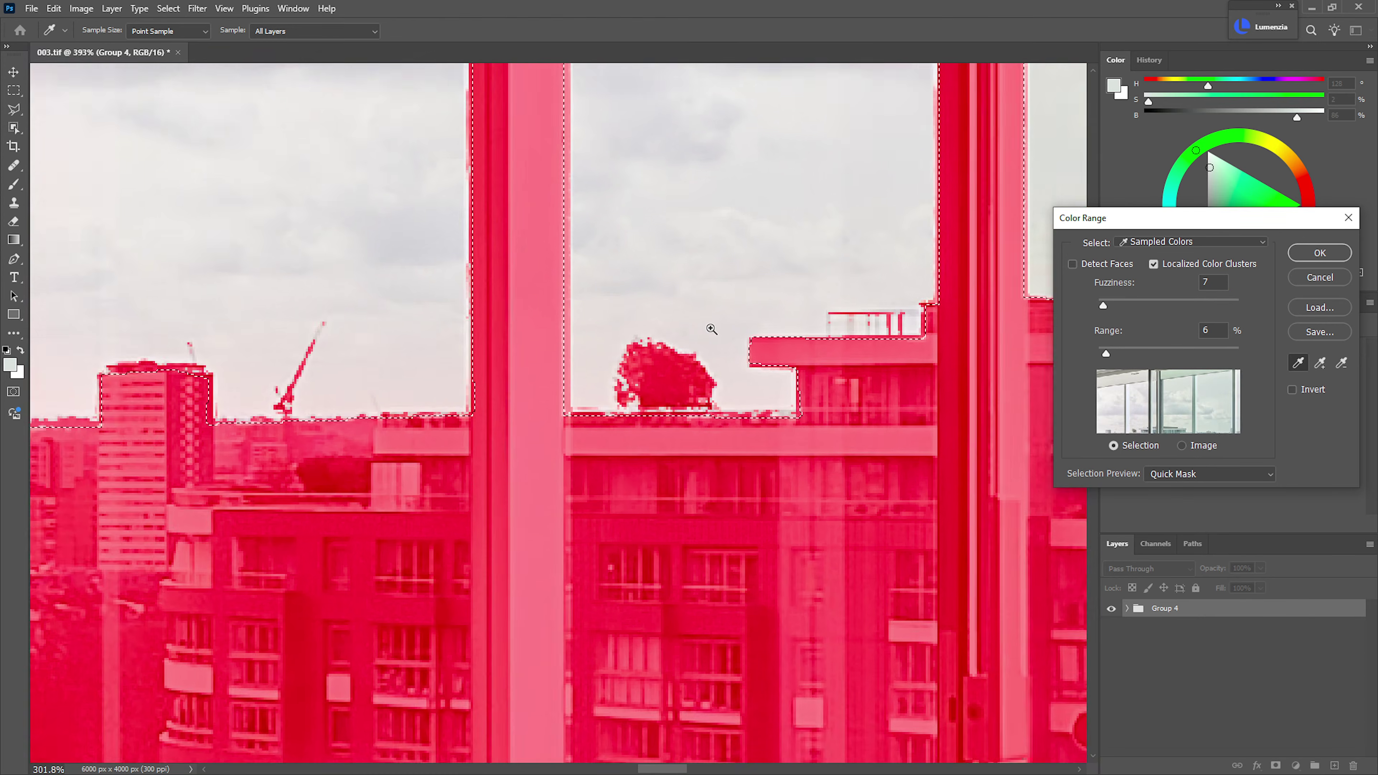
{"action": "scroll", "coordinate": [711, 329], "scroll_direction": "down", "scroll_amount": 3}
- Sample the dark cloud bands and the remaining masked sky tones across the panes into the Color Range selection
{"action": "left_click", "coordinate": [557, 437]}
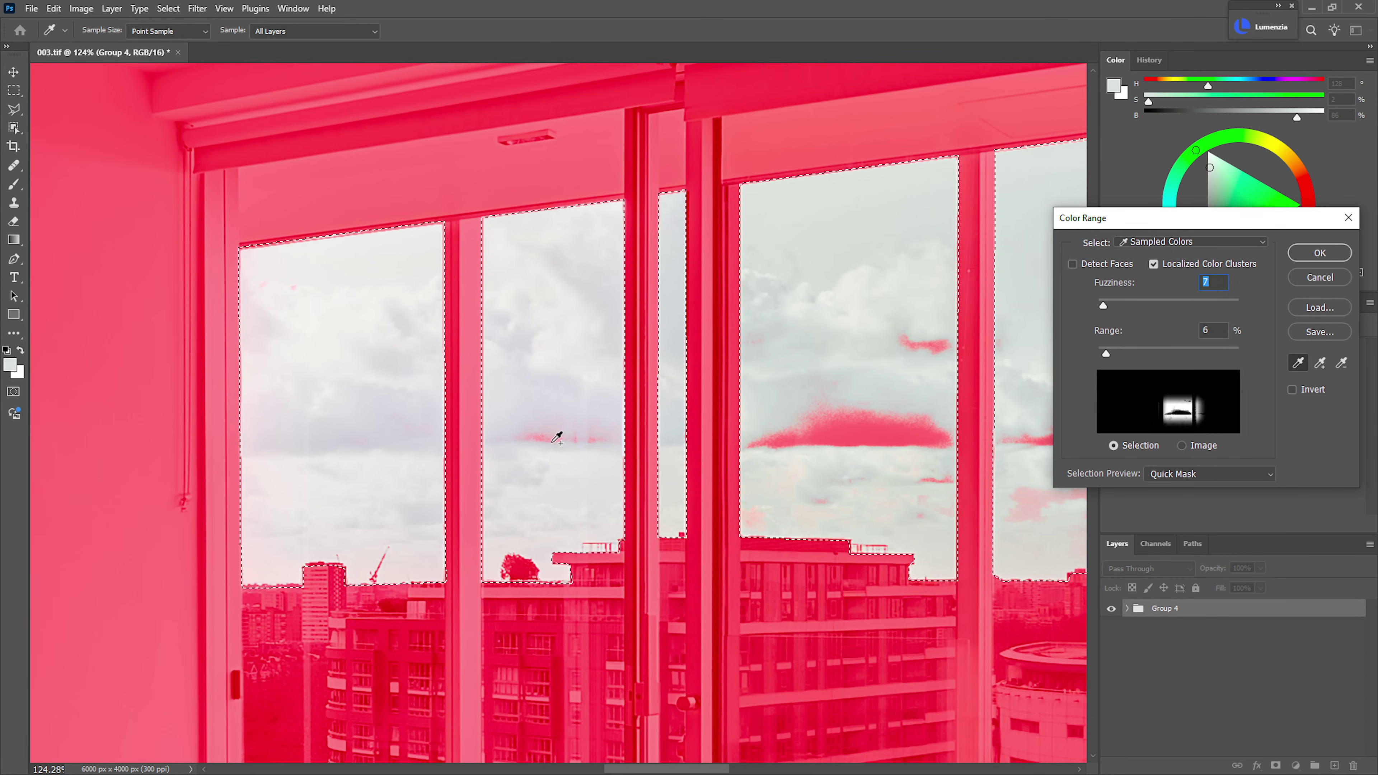
{"action": "left_click", "coordinate": [862, 433]}
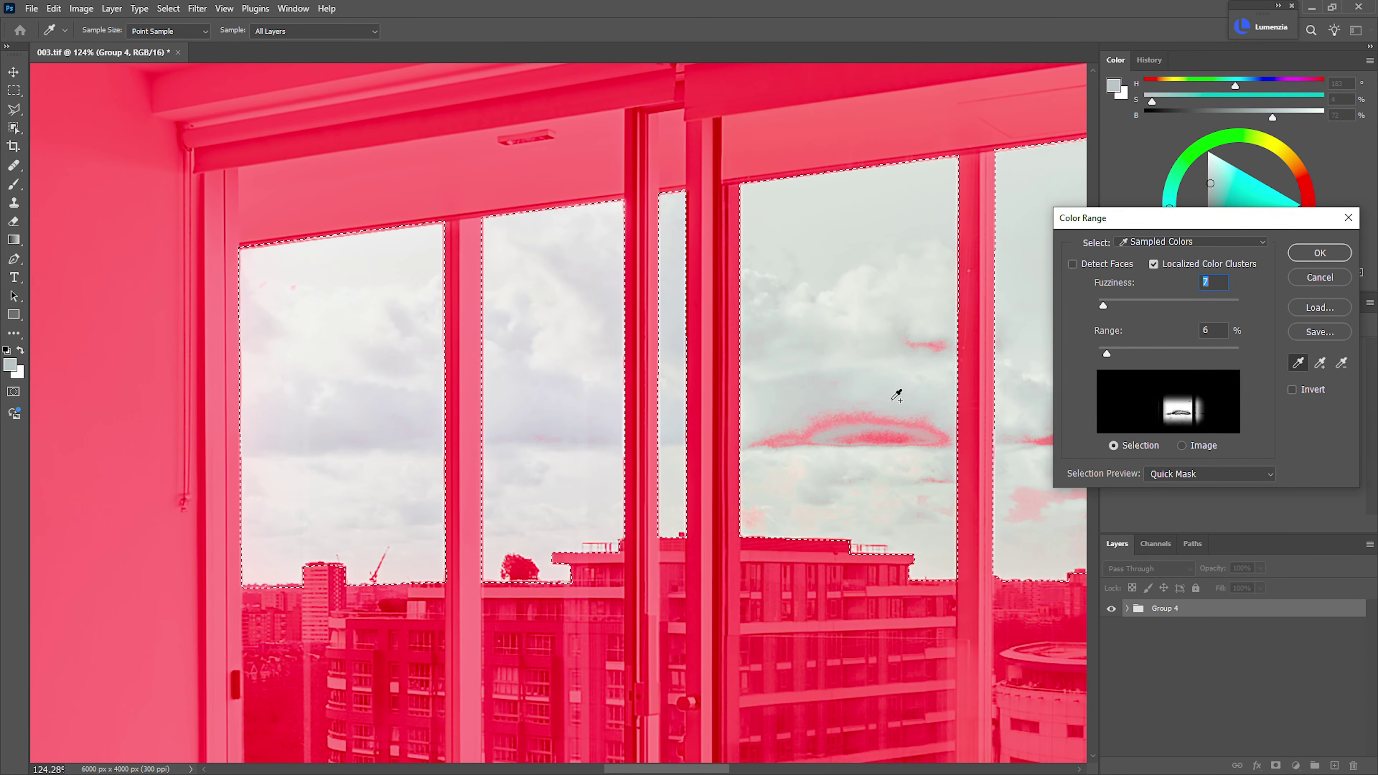
{"action": "left_click", "coordinate": [871, 442], "text": "shift"}
{"action": "left_click", "coordinate": [854, 427], "text": "shift"}
{"action": "left_click", "coordinate": [872, 438], "text": "shift"}
{"action": "left_click", "coordinate": [895, 448], "text": "shift"}
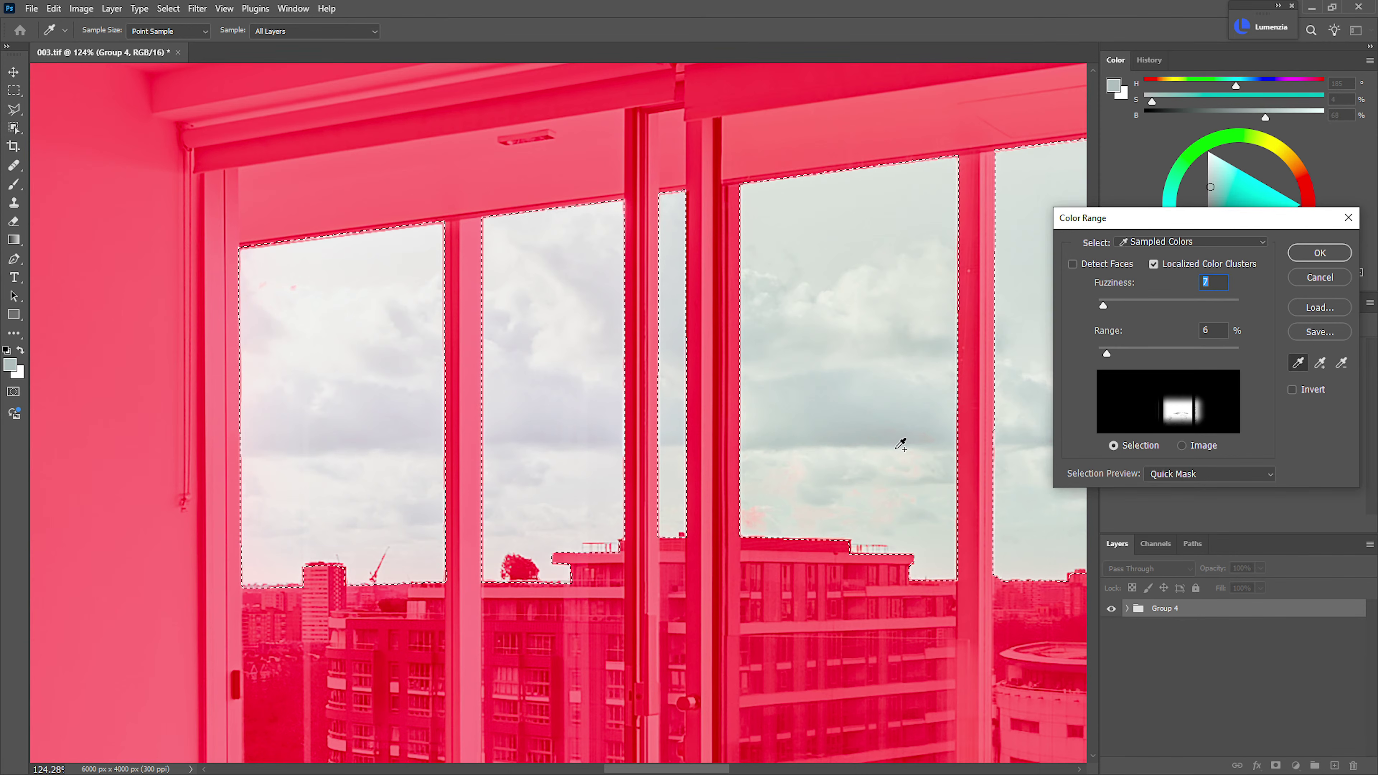
{"action": "left_click_drag", "start_coordinate": [901, 443], "coordinate": [676, 428]}
{"action": "left_click", "coordinate": [562, 496], "text": "shift"}
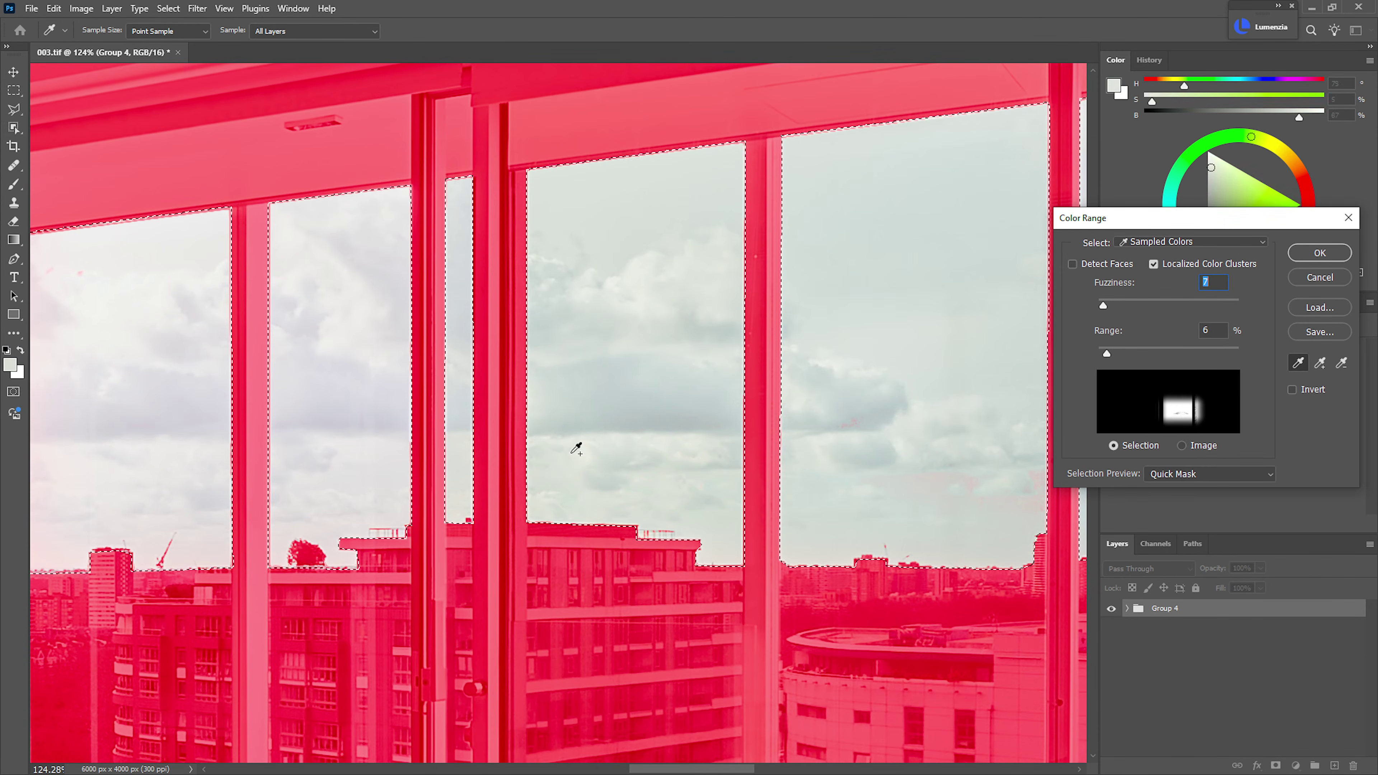
{"action": "scroll", "coordinate": [750, 455], "scroll_direction": "right", "scroll_amount": 5}
{"action": "left_click", "coordinate": [748, 471], "text": "shift"}
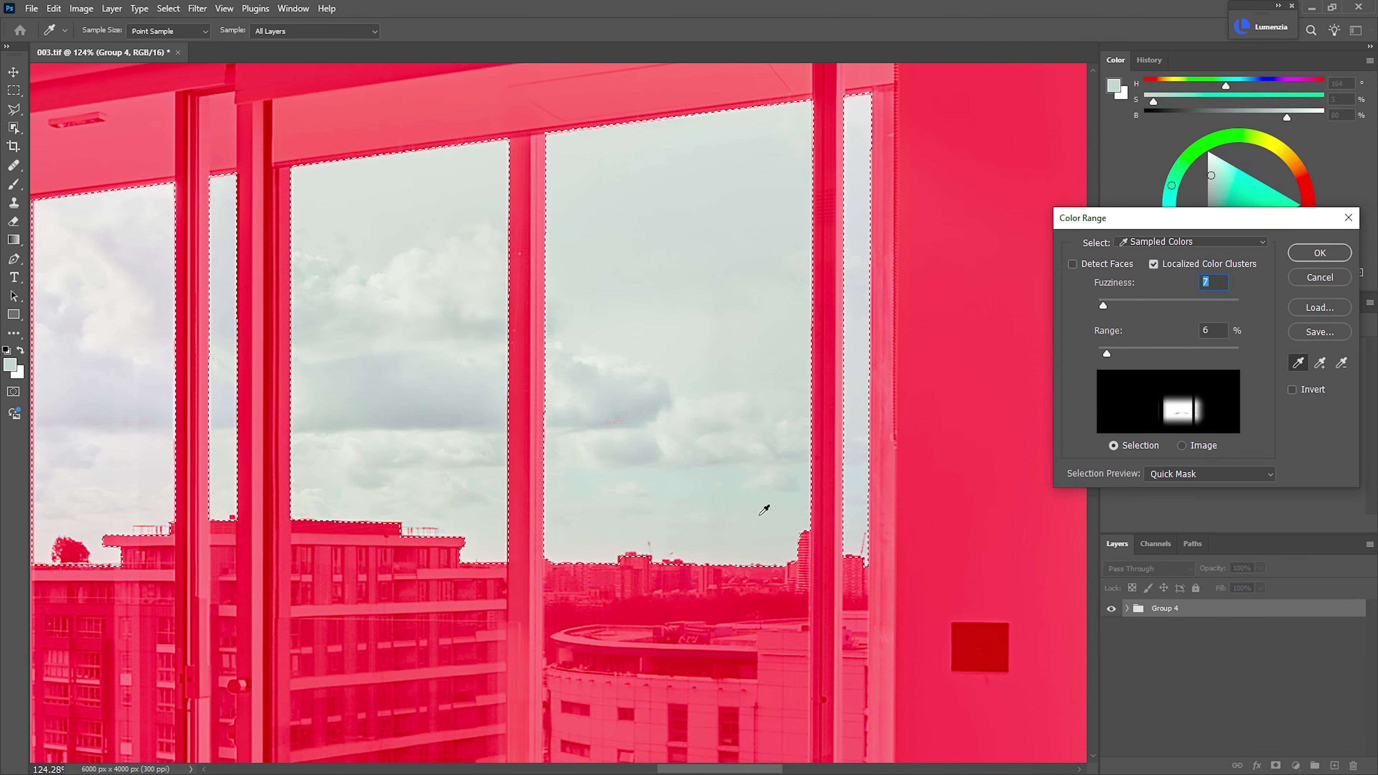
- Apply the Color Range selection and add a layer mask to Group 4 that hides the selected sky
{"action": "scroll", "coordinate": [764, 510], "scroll_direction": "down", "scroll_amount": 6}
{"action": "scroll", "coordinate": [705, 489], "scroll_direction": "up", "scroll_amount": 4}
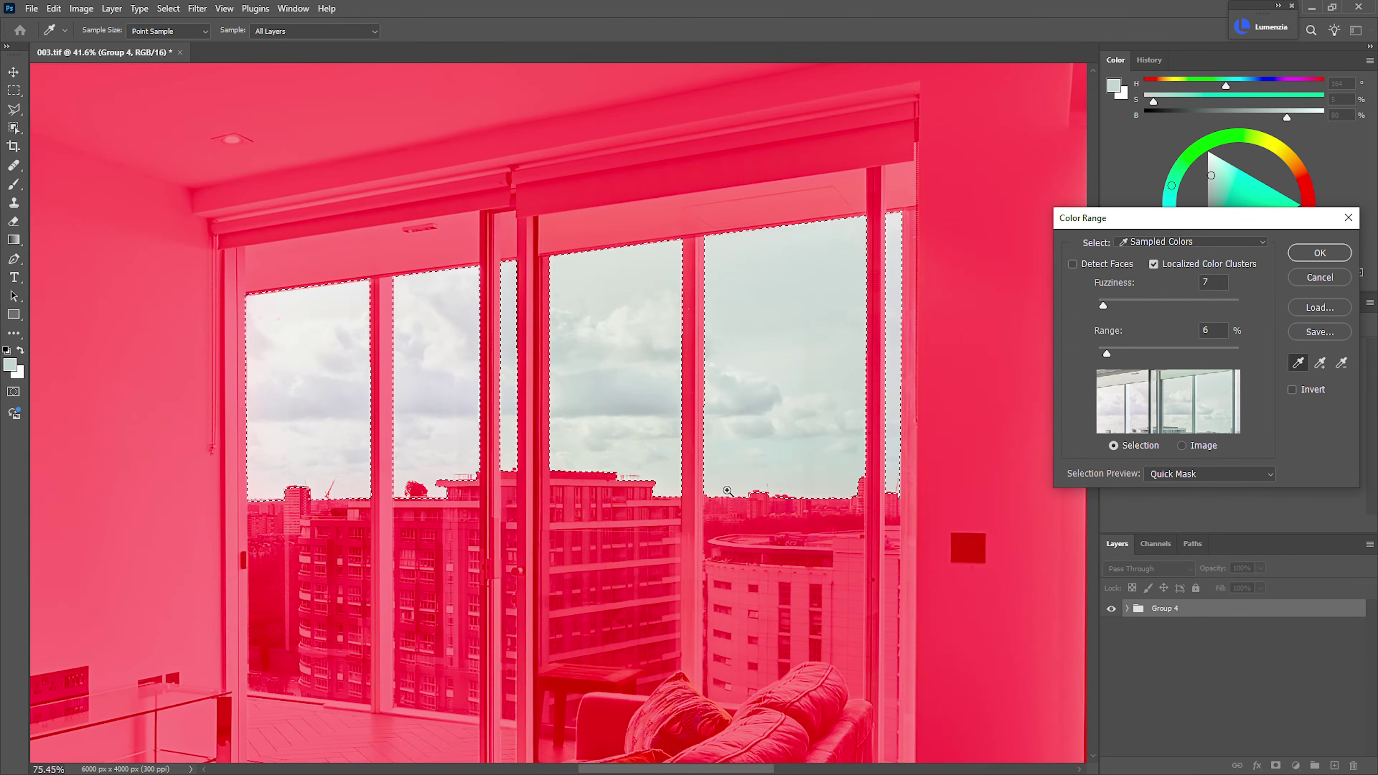
{"action": "left_click", "coordinate": [1325, 257]}
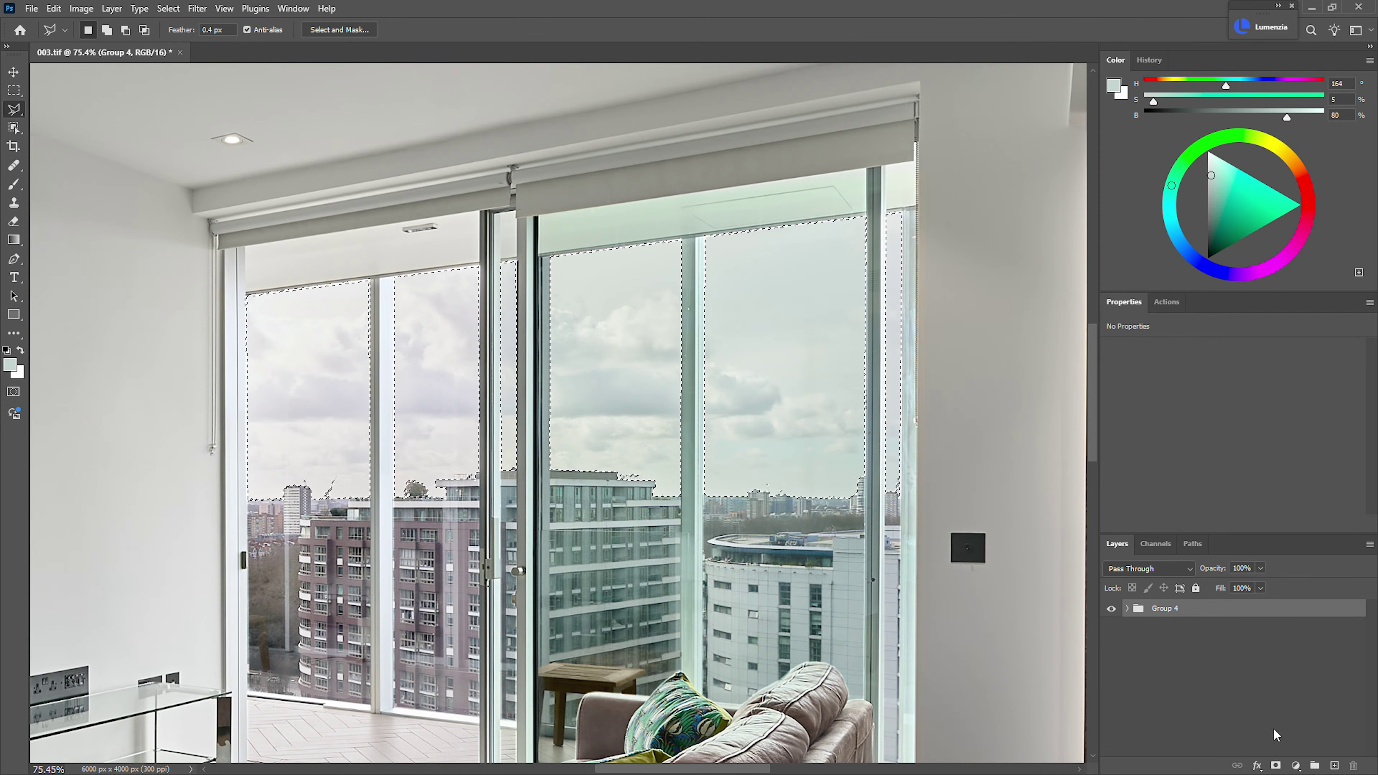
{"action": "left_click", "coordinate": [1276, 766]}
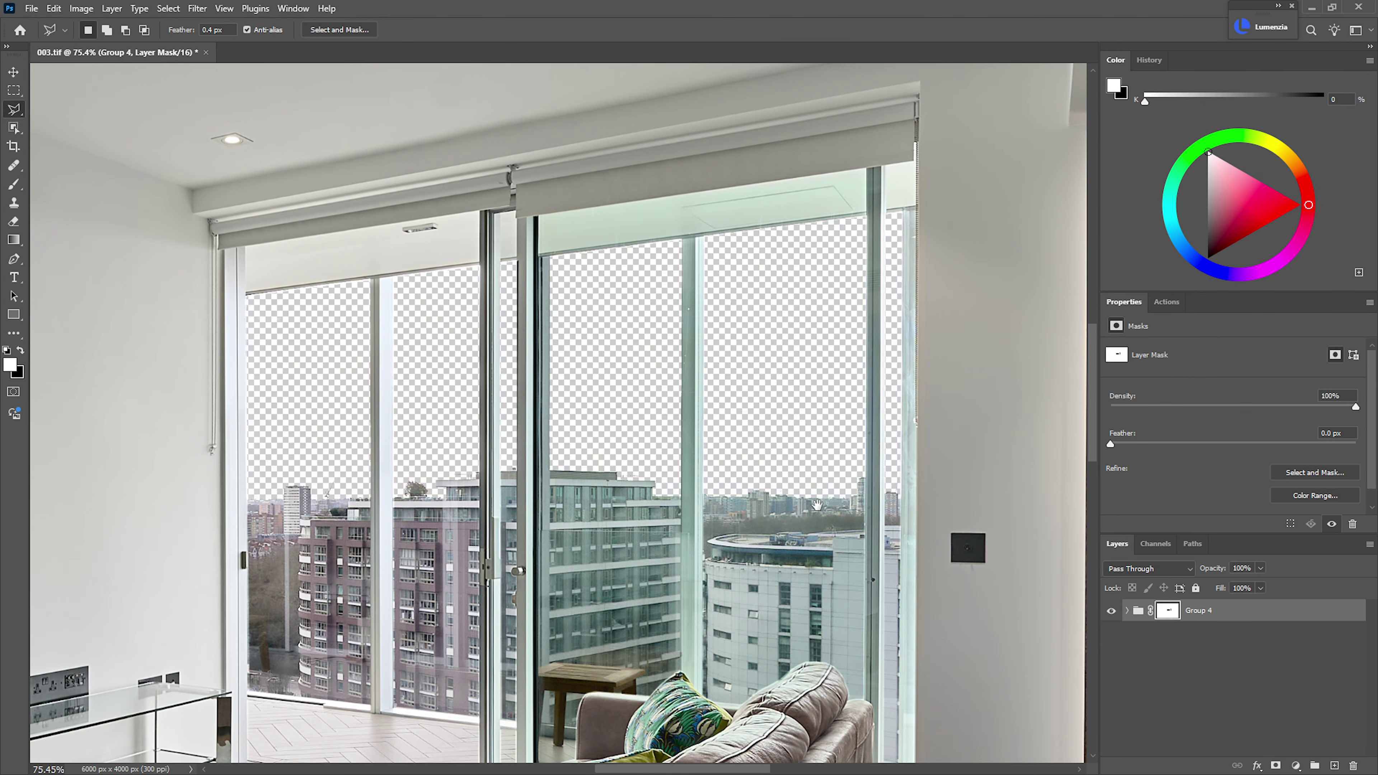
- Place the Blue Sky-15 image and scale it down over the window to about 1398 by 1048 px
{"action": "scroll", "coordinate": [653, 482], "scroll_direction": "down", "scroll_amount": 1}
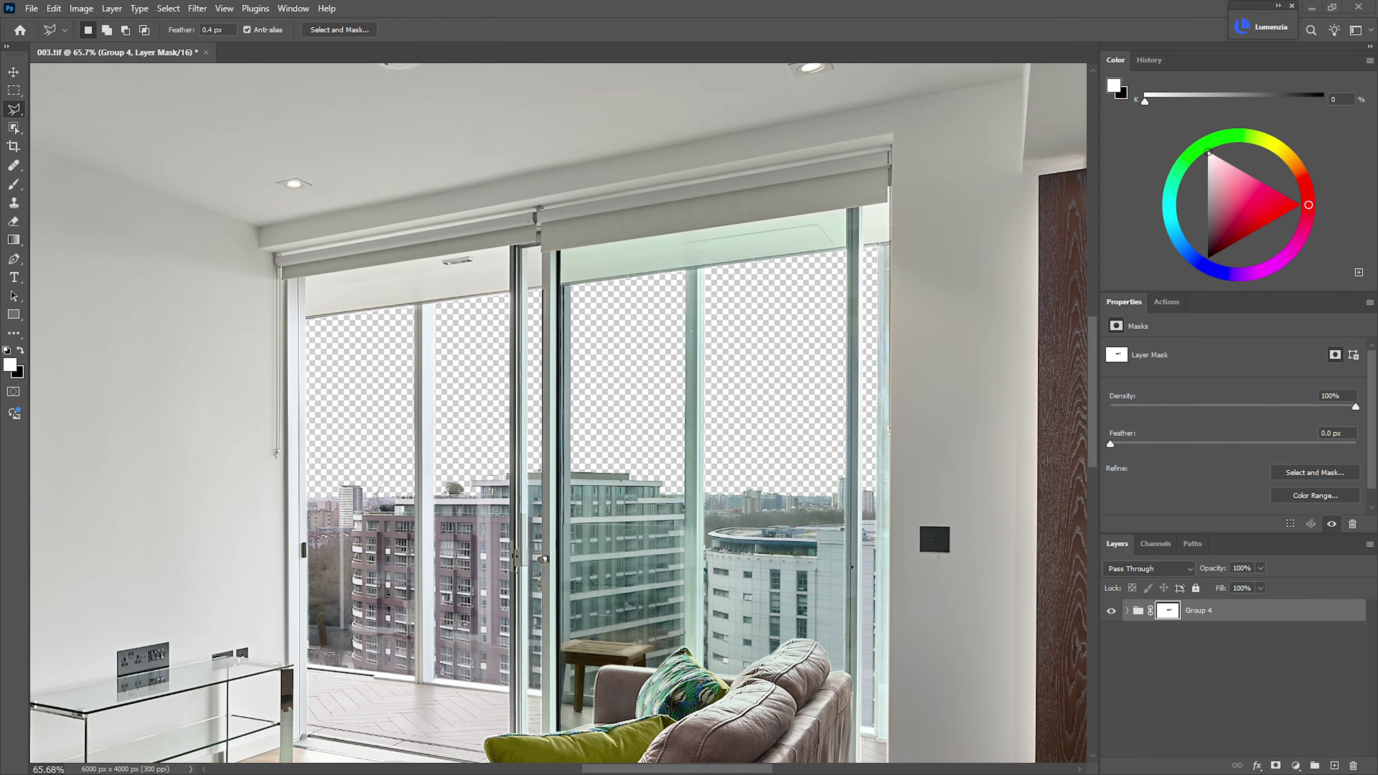
{"action": "left_click_drag", "start_coordinate": [753, 461], "coordinate": [631, 383]}
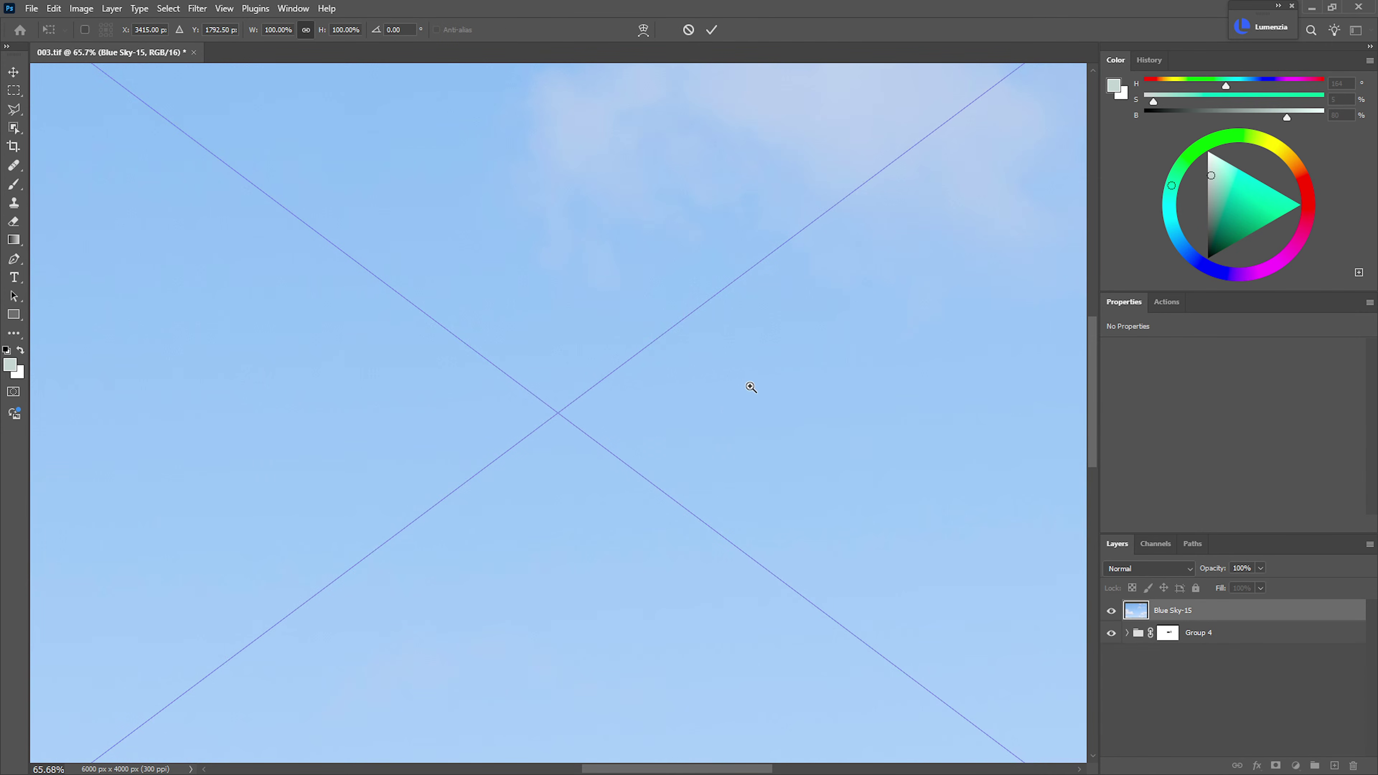
{"action": "left_click_drag", "start_coordinate": [746, 386], "coordinate": [629, 415]}
{"action": "left_click_drag", "start_coordinate": [324, 390], "coordinate": [596, 416]}
{"action": "left_click_drag", "start_coordinate": [731, 414], "coordinate": [790, 406]}
{"action": "left_click_drag", "start_coordinate": [975, 355], "coordinate": [806, 363]}
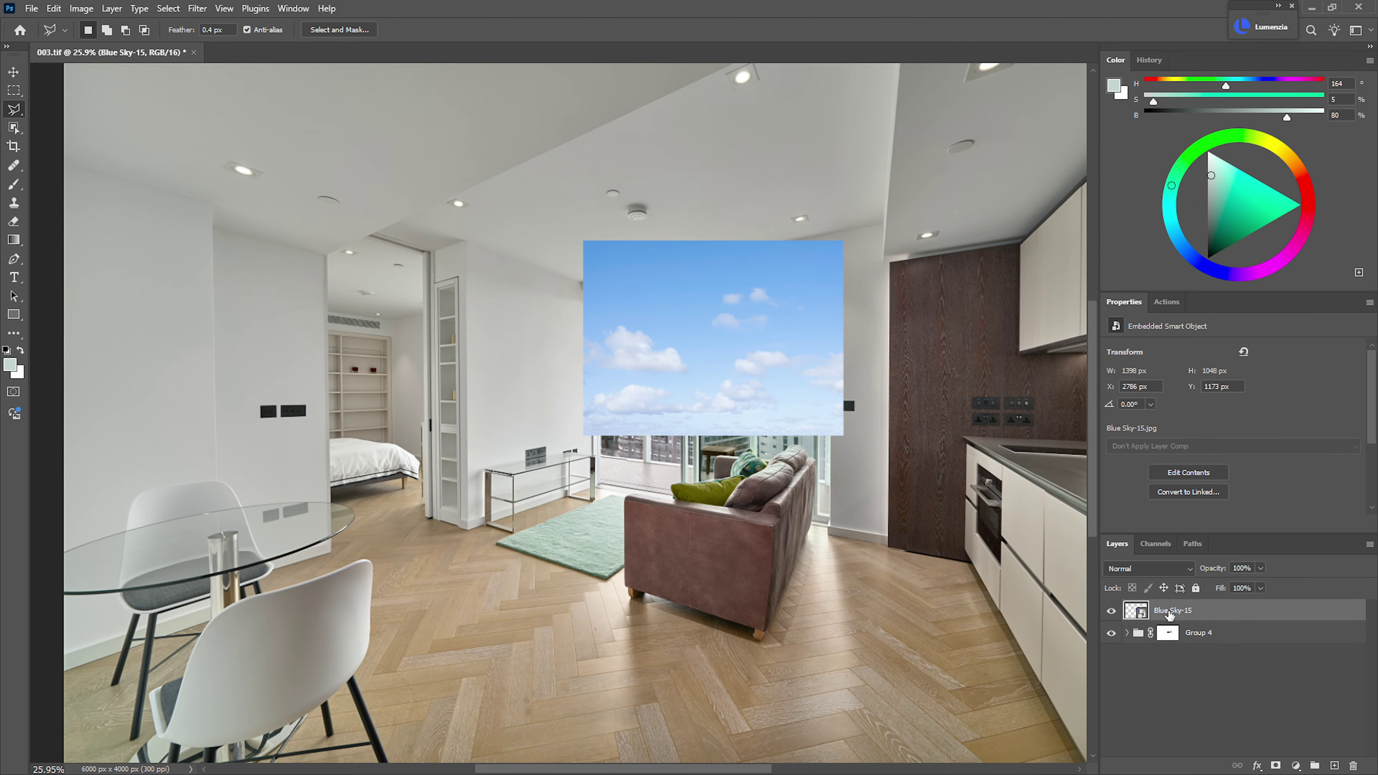
- Move the Blue Sky-15 layer below Group 4 and shift the sky image upward behind the window
{"action": "left_click_drag", "start_coordinate": [1167, 613], "coordinate": [1191, 677]}
{"action": "left_click_drag", "start_coordinate": [727, 369], "coordinate": [903, 414]}
{"action": "key", "text": "ctrl+t"}
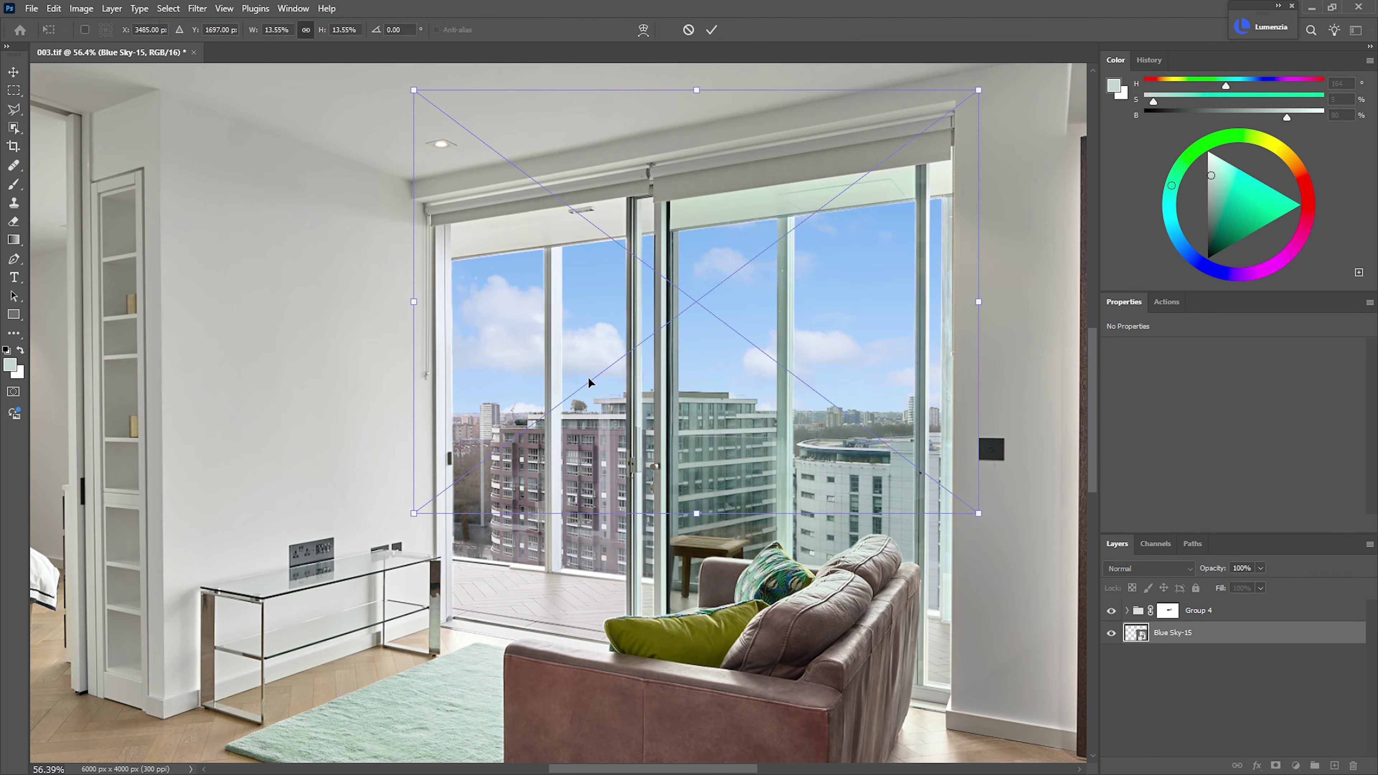
{"action": "left_click_drag", "start_coordinate": [700, 437], "coordinate": [698, 350]}
{"action": "left_click_drag", "start_coordinate": [698, 351], "coordinate": [672, 445]}
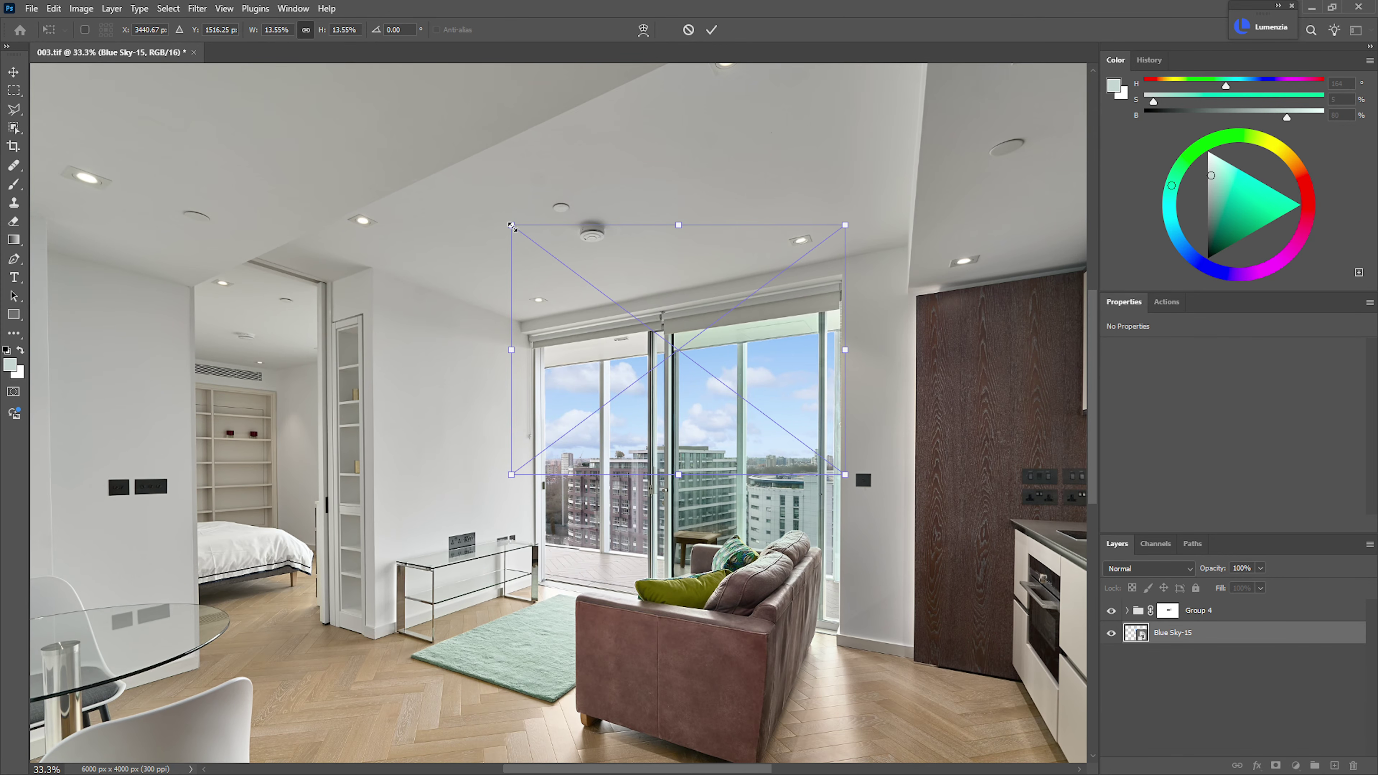
- Scale the sky image down to 12.62% and flip it horizontally
{"action": "left_click_drag", "start_coordinate": [513, 226], "coordinate": [534, 242]}
{"action": "right_click", "coordinate": [703, 413]}
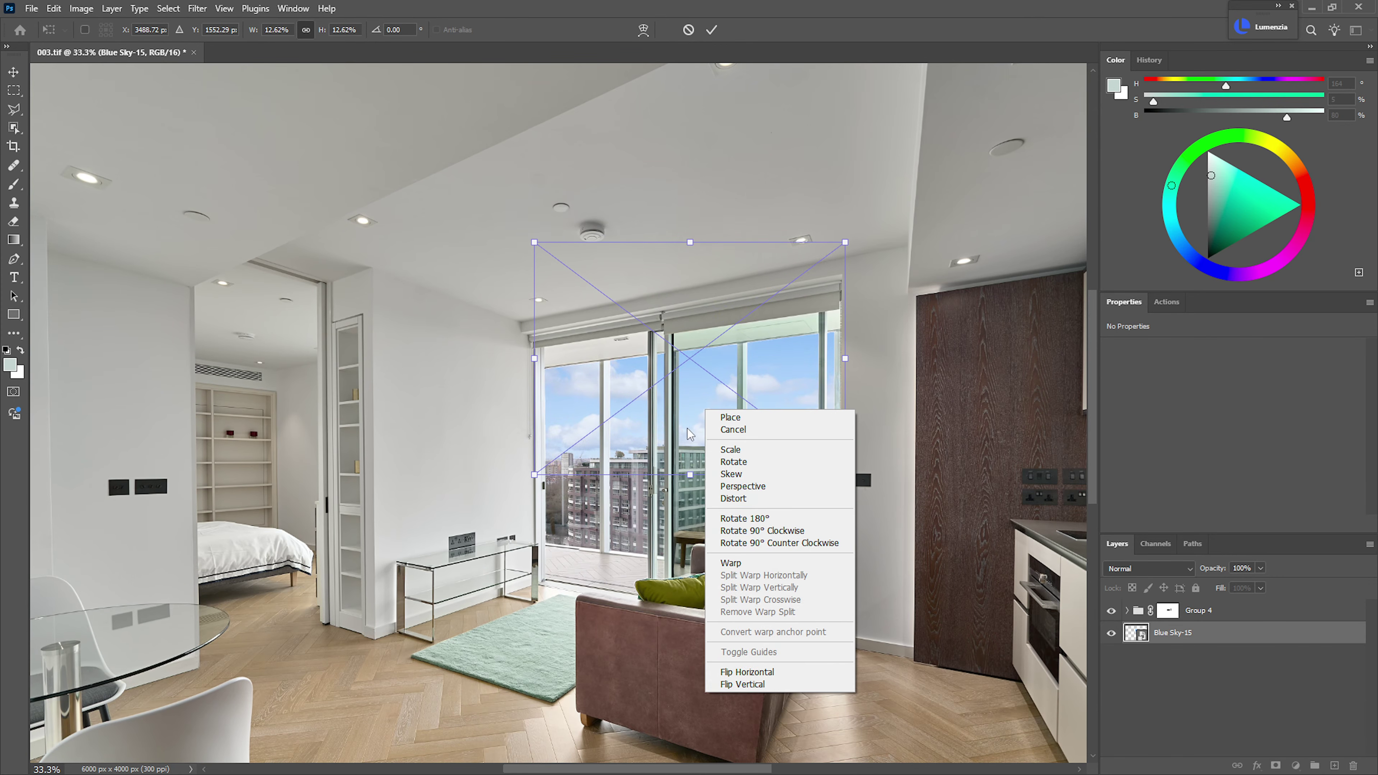
{"action": "left_click", "coordinate": [785, 673]}
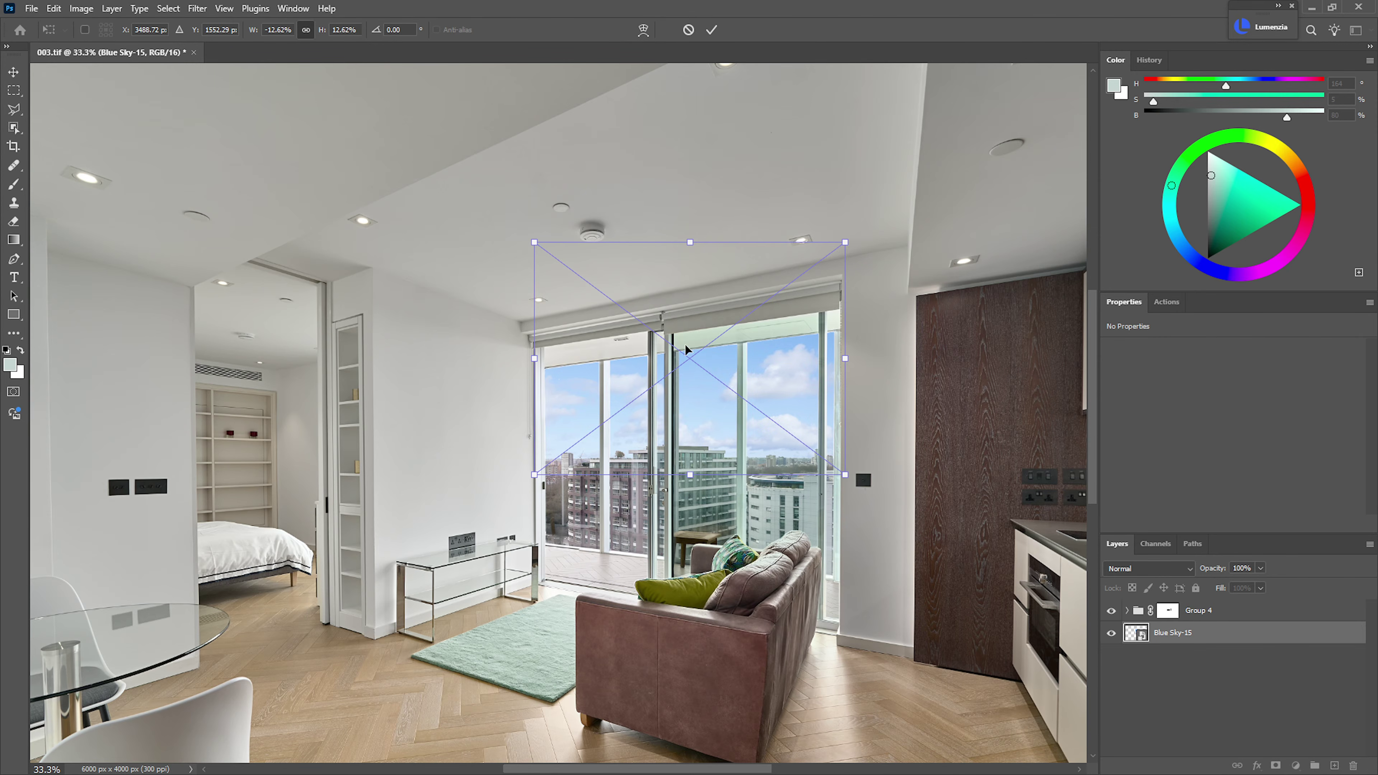
- Nudge the sky image up and slightly towards the kitchen, to about X 3499 px and Y 1522 px
{"action": "key", "text": "shift+Up"}
{"action": "key", "text": "shift+Right"}
{"action": "key", "text": "shift+Up"}
{"action": "key", "text": "shift+Up"}
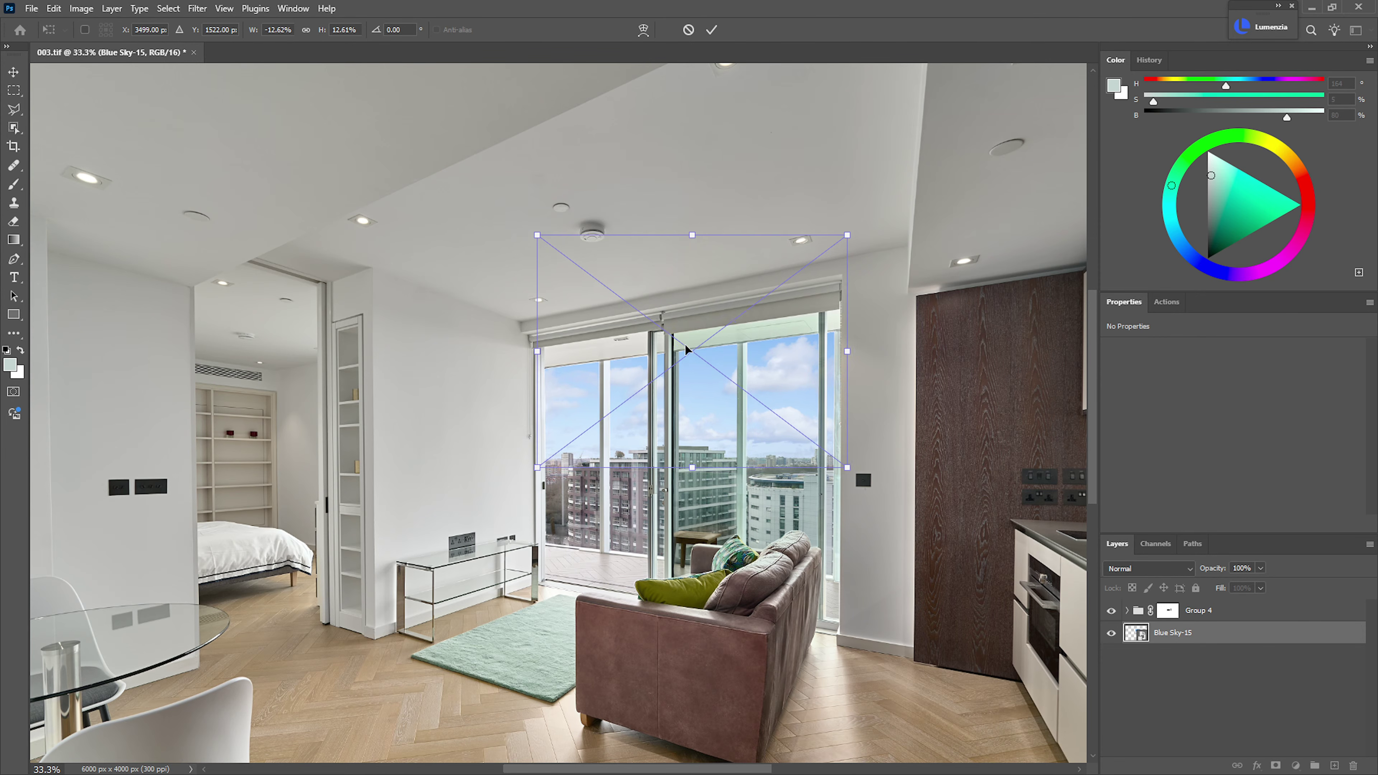
- Nudge the sky image horizontally to X 3509 px and apply the transform
{"action": "key", "text": "shift+Right"}
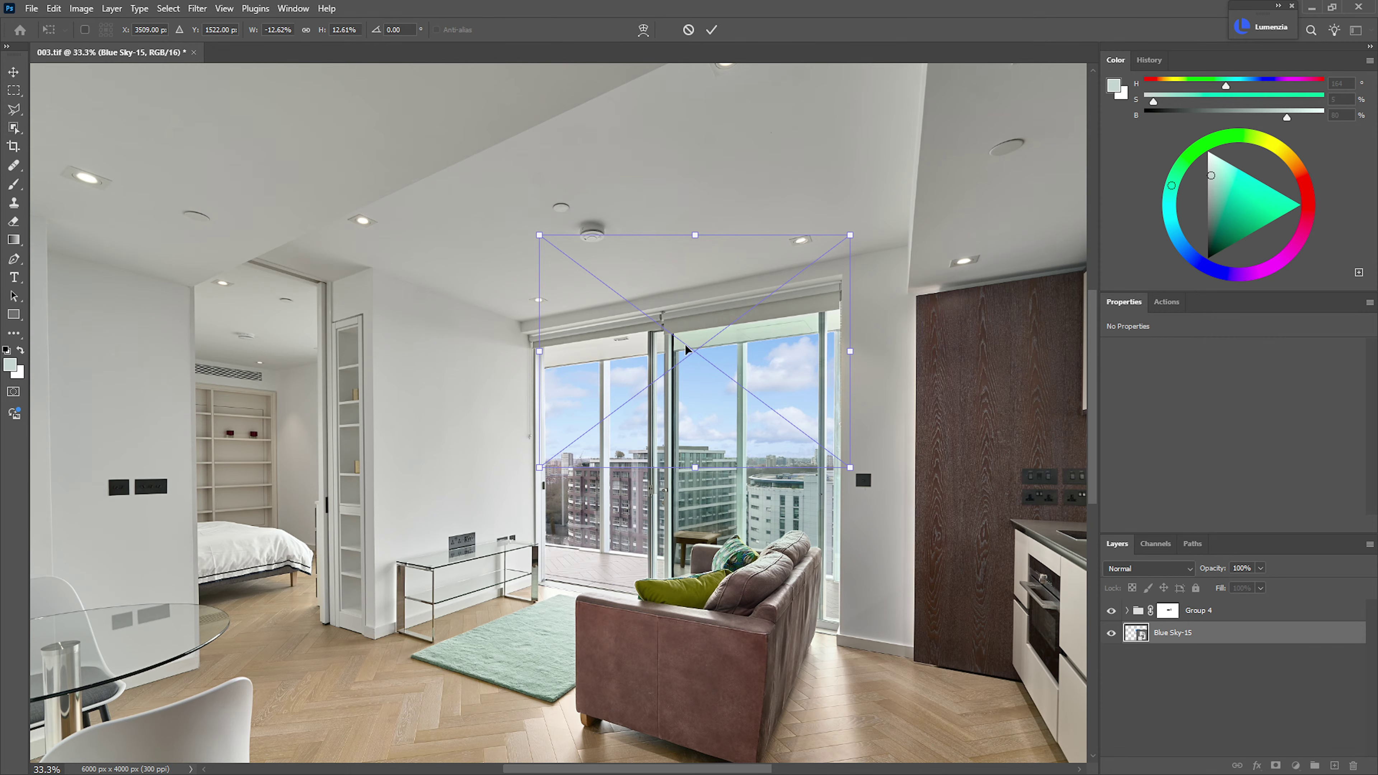
{"action": "key", "text": "Return"}
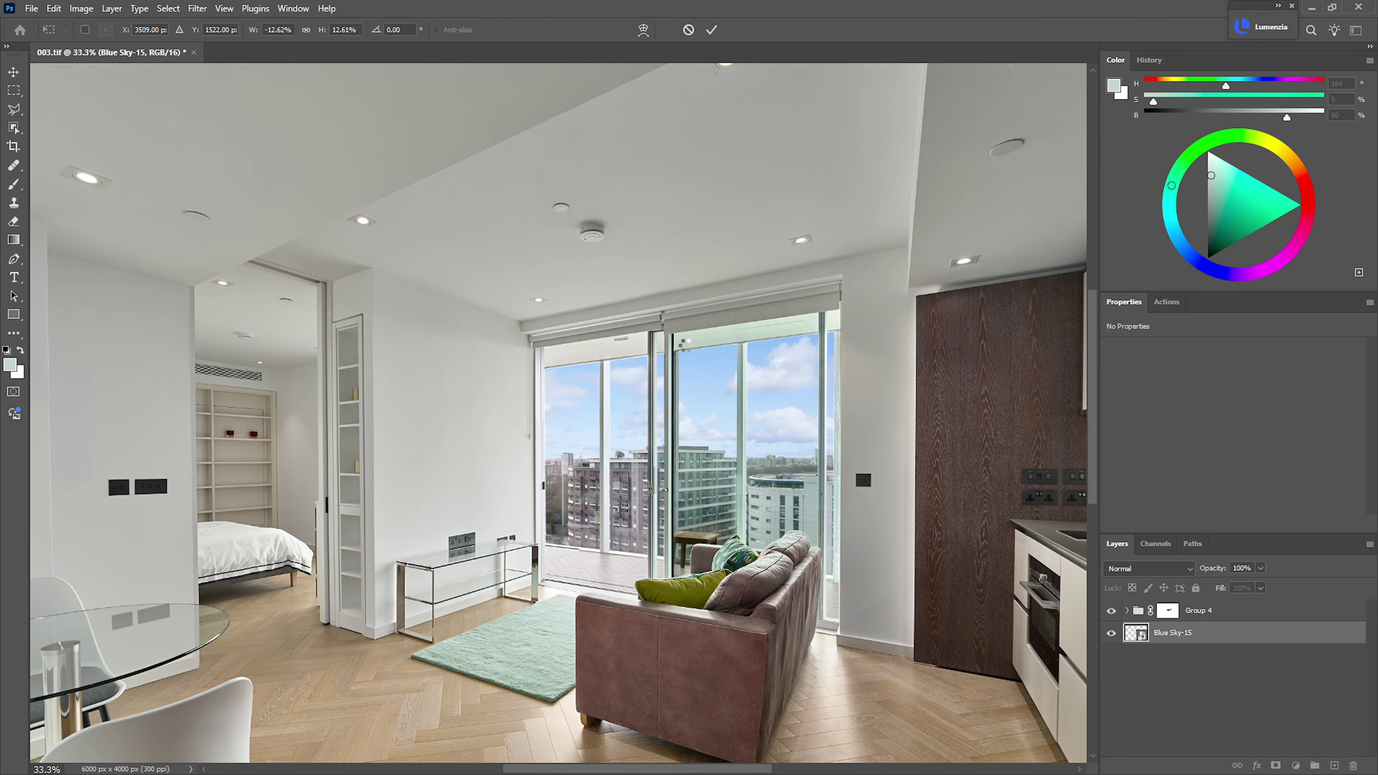
- Brighten the sky with a Curves adjustment layer above Blue Sky-15 and set its opacity to 64%
{"action": "left_click", "coordinate": [777, 389], "text": "ctrl"}
{"action": "mouse_move", "coordinate": [776, 389]}
{"action": "left_mouse_down"}
{"action": "mouse_move", "coordinate": [805, 391]}
{"action": "mouse_move", "coordinate": [760, 394]}
{"action": "left_mouse_up"}
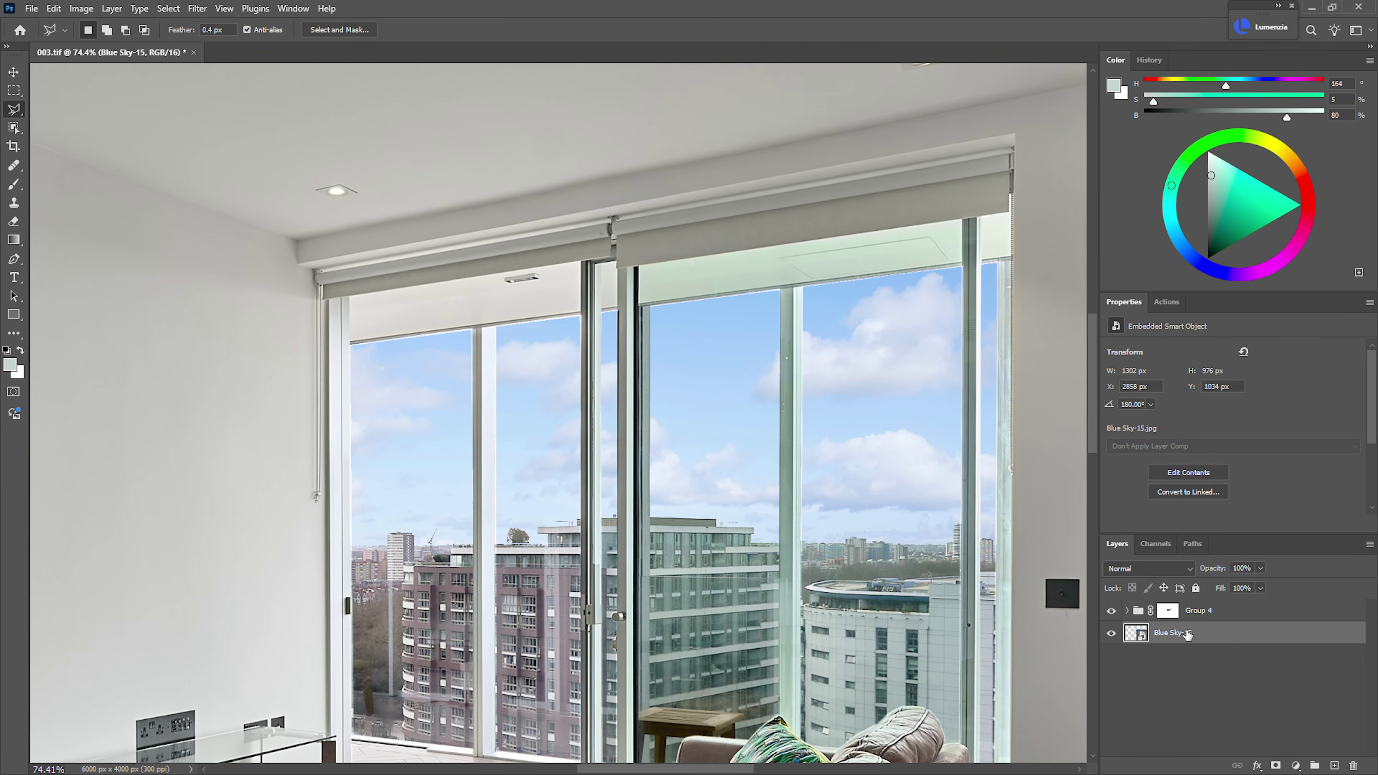
{"action": "left_click", "coordinate": [1296, 766]}
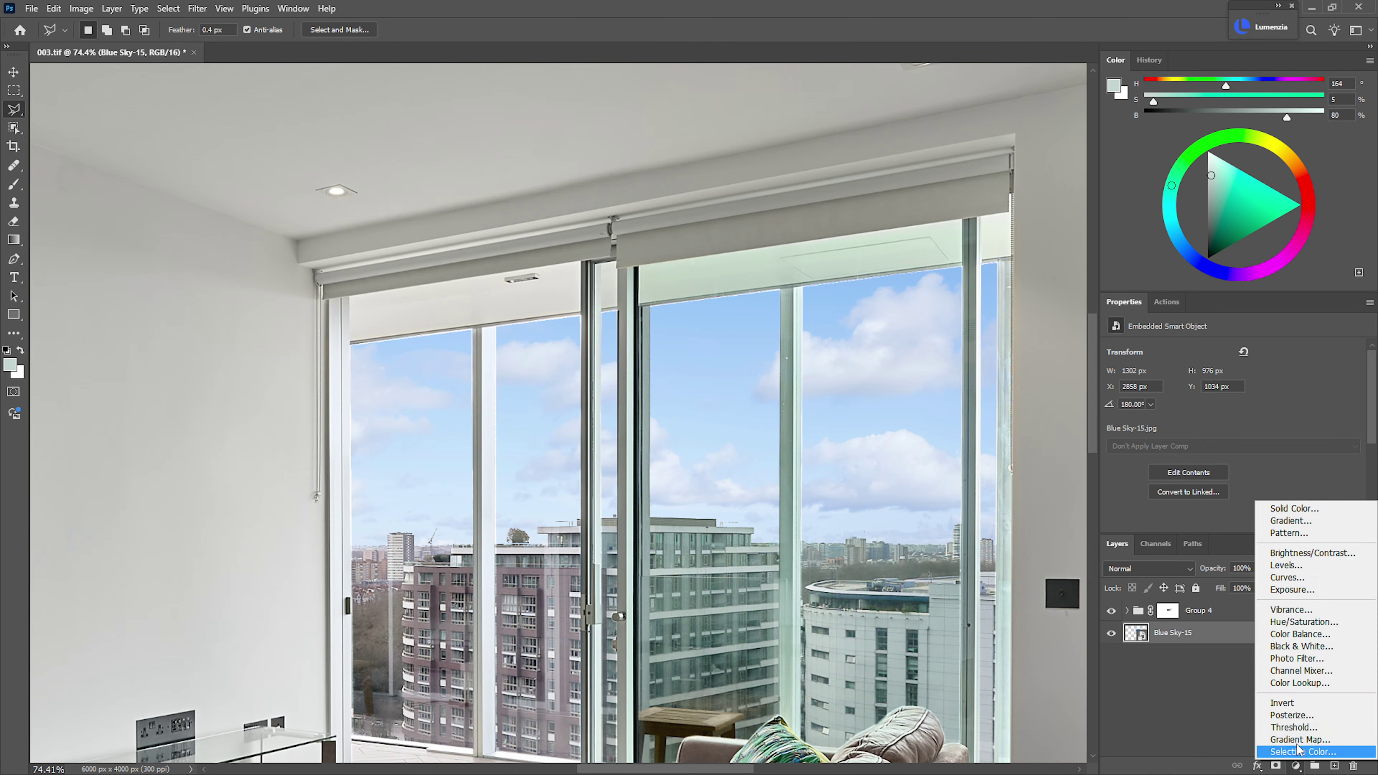
{"action": "left_click", "coordinate": [1318, 578]}
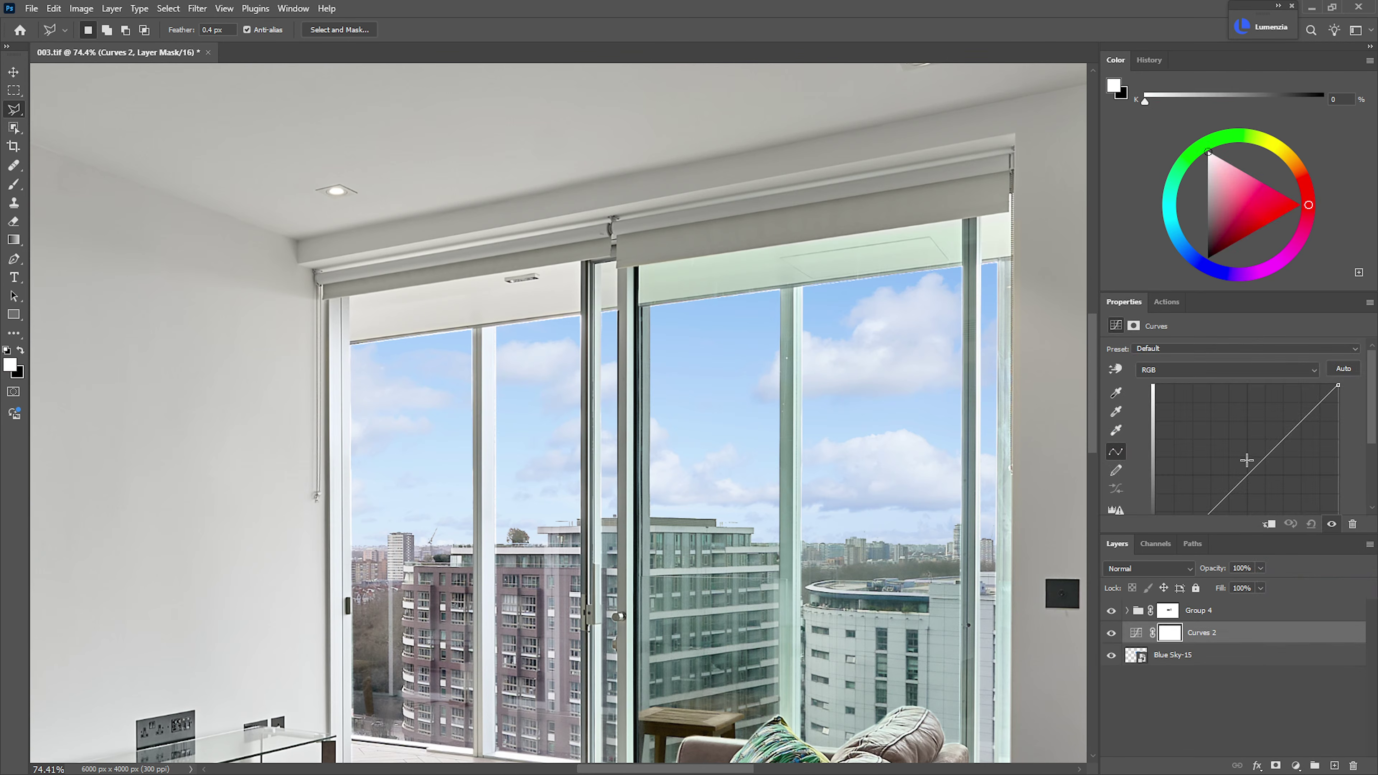
{"action": "left_click_drag", "start_coordinate": [1241, 480], "coordinate": [1283, 420]}
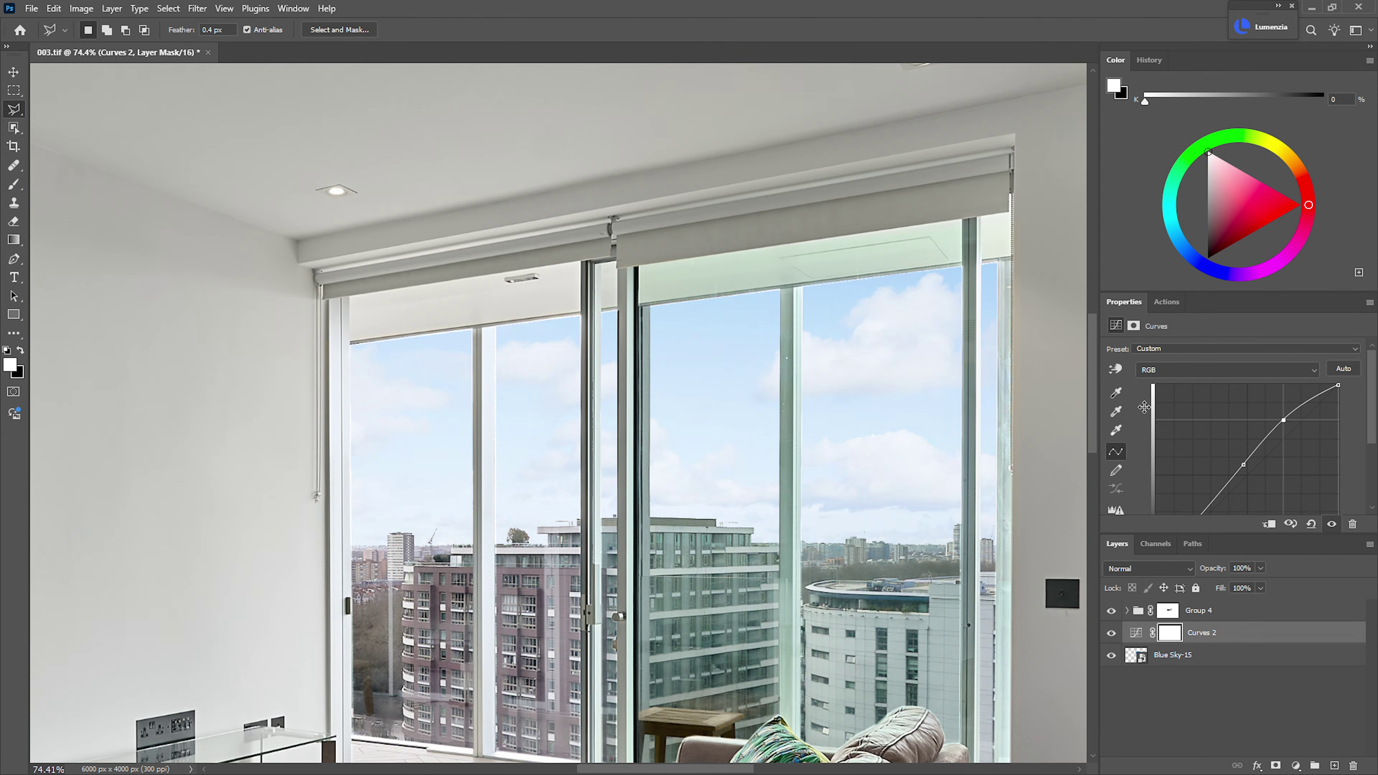
{"action": "key", "text": "ctrl+0"}
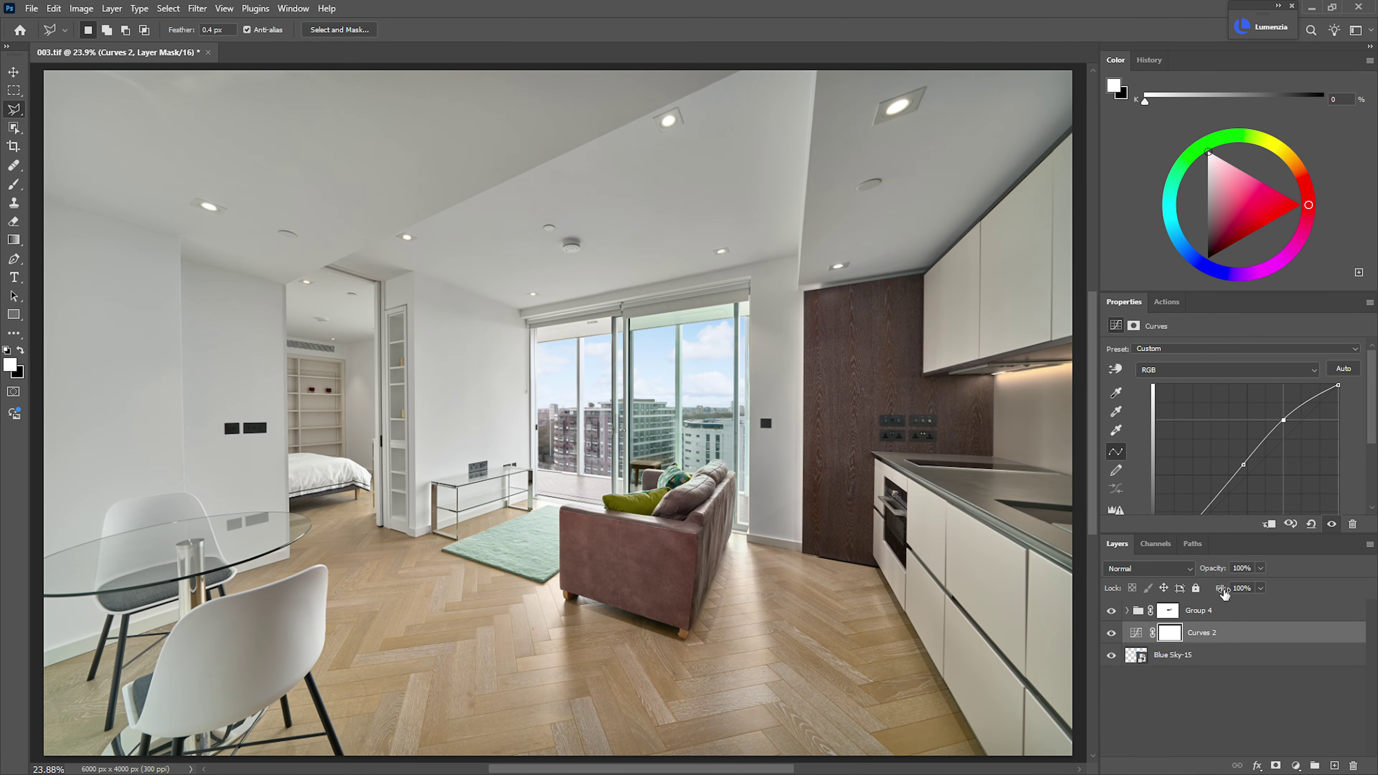
{"action": "left_click_drag", "start_coordinate": [1218, 571], "coordinate": [1207, 571]}
- Group the Curves 2 and Blue Sky-15 layers, and compare the window view with Group 4's mask disabled and enabled
{"action": "left_click", "coordinate": [1206, 656], "text": "shift"}
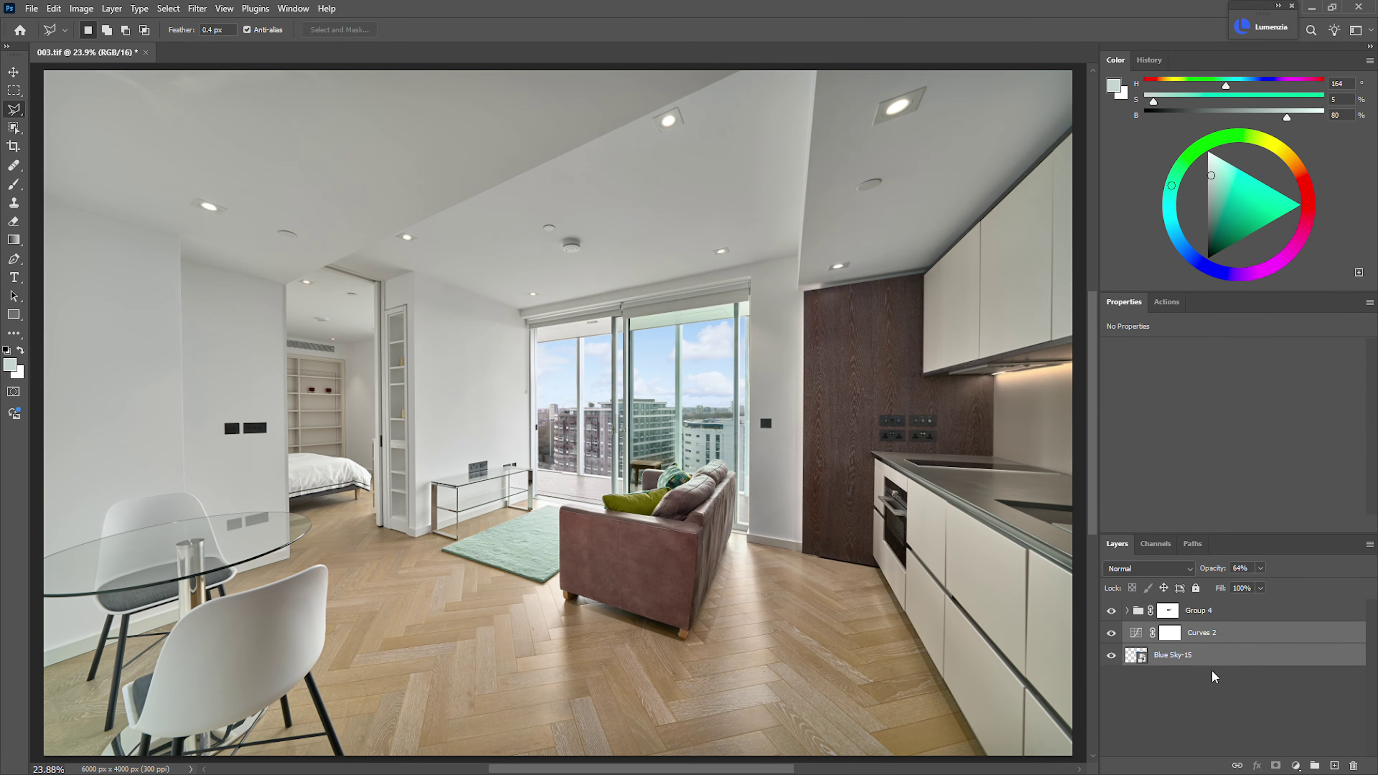
{"action": "key", "text": "ctrl+g"}
{"action": "left_click", "coordinate": [1169, 613], "text": "shift"}
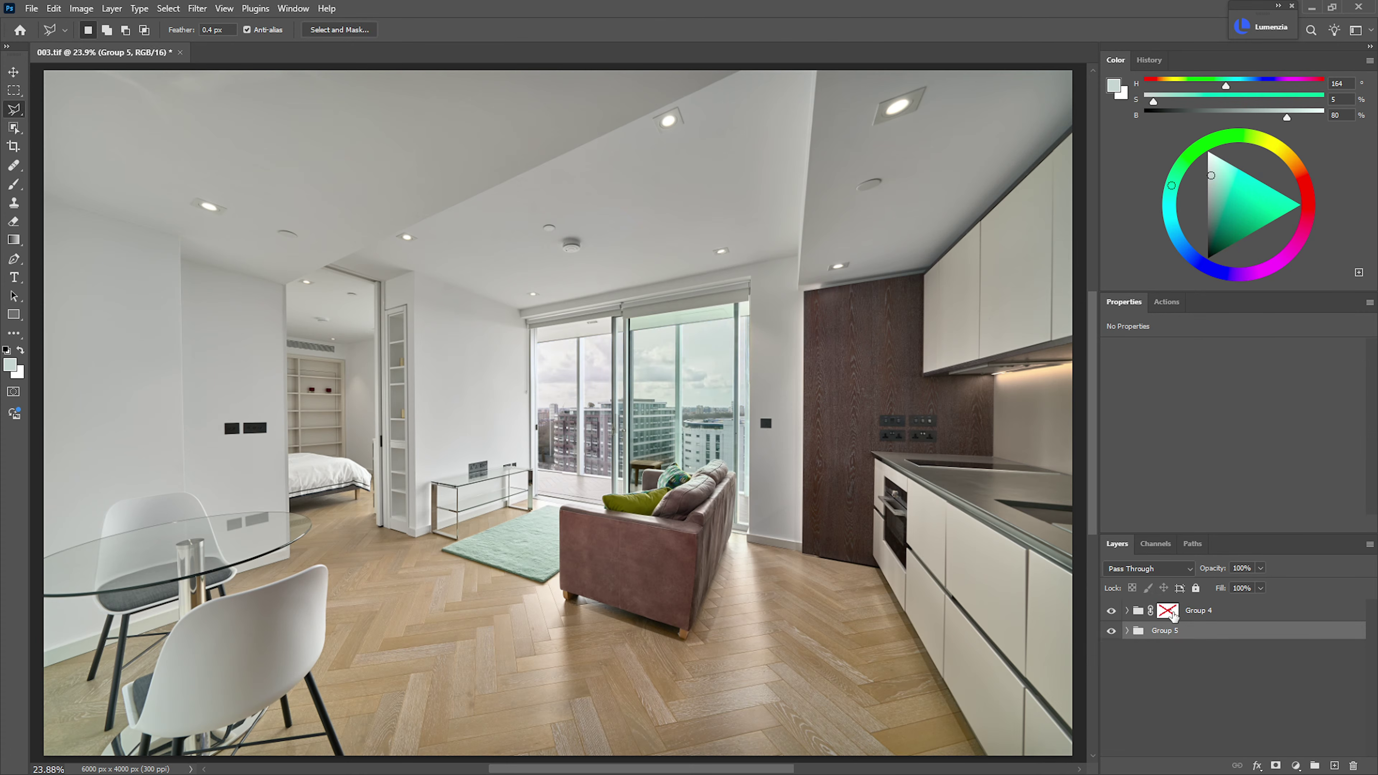
{"action": "left_click", "coordinate": [1169, 612], "text": "shift"}
{"action": "left_click", "coordinate": [1169, 612], "text": "shift"}
{"action": "left_click", "coordinate": [1169, 613], "text": "shift"}
{"action": "left_click", "coordinate": [1170, 613], "text": "shift"}
{"action": "left_click", "coordinate": [1170, 613], "text": "shift"}
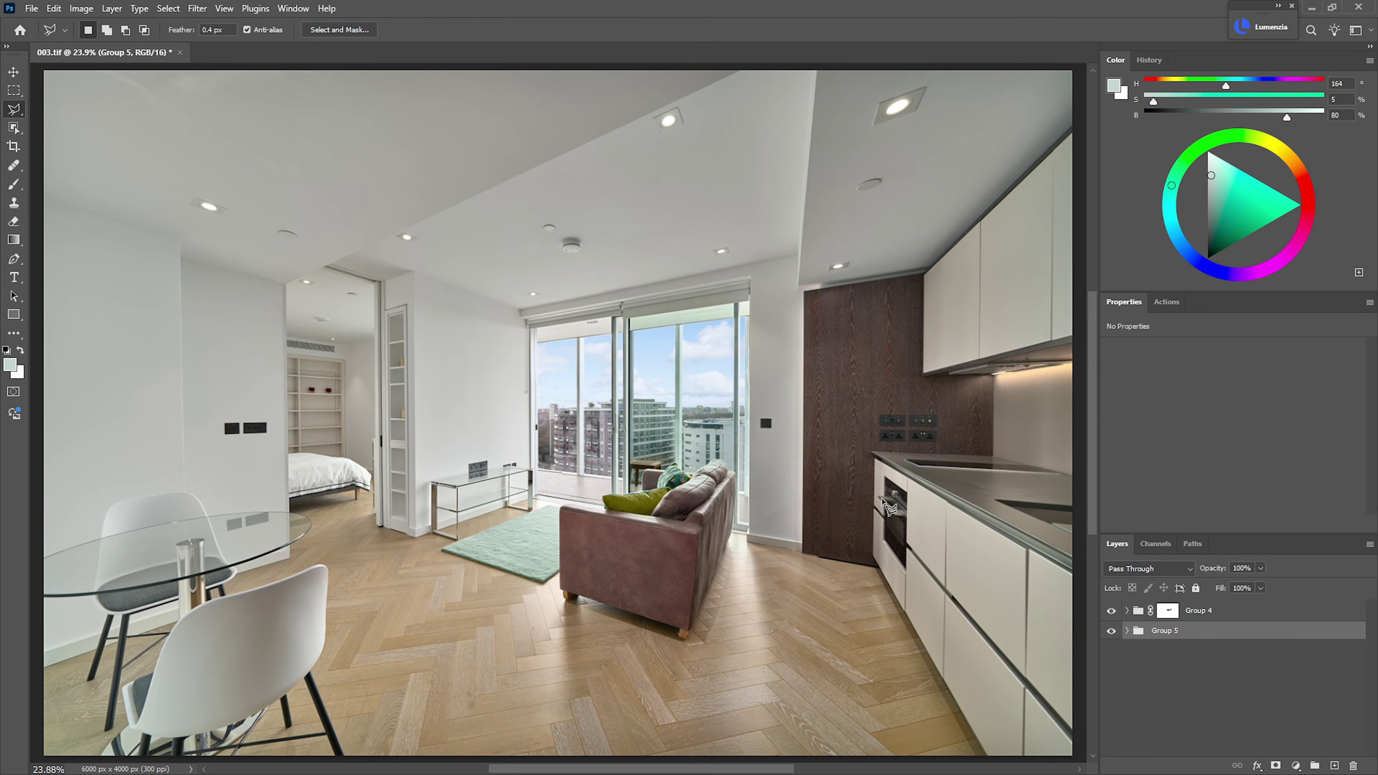
- Save 003.tif and close it
{"action": "key", "text": "ctrl+s"}
{"action": "left_click", "coordinate": [174, 53]}
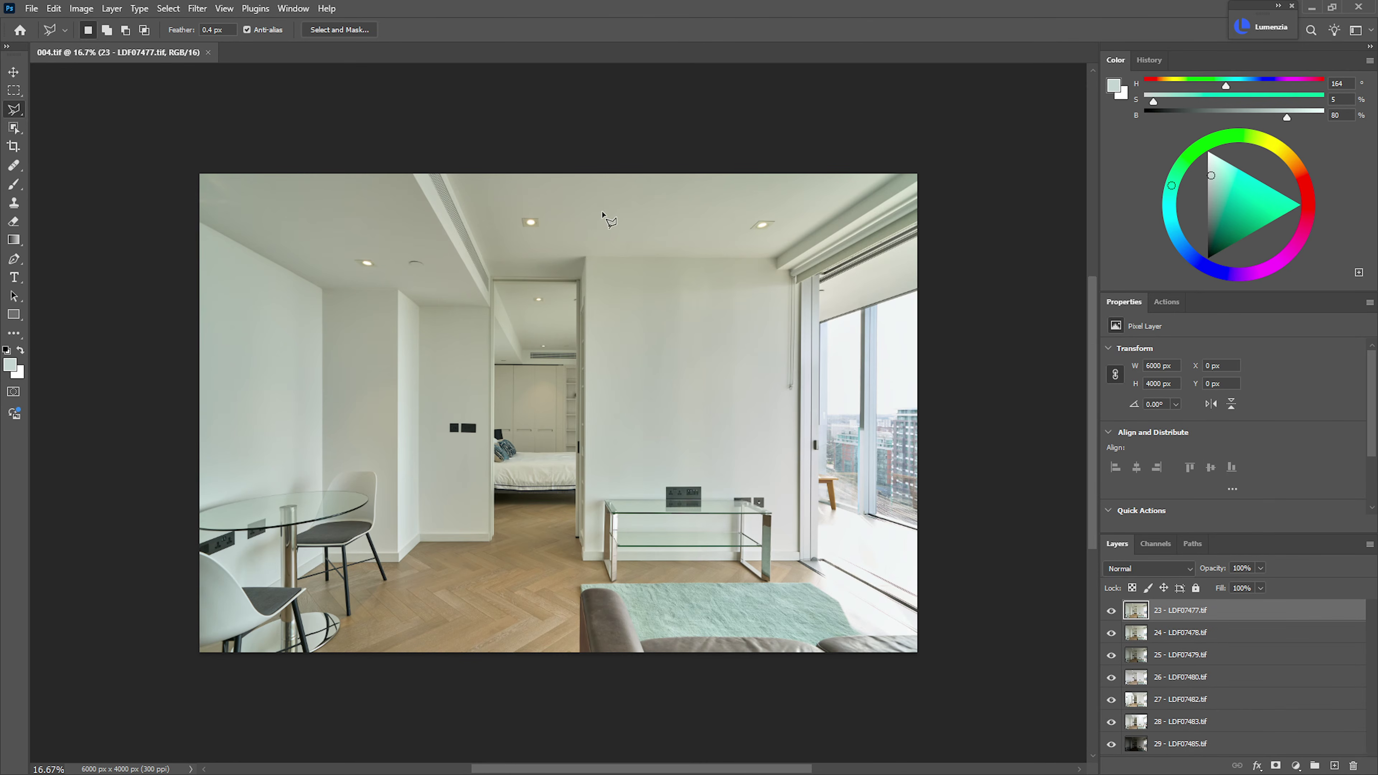
- Move the 29 - LDF07485.tif layer to the top of the stack, hide it, and compare 27 - LDF07482.tif on and off
{"action": "key", "text": "ctrl+0"}
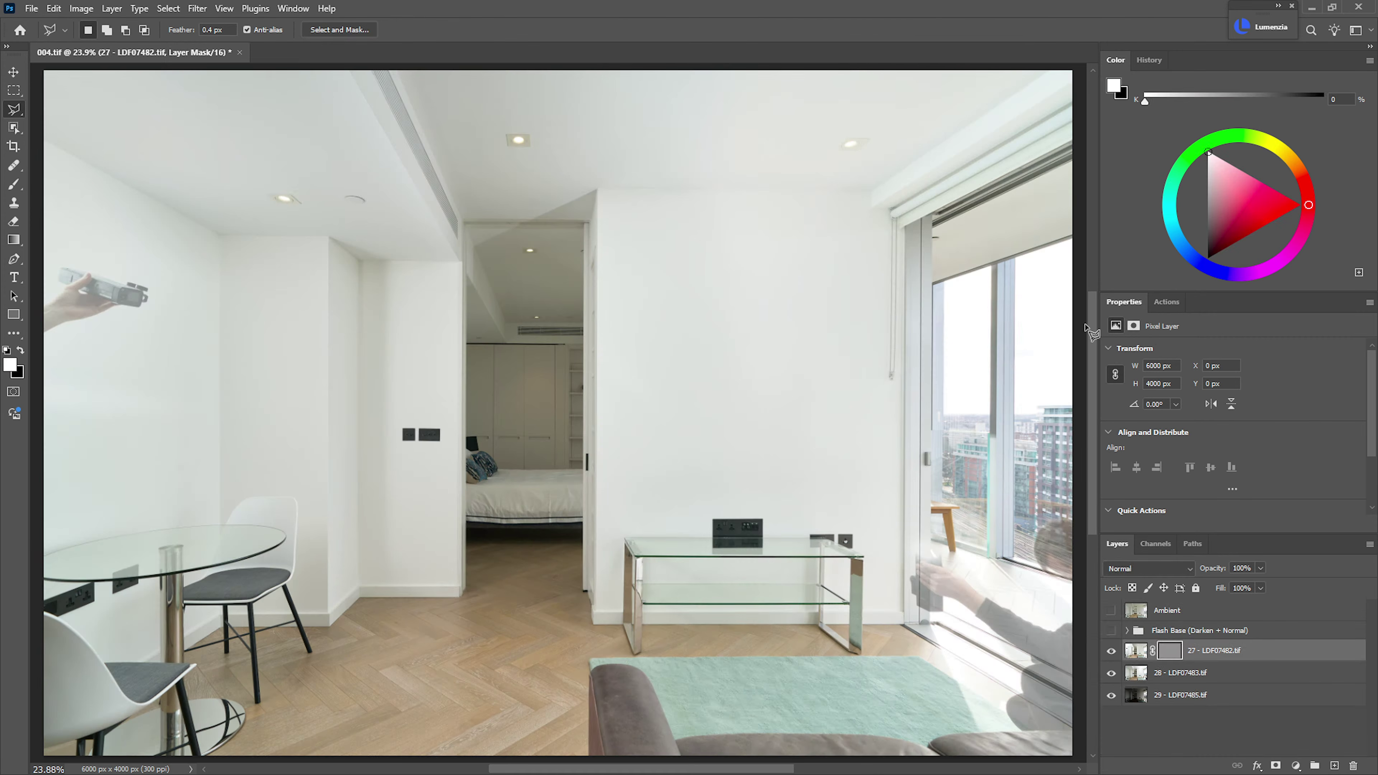
{"action": "left_click", "coordinate": [1111, 651]}
{"action": "left_click", "coordinate": [1111, 651]}
{"action": "left_click_drag", "start_coordinate": [1211, 703], "coordinate": [1218, 605]}
{"action": "left_click", "coordinate": [1111, 610]}
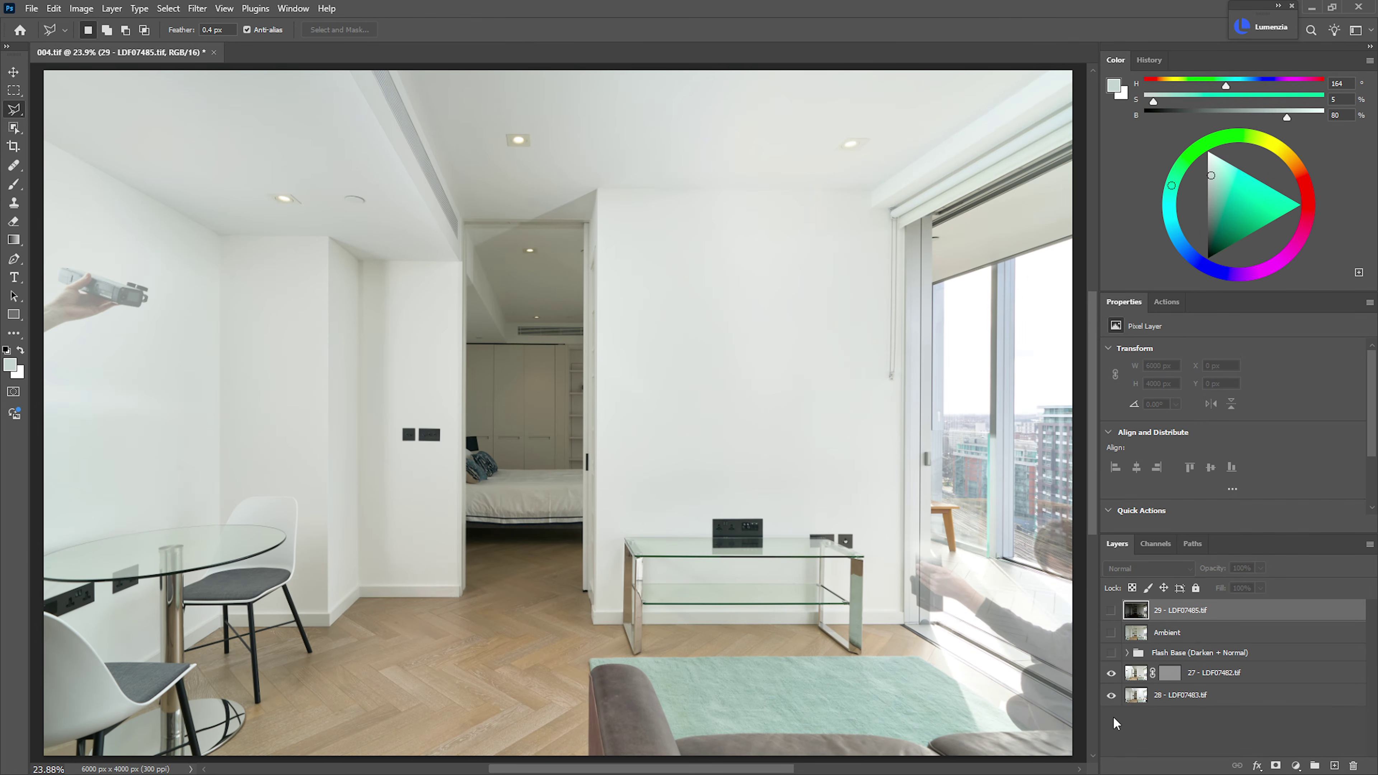
{"action": "left_click", "coordinate": [1110, 673]}
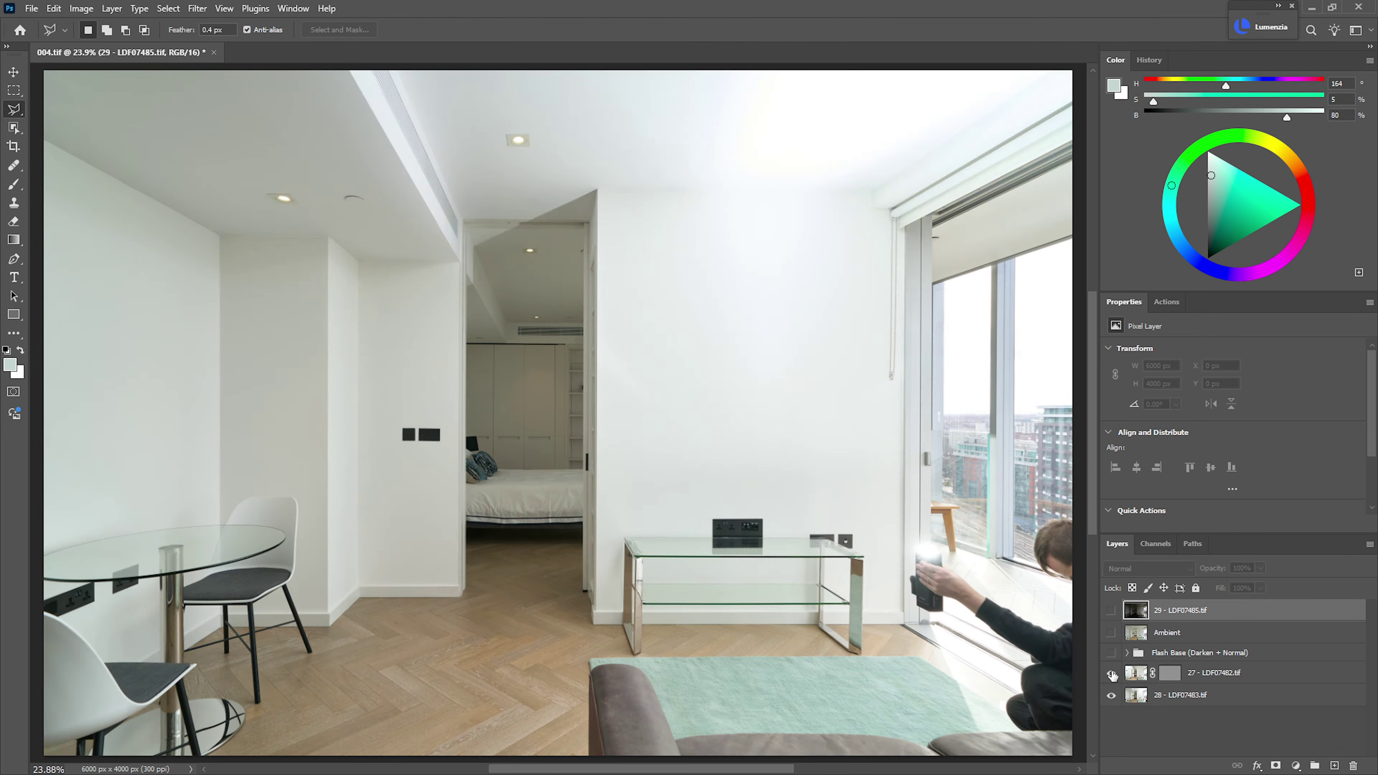
{"action": "left_click", "coordinate": [1111, 674]}
- Paint black on the 27 - LDF07482.tif mask over the dining-side wall, table and ceiling to remove the hand holding the flash
{"action": "left_click", "coordinate": [1168, 673]}
{"action": "key", "text": "b"}
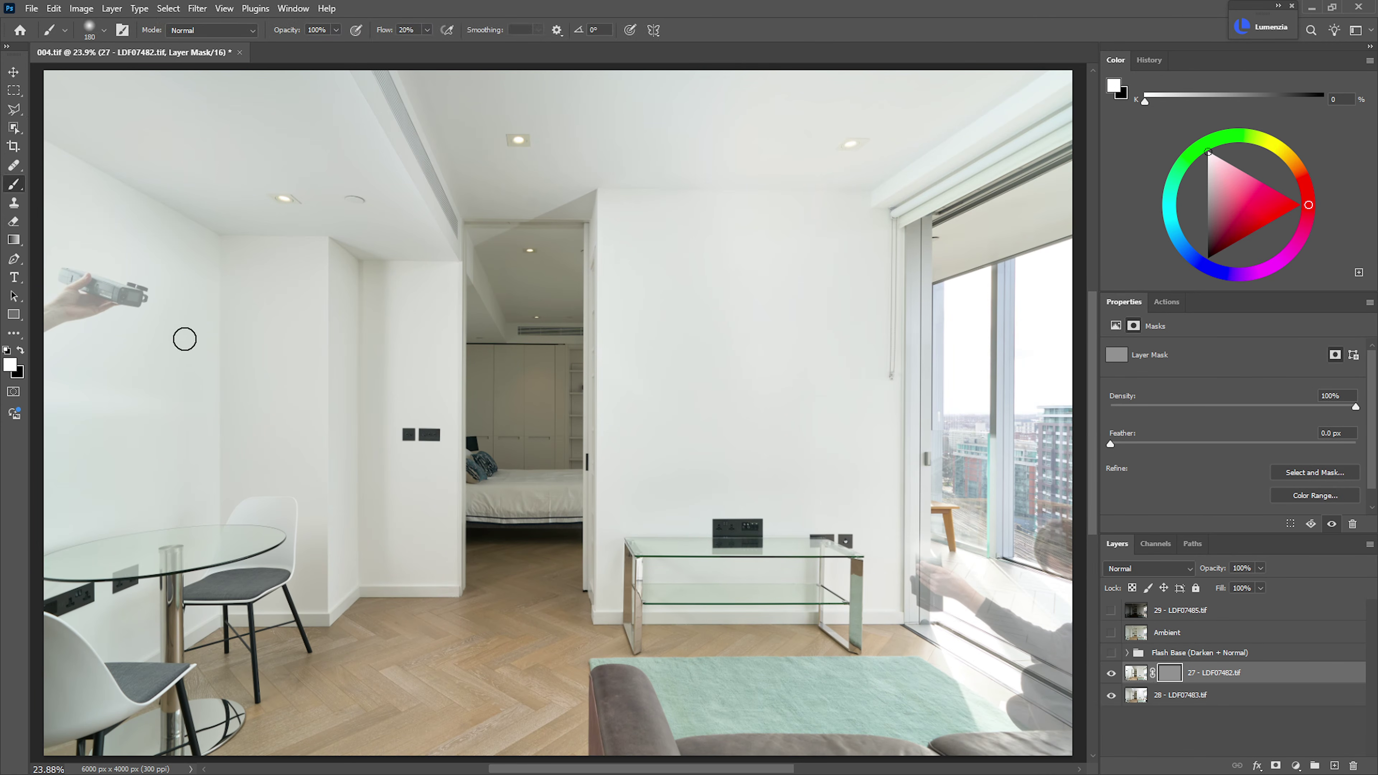
{"action": "key", "text": "x"}
{"action": "mouse_move", "coordinate": [191, 271]}
{"action": "left_mouse_down"}
{"action": "mouse_move", "coordinate": [145, 263]}
{"action": "mouse_move", "coordinate": [100, 287]}
{"action": "mouse_move", "coordinate": [100, 348]}
{"action": "mouse_move", "coordinate": [108, 249]}
{"action": "left_mouse_up"}
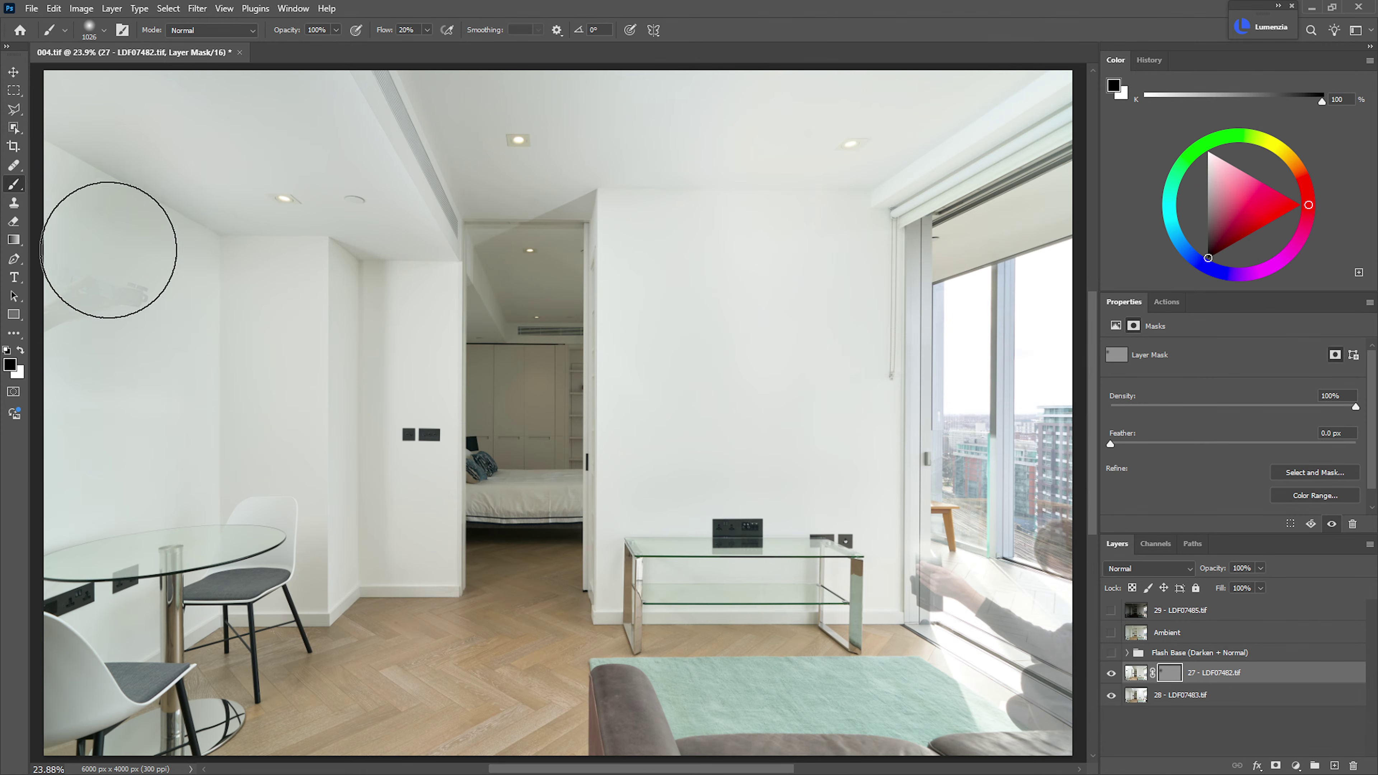
{"action": "left_click_drag", "start_coordinate": [155, 306], "coordinate": [208, 317]}
{"action": "mouse_move", "coordinate": [150, 256]}
{"action": "left_mouse_down"}
{"action": "mouse_move", "coordinate": [190, 74]}
{"action": "mouse_move", "coordinate": [86, 418]}
{"action": "mouse_move", "coordinate": [88, 500]}
{"action": "left_mouse_up"}
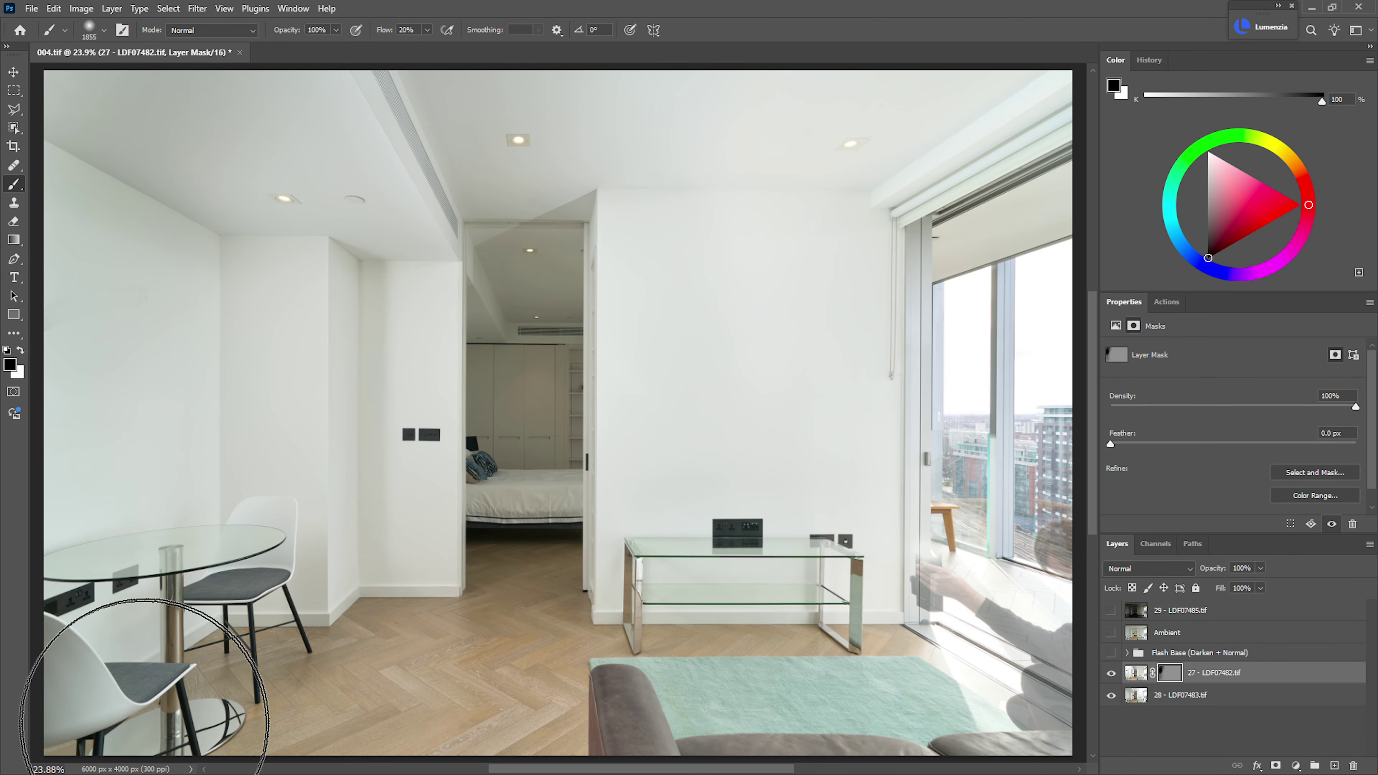
{"action": "mouse_move", "coordinate": [145, 722]}
{"action": "left_mouse_down"}
{"action": "mouse_move", "coordinate": [348, 170]}
{"action": "mouse_move", "coordinate": [338, 578]}
{"action": "mouse_move", "coordinate": [369, 634]}
{"action": "mouse_move", "coordinate": [292, 201]}
{"action": "left_mouse_up"}
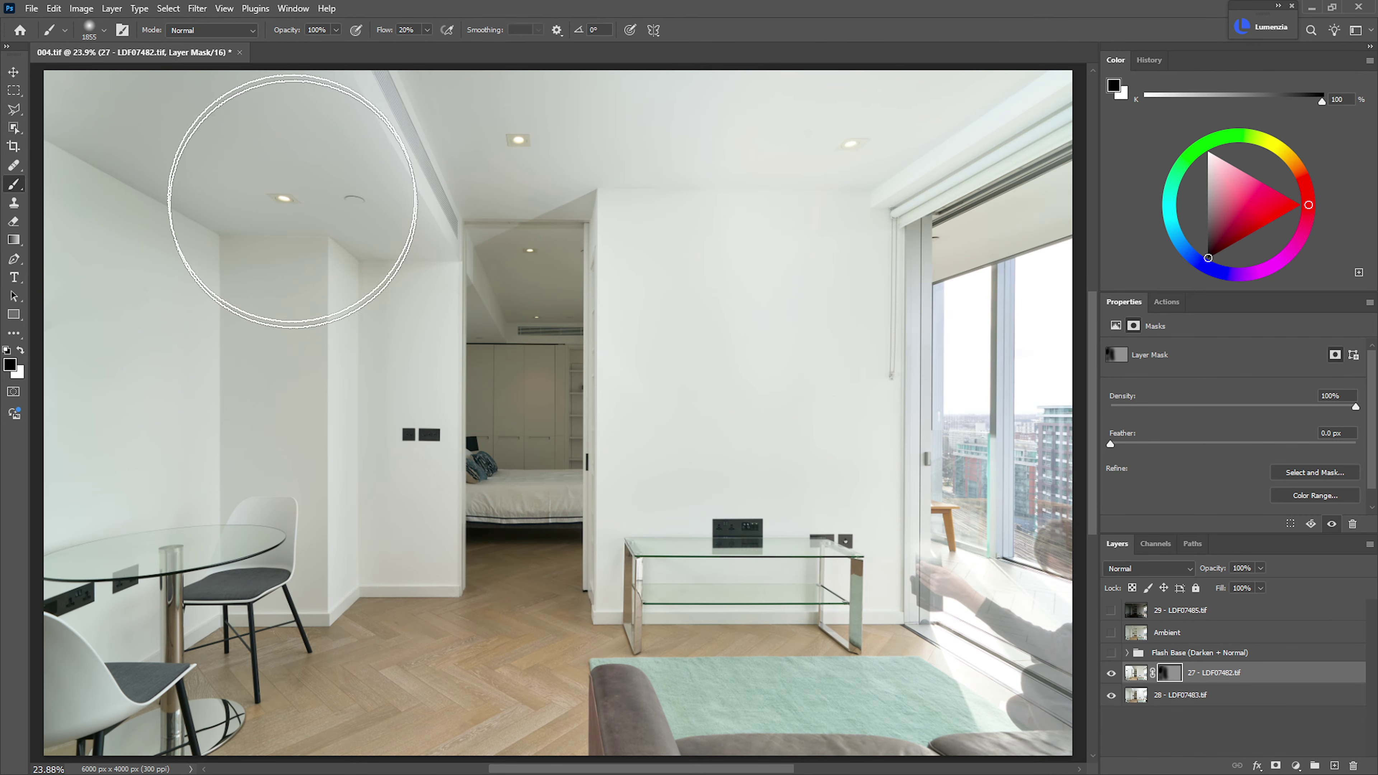
- Paint white on the 27 - LDF07482.tif mask over the doorway ceiling and the window area to hide the photographer
{"action": "key", "text": "x"}
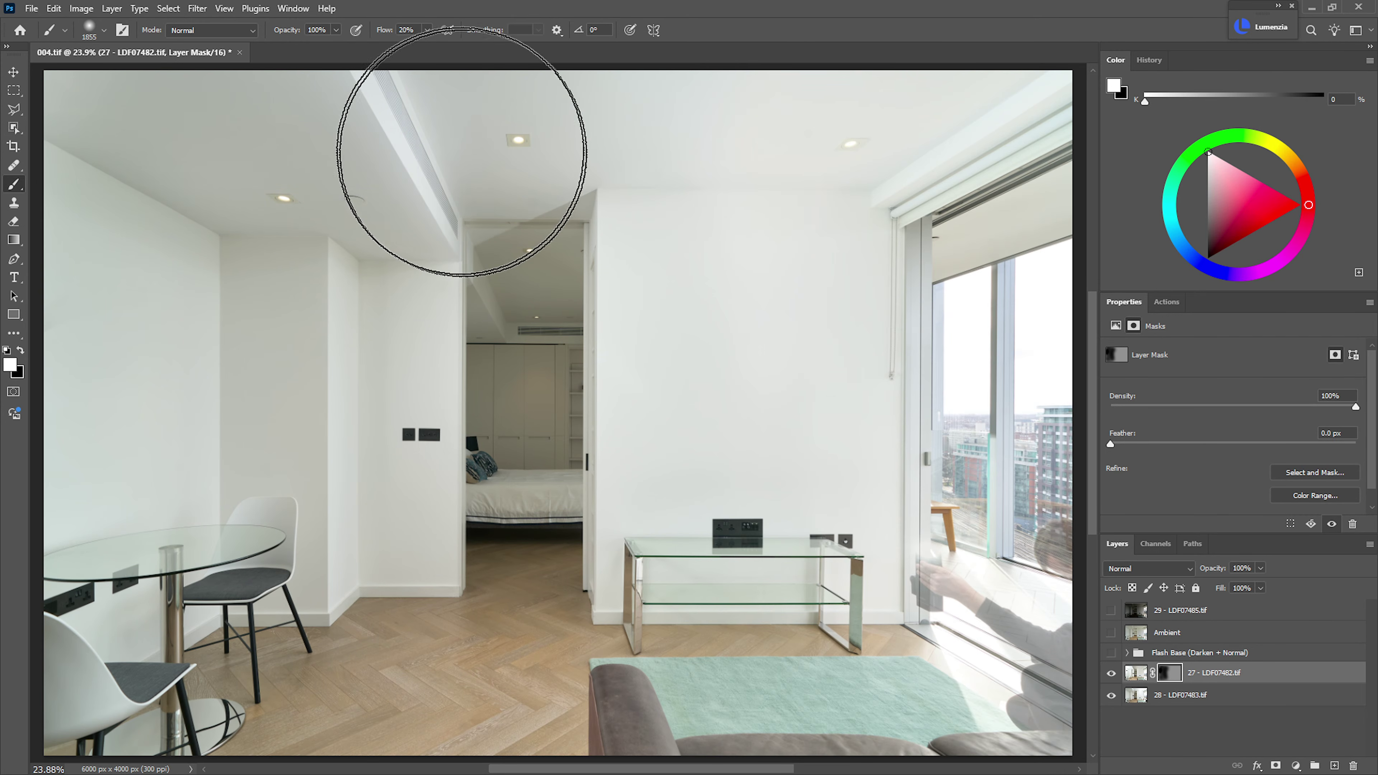
{"action": "left_click_drag", "start_coordinate": [625, 222], "coordinate": [584, 246]}
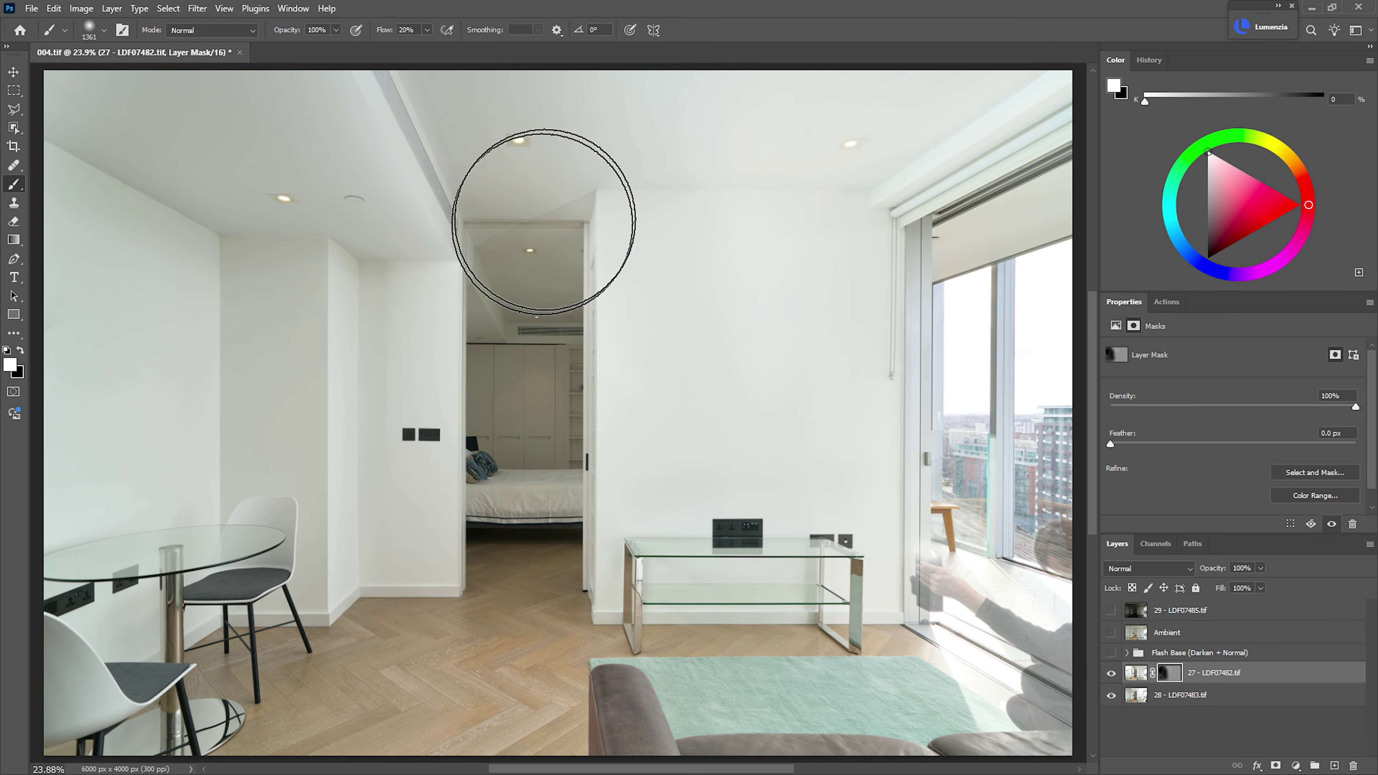
{"action": "key", "text": "x"}
{"action": "left_click_drag", "start_coordinate": [961, 502], "coordinate": [1033, 510]}
{"action": "left_click_drag", "start_coordinate": [970, 580], "coordinate": [970, 570]}
{"action": "mouse_move", "coordinate": [943, 533]}
{"action": "left_mouse_down"}
{"action": "mouse_move", "coordinate": [976, 728]}
{"action": "mouse_move", "coordinate": [966, 598]}
{"action": "left_mouse_up"}
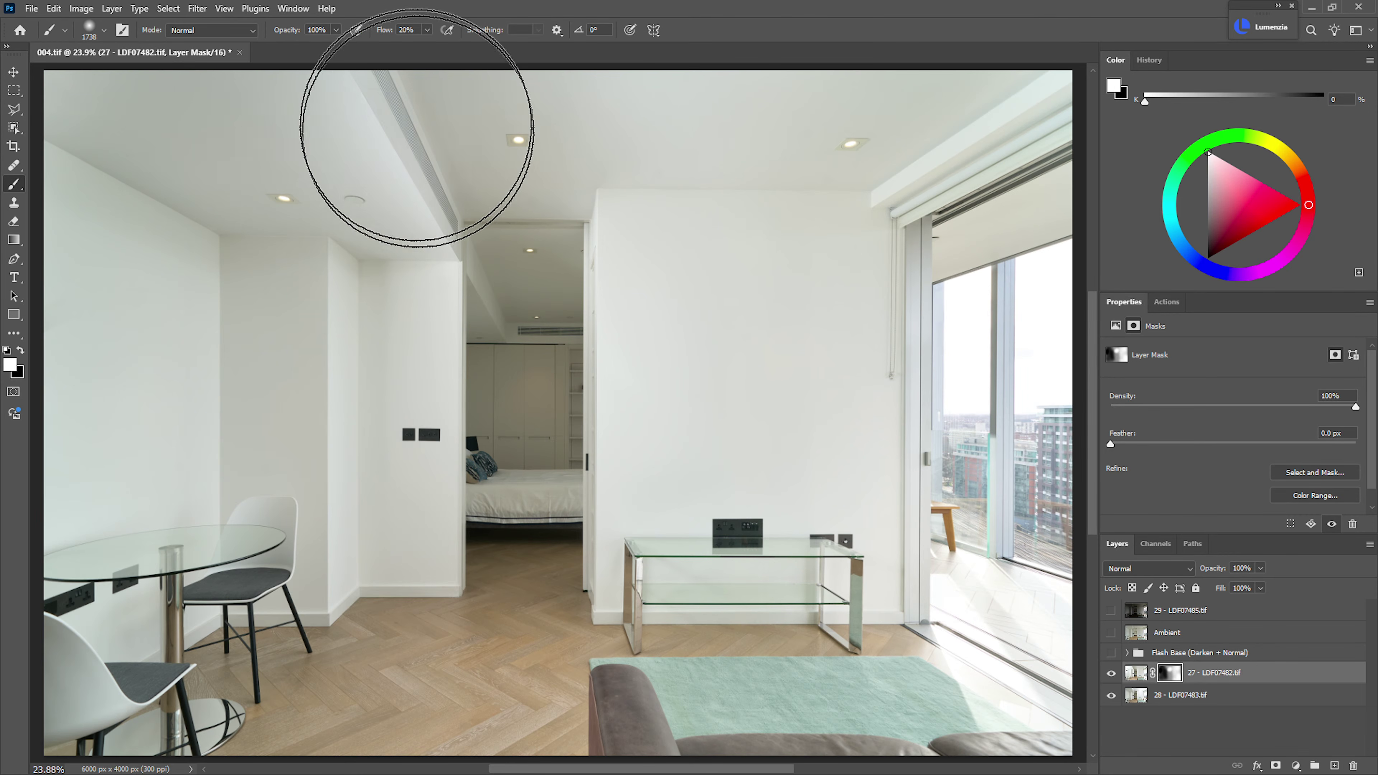
- Refine the 27 - LDF07482.tif mask with white brush strokes around the ceiling beam near the doorway
{"action": "left_click_drag", "start_coordinate": [475, 171], "coordinate": [417, 170]}
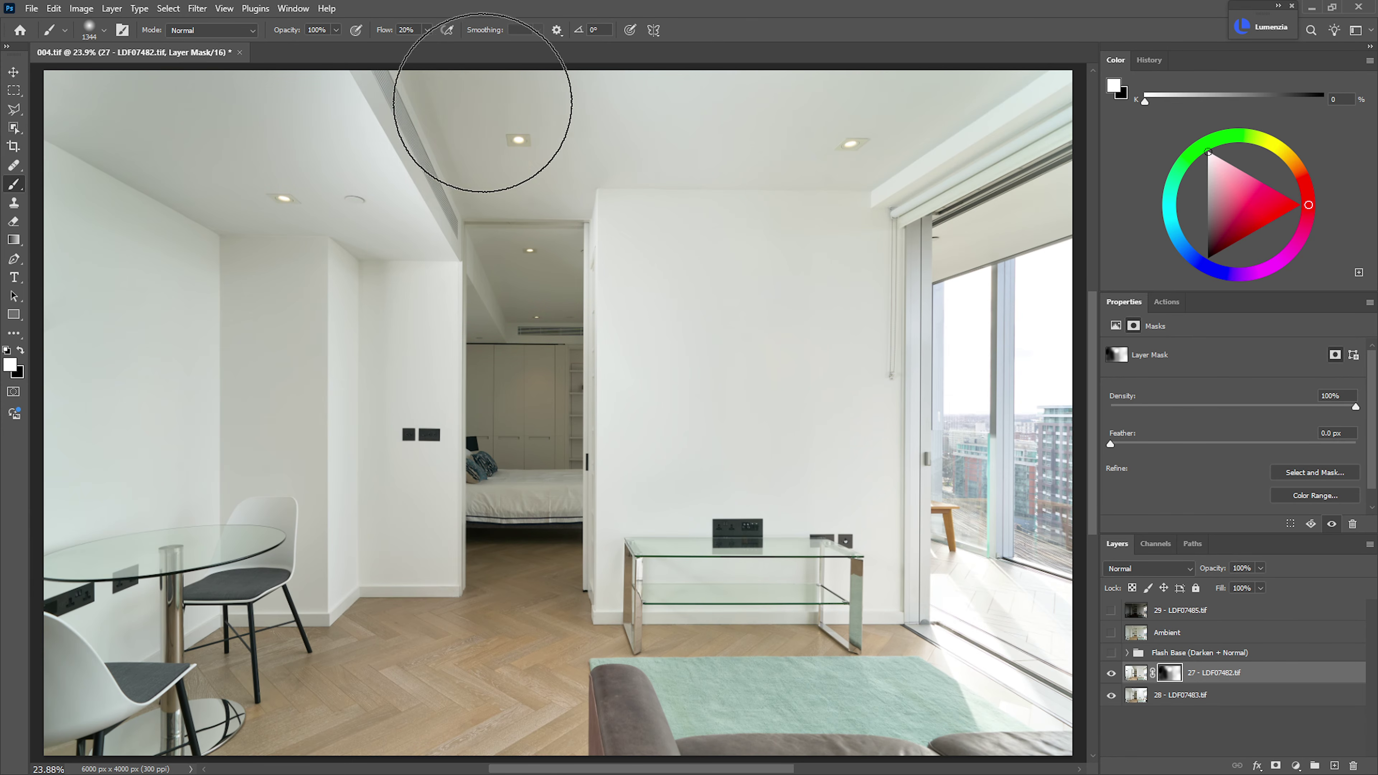
{"action": "key", "text": "x"}
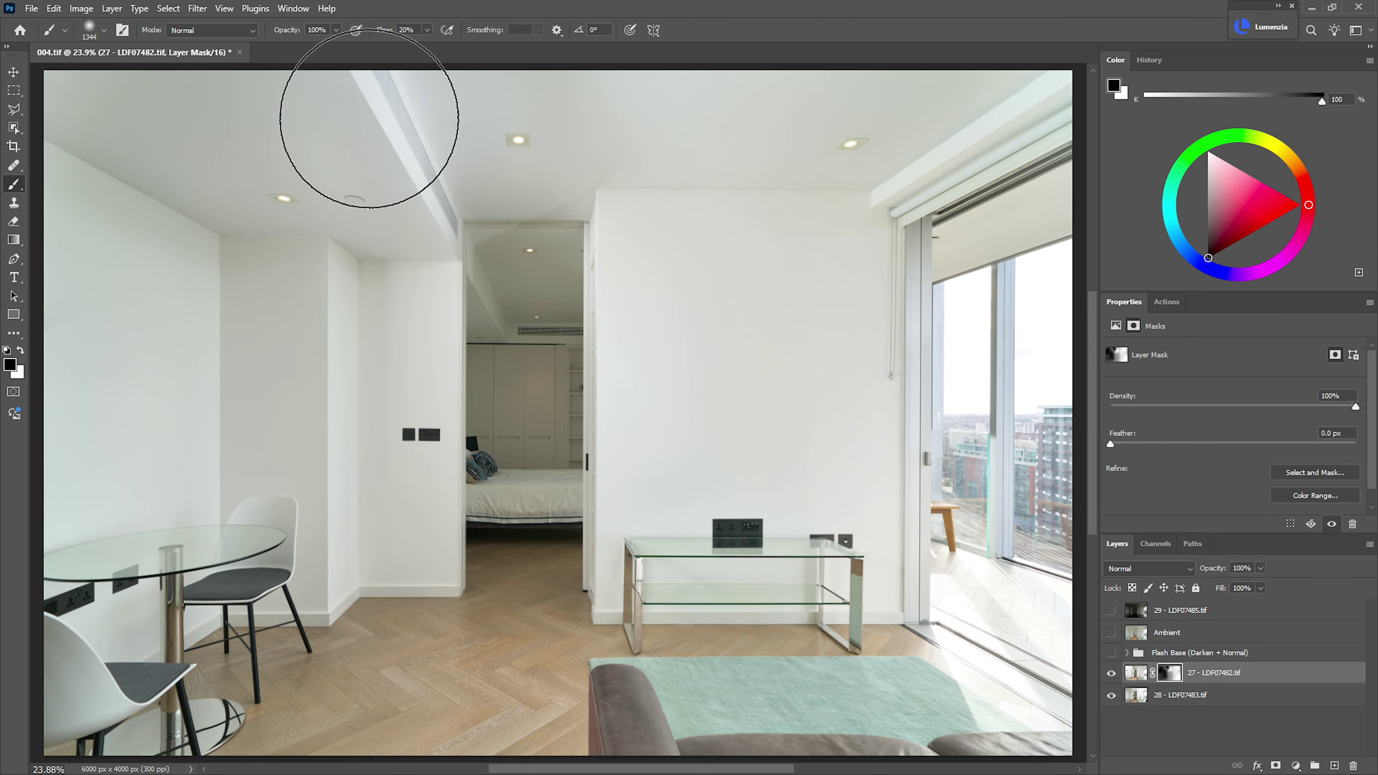
{"action": "key", "text": "x"}
{"action": "left_click_drag", "start_coordinate": [456, 86], "coordinate": [412, 86]}
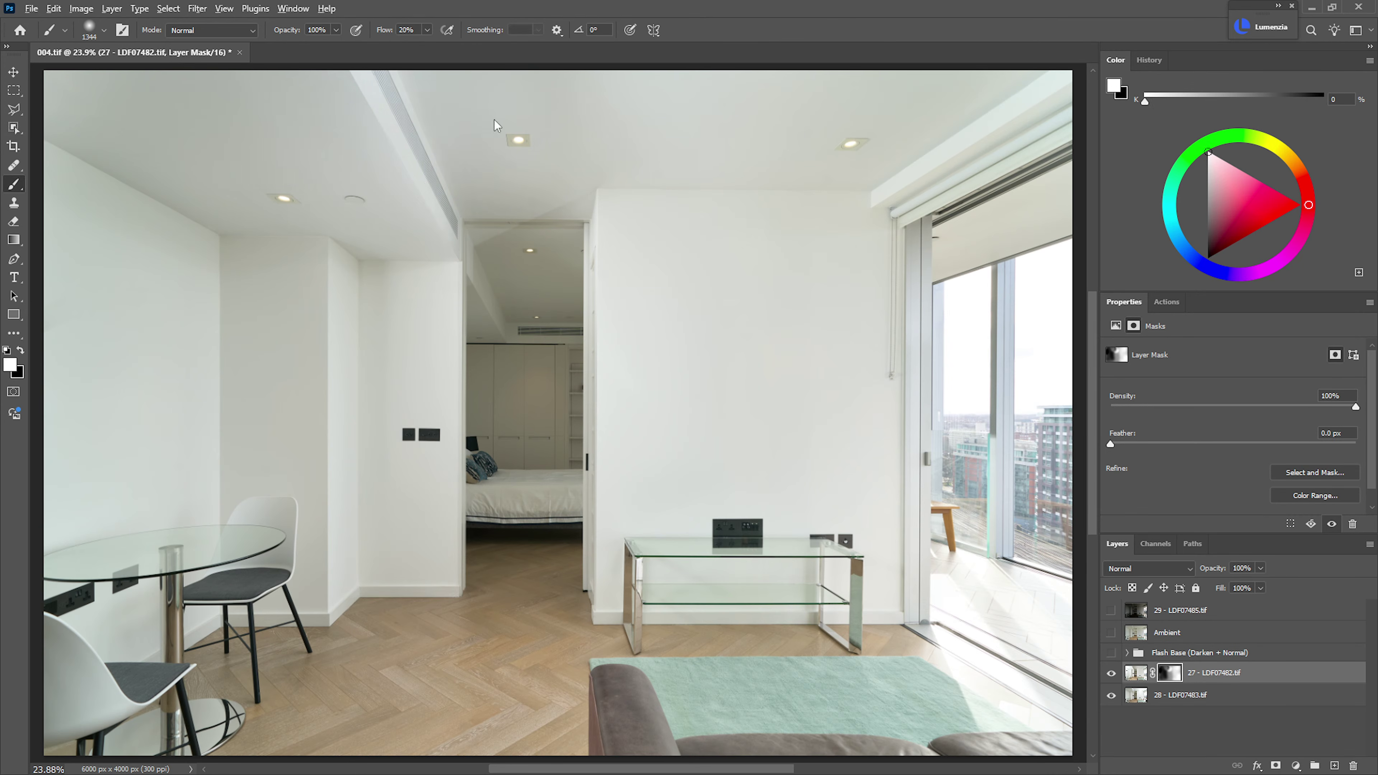
{"action": "key", "text": "x"}
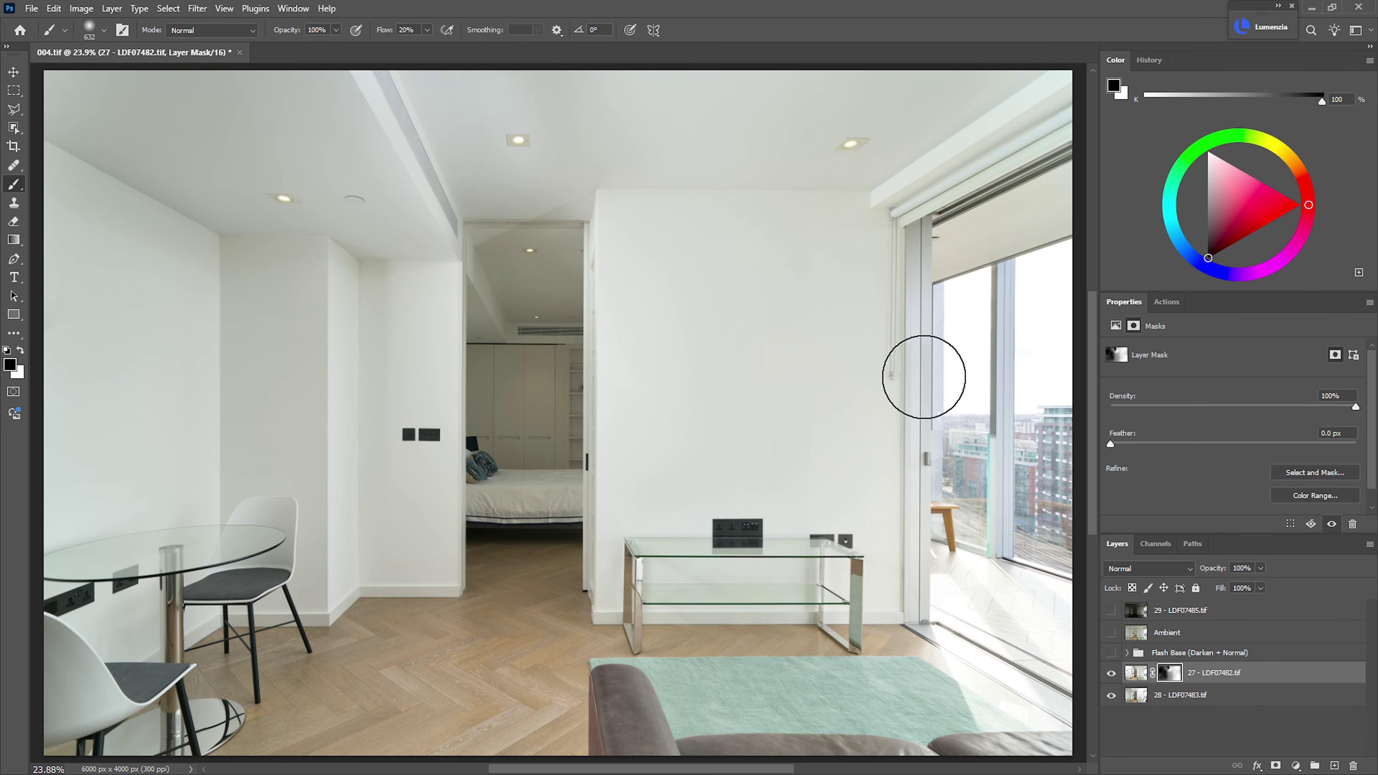
{"action": "key", "text": "x"}
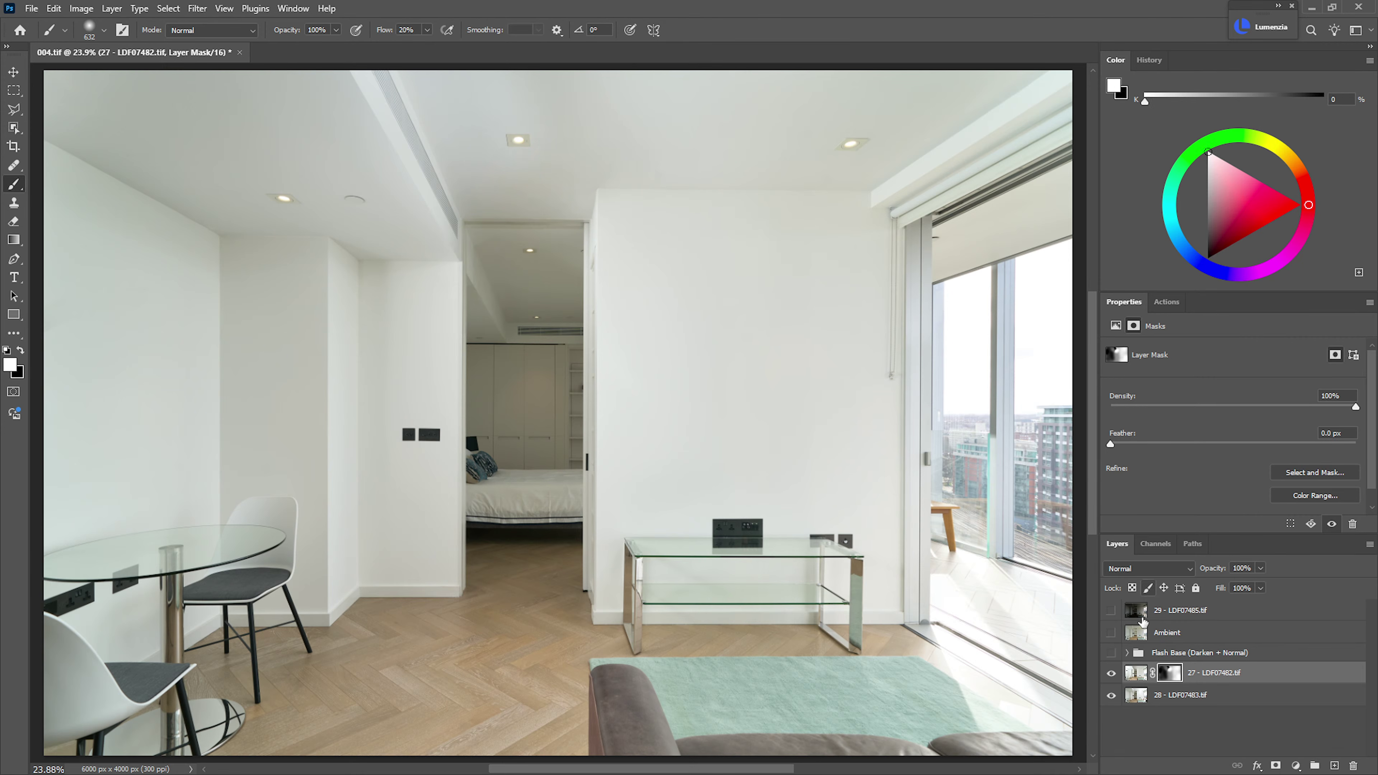
- Show the Flash Base (Darken + Normal) group and expand it to its layers
{"action": "left_click", "coordinate": [1110, 653]}
{"action": "left_click", "coordinate": [1169, 657]}
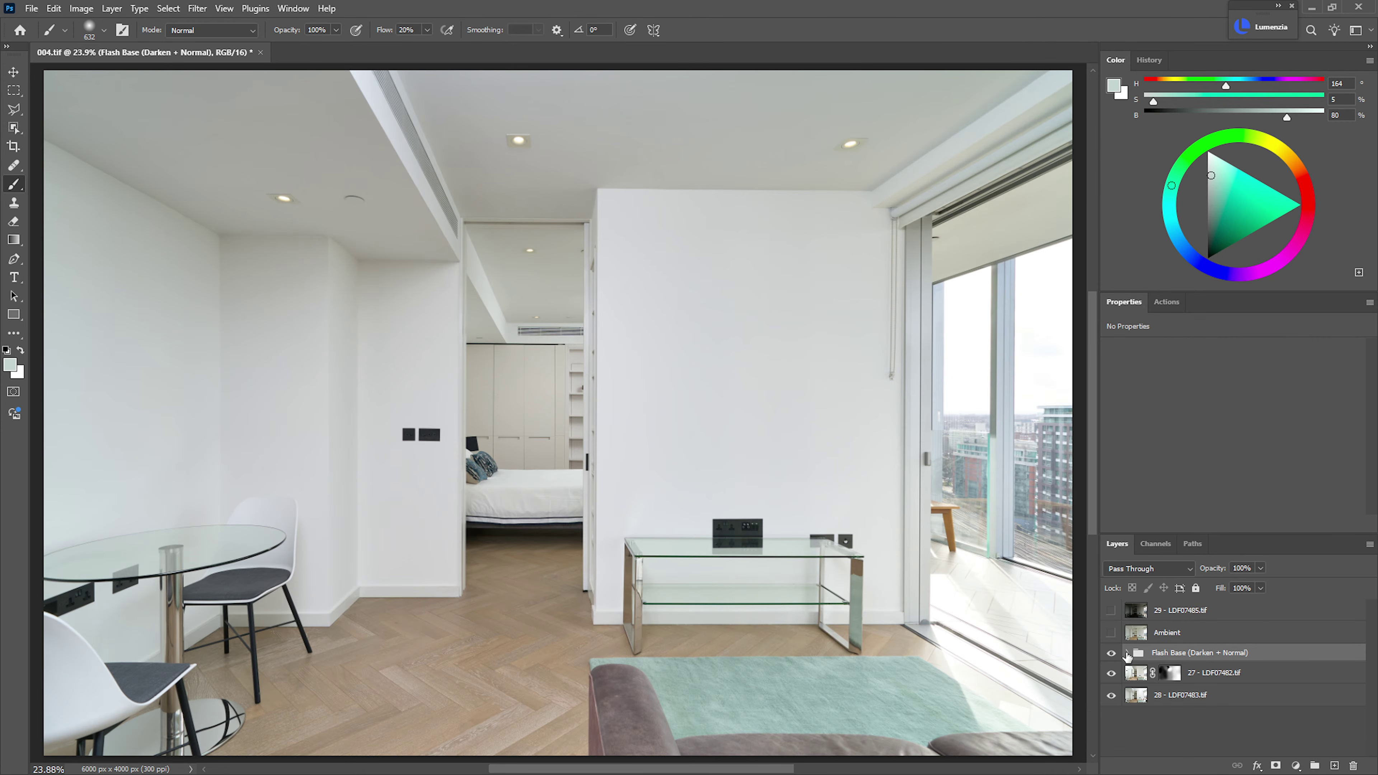
{"action": "left_click", "coordinate": [1128, 653]}
- Hide the 26 - LDF07480.tif copy layer and compare the room with 26 - LDF07480.tif on and off
{"action": "left_click", "coordinate": [1111, 673]}
{"action": "left_click", "coordinate": [1110, 674]}
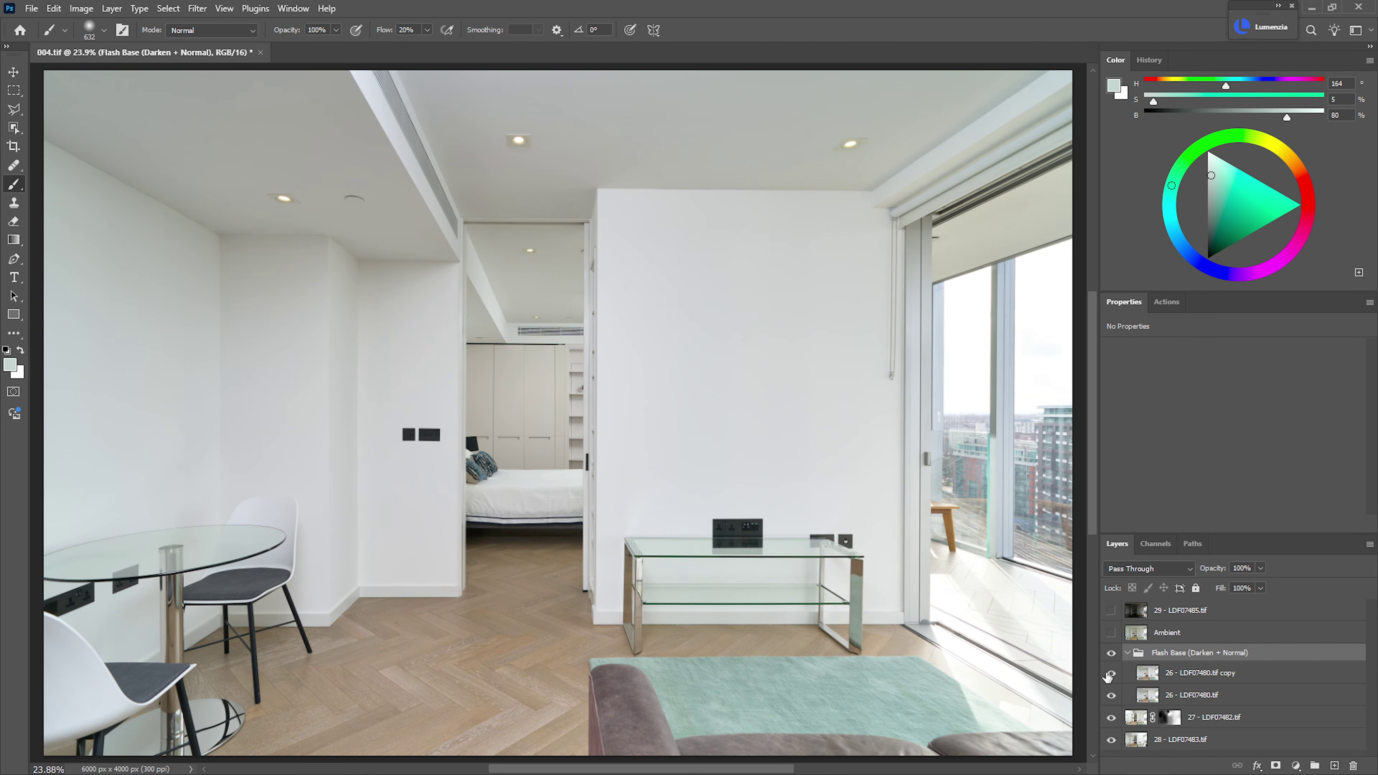
{"action": "left_click", "coordinate": [1109, 674]}
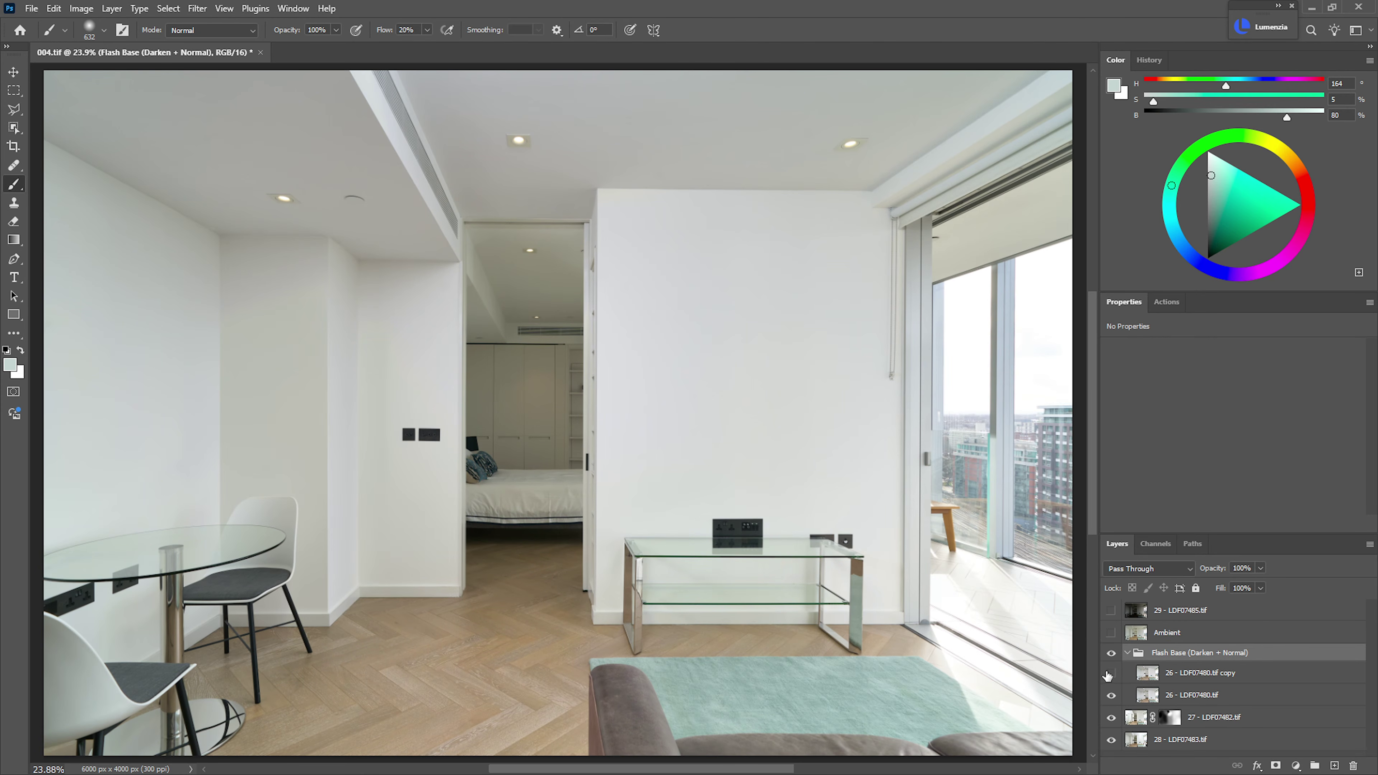
{"action": "left_click", "coordinate": [1111, 695]}
{"action": "left_click", "coordinate": [1112, 697]}
{"action": "left_click", "coordinate": [1111, 696]}
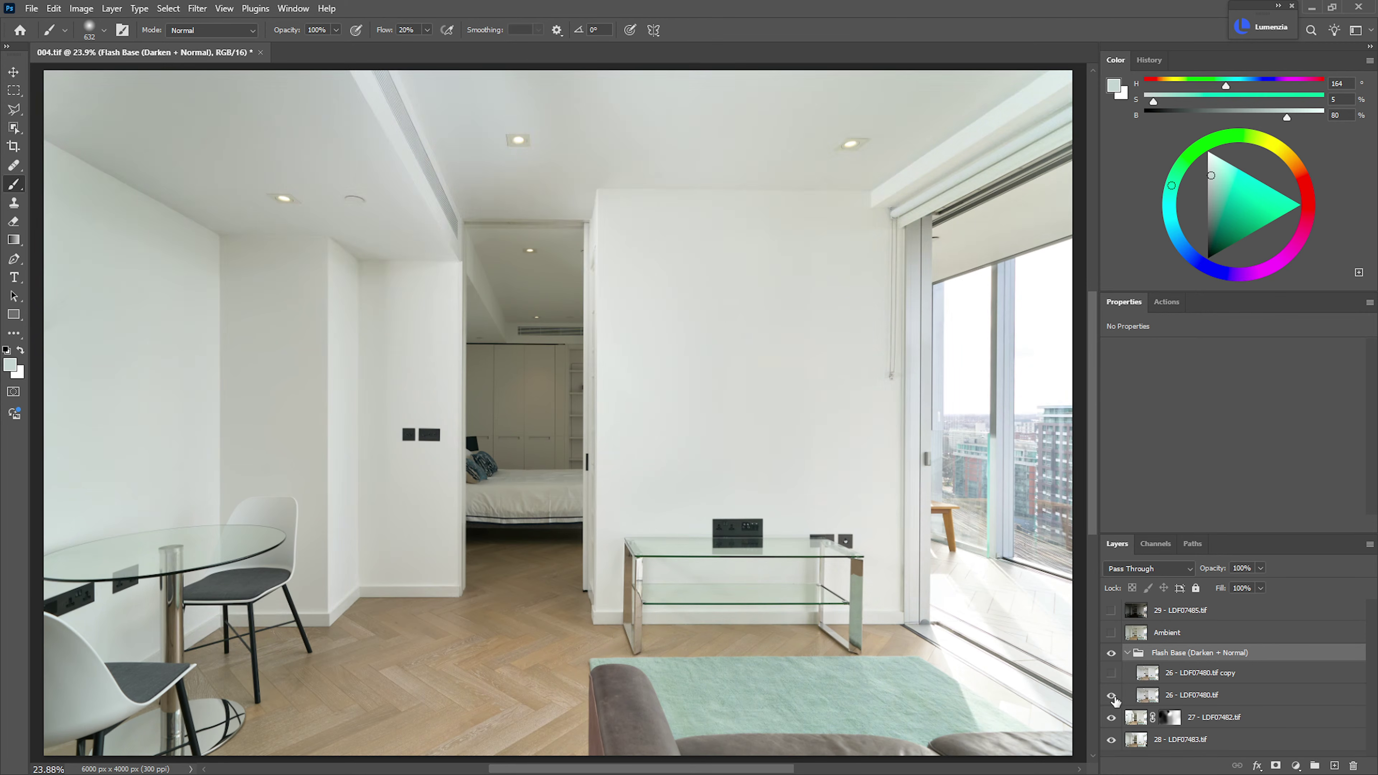
{"action": "left_click", "coordinate": [1112, 695]}
- Add a black mask to the 26 - LDF07480.tif layer and paint white over the ceiling beam and doorway area
{"action": "left_click", "coordinate": [1215, 696]}
{"action": "left_click", "coordinate": [1275, 765], "text": "alt"}
{"action": "left_click_drag", "start_coordinate": [400, 139], "coordinate": [400, 116]}
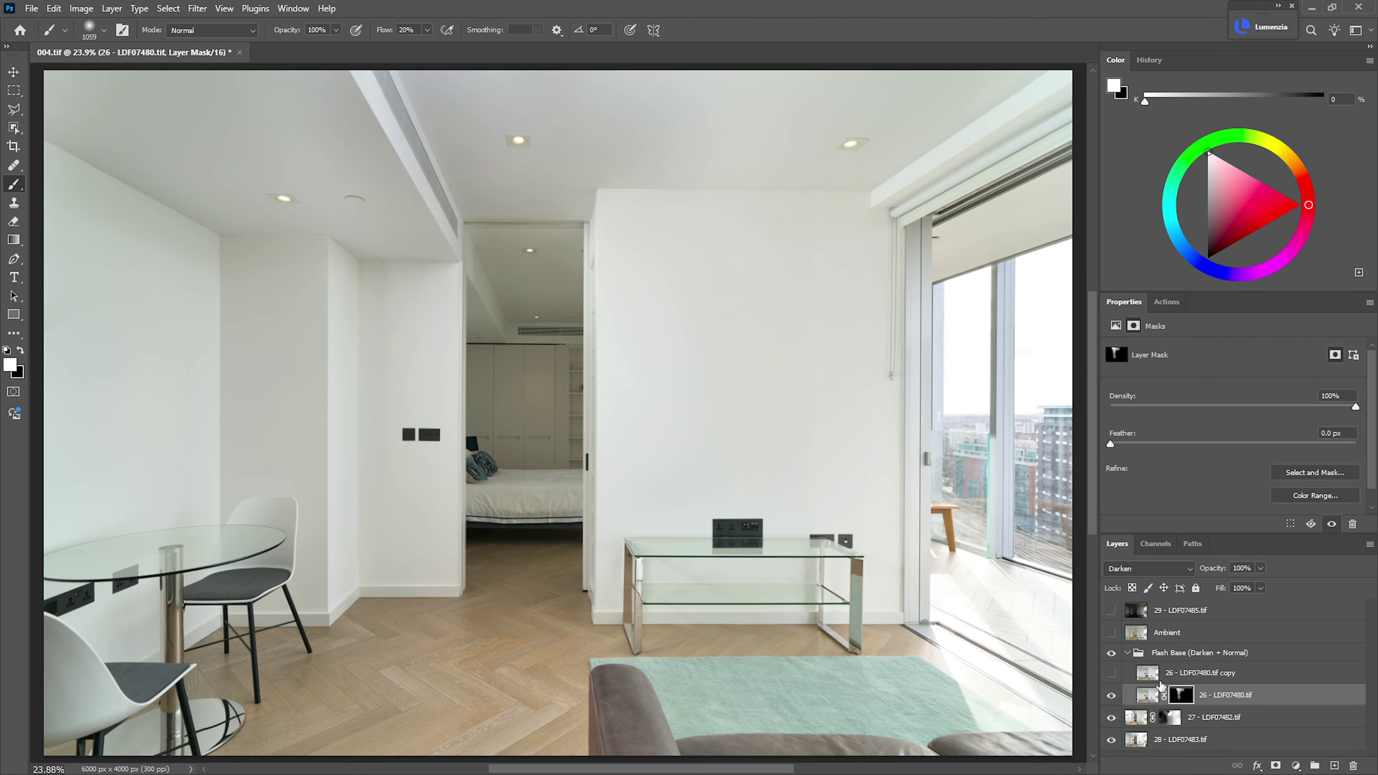
- Compare the ceiling, walls and bedroom with the 26 - LDF07480.tif copy layer shown and hidden
{"action": "left_click", "coordinate": [1111, 673]}
{"action": "left_click", "coordinate": [1111, 673]}
{"action": "left_click", "coordinate": [1111, 673]}
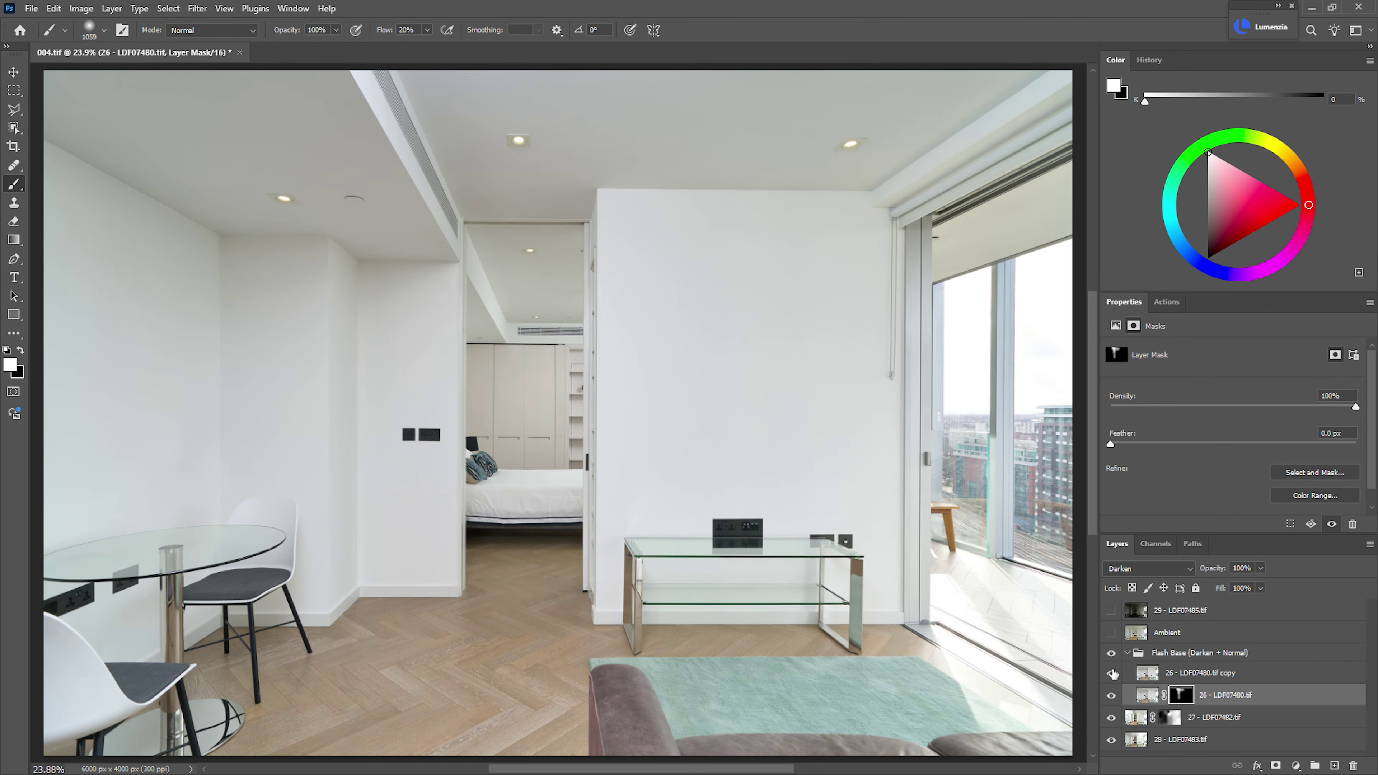
{"action": "left_click", "coordinate": [1112, 674]}
{"action": "left_click", "coordinate": [1112, 673]}
{"action": "left_click", "coordinate": [1112, 674]}
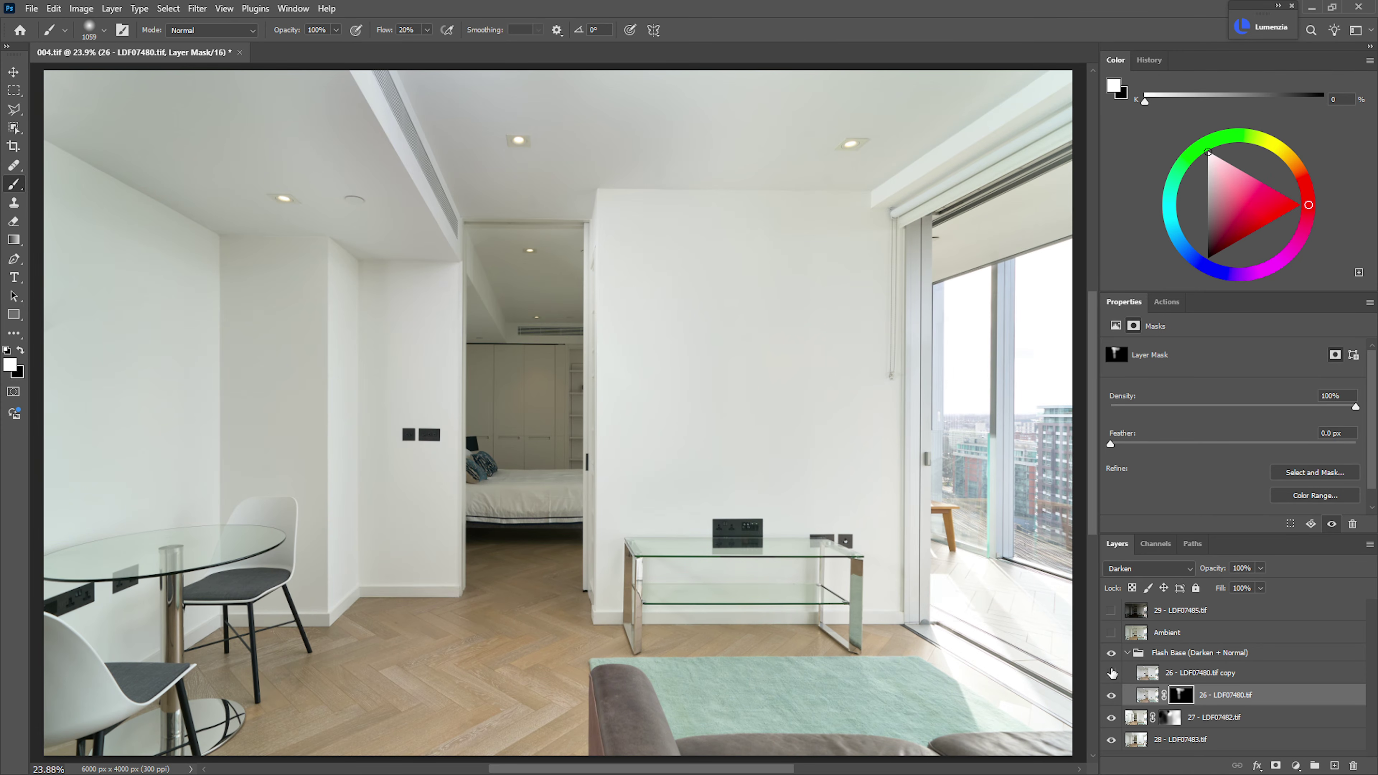
{"action": "left_click", "coordinate": [1111, 673]}
{"action": "left_click", "coordinate": [1111, 673]}
{"action": "left_click", "coordinate": [1111, 673]}
{"action": "left_click", "coordinate": [1110, 674]}
{"action": "left_click", "coordinate": [1111, 676]}
{"action": "left_click", "coordinate": [1111, 675]}
{"action": "left_click", "coordinate": [1111, 674]}
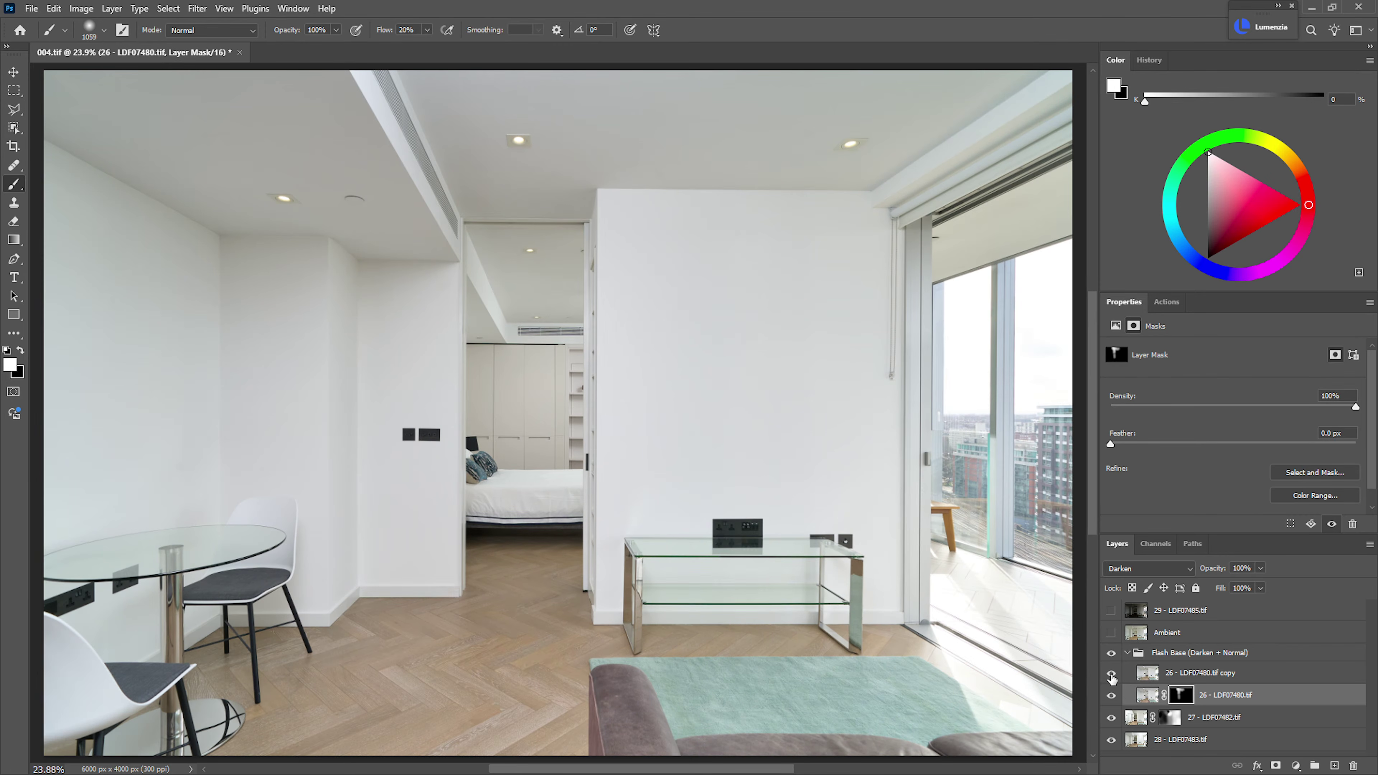
{"action": "left_click", "coordinate": [1111, 674]}
{"action": "left_click", "coordinate": [1111, 675]}
{"action": "left_click", "coordinate": [1111, 675]}
{"action": "left_click", "coordinate": [1111, 675]}
{"action": "left_click", "coordinate": [1110, 675]}
{"action": "left_click", "coordinate": [1110, 675]}
{"action": "left_click", "coordinate": [1110, 675]}
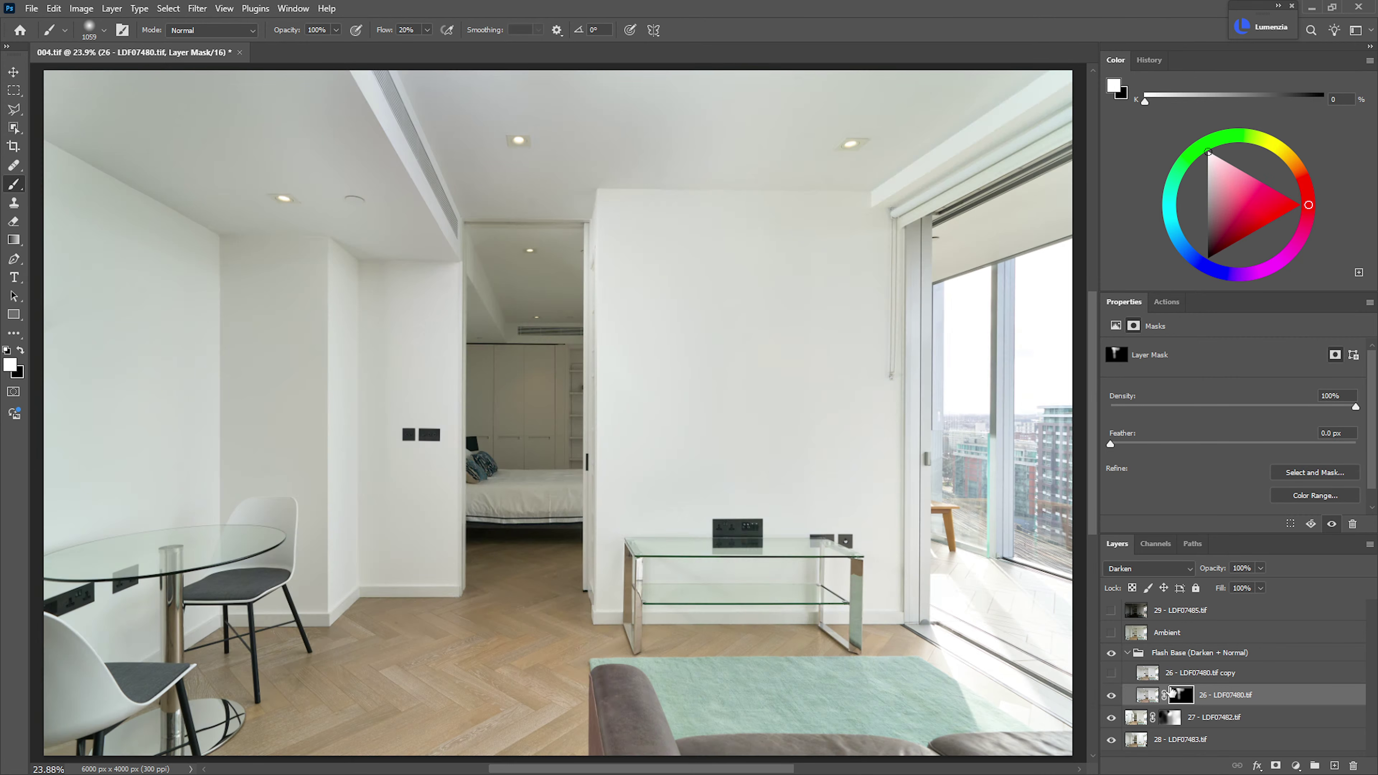
- Group the Flash Base group with the 27 - LDF07482.tif and 28 - LDF07483.tif layers and add a Hue/Saturation adjustment layer above
{"action": "left_click", "coordinate": [1129, 653]}
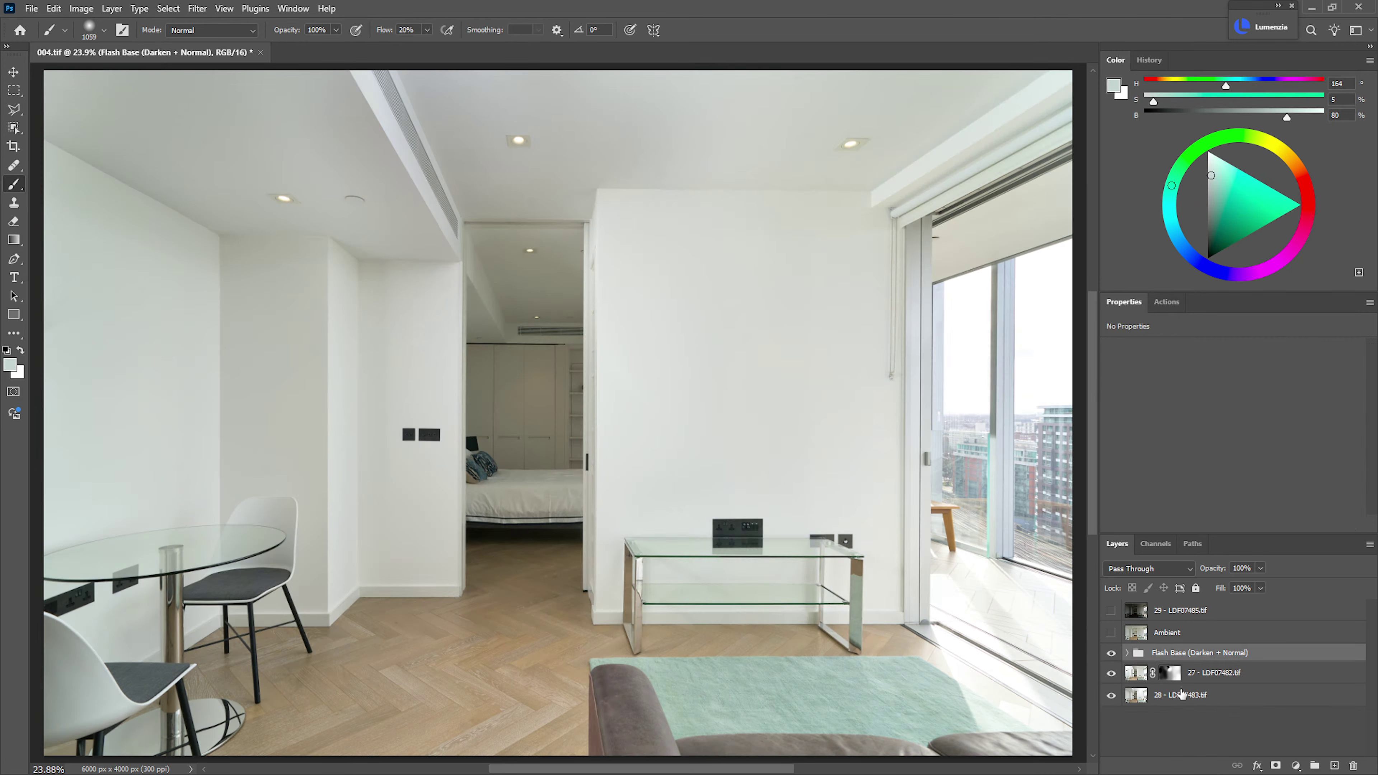
{"action": "left_click", "coordinate": [1200, 700], "text": "shift"}
{"action": "key", "text": "ctrl+g"}
{"action": "key", "text": "ctrl+shift+u"}
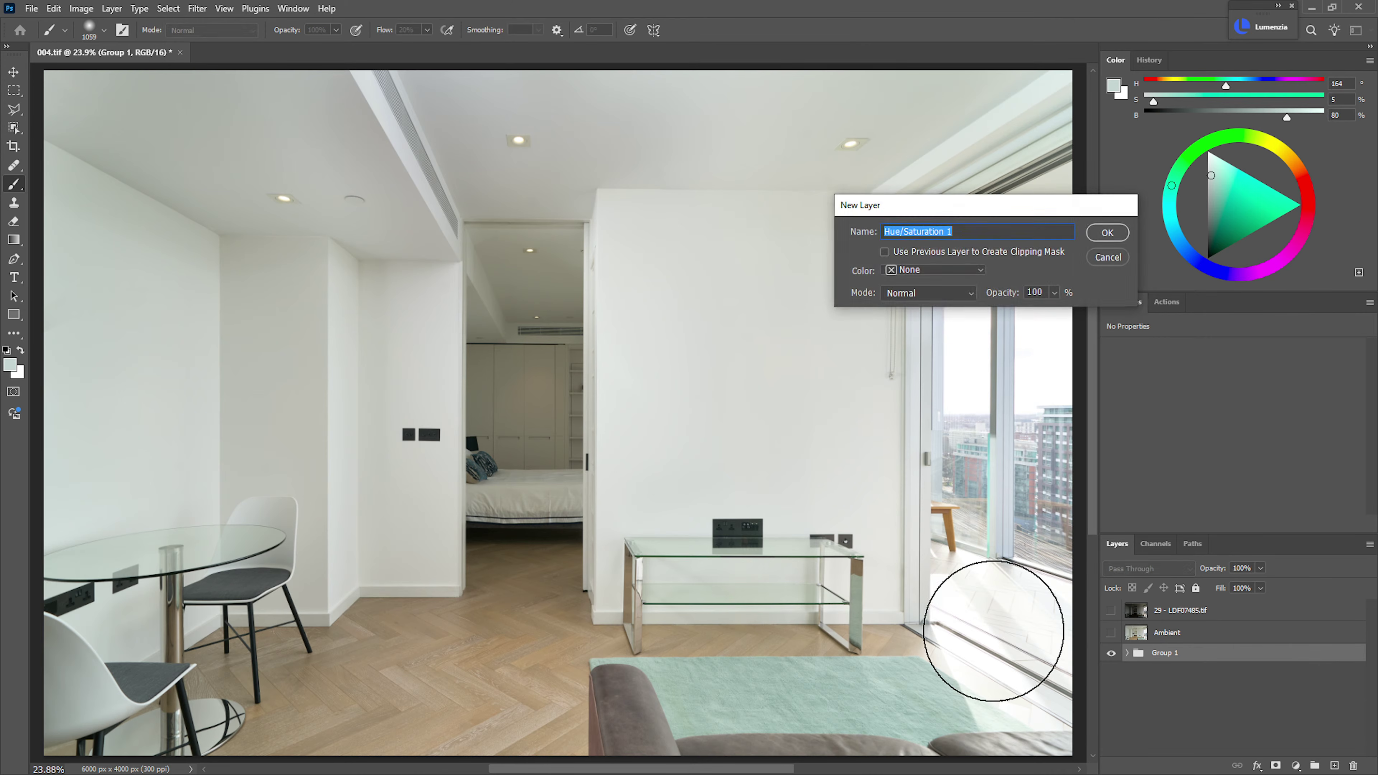
{"action": "key", "text": "Return"}
{"action": "key", "text": "ctrl+alt+shift+c"}
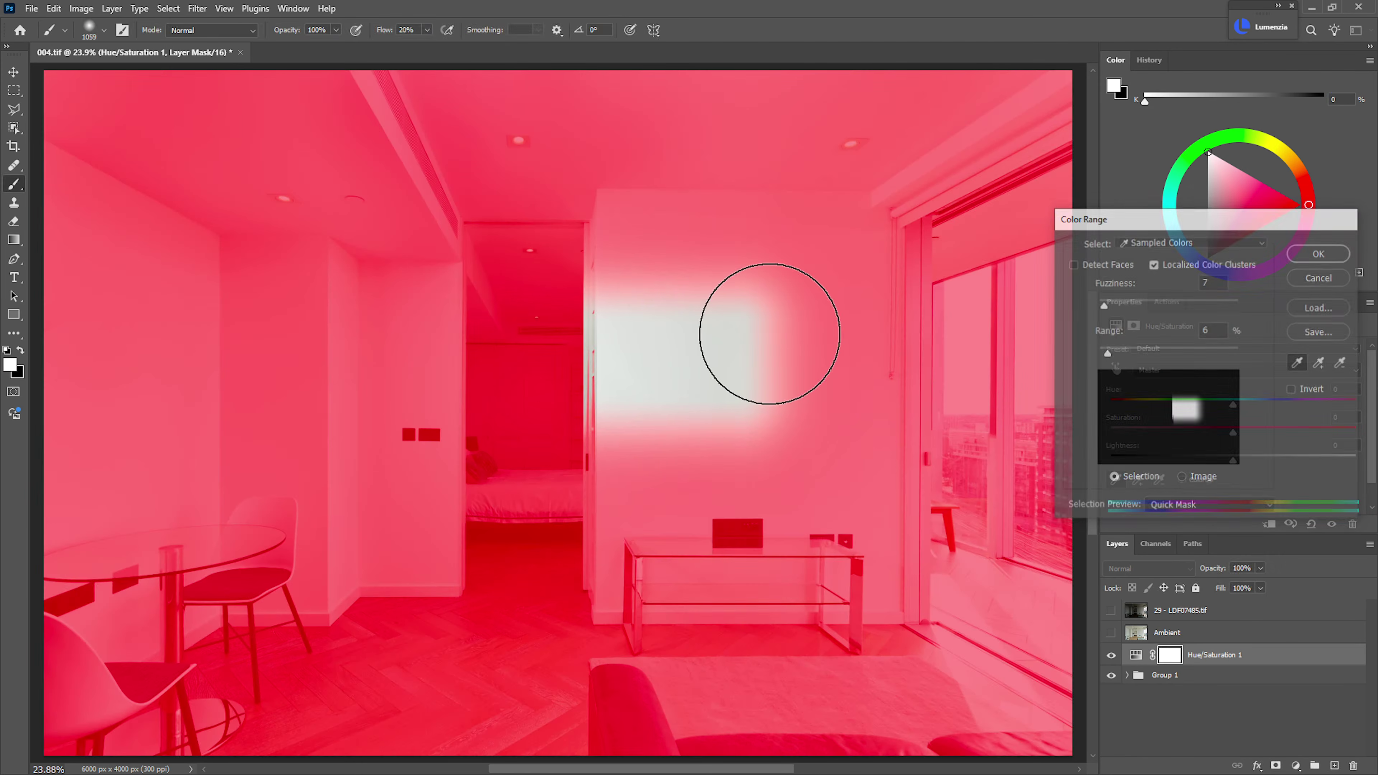
{"action": "key", "text": "Escape"}
- Show the 26 - LDF07480.tif copy layer, set its blend mode to Lighten and add a black layer mask
{"action": "left_click", "coordinate": [1127, 675]}
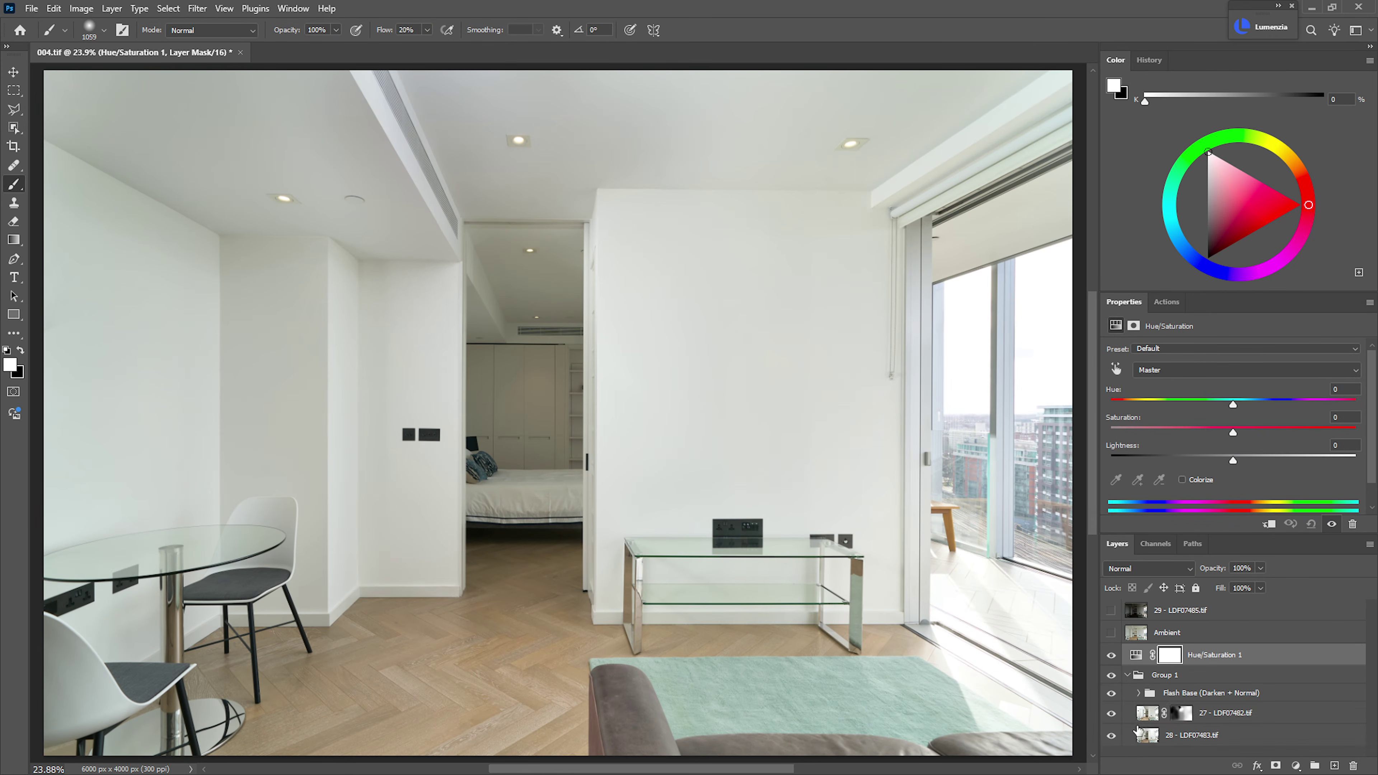
{"action": "left_click", "coordinate": [1138, 693]}
{"action": "left_click", "coordinate": [1166, 718]}
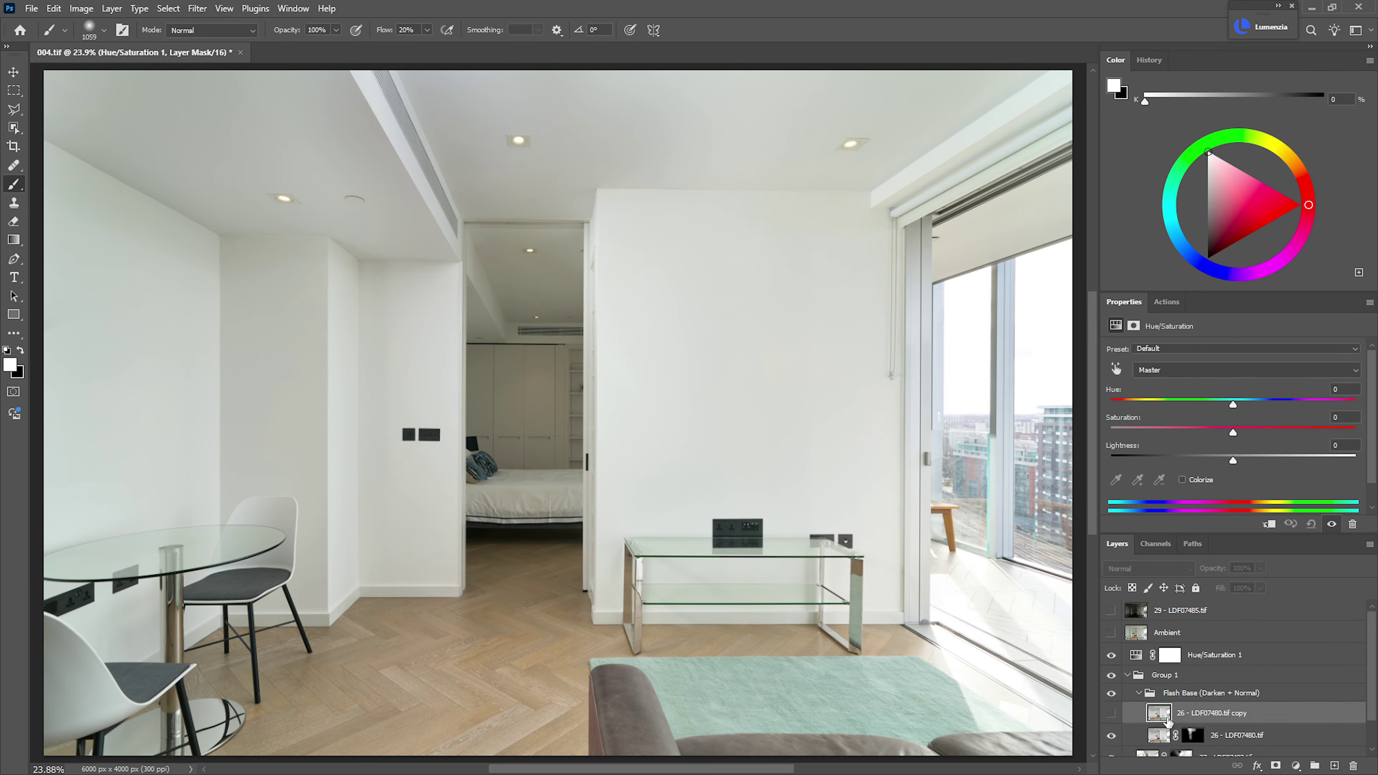
{"action": "left_click", "coordinate": [1111, 716]}
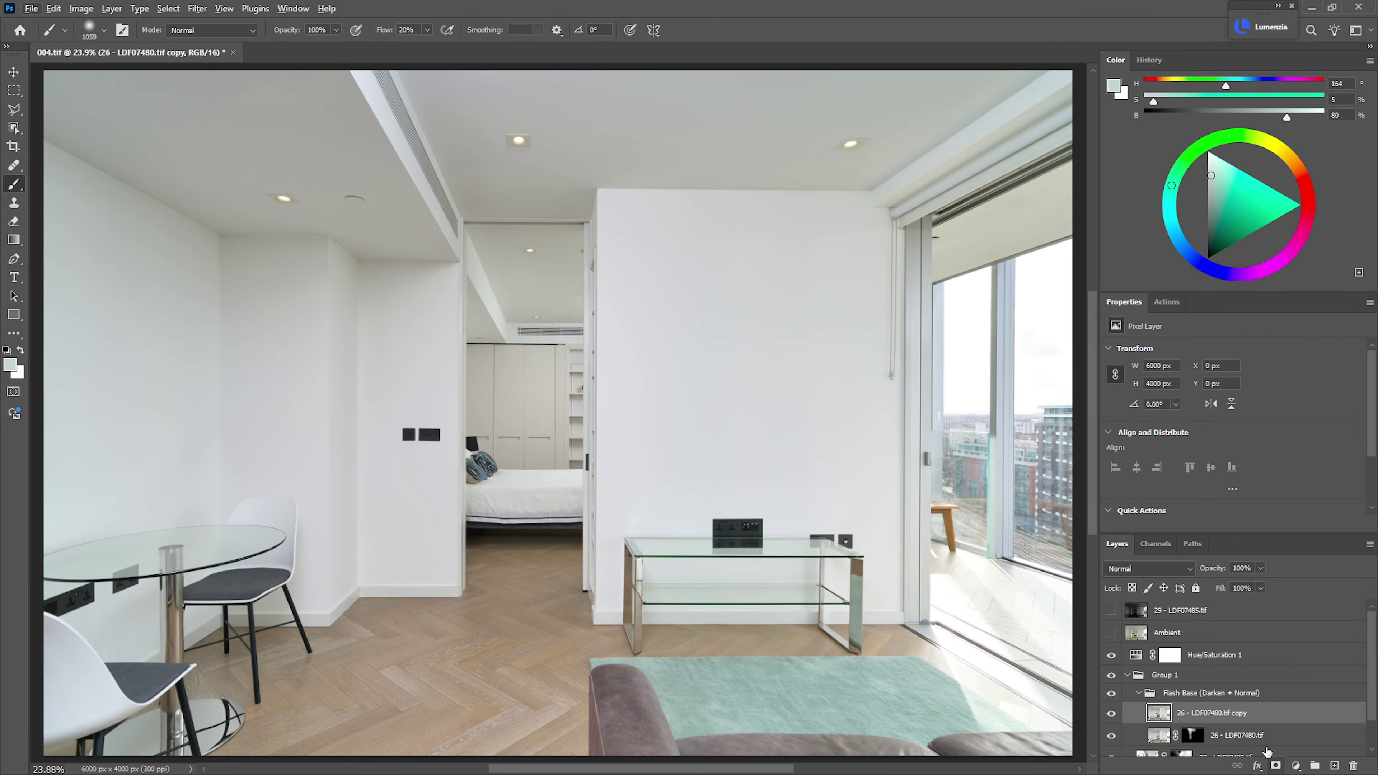
{"action": "left_click", "coordinate": [1134, 568]}
{"action": "left_click", "coordinate": [1142, 494]}
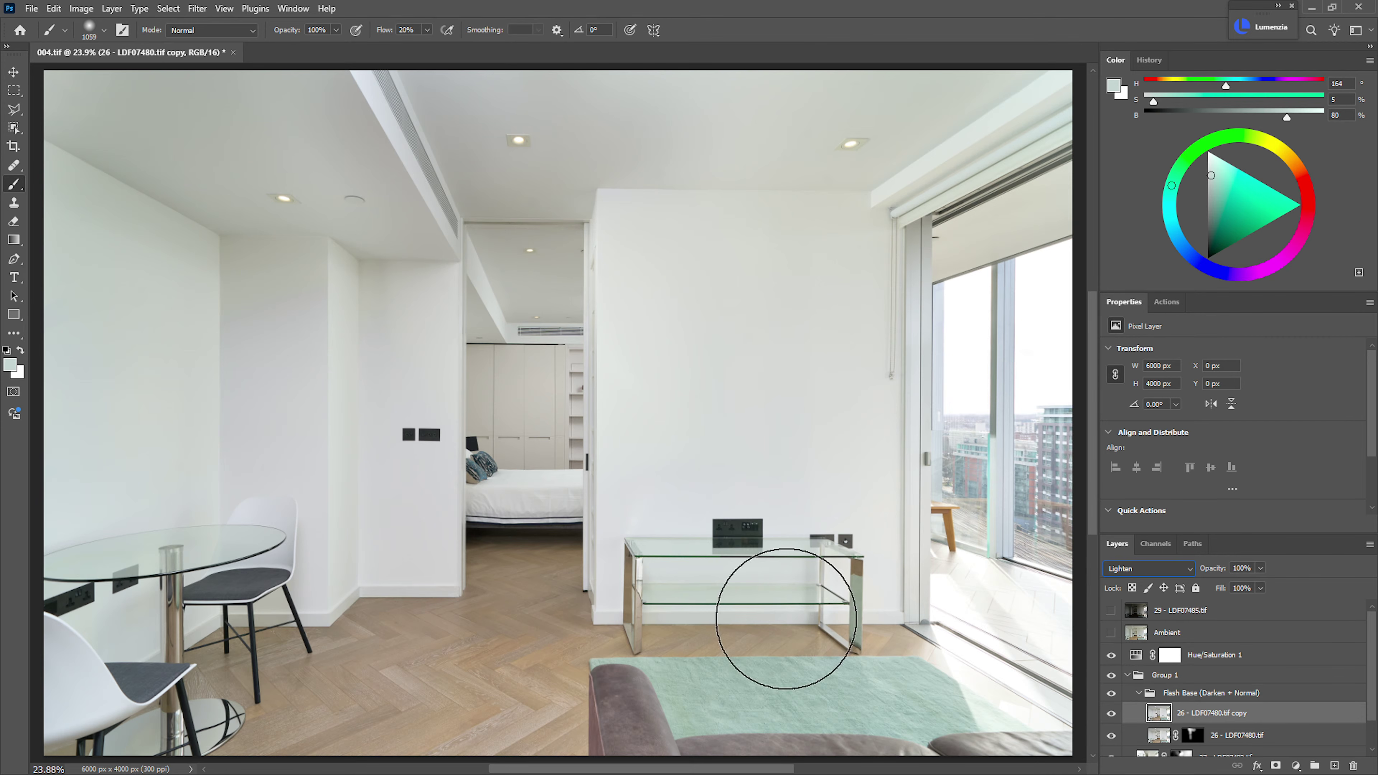
{"action": "left_click", "coordinate": [1275, 765], "text": "alt"}
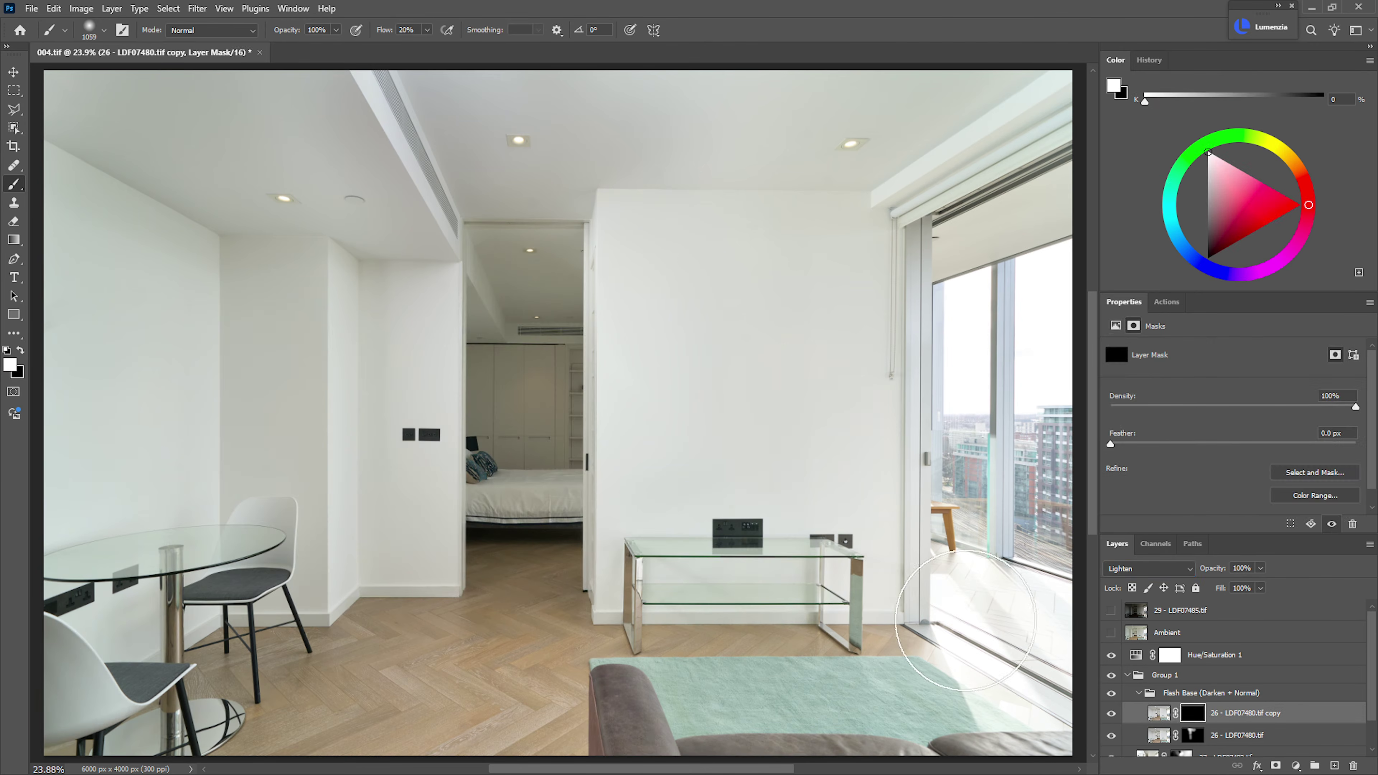
- Paint white on the copy layer's mask over the bedroom doorway, and paint black over the surrounding walls and door frame
{"action": "key", "text": "d"}
{"action": "key", "text": "bracketright"}
{"action": "key", "text": "bracketright"}
{"action": "mouse_move", "coordinate": [516, 308]}
{"action": "left_mouse_down"}
{"action": "mouse_move", "coordinate": [507, 252]}
{"action": "mouse_move", "coordinate": [496, 366]}
{"action": "mouse_move", "coordinate": [547, 570]}
{"action": "left_mouse_up"}
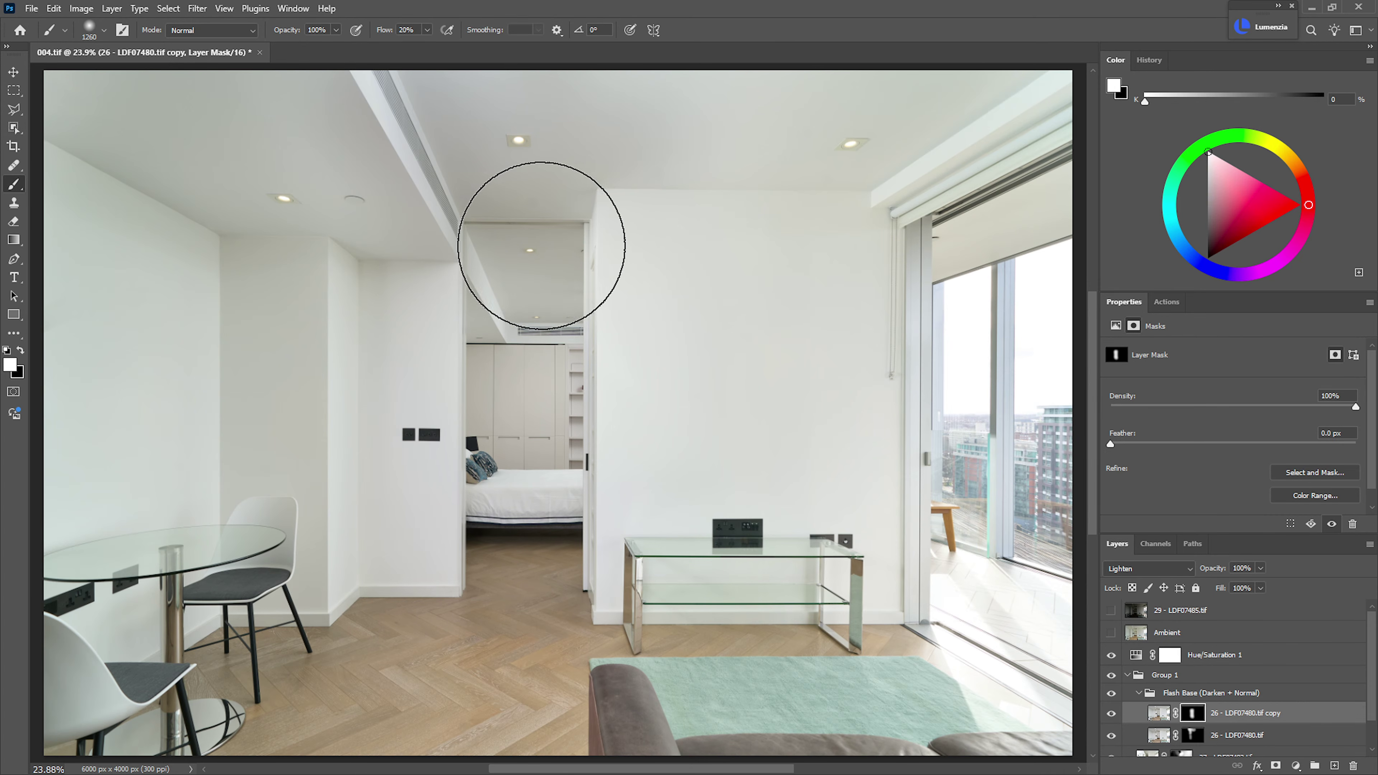
{"action": "key", "text": "x"}
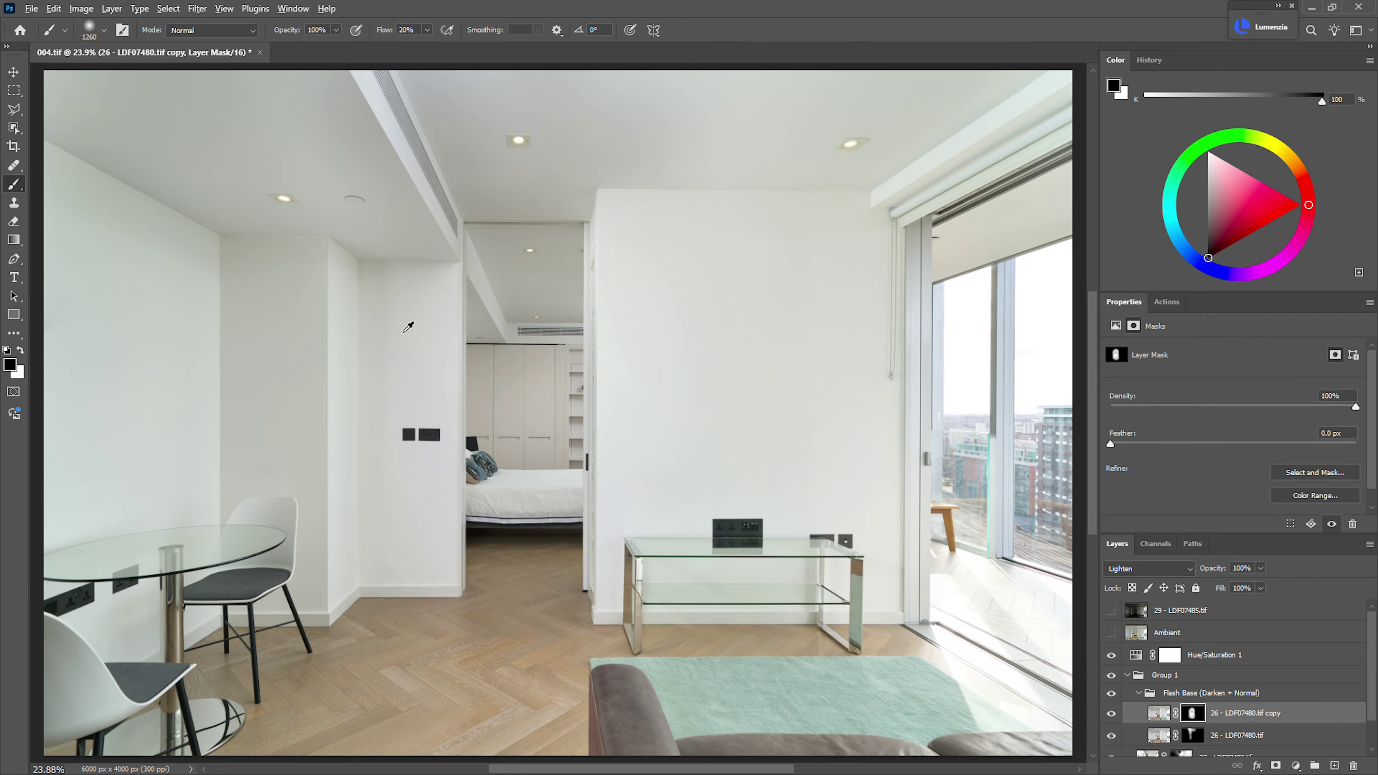
{"action": "left_click_drag", "start_coordinate": [401, 329], "coordinate": [374, 329]}
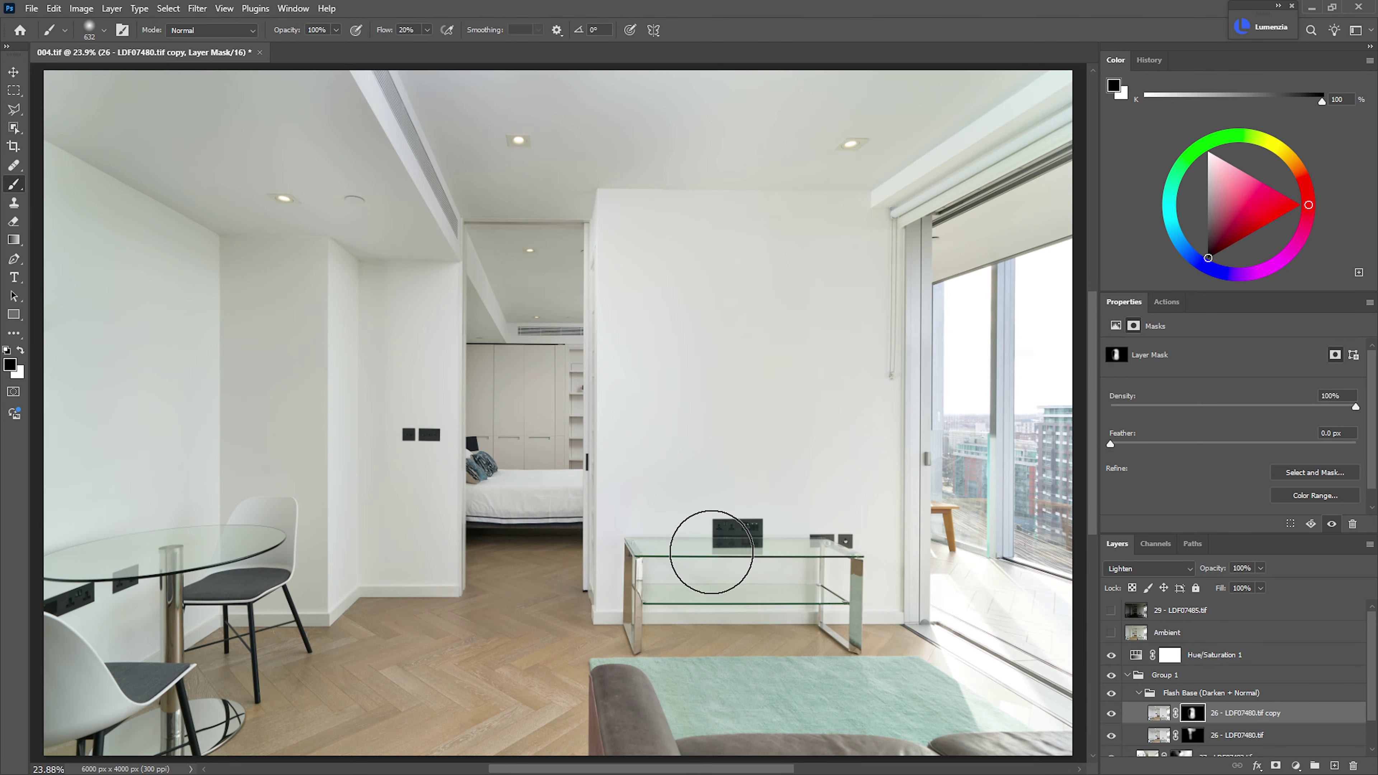
{"action": "left_click_drag", "start_coordinate": [541, 405], "coordinate": [616, 269]}
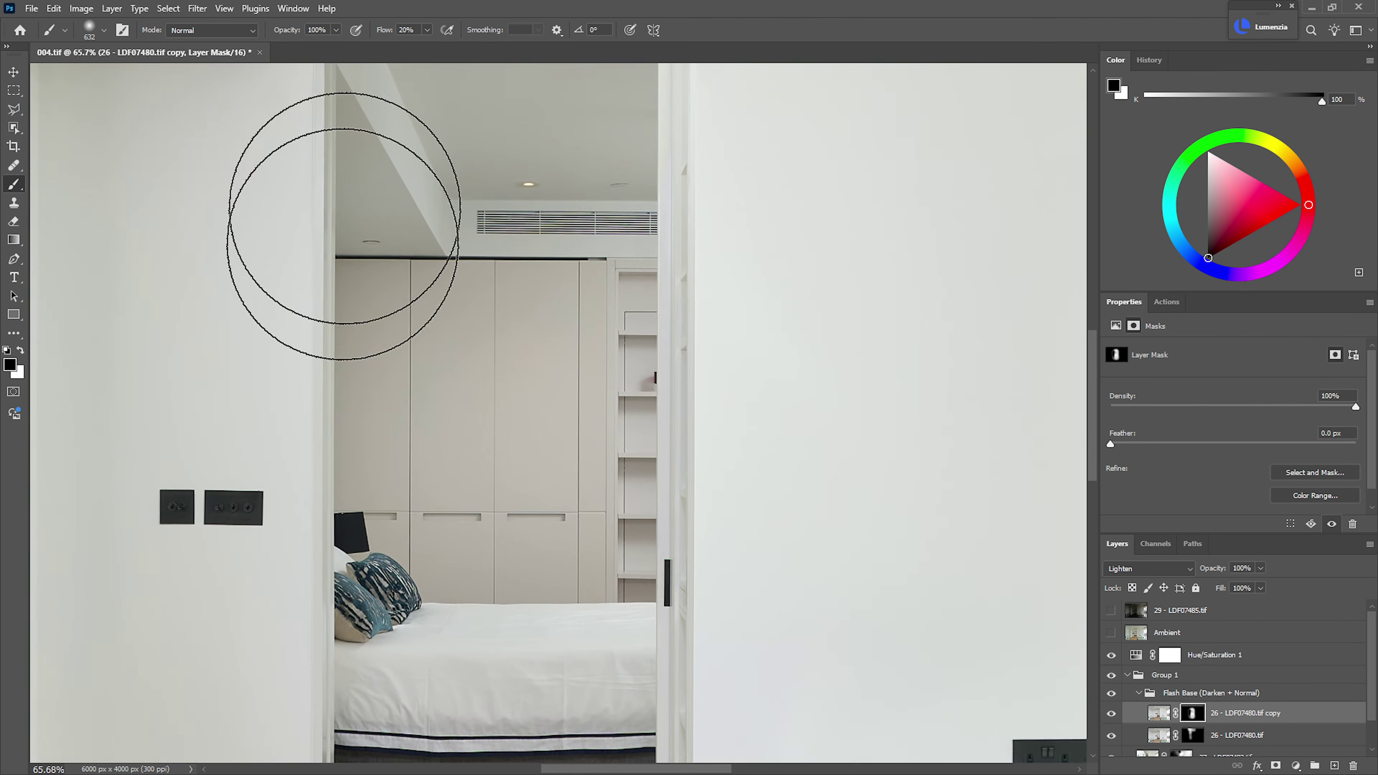
{"action": "left_click_drag", "start_coordinate": [663, 355], "coordinate": [534, 356]}
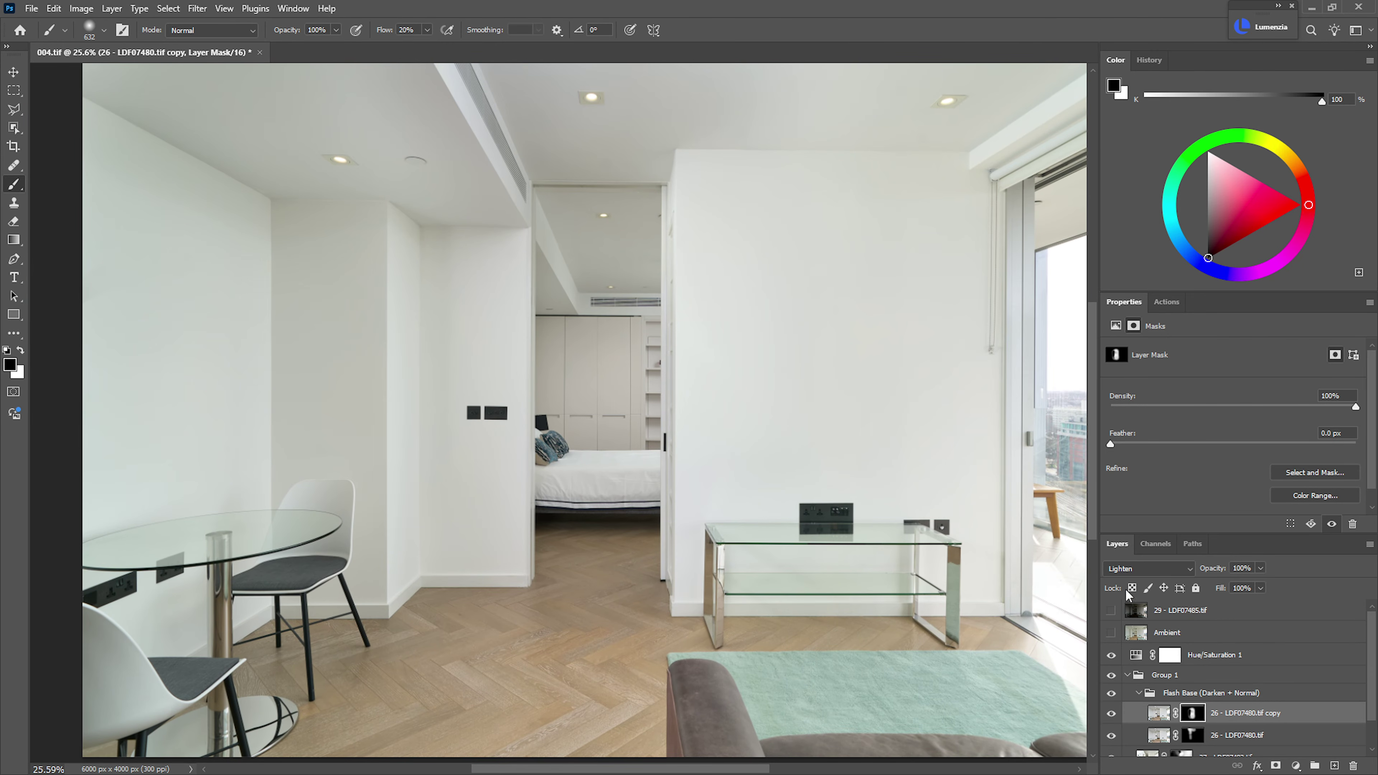
- Check the 29 - LDF07485.tif exposure, and compare the bedroom with the 26 - LDF07480.tif copy layer on and off
{"action": "left_click", "coordinate": [1110, 610]}
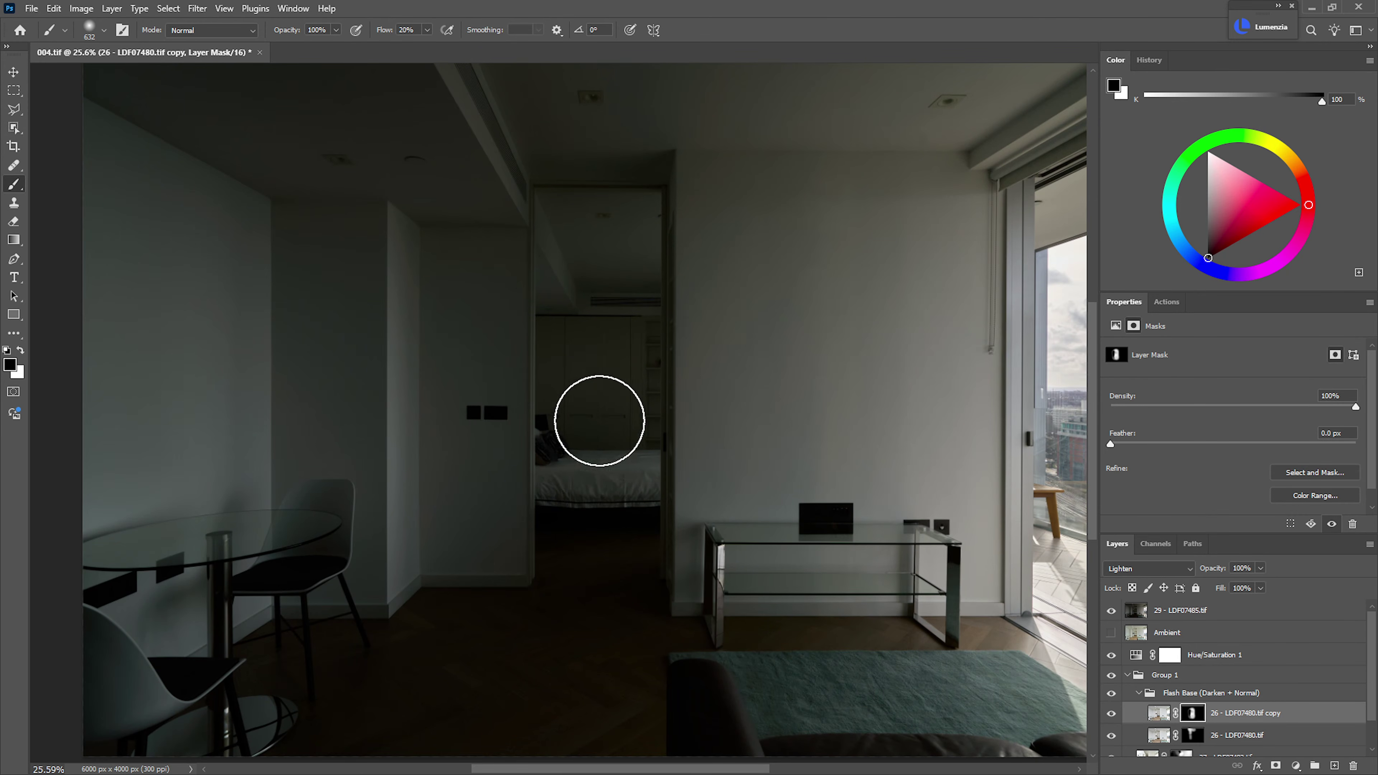
{"action": "left_click", "coordinate": [1110, 611]}
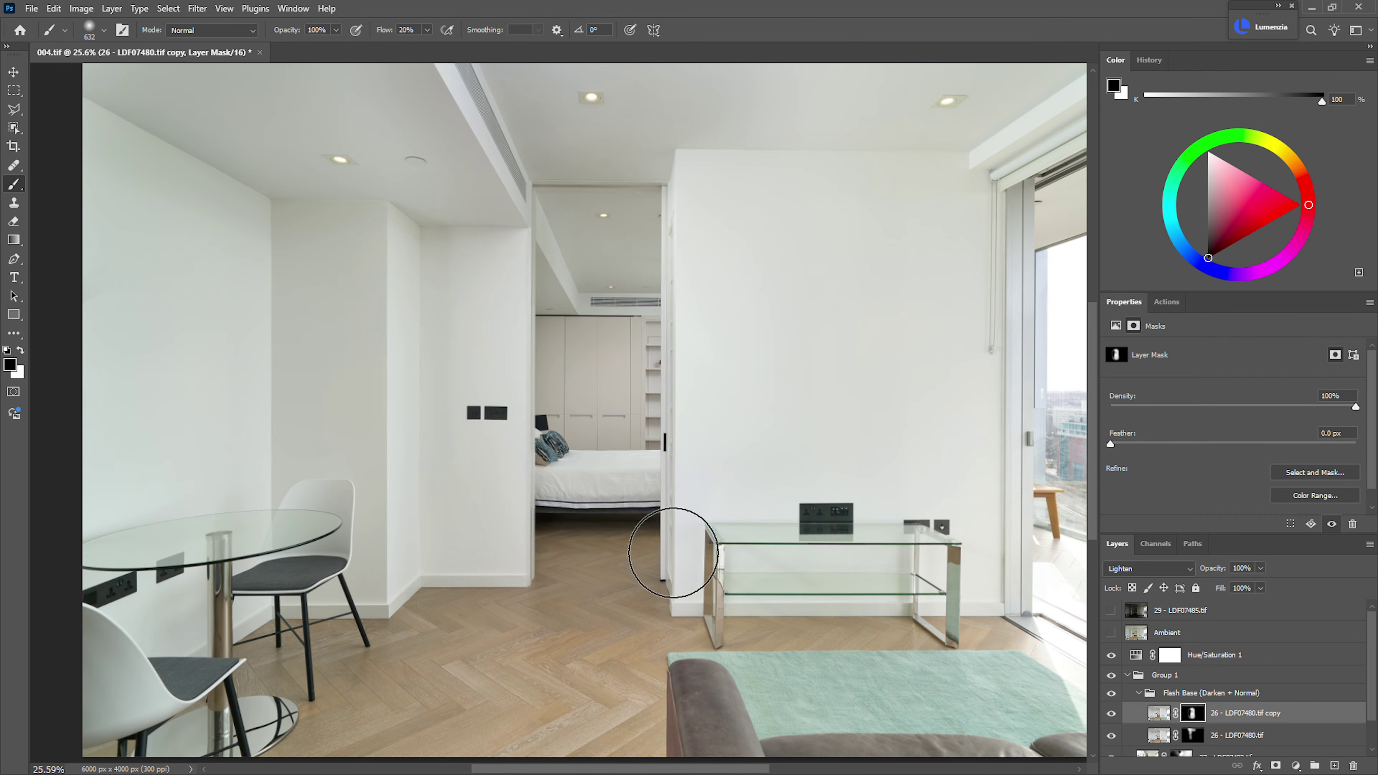
{"action": "left_click", "coordinate": [1112, 713]}
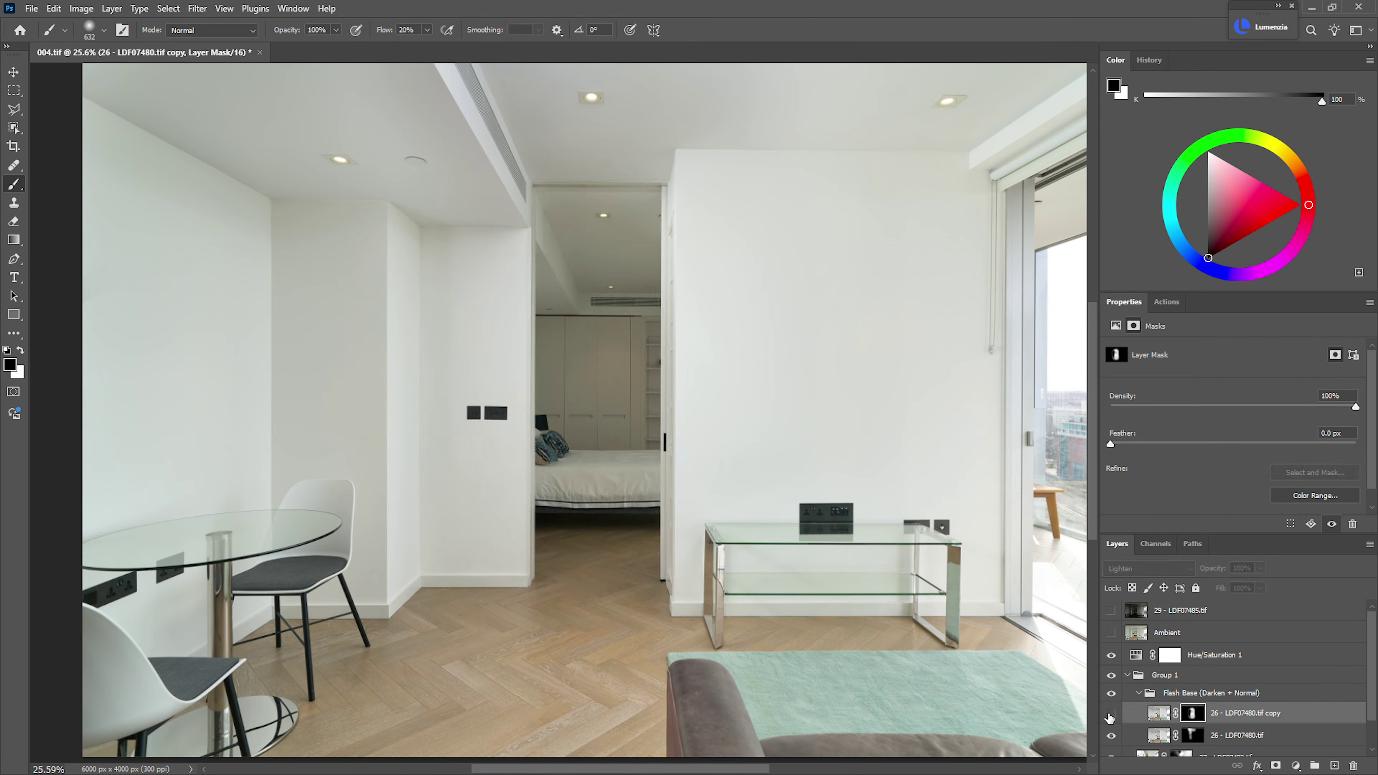
{"action": "left_click", "coordinate": [1112, 714]}
{"action": "left_click", "coordinate": [1111, 714]}
{"action": "left_click", "coordinate": [1111, 714]}
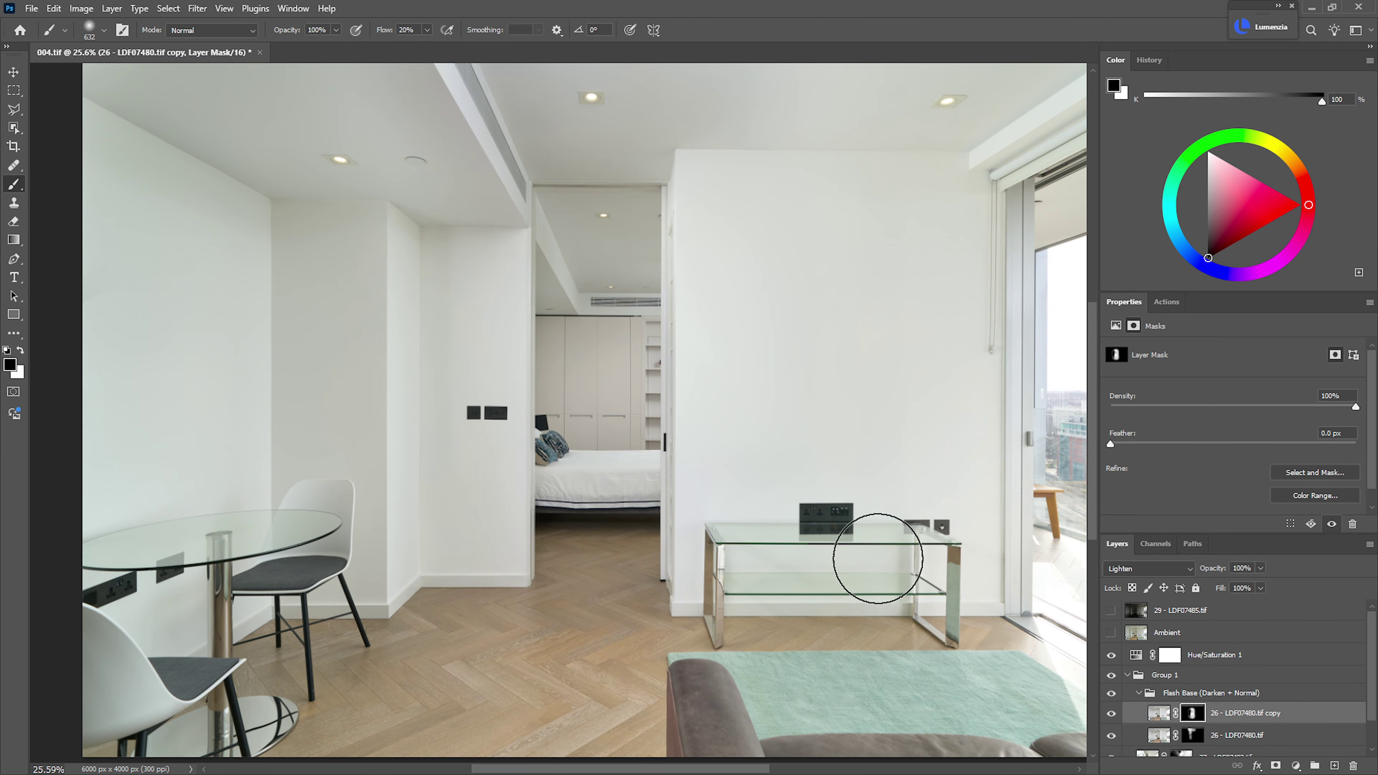
{"action": "left_click", "coordinate": [1111, 715]}
{"action": "left_click", "coordinate": [1111, 715]}
{"action": "left_click", "coordinate": [1112, 715]}
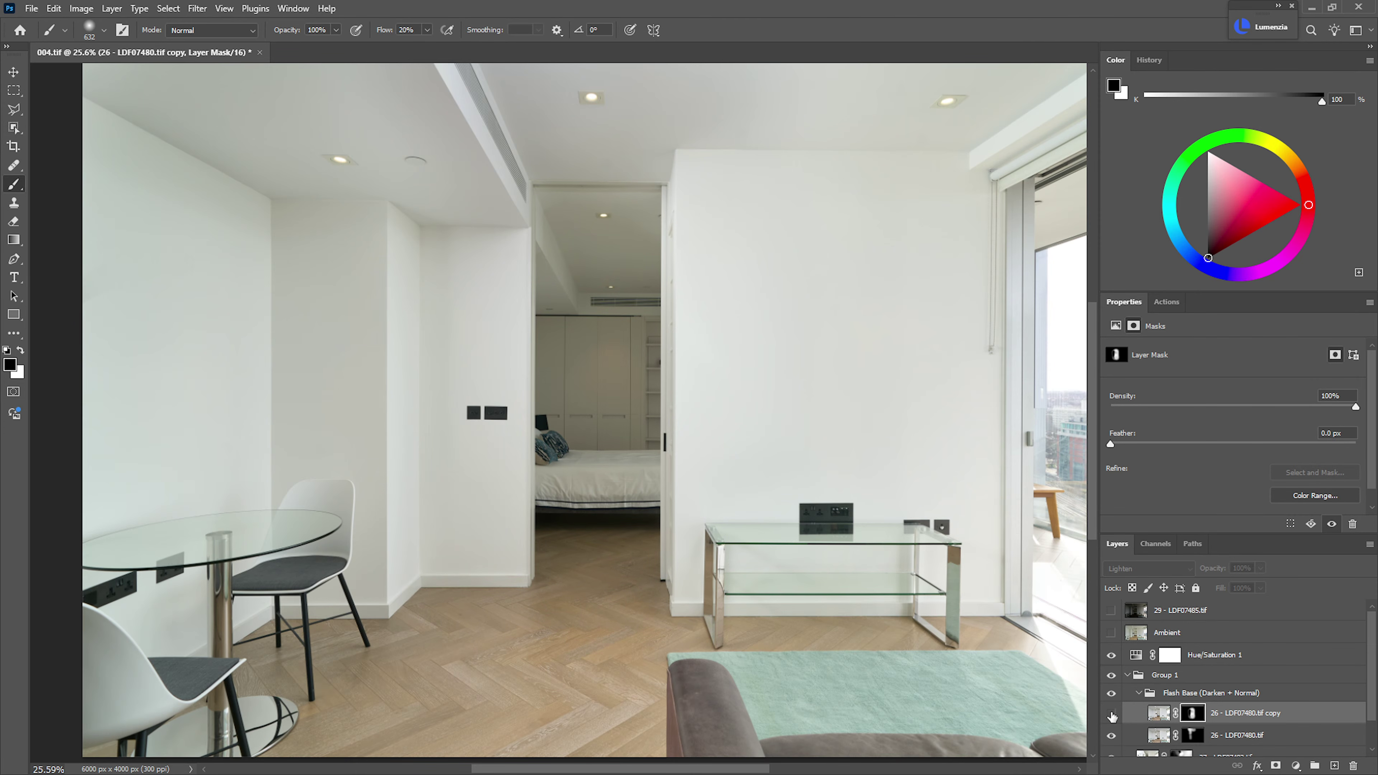
{"action": "left_click", "coordinate": [1112, 715]}
- Start a Color Range selection for the Hue/Saturation 1 mask, sampling the white wall with Fuzziness 44 and Range 18%
{"action": "left_click", "coordinate": [1130, 675]}
{"action": "left_click", "coordinate": [1169, 658]}
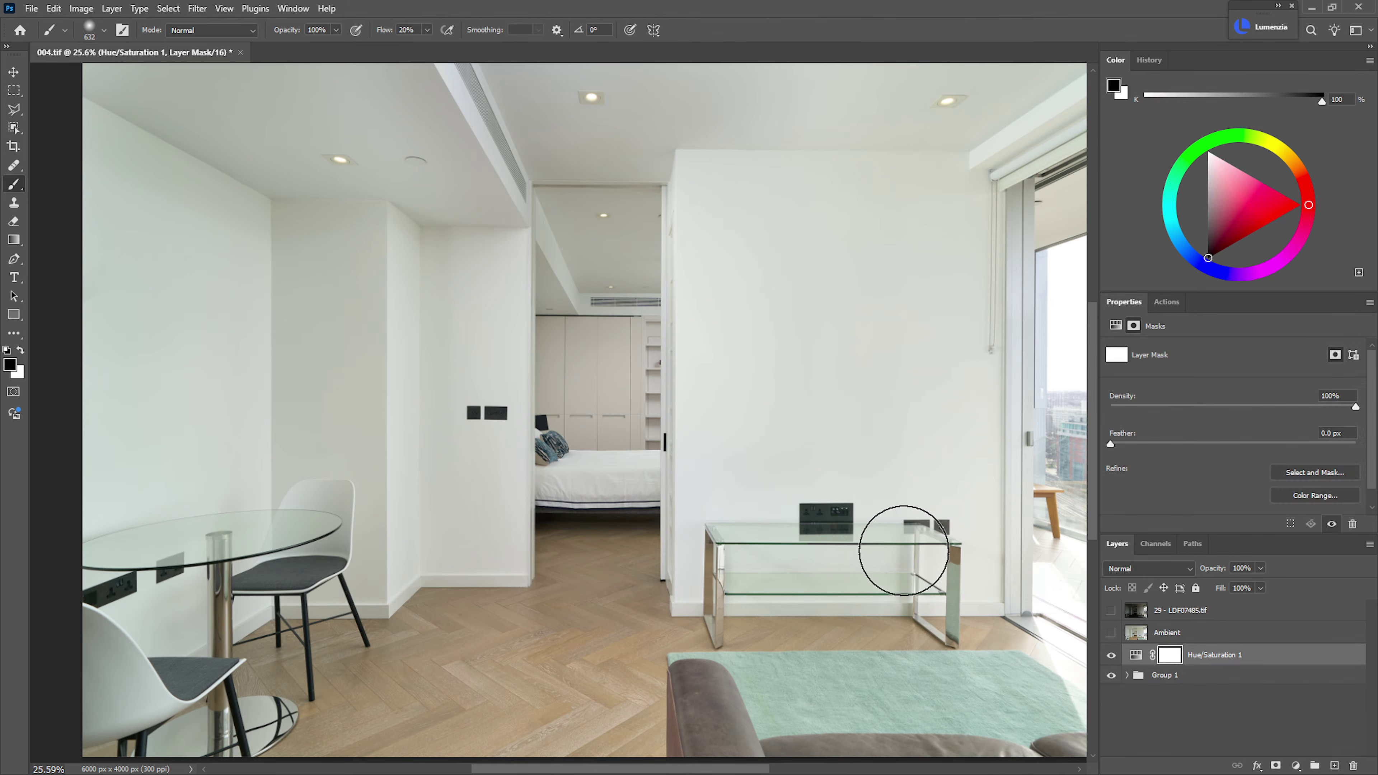
{"action": "mouse_move", "coordinate": [838, 547]}
{"action": "left_mouse_down"}
{"action": "mouse_move", "coordinate": [805, 553]}
{"action": "mouse_move", "coordinate": [821, 549]}
{"action": "left_mouse_up"}
{"action": "left_click", "coordinate": [1315, 494]}
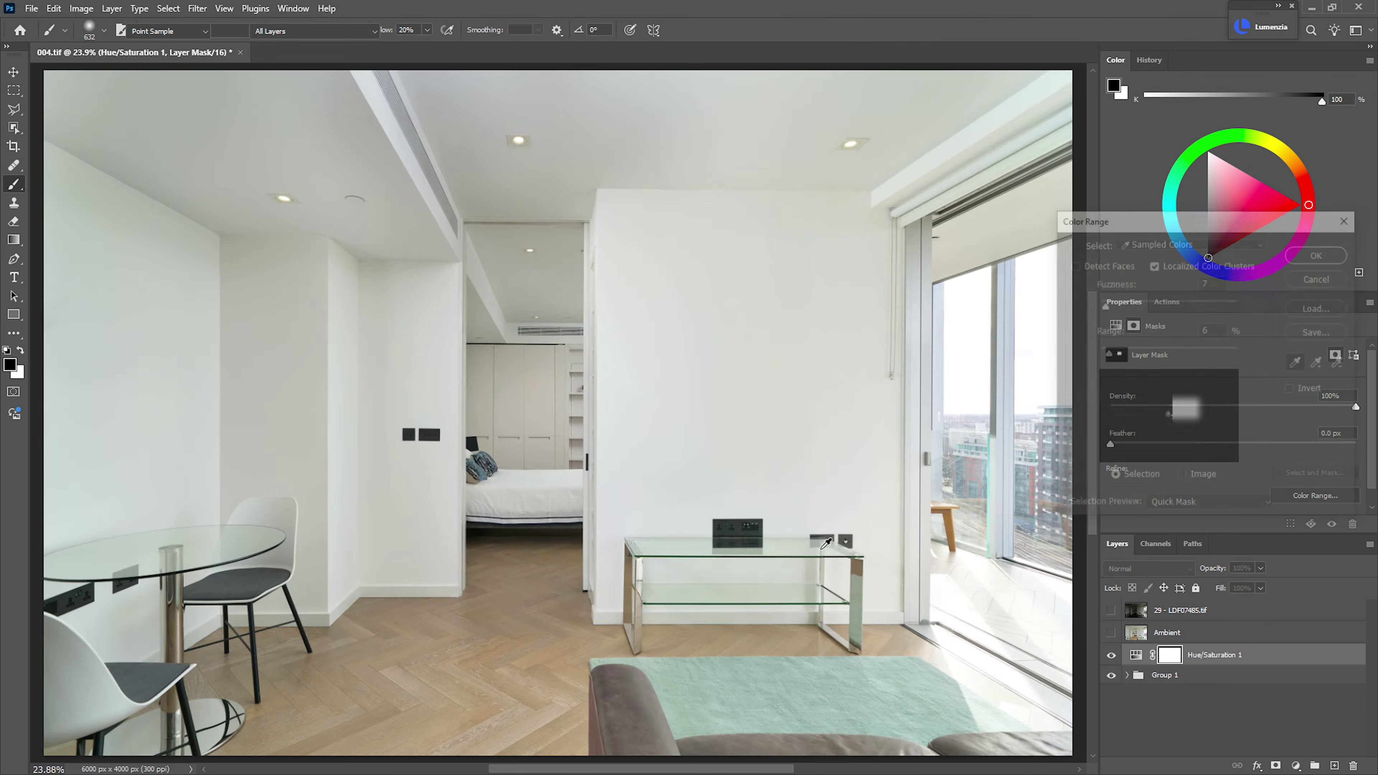
{"action": "left_click", "coordinate": [684, 288]}
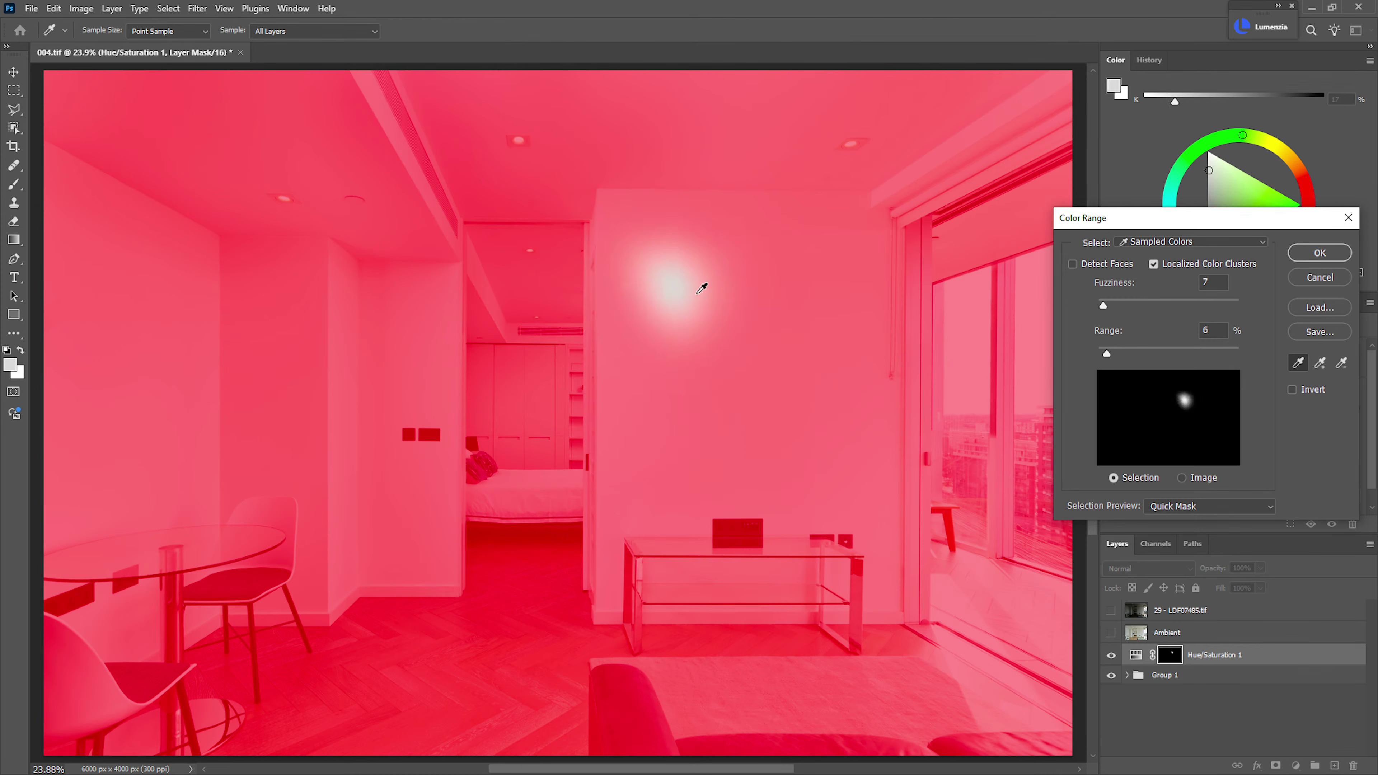
{"action": "left_click_drag", "start_coordinate": [1103, 305], "coordinate": [1130, 305]}
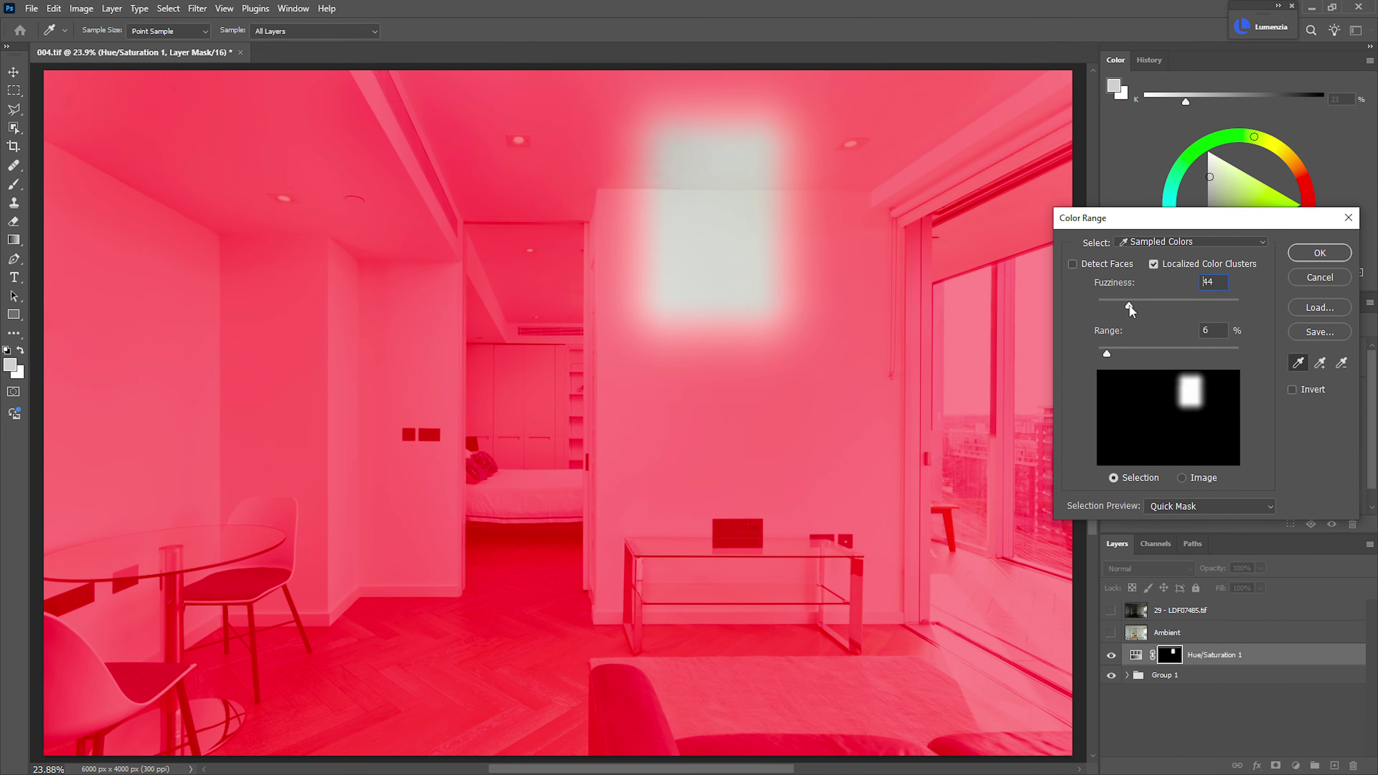
{"action": "left_click_drag", "start_coordinate": [1131, 352], "coordinate": [1122, 353]}
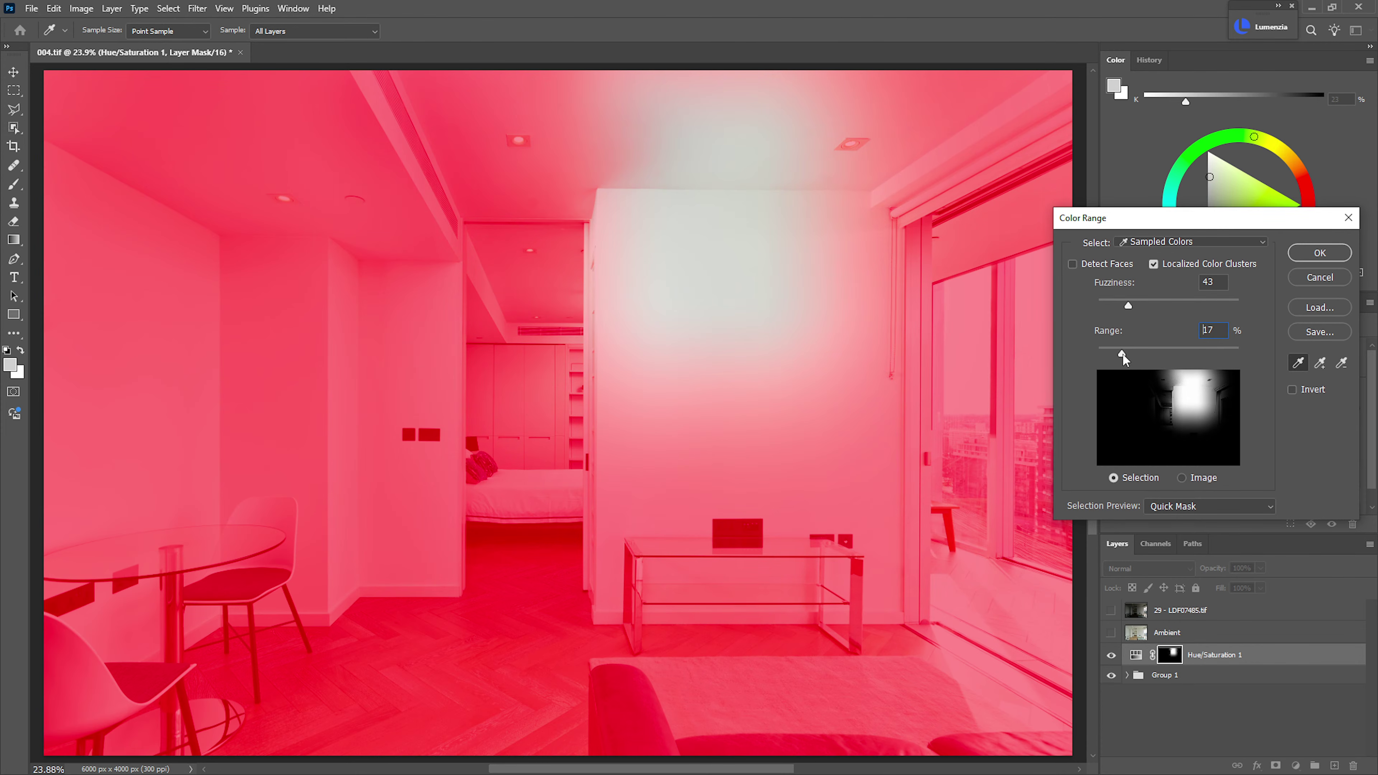
{"action": "left_click", "coordinate": [1128, 305]}
- Add the ceiling, walls, window blind area and white chair to the Color Range samples and apply them to the mask
{"action": "left_click_drag", "start_coordinate": [979, 121], "coordinate": [187, 198]}
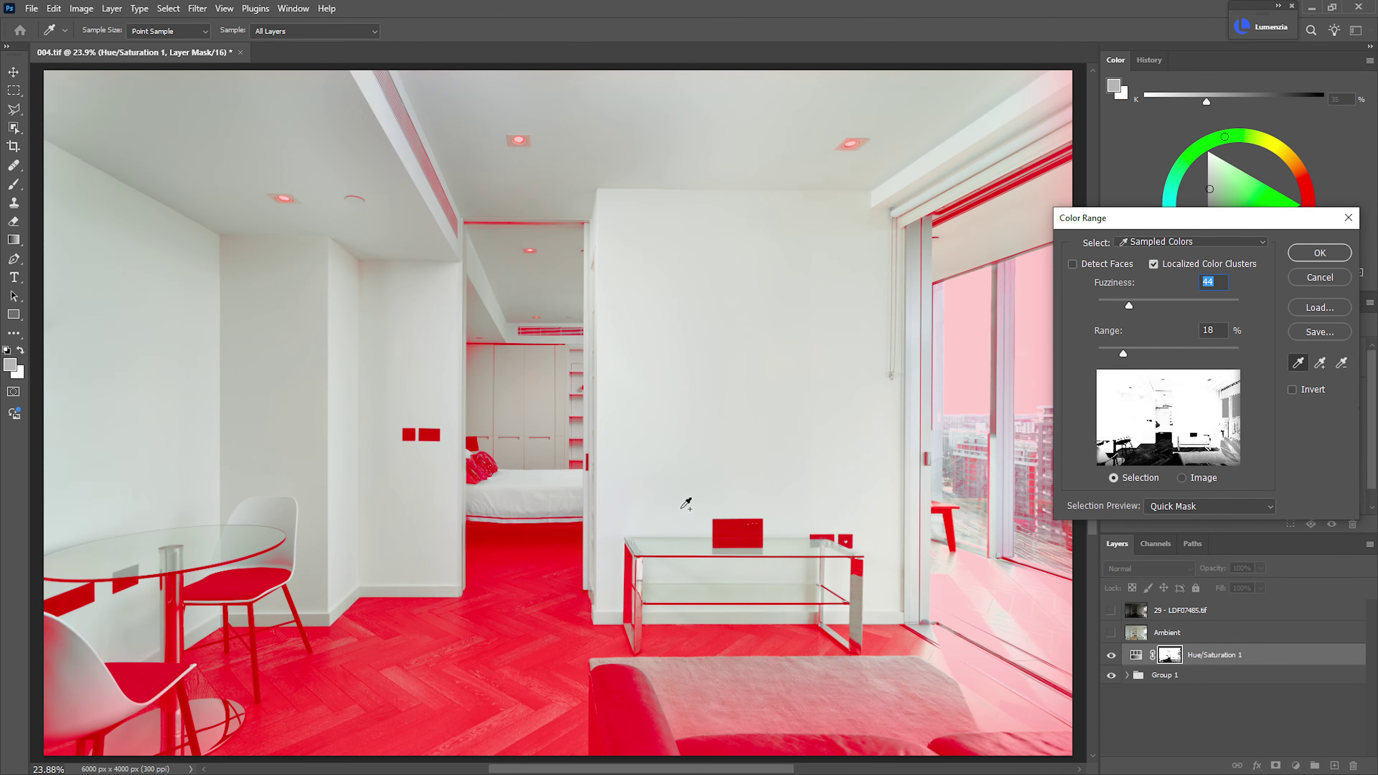
{"action": "left_click", "coordinate": [485, 335]}
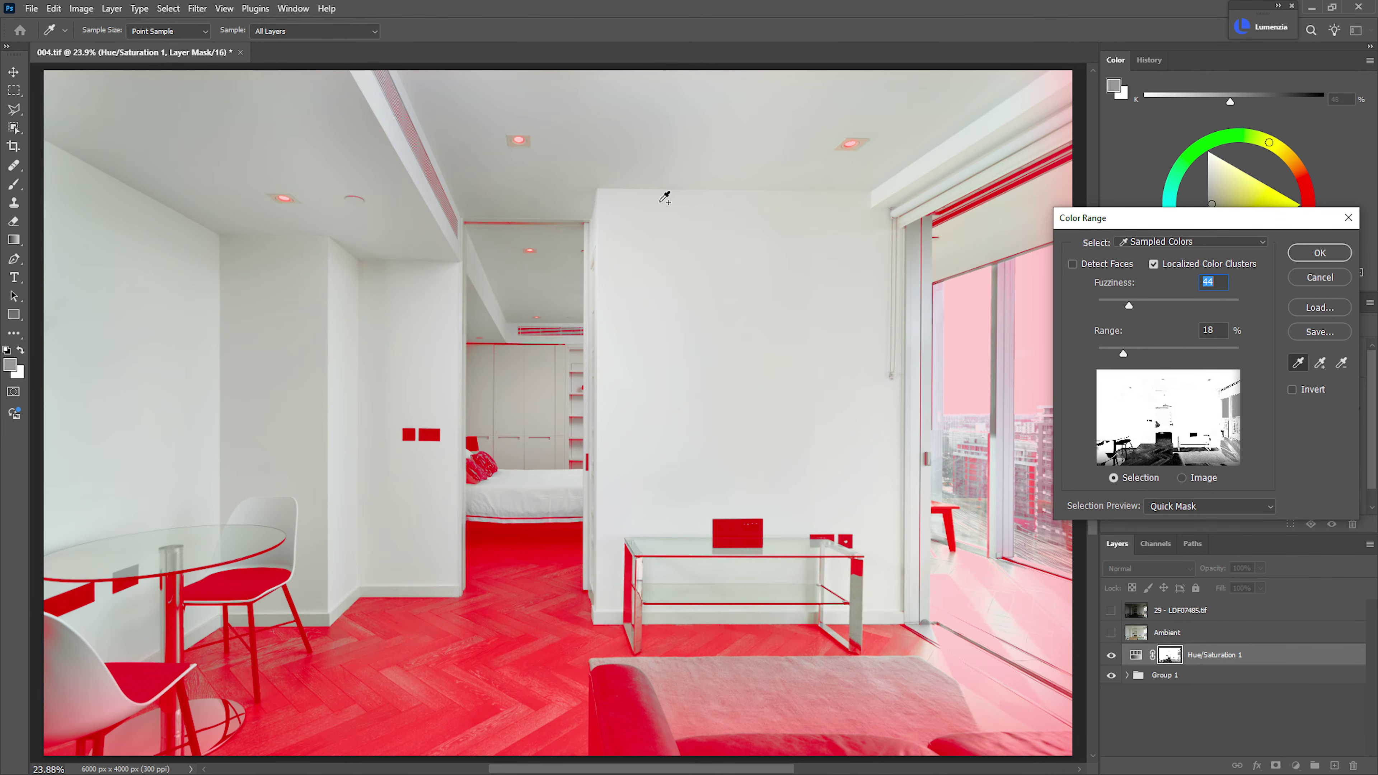
{"action": "left_click", "coordinate": [1035, 113]}
{"action": "left_click", "coordinate": [1065, 181]}
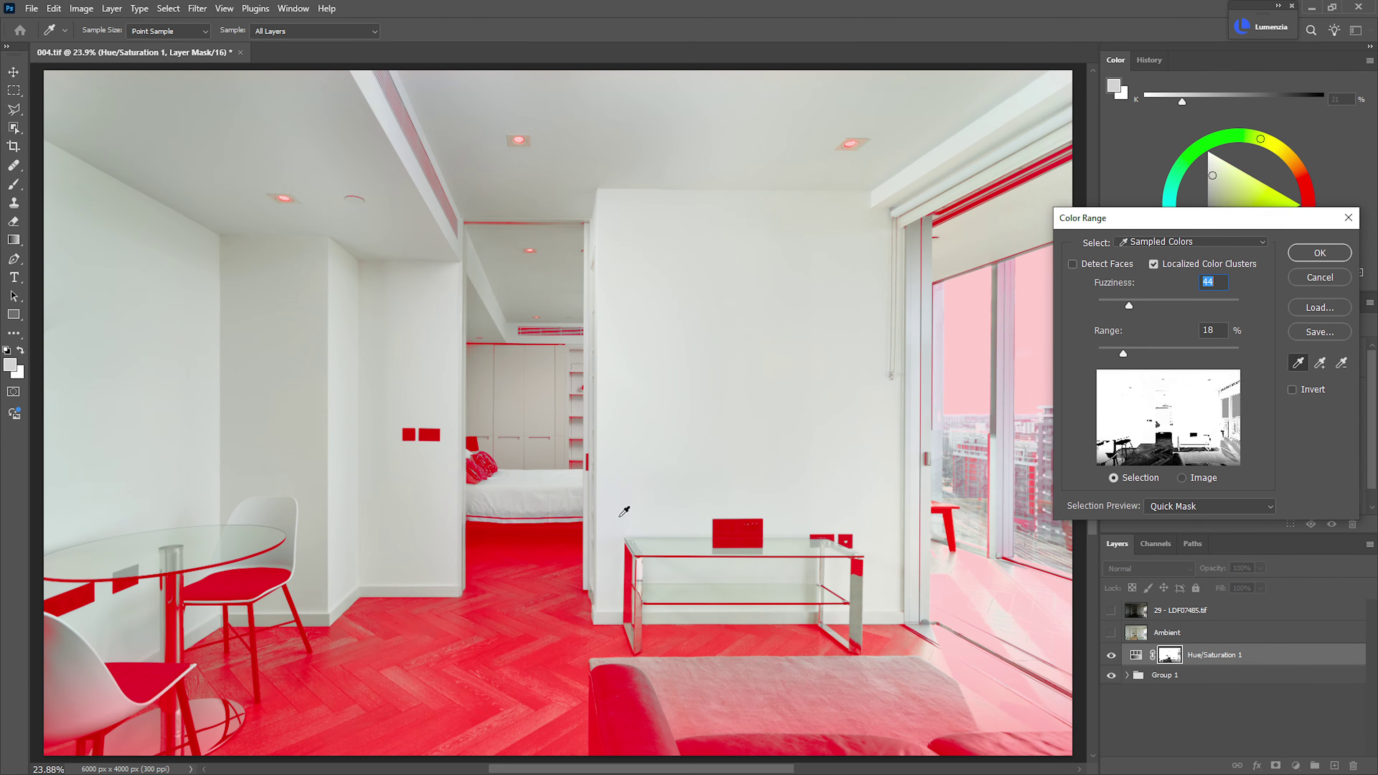
{"action": "left_click", "coordinate": [87, 711]}
{"action": "left_click", "coordinate": [68, 704]}
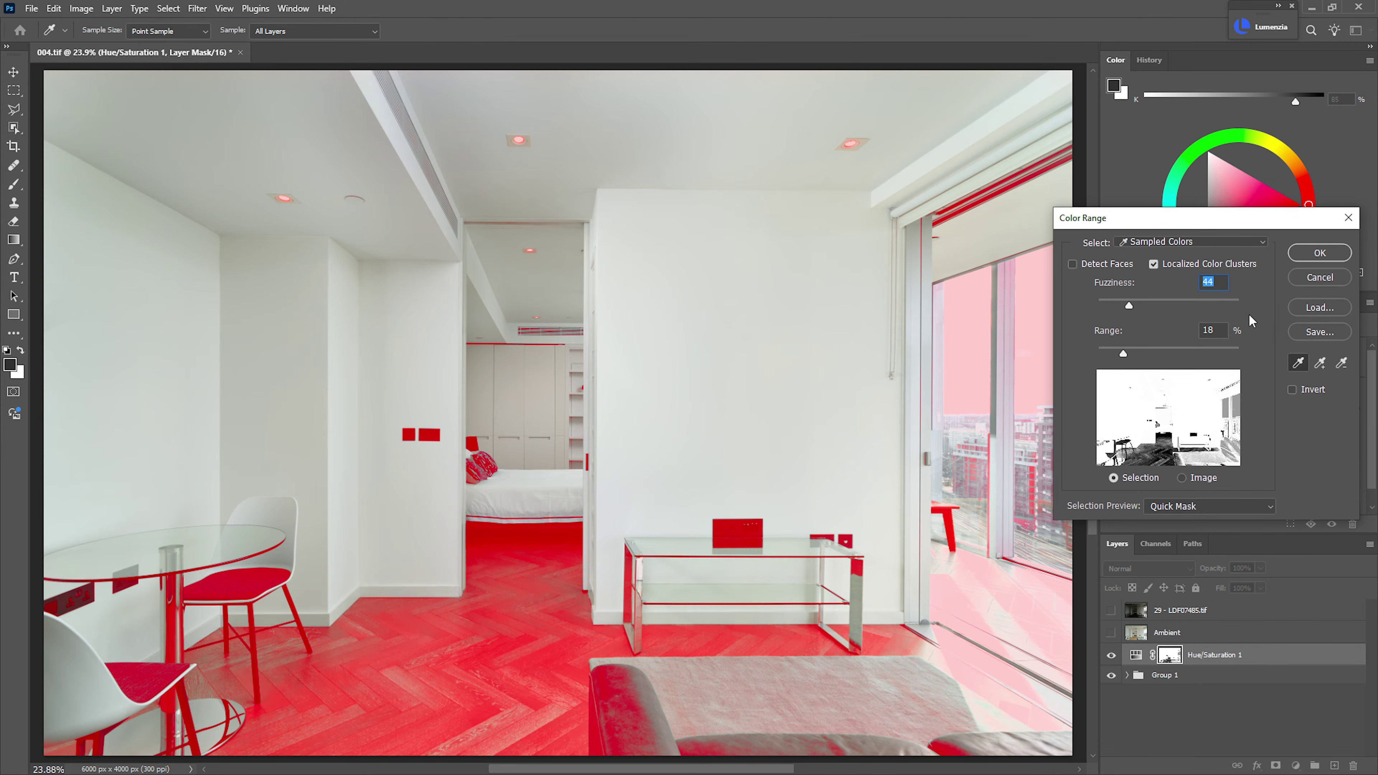
{"action": "left_click", "coordinate": [1319, 253]}
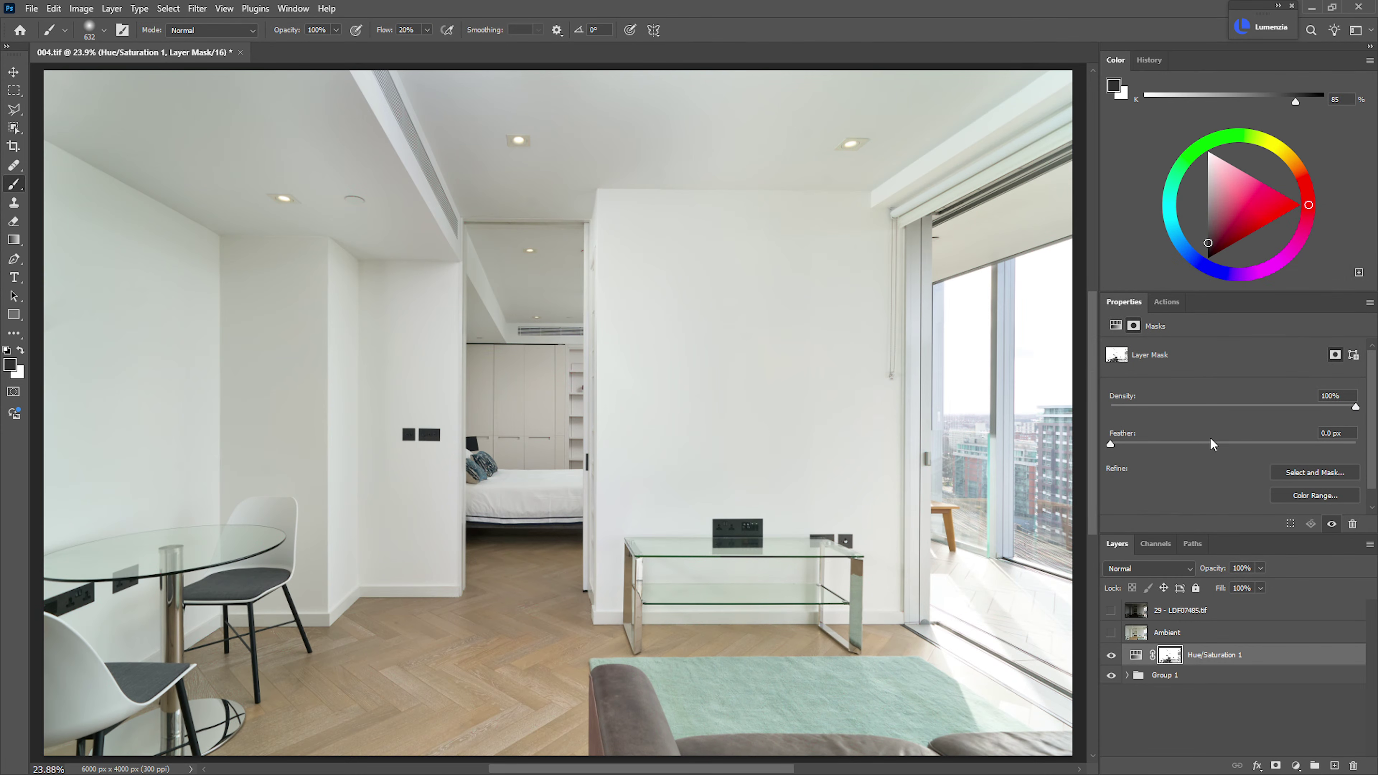
- Lower the Master saturation of the Hue/Saturation 1 adjustment to neutralise the walls and ceiling
{"action": "left_click", "coordinate": [1136, 654]}
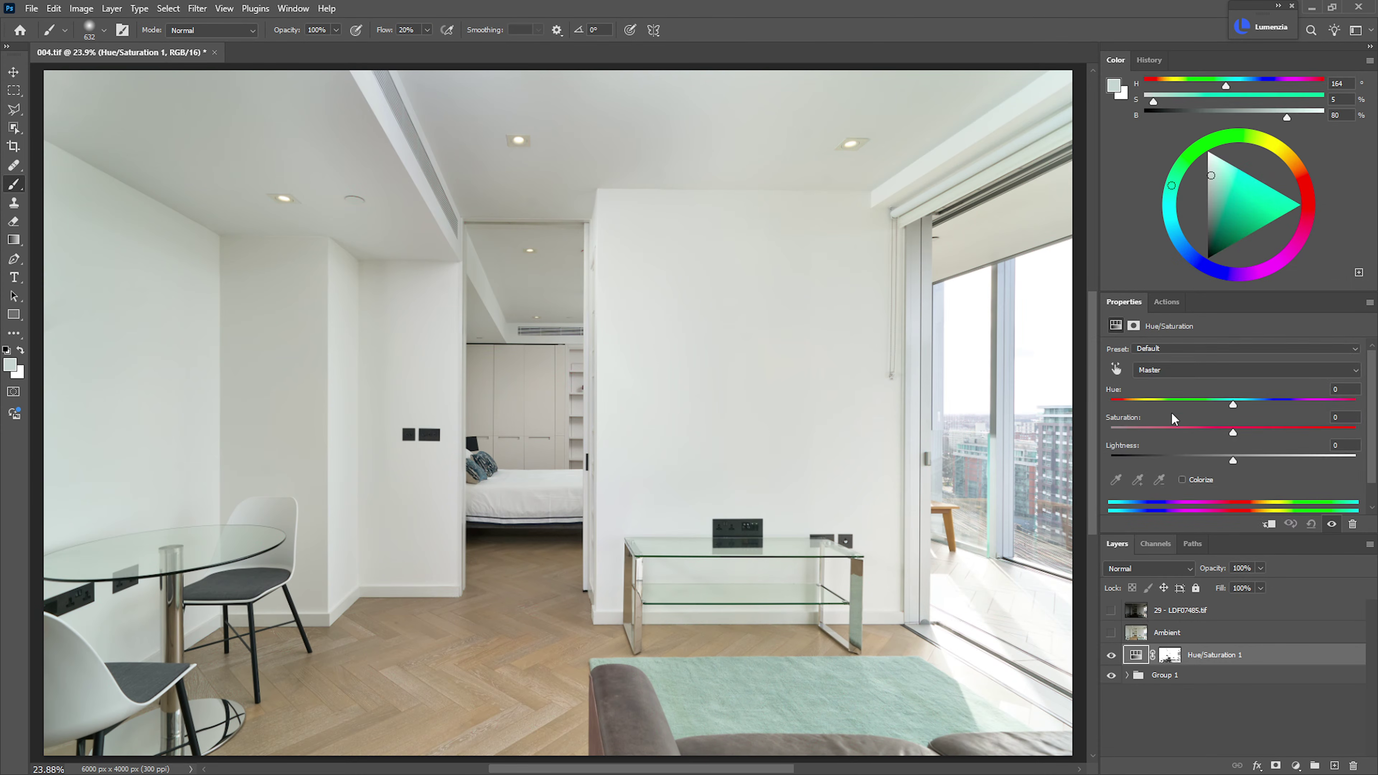
{"action": "mouse_move", "coordinate": [1175, 431]}
{"action": "left_mouse_down"}
{"action": "mouse_move", "coordinate": [1188, 435]}
{"action": "mouse_move", "coordinate": [1177, 437]}
{"action": "left_mouse_up"}
{"action": "left_click_drag", "start_coordinate": [1179, 438], "coordinate": [1178, 438]}
- Group the Hue/Saturation 1 layer, add a black mask to the group and paint white over the walls and ceiling
{"action": "key", "text": "ctrl+g"}
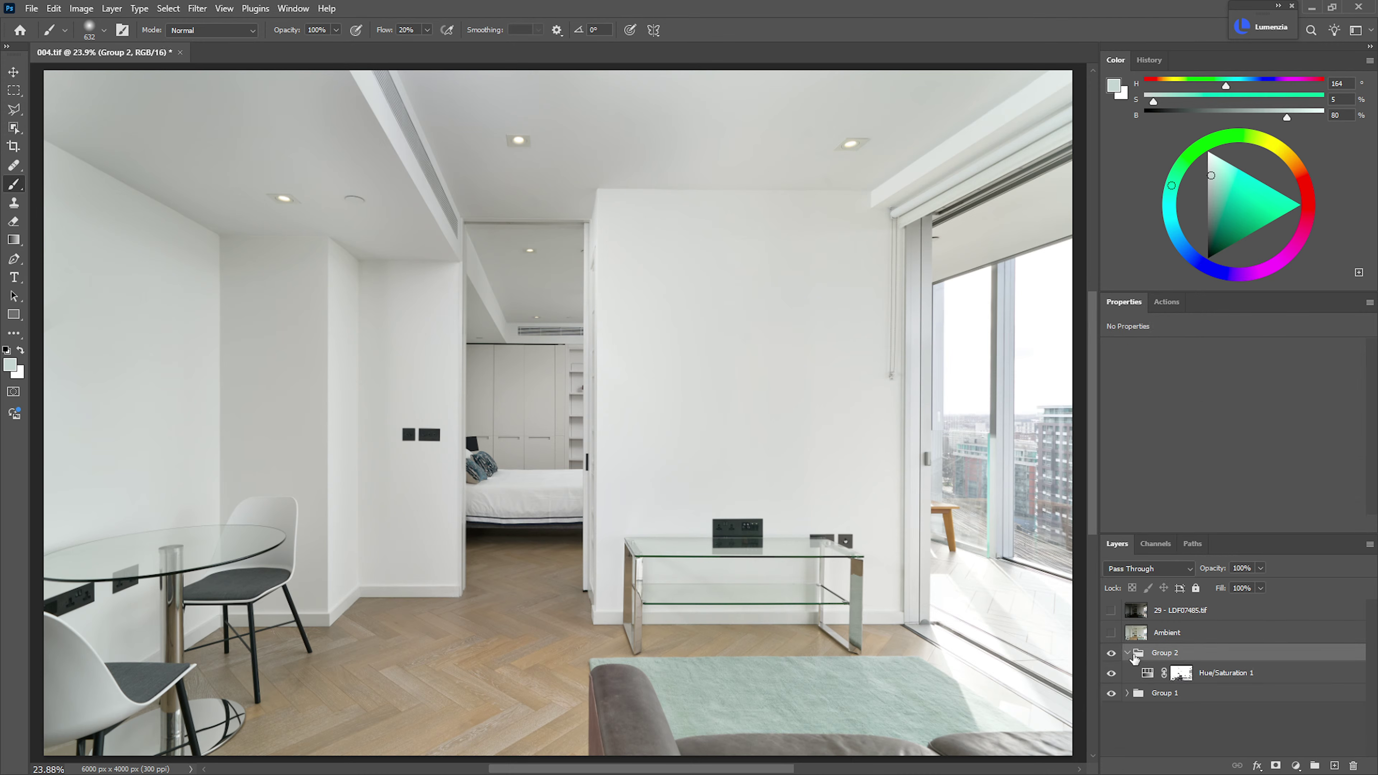
{"action": "key", "text": "ctrl+alt+m"}
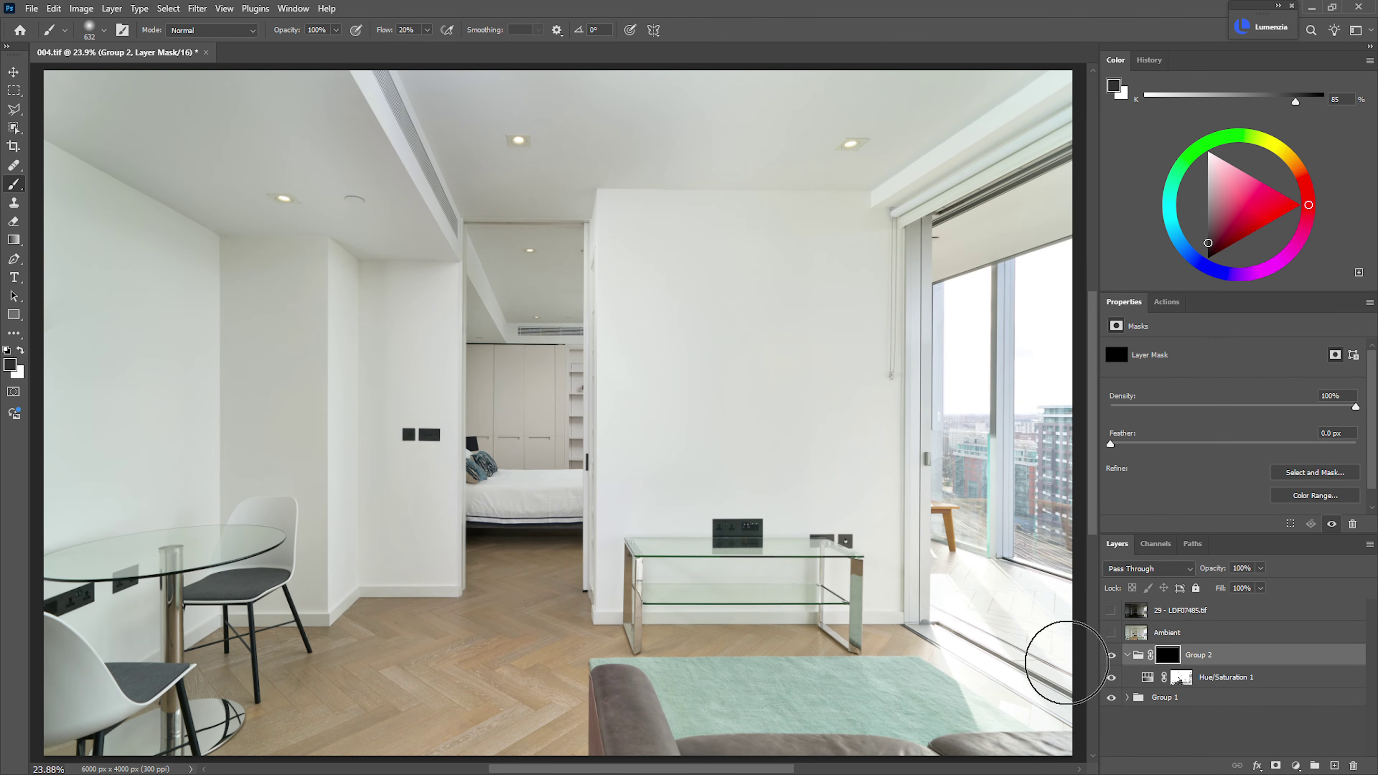
{"action": "left_click_drag", "start_coordinate": [341, 297], "coordinate": [380, 292]}
{"action": "key", "text": "x"}
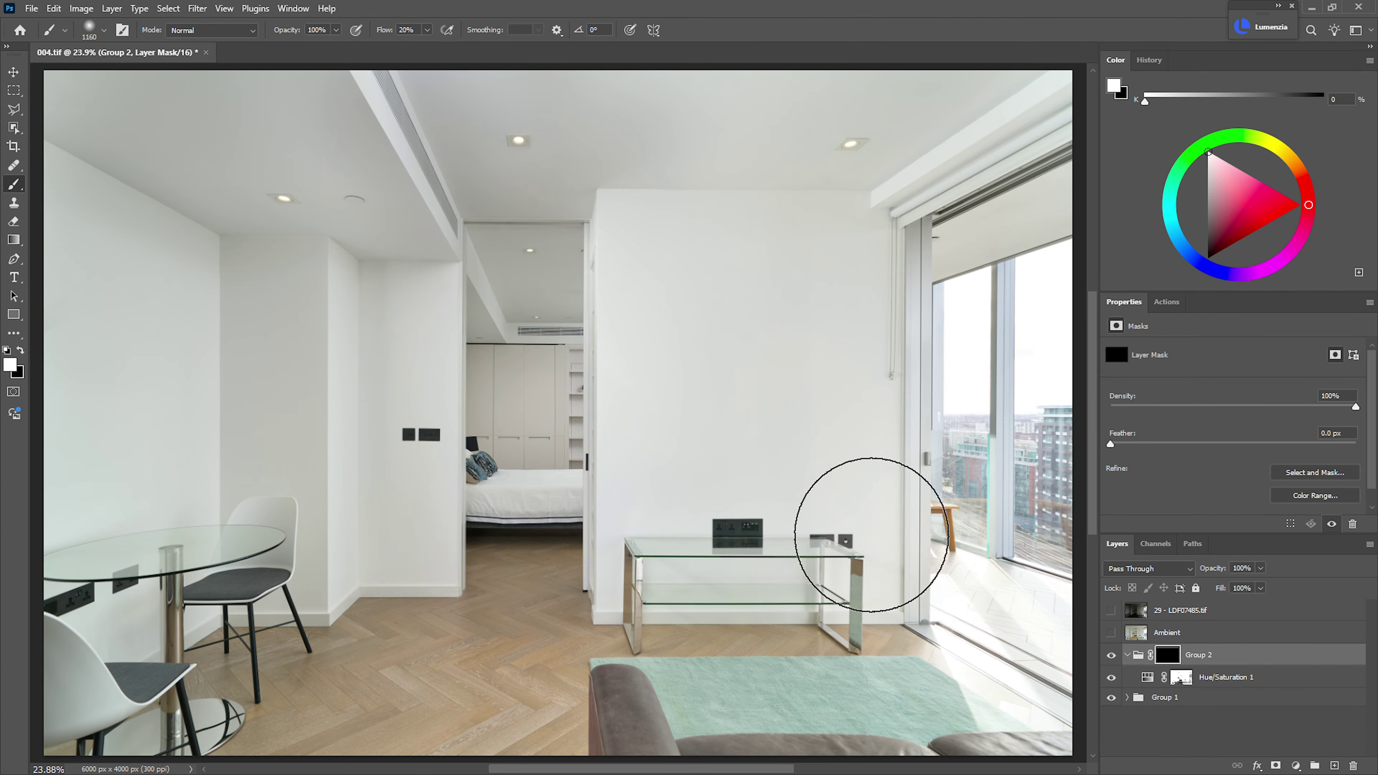
{"action": "mouse_move", "coordinate": [879, 188]}
{"action": "left_mouse_down"}
{"action": "mouse_move", "coordinate": [252, 123]}
{"action": "mouse_move", "coordinate": [378, 345]}
{"action": "left_mouse_up"}
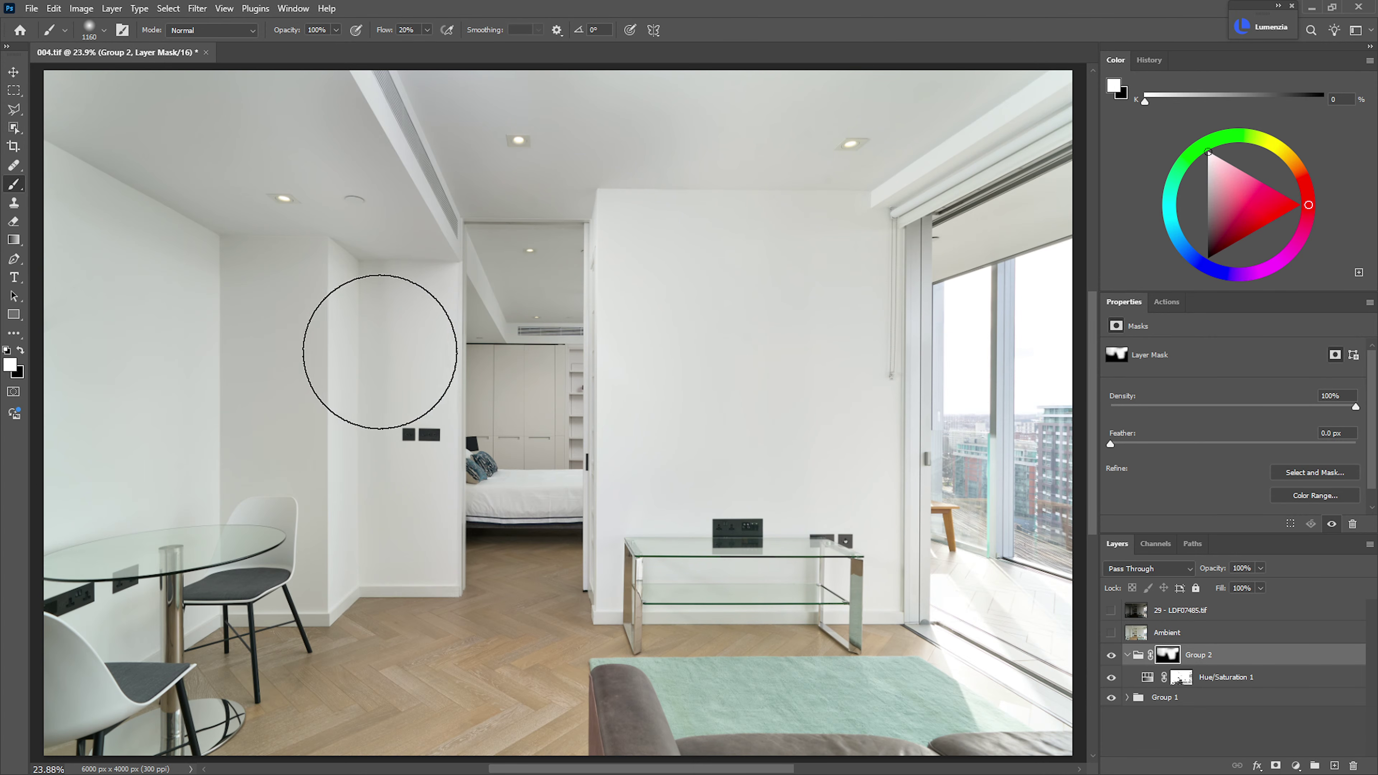
{"action": "key", "text": "bracketleft"}
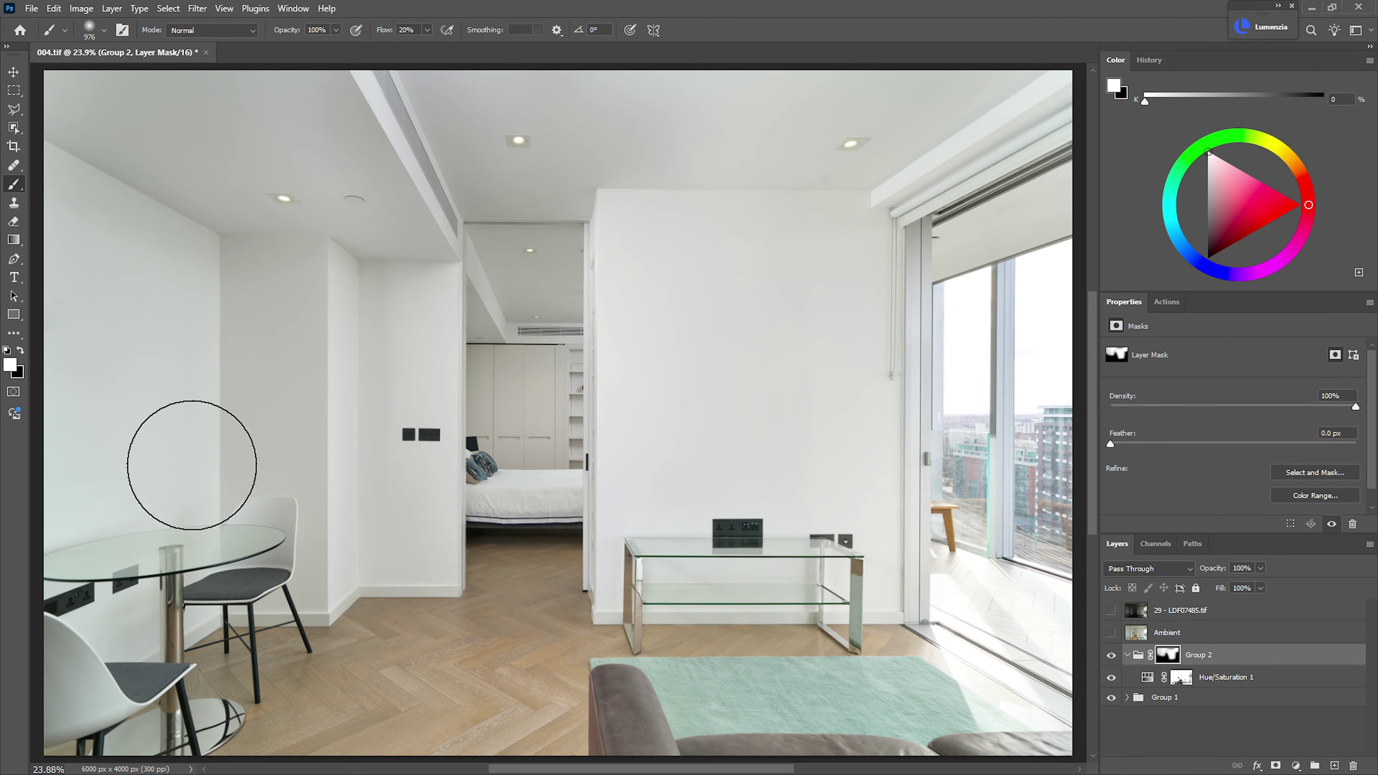
{"action": "key", "text": "bracketleft"}
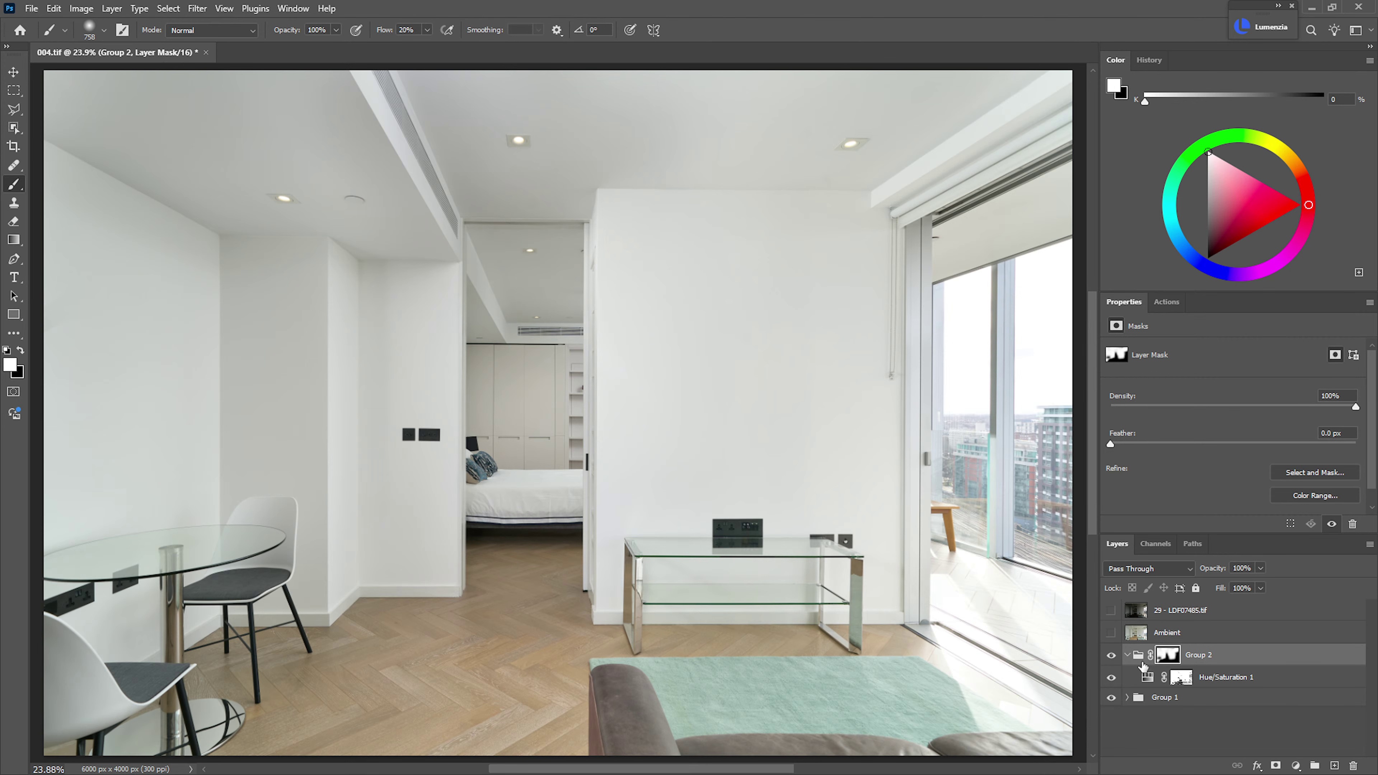
- Collapse Group 2, show the Ambient layer and lower its opacity to 48%
{"action": "left_click", "coordinate": [1128, 655]}
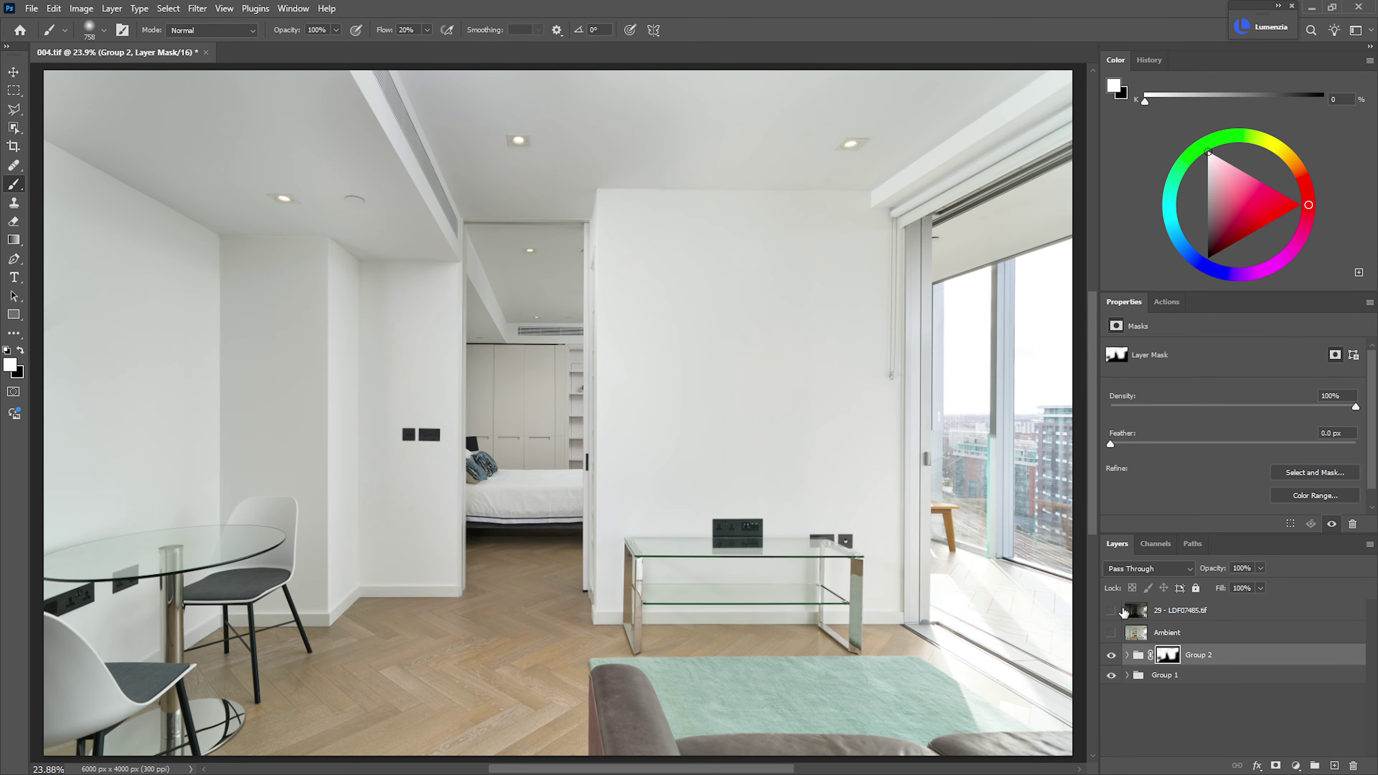
{"action": "left_click", "coordinate": [1111, 633]}
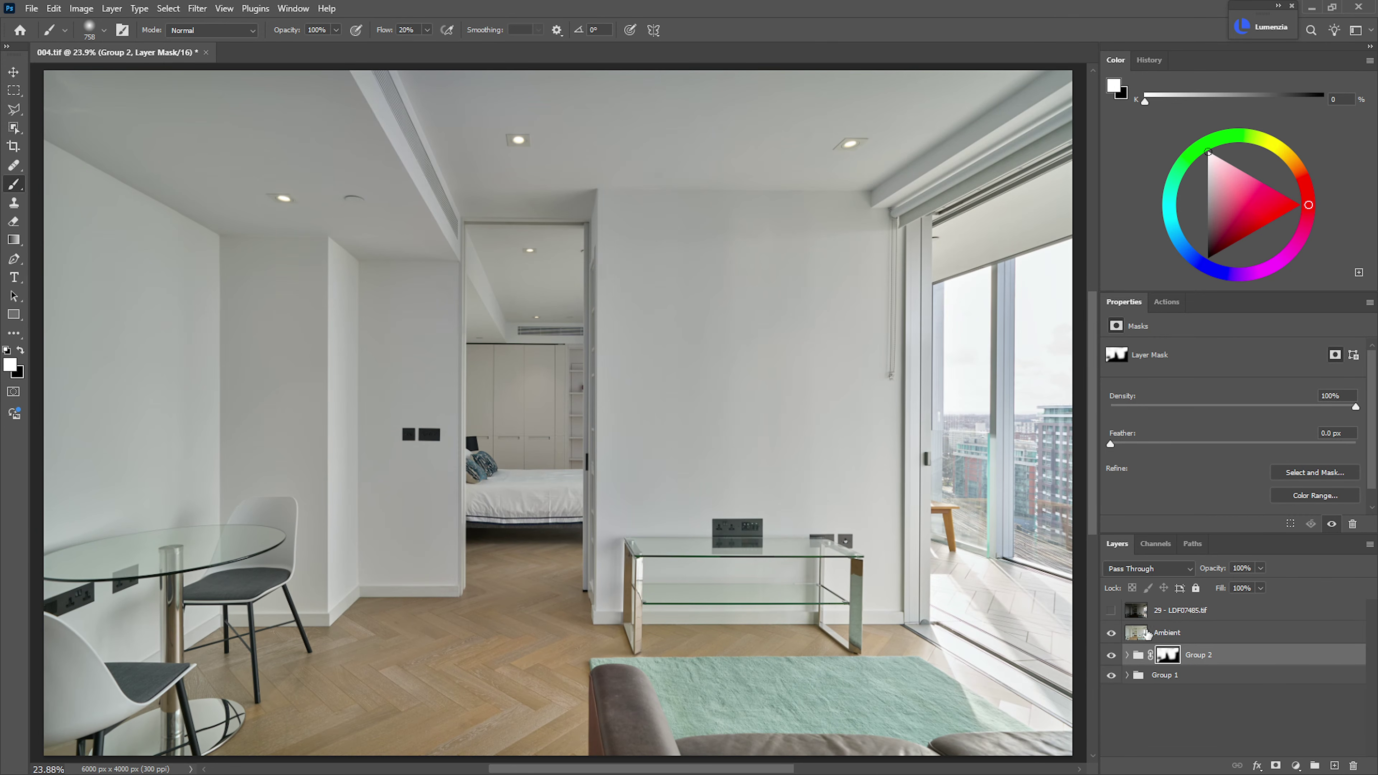
{"action": "left_click", "coordinate": [1149, 633]}
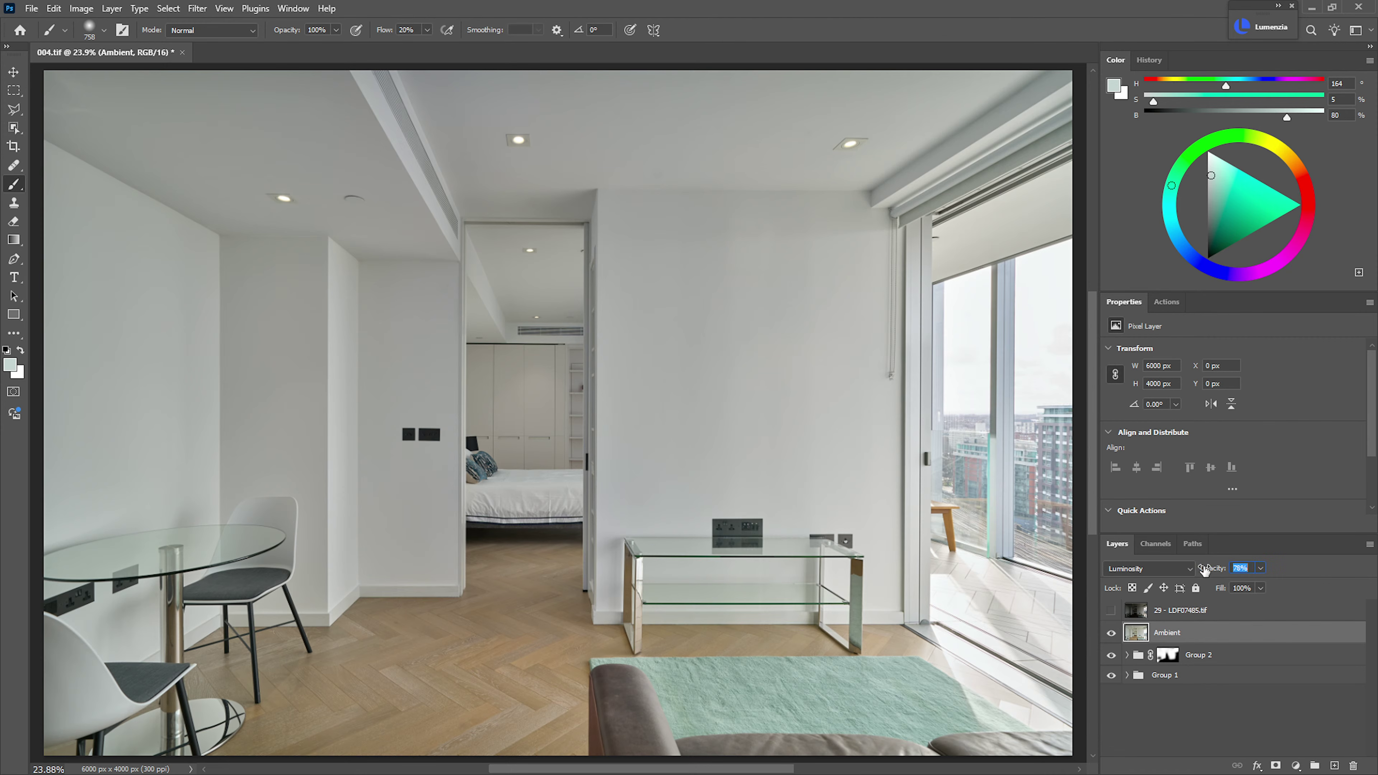
{"action": "left_click_drag", "start_coordinate": [1198, 568], "coordinate": [1203, 572]}
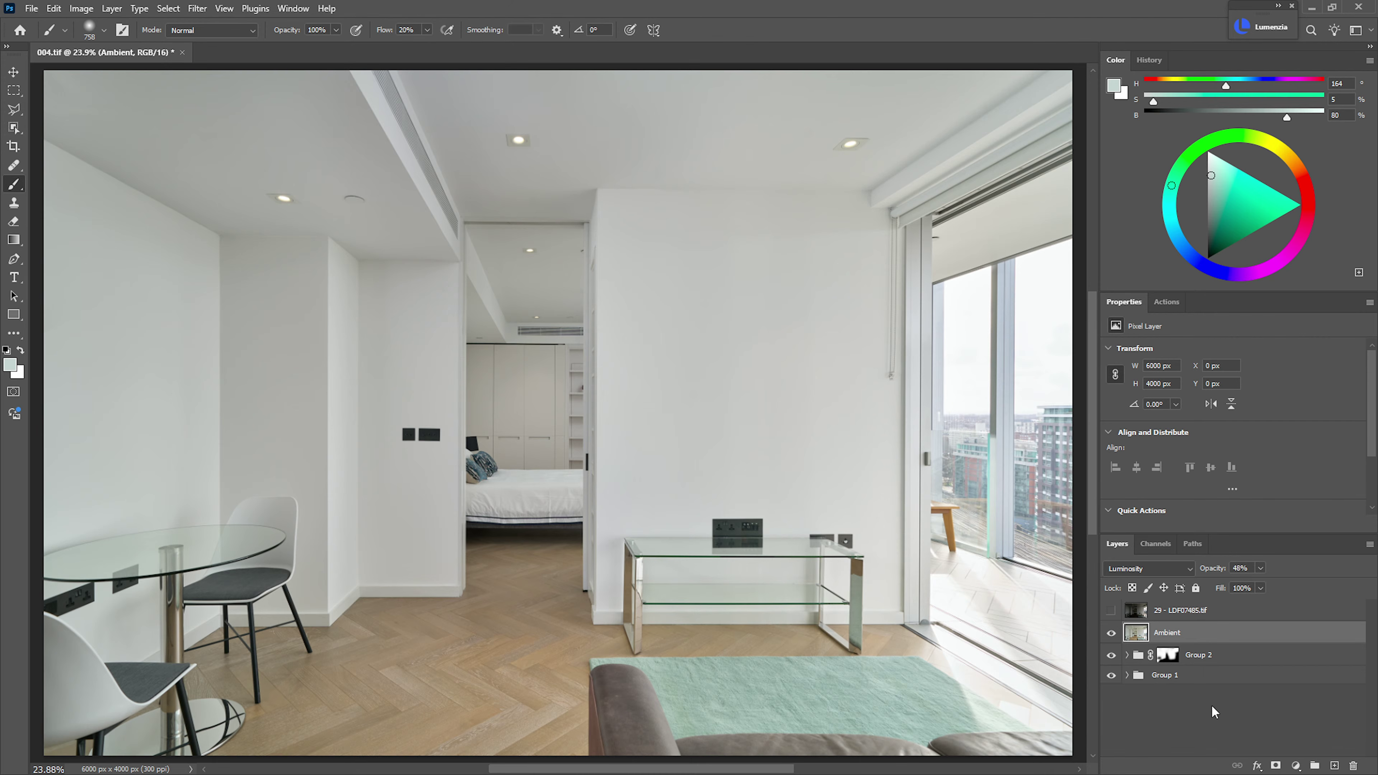
- Add a Curves adjustment layer clipped to the Ambient layer
{"action": "key", "text": "ctrl+m"}
{"action": "left_click", "coordinate": [963, 252]}
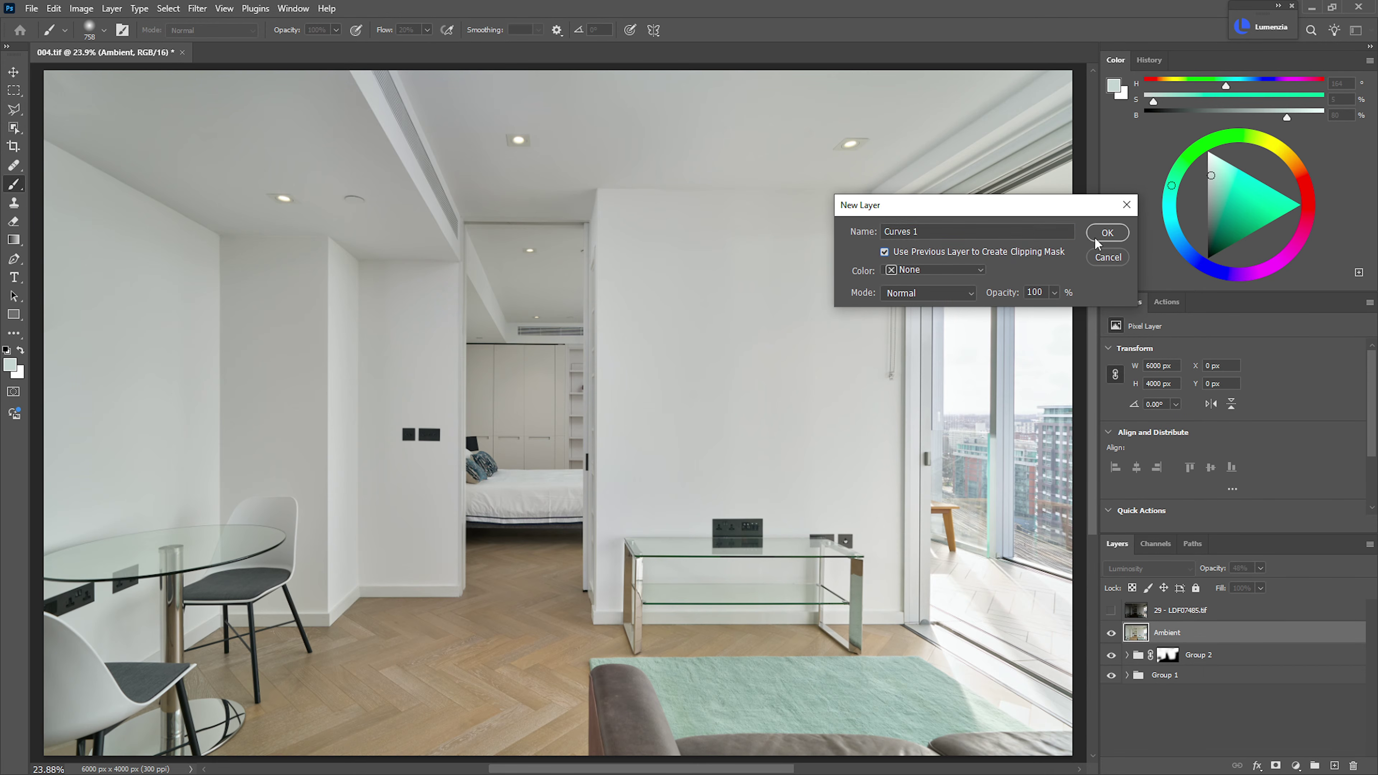
{"action": "left_click", "coordinate": [1101, 235]}
- Shape the Curves 1 adjustment into an S-curve, lowering the shadows from input 63 to output 50 and raising the midtones
{"action": "scroll", "coordinate": [1242, 429], "scroll_direction": "down", "scroll_amount": 3}
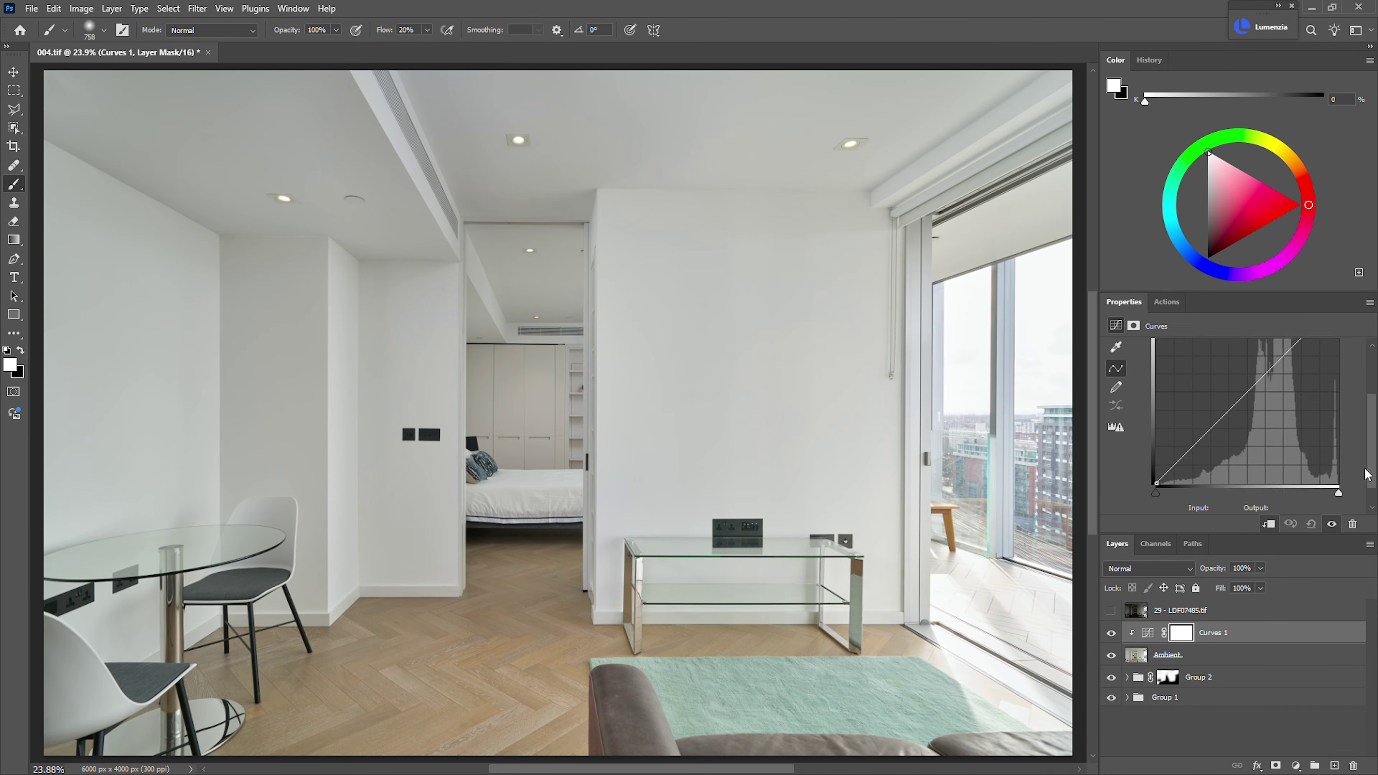
{"action": "left_click_drag", "start_coordinate": [1201, 427], "coordinate": [1201, 435]}
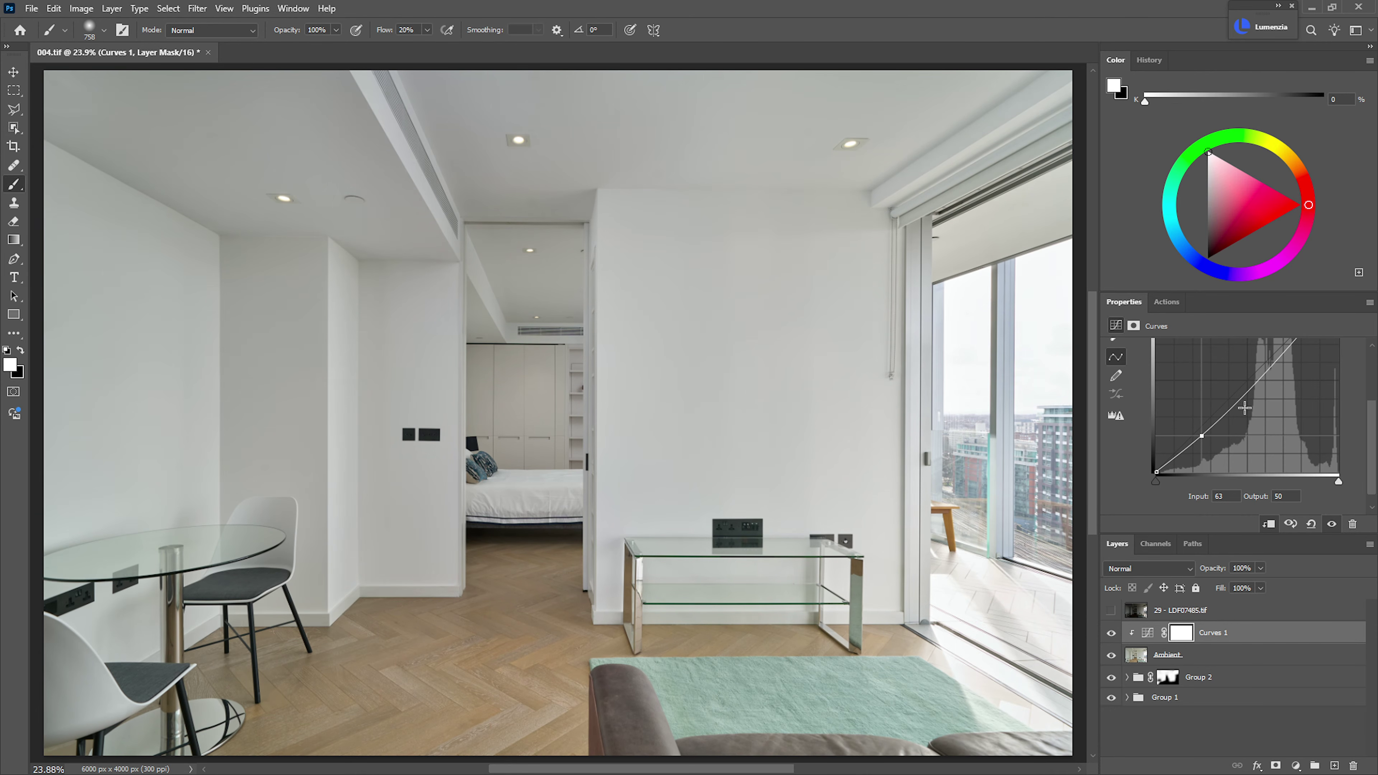
{"action": "left_click_drag", "start_coordinate": [1249, 386], "coordinate": [1251, 365]}
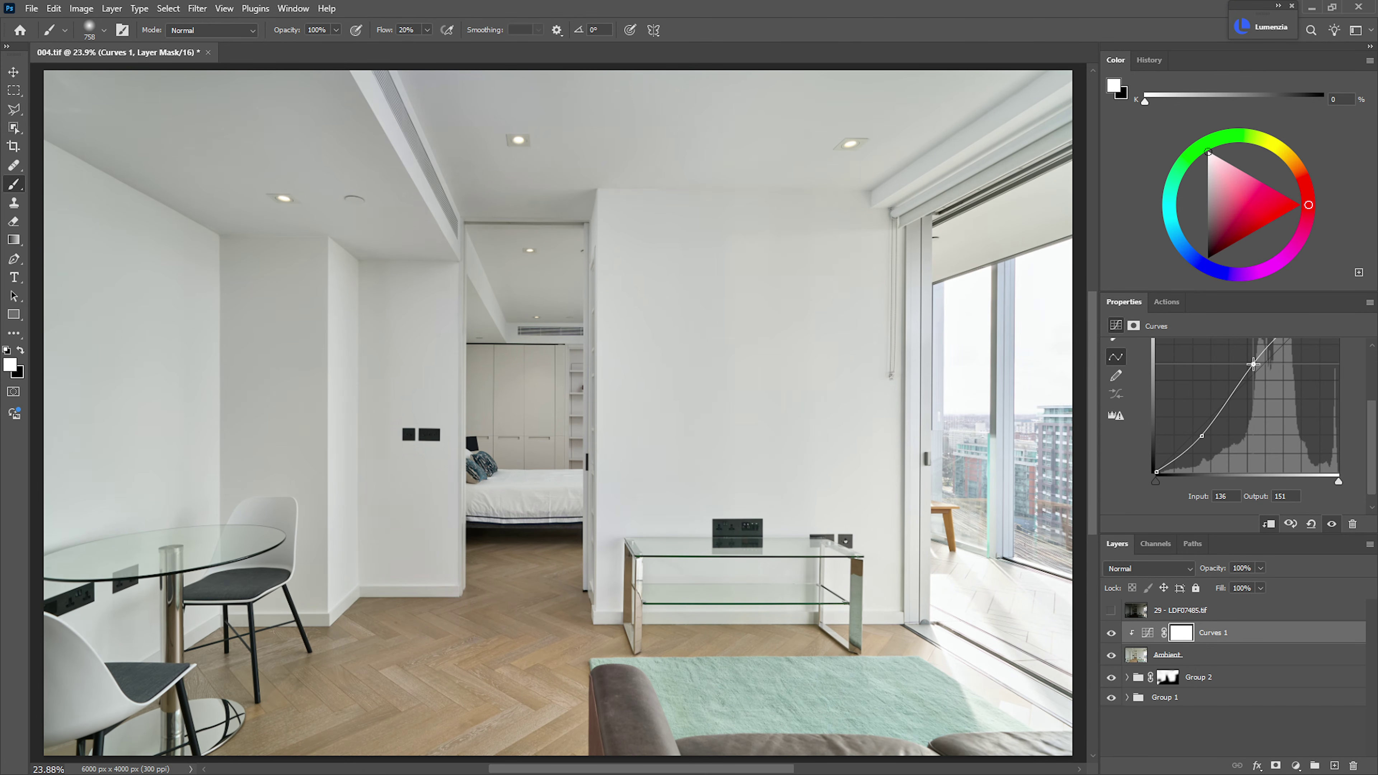
{"action": "scroll", "coordinate": [1371, 424], "scroll_direction": "up", "scroll_amount": 1}
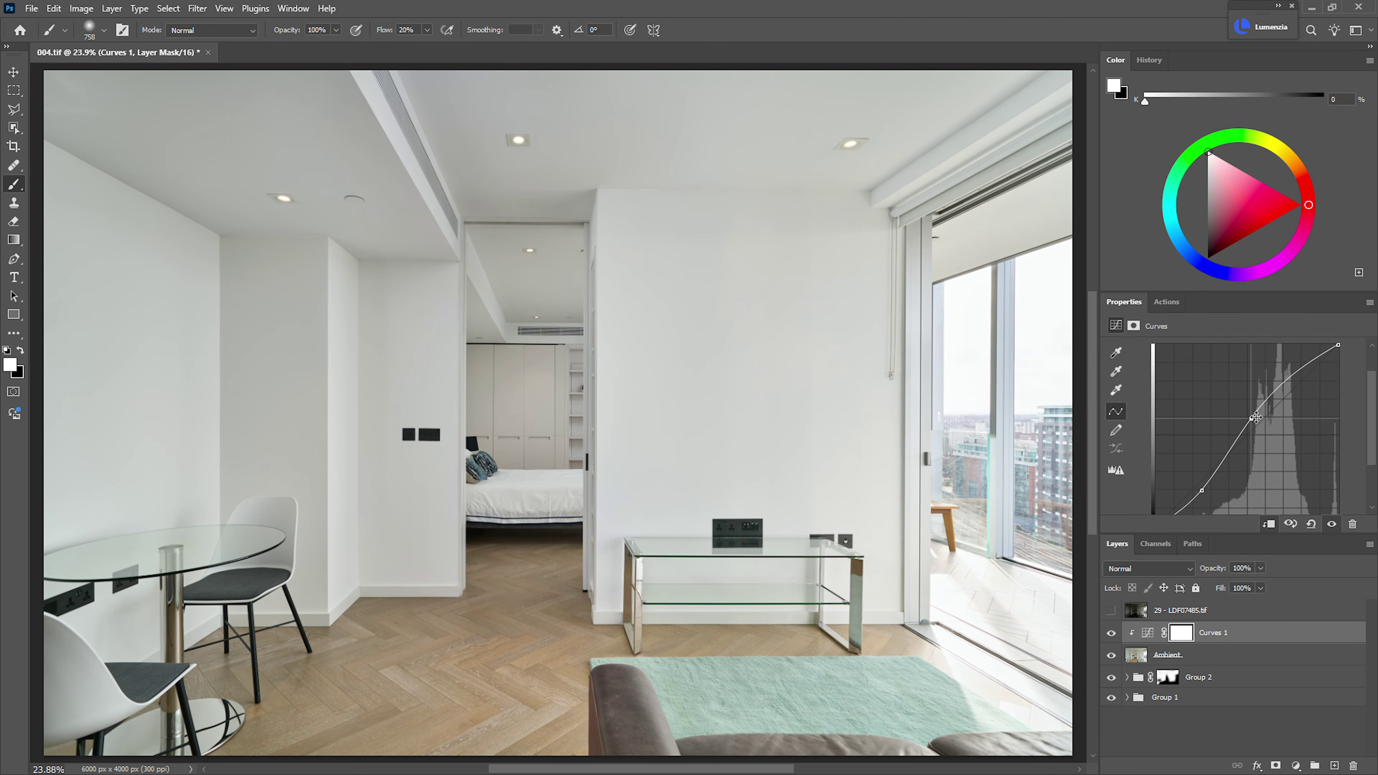
{"action": "left_click_drag", "start_coordinate": [1256, 417], "coordinate": [1254, 416]}
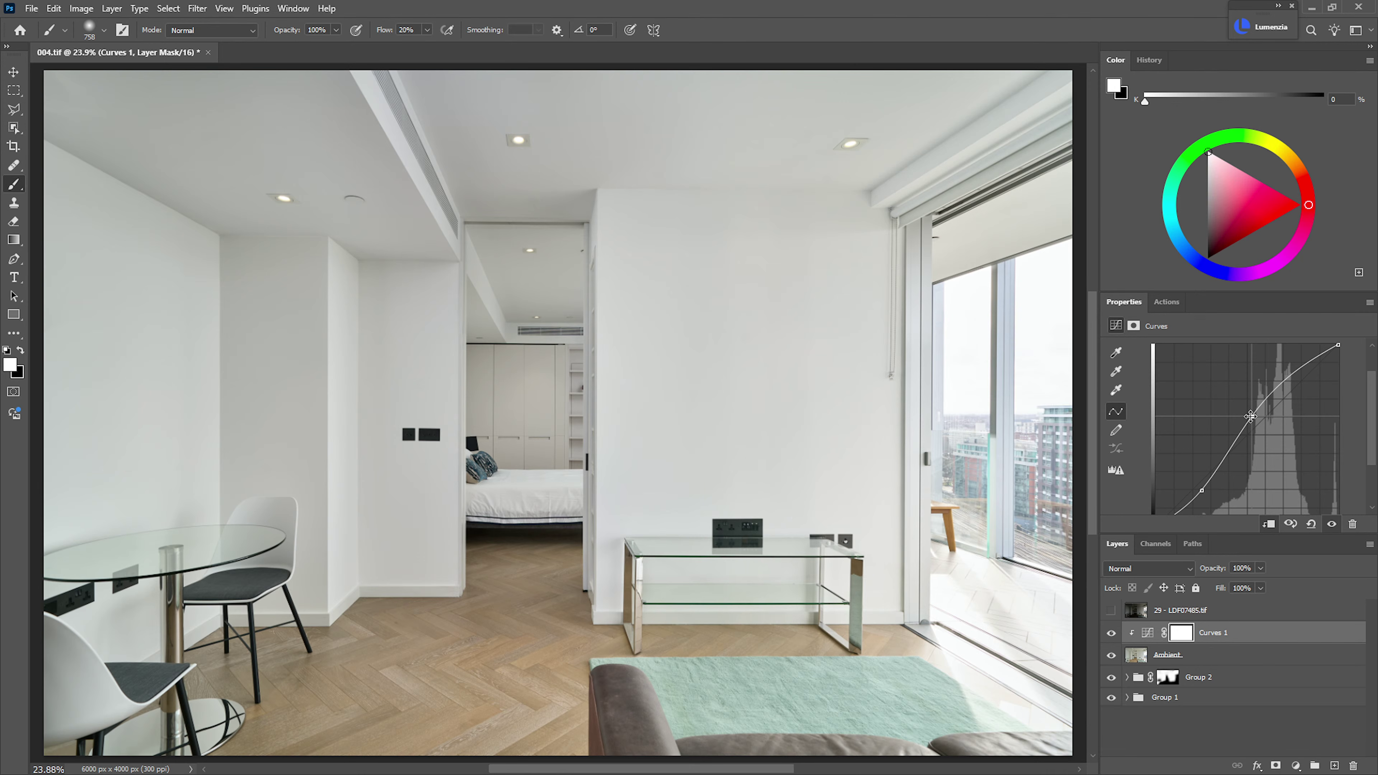
{"action": "left_click_drag", "start_coordinate": [1250, 416], "coordinate": [1252, 412]}
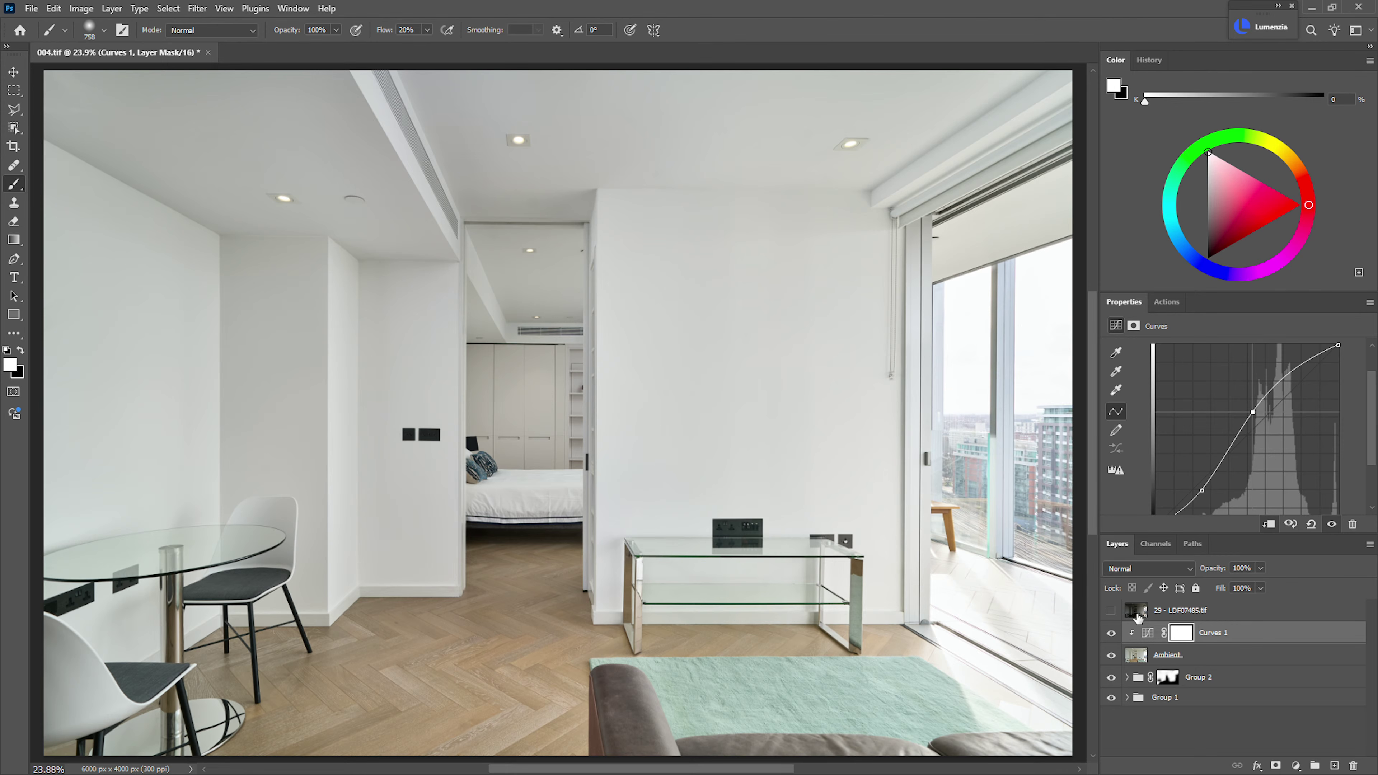
- Paint black on the Curves 1 layer mask over the balcony window area to hide the contrast adjustment there
{"action": "left_click", "coordinate": [1192, 641]}
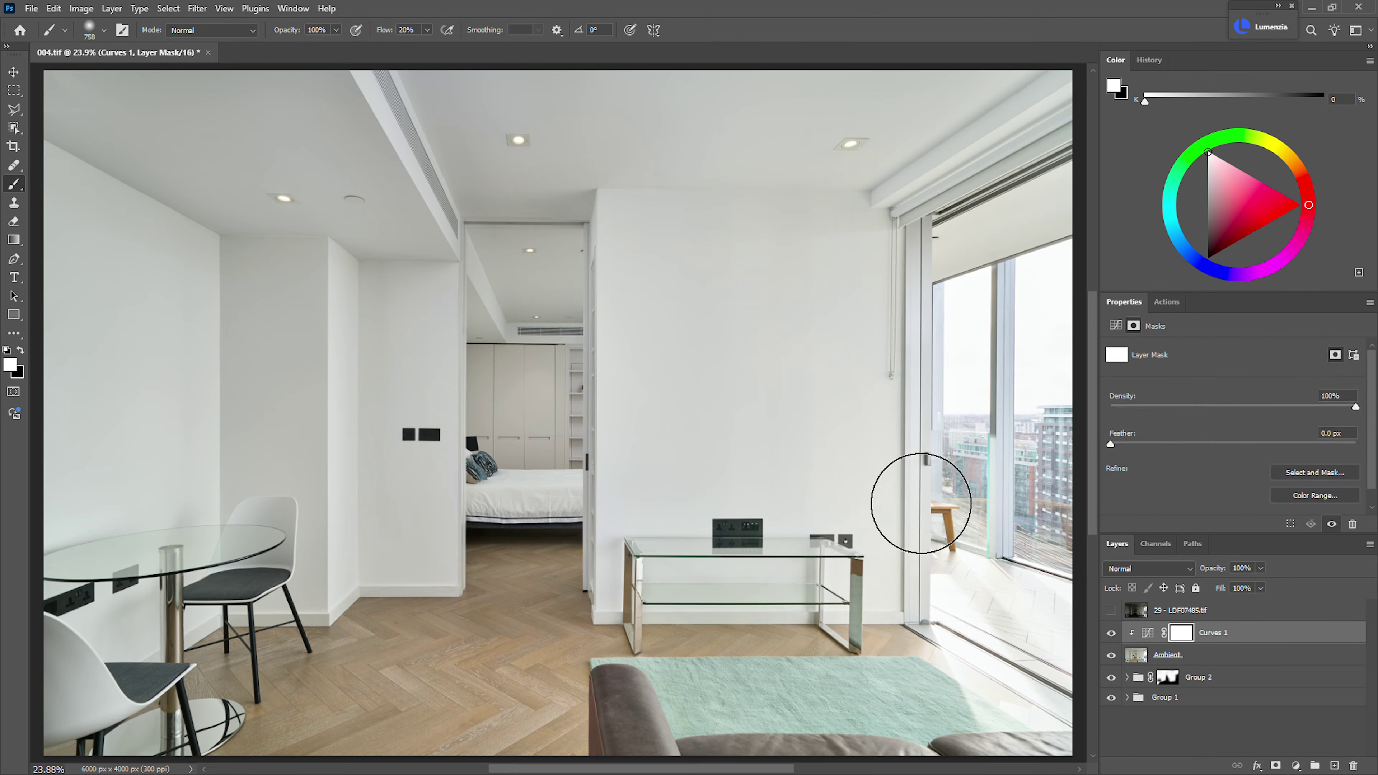
{"action": "left_click_drag", "start_coordinate": [1012, 549], "coordinate": [1058, 550]}
{"action": "key", "text": "x"}
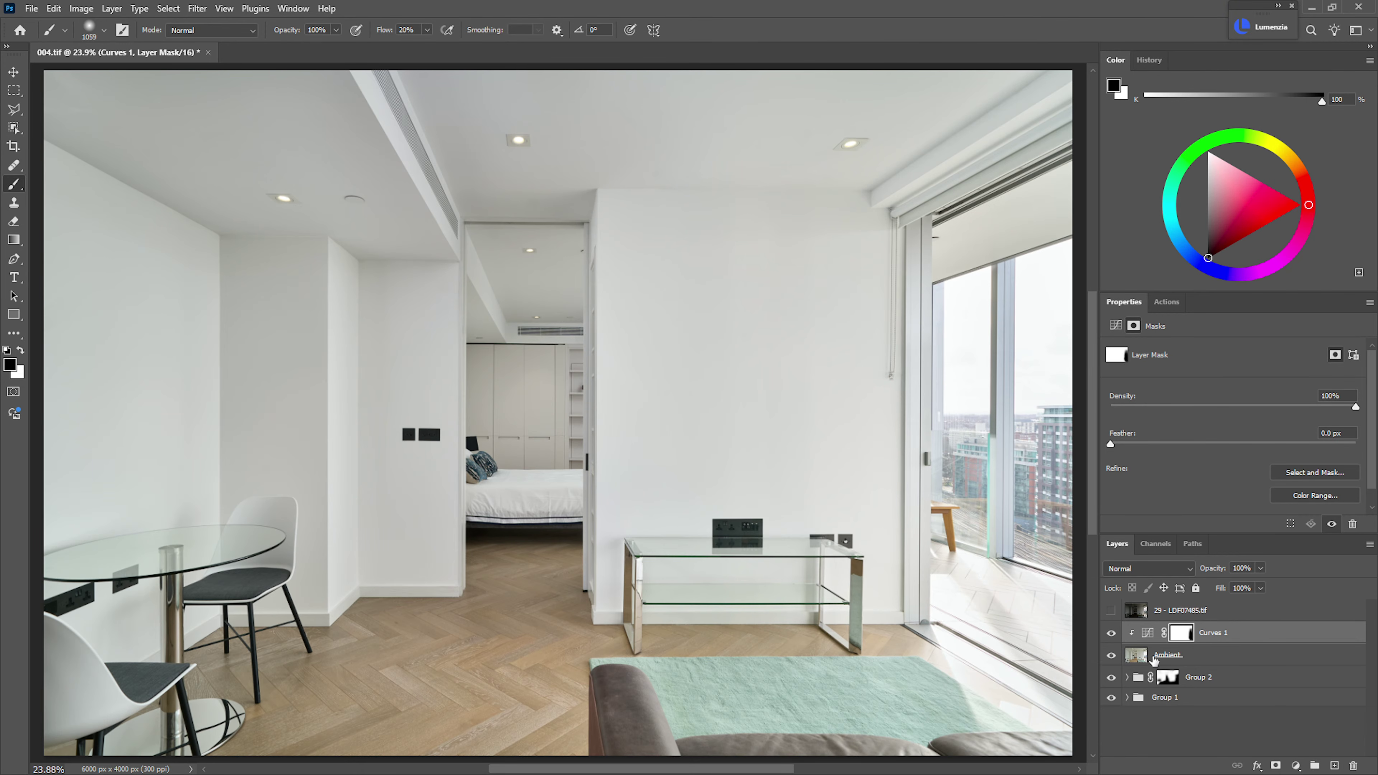
- Turn on the dark window exposure layer 29 - LDF07485.tif and hide it behind a black layer mask
{"action": "left_click", "coordinate": [1111, 611]}
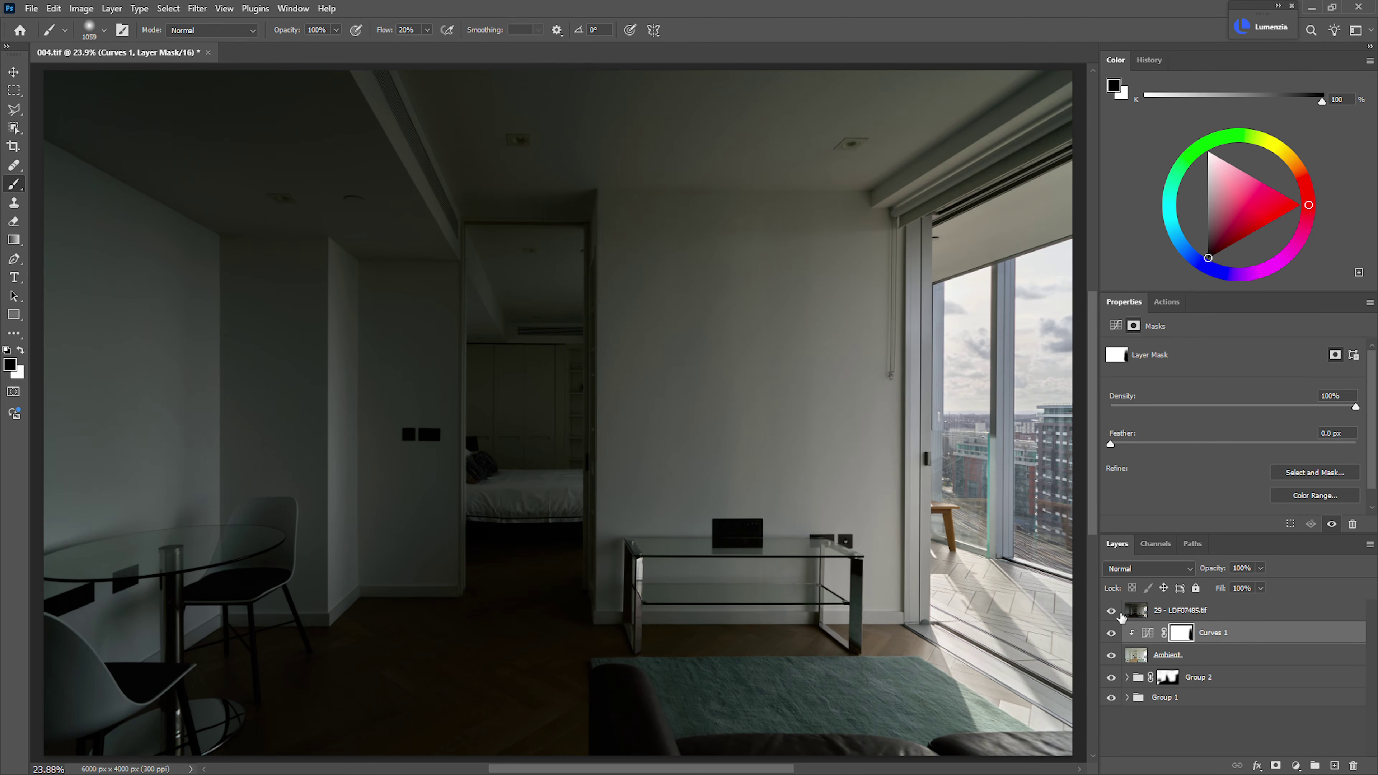
{"action": "left_click", "coordinate": [1111, 611]}
{"action": "left_click", "coordinate": [1111, 611]}
{"action": "left_click", "coordinate": [1135, 610]}
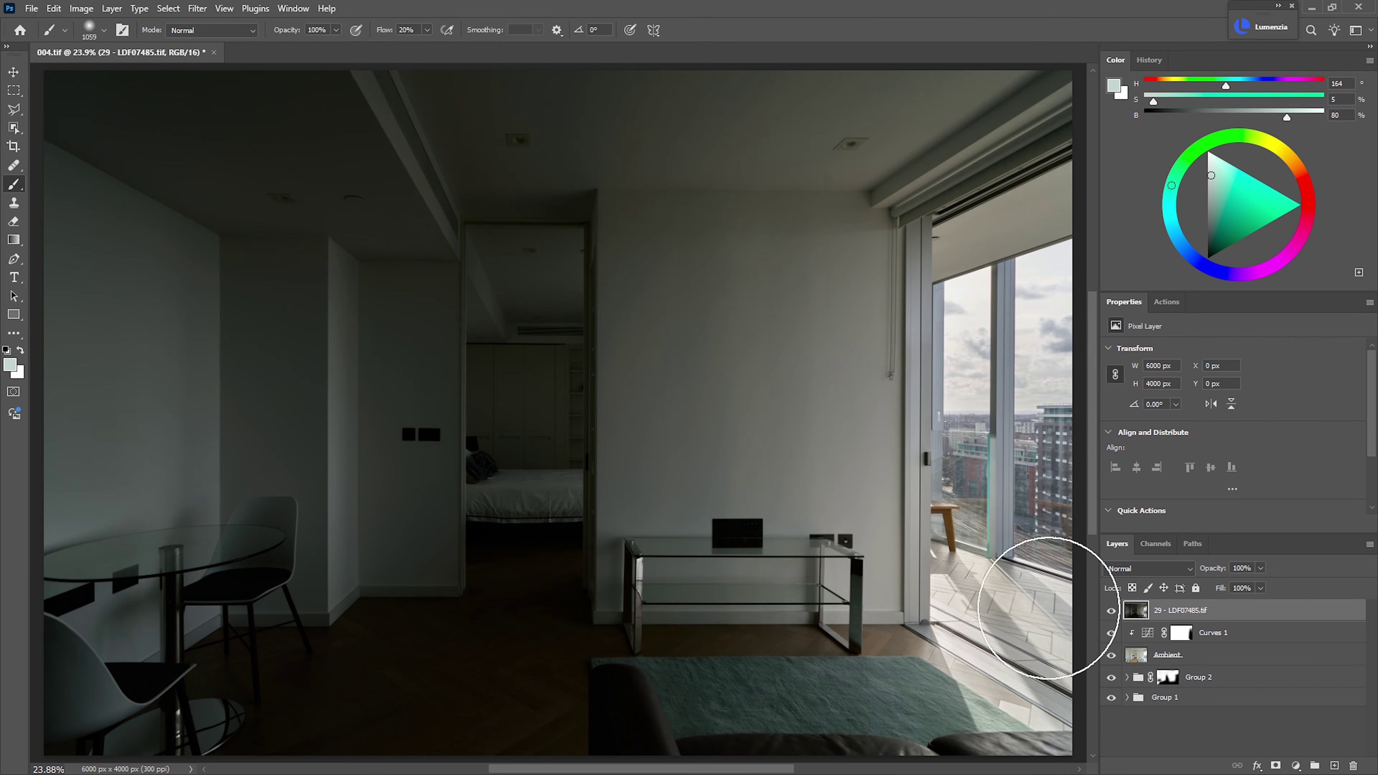
{"action": "left_click", "coordinate": [1277, 765], "text": "alt"}
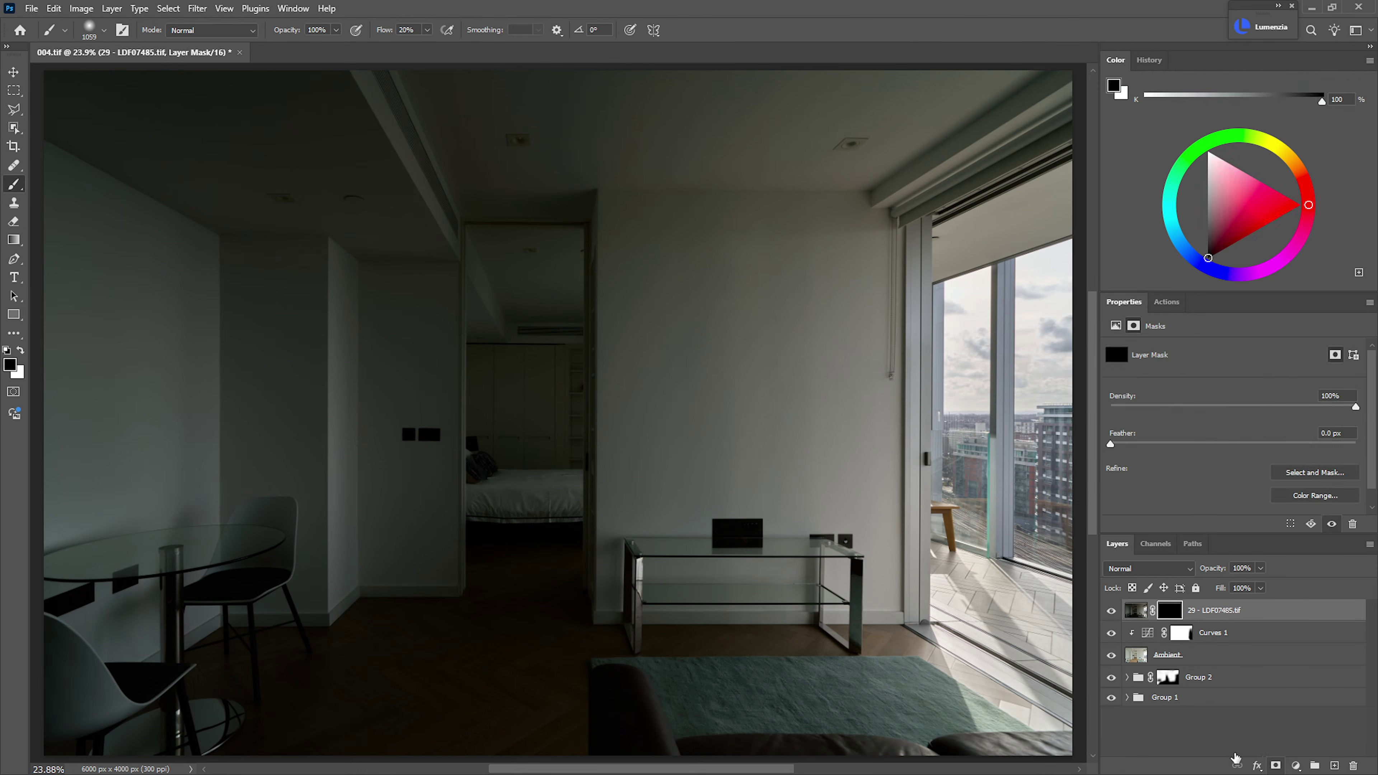
- Start a Polygonal Lasso outline at the image's right edge and trace the balcony ceiling's lower edge to the door frame
{"action": "key", "text": "l"}
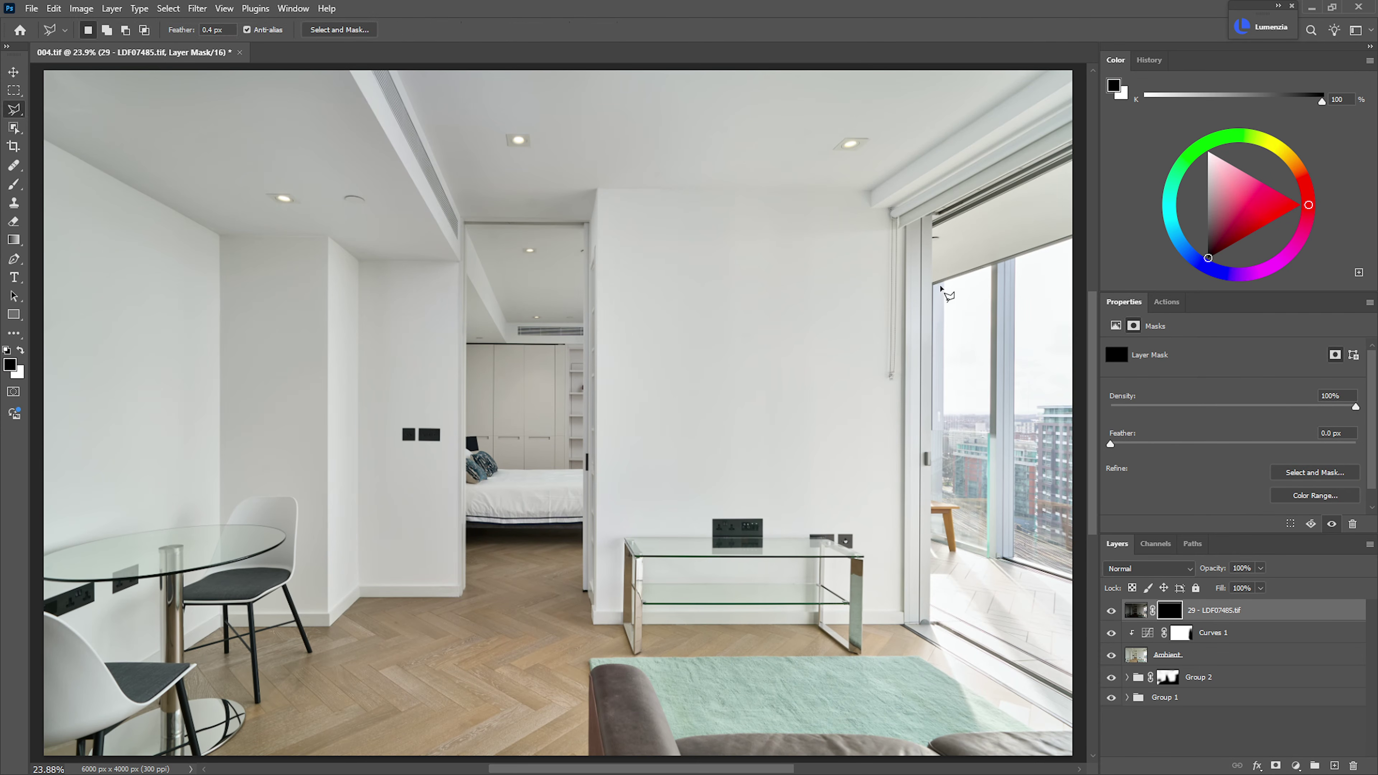
{"action": "left_click", "coordinate": [1035, 273]}
{"action": "left_click_drag", "start_coordinate": [987, 267], "coordinate": [655, 323]}
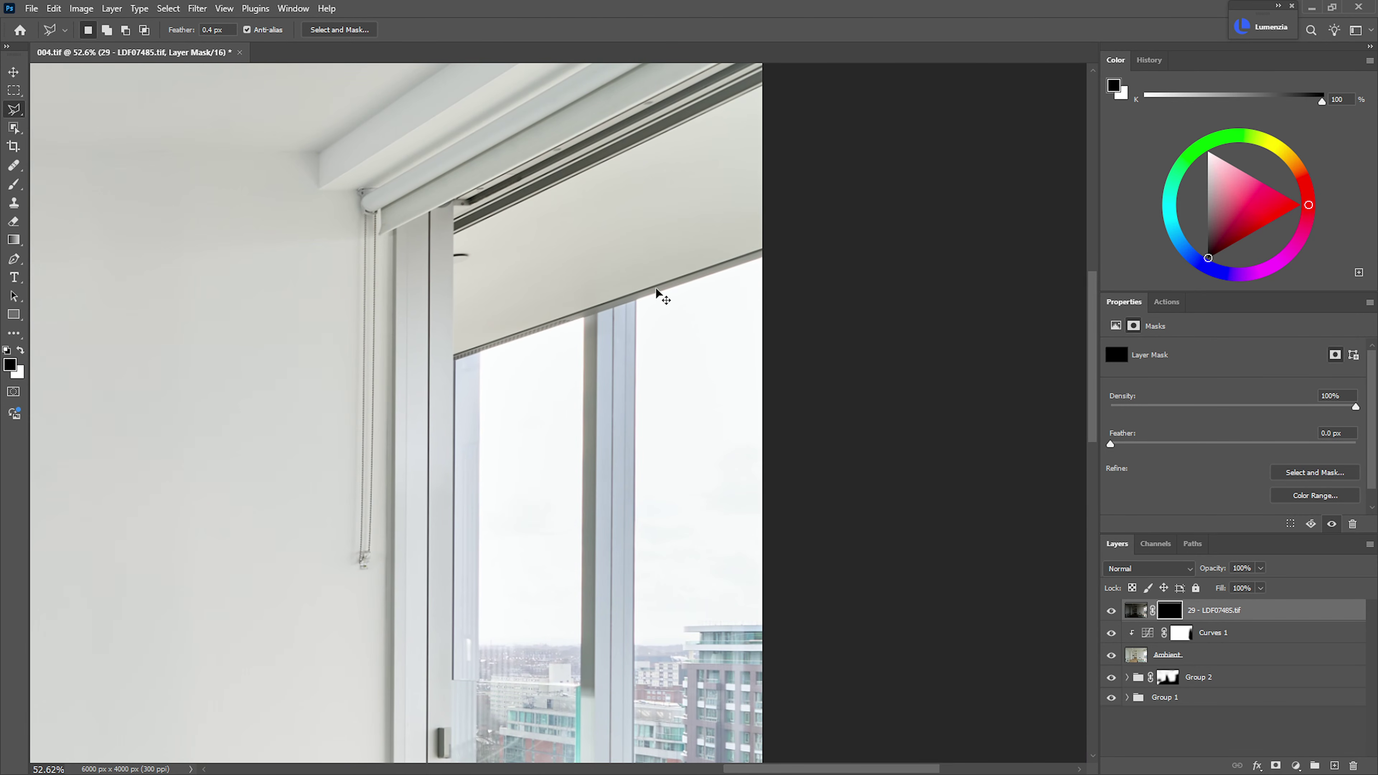
{"action": "key", "text": "ctrl+0"}
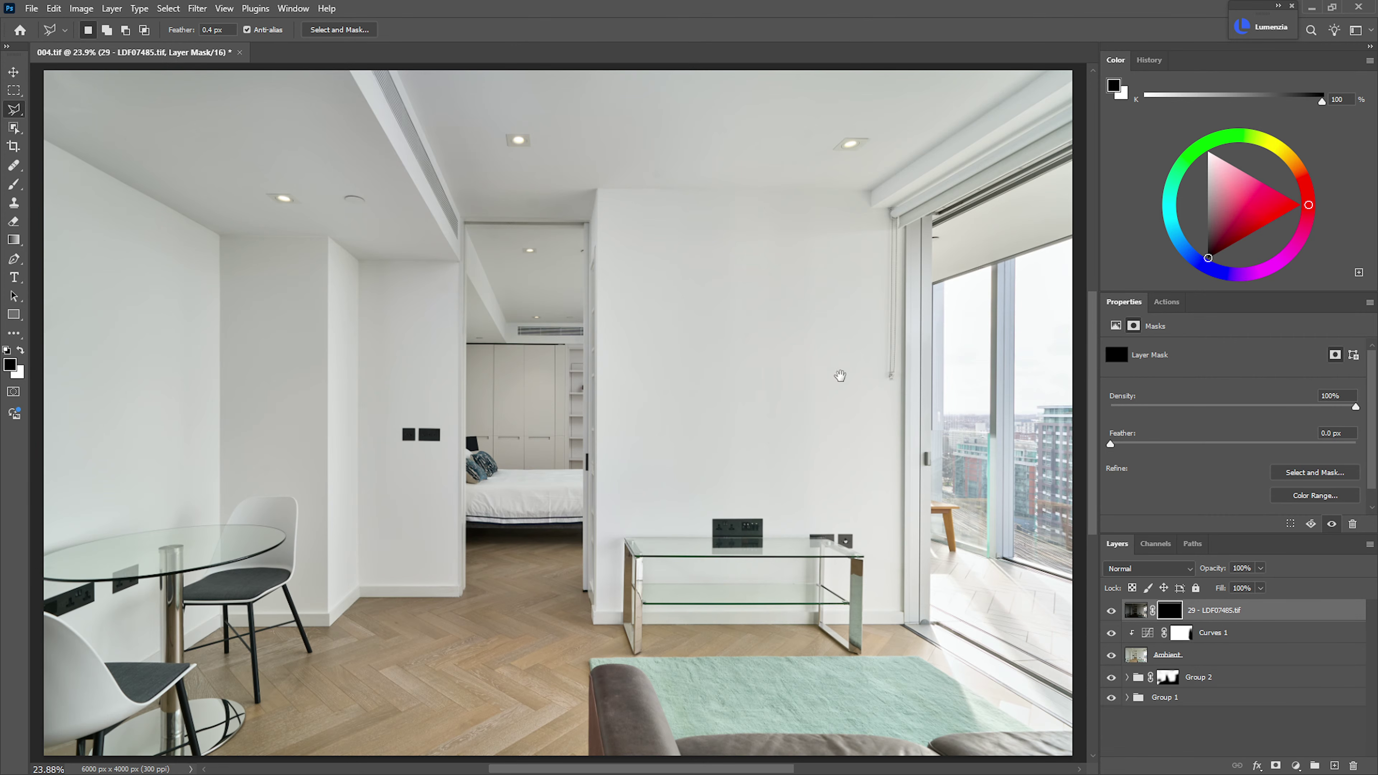
{"action": "left_click_drag", "start_coordinate": [836, 371], "coordinate": [658, 389]}
{"action": "left_click_drag", "start_coordinate": [806, 338], "coordinate": [900, 354]}
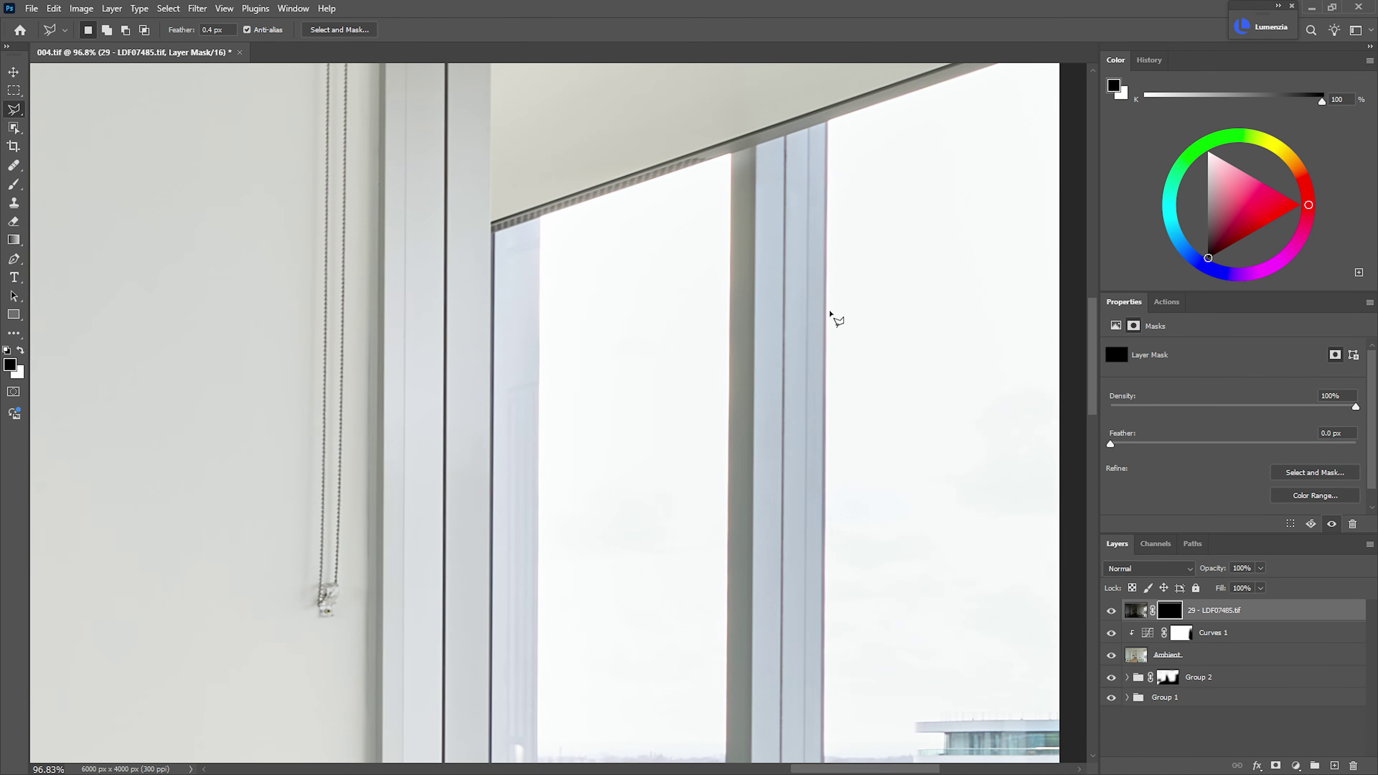
{"action": "key", "text": "ctrl+1"}
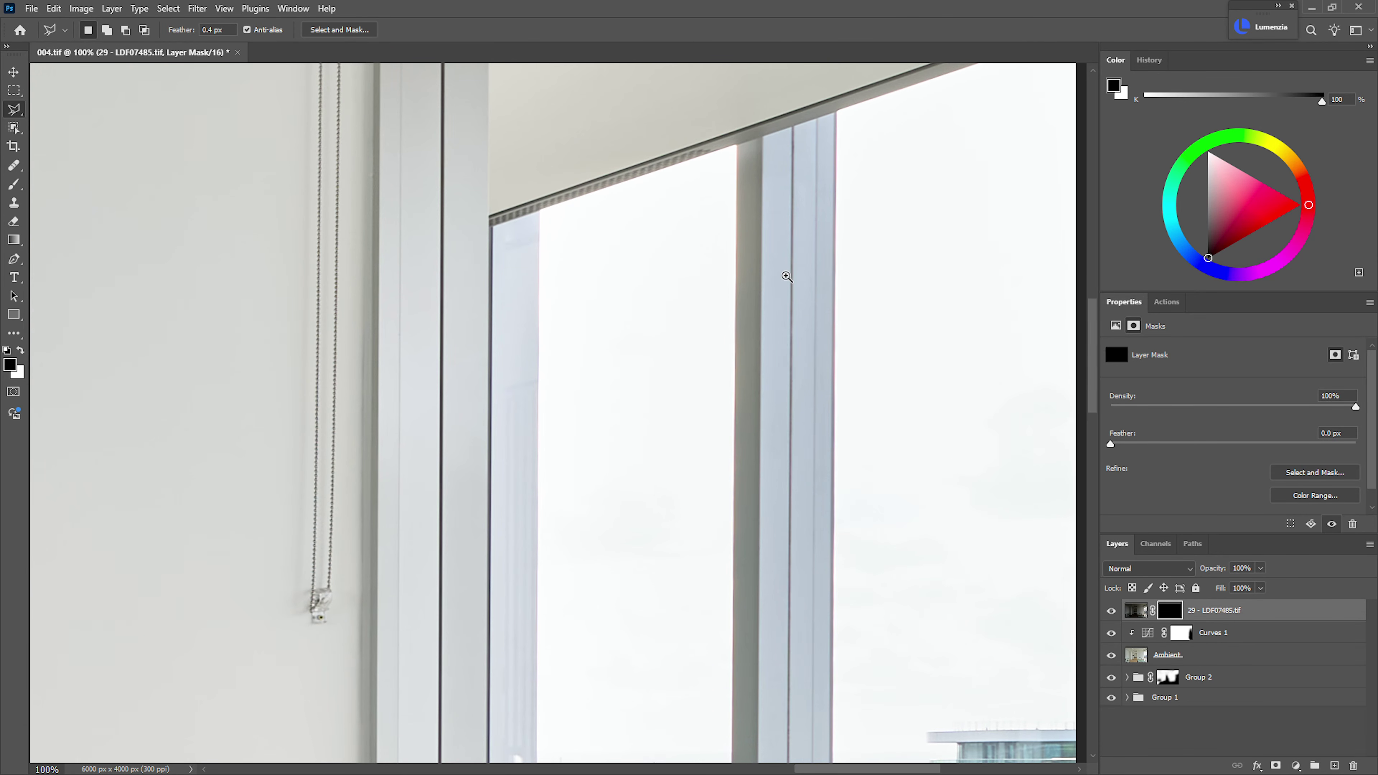
{"action": "left_click_drag", "start_coordinate": [787, 277], "coordinate": [735, 240]}
{"action": "left_click_drag", "start_coordinate": [657, 261], "coordinate": [513, 328]}
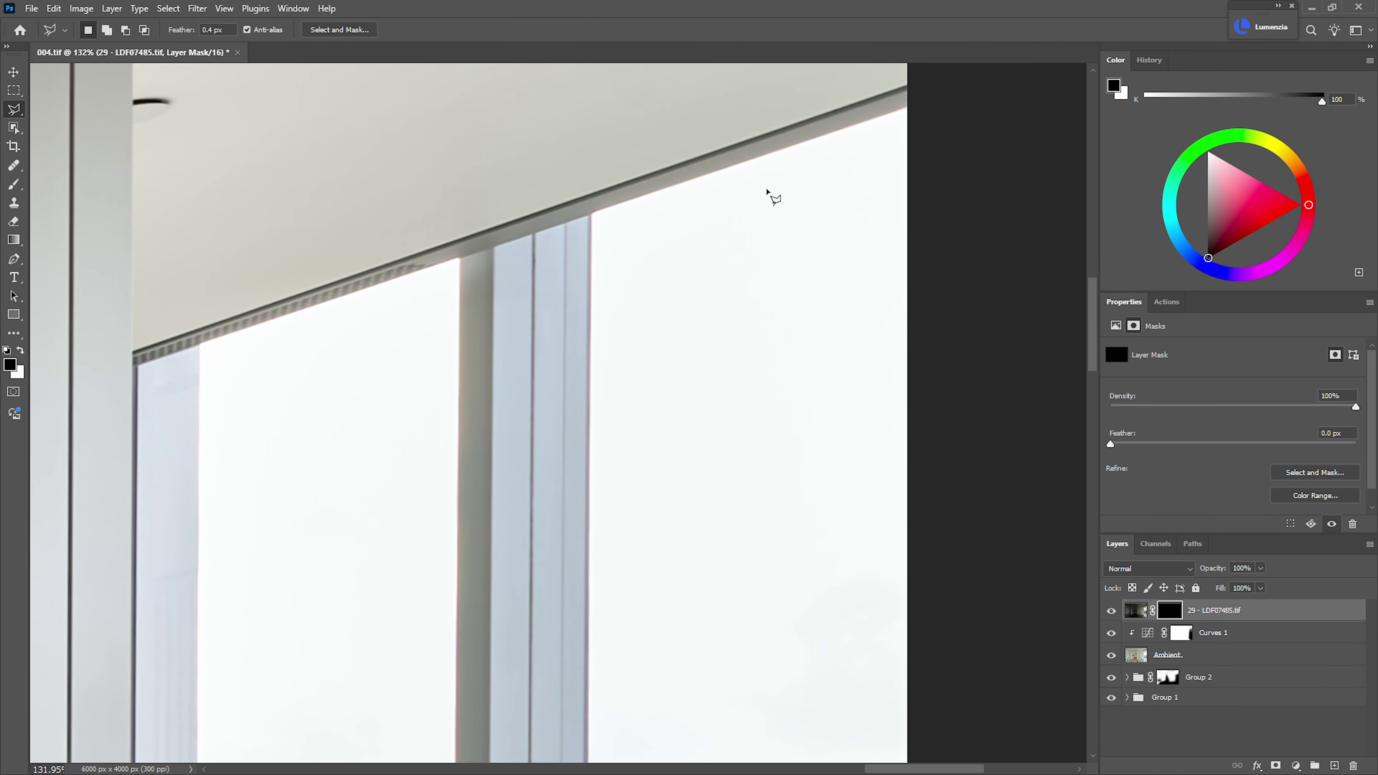
{"action": "left_click", "coordinate": [909, 103]}
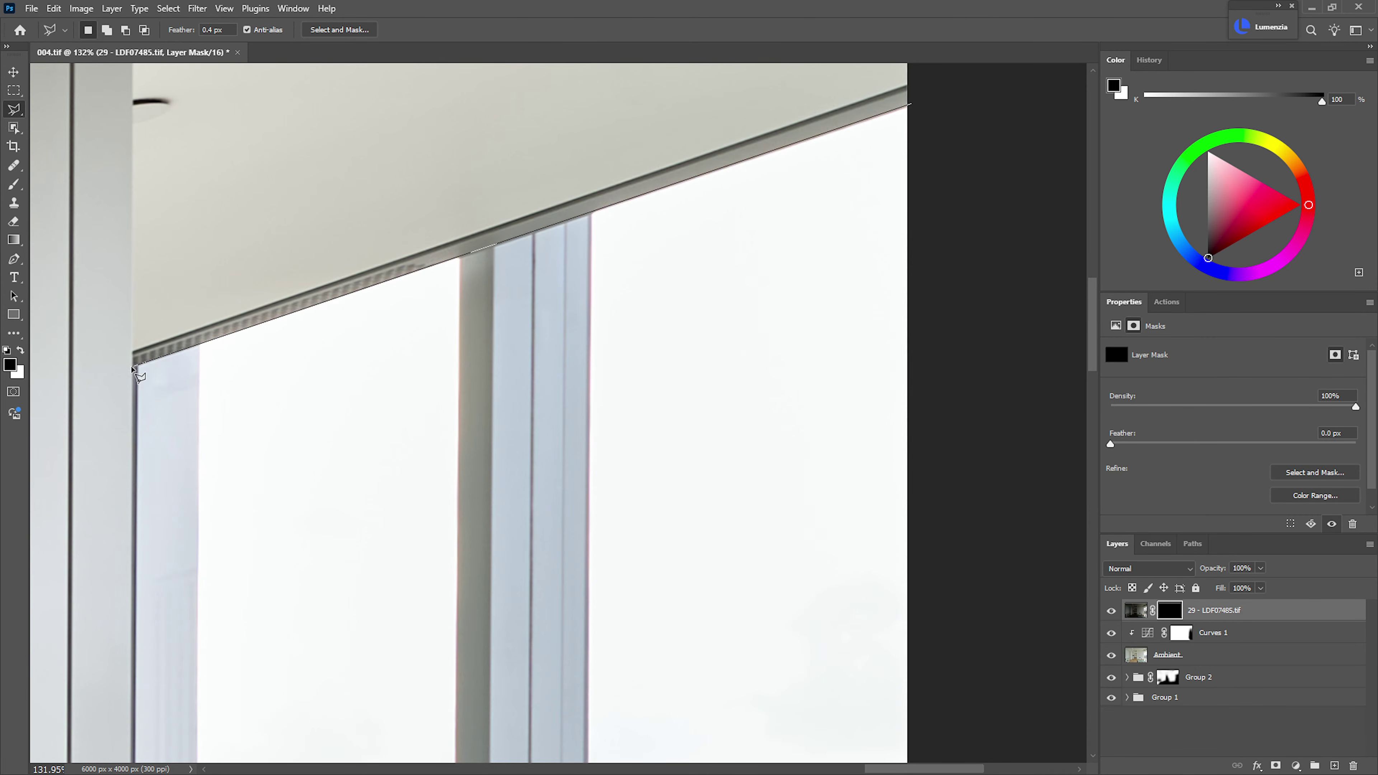
- Continue the outline down the door frame, along the floor track and outside the image's right edge, closing the window selection
{"action": "mouse_move", "coordinate": [289, 578]}
{"action": "left_mouse_down"}
{"action": "mouse_move", "coordinate": [326, 523]}
{"action": "mouse_move", "coordinate": [442, 138]}
{"action": "left_mouse_up"}
{"action": "left_click_drag", "start_coordinate": [372, 603], "coordinate": [332, 153]}
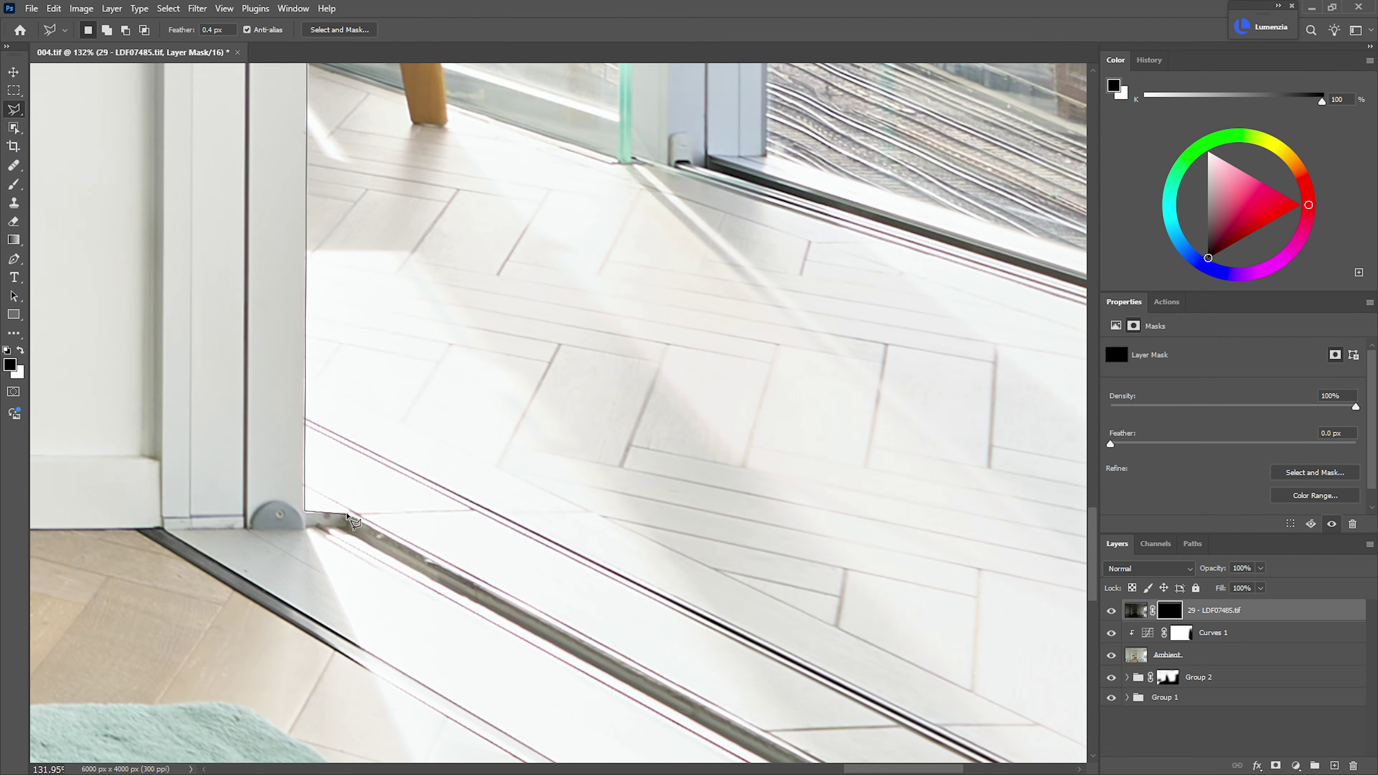
{"action": "scroll", "coordinate": [353, 521], "scroll_direction": "right", "scroll_amount": 10}
{"action": "scroll", "coordinate": [352, 521], "scroll_direction": "down", "scroll_amount": 3}
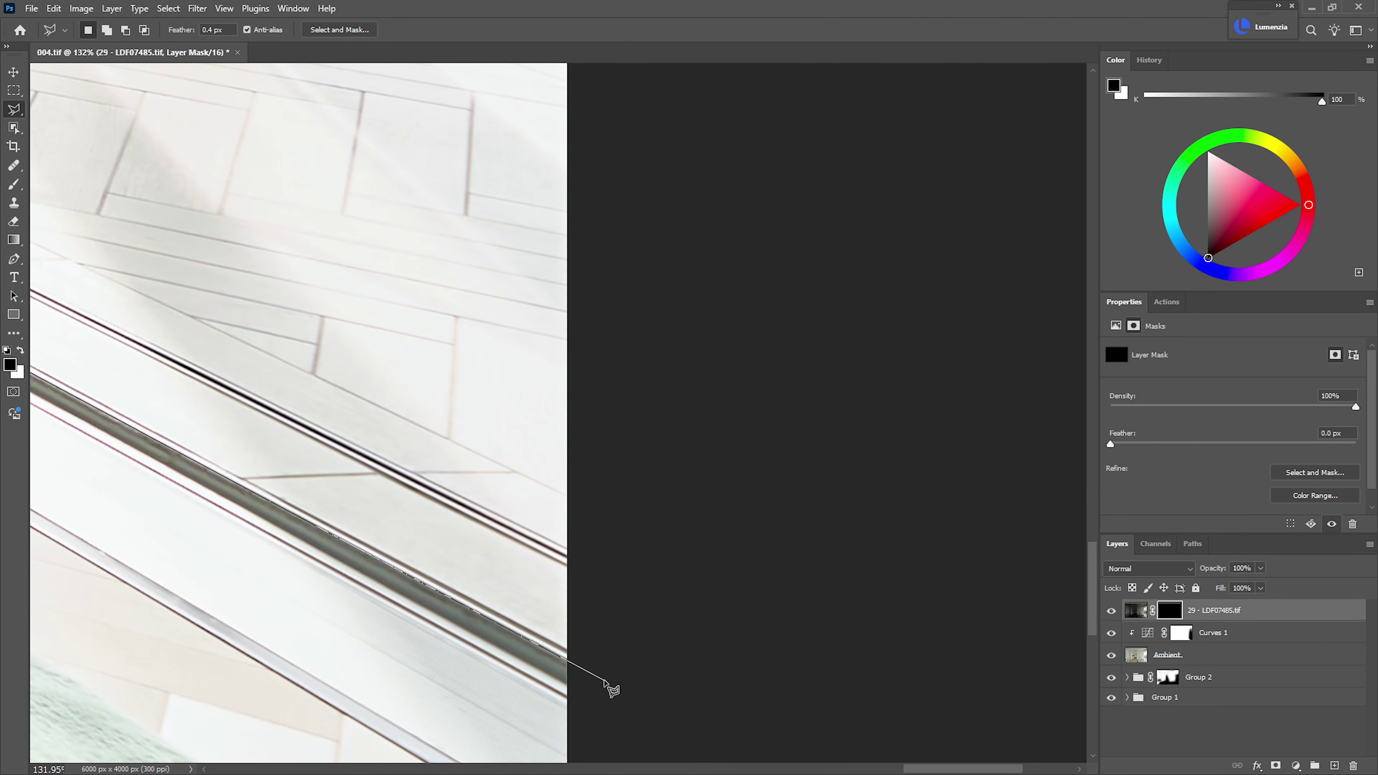
{"action": "left_click", "coordinate": [605, 680]}
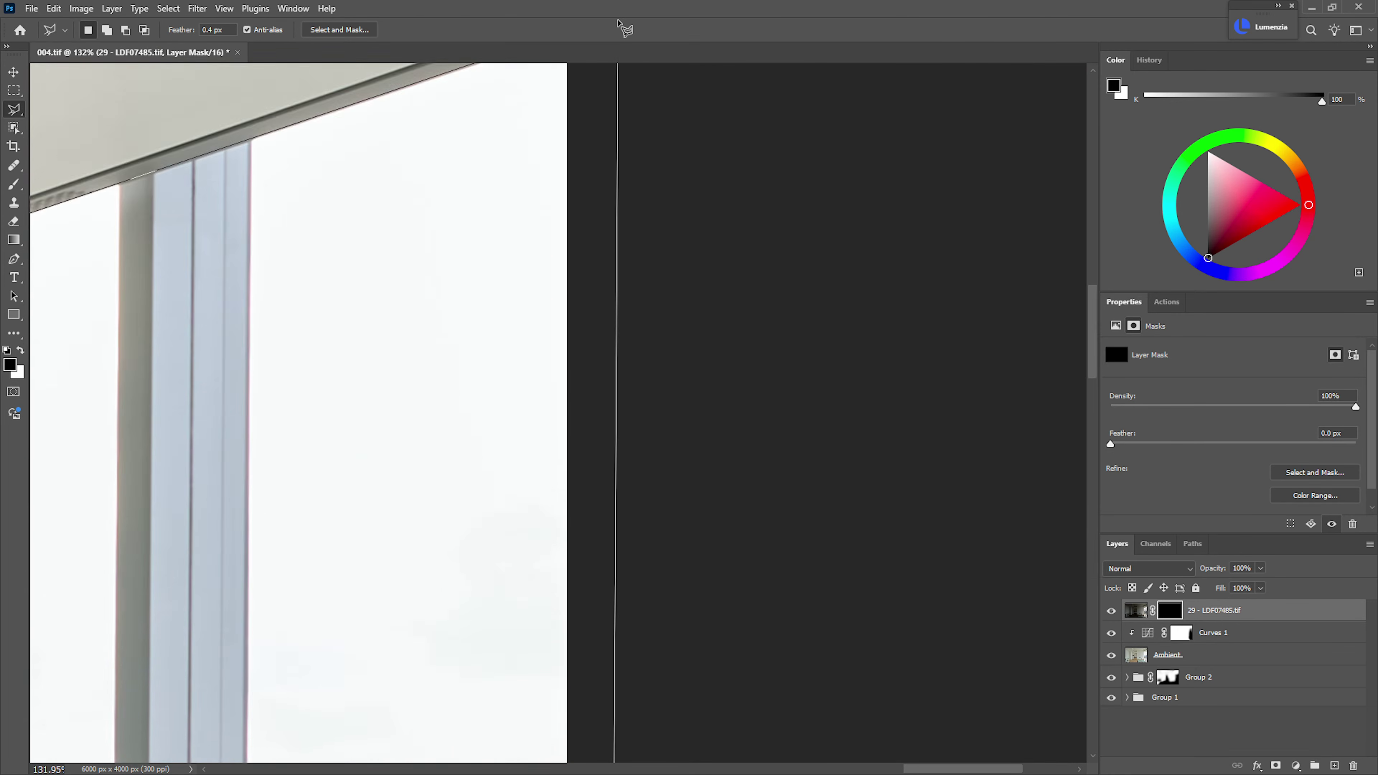
{"action": "left_click", "coordinate": [585, 562]}
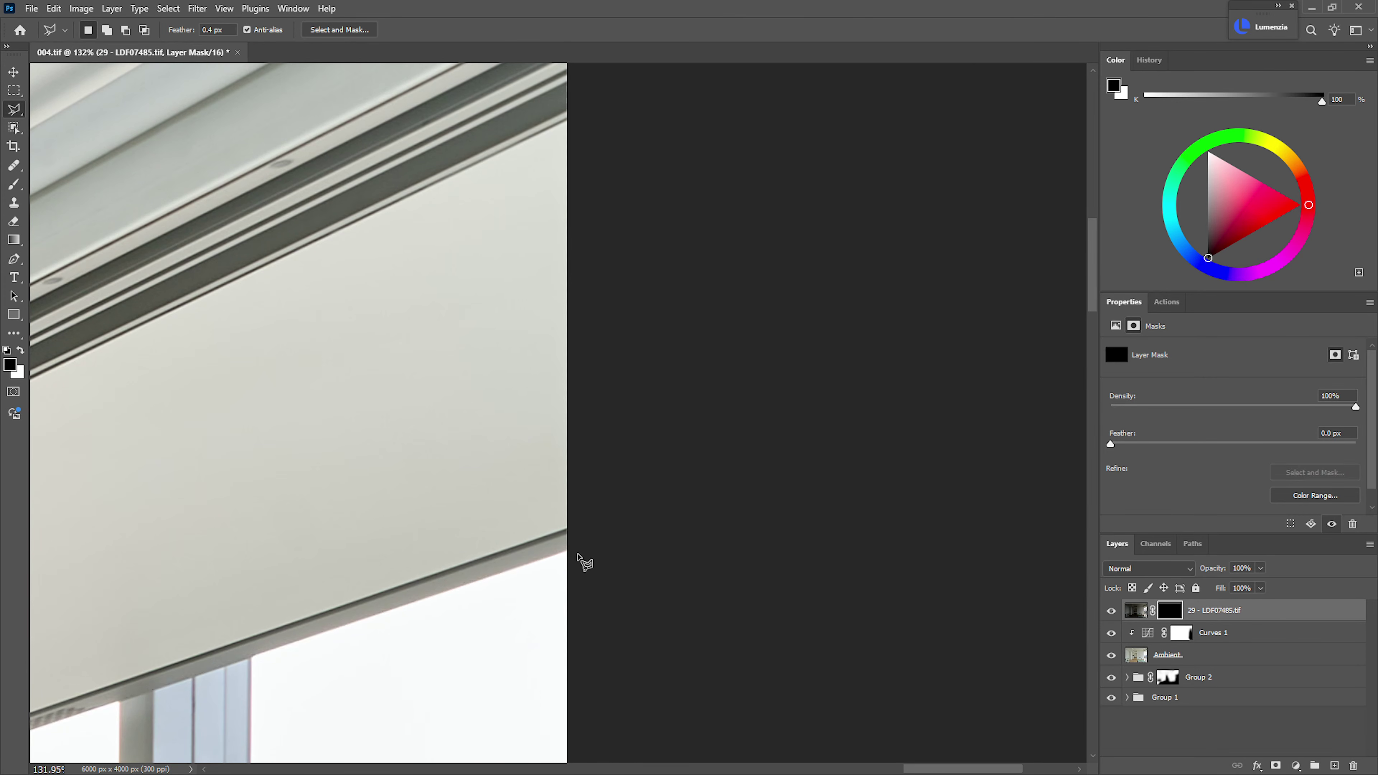
{"action": "scroll", "coordinate": [571, 560], "scroll_direction": "down", "scroll_amount": 7}
{"action": "left_click_drag", "start_coordinate": [538, 591], "coordinate": [710, 217]}
{"action": "key", "text": "Return"}
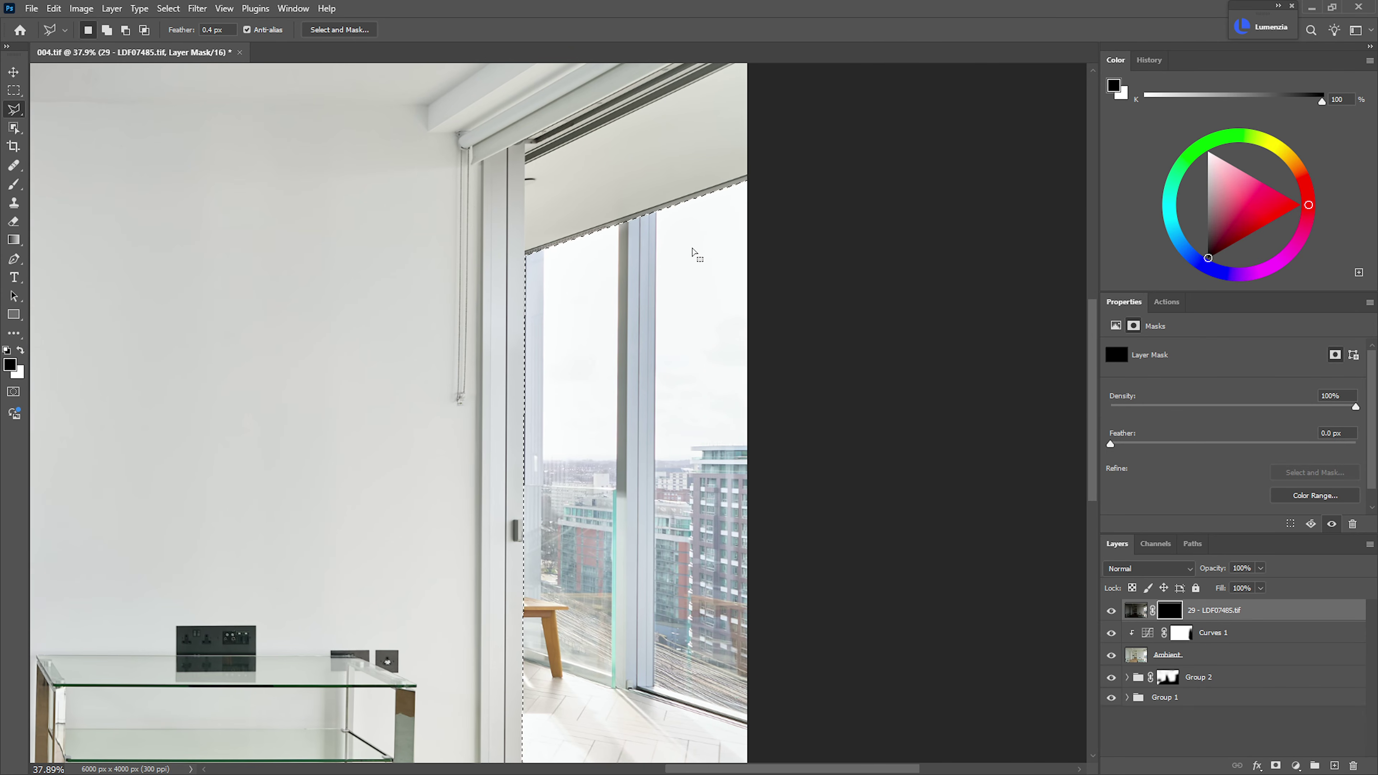
- Fill the selected window area with white on the window exposure layer's mask
{"action": "key", "text": "x"}
{"action": "key", "text": "alt+BackSpace"}
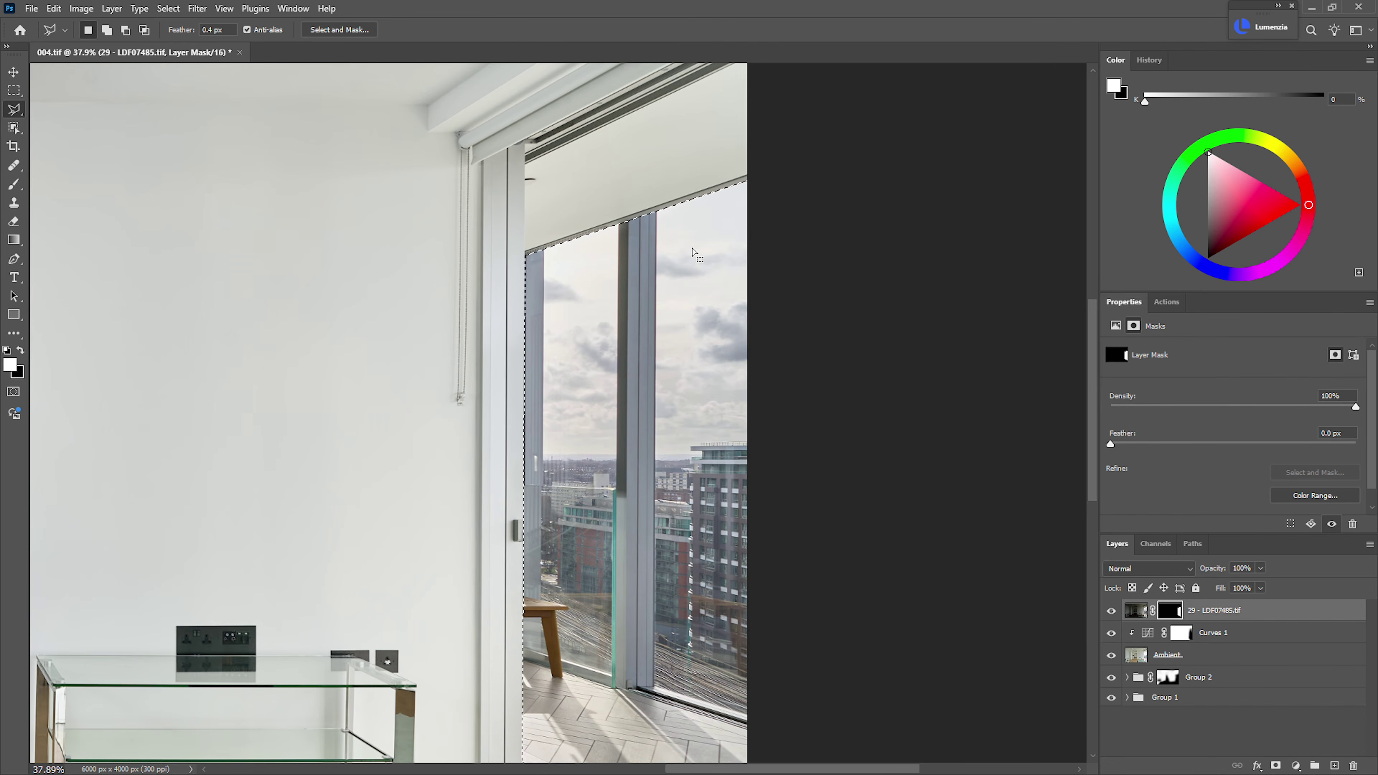
{"action": "scroll", "coordinate": [630, 420], "scroll_direction": "down", "scroll_amount": 5}
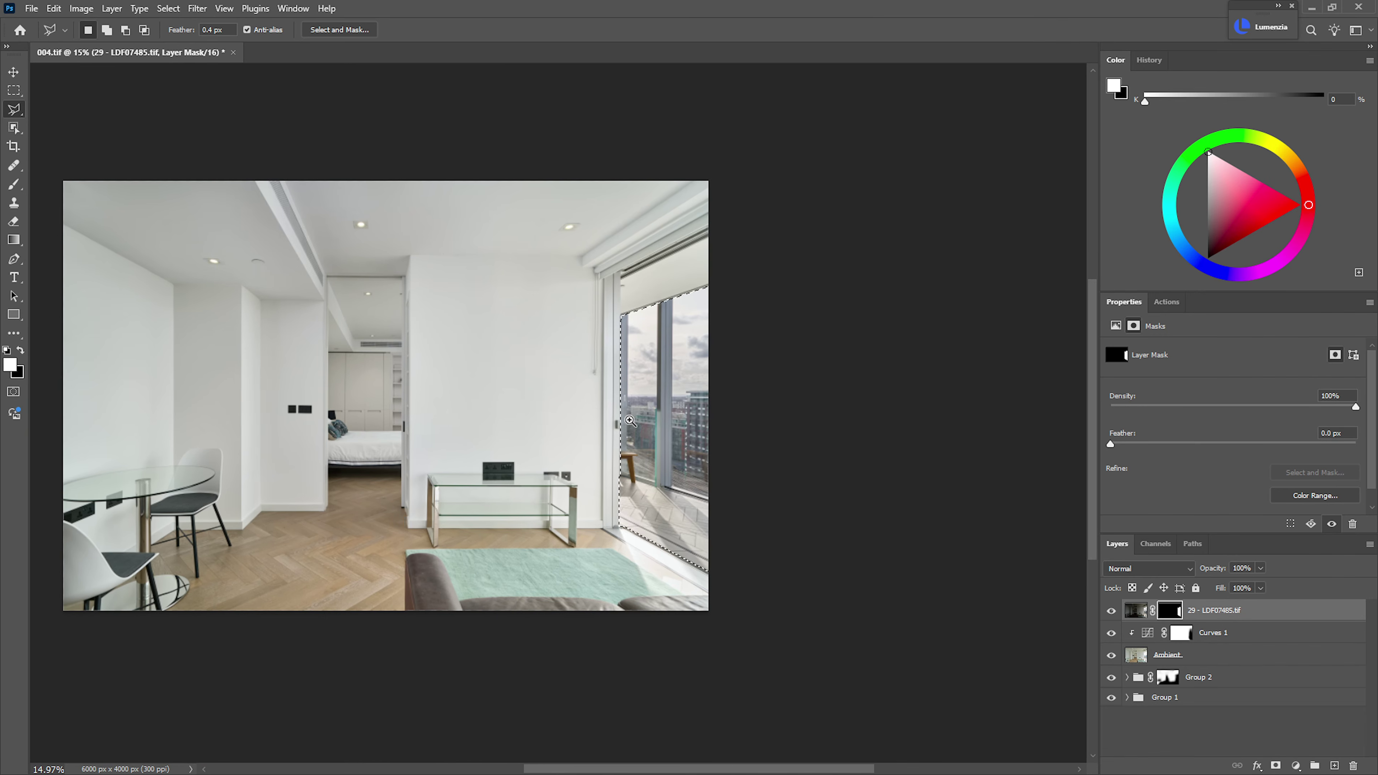
- Add the overexposed door threshold, floor and rug area beside the sofa to the window selection with the Polygonal Lasso
{"action": "scroll", "coordinate": [629, 420], "scroll_direction": "up", "scroll_amount": 3}
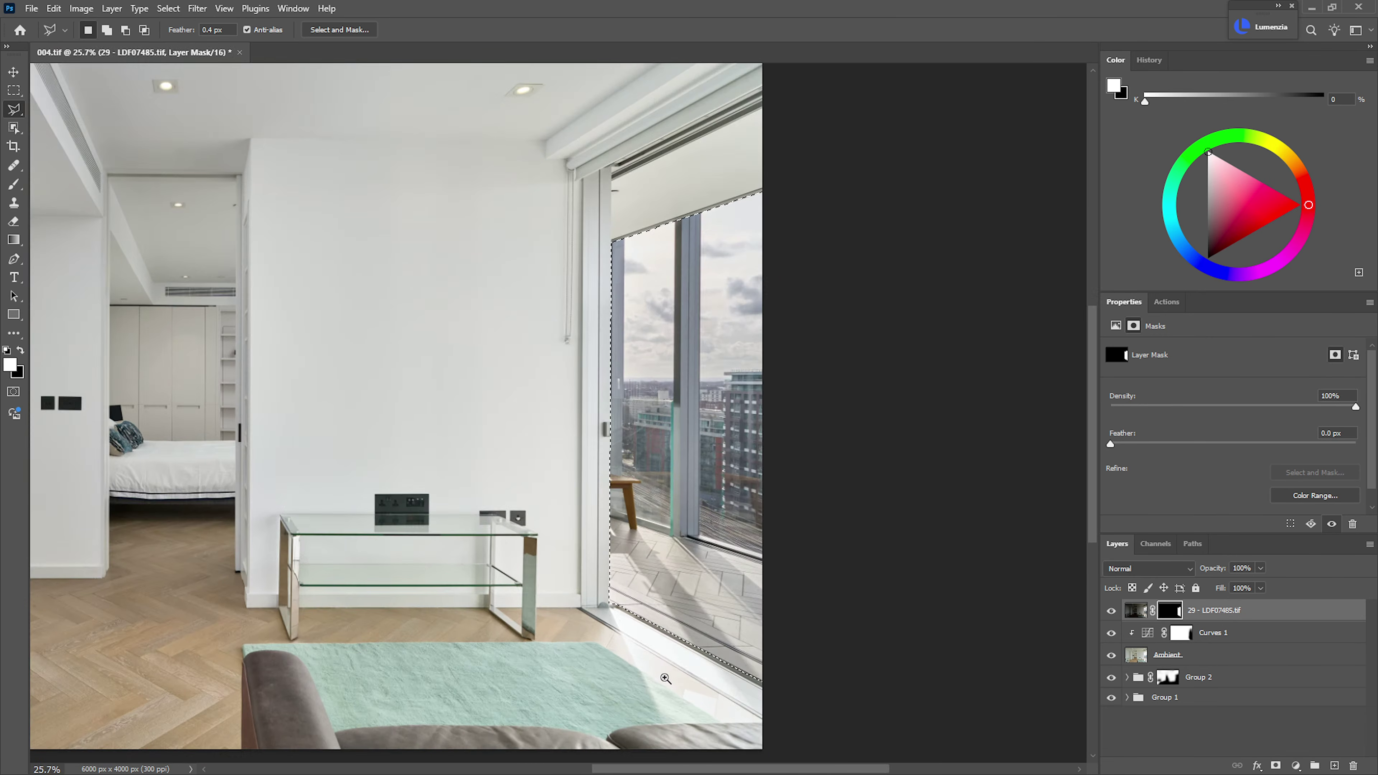
{"action": "scroll", "coordinate": [665, 679], "scroll_direction": "up", "scroll_amount": 5}
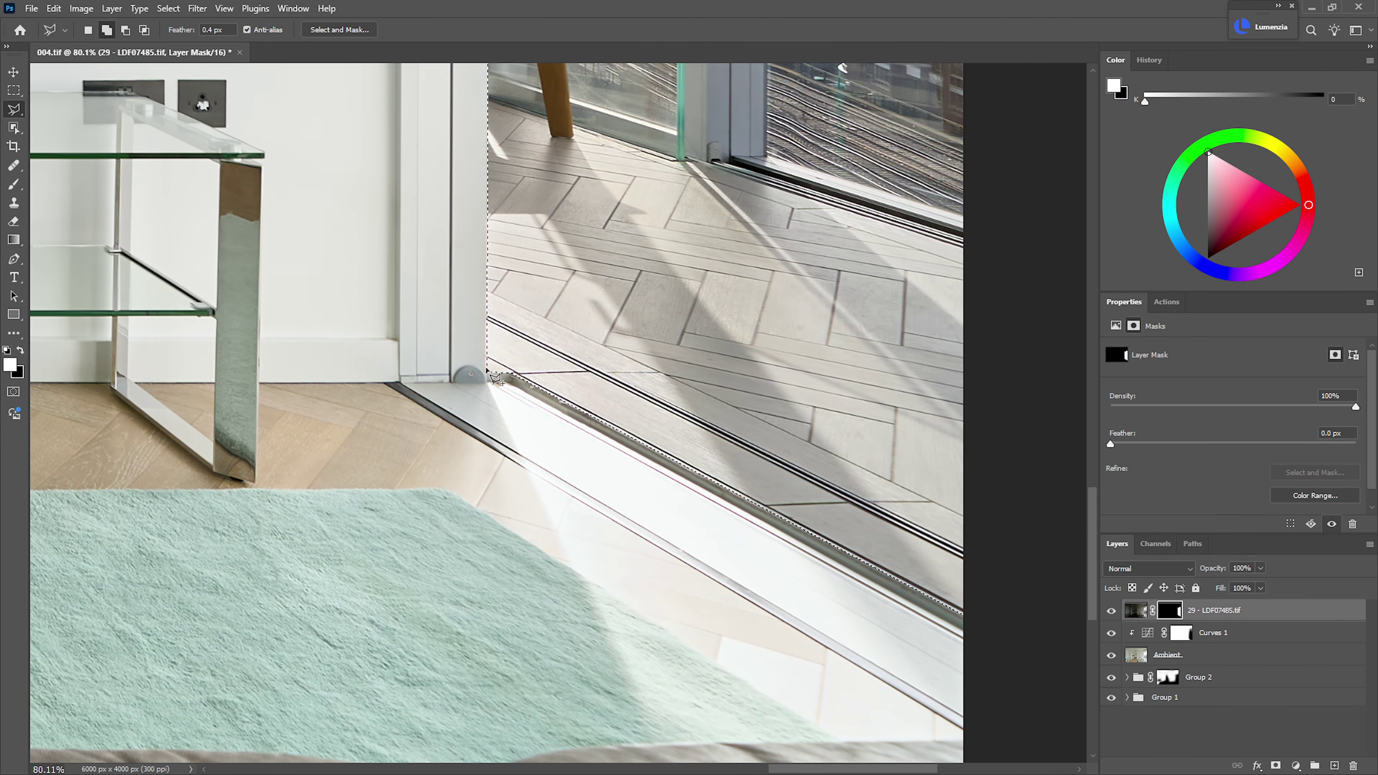
{"action": "left_click", "coordinate": [488, 377]}
{"action": "scroll", "coordinate": [525, 451], "scroll_direction": "down", "scroll_amount": 2}
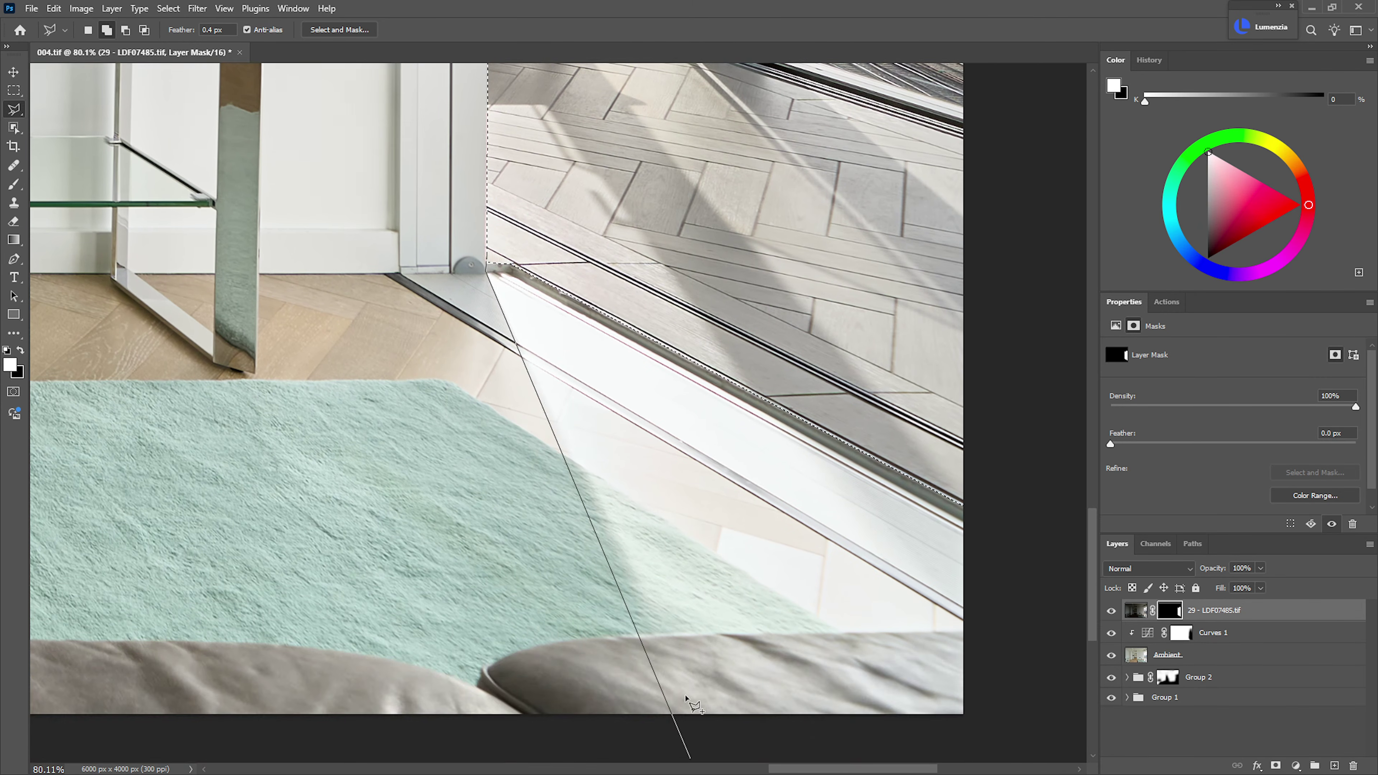
{"action": "left_click", "coordinate": [656, 636]}
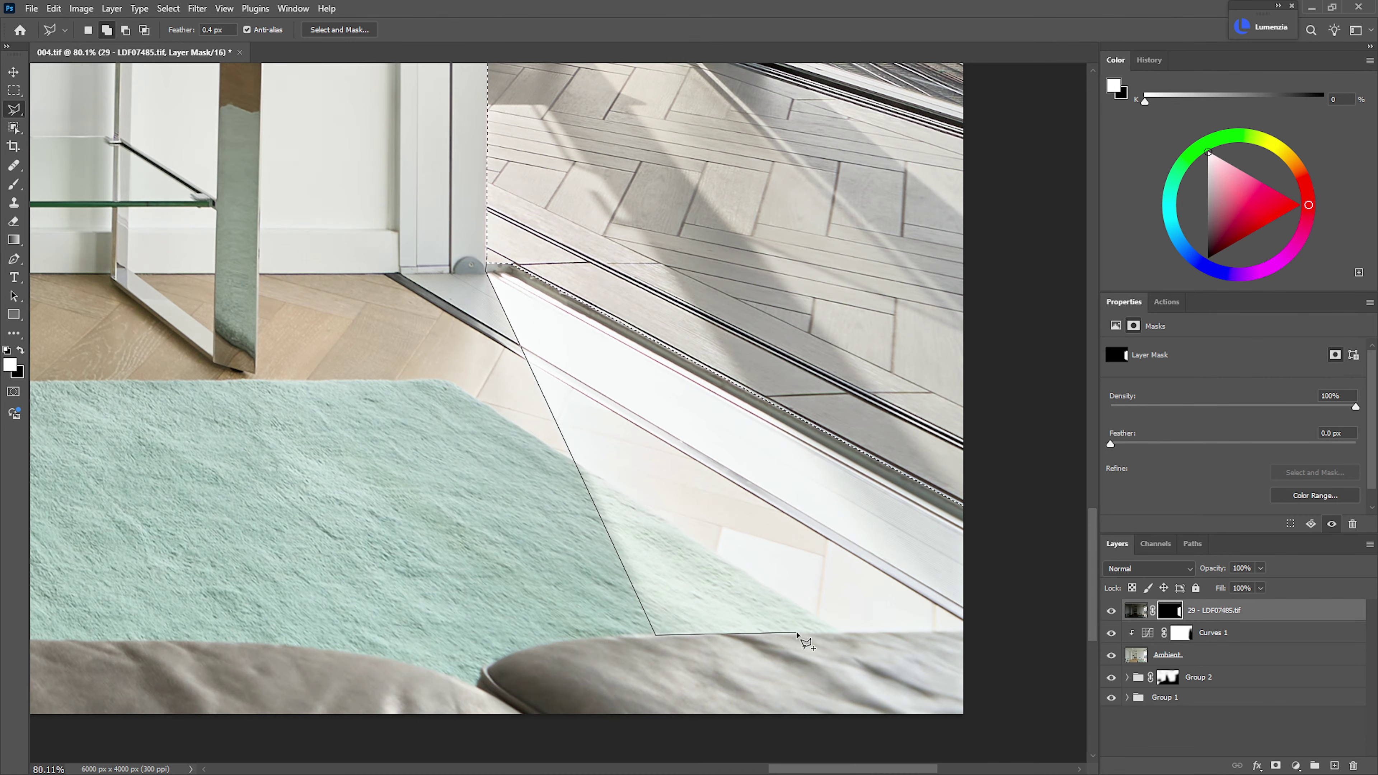
{"action": "left_click", "coordinate": [968, 633]}
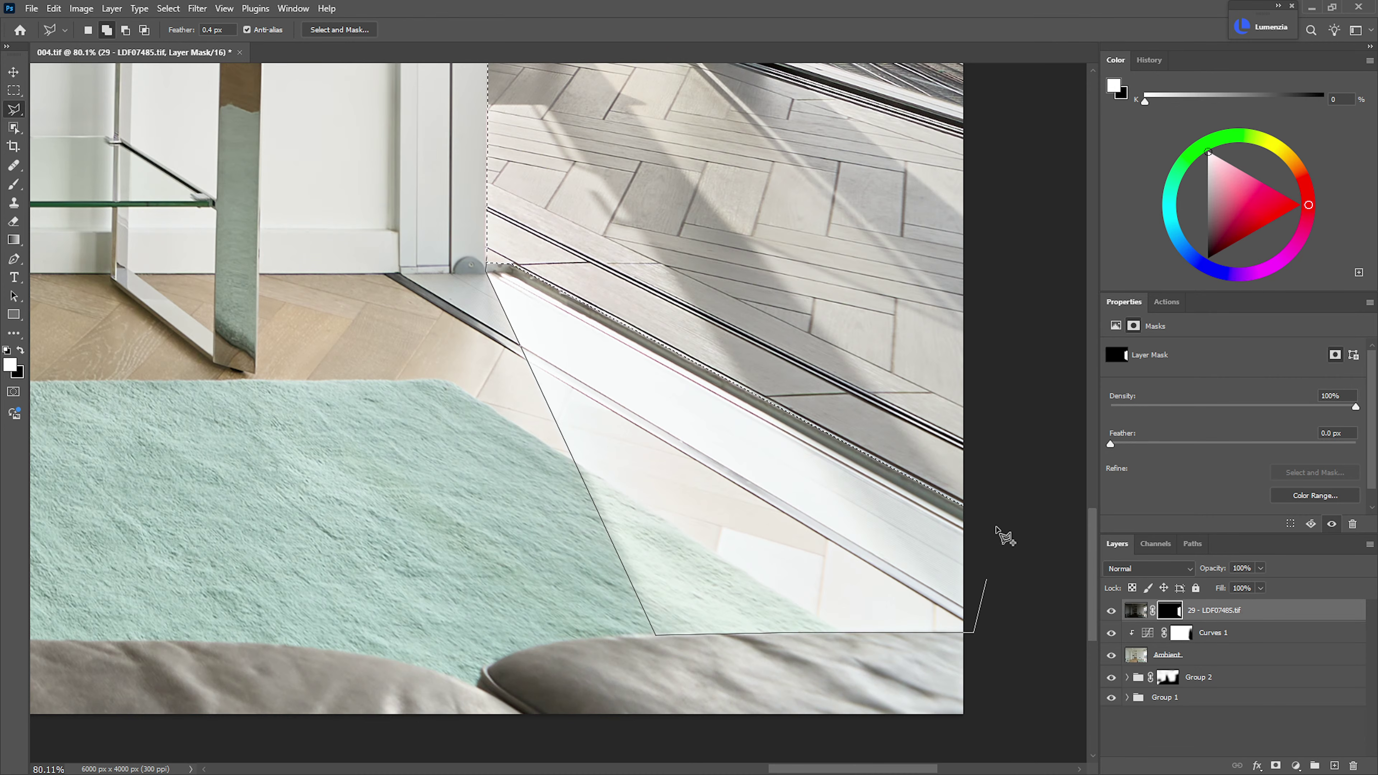
{"action": "left_click", "coordinate": [981, 502]}
{"action": "double_click", "coordinate": [647, 337]}
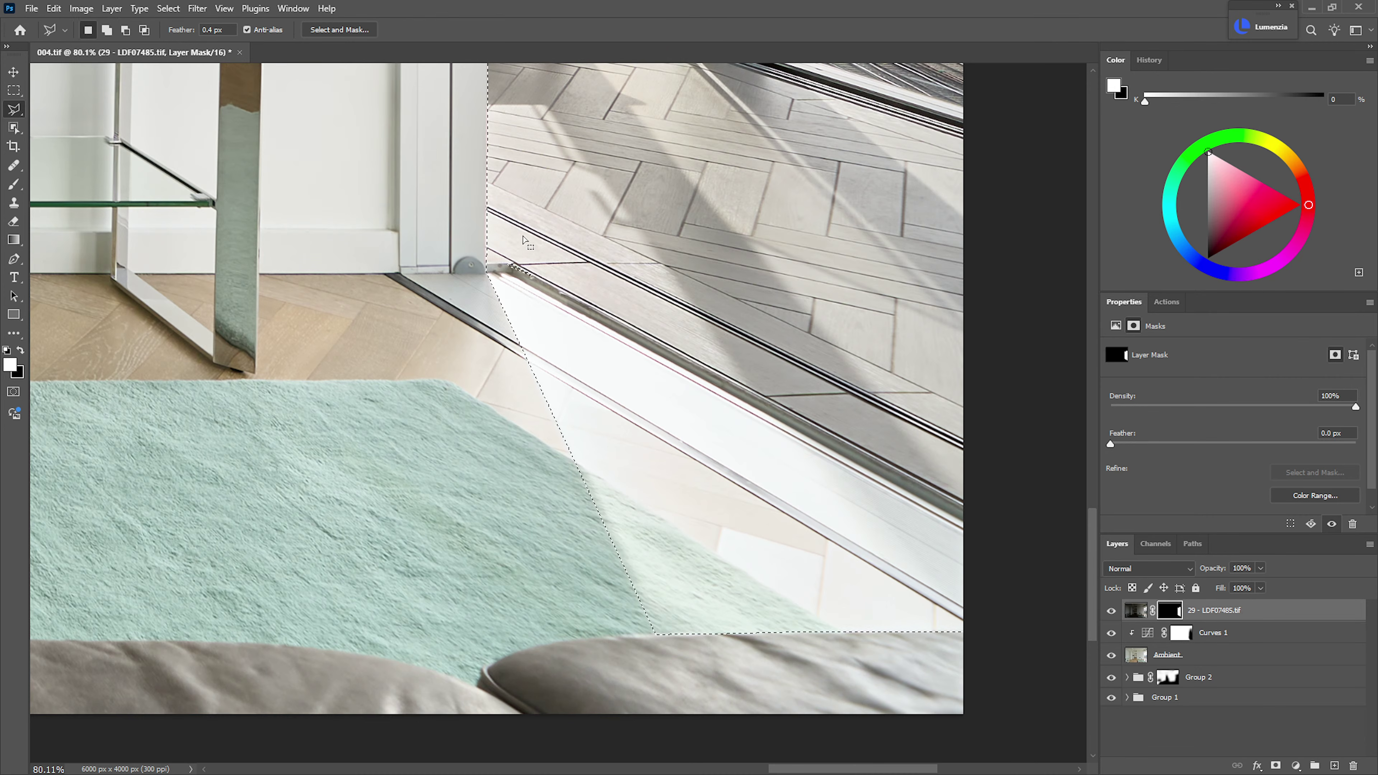
- Add the leftover sliver of track by the door frame to the selection and fill the selection white on the mask
{"action": "left_click", "coordinate": [508, 264], "text": "shift"}
{"action": "left_click", "coordinate": [517, 259]}
{"action": "key", "text": "ctrl+BackSpace"}
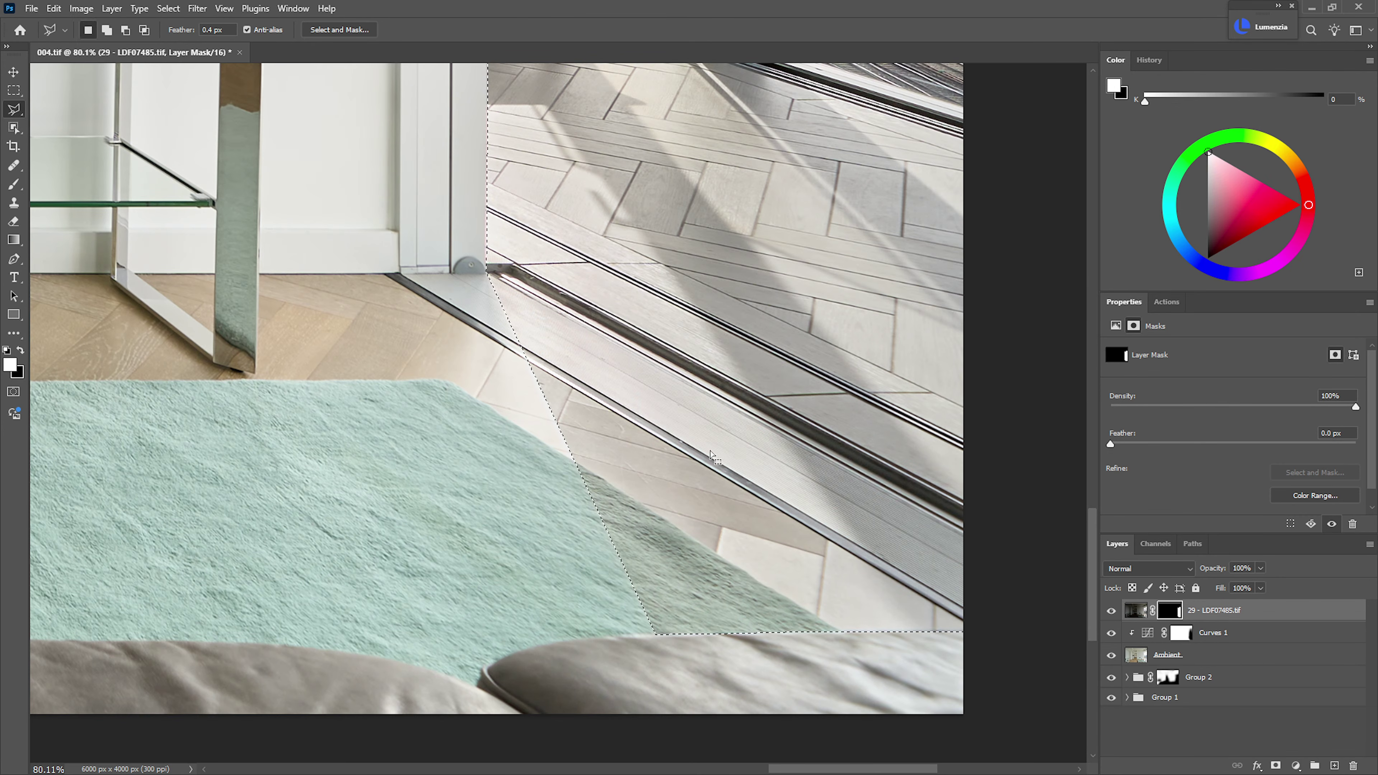
- Add a Curves adjustment layer masked to the selection and raise the RGB midtones slightly to brighten the window area
{"action": "left_click_drag", "start_coordinate": [721, 383], "coordinate": [641, 385]}
{"action": "left_click_drag", "start_coordinate": [640, 385], "coordinate": [672, 575]}
{"action": "key", "text": "ctrl+shift+m"}
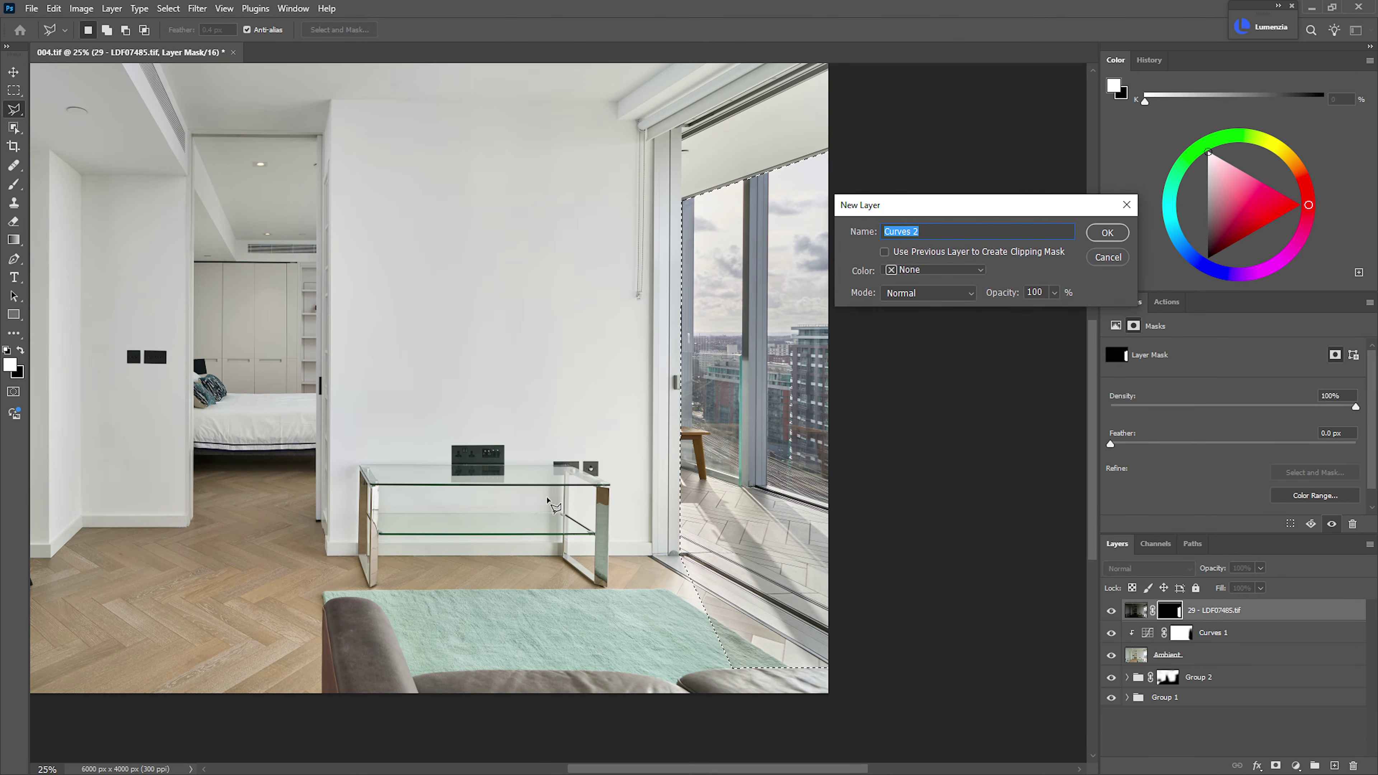
{"action": "key", "text": "Return"}
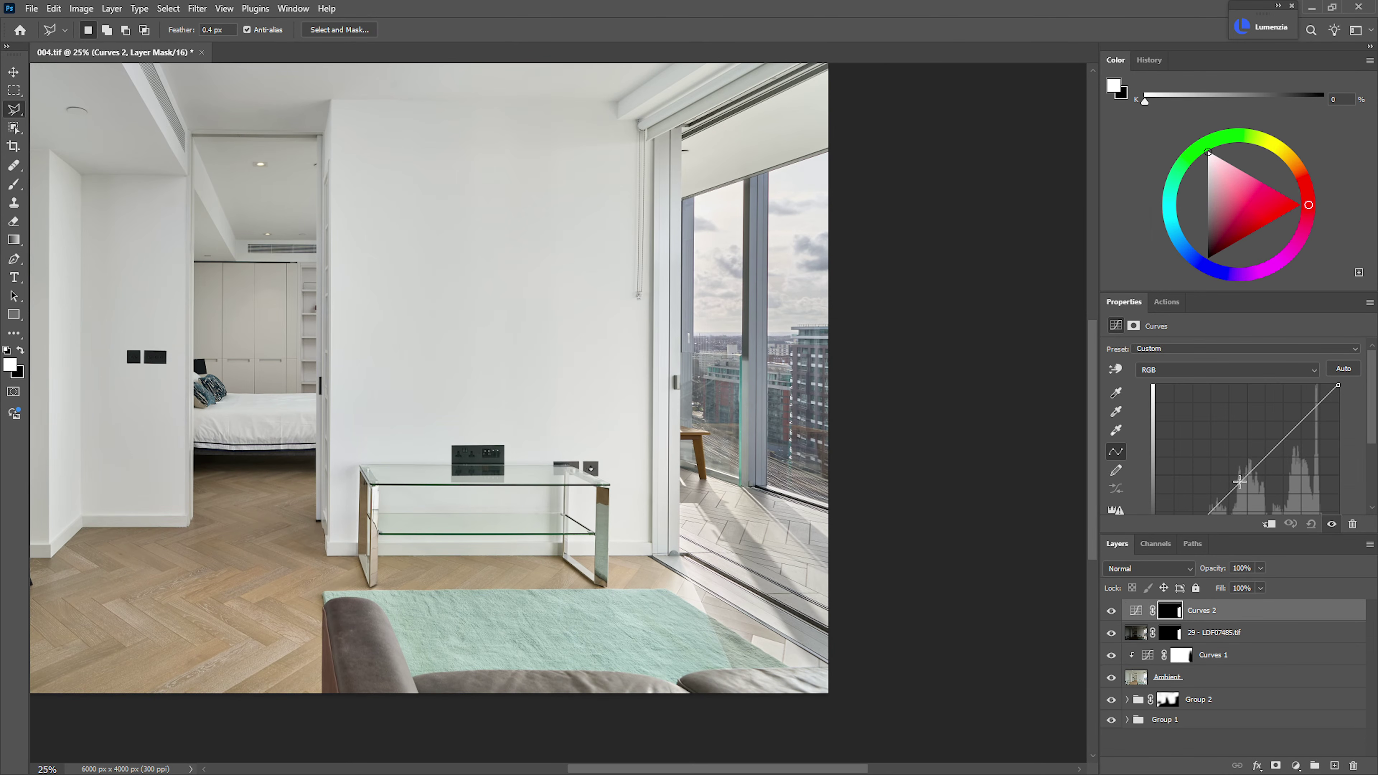
{"action": "left_click_drag", "start_coordinate": [1238, 481], "coordinate": [1229, 469]}
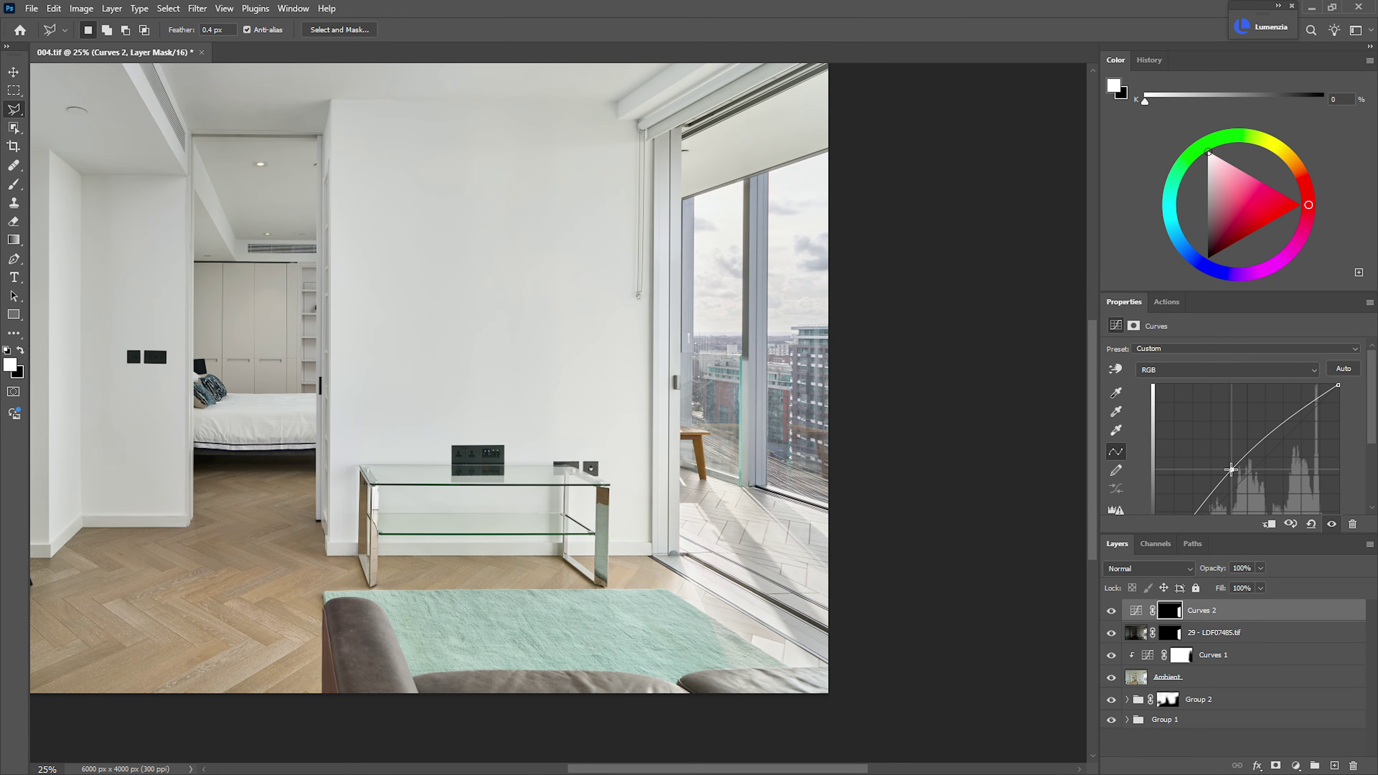
{"action": "left_click_drag", "start_coordinate": [1231, 470], "coordinate": [1230, 474]}
- Try softening the Curves 2 mask along the door threshold and rug by painting black with a soft 427 px brush
{"action": "left_click", "coordinate": [1182, 613]}
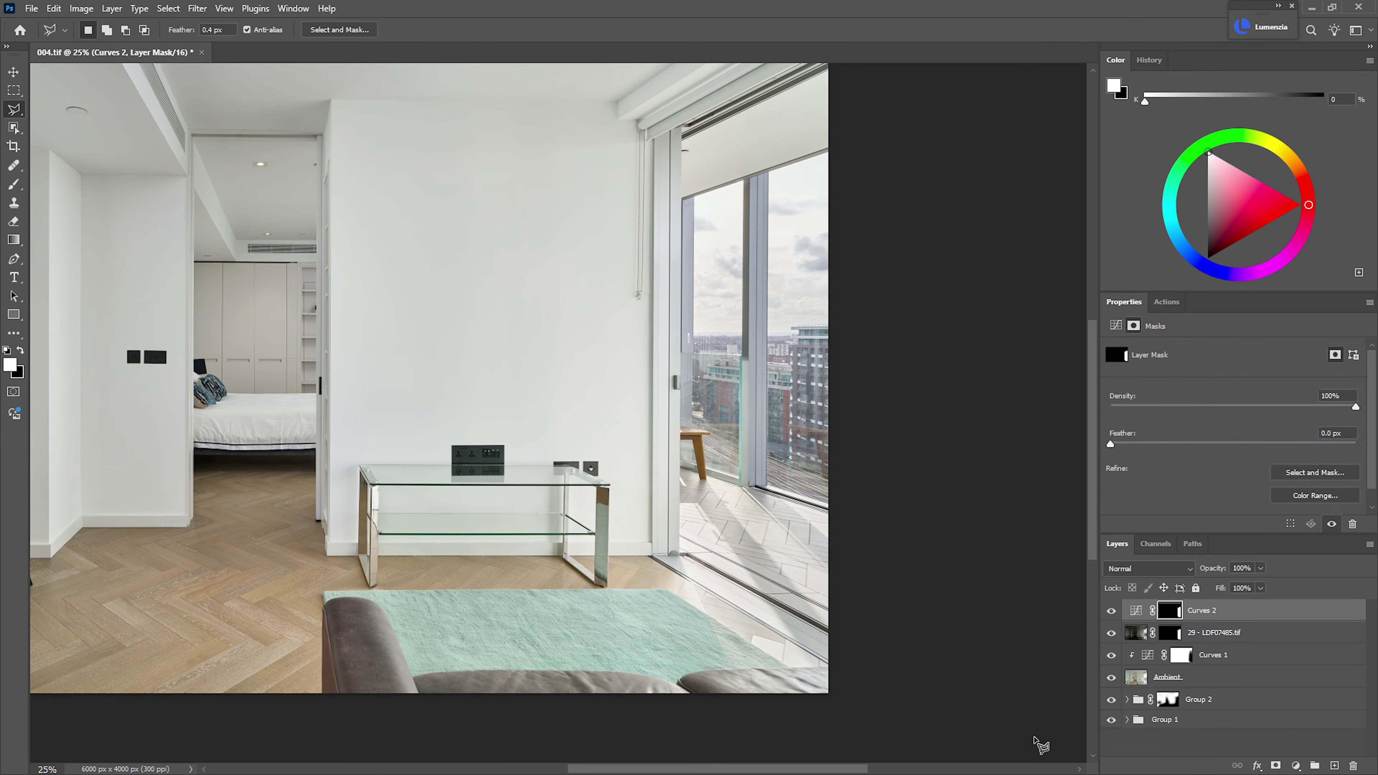
{"action": "key", "text": "b"}
{"action": "right_click", "coordinate": [667, 585], "text": "alt"}
{"action": "left_click_drag", "start_coordinate": [620, 597], "coordinate": [607, 597]}
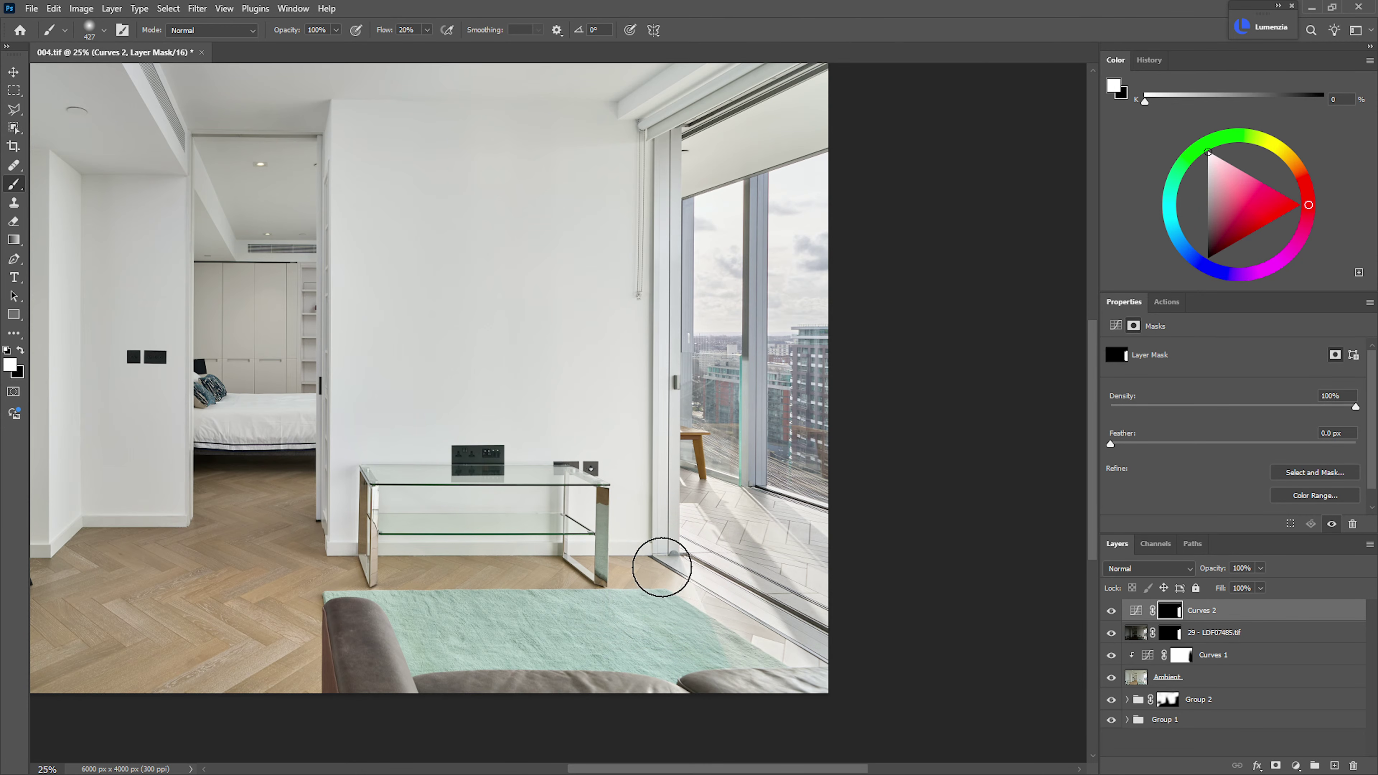
{"action": "key", "text": "x"}
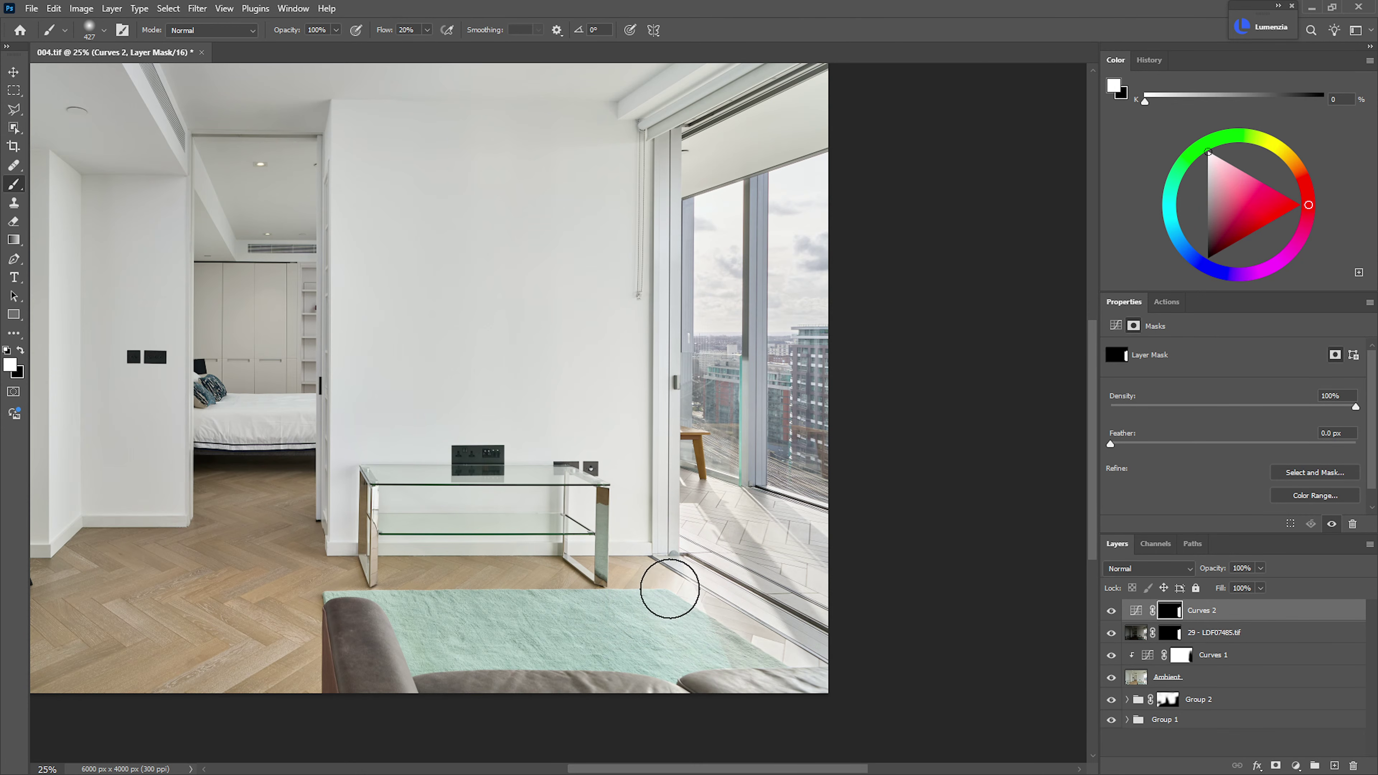
{"action": "left_click_drag", "start_coordinate": [676, 557], "coordinate": [726, 658]}
{"action": "key", "text": "ctrl+z"}
{"action": "key", "text": "ctrl+z"}
{"action": "key", "text": "ctrl+z"}
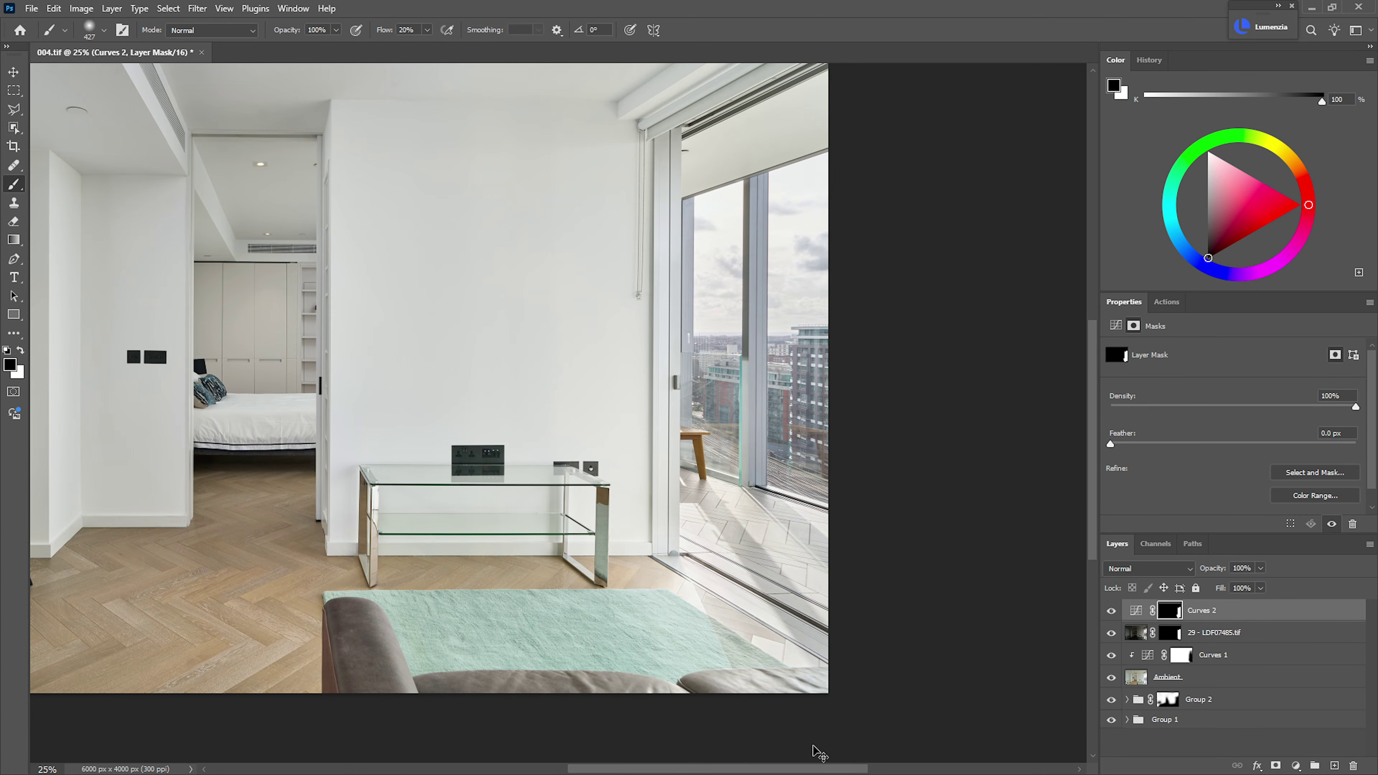
{"action": "key", "text": "ctrl+z"}
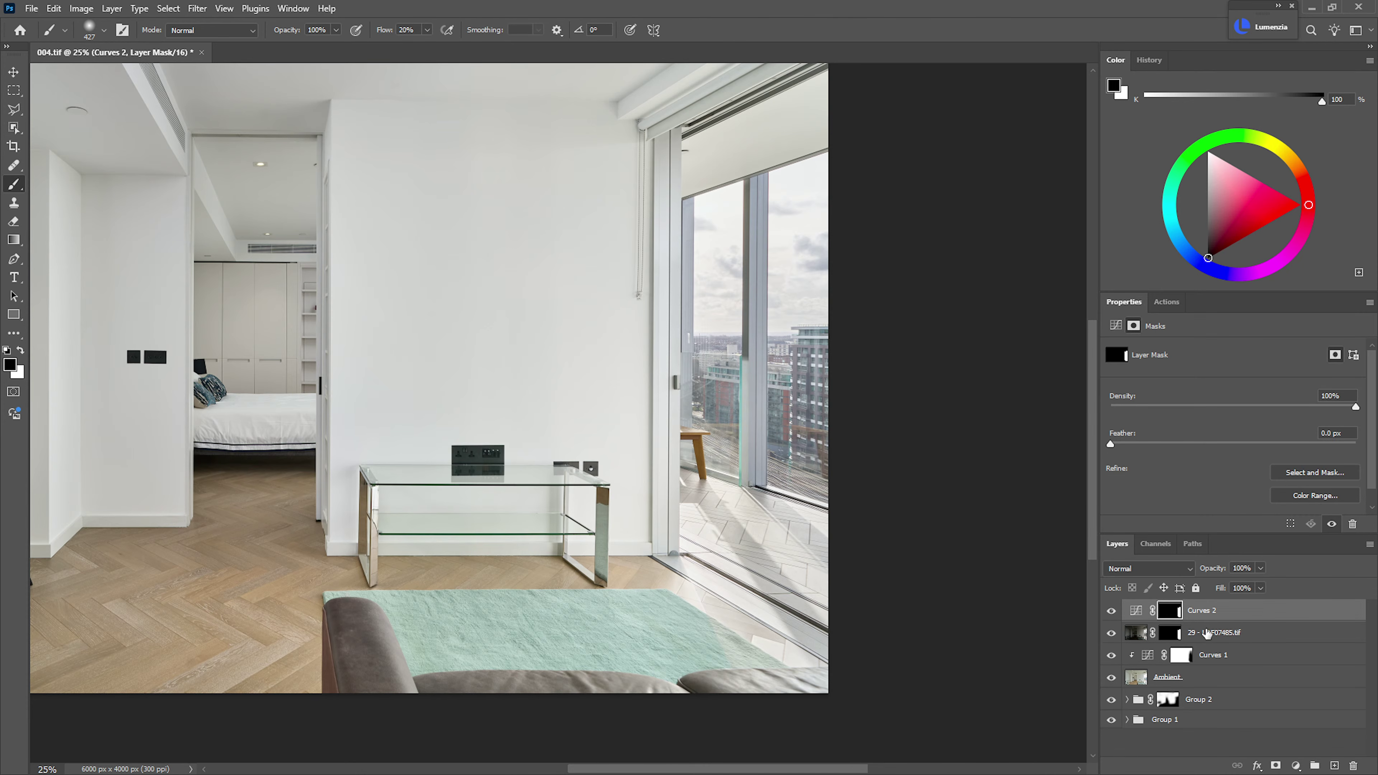
- Inspect the window exposure layer's mask on its own, return to the image and target the Curves 2 mask
{"action": "left_click", "coordinate": [1175, 635], "text": "alt"}
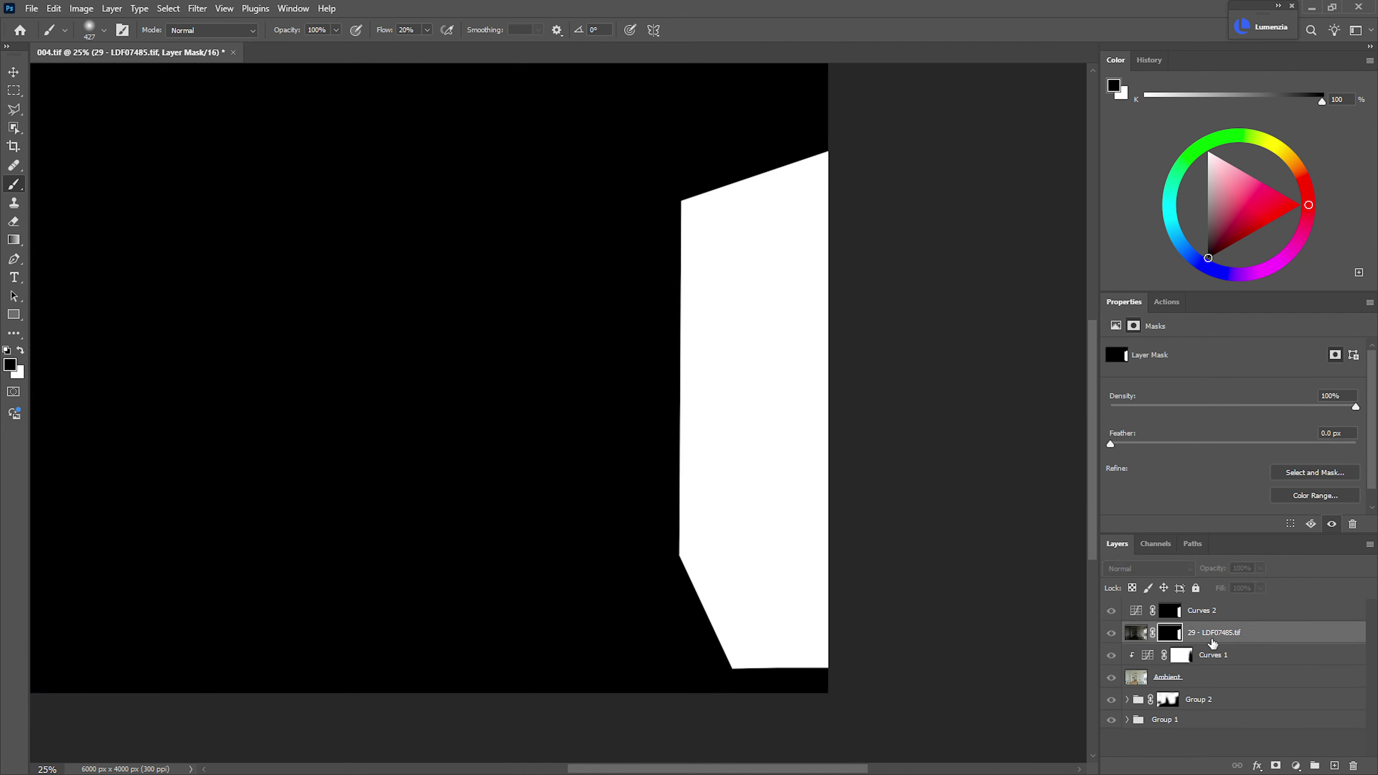
{"action": "left_click", "coordinate": [1177, 635], "text": "alt"}
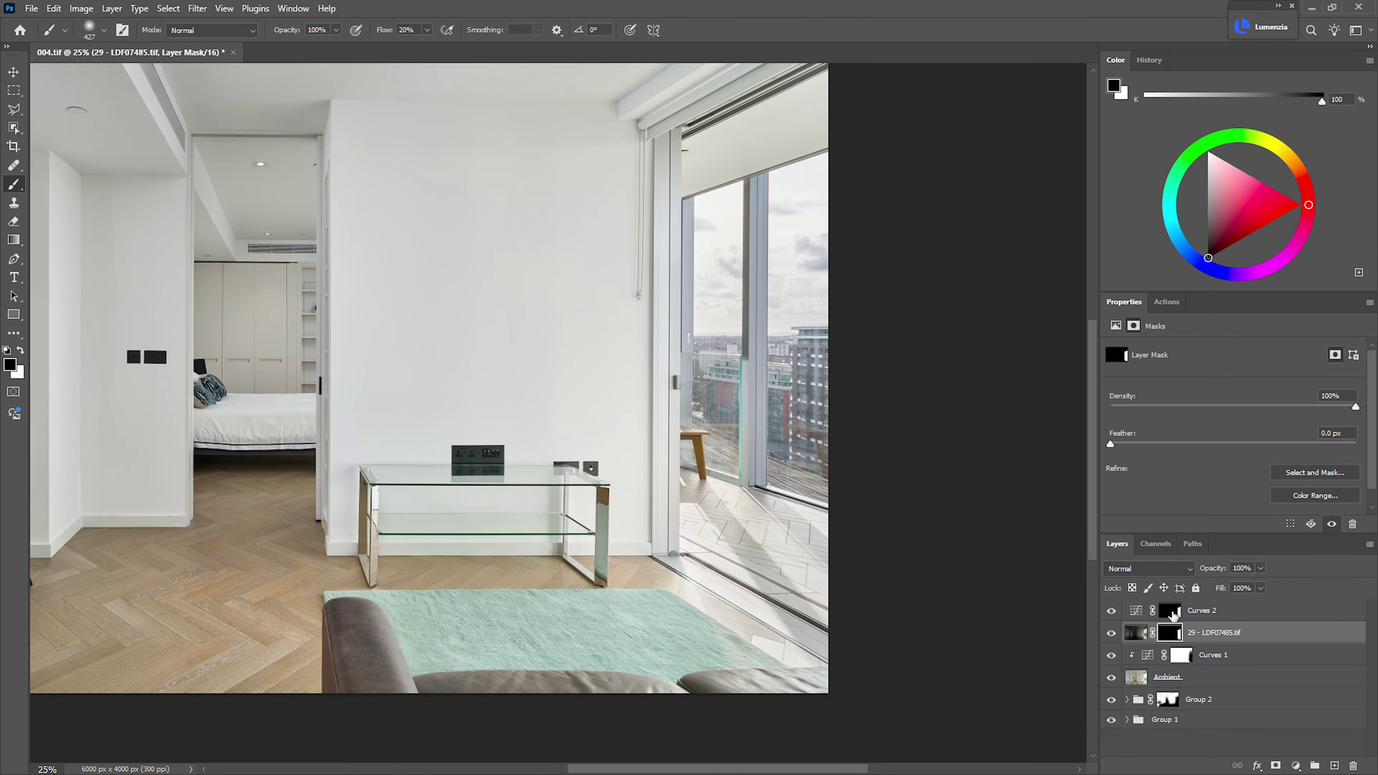
{"action": "left_click", "coordinate": [1170, 612]}
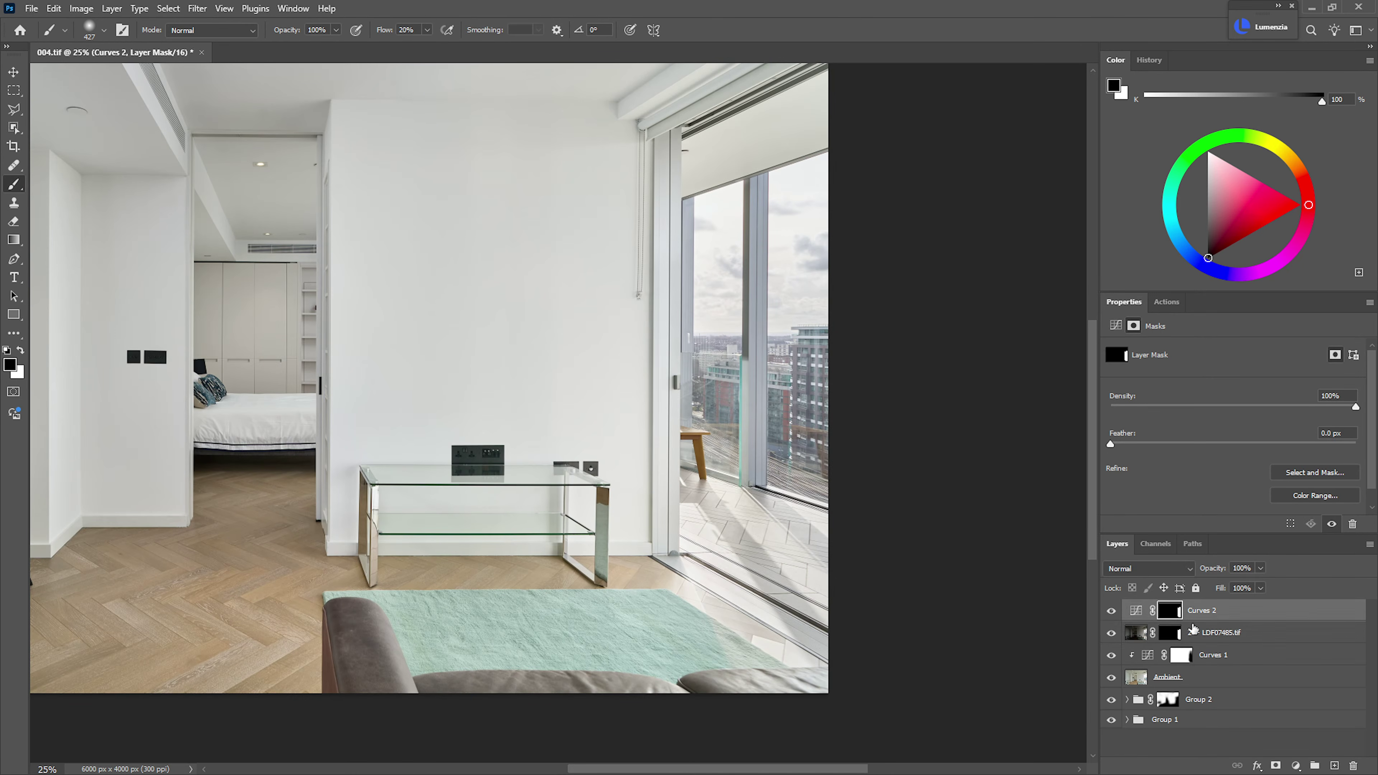
- Load the window exposure layer's mask as a selection, add a Curves adjustment and shape a gentle S-curve with lowered shadows and raised highlights
{"action": "left_click", "coordinate": [1178, 635], "text": "ctrl"}
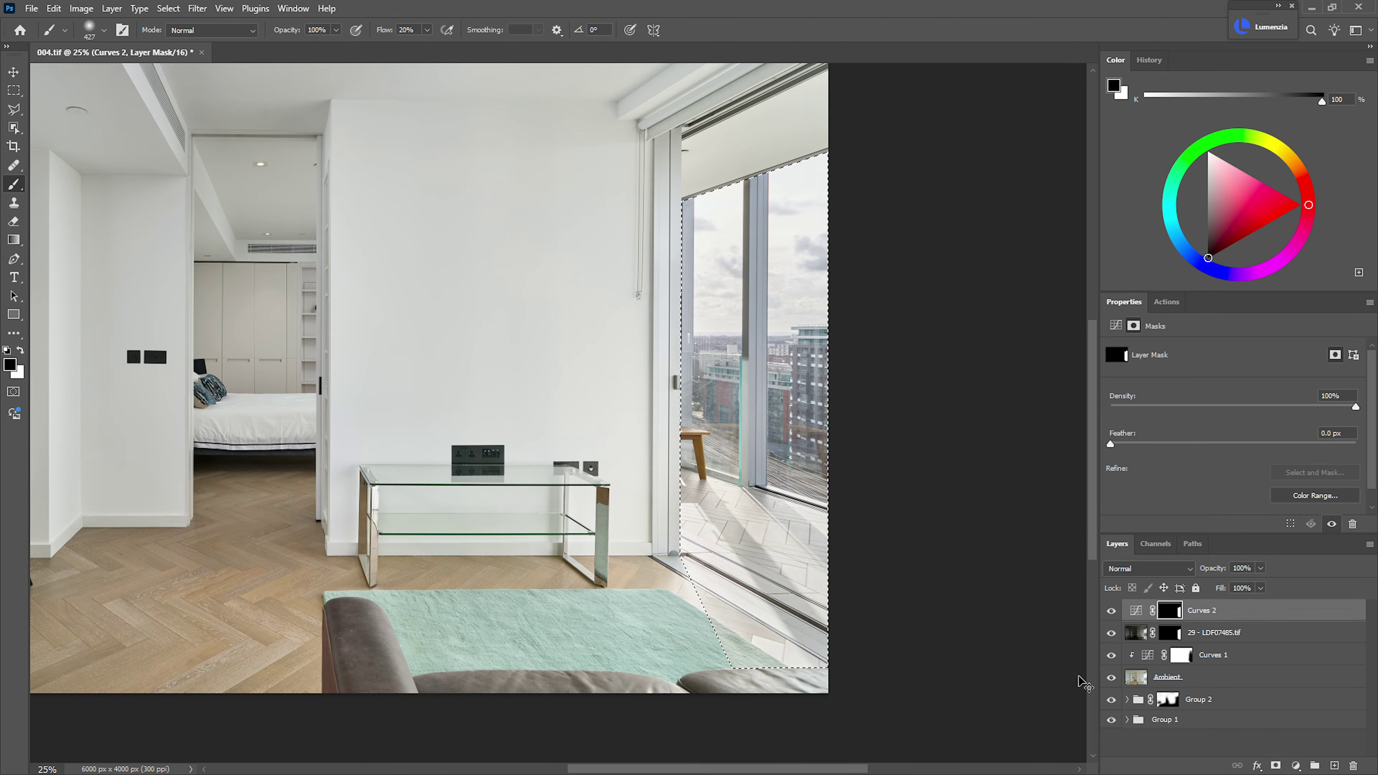
{"action": "key", "text": "ctrl+m"}
{"action": "key", "text": "Return"}
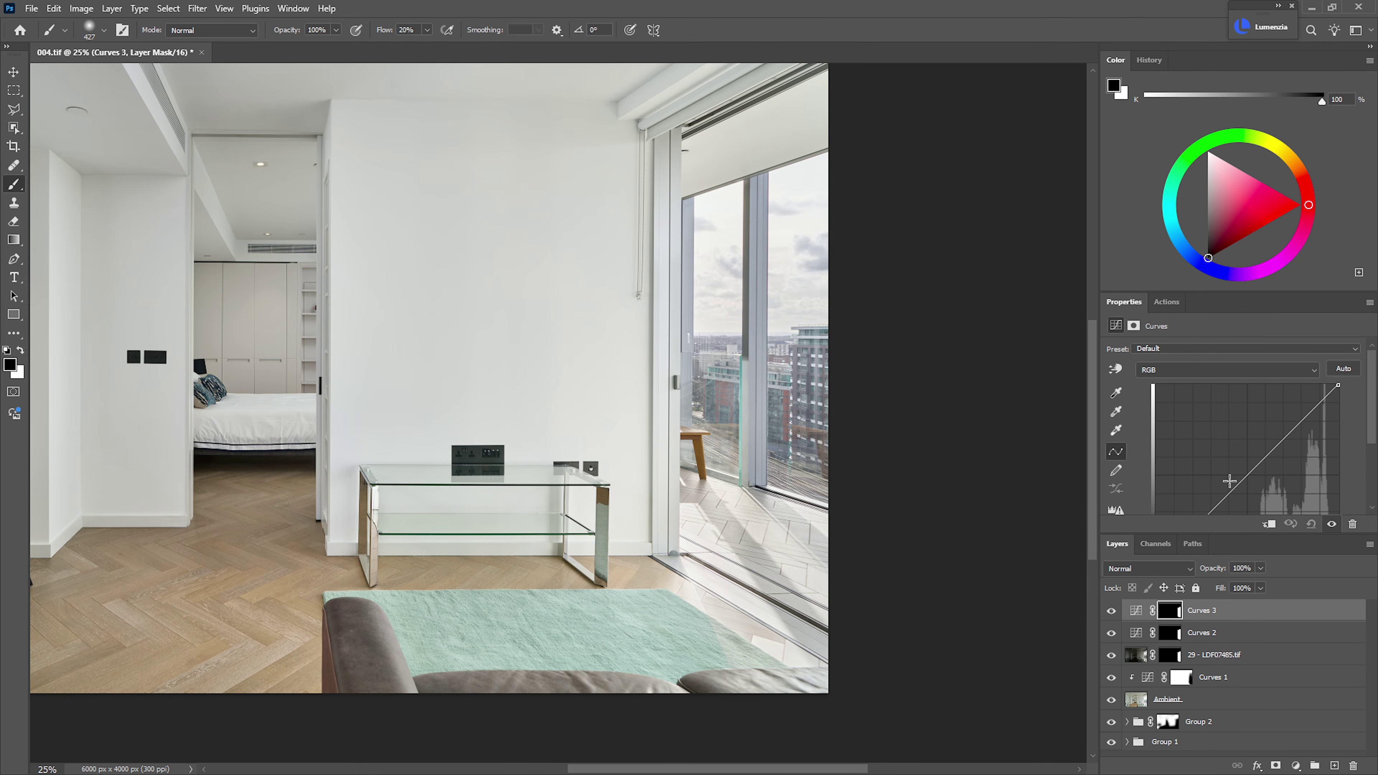
{"action": "left_click_drag", "start_coordinate": [1229, 480], "coordinate": [1231, 503]}
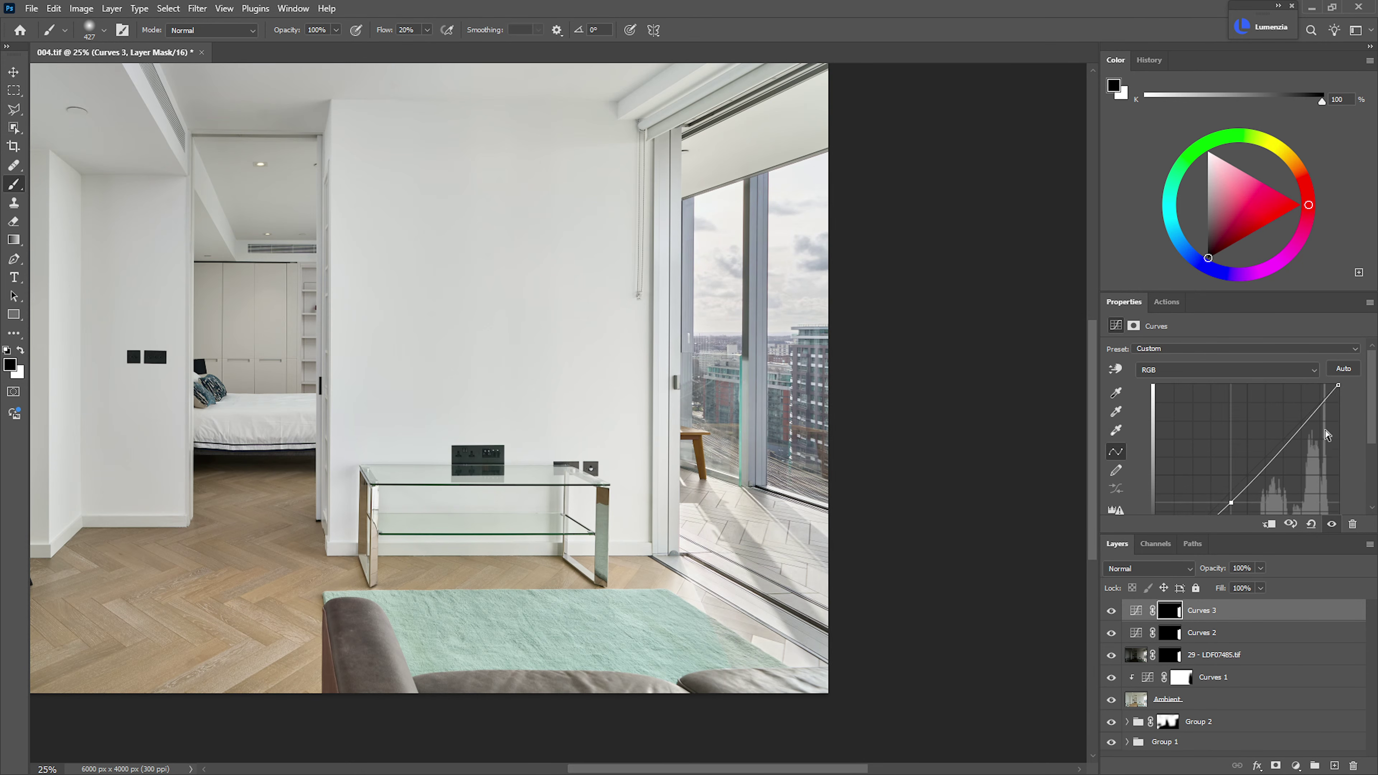
{"action": "left_click_drag", "start_coordinate": [1374, 418], "coordinate": [1374, 439]}
{"action": "left_click_drag", "start_coordinate": [1229, 468], "coordinate": [1215, 483]}
{"action": "left_click_drag", "start_coordinate": [1269, 431], "coordinate": [1270, 418]}
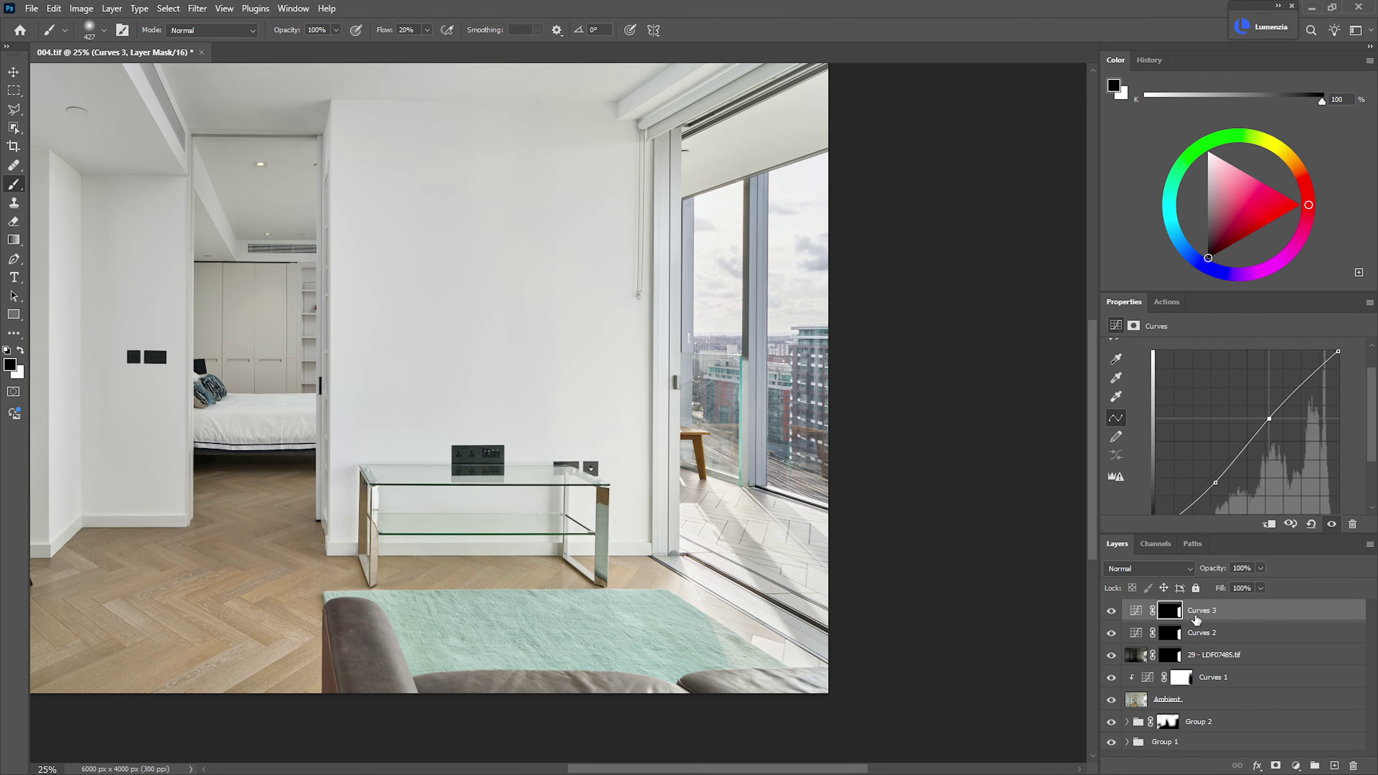
- Group the Curves 3 layer, give the group a black mask and paint white over the city view with a soft 555 px brush
{"action": "key", "text": "ctrl+g"}
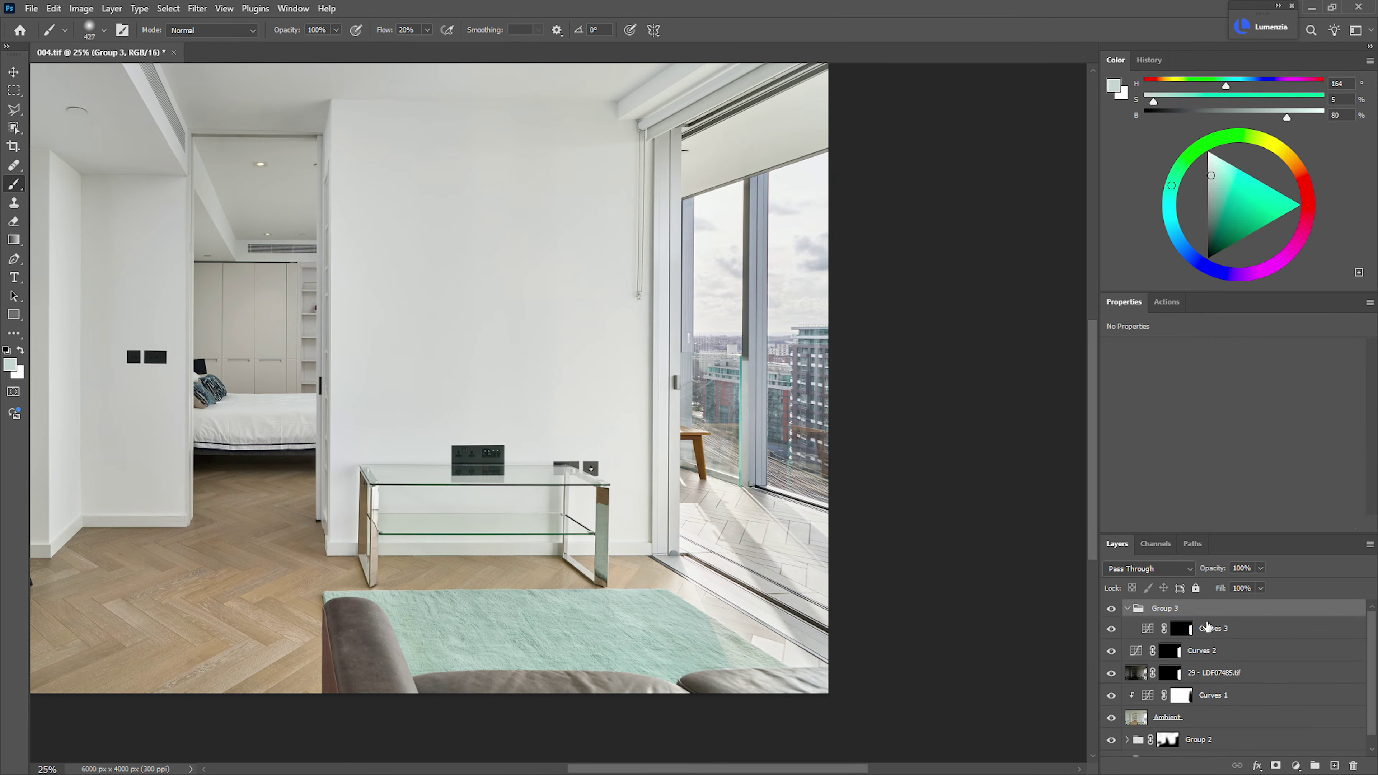
{"action": "key", "text": "ctrl+alt+m"}
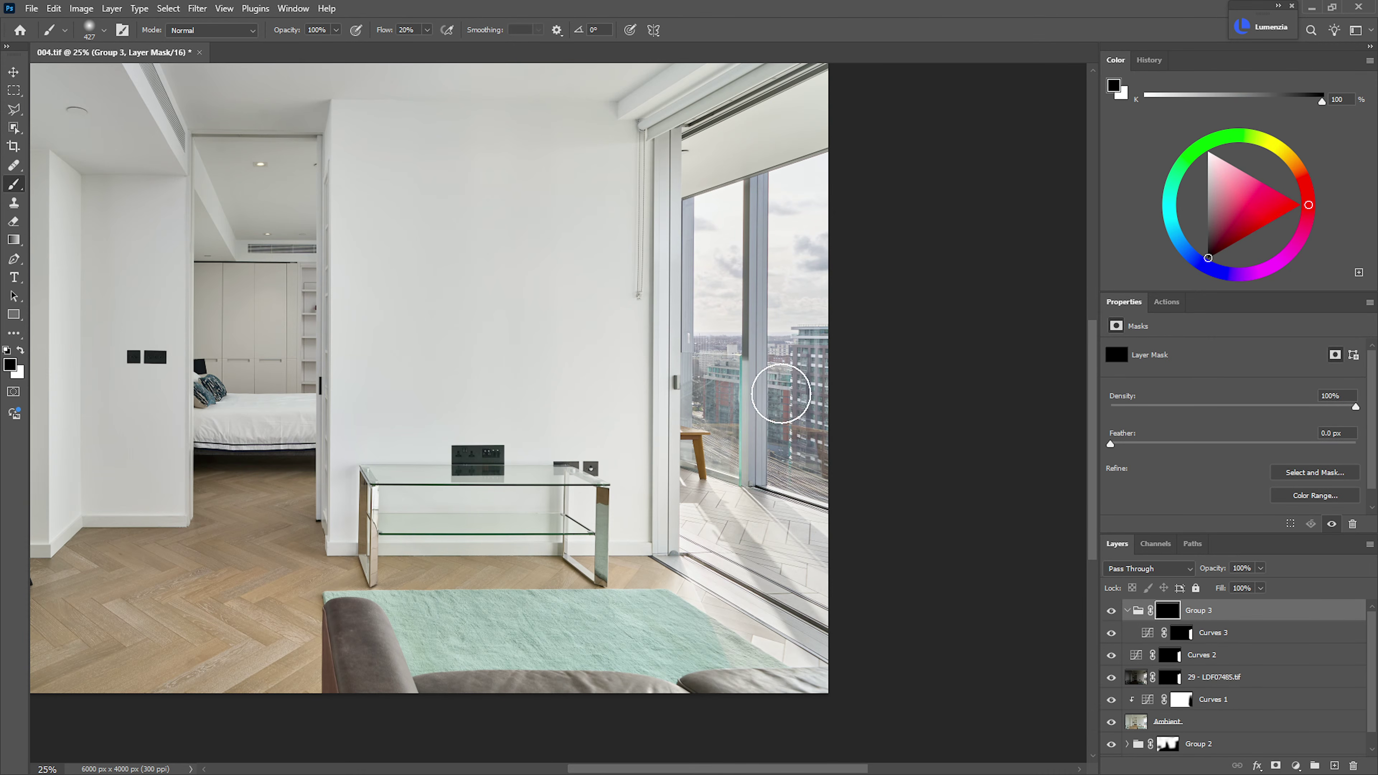
{"action": "left_click_drag", "start_coordinate": [753, 390], "coordinate": [772, 389]}
{"action": "key", "text": "x"}
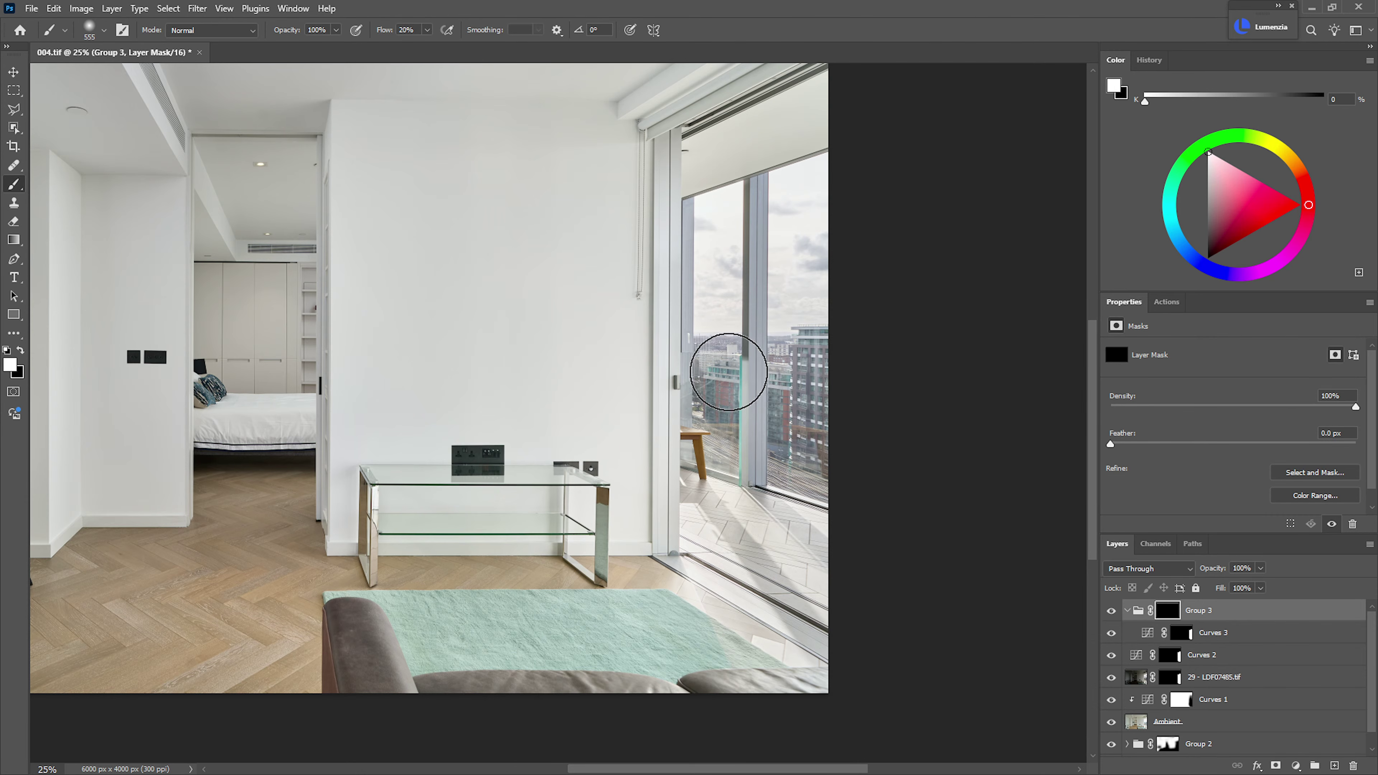
{"action": "mouse_move", "coordinate": [832, 440]}
{"action": "left_mouse_down"}
{"action": "mouse_move", "coordinate": [794, 385]}
{"action": "mouse_move", "coordinate": [805, 394]}
{"action": "mouse_move", "coordinate": [718, 388]}
{"action": "mouse_move", "coordinate": [787, 357]}
{"action": "mouse_move", "coordinate": [794, 440]}
{"action": "mouse_move", "coordinate": [720, 376]}
{"action": "mouse_move", "coordinate": [824, 461]}
{"action": "mouse_move", "coordinate": [729, 440]}
{"action": "mouse_move", "coordinate": [815, 363]}
{"action": "left_mouse_up"}
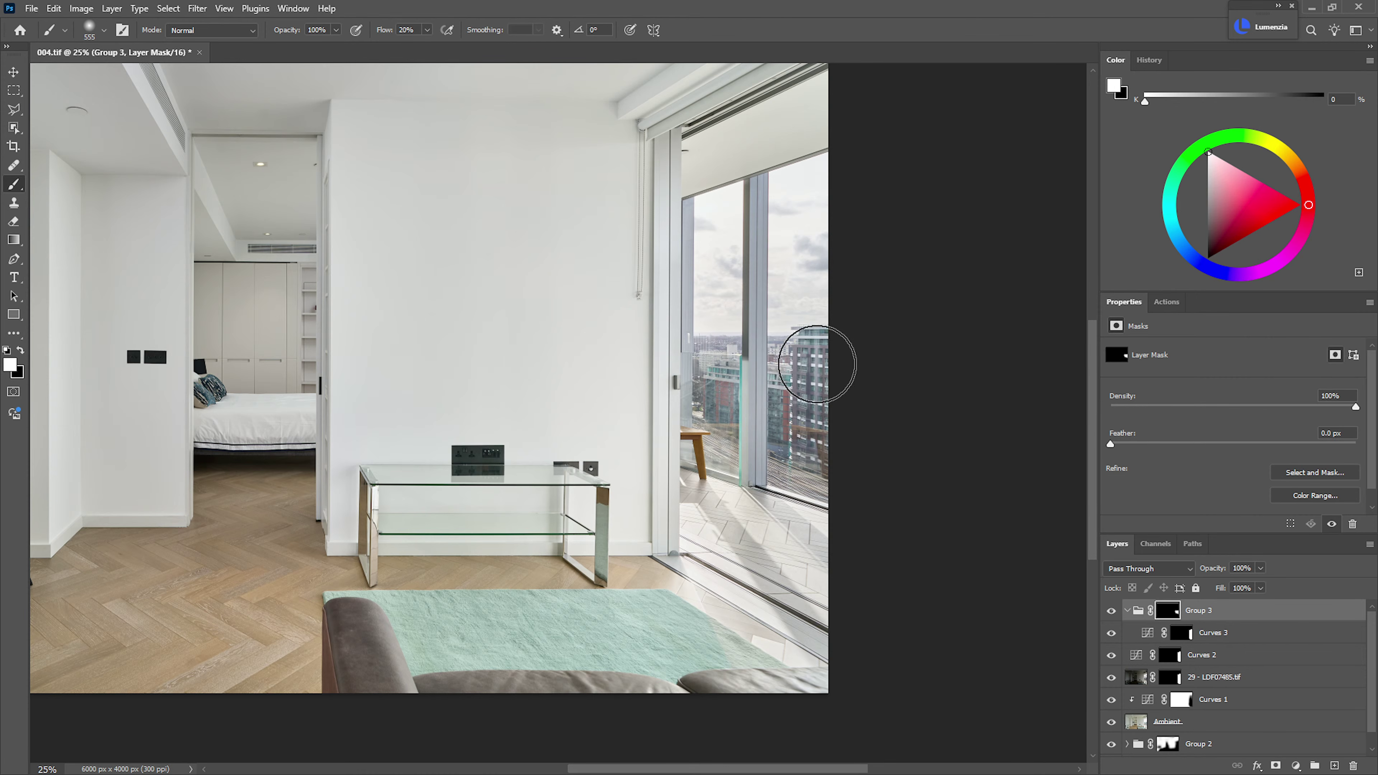
- Collapse Group 3 and compare the window area with the Curves 2 adjustment hidden and shown
{"action": "left_click", "coordinate": [1127, 611]}
{"action": "left_click", "coordinate": [1169, 635]}
{"action": "left_click", "coordinate": [1111, 633]}
{"action": "left_click", "coordinate": [1111, 633]}
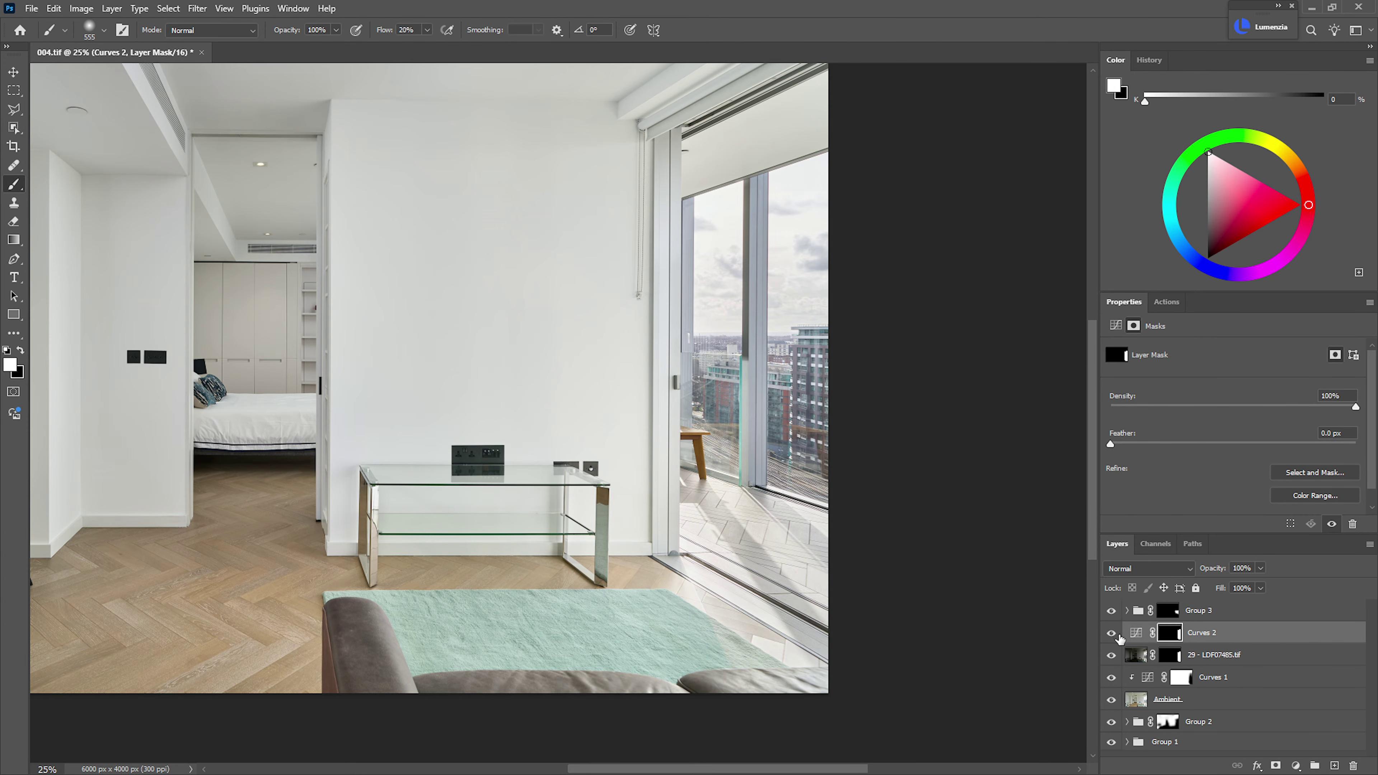
- Group Group 3, Curves 2 and the window exposure layer together and add a white mask to the new group
{"action": "left_click", "coordinate": [1215, 618]}
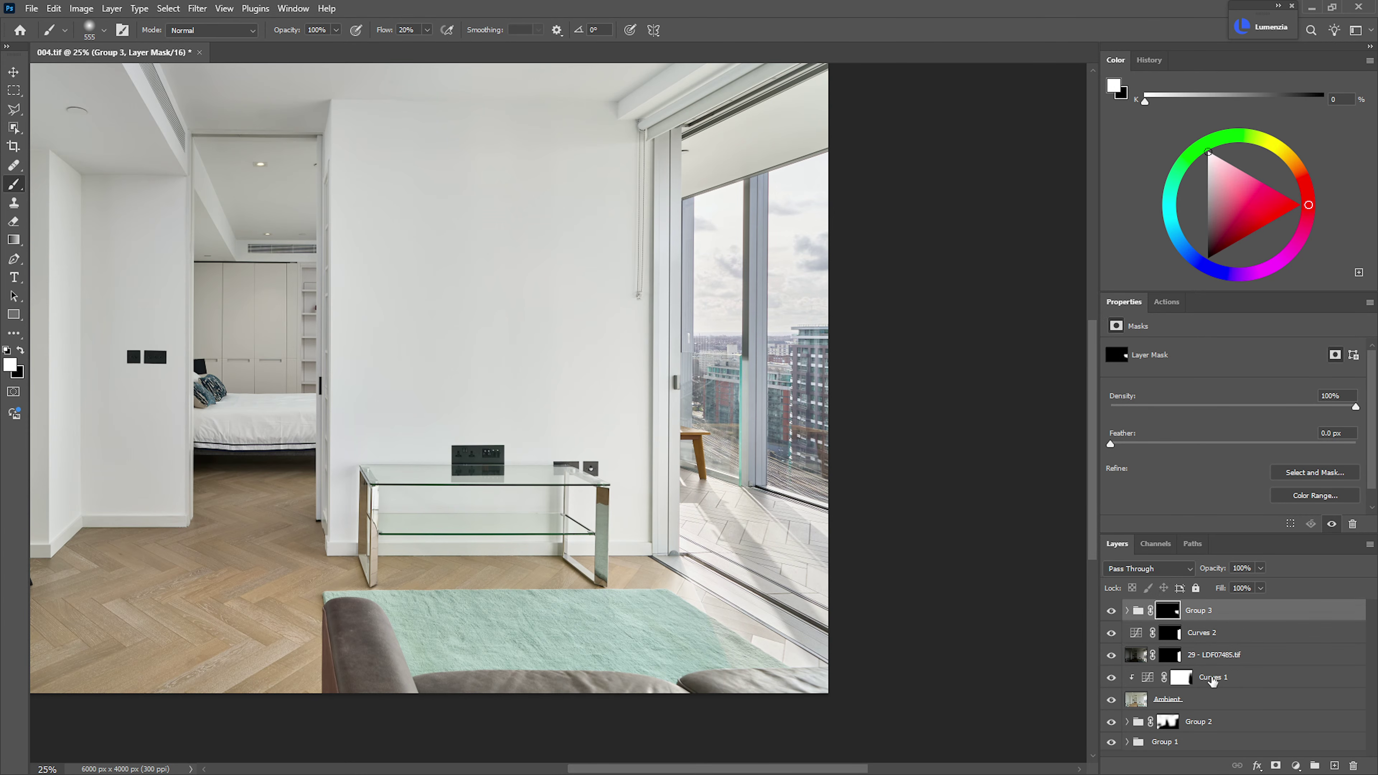
{"action": "left_click", "coordinate": [1206, 657], "text": "shift"}
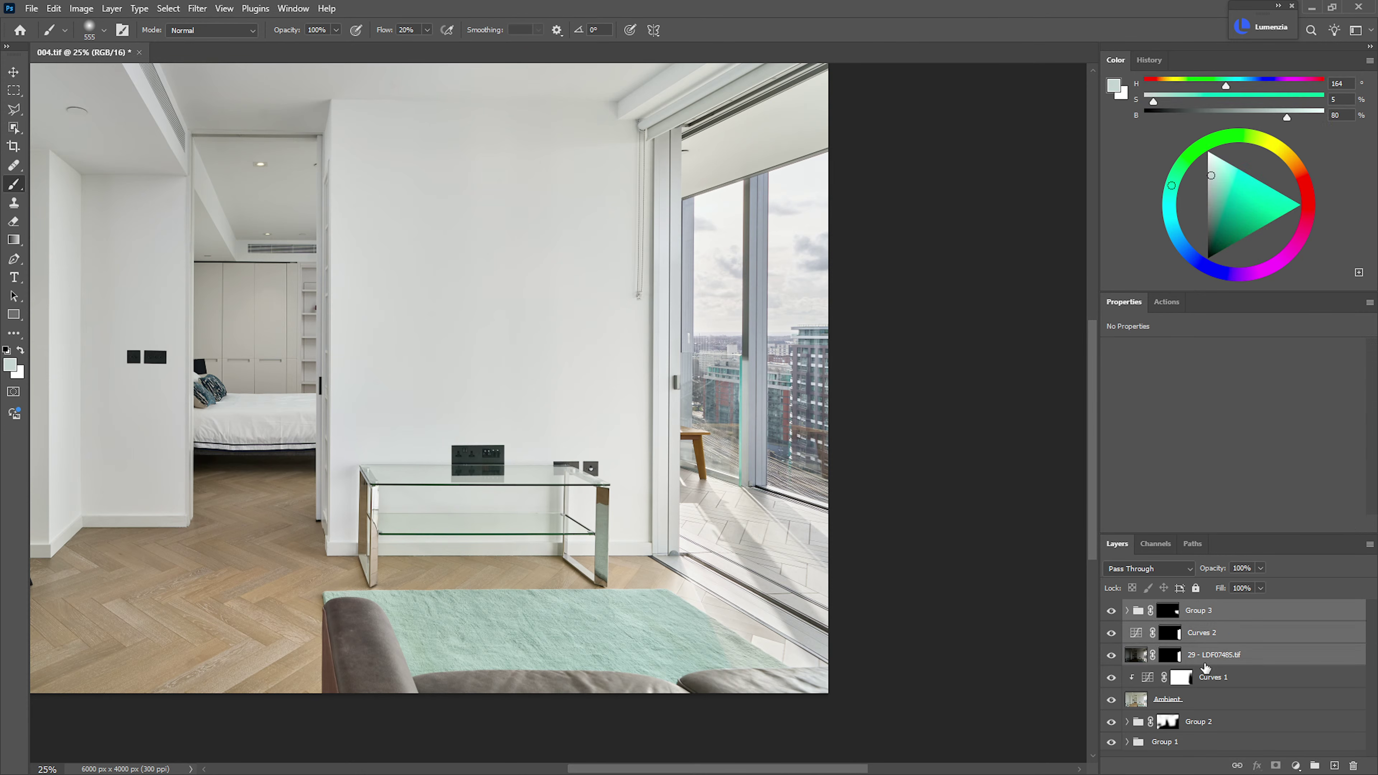
{"action": "key", "text": "ctrl+g"}
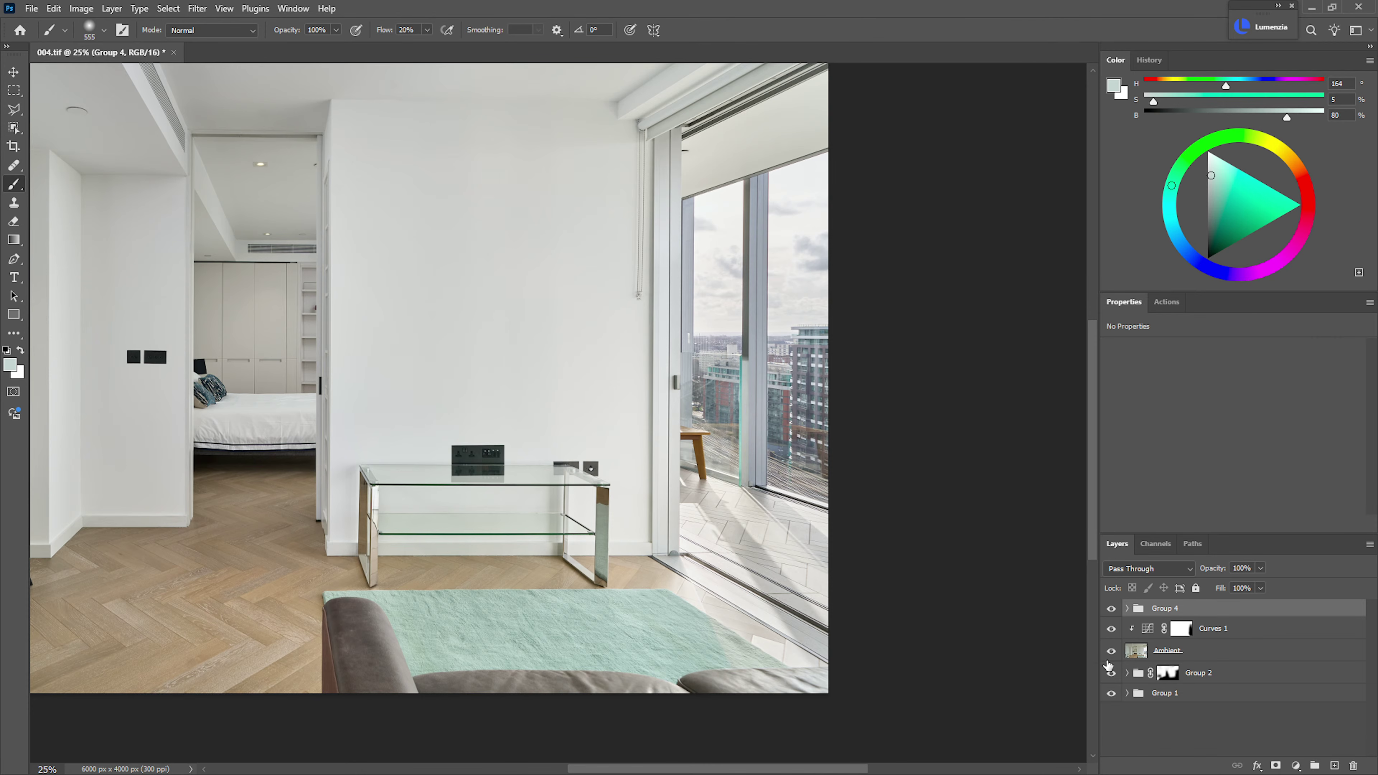
{"action": "key", "text": "ctrl+shift+m"}
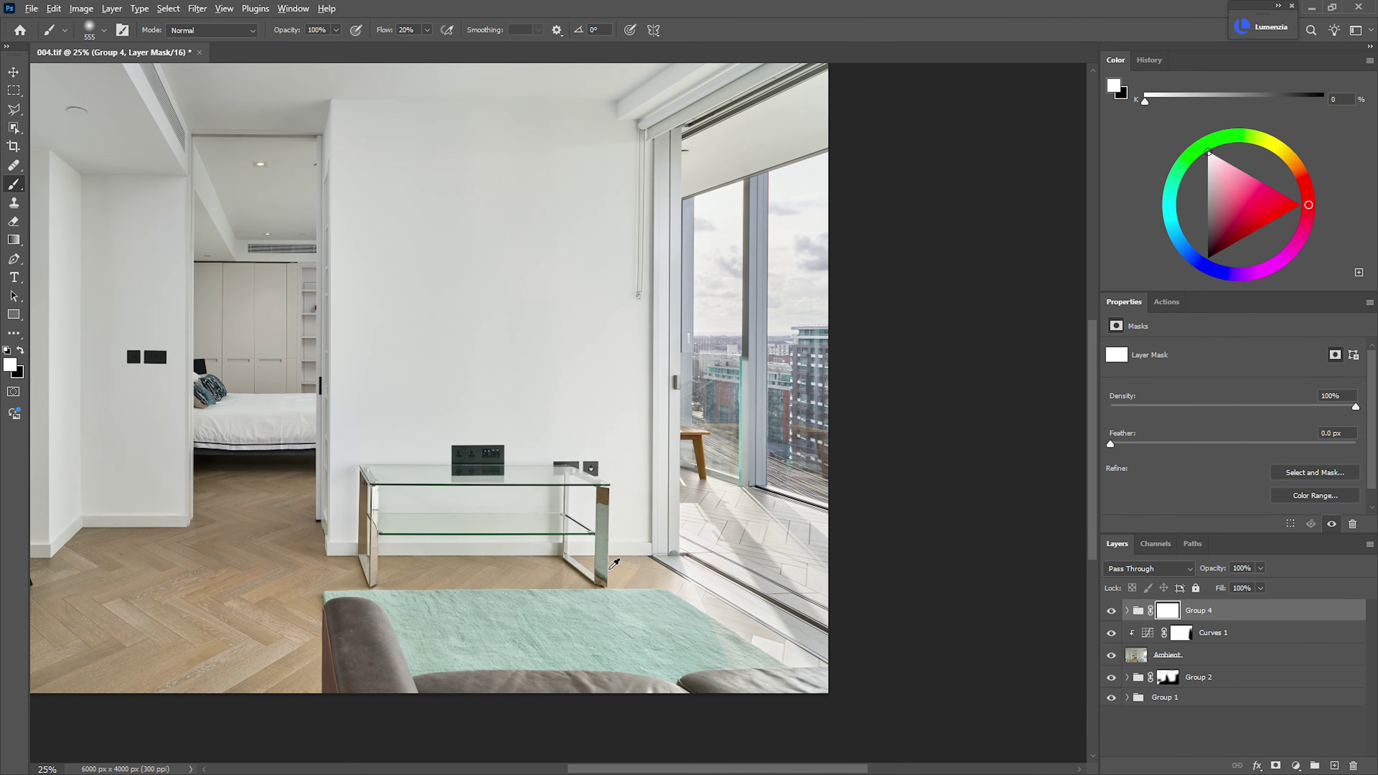
- Paint black on the Group 4 mask along the door threshold and rug edge with a soft 336 px brush at 20% flow
{"action": "key", "text": "x"}
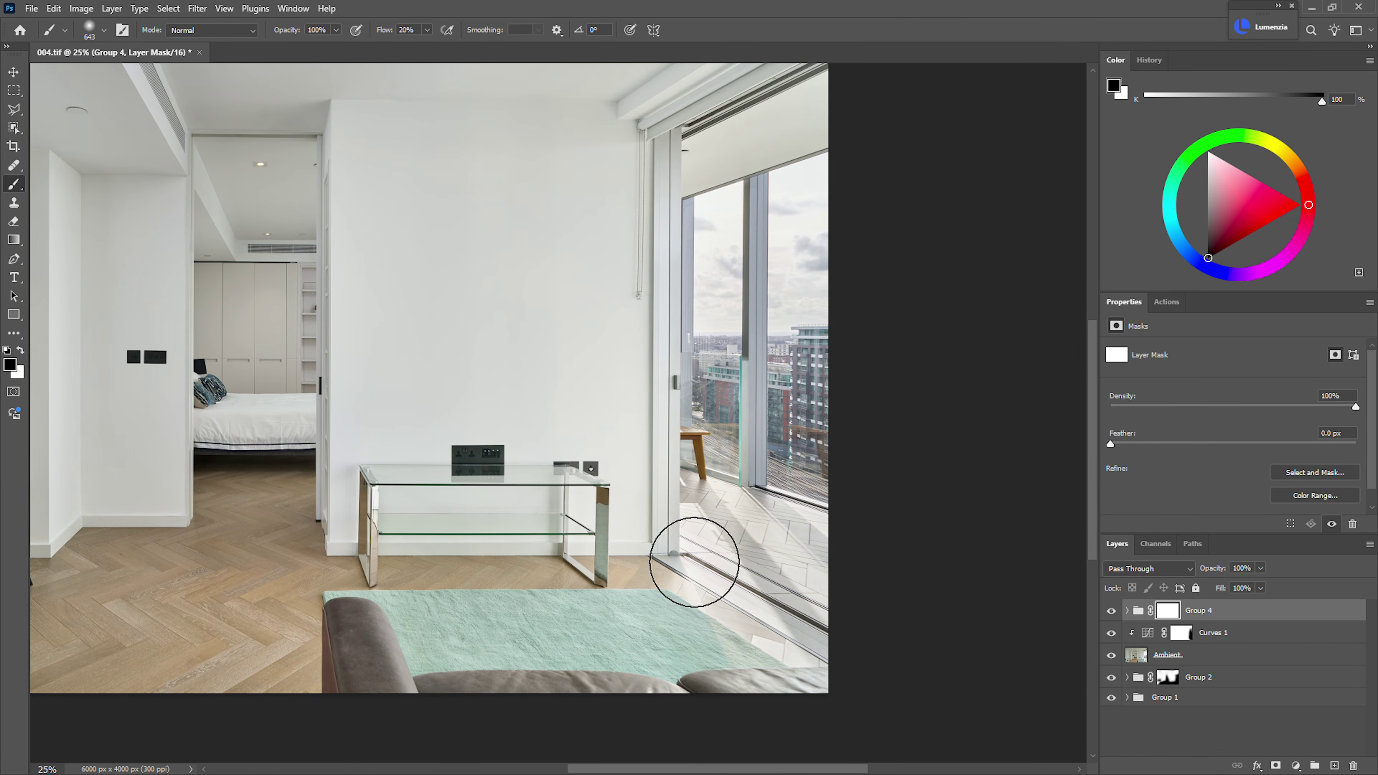
{"action": "scroll", "coordinate": [699, 643], "scroll_direction": "up", "scroll_amount": 3}
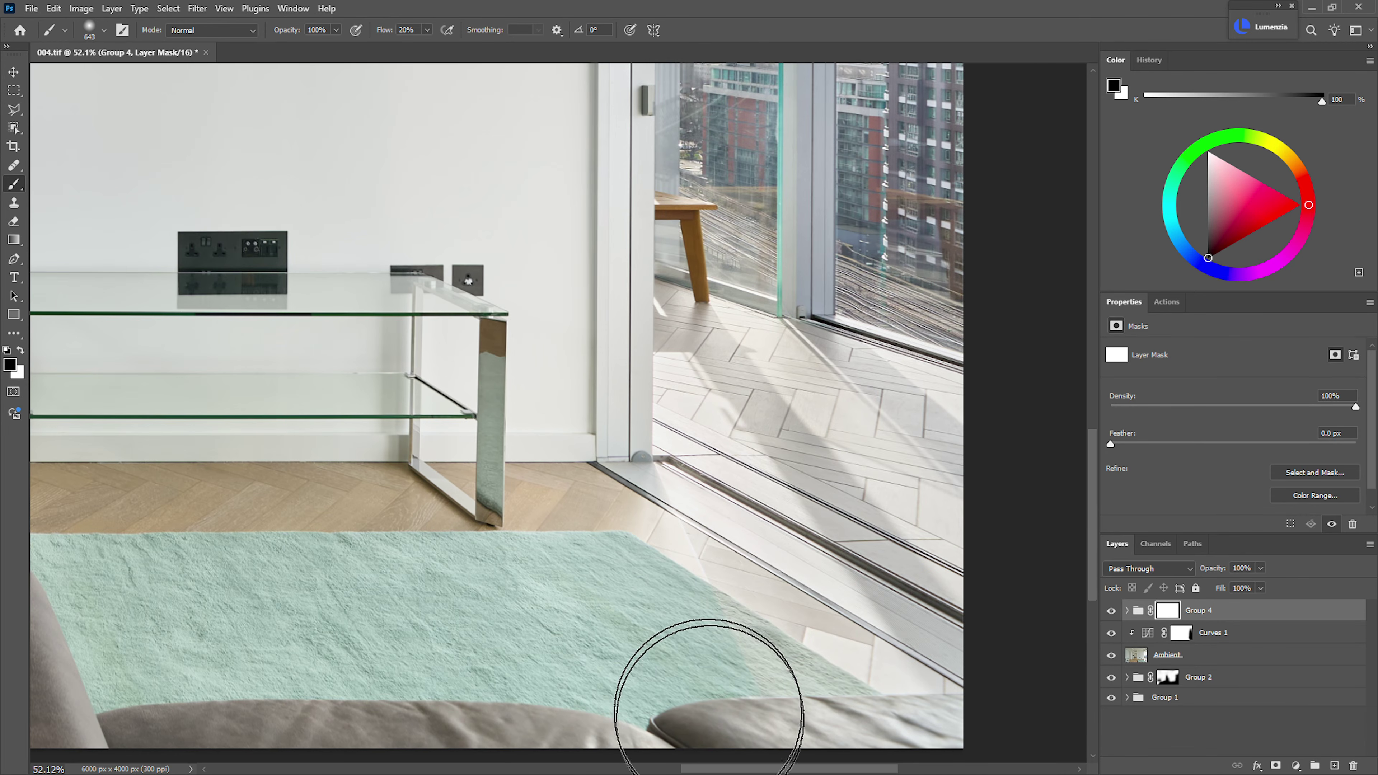
{"action": "mouse_move", "coordinate": [634, 529]}
{"action": "left_mouse_down"}
{"action": "mouse_move", "coordinate": [645, 554]}
{"action": "mouse_move", "coordinate": [645, 501]}
{"action": "left_mouse_up"}
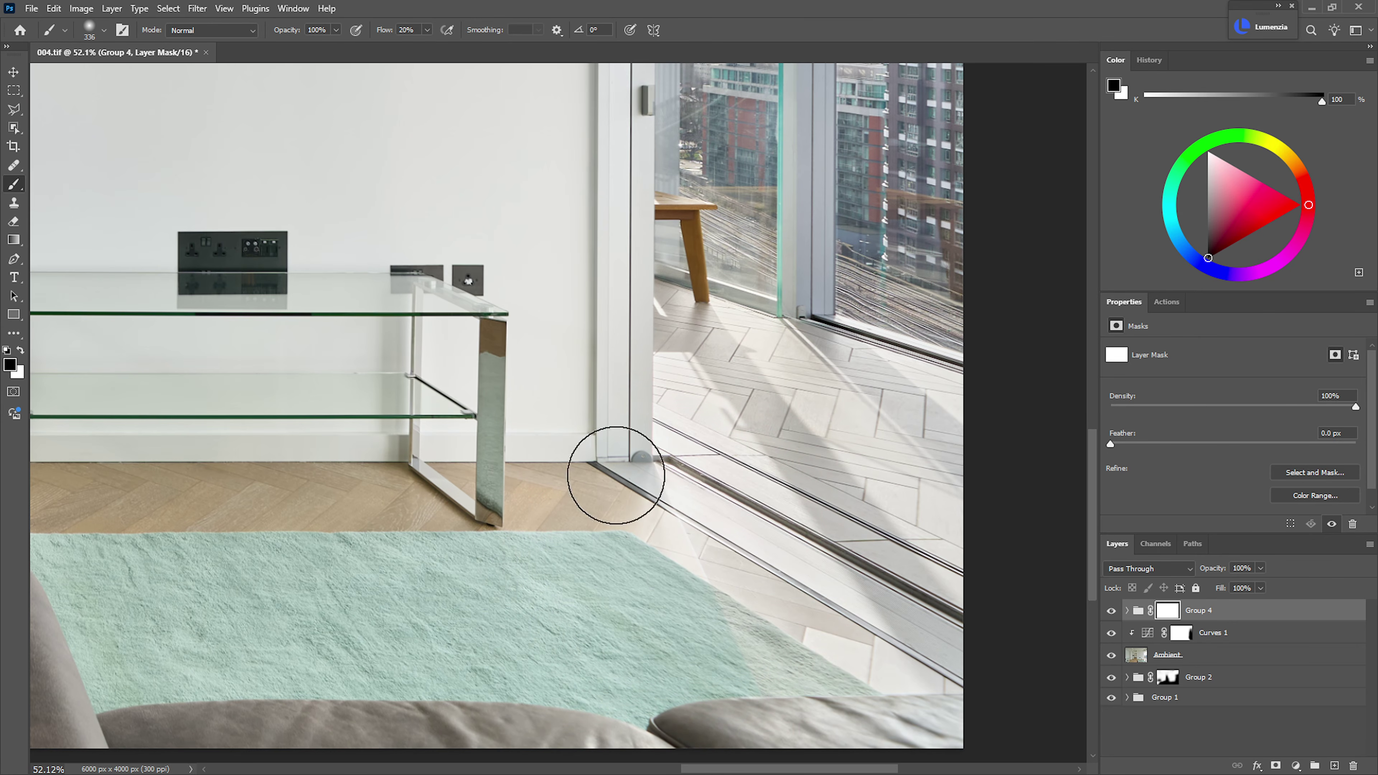
{"action": "scroll", "coordinate": [705, 630], "scroll_direction": "down", "scroll_amount": 1}
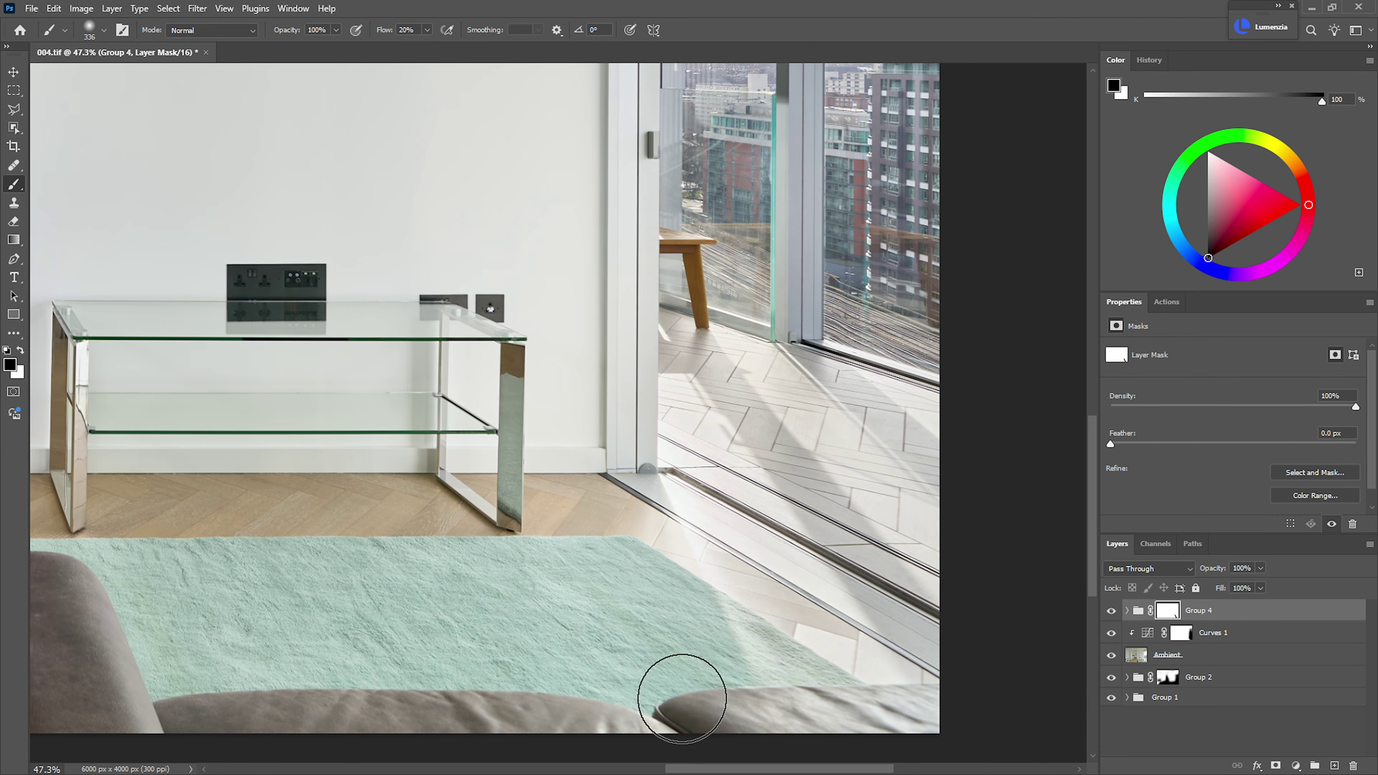
{"action": "scroll", "coordinate": [691, 597], "scroll_direction": "down", "scroll_amount": 10}
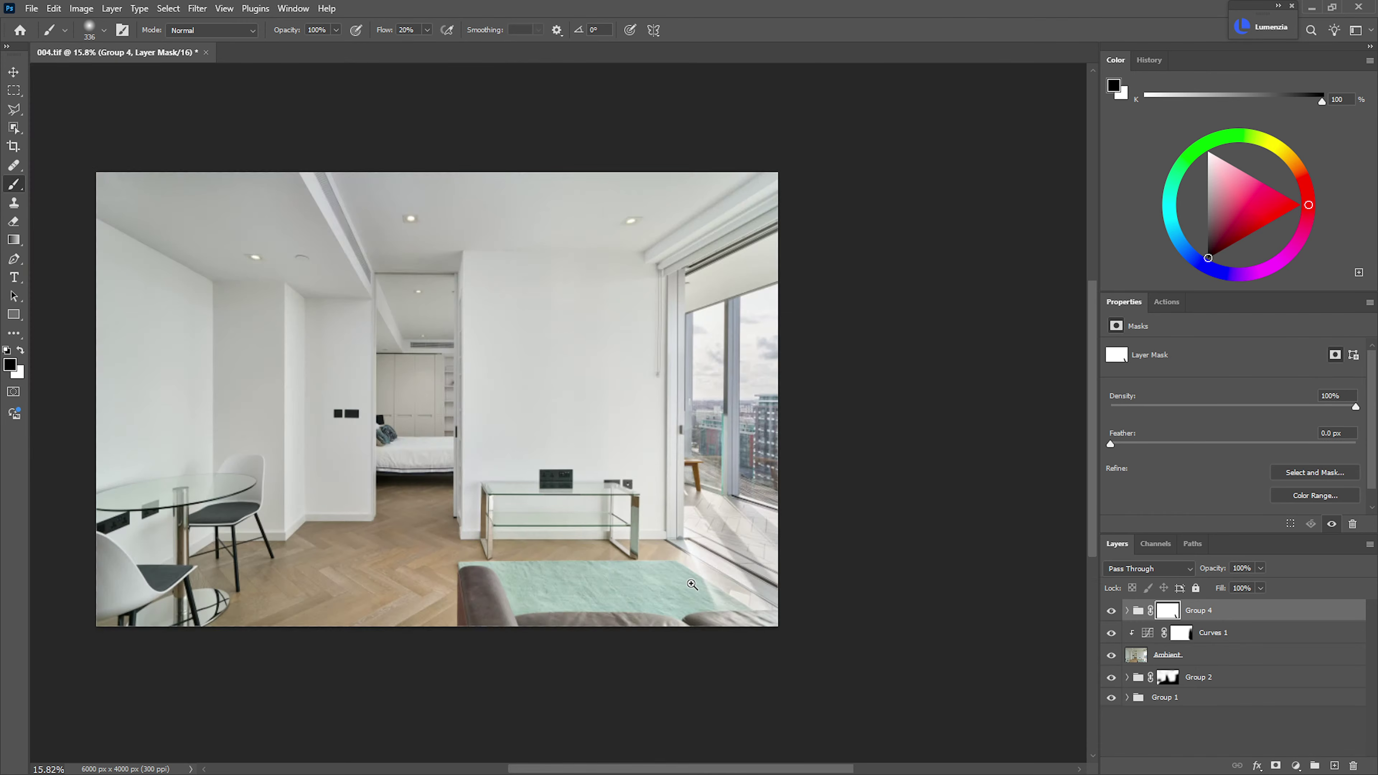
- Examine the threshold, rug and window sky with Group 4 hidden and shown to judge the blend
{"action": "scroll", "coordinate": [695, 565], "scroll_direction": "up", "scroll_amount": 7}
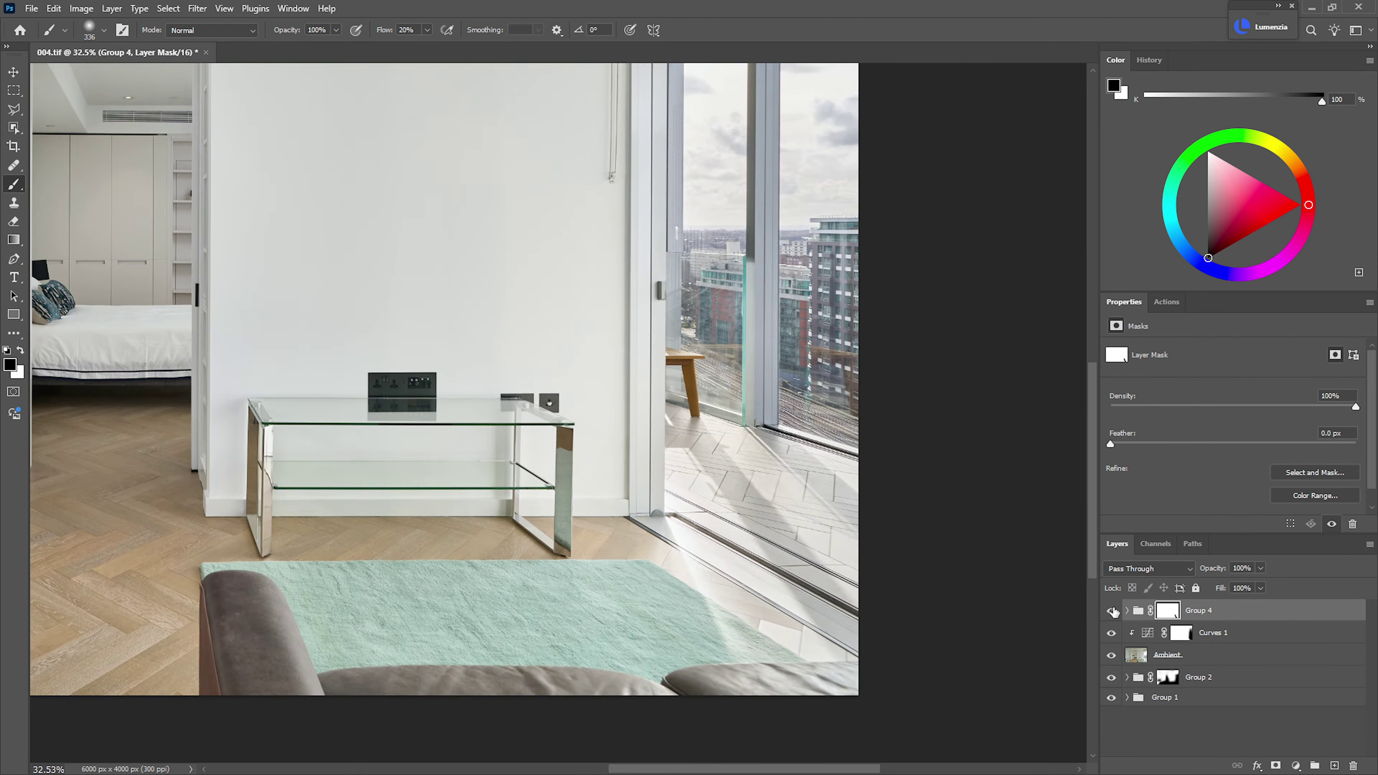
{"action": "left_click", "coordinate": [1112, 610]}
{"action": "left_click", "coordinate": [1111, 611]}
{"action": "left_click", "coordinate": [1111, 611]}
{"action": "left_click", "coordinate": [1112, 611]}
{"action": "key", "text": "x"}
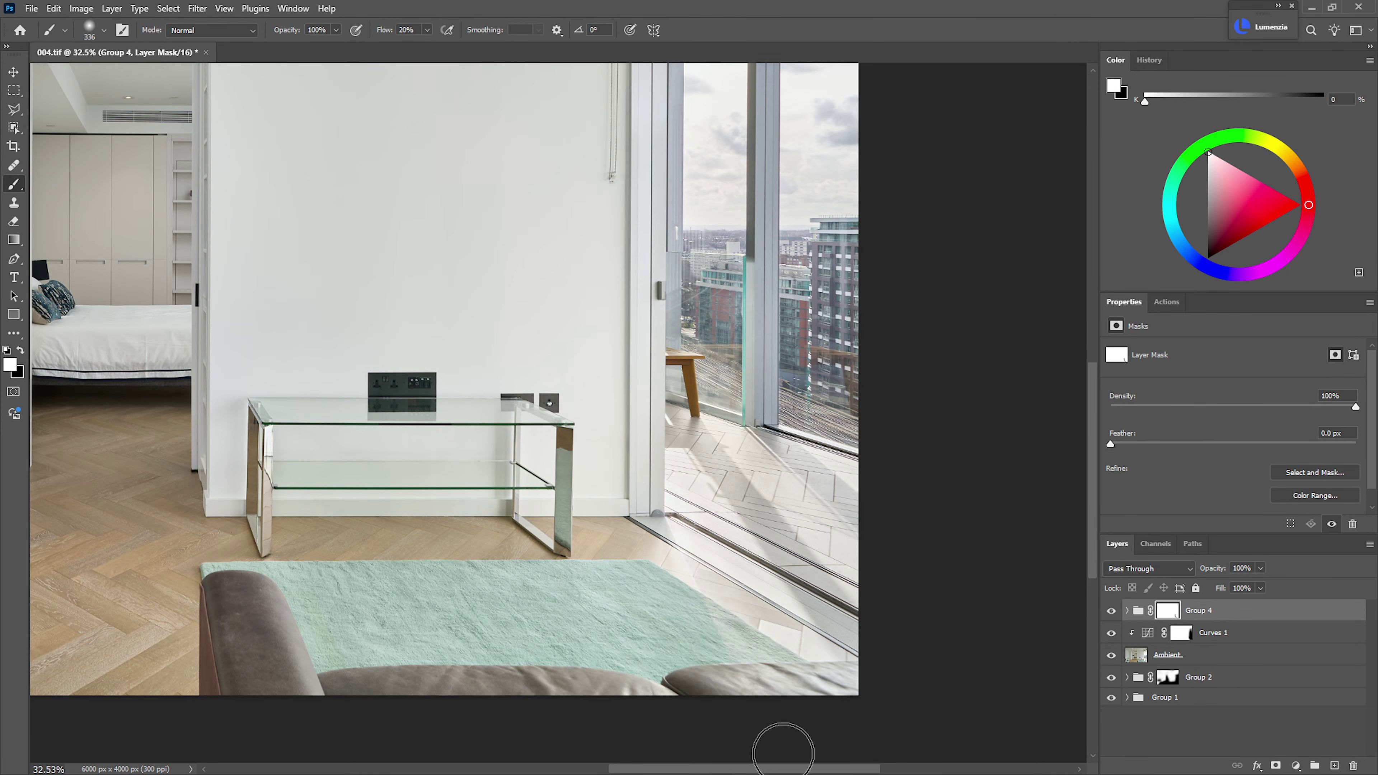
{"action": "scroll", "coordinate": [592, 449], "scroll_direction": "down", "scroll_amount": 5}
{"action": "scroll", "coordinate": [592, 450], "scroll_direction": "up", "scroll_amount": 3}
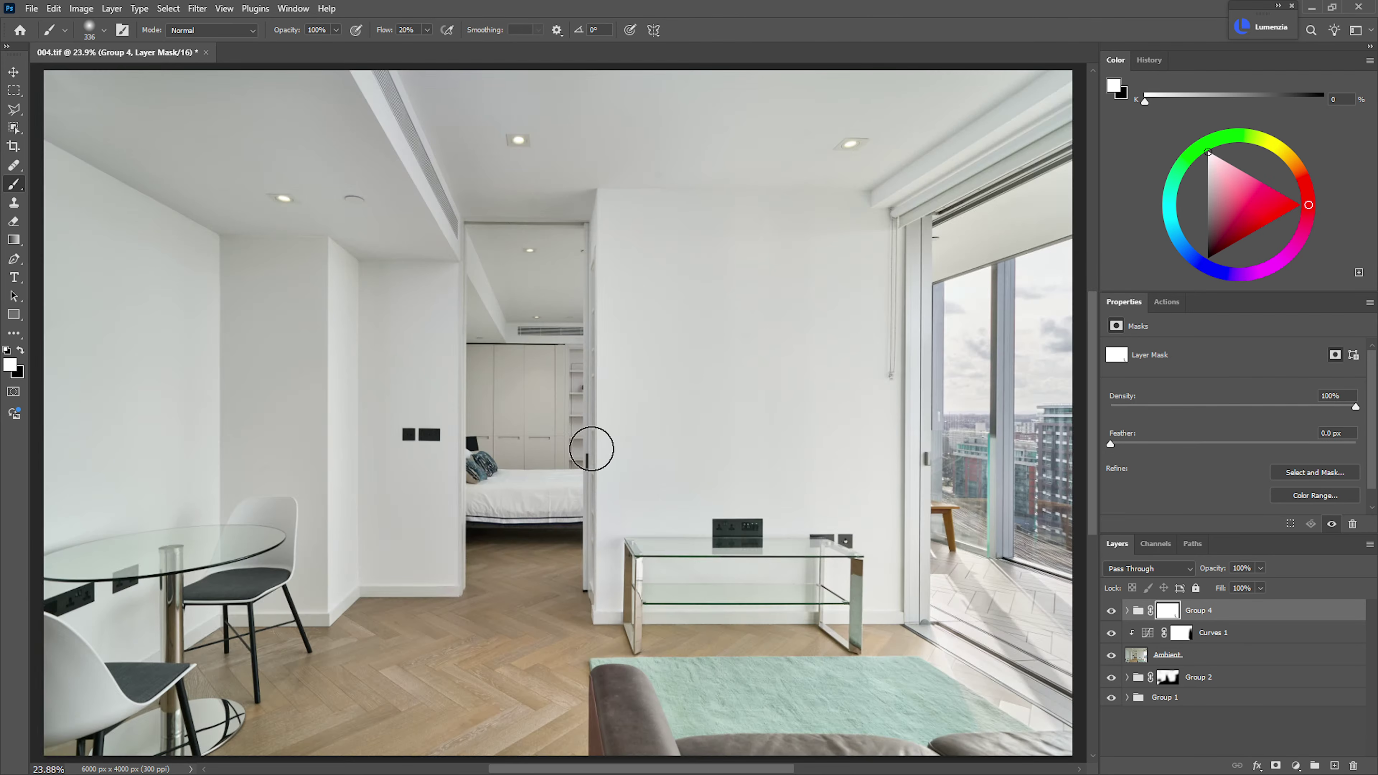
{"action": "scroll", "coordinate": [784, 339], "scroll_direction": "up", "scroll_amount": 3}
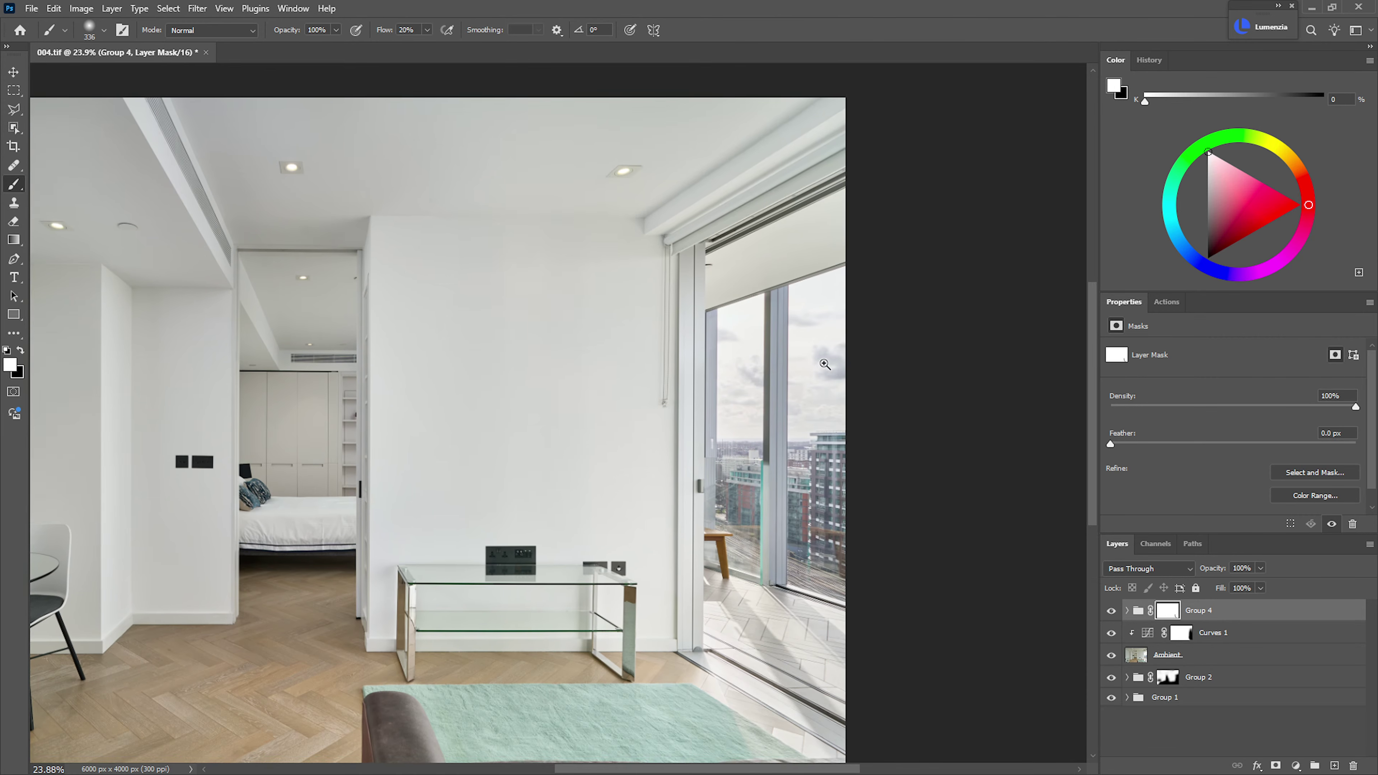
{"action": "scroll", "coordinate": [794, 301], "scroll_direction": "up", "scroll_amount": 2}
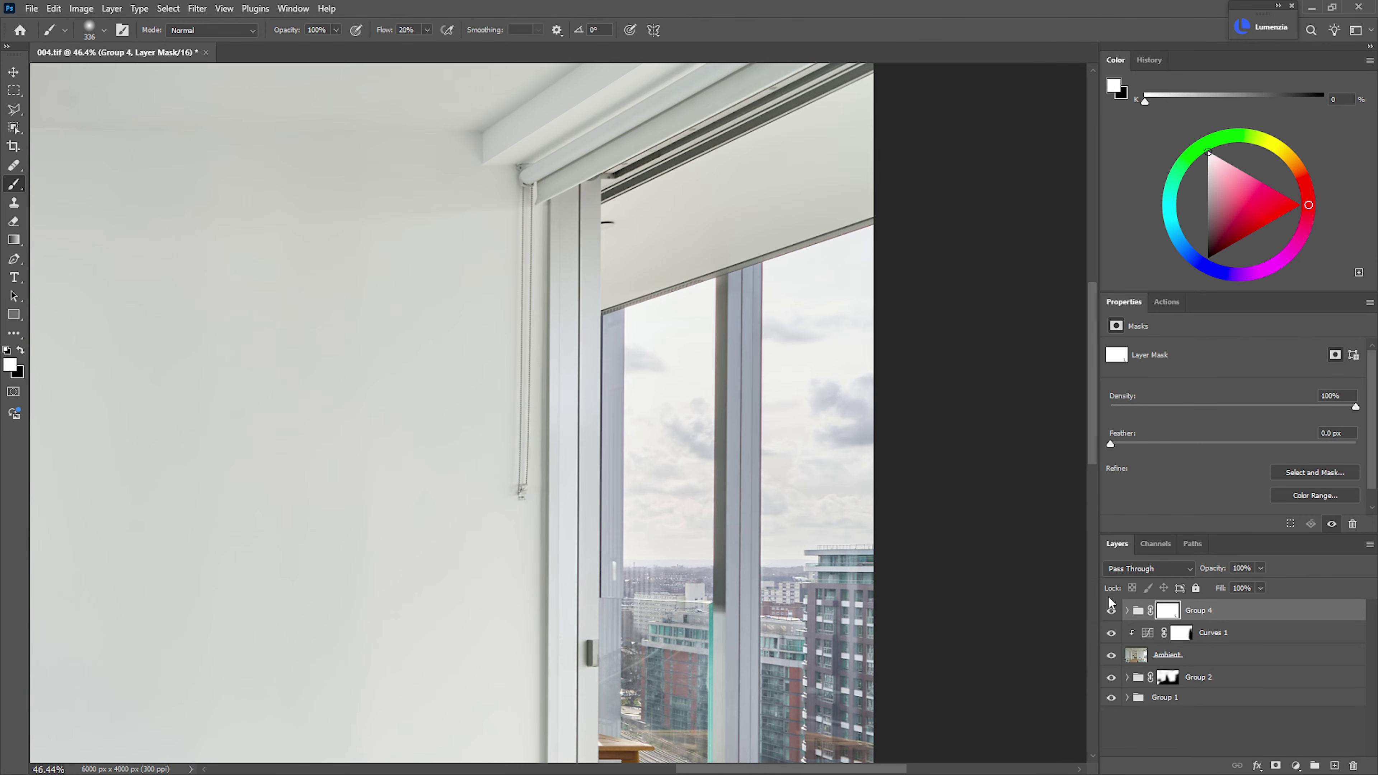
{"action": "left_click", "coordinate": [1111, 610]}
{"action": "left_click", "coordinate": [1111, 611]}
{"action": "scroll", "coordinate": [867, 501], "scroll_direction": "up", "scroll_amount": 3}
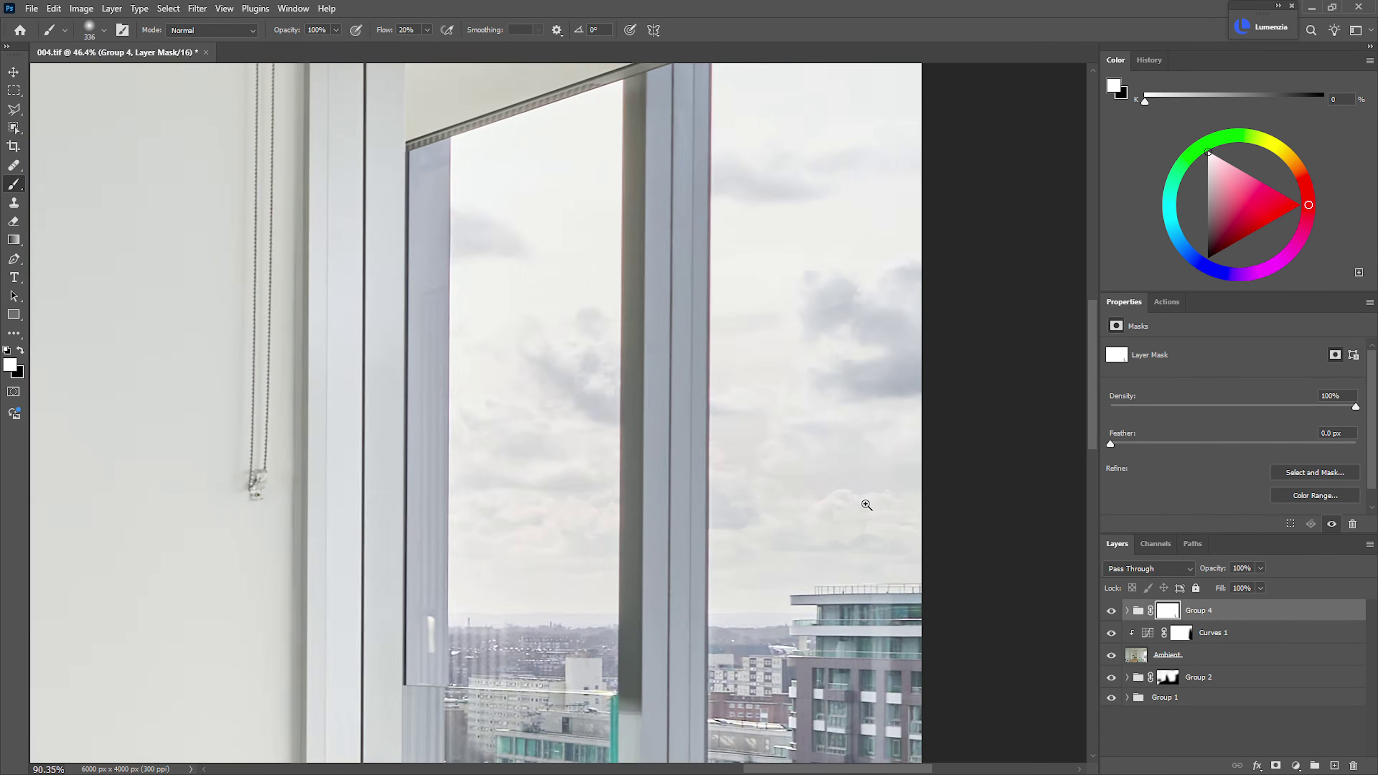
- Select all layers from Group 4 down to Group 1 and combine them into a single group
{"action": "key", "text": "l"}
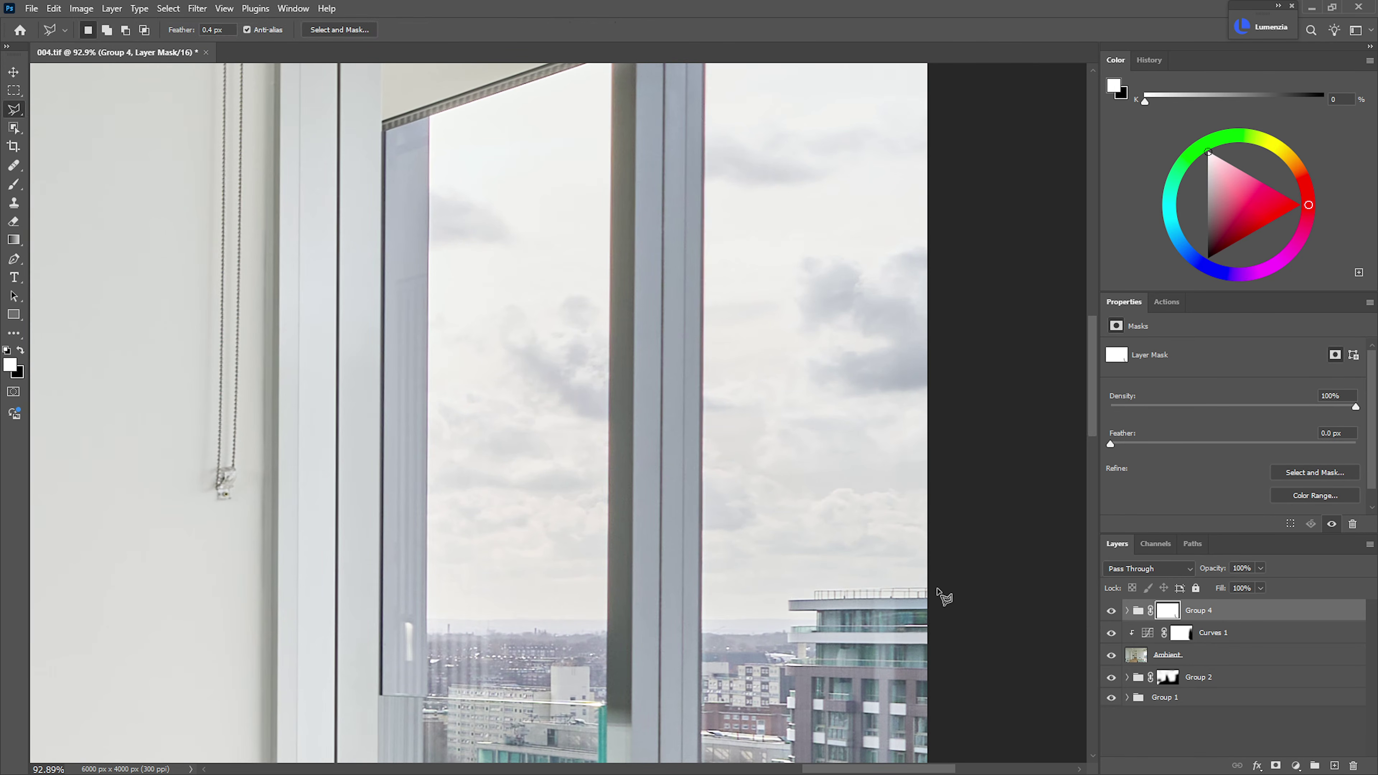
{"action": "left_click", "coordinate": [1192, 699], "text": "shift"}
{"action": "key", "text": "ctrl+g"}
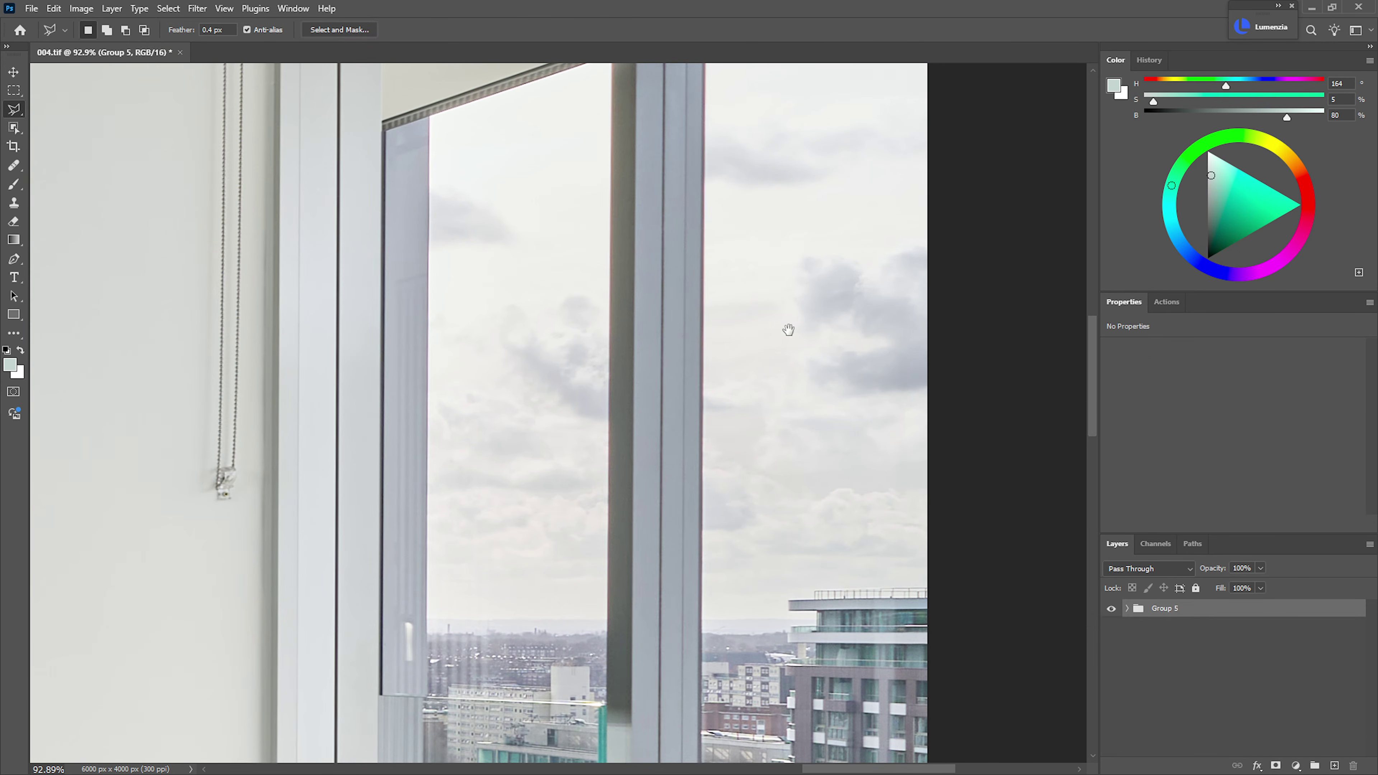
- Outline the sky in the right window pane, down to the horizon and building roofline, with the Polygonal Lasso at 0.4 px feather
{"action": "left_click_drag", "start_coordinate": [788, 330], "coordinate": [823, 470]}
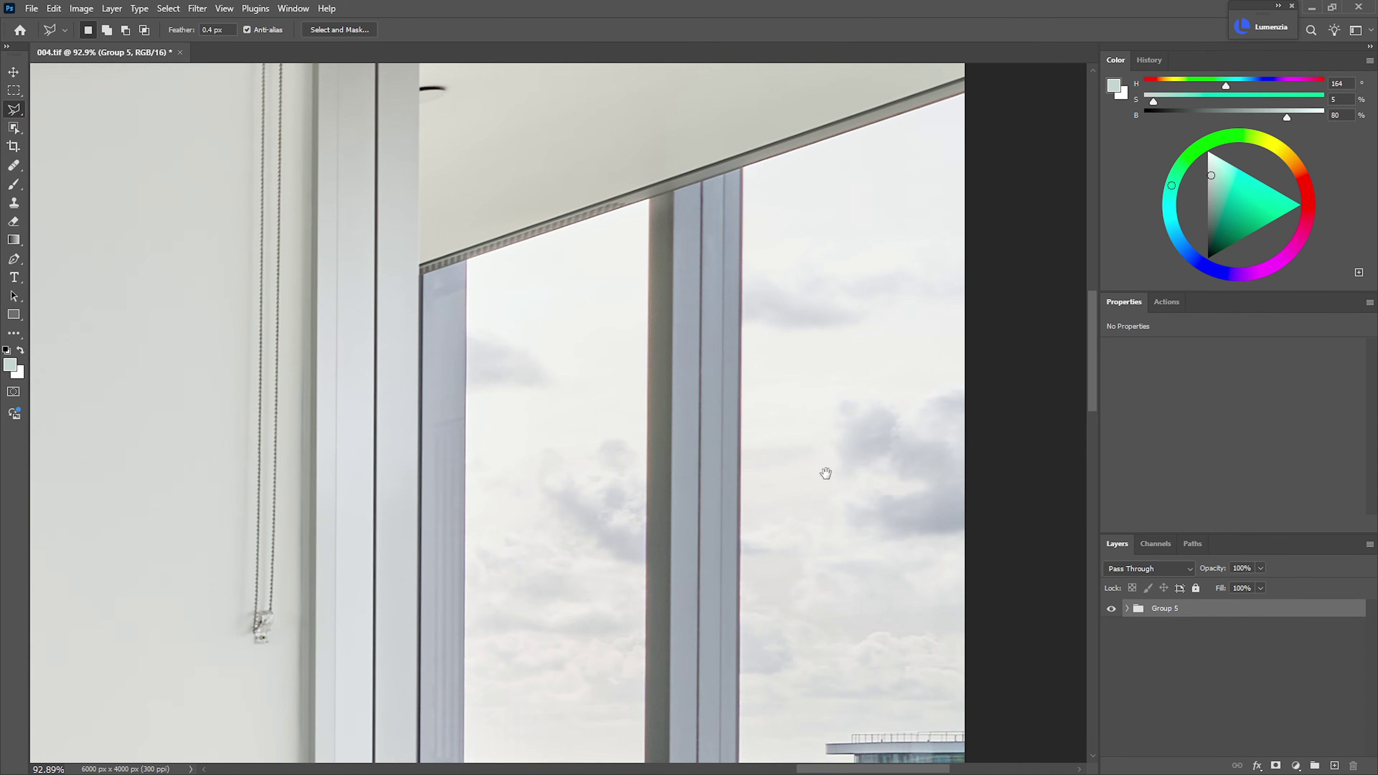
{"action": "left_click", "coordinate": [966, 89]}
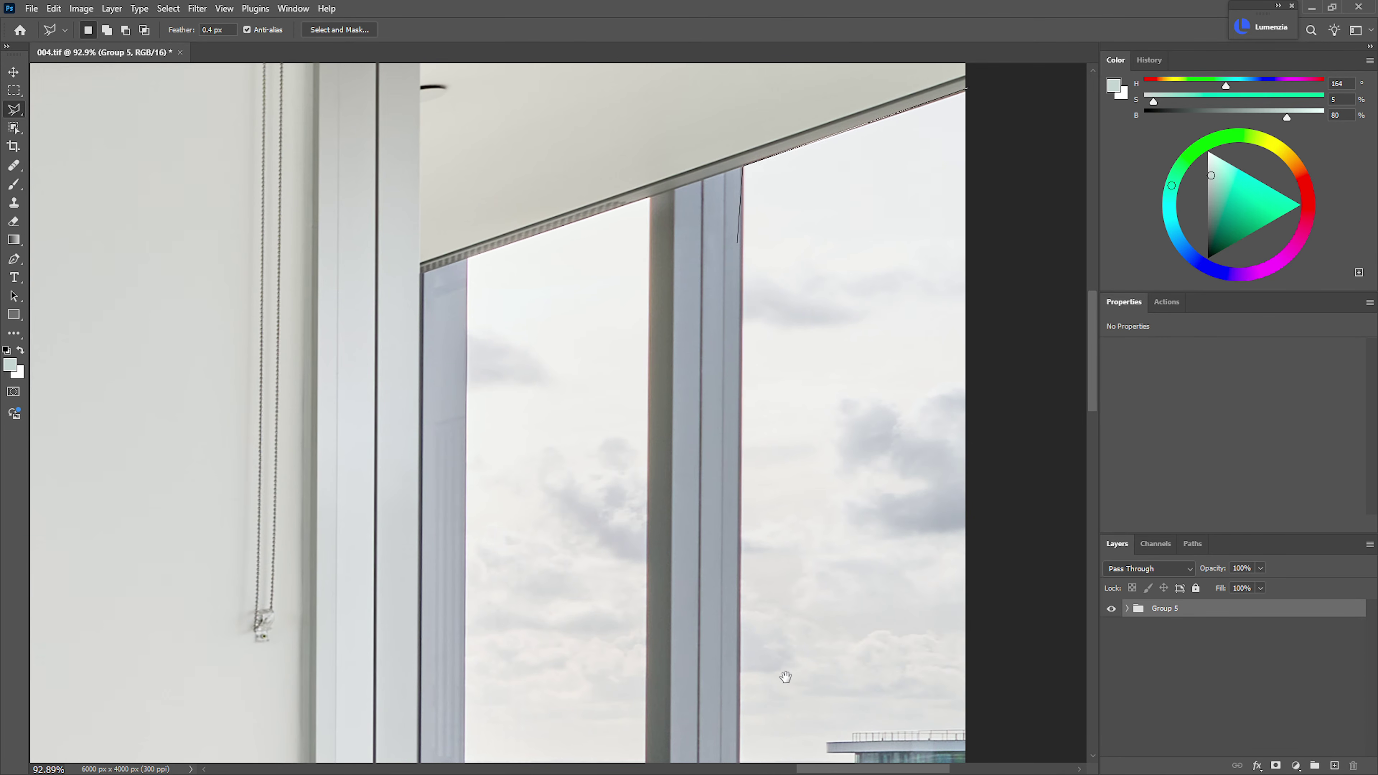
{"action": "left_click_drag", "start_coordinate": [785, 676], "coordinate": [696, 223]}
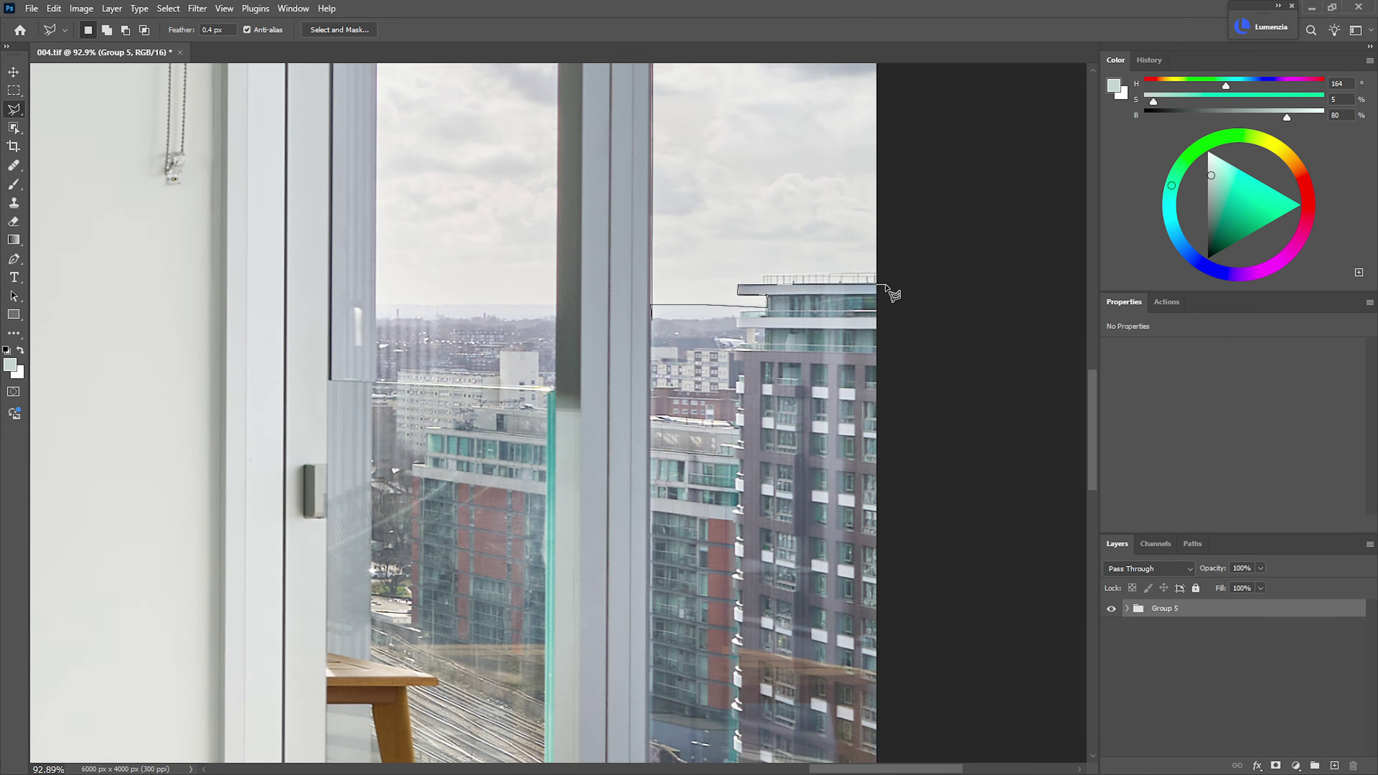
{"action": "scroll", "coordinate": [889, 271], "scroll_direction": "up", "scroll_amount": 10}
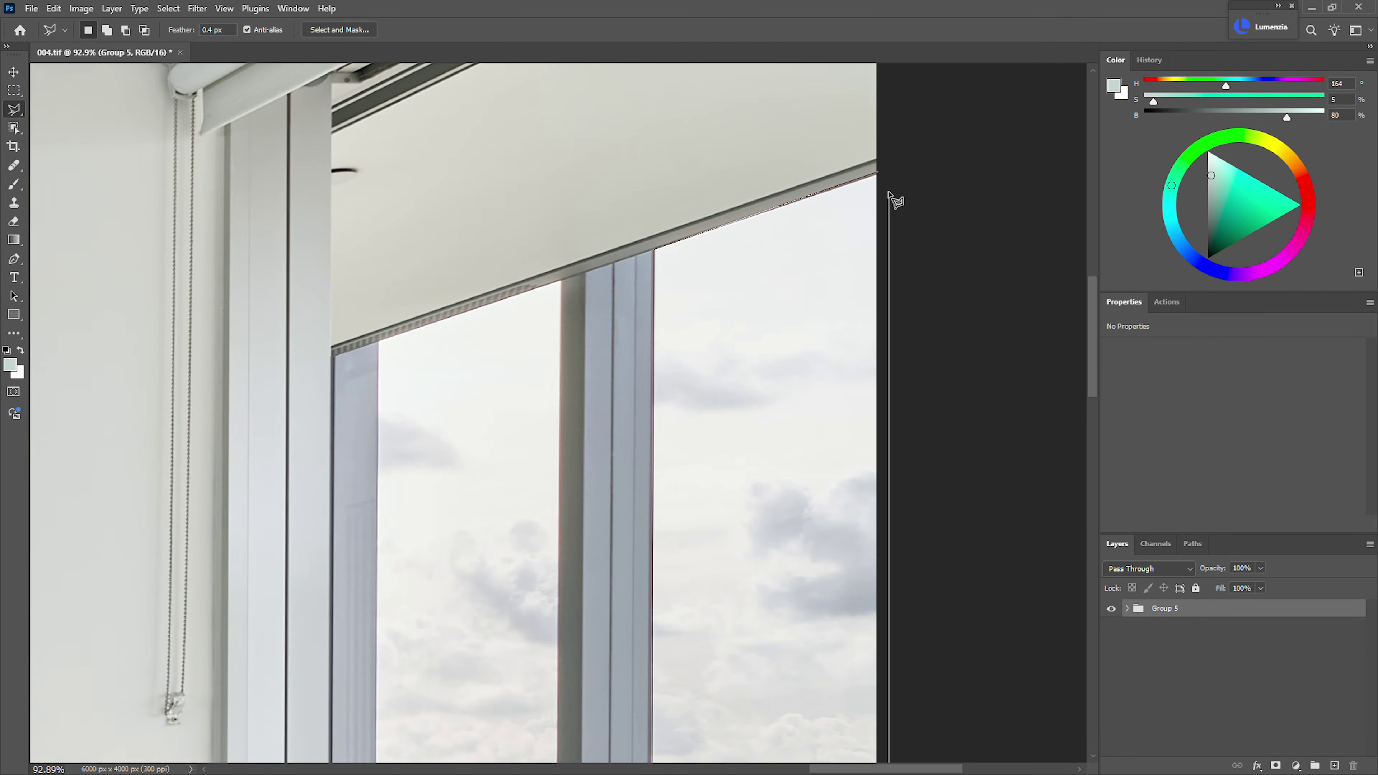
{"action": "left_click", "coordinate": [878, 173]}
- Add the sky in the left window pane, from the soffit edge down to the horizon, to the selection
{"action": "left_click_drag", "start_coordinate": [624, 329], "coordinate": [828, 209]}
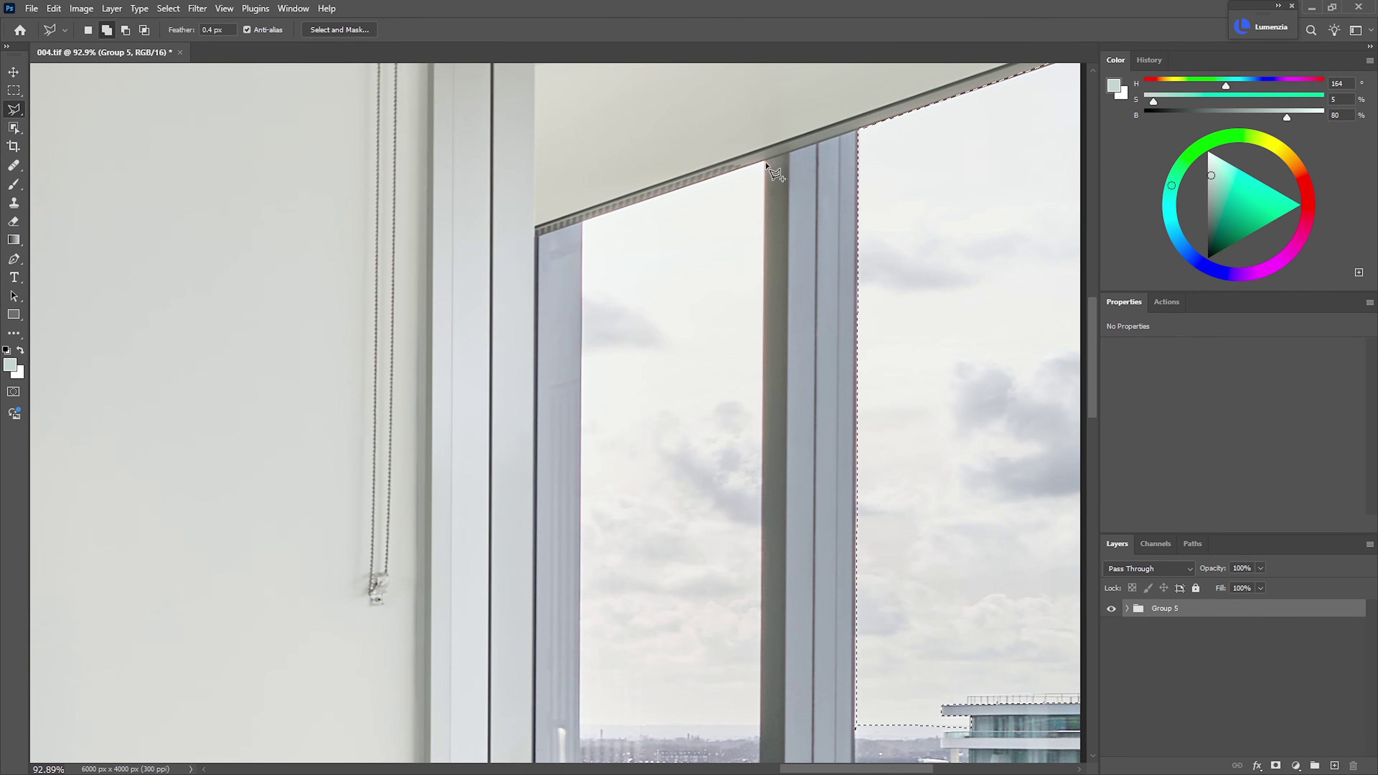
{"action": "left_click", "coordinate": [581, 224]}
{"action": "scroll", "coordinate": [602, 632], "scroll_direction": "down", "scroll_amount": 3}
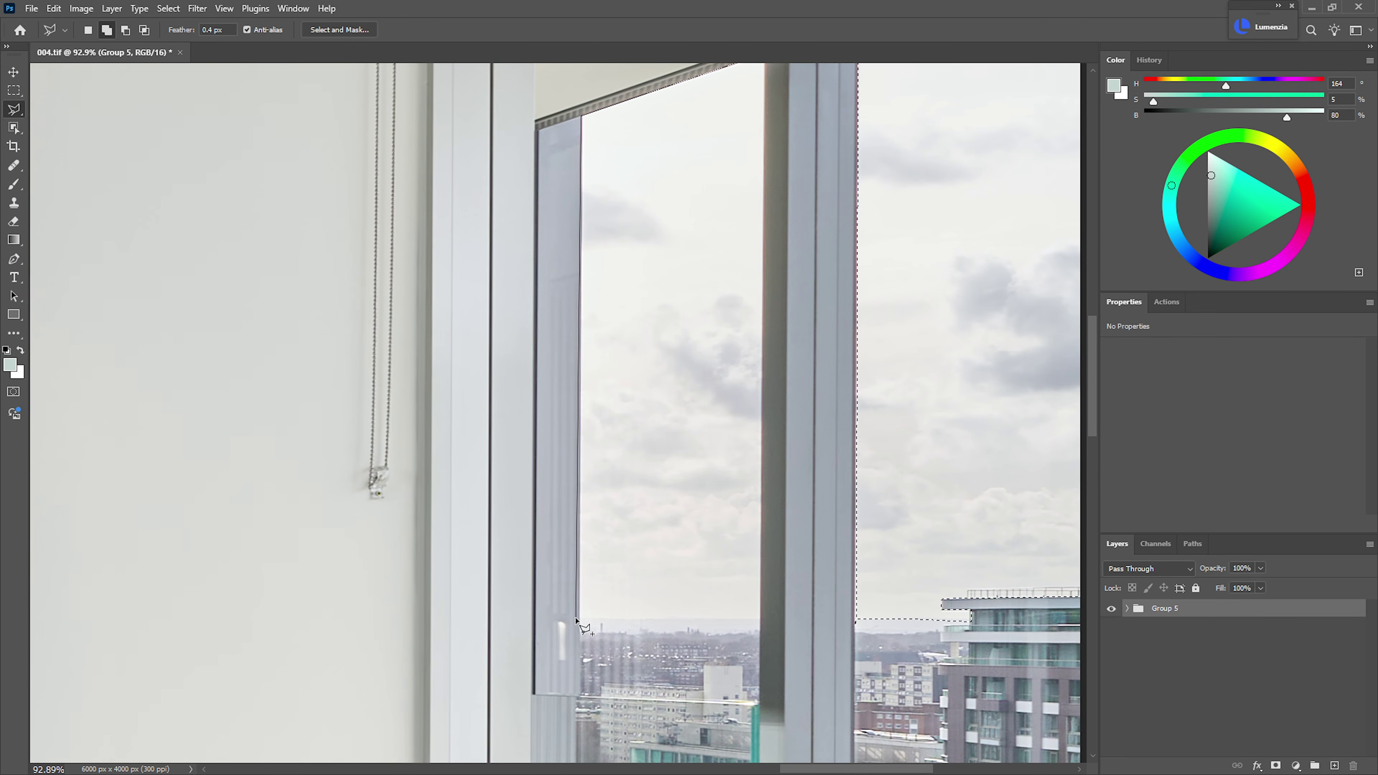
{"action": "left_click", "coordinate": [577, 619]}
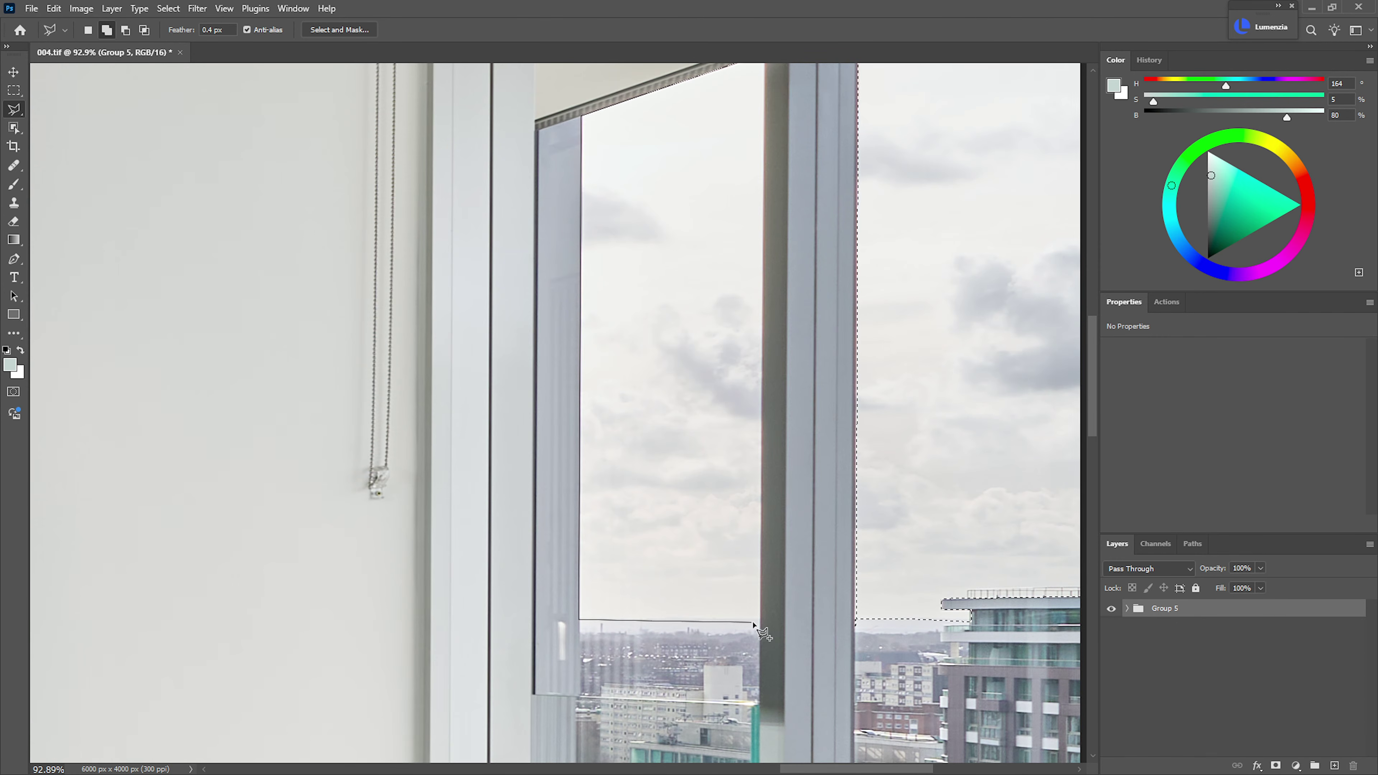
{"action": "scroll", "coordinate": [732, 478], "scroll_direction": "up", "scroll_amount": 5}
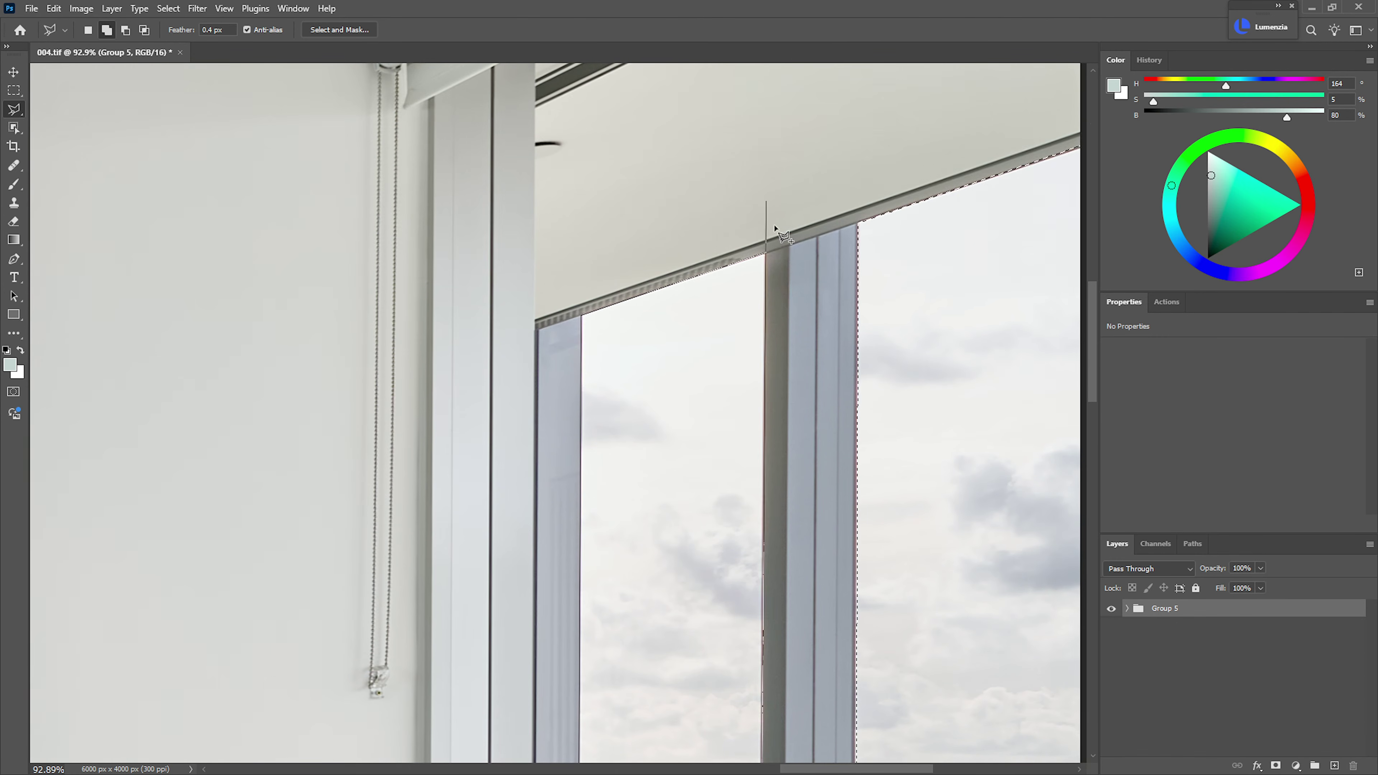
{"action": "left_click", "coordinate": [765, 250]}
{"action": "left_click_drag", "start_coordinate": [797, 298], "coordinate": [737, 327]}
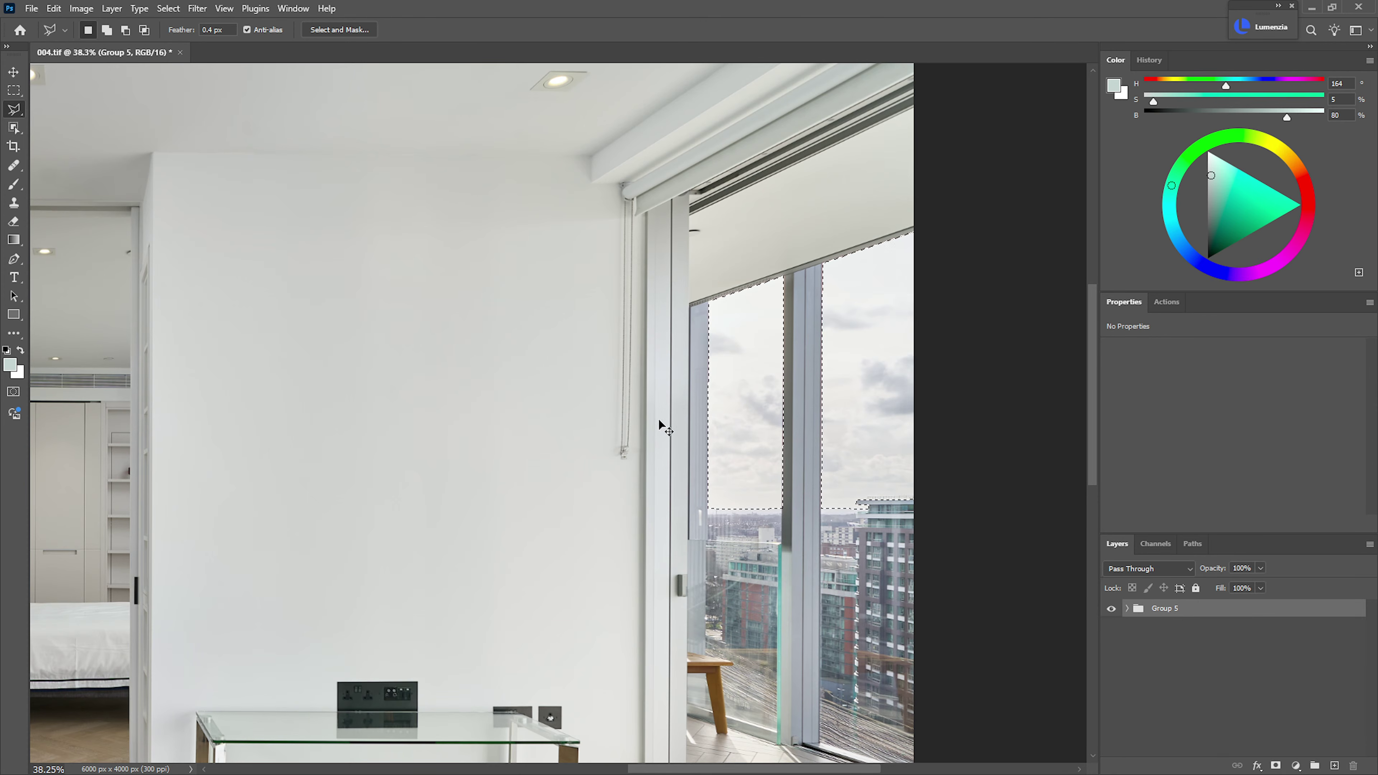
- Refine the sky selection with Color Range, sampling the left pane's sky with Localized Color Clusters, fuzziness 44 and range 18%
{"action": "key", "text": "alt+s"}
{"action": "key", "text": "c"}
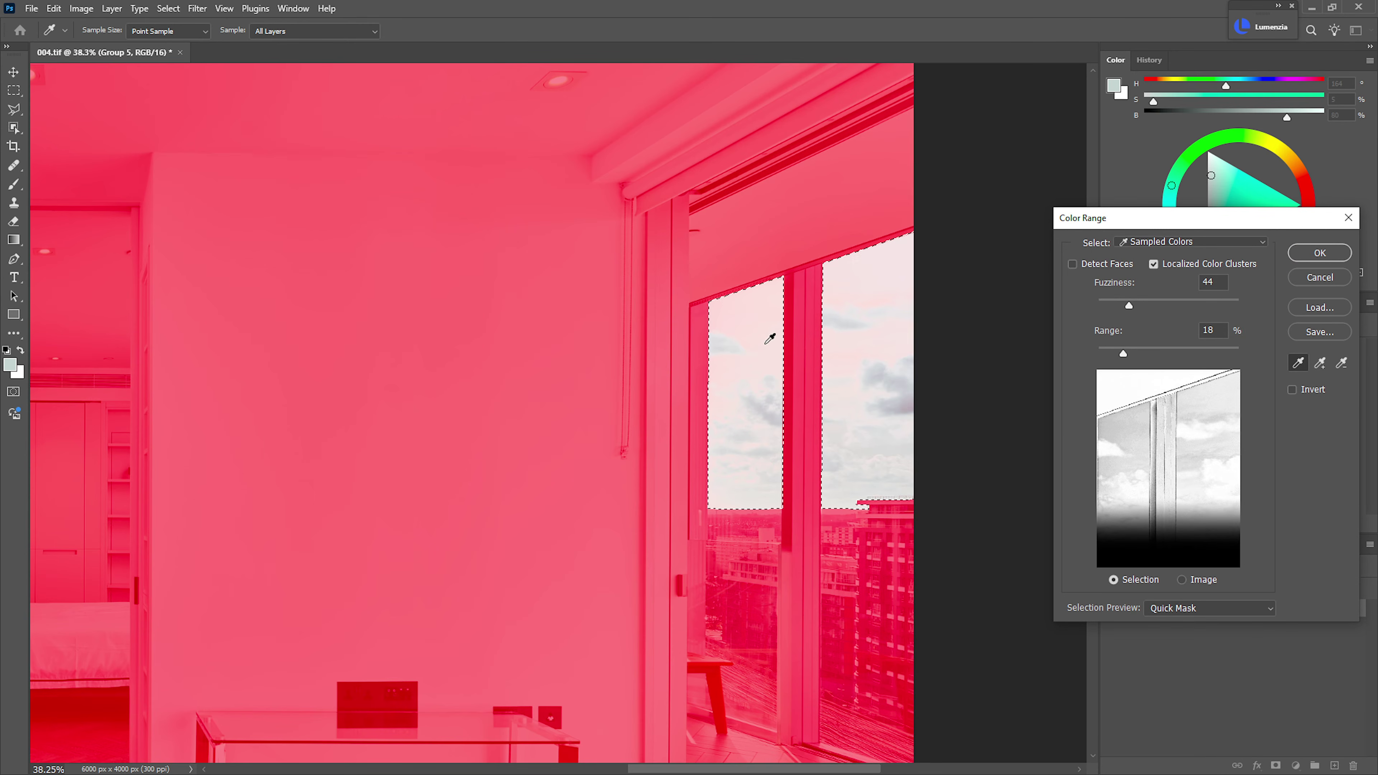
{"action": "left_click", "coordinate": [759, 335]}
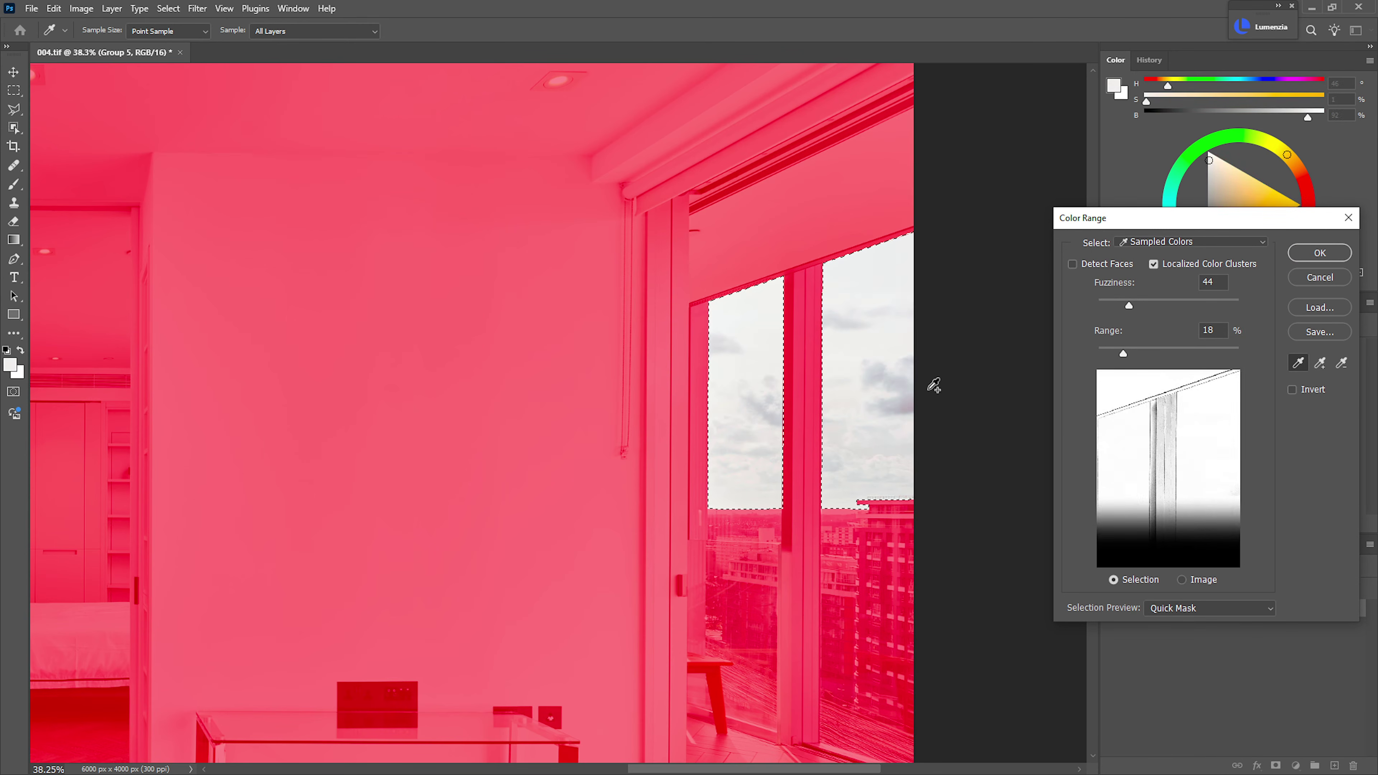
{"action": "left_click", "coordinate": [1319, 252]}
- Add a layer mask to Group 5 that hides the selected sky in both window panes
{"action": "left_click_drag", "start_coordinate": [875, 495], "coordinate": [980, 507]}
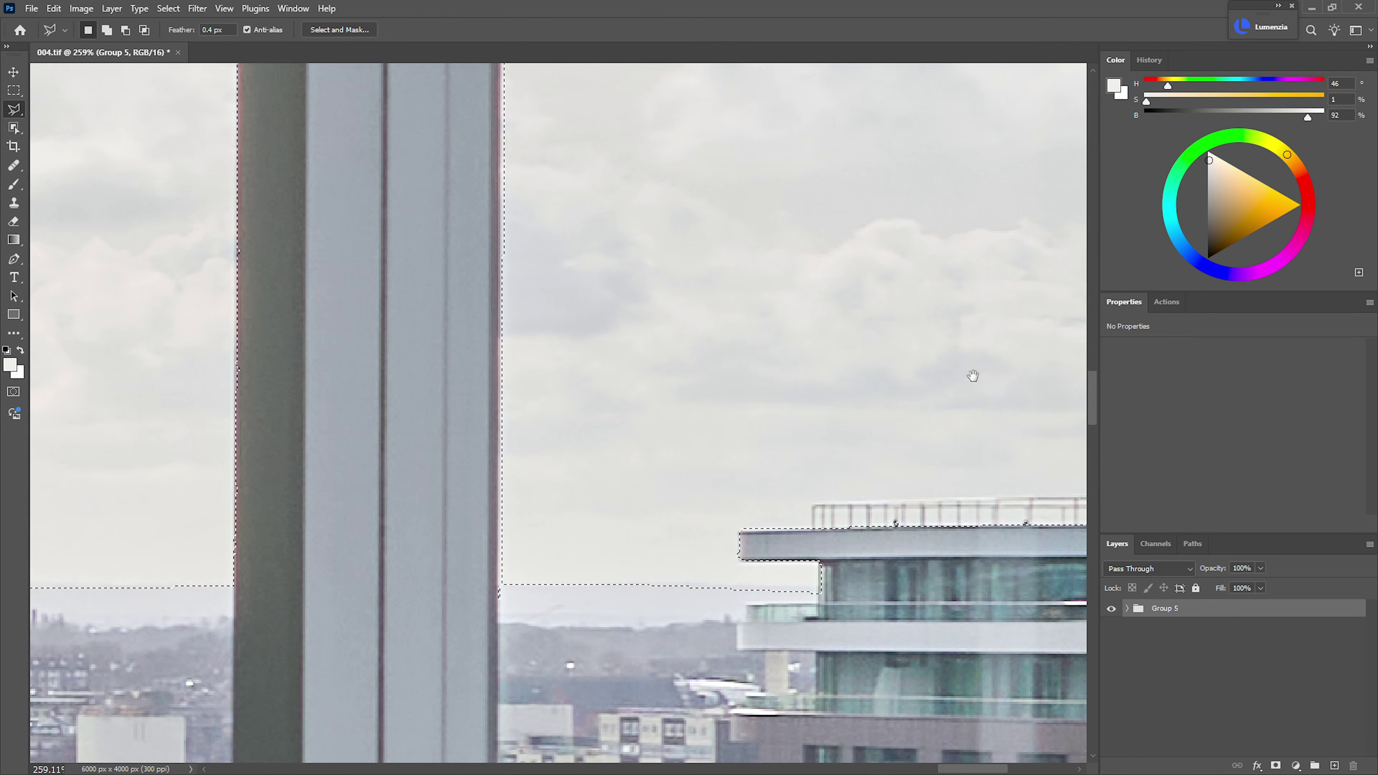
{"action": "scroll", "coordinate": [971, 375], "scroll_direction": "down", "scroll_amount": 5}
{"action": "left_click", "coordinate": [1274, 765]}
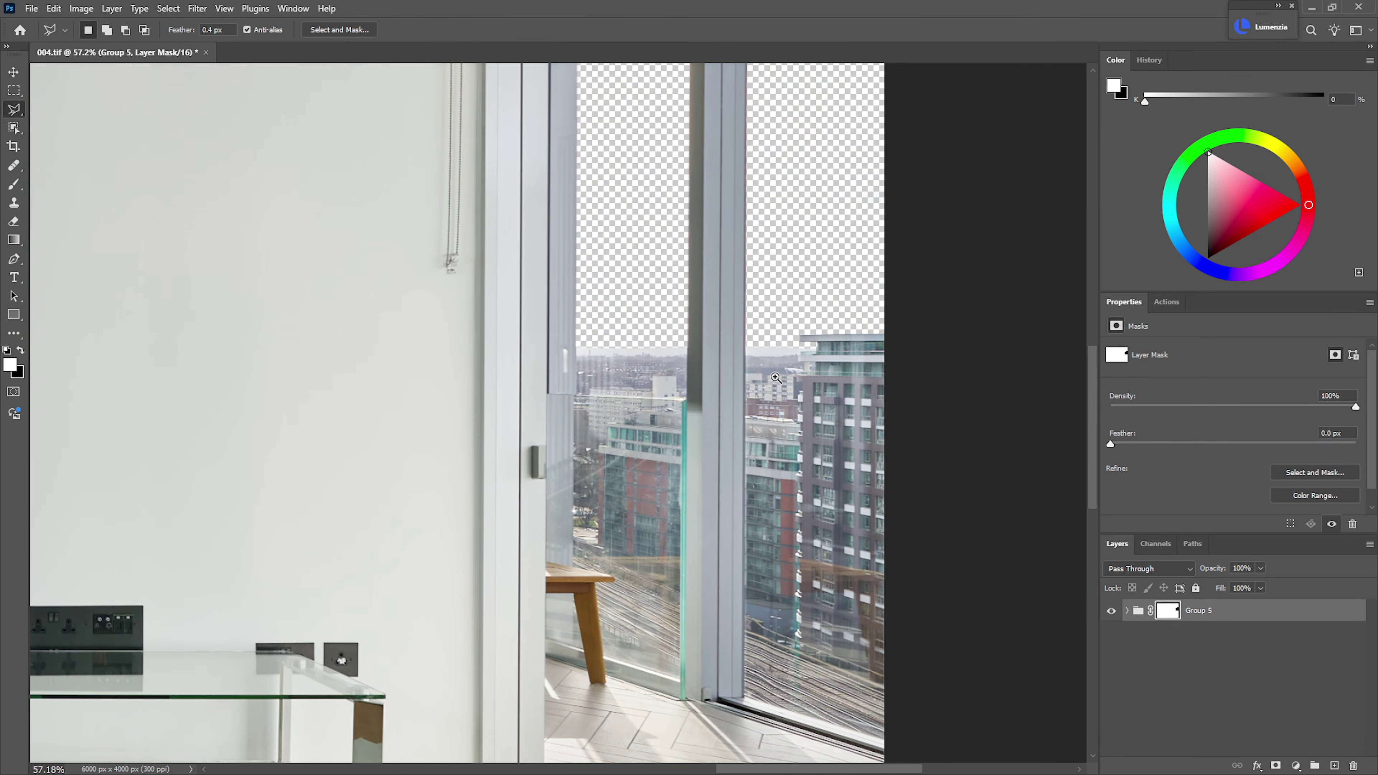
{"action": "scroll", "coordinate": [958, 549], "scroll_direction": "down", "scroll_amount": 2}
{"action": "scroll", "coordinate": [957, 549], "scroll_direction": "up", "scroll_amount": 3}
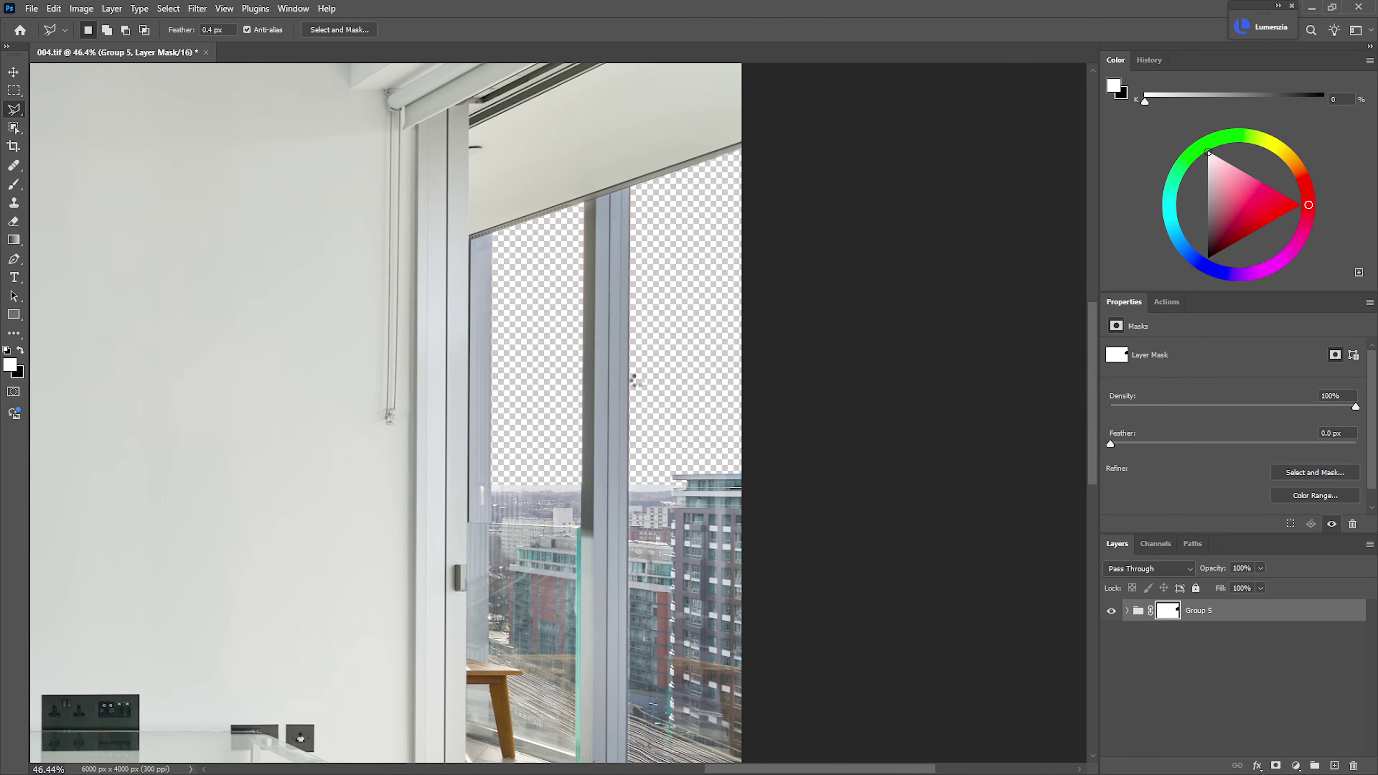
- Flip the placed Morning Blue-24 sky image horizontally, scale it to about 25.6%, and position it over the window
{"action": "scroll", "coordinate": [554, 375], "scroll_direction": "down", "scroll_amount": 8}
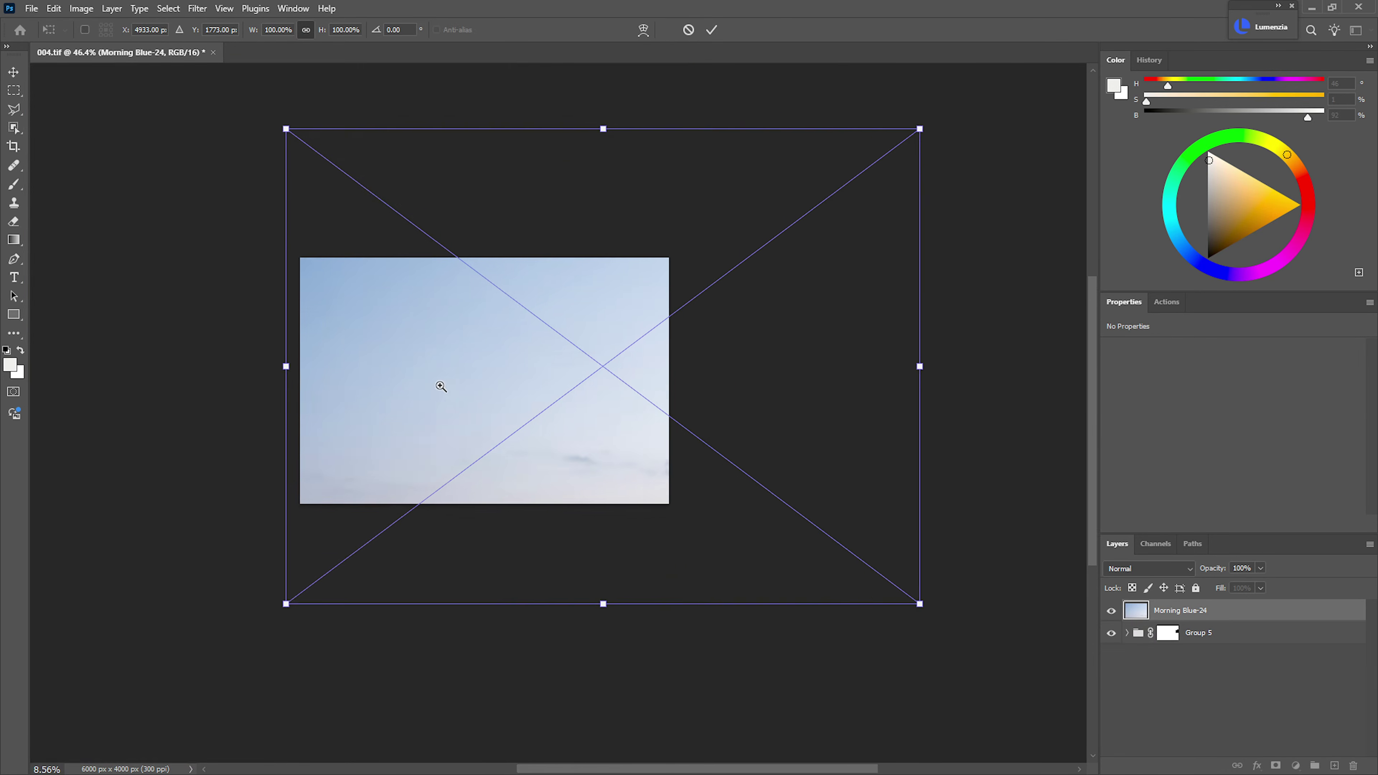
{"action": "right_click", "coordinate": [583, 368]}
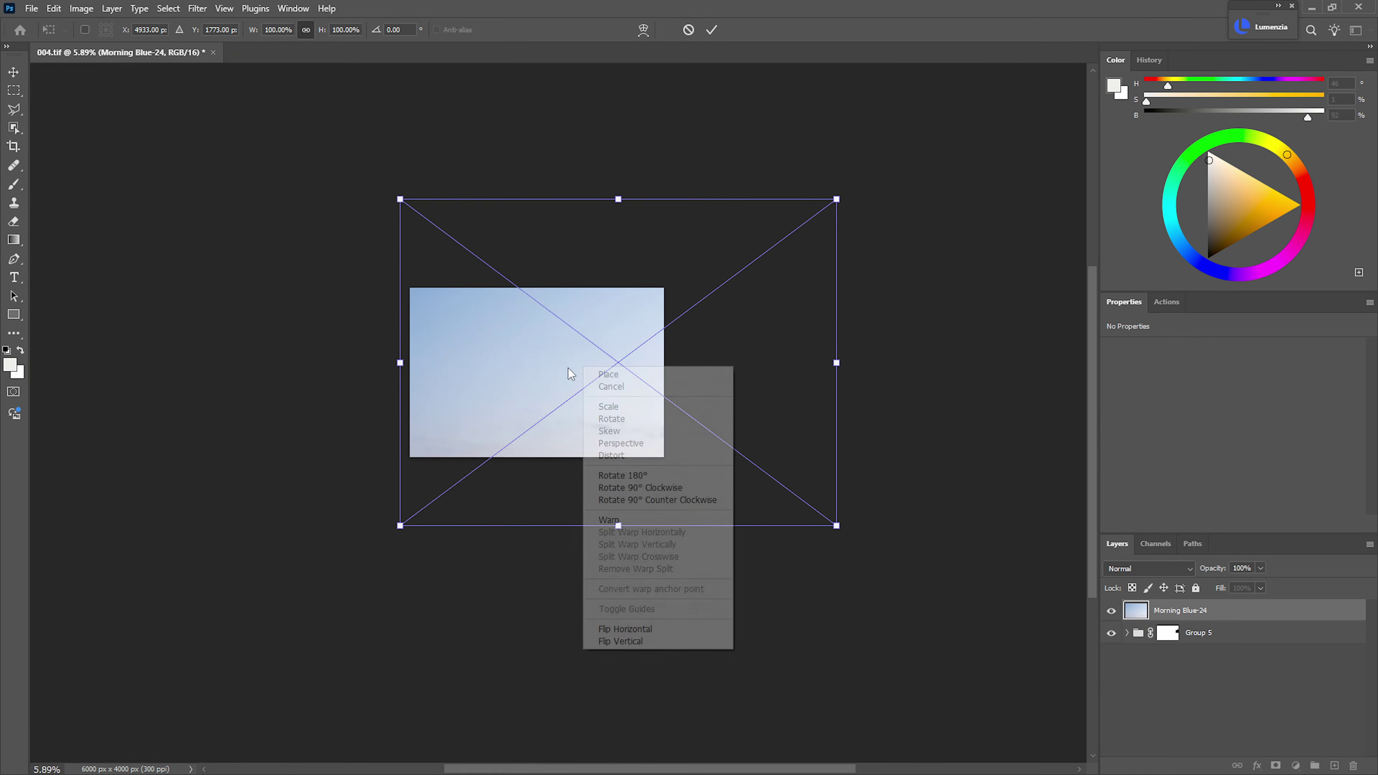
{"action": "left_click", "coordinate": [638, 630]}
{"action": "left_click_drag", "start_coordinate": [402, 199], "coordinate": [687, 415]}
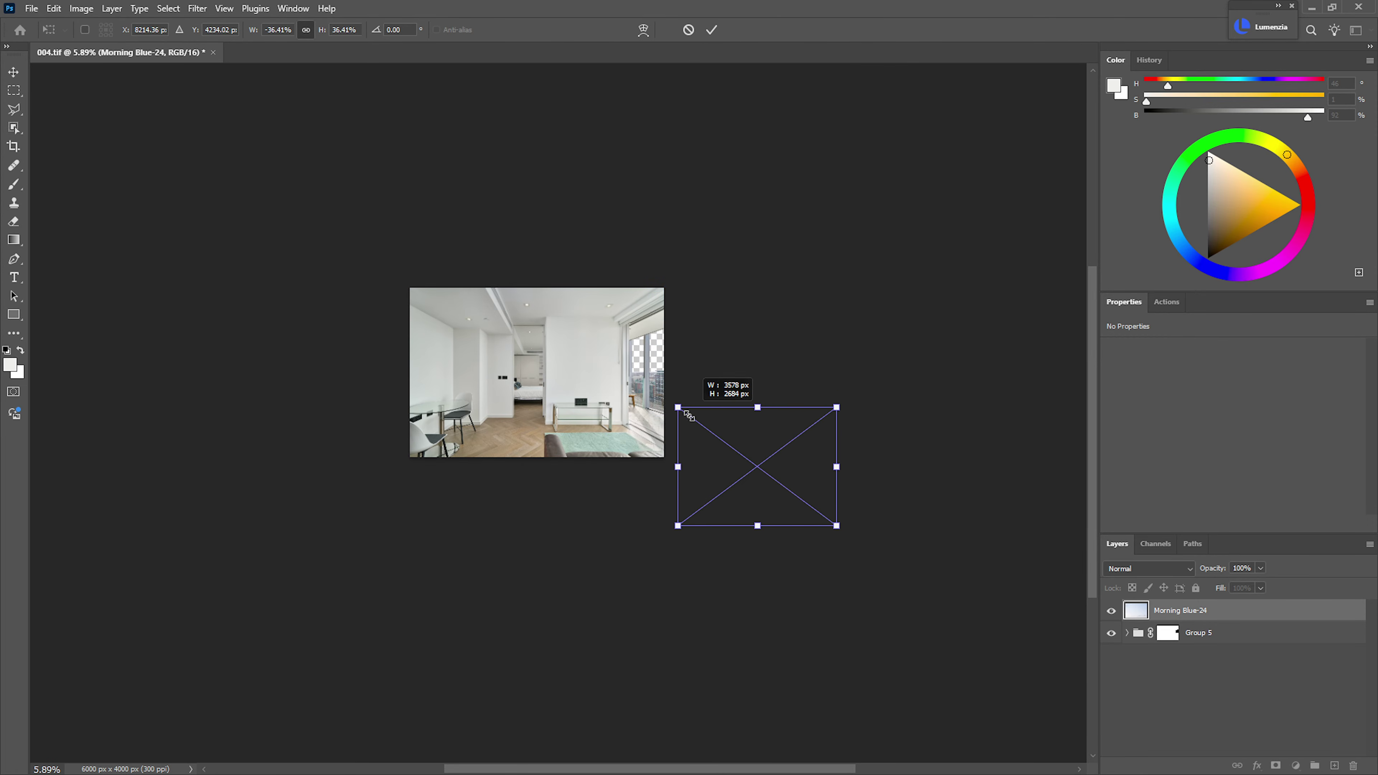
{"action": "left_click_drag", "start_coordinate": [757, 467], "coordinate": [692, 326]}
{"action": "left_click_drag", "start_coordinate": [767, 264], "coordinate": [725, 296]}
{"action": "left_click_drag", "start_coordinate": [623, 374], "coordinate": [731, 373]}
{"action": "left_click_drag", "start_coordinate": [783, 257], "coordinate": [797, 334]}
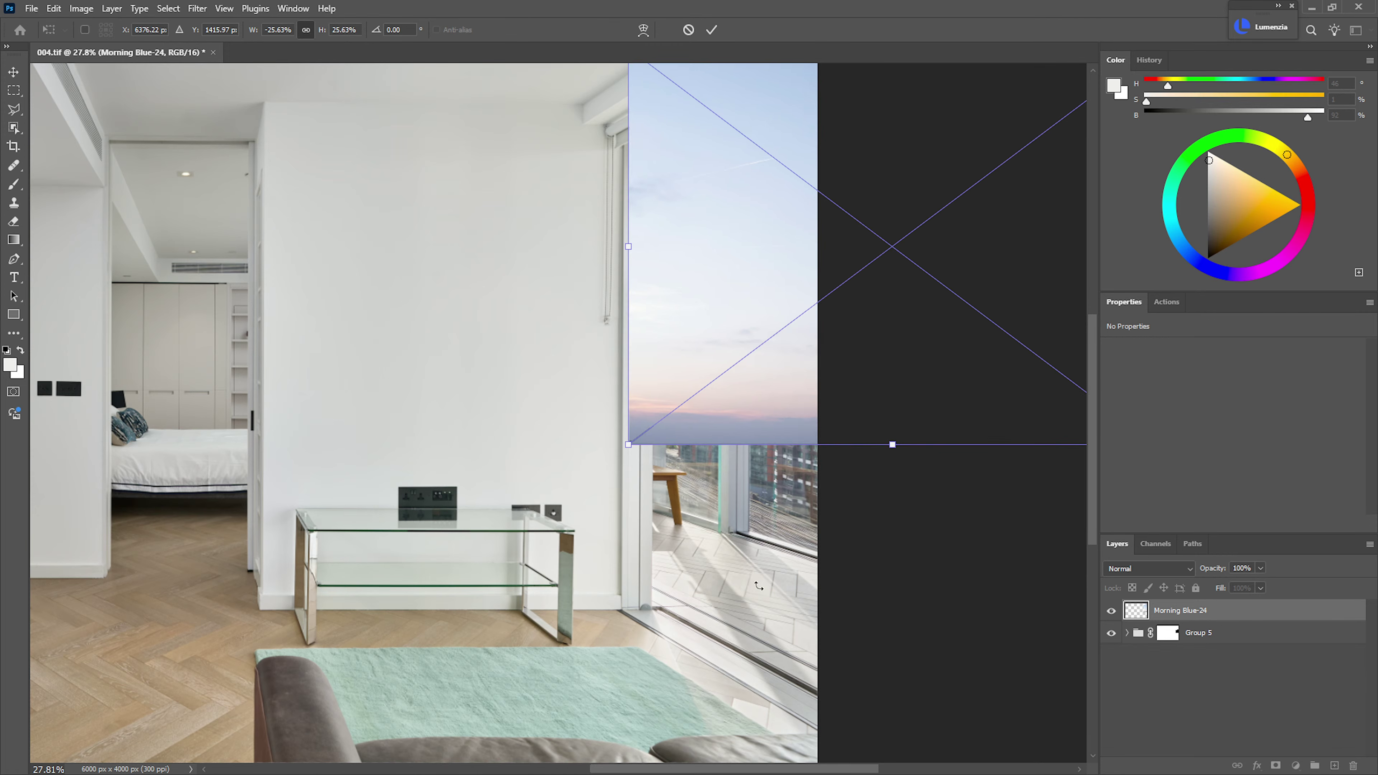
{"action": "key", "text": "Return"}
- Put the Morning Blue-24 layer beneath Group 5 and shift the sky up to X 5066 px, Y 361 px
{"action": "key", "text": "ctrl+bracketleft"}
{"action": "key", "text": "l"}
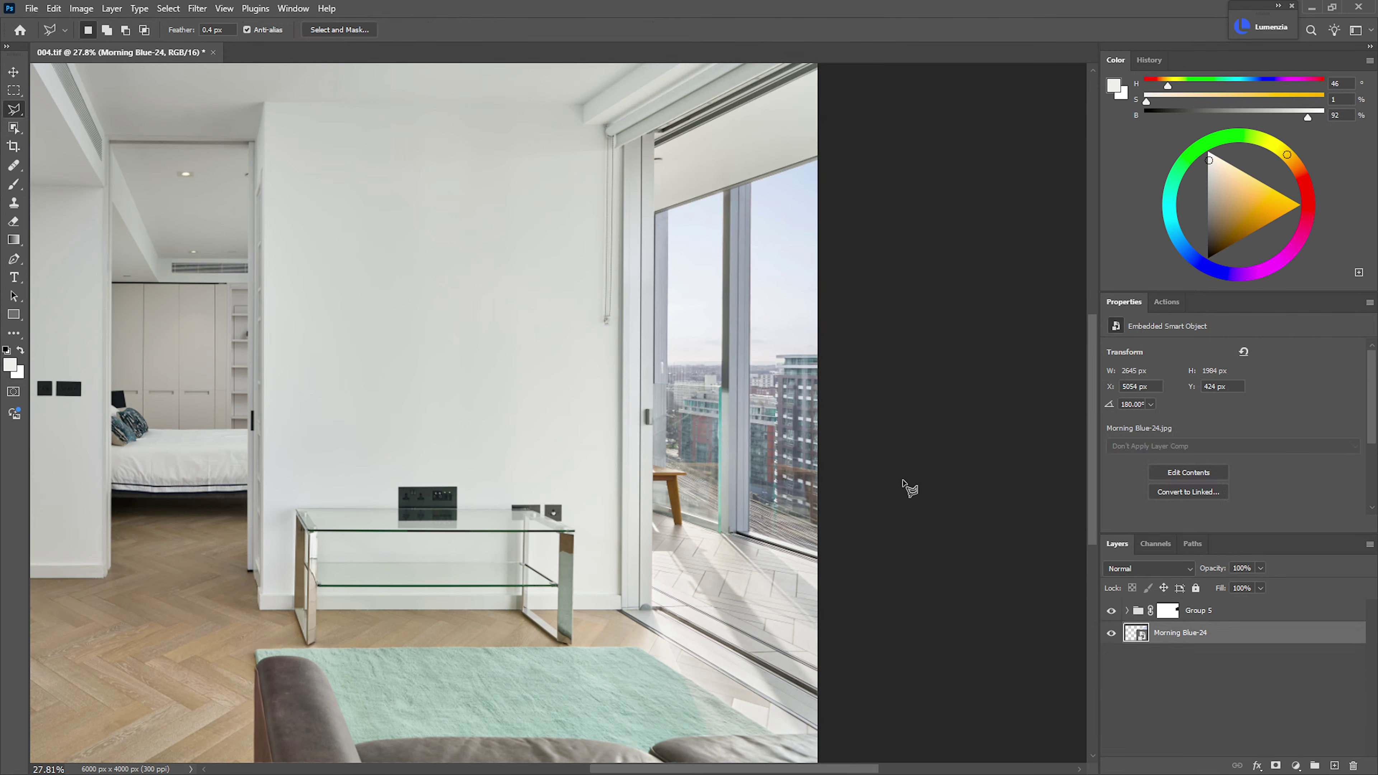
{"action": "left_click_drag", "start_coordinate": [711, 414], "coordinate": [813, 369]}
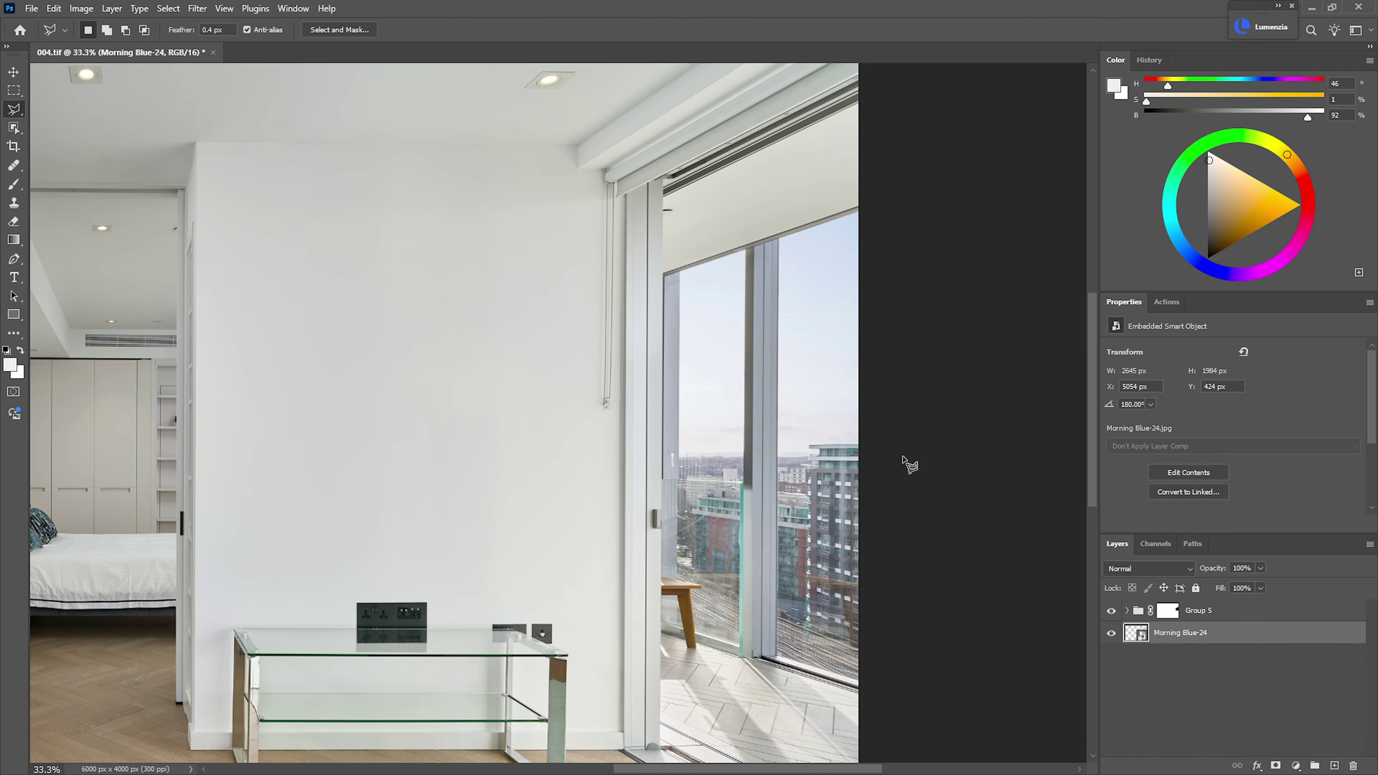
{"action": "key", "text": "v"}
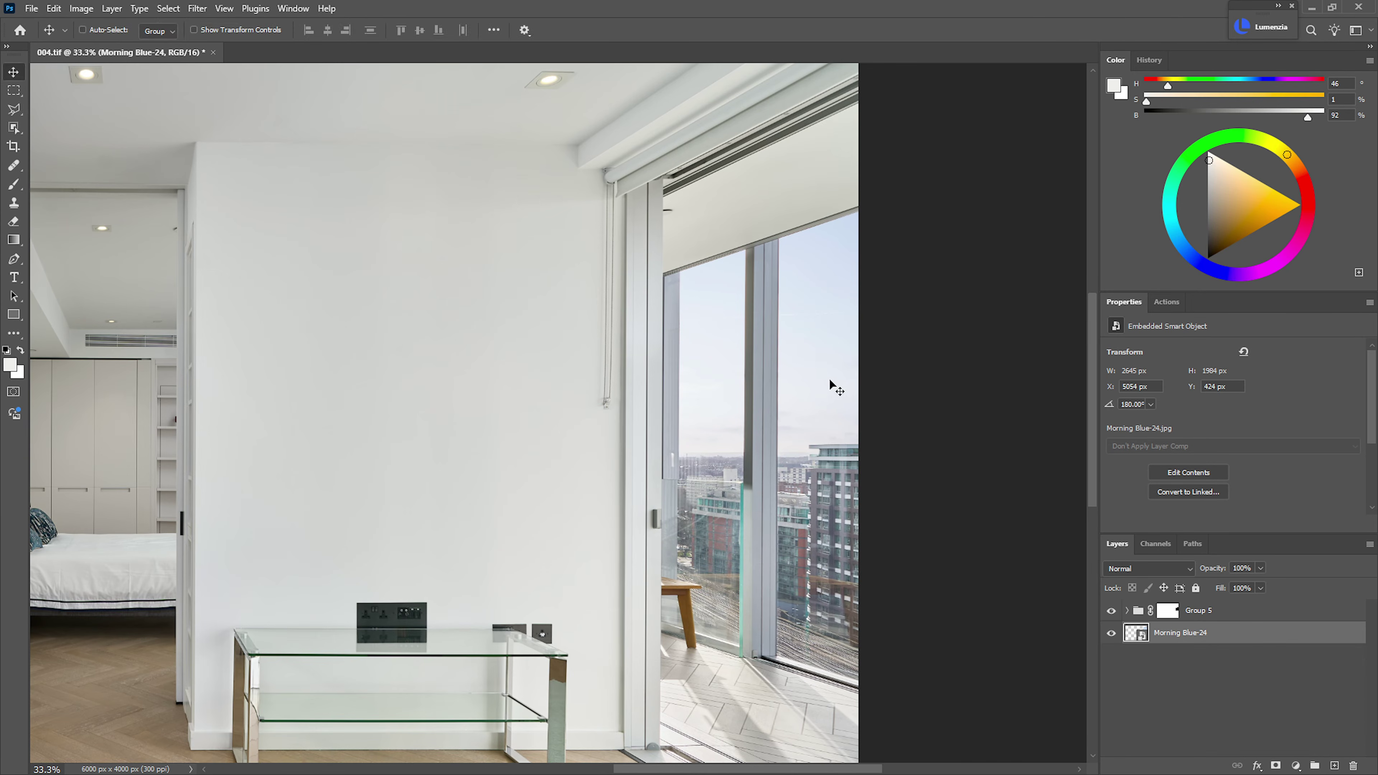
{"action": "mouse_move", "coordinate": [829, 378]}
{"action": "left_mouse_down"}
{"action": "mouse_move", "coordinate": [820, 341]}
{"action": "mouse_move", "coordinate": [822, 391]}
{"action": "mouse_move", "coordinate": [817, 312]}
{"action": "mouse_move", "coordinate": [819, 379]}
{"action": "mouse_move", "coordinate": [814, 364]}
{"action": "mouse_move", "coordinate": [851, 362]}
{"action": "mouse_move", "coordinate": [834, 362]}
{"action": "left_mouse_up"}
{"action": "left_click_drag", "start_coordinate": [774, 446], "coordinate": [644, 511]}
{"action": "key", "text": "ctrl+0"}
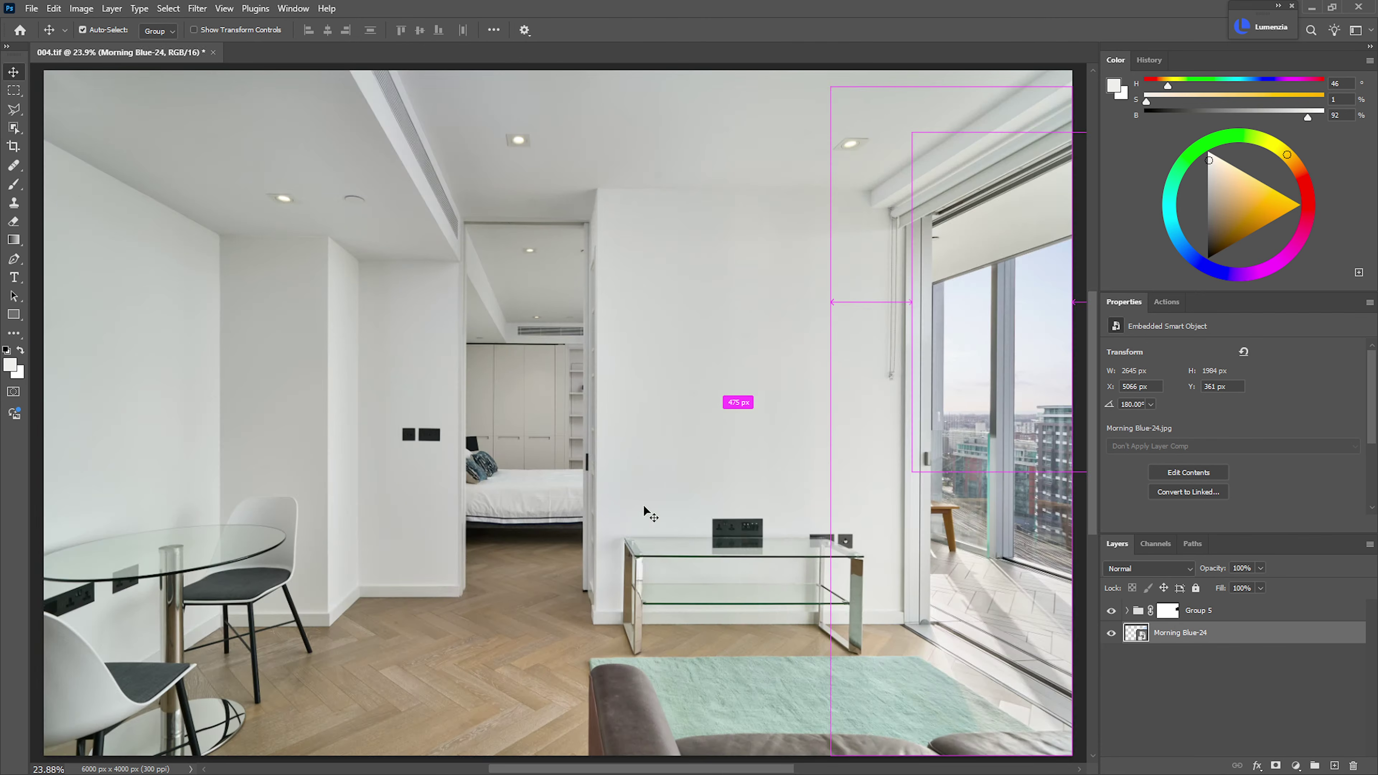
- Paint white on Group 5's mask along the building's roofline at 20% flow to bring back the rooftop railing
{"action": "left_click_drag", "start_coordinate": [949, 387], "coordinate": [1002, 456]}
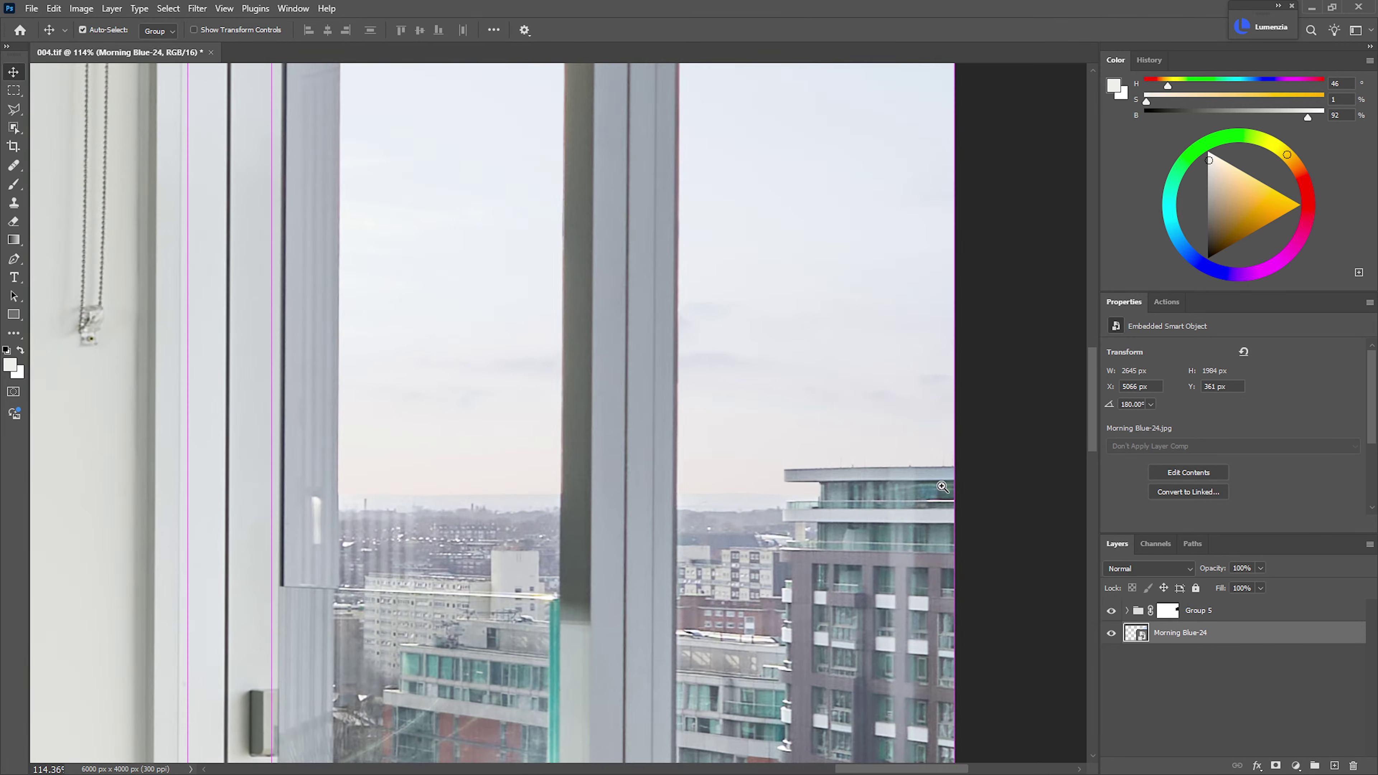
{"action": "left_click_drag", "start_coordinate": [890, 504], "coordinate": [951, 512]}
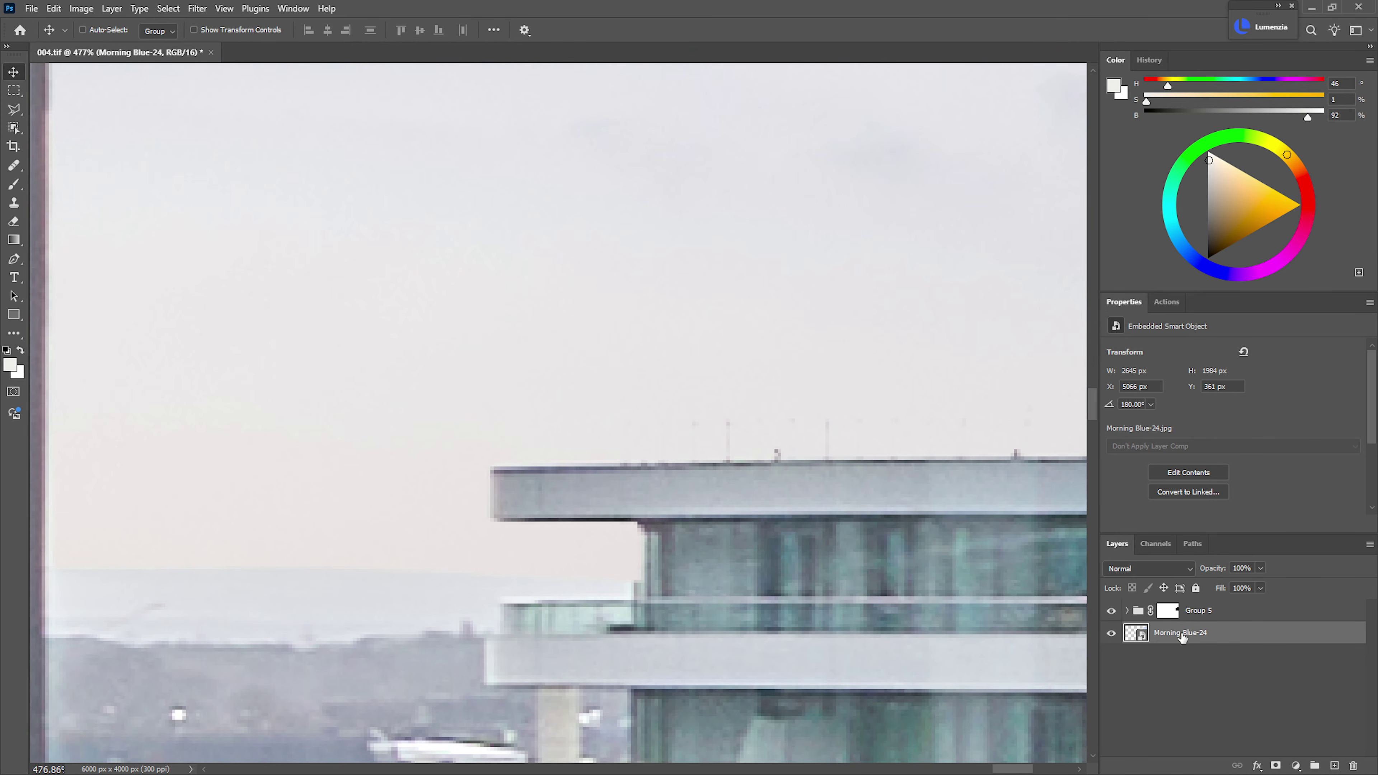
{"action": "left_click", "coordinate": [1167, 611]}
{"action": "key", "text": "b"}
{"action": "left_click_drag", "start_coordinate": [868, 478], "coordinate": [488, 500]}
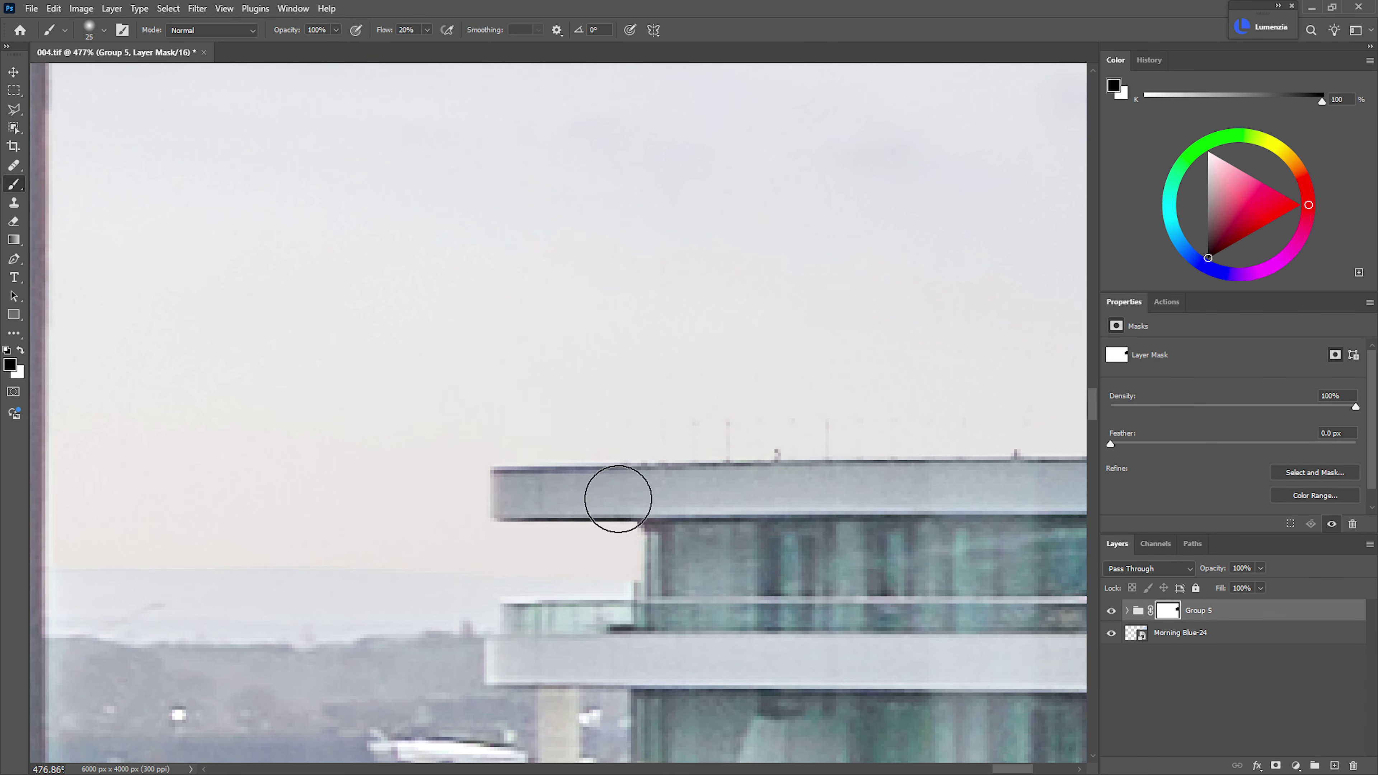
{"action": "left_click_drag", "start_coordinate": [553, 456], "coordinate": [1066, 453]}
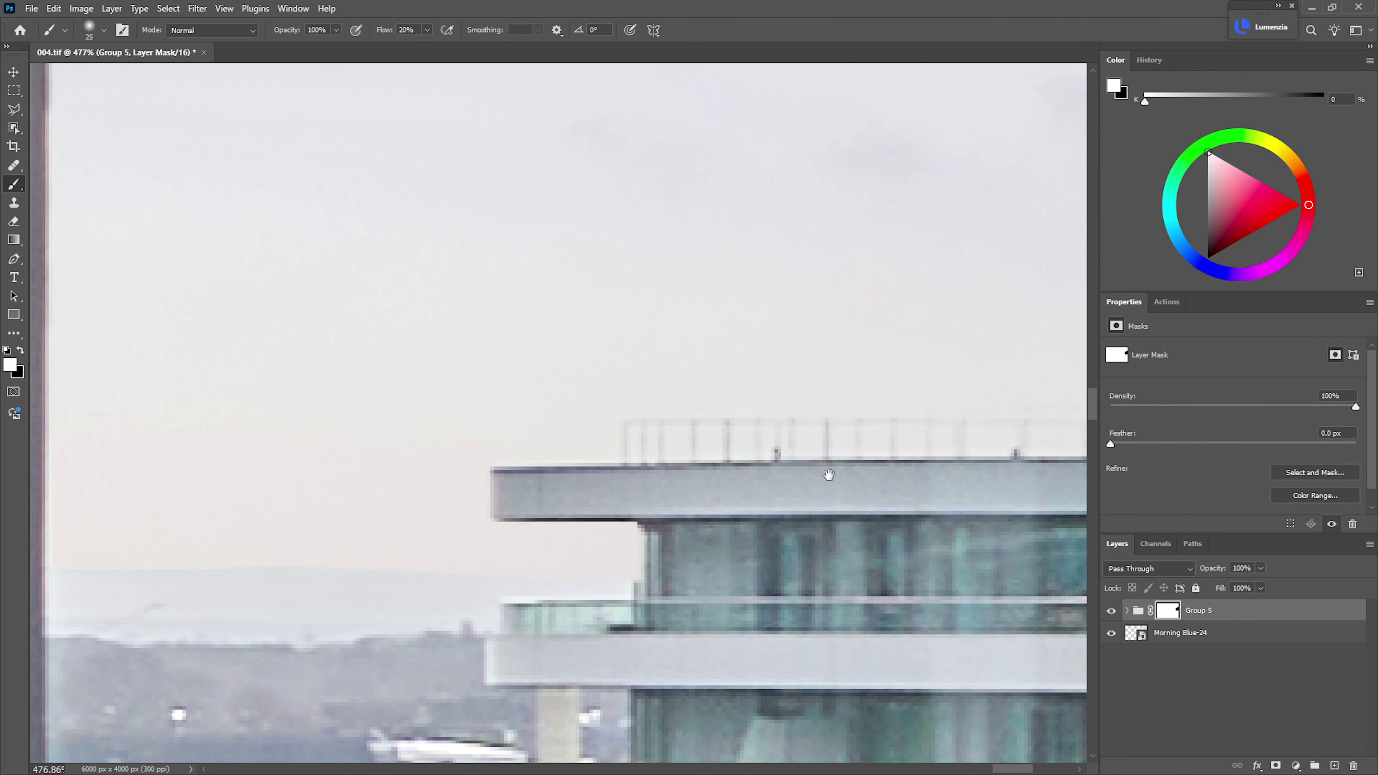
{"action": "left_click_drag", "start_coordinate": [824, 478], "coordinate": [584, 468]}
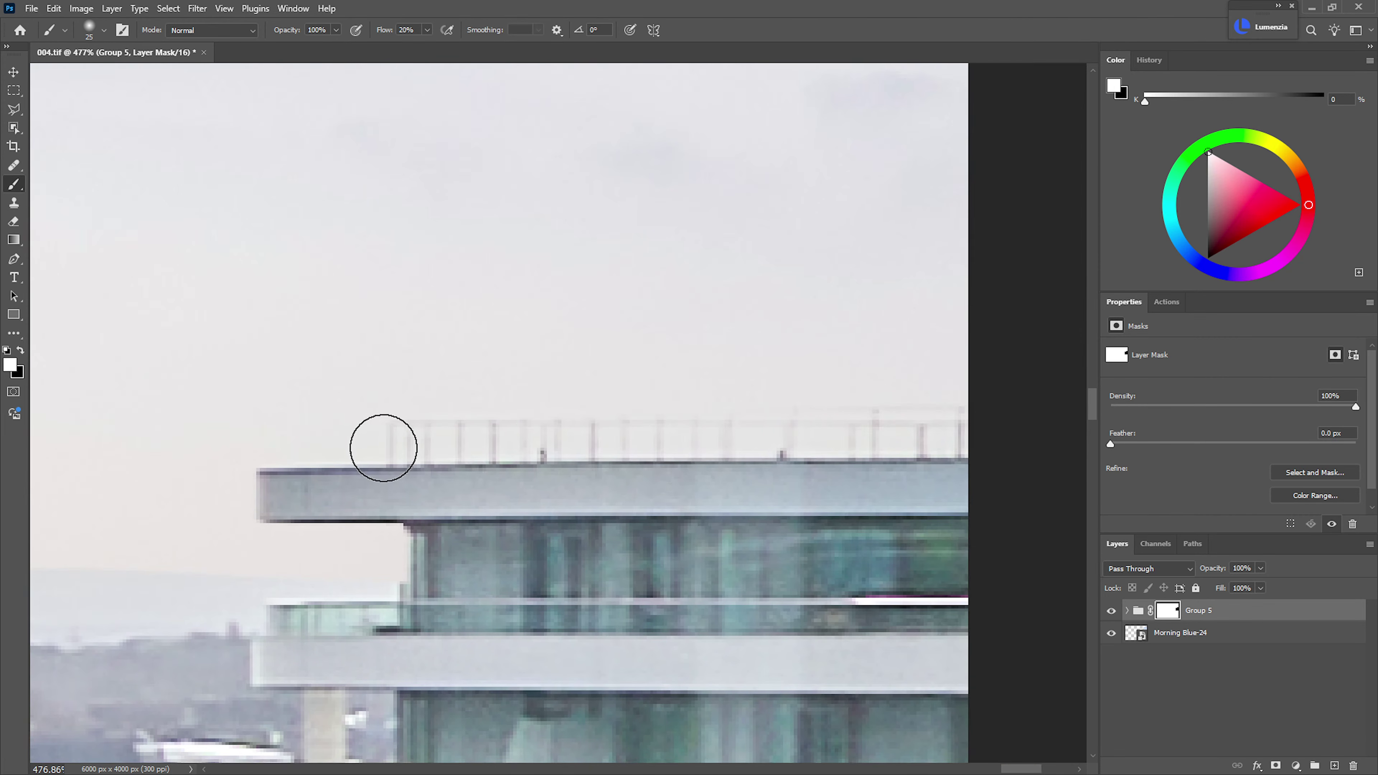
{"action": "left_click_drag", "start_coordinate": [922, 429], "coordinate": [846, 425]}
{"action": "right_click", "coordinate": [397, 461], "text": "alt"}
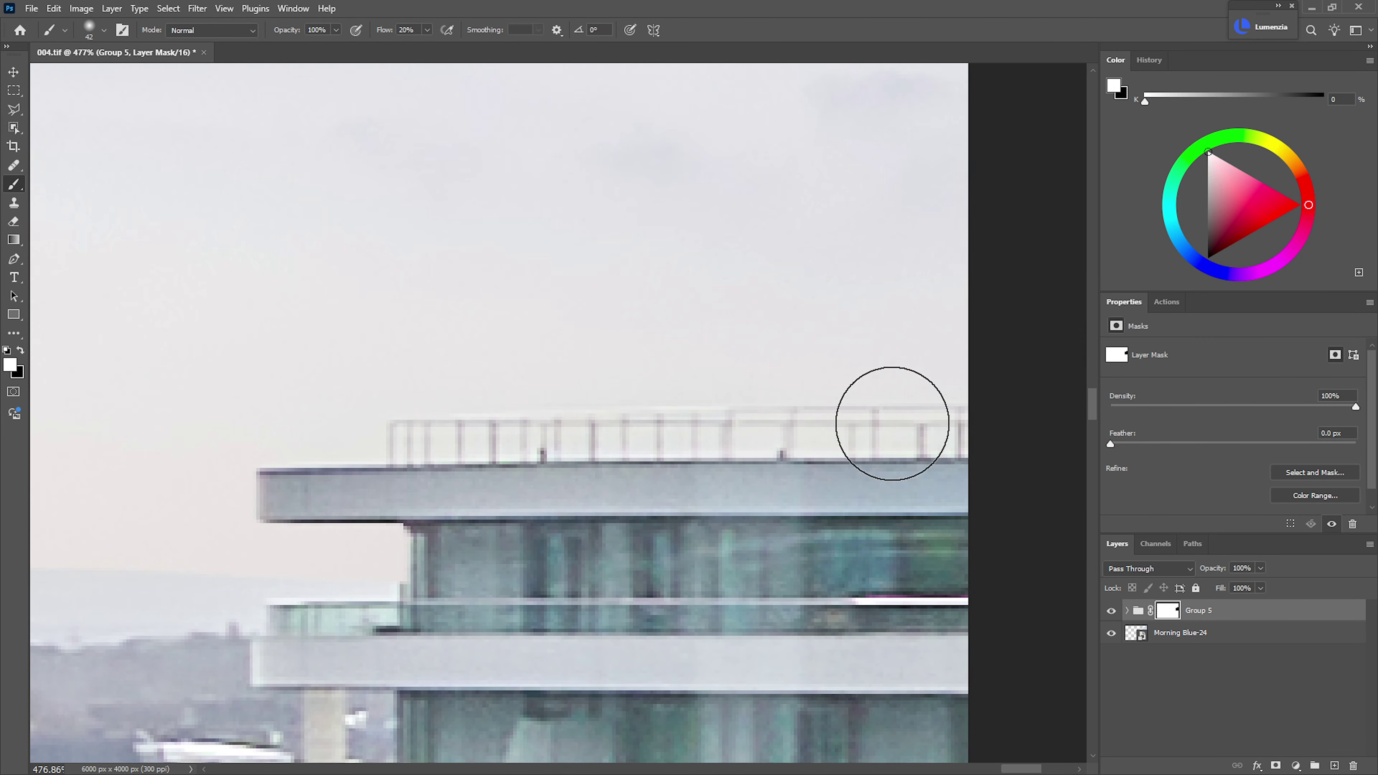
{"action": "left_click_drag", "start_coordinate": [593, 375], "coordinate": [737, 488]}
{"action": "key", "text": "ctrl+0"}
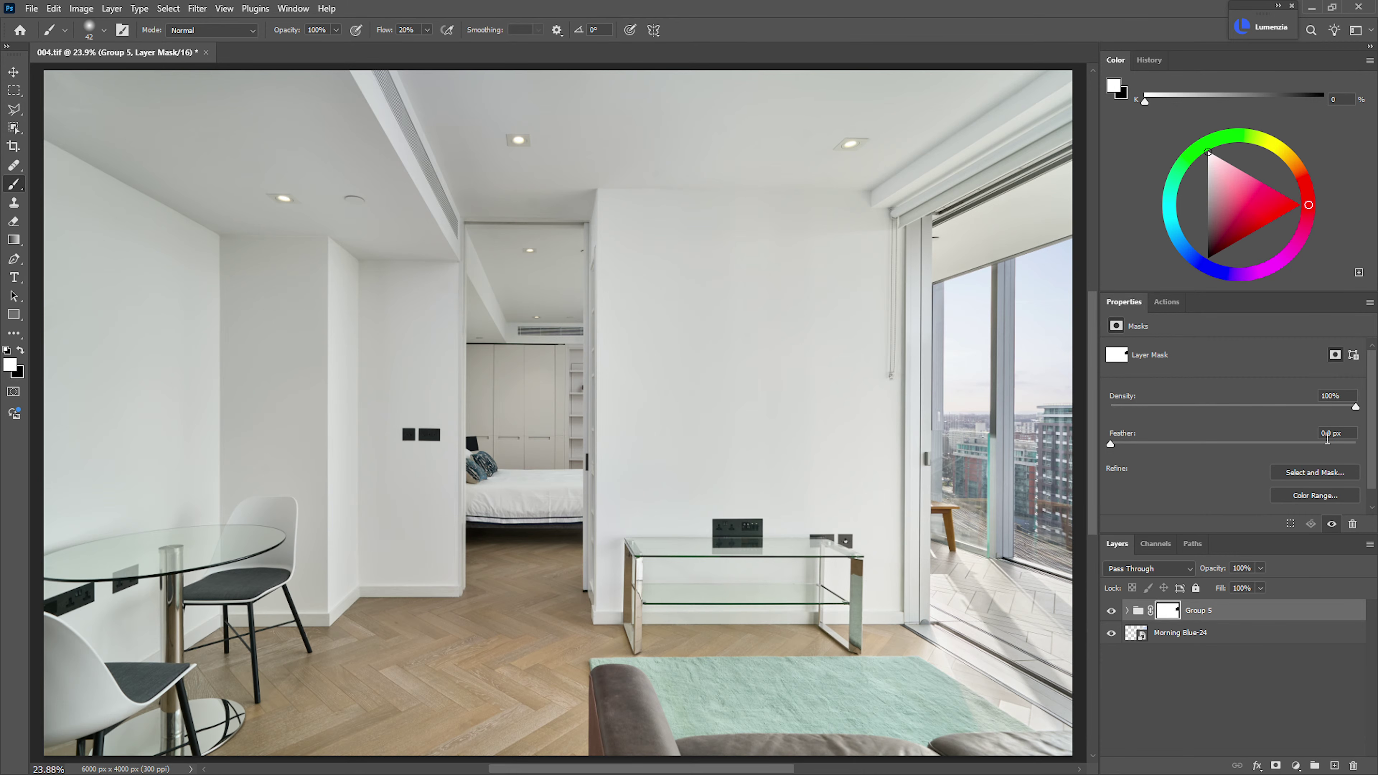
- Rasterize the Morning Blue-24 layer, then save and close 004.tif
{"action": "right_click", "coordinate": [1227, 639]}
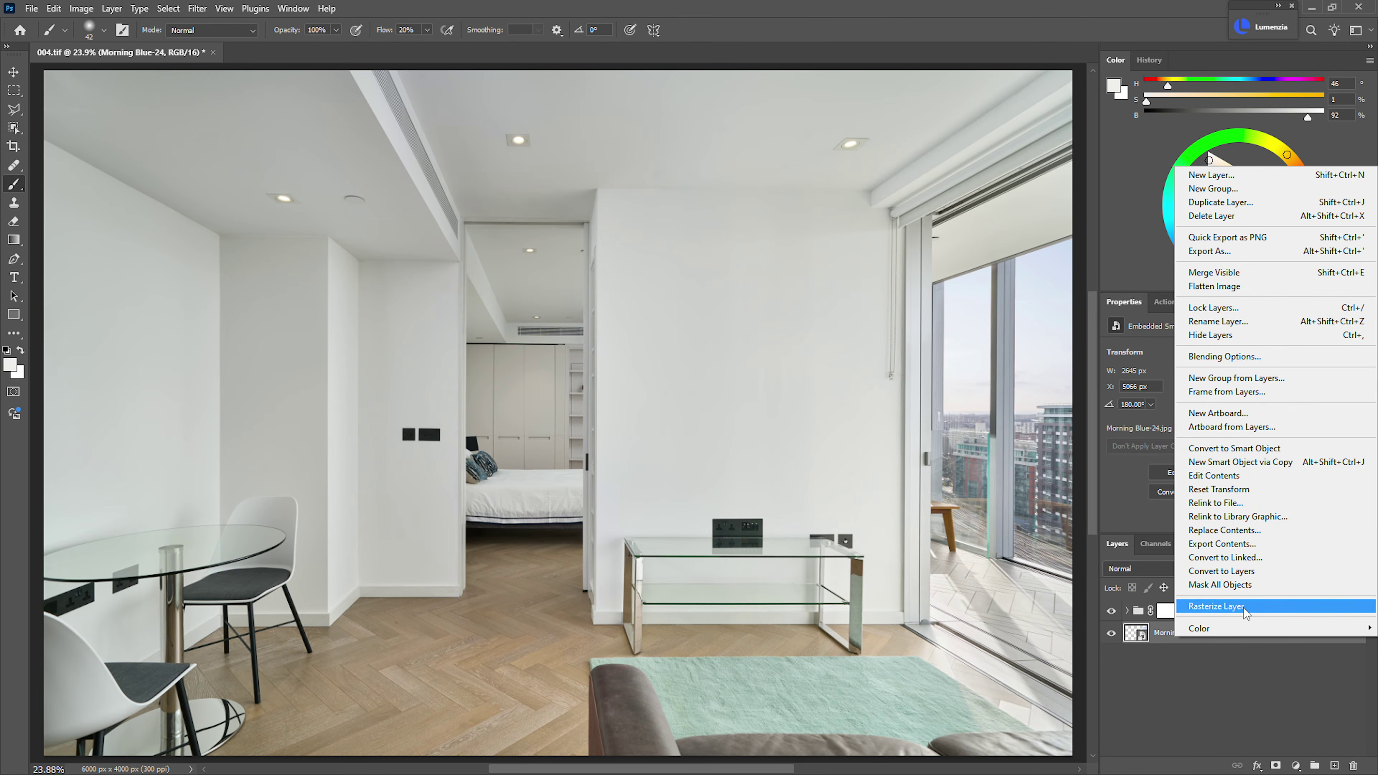
{"action": "left_click", "coordinate": [1244, 607]}
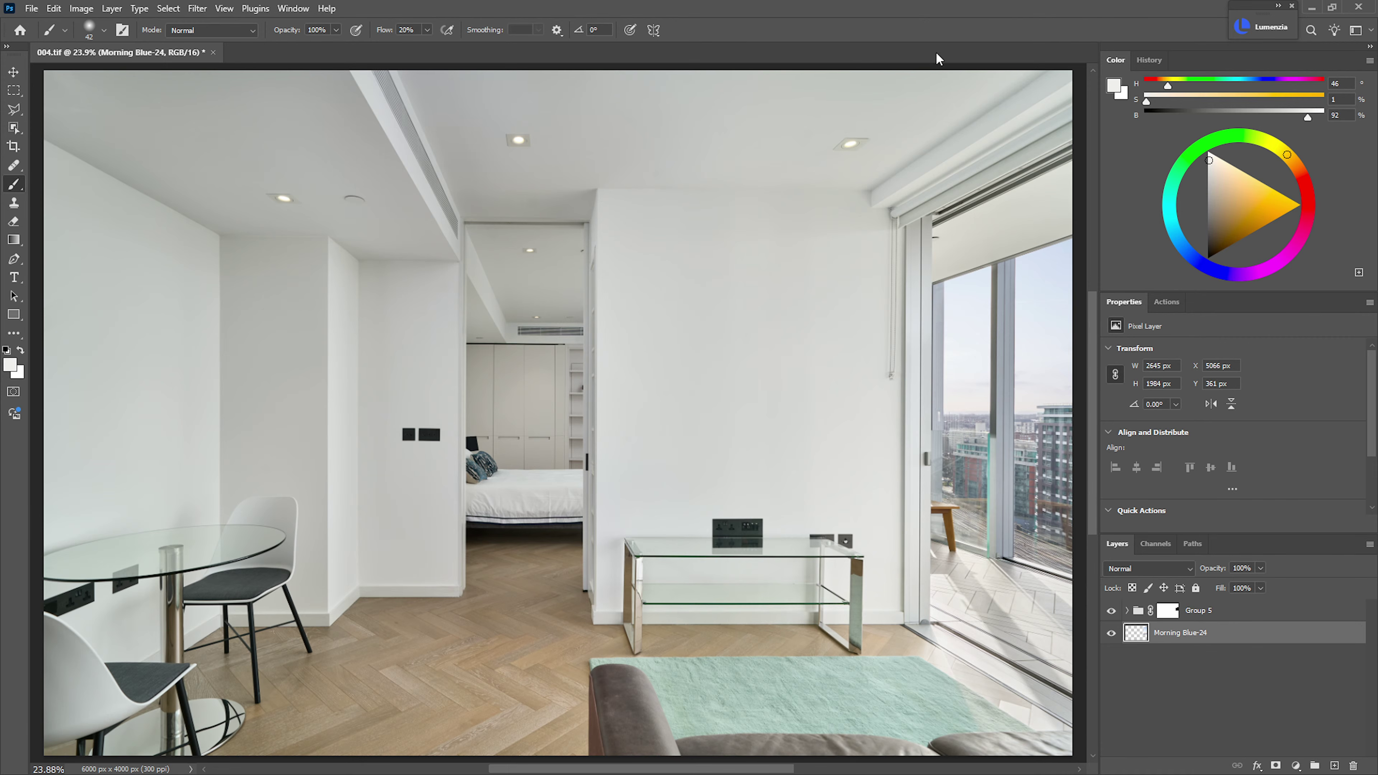
{"action": "key", "text": "ctrl+s"}
{"action": "key", "text": "ctrl+w"}
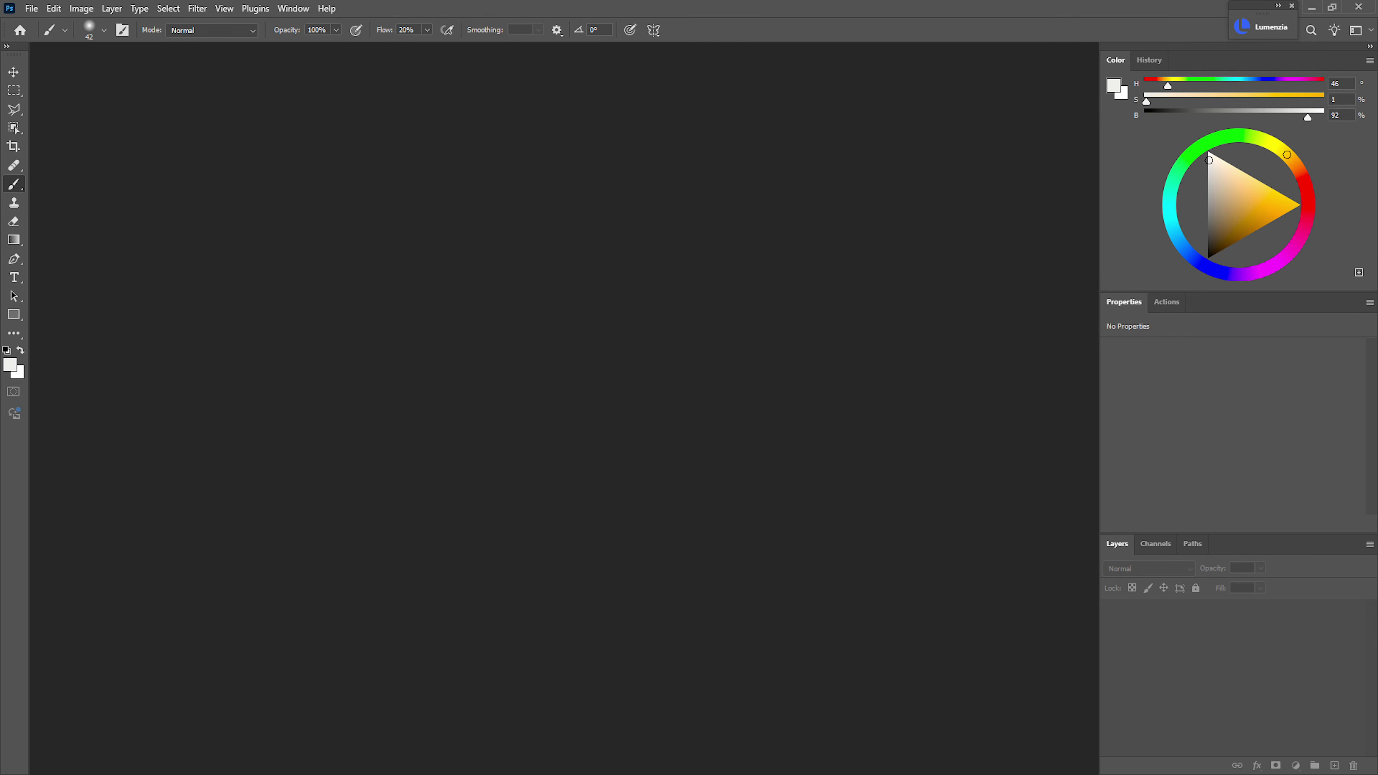
- In 005.tif, hide layers 34 and 35 and toggle layers 36 and 37 to examine the exposures underneath
{"action": "left_click_drag", "start_coordinate": [725, 441], "coordinate": [603, 336]}
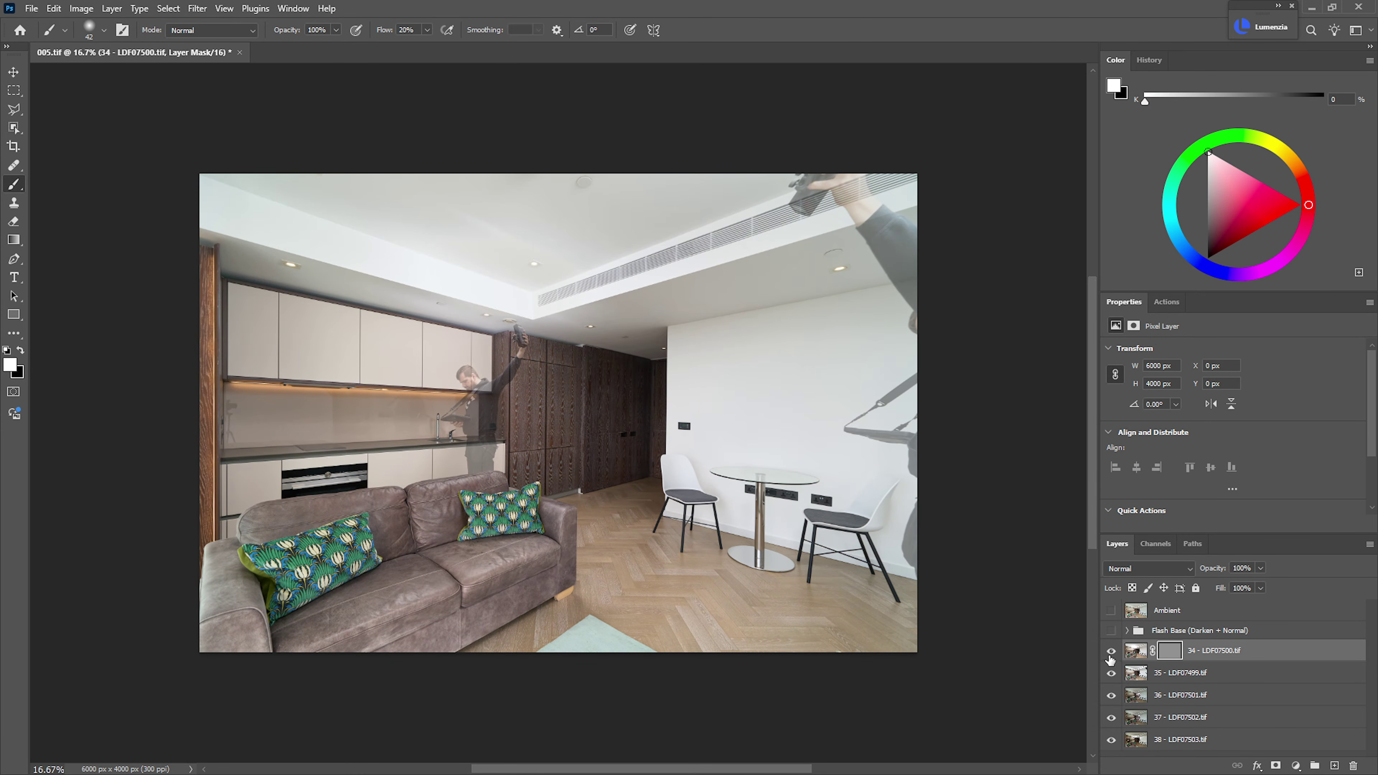
{"action": "left_click_drag", "start_coordinate": [1111, 654], "coordinate": [1111, 674]}
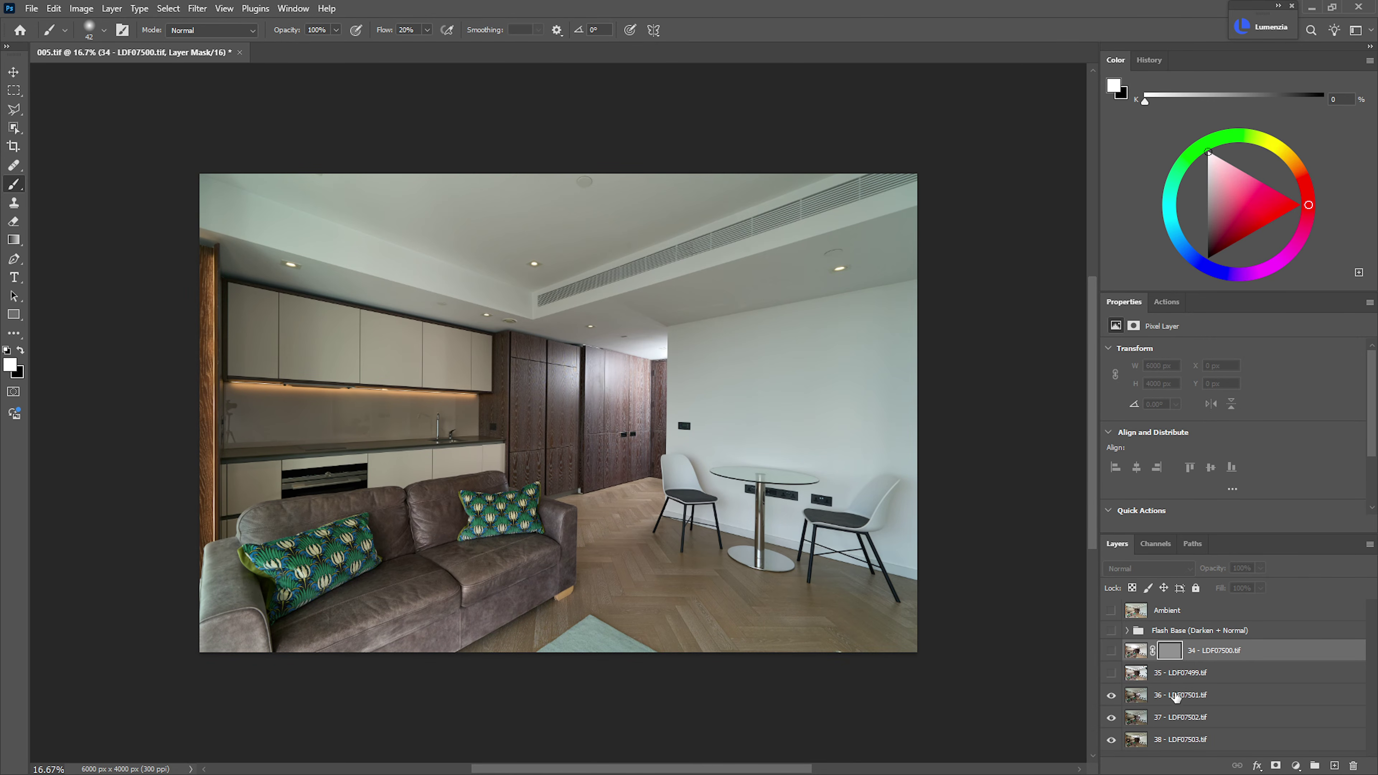
{"action": "left_click", "coordinate": [1172, 698]}
{"action": "left_click", "coordinate": [1110, 696]}
{"action": "left_click", "coordinate": [1110, 717]}
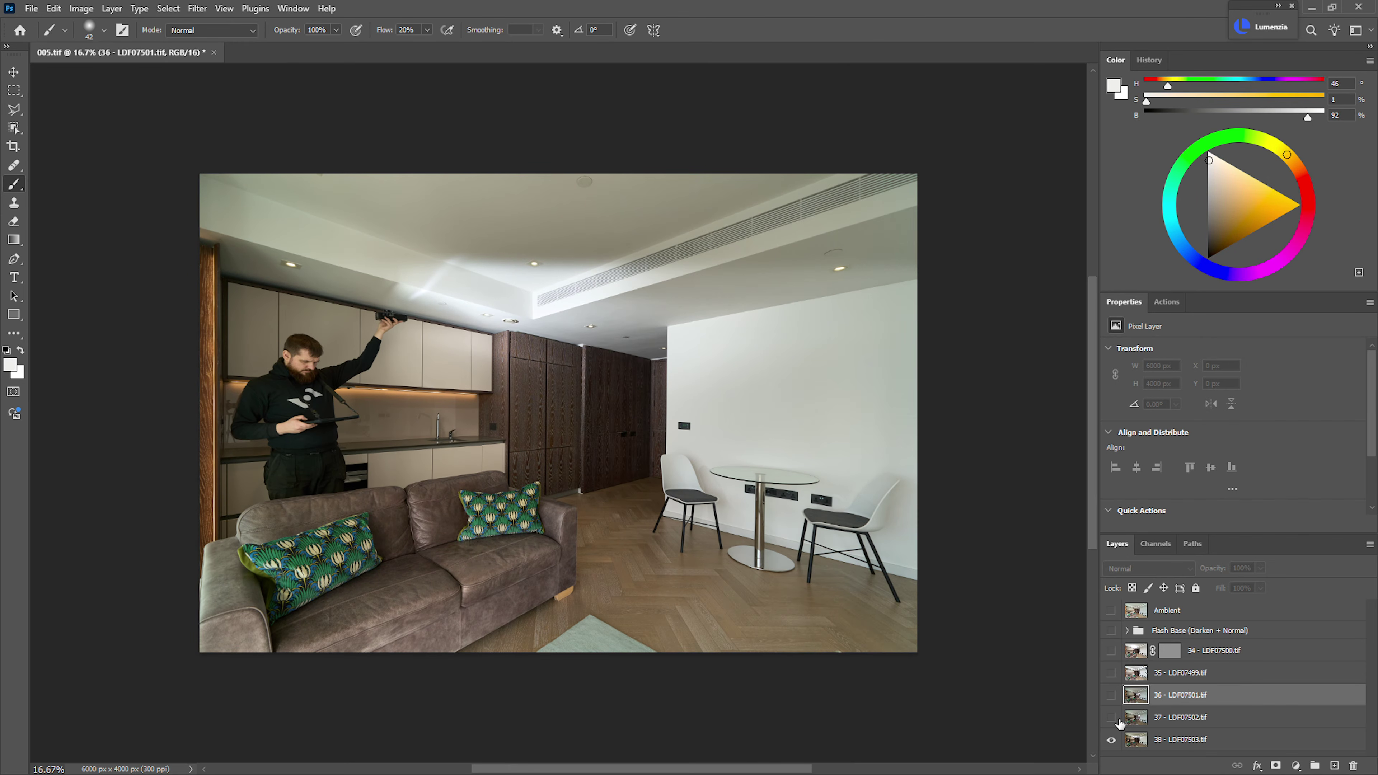
{"action": "left_click", "coordinate": [1111, 717]}
{"action": "left_click", "coordinate": [1111, 695]}
- Move layers 36, 37 and 38 between Ambient and the Flash Base group, and hide all three
{"action": "left_click", "coordinate": [1177, 745], "text": "shift"}
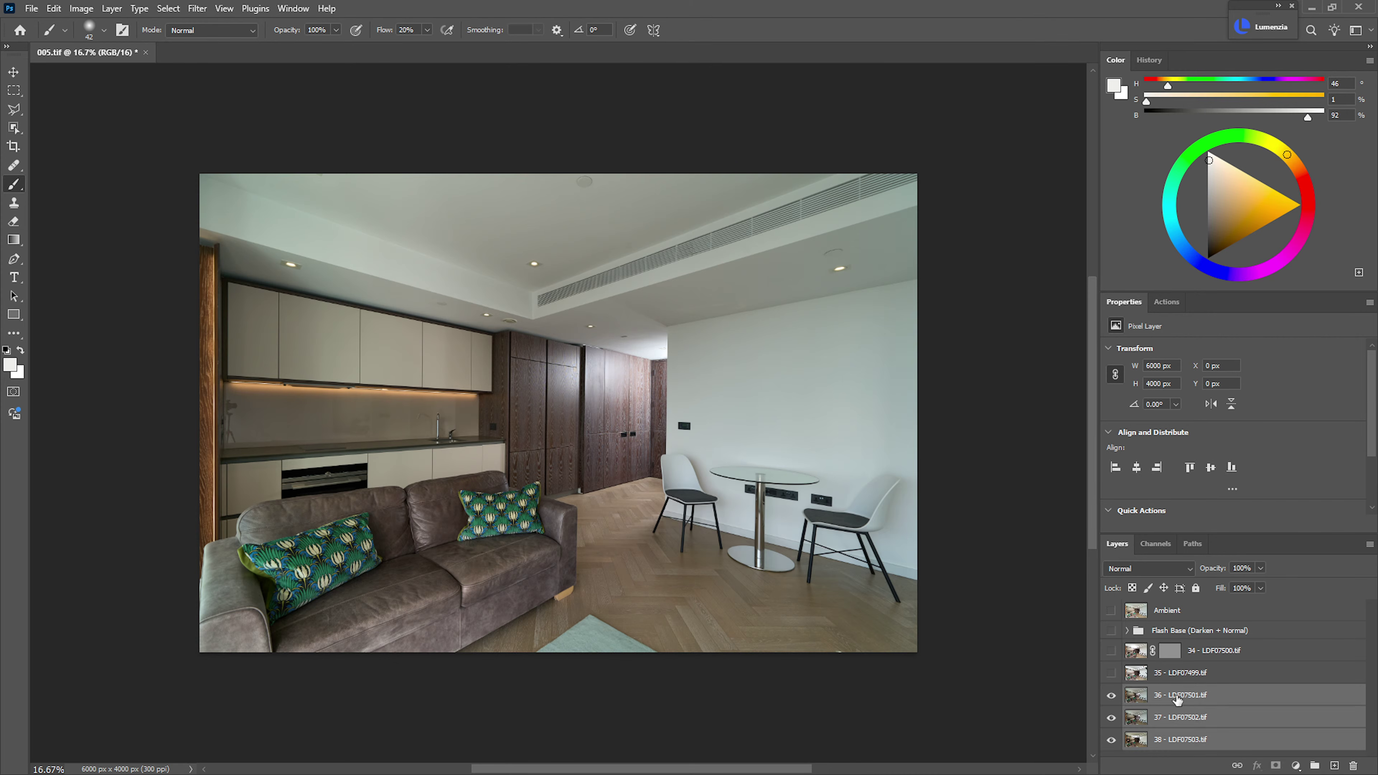
{"action": "left_click_drag", "start_coordinate": [1177, 698], "coordinate": [1211, 621]}
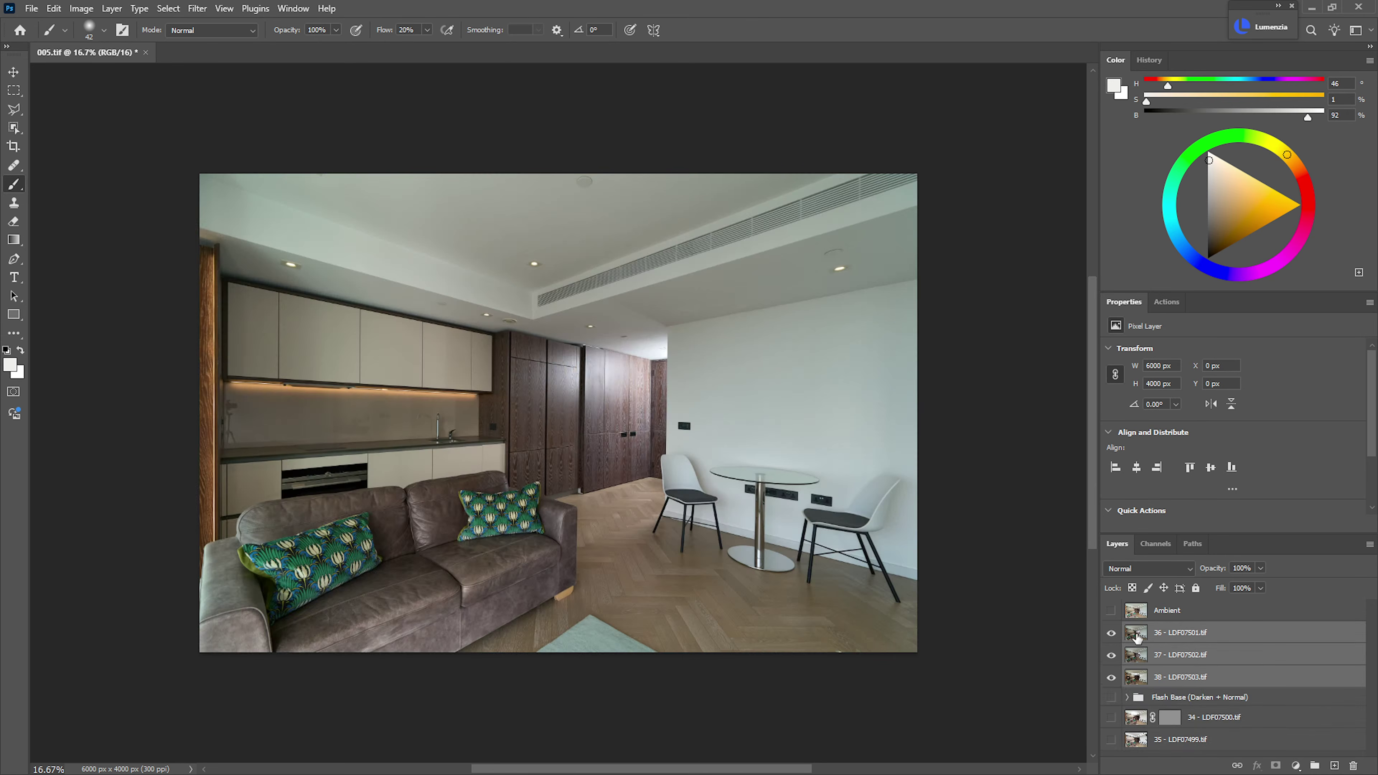
{"action": "left_click", "coordinate": [1111, 676]}
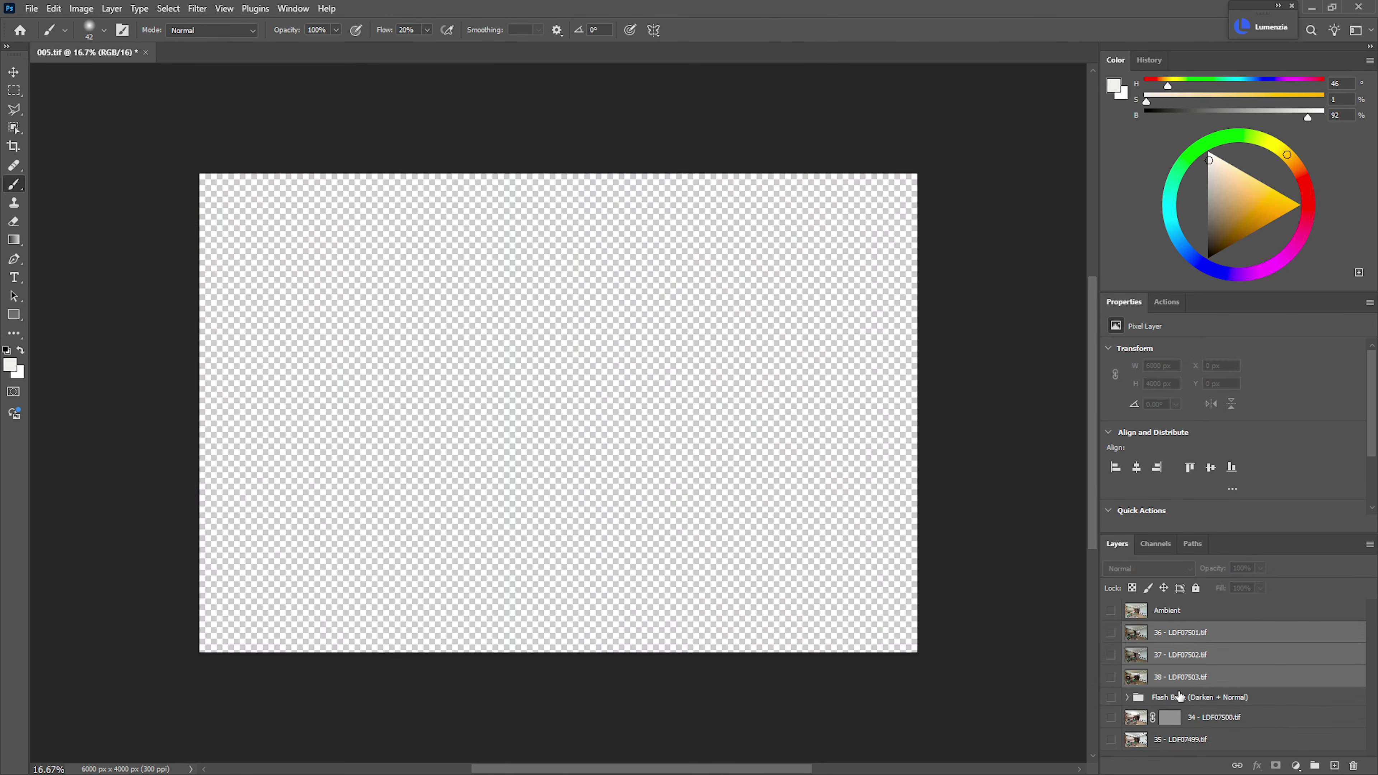
- Show layers 34 and 35, and paint layer 34's mask over the white wall and nearby ceiling to remove the photographer's arm
{"action": "left_click_drag", "start_coordinate": [1111, 739], "coordinate": [1113, 717]}
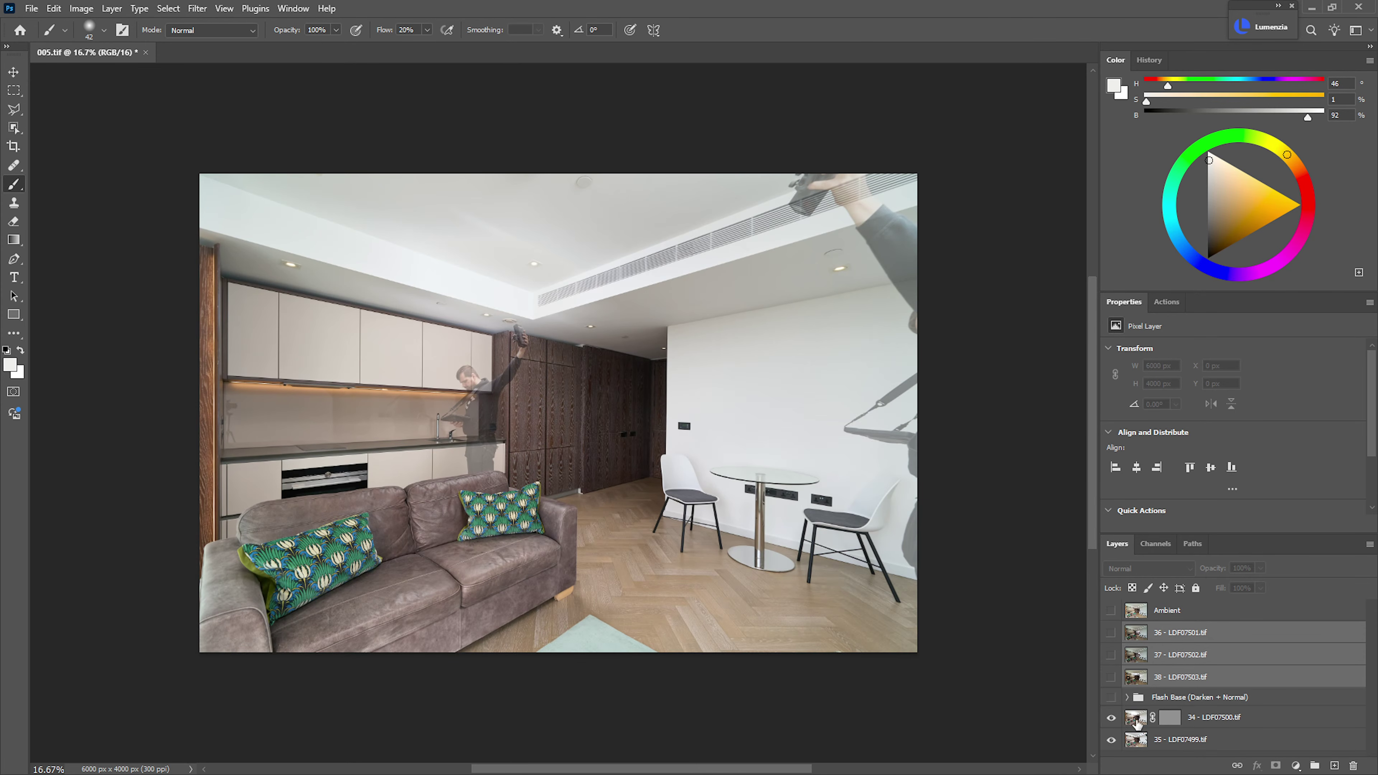
{"action": "left_click", "coordinate": [1138, 723]}
{"action": "left_click", "coordinate": [1169, 716]}
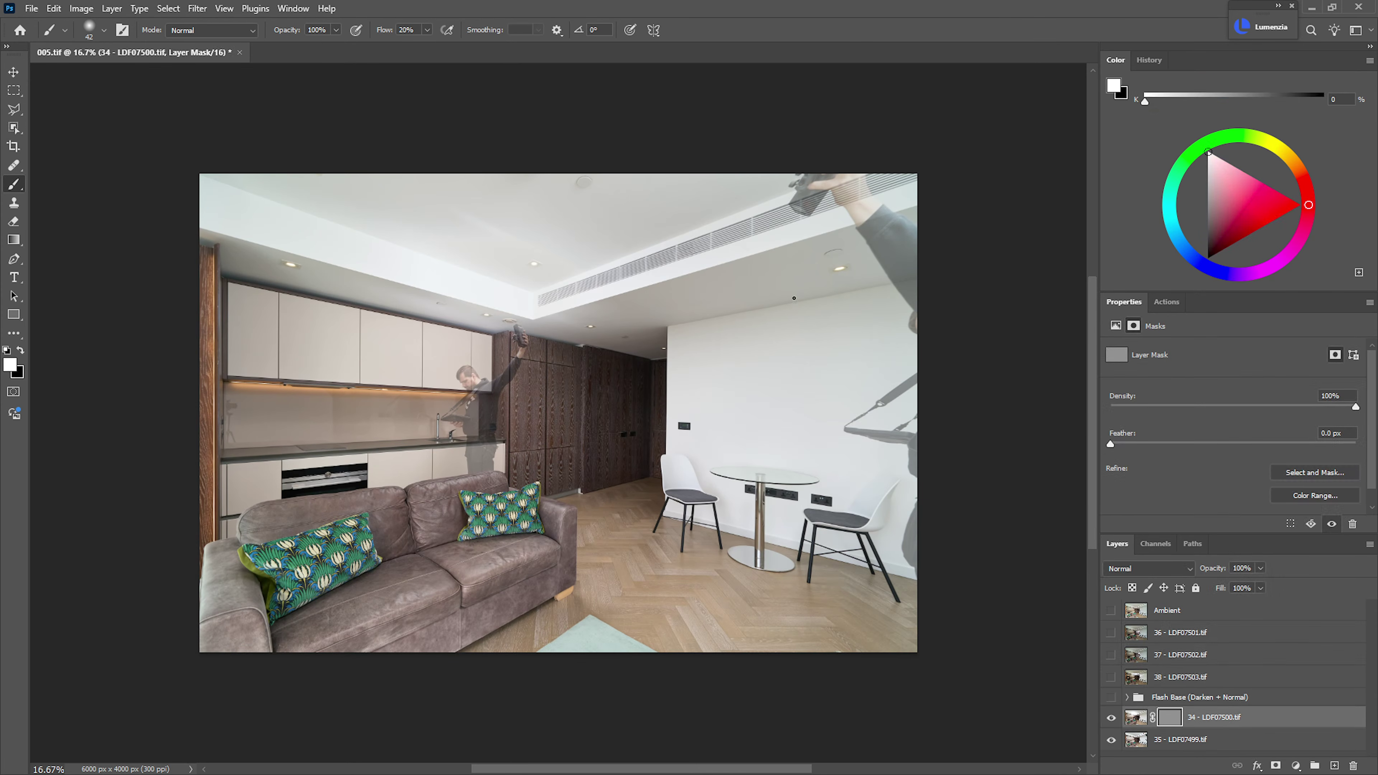
{"action": "left_click_drag", "start_coordinate": [831, 265], "coordinate": [898, 264]}
{"action": "key", "text": "x"}
{"action": "mouse_move", "coordinate": [868, 185]}
{"action": "left_mouse_down"}
{"action": "mouse_move", "coordinate": [837, 201]}
{"action": "mouse_move", "coordinate": [832, 184]}
{"action": "mouse_move", "coordinate": [852, 231]}
{"action": "mouse_move", "coordinate": [849, 169]}
{"action": "mouse_move", "coordinate": [898, 261]}
{"action": "mouse_move", "coordinate": [887, 651]}
{"action": "mouse_move", "coordinate": [807, 251]}
{"action": "left_mouse_up"}
{"action": "key", "text": "x"}
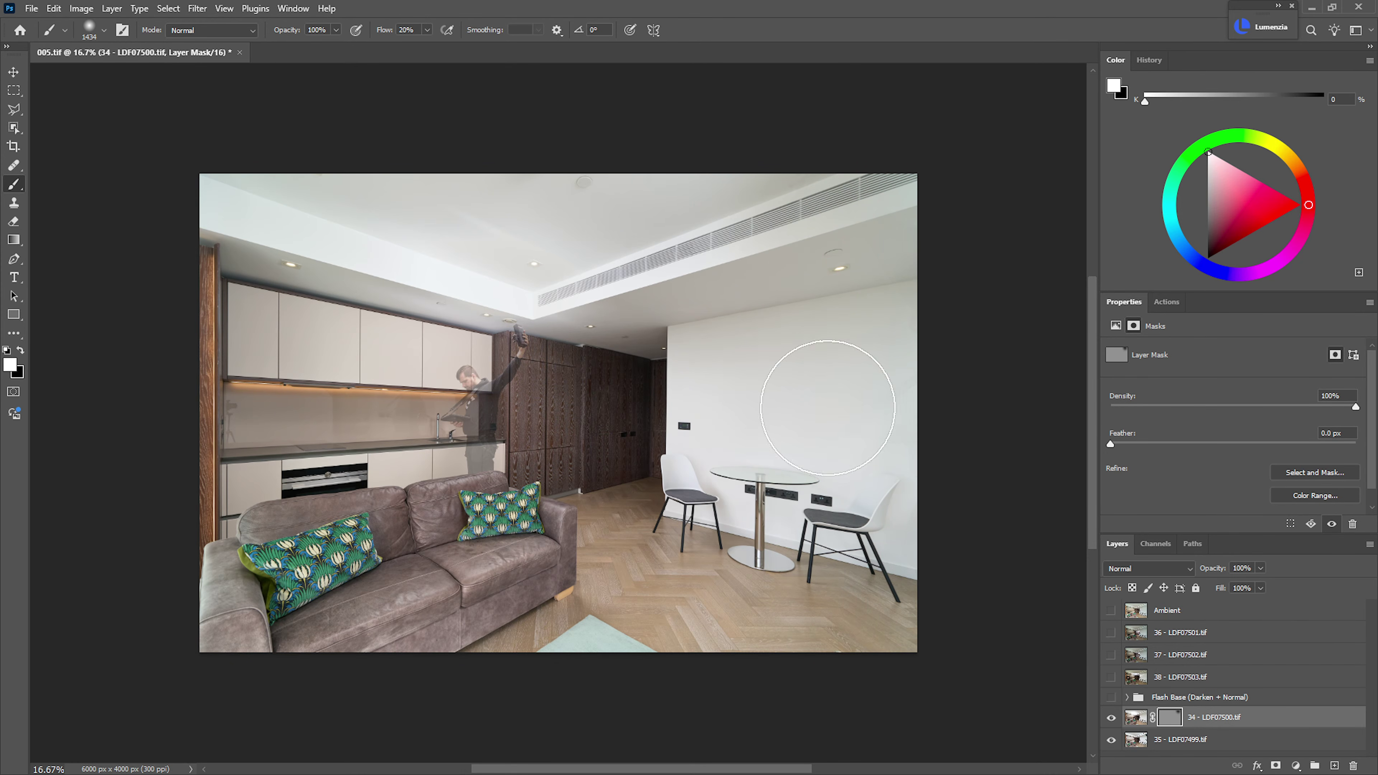
- Paint layer 34's mask black over the kitchen cabinets and splashback to remove the photographer's figure, and toggle the layer to compare
{"action": "key", "text": "x"}
{"action": "mouse_move", "coordinate": [498, 298]}
{"action": "left_mouse_down"}
{"action": "mouse_move", "coordinate": [478, 431]}
{"action": "mouse_move", "coordinate": [425, 309]}
{"action": "mouse_move", "coordinate": [508, 292]}
{"action": "left_mouse_up"}
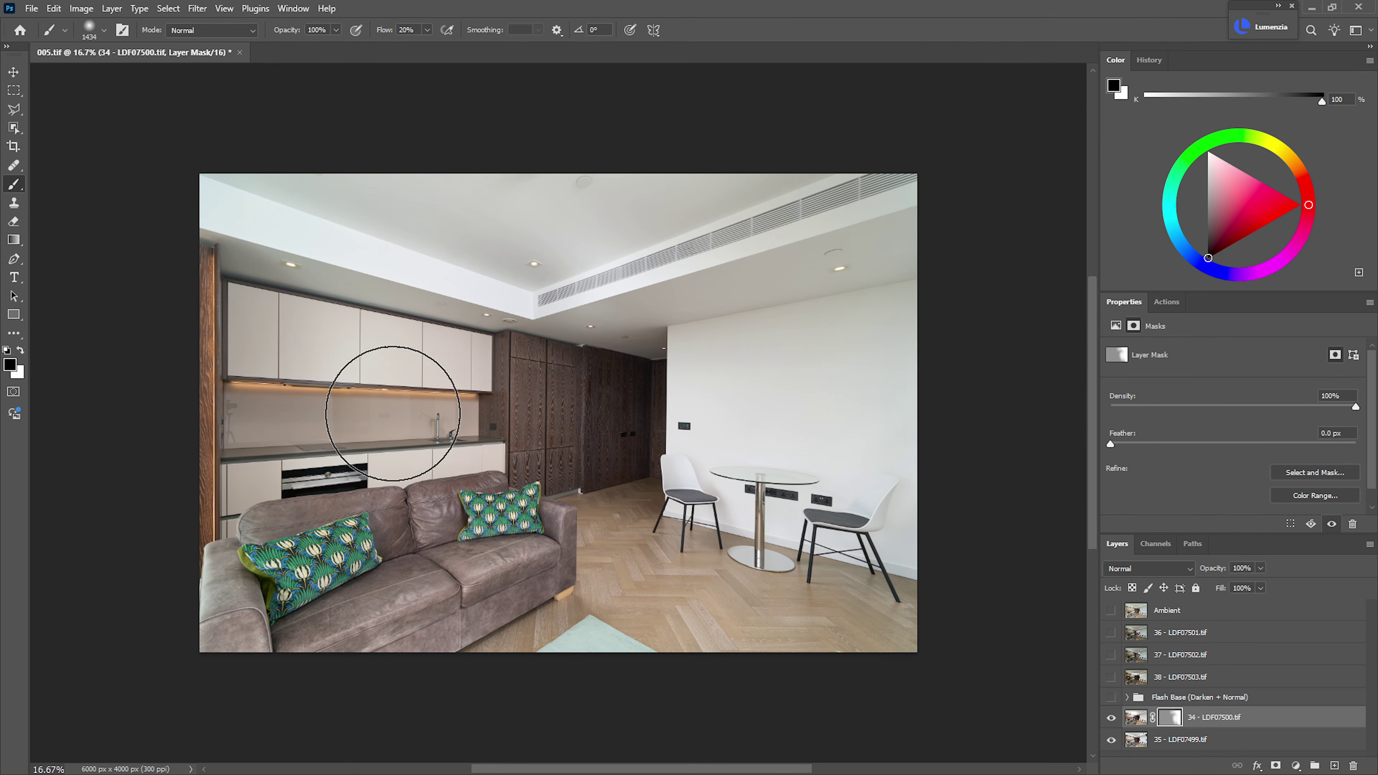
{"action": "mouse_move", "coordinate": [393, 414]}
{"action": "left_mouse_down"}
{"action": "mouse_move", "coordinate": [492, 414]}
{"action": "mouse_move", "coordinate": [329, 421]}
{"action": "mouse_move", "coordinate": [332, 283]}
{"action": "mouse_move", "coordinate": [395, 351]}
{"action": "left_mouse_up"}
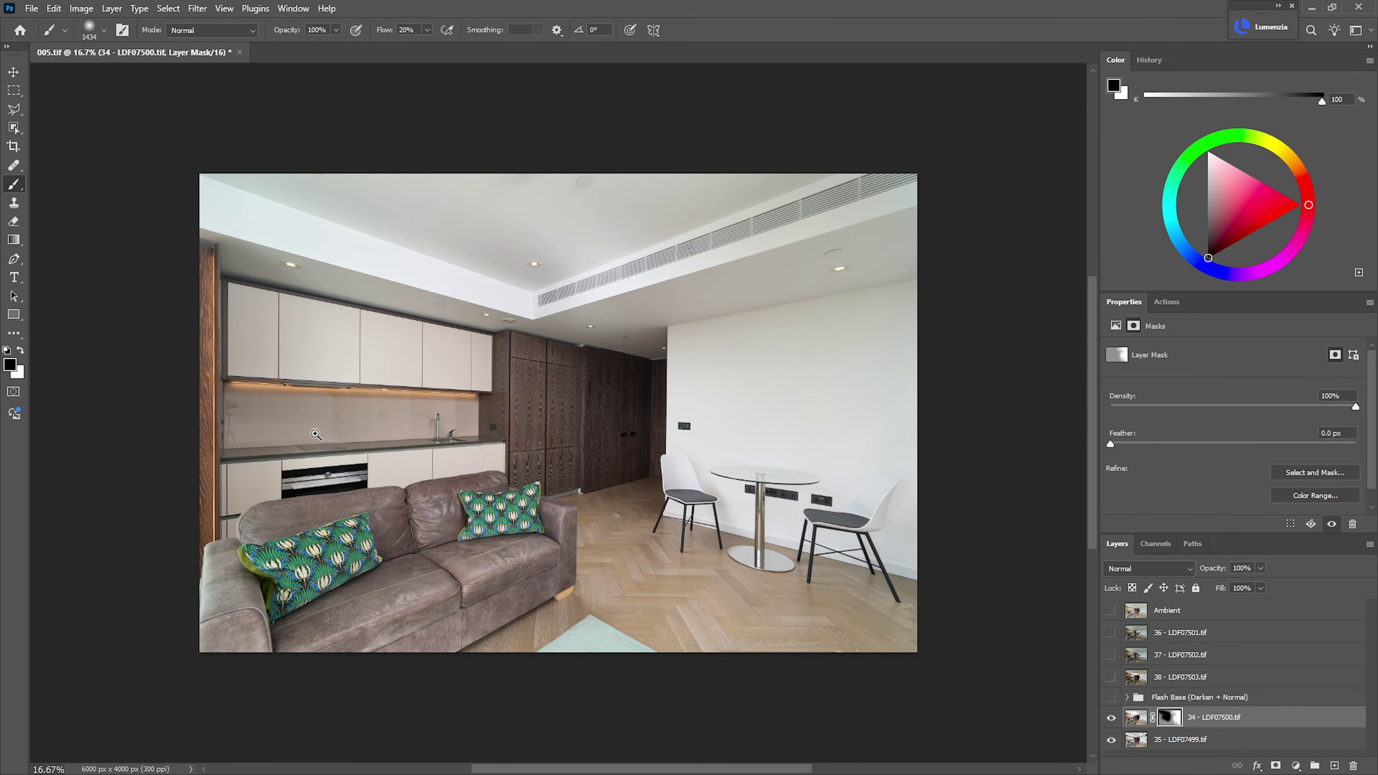
{"action": "mouse_move", "coordinate": [316, 434]}
{"action": "left_mouse_down"}
{"action": "mouse_move", "coordinate": [359, 434]}
{"action": "mouse_move", "coordinate": [331, 339]}
{"action": "left_mouse_up"}
{"action": "key", "text": "x"}
{"action": "mouse_move", "coordinate": [537, 420]}
{"action": "left_mouse_down"}
{"action": "mouse_move", "coordinate": [497, 433]}
{"action": "mouse_move", "coordinate": [507, 406]}
{"action": "left_mouse_up"}
{"action": "key", "text": "x"}
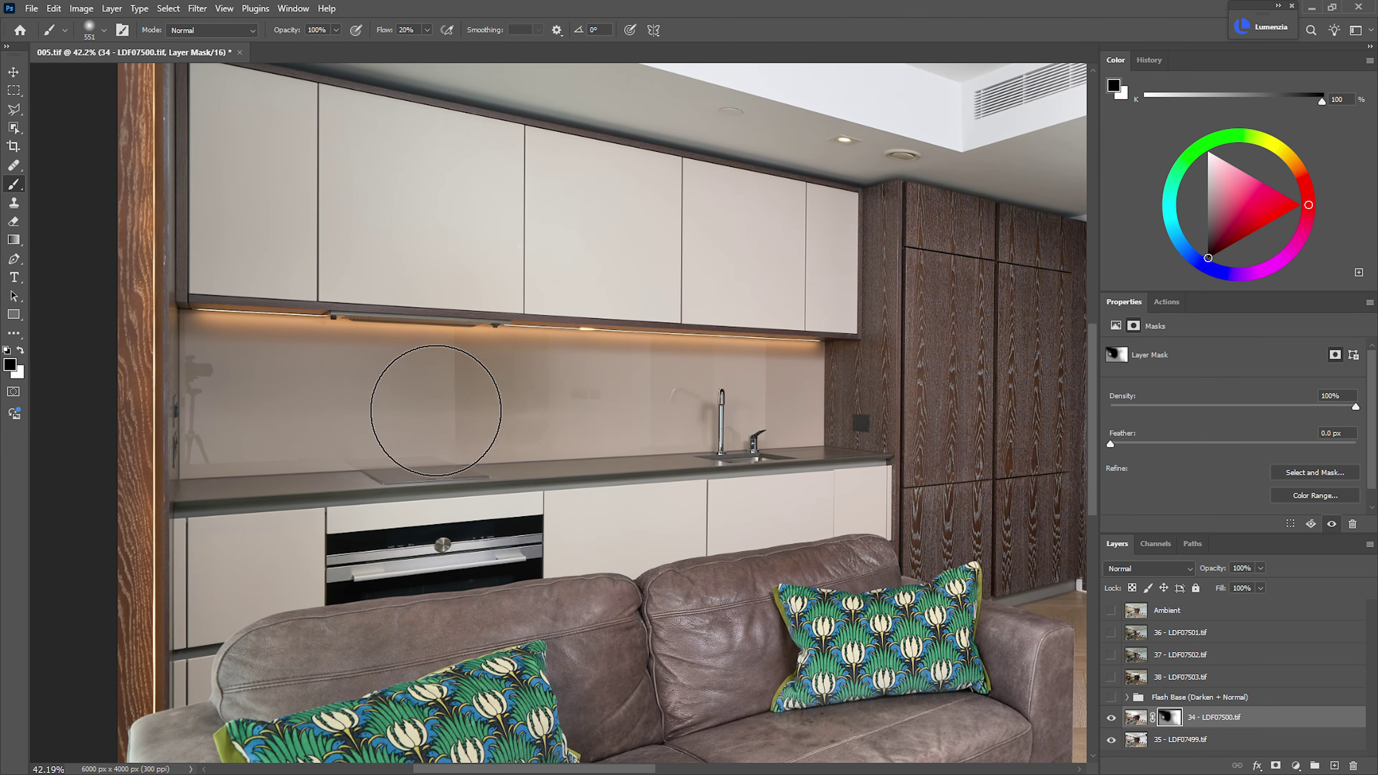
{"action": "left_click_drag", "start_coordinate": [668, 450], "coordinate": [635, 452]}
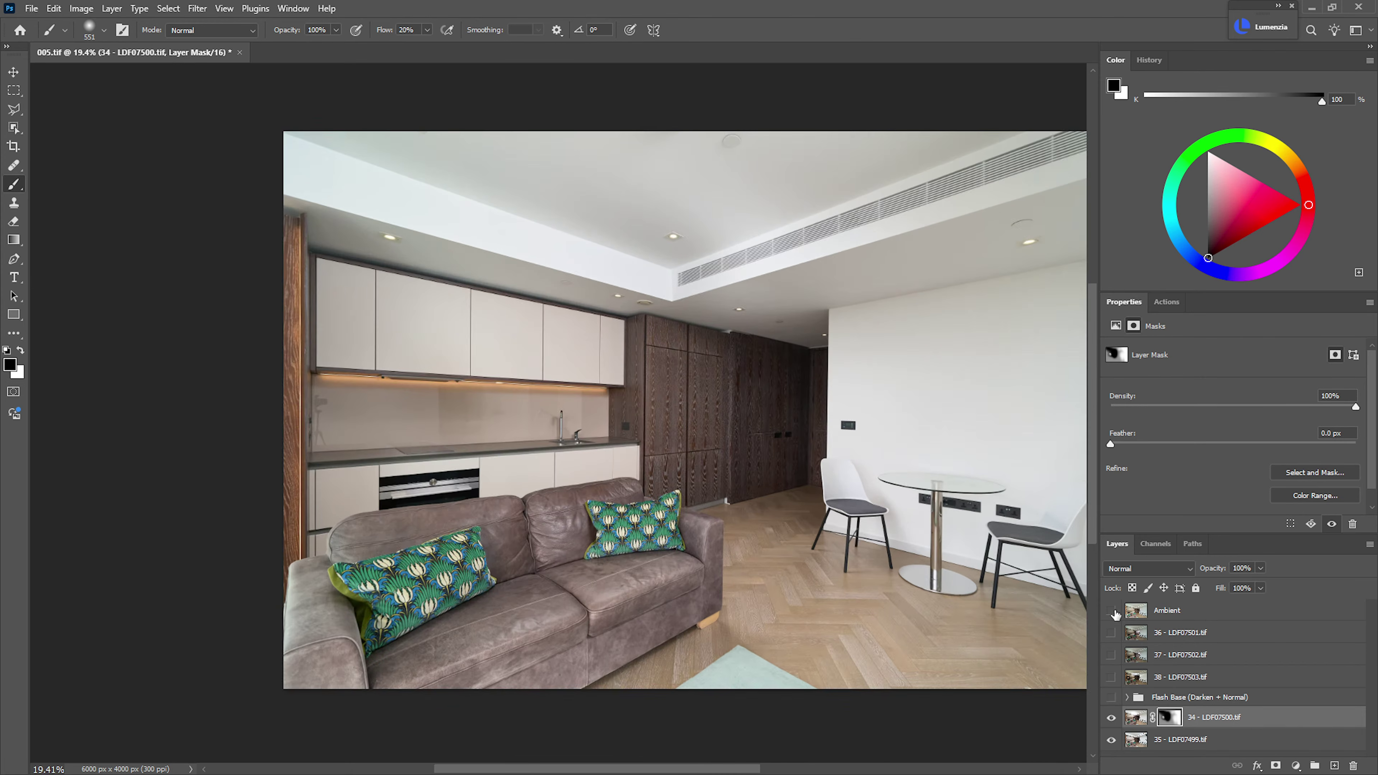
{"action": "left_click", "coordinate": [1116, 718]}
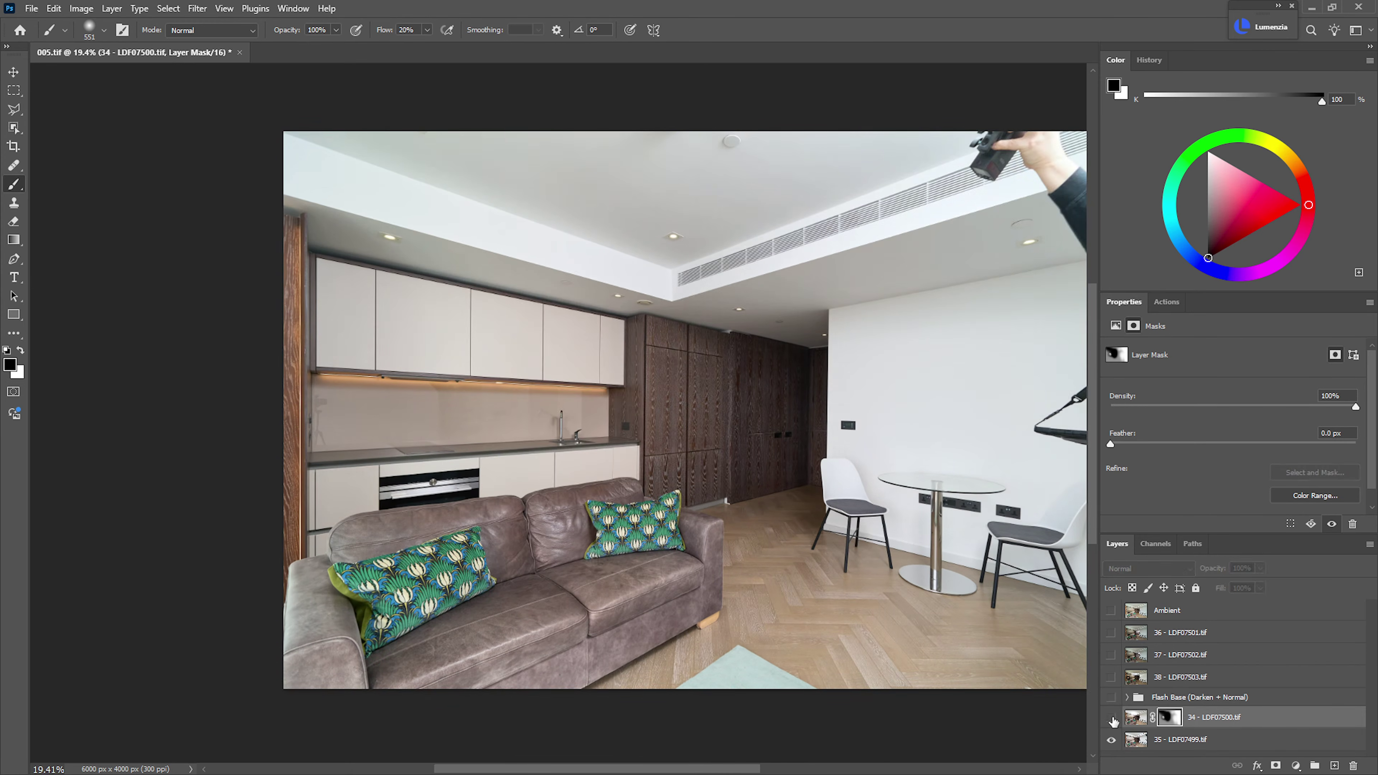
{"action": "left_click", "coordinate": [1117, 718]}
{"action": "left_click_drag", "start_coordinate": [631, 185], "coordinate": [656, 184]}
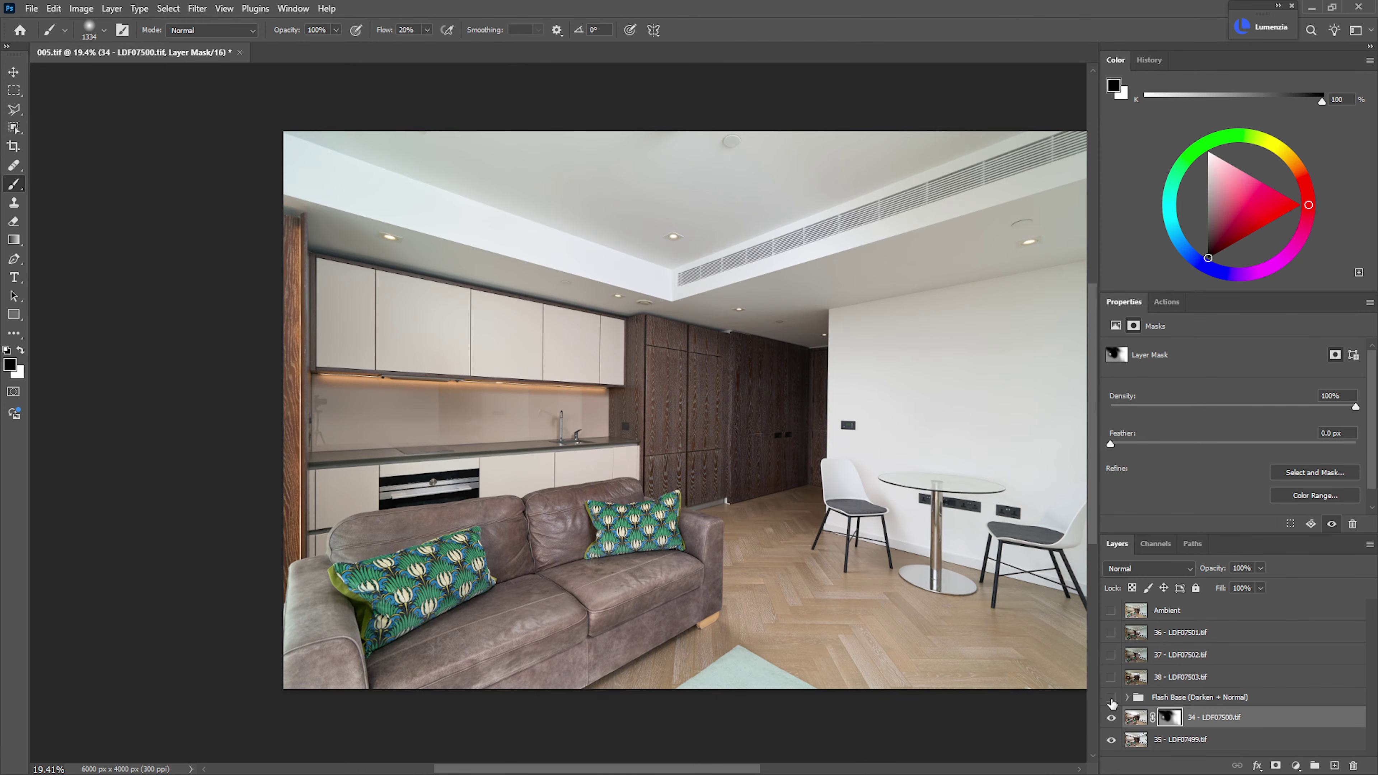
- Show and expand the Flash Base (Darken + Normal) group, and hide its 33 - LDF07497.tif copy layer
{"action": "left_click", "coordinate": [1111, 698]}
{"action": "left_click", "coordinate": [1125, 698]}
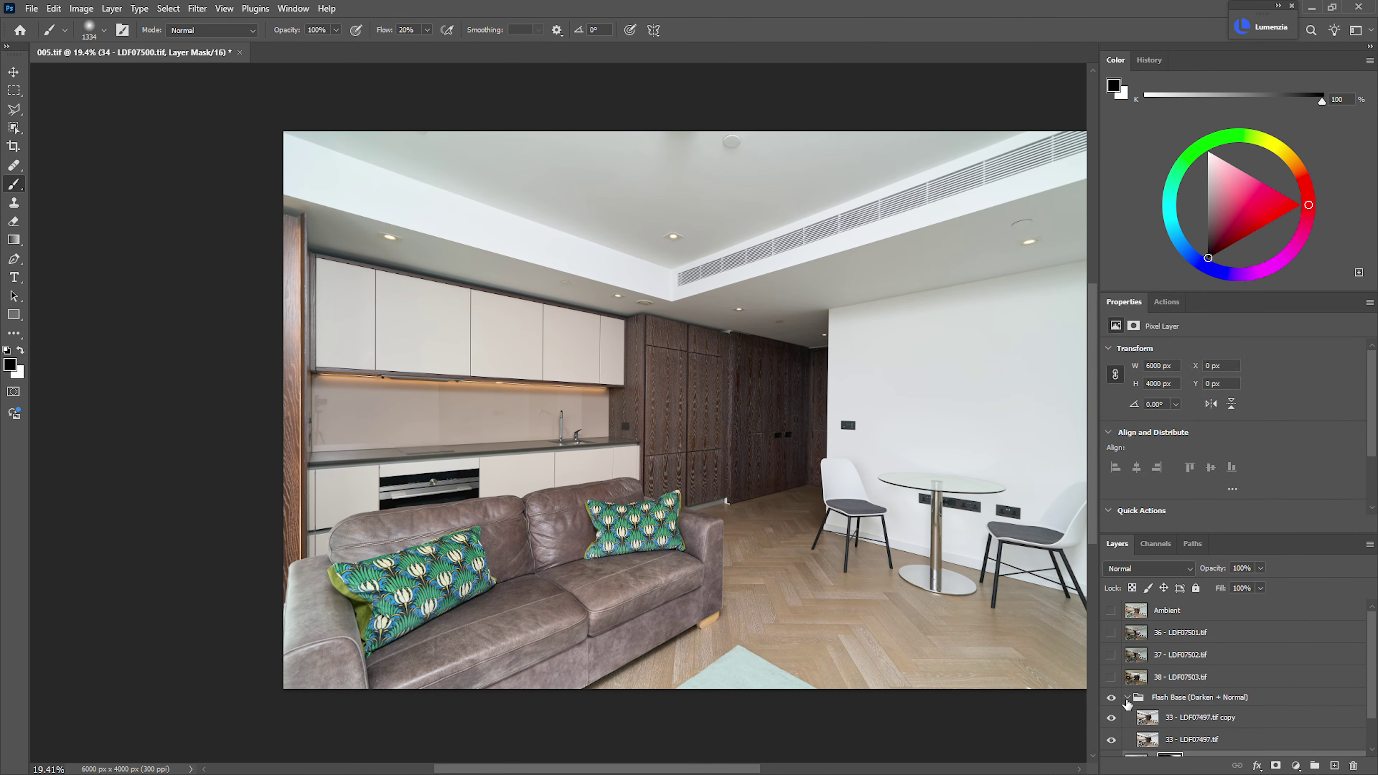
{"action": "left_click", "coordinate": [1111, 718]}
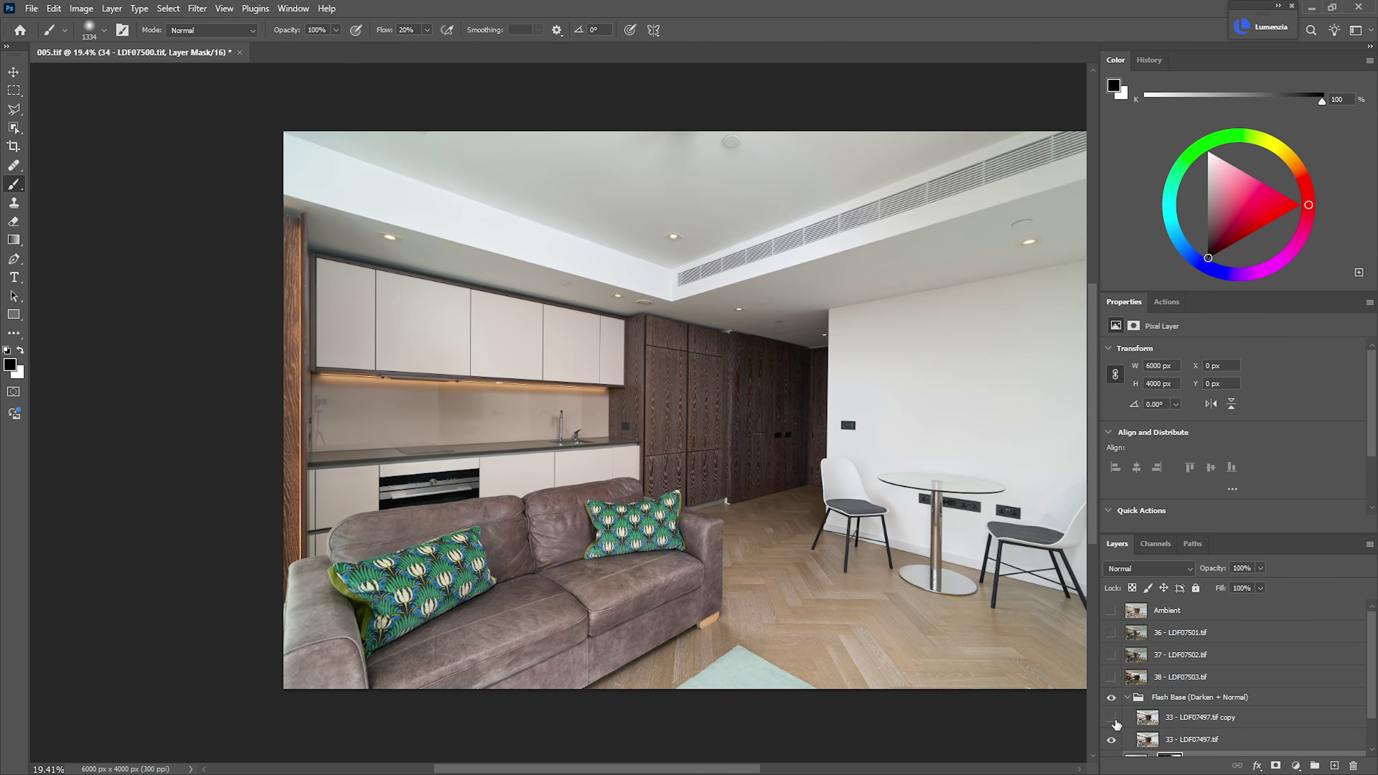
- Toggle the 33 - LDF07497.tif Darken layer repeatedly to compare its effect on the sofa, floor and ceiling
{"action": "left_click", "coordinate": [1111, 740]}
{"action": "left_click", "coordinate": [1111, 741]}
{"action": "left_click", "coordinate": [1111, 740]}
{"action": "left_click", "coordinate": [1111, 740]}
{"action": "left_click", "coordinate": [1111, 740]}
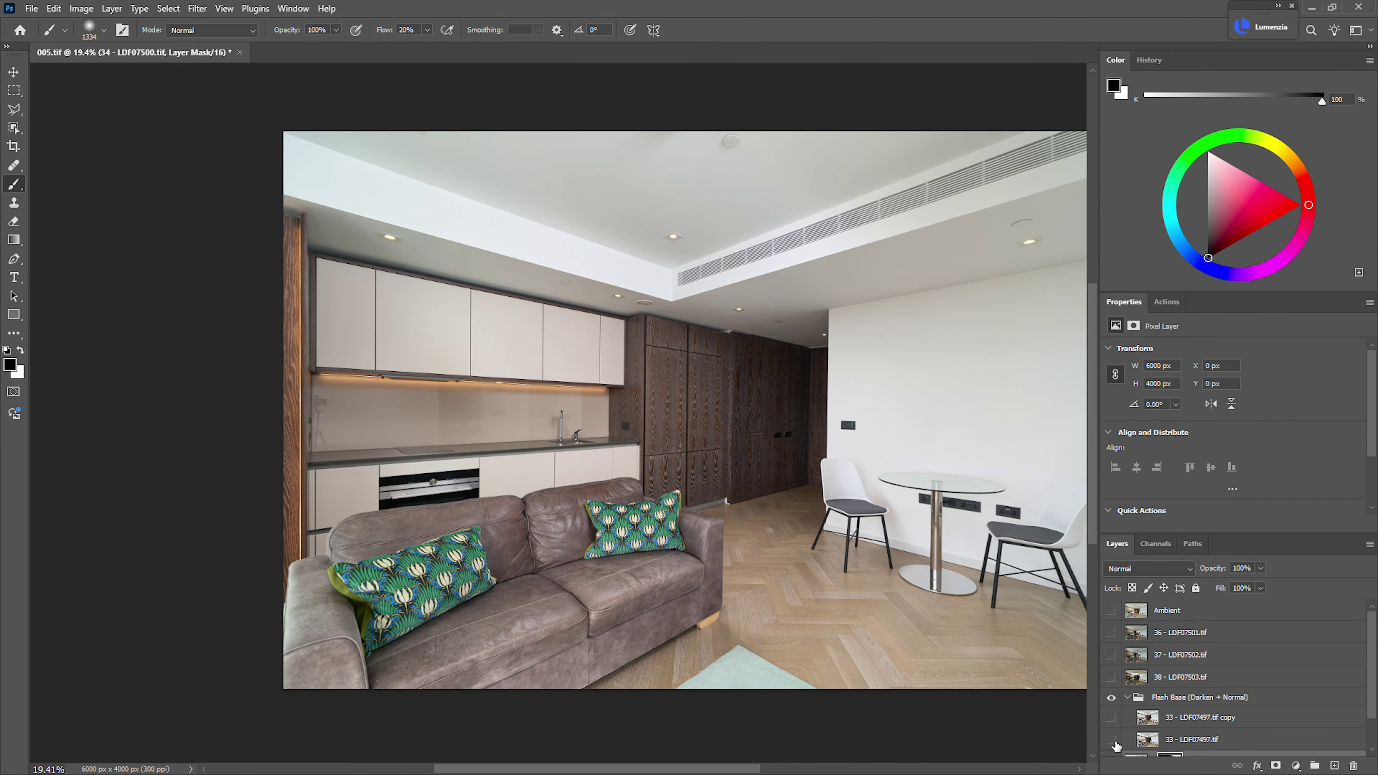
{"action": "left_click", "coordinate": [1112, 741]}
{"action": "left_click", "coordinate": [1112, 741]}
{"action": "left_click", "coordinate": [1112, 741]}
{"action": "left_click", "coordinate": [1112, 741]}
{"action": "left_click", "coordinate": [1112, 741]}
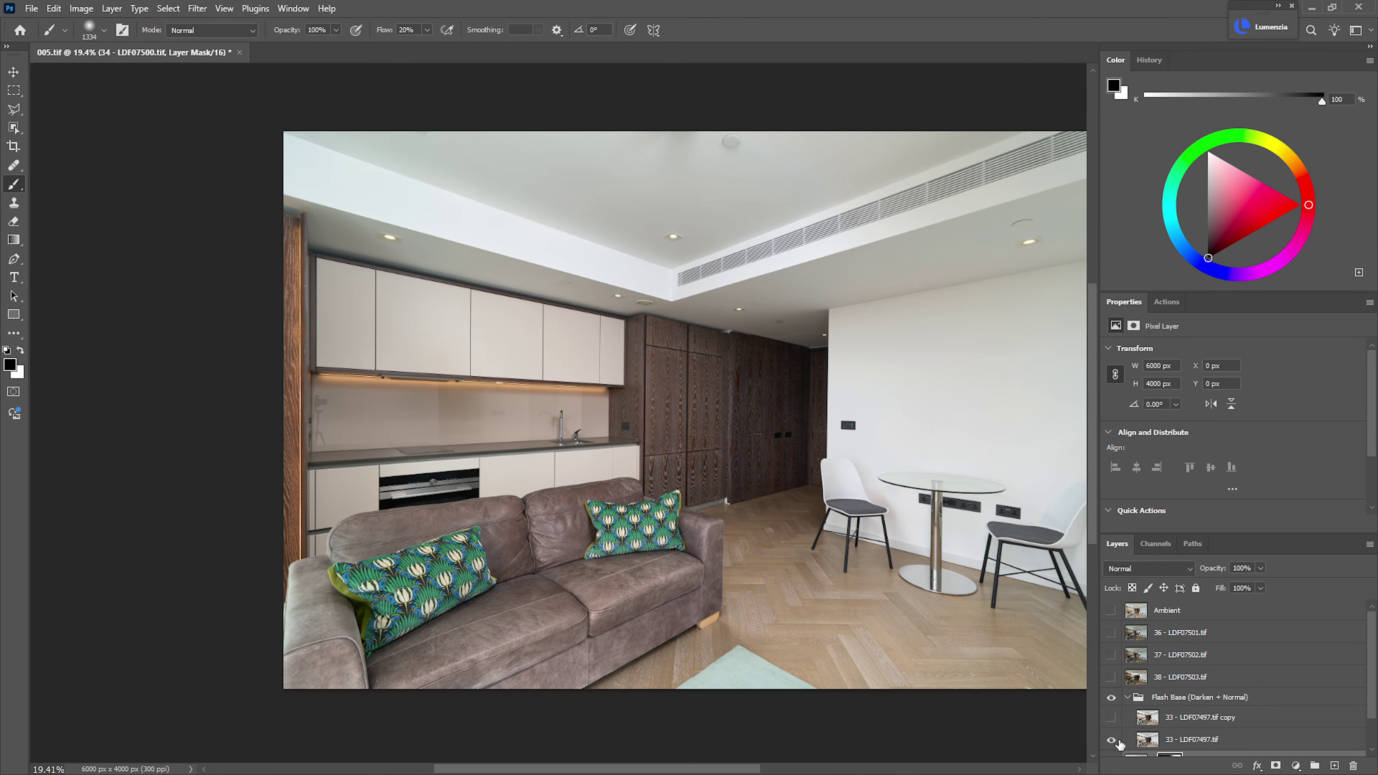
{"action": "left_click", "coordinate": [1112, 741]}
{"action": "left_click", "coordinate": [1112, 741]}
{"action": "left_click", "coordinate": [1112, 741]}
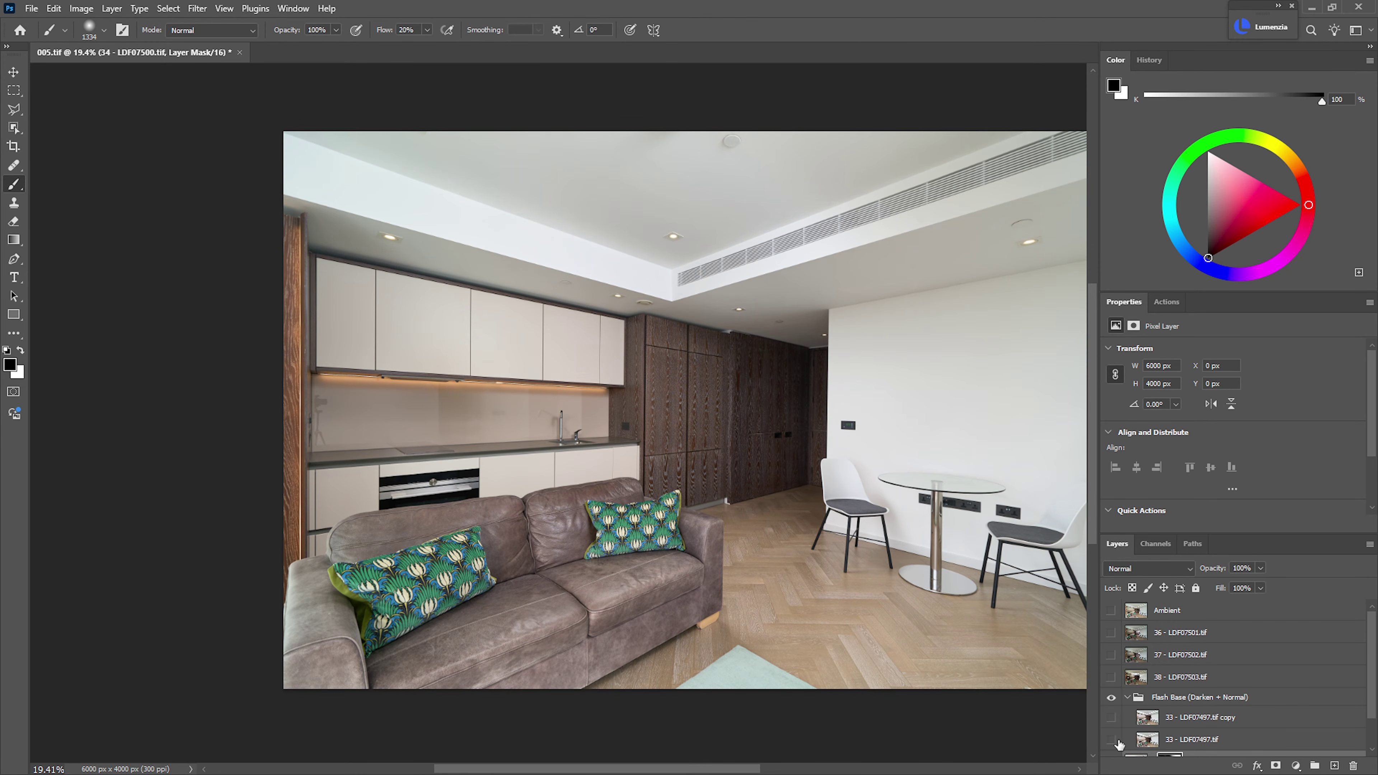
{"action": "left_click", "coordinate": [1112, 741]}
{"action": "left_click", "coordinate": [1112, 741]}
{"action": "left_click", "coordinate": [1112, 741]}
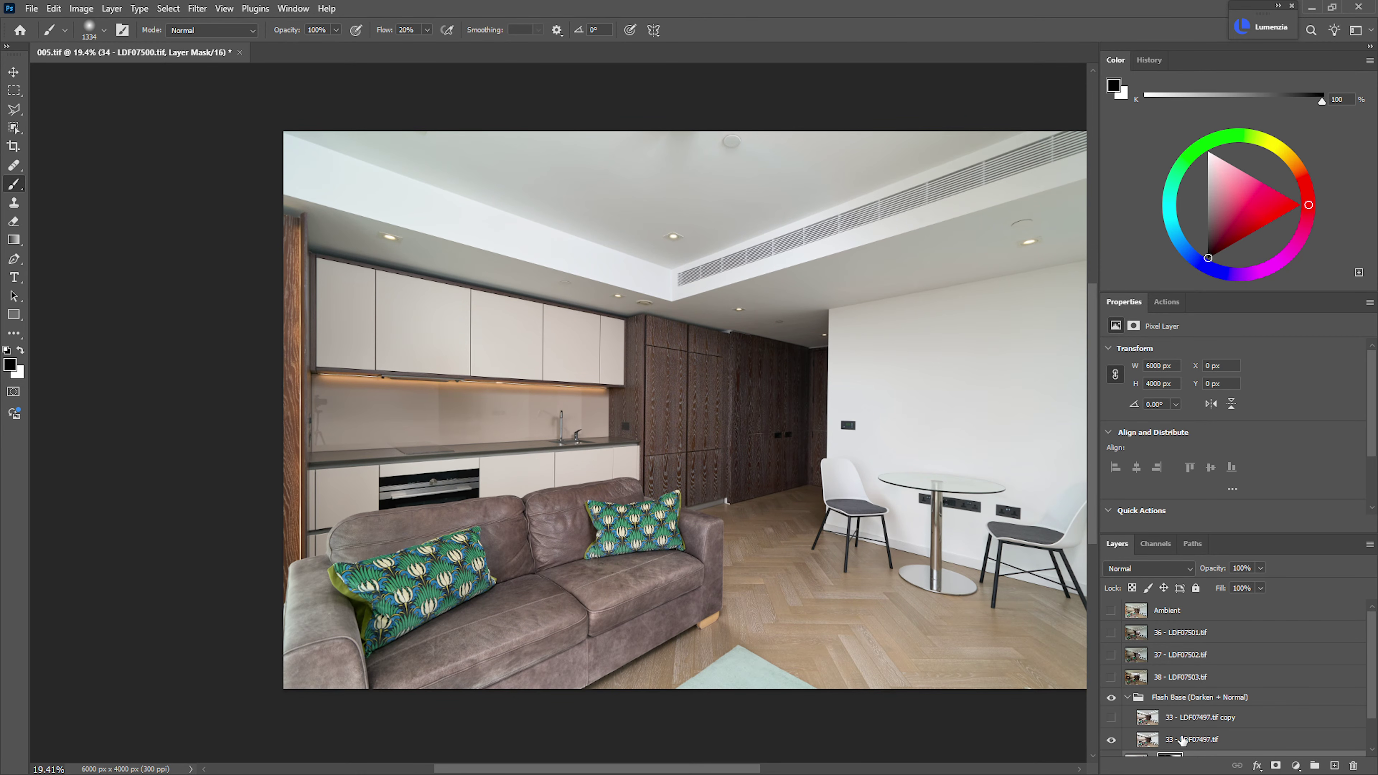
- Add a black mask to the 33 - LDF07497.tif Darken layer and paint it white over the sofa and floor
{"action": "left_click", "coordinate": [1182, 741]}
{"action": "left_click", "coordinate": [1275, 765], "text": "alt"}
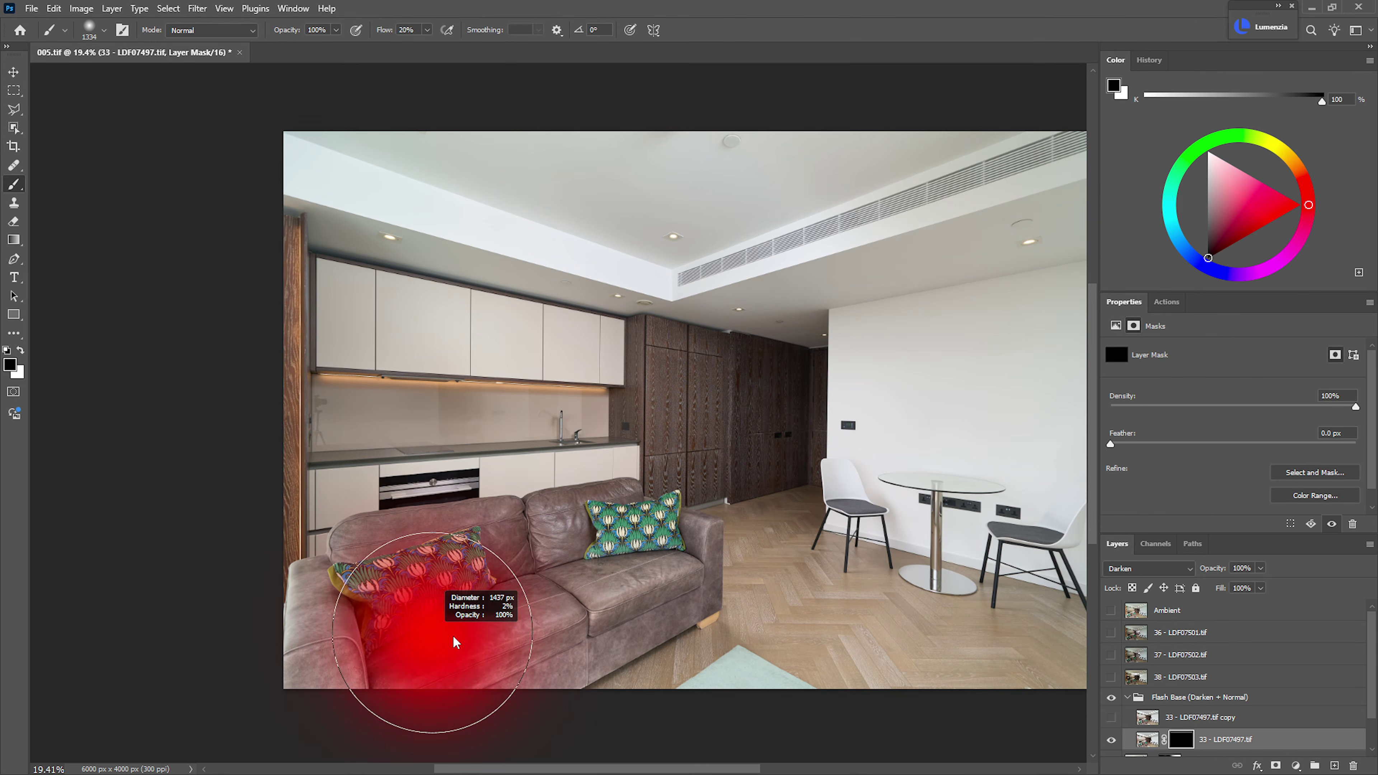
{"action": "key", "text": "x"}
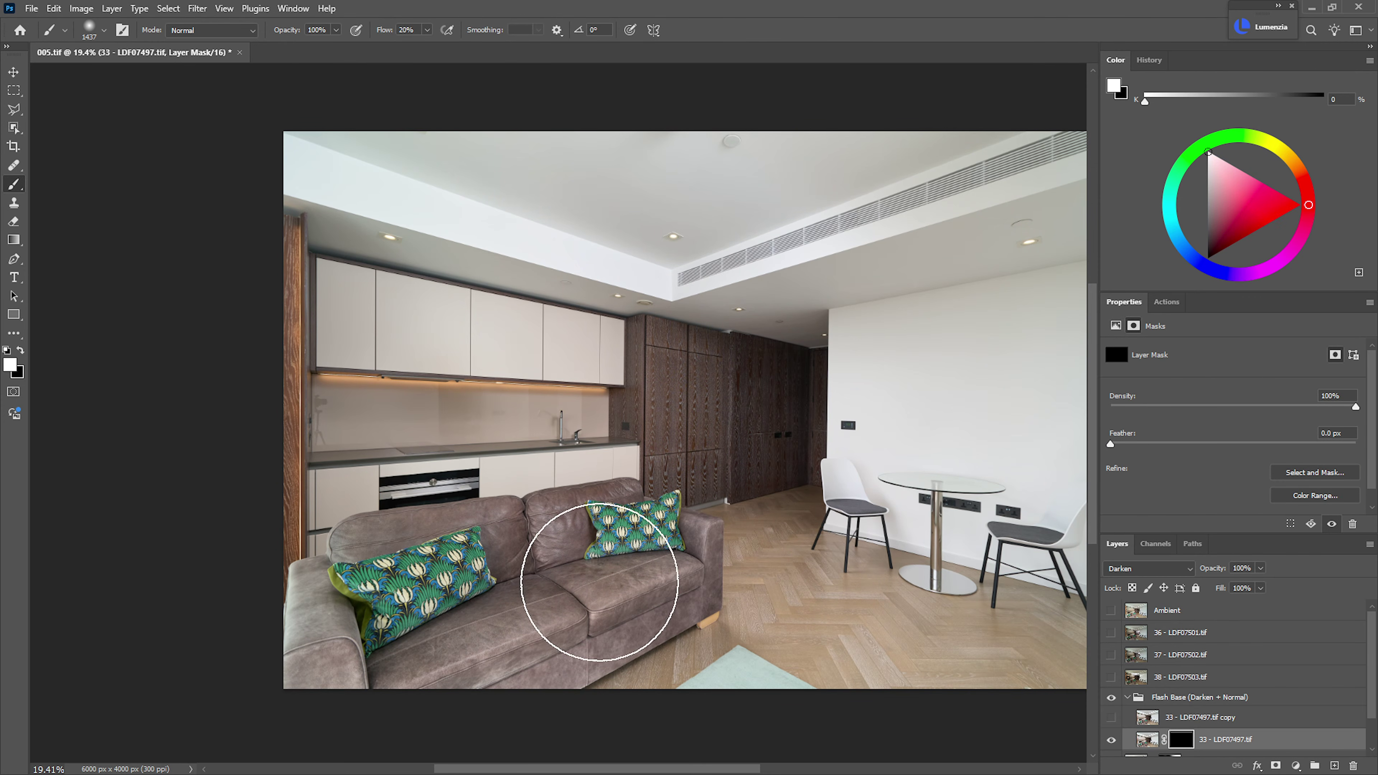
{"action": "left_click_drag", "start_coordinate": [600, 582], "coordinate": [440, 611]}
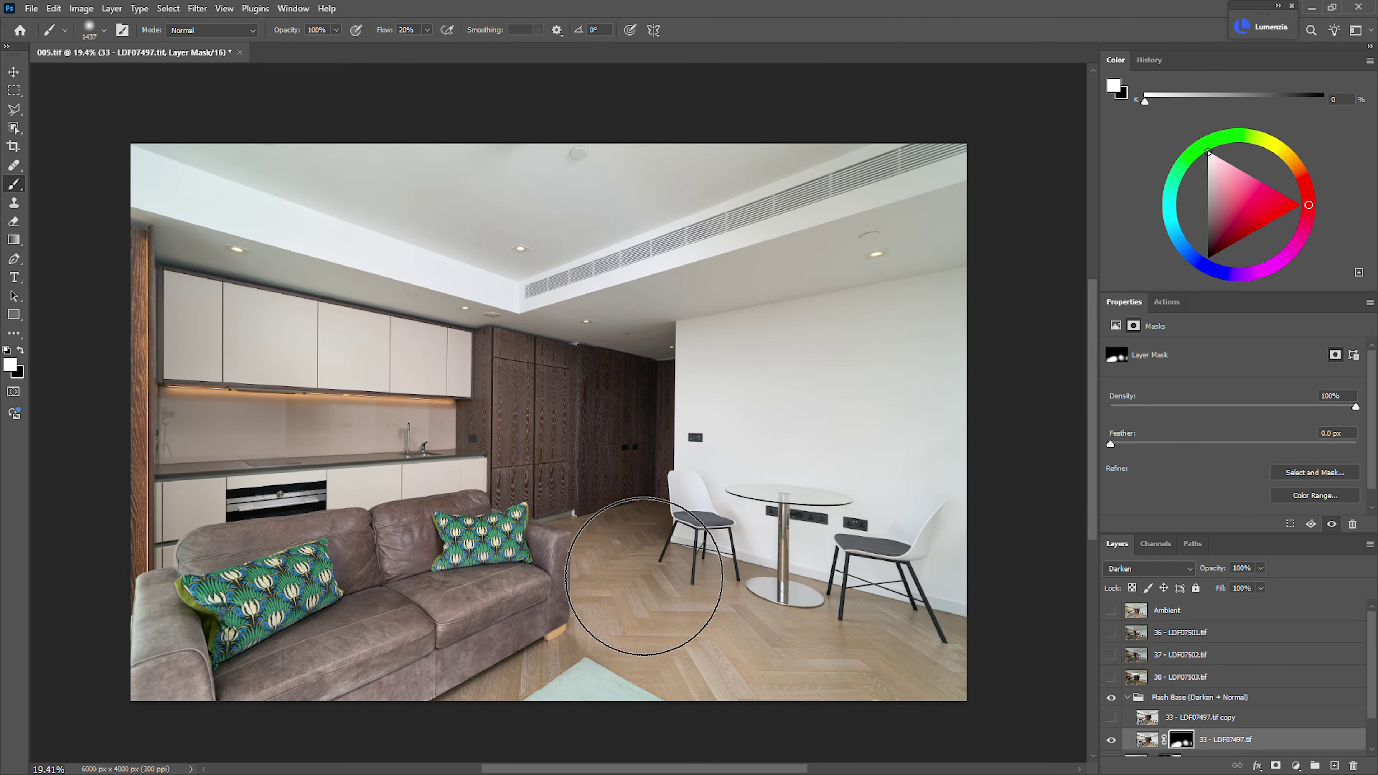
{"action": "scroll", "coordinate": [644, 576], "scroll_direction": "down", "scroll_amount": 3}
{"action": "scroll", "coordinate": [591, 487], "scroll_direction": "up", "scroll_amount": 3}
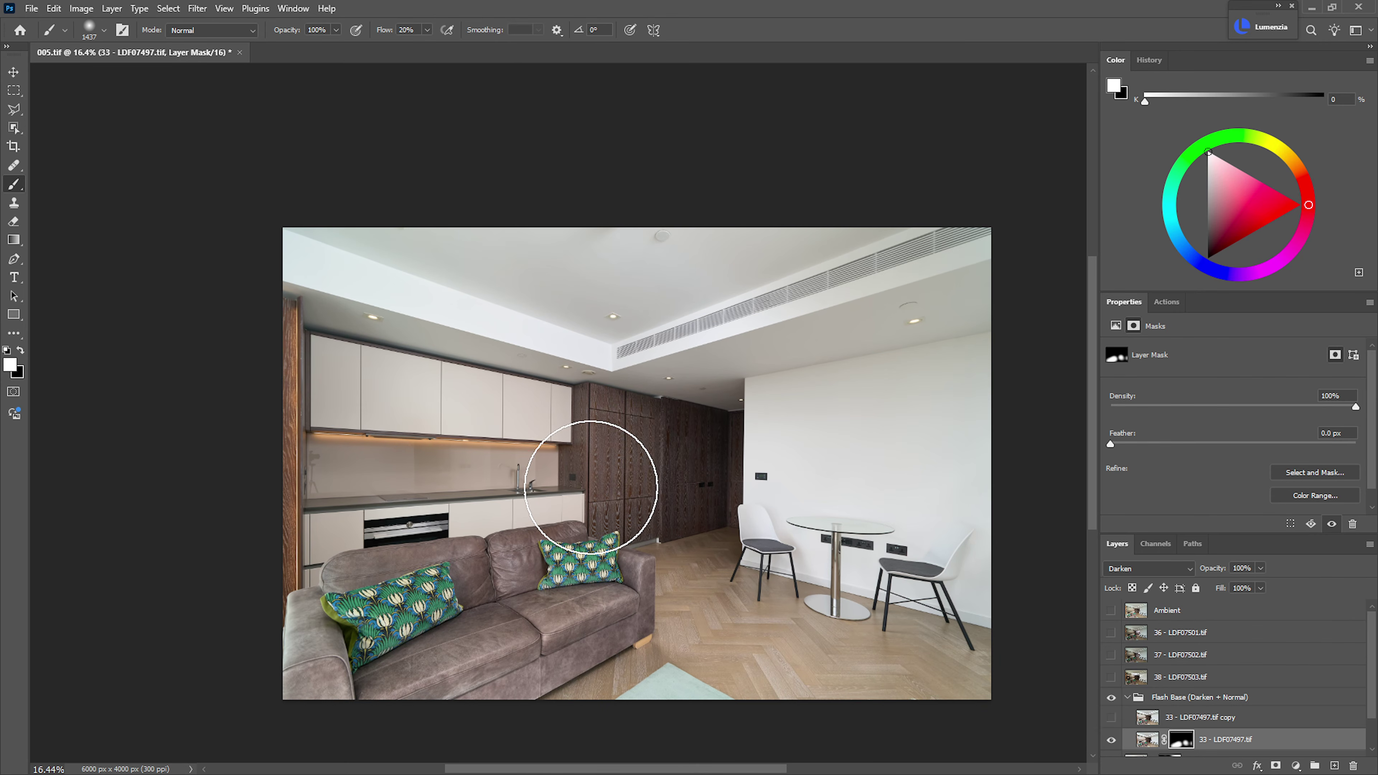
- Show and select the 33 - LDF07497.tif copy layer in the Flash Base group
{"action": "left_click", "coordinate": [1110, 718]}
{"action": "left_click", "coordinate": [1189, 698]}
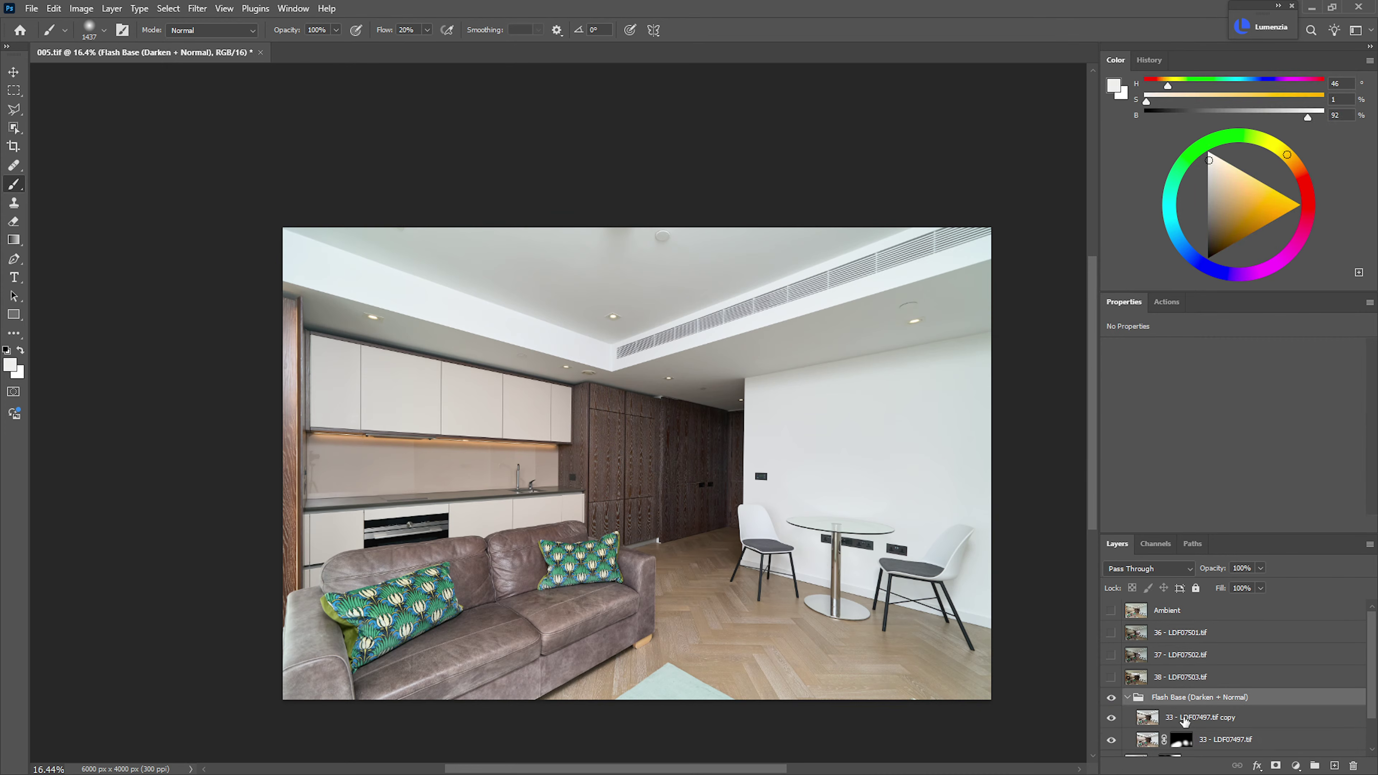
{"action": "left_click", "coordinate": [1166, 722]}
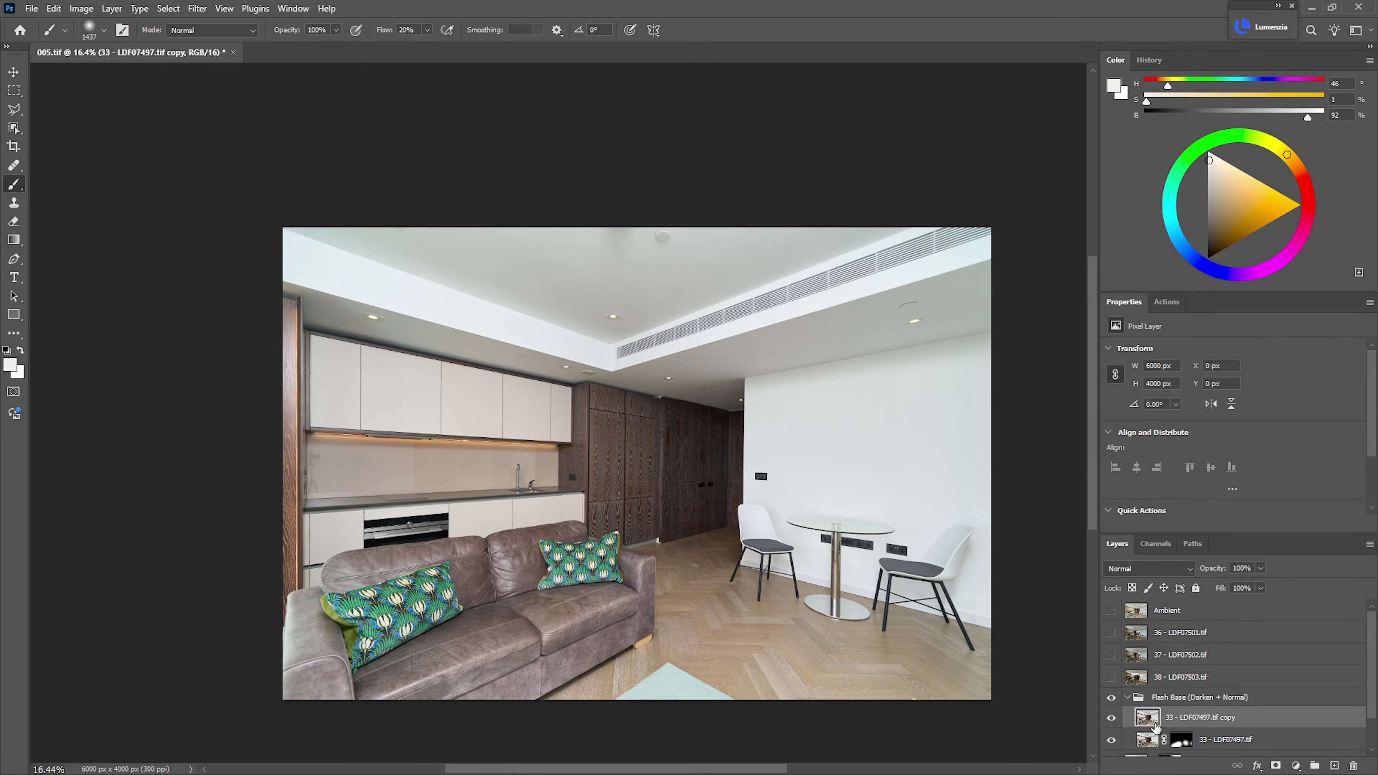
- Toggle the 33 - LDF07497.tif copy layer repeatedly to compare the kitchen, ceiling and wall with and without it
{"action": "left_click", "coordinate": [1110, 718]}
{"action": "left_click", "coordinate": [1111, 718]}
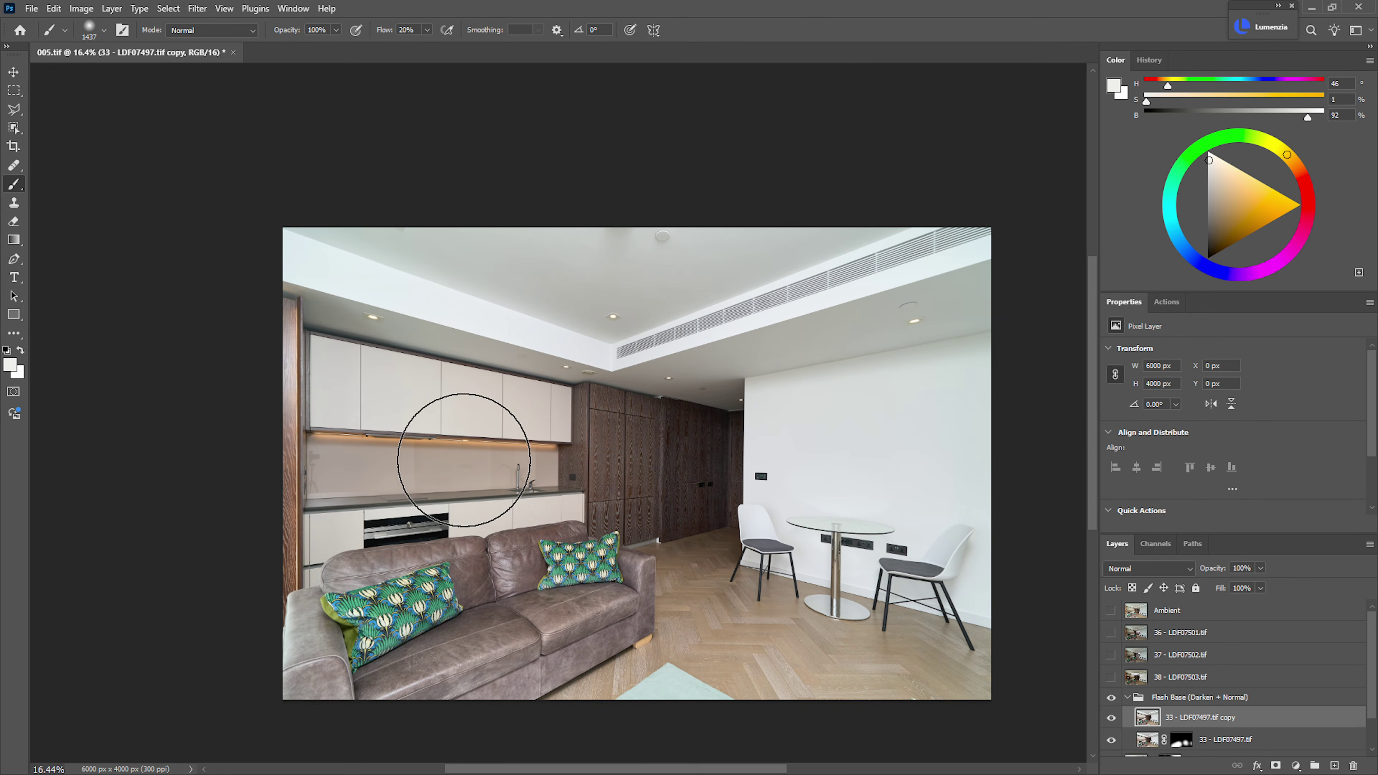
{"action": "left_click", "coordinate": [1111, 718]}
{"action": "left_click", "coordinate": [1111, 717]}
{"action": "left_click", "coordinate": [1110, 718]}
{"action": "left_click", "coordinate": [1110, 718]}
{"action": "left_click", "coordinate": [1111, 718]}
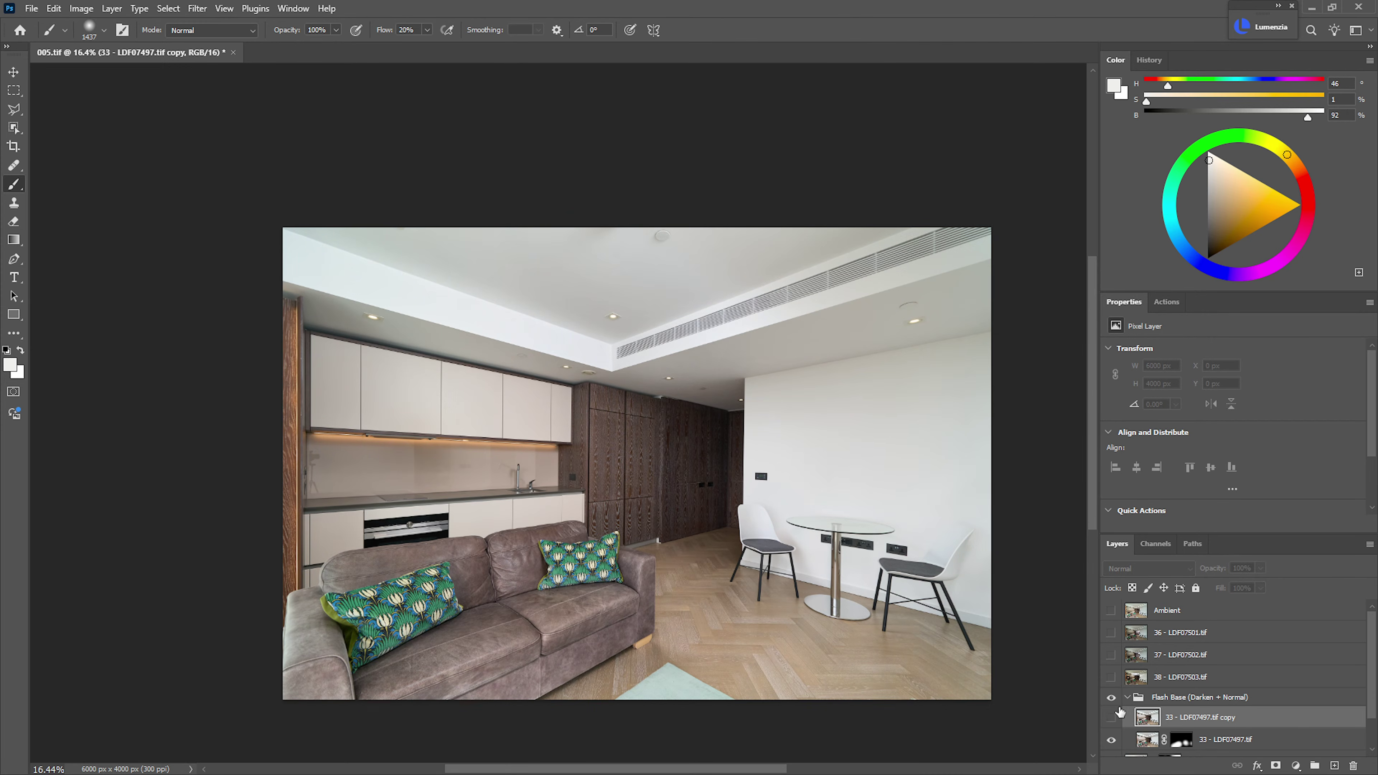
{"action": "left_click", "coordinate": [1112, 717]}
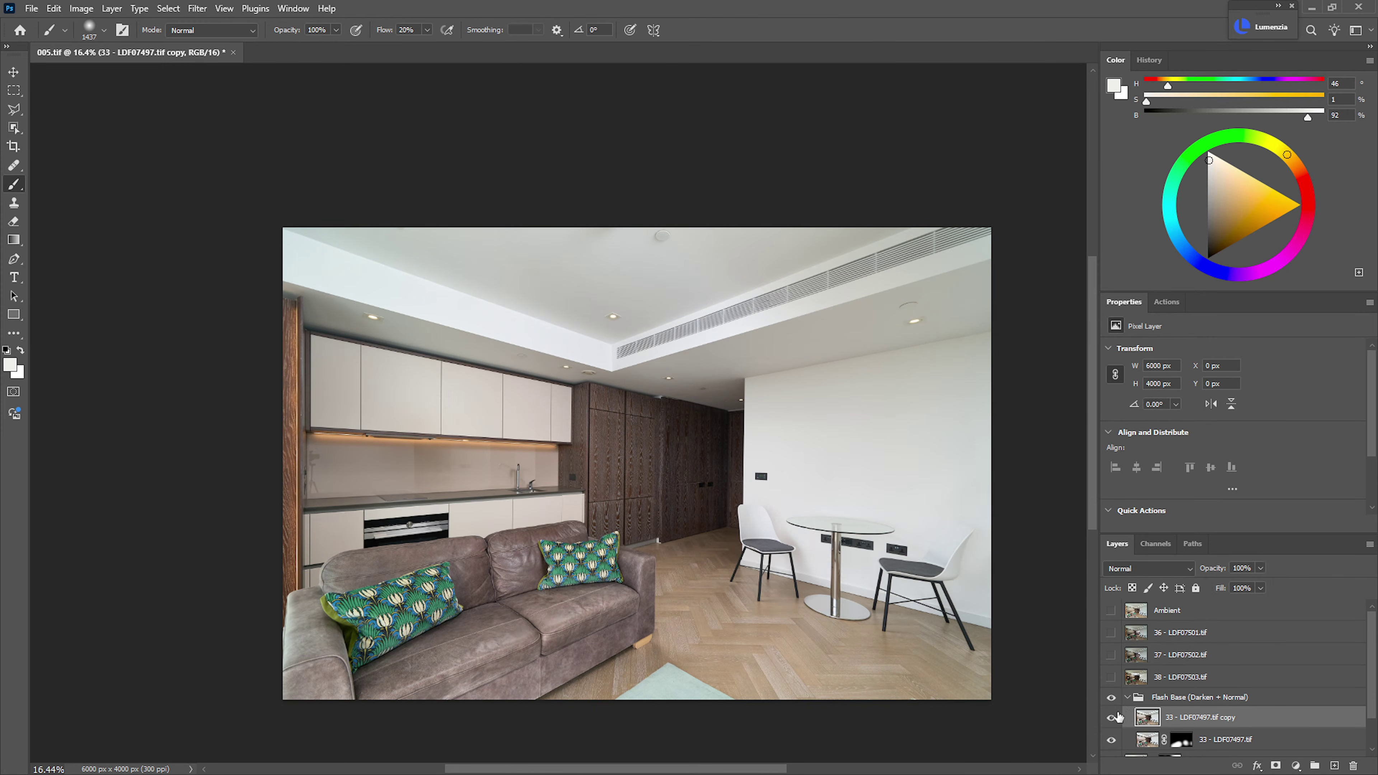
{"action": "left_click", "coordinate": [1114, 718]}
{"action": "left_click", "coordinate": [1114, 718]}
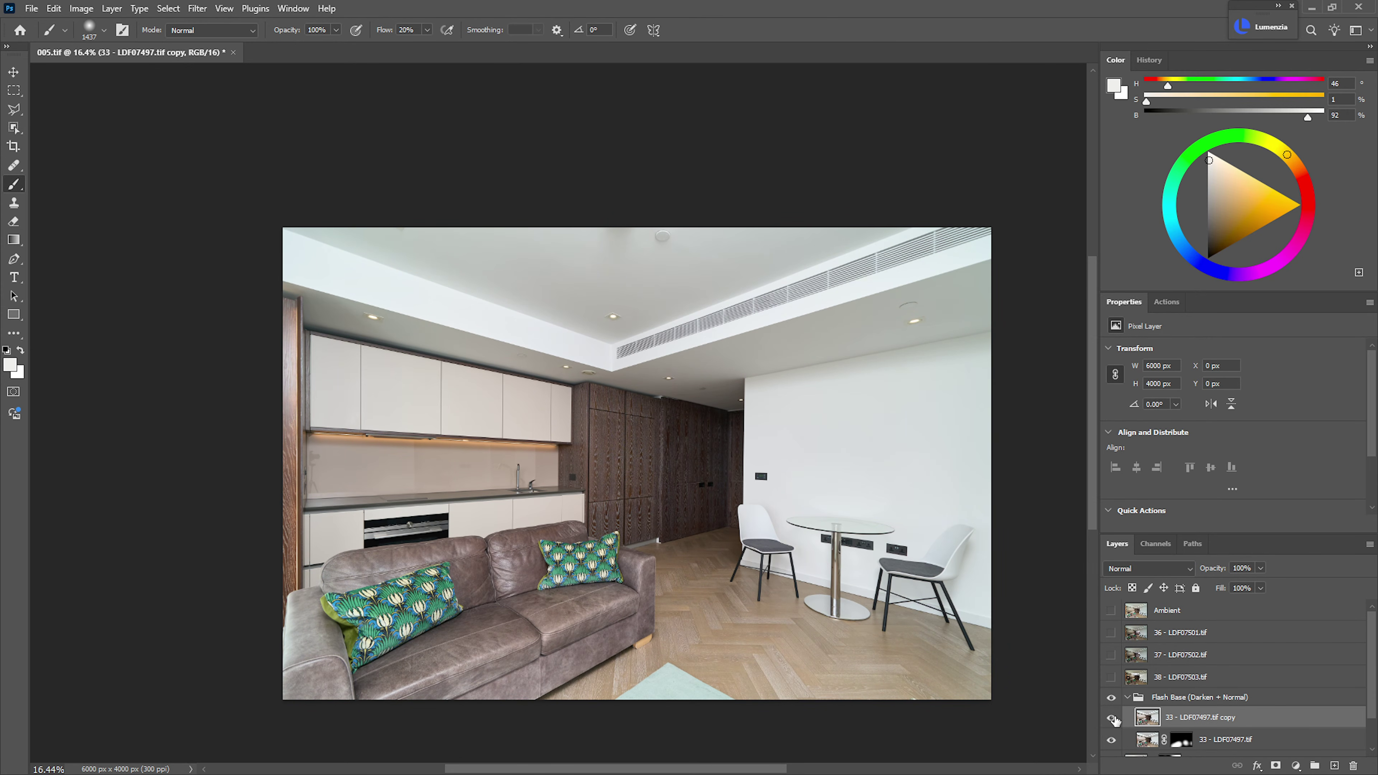
{"action": "left_click", "coordinate": [1114, 718]}
{"action": "left_click", "coordinate": [1114, 719]}
{"action": "left_click", "coordinate": [1114, 719]}
{"action": "left_click", "coordinate": [1114, 719]}
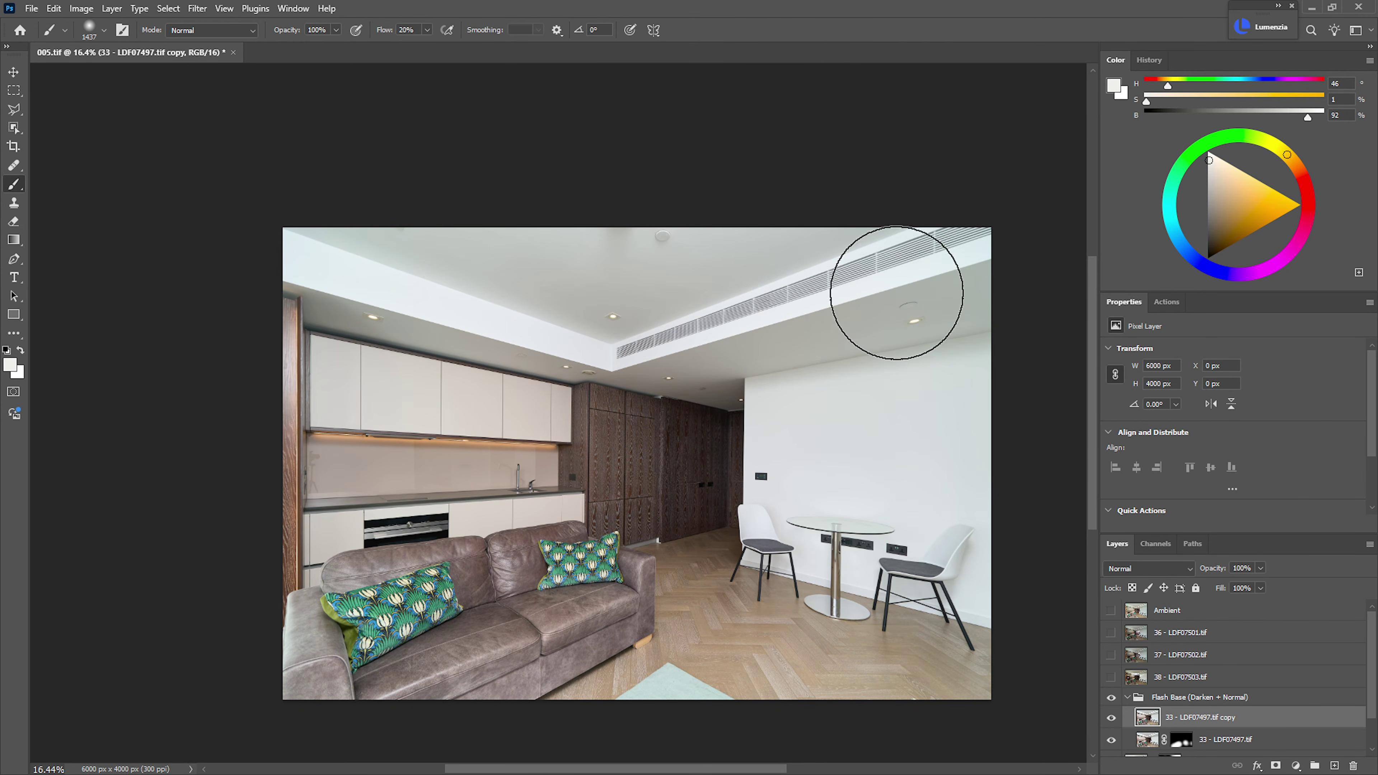
- Add a black mask to the 33 - LDF07497.tif copy layer and paint it white over the kitchen splashback with a smaller brush
{"action": "left_click", "coordinate": [1272, 765], "text": "alt"}
{"action": "key", "text": "bracketleft"}
{"action": "key", "text": "bracketleft"}
{"action": "key", "text": "bracketleft"}
{"action": "key", "text": "bracketleft"}
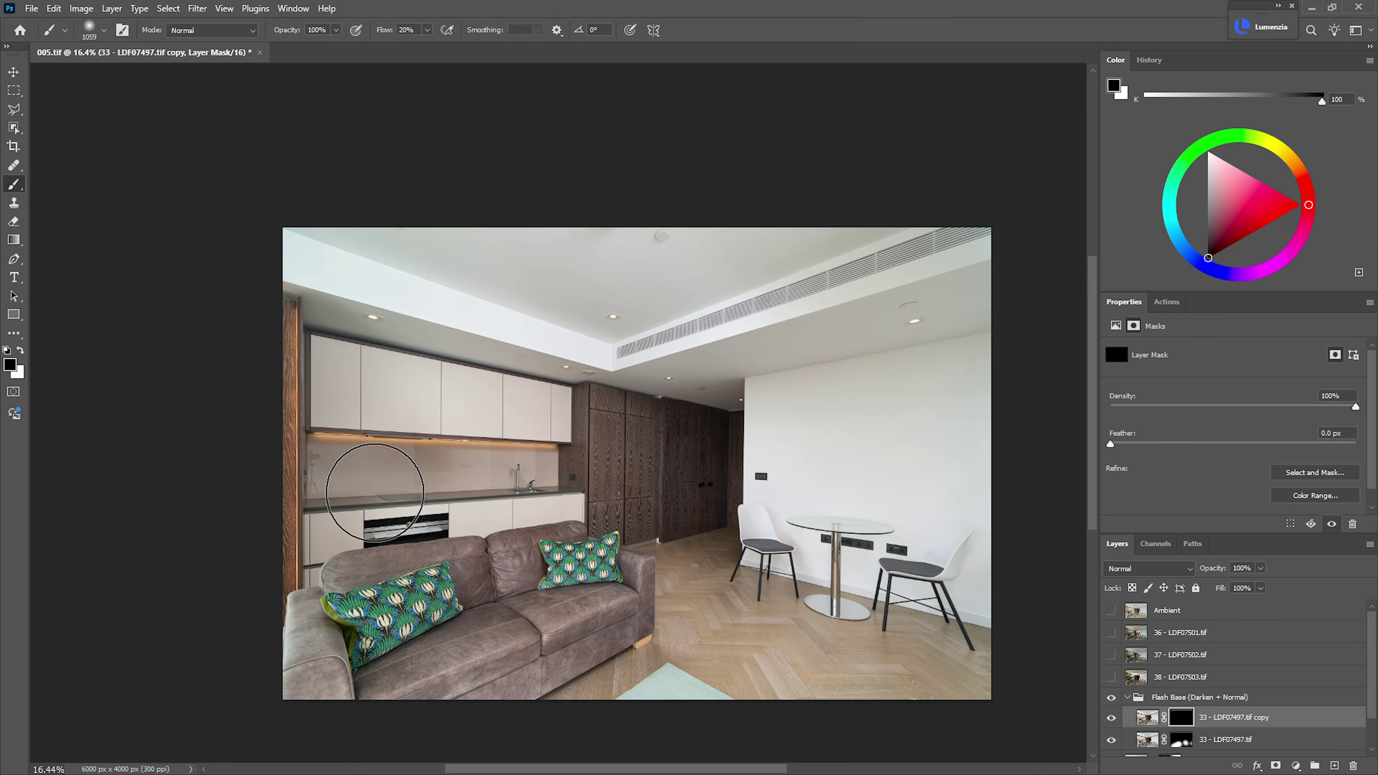
{"action": "key", "text": "bracketleft"}
{"action": "key", "text": "x"}
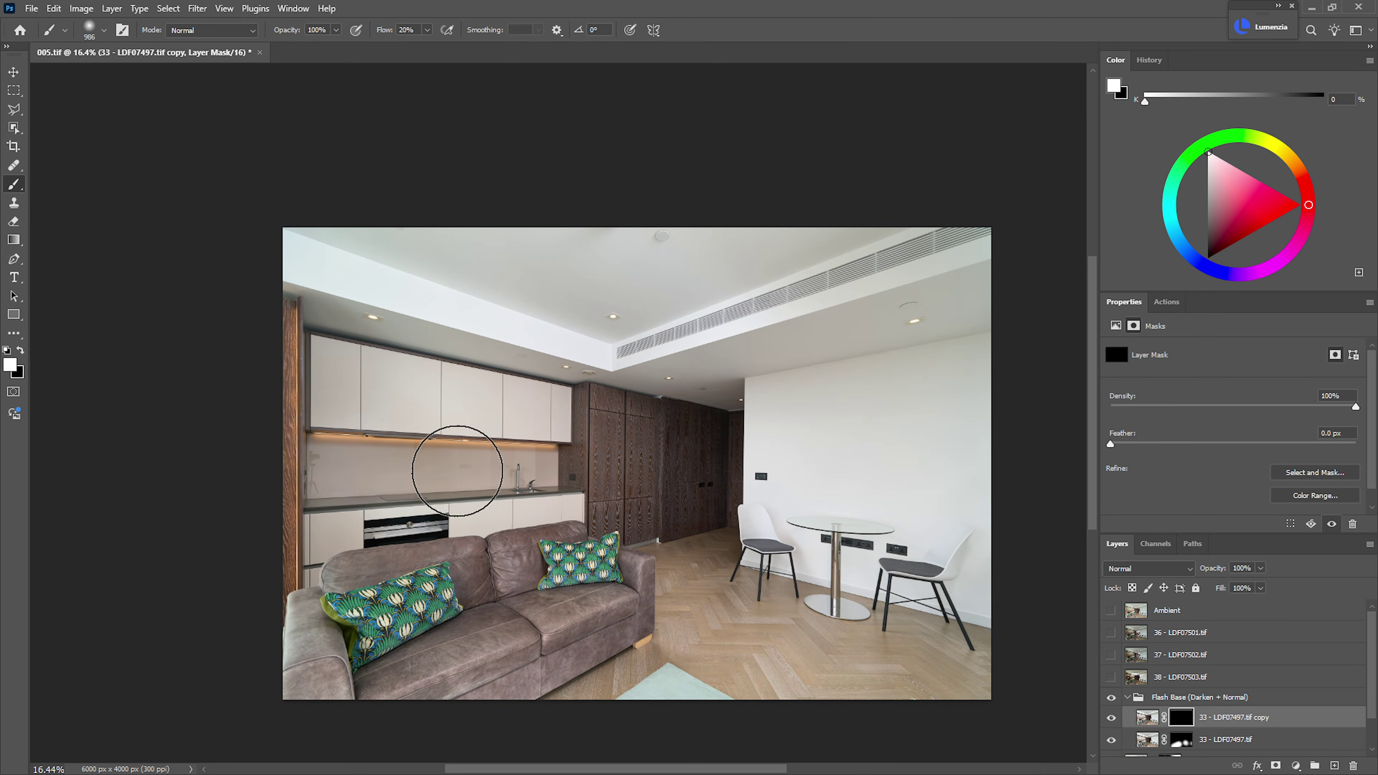
{"action": "mouse_move", "coordinate": [457, 470]}
{"action": "left_mouse_down"}
{"action": "mouse_move", "coordinate": [341, 468]}
{"action": "mouse_move", "coordinate": [483, 468]}
{"action": "mouse_move", "coordinate": [408, 414]}
{"action": "left_mouse_up"}
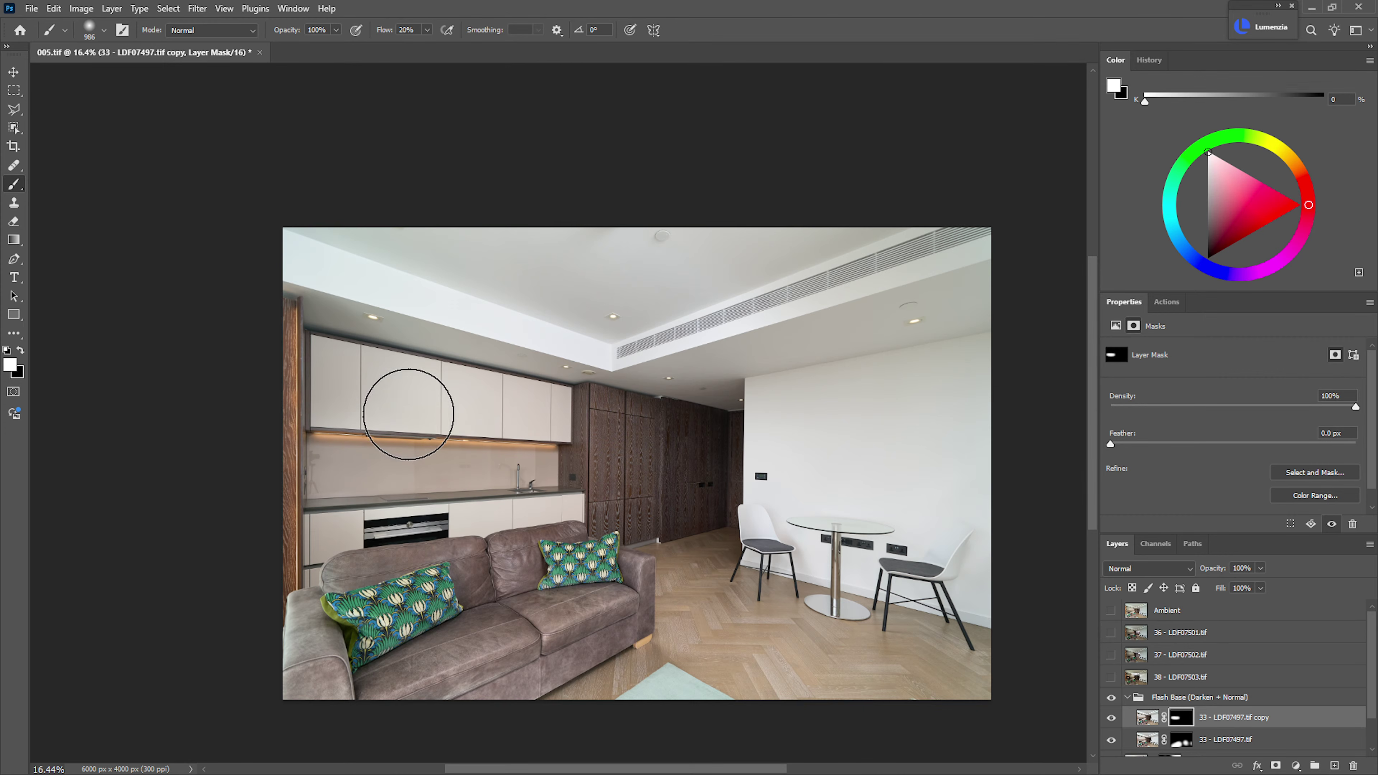
- Paint the 33 - LDF07497.tif copy layer's mask white over the ceiling with a larger brush, and collapse the Flash Base group
{"action": "mouse_move", "coordinate": [339, 263]}
{"action": "left_mouse_down"}
{"action": "mouse_move", "coordinate": [382, 264]}
{"action": "mouse_move", "coordinate": [336, 259]}
{"action": "left_mouse_up"}
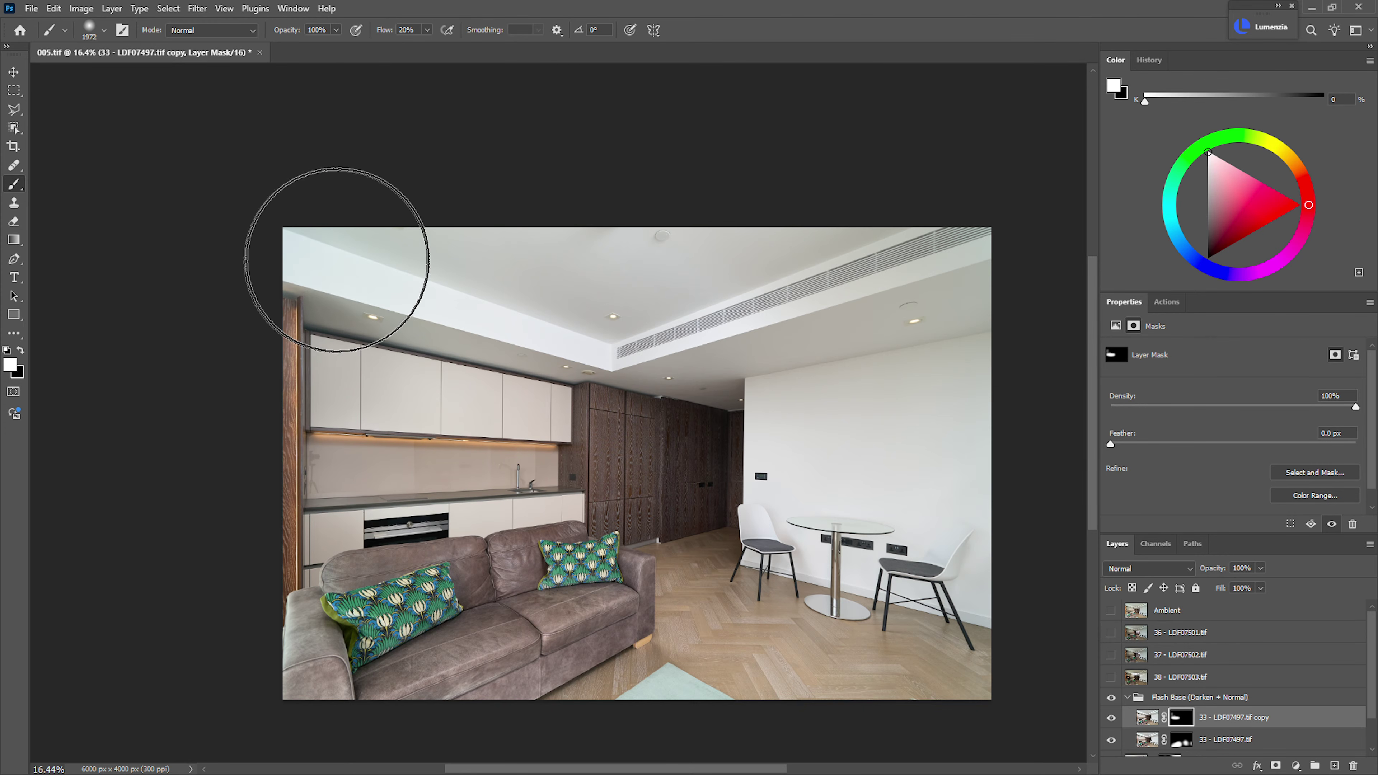
{"action": "key", "text": "x"}
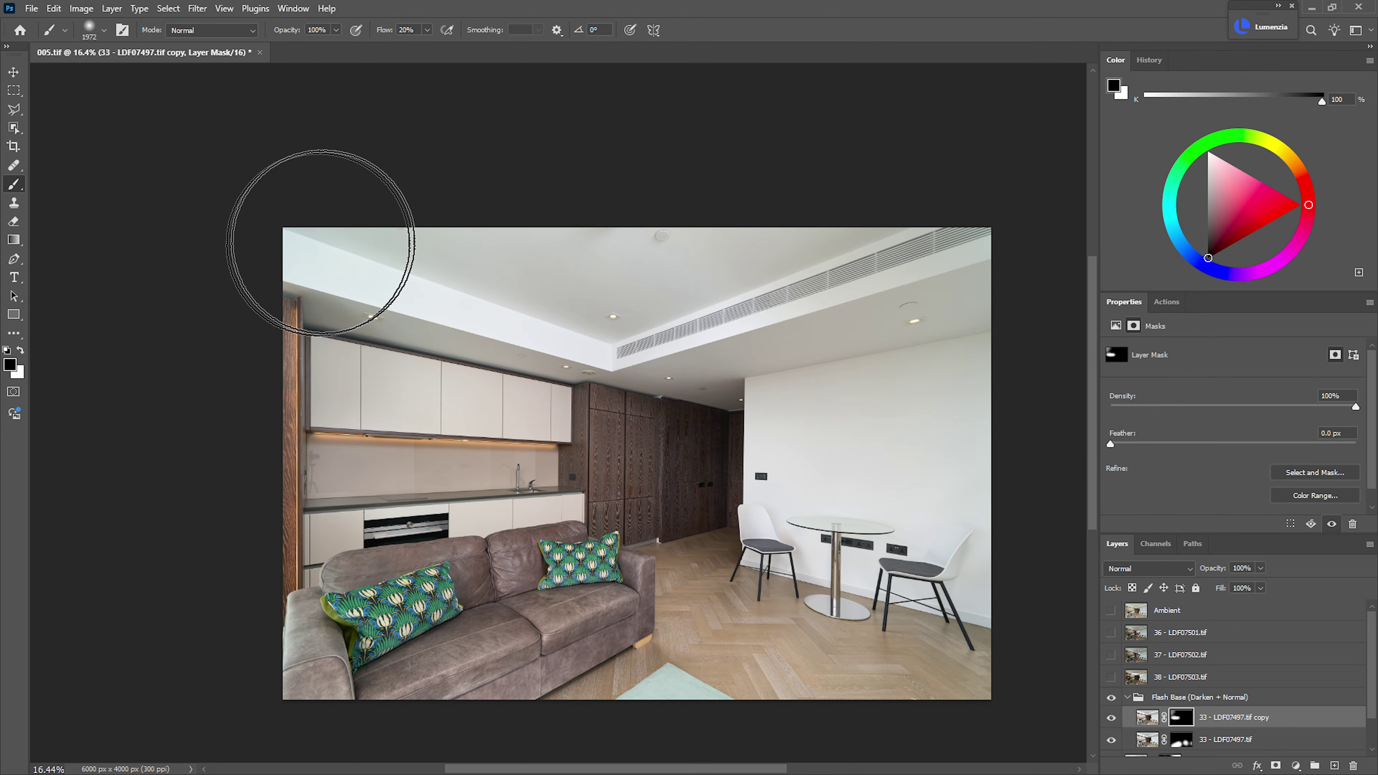
{"action": "left_click_drag", "start_coordinate": [798, 384], "coordinate": [765, 391]}
{"action": "key", "text": "x"}
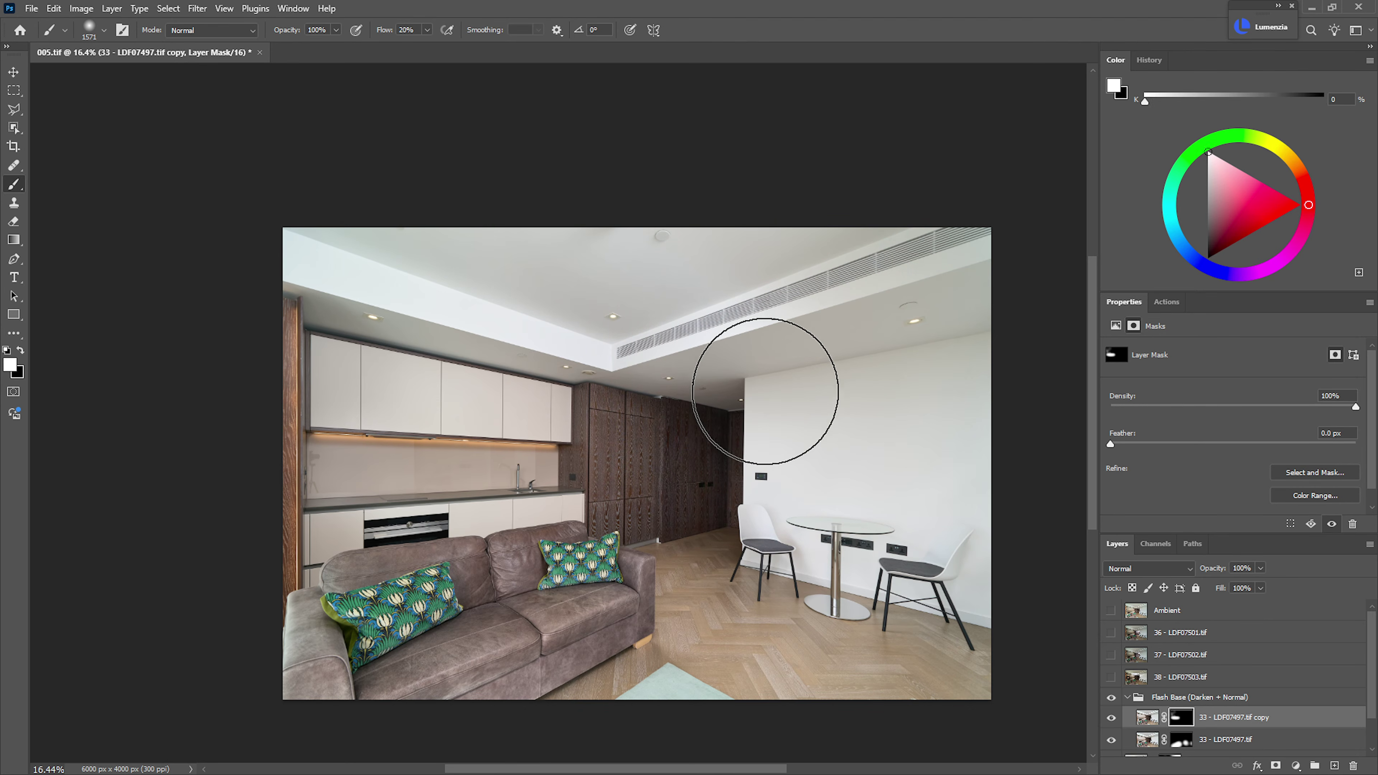
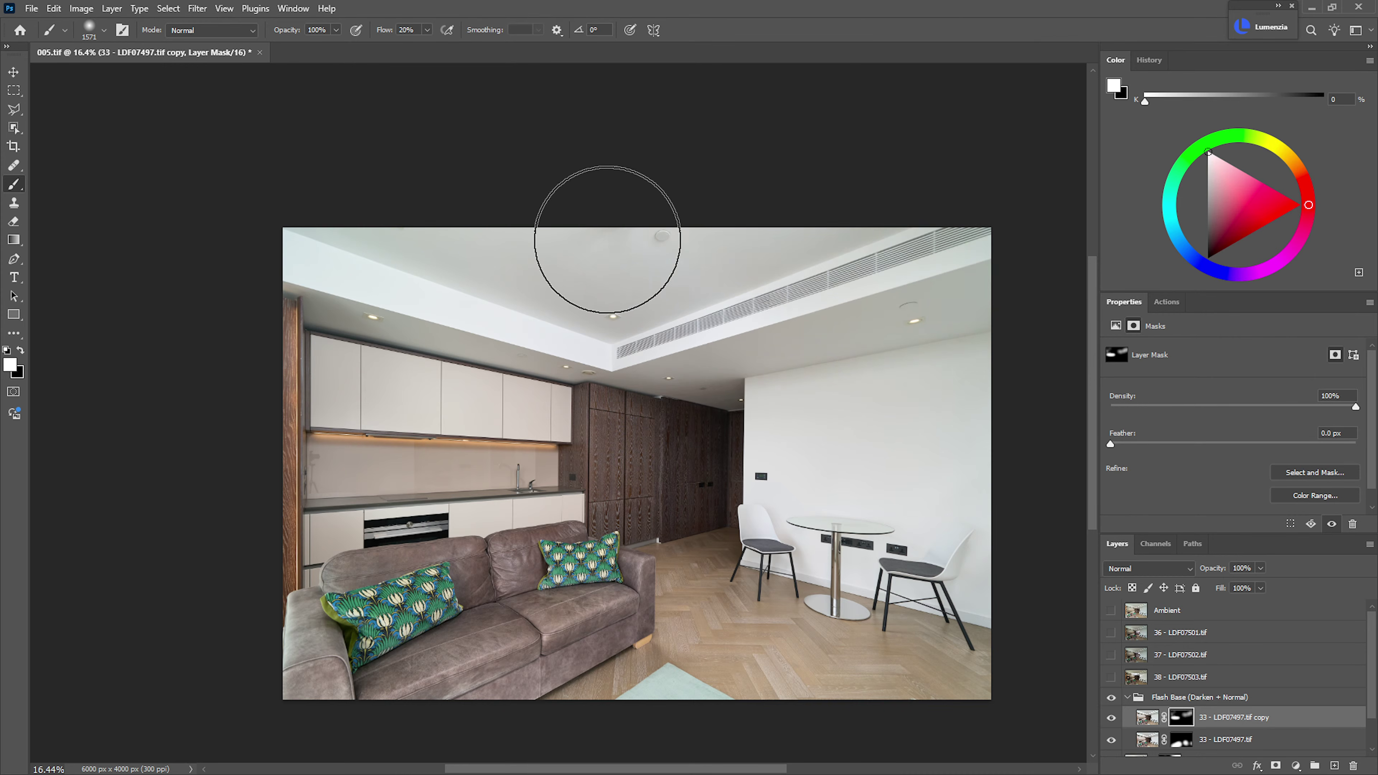
{"action": "left_click", "coordinate": [1128, 698]}
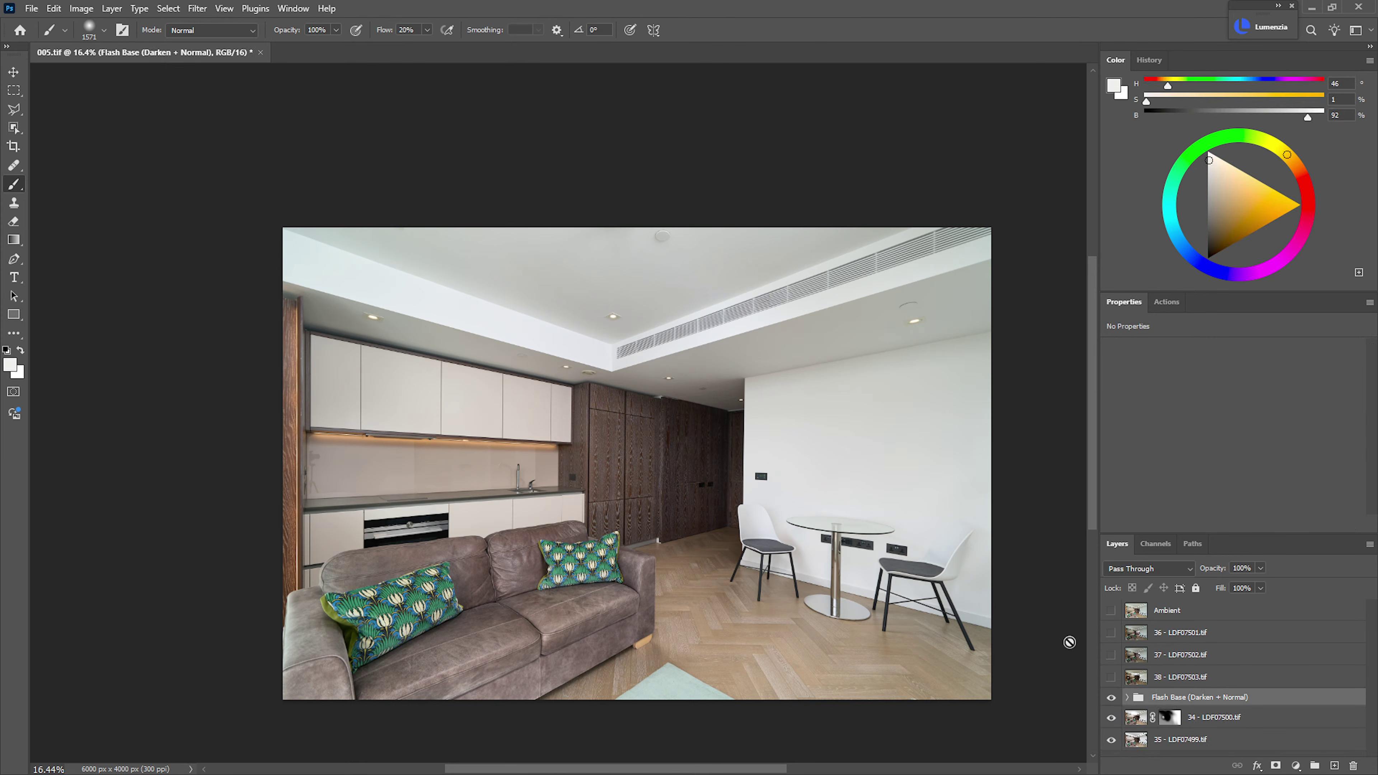
- Show layer 38 to check its exposure, move it directly below Ambient, and hide it again
{"action": "left_click", "coordinate": [1111, 678]}
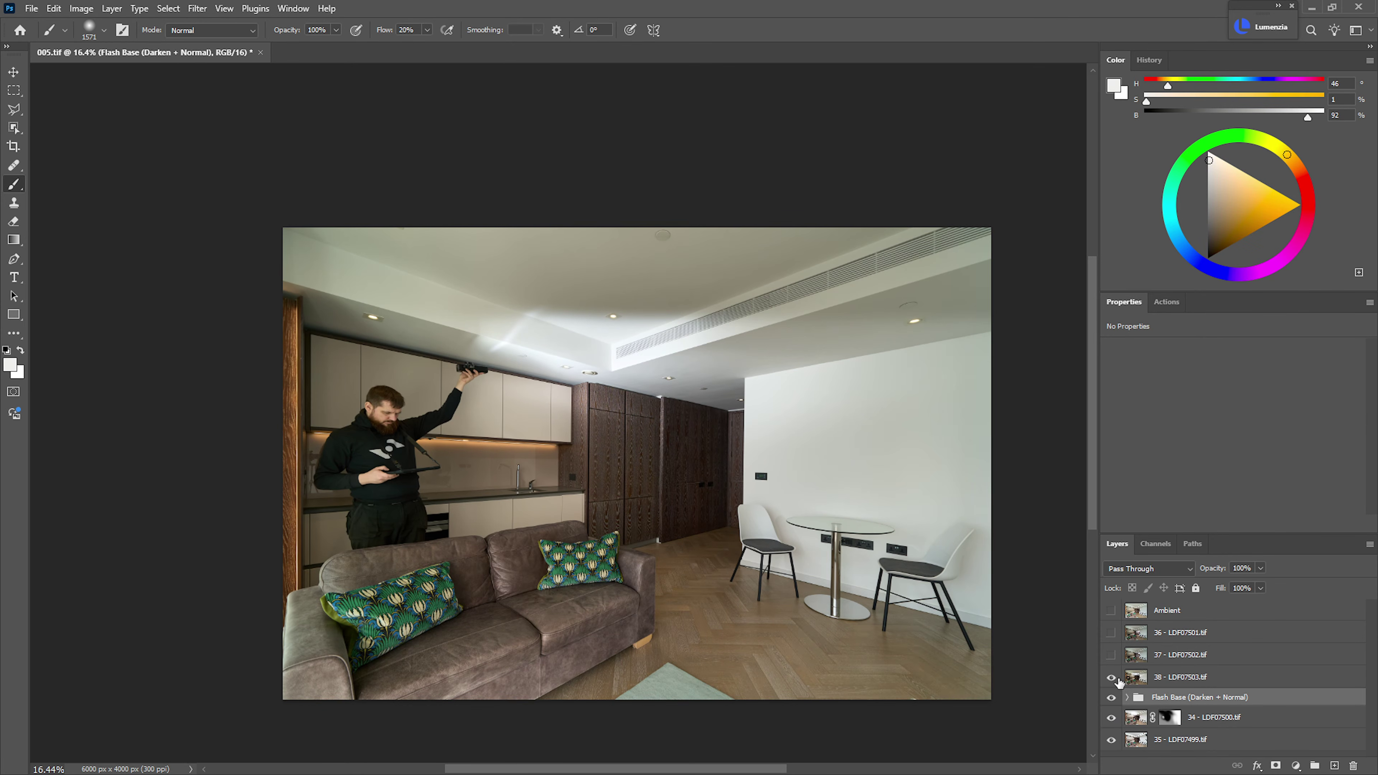
{"action": "left_click_drag", "start_coordinate": [1157, 678], "coordinate": [1176, 626]}
{"action": "left_click", "coordinate": [1111, 633]}
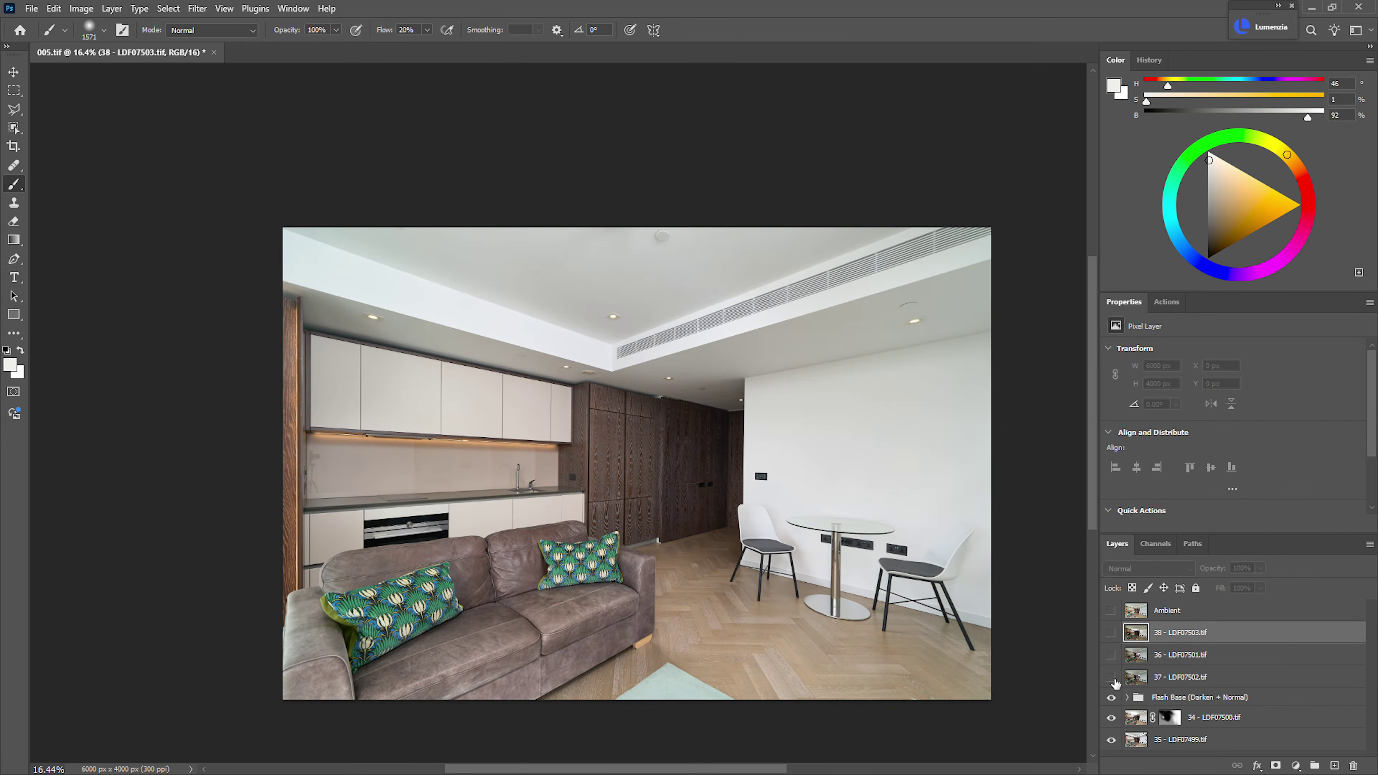
- Show layer 37 and set its blend mode to Lighten to check the hallway doors up close
{"action": "left_click", "coordinate": [1111, 678]}
{"action": "left_click", "coordinate": [1159, 677]}
{"action": "left_click", "coordinate": [1153, 569]}
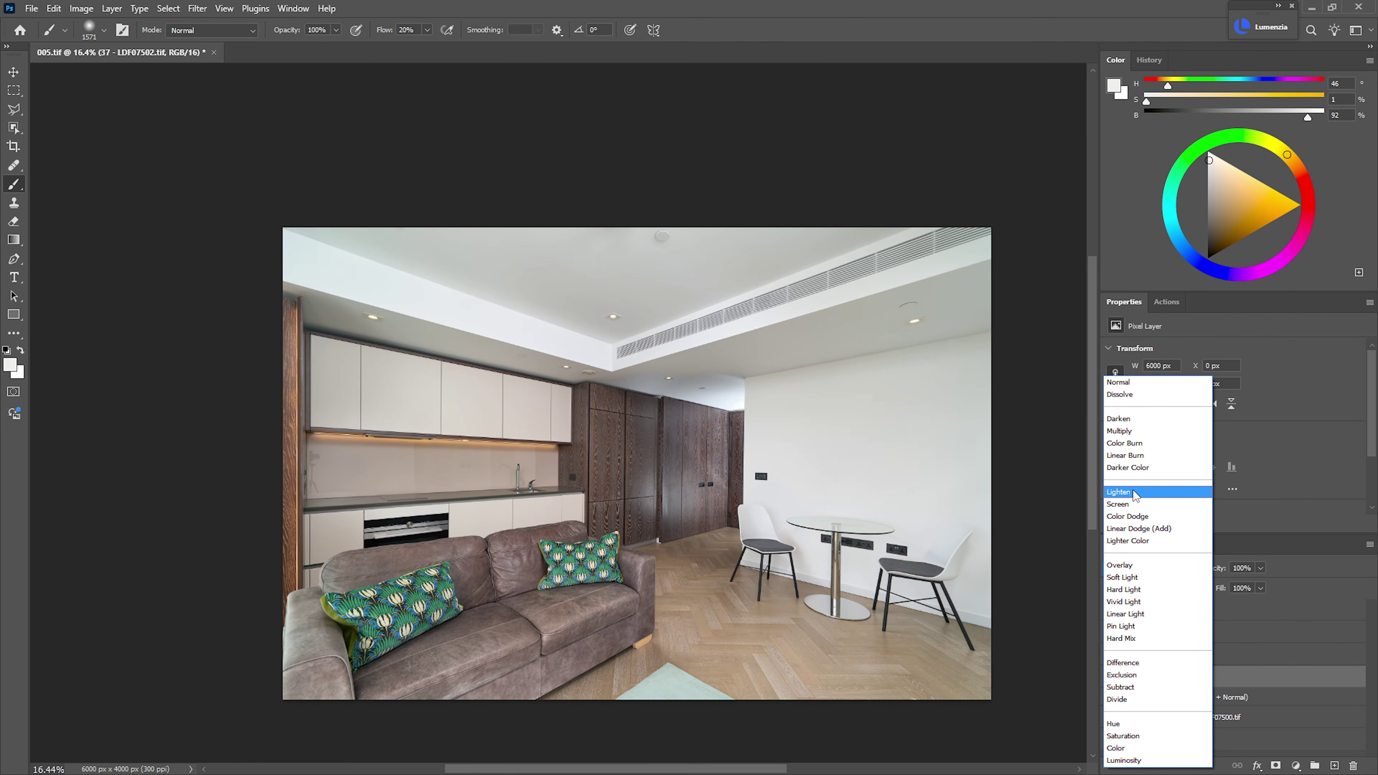
{"action": "left_click", "coordinate": [1134, 492]}
{"action": "left_click_drag", "start_coordinate": [736, 470], "coordinate": [781, 470]}
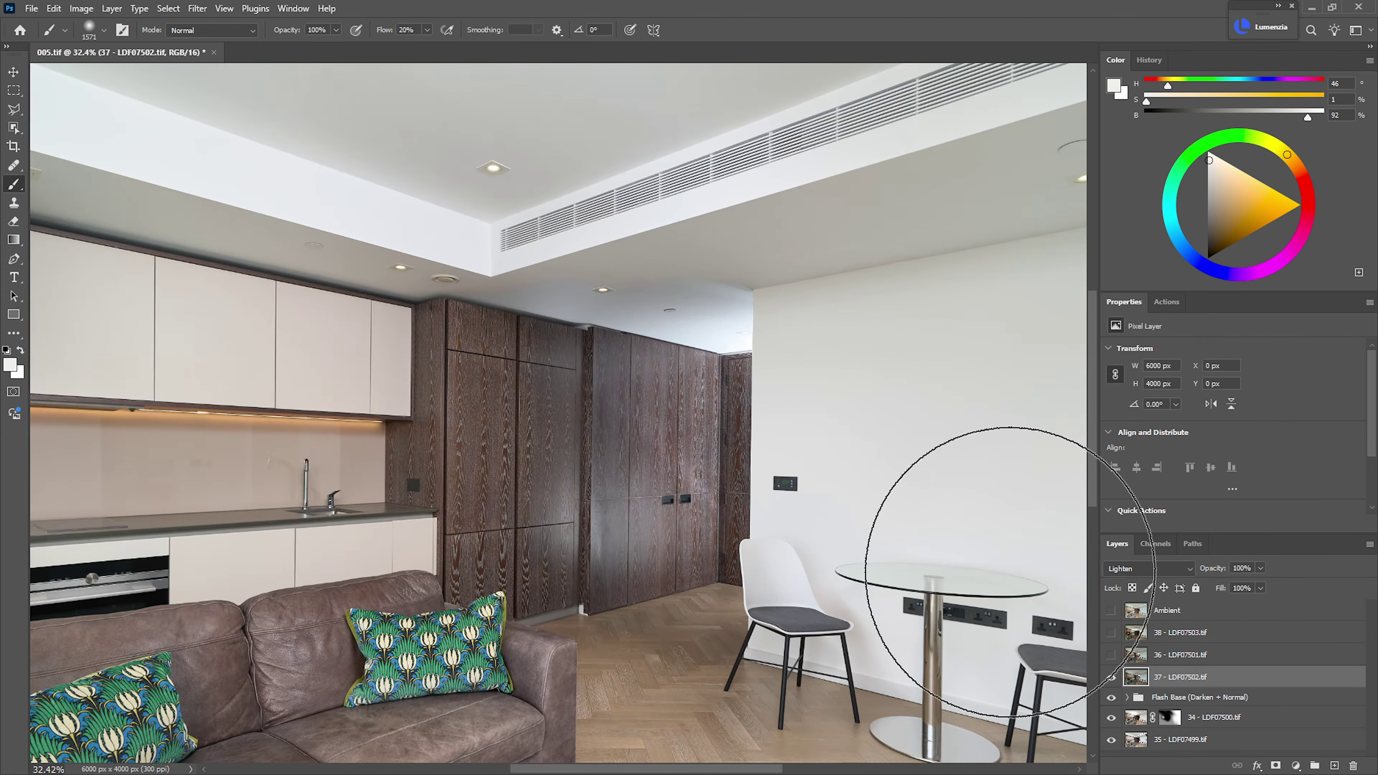
- Set layer 37's blend mode to Screen and compare the hallway with the layer hidden and shown
{"action": "left_click", "coordinate": [1111, 678]}
{"action": "left_click", "coordinate": [1110, 677]}
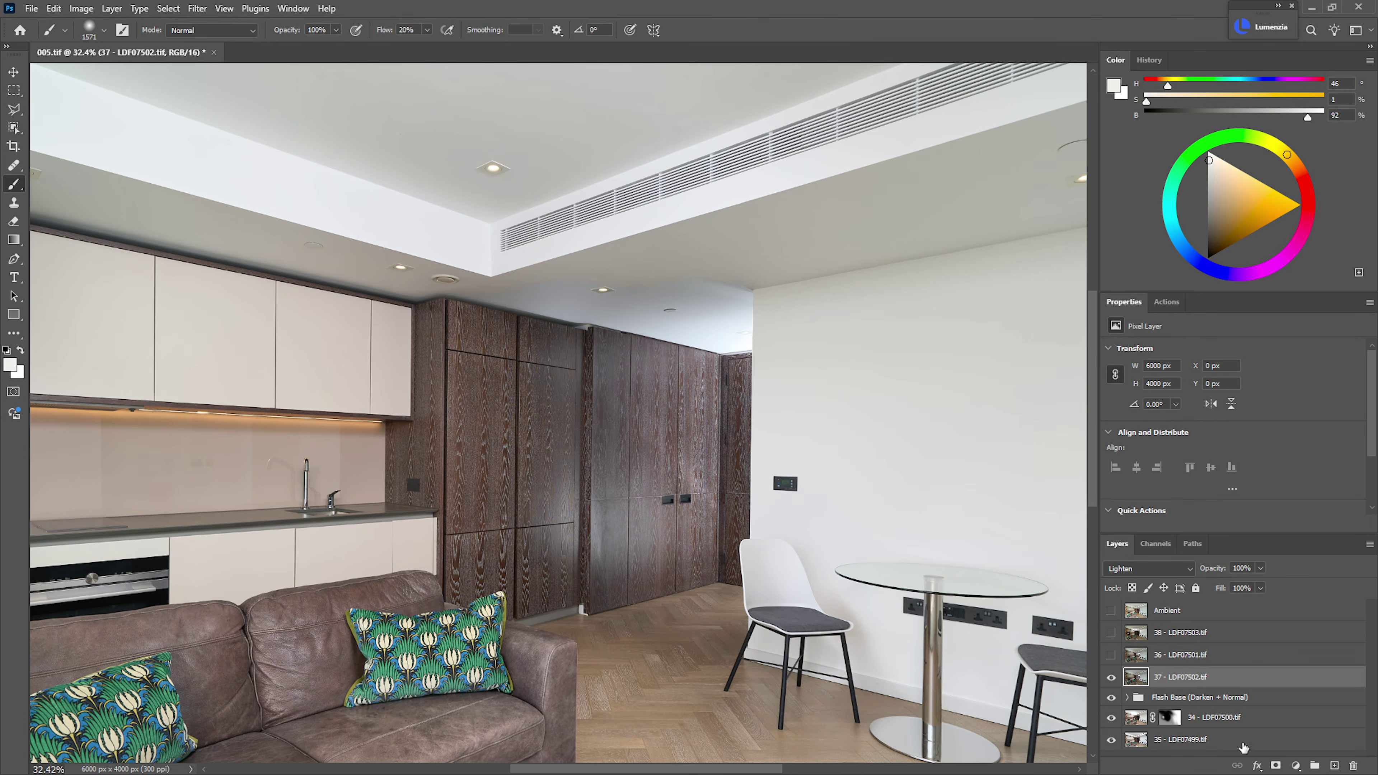
{"action": "left_click", "coordinate": [1148, 568]}
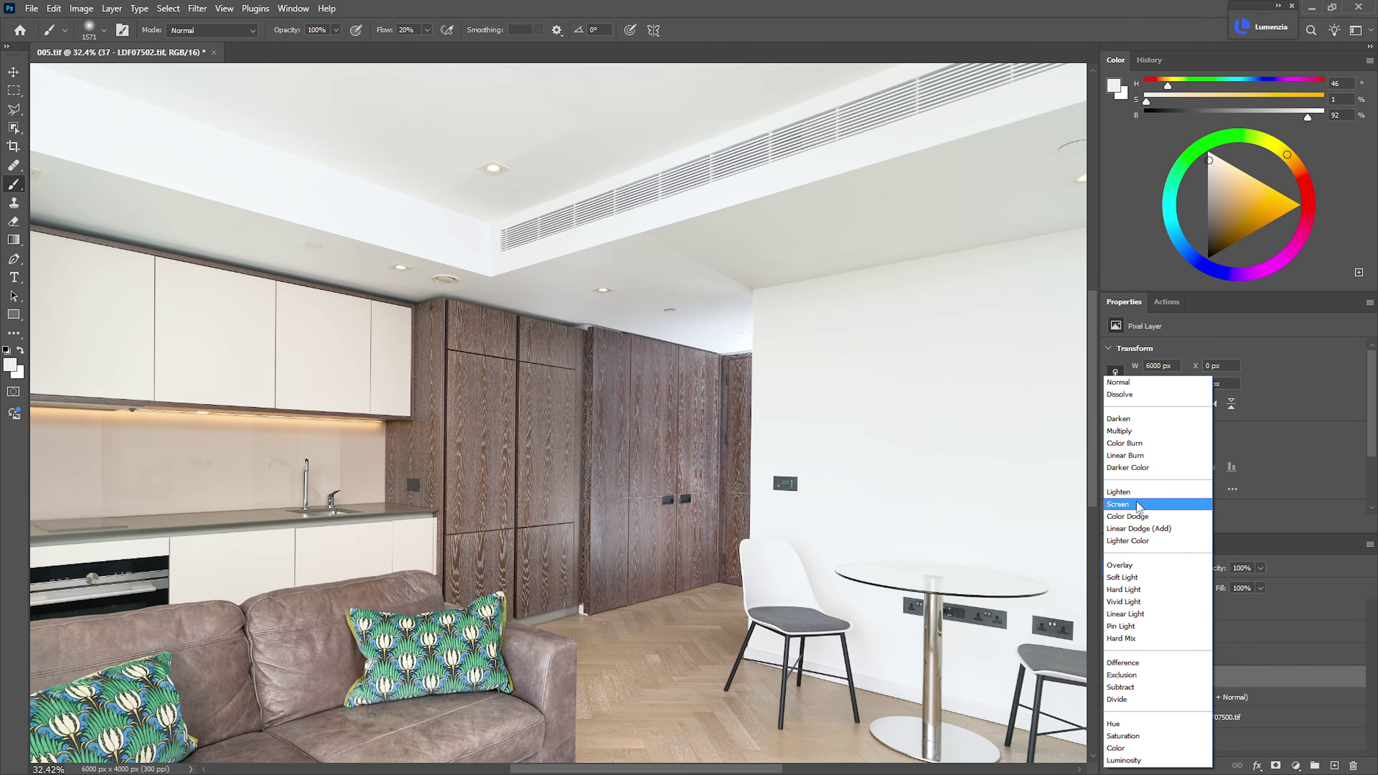
{"action": "left_click", "coordinate": [1139, 506]}
{"action": "left_click", "coordinate": [1110, 677]}
{"action": "left_click", "coordinate": [1110, 678]}
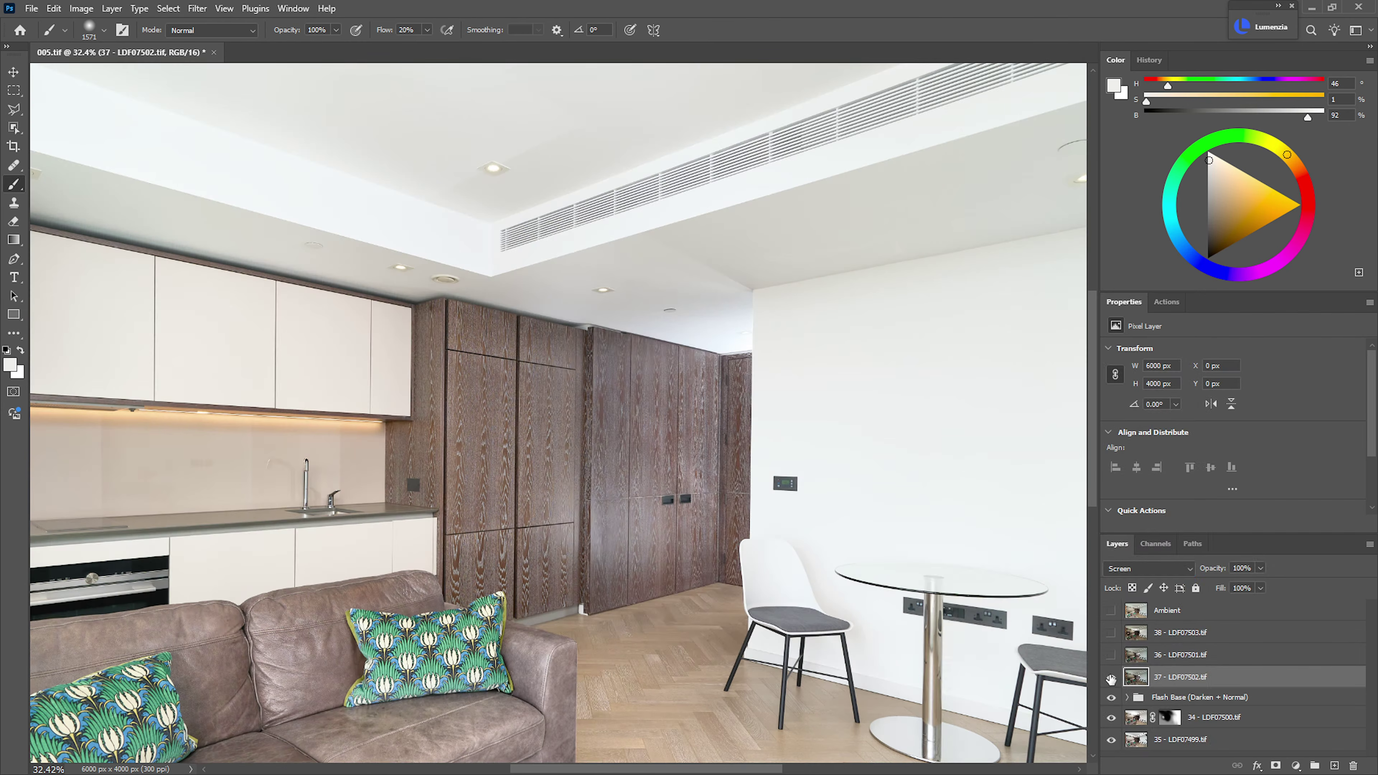
{"action": "left_click", "coordinate": [1110, 677]}
{"action": "left_click", "coordinate": [1111, 678]}
- Add a Curves adjustment clipped to layer 37, pull its midtones down, and compare the result with the adjustment hidden
{"action": "key", "text": "ctrl+m"}
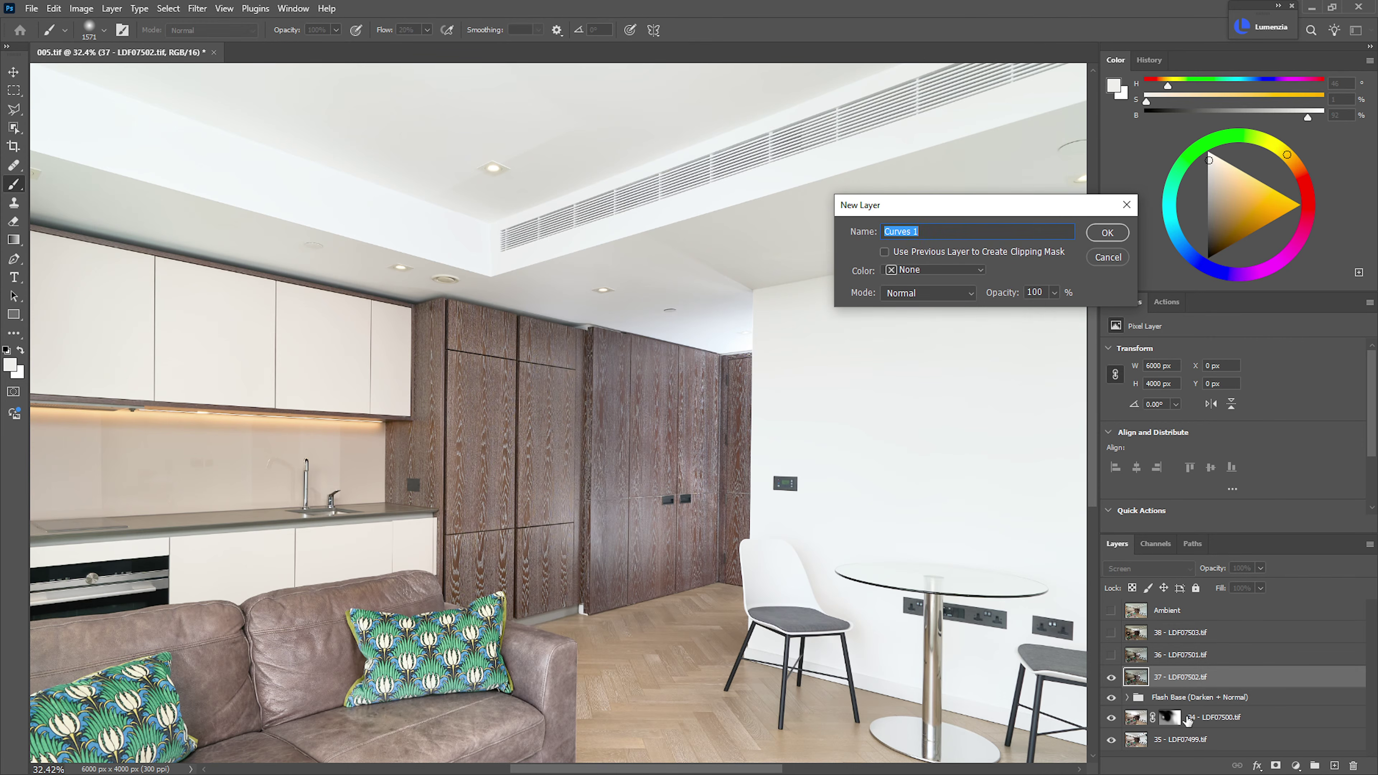
{"action": "left_click", "coordinate": [1019, 252]}
{"action": "left_click", "coordinate": [1108, 234]}
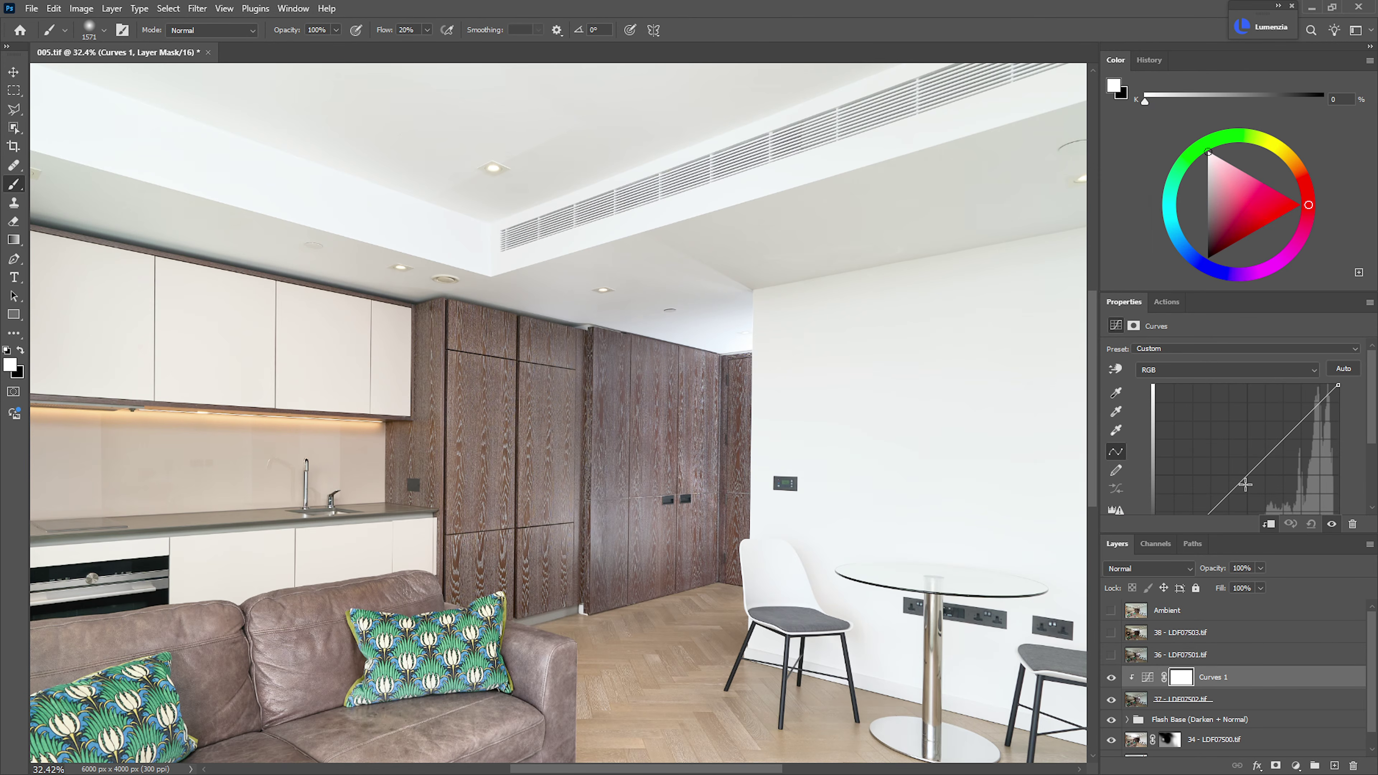
{"action": "left_click_drag", "start_coordinate": [1245, 485], "coordinate": [1250, 489]}
{"action": "left_click_drag", "start_coordinate": [1248, 490], "coordinate": [1251, 493]}
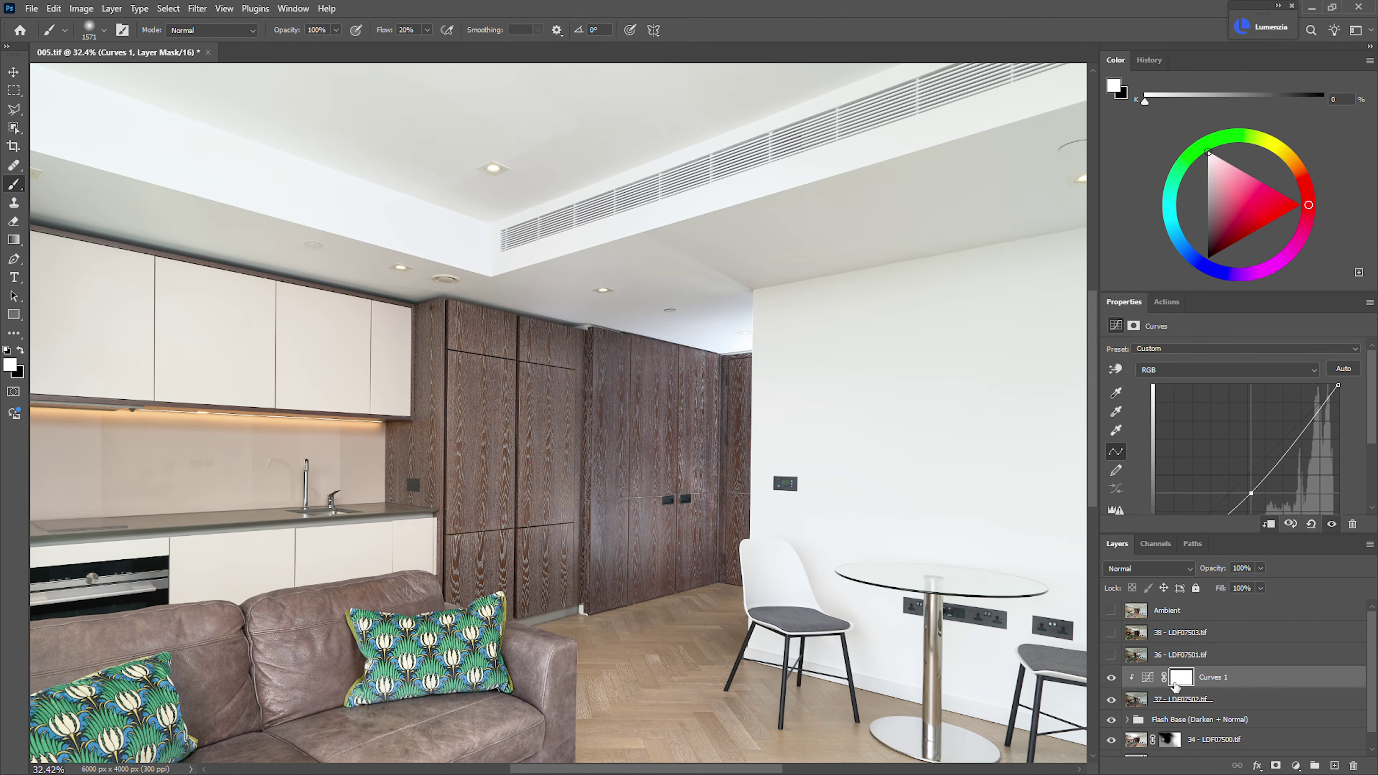
{"action": "left_click", "coordinate": [1111, 678]}
{"action": "left_click", "coordinate": [1111, 677]}
{"action": "left_click", "coordinate": [1110, 678]}
{"action": "left_click", "coordinate": [1110, 677]}
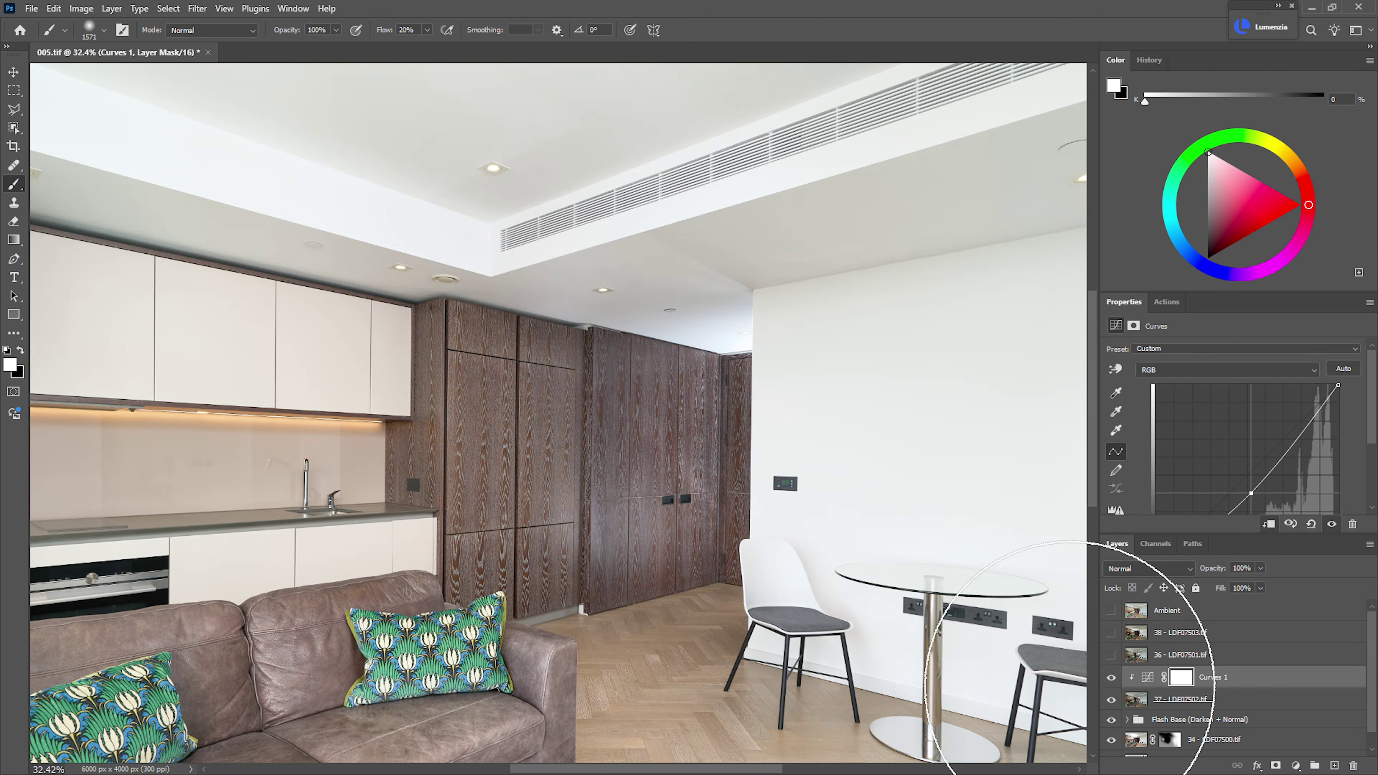
- Group layer 37 with its Curves adjustment, add a black mask, and paint white over the hallway doors, correcting the edges with black
{"action": "left_click", "coordinate": [1231, 701], "text": "shift"}
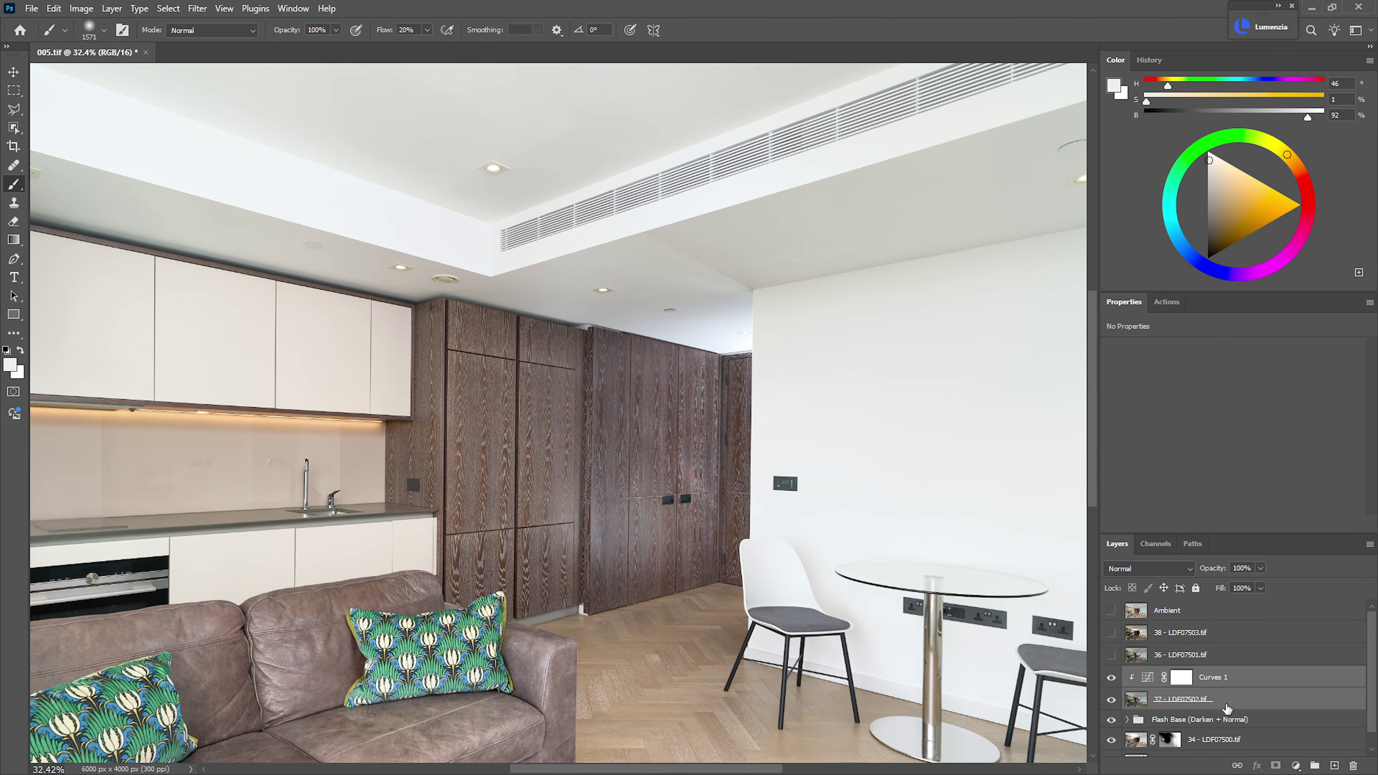
{"action": "key", "text": "ctrl+g"}
{"action": "left_click", "coordinate": [1275, 765], "text": "alt"}
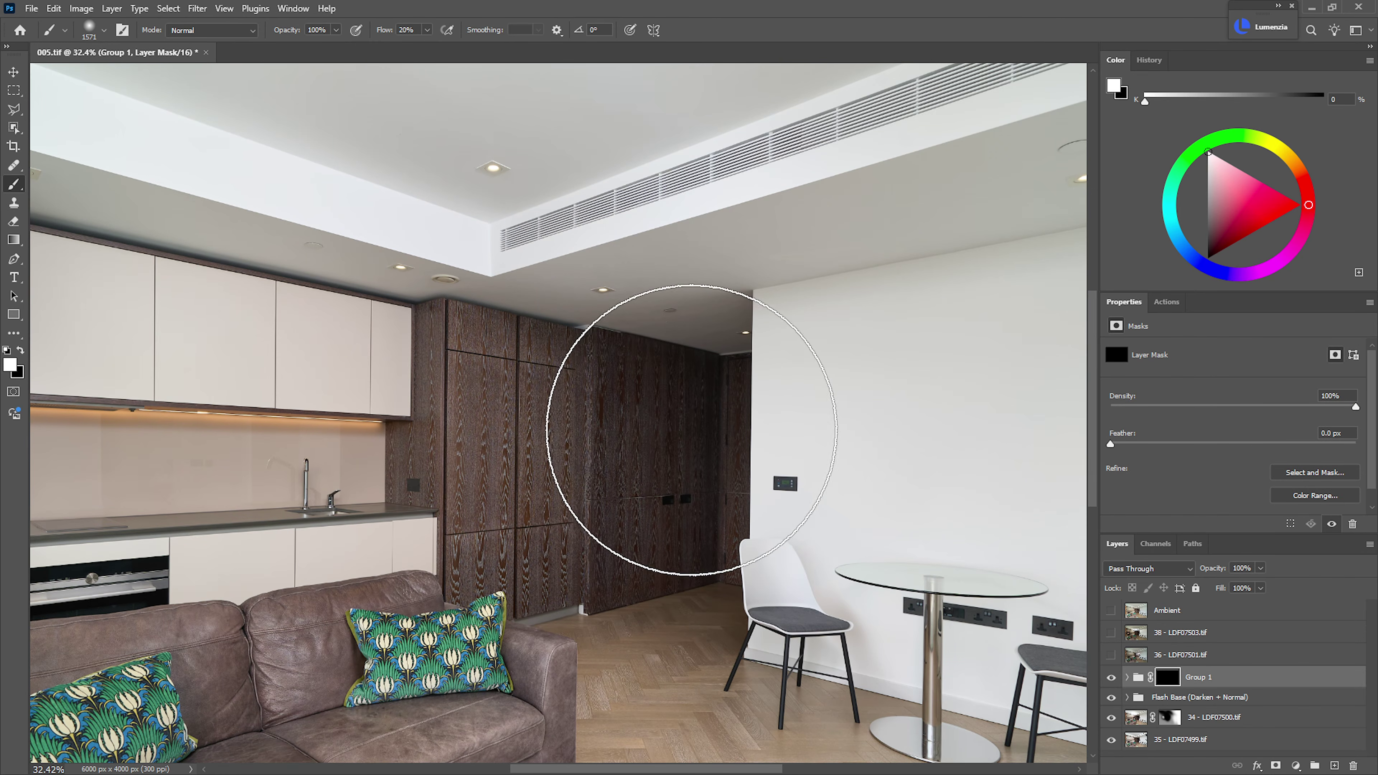
{"action": "mouse_move", "coordinate": [692, 431]}
{"action": "left_mouse_down"}
{"action": "mouse_move", "coordinate": [698, 455]}
{"action": "mouse_move", "coordinate": [662, 519]}
{"action": "mouse_move", "coordinate": [645, 369]}
{"action": "mouse_move", "coordinate": [670, 308]}
{"action": "mouse_move", "coordinate": [655, 498]}
{"action": "mouse_move", "coordinate": [604, 585]}
{"action": "mouse_move", "coordinate": [569, 354]}
{"action": "mouse_move", "coordinate": [713, 326]}
{"action": "mouse_move", "coordinate": [661, 542]}
{"action": "mouse_move", "coordinate": [751, 577]}
{"action": "left_mouse_up"}
{"action": "key", "text": "x"}
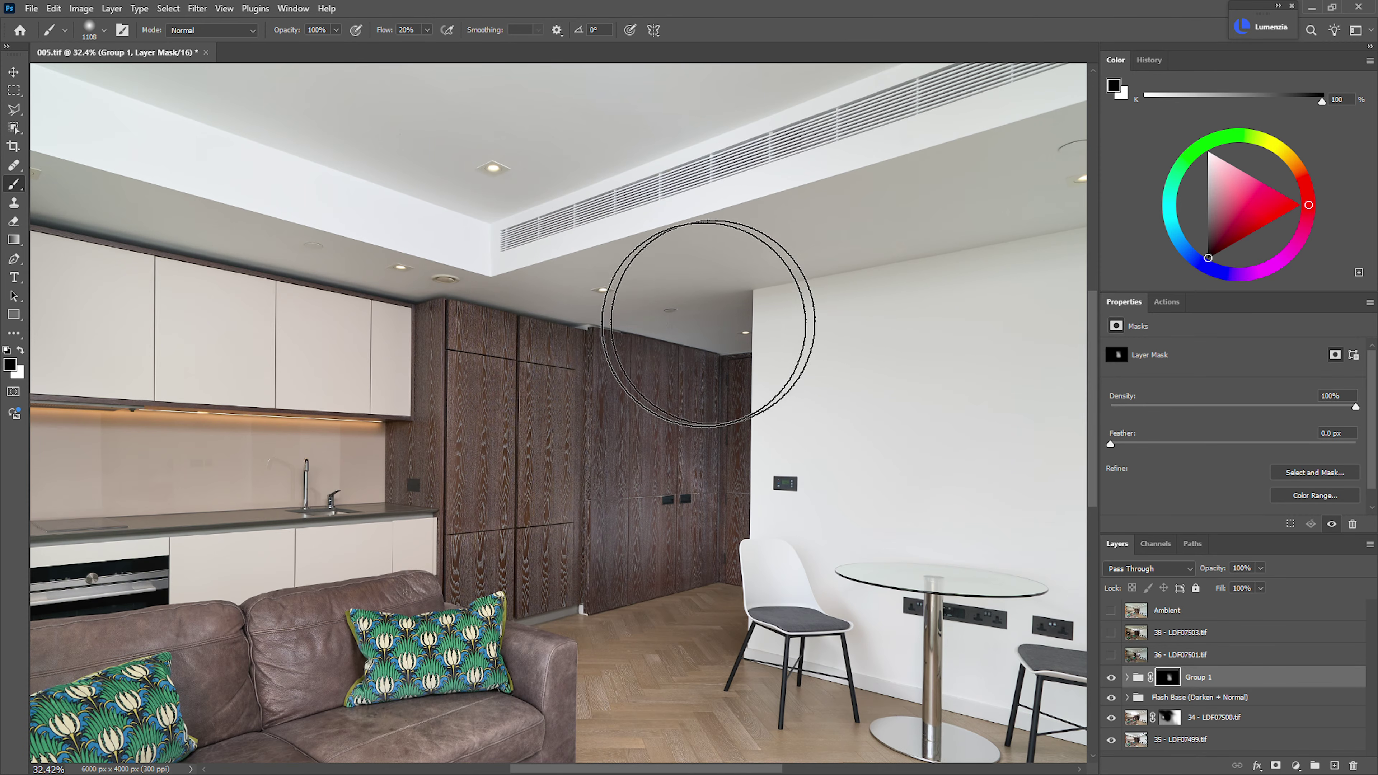
{"action": "mouse_move", "coordinate": [797, 504]}
{"action": "left_mouse_down"}
{"action": "mouse_move", "coordinate": [746, 513]}
{"action": "mouse_move", "coordinate": [713, 499]}
{"action": "left_mouse_up"}
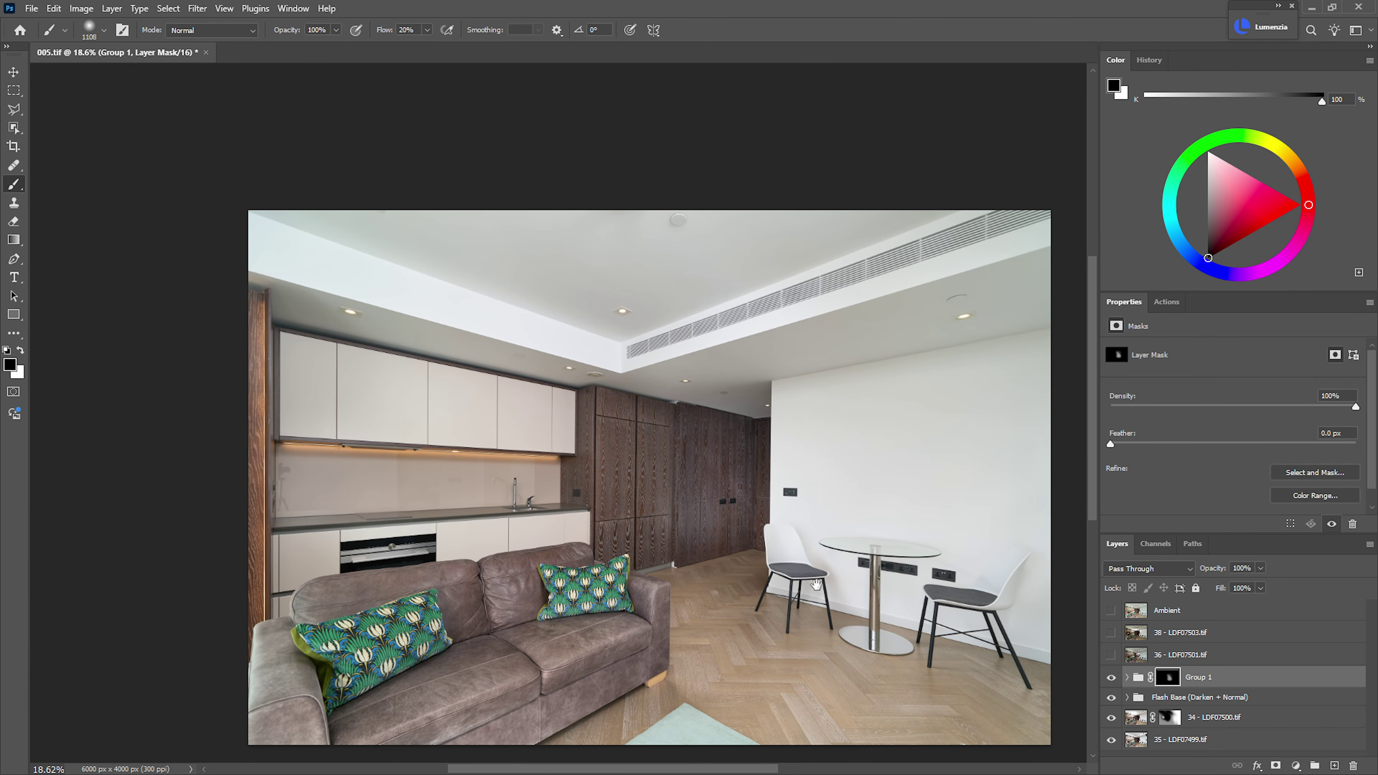
{"action": "mouse_move", "coordinate": [742, 566]}
{"action": "left_mouse_down"}
{"action": "mouse_move", "coordinate": [624, 566]}
{"action": "mouse_move", "coordinate": [754, 566]}
{"action": "left_mouse_up"}
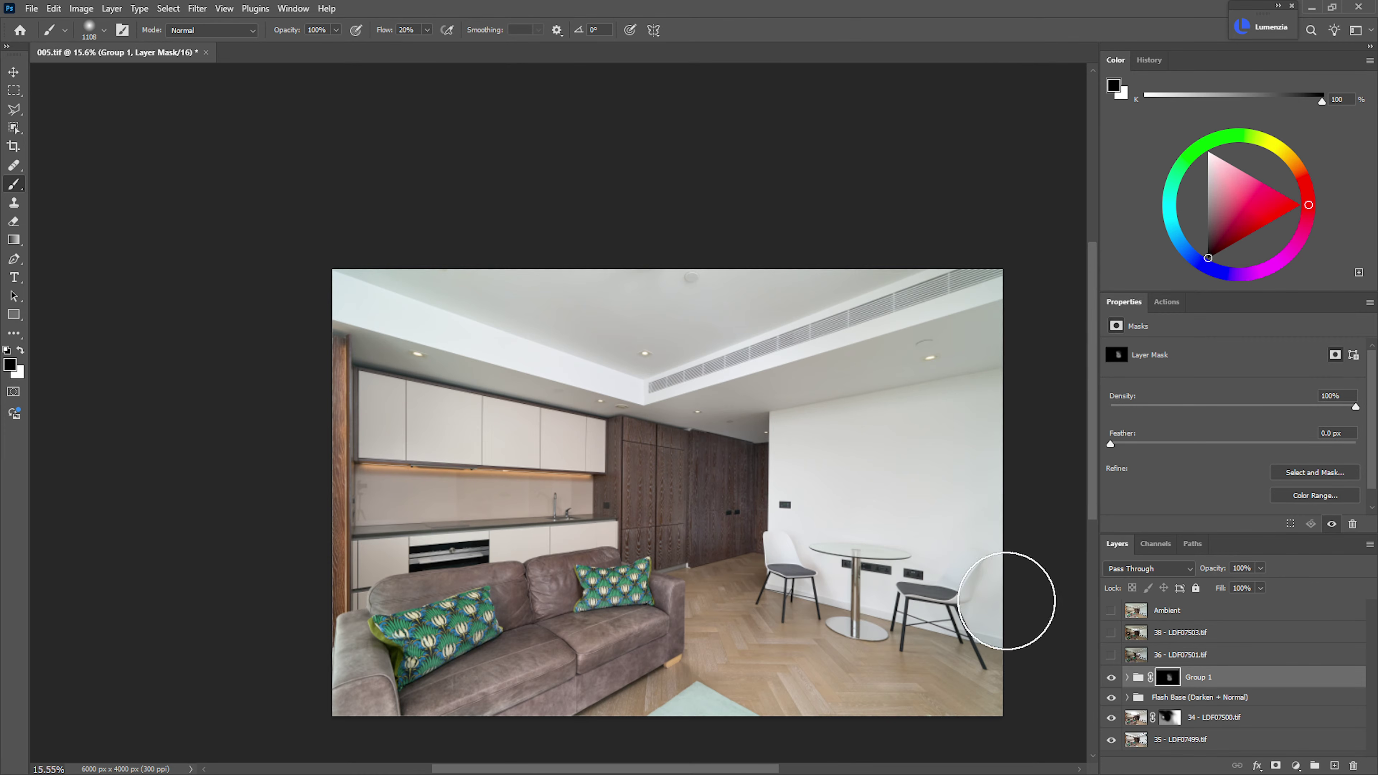
- Show layer 36 in Lighten mode, add a black mask, and paint it white over the hallway doors
{"action": "left_click", "coordinate": [1111, 655]}
{"action": "left_click", "coordinate": [1159, 655]}
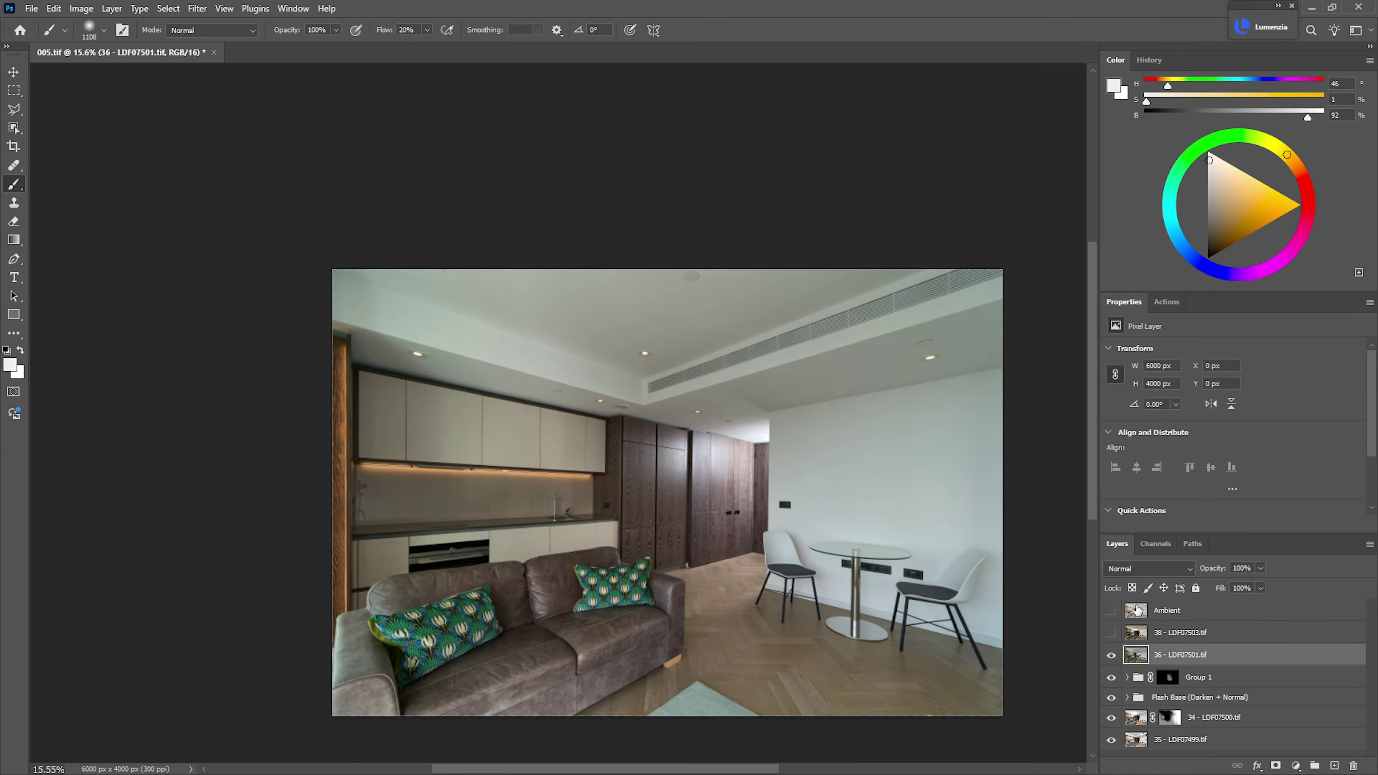
{"action": "left_click", "coordinate": [1142, 570]}
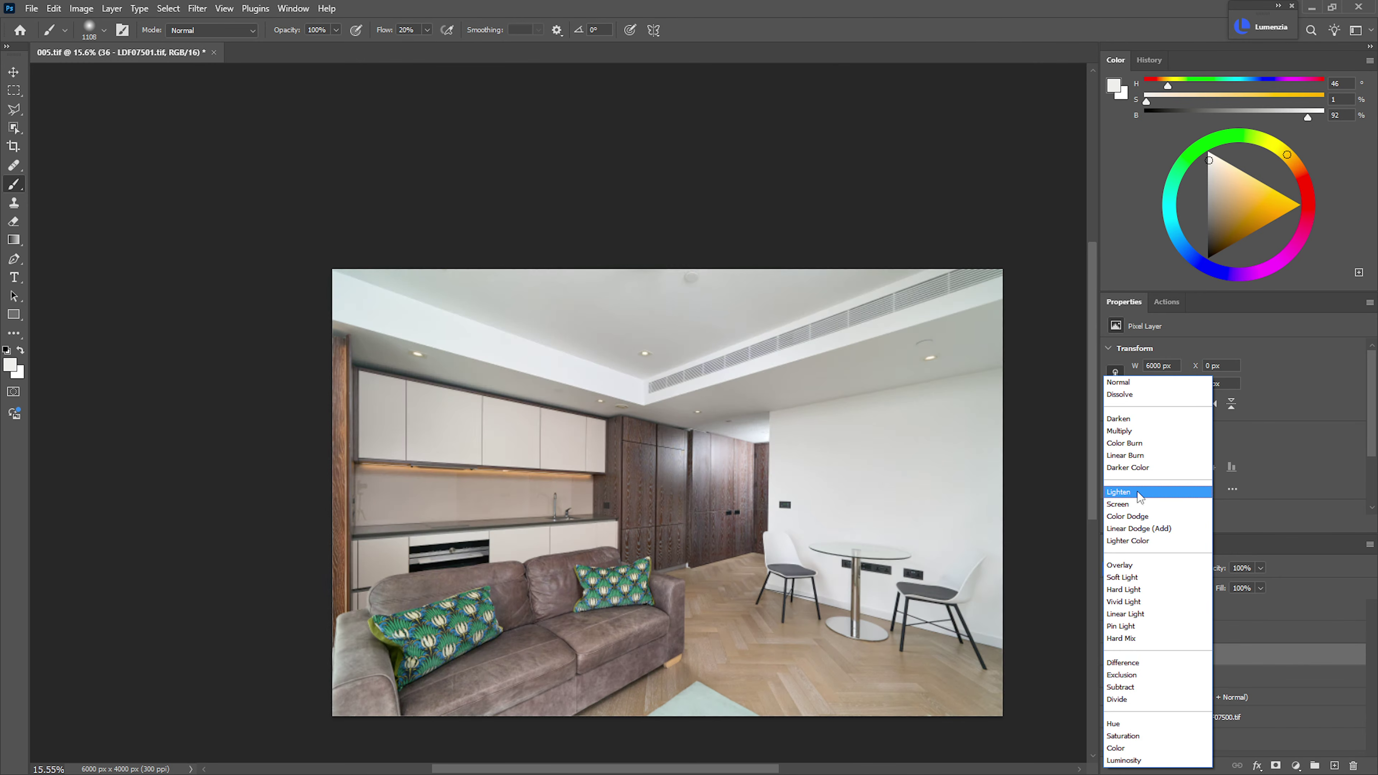
{"action": "left_click", "coordinate": [1140, 491]}
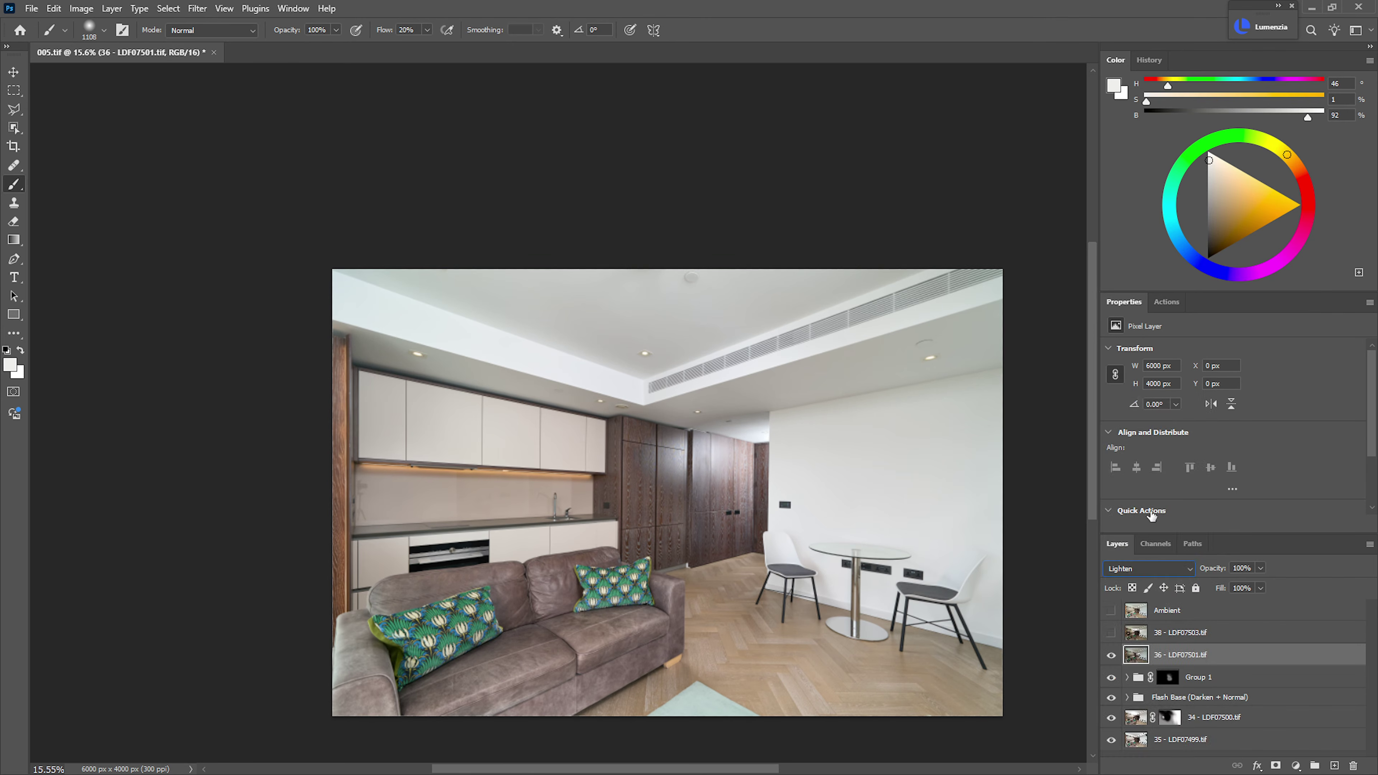
{"action": "left_click", "coordinate": [1272, 762], "text": "alt"}
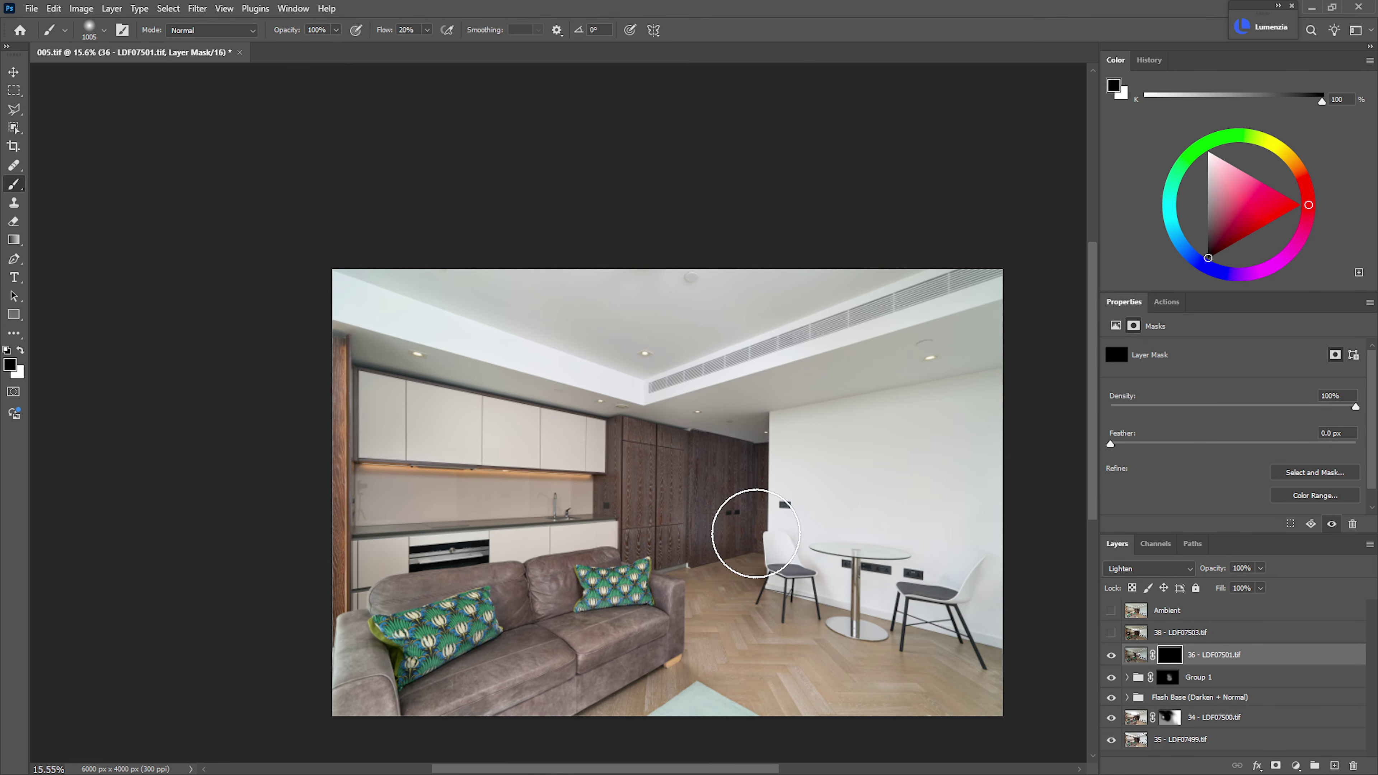
{"action": "key", "text": "x"}
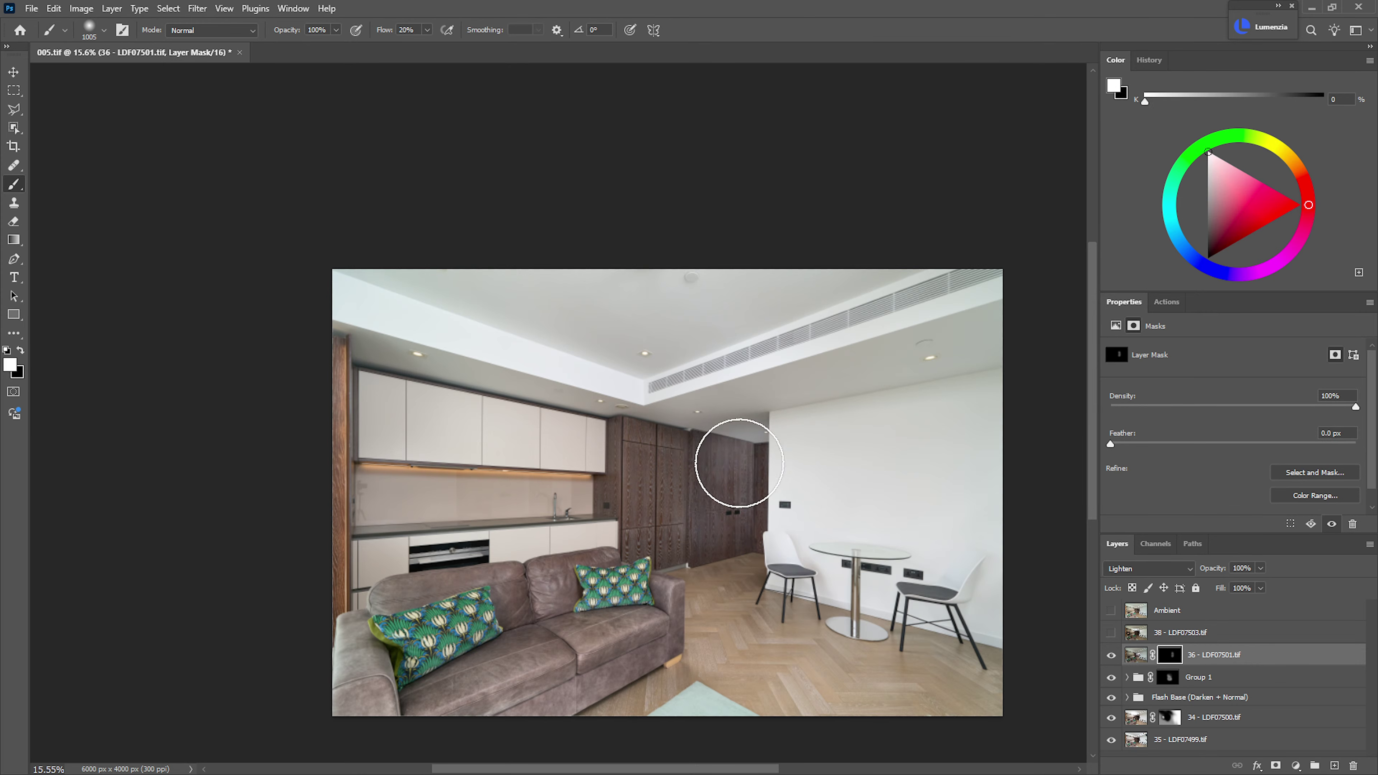
{"action": "scroll", "coordinate": [751, 423], "scroll_direction": "up", "scroll_amount": 5}
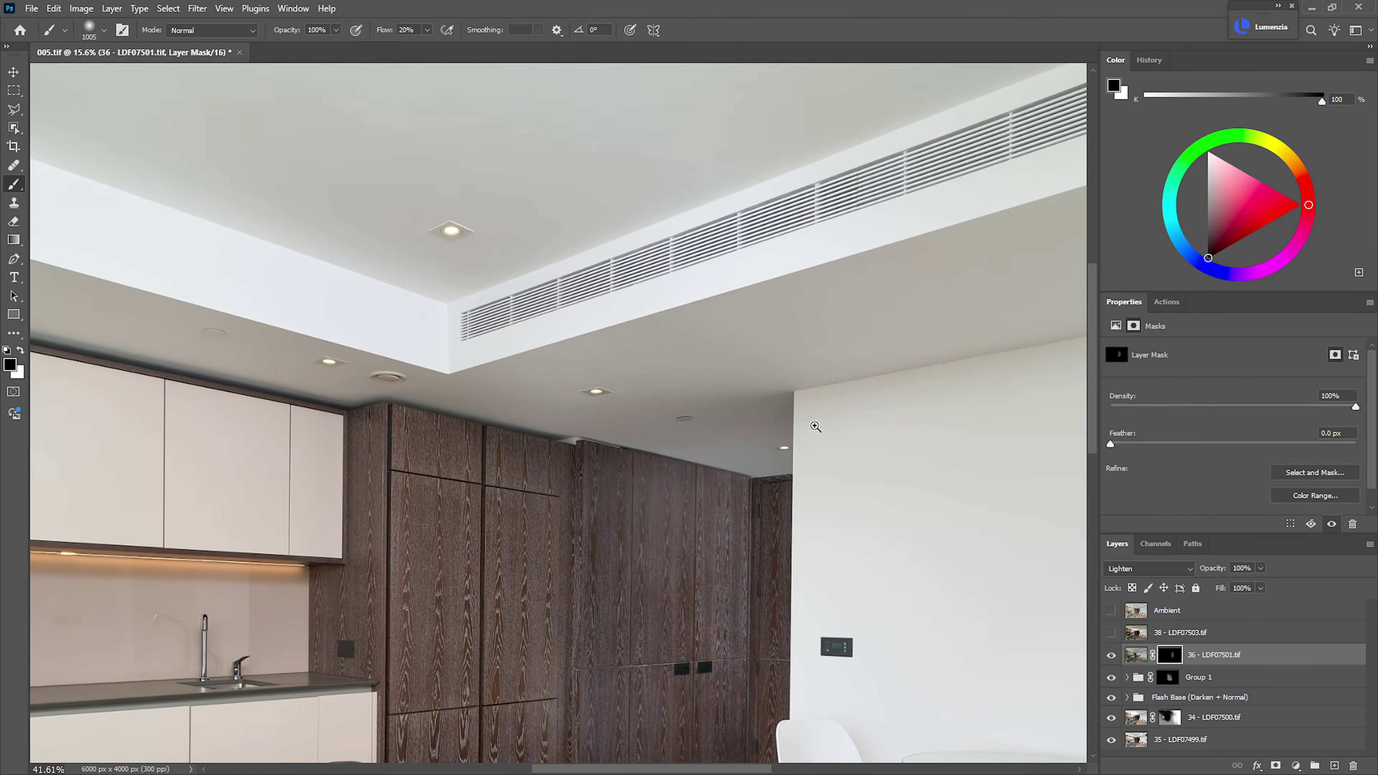
- Show layer 38 in Screen mode, add a black mask, and paint it white over the ceiling by the wooden cabinets and hallway
{"action": "left_click", "coordinate": [1136, 632]}
{"action": "left_click", "coordinate": [1111, 633]}
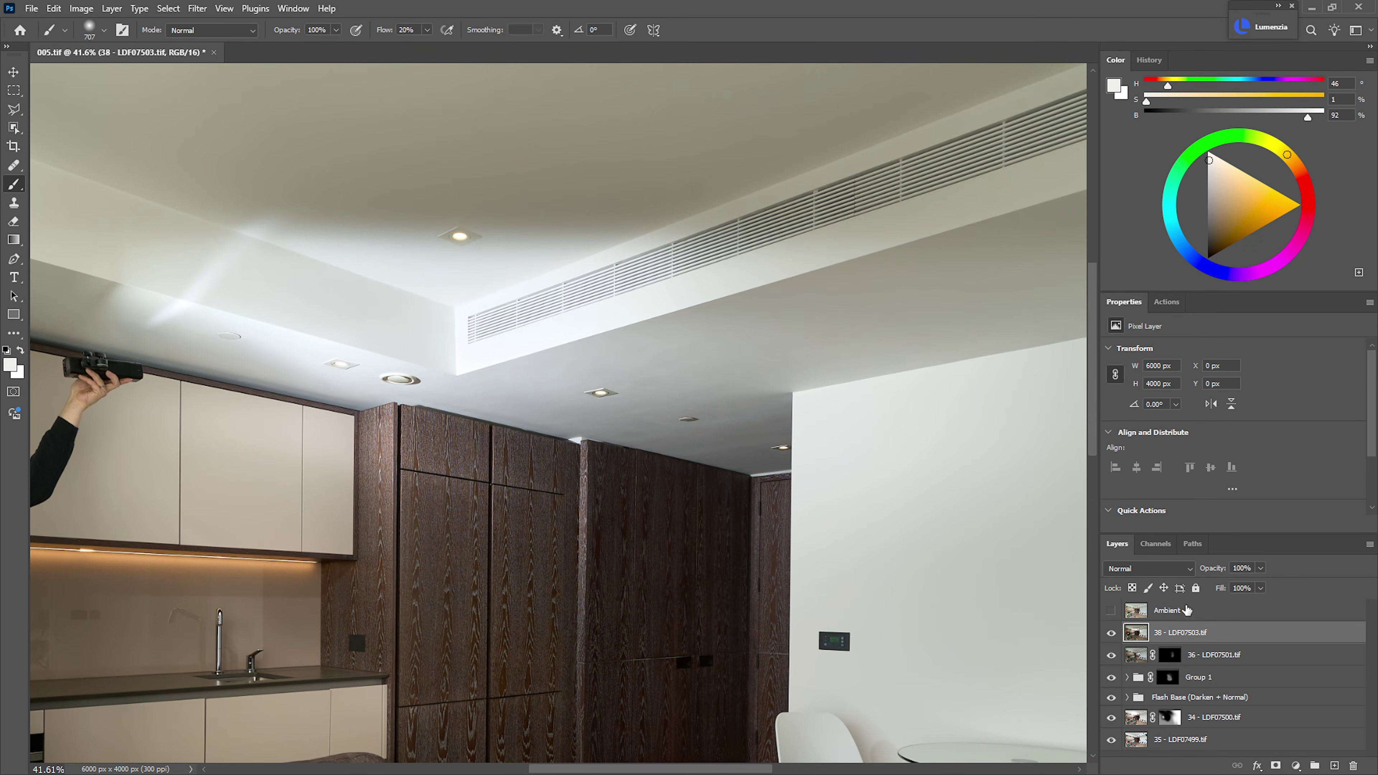
{"action": "left_click", "coordinate": [1157, 569]}
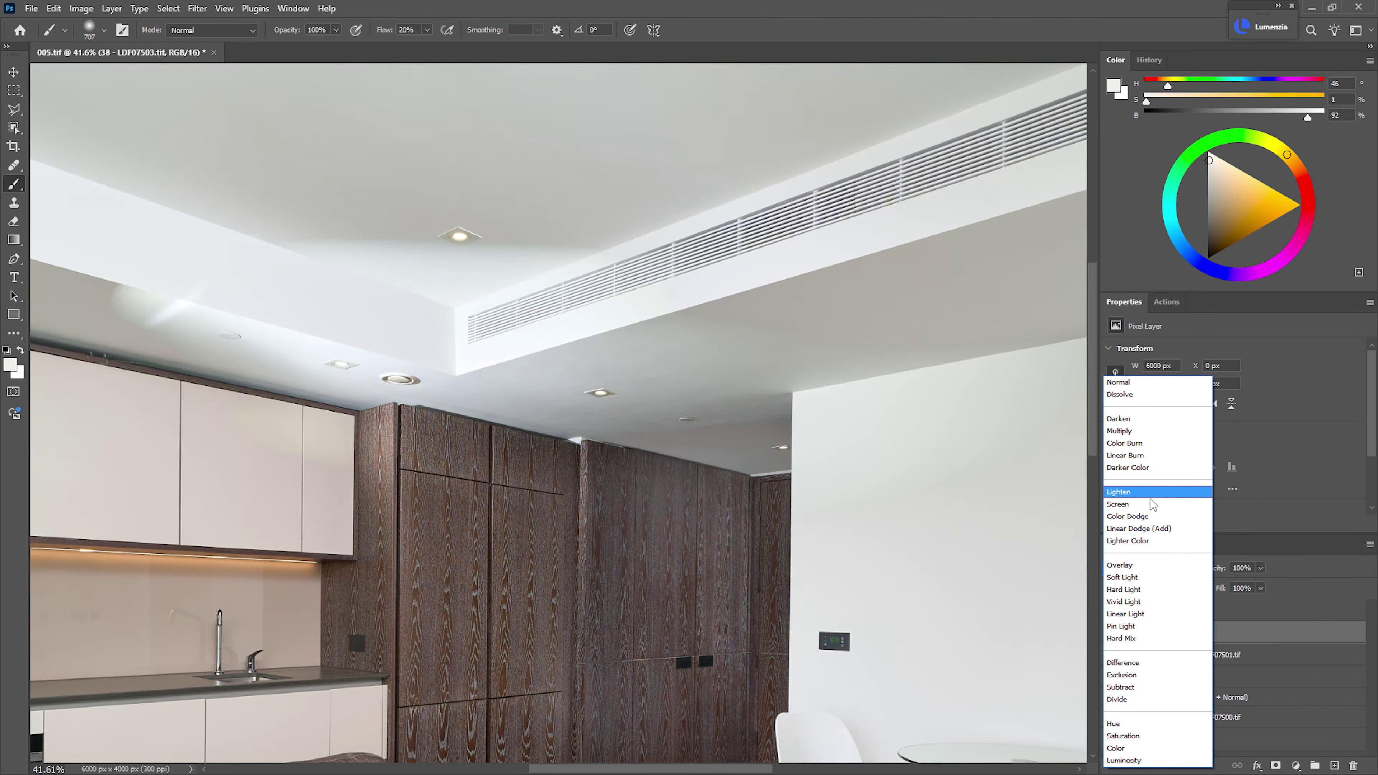
{"action": "left_click", "coordinate": [1149, 505]}
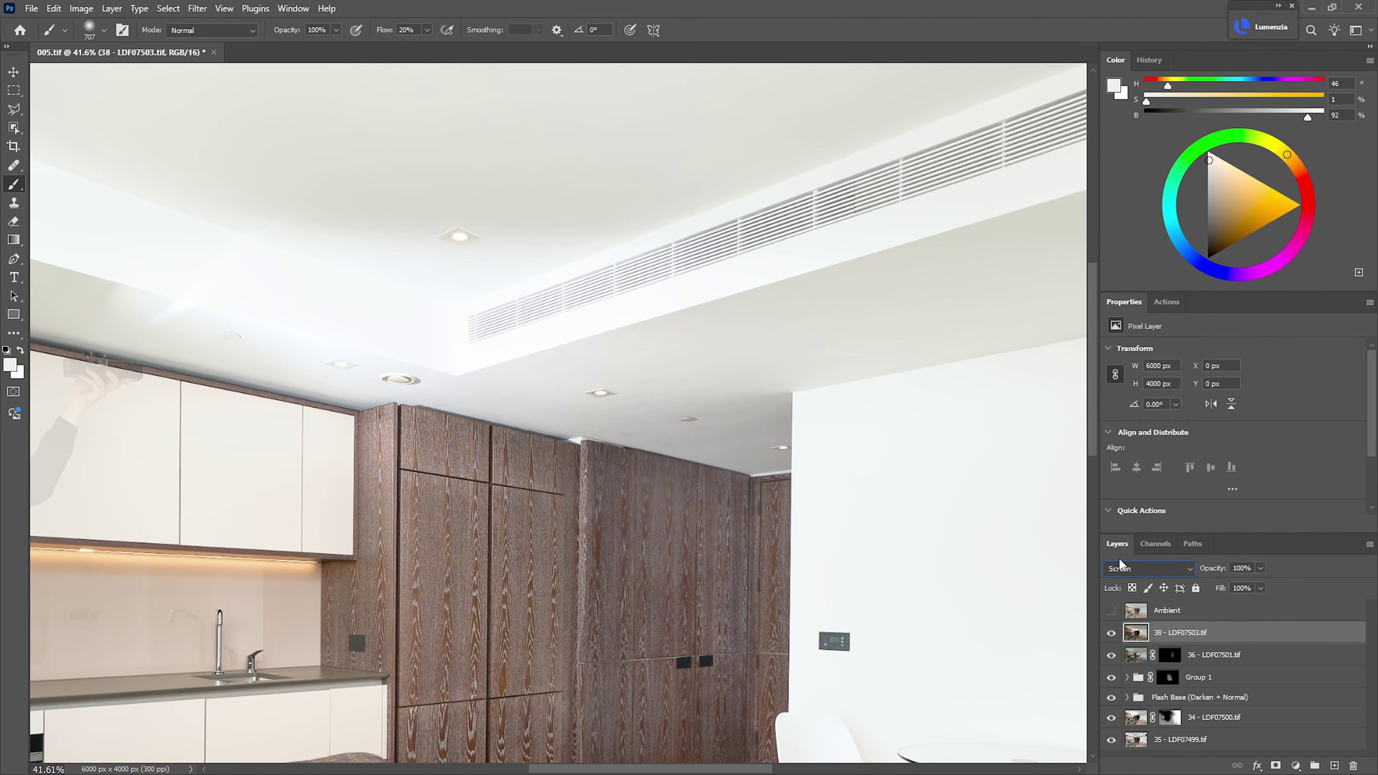
{"action": "left_click", "coordinate": [1276, 765], "text": "alt"}
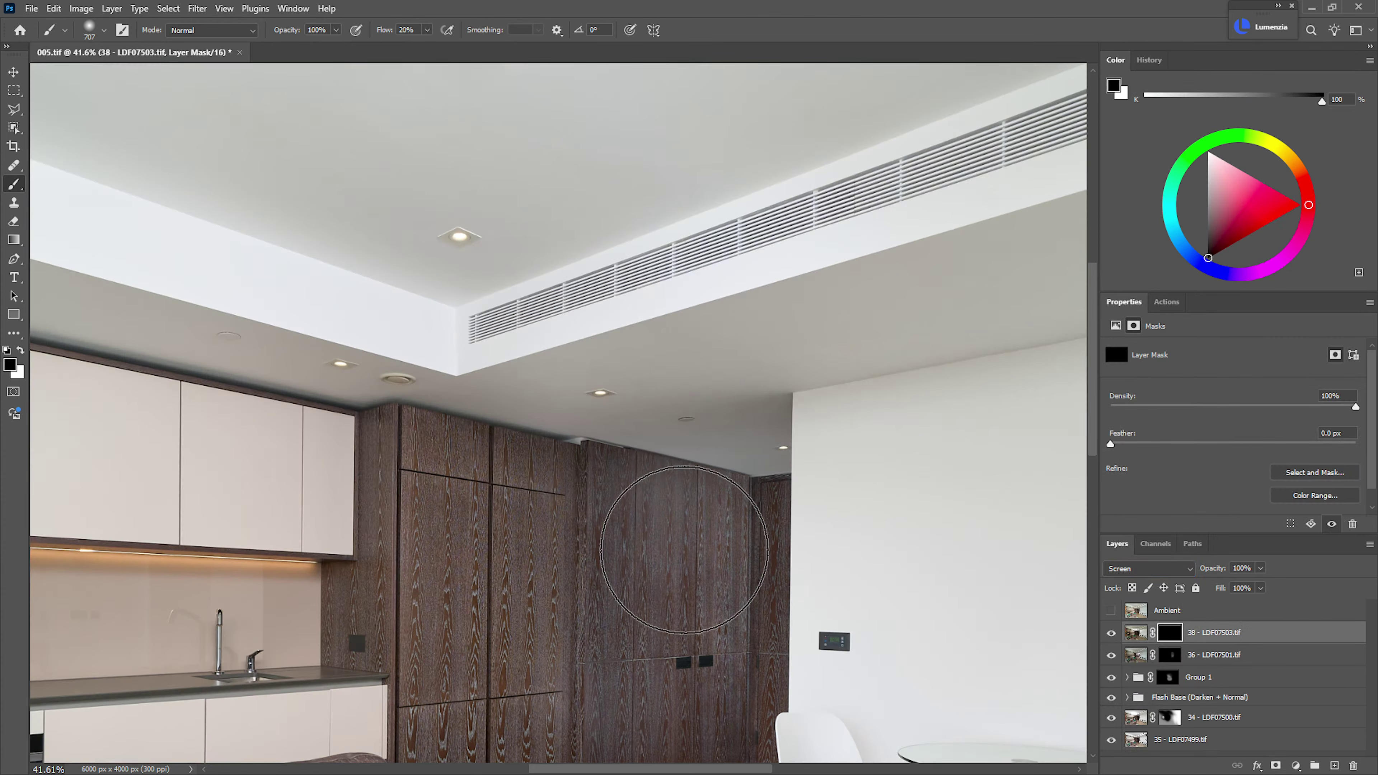
{"action": "mouse_move", "coordinate": [640, 426]}
{"action": "left_mouse_down"}
{"action": "mouse_move", "coordinate": [760, 408]}
{"action": "mouse_move", "coordinate": [767, 426]}
{"action": "mouse_move", "coordinate": [578, 461]}
{"action": "mouse_move", "coordinate": [584, 547]}
{"action": "mouse_move", "coordinate": [617, 647]}
{"action": "mouse_move", "coordinate": [648, 555]}
{"action": "mouse_move", "coordinate": [557, 351]}
{"action": "left_mouse_up"}
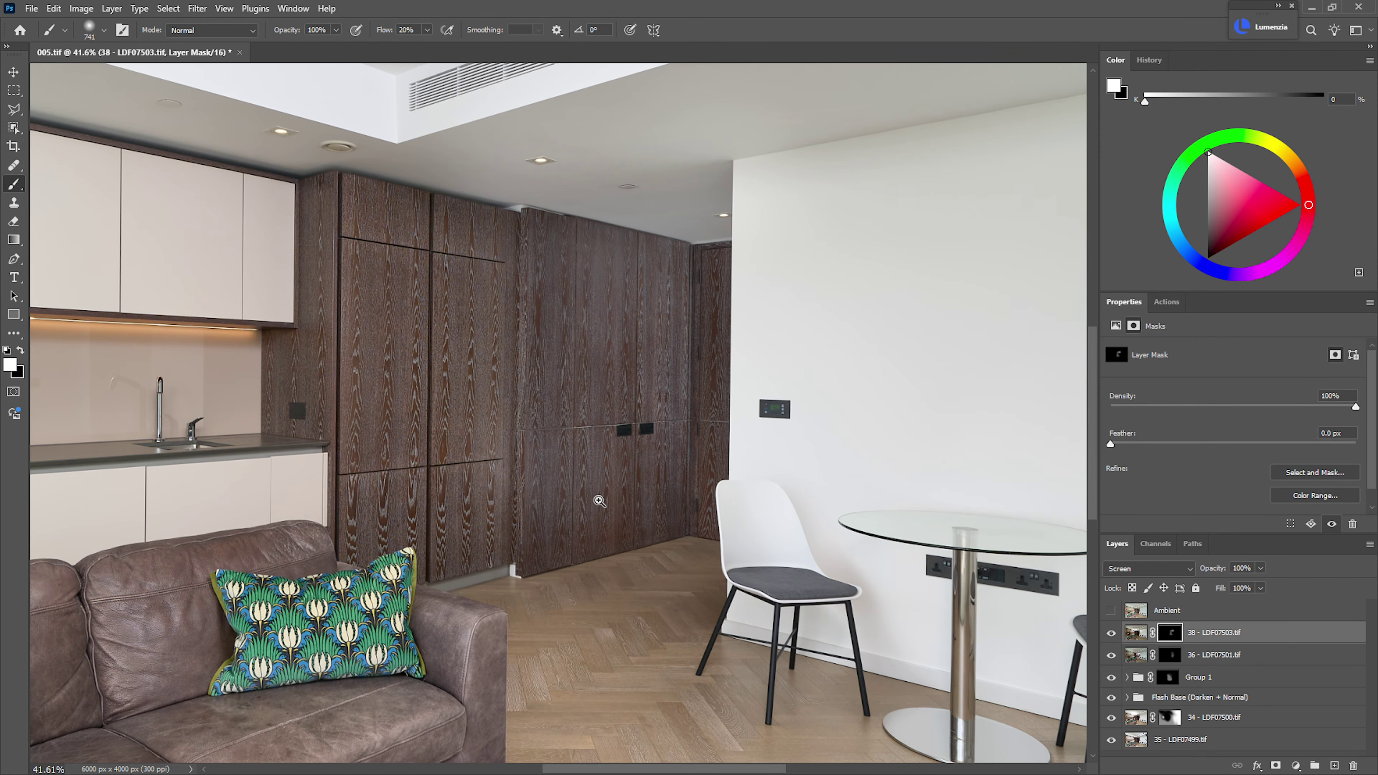
{"action": "scroll", "coordinate": [599, 502], "scroll_direction": "down", "scroll_amount": 4}
{"action": "left_click_drag", "start_coordinate": [596, 481], "coordinate": [607, 542]}
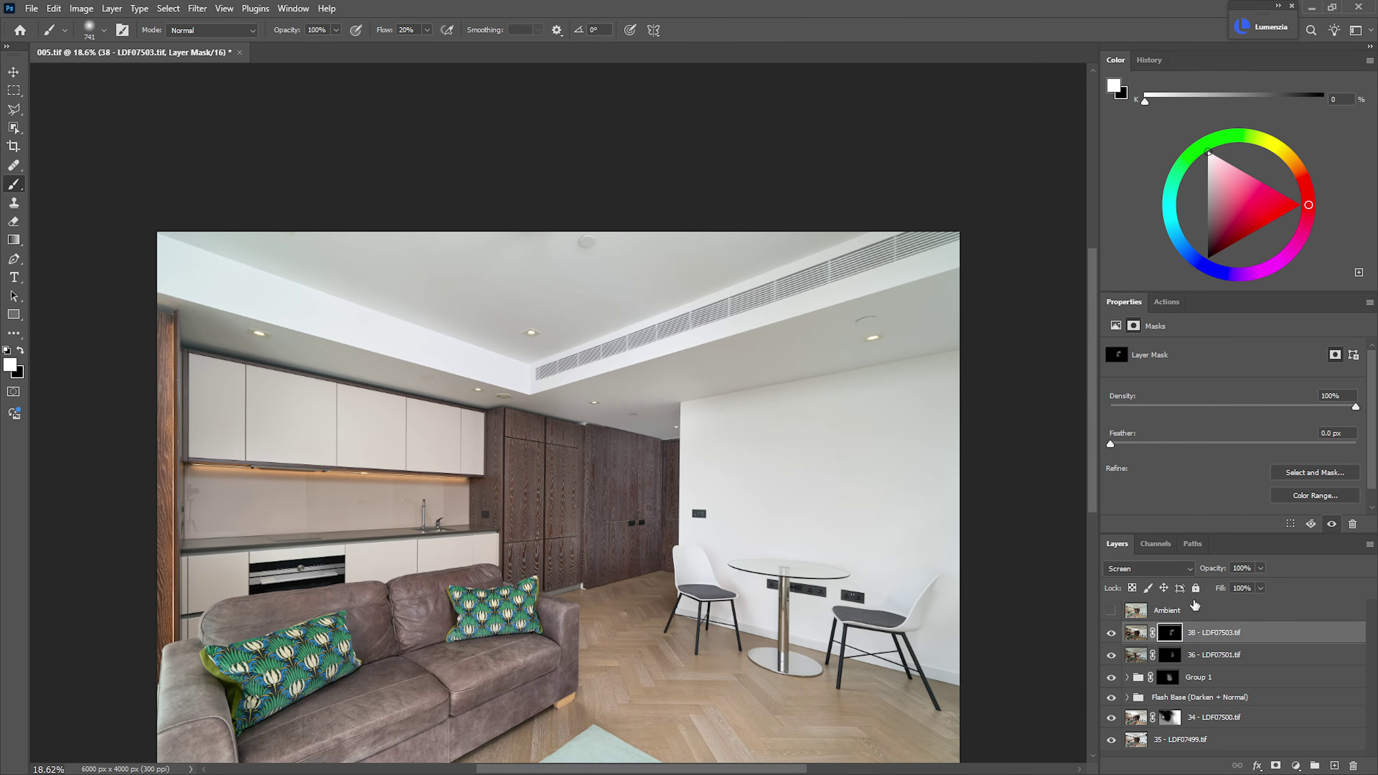
- Group all the flash layers from 38 down to 35 and add a Hue/Saturation adjustment above the group
{"action": "left_click", "coordinate": [1246, 740], "text": "shift"}
{"action": "key", "text": "ctrl+g"}
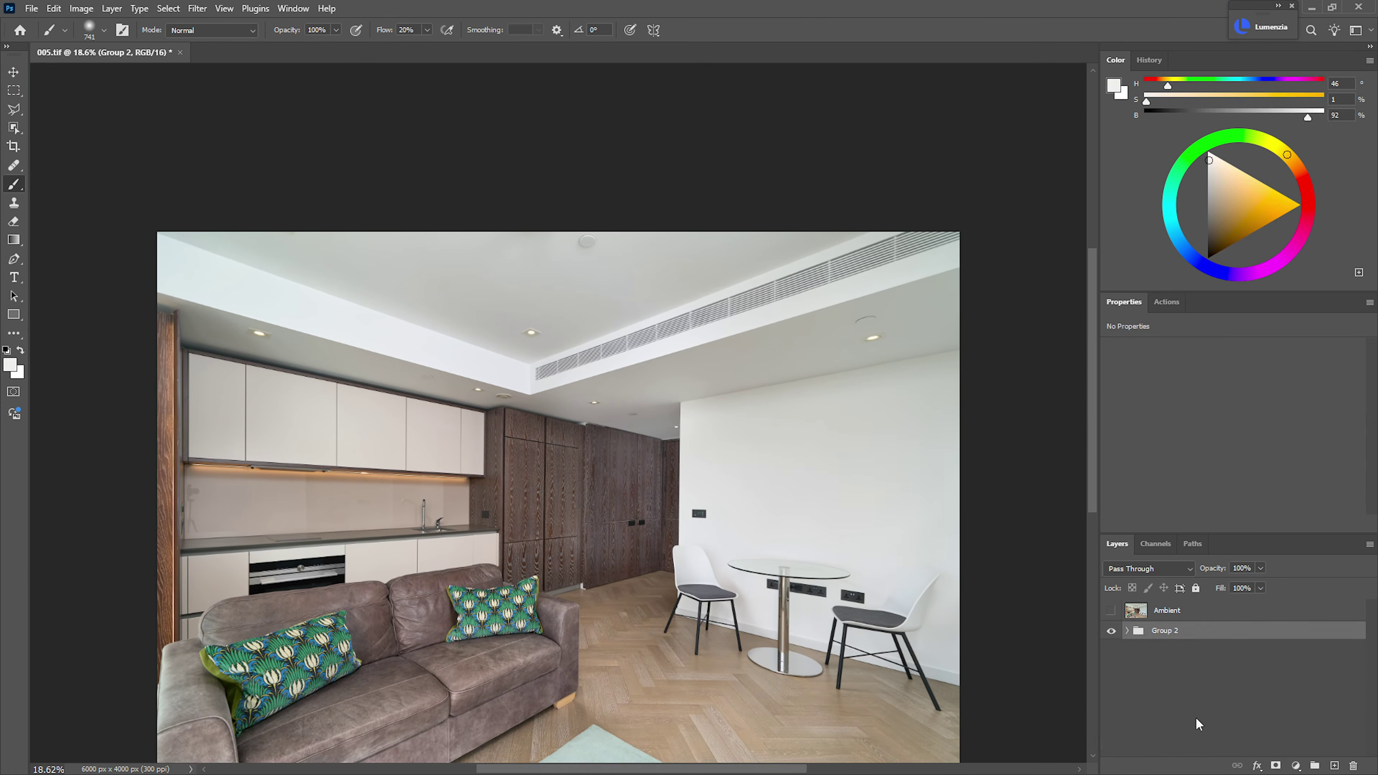
{"action": "key", "text": "ctrl+alt+u"}
{"action": "key", "text": "Return"}
- Mask the Hue/Saturation adjustment with a Color Range sampled from the ceiling, and lower its saturation to -48
{"action": "key", "text": "ctrl+alt+shift+c"}
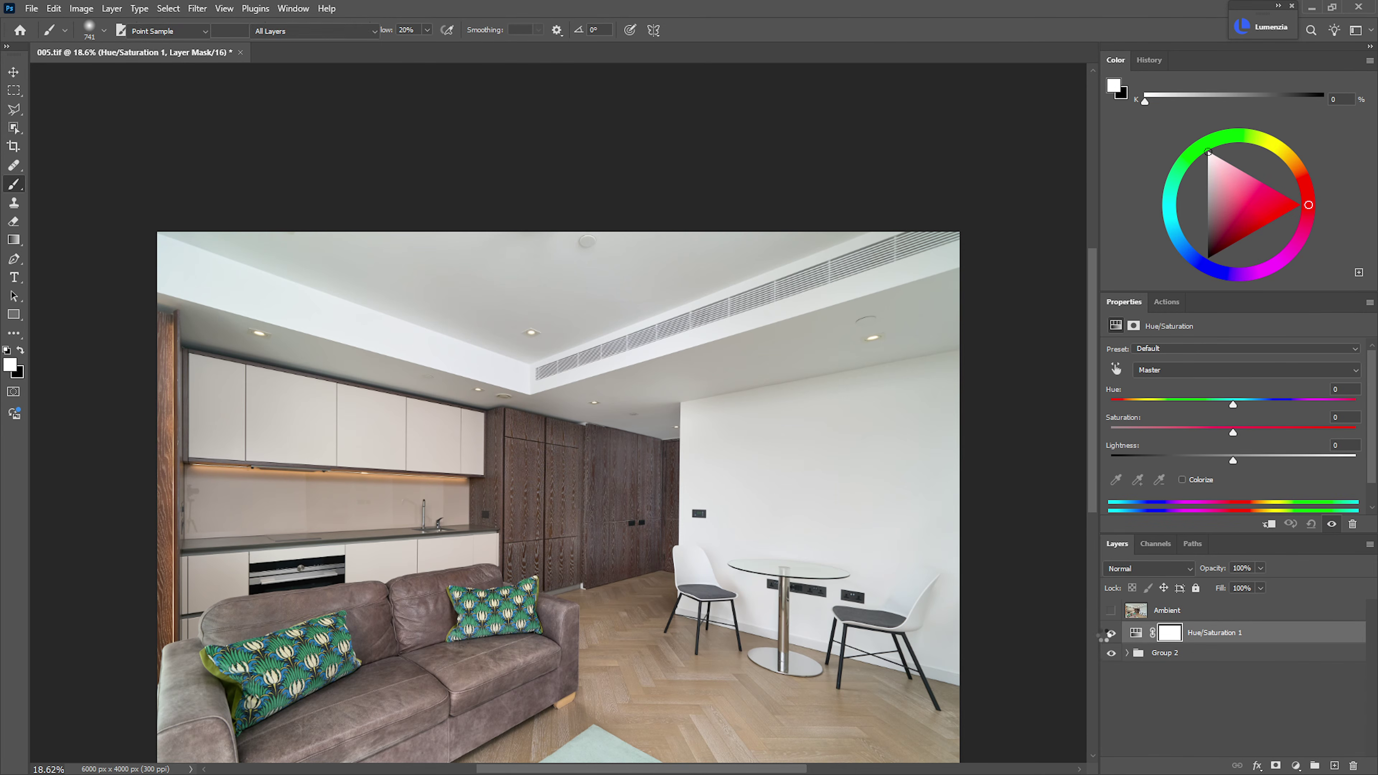
{"action": "left_click", "coordinate": [199, 331]}
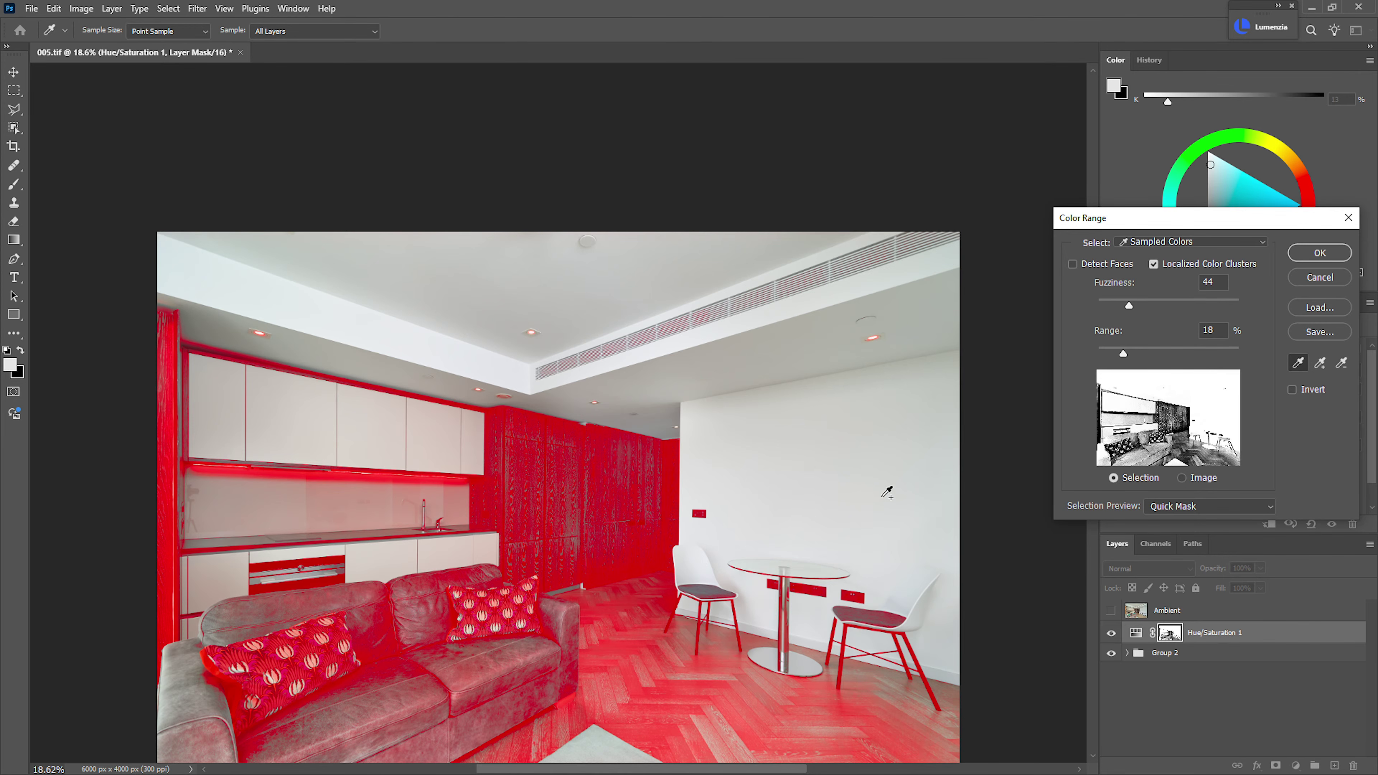
{"action": "left_click", "coordinate": [714, 312]}
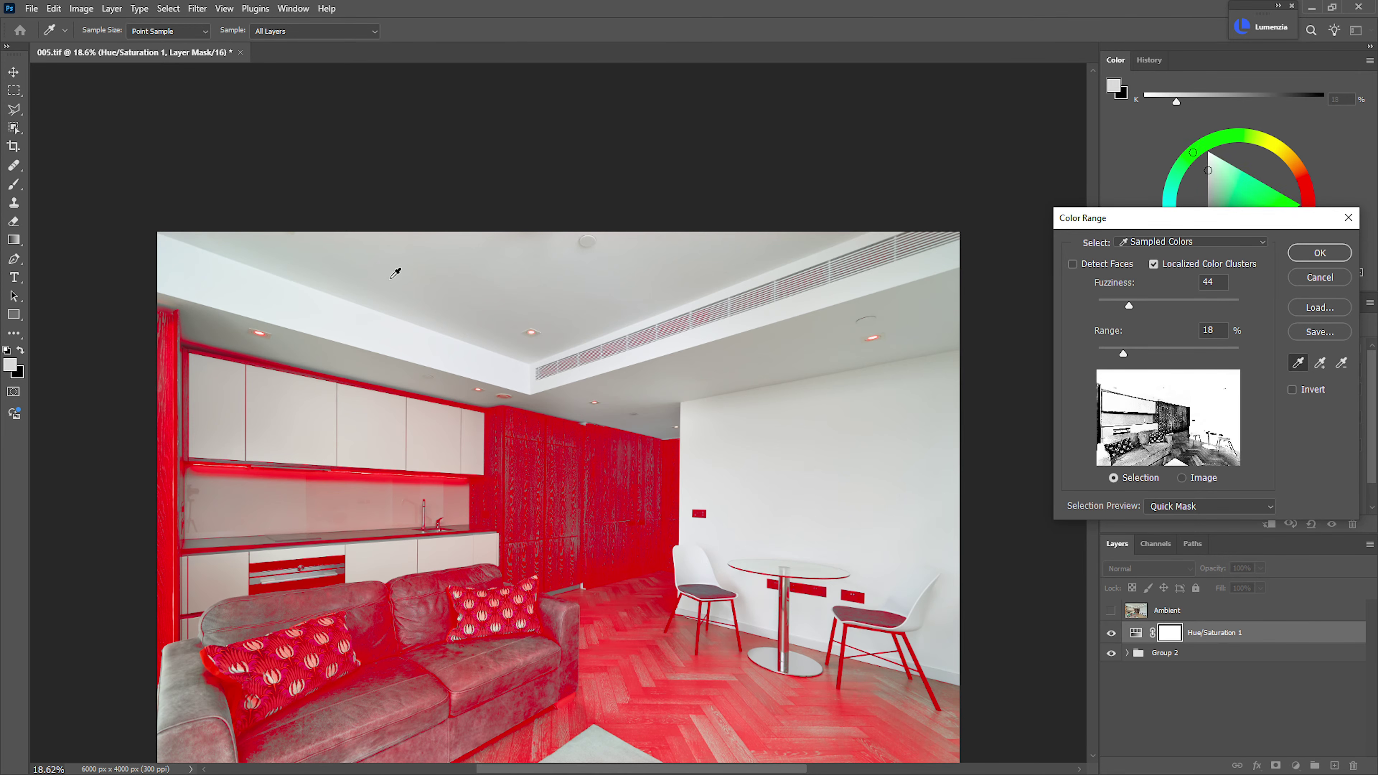
{"action": "left_click", "coordinate": [1318, 253]}
{"action": "left_click_drag", "start_coordinate": [1232, 432], "coordinate": [1178, 429]}
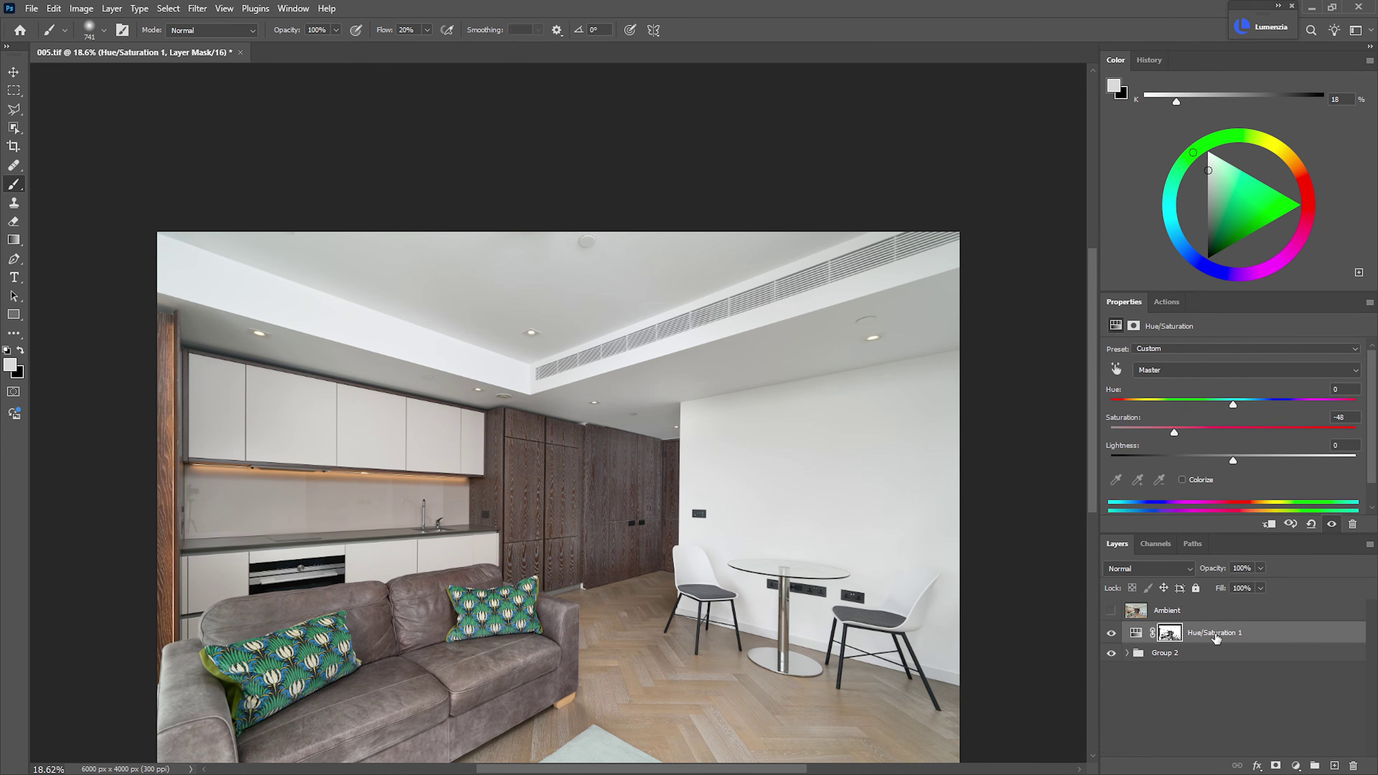
- Put the Hue/Saturation adjustment in a group with a black mask and paint white over the ceiling and wall with a larger brush
{"action": "key", "text": "ctrl+g"}
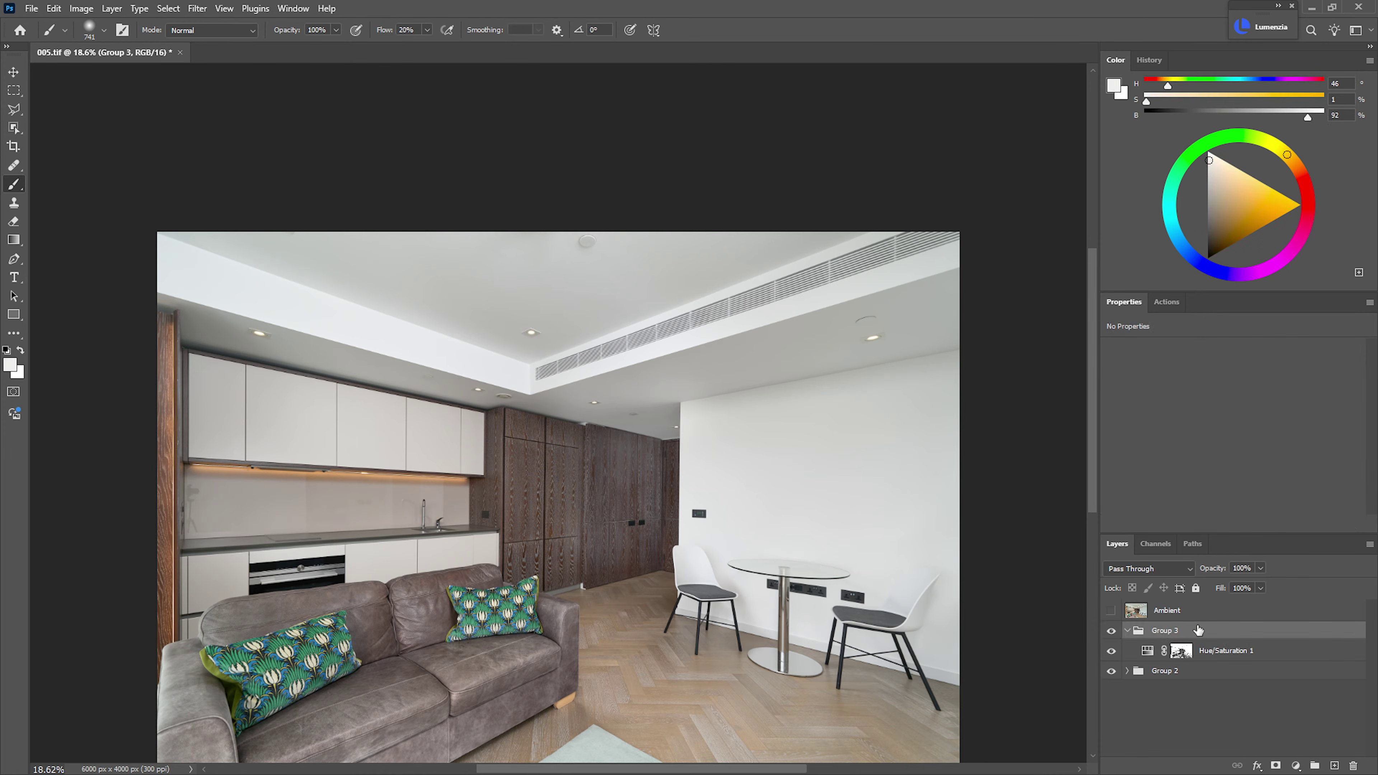
{"action": "key", "text": "ctrl+alt+m"}
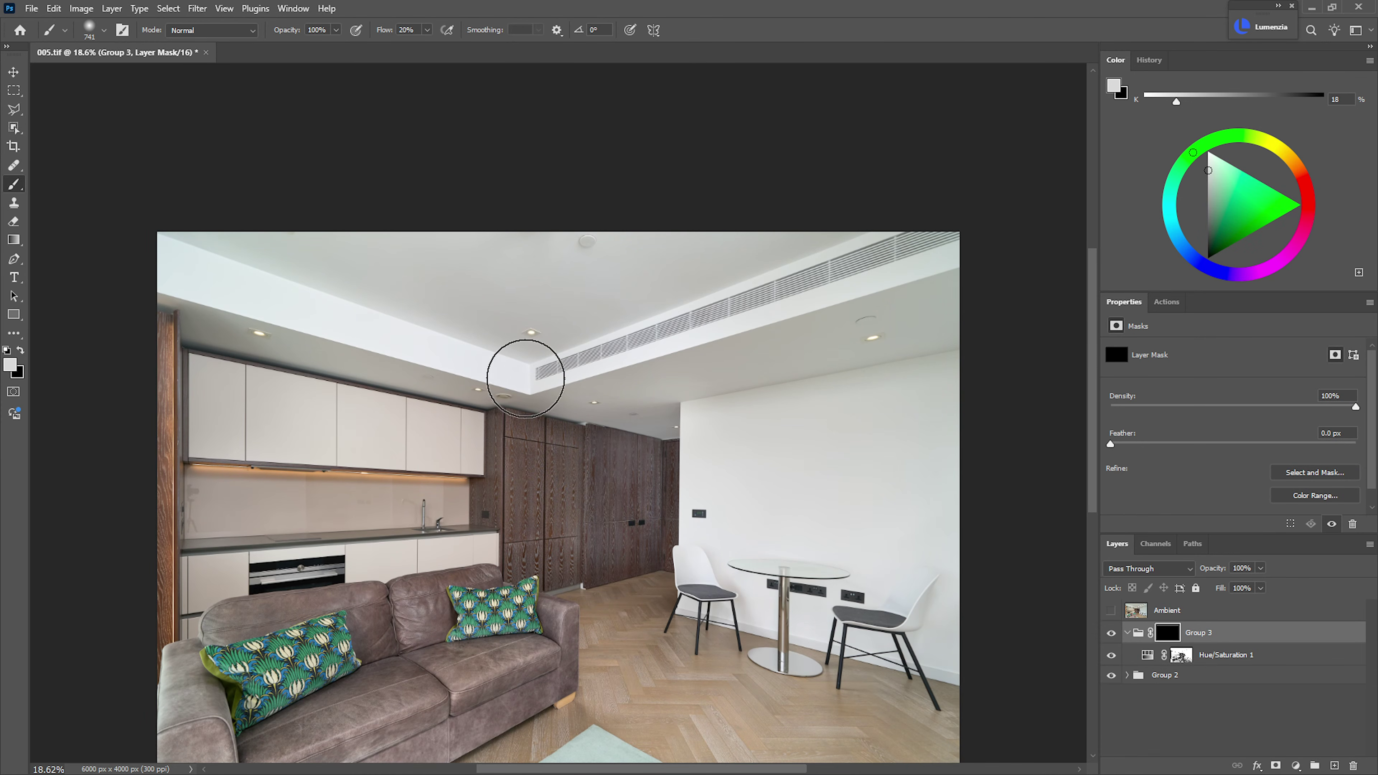
{"action": "left_click_drag", "start_coordinate": [307, 280], "coordinate": [364, 280]}
{"action": "key", "text": "d"}
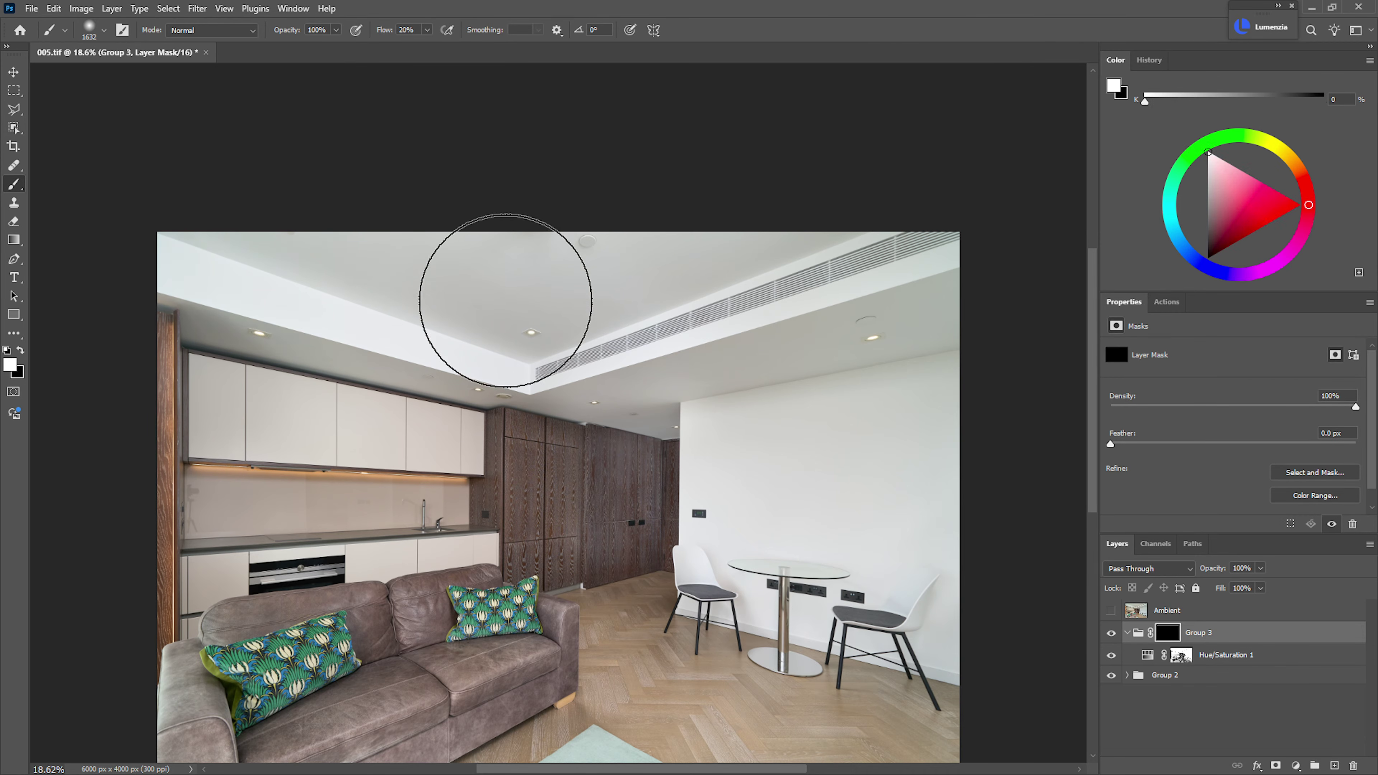
{"action": "mouse_move", "coordinate": [728, 307]}
{"action": "left_mouse_down"}
{"action": "mouse_move", "coordinate": [1015, 308]}
{"action": "mouse_move", "coordinate": [501, 317]}
{"action": "mouse_move", "coordinate": [189, 234]}
{"action": "left_mouse_up"}
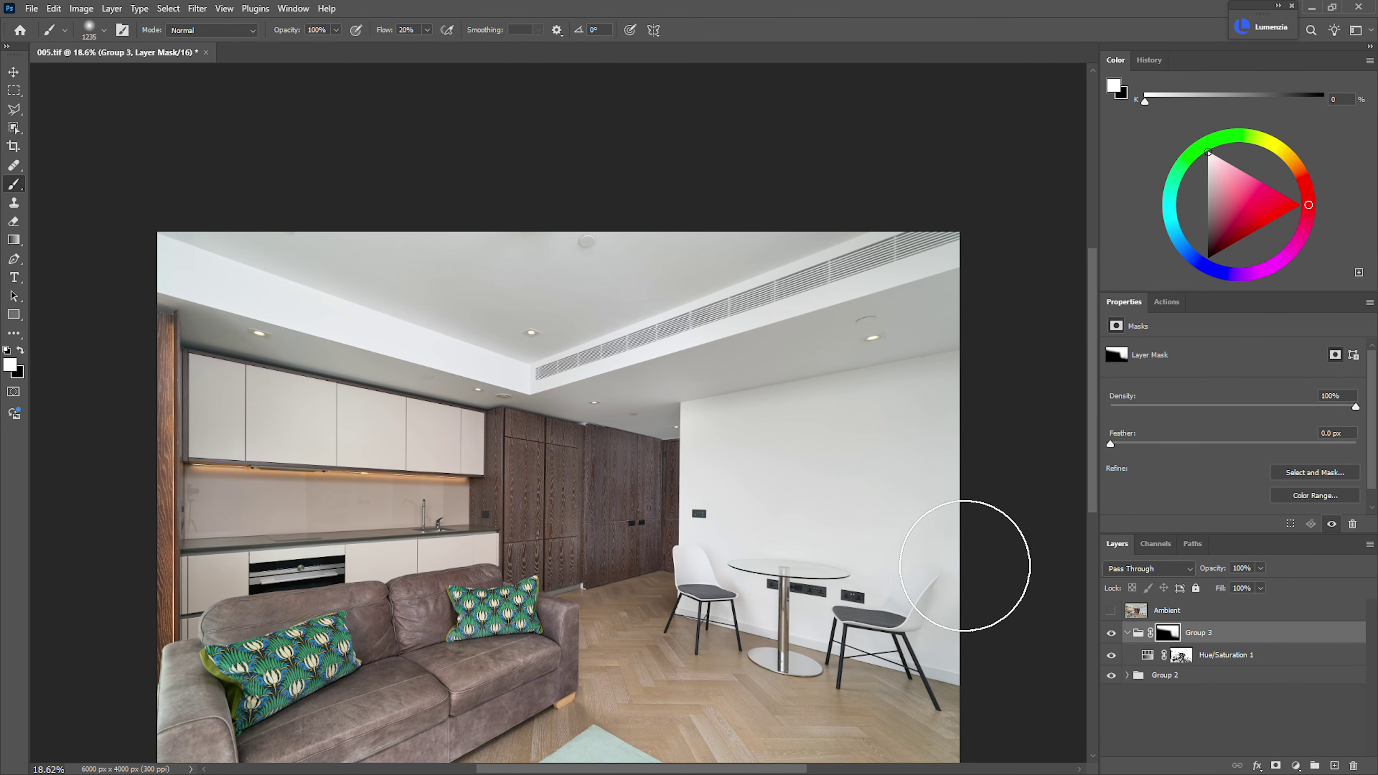
- Show the Ambient layer and lower its opacity to 48%
{"action": "left_click", "coordinate": [1110, 610]}
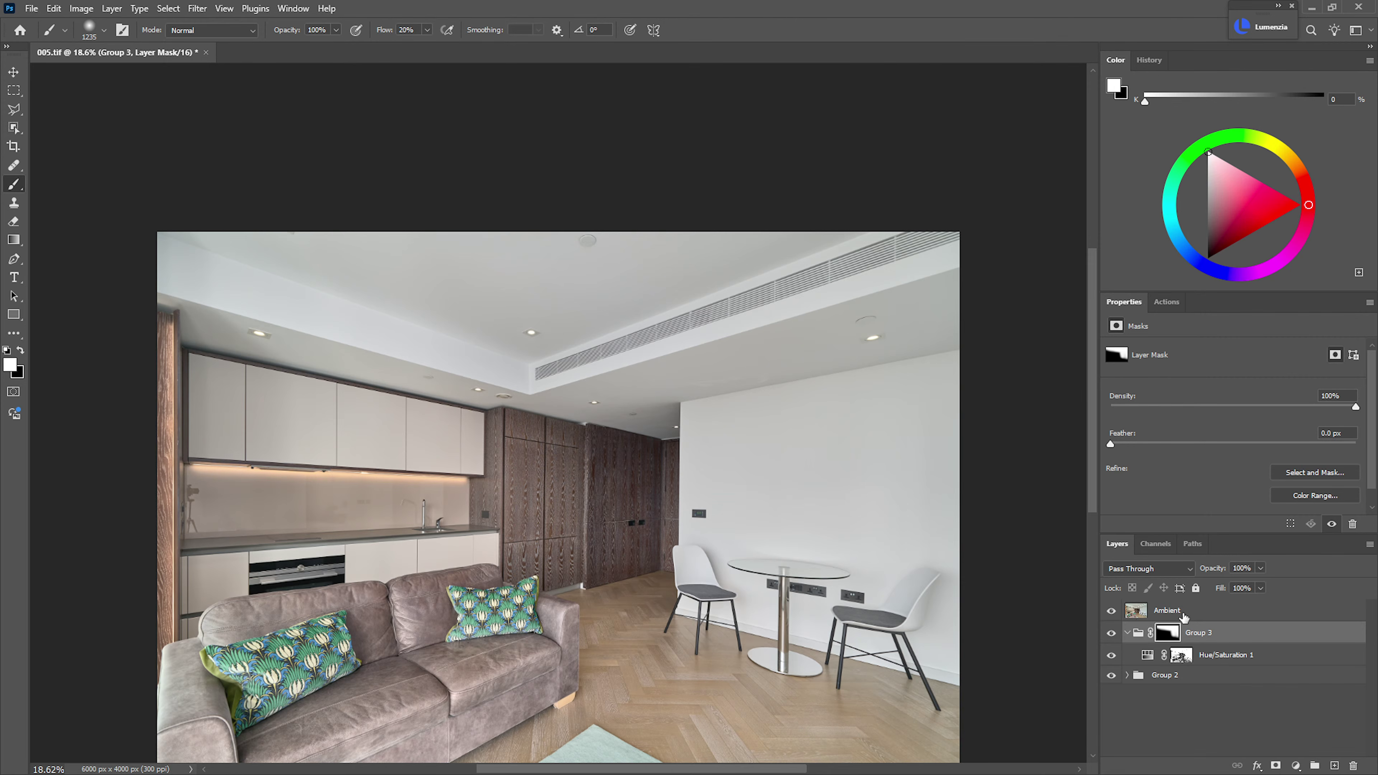
{"action": "left_click", "coordinate": [1172, 611]}
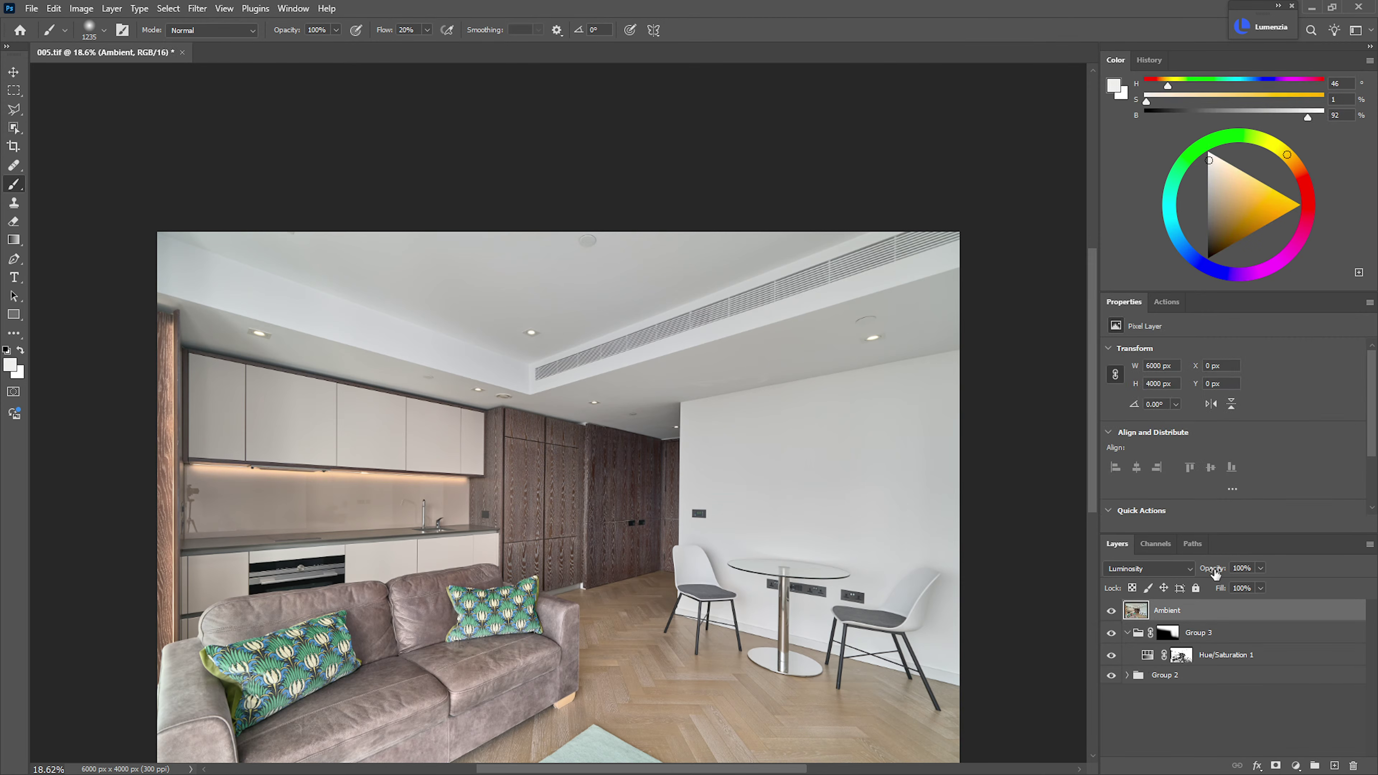
{"action": "left_click_drag", "start_coordinate": [1205, 575], "coordinate": [1199, 576]}
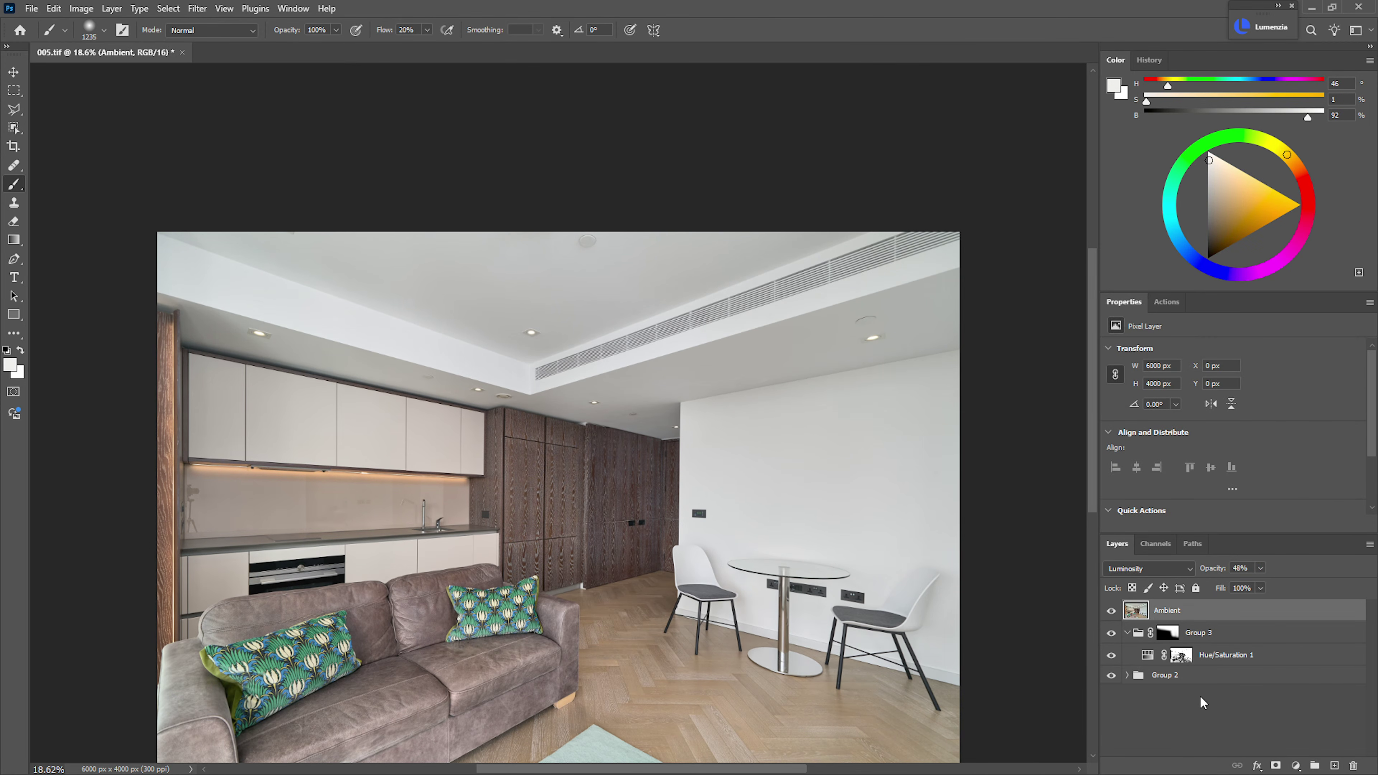
- Add a Curves adjustment clipped to the Ambient layer and shape an S-curve that deepens the shadows and lifts the midtones
{"action": "left_click", "coordinate": [1294, 765]}
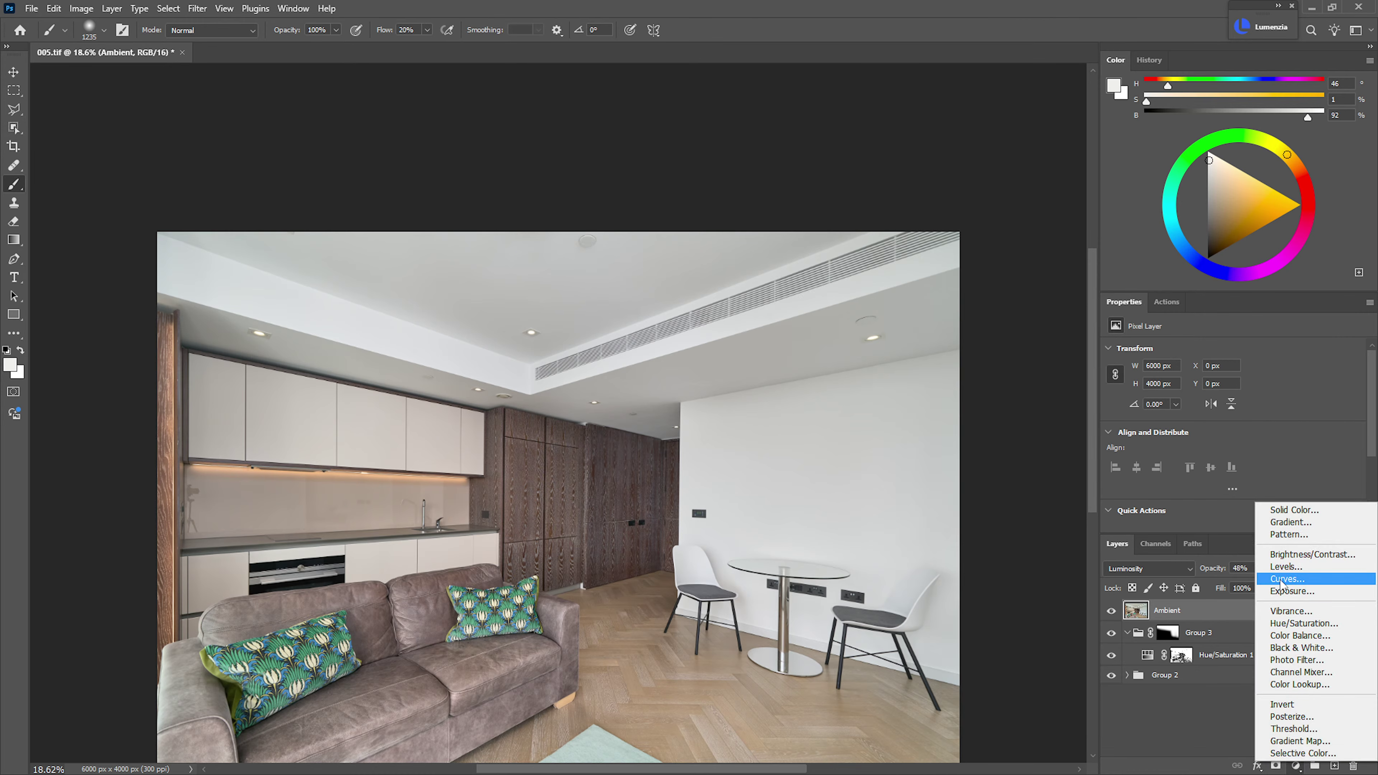
{"action": "left_click", "coordinate": [1281, 584]}
{"action": "scroll", "coordinate": [1338, 476], "scroll_direction": "down", "scroll_amount": 2}
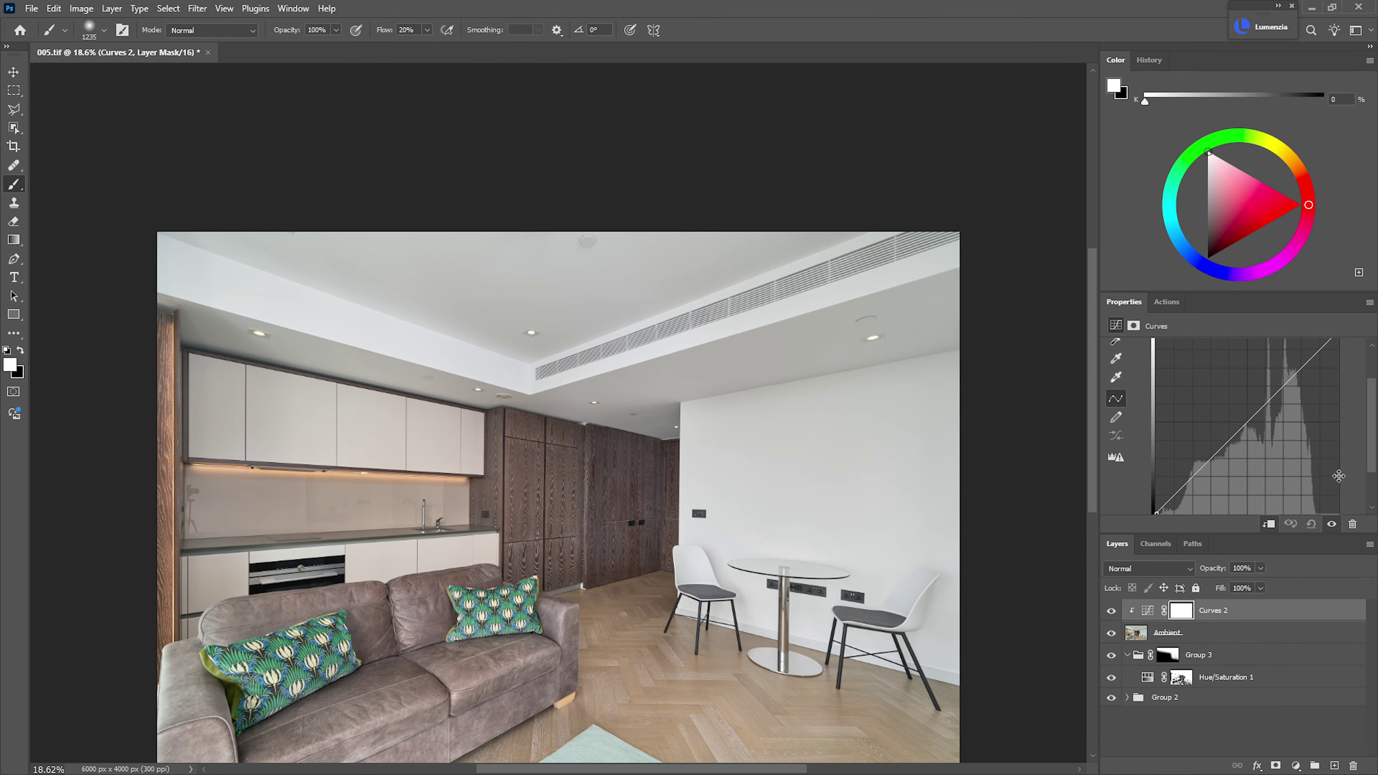
{"action": "left_click_drag", "start_coordinate": [1191, 478], "coordinate": [1188, 491]}
{"action": "left_click_drag", "start_coordinate": [1237, 448], "coordinate": [1249, 412]}
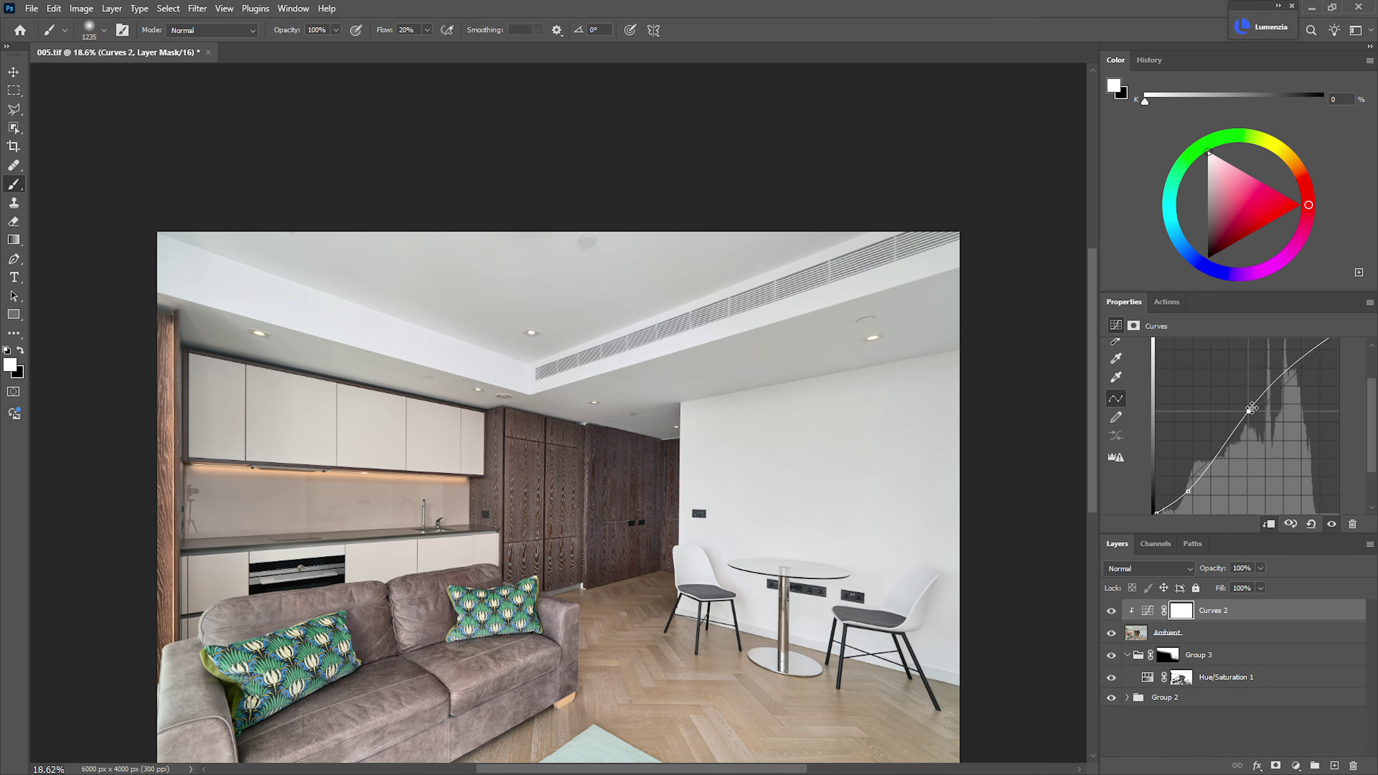
{"action": "left_click_drag", "start_coordinate": [1256, 413], "coordinate": [1250, 410]}
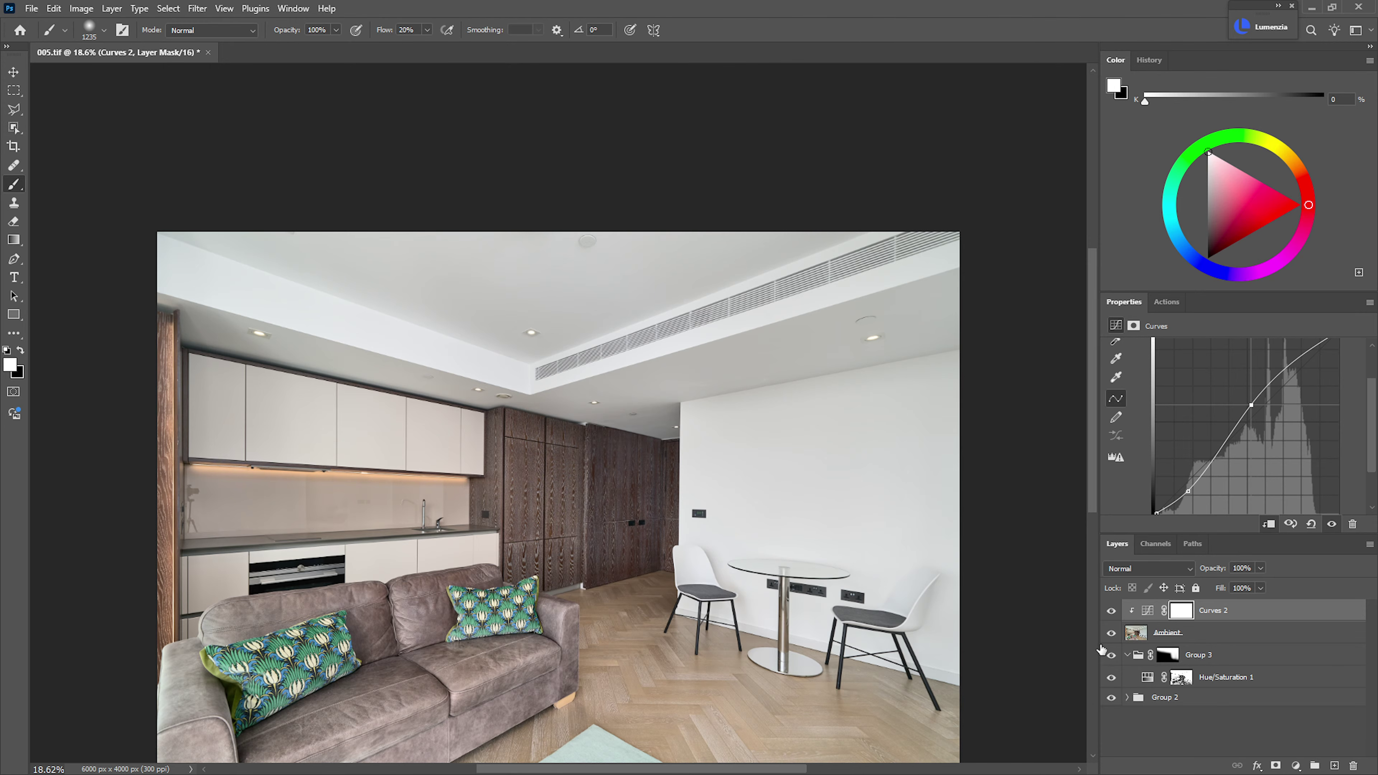
- Add an unclipped Hue/Saturation adjustment above the curves and lower the Greens saturation to -7
{"action": "left_click_drag", "start_coordinate": [211, 244], "coordinate": [267, 321]}
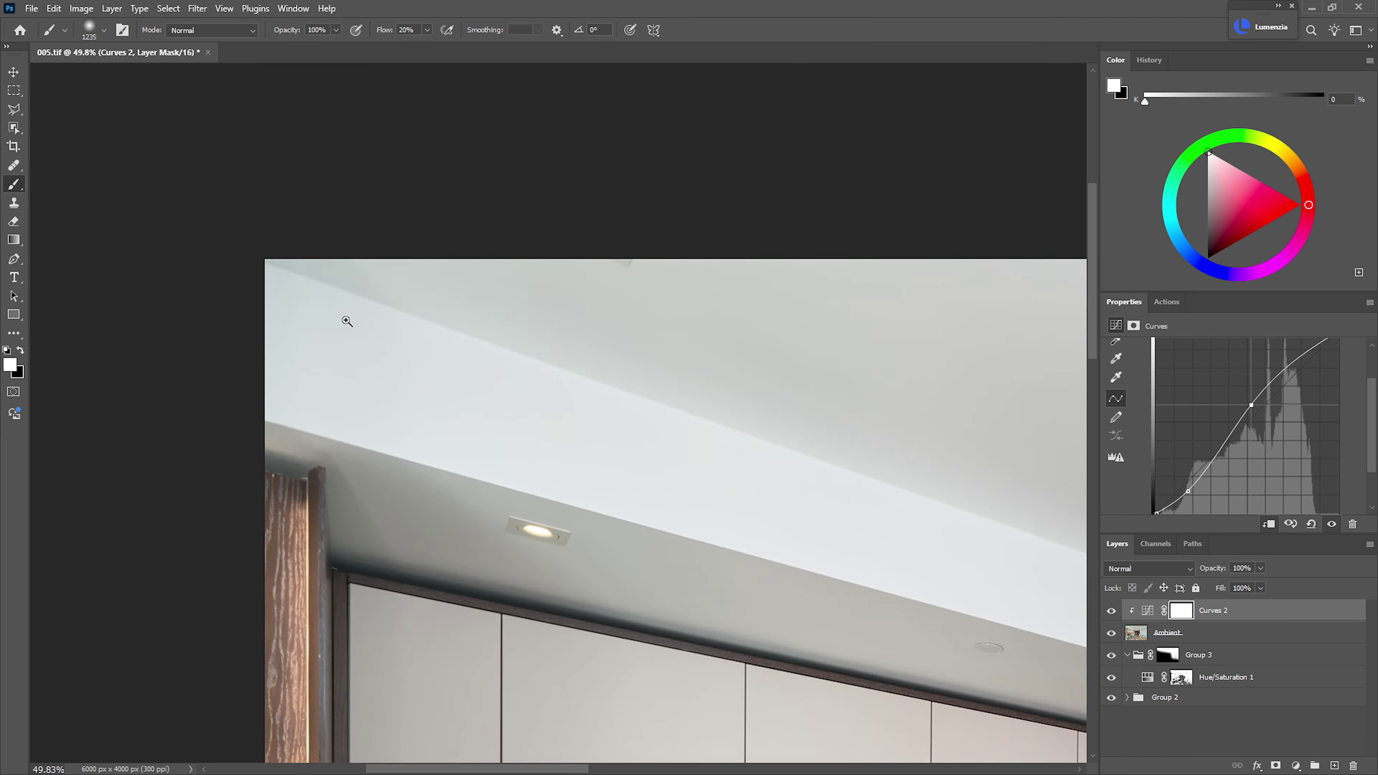
{"action": "mouse_move", "coordinate": [422, 369]}
{"action": "left_mouse_down"}
{"action": "mouse_move", "coordinate": [325, 375]}
{"action": "mouse_move", "coordinate": [488, 418]}
{"action": "left_mouse_up"}
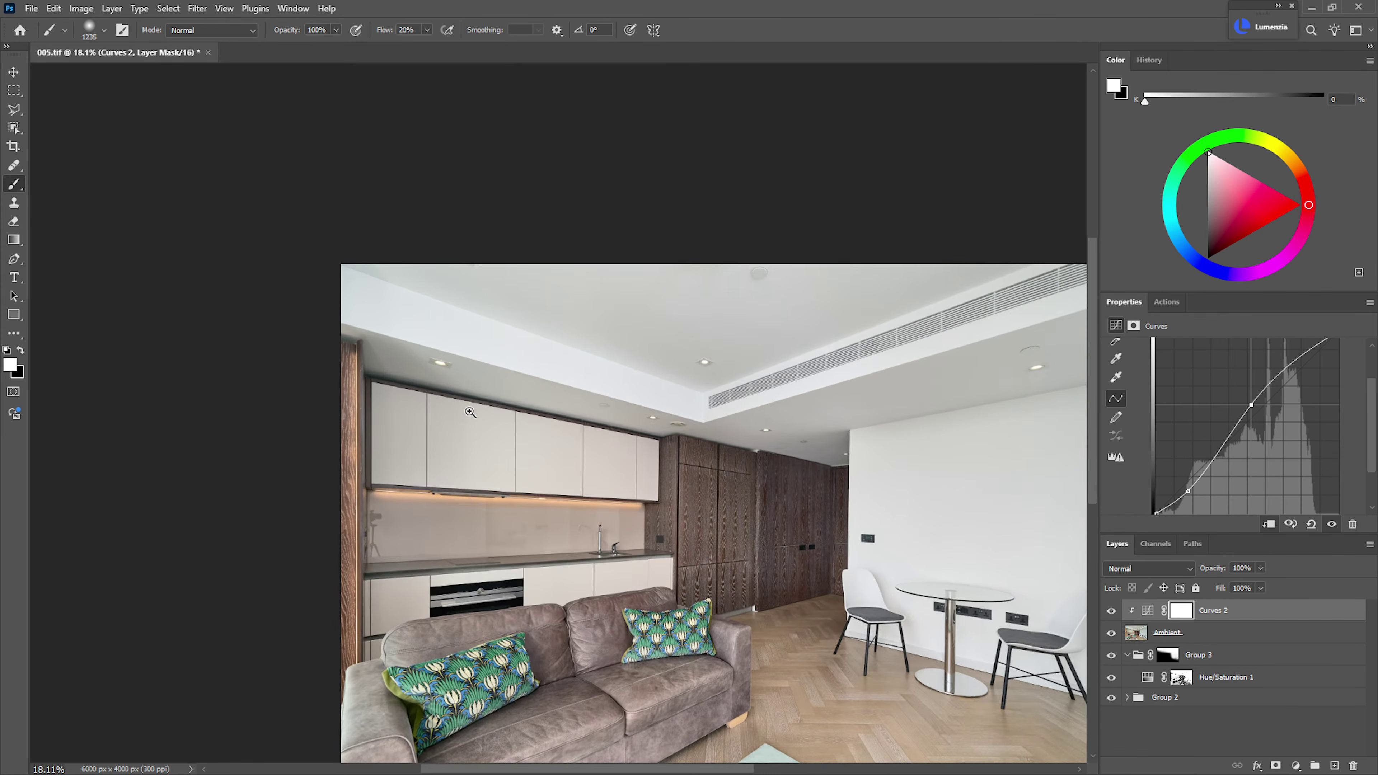
{"action": "key", "text": "ctrl+alt+u"}
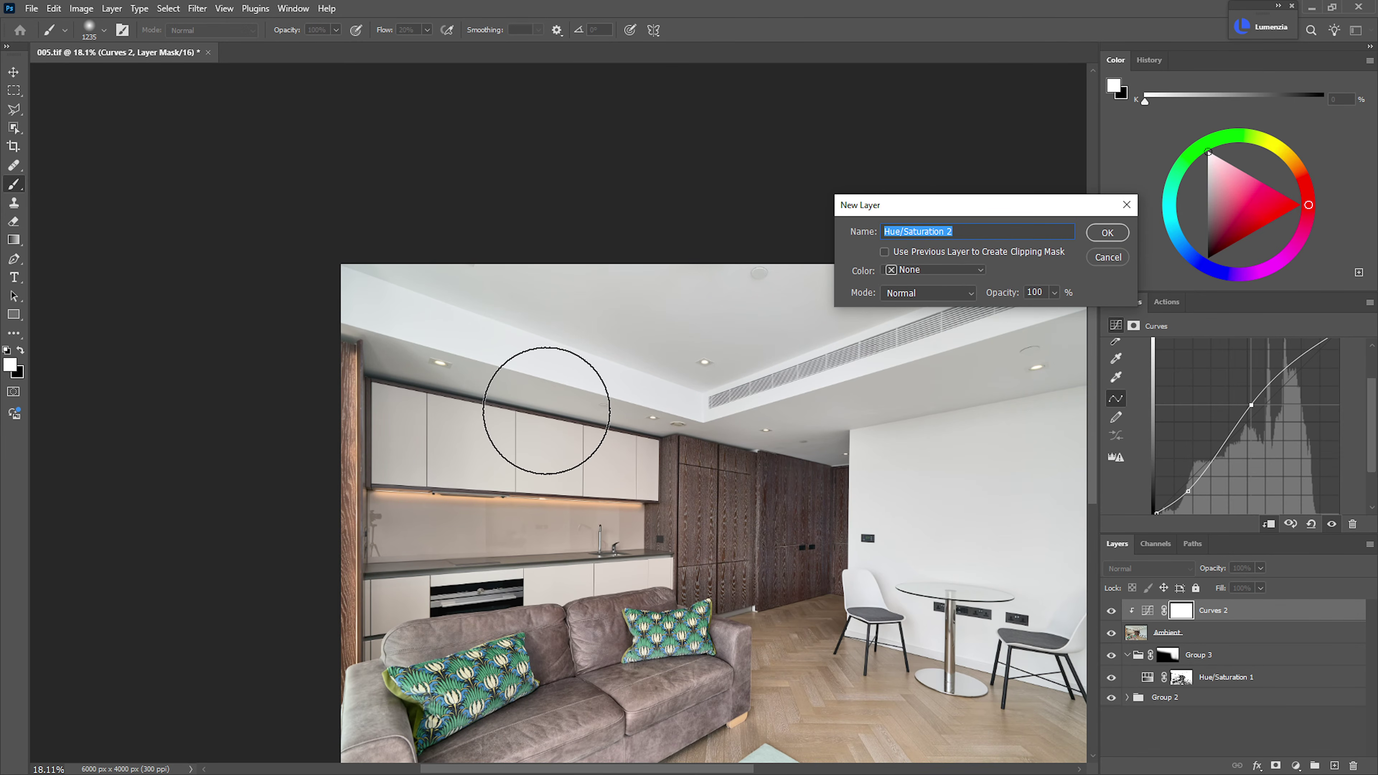
{"action": "key", "text": "Return"}
{"action": "left_click", "coordinate": [1190, 378]}
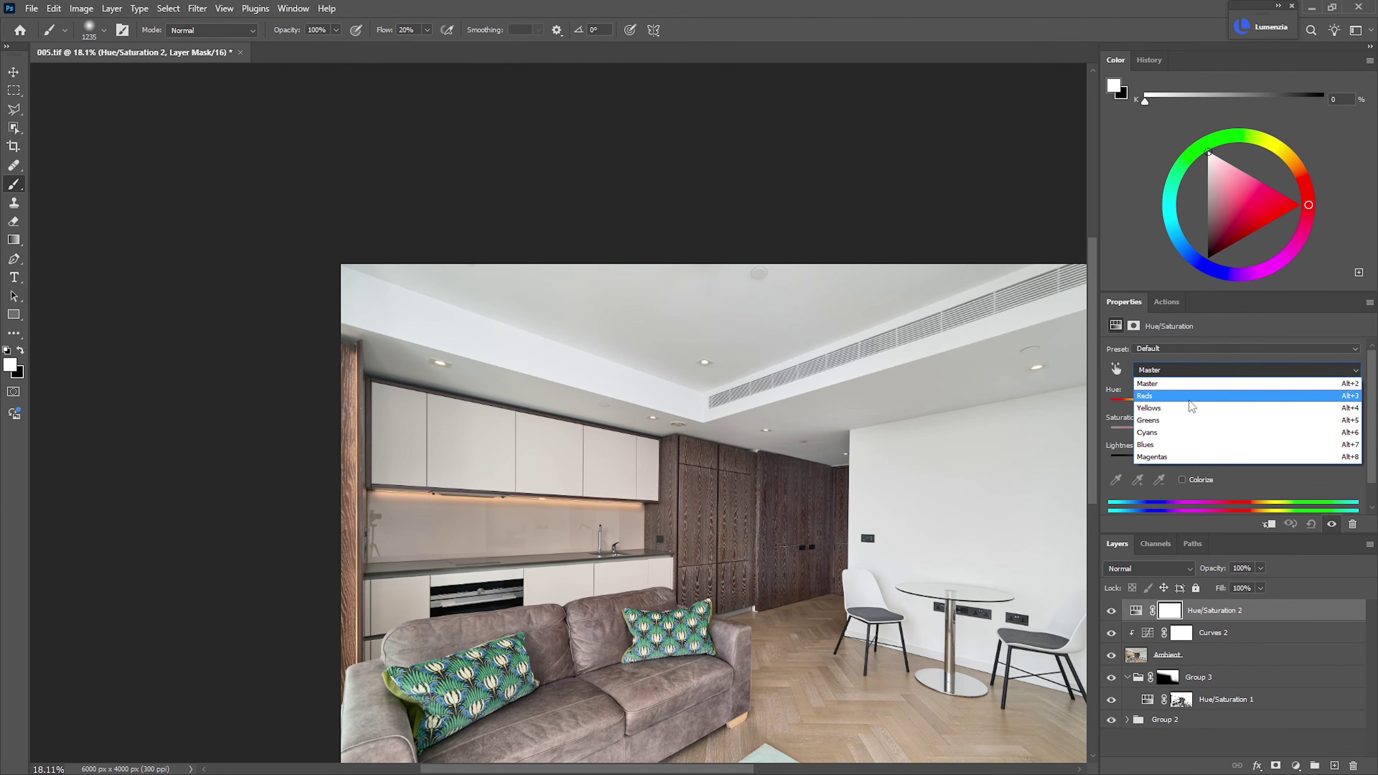
{"action": "left_click", "coordinate": [1214, 433]}
{"action": "left_click_drag", "start_coordinate": [1259, 434], "coordinate": [1225, 439]}
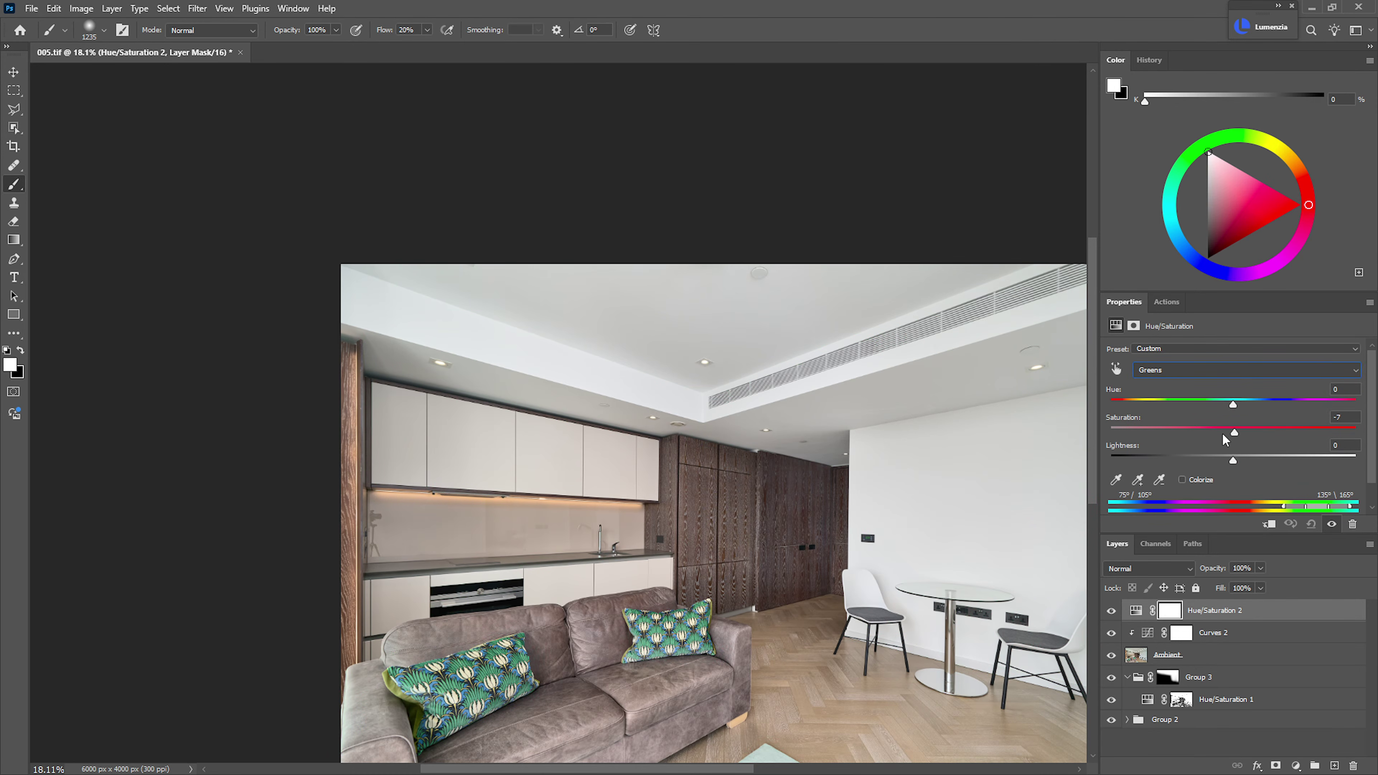
- Lower the Cyans saturation to -41 in the same Hue/Saturation adjustment and compare the image with and without it
{"action": "left_click", "coordinate": [1193, 372]}
{"action": "left_click", "coordinate": [1193, 441]}
{"action": "left_click_drag", "start_coordinate": [1259, 434], "coordinate": [1371, 445]}
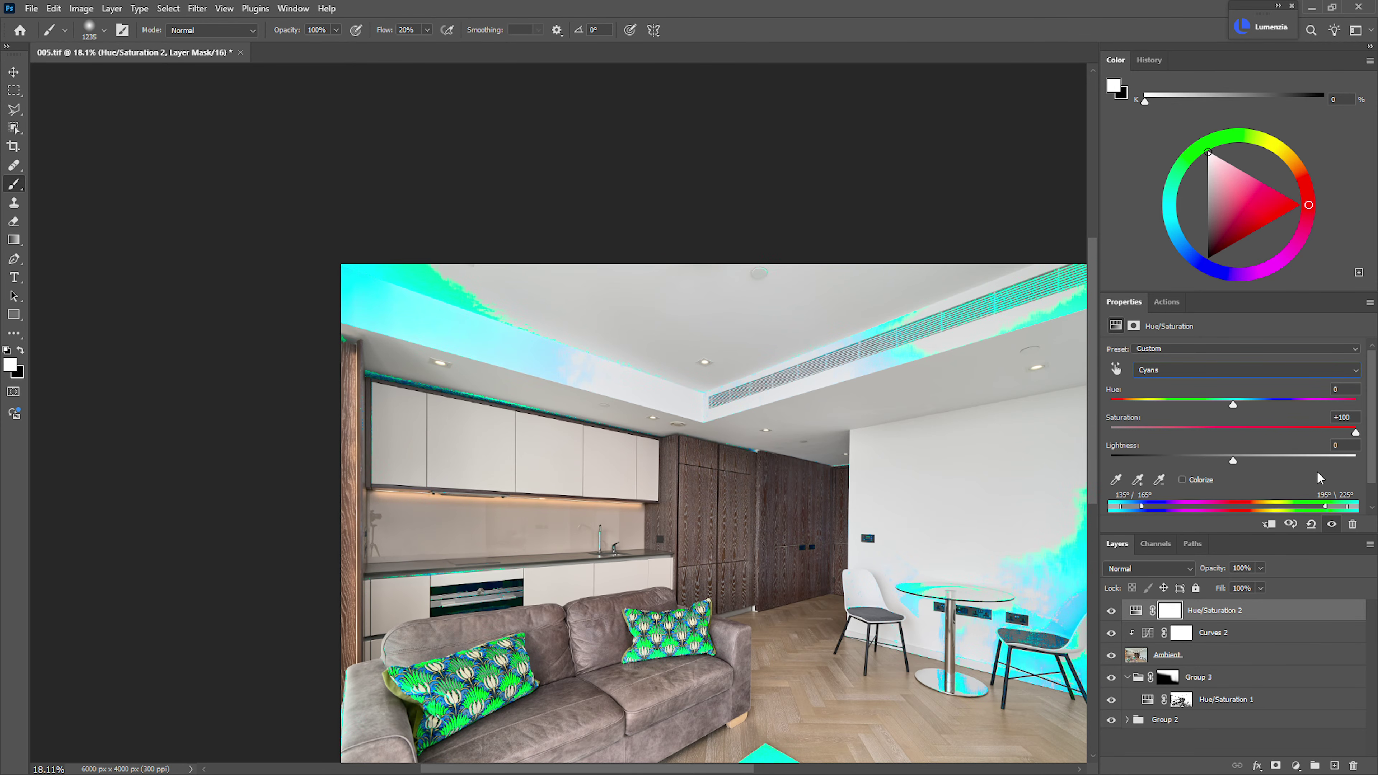
{"action": "left_click_drag", "start_coordinate": [996, 503], "coordinate": [870, 441]}
{"action": "left_click_drag", "start_coordinate": [1255, 428], "coordinate": [1183, 432]}
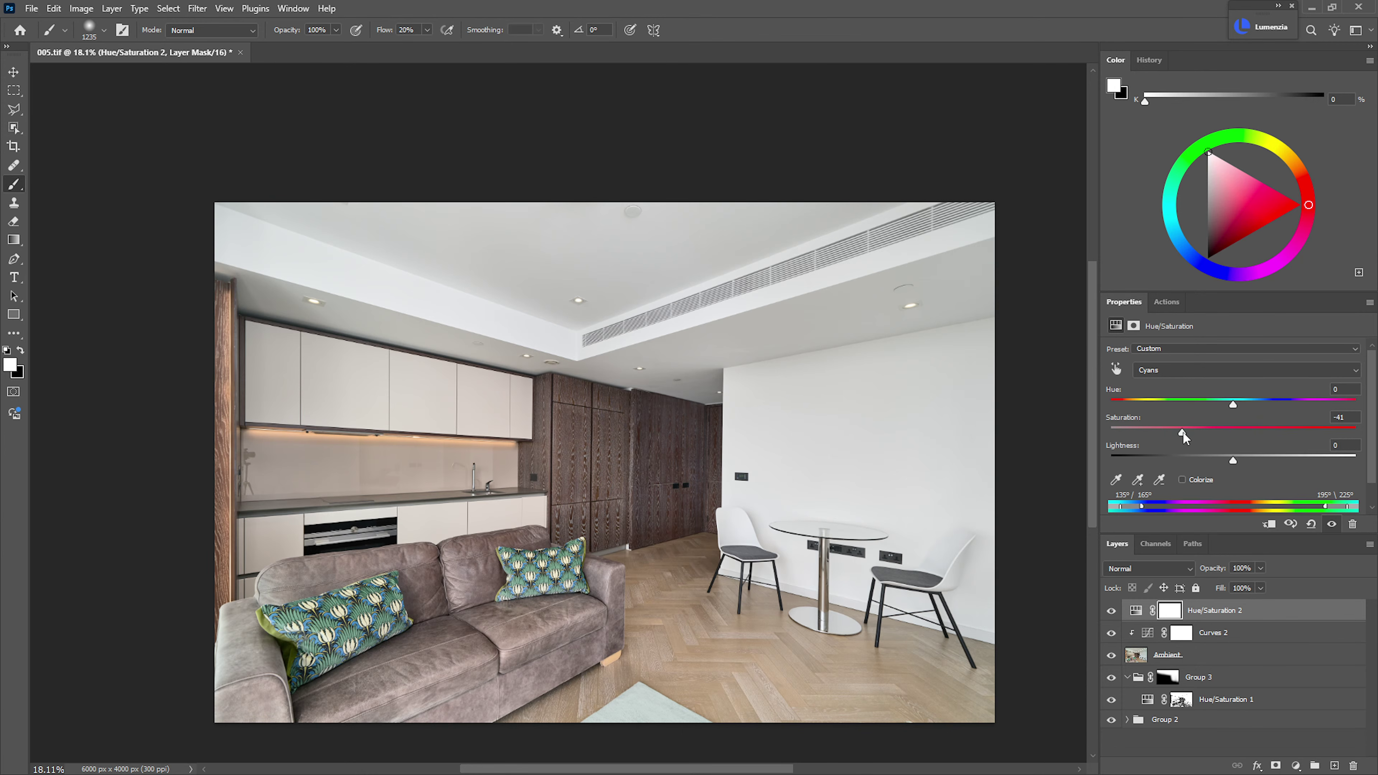
{"action": "left_click", "coordinate": [1115, 613]}
{"action": "left_click", "coordinate": [1113, 614]}
{"action": "left_click", "coordinate": [1111, 613]}
{"action": "left_click", "coordinate": [1109, 613]}
- Add a new empty layer at the top of the stack and name it Fixes
{"action": "left_click", "coordinate": [1335, 765]}
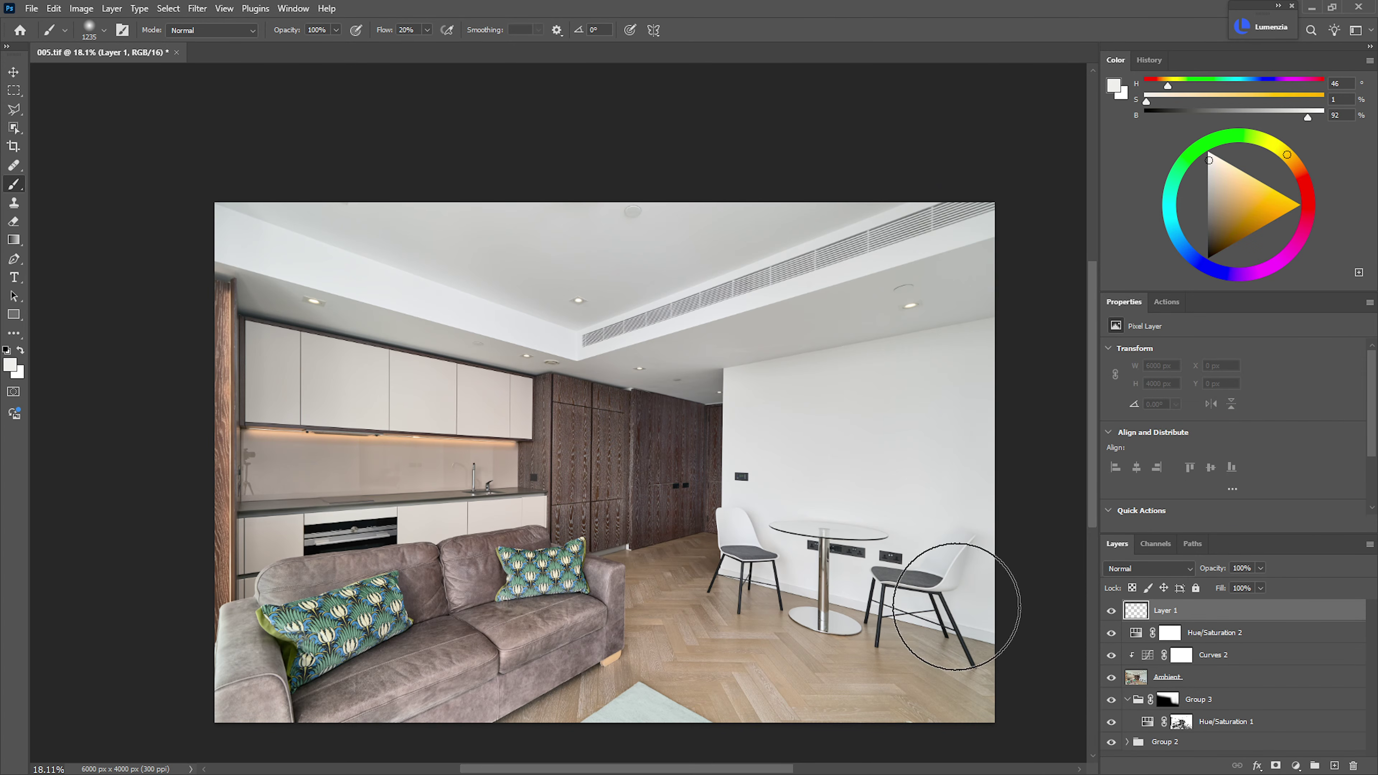
{"action": "type", "text": "Fi"}
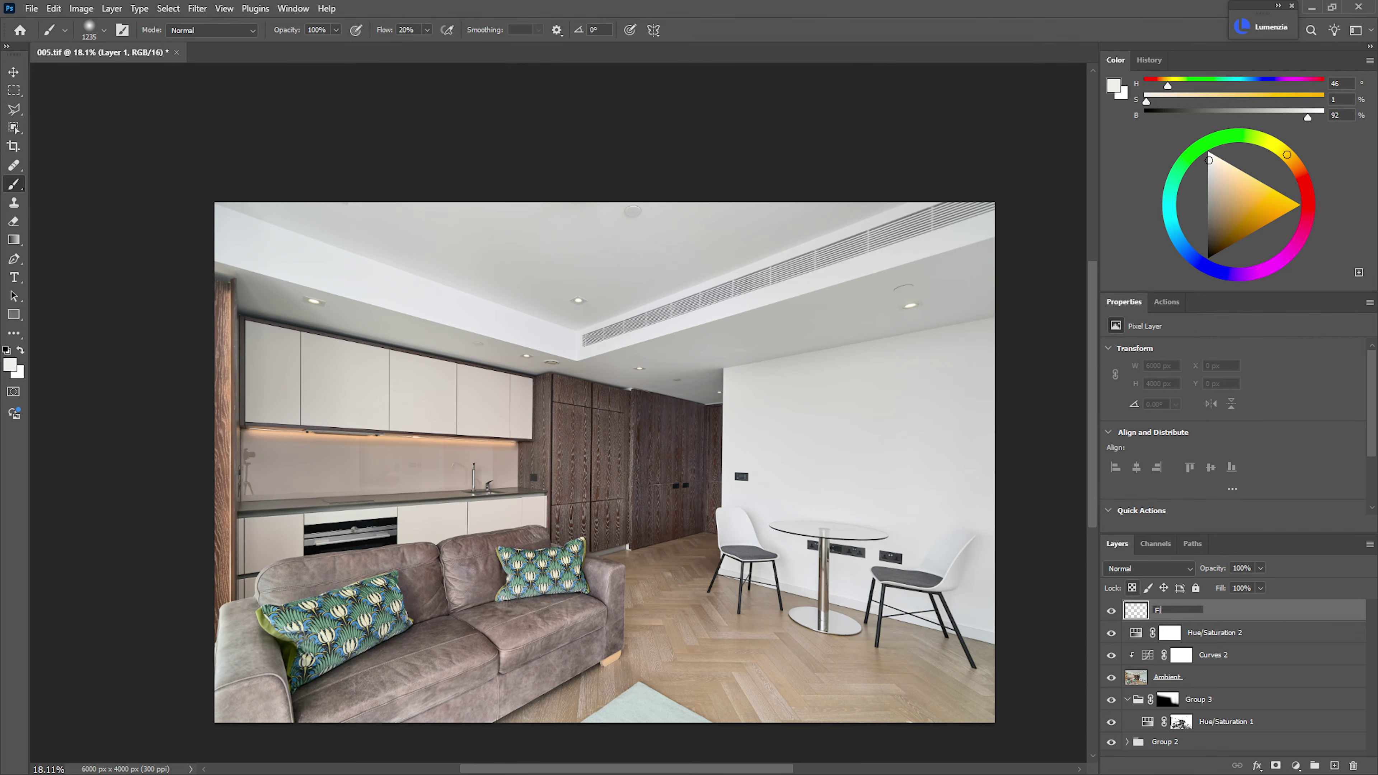
{"action": "type", "text": "xes"}
{"action": "key", "text": "Return"}
- Erase the camera and tripod reflection from the kitchen backsplash with the Remove Tool, including its leftover patches
{"action": "key", "text": "j"}
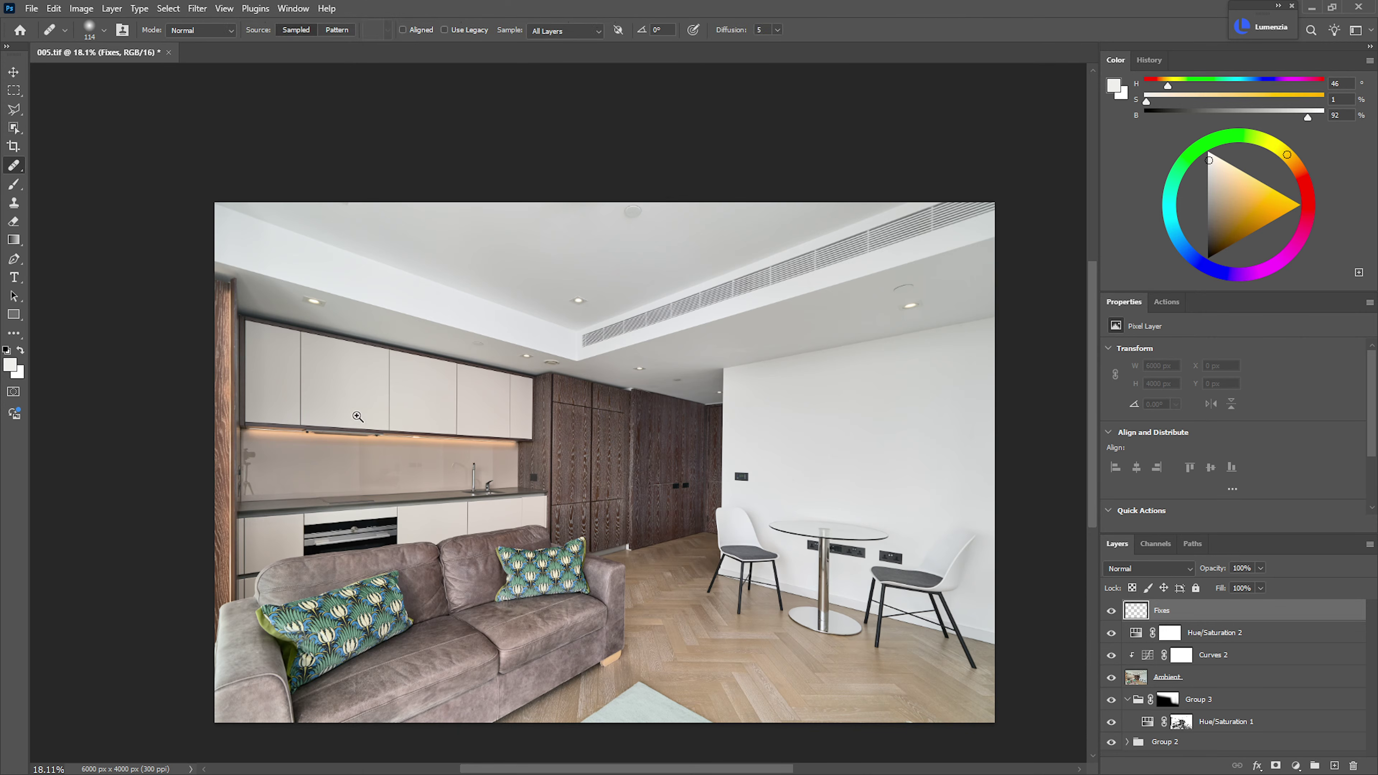
{"action": "mouse_move", "coordinate": [336, 401]}
{"action": "left_mouse_down"}
{"action": "mouse_move", "coordinate": [415, 400]}
{"action": "mouse_move", "coordinate": [652, 256]}
{"action": "left_mouse_up"}
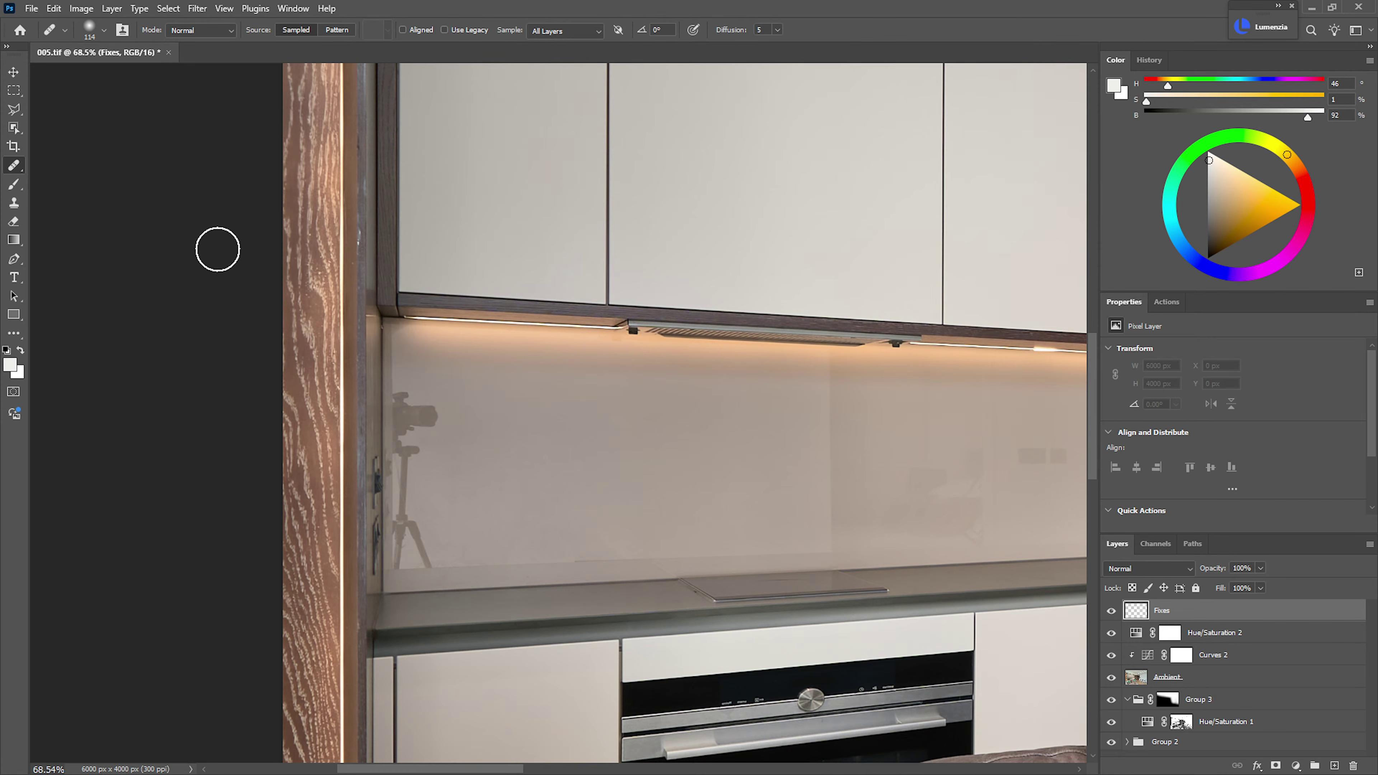
{"action": "right_click", "coordinate": [15, 167]}
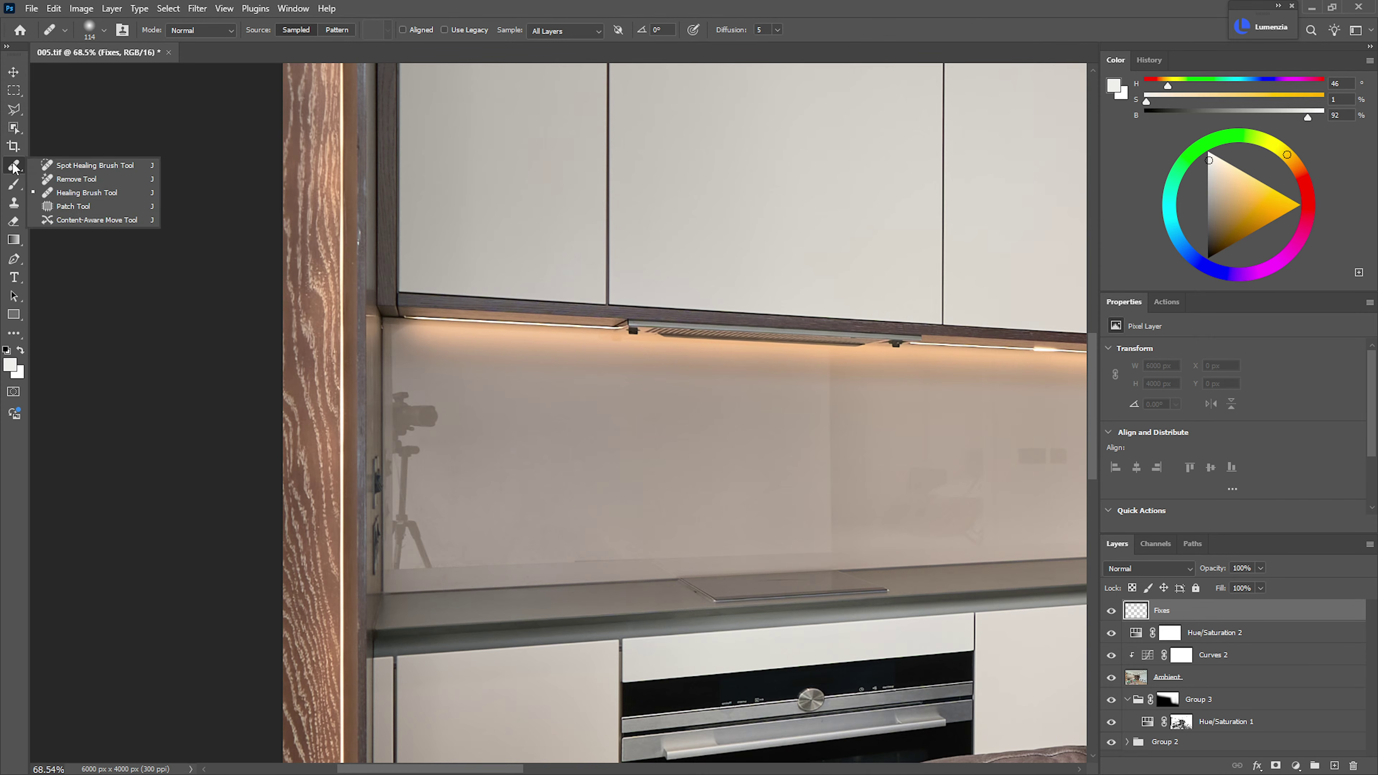
{"action": "left_click", "coordinate": [70, 178]}
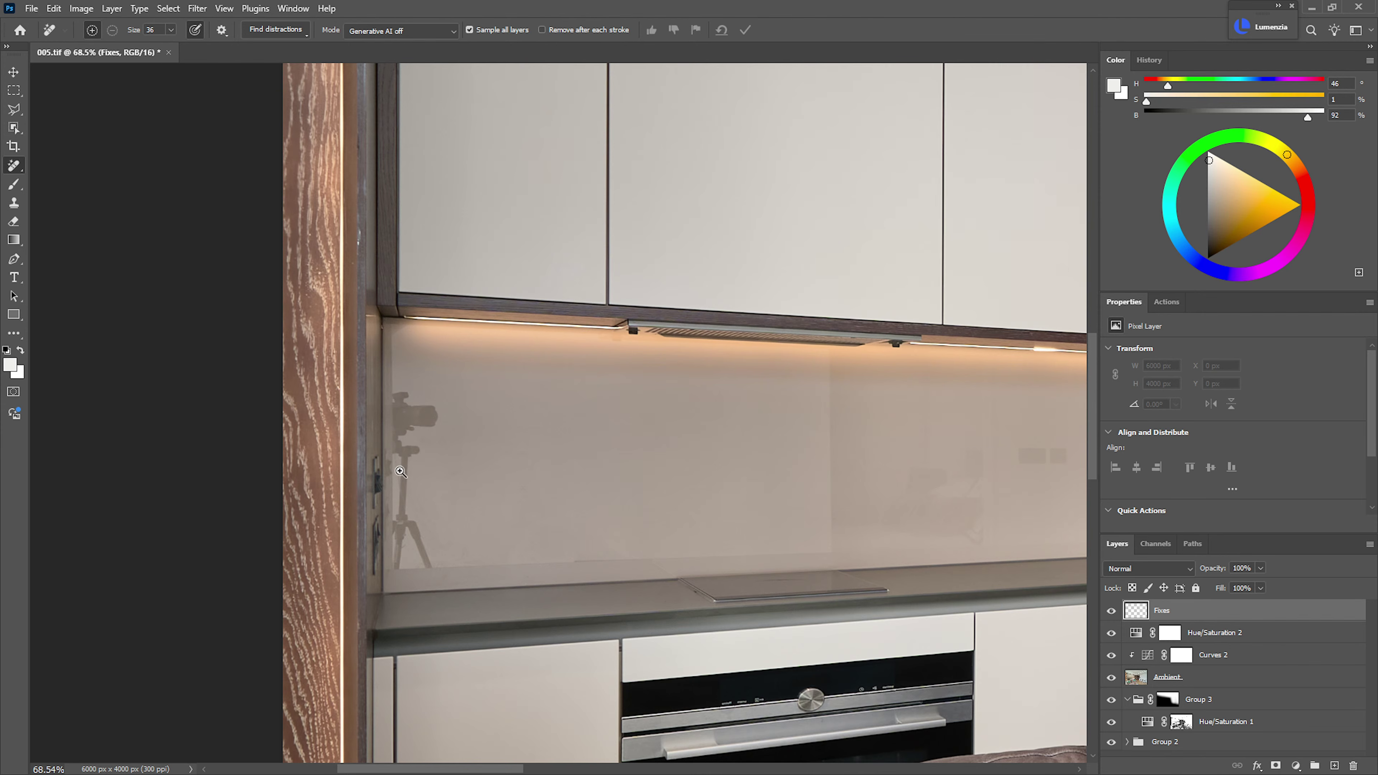
{"action": "left_click_drag", "start_coordinate": [399, 471], "coordinate": [448, 457]}
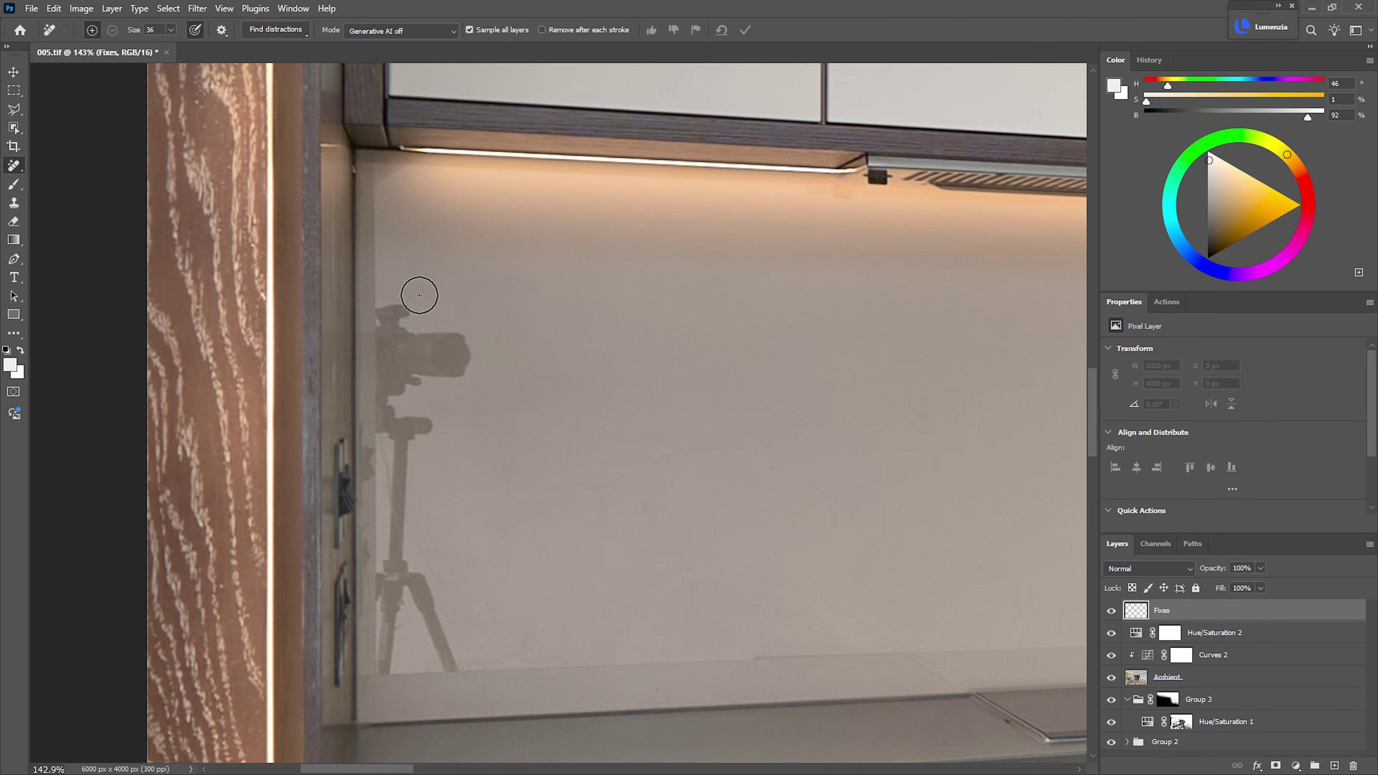
{"action": "mouse_move", "coordinate": [374, 310]}
{"action": "left_mouse_down"}
{"action": "mouse_move", "coordinate": [412, 308]}
{"action": "mouse_move", "coordinate": [405, 331]}
{"action": "mouse_move", "coordinate": [463, 337]}
{"action": "mouse_move", "coordinate": [473, 357]}
{"action": "mouse_move", "coordinate": [467, 376]}
{"action": "mouse_move", "coordinate": [417, 378]}
{"action": "mouse_move", "coordinate": [387, 406]}
{"action": "mouse_move", "coordinate": [434, 423]}
{"action": "mouse_move", "coordinate": [411, 453]}
{"action": "left_mouse_up"}
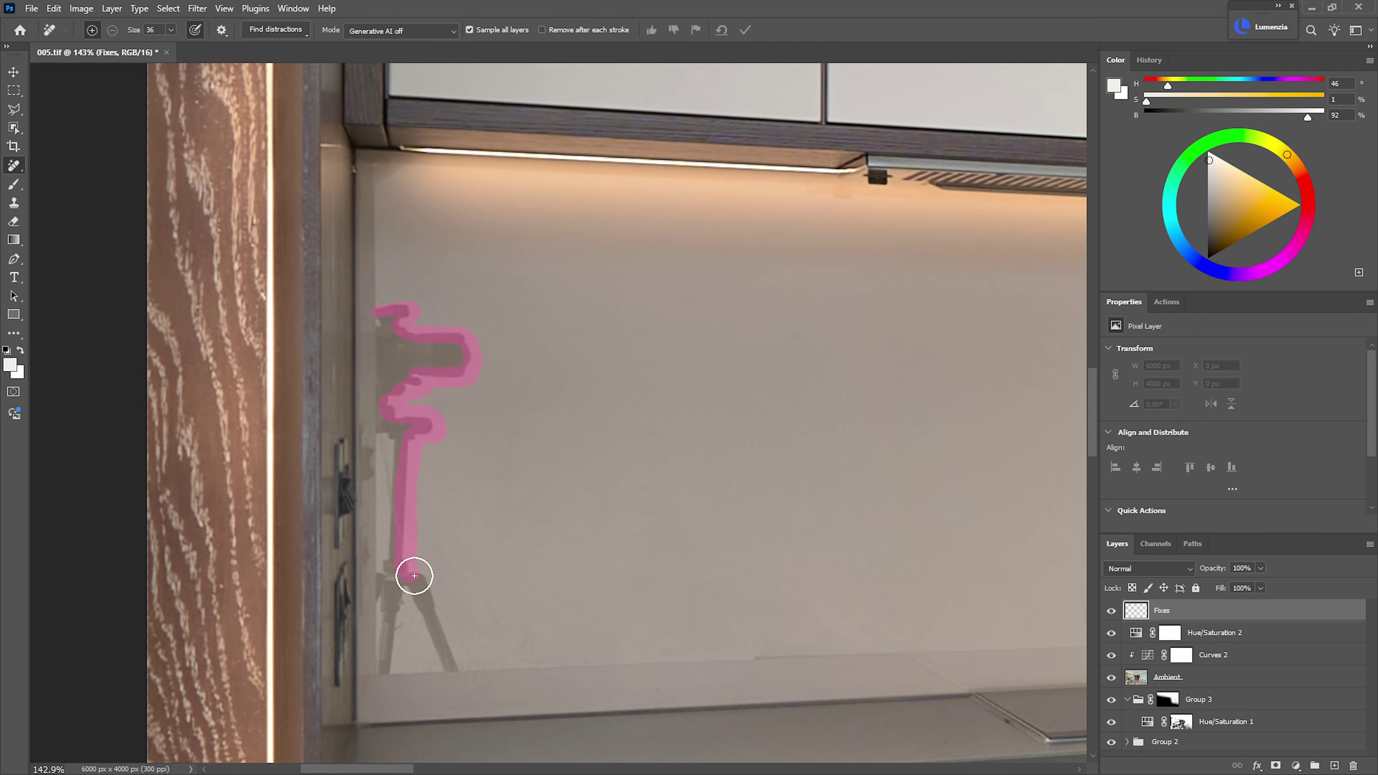
{"action": "left_click_drag", "start_coordinate": [414, 575], "coordinate": [451, 673]}
{"action": "left_click_drag", "start_coordinate": [415, 597], "coordinate": [391, 670]}
{"action": "left_click_drag", "start_coordinate": [393, 619], "coordinate": [384, 575]}
{"action": "mouse_move", "coordinate": [389, 495]}
{"action": "left_mouse_down"}
{"action": "mouse_move", "coordinate": [384, 320]}
{"action": "mouse_move", "coordinate": [379, 419]}
{"action": "mouse_move", "coordinate": [384, 363]}
{"action": "left_mouse_up"}
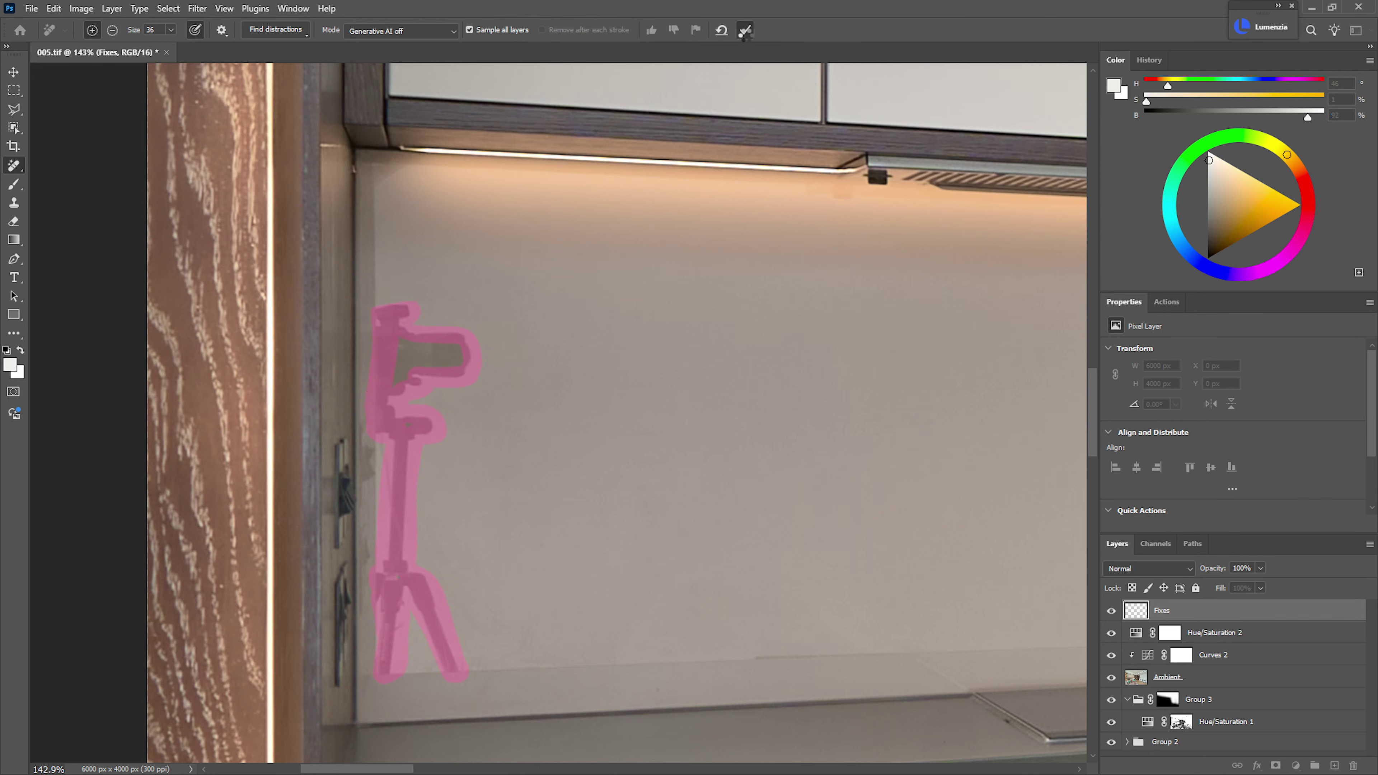
{"action": "left_click", "coordinate": [745, 31]}
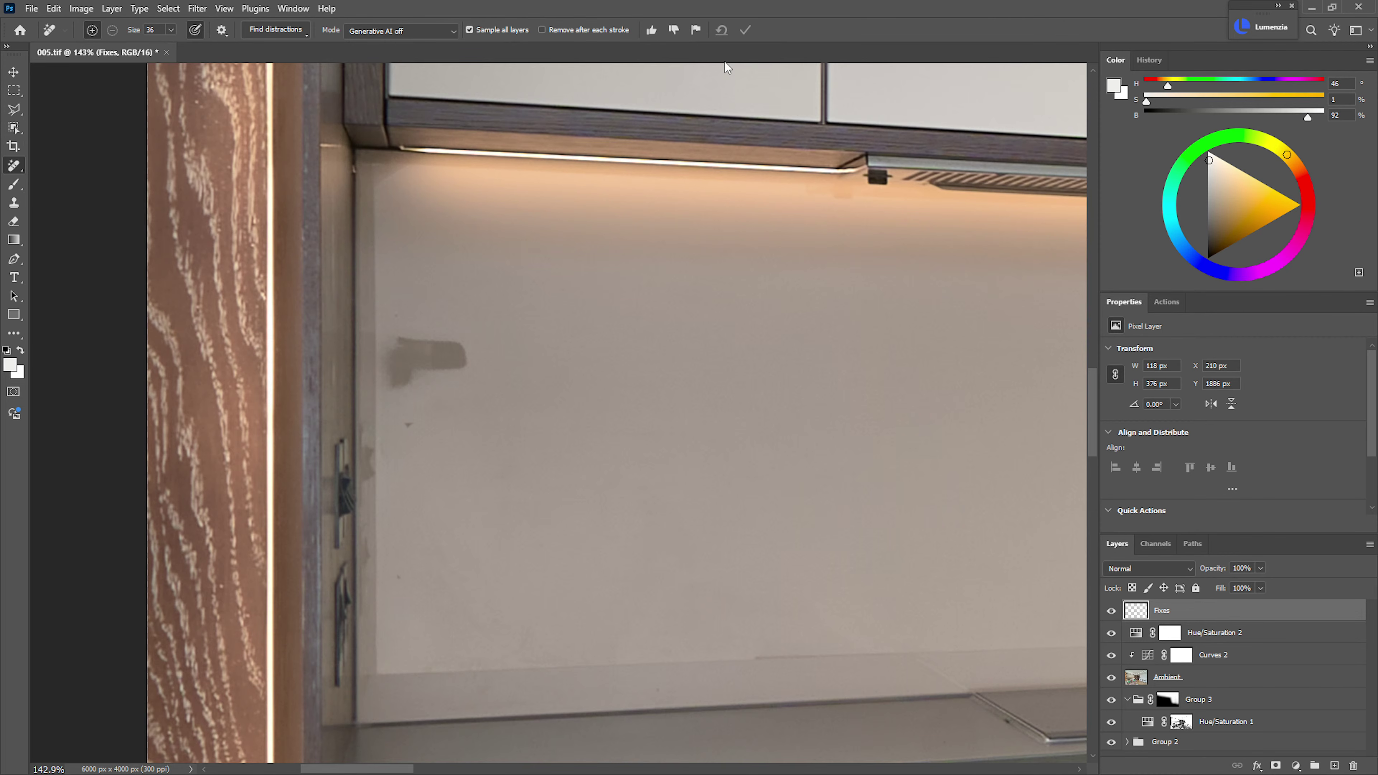
{"action": "mouse_move", "coordinate": [454, 350]}
{"action": "left_mouse_down"}
{"action": "mouse_move", "coordinate": [407, 345]}
{"action": "mouse_move", "coordinate": [402, 385]}
{"action": "mouse_move", "coordinate": [400, 345]}
{"action": "left_mouse_up"}
{"action": "left_click", "coordinate": [408, 424]}
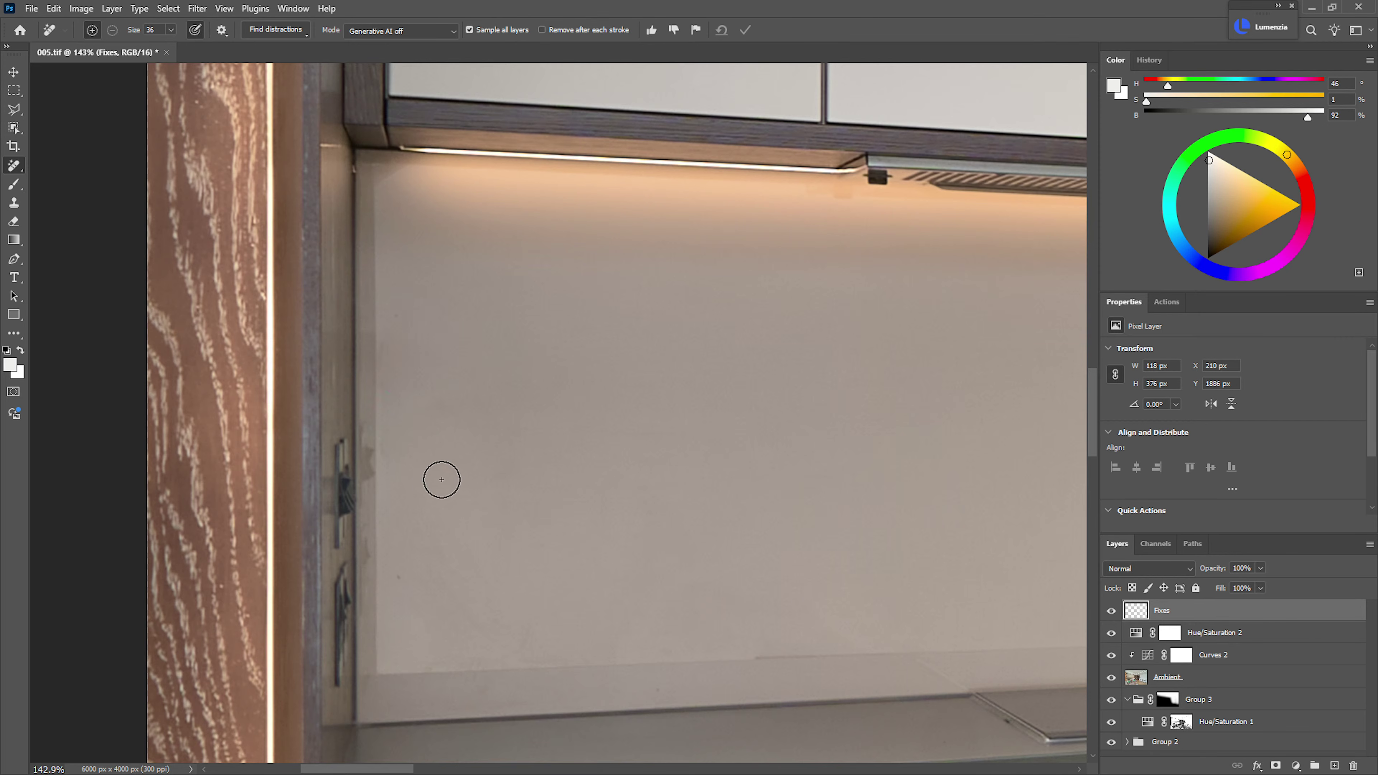
- Smooth the uneven patches around the erased tripod reflection with the Healing Brush
{"action": "key", "text": "shift+j"}
{"action": "left_click_drag", "start_coordinate": [498, 397], "coordinate": [478, 399]}
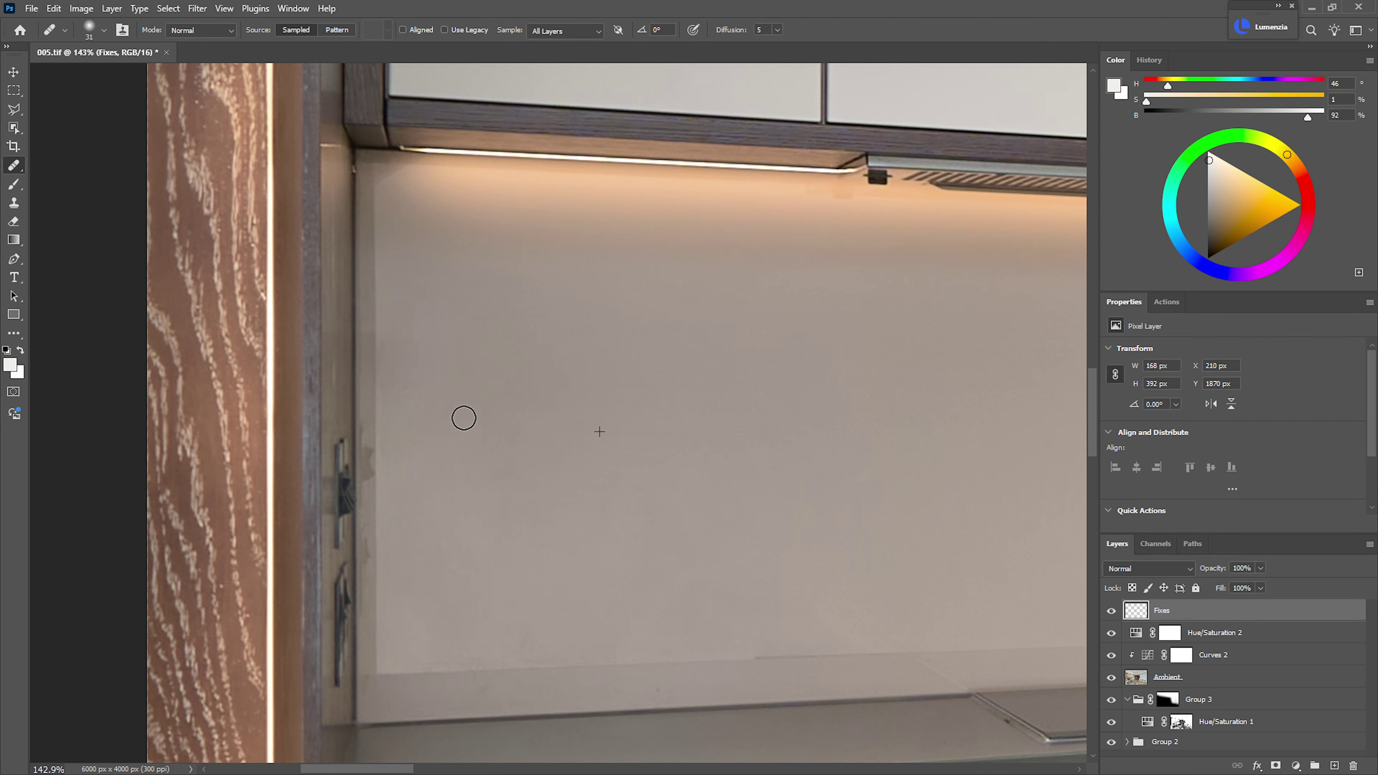
{"action": "left_click_drag", "start_coordinate": [464, 418], "coordinate": [480, 417]}
{"action": "left_click", "coordinate": [617, 499]}
{"action": "mouse_move", "coordinate": [505, 409]}
{"action": "left_mouse_down"}
{"action": "mouse_move", "coordinate": [464, 394]}
{"action": "mouse_move", "coordinate": [416, 337]}
{"action": "mouse_move", "coordinate": [470, 347]}
{"action": "left_mouse_up"}
{"action": "key", "text": "s"}
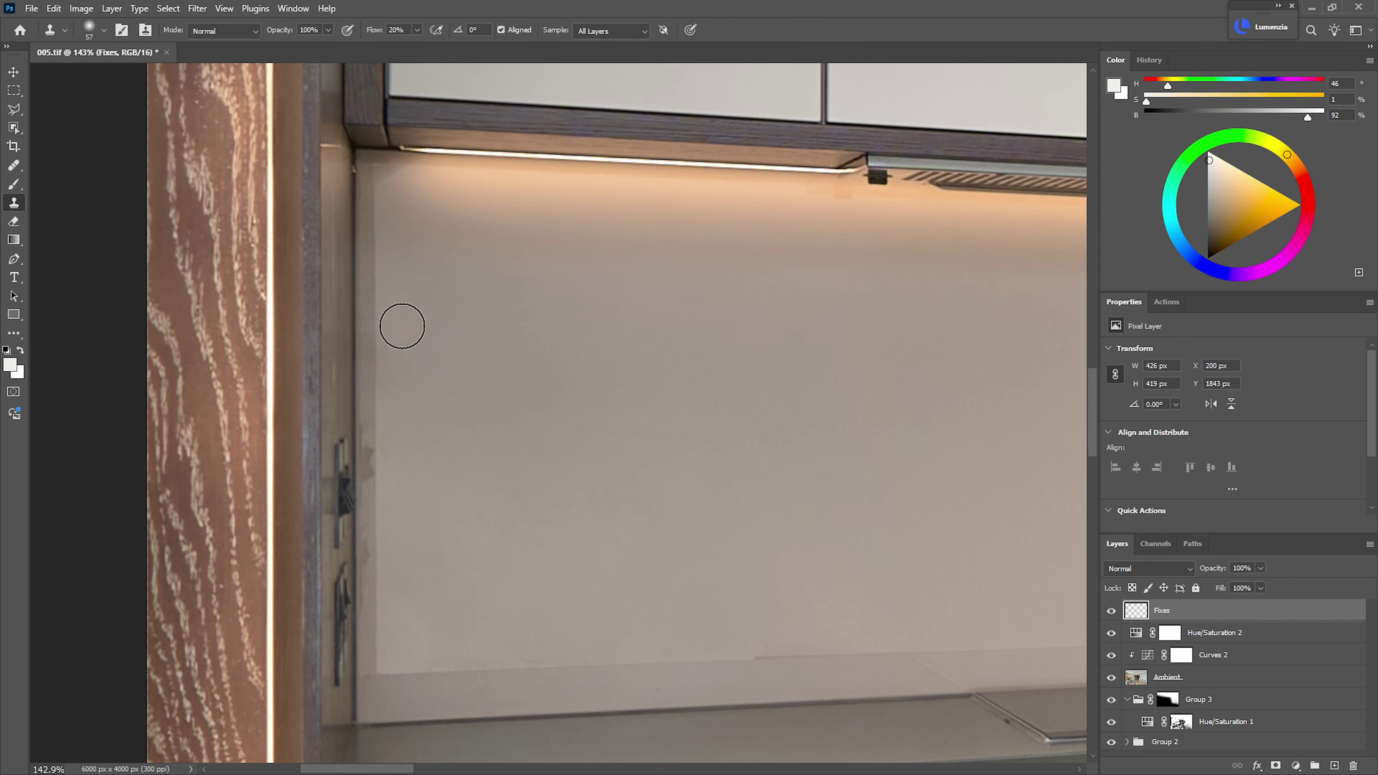
- Heal the reflected sockets and furniture in the middle of the backsplash using a clean sample near the hob
{"action": "mouse_move", "coordinate": [573, 527]}
{"action": "left_mouse_down"}
{"action": "mouse_move", "coordinate": [540, 511]}
{"action": "mouse_move", "coordinate": [631, 525]}
{"action": "mouse_move", "coordinate": [529, 563]}
{"action": "left_mouse_up"}
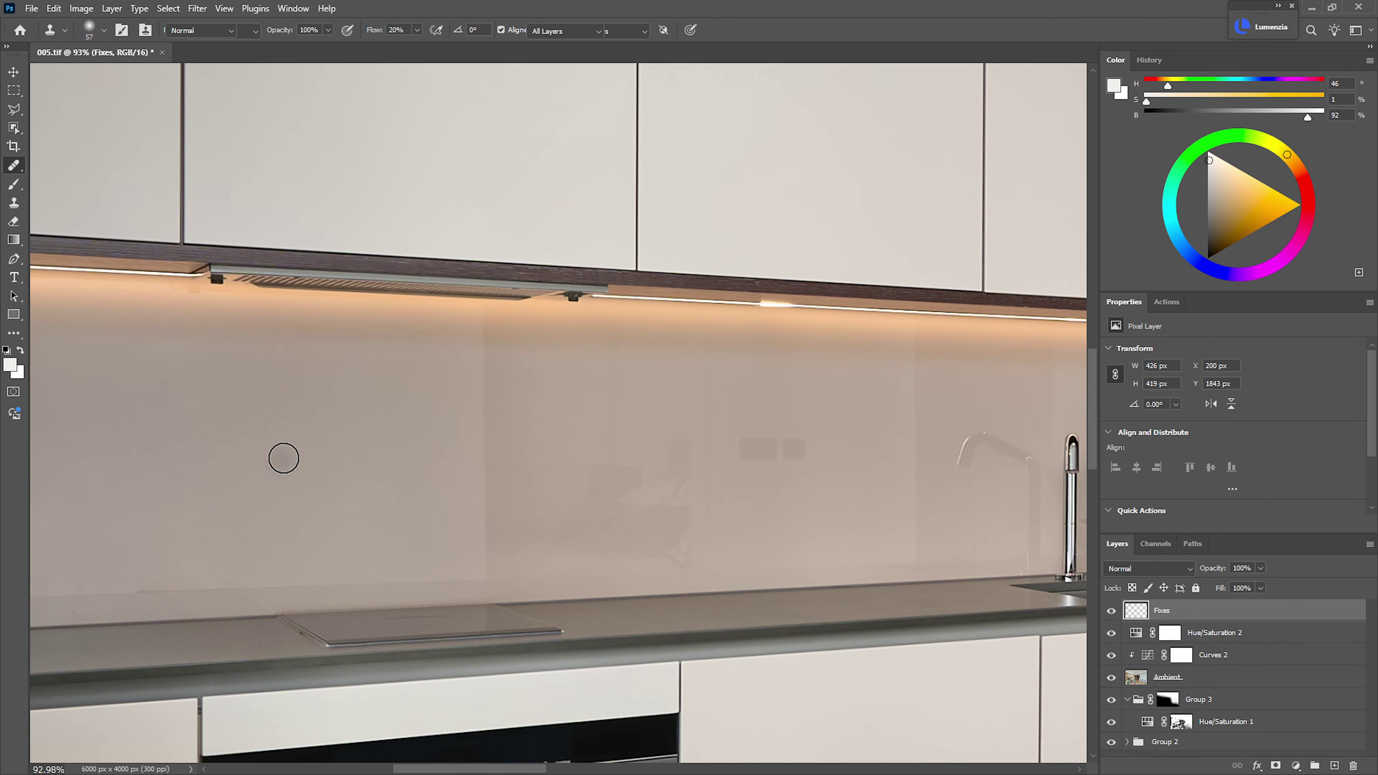
{"action": "key", "text": "j"}
{"action": "left_click", "coordinate": [251, 438], "text": "alt"}
{"action": "mouse_move", "coordinate": [625, 474]}
{"action": "left_mouse_down"}
{"action": "mouse_move", "coordinate": [664, 453]}
{"action": "mouse_move", "coordinate": [589, 499]}
{"action": "mouse_move", "coordinate": [629, 517]}
{"action": "left_mouse_up"}
{"action": "left_click_drag", "start_coordinate": [692, 469], "coordinate": [766, 452]}
{"action": "left_click_drag", "start_coordinate": [689, 406], "coordinate": [704, 396]}
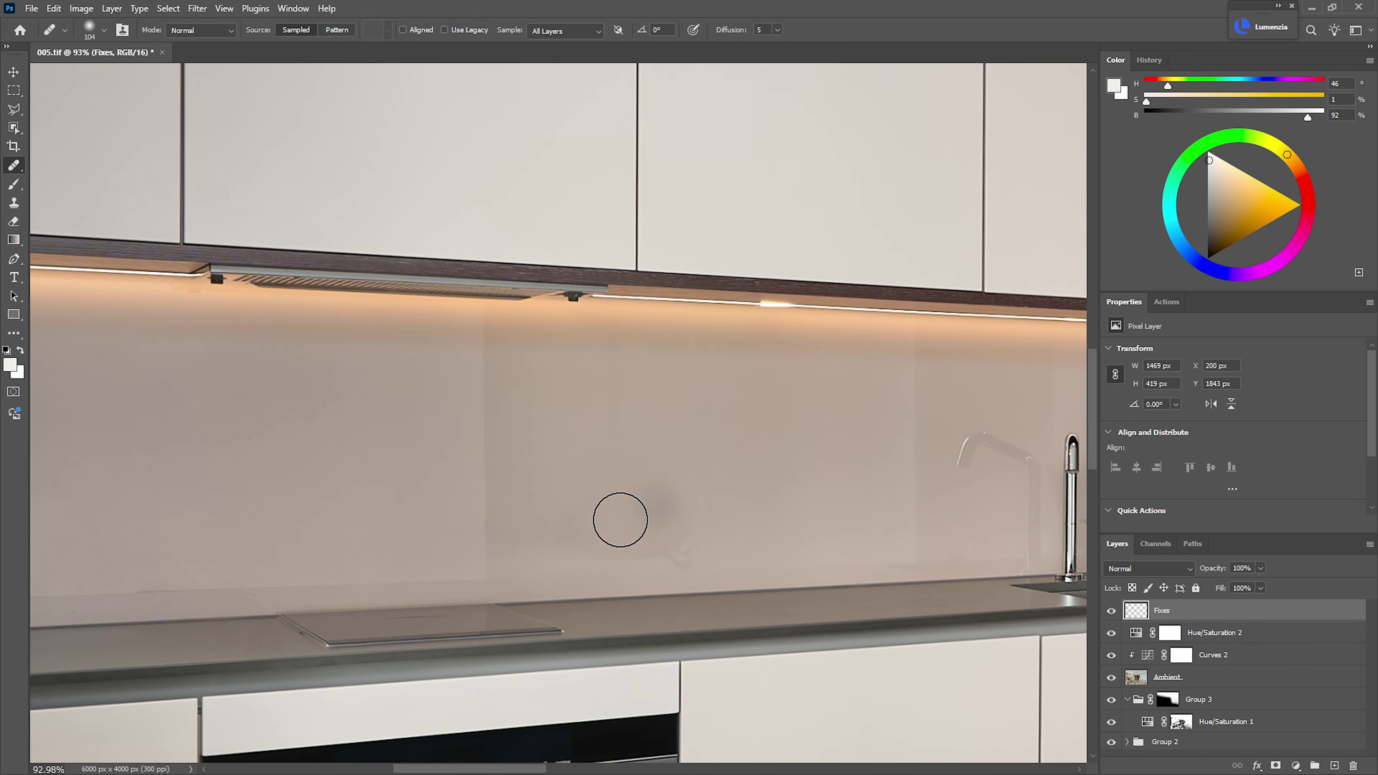
- Clean up the remaining smudges and faint reflections above the worktop beside the hob with a smaller Healing Brush
{"action": "left_click", "coordinate": [666, 530]}
{"action": "left_click_drag", "start_coordinate": [538, 536], "coordinate": [673, 543]}
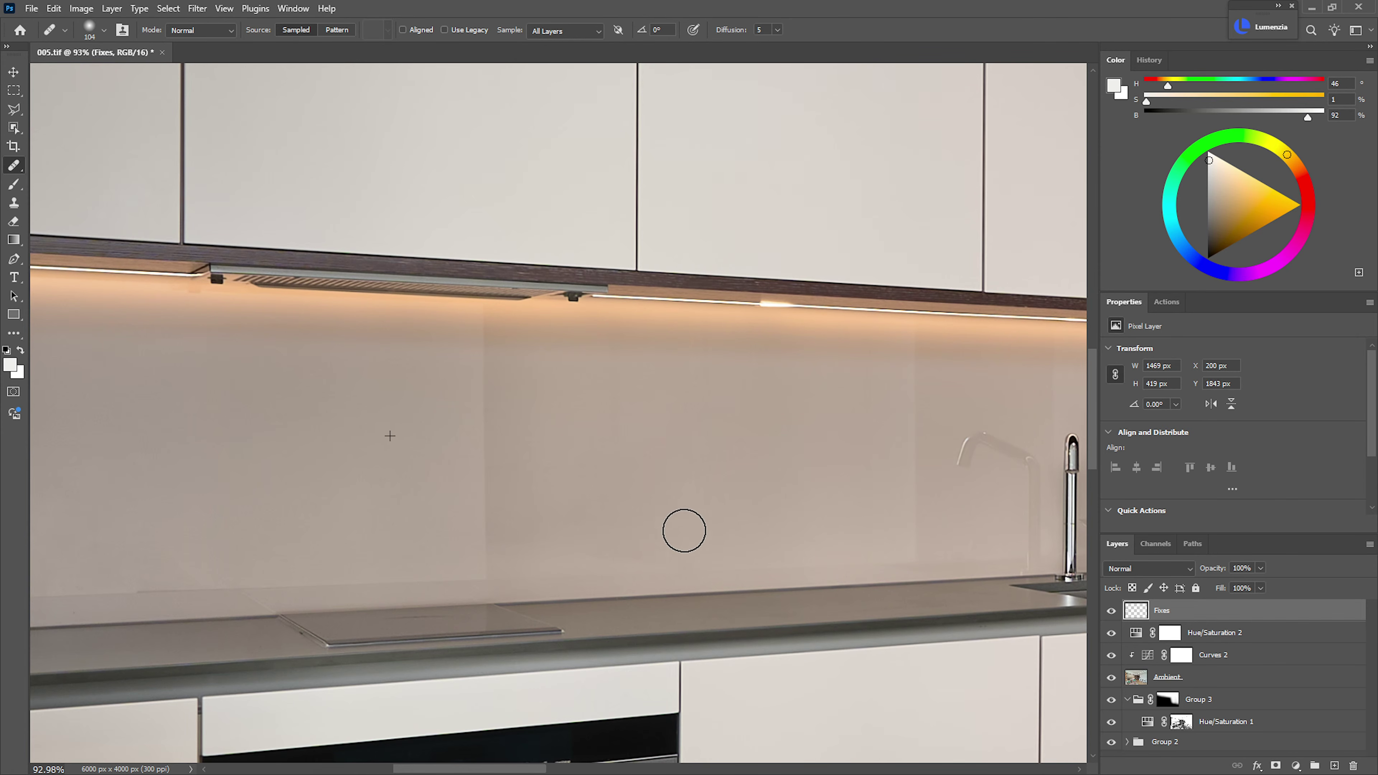
{"action": "left_click_drag", "start_coordinate": [704, 479], "coordinate": [700, 535]}
{"action": "key", "text": "bracketleft"}
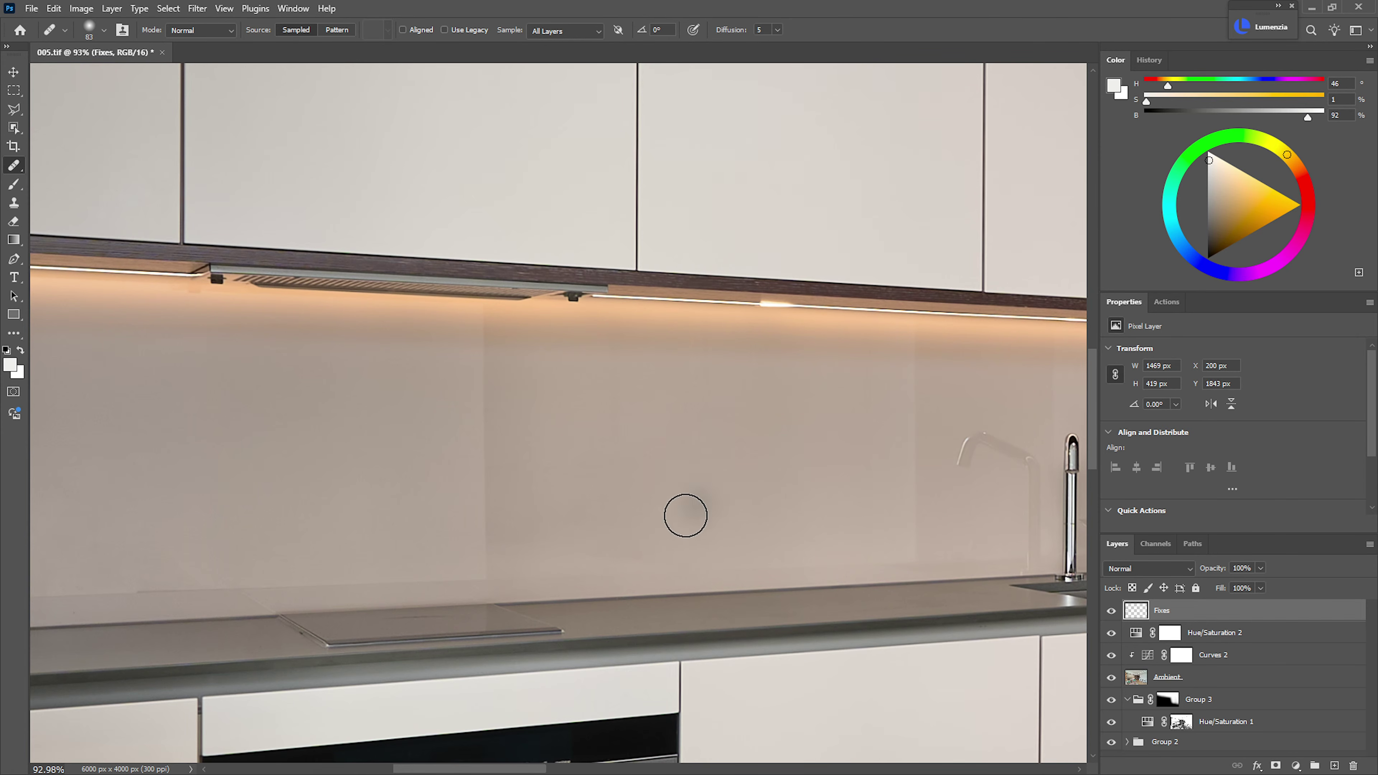
{"action": "left_click_drag", "start_coordinate": [606, 539], "coordinate": [567, 537]}
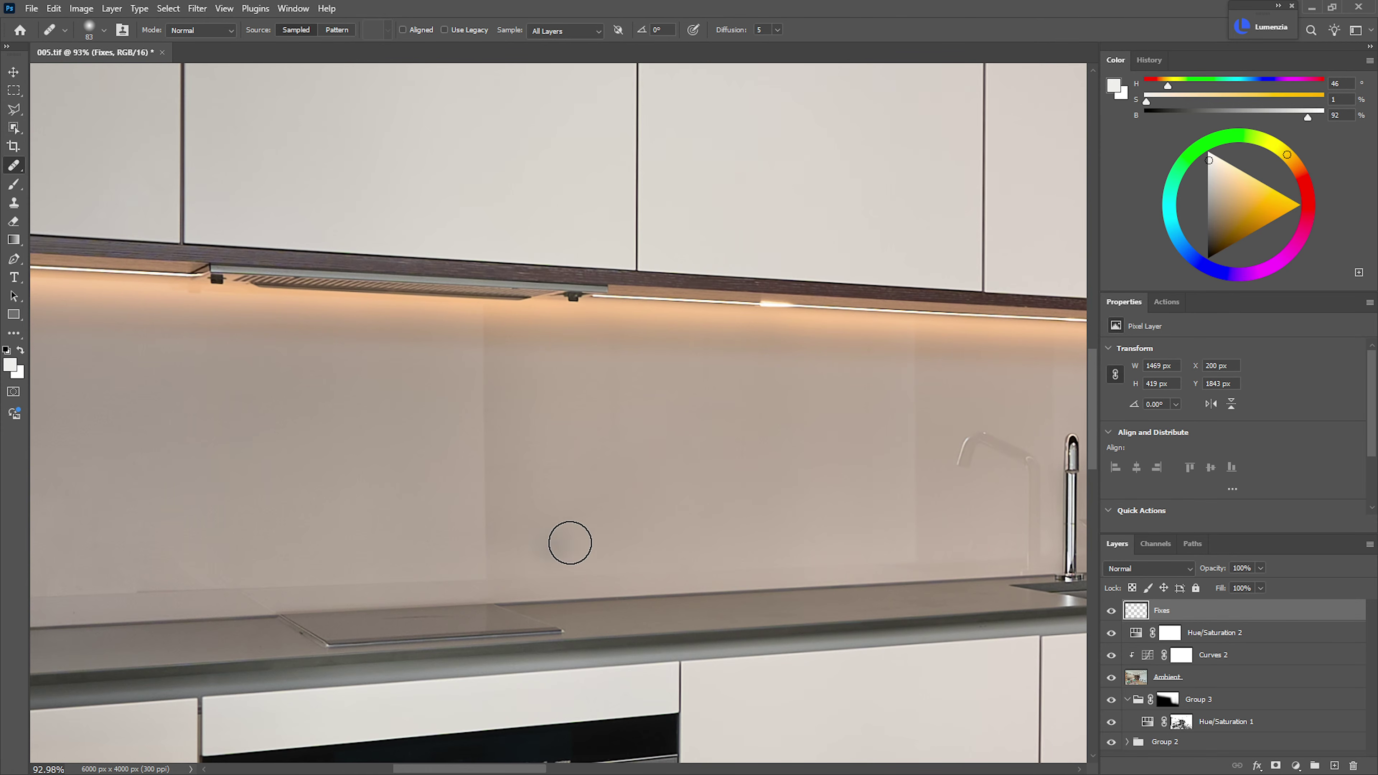
{"action": "left_click_drag", "start_coordinate": [721, 523], "coordinate": [713, 519]}
- Heal away the vertical reflection edge on the backsplash above the hob with a larger brush
{"action": "mouse_move", "coordinate": [828, 485]}
{"action": "left_mouse_down"}
{"action": "mouse_move", "coordinate": [830, 507]}
{"action": "mouse_move", "coordinate": [624, 499]}
{"action": "mouse_move", "coordinate": [756, 472]}
{"action": "left_mouse_up"}
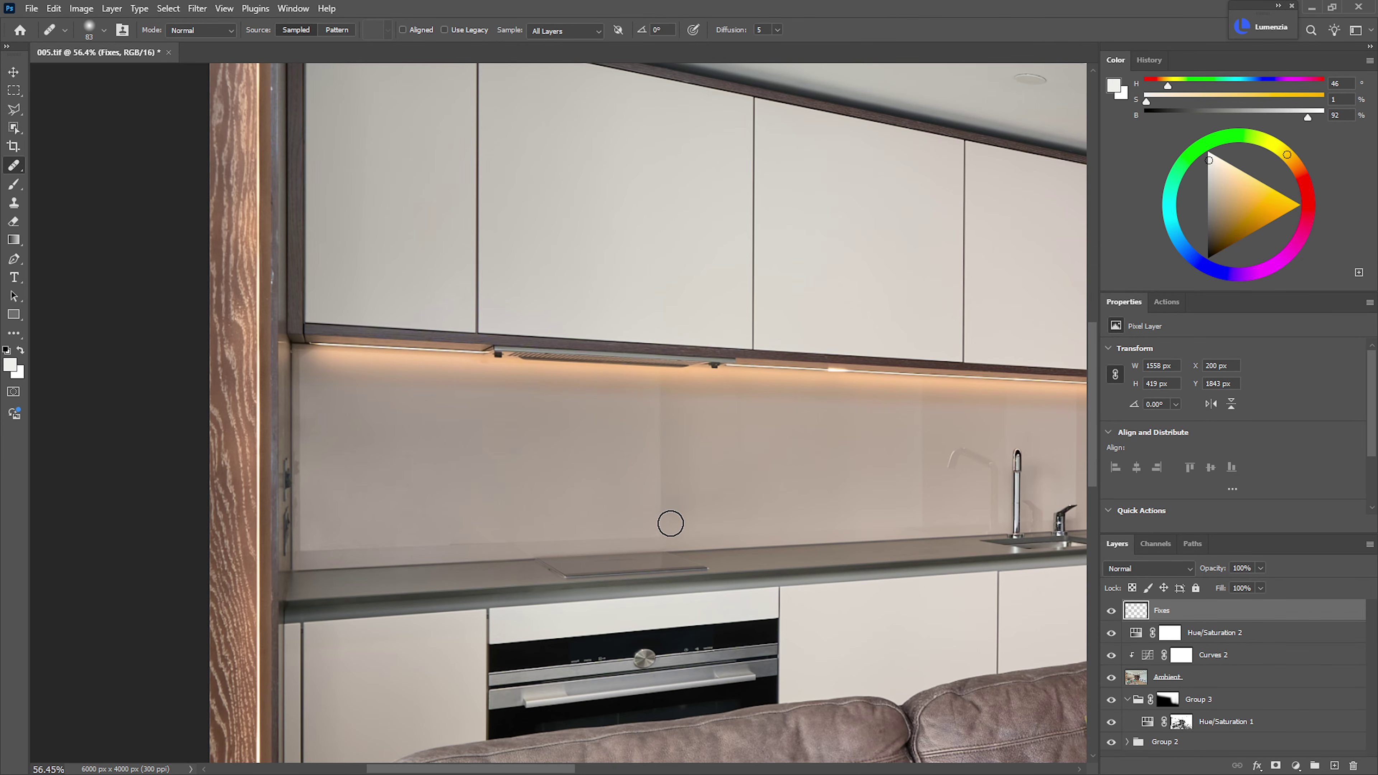
{"action": "left_click_drag", "start_coordinate": [653, 497], "coordinate": [699, 498]}
{"action": "right_click", "coordinate": [575, 569], "text": "alt"}
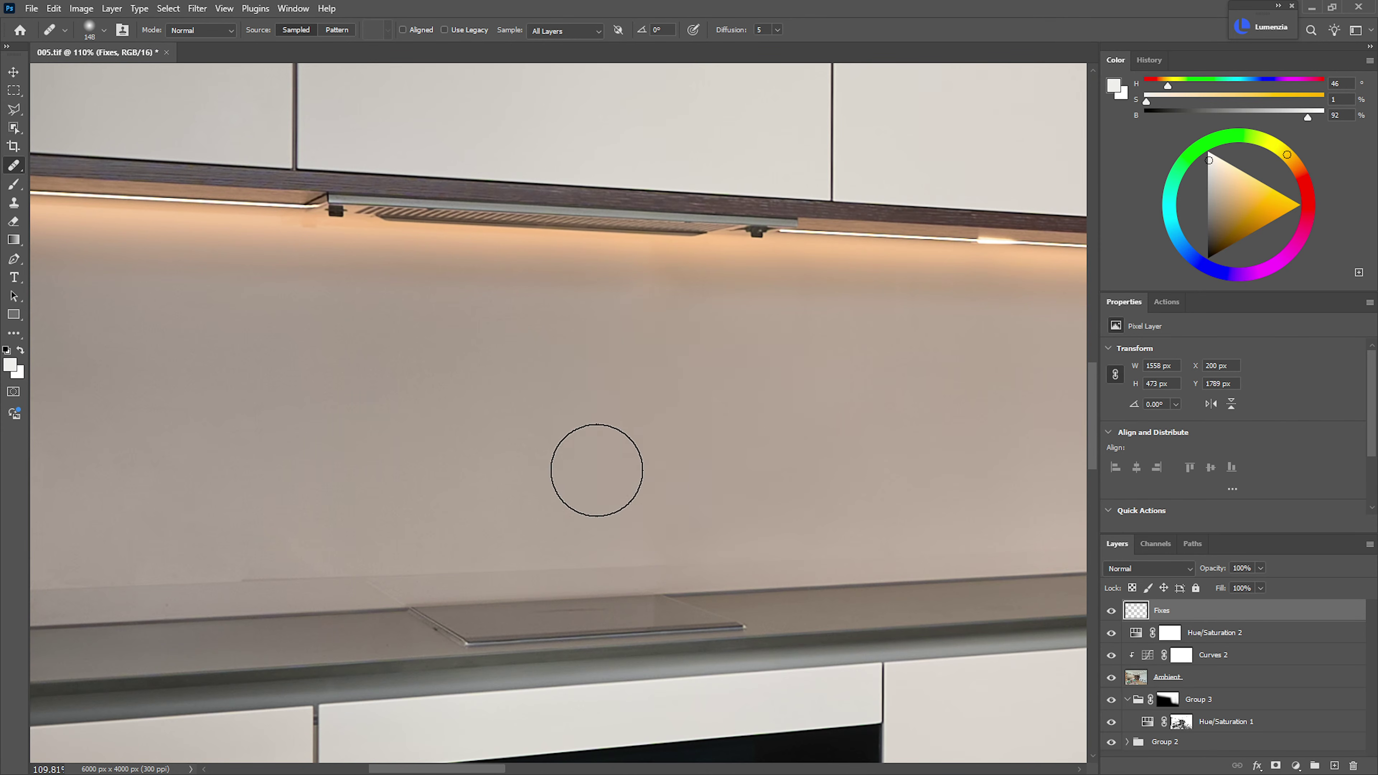
{"action": "left_click_drag", "start_coordinate": [740, 451], "coordinate": [617, 481]}
{"action": "left_click_drag", "start_coordinate": [909, 475], "coordinate": [626, 504]}
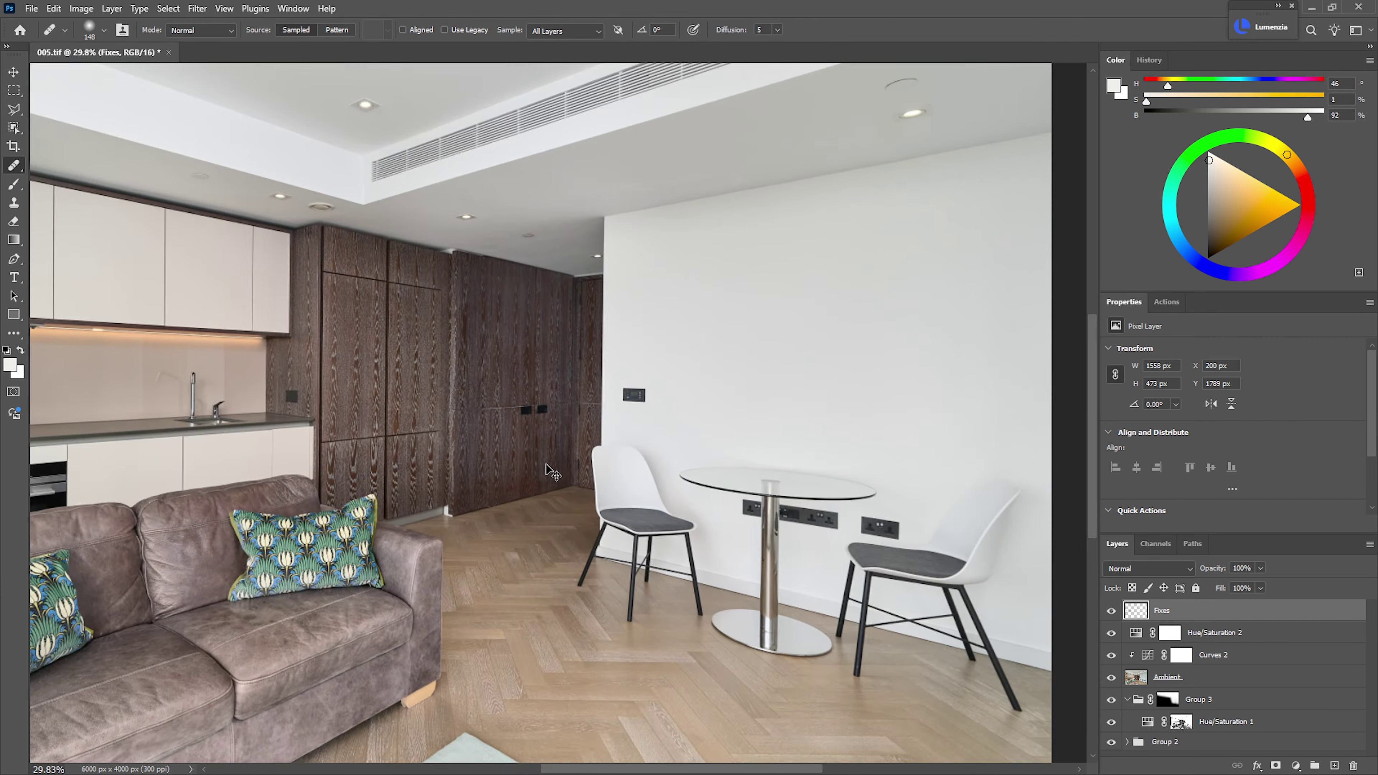
- Save and close 005.tif, and open 006.tif fitted to the window
{"action": "key", "text": "ctrl+0"}
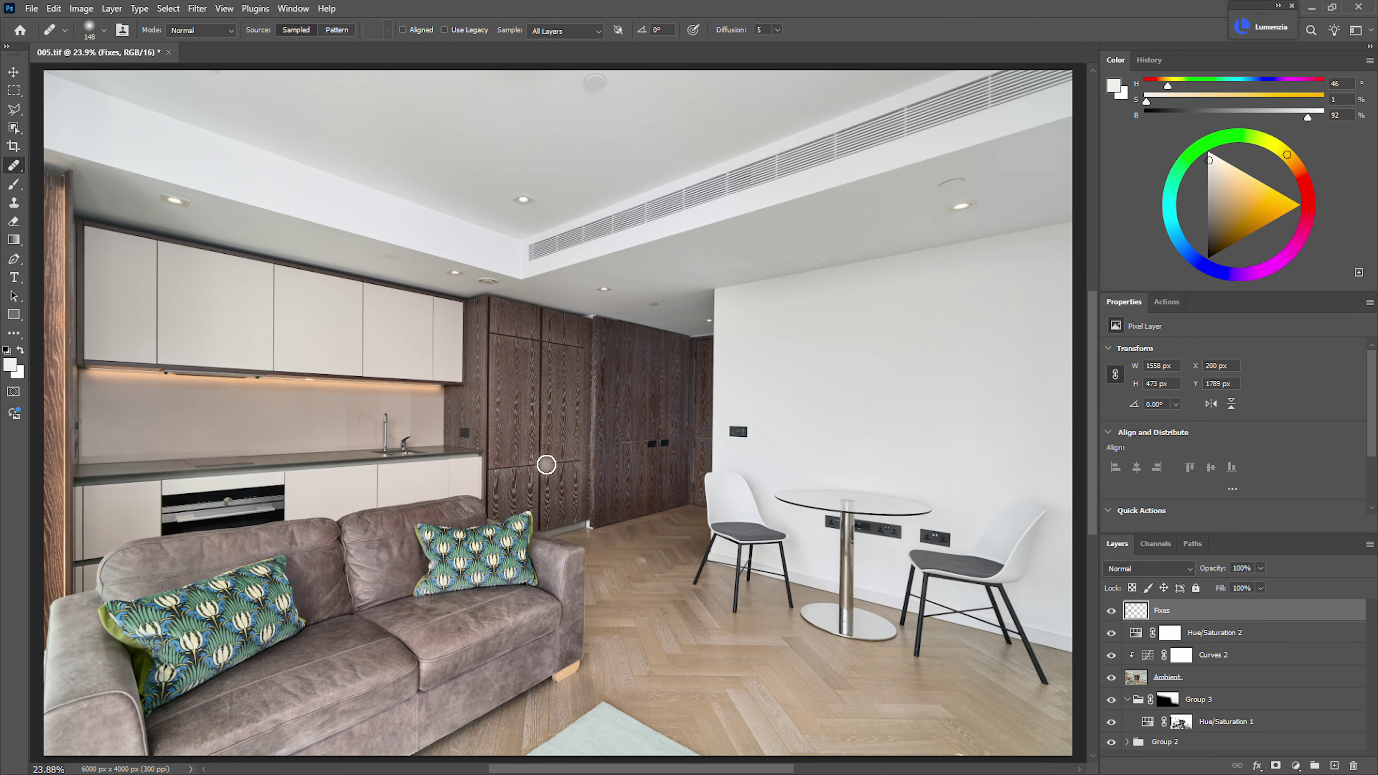
{"action": "key", "text": "ctrl+s"}
{"action": "left_click", "coordinate": [163, 52]}
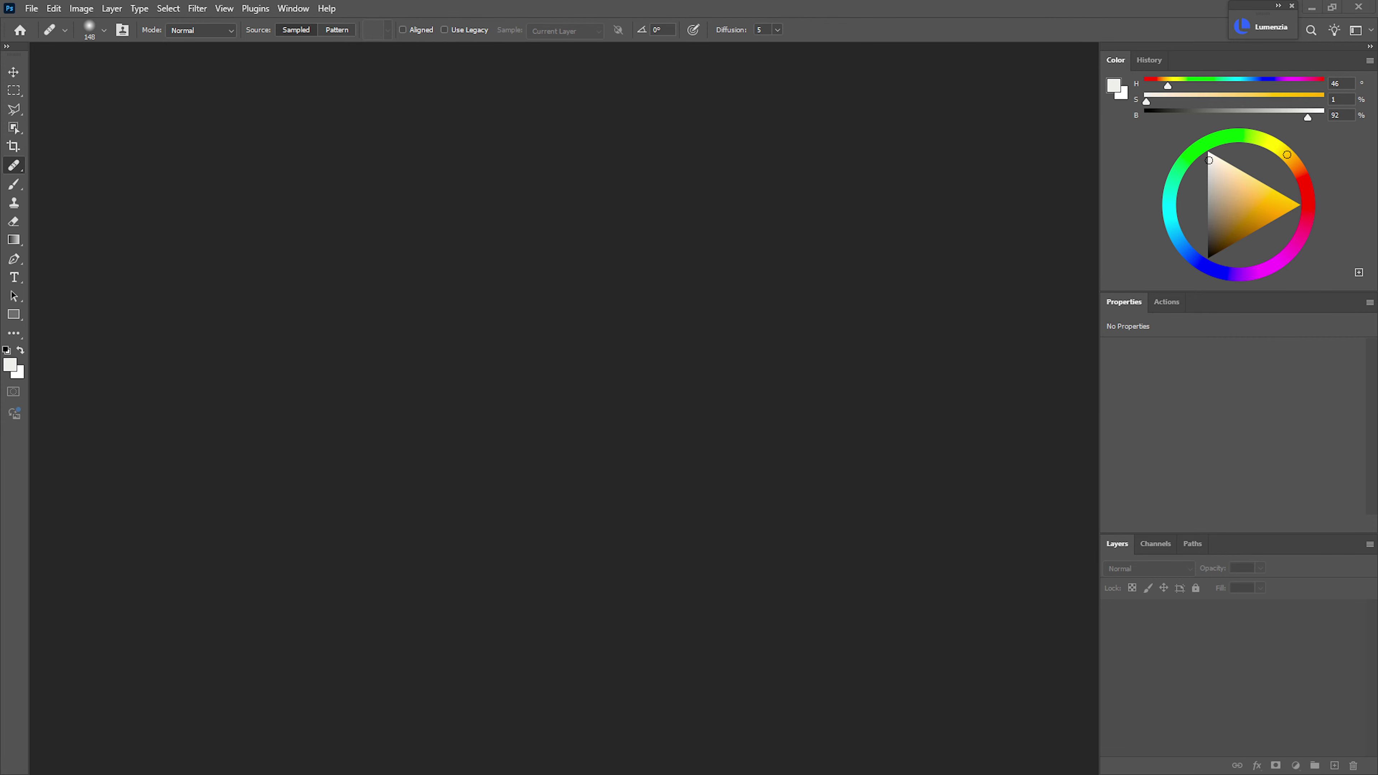
{"action": "left_click_drag", "start_coordinate": [874, 461], "coordinate": [596, 385]}
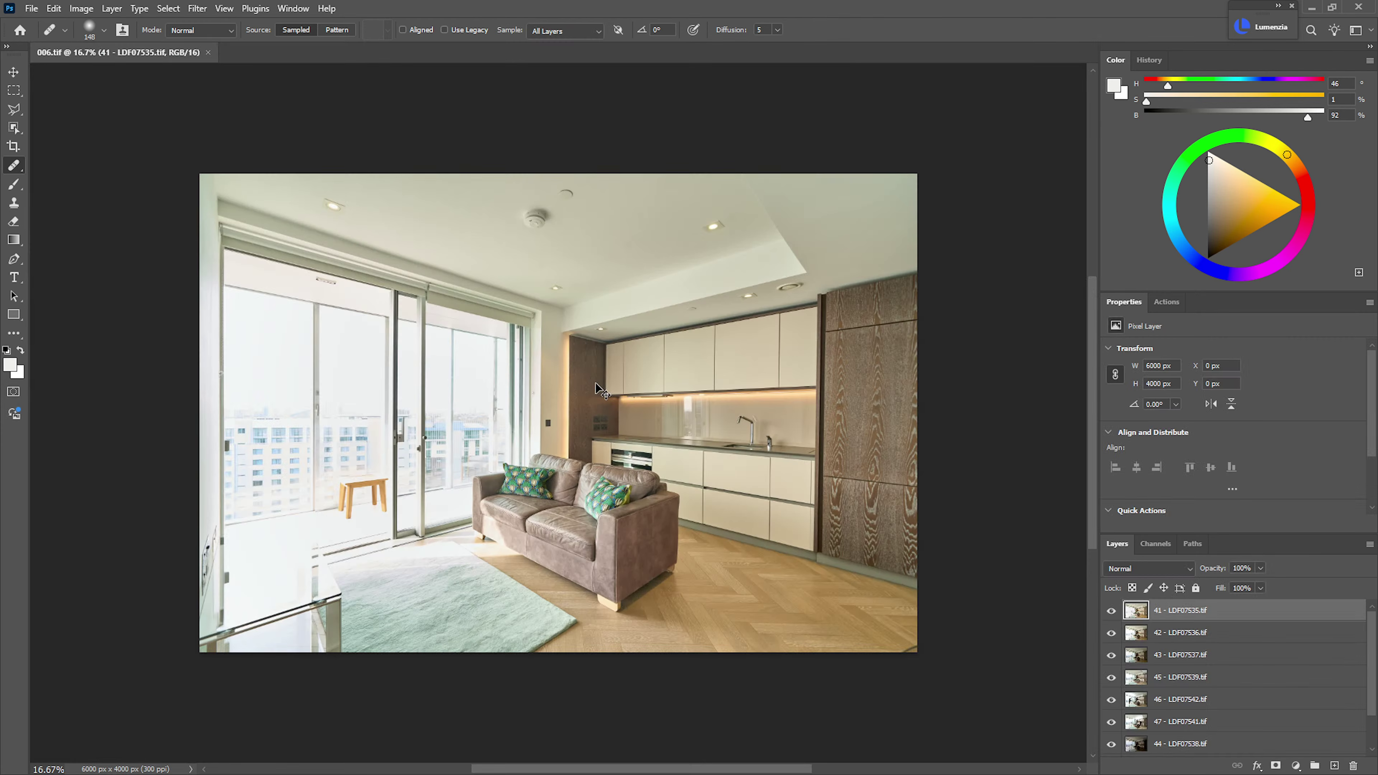
{"action": "key", "text": "ctrl+0"}
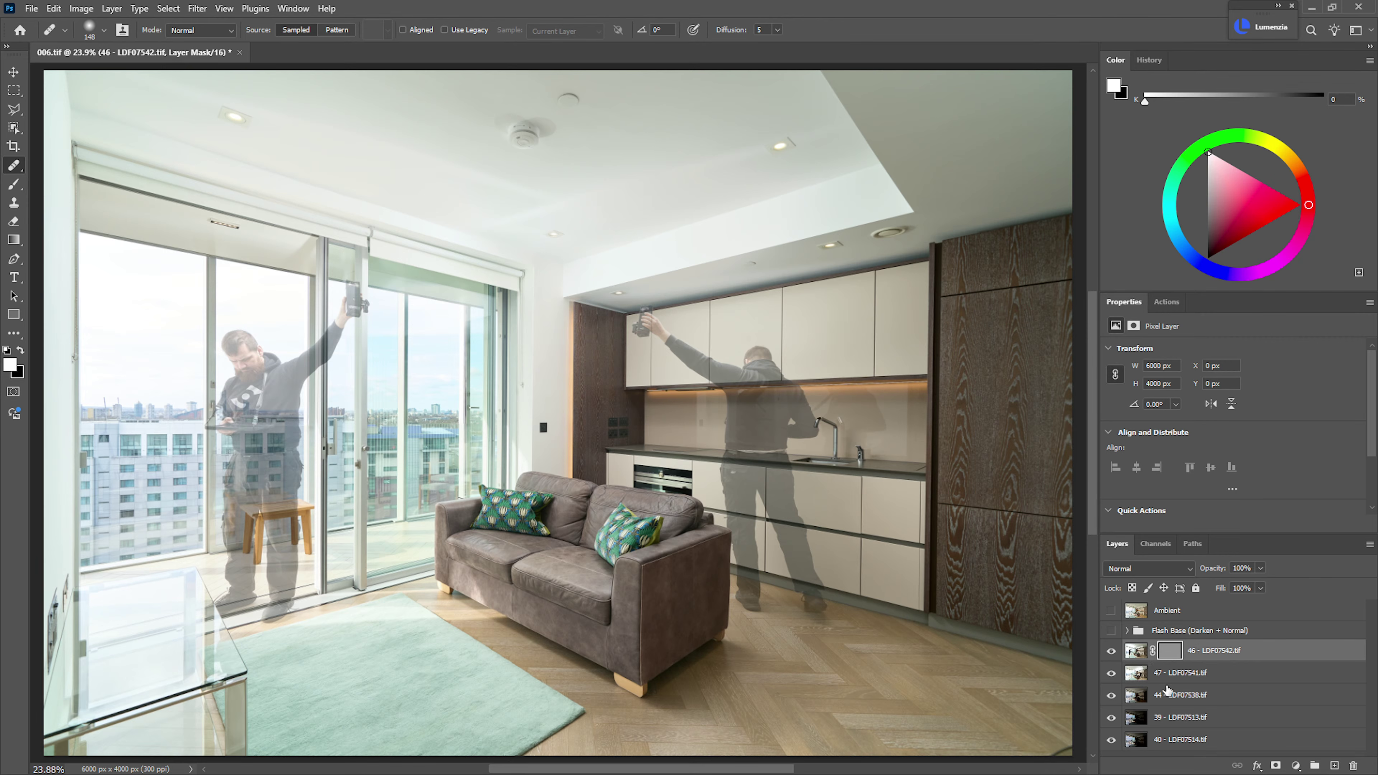
- Move layers 44 - LDF07538, 39 - LDF07513 and 40 - LDF07514 above the Ambient layer and hide all three
{"action": "left_click", "coordinate": [1169, 692]}
{"action": "left_click", "coordinate": [1191, 743], "text": "shift"}
{"action": "left_click_drag", "start_coordinate": [1191, 744], "coordinate": [1123, 603]}
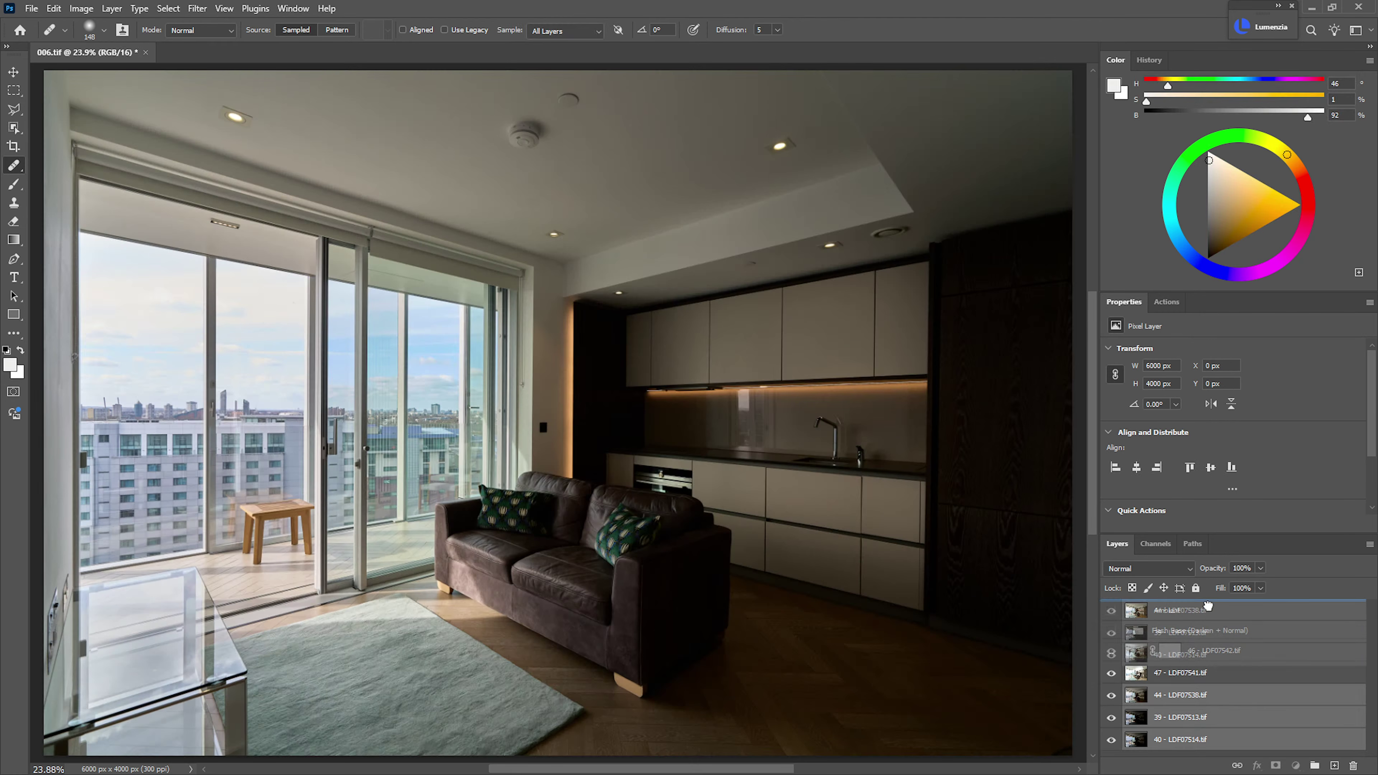
{"action": "left_click", "coordinate": [1176, 614]}
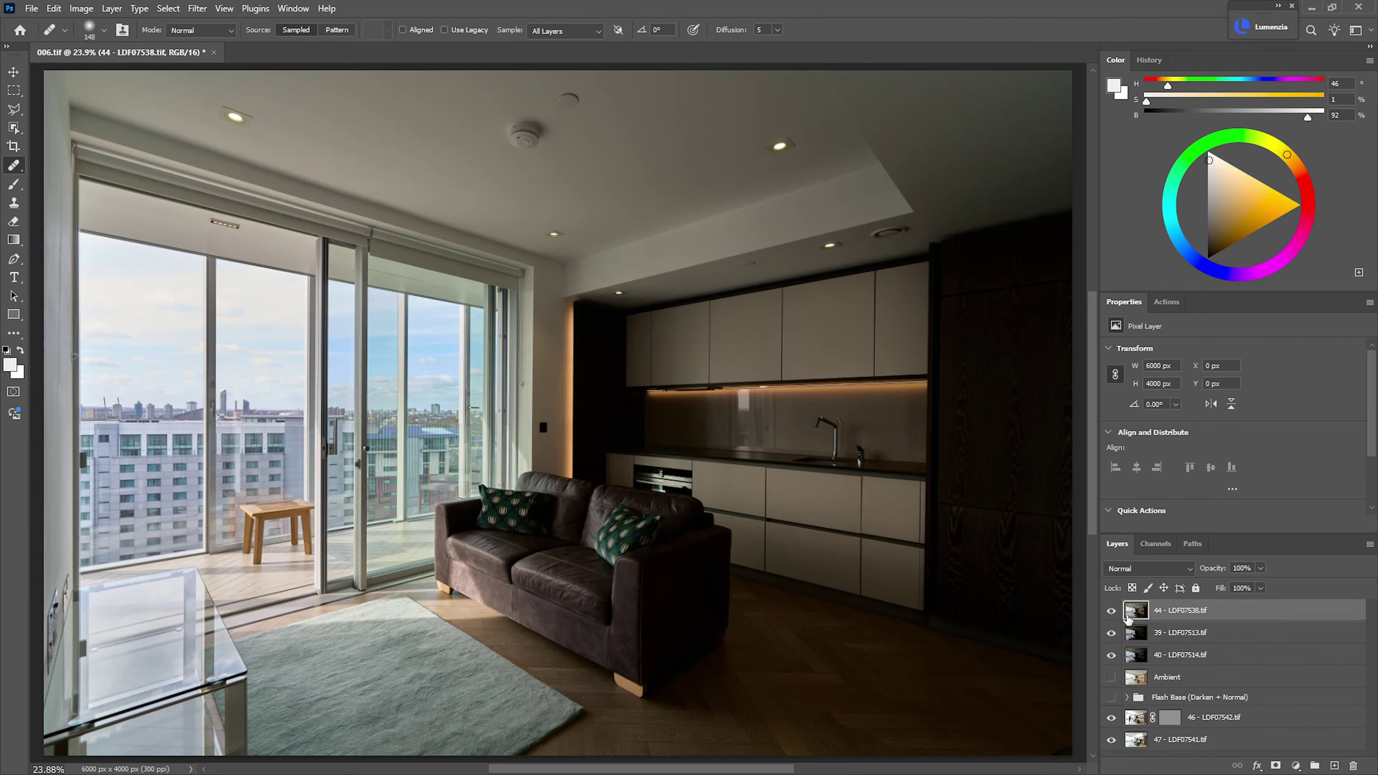
{"action": "left_click", "coordinate": [1111, 610]}
{"action": "left_click", "coordinate": [1111, 632]}
{"action": "left_click", "coordinate": [1111, 655]}
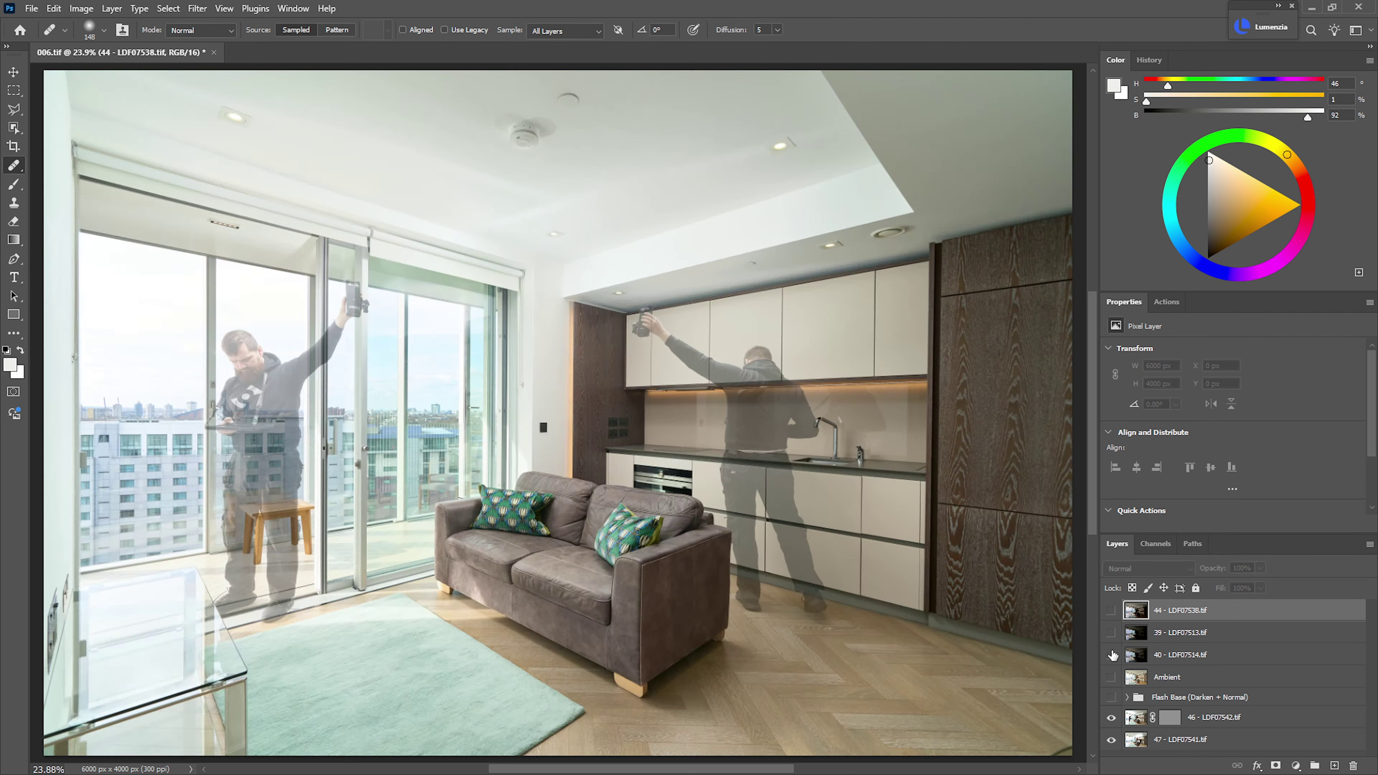
{"action": "mouse_move", "coordinate": [1112, 654]}
{"action": "left_mouse_down"}
{"action": "mouse_move", "coordinate": [1115, 618]}
{"action": "mouse_move", "coordinate": [1119, 662]}
{"action": "left_mouse_up"}
- Paint the 46 - LDF07542.tif mask white over the kitchen and black over the windows to remove both photographer figures
{"action": "left_click", "coordinate": [1166, 718]}
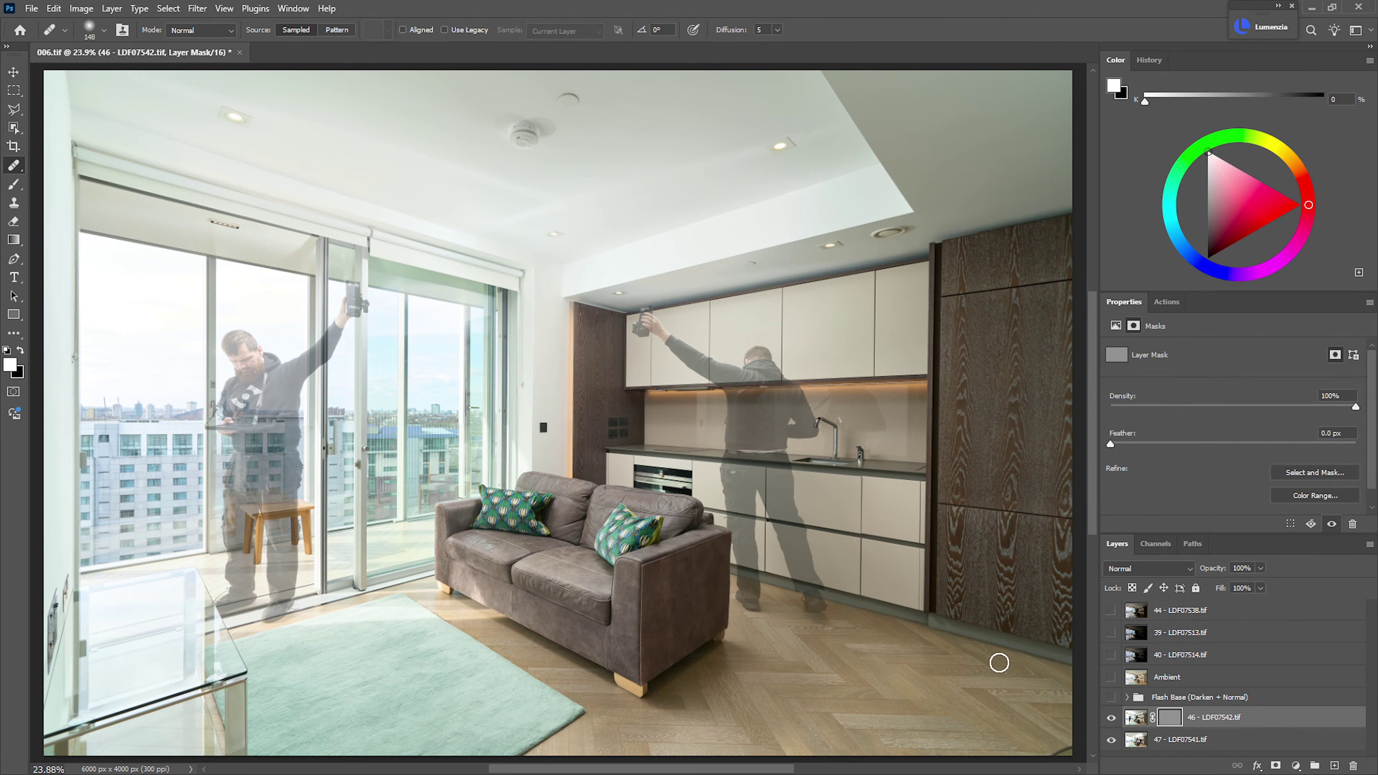
{"action": "key", "text": "b"}
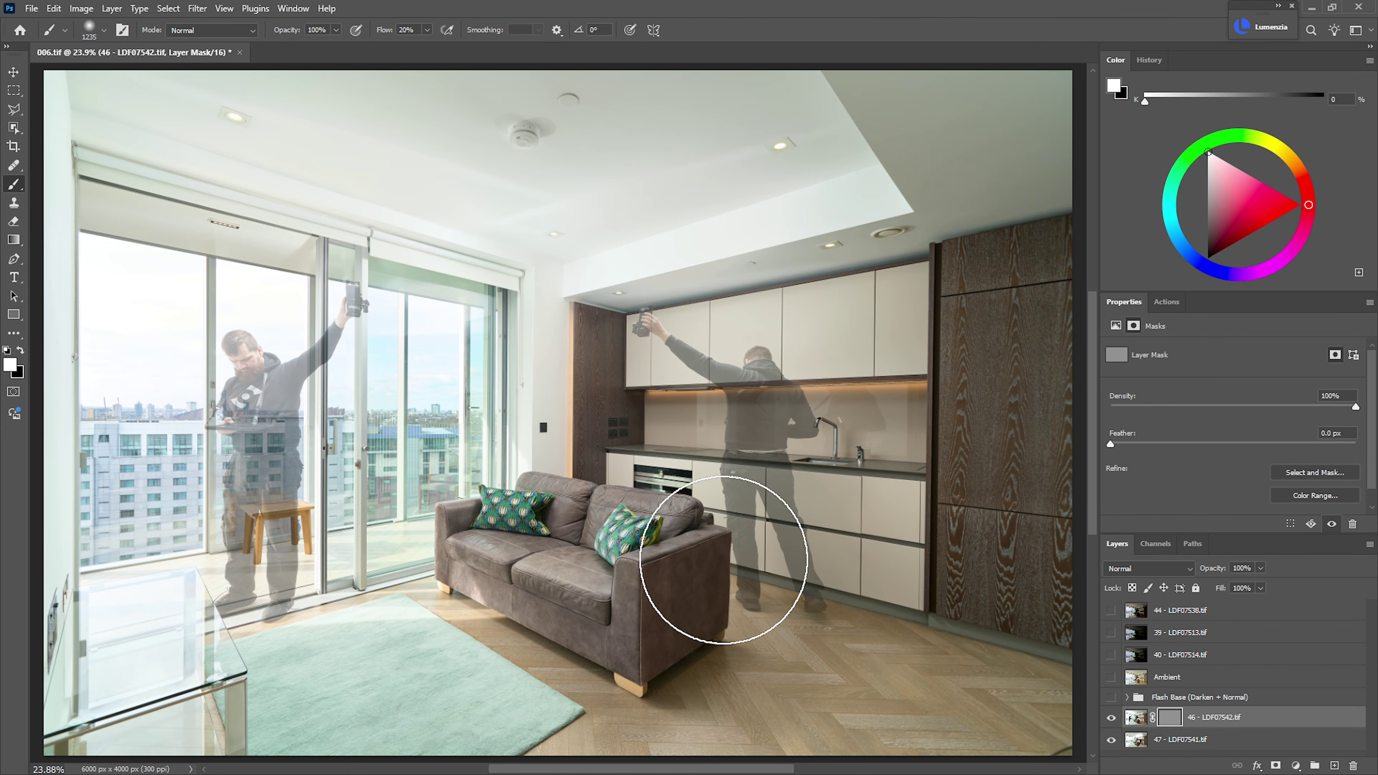
{"action": "left_click_drag", "start_coordinate": [717, 543], "coordinate": [733, 549]}
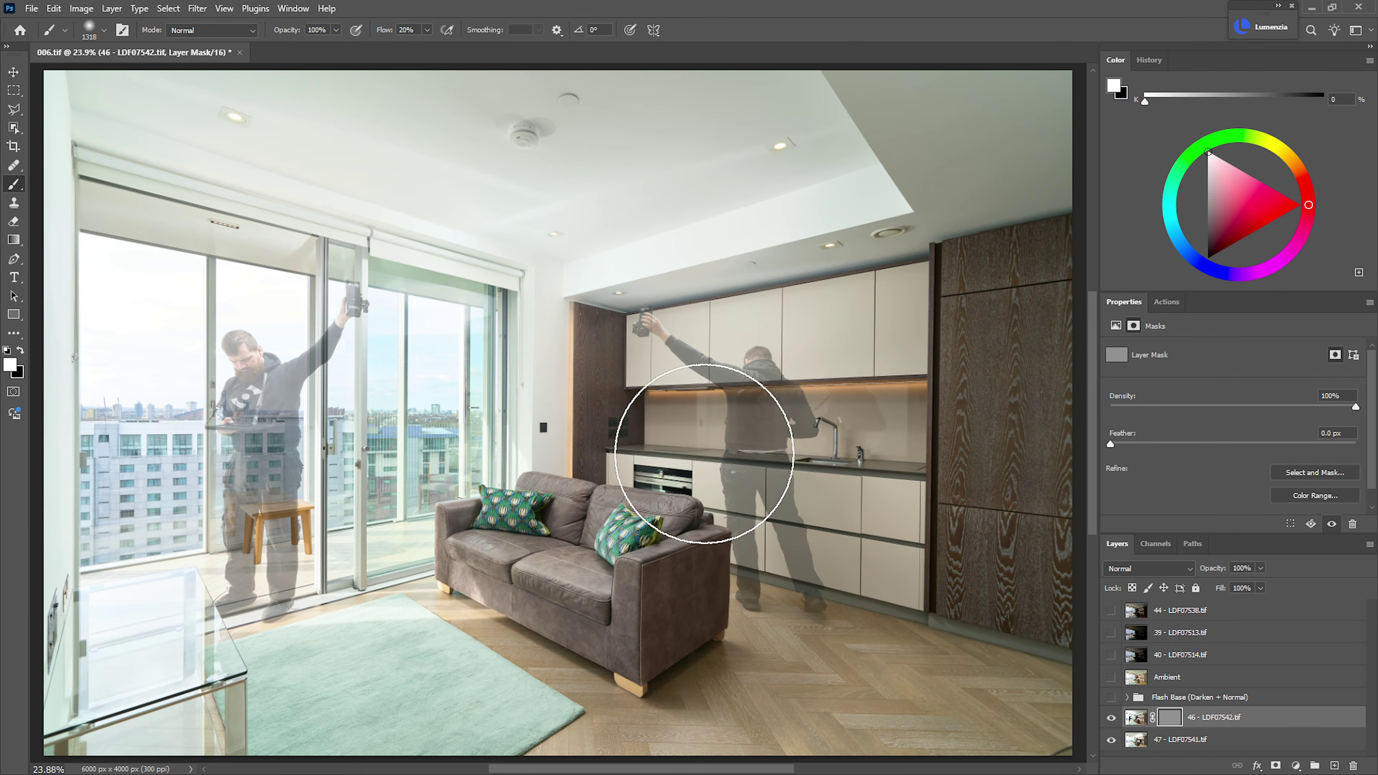
{"action": "mouse_move", "coordinate": [744, 369]}
{"action": "left_mouse_down"}
{"action": "mouse_move", "coordinate": [747, 449]}
{"action": "mouse_move", "coordinate": [742, 359]}
{"action": "mouse_move", "coordinate": [776, 535]}
{"action": "mouse_move", "coordinate": [827, 494]}
{"action": "mouse_move", "coordinate": [630, 461]}
{"action": "mouse_move", "coordinate": [732, 416]}
{"action": "mouse_move", "coordinate": [785, 601]}
{"action": "mouse_move", "coordinate": [901, 385]}
{"action": "mouse_move", "coordinate": [708, 191]}
{"action": "mouse_move", "coordinate": [697, 145]}
{"action": "mouse_move", "coordinate": [951, 171]}
{"action": "mouse_move", "coordinate": [1075, 293]}
{"action": "mouse_move", "coordinate": [979, 679]}
{"action": "mouse_move", "coordinate": [715, 666]}
{"action": "left_mouse_up"}
{"action": "right_click", "coordinate": [369, 354], "text": "alt"}
{"action": "key", "text": "x"}
{"action": "mouse_move", "coordinate": [385, 317]}
{"action": "left_mouse_down"}
{"action": "mouse_move", "coordinate": [316, 318]}
{"action": "mouse_move", "coordinate": [247, 441]}
{"action": "mouse_move", "coordinate": [258, 558]}
{"action": "mouse_move", "coordinate": [314, 625]}
{"action": "mouse_move", "coordinate": [295, 587]}
{"action": "mouse_move", "coordinate": [213, 566]}
{"action": "mouse_move", "coordinate": [228, 413]}
{"action": "mouse_move", "coordinate": [284, 518]}
{"action": "mouse_move", "coordinate": [395, 288]}
{"action": "mouse_move", "coordinate": [335, 267]}
{"action": "mouse_move", "coordinate": [343, 302]}
{"action": "mouse_move", "coordinate": [298, 231]}
{"action": "mouse_move", "coordinate": [159, 236]}
{"action": "mouse_move", "coordinate": [285, 216]}
{"action": "mouse_move", "coordinate": [168, 159]}
{"action": "left_mouse_up"}
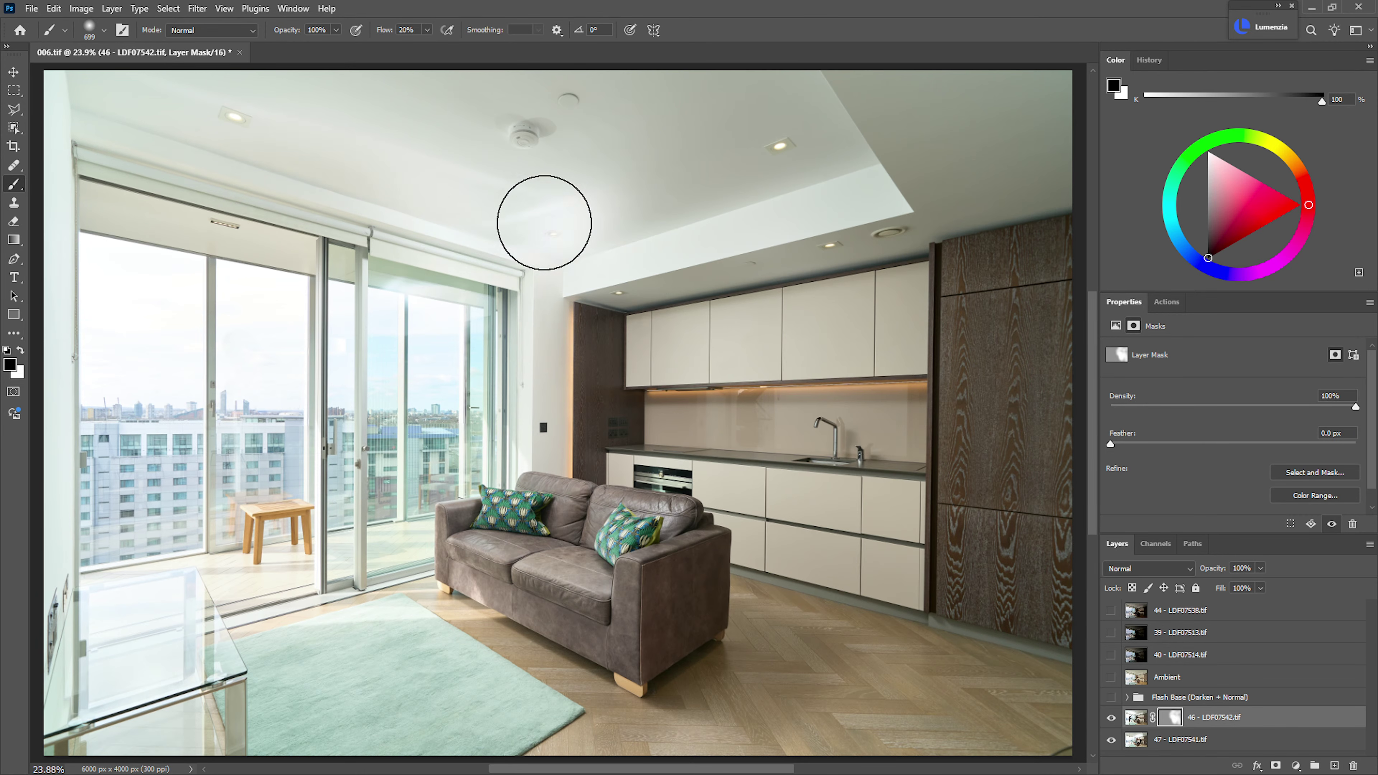
- Refine the 46 - LDF07542.tif mask with white and black strokes around the ceiling and wall beside the windows
{"action": "key", "text": "x"}
{"action": "mouse_move", "coordinate": [532, 217]}
{"action": "left_mouse_down"}
{"action": "mouse_move", "coordinate": [553, 424]}
{"action": "mouse_move", "coordinate": [573, 456]}
{"action": "left_mouse_up"}
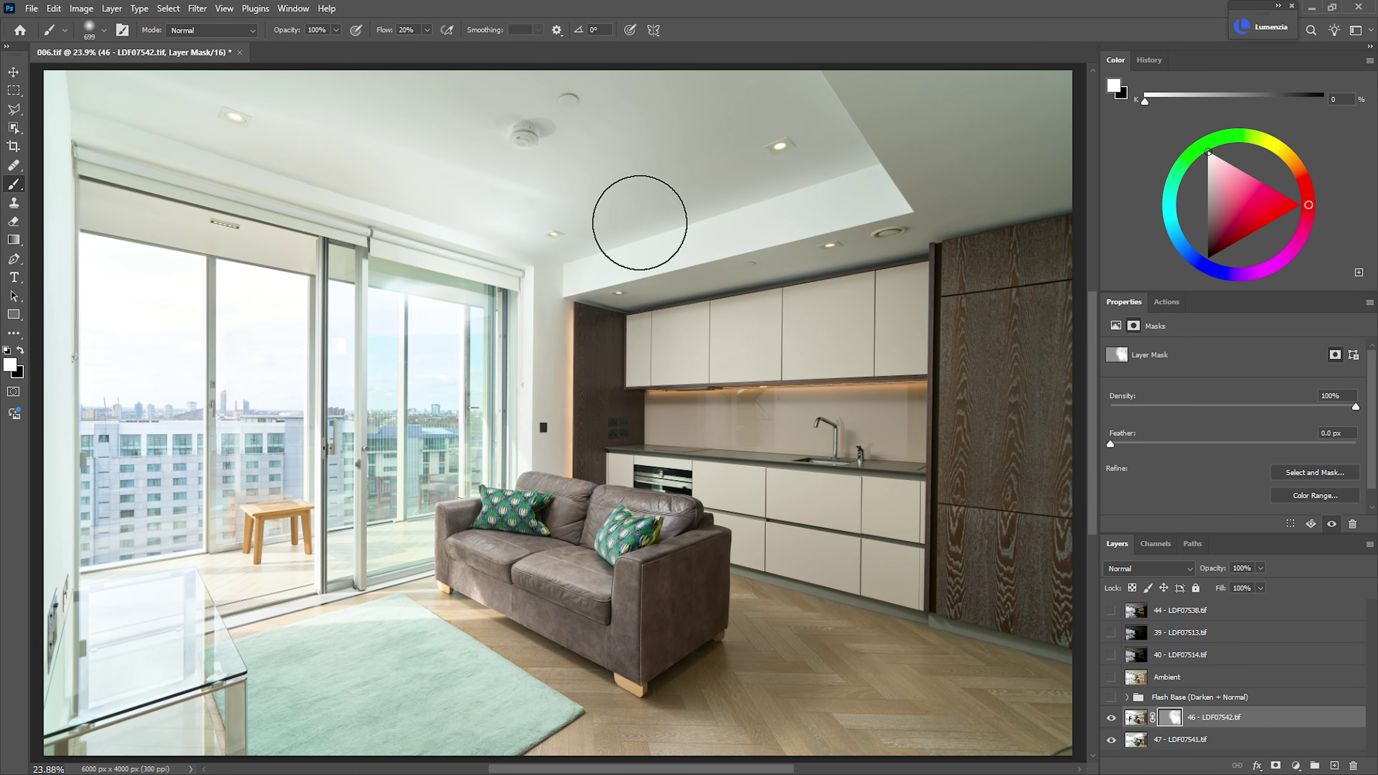
{"action": "key", "text": "x"}
{"action": "left_click_drag", "start_coordinate": [553, 216], "coordinate": [541, 190]}
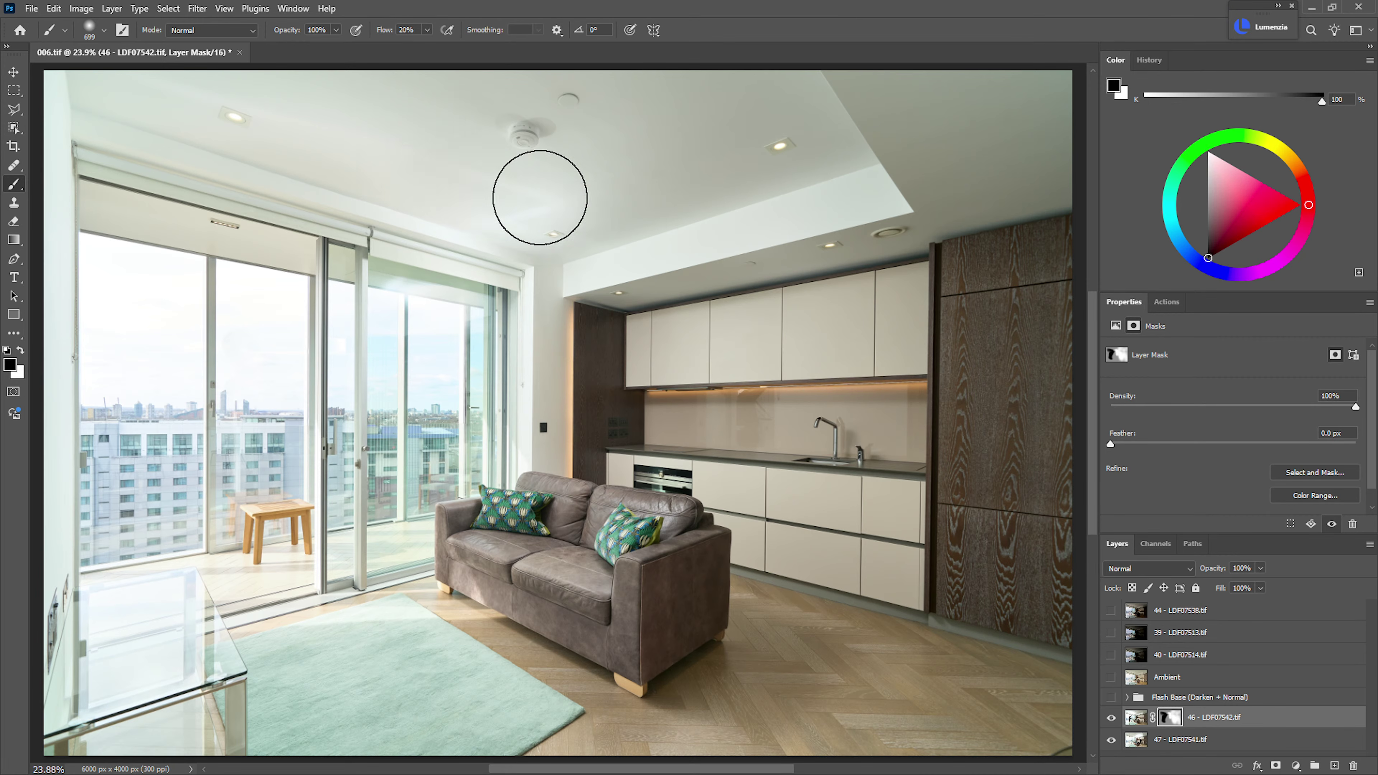
{"action": "key", "text": "x"}
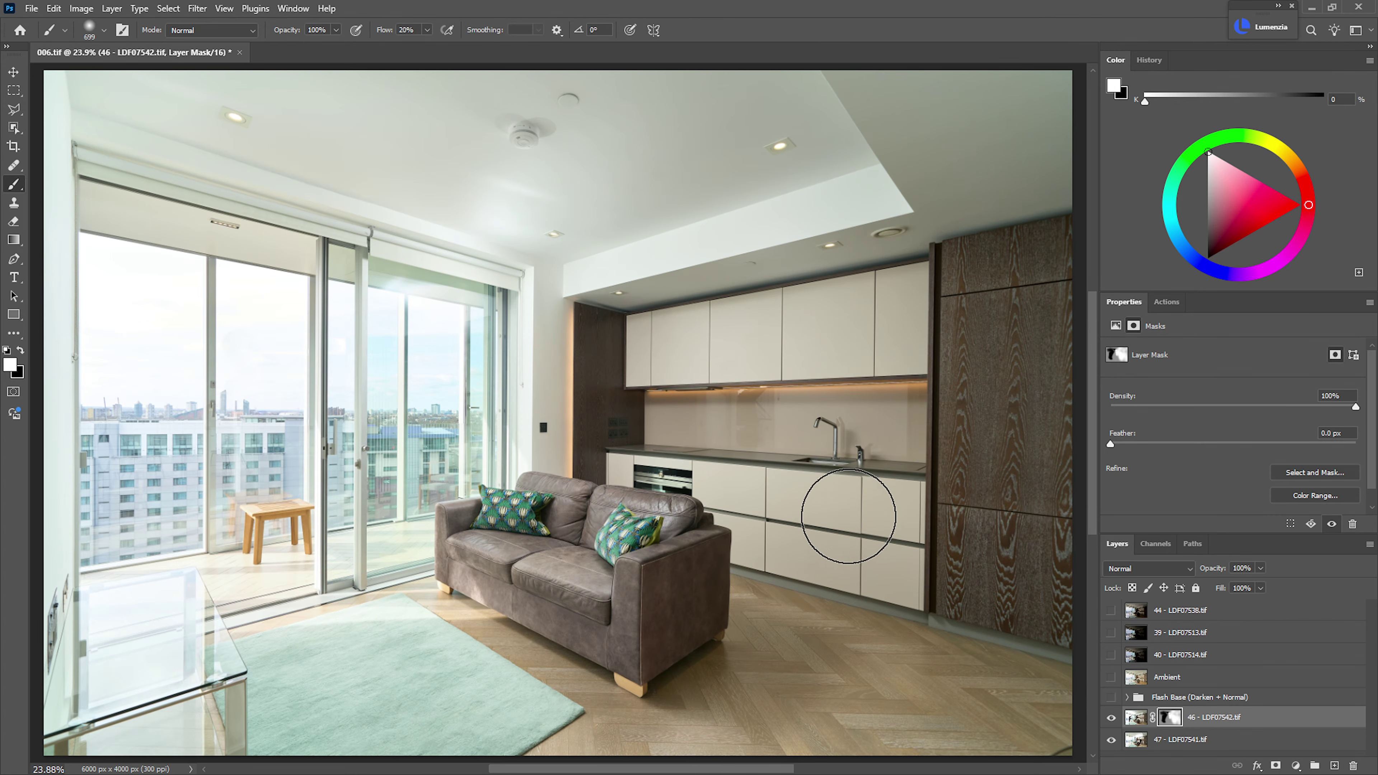
- Show and expand the Flash Base (Darken + Normal) group, and hide its 45 - LDF07539.tif copy layer
{"action": "left_click", "coordinate": [1112, 698]}
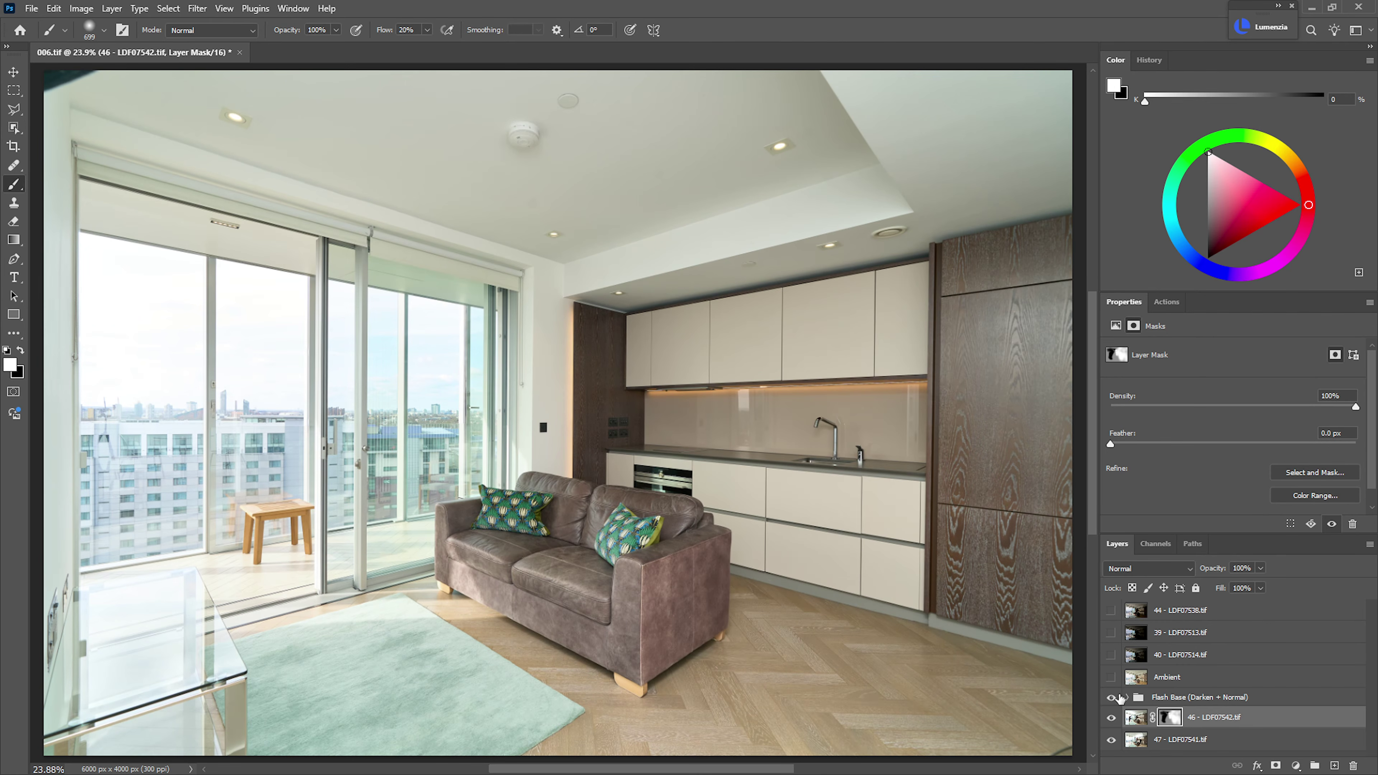
{"action": "left_click", "coordinate": [1203, 700]}
{"action": "left_click", "coordinate": [1128, 698]}
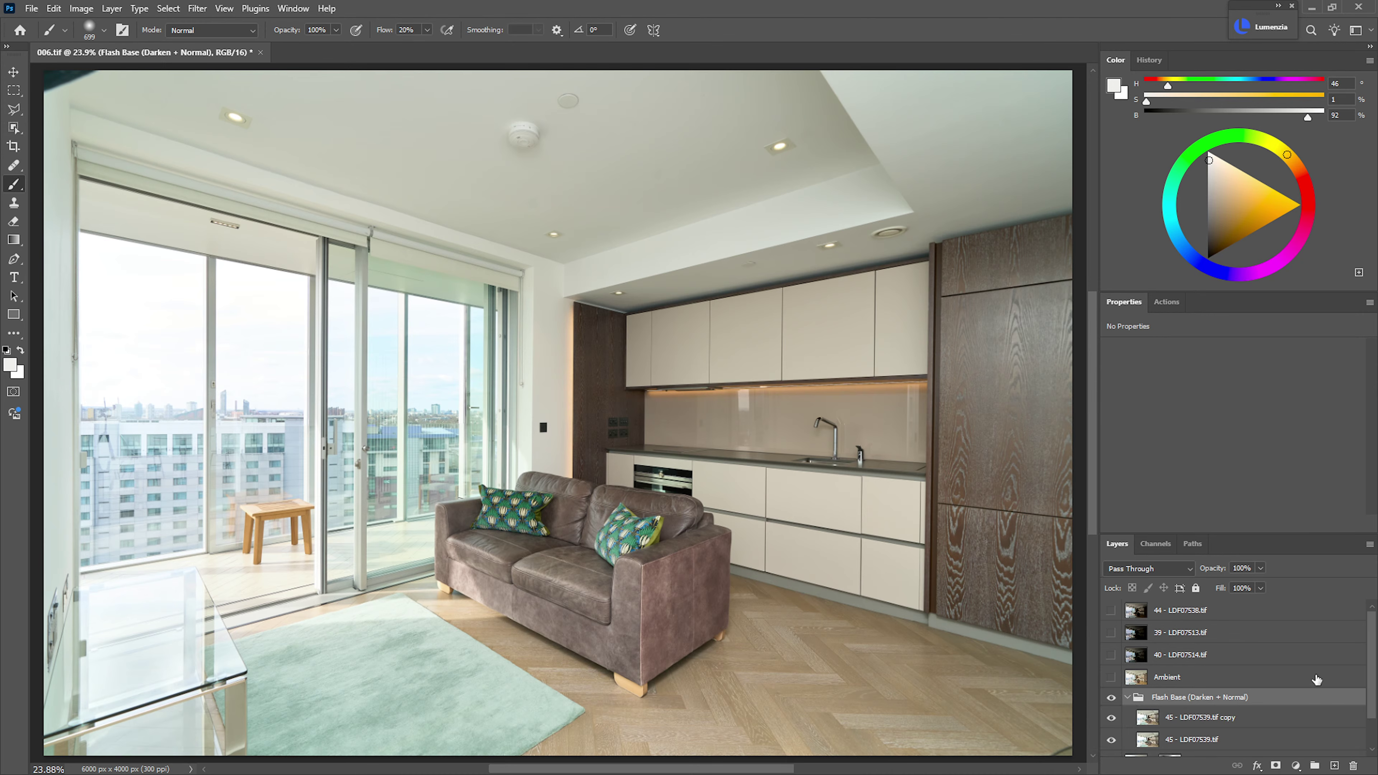
{"action": "scroll", "coordinate": [1355, 723], "scroll_direction": "down", "scroll_amount": 2}
{"action": "left_click", "coordinate": [1115, 679]}
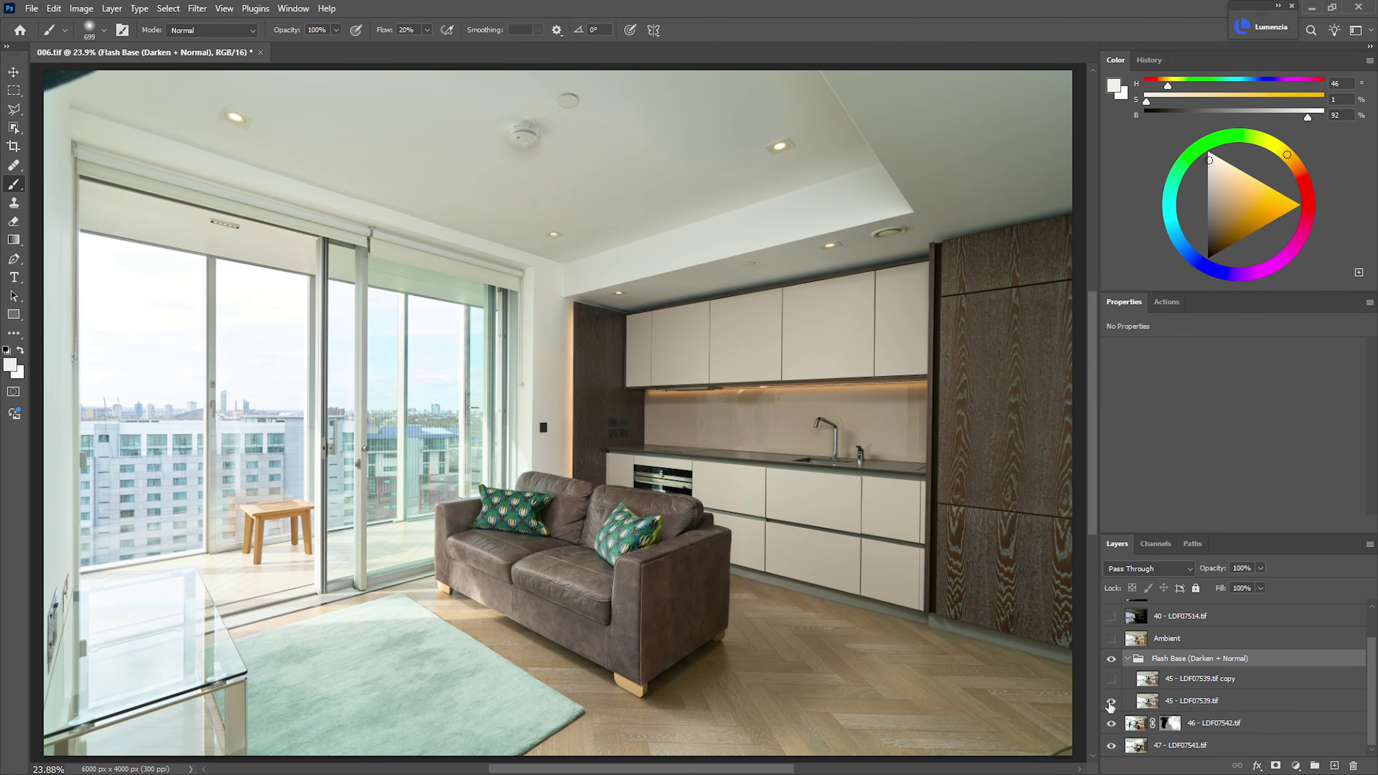
- Compare the room with and without the Darken layer 45 - LDF07539.tif to examine its effect on the flash glare
{"action": "left_click", "coordinate": [1111, 701]}
{"action": "left_click", "coordinate": [1111, 701]}
{"action": "left_click", "coordinate": [1111, 701]}
{"action": "left_click", "coordinate": [1111, 701]}
{"action": "left_click", "coordinate": [1112, 701]}
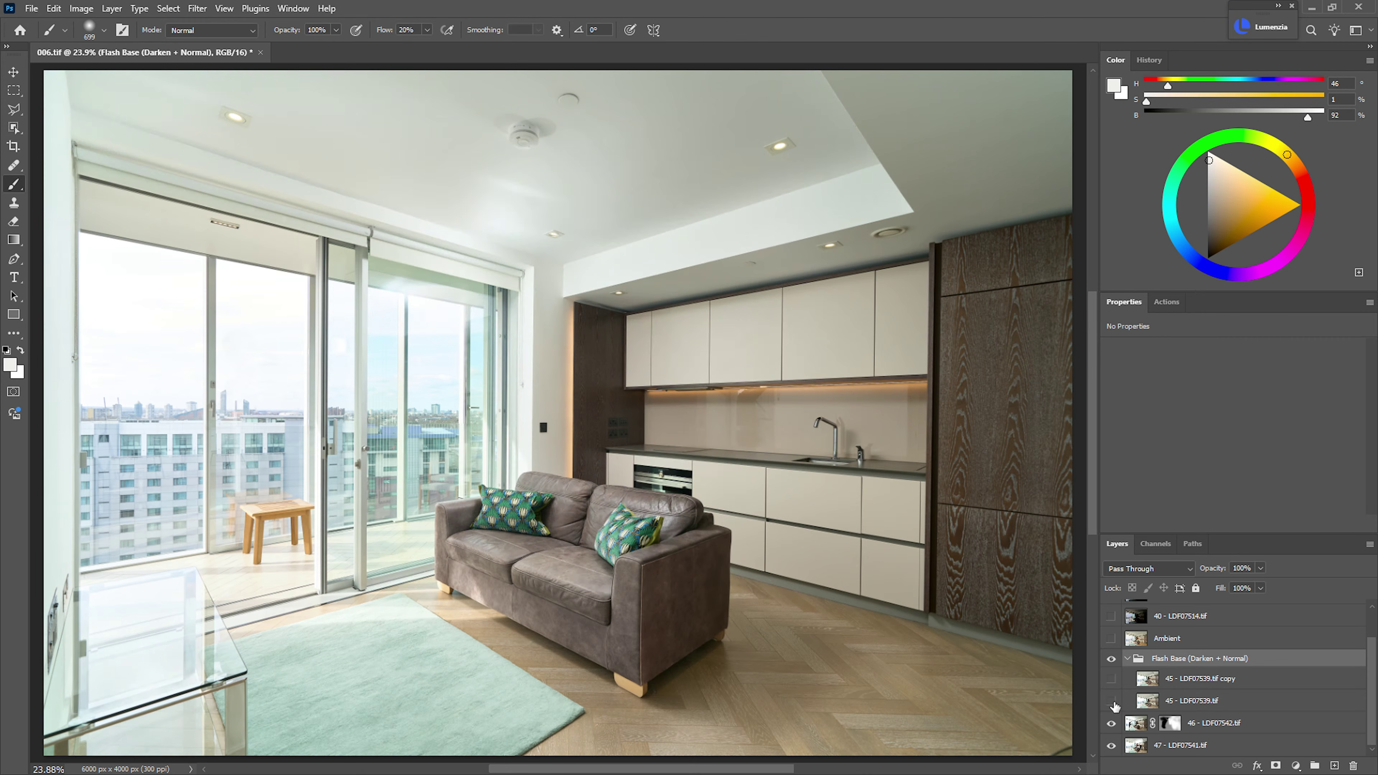
{"action": "left_click", "coordinate": [1111, 701]}
{"action": "left_click", "coordinate": [1111, 701]}
{"action": "left_click", "coordinate": [1111, 701]}
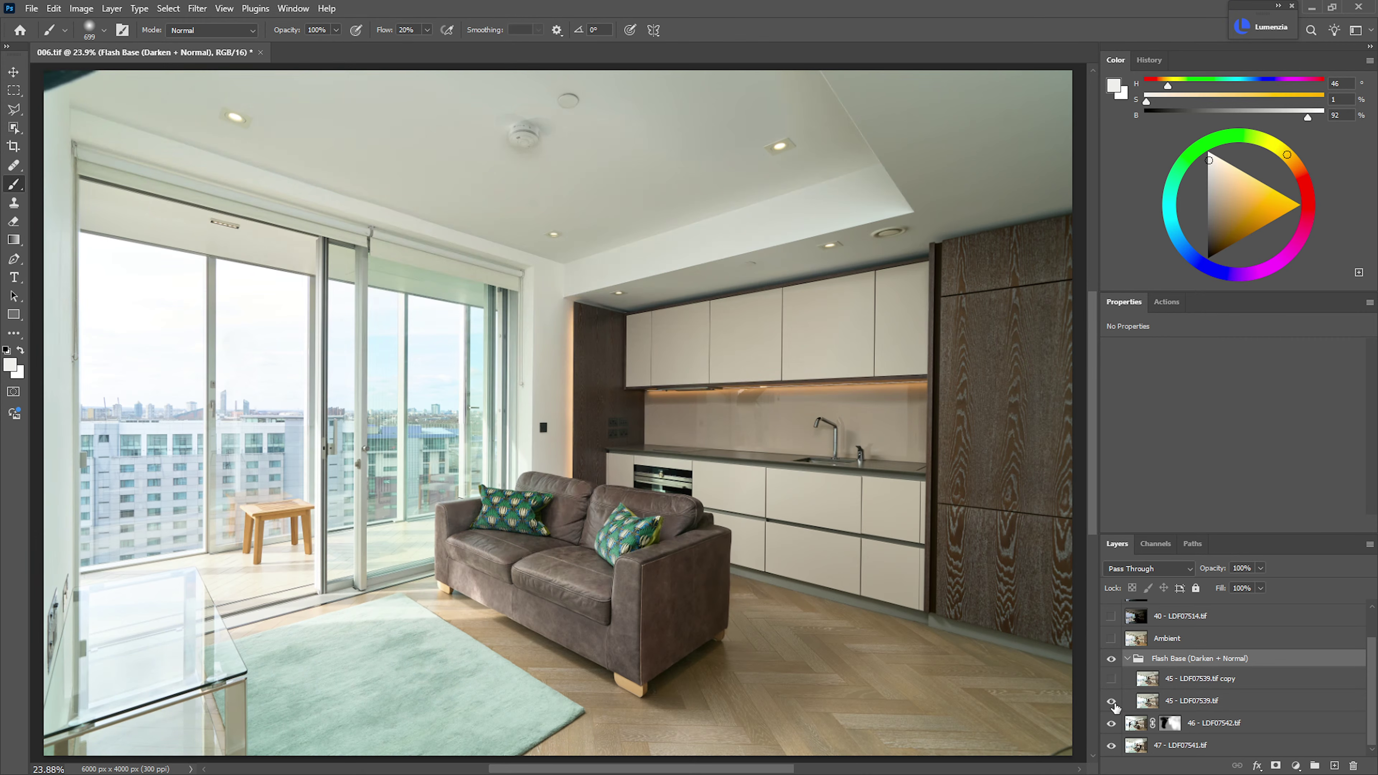
{"action": "left_click", "coordinate": [1112, 701]}
- Add a black mask to the Darken layer 45 - LDF07539.tif and paint white over the sofa and kitchen wall cabinets
{"action": "left_click", "coordinate": [1165, 704]}
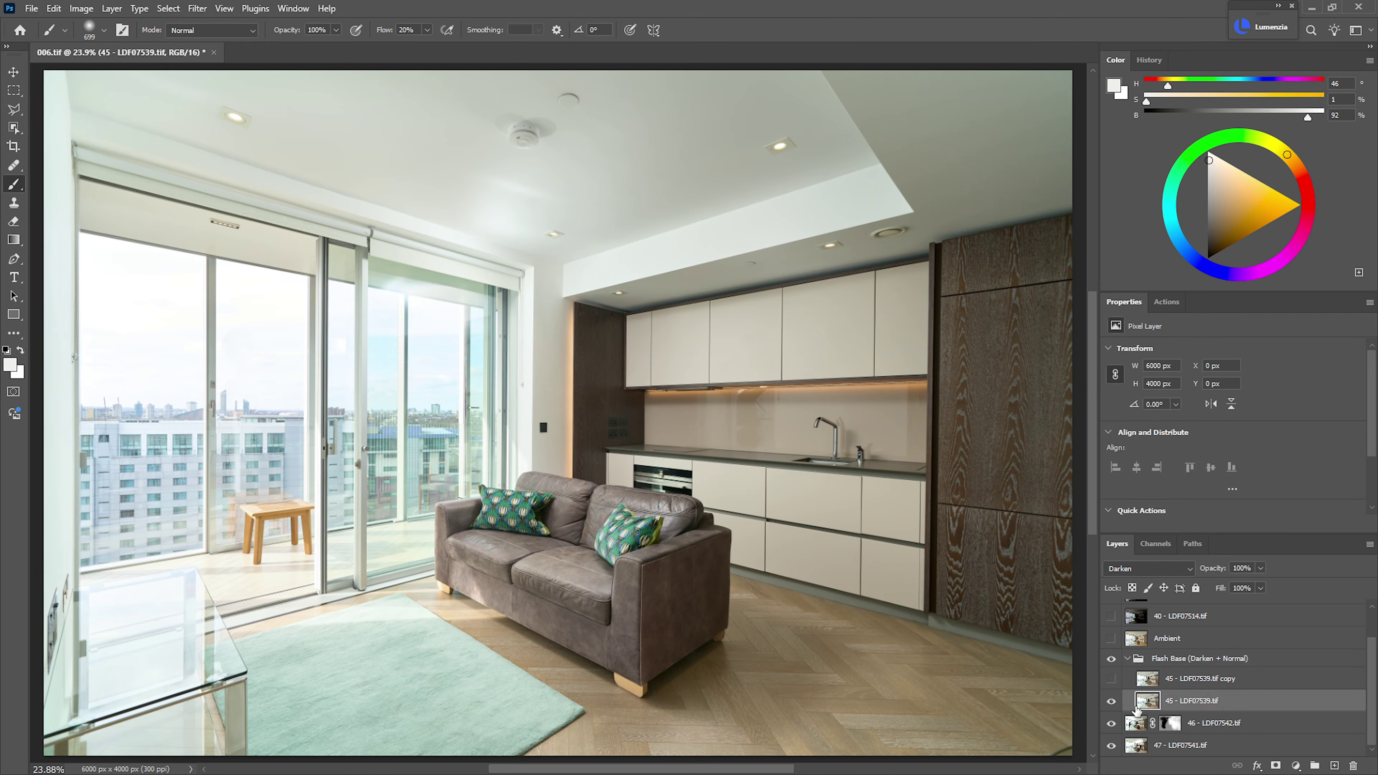
{"action": "left_click", "coordinate": [1111, 701]}
{"action": "left_click", "coordinate": [1276, 766], "text": "alt"}
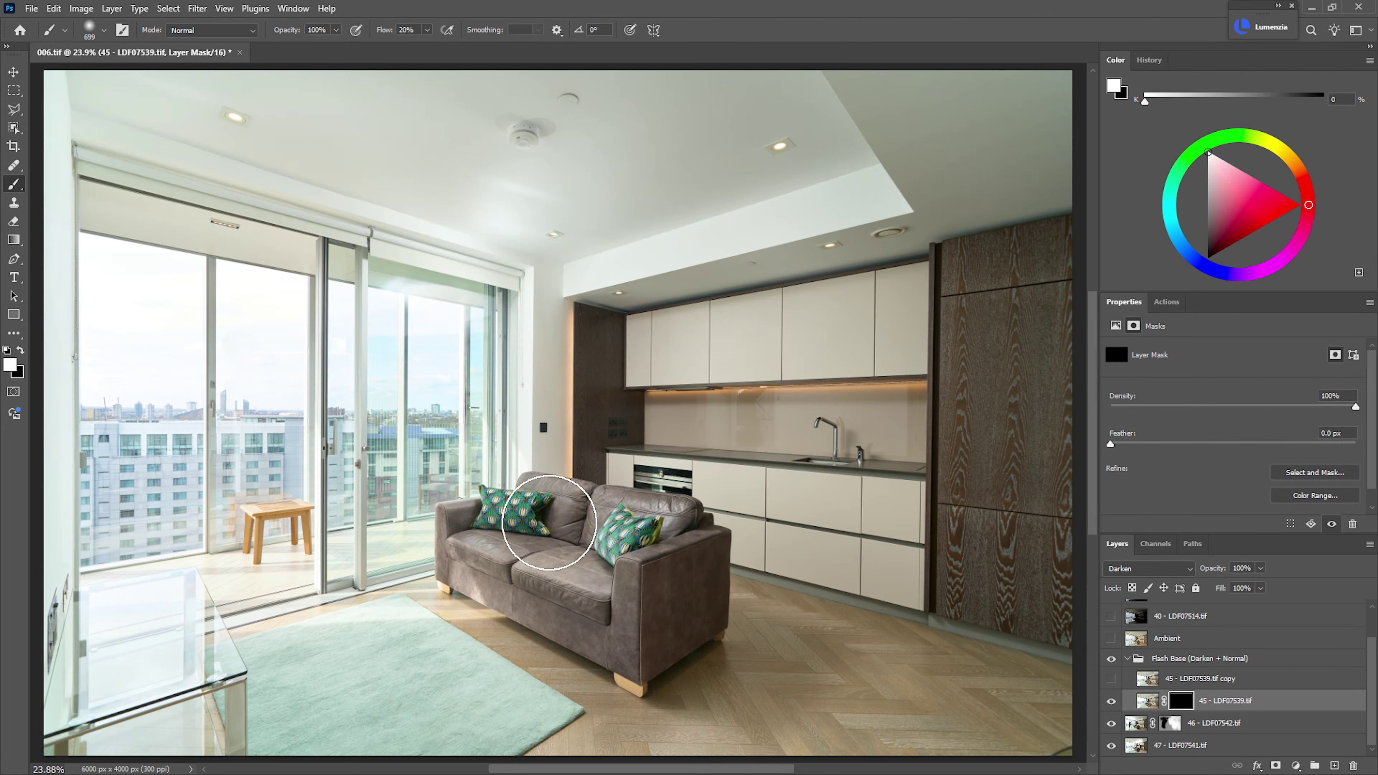
{"action": "mouse_move", "coordinate": [582, 520]}
{"action": "left_mouse_down"}
{"action": "mouse_move", "coordinate": [656, 538]}
{"action": "mouse_move", "coordinate": [576, 565]}
{"action": "mouse_move", "coordinate": [493, 546]}
{"action": "mouse_move", "coordinate": [635, 526]}
{"action": "mouse_move", "coordinate": [665, 554]}
{"action": "mouse_move", "coordinate": [491, 548]}
{"action": "left_mouse_up"}
{"action": "key", "text": "bracketright"}
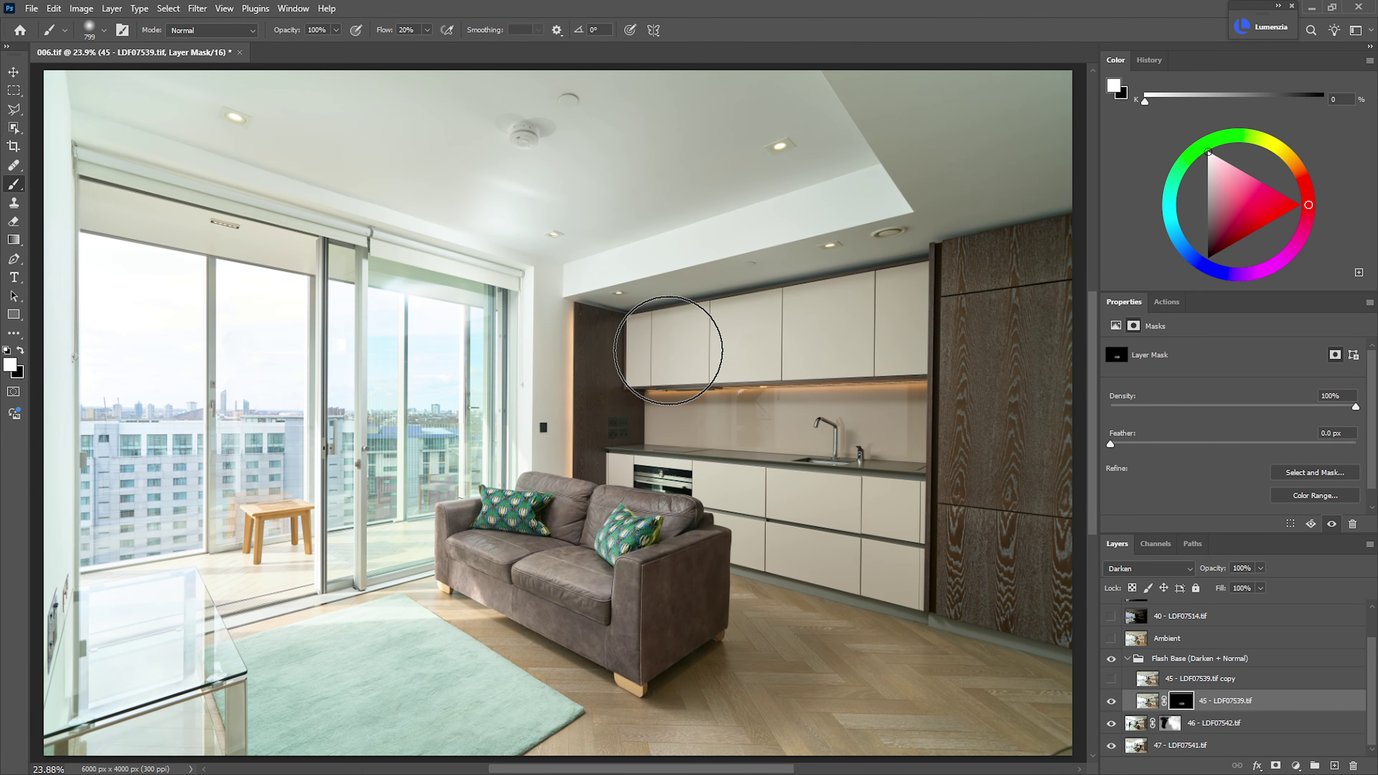
{"action": "mouse_move", "coordinate": [805, 330]}
{"action": "left_mouse_down"}
{"action": "mouse_move", "coordinate": [647, 358]}
{"action": "mouse_move", "coordinate": [799, 322]}
{"action": "mouse_move", "coordinate": [628, 397]}
{"action": "left_mouse_up"}
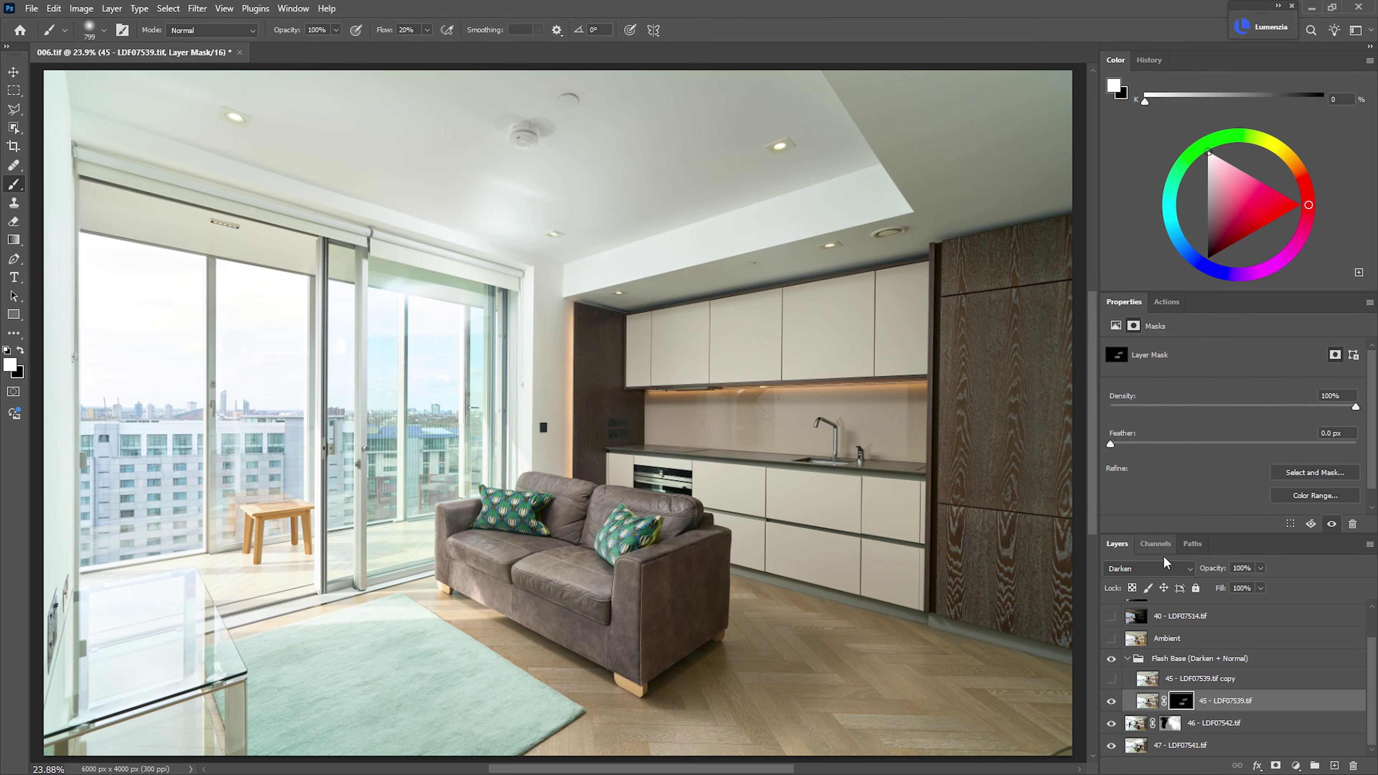
- Show the 45 - LDF07539.tif copy layer, give it a black mask, and paint white over the window glare and nearby ceiling
{"action": "left_click", "coordinate": [1110, 679]}
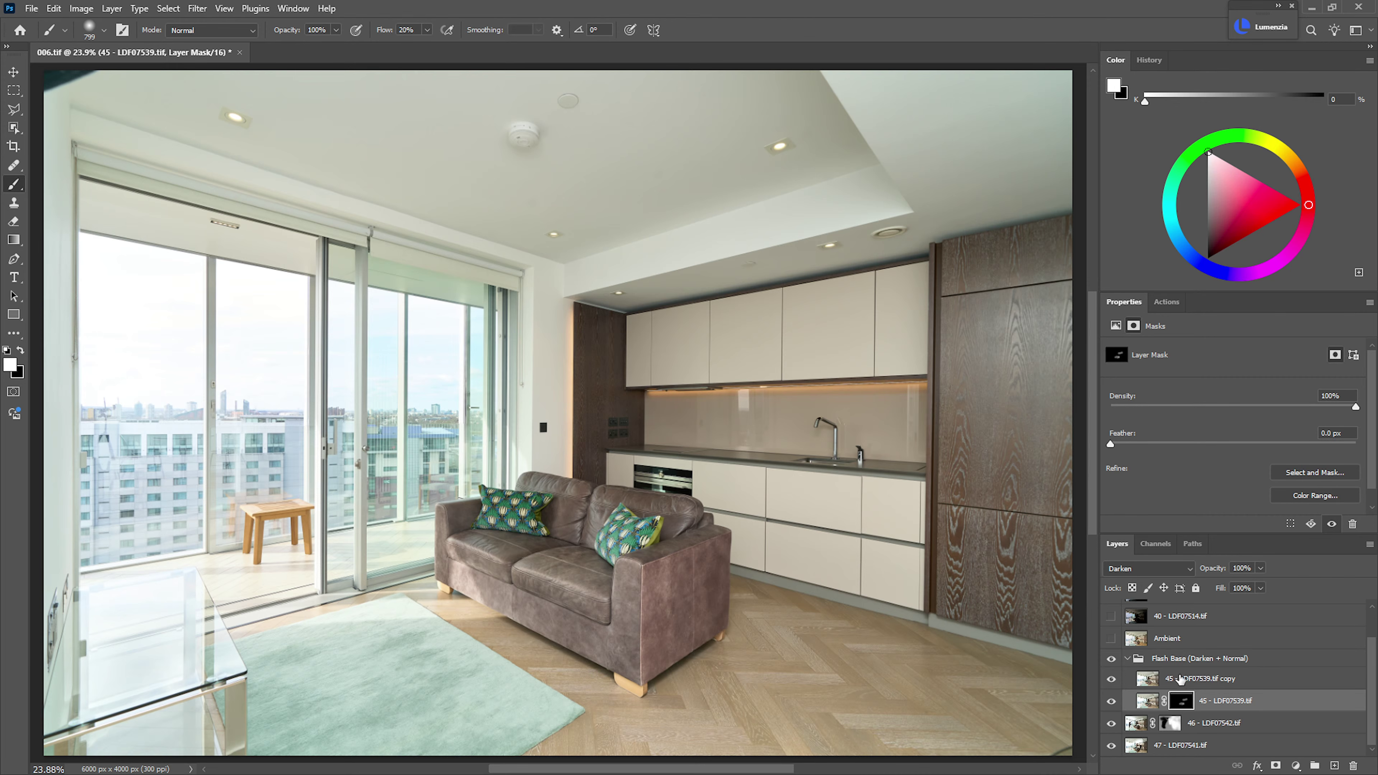
{"action": "left_click", "coordinate": [1180, 679]}
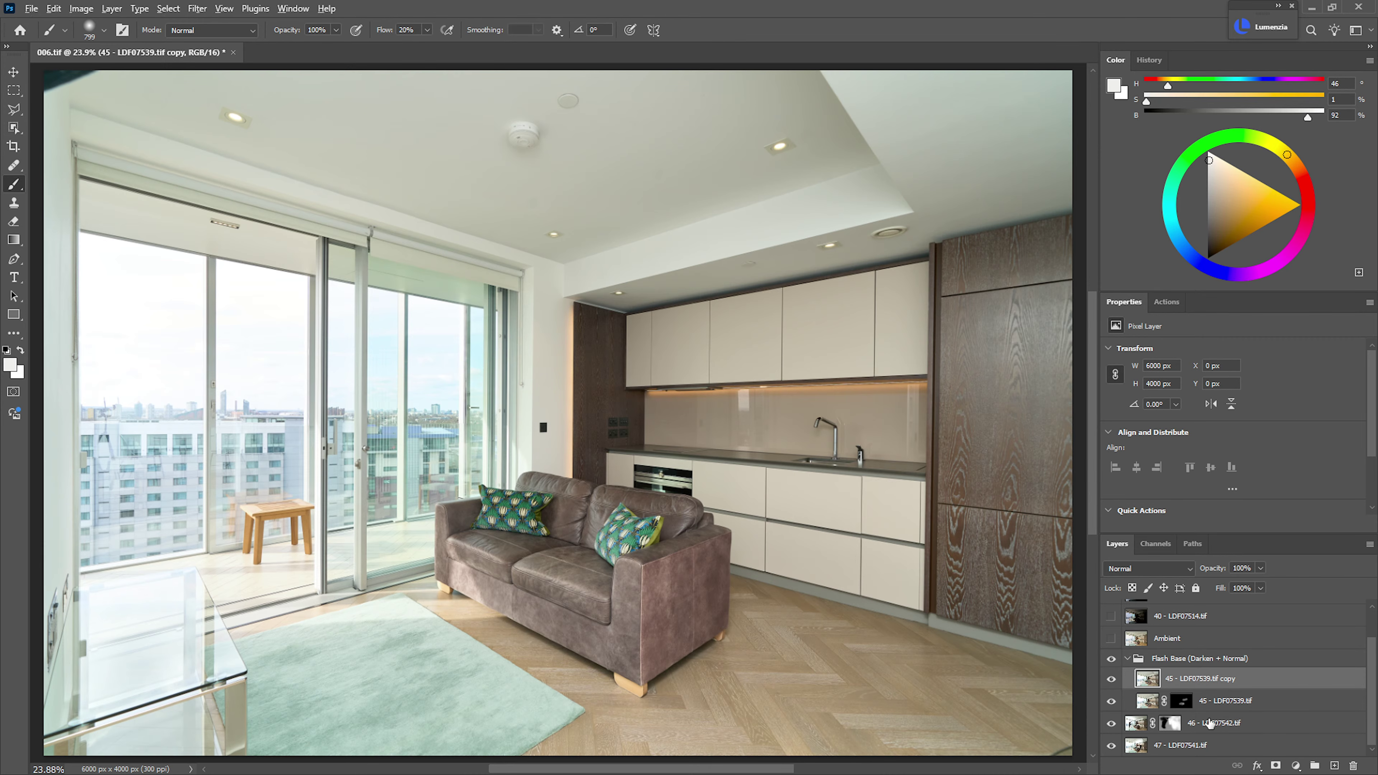
{"action": "left_click", "coordinate": [1276, 765], "text": "alt"}
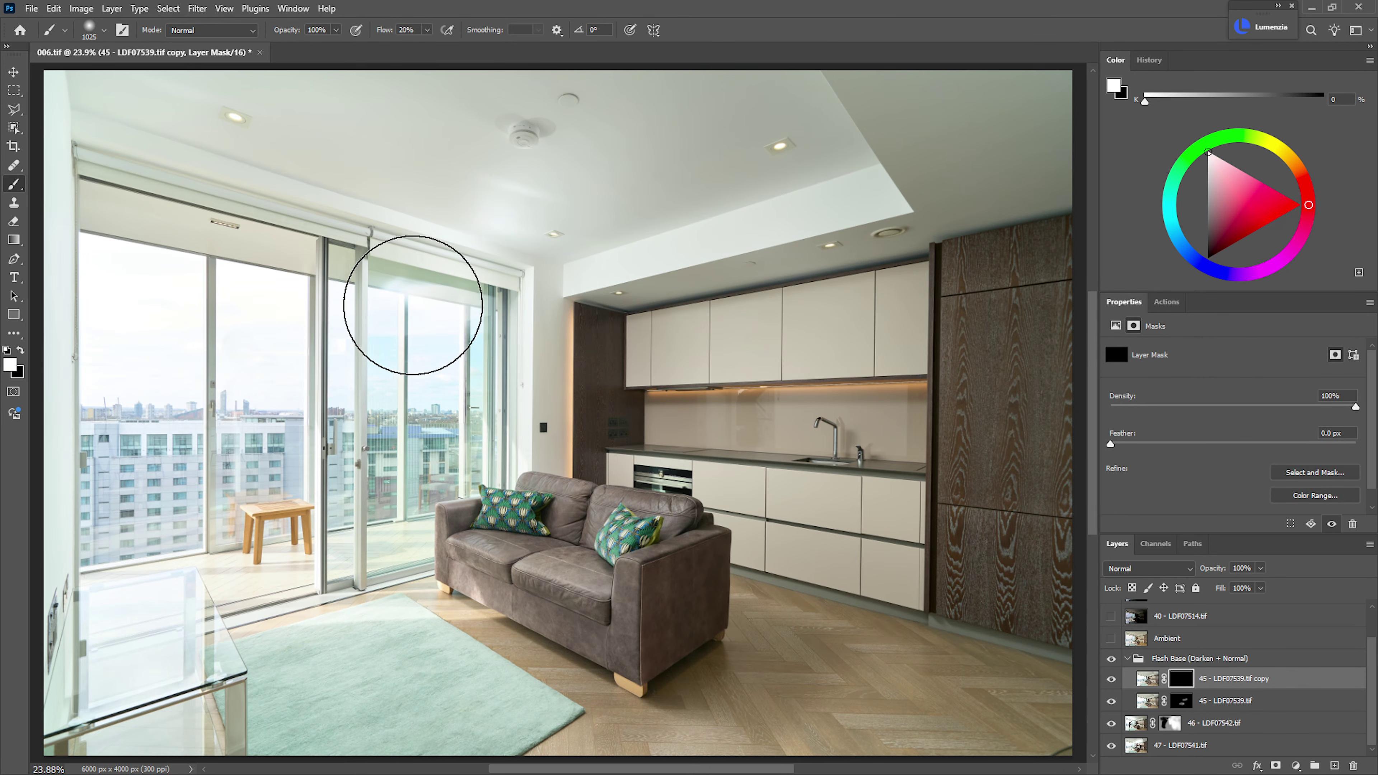
{"action": "mouse_move", "coordinate": [477, 311]}
{"action": "left_mouse_down"}
{"action": "mouse_move", "coordinate": [508, 206]}
{"action": "mouse_move", "coordinate": [567, 198]}
{"action": "mouse_move", "coordinate": [418, 271]}
{"action": "mouse_move", "coordinate": [730, 211]}
{"action": "mouse_move", "coordinate": [468, 271]}
{"action": "mouse_move", "coordinate": [424, 357]}
{"action": "mouse_move", "coordinate": [468, 261]}
{"action": "mouse_move", "coordinate": [472, 303]}
{"action": "mouse_move", "coordinate": [436, 303]}
{"action": "mouse_move", "coordinate": [463, 281]}
{"action": "left_mouse_up"}
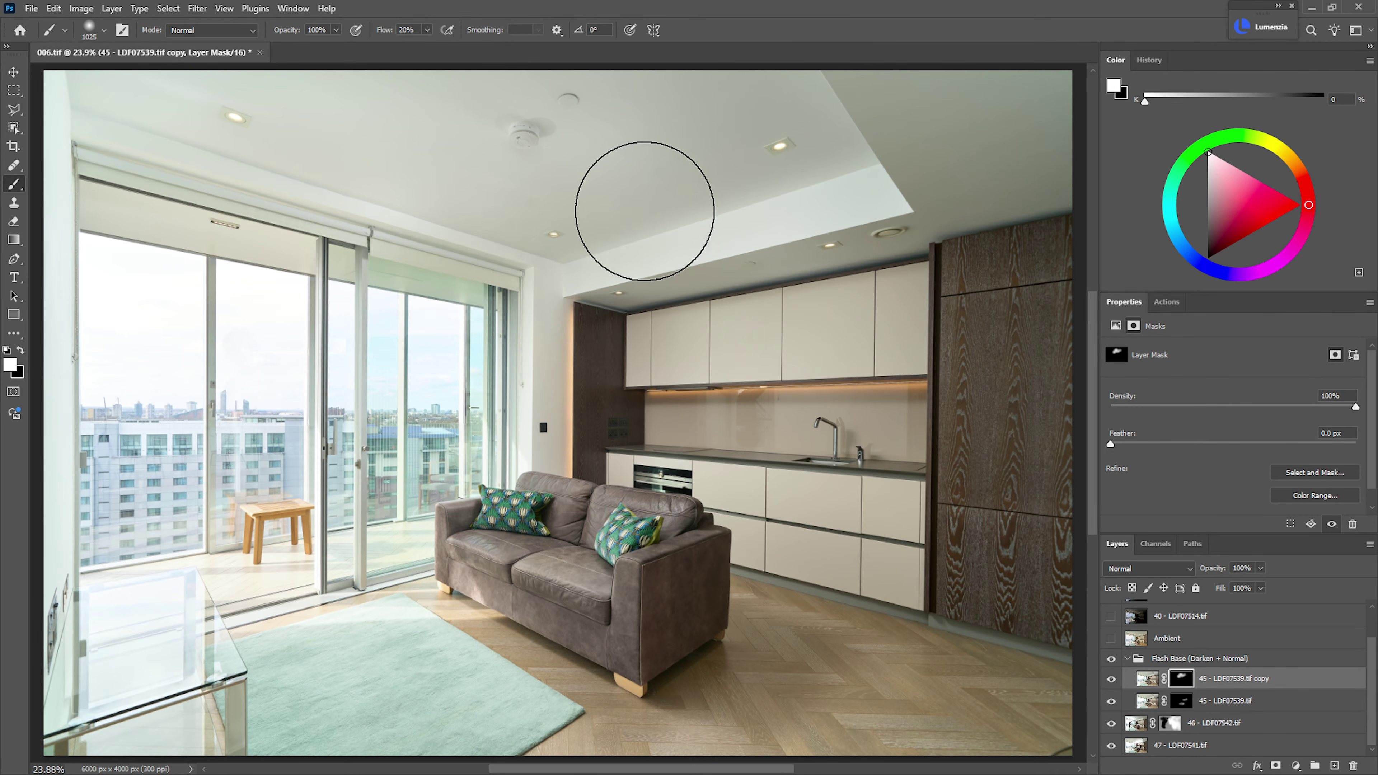
- Paint white on the copy layer's mask over the kitchen backsplash with a smaller brush
{"action": "key", "text": "bracketleft"}
{"action": "key", "text": "bracketleft"}
{"action": "key", "text": "bracketleft"}
{"action": "key", "text": "bracketleft"}
{"action": "mouse_move", "coordinate": [775, 408]}
{"action": "left_mouse_down"}
{"action": "mouse_move", "coordinate": [754, 416]}
{"action": "mouse_move", "coordinate": [768, 411]}
{"action": "left_mouse_up"}
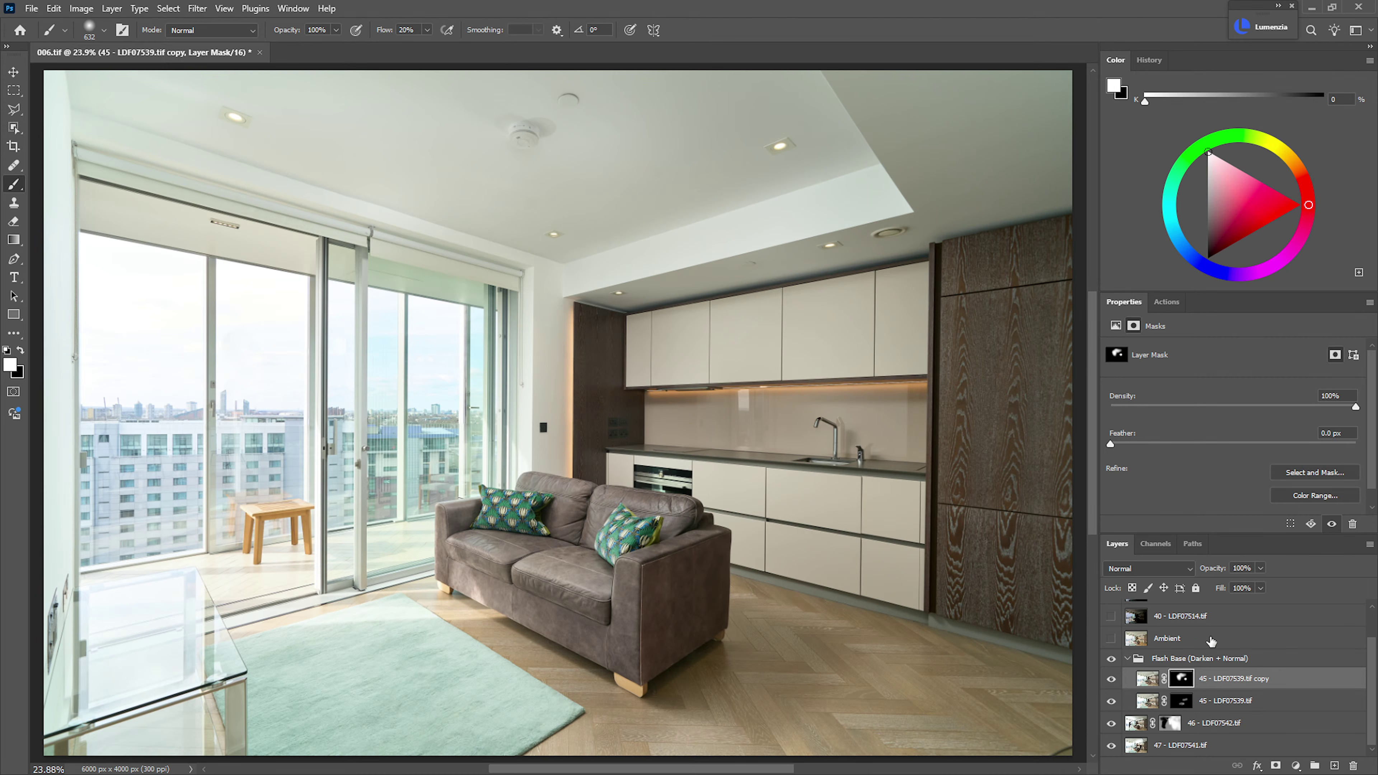
- Collapse the Flash Base group and group it with layers 46 - LDF07542.tif and 47 - LDF07541.tif
{"action": "left_click", "coordinate": [1128, 659]}
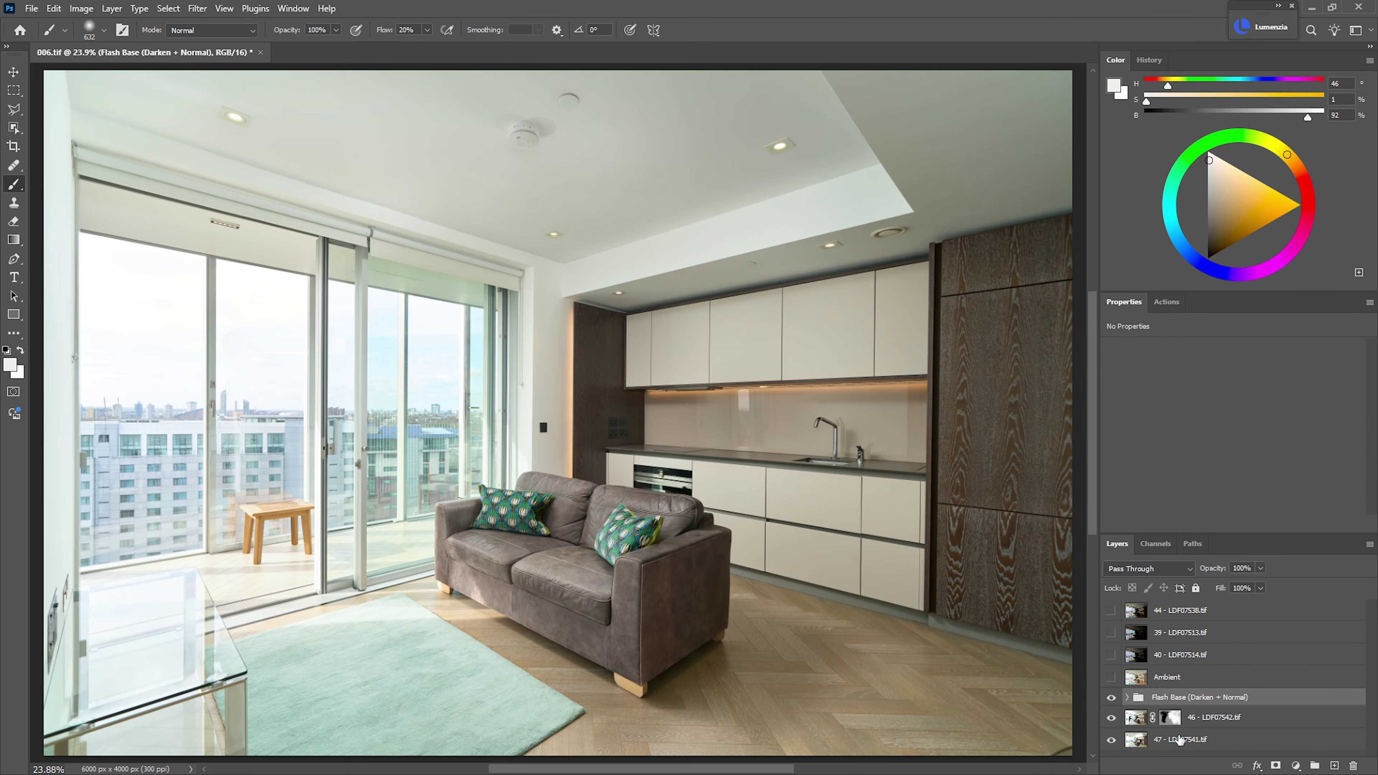
{"action": "left_click", "coordinate": [1199, 747], "text": "shift"}
{"action": "key", "text": "ctrl+g"}
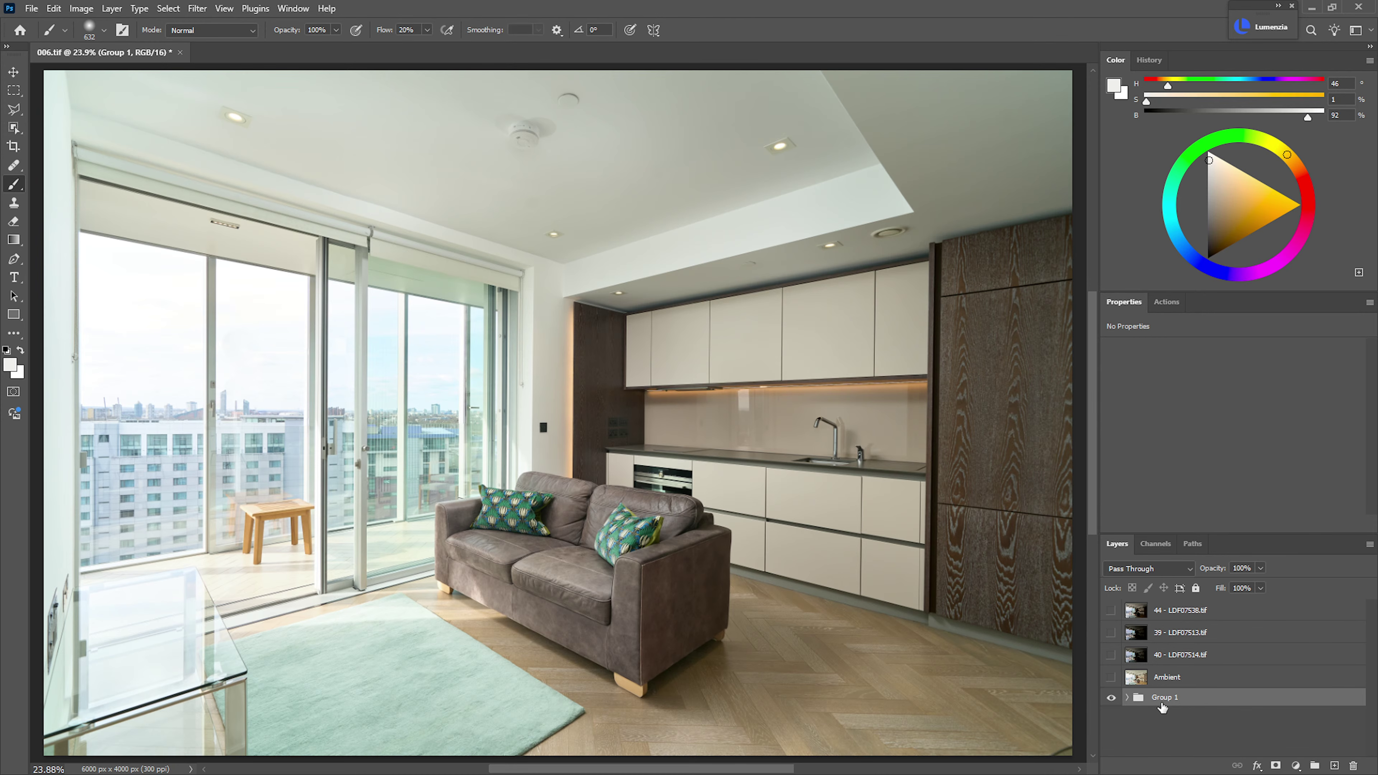
- Show the Ambient layer, clip a new Curves adjustment layer to it, and select the Ambient layer again
{"action": "left_click", "coordinate": [1111, 678]}
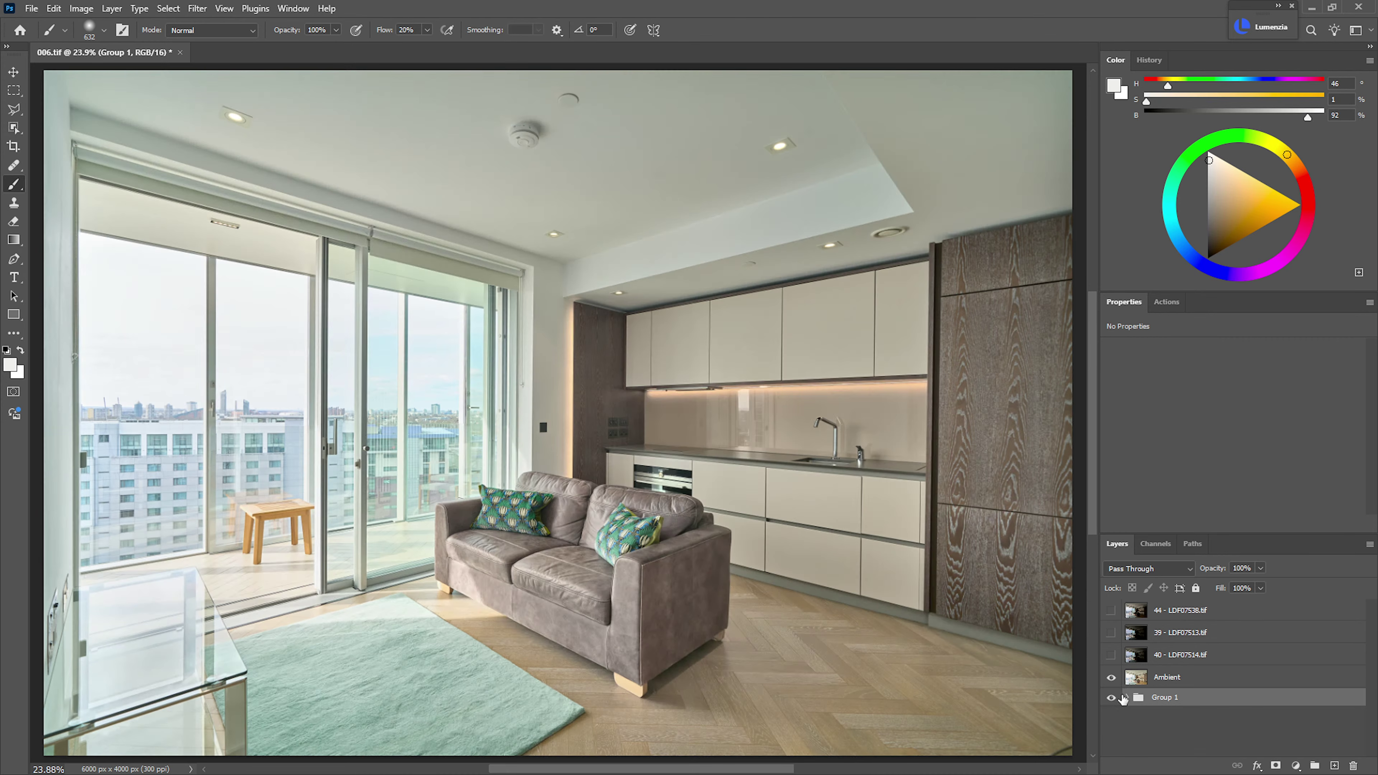
{"action": "left_click", "coordinate": [1111, 677]}
{"action": "left_click", "coordinate": [1111, 678]}
{"action": "left_click", "coordinate": [1159, 681]}
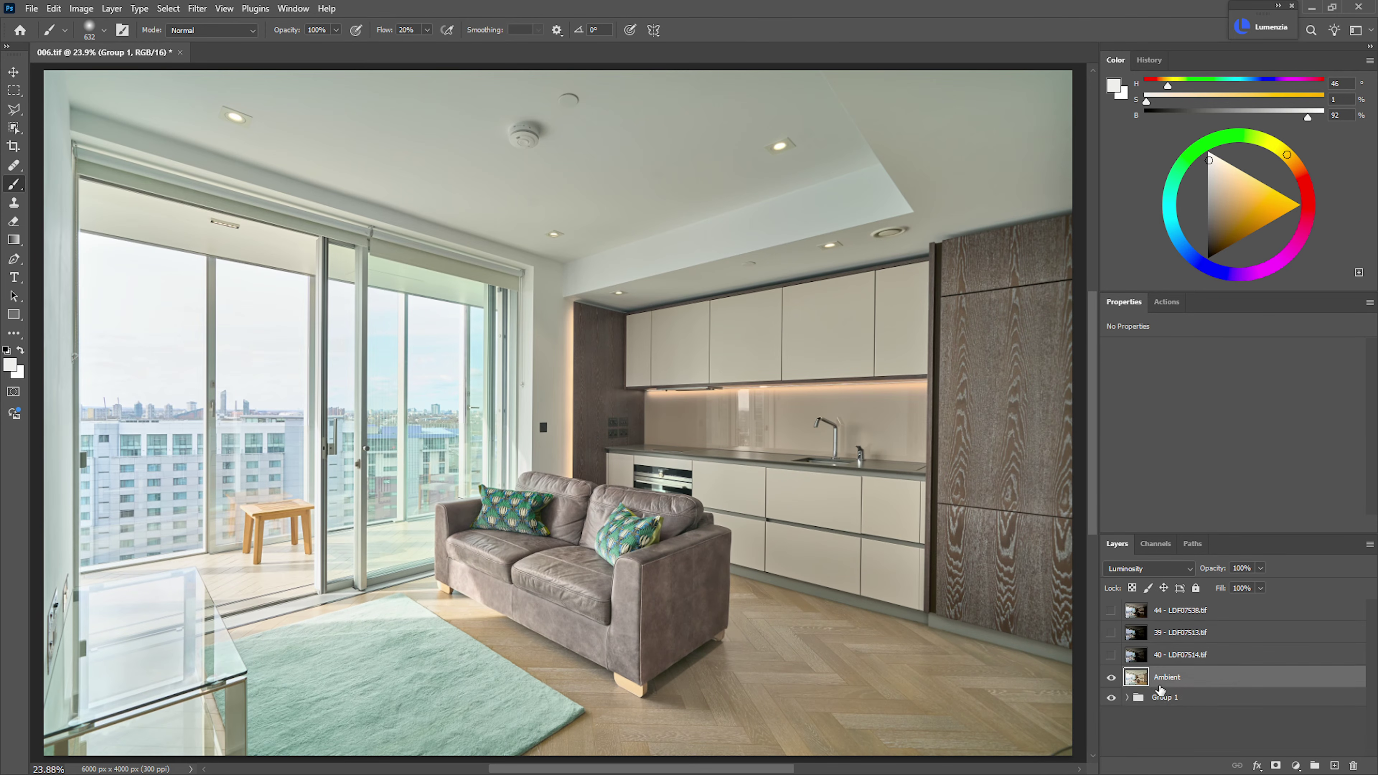
{"action": "key", "text": "ctrl+alt+m"}
{"action": "key", "text": "Return"}
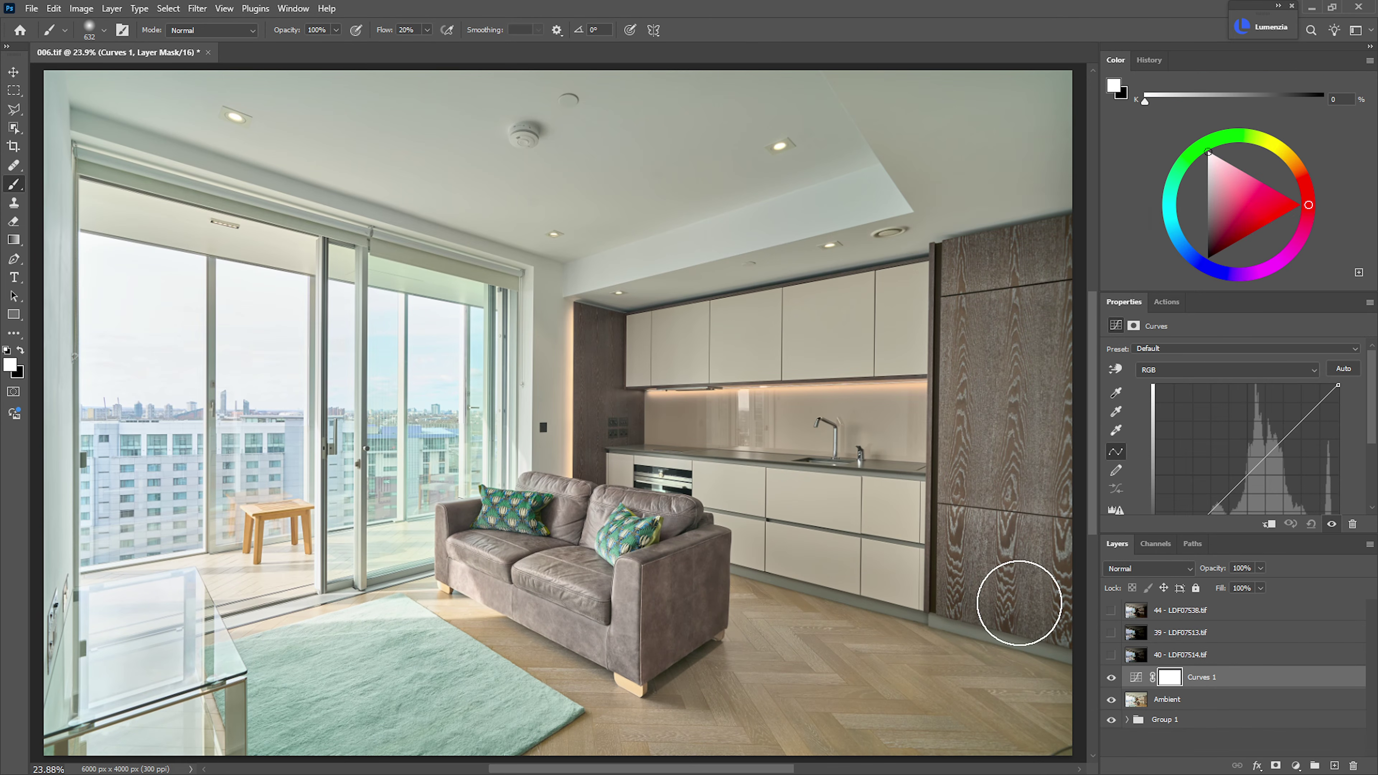
{"action": "left_click", "coordinate": [1207, 688], "text": "alt"}
{"action": "scroll", "coordinate": [1374, 443], "scroll_direction": "down", "scroll_amount": 3}
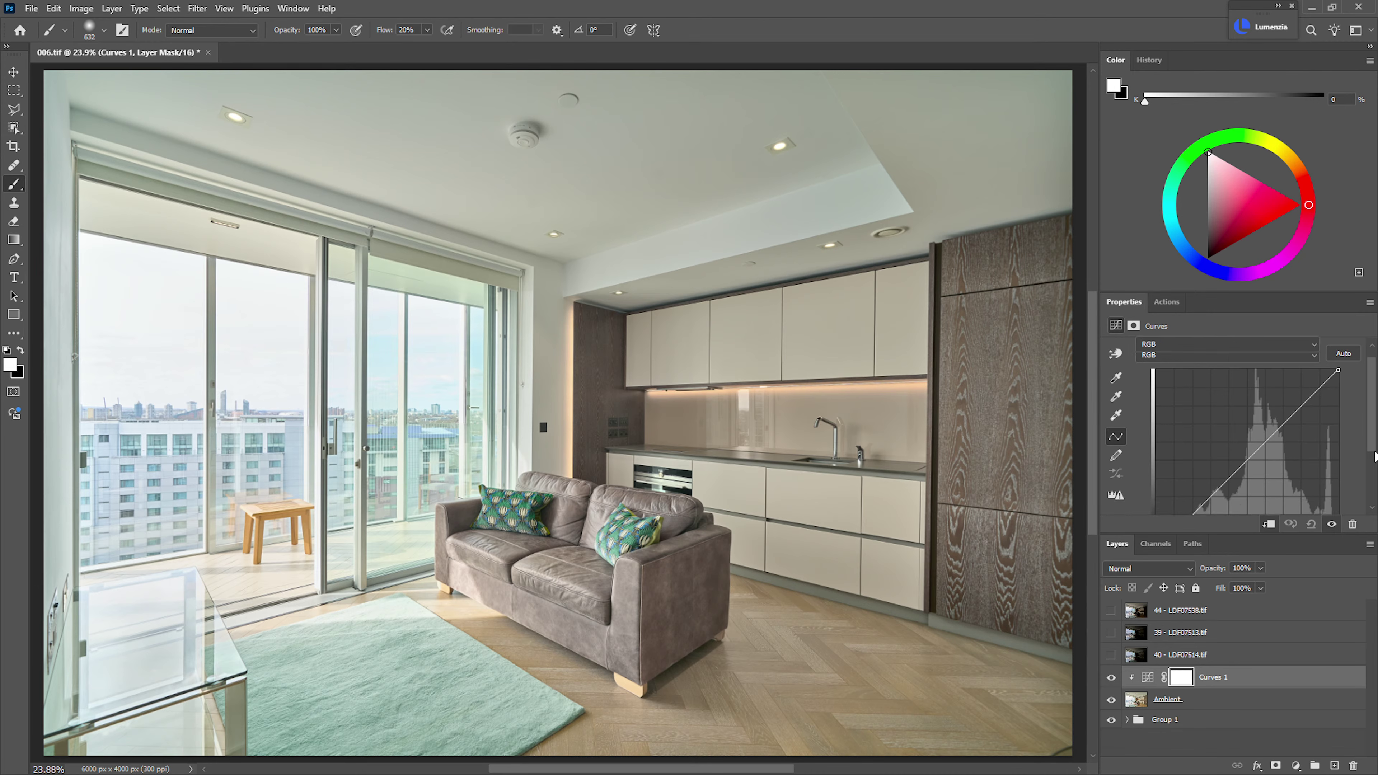
{"action": "left_click", "coordinate": [1168, 697]}
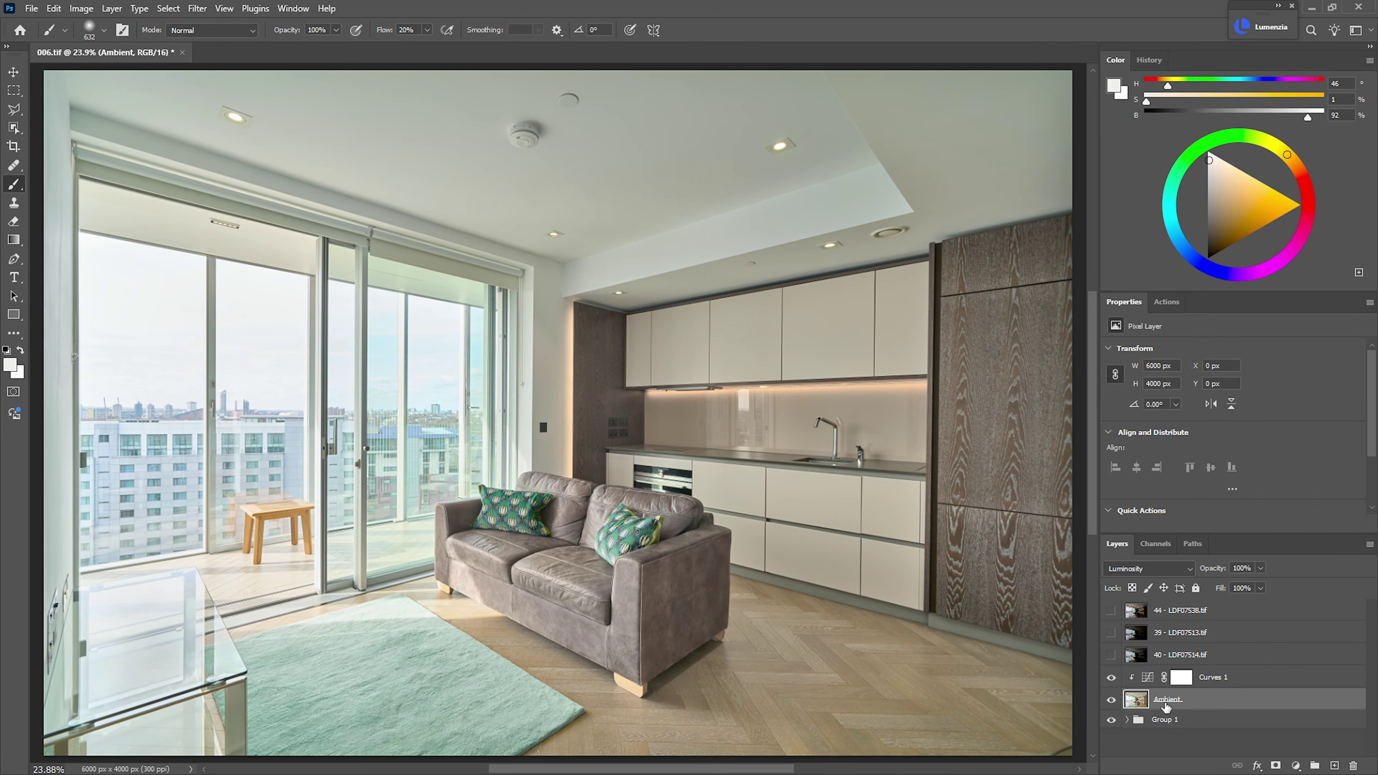
- Compare the image with and without the Ambient layer, and set the layer's opacity to 46%
{"action": "left_click", "coordinate": [1111, 704]}
{"action": "left_click", "coordinate": [1111, 702]}
{"action": "left_click", "coordinate": [1112, 701]}
{"action": "left_click", "coordinate": [1112, 701]}
{"action": "left_click", "coordinate": [1112, 701]}
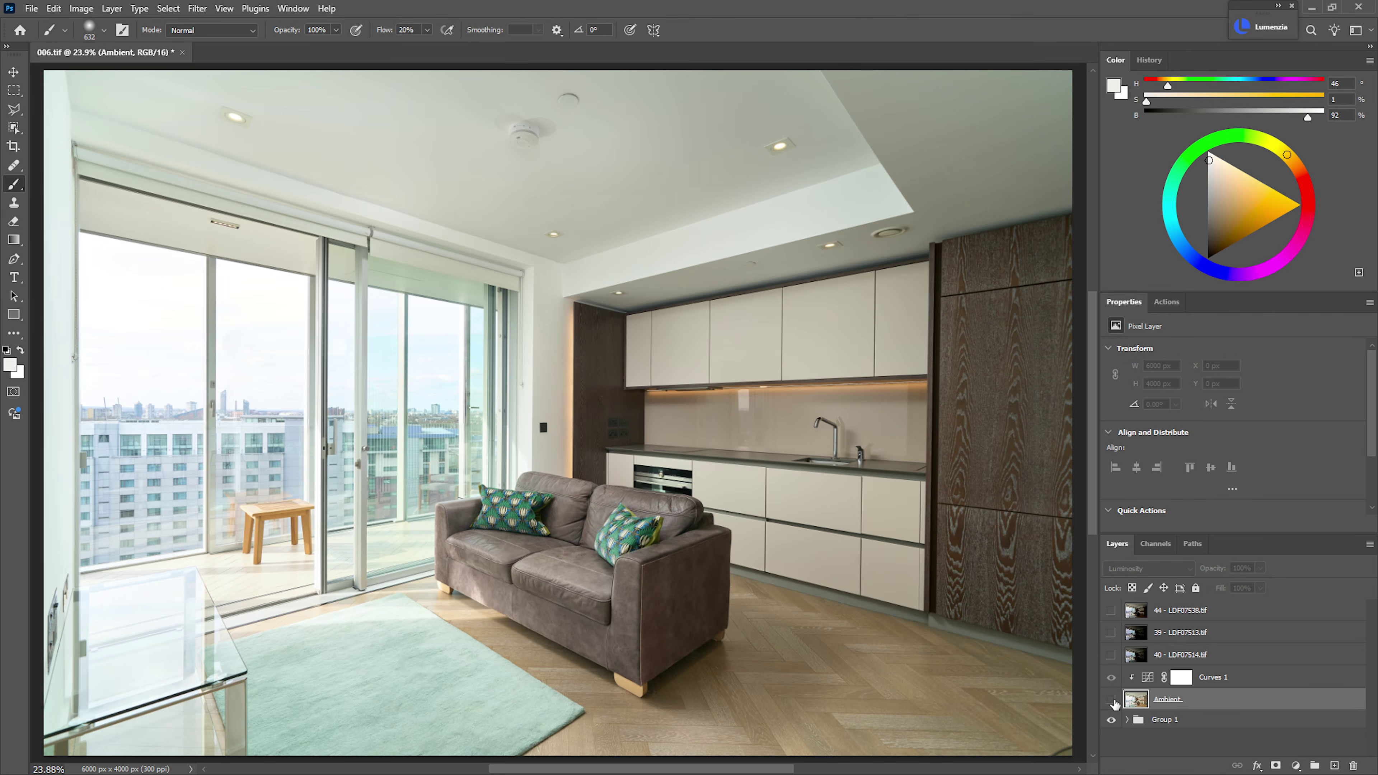
{"action": "left_click", "coordinate": [1112, 701]}
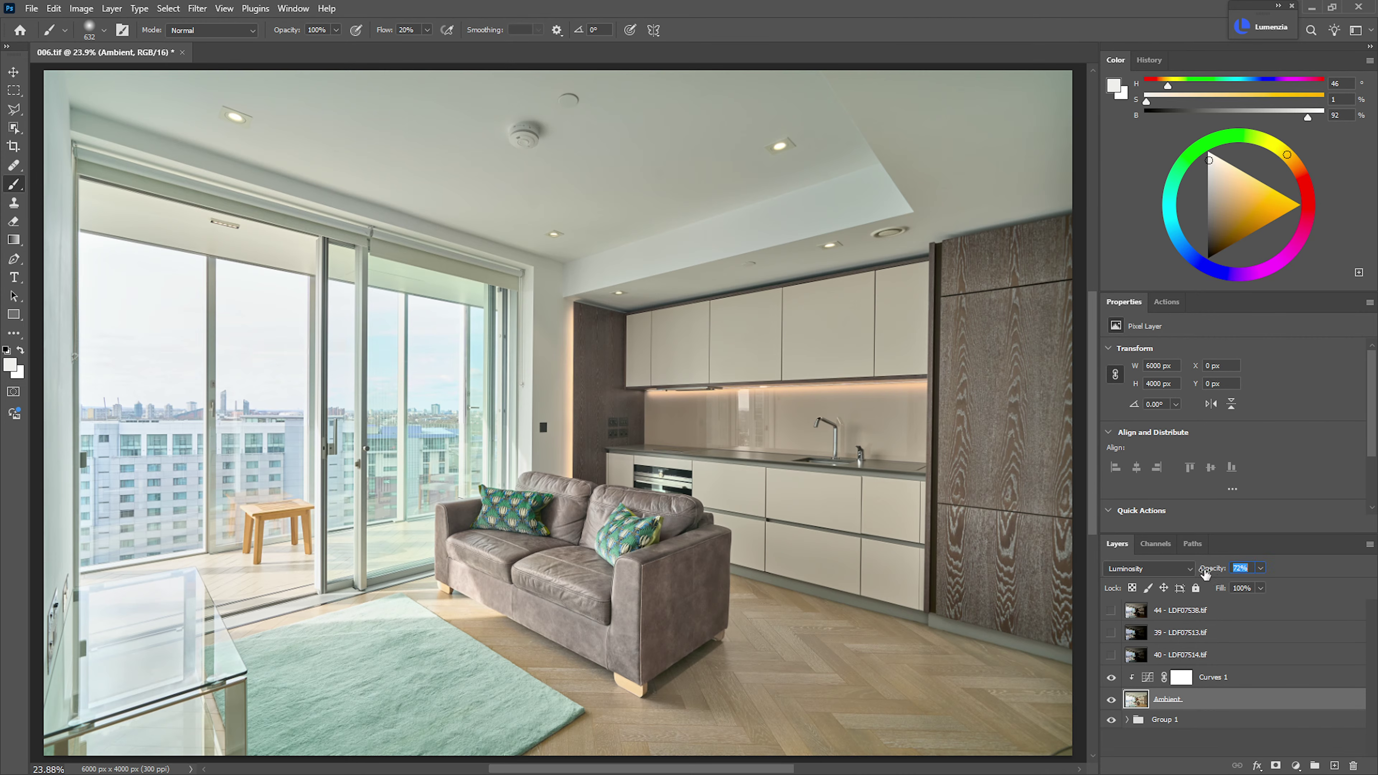
{"action": "left_click_drag", "start_coordinate": [1205, 574], "coordinate": [1195, 576]}
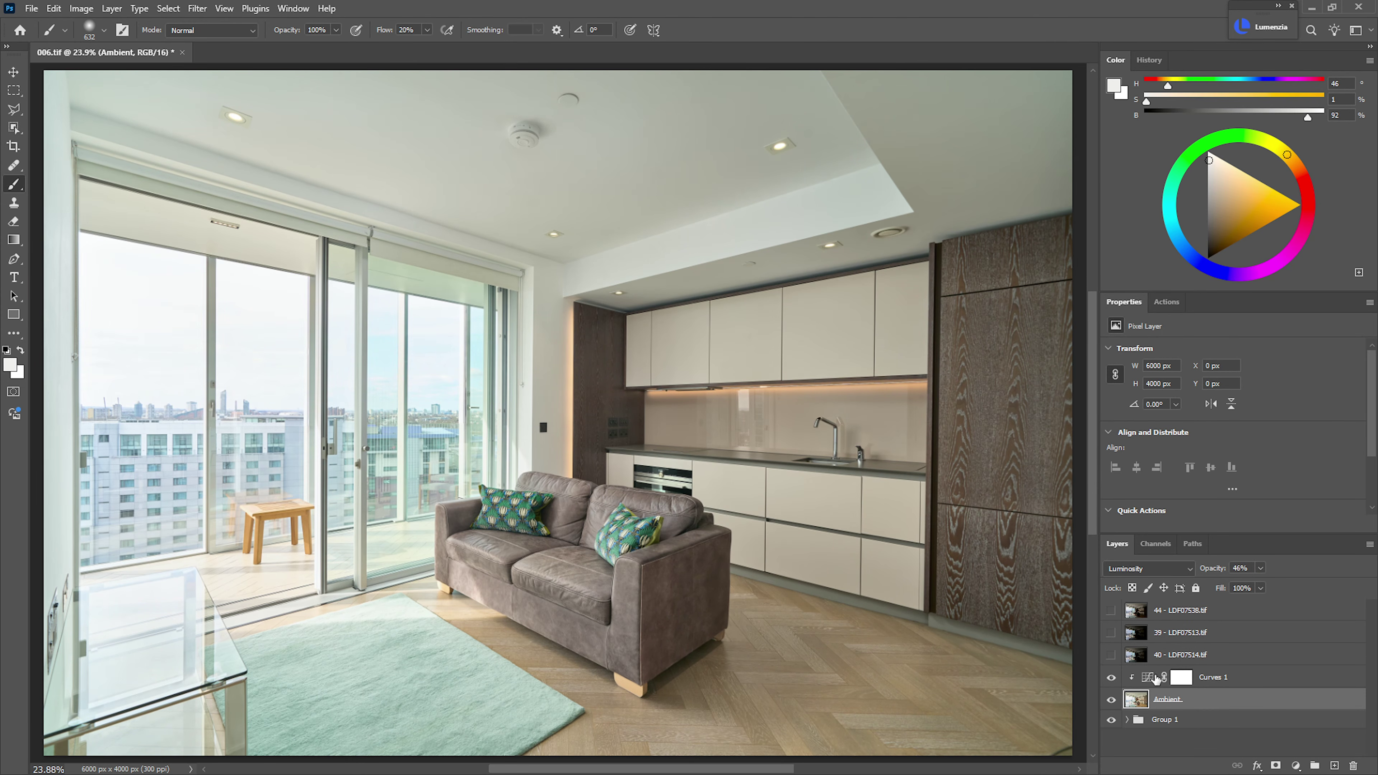
- Shape the clipped Curves 1 adjustment into a gentle S-curve with darker shadows and brighter highlights, and compare with and without it
{"action": "left_click", "coordinate": [1156, 678]}
{"action": "scroll", "coordinate": [1367, 427], "scroll_direction": "down", "scroll_amount": 2}
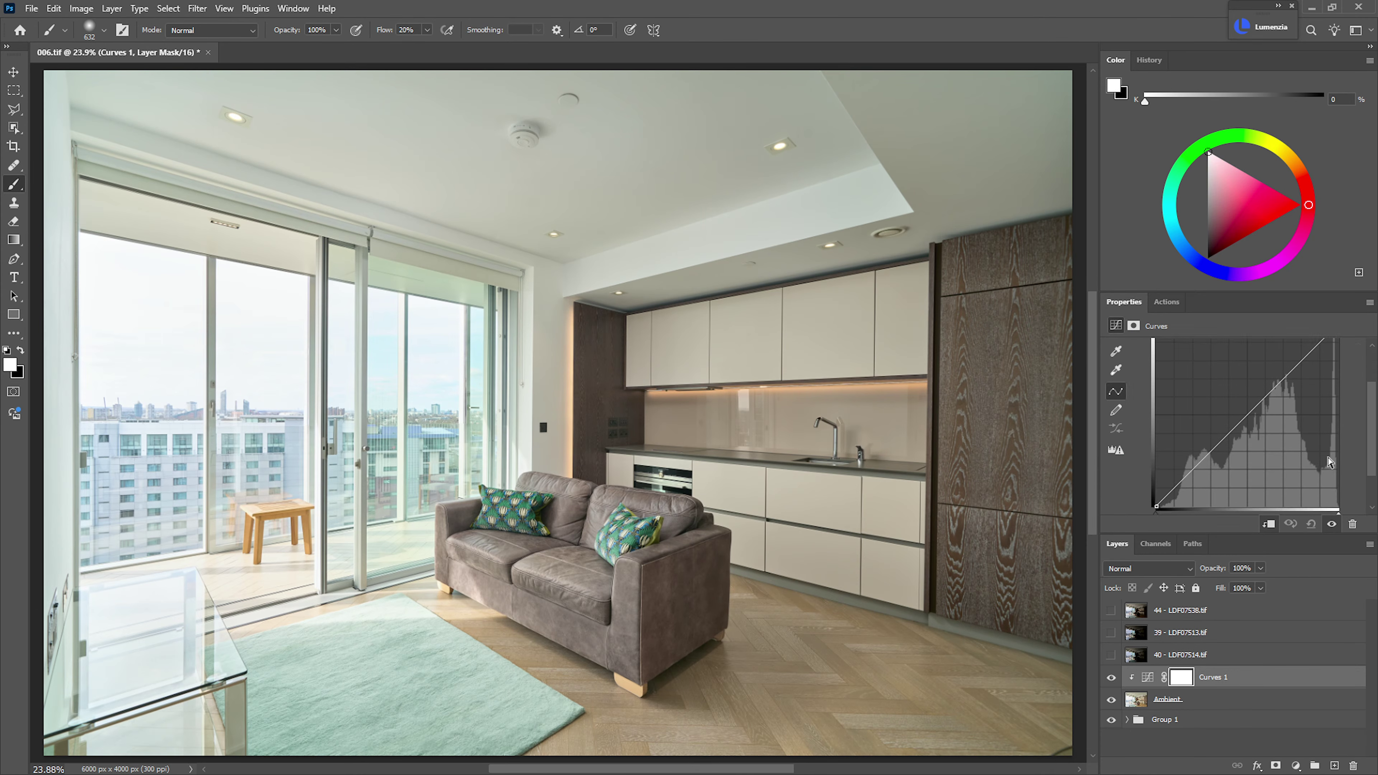
{"action": "left_click_drag", "start_coordinate": [1199, 462], "coordinate": [1198, 479]}
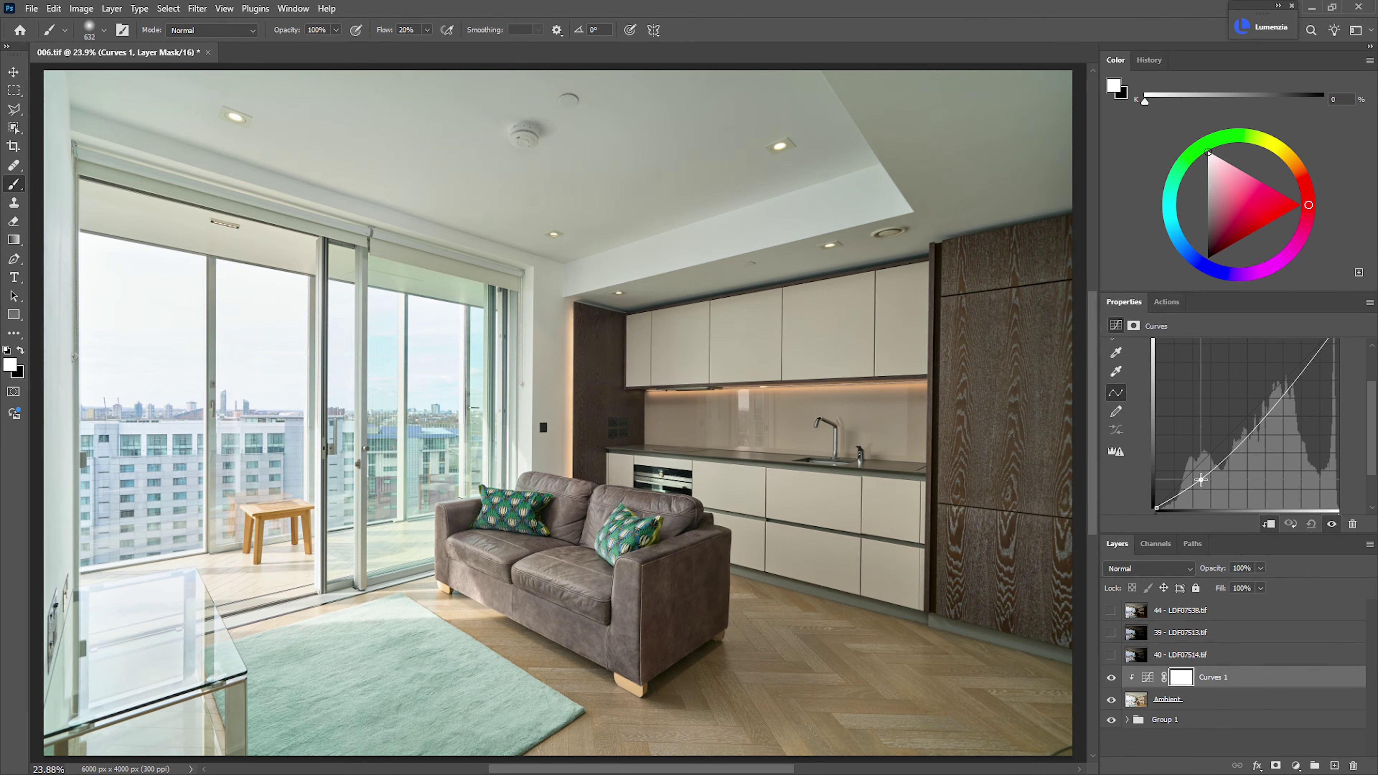
{"action": "left_click_drag", "start_coordinate": [1275, 395], "coordinate": [1276, 377]}
{"action": "left_click", "coordinate": [1109, 679]}
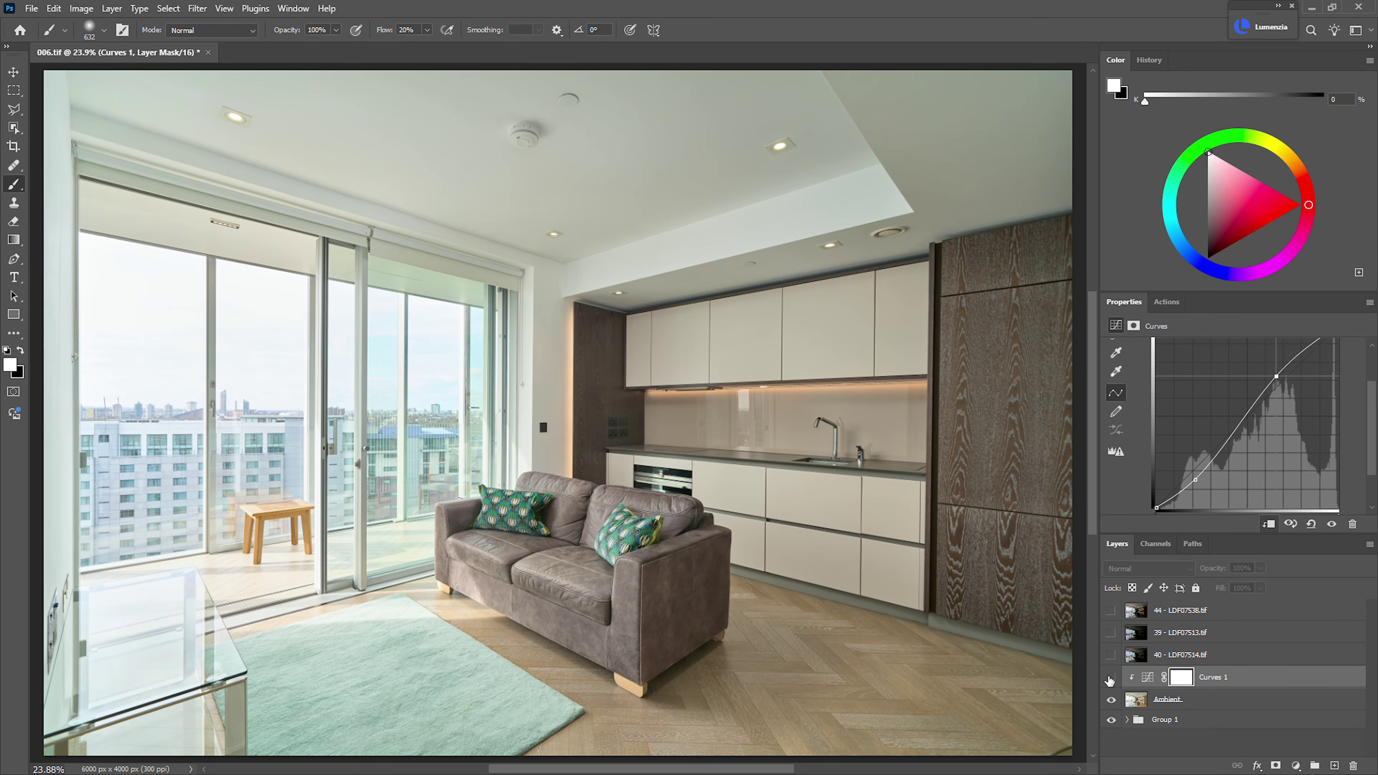
{"action": "left_click", "coordinate": [1109, 679]}
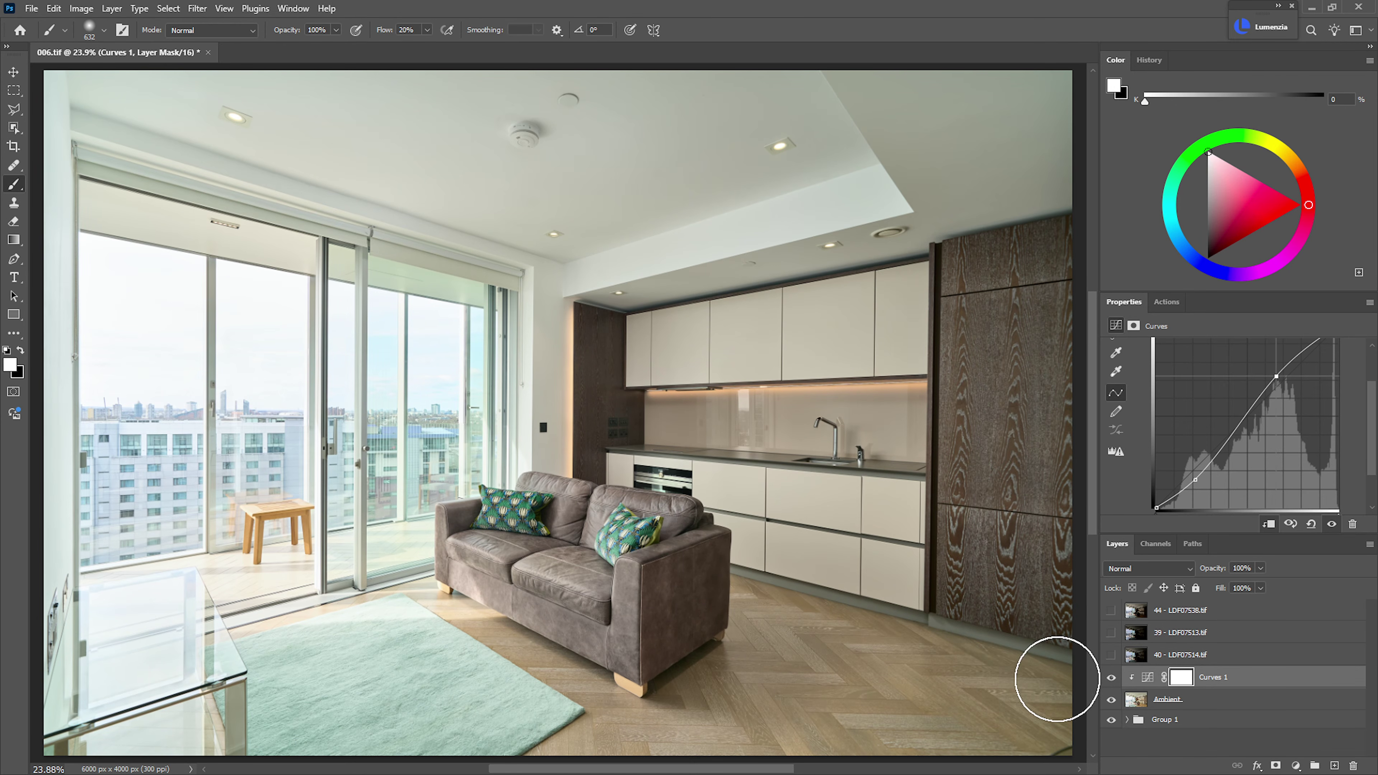
- Select the Ambient layer and examine its effect on the room by repeatedly hiding and showing it
{"action": "left_click", "coordinate": [1135, 701]}
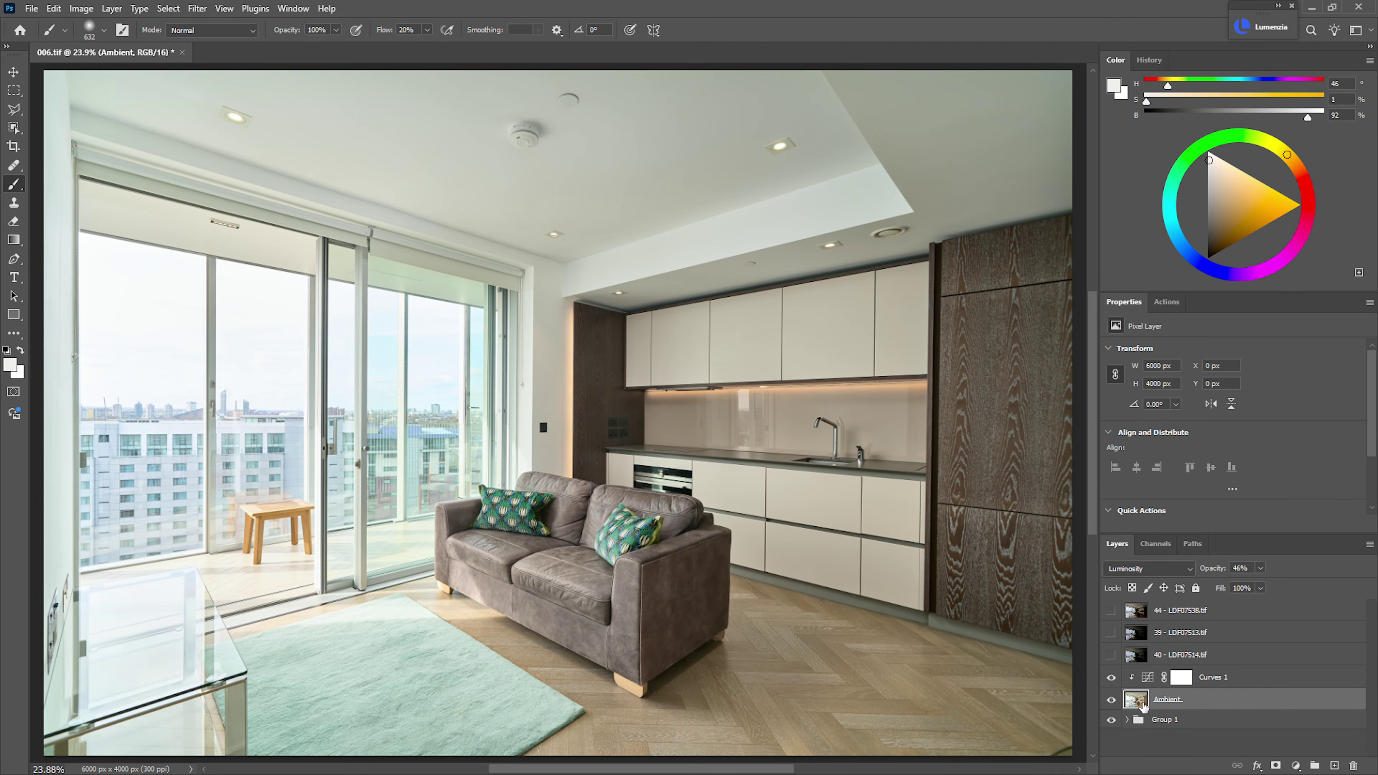
{"action": "left_click", "coordinate": [1110, 701]}
{"action": "left_click", "coordinate": [1111, 701]}
{"action": "left_click", "coordinate": [1111, 701]}
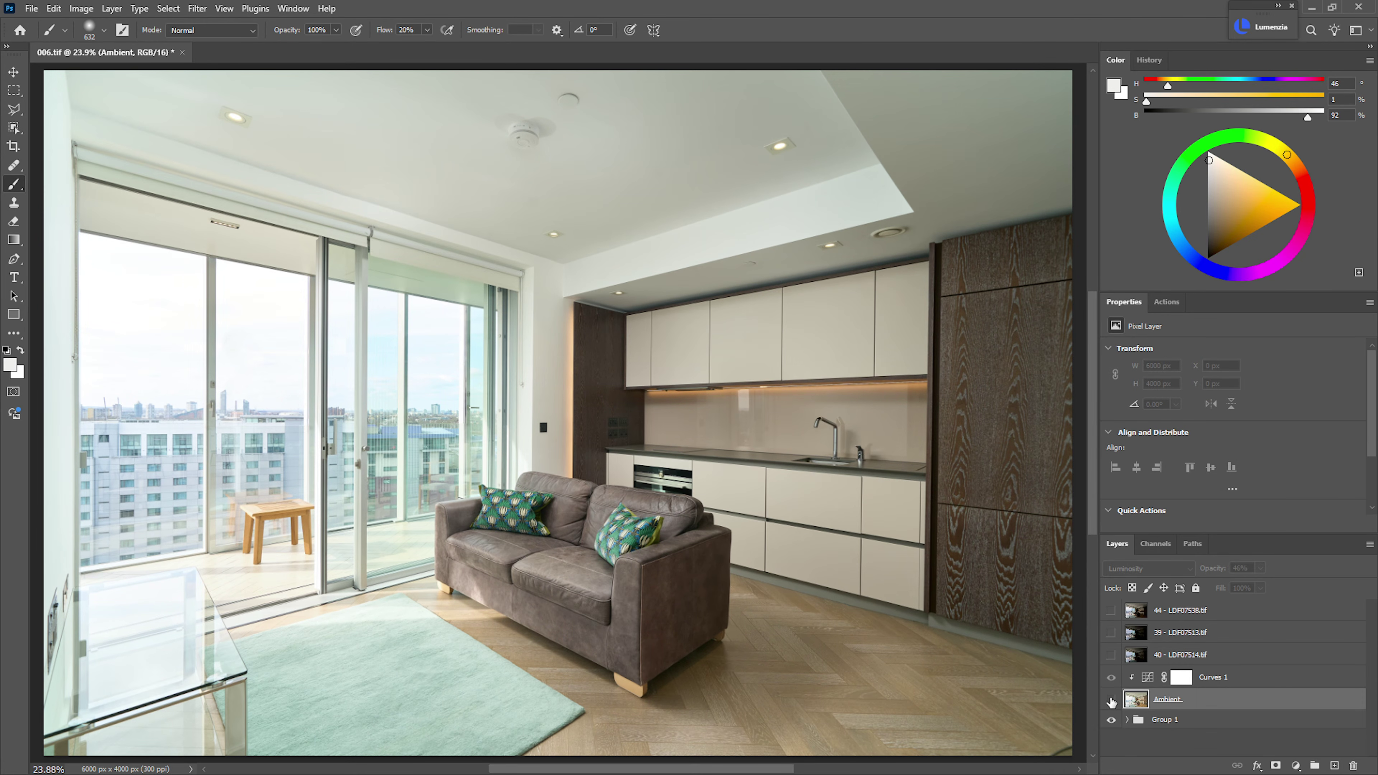
{"action": "left_click", "coordinate": [1111, 701]}
{"action": "left_click", "coordinate": [1111, 701]}
{"action": "left_click", "coordinate": [1111, 701]}
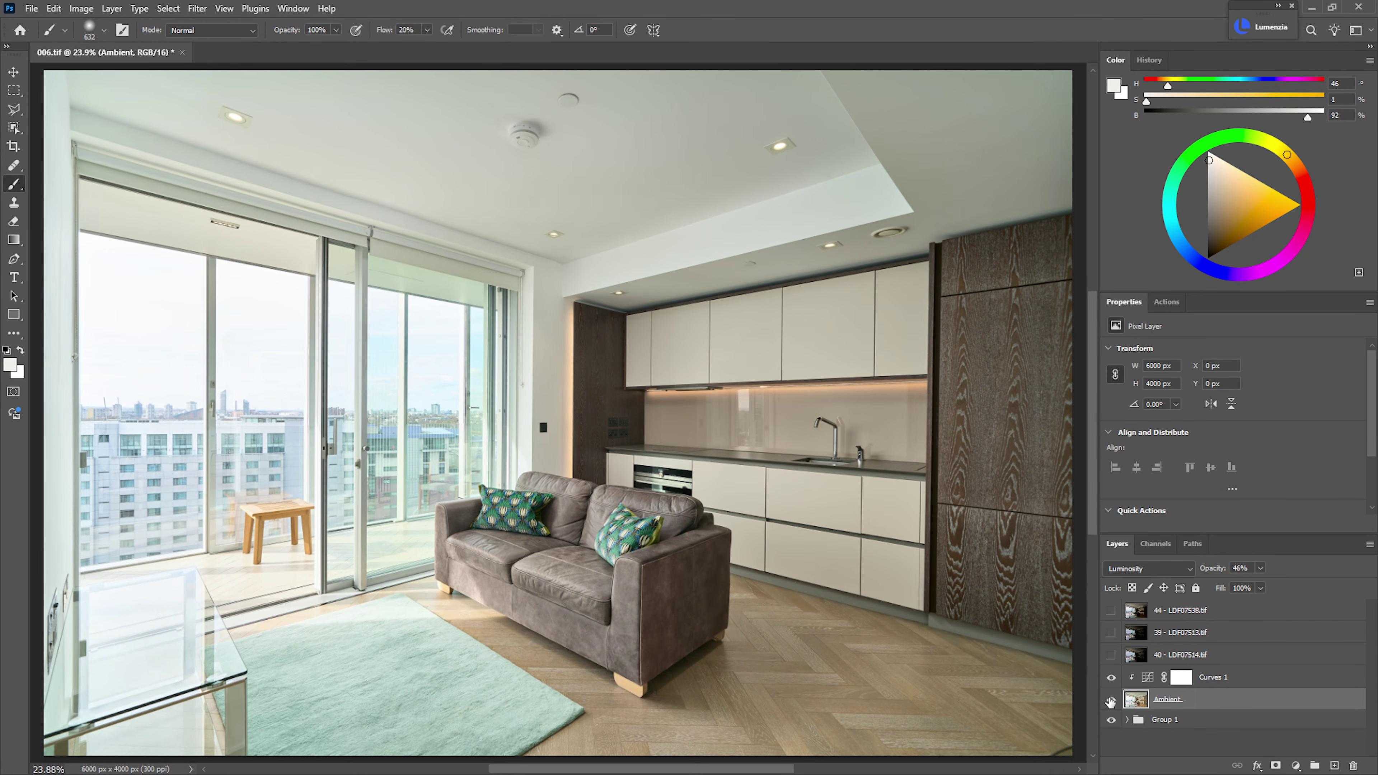
{"action": "left_click", "coordinate": [1111, 701]}
{"action": "left_click", "coordinate": [1110, 702]}
{"action": "left_click", "coordinate": [1110, 701]}
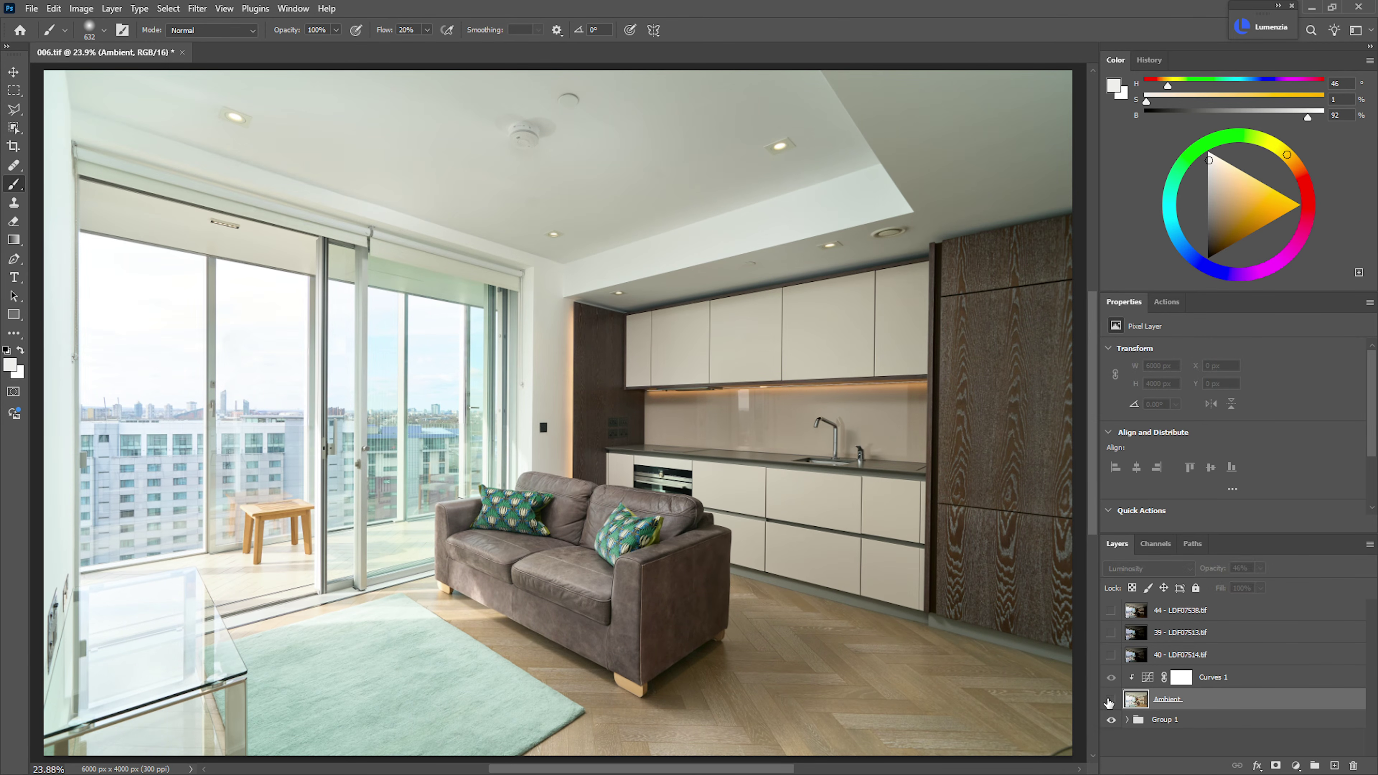
{"action": "left_click", "coordinate": [1111, 701]}
{"action": "left_click", "coordinate": [1111, 701]}
{"action": "left_click", "coordinate": [1111, 700]}
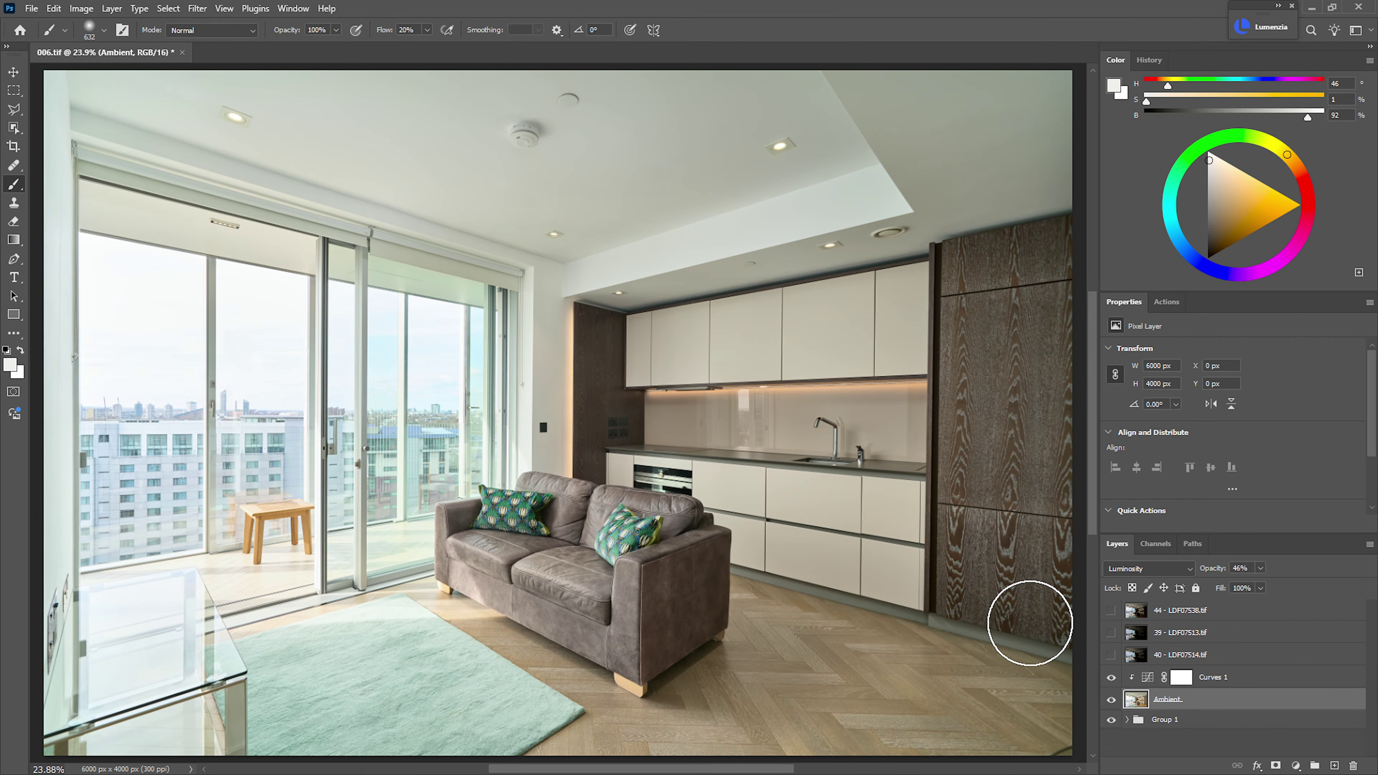
{"action": "left_click", "coordinate": [1111, 701]}
{"action": "left_click", "coordinate": [1110, 701]}
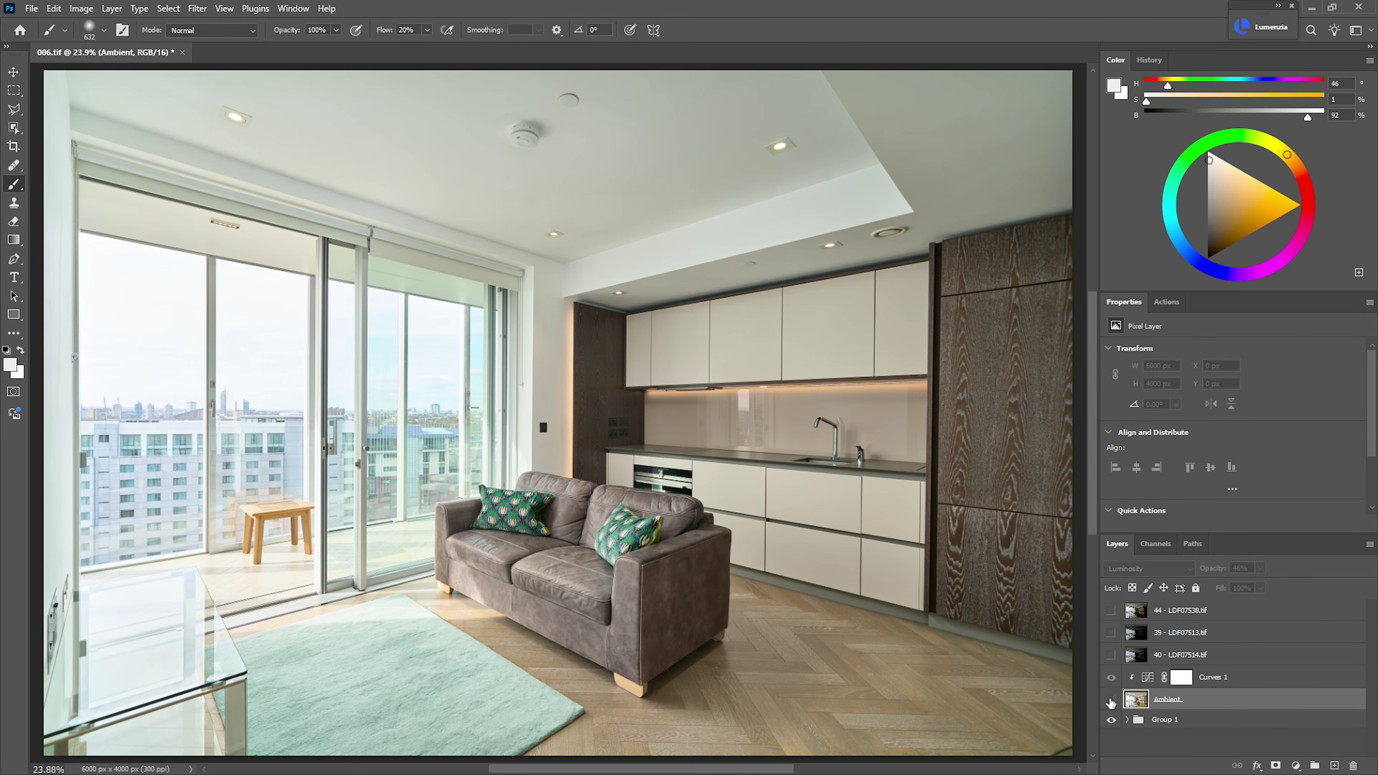
{"action": "left_click", "coordinate": [1110, 701]}
{"action": "left_click", "coordinate": [1110, 701]}
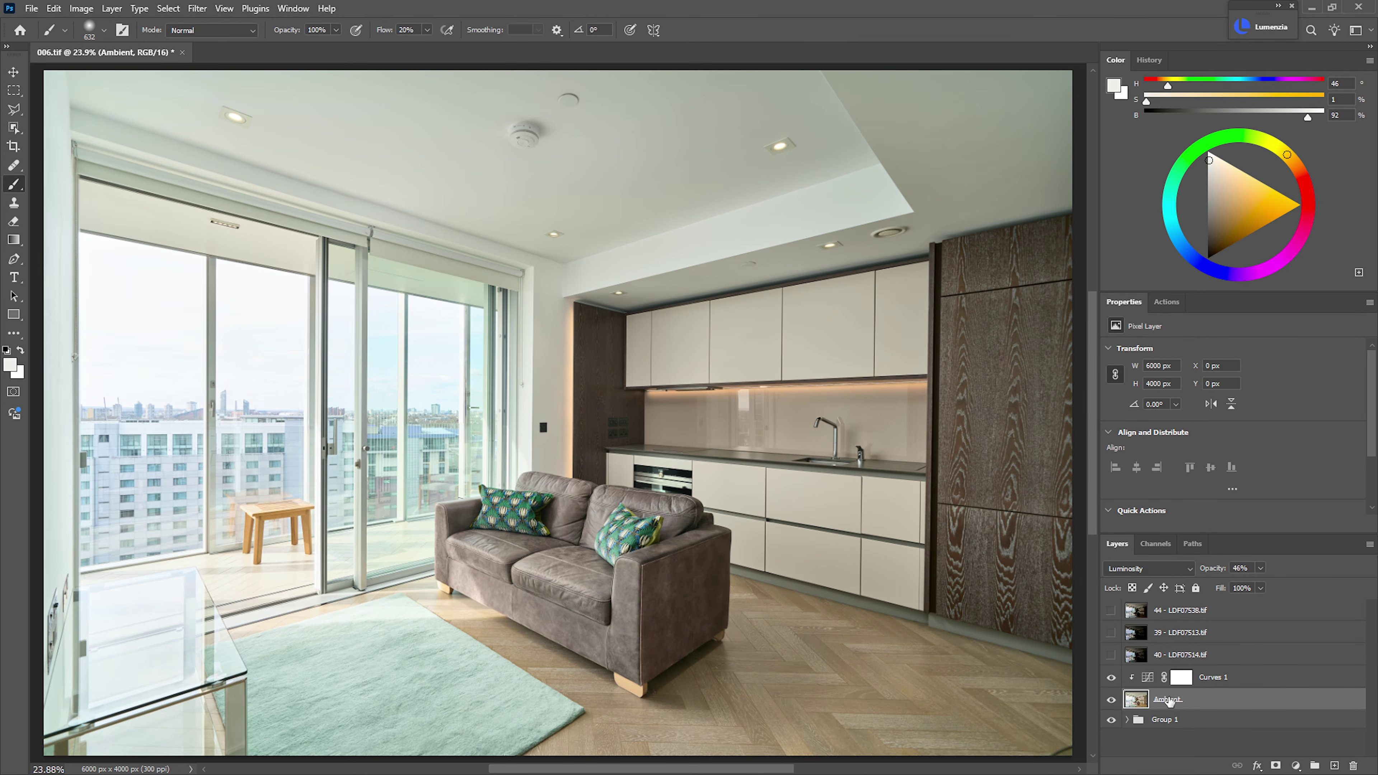
- Add a white mask to the Ambient layer and paint black with a smaller brush over the glowing light strips beside and under the kitchen cabinets
{"action": "left_click", "coordinate": [1273, 765]}
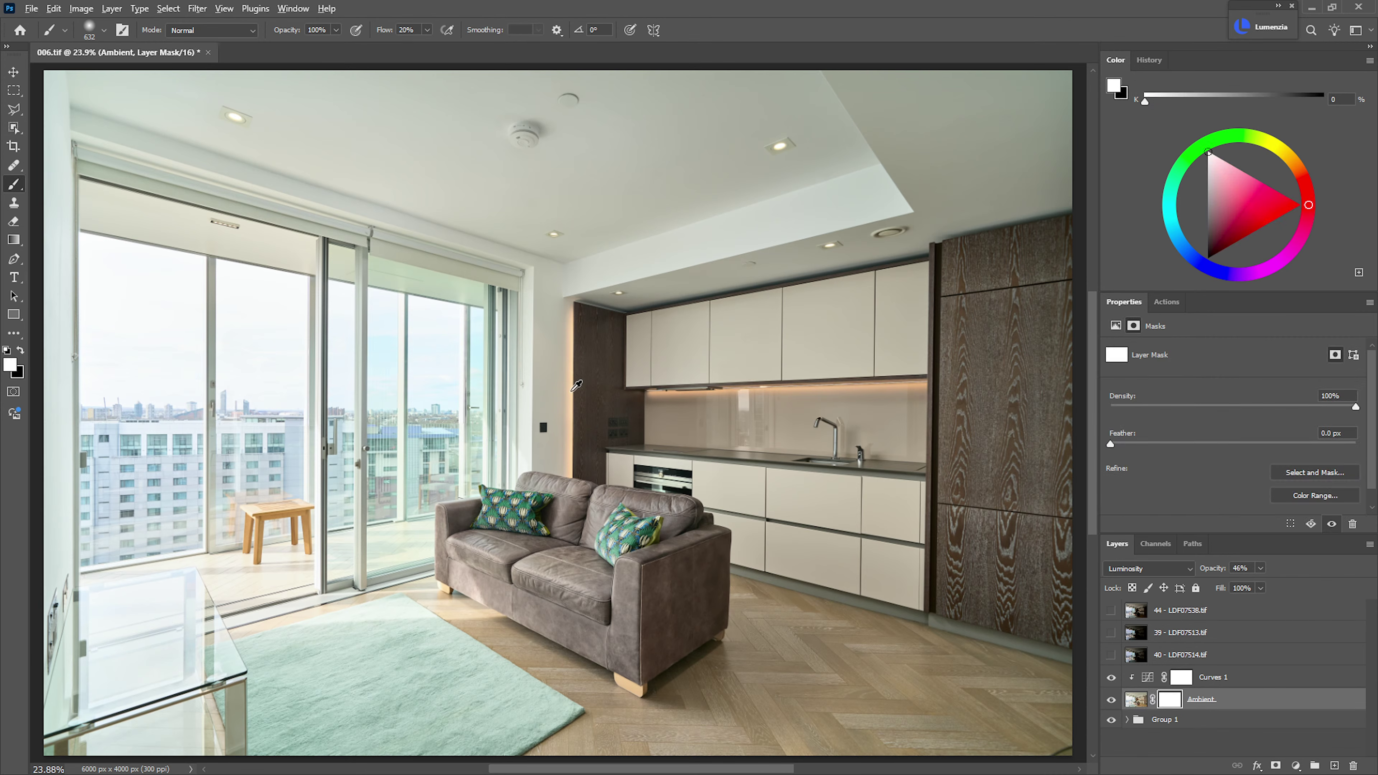
{"action": "left_click_drag", "start_coordinate": [530, 398], "coordinate": [528, 399]}
{"action": "key", "text": "x"}
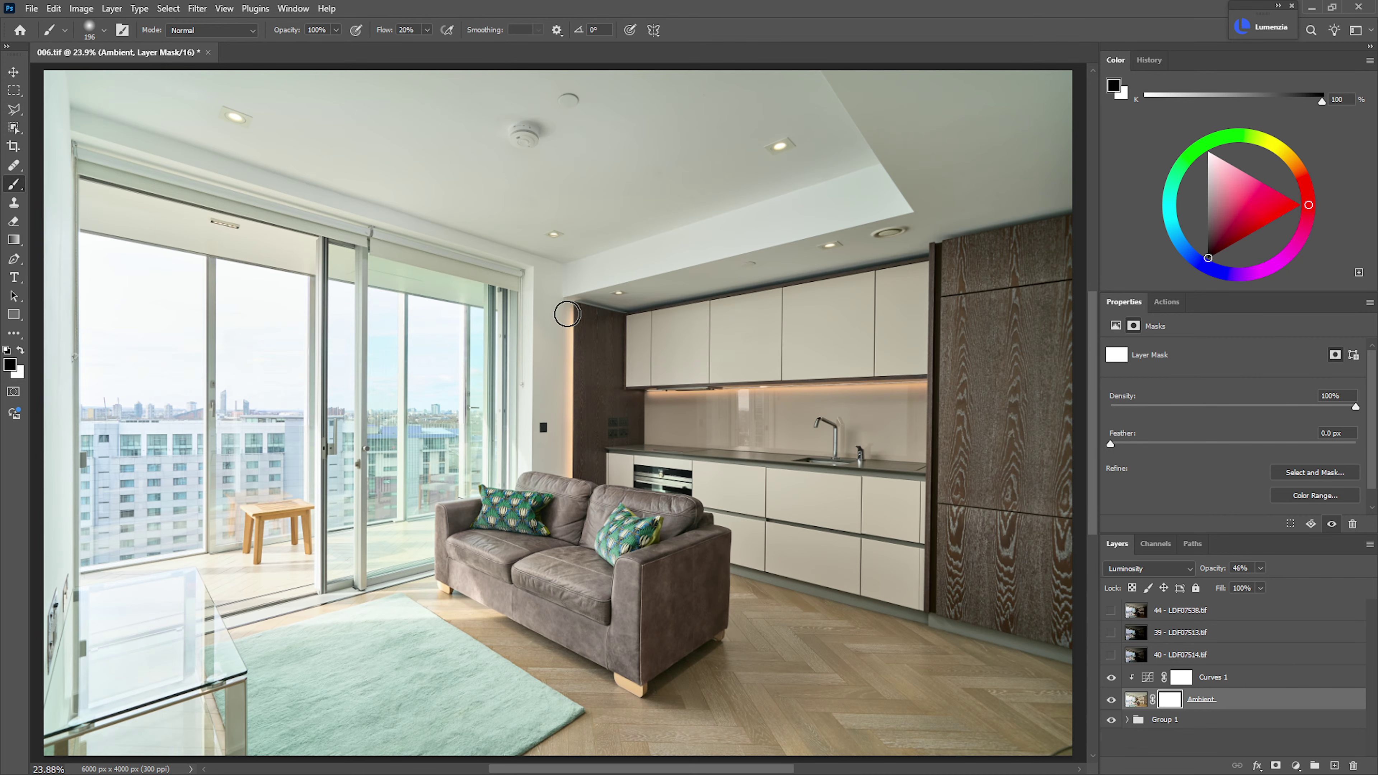
{"action": "mouse_move", "coordinate": [576, 395]}
{"action": "left_mouse_down"}
{"action": "mouse_move", "coordinate": [568, 458]}
{"action": "mouse_move", "coordinate": [573, 314]}
{"action": "mouse_move", "coordinate": [569, 468]}
{"action": "left_mouse_up"}
{"action": "left_click_drag", "start_coordinate": [659, 392], "coordinate": [922, 382]}
{"action": "key", "text": "x"}
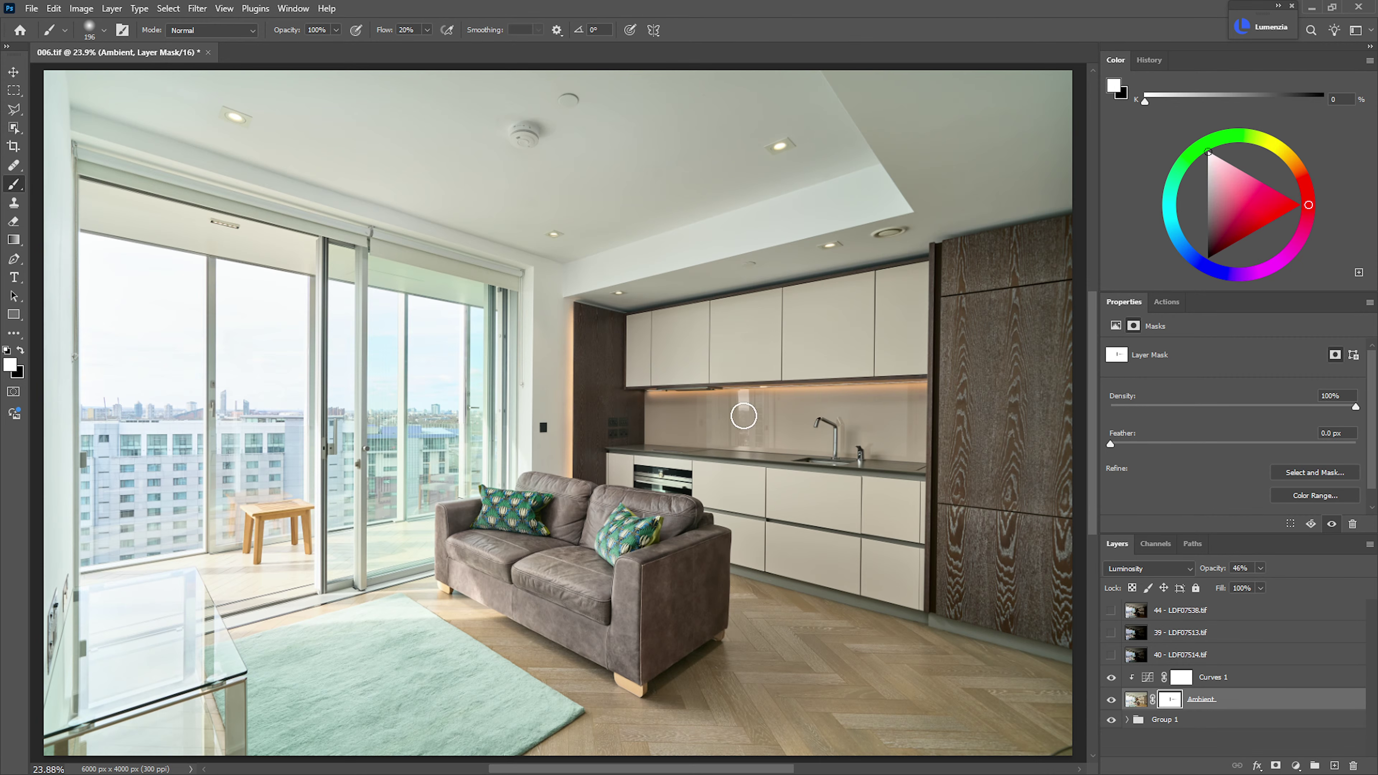
- Preview the 40, 39 and 44 exposures in turn, leave 44 - LDF07538.tif visible, and give it a black mask
{"action": "mouse_move", "coordinate": [624, 472]}
{"action": "left_mouse_down"}
{"action": "mouse_move", "coordinate": [591, 491]}
{"action": "mouse_move", "coordinate": [619, 488]}
{"action": "left_mouse_up"}
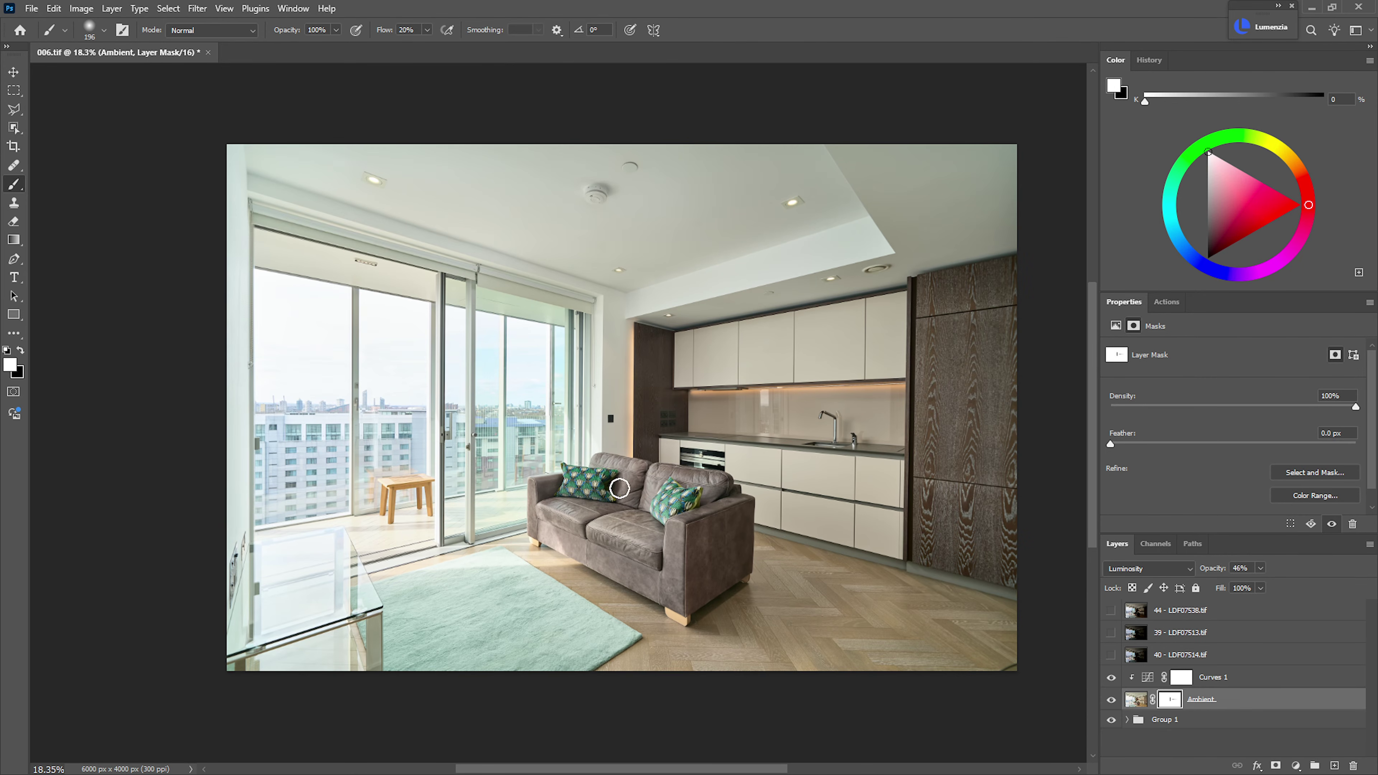
{"action": "left_click", "coordinate": [1110, 655]}
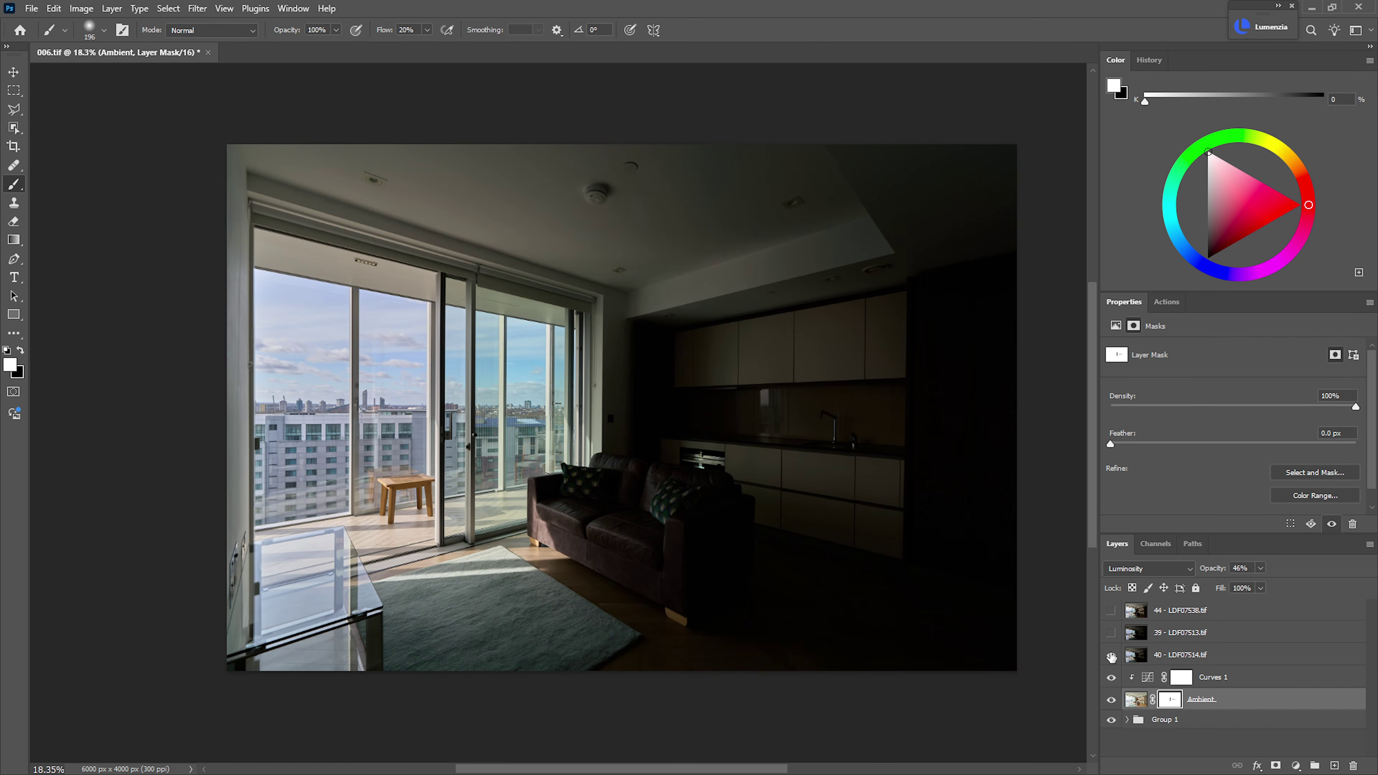
{"action": "left_click", "coordinate": [1111, 656]}
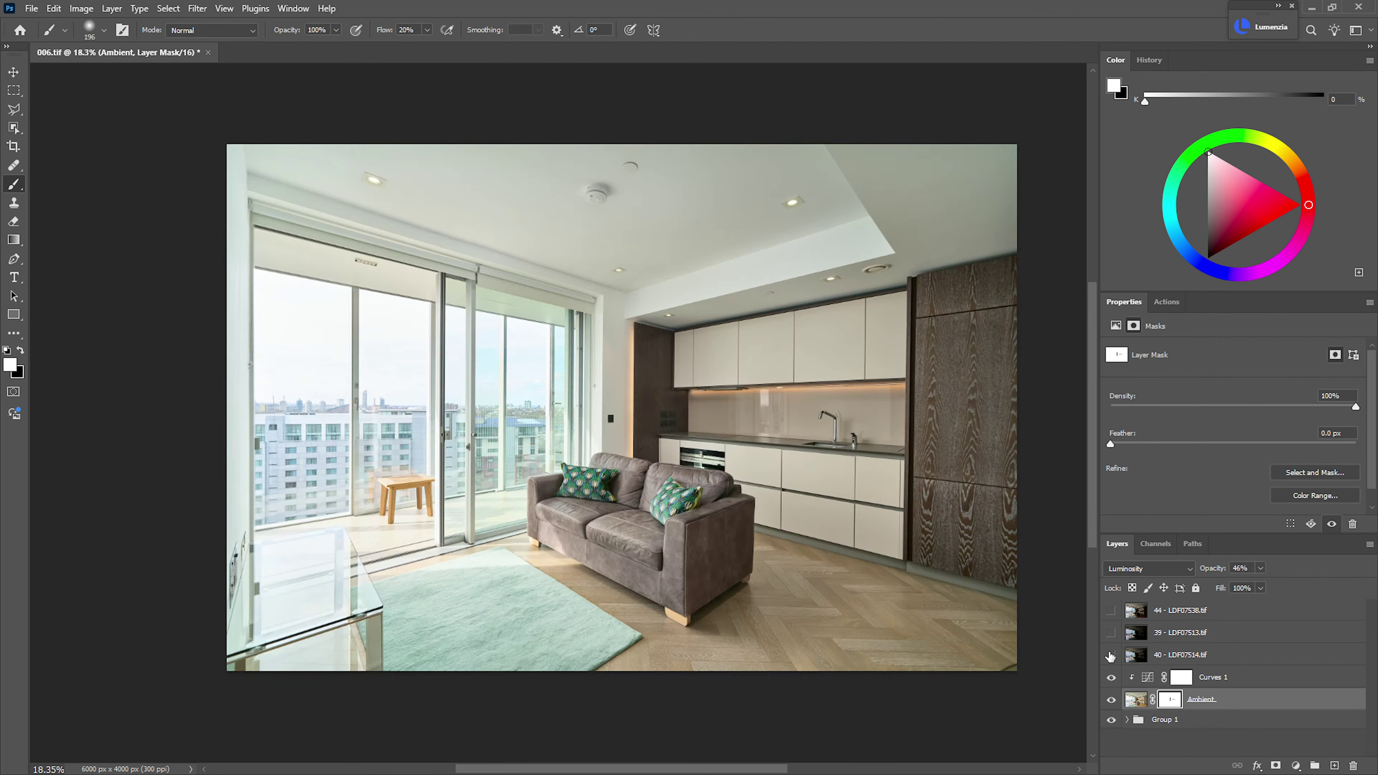
{"action": "left_click", "coordinate": [1111, 633]}
{"action": "left_click", "coordinate": [1111, 633]}
{"action": "left_click", "coordinate": [1111, 611]}
{"action": "left_click", "coordinate": [1111, 611]}
{"action": "left_click", "coordinate": [1111, 611]}
{"action": "left_click", "coordinate": [1135, 610]}
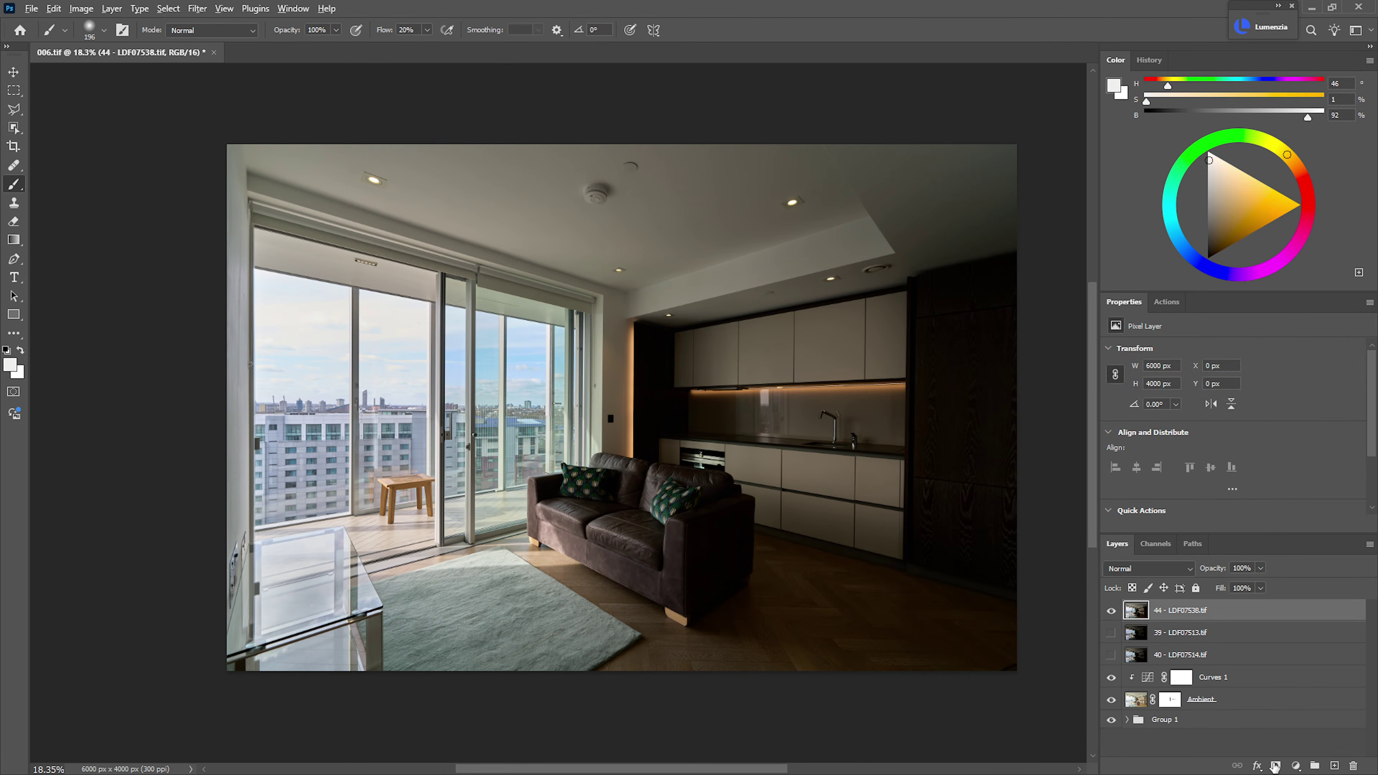
{"action": "left_click", "coordinate": [1275, 766], "text": "alt"}
- Select the large window opening with the Polygonal Lasso, following its frame, the floor track and the glass table's edge
{"action": "key", "text": "l"}
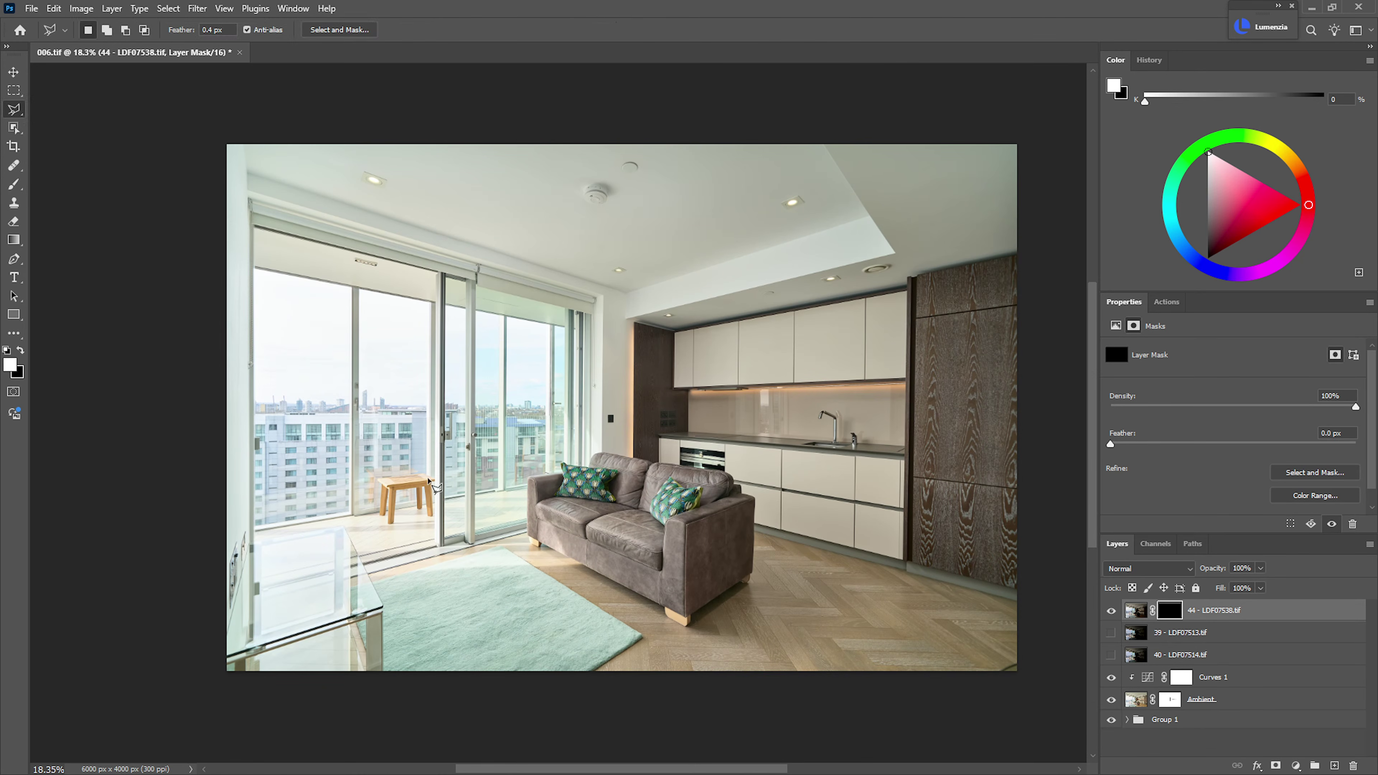
{"action": "left_click_drag", "start_coordinate": [282, 312], "coordinate": [276, 313]}
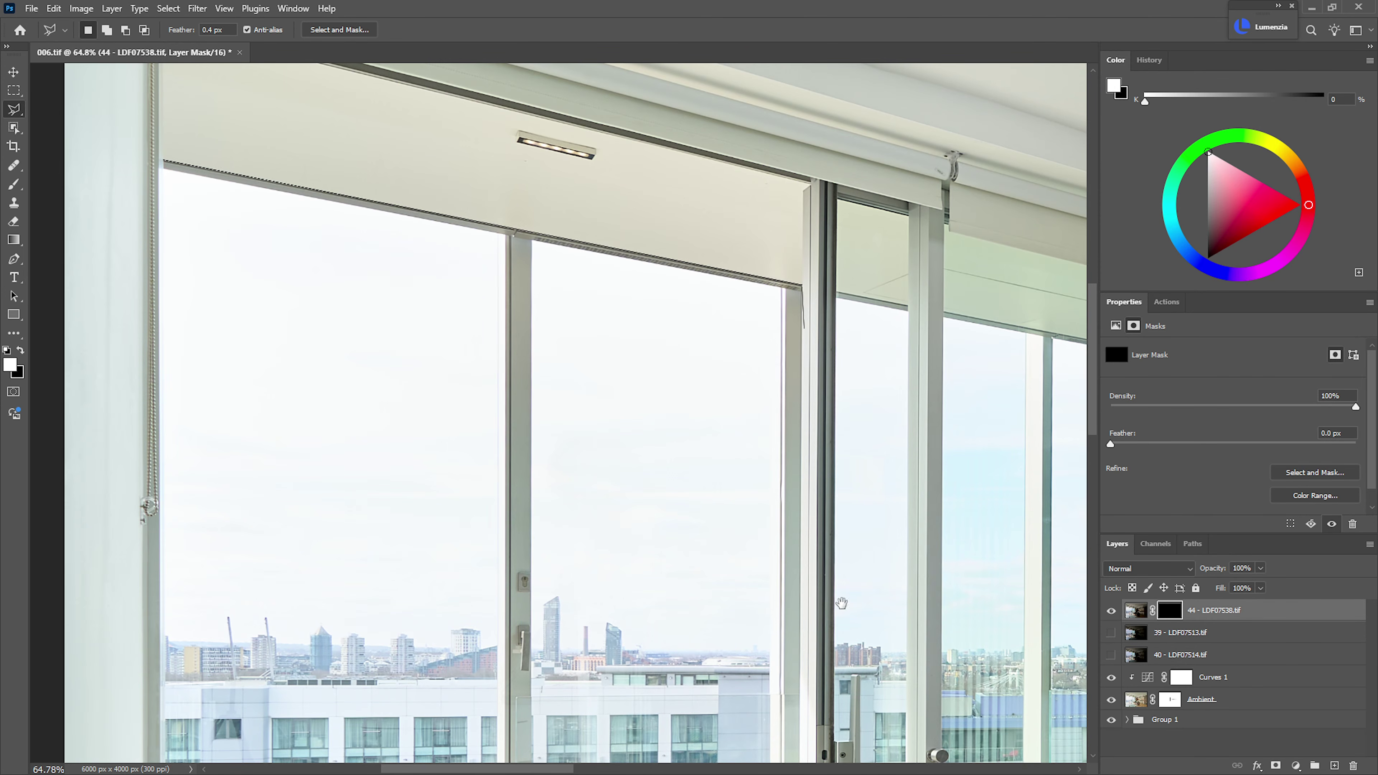
{"action": "left_click_drag", "start_coordinate": [842, 602], "coordinate": [732, 109]}
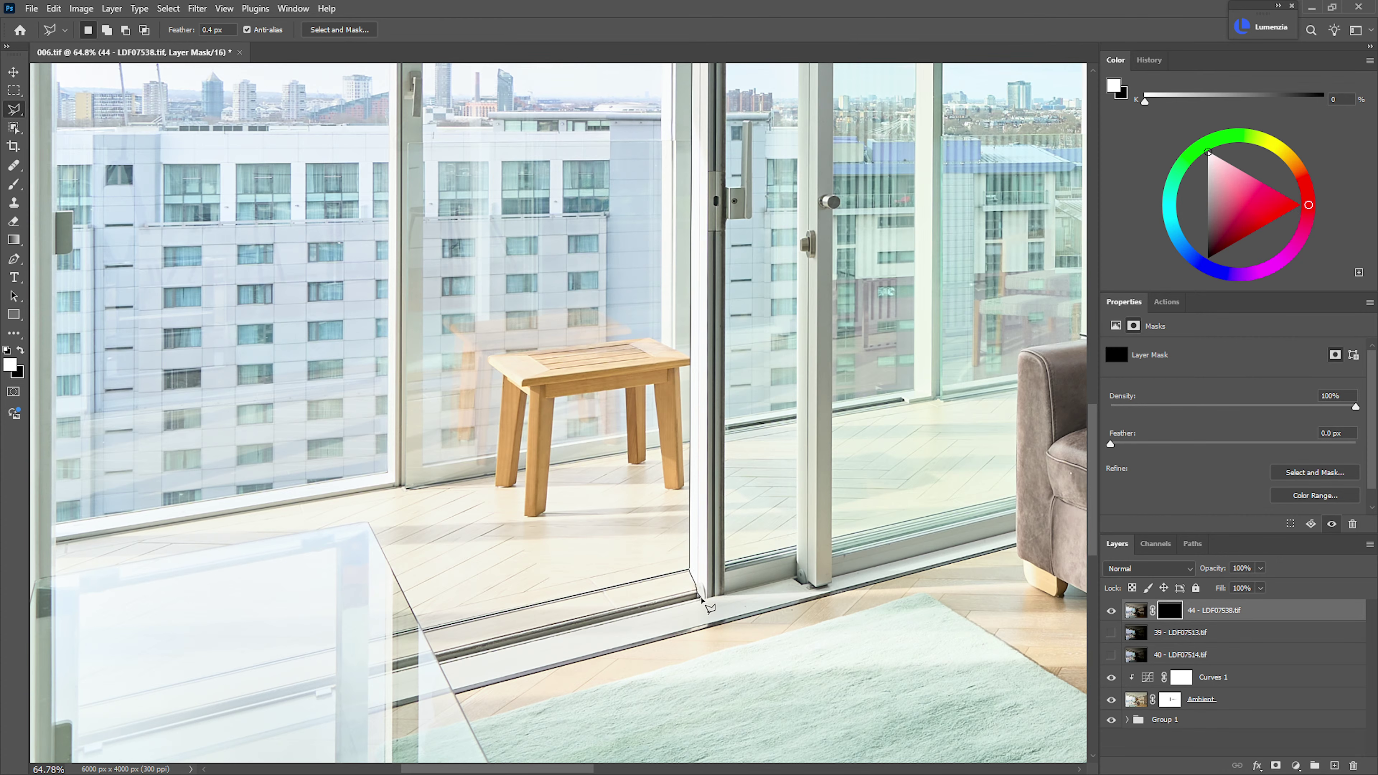
{"action": "left_click_drag", "start_coordinate": [604, 614], "coordinate": [913, 394]}
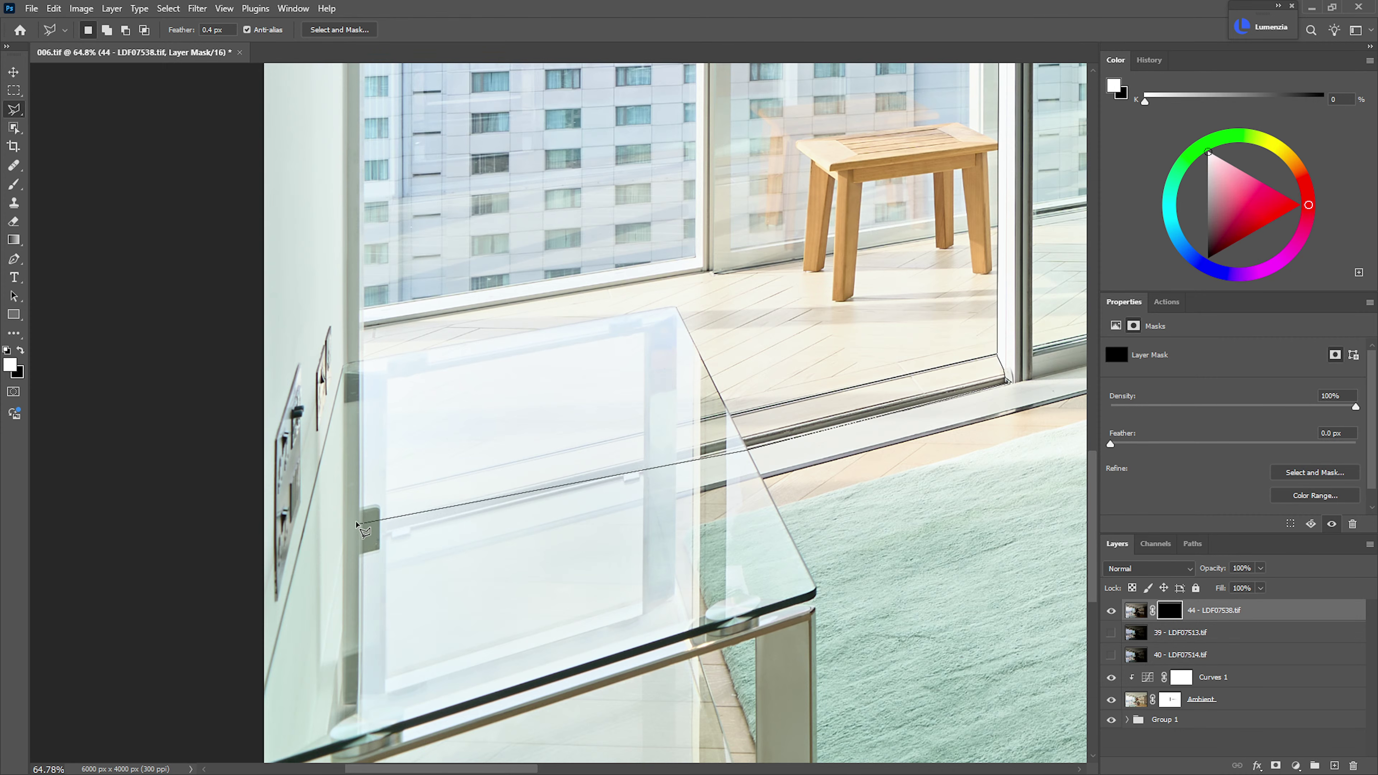
{"action": "left_click", "coordinate": [677, 308]}
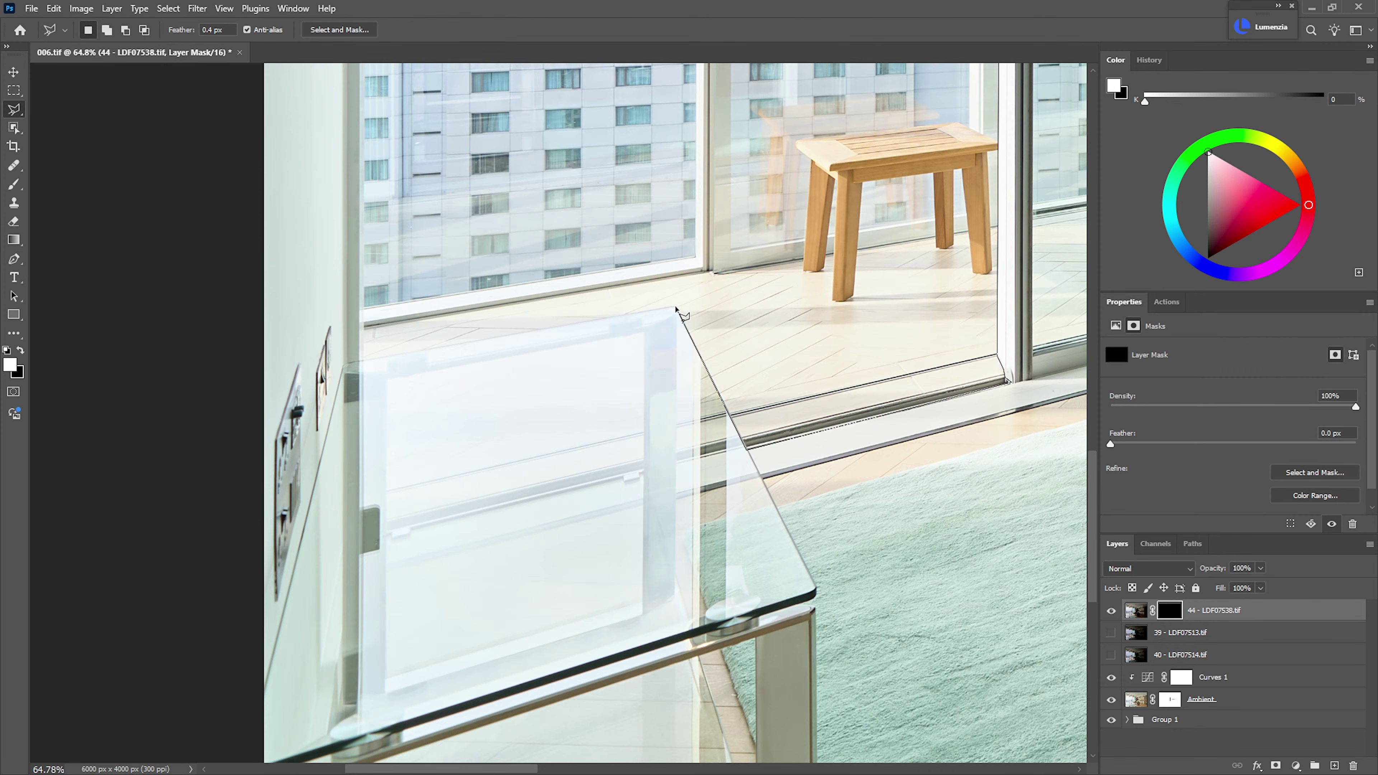
{"action": "left_click", "coordinate": [361, 363]}
{"action": "scroll", "coordinate": [372, 371], "scroll_direction": "up", "scroll_amount": 10}
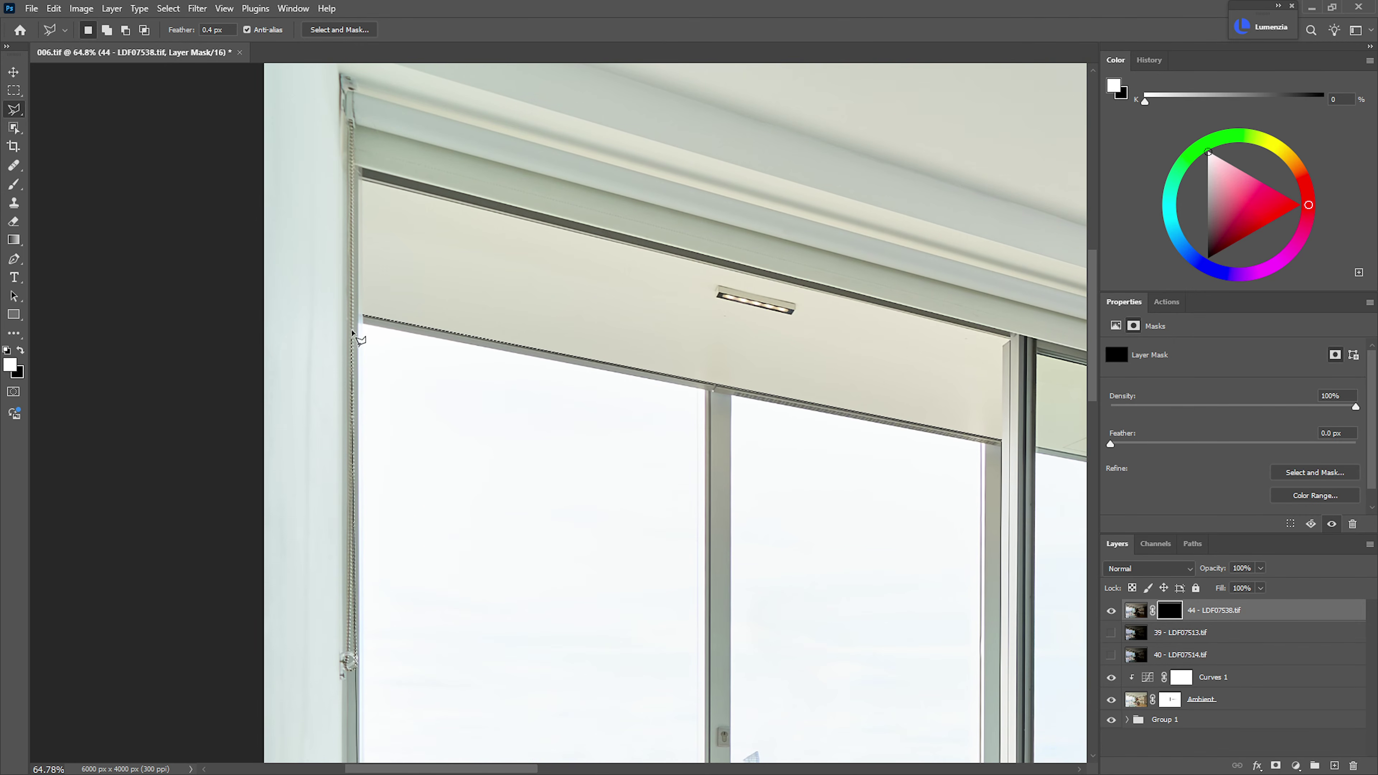
{"action": "left_click", "coordinate": [362, 317]}
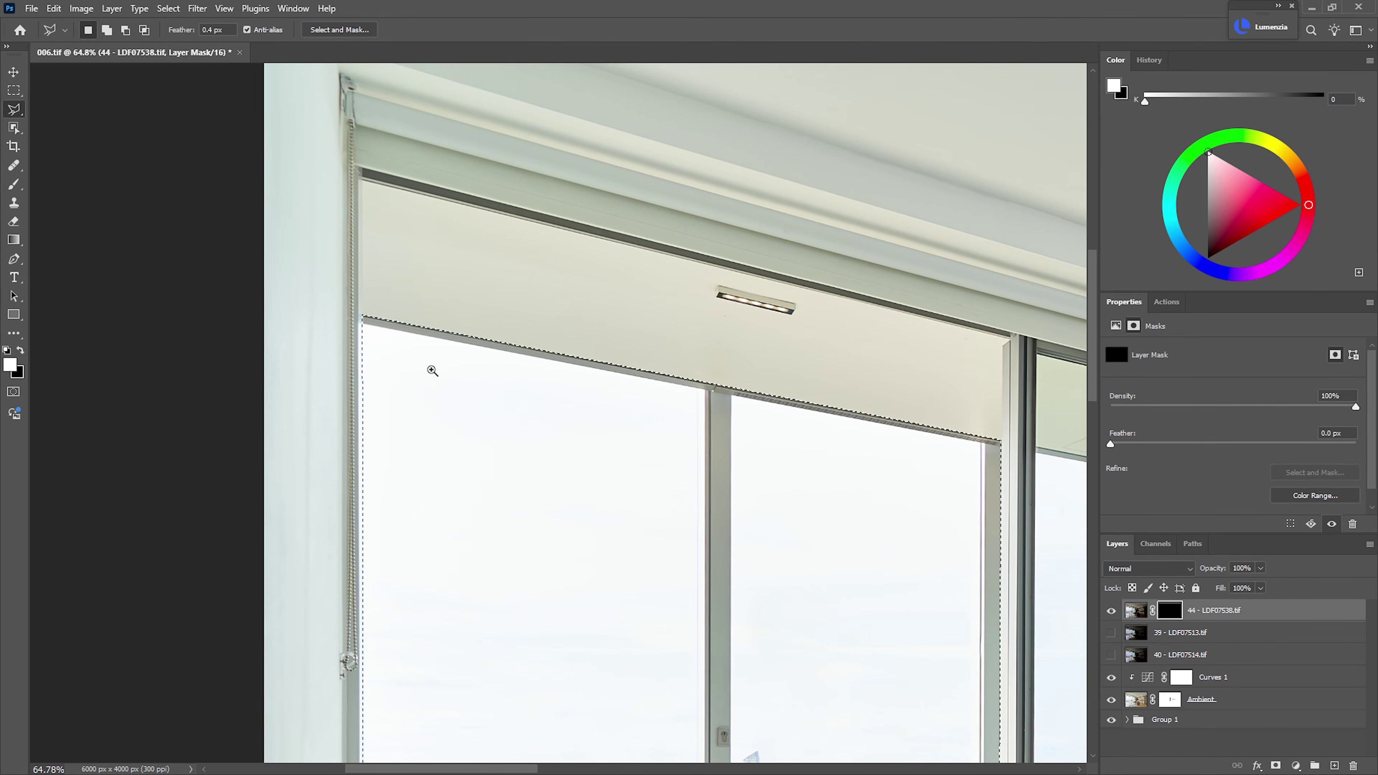
- Add to the selection by tracing the narrow glass pane beside the large window along its top, far side and bottom edges
{"action": "scroll", "coordinate": [430, 371], "scroll_direction": "down", "scroll_amount": 5}
{"action": "scroll", "coordinate": [455, 280], "scroll_direction": "down", "scroll_amount": 3}
{"action": "scroll", "coordinate": [468, 216], "scroll_direction": "up", "scroll_amount": 8}
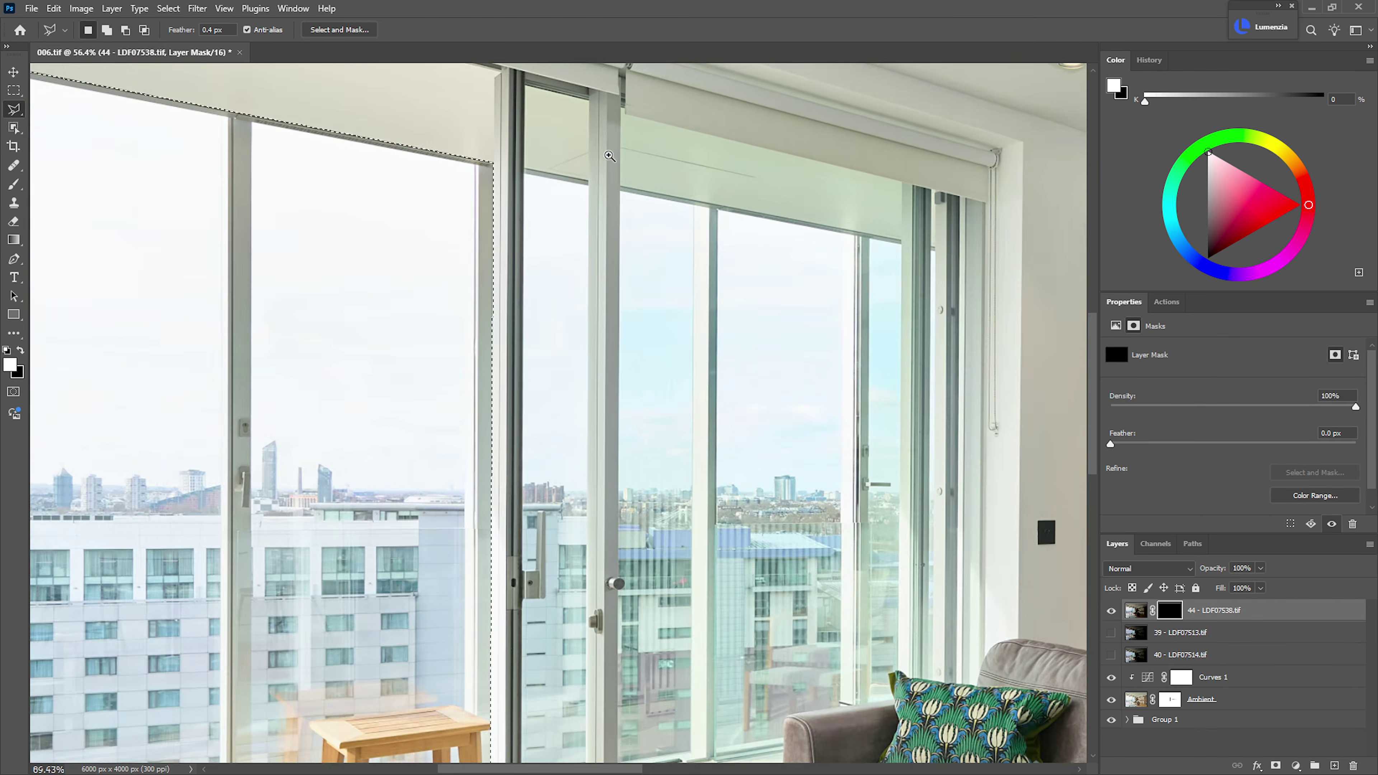
{"action": "key", "text": "shift"}
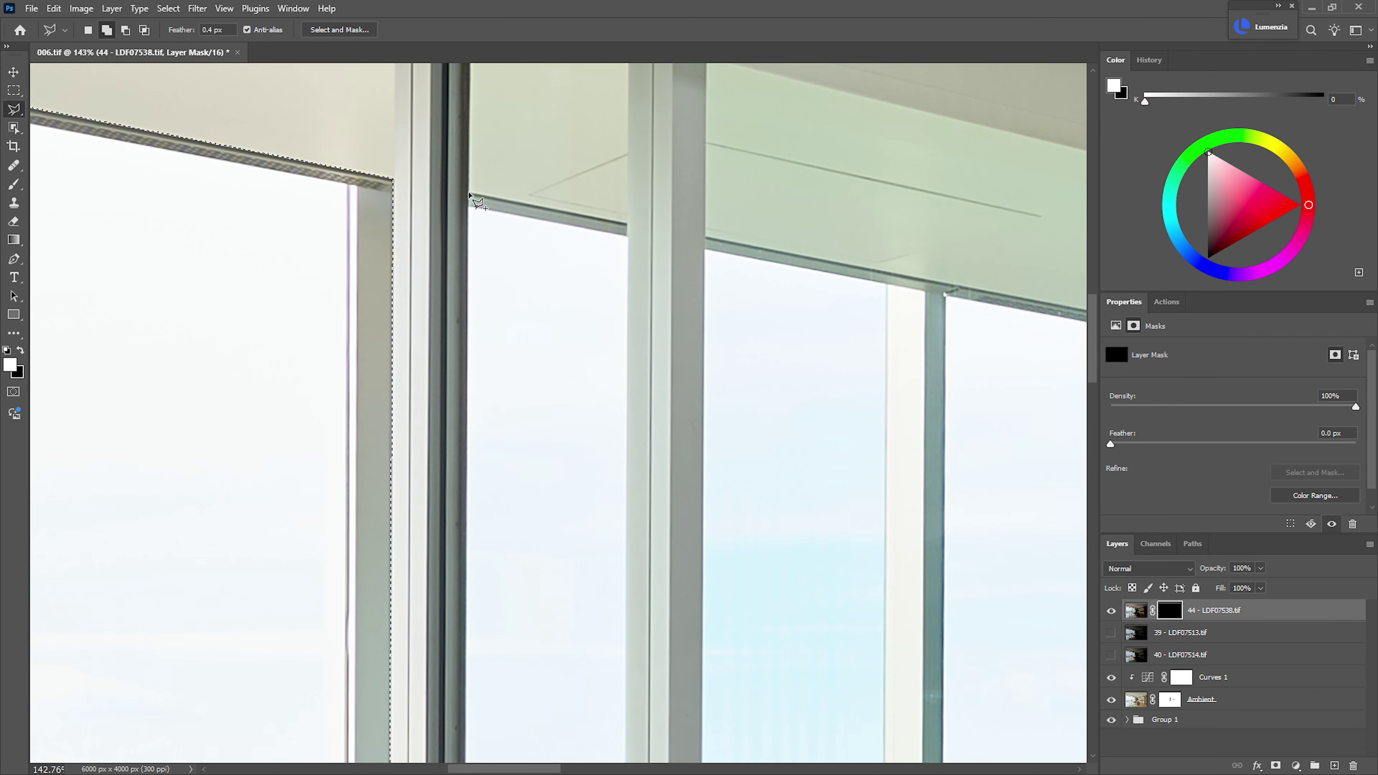
{"action": "left_click", "coordinate": [470, 197]}
{"action": "left_click", "coordinate": [627, 232]}
{"action": "left_click_drag", "start_coordinate": [660, 416], "coordinate": [627, 292]}
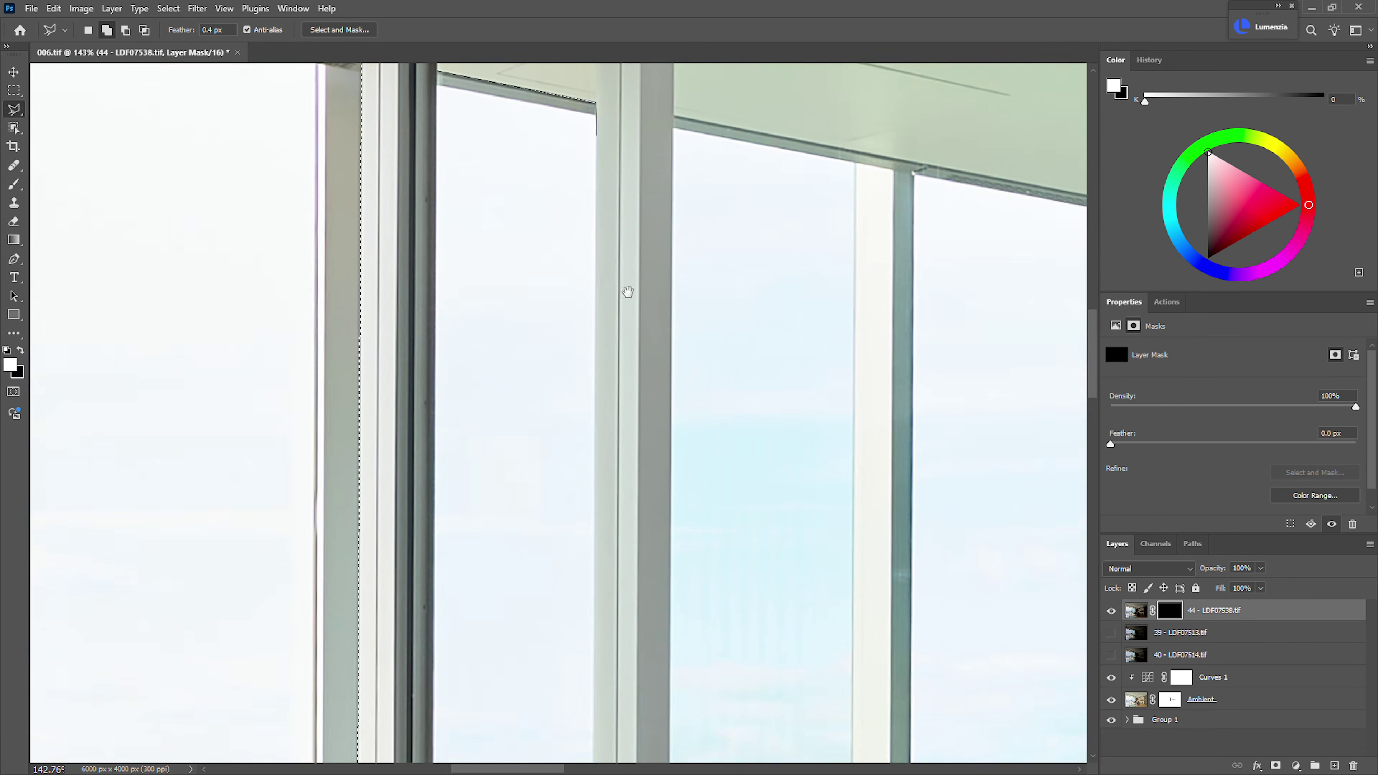
{"action": "scroll", "coordinate": [627, 292], "scroll_direction": "down", "scroll_amount": 15}
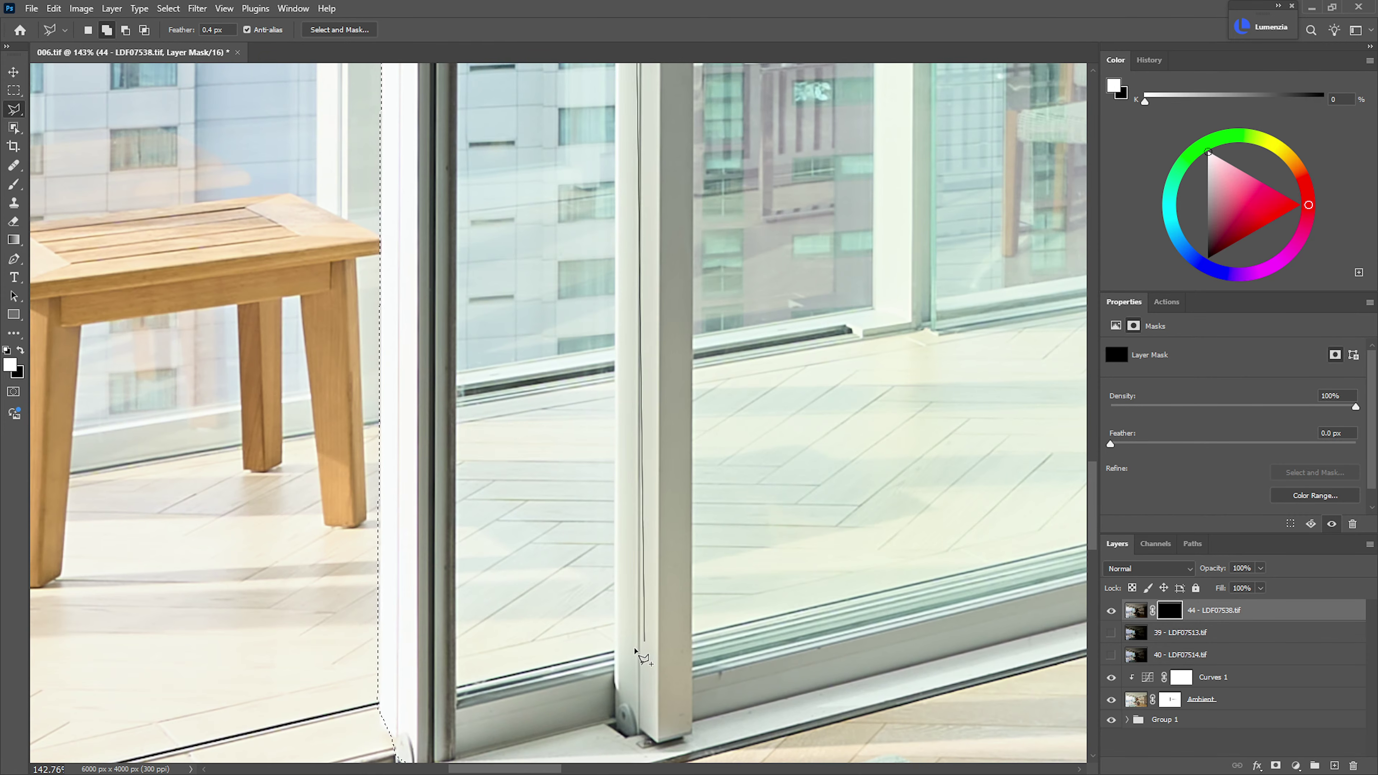
{"action": "left_click", "coordinate": [616, 651]}
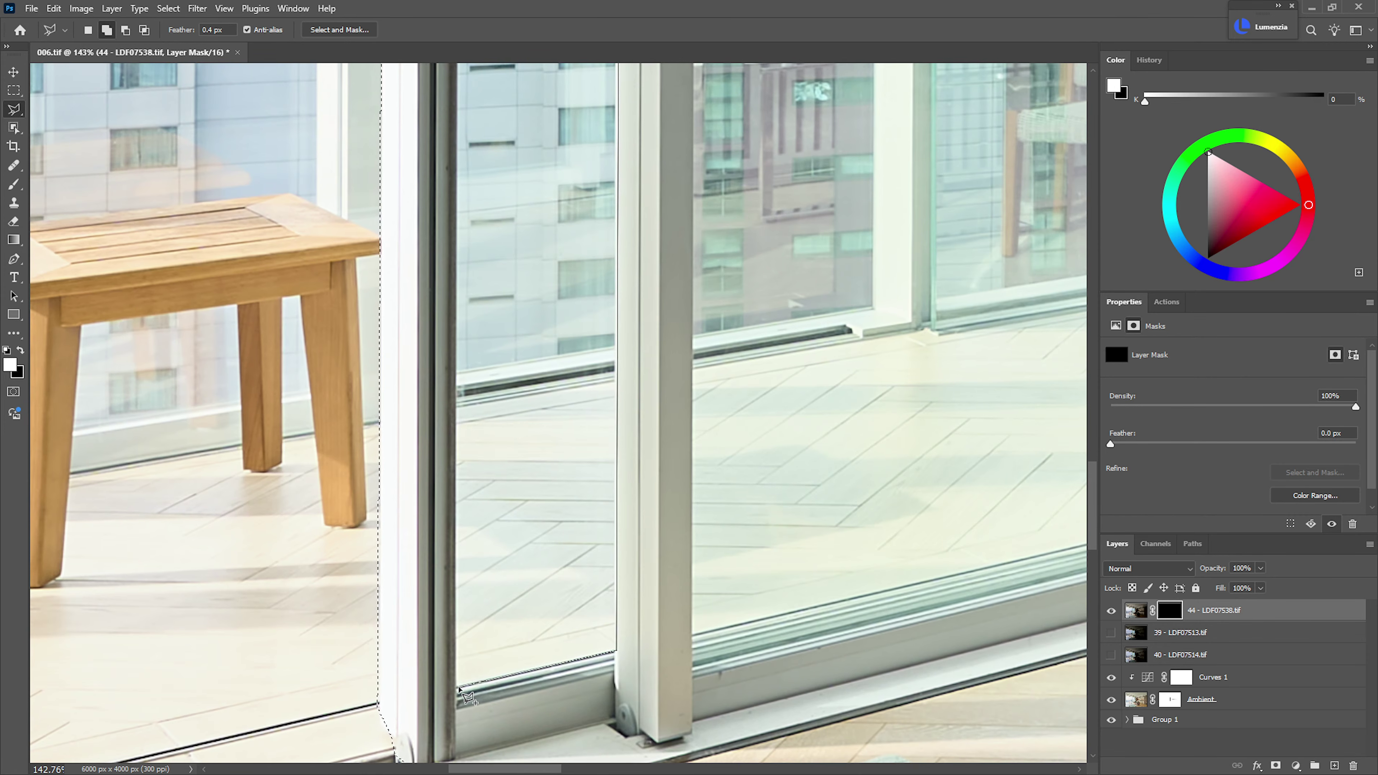
{"action": "left_click", "coordinate": [455, 687]}
- Trace around the door handle to exclude it and close the narrow pane's selection at its upper corner
{"action": "scroll", "coordinate": [458, 379], "scroll_direction": "up", "scroll_amount": 10}
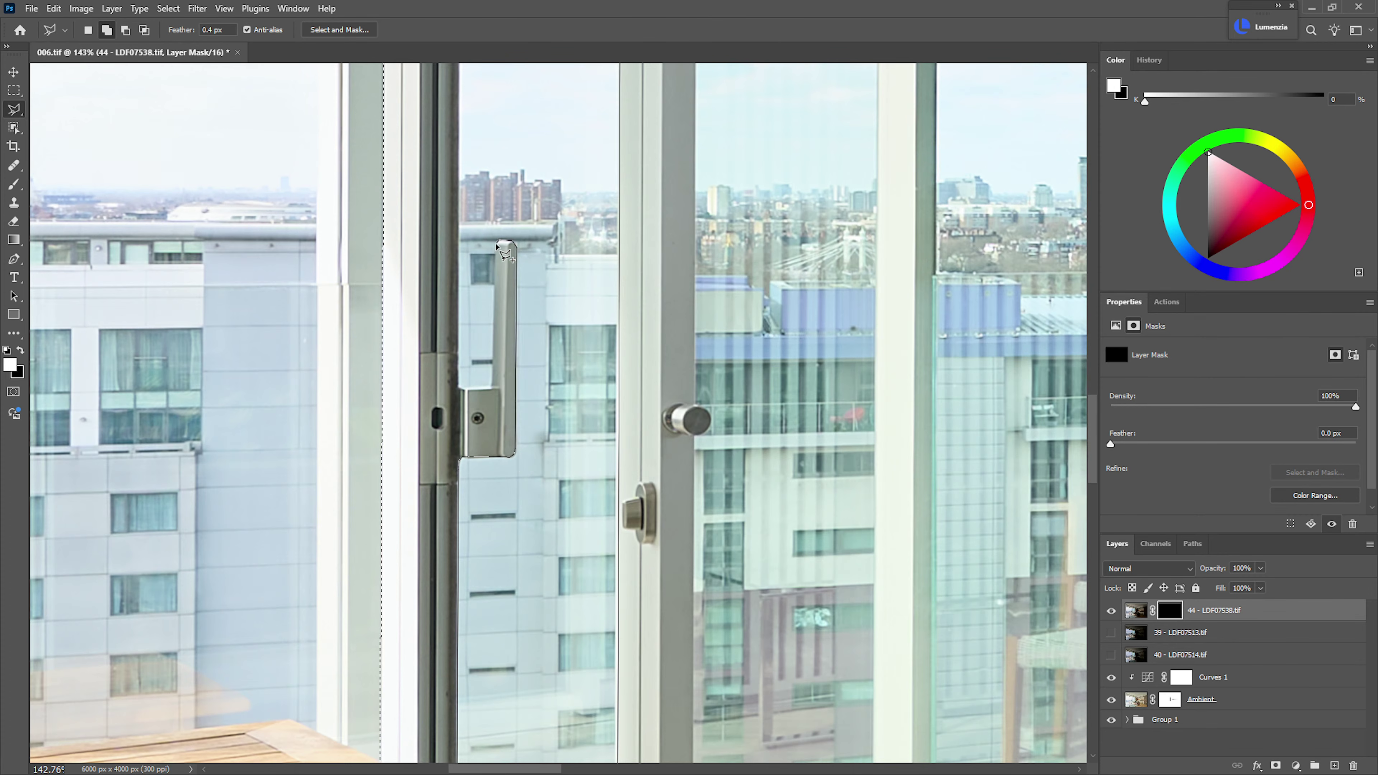
{"action": "left_click", "coordinate": [498, 245]}
{"action": "left_click", "coordinate": [493, 386]}
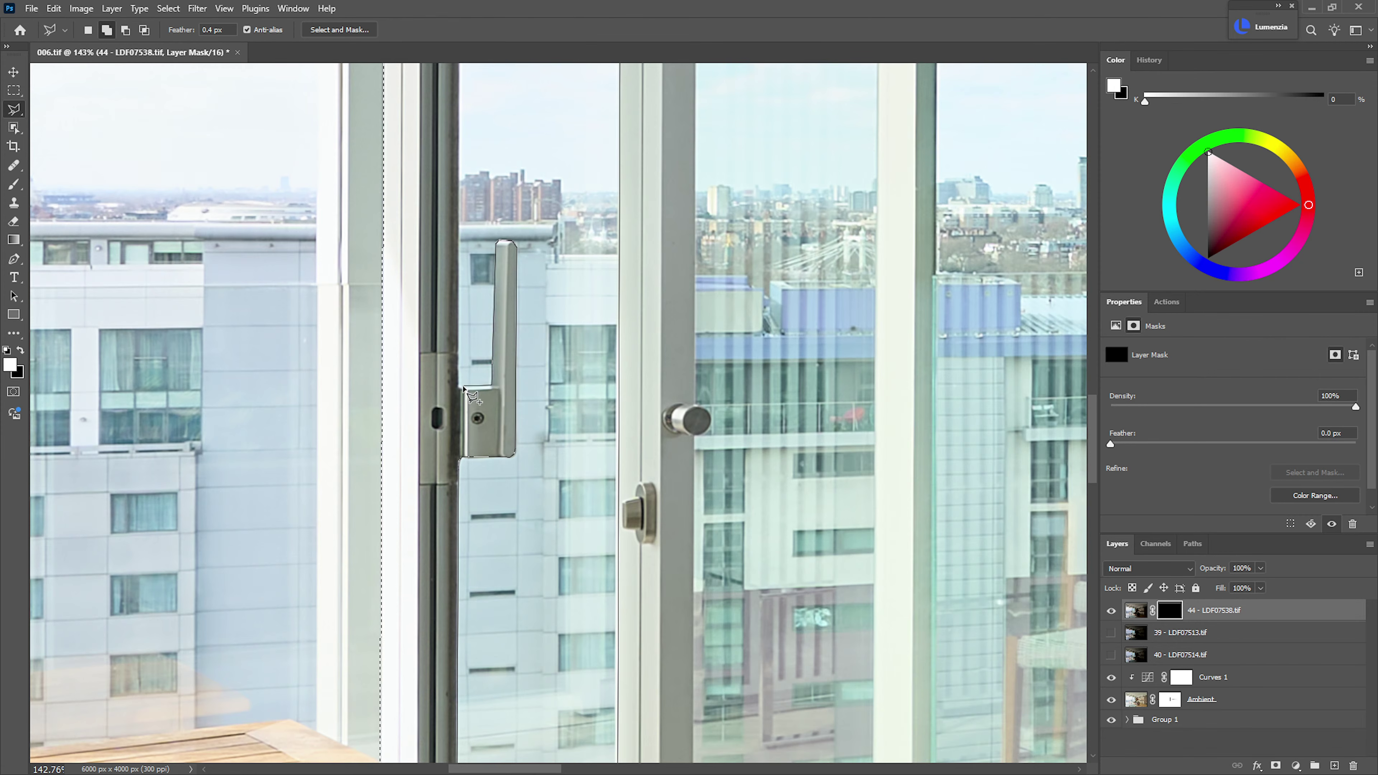
{"action": "scroll", "coordinate": [461, 383], "scroll_direction": "up", "scroll_amount": 10}
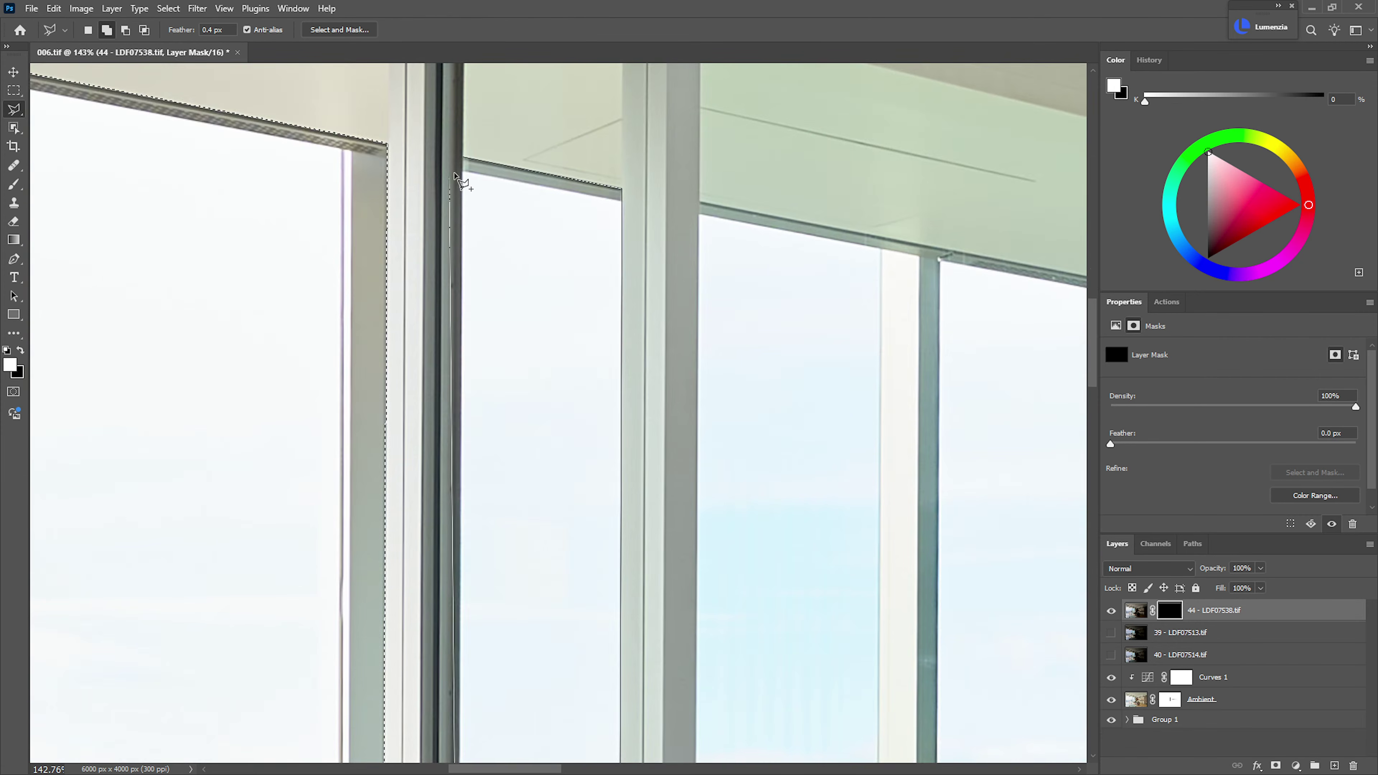
{"action": "left_click", "coordinate": [463, 159]}
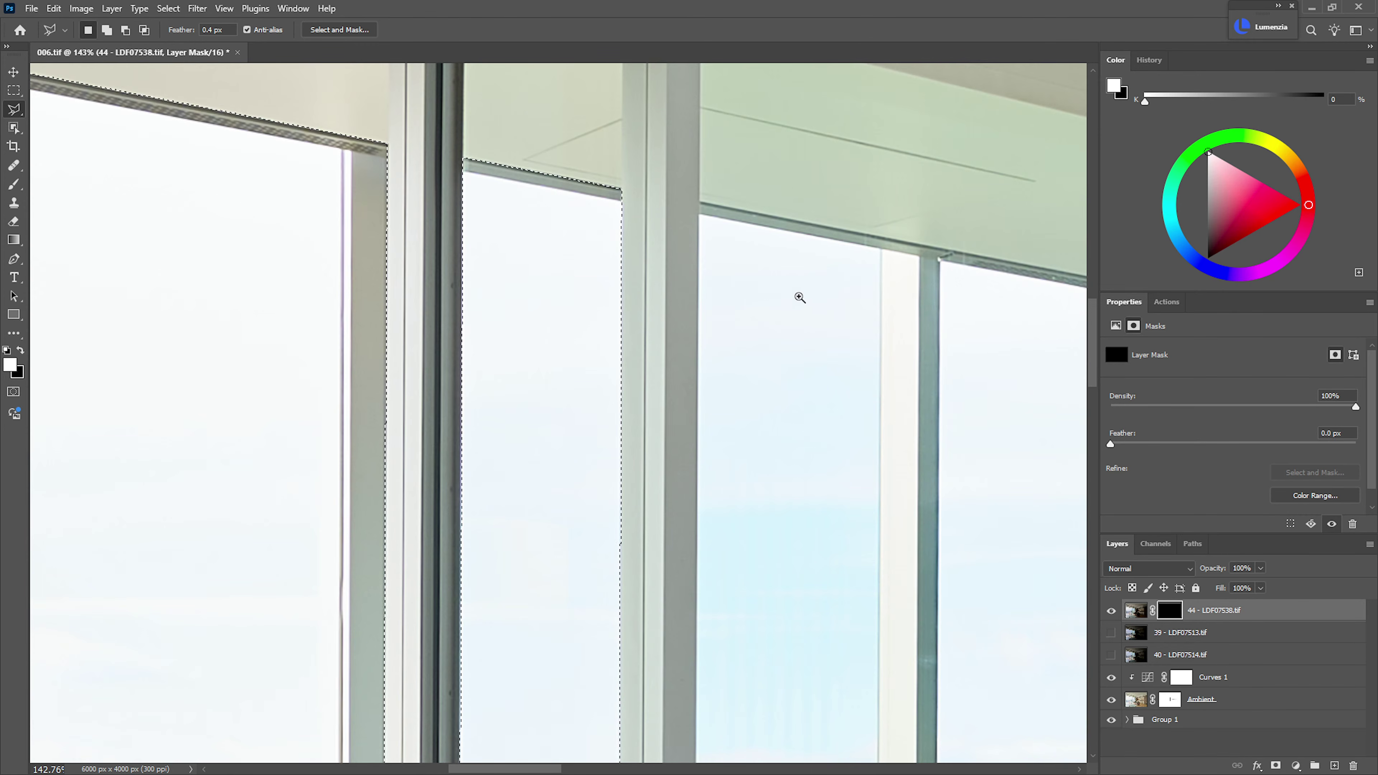
- Start adding the wide glass pane behind the sofa, tracing its upper edge, far side and the patterned cushion's corner
{"action": "scroll", "coordinate": [800, 298], "scroll_direction": "down", "scroll_amount": 3}
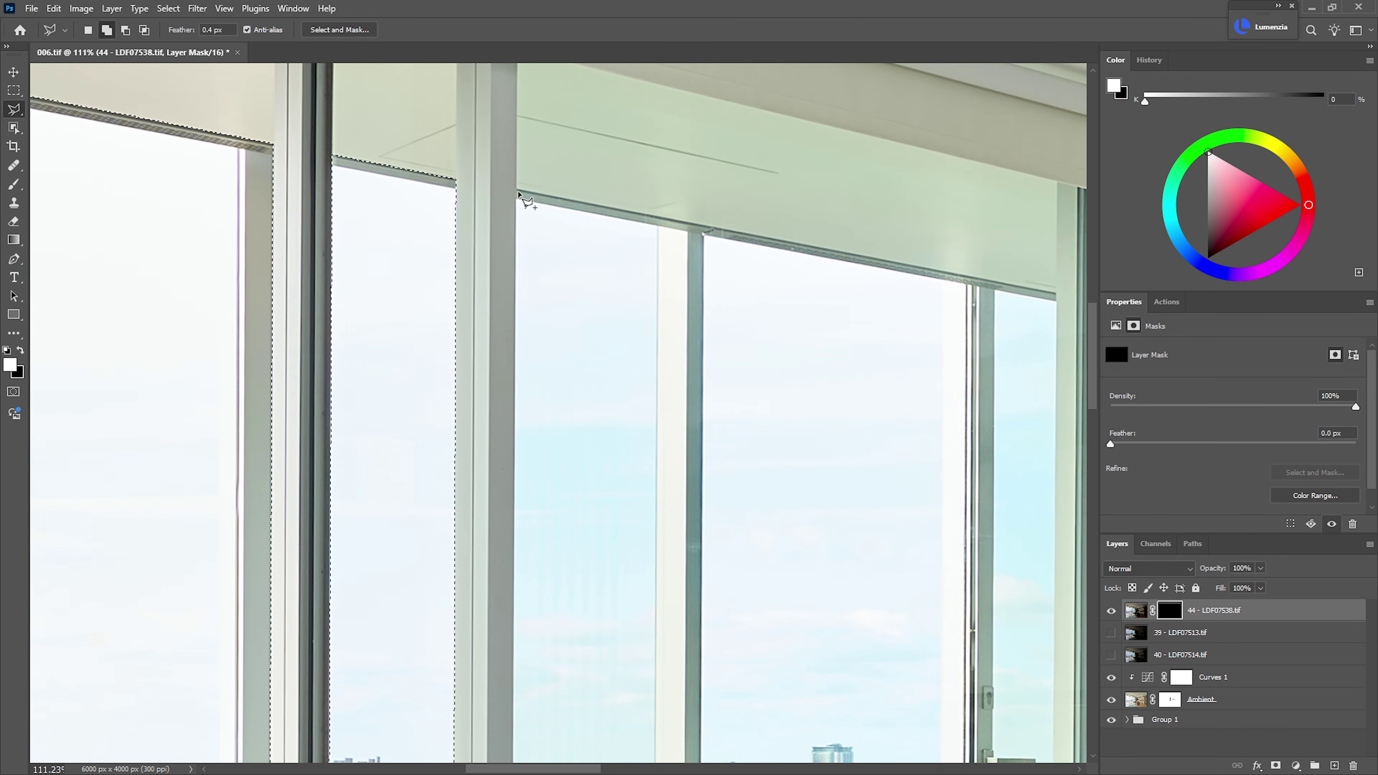
{"action": "left_click", "coordinate": [518, 192], "text": "shift"}
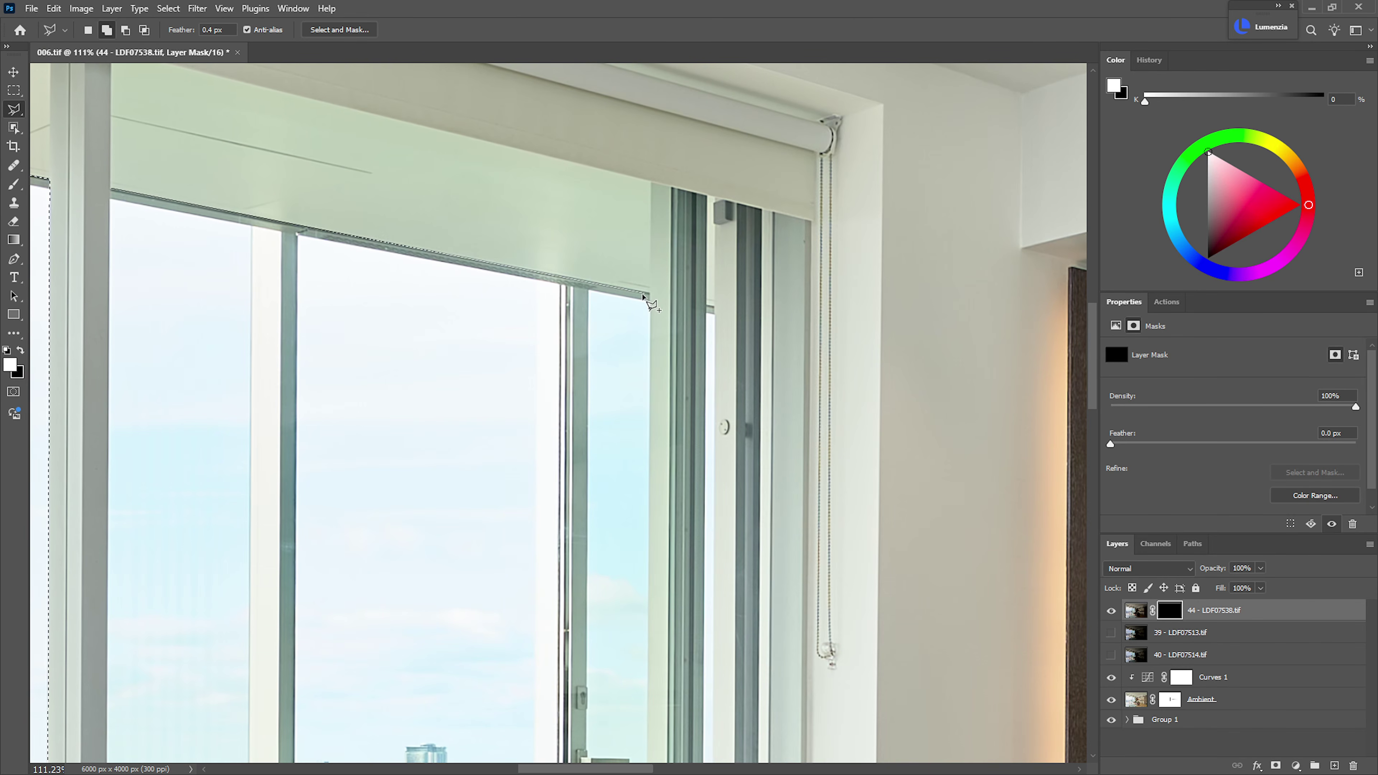
{"action": "left_click", "coordinate": [643, 296]}
{"action": "scroll", "coordinate": [651, 337], "scroll_direction": "down", "scroll_amount": 5}
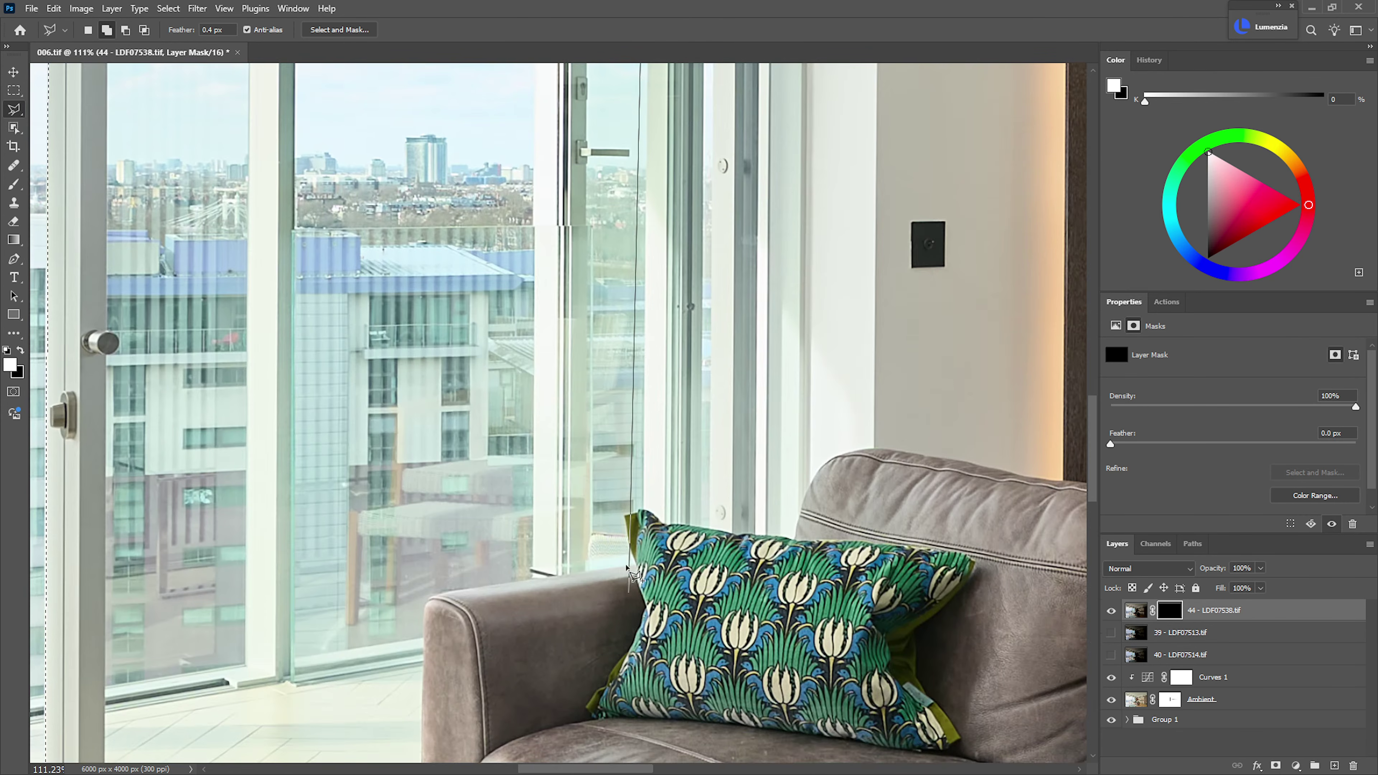
{"action": "scroll", "coordinate": [626, 567], "scroll_direction": "up", "scroll_amount": 3}
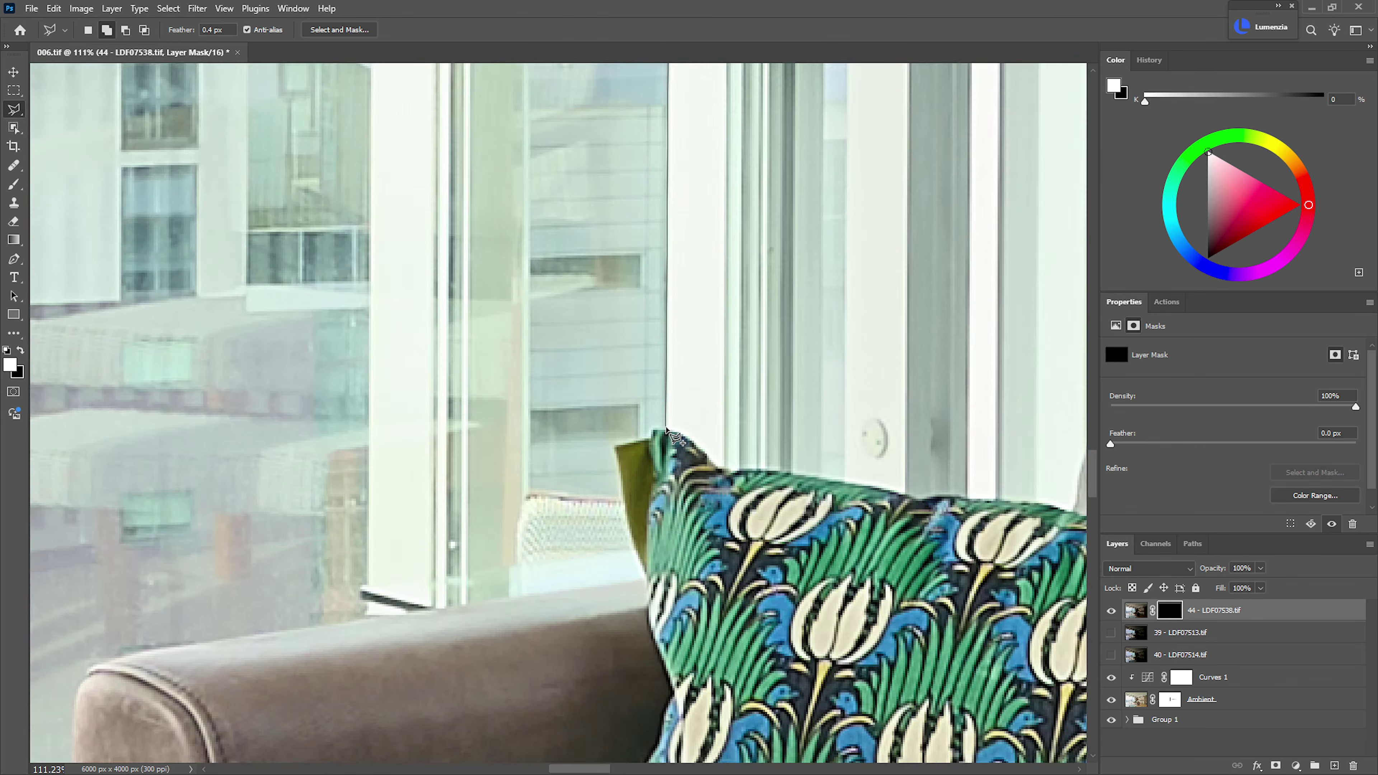
{"action": "left_click", "coordinate": [648, 440]}
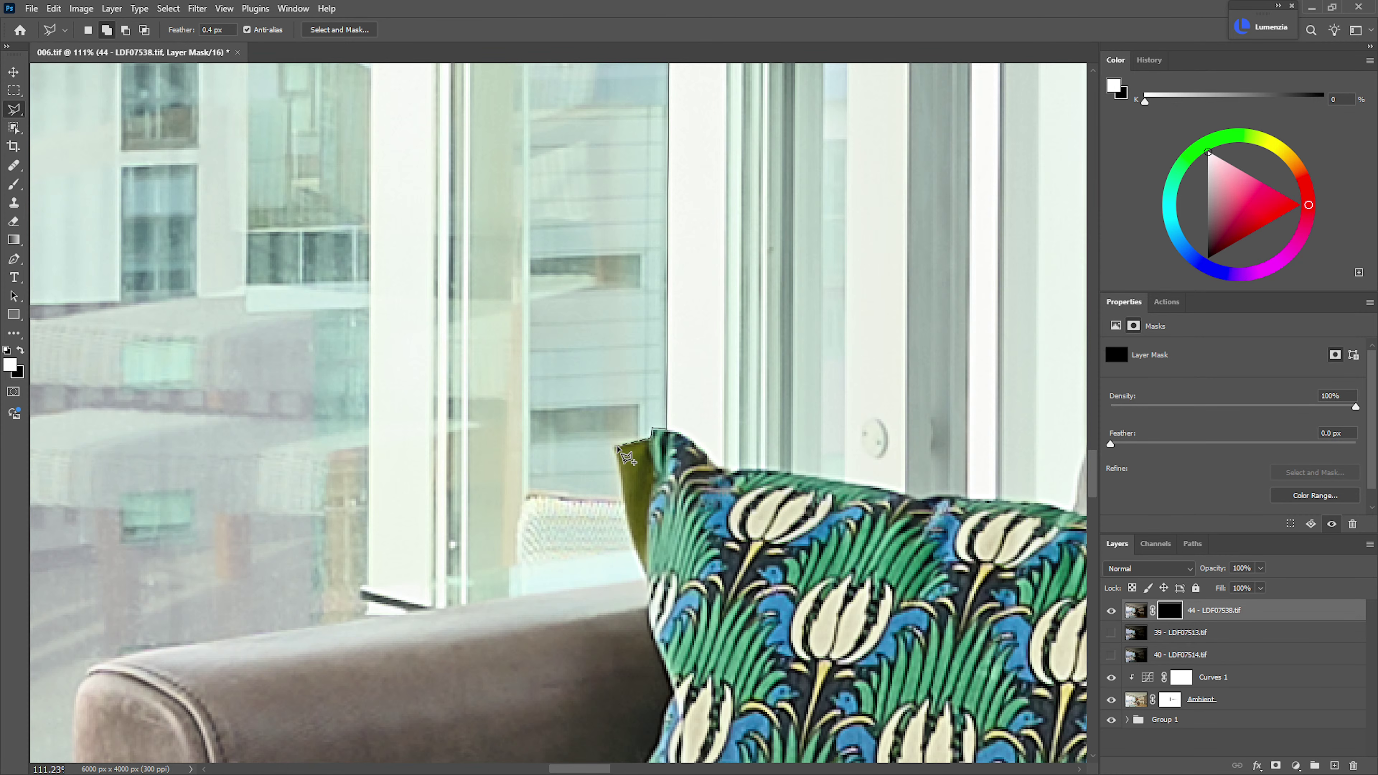
{"action": "left_click", "coordinate": [613, 447]}
- Continue the wide pane's outline along the sofa arm and its side, and back along the glass's lower edge to the door frame
{"action": "left_click_drag", "start_coordinate": [466, 656], "coordinate": [940, 374]}
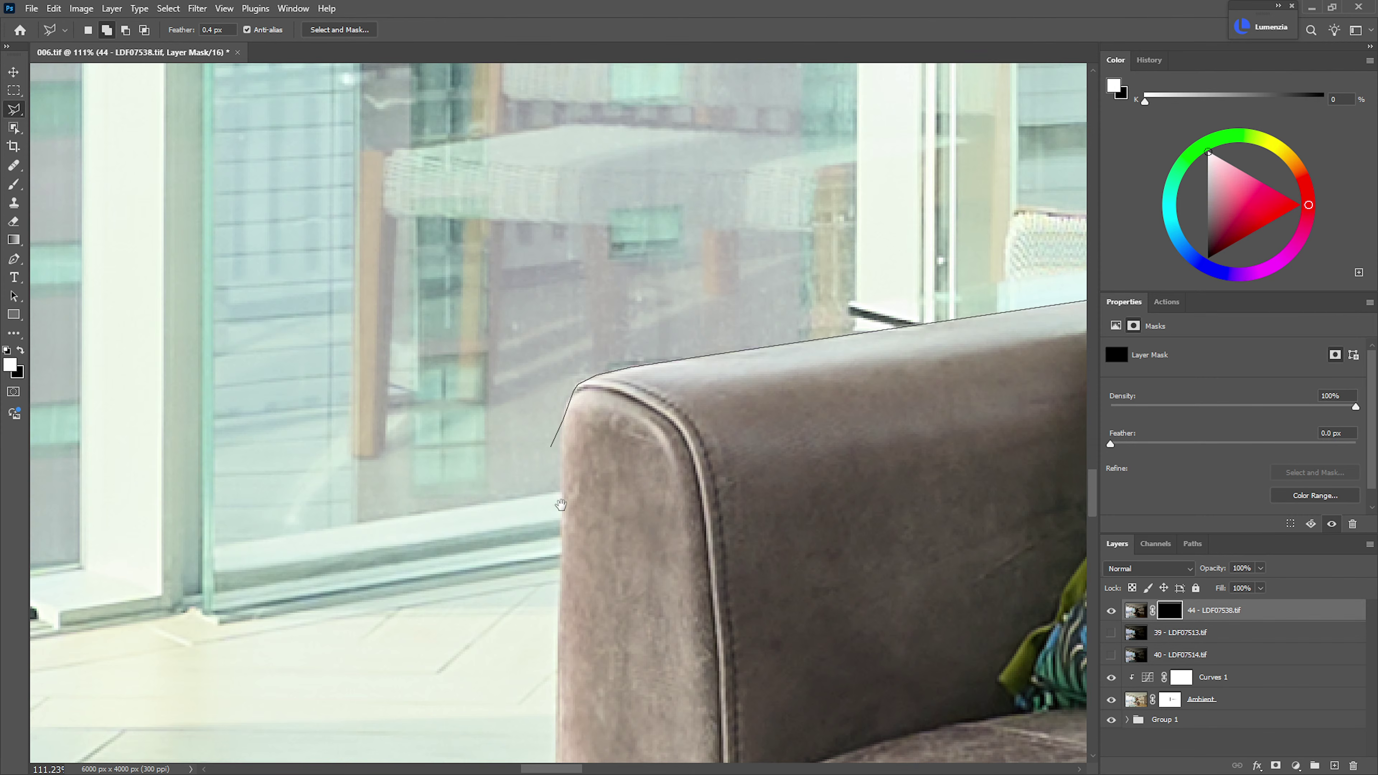
{"action": "left_click_drag", "start_coordinate": [561, 505], "coordinate": [669, 183]}
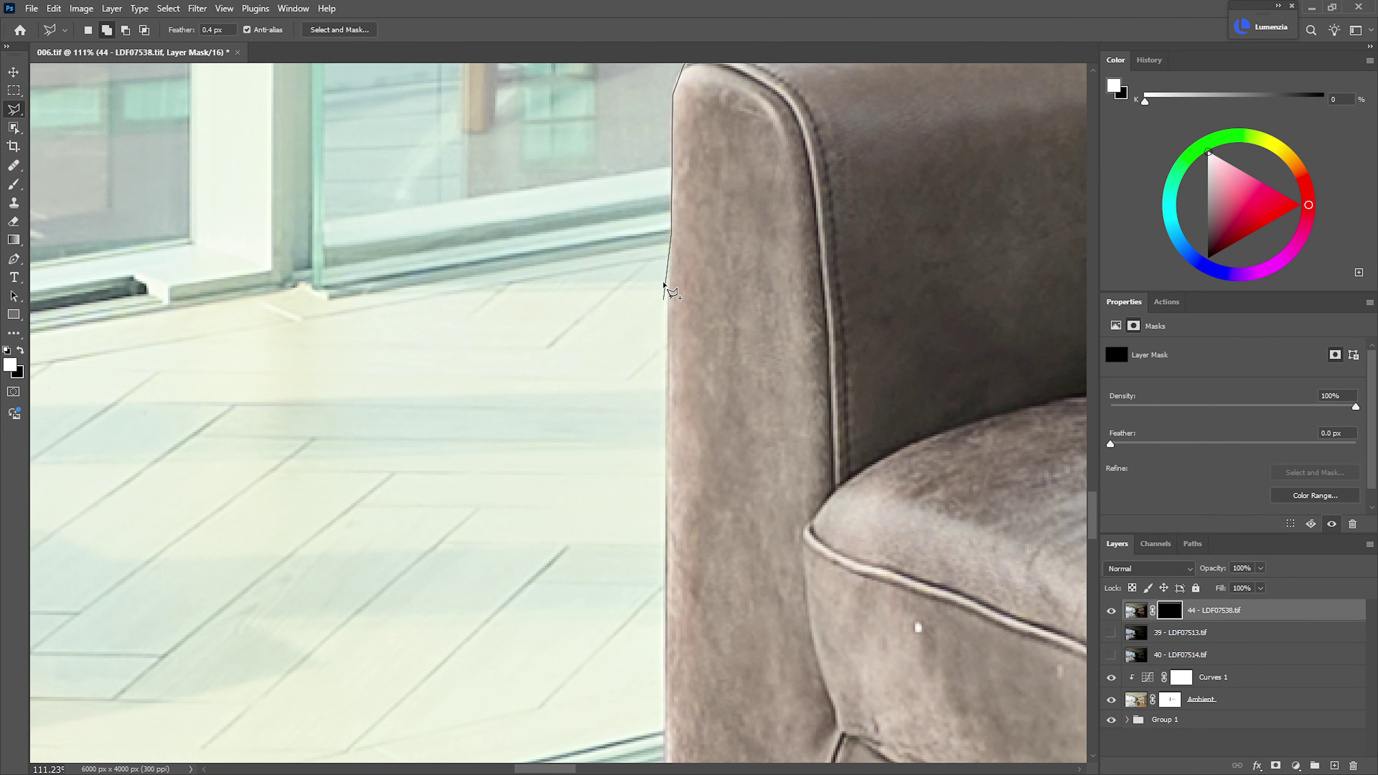
{"action": "left_click", "coordinate": [665, 680]}
{"action": "left_click_drag", "start_coordinate": [681, 582], "coordinate": [718, 263]}
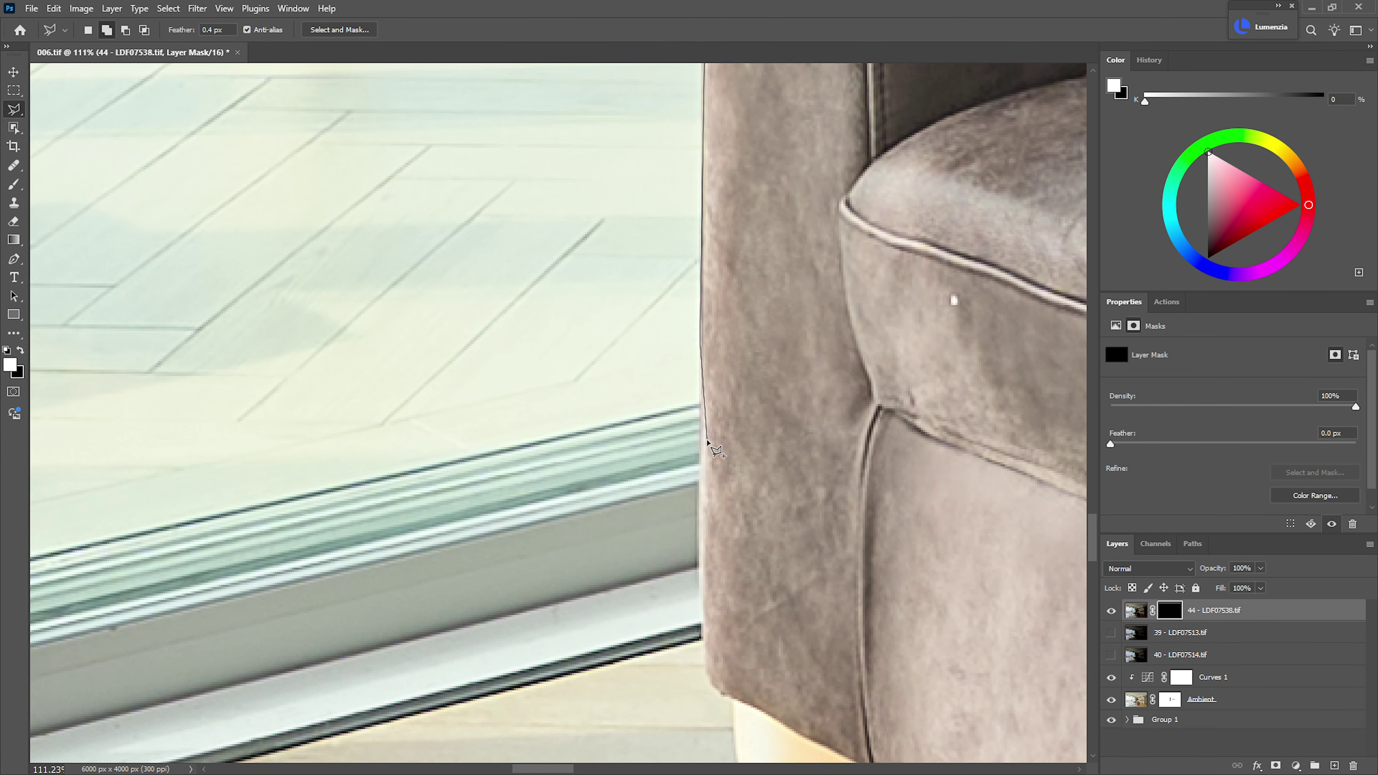
{"action": "left_click_drag", "start_coordinate": [746, 413], "coordinate": [955, 207]}
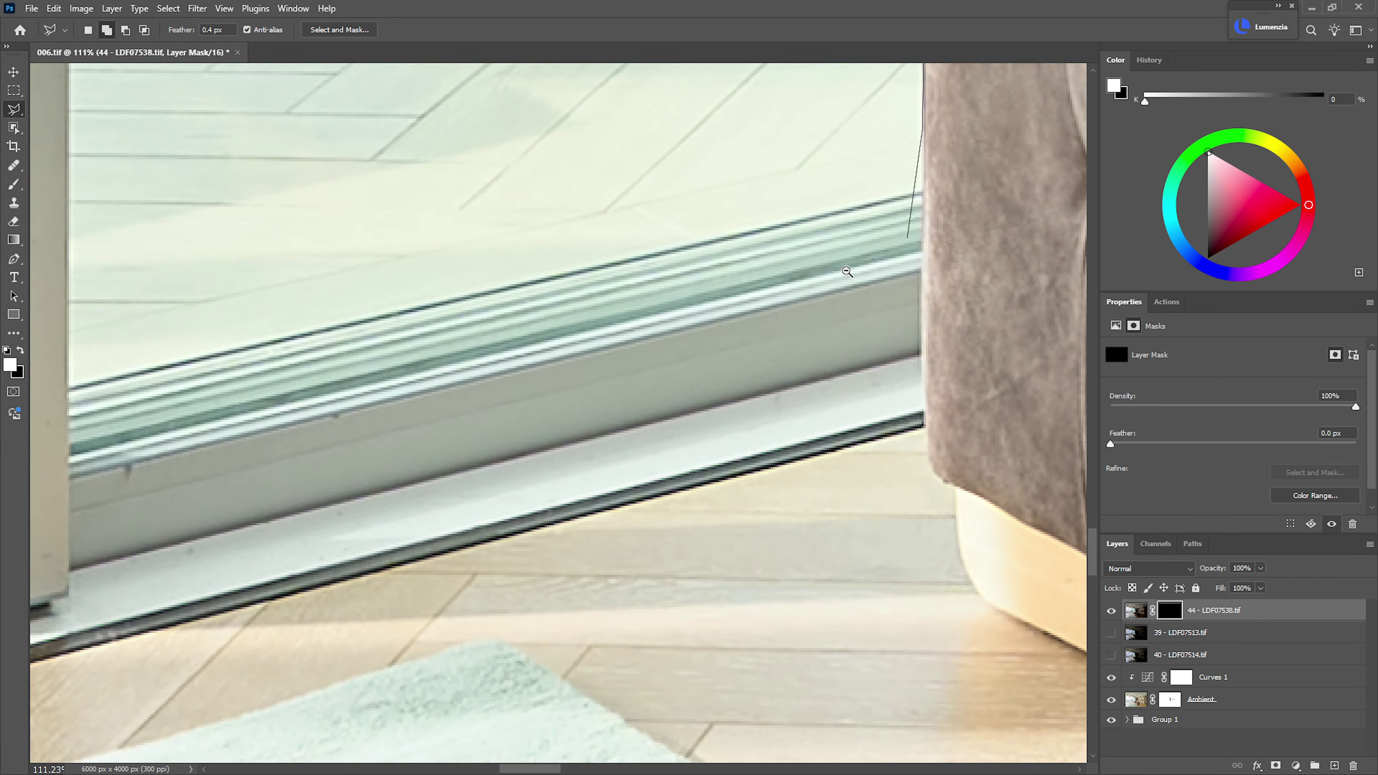
{"action": "left_click", "coordinate": [847, 271], "text": "ctrl+alt"}
{"action": "left_click", "coordinate": [843, 261], "text": "ctrl"}
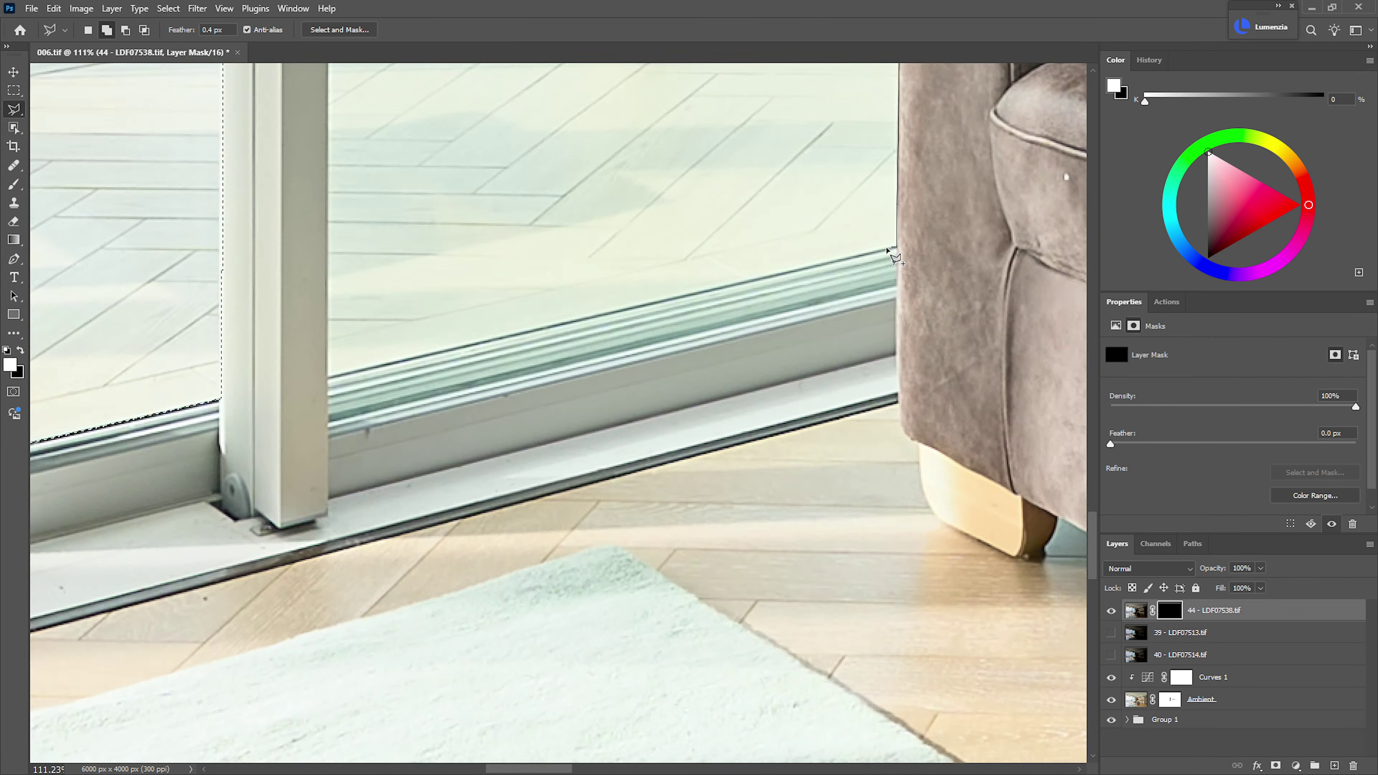
{"action": "left_click", "coordinate": [898, 250]}
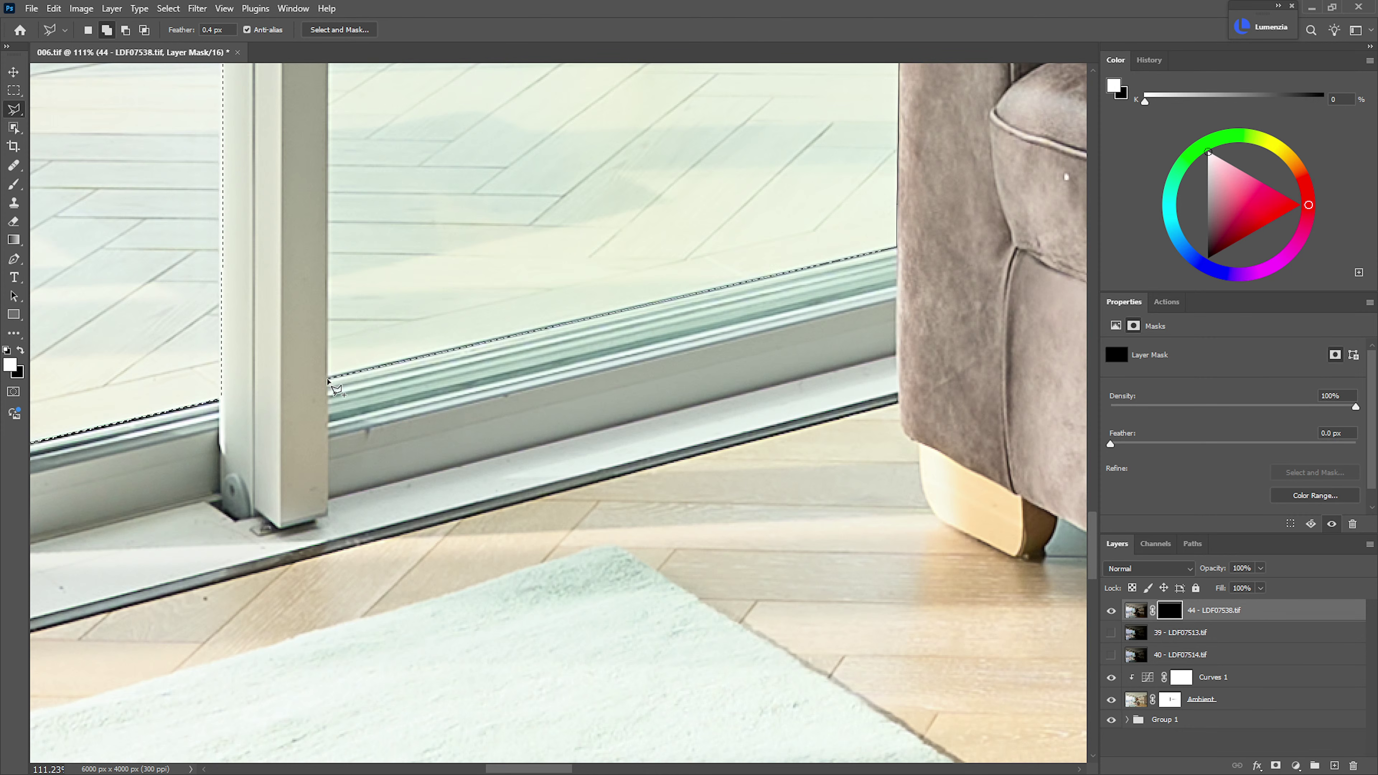
{"action": "left_click", "coordinate": [328, 378]}
- Trace around the round door knob and up the door frame to close the wide pane's selection
{"action": "scroll", "coordinate": [330, 488], "scroll_direction": "up", "scroll_amount": 15}
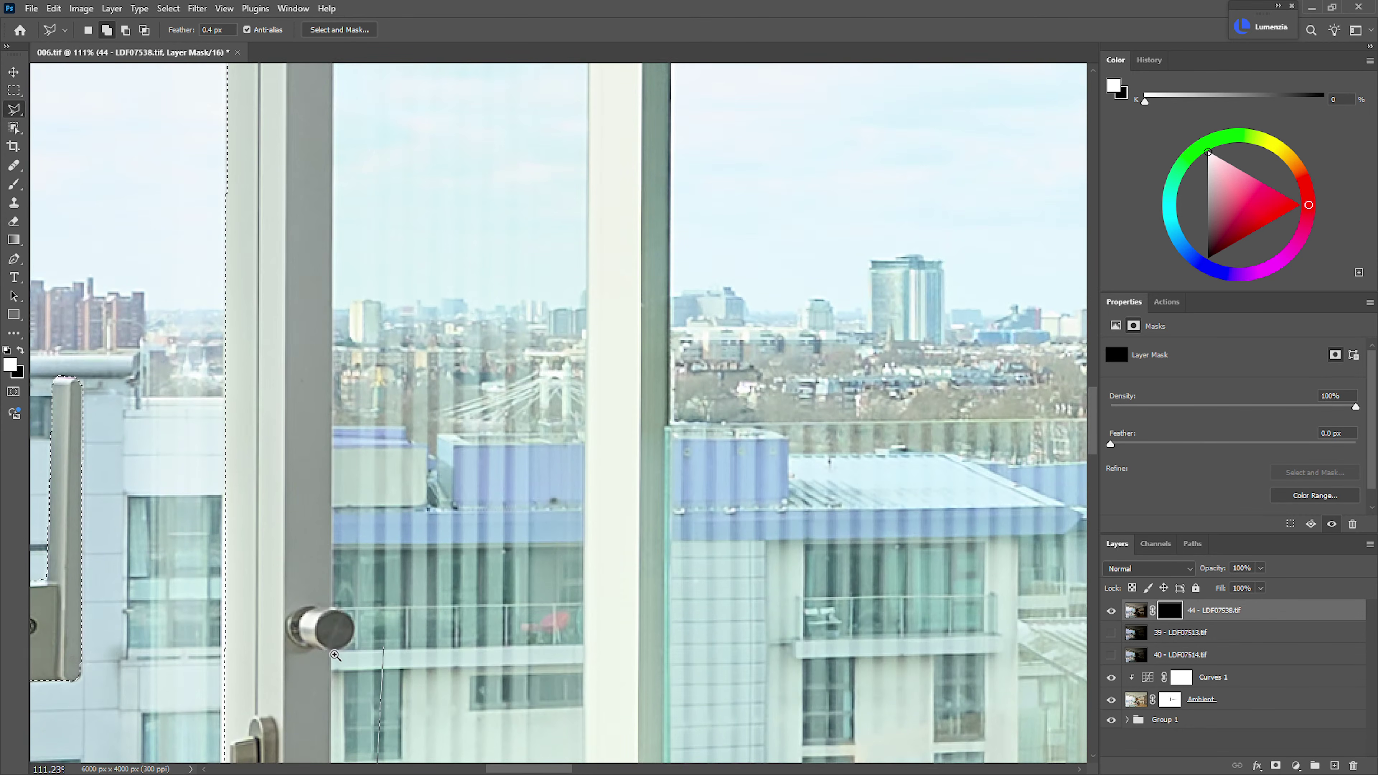
{"action": "left_click", "coordinate": [335, 655], "text": "ctrl"}
{"action": "left_click", "coordinate": [336, 641]}
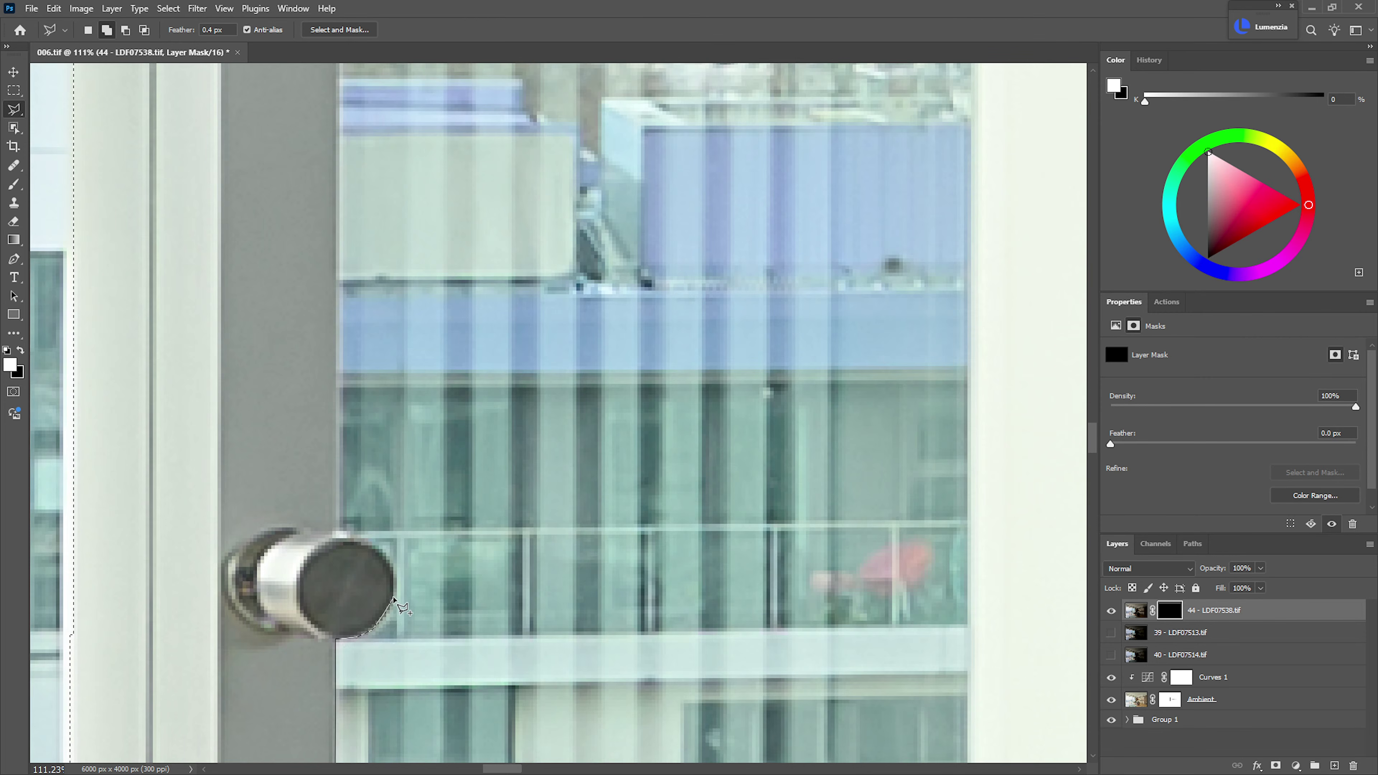
{"action": "left_click", "coordinate": [369, 543]}
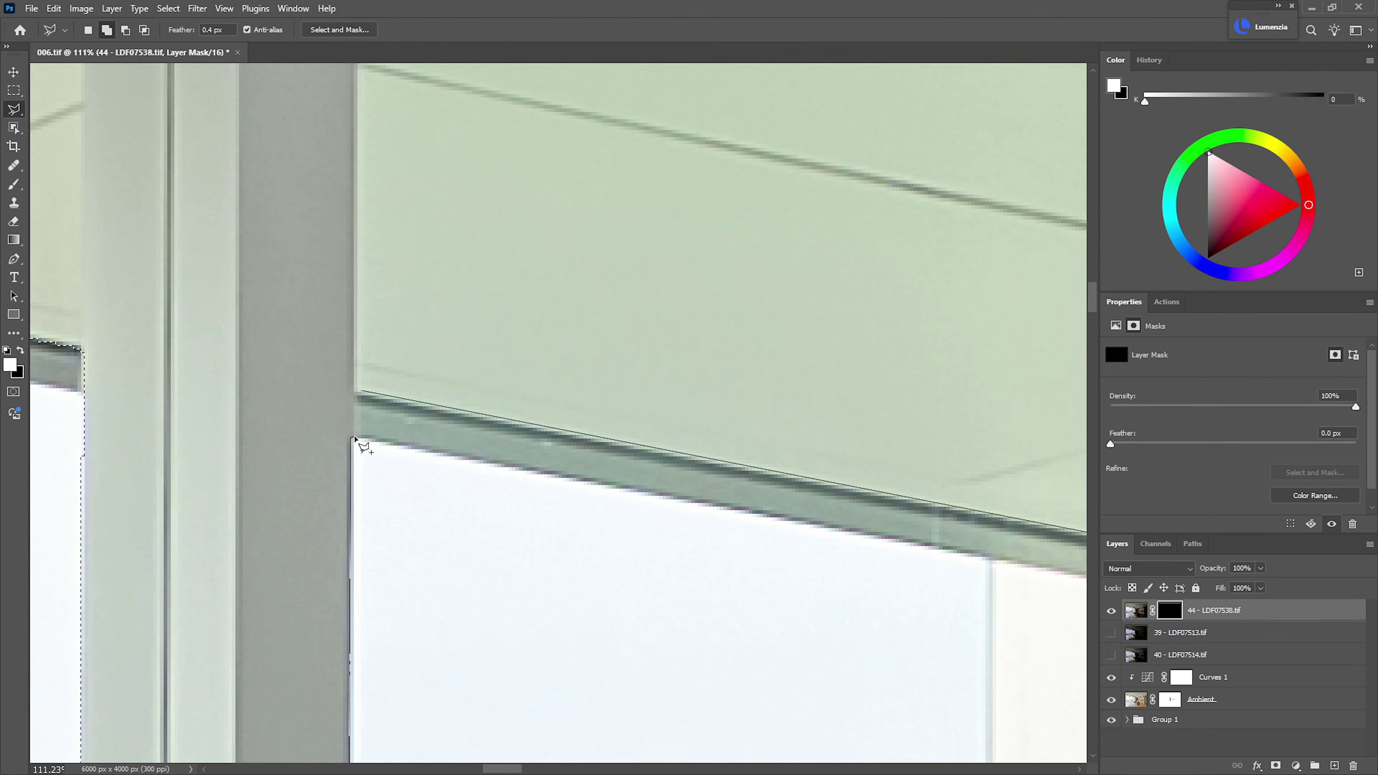
{"action": "left_click", "coordinate": [361, 392]}
{"action": "left_click_drag", "start_coordinate": [447, 433], "coordinate": [374, 450]}
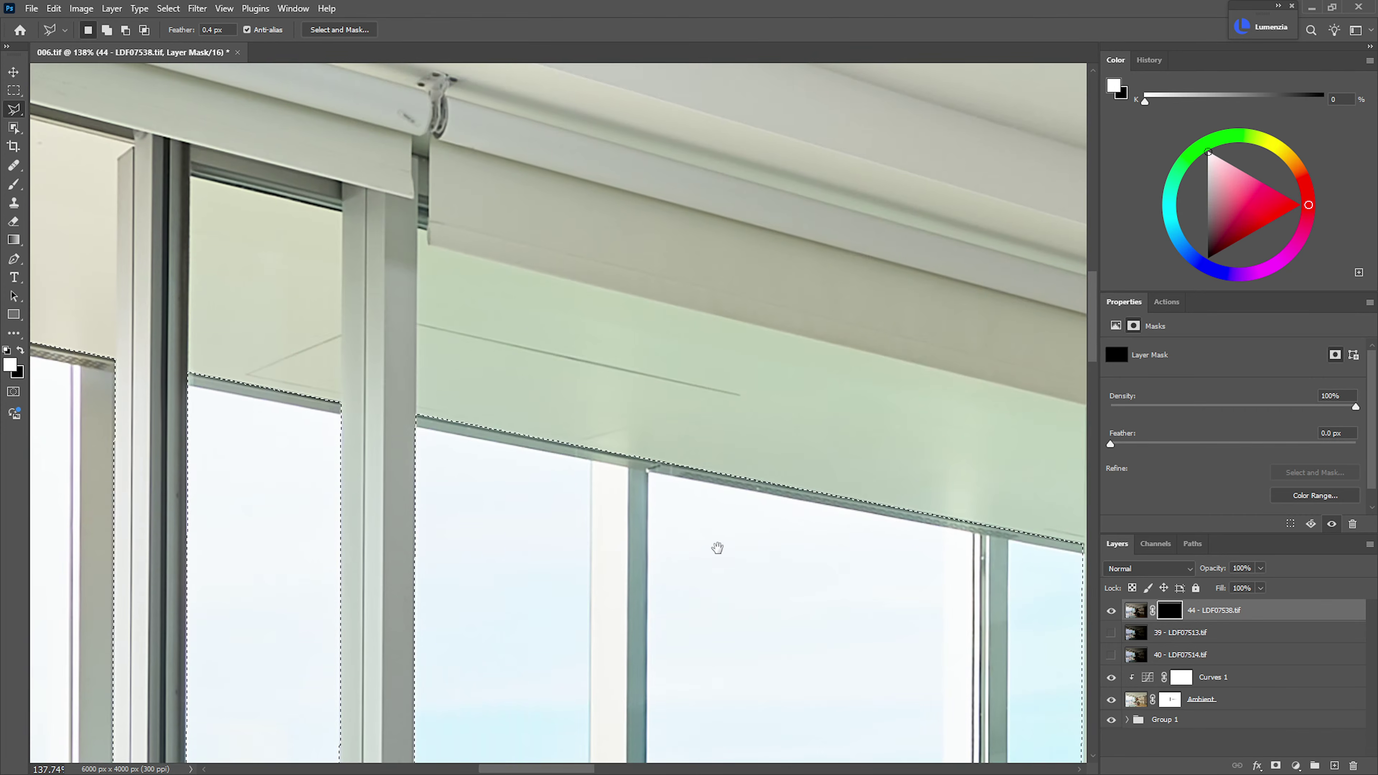
- Add the thin strip of glass between the far window frames to the selection, following the cushion's upper edge at its base
{"action": "mouse_move", "coordinate": [717, 547]}
{"action": "left_mouse_down"}
{"action": "mouse_move", "coordinate": [430, 255]}
{"action": "mouse_move", "coordinate": [394, 348]}
{"action": "left_mouse_up"}
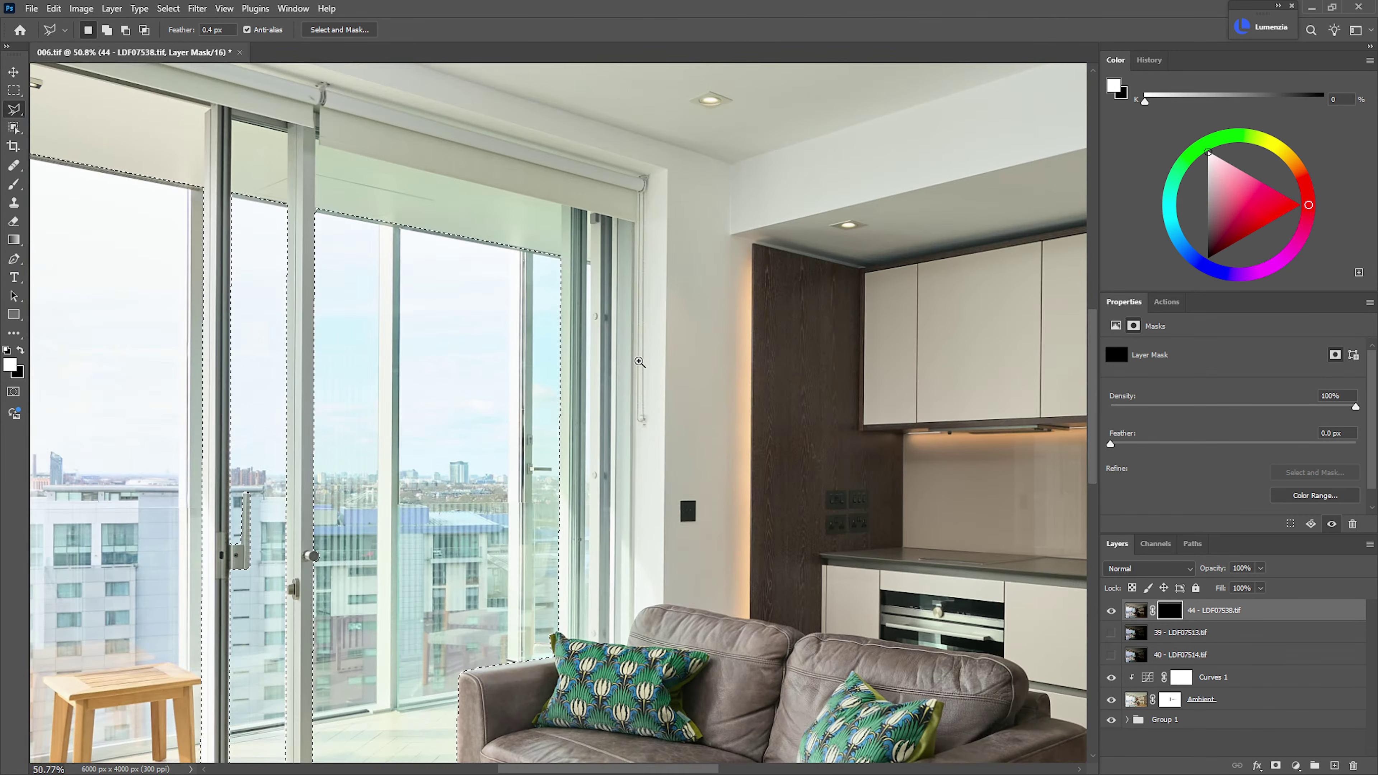
{"action": "left_click", "coordinate": [595, 280]}
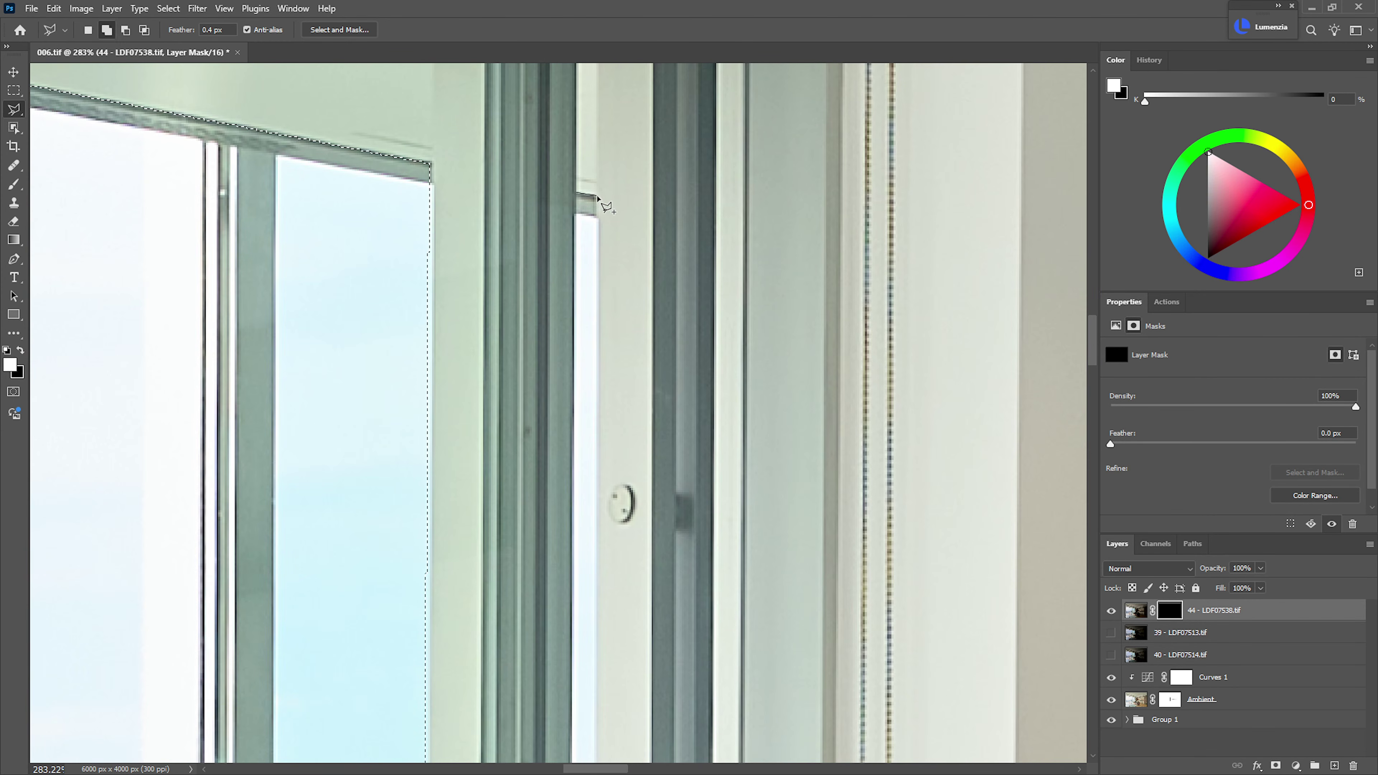
{"action": "scroll", "coordinate": [609, 231], "scroll_direction": "down", "scroll_amount": 10}
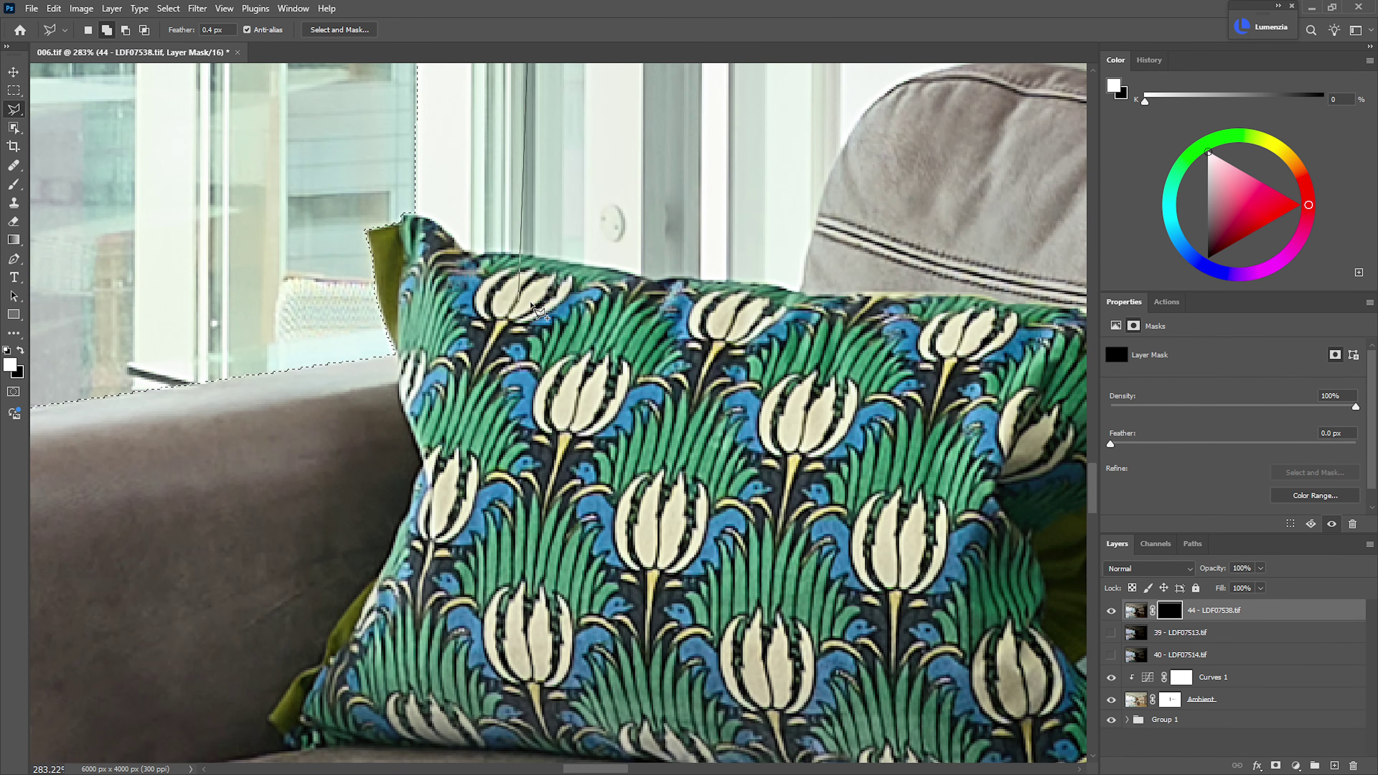
{"action": "left_click", "coordinate": [585, 262]}
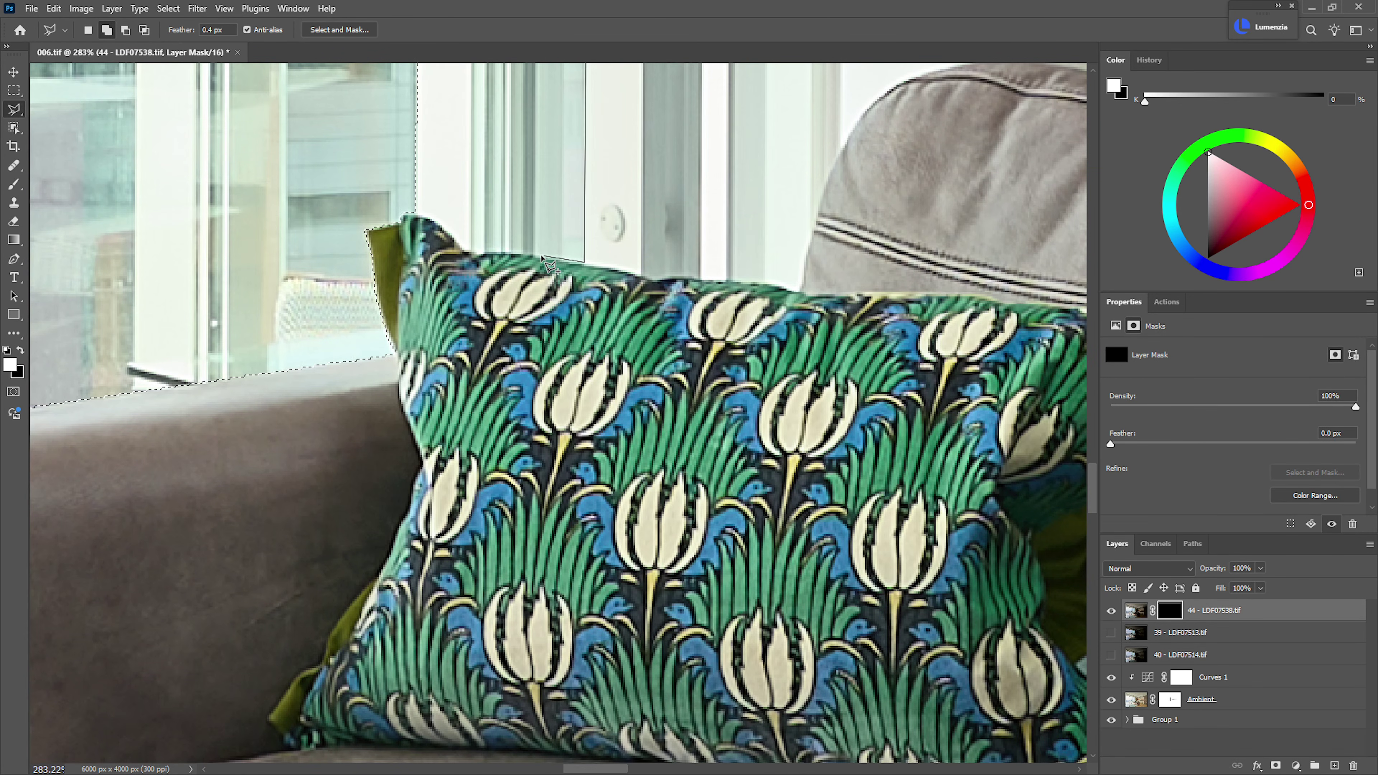
{"action": "scroll", "coordinate": [545, 163], "scroll_direction": "up", "scroll_amount": 8}
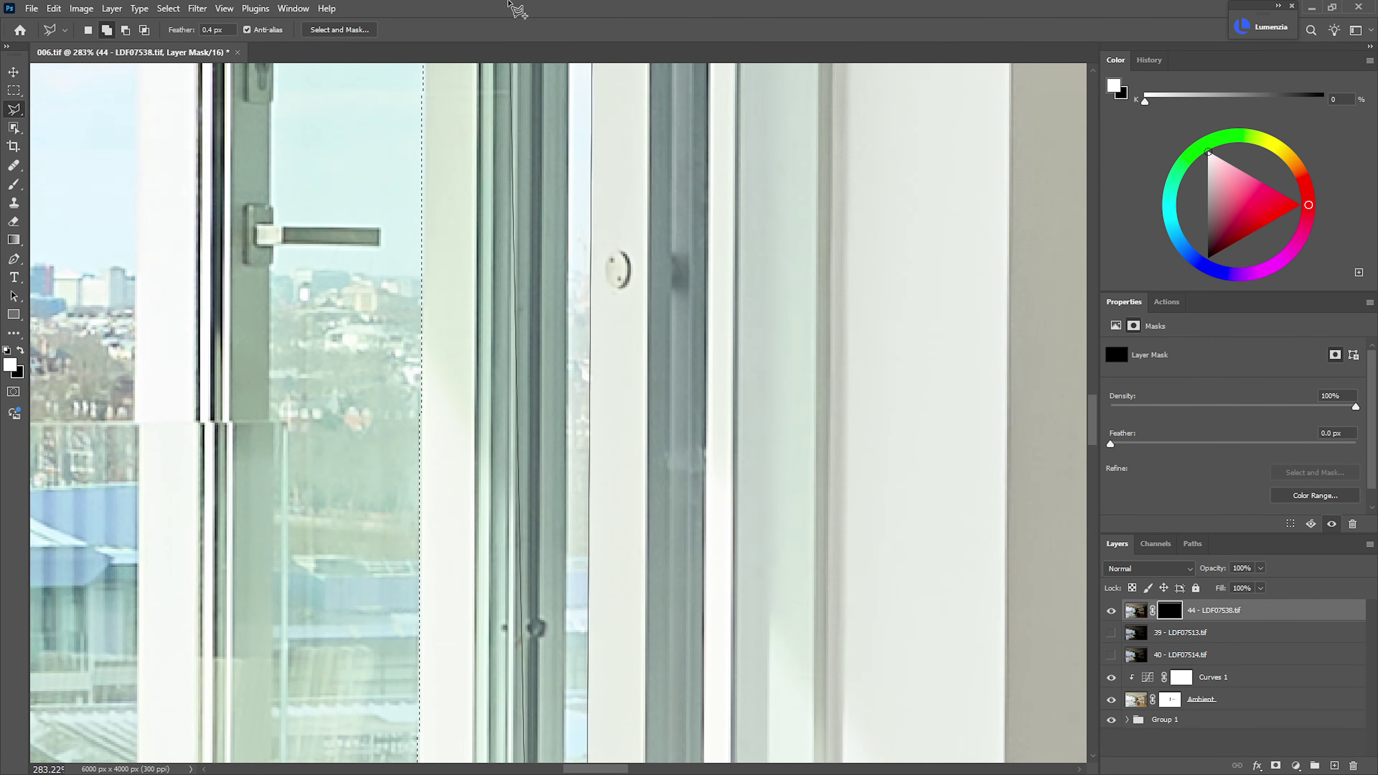
{"action": "scroll", "coordinate": [547, 130], "scroll_direction": "down", "scroll_amount": 10}
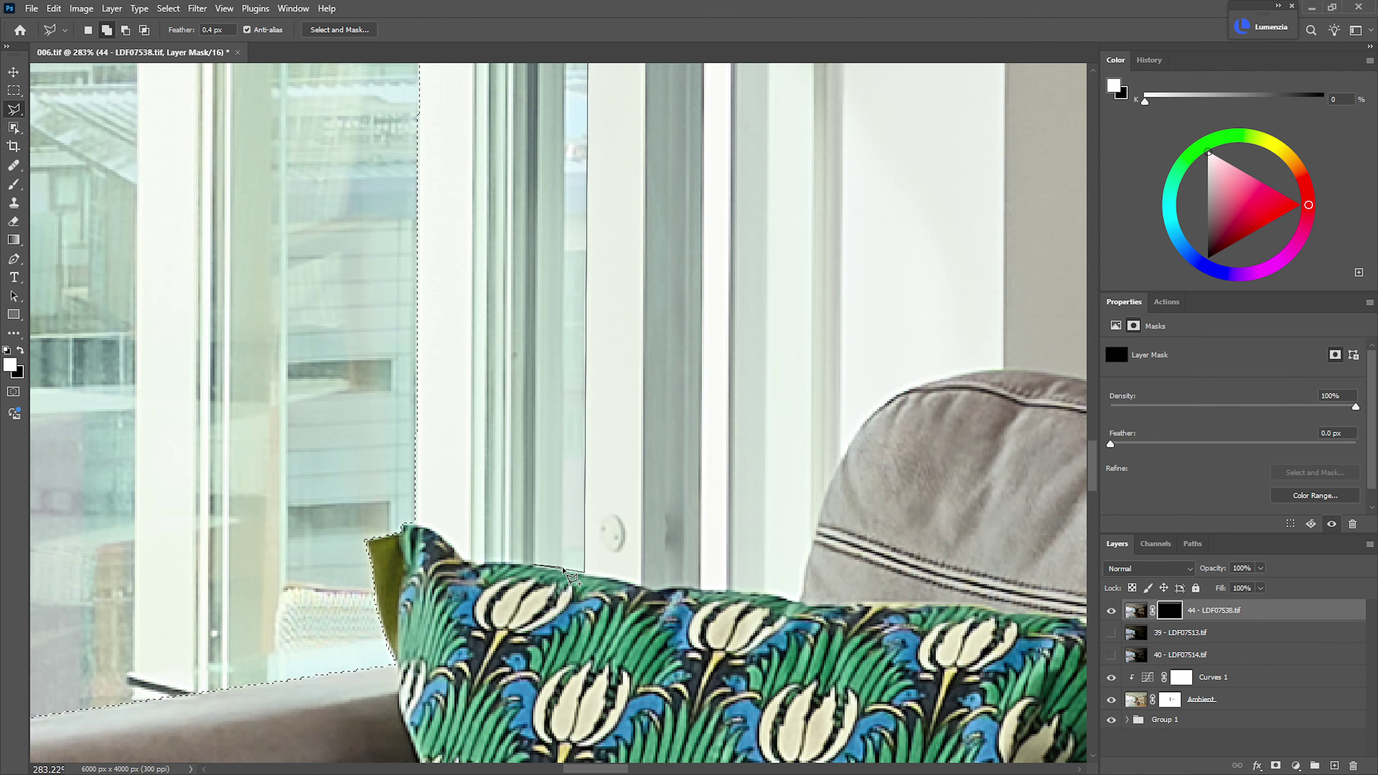
{"action": "scroll", "coordinate": [521, 348], "scroll_direction": "up", "scroll_amount": 10}
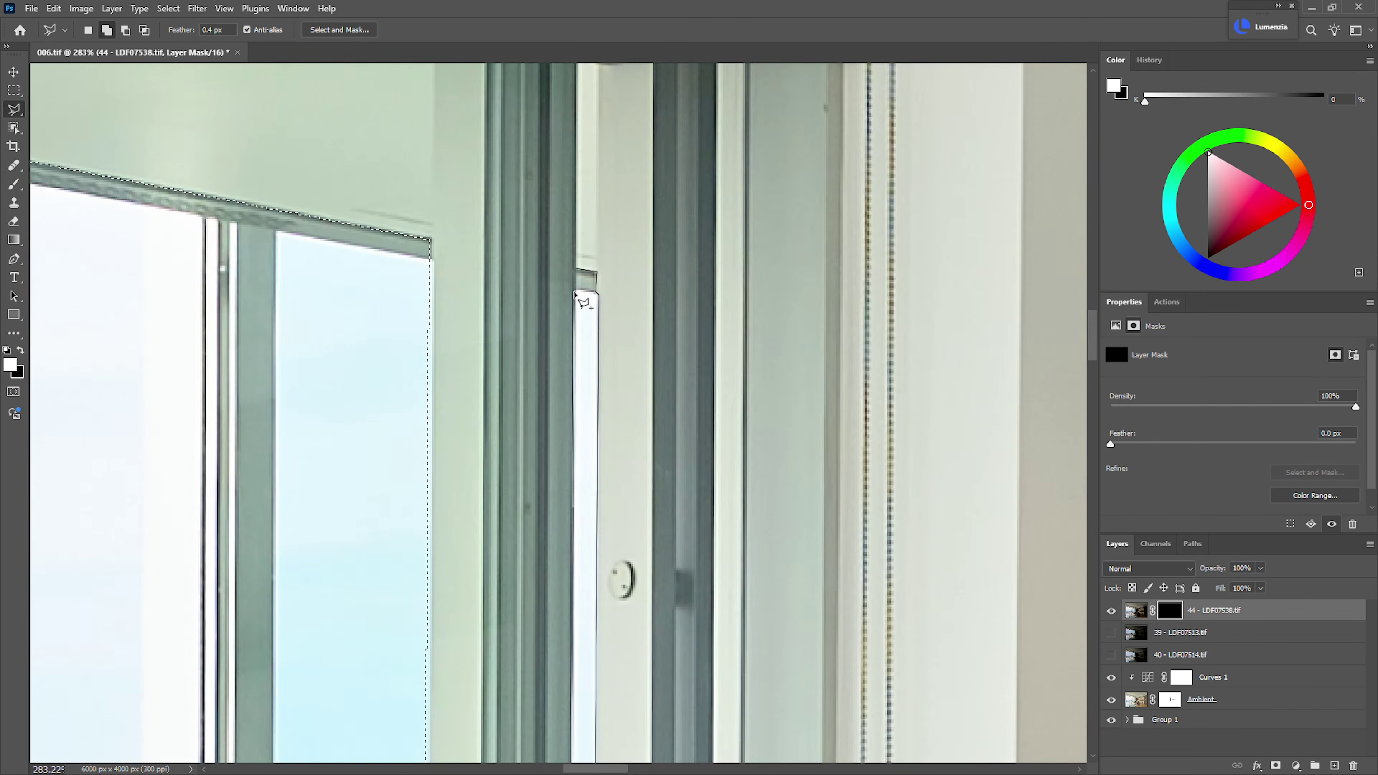
{"action": "left_click", "coordinate": [575, 270]}
{"action": "mouse_move", "coordinate": [600, 307]}
{"action": "left_mouse_down"}
{"action": "mouse_move", "coordinate": [510, 423]}
{"action": "mouse_move", "coordinate": [591, 322]}
{"action": "mouse_move", "coordinate": [528, 346]}
{"action": "mouse_move", "coordinate": [532, 370]}
{"action": "left_mouse_up"}
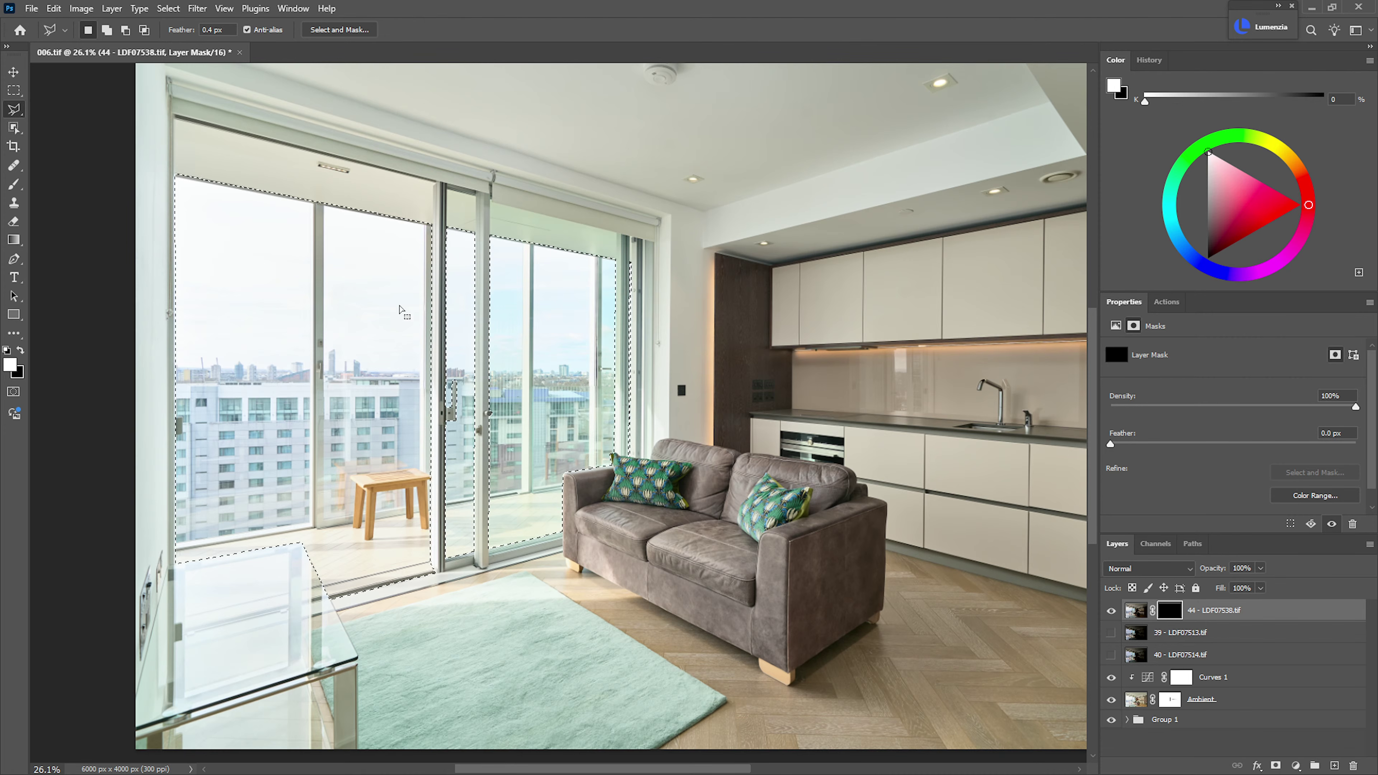
- Fill the selected window areas with white on the 44 - LDF07538.tif layer mask and inspect the window and glass table
{"action": "key", "text": "alt+BackSpace"}
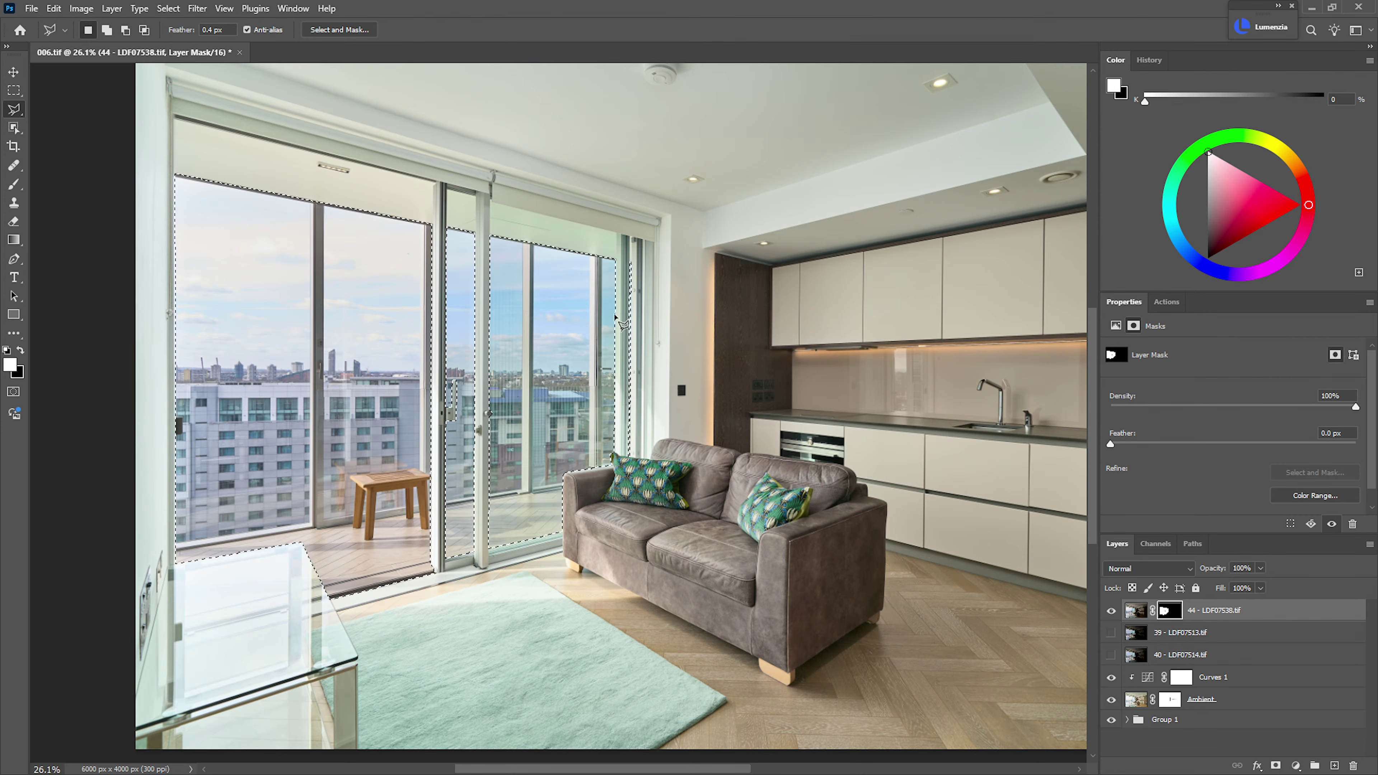
{"action": "left_click_drag", "start_coordinate": [691, 452], "coordinate": [761, 460]}
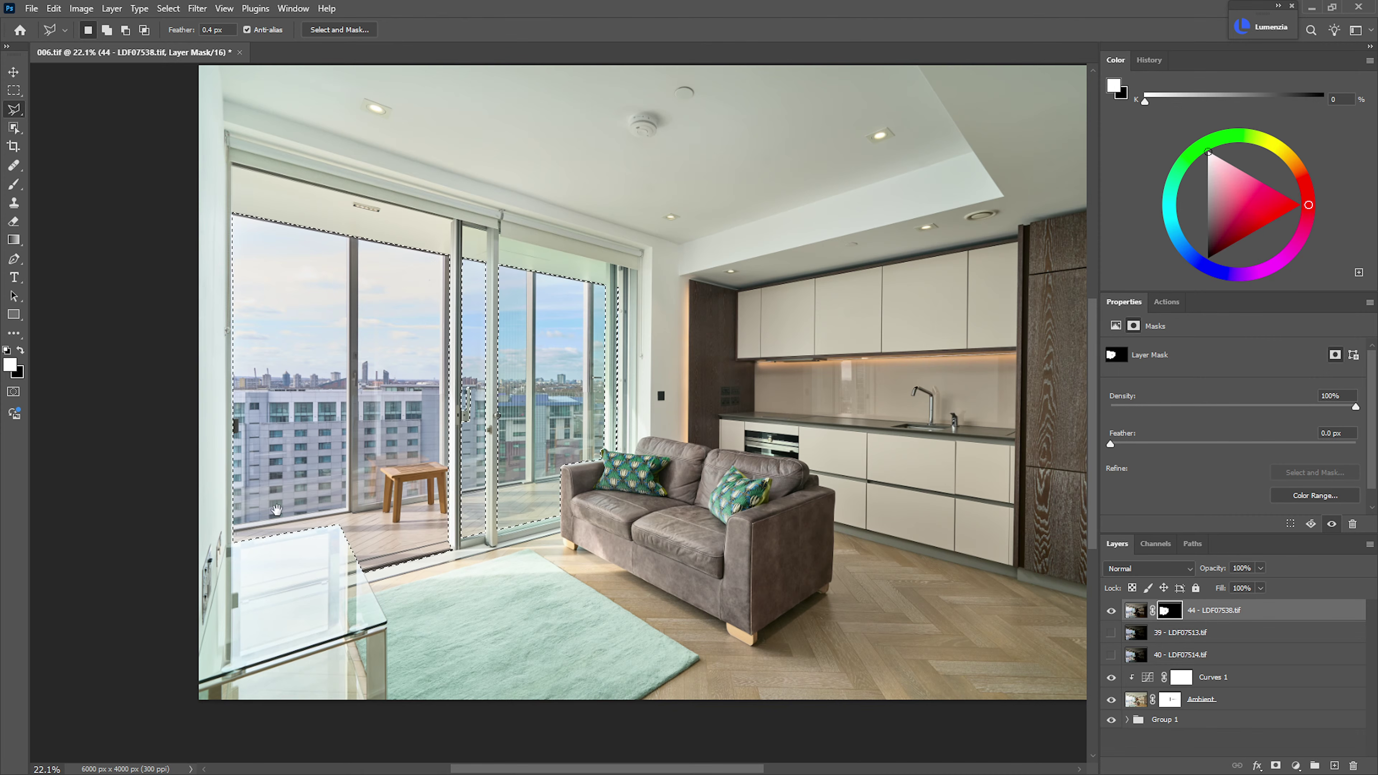
{"action": "left_click_drag", "start_coordinate": [276, 509], "coordinate": [593, 627]}
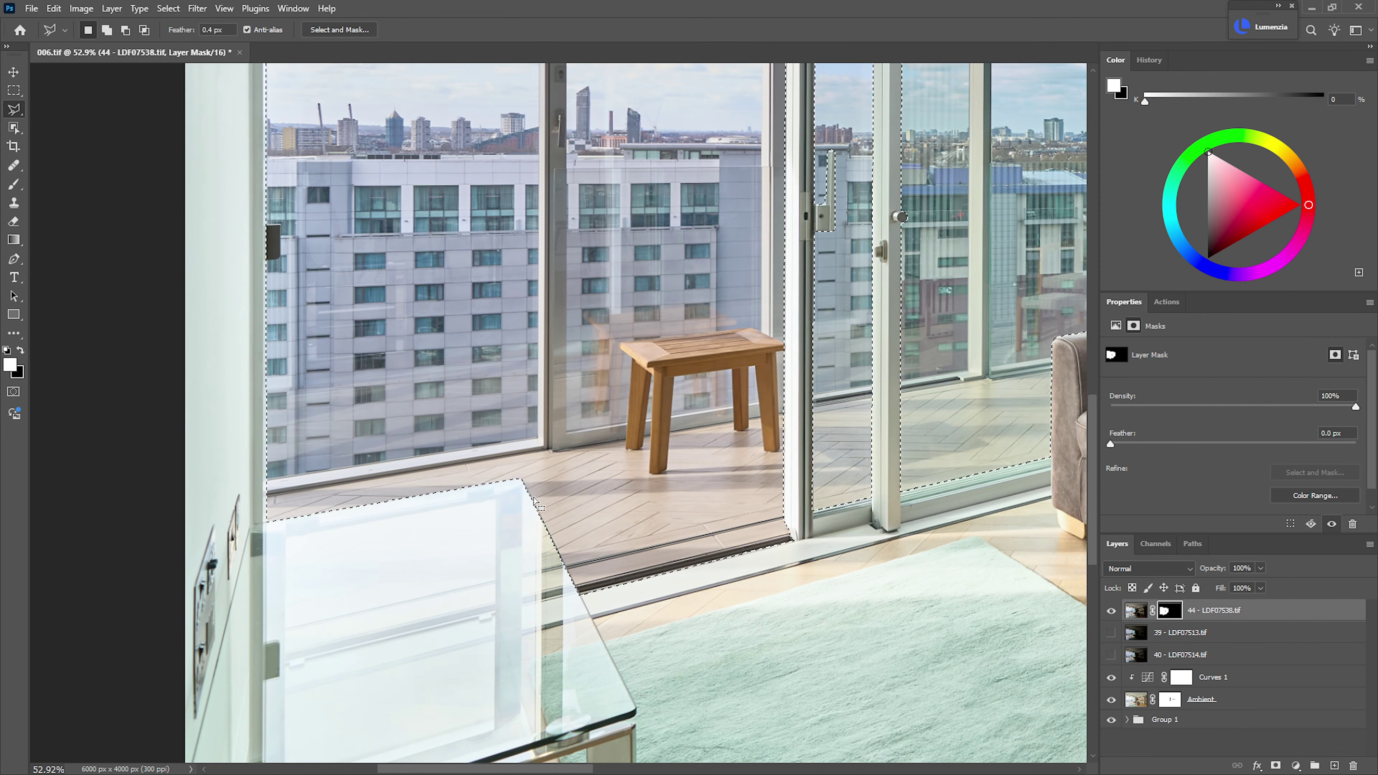
- Clear the old selection and outline the glass table top, following its front edge and the wall side to the far corner
{"action": "key", "text": "ctrl+d"}
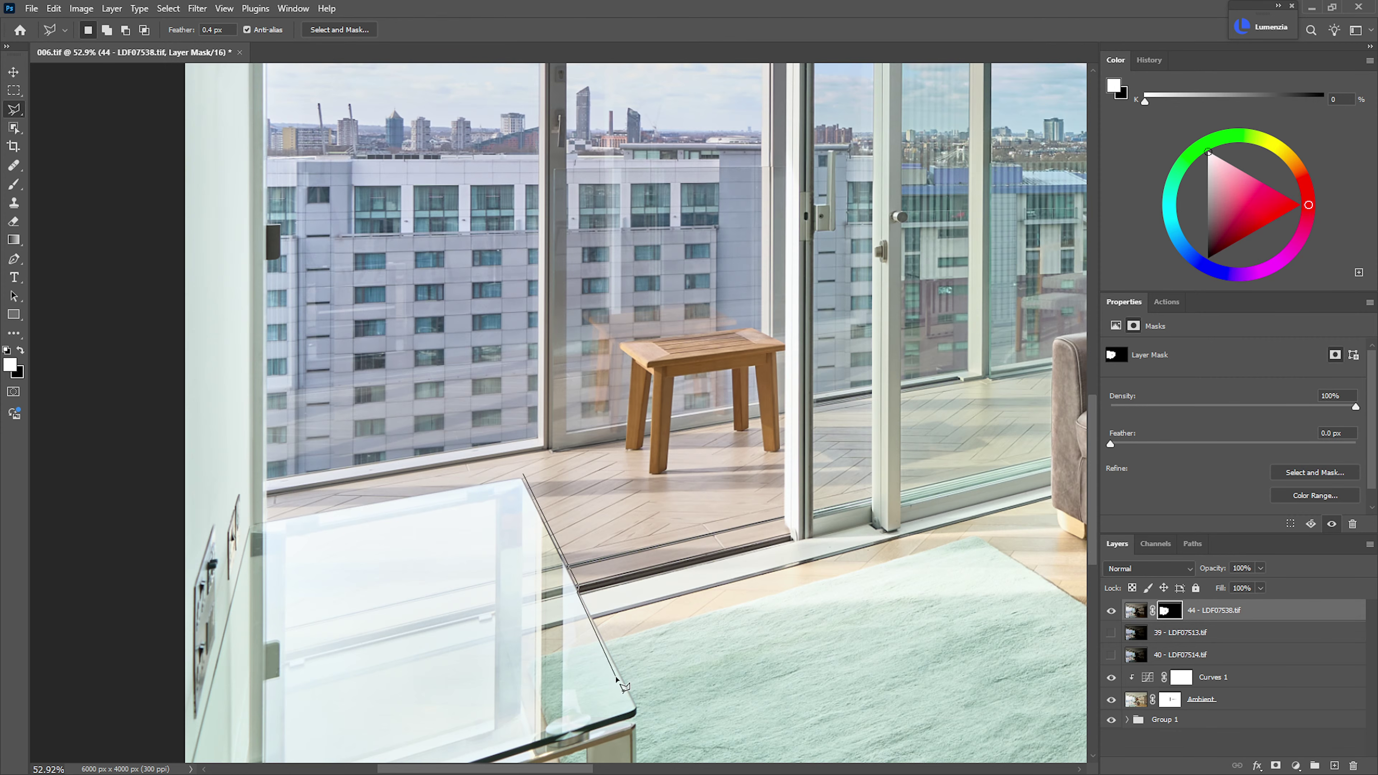
{"action": "left_click", "coordinate": [633, 712]}
{"action": "scroll", "coordinate": [634, 717], "scroll_direction": "down", "scroll_amount": 3}
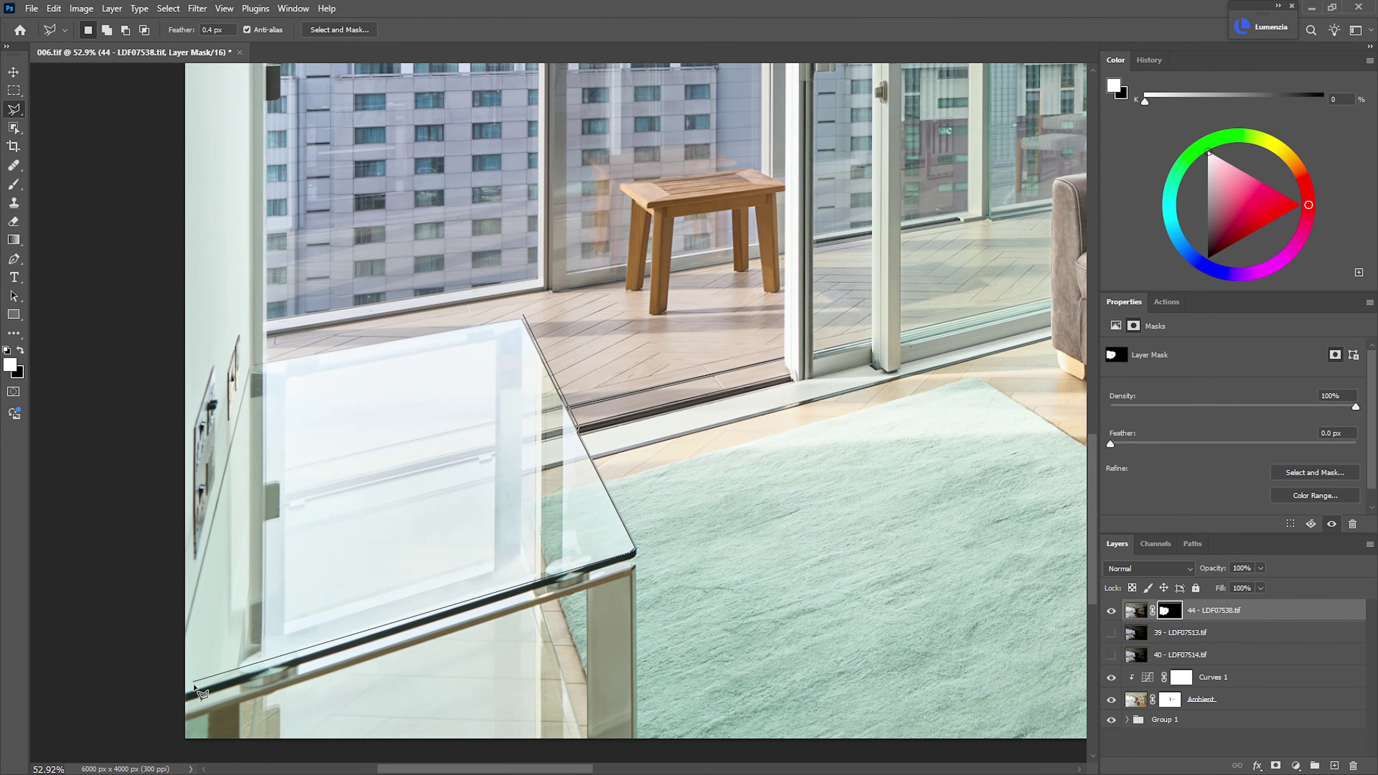
{"action": "left_click", "coordinate": [180, 694]}
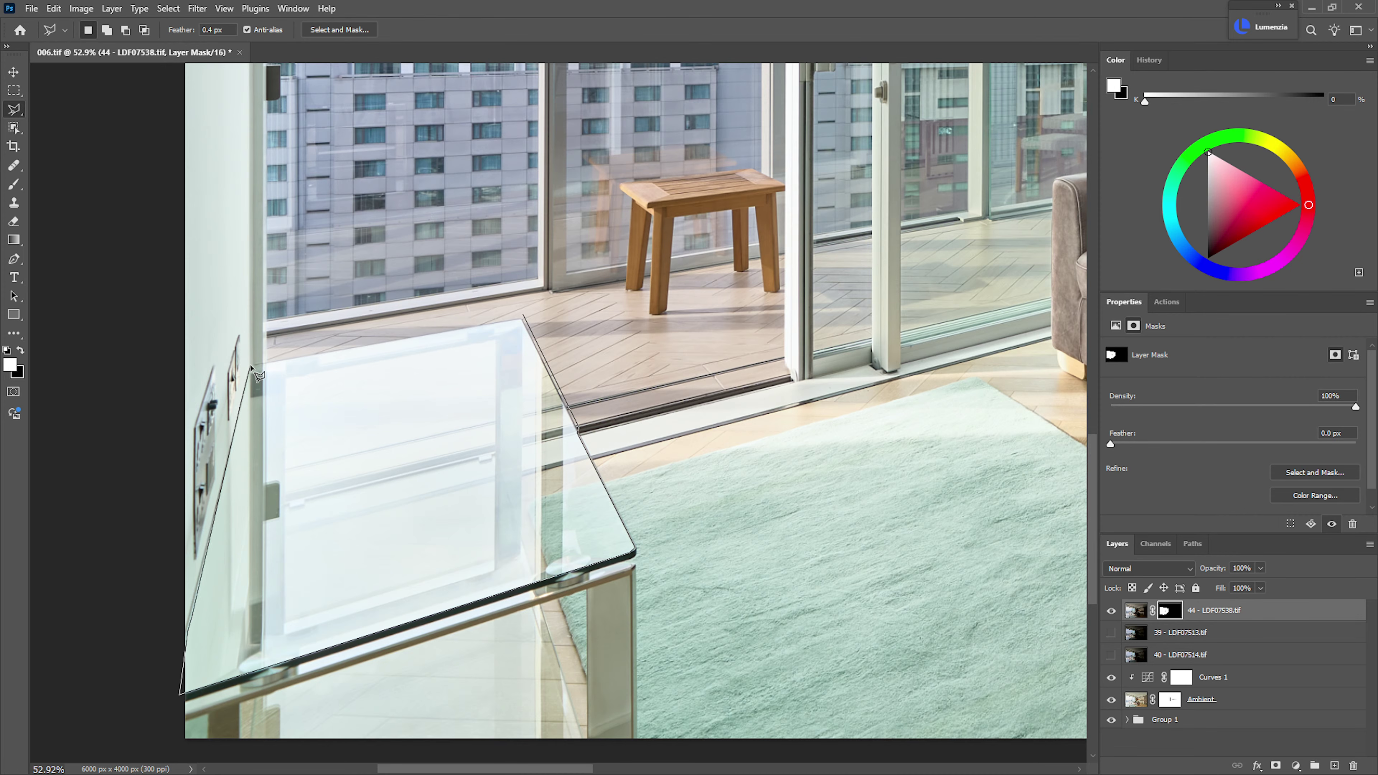
{"action": "left_click", "coordinate": [274, 344]}
{"action": "left_click", "coordinate": [480, 308]}
{"action": "left_click", "coordinate": [523, 313]}
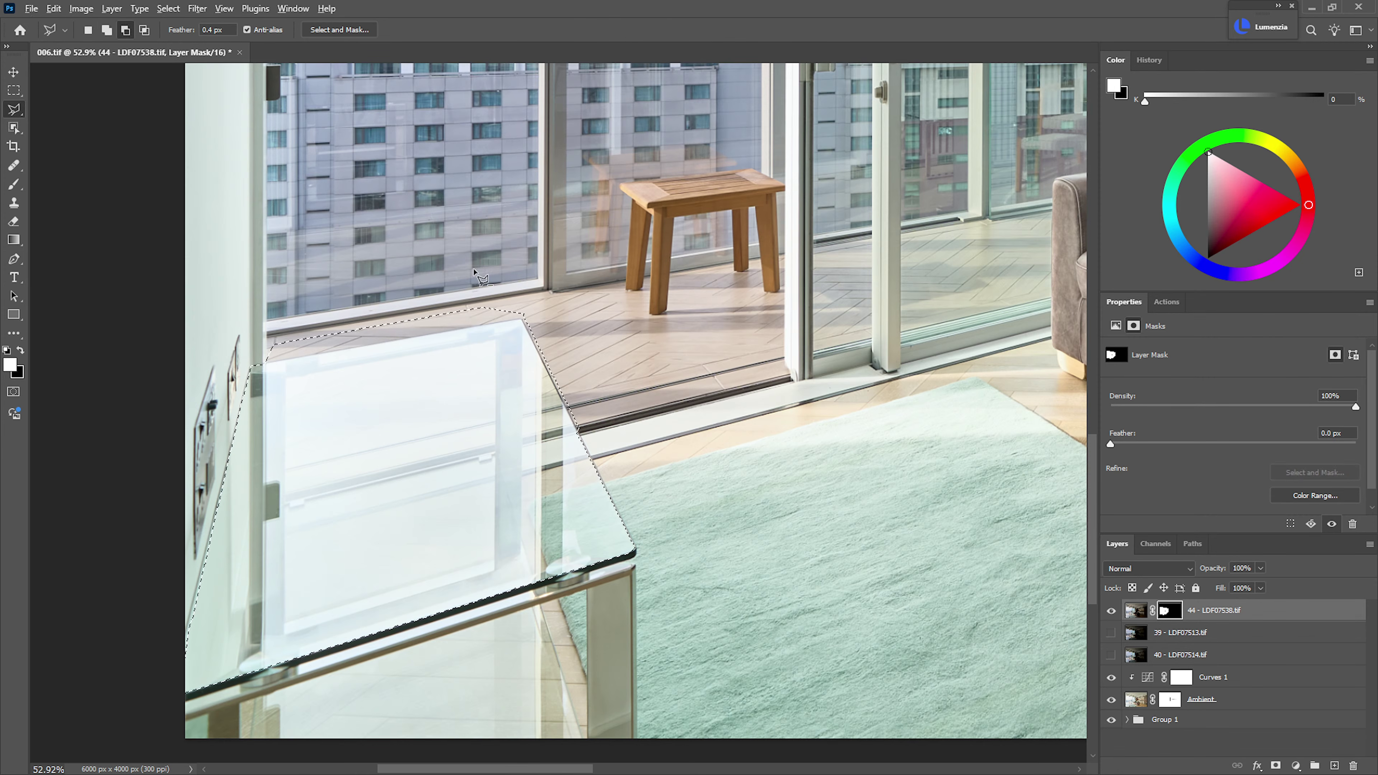
- Fill the table-top selection with white on the 44 - LDF07538.tif mask and clear the selection
{"action": "key", "text": "alt+BackSpace"}
{"action": "key", "text": "ctrl+d"}
{"action": "scroll", "coordinate": [753, 405], "scroll_direction": "down", "scroll_amount": 5}
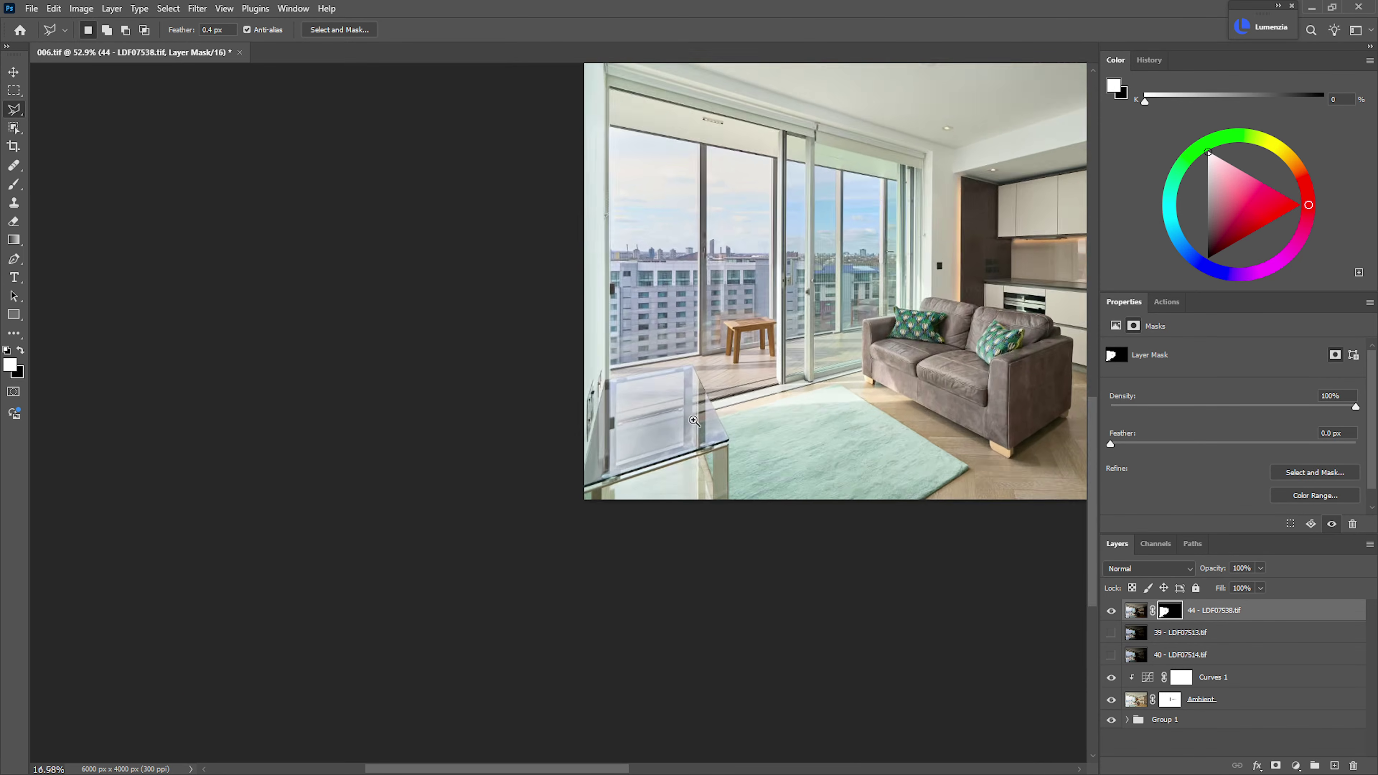
{"action": "scroll", "coordinate": [739, 544], "scroll_direction": "up", "scroll_amount": 3}
{"action": "scroll", "coordinate": [739, 544], "scroll_direction": "up", "scroll_amount": 2}
{"action": "scroll", "coordinate": [741, 562], "scroll_direction": "down", "scroll_amount": 1}
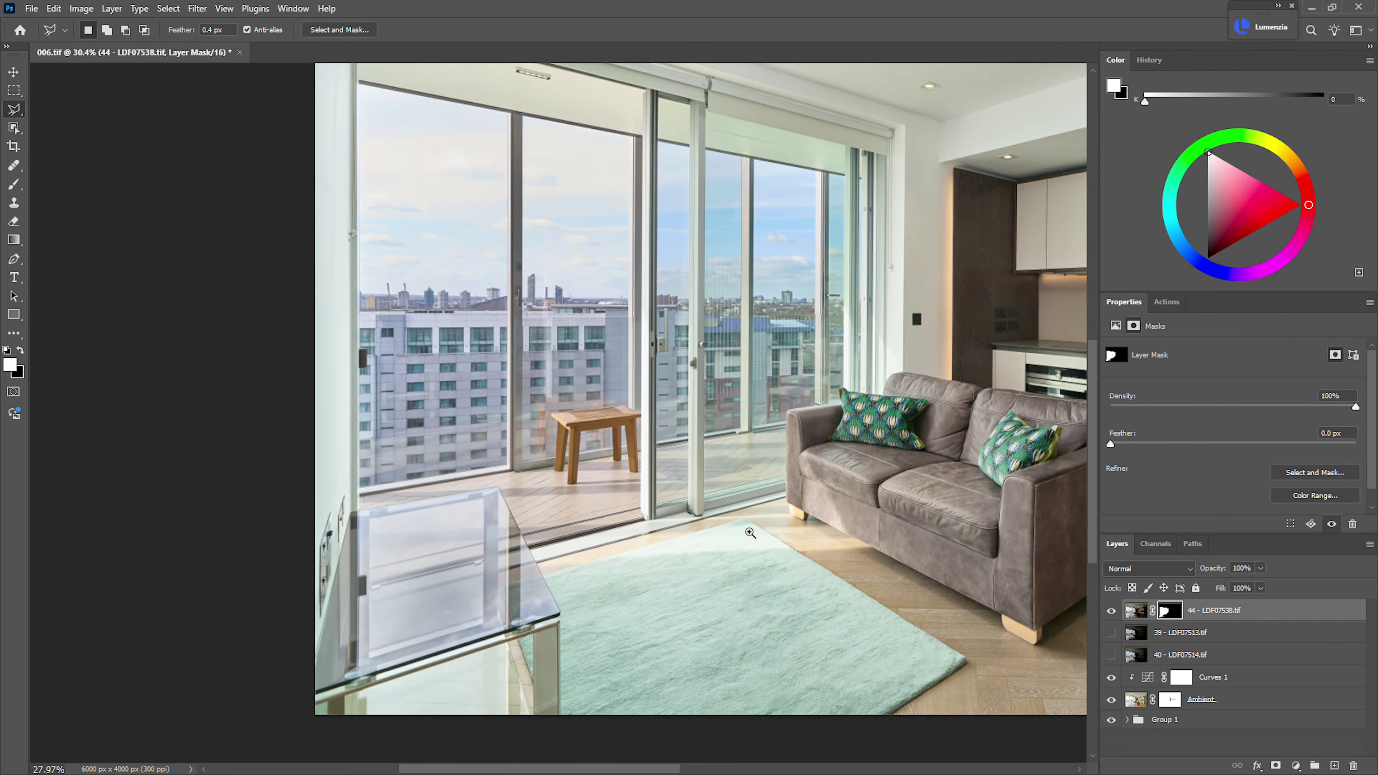
{"action": "scroll", "coordinate": [740, 562], "scroll_direction": "up", "scroll_amount": 2}
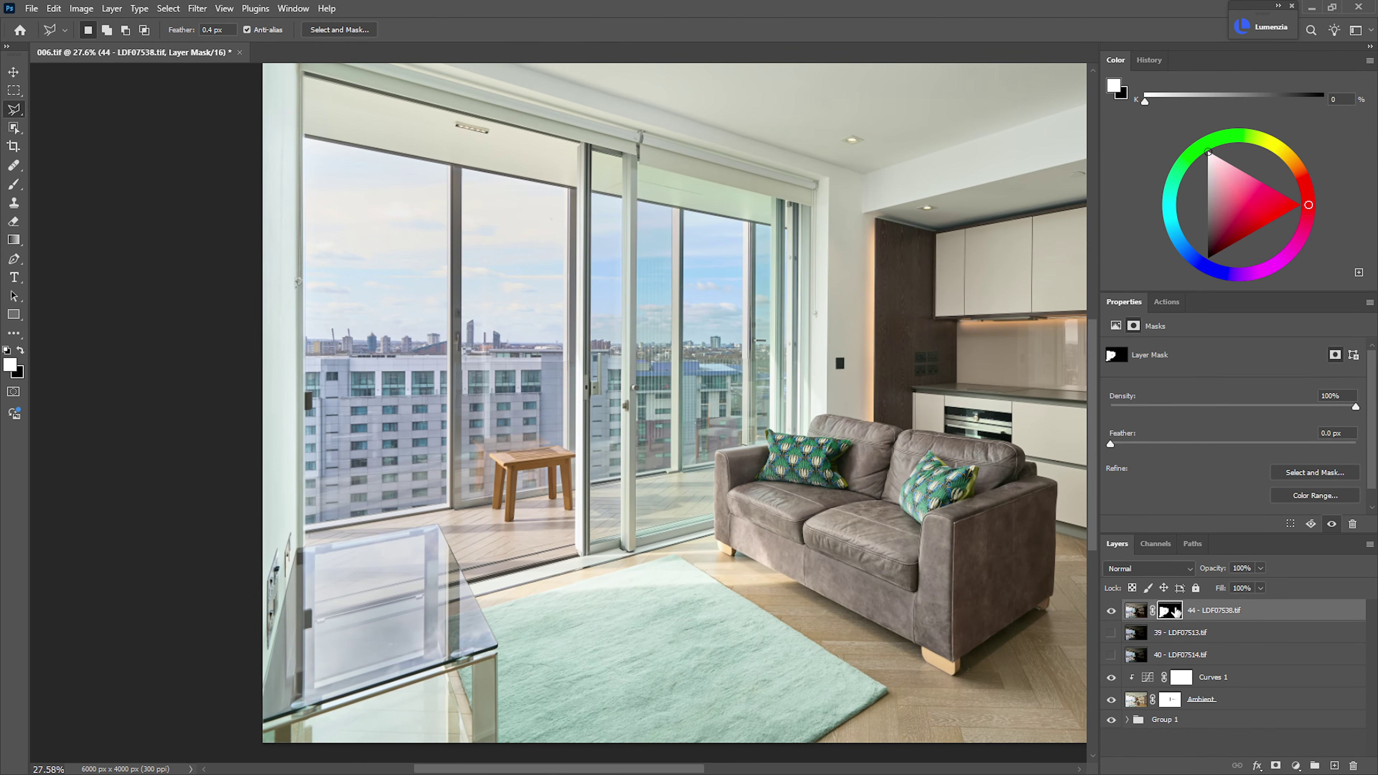
- Copy the 44 - LDF07538.tif mask onto the 39 - LDF07513.tif and 40 - LDF07514.tif layers, and move the 44 layer beneath them
{"action": "left_click_drag", "start_coordinate": [1175, 612], "coordinate": [1175, 656]}
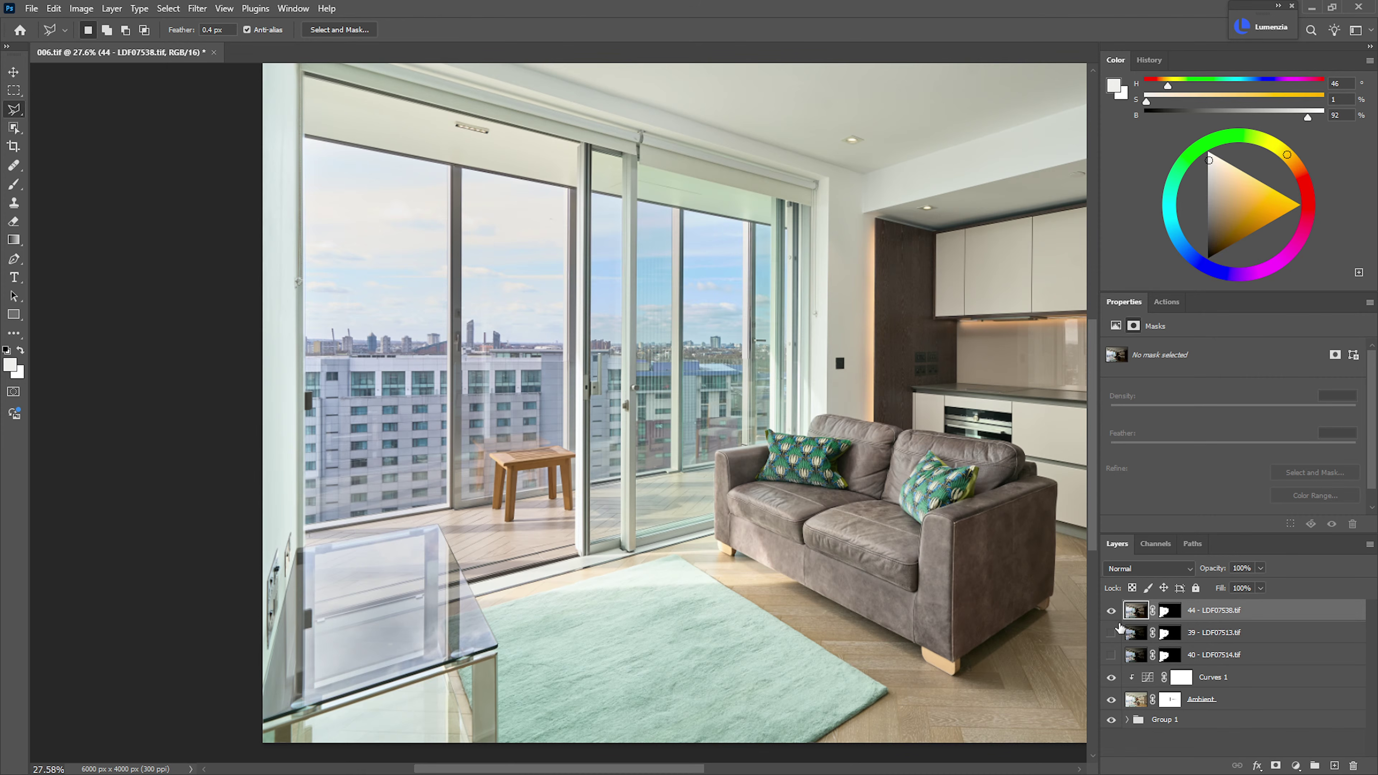
{"action": "left_click_drag", "start_coordinate": [1207, 612], "coordinate": [1205, 668]}
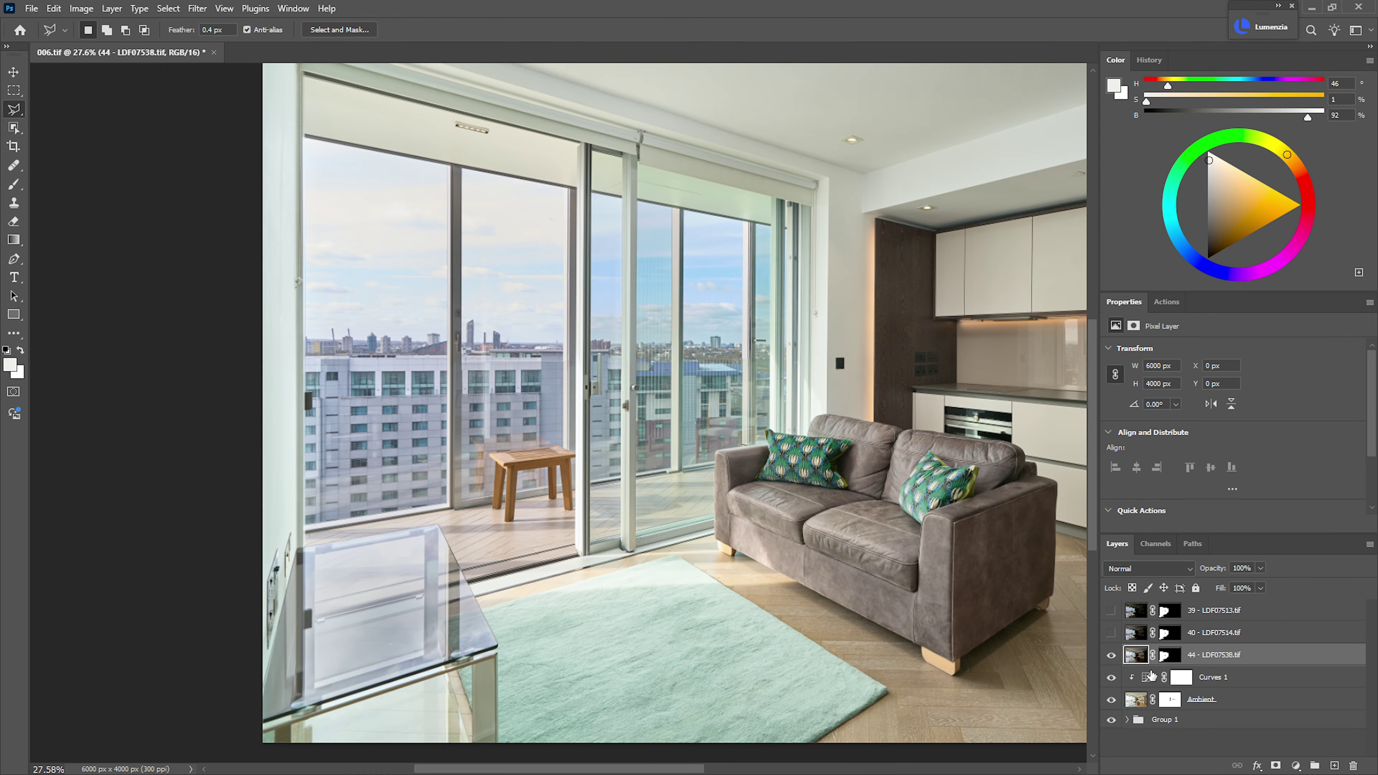
- Compare the window view with the 40 - LDF07514.tif and 39 - LDF07513.tif exposures shown and hidden
{"action": "left_click", "coordinate": [1112, 633]}
{"action": "left_click", "coordinate": [1112, 633]}
{"action": "left_click", "coordinate": [1112, 633]}
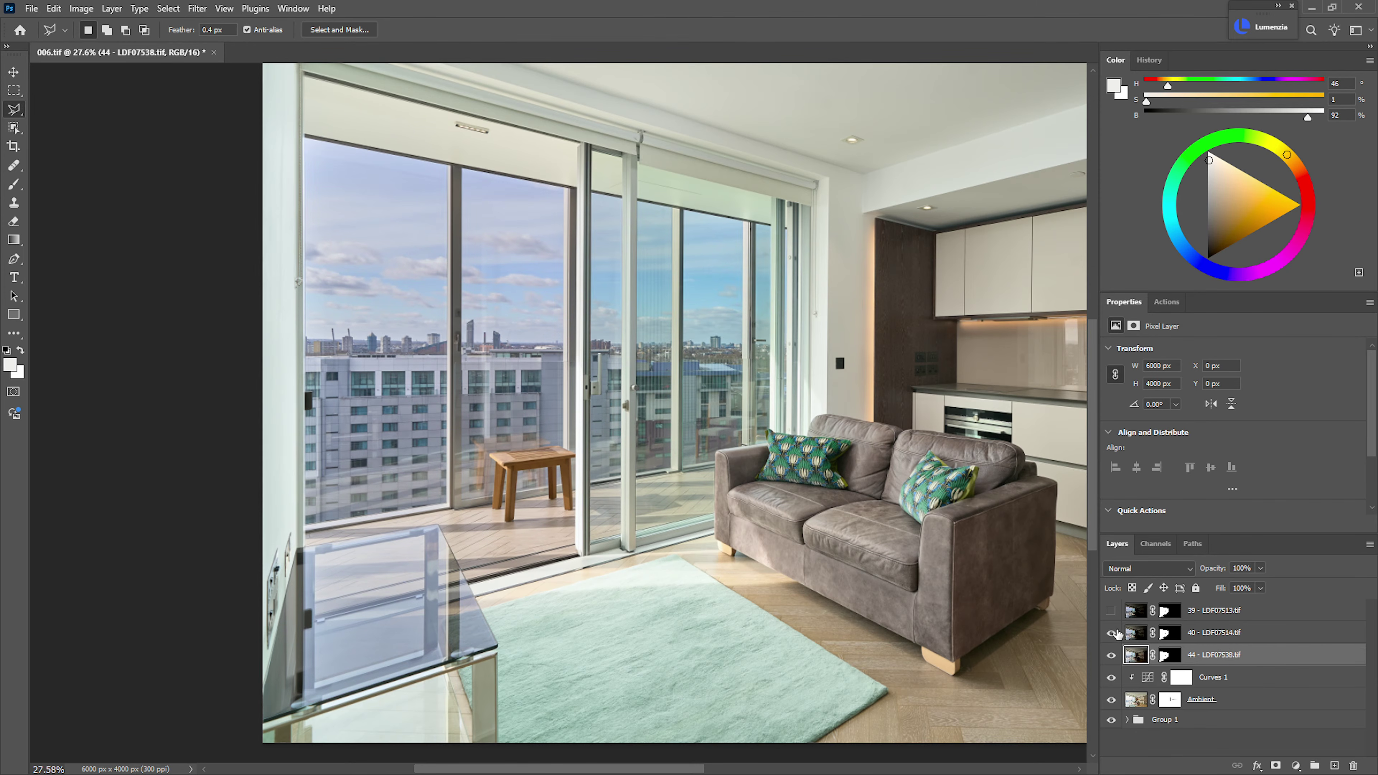
{"action": "left_click", "coordinate": [1112, 633]}
{"action": "left_click", "coordinate": [1112, 633]}
{"action": "left_click", "coordinate": [1112, 612]}
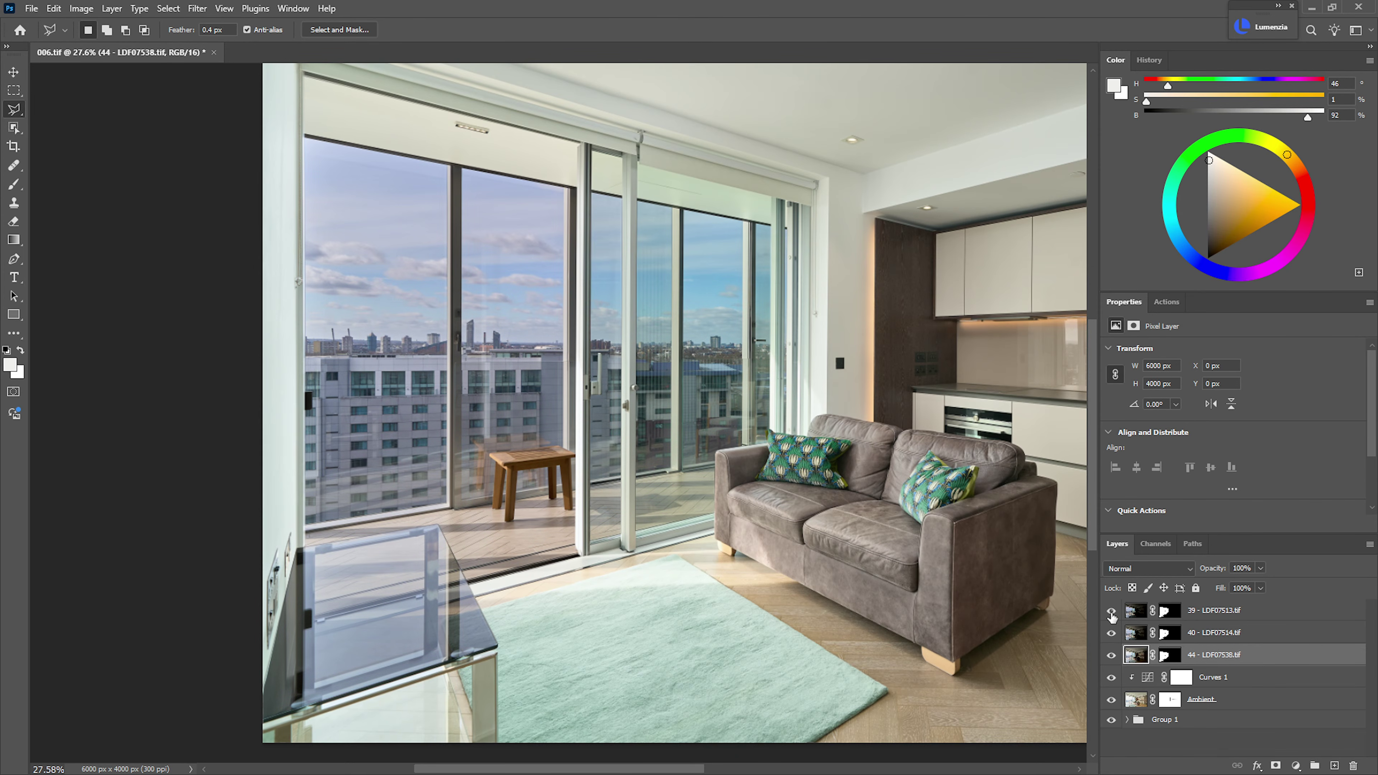
{"action": "left_click_drag", "start_coordinate": [1111, 612], "coordinate": [1111, 633]}
- Add a Curves adjustment above 44 - LDF07538.tif limited to its mask's window area, and raise the midtones slightly
{"action": "left_click", "coordinate": [1169, 655]}
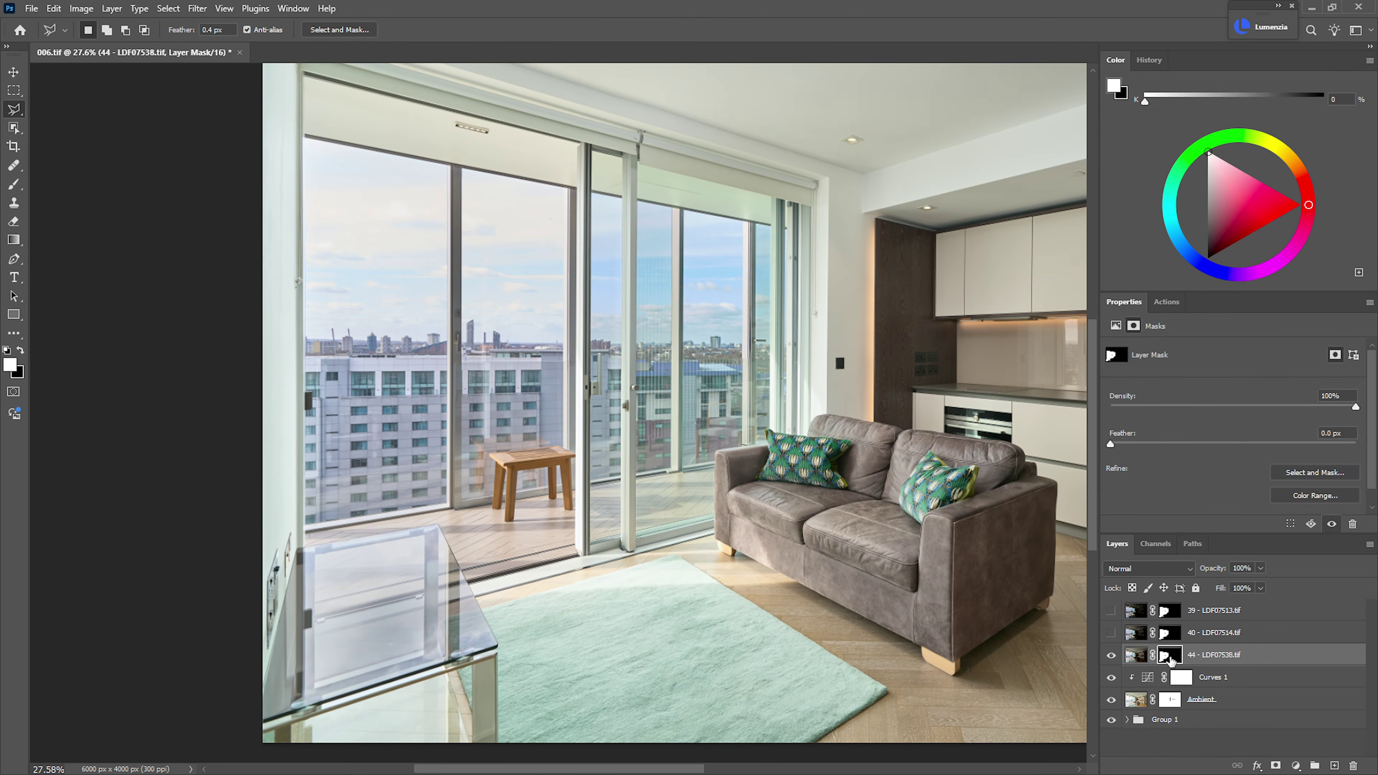
{"action": "left_click", "coordinate": [1167, 657], "text": "ctrl"}
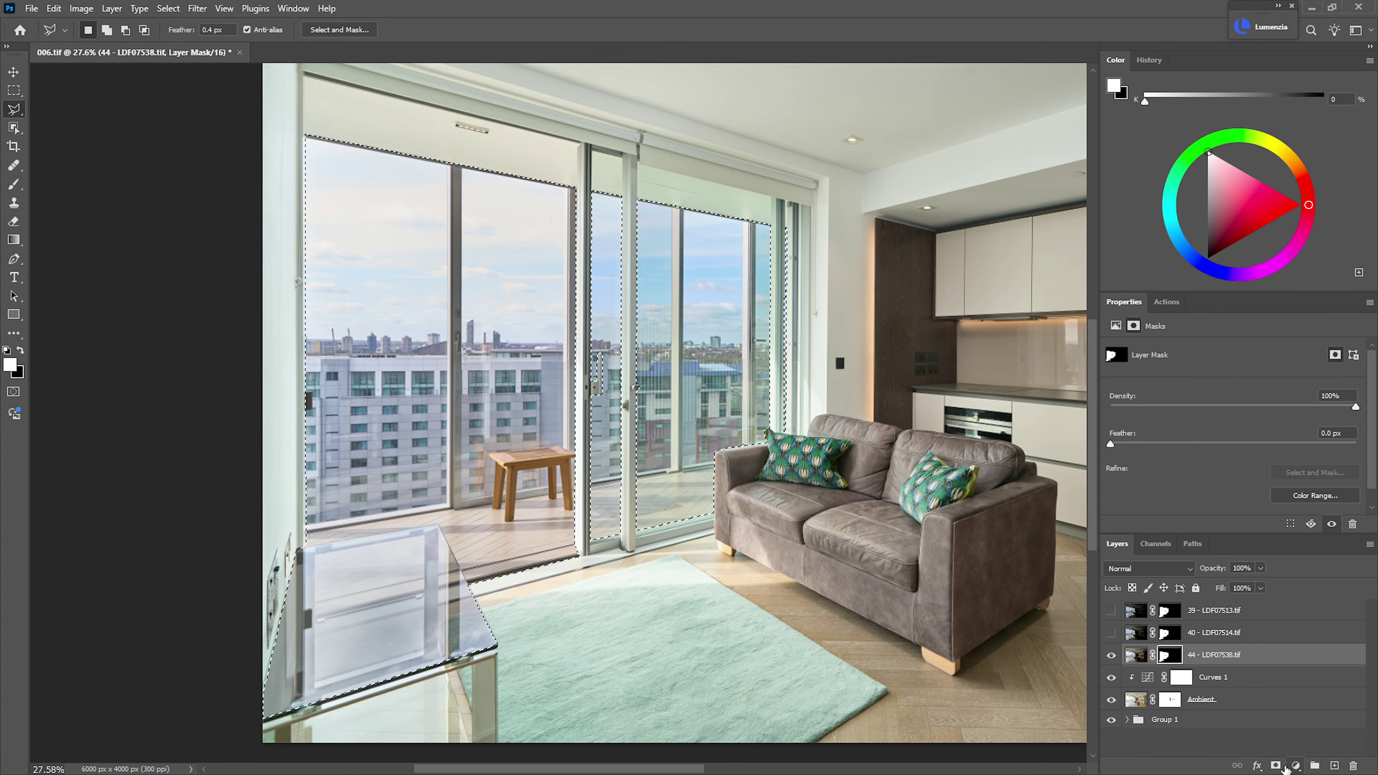
{"action": "key", "text": "ctrl+m"}
{"action": "key", "text": "Return"}
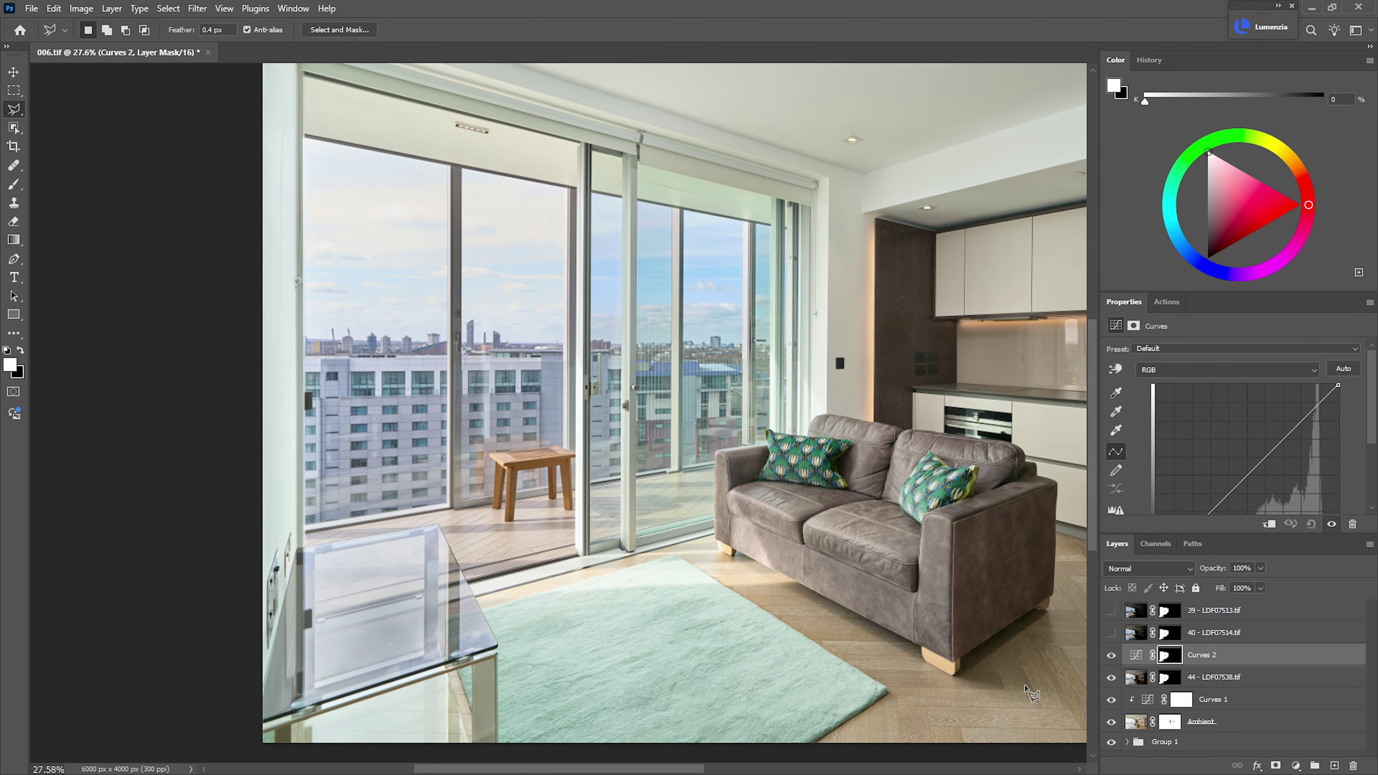
{"action": "left_click_drag", "start_coordinate": [1242, 477], "coordinate": [1237, 468]}
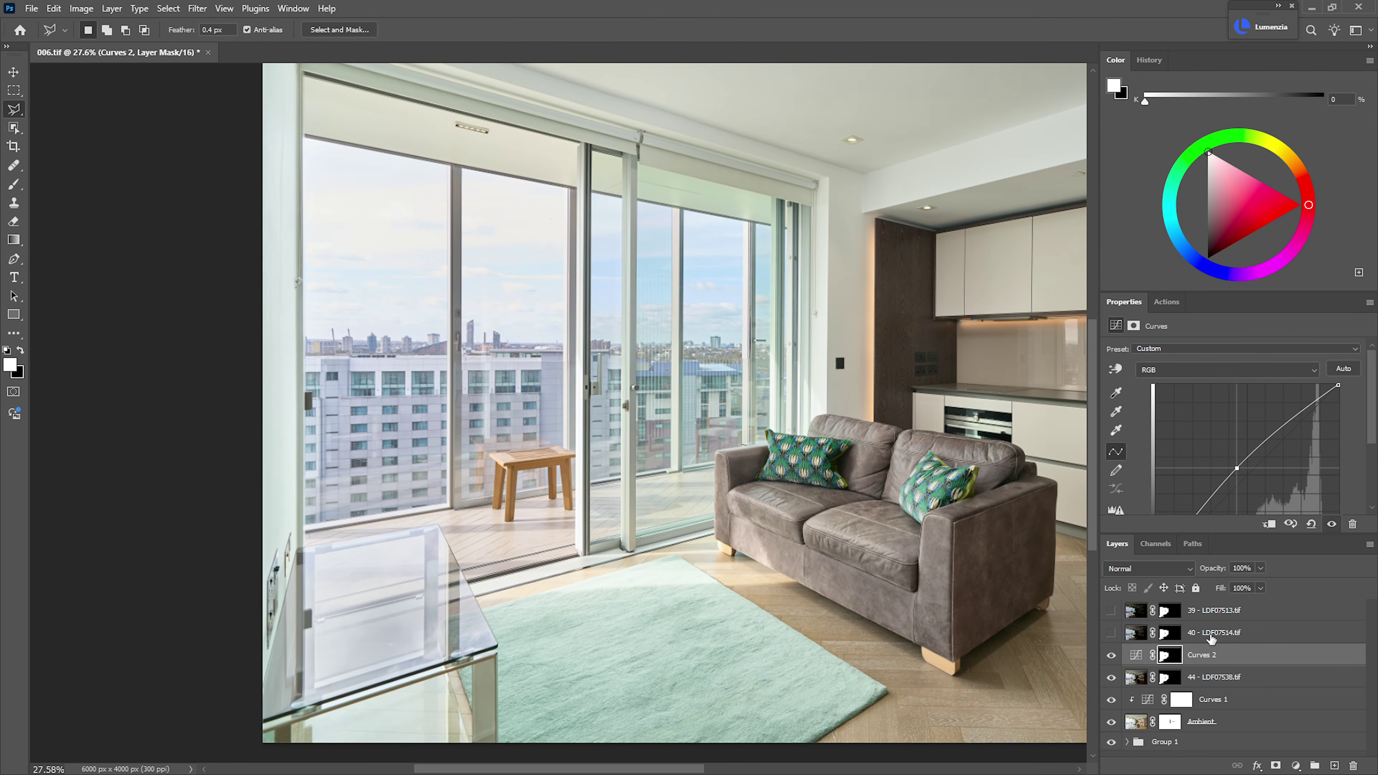
- Group the brightening Curves layer under a black mask and paint white over the glass table and balcony floor, comparing the effect
{"action": "key", "text": "ctrl+g"}
{"action": "key", "text": "ctrl+alt+m"}
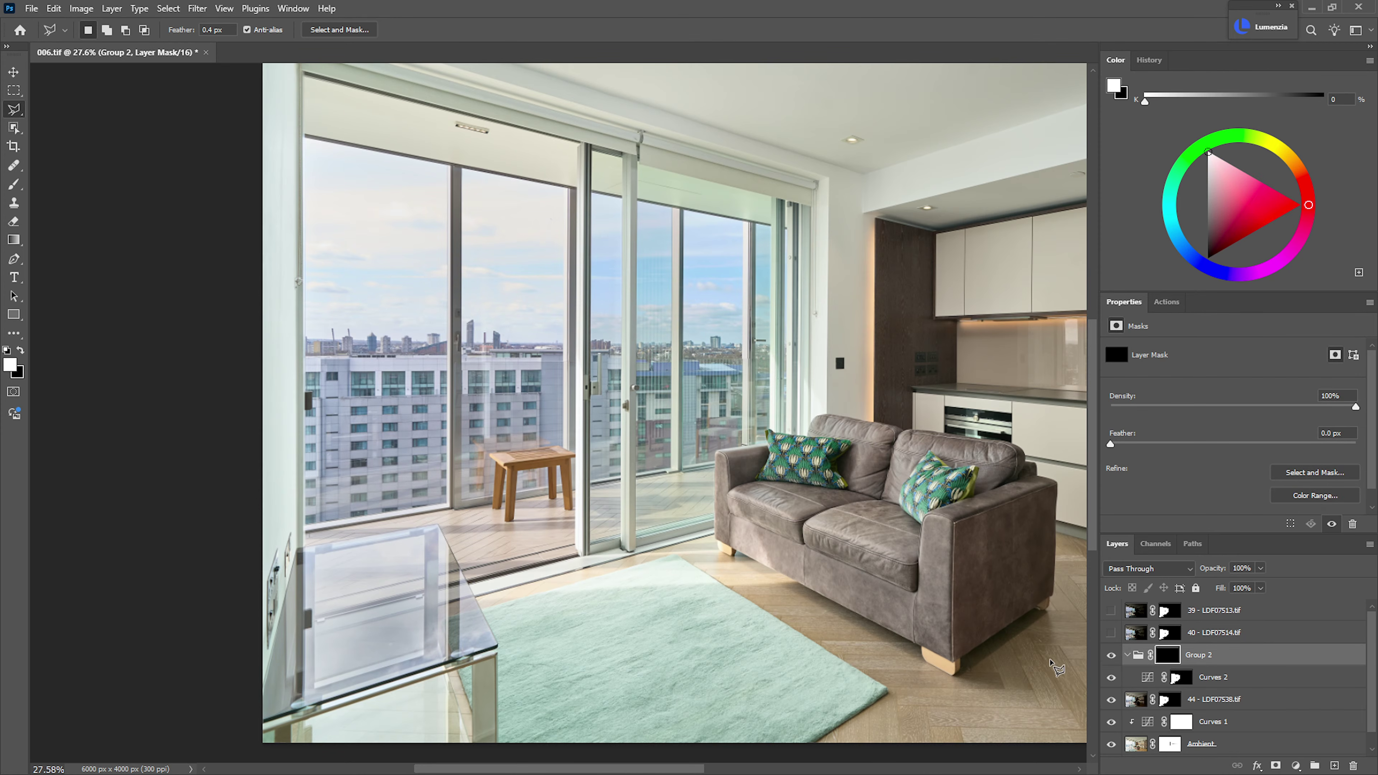
{"action": "key", "text": "b"}
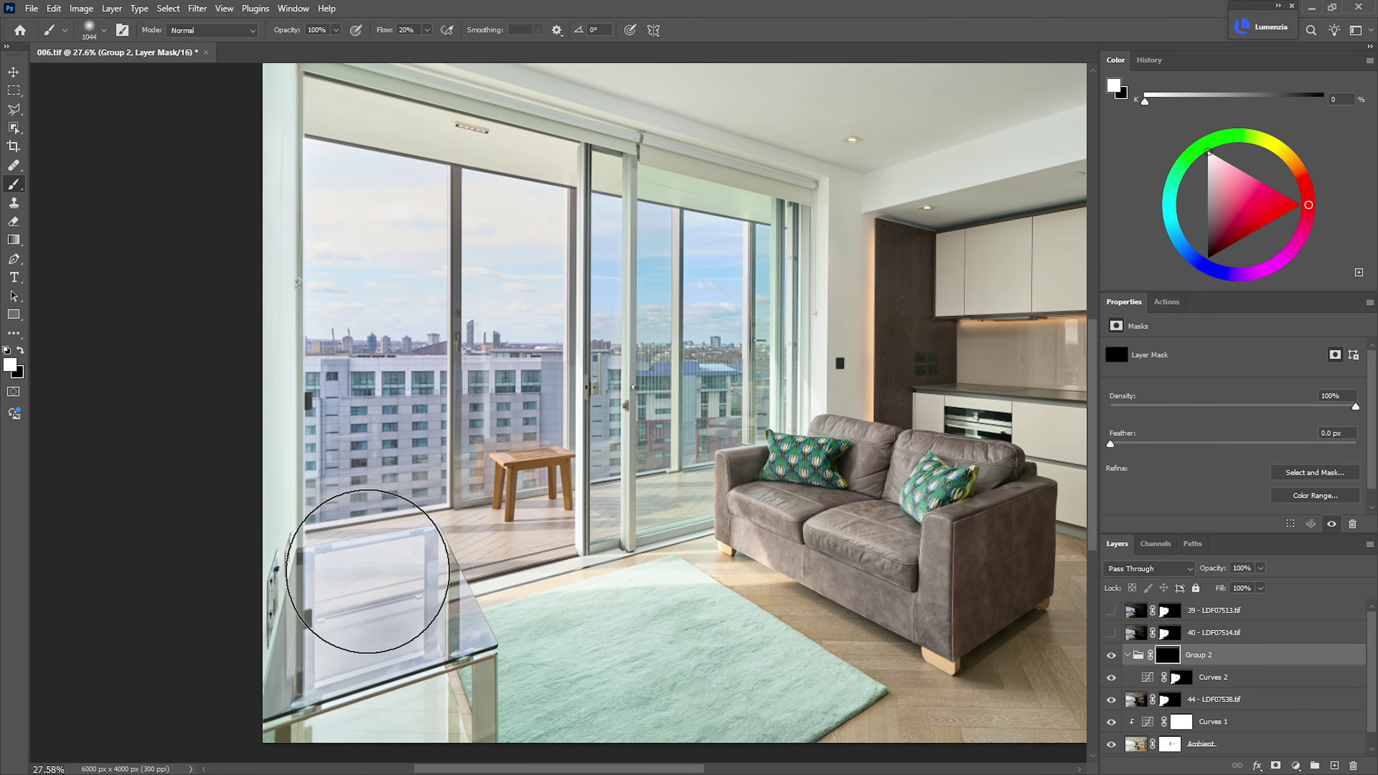
{"action": "left_click", "coordinate": [359, 488]}
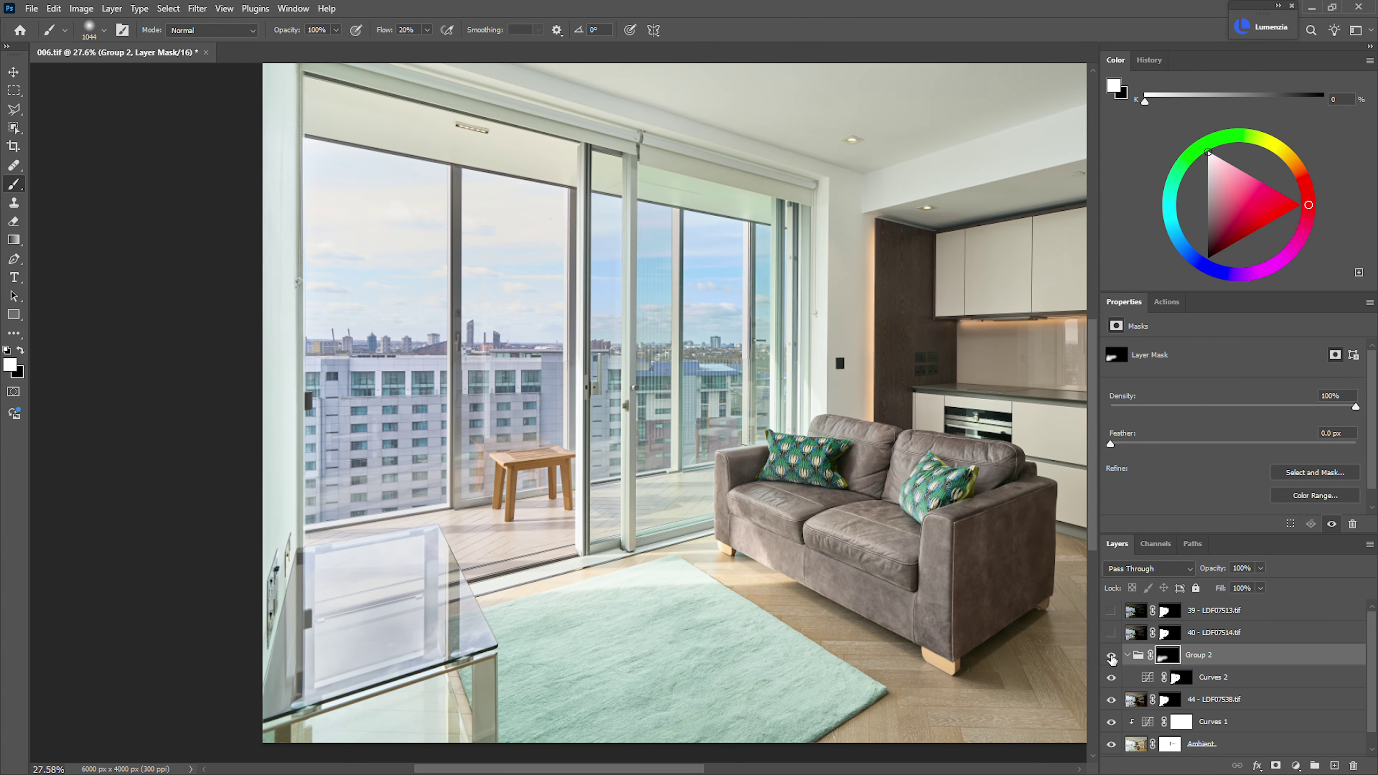
{"action": "left_click", "coordinate": [1110, 654]}
{"action": "left_click", "coordinate": [1110, 654]}
{"action": "mouse_move", "coordinate": [668, 569]}
{"action": "left_mouse_down"}
{"action": "mouse_move", "coordinate": [627, 568]}
{"action": "mouse_move", "coordinate": [683, 568]}
{"action": "left_mouse_up"}
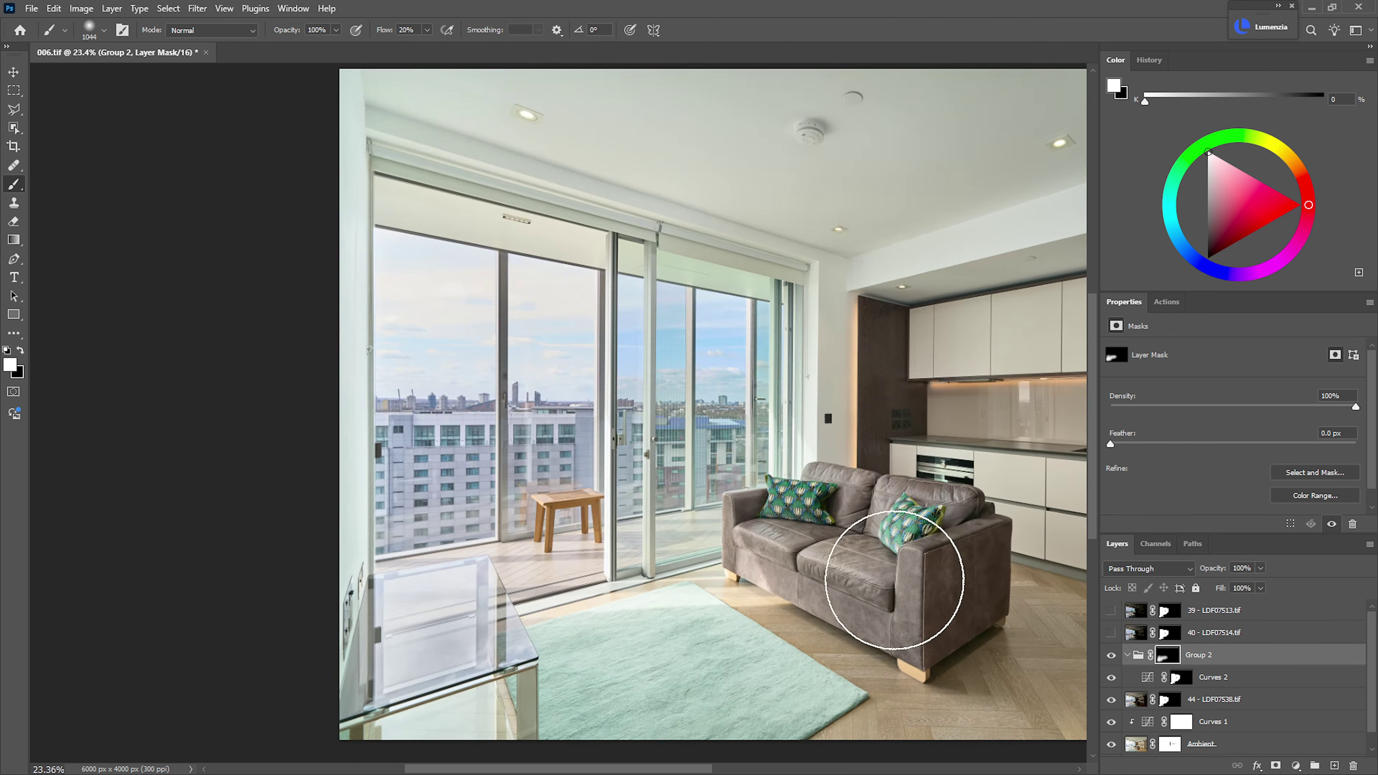
- Show 40 - LDF07514.tif and add a Curves adjustment above it limited to its mask, raising the highlights with an anchored shadow point
{"action": "left_click", "coordinate": [1112, 633]}
{"action": "left_click", "coordinate": [1139, 633]}
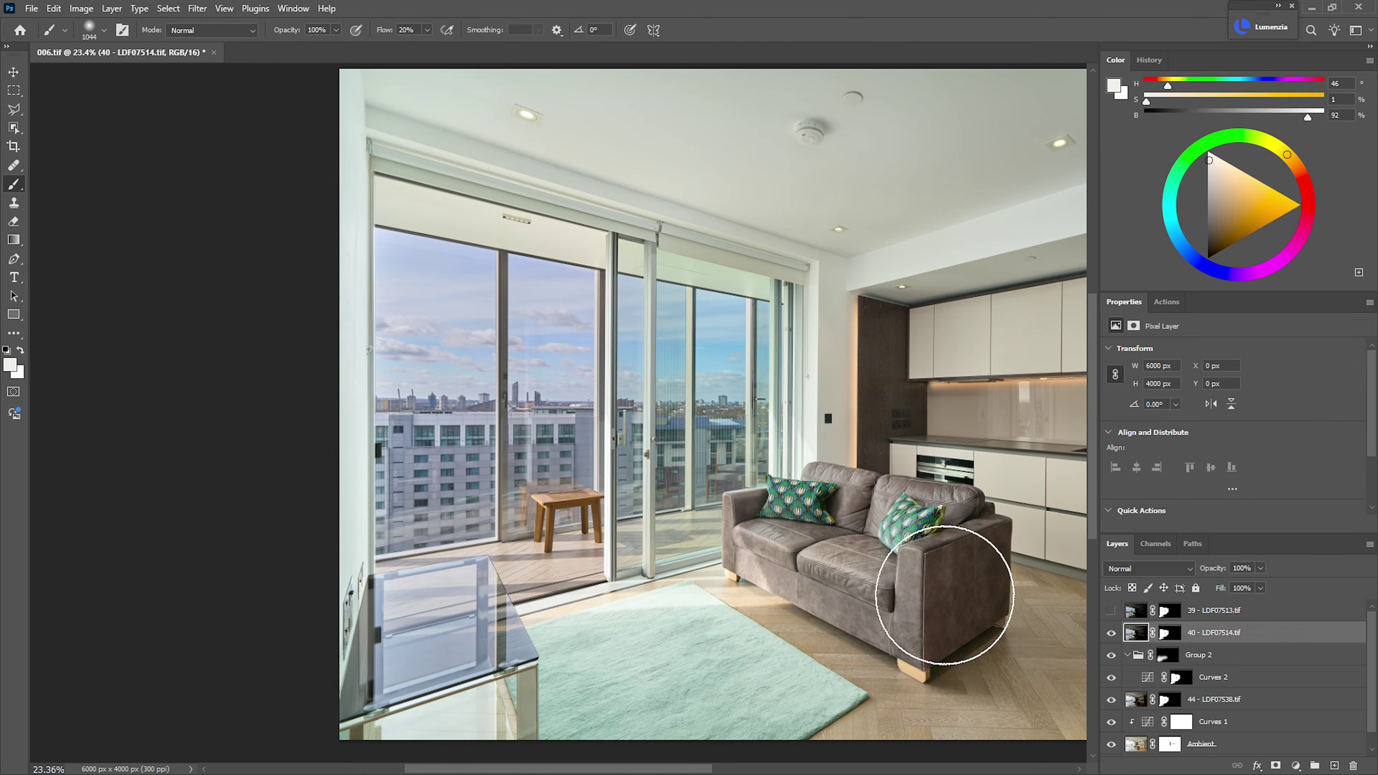
{"action": "left_click", "coordinate": [1172, 634], "text": "ctrl"}
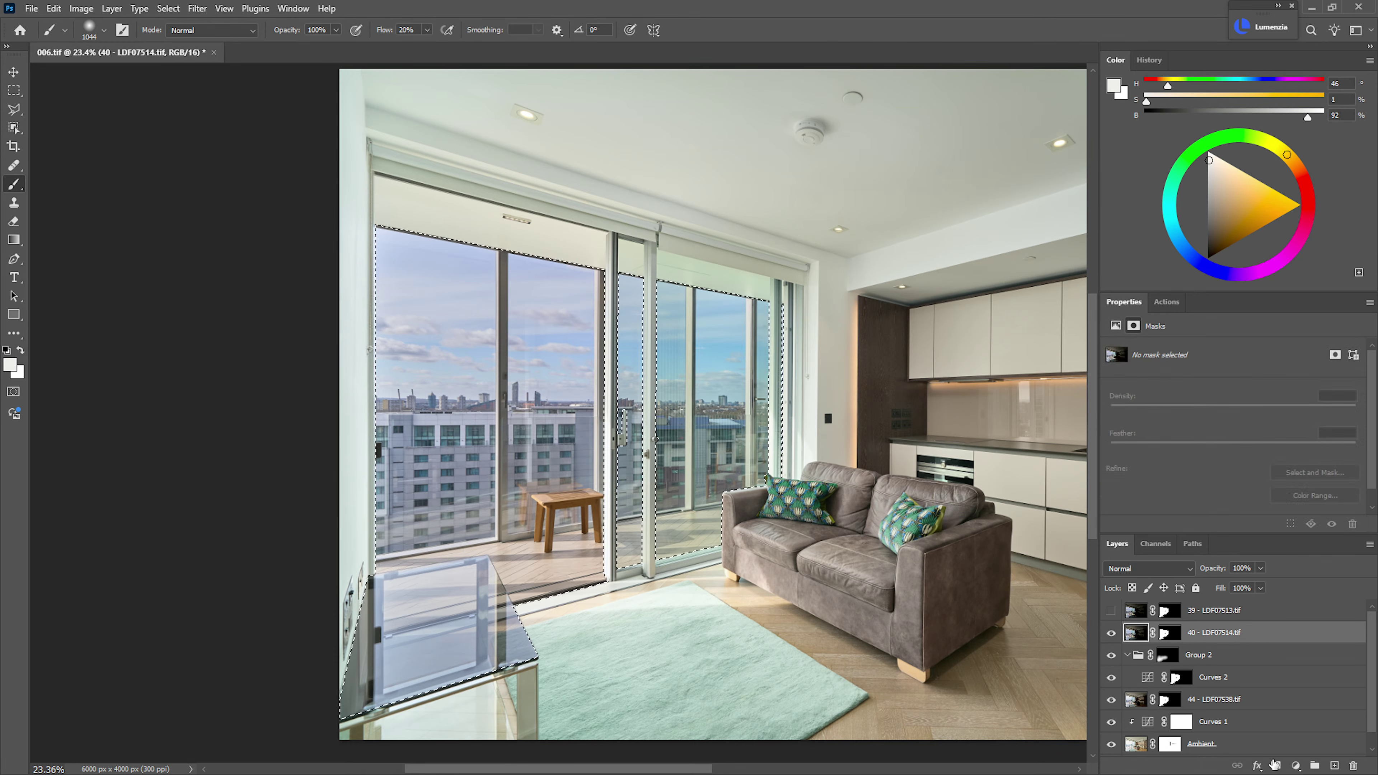
{"action": "left_click", "coordinate": [1295, 765]}
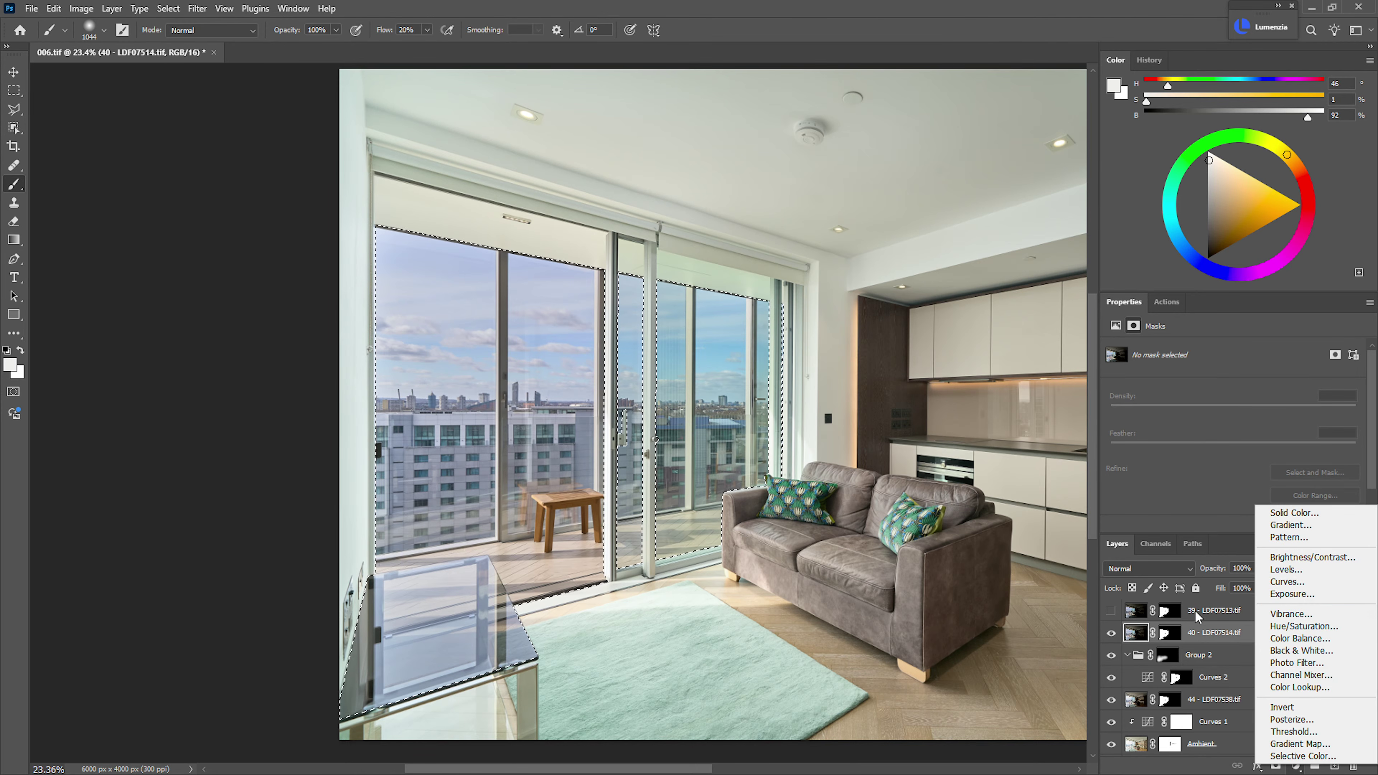
{"action": "left_click", "coordinate": [1288, 582]}
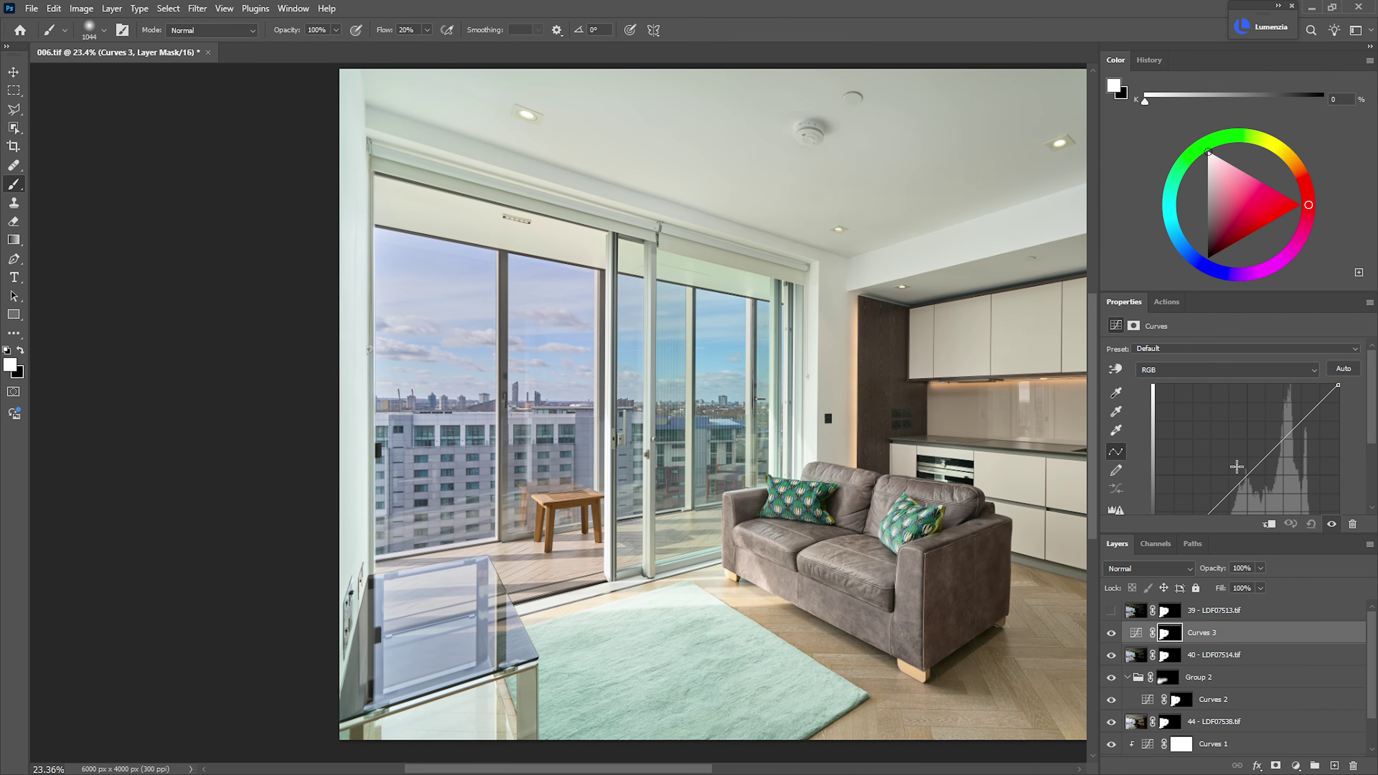
{"action": "scroll", "coordinate": [1349, 415], "scroll_direction": "down", "scroll_amount": 2}
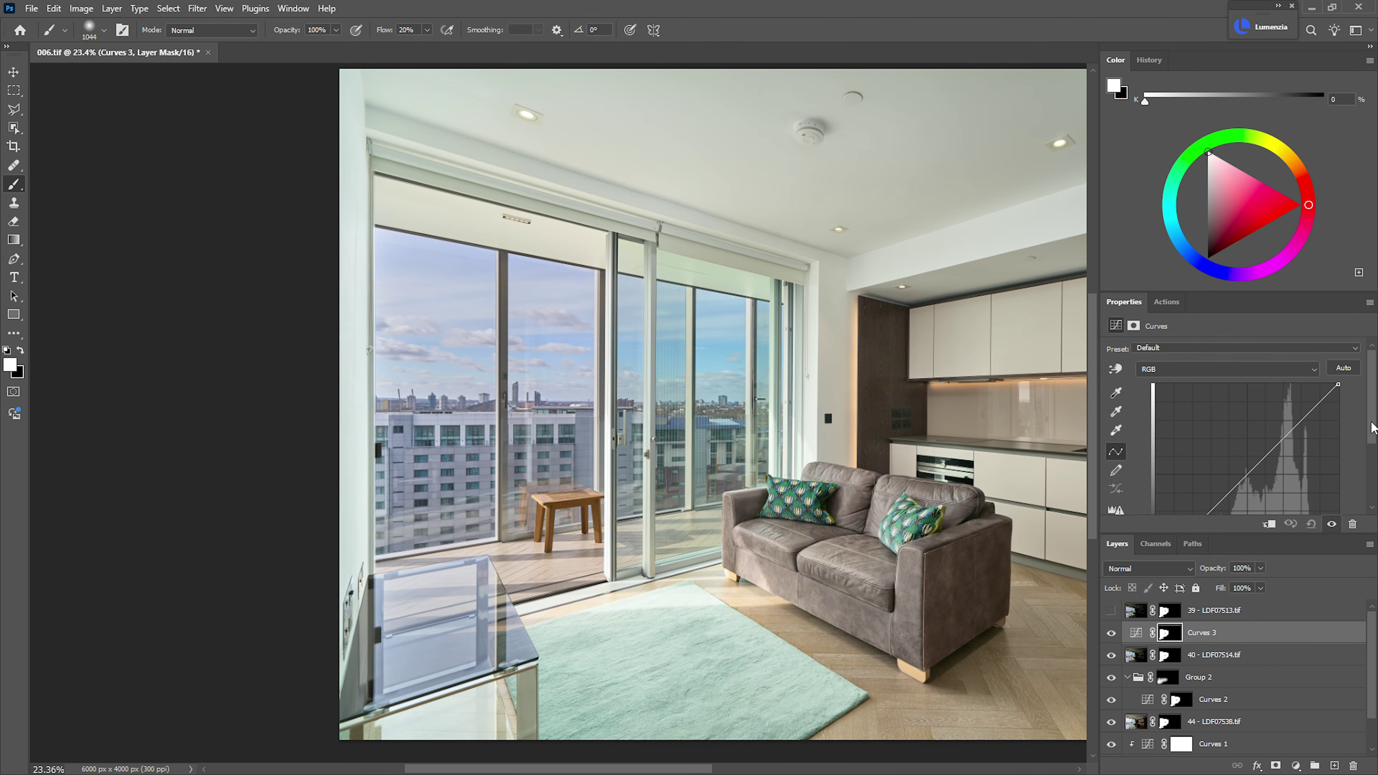
{"action": "left_click_drag", "start_coordinate": [1203, 491], "coordinate": [1199, 497]}
{"action": "left_click_drag", "start_coordinate": [1273, 417], "coordinate": [1278, 394]}
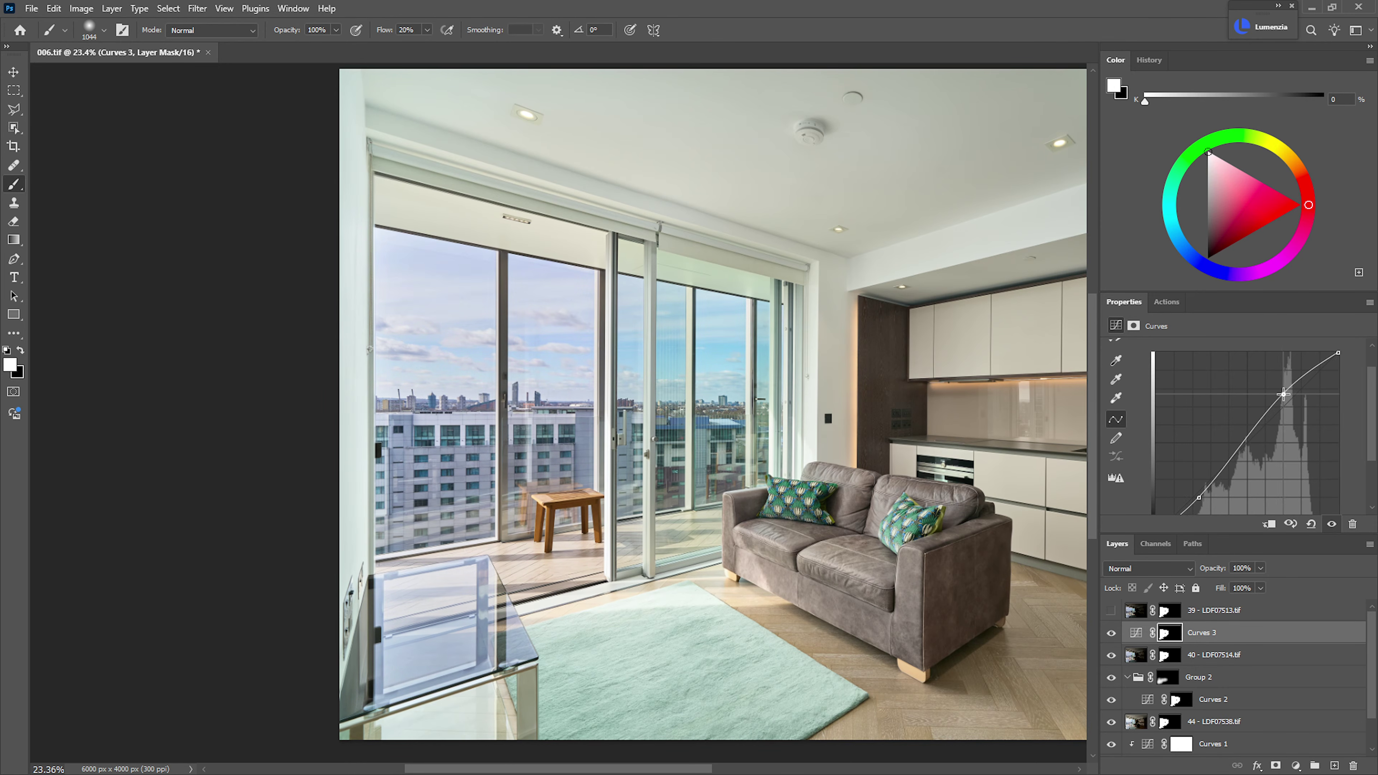
- Group the 40 - LDF07514.tif layer with its Curves under a black mask and paint the view in with a soft 1318 px brush
{"action": "left_click", "coordinate": [1205, 658]}
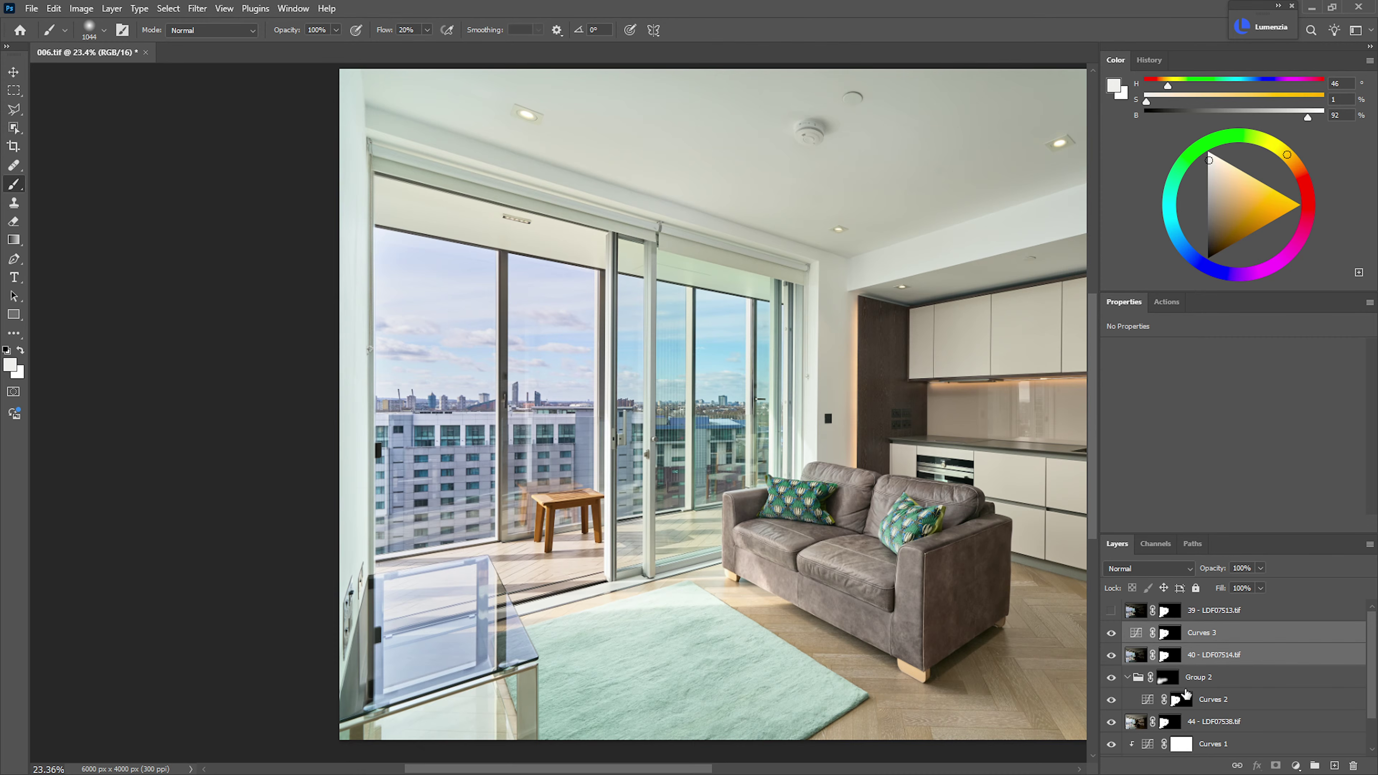
{"action": "key", "text": "ctrl+g"}
{"action": "left_click", "coordinate": [1275, 765], "text": "alt"}
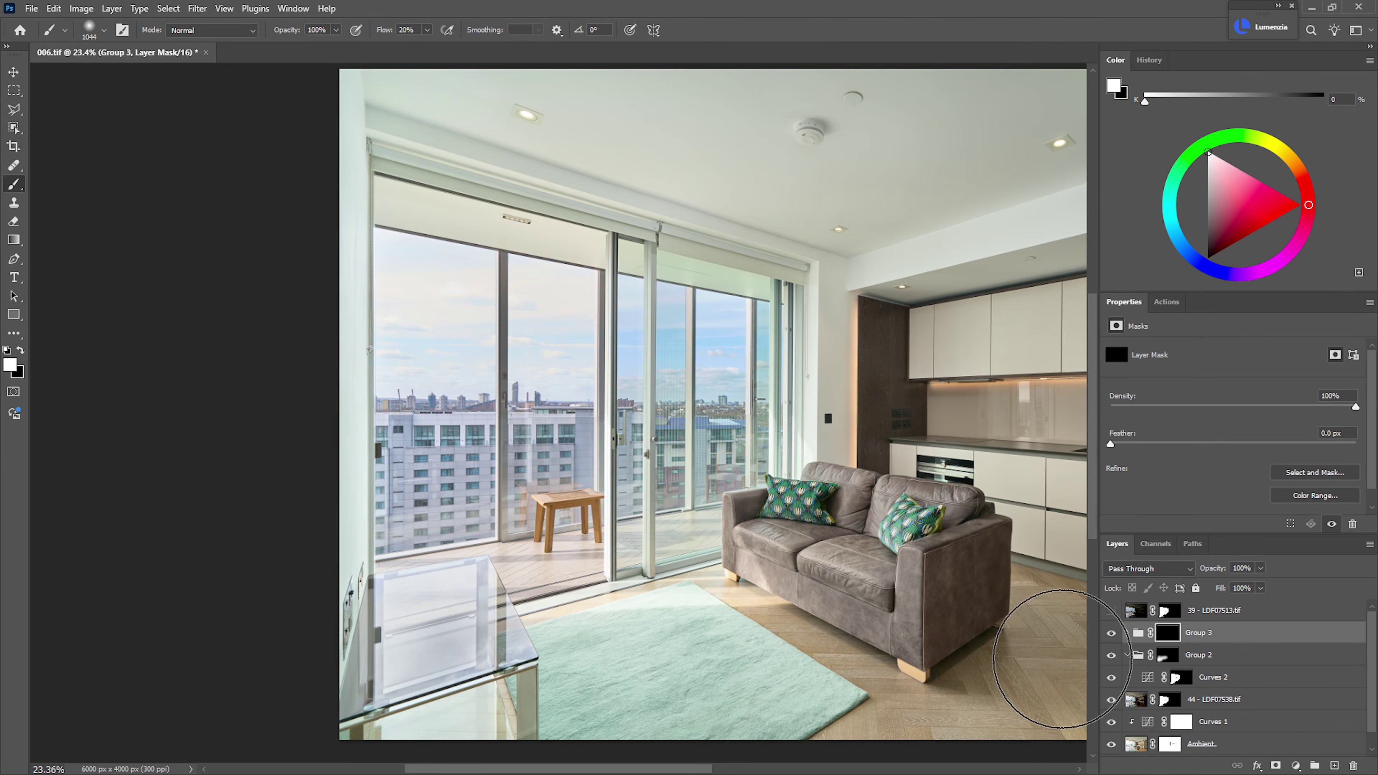
{"action": "right_click", "coordinate": [461, 431], "text": "alt"}
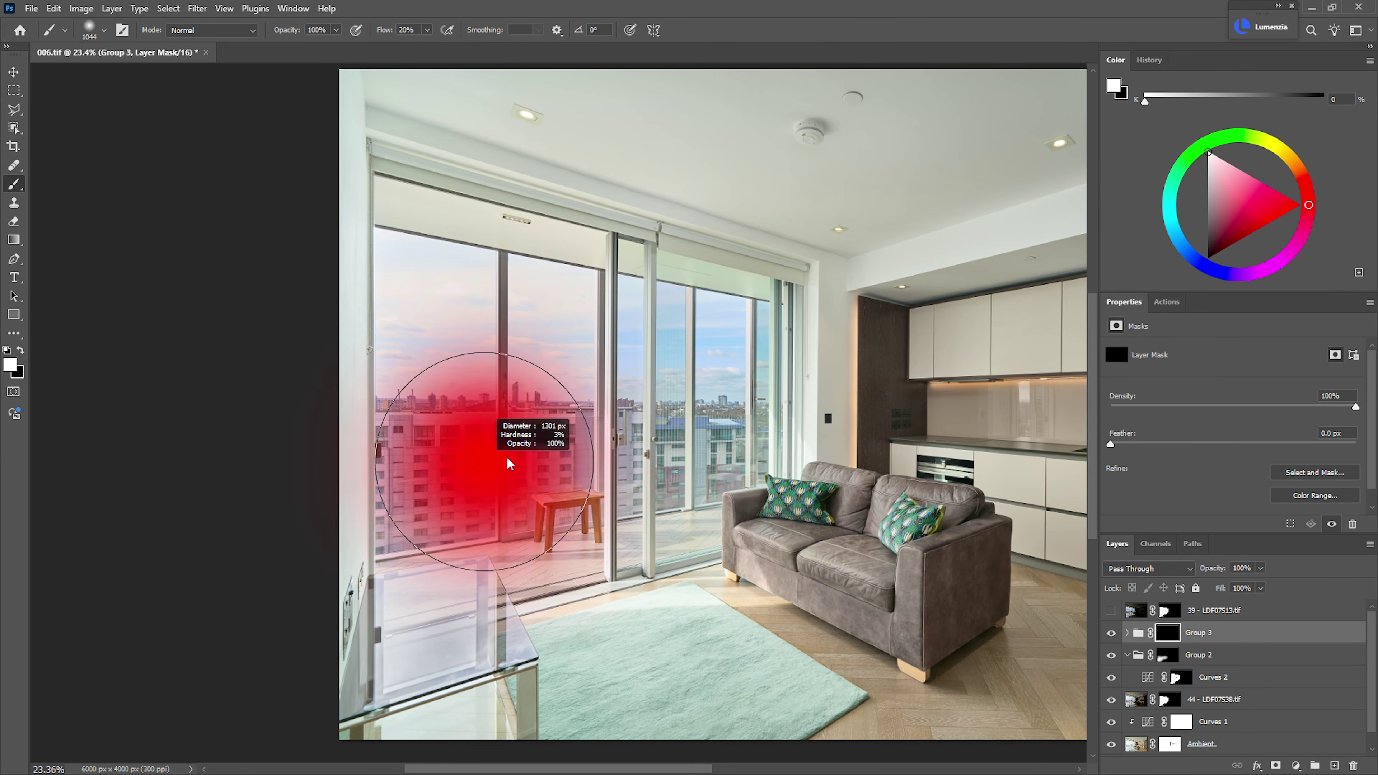
{"action": "mouse_move", "coordinate": [522, 446]}
{"action": "left_mouse_down"}
{"action": "mouse_move", "coordinate": [707, 431]}
{"action": "mouse_move", "coordinate": [507, 431]}
{"action": "mouse_move", "coordinate": [438, 460]}
{"action": "mouse_move", "coordinate": [593, 369]}
{"action": "mouse_move", "coordinate": [640, 431]}
{"action": "mouse_move", "coordinate": [472, 450]}
{"action": "mouse_move", "coordinate": [446, 345]}
{"action": "mouse_move", "coordinate": [656, 369]}
{"action": "mouse_move", "coordinate": [511, 414]}
{"action": "mouse_move", "coordinate": [393, 416]}
{"action": "mouse_move", "coordinate": [560, 396]}
{"action": "mouse_move", "coordinate": [578, 455]}
{"action": "mouse_move", "coordinate": [455, 563]}
{"action": "mouse_move", "coordinate": [409, 631]}
{"action": "mouse_move", "coordinate": [469, 623]}
{"action": "left_mouse_up"}
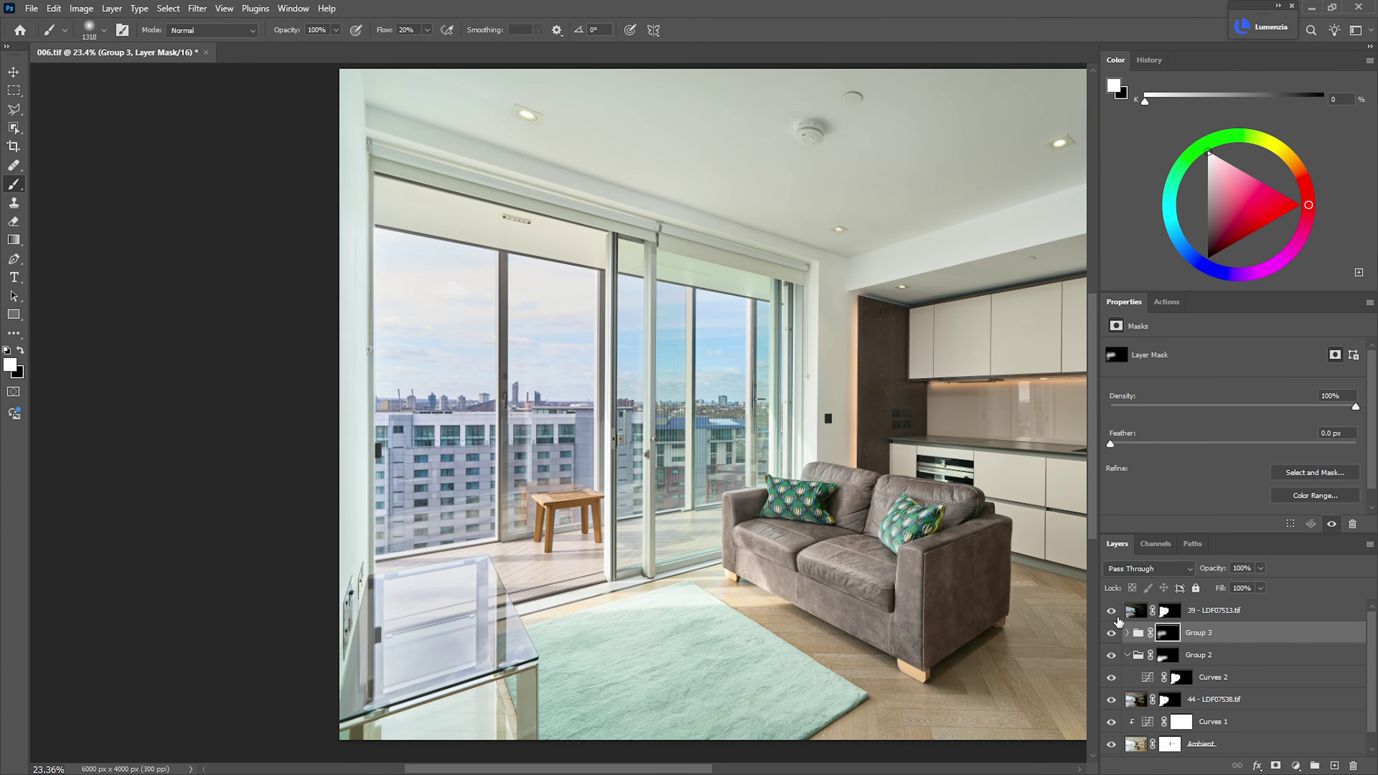
- Add a Curves adjustment above 39 - LDF07513.tif limited to its mask, raise the highlights, and group the two layers
{"action": "left_click", "coordinate": [1169, 610]}
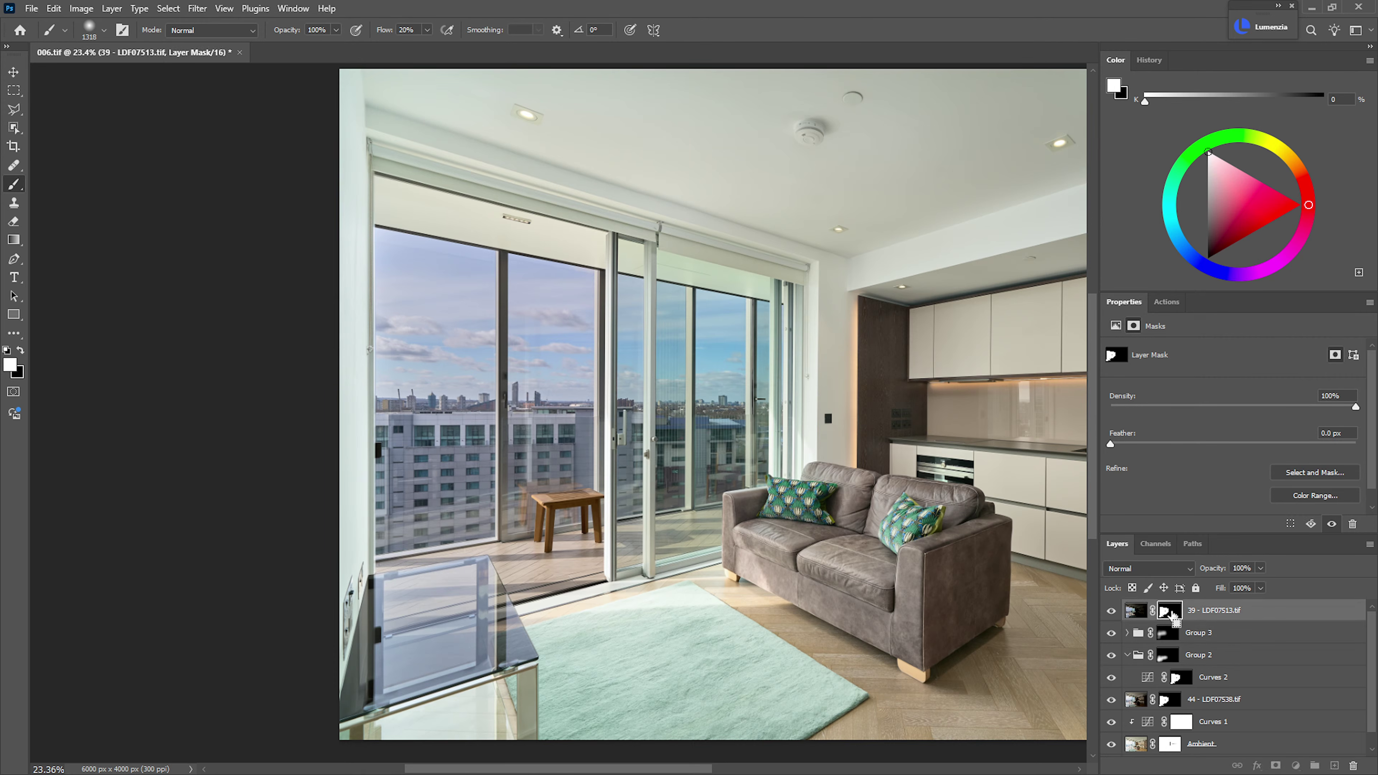
{"action": "left_click", "coordinate": [1169, 611], "text": "ctrl"}
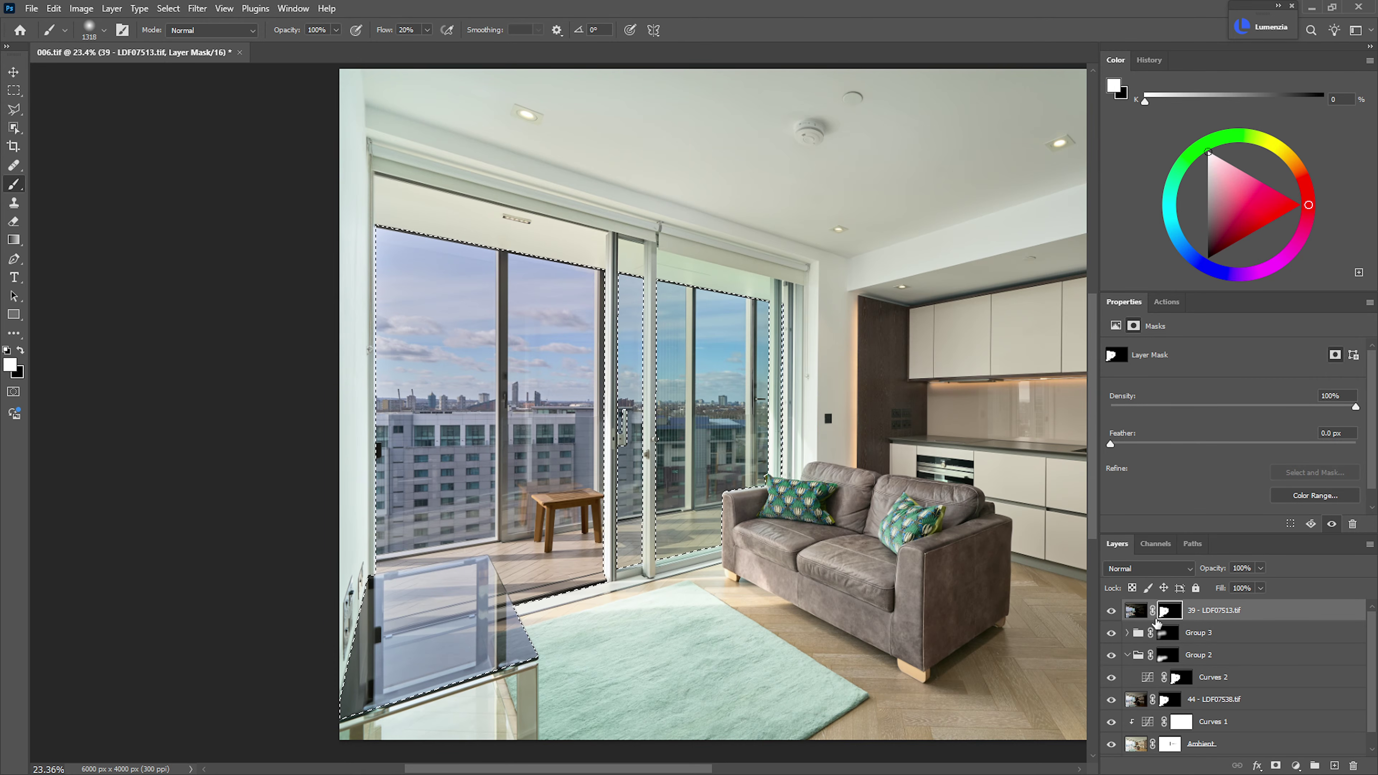
{"action": "left_click", "coordinate": [1296, 766]}
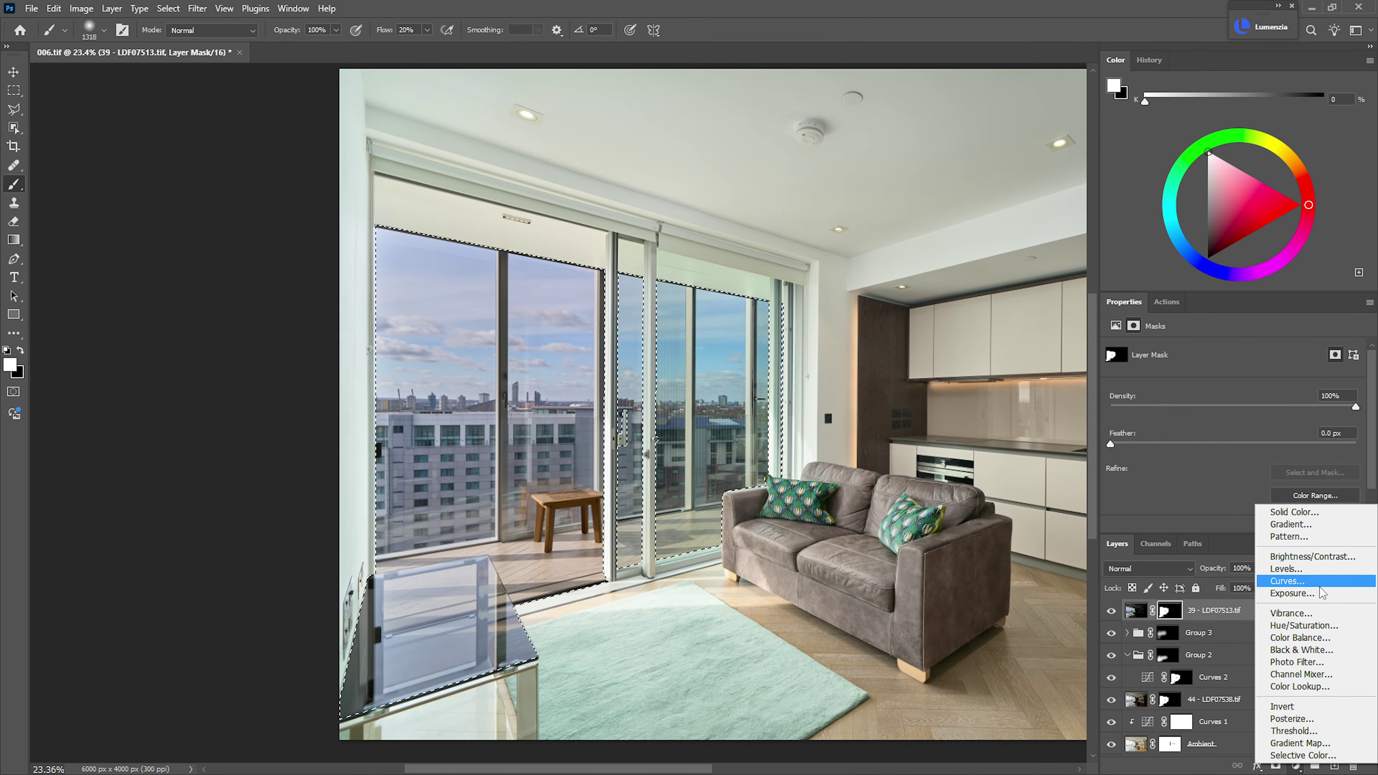
{"action": "left_click", "coordinate": [1285, 582]}
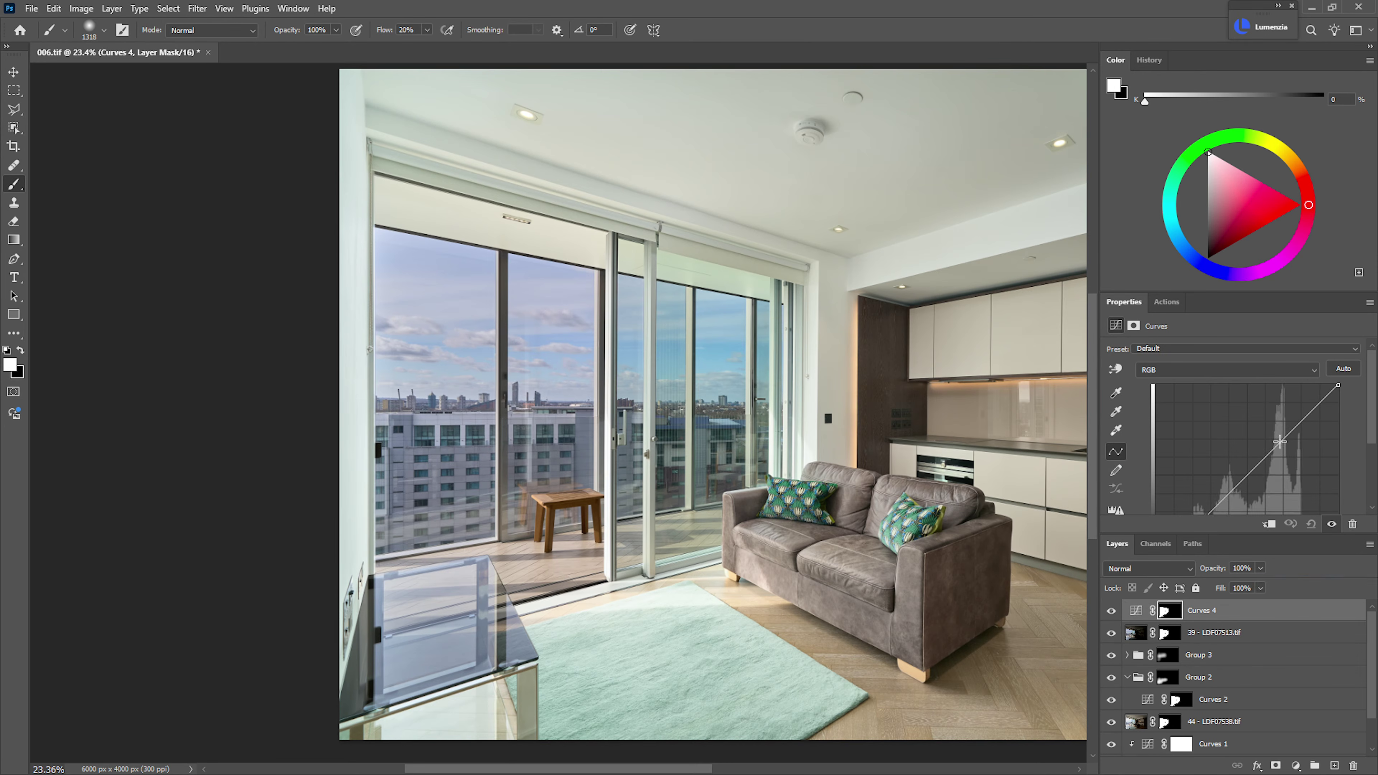
{"action": "mouse_move", "coordinate": [1289, 431]}
{"action": "left_mouse_down"}
{"action": "mouse_move", "coordinate": [1284, 419]}
{"action": "mouse_move", "coordinate": [1260, 447]}
{"action": "mouse_move", "coordinate": [1284, 422]}
{"action": "left_mouse_up"}
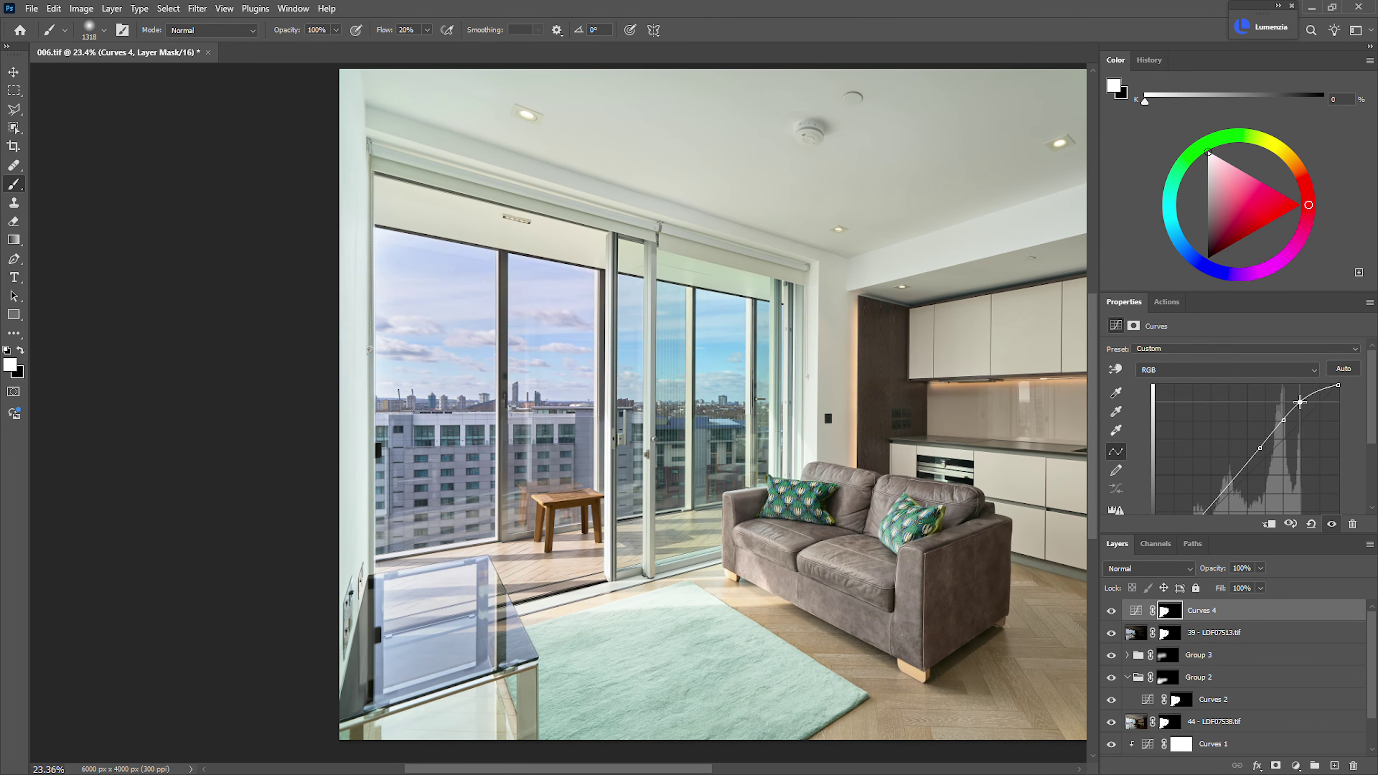
{"action": "left_click", "coordinate": [1225, 634], "text": "shift"}
{"action": "key", "text": "ctrl+g"}
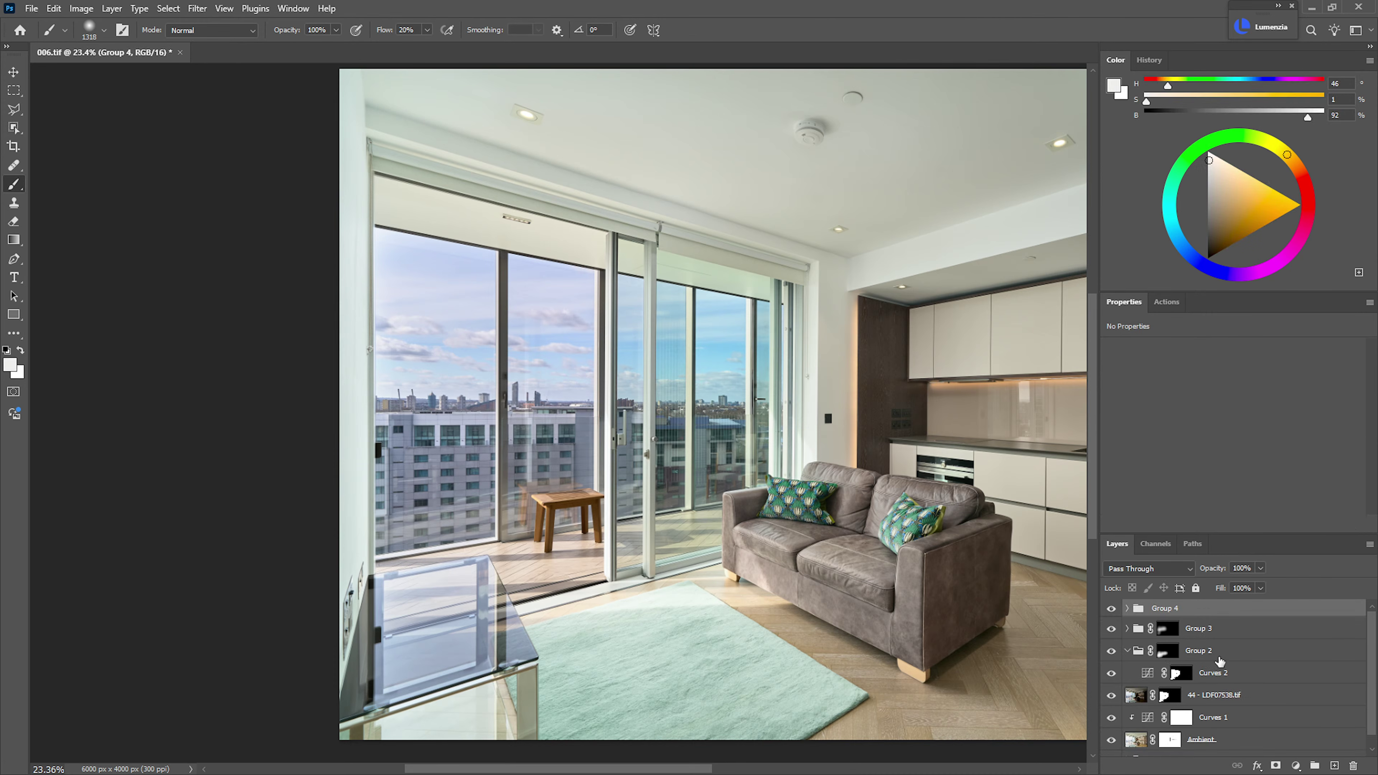
- Add a black mask to the group of exposure 39 and paint the sky in white with the soft 1318 px brush
{"action": "key", "text": "ctrl+alt+h"}
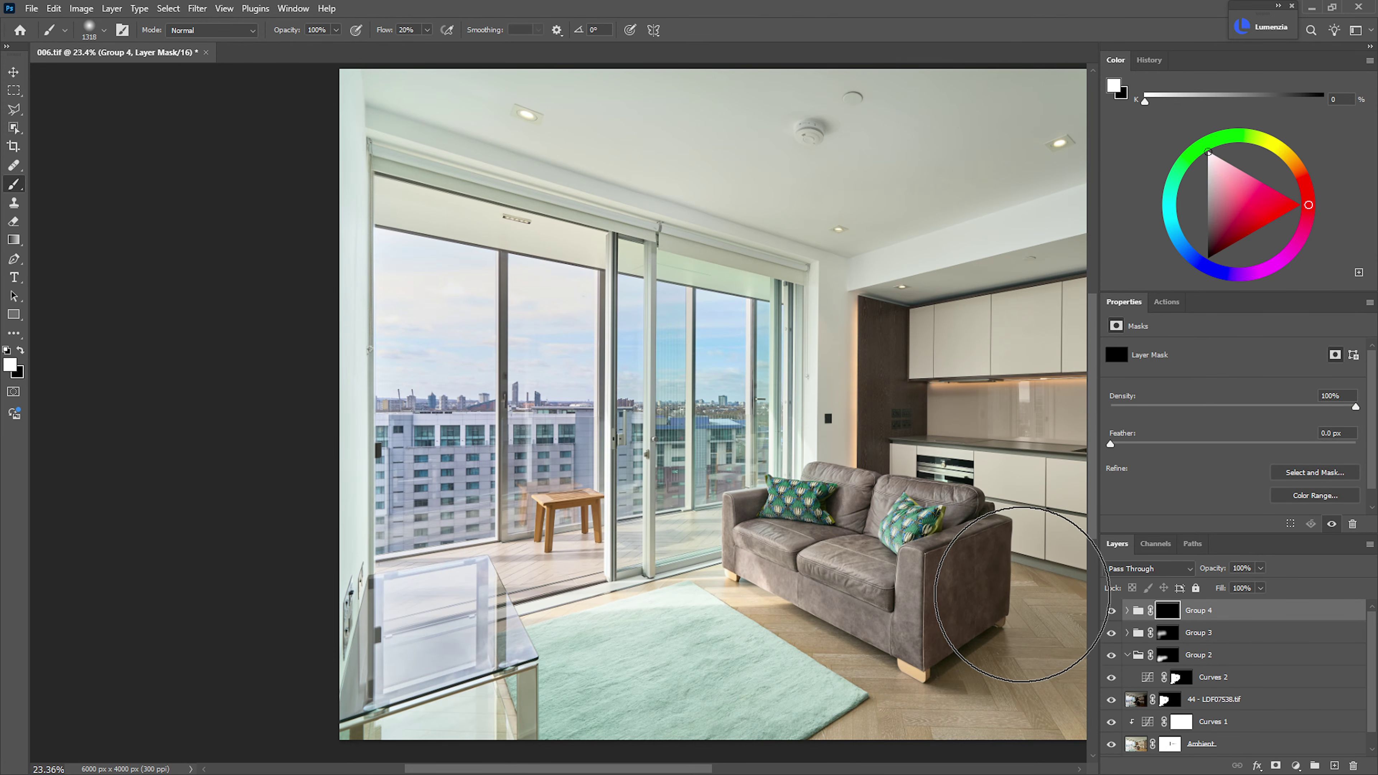
{"action": "mouse_move", "coordinate": [419, 275]}
{"action": "left_mouse_down"}
{"action": "mouse_move", "coordinate": [553, 299]}
{"action": "mouse_move", "coordinate": [768, 307]}
{"action": "mouse_move", "coordinate": [748, 292]}
{"action": "mouse_move", "coordinate": [738, 333]}
{"action": "mouse_move", "coordinate": [470, 280]}
{"action": "left_mouse_up"}
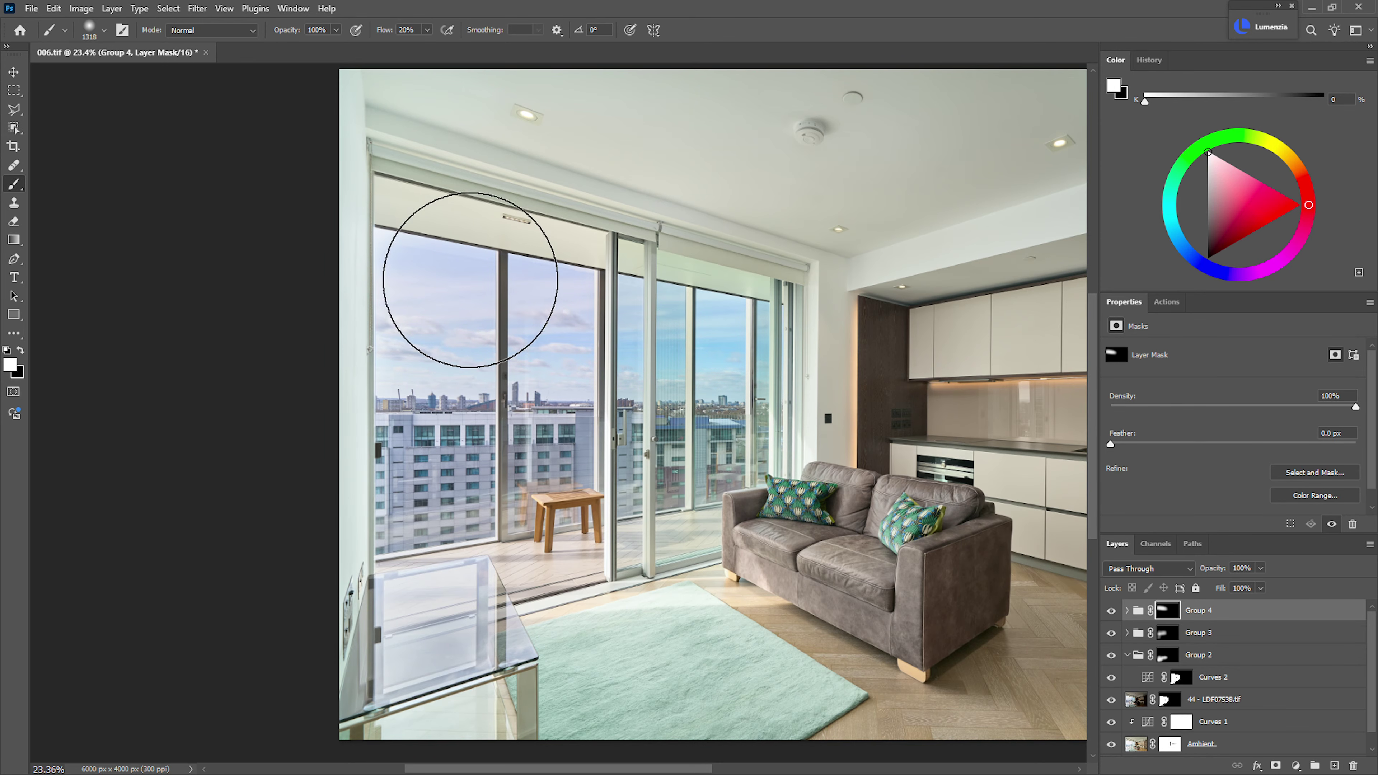
{"action": "key", "text": "ctrl+space"}
{"action": "left_click_drag", "start_coordinate": [634, 397], "coordinate": [455, 437]}
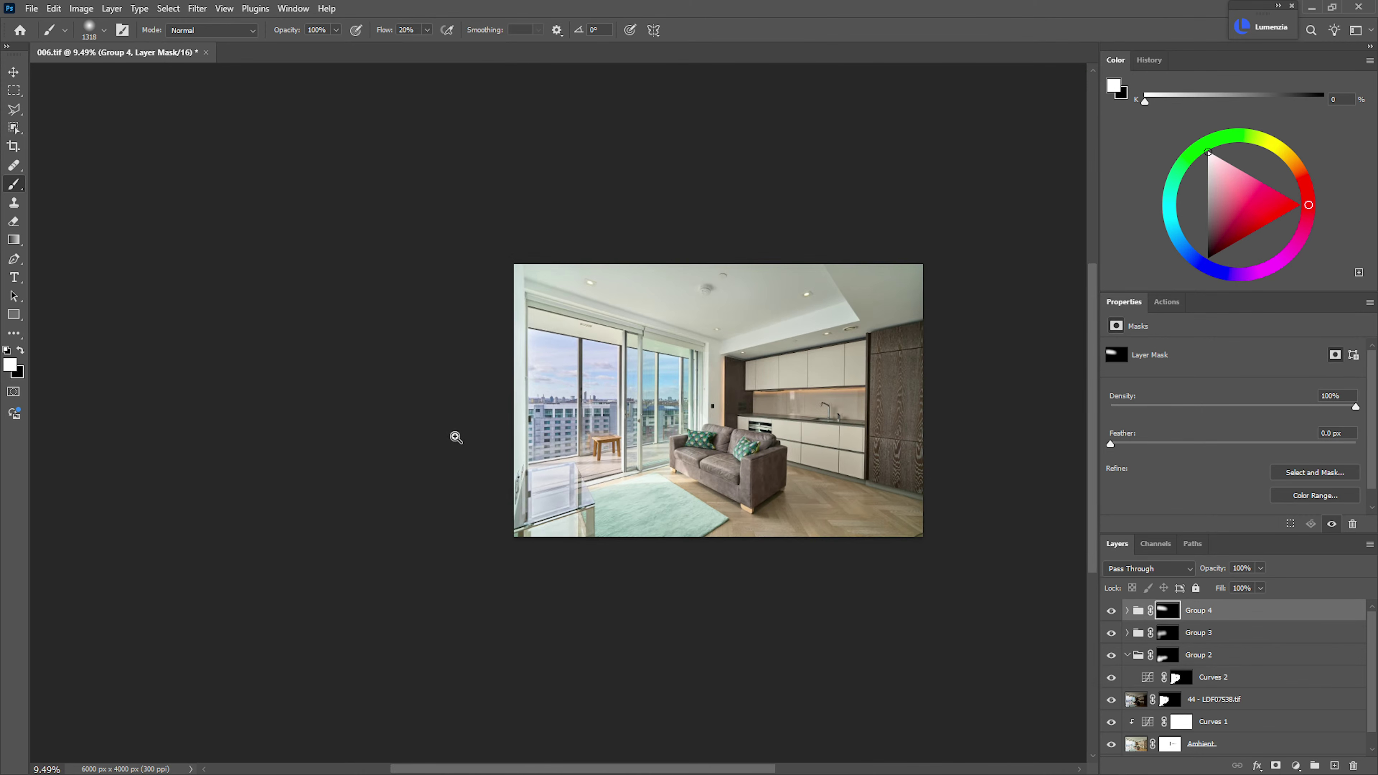
{"action": "key", "text": "ctrl+0"}
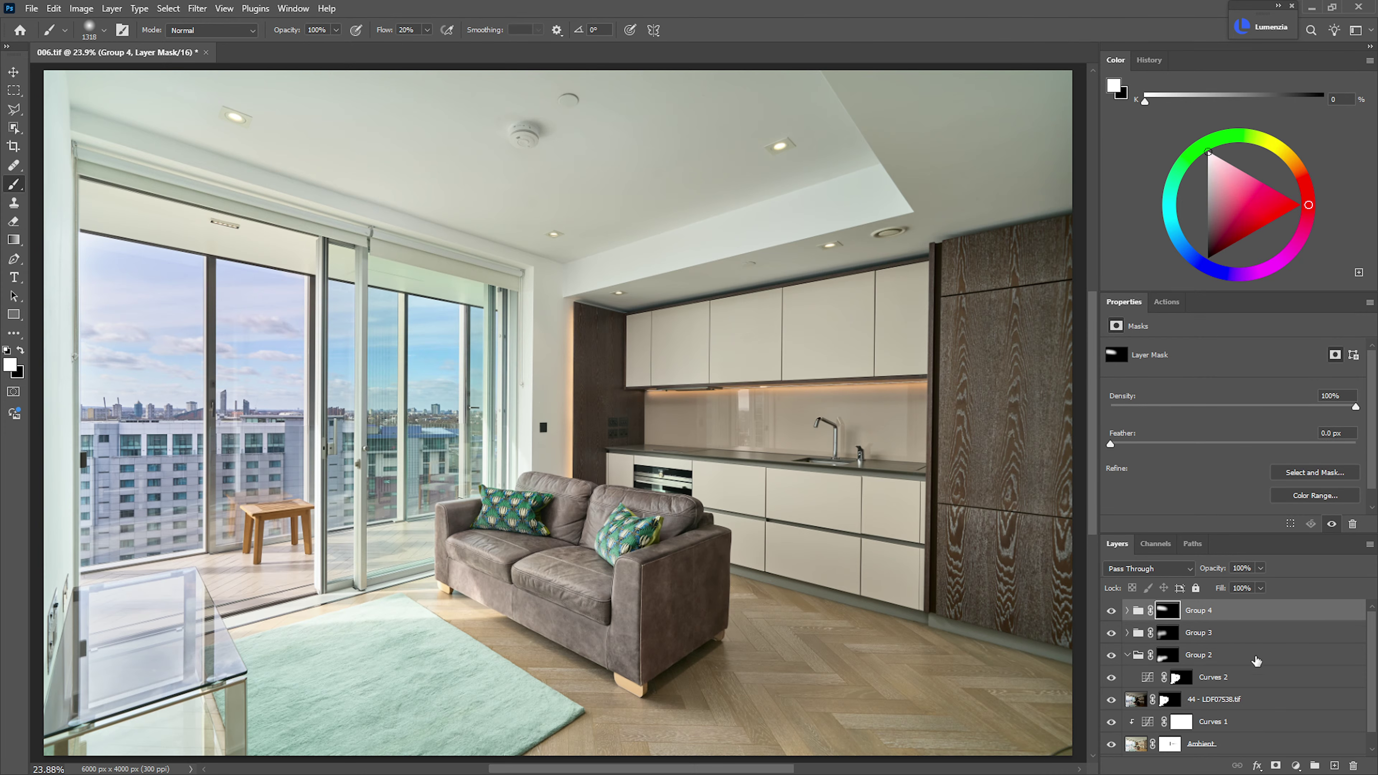
- Collapse Group 2, select the layers from 44 - LDF07538.tif up to Group 4, and compare the view with the top group hidden and shown
{"action": "left_click", "coordinate": [1128, 654]}
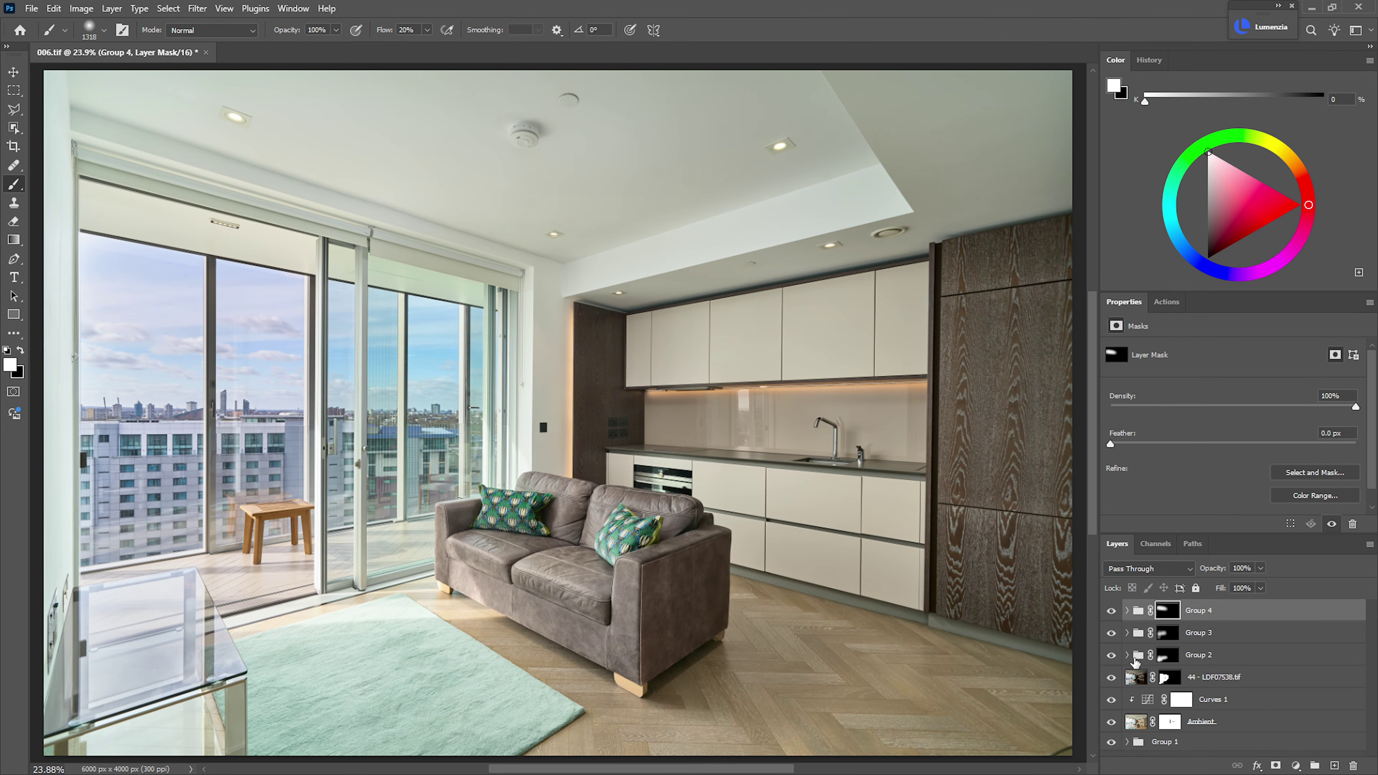
{"action": "left_click", "coordinate": [1236, 683]}
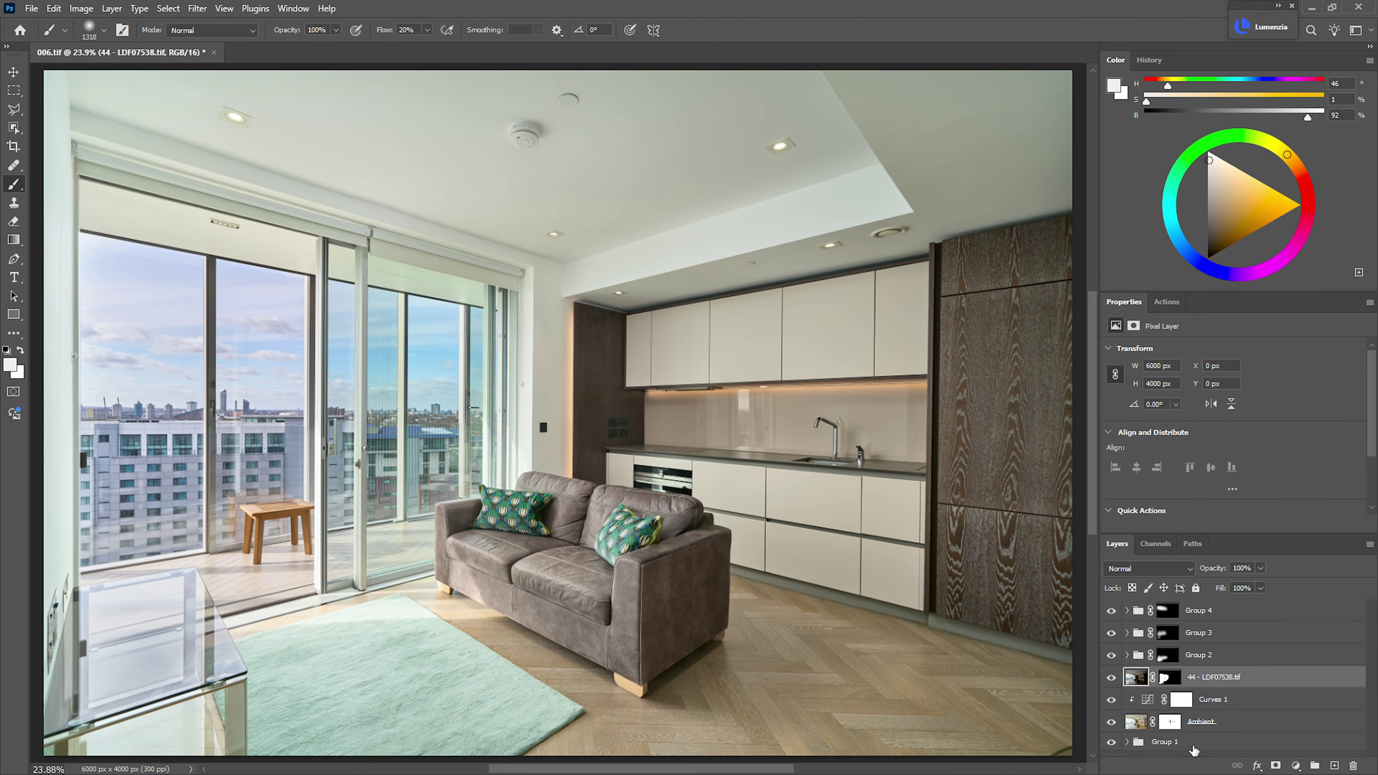
{"action": "left_click", "coordinate": [1234, 615], "text": "shift"}
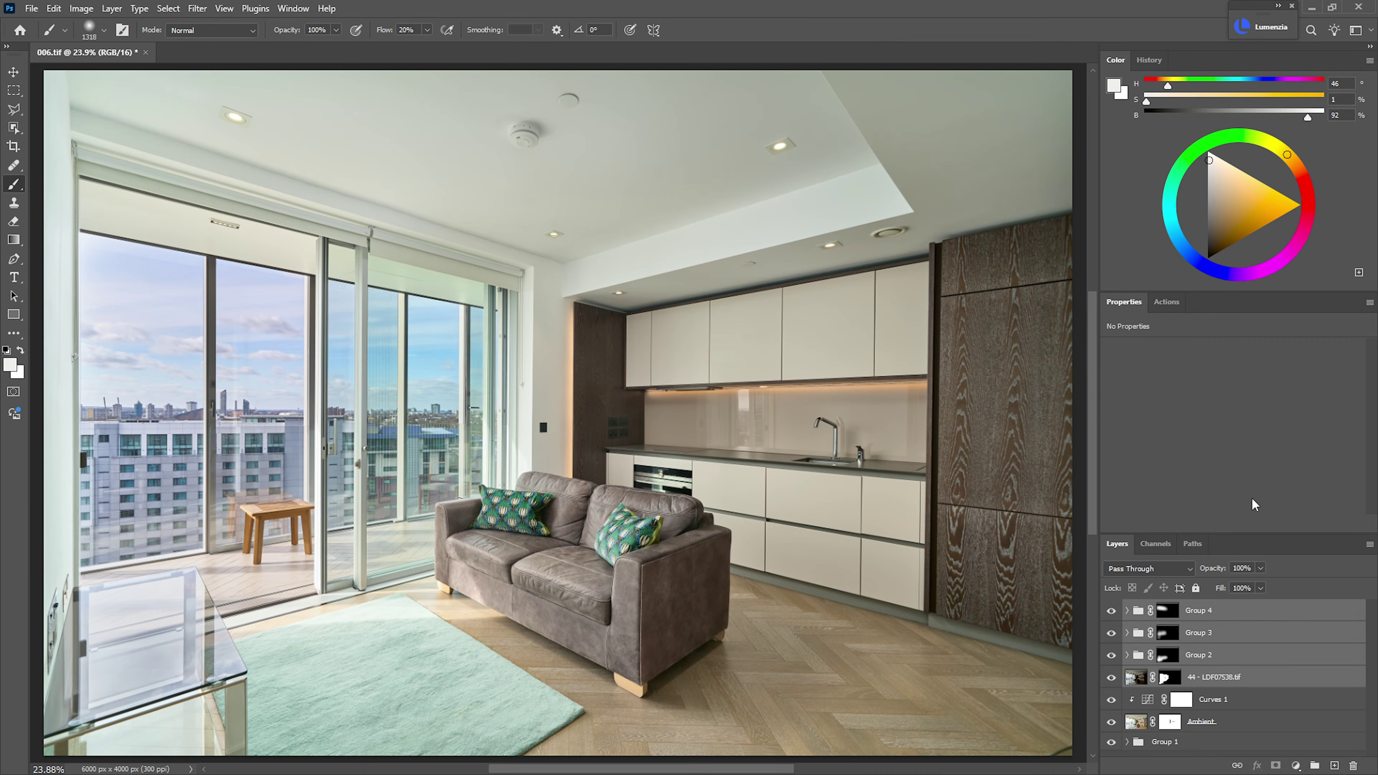
{"action": "left_click", "coordinate": [1111, 611]}
{"action": "left_click", "coordinate": [1111, 611]}
{"action": "left_click", "coordinate": [1296, 764]}
{"action": "left_click", "coordinate": [1286, 569]}
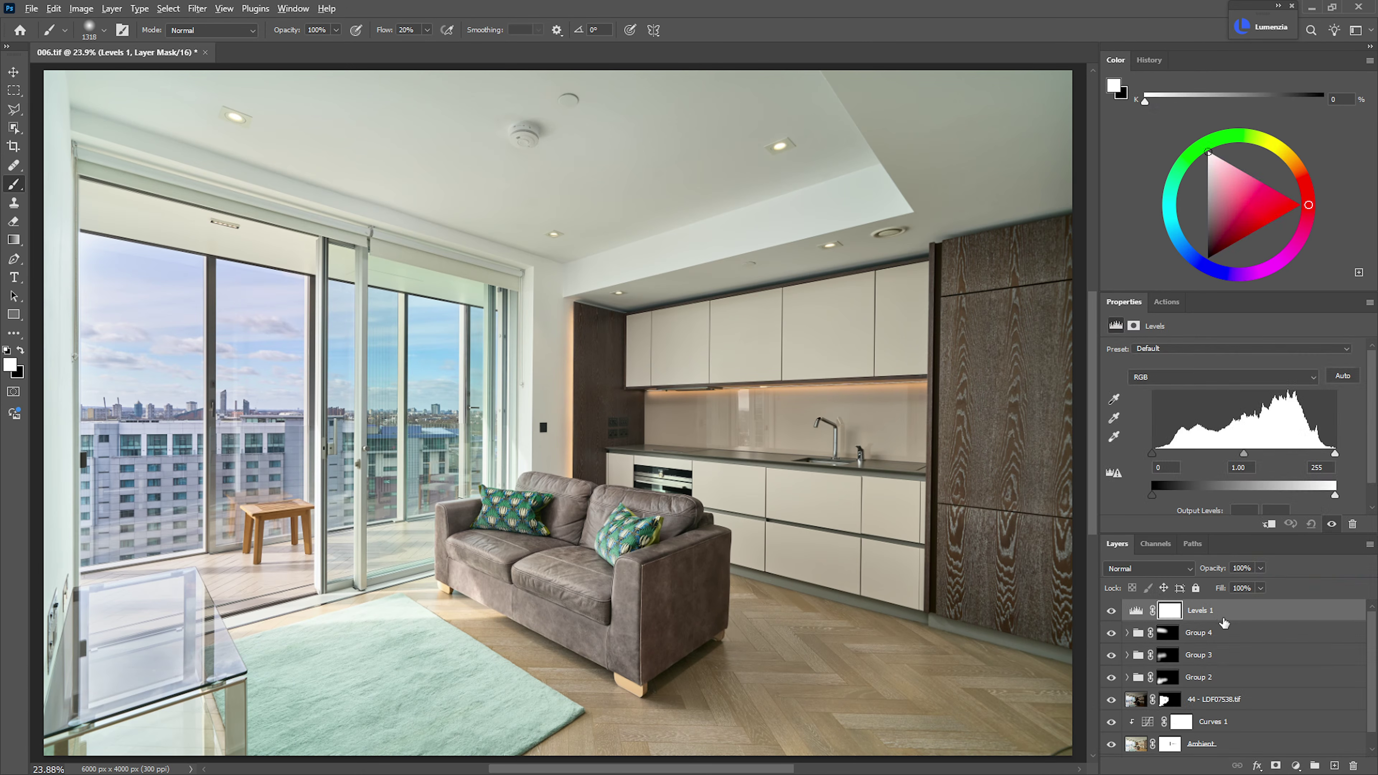
{"action": "key", "text": "ctrl+z"}
- Add a Curves adjustment on top, then group the three exposure groups and 44 - LDF07538.tif beneath it as Window
{"action": "left_click", "coordinate": [1296, 764]}
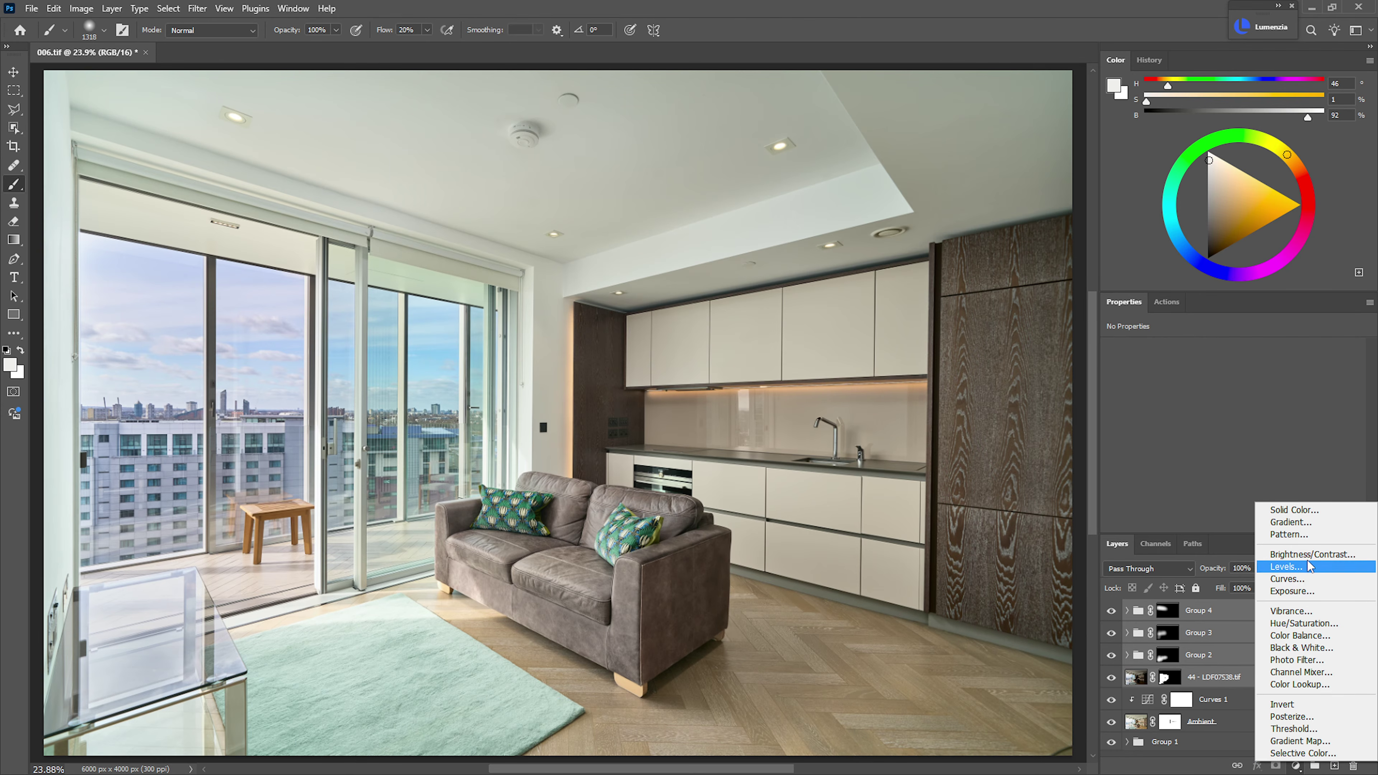
{"action": "left_click", "coordinate": [1304, 579]}
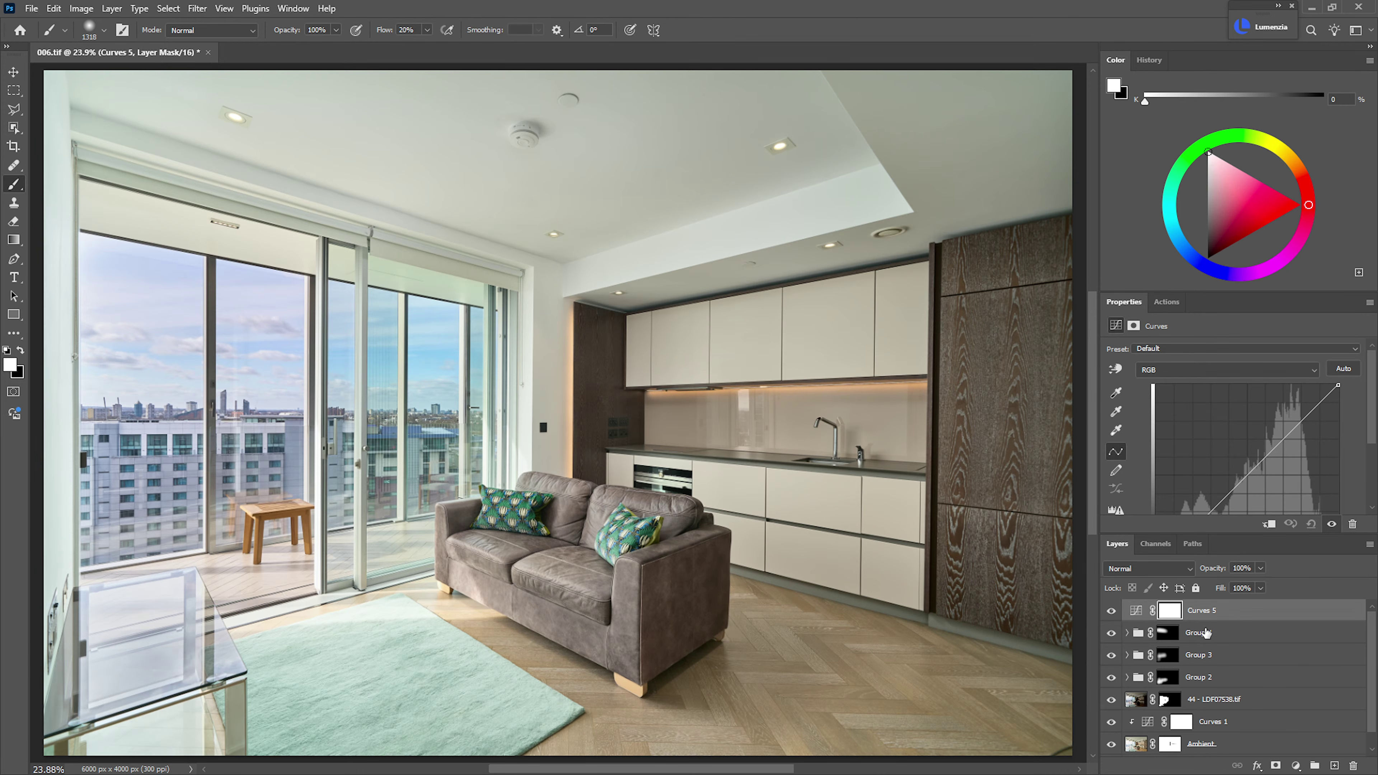
{"action": "left_click", "coordinate": [1206, 633]}
{"action": "left_click", "coordinate": [1197, 680], "text": "shift"}
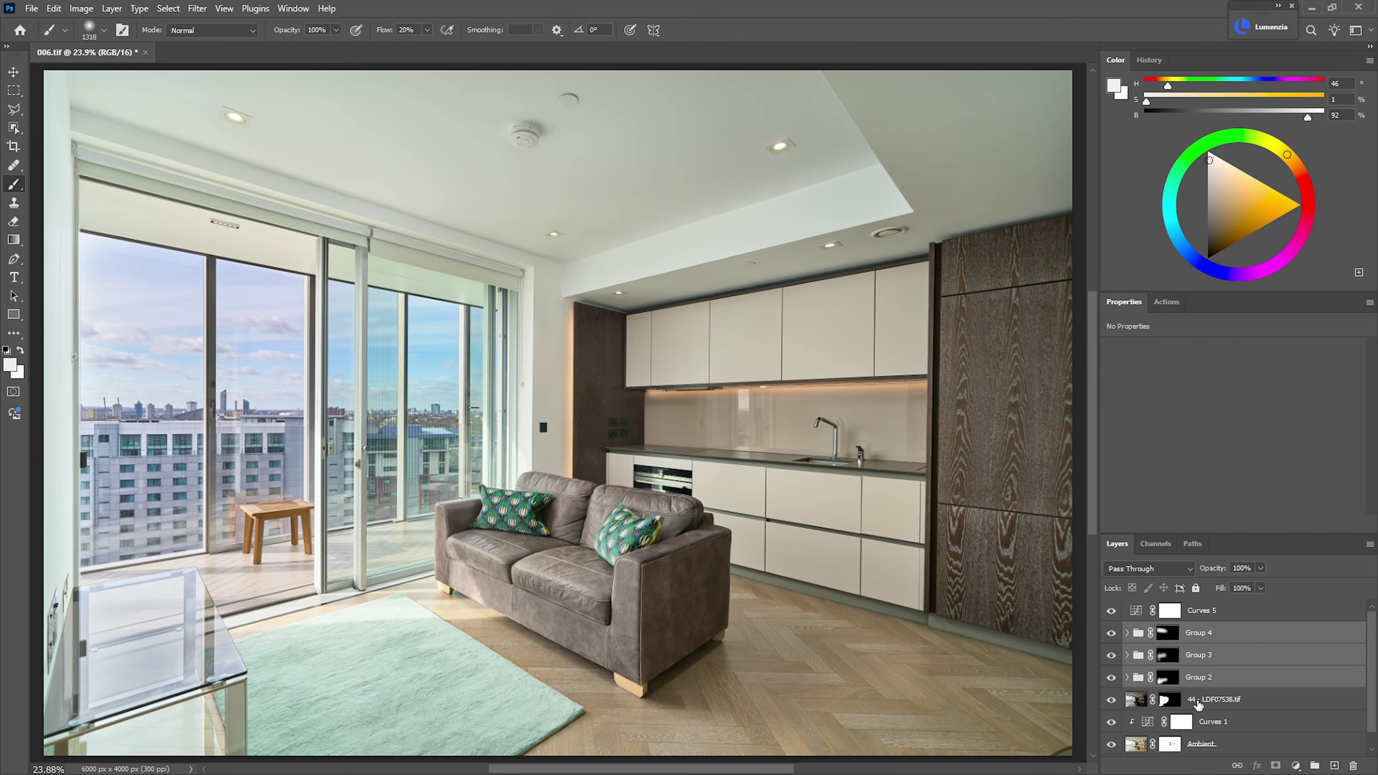
{"action": "left_click", "coordinate": [1197, 704], "text": "shift"}
{"action": "key", "text": "ctrl+g"}
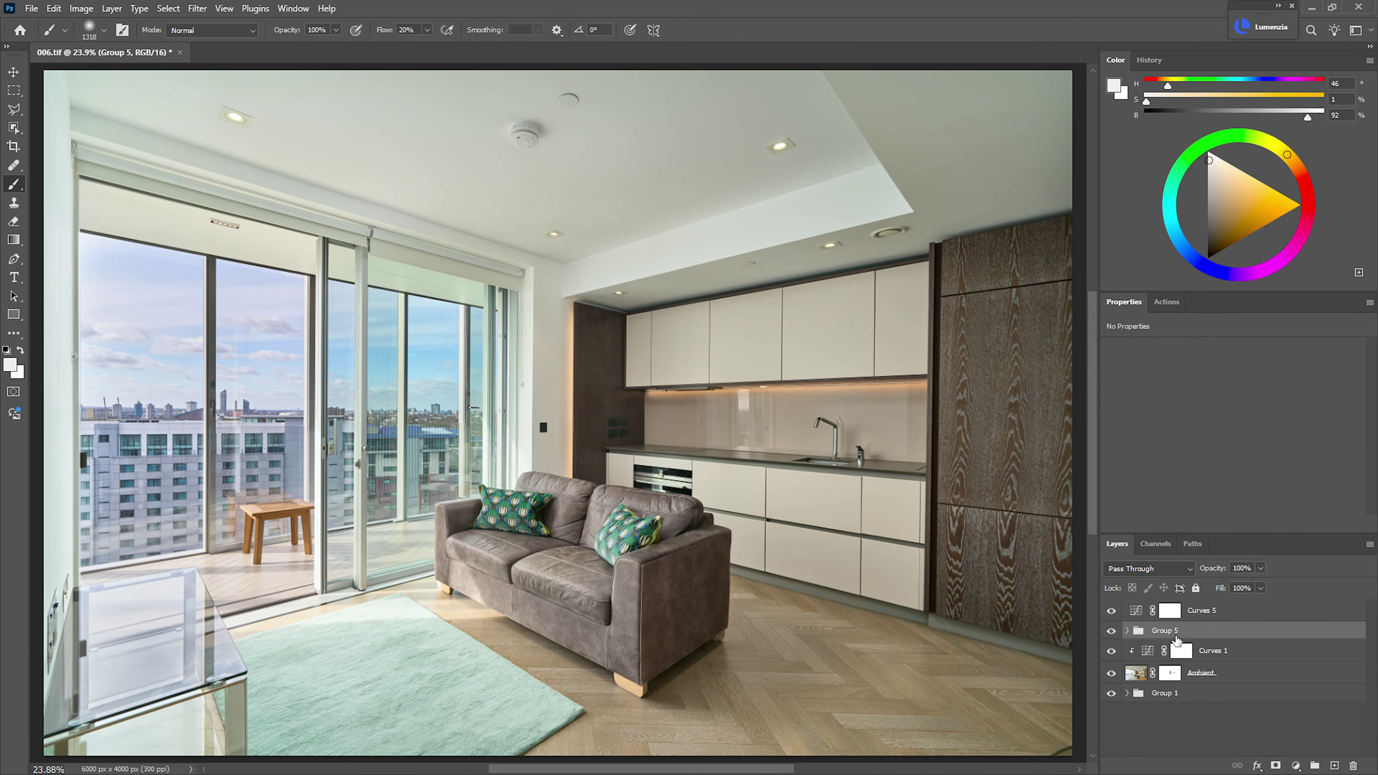
{"action": "double_click", "coordinate": [1165, 630]}
{"action": "type", "text": "Window"}
{"action": "key", "text": "Return"}
- Clip the top Curves adjustment to the Window group and slightly raise its midtones and highlights
{"action": "left_click_drag", "start_coordinate": [1200, 634], "coordinate": [1205, 619]}
{"action": "left_click", "coordinate": [1205, 618], "text": "alt"}
{"action": "left_click", "coordinate": [1209, 610]}
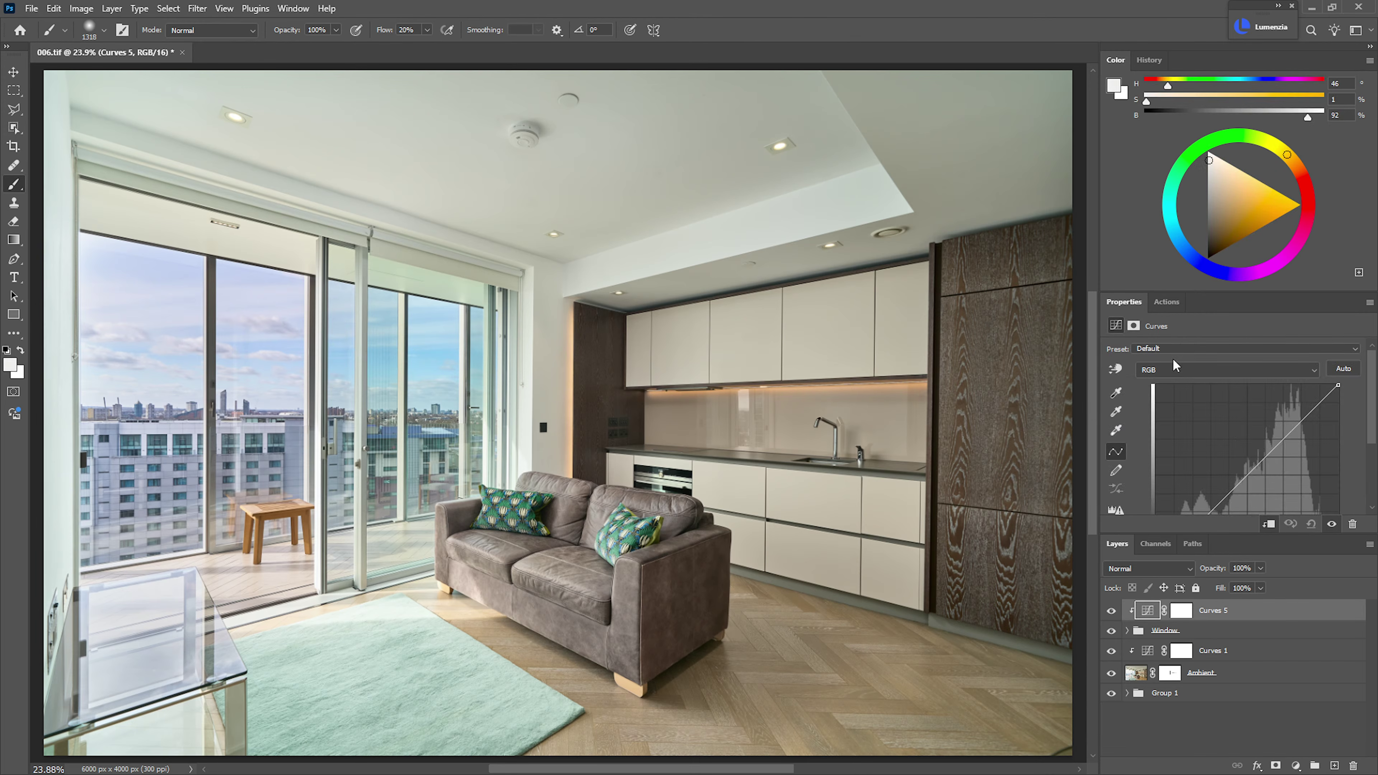
{"action": "scroll", "coordinate": [1373, 409], "scroll_direction": "down", "scroll_amount": 1}
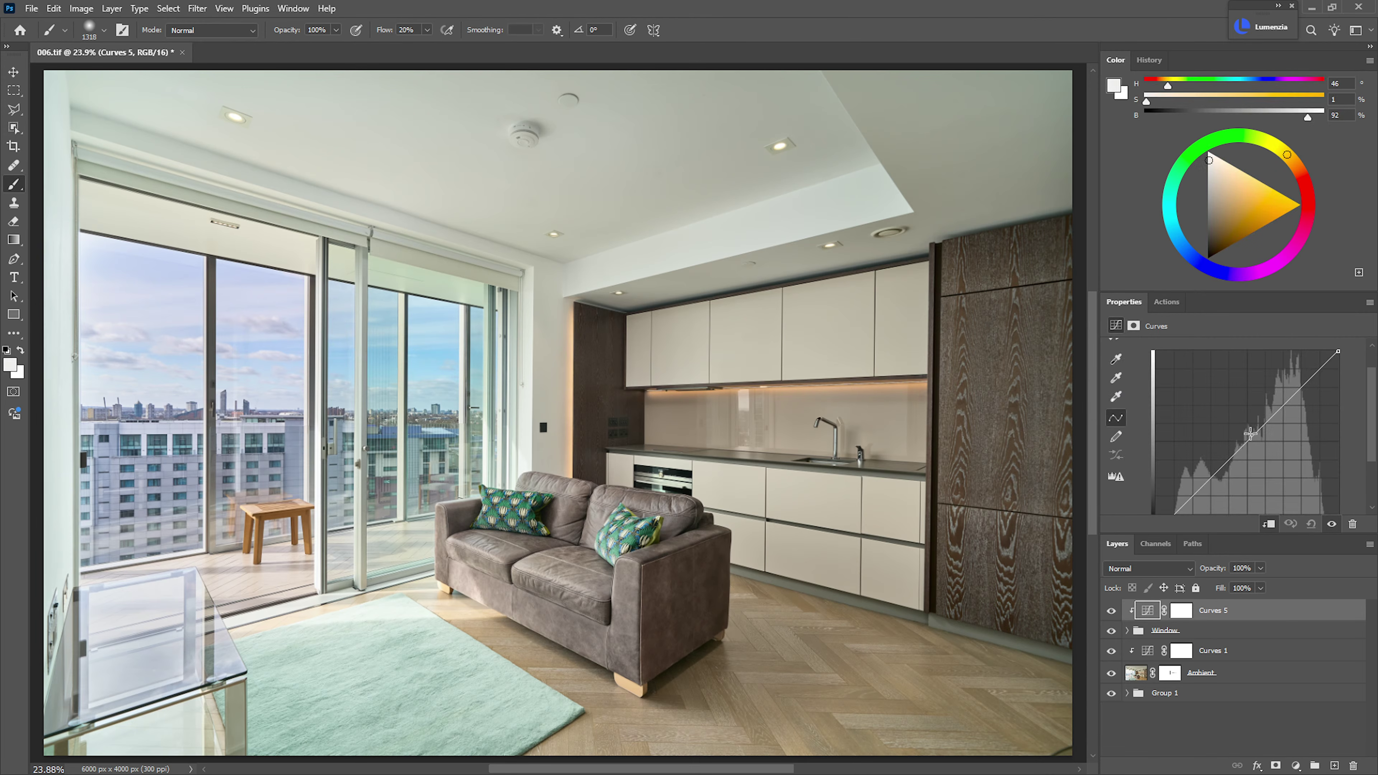
{"action": "left_click_drag", "start_coordinate": [1250, 433], "coordinate": [1287, 394]}
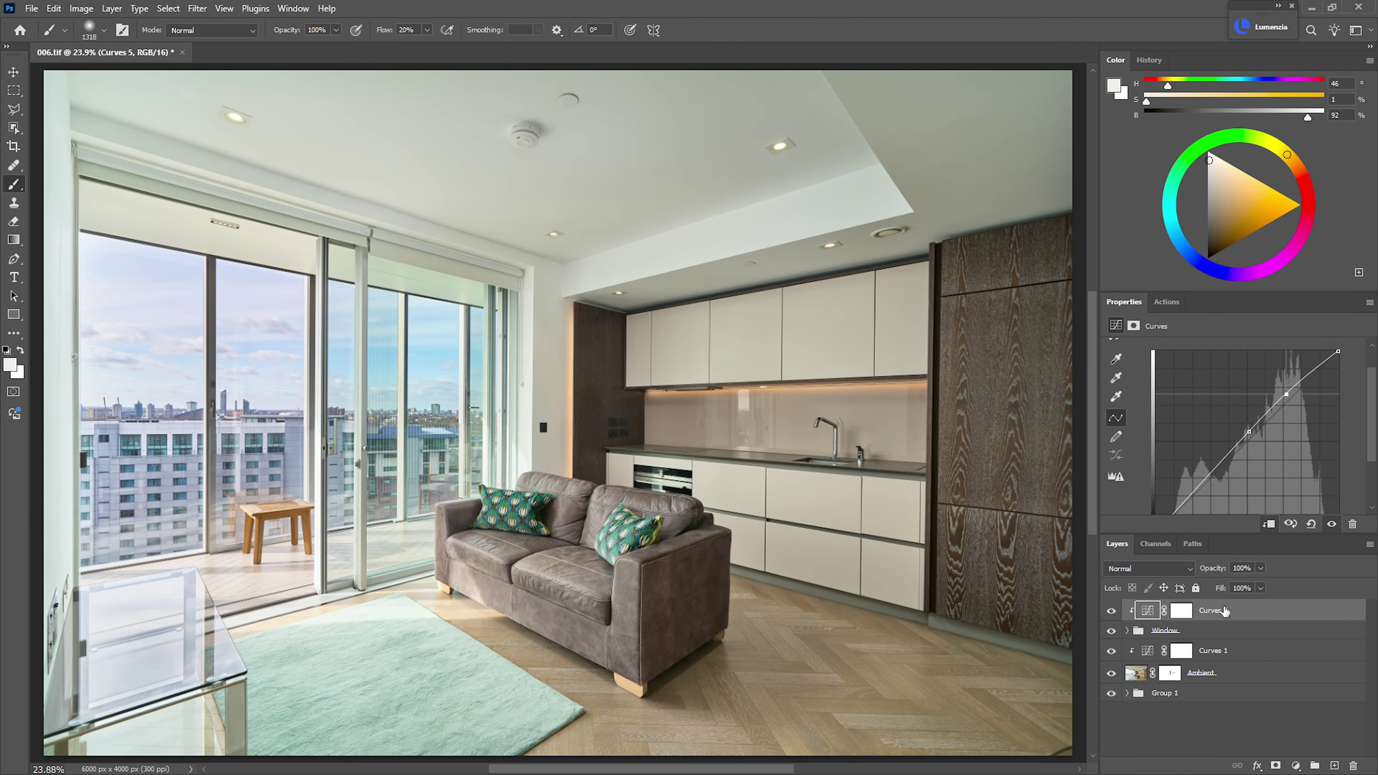
- Add a Color Balance adjustment clipped to the Window group and shift its midtones toward green by +6
{"action": "left_click", "coordinate": [1295, 765]}
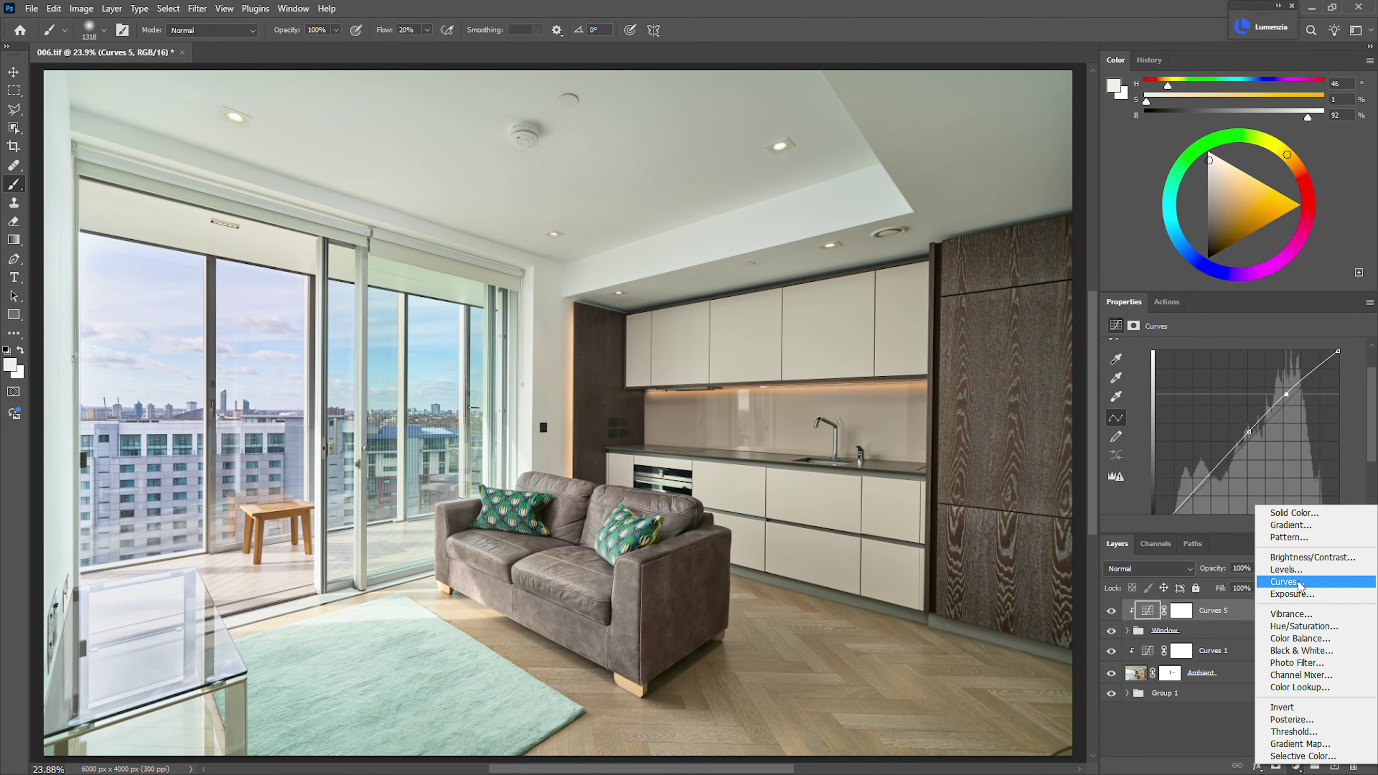
{"action": "left_click", "coordinate": [1300, 639]}
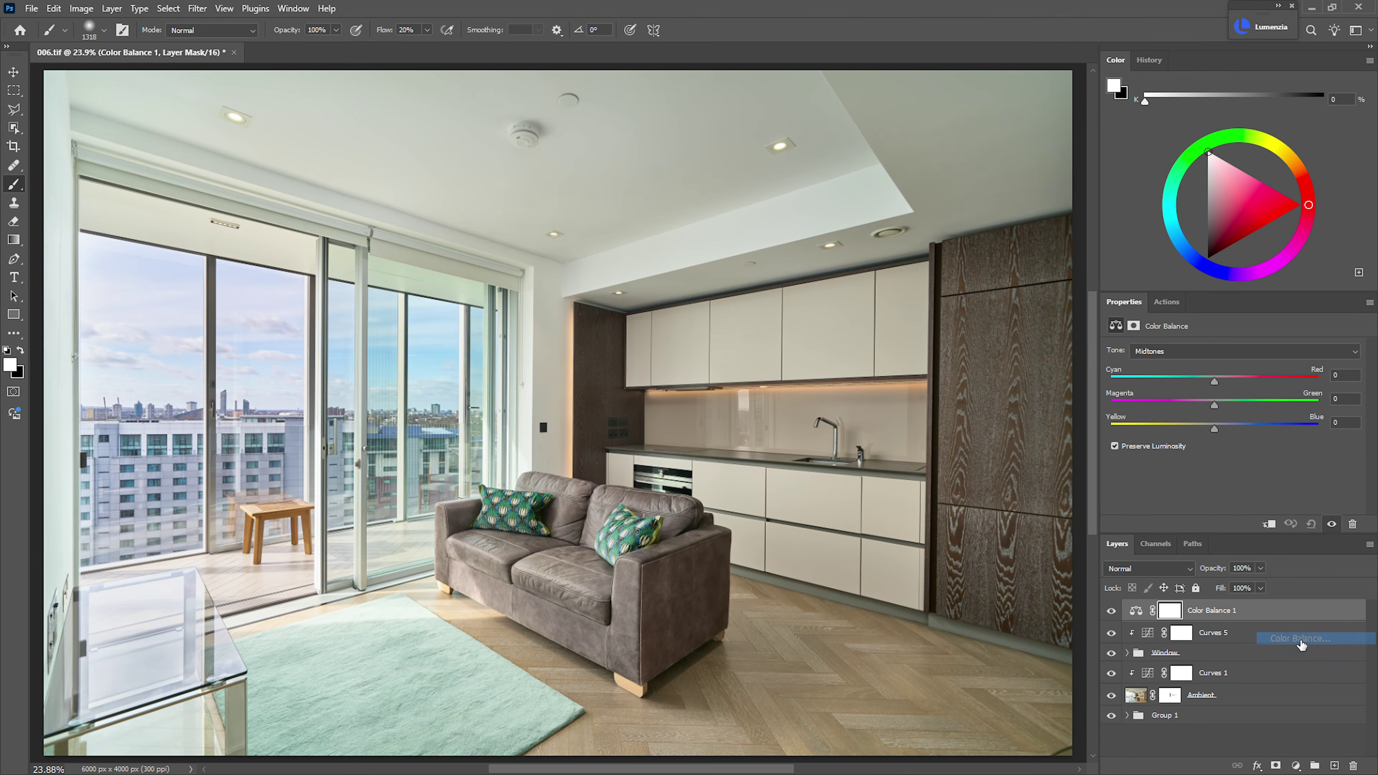
{"action": "left_click", "coordinate": [1245, 621], "text": "alt"}
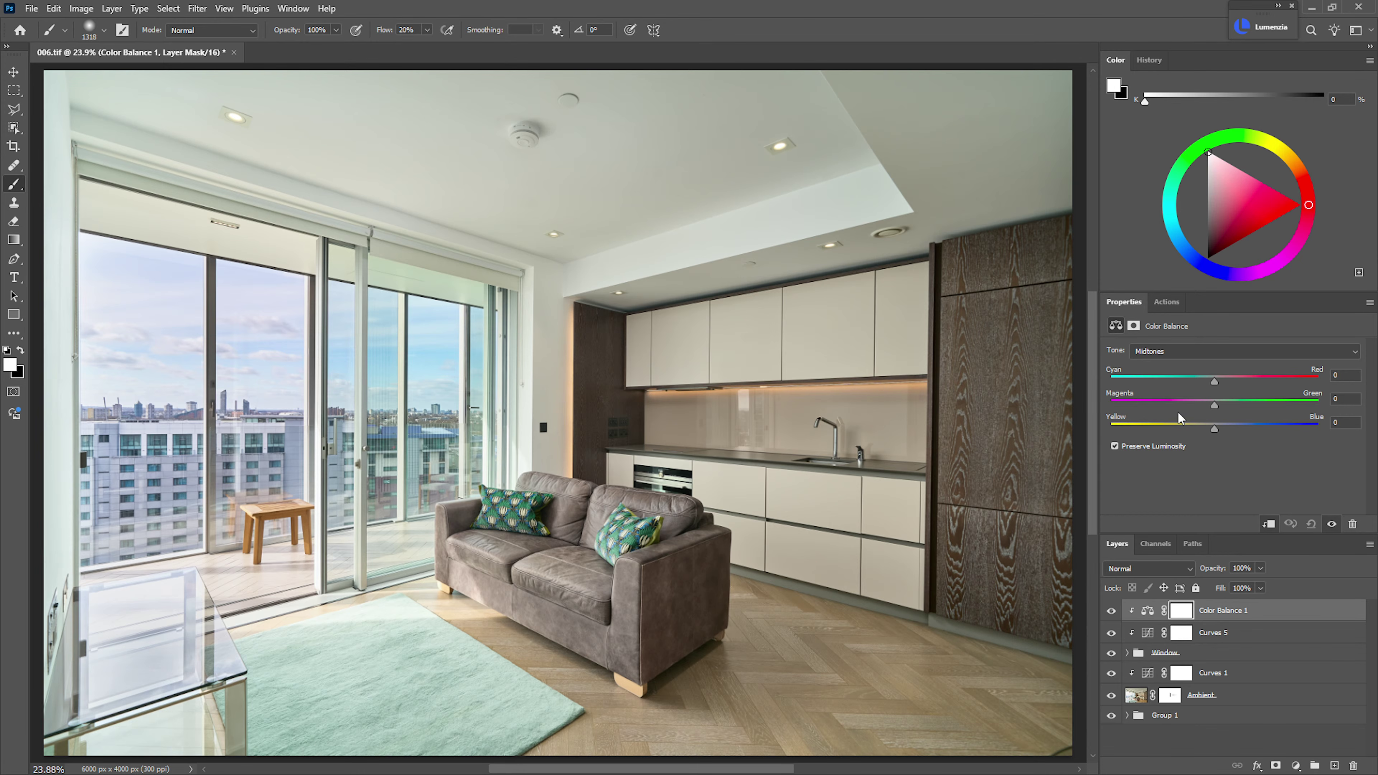
{"action": "left_click", "coordinate": [1193, 350]}
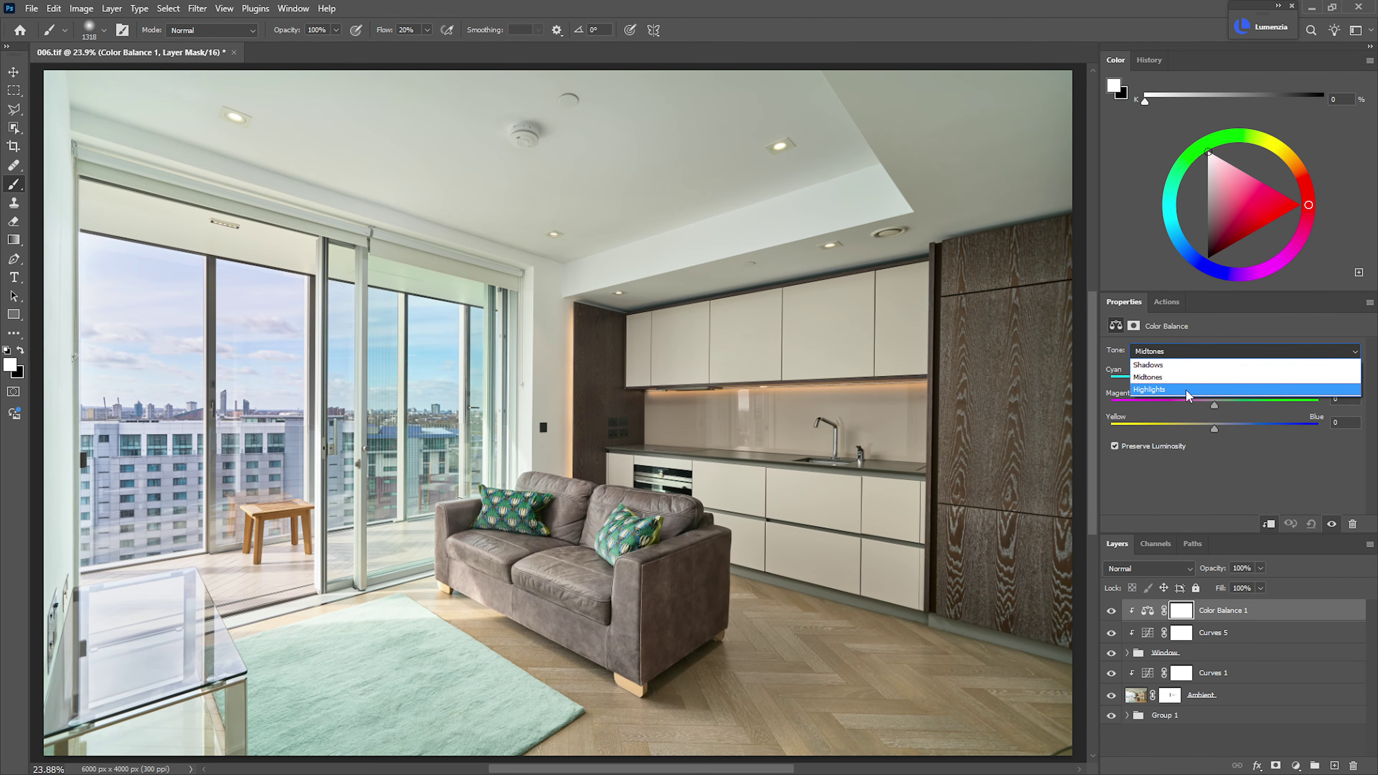
{"action": "left_click", "coordinate": [1208, 411]}
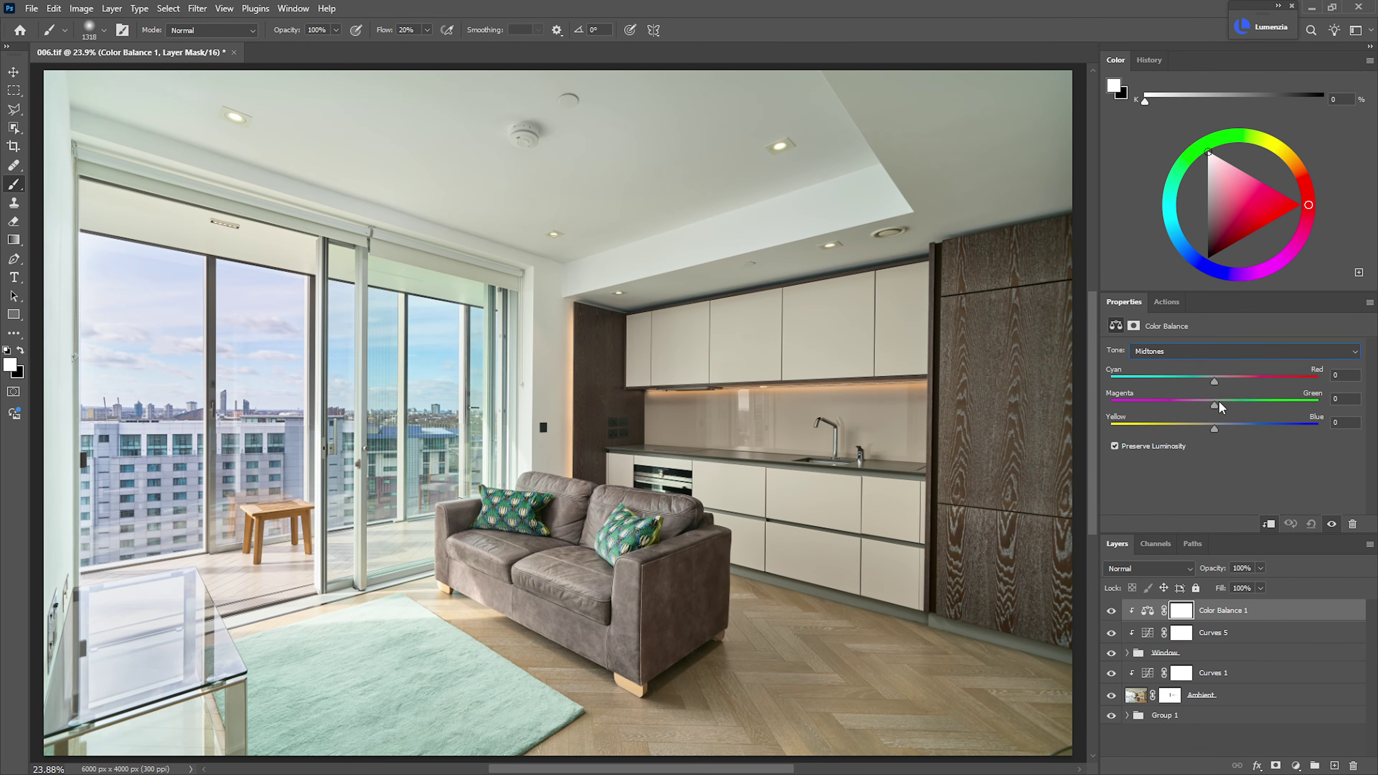
{"action": "left_click_drag", "start_coordinate": [1214, 402], "coordinate": [1219, 402]}
{"action": "left_click_drag", "start_coordinate": [1220, 400], "coordinate": [1218, 400]}
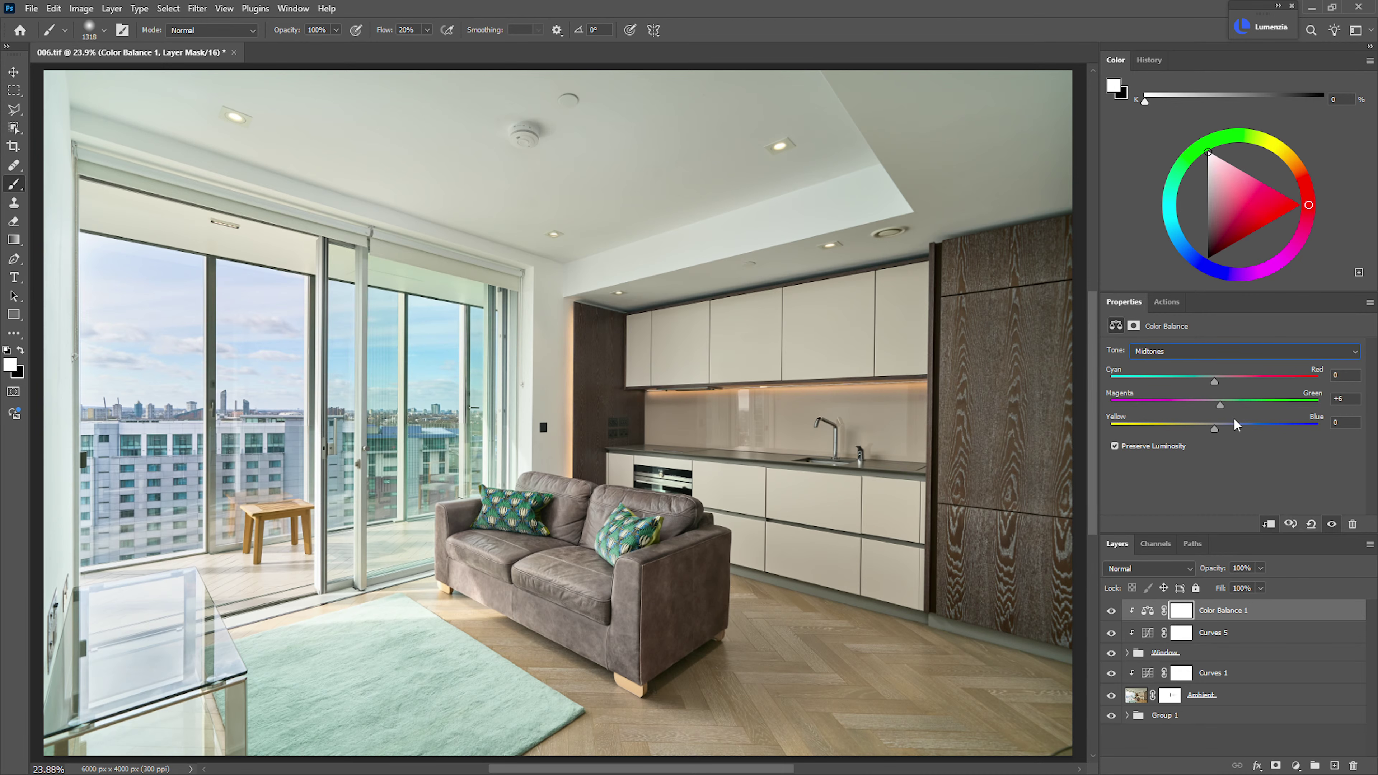
- Set the Color Balance highlights to +2 green and -3 toward yellow, and compare with the adjustment hidden and shown
{"action": "left_click", "coordinate": [1199, 353]}
{"action": "left_click", "coordinate": [1193, 390]}
{"action": "left_click_drag", "start_coordinate": [1213, 404], "coordinate": [1212, 404]}
{"action": "left_click_drag", "start_coordinate": [1214, 430], "coordinate": [1217, 429]}
{"action": "left_click", "coordinate": [1111, 611]}
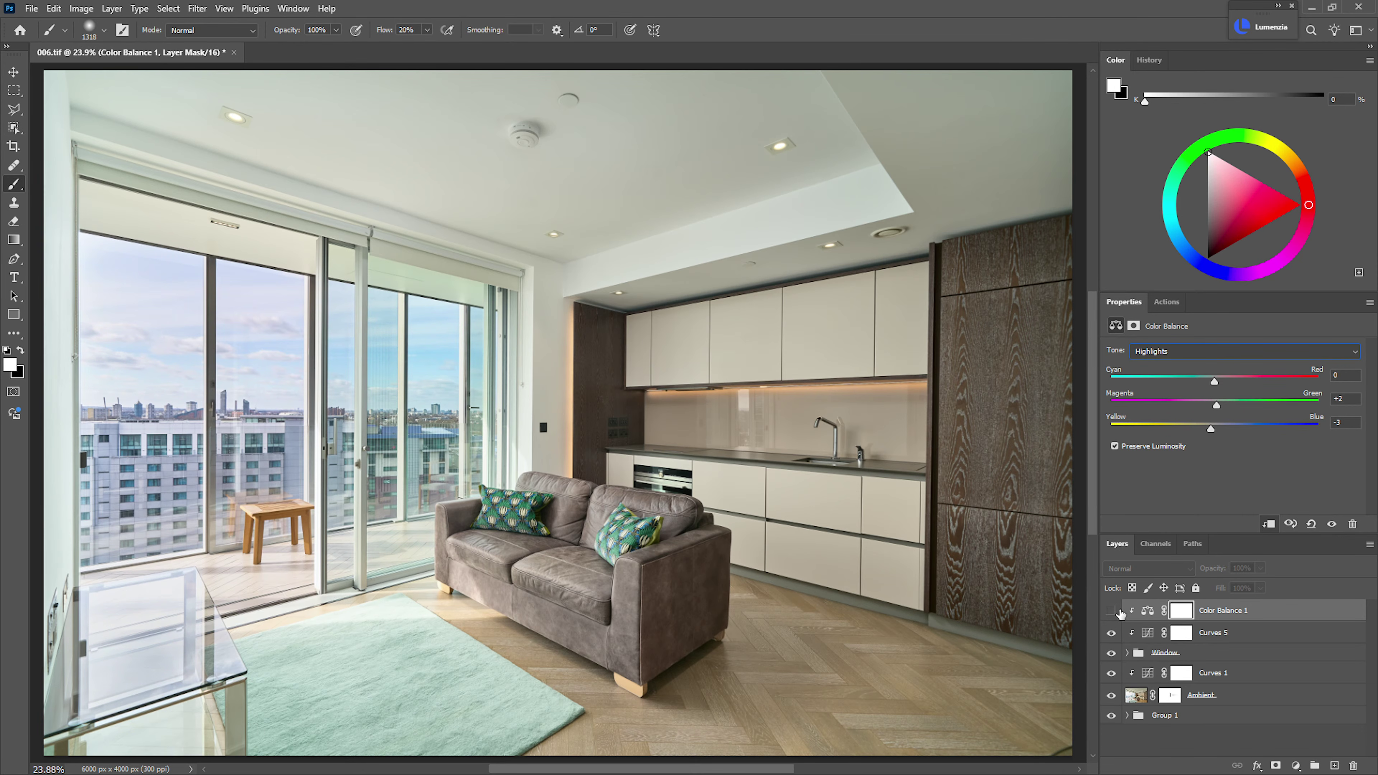
{"action": "left_click", "coordinate": [1111, 611]}
{"action": "left_click", "coordinate": [1111, 611]}
{"action": "left_click", "coordinate": [1111, 611]}
- Set the Color Balance Magenta-Green value to 0 for the highlights and +5 for the midtones, and compare the effect
{"action": "double_click", "coordinate": [1349, 397]}
{"action": "type", "text": "0"}
{"action": "left_click", "coordinate": [1227, 352]}
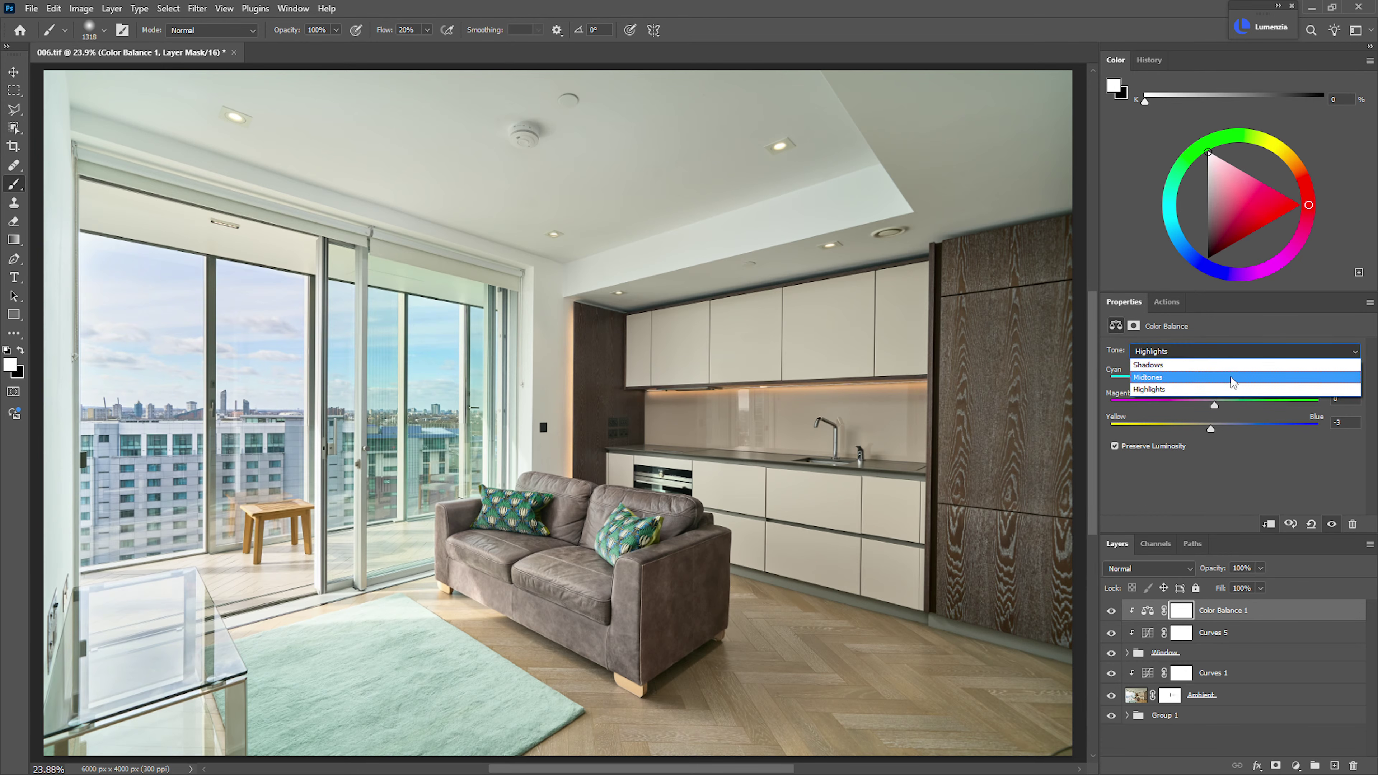
{"action": "left_click", "coordinate": [1230, 376]}
{"action": "left_click", "coordinate": [1347, 401]}
{"action": "type", "text": "5"}
{"action": "key", "text": "Return"}
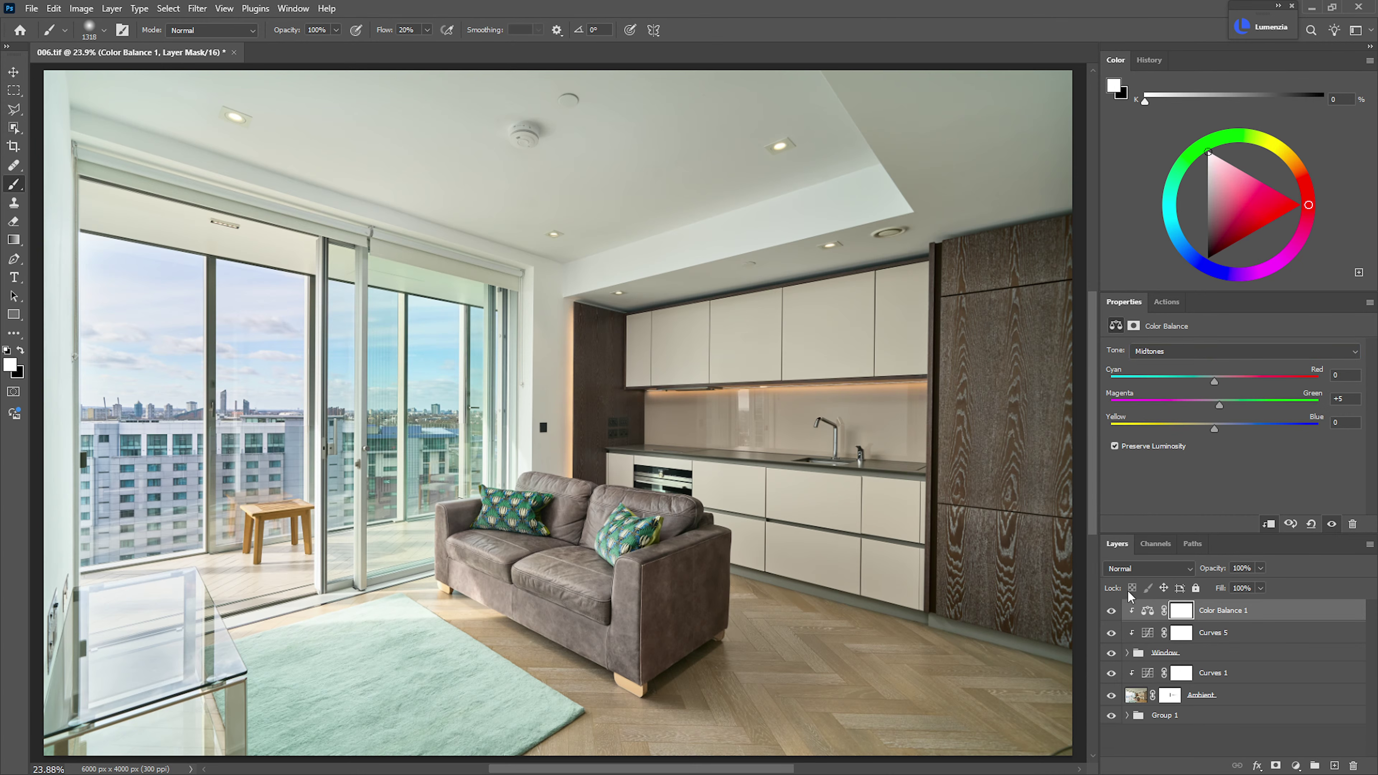
{"action": "left_click", "coordinate": [1112, 611]}
{"action": "left_click", "coordinate": [1112, 611]}
{"action": "left_click", "coordinate": [1112, 611]}
{"action": "left_click", "coordinate": [1112, 611]}
{"action": "left_click", "coordinate": [1127, 716]}
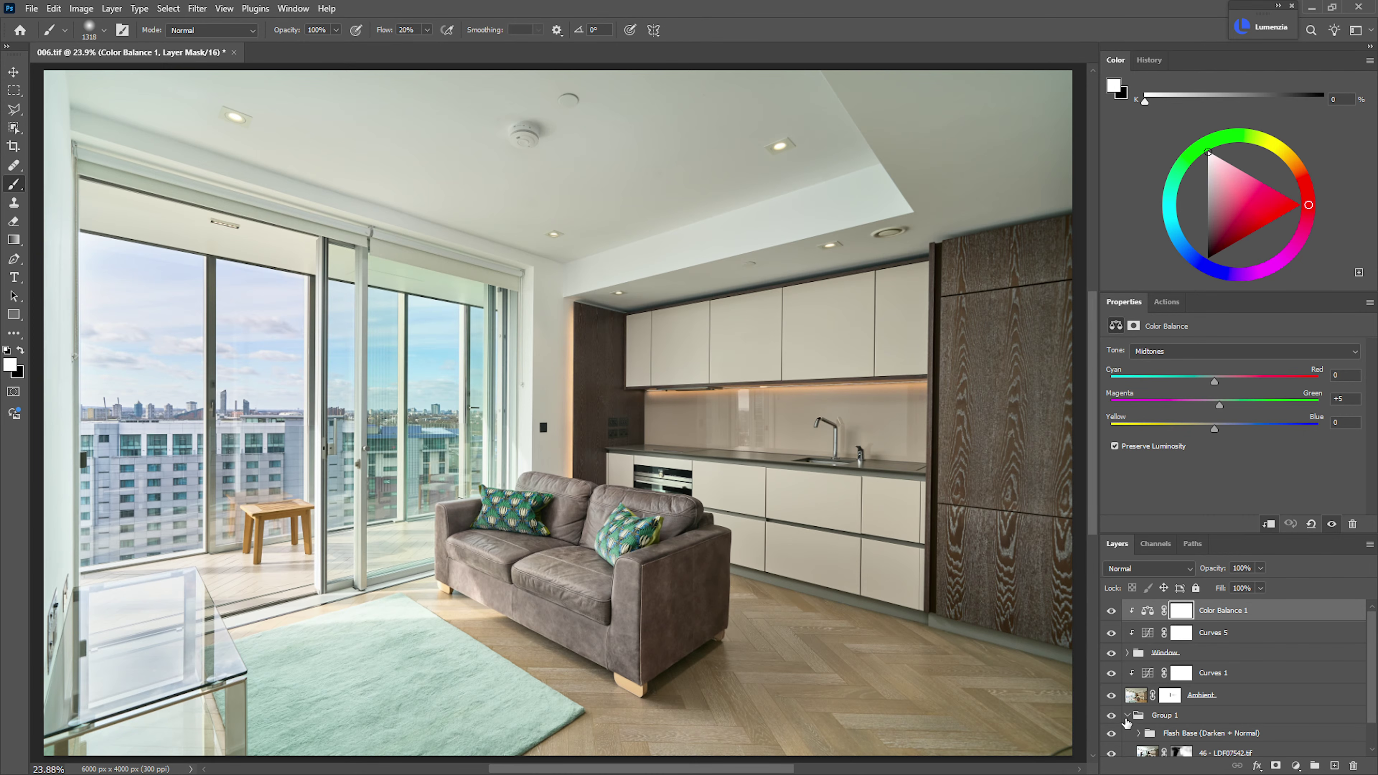
{"action": "left_click", "coordinate": [1128, 717]}
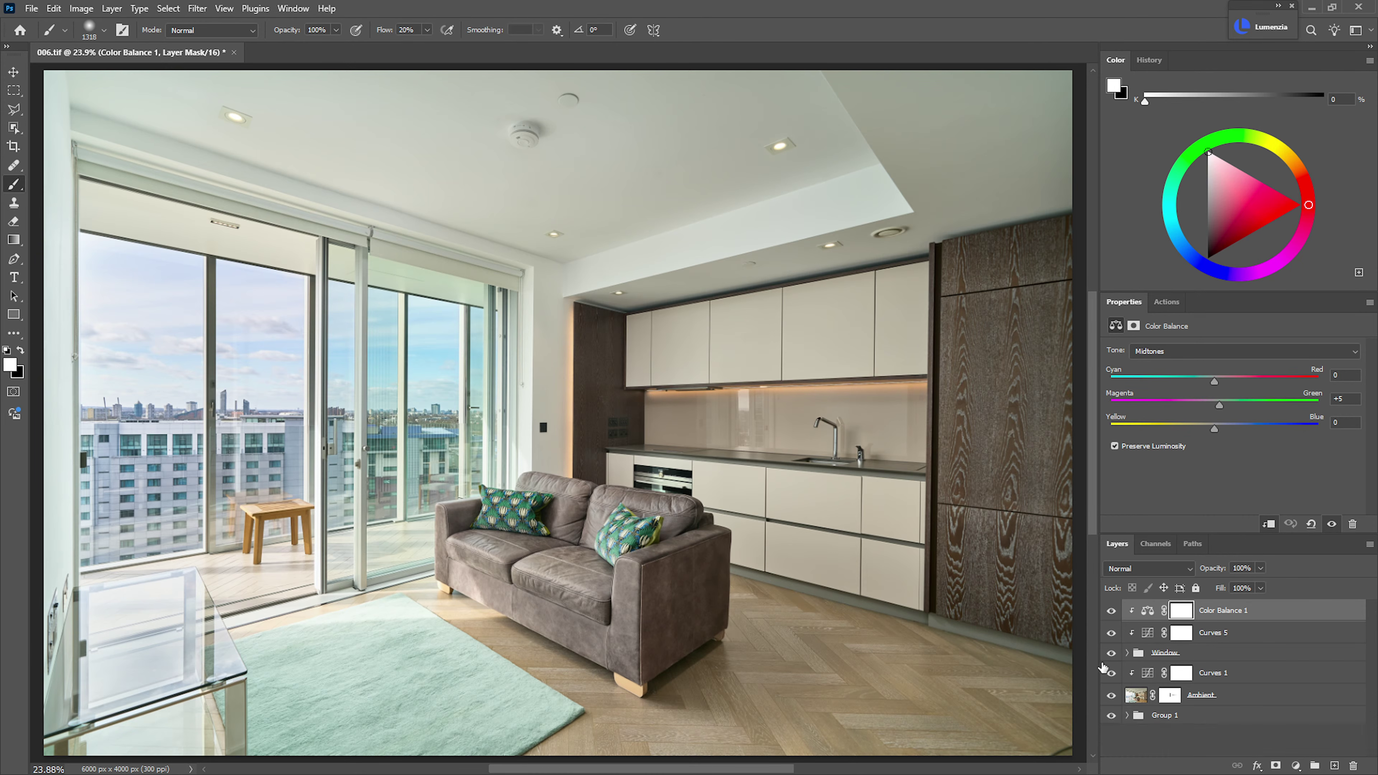
{"action": "left_click", "coordinate": [1232, 702]}
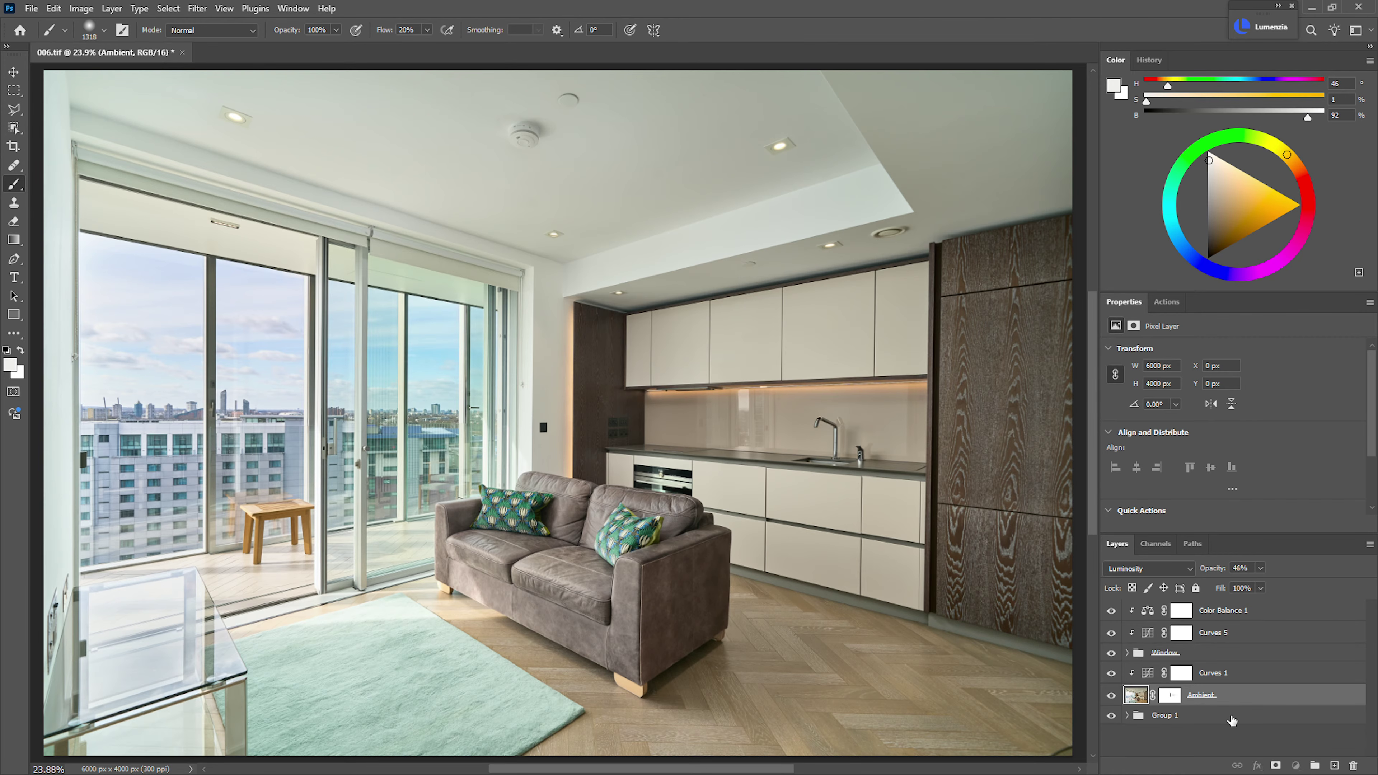
{"action": "left_click", "coordinate": [1232, 720]}
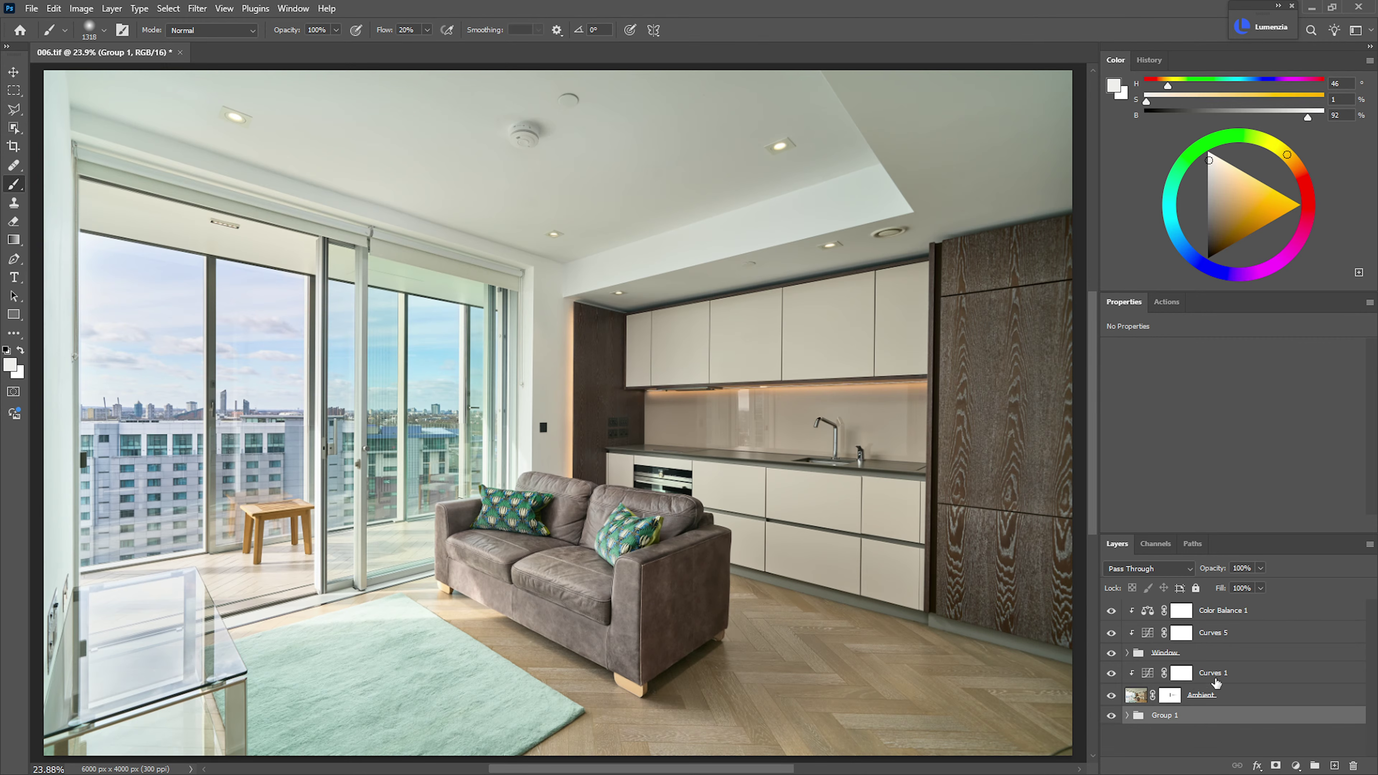
- Add a Hue/Saturation adjustment layer above Color Balance 1
{"action": "left_click", "coordinate": [1215, 613]}
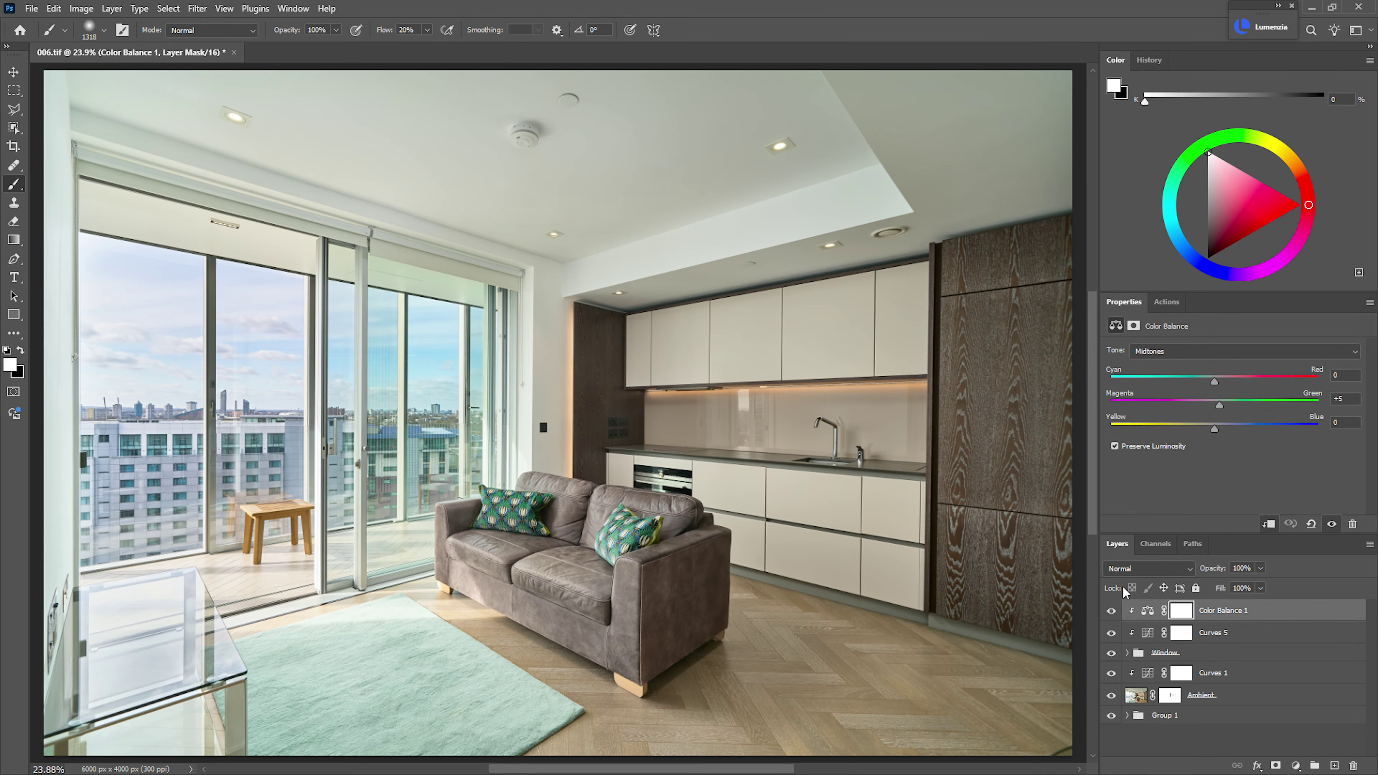
{"action": "key", "text": "ctrl+u"}
{"action": "key", "text": "Return"}
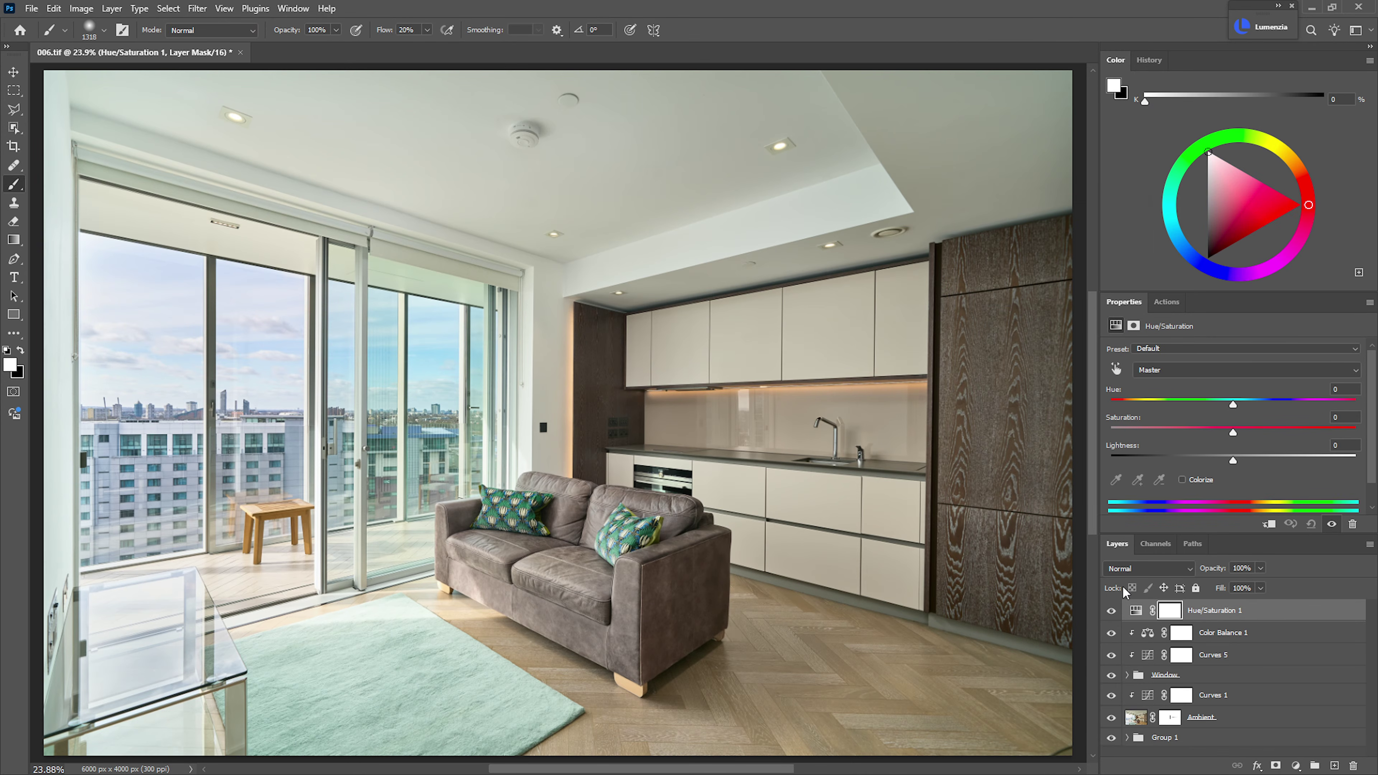
- Start a Color Range selection for the Hue/Saturation mask and sample the white ceiling, bulkhead and walls beside the windows
{"action": "key", "text": "alt+s"}
{"action": "key", "text": "c"}
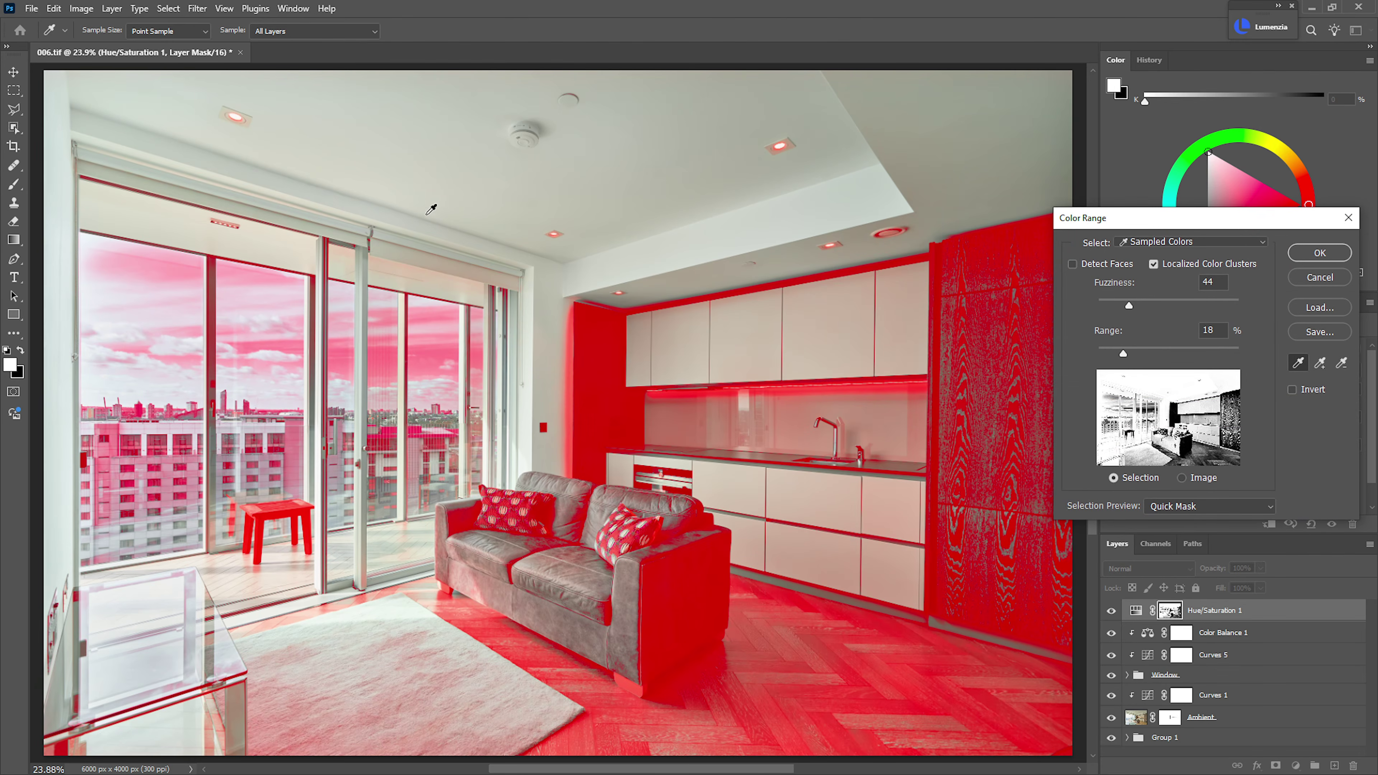
{"action": "left_click", "coordinate": [388, 138]}
{"action": "left_click", "coordinate": [227, 138], "text": "shift"}
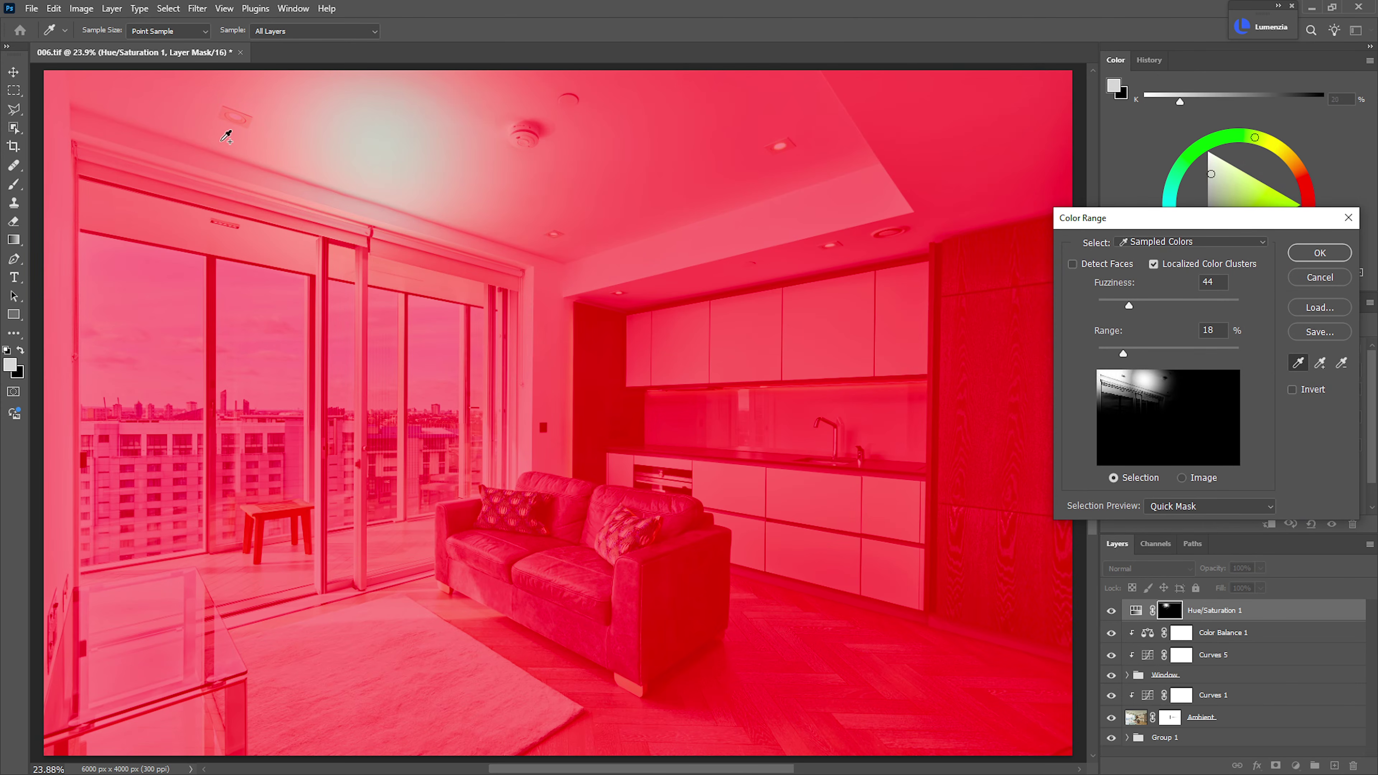
{"action": "mouse_move", "coordinate": [600, 187]}
{"action": "left_mouse_down"}
{"action": "mouse_move", "coordinate": [723, 231]}
{"action": "mouse_move", "coordinate": [1015, 136]}
{"action": "left_mouse_up"}
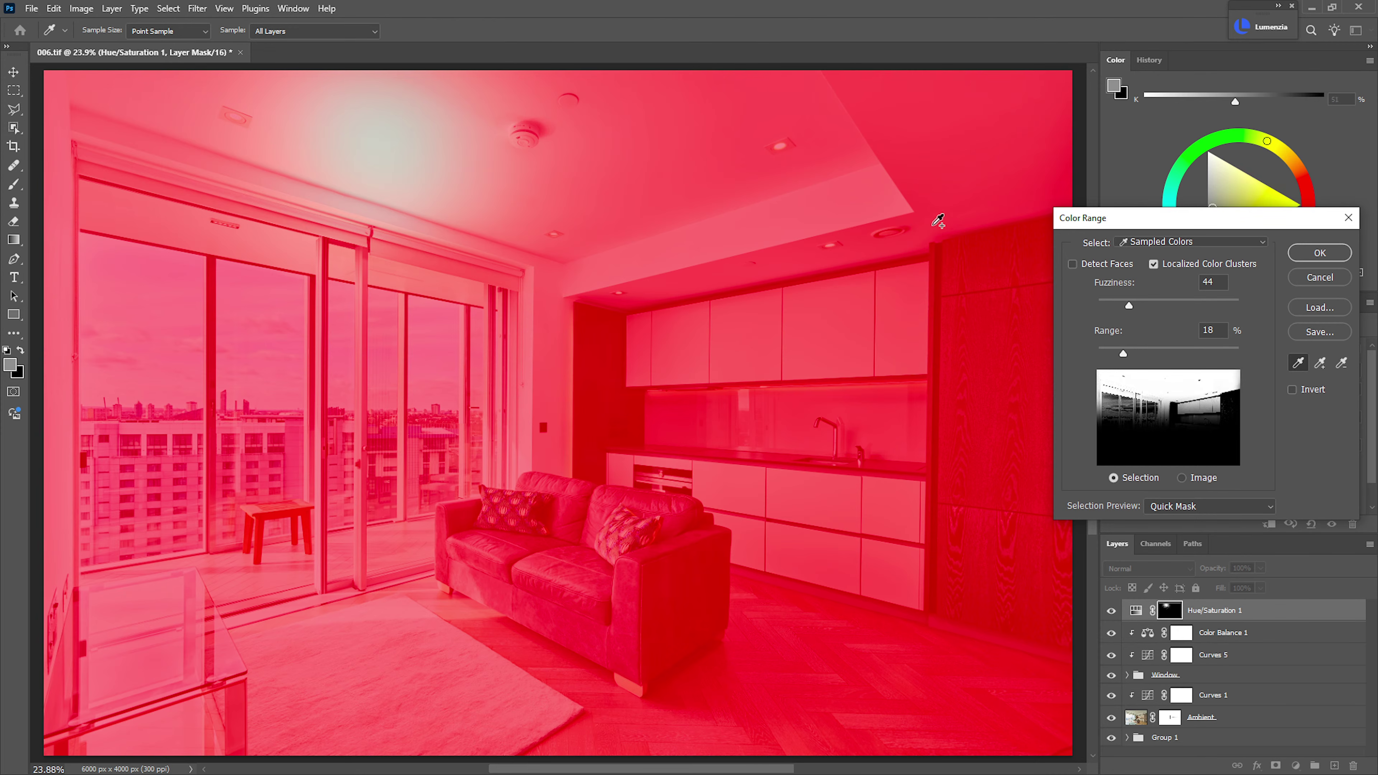
{"action": "mouse_move", "coordinate": [894, 242]}
{"action": "left_mouse_down"}
{"action": "mouse_move", "coordinate": [581, 267]}
{"action": "mouse_move", "coordinate": [542, 361]}
{"action": "mouse_move", "coordinate": [526, 261]}
{"action": "left_mouse_up"}
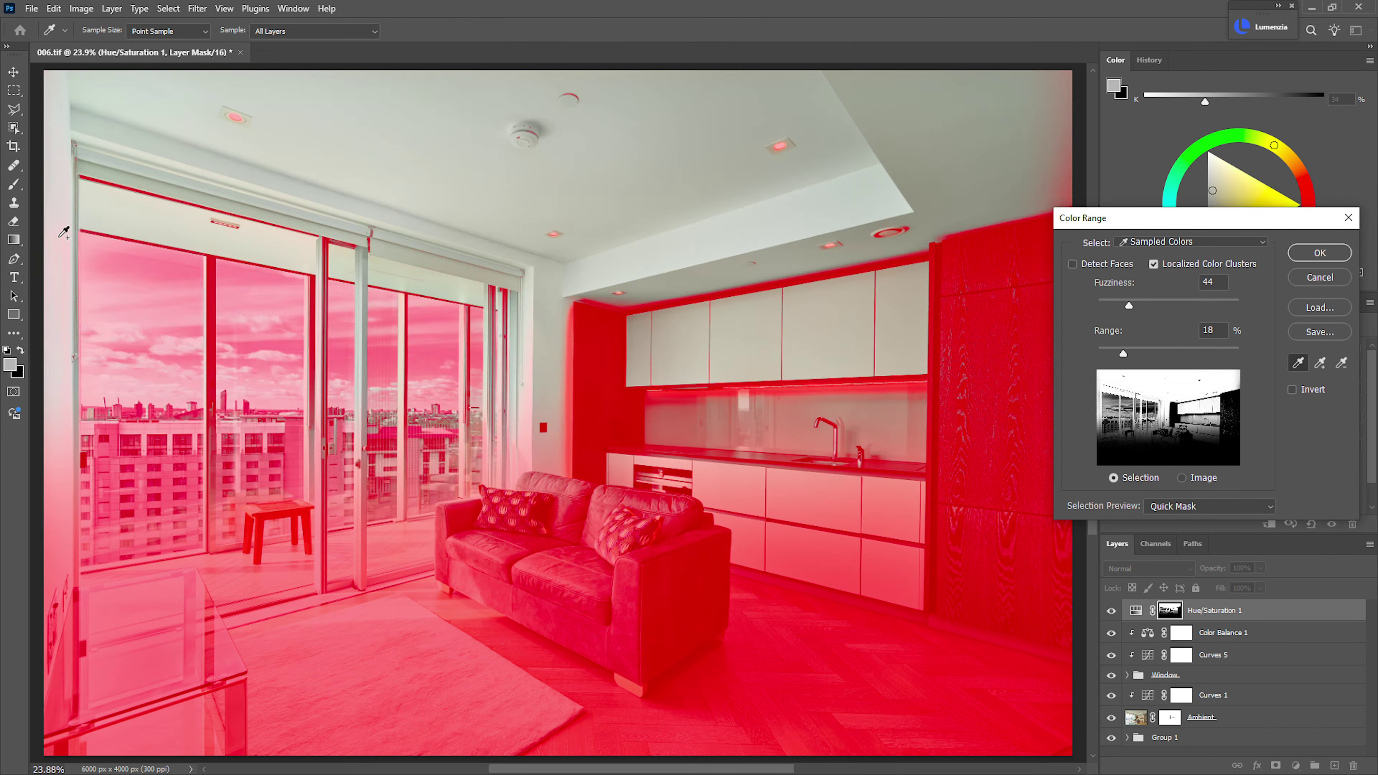
{"action": "left_click", "coordinate": [58, 429], "text": "shift"}
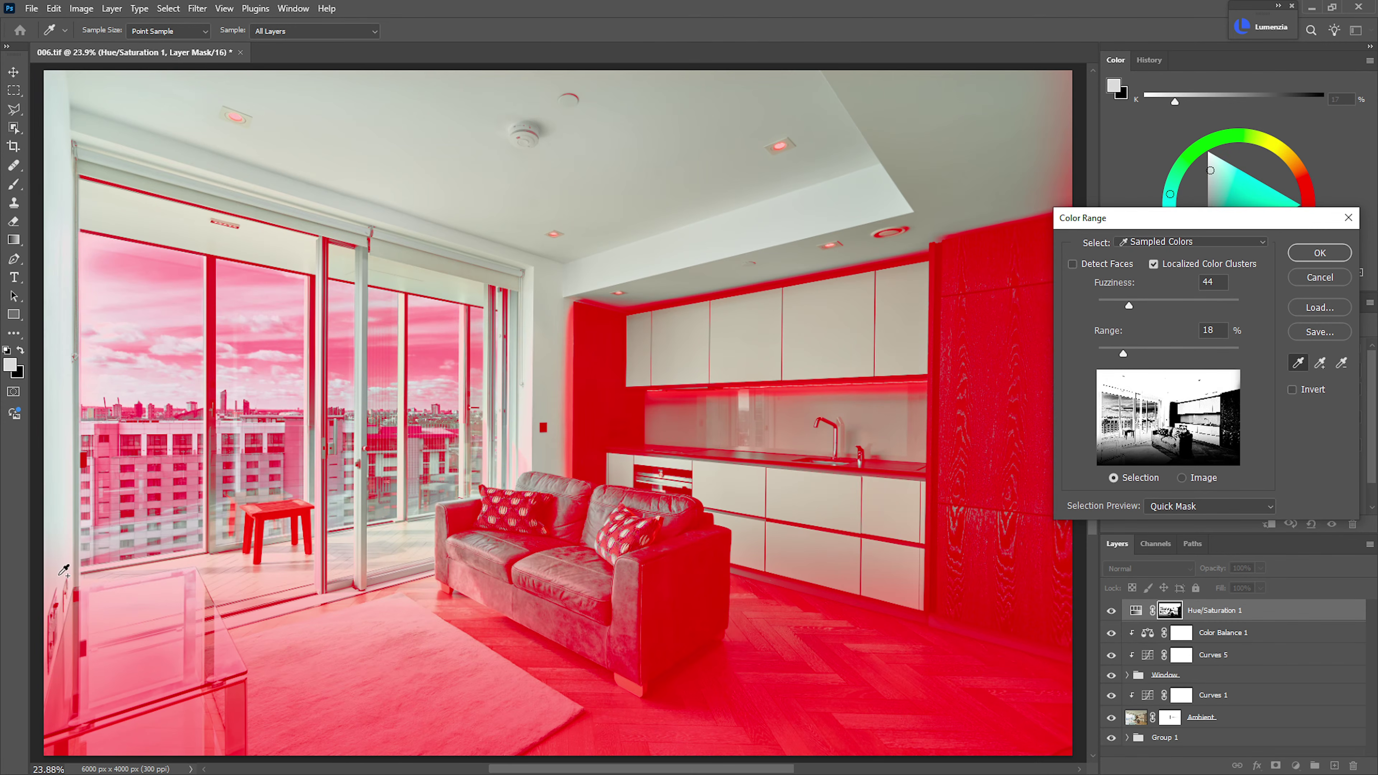
{"action": "left_click", "coordinate": [54, 574], "text": "shift"}
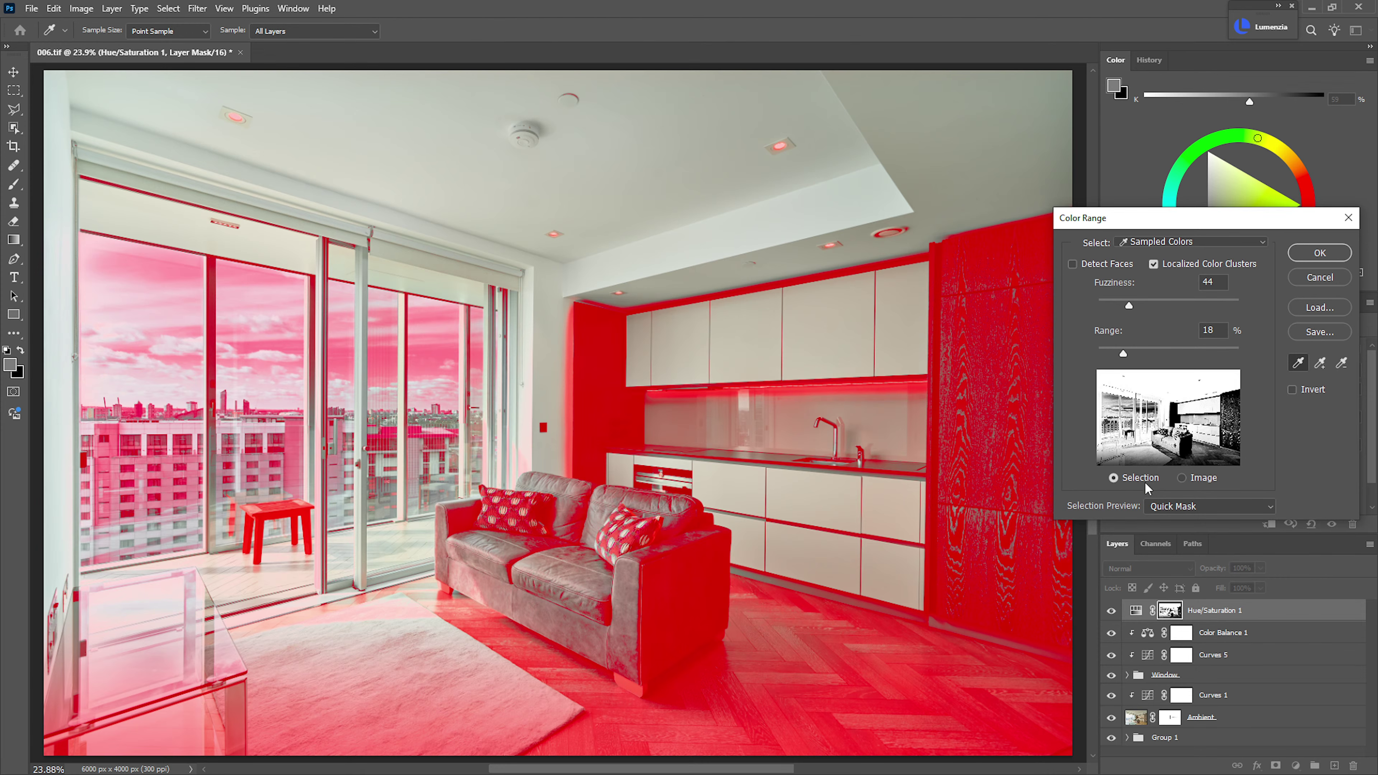
- Set the Color Range selection preview to None to view the plain image, and restore the Quick Mask preview
{"action": "left_click", "coordinate": [1180, 510]}
{"action": "left_click", "coordinate": [1180, 520]}
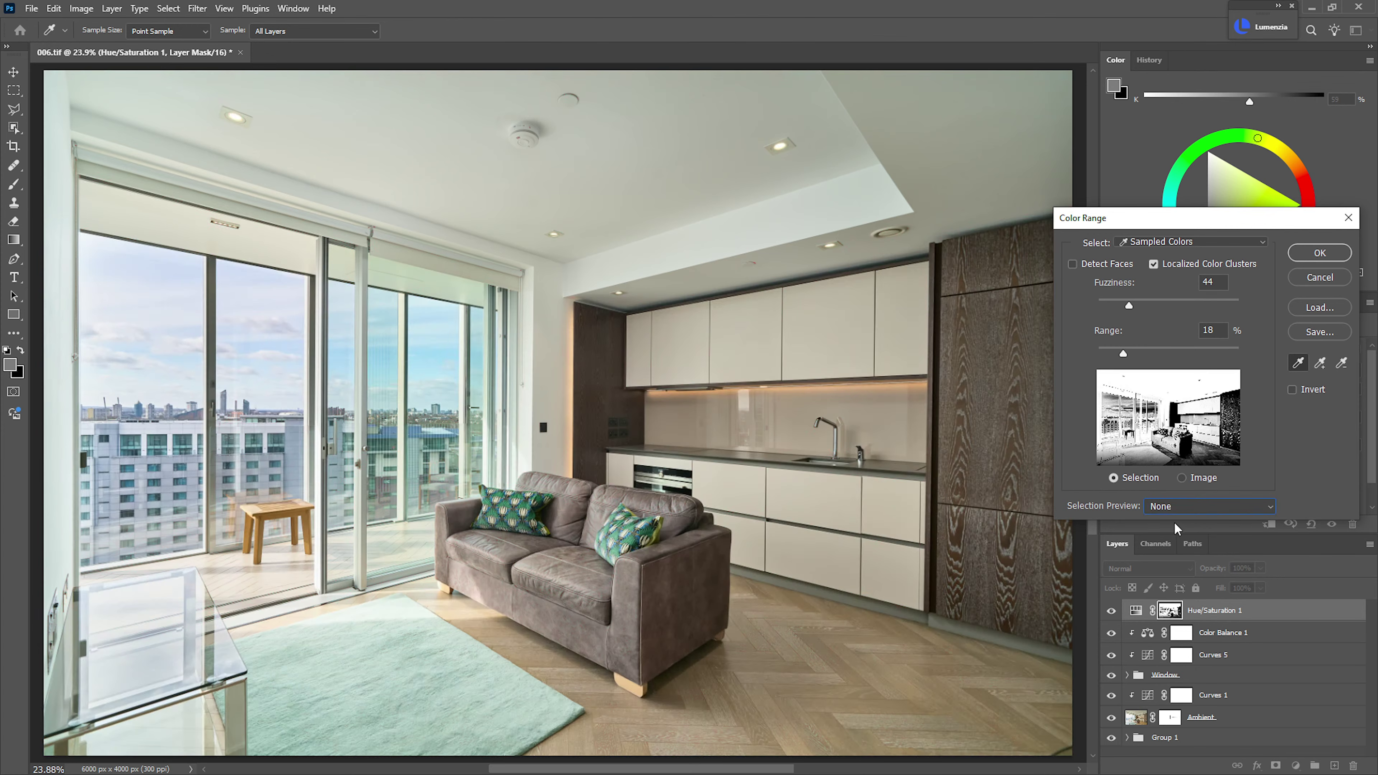
{"action": "left_click", "coordinate": [1166, 508]}
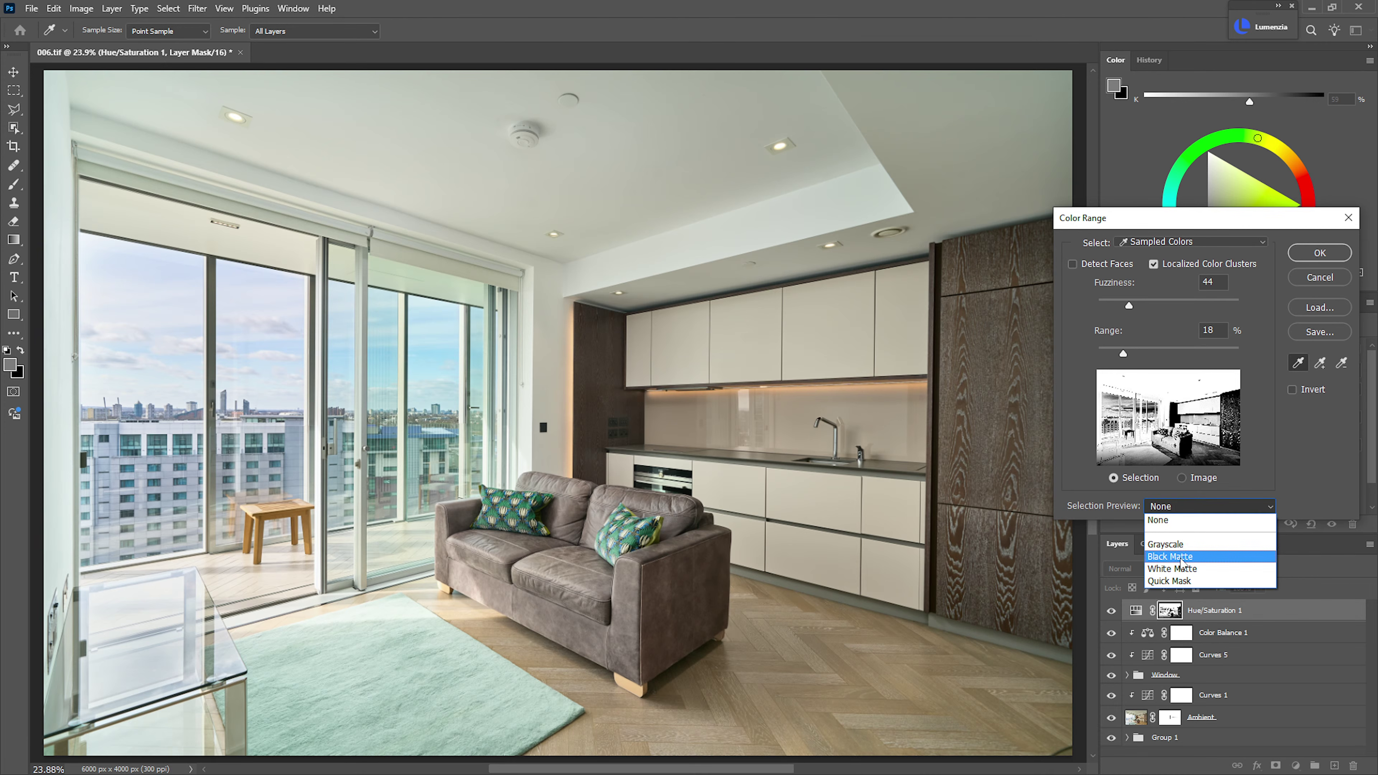
{"action": "left_click", "coordinate": [1169, 581]}
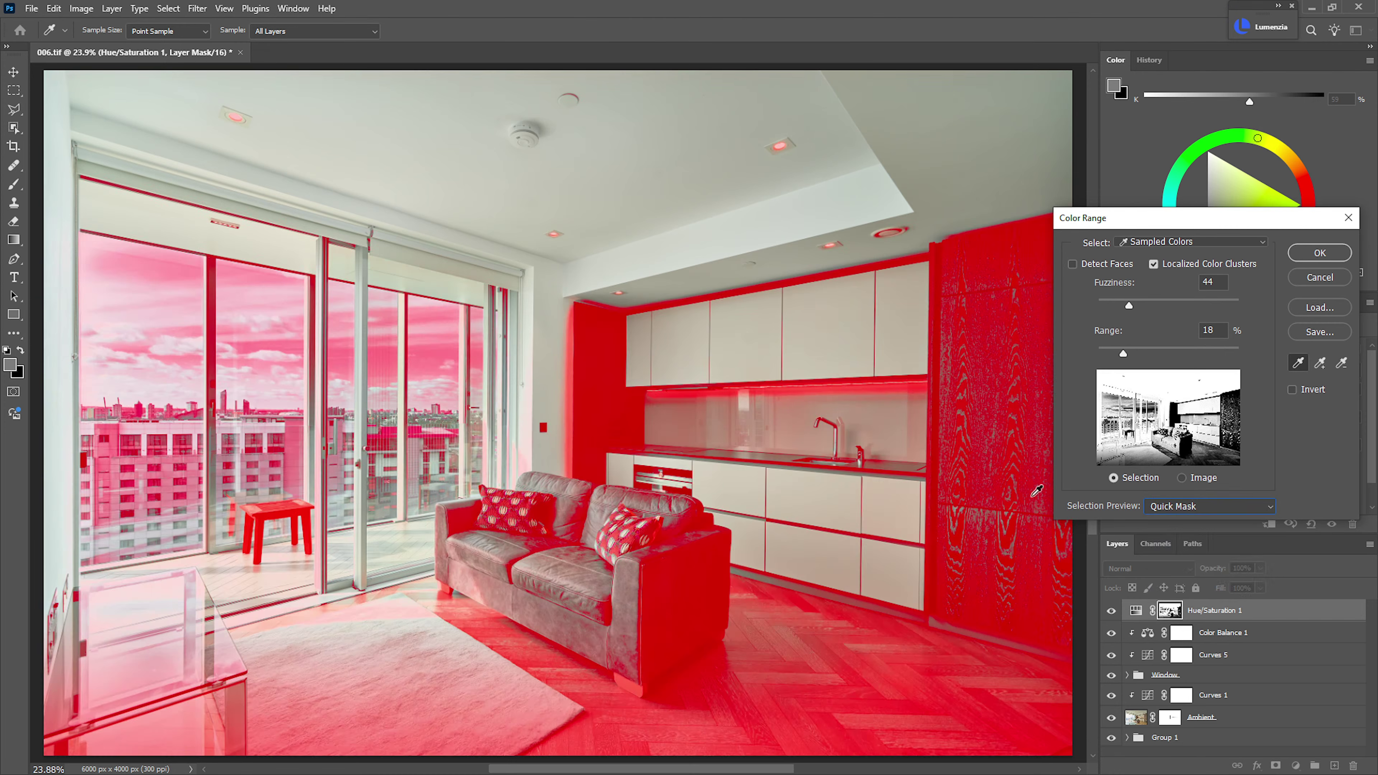
- Add the shaded ceiling edge above the dark kitchen cabinet to the Color Range samples, apply the mask and hide the red mask overlay
{"action": "left_click", "coordinate": [592, 298], "text": "shift"}
{"action": "left_click", "coordinate": [591, 297], "text": "shift"}
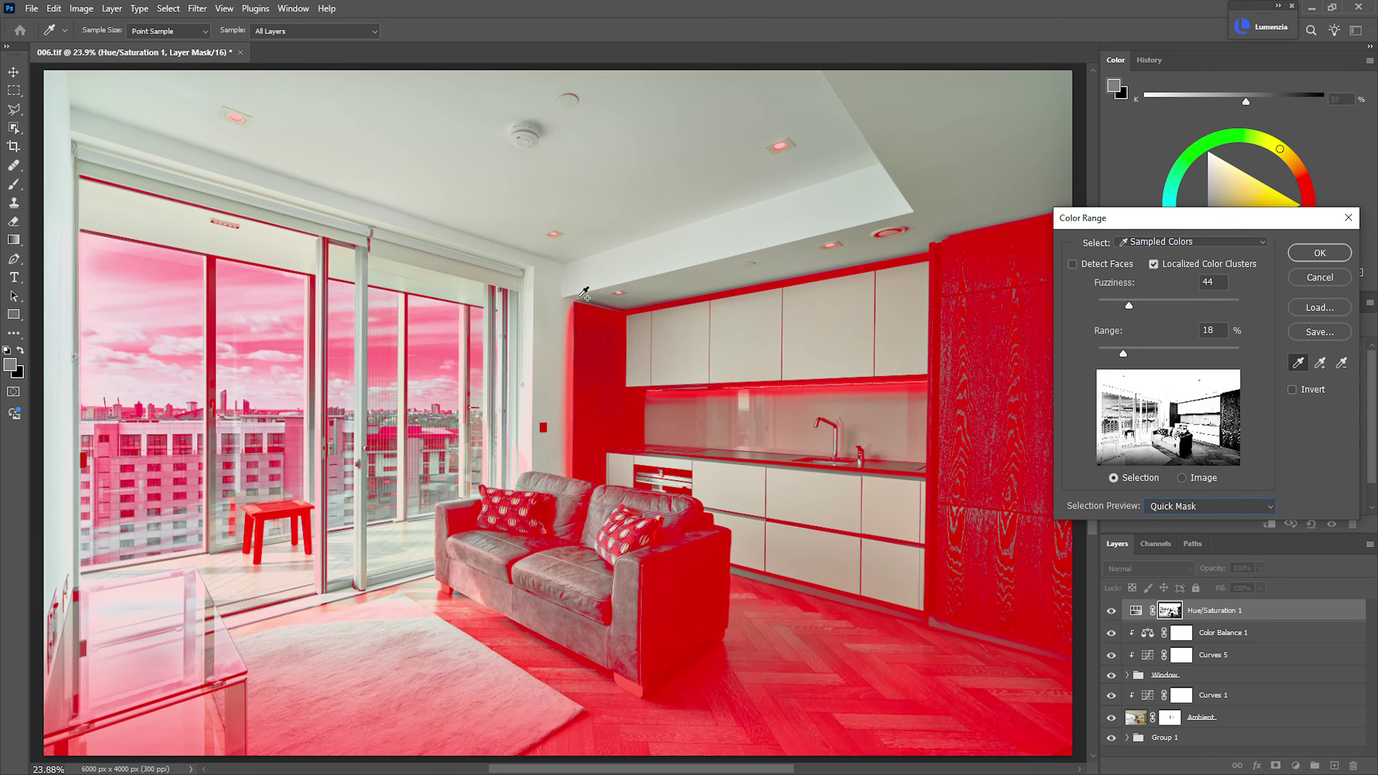
{"action": "left_click", "coordinate": [610, 302], "text": "shift"}
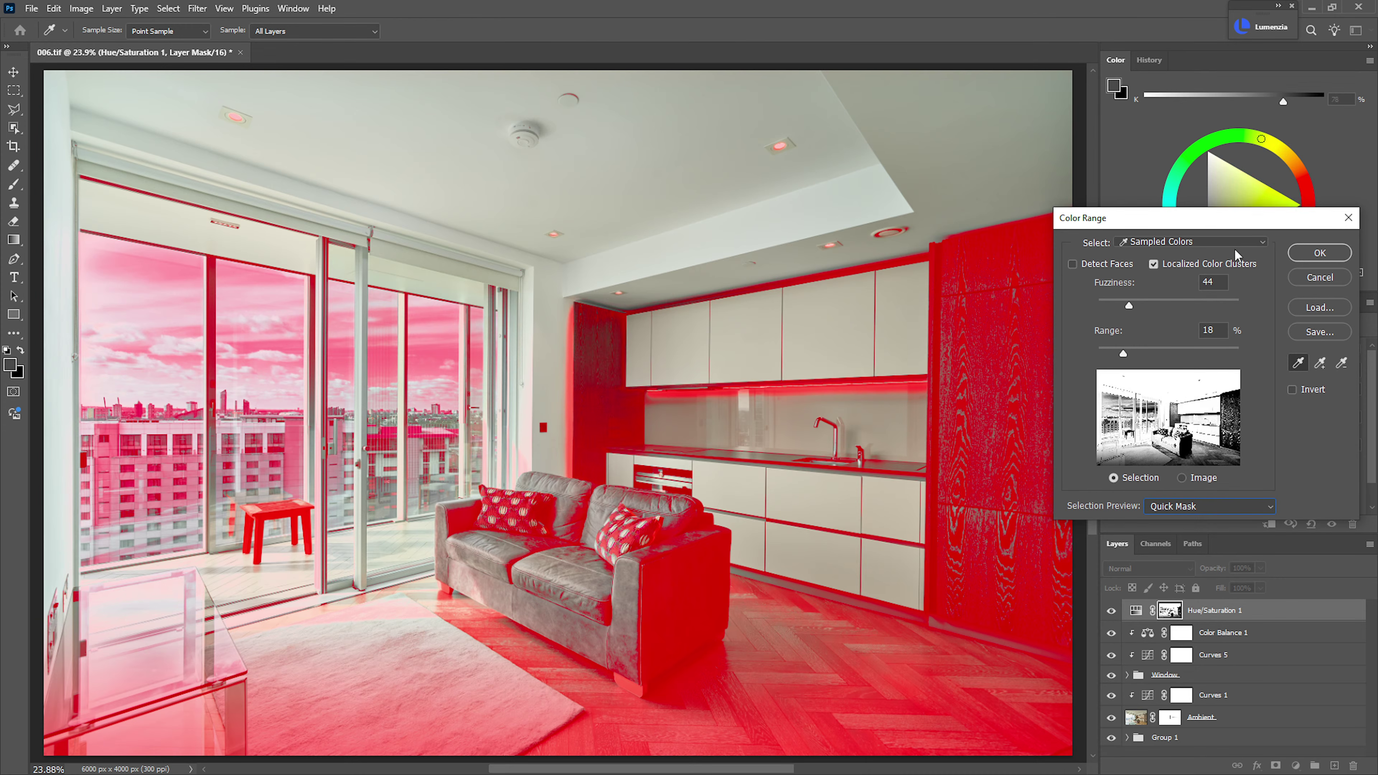
{"action": "left_click", "coordinate": [1320, 253]}
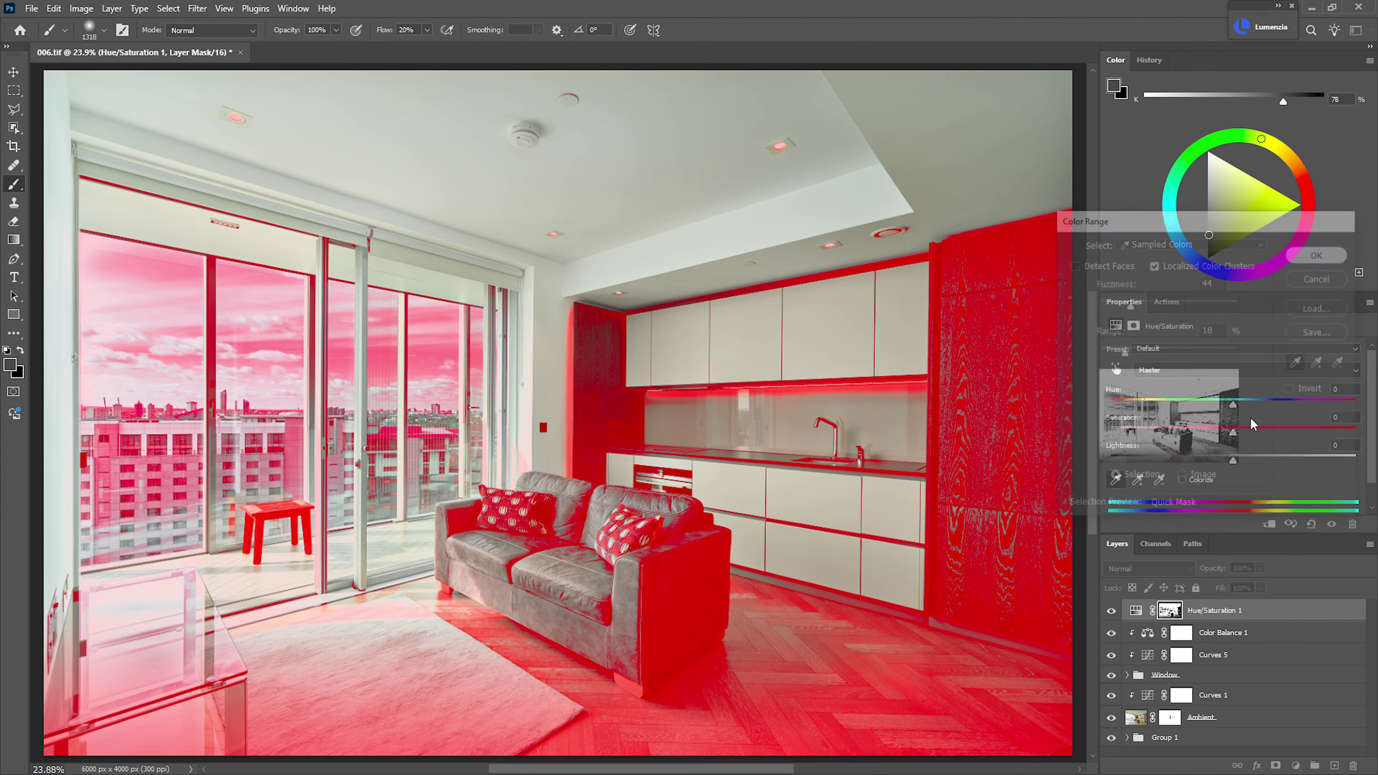
{"action": "left_click", "coordinate": [1164, 618], "text": "alt+shift"}
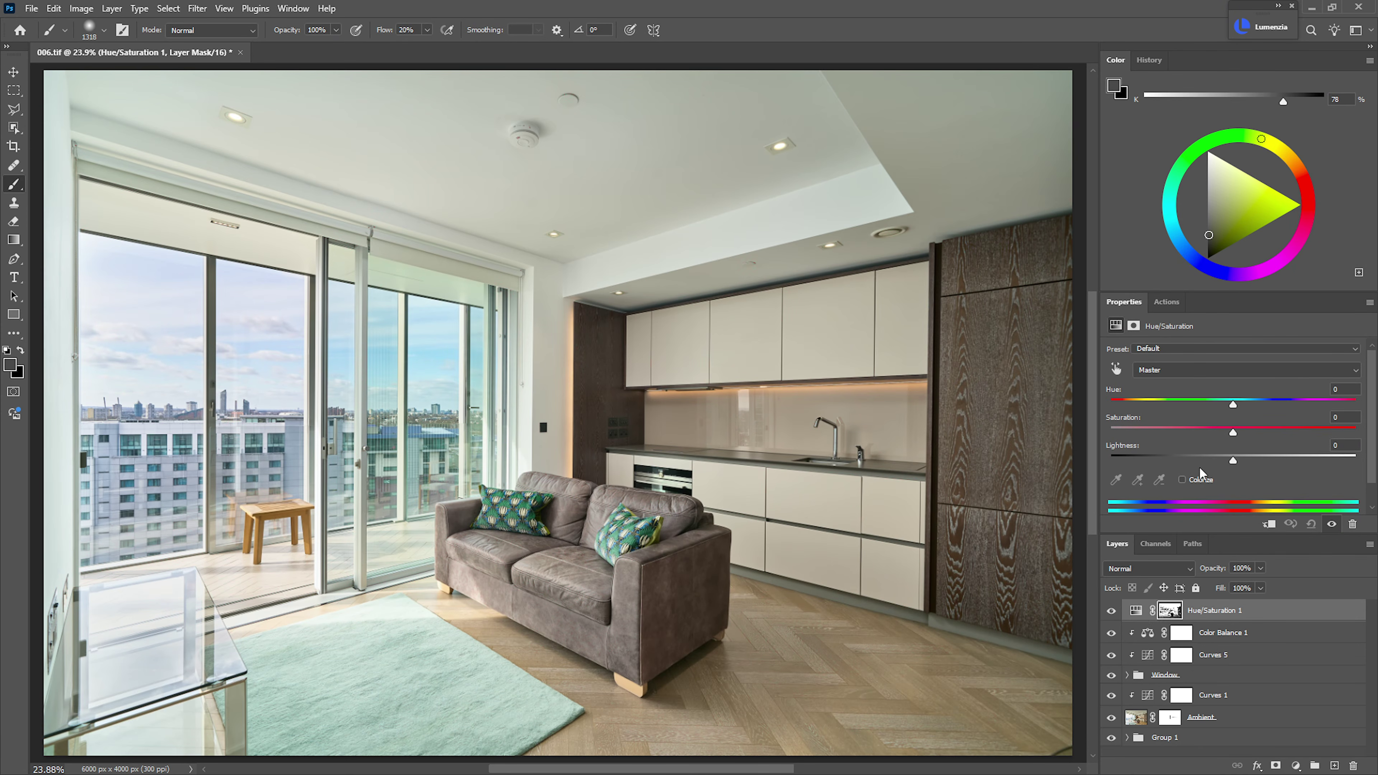
- Reduce the saturation of the Hue/Saturation adjustment, and place the layer in a group with a black layer mask
{"action": "left_click_drag", "start_coordinate": [1232, 433], "coordinate": [1178, 440]}
{"action": "key", "text": "ctrl+g"}
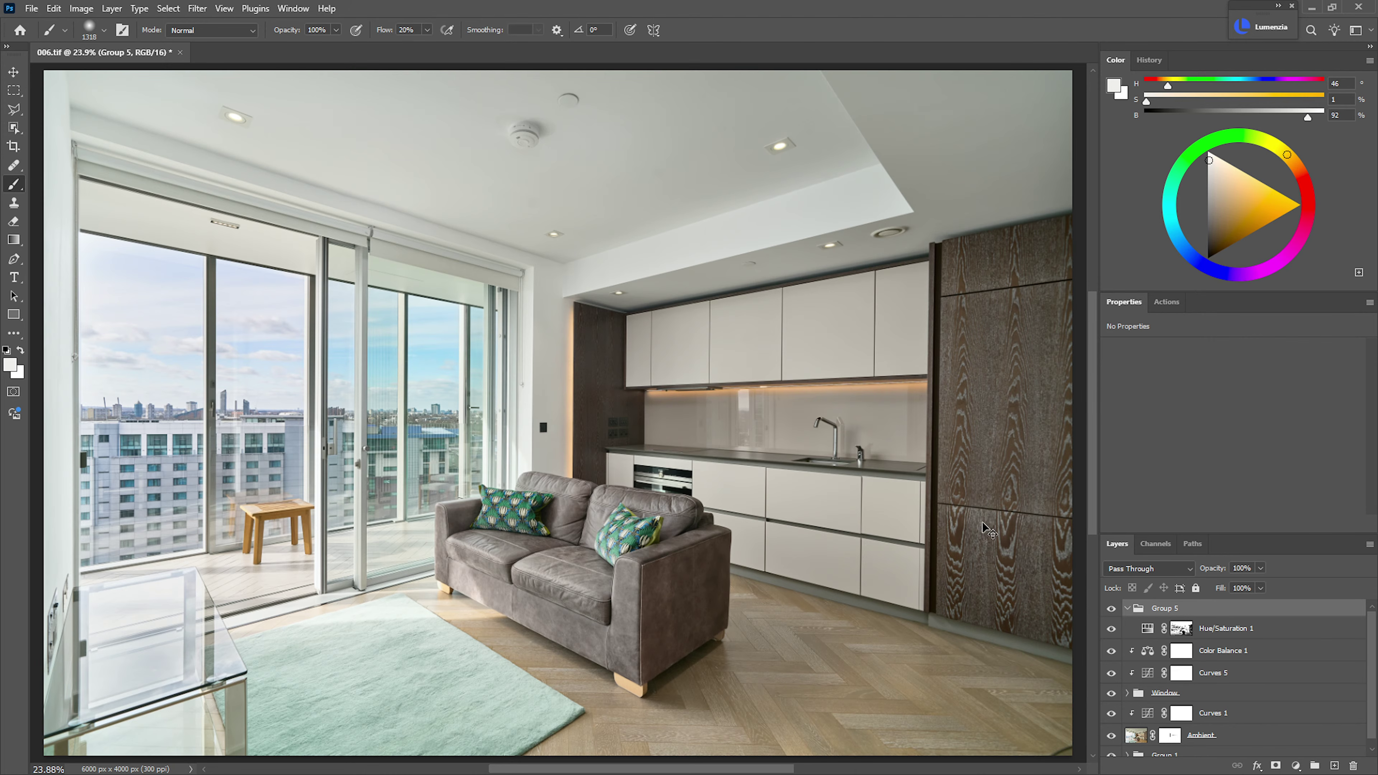
{"action": "key", "text": "ctrl+shift+m"}
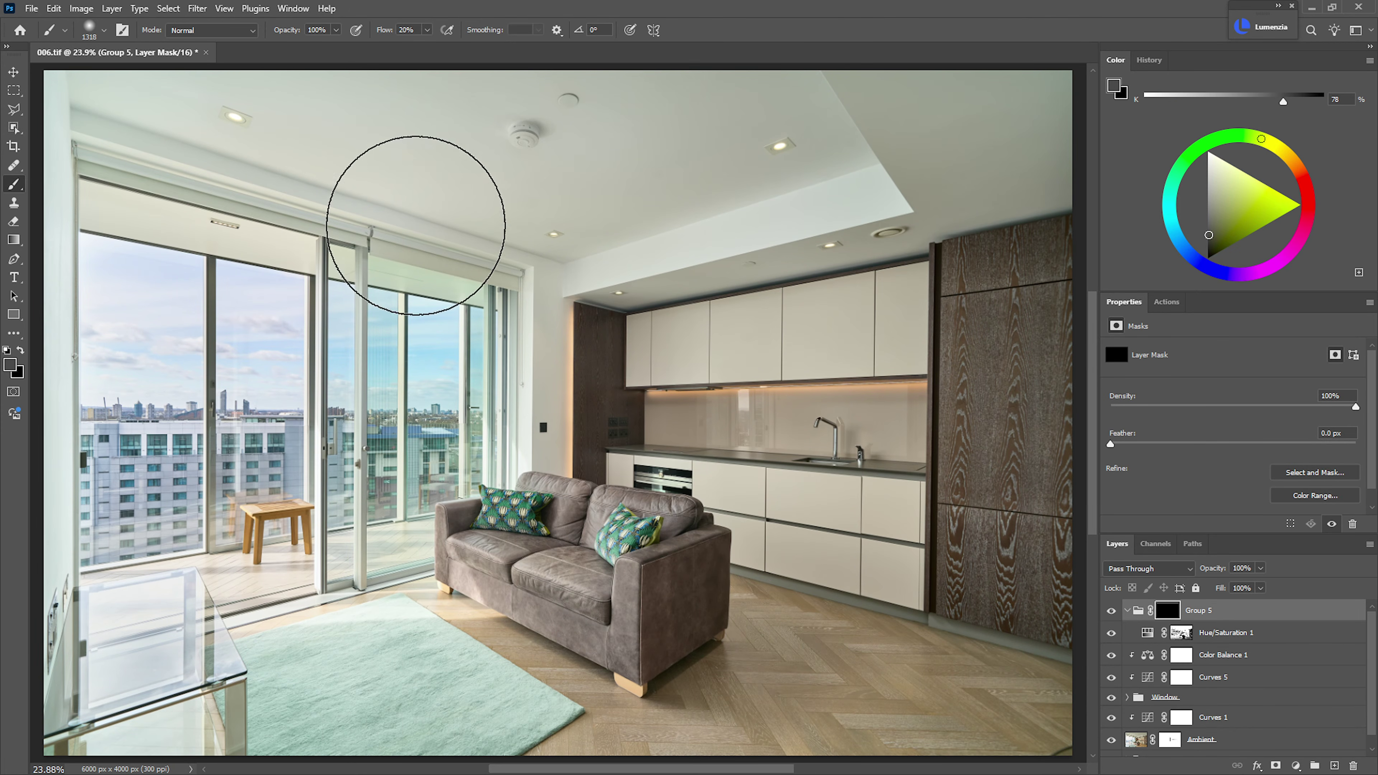
- Paint white on the group mask over the ceiling and the adjoining wall beside the windows, and save the document
{"action": "key", "text": "d"}
{"action": "key", "text": "x"}
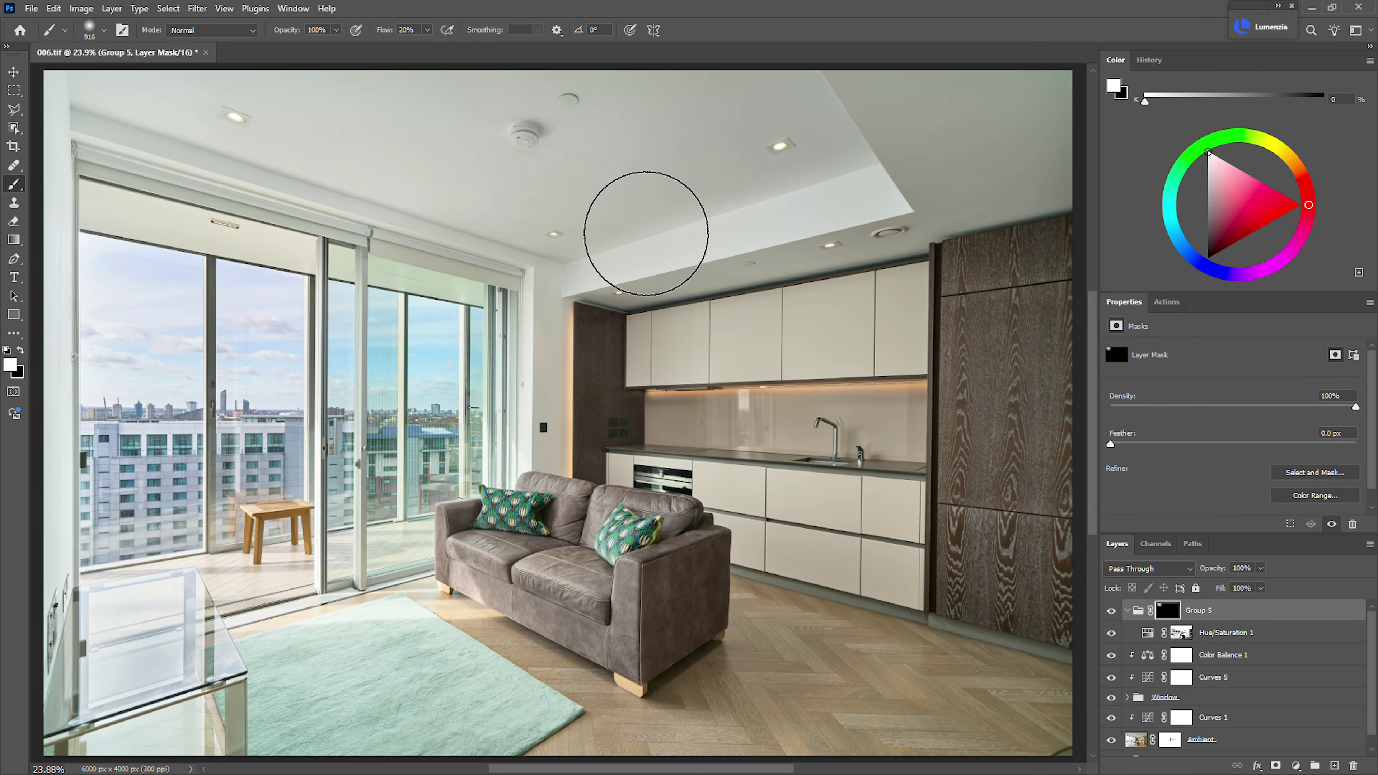
{"action": "left_click_drag", "start_coordinate": [267, 73], "coordinate": [61, 153]}
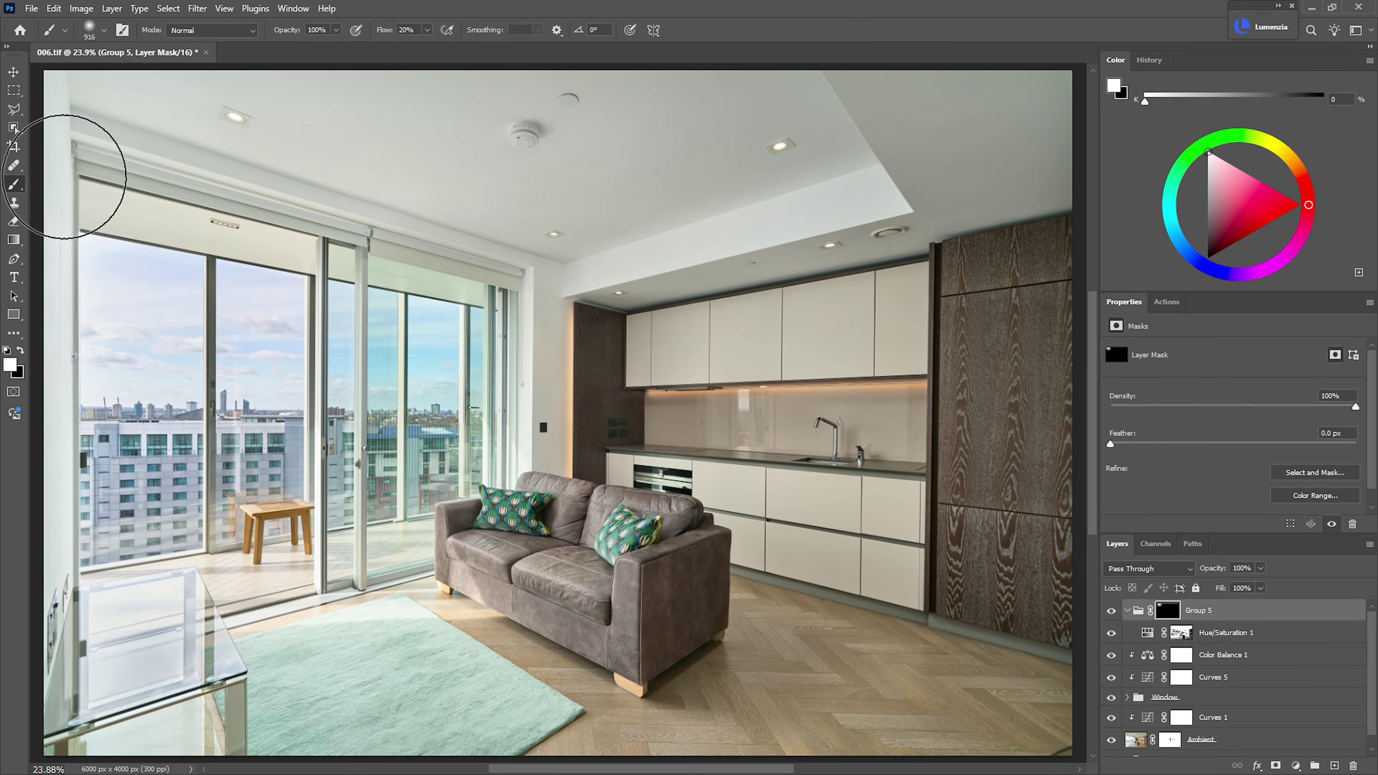
{"action": "key", "text": "ctrl+space"}
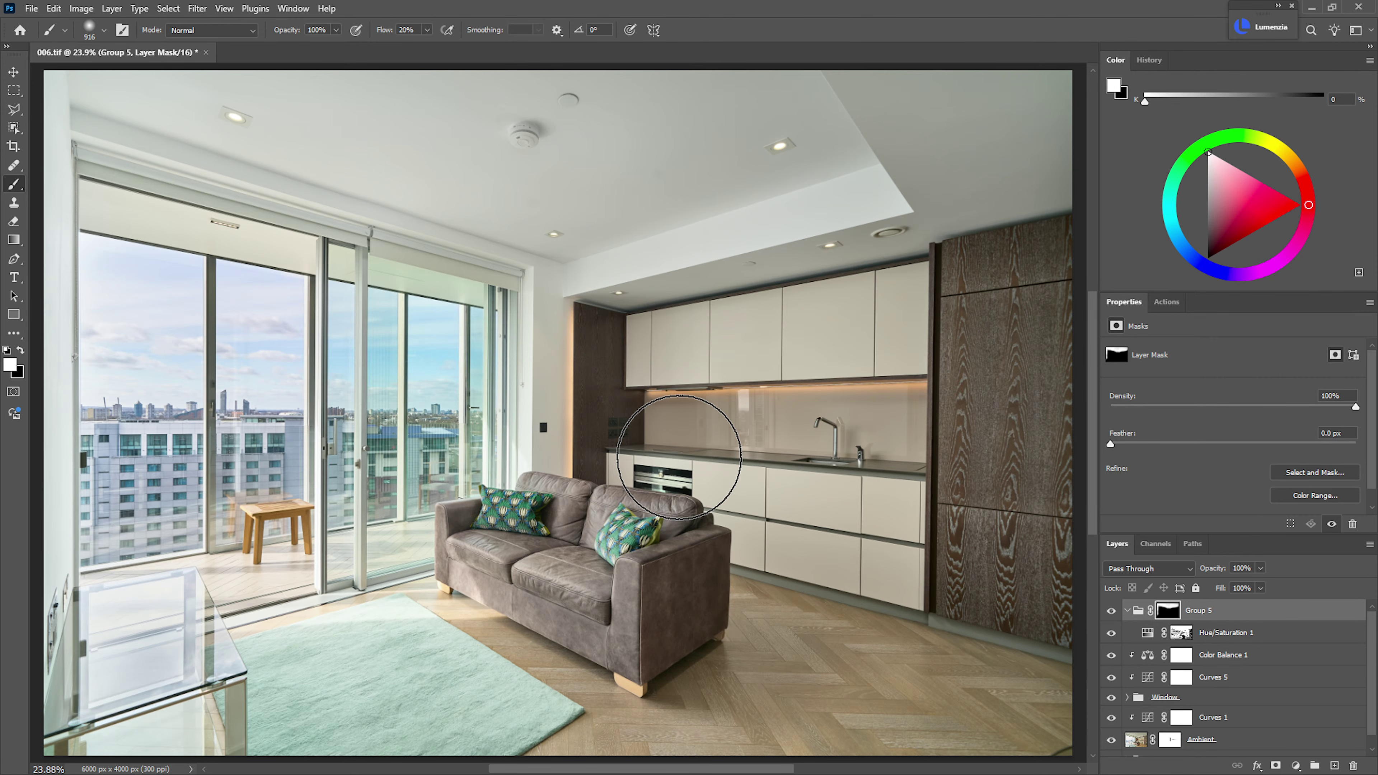
{"action": "key", "text": "ctrl+s"}
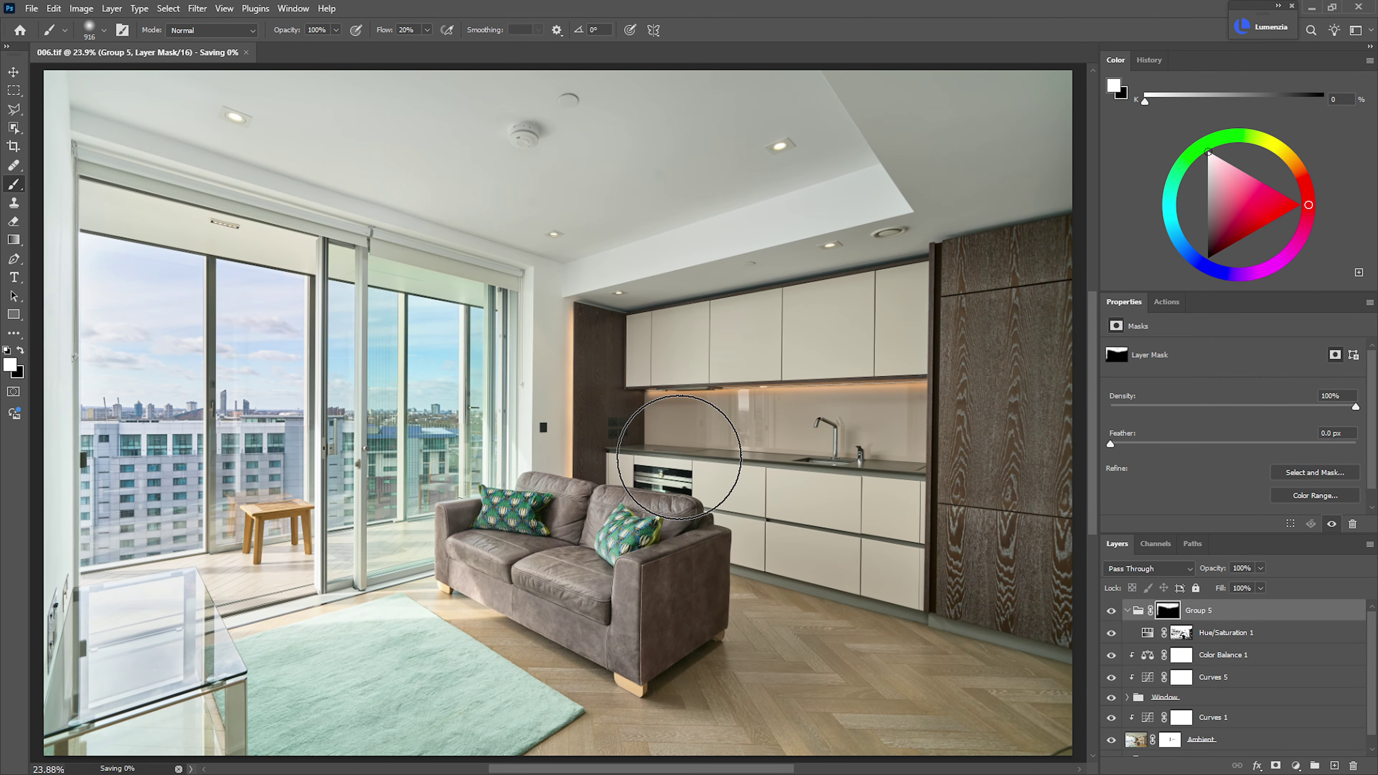